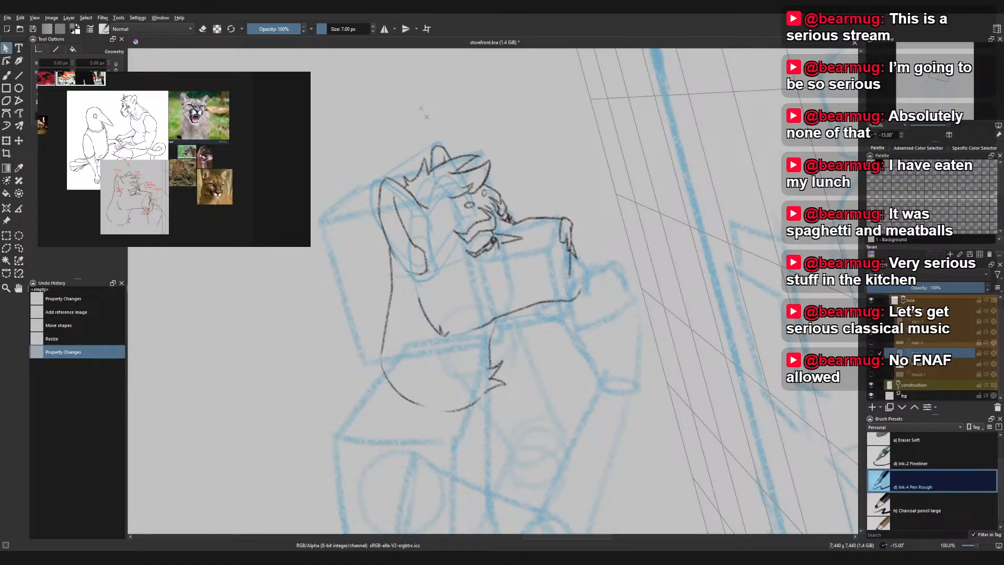
- Reset the canvas rotation to 0° and examine the red correction notes on the cougar sketch in the reference board
{"action": "key", "text": "5"}
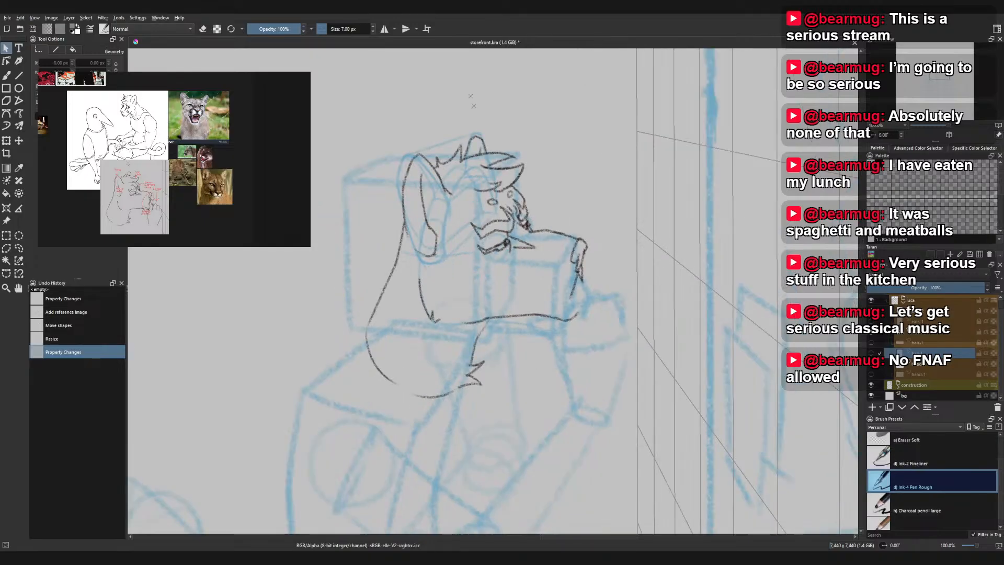
{"action": "scroll", "coordinate": [113, 193], "scroll_direction": "up", "scroll_amount": 5}
{"action": "left_click_drag", "start_coordinate": [141, 202], "coordinate": [155, 157]}
{"action": "scroll", "coordinate": [157, 157], "scroll_direction": "up", "scroll_amount": 2}
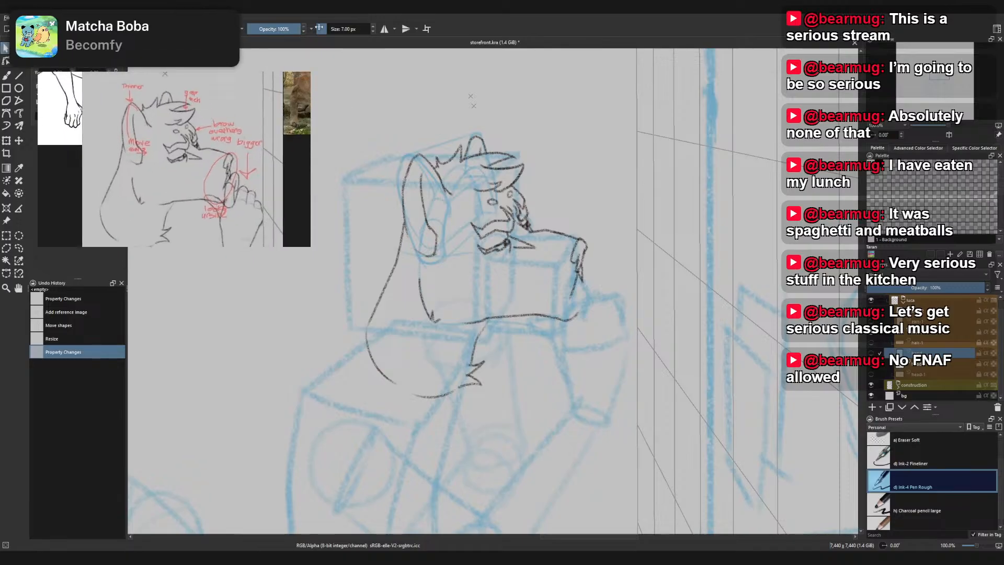
{"action": "scroll", "coordinate": [507, 220], "scroll_direction": "up", "scroll_amount": 1}
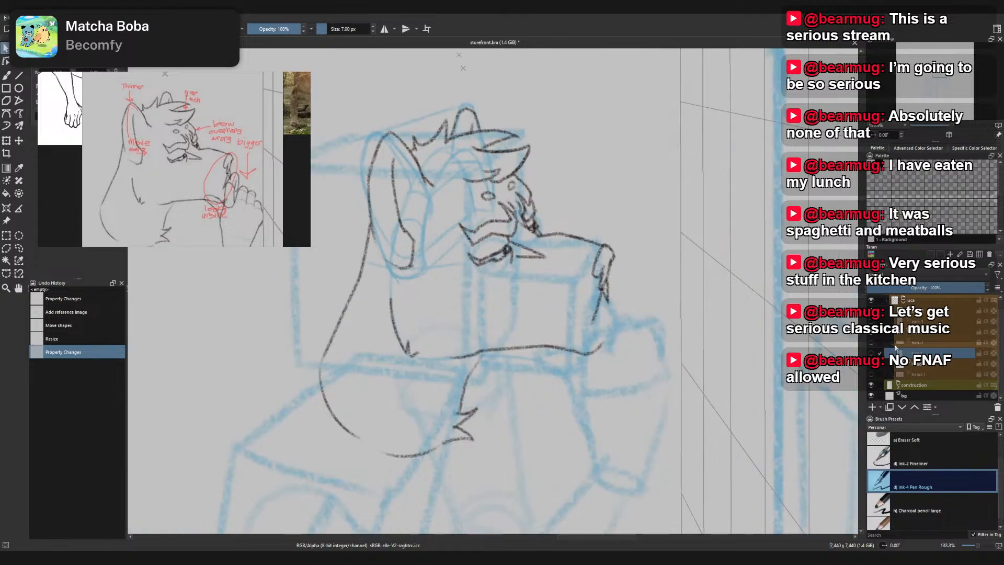
{"action": "scroll", "coordinate": [881, 342], "scroll_direction": "up", "scroll_amount": 1}
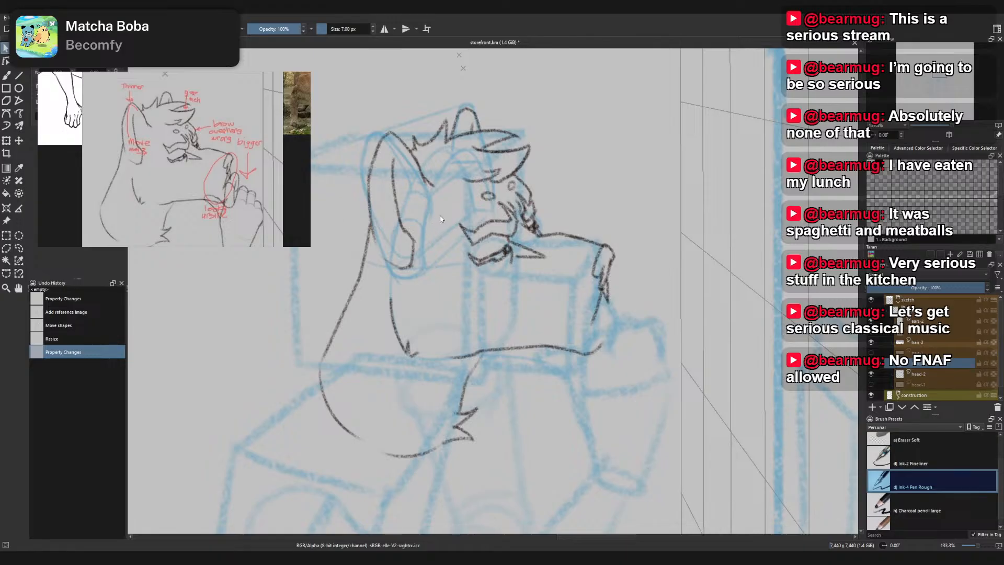
{"action": "scroll", "coordinate": [201, 212], "scroll_direction": "up", "scroll_amount": 5}
{"action": "left_click_drag", "start_coordinate": [235, 209], "coordinate": [183, 177]}
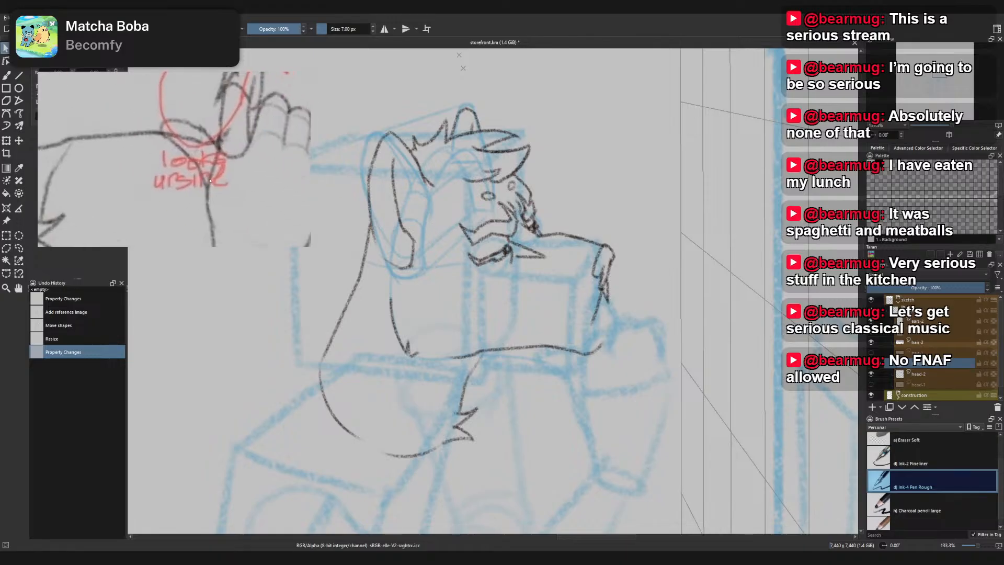
{"action": "scroll", "coordinate": [211, 183], "scroll_direction": "down", "scroll_amount": 5}
{"action": "left_click_drag", "start_coordinate": [210, 140], "coordinate": [215, 163]}
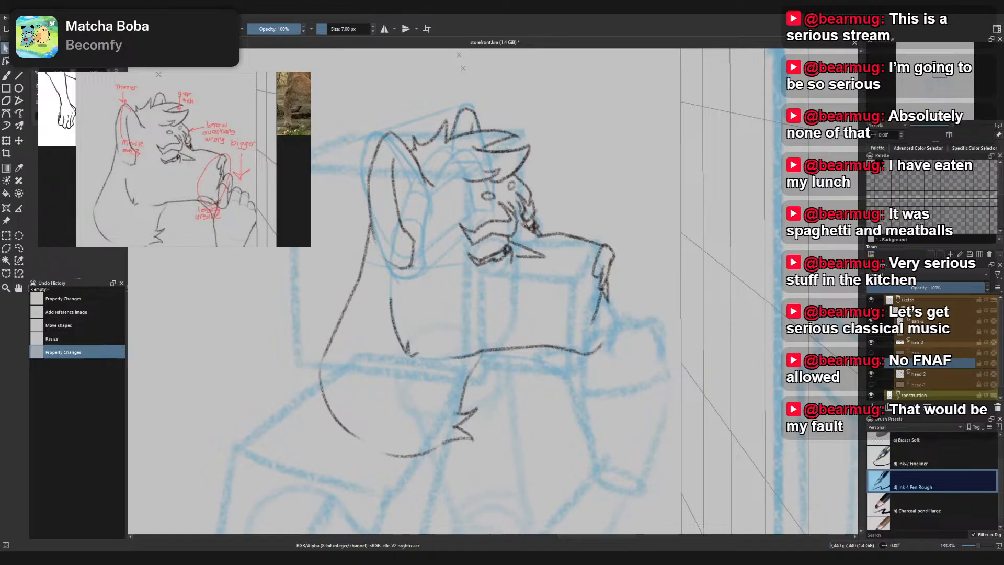
- Enlarge the reference board window and delete the photo of the man in the white tank top
{"action": "left_click_drag", "start_coordinate": [311, 247], "coordinate": [783, 549]}
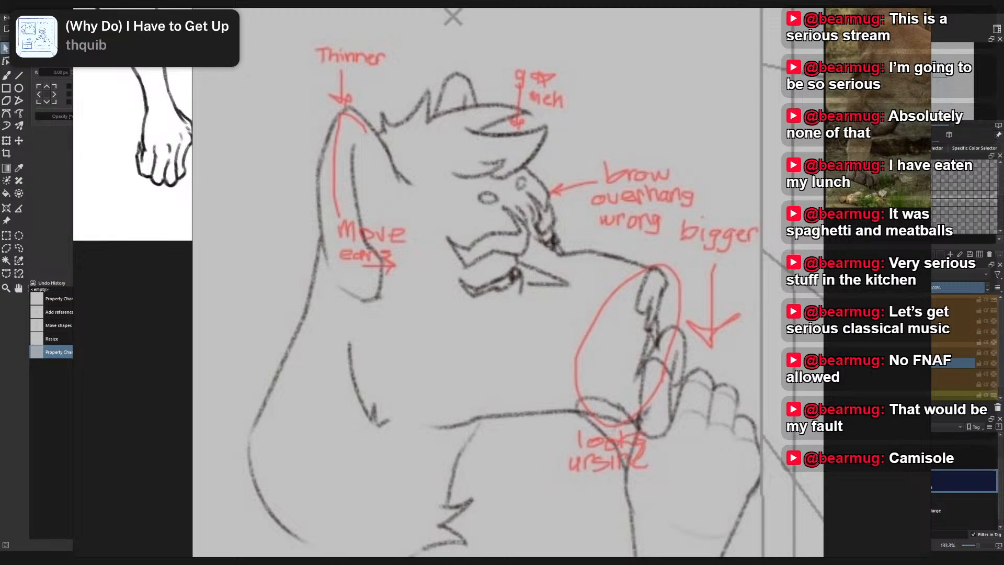
{"action": "scroll", "coordinate": [667, 265], "scroll_direction": "down", "scroll_amount": 6}
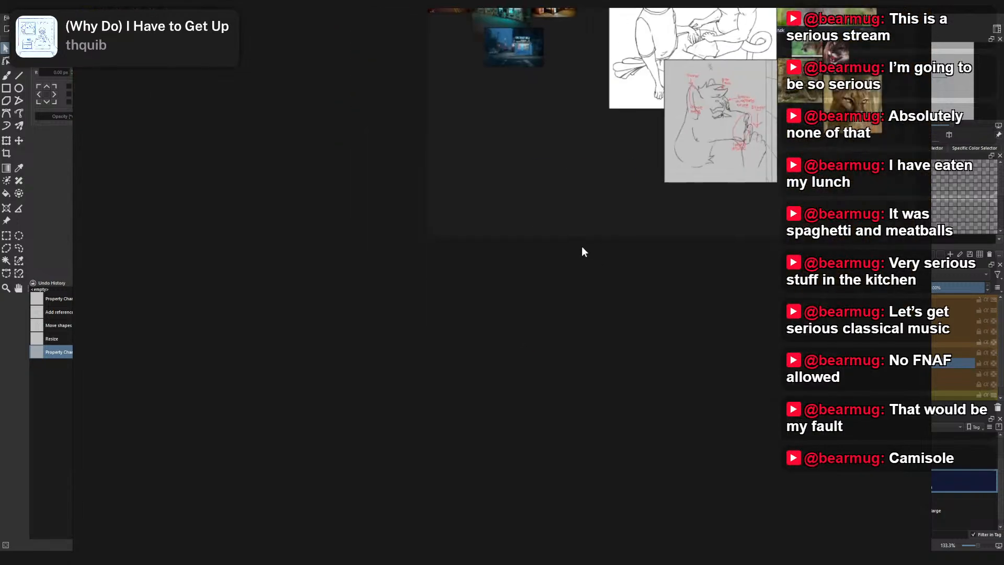
{"action": "scroll", "coordinate": [586, 246], "scroll_direction": "up", "scroll_amount": 6}
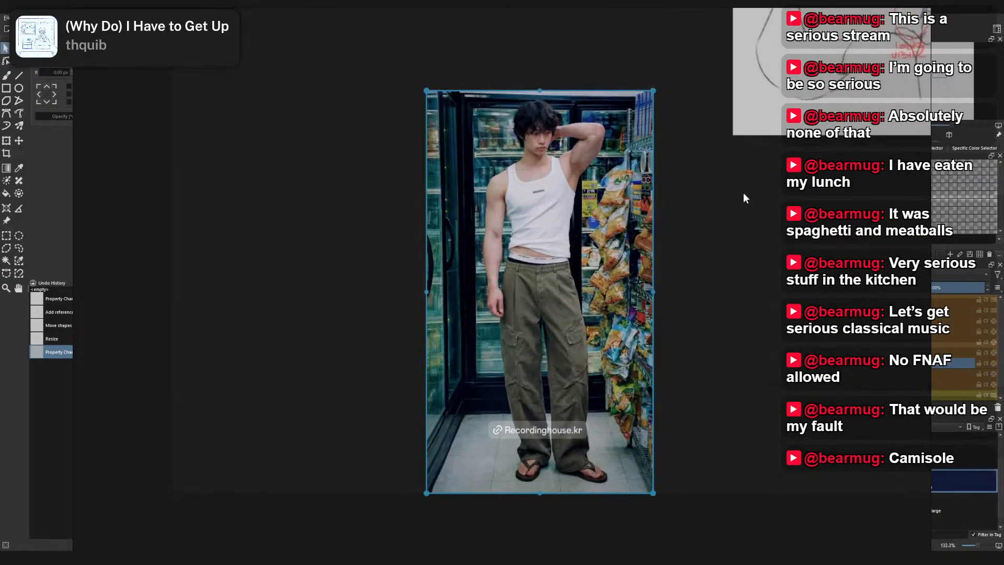
{"action": "key", "text": "Delete"}
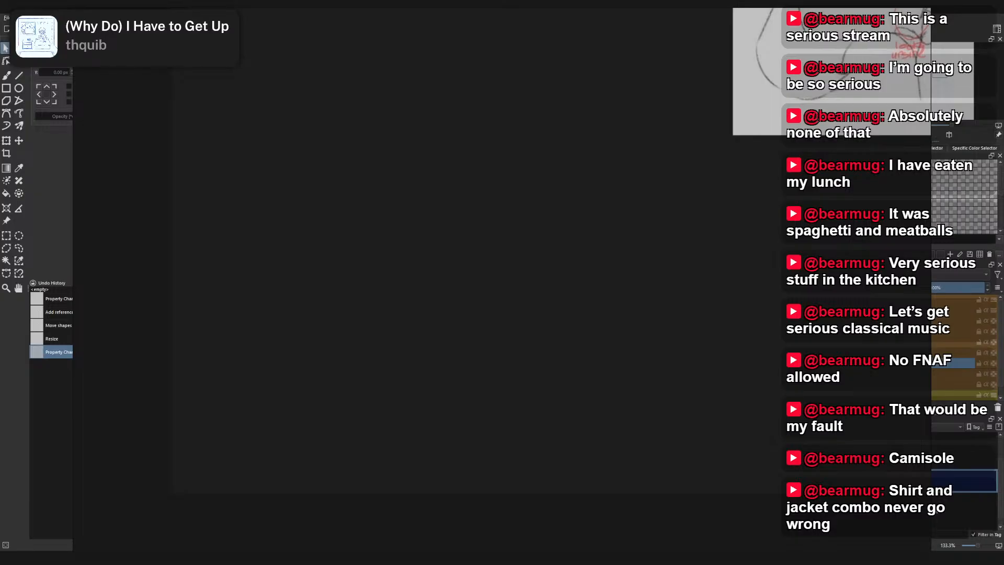
- Paste the Tommy Hilfiger varsity jacket photo into the empty area of the reference board
{"action": "key", "text": "ctrl+v"}
{"action": "left_click_drag", "start_coordinate": [435, 134], "coordinate": [507, 275]}
{"action": "scroll", "coordinate": [495, 201], "scroll_direction": "up", "scroll_amount": 3}
{"action": "scroll", "coordinate": [494, 201], "scroll_direction": "up", "scroll_amount": 5}
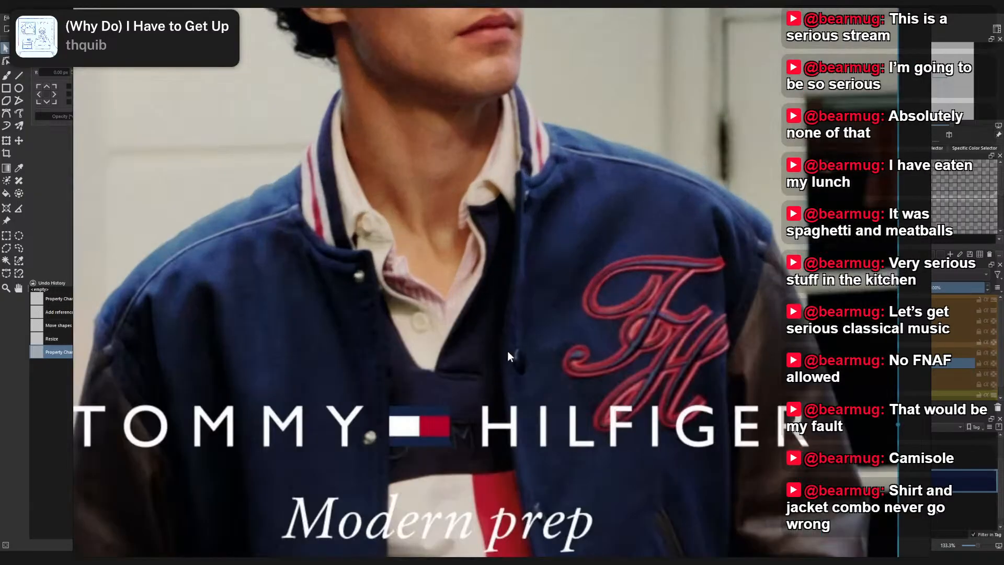
- Examine the Tommy Hilfiger varsity jacket's front, buttons, pockets, sleeves and striped cuffs up close
{"action": "left_click_drag", "start_coordinate": [507, 351], "coordinate": [554, 90]}
{"action": "scroll", "coordinate": [573, 372], "scroll_direction": "down", "scroll_amount": 3}
{"action": "left_click_drag", "start_coordinate": [573, 373], "coordinate": [576, 202]}
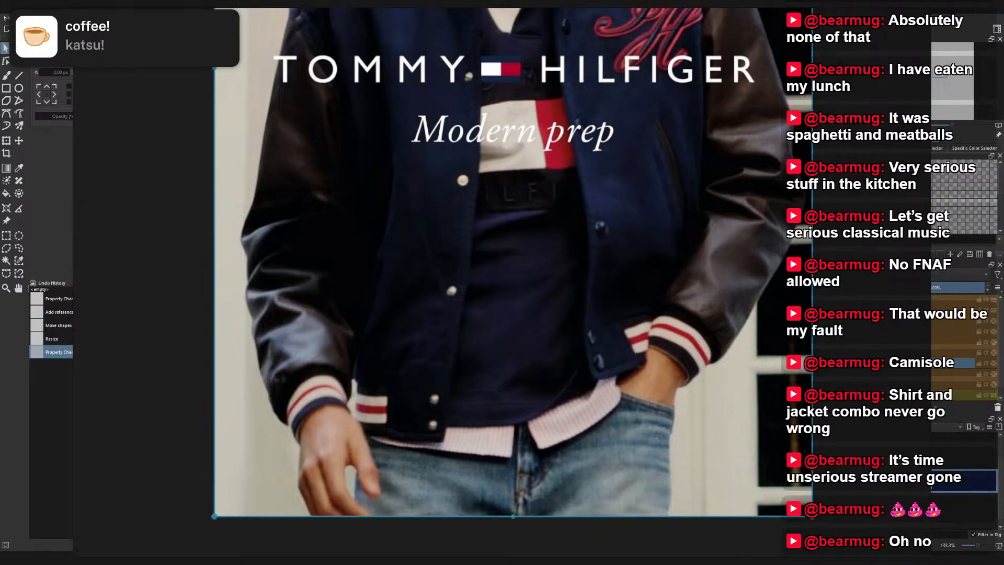
{"action": "left_click_drag", "start_coordinate": [782, 236], "coordinate": [776, 282]}
{"action": "scroll", "coordinate": [777, 282], "scroll_direction": "down", "scroll_amount": 2}
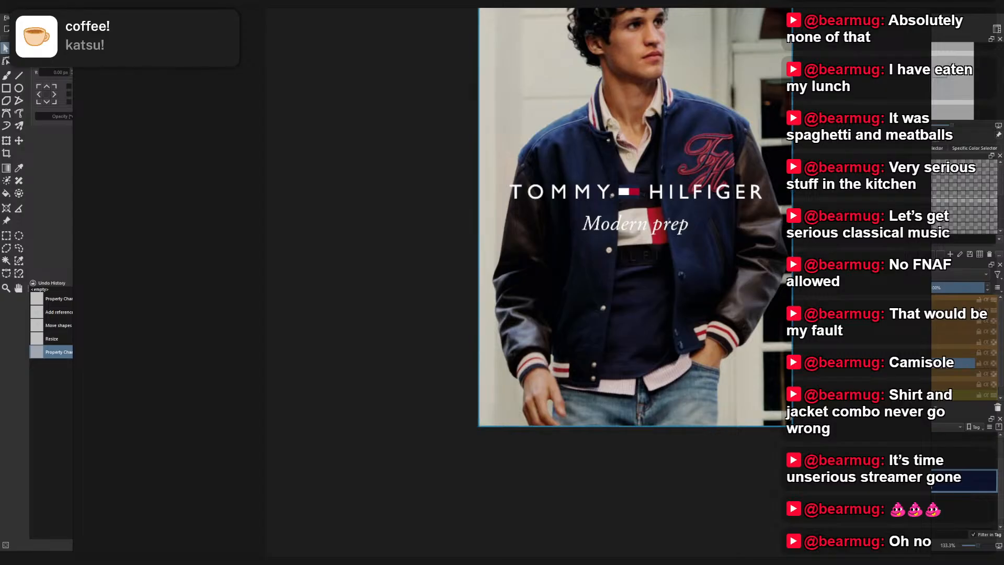
{"action": "scroll", "coordinate": [502, 282], "scroll_direction": "down", "scroll_amount": 3}
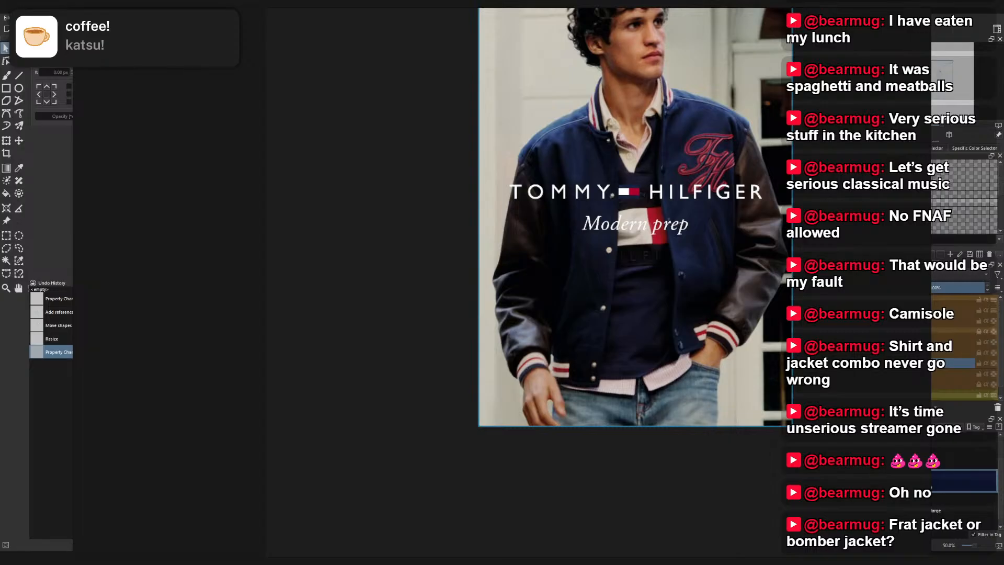
{"action": "scroll", "coordinate": [682, 202], "scroll_direction": "up", "scroll_amount": 3}
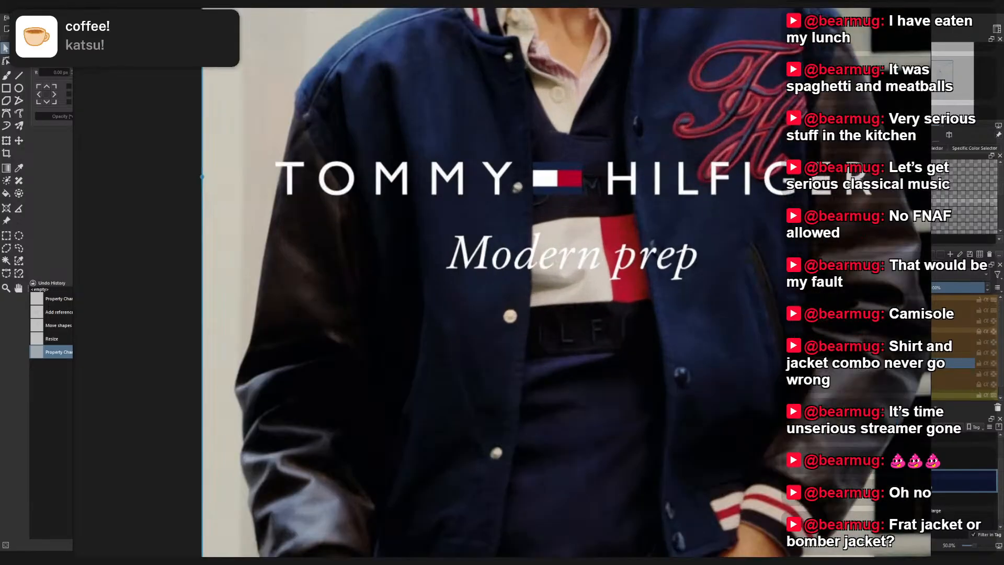
{"action": "scroll", "coordinate": [871, 420], "scroll_direction": "up", "scroll_amount": 1}
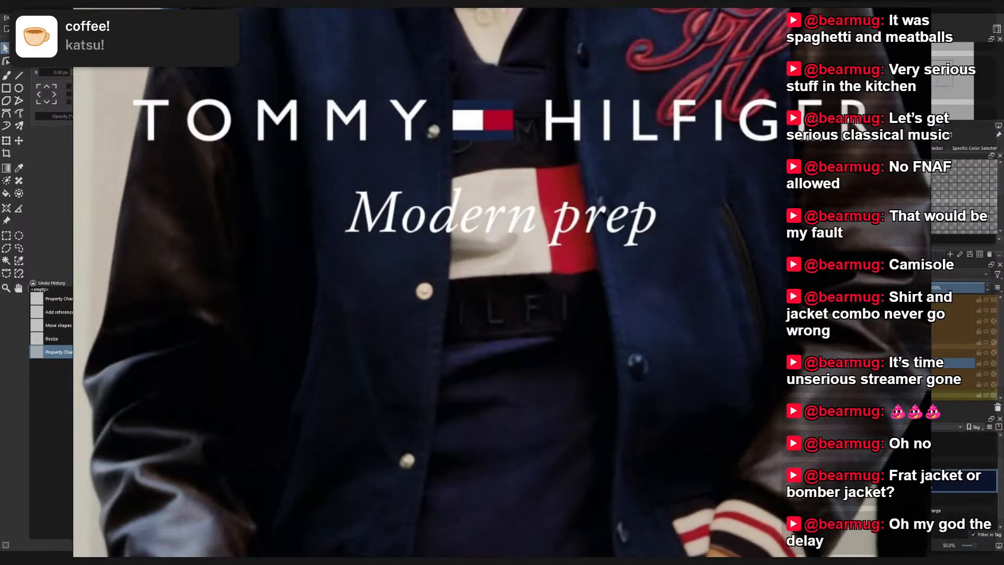
{"action": "left_click_drag", "start_coordinate": [904, 368], "coordinate": [852, 331]}
{"action": "left_click_drag", "start_coordinate": [821, 452], "coordinate": [770, 406]}
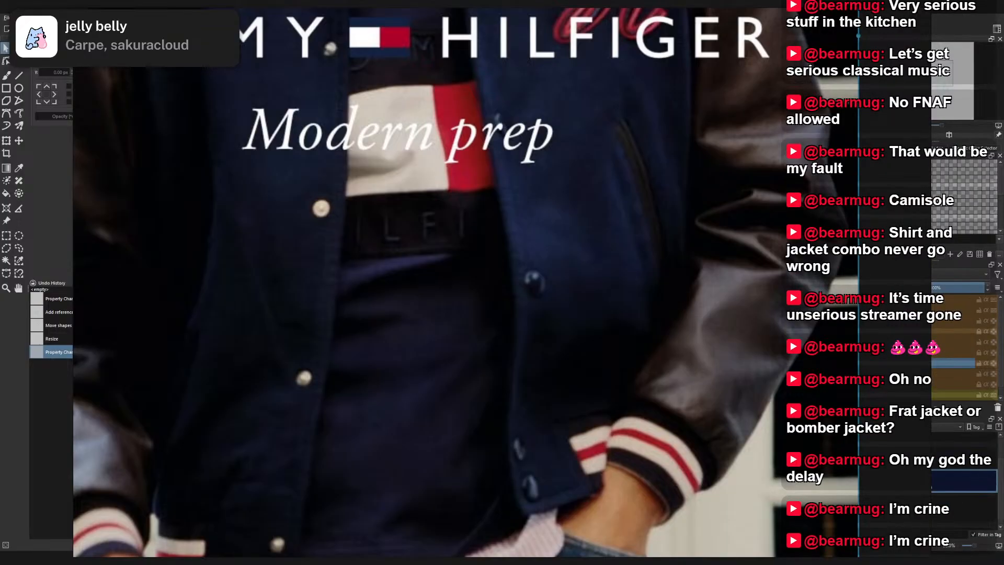
- Paste the black varsity jacket photo and place it beside the Tommy Hilfiger photo, on its left
{"action": "scroll", "coordinate": [633, 260], "scroll_direction": "down", "scroll_amount": 8}
{"action": "left_click_drag", "start_coordinate": [633, 260], "coordinate": [774, 264]}
{"action": "key", "text": "ctrl+v"}
{"action": "left_click_drag", "start_coordinate": [607, 262], "coordinate": [549, 244]}
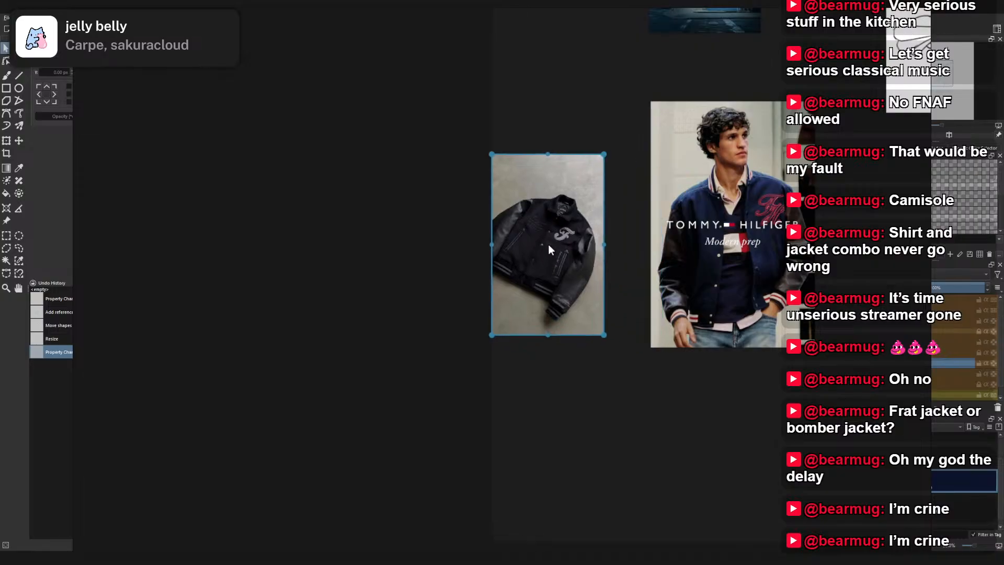
- Inspect the black varsity jacket's lettering, pockets, buttons and striped ribbing, and compare it with the neighbouring photo
{"action": "scroll", "coordinate": [548, 245], "scroll_direction": "up", "scroll_amount": 5}
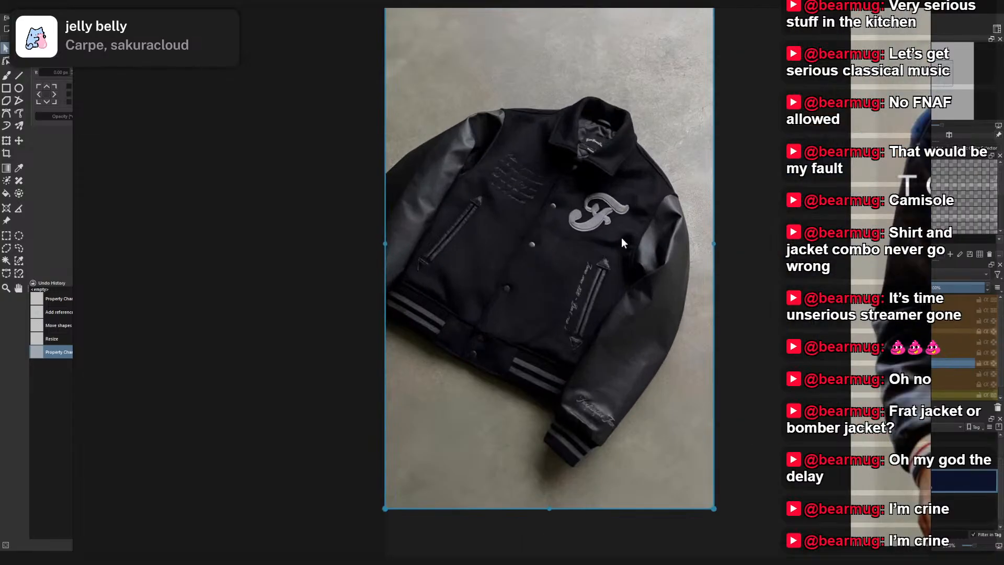
{"action": "scroll", "coordinate": [622, 239], "scroll_direction": "up", "scroll_amount": 2}
{"action": "scroll", "coordinate": [493, 206], "scroll_direction": "up", "scroll_amount": 4}
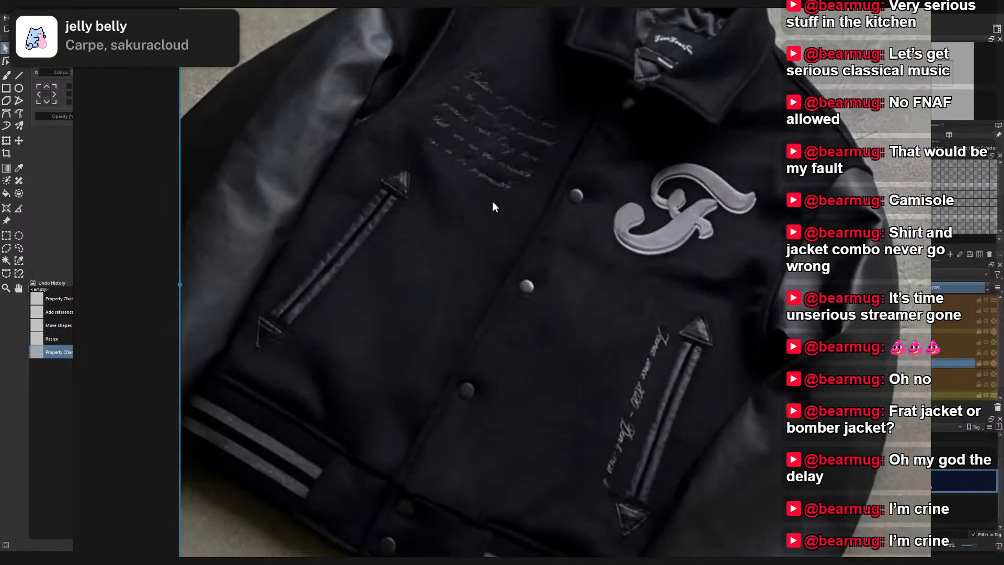
{"action": "scroll", "coordinate": [493, 207], "scroll_direction": "down", "scroll_amount": 3}
{"action": "scroll", "coordinate": [493, 206], "scroll_direction": "down", "scroll_amount": 1}
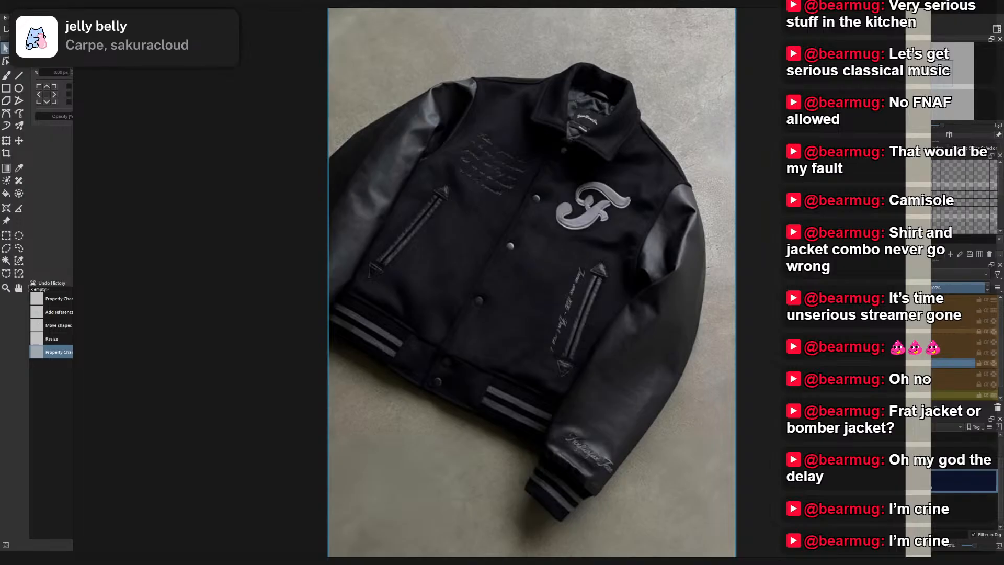
{"action": "scroll", "coordinate": [755, 290], "scroll_direction": "down", "scroll_amount": 4}
{"action": "left_click_drag", "start_coordinate": [755, 290], "coordinate": [592, 341]}
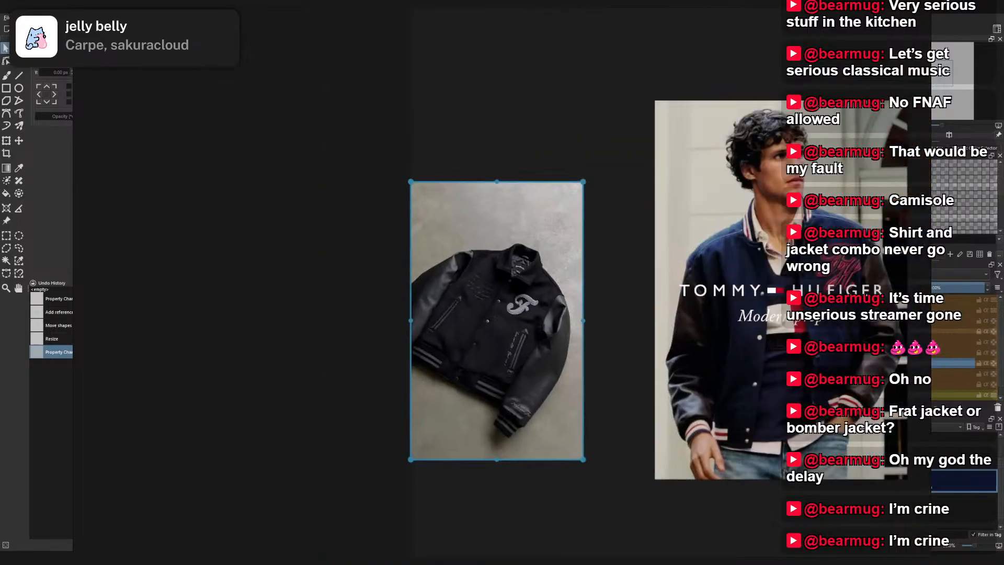
- Try removing the Tommy Hilfiger photo from the board and review the remaining jacket alongside the character sketches
{"action": "left_click", "coordinate": [768, 255]}
{"action": "key", "text": "Delete"}
{"action": "scroll", "coordinate": [709, 271], "scroll_direction": "down", "scroll_amount": 3}
{"action": "left_click_drag", "start_coordinate": [709, 270], "coordinate": [614, 303]}
{"action": "left_click_drag", "start_coordinate": [494, 333], "coordinate": [699, 252]}
{"action": "left_click_drag", "start_coordinate": [787, 262], "coordinate": [483, 209]}
{"action": "left_click_drag", "start_coordinate": [773, 80], "coordinate": [477, 210]}
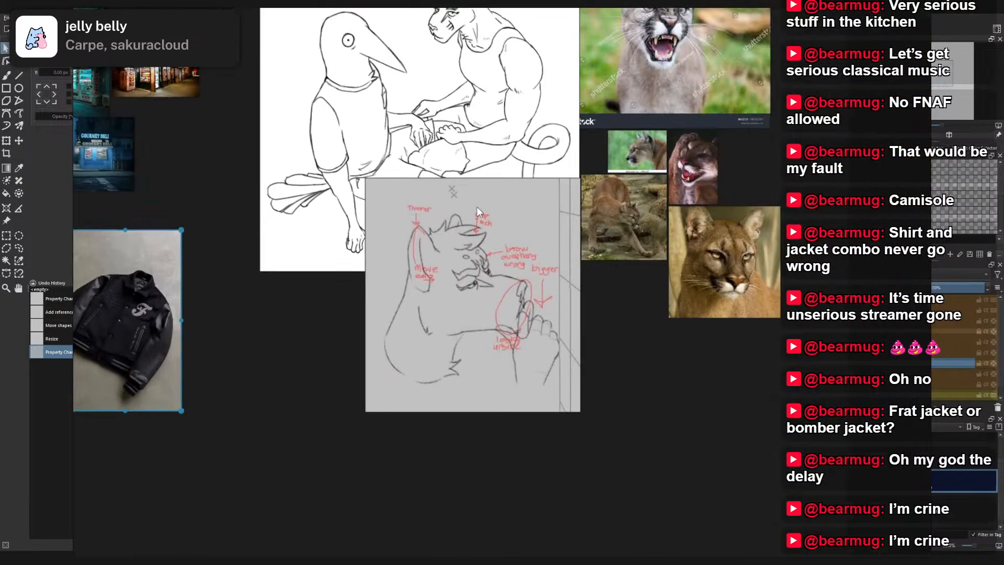
{"action": "scroll", "coordinate": [732, 251], "scroll_direction": "up", "scroll_amount": 9}
{"action": "scroll", "coordinate": [655, 255], "scroll_direction": "down", "scroll_amount": 7}
{"action": "left_click_drag", "start_coordinate": [610, 295], "coordinate": [902, 229]}
{"action": "left_click_drag", "start_coordinate": [442, 278], "coordinate": [779, 271]}
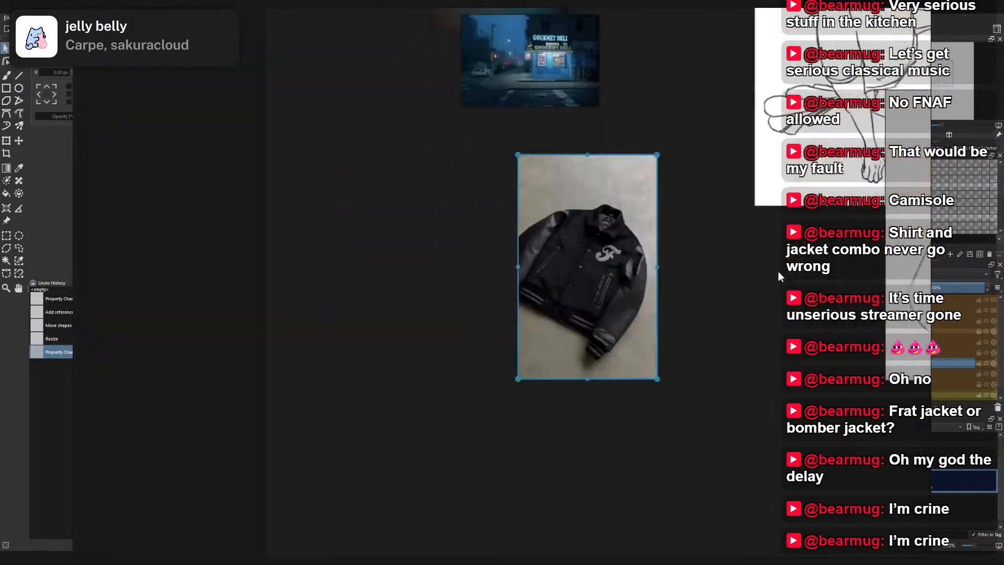
{"action": "scroll", "coordinate": [594, 284], "scroll_direction": "up", "scroll_amount": 7}
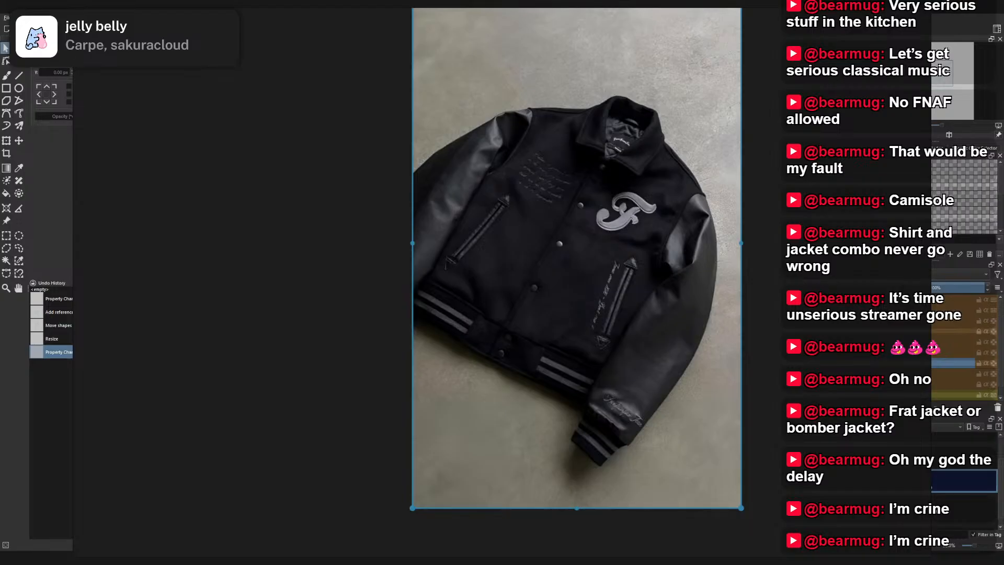
- Undo the deletion of the Tommy Hilfiger jacket photo
{"action": "left_click", "coordinate": [795, 303]}
{"action": "scroll", "coordinate": [794, 304], "scroll_direction": "down", "scroll_amount": 5}
{"action": "key", "text": "ctrl+z"}
{"action": "key", "text": "ctrl+z"}
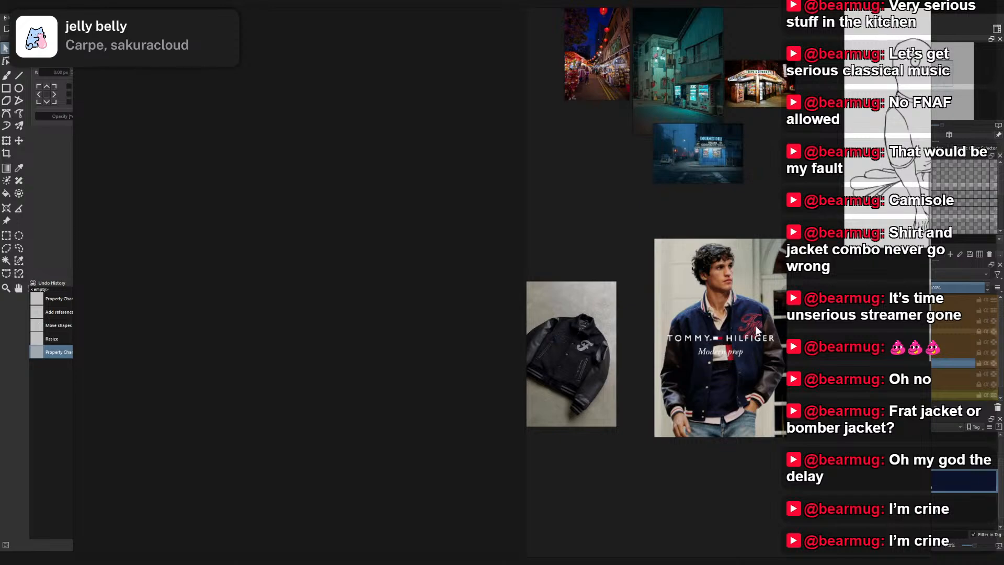
- Move the Tommy Hilfiger photo to the left side of the black varsity jacket photo and compare the two
{"action": "left_click_drag", "start_coordinate": [756, 328], "coordinate": [477, 340]}
{"action": "scroll", "coordinate": [627, 340], "scroll_direction": "up", "scroll_amount": 5}
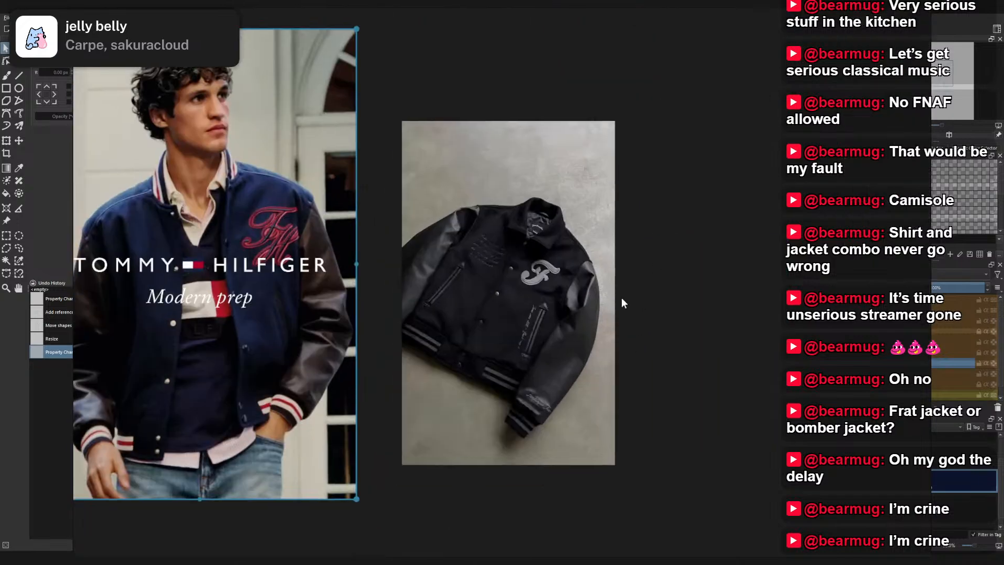
{"action": "scroll", "coordinate": [706, 300], "scroll_direction": "up", "scroll_amount": 4}
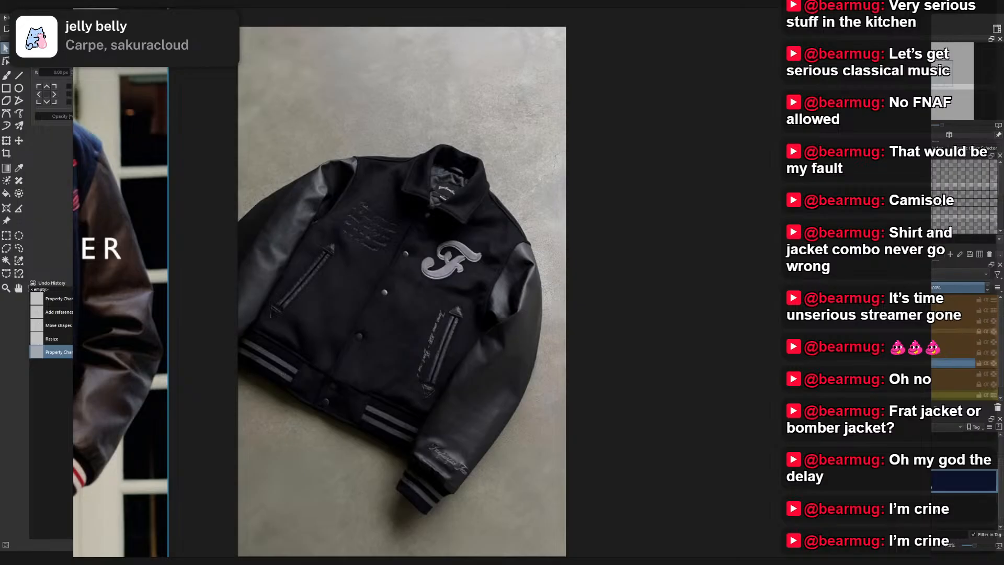
- Paste the photo of the man in the navy Oregon jacket to the right of the black jacket photo and inspect the outfit
{"action": "scroll", "coordinate": [752, 189], "scroll_direction": "down", "scroll_amount": 5}
{"action": "left_click", "coordinate": [724, 328]}
{"action": "key", "text": "ctrl+v"}
{"action": "left_click_drag", "start_coordinate": [724, 328], "coordinate": [782, 215]}
{"action": "scroll", "coordinate": [780, 214], "scroll_direction": "up", "scroll_amount": 4}
{"action": "left_click_drag", "start_coordinate": [135, 420], "coordinate": [298, 372]}
{"action": "left_click_drag", "start_coordinate": [926, 273], "coordinate": [529, 264]}
{"action": "scroll", "coordinate": [529, 251], "scroll_direction": "up", "scroll_amount": 5}
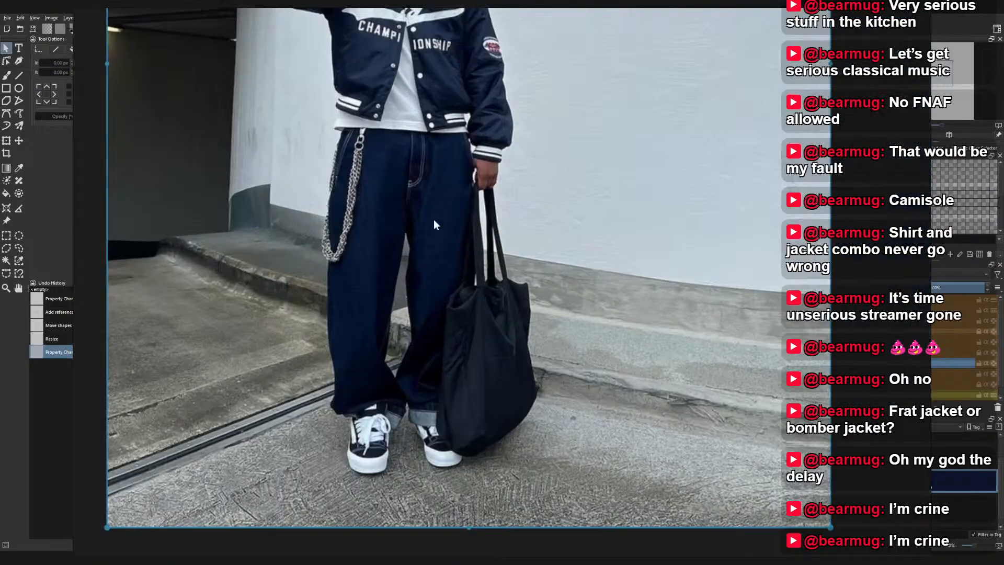
{"action": "scroll", "coordinate": [422, 221], "scroll_direction": "down", "scroll_amount": 2}
{"action": "left_click_drag", "start_coordinate": [439, 223], "coordinate": [612, 300]}
{"action": "scroll", "coordinate": [645, 252], "scroll_direction": "down", "scroll_amount": 4}
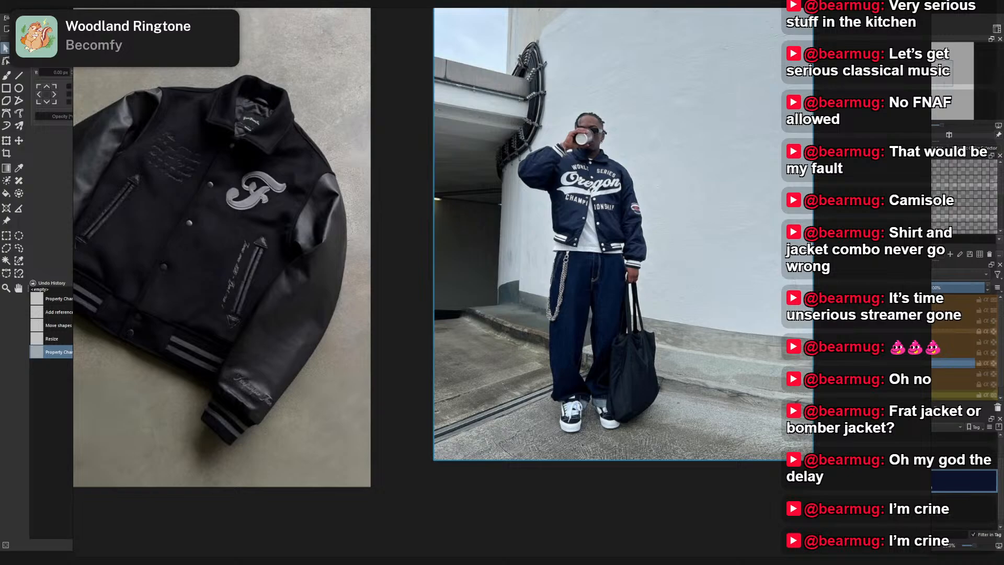
- Paste the green bomber jacket photo beside the Oregon jacket photo and move the two other jacket photos underneath them
{"action": "scroll", "coordinate": [487, 255], "scroll_direction": "down", "scroll_amount": 5}
{"action": "key", "text": "ctrl+v"}
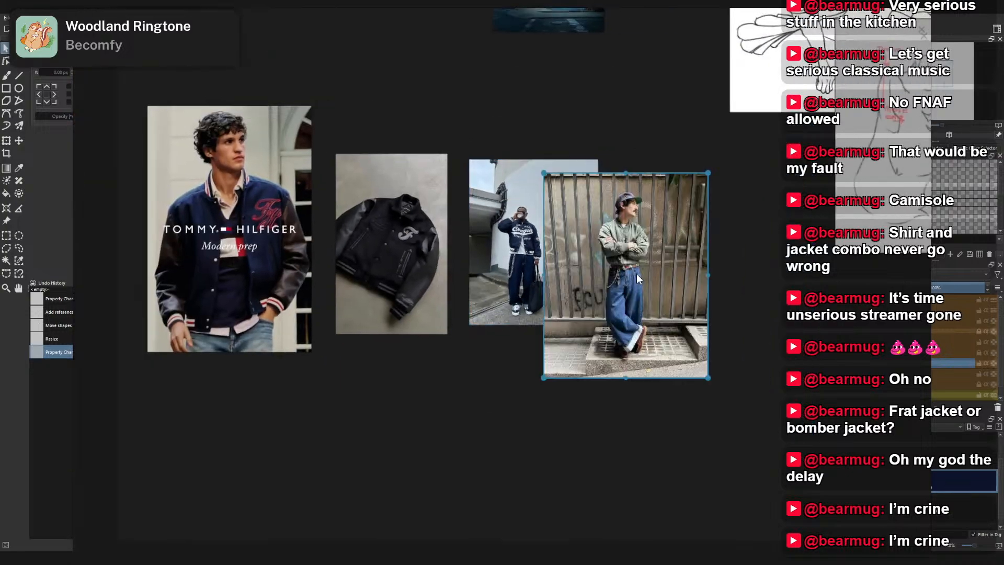
{"action": "left_click_drag", "start_coordinate": [625, 273], "coordinate": [675, 259]}
{"action": "left_click_drag", "start_coordinate": [391, 244], "coordinate": [542, 420]}
{"action": "left_click_drag", "start_coordinate": [231, 230], "coordinate": [682, 490]}
- Examine the Oregon jacket and green bomber outfits, including the jeans, chains and the bomber's sleeves and zip
{"action": "scroll", "coordinate": [545, 321], "scroll_direction": "up", "scroll_amount": 5}
{"action": "left_click_drag", "start_coordinate": [664, 309], "coordinate": [616, 465]}
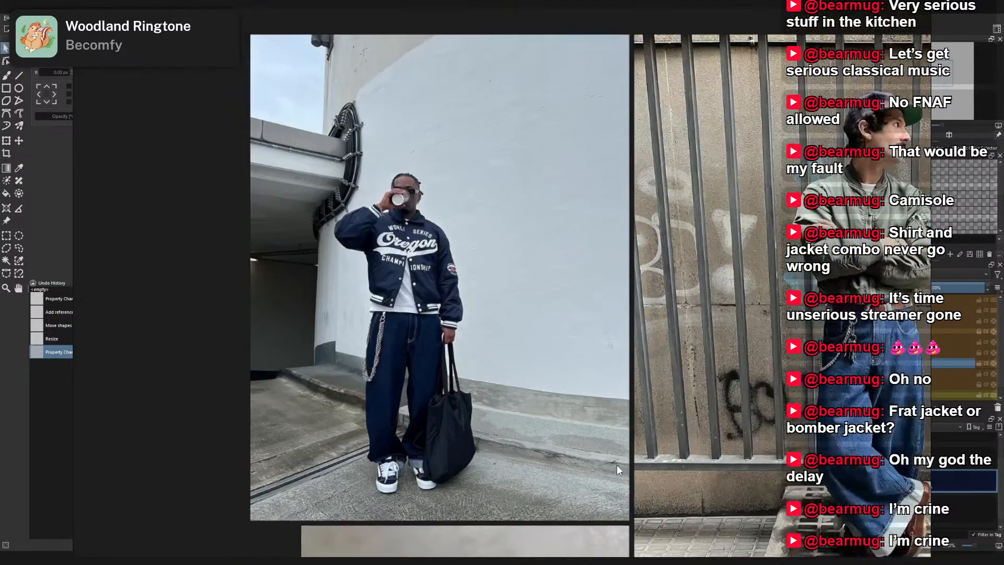
{"action": "left_click_drag", "start_coordinate": [651, 419], "coordinate": [625, 369]}
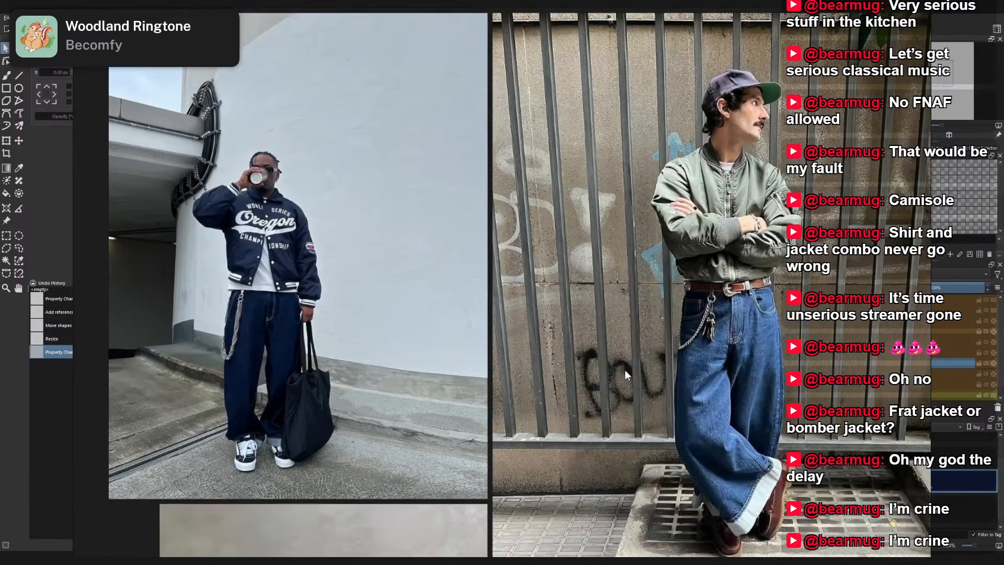
{"action": "scroll", "coordinate": [759, 157], "scroll_direction": "up", "scroll_amount": 4}
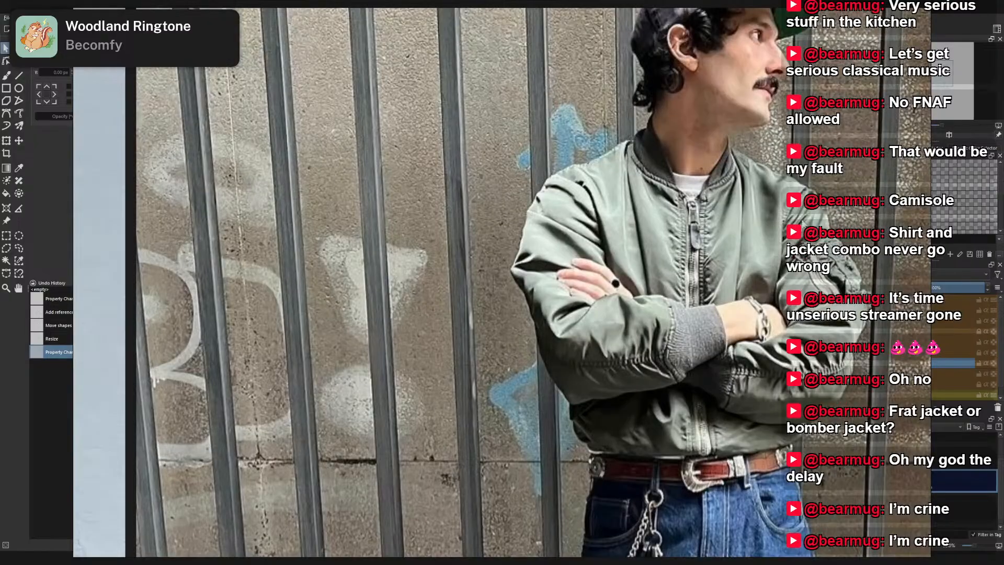
{"action": "scroll", "coordinate": [801, 314], "scroll_direction": "down", "scroll_amount": 2}
{"action": "scroll", "coordinate": [802, 398], "scroll_direction": "down", "scroll_amount": 2}
{"action": "scroll", "coordinate": [749, 271], "scroll_direction": "down", "scroll_amount": 4}
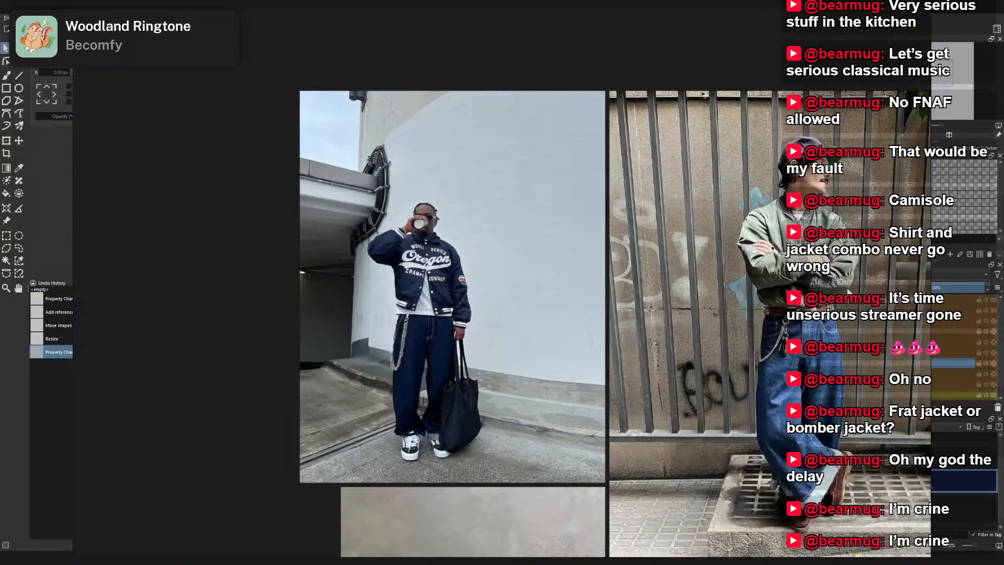
- Compare the jacket fit, trousers and poses in the Oregon jacket and green bomber photos
{"action": "left_click_drag", "start_coordinate": [748, 271], "coordinate": [745, 270]}
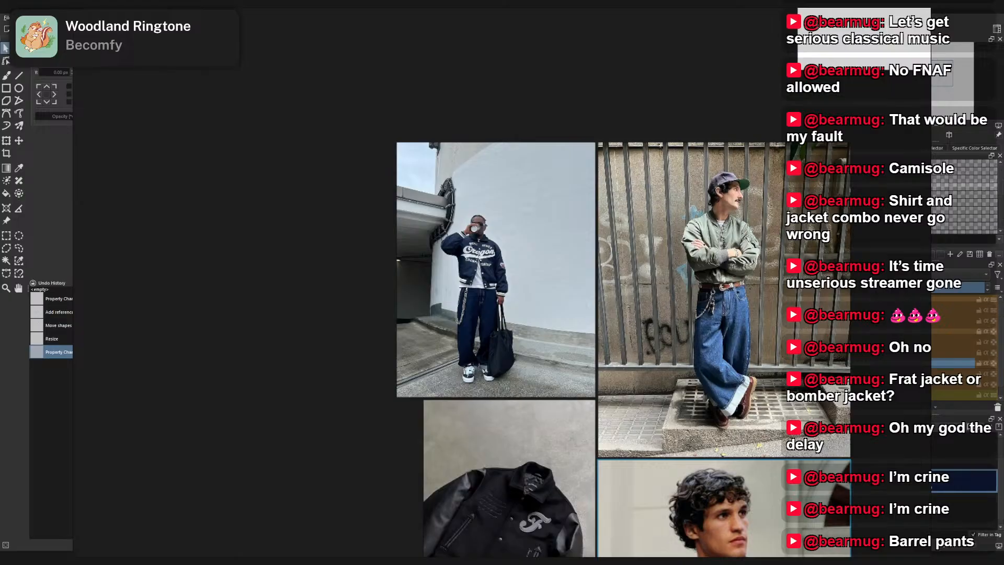
{"action": "scroll", "coordinate": [918, 325], "scroll_direction": "up", "scroll_amount": 2}
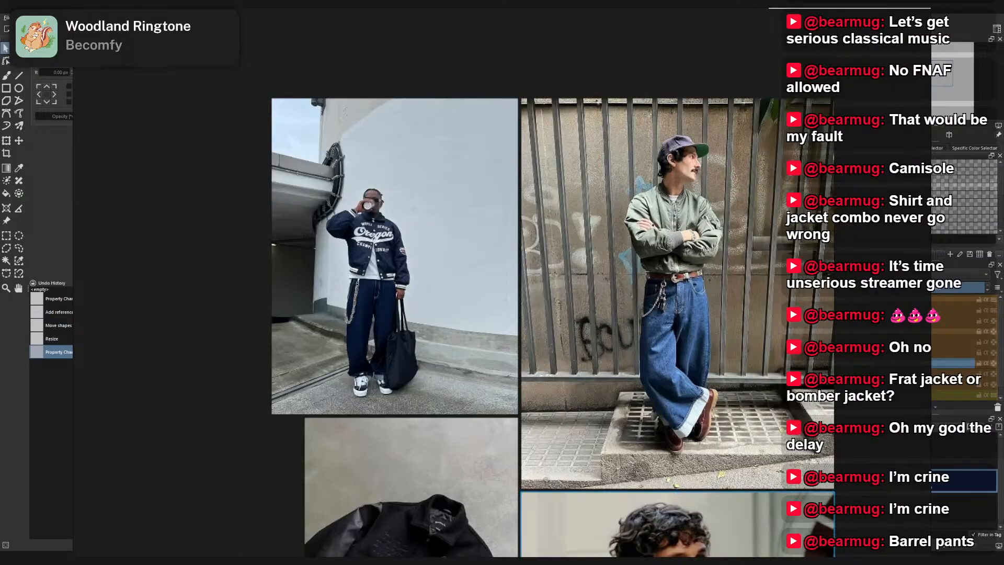
{"action": "left_click_drag", "start_coordinate": [871, 290], "coordinate": [863, 299]}
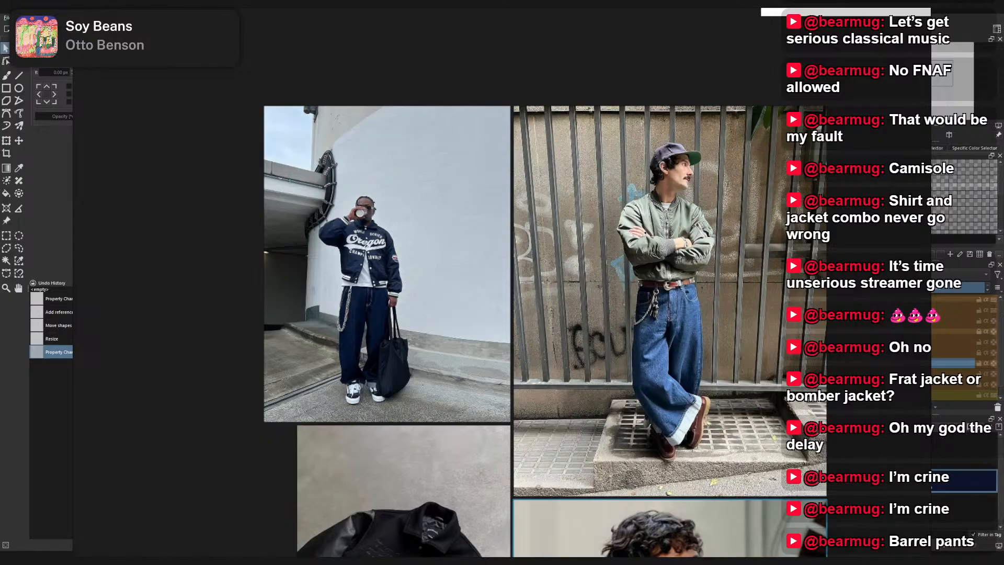
{"action": "scroll", "coordinate": [658, 222], "scroll_direction": "up", "scroll_amount": 3}
{"action": "scroll", "coordinate": [724, 212], "scroll_direction": "down", "scroll_amount": 2}
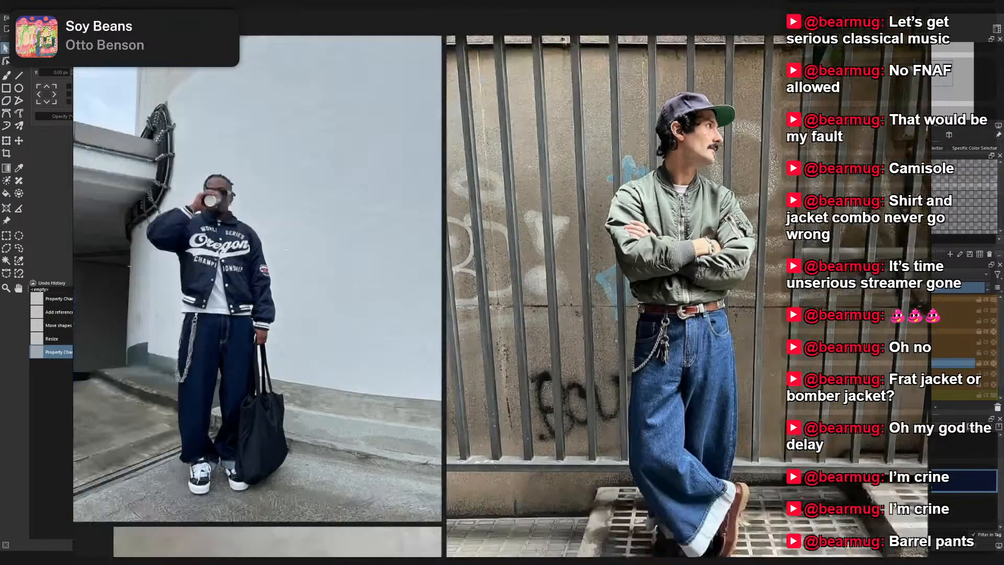
{"action": "left_click_drag", "start_coordinate": [759, 261], "coordinate": [739, 245]}
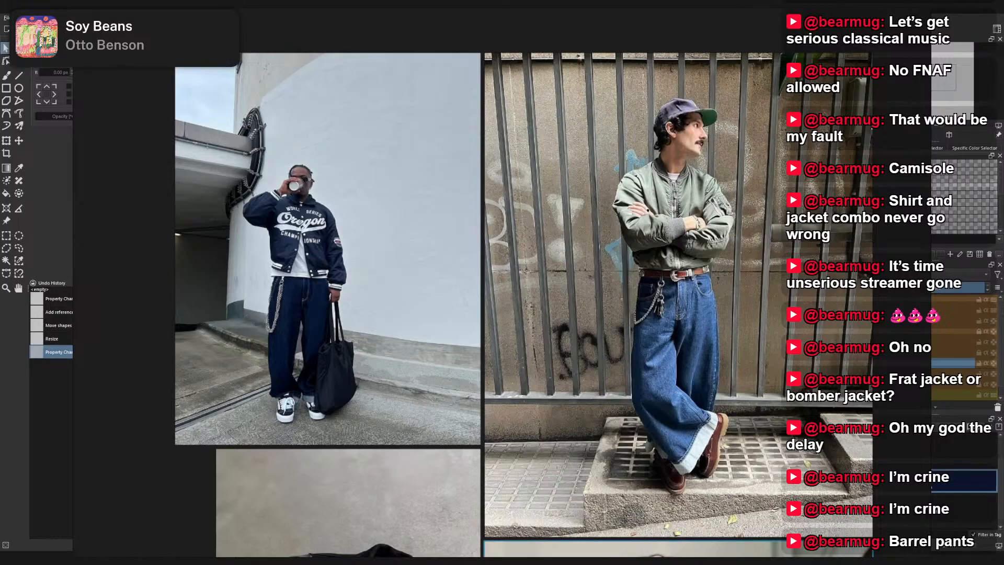
- Shrink the reference board window and place it over the canvas beside the character's head sketch
{"action": "left_click_drag", "start_coordinate": [931, 556], "coordinate": [330, 172]}
{"action": "mouse_move", "coordinate": [293, 142]}
{"action": "left_mouse_down"}
{"action": "mouse_move", "coordinate": [252, 221]}
{"action": "mouse_move", "coordinate": [256, 193]}
{"action": "mouse_move", "coordinate": [253, 207]}
{"action": "left_mouse_up"}
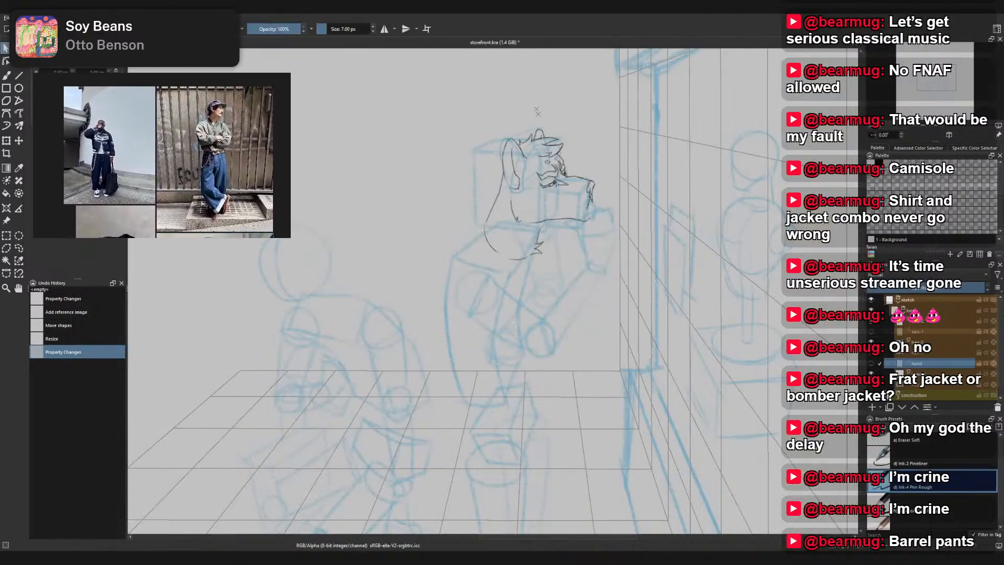
{"action": "left_click_drag", "start_coordinate": [289, 237], "coordinate": [271, 226]}
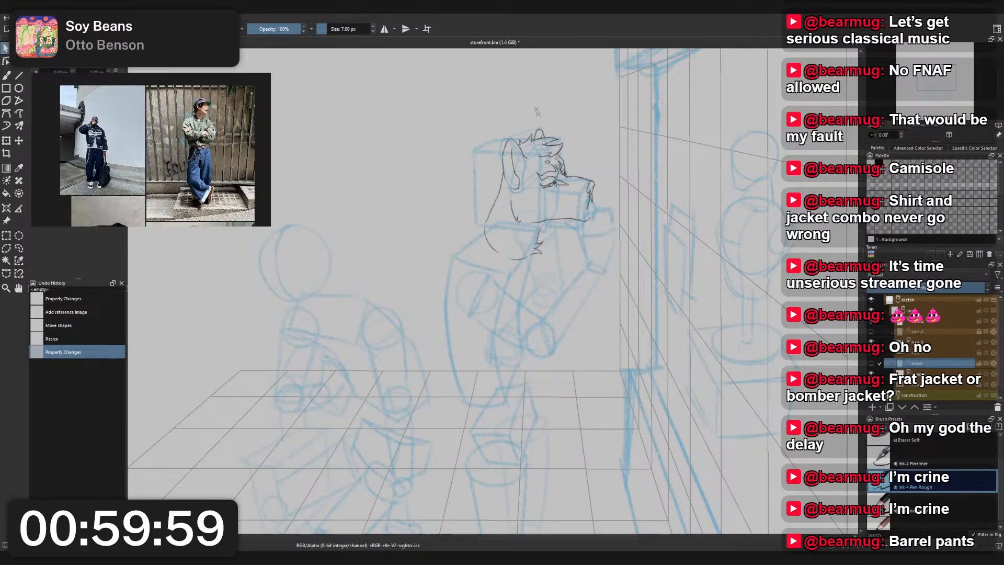
- Bring the cougar face photo up close on the reference board beside a close view of the character's head sketch
{"action": "scroll", "coordinate": [551, 109], "scroll_direction": "up", "scroll_amount": 3}
{"action": "left_click_drag", "start_coordinate": [590, 315], "coordinate": [478, 239]}
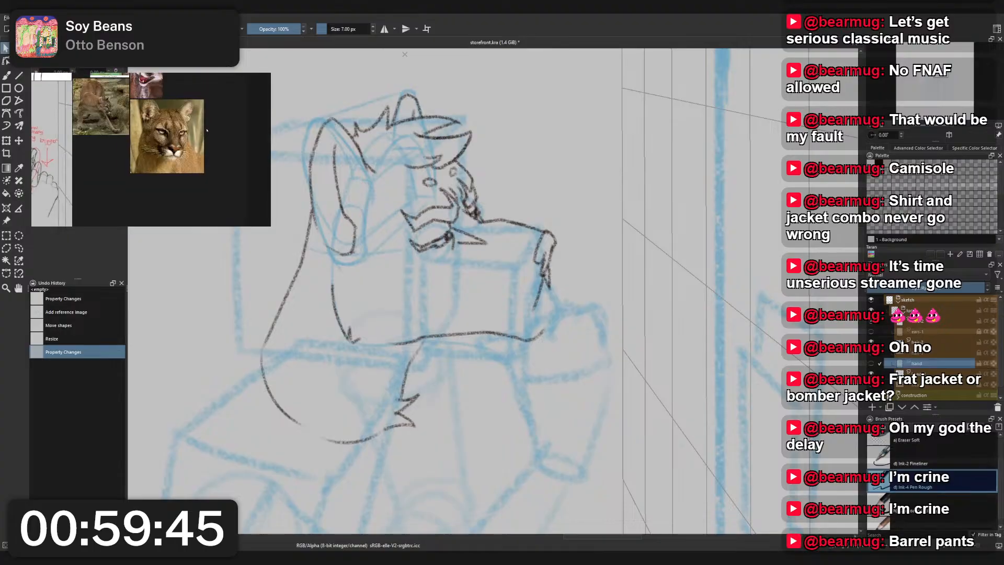
{"action": "scroll", "coordinate": [206, 131], "scroll_direction": "up", "scroll_amount": 2}
{"action": "scroll", "coordinate": [163, 124], "scroll_direction": "up", "scroll_amount": 1}
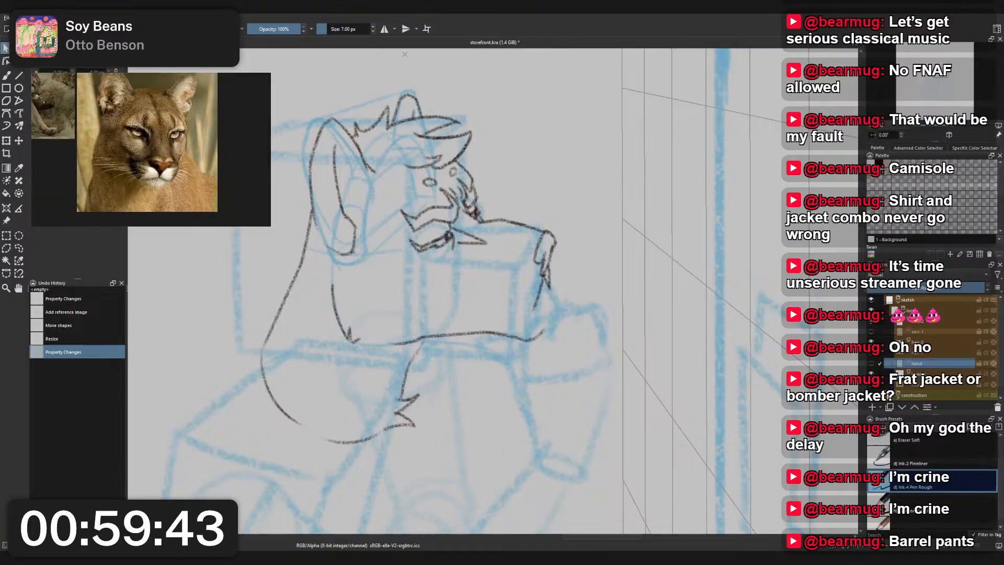
{"action": "scroll", "coordinate": [492, 220], "scroll_direction": "up", "scroll_amount": 3}
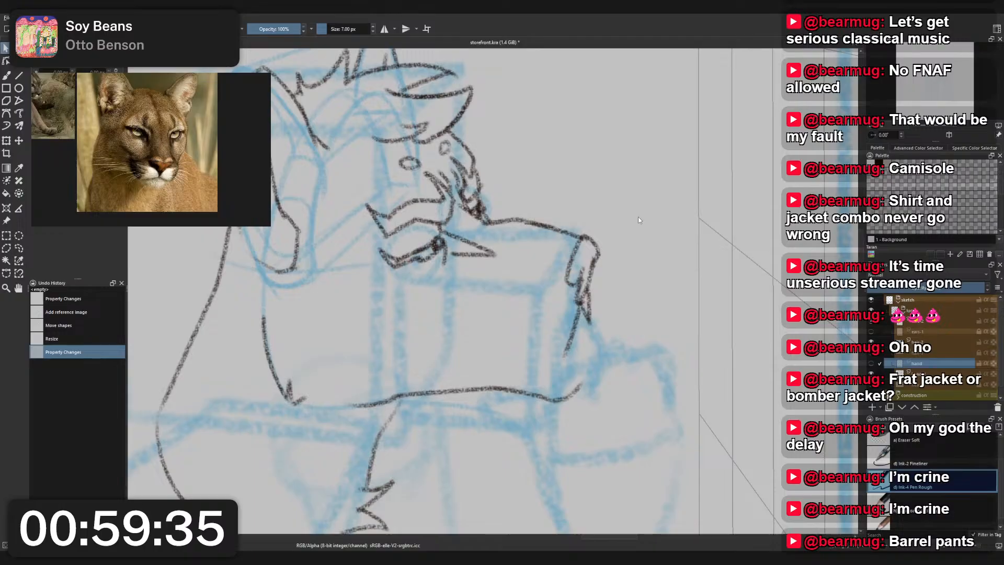
- Pick the 2 - Ink palette colour and erase the outer end of the character's near eye with the Eraser Small brush
{"action": "key", "text": "b"}
{"action": "right_click", "coordinate": [575, 261]}
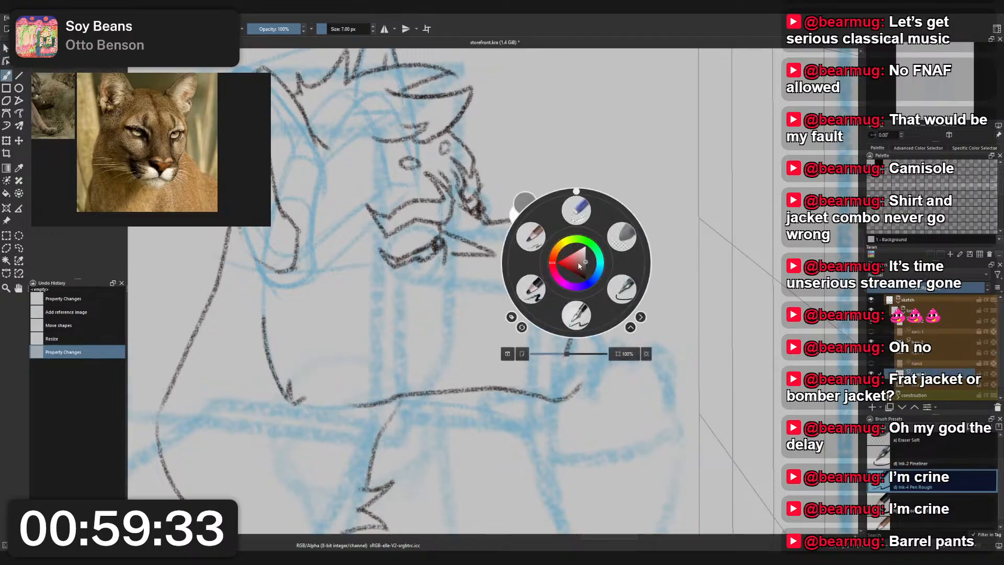
{"action": "left_click", "coordinate": [531, 236]}
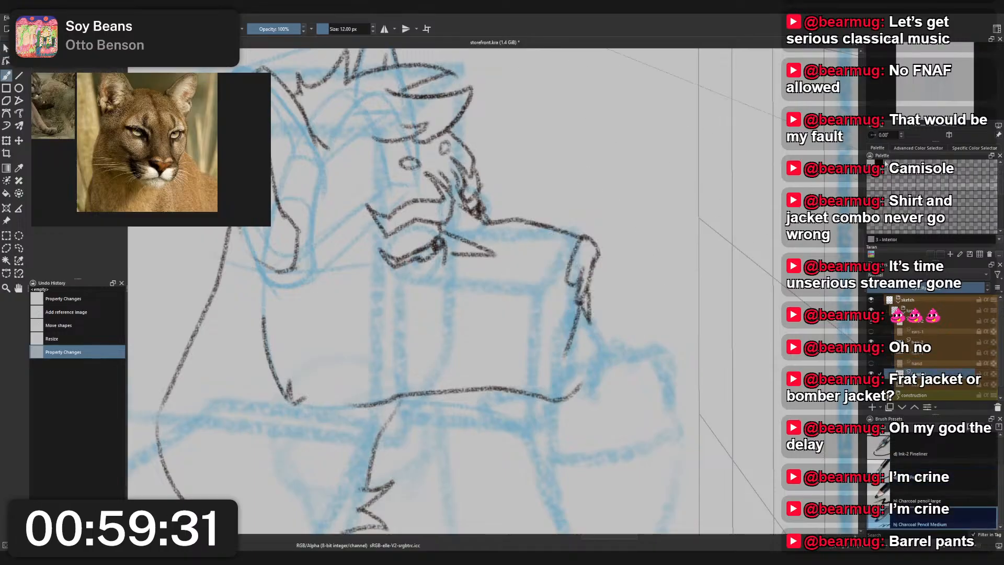
{"action": "left_click", "coordinate": [880, 163]}
{"action": "scroll", "coordinate": [461, 250], "scroll_direction": "up", "scroll_amount": 1}
{"action": "right_click", "coordinate": [467, 250]}
{"action": "left_click", "coordinate": [468, 199]}
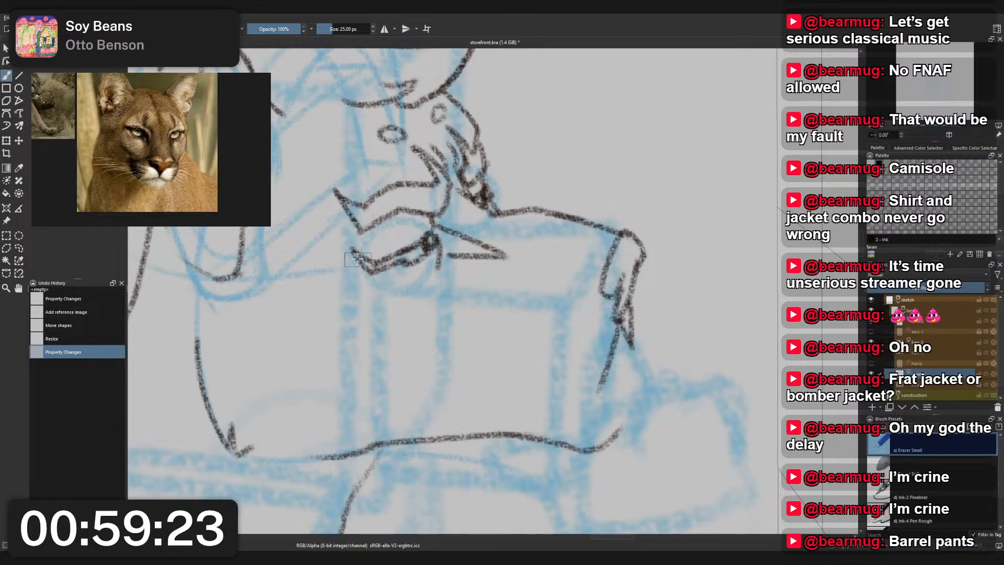
{"action": "mouse_move", "coordinate": [358, 260]}
{"action": "left_mouse_down"}
{"action": "mouse_move", "coordinate": [373, 282]}
{"action": "mouse_move", "coordinate": [374, 270]}
{"action": "mouse_move", "coordinate": [388, 284]}
{"action": "mouse_move", "coordinate": [396, 262]}
{"action": "left_mouse_up"}
- Try redrawing the outer corner of the near eye with the Charcoal Pencil Medium brush
{"action": "right_click", "coordinate": [398, 262]}
{"action": "left_click", "coordinate": [360, 240]}
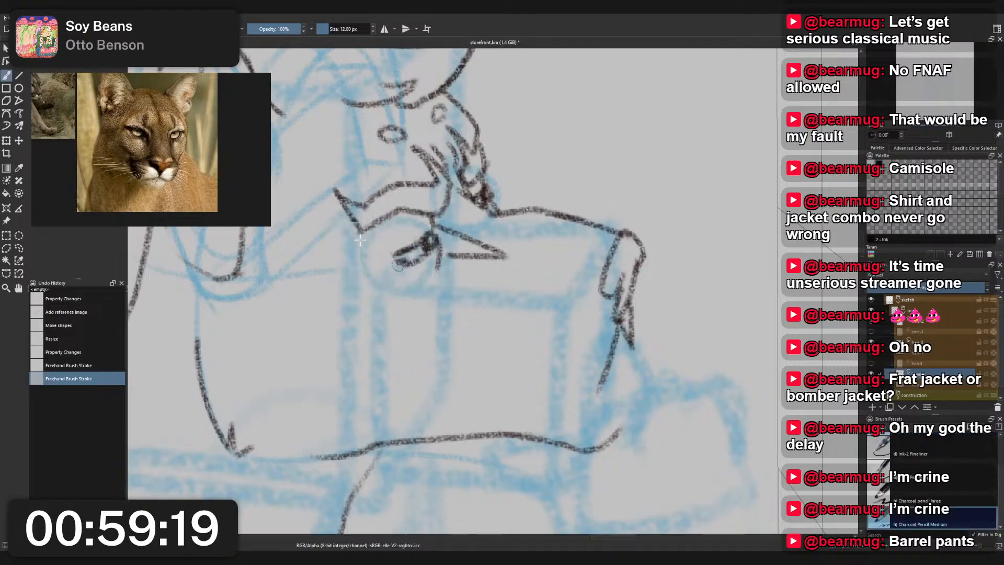
{"action": "mouse_move", "coordinate": [380, 255]}
{"action": "left_mouse_down"}
{"action": "mouse_move", "coordinate": [416, 251]}
{"action": "mouse_move", "coordinate": [382, 257]}
{"action": "mouse_move", "coordinate": [416, 256]}
{"action": "mouse_move", "coordinate": [414, 241]}
{"action": "mouse_move", "coordinate": [400, 241]}
{"action": "mouse_move", "coordinate": [397, 262]}
{"action": "mouse_move", "coordinate": [368, 256]}
{"action": "mouse_move", "coordinate": [406, 262]}
{"action": "left_mouse_up"}
{"action": "key", "text": "ctrl+z"}
{"action": "key", "text": "ctrl+z"}
{"action": "key", "text": "ctrl+z"}
{"action": "key", "text": "ctrl+z"}
{"action": "key", "text": "ctrl+z"}
{"action": "key", "text": "ctrl+z"}
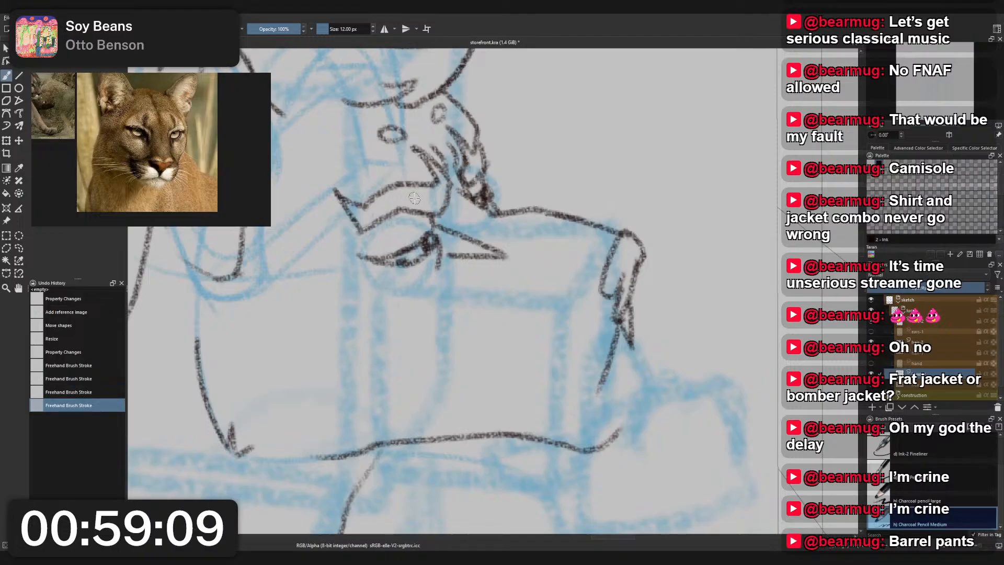
- Try several alternative shapes for the near eye's outer corner and lower lid, undoing and redoing strokes to compare them
{"action": "scroll", "coordinate": [430, 175], "scroll_direction": "down", "scroll_amount": 3}
{"action": "scroll", "coordinate": [419, 168], "scroll_direction": "up", "scroll_amount": 4}
{"action": "key", "text": "ctrl+z"}
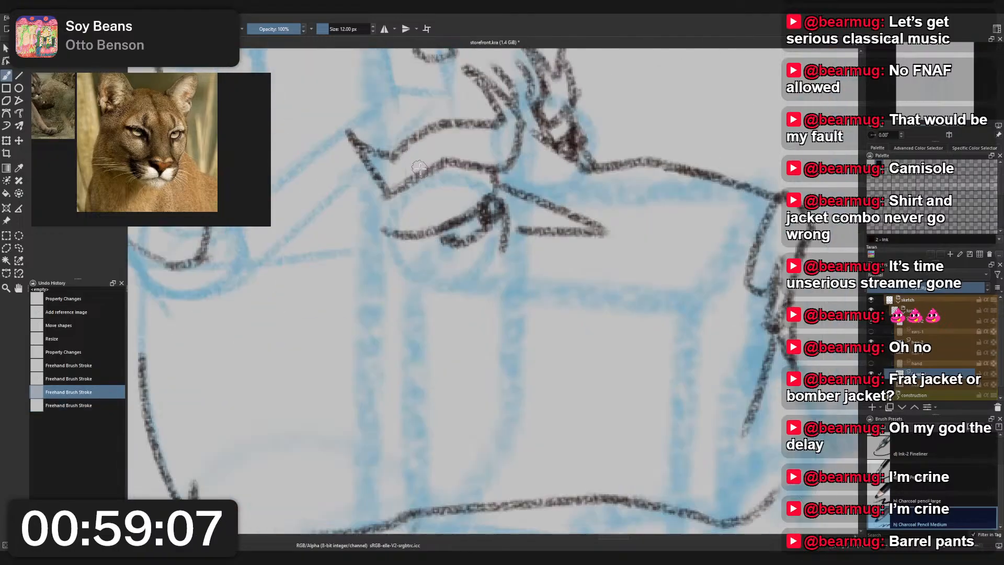
{"action": "key", "text": "ctrl+shift+z"}
{"action": "scroll", "coordinate": [469, 186], "scroll_direction": "down", "scroll_amount": 2}
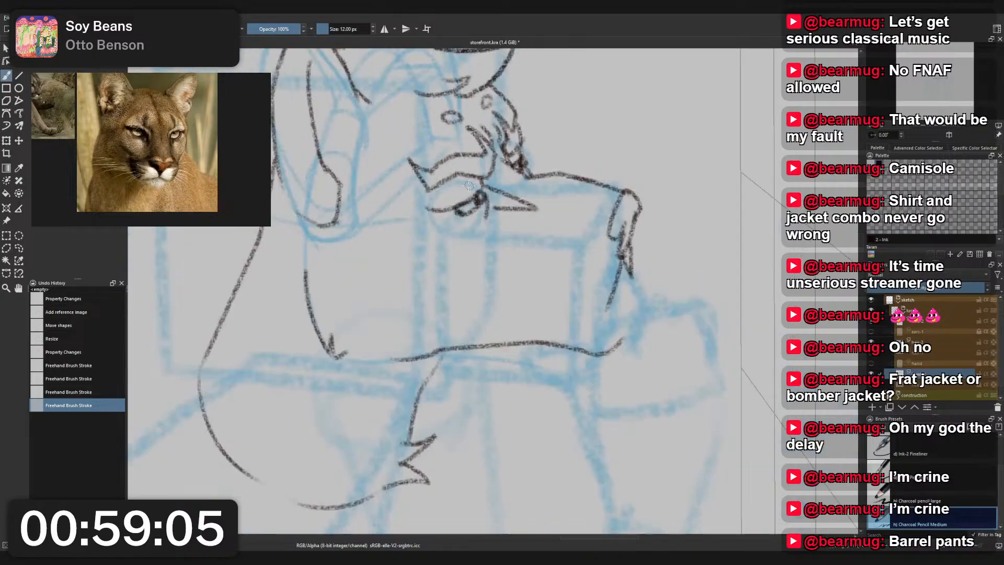
{"action": "scroll", "coordinate": [469, 186], "scroll_direction": "up", "scroll_amount": 3}
{"action": "key", "text": "ctrl+z"}
{"action": "key", "text": "ctrl+z"}
{"action": "key", "text": "ctrl+z"}
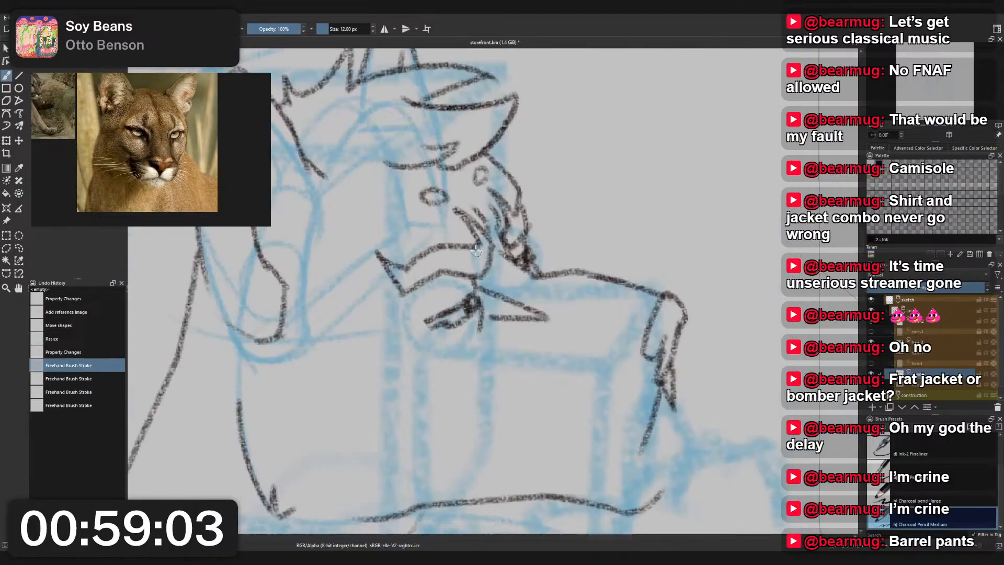
{"action": "key", "text": "ctrl+shift+z"}
{"action": "key", "text": "ctrl+z"}
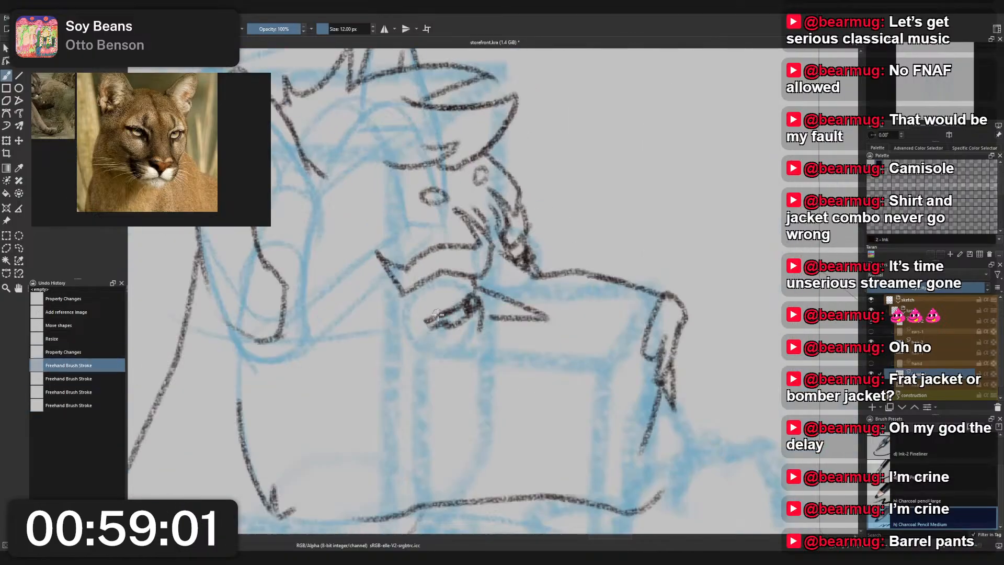
{"action": "key", "text": "ctrl+shift+z"}
{"action": "key", "text": "ctrl+shift+z"}
{"action": "key", "text": "ctrl+shift+z"}
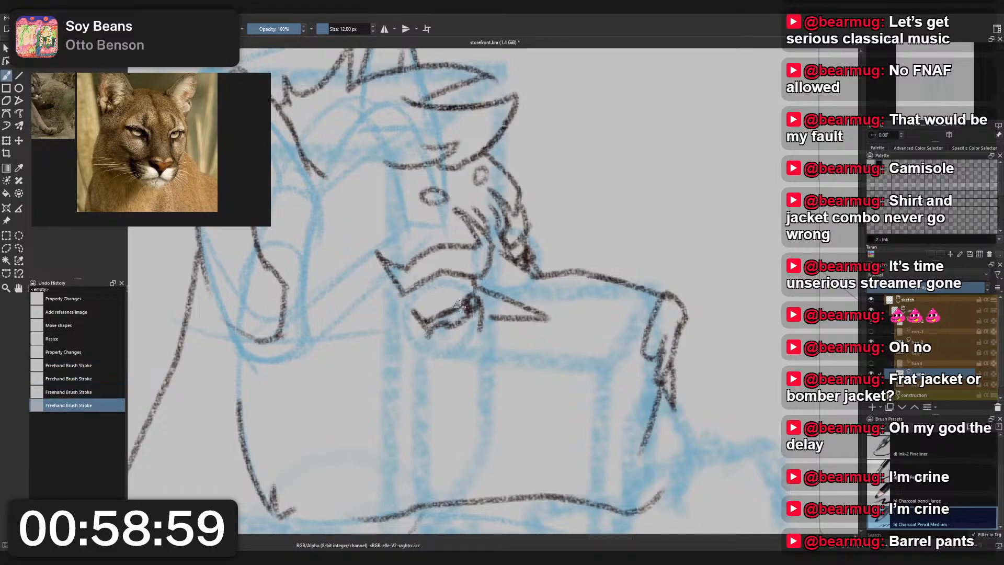
{"action": "key", "text": "ctrl+z"}
{"action": "key", "text": "ctrl+z"}
{"action": "key", "text": "ctrl+shift+z"}
{"action": "key", "text": "ctrl+shift+z"}
{"action": "key", "text": "ctrl+z"}
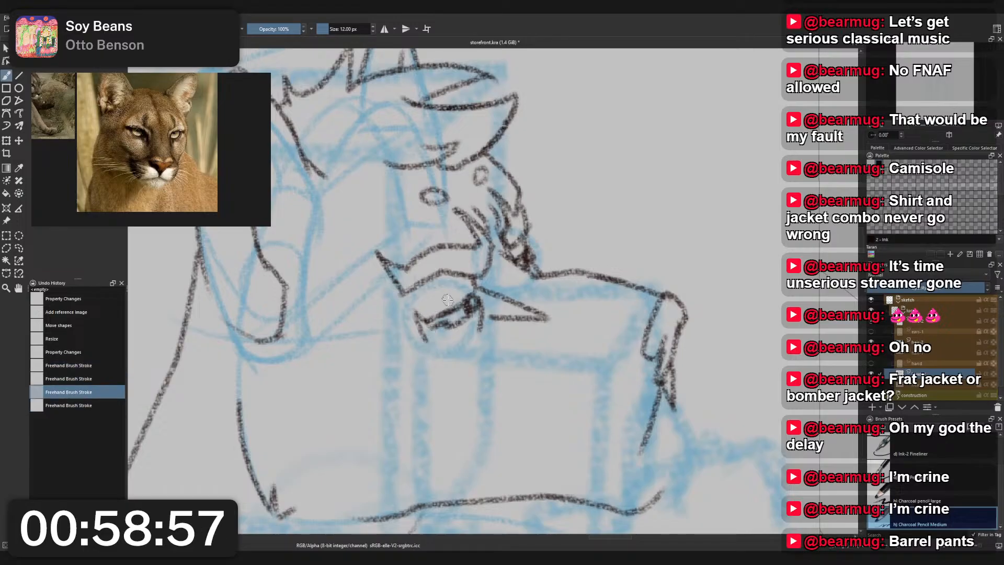
{"action": "key", "text": "ctrl+z"}
{"action": "key", "text": "ctrl+shift+z"}
{"action": "key", "text": "ctrl+shift+z"}
{"action": "key", "text": "ctrl+z"}
{"action": "key", "text": "ctrl+z"}
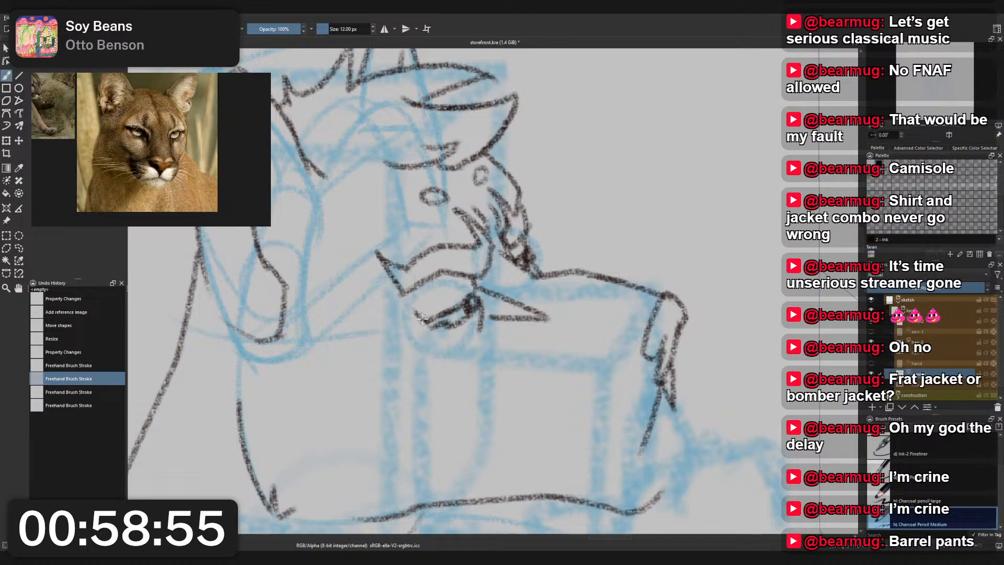
{"action": "key", "text": "ctrl+z"}
{"action": "key", "text": "ctrl+shift+z"}
{"action": "key", "text": "ctrl+shift+z"}
{"action": "key", "text": "ctrl+shift+z"}
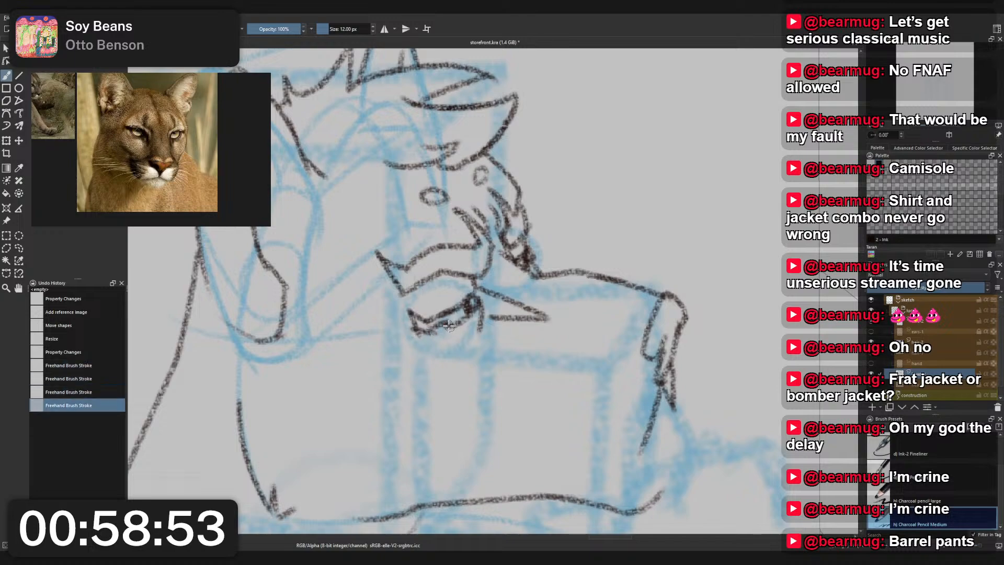
{"action": "key", "text": "ctrl+z"}
{"action": "key", "text": "ctrl+z"}
{"action": "key", "text": "ctrl+shift+z"}
{"action": "key", "text": "ctrl+shift+z"}
{"action": "key", "text": "ctrl+z"}
{"action": "key", "text": "ctrl+z"}
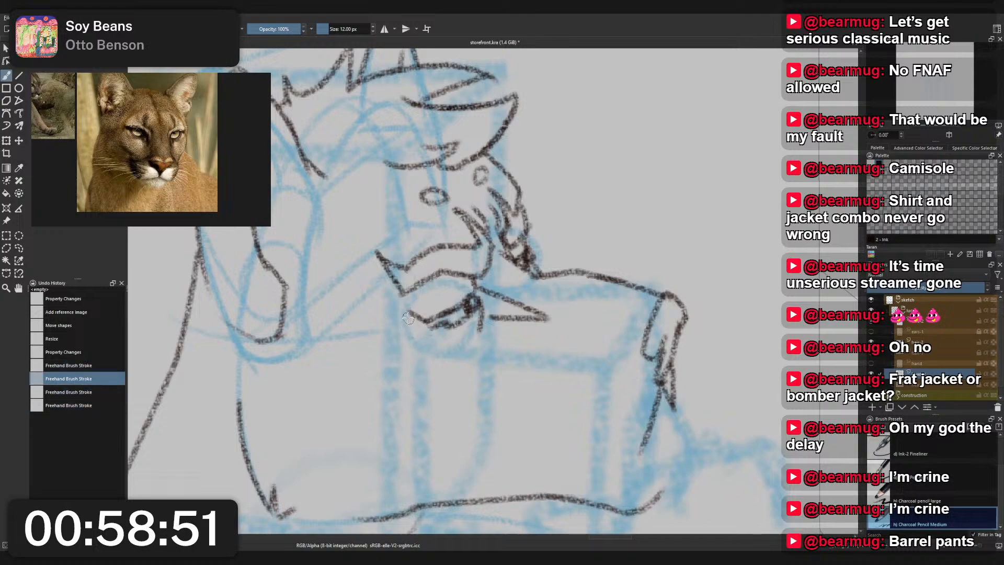
- Try short strokes to close the near eye's outer corner, undoing each rejected version
{"action": "mouse_move", "coordinate": [407, 316]}
{"action": "left_mouse_down"}
{"action": "mouse_move", "coordinate": [434, 337]}
{"action": "mouse_move", "coordinate": [438, 289]}
{"action": "mouse_move", "coordinate": [424, 334]}
{"action": "mouse_move", "coordinate": [449, 326]}
{"action": "mouse_move", "coordinate": [468, 298]}
{"action": "mouse_move", "coordinate": [448, 312]}
{"action": "mouse_move", "coordinate": [411, 305]}
{"action": "mouse_move", "coordinate": [429, 322]}
{"action": "mouse_move", "coordinate": [414, 306]}
{"action": "mouse_move", "coordinate": [422, 337]}
{"action": "mouse_move", "coordinate": [451, 311]}
{"action": "mouse_move", "coordinate": [443, 303]}
{"action": "mouse_move", "coordinate": [434, 330]}
{"action": "mouse_move", "coordinate": [416, 319]}
{"action": "left_mouse_up"}
{"action": "key", "text": "ctrl+z"}
{"action": "key", "text": "ctrl+z"}
{"action": "key", "text": "ctrl+z"}
{"action": "key", "text": "ctrl+z"}
{"action": "key", "text": "ctrl+z"}
{"action": "key", "text": "ctrl+z"}
{"action": "key", "text": "ctrl+z"}
- Compare the redrawn eye against the whole head and undo its corner strokes back to the first erasure
{"action": "scroll", "coordinate": [425, 292], "scroll_direction": "down", "scroll_amount": 4}
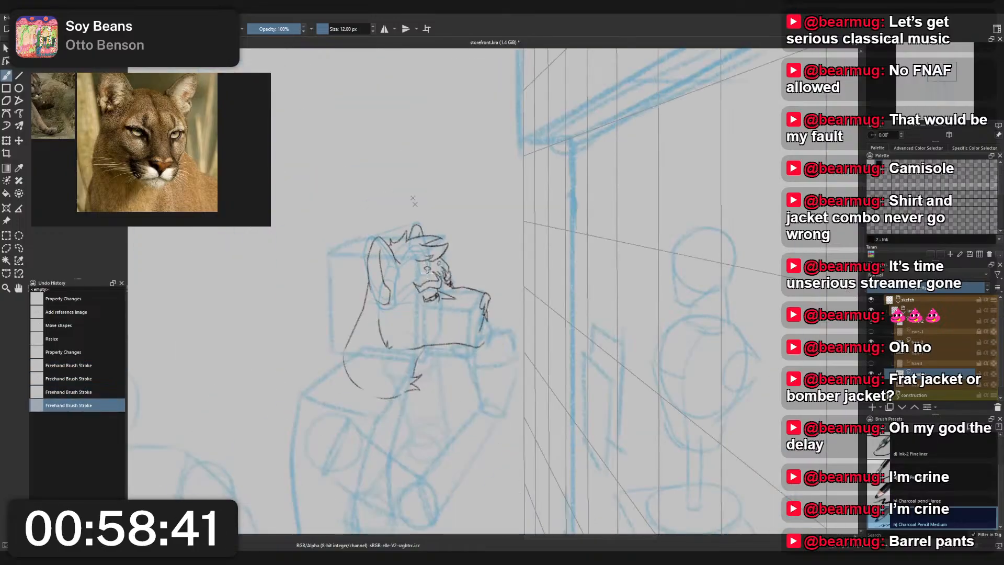
{"action": "scroll", "coordinate": [425, 280], "scroll_direction": "down", "scroll_amount": 3}
{"action": "scroll", "coordinate": [433, 279], "scroll_direction": "up", "scroll_amount": 5}
{"action": "key", "text": "ctrl+z"}
{"action": "key", "text": "ctrl+z"}
{"action": "key", "text": "ctrl+z"}
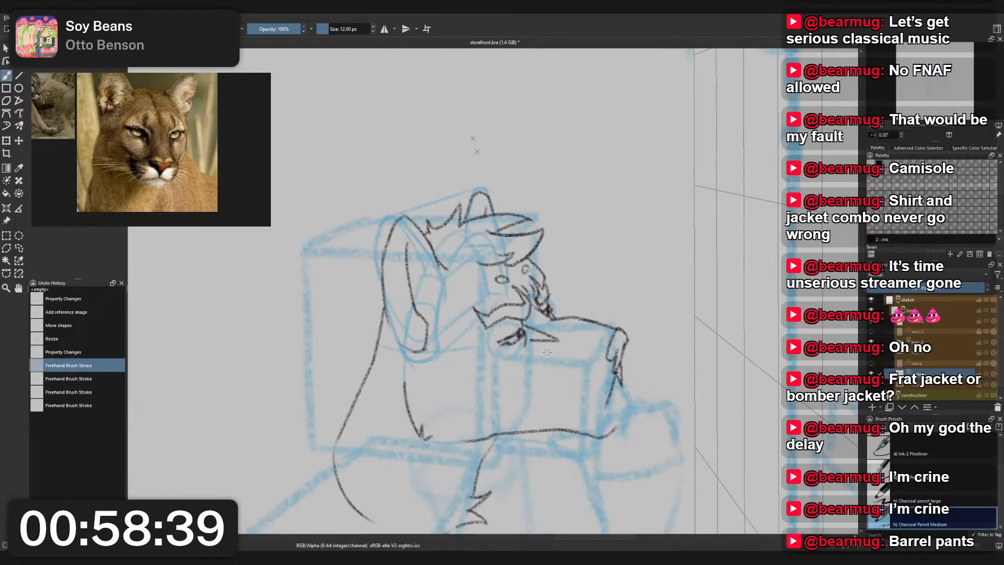
{"action": "scroll", "coordinate": [547, 352], "scroll_direction": "up", "scroll_amount": 3}
{"action": "key", "text": "ctrl+z"}
{"action": "key", "text": "ctrl+z"}
{"action": "key", "text": "ctrl+z"}
{"action": "key", "text": "ctrl+shift+z"}
{"action": "key", "text": "ctrl+shift+z"}
{"action": "key", "text": "ctrl+shift+z"}
{"action": "key", "text": "ctrl+shift+z"}
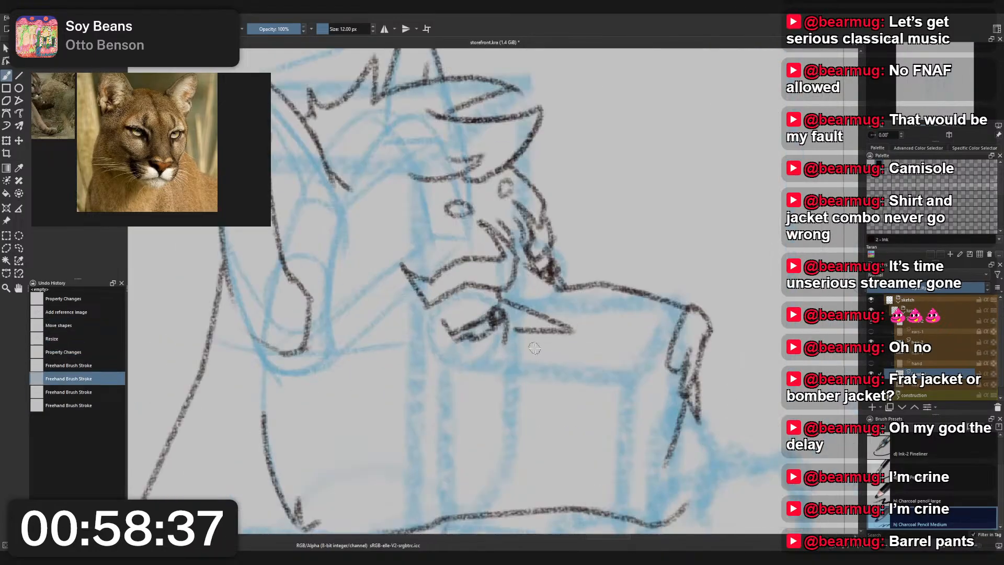
{"action": "key", "text": "ctrl+shift+z"}
{"action": "key", "text": "ctrl+shift+z"}
{"action": "key", "text": "ctrl+z"}
{"action": "key", "text": "ctrl+z"}
{"action": "key", "text": "ctrl+z"}
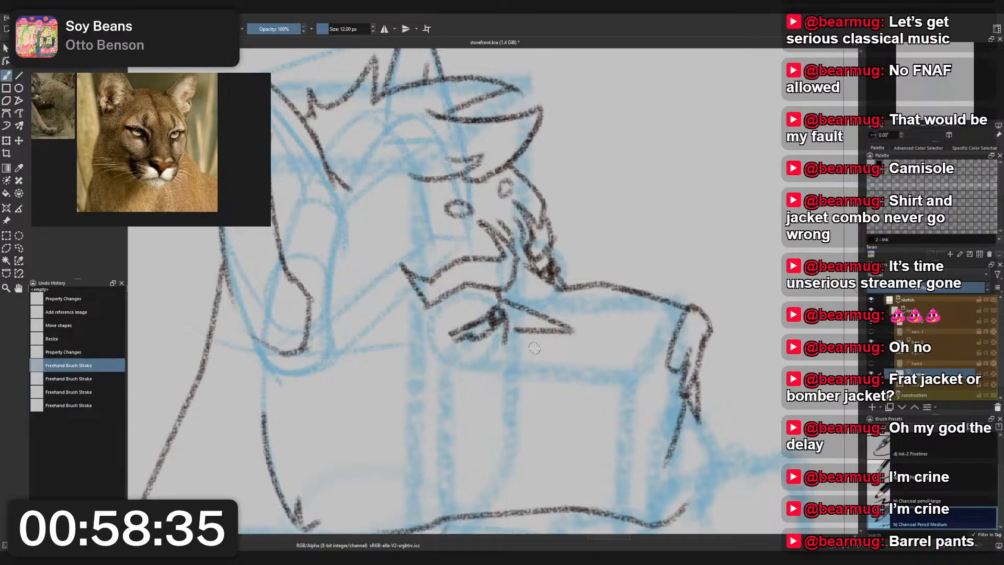
- Erase more of the near eye's outer end with the Eraser Small brush
{"action": "right_click", "coordinate": [535, 348]}
{"action": "left_click", "coordinate": [535, 301]}
{"action": "left_click_drag", "start_coordinate": [439, 327], "coordinate": [461, 341]}
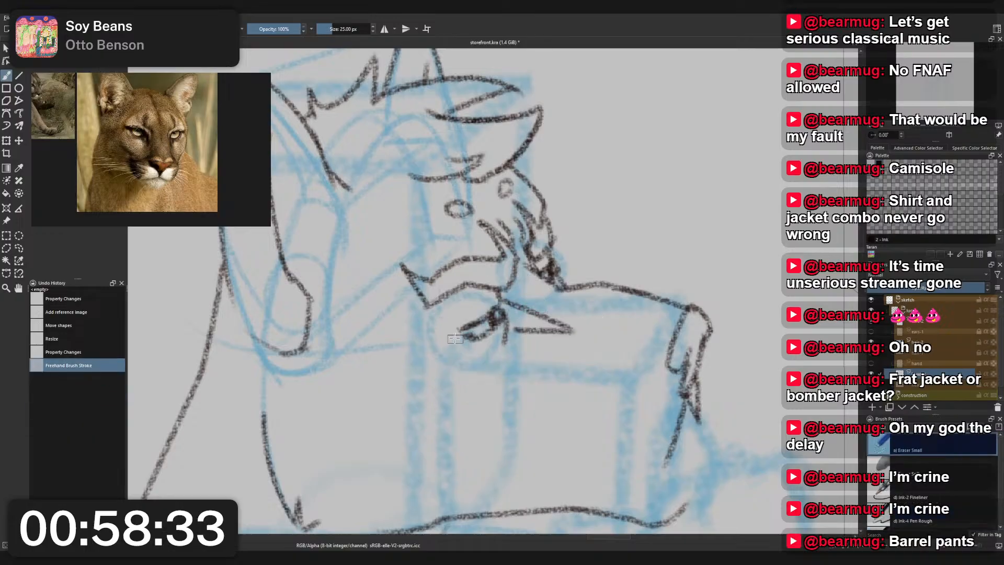
- Redraw the lower lid and outer corner of the near eye with the Charcoal Pencil Medium brush
{"action": "right_click", "coordinate": [505, 289]}
{"action": "left_click", "coordinate": [460, 262]}
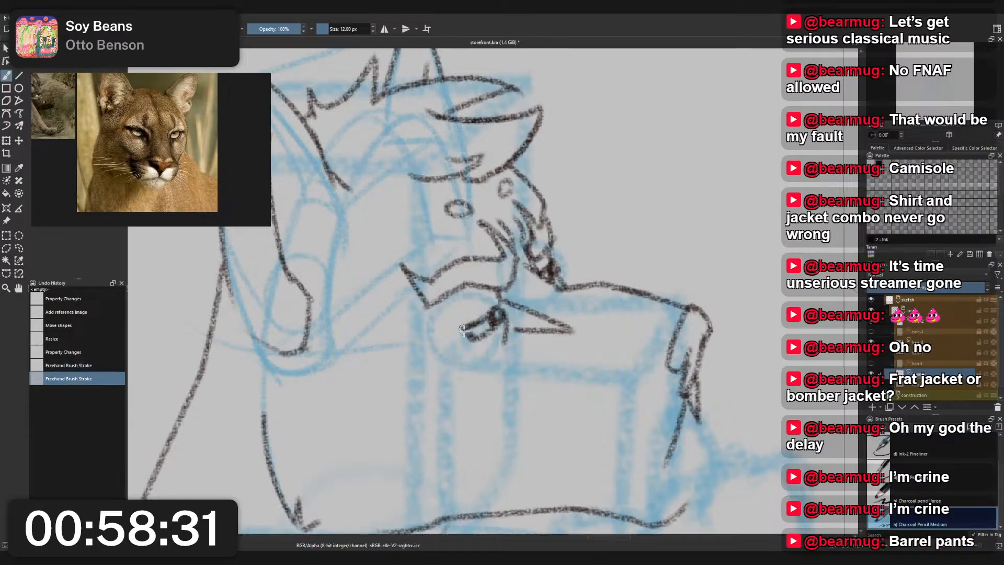
{"action": "mouse_move", "coordinate": [469, 326]}
{"action": "left_mouse_down"}
{"action": "mouse_move", "coordinate": [455, 339]}
{"action": "mouse_move", "coordinate": [464, 328]}
{"action": "mouse_move", "coordinate": [453, 329]}
{"action": "mouse_move", "coordinate": [479, 333]}
{"action": "mouse_move", "coordinate": [426, 321]}
{"action": "mouse_move", "coordinate": [457, 345]}
{"action": "mouse_move", "coordinate": [446, 337]}
{"action": "left_mouse_up"}
{"action": "key", "text": "ctrl+z"}
{"action": "key", "text": "ctrl+z"}
{"action": "key", "text": "ctrl+z"}
{"action": "key", "text": "ctrl+z"}
{"action": "key", "text": "ctrl+z"}
{"action": "scroll", "coordinate": [463, 290], "scroll_direction": "down", "scroll_amount": 3}
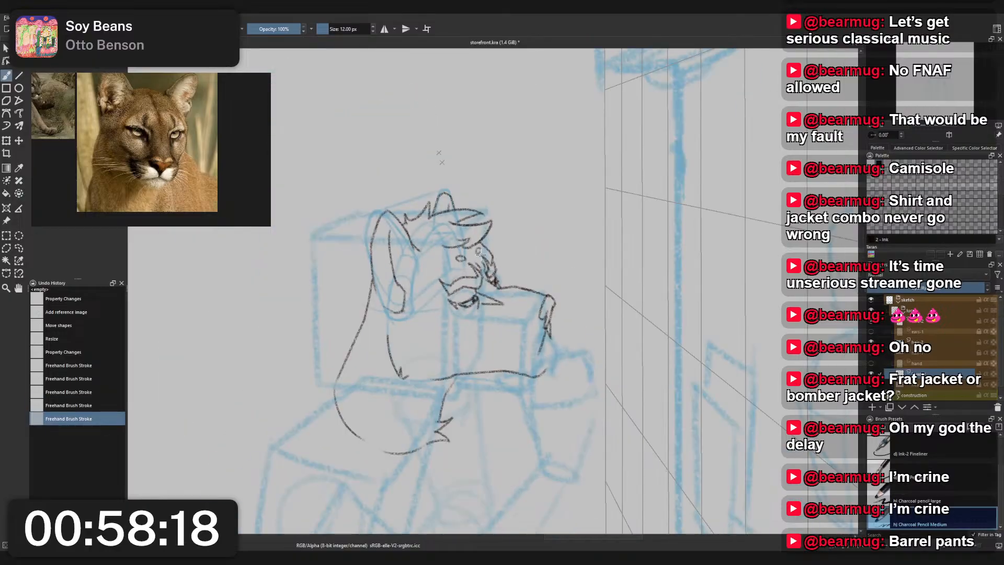
- Undo the last eye stroke and rework the near eye's outer corner into a short, clean pointed line
{"action": "scroll", "coordinate": [484, 279], "scroll_direction": "up", "scroll_amount": 3}
{"action": "key", "text": "ctrl+z"}
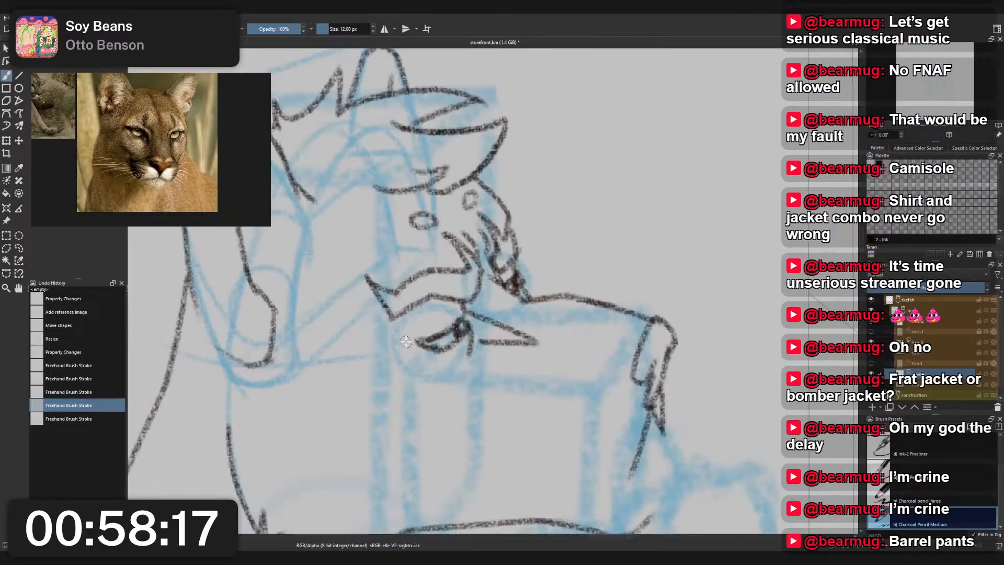
{"action": "mouse_move", "coordinate": [405, 342]}
{"action": "left_mouse_down"}
{"action": "mouse_move", "coordinate": [388, 336]}
{"action": "mouse_move", "coordinate": [421, 358]}
{"action": "left_mouse_up"}
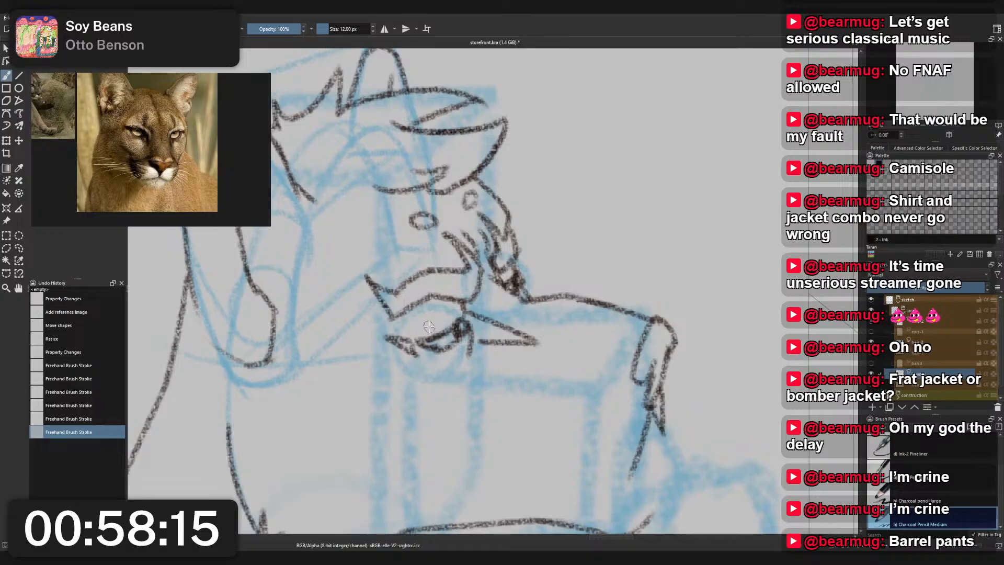
{"action": "scroll", "coordinate": [429, 327], "scroll_direction": "down", "scroll_amount": 3}
{"action": "scroll", "coordinate": [426, 259], "scroll_direction": "up", "scroll_amount": 2}
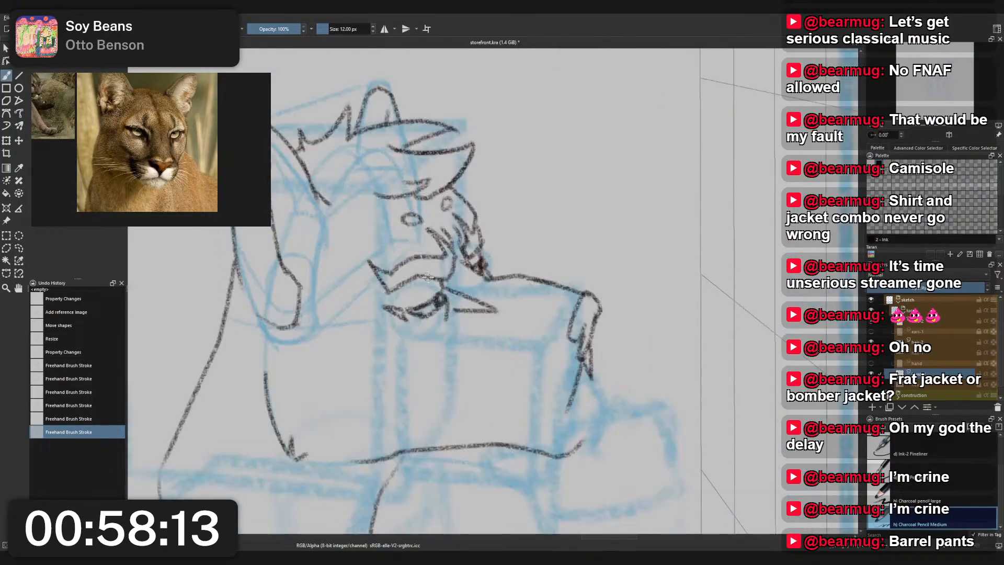
{"action": "key", "text": "ctrl+z"}
{"action": "key", "text": "ctrl+z"}
{"action": "mouse_move", "coordinate": [417, 307]}
{"action": "left_mouse_down"}
{"action": "mouse_move", "coordinate": [424, 317]}
{"action": "mouse_move", "coordinate": [393, 313]}
{"action": "mouse_move", "coordinate": [434, 309]}
{"action": "left_mouse_up"}
{"action": "key", "text": "ctrl+z"}
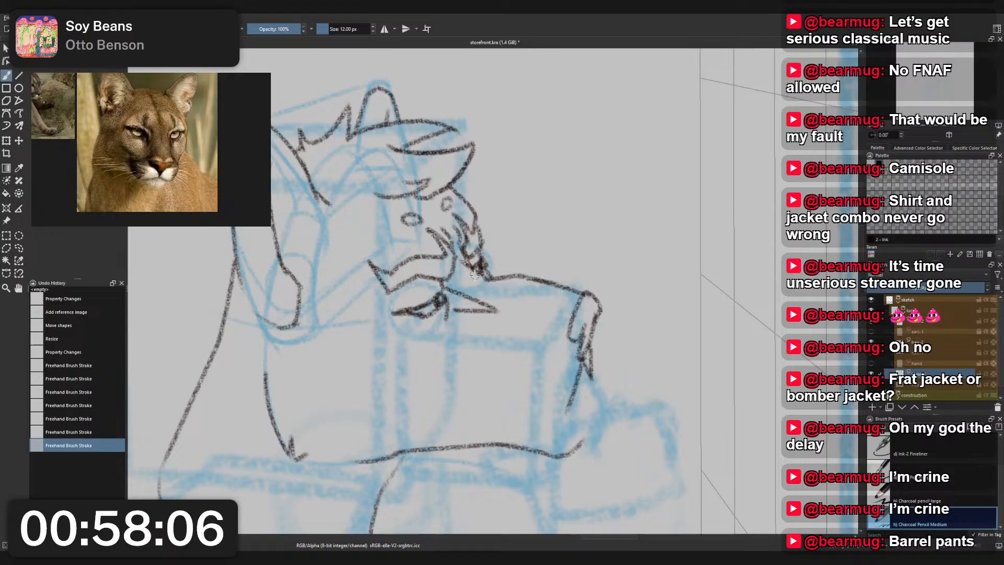
- Try a long charcoal stroke down the far edge of the brow overhang and undo it
{"action": "scroll", "coordinate": [473, 277], "scroll_direction": "down", "scroll_amount": 2}
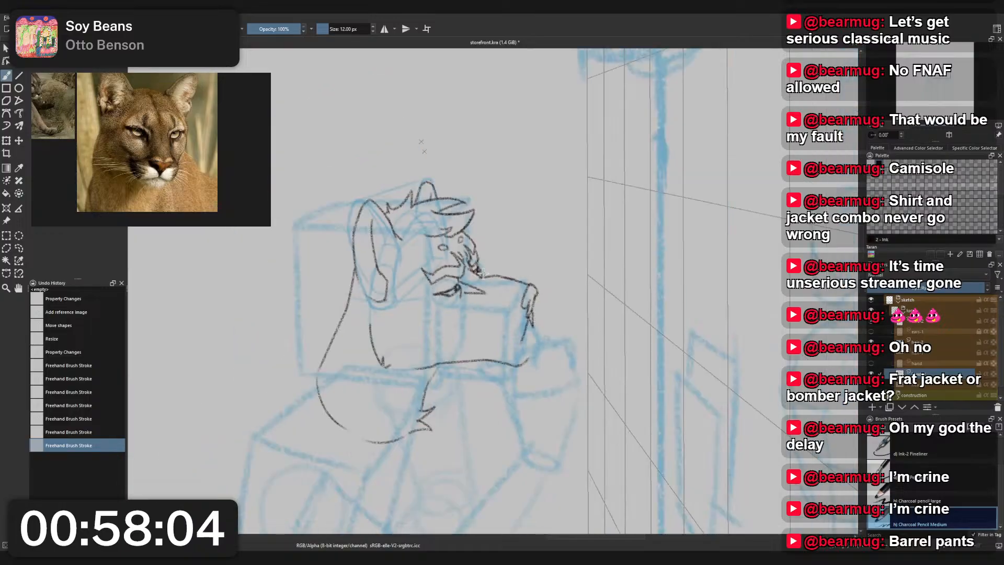
{"action": "scroll", "coordinate": [459, 256], "scroll_direction": "up", "scroll_amount": 2}
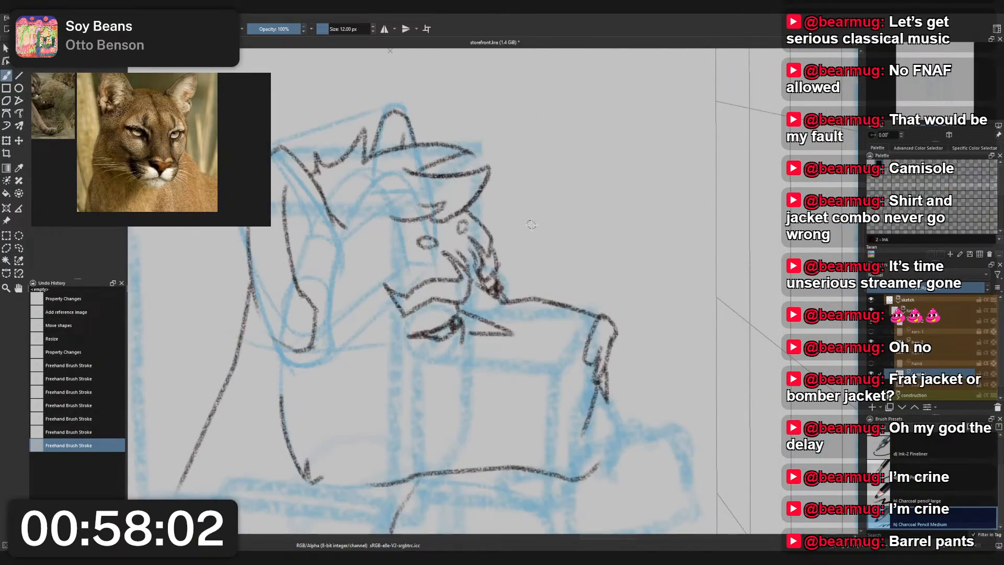
{"action": "scroll", "coordinate": [503, 230], "scroll_direction": "up", "scroll_amount": 3}
{"action": "scroll", "coordinate": [454, 320], "scroll_direction": "down", "scroll_amount": 2}
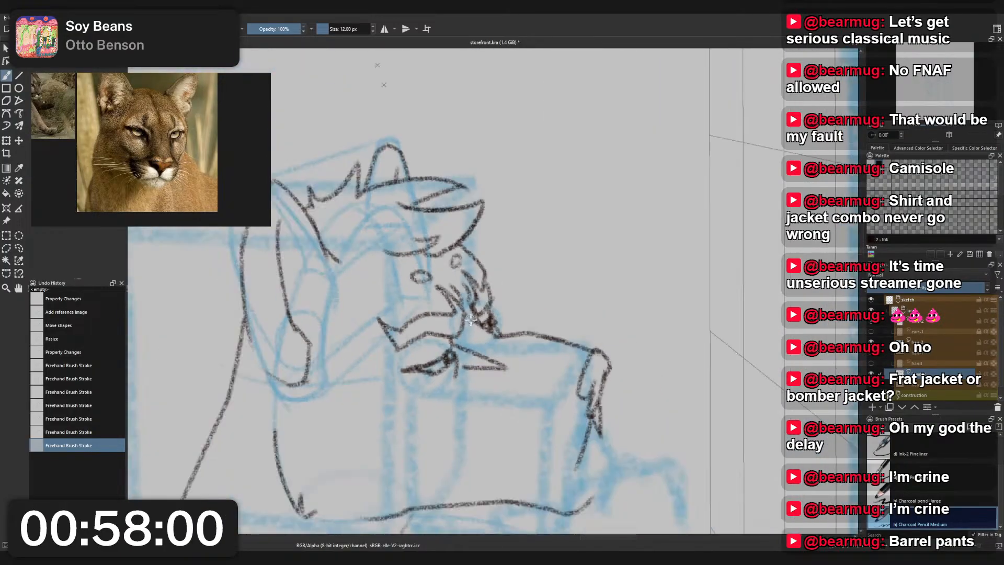
{"action": "scroll", "coordinate": [504, 254], "scroll_direction": "up", "scroll_amount": 2}
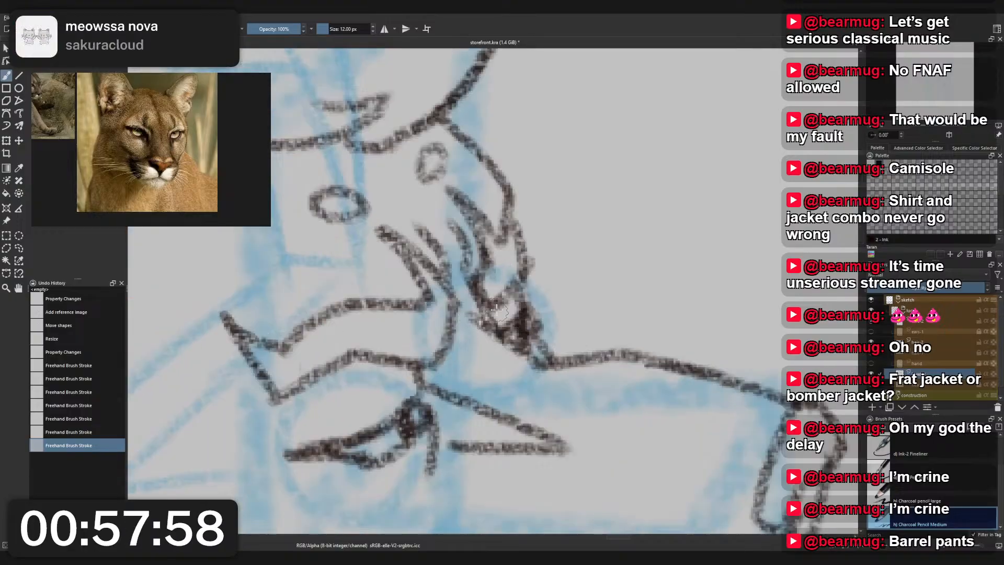
{"action": "mouse_move", "coordinate": [515, 197]}
{"action": "left_mouse_down"}
{"action": "mouse_move", "coordinate": [470, 170]}
{"action": "mouse_move", "coordinate": [532, 210]}
{"action": "mouse_move", "coordinate": [498, 342]}
{"action": "mouse_move", "coordinate": [494, 217]}
{"action": "mouse_move", "coordinate": [504, 402]}
{"action": "left_mouse_up"}
{"action": "key", "text": "ctrl+z"}
- Try shorter charcoal strokes from the forehead edge in across the brow furrows, undoing each attempt
{"action": "key", "text": "ctrl+z"}
{"action": "key", "text": "ctrl+z"}
{"action": "mouse_move", "coordinate": [511, 199]}
{"action": "left_mouse_down"}
{"action": "mouse_move", "coordinate": [494, 411]}
{"action": "mouse_move", "coordinate": [473, 233]}
{"action": "left_mouse_up"}
{"action": "key", "text": "ctrl+z"}
{"action": "mouse_move", "coordinate": [510, 197]}
{"action": "left_mouse_down"}
{"action": "mouse_move", "coordinate": [511, 265]}
{"action": "mouse_move", "coordinate": [476, 231]}
{"action": "left_mouse_up"}
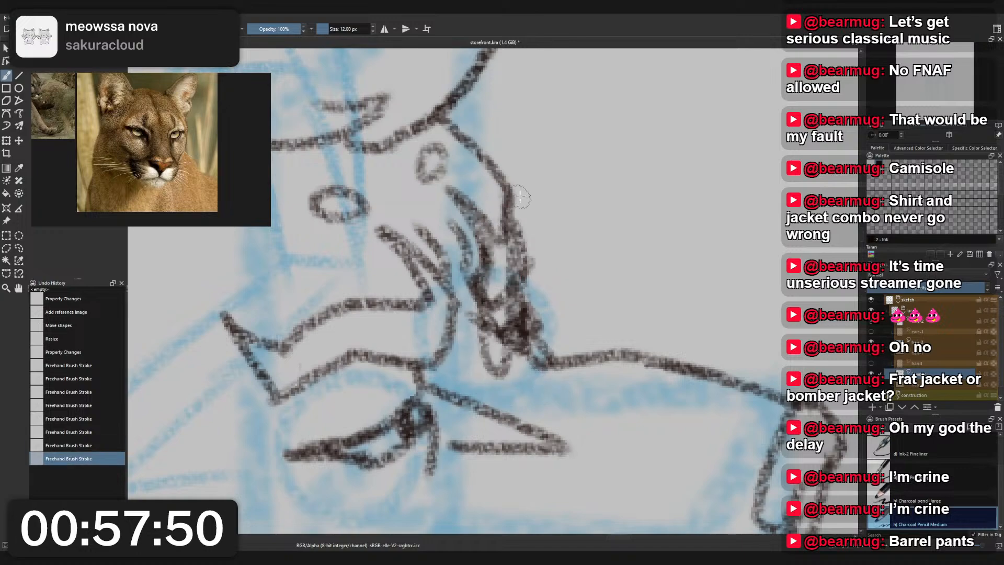
{"action": "key", "text": "ctrl+z"}
{"action": "left_click_drag", "start_coordinate": [506, 195], "coordinate": [385, 335]}
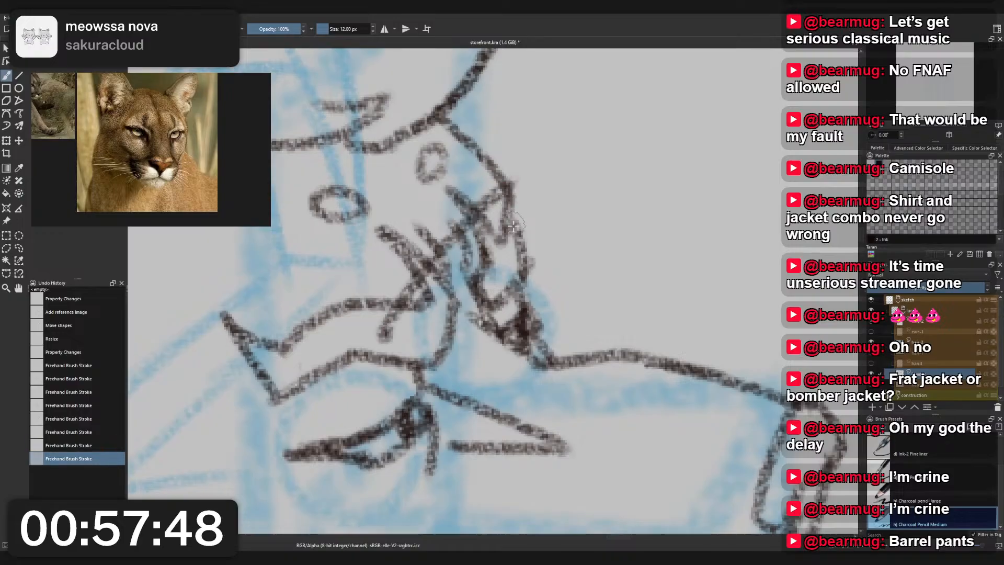
{"action": "key", "text": "ctrl+z"}
{"action": "scroll", "coordinate": [528, 225], "scroll_direction": "down", "scroll_amount": 2}
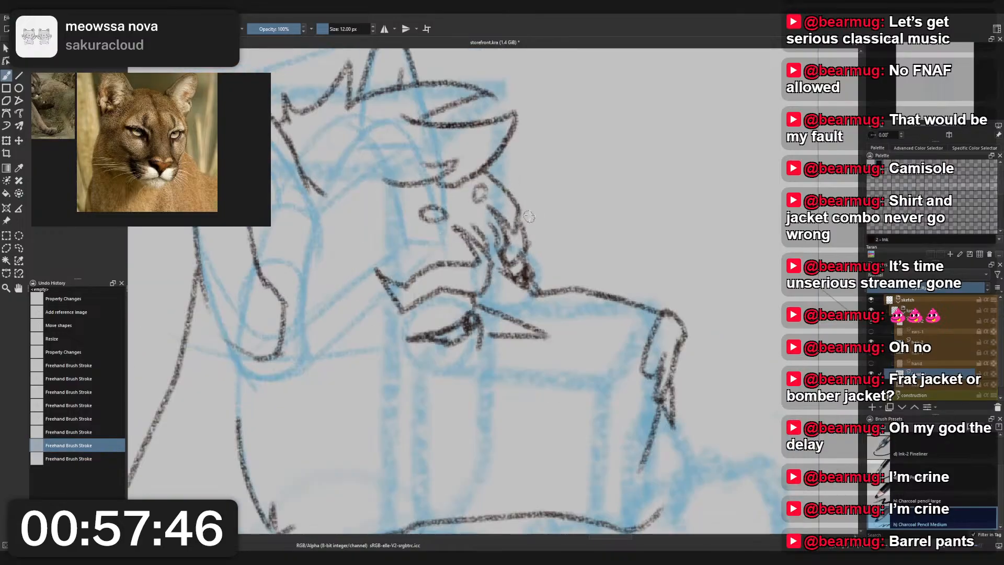
- Erase the lower forehead outline and the outer tip of the brow overhang with the Eraser Small brush
{"action": "scroll", "coordinate": [530, 230], "scroll_direction": "up", "scroll_amount": 2}
{"action": "right_click", "coordinate": [534, 242]}
{"action": "left_click", "coordinate": [541, 192]}
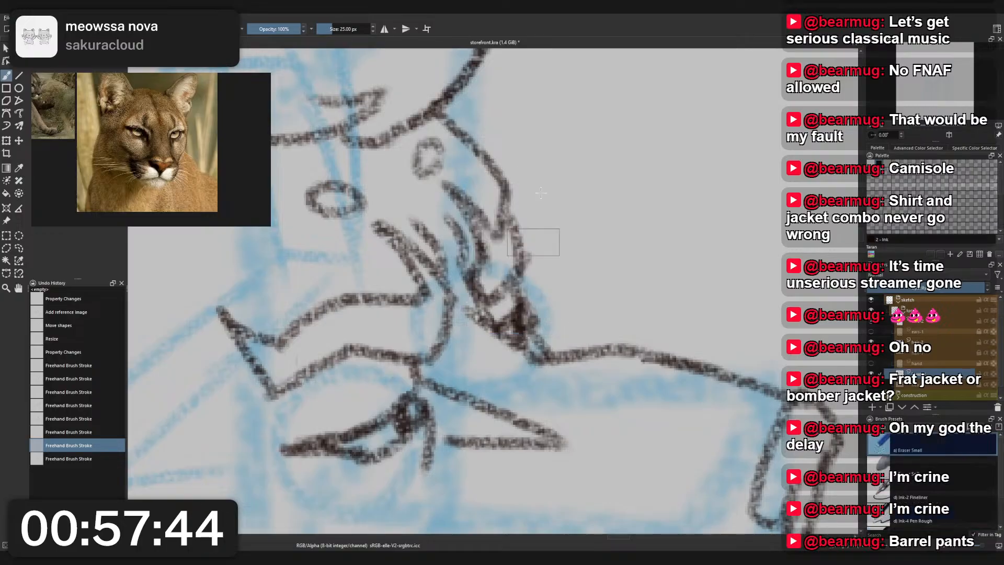
{"action": "mouse_move", "coordinate": [477, 149]}
{"action": "left_mouse_down"}
{"action": "mouse_move", "coordinate": [486, 182]}
{"action": "mouse_move", "coordinate": [506, 208]}
{"action": "left_mouse_up"}
{"action": "scroll", "coordinate": [523, 175], "scroll_direction": "down", "scroll_amount": 3}
{"action": "scroll", "coordinate": [523, 175], "scroll_direction": "up", "scroll_amount": 3}
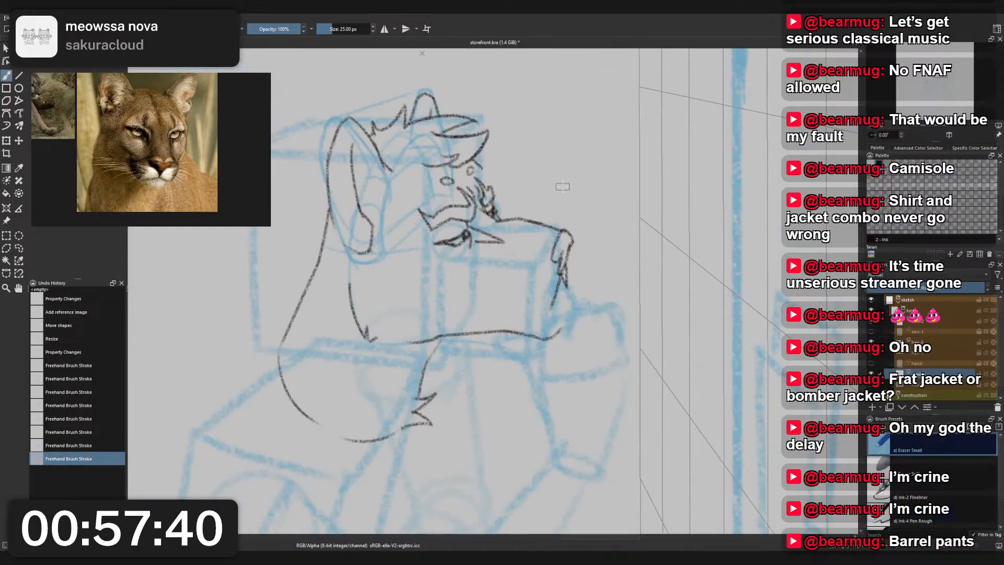
{"action": "right_click", "coordinate": [563, 188]}
{"action": "left_click", "coordinate": [561, 135]}
{"action": "scroll", "coordinate": [517, 156], "scroll_direction": "up", "scroll_amount": 3}
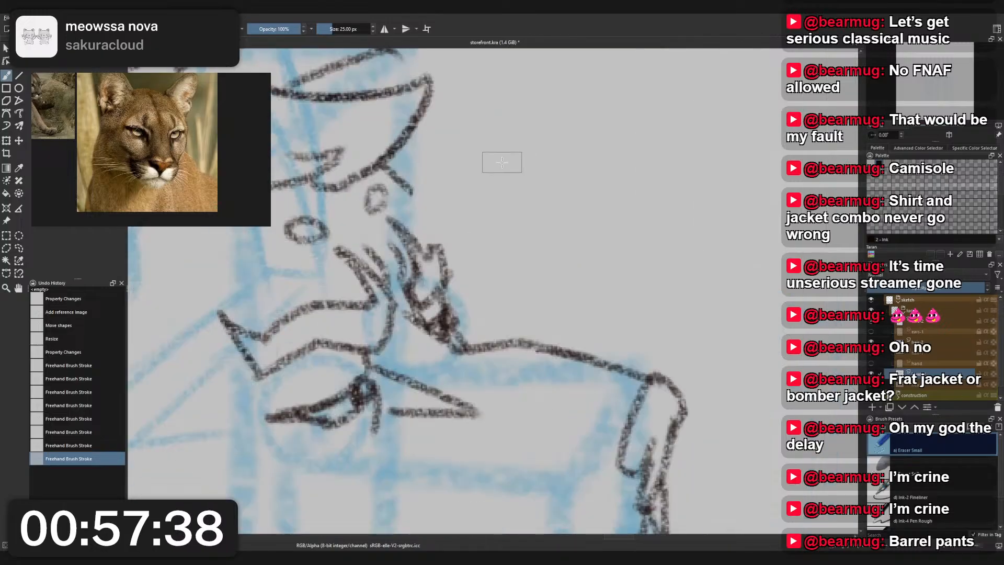
{"action": "mouse_move", "coordinate": [448, 257]}
{"action": "left_mouse_down"}
{"action": "mouse_move", "coordinate": [433, 250]}
{"action": "mouse_move", "coordinate": [440, 245]}
{"action": "left_mouse_up"}
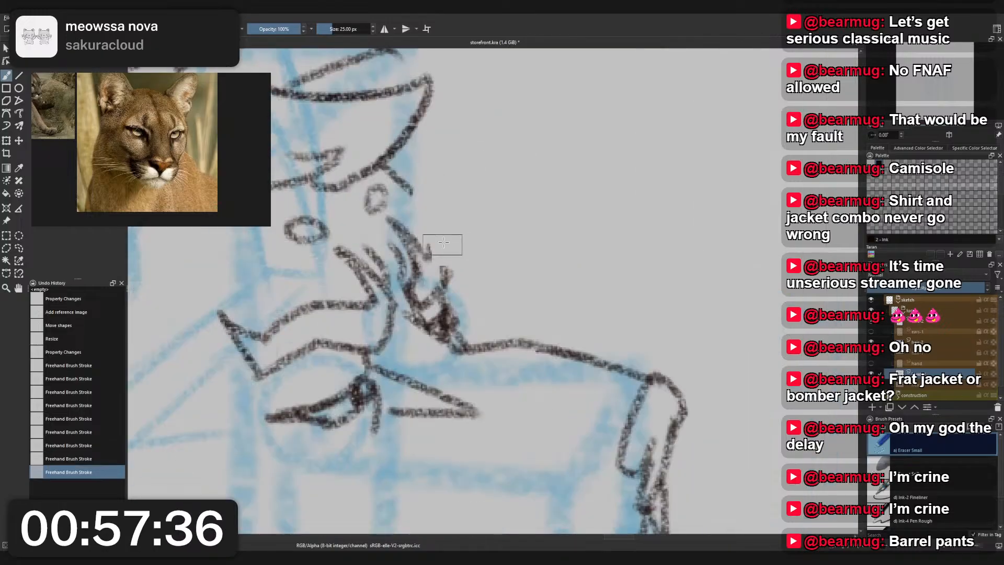
- Redraw the brow overhang as a pointed tuft joined to the forehead with the Charcoal Pencil Medium brush
{"action": "right_click", "coordinate": [444, 242]}
{"action": "left_click", "coordinate": [399, 217]}
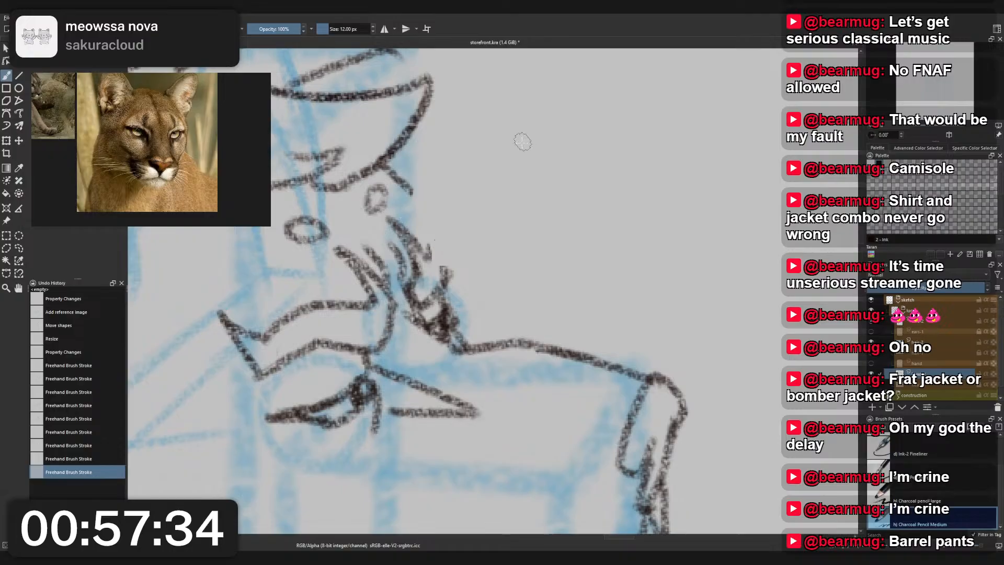
{"action": "mouse_move", "coordinate": [434, 252]}
{"action": "left_mouse_down"}
{"action": "mouse_move", "coordinate": [443, 232]}
{"action": "mouse_move", "coordinate": [453, 256]}
{"action": "mouse_move", "coordinate": [447, 296]}
{"action": "left_mouse_up"}
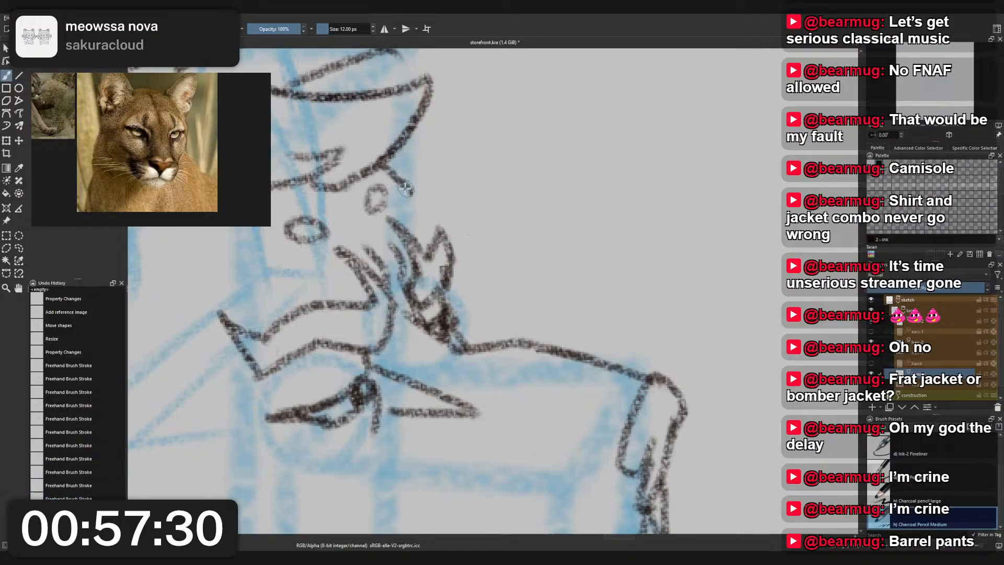
{"action": "left_click_drag", "start_coordinate": [410, 194], "coordinate": [444, 234]}
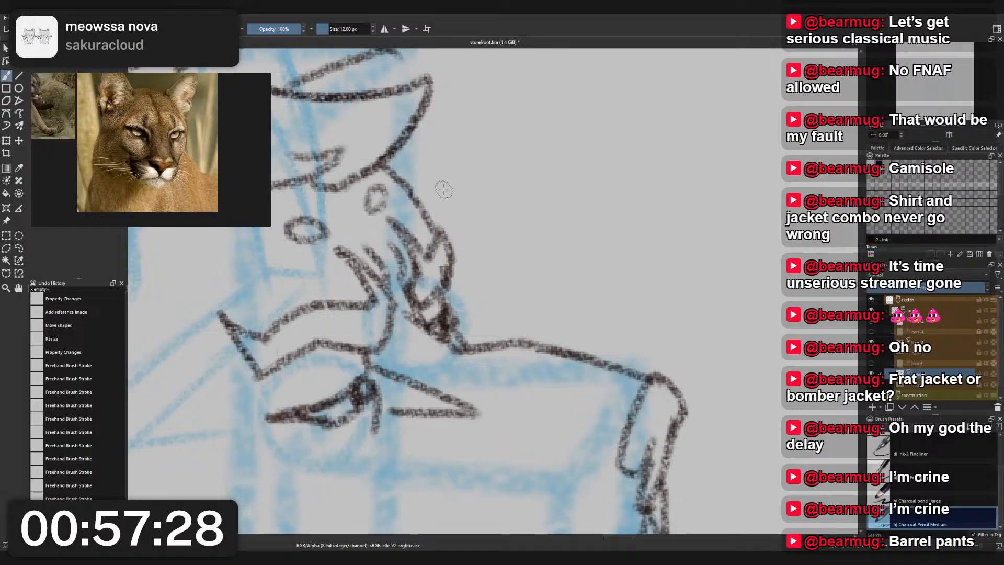
- Undo the line joining the forehead to the brow tuft and redraw it as a cleaner curve
{"action": "scroll", "coordinate": [496, 210], "scroll_direction": "down", "scroll_amount": 3}
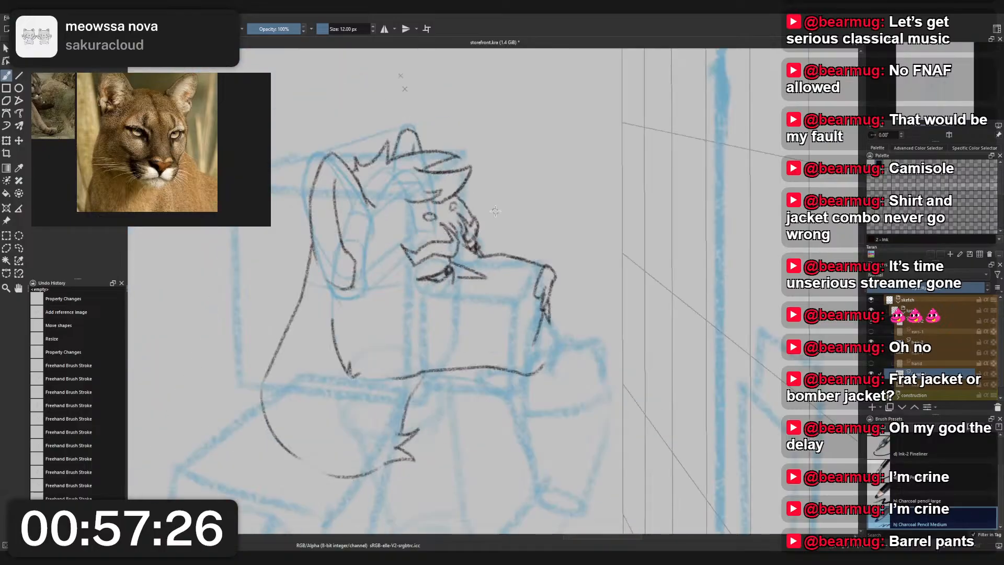
{"action": "scroll", "coordinate": [465, 208], "scroll_direction": "up", "scroll_amount": 2}
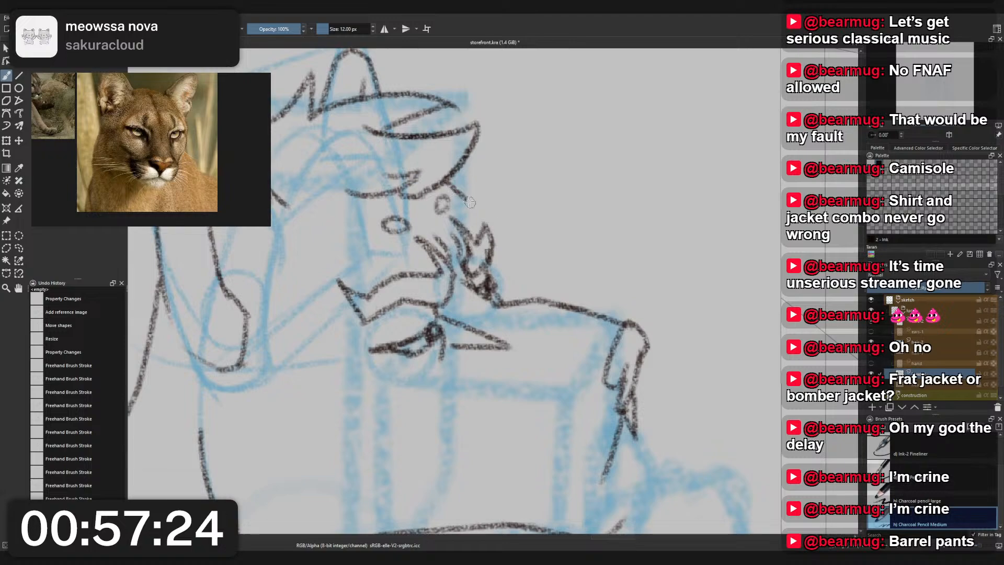
{"action": "left_click_drag", "start_coordinate": [463, 198], "coordinate": [484, 238]}
{"action": "key", "text": "ctrl+z"}
{"action": "left_click_drag", "start_coordinate": [463, 197], "coordinate": [486, 229]}
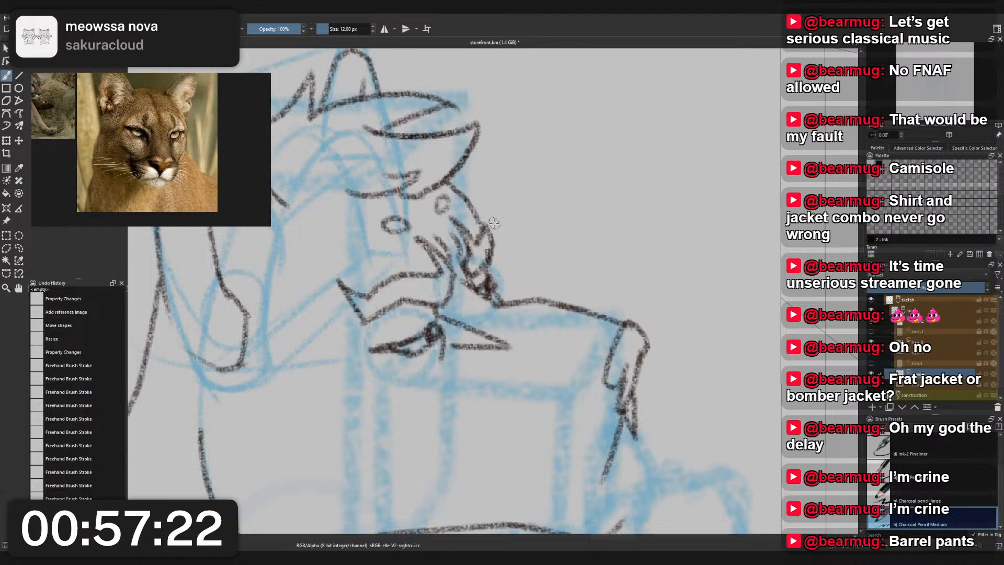
- Erase the outer edge of the brow tuft below its tip with the Eraser Small brush
{"action": "right_click", "coordinate": [506, 213]}
{"action": "left_click", "coordinate": [506, 160]}
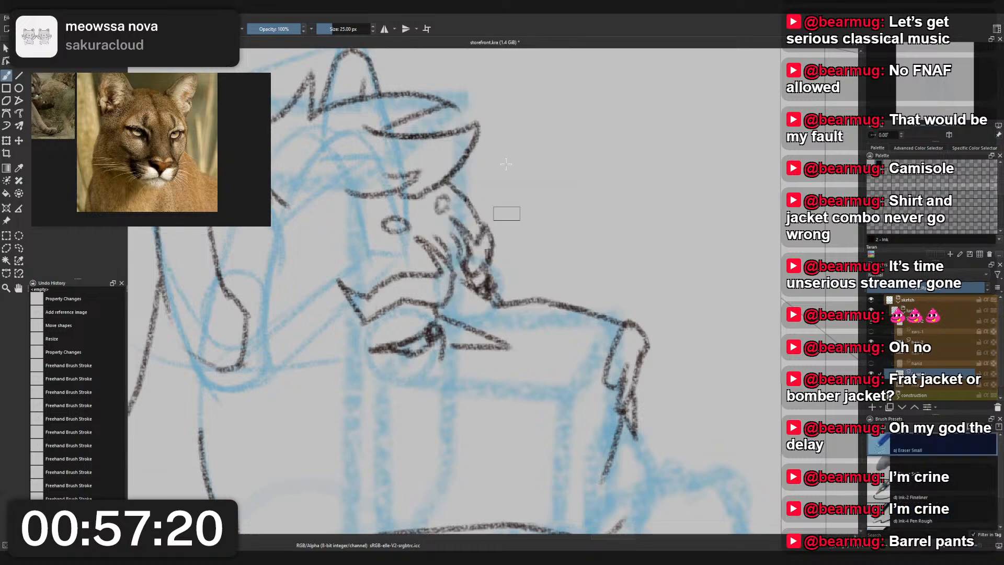
{"action": "left_click", "coordinate": [485, 256]}
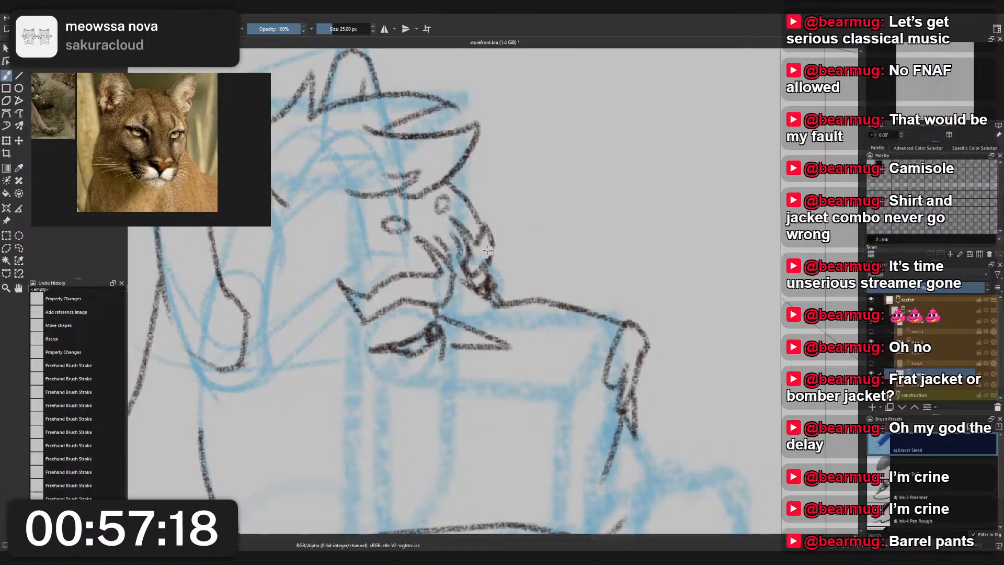
{"action": "left_click_drag", "start_coordinate": [493, 246], "coordinate": [493, 252]}
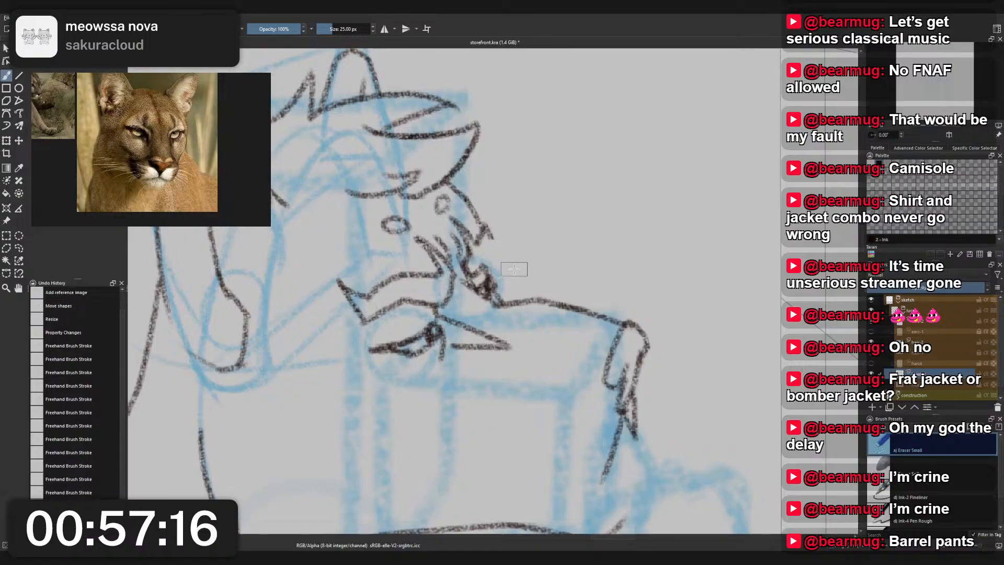
{"action": "right_click", "coordinate": [513, 233]}
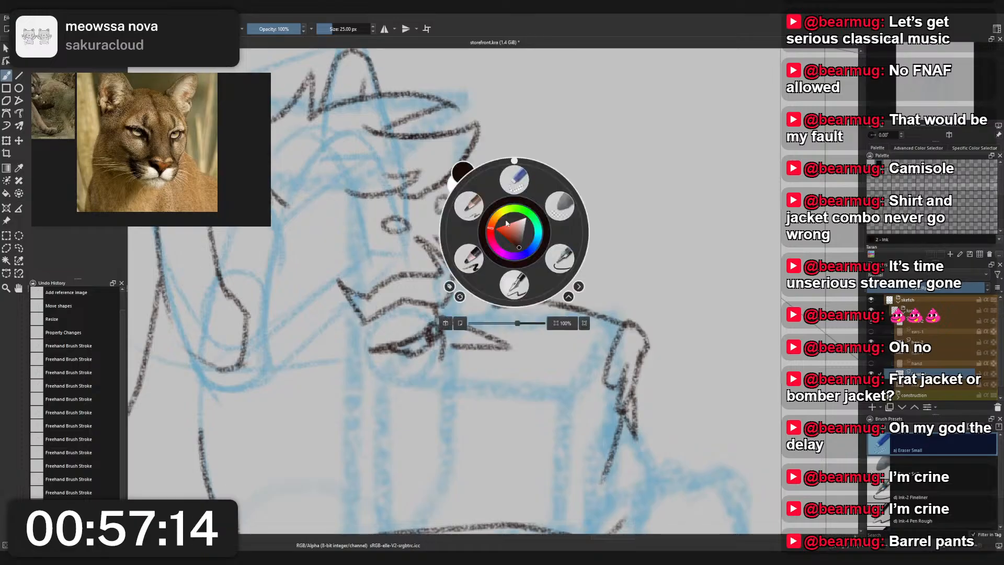
{"action": "left_click", "coordinate": [515, 181]}
- Redraw the brow tuft's outer edge with the Charcoal Pencil Medium brush, undoing unwanted strokes
{"action": "right_click", "coordinate": [501, 251]}
{"action": "left_click", "coordinate": [456, 226]}
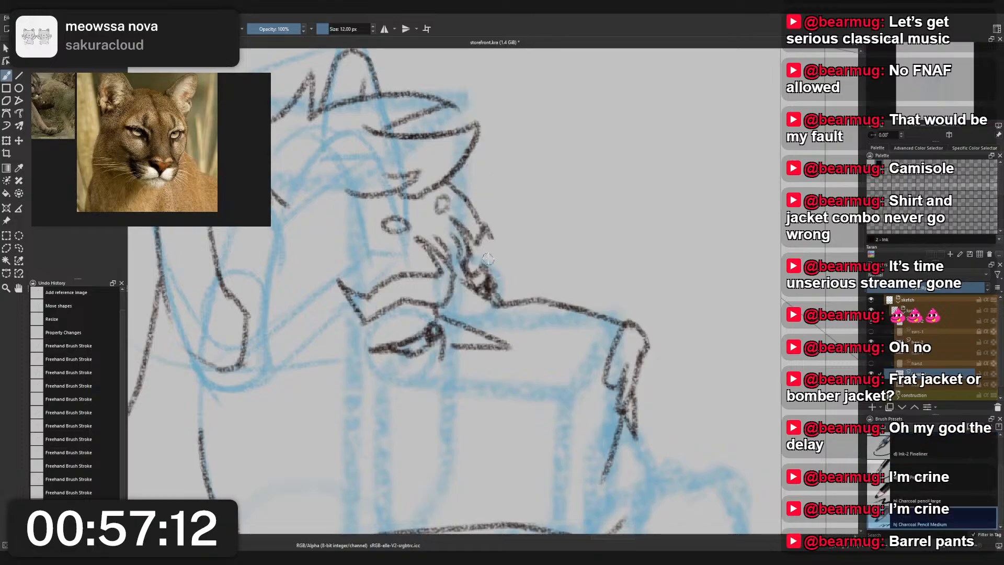
{"action": "mouse_move", "coordinate": [487, 235]}
{"action": "left_mouse_down"}
{"action": "mouse_move", "coordinate": [479, 272]}
{"action": "mouse_move", "coordinate": [496, 248]}
{"action": "mouse_move", "coordinate": [491, 259]}
{"action": "mouse_move", "coordinate": [489, 226]}
{"action": "left_mouse_up"}
{"action": "key", "text": "ctrl+z"}
{"action": "key", "text": "ctrl+z"}
{"action": "scroll", "coordinate": [500, 173], "scroll_direction": "down", "scroll_amount": 5}
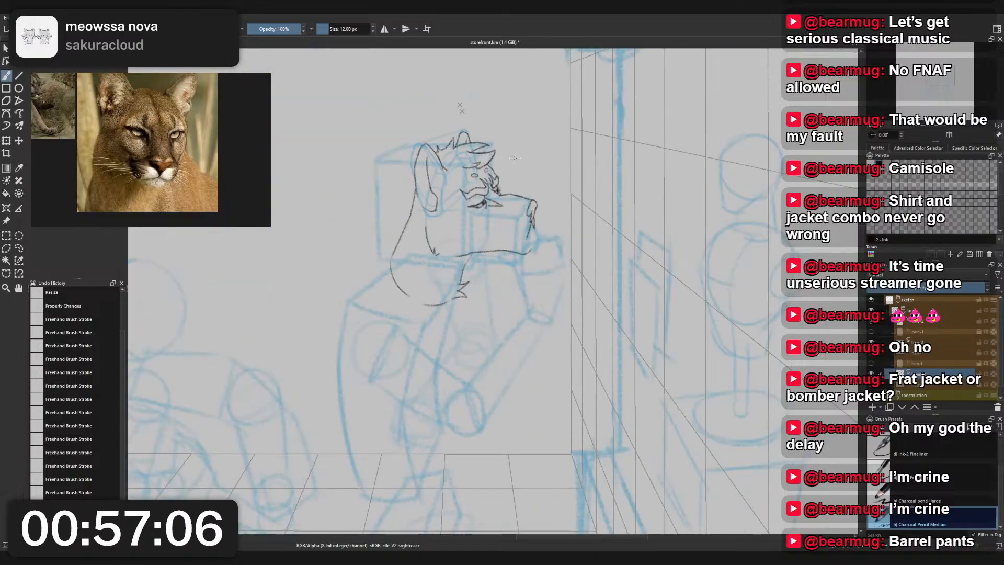
- Select the ear layer and shift both ears slightly toward the face with the Transform tool
{"action": "scroll", "coordinate": [515, 158], "scroll_direction": "down", "scroll_amount": 3}
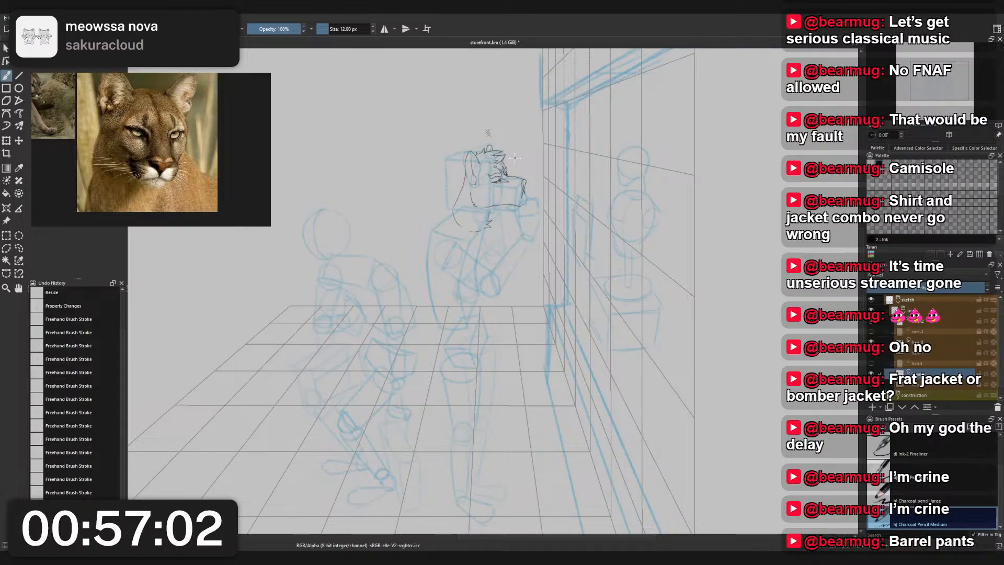
{"action": "scroll", "coordinate": [514, 158], "scroll_direction": "up", "scroll_amount": 5}
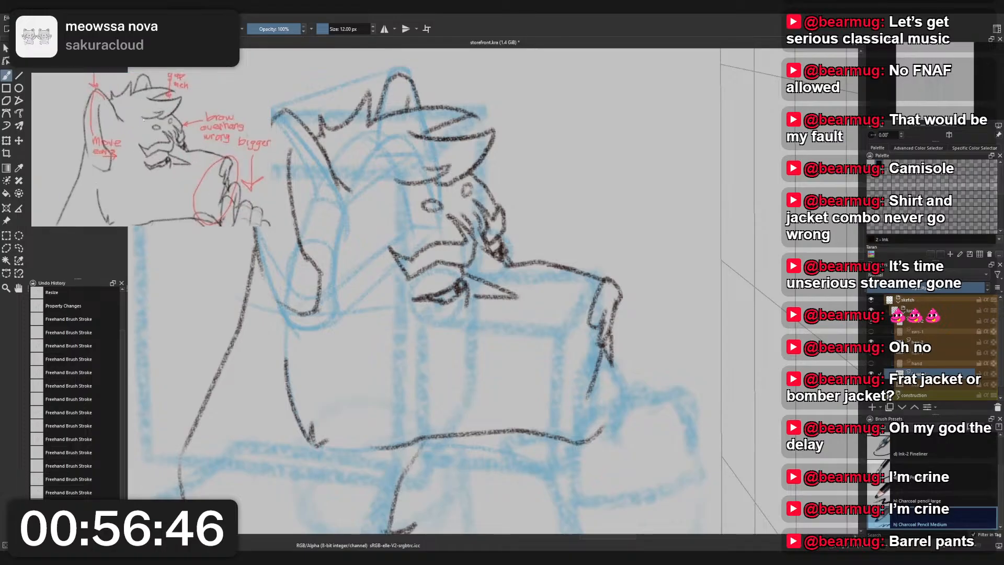
{"action": "scroll", "coordinate": [257, 296], "scroll_direction": "down", "scroll_amount": 2}
{"action": "scroll", "coordinate": [251, 290], "scroll_direction": "up", "scroll_amount": 2}
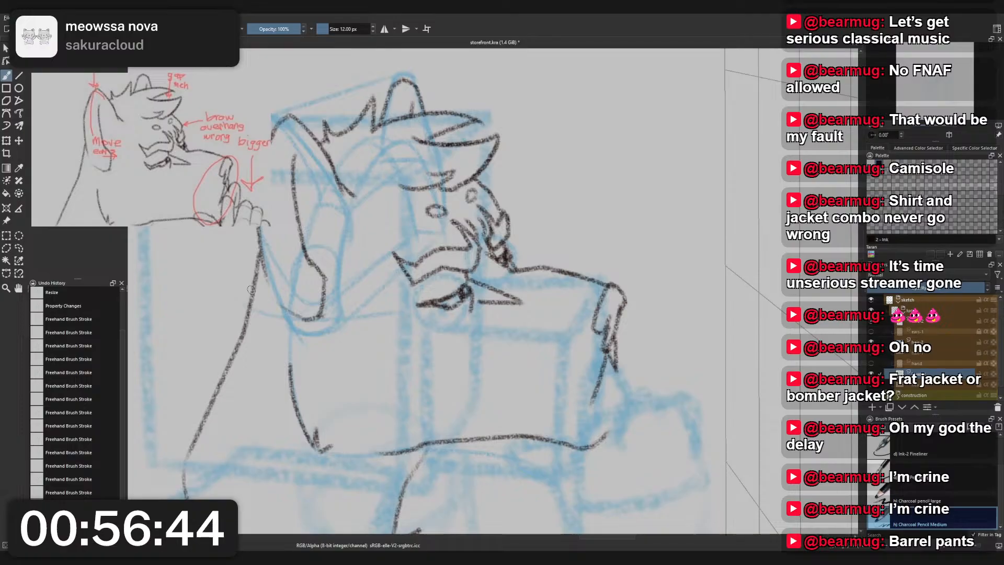
{"action": "key", "text": "r"}
{"action": "left_click", "coordinate": [325, 278]}
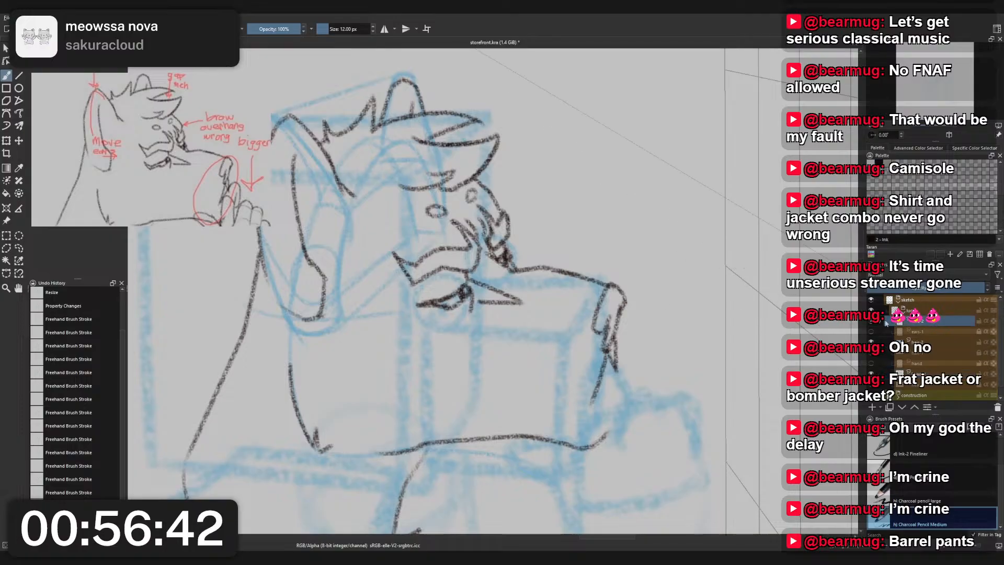
{"action": "key", "text": "ctrl+t"}
{"action": "left_click_drag", "start_coordinate": [303, 274], "coordinate": [319, 275]}
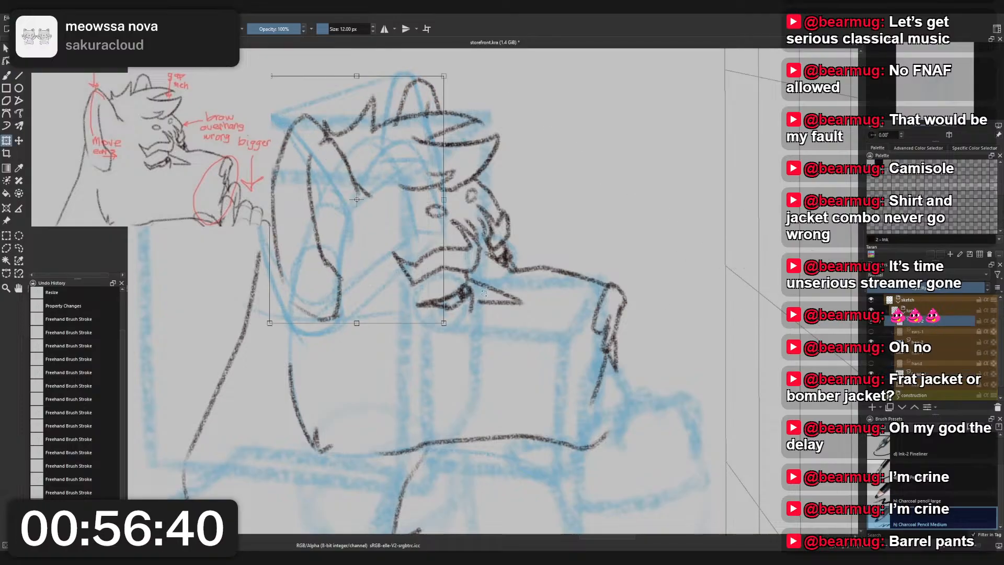
- Hide the blue construction layer to check the moved ears against the head
{"action": "scroll", "coordinate": [911, 345], "scroll_direction": "down", "scroll_amount": 1}
{"action": "left_click", "coordinate": [871, 385]}
{"action": "scroll", "coordinate": [479, 264], "scroll_direction": "down", "scroll_amount": 3}
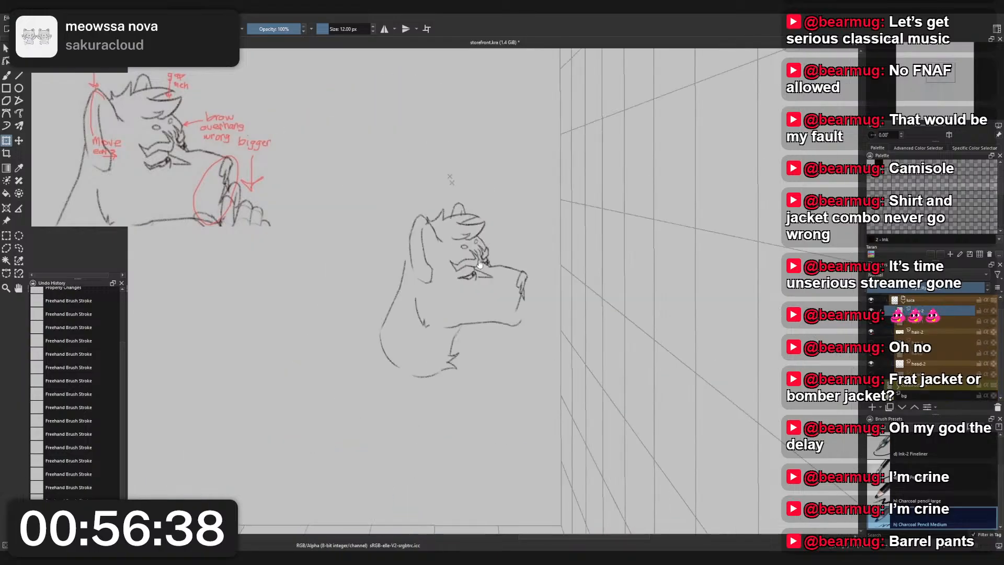
{"action": "scroll", "coordinate": [447, 250], "scroll_direction": "up", "scroll_amount": 4}
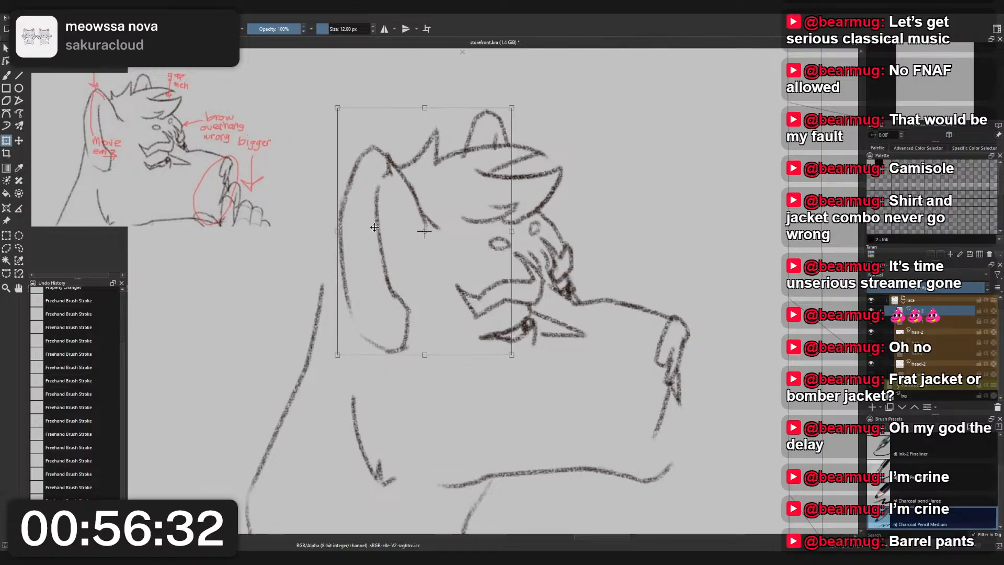
- Erase the hair line overlapping the near ear on the hair-2 layer with the Eraser Small brush
{"action": "left_click", "coordinate": [933, 332]}
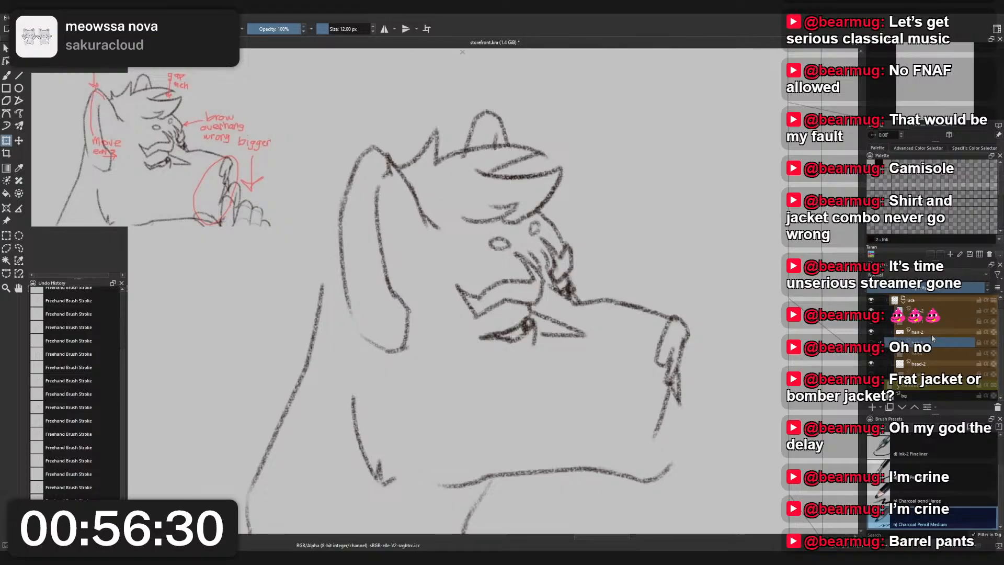
{"action": "key", "text": "b"}
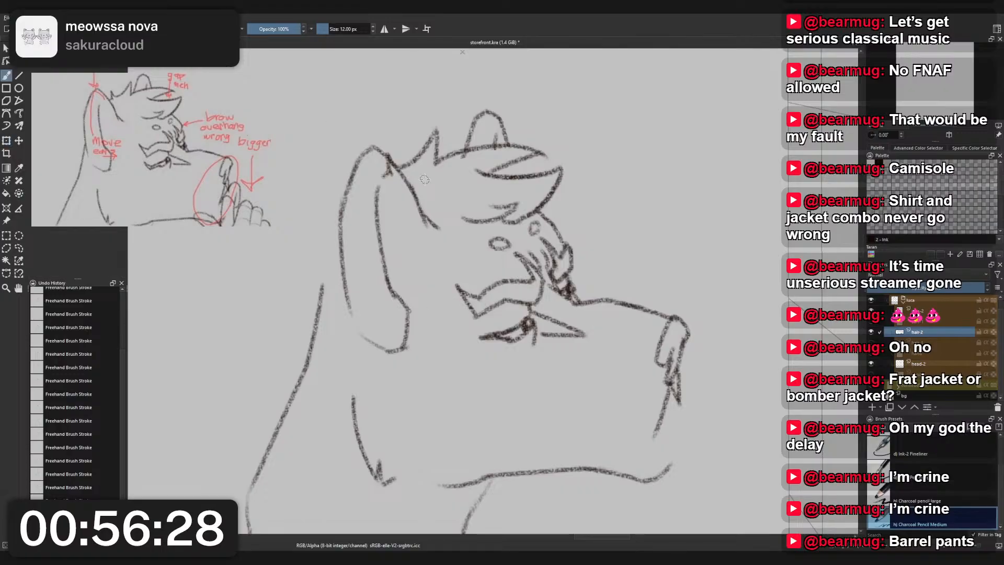
{"action": "right_click", "coordinate": [394, 169]}
{"action": "left_click", "coordinate": [394, 115]}
{"action": "mouse_move", "coordinate": [378, 177]}
{"action": "left_mouse_down"}
{"action": "mouse_move", "coordinate": [385, 149]}
{"action": "mouse_move", "coordinate": [386, 168]}
{"action": "mouse_move", "coordinate": [401, 167]}
{"action": "left_mouse_up"}
- Redraw the hair tuft's end where it meets the near ear with the Charcoal Pencil Medium brush
{"action": "right_click", "coordinate": [371, 170]}
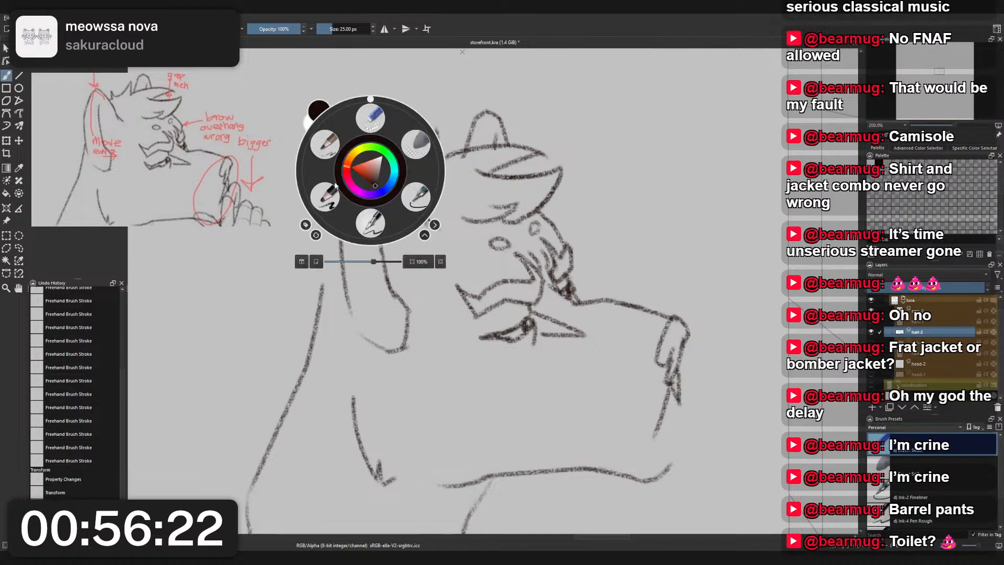
{"action": "left_click", "coordinate": [320, 137]}
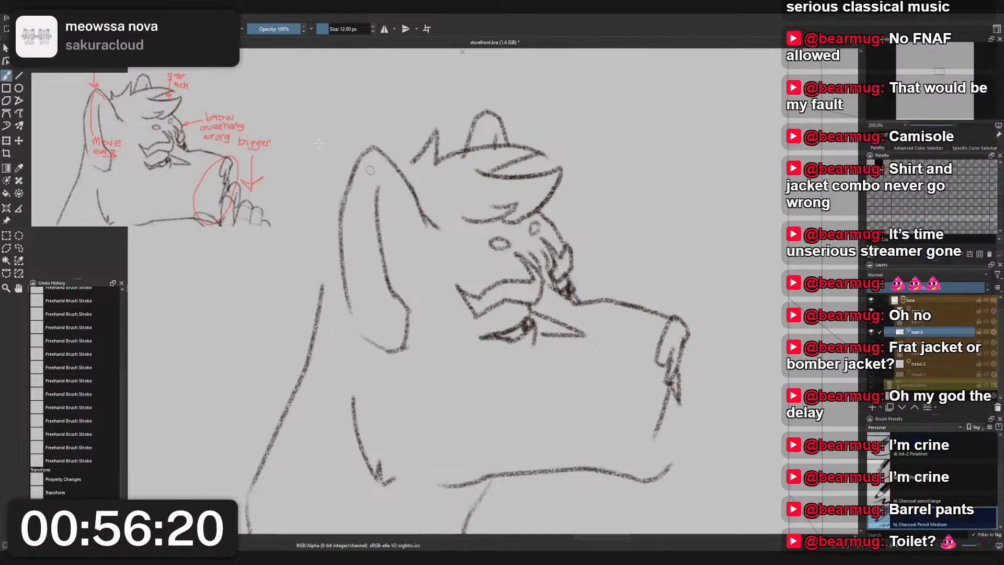
{"action": "left_click_drag", "start_coordinate": [416, 156], "coordinate": [396, 166]}
{"action": "key", "text": "ctrl+z"}
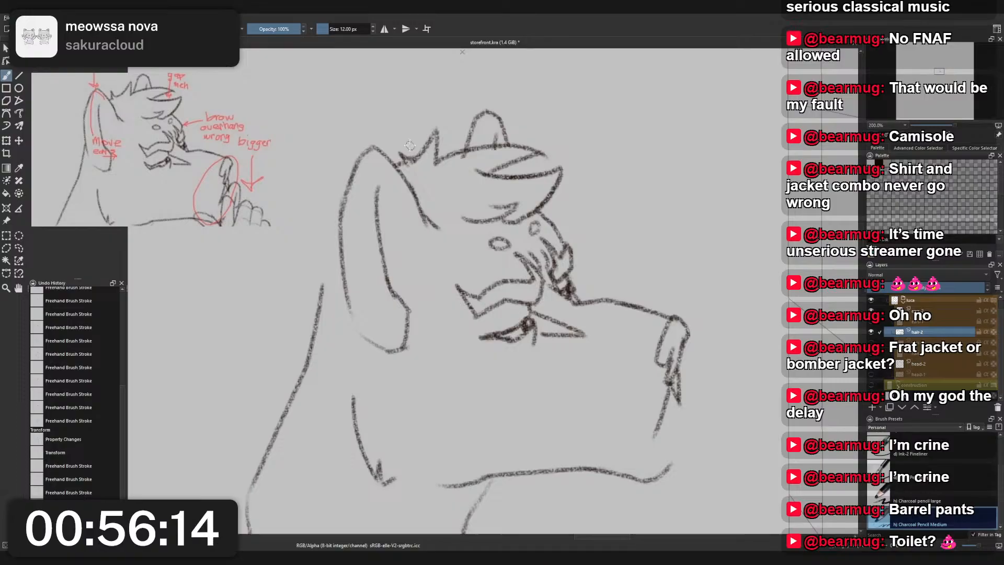
- Select the head-2 layer and bring the front-view cougar face photo into view on the reference board
{"action": "scroll", "coordinate": [413, 162], "scroll_direction": "down", "scroll_amount": 1}
{"action": "scroll", "coordinate": [413, 162], "scroll_direction": "up", "scroll_amount": 1}
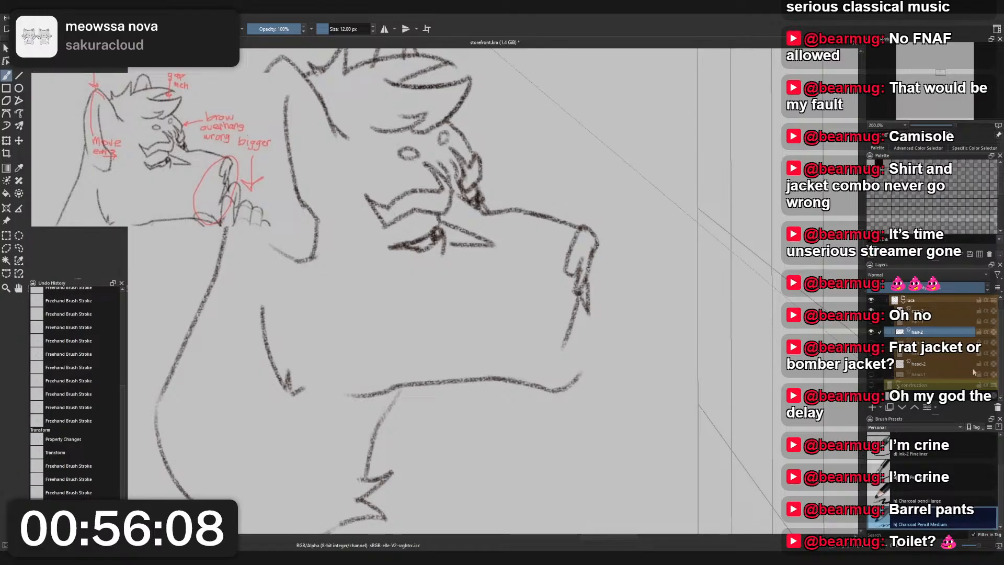
{"action": "left_click", "coordinate": [926, 364]}
{"action": "scroll", "coordinate": [181, 162], "scroll_direction": "down", "scroll_amount": 5}
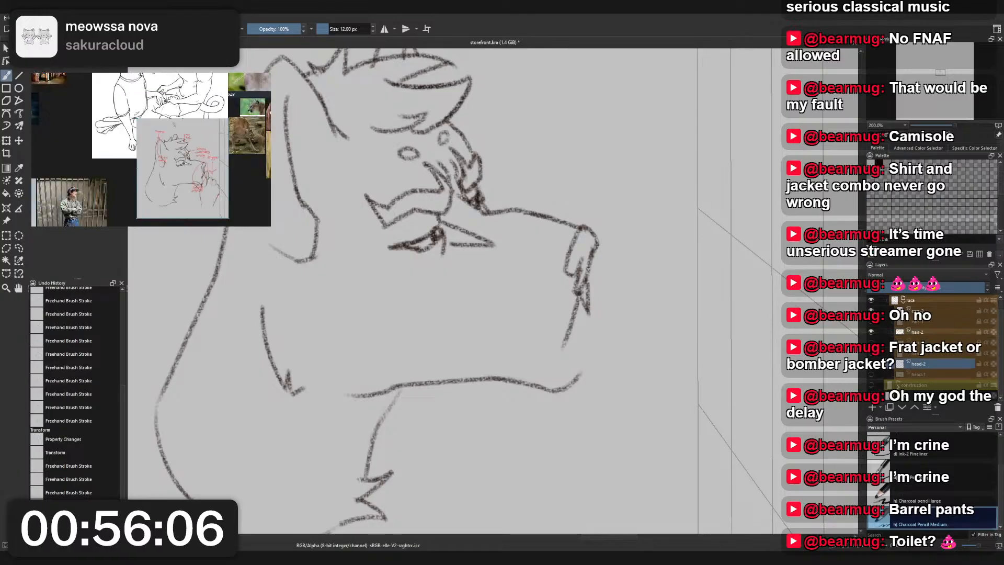
{"action": "left_click_drag", "start_coordinate": [209, 160], "coordinate": [133, 166]}
{"action": "scroll", "coordinate": [204, 177], "scroll_direction": "up", "scroll_amount": 5}
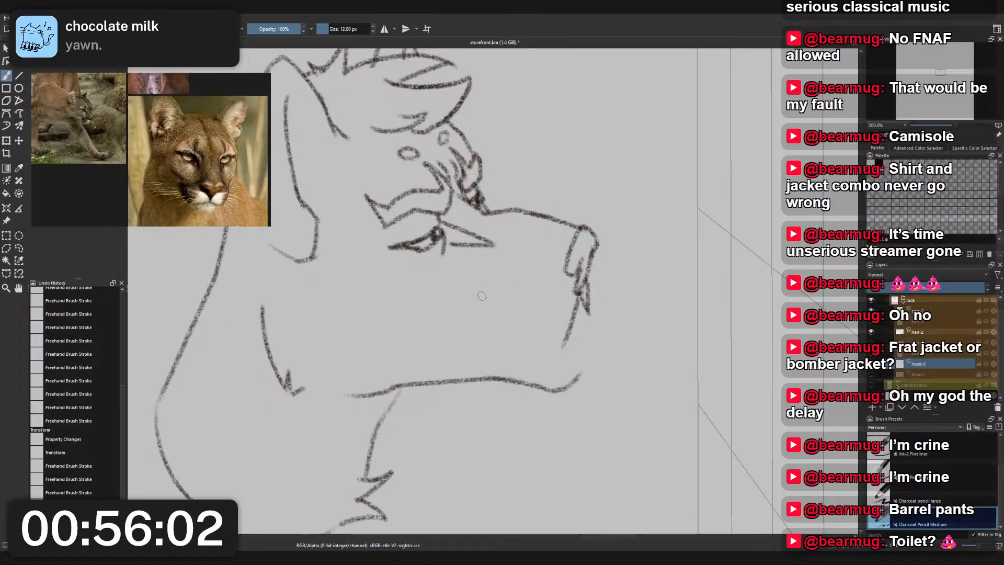
- Try several curved strokes for a rounder jaw running back from the chin on the head-2 layer
{"action": "left_click_drag", "start_coordinate": [593, 303], "coordinate": [449, 366]}
{"action": "key", "text": "ctrl+z"}
{"action": "left_click_drag", "start_coordinate": [564, 341], "coordinate": [491, 357]}
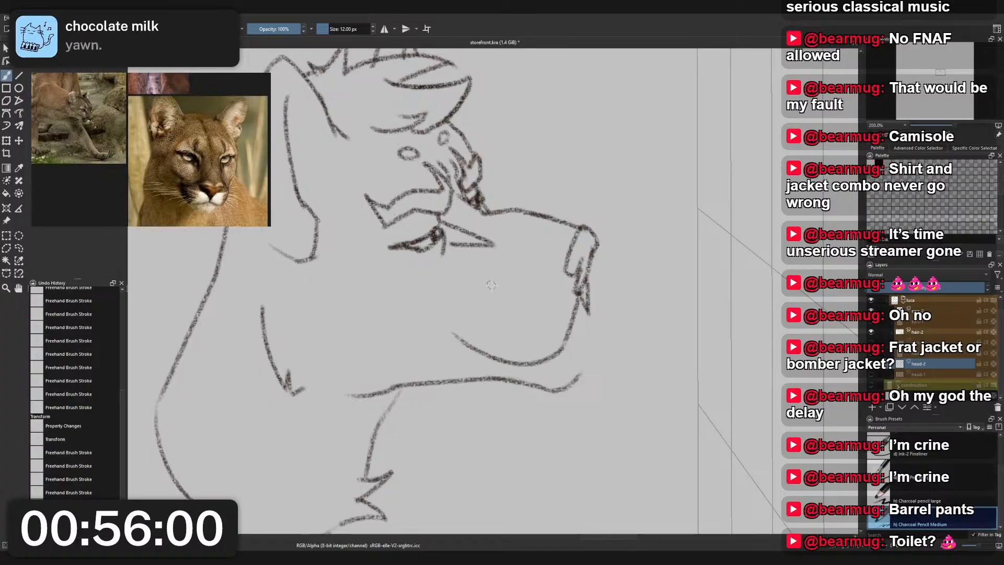
{"action": "key", "text": "ctrl+z"}
{"action": "mouse_move", "coordinate": [563, 339]}
{"action": "left_mouse_down"}
{"action": "mouse_move", "coordinate": [459, 342]}
{"action": "mouse_move", "coordinate": [437, 313]}
{"action": "left_mouse_up"}
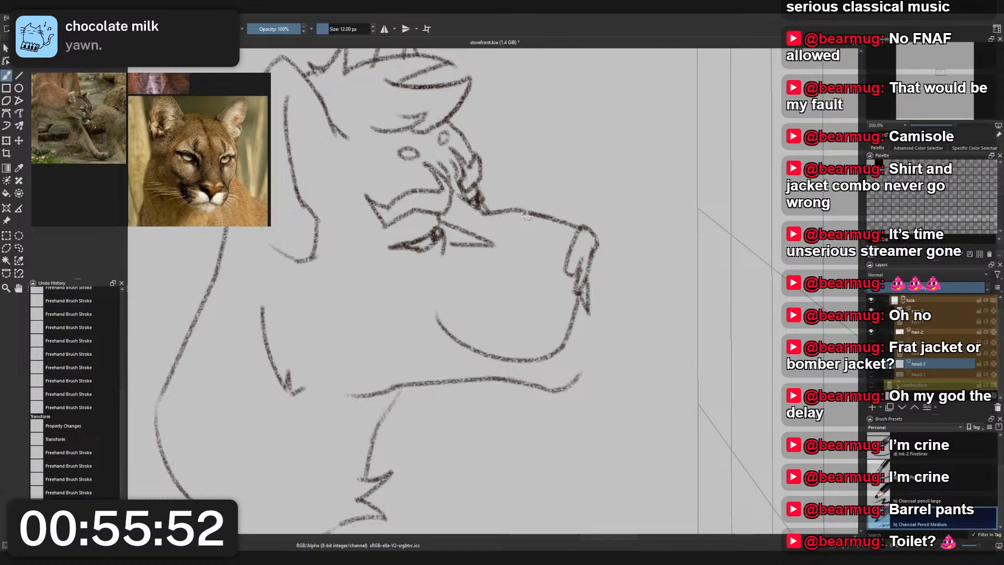
{"action": "key", "text": "ctrl+z"}
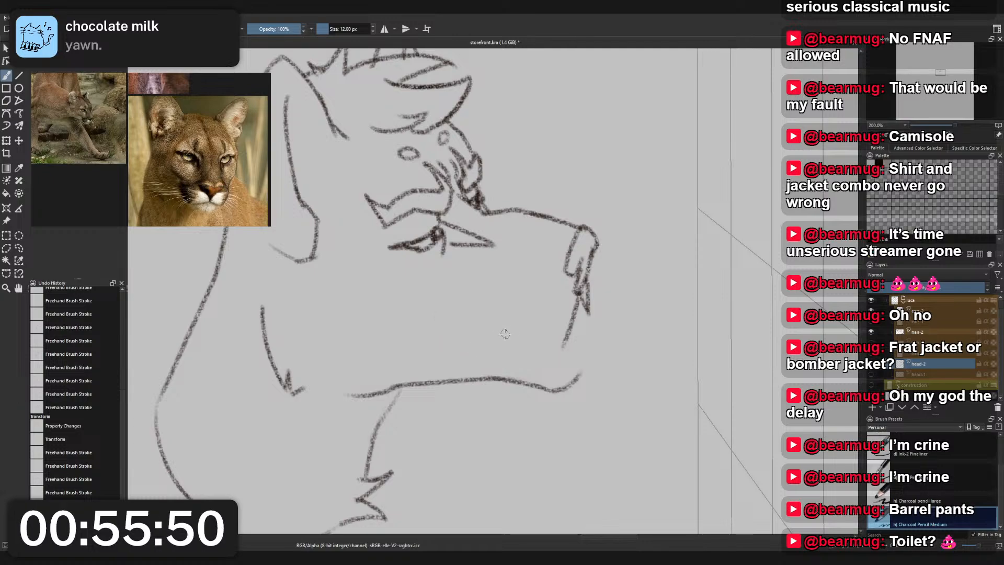
- Try erasing the front part of the lower jaw line on the head-2 layer, then restore it
{"action": "right_click", "coordinate": [535, 321]}
{"action": "left_click", "coordinate": [529, 265]}
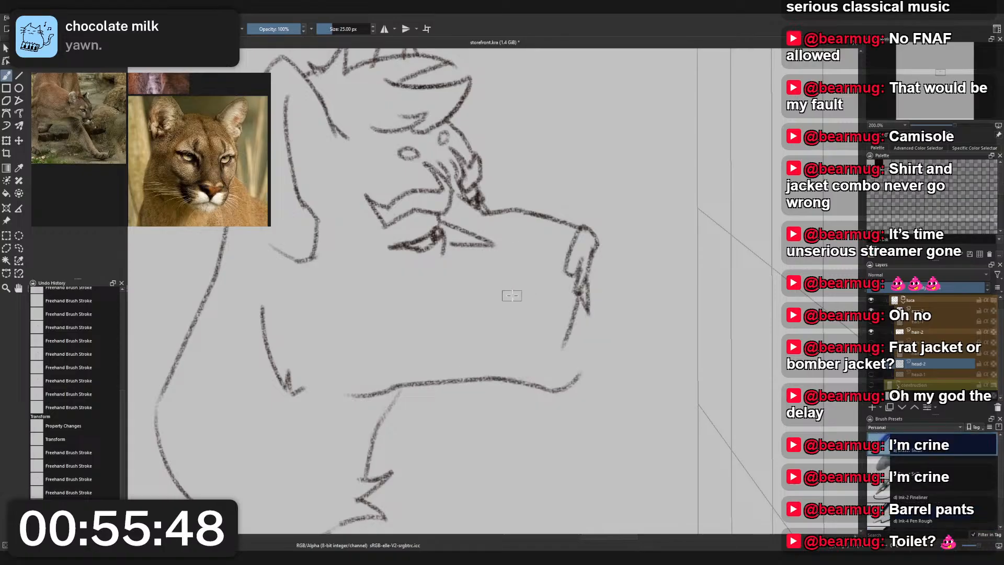
{"action": "mouse_move", "coordinate": [451, 375]}
{"action": "left_mouse_down"}
{"action": "mouse_move", "coordinate": [478, 357]}
{"action": "mouse_move", "coordinate": [506, 352]}
{"action": "mouse_move", "coordinate": [500, 392]}
{"action": "mouse_move", "coordinate": [590, 374]}
{"action": "left_mouse_up"}
{"action": "right_click", "coordinate": [589, 374]}
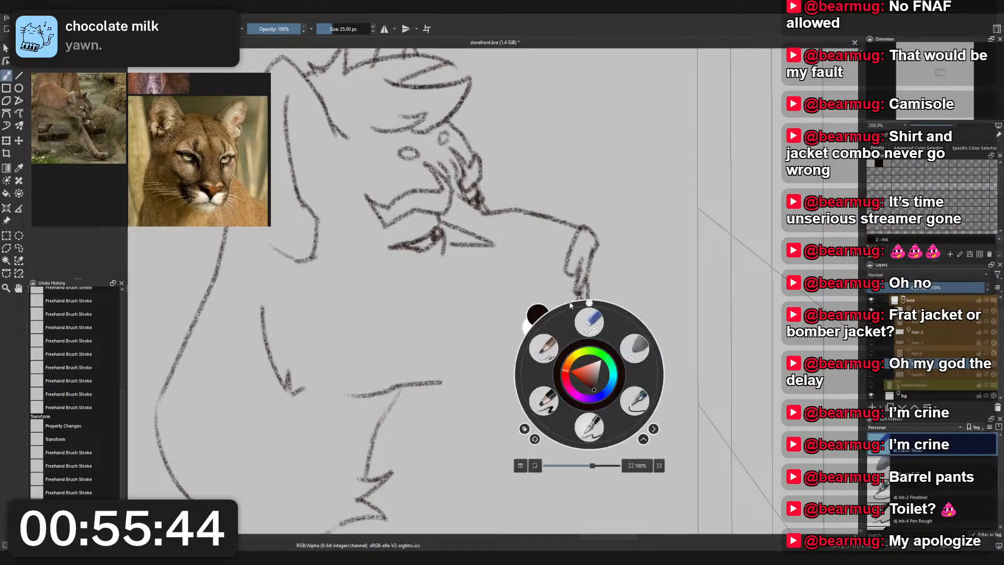
{"action": "left_click", "coordinate": [525, 361]}
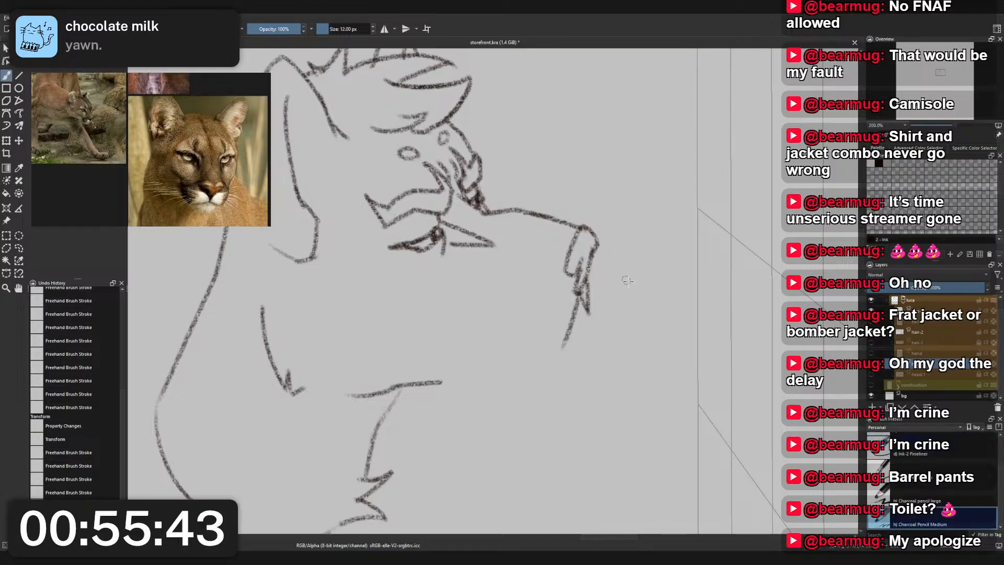
{"action": "left_click", "coordinate": [870, 374]}
{"action": "left_click", "coordinate": [871, 375]}
{"action": "left_click", "coordinate": [871, 374]}
{"action": "left_click", "coordinate": [870, 375]}
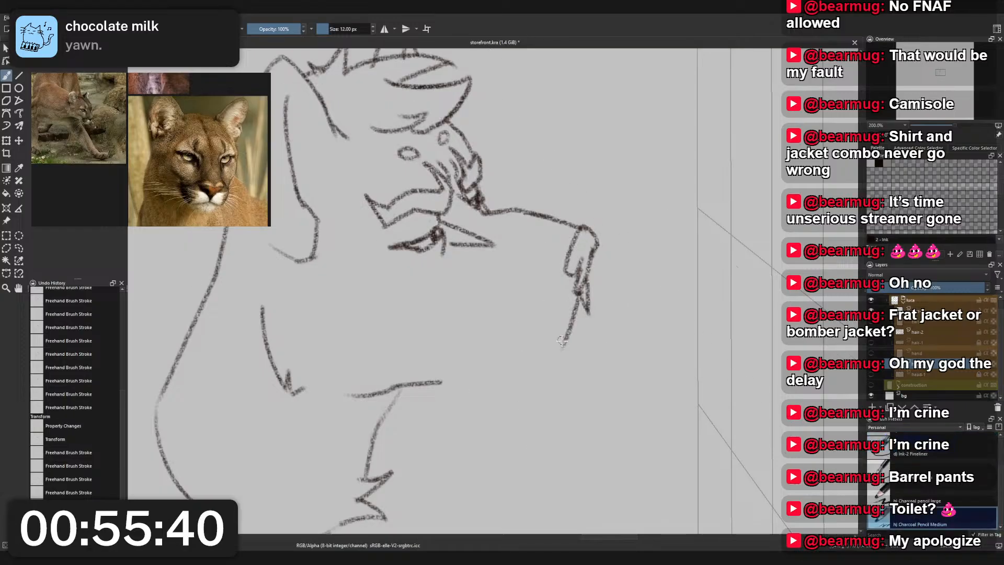
{"action": "left_click_drag", "start_coordinate": [442, 382], "coordinate": [580, 372]}
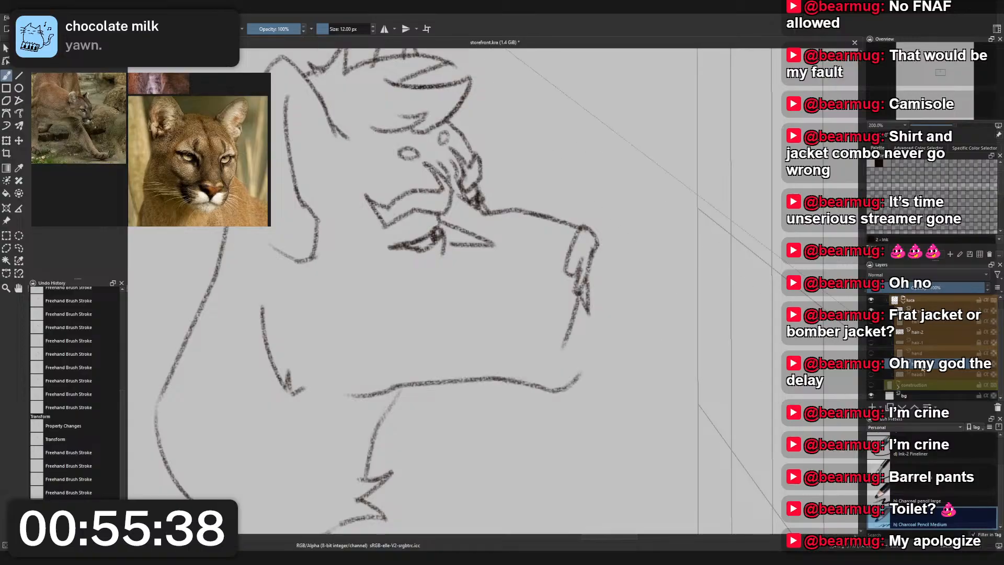
- Duplicate the head-2 layer as head-3, hide the original head-2 layer, and make head-3 the active layer
{"action": "key", "text": "ctrl+j"}
{"action": "double_click", "coordinate": [920, 365]}
{"action": "key", "text": "Return"}
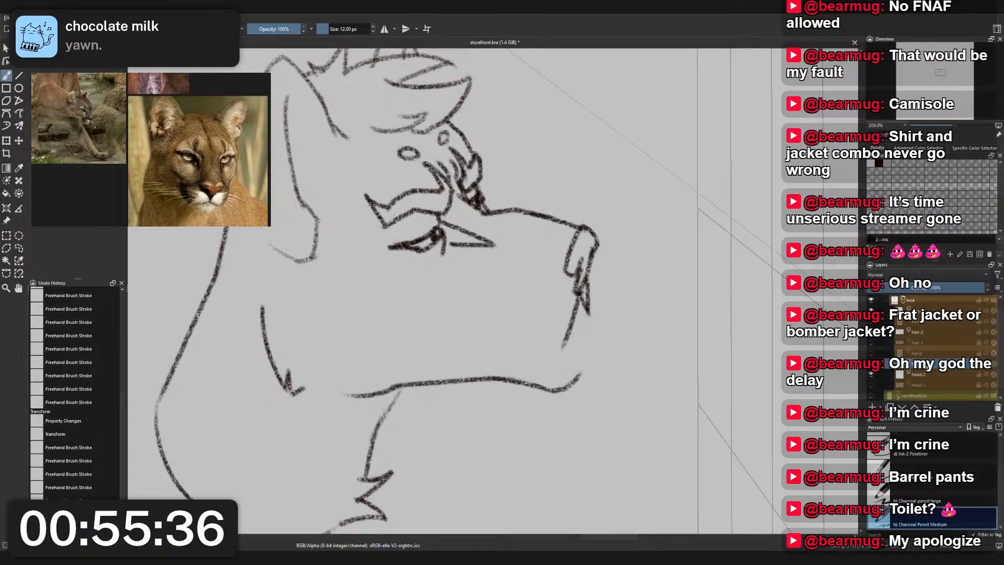
{"action": "left_click", "coordinate": [871, 374]}
{"action": "left_click", "coordinate": [976, 376]}
{"action": "left_click", "coordinate": [979, 375]}
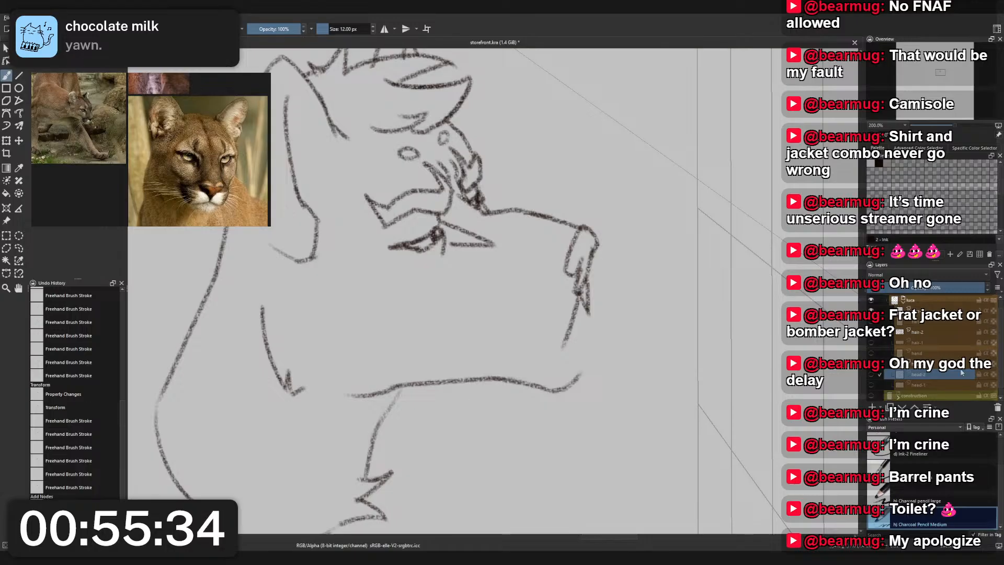
{"action": "left_click", "coordinate": [964, 366]}
{"action": "left_click", "coordinate": [964, 370]}
{"action": "left_click", "coordinate": [945, 385], "text": "shift"}
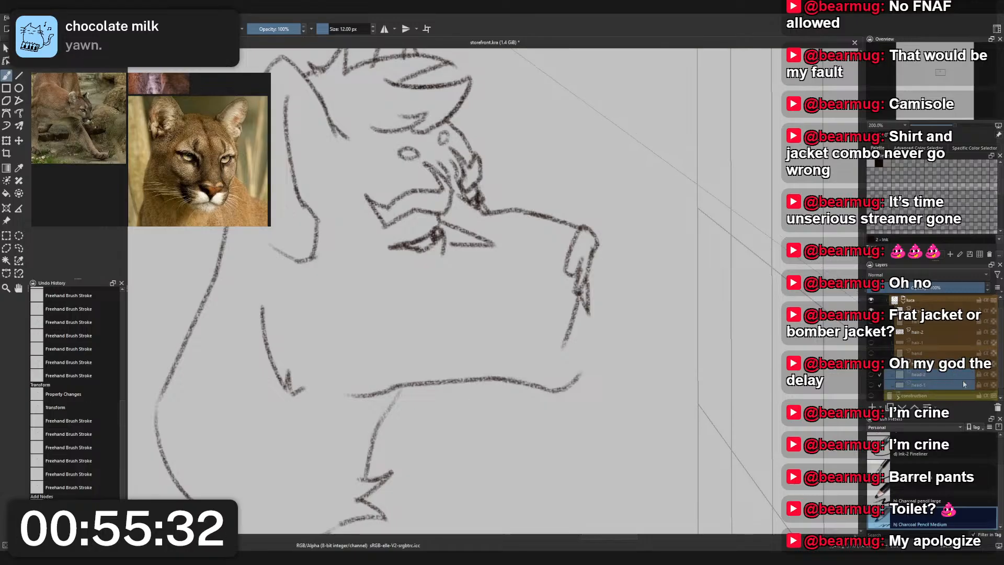
{"action": "left_click", "coordinate": [960, 354]}
{"action": "left_click", "coordinate": [960, 364]}
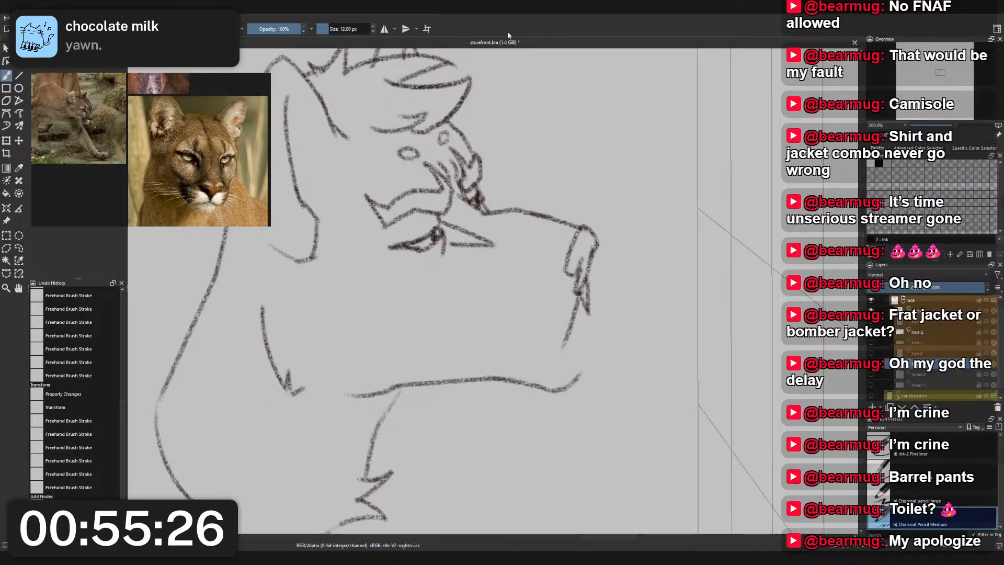
- Erase the front part of the lower jaw line on the head-3 layer with the Eraser Small brush
{"action": "right_click", "coordinate": [489, 189]}
{"action": "left_click", "coordinate": [491, 137]}
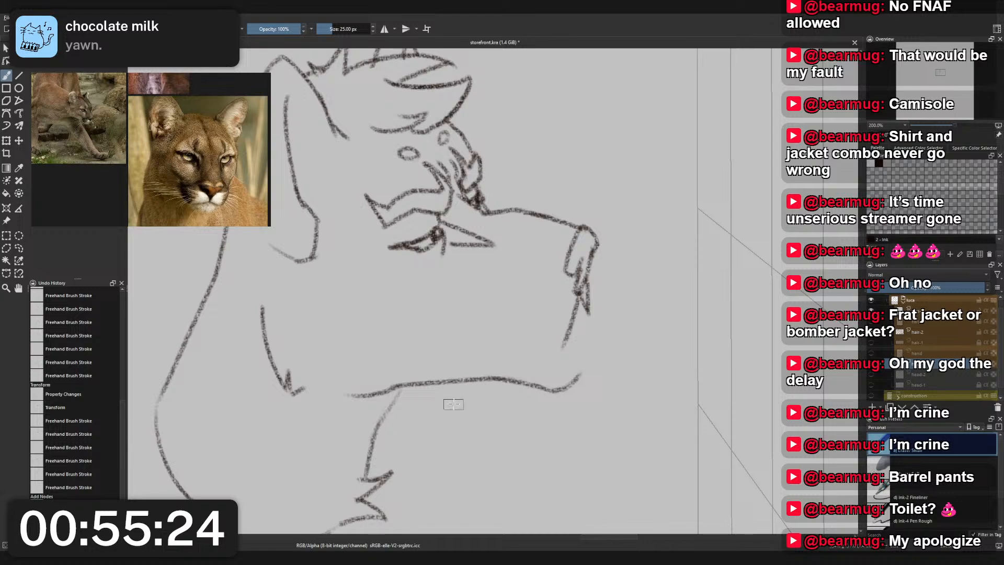
{"action": "mouse_move", "coordinate": [448, 381]}
{"action": "left_mouse_down"}
{"action": "mouse_move", "coordinate": [460, 390]}
{"action": "mouse_move", "coordinate": [505, 378]}
{"action": "mouse_move", "coordinate": [544, 386]}
{"action": "mouse_move", "coordinate": [586, 370]}
{"action": "left_mouse_up"}
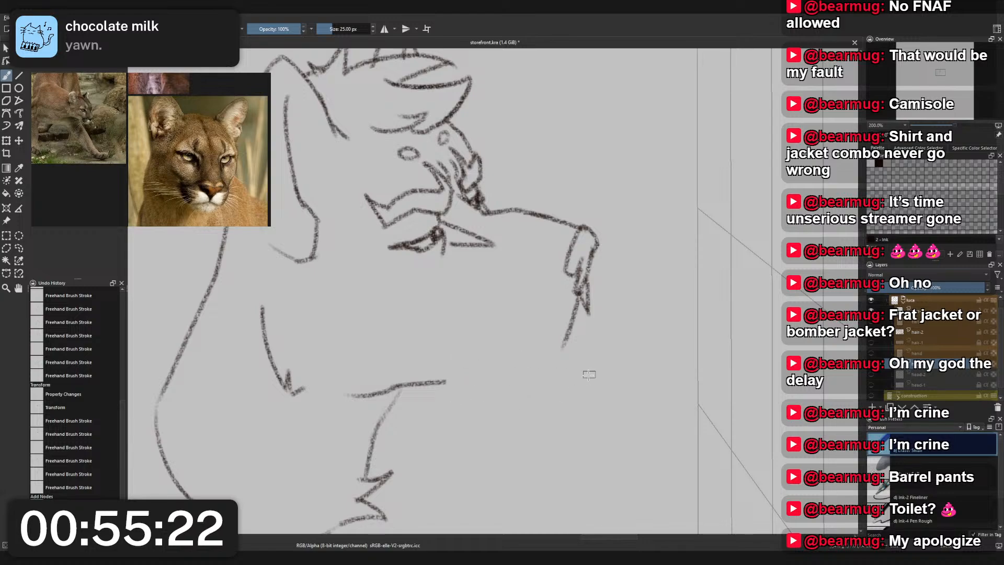
- Try a curved charcoal stroke from the nose down to the chin
{"action": "right_click", "coordinate": [575, 376]}
{"action": "left_click", "coordinate": [598, 324]}
{"action": "left_click_drag", "start_coordinate": [589, 313], "coordinate": [548, 390]}
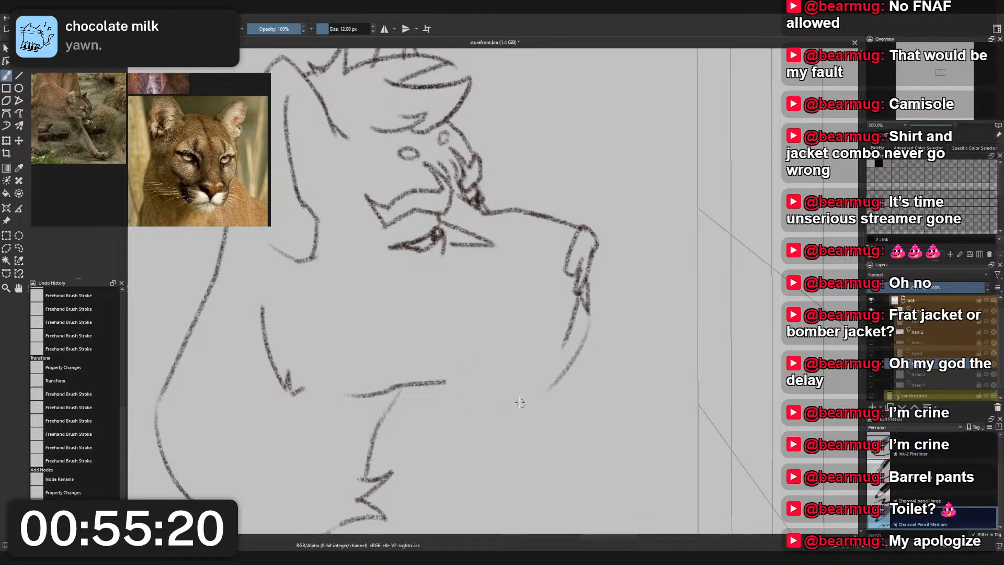
{"action": "key", "text": "ctrl+z"}
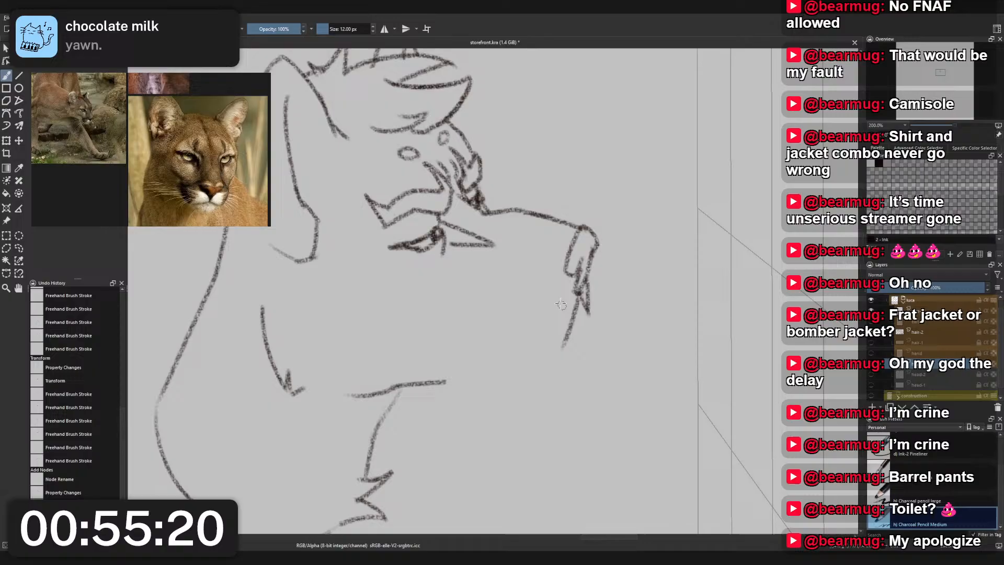
- Erase the old nose and the muzzle's front line on the head-3 layer, keeping the bridge line
{"action": "right_click", "coordinate": [609, 282]}
{"action": "left_click", "coordinate": [610, 231]}
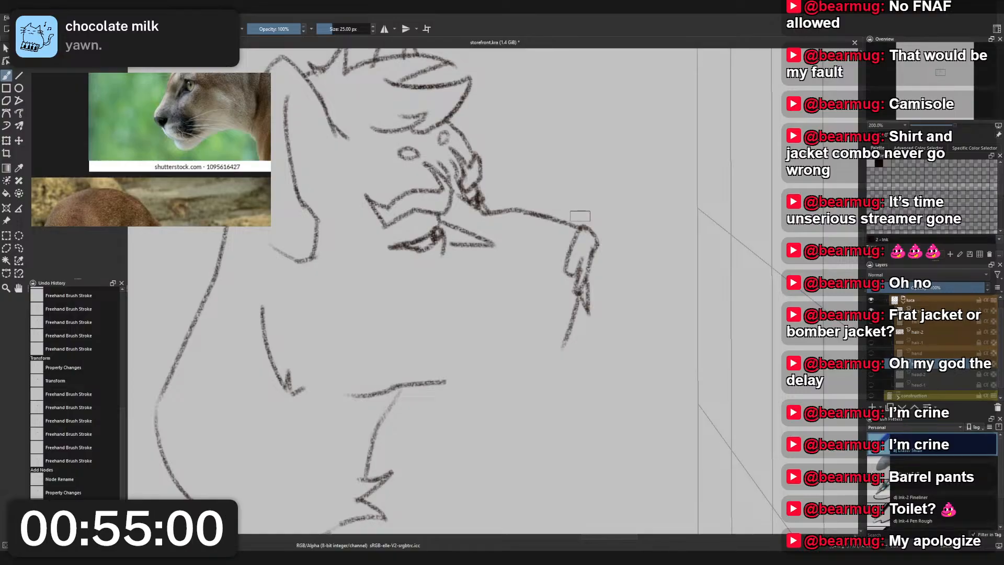
{"action": "key", "text": "ctrl+z"}
{"action": "key", "text": "ctrl+z"}
{"action": "key", "text": "ctrl+z"}
{"action": "key", "text": "ctrl+z"}
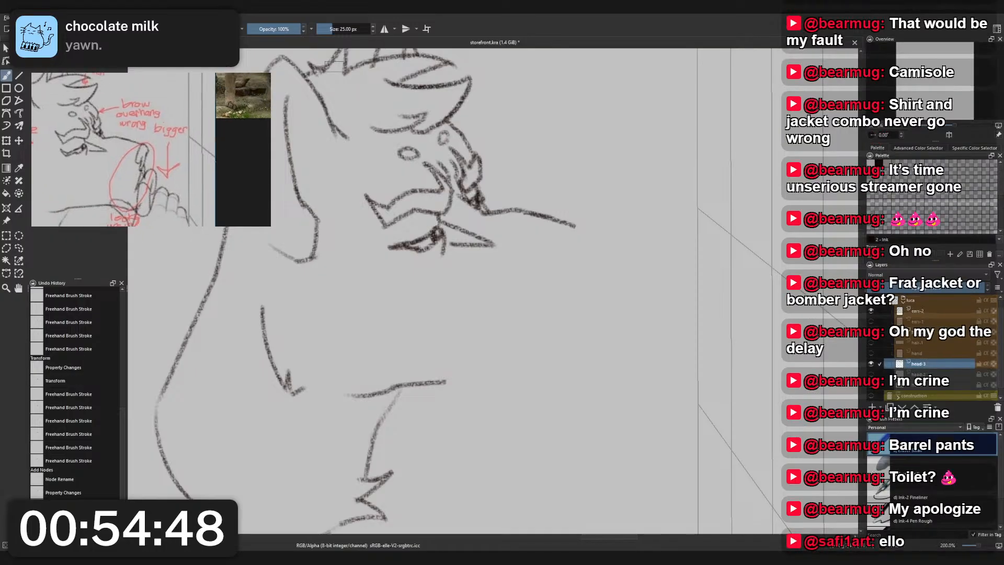
- Extend the muzzle's bridge line downward into the start of the nose with the Charcoal Pencil Medium brush
{"action": "left_click_drag", "start_coordinate": [505, 197], "coordinate": [510, 212]}
{"action": "right_click", "coordinate": [595, 259]}
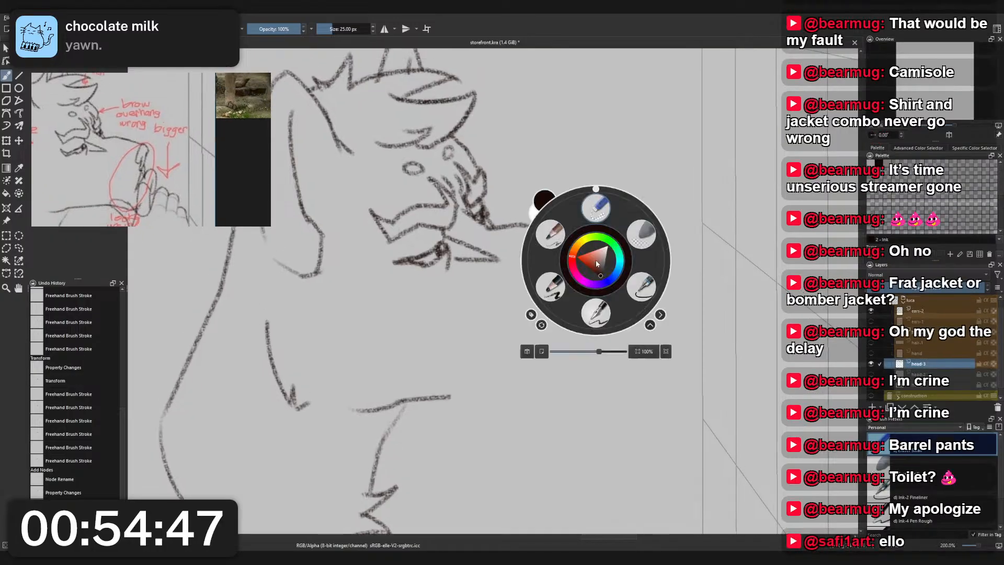
{"action": "left_click", "coordinate": [551, 234]}
{"action": "scroll", "coordinate": [620, 253], "scroll_direction": "up", "scroll_amount": 1}
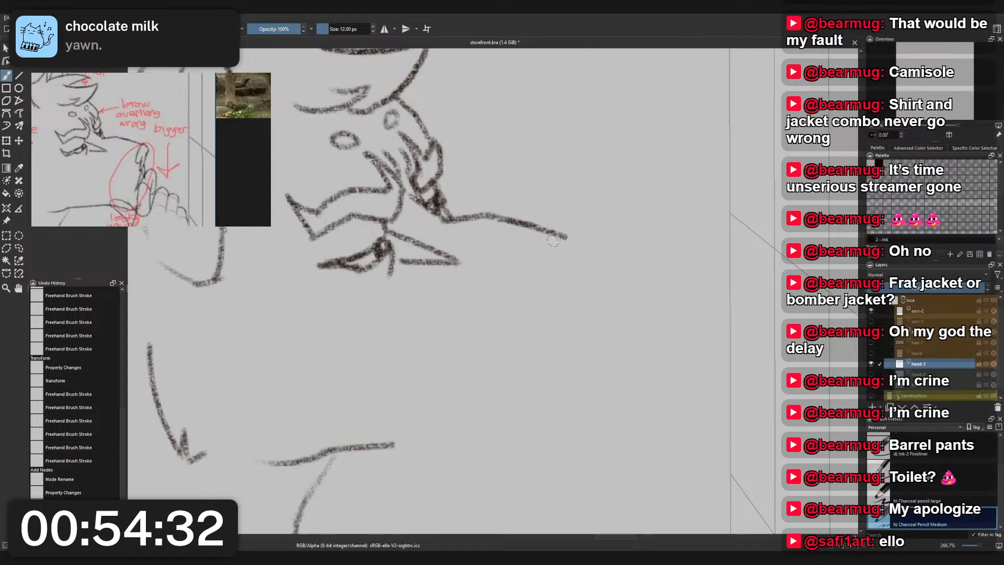
{"action": "left_click_drag", "start_coordinate": [561, 239], "coordinate": [579, 330]}
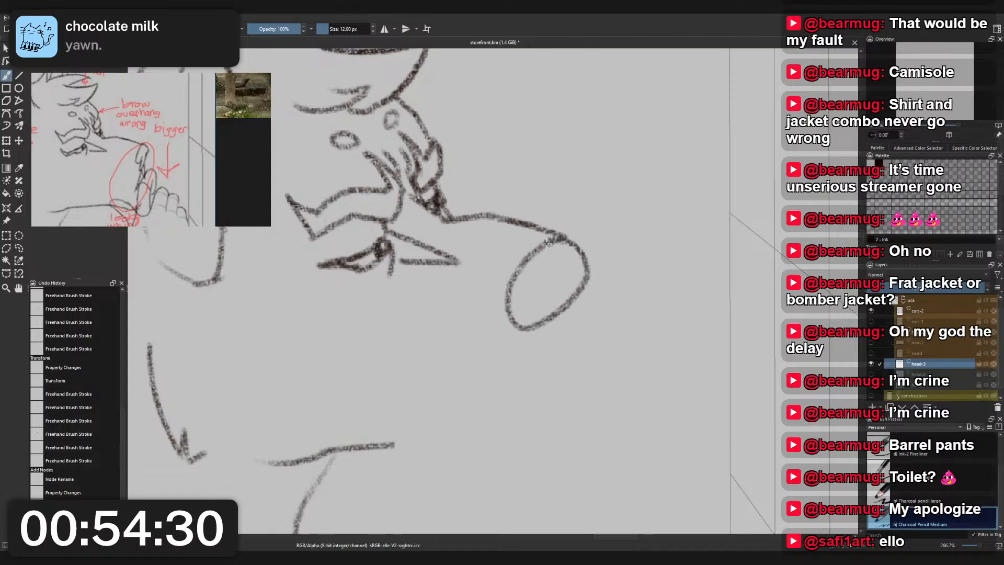
{"action": "key", "text": "ctrl+z"}
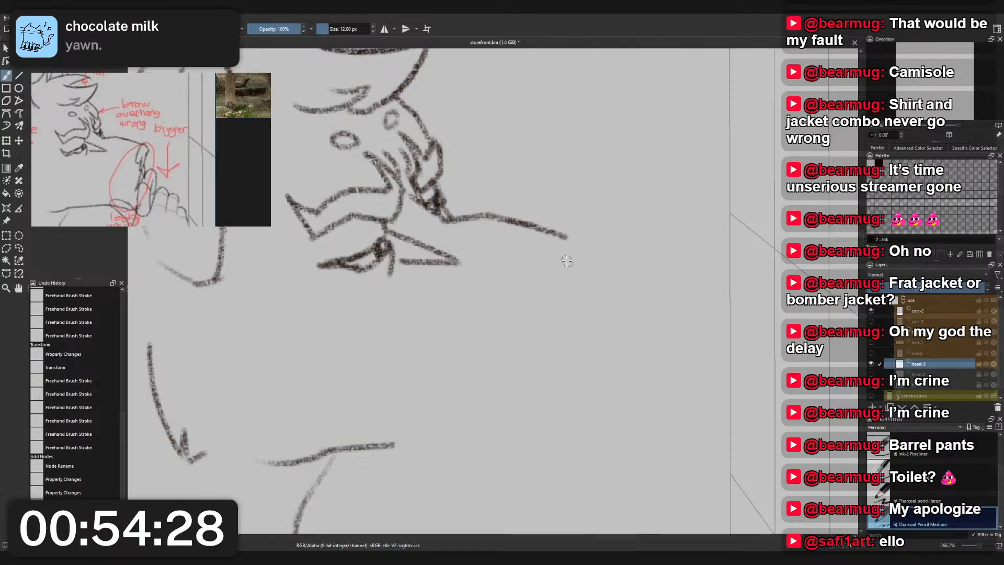
{"action": "left_click_drag", "start_coordinate": [555, 238], "coordinate": [580, 258]}
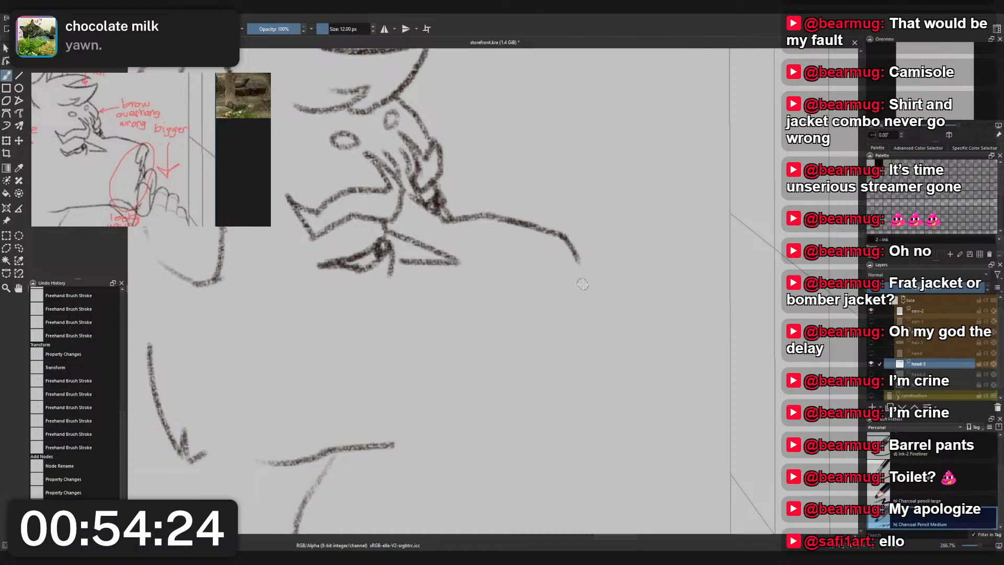
- Curve the nose line back inward and down to form the upper and rear edge of the nose's side
{"action": "mouse_move", "coordinate": [578, 258]}
{"action": "left_mouse_down"}
{"action": "mouse_move", "coordinate": [549, 309]}
{"action": "mouse_move", "coordinate": [577, 256]}
{"action": "mouse_move", "coordinate": [570, 282]}
{"action": "mouse_move", "coordinate": [555, 289]}
{"action": "mouse_move", "coordinate": [574, 276]}
{"action": "left_mouse_up"}
{"action": "key", "text": "ctrl+z"}
{"action": "key", "text": "ctrl+z"}
{"action": "key", "text": "ctrl+z"}
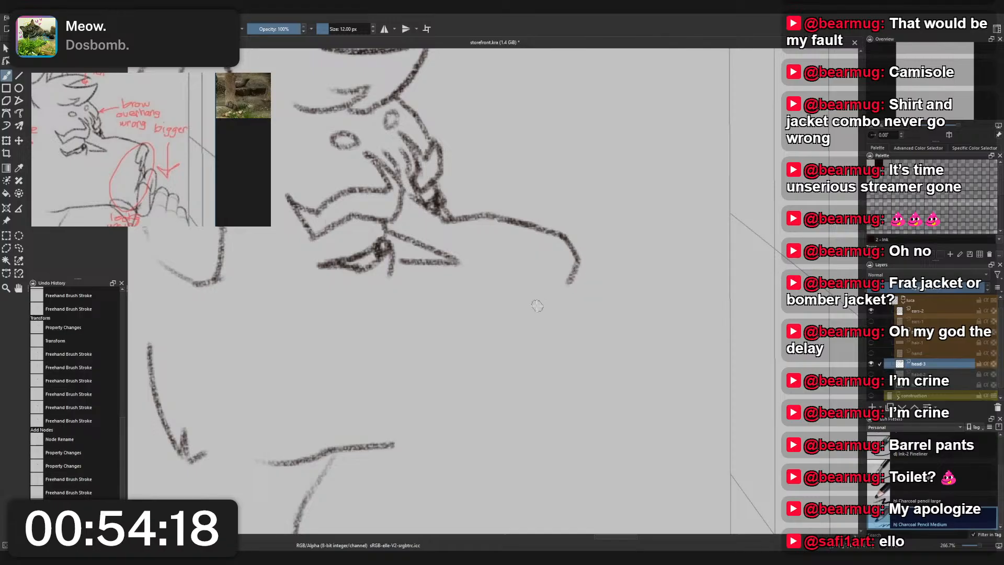
{"action": "left_click_drag", "start_coordinate": [536, 307], "coordinate": [572, 280]}
{"action": "left_click_drag", "start_coordinate": [535, 307], "coordinate": [539, 329]}
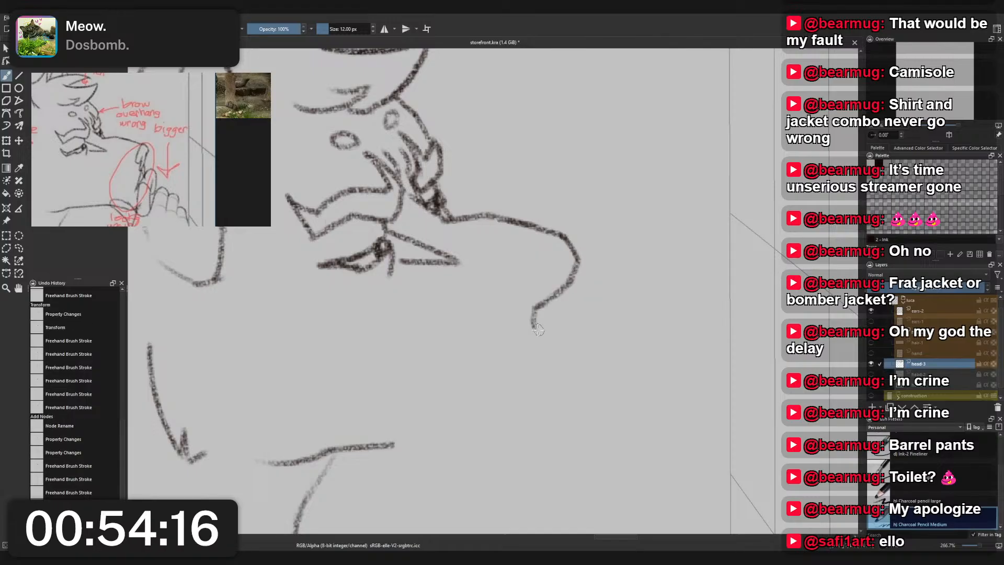
- Draw a short hooked stroke branching forward from the nose line to form the nose's front tip
{"action": "mouse_move", "coordinate": [579, 261]}
{"action": "left_mouse_down"}
{"action": "mouse_move", "coordinate": [598, 274]}
{"action": "mouse_move", "coordinate": [600, 310]}
{"action": "mouse_move", "coordinate": [592, 266]}
{"action": "mouse_move", "coordinate": [591, 294]}
{"action": "left_mouse_up"}
{"action": "key", "text": "ctrl+z"}
{"action": "key", "text": "ctrl+z"}
{"action": "key", "text": "ctrl+z"}
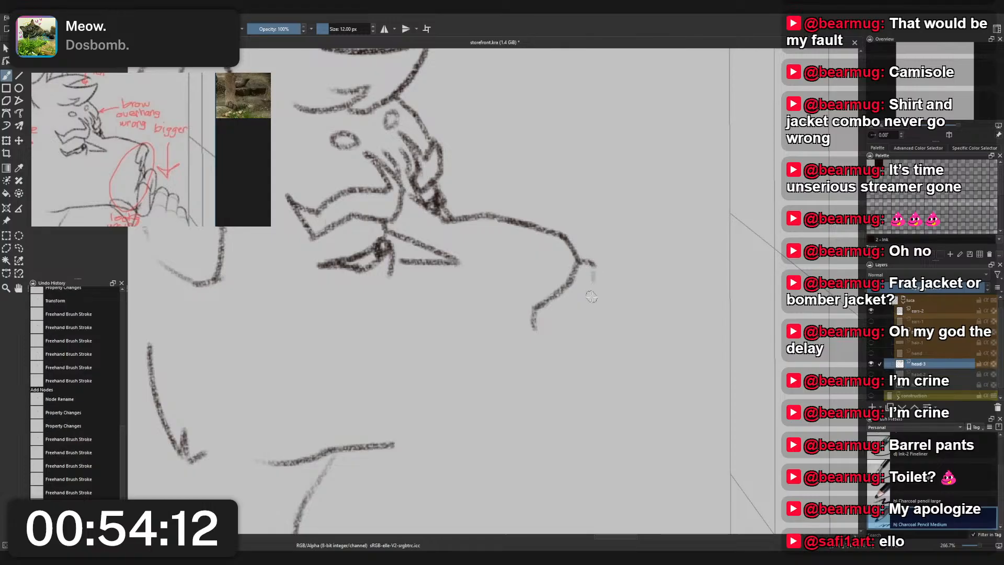
{"action": "key", "text": "ctrl+z"}
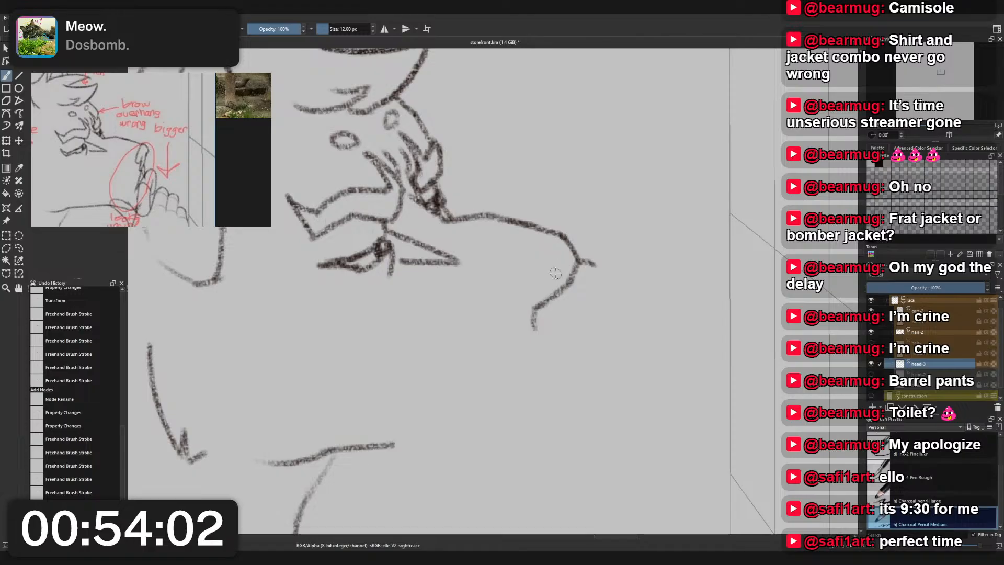
{"action": "left_click_drag", "start_coordinate": [580, 260], "coordinate": [596, 296]}
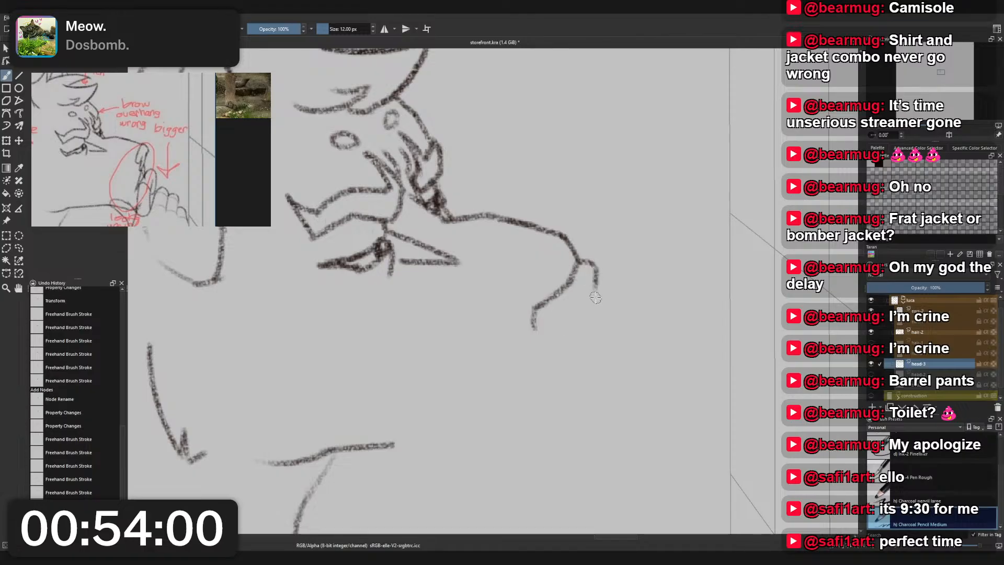
- Draw the nose wing's rounded lower curl and a short hooked nostril stroke beside it
{"action": "mouse_move", "coordinate": [534, 325]}
{"action": "left_mouse_down"}
{"action": "mouse_move", "coordinate": [563, 340]}
{"action": "mouse_move", "coordinate": [549, 341]}
{"action": "mouse_move", "coordinate": [581, 315]}
{"action": "mouse_move", "coordinate": [586, 360]}
{"action": "left_mouse_up"}
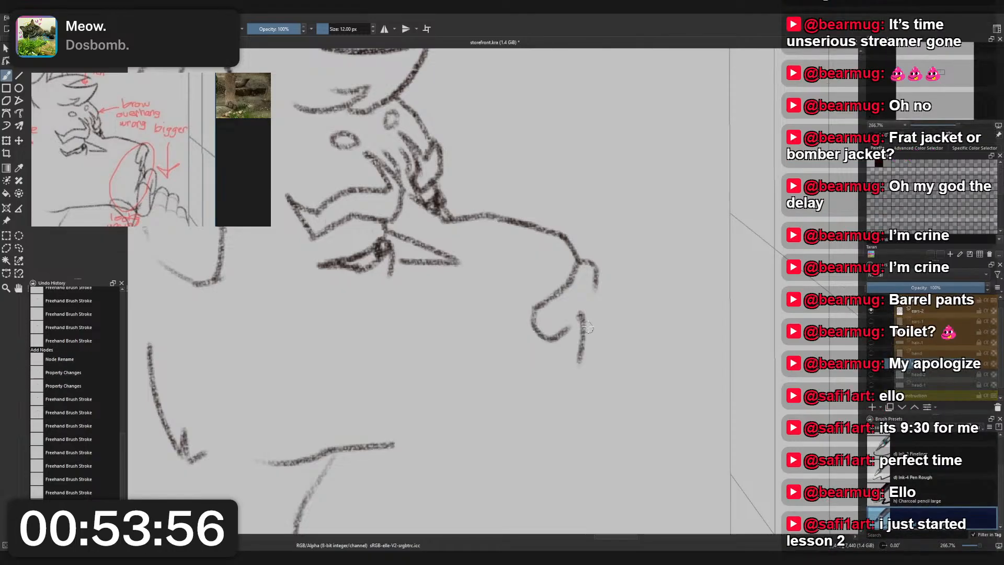
{"action": "key", "text": "ctrl+z"}
{"action": "left_click_drag", "start_coordinate": [573, 317], "coordinate": [583, 353]}
{"action": "key", "text": "ctrl+z"}
{"action": "left_click_drag", "start_coordinate": [574, 316], "coordinate": [578, 344]}
{"action": "key", "text": "ctrl+z"}
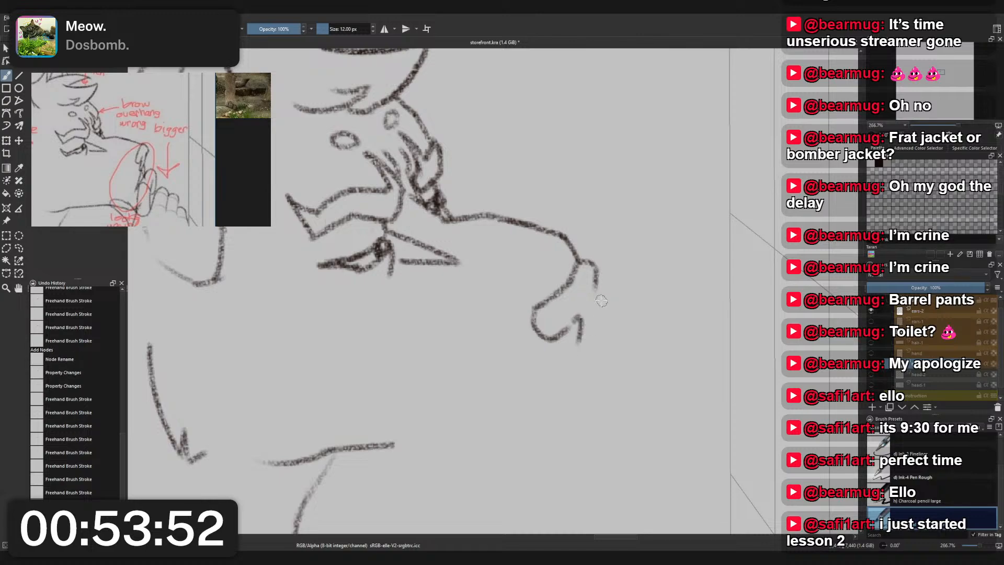
- Try several strokes joining the nose's front tip down to the base of the nostril
{"action": "left_click_drag", "start_coordinate": [597, 268], "coordinate": [592, 335]}
{"action": "key", "text": "ctrl+z"}
{"action": "mouse_move", "coordinate": [596, 296]}
{"action": "left_mouse_down"}
{"action": "mouse_move", "coordinate": [573, 357]}
{"action": "mouse_move", "coordinate": [586, 341]}
{"action": "mouse_move", "coordinate": [584, 358]}
{"action": "mouse_move", "coordinate": [596, 315]}
{"action": "left_mouse_up"}
{"action": "key", "text": "ctrl+z"}
{"action": "key", "text": "ctrl+z"}
{"action": "key", "text": "ctrl+z"}
{"action": "key", "text": "ctrl+z"}
{"action": "left_click_drag", "start_coordinate": [578, 361], "coordinate": [595, 339]}
{"action": "key", "text": "ctrl+z"}
{"action": "left_click_drag", "start_coordinate": [597, 294], "coordinate": [587, 354]}
{"action": "key", "text": "ctrl+z"}
{"action": "mouse_move", "coordinate": [597, 292]}
{"action": "left_mouse_down"}
{"action": "mouse_move", "coordinate": [587, 352]}
{"action": "mouse_move", "coordinate": [596, 312]}
{"action": "mouse_move", "coordinate": [587, 354]}
{"action": "left_mouse_up"}
{"action": "key", "text": "ctrl+z"}
- Check the nose against the whole head and undo the last strokes on its front edge
{"action": "scroll", "coordinate": [656, 256], "scroll_direction": "down", "scroll_amount": 4}
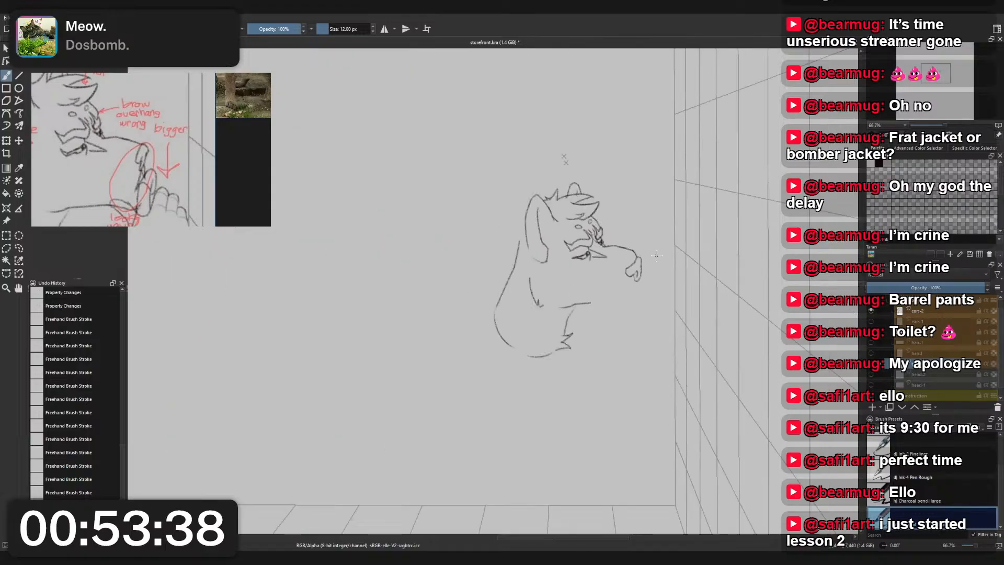
{"action": "scroll", "coordinate": [657, 264], "scroll_direction": "up", "scroll_amount": 3}
{"action": "key", "text": "ctrl+z"}
{"action": "key", "text": "ctrl+z"}
{"action": "key", "text": "ctrl+z"}
{"action": "key", "text": "ctrl+z"}
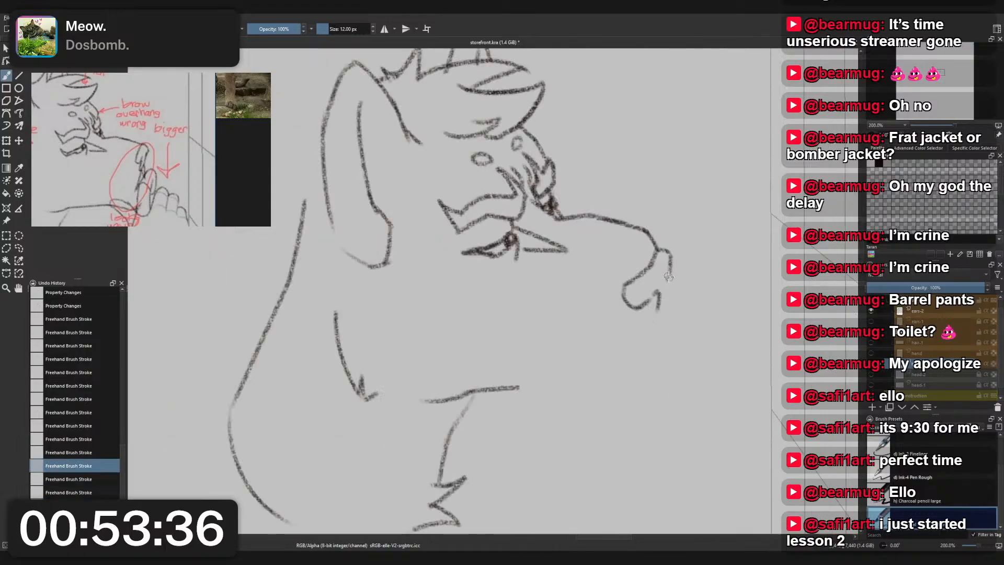
- Undo the nose's front tip, wing curl and nostril strokes back to the curved end of the bridge line
{"action": "key", "text": "ctrl+z"}
{"action": "key", "text": "ctrl+z"}
{"action": "key", "text": "ctrl+z"}
{"action": "key", "text": "ctrl+z"}
{"action": "key", "text": "ctrl+z"}
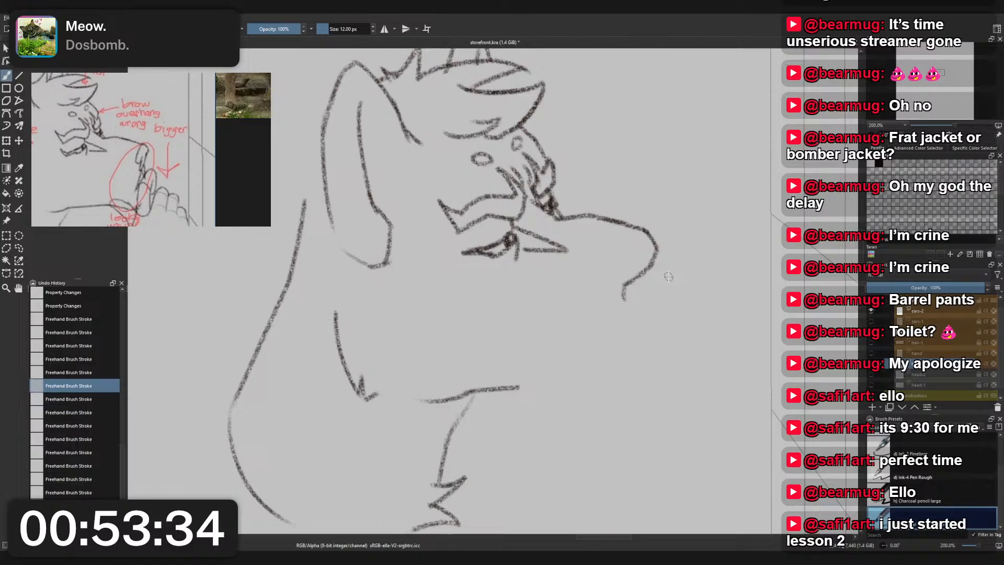
{"action": "key", "text": "ctrl+z"}
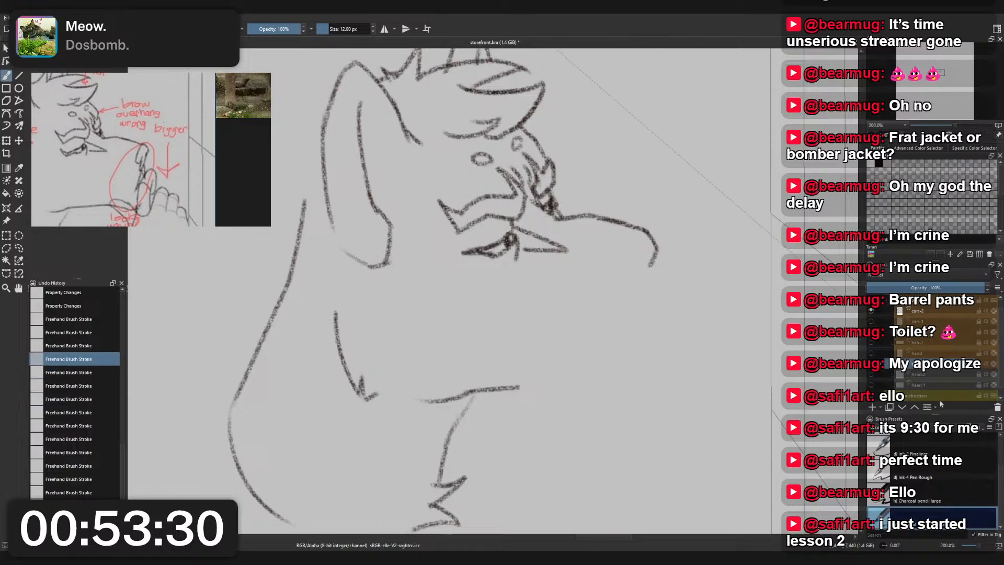
- Show the blue construction sketch beneath the head and undo the curved stroke at the front end of the nose bridge
{"action": "scroll", "coordinate": [872, 386], "scroll_direction": "down", "scroll_amount": 1}
{"action": "left_click", "coordinate": [872, 385]}
{"action": "left_click_drag", "start_coordinate": [664, 257], "coordinate": [634, 272]}
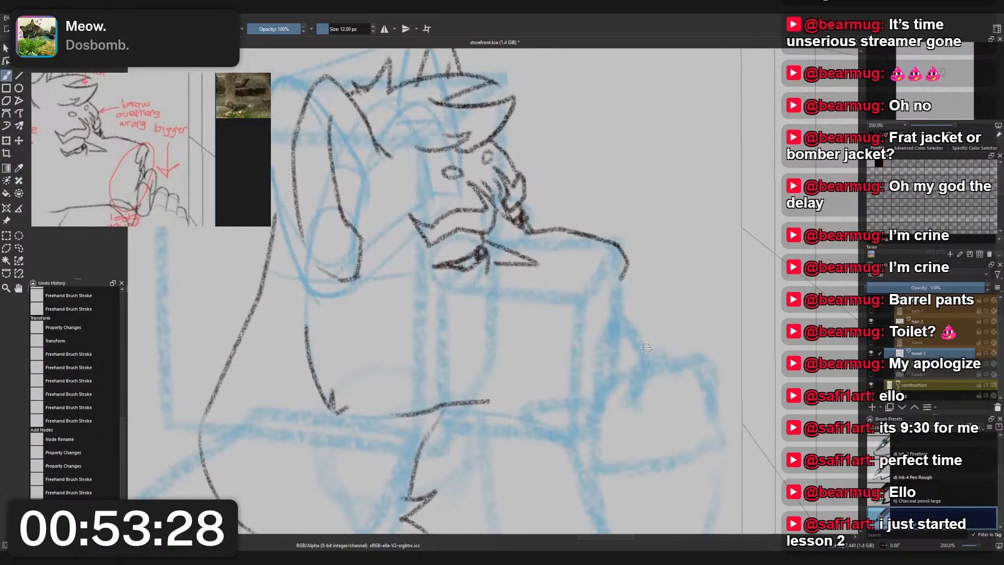
{"action": "scroll", "coordinate": [634, 272], "scroll_direction": "up", "scroll_amount": 1}
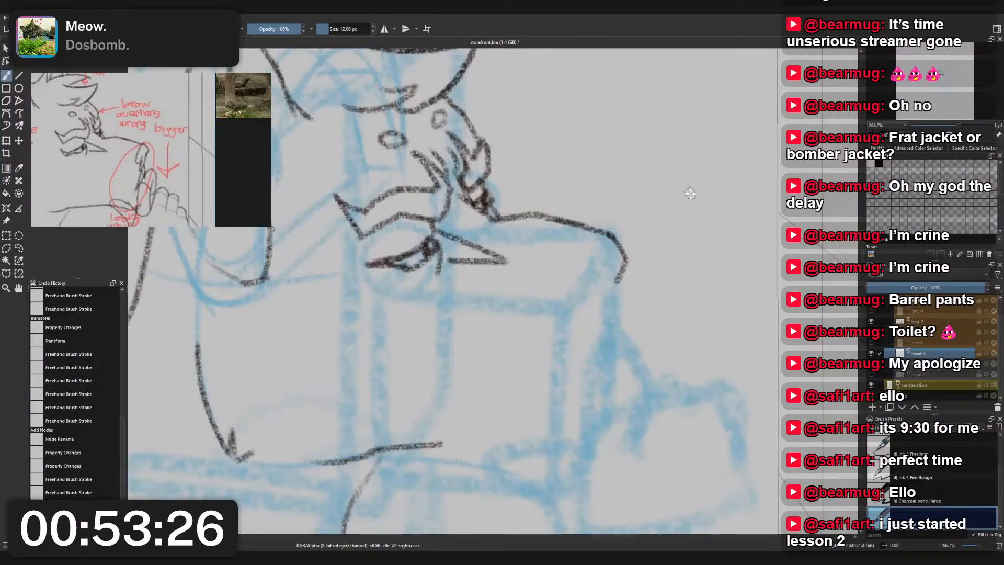
{"action": "key", "text": "ctrl+z"}
{"action": "key", "text": "ctrl+shift+z"}
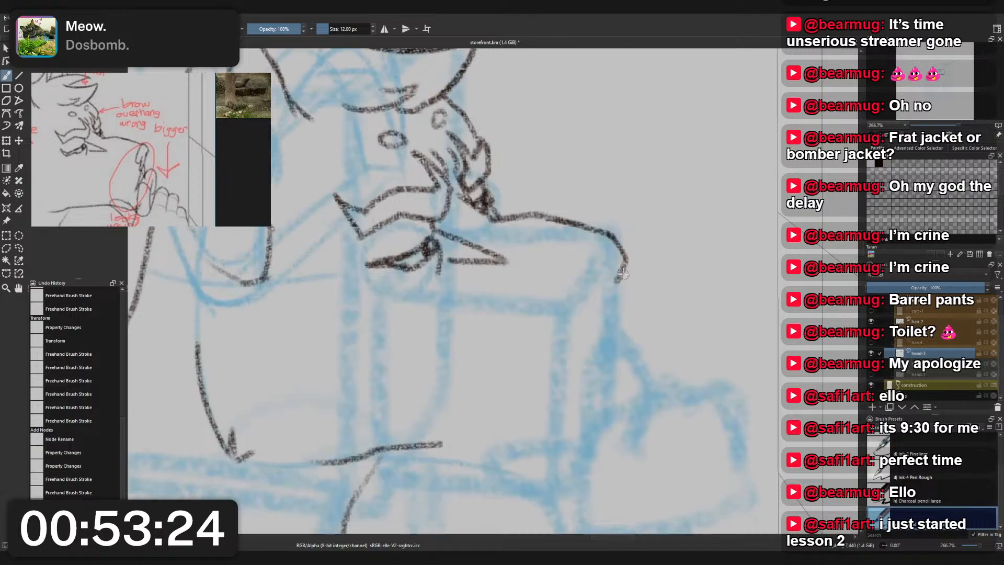
{"action": "key", "text": "ctrl+z"}
{"action": "key", "text": "ctrl+z"}
{"action": "key", "text": "ctrl+z"}
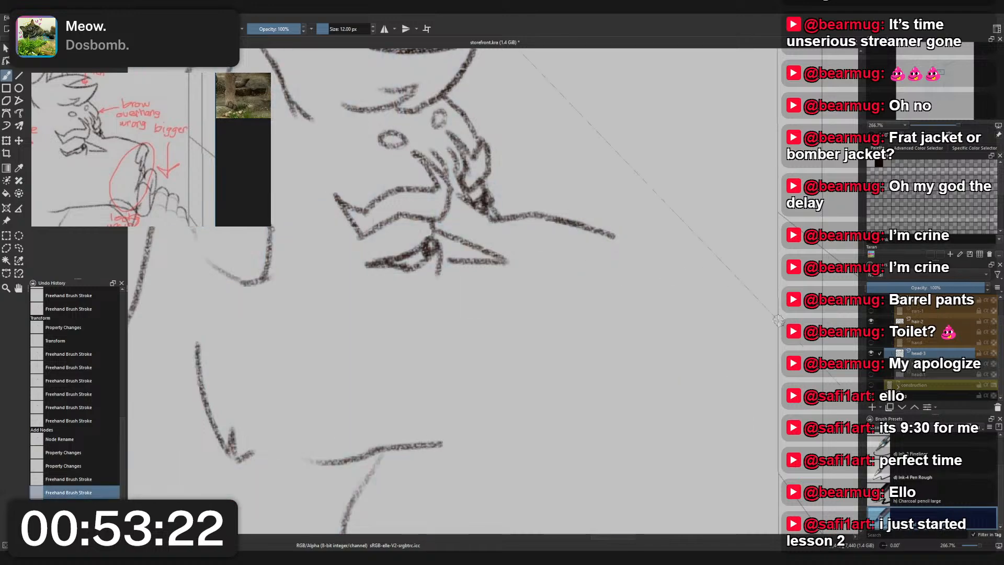
{"action": "left_click", "coordinate": [872, 385]}
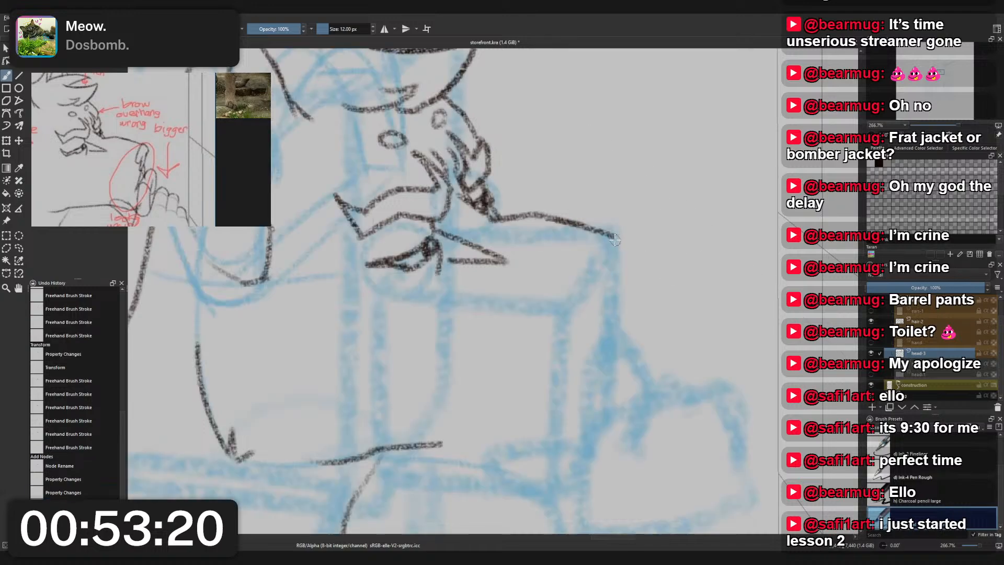
- Try several strokes running down from the end of the bridge line for the nose's front edge, and undo them
{"action": "left_click_drag", "start_coordinate": [616, 239], "coordinate": [579, 286]}
{"action": "key", "text": "ctrl+z"}
{"action": "key", "text": "ctrl+shift+z"}
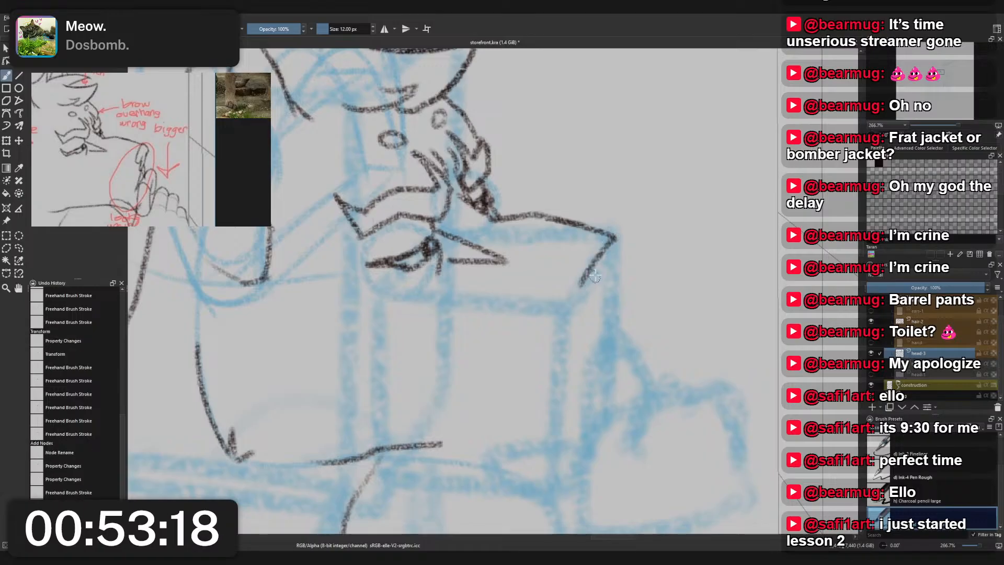
{"action": "key", "text": "ctrl+z"}
{"action": "mouse_move", "coordinate": [608, 232]}
{"action": "left_mouse_down"}
{"action": "mouse_move", "coordinate": [621, 270]}
{"action": "mouse_move", "coordinate": [607, 237]}
{"action": "mouse_move", "coordinate": [622, 263]}
{"action": "mouse_move", "coordinate": [583, 321]}
{"action": "left_mouse_up"}
{"action": "mouse_move", "coordinate": [620, 260]}
{"action": "left_mouse_down"}
{"action": "mouse_move", "coordinate": [592, 306]}
{"action": "mouse_move", "coordinate": [599, 326]}
{"action": "left_mouse_up"}
{"action": "scroll", "coordinate": [621, 277], "scroll_direction": "down", "scroll_amount": 2}
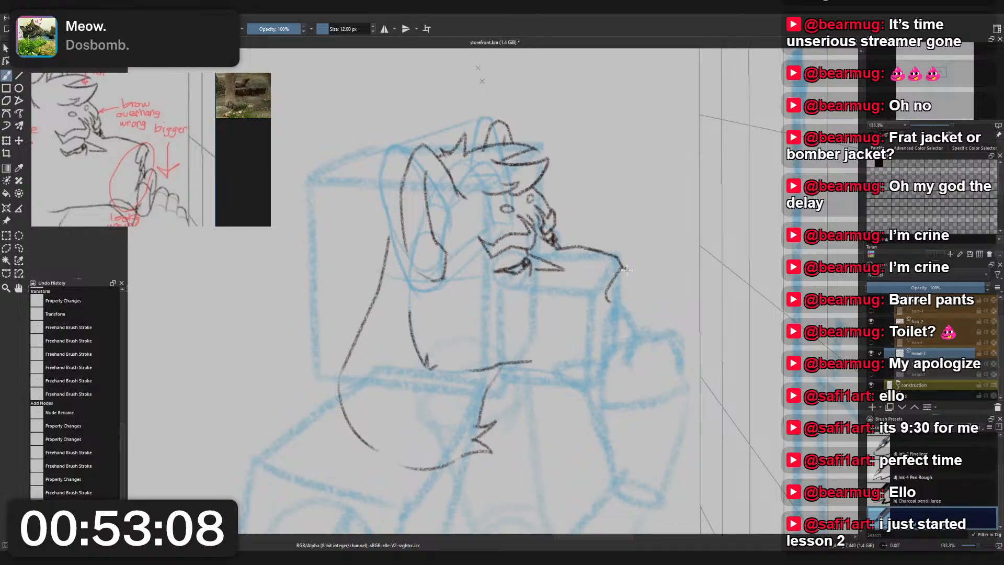
{"action": "key", "text": "ctrl+z"}
- Draw the nose's front edge, rounded wing curl and pointed base below the end of the bridge line
{"action": "key", "text": "ctrl+z"}
{"action": "key", "text": "ctrl+z"}
{"action": "key", "text": "ctrl+z"}
{"action": "key", "text": "ctrl+z"}
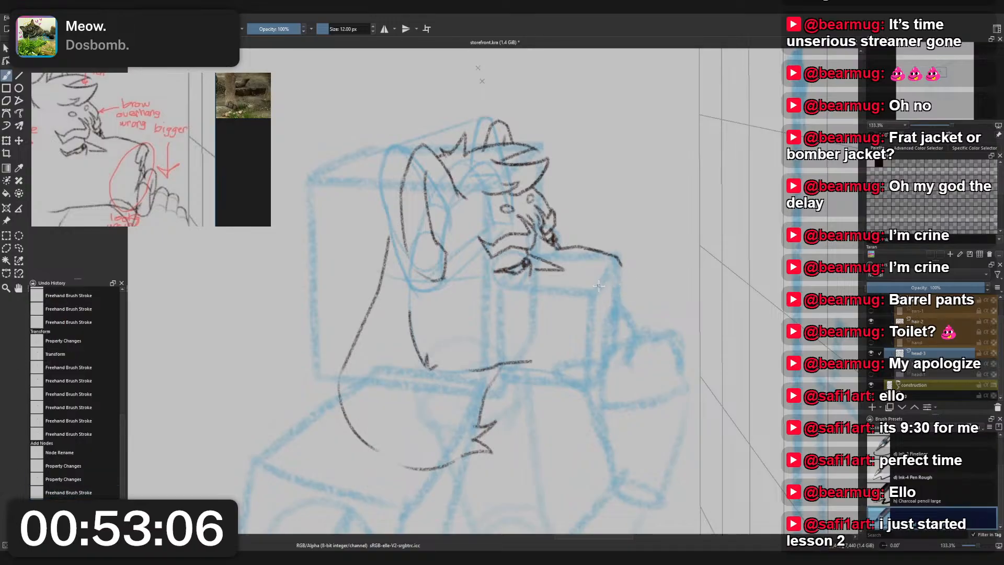
{"action": "mouse_move", "coordinate": [613, 280]}
{"action": "left_mouse_down"}
{"action": "mouse_move", "coordinate": [600, 293]}
{"action": "mouse_move", "coordinate": [625, 273]}
{"action": "mouse_move", "coordinate": [606, 297]}
{"action": "mouse_move", "coordinate": [615, 307]}
{"action": "mouse_move", "coordinate": [630, 275]}
{"action": "left_mouse_up"}
{"action": "key", "text": "ctrl+z"}
{"action": "key", "text": "ctrl+z"}
{"action": "key", "text": "ctrl+z"}
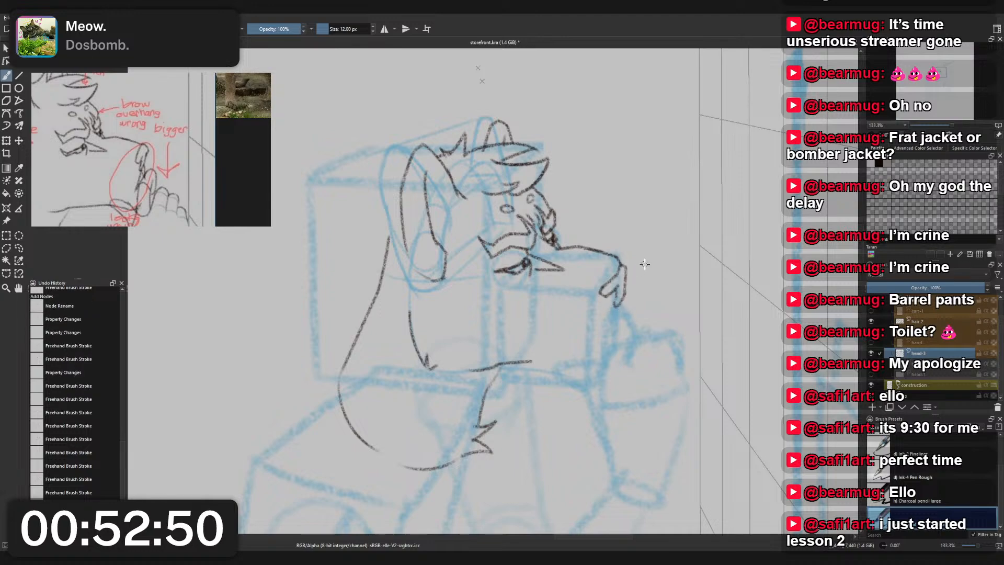
{"action": "left_click_drag", "start_coordinate": [608, 294], "coordinate": [617, 308]}
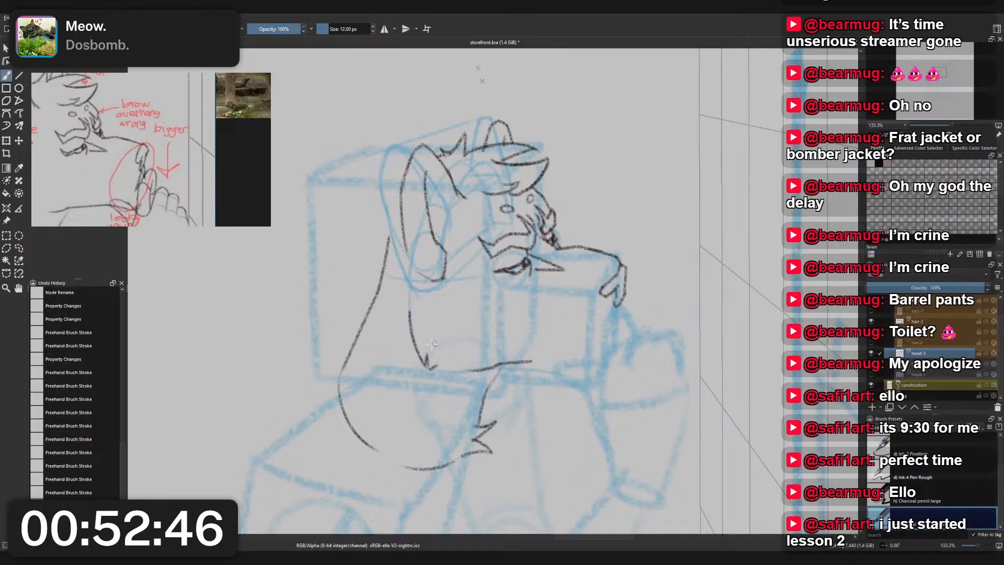
- Bring the cougar face photo into view in the reference window
{"action": "scroll", "coordinate": [193, 152], "scroll_direction": "down", "scroll_amount": 5}
{"action": "left_click_drag", "start_coordinate": [256, 157], "coordinate": [170, 162]}
{"action": "scroll", "coordinate": [208, 171], "scroll_direction": "up", "scroll_amount": 5}
{"action": "scroll", "coordinate": [208, 172], "scroll_direction": "down", "scroll_amount": 2}
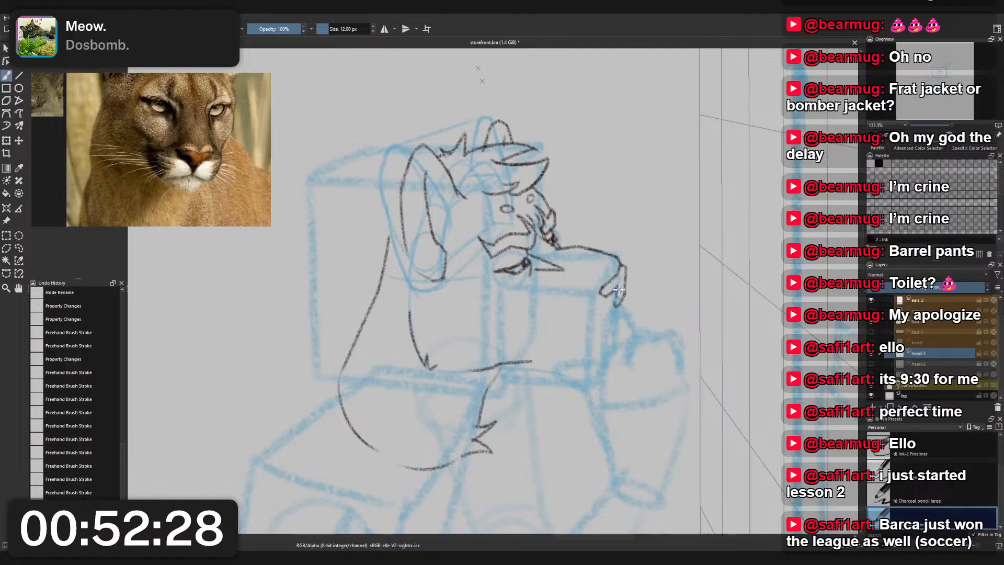
{"action": "scroll", "coordinate": [641, 326], "scroll_direction": "up", "scroll_amount": 2}
{"action": "right_click", "coordinate": [651, 300]}
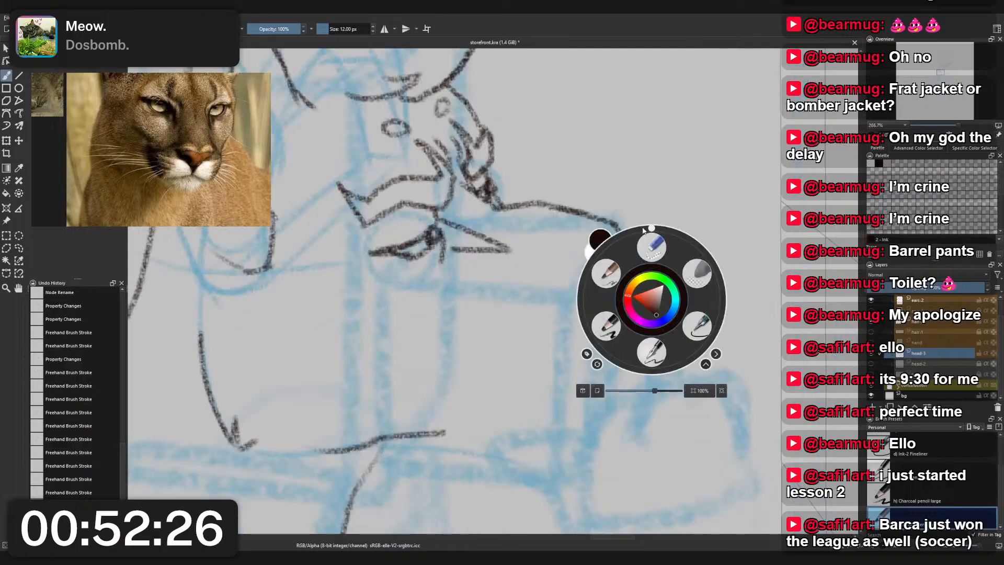
{"action": "left_click", "coordinate": [623, 194]}
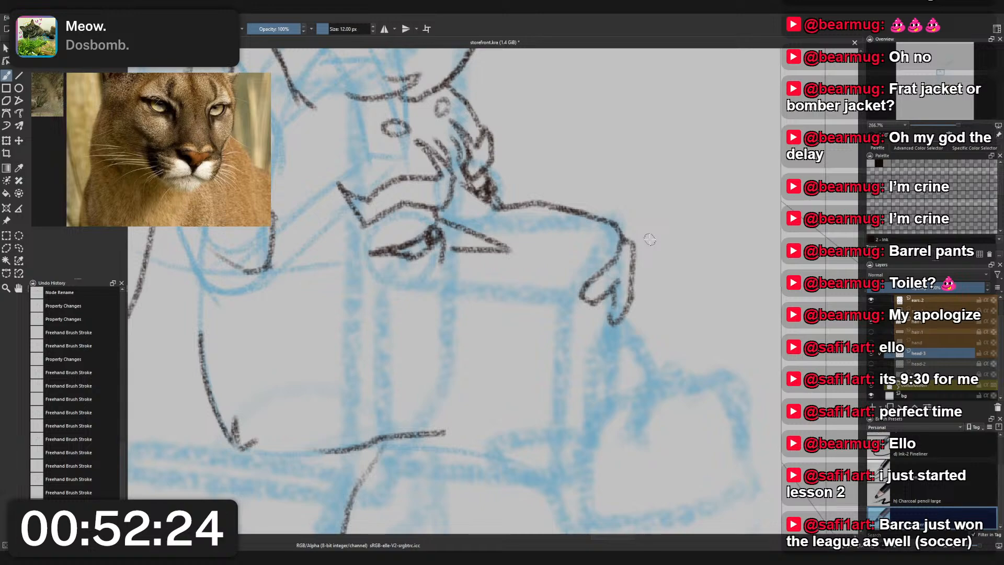
{"action": "right_click", "coordinate": [642, 291]}
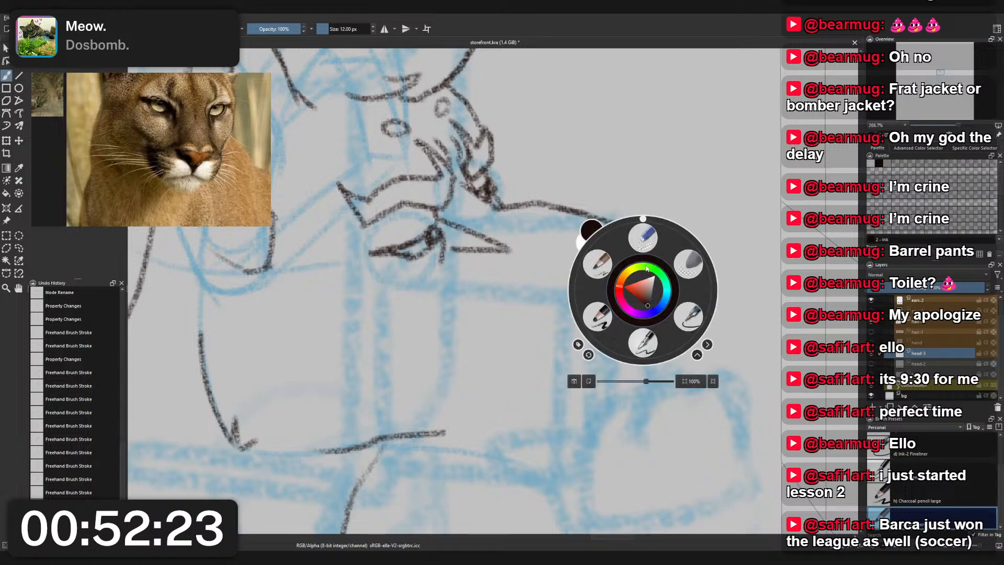
{"action": "left_click", "coordinate": [680, 177]}
- Draw a short line slanting down and back from the nose's base, retrying it until the angle fits
{"action": "scroll", "coordinate": [654, 259], "scroll_direction": "down", "scroll_amount": 1}
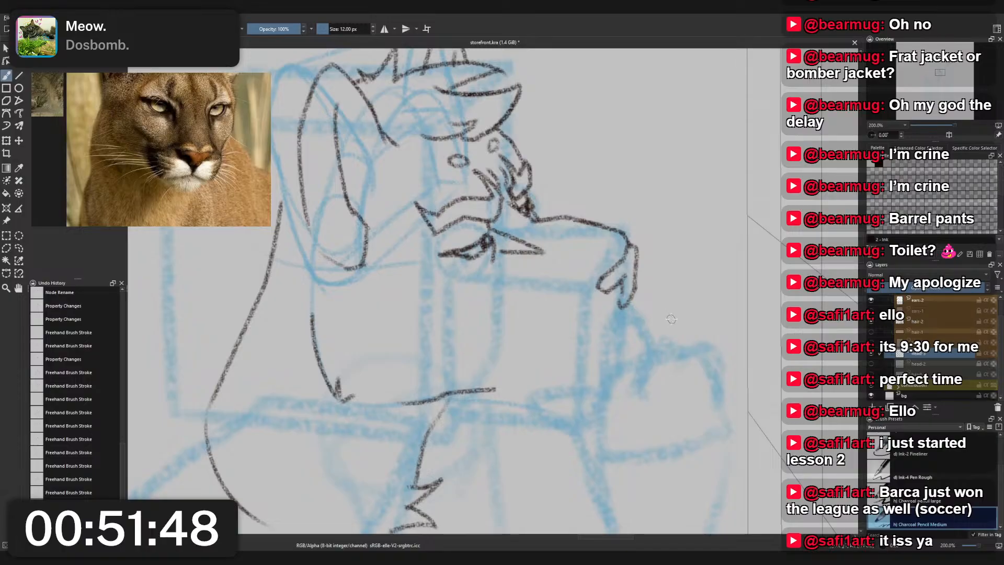
{"action": "left_click_drag", "start_coordinate": [626, 309], "coordinate": [597, 359]}
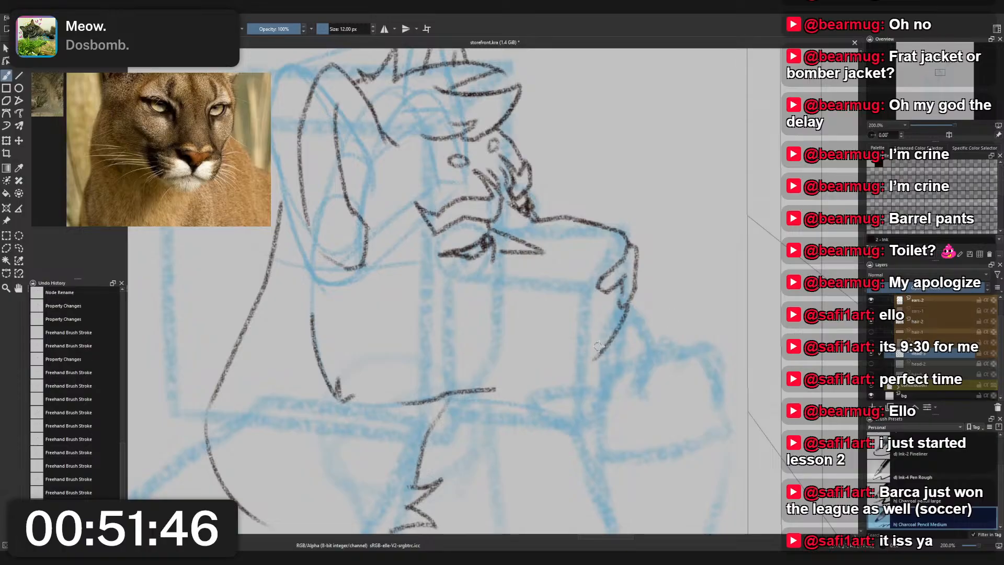
{"action": "key", "text": "ctrl+z"}
{"action": "left_click_drag", "start_coordinate": [626, 309], "coordinate": [610, 354]}
{"action": "key", "text": "ctrl+z"}
{"action": "key", "text": "ctrl+z"}
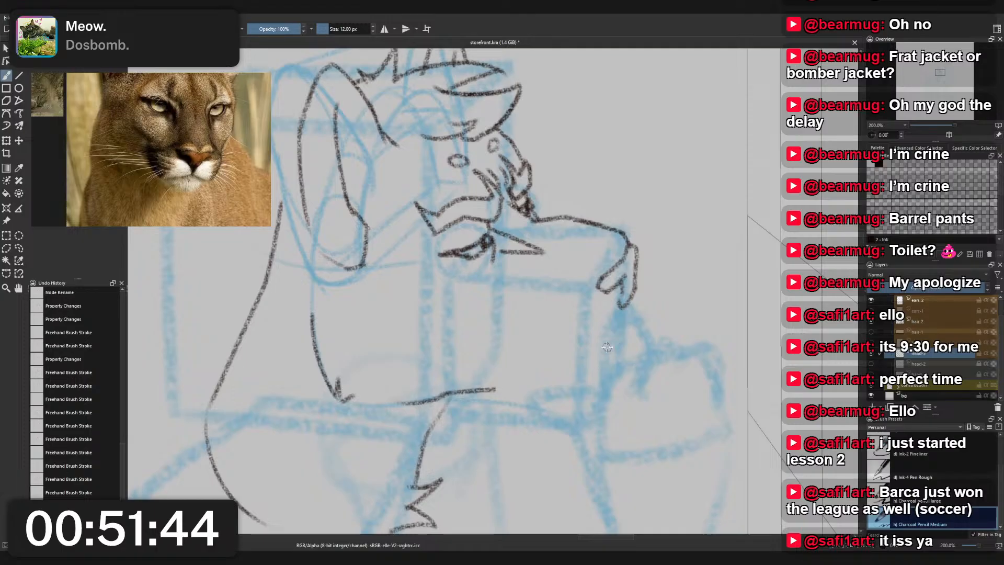
{"action": "left_click_drag", "start_coordinate": [627, 308], "coordinate": [604, 357]}
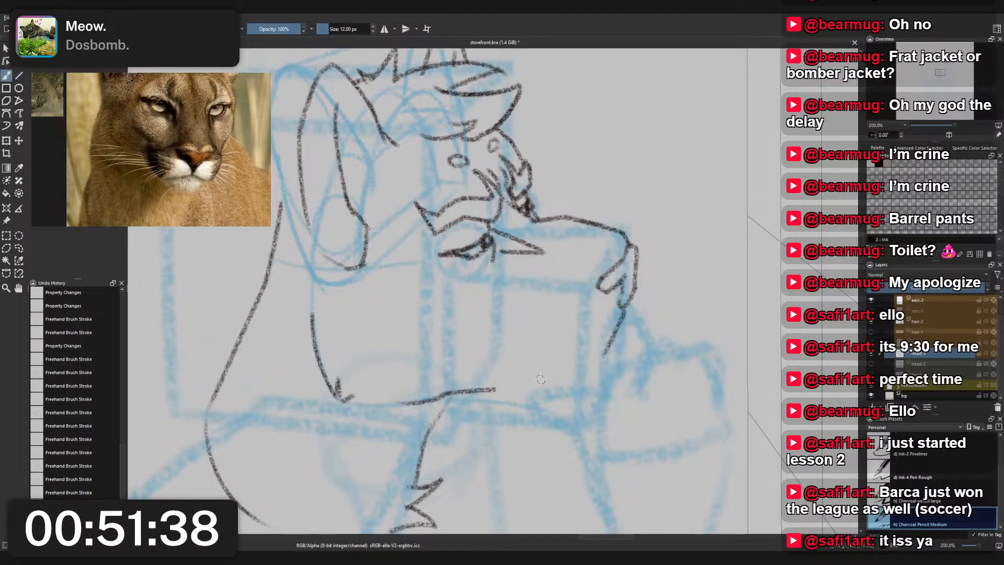
- Try continuing the line below the nose into a curved mouth line toward the cheek, and undo it
{"action": "left_click_drag", "start_coordinate": [605, 356], "coordinate": [545, 368]}
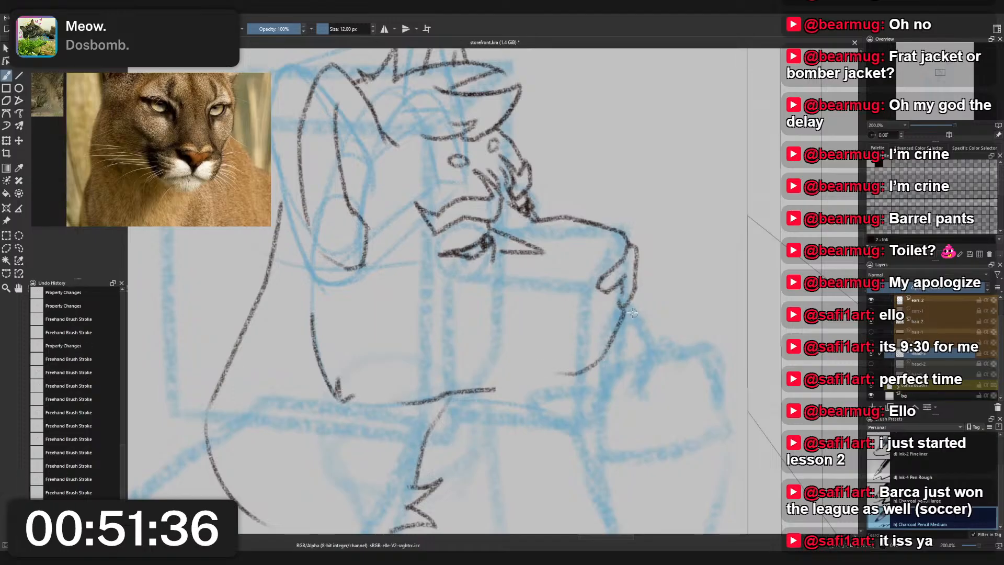
{"action": "mouse_move", "coordinate": [625, 307]}
{"action": "left_mouse_down"}
{"action": "mouse_move", "coordinate": [642, 325]}
{"action": "mouse_move", "coordinate": [641, 285]}
{"action": "left_mouse_up"}
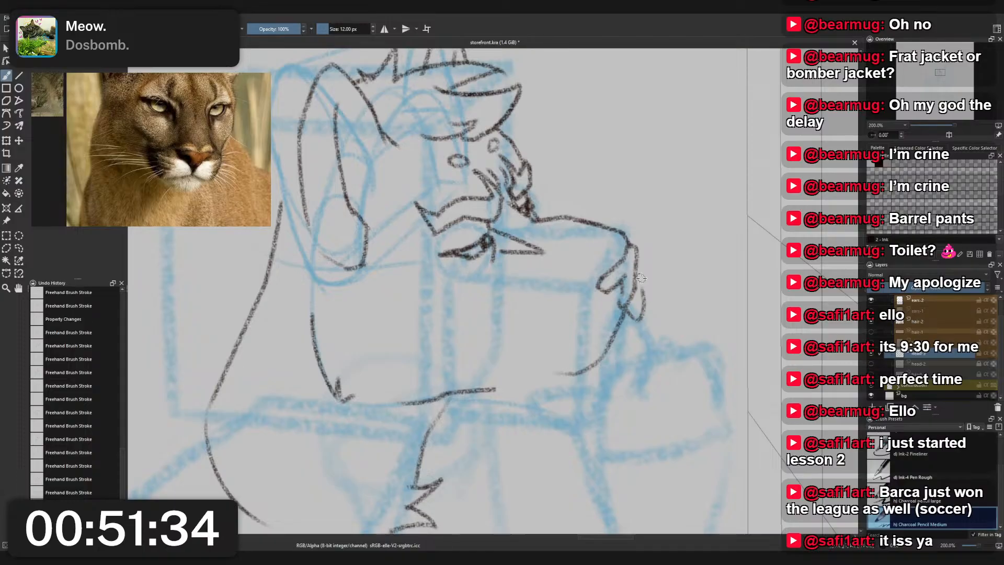
{"action": "key", "text": "ctrl+z"}
{"action": "key", "text": "ctrl+z"}
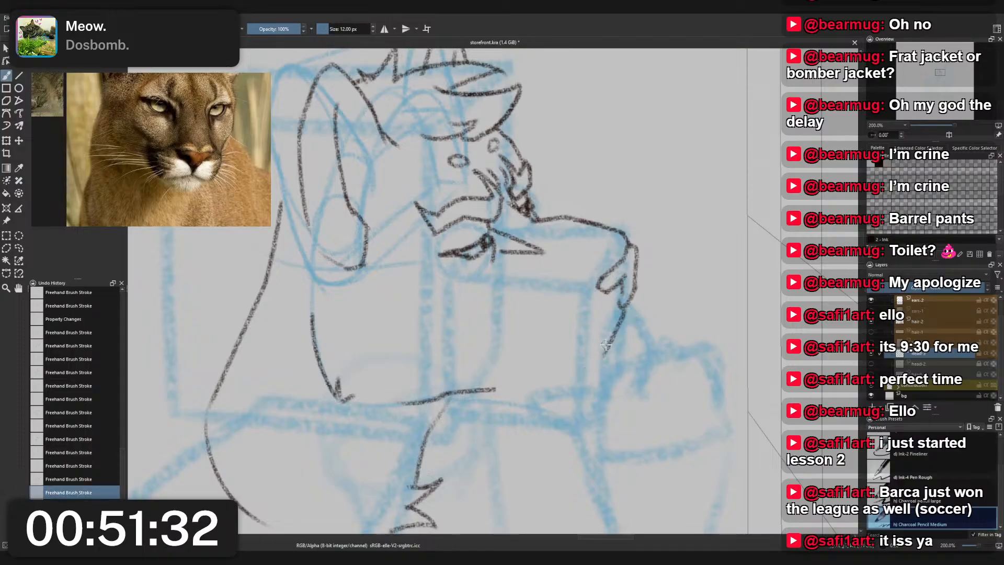
{"action": "mouse_move", "coordinate": [604, 356]}
{"action": "left_mouse_down"}
{"action": "mouse_move", "coordinate": [553, 372]}
{"action": "mouse_move", "coordinate": [518, 352]}
{"action": "mouse_move", "coordinate": [514, 319]}
{"action": "left_mouse_up"}
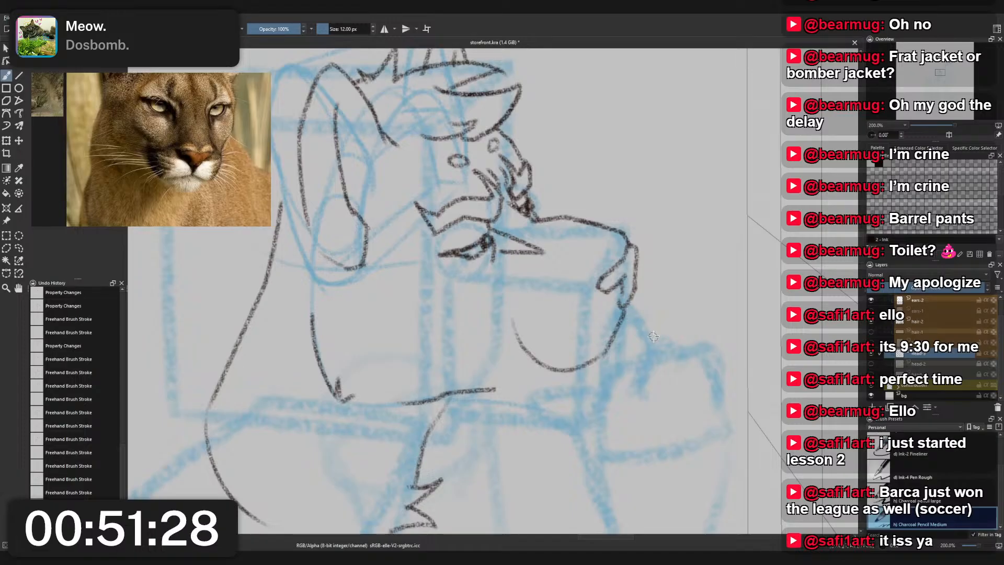
{"action": "key", "text": "ctrl+z"}
- Draw a narrow outer curve from the nose's front edge down to its base, retrying its length and bend
{"action": "left_click_drag", "start_coordinate": [627, 309], "coordinate": [635, 327]}
{"action": "key", "text": "ctrl+z"}
{"action": "left_click_drag", "start_coordinate": [637, 268], "coordinate": [644, 328]}
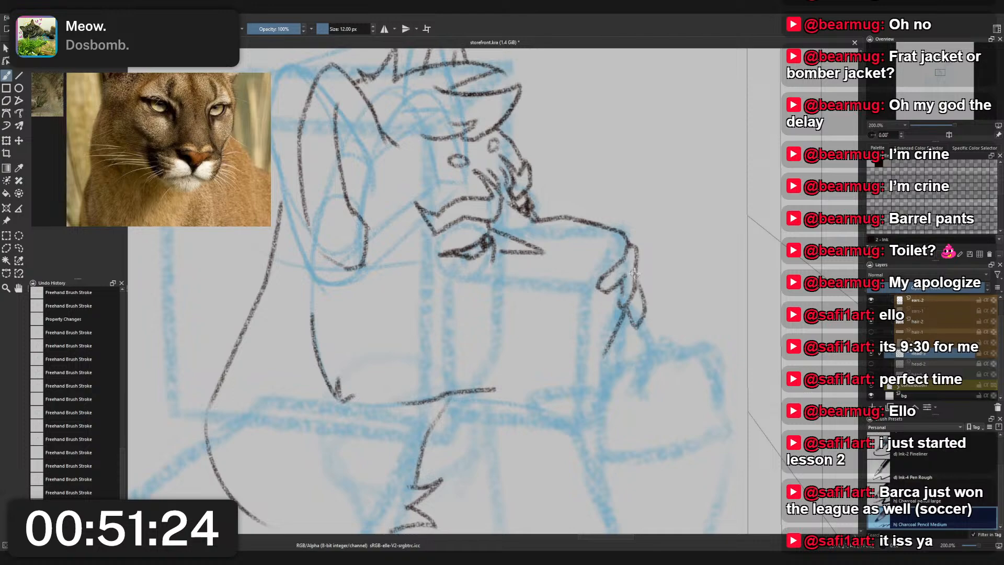
{"action": "key", "text": "ctrl+z"}
{"action": "key", "text": "ctrl+z"}
{"action": "left_click_drag", "start_coordinate": [637, 272], "coordinate": [641, 318]}
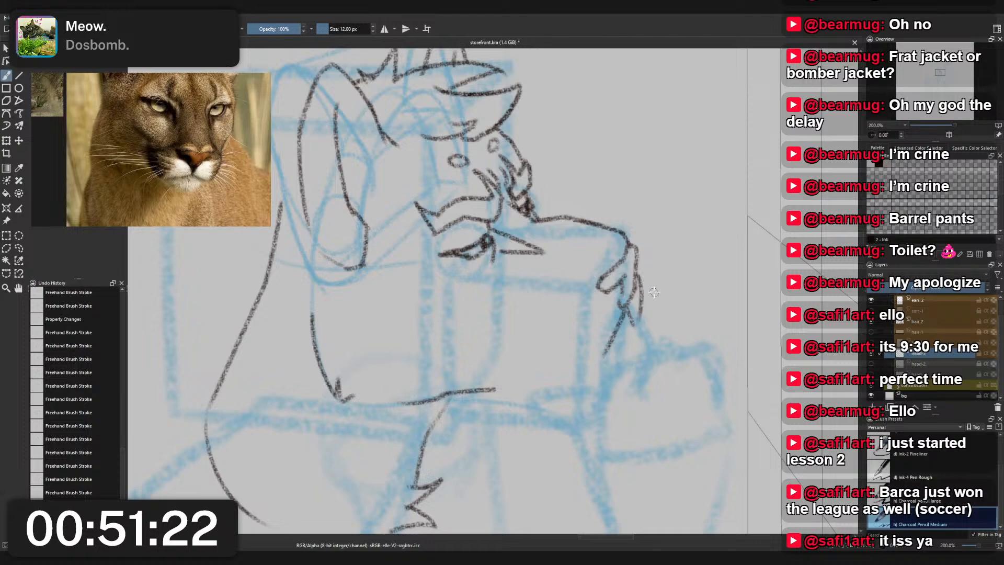
{"action": "key", "text": "ctrl+z"}
{"action": "left_click_drag", "start_coordinate": [638, 267], "coordinate": [625, 338]}
{"action": "key", "text": "ctrl+z"}
{"action": "left_click_drag", "start_coordinate": [637, 270], "coordinate": [643, 316]}
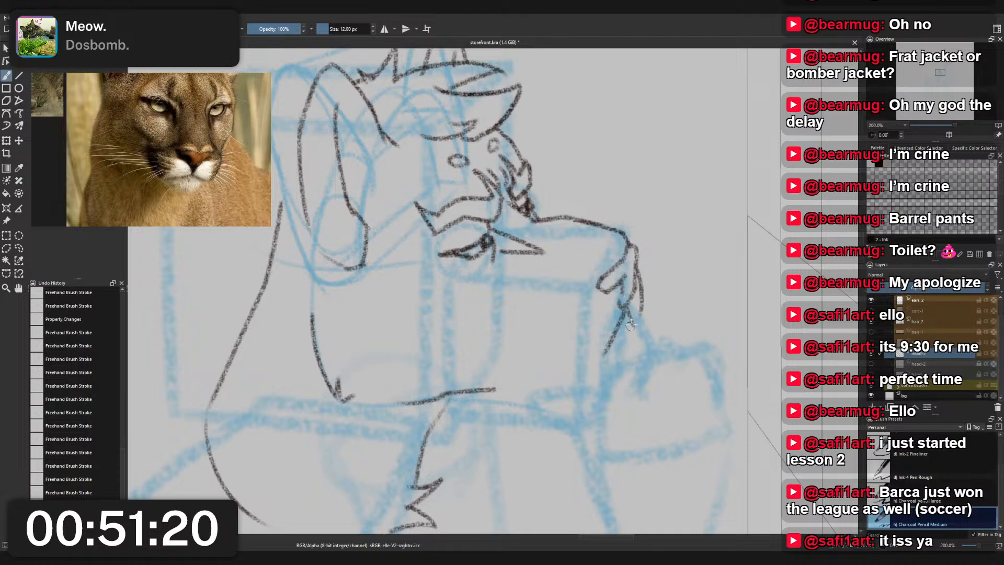
- Check the nose against the whole head and try a fuller outer curve that starts higher on its front edge
{"action": "scroll", "coordinate": [612, 210], "scroll_direction": "down", "scroll_amount": 4}
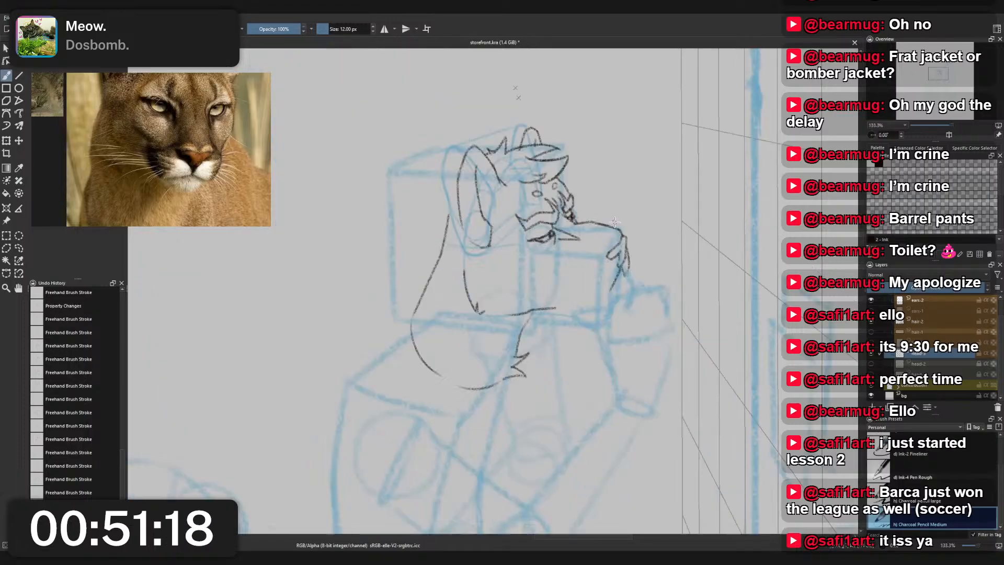
{"action": "scroll", "coordinate": [614, 217], "scroll_direction": "up", "scroll_amount": 3}
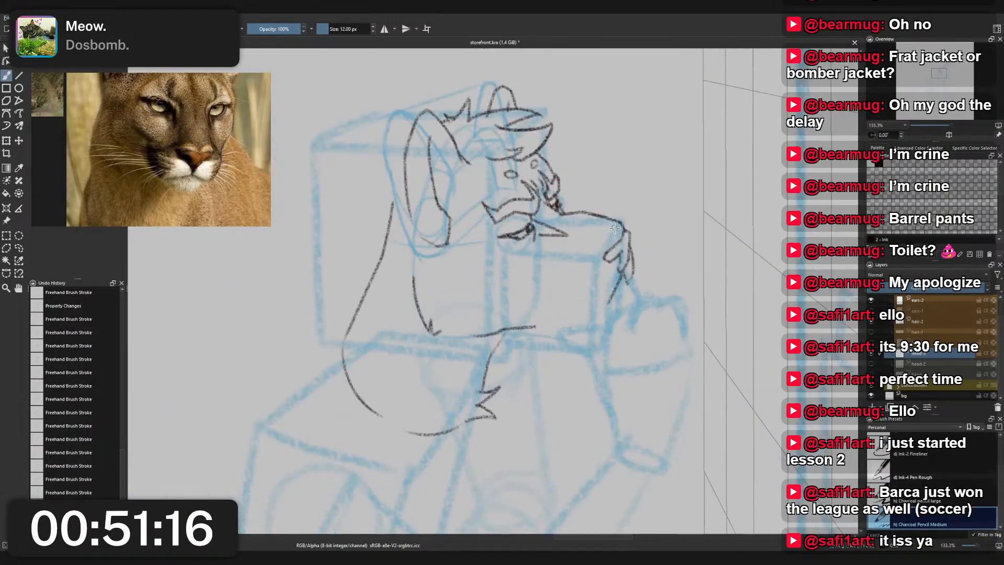
{"action": "scroll", "coordinate": [615, 227], "scroll_direction": "up", "scroll_amount": 1}
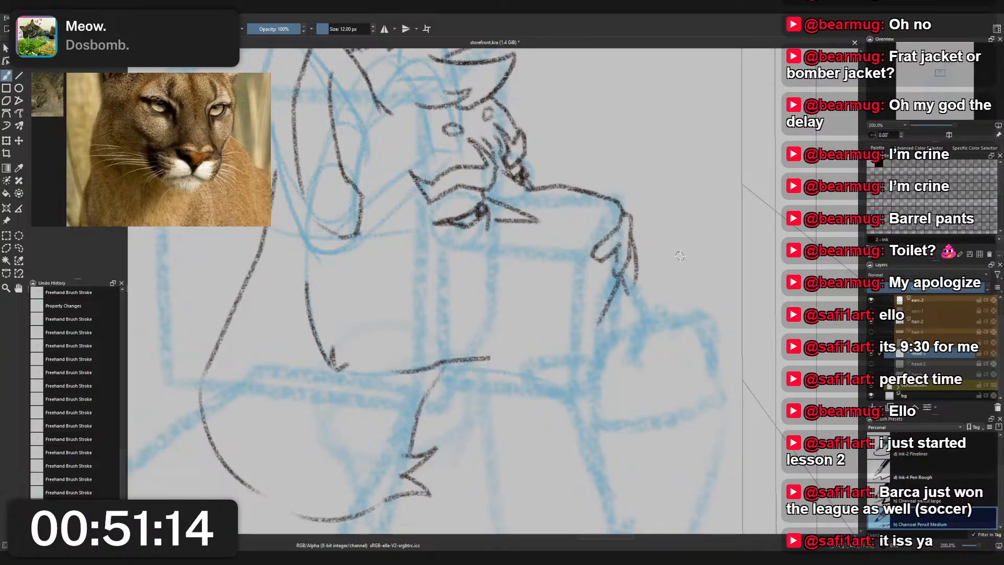
{"action": "mouse_move", "coordinate": [629, 227]}
{"action": "left_mouse_down"}
{"action": "mouse_move", "coordinate": [646, 270]}
{"action": "mouse_move", "coordinate": [643, 257]}
{"action": "mouse_move", "coordinate": [618, 295]}
{"action": "left_mouse_up"}
{"action": "key", "text": "ctrl+z"}
{"action": "key", "text": "ctrl+z"}
{"action": "mouse_move", "coordinate": [632, 228]}
{"action": "left_mouse_down"}
{"action": "mouse_move", "coordinate": [638, 272]}
{"action": "mouse_move", "coordinate": [640, 262]}
{"action": "mouse_move", "coordinate": [632, 294]}
{"action": "left_mouse_up"}
{"action": "key", "text": "ctrl+z"}
{"action": "mouse_move", "coordinate": [633, 240]}
{"action": "left_mouse_down"}
{"action": "mouse_move", "coordinate": [629, 291]}
{"action": "mouse_move", "coordinate": [642, 262]}
{"action": "mouse_move", "coordinate": [637, 231]}
{"action": "left_mouse_up"}
{"action": "key", "text": "ctrl+z"}
{"action": "key", "text": "ctrl+z"}
- Redraw the outer curve closer to the nose's front edge, from just below the tip down to the nose's base
{"action": "scroll", "coordinate": [637, 241], "scroll_direction": "down", "scroll_amount": 4}
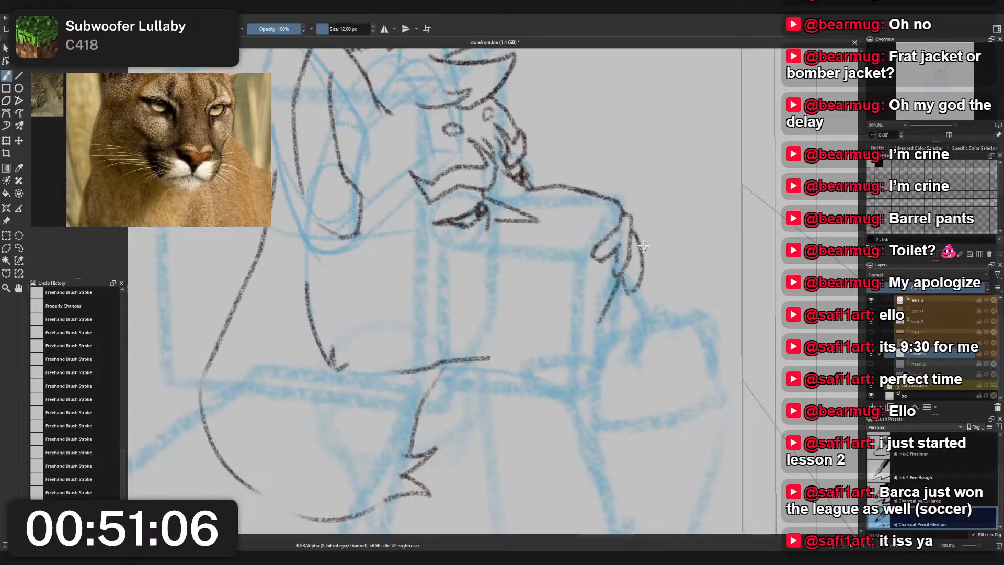
{"action": "scroll", "coordinate": [650, 220], "scroll_direction": "up", "scroll_amount": 5}
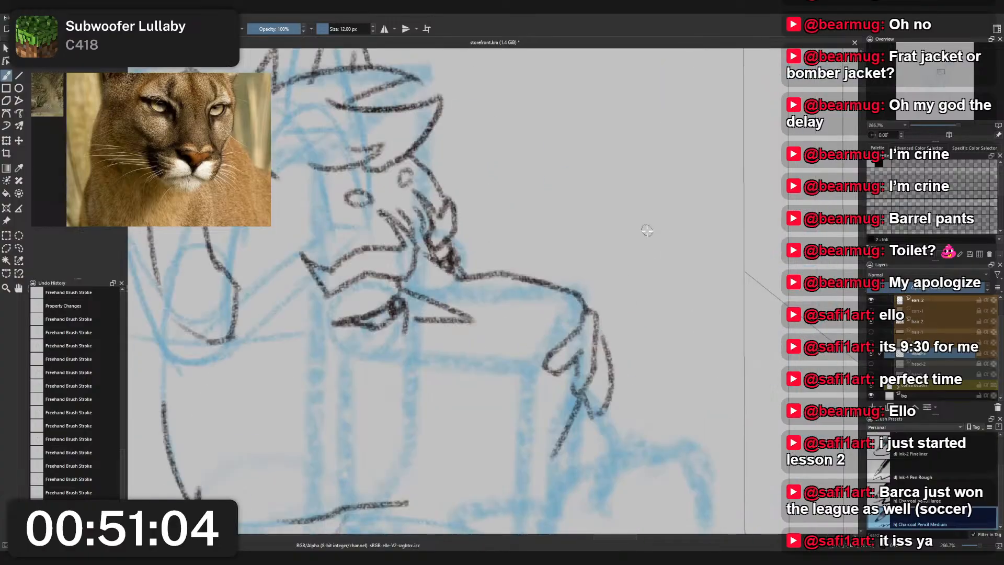
{"action": "left_click_drag", "start_coordinate": [597, 339], "coordinate": [600, 417]}
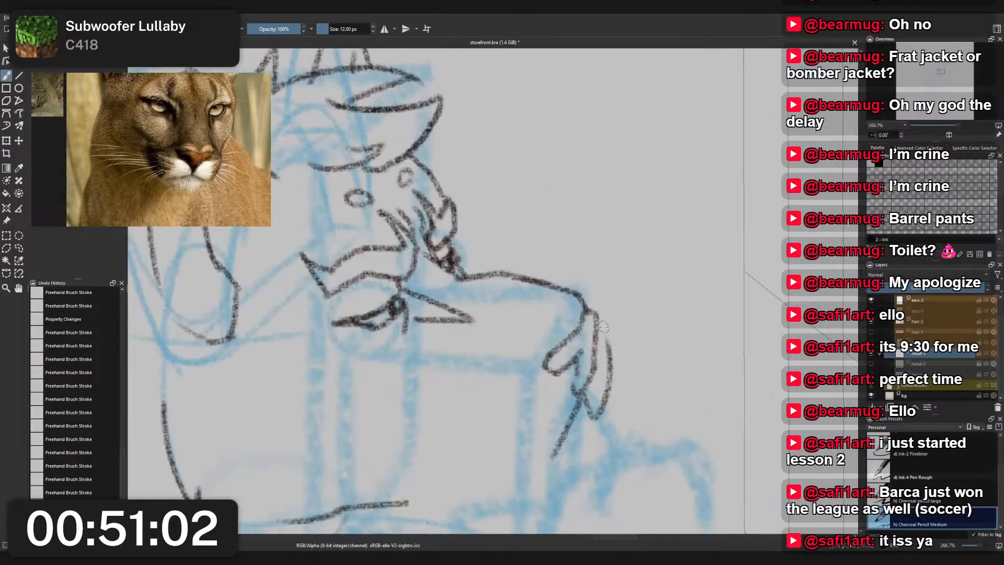
{"action": "key", "text": "ctrl+z"}
{"action": "left_click_drag", "start_coordinate": [597, 336], "coordinate": [606, 375]}
{"action": "key", "text": "ctrl+z"}
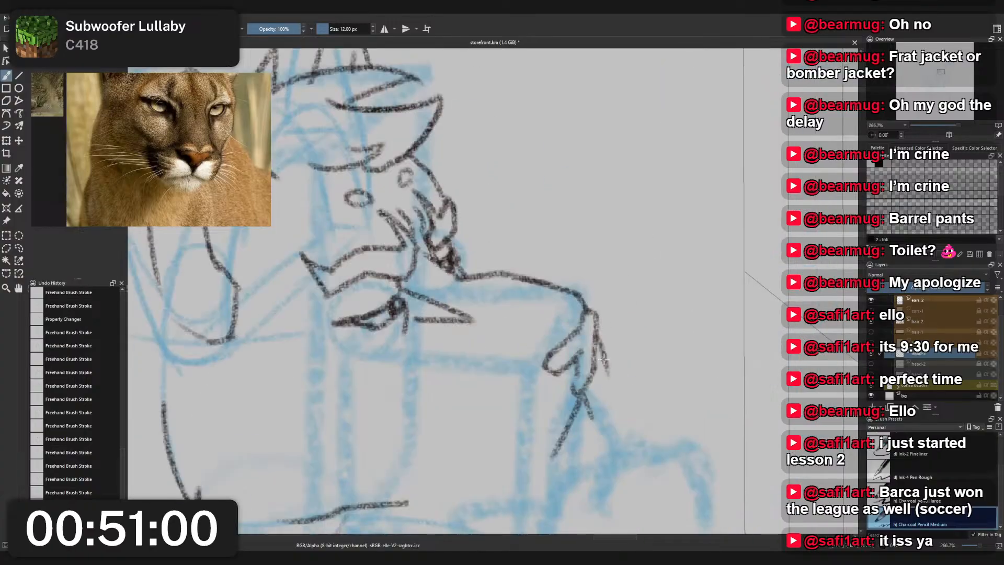
{"action": "left_click_drag", "start_coordinate": [597, 335], "coordinate": [593, 415]}
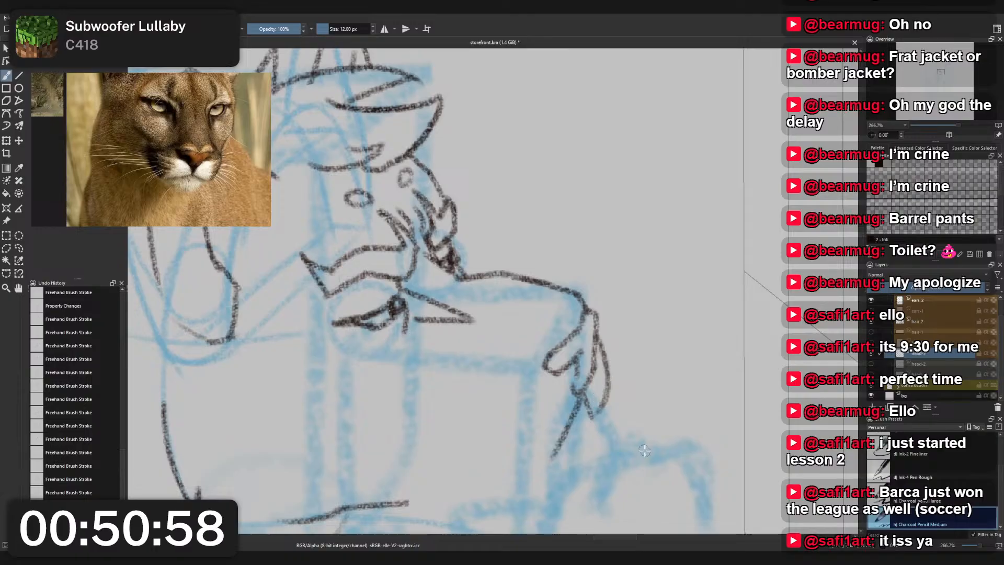
- Try sketching the muzzle's underside as a shallow line running forward from the jaw, and undo it
{"action": "scroll", "coordinate": [594, 331], "scroll_direction": "down", "scroll_amount": 5}
{"action": "scroll", "coordinate": [597, 356], "scroll_direction": "up", "scroll_amount": 3}
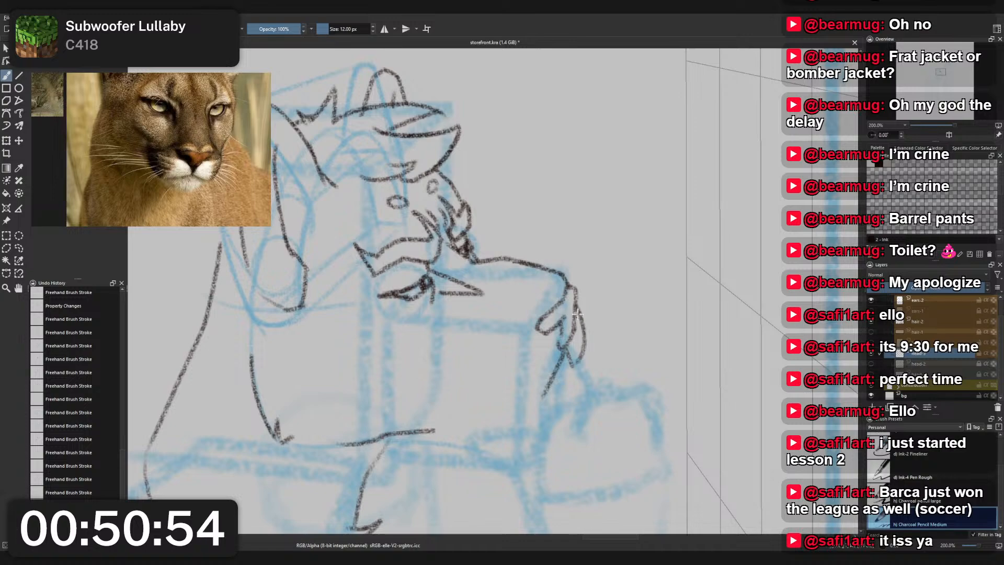
{"action": "scroll", "coordinate": [580, 325], "scroll_direction": "down", "scroll_amount": 3}
{"action": "scroll", "coordinate": [602, 364], "scroll_direction": "up", "scroll_amount": 2}
{"action": "scroll", "coordinate": [602, 363], "scroll_direction": "up", "scroll_amount": 1}
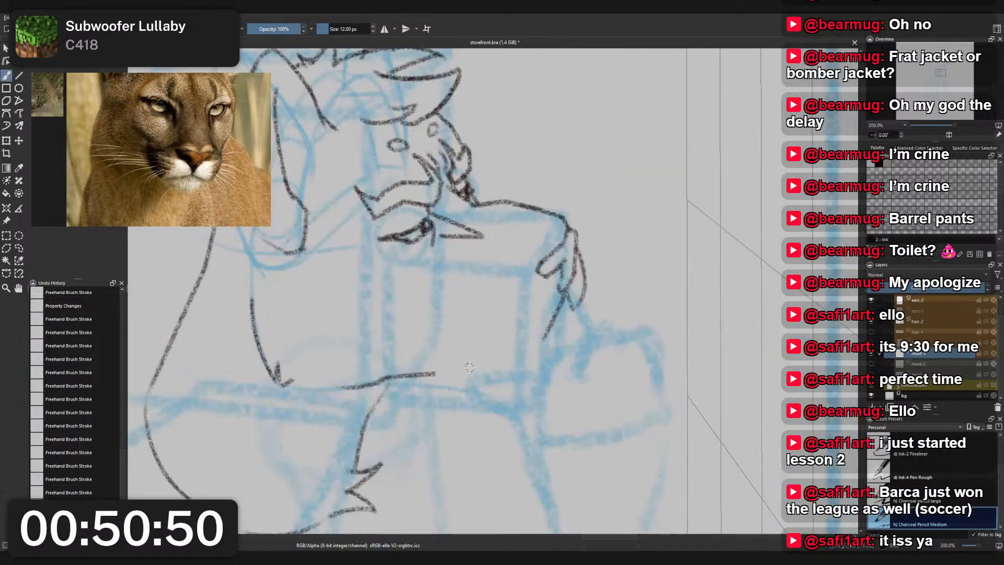
{"action": "left_click_drag", "start_coordinate": [421, 376], "coordinate": [562, 342]}
{"action": "key", "text": "ctrl+z"}
{"action": "key", "text": "ctrl+z"}
{"action": "left_click_drag", "start_coordinate": [465, 361], "coordinate": [553, 356]}
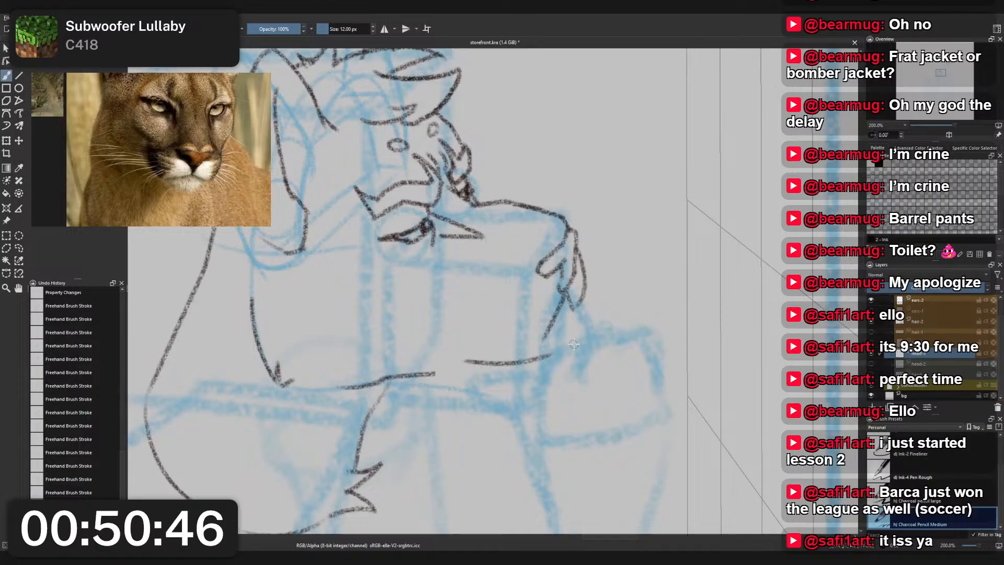
- Draw the chin's curved front edge below the nose and try continuing it back along the muzzle's underside
{"action": "key", "text": "ctrl+z"}
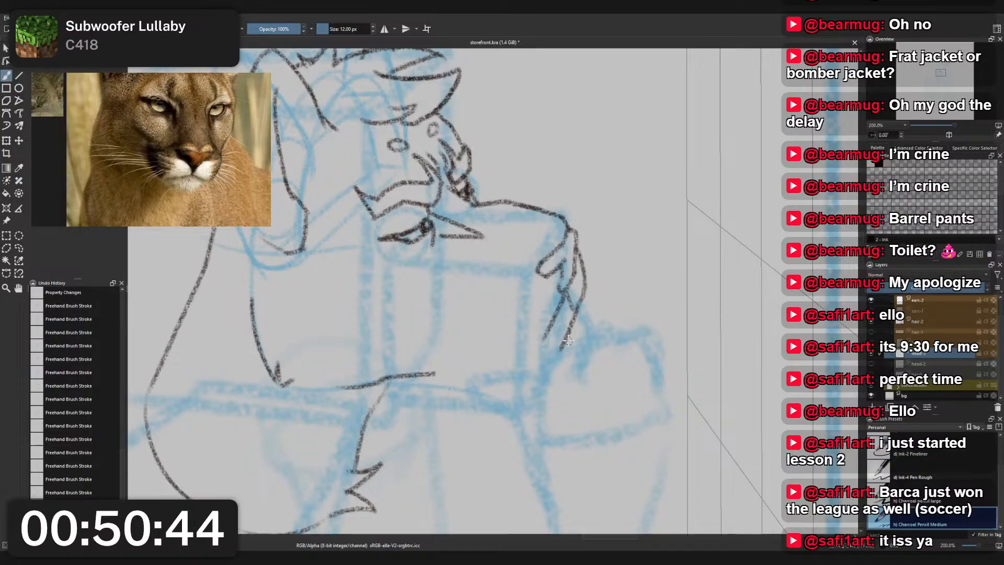
{"action": "mouse_move", "coordinate": [579, 327]}
{"action": "left_mouse_down"}
{"action": "mouse_move", "coordinate": [576, 337]}
{"action": "mouse_move", "coordinate": [567, 323]}
{"action": "mouse_move", "coordinate": [554, 330]}
{"action": "mouse_move", "coordinate": [572, 304]}
{"action": "mouse_move", "coordinate": [556, 331]}
{"action": "mouse_move", "coordinate": [582, 332]}
{"action": "mouse_move", "coordinate": [565, 361]}
{"action": "left_mouse_up"}
{"action": "key", "text": "ctrl+z"}
{"action": "key", "text": "ctrl+z"}
{"action": "key", "text": "ctrl+z"}
{"action": "key", "text": "ctrl+z"}
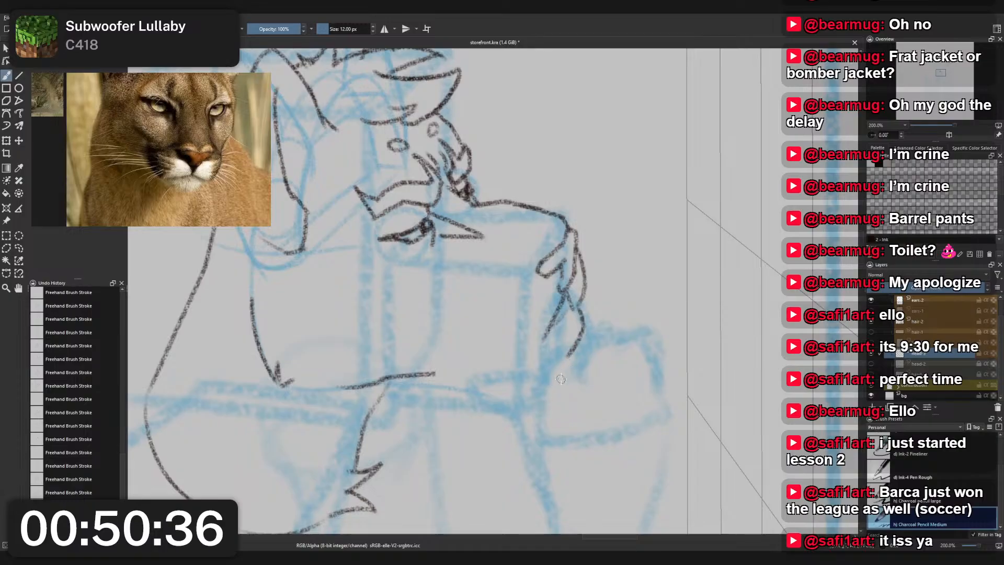
{"action": "key", "text": "ctrl+z"}
{"action": "left_click_drag", "start_coordinate": [569, 358], "coordinate": [529, 361]}
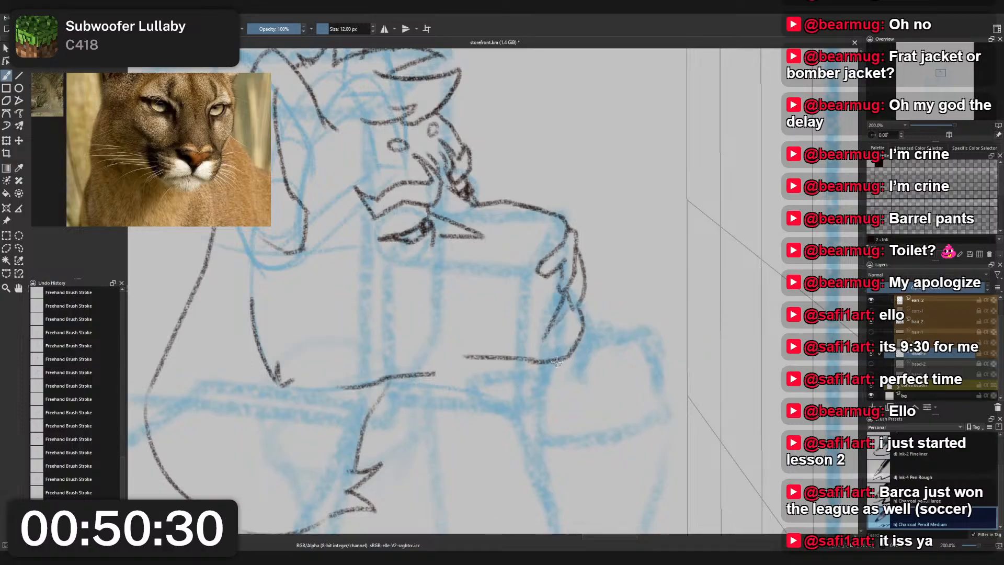
{"action": "key", "text": "ctrl+z"}
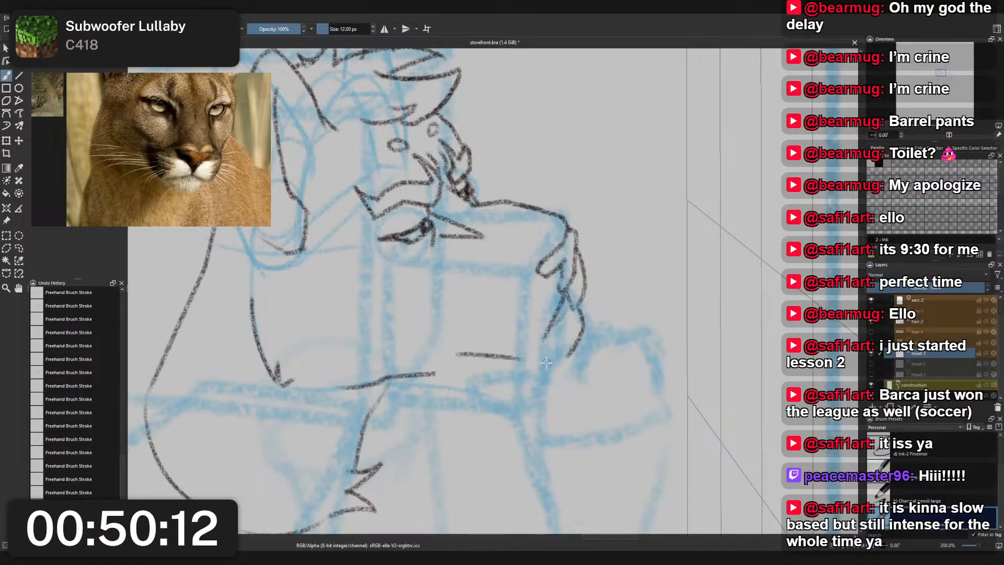
- Round the chin's lower front corner, retrying how the curve turns back into the muzzle's underside
{"action": "mouse_move", "coordinate": [506, 370]}
{"action": "left_mouse_down"}
{"action": "mouse_move", "coordinate": [543, 369]}
{"action": "mouse_move", "coordinate": [570, 353]}
{"action": "left_mouse_up"}
{"action": "key", "text": "ctrl+z"}
{"action": "key", "text": "ctrl+z"}
{"action": "mouse_move", "coordinate": [495, 364]}
{"action": "left_mouse_down"}
{"action": "mouse_move", "coordinate": [568, 363]}
{"action": "mouse_move", "coordinate": [552, 368]}
{"action": "mouse_move", "coordinate": [578, 336]}
{"action": "mouse_move", "coordinate": [547, 371]}
{"action": "left_mouse_up"}
{"action": "key", "text": "ctrl+z"}
{"action": "key", "text": "ctrl+z"}
{"action": "key", "text": "ctrl+z"}
{"action": "mouse_move", "coordinate": [582, 337]}
{"action": "left_mouse_down"}
{"action": "mouse_move", "coordinate": [546, 371]}
{"action": "mouse_move", "coordinate": [492, 355]}
{"action": "mouse_move", "coordinate": [577, 352]}
{"action": "left_mouse_up"}
{"action": "key", "text": "ctrl+z"}
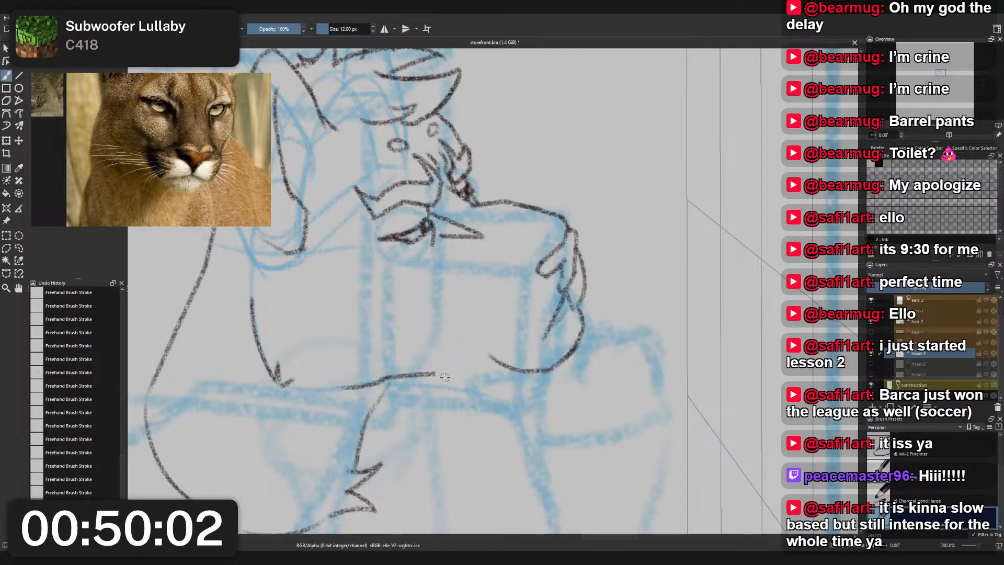
- Try extending the existing jaw line forward to meet the chin curve at several heights, and undo it
{"action": "left_click_drag", "start_coordinate": [403, 378], "coordinate": [523, 359]}
{"action": "key", "text": "ctrl+z"}
{"action": "mouse_move", "coordinate": [413, 375]}
{"action": "left_mouse_down"}
{"action": "mouse_move", "coordinate": [524, 356]}
{"action": "mouse_move", "coordinate": [466, 371]}
{"action": "mouse_move", "coordinate": [525, 368]}
{"action": "left_mouse_up"}
{"action": "key", "text": "ctrl+z"}
{"action": "key", "text": "ctrl+z"}
{"action": "left_click_drag", "start_coordinate": [414, 377], "coordinate": [518, 369]}
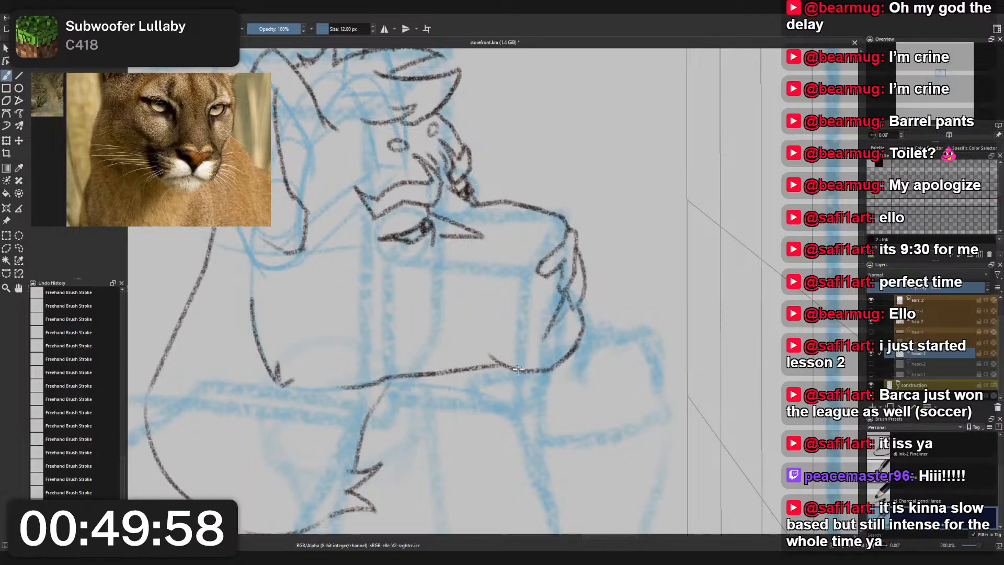
{"action": "key", "text": "ctrl+z"}
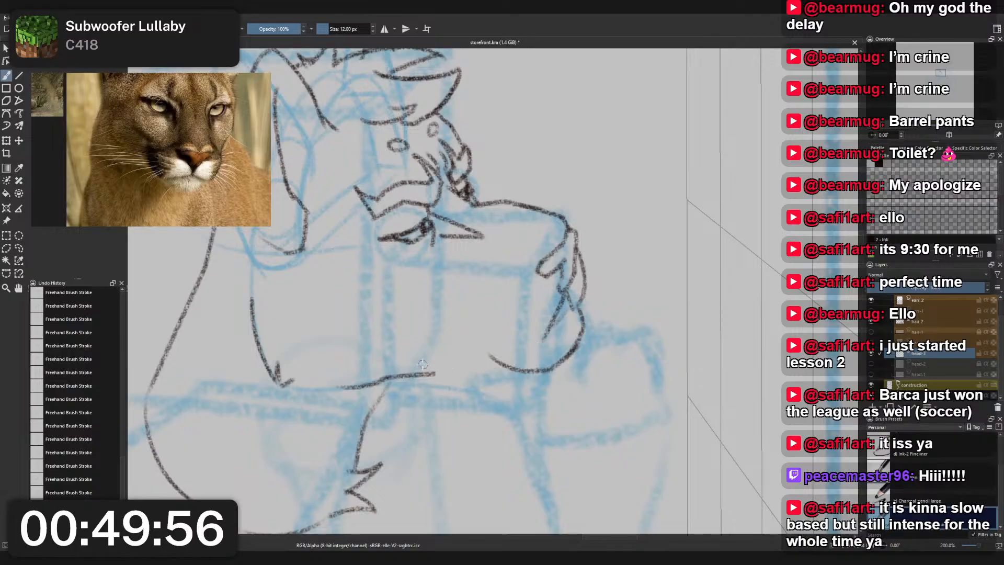
{"action": "left_click_drag", "start_coordinate": [407, 372], "coordinate": [525, 373]}
{"action": "key", "text": "ctrl+z"}
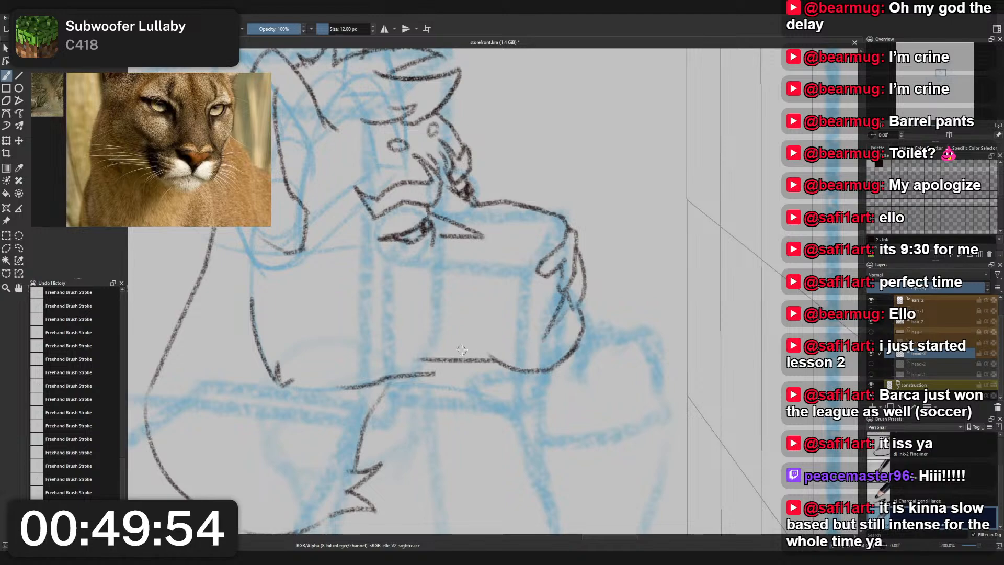
{"action": "key", "text": "ctrl+z"}
- Try a raised underside line behind the chin and link it down to the jaw line, and undo both
{"action": "mouse_move", "coordinate": [431, 359]}
{"action": "left_mouse_down"}
{"action": "mouse_move", "coordinate": [533, 370]}
{"action": "mouse_move", "coordinate": [505, 363]}
{"action": "mouse_move", "coordinate": [548, 365]}
{"action": "mouse_move", "coordinate": [528, 368]}
{"action": "mouse_move", "coordinate": [555, 349]}
{"action": "left_mouse_up"}
{"action": "key", "text": "ctrl+z"}
{"action": "key", "text": "ctrl+z"}
{"action": "key", "text": "ctrl+z"}
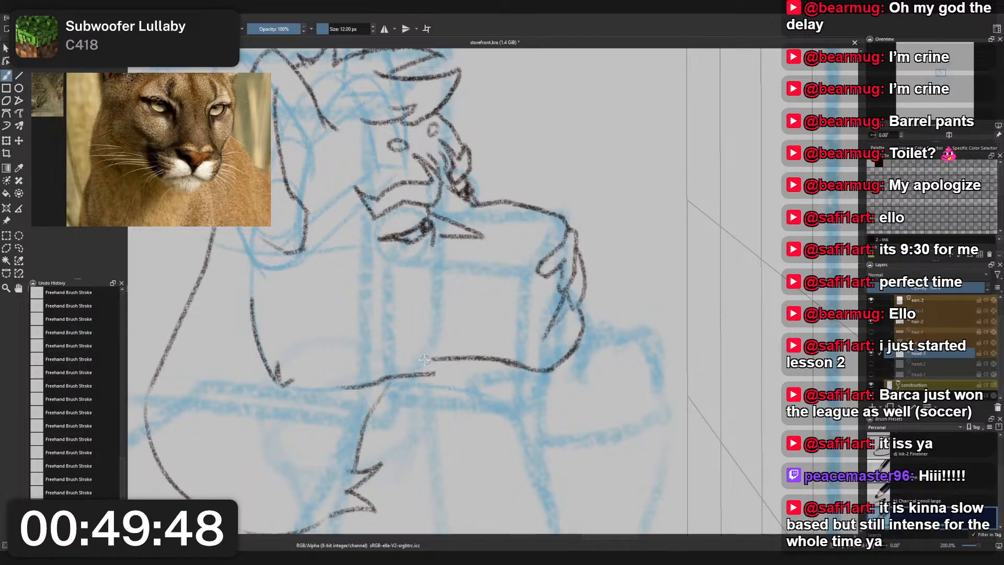
{"action": "scroll", "coordinate": [456, 281], "scroll_direction": "down", "scroll_amount": 3}
{"action": "scroll", "coordinate": [450, 275], "scroll_direction": "up", "scroll_amount": 3}
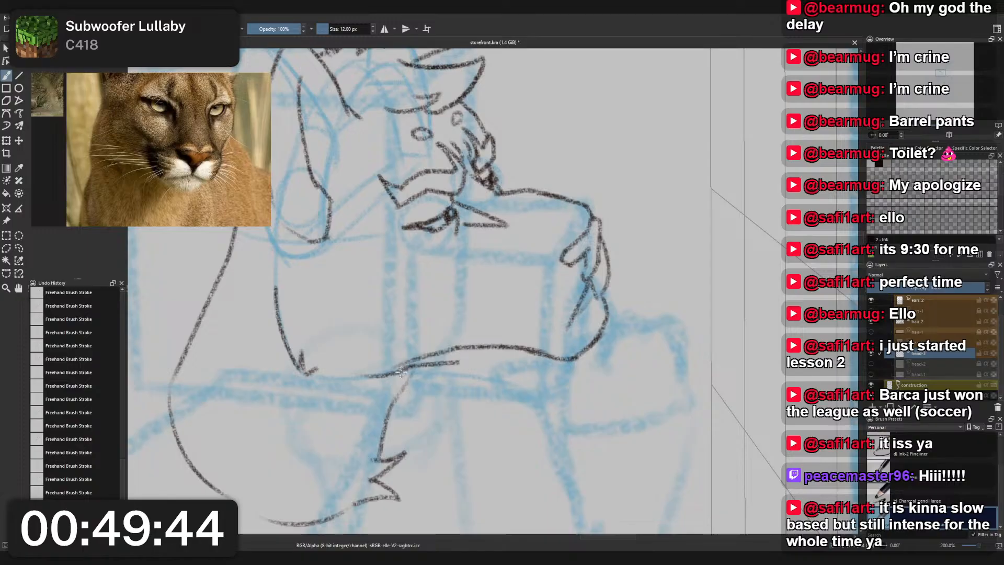
{"action": "left_click_drag", "start_coordinate": [464, 348], "coordinate": [390, 373]}
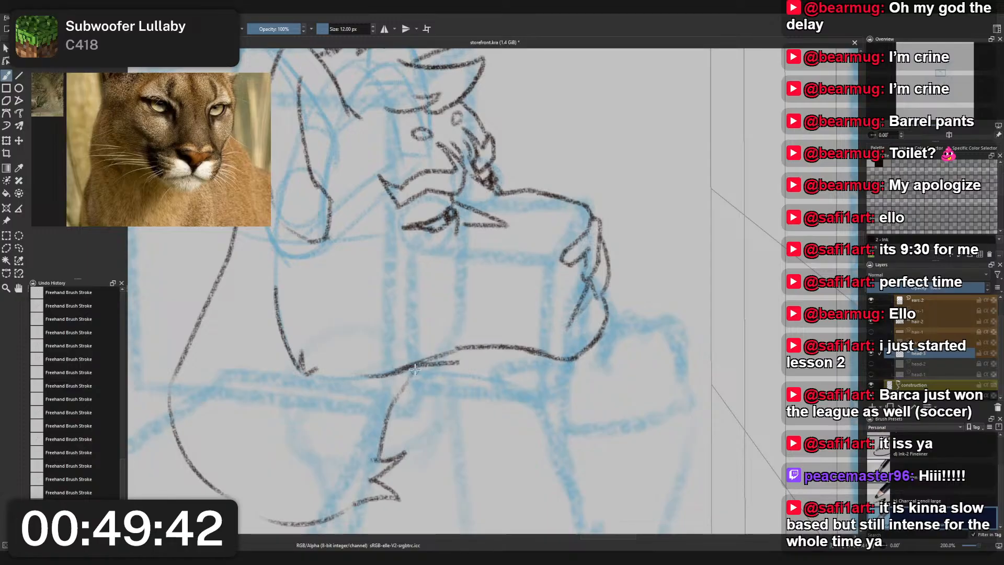
{"action": "key", "text": "ctrl+z"}
{"action": "left_click_drag", "start_coordinate": [461, 348], "coordinate": [409, 368]}
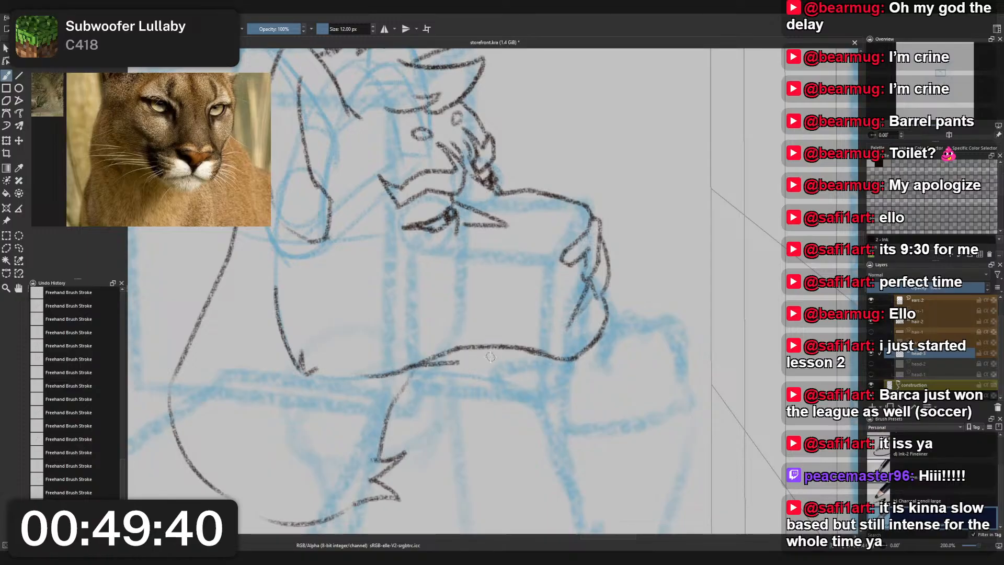
{"action": "key", "text": "ctrl+z"}
{"action": "key", "text": "ctrl+z"}
- Draw the muzzle's underside as a gently sloping line from mid-muzzle forward to the chin curve
{"action": "scroll", "coordinate": [513, 346], "scroll_direction": "down", "scroll_amount": 2}
{"action": "scroll", "coordinate": [533, 335], "scroll_direction": "up", "scroll_amount": 2}
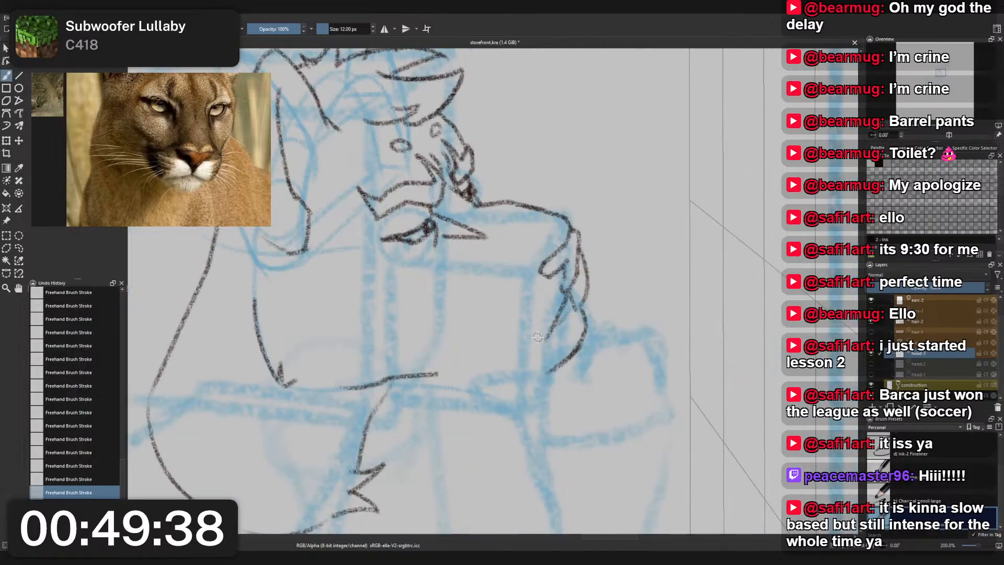
{"action": "mouse_move", "coordinate": [455, 353]}
{"action": "left_mouse_down"}
{"action": "mouse_move", "coordinate": [519, 376]}
{"action": "mouse_move", "coordinate": [562, 378]}
{"action": "mouse_move", "coordinate": [555, 367]}
{"action": "mouse_move", "coordinate": [515, 370]}
{"action": "mouse_move", "coordinate": [562, 375]}
{"action": "mouse_move", "coordinate": [485, 367]}
{"action": "mouse_move", "coordinate": [545, 372]}
{"action": "left_mouse_up"}
{"action": "key", "text": "ctrl+z"}
{"action": "key", "text": "ctrl+z"}
{"action": "key", "text": "ctrl+z"}
{"action": "key", "text": "ctrl+z"}
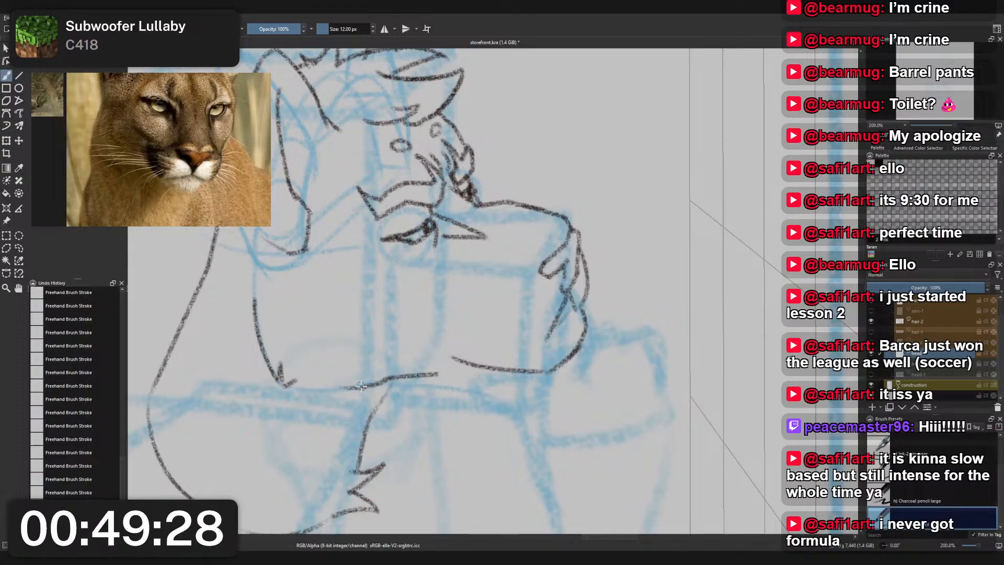
- Join the muzzle's underside to the back of the jaw line with a raised, arched curve
{"action": "mouse_move", "coordinate": [358, 388]}
{"action": "left_mouse_down"}
{"action": "mouse_move", "coordinate": [447, 346]}
{"action": "mouse_move", "coordinate": [473, 363]}
{"action": "left_mouse_up"}
{"action": "key", "text": "ctrl+z"}
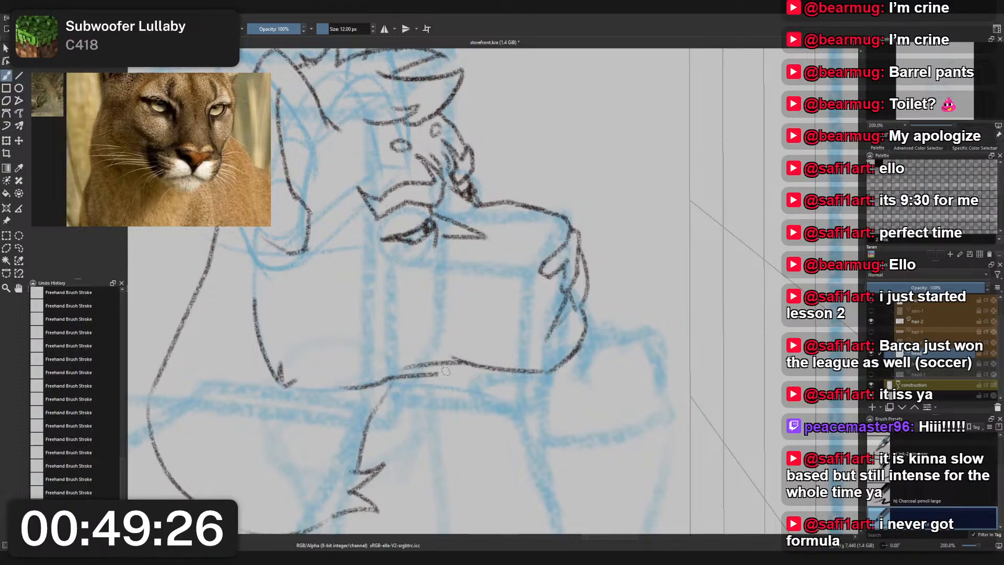
{"action": "key", "text": "ctrl+z"}
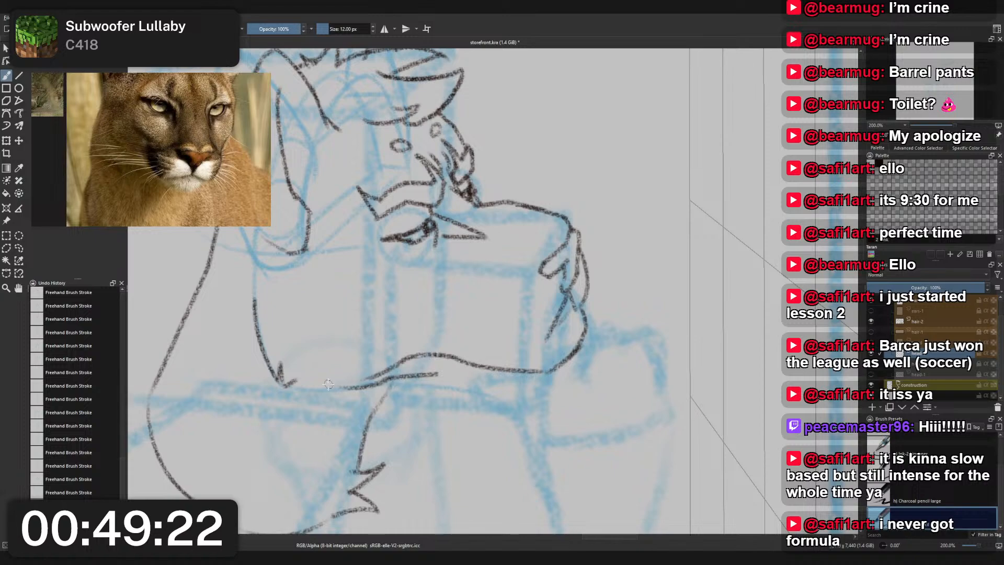
{"action": "left_click_drag", "start_coordinate": [350, 384], "coordinate": [409, 354]}
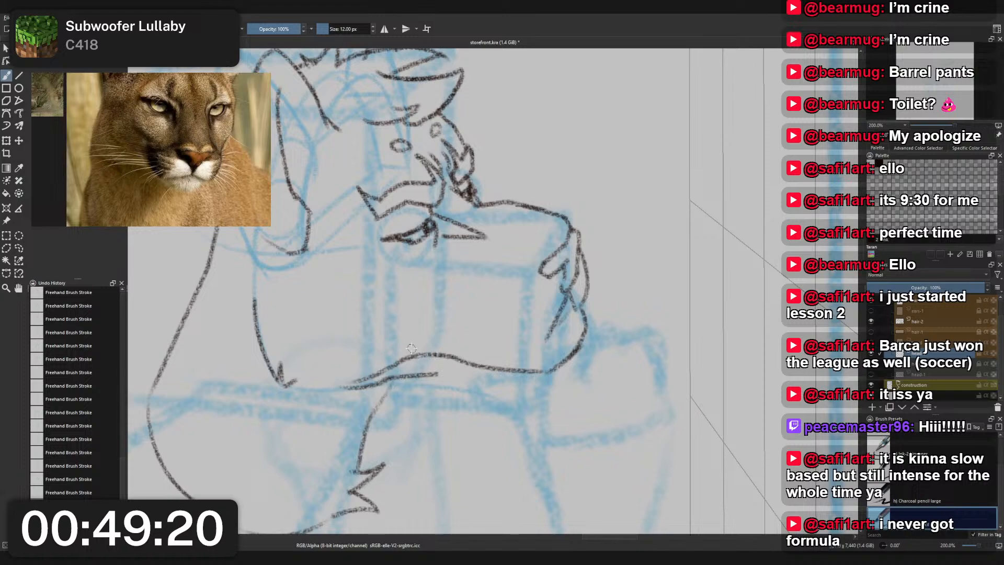
- Check the muzzle against the whole figure and compare it with the correction notes and cougar photo on the reference board
{"action": "scroll", "coordinate": [412, 349], "scroll_direction": "down", "scroll_amount": 3}
{"action": "left_click_drag", "start_coordinate": [430, 293], "coordinate": [474, 248]}
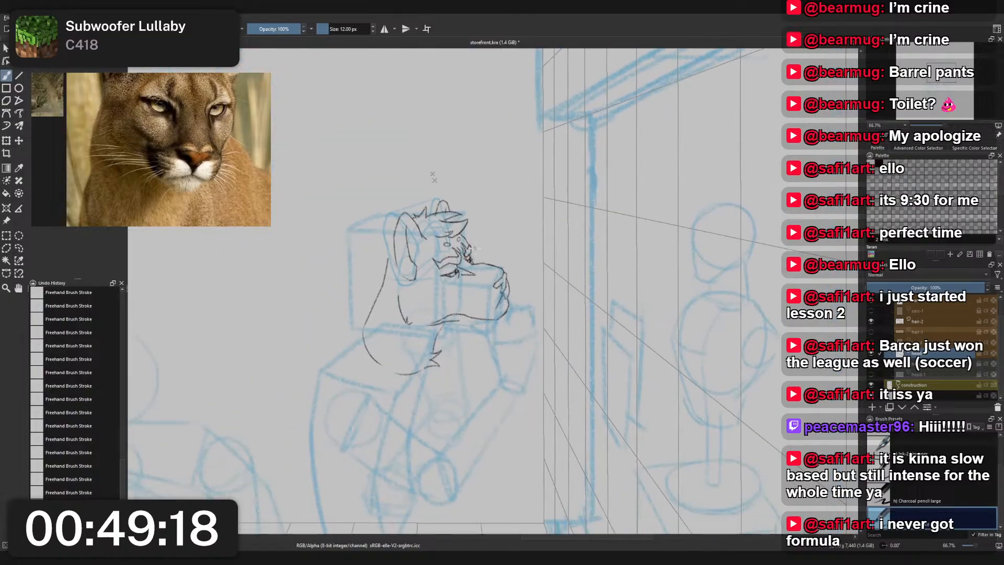
{"action": "scroll", "coordinate": [159, 134], "scroll_direction": "down", "scroll_amount": 6}
{"action": "left_click_drag", "start_coordinate": [156, 132], "coordinate": [184, 176]}
{"action": "scroll", "coordinate": [179, 159], "scroll_direction": "up", "scroll_amount": 4}
{"action": "scroll", "coordinate": [181, 160], "scroll_direction": "down", "scroll_amount": 5}
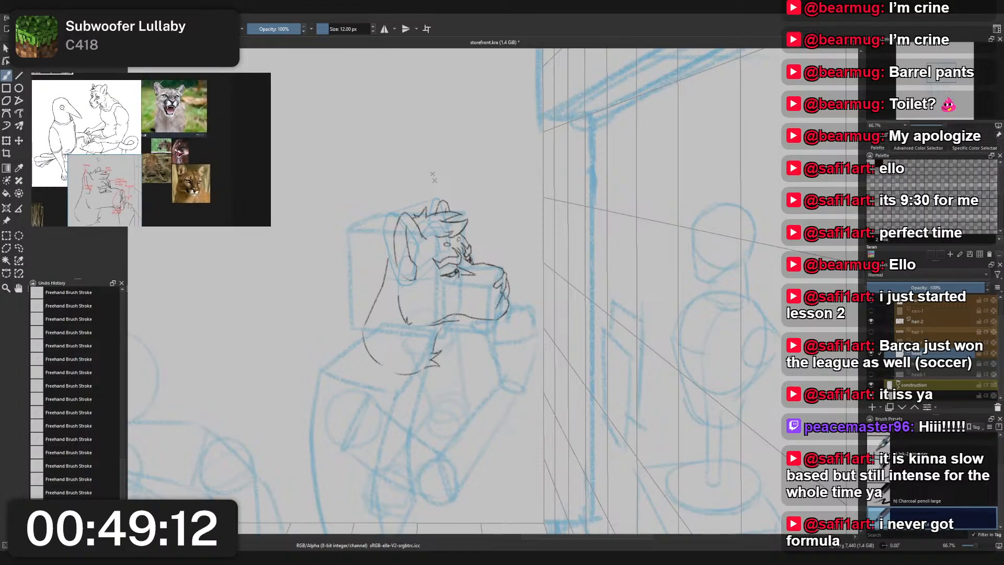
{"action": "scroll", "coordinate": [184, 176], "scroll_direction": "up", "scroll_amount": 5}
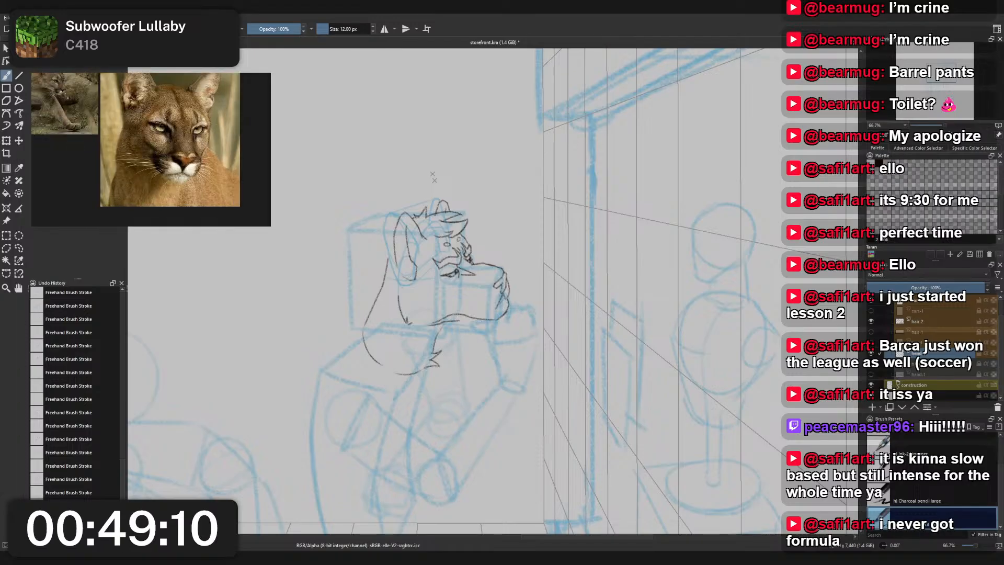
{"action": "scroll", "coordinate": [500, 350], "scroll_direction": "up", "scroll_amount": 2}
{"action": "scroll", "coordinate": [500, 350], "scroll_direction": "up", "scroll_amount": 1}
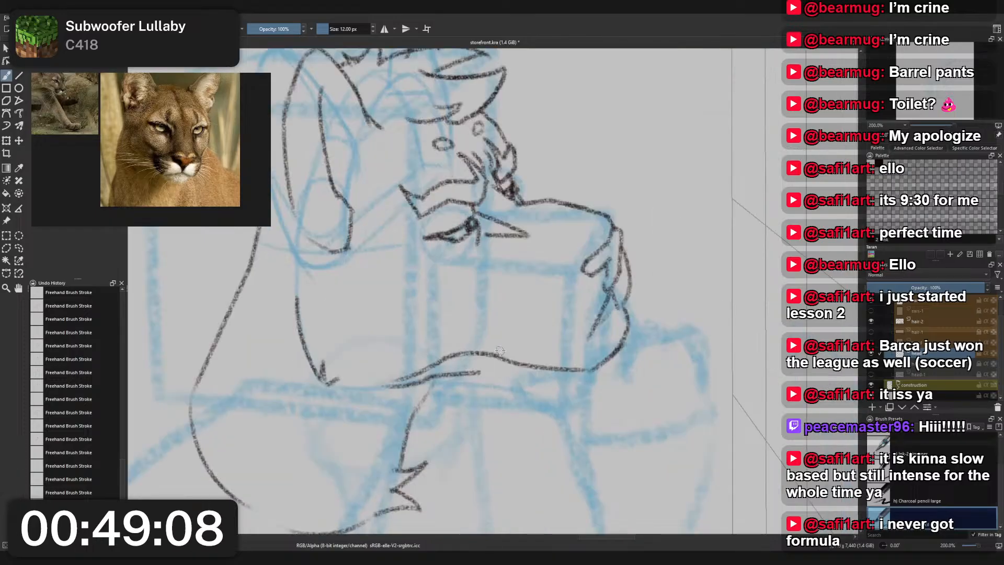
- Redraw the jaw curve with a flatter arch and erase the old overlapping jaw line beneath it with the 25 px small eraser
{"action": "key", "text": "ctrl+z"}
{"action": "left_click_drag", "start_coordinate": [439, 364], "coordinate": [498, 357]}
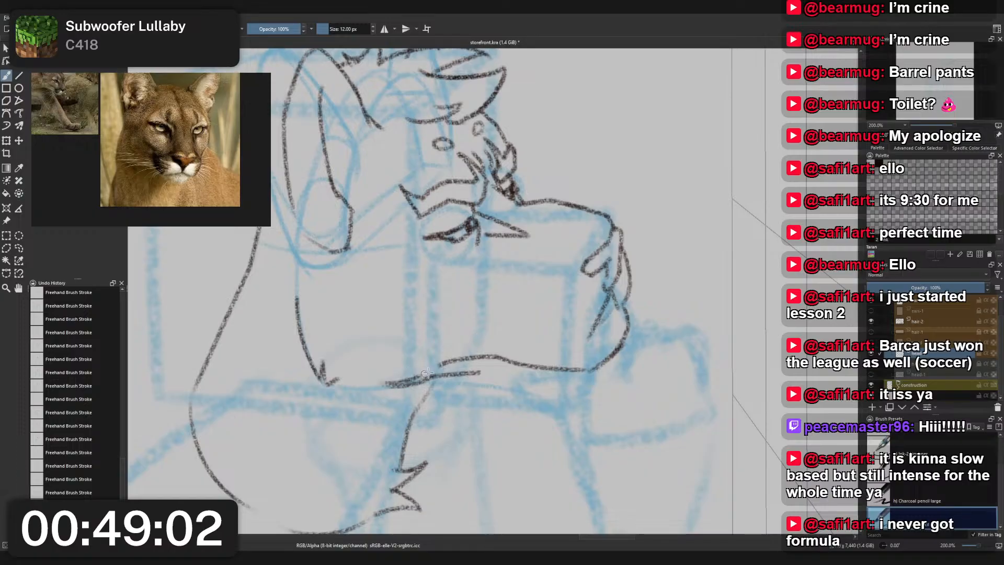
{"action": "right_click", "coordinate": [480, 371]}
{"action": "left_click", "coordinate": [495, 312]}
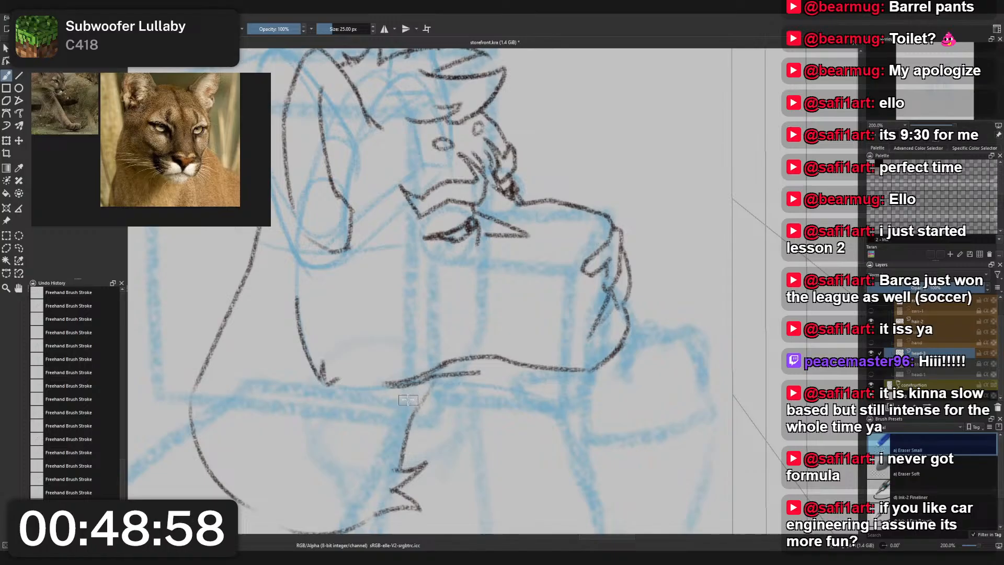
{"action": "left_click_drag", "start_coordinate": [404, 389], "coordinate": [463, 377]}
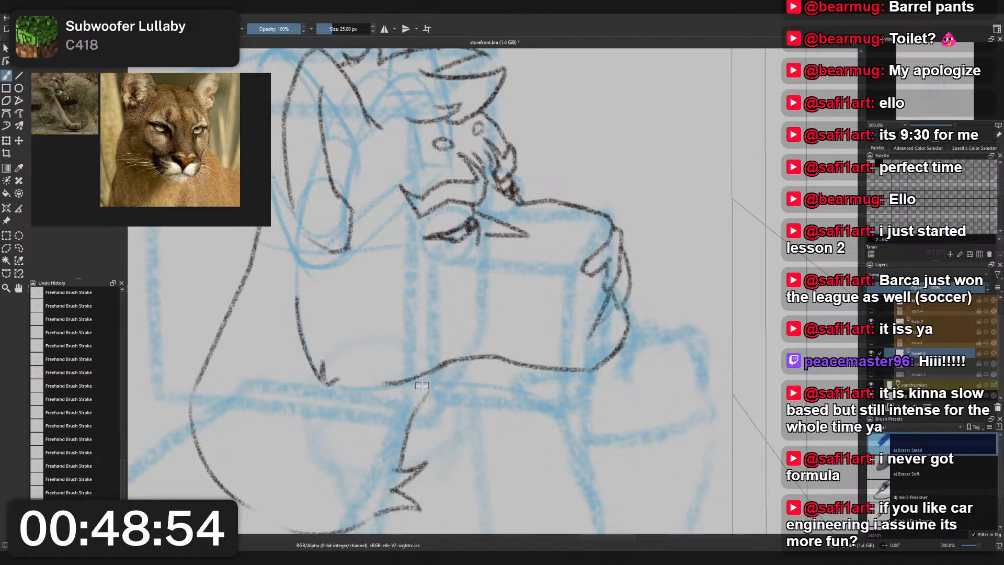
- Switch back to the 12 px charcoal pencil and try extending the front neck line up to the jaw line
{"action": "right_click", "coordinate": [461, 394]}
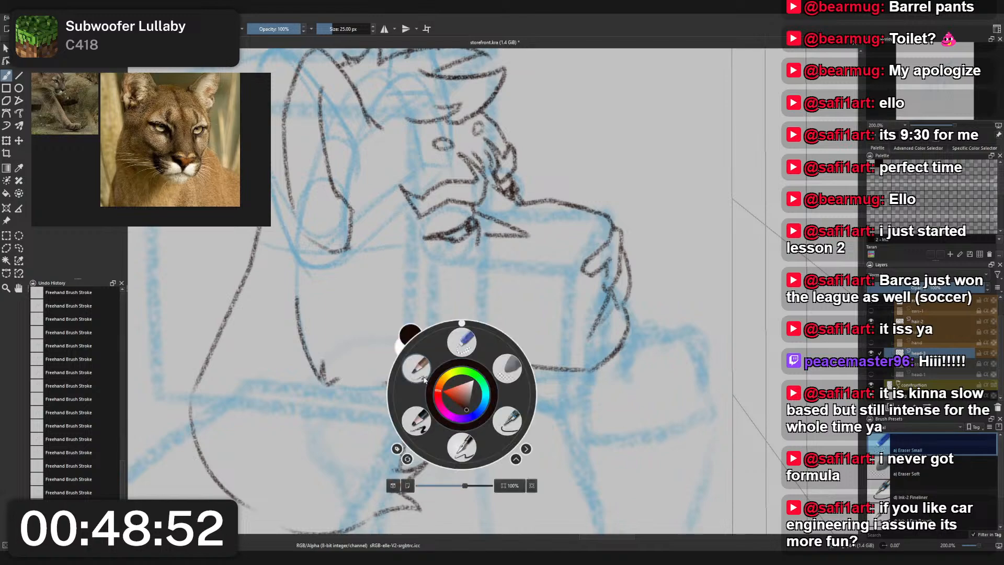
{"action": "left_click", "coordinate": [417, 369]}
{"action": "right_click", "coordinate": [421, 367]}
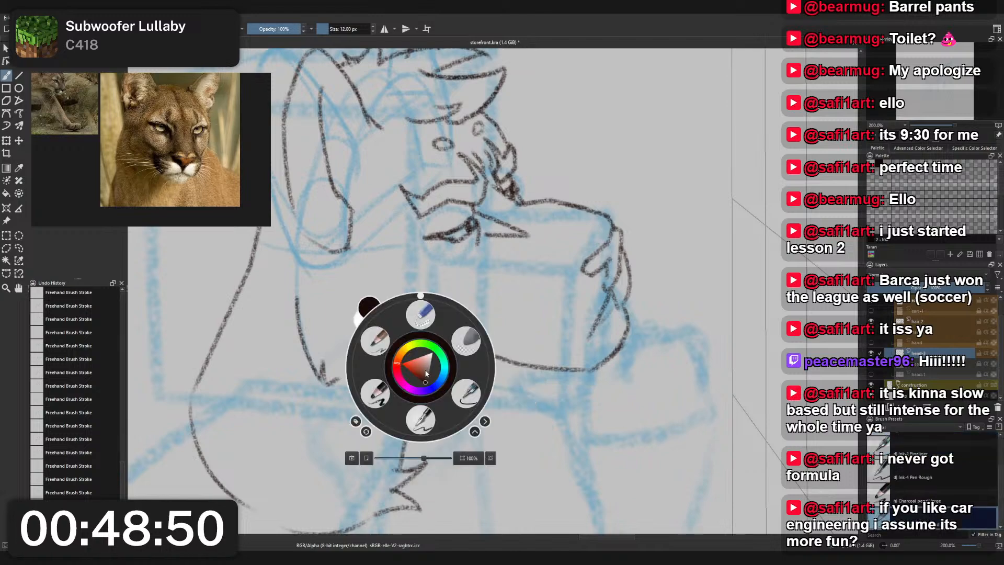
{"action": "right_click", "coordinate": [423, 371]}
{"action": "left_click_drag", "start_coordinate": [444, 367], "coordinate": [412, 416]}
{"action": "key", "text": "ctrl+z"}
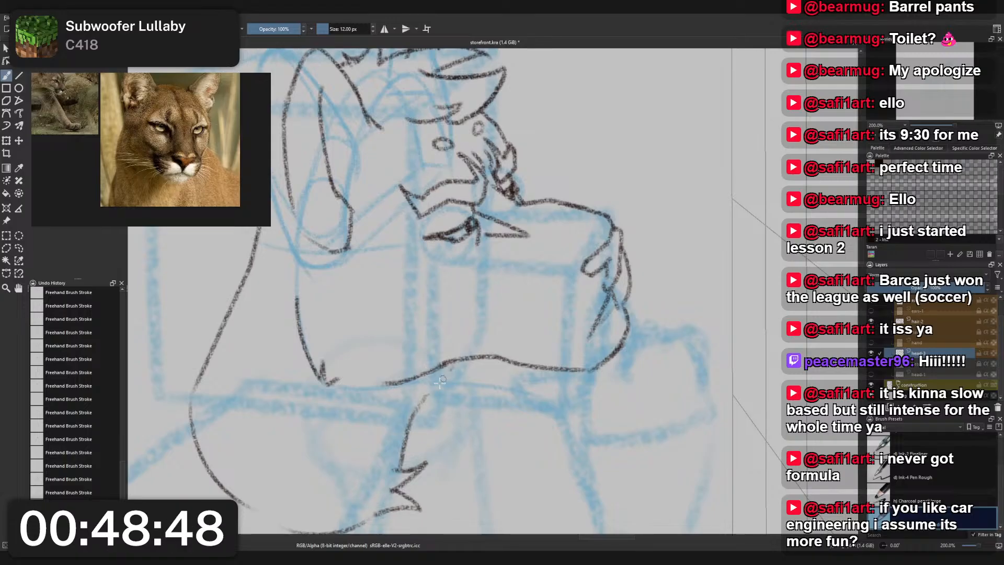
{"action": "key", "text": "ctrl+z"}
{"action": "left_click_drag", "start_coordinate": [443, 370], "coordinate": [423, 407]}
{"action": "key", "text": "ctrl+z"}
{"action": "left_click_drag", "start_coordinate": [441, 369], "coordinate": [420, 410]}
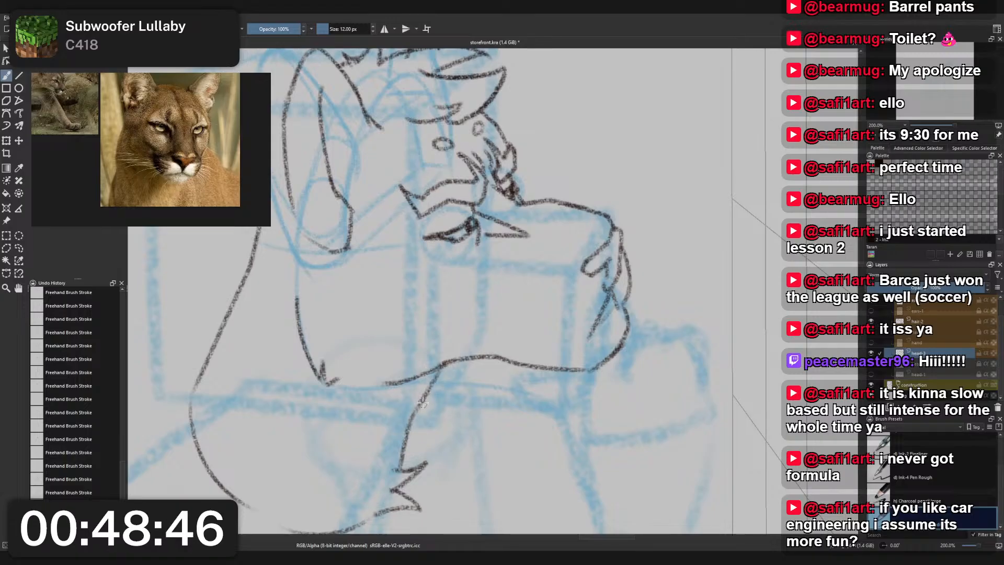
- Redraw the top of the front neck line as a wider curve bending forward to meet the underside of the jaw
{"action": "key", "text": "ctrl+z"}
{"action": "key", "text": "ctrl+z"}
{"action": "mouse_move", "coordinate": [441, 369]}
{"action": "left_mouse_down"}
{"action": "mouse_move", "coordinate": [420, 404]}
{"action": "mouse_move", "coordinate": [480, 350]}
{"action": "left_mouse_up"}
{"action": "key", "text": "ctrl+z"}
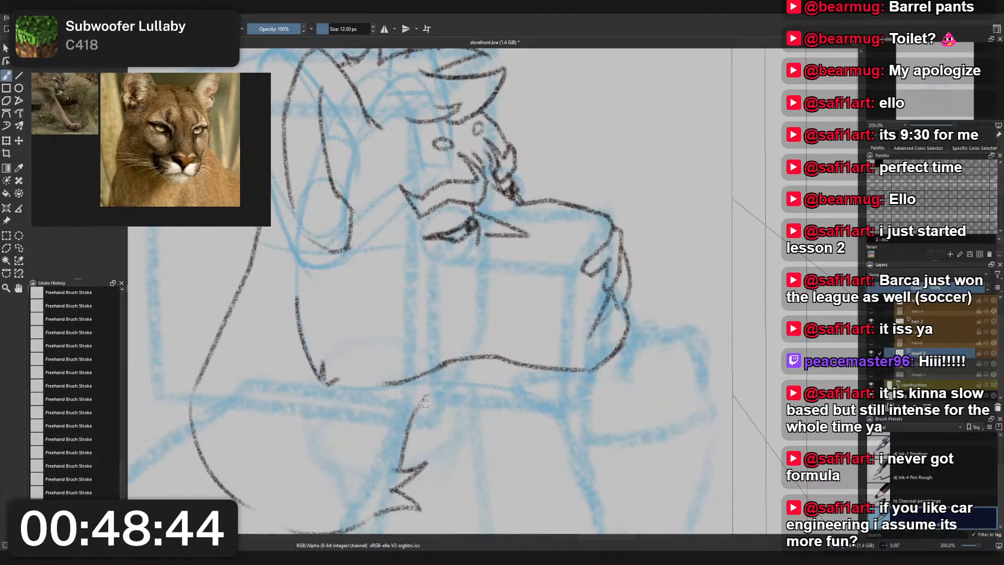
{"action": "left_click_drag", "start_coordinate": [412, 414], "coordinate": [472, 358]}
{"action": "scroll", "coordinate": [486, 288], "scroll_direction": "down", "scroll_amount": 6}
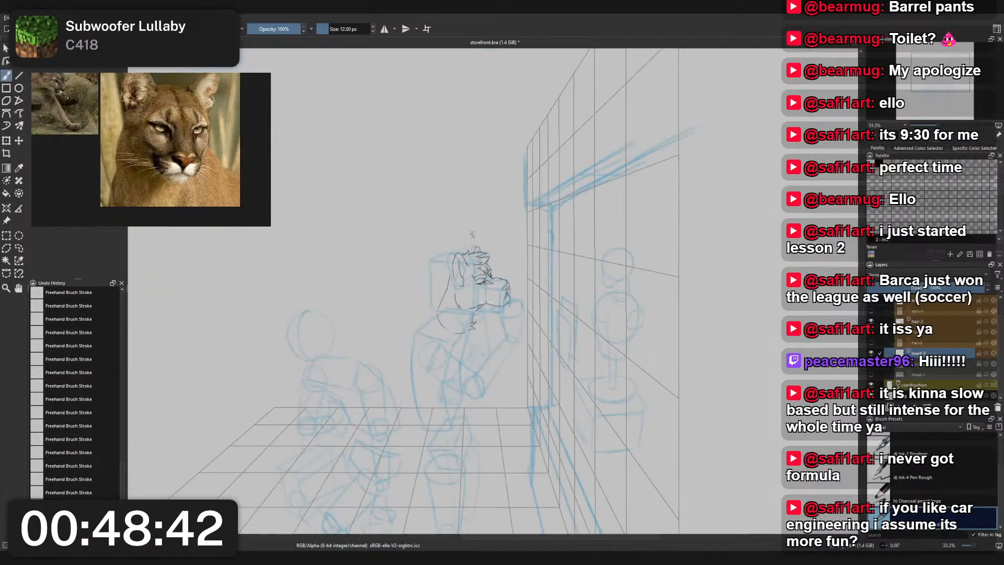
{"action": "scroll", "coordinate": [487, 303], "scroll_direction": "up", "scroll_amount": 5}
{"action": "scroll", "coordinate": [487, 308], "scroll_direction": "up", "scroll_amount": 1}
{"action": "key", "text": "ctrl+z"}
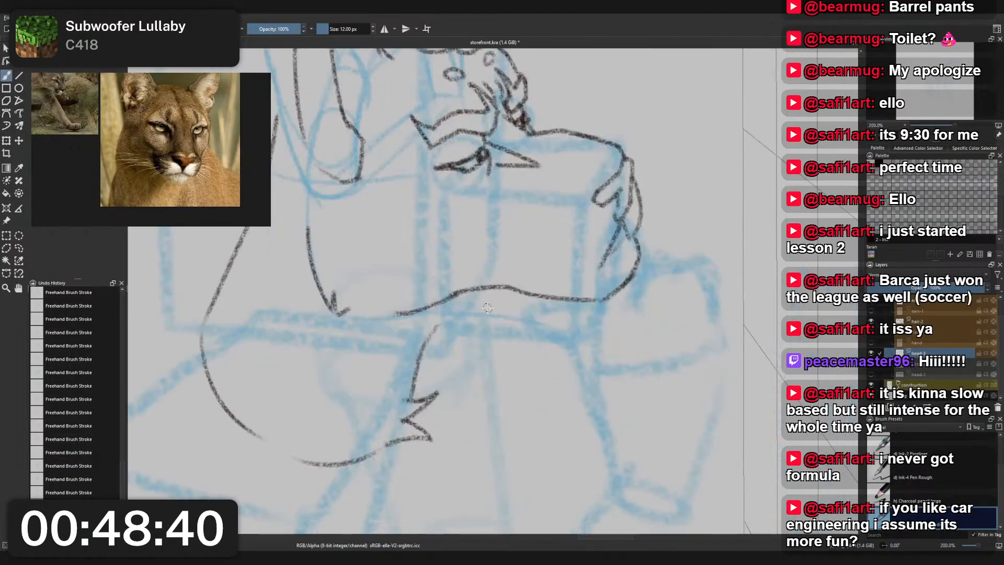
{"action": "left_click_drag", "start_coordinate": [429, 345], "coordinate": [460, 309]}
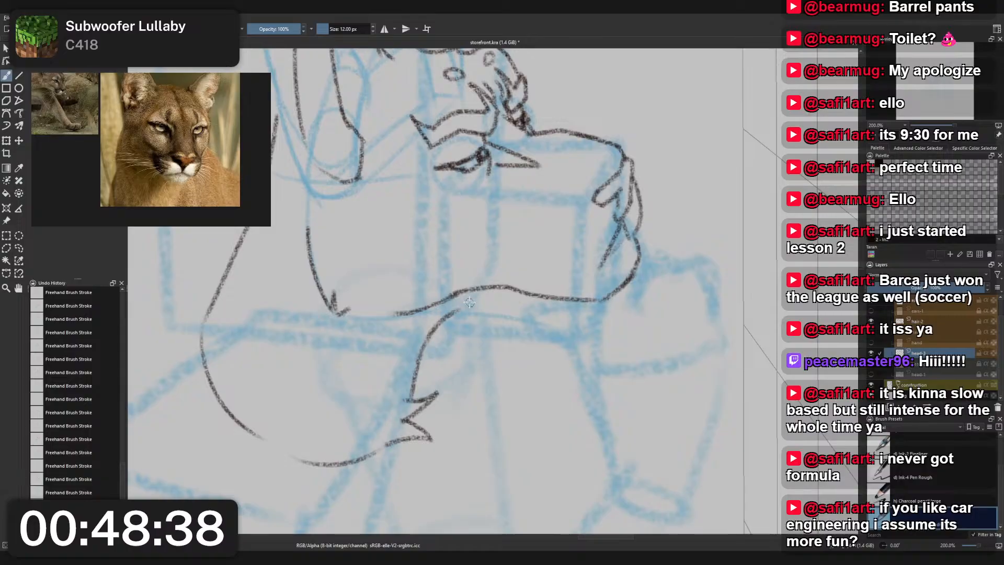
- Erase the top end of the front neck line with the 25 px small eraser and redraw it up to the jaw with the 12 px pencil
{"action": "scroll", "coordinate": [487, 281], "scroll_direction": "down", "scroll_amount": 3}
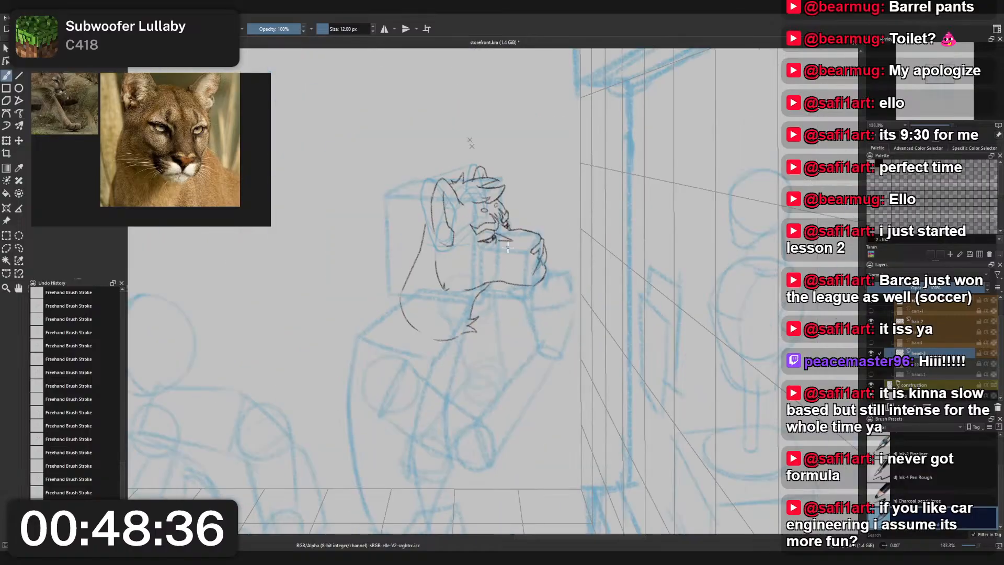
{"action": "scroll", "coordinate": [499, 255], "scroll_direction": "up", "scroll_amount": 2}
{"action": "left_click_drag", "start_coordinate": [499, 255], "coordinate": [508, 270]}
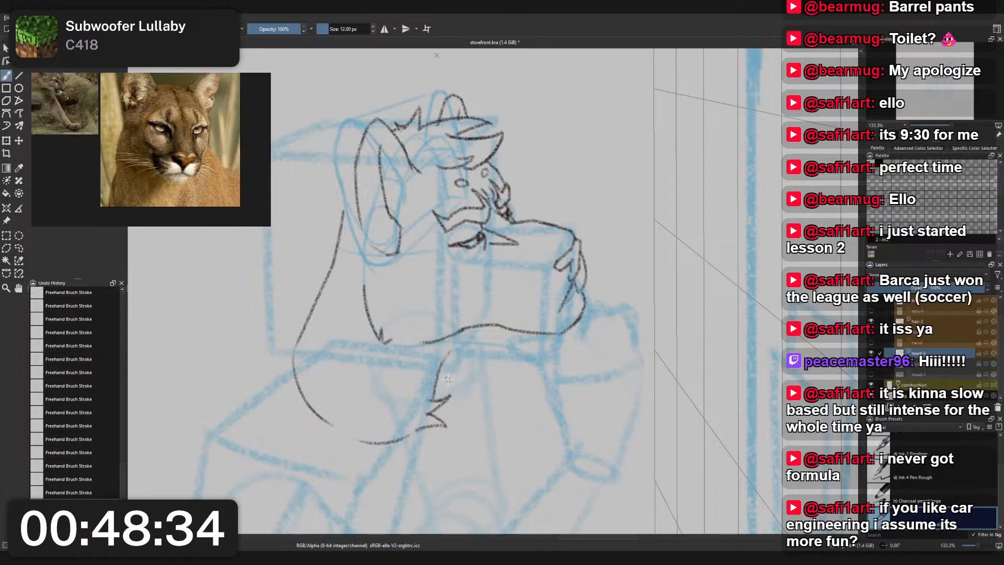
{"action": "right_click", "coordinate": [486, 283]}
{"action": "left_click", "coordinate": [486, 230]}
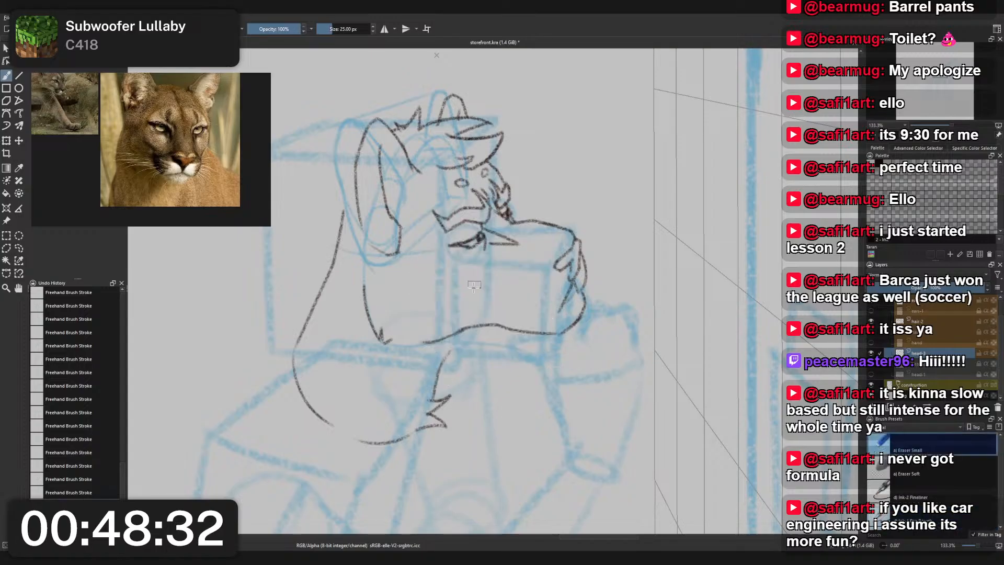
{"action": "mouse_move", "coordinate": [454, 343]}
{"action": "left_mouse_down"}
{"action": "mouse_move", "coordinate": [448, 359]}
{"action": "mouse_move", "coordinate": [458, 350]}
{"action": "left_mouse_up"}
{"action": "right_click", "coordinate": [461, 354]}
{"action": "left_click", "coordinate": [415, 329]}
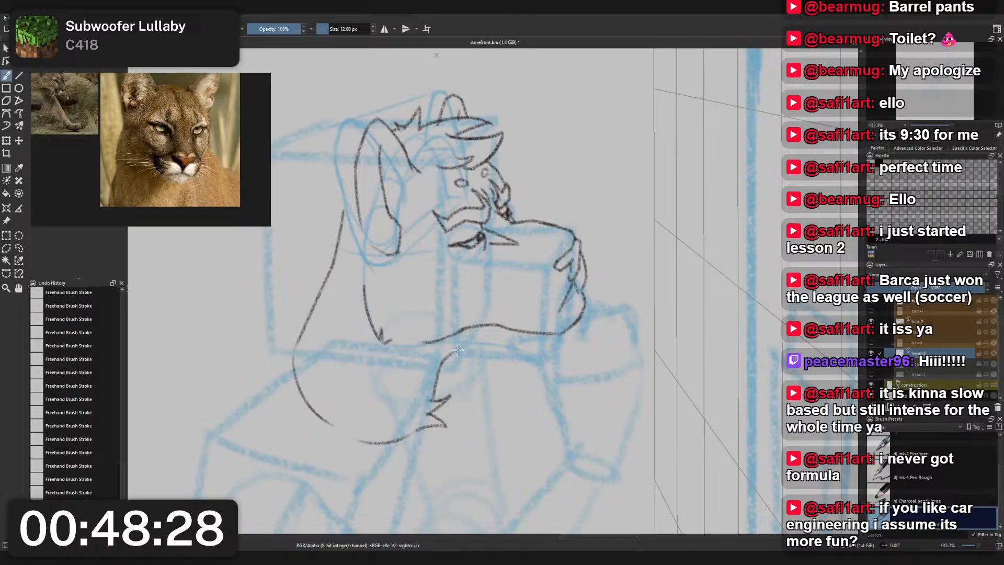
{"action": "key", "text": "ctrl+z"}
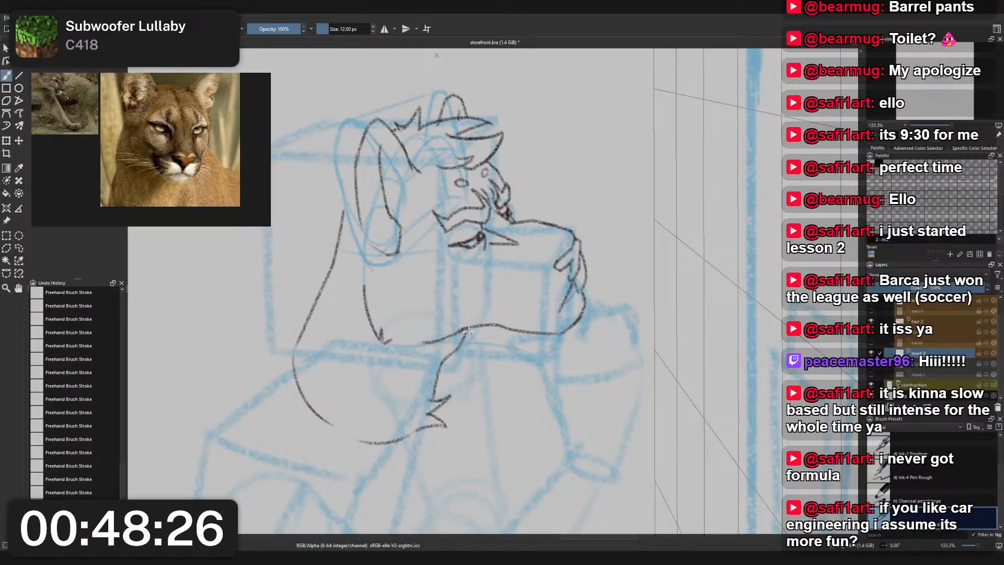
- Rework the short upper stroke joining the front neck line to the underside of the jaw, retrying its angle and curve
{"action": "scroll", "coordinate": [561, 258], "scroll_direction": "down", "scroll_amount": 2}
{"action": "scroll", "coordinate": [512, 297], "scroll_direction": "up", "scroll_amount": 3}
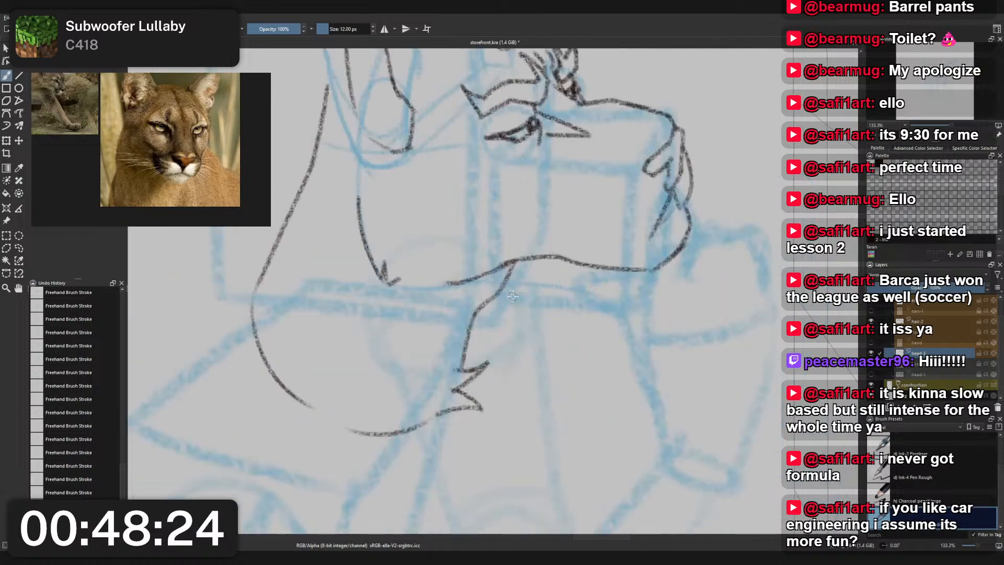
{"action": "key", "text": "ctrl+z"}
{"action": "left_click_drag", "start_coordinate": [511, 265], "coordinate": [496, 297]}
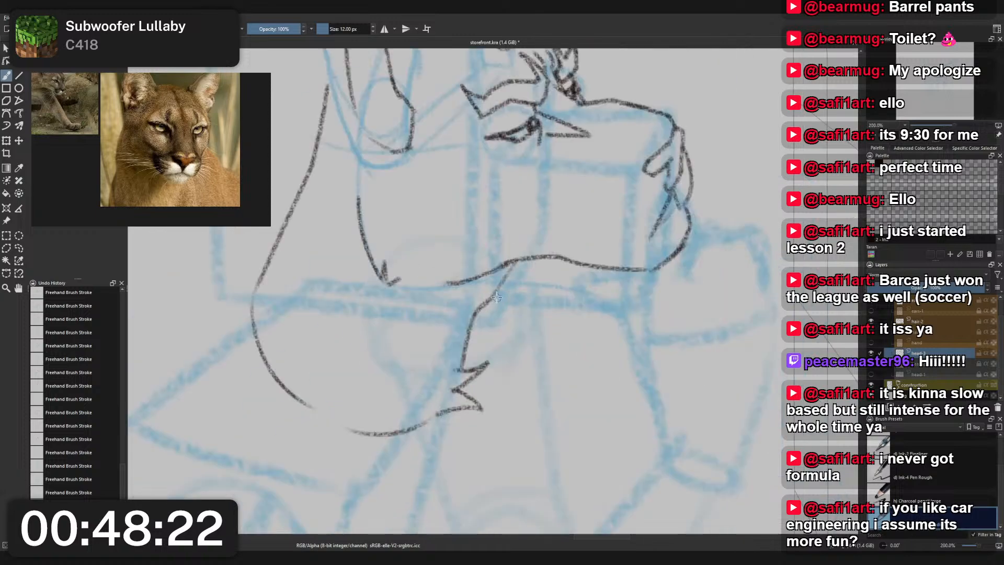
{"action": "mouse_move", "coordinate": [512, 263]}
{"action": "left_mouse_down"}
{"action": "mouse_move", "coordinate": [482, 307]}
{"action": "mouse_move", "coordinate": [489, 302]}
{"action": "left_mouse_up"}
{"action": "key", "text": "ctrl+z"}
{"action": "key", "text": "ctrl+z"}
{"action": "left_click_drag", "start_coordinate": [515, 262], "coordinate": [494, 300]}
{"action": "key", "text": "ctrl+z"}
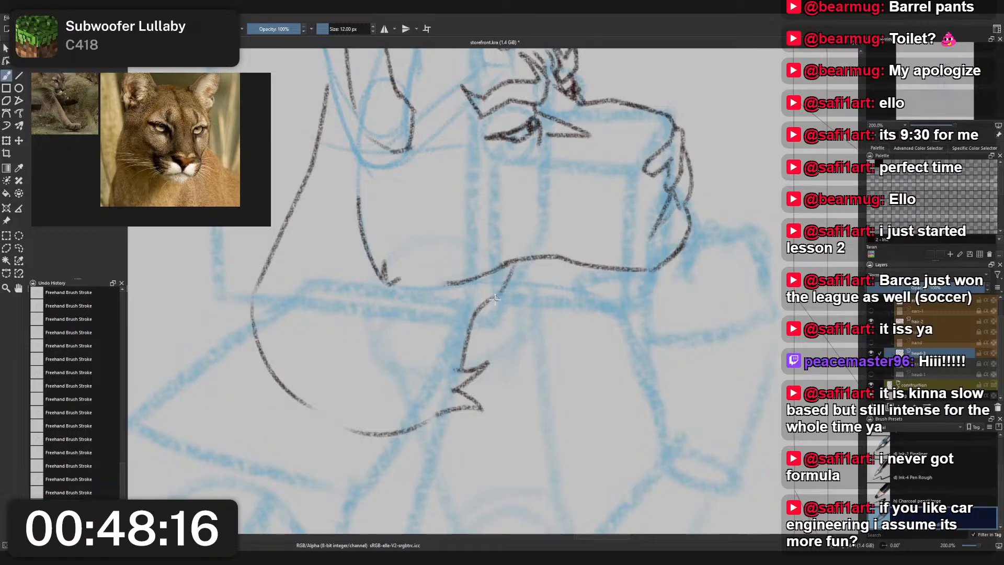
{"action": "key", "text": "ctrl+z"}
{"action": "left_click_drag", "start_coordinate": [514, 263], "coordinate": [495, 296]}
{"action": "key", "text": "ctrl+z"}
{"action": "scroll", "coordinate": [522, 264], "scroll_direction": "down", "scroll_amount": 2}
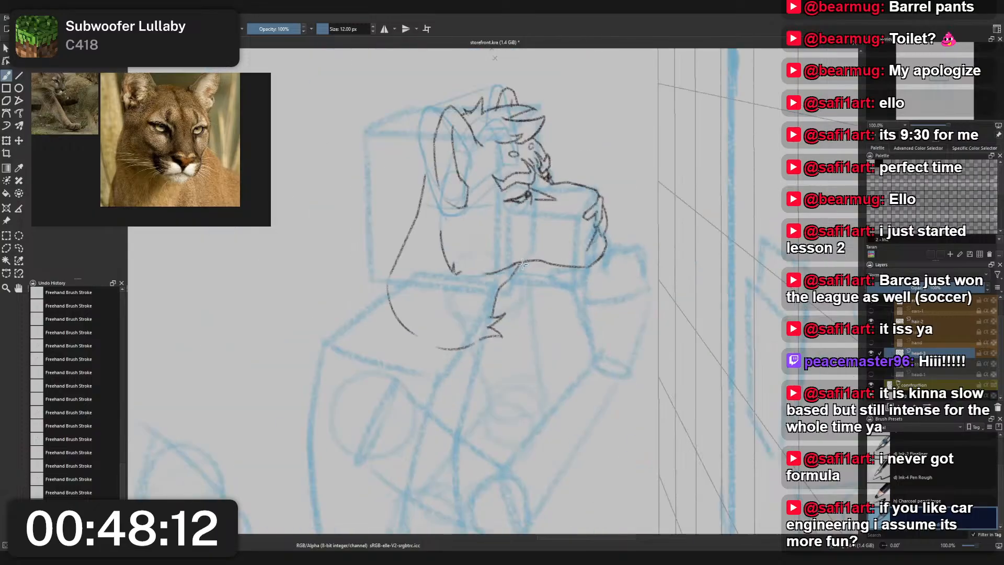
- Hide the blue construction sketch and review the head's line art on its own
{"action": "left_click_drag", "start_coordinate": [532, 244], "coordinate": [546, 337]}
{"action": "scroll", "coordinate": [501, 269], "scroll_direction": "up", "scroll_amount": 2}
{"action": "mouse_move", "coordinate": [500, 252]}
{"action": "left_mouse_down"}
{"action": "mouse_move", "coordinate": [516, 288]}
{"action": "mouse_move", "coordinate": [493, 247]}
{"action": "mouse_move", "coordinate": [506, 202]}
{"action": "left_mouse_up"}
{"action": "right_click", "coordinate": [515, 288]}
{"action": "left_click", "coordinate": [515, 232]}
{"action": "scroll", "coordinate": [502, 272], "scroll_direction": "down", "scroll_amount": 2}
{"action": "scroll", "coordinate": [493, 247], "scroll_direction": "up", "scroll_amount": 2}
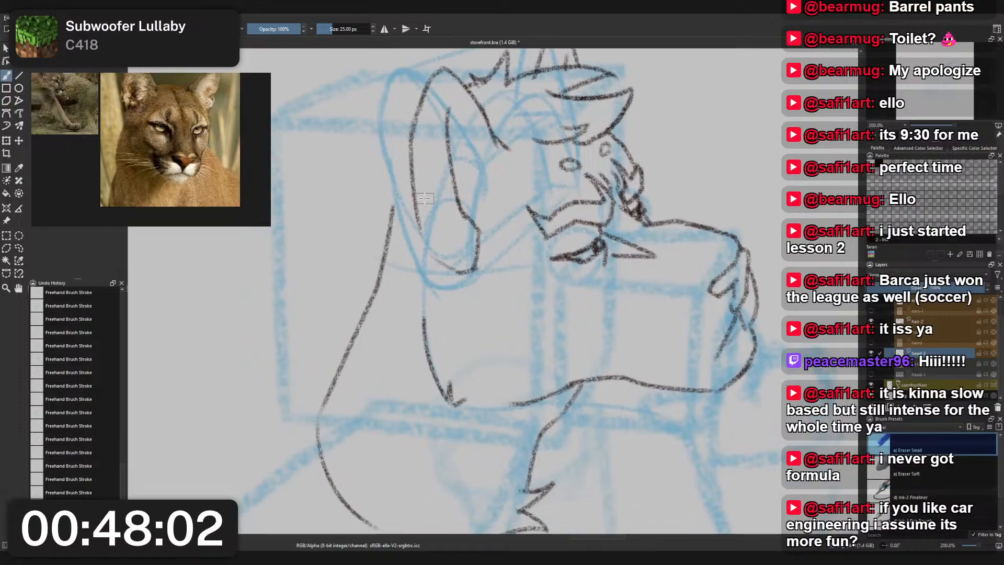
{"action": "scroll", "coordinate": [509, 213], "scroll_direction": "down", "scroll_amount": 3}
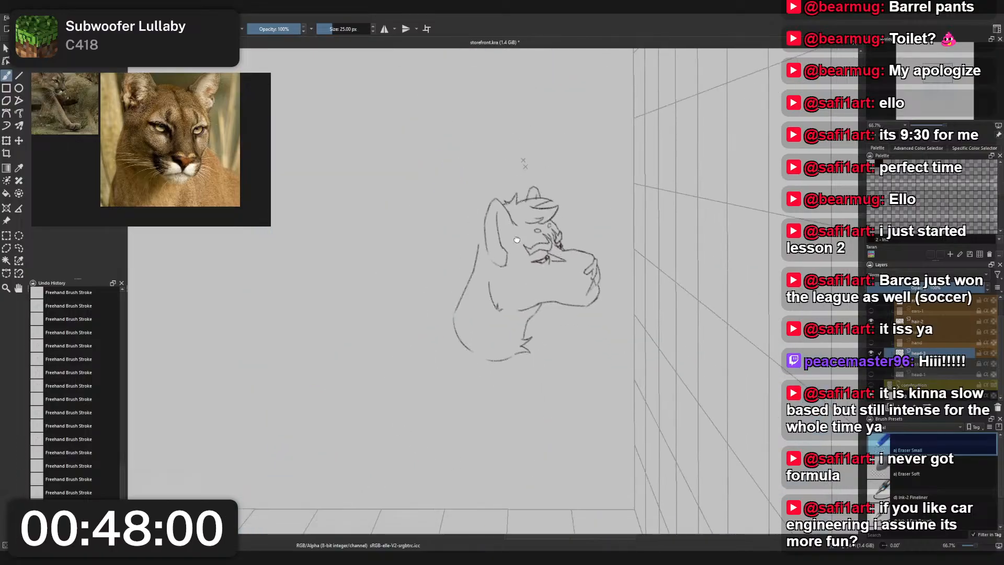
{"action": "scroll", "coordinate": [617, 250], "scroll_direction": "up", "scroll_amount": 2}
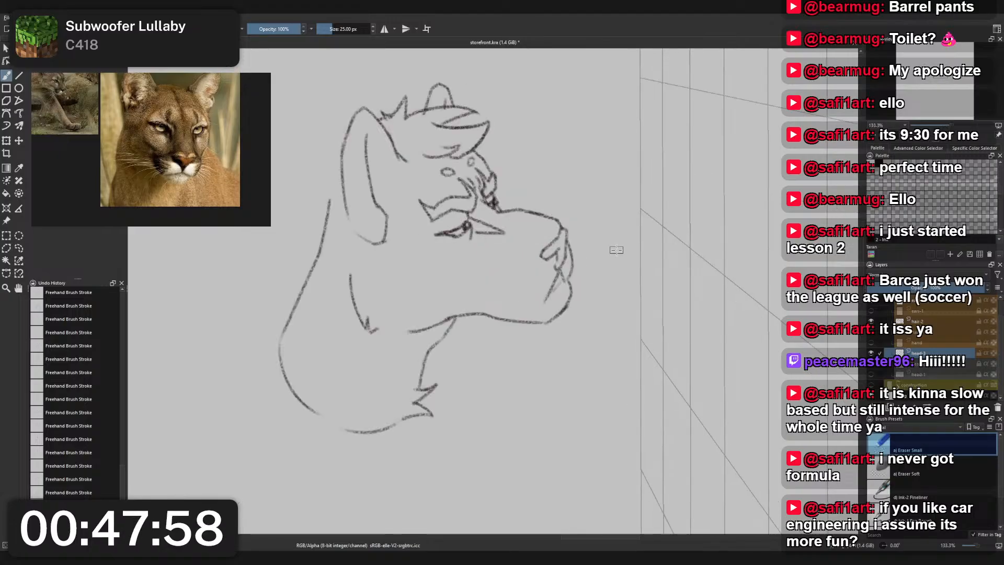
{"action": "left_click_drag", "start_coordinate": [456, 252], "coordinate": [502, 260]}
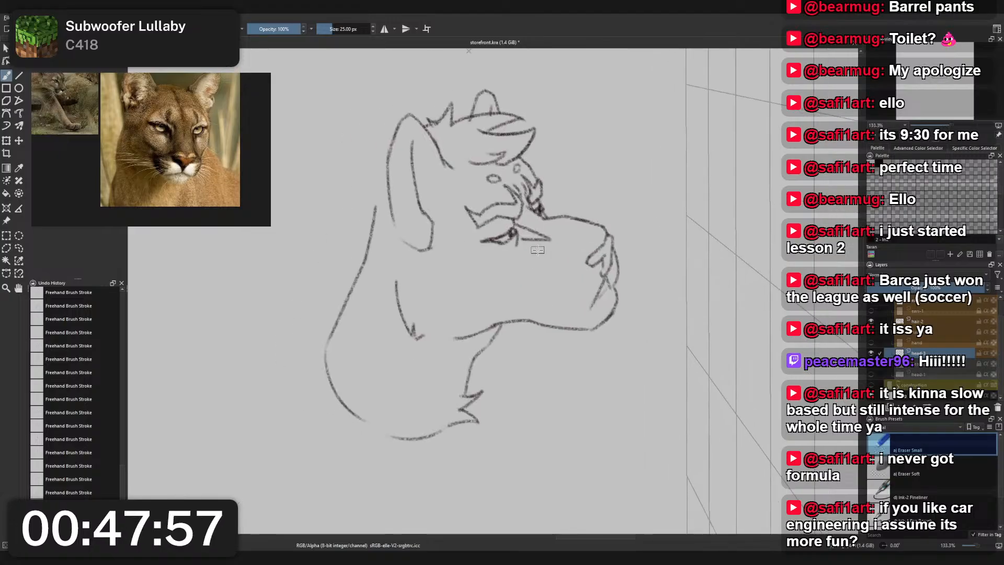
- Erase the front of the chin with the 25 px small eraser and redraw it set further back with the 12 px pencil
{"action": "right_click", "coordinate": [494, 251]}
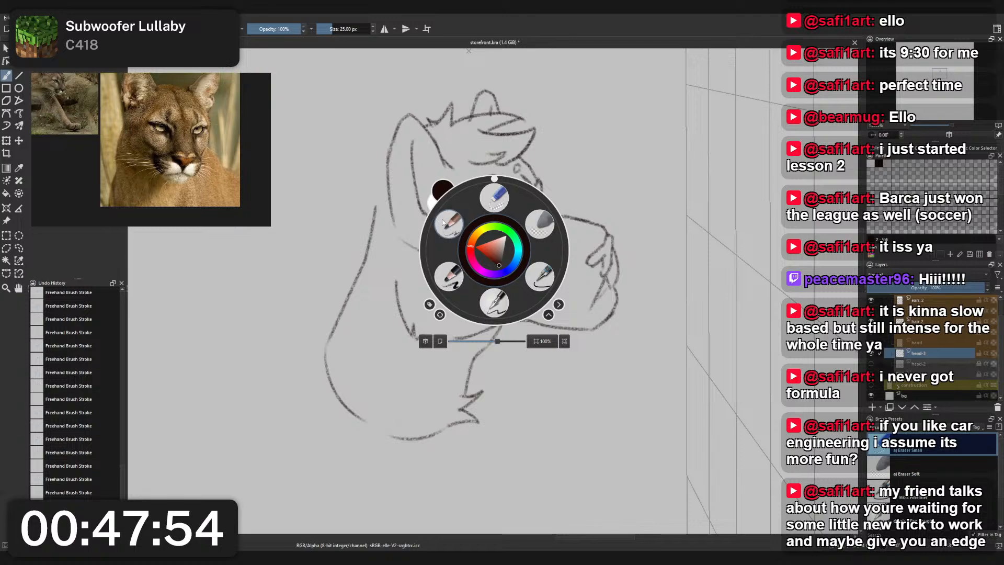
{"action": "left_click", "coordinate": [499, 201]}
{"action": "scroll", "coordinate": [627, 285], "scroll_direction": "up", "scroll_amount": 2}
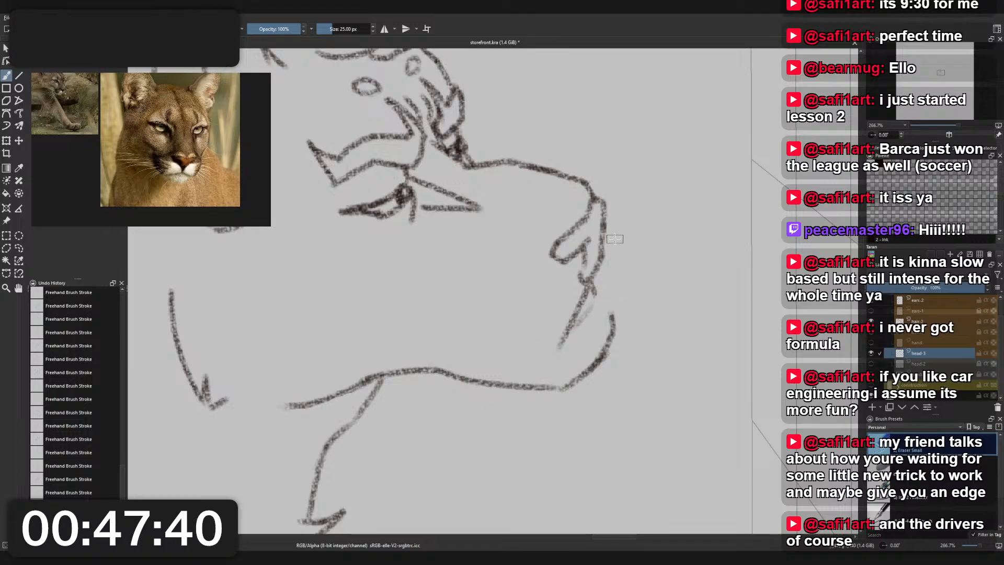
{"action": "mouse_move", "coordinate": [613, 313]}
{"action": "left_mouse_down"}
{"action": "mouse_move", "coordinate": [601, 364]}
{"action": "mouse_move", "coordinate": [577, 382]}
{"action": "mouse_move", "coordinate": [605, 351]}
{"action": "left_mouse_up"}
{"action": "right_click", "coordinate": [627, 345]}
{"action": "left_click", "coordinate": [589, 305]}
{"action": "key", "text": "ctrl+z"}
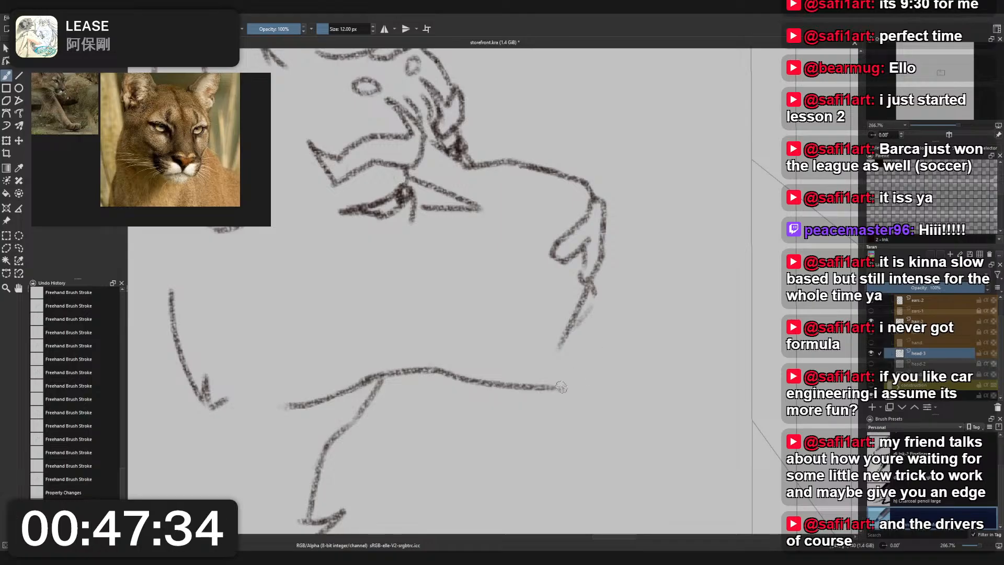
{"action": "mouse_move", "coordinate": [560, 389]}
{"action": "left_mouse_down"}
{"action": "mouse_move", "coordinate": [605, 342]}
{"action": "mouse_move", "coordinate": [593, 306]}
{"action": "mouse_move", "coordinate": [602, 348]}
{"action": "left_mouse_up"}
{"action": "key", "text": "ctrl+z"}
- Redraw the front lip line as a slightly bulging curve from the nose down to the top of the chin
{"action": "mouse_move", "coordinate": [606, 226]}
{"action": "left_mouse_down"}
{"action": "mouse_move", "coordinate": [597, 309]}
{"action": "mouse_move", "coordinate": [606, 299]}
{"action": "left_mouse_up"}
{"action": "key", "text": "ctrl+z"}
{"action": "key", "text": "ctrl+z"}
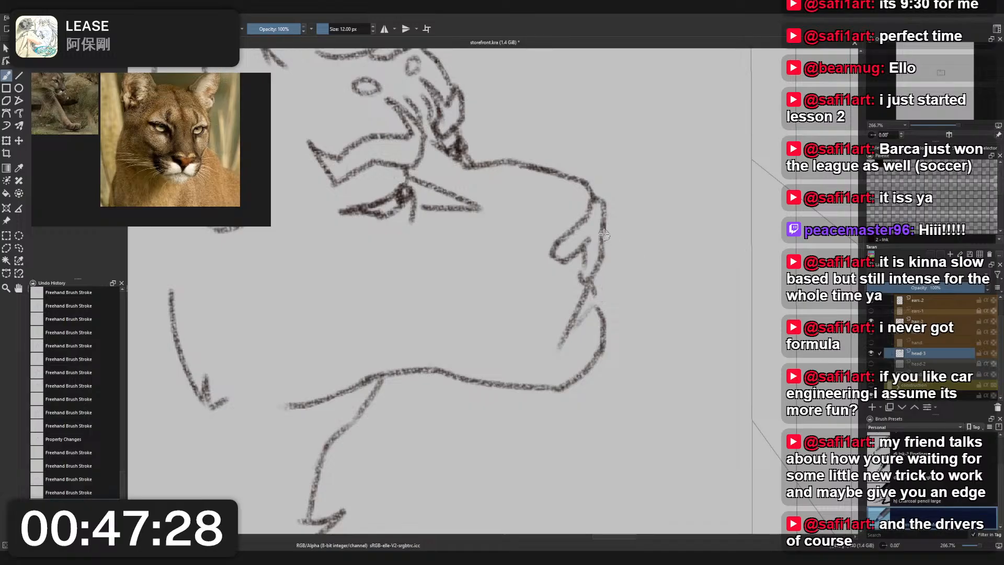
{"action": "left_click_drag", "start_coordinate": [606, 224], "coordinate": [601, 293]}
{"action": "key", "text": "ctrl+z"}
{"action": "mouse_move", "coordinate": [606, 223]}
{"action": "left_mouse_down"}
{"action": "mouse_move", "coordinate": [597, 294]}
{"action": "mouse_move", "coordinate": [608, 293]}
{"action": "mouse_move", "coordinate": [597, 309]}
{"action": "mouse_move", "coordinate": [605, 275]}
{"action": "mouse_move", "coordinate": [600, 305]}
{"action": "left_mouse_up"}
{"action": "key", "text": "ctrl+z"}
{"action": "key", "text": "ctrl+z"}
{"action": "key", "text": "ctrl+z"}
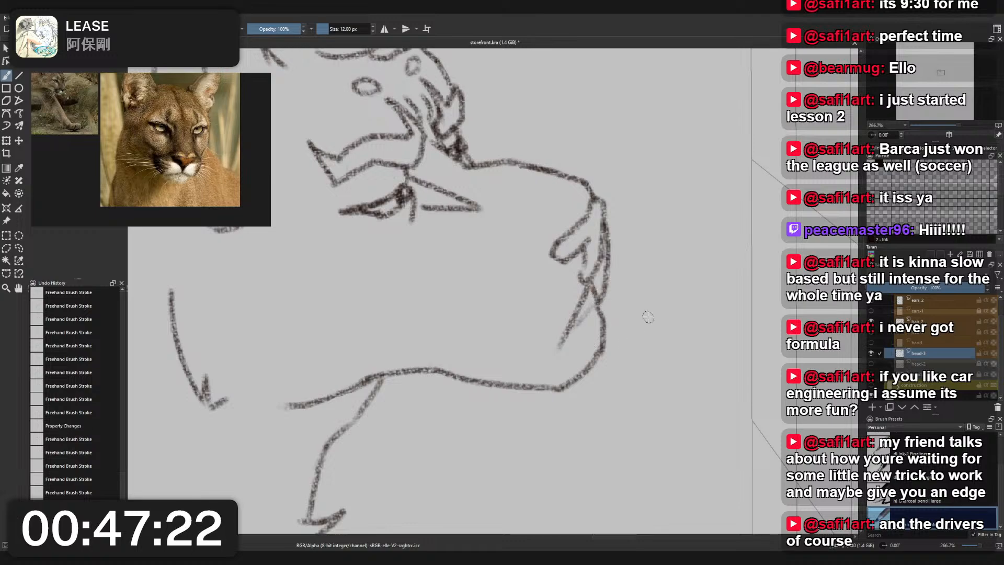
{"action": "scroll", "coordinate": [648, 317], "scroll_direction": "down", "scroll_amount": 4}
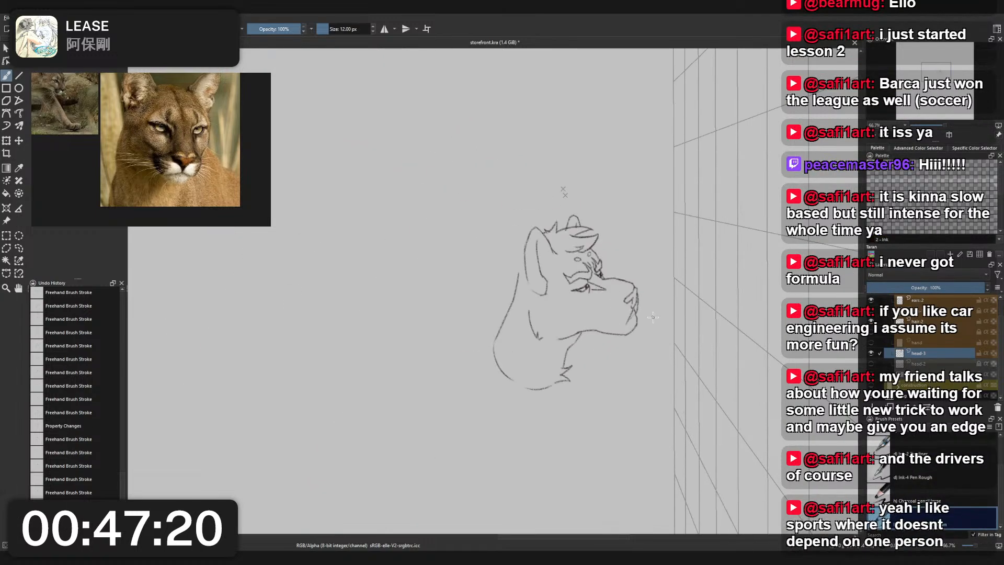
{"action": "scroll", "coordinate": [656, 315], "scroll_direction": "up", "scroll_amount": 2}
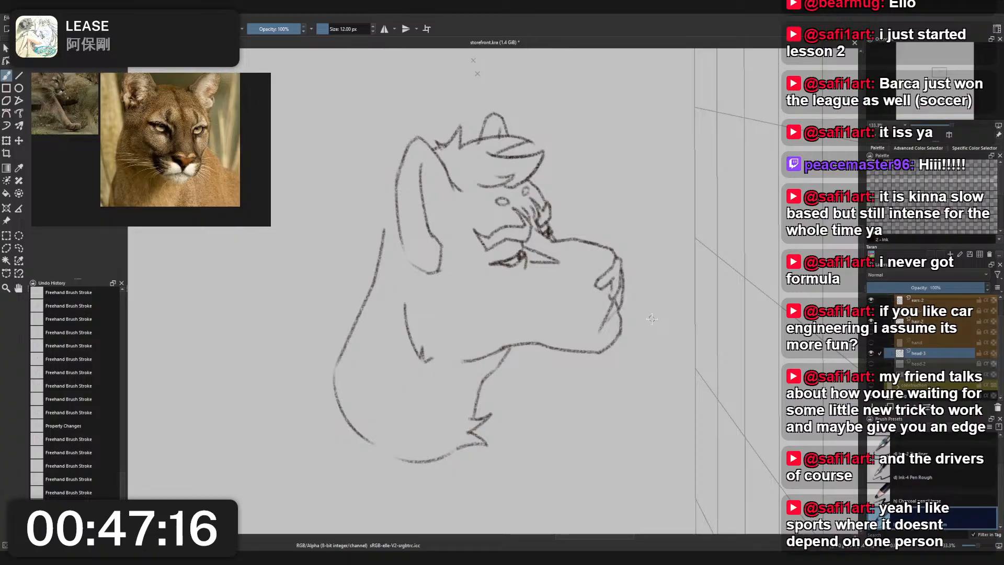
- Erase the back neck line from behind the ear down to the lower neck with the 25 px small eraser
{"action": "left_click_drag", "start_coordinate": [453, 118], "coordinate": [449, 182]}
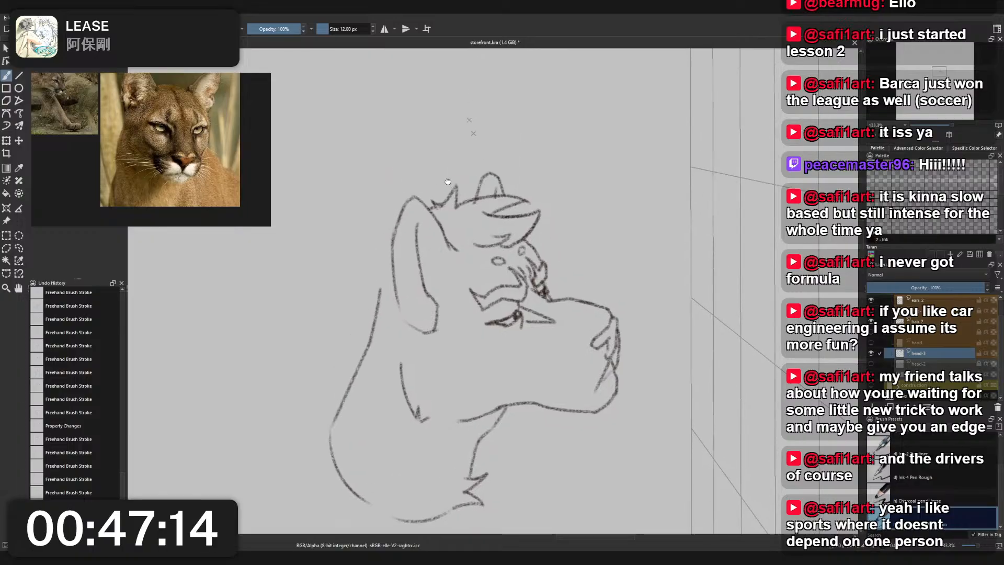
{"action": "scroll", "coordinate": [449, 182], "scroll_direction": "up", "scroll_amount": 1}
{"action": "left_click_drag", "start_coordinate": [403, 324], "coordinate": [421, 222]}
{"action": "right_click", "coordinate": [421, 222]}
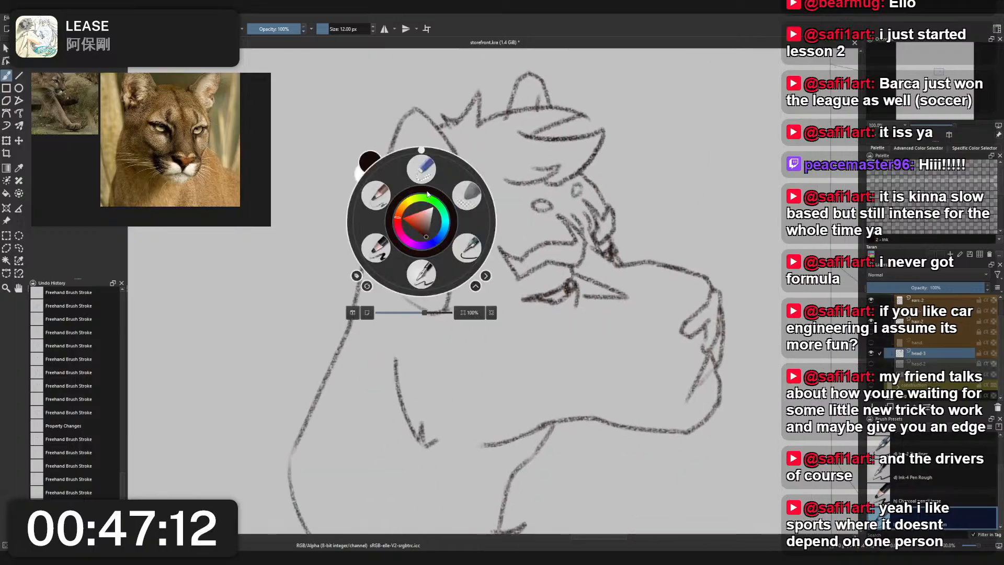
{"action": "left_click", "coordinate": [425, 169]}
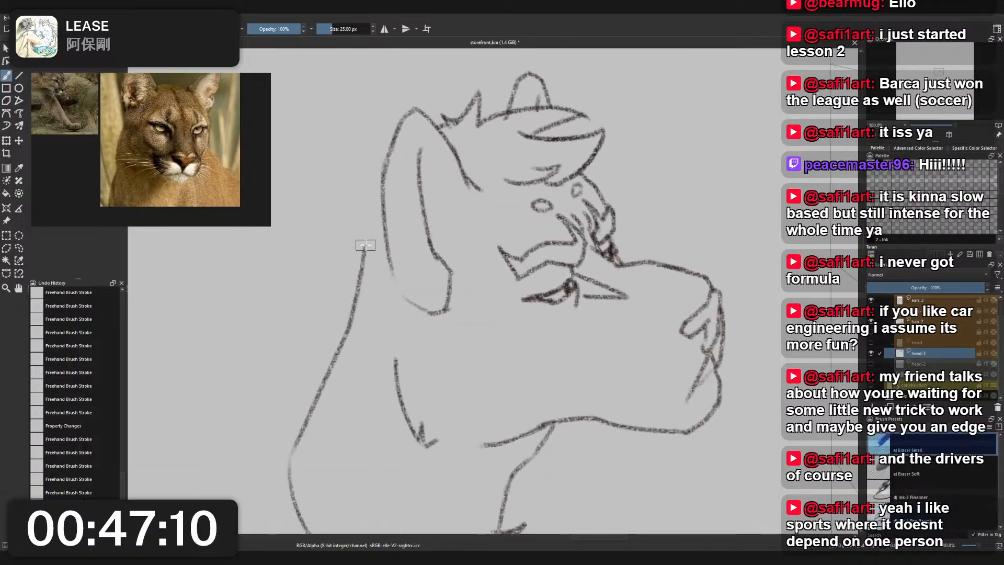
{"action": "mouse_move", "coordinate": [364, 243]}
{"action": "left_mouse_down"}
{"action": "mouse_move", "coordinate": [344, 371]}
{"action": "mouse_move", "coordinate": [333, 356]}
{"action": "mouse_move", "coordinate": [292, 410]}
{"action": "mouse_move", "coordinate": [300, 449]}
{"action": "left_mouse_up"}
- Redraw the back neck line with the 12 px pencil, starting at the ear's rear edge and sloping out to join the lower neck curve
{"action": "right_click", "coordinate": [298, 426]}
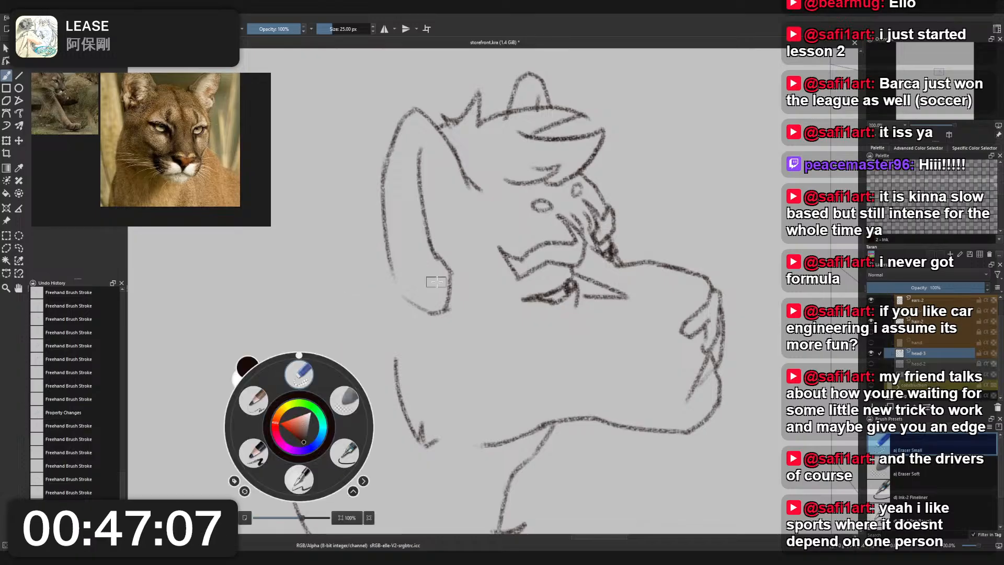
{"action": "left_click", "coordinate": [254, 401]}
{"action": "left_click_drag", "start_coordinate": [385, 233], "coordinate": [339, 394]}
{"action": "key", "text": "ctrl+z"}
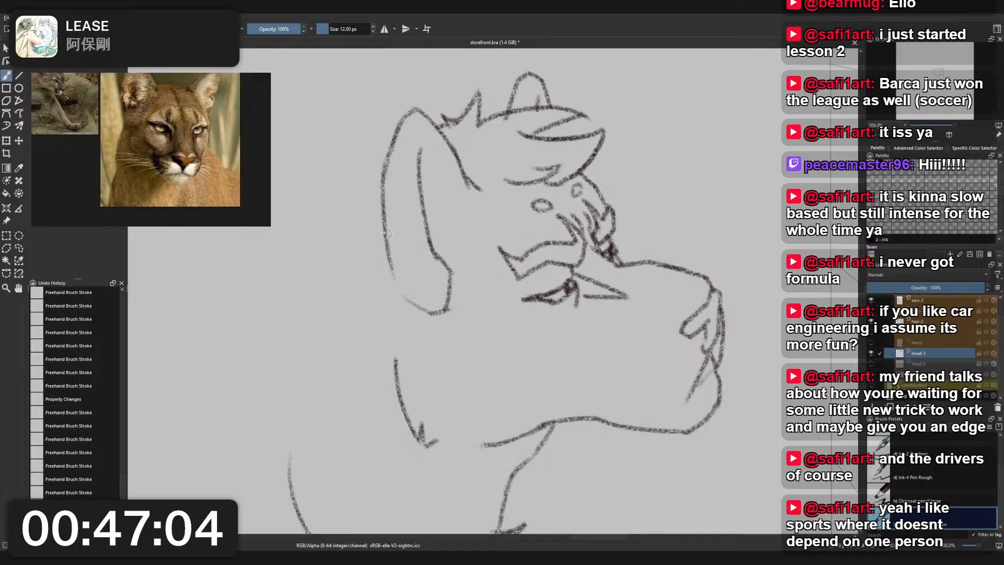
{"action": "mouse_move", "coordinate": [388, 236]}
{"action": "left_mouse_down"}
{"action": "mouse_move", "coordinate": [348, 372]}
{"action": "mouse_move", "coordinate": [297, 440]}
{"action": "left_mouse_up"}
{"action": "key", "text": "ctrl+z"}
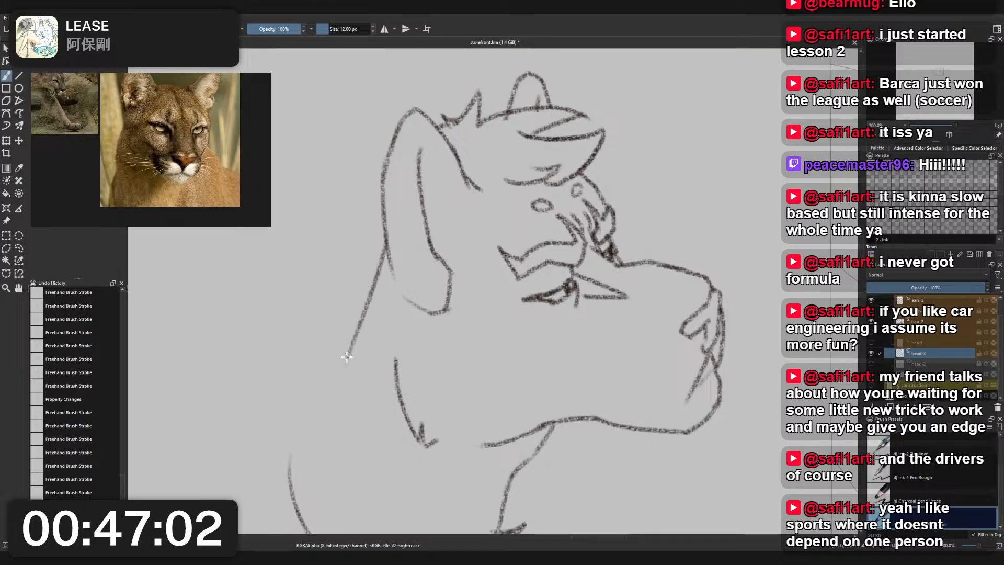
{"action": "left_click_drag", "start_coordinate": [349, 356], "coordinate": [288, 457]}
{"action": "key", "text": "ctrl+z"}
{"action": "mouse_move", "coordinate": [349, 350]}
{"action": "left_mouse_down"}
{"action": "mouse_move", "coordinate": [291, 438]}
{"action": "mouse_move", "coordinate": [298, 507]}
{"action": "left_mouse_up"}
{"action": "key", "text": "ctrl+z"}
{"action": "left_click_drag", "start_coordinate": [291, 439], "coordinate": [294, 499]}
{"action": "scroll", "coordinate": [319, 460], "scroll_direction": "down", "scroll_amount": 4}
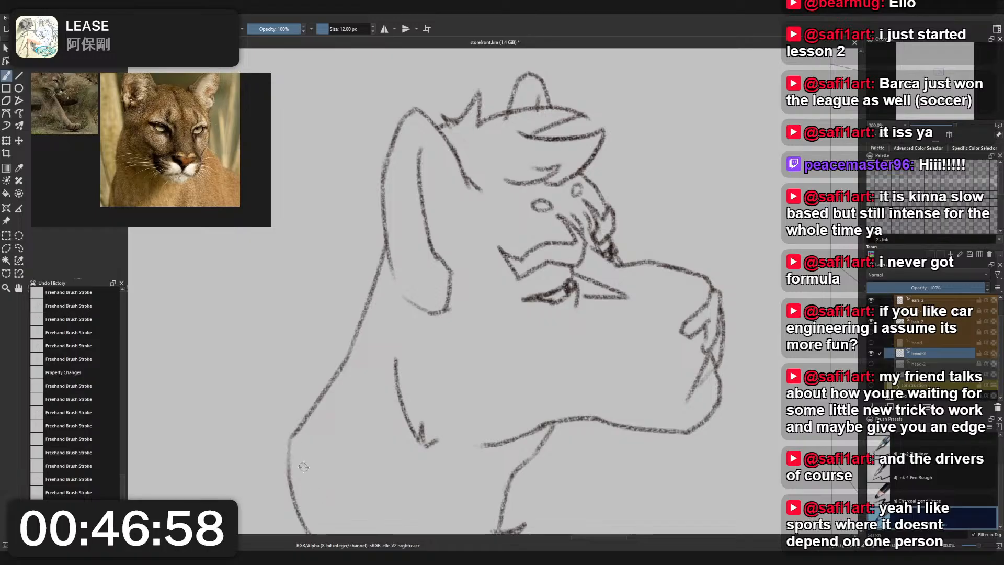
{"action": "scroll", "coordinate": [348, 456], "scroll_direction": "up", "scroll_amount": 2}
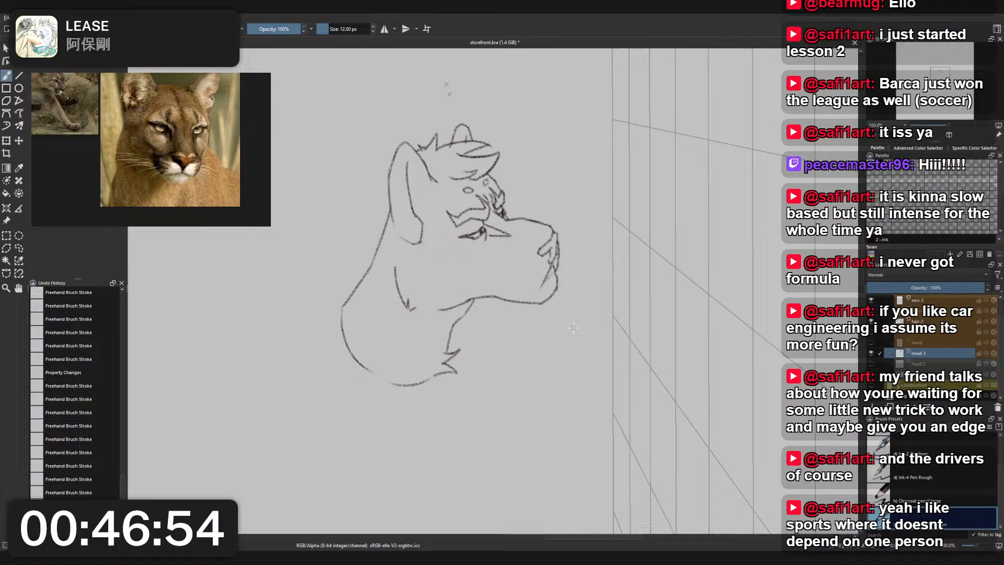
- On the ears-2 layer, erase the base of the far ear where it overlaps the hair outline, using the 25 px small eraser
{"action": "mouse_move", "coordinate": [491, 255]}
{"action": "left_mouse_down"}
{"action": "mouse_move", "coordinate": [486, 292]}
{"action": "mouse_move", "coordinate": [513, 340]}
{"action": "left_mouse_up"}
{"action": "scroll", "coordinate": [505, 193], "scroll_direction": "up", "scroll_amount": 2}
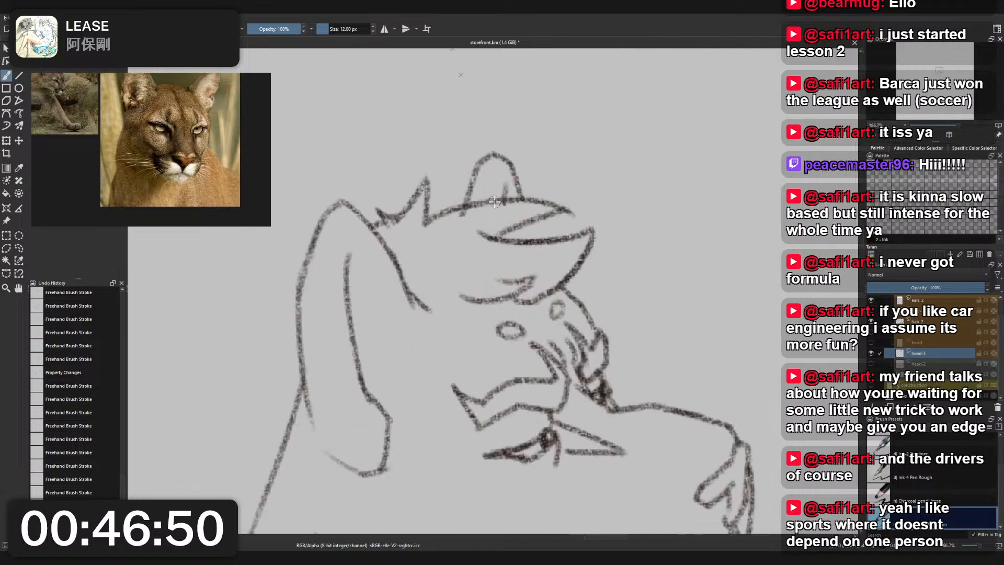
{"action": "right_click", "coordinate": [494, 203]}
{"action": "left_click", "coordinate": [496, 155]}
{"action": "scroll", "coordinate": [935, 322], "scroll_direction": "up", "scroll_amount": 1}
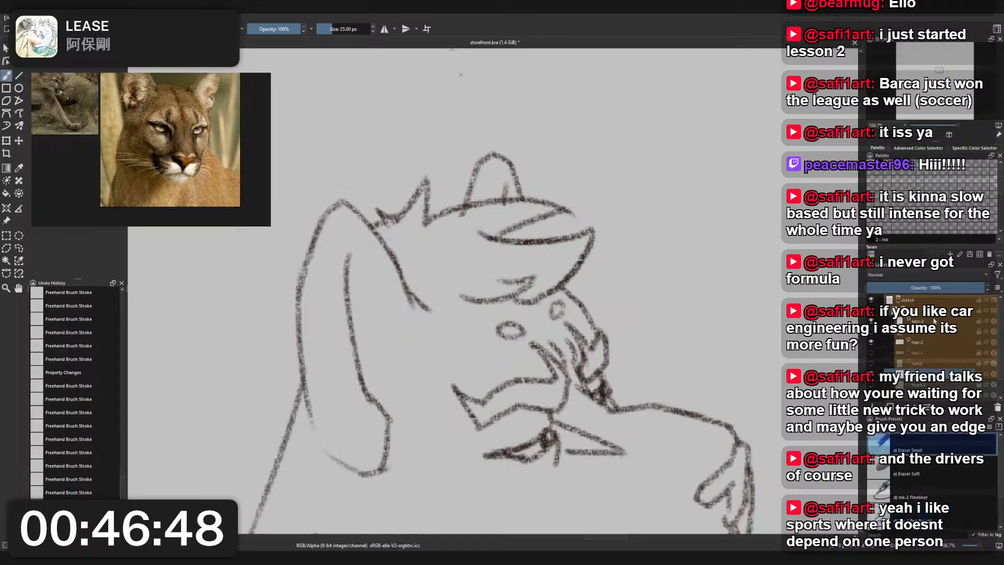
{"action": "left_click", "coordinate": [935, 323]}
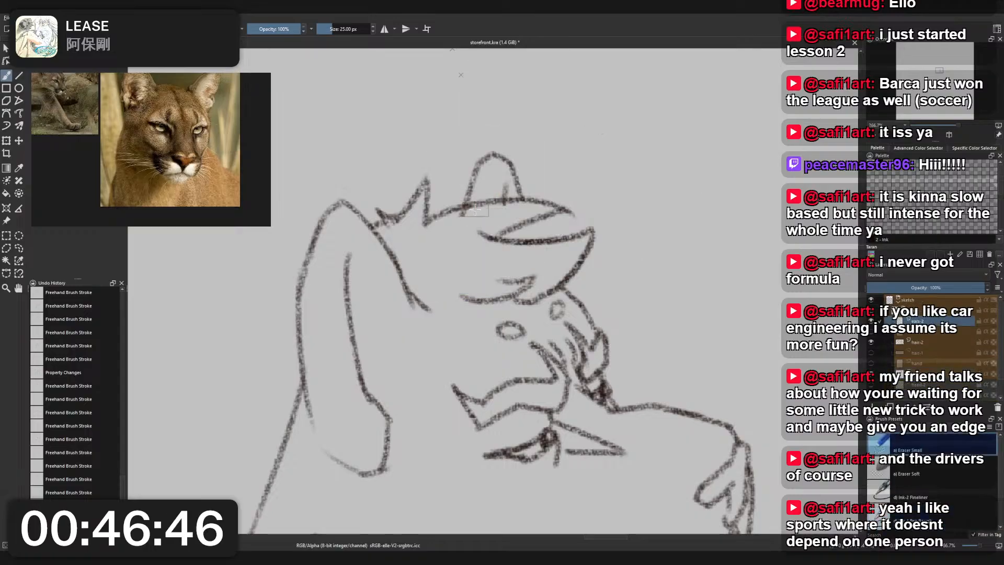
{"action": "left_click_drag", "start_coordinate": [474, 211], "coordinate": [503, 204]}
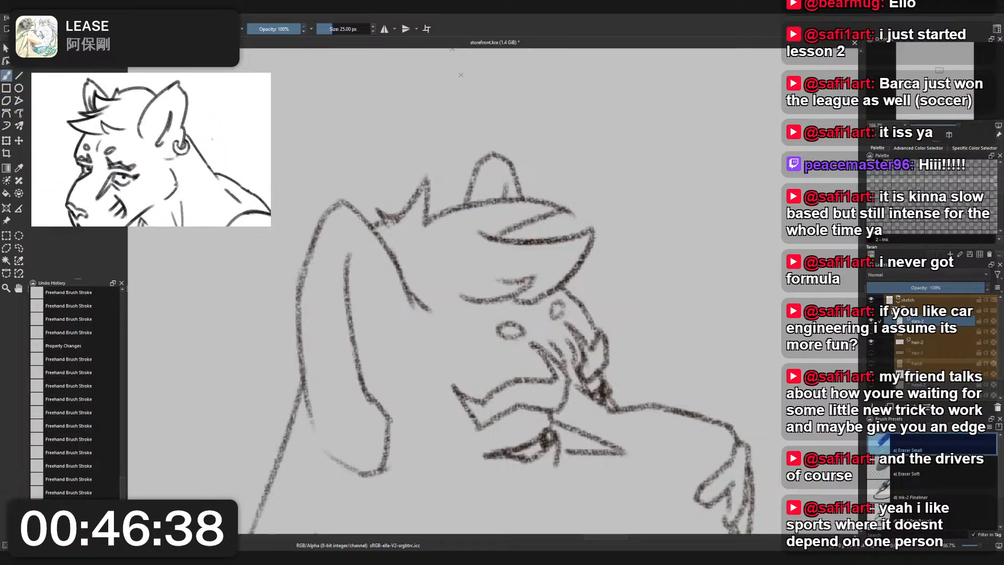
- Compare the ears and overall head shape with the line-art head drawing on the reference board
{"action": "scroll", "coordinate": [421, 320], "scroll_direction": "down", "scroll_amount": 3}
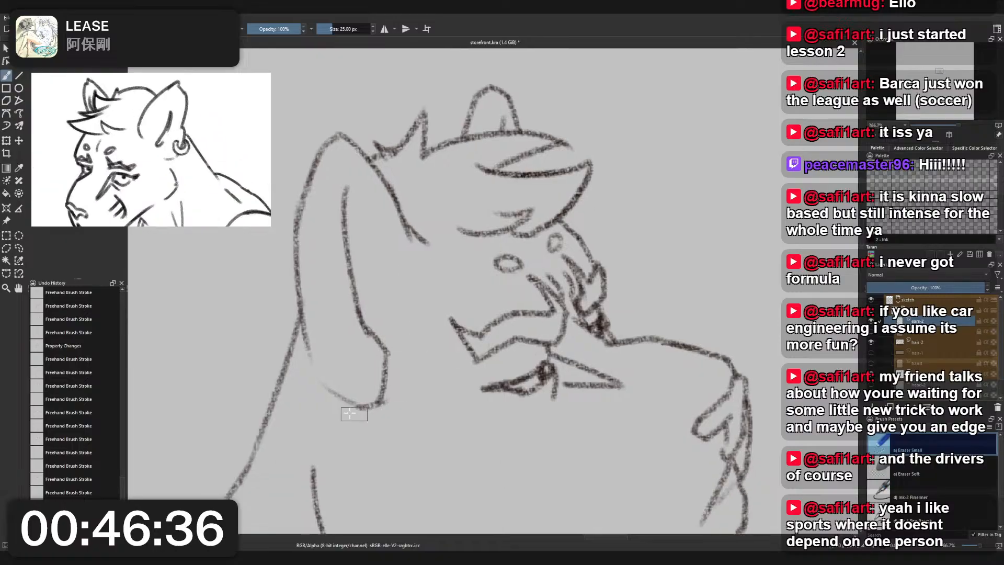
{"action": "scroll", "coordinate": [425, 372], "scroll_direction": "down", "scroll_amount": 4}
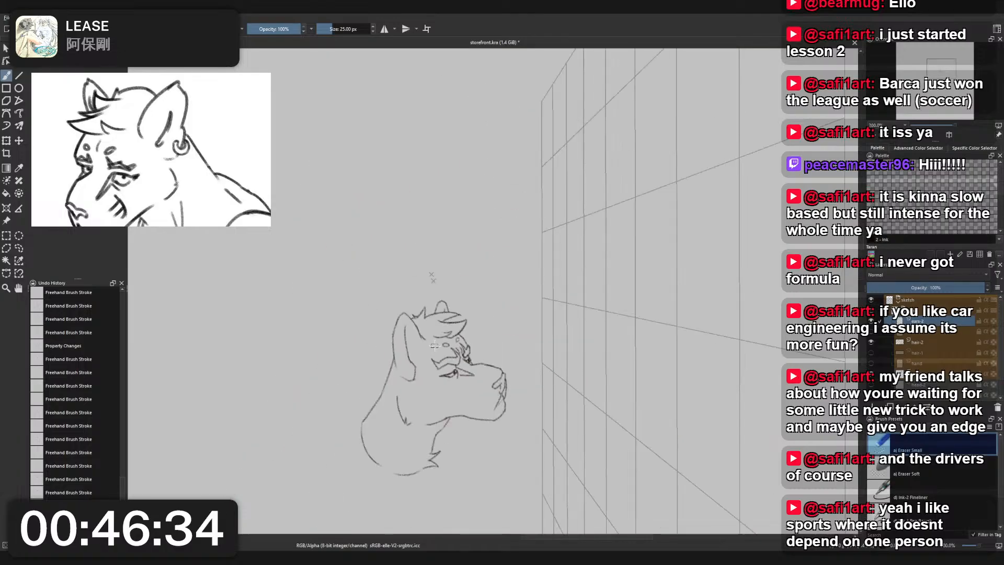
{"action": "left_click_drag", "start_coordinate": [438, 335], "coordinate": [433, 296]}
{"action": "scroll", "coordinate": [399, 296], "scroll_direction": "up", "scroll_amount": 5}
{"action": "scroll", "coordinate": [455, 297], "scroll_direction": "down", "scroll_amount": 2}
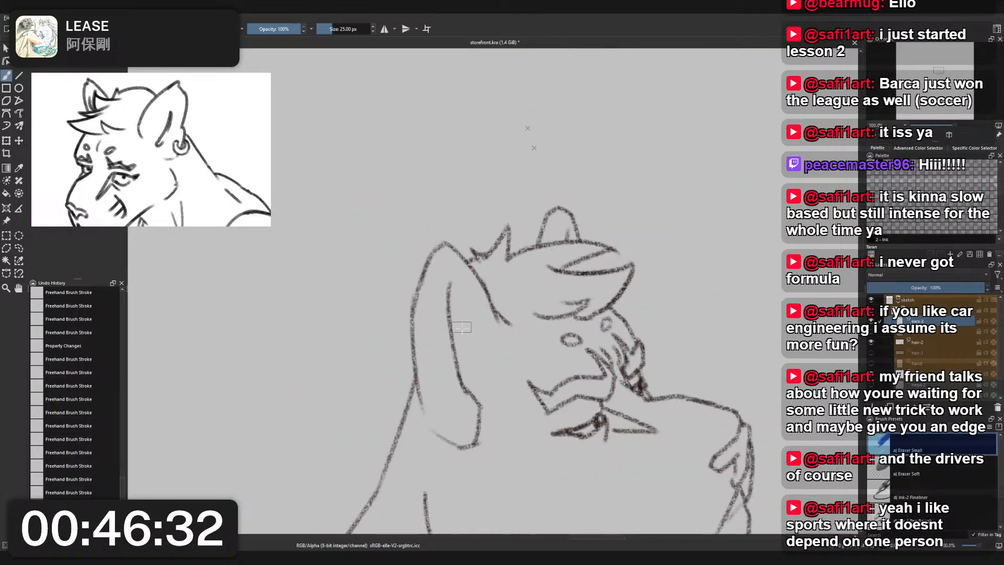
- Select the near ear's inner line and lower lobe, shift them slightly toward the back of the head, rotate them slightly clockwise and deselect
{"action": "key", "text": "l"}
{"action": "mouse_move", "coordinate": [451, 272]}
{"action": "left_mouse_down"}
{"action": "mouse_move", "coordinate": [437, 340]}
{"action": "mouse_move", "coordinate": [455, 412]}
{"action": "mouse_move", "coordinate": [417, 434]}
{"action": "mouse_move", "coordinate": [439, 464]}
{"action": "mouse_move", "coordinate": [486, 456]}
{"action": "mouse_move", "coordinate": [497, 403]}
{"action": "mouse_move", "coordinate": [452, 270]}
{"action": "left_mouse_up"}
{"action": "key", "text": "ctrl+t"}
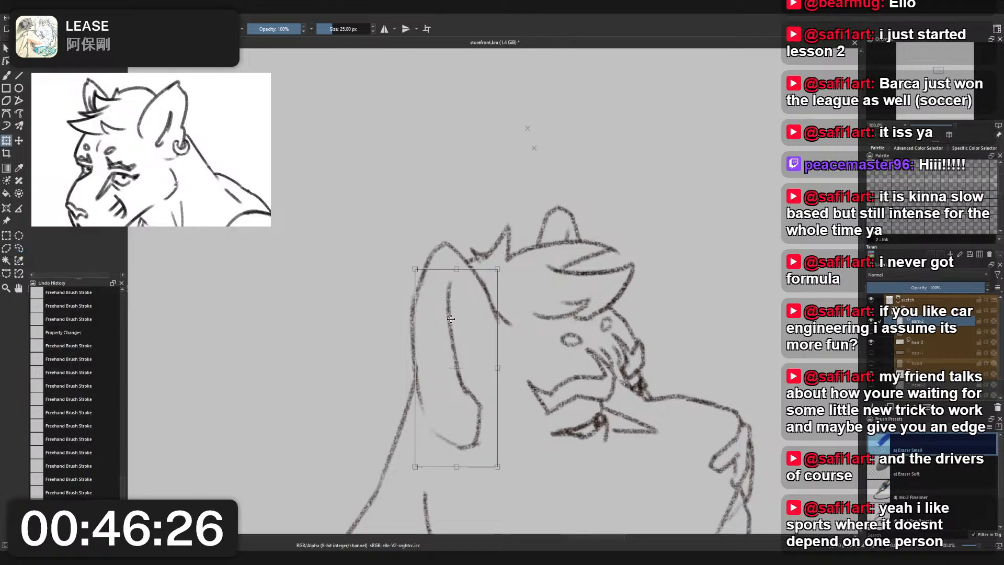
{"action": "left_click_drag", "start_coordinate": [450, 319], "coordinate": [438, 320]}
{"action": "mouse_move", "coordinate": [497, 305]}
{"action": "left_mouse_down"}
{"action": "mouse_move", "coordinate": [461, 303]}
{"action": "mouse_move", "coordinate": [487, 316]}
{"action": "left_mouse_up"}
{"action": "scroll", "coordinate": [460, 303], "scroll_direction": "down", "scroll_amount": 3}
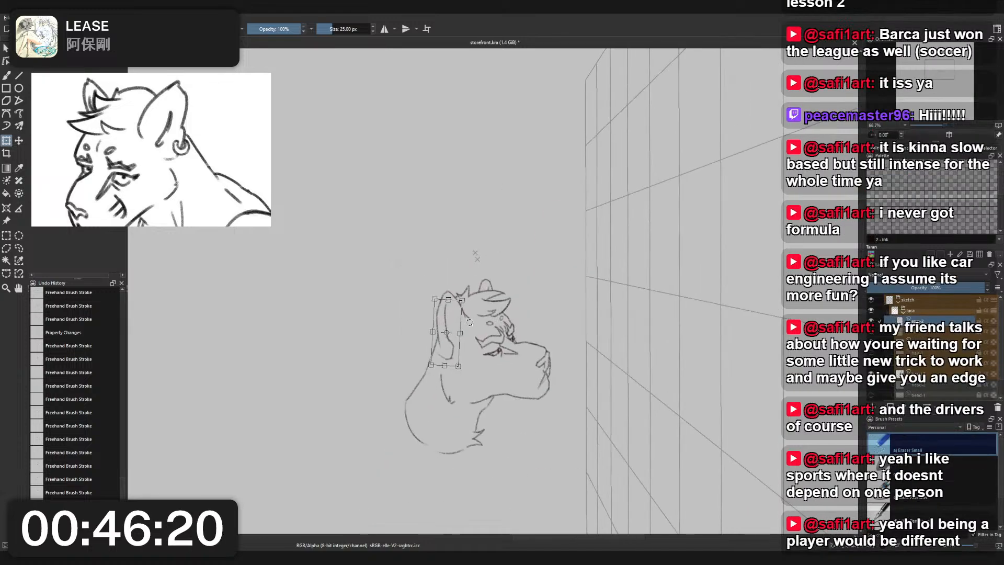
{"action": "scroll", "coordinate": [487, 315], "scroll_direction": "up", "scroll_amount": 3}
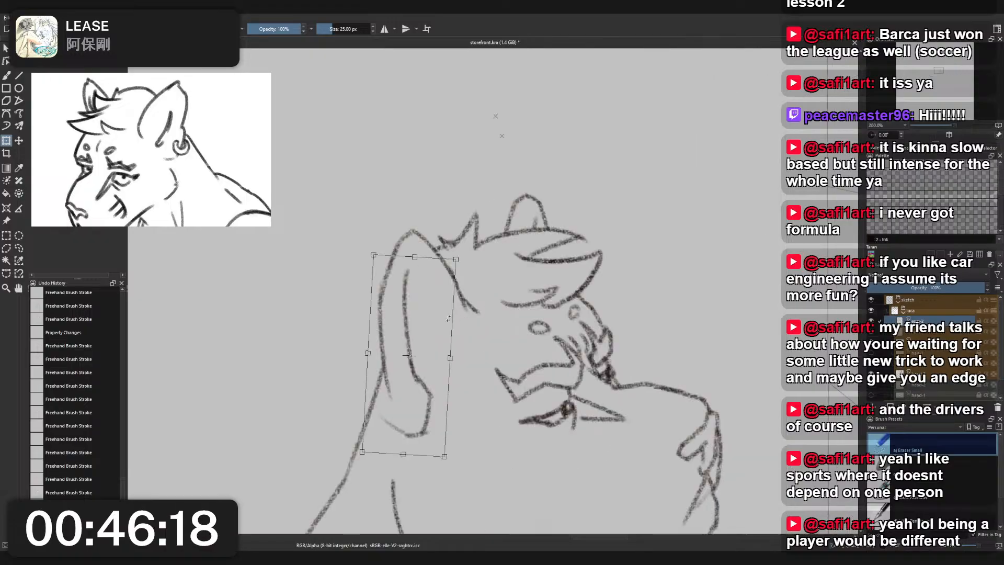
{"action": "left_click_drag", "start_coordinate": [431, 316], "coordinate": [431, 316]}
{"action": "key", "text": "b"}
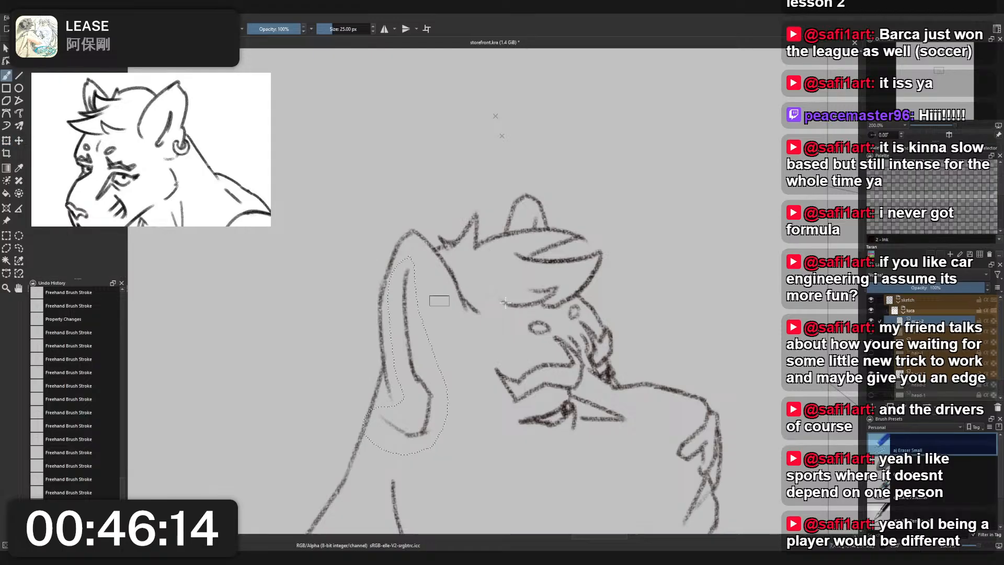
{"action": "right_click", "coordinate": [506, 303]}
{"action": "left_click", "coordinate": [506, 252]}
{"action": "key", "text": "ctrl+t"}
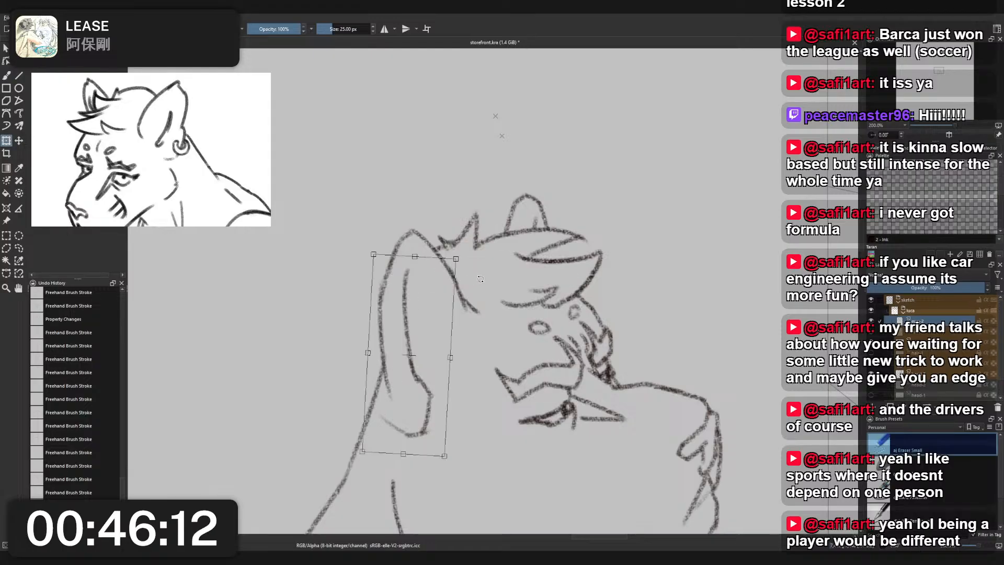
{"action": "key", "text": "l"}
{"action": "key", "text": "b"}
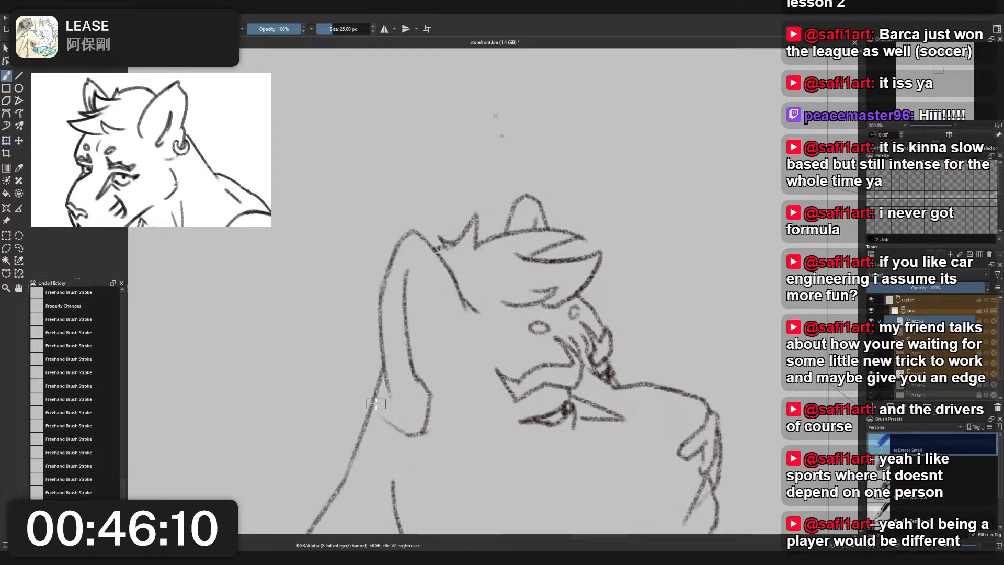
{"action": "key", "text": "ctrl+shift+a"}
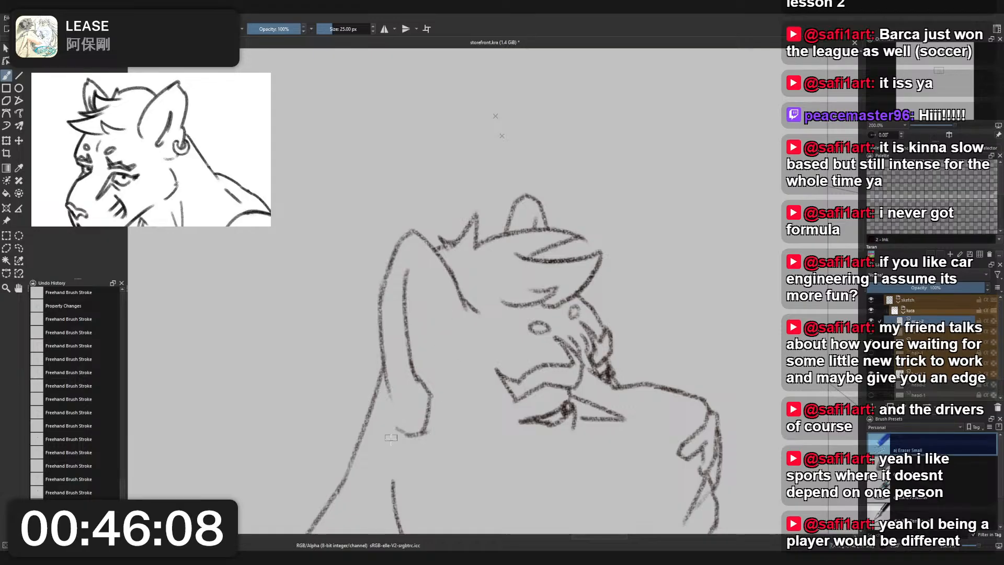
- Erase the bottom curve of the near ear's lobe with the 25 px small eraser
{"action": "right_click", "coordinate": [407, 416]}
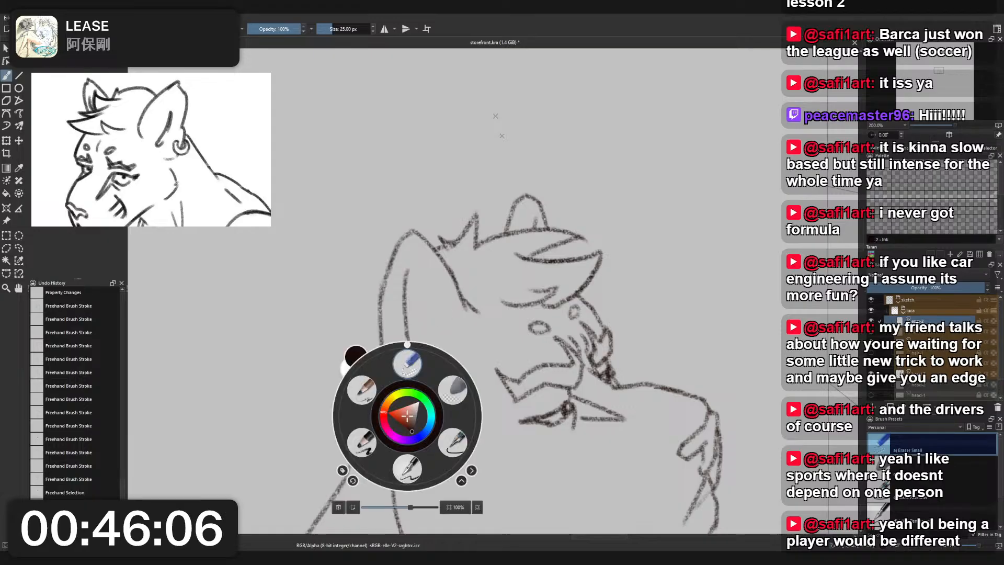
{"action": "left_click", "coordinate": [360, 382]}
{"action": "right_click", "coordinate": [457, 400]}
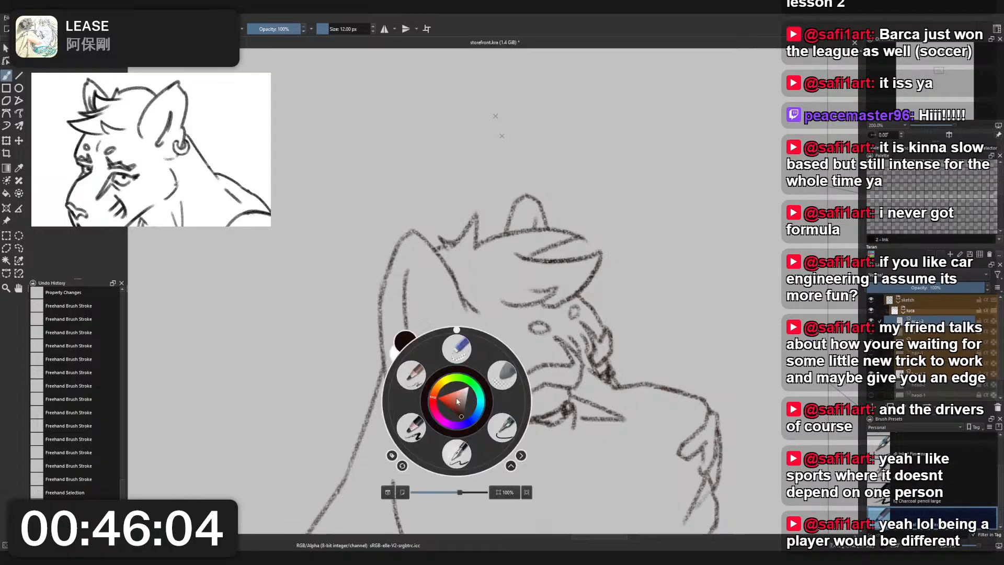
{"action": "left_click", "coordinate": [458, 355]}
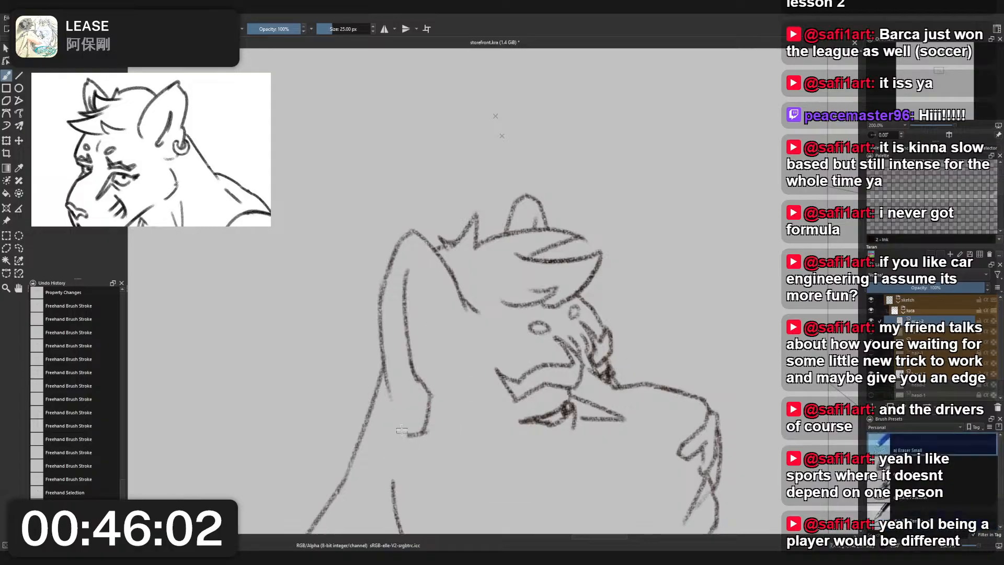
{"action": "key", "text": "ctrl+t"}
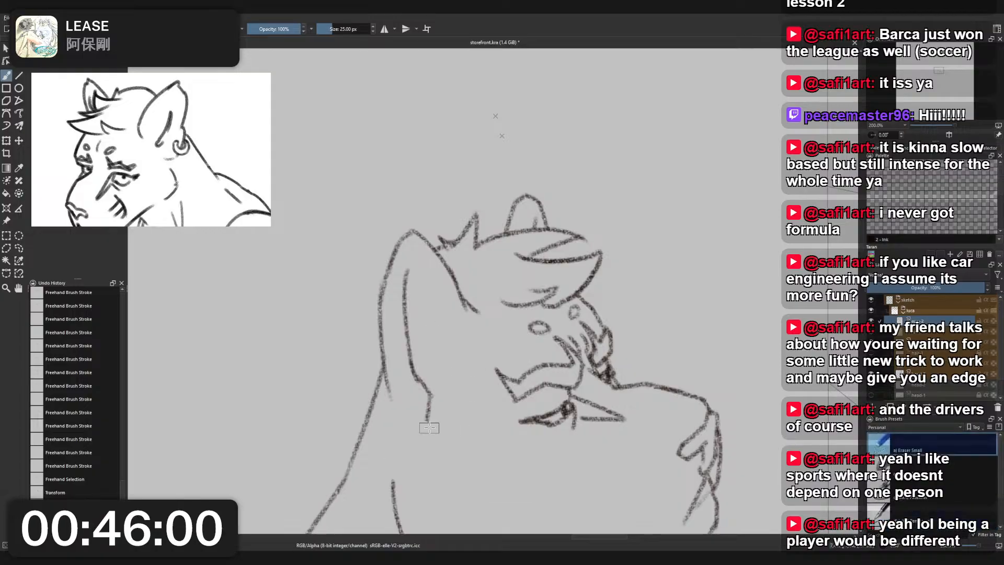
- Redraw the near ear's bottom as a short rounded lobe curve with the 12 px medium charcoal pencil
{"action": "right_click", "coordinate": [429, 427]}
{"action": "left_click", "coordinate": [384, 402]}
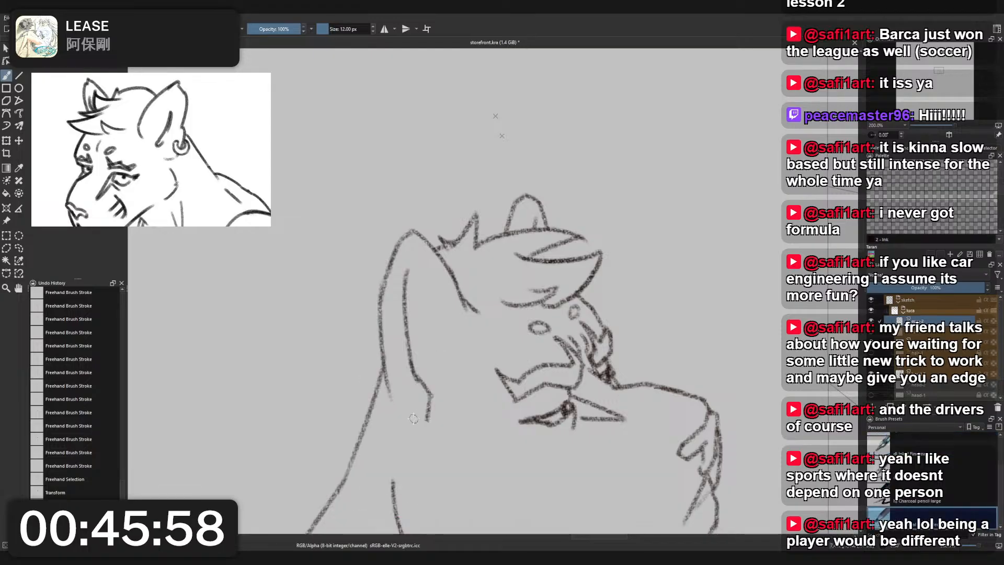
{"action": "left_click_drag", "start_coordinate": [398, 419], "coordinate": [415, 429]}
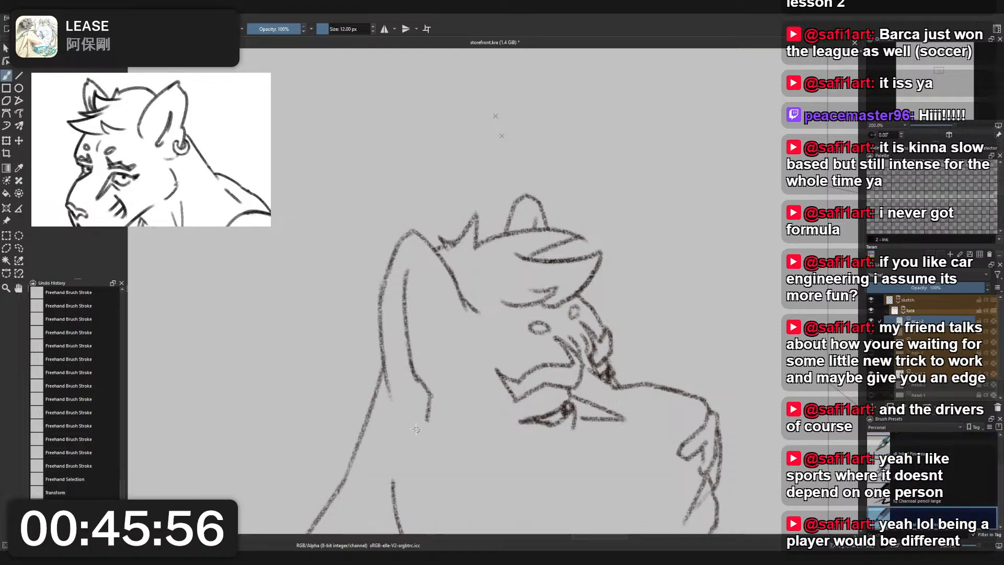
{"action": "mouse_move", "coordinate": [401, 420]}
{"action": "left_mouse_down"}
{"action": "mouse_move", "coordinate": [419, 434]}
{"action": "mouse_move", "coordinate": [431, 399]}
{"action": "left_mouse_up"}
{"action": "key", "text": "ctrl+z"}
{"action": "key", "text": "ctrl+z"}
{"action": "key", "text": "ctrl+z"}
{"action": "mouse_move", "coordinate": [416, 432]}
{"action": "left_mouse_down"}
{"action": "mouse_move", "coordinate": [433, 402]}
{"action": "mouse_move", "coordinate": [416, 431]}
{"action": "left_mouse_up"}
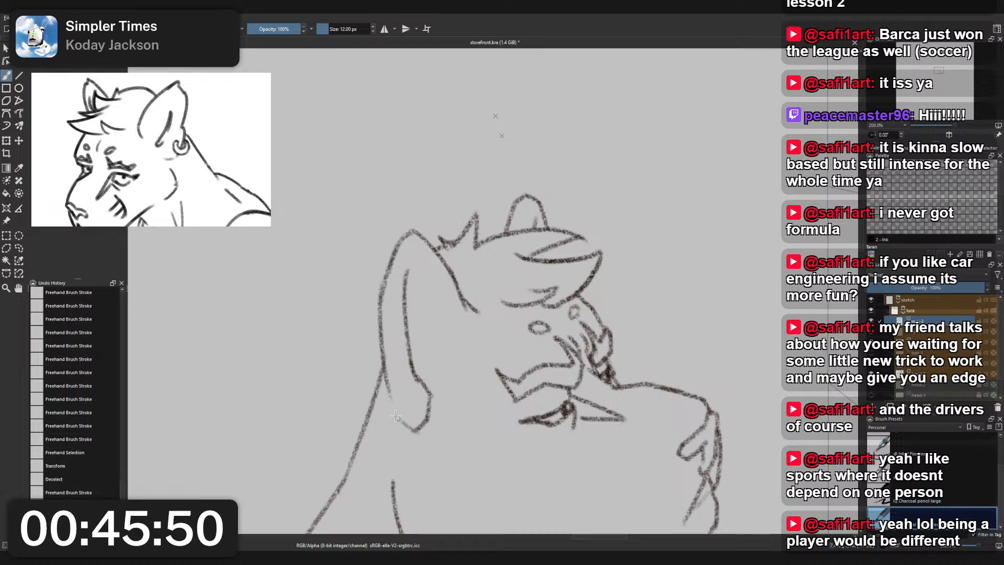
{"action": "key", "text": "ctrl+z"}
{"action": "key", "text": "ctrl+z"}
{"action": "key", "text": "ctrl+z"}
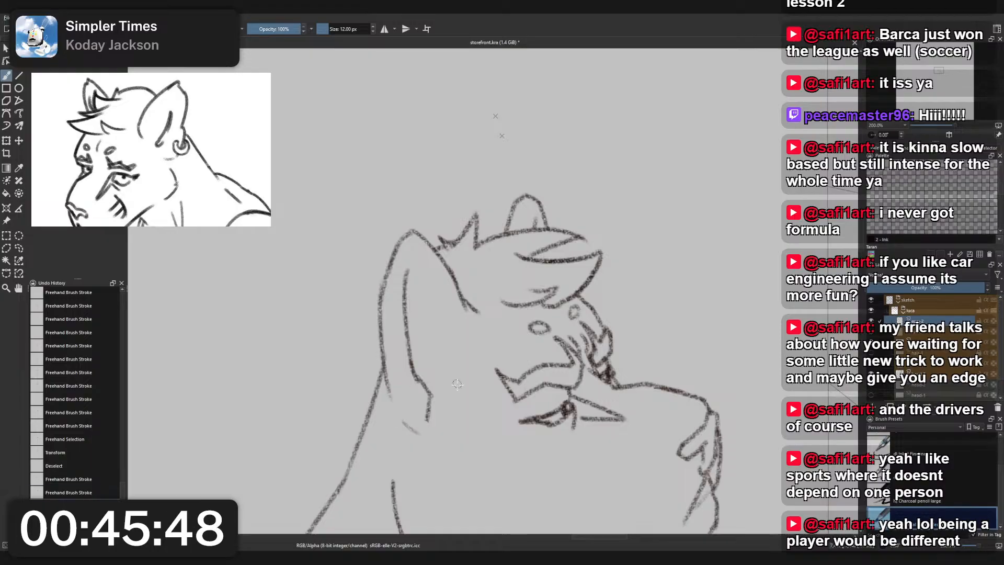
{"action": "key", "text": "ctrl+shift+a"}
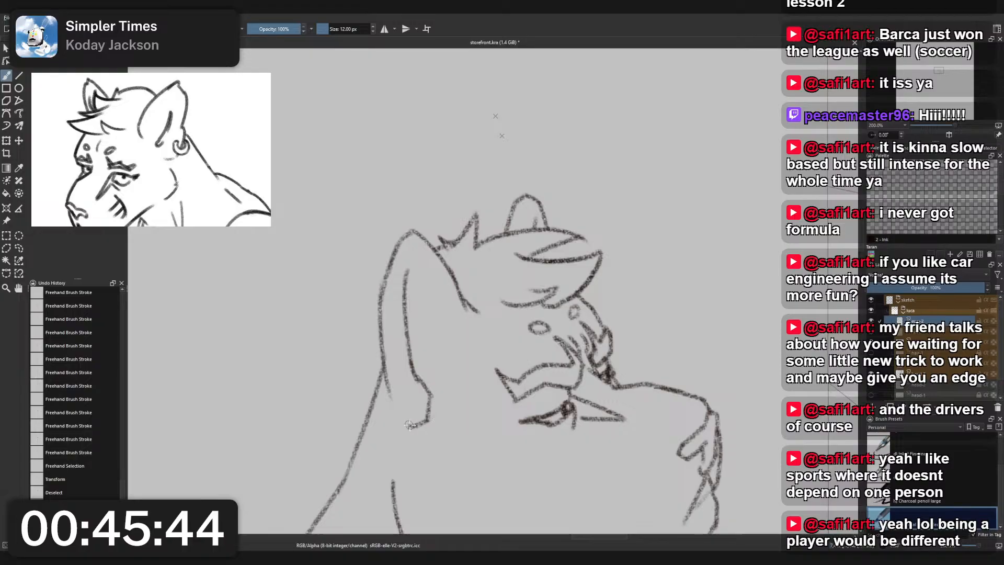
{"action": "mouse_move", "coordinate": [414, 428]}
{"action": "left_mouse_down"}
{"action": "mouse_move", "coordinate": [392, 389]}
{"action": "mouse_move", "coordinate": [409, 426]}
{"action": "left_mouse_up"}
{"action": "key", "text": "ctrl+z"}
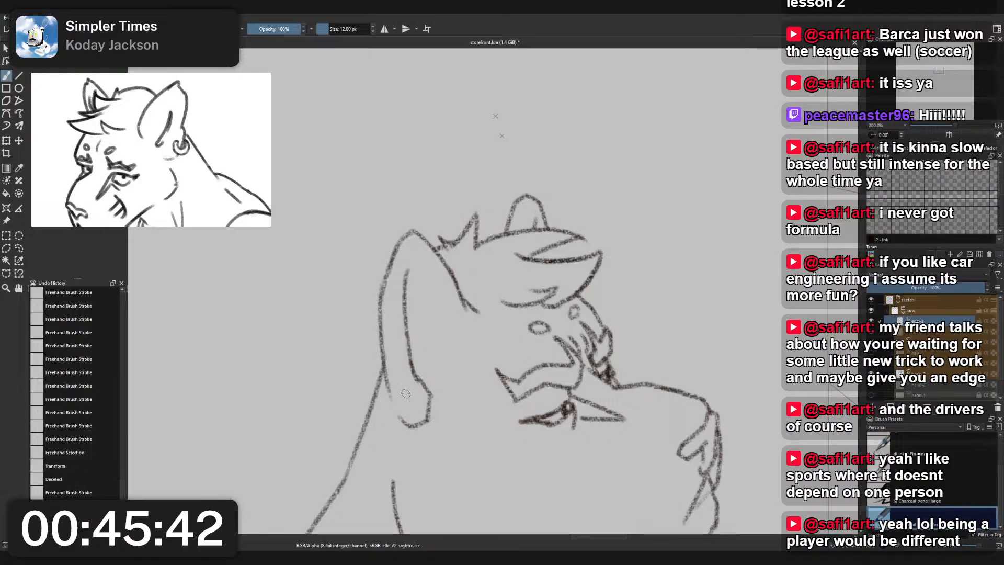
- Extend the near ear's inner line with the 12 px pencil, curving it under the ear tip to meet the front edge
{"action": "scroll", "coordinate": [449, 343], "scroll_direction": "down", "scroll_amount": 4}
{"action": "scroll", "coordinate": [450, 303], "scroll_direction": "up", "scroll_amount": 2}
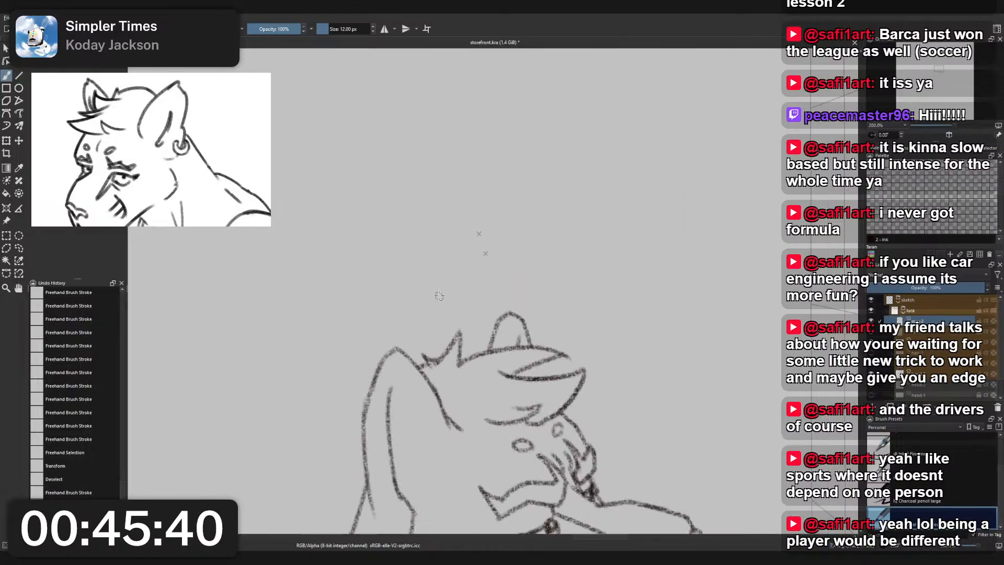
{"action": "left_click_drag", "start_coordinate": [391, 392], "coordinate": [400, 378]}
{"action": "key", "text": "ctrl+z"}
{"action": "left_click_drag", "start_coordinate": [398, 378], "coordinate": [408, 379]}
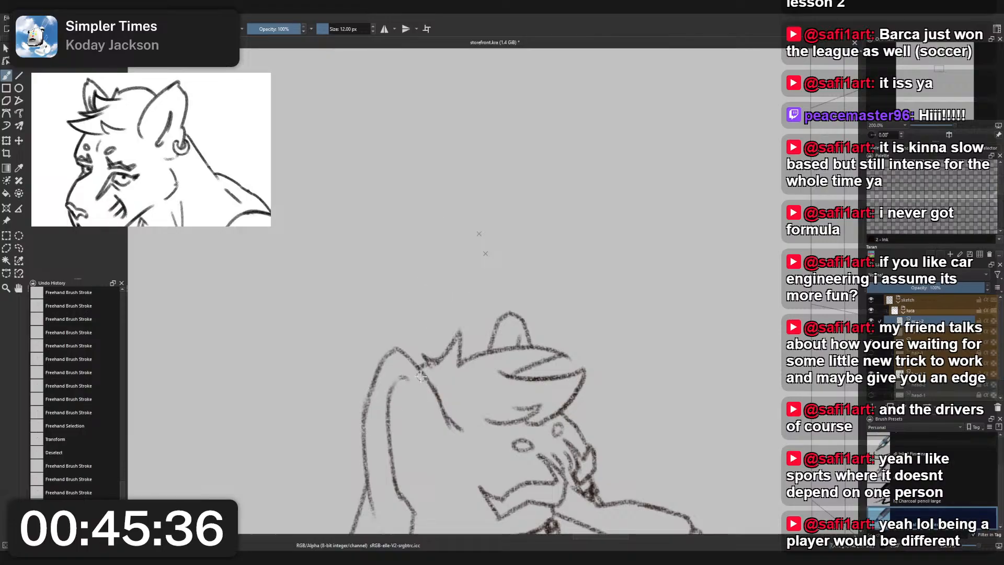
{"action": "right_click", "coordinate": [461, 282]}
{"action": "left_click", "coordinate": [475, 240]}
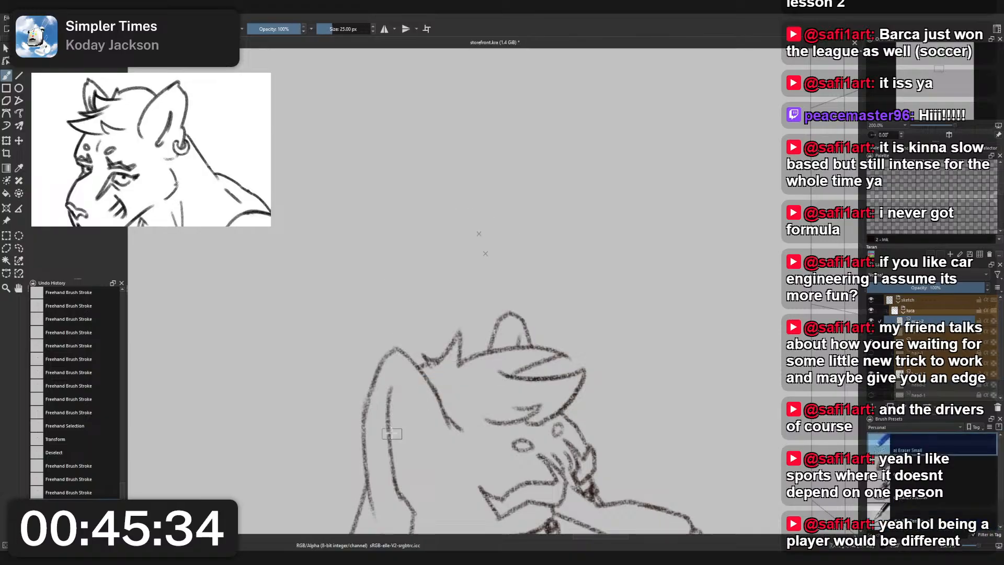
{"action": "right_click", "coordinate": [398, 385]}
{"action": "left_click", "coordinate": [360, 343]}
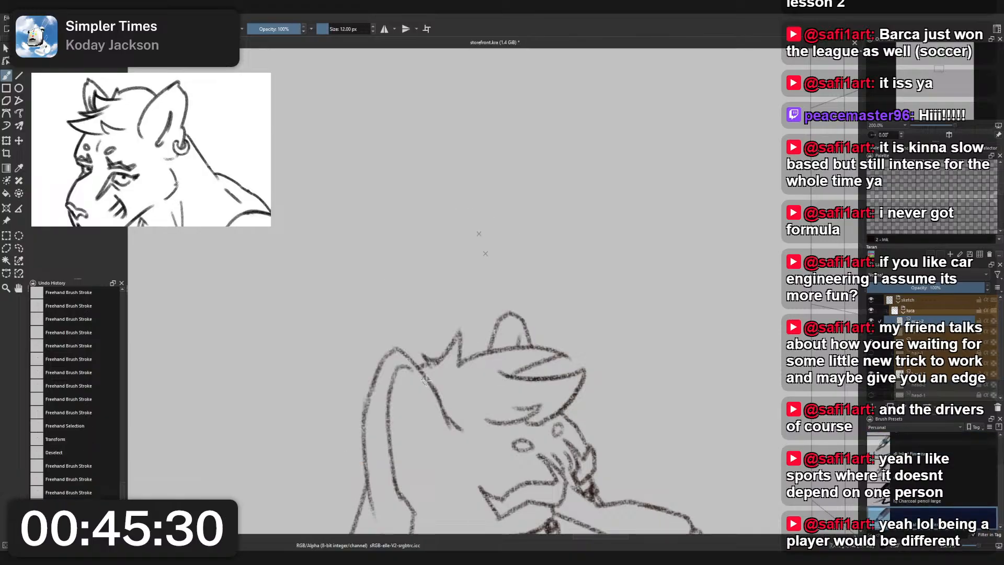
{"action": "mouse_move", "coordinate": [398, 371]}
{"action": "left_mouse_down"}
{"action": "mouse_move", "coordinate": [419, 362]}
{"action": "mouse_move", "coordinate": [652, 389]}
{"action": "left_mouse_up"}
- Erase the short inner mark at the base of the far ear with the 25 px small eraser
{"action": "scroll", "coordinate": [421, 361], "scroll_direction": "down", "scroll_amount": 5}
{"action": "scroll", "coordinate": [458, 390], "scroll_direction": "up", "scroll_amount": 3}
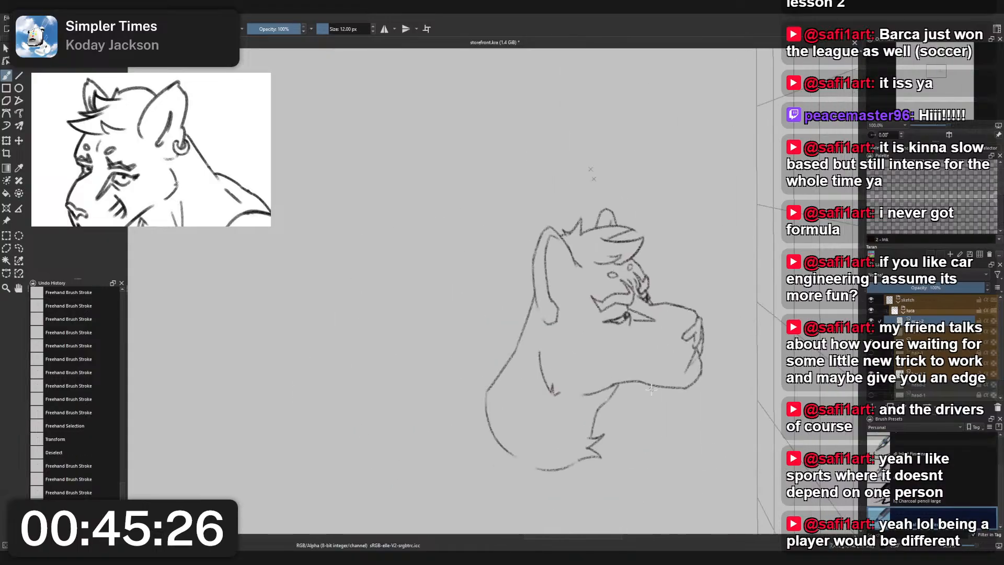
{"action": "scroll", "coordinate": [651, 389], "scroll_direction": "up", "scroll_amount": 1}
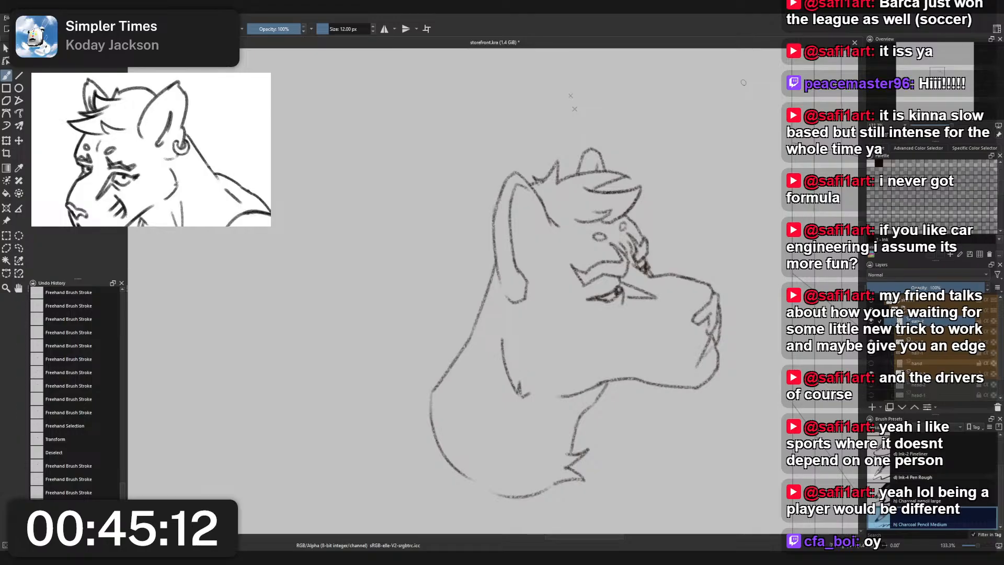
{"action": "left_click_drag", "start_coordinate": [615, 243], "coordinate": [570, 221]}
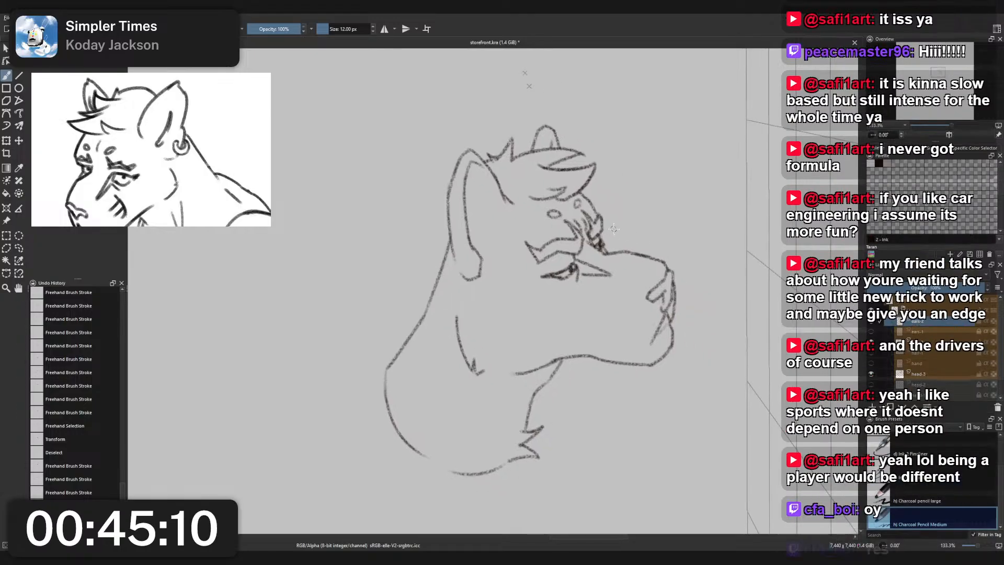
{"action": "scroll", "coordinate": [563, 115], "scroll_direction": "up", "scroll_amount": 2}
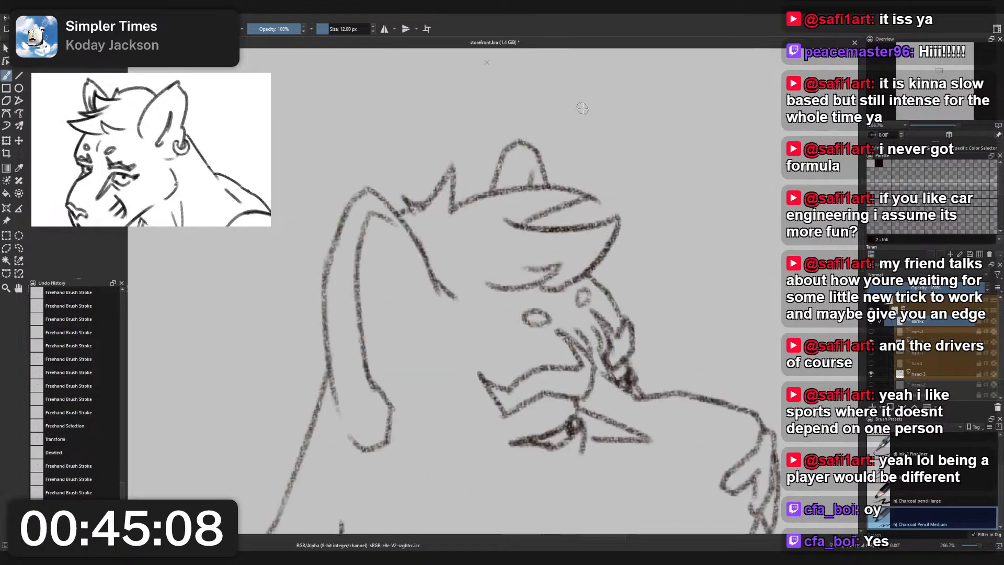
{"action": "right_click", "coordinate": [581, 107]}
{"action": "left_click", "coordinate": [583, 84]}
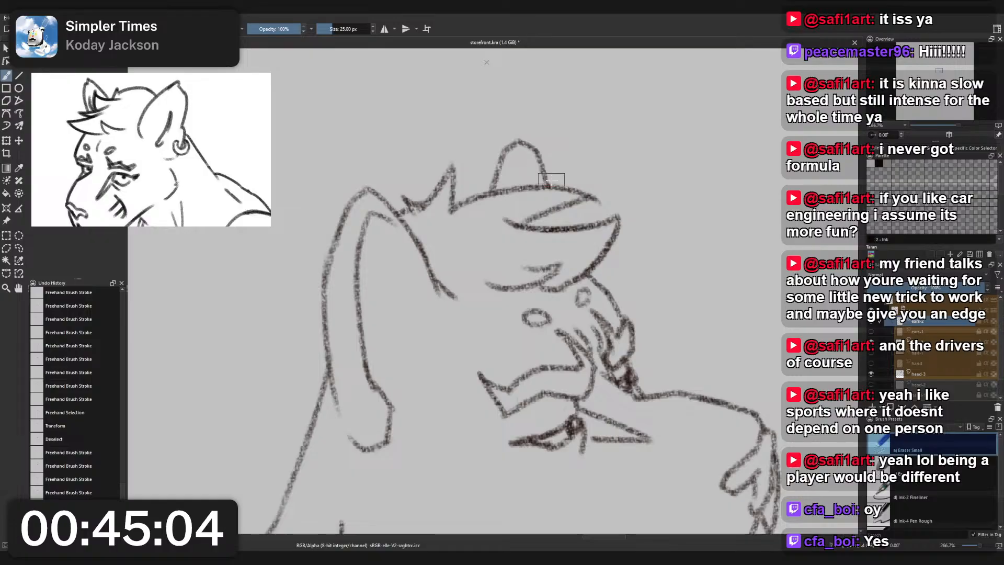
- Draw a small curved inner line inside the far ear with the 12 px medium charcoal pencil
{"action": "right_click", "coordinate": [527, 181]}
{"action": "left_click", "coordinate": [513, 156]}
{"action": "mouse_move", "coordinate": [522, 181]}
{"action": "left_mouse_down"}
{"action": "mouse_move", "coordinate": [533, 163]}
{"action": "mouse_move", "coordinate": [529, 174]}
{"action": "mouse_move", "coordinate": [554, 200]}
{"action": "mouse_move", "coordinate": [534, 173]}
{"action": "left_mouse_up"}
{"action": "right_click", "coordinate": [531, 179]}
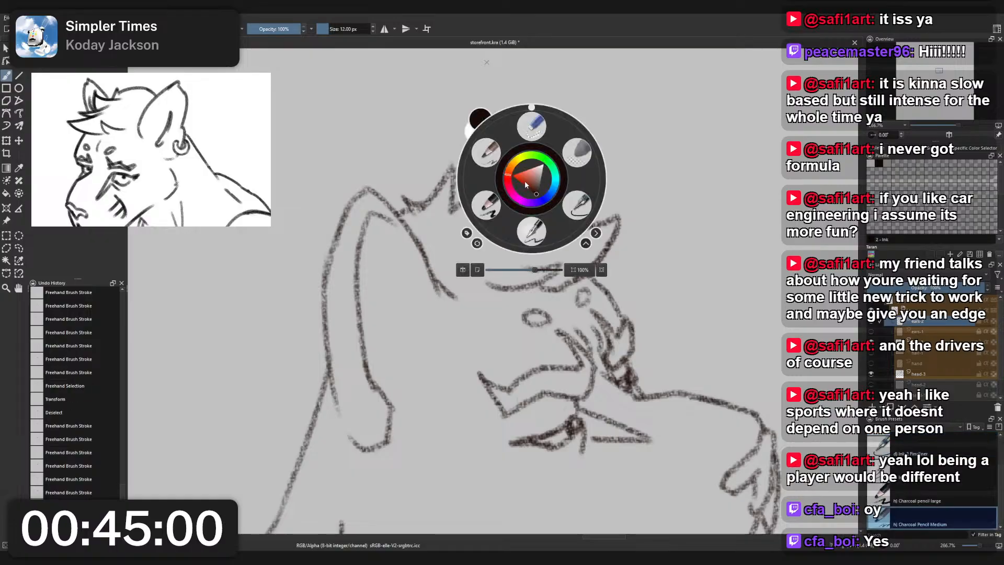
{"action": "right_click", "coordinate": [530, 179]}
{"action": "key", "text": "ctrl+z"}
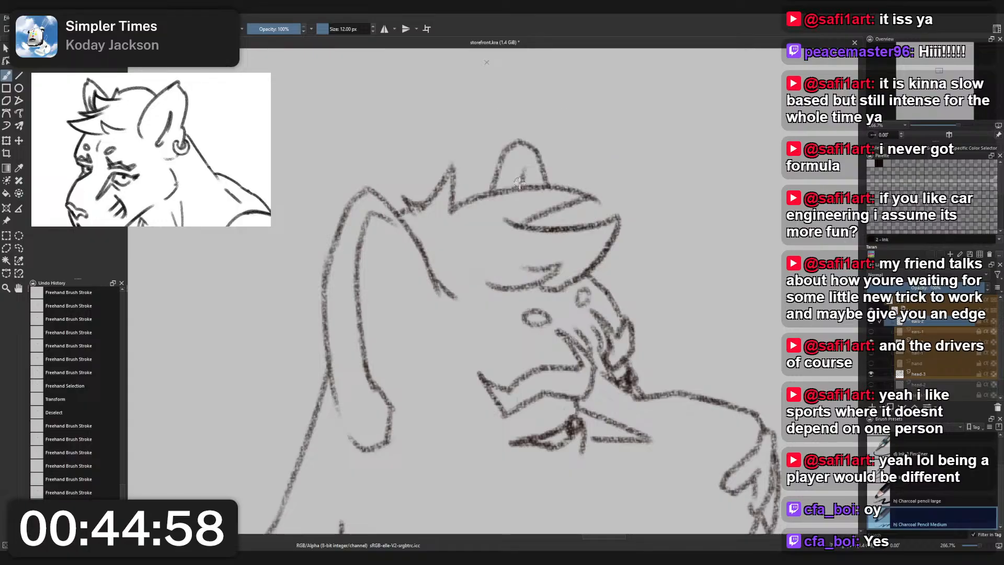
{"action": "key", "text": "ctrl+z"}
{"action": "mouse_move", "coordinate": [515, 187]}
{"action": "left_mouse_down"}
{"action": "mouse_move", "coordinate": [525, 158]}
{"action": "mouse_move", "coordinate": [539, 171]}
{"action": "left_mouse_up"}
{"action": "key", "text": "ctrl+z"}
{"action": "key", "text": "ctrl+z"}
{"action": "key", "text": "ctrl+z"}
{"action": "scroll", "coordinate": [552, 169], "scroll_direction": "down", "scroll_amount": 3}
{"action": "scroll", "coordinate": [547, 209], "scroll_direction": "up", "scroll_amount": 2}
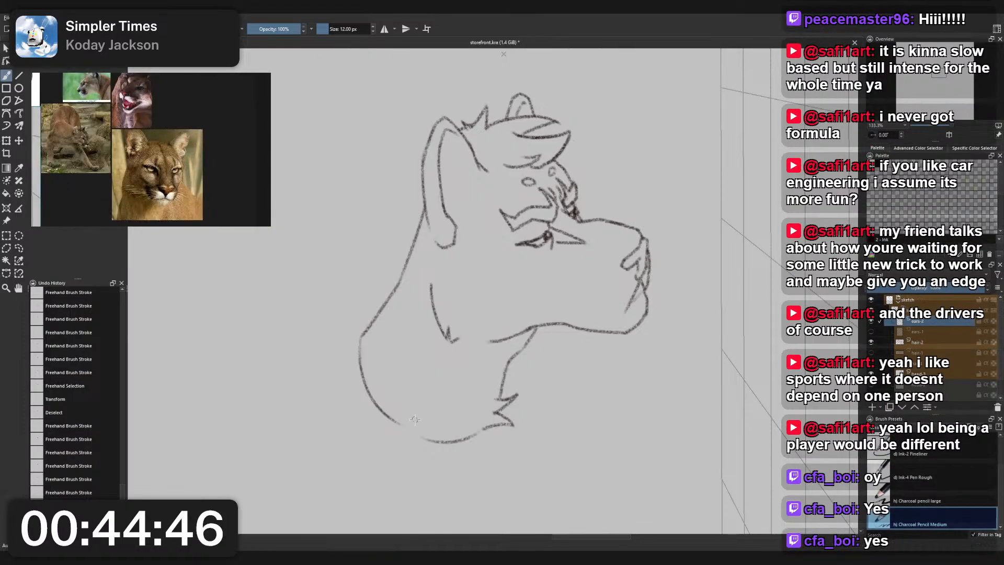
- Select the hand layer and make it visible beside the muzzle
{"action": "scroll", "coordinate": [607, 190], "scroll_direction": "up", "scroll_amount": 1}
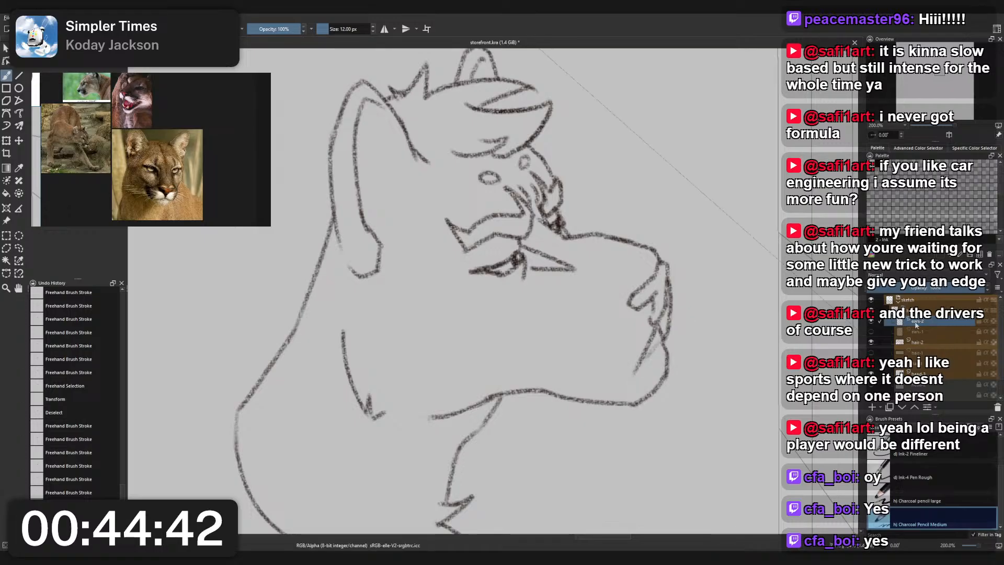
{"action": "scroll", "coordinate": [698, 338], "scroll_direction": "down", "scroll_amount": 2}
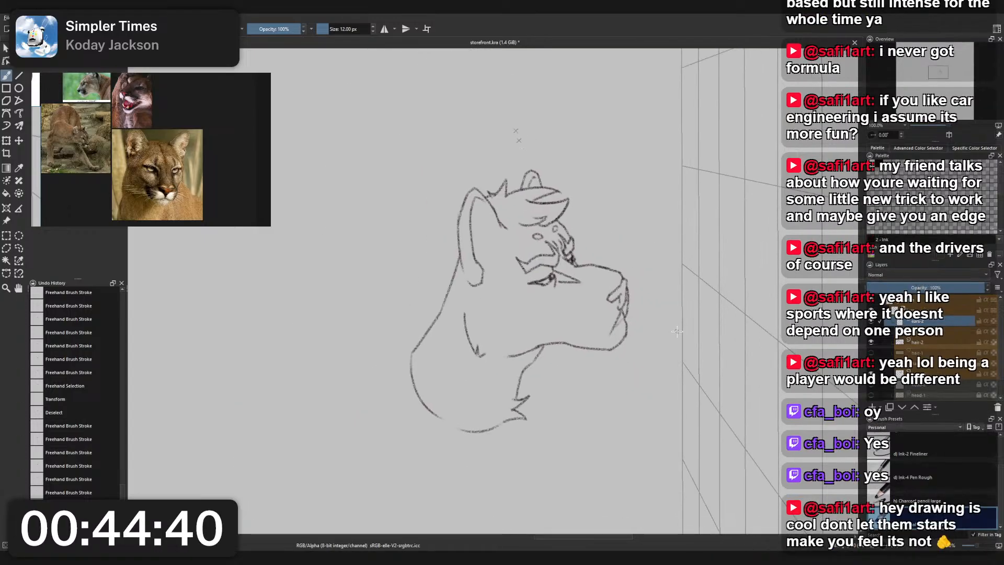
{"action": "scroll", "coordinate": [935, 369], "scroll_direction": "down", "scroll_amount": 2}
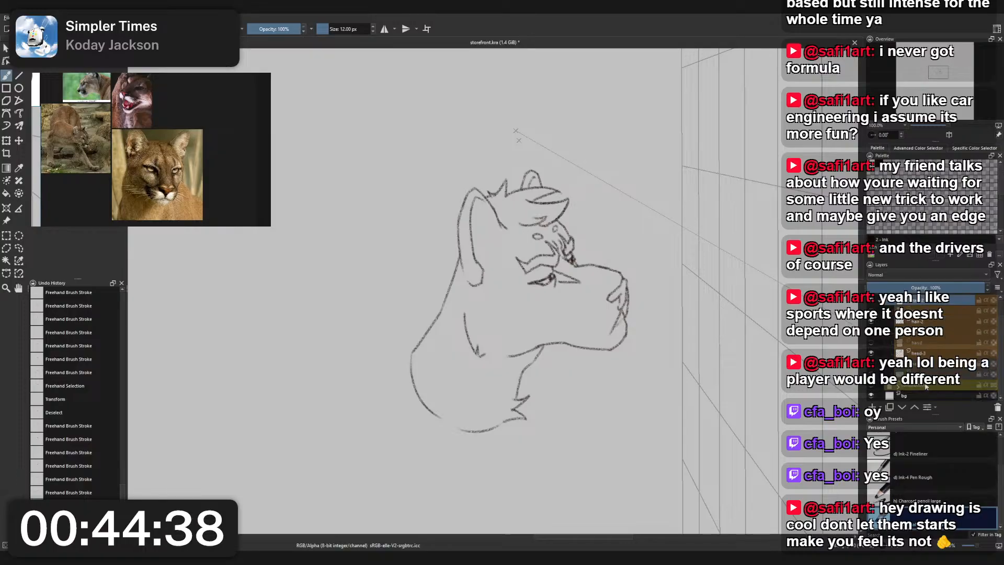
{"action": "scroll", "coordinate": [936, 370], "scroll_direction": "up", "scroll_amount": 2}
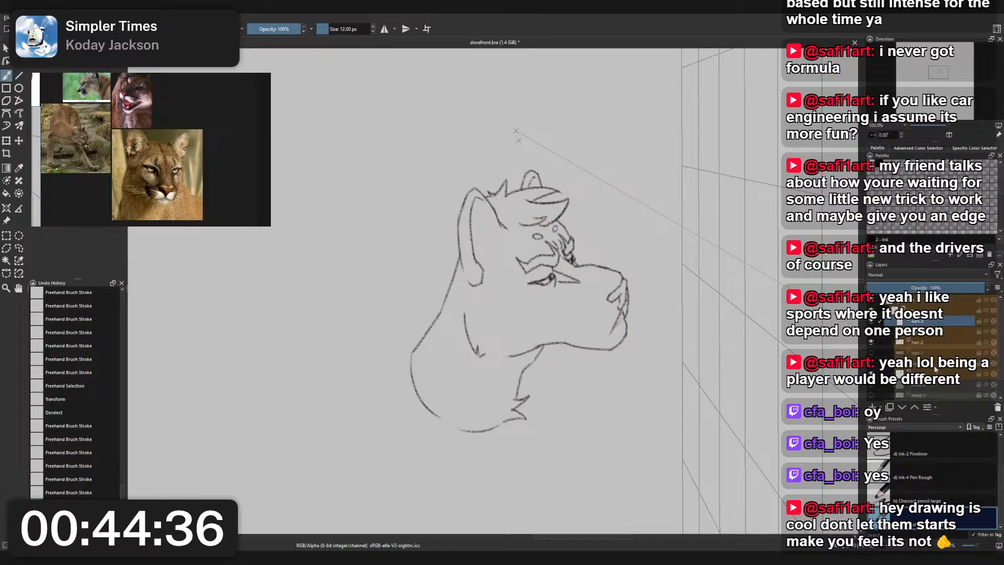
{"action": "left_click", "coordinate": [935, 364]}
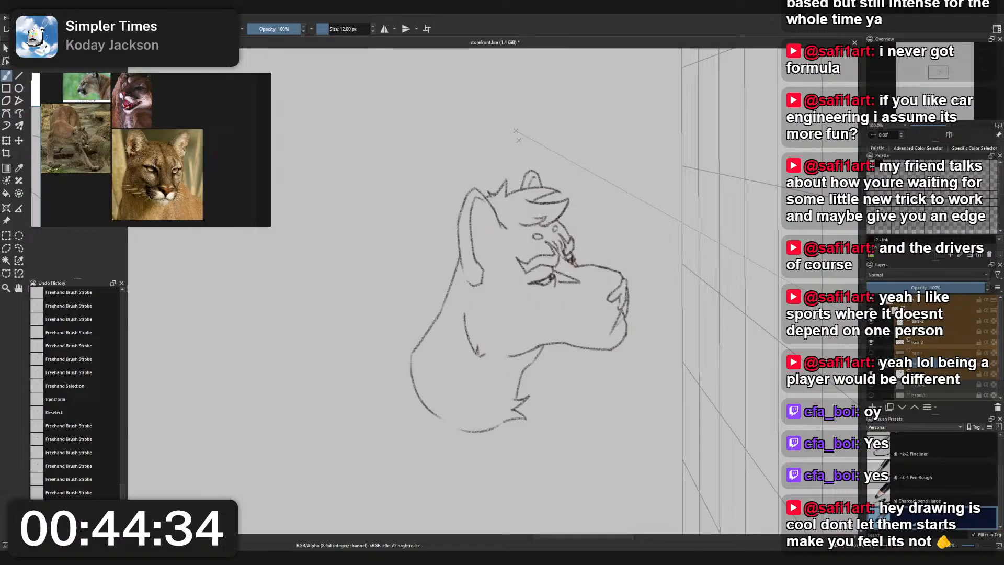
{"action": "left_click", "coordinate": [871, 362]}
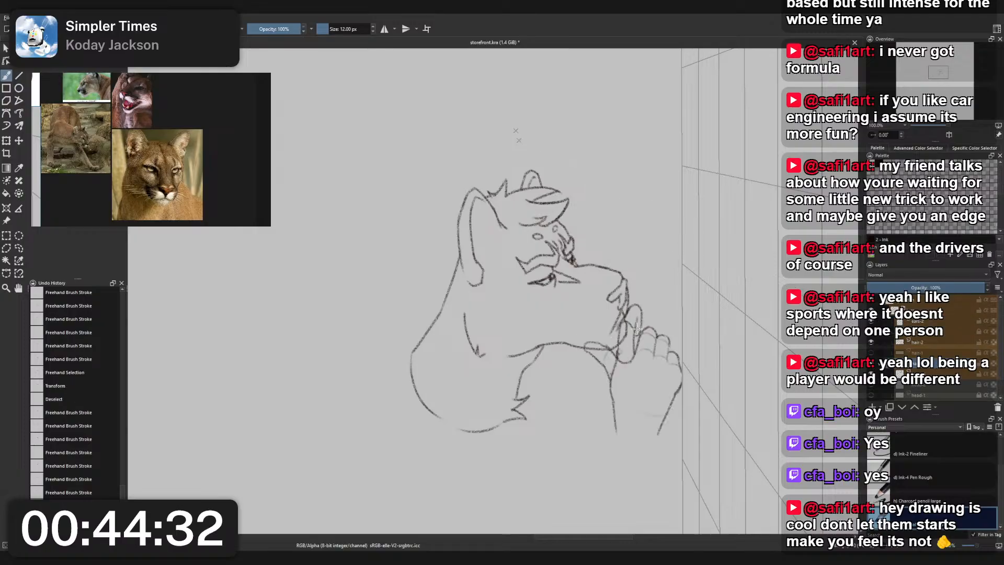
- Transform the hand sketch, enlarging it slightly and repositioning it so the fingers sit against the chin
{"action": "scroll", "coordinate": [639, 336], "scroll_direction": "up", "scroll_amount": 3}
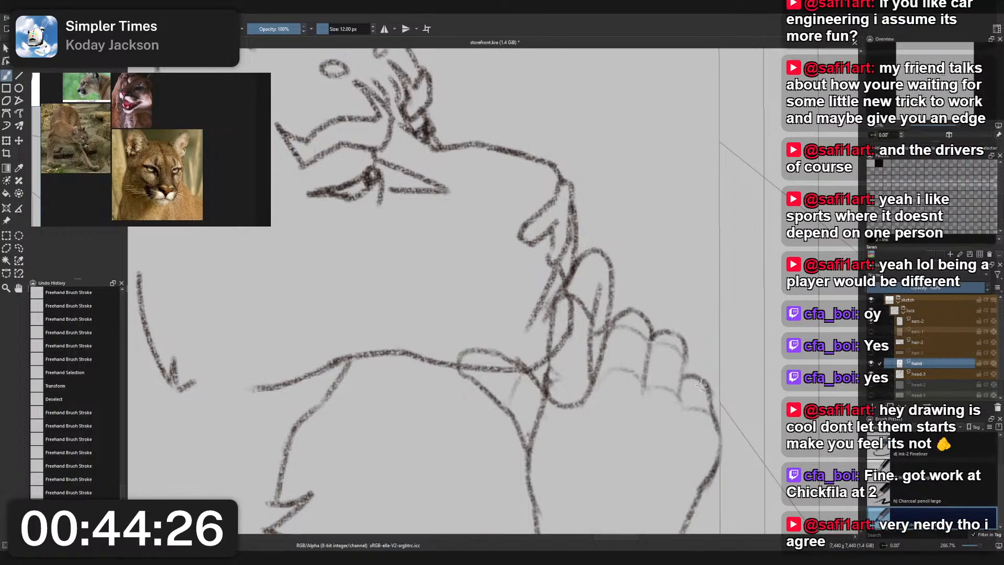
{"action": "key", "text": "ctrl+t"}
{"action": "key", "text": "1"}
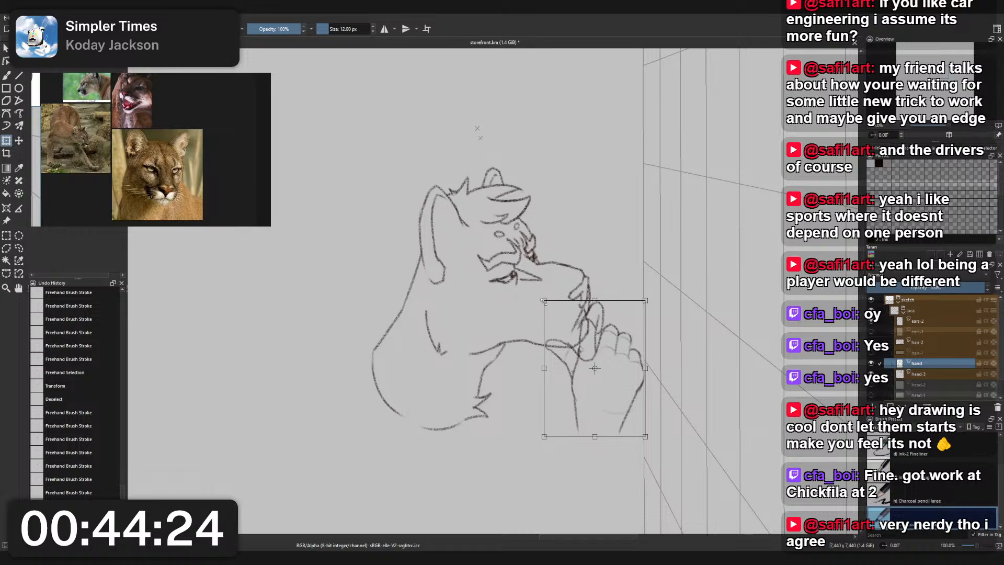
{"action": "left_click_drag", "start_coordinate": [542, 298], "coordinate": [532, 296]}
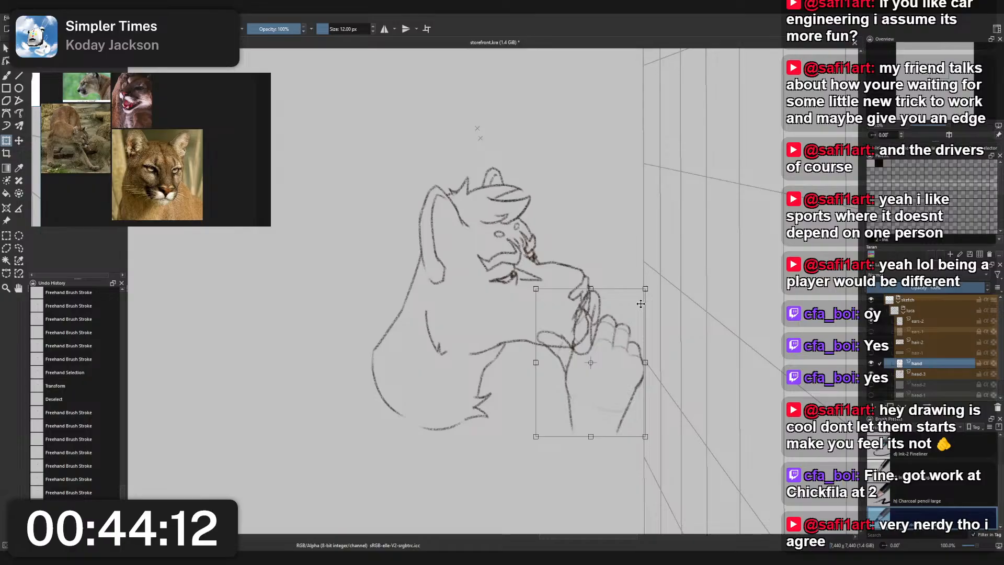
{"action": "left_click_drag", "start_coordinate": [582, 309], "coordinate": [584, 320]}
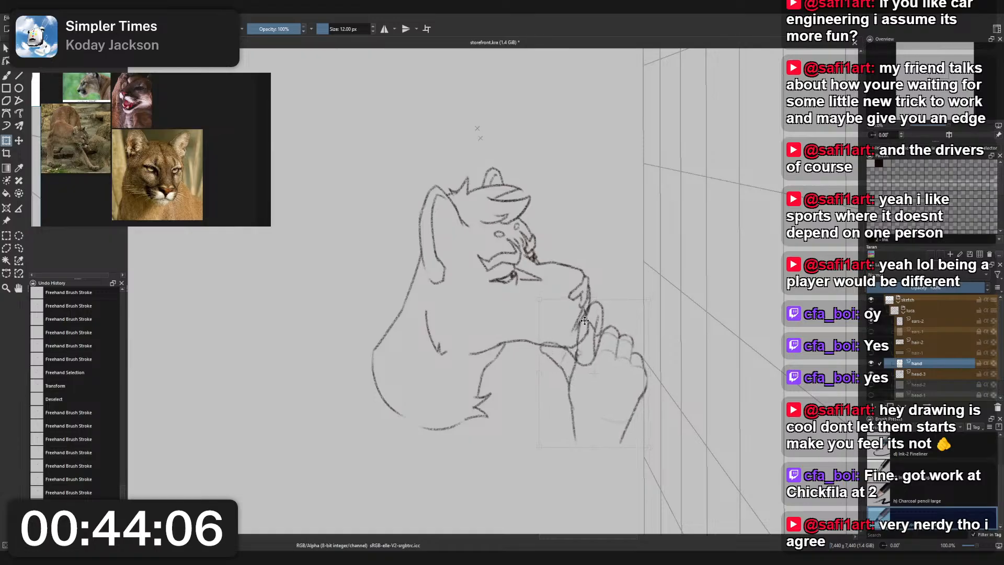
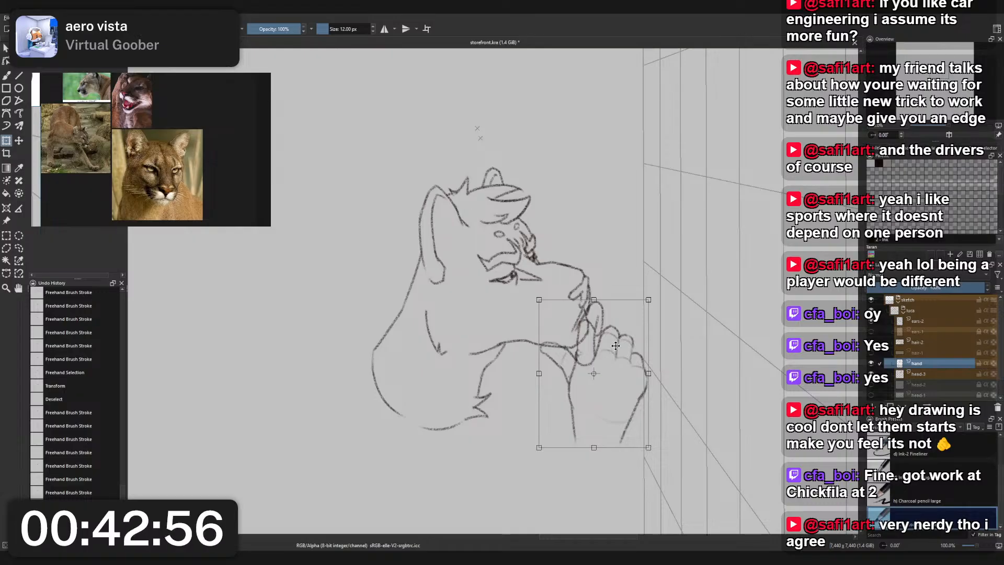
- Apply the hand transform, return to the freehand brush and show the blue construction layer beneath the head and hand sketches
{"action": "key", "text": "Return"}
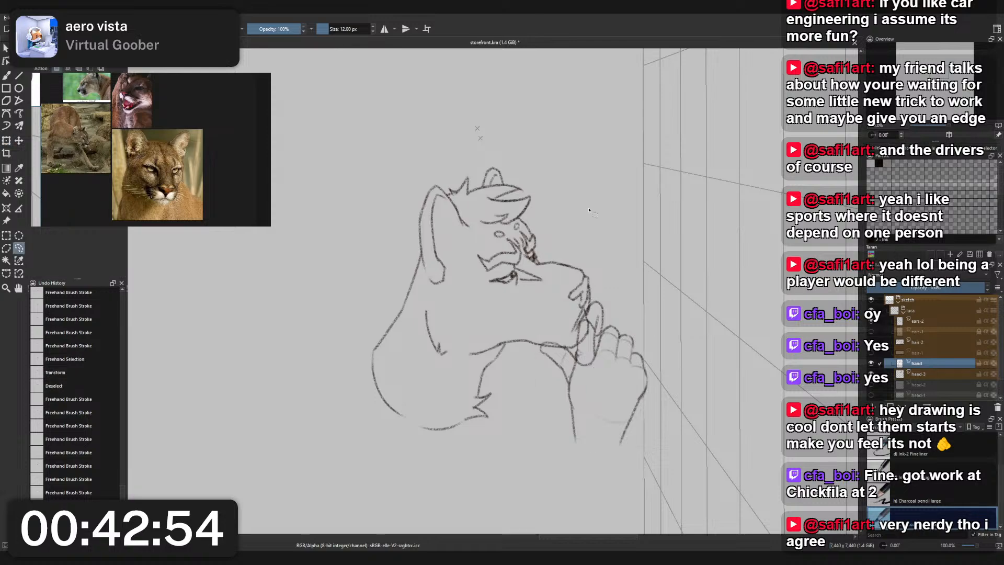
{"action": "key", "text": "b"}
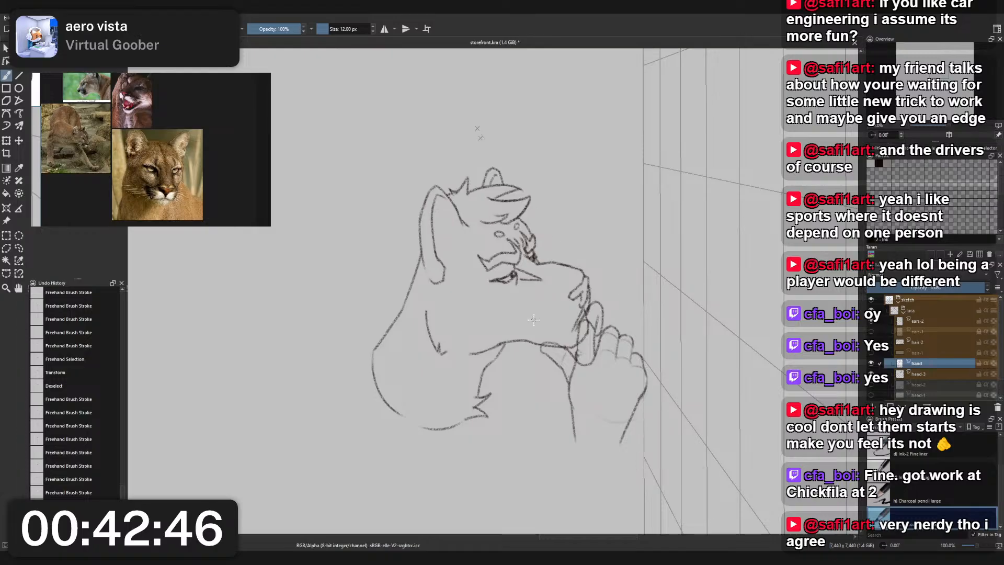
{"action": "left_click_drag", "start_coordinate": [744, 298], "coordinate": [733, 269]}
{"action": "scroll", "coordinate": [931, 345], "scroll_direction": "down", "scroll_amount": 1}
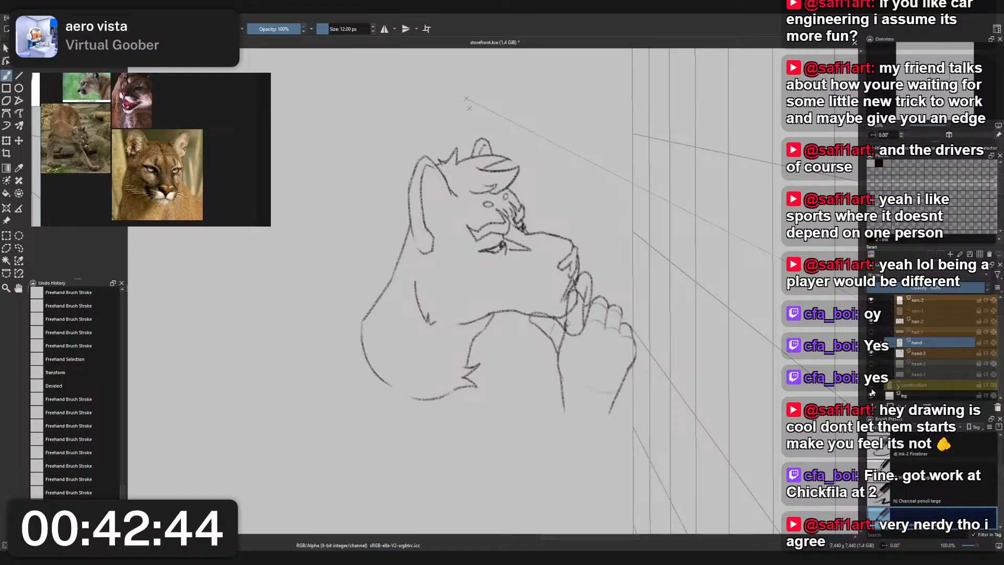
{"action": "left_click", "coordinate": [871, 385]}
{"action": "left_click_drag", "start_coordinate": [641, 296], "coordinate": [659, 280]}
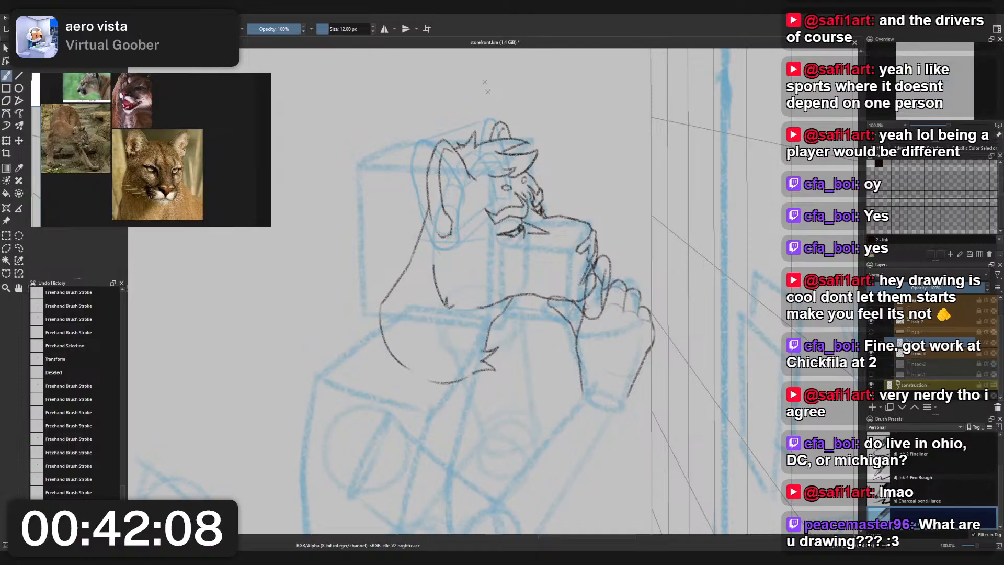
- Compare the character's head and body construction with the surrounding figures and the inked bird-and-cougar reference drawing
{"action": "scroll", "coordinate": [354, 258], "scroll_direction": "down", "scroll_amount": 4}
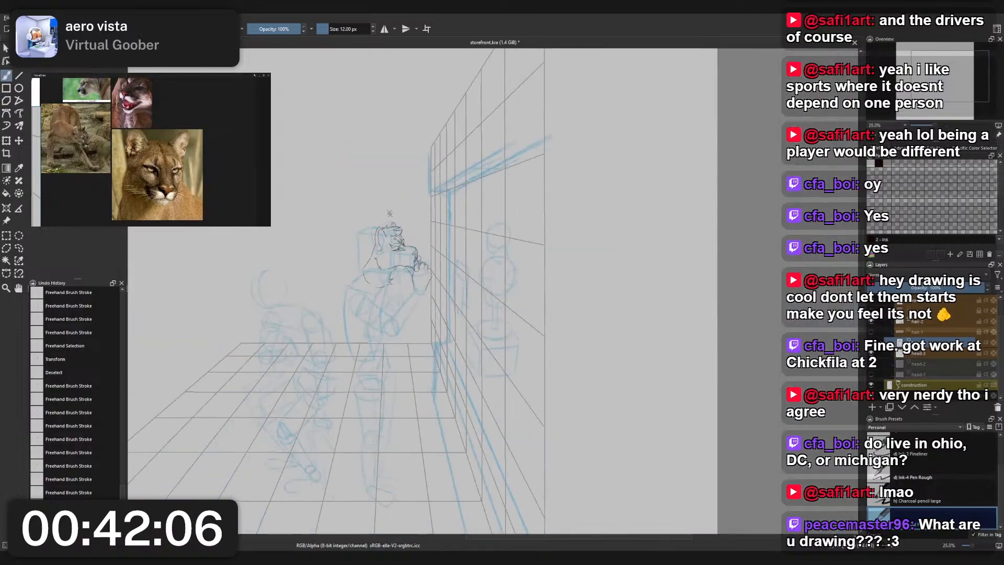
{"action": "left_click_drag", "start_coordinate": [261, 263], "coordinate": [399, 189]}
{"action": "scroll", "coordinate": [378, 203], "scroll_direction": "up", "scroll_amount": 1}
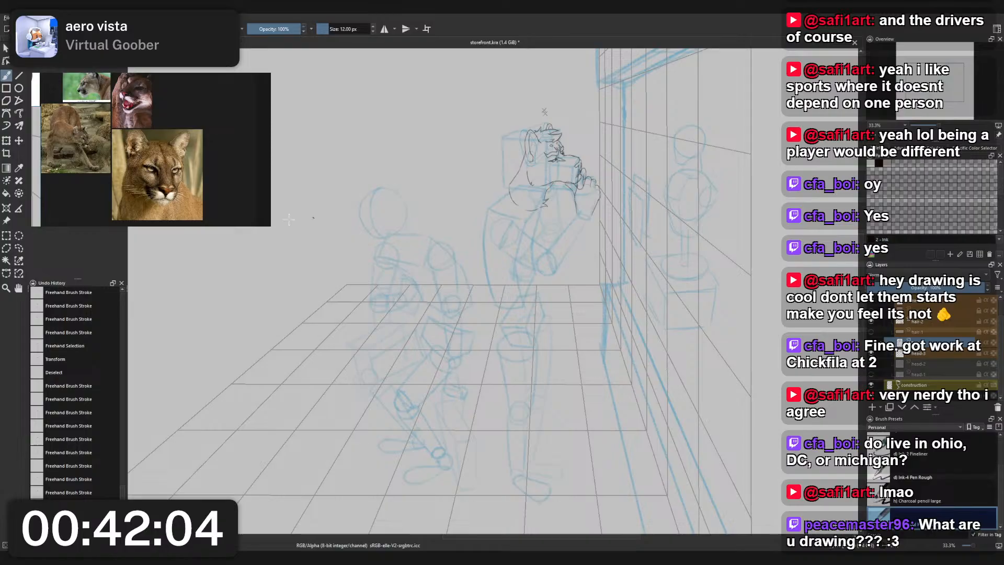
{"action": "scroll", "coordinate": [129, 127], "scroll_direction": "down", "scroll_amount": 5}
{"action": "left_click_drag", "start_coordinate": [44, 77], "coordinate": [99, 109]}
{"action": "scroll", "coordinate": [99, 109], "scroll_direction": "up", "scroll_amount": 6}
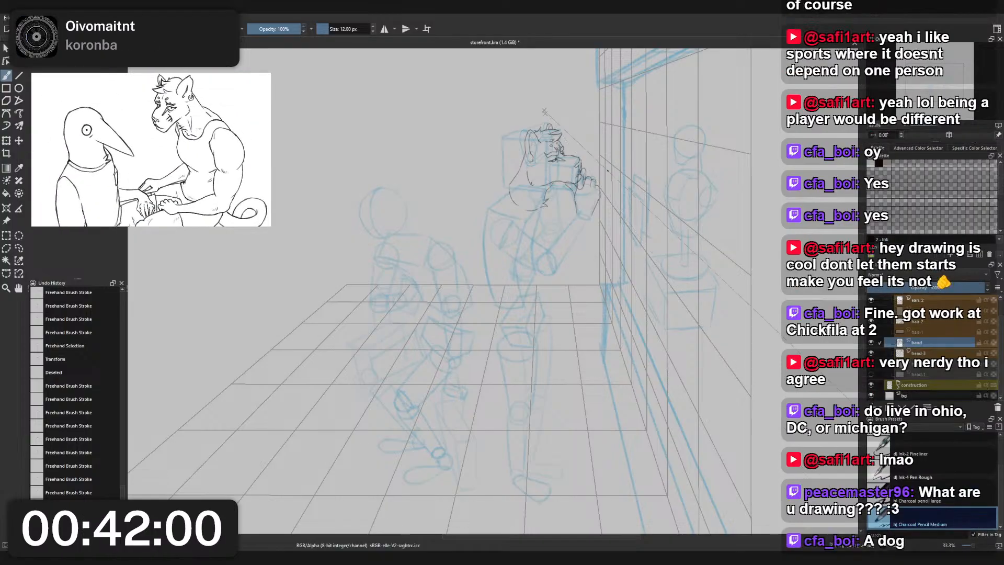
{"action": "scroll", "coordinate": [607, 171], "scroll_direction": "up", "scroll_amount": 1}
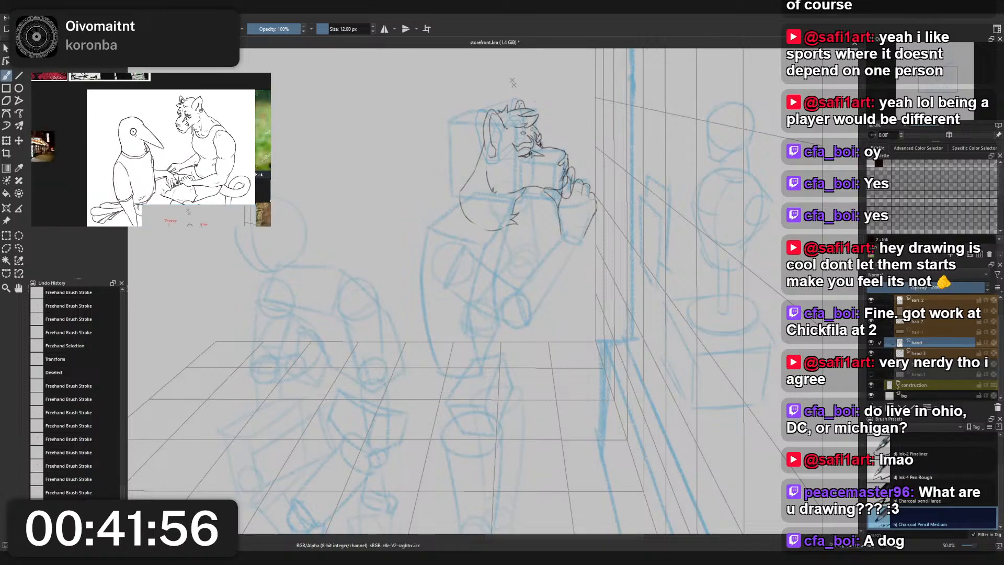
{"action": "left_click_drag", "start_coordinate": [432, 316], "coordinate": [476, 227]}
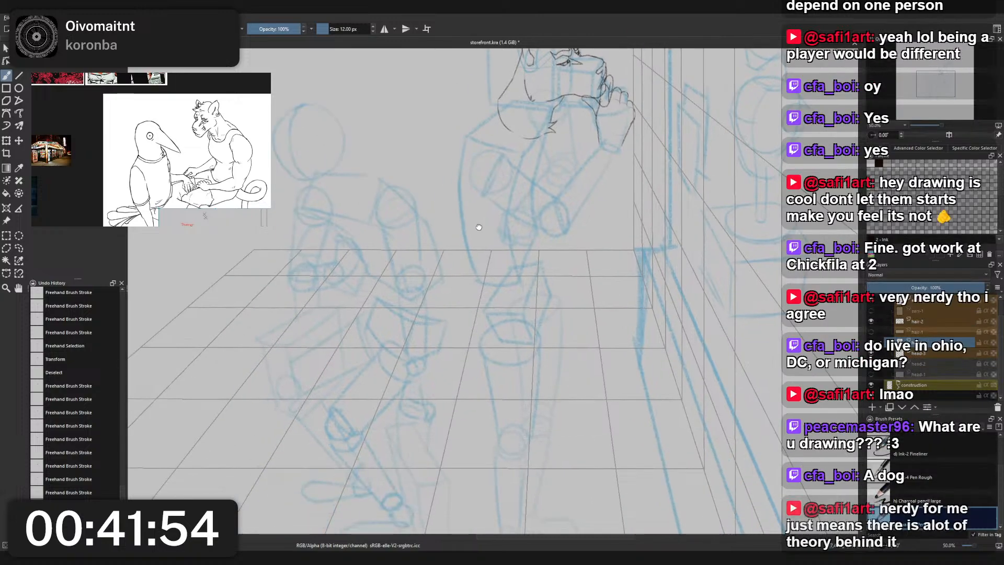
{"action": "scroll", "coordinate": [476, 228], "scroll_direction": "down", "scroll_amount": 1}
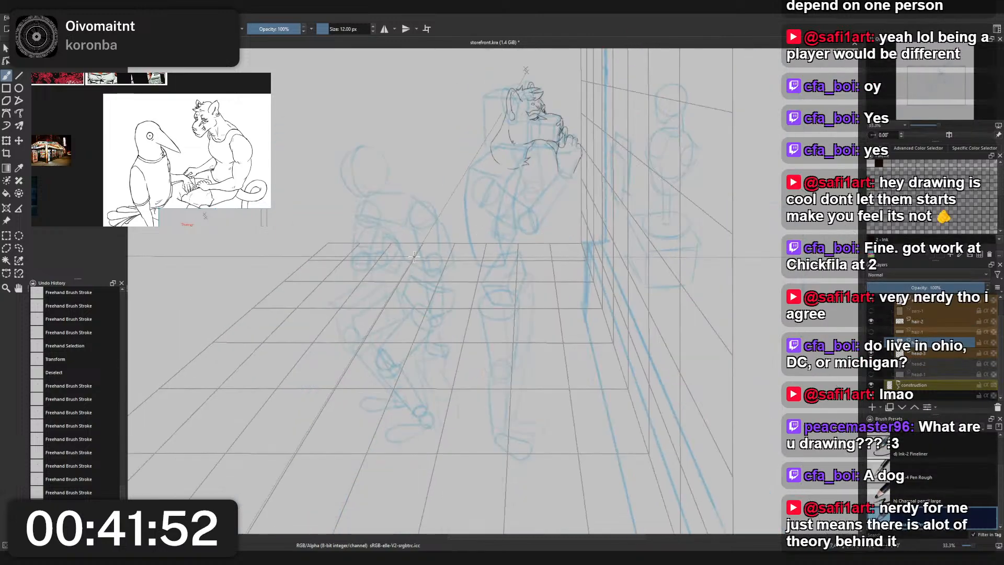
{"action": "left_click_drag", "start_coordinate": [490, 244], "coordinate": [497, 268]}
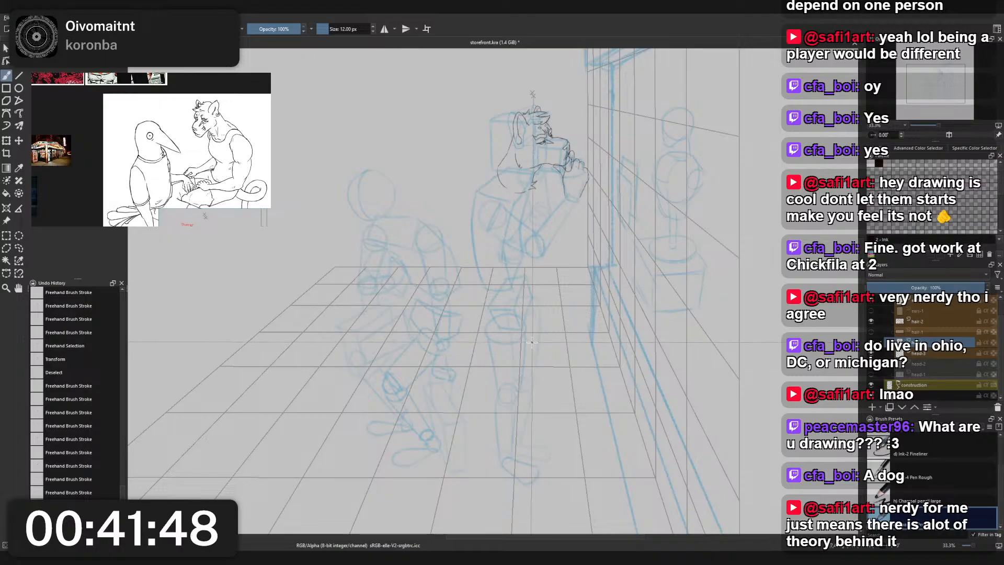
- Examine the scanned pencil thumbnails beside the canvas for outfit and pose notes, and compare them with the head sketch
{"action": "key", "text": "minus"}
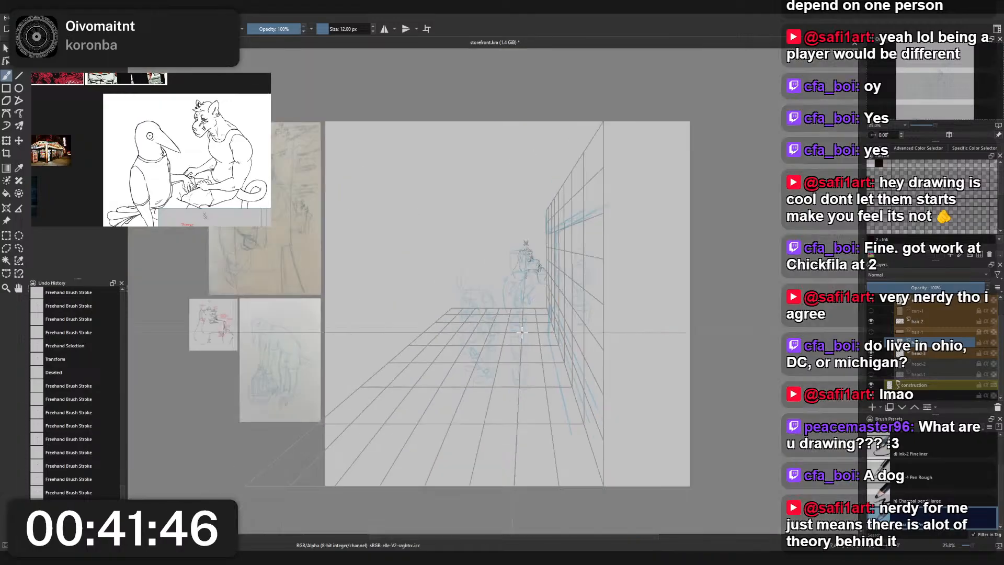
{"action": "scroll", "coordinate": [522, 332], "scroll_direction": "up", "scroll_amount": 1}
{"action": "left_click_drag", "start_coordinate": [234, 225], "coordinate": [581, 341]}
{"action": "scroll", "coordinate": [580, 340], "scroll_direction": "up", "scroll_amount": 4}
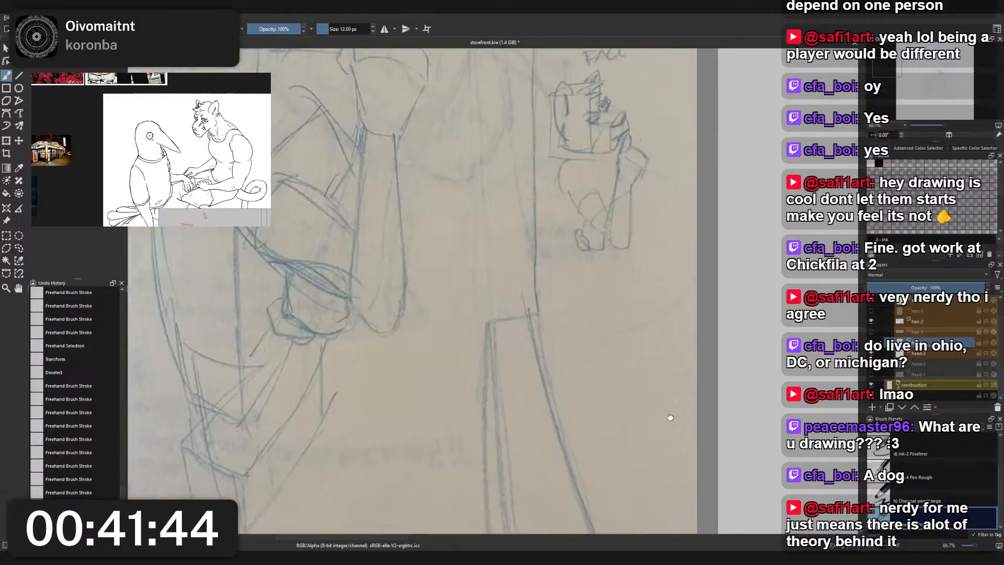
{"action": "scroll", "coordinate": [668, 417], "scroll_direction": "down", "scroll_amount": 2}
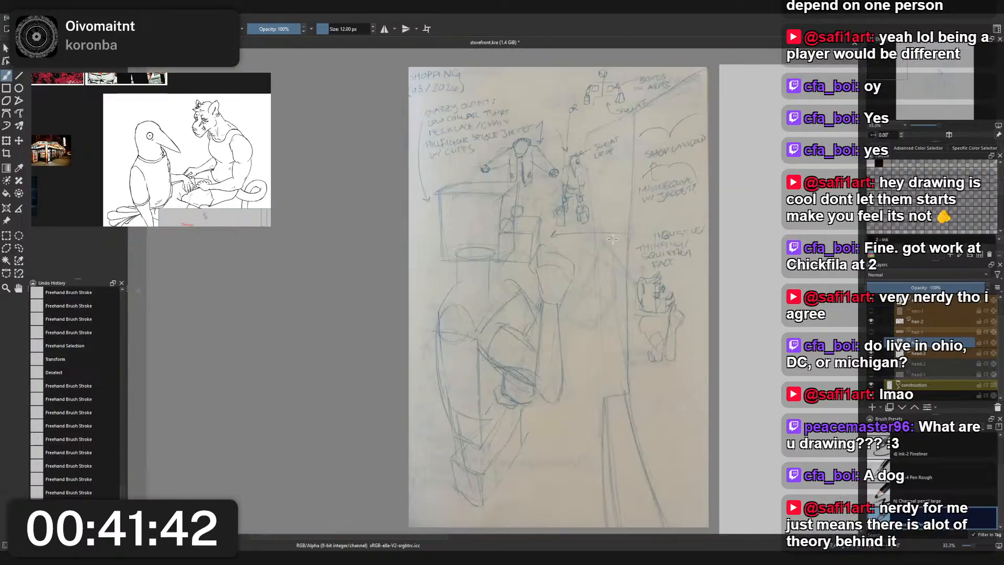
{"action": "scroll", "coordinate": [584, 210], "scroll_direction": "up", "scroll_amount": 4}
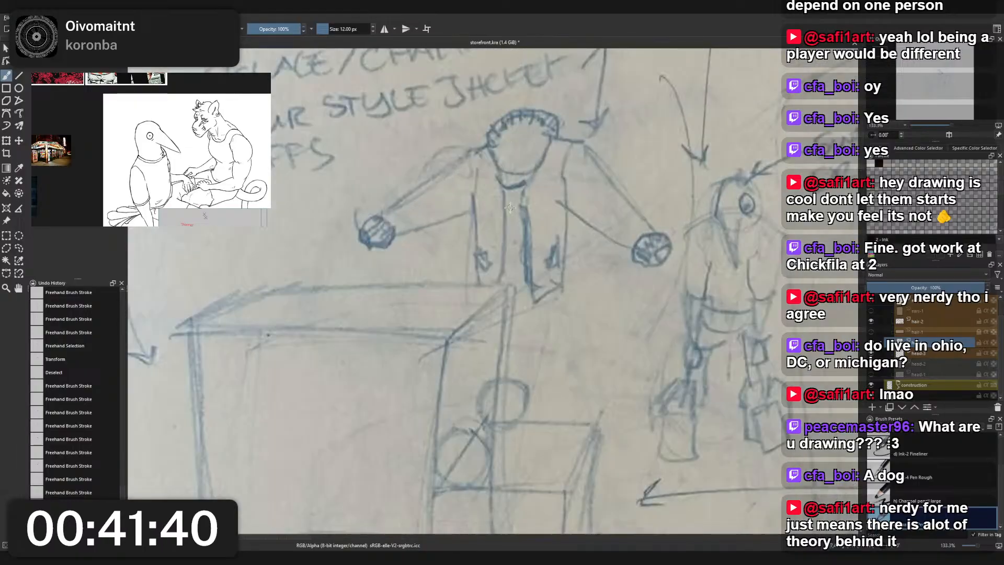
{"action": "scroll", "coordinate": [496, 178], "scroll_direction": "down", "scroll_amount": 5}
{"action": "scroll", "coordinate": [584, 298], "scroll_direction": "up", "scroll_amount": 5}
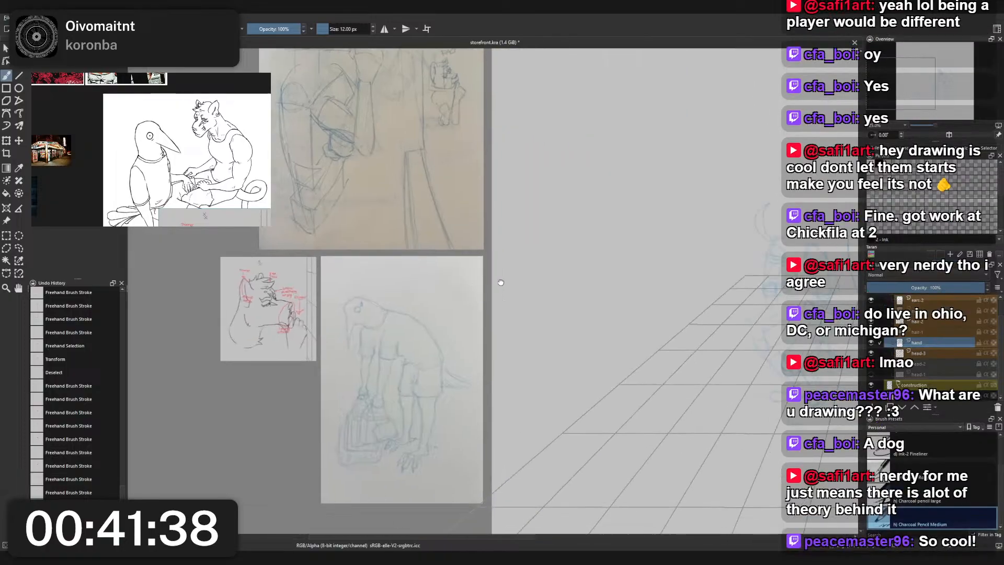
{"action": "scroll", "coordinate": [585, 298], "scroll_direction": "up", "scroll_amount": 2}
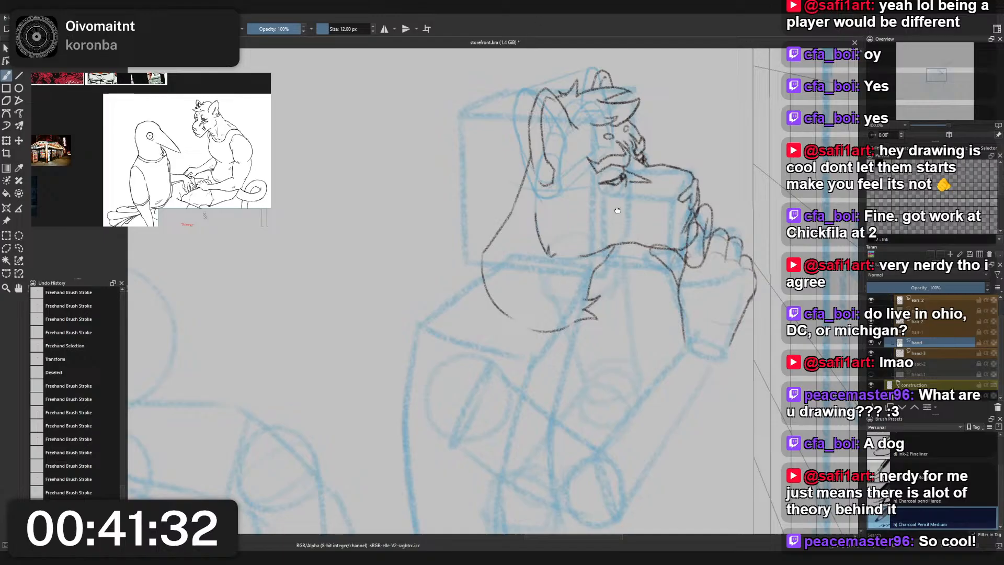
{"action": "scroll", "coordinate": [641, 262], "scroll_direction": "up", "scroll_amount": 2}
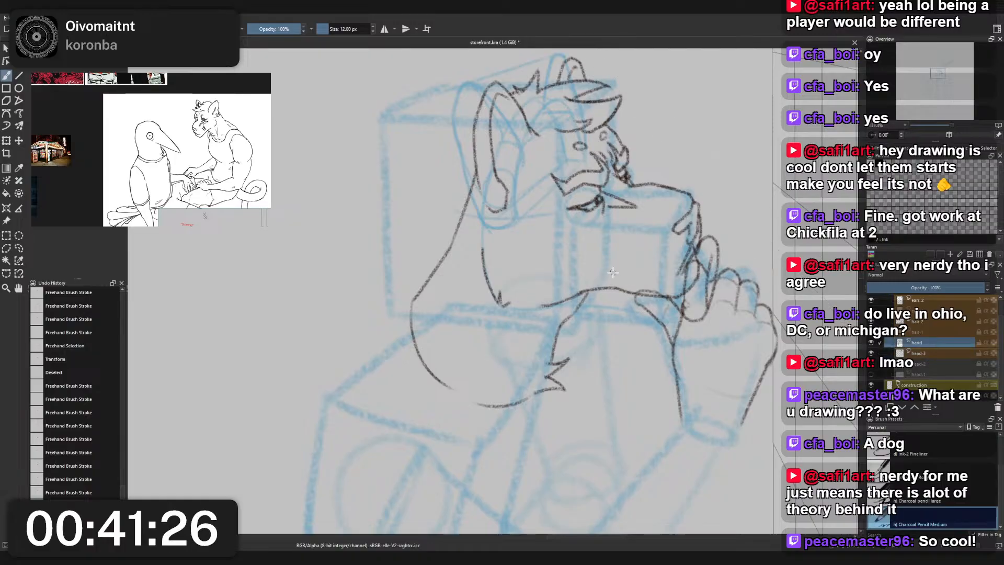
- Find the street photo of the man in the green bomber jacket among the references and study the jacket beside the shoulder construction
{"action": "scroll", "coordinate": [611, 272], "scroll_direction": "down", "scroll_amount": 1}
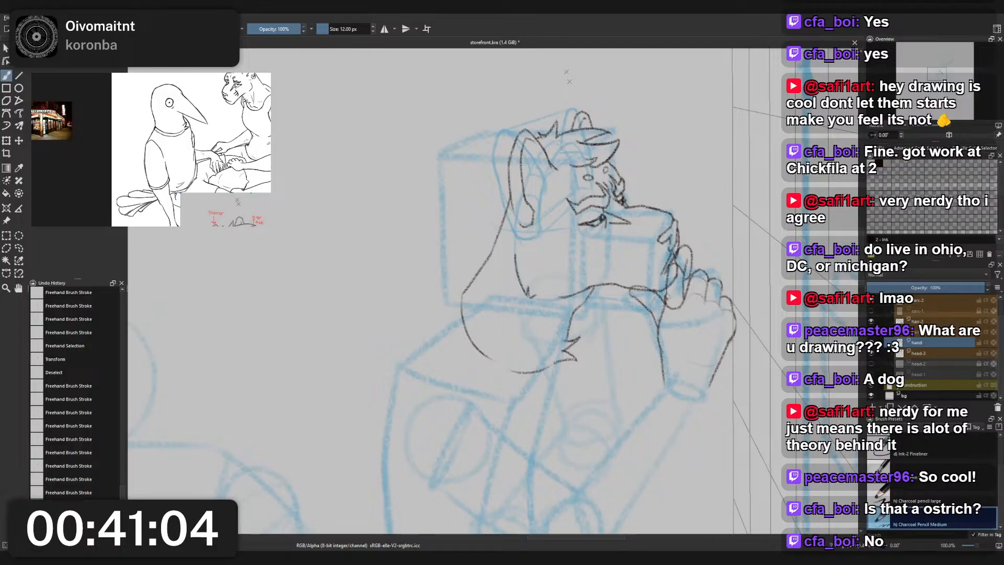
{"action": "scroll", "coordinate": [200, 136], "scroll_direction": "down", "scroll_amount": 5}
{"action": "left_click_drag", "start_coordinate": [184, 220], "coordinate": [254, 152]}
{"action": "scroll", "coordinate": [195, 162], "scroll_direction": "up", "scroll_amount": 4}
{"action": "scroll", "coordinate": [222, 141], "scroll_direction": "up", "scroll_amount": 2}
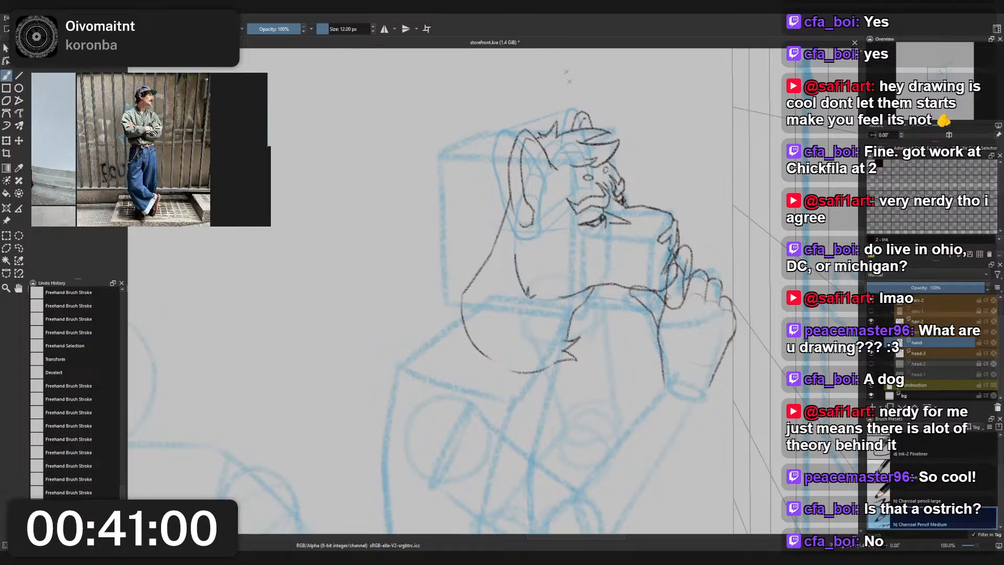
{"action": "scroll", "coordinate": [482, 258], "scroll_direction": "down", "scroll_amount": 1}
{"action": "left_click_drag", "start_coordinate": [481, 258], "coordinate": [504, 205]}
{"action": "scroll", "coordinate": [504, 205], "scroll_direction": "up", "scroll_amount": 2}
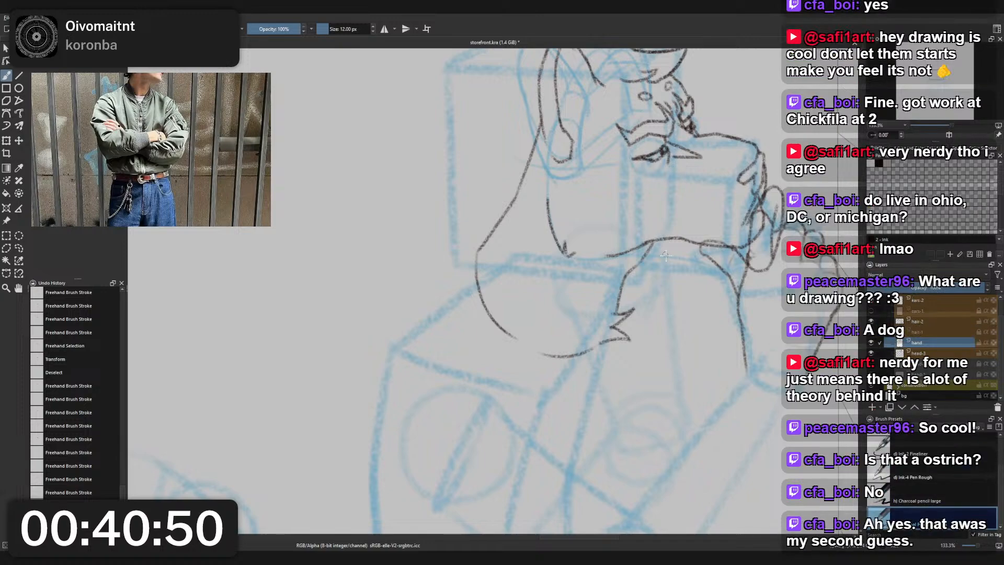
{"action": "scroll", "coordinate": [669, 251], "scroll_direction": "down", "scroll_amount": 1}
{"action": "scroll", "coordinate": [670, 251], "scroll_direction": "up", "scroll_amount": 1}
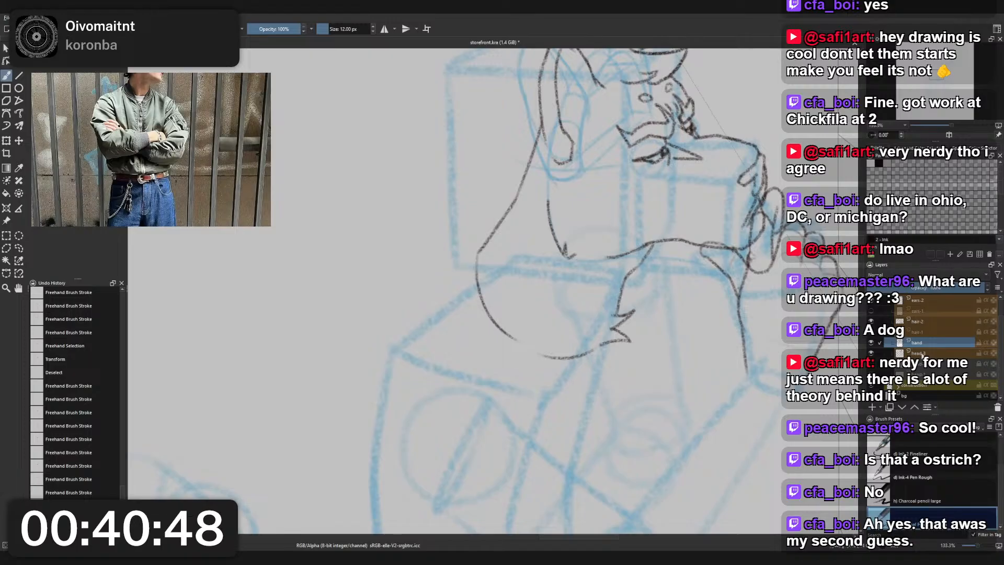
- Add a new paint layer below the visible head layer and name it jacket
{"action": "left_click", "coordinate": [920, 353]}
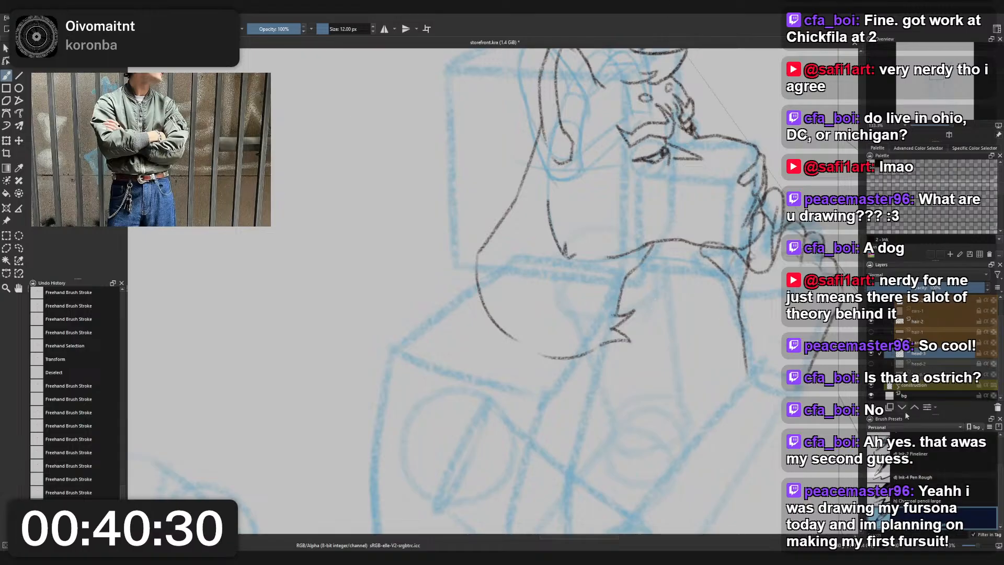
{"action": "left_click", "coordinate": [874, 407]}
{"action": "left_click_drag", "start_coordinate": [925, 353], "coordinate": [926, 369]}
{"action": "double_click", "coordinate": [927, 363]}
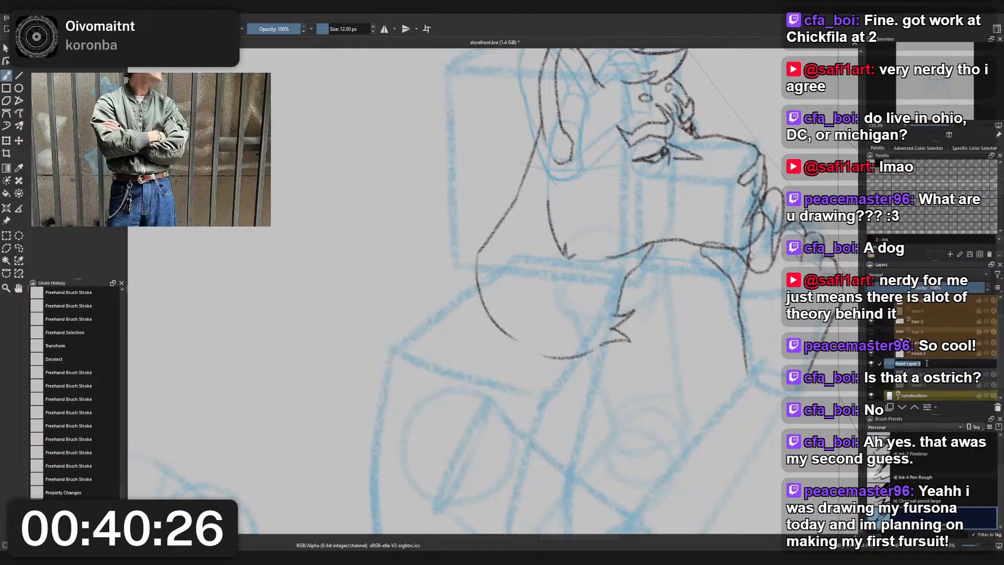
{"action": "type", "text": "jacket"}
{"action": "key", "text": "Return"}
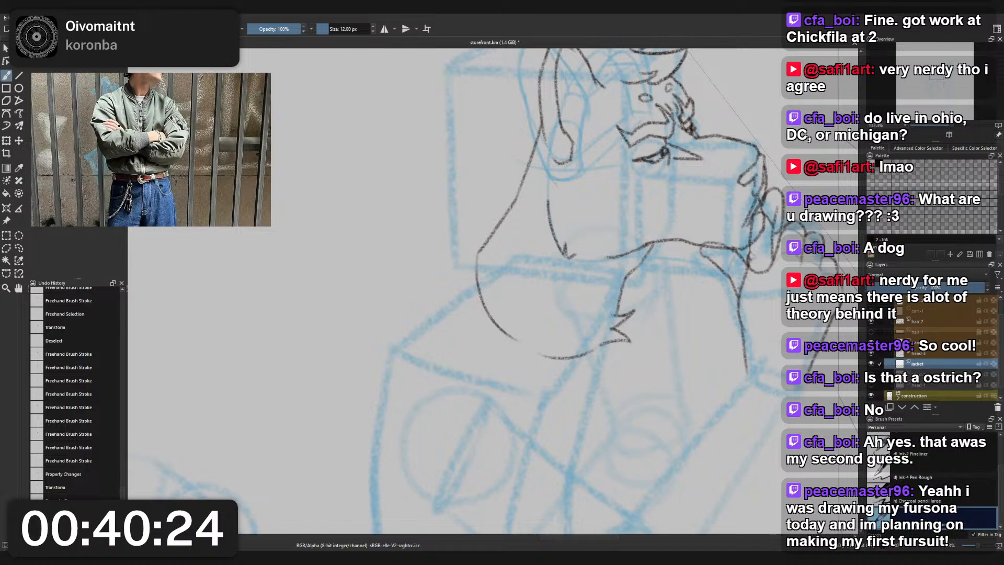
- Erase the rounded lower outline of the neck on the head layer with the 25 px small eraser, keeping the chest fur tuft
{"action": "scroll", "coordinate": [529, 309], "scroll_direction": "down", "scroll_amount": 2}
{"action": "left_click_drag", "start_coordinate": [536, 380], "coordinate": [529, 309]}
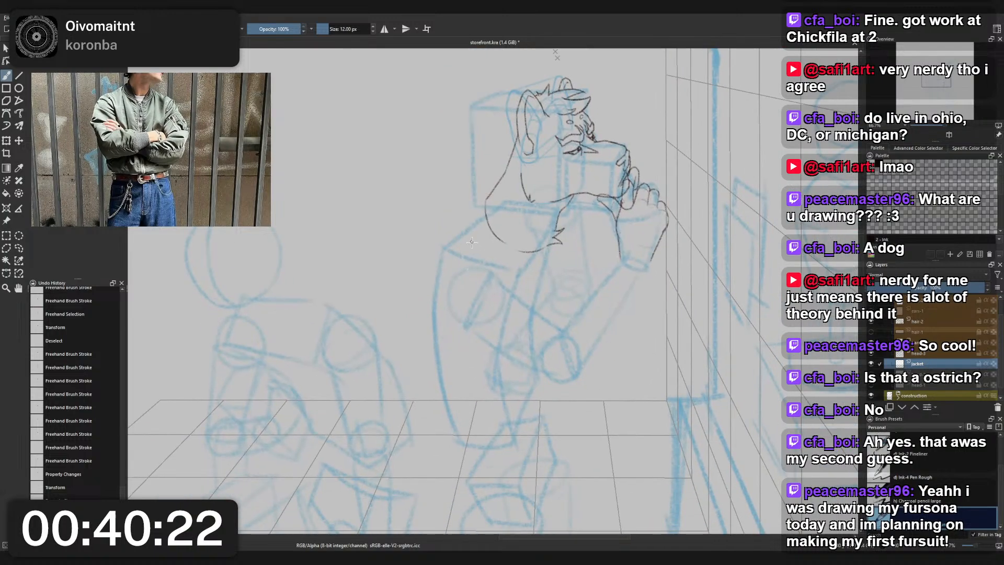
{"action": "scroll", "coordinate": [529, 310], "scroll_direction": "up", "scroll_amount": 2}
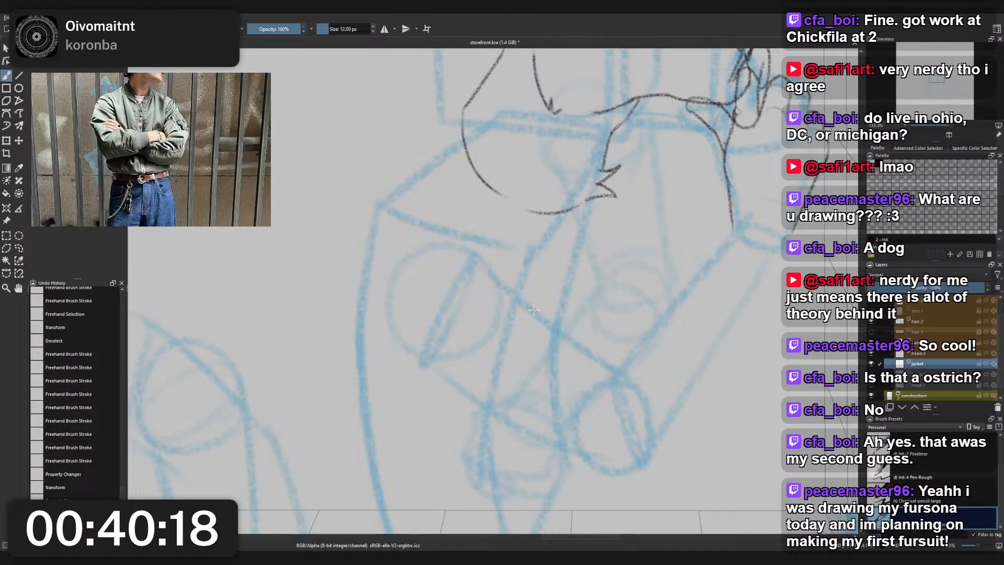
{"action": "left_click_drag", "start_coordinate": [544, 273], "coordinate": [502, 361]}
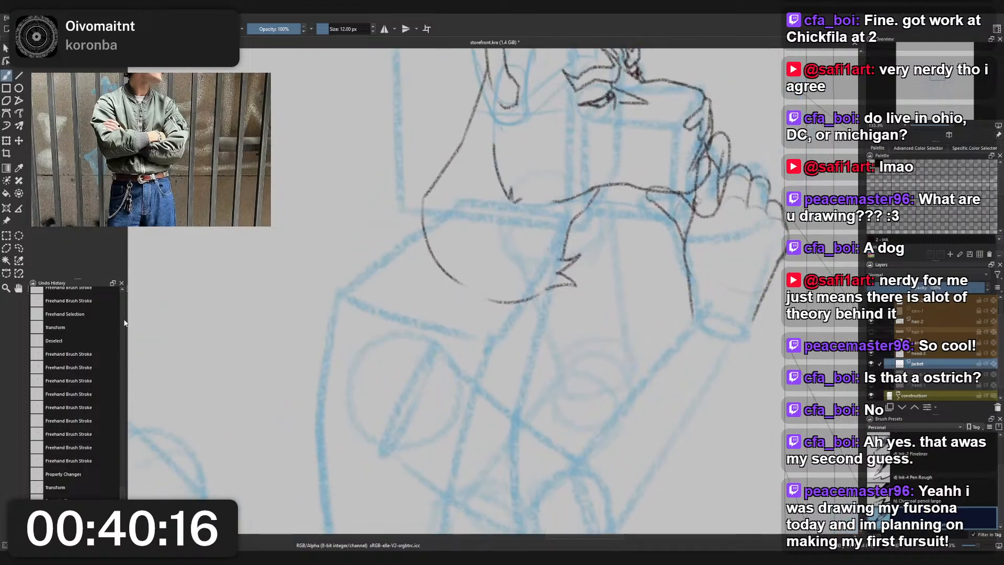
{"action": "scroll", "coordinate": [936, 349], "scroll_direction": "up", "scroll_amount": 1}
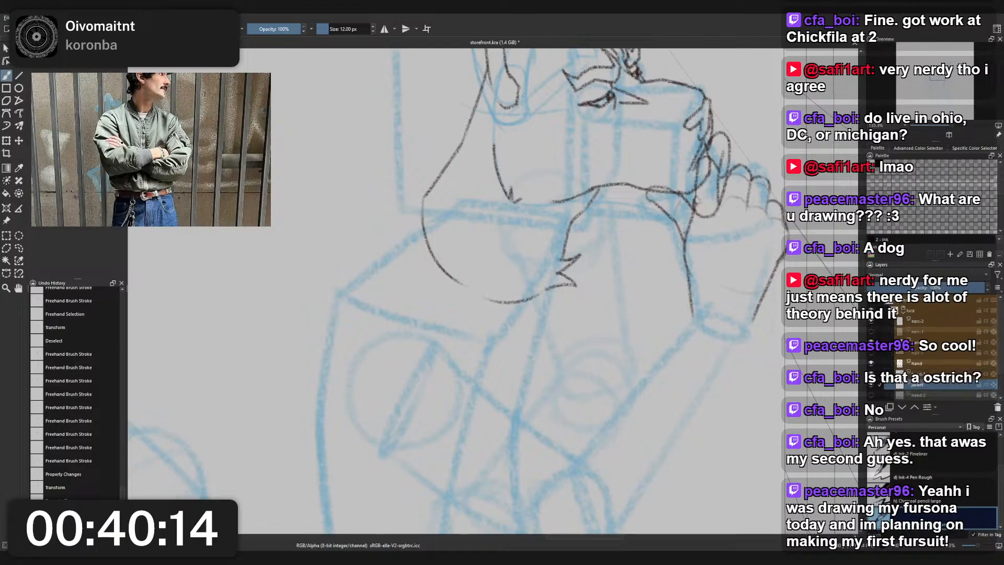
{"action": "left_click", "coordinate": [917, 364]}
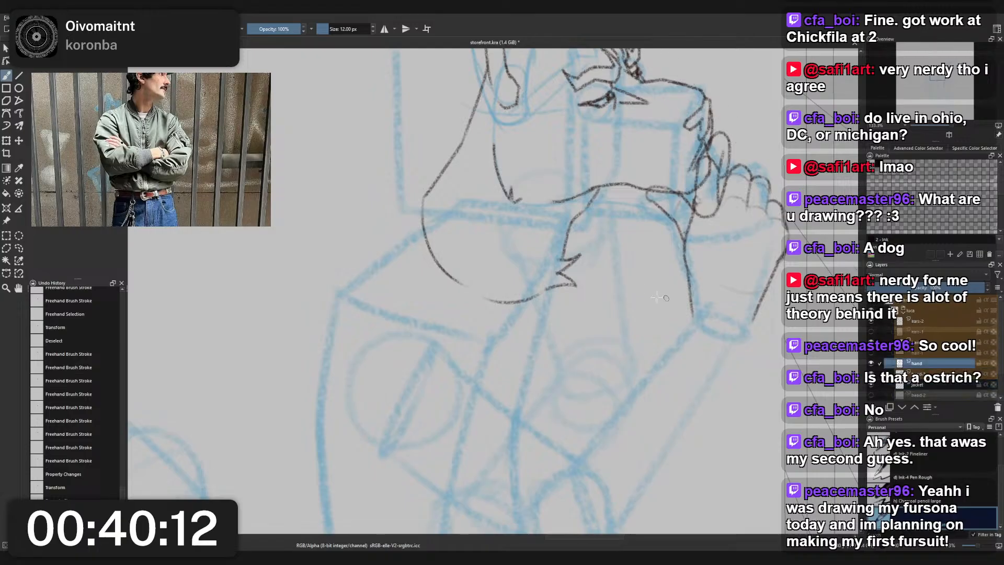
{"action": "right_click", "coordinate": [595, 280]}
{"action": "left_click", "coordinate": [591, 225]}
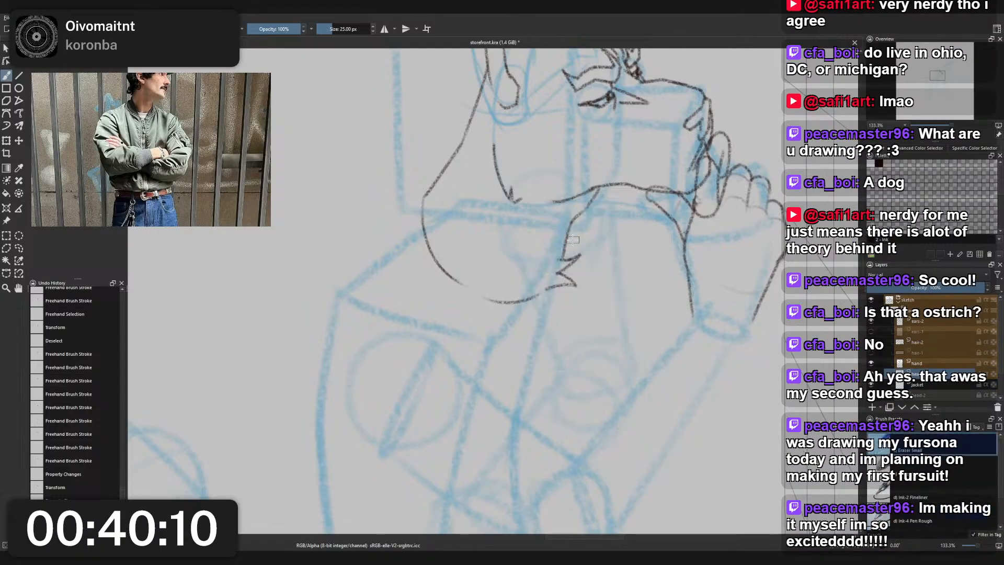
{"action": "mouse_move", "coordinate": [434, 250]}
{"action": "left_mouse_down"}
{"action": "mouse_move", "coordinate": [440, 281]}
{"action": "mouse_move", "coordinate": [468, 277]}
{"action": "mouse_move", "coordinate": [493, 292]}
{"action": "mouse_move", "coordinate": [489, 316]}
{"action": "mouse_move", "coordinate": [512, 302]}
{"action": "mouse_move", "coordinate": [522, 308]}
{"action": "mouse_move", "coordinate": [538, 290]}
{"action": "mouse_move", "coordinate": [512, 303]}
{"action": "mouse_move", "coordinate": [482, 297]}
{"action": "mouse_move", "coordinate": [426, 223]}
{"action": "mouse_move", "coordinate": [424, 200]}
{"action": "mouse_move", "coordinate": [437, 259]}
{"action": "left_mouse_up"}
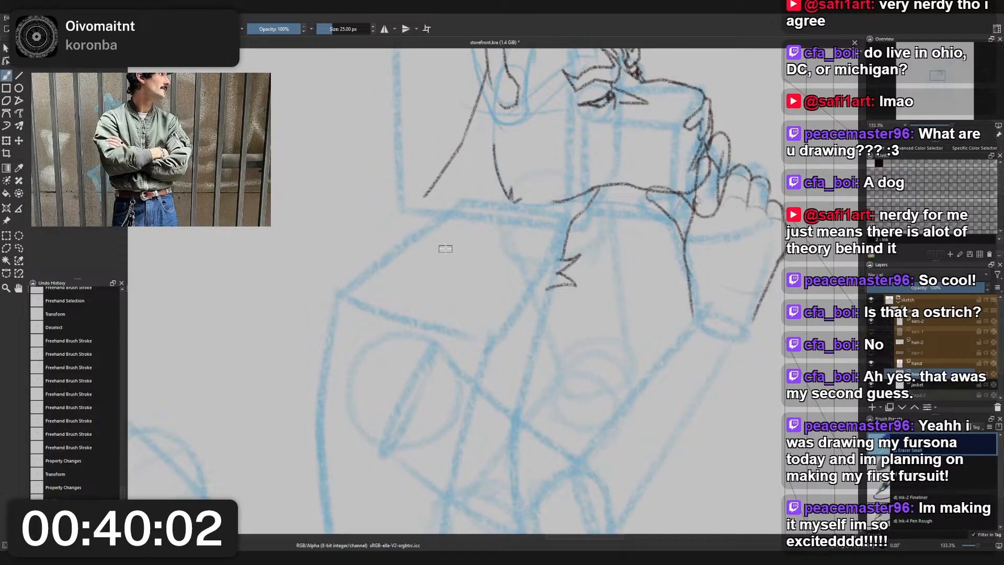
- Select the jacket layer and switch to the 12 px Charcoal Pencil Medium brush
{"action": "left_click", "coordinate": [890, 384]}
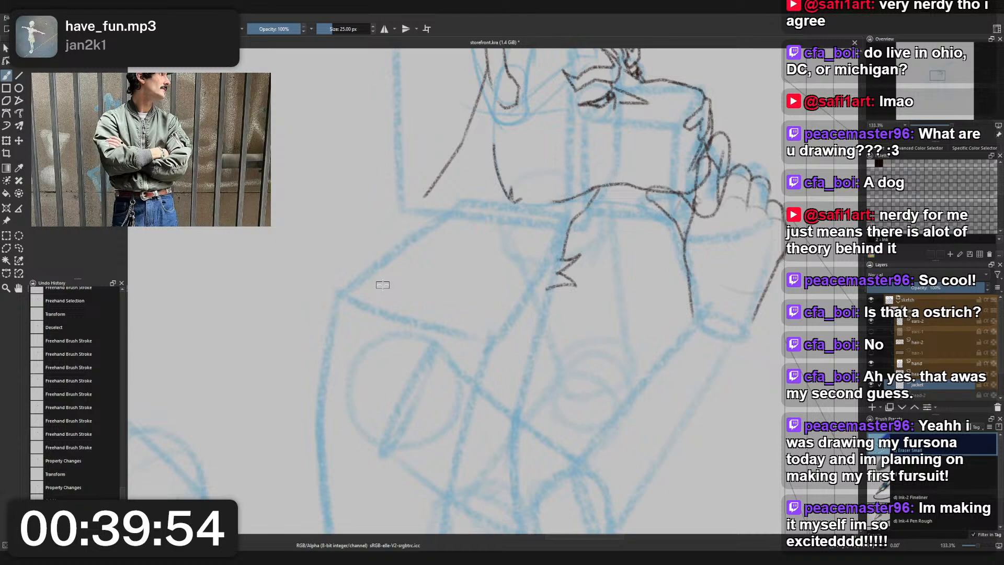
{"action": "right_click", "coordinate": [569, 296]}
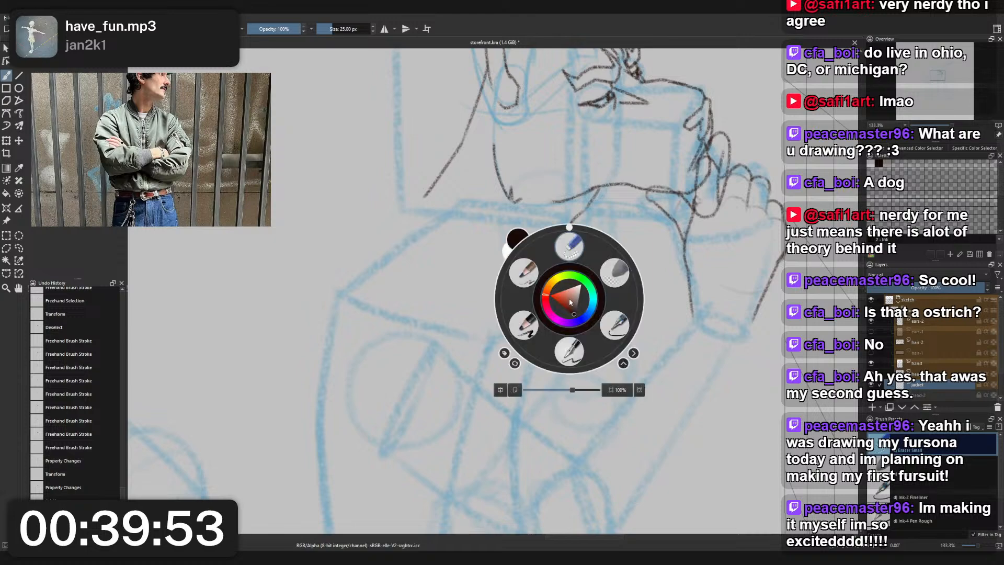
{"action": "left_click", "coordinate": [525, 273]}
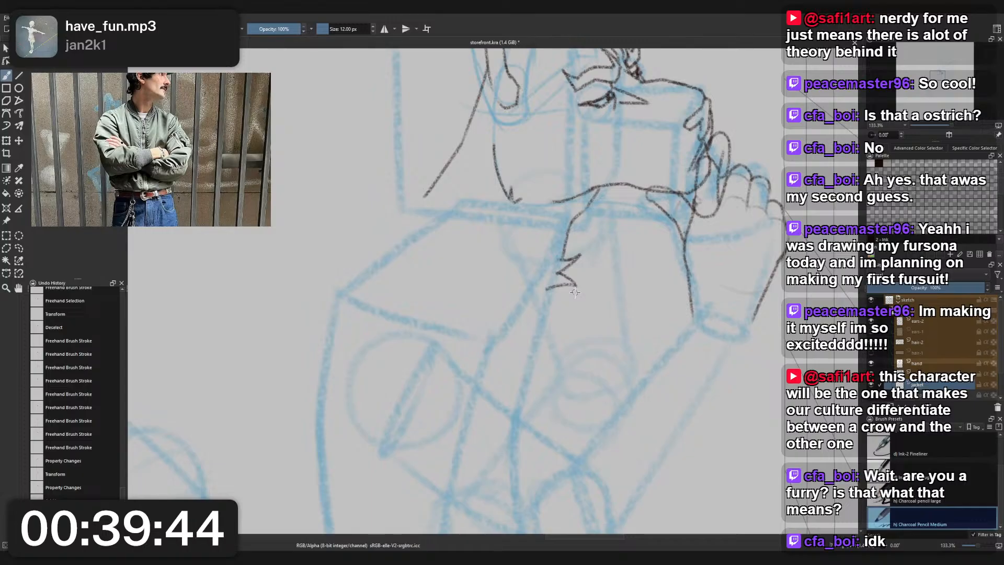
- Draw the collar's inner edge on the jacket layer, curving from the nape down around the neck toward the chest
{"action": "left_click_drag", "start_coordinate": [550, 230], "coordinate": [544, 245]}
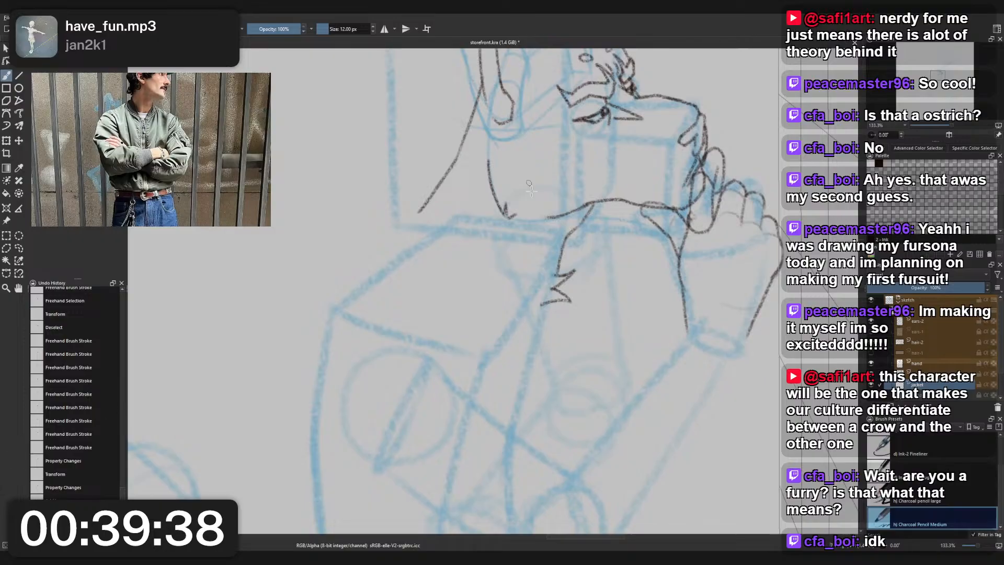
{"action": "mouse_move", "coordinate": [422, 209]}
{"action": "left_mouse_down"}
{"action": "mouse_move", "coordinate": [484, 263]}
{"action": "mouse_move", "coordinate": [486, 287]}
{"action": "left_mouse_up"}
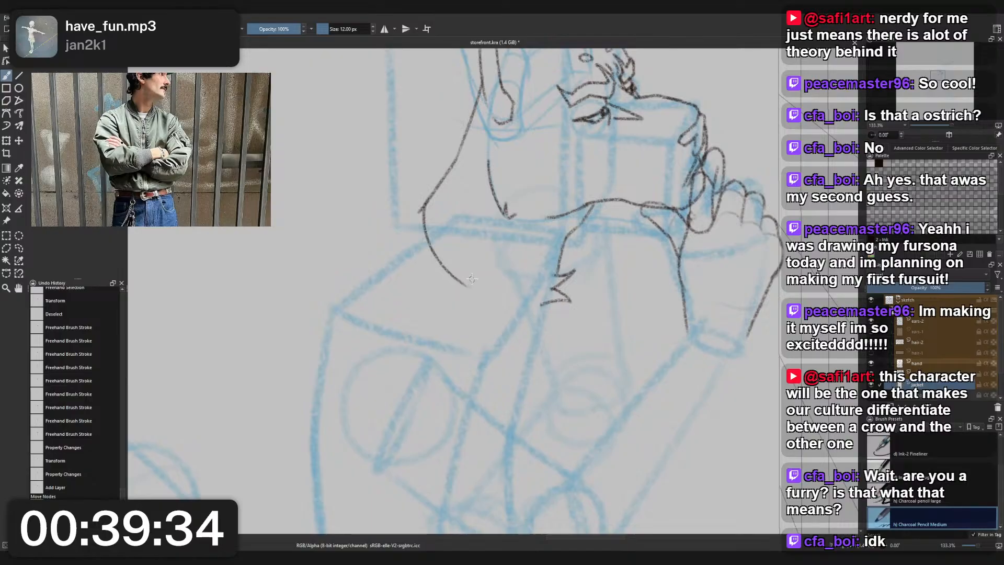
{"action": "key", "text": "ctrl+z"}
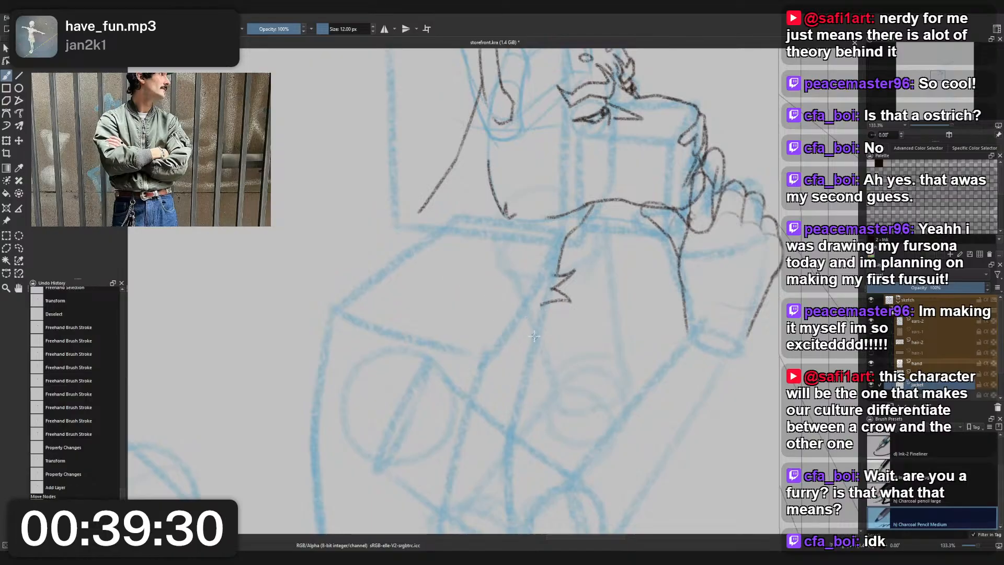
{"action": "mouse_move", "coordinate": [426, 191]}
{"action": "left_mouse_down"}
{"action": "mouse_move", "coordinate": [418, 230]}
{"action": "mouse_move", "coordinate": [452, 272]}
{"action": "left_mouse_up"}
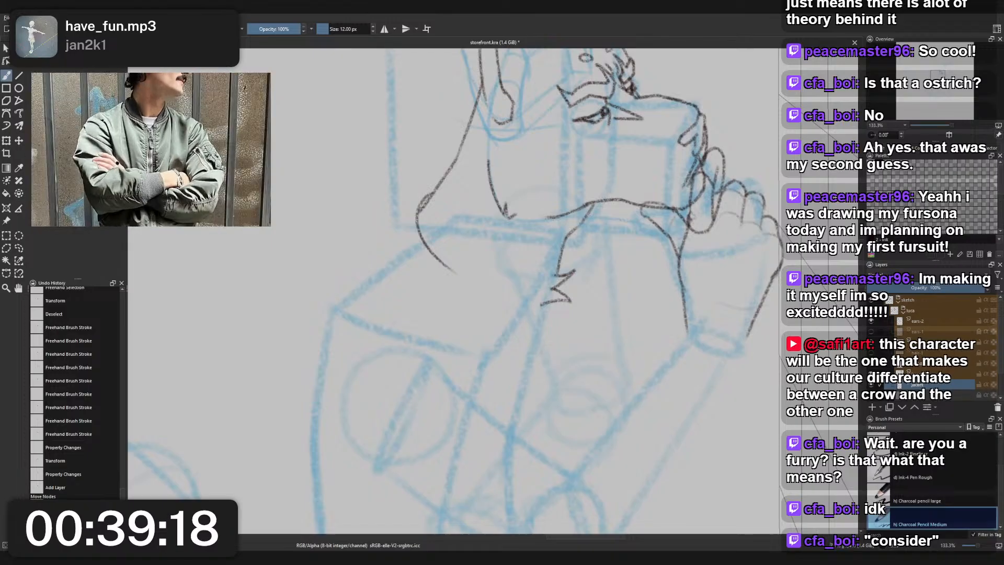
- Sketch the raised back of the collar outside the nape, starting at the neck line and bending down toward the shoulder
{"action": "left_click_drag", "start_coordinate": [481, 159], "coordinate": [493, 152]}
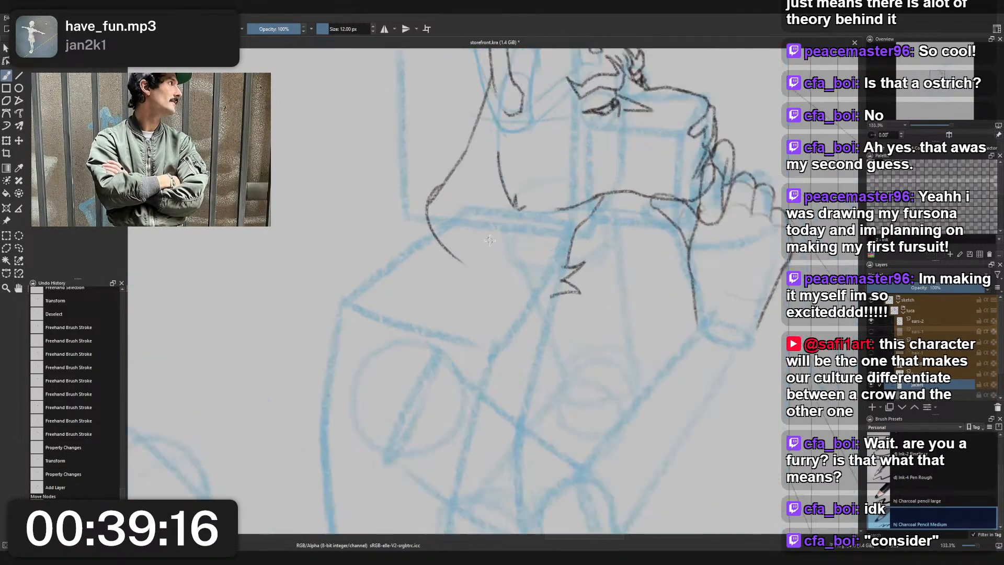
{"action": "scroll", "coordinate": [489, 241], "scroll_direction": "up", "scroll_amount": 1}
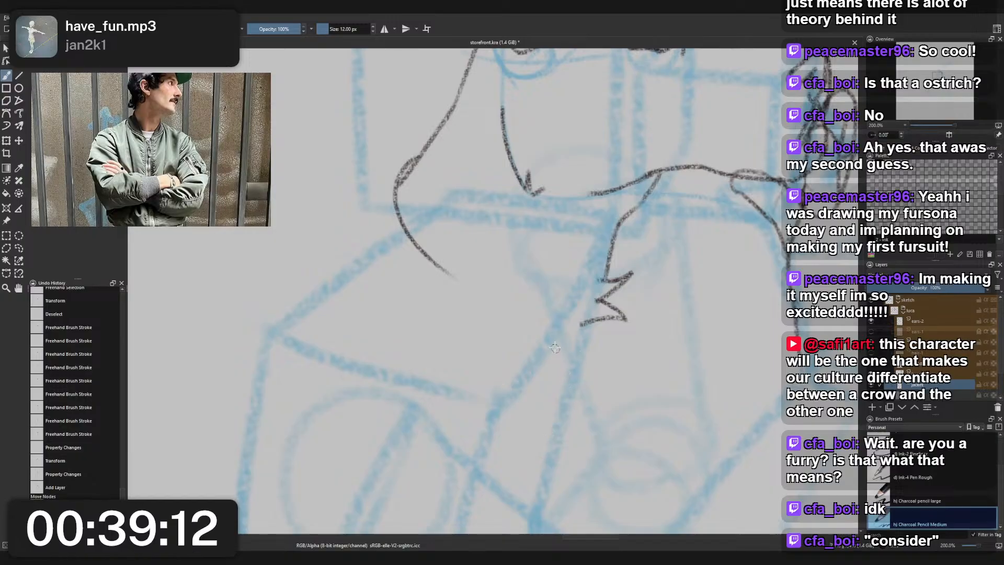
{"action": "scroll", "coordinate": [581, 345], "scroll_direction": "down", "scroll_amount": 3}
{"action": "left_click_drag", "start_coordinate": [623, 418], "coordinate": [612, 320]}
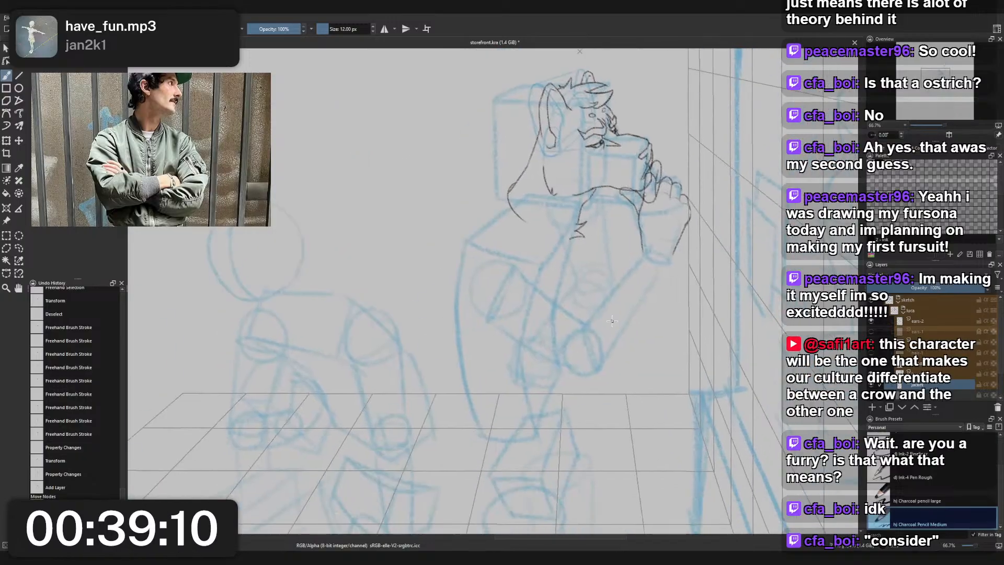
{"action": "scroll", "coordinate": [535, 208], "scroll_direction": "up", "scroll_amount": 2}
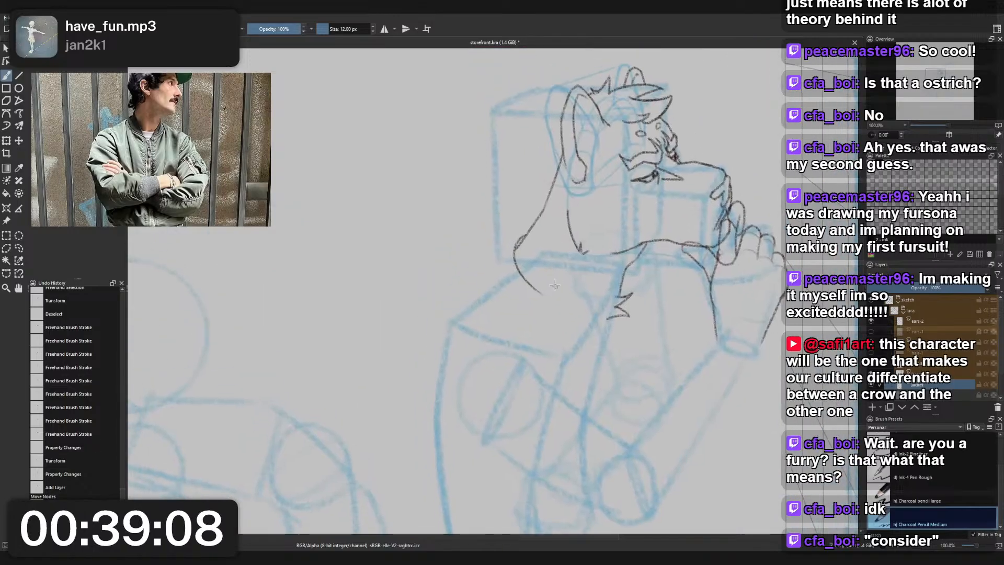
{"action": "left_click_drag", "start_coordinate": [515, 219], "coordinate": [503, 234]}
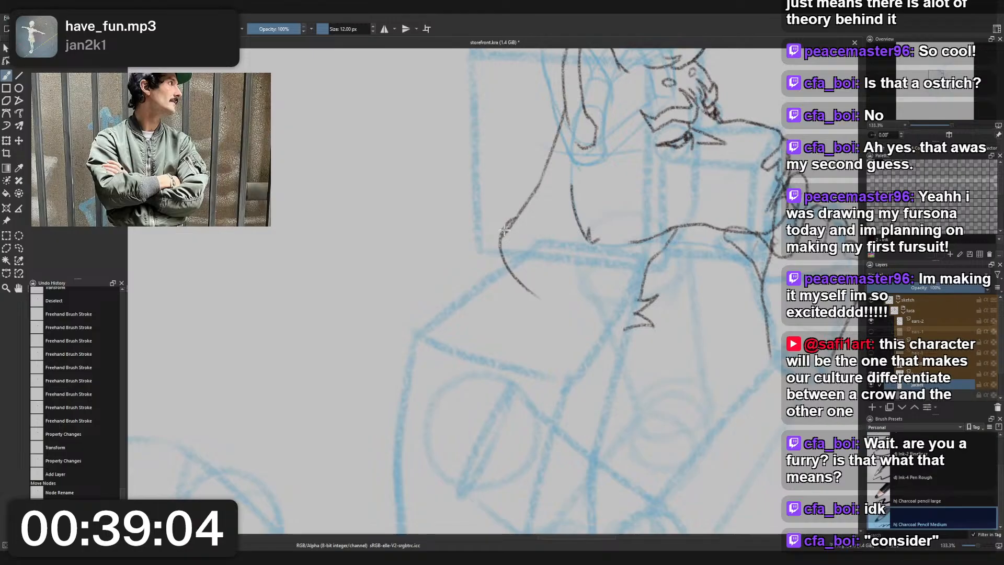
{"action": "key", "text": "ctrl+z"}
{"action": "mouse_move", "coordinate": [518, 215]}
{"action": "left_mouse_down"}
{"action": "mouse_move", "coordinate": [493, 226]}
{"action": "mouse_move", "coordinate": [501, 220]}
{"action": "mouse_move", "coordinate": [488, 259]}
{"action": "left_mouse_up"}
{"action": "key", "text": "ctrl+z"}
{"action": "key", "text": "ctrl+z"}
{"action": "left_click_drag", "start_coordinate": [506, 212], "coordinate": [489, 259]}
{"action": "key", "text": "ctrl+z"}
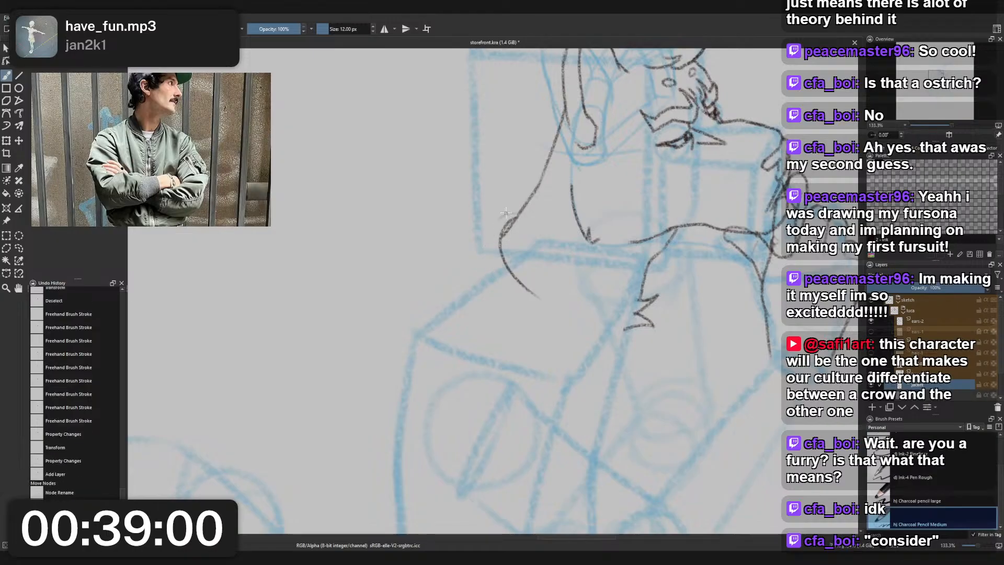
{"action": "mouse_move", "coordinate": [507, 213]}
{"action": "left_mouse_down"}
{"action": "mouse_move", "coordinate": [477, 265]}
{"action": "mouse_move", "coordinate": [511, 322]}
{"action": "left_mouse_up"}
{"action": "key", "text": "ctrl+z"}
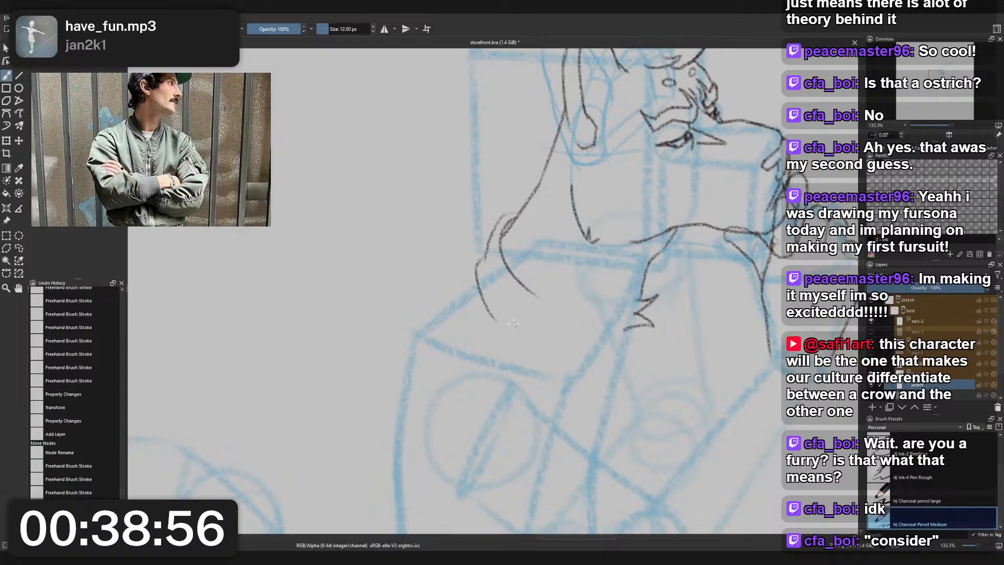
{"action": "key", "text": "ctrl+z"}
- Draw the collar's lower outer edge from behind the neck forward to a pointed tip on the upper chest
{"action": "mouse_move", "coordinate": [478, 262]}
{"action": "left_mouse_down"}
{"action": "mouse_move", "coordinate": [497, 307]}
{"action": "mouse_move", "coordinate": [602, 370]}
{"action": "left_mouse_up"}
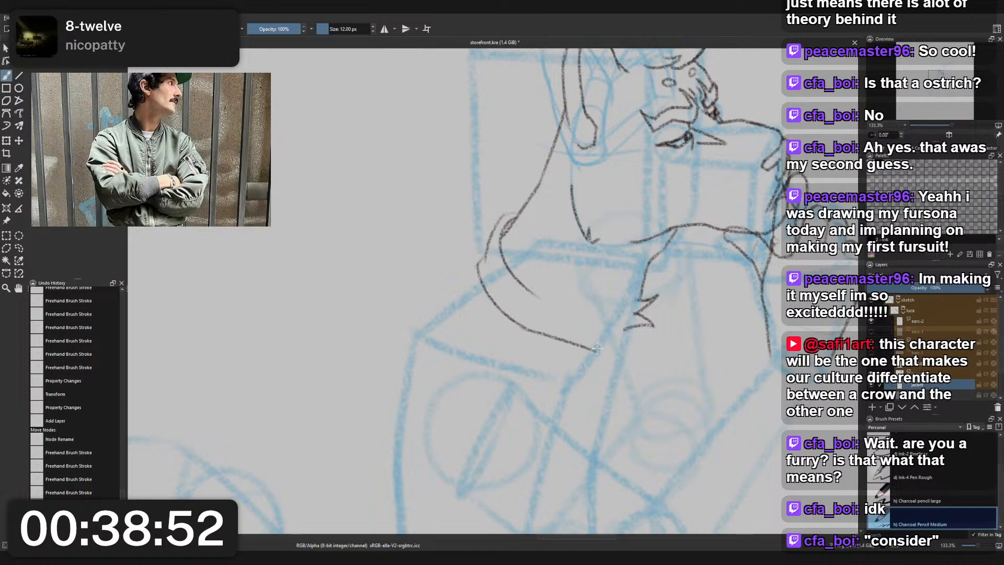
{"action": "key", "text": "ctrl+z"}
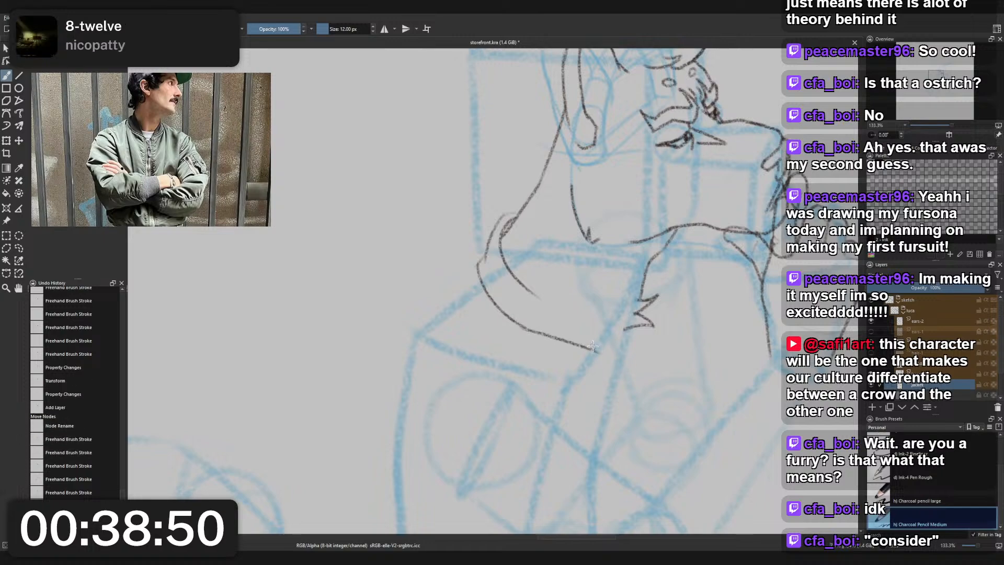
{"action": "mouse_move", "coordinate": [594, 350]}
{"action": "left_mouse_down"}
{"action": "mouse_move", "coordinate": [604, 354]}
{"action": "mouse_move", "coordinate": [600, 343]}
{"action": "left_mouse_up"}
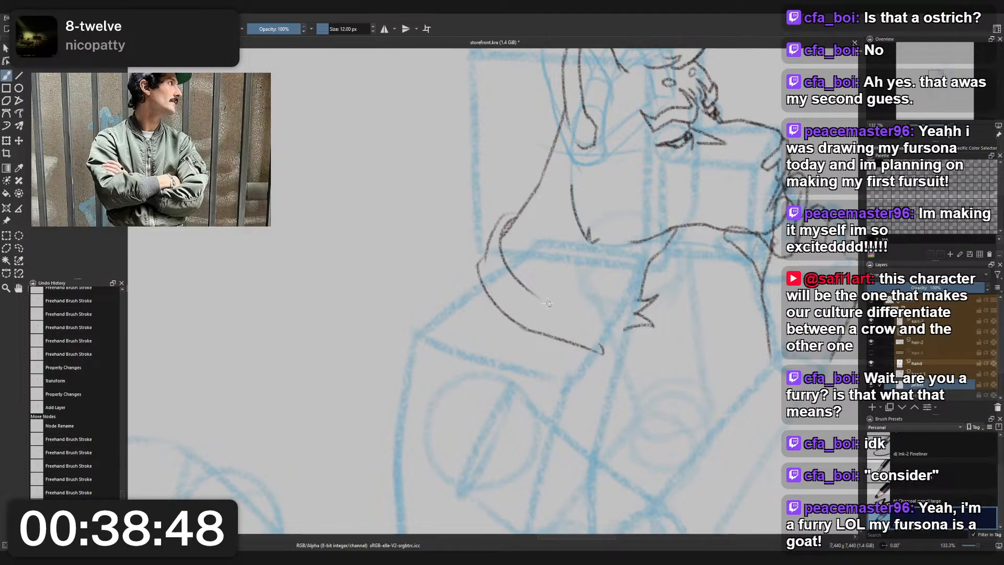
- Extend the collar's inner edge forward and close the front end with a short slanted line to the tip
{"action": "mouse_move", "coordinate": [528, 290]}
{"action": "left_mouse_down"}
{"action": "mouse_move", "coordinate": [600, 318]}
{"action": "mouse_move", "coordinate": [605, 356]}
{"action": "left_mouse_up"}
{"action": "key", "text": "ctrl+z"}
{"action": "left_click_drag", "start_coordinate": [577, 310], "coordinate": [602, 353]}
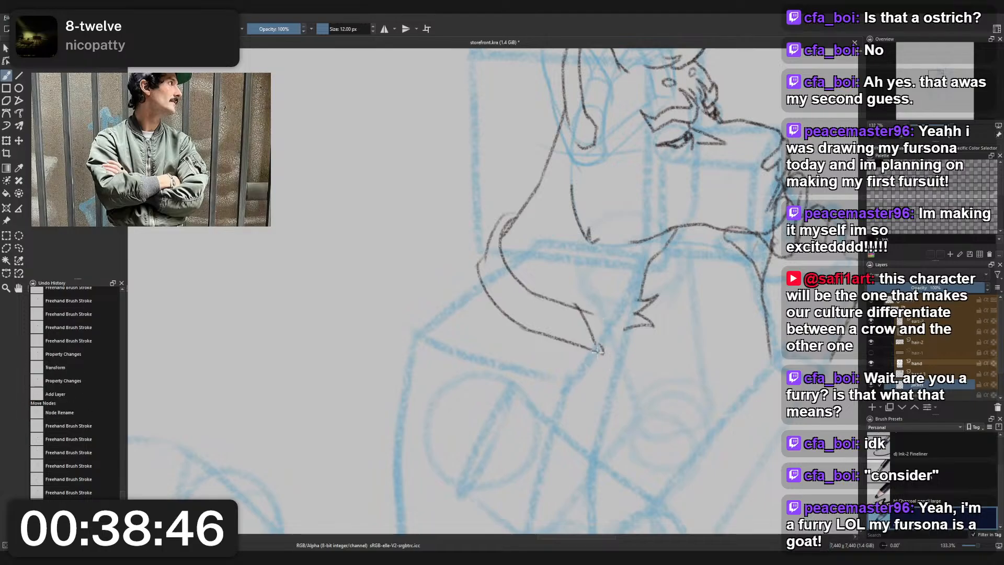
{"action": "key", "text": "ctrl+z"}
{"action": "left_click_drag", "start_coordinate": [582, 310], "coordinate": [604, 353]}
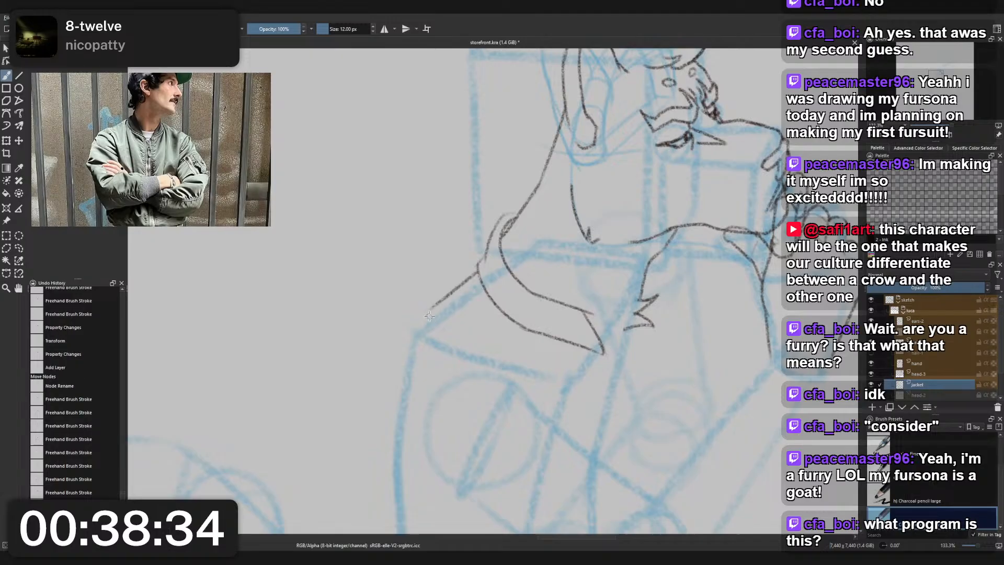
- Try a jacket shoulder contour running from the back of the collar over the shoulder corner to the upper arm
{"action": "left_click_drag", "start_coordinate": [478, 270], "coordinate": [384, 398]}
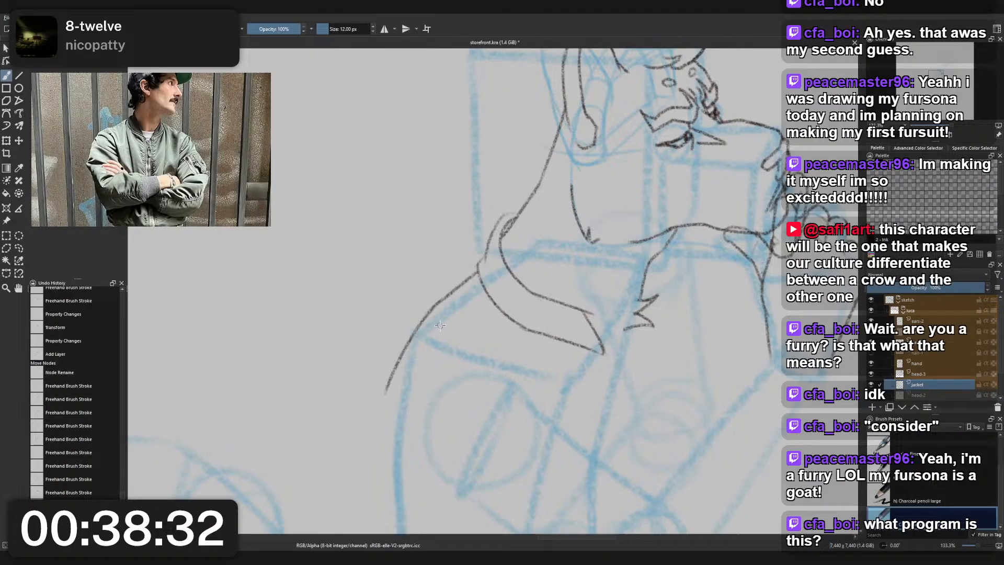
{"action": "left_click_drag", "start_coordinate": [441, 364], "coordinate": [448, 413]}
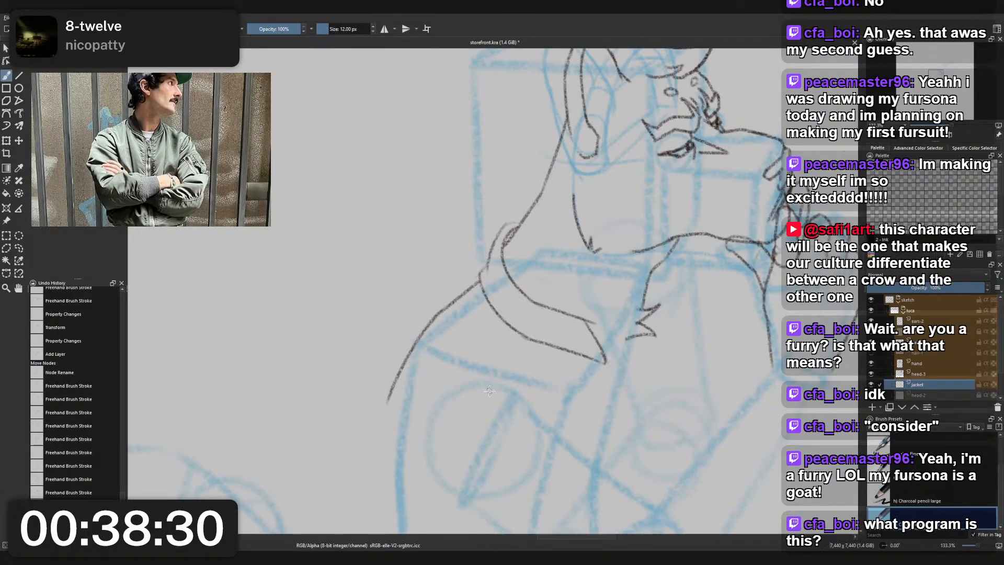
{"action": "key", "text": "ctrl+z"}
{"action": "mouse_move", "coordinate": [416, 331]}
{"action": "left_mouse_down"}
{"action": "mouse_move", "coordinate": [388, 380]}
{"action": "mouse_move", "coordinate": [384, 405]}
{"action": "left_mouse_up"}
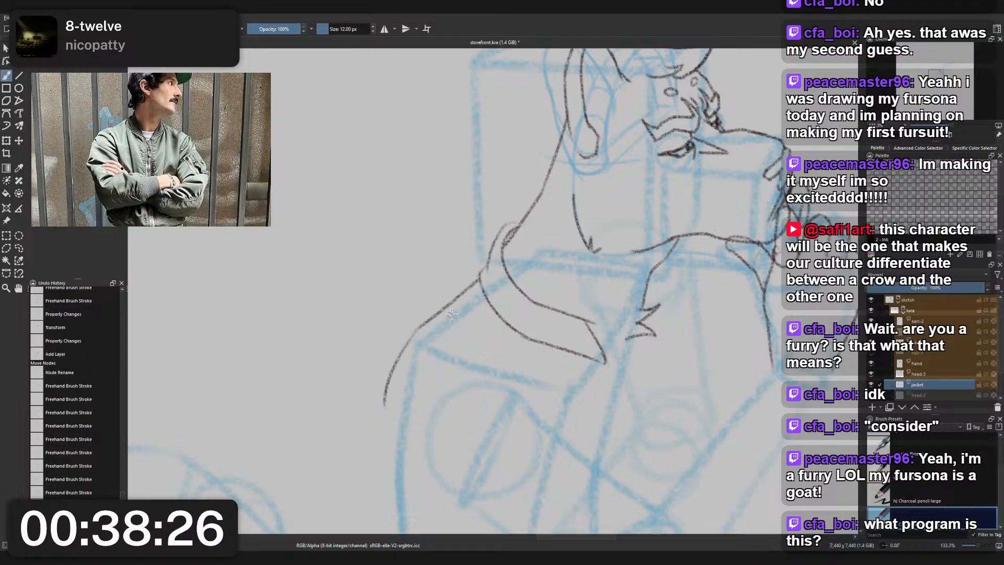
{"action": "scroll", "coordinate": [458, 235], "scroll_direction": "down", "scroll_amount": 3}
{"action": "scroll", "coordinate": [480, 287], "scroll_direction": "up", "scroll_amount": 2}
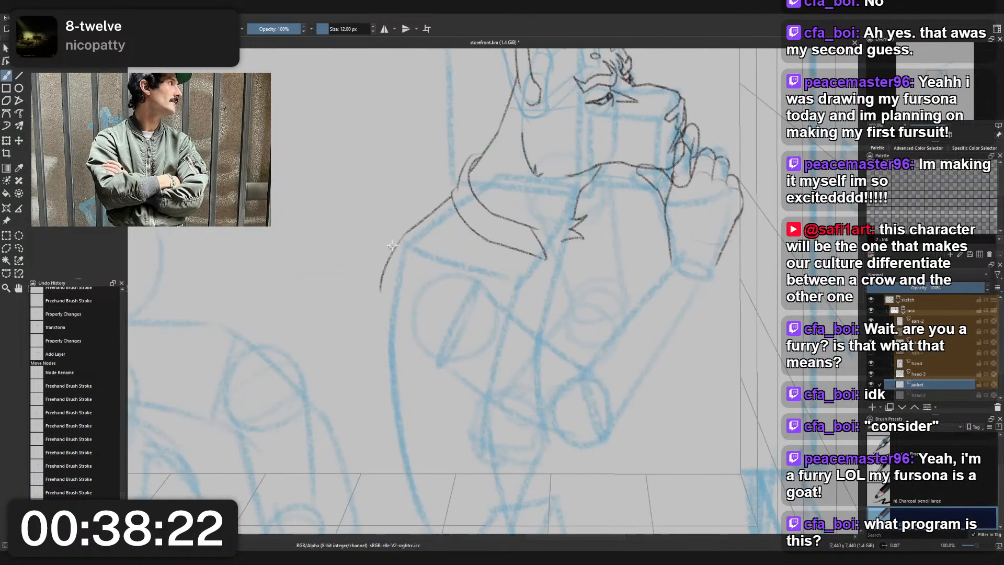
{"action": "key", "text": "ctrl+z"}
{"action": "key", "text": "ctrl+z"}
- Draw a light shoulder line from the back of the collar to the shoulder corner, trying several outer sleeve curves below it
{"action": "mouse_move", "coordinate": [451, 197]}
{"action": "left_mouse_down"}
{"action": "mouse_move", "coordinate": [409, 233]}
{"action": "mouse_move", "coordinate": [363, 312]}
{"action": "left_mouse_up"}
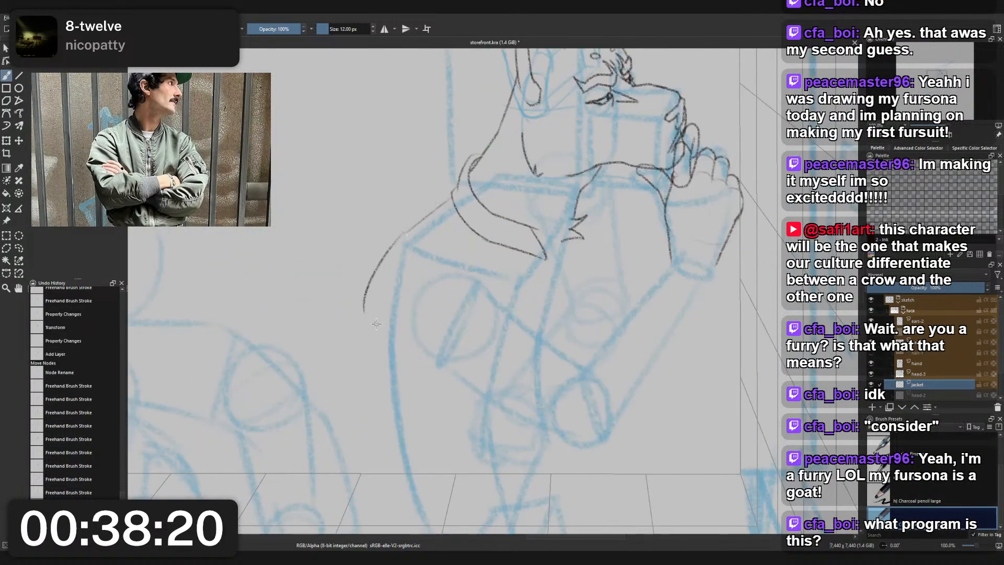
{"action": "key", "text": "ctrl+z"}
{"action": "mouse_move", "coordinate": [410, 228]}
{"action": "left_mouse_down"}
{"action": "mouse_move", "coordinate": [373, 315]}
{"action": "mouse_move", "coordinate": [386, 357]}
{"action": "left_mouse_up"}
{"action": "key", "text": "ctrl+z"}
{"action": "left_click_drag", "start_coordinate": [403, 235], "coordinate": [387, 359]}
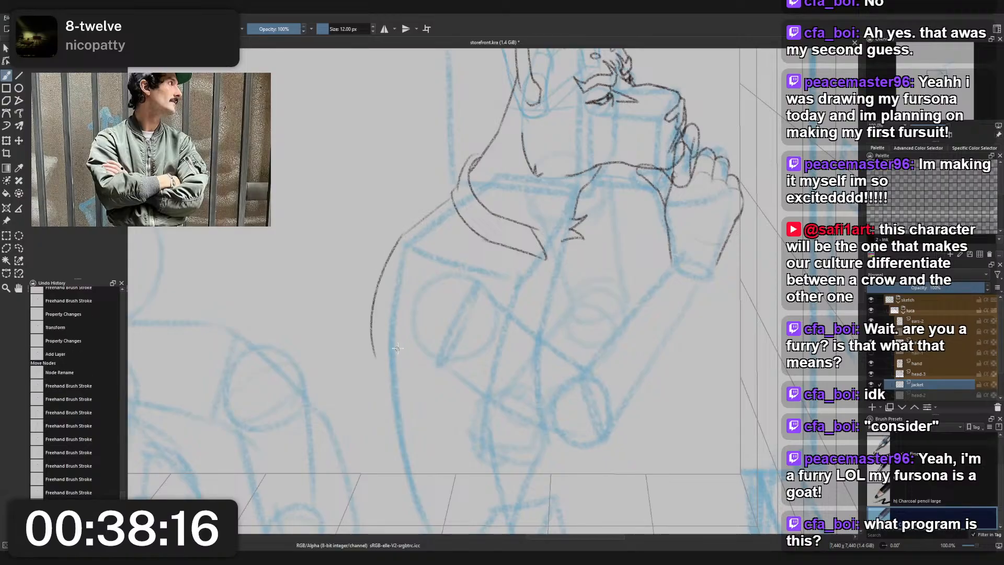
{"action": "key", "text": "ctrl+z"}
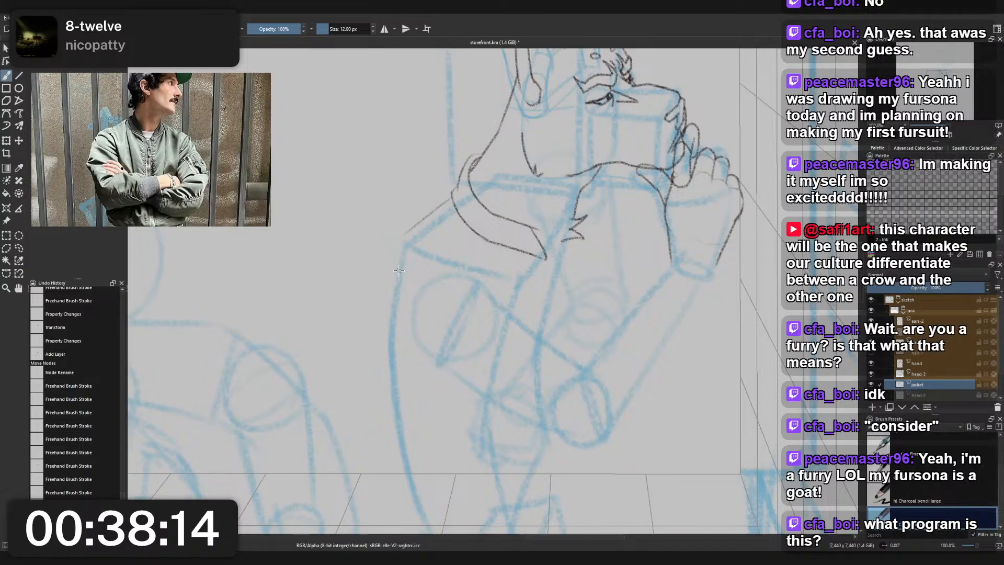
- Draw the sleeve contour from beneath the collar, curving around the blue shoulder circle and in toward the lower arm
{"action": "left_click_drag", "start_coordinate": [461, 225], "coordinate": [426, 287]}
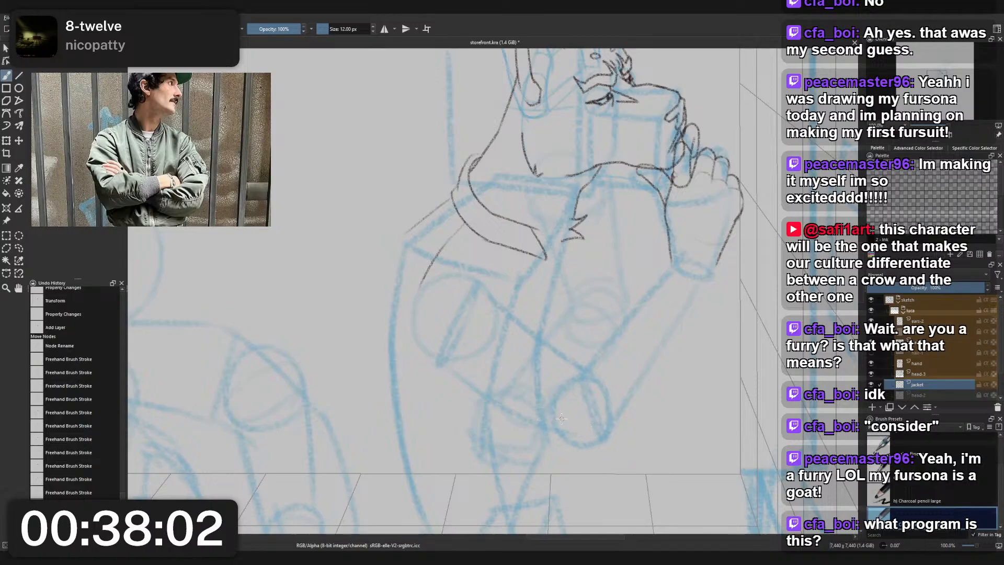
{"action": "key", "text": "ctrl+z"}
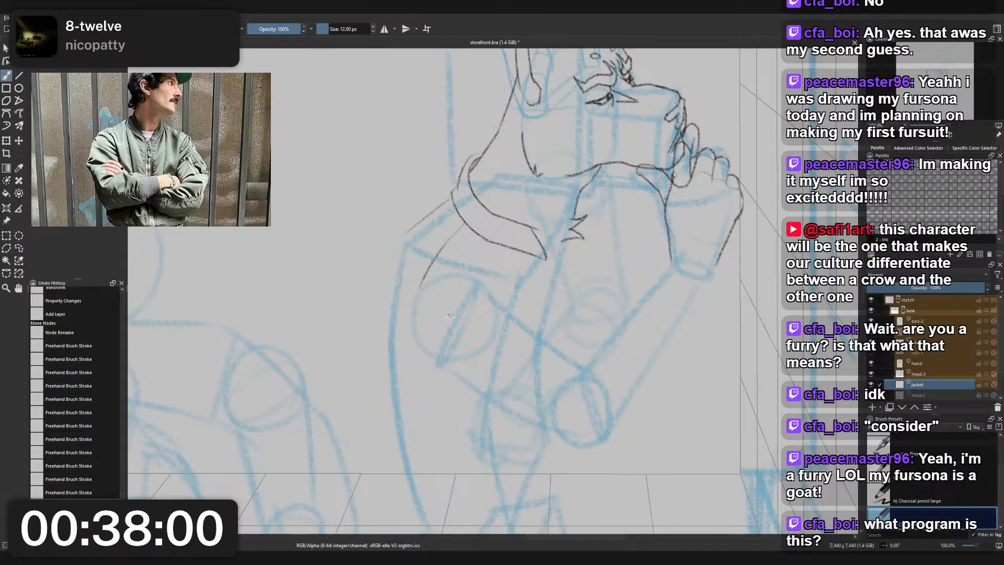
{"action": "mouse_move", "coordinate": [423, 286]}
{"action": "left_mouse_down"}
{"action": "mouse_move", "coordinate": [431, 378]}
{"action": "mouse_move", "coordinate": [500, 402]}
{"action": "left_mouse_up"}
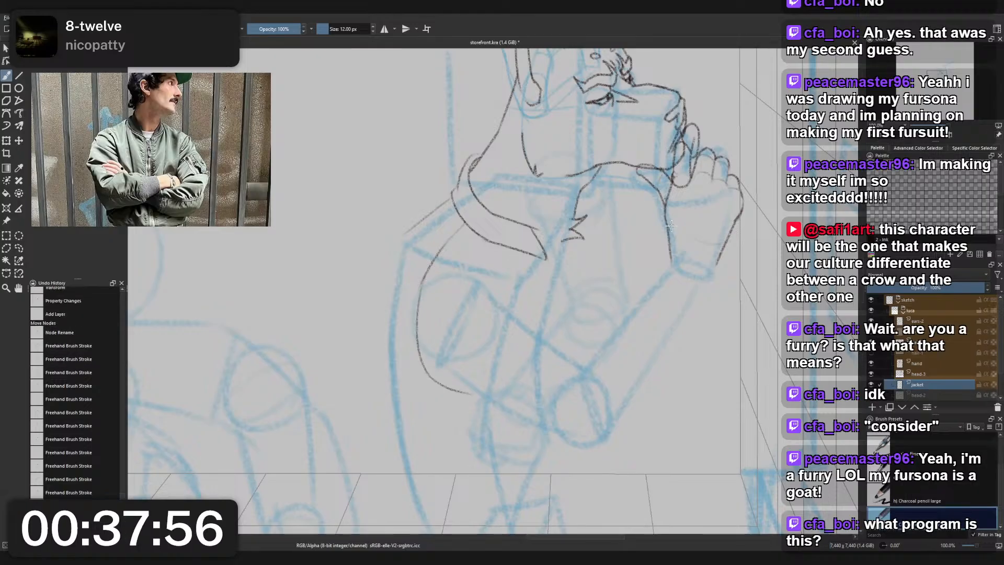
- Erase the pointed front end of the collar with the 25 px small eraser
{"action": "scroll", "coordinate": [593, 256], "scroll_direction": "down", "scroll_amount": 1}
{"action": "scroll", "coordinate": [583, 235], "scroll_direction": "up", "scroll_amount": 1}
{"action": "left_click_drag", "start_coordinate": [594, 230], "coordinate": [587, 240]}
{"action": "scroll", "coordinate": [587, 241], "scroll_direction": "up", "scroll_amount": 2}
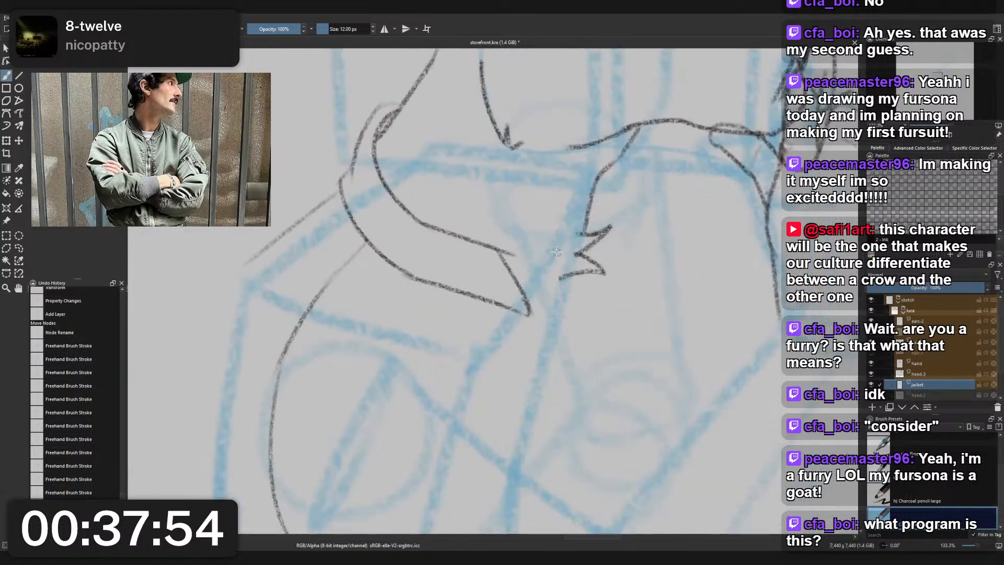
{"action": "right_click", "coordinate": [557, 251]}
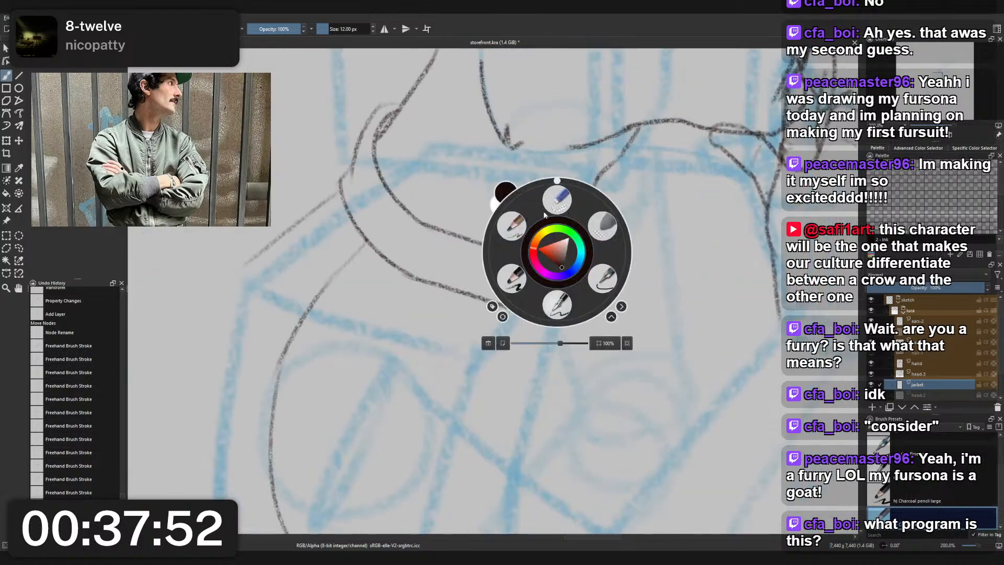
{"action": "left_click", "coordinate": [556, 201]}
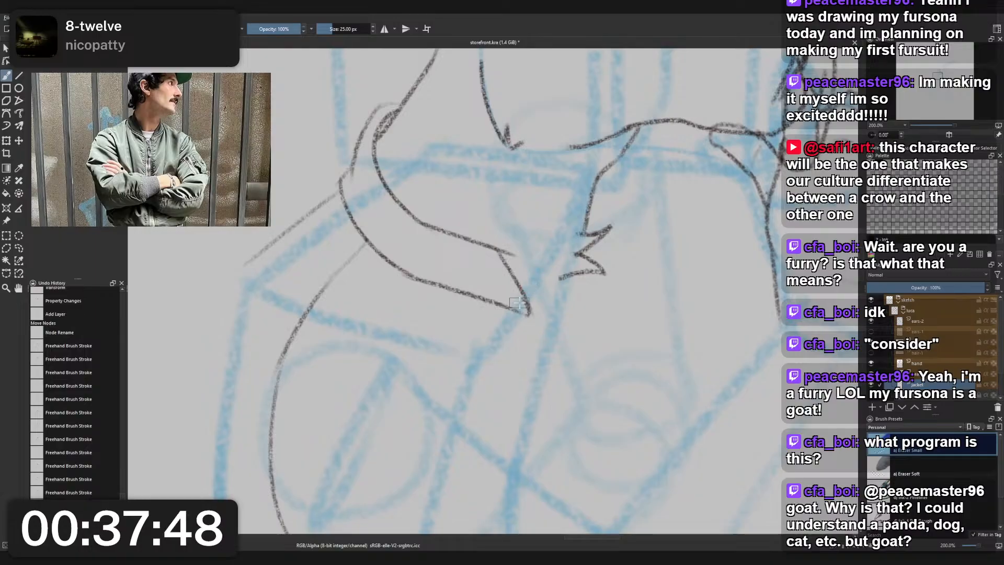
{"action": "mouse_move", "coordinate": [511, 273]}
{"action": "left_mouse_down"}
{"action": "mouse_move", "coordinate": [528, 320]}
{"action": "mouse_move", "coordinate": [545, 296]}
{"action": "mouse_move", "coordinate": [507, 310]}
{"action": "mouse_move", "coordinate": [557, 301]}
{"action": "left_mouse_up"}
- Redraw the collar's front end longer and rounded with the 12 px charcoal pencil, joining the inner and lower edges near the chest fur
{"action": "key", "text": "slash"}
{"action": "key", "text": "ctrl+z"}
{"action": "key", "text": "ctrl+z"}
{"action": "key", "text": "ctrl+z"}
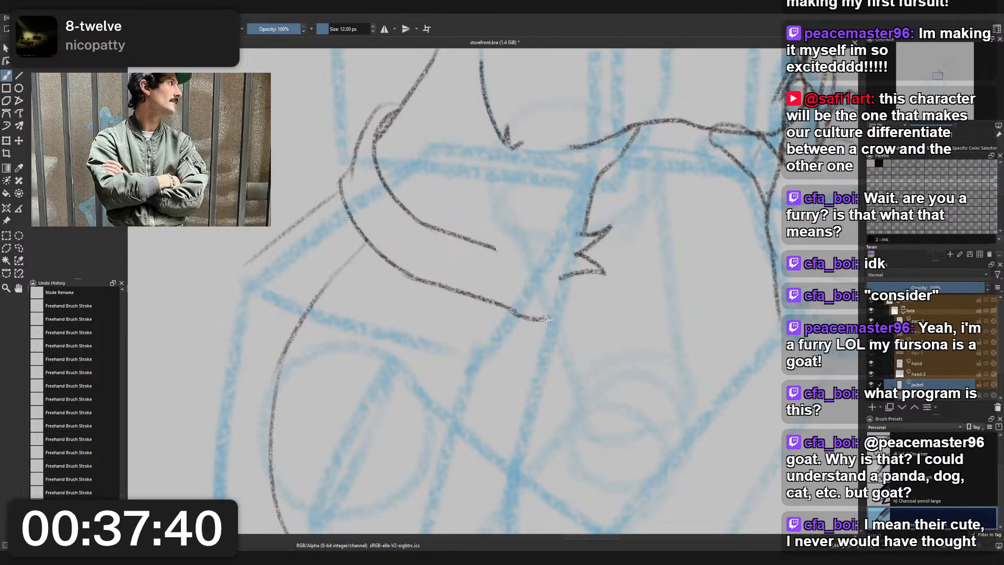
{"action": "left_click_drag", "start_coordinate": [534, 260], "coordinate": [550, 318]}
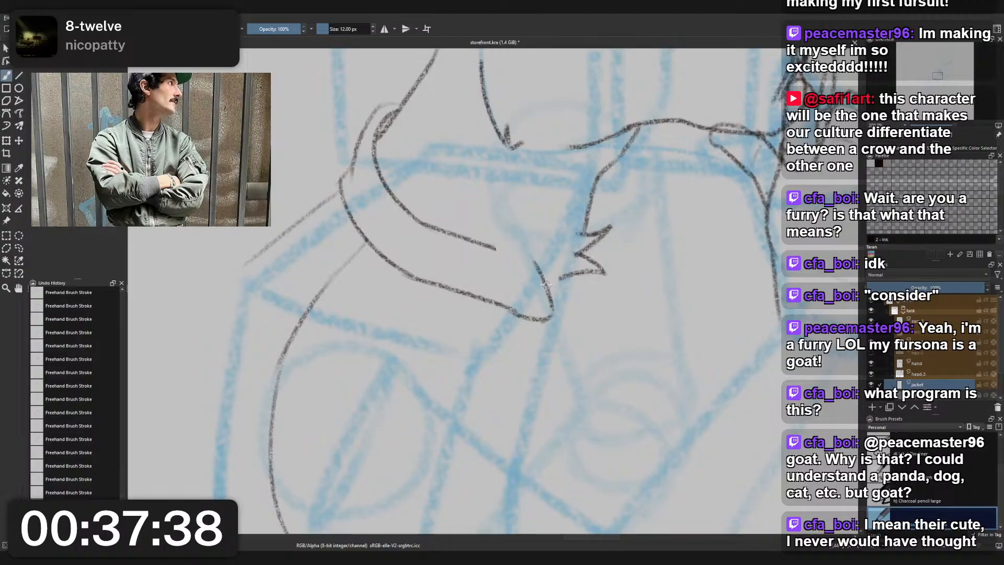
{"action": "left_click_drag", "start_coordinate": [490, 246], "coordinate": [550, 278]}
{"action": "key", "text": "ctrl+z"}
{"action": "key", "text": "ctrl+z"}
{"action": "left_click_drag", "start_coordinate": [487, 245], "coordinate": [546, 282]}
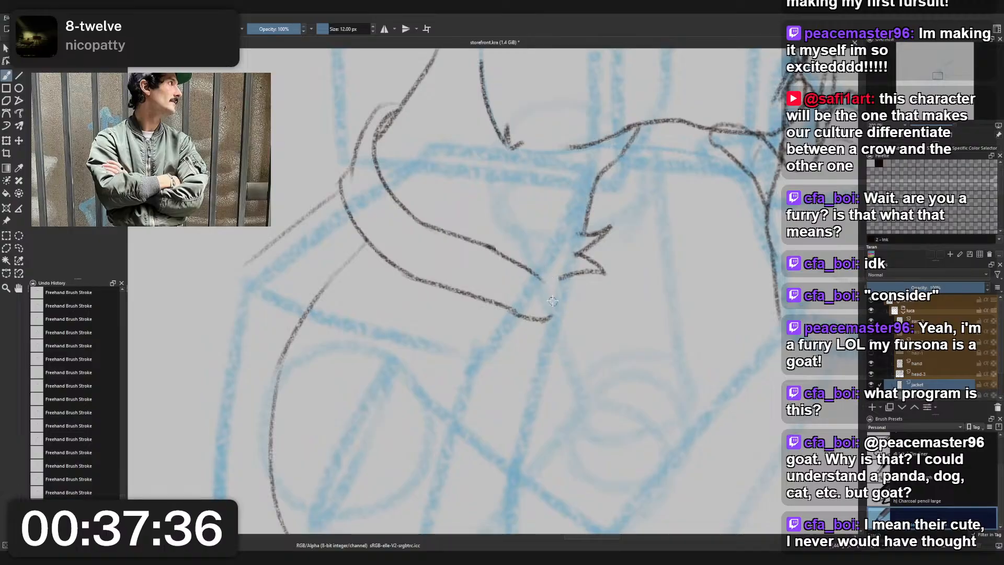
{"action": "key", "text": "ctrl+z"}
{"action": "mouse_move", "coordinate": [487, 244]}
{"action": "left_mouse_down"}
{"action": "mouse_move", "coordinate": [560, 318]}
{"action": "mouse_move", "coordinate": [538, 283]}
{"action": "mouse_move", "coordinate": [551, 317]}
{"action": "left_mouse_up"}
{"action": "key", "text": "ctrl+z"}
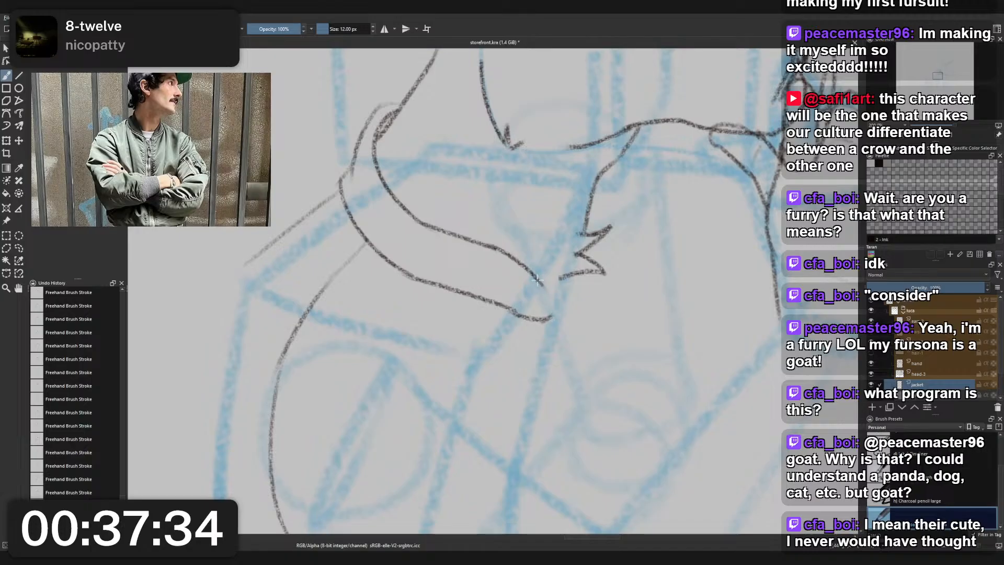
{"action": "left_click_drag", "start_coordinate": [537, 279], "coordinate": [553, 307]}
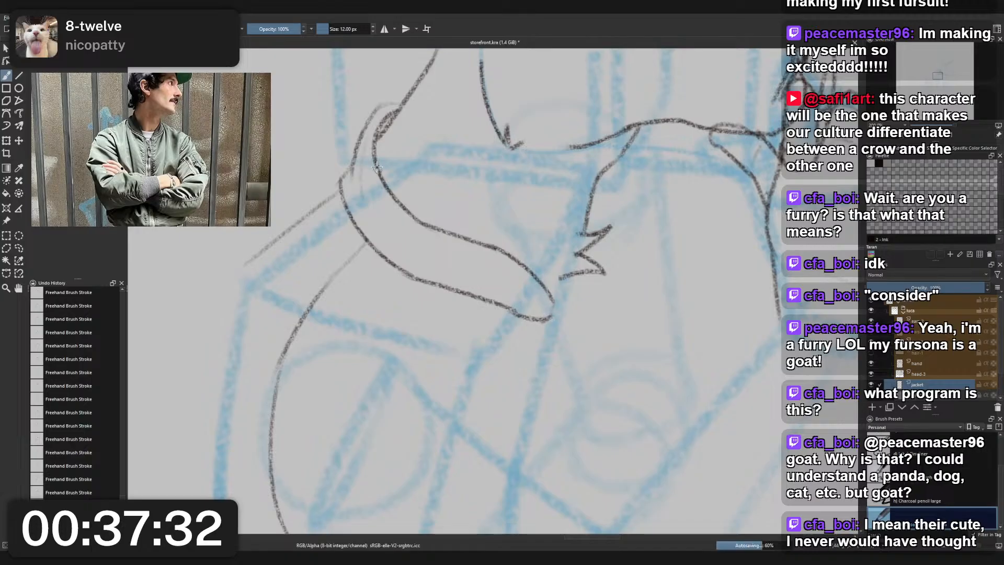
- Try a new stroke along the back of the collar beside the nape
{"action": "mouse_move", "coordinate": [384, 105]}
{"action": "left_mouse_down"}
{"action": "mouse_move", "coordinate": [364, 154]}
{"action": "mouse_move", "coordinate": [383, 205]}
{"action": "left_mouse_up"}
{"action": "key", "text": "ctrl+z"}
{"action": "key", "text": "ctrl+z"}
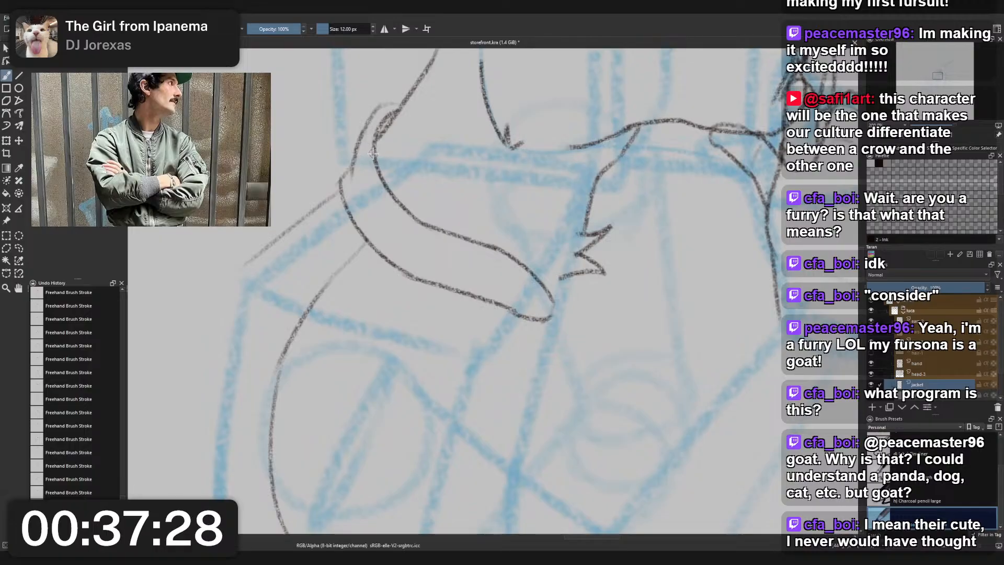
- Draw the collar's seam line just outside its inner edge, curving from the nape down around the back of the neck
{"action": "left_click_drag", "start_coordinate": [365, 128], "coordinate": [378, 186]}
{"action": "key", "text": "ctrl+z"}
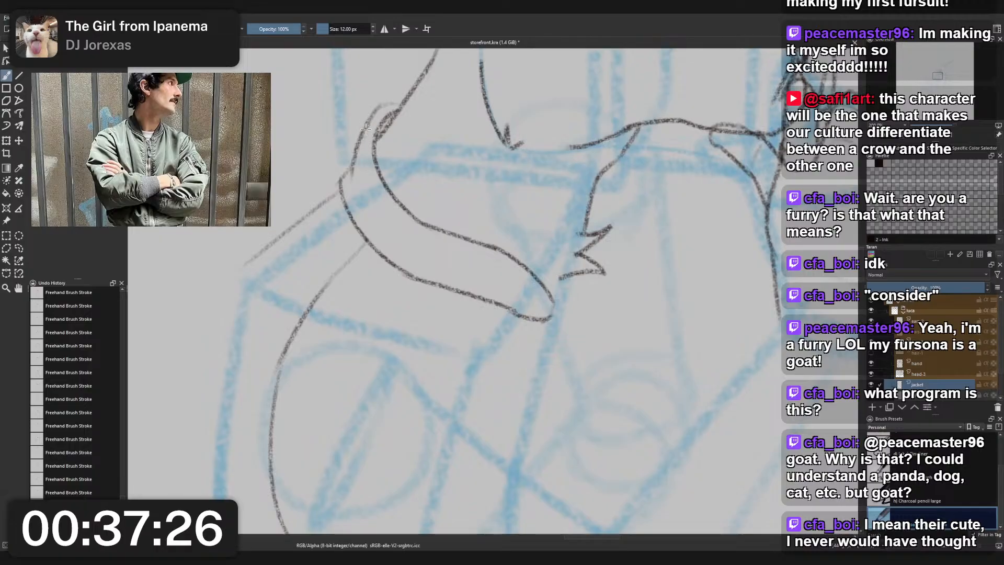
{"action": "left_click_drag", "start_coordinate": [368, 123], "coordinate": [378, 201]}
{"action": "left_click_drag", "start_coordinate": [362, 155], "coordinate": [409, 233]}
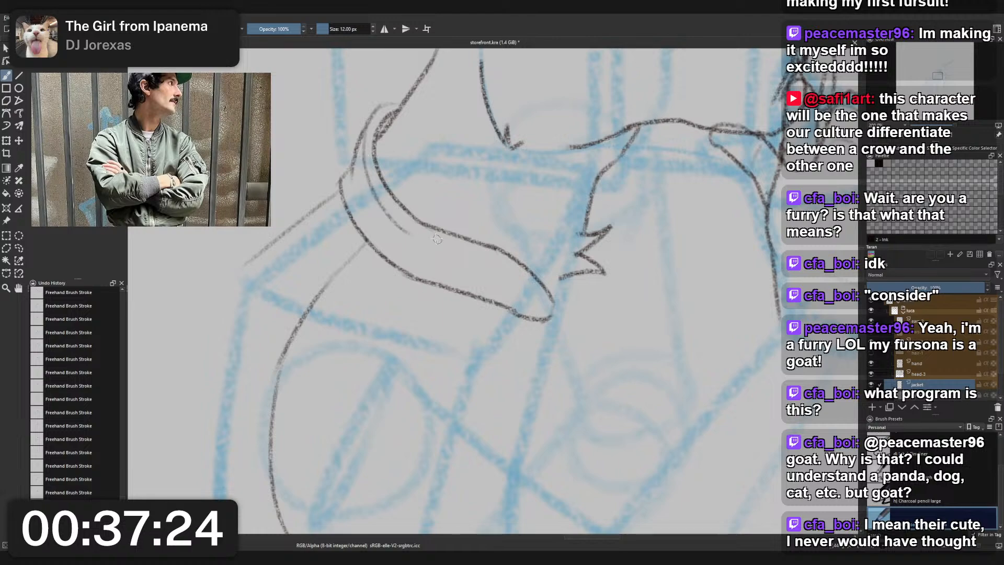
{"action": "key", "text": "ctrl+z"}
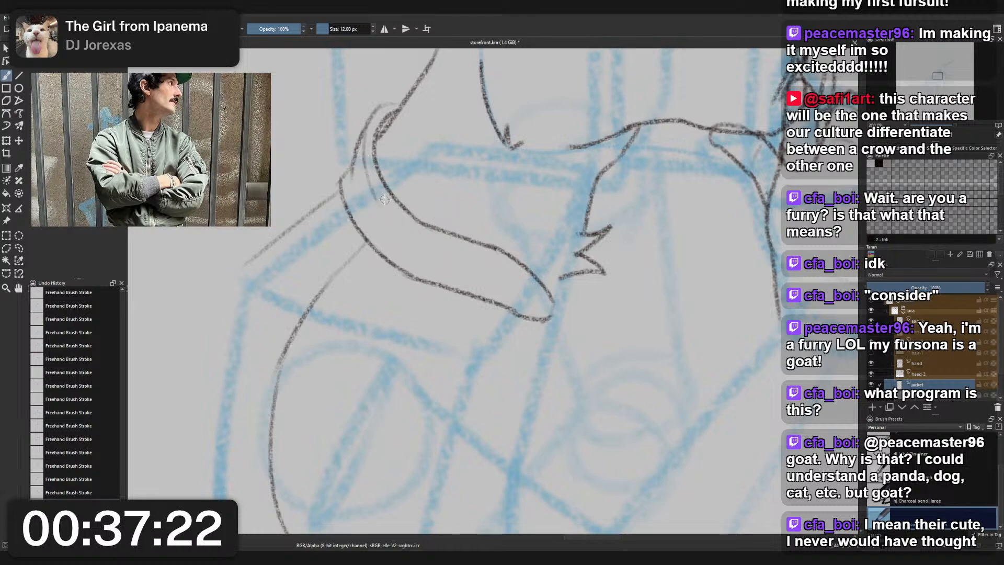
{"action": "mouse_move", "coordinate": [366, 151]}
{"action": "left_mouse_down"}
{"action": "mouse_move", "coordinate": [429, 229]}
{"action": "mouse_move", "coordinate": [413, 233]}
{"action": "left_mouse_up"}
{"action": "key", "text": "ctrl+z"}
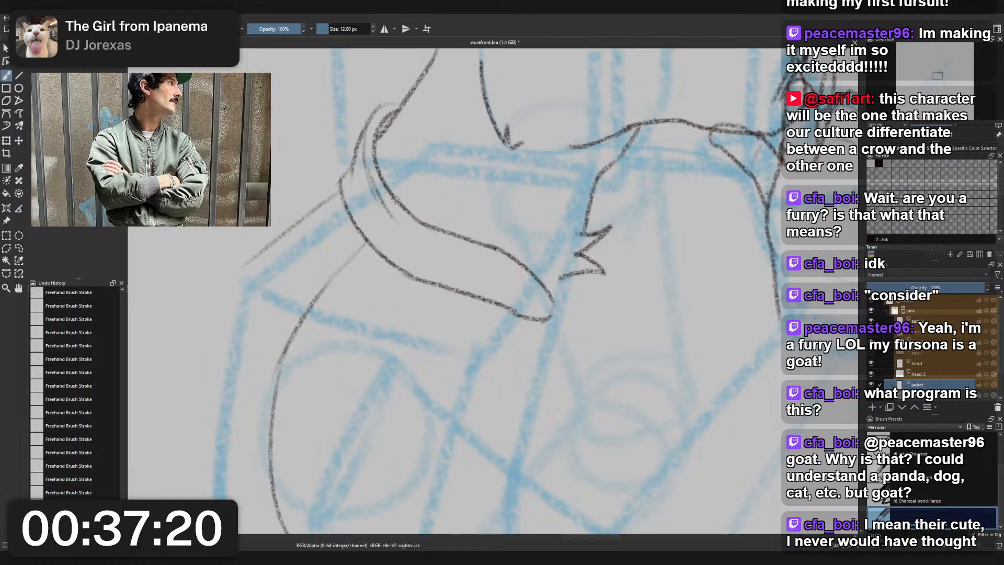
{"action": "key", "text": "ctrl+z"}
{"action": "left_click_drag", "start_coordinate": [369, 148], "coordinate": [402, 225]}
{"action": "key", "text": "ctrl+z"}
{"action": "left_click_drag", "start_coordinate": [368, 155], "coordinate": [396, 214]}
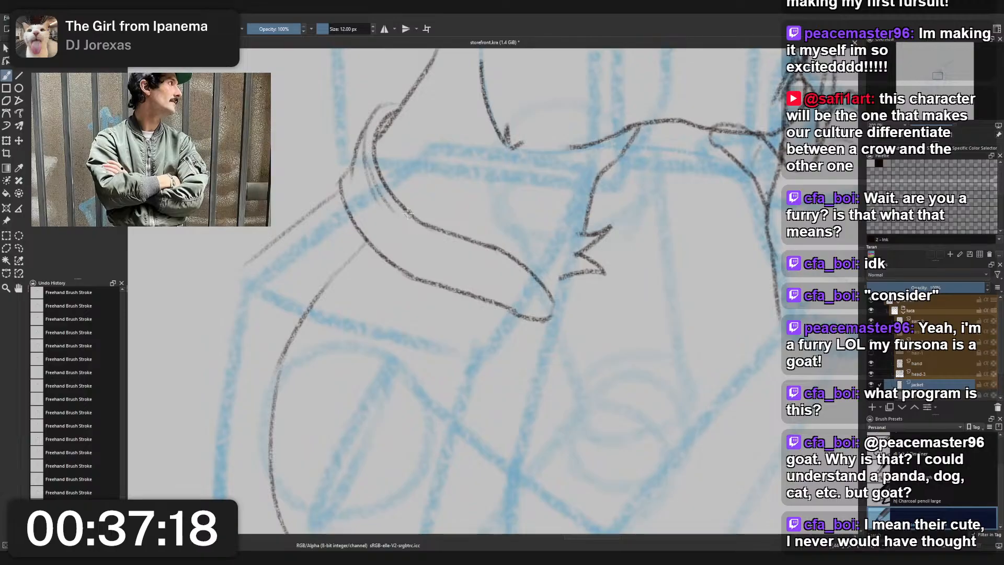
{"action": "key", "text": "ctrl+z"}
{"action": "mouse_move", "coordinate": [368, 154]}
{"action": "left_mouse_down"}
{"action": "mouse_move", "coordinate": [396, 217]}
{"action": "mouse_move", "coordinate": [427, 238]}
{"action": "mouse_move", "coordinate": [477, 248]}
{"action": "left_mouse_up"}
{"action": "key", "text": "ctrl+z"}
{"action": "key", "text": "ctrl+z"}
- Extend the collar's seam line alongside the inner edge, past the lower bend toward the front end
{"action": "key", "text": "ctrl+z"}
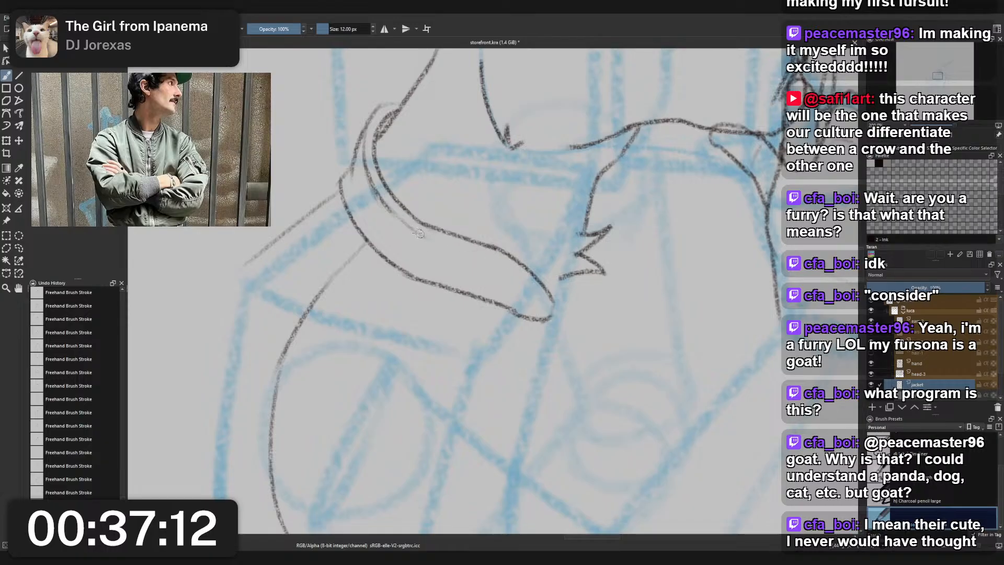
{"action": "left_click_drag", "start_coordinate": [419, 230], "coordinate": [473, 246]}
{"action": "key", "text": "ctrl+z"}
{"action": "mouse_move", "coordinate": [417, 231]}
{"action": "left_mouse_down"}
{"action": "mouse_move", "coordinate": [514, 265]}
{"action": "mouse_move", "coordinate": [466, 243]}
{"action": "left_mouse_up"}
{"action": "key", "text": "ctrl+z"}
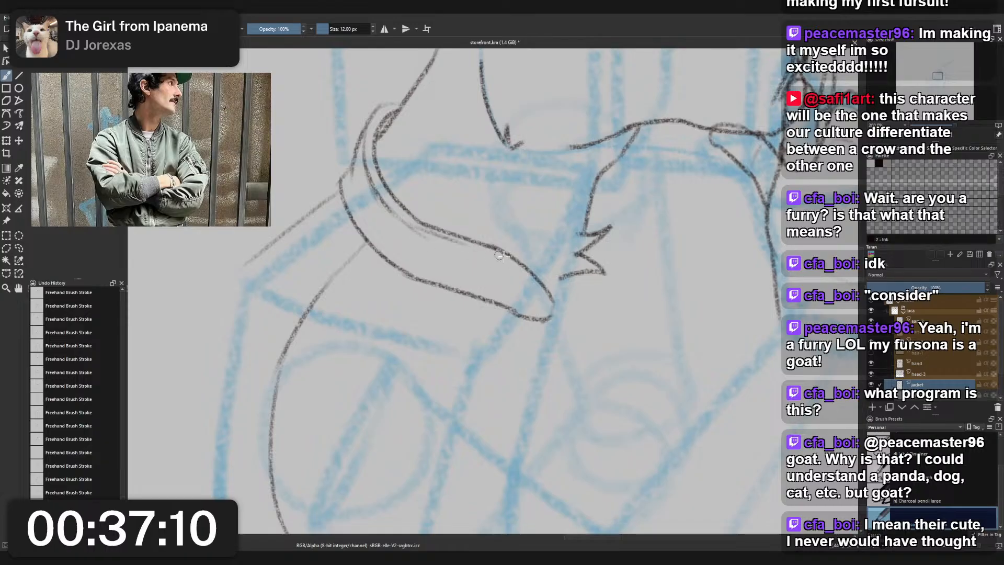
{"action": "key", "text": "ctrl+z"}
{"action": "left_click_drag", "start_coordinate": [408, 220], "coordinate": [448, 245]}
{"action": "key", "text": "ctrl+z"}
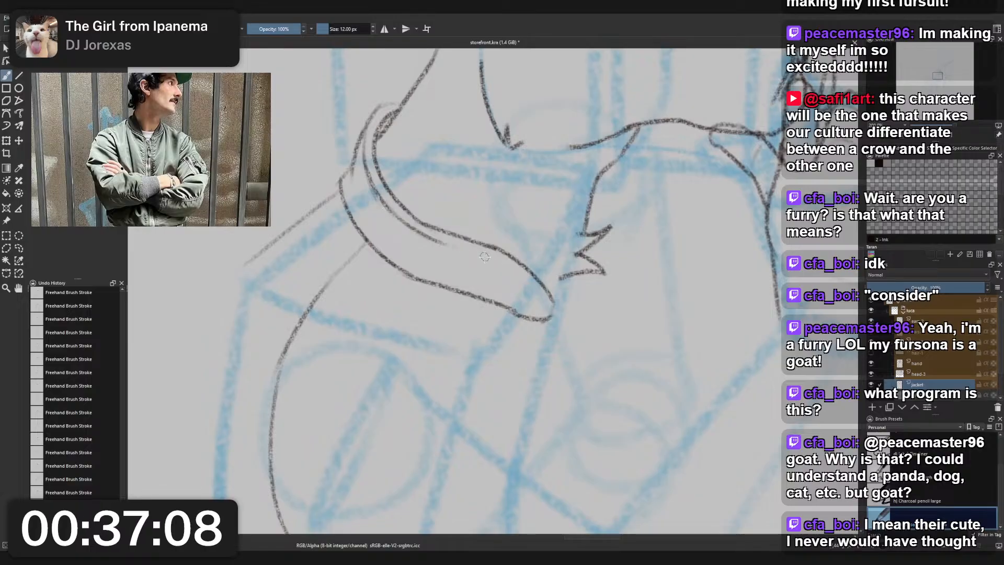
{"action": "left_click_drag", "start_coordinate": [413, 217], "coordinate": [555, 277]}
- Draw a triangle diagram in the empty area beside the character, labelling its corners FORM and PAINT
{"action": "left_click_drag", "start_coordinate": [438, 279], "coordinate": [658, 300]}
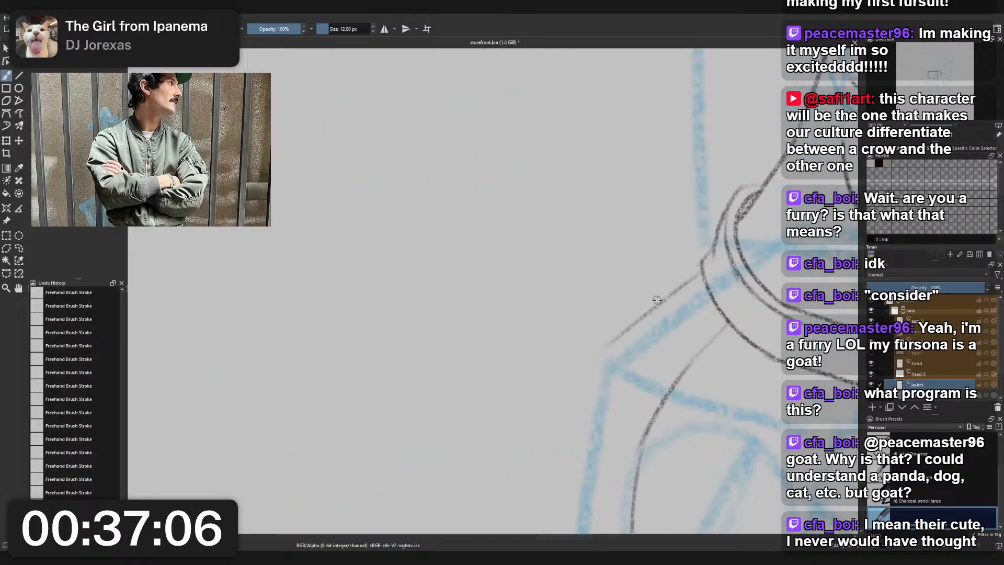
{"action": "mouse_move", "coordinate": [329, 222]}
{"action": "left_mouse_down"}
{"action": "mouse_move", "coordinate": [361, 209]}
{"action": "mouse_move", "coordinate": [448, 132]}
{"action": "mouse_move", "coordinate": [337, 232]}
{"action": "mouse_move", "coordinate": [461, 294]}
{"action": "left_mouse_up"}
{"action": "left_click_drag", "start_coordinate": [447, 133], "coordinate": [465, 280]}
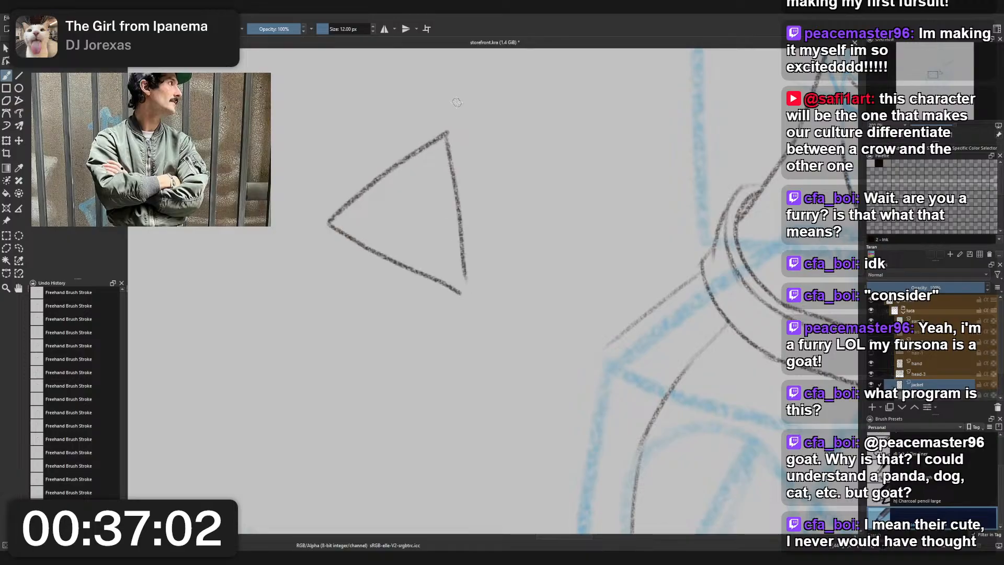
{"action": "mouse_move", "coordinate": [456, 97]}
{"action": "left_mouse_down"}
{"action": "mouse_move", "coordinate": [462, 126]}
{"action": "mouse_move", "coordinate": [491, 112]}
{"action": "mouse_move", "coordinate": [508, 117]}
{"action": "mouse_move", "coordinate": [531, 94]}
{"action": "mouse_move", "coordinate": [546, 109]}
{"action": "left_mouse_up"}
{"action": "left_click_drag", "start_coordinate": [438, 308], "coordinate": [459, 329]}
{"action": "mouse_move", "coordinate": [469, 325]}
{"action": "left_mouse_down"}
{"action": "mouse_move", "coordinate": [480, 303]}
{"action": "mouse_move", "coordinate": [487, 318]}
{"action": "left_mouse_up"}
{"action": "mouse_move", "coordinate": [492, 301]}
{"action": "left_mouse_down"}
{"action": "mouse_move", "coordinate": [497, 313]}
{"action": "mouse_move", "coordinate": [513, 286]}
{"action": "mouse_move", "coordinate": [523, 304]}
{"action": "mouse_move", "coordinate": [529, 278]}
{"action": "left_mouse_up"}
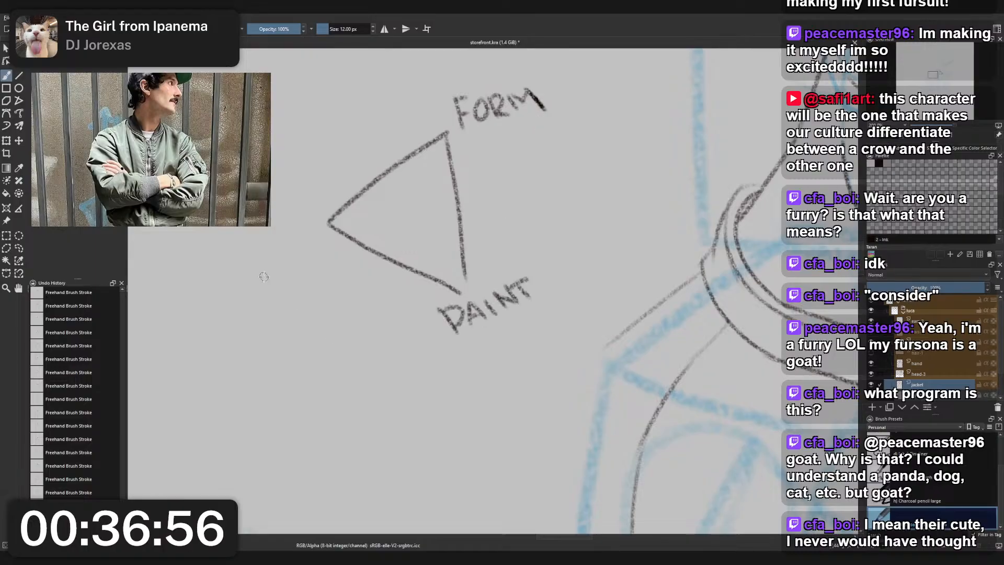
- Label the triangle's third corner AN. and draw a small triangle between dots inside the diagram
{"action": "left_click_drag", "start_coordinate": [244, 257], "coordinate": [235, 287]}
{"action": "mouse_move", "coordinate": [245, 257]}
{"action": "left_mouse_down"}
{"action": "mouse_move", "coordinate": [254, 288]}
{"action": "mouse_move", "coordinate": [266, 267]}
{"action": "left_mouse_up"}
{"action": "mouse_move", "coordinate": [252, 279]}
{"action": "left_mouse_down"}
{"action": "mouse_move", "coordinate": [261, 255]}
{"action": "mouse_move", "coordinate": [272, 278]}
{"action": "left_mouse_up"}
{"action": "left_click_drag", "start_coordinate": [272, 279], "coordinate": [279, 250]}
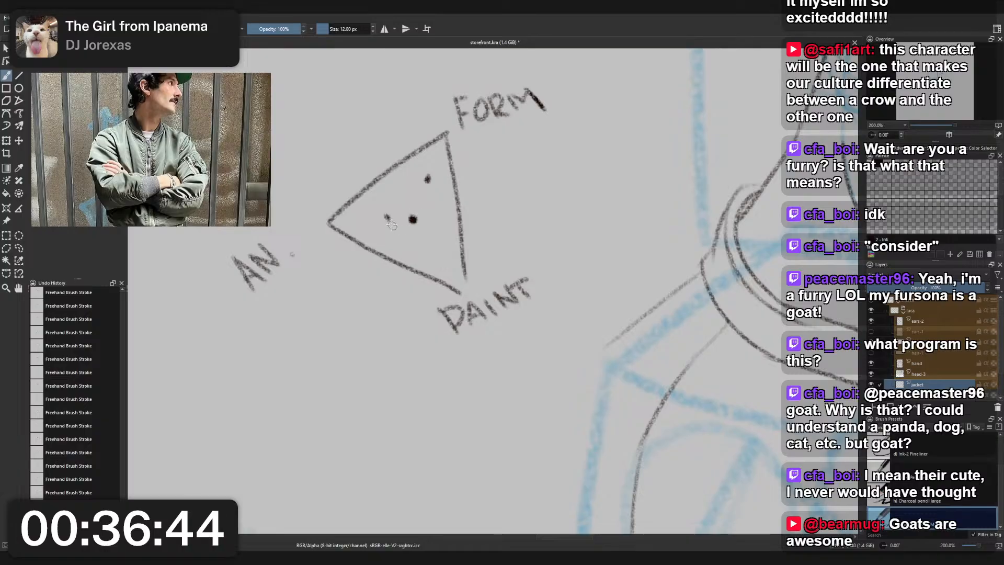
{"action": "mouse_move", "coordinate": [386, 219]}
{"action": "left_mouse_down"}
{"action": "mouse_move", "coordinate": [412, 222]}
{"action": "mouse_move", "coordinate": [430, 175]}
{"action": "left_mouse_up"}
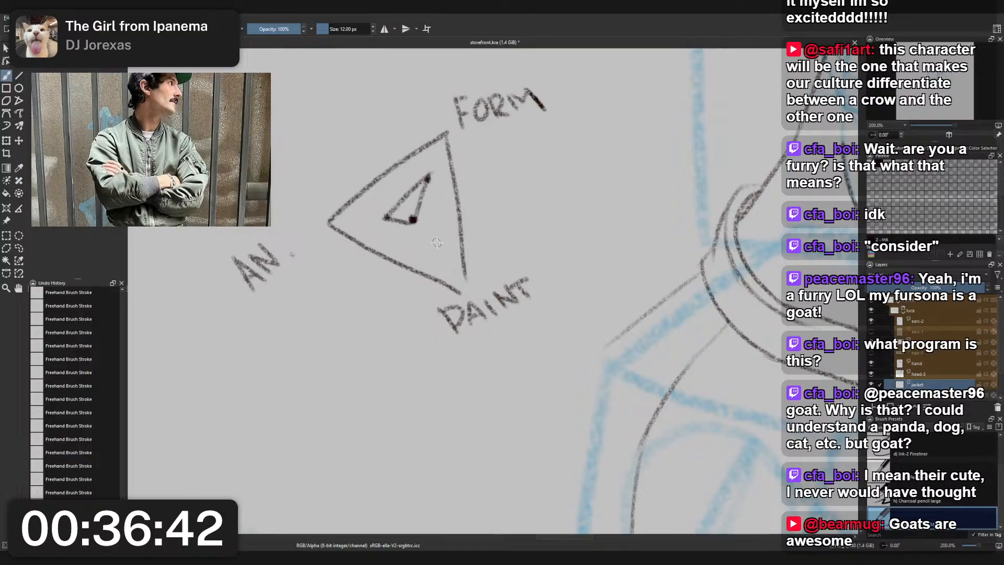
- Step back through the diagram's recent strokes and restore them, including the small inner triangle
{"action": "key", "text": "ctrl+z"}
{"action": "key", "text": "ctrl+z"}
{"action": "key", "text": "ctrl+z"}
{"action": "key", "text": "ctrl+z"}
{"action": "key", "text": "ctrl+z"}
{"action": "key", "text": "ctrl+z"}
{"action": "key", "text": "ctrl+z"}
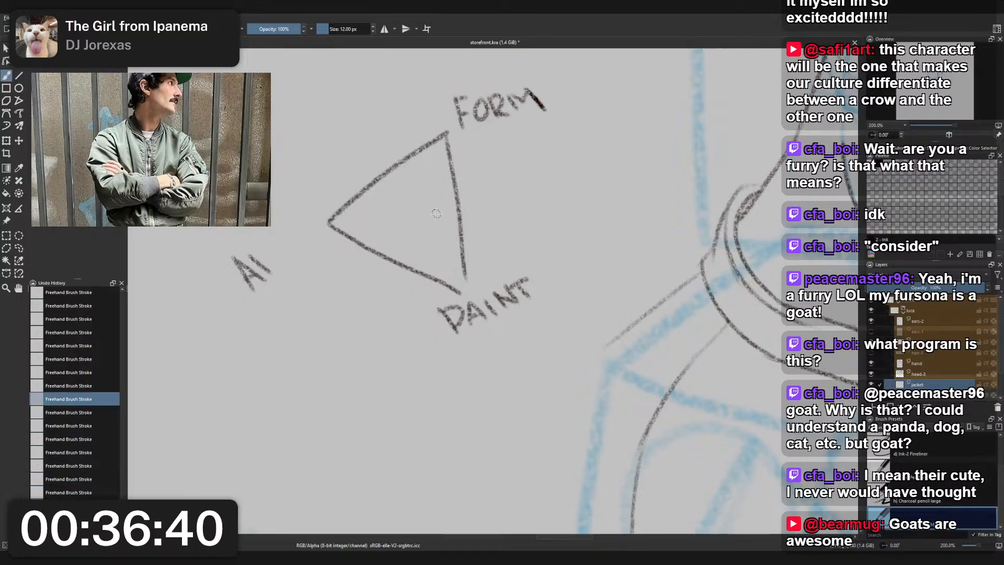
{"action": "key", "text": "ctrl+z"}
{"action": "key", "text": "ctrl+z"}
{"action": "key", "text": "ctrl+z"}
{"action": "key", "text": "ctrl+z"}
{"action": "key", "text": "ctrl+shift+z"}
{"action": "key", "text": "ctrl+shift+z"}
{"action": "key", "text": "ctrl+shift+z"}
{"action": "key", "text": "ctrl+shift+z"}
{"action": "key", "text": "ctrl+shift+z"}
{"action": "key", "text": "ctrl+shift+z"}
{"action": "key", "text": "ctrl+shift+z"}
{"action": "key", "text": "ctrl+shift+z"}
{"action": "key", "text": "ctrl+shift+z"}
{"action": "key", "text": "ctrl+shift+z"}
{"action": "key", "text": "ctrl+shift+z"}
{"action": "key", "text": "ctrl+shift+z"}
{"action": "key", "text": "ctrl+shift+z"}
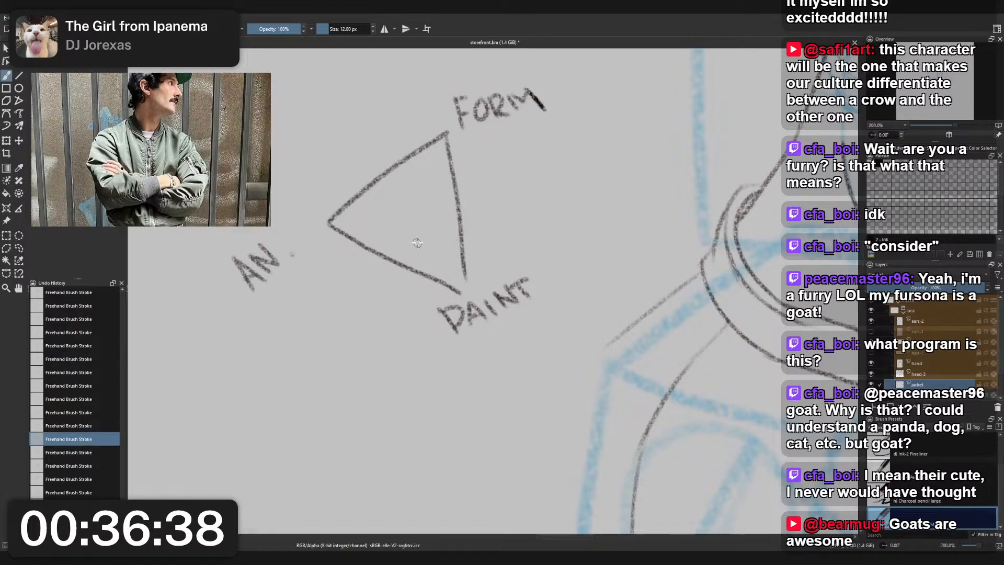
{"action": "key", "text": "ctrl+shift+z"}
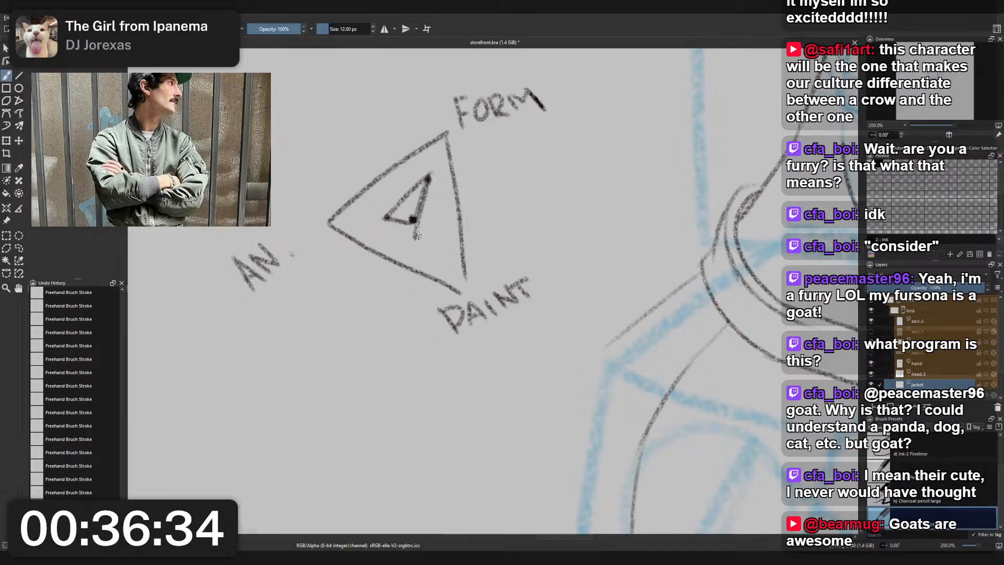
- Undo the whole triangle diagram together with its corner labels and inner triangle
{"action": "key", "text": "ctrl+z"}
{"action": "key", "text": "ctrl+z"}
{"action": "key", "text": "ctrl+z"}
{"action": "key", "text": "ctrl+z"}
{"action": "key", "text": "ctrl+z"}
{"action": "key", "text": "ctrl+z"}
{"action": "key", "text": "ctrl+z"}
{"action": "key", "text": "ctrl+z"}
{"action": "key", "text": "ctrl+z"}
{"action": "key", "text": "ctrl+z"}
{"action": "key", "text": "ctrl+z"}
{"action": "key", "text": "ctrl+z"}
{"action": "key", "text": "ctrl+z"}
{"action": "key", "text": "ctrl+z"}
{"action": "key", "text": "ctrl+z"}
{"action": "key", "text": "ctrl+z"}
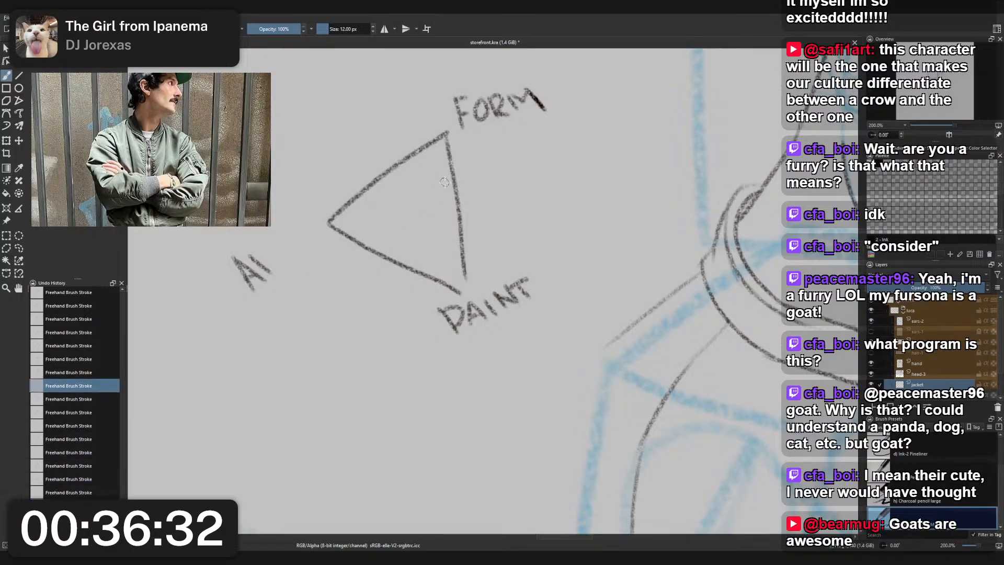
{"action": "key", "text": "ctrl+z"}
{"action": "key", "text": "ctrl+z"}
{"action": "key", "text": "ctrl+z"}
{"action": "key", "text": "ctrl+z"}
{"action": "key", "text": "ctrl+z"}
{"action": "key", "text": "ctrl+z"}
{"action": "key", "text": "ctrl+z"}
{"action": "key", "text": "ctrl+z"}
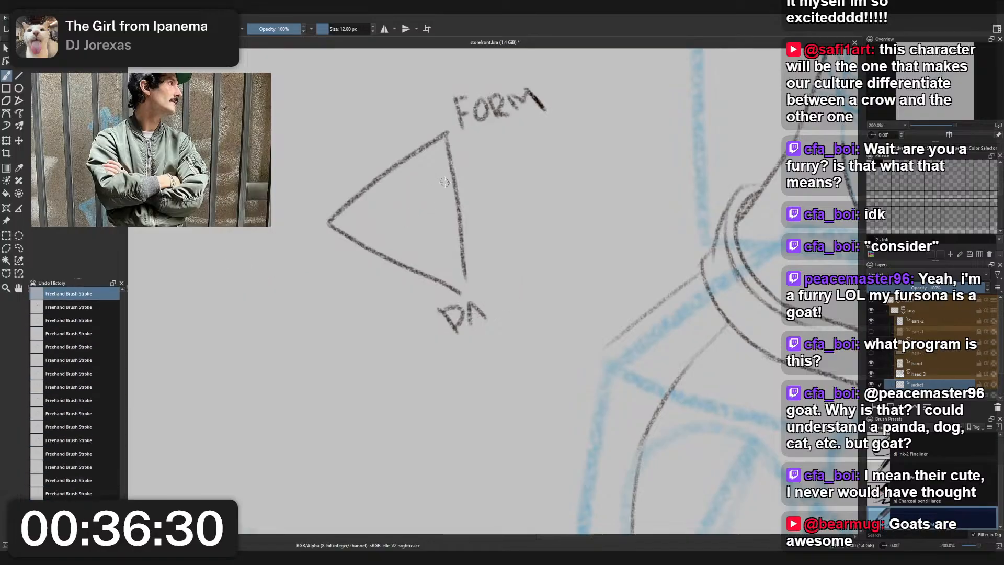
{"action": "key", "text": "ctrl+z"}
{"action": "key", "text": "ctrl+z"}
{"action": "key", "text": "ctrl+z"}
{"action": "key", "text": "ctrl+z"}
{"action": "key", "text": "ctrl+z"}
{"action": "key", "text": "ctrl+z"}
{"action": "key", "text": "ctrl+z"}
{"action": "key", "text": "ctrl+z"}
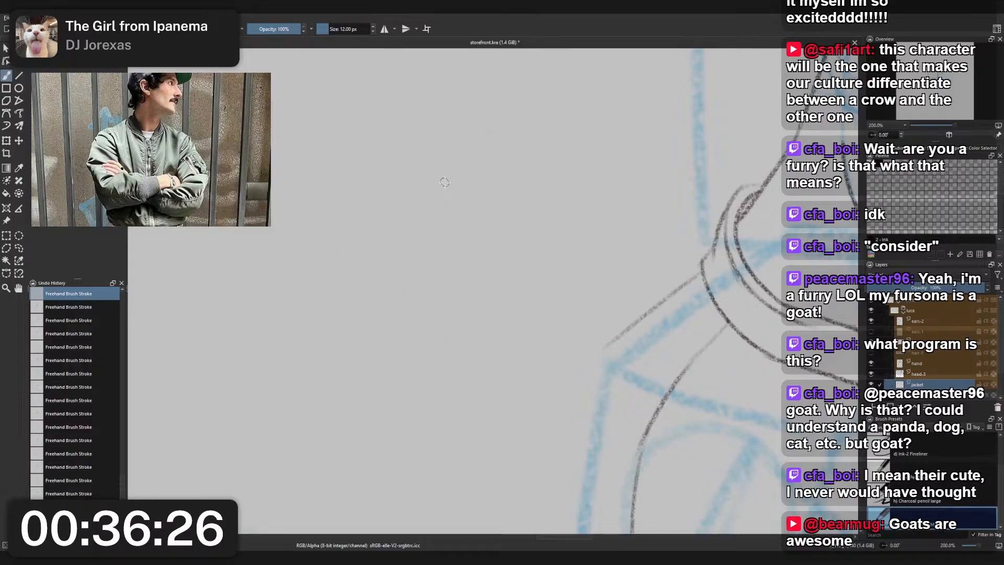
- Try a line rising from the lower tip of the chest fur for the collar's far side
{"action": "scroll", "coordinate": [445, 182], "scroll_direction": "down", "scroll_amount": 2}
{"action": "scroll", "coordinate": [502, 272], "scroll_direction": "up", "scroll_amount": 2}
{"action": "left_click_drag", "start_coordinate": [584, 340], "coordinate": [437, 295]}
{"action": "scroll", "coordinate": [503, 272], "scroll_direction": "down", "scroll_amount": 1}
{"action": "scroll", "coordinate": [559, 200], "scroll_direction": "down", "scroll_amount": 1}
{"action": "mouse_move", "coordinate": [558, 200]}
{"action": "left_mouse_down"}
{"action": "mouse_move", "coordinate": [459, 284]}
{"action": "mouse_move", "coordinate": [537, 226]}
{"action": "left_mouse_up"}
{"action": "scroll", "coordinate": [459, 284], "scroll_direction": "up", "scroll_amount": 2}
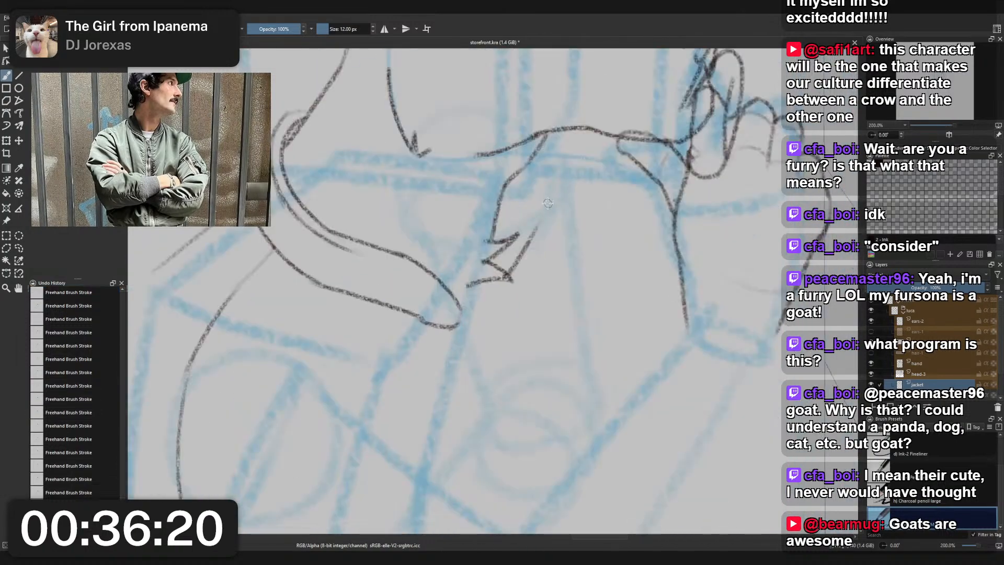
{"action": "key", "text": "ctrl+z"}
{"action": "left_click_drag", "start_coordinate": [509, 274], "coordinate": [529, 223]}
{"action": "key", "text": "ctrl+z"}
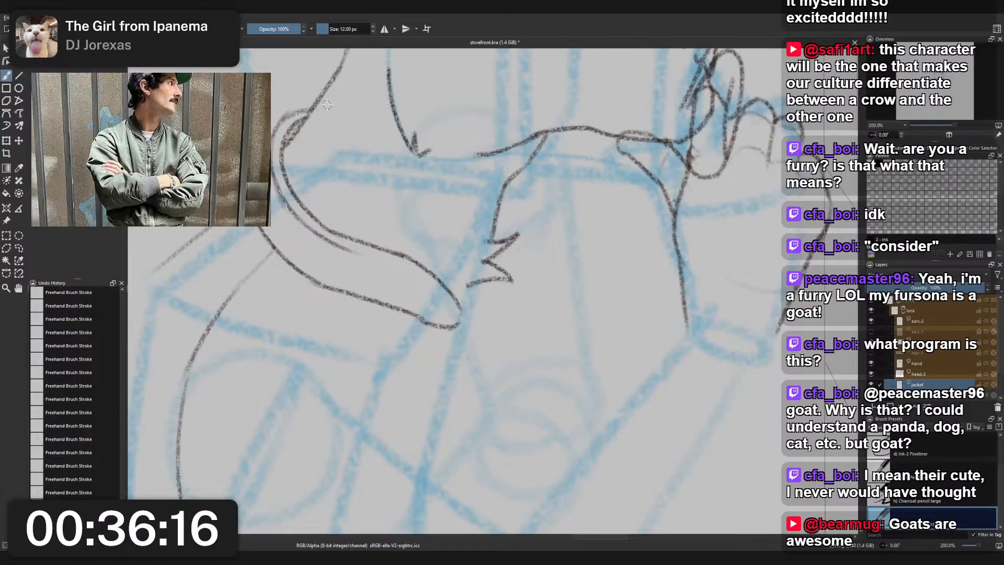
- Try a new stroke around the outer back of the collar below the nape
{"action": "mouse_move", "coordinate": [283, 133]}
{"action": "left_mouse_down"}
{"action": "mouse_move", "coordinate": [334, 109]}
{"action": "mouse_move", "coordinate": [306, 108]}
{"action": "mouse_move", "coordinate": [274, 138]}
{"action": "left_mouse_up"}
{"action": "key", "text": "ctrl+z"}
{"action": "key", "text": "ctrl+z"}
{"action": "mouse_move", "coordinate": [312, 109]}
{"action": "left_mouse_down"}
{"action": "mouse_move", "coordinate": [282, 132]}
{"action": "mouse_move", "coordinate": [291, 114]}
{"action": "mouse_move", "coordinate": [324, 106]}
{"action": "mouse_move", "coordinate": [293, 112]}
{"action": "mouse_move", "coordinate": [278, 135]}
{"action": "left_mouse_up"}
{"action": "key", "text": "ctrl+z"}
{"action": "key", "text": "ctrl+z"}
{"action": "key", "text": "ctrl+z"}
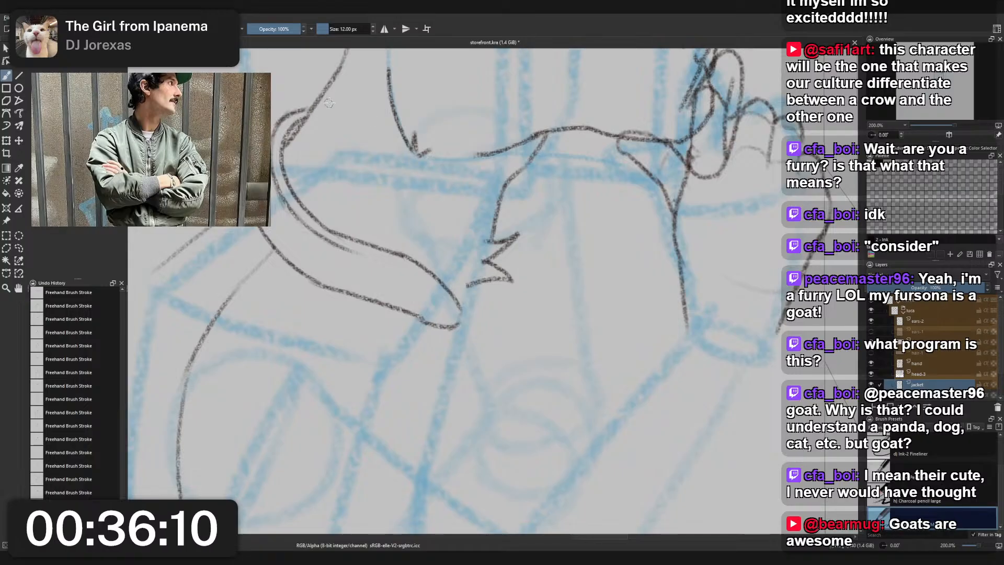
- Draw the collar's far edge as a curve from below the chin around to the lower tip of the chest fur
{"action": "mouse_move", "coordinate": [505, 188]}
{"action": "left_mouse_down"}
{"action": "mouse_move", "coordinate": [526, 245]}
{"action": "mouse_move", "coordinate": [513, 273]}
{"action": "left_mouse_up"}
{"action": "key", "text": "ctrl+z"}
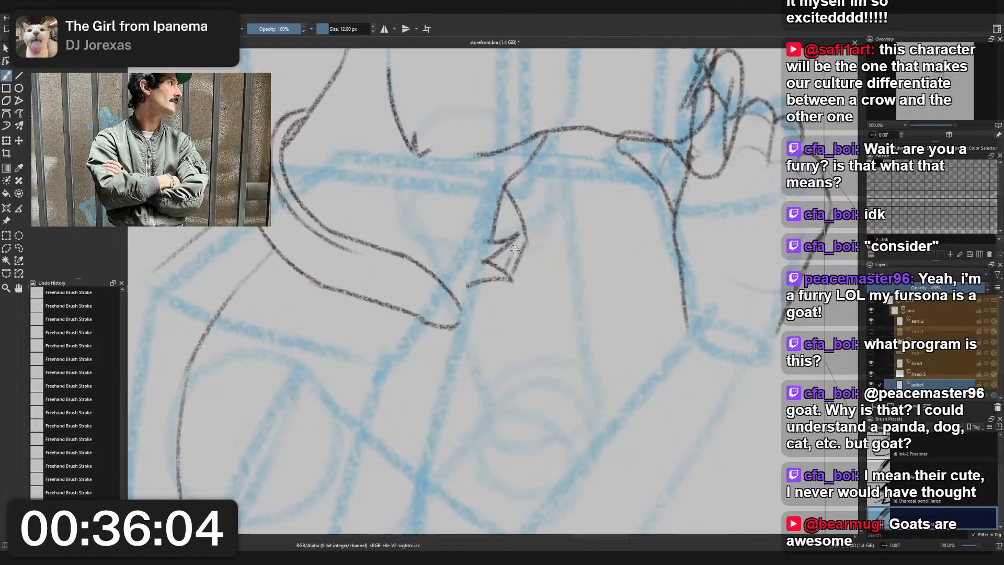
{"action": "left_click_drag", "start_coordinate": [505, 200], "coordinate": [513, 231]}
{"action": "key", "text": "ctrl+z"}
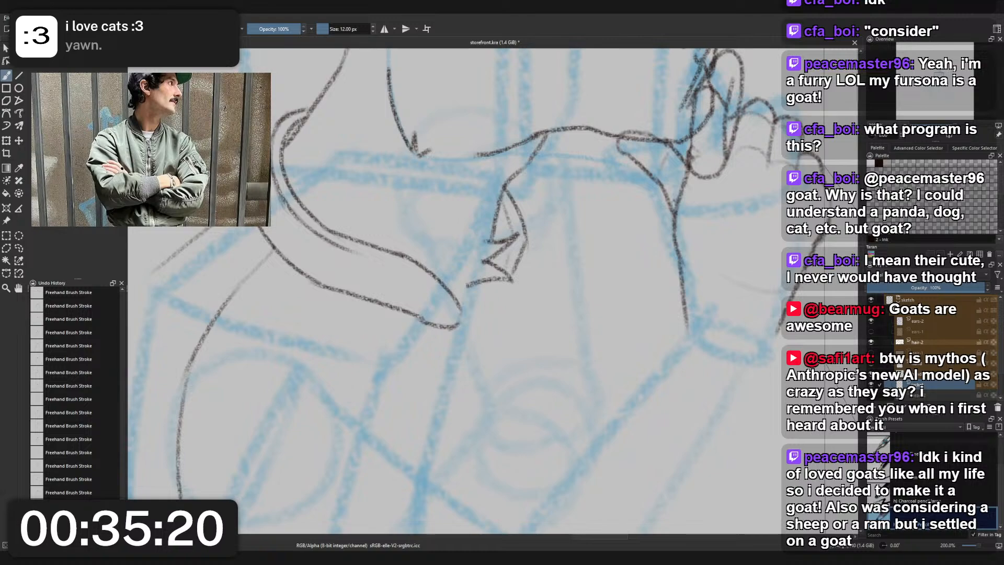
- Rework the short seam line inside the collar's far edge, between that edge and the chest fur
{"action": "scroll", "coordinate": [582, 211], "scroll_direction": "down", "scroll_amount": 3}
{"action": "scroll", "coordinate": [568, 204], "scroll_direction": "up", "scroll_amount": 3}
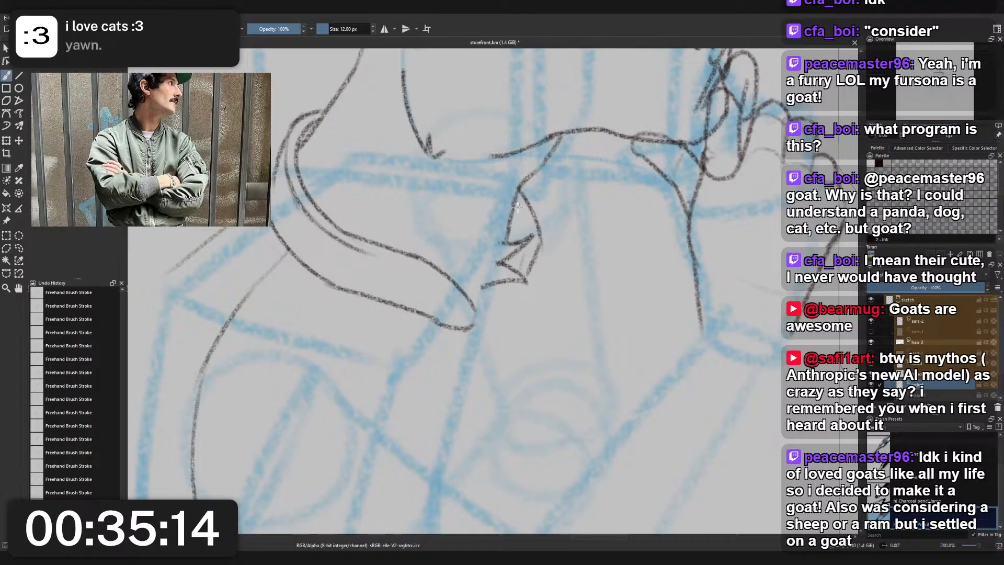
{"action": "left_click_drag", "start_coordinate": [519, 198], "coordinate": [527, 248]}
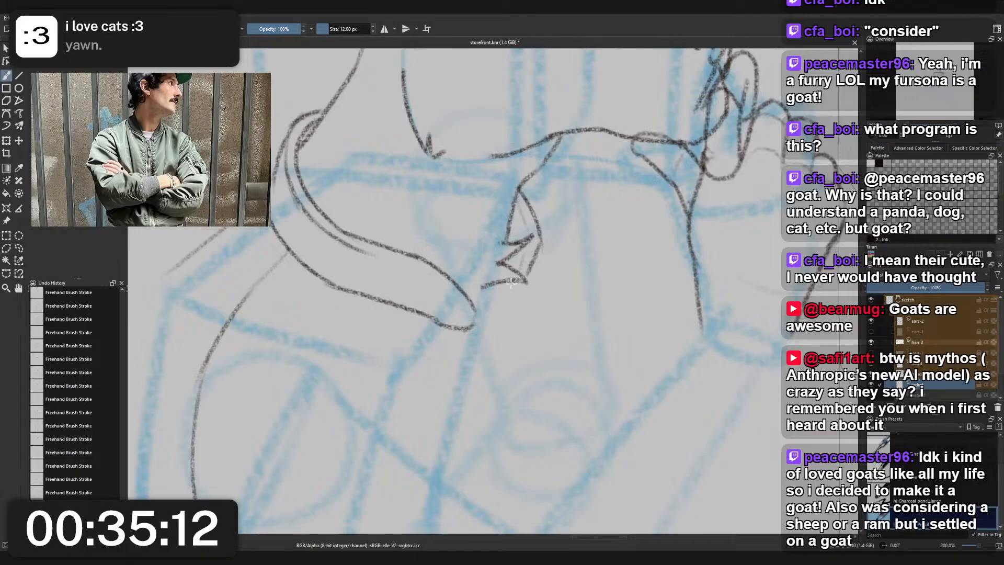
{"action": "key", "text": "ctrl+z"}
{"action": "key", "text": "ctrl+z"}
{"action": "mouse_move", "coordinate": [520, 202]}
{"action": "left_mouse_down"}
{"action": "mouse_move", "coordinate": [538, 238]}
{"action": "mouse_move", "coordinate": [520, 269]}
{"action": "left_mouse_up"}
{"action": "key", "text": "ctrl+z"}
{"action": "key", "text": "ctrl+z"}
{"action": "left_click_drag", "start_coordinate": [518, 200], "coordinate": [533, 235]}
{"action": "key", "text": "ctrl+z"}
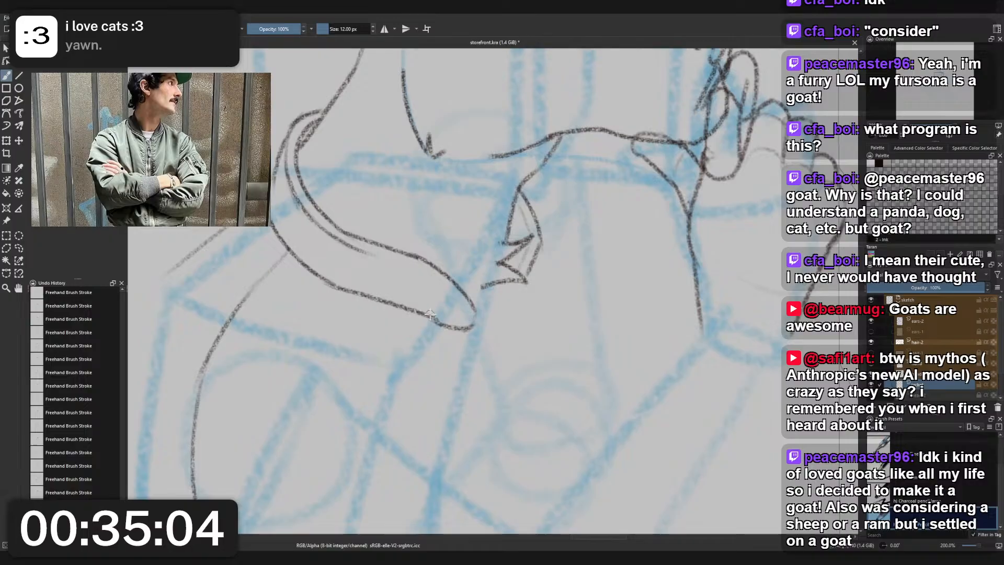
- Continue the near collar's seam line along the inner edge to the rounded front end
{"action": "mouse_move", "coordinate": [360, 250]}
{"action": "left_mouse_down"}
{"action": "mouse_move", "coordinate": [447, 278]}
{"action": "mouse_move", "coordinate": [360, 252]}
{"action": "mouse_move", "coordinate": [439, 277]}
{"action": "mouse_move", "coordinate": [468, 313]}
{"action": "left_mouse_up"}
{"action": "key", "text": "ctrl+z"}
{"action": "key", "text": "ctrl+z"}
{"action": "key", "text": "ctrl+z"}
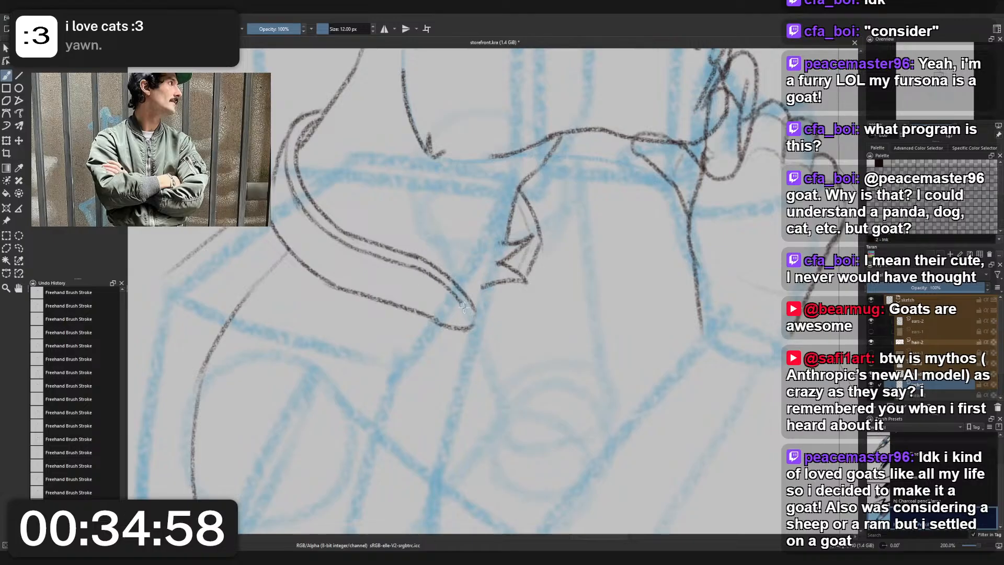
{"action": "key", "text": "ctrl+z"}
{"action": "left_click_drag", "start_coordinate": [413, 266], "coordinate": [467, 308]}
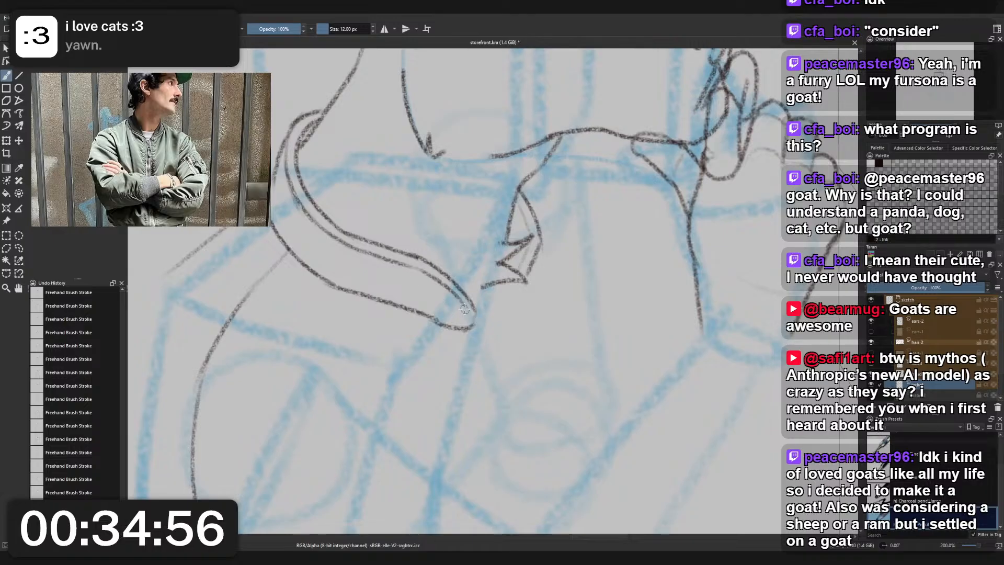
- Try the jacket's back contour from the shoulder corner down along the blue torso line
{"action": "scroll", "coordinate": [467, 324], "scroll_direction": "down", "scroll_amount": 3}
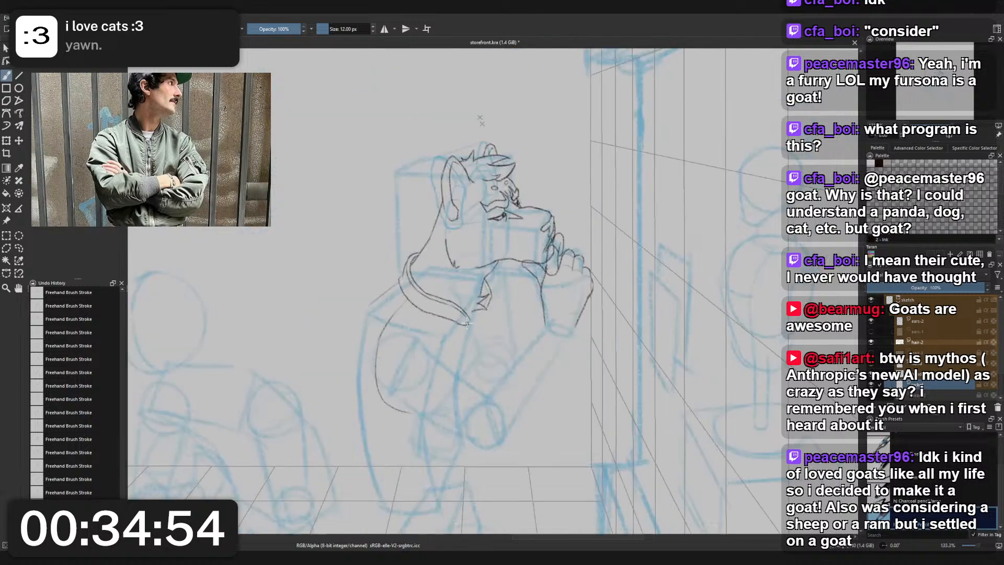
{"action": "mouse_move", "coordinate": [472, 361]}
{"action": "left_mouse_down"}
{"action": "mouse_move", "coordinate": [455, 245]}
{"action": "mouse_move", "coordinate": [468, 310]}
{"action": "left_mouse_up"}
{"action": "scroll", "coordinate": [442, 243], "scroll_direction": "up", "scroll_amount": 1}
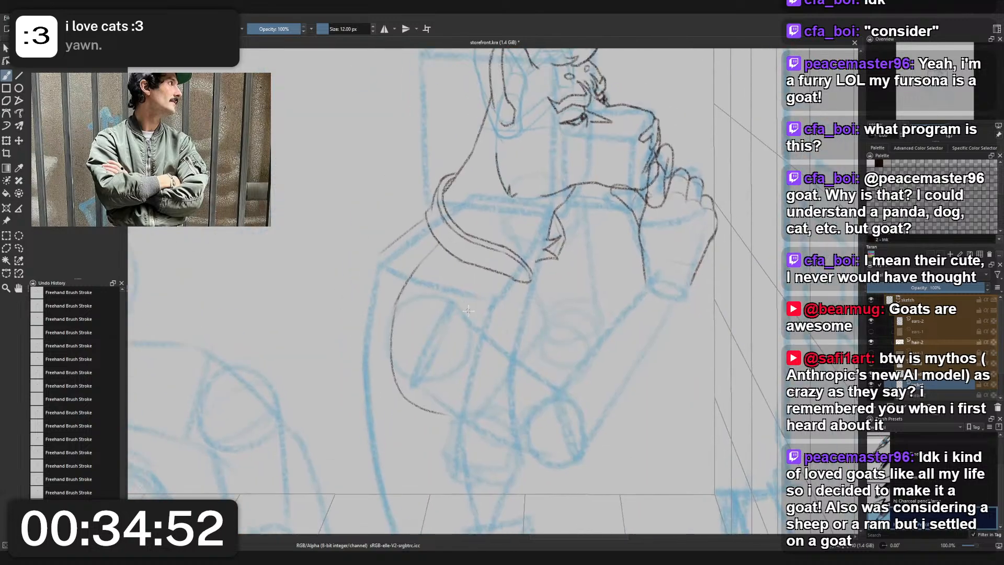
{"action": "left_click_drag", "start_coordinate": [378, 254], "coordinate": [361, 352]}
{"action": "key", "text": "ctrl+z"}
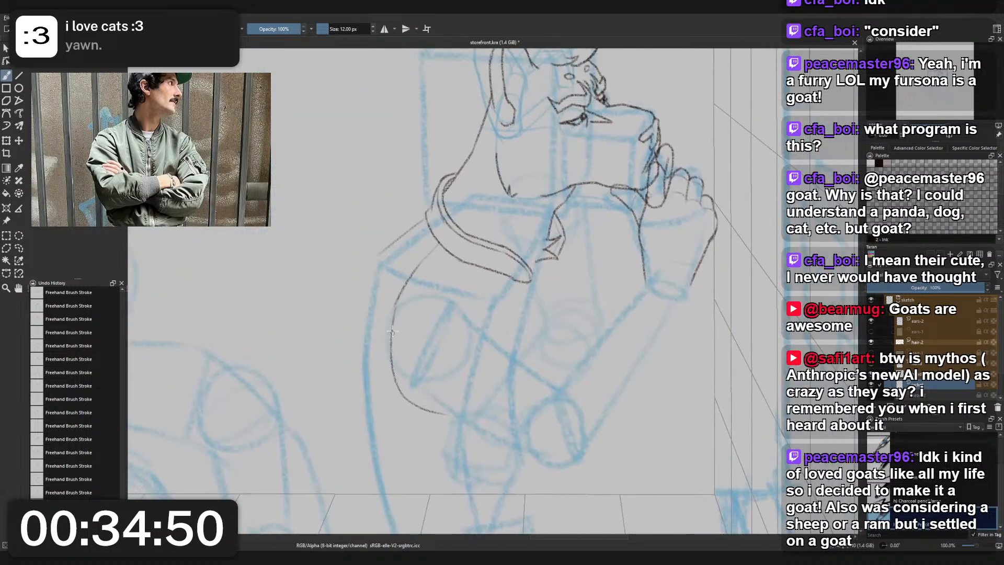
- Erase the light shoulder line behind the collar with the 25 px small eraser and return to the 12 px charcoal pencil
{"action": "right_click", "coordinate": [411, 245]}
{"action": "left_click", "coordinate": [410, 193]}
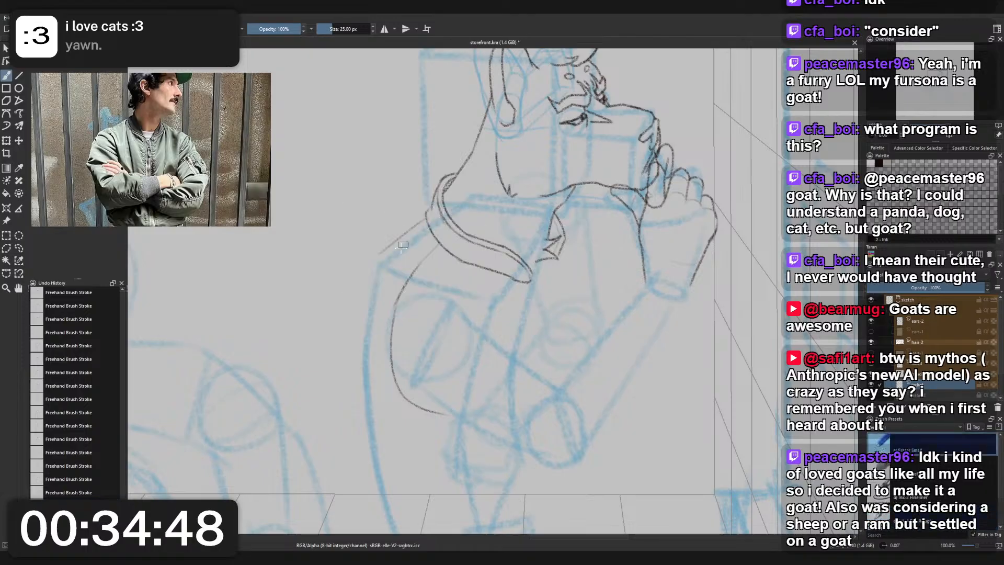
{"action": "right_click", "coordinate": [433, 215]}
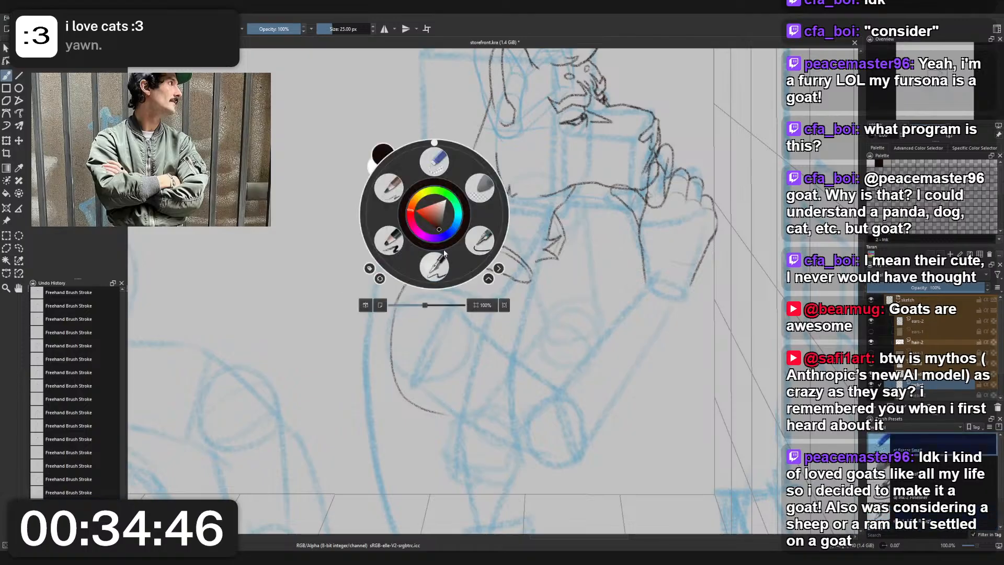
{"action": "left_click", "coordinate": [393, 195]}
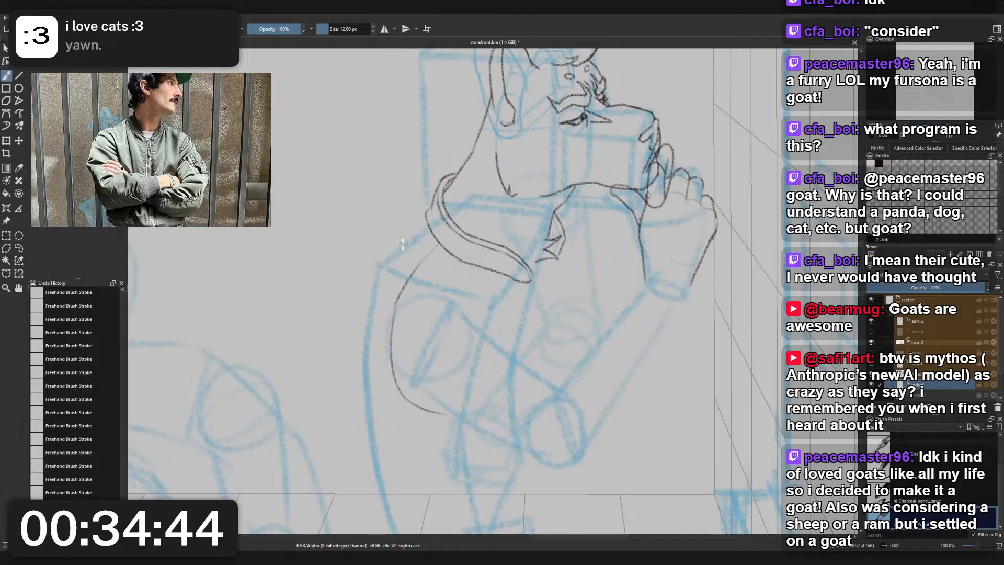
- Try to restart the sleeve seam's curve where it meets the underside of the near collar
{"action": "key", "text": "ctrl+z"}
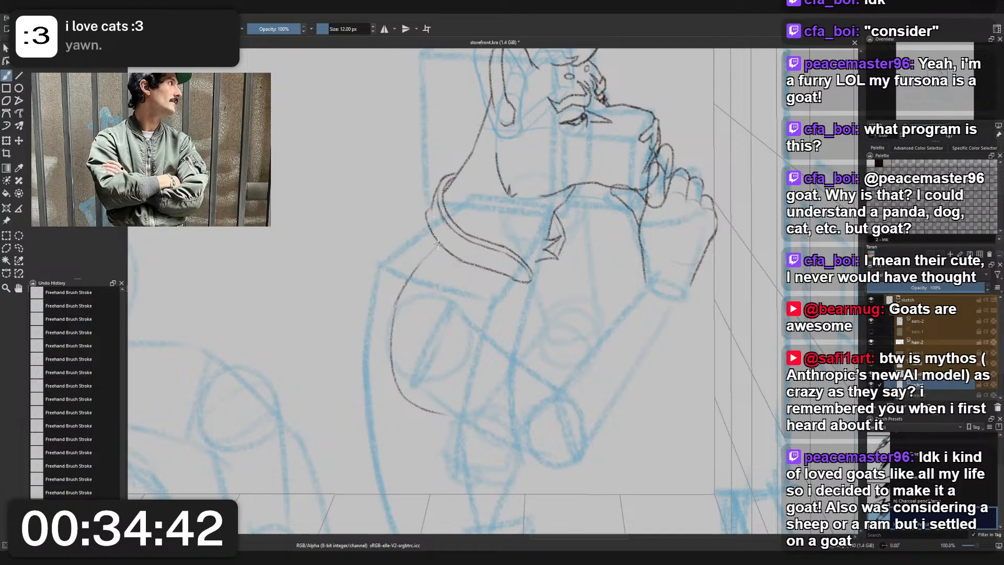
{"action": "left_click_drag", "start_coordinate": [439, 243], "coordinate": [401, 293]}
{"action": "key", "text": "ctrl+z"}
{"action": "mouse_move", "coordinate": [437, 243]}
{"action": "left_mouse_down"}
{"action": "mouse_move", "coordinate": [388, 310]}
{"action": "mouse_move", "coordinate": [429, 253]}
{"action": "mouse_move", "coordinate": [401, 295]}
{"action": "left_mouse_up"}
{"action": "key", "text": "ctrl+z"}
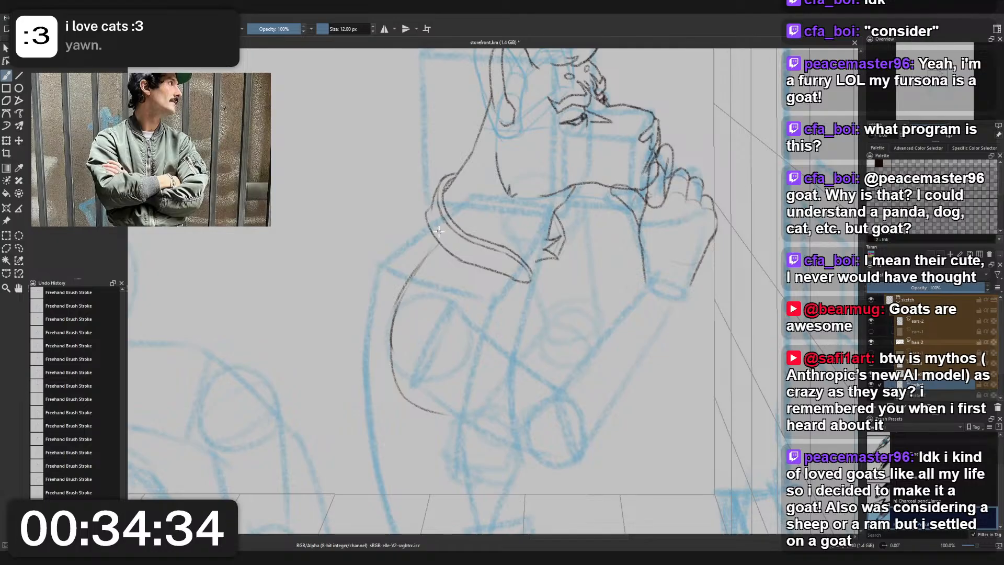
- Draw the jacket's shoulder slope from the collar's back edge along the blue shoulder line to its corner
{"action": "mouse_move", "coordinate": [427, 214]}
{"action": "left_mouse_down"}
{"action": "mouse_move", "coordinate": [391, 252]}
{"action": "mouse_move", "coordinate": [385, 292]}
{"action": "mouse_move", "coordinate": [381, 250]}
{"action": "left_mouse_up"}
{"action": "key", "text": "ctrl+z"}
{"action": "key", "text": "ctrl+z"}
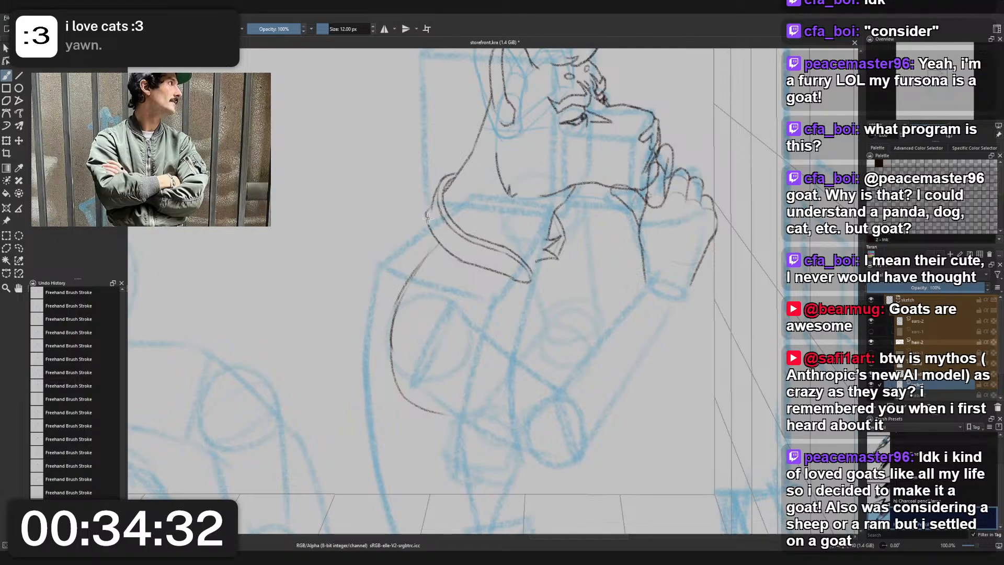
{"action": "mouse_move", "coordinate": [428, 215]}
{"action": "left_mouse_down"}
{"action": "mouse_move", "coordinate": [381, 254]}
{"action": "mouse_move", "coordinate": [361, 310]}
{"action": "left_mouse_up"}
{"action": "key", "text": "ctrl+z"}
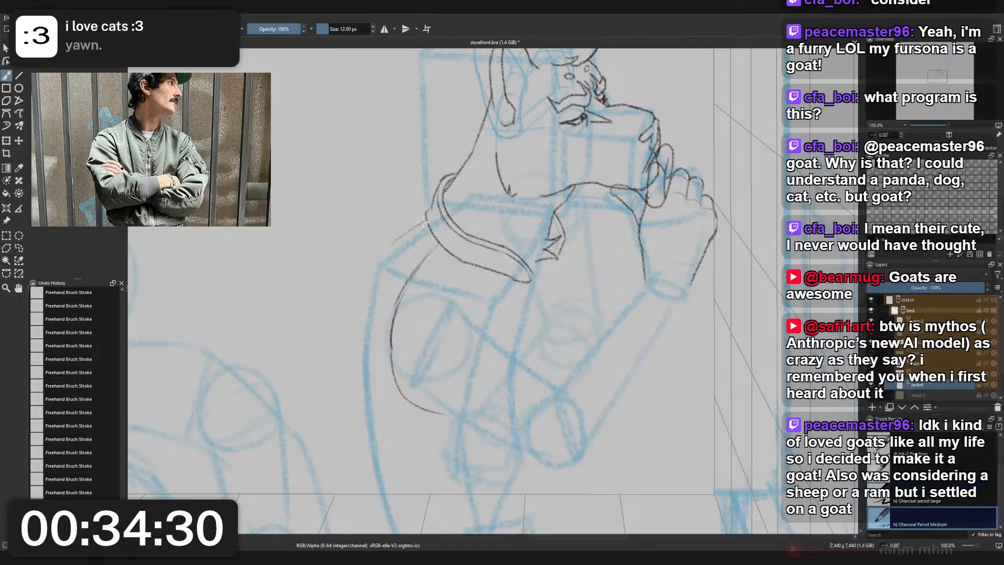
{"action": "left_click_drag", "start_coordinate": [427, 216], "coordinate": [389, 246]}
{"action": "key", "text": "ctrl+z"}
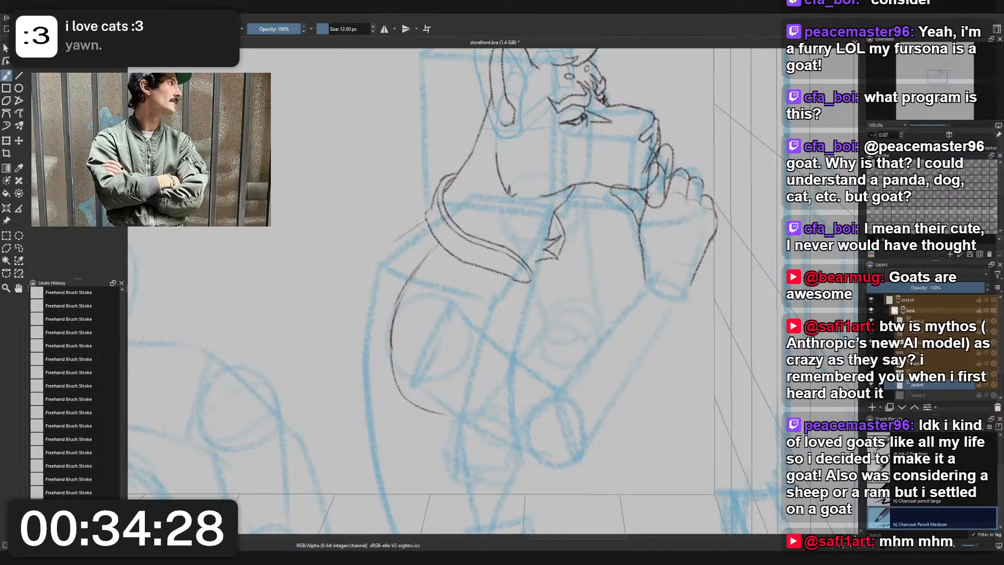
{"action": "left_click_drag", "start_coordinate": [427, 218], "coordinate": [389, 251]}
{"action": "key", "text": "ctrl+z"}
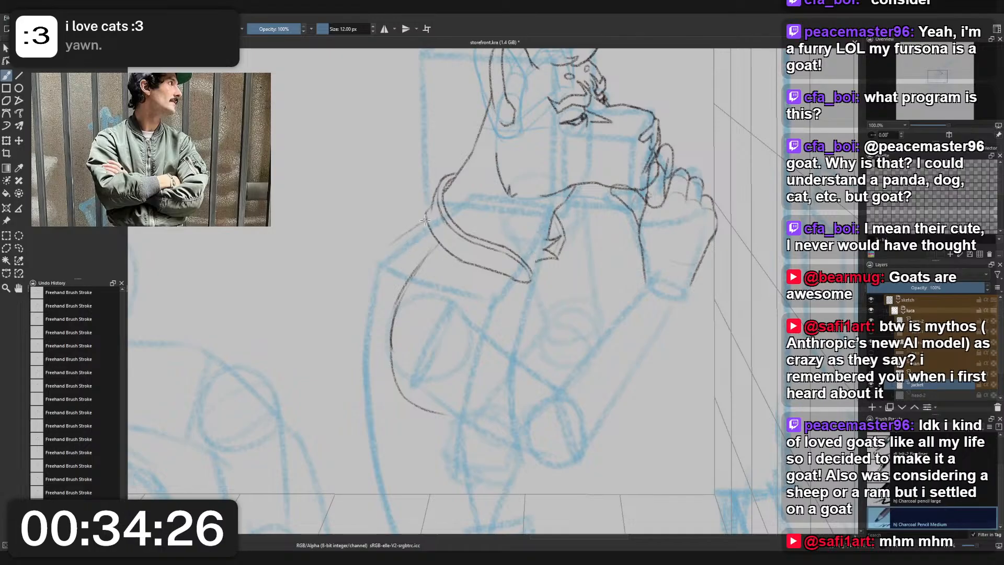
{"action": "mouse_move", "coordinate": [428, 218]}
{"action": "left_mouse_down"}
{"action": "mouse_move", "coordinate": [402, 236]}
{"action": "mouse_move", "coordinate": [360, 311]}
{"action": "left_mouse_up"}
{"action": "key", "text": "ctrl+z"}
- Draw the outer sleeve contour from the shoulder corner outward past the blue torso line, curving back in toward the elbow
{"action": "left_click_drag", "start_coordinate": [389, 252], "coordinate": [364, 303]}
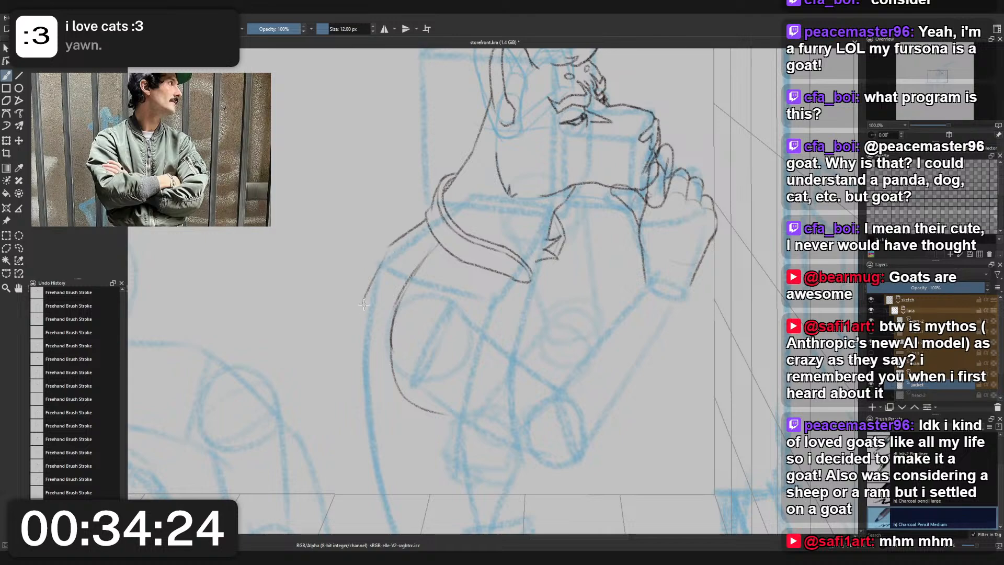
{"action": "key", "text": "ctrl+z"}
{"action": "left_click_drag", "start_coordinate": [388, 251], "coordinate": [365, 292]}
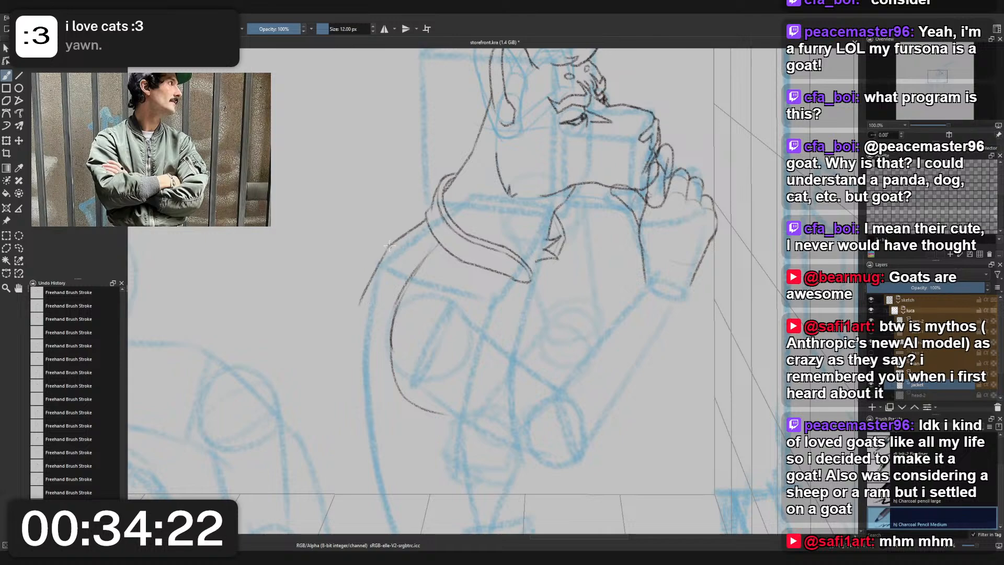
{"action": "key", "text": "ctrl+z"}
{"action": "mouse_move", "coordinate": [390, 247]}
{"action": "left_mouse_down"}
{"action": "mouse_move", "coordinate": [363, 268]}
{"action": "mouse_move", "coordinate": [352, 338]}
{"action": "left_mouse_up"}
{"action": "key", "text": "ctrl+z"}
{"action": "key", "text": "ctrl+z"}
{"action": "mouse_move", "coordinate": [376, 253]}
{"action": "left_mouse_down"}
{"action": "mouse_move", "coordinate": [348, 330]}
{"action": "mouse_move", "coordinate": [365, 386]}
{"action": "left_mouse_up"}
{"action": "key", "text": "ctrl+z"}
{"action": "mouse_move", "coordinate": [349, 330]}
{"action": "left_mouse_down"}
{"action": "mouse_move", "coordinate": [370, 402]}
{"action": "mouse_move", "coordinate": [427, 435]}
{"action": "left_mouse_up"}
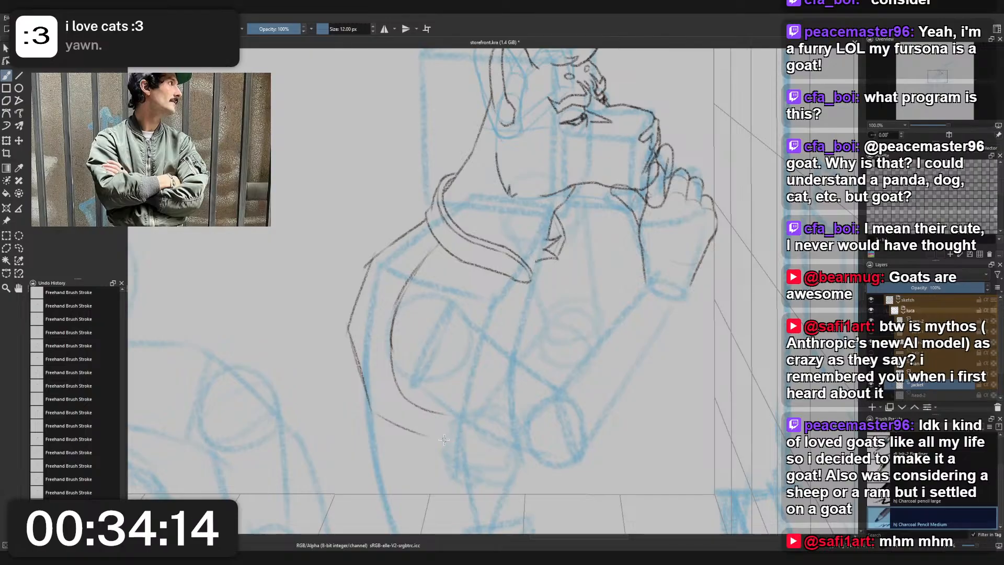
- Erase the old curved sleeve seam below the collar with the 25 px small eraser and return to the 12 px charcoal pencil
{"action": "right_click", "coordinate": [438, 327]}
{"action": "left_click", "coordinate": [441, 278]}
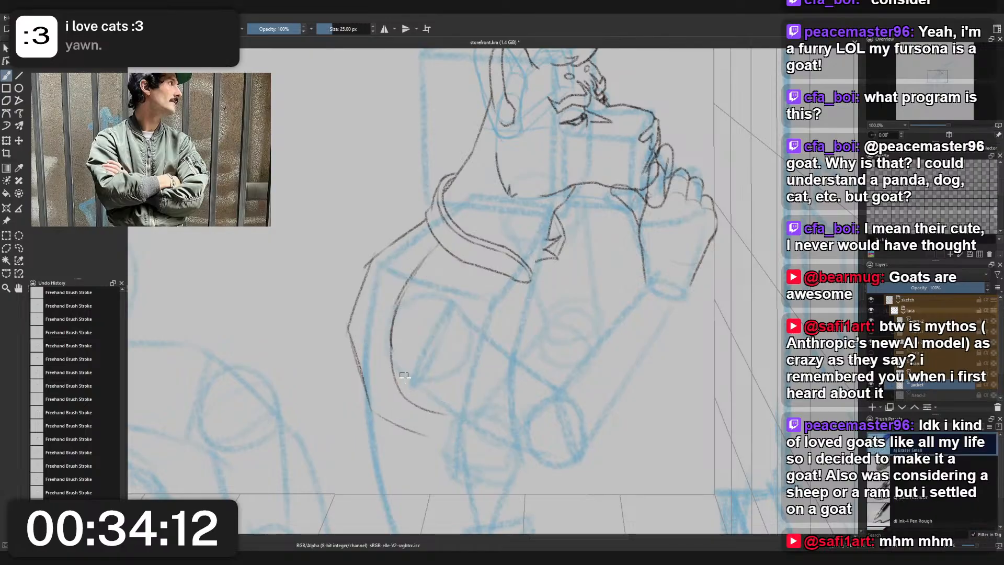
{"action": "mouse_move", "coordinate": [405, 378]}
{"action": "left_mouse_down"}
{"action": "mouse_move", "coordinate": [429, 413]}
{"action": "mouse_move", "coordinate": [453, 418]}
{"action": "mouse_move", "coordinate": [406, 398]}
{"action": "mouse_move", "coordinate": [397, 361]}
{"action": "mouse_move", "coordinate": [404, 342]}
{"action": "mouse_move", "coordinate": [390, 320]}
{"action": "mouse_move", "coordinate": [414, 273]}
{"action": "left_mouse_up"}
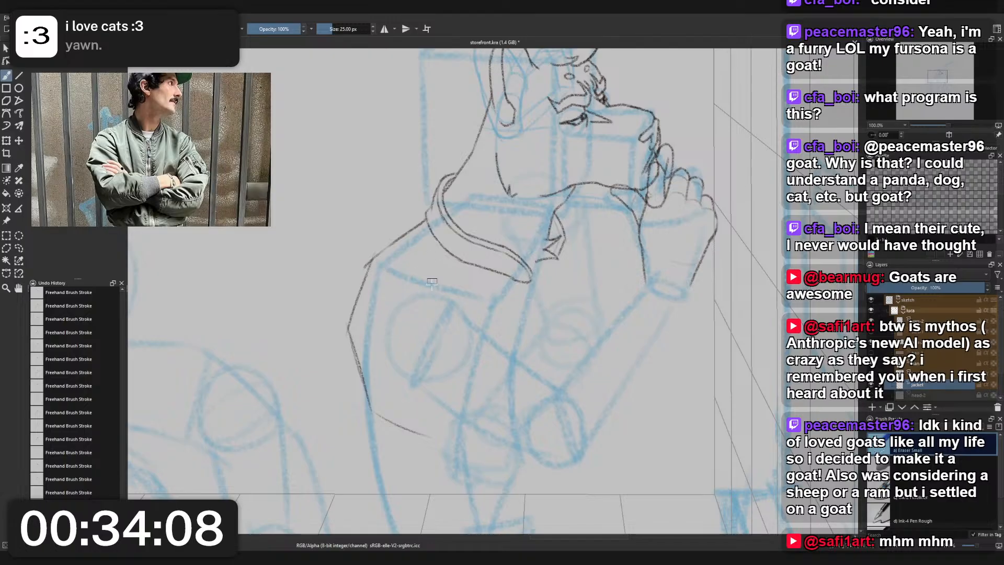
{"action": "right_click", "coordinate": [452, 333]}
{"action": "left_click", "coordinate": [427, 301]}
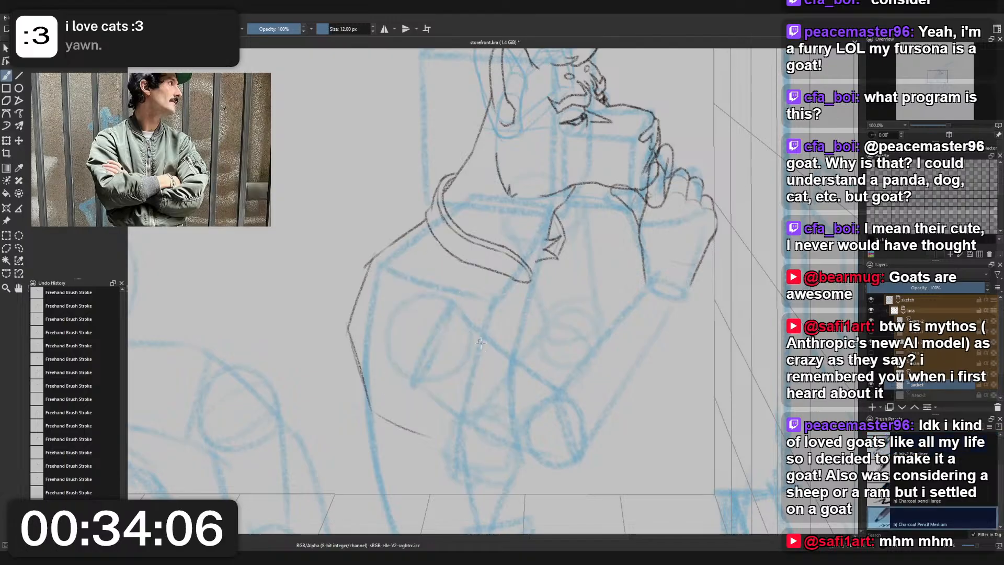
- Sketch the sleeve's inner line from the upper arm down to the elbow crook and up along the forearm
{"action": "mouse_move", "coordinate": [464, 313]}
{"action": "left_mouse_down"}
{"action": "mouse_move", "coordinate": [520, 347]}
{"action": "mouse_move", "coordinate": [557, 387]}
{"action": "mouse_move", "coordinate": [622, 301]}
{"action": "mouse_move", "coordinate": [665, 323]}
{"action": "mouse_move", "coordinate": [644, 311]}
{"action": "mouse_move", "coordinate": [652, 339]}
{"action": "left_mouse_up"}
{"action": "key", "text": "ctrl+z"}
{"action": "key", "text": "ctrl+z"}
{"action": "key", "text": "ctrl+z"}
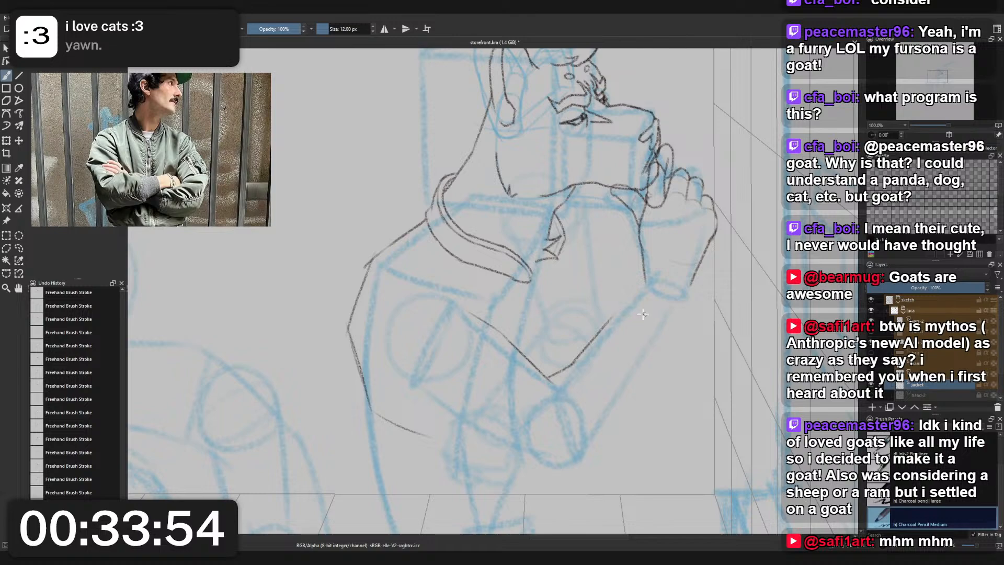
- Erase the upper part of the inner forearm line, leaving a short stub at the elbow crook, and return to the charcoal pencil
{"action": "right_click", "coordinate": [617, 314]}
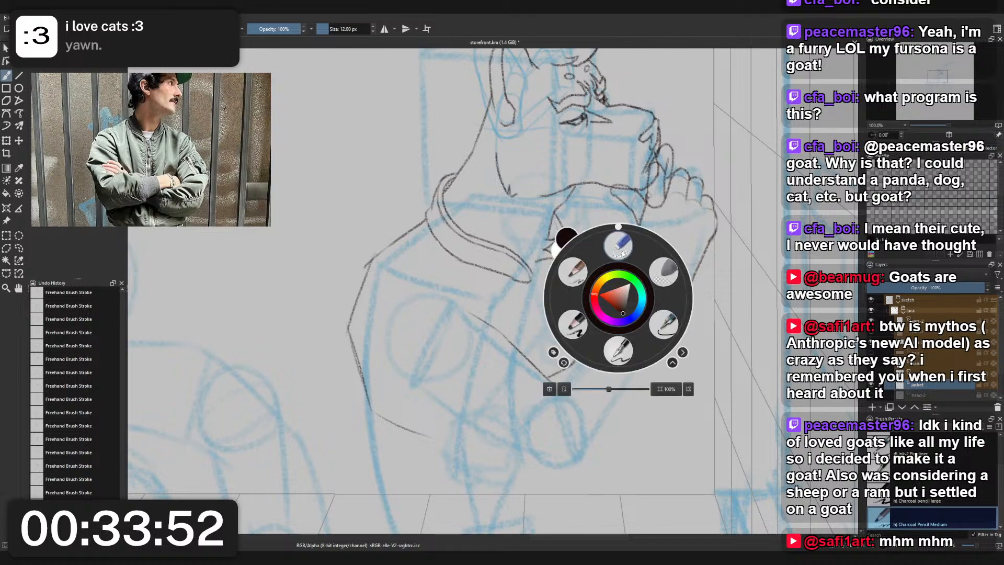
{"action": "left_click", "coordinate": [619, 244]}
{"action": "right_click", "coordinate": [656, 340]}
{"action": "left_click", "coordinate": [621, 301]}
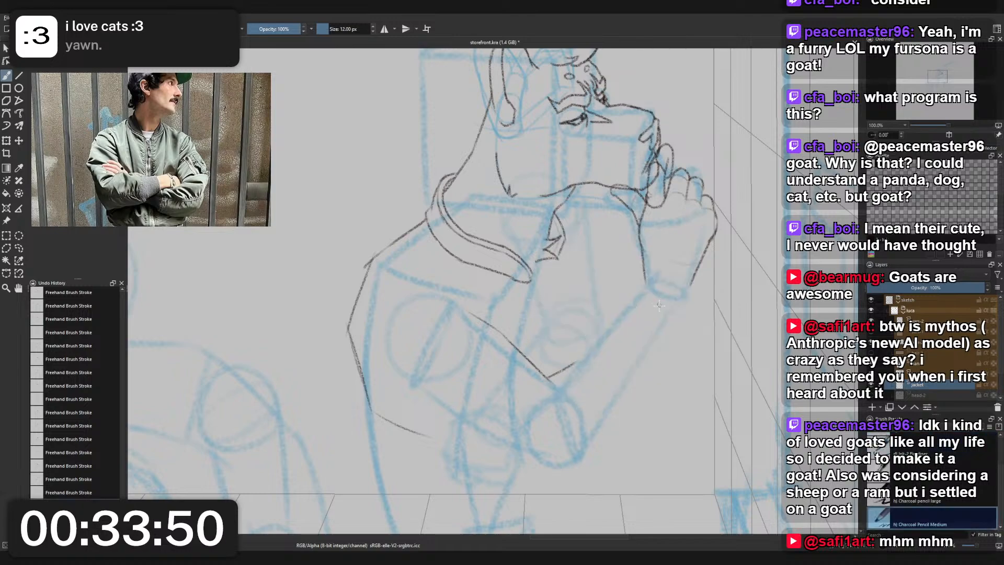
- Try a curved cuff edge around the wrist below the raised hand
{"action": "mouse_move", "coordinate": [636, 296]}
{"action": "left_mouse_down"}
{"action": "mouse_move", "coordinate": [650, 321]}
{"action": "mouse_move", "coordinate": [674, 299]}
{"action": "mouse_move", "coordinate": [671, 325]}
{"action": "left_mouse_up"}
{"action": "key", "text": "ctrl+z"}
{"action": "key", "text": "ctrl+z"}
{"action": "left_click_drag", "start_coordinate": [639, 292], "coordinate": [682, 315]}
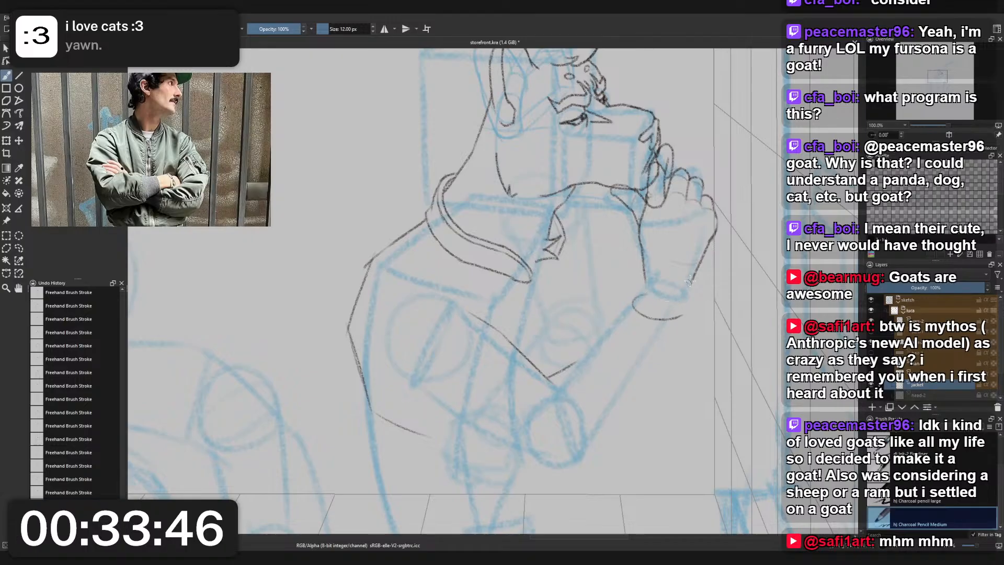
{"action": "key", "text": "ctrl+z"}
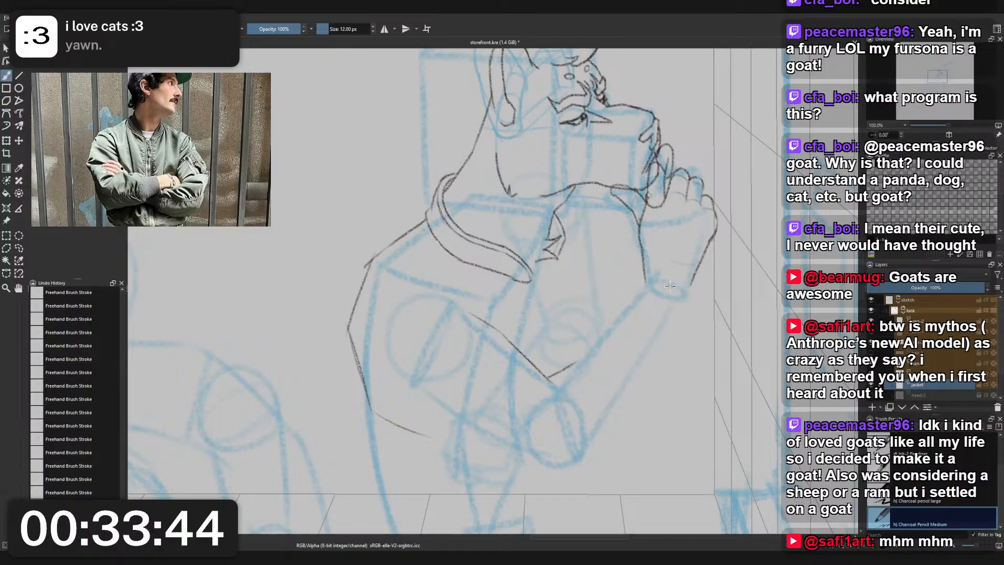
{"action": "key", "text": "ctrl+z"}
{"action": "key", "text": "ctrl+z"}
{"action": "key", "text": "ctrl+shift+z"}
{"action": "key", "text": "ctrl+shift+z"}
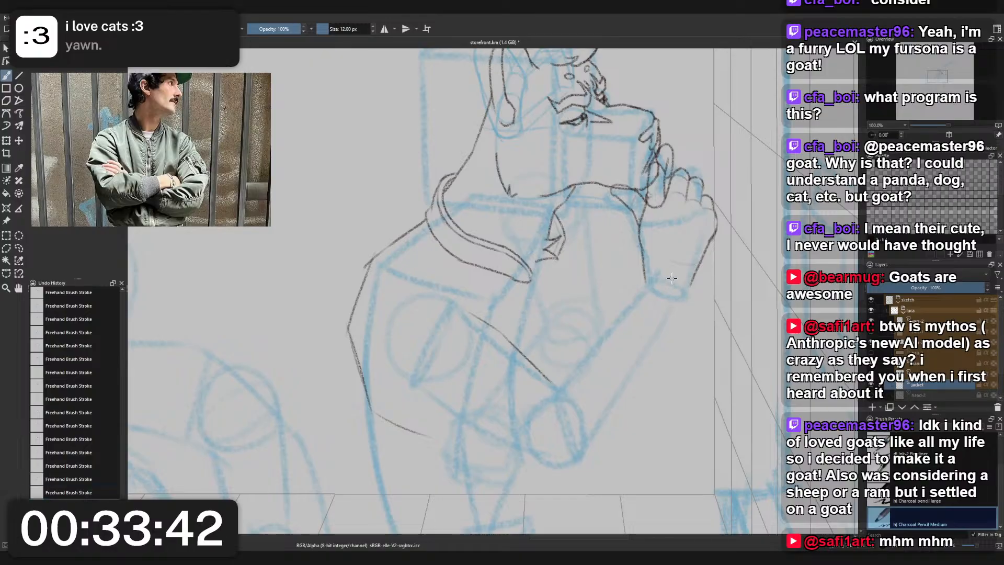
- Try the start of the inner forearm contour at the wrist, continuing from the hand's outline
{"action": "right_click", "coordinate": [672, 281]}
{"action": "left_click_drag", "start_coordinate": [672, 208], "coordinate": [616, 266]}
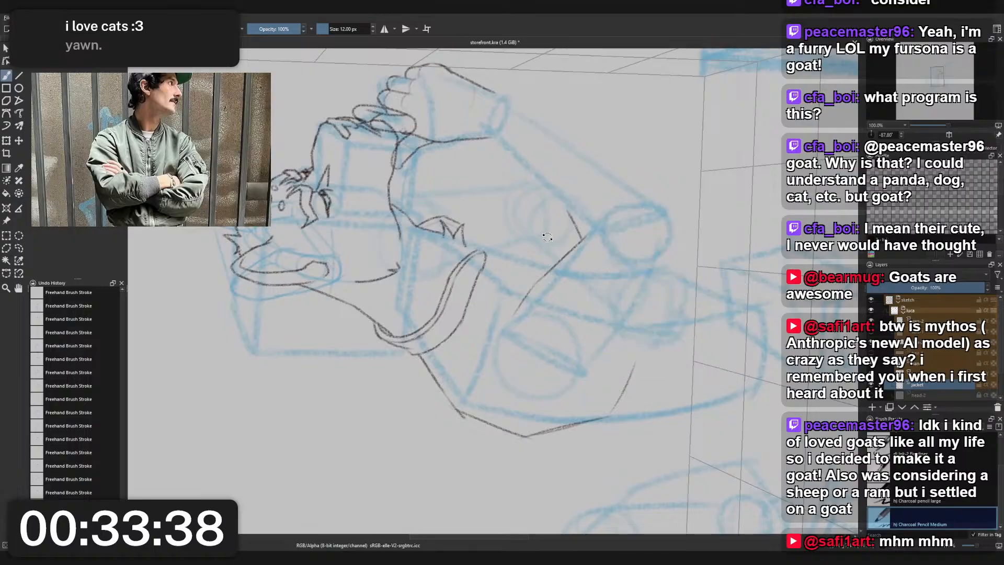
{"action": "mouse_move", "coordinate": [543, 219]}
{"action": "left_mouse_down"}
{"action": "mouse_move", "coordinate": [579, 331]}
{"action": "mouse_move", "coordinate": [574, 288]}
{"action": "left_mouse_up"}
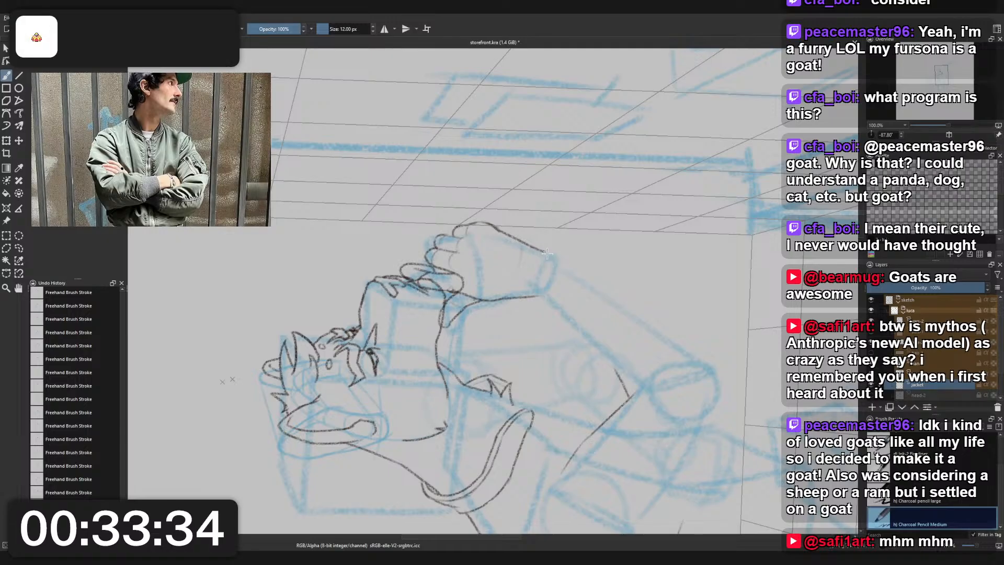
{"action": "key", "text": "ctrl+z"}
{"action": "mouse_move", "coordinate": [542, 250]}
{"action": "left_mouse_down"}
{"action": "mouse_move", "coordinate": [573, 270]}
{"action": "mouse_move", "coordinate": [554, 260]}
{"action": "mouse_move", "coordinate": [568, 275]}
{"action": "mouse_move", "coordinate": [575, 325]}
{"action": "mouse_move", "coordinate": [538, 297]}
{"action": "mouse_move", "coordinate": [575, 323]}
{"action": "left_mouse_up"}
{"action": "key", "text": "ctrl+z"}
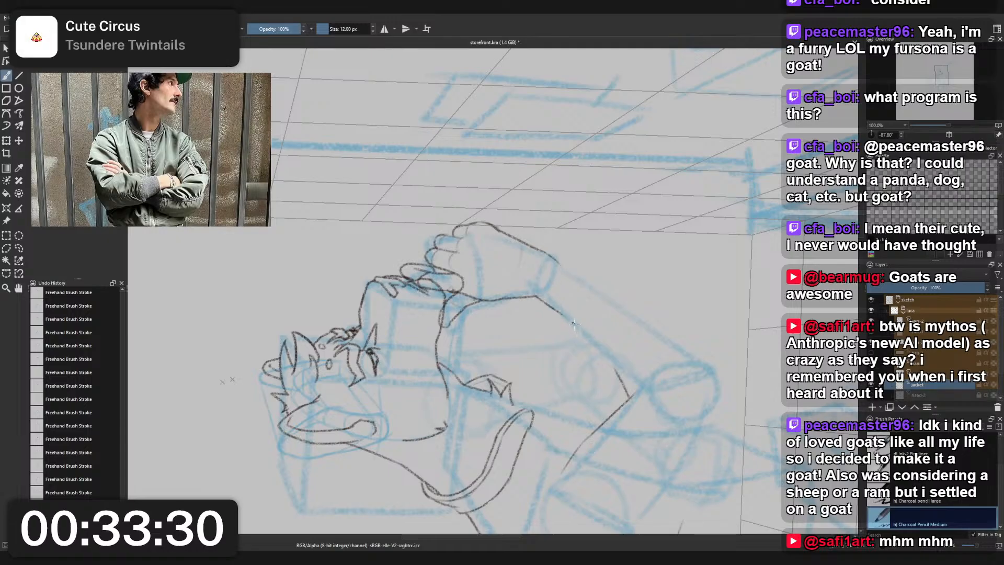
{"action": "key", "text": "5"}
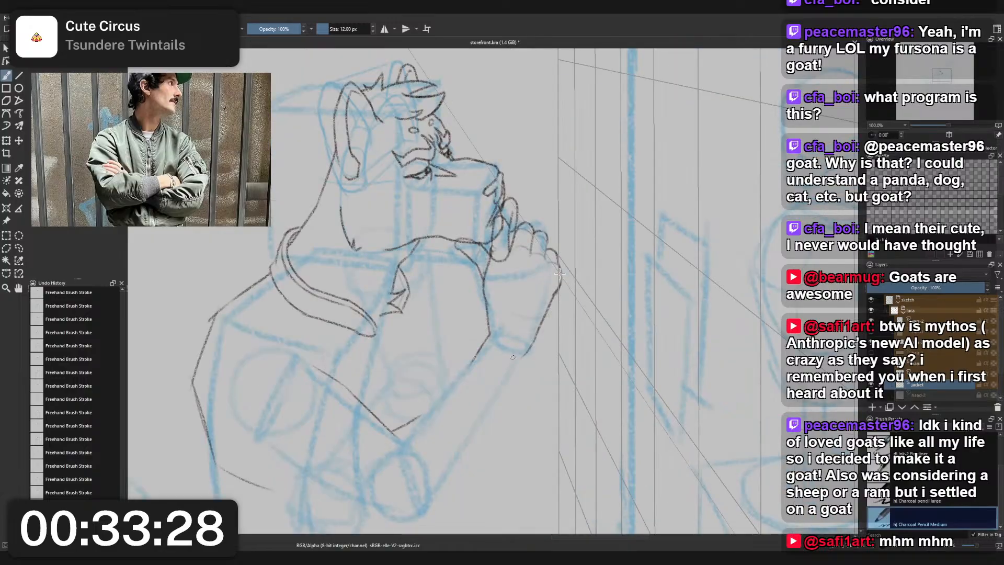
{"action": "key", "text": "ctrl+z"}
{"action": "key", "text": "ctrl+z"}
- Draw the sleeve's inner forearm contour from the wrist down along the blue arm line toward the elbow crook
{"action": "left_click_drag", "start_coordinate": [490, 326], "coordinate": [463, 384]}
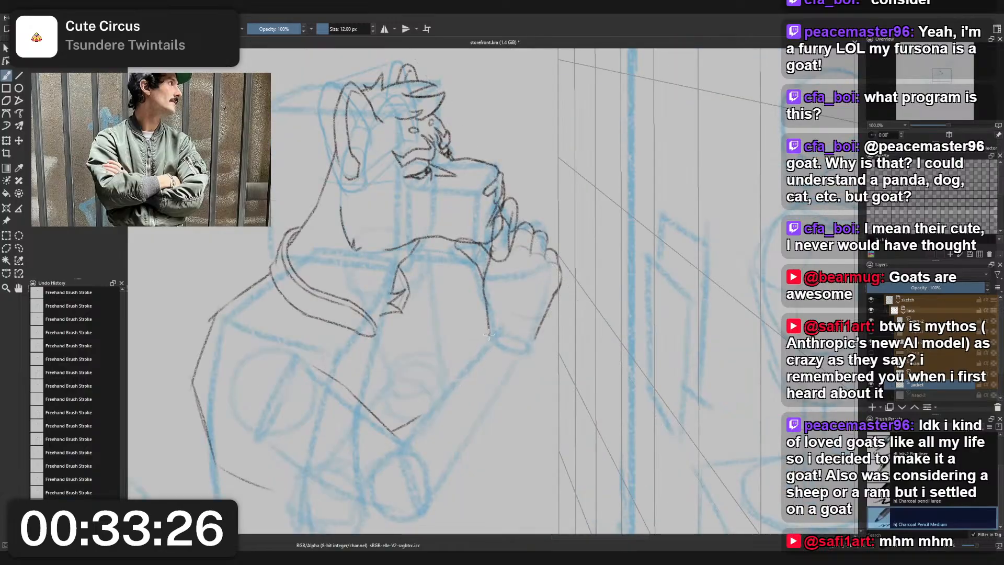
{"action": "left_click_drag", "start_coordinate": [490, 335], "coordinate": [458, 388]}
{"action": "key", "text": "ctrl+z"}
{"action": "key", "text": "ctrl+z"}
{"action": "key", "text": "ctrl+z"}
{"action": "left_click_drag", "start_coordinate": [493, 327], "coordinate": [465, 365]}
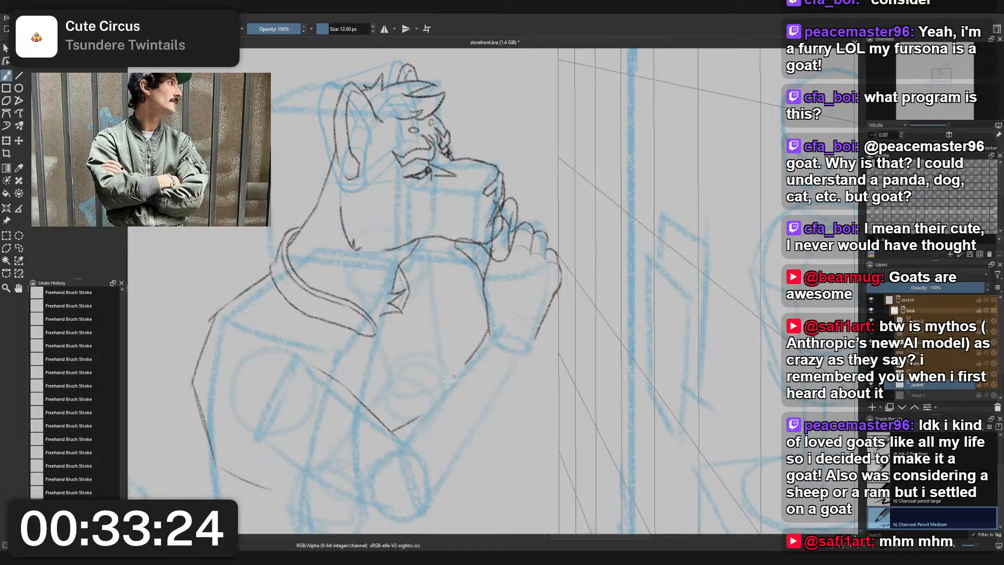
- Draw the sleeve's outer forearm contour from the far side of the wrist down along the blue arm toward the elbow
{"action": "key", "text": "ctrl+z"}
{"action": "left_click_drag", "start_coordinate": [494, 331], "coordinate": [457, 381]}
{"action": "left_click_drag", "start_coordinate": [539, 335], "coordinate": [520, 388]}
{"action": "key", "text": "ctrl+z"}
{"action": "left_click_drag", "start_coordinate": [536, 339], "coordinate": [506, 396]}
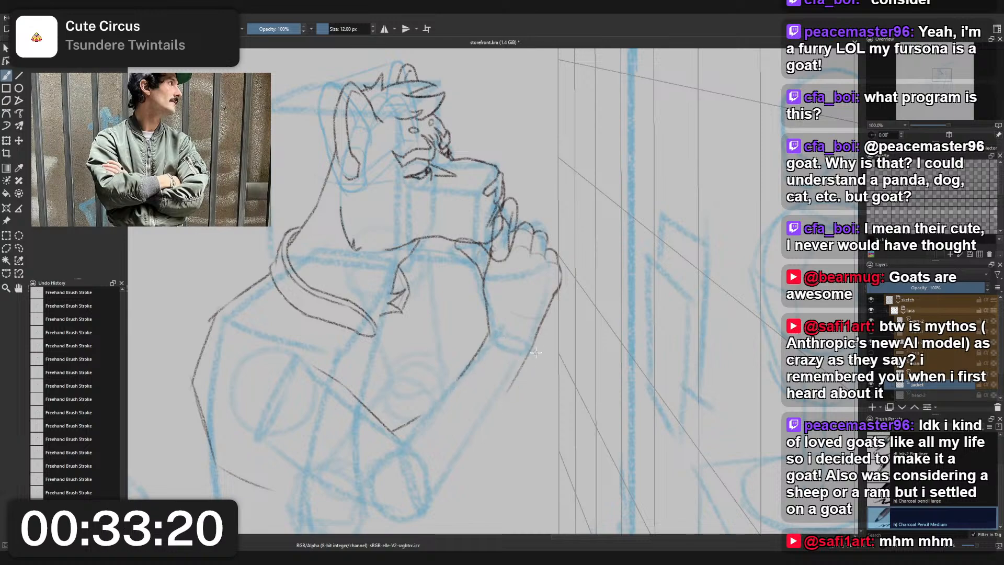
{"action": "key", "text": "ctrl+z"}
{"action": "left_click_drag", "start_coordinate": [535, 336], "coordinate": [525, 358]}
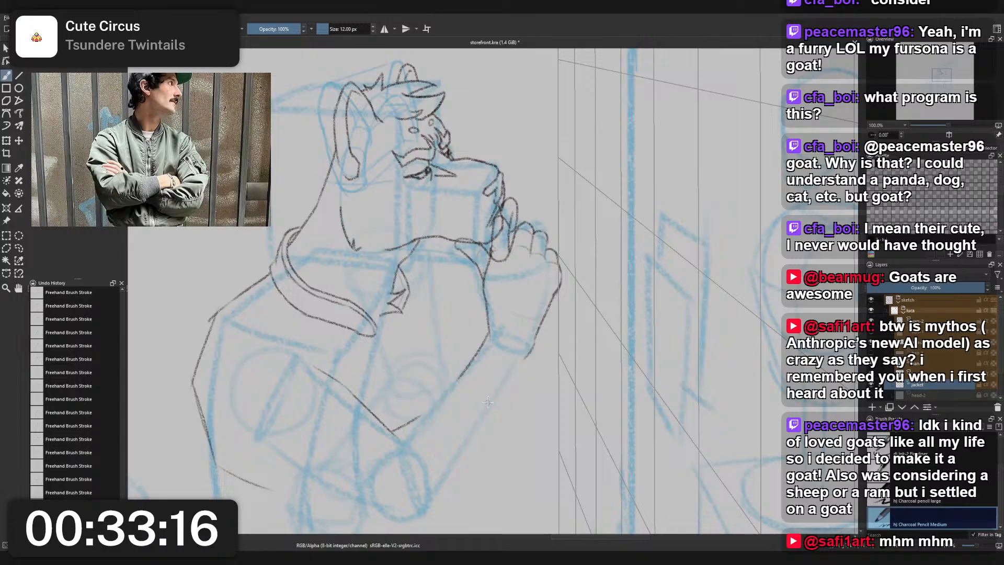
{"action": "left_click_drag", "start_coordinate": [540, 333], "coordinate": [523, 362]}
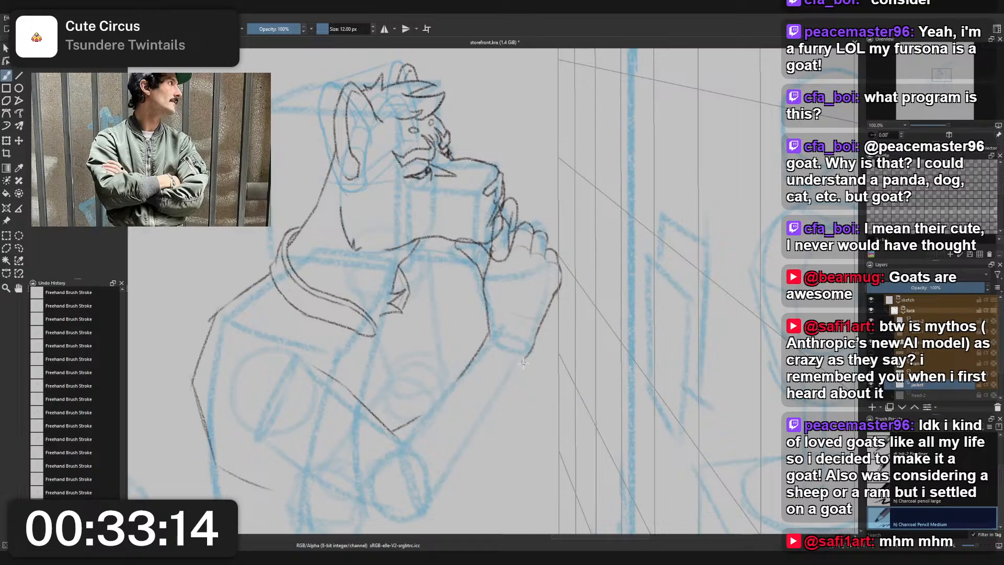
{"action": "left_click_drag", "start_coordinate": [494, 399], "coordinate": [474, 425]}
{"action": "key", "text": "ctrl+z"}
{"action": "left_click_drag", "start_coordinate": [519, 368], "coordinate": [468, 432]}
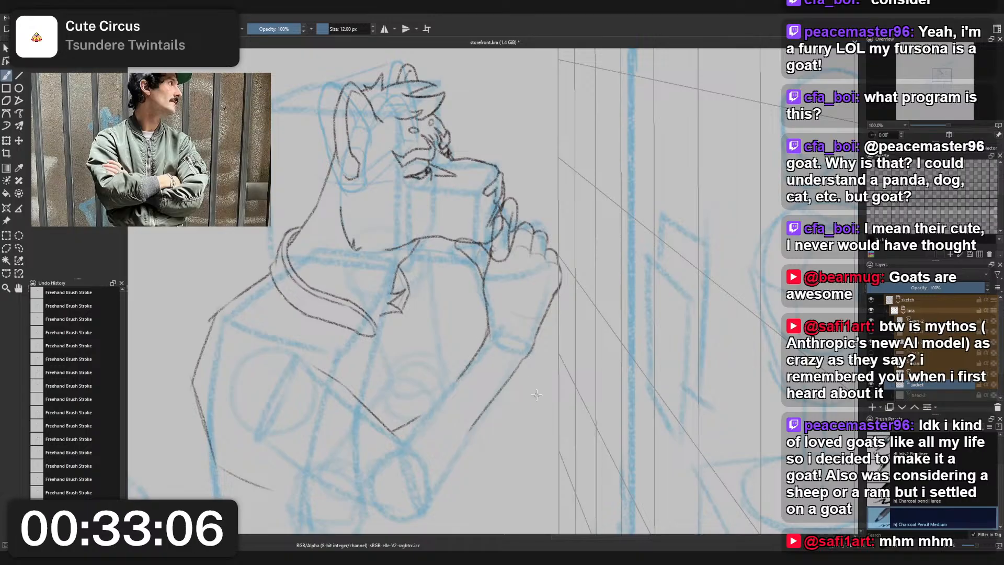
- Draw the sleeve's cuff edge across the wrist between both forearm contours, with its ends slightly overhanging the arm
{"action": "key", "text": "4"}
{"action": "key", "text": "4"}
{"action": "key", "text": "4"}
{"action": "key", "text": "4"}
{"action": "key", "text": "4"}
{"action": "key", "text": "4"}
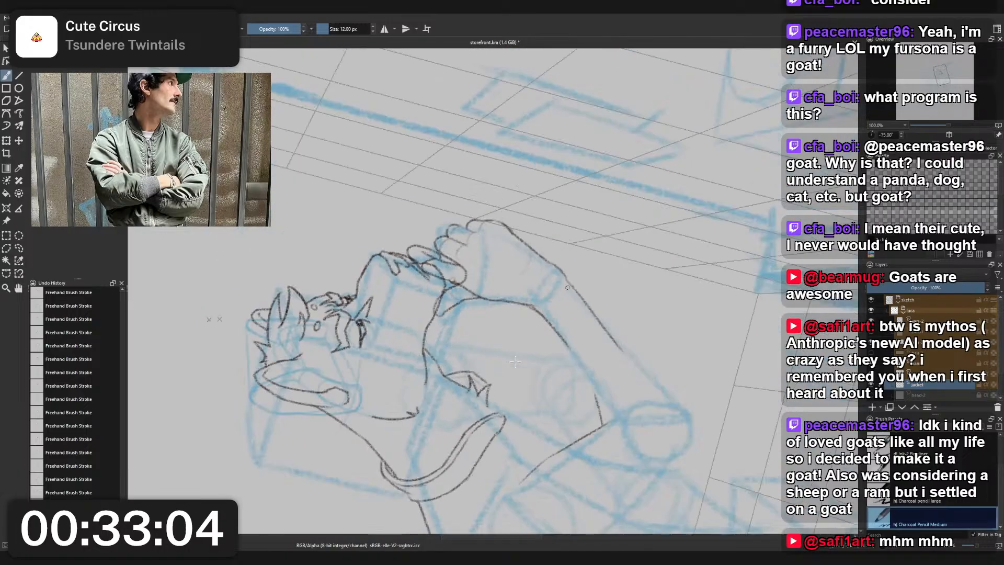
{"action": "scroll", "coordinate": [516, 362], "scroll_direction": "up", "scroll_amount": 2}
{"action": "left_click_drag", "start_coordinate": [515, 362], "coordinate": [434, 436]}
{"action": "scroll", "coordinate": [340, 500], "scroll_direction": "down", "scroll_amount": 1}
{"action": "scroll", "coordinate": [403, 453], "scroll_direction": "up", "scroll_amount": 1}
{"action": "scroll", "coordinate": [435, 435], "scroll_direction": "down", "scroll_amount": 1}
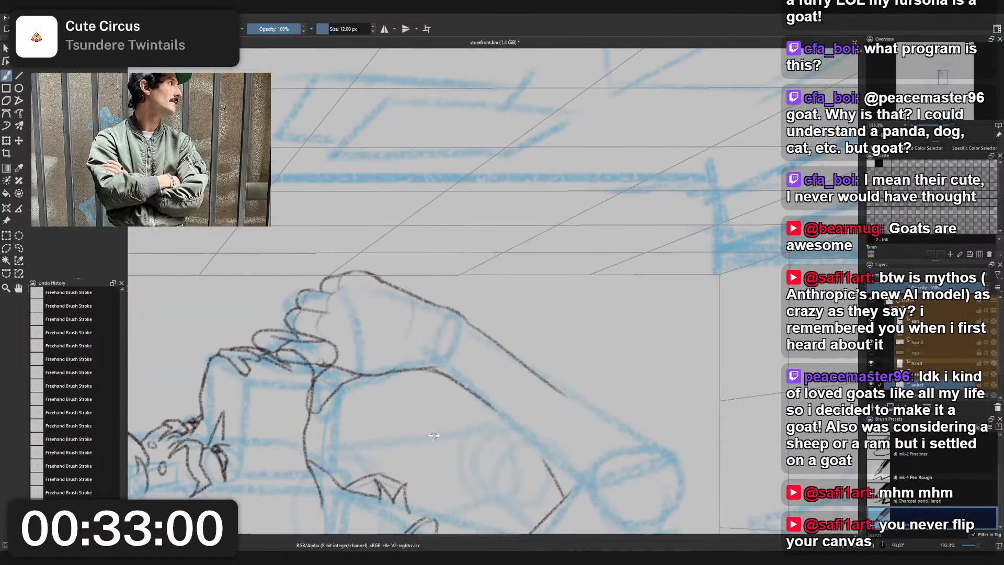
{"action": "mouse_move", "coordinate": [467, 321]}
{"action": "left_mouse_down"}
{"action": "mouse_move", "coordinate": [449, 369]}
{"action": "mouse_move", "coordinate": [435, 370]}
{"action": "mouse_move", "coordinate": [475, 317]}
{"action": "mouse_move", "coordinate": [434, 369]}
{"action": "left_mouse_up"}
{"action": "key", "text": "ctrl+z"}
{"action": "key", "text": "ctrl+z"}
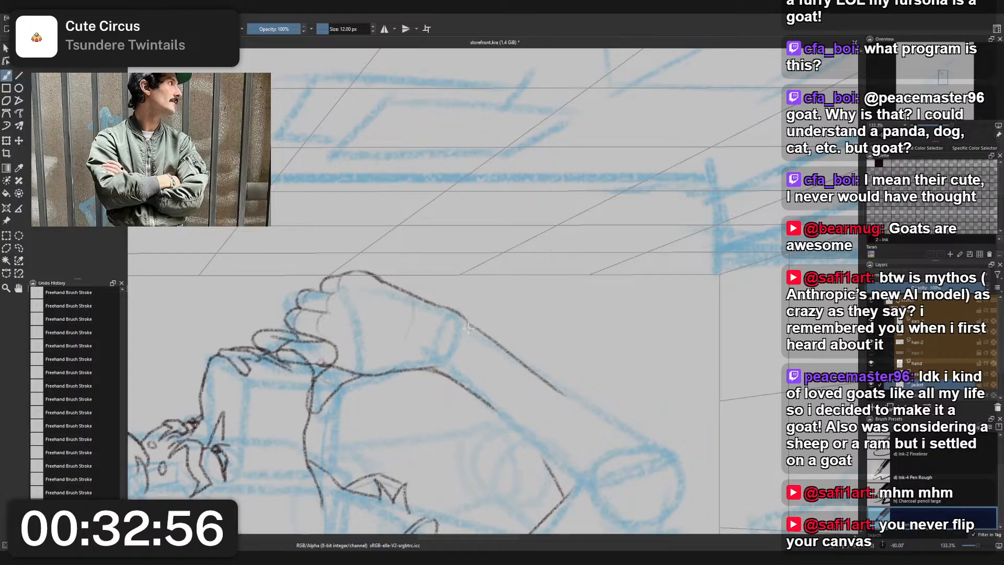
{"action": "mouse_move", "coordinate": [464, 322]}
{"action": "left_mouse_down"}
{"action": "mouse_move", "coordinate": [474, 317]}
{"action": "mouse_move", "coordinate": [436, 371]}
{"action": "left_mouse_up"}
{"action": "key", "text": "ctrl+z"}
{"action": "left_click_drag", "start_coordinate": [476, 324], "coordinate": [439, 386]}
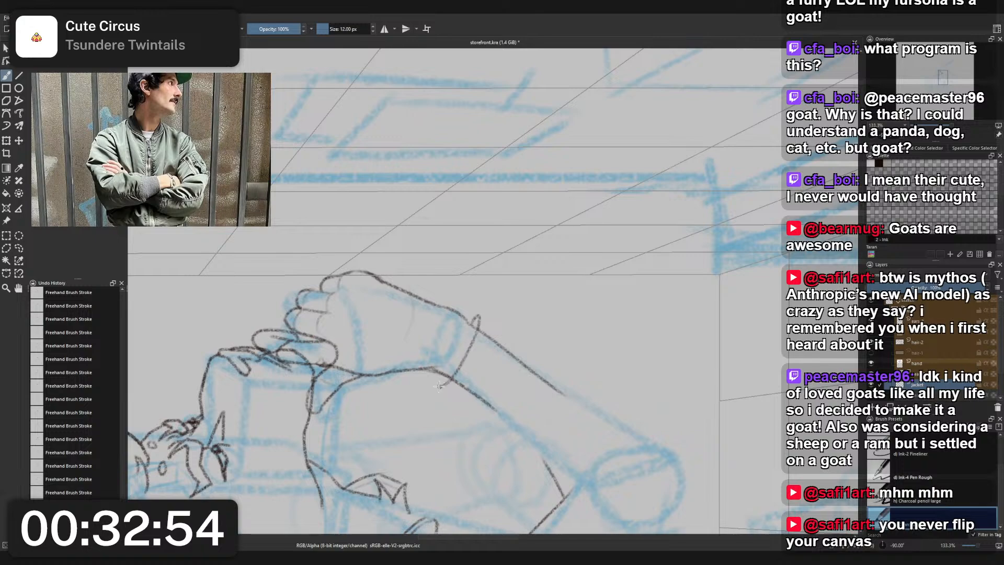
{"action": "key", "text": "ctrl+z"}
{"action": "left_click_drag", "start_coordinate": [469, 322], "coordinate": [438, 386]}
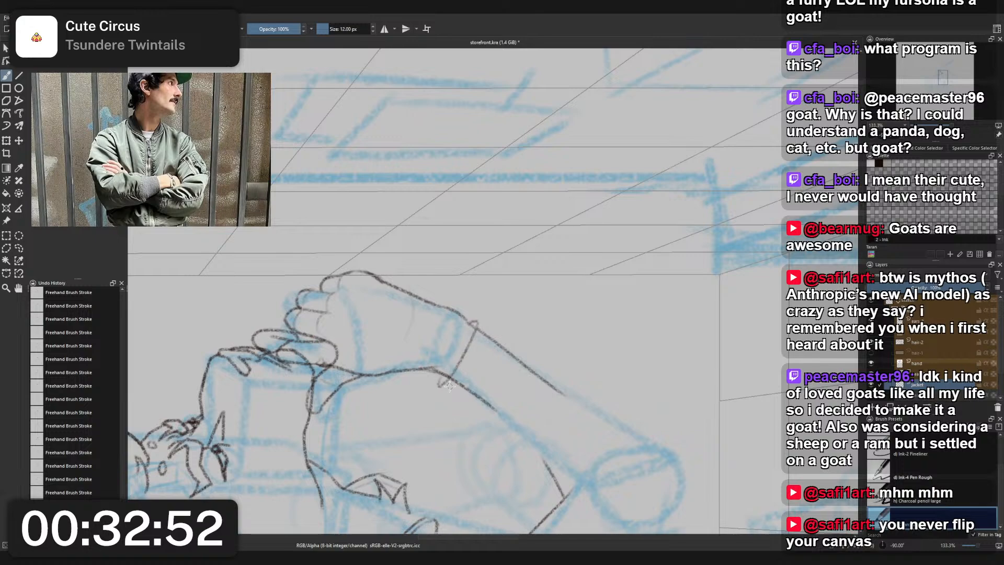
{"action": "key", "text": "ctrl+z"}
{"action": "left_click_drag", "start_coordinate": [474, 322], "coordinate": [439, 380]}
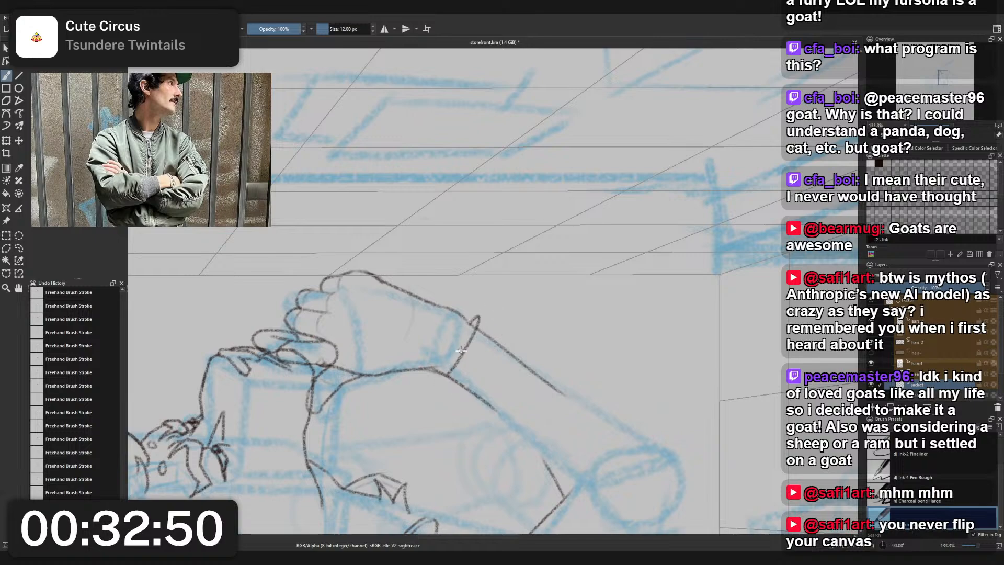
{"action": "key", "text": "ctrl+z"}
{"action": "left_click_drag", "start_coordinate": [474, 322], "coordinate": [441, 379]}
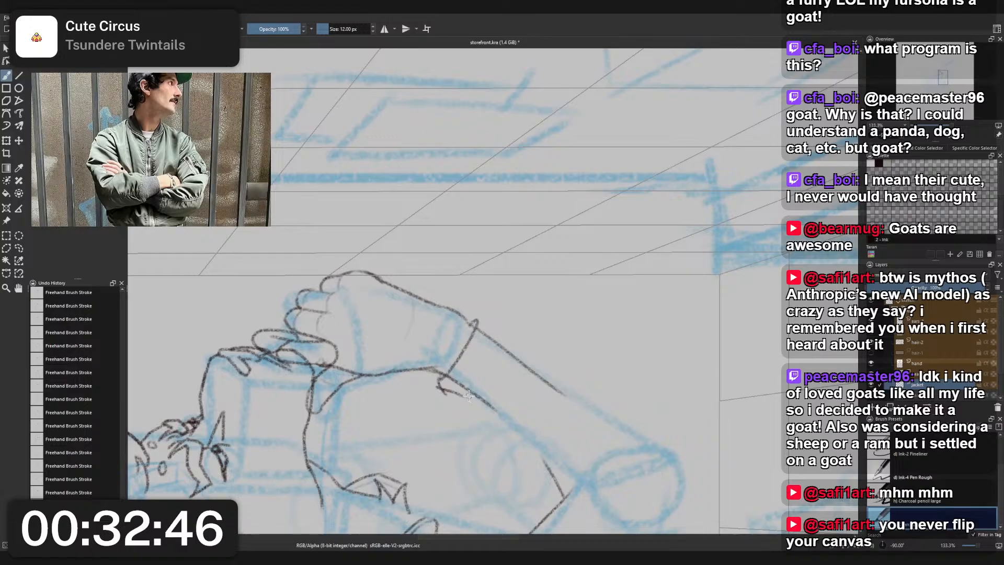
- Try short flaring strokes from the inner end of the wrist edge for the side of the sleeve's cuff
{"action": "left_click_drag", "start_coordinate": [438, 386], "coordinate": [468, 399]}
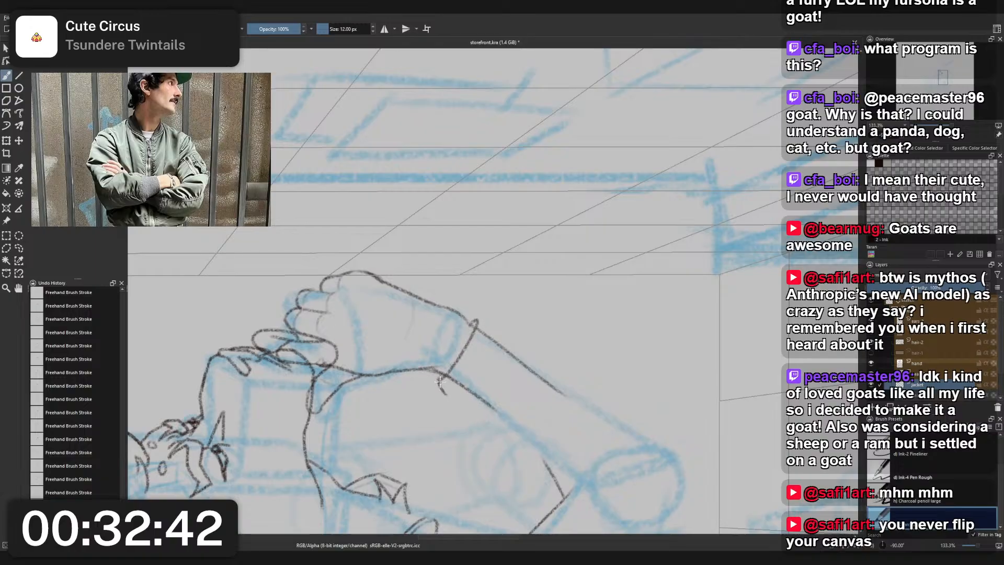
{"action": "left_click_drag", "start_coordinate": [438, 380], "coordinate": [472, 418]}
{"action": "left_click_drag", "start_coordinate": [476, 321], "coordinate": [599, 371]}
{"action": "key", "text": "ctrl+z"}
- Reset the canvas rotation, mirror the view, and examine the whole figure's pose and the jacket's arm in context
{"action": "key", "text": "5"}
{"action": "scroll", "coordinate": [511, 319], "scroll_direction": "down", "scroll_amount": 2}
{"action": "key", "text": "m"}
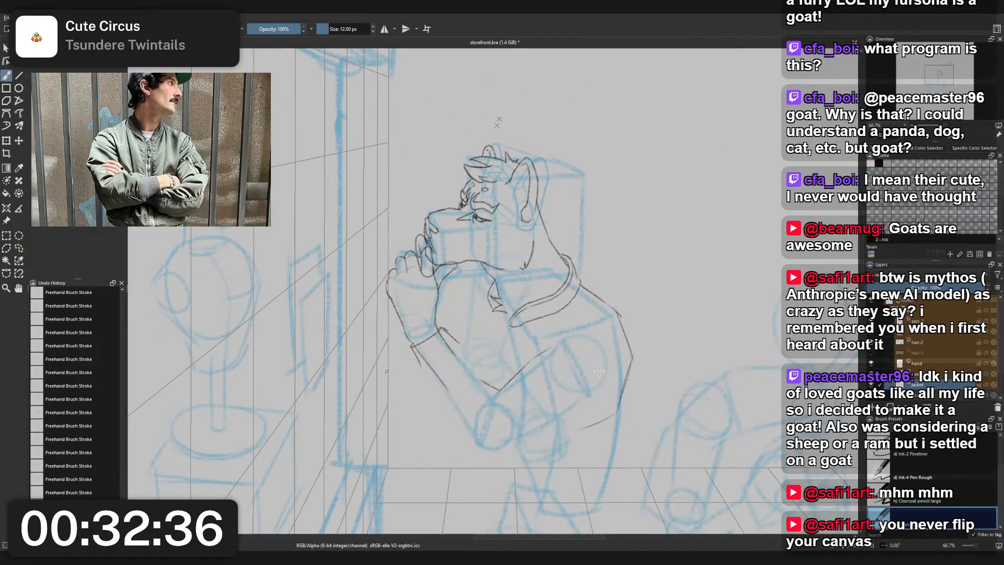
{"action": "scroll", "coordinate": [600, 336], "scroll_direction": "down", "scroll_amount": 1}
{"action": "left_click_drag", "start_coordinate": [600, 337], "coordinate": [589, 276]}
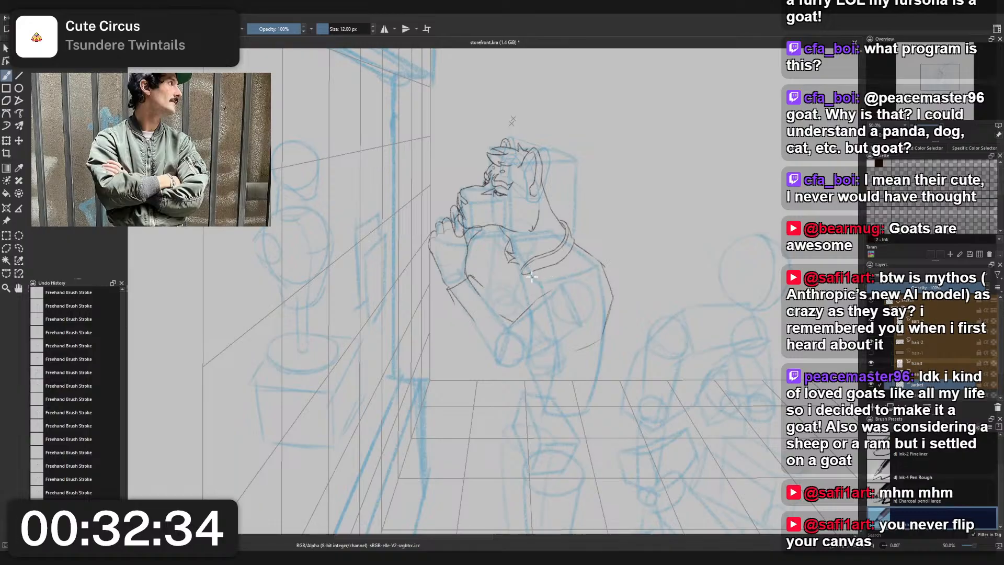
{"action": "scroll", "coordinate": [499, 142], "scroll_direction": "up", "scroll_amount": 2}
{"action": "scroll", "coordinate": [497, 222], "scroll_direction": "down", "scroll_amount": 2}
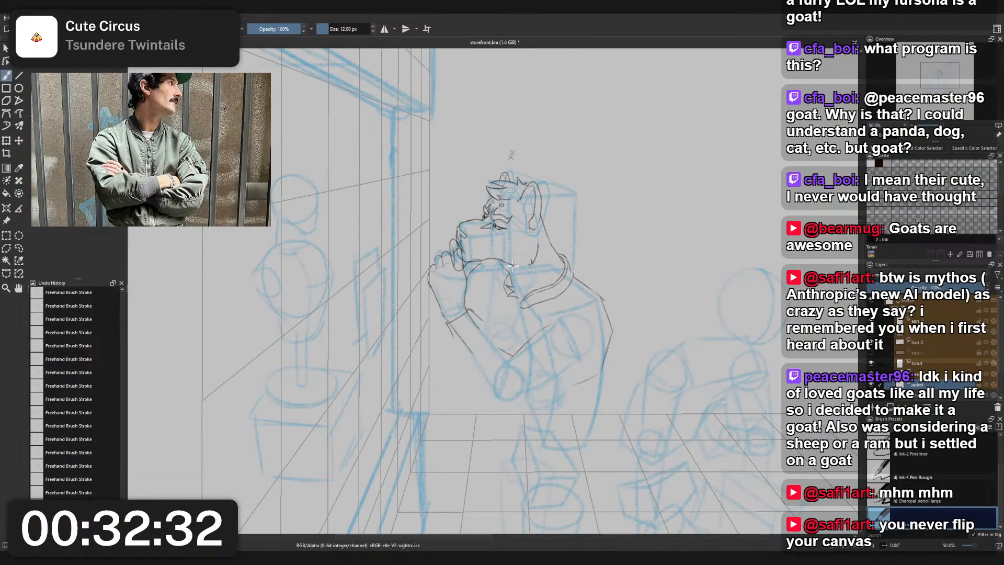
{"action": "left_click_drag", "start_coordinate": [511, 265], "coordinate": [504, 227]}
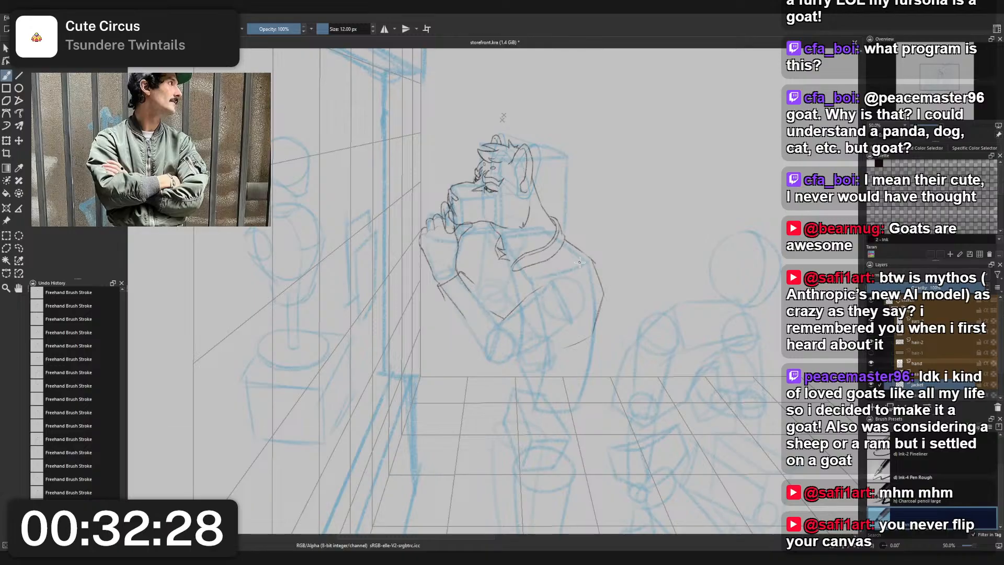
{"action": "scroll", "coordinate": [525, 189], "scroll_direction": "up", "scroll_amount": 1}
{"action": "left_click_drag", "start_coordinate": [525, 366], "coordinate": [513, 309]}
{"action": "scroll", "coordinate": [418, 293], "scroll_direction": "up", "scroll_amount": 2}
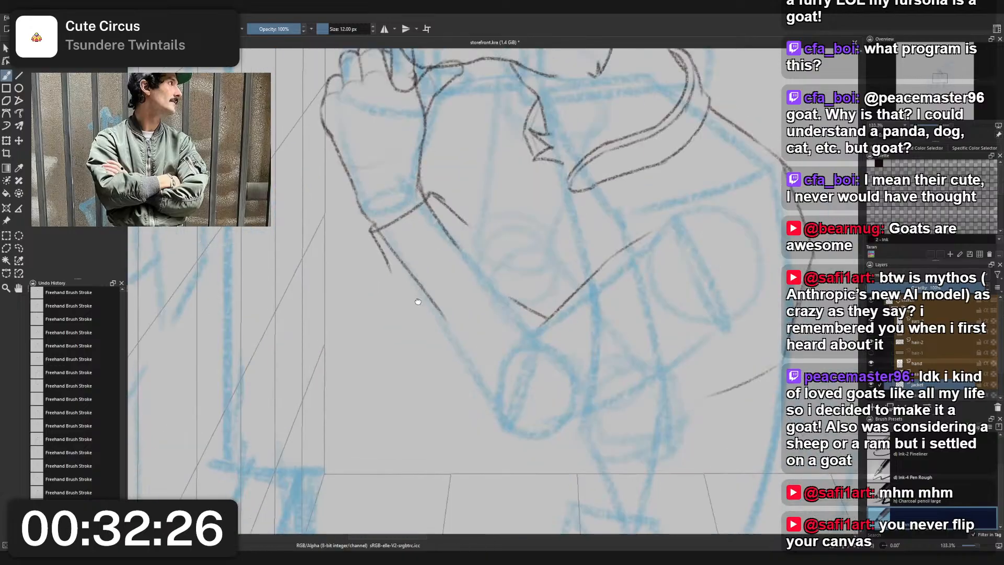
- Erase the trial strokes flaring below both ends of the wrist edge with the small eraser, returning to the sketching brush
{"action": "mouse_move", "coordinate": [416, 294]}
{"action": "left_mouse_down"}
{"action": "mouse_move", "coordinate": [418, 343]}
{"action": "mouse_move", "coordinate": [395, 334]}
{"action": "mouse_move", "coordinate": [453, 320]}
{"action": "left_mouse_up"}
{"action": "key", "text": "ctrl+z"}
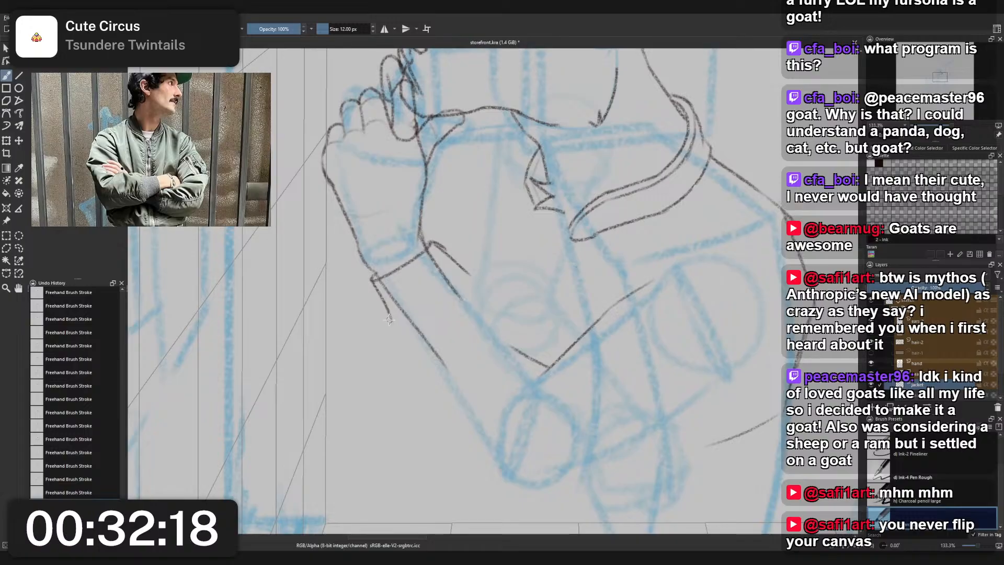
{"action": "right_click", "coordinate": [403, 308]}
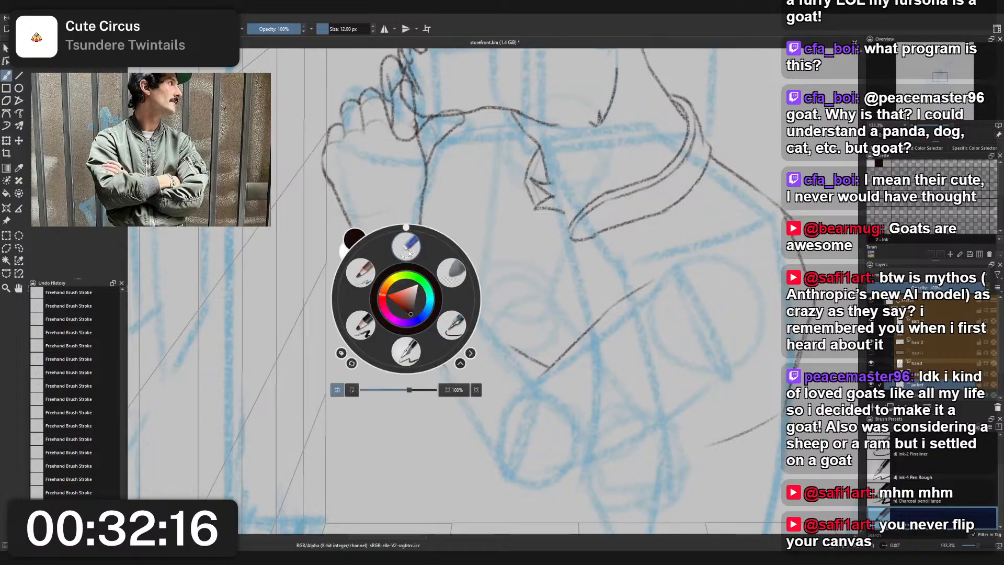
{"action": "left_click", "coordinate": [373, 289]}
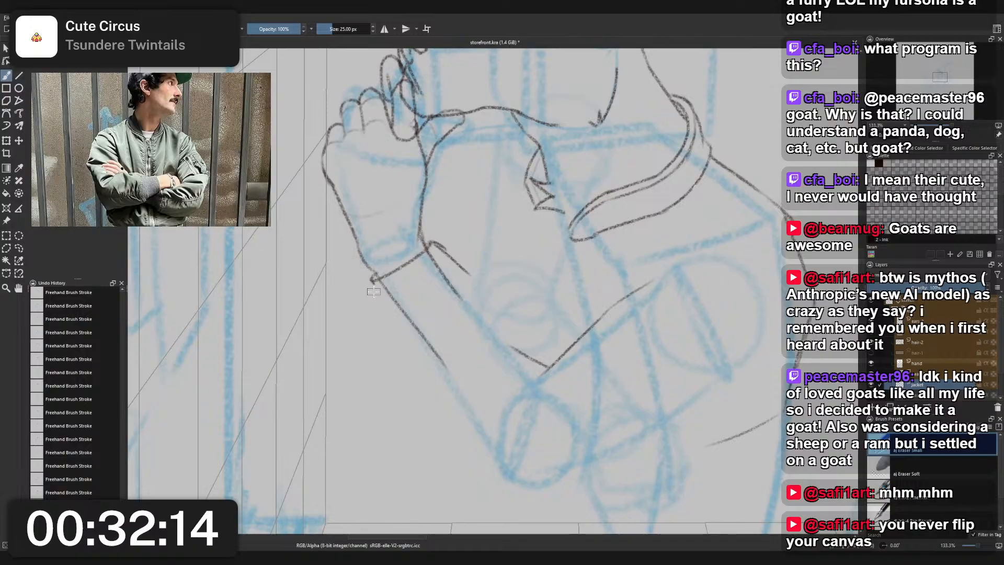
{"action": "left_click_drag", "start_coordinate": [473, 277], "coordinate": [440, 239]}
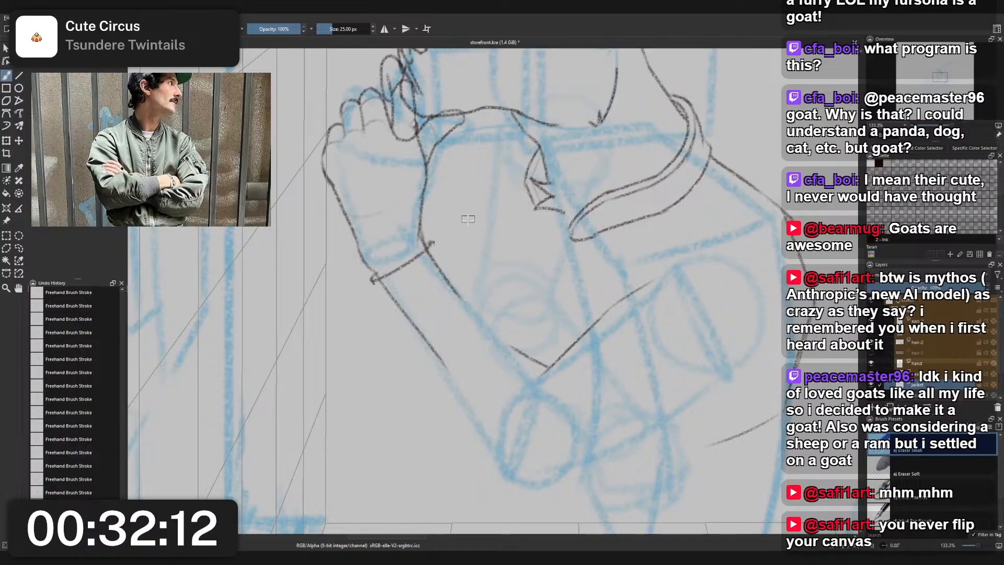
{"action": "right_click", "coordinate": [439, 244]}
{"action": "left_click", "coordinate": [394, 273]}
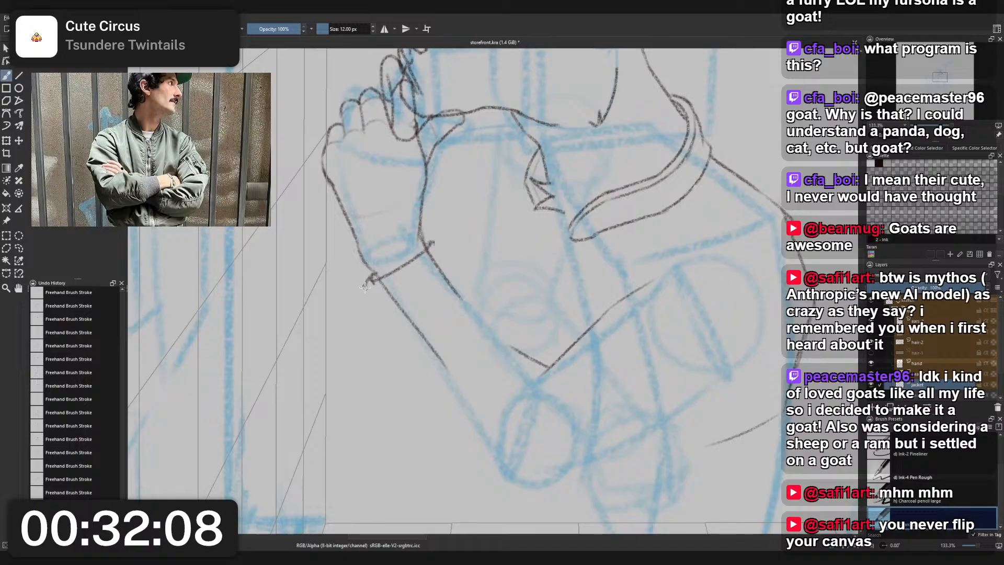
- Try the cuff's outer side and the start of its lower edge across the forearm
{"action": "mouse_move", "coordinate": [370, 296]}
{"action": "left_mouse_down"}
{"action": "mouse_move", "coordinate": [387, 342]}
{"action": "mouse_move", "coordinate": [423, 343]}
{"action": "mouse_move", "coordinate": [412, 326]}
{"action": "mouse_move", "coordinate": [465, 280]}
{"action": "left_mouse_up"}
{"action": "key", "text": "ctrl+z"}
{"action": "key", "text": "ctrl+z"}
{"action": "key", "text": "ctrl+z"}
{"action": "key", "text": "ctrl+z"}
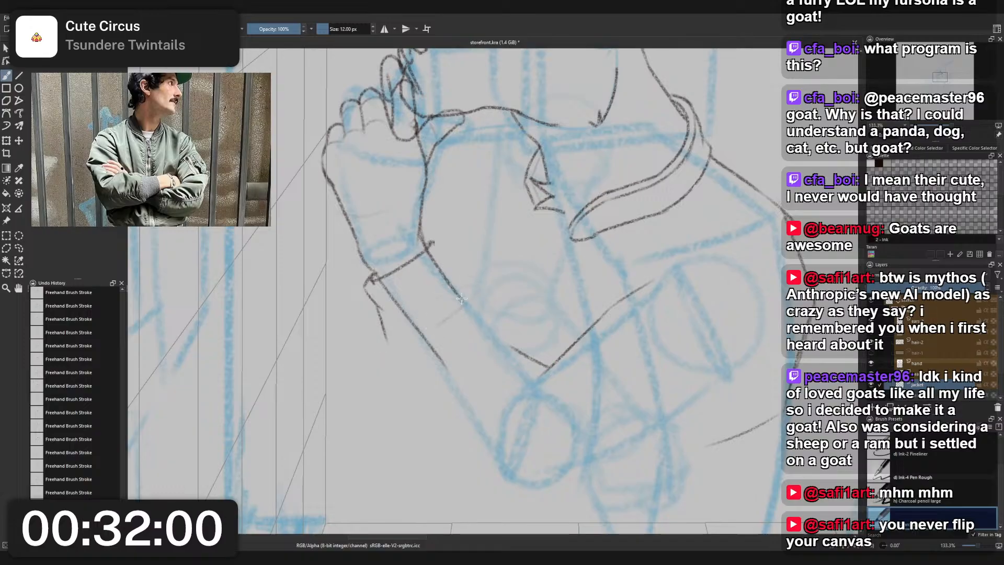
{"action": "key", "text": "ctrl+z"}
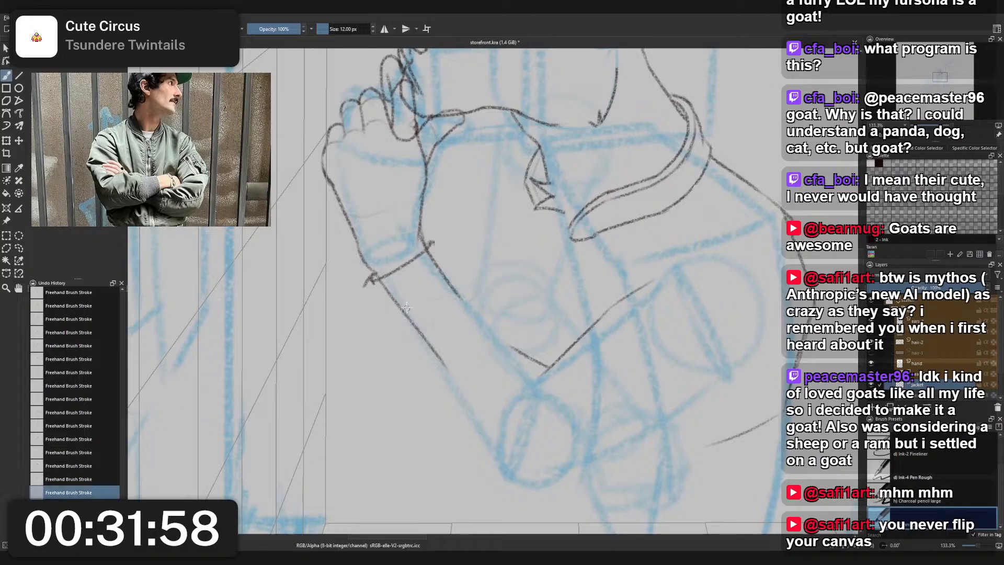
- Draw the cuff's outer and inner sides from the ends of the wrist edge, running slightly outside the forearm lines
{"action": "mouse_move", "coordinate": [377, 280]}
{"action": "left_mouse_down"}
{"action": "mouse_move", "coordinate": [426, 344]}
{"action": "mouse_move", "coordinate": [413, 338]}
{"action": "mouse_move", "coordinate": [403, 347]}
{"action": "left_mouse_up"}
{"action": "key", "text": "ctrl+z"}
{"action": "key", "text": "ctrl+z"}
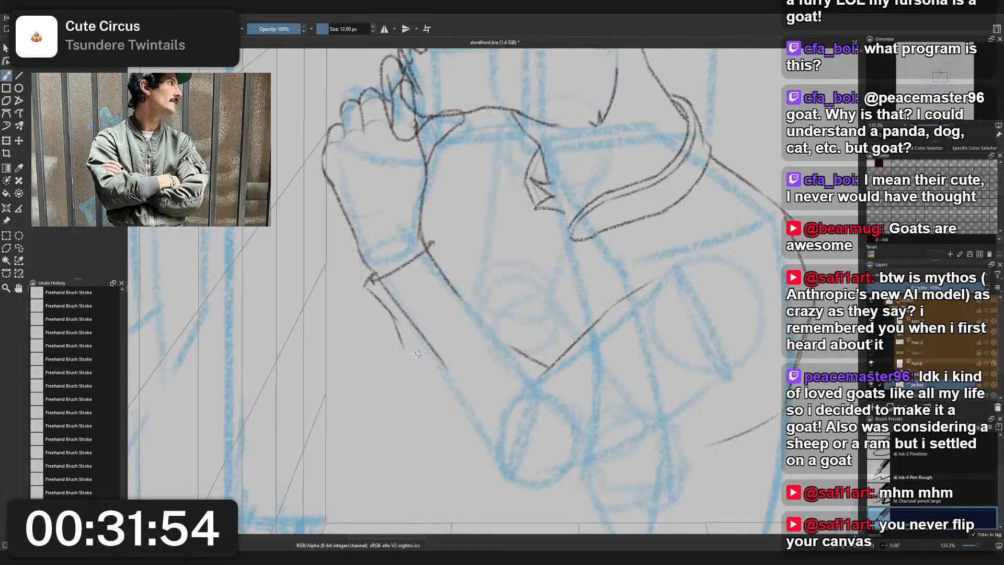
{"action": "left_click_drag", "start_coordinate": [431, 242], "coordinate": [478, 299]}
{"action": "key", "text": "ctrl+z"}
{"action": "key", "text": "ctrl+z"}
- Draw the cuff's curved lower edge across the forearm, joining the ends of both cuff sides
{"action": "key", "text": "ctrl+z"}
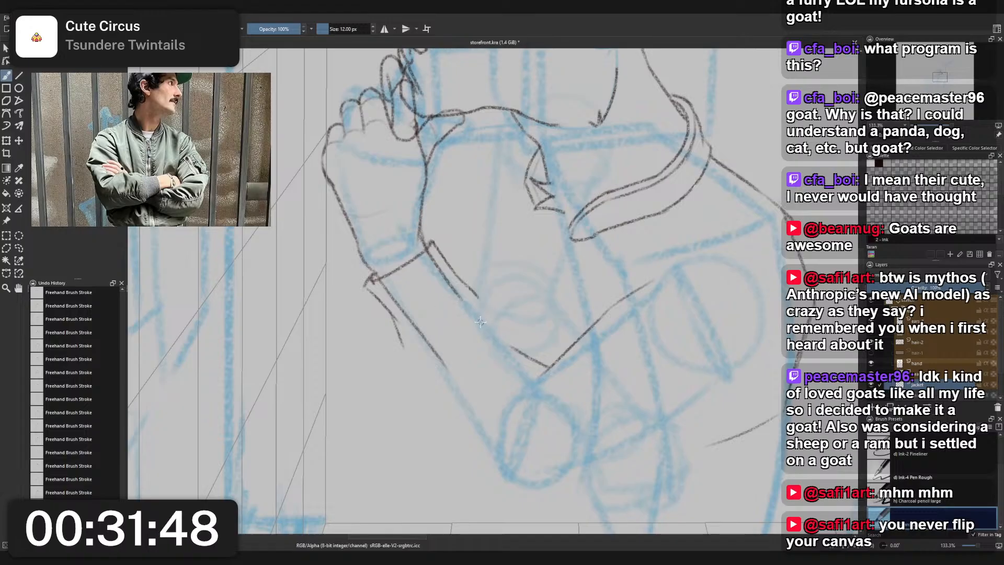
{"action": "left_click_drag", "start_coordinate": [404, 354], "coordinate": [456, 346]}
{"action": "left_click_drag", "start_coordinate": [482, 299], "coordinate": [453, 348]}
{"action": "key", "text": "ctrl+z"}
{"action": "key", "text": "ctrl+z"}
{"action": "mouse_move", "coordinate": [482, 298]}
{"action": "left_mouse_down"}
{"action": "mouse_move", "coordinate": [441, 350]}
{"action": "mouse_move", "coordinate": [436, 406]}
{"action": "left_mouse_up"}
- Try the start of the sleeve's outer contour from the cuff's lower outer corner toward the elbow
{"action": "key", "text": "ctrl+z"}
{"action": "left_click_drag", "start_coordinate": [406, 351], "coordinate": [454, 434]}
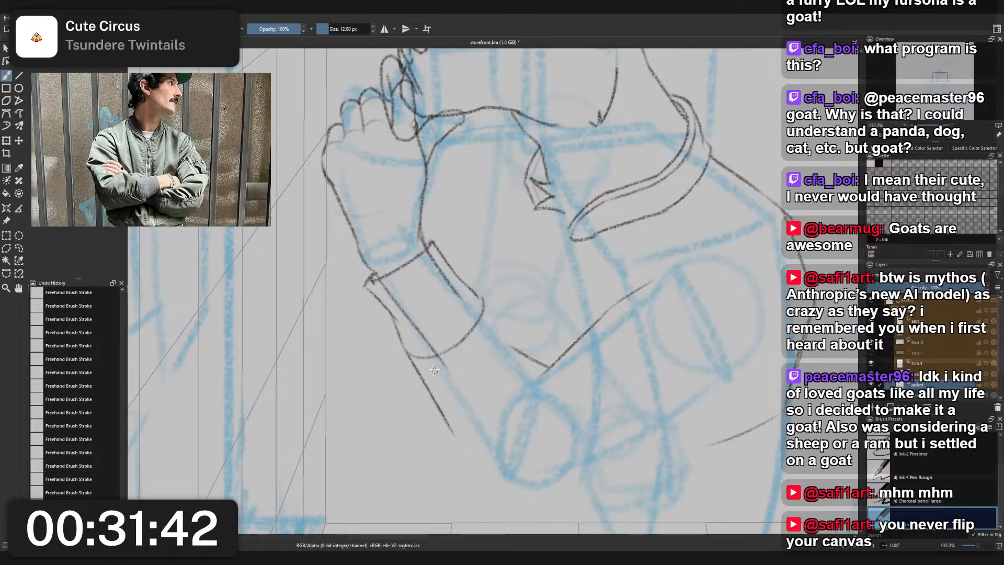
{"action": "key", "text": "ctrl+z"}
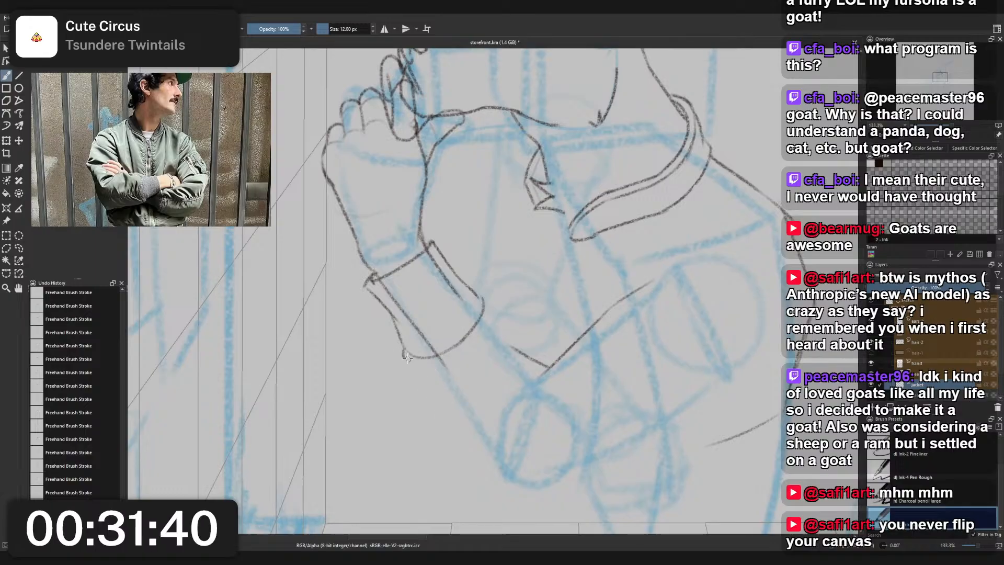
{"action": "left_click_drag", "start_coordinate": [404, 350], "coordinate": [420, 367]}
{"action": "key", "text": "ctrl+z"}
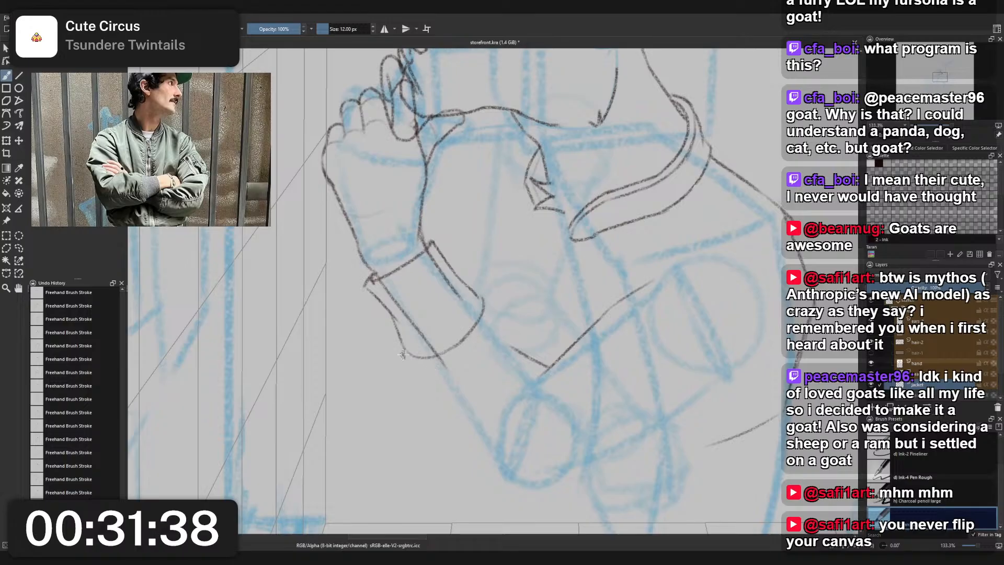
- Draw the sleeve's puffed inner contour from the cuff to the elbow crook and its outer contour down toward the elbow
{"action": "left_click_drag", "start_coordinate": [477, 292], "coordinate": [536, 361]}
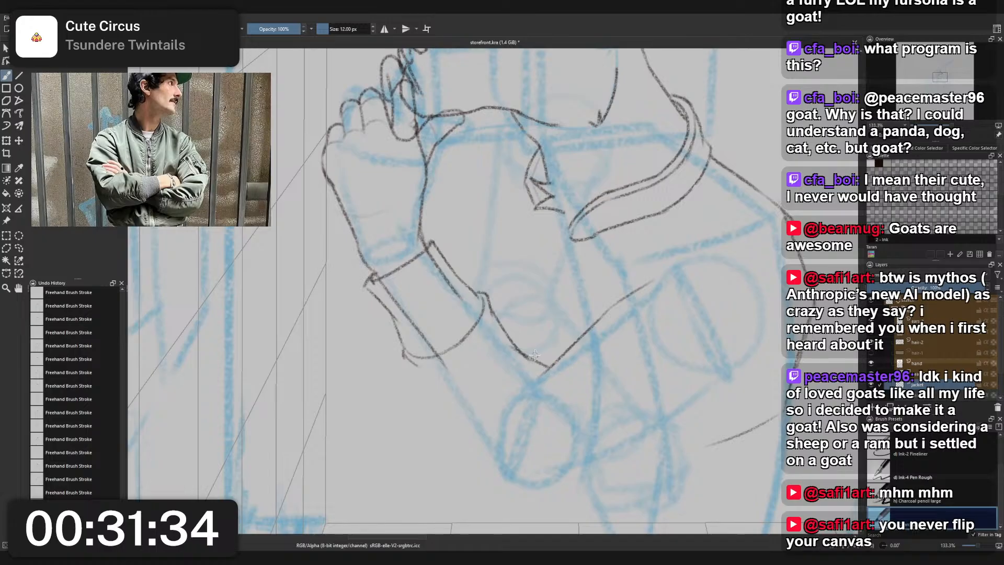
{"action": "key", "text": "ctrl+z"}
{"action": "left_click_drag", "start_coordinate": [491, 312], "coordinate": [515, 347]}
{"action": "left_click_drag", "start_coordinate": [411, 356], "coordinate": [460, 430]}
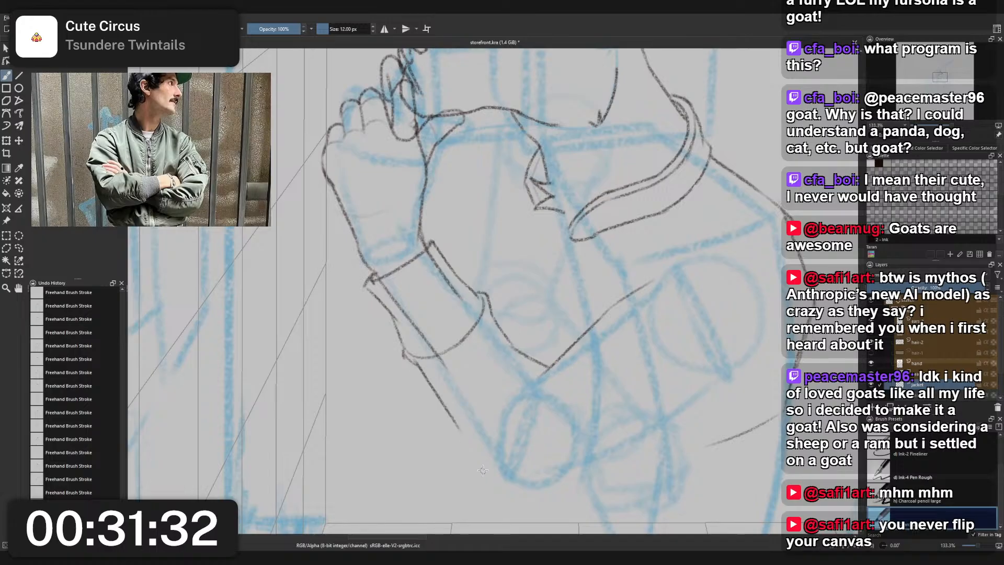
{"action": "left_click_drag", "start_coordinate": [413, 362], "coordinate": [468, 438]}
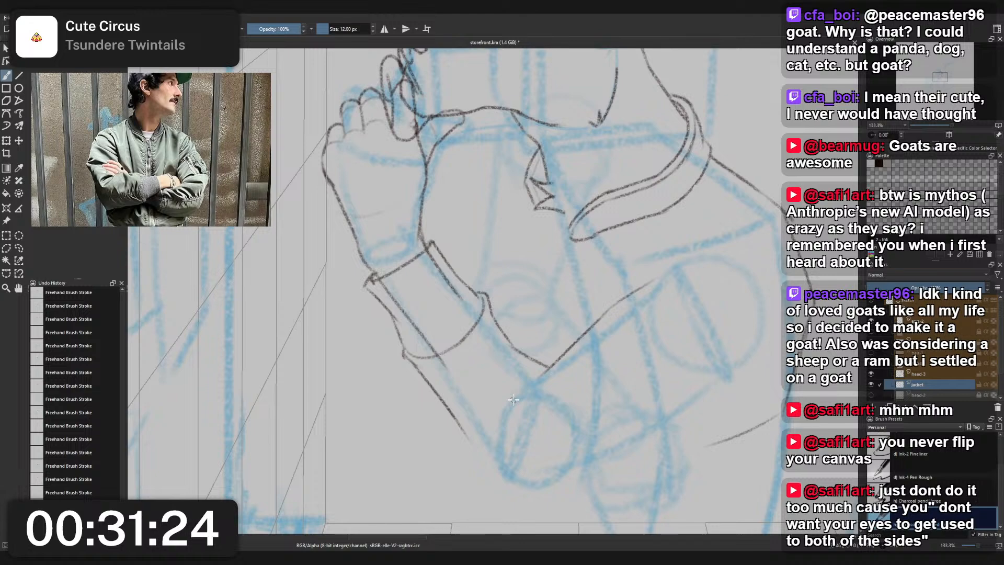
- Mirror the canvas back and draw a small folded corner at the inner wrist end of the cuff
{"action": "key", "text": "m"}
{"action": "left_click_drag", "start_coordinate": [673, 383], "coordinate": [705, 317]}
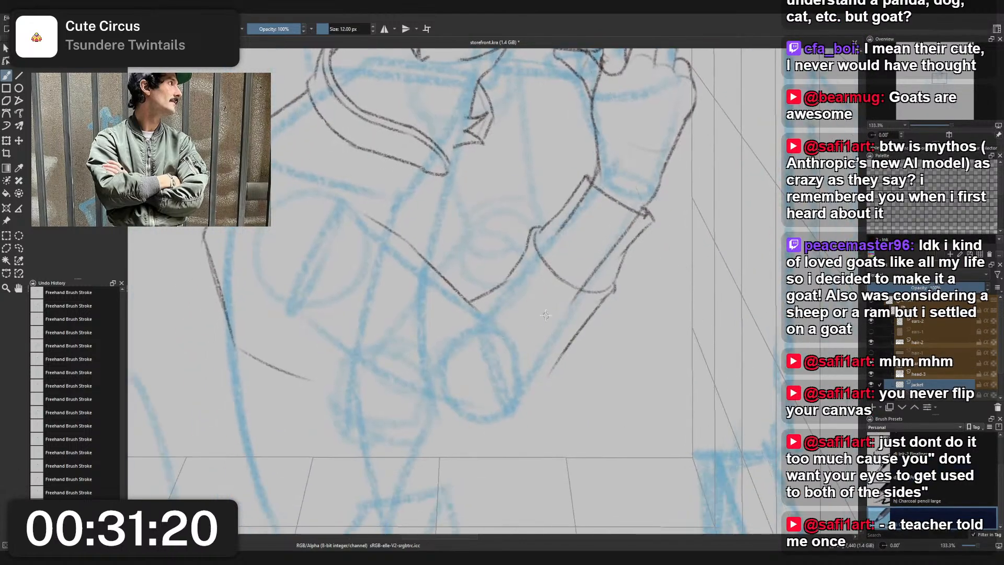
{"action": "scroll", "coordinate": [549, 291], "scroll_direction": "down", "scroll_amount": 4}
{"action": "scroll", "coordinate": [551, 249], "scroll_direction": "up", "scroll_amount": 3}
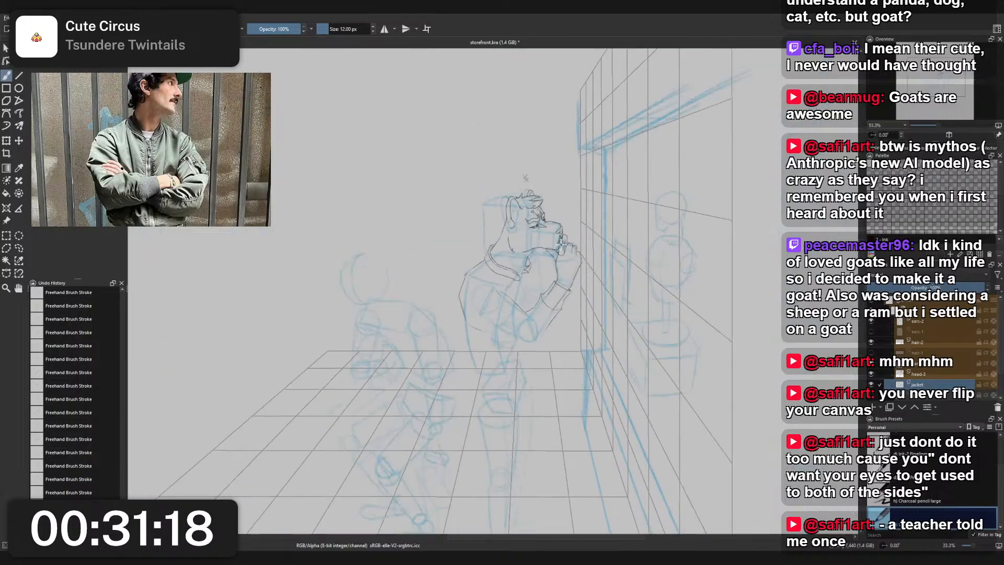
{"action": "scroll", "coordinate": [544, 271], "scroll_direction": "up", "scroll_amount": 1}
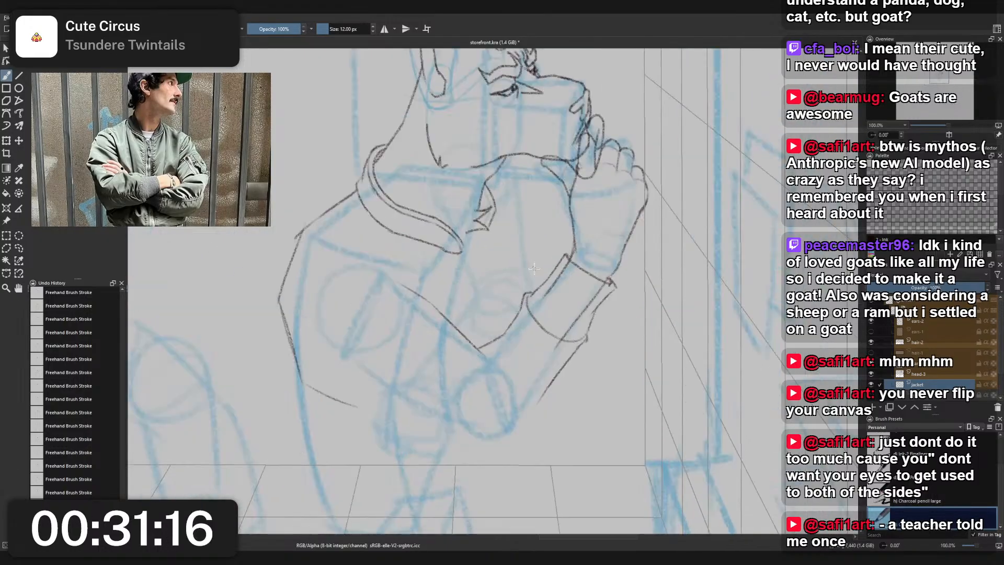
{"action": "right_click", "coordinate": [554, 329]}
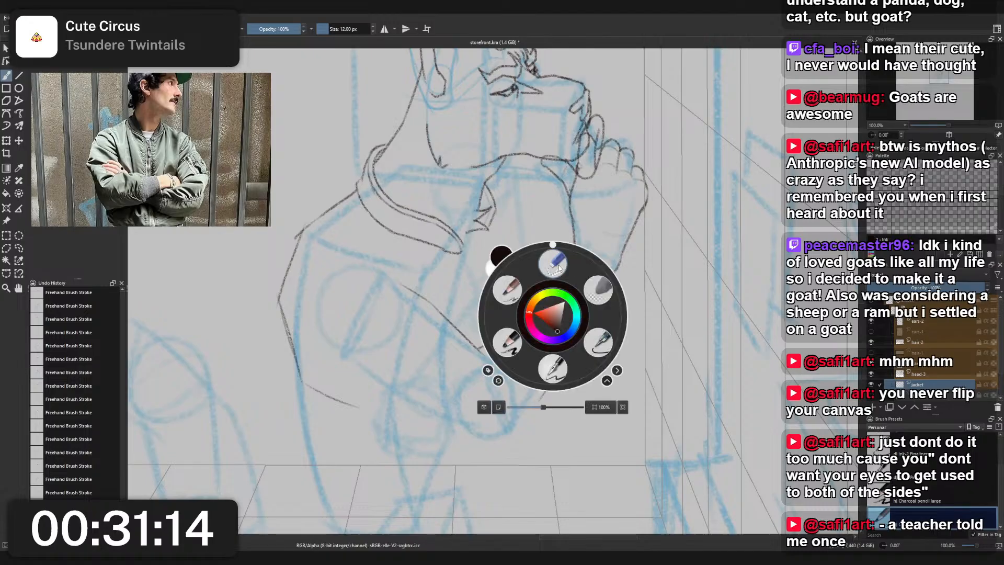
{"action": "left_click", "coordinate": [549, 371]}
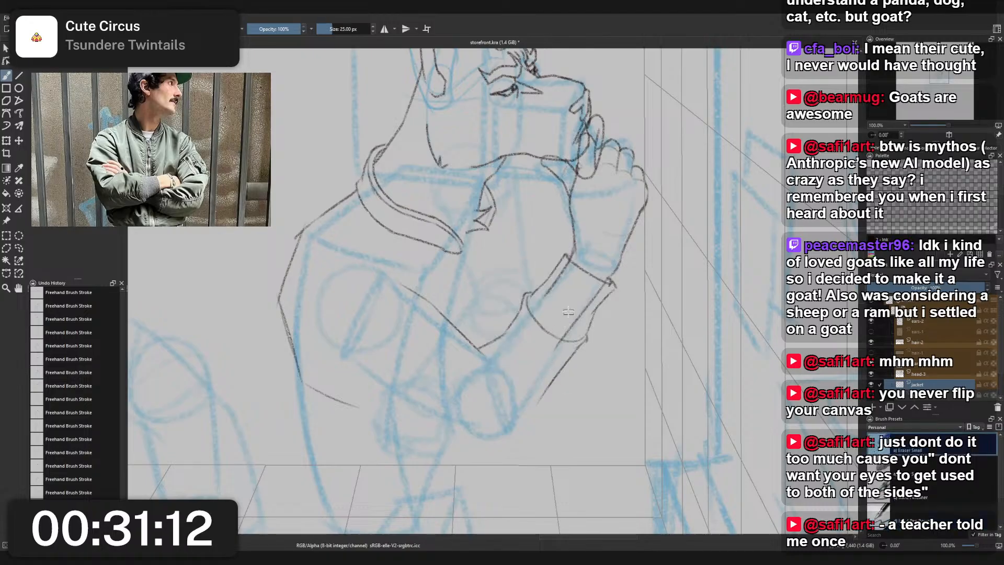
{"action": "scroll", "coordinate": [563, 325], "scroll_direction": "up", "scroll_amount": 2}
{"action": "right_click", "coordinate": [574, 266]}
{"action": "left_click", "coordinate": [517, 232]}
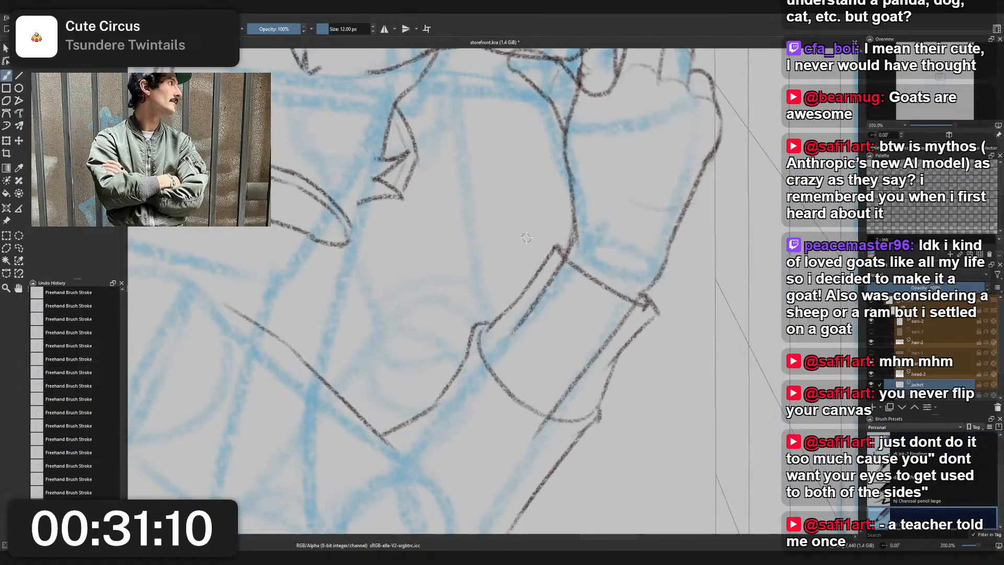
{"action": "mouse_move", "coordinate": [567, 244]}
{"action": "left_mouse_down"}
{"action": "mouse_move", "coordinate": [545, 255]}
{"action": "mouse_move", "coordinate": [561, 255]}
{"action": "left_mouse_up"}
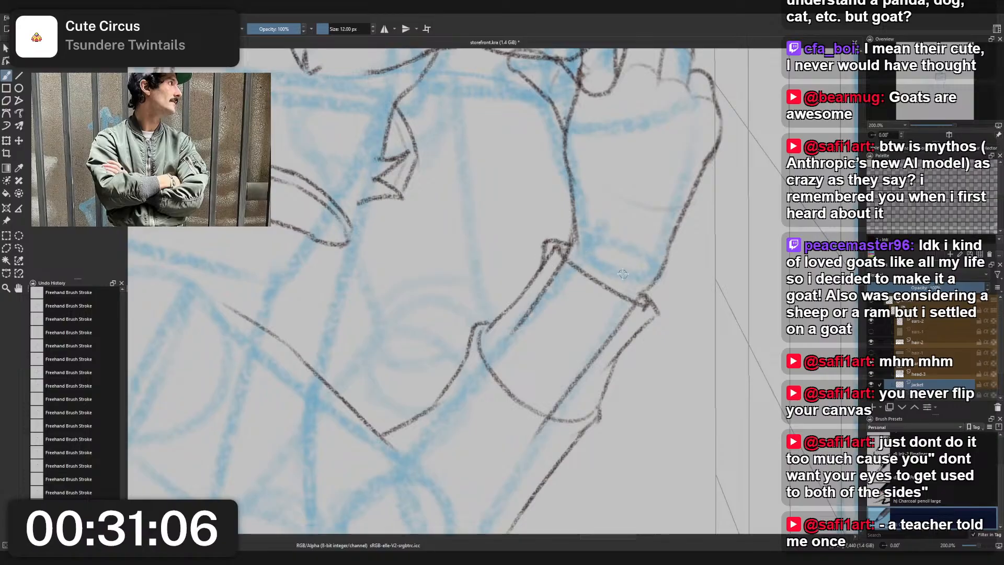
- Erase the overlapping corner marks and the old forearm lines inside the cuff with the small eraser
{"action": "right_click", "coordinate": [623, 274]}
{"action": "left_click", "coordinate": [559, 257]}
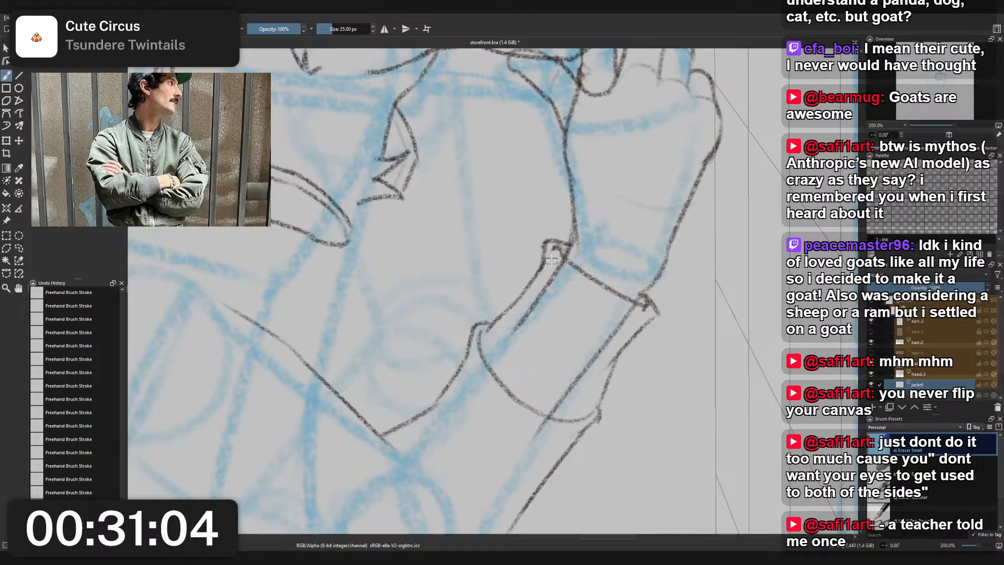
{"action": "mouse_move", "coordinate": [551, 261]}
{"action": "left_mouse_down"}
{"action": "mouse_move", "coordinate": [559, 250]}
{"action": "mouse_move", "coordinate": [552, 260]}
{"action": "left_mouse_up"}
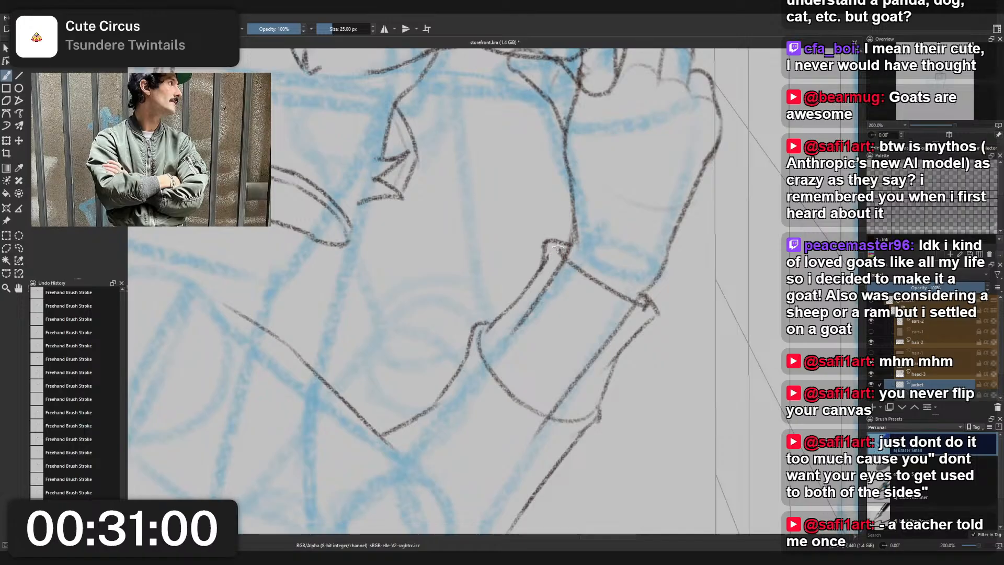
{"action": "left_click_drag", "start_coordinate": [553, 251], "coordinate": [548, 257]}
{"action": "left_click_drag", "start_coordinate": [515, 331], "coordinate": [559, 263]}
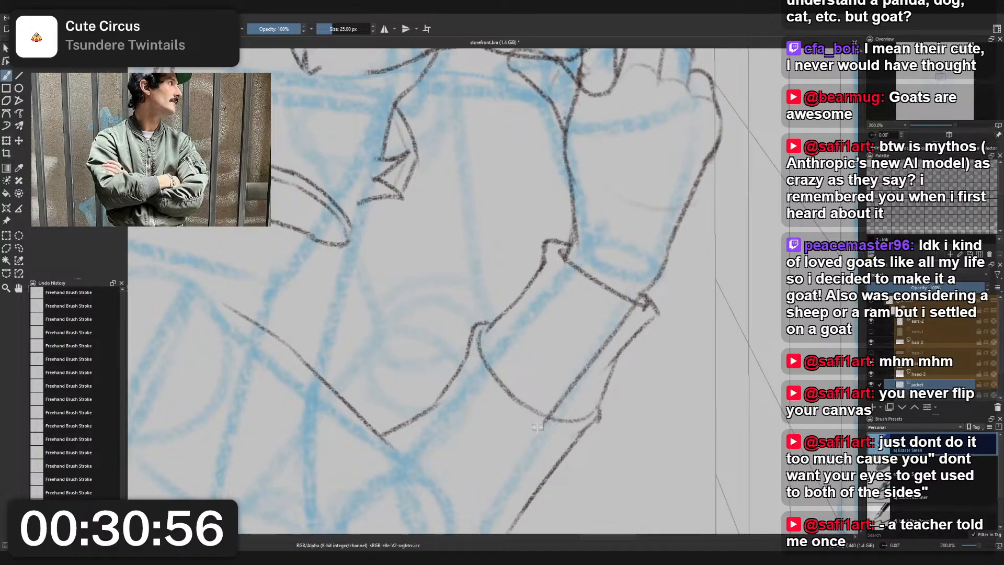
{"action": "left_click_drag", "start_coordinate": [542, 427], "coordinate": [634, 312]}
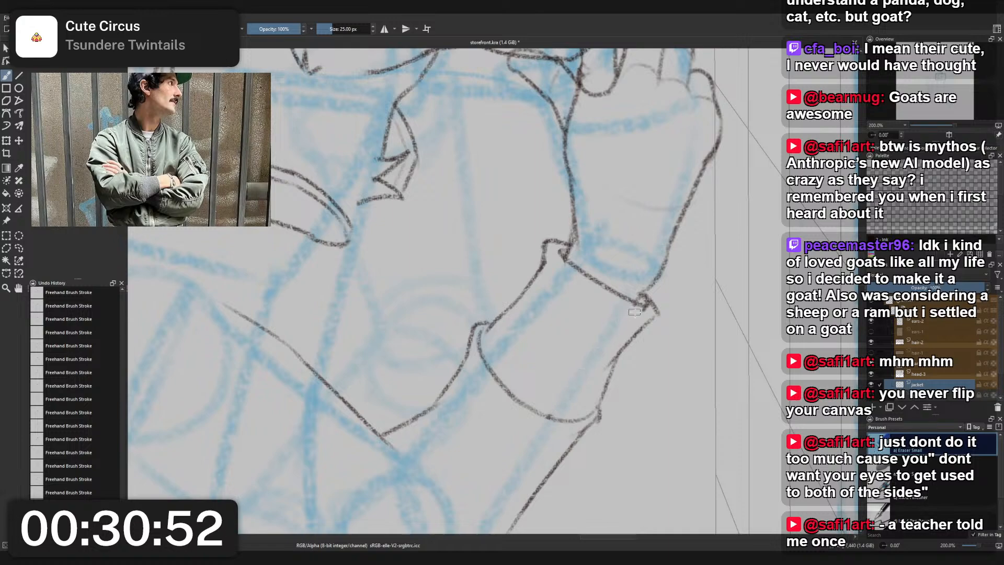
- Erase the raised forearm's outer sleeve contour below the cuff with the small eraser
{"action": "scroll", "coordinate": [654, 306], "scroll_direction": "down", "scroll_amount": 5}
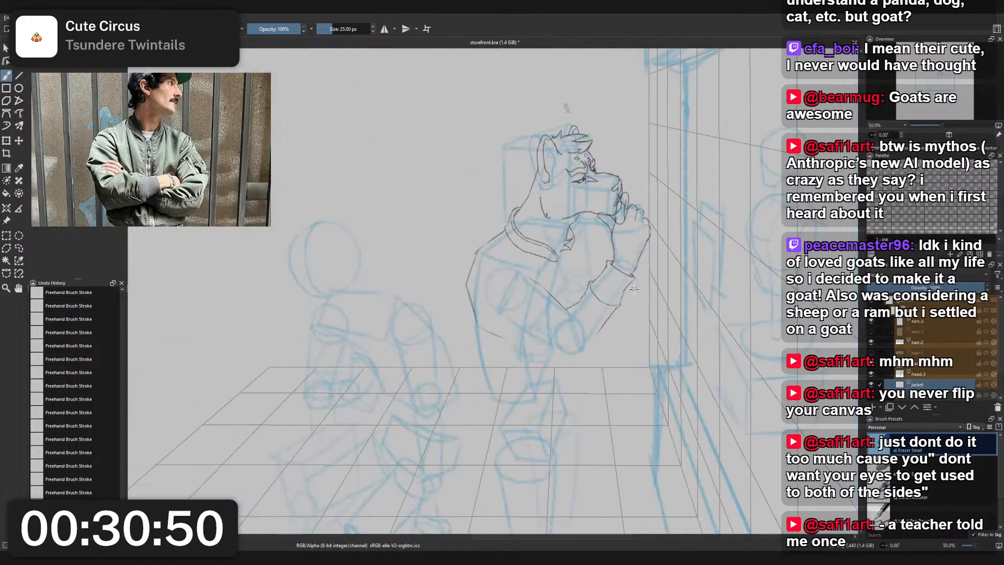
{"action": "scroll", "coordinate": [671, 298], "scroll_direction": "up", "scroll_amount": 4}
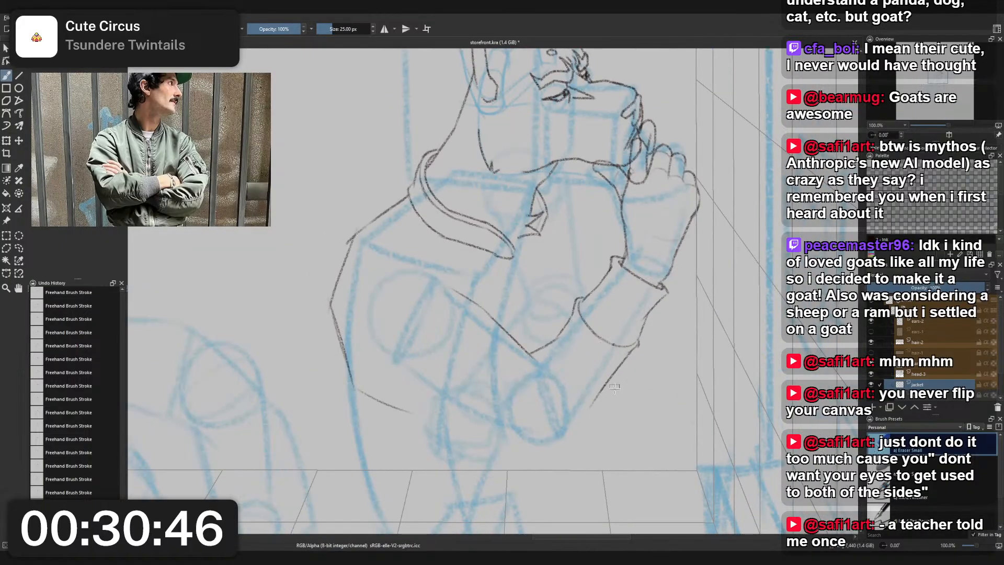
{"action": "scroll", "coordinate": [618, 330], "scroll_direction": "up", "scroll_amount": 2}
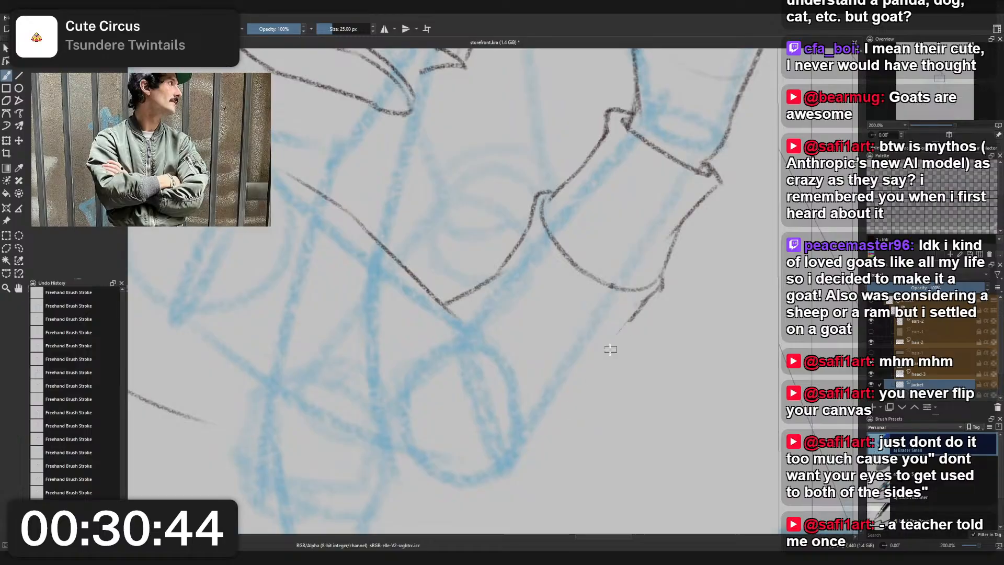
{"action": "left_click_drag", "start_coordinate": [607, 347], "coordinate": [638, 302]}
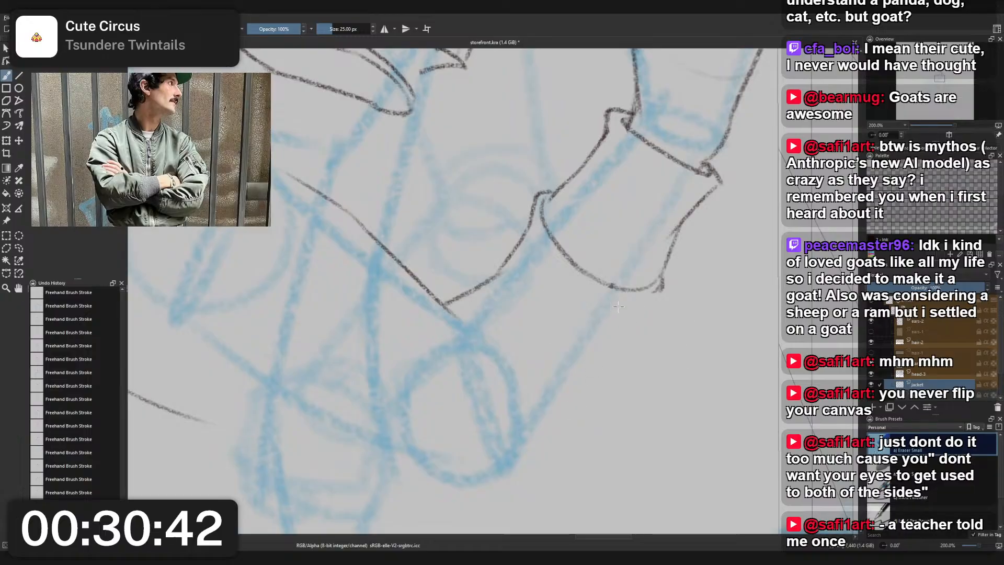
- Redraw the sleeve's outer contour with the charcoal pencil, running from the cuff's lower corner down and around the elbow
{"action": "right_click", "coordinate": [618, 307]}
{"action": "left_click", "coordinate": [577, 277]}
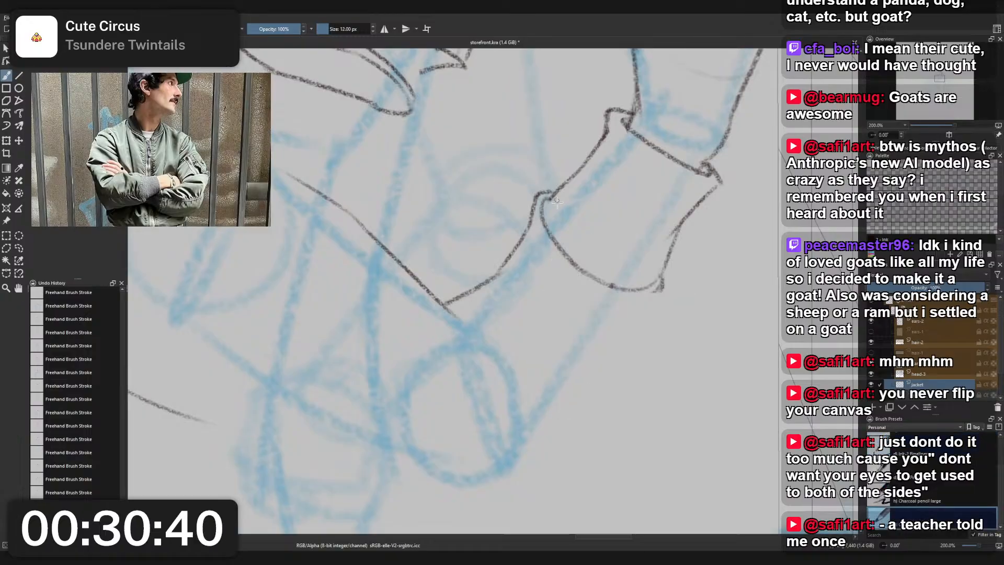
{"action": "mouse_move", "coordinate": [658, 296]}
{"action": "left_mouse_down"}
{"action": "mouse_move", "coordinate": [580, 449]}
{"action": "mouse_move", "coordinate": [495, 520]}
{"action": "left_mouse_up"}
{"action": "key", "text": "ctrl+z"}
{"action": "scroll", "coordinate": [583, 356], "scroll_direction": "down", "scroll_amount": 2}
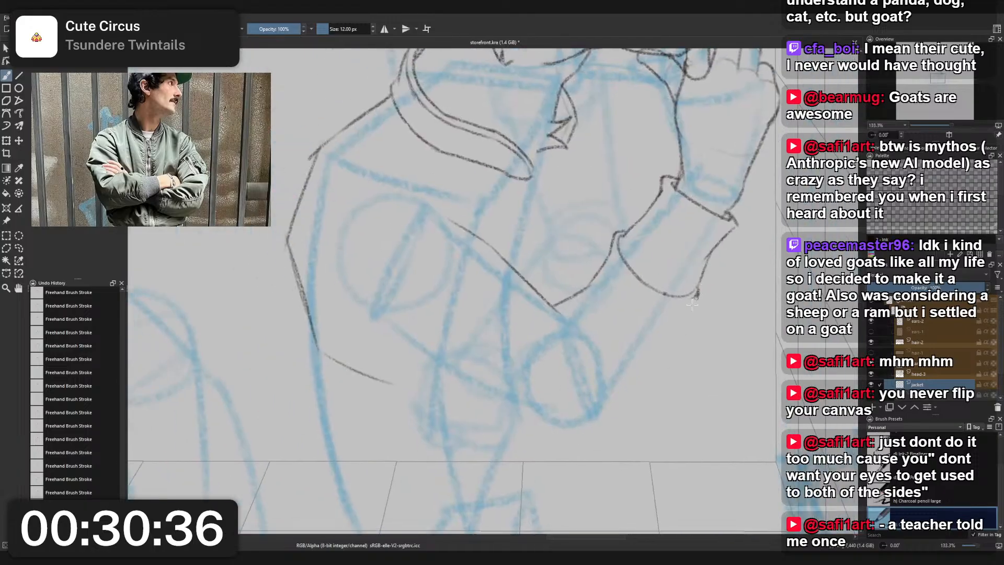
{"action": "left_click_drag", "start_coordinate": [698, 295], "coordinate": [602, 419]}
{"action": "key", "text": "ctrl+z"}
{"action": "left_click_drag", "start_coordinate": [699, 291], "coordinate": [602, 435]}
{"action": "key", "text": "ctrl+z"}
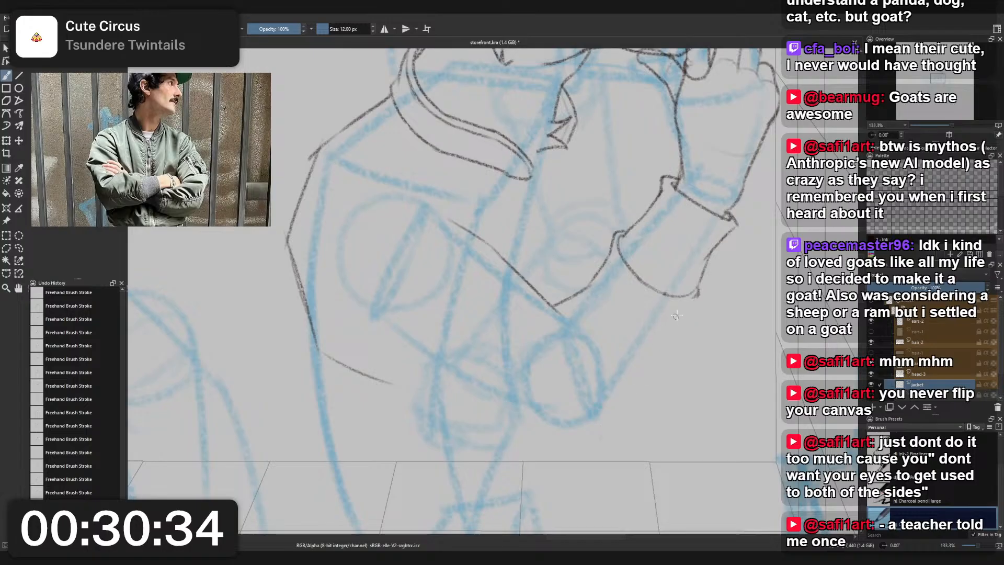
{"action": "mouse_move", "coordinate": [700, 287]}
{"action": "left_mouse_down"}
{"action": "mouse_move", "coordinate": [608, 406]}
{"action": "mouse_move", "coordinate": [619, 415]}
{"action": "left_mouse_up"}
{"action": "key", "text": "ctrl+z"}
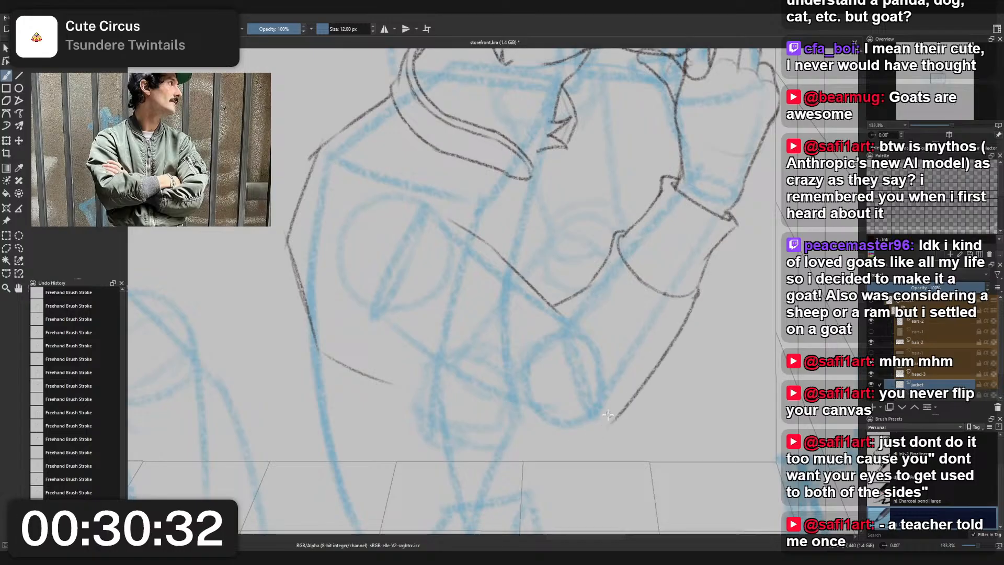
{"action": "key", "text": "ctrl+z"}
{"action": "mouse_move", "coordinate": [542, 444]}
{"action": "left_mouse_down"}
{"action": "mouse_move", "coordinate": [626, 423]}
{"action": "mouse_move", "coordinate": [601, 435]}
{"action": "mouse_move", "coordinate": [640, 386]}
{"action": "left_mouse_up"}
- Draw the underside of the upper sleeve from the torso down to the elbow, joining it to the elbow curve
{"action": "mouse_move", "coordinate": [403, 345]}
{"action": "left_mouse_down"}
{"action": "mouse_move", "coordinate": [451, 405]}
{"action": "mouse_move", "coordinate": [515, 436]}
{"action": "left_mouse_up"}
{"action": "key", "text": "ctrl+z"}
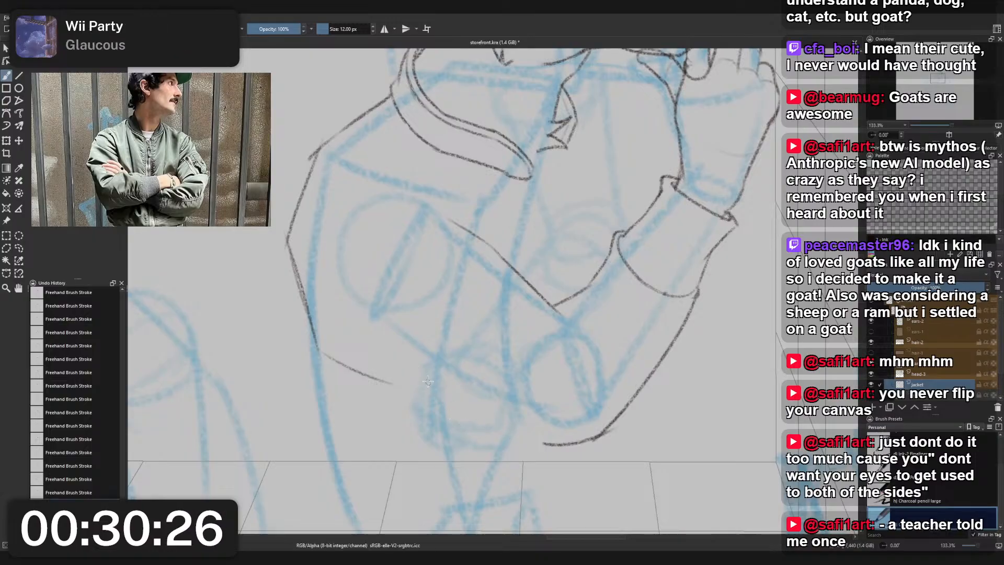
{"action": "mouse_move", "coordinate": [398, 328]}
{"action": "left_mouse_down"}
{"action": "mouse_move", "coordinate": [442, 386]}
{"action": "mouse_move", "coordinate": [565, 440]}
{"action": "left_mouse_up"}
{"action": "key", "text": "ctrl+z"}
{"action": "left_click_drag", "start_coordinate": [434, 376], "coordinate": [530, 429]}
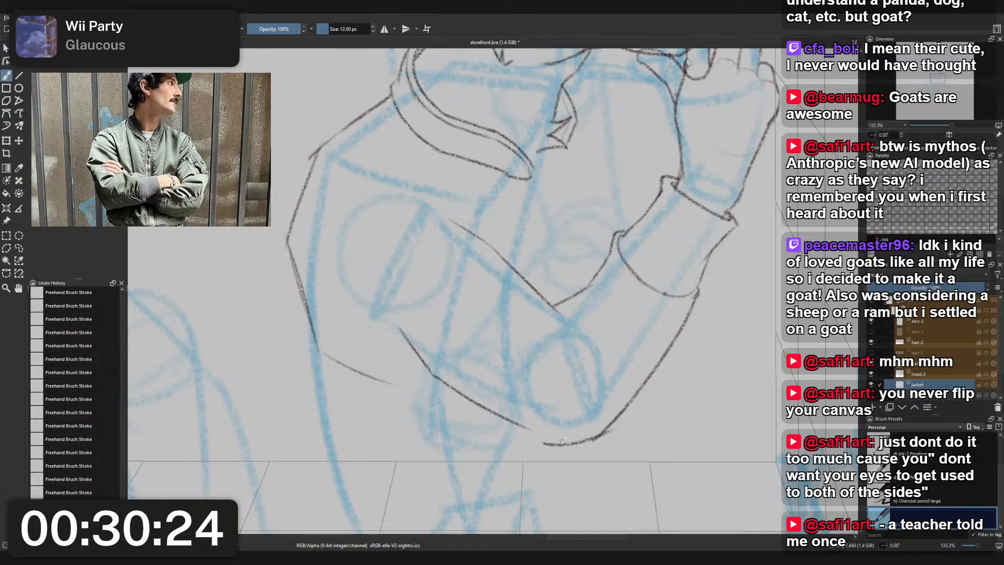
{"action": "key", "text": "ctrl+z"}
{"action": "left_click_drag", "start_coordinate": [435, 377], "coordinate": [539, 437]}
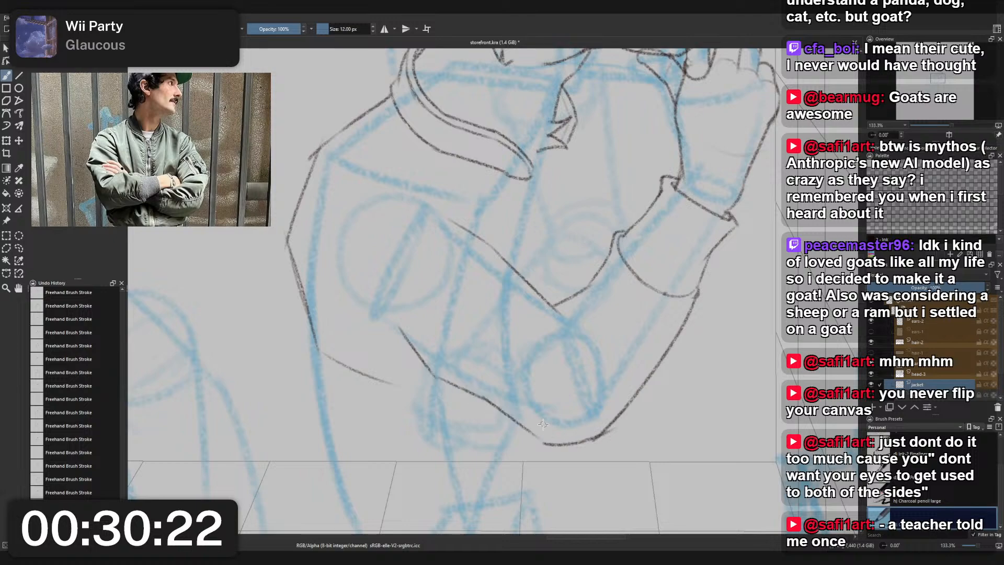
- Hide the blue construction layer and check the jacket's silhouette on its own
{"action": "scroll", "coordinate": [557, 356], "scroll_direction": "down", "scroll_amount": 2}
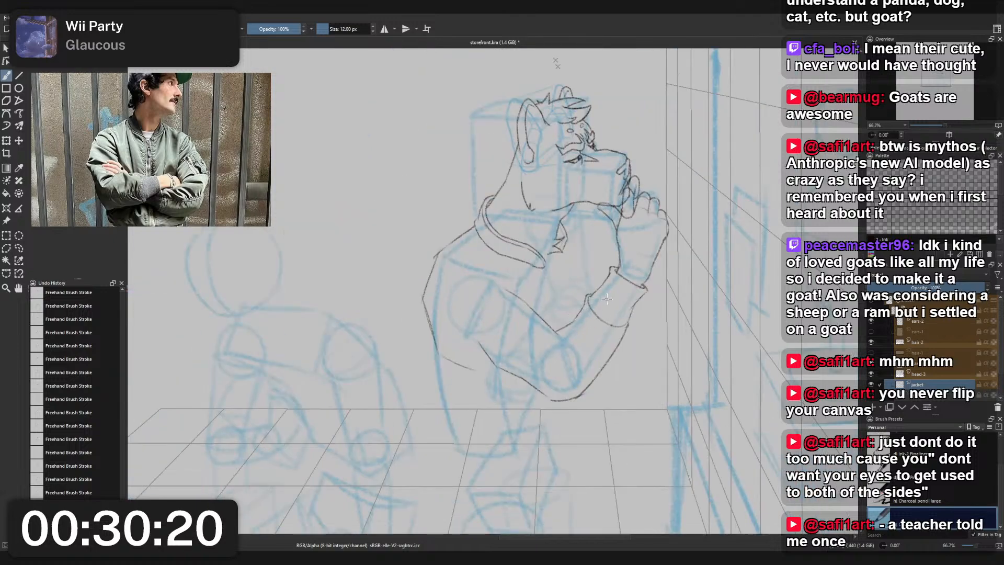
{"action": "scroll", "coordinate": [884, 374], "scroll_direction": "down", "scroll_amount": 2}
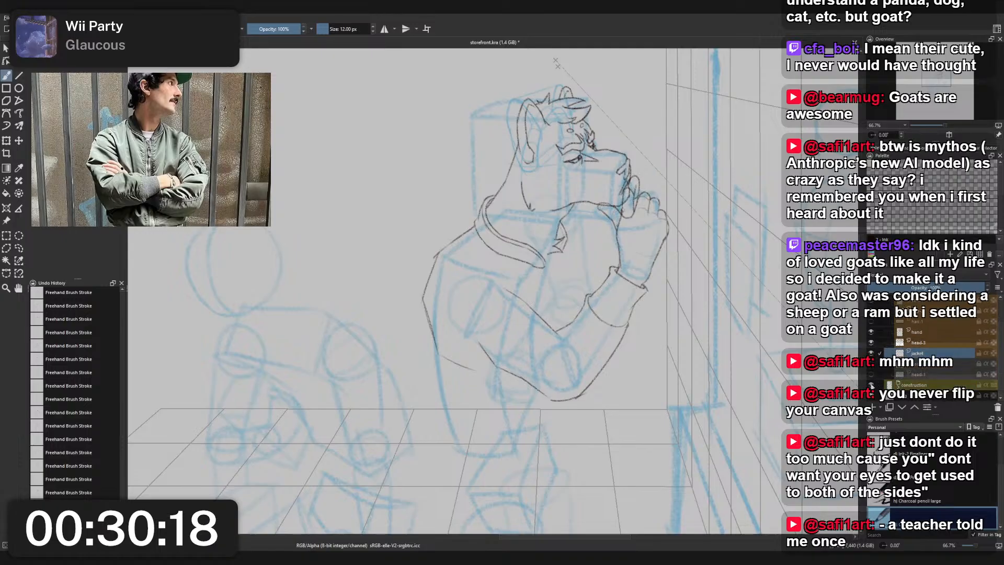
{"action": "left_click", "coordinate": [871, 385]}
{"action": "scroll", "coordinate": [629, 321], "scroll_direction": "down", "scroll_amount": 2}
{"action": "scroll", "coordinate": [629, 319], "scroll_direction": "up", "scroll_amount": 2}
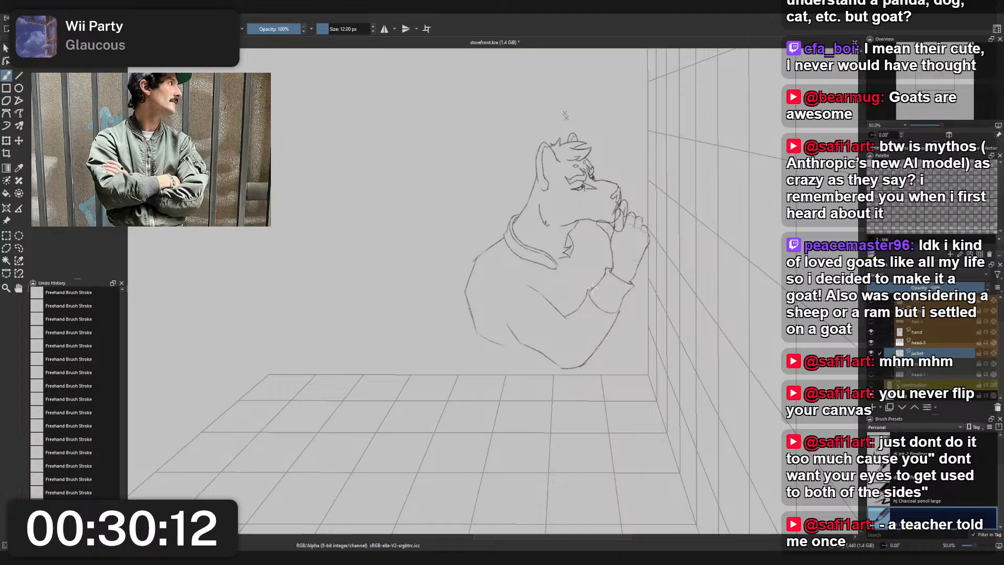
{"action": "scroll", "coordinate": [586, 288], "scroll_direction": "up", "scroll_amount": 2}
{"action": "scroll", "coordinate": [552, 286], "scroll_direction": "down", "scroll_amount": 2}
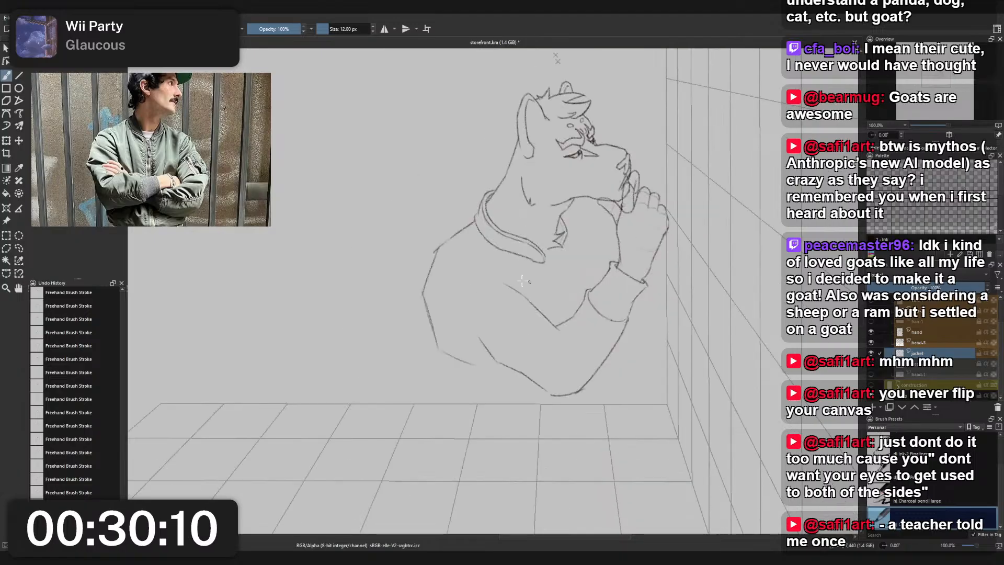
- Erase the jacket's old shoulder and back contour, from the collar down to the lower back, with the small eraser
{"action": "scroll", "coordinate": [467, 257], "scroll_direction": "up", "scroll_amount": 2}
{"action": "right_click", "coordinate": [467, 257]}
{"action": "left_click", "coordinate": [446, 331]}
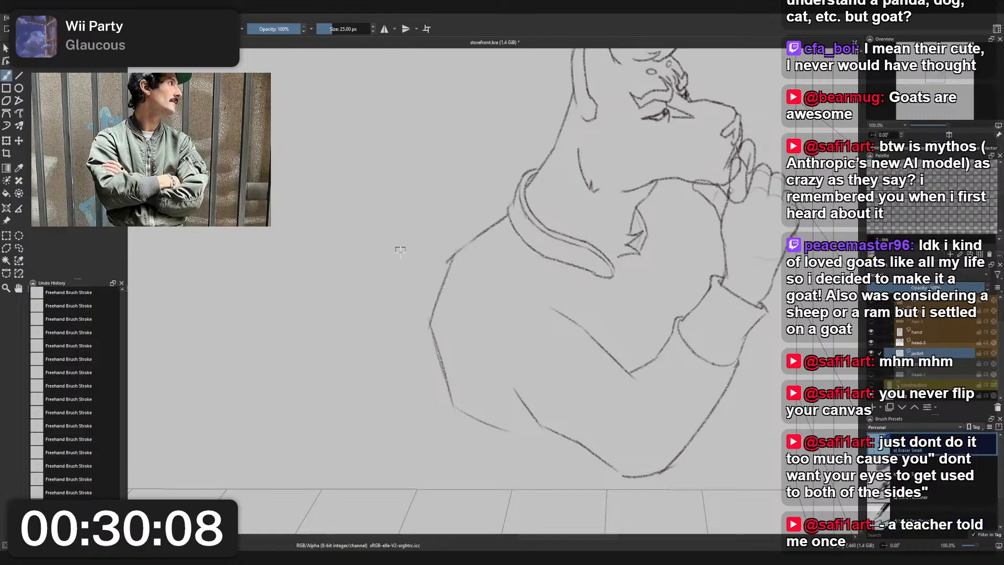
{"action": "mouse_move", "coordinate": [433, 326]}
{"action": "left_mouse_down"}
{"action": "mouse_move", "coordinate": [455, 249]}
{"action": "mouse_move", "coordinate": [437, 349]}
{"action": "mouse_move", "coordinate": [451, 406]}
{"action": "left_mouse_up"}
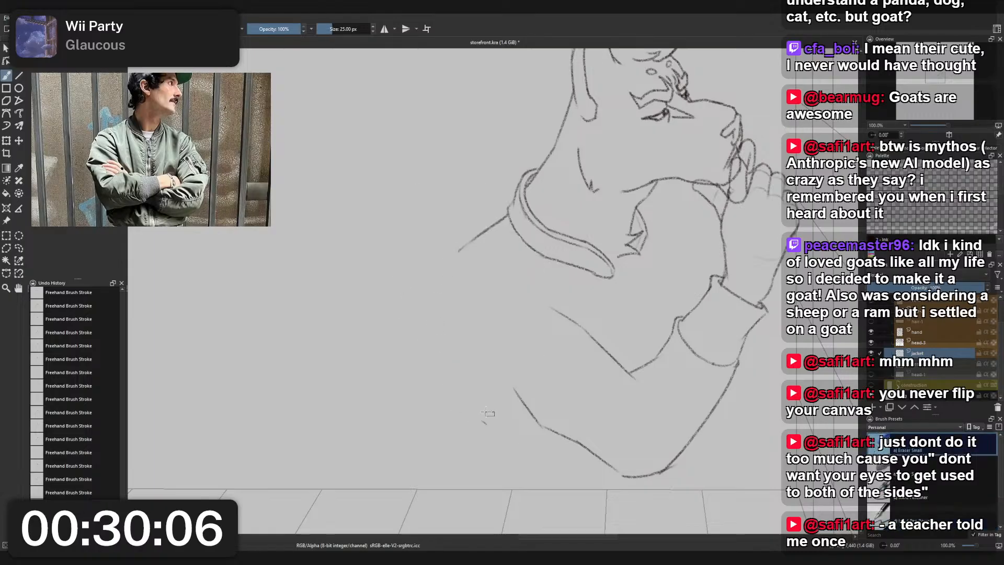
{"action": "left_click_drag", "start_coordinate": [459, 248], "coordinate": [493, 217]}
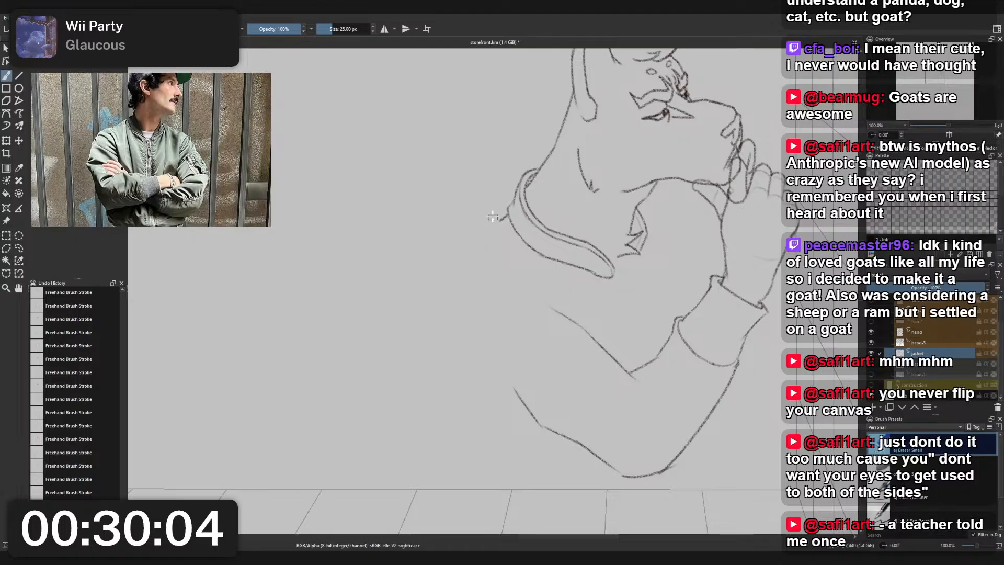
{"action": "scroll", "coordinate": [489, 211], "scroll_direction": "down", "scroll_amount": 2}
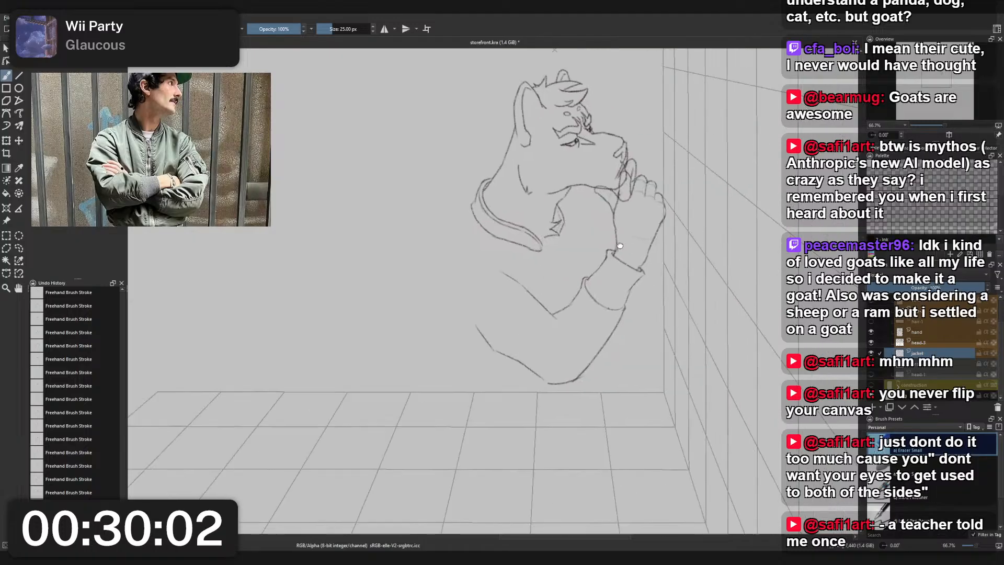
{"action": "scroll", "coordinate": [641, 248], "scroll_direction": "up", "scroll_amount": 2}
{"action": "mouse_move", "coordinate": [595, 260]}
{"action": "left_mouse_down"}
{"action": "mouse_move", "coordinate": [593, 296]}
{"action": "mouse_move", "coordinate": [612, 301]}
{"action": "left_mouse_up"}
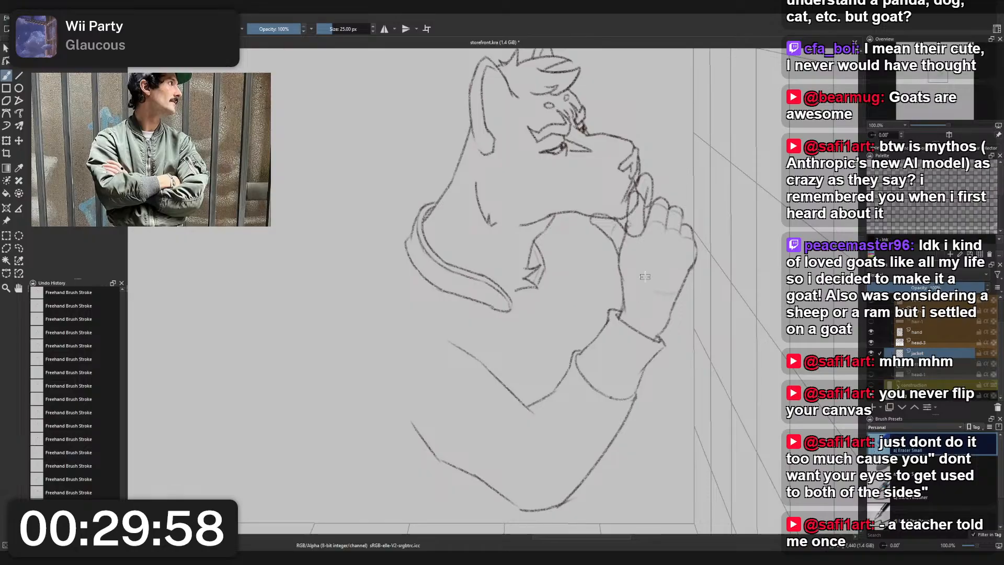
- Redraw the jacket's shoulder and back with the charcoal pencil as one rounded contour from the collar down to the lower back
{"action": "right_click", "coordinate": [645, 276]}
{"action": "left_click", "coordinate": [602, 259]}
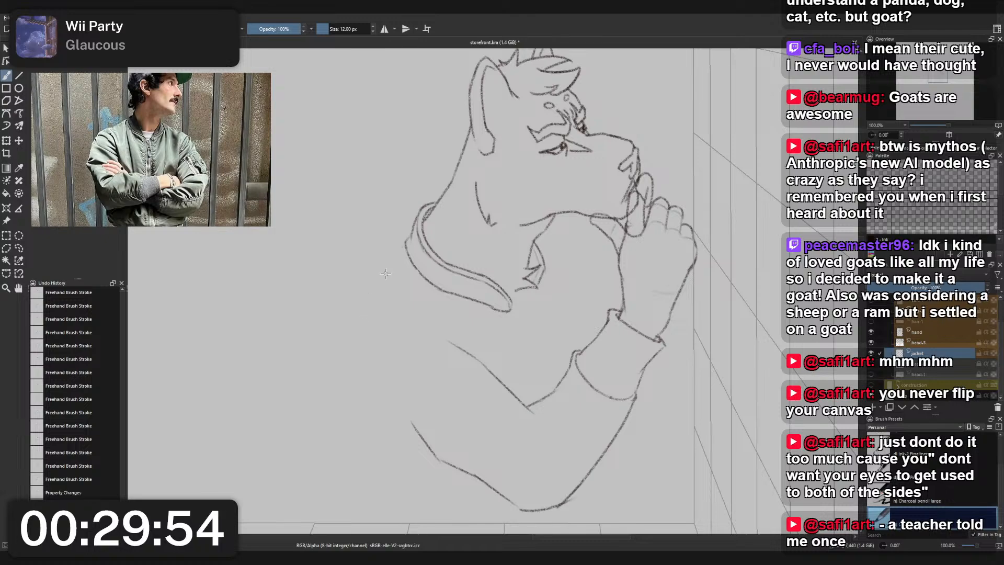
{"action": "mouse_move", "coordinate": [407, 241]}
{"action": "left_mouse_down"}
{"action": "mouse_move", "coordinate": [357, 324]}
{"action": "mouse_move", "coordinate": [375, 455]}
{"action": "left_mouse_up"}
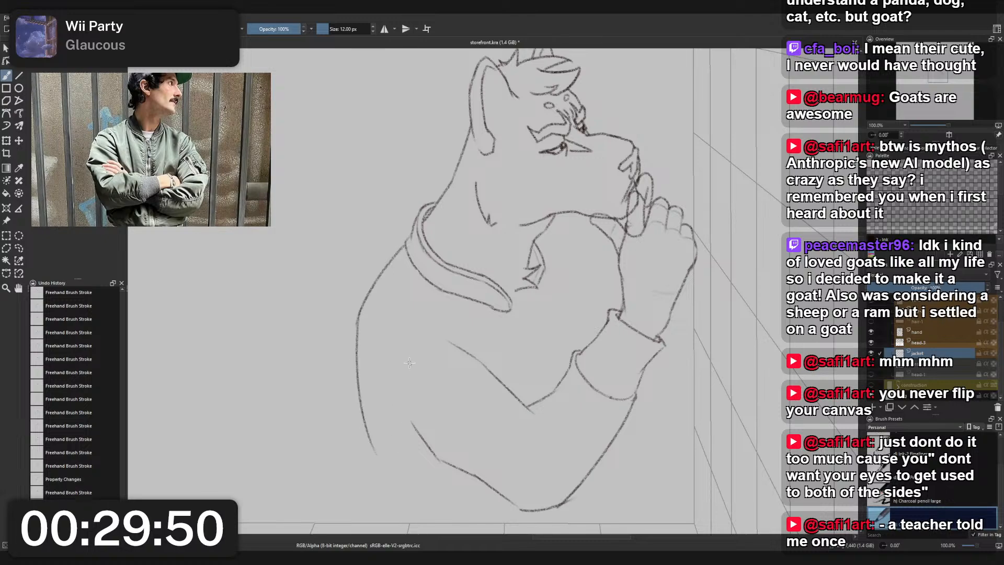
- Trim the torso-side ends of the upper sleeve's top and underside lines with the small eraser
{"action": "right_click", "coordinate": [410, 362]}
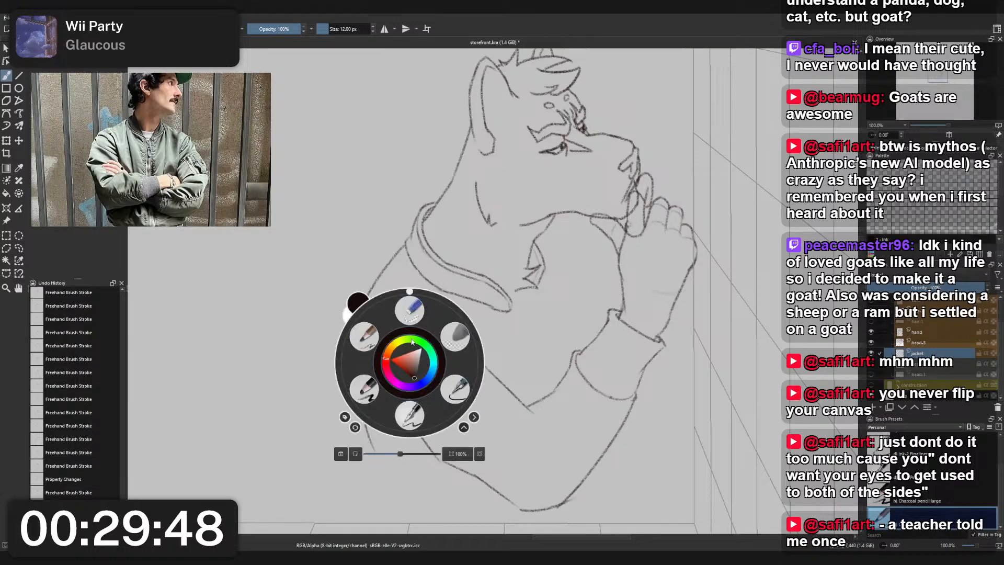
{"action": "left_click", "coordinate": [465, 354]}
{"action": "mouse_move", "coordinate": [408, 442]}
{"action": "left_mouse_down"}
{"action": "mouse_move", "coordinate": [421, 419]}
{"action": "mouse_move", "coordinate": [424, 440]}
{"action": "left_mouse_up"}
{"action": "mouse_move", "coordinate": [444, 359]}
{"action": "left_mouse_down"}
{"action": "mouse_move", "coordinate": [454, 330]}
{"action": "mouse_move", "coordinate": [439, 341]}
{"action": "mouse_move", "coordinate": [463, 352]}
{"action": "left_mouse_up"}
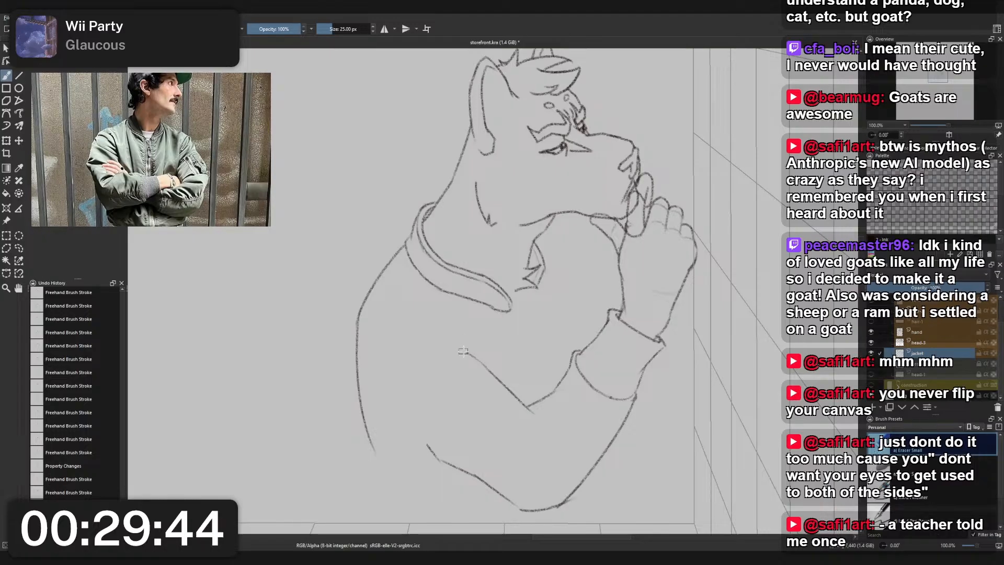
{"action": "scroll", "coordinate": [506, 257], "scroll_direction": "down", "scroll_amount": 2}
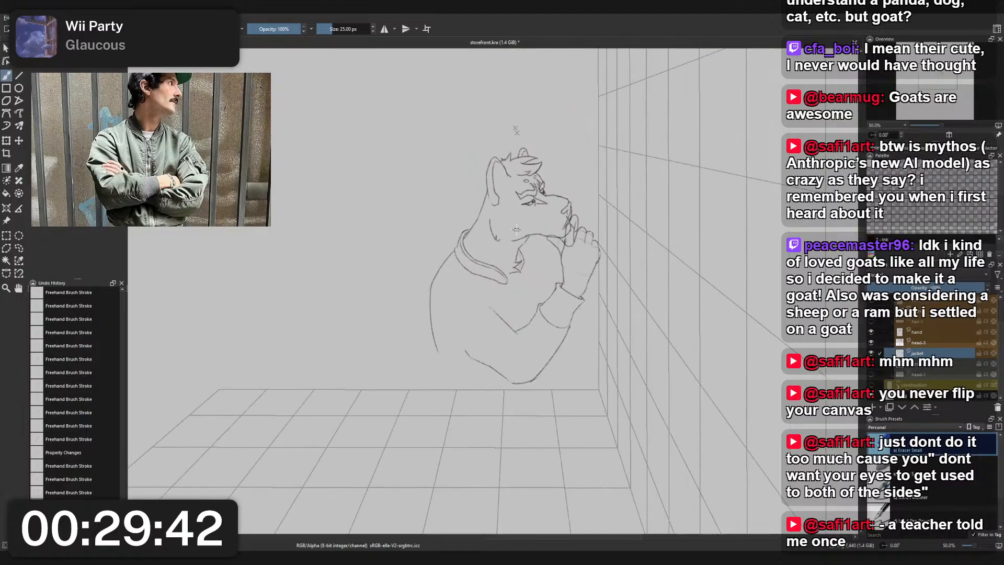
{"action": "scroll", "coordinate": [539, 242], "scroll_direction": "up", "scroll_amount": 1}
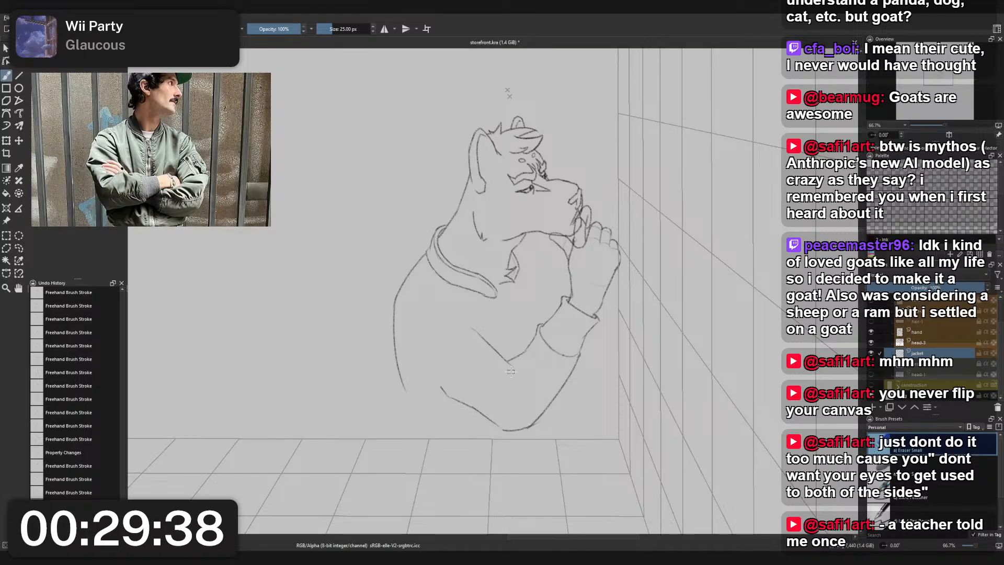
{"action": "scroll", "coordinate": [511, 371], "scroll_direction": "up", "scroll_amount": 2}
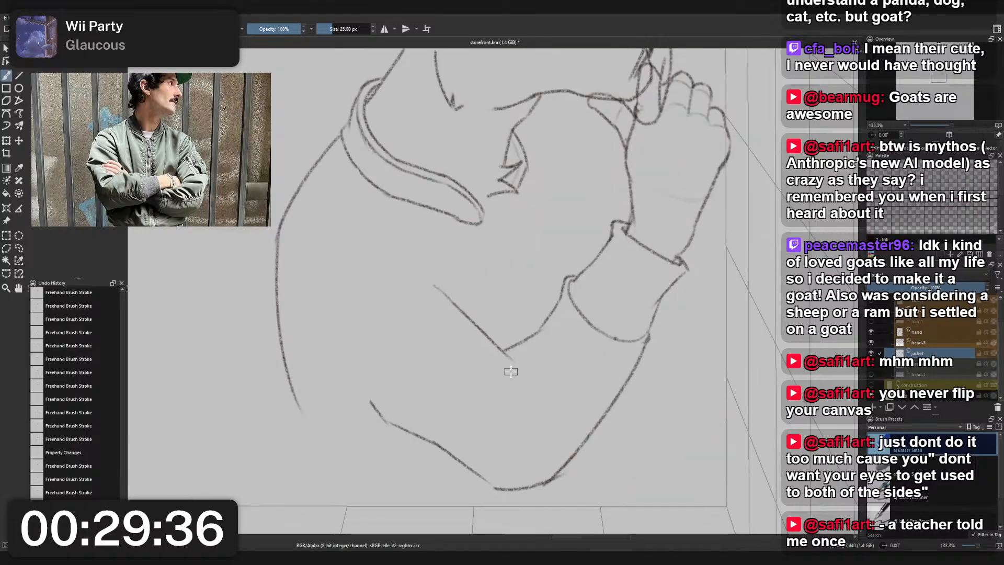
{"action": "scroll", "coordinate": [558, 294], "scroll_direction": "down", "scroll_amount": 3}
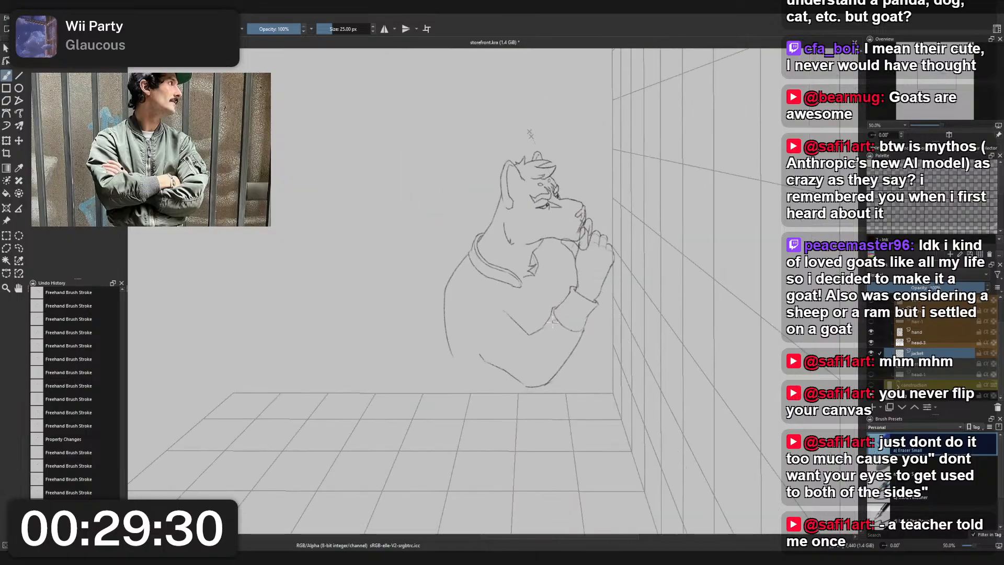
- Extend the upper sleeve's underside toward the back and its top line toward the chest with the charcoal pencil
{"action": "scroll", "coordinate": [483, 335], "scroll_direction": "up", "scroll_amount": 1}
{"action": "right_click", "coordinate": [484, 336]}
{"action": "left_click", "coordinate": [434, 307]}
{"action": "left_click_drag", "start_coordinate": [434, 307], "coordinate": [488, 371]}
{"action": "key", "text": "ctrl+z"}
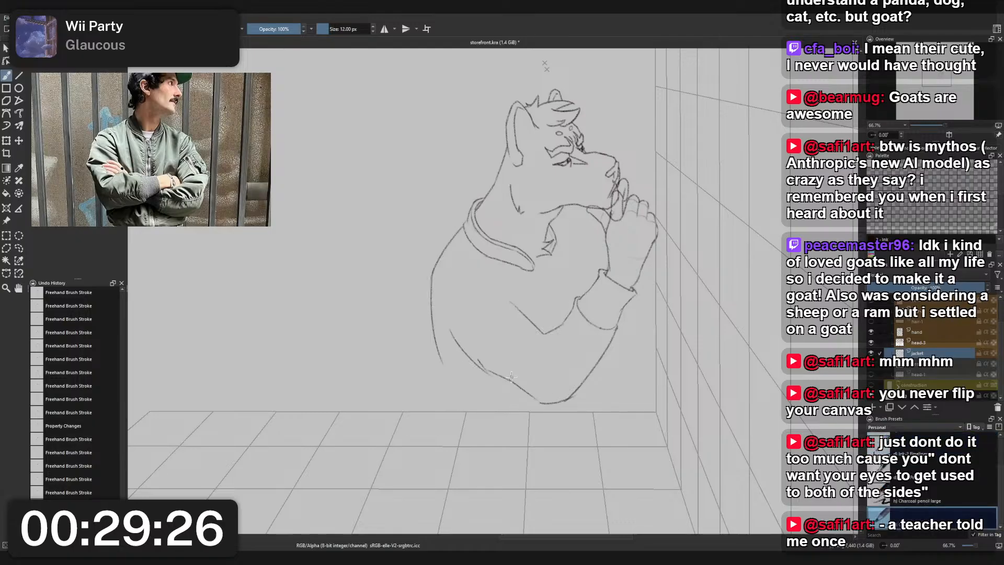
{"action": "key", "text": "ctrl+z"}
{"action": "left_click_drag", "start_coordinate": [453, 330], "coordinate": [489, 372]}
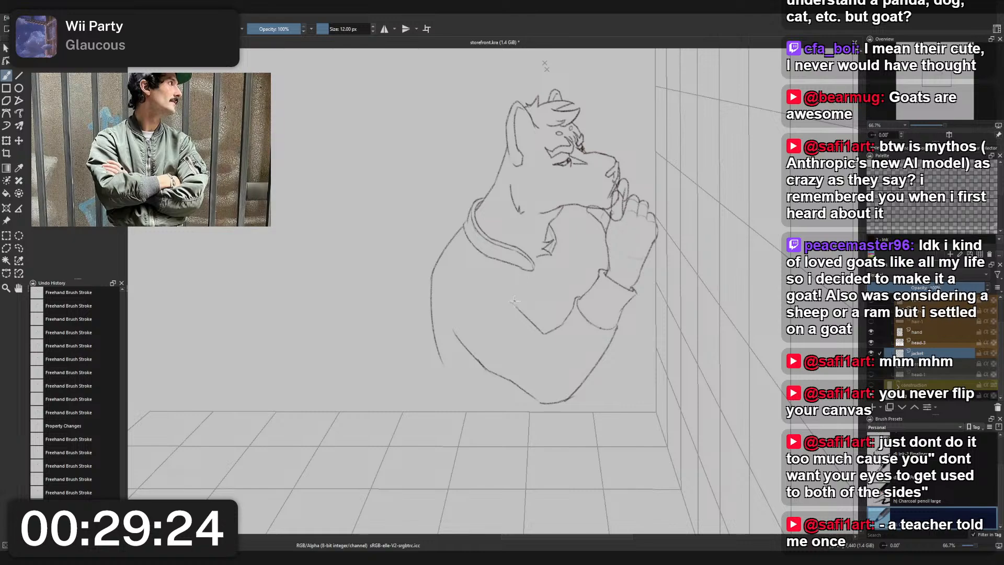
{"action": "left_click_drag", "start_coordinate": [512, 293], "coordinate": [515, 307]}
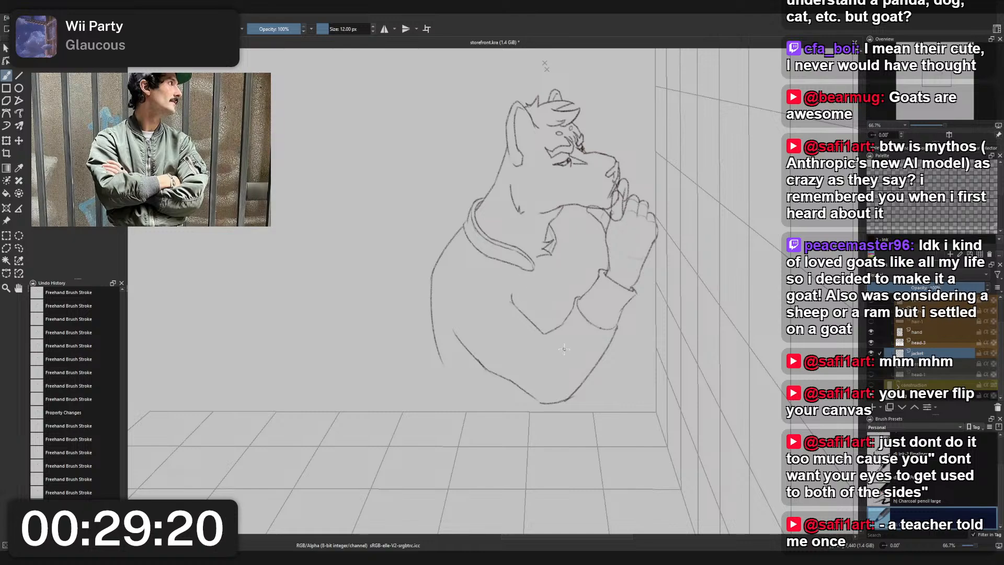
- Draw a new inner forearm line from the elbow crook up to the cuff
{"action": "mouse_move", "coordinate": [535, 324]}
{"action": "left_mouse_down"}
{"action": "mouse_move", "coordinate": [544, 332]}
{"action": "mouse_move", "coordinate": [579, 293]}
{"action": "left_mouse_up"}
{"action": "key", "text": "ctrl+z"}
- Draw a slimmer elbow and outer forearm contour just inside the existing sleeve outline
{"action": "key", "text": "ctrl+z"}
{"action": "left_click_drag", "start_coordinate": [545, 395], "coordinate": [593, 362]}
{"action": "key", "text": "ctrl+z"}
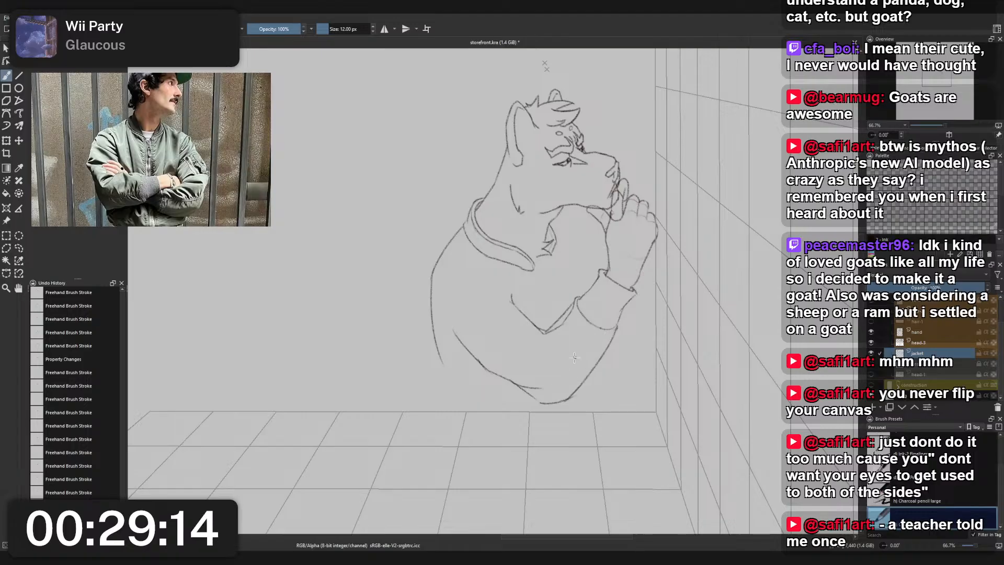
{"action": "key", "text": "ctrl+z"}
{"action": "left_click_drag", "start_coordinate": [513, 382], "coordinate": [533, 394]}
{"action": "key", "text": "ctrl+z"}
{"action": "left_click_drag", "start_coordinate": [531, 394], "coordinate": [561, 387]}
{"action": "mouse_move", "coordinate": [563, 386]}
{"action": "left_mouse_down"}
{"action": "mouse_move", "coordinate": [623, 330]}
{"action": "mouse_move", "coordinate": [551, 390]}
{"action": "mouse_move", "coordinate": [597, 355]}
{"action": "left_mouse_up"}
{"action": "key", "text": "ctrl+z"}
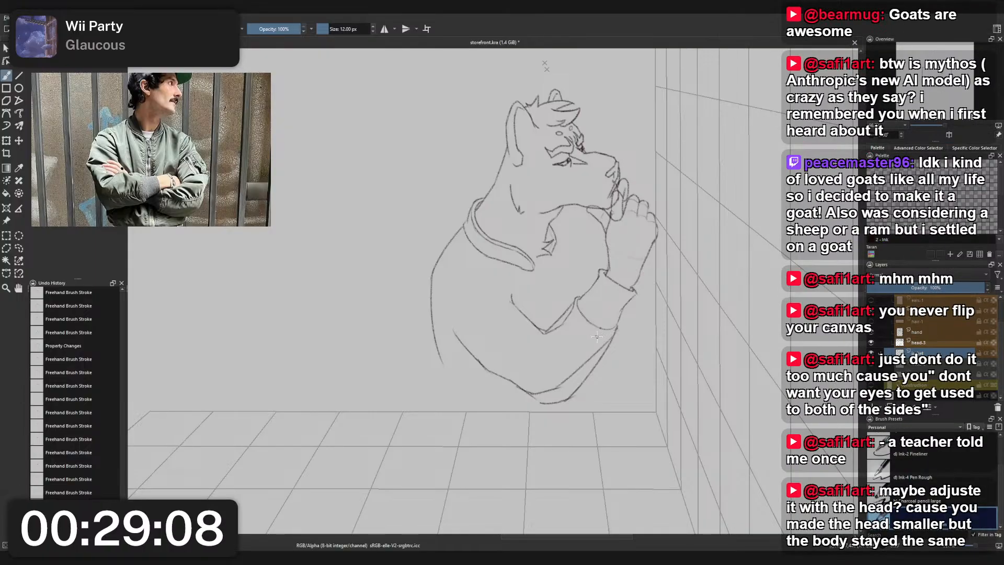
- Erase the overlapping old inner forearm line around the elbow crook with the small eraser
{"action": "right_click", "coordinate": [566, 281]}
{"action": "left_click", "coordinate": [551, 330]}
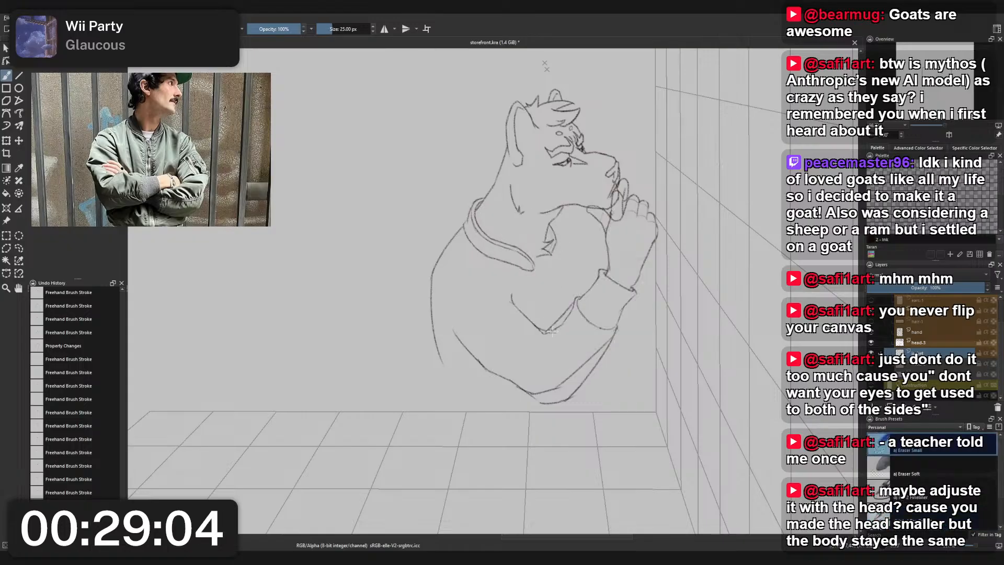
{"action": "left_click_drag", "start_coordinate": [572, 309], "coordinate": [537, 337]}
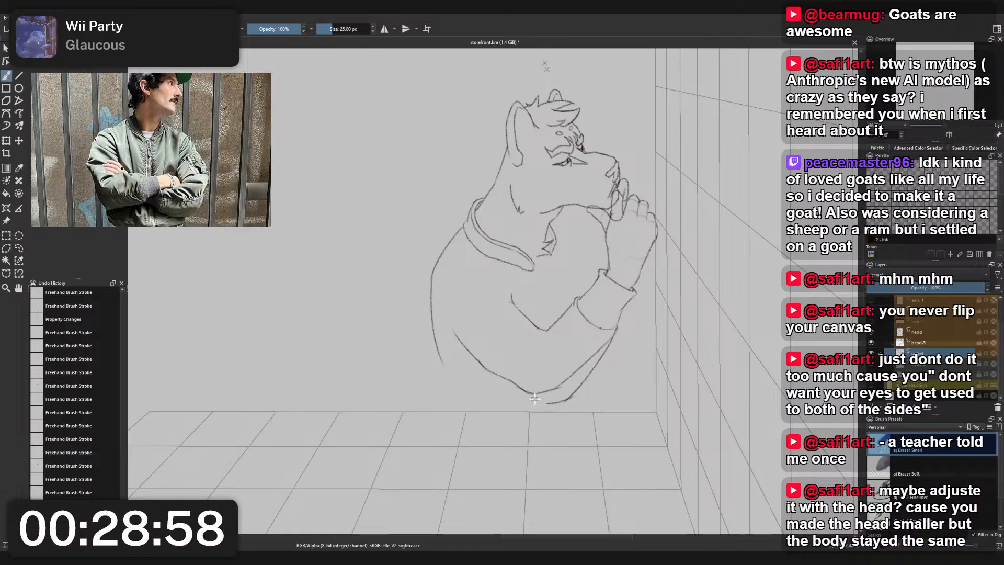
- Erase the leftover old outer contour below the elbow and along the forearm up to the cuff
{"action": "mouse_move", "coordinate": [566, 403]}
{"action": "left_mouse_down"}
{"action": "mouse_move", "coordinate": [585, 373]}
{"action": "mouse_move", "coordinate": [567, 401]}
{"action": "left_mouse_up"}
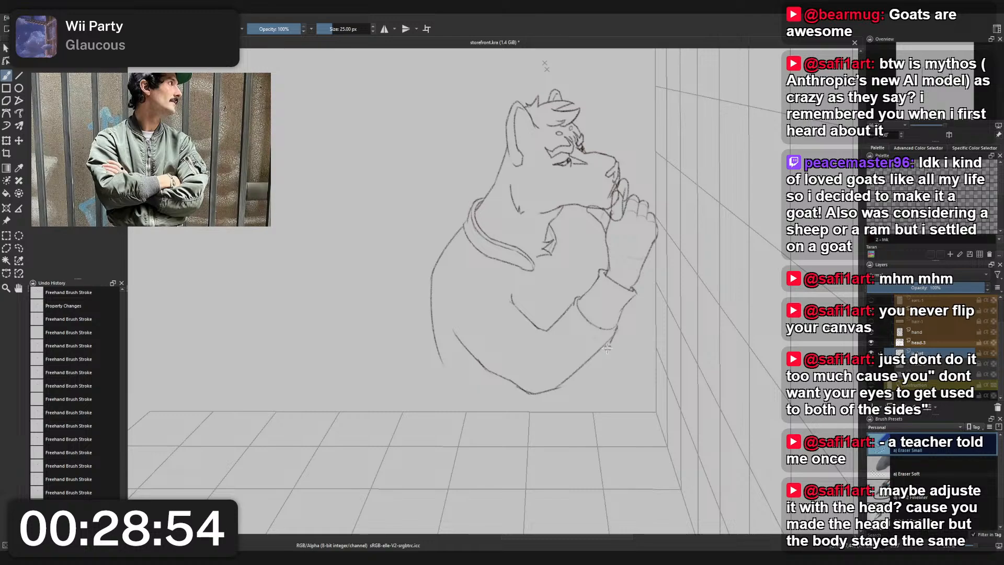
{"action": "left_click_drag", "start_coordinate": [615, 339], "coordinate": [622, 335]}
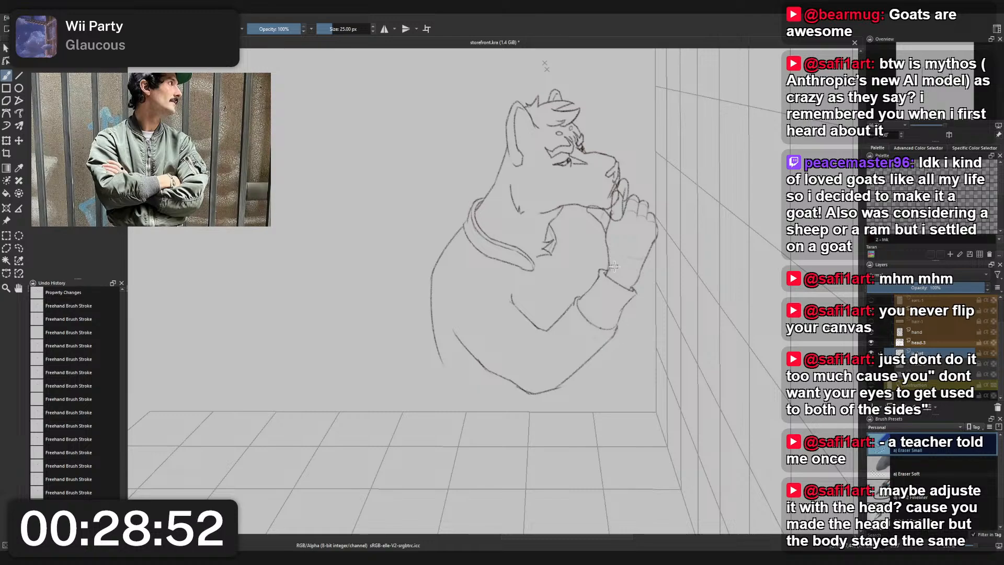
{"action": "scroll", "coordinate": [614, 261], "scroll_direction": "up", "scroll_amount": 2}
{"action": "scroll", "coordinate": [620, 231], "scroll_direction": "down", "scroll_amount": 3}
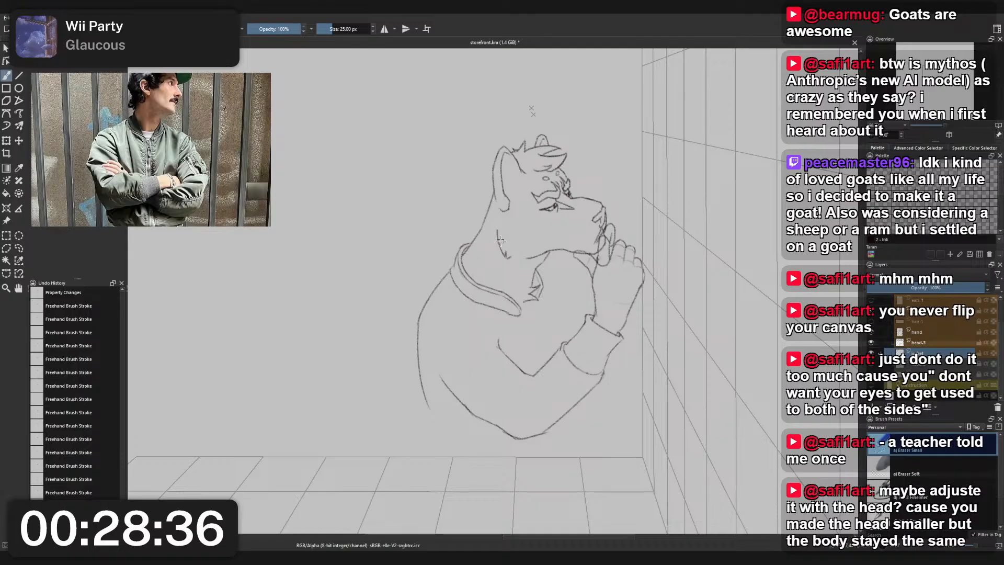
- Try to draw the jacket's front opening as two short converging lines below the collar with the charcoal pencil
{"action": "right_click", "coordinate": [660, 281]}
{"action": "left_click", "coordinate": [613, 304]}
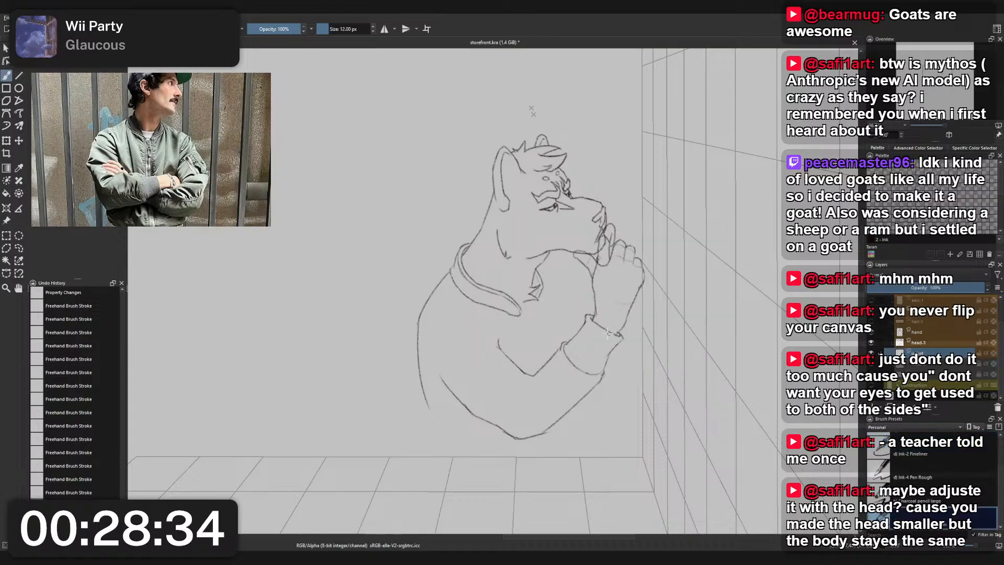
{"action": "left_click_drag", "start_coordinate": [515, 321], "coordinate": [507, 304]}
{"action": "scroll", "coordinate": [506, 305], "scroll_direction": "up", "scroll_amount": 2}
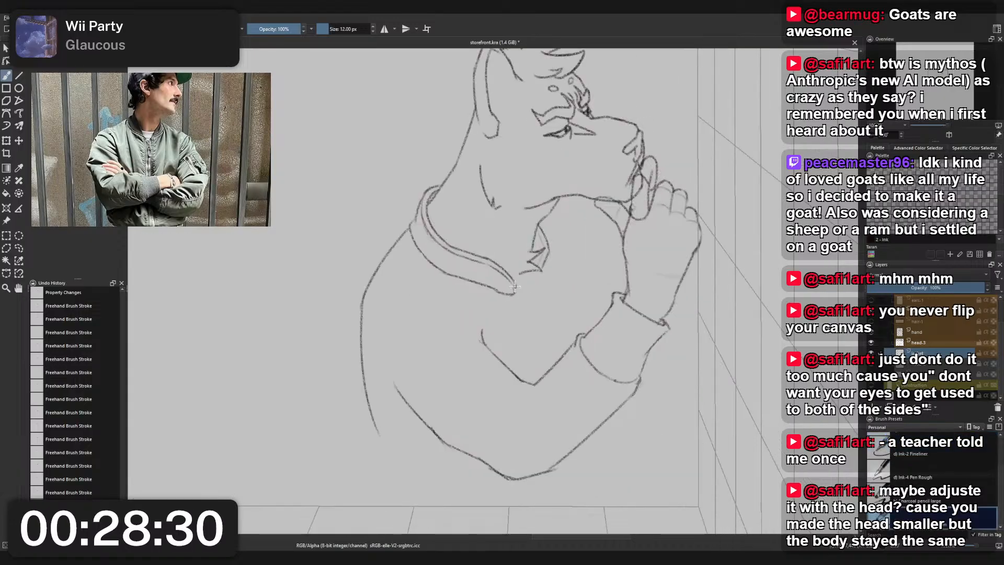
{"action": "key", "text": "ctrl+z"}
{"action": "left_click_drag", "start_coordinate": [516, 286], "coordinate": [538, 329]}
{"action": "key", "text": "ctrl+z"}
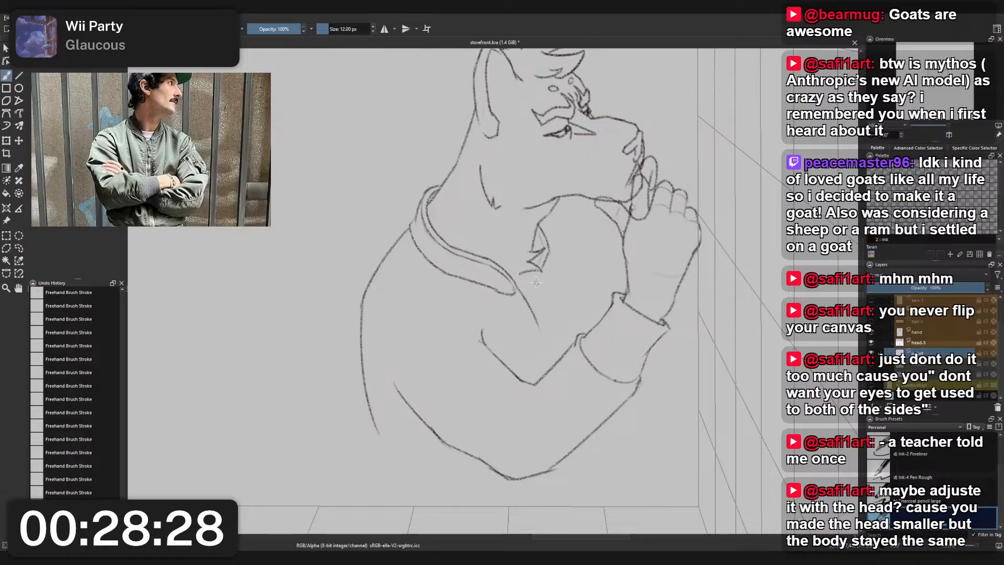
{"action": "left_click_drag", "start_coordinate": [535, 275], "coordinate": [537, 328]}
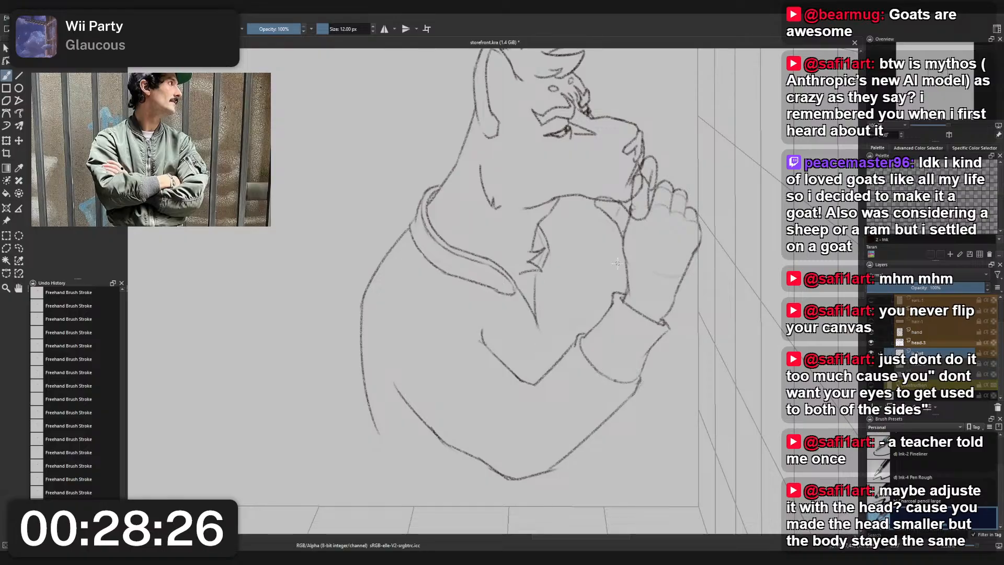
{"action": "key", "text": "ctrl+z"}
{"action": "key", "text": "ctrl+z"}
- Try a steeper, narrower V for the jacket opening between the collar's end and the chest fur
{"action": "left_click_drag", "start_coordinate": [518, 286], "coordinate": [536, 362]}
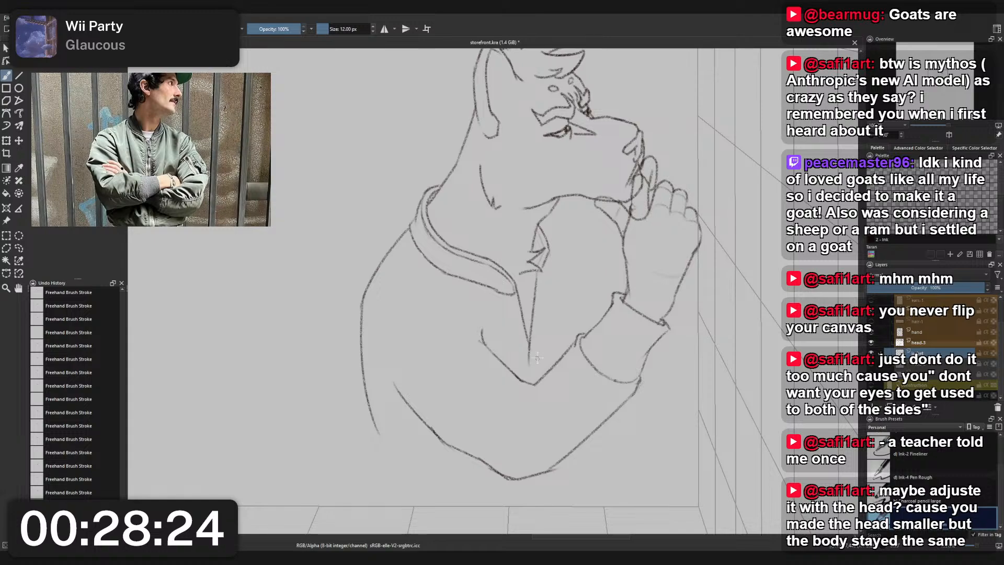
{"action": "key", "text": "ctrl+z"}
{"action": "left_click_drag", "start_coordinate": [536, 271], "coordinate": [537, 330]}
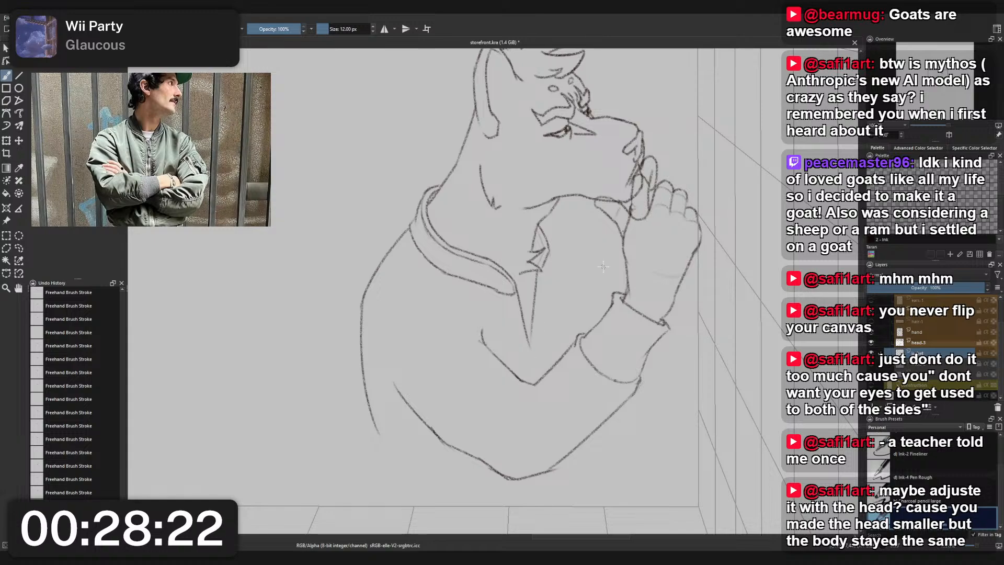
{"action": "key", "text": "ctrl+z"}
{"action": "key", "text": "ctrl+z"}
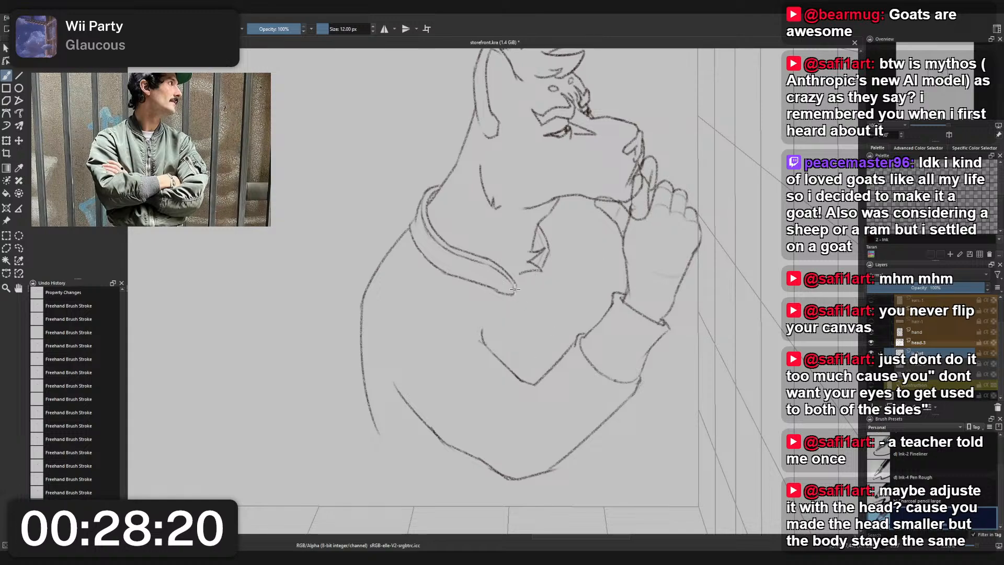
- Draw the jacket's front opening with one line from the collar's end to the elbow crook and another straight down from the chest fur
{"action": "mouse_move", "coordinate": [514, 292]}
{"action": "left_mouse_down"}
{"action": "mouse_move", "coordinate": [556, 393]}
{"action": "mouse_move", "coordinate": [517, 302]}
{"action": "mouse_move", "coordinate": [540, 360]}
{"action": "left_mouse_up"}
{"action": "key", "text": "ctrl+z"}
{"action": "left_click_drag", "start_coordinate": [537, 271], "coordinate": [538, 360]}
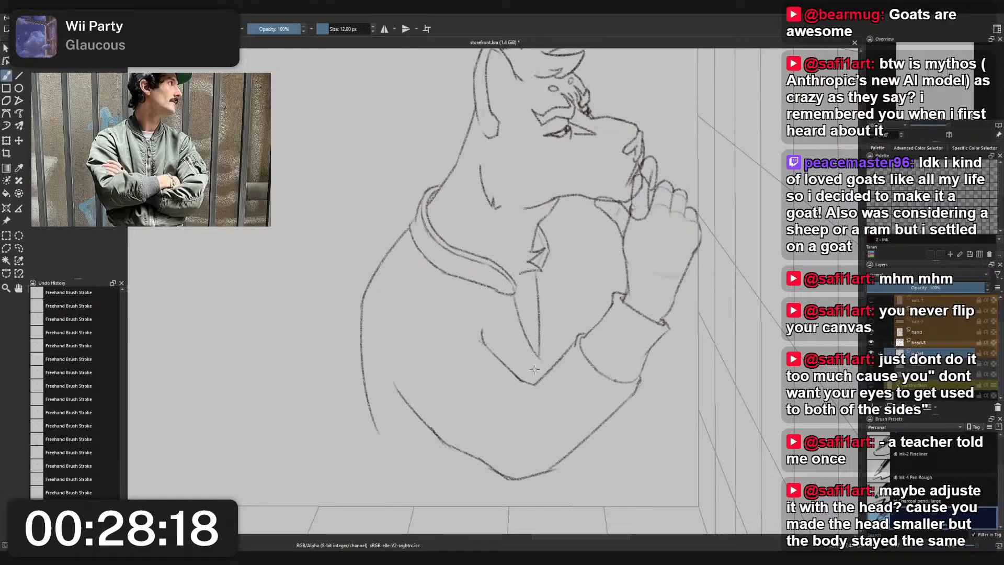
{"action": "key", "text": "ctrl+z"}
{"action": "left_click_drag", "start_coordinate": [537, 271], "coordinate": [540, 351]}
{"action": "key", "text": "ctrl+z"}
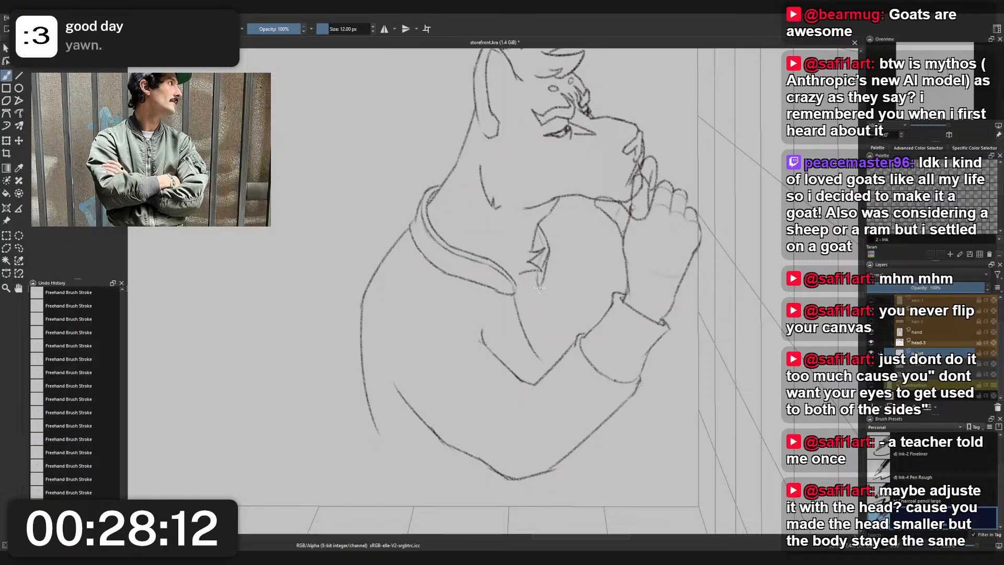
{"action": "left_click_drag", "start_coordinate": [538, 289], "coordinate": [539, 351]}
{"action": "key", "text": "ctrl+z"}
{"action": "right_click", "coordinate": [544, 272]}
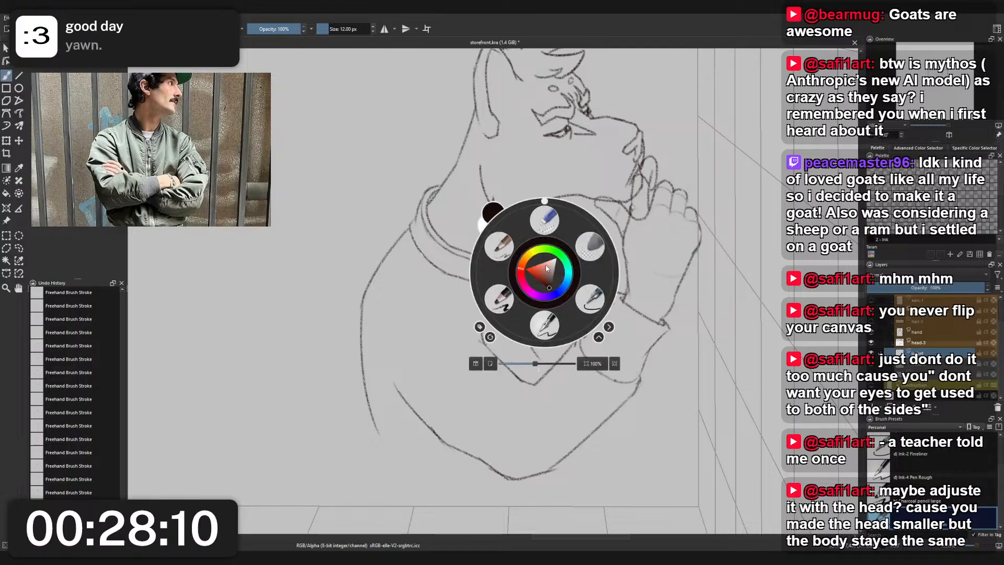
{"action": "right_click", "coordinate": [543, 275]}
{"action": "left_click_drag", "start_coordinate": [539, 286], "coordinate": [537, 343]}
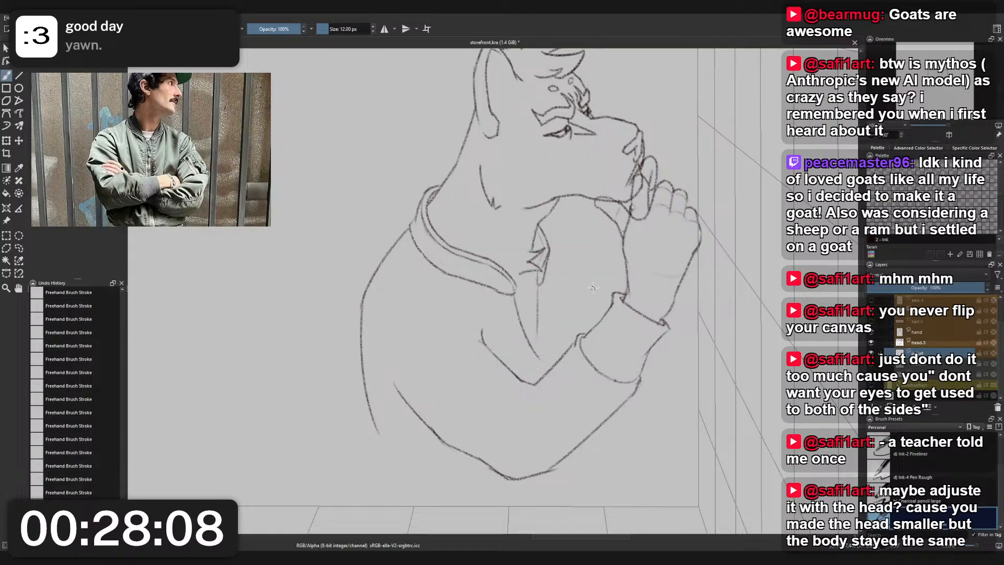
- Move the raised hand on its own layer slightly up and toward the muzzle with the Transform tool
{"action": "scroll", "coordinate": [591, 286], "scroll_direction": "down", "scroll_amount": 4}
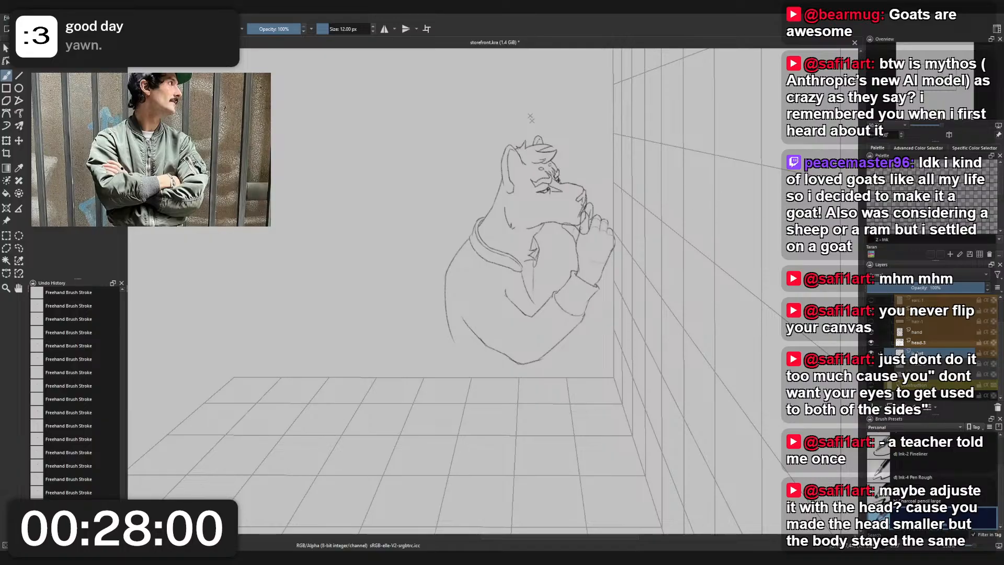
{"action": "scroll", "coordinate": [936, 353], "scroll_direction": "up", "scroll_amount": 1}
{"action": "left_click", "coordinate": [936, 352]}
{"action": "left_click", "coordinate": [936, 360]}
{"action": "key", "text": "ctrl+t"}
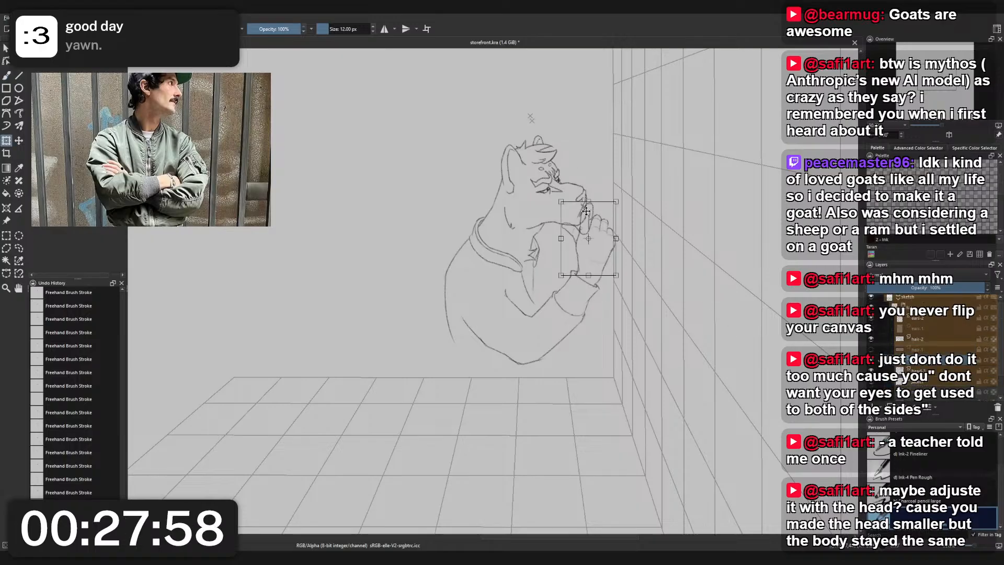
{"action": "scroll", "coordinate": [585, 215], "scroll_direction": "up", "scroll_amount": 2}
{"action": "left_click_drag", "start_coordinate": [553, 196], "coordinate": [563, 207]}
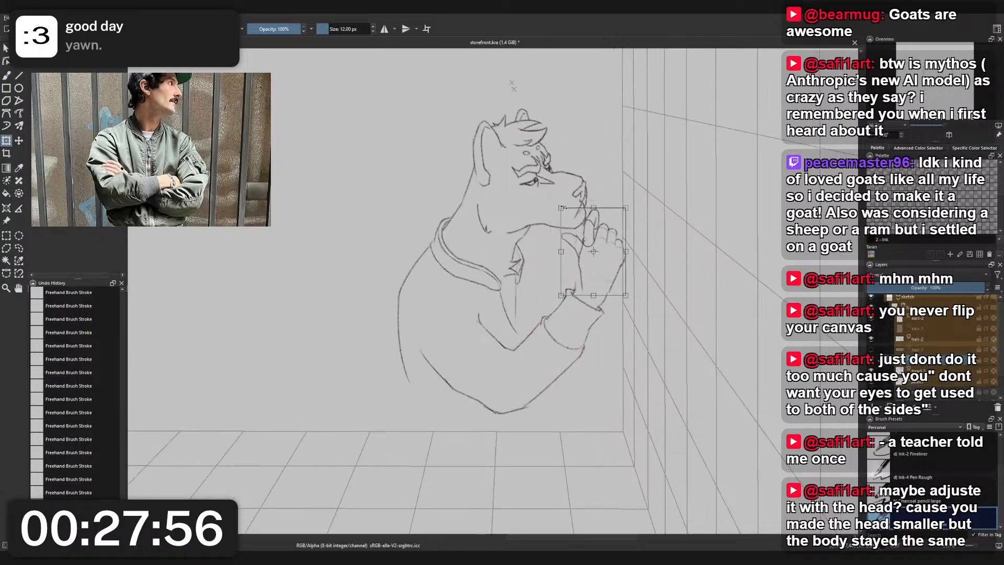
{"action": "left_click_drag", "start_coordinate": [591, 264], "coordinate": [584, 252]}
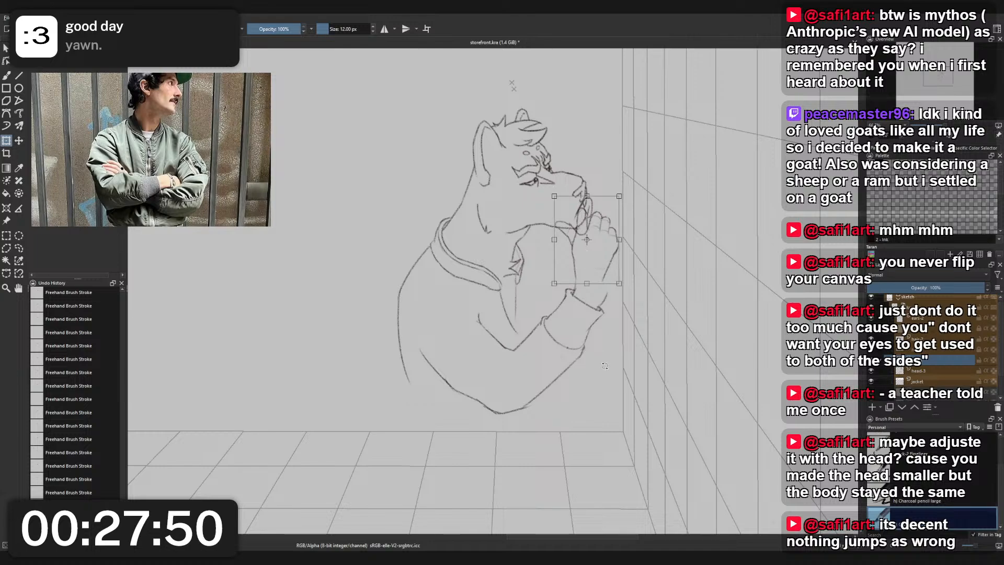
- Lasso-select the raised arm's sleeve, including the elbow and cuff
{"action": "key", "text": "l"}
{"action": "mouse_move", "coordinate": [591, 379]}
{"action": "left_mouse_down"}
{"action": "mouse_move", "coordinate": [548, 419]}
{"action": "mouse_move", "coordinate": [464, 415]}
{"action": "mouse_move", "coordinate": [419, 358]}
{"action": "left_mouse_up"}
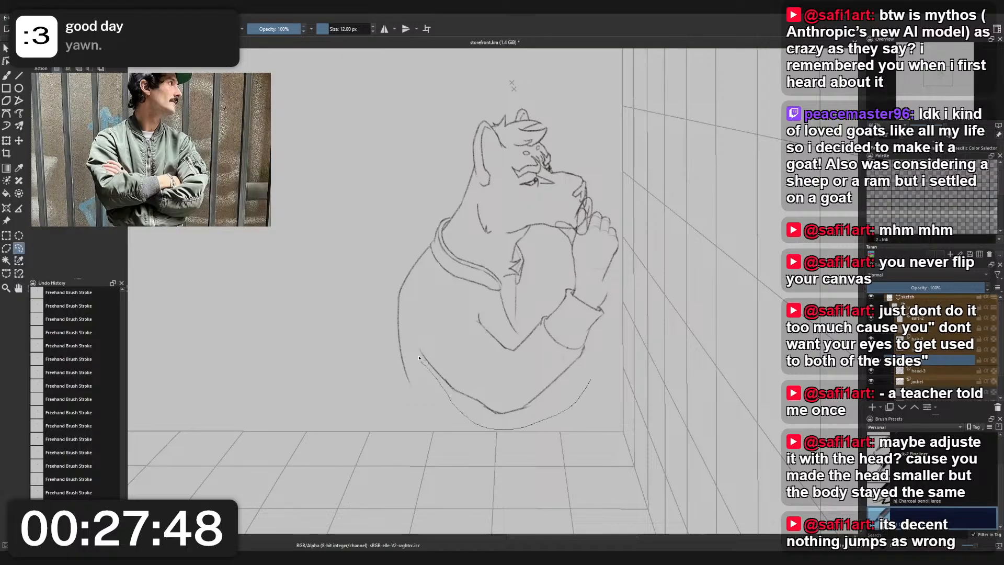
{"action": "mouse_move", "coordinate": [461, 308]}
{"action": "left_mouse_down"}
{"action": "mouse_move", "coordinate": [485, 310]}
{"action": "mouse_move", "coordinate": [520, 339]}
{"action": "mouse_move", "coordinate": [569, 281]}
{"action": "mouse_move", "coordinate": [613, 286]}
{"action": "mouse_move", "coordinate": [622, 330]}
{"action": "mouse_move", "coordinate": [581, 398]}
{"action": "left_mouse_up"}
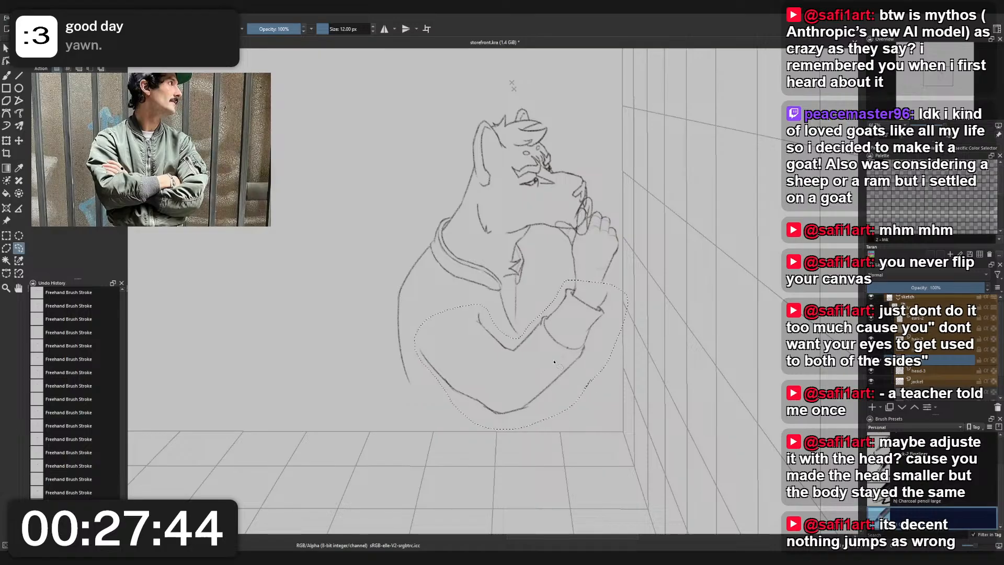
{"action": "key", "text": "ctrl+t"}
{"action": "left_click_drag", "start_coordinate": [558, 362], "coordinate": [556, 352]}
{"action": "key", "text": "ctrl+z"}
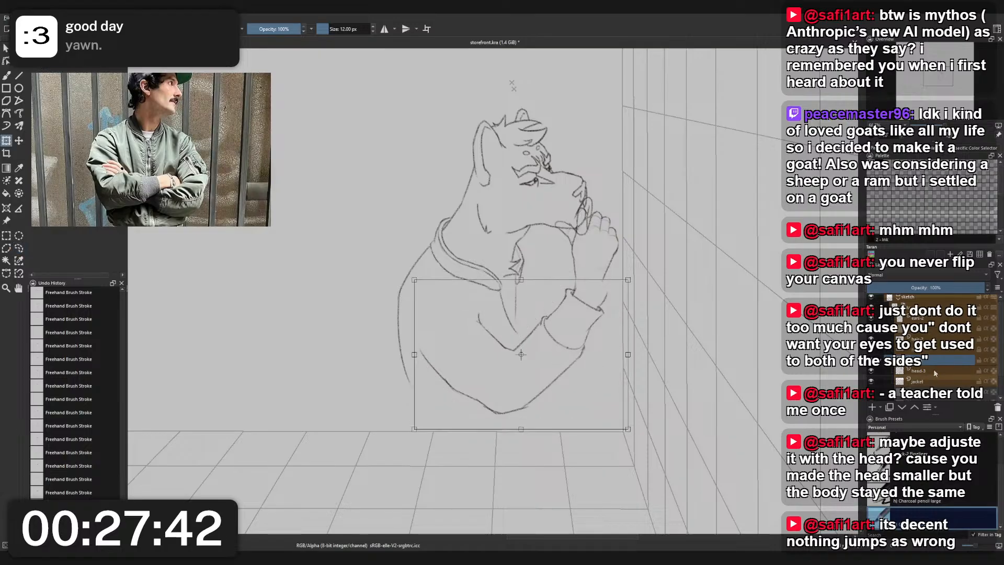
- Move the selected sleeve on the jacket layer slightly up and back to meet the hand, and clear the selection
{"action": "left_click", "coordinate": [935, 381]}
{"action": "key", "text": "ctrl+t"}
{"action": "left_click_drag", "start_coordinate": [565, 348], "coordinate": [562, 333]}
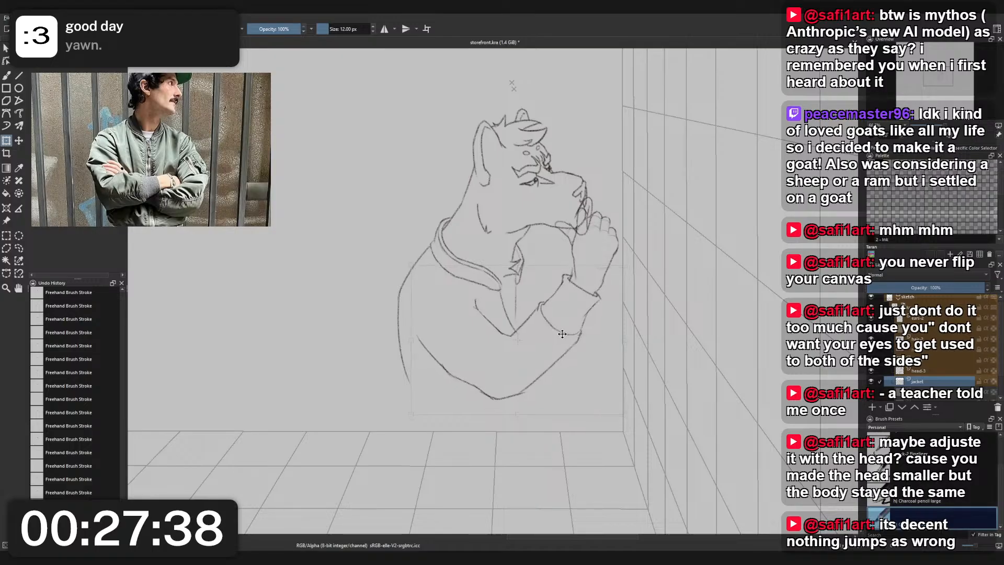
{"action": "scroll", "coordinate": [562, 334], "scroll_direction": "down", "scroll_amount": 3}
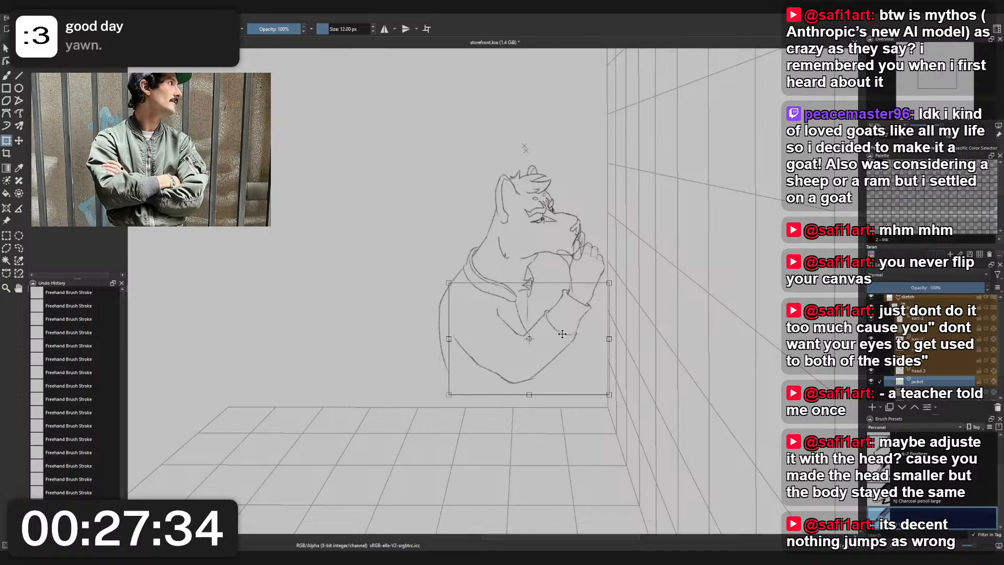
{"action": "key", "text": "Return"}
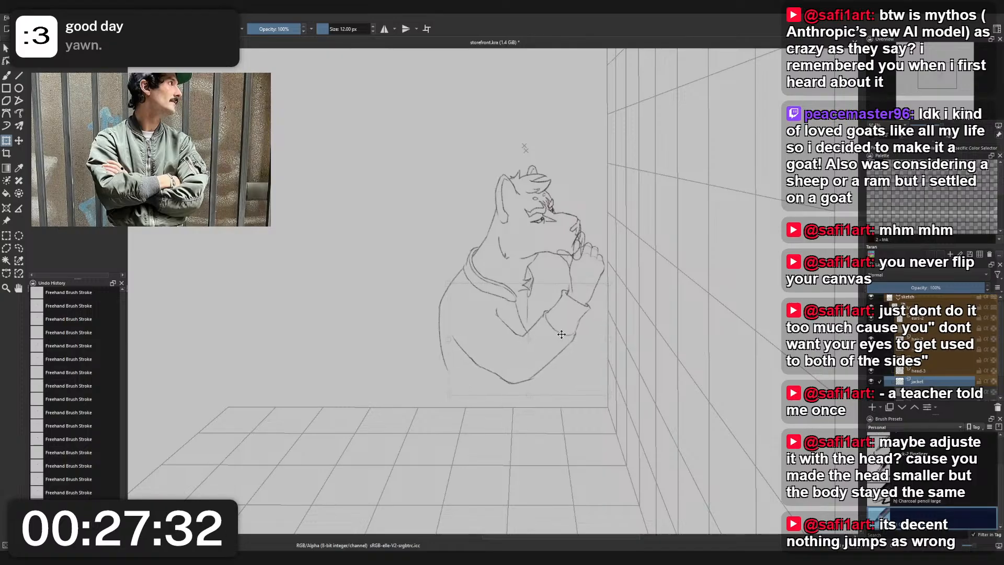
{"action": "scroll", "coordinate": [581, 293], "scroll_direction": "up", "scroll_amount": 3}
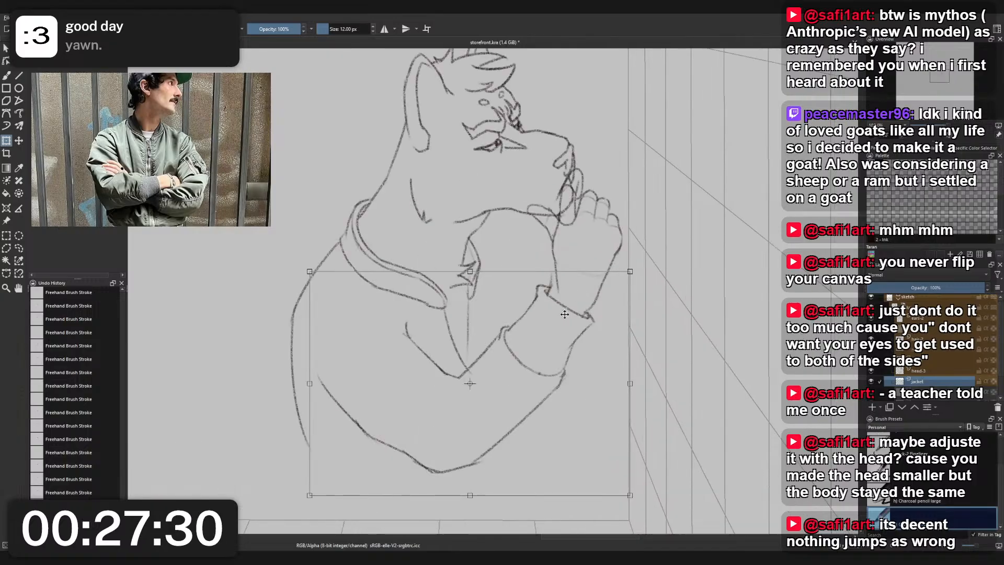
{"action": "left_click_drag", "start_coordinate": [567, 313], "coordinate": [568, 314]}
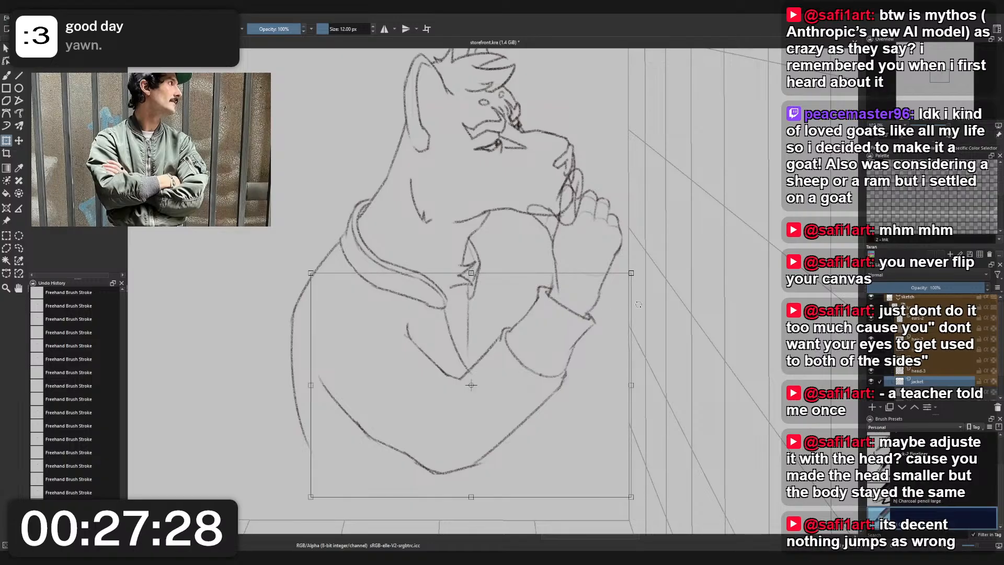
{"action": "key", "text": "l"}
{"action": "left_click", "coordinate": [616, 302]}
{"action": "key", "text": "b"}
- Erase the stray wrist line remnants just above the cuff's inner and outer corners with the small eraser
{"action": "scroll", "coordinate": [530, 269], "scroll_direction": "down", "scroll_amount": 1}
{"action": "scroll", "coordinate": [530, 269], "scroll_direction": "down", "scroll_amount": 1}
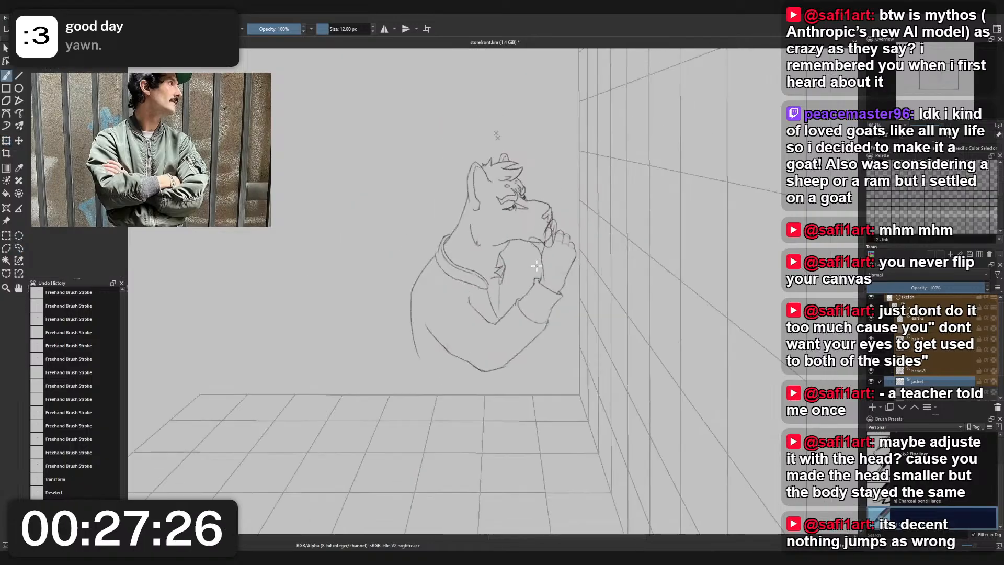
{"action": "scroll", "coordinate": [543, 263], "scroll_direction": "up", "scroll_amount": 1}
{"action": "right_click", "coordinate": [544, 263]}
{"action": "left_click", "coordinate": [545, 314]}
{"action": "scroll", "coordinate": [539, 268], "scroll_direction": "up", "scroll_amount": 3}
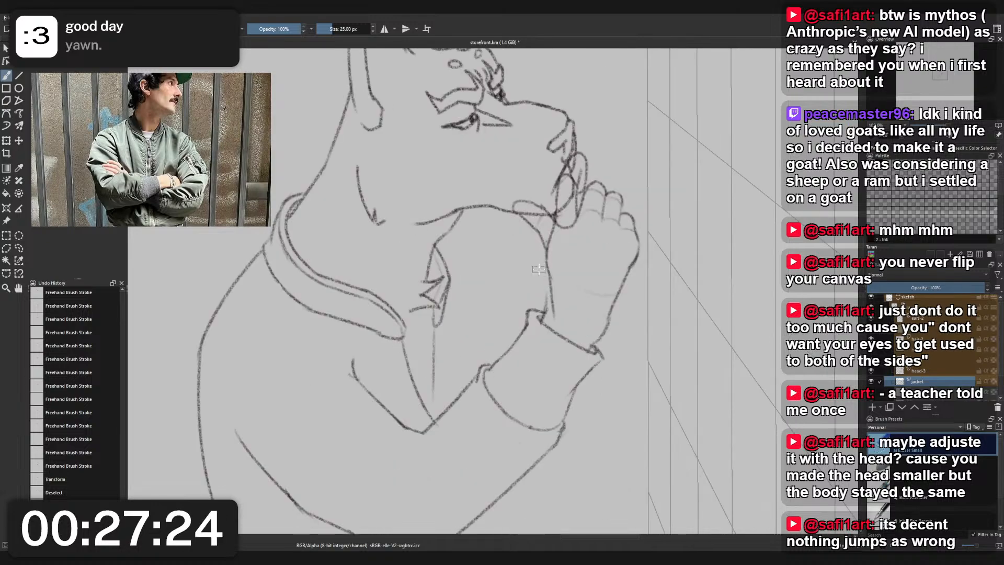
{"action": "scroll", "coordinate": [553, 302], "scroll_direction": "up", "scroll_amount": 1}
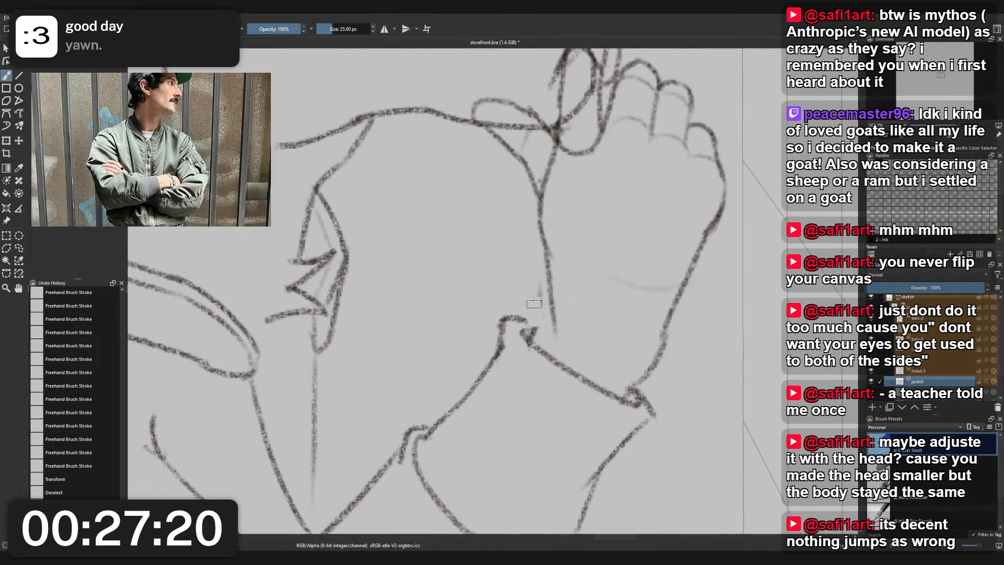
{"action": "left_click_drag", "start_coordinate": [540, 325], "coordinate": [535, 332]}
{"action": "mouse_move", "coordinate": [634, 378]}
{"action": "left_mouse_down"}
{"action": "mouse_move", "coordinate": [659, 352]}
{"action": "mouse_move", "coordinate": [652, 362]}
{"action": "left_mouse_up"}
{"action": "left_click_drag", "start_coordinate": [558, 324], "coordinate": [554, 331]}
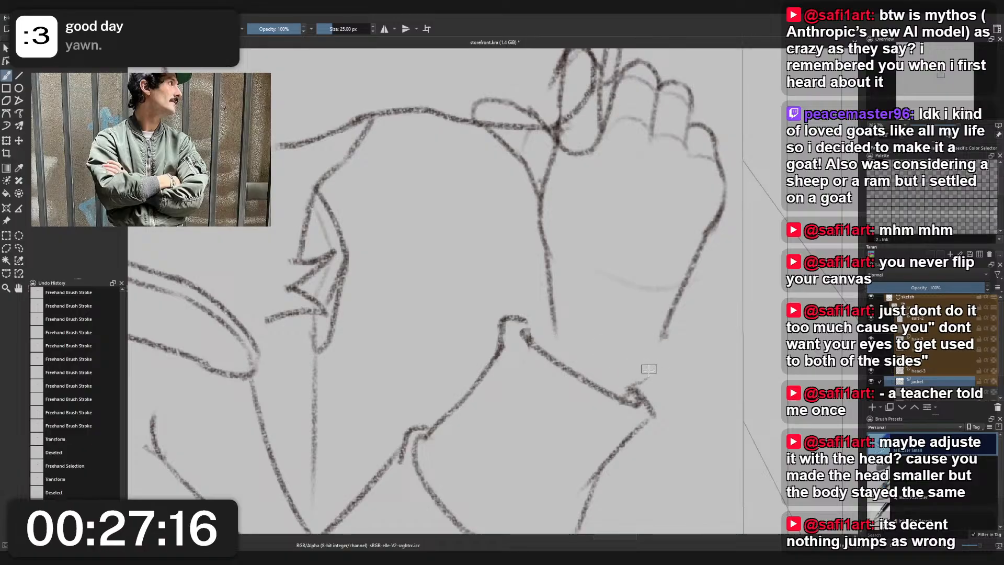
{"action": "left_click_drag", "start_coordinate": [649, 371], "coordinate": [640, 380]}
- Draw a short inner wrist line from the cuff's inner corner up to the hand with the charcoal pencil
{"action": "right_click", "coordinate": [664, 362]}
{"action": "left_click", "coordinate": [610, 323]}
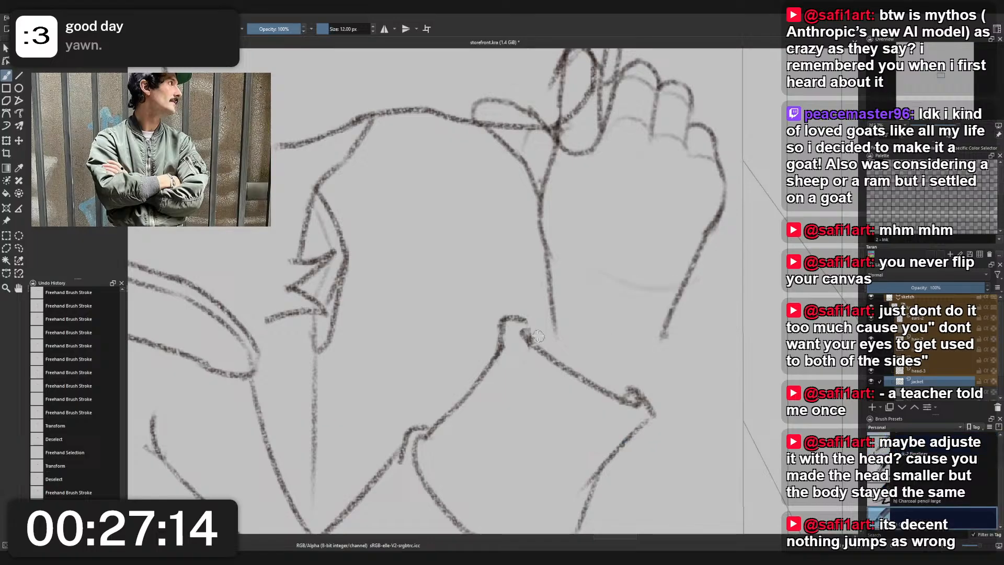
{"action": "mouse_move", "coordinate": [527, 333]}
{"action": "left_mouse_down"}
{"action": "mouse_move", "coordinate": [551, 314]}
{"action": "mouse_move", "coordinate": [548, 304]}
{"action": "mouse_move", "coordinate": [539, 323]}
{"action": "mouse_move", "coordinate": [555, 327]}
{"action": "mouse_move", "coordinate": [554, 317]}
{"action": "left_mouse_up"}
{"action": "key", "text": "ctrl+z"}
{"action": "key", "text": "ctrl+z"}
{"action": "key", "text": "ctrl+z"}
- Erase the lower end of the hand's old inner wrist line beside the new one with the small eraser
{"action": "right_click", "coordinate": [577, 289]}
{"action": "left_click", "coordinate": [577, 236]}
{"action": "key", "text": "r"}
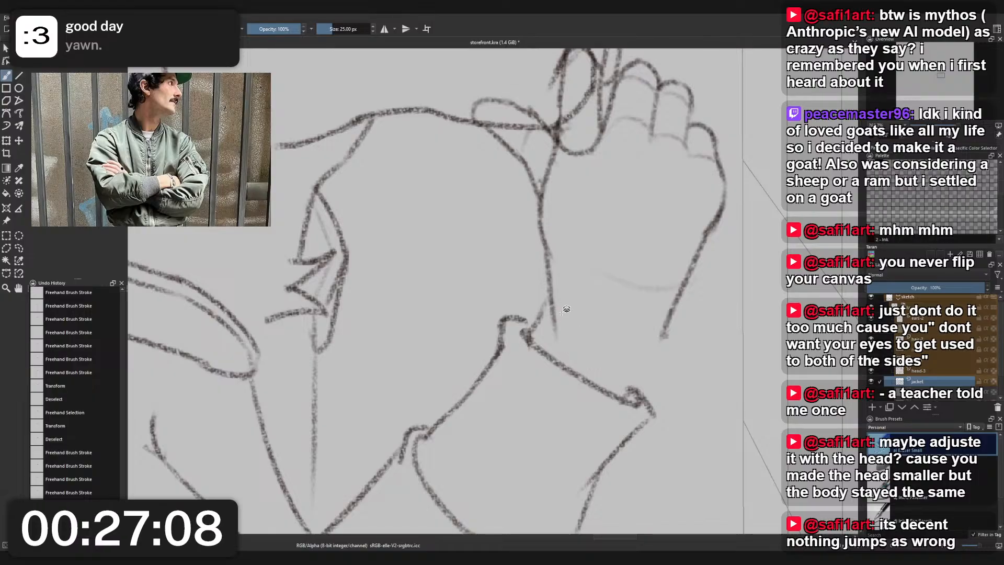
{"action": "left_click", "coordinate": [552, 315]}
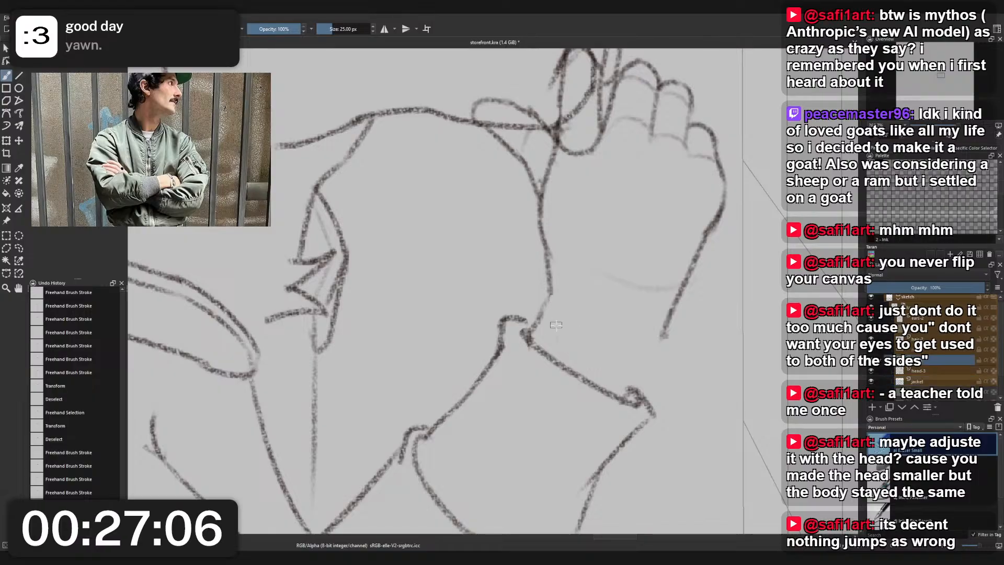
{"action": "left_click_drag", "start_coordinate": [554, 315], "coordinate": [563, 334]}
{"action": "scroll", "coordinate": [566, 314], "scroll_direction": "down", "scroll_amount": 4}
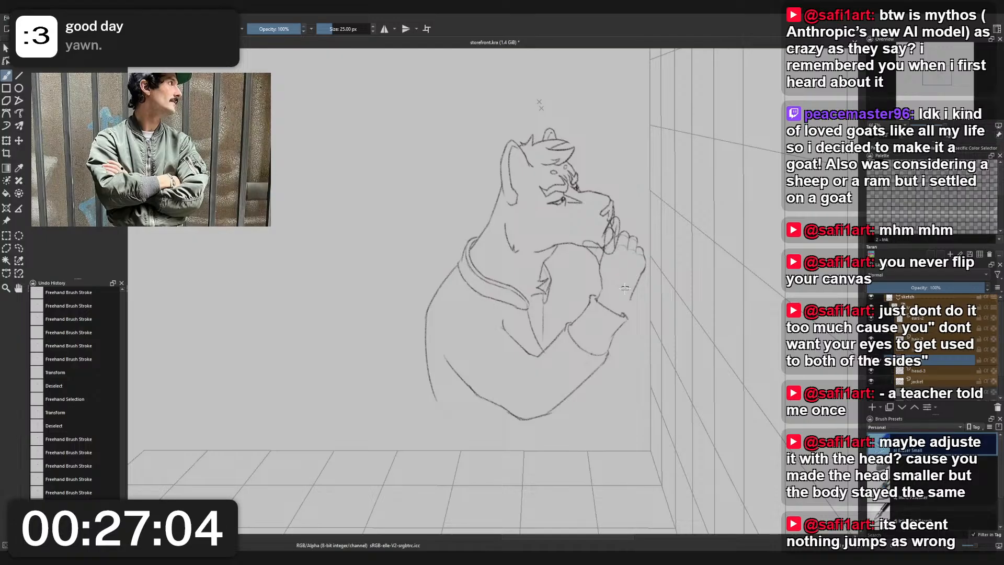
{"action": "scroll", "coordinate": [623, 290], "scroll_direction": "up", "scroll_amount": 3}
{"action": "scroll", "coordinate": [623, 290], "scroll_direction": "up", "scroll_amount": 3}
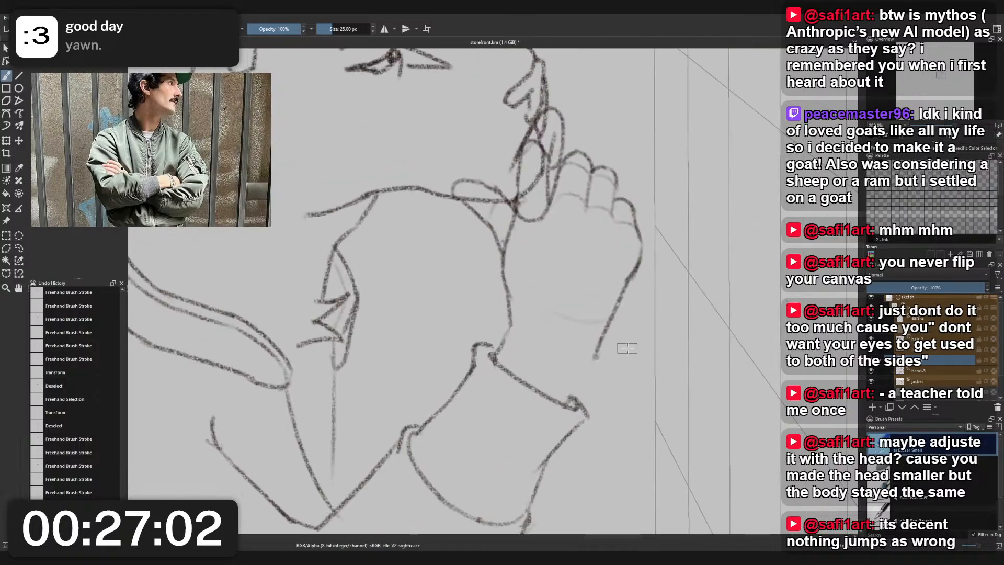
- Try an outer wrist line from the hand toward the cuff's outer corner with the charcoal pencil, and undo it
{"action": "right_click", "coordinate": [628, 342]}
{"action": "left_click", "coordinate": [582, 320]}
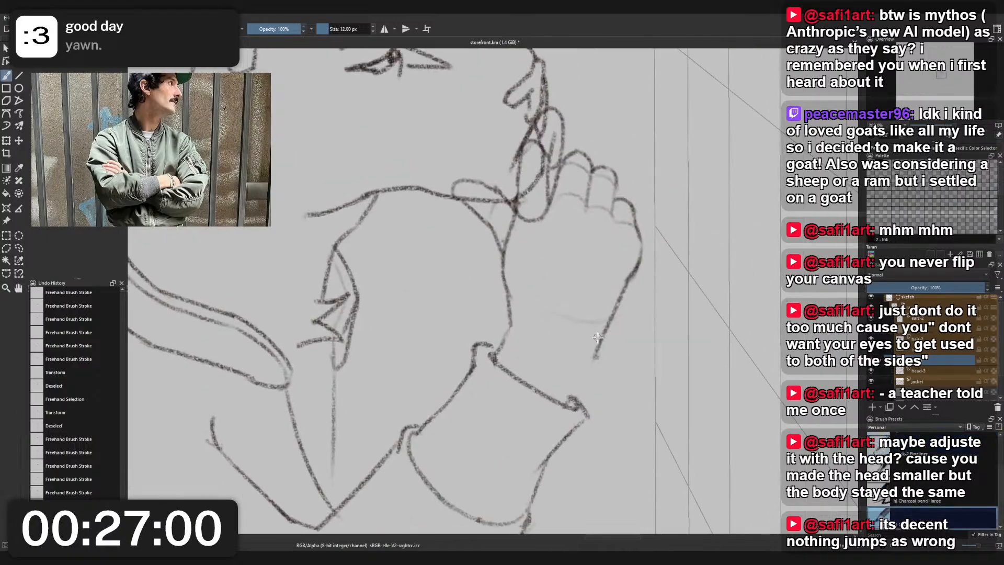
{"action": "left_click_drag", "start_coordinate": [599, 336], "coordinate": [565, 402]}
{"action": "scroll", "coordinate": [605, 339], "scroll_direction": "down", "scroll_amount": 4}
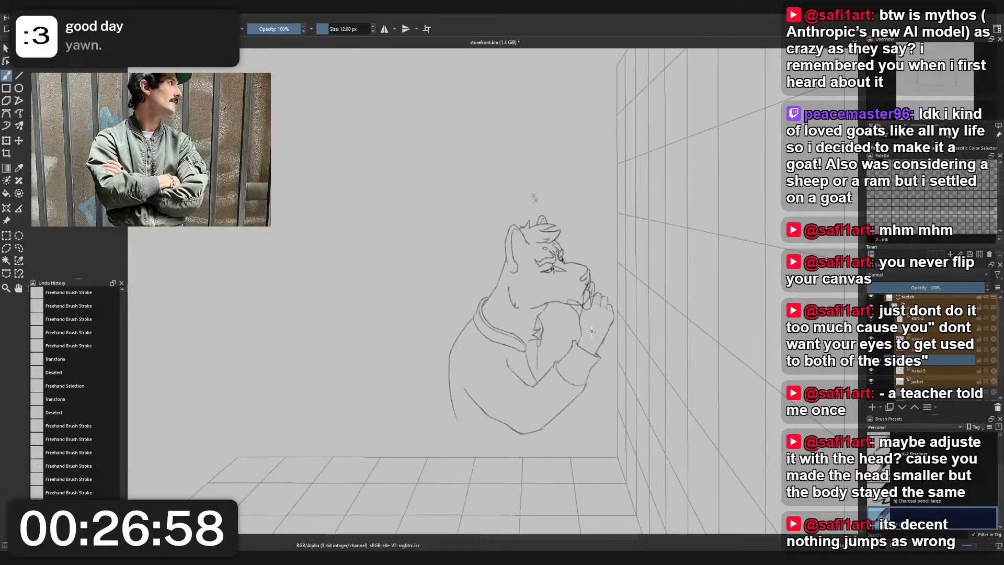
{"action": "scroll", "coordinate": [582, 350], "scroll_direction": "up", "scroll_amount": 3}
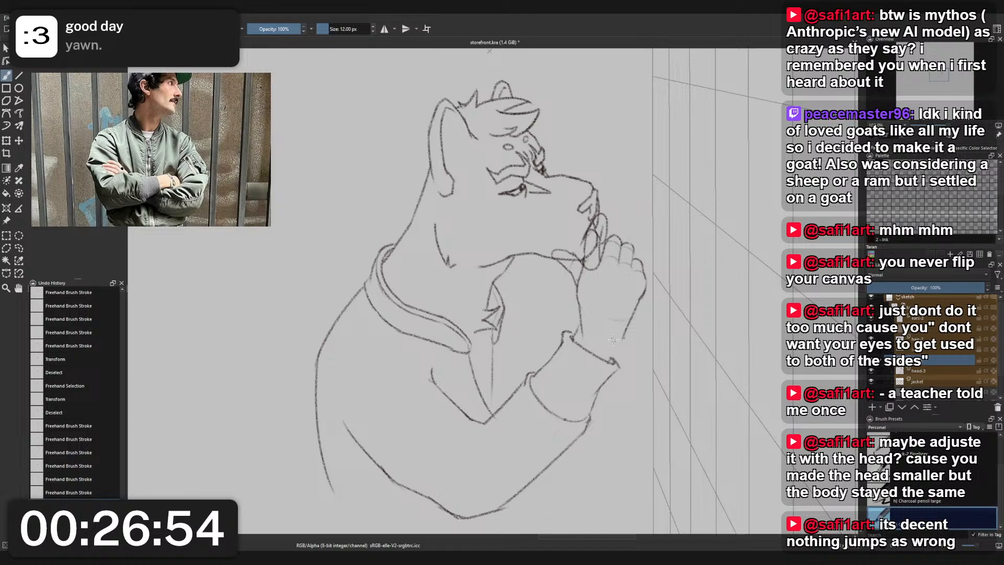
{"action": "key", "text": "ctrl+z"}
{"action": "key", "text": "ctrl+z"}
{"action": "scroll", "coordinate": [614, 335], "scroll_direction": "down", "scroll_amount": 3}
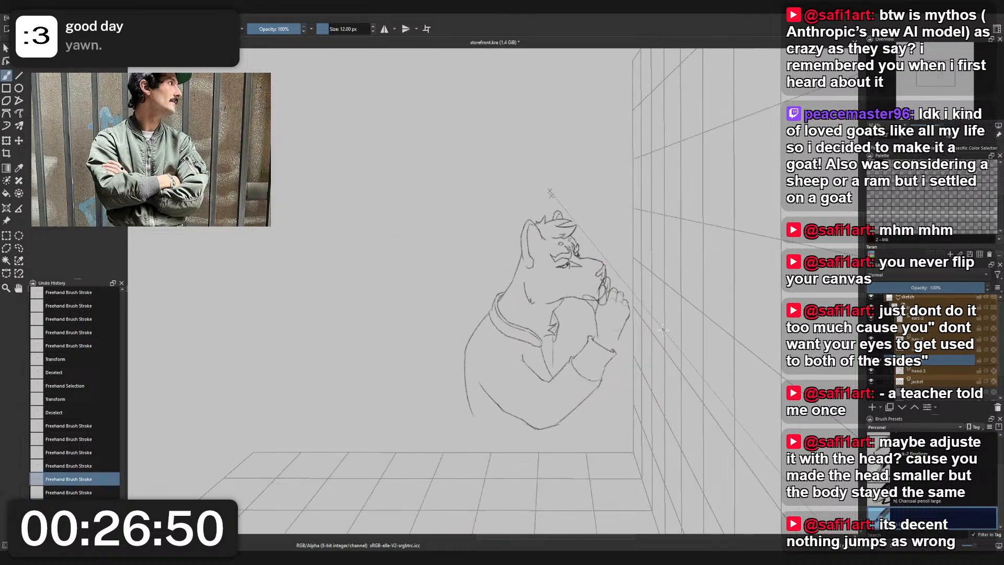
{"action": "scroll", "coordinate": [649, 314], "scroll_direction": "down", "scroll_amount": 2}
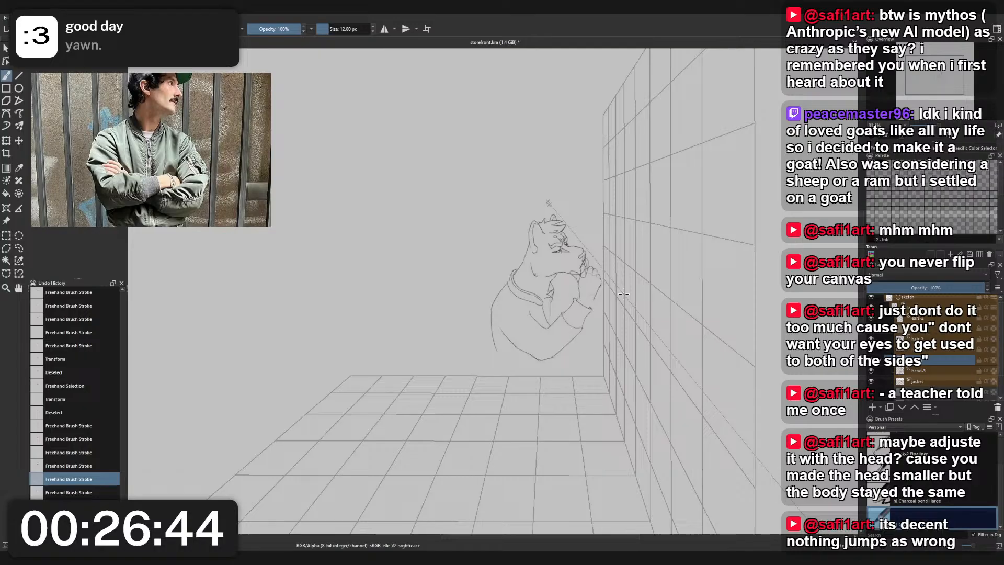
- Select the sleeve's upper arm and elbow freehand, and open and cancel a transform of the selection
{"action": "scroll", "coordinate": [558, 315], "scroll_direction": "up", "scroll_amount": 6}
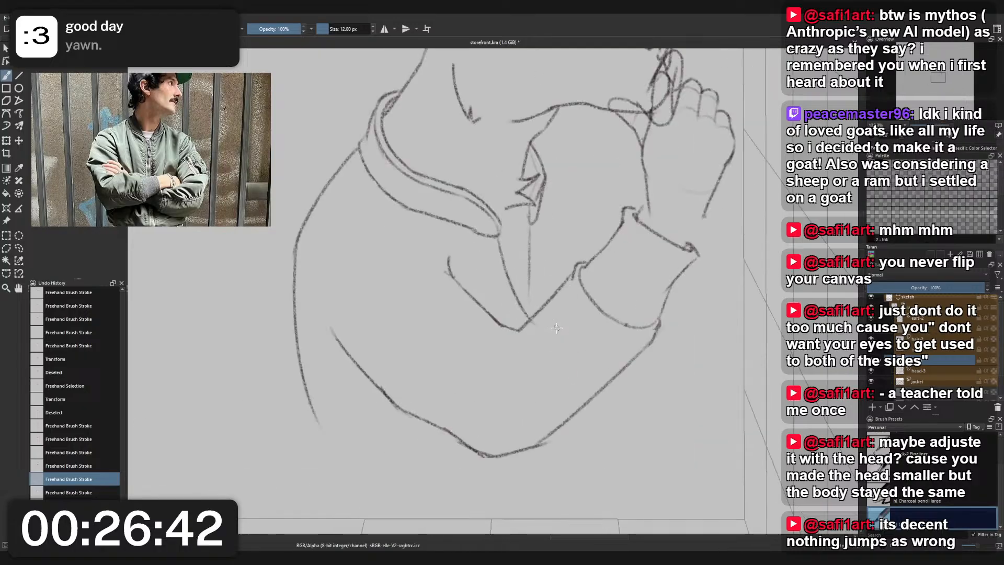
{"action": "key", "text": "l"}
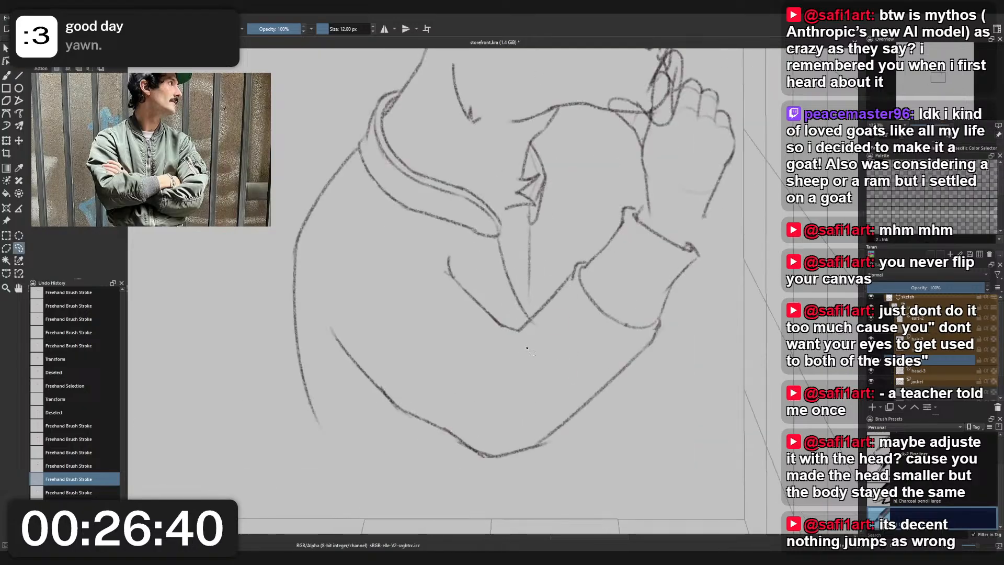
{"action": "mouse_move", "coordinate": [518, 325]}
{"action": "left_mouse_down"}
{"action": "mouse_move", "coordinate": [546, 459]}
{"action": "mouse_move", "coordinate": [408, 455]}
{"action": "mouse_move", "coordinate": [322, 333]}
{"action": "mouse_move", "coordinate": [360, 256]}
{"action": "mouse_move", "coordinate": [443, 238]}
{"action": "mouse_move", "coordinate": [516, 323]}
{"action": "left_mouse_up"}
{"action": "key", "text": "ctrl+t"}
{"action": "key", "text": "Escape"}
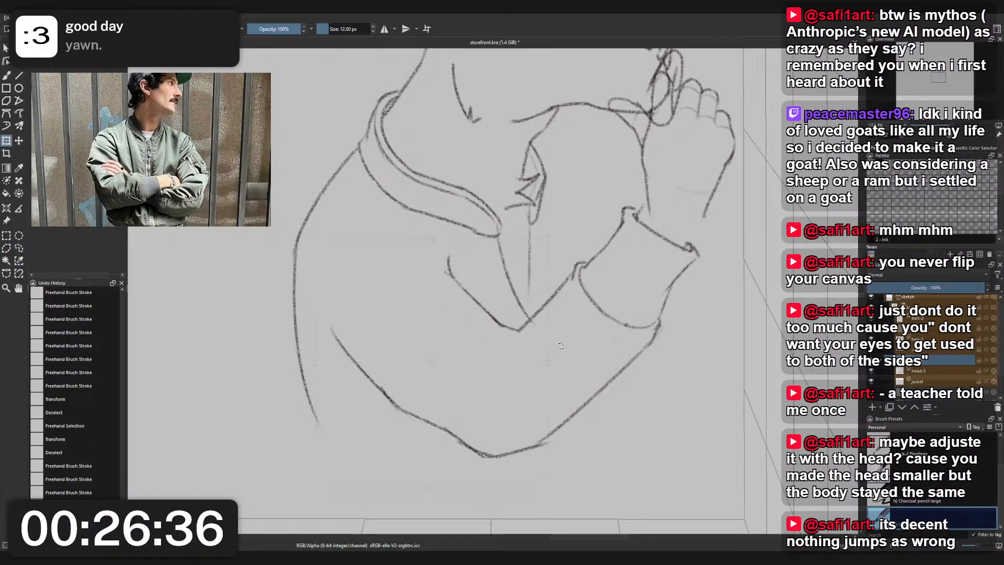
{"action": "key", "text": "ctrl+z"}
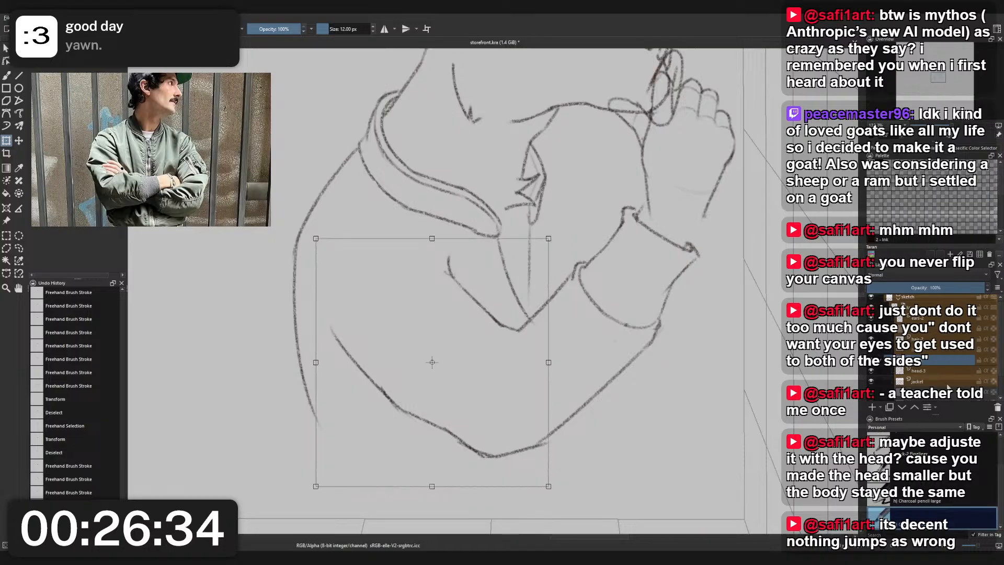
- On the jacket layer, try rotating the selected upper arm and elbow slightly counterclockwise and shifting it toward the forearm
{"action": "left_click", "coordinate": [918, 381]}
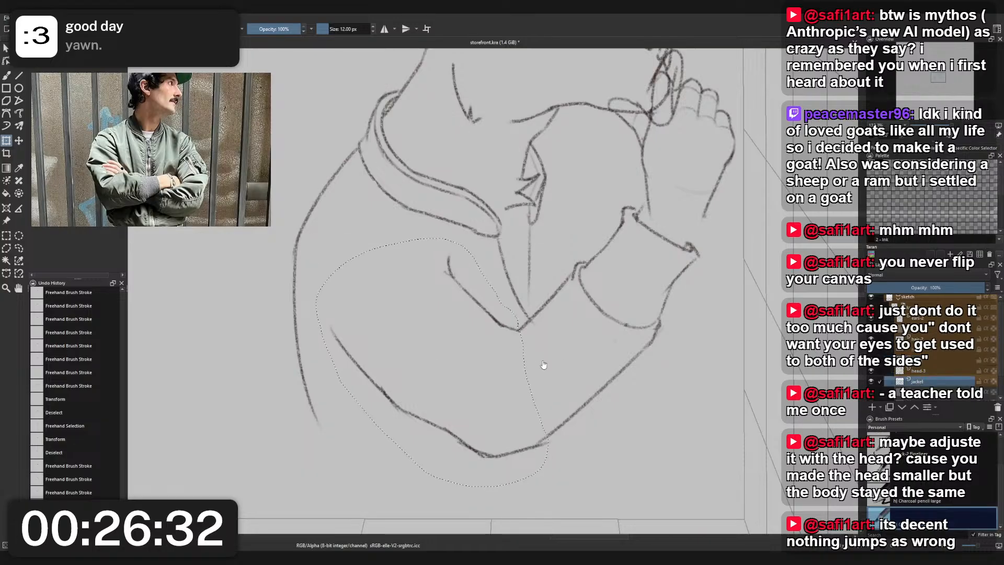
{"action": "key", "text": "ctrl+t"}
{"action": "left_click_drag", "start_coordinate": [557, 359], "coordinate": [562, 338]}
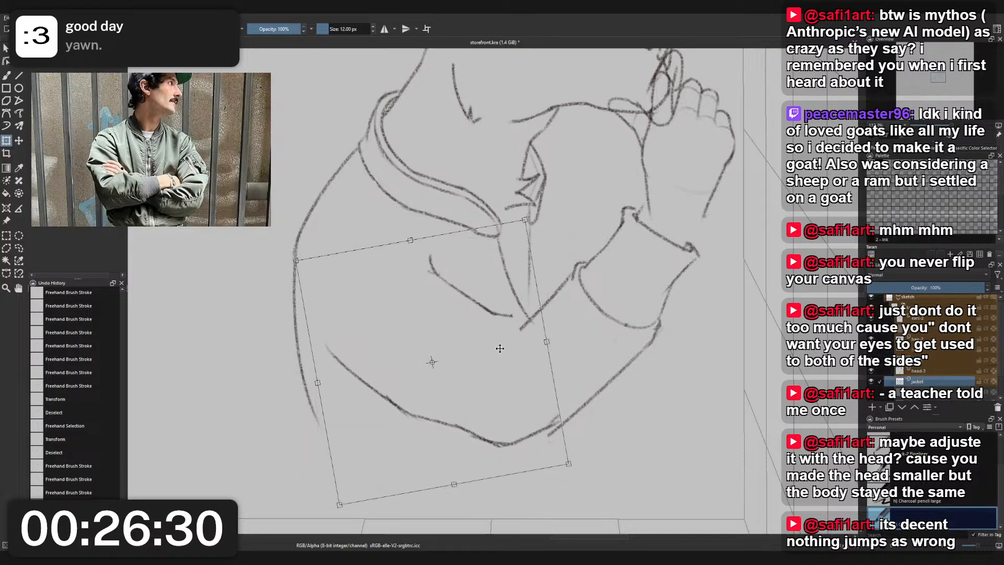
{"action": "left_click_drag", "start_coordinate": [500, 348], "coordinate": [516, 352]}
{"action": "scroll", "coordinate": [560, 319], "scroll_direction": "down", "scroll_amount": 2}
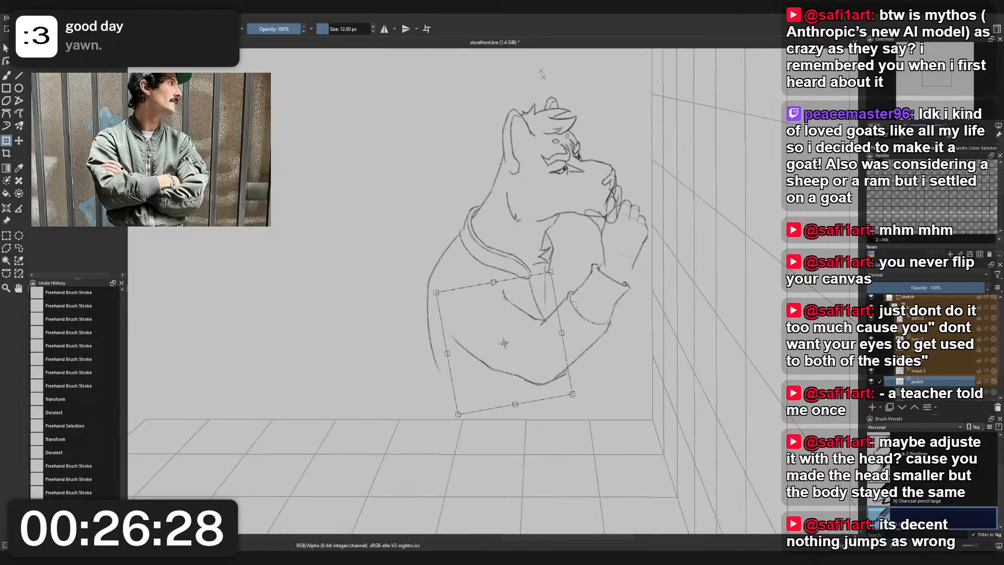
{"action": "scroll", "coordinate": [574, 305], "scroll_direction": "up", "scroll_amount": 1}
{"action": "scroll", "coordinate": [591, 316], "scroll_direction": "up", "scroll_amount": 1}
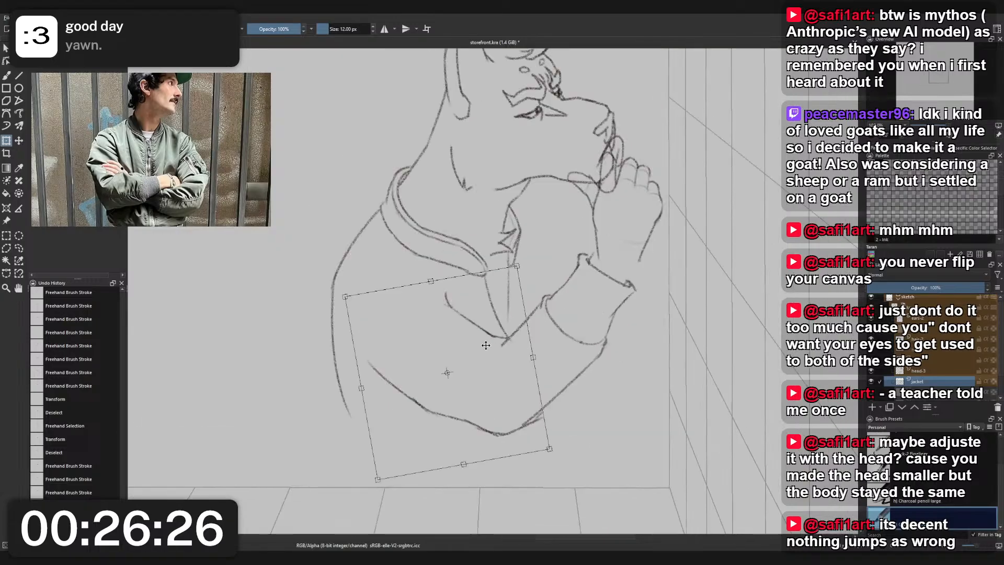
{"action": "left_click_drag", "start_coordinate": [496, 344], "coordinate": [499, 343]}
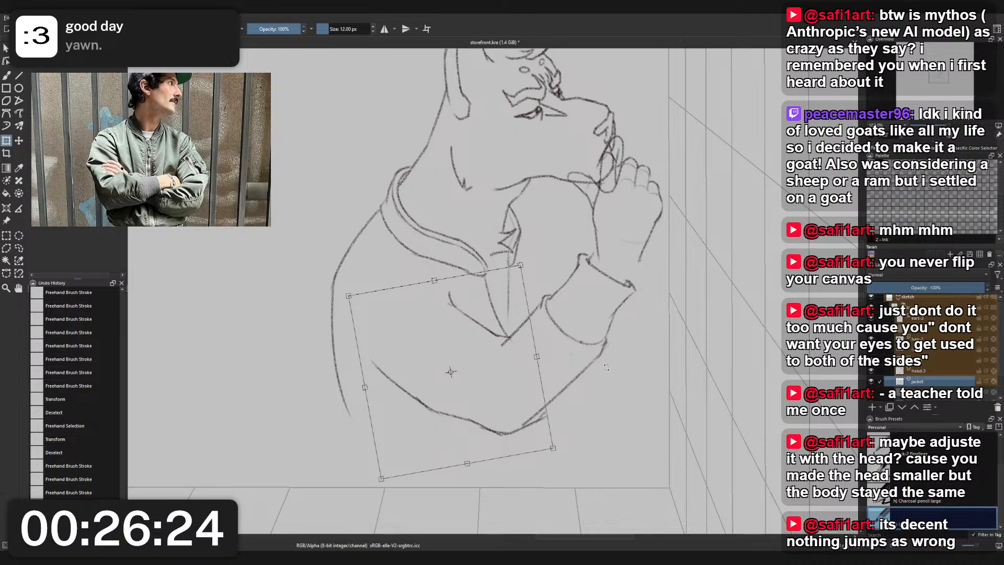
- Try deleting the selected upper arm and adding a paint layer, and undo back to before the freehand selection
{"action": "key", "text": "Delete"}
{"action": "left_click", "coordinate": [872, 408]}
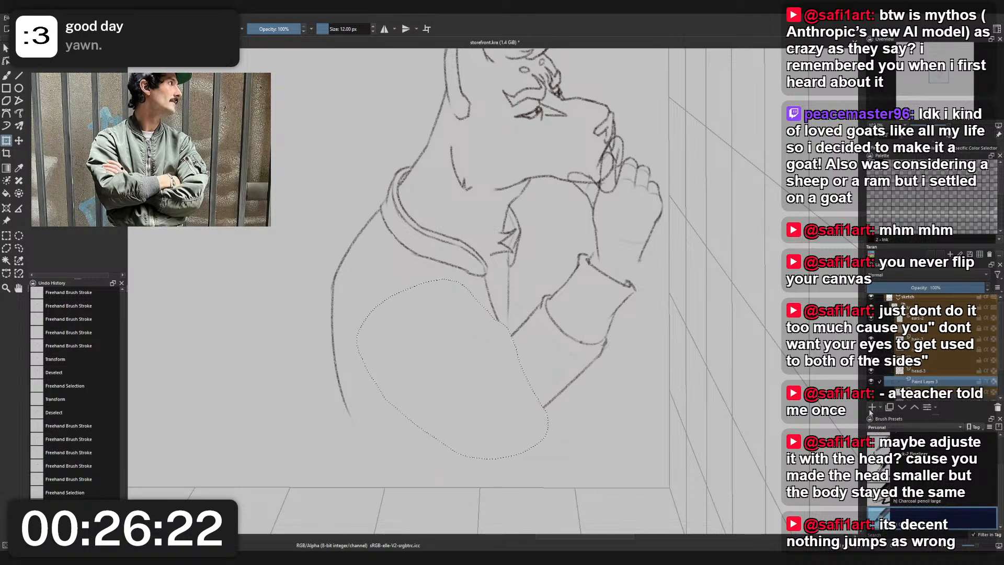
{"action": "key", "text": "ctrl+z"}
{"action": "key", "text": "ctrl+z"}
{"action": "key", "text": "ctrl+z"}
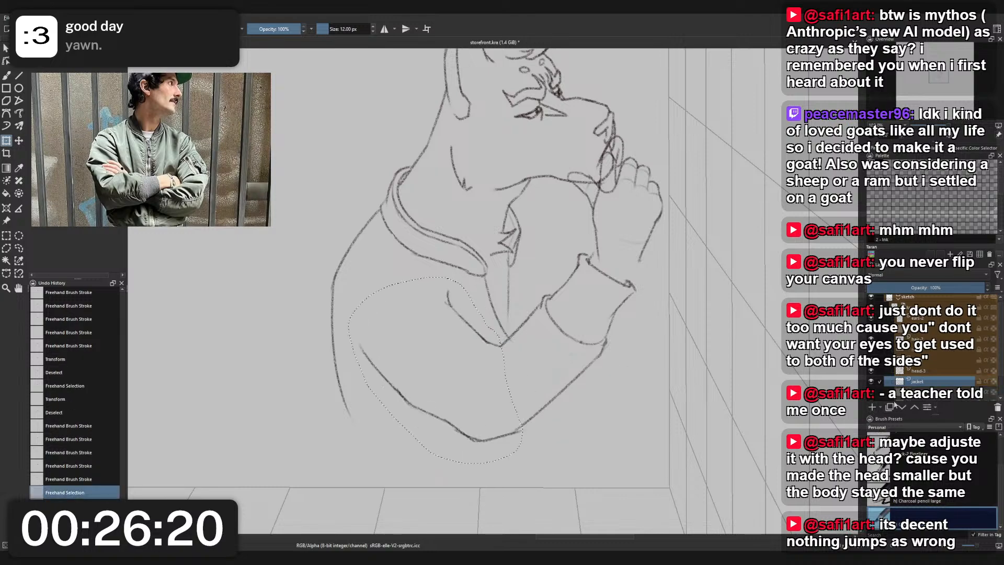
{"action": "key", "text": "ctrl+z"}
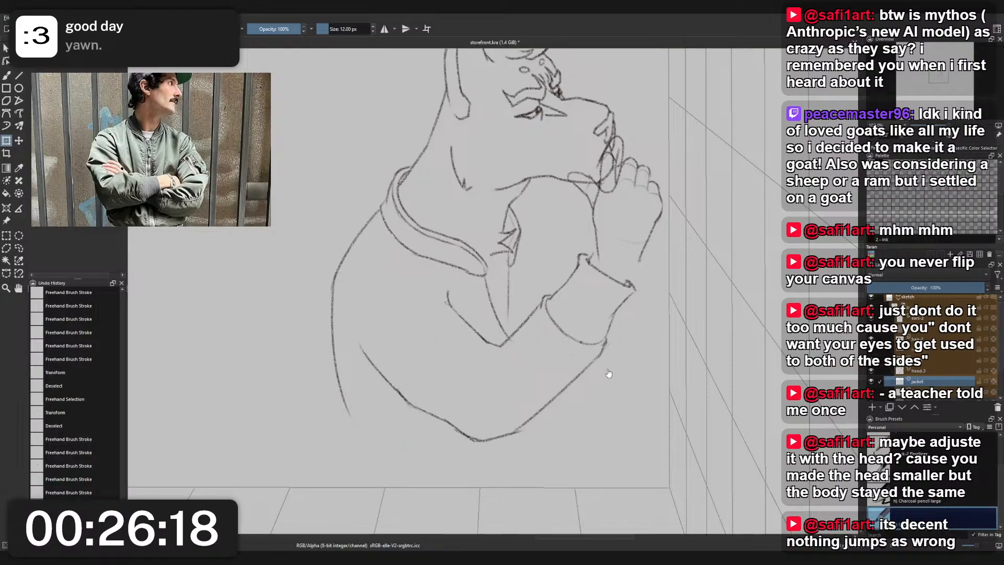
- Rotate a new selection of the jacket's upper arm and elbow slightly counterclockwise and move it to line up with the forearm
{"action": "left_click", "coordinate": [487, 345]}
{"action": "left_click_drag", "start_coordinate": [530, 447], "coordinate": [538, 423]}
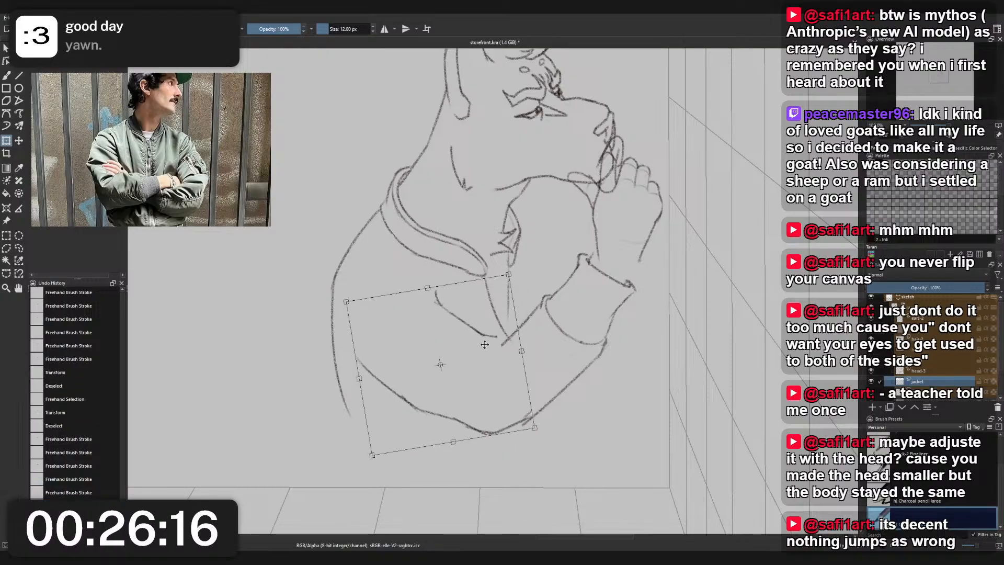
{"action": "left_click_drag", "start_coordinate": [484, 344], "coordinate": [499, 344]}
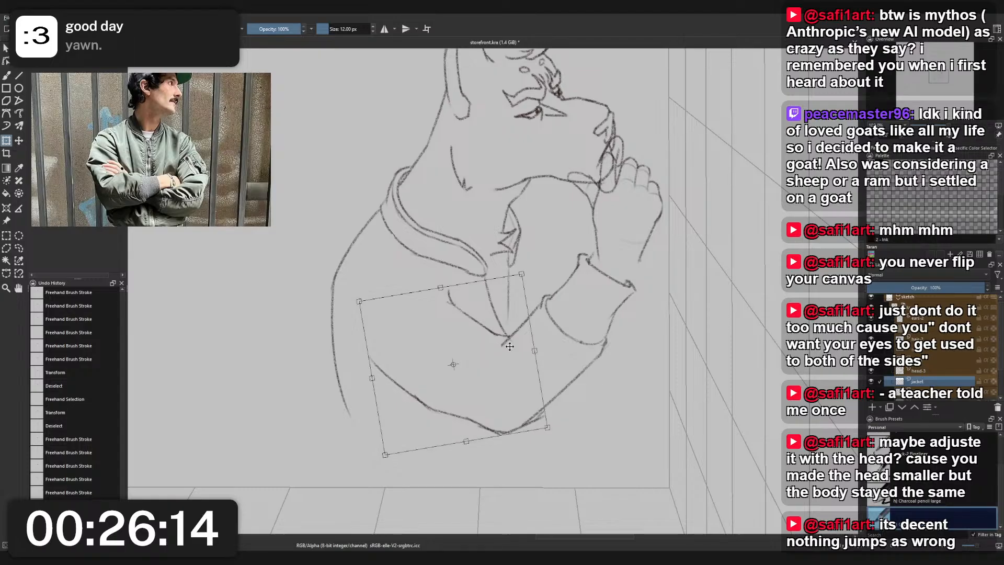
{"action": "left_click_drag", "start_coordinate": [571, 354], "coordinate": [571, 348]}
{"action": "left_click_drag", "start_coordinate": [508, 359], "coordinate": [510, 365]}
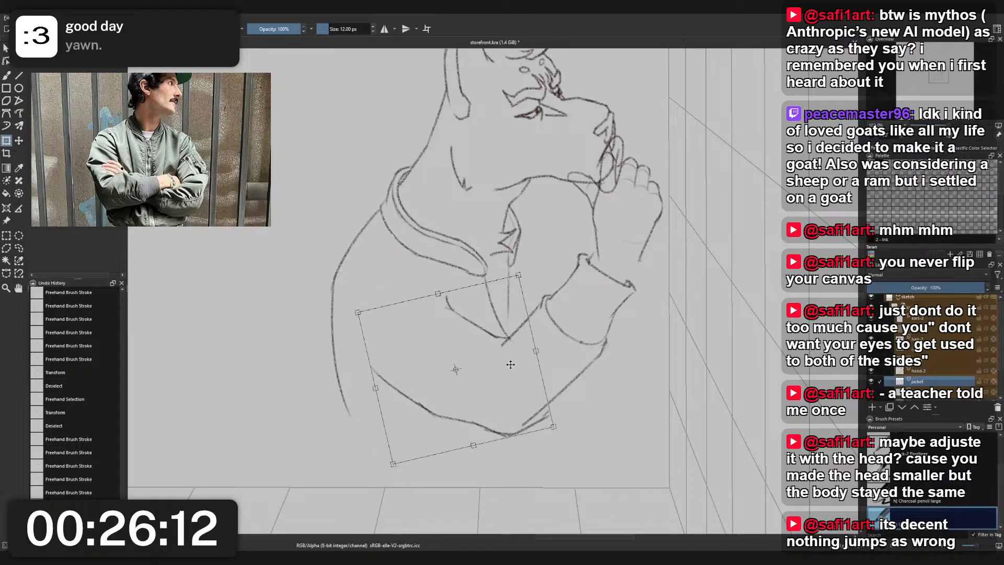
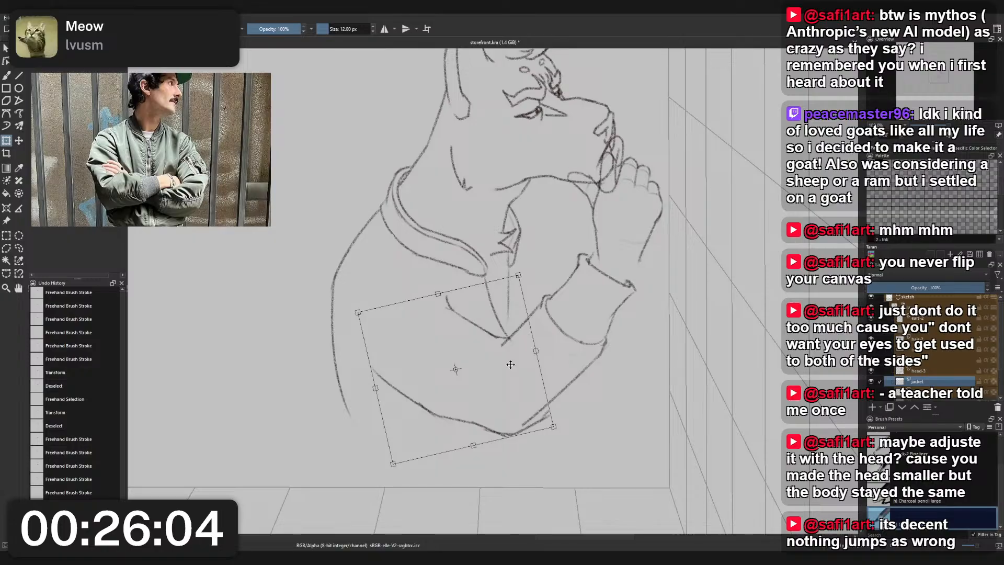
- Apply the upper-arm transform, and on the jacket layer beneath select the sleeve's forearm and cuff freehand
{"action": "left_click", "coordinate": [939, 391]}
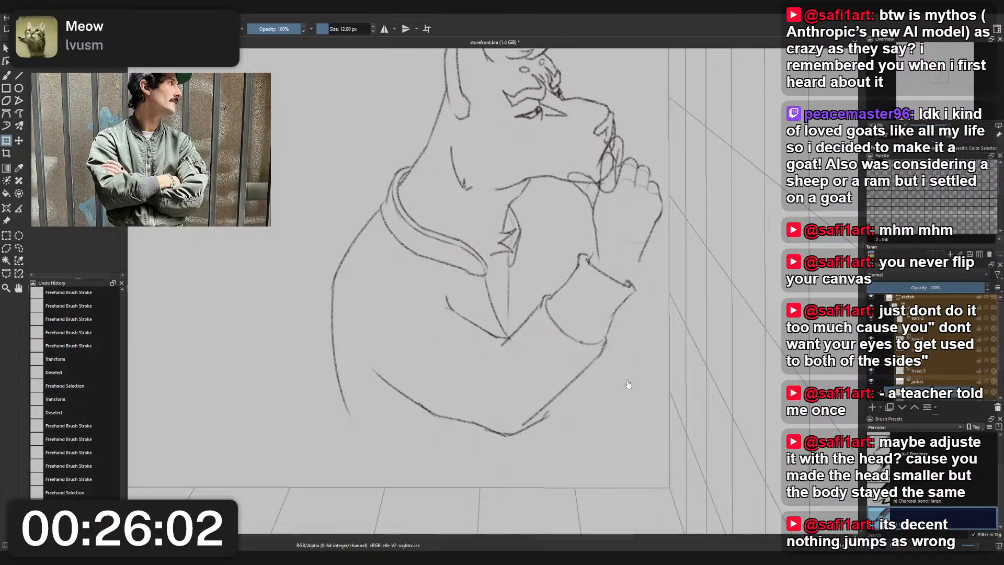
{"action": "key", "text": "l"}
{"action": "mouse_move", "coordinate": [592, 406]}
{"action": "left_mouse_down"}
{"action": "mouse_move", "coordinate": [549, 426]}
{"action": "mouse_move", "coordinate": [487, 418]}
{"action": "mouse_move", "coordinate": [496, 344]}
{"action": "mouse_move", "coordinate": [567, 261]}
{"action": "mouse_move", "coordinate": [593, 247]}
{"action": "mouse_move", "coordinate": [651, 315]}
{"action": "mouse_move", "coordinate": [594, 406]}
{"action": "left_mouse_up"}
- Rotate the selected forearm and cuff counterclockwise and scale them down slightly so the cuff sits around the wrist
{"action": "key", "text": "ctrl+t"}
{"action": "mouse_move", "coordinate": [673, 341]}
{"action": "left_mouse_down"}
{"action": "mouse_move", "coordinate": [604, 346]}
{"action": "mouse_move", "coordinate": [619, 352]}
{"action": "mouse_move", "coordinate": [606, 323]}
{"action": "mouse_move", "coordinate": [663, 331]}
{"action": "mouse_move", "coordinate": [611, 340]}
{"action": "left_mouse_up"}
{"action": "scroll", "coordinate": [617, 337], "scroll_direction": "down", "scroll_amount": 3}
{"action": "scroll", "coordinate": [605, 322], "scroll_direction": "up", "scroll_amount": 1}
{"action": "scroll", "coordinate": [605, 321], "scroll_direction": "up", "scroll_amount": 2}
{"action": "scroll", "coordinate": [606, 322], "scroll_direction": "down", "scroll_amount": 1}
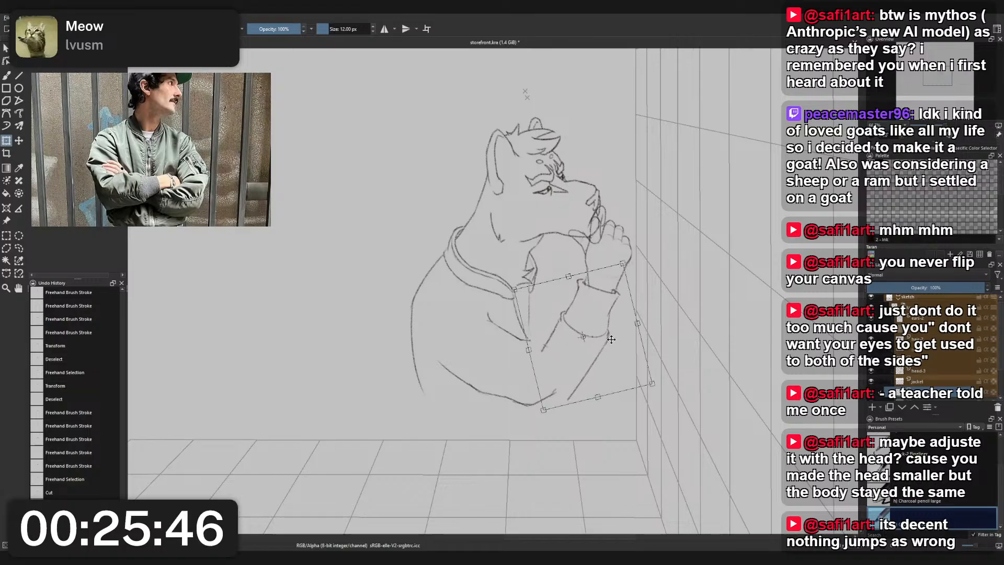
{"action": "left_click_drag", "start_coordinate": [516, 289], "coordinate": [520, 294]}
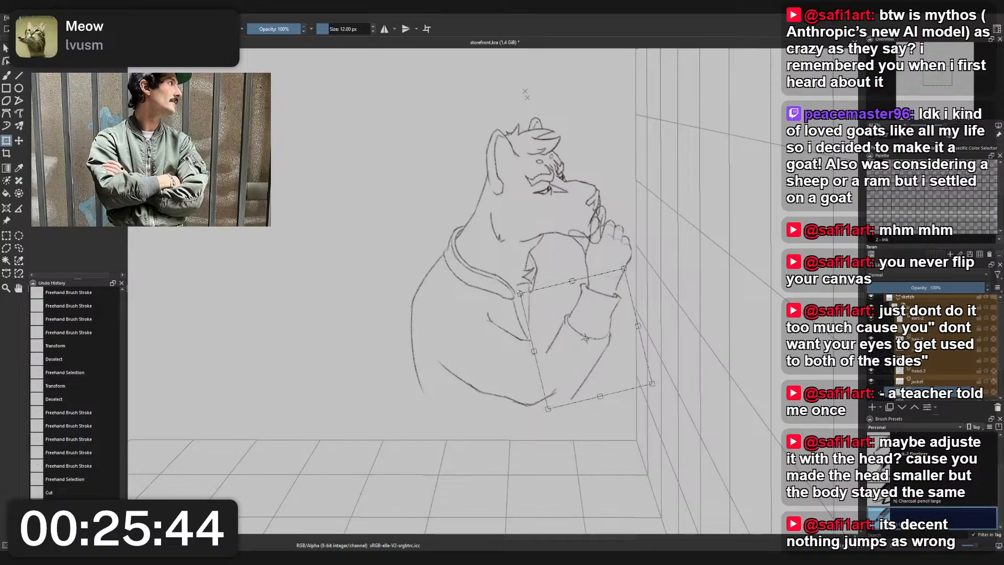
{"action": "left_click_drag", "start_coordinate": [560, 324], "coordinate": [559, 324]}
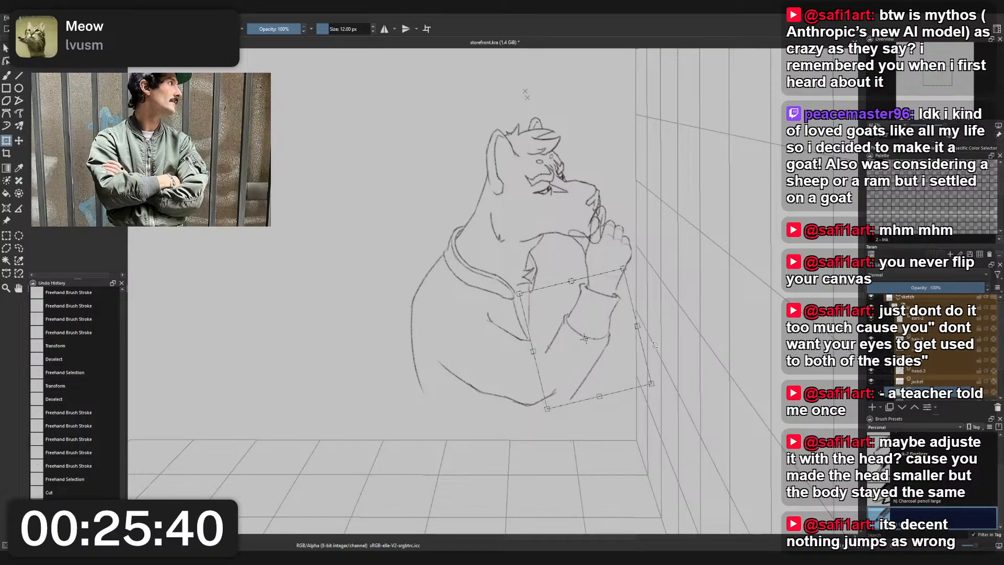
- Rotate the selected forearm and cuff slightly back clockwise and nudge them into line with the hand
{"action": "key", "text": "Return"}
{"action": "left_click_drag", "start_coordinate": [613, 354], "coordinate": [653, 350]}
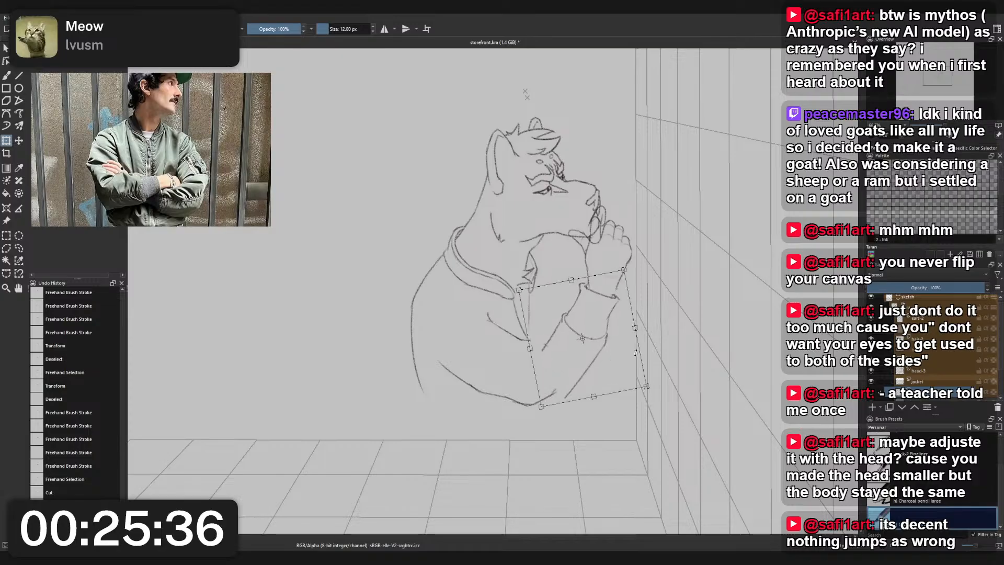
{"action": "scroll", "coordinate": [552, 310], "scroll_direction": "down", "scroll_amount": 2}
{"action": "left_click_drag", "start_coordinate": [561, 310], "coordinate": [557, 289]}
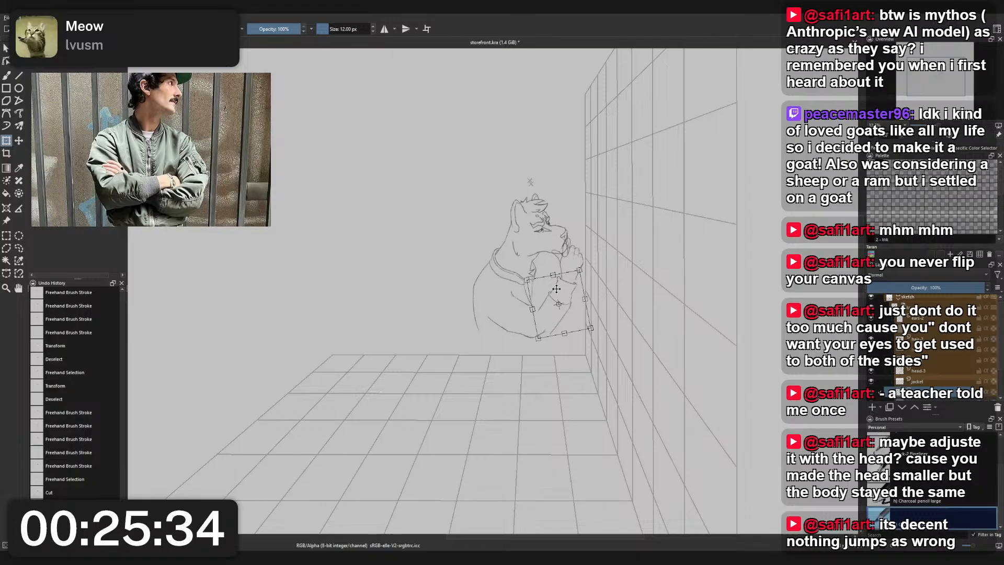
{"action": "scroll", "coordinate": [556, 288], "scroll_direction": "up", "scroll_amount": 2}
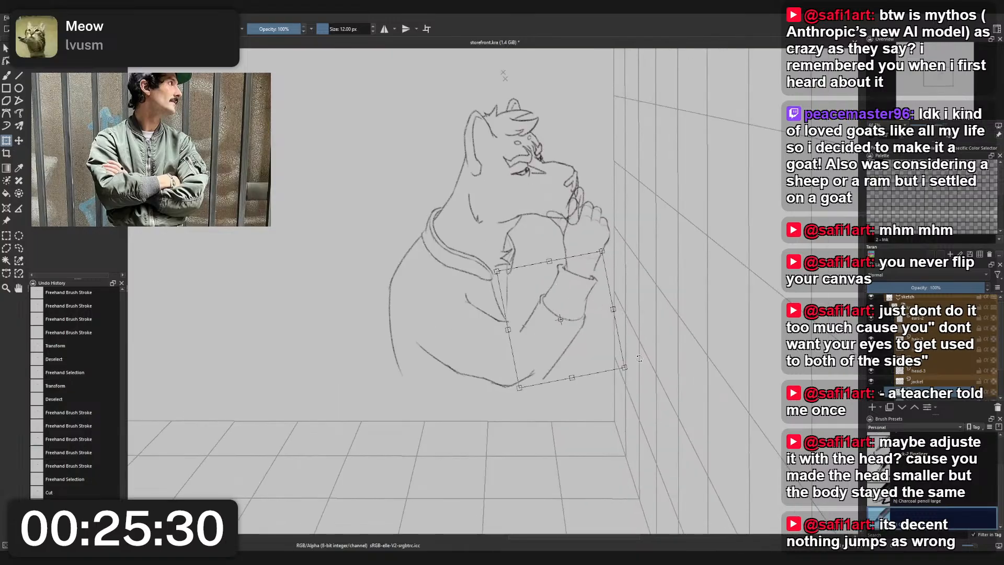
{"action": "key", "text": "Return"}
{"action": "left_click", "coordinate": [579, 350]}
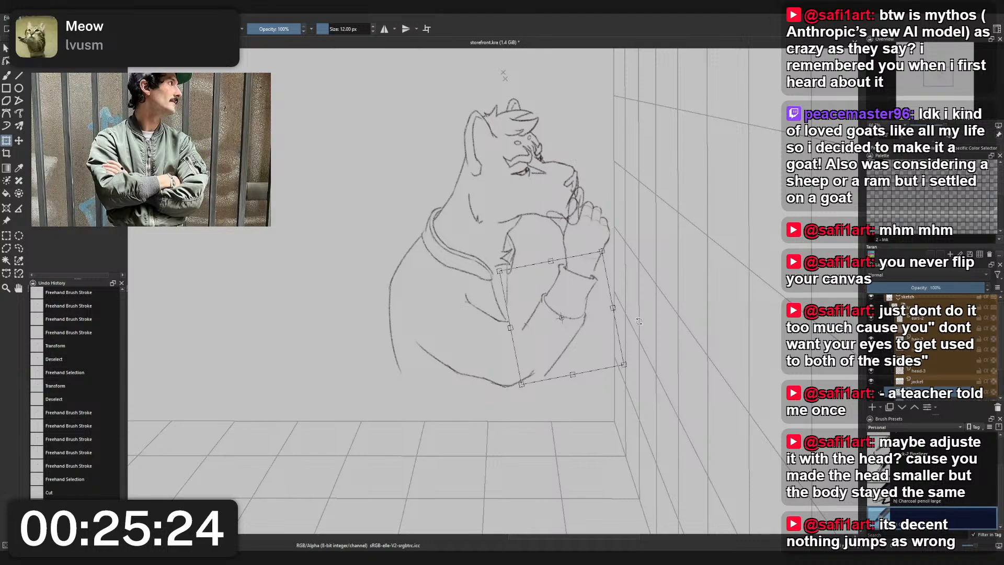
- On the separate upper-arm layer, move the upper arm and elbow toward the forearm and rotate them slightly clockwise to meet it
{"action": "left_click", "coordinate": [951, 383]}
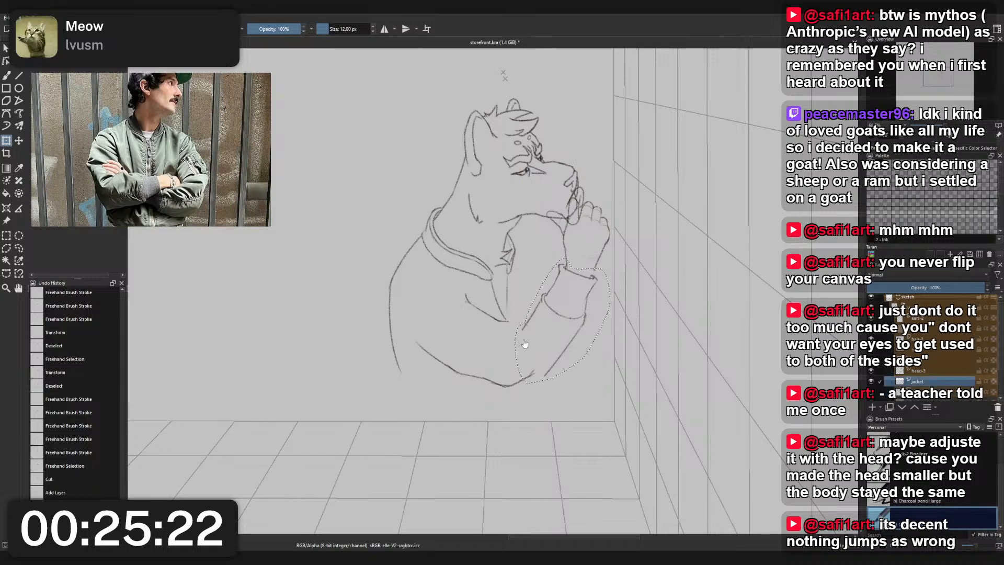
{"action": "key", "text": "l"}
{"action": "key", "text": "t"}
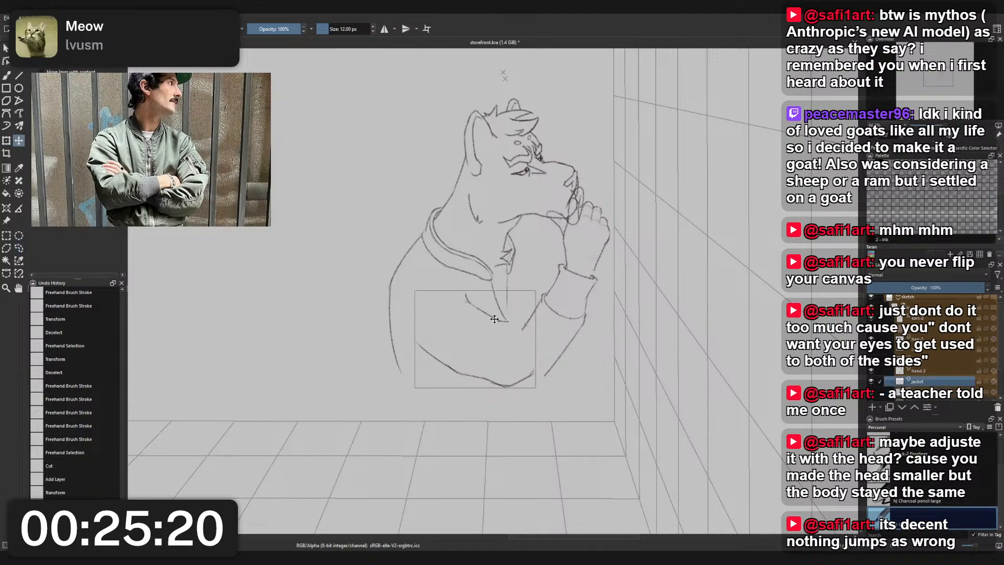
{"action": "left_click_drag", "start_coordinate": [501, 320], "coordinate": [512, 326]}
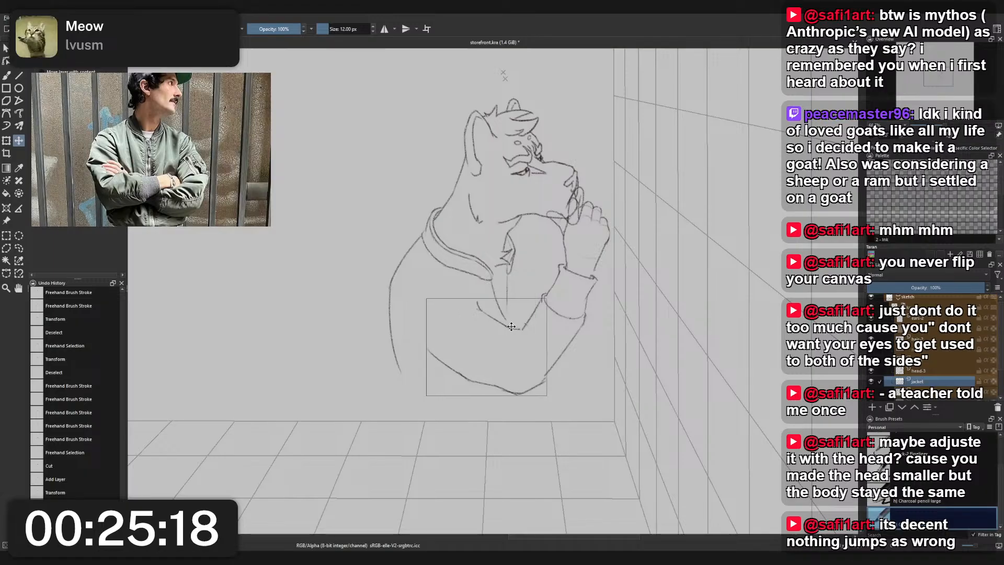
{"action": "key", "text": "ctrl+t"}
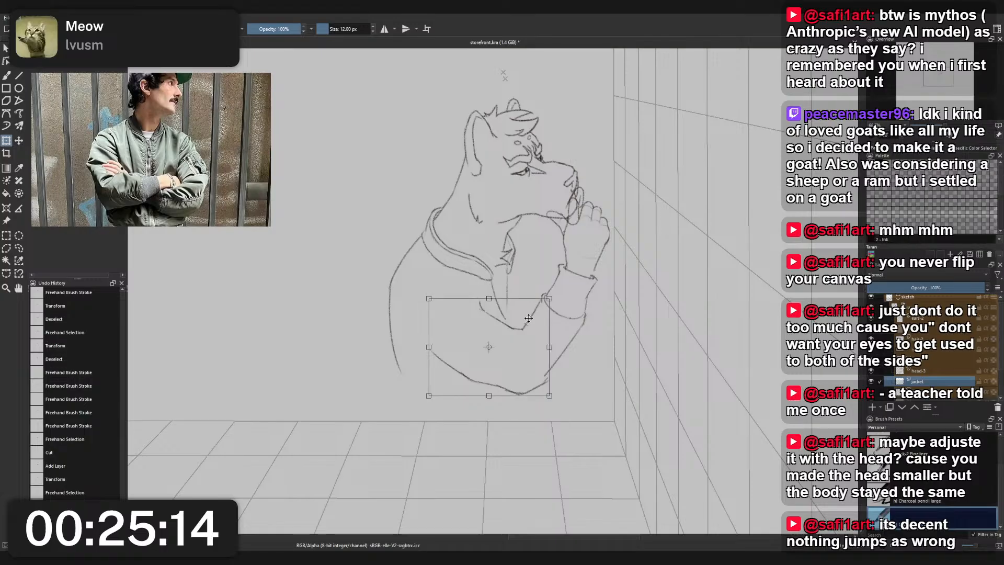
{"action": "left_click_drag", "start_coordinate": [565, 333], "coordinate": [564, 340]}
{"action": "left_click_drag", "start_coordinate": [499, 339], "coordinate": [499, 334]}
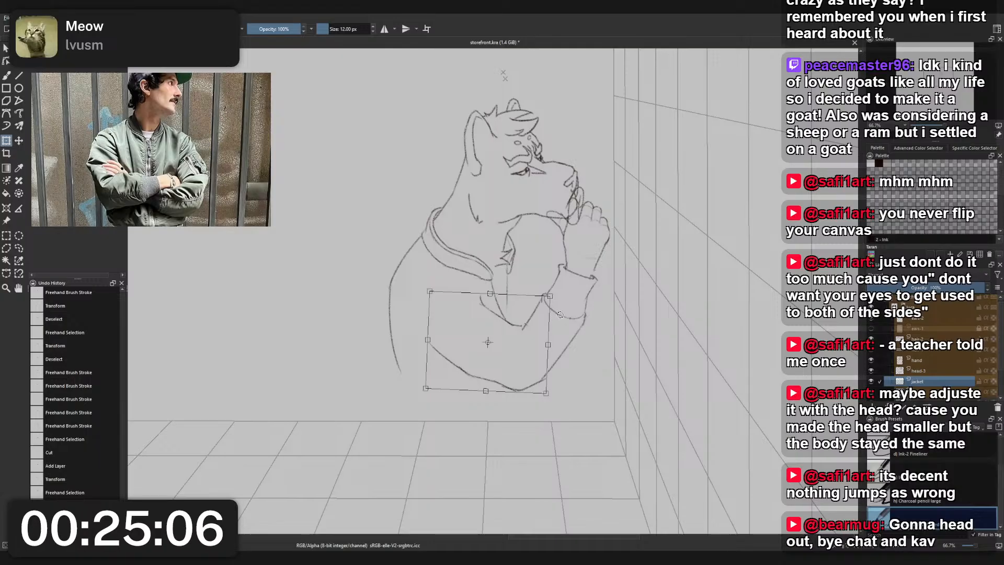
{"action": "key", "text": "l"}
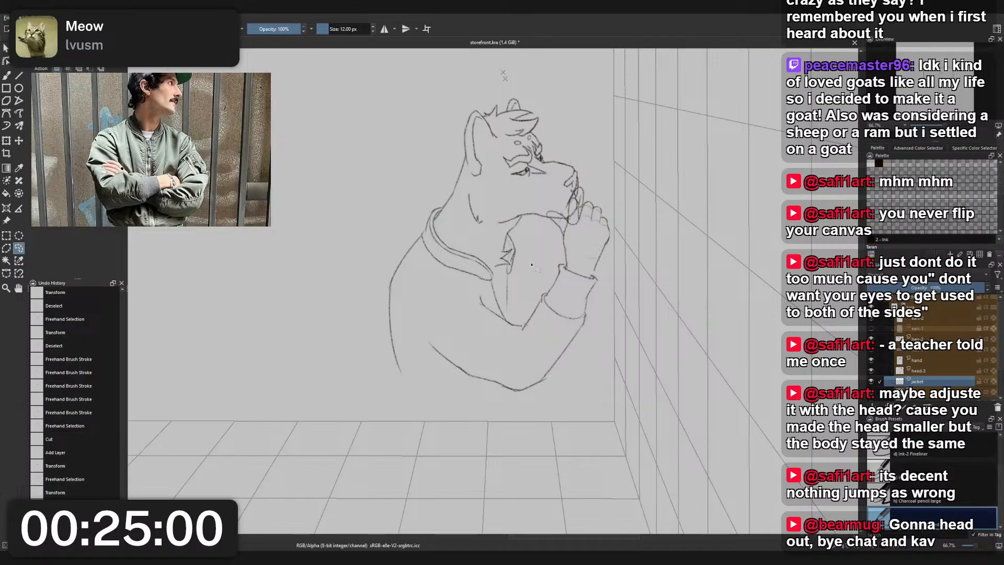
- Merge the separate upper-arm layer down into the jacket layer beneath it
{"action": "scroll", "coordinate": [527, 219], "scroll_direction": "up", "scroll_amount": 3}
{"action": "left_click_drag", "start_coordinate": [591, 114], "coordinate": [581, 234]}
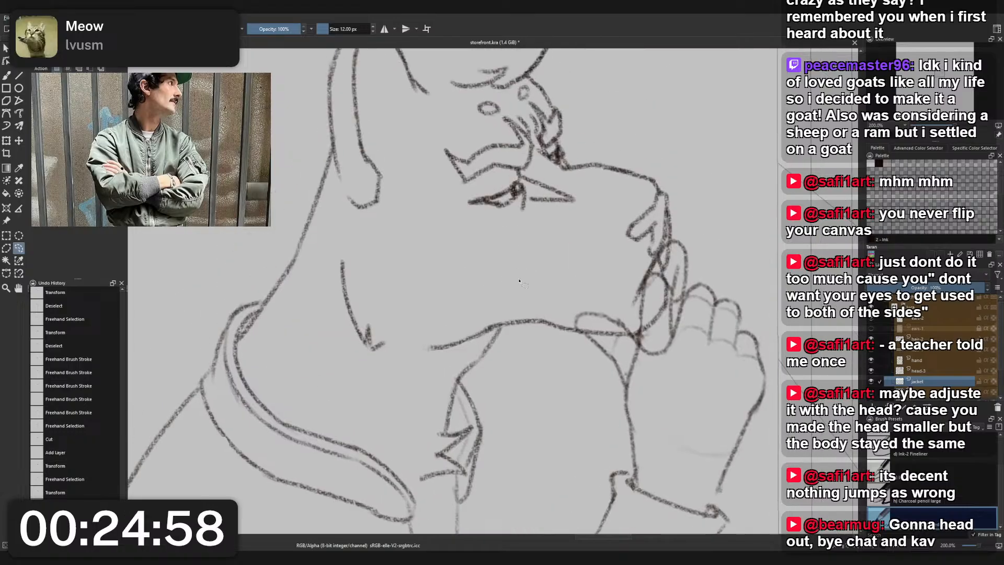
{"action": "scroll", "coordinate": [651, 283], "scroll_direction": "down", "scroll_amount": 3}
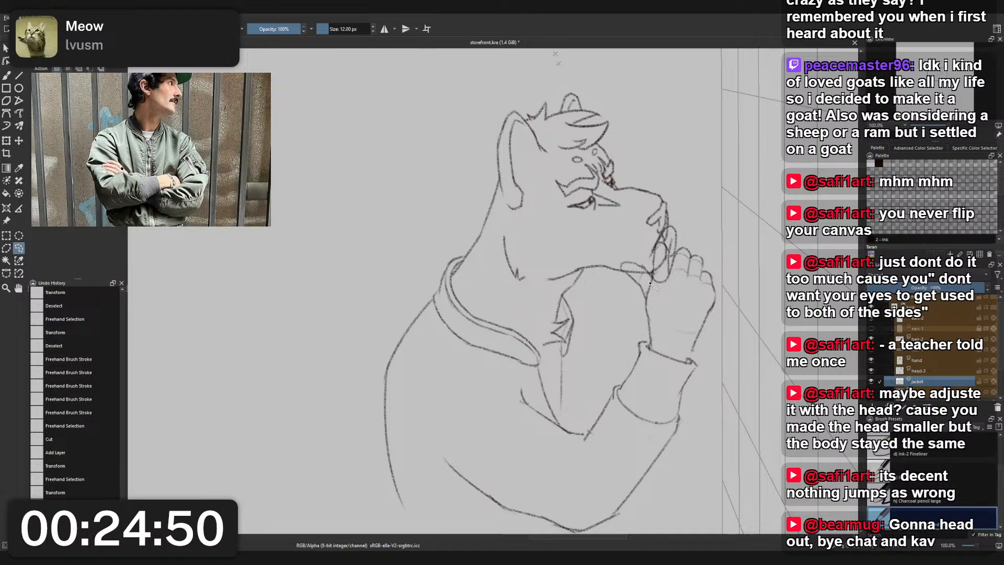
{"action": "left_click_drag", "start_coordinate": [591, 379], "coordinate": [533, 375]}
{"action": "scroll", "coordinate": [547, 293], "scroll_direction": "down", "scroll_amount": 2}
{"action": "scroll", "coordinate": [531, 338], "scroll_direction": "up", "scroll_amount": 1}
{"action": "scroll", "coordinate": [531, 337], "scroll_direction": "up", "scroll_amount": 1}
{"action": "left_click_drag", "start_coordinate": [517, 237], "coordinate": [528, 297]}
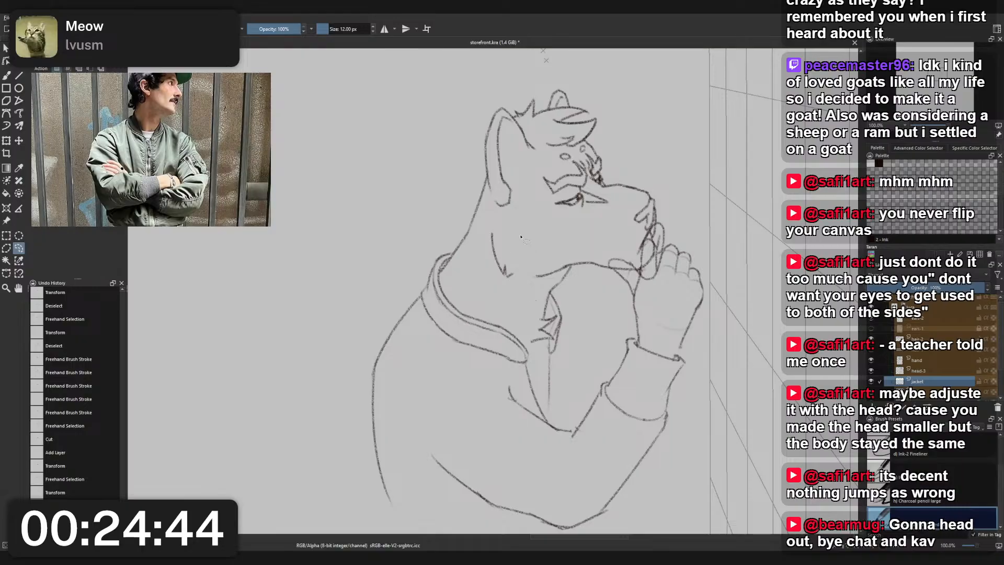
{"action": "left_click_drag", "start_coordinate": [539, 236], "coordinate": [540, 246]}
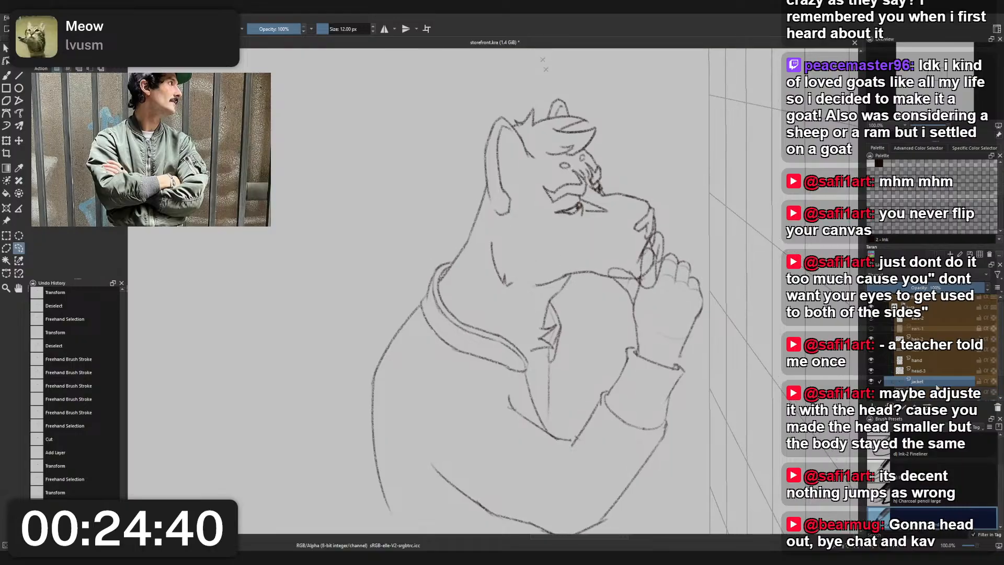
{"action": "key", "text": "ctrl+shift+a"}
{"action": "mouse_move", "coordinate": [627, 338]}
{"action": "left_mouse_down"}
{"action": "mouse_move", "coordinate": [627, 316]}
{"action": "mouse_move", "coordinate": [628, 327]}
{"action": "left_mouse_up"}
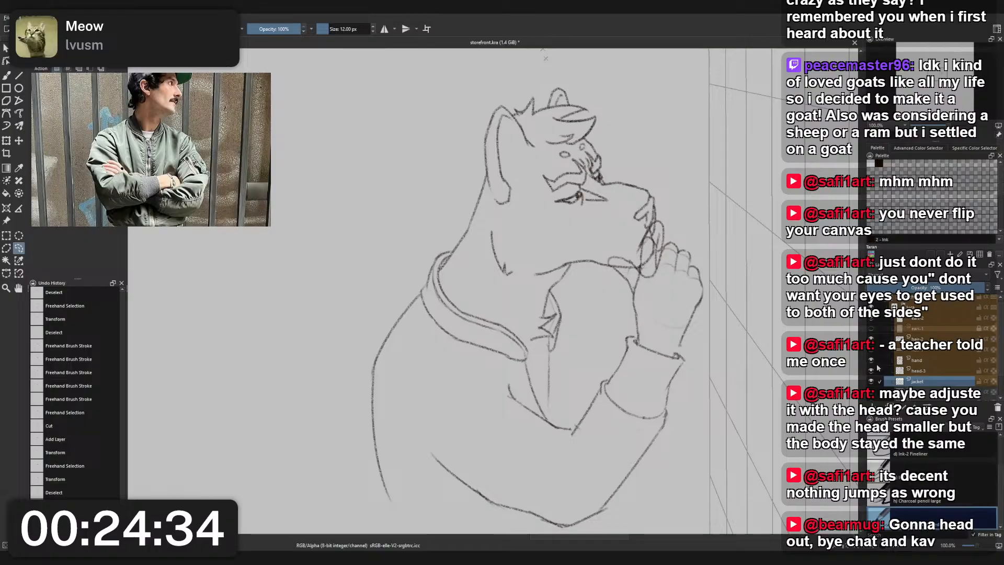
- Select the head-3 layer, and hide and show it to check which lines it holds
{"action": "left_click", "coordinate": [918, 371]}
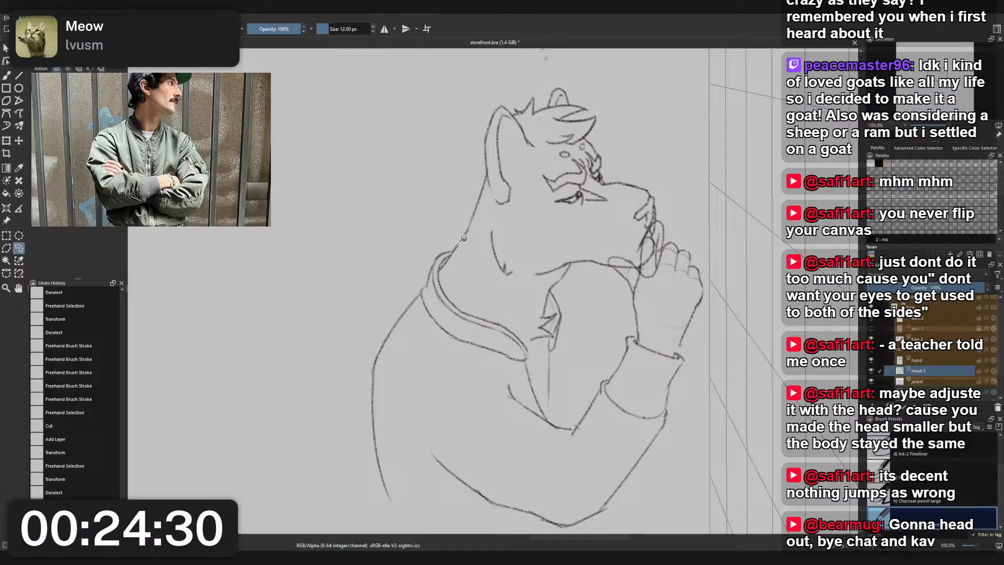
{"action": "left_click", "coordinate": [870, 372]}
{"action": "left_click", "coordinate": [870, 372]}
{"action": "left_click", "coordinate": [869, 372]}
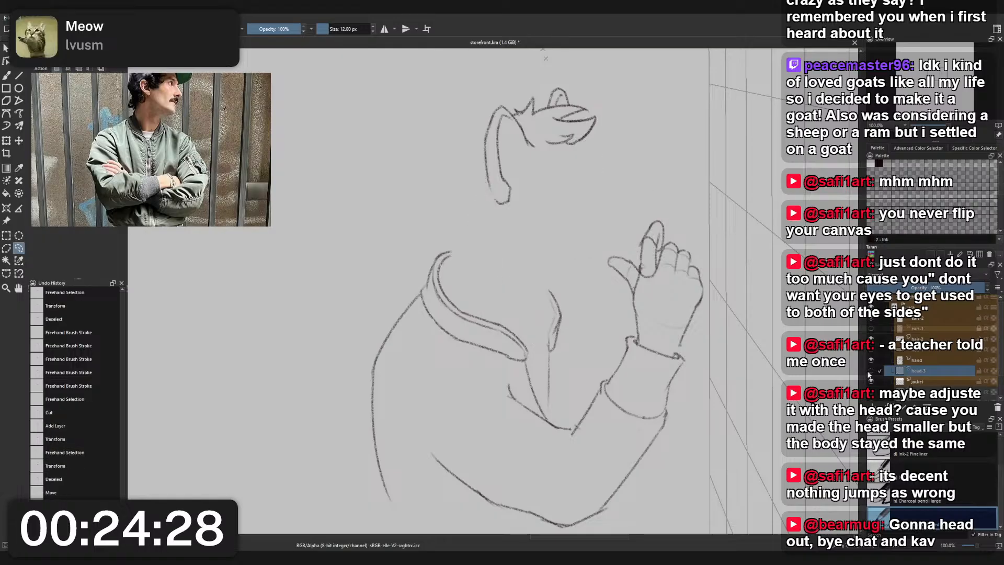
{"action": "left_click", "coordinate": [869, 372]}
- Erase the back-of-neck line between the ear and the jacket collar with the 25 px small eraser
{"action": "scroll", "coordinate": [474, 217], "scroll_direction": "up", "scroll_amount": 3}
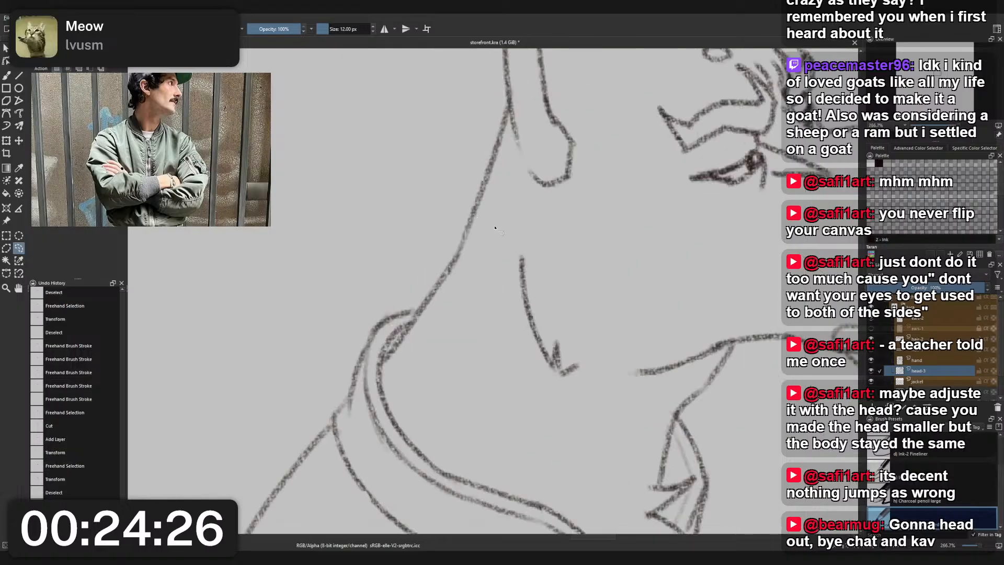
{"action": "key", "text": "b"}
{"action": "scroll", "coordinate": [495, 227], "scroll_direction": "down", "scroll_amount": 1}
{"action": "right_click", "coordinate": [494, 225]}
{"action": "left_click", "coordinate": [497, 173]}
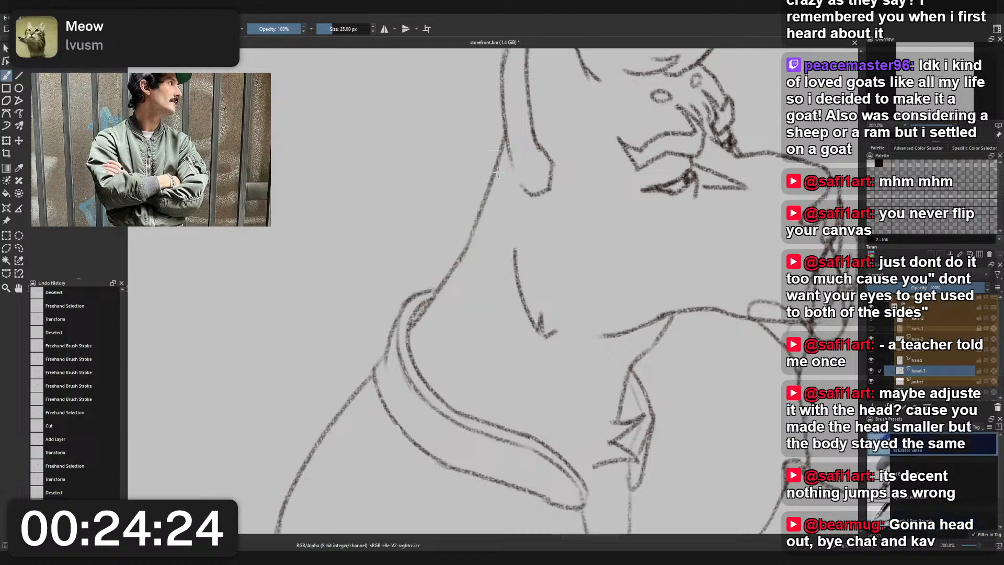
{"action": "scroll", "coordinate": [504, 171], "scroll_direction": "down", "scroll_amount": 3}
{"action": "scroll", "coordinate": [557, 197], "scroll_direction": "up", "scroll_amount": 2}
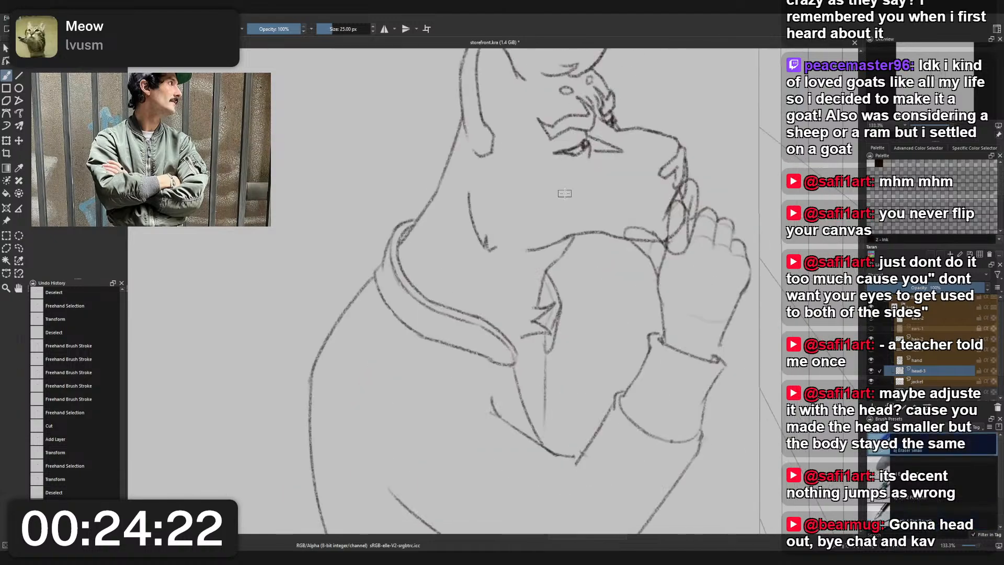
{"action": "left_click_drag", "start_coordinate": [565, 193], "coordinate": [569, 226]}
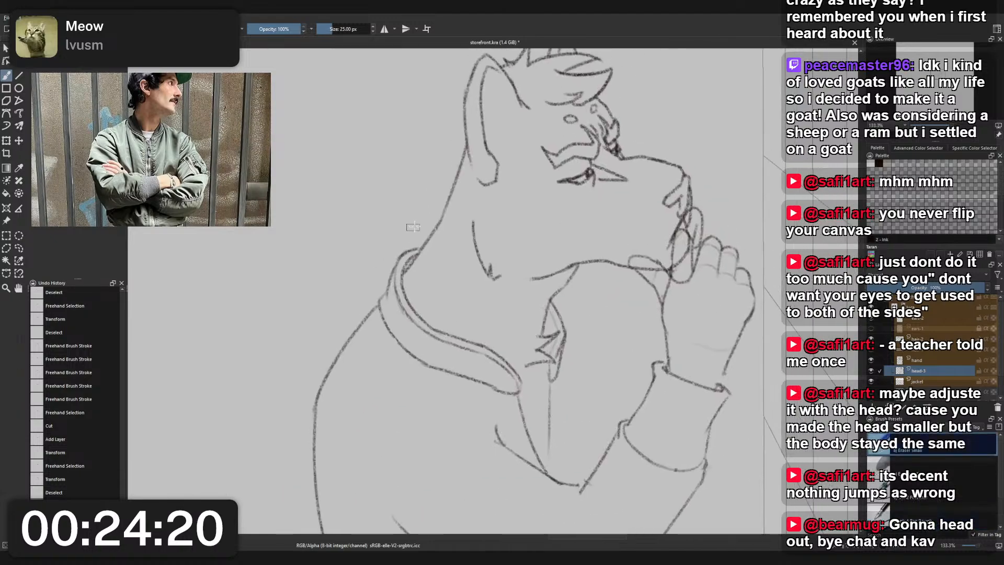
{"action": "left_click_drag", "start_coordinate": [434, 218], "coordinate": [447, 215]}
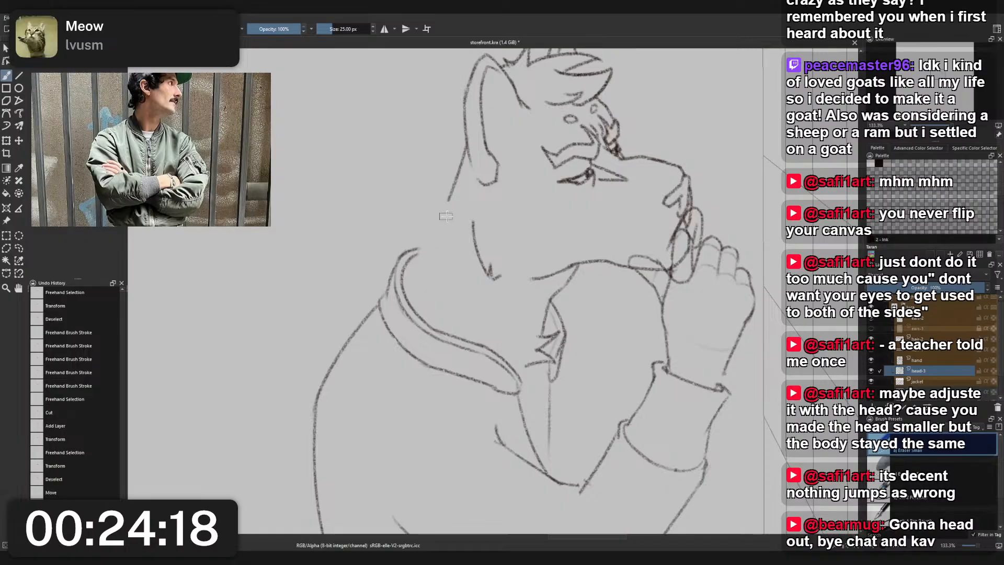
- Redraw the back of the neck as a steeper line from the ear into the collar with the 12 px pencil
{"action": "mouse_move", "coordinate": [451, 181]}
{"action": "left_mouse_down"}
{"action": "mouse_move", "coordinate": [460, 161]}
{"action": "mouse_move", "coordinate": [440, 249]}
{"action": "mouse_move", "coordinate": [418, 276]}
{"action": "left_mouse_up"}
{"action": "right_click", "coordinate": [465, 231]}
{"action": "left_click", "coordinate": [419, 205]}
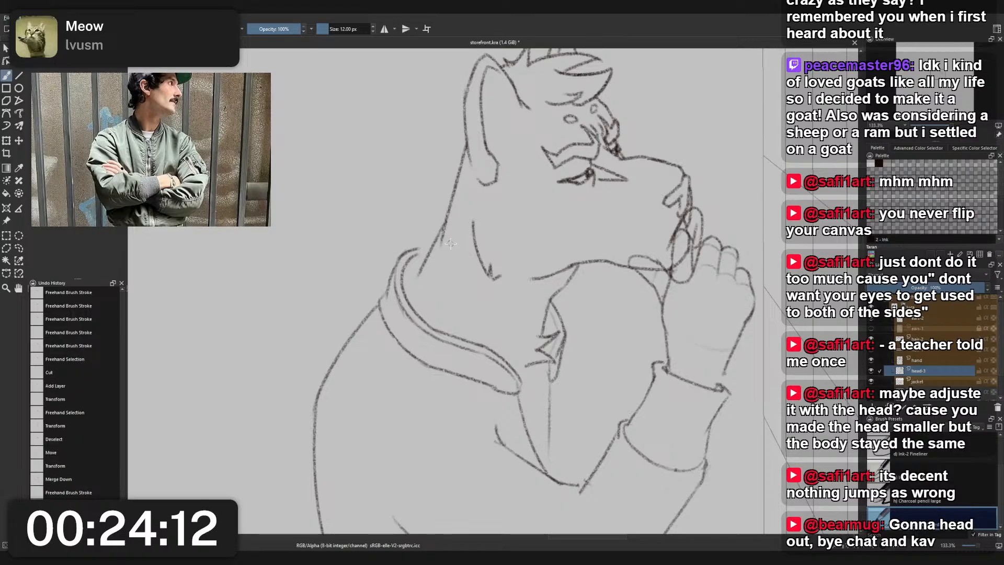
- Shift the whole jacket on its layer slightly forward and up so it fits the neck and hand
{"action": "scroll", "coordinate": [448, 257], "scroll_direction": "down", "scroll_amount": 3}
{"action": "scroll", "coordinate": [465, 282], "scroll_direction": "up", "scroll_amount": 2}
{"action": "left_click_drag", "start_coordinate": [472, 238], "coordinate": [458, 286]}
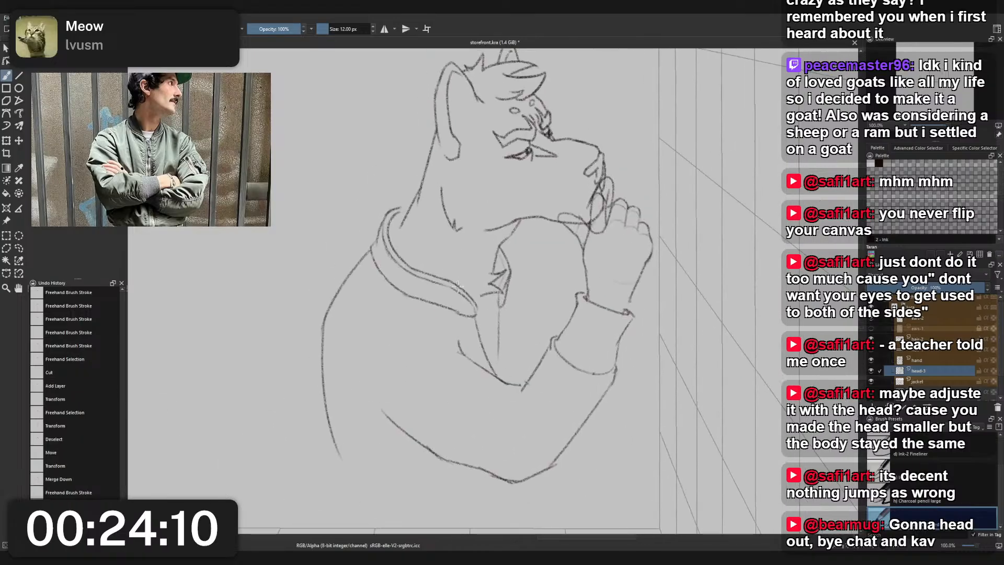
{"action": "left_click", "coordinate": [921, 382]}
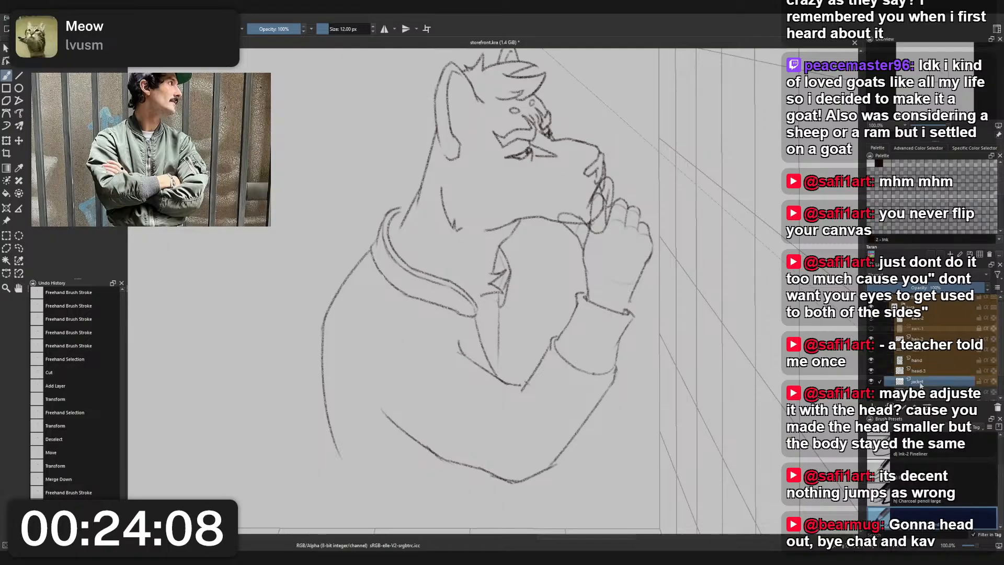
{"action": "key", "text": "ctrl+t"}
{"action": "left_click_drag", "start_coordinate": [415, 297], "coordinate": [426, 297]}
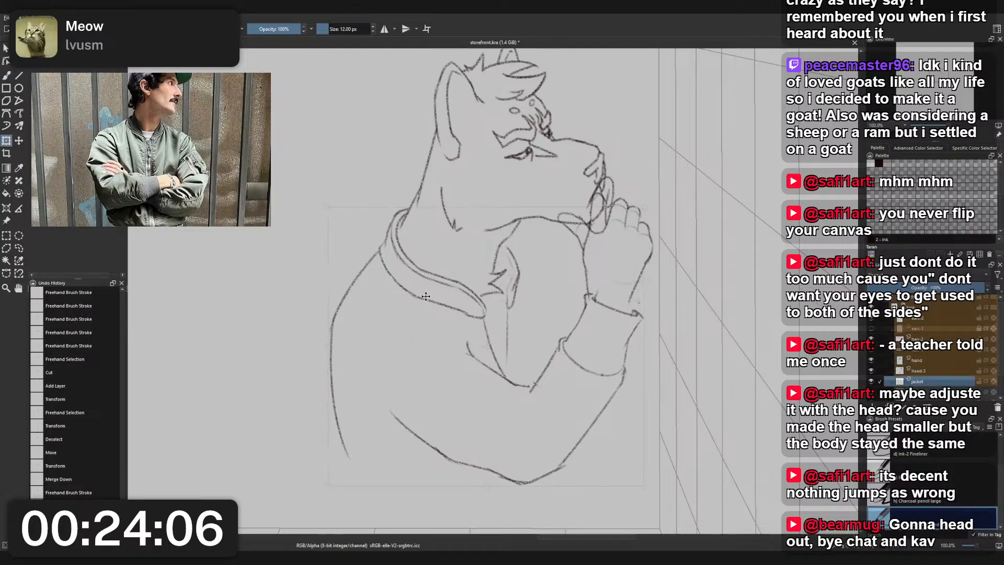
{"action": "scroll", "coordinate": [435, 283], "scroll_direction": "down", "scroll_amount": 2}
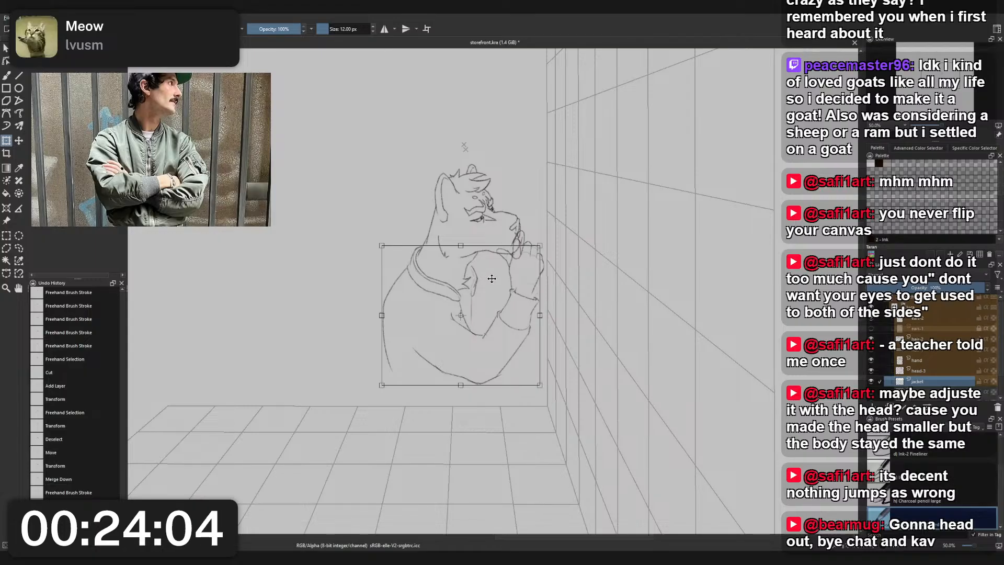
{"action": "key", "text": "Return"}
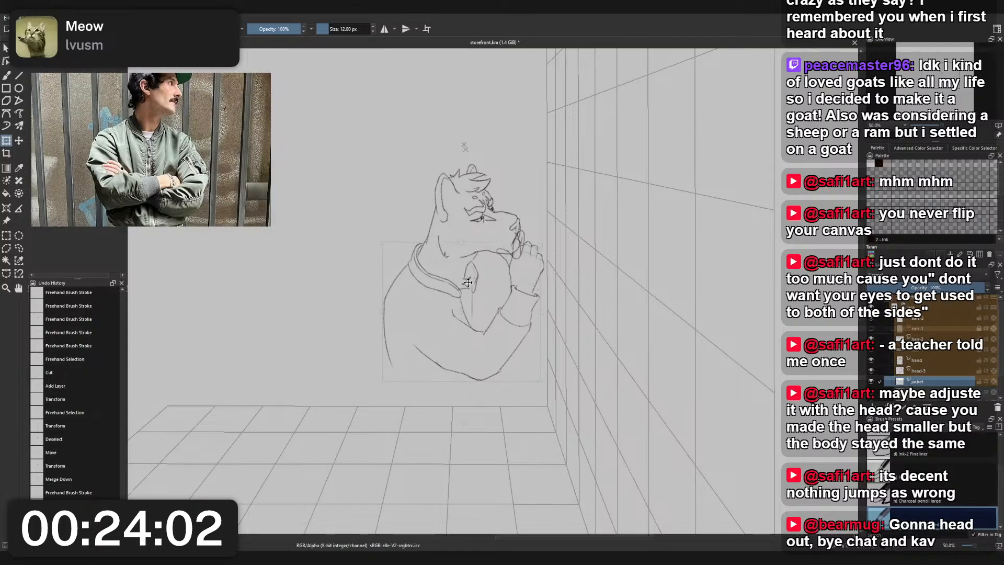
{"action": "left_click", "coordinate": [479, 287]}
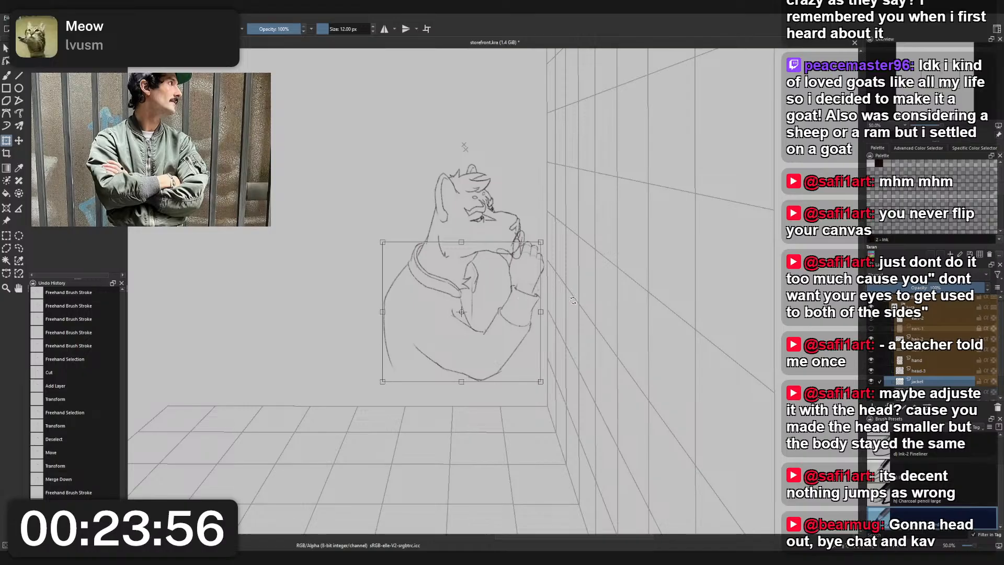
{"action": "key", "text": "b"}
- Lasso the forearm and cuff on the jacket layer, shift them slightly back and down toward the elbow, and clear the selection
{"action": "scroll", "coordinate": [515, 300], "scroll_direction": "up", "scroll_amount": 2}
{"action": "key", "text": "l"}
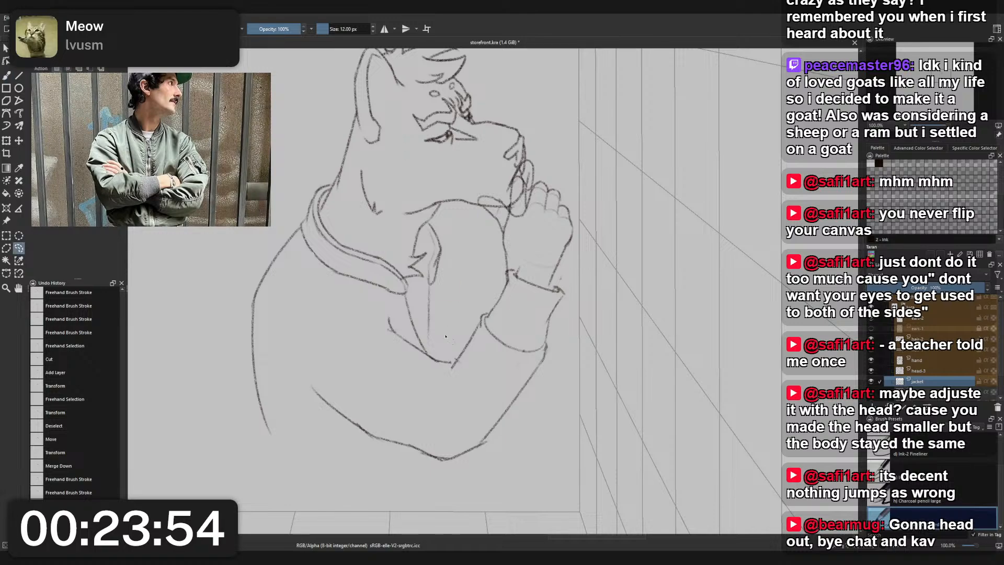
{"action": "left_click_drag", "start_coordinate": [453, 359], "coordinate": [449, 407]}
{"action": "mouse_move", "coordinate": [472, 446]}
{"action": "left_mouse_down"}
{"action": "mouse_move", "coordinate": [567, 355]}
{"action": "mouse_move", "coordinate": [578, 294]}
{"action": "mouse_move", "coordinate": [566, 273]}
{"action": "mouse_move", "coordinate": [532, 260]}
{"action": "mouse_move", "coordinate": [504, 264]}
{"action": "mouse_move", "coordinate": [453, 359]}
{"action": "left_mouse_up"}
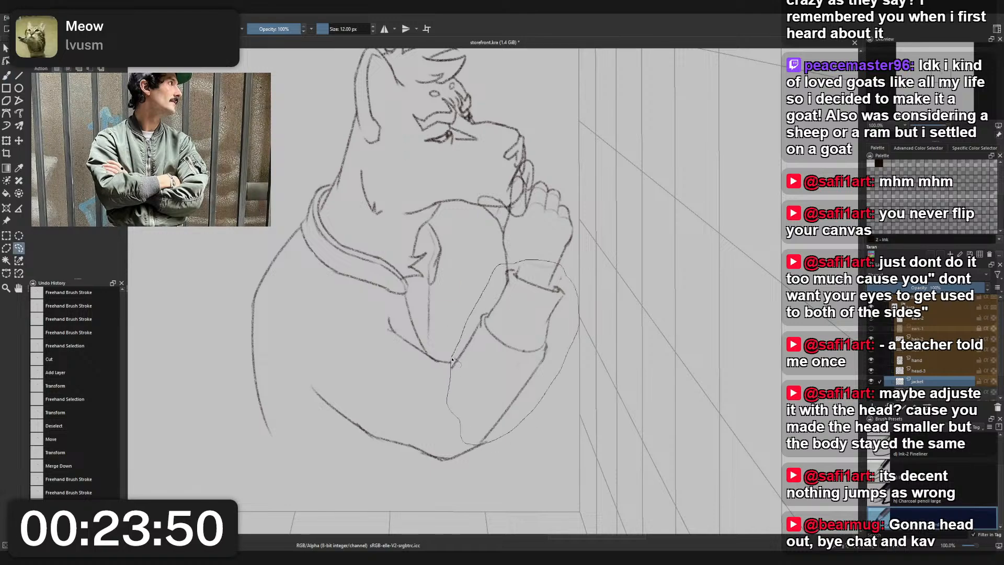
{"action": "key", "text": "ctrl+t"}
{"action": "left_click_drag", "start_coordinate": [522, 344], "coordinate": [512, 349]}
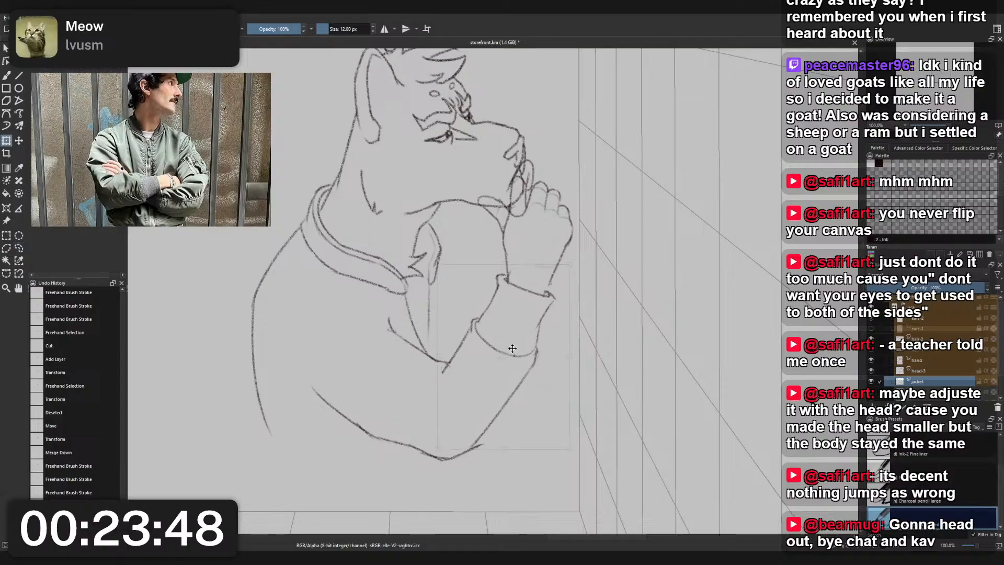
{"action": "key", "text": "minus"}
{"action": "key", "text": "minus"}
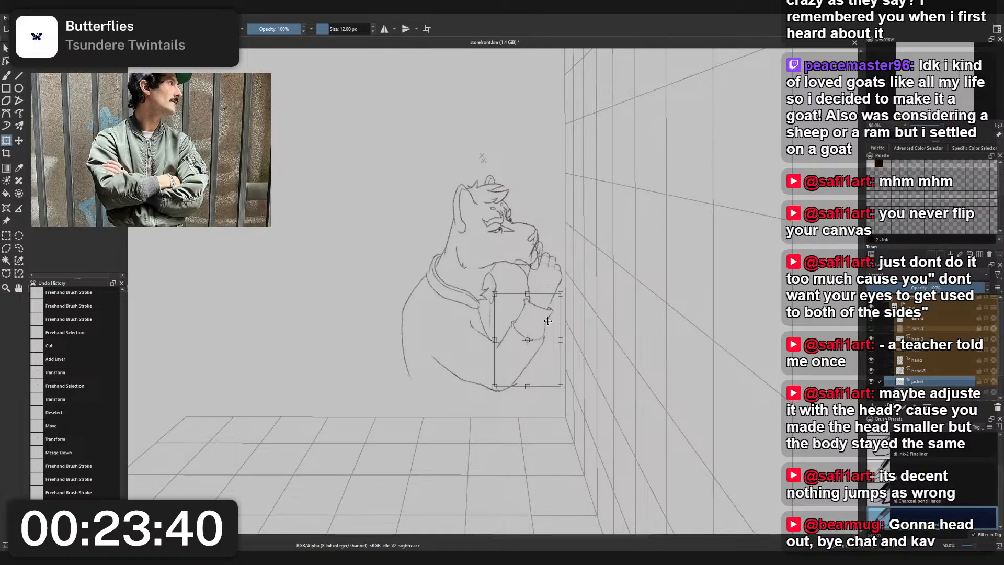
{"action": "key", "text": "l"}
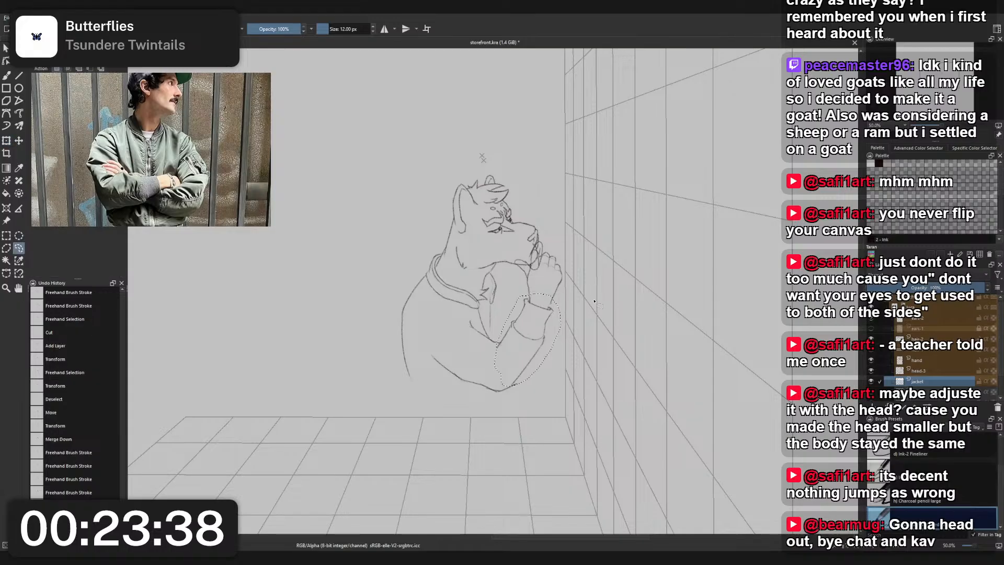
{"action": "key", "text": "ctrl+shift+a"}
- Show the blue construction layer beneath the jacket sketch
{"action": "scroll", "coordinate": [918, 368], "scroll_direction": "down", "scroll_amount": 1}
{"action": "left_click", "coordinate": [872, 385]}
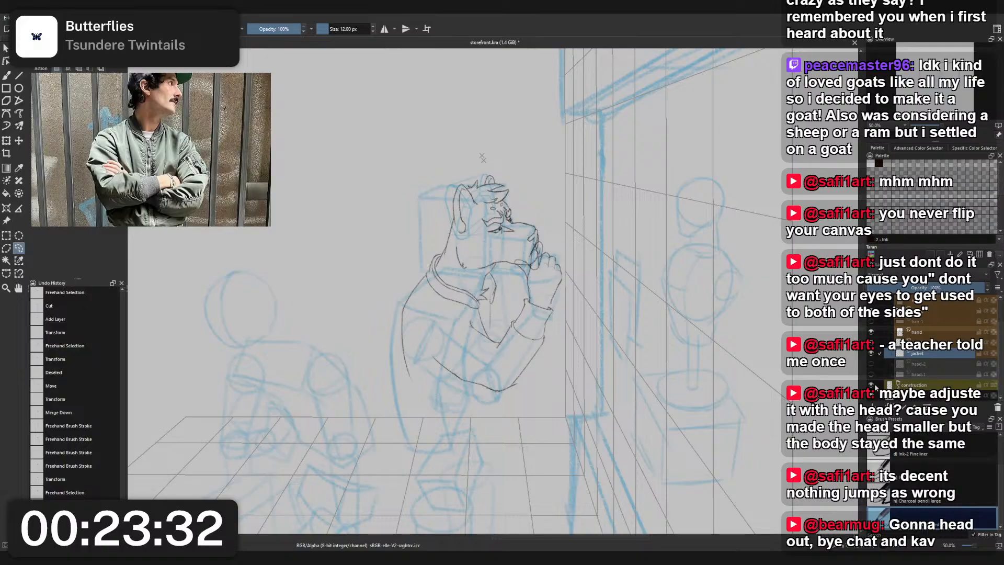
{"action": "scroll", "coordinate": [483, 310], "scroll_direction": "up", "scroll_amount": 3}
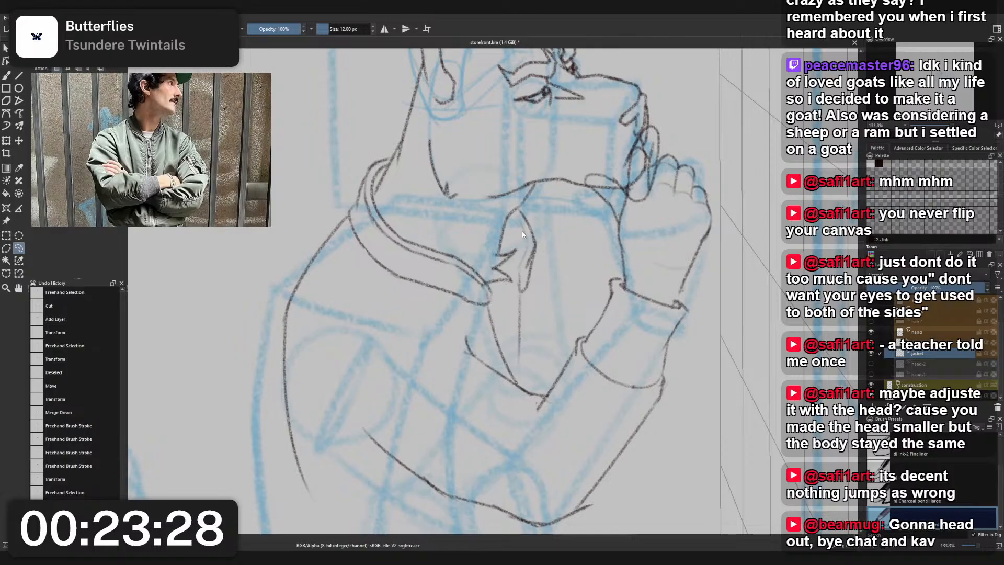
- Erase the inner curve and stray lines at the jacket's open front below the chin with the 25 px small eraser
{"action": "key", "text": "ctrl+shift+a"}
{"action": "key", "text": "b"}
{"action": "right_click", "coordinate": [557, 231]}
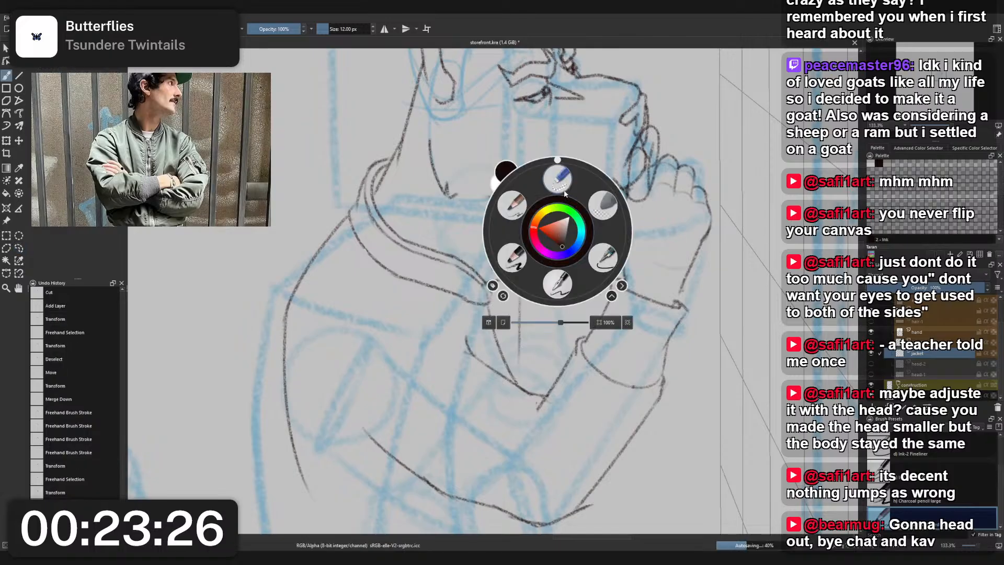
{"action": "left_click", "coordinate": [557, 181]}
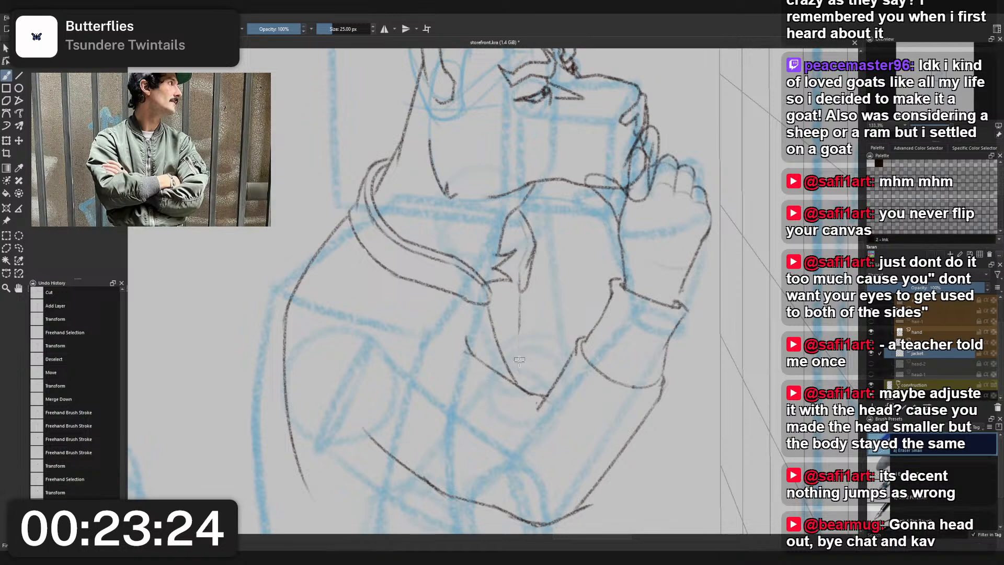
{"action": "mouse_move", "coordinate": [519, 318]}
{"action": "left_mouse_down"}
{"action": "mouse_move", "coordinate": [522, 383]}
{"action": "mouse_move", "coordinate": [504, 354]}
{"action": "left_mouse_up"}
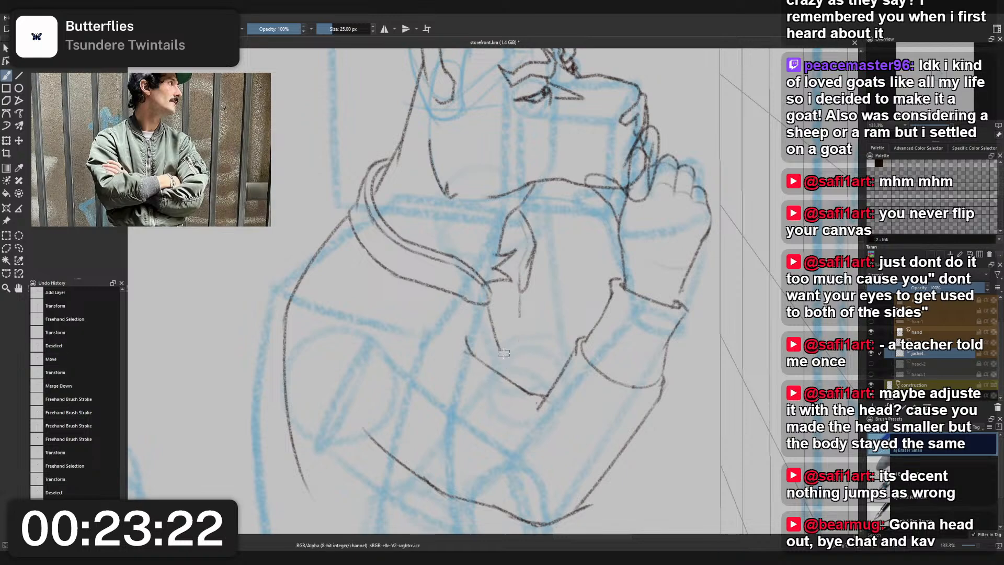
{"action": "mouse_move", "coordinate": [519, 297]}
{"action": "left_mouse_down"}
{"action": "mouse_move", "coordinate": [518, 328]}
{"action": "mouse_move", "coordinate": [532, 233]}
{"action": "mouse_move", "coordinate": [522, 215]}
{"action": "left_mouse_up"}
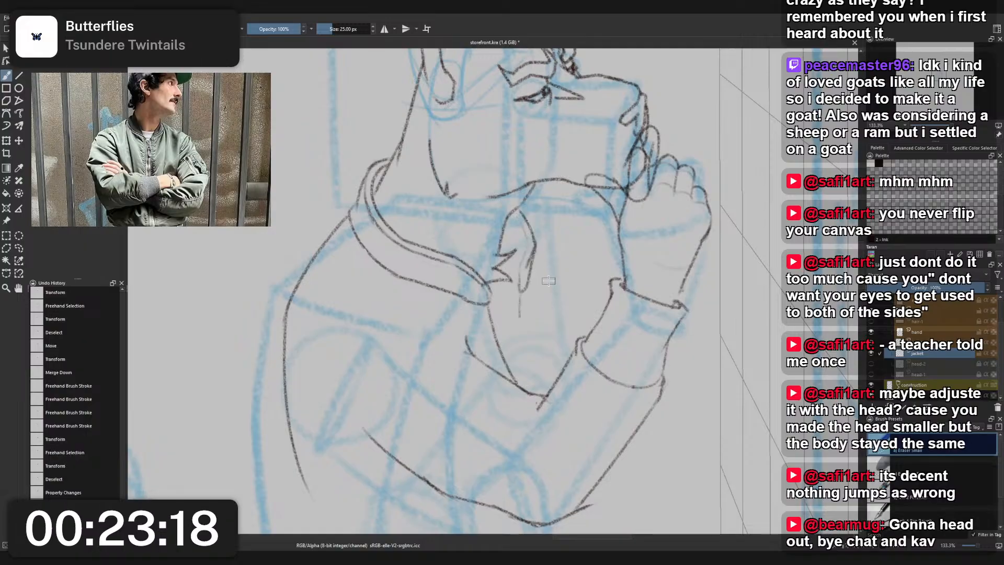
{"action": "key", "text": "minus"}
{"action": "right_click", "coordinate": [541, 283]}
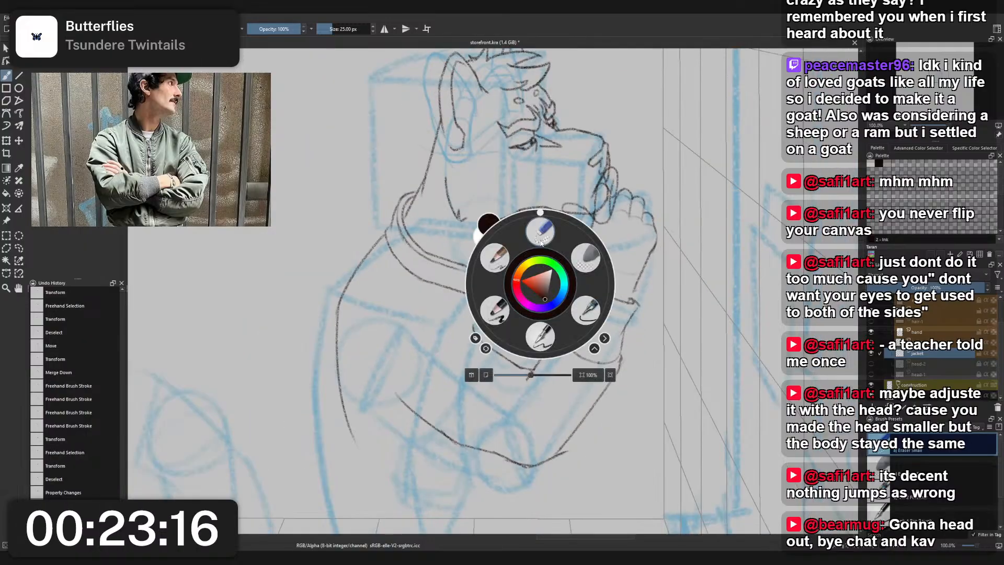
{"action": "left_click", "coordinate": [542, 230]}
- Try to sketch the far collar edge below the chin with the 12 px charcoal pencil, and undo the strokes
{"action": "right_click", "coordinate": [516, 276]}
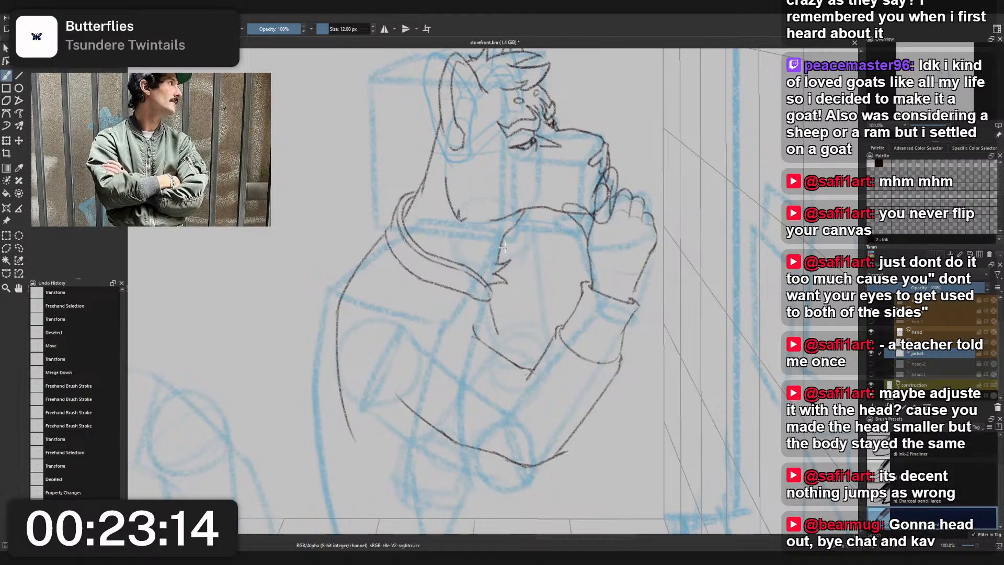
{"action": "key", "text": "ctrl+shift+a"}
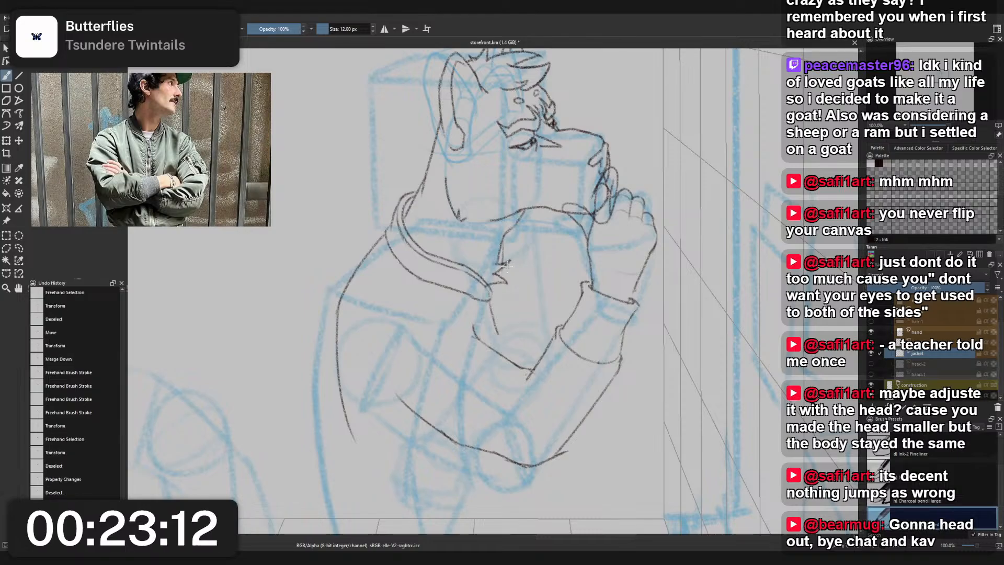
{"action": "mouse_move", "coordinate": [502, 275]}
{"action": "left_mouse_down"}
{"action": "mouse_move", "coordinate": [515, 261]}
{"action": "mouse_move", "coordinate": [509, 232]}
{"action": "mouse_move", "coordinate": [506, 276]}
{"action": "left_mouse_up"}
{"action": "key", "text": "ctrl+z"}
{"action": "left_click_drag", "start_coordinate": [508, 234], "coordinate": [510, 265]}
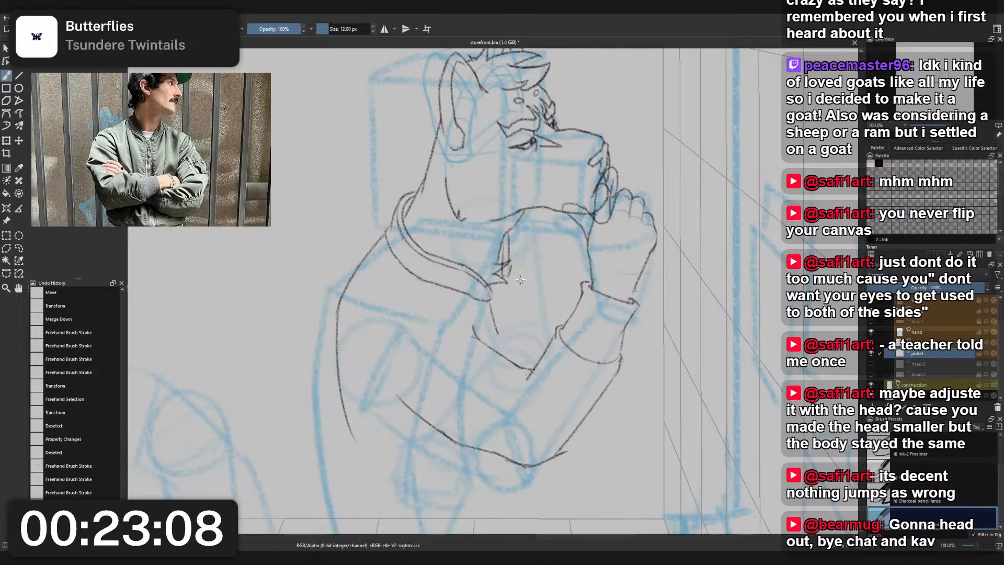
{"action": "key", "text": "ctrl+z"}
{"action": "key", "text": "ctrl+z"}
{"action": "key", "text": "ctrl+z"}
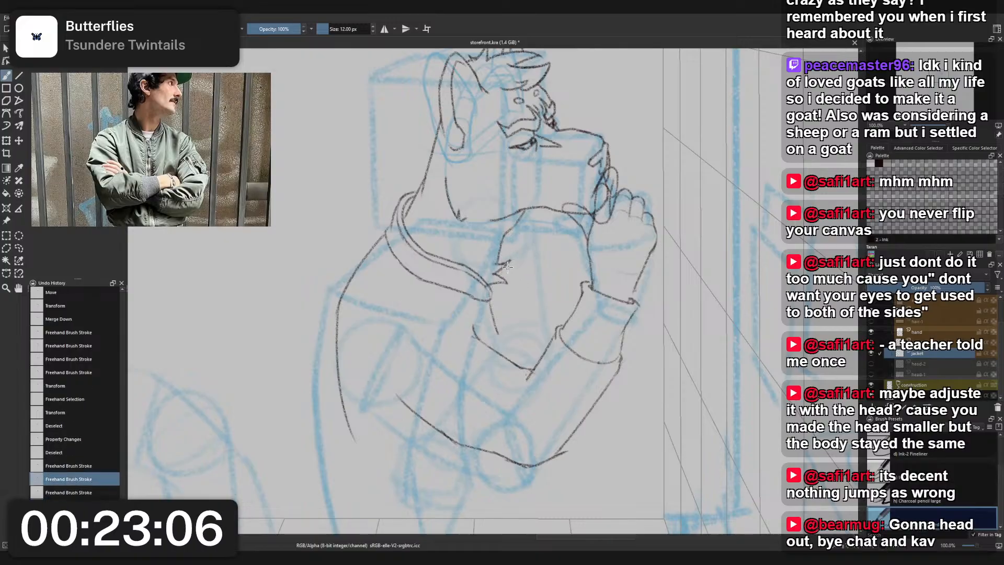
- Sketch the far side of the collar and the narrow front opening edge below it with the 12 px charcoal pencil
{"action": "mouse_move", "coordinate": [501, 275]}
{"action": "left_mouse_down"}
{"action": "mouse_move", "coordinate": [501, 236]}
{"action": "mouse_move", "coordinate": [509, 271]}
{"action": "left_mouse_up"}
{"action": "key", "text": "ctrl+z"}
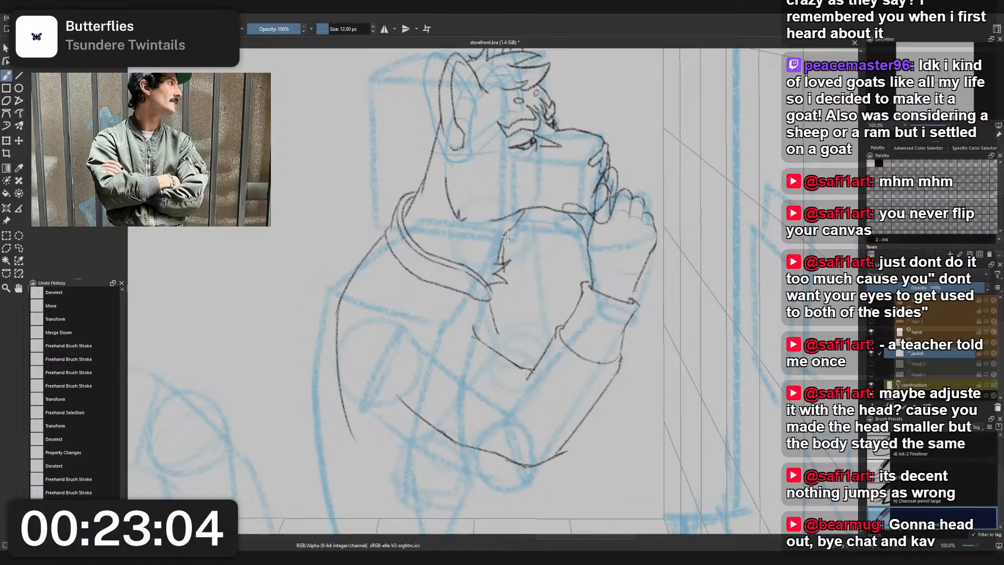
{"action": "left_click_drag", "start_coordinate": [507, 237], "coordinate": [509, 271]}
{"action": "key", "text": "ctrl+z"}
{"action": "key", "text": "ctrl+z"}
{"action": "left_click_drag", "start_coordinate": [509, 271], "coordinate": [495, 274]}
{"action": "key", "text": "ctrl+z"}
{"action": "left_click_drag", "start_coordinate": [498, 275], "coordinate": [509, 318]}
{"action": "key", "text": "ctrl+z"}
{"action": "left_click_drag", "start_coordinate": [507, 281], "coordinate": [503, 336]}
{"action": "key", "text": "ctrl+z"}
{"action": "key", "text": "ctrl+z"}
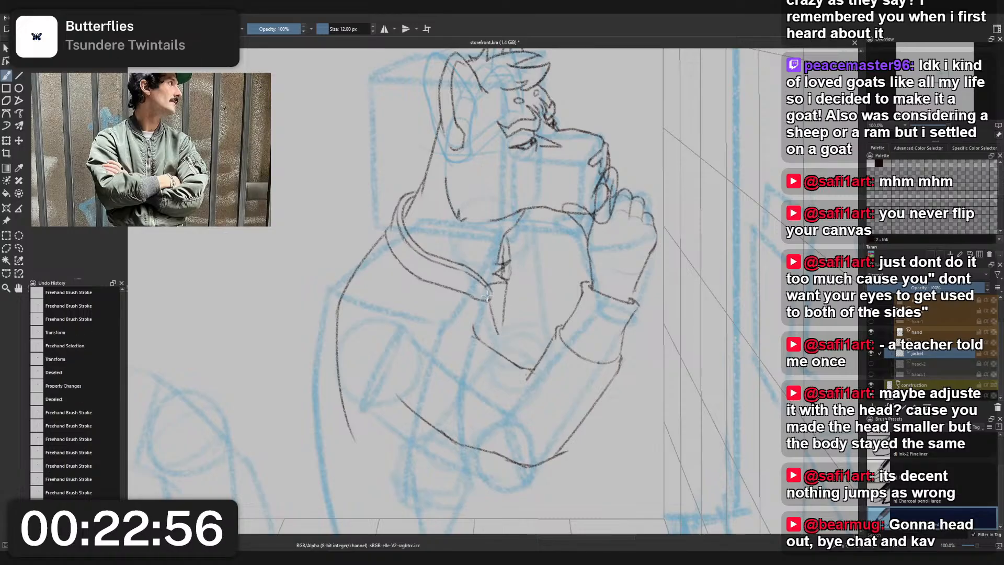
{"action": "key", "text": "ctrl+z"}
{"action": "left_click_drag", "start_coordinate": [491, 301], "coordinate": [498, 333]}
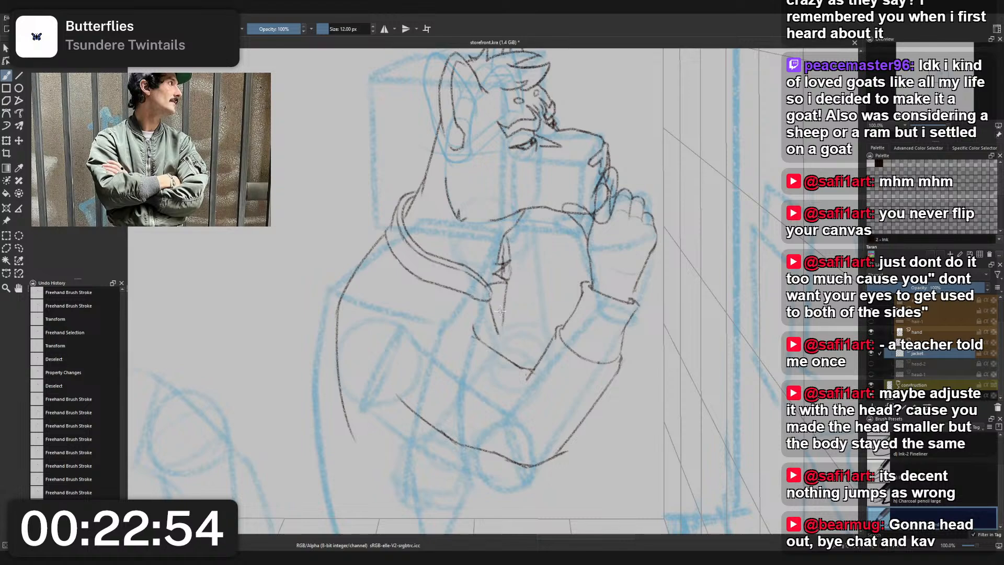
- Add a suffix to the hand layer's name
{"action": "left_click_drag", "start_coordinate": [565, 286], "coordinate": [584, 279]}
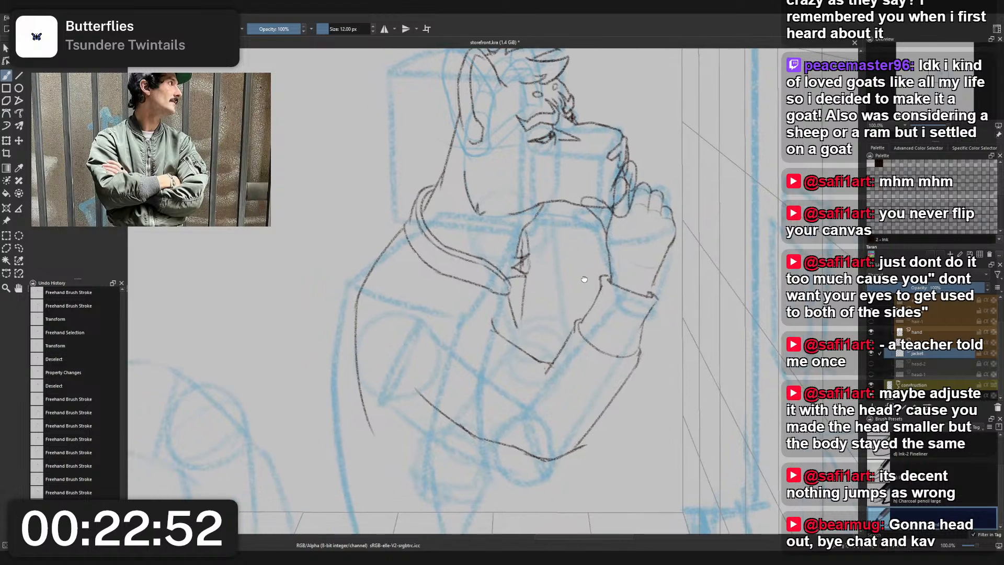
{"action": "double_click", "coordinate": [940, 332]}
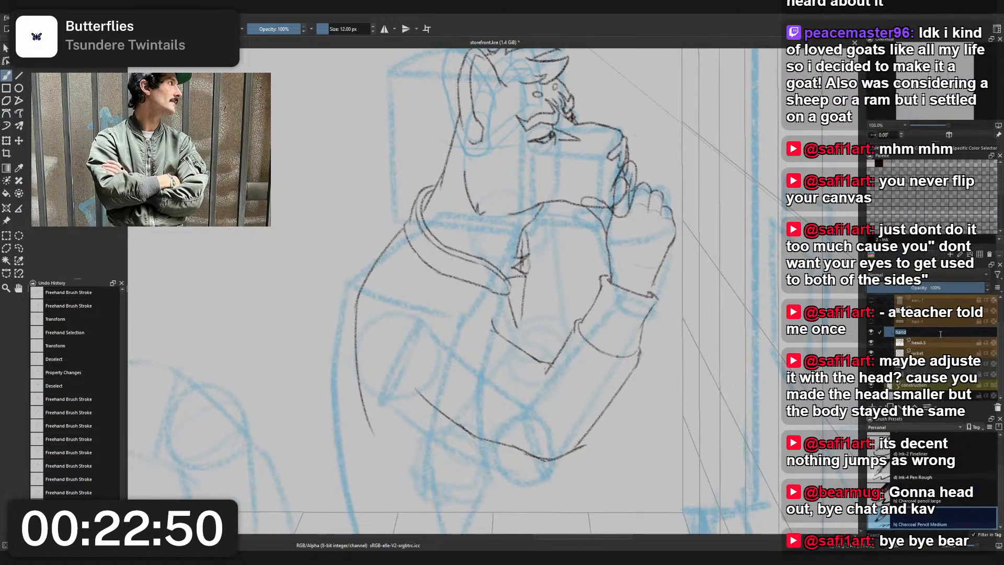
{"action": "type", "text": "l-"}
{"action": "key", "text": "Return"}
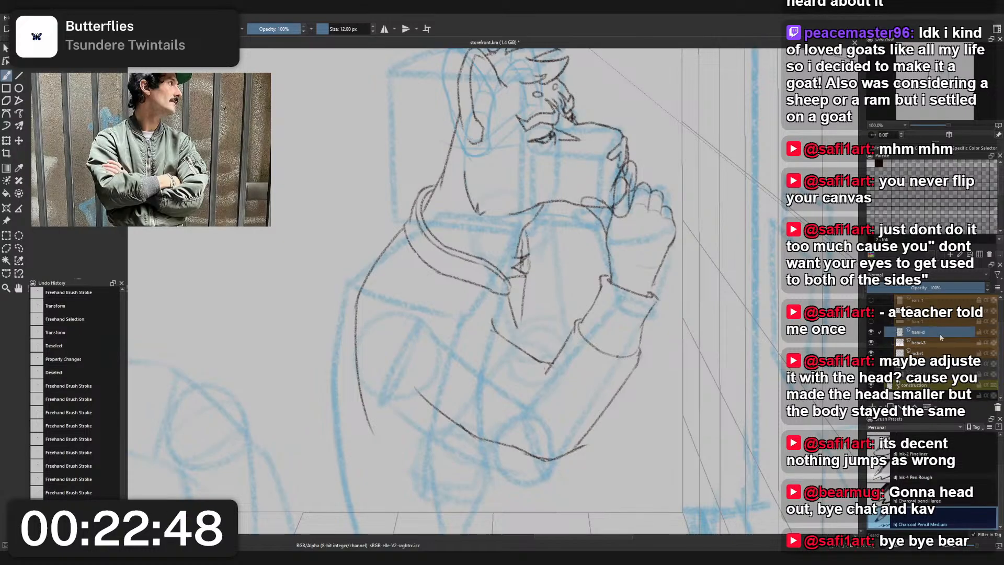
{"action": "left_click_drag", "start_coordinate": [730, 420], "coordinate": [721, 388]}
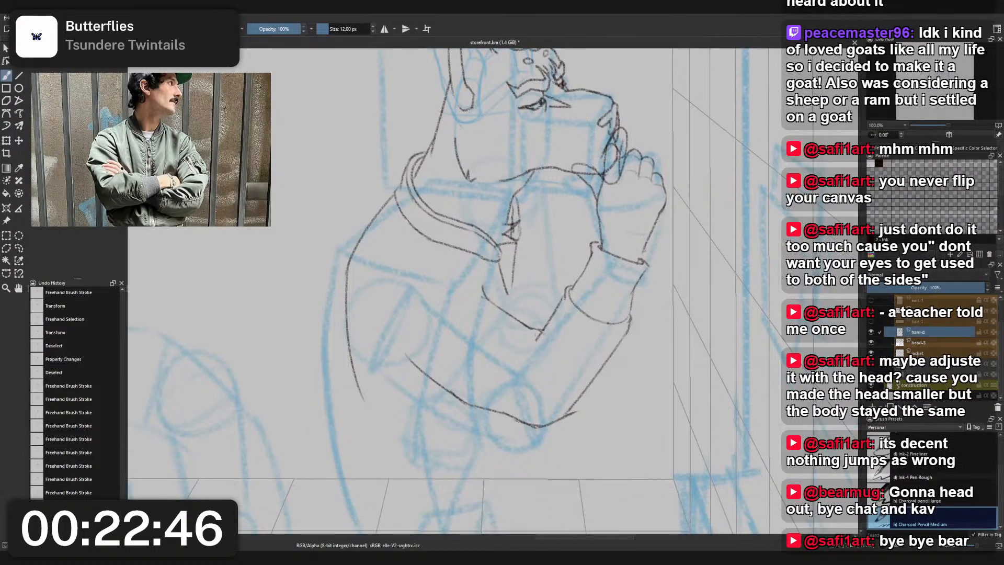
{"action": "left_click_drag", "start_coordinate": [677, 90], "coordinate": [670, 102]}
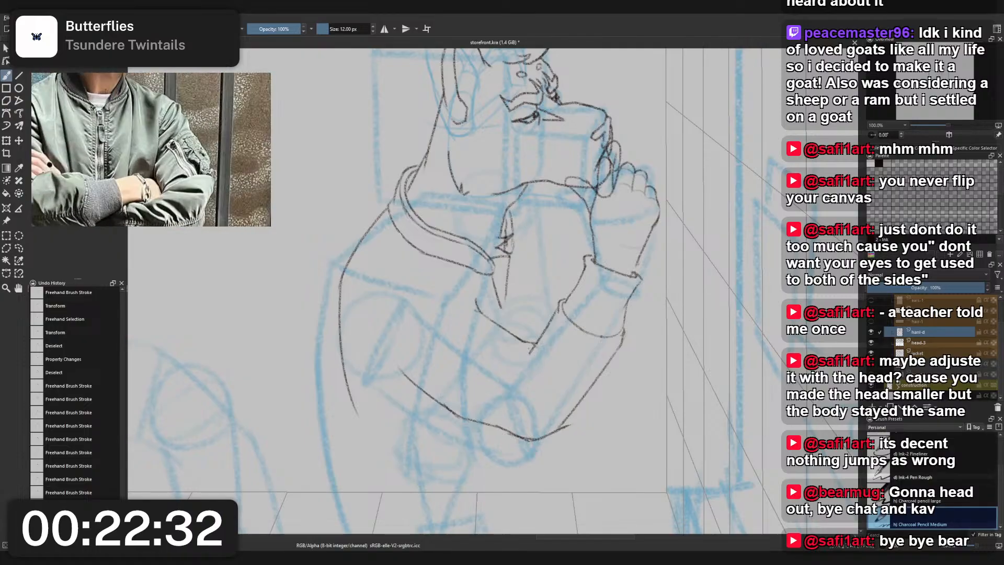
{"action": "left_click_drag", "start_coordinate": [477, 244], "coordinate": [430, 251]}
{"action": "scroll", "coordinate": [479, 233], "scroll_direction": "down", "scroll_amount": 1}
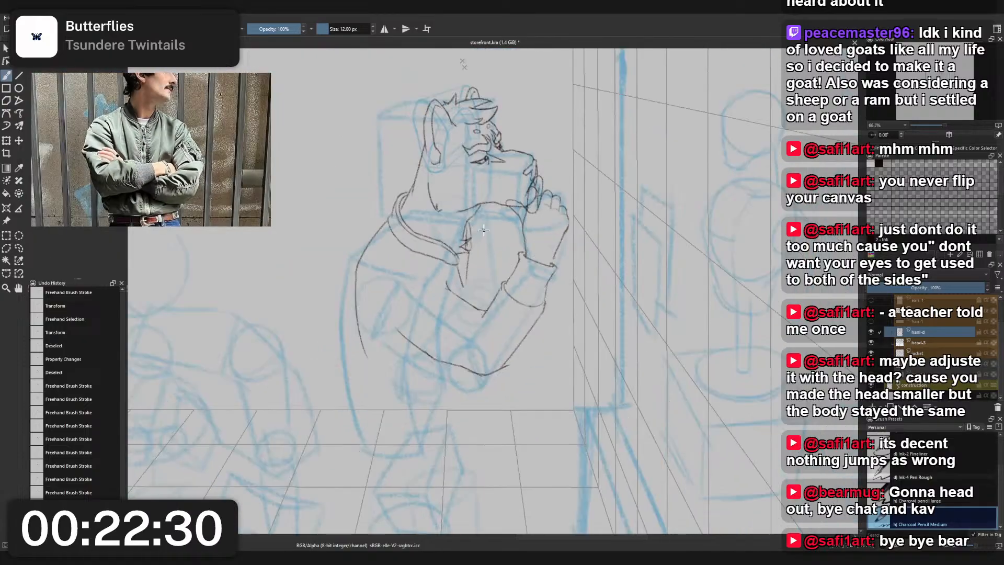
{"action": "scroll", "coordinate": [483, 230], "scroll_direction": "up", "scroll_amount": 2}
{"action": "scroll", "coordinate": [483, 230], "scroll_direction": "down", "scroll_amount": 2}
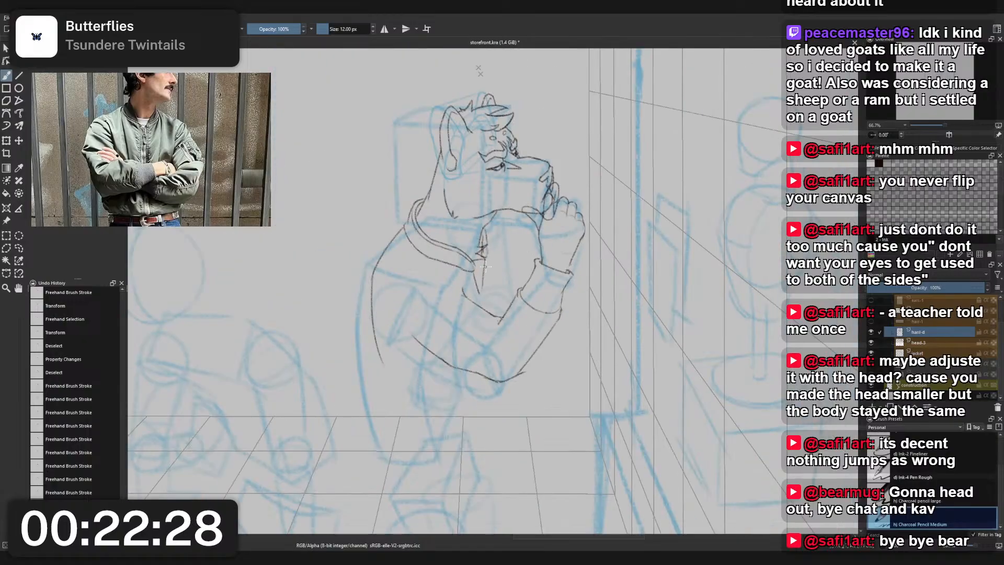
{"action": "scroll", "coordinate": [505, 275], "scroll_direction": "up", "scroll_amount": 2}
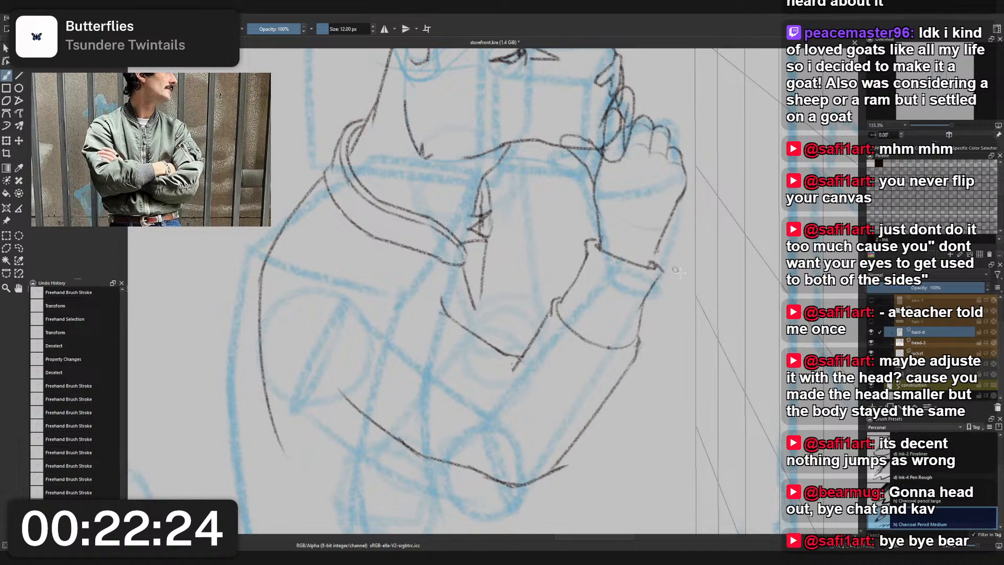
- Rename the hand layer as l-hand
{"action": "double_click", "coordinate": [935, 331]}
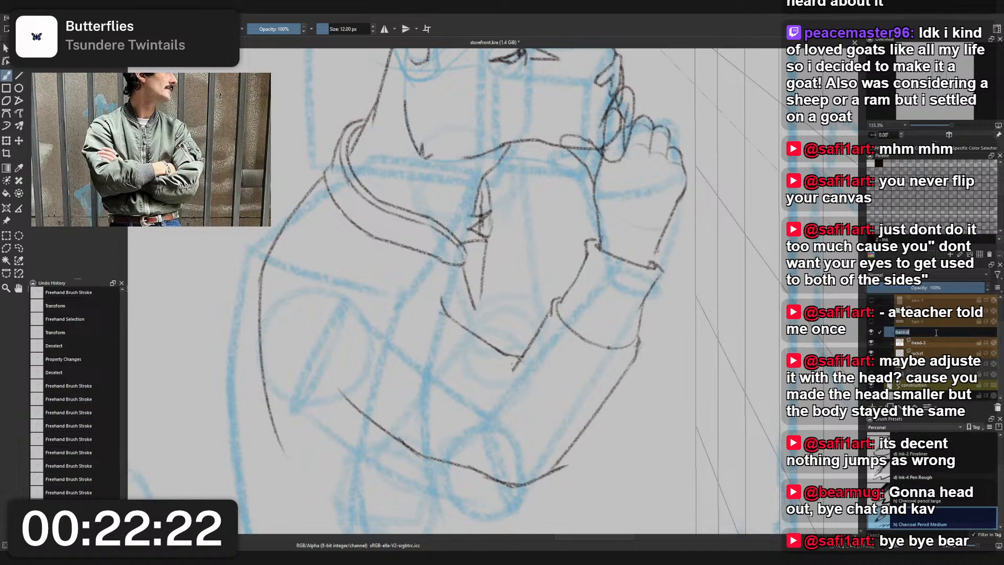
{"action": "key", "text": "BackSpace"}
{"action": "key", "text": "BackSpace"}
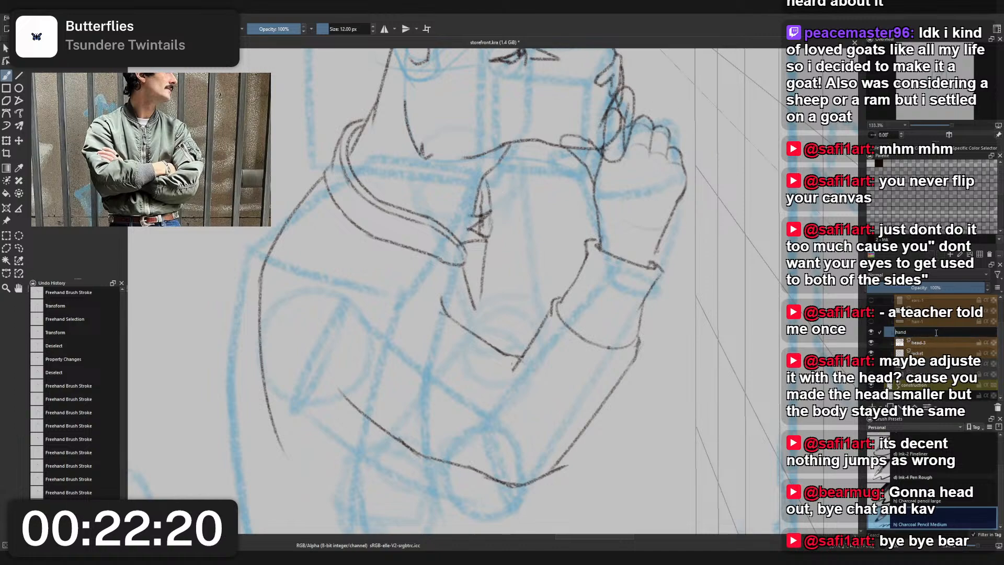
{"action": "key", "text": "Home"}
{"action": "type", "text": "l-"}
{"action": "key", "text": "Return"}
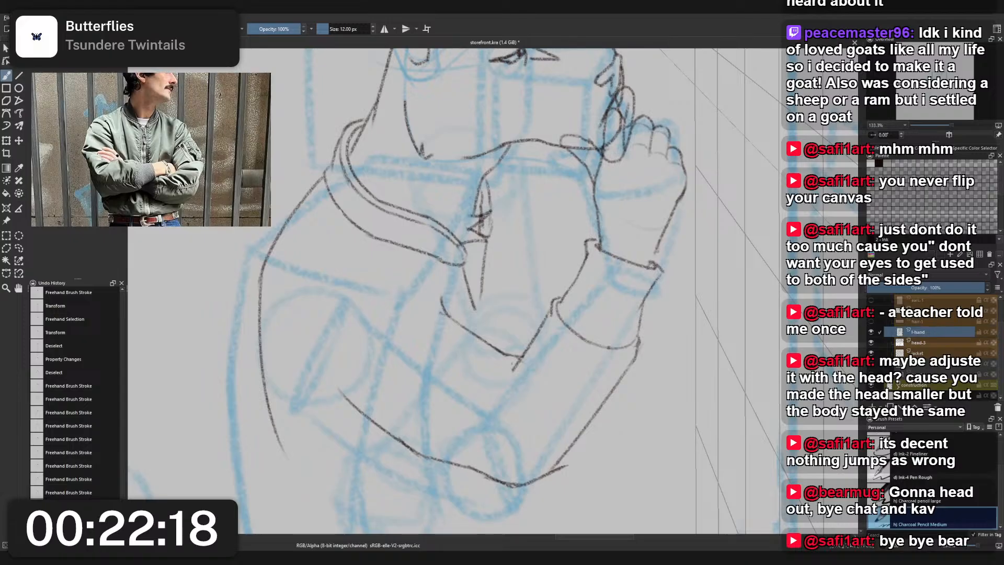
- Outline the raised arm and sleeve with a freehand selection, and merge the head-3 layer down into the jacket layer
{"action": "left_click", "coordinate": [922, 345]}
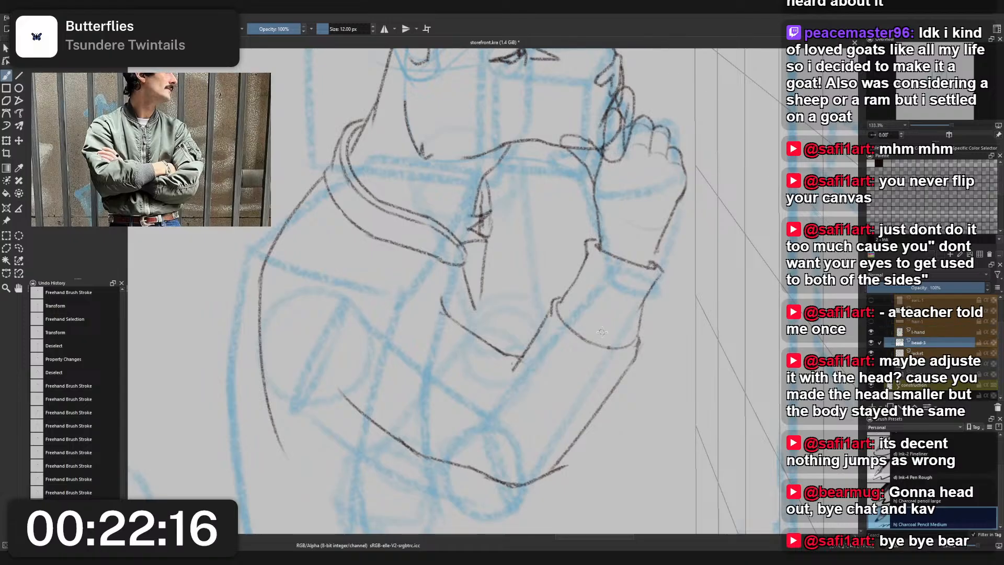
{"action": "key", "text": "l"}
{"action": "mouse_move", "coordinate": [355, 498]}
{"action": "left_mouse_down"}
{"action": "mouse_move", "coordinate": [306, 366]}
{"action": "mouse_move", "coordinate": [390, 298]}
{"action": "mouse_move", "coordinate": [433, 289]}
{"action": "left_mouse_up"}
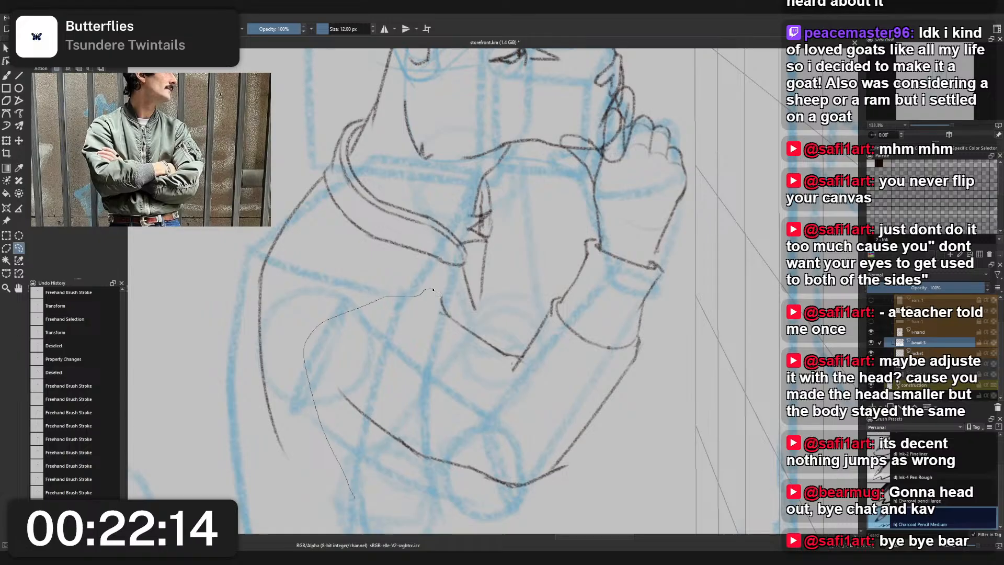
{"action": "mouse_move", "coordinate": [509, 324]}
{"action": "left_mouse_down"}
{"action": "mouse_move", "coordinate": [550, 280]}
{"action": "mouse_move", "coordinate": [685, 322]}
{"action": "left_mouse_up"}
{"action": "key", "text": "ctrl+shift+a"}
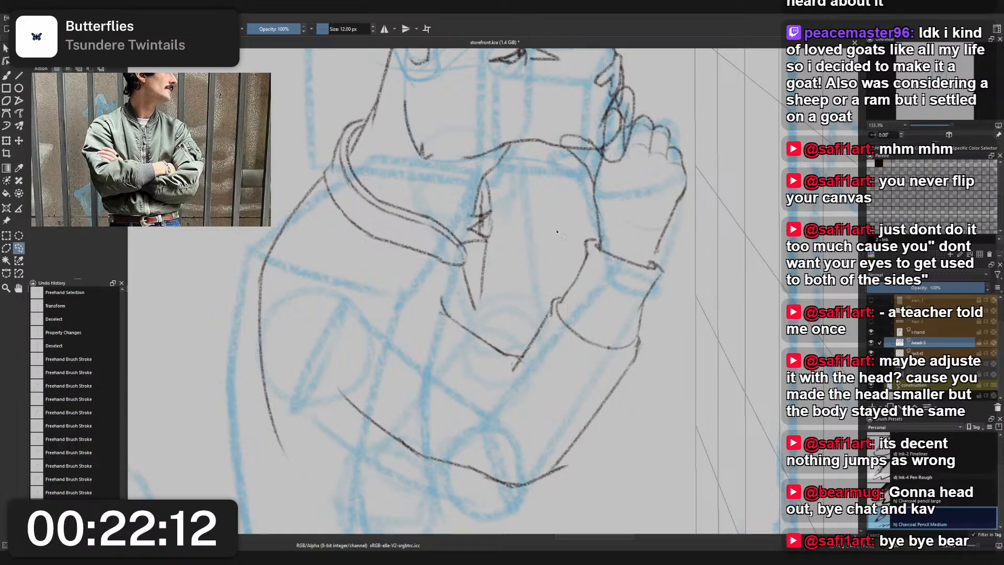
{"action": "mouse_move", "coordinate": [555, 228]}
{"action": "left_mouse_down"}
{"action": "mouse_move", "coordinate": [667, 223]}
{"action": "mouse_move", "coordinate": [665, 414]}
{"action": "mouse_move", "coordinate": [542, 500]}
{"action": "mouse_move", "coordinate": [377, 468]}
{"action": "mouse_move", "coordinate": [313, 359]}
{"action": "mouse_move", "coordinate": [412, 271]}
{"action": "mouse_move", "coordinate": [480, 326]}
{"action": "mouse_move", "coordinate": [528, 299]}
{"action": "mouse_move", "coordinate": [557, 228]}
{"action": "left_mouse_up"}
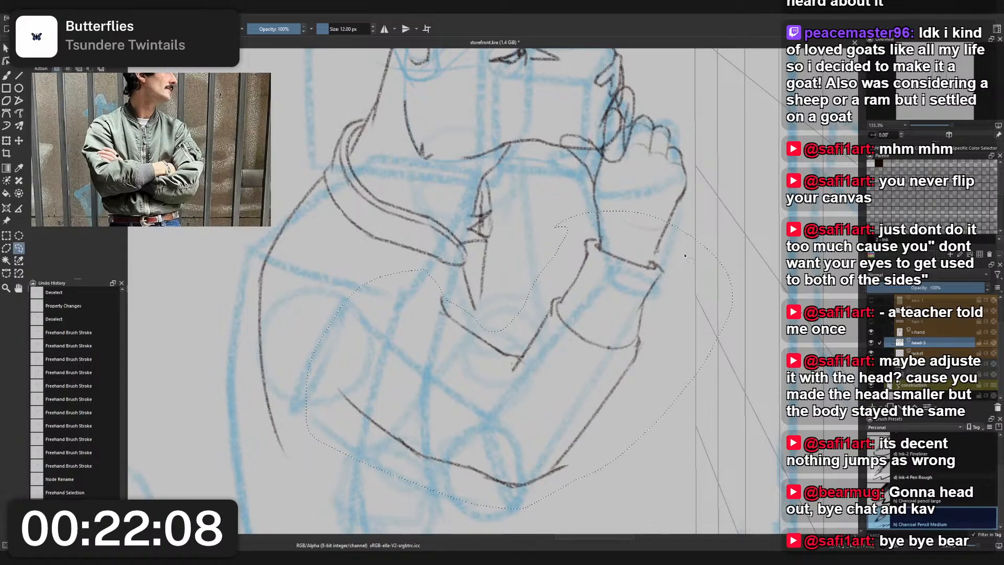
{"action": "key", "text": "ctrl+e"}
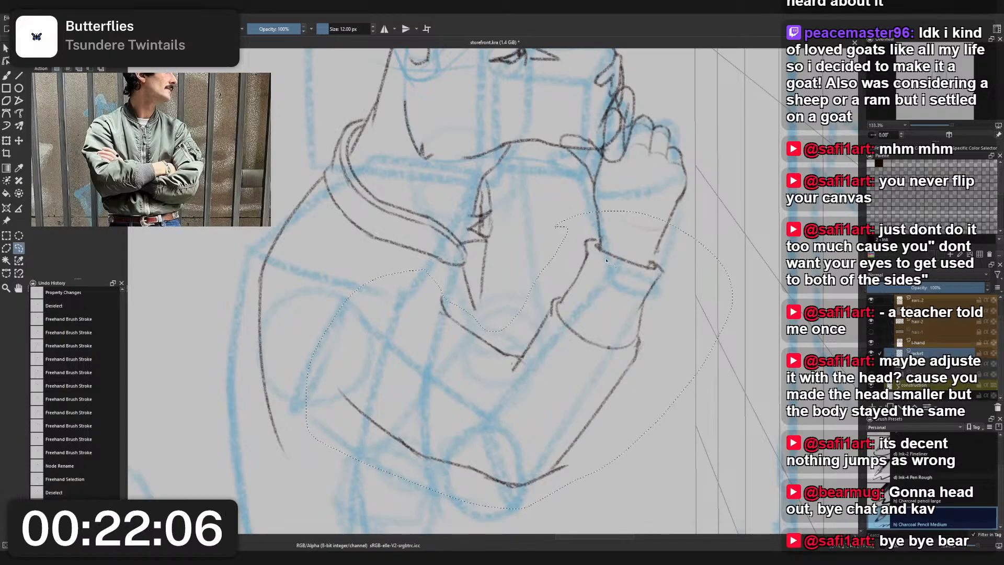
- Undo the layer merge and cut the selected raised arm and sleeve lines onto their own layer above the jacket layer
{"action": "key", "text": "ctrl+z"}
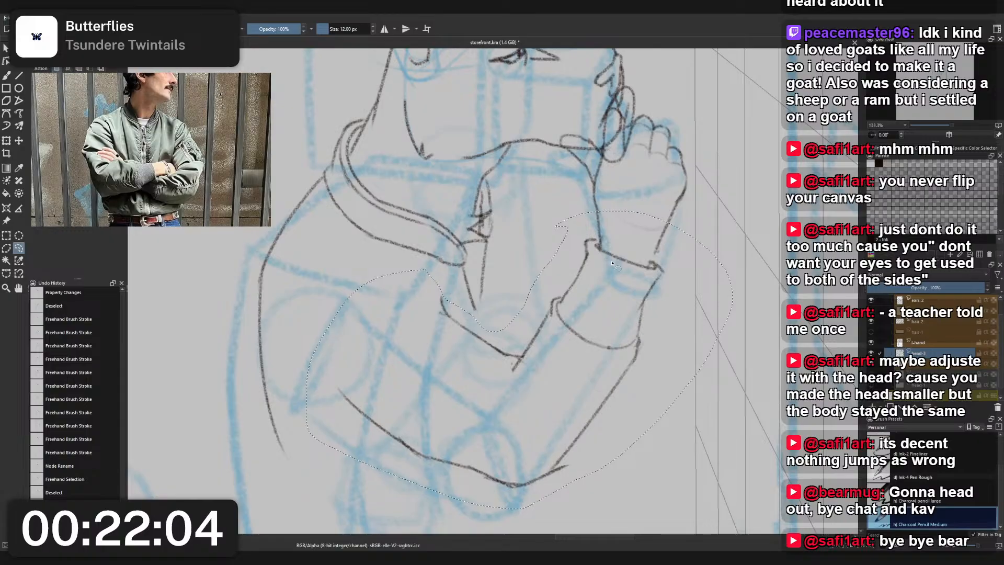
{"action": "key", "text": "Delete"}
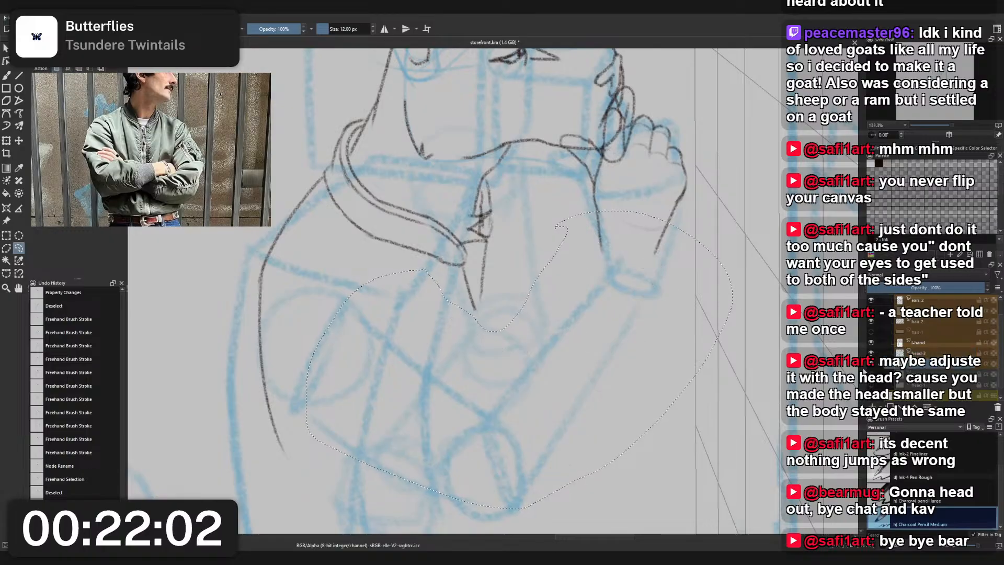
{"action": "key", "text": "ctrl+z"}
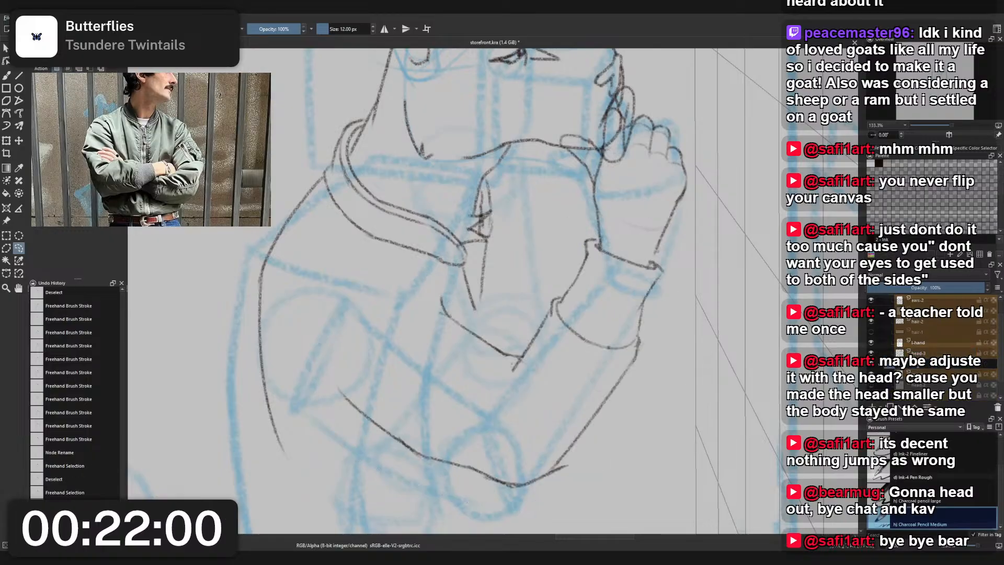
{"action": "key", "text": "ctrl+x"}
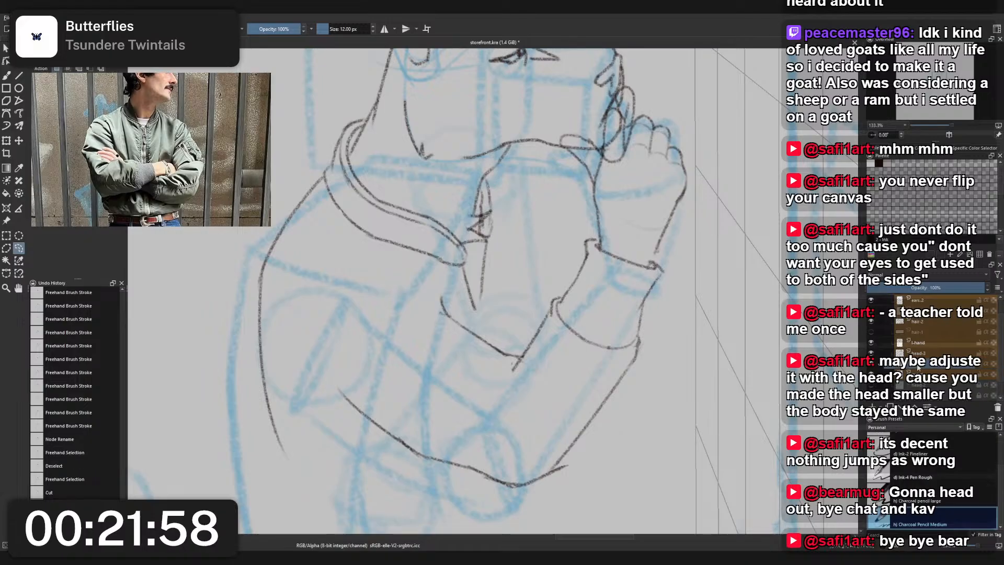
{"action": "left_click_drag", "start_coordinate": [918, 366], "coordinate": [930, 350]}
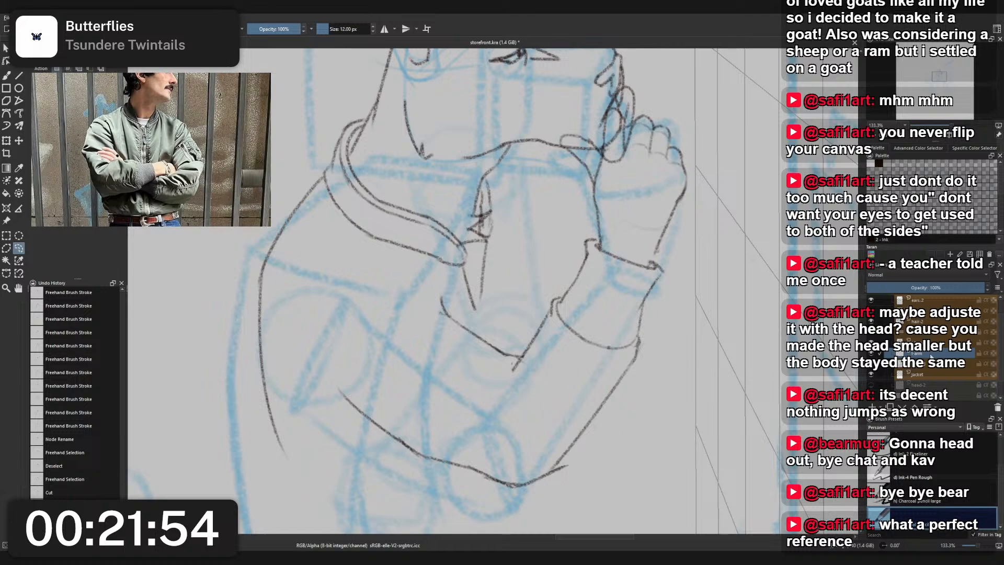
{"action": "key", "text": "ctrl+x"}
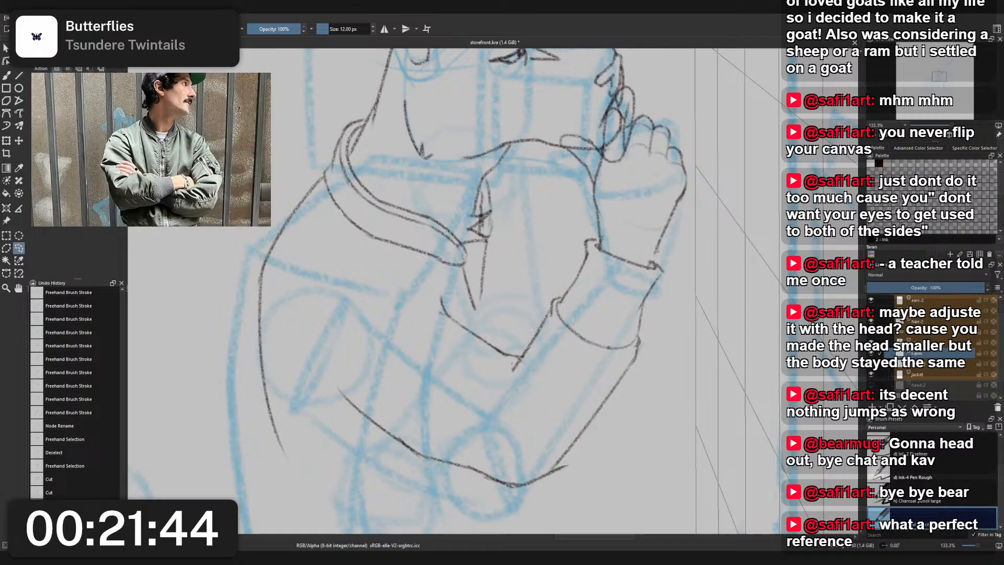
{"action": "scroll", "coordinate": [494, 313], "scroll_direction": "down", "scroll_amount": 2}
{"action": "scroll", "coordinate": [494, 313], "scroll_direction": "up", "scroll_amount": 2}
{"action": "key", "text": "Insert"}
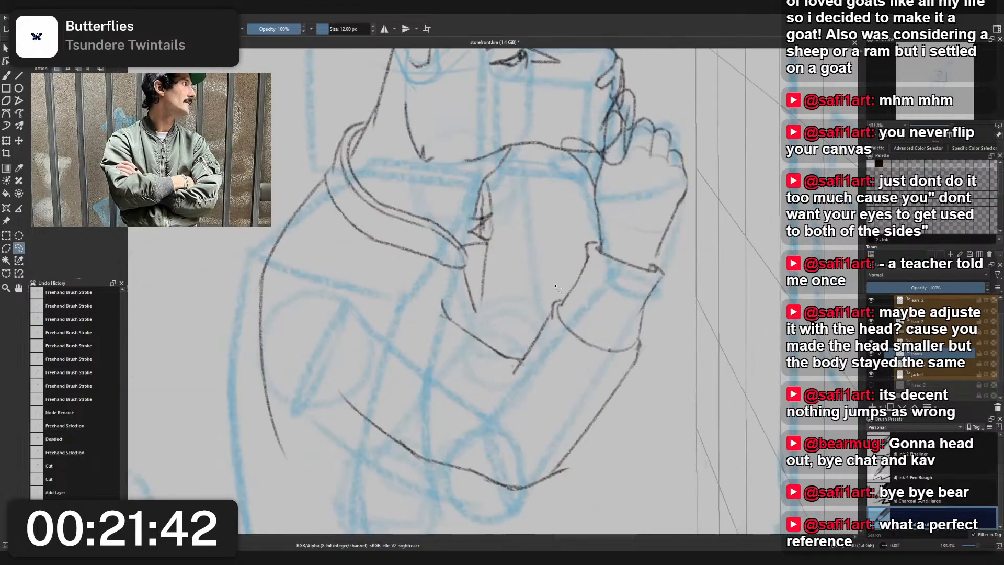
- Erase the stray line ends at the elbow and the inner crook of the raised sleeve with the 25 px eraser
{"action": "key", "text": "b"}
{"action": "right_click", "coordinate": [556, 280]}
{"action": "left_click", "coordinate": [565, 230]}
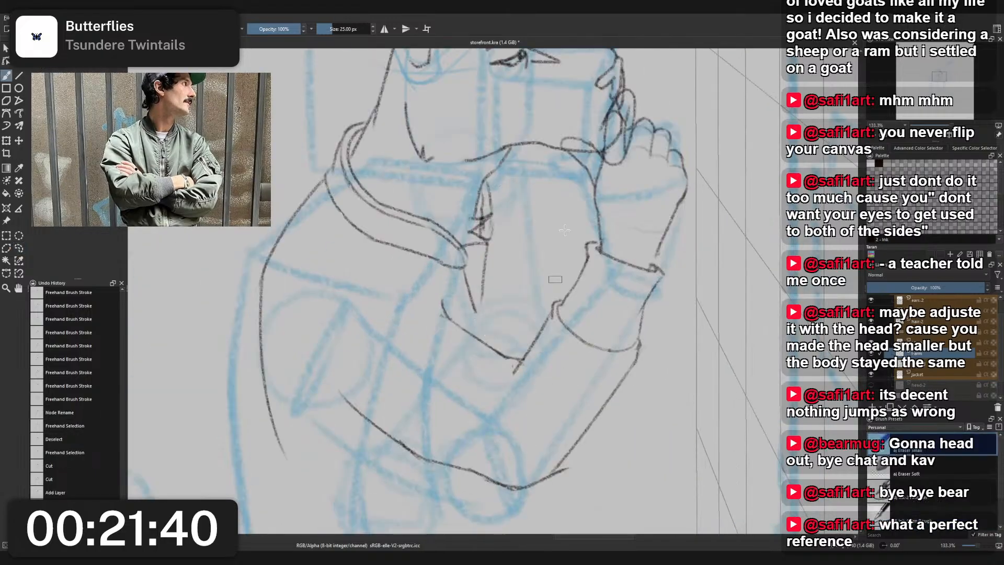
{"action": "mouse_move", "coordinate": [568, 464]}
{"action": "left_mouse_down"}
{"action": "mouse_move", "coordinate": [553, 480]}
{"action": "mouse_move", "coordinate": [574, 470]}
{"action": "left_mouse_up"}
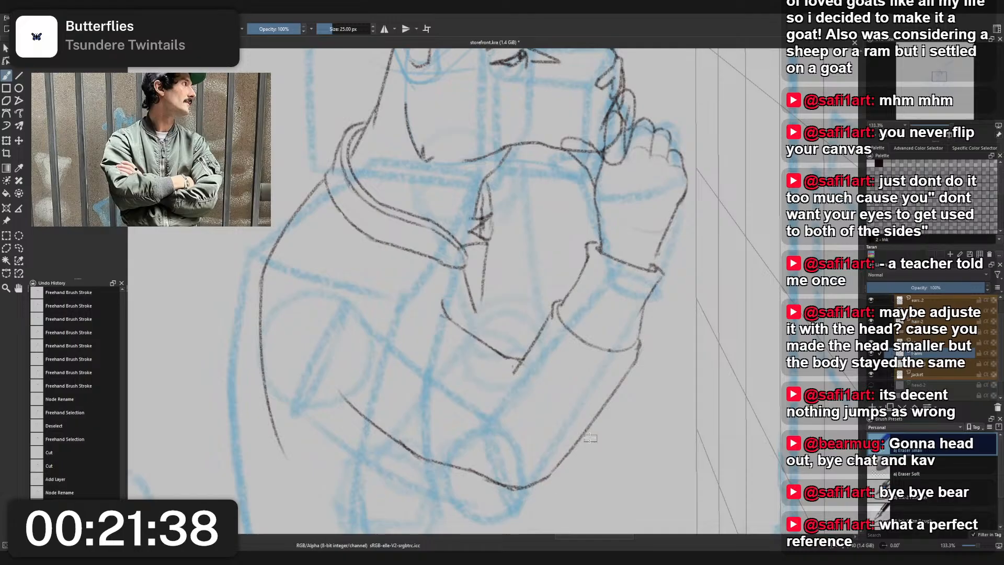
{"action": "left_click_drag", "start_coordinate": [508, 370], "coordinate": [517, 361]}
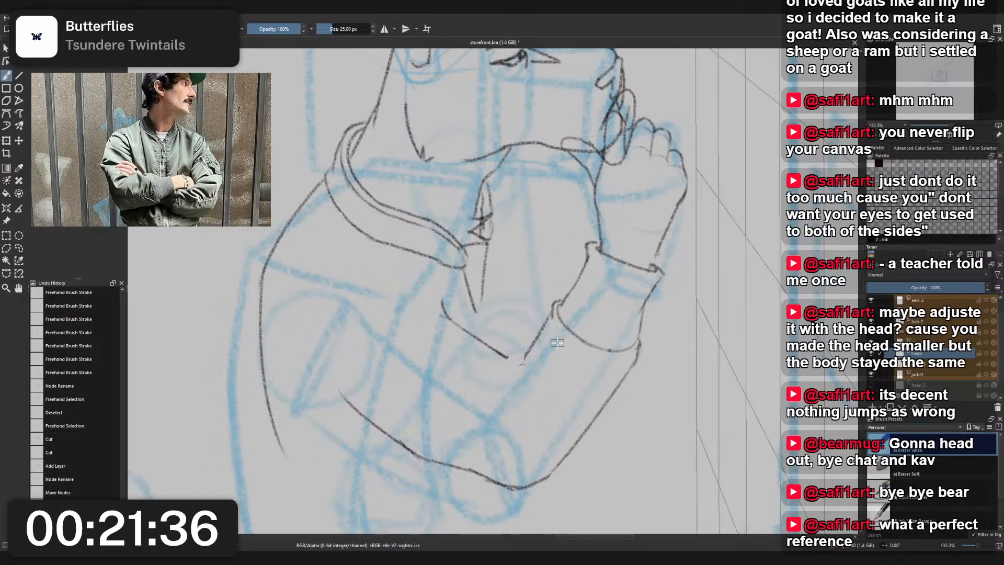
{"action": "key", "text": "ctrl+z"}
{"action": "key", "text": "ctrl+shift+z"}
- Redraw the inner elbow crook of the raised sleeve with the 12 px charcoal pencil
{"action": "right_click", "coordinate": [555, 340]}
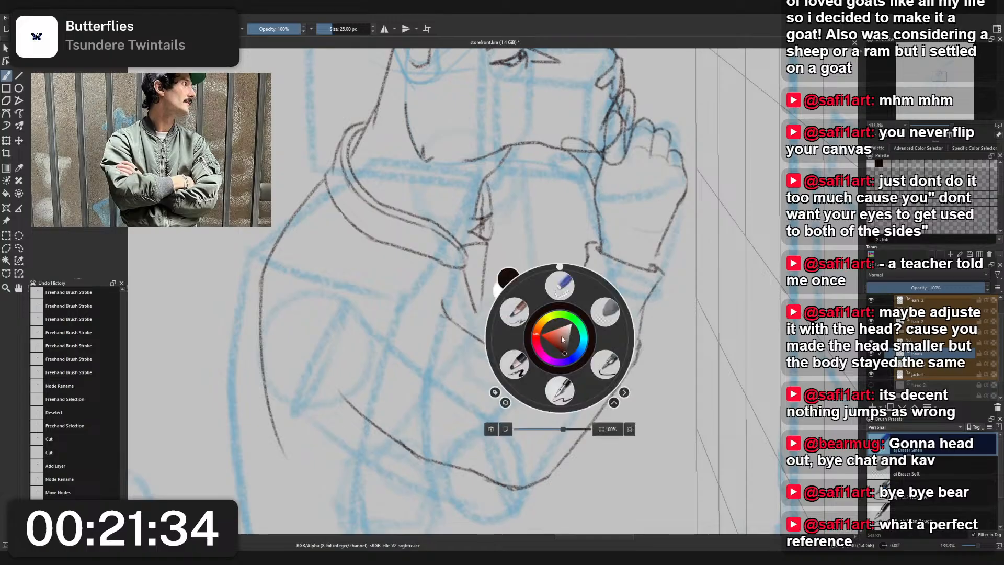
{"action": "left_click", "coordinate": [510, 369]}
{"action": "mouse_move", "coordinate": [525, 356]}
{"action": "left_mouse_down"}
{"action": "mouse_move", "coordinate": [499, 372]}
{"action": "mouse_move", "coordinate": [538, 345]}
{"action": "mouse_move", "coordinate": [501, 355]}
{"action": "mouse_move", "coordinate": [536, 337]}
{"action": "mouse_move", "coordinate": [515, 368]}
{"action": "left_mouse_up"}
{"action": "key", "text": "ctrl+z"}
{"action": "key", "text": "ctrl+z"}
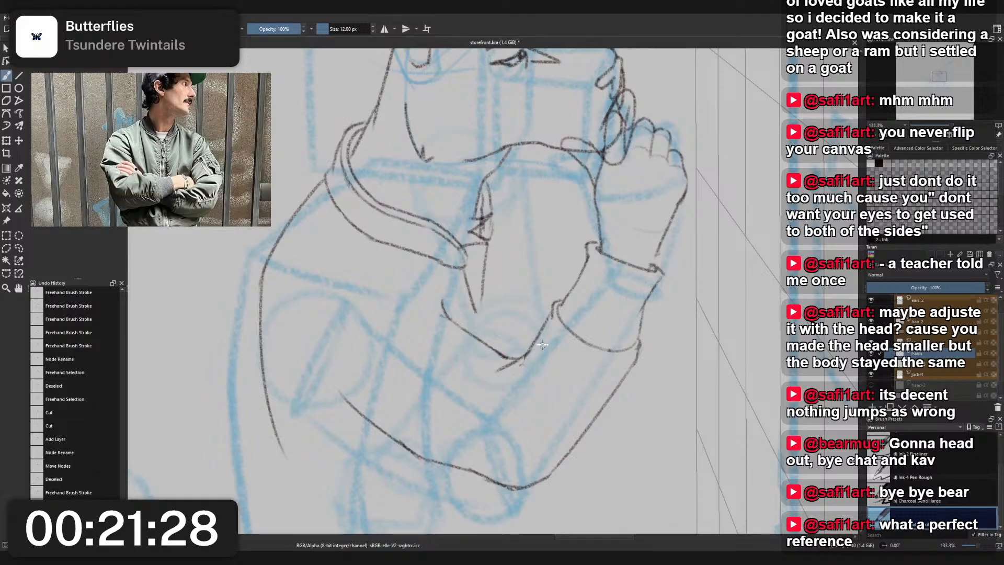
- Check the joined sleeve and the layer stack, and save the storefront file
{"action": "scroll", "coordinate": [542, 344], "scroll_direction": "down", "scroll_amount": 3}
{"action": "scroll", "coordinate": [553, 323], "scroll_direction": "up", "scroll_amount": 2}
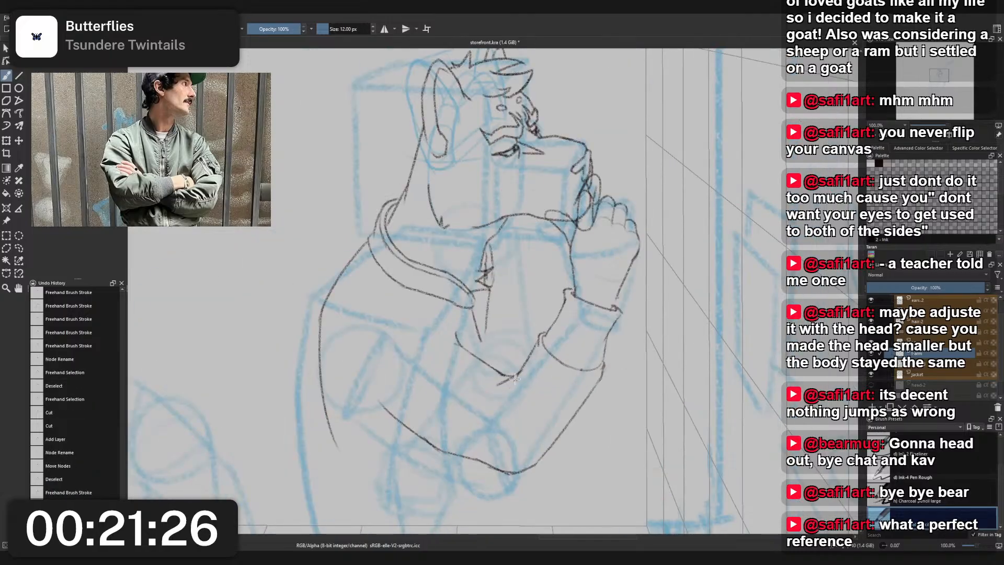
{"action": "scroll", "coordinate": [553, 324], "scroll_direction": "up", "scroll_amount": 1}
{"action": "scroll", "coordinate": [506, 358], "scroll_direction": "down", "scroll_amount": 2}
{"action": "scroll", "coordinate": [506, 358], "scroll_direction": "up", "scroll_amount": 2}
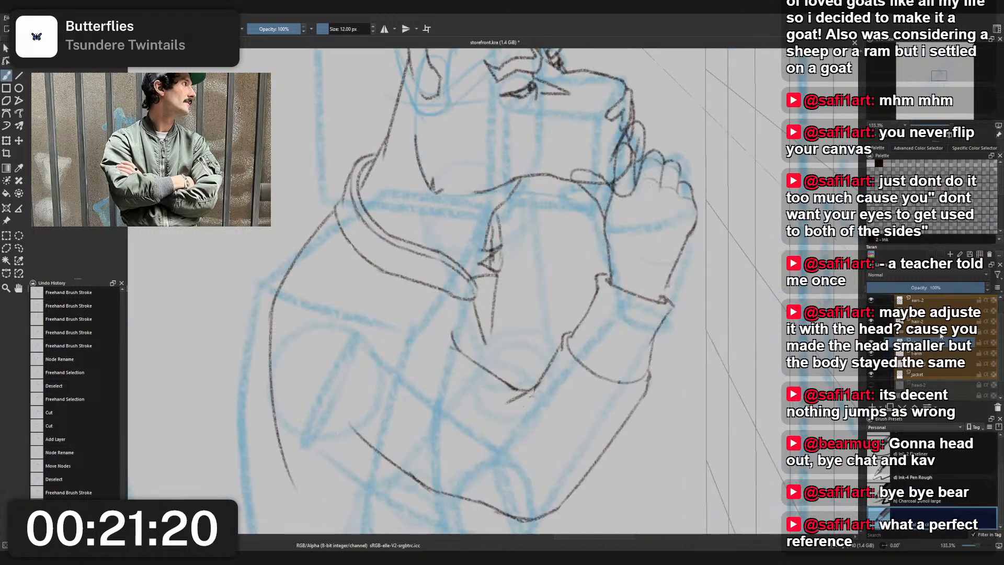
{"action": "scroll", "coordinate": [943, 341], "scroll_direction": "up", "scroll_amount": 1}
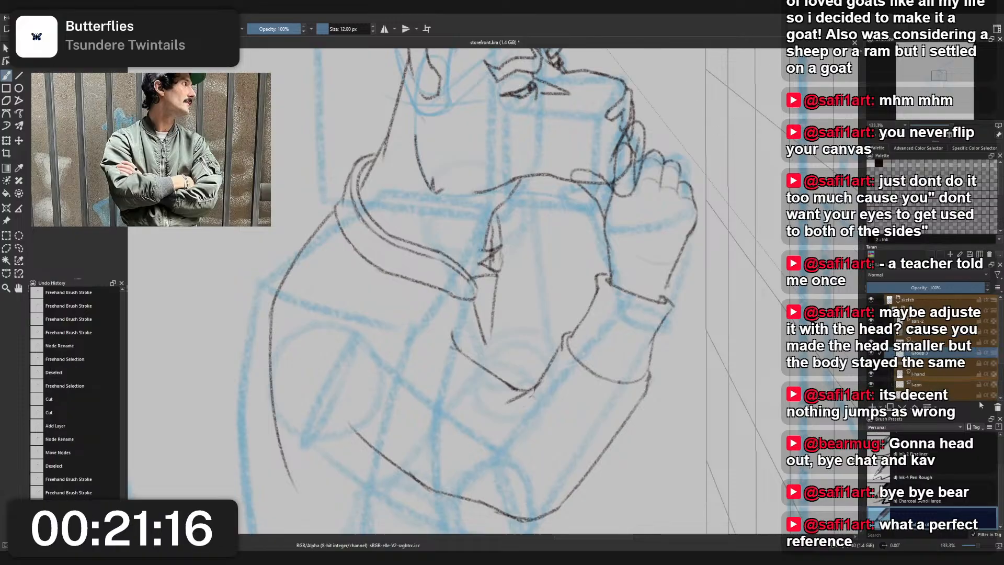
{"action": "scroll", "coordinate": [973, 390], "scroll_direction": "down", "scroll_amount": 1}
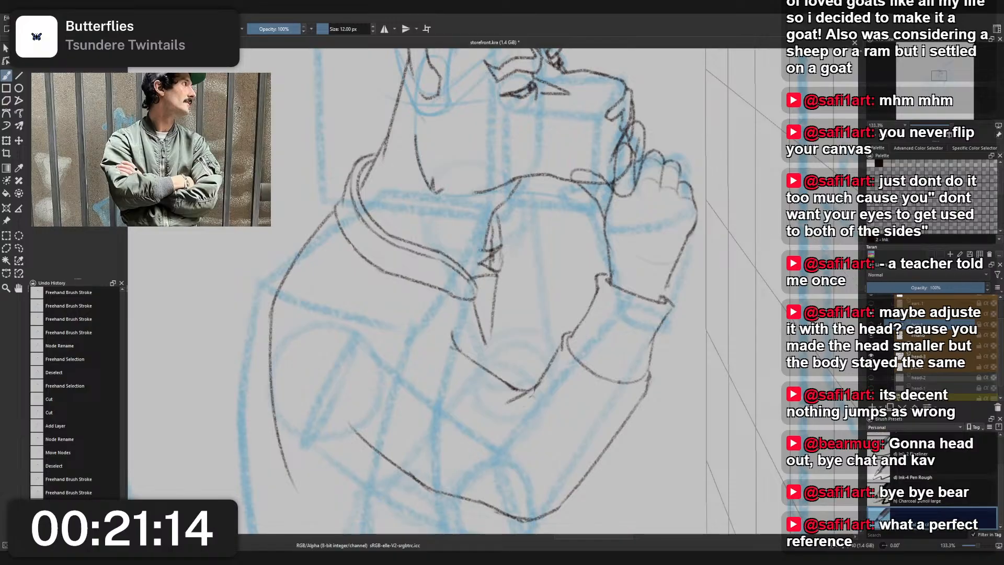
{"action": "key", "text": "ctrl+s"}
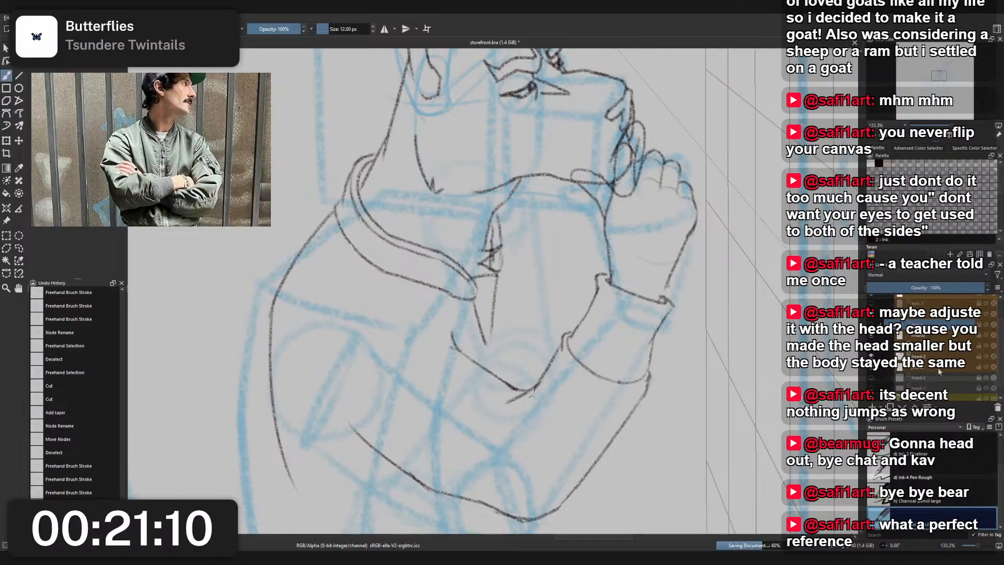
- Add a new paint layer directly below the jacket layer
{"action": "scroll", "coordinate": [939, 337], "scroll_direction": "up", "scroll_amount": 3}
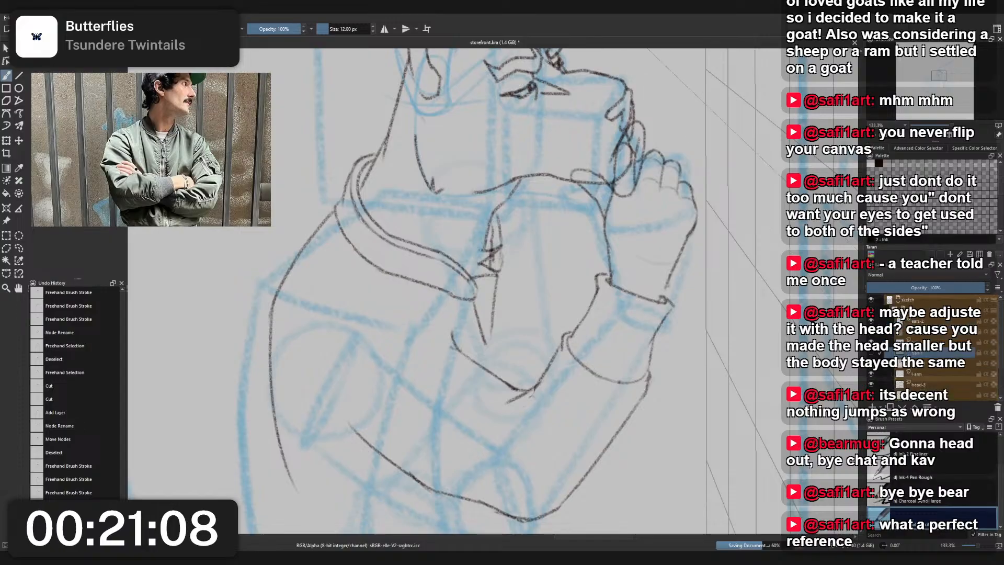
{"action": "scroll", "coordinate": [925, 357], "scroll_direction": "down", "scroll_amount": 3}
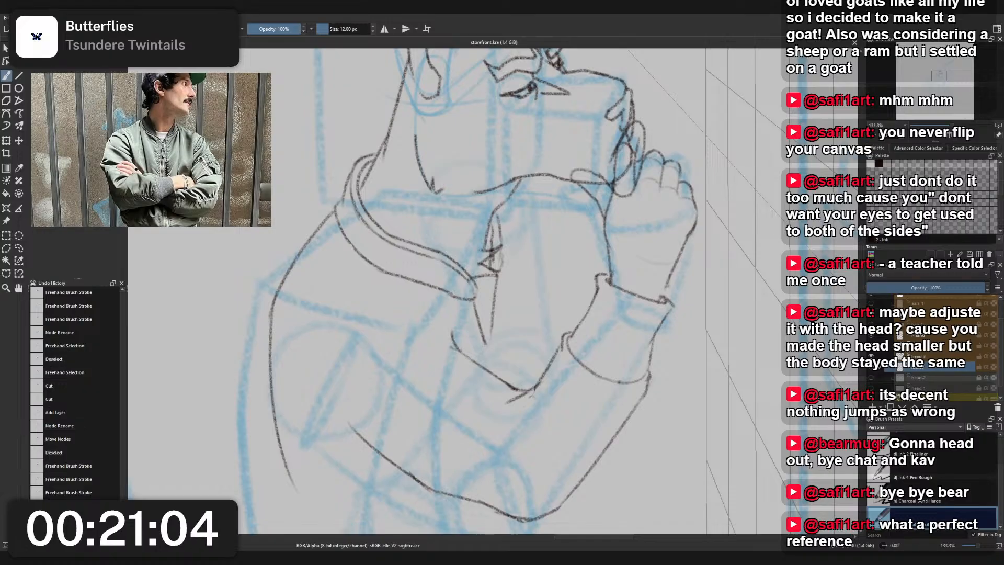
{"action": "left_click", "coordinate": [930, 356]}
{"action": "left_click_drag", "start_coordinate": [932, 350], "coordinate": [931, 382]}
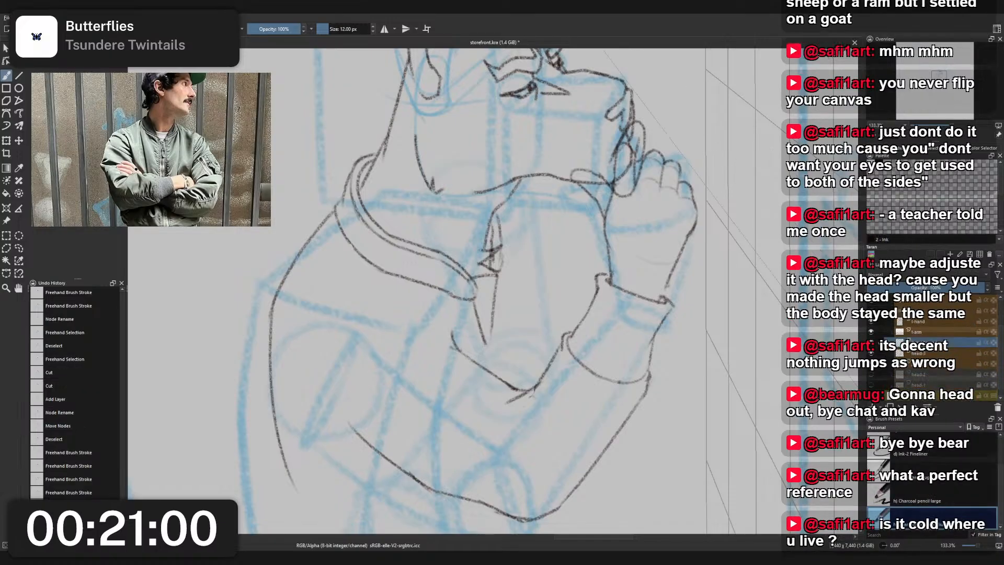
{"action": "left_click", "coordinate": [930, 365]}
{"action": "left_click", "coordinate": [928, 311]}
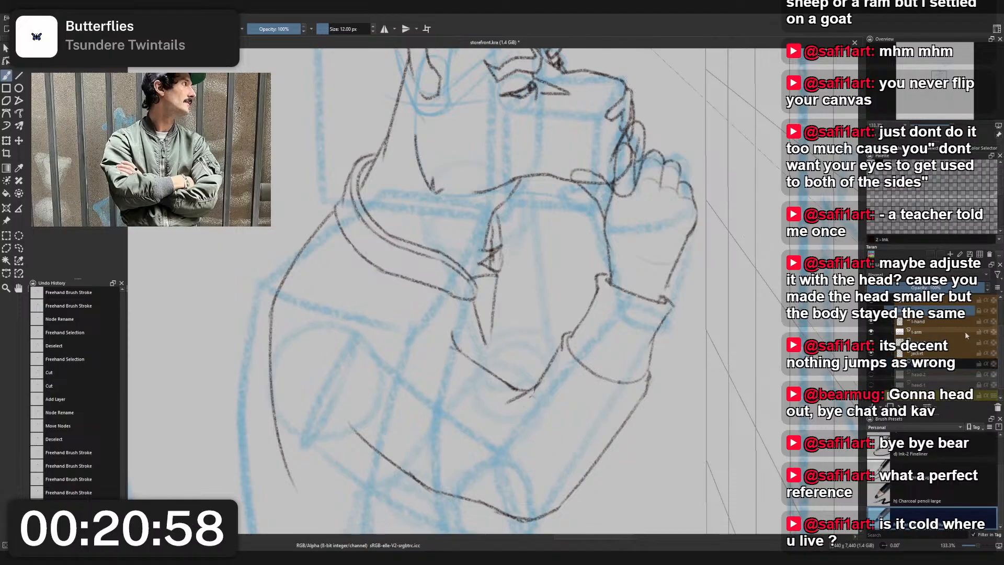
{"action": "left_click", "coordinate": [930, 302]}
{"action": "scroll", "coordinate": [937, 317], "scroll_direction": "up", "scroll_amount": 2}
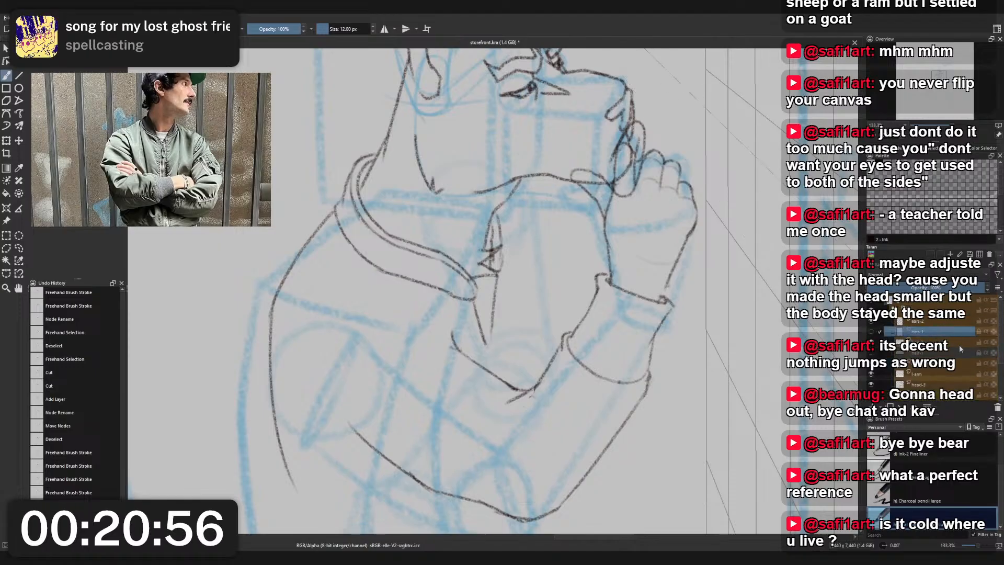
{"action": "scroll", "coordinate": [937, 332], "scroll_direction": "down", "scroll_amount": 2}
{"action": "left_click", "coordinate": [936, 357]}
{"action": "key", "text": "Insert"}
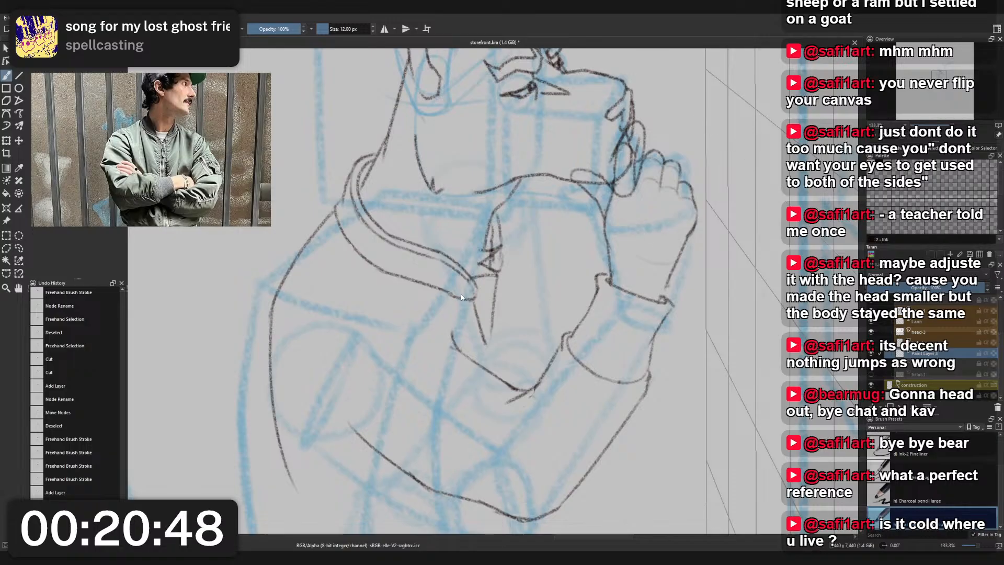
{"action": "key", "text": "shift+Delete"}
- Rename the new paint layer as r-arm
{"action": "double_click", "coordinate": [916, 353]}
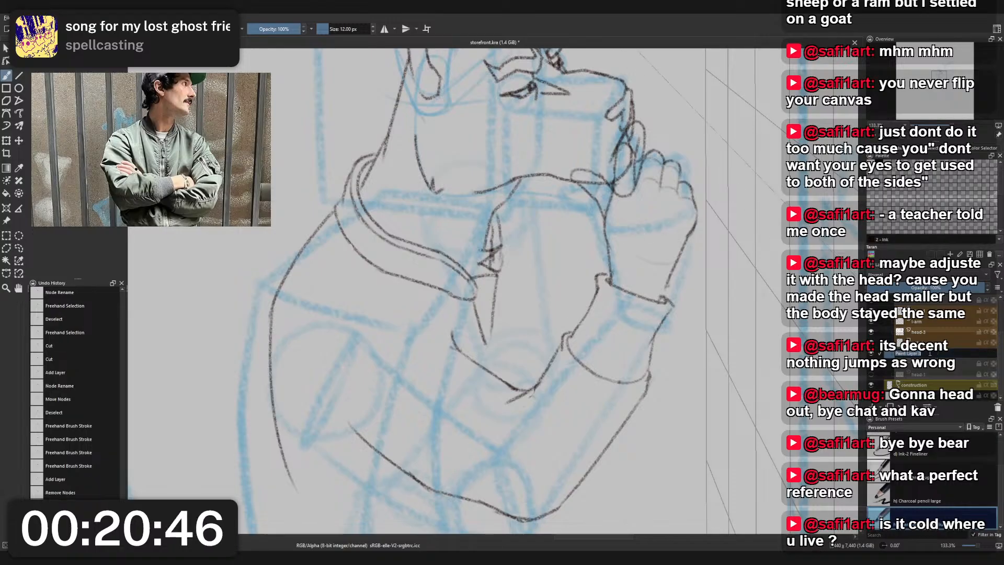
{"action": "type", "text": "h"}
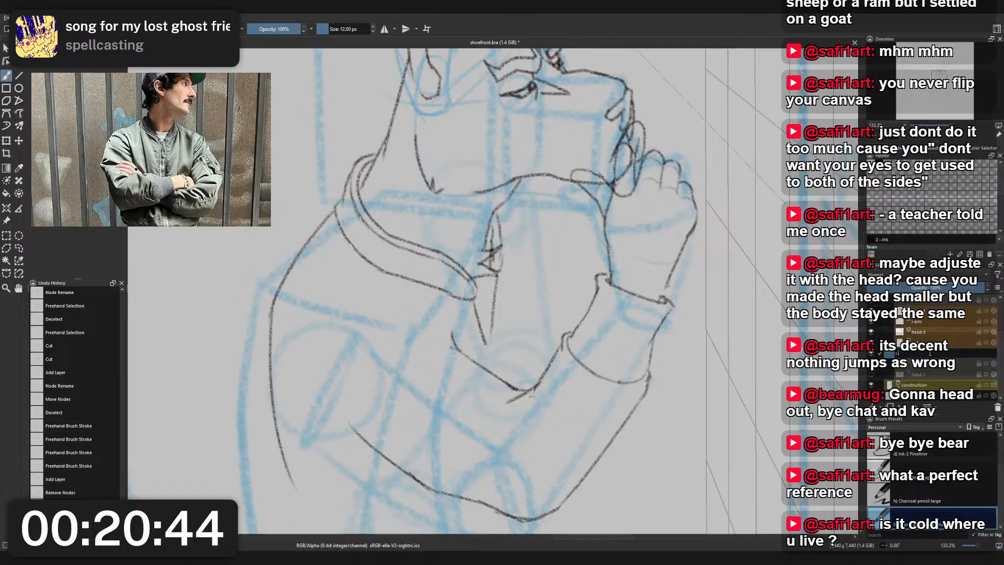
{"action": "type", "text": "-arm"}
{"action": "key", "text": "Return"}
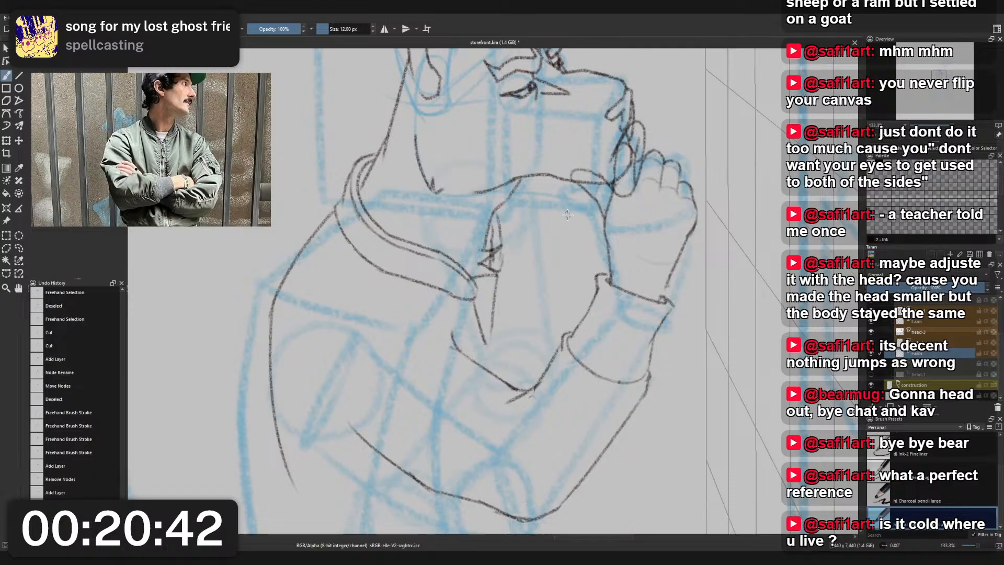
- Try to sketch the far arm's outline from under the chin down toward the raised sleeve
{"action": "scroll", "coordinate": [545, 237], "scroll_direction": "down", "scroll_amount": 2}
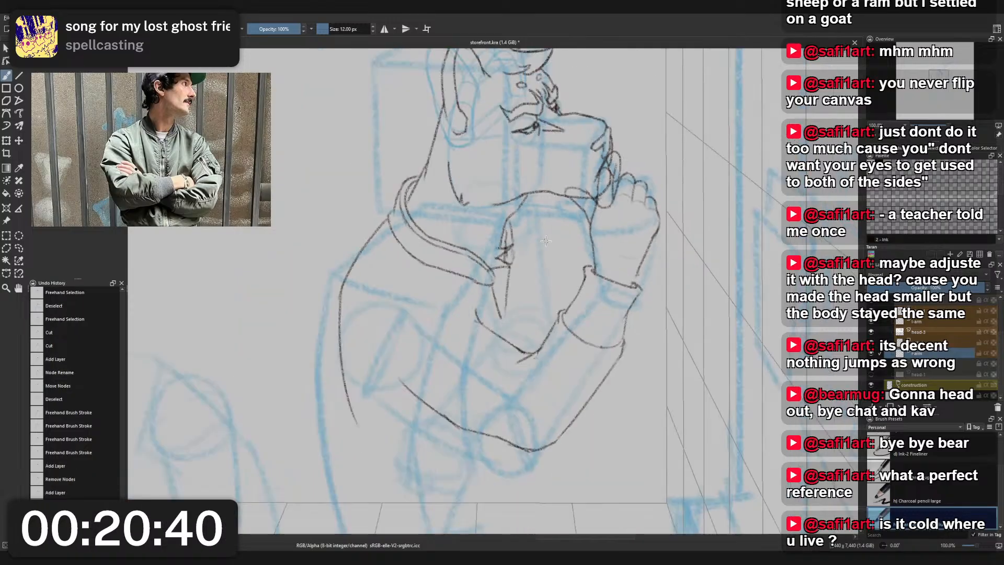
{"action": "scroll", "coordinate": [545, 236], "scroll_direction": "up", "scroll_amount": 1}
{"action": "right_click", "coordinate": [521, 239]}
{"action": "left_click", "coordinate": [477, 221]}
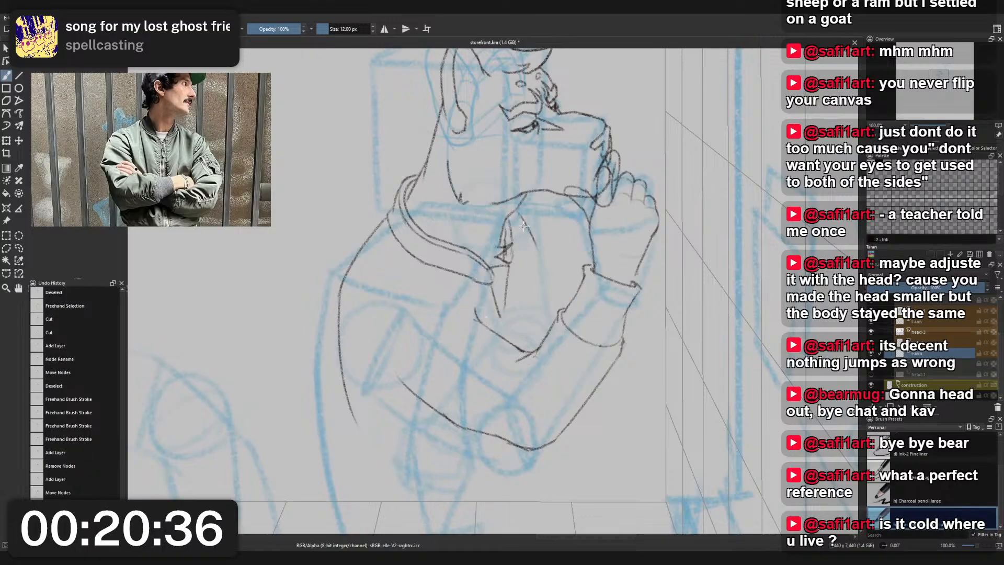
{"action": "left_click_drag", "start_coordinate": [521, 205], "coordinate": [536, 303]}
{"action": "key", "text": "ctrl+z"}
{"action": "left_click_drag", "start_coordinate": [535, 245], "coordinate": [536, 318]}
{"action": "key", "text": "ctrl+z"}
{"action": "key", "text": "ctrl+z"}
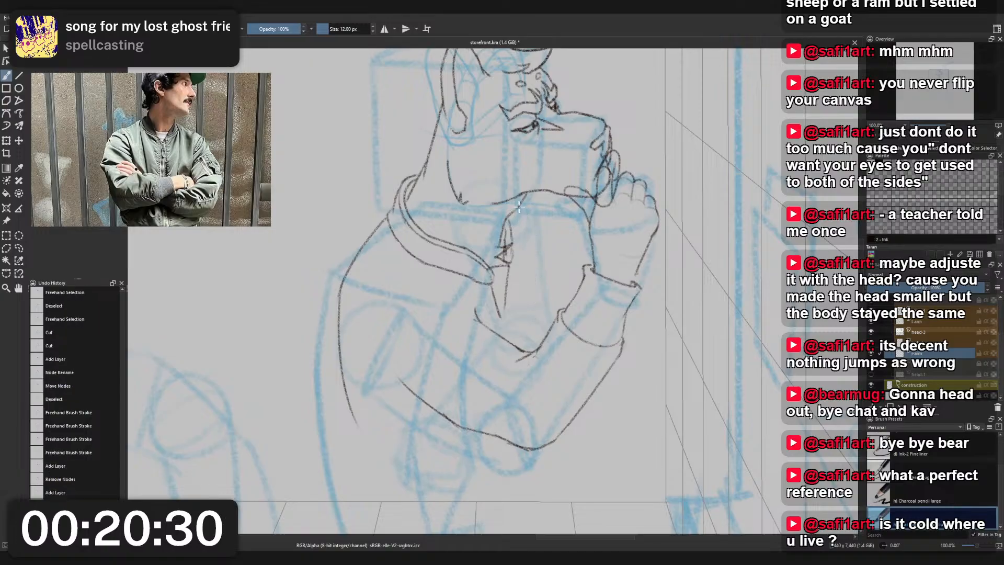
{"action": "mouse_move", "coordinate": [521, 206]}
{"action": "left_mouse_down"}
{"action": "mouse_move", "coordinate": [577, 291]}
{"action": "mouse_move", "coordinate": [541, 322]}
{"action": "left_mouse_up"}
{"action": "key", "text": "ctrl+z"}
{"action": "key", "text": "ctrl+z"}
- Sketch the far arm's curved outline from under the chin to the raised sleeve, with a short line beside the jacket opening
{"action": "left_click_drag", "start_coordinate": [520, 199], "coordinate": [539, 257]}
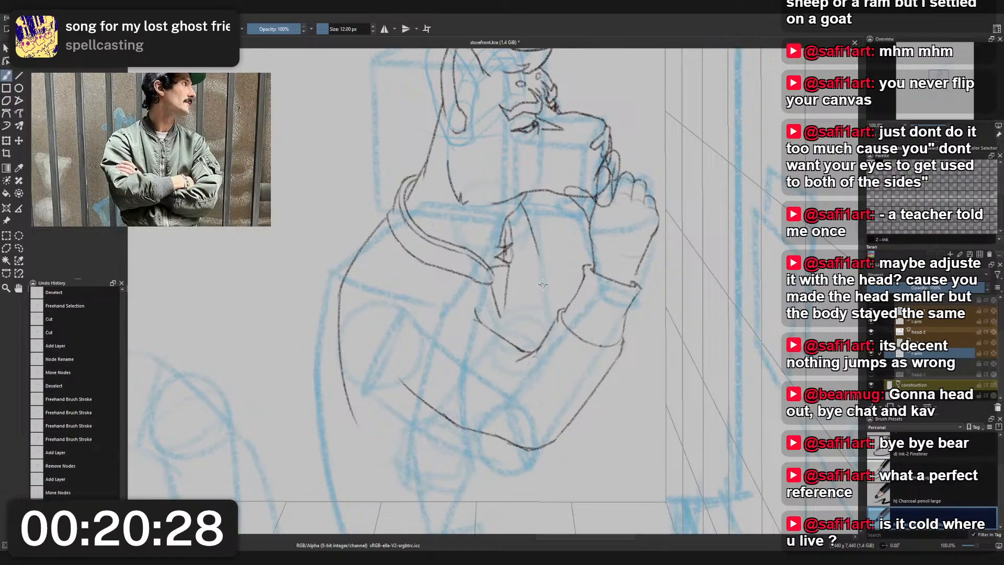
{"action": "key", "text": "ctrl+z"}
{"action": "mouse_move", "coordinate": [520, 201]}
{"action": "left_mouse_down"}
{"action": "mouse_move", "coordinate": [549, 299]}
{"action": "mouse_move", "coordinate": [540, 259]}
{"action": "mouse_move", "coordinate": [543, 340]}
{"action": "left_mouse_up"}
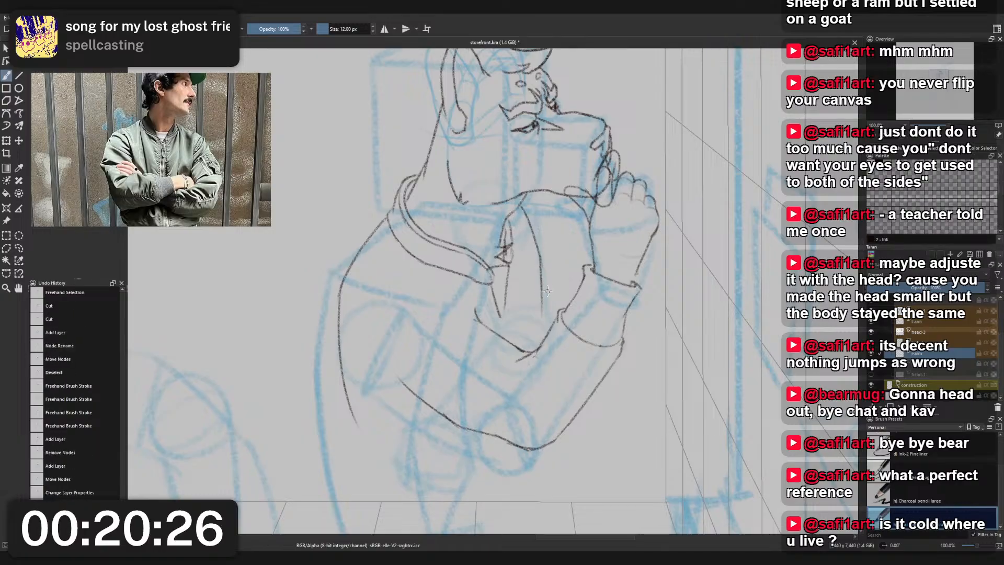
{"action": "key", "text": "ctrl+z"}
{"action": "left_click_drag", "start_coordinate": [539, 256], "coordinate": [544, 333]}
{"action": "key", "text": "ctrl+z"}
{"action": "left_click_drag", "start_coordinate": [540, 259], "coordinate": [544, 342]}
{"action": "key", "text": "ctrl+z"}
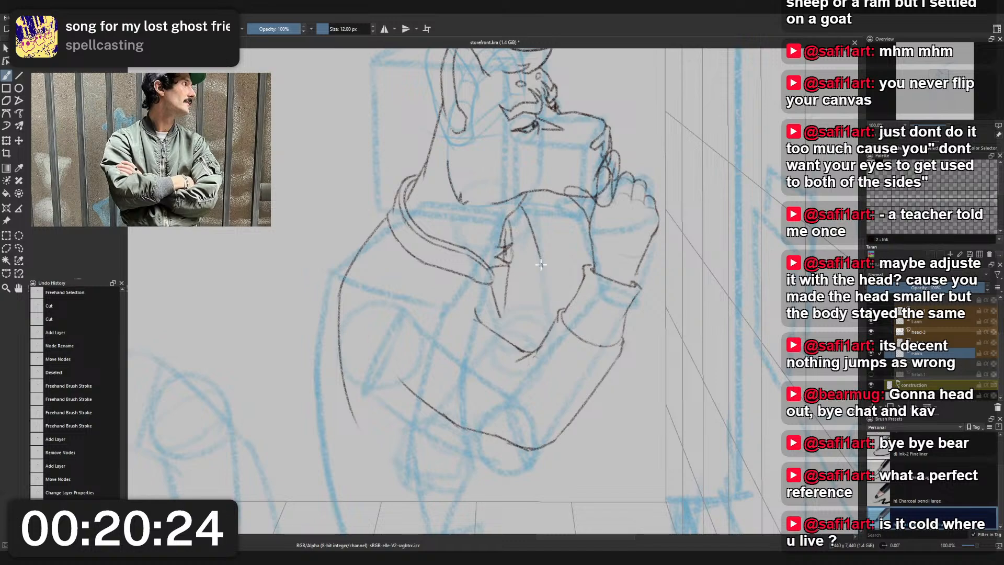
{"action": "mouse_move", "coordinate": [539, 259]}
{"action": "left_mouse_down"}
{"action": "mouse_move", "coordinate": [542, 363]}
{"action": "mouse_move", "coordinate": [551, 315]}
{"action": "mouse_move", "coordinate": [542, 272]}
{"action": "mouse_move", "coordinate": [524, 335]}
{"action": "mouse_move", "coordinate": [493, 325]}
{"action": "mouse_move", "coordinate": [518, 295]}
{"action": "mouse_move", "coordinate": [488, 326]}
{"action": "mouse_move", "coordinate": [510, 288]}
{"action": "mouse_move", "coordinate": [493, 330]}
{"action": "mouse_move", "coordinate": [509, 307]}
{"action": "left_mouse_up"}
{"action": "key", "text": "ctrl+z"}
{"action": "key", "text": "ctrl+z"}
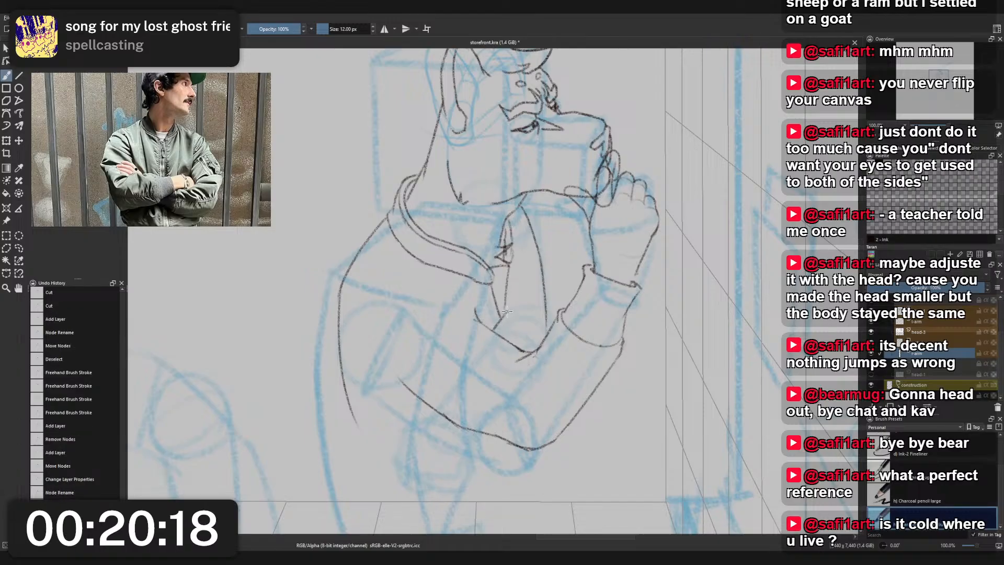
- Erase the lower part of the far arm's outline with the 25 px small eraser
{"action": "right_click", "coordinate": [557, 277]}
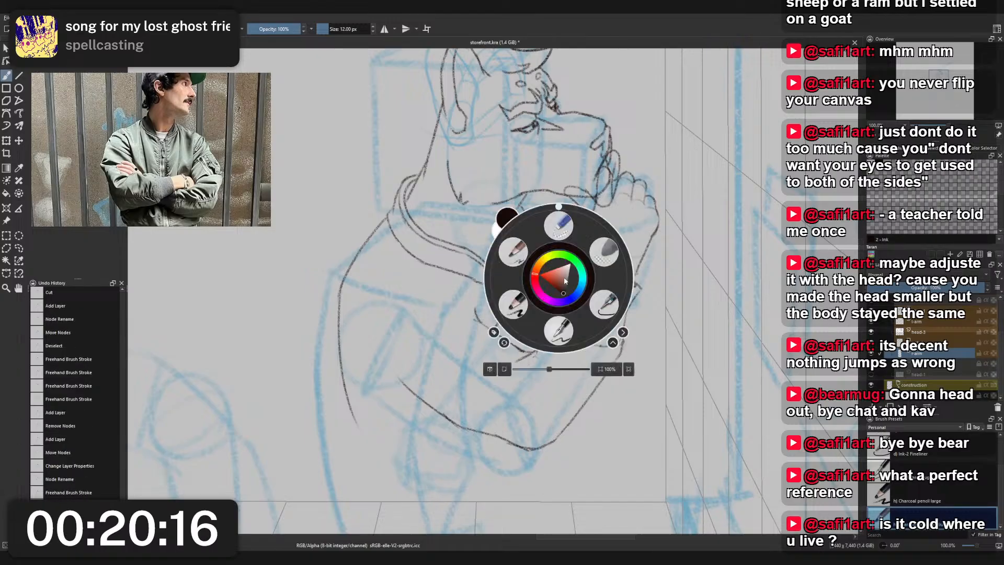
{"action": "left_click", "coordinate": [558, 233]}
{"action": "left_click_drag", "start_coordinate": [543, 252], "coordinate": [543, 314]}
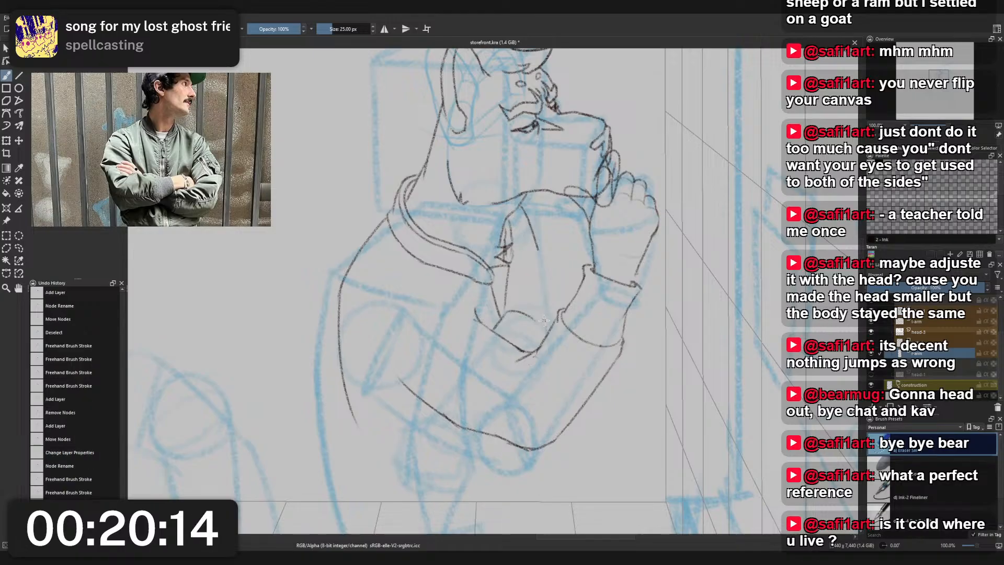
- Redraw the lower part of the far arm's outline with the 12 px charcoal pencil, curving down to the raised sleeve's cuff
{"action": "right_click", "coordinate": [568, 248]}
{"action": "left_click", "coordinate": [527, 232]}
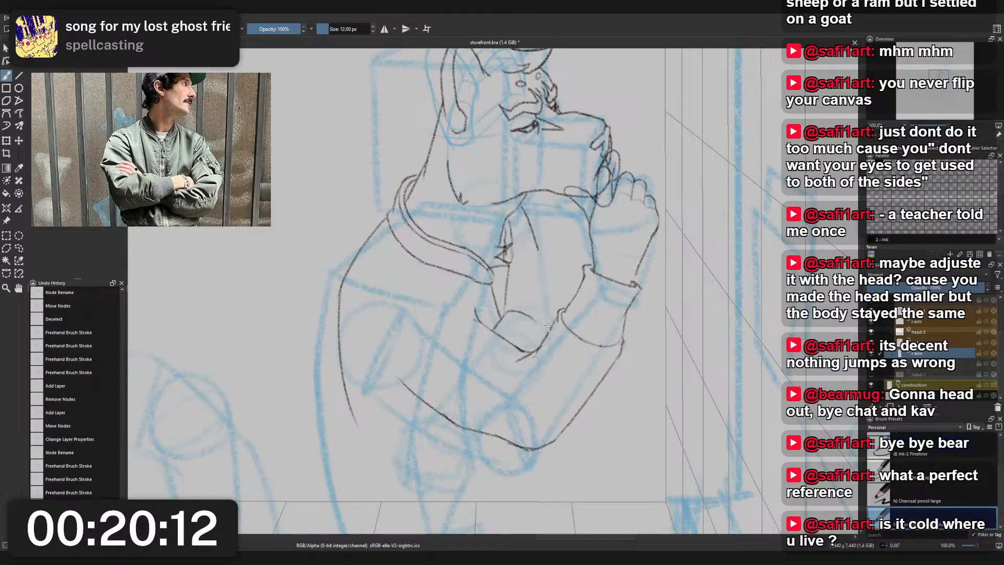
{"action": "left_click_drag", "start_coordinate": [538, 243], "coordinate": [553, 302]}
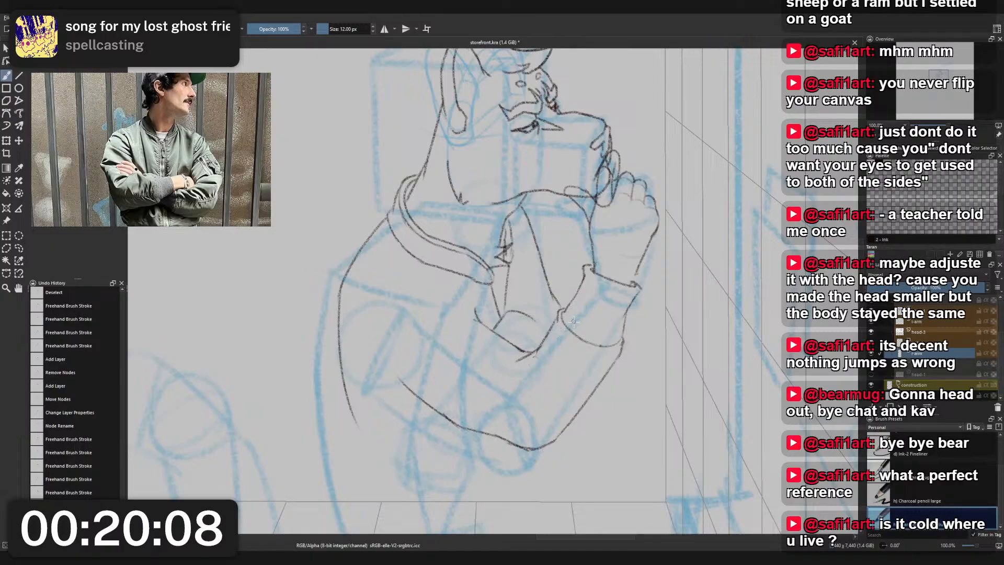
{"action": "key", "text": "ctrl+z"}
{"action": "key", "text": "ctrl+z"}
{"action": "left_click_drag", "start_coordinate": [538, 247], "coordinate": [559, 301]}
{"action": "key", "text": "ctrl+z"}
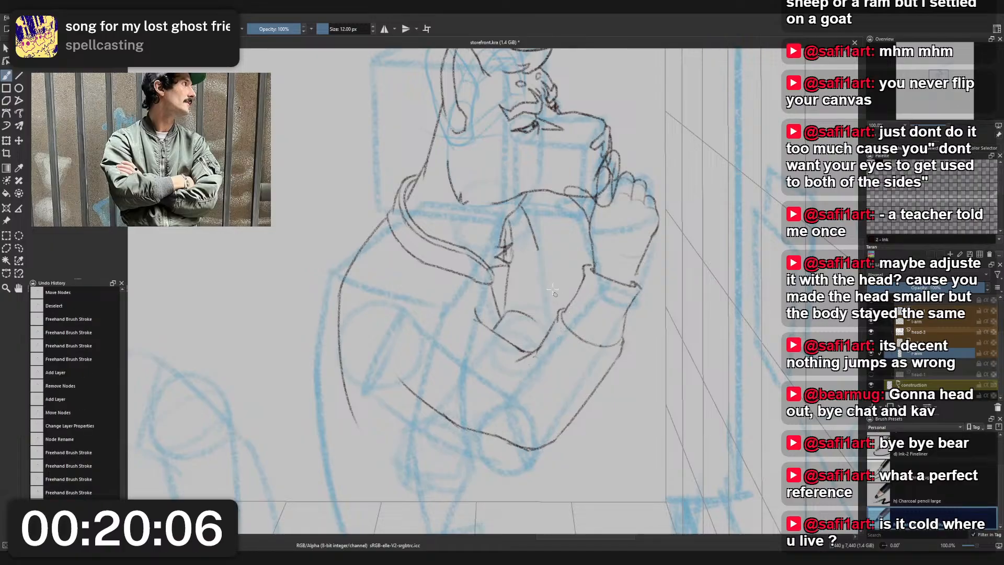
{"action": "left_click_drag", "start_coordinate": [537, 246], "coordinate": [565, 312]}
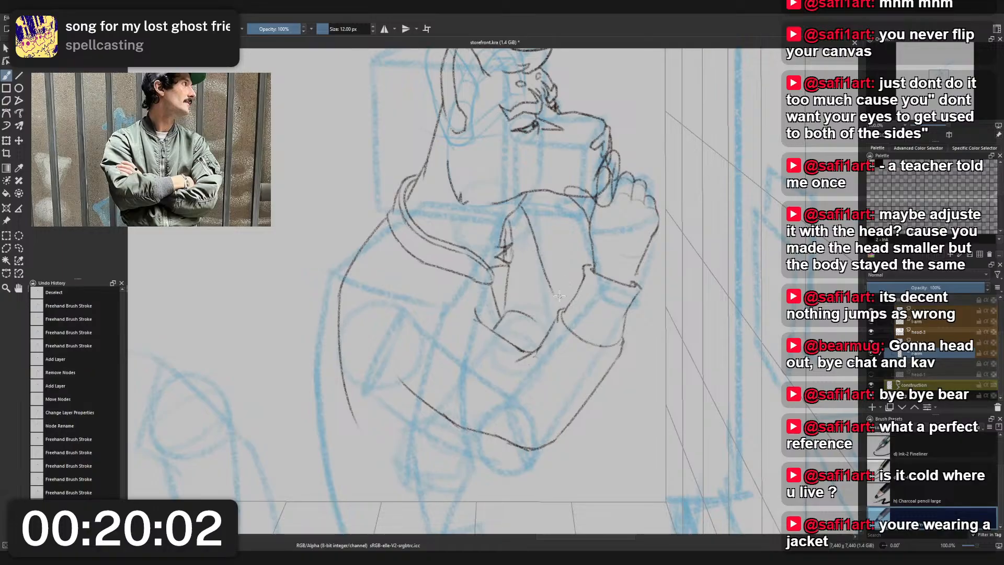
{"action": "key", "text": "ctrl+z"}
{"action": "key", "text": "ctrl+z"}
{"action": "left_click_drag", "start_coordinate": [537, 251], "coordinate": [551, 287]}
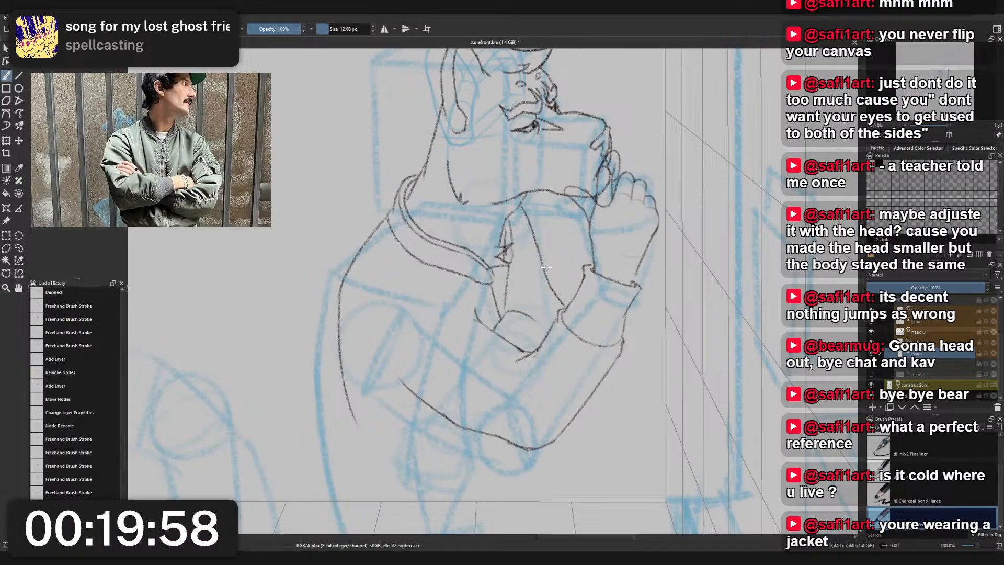
- Mirror the view and try to erase the small arc below the jacket opening with the 25 px small eraser
{"action": "key", "text": "m"}
{"action": "scroll", "coordinate": [545, 267], "scroll_direction": "down", "scroll_amount": 2}
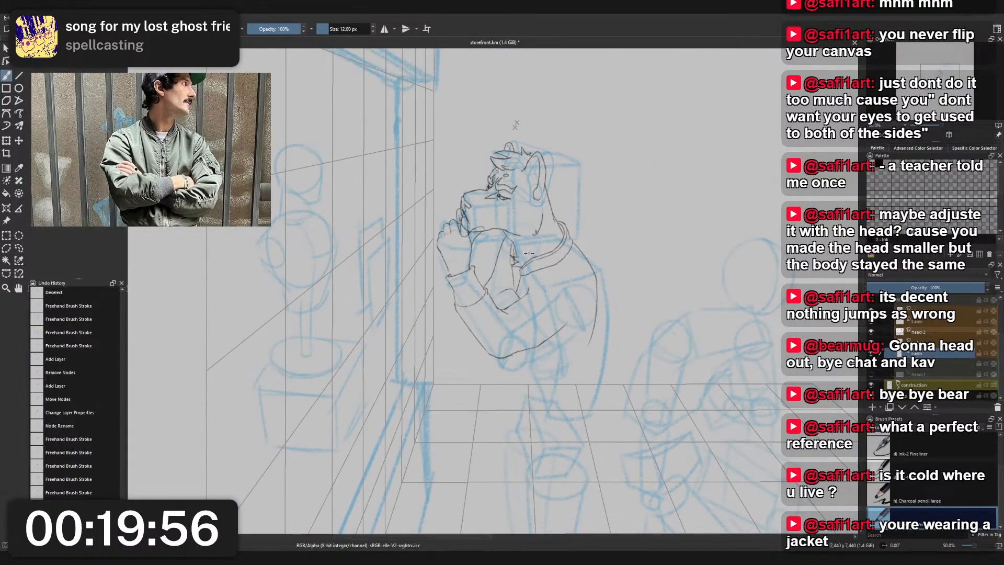
{"action": "scroll", "coordinate": [496, 275], "scroll_direction": "up", "scroll_amount": 3}
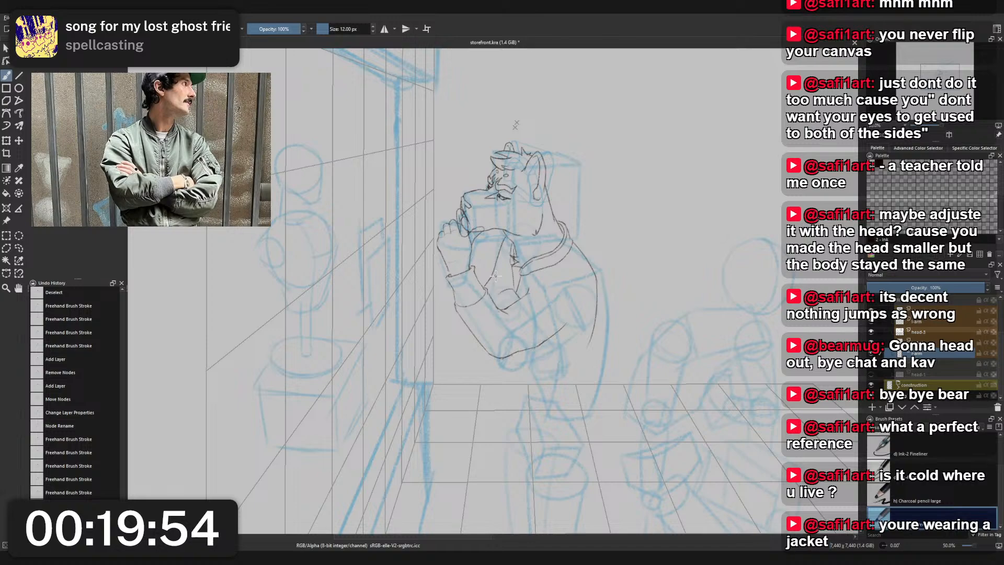
{"action": "scroll", "coordinate": [503, 317], "scroll_direction": "up", "scroll_amount": 3}
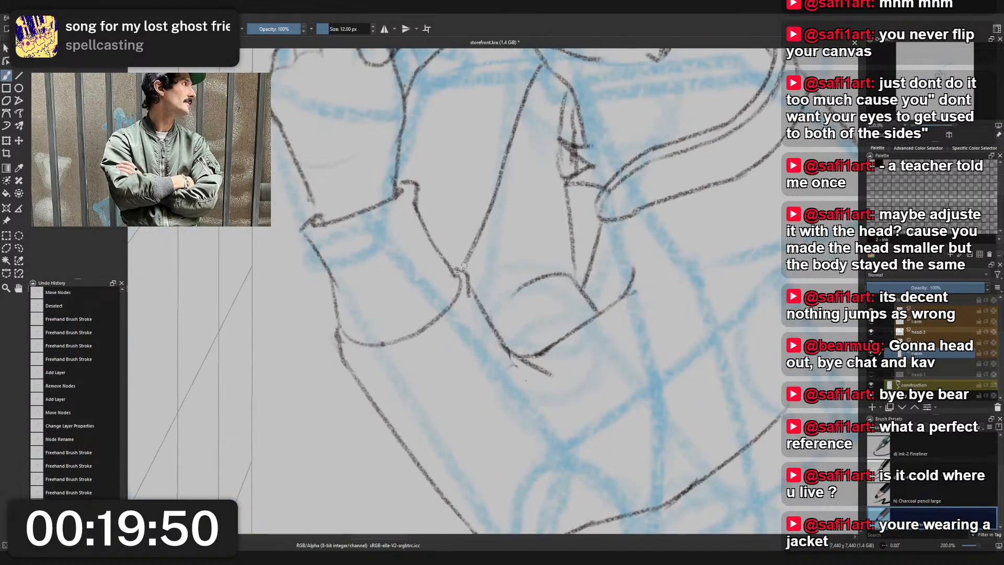
{"action": "scroll", "coordinate": [487, 242], "scroll_direction": "down", "scroll_amount": 2}
{"action": "scroll", "coordinate": [504, 240], "scroll_direction": "up", "scroll_amount": 2}
{"action": "right_click", "coordinate": [508, 240]}
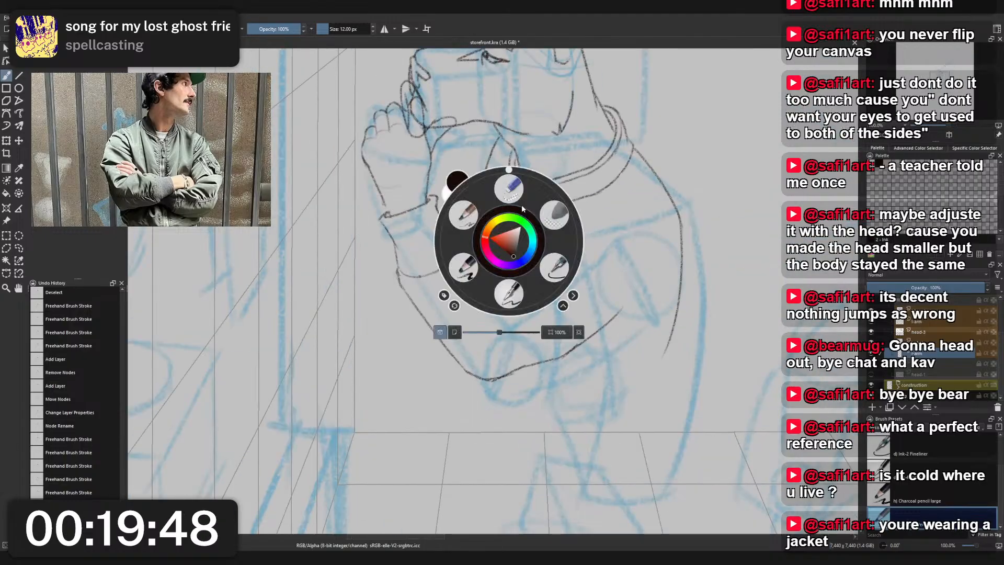
{"action": "left_click", "coordinate": [508, 190]}
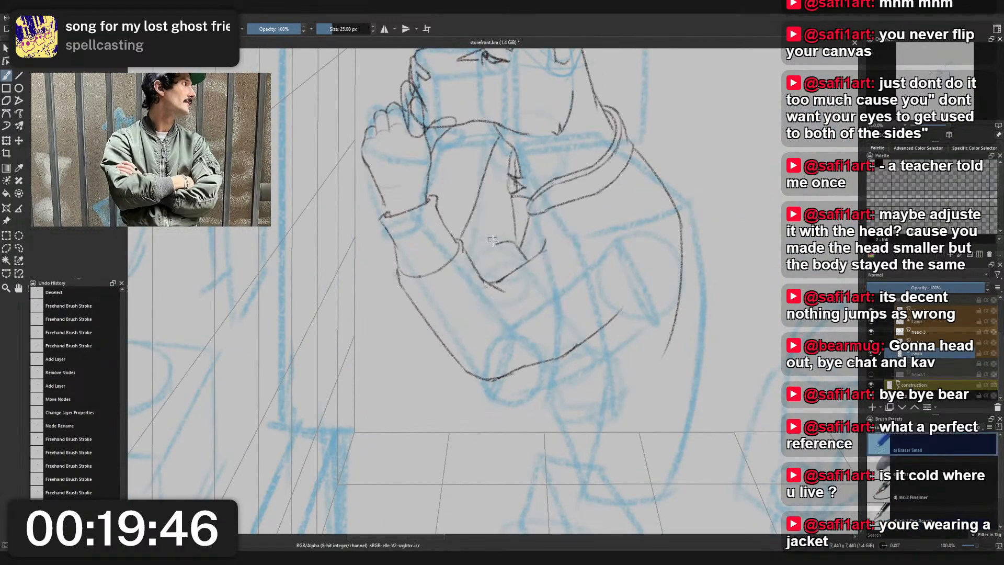
- Try to sketch a near-vertical line with the 12 px charcoal pencil beside the jacket opening, below the collar point
{"action": "right_click", "coordinate": [520, 206]}
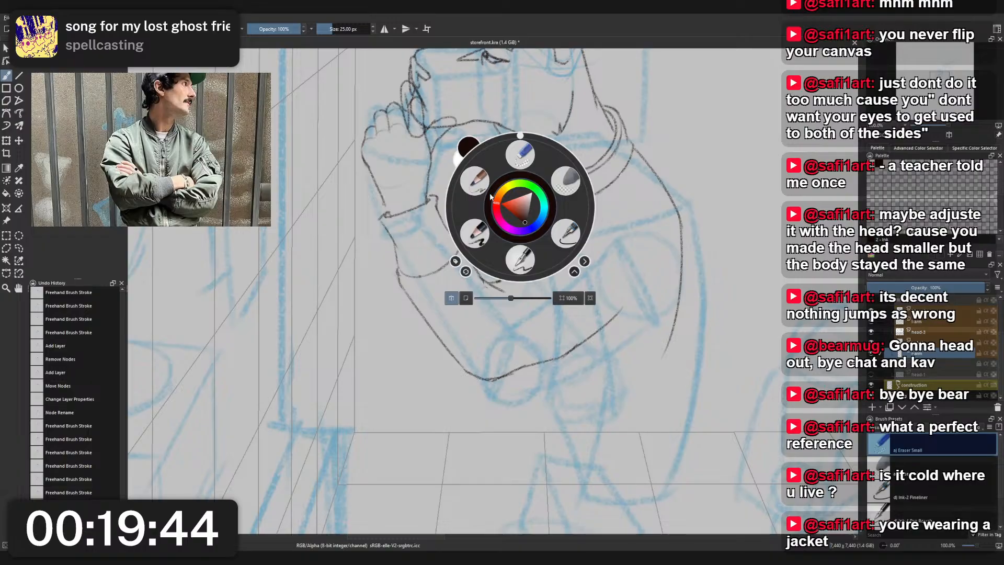
{"action": "left_click", "coordinate": [465, 175]}
{"action": "left_click_drag", "start_coordinate": [508, 192], "coordinate": [512, 247]}
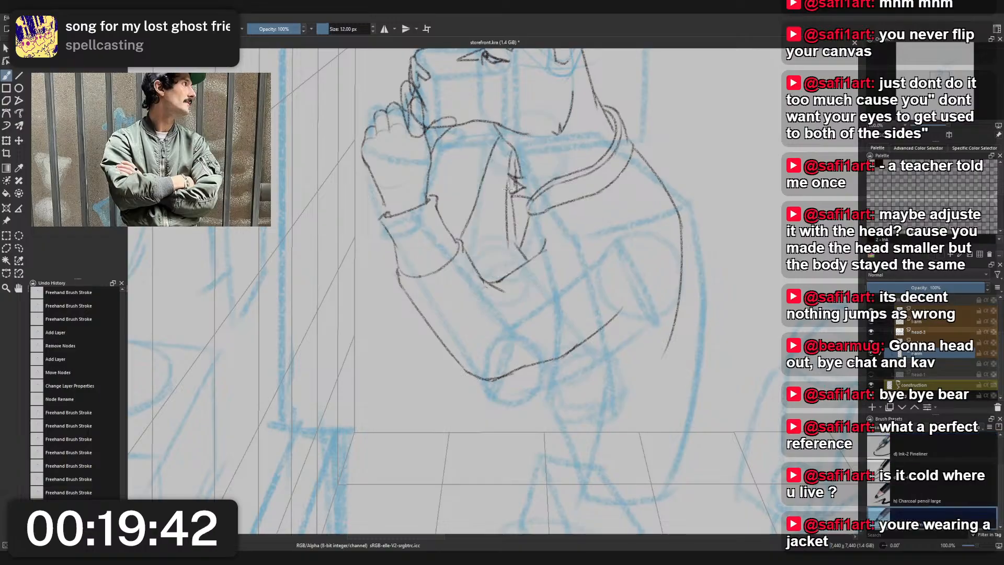
{"action": "key", "text": "ctrl+z"}
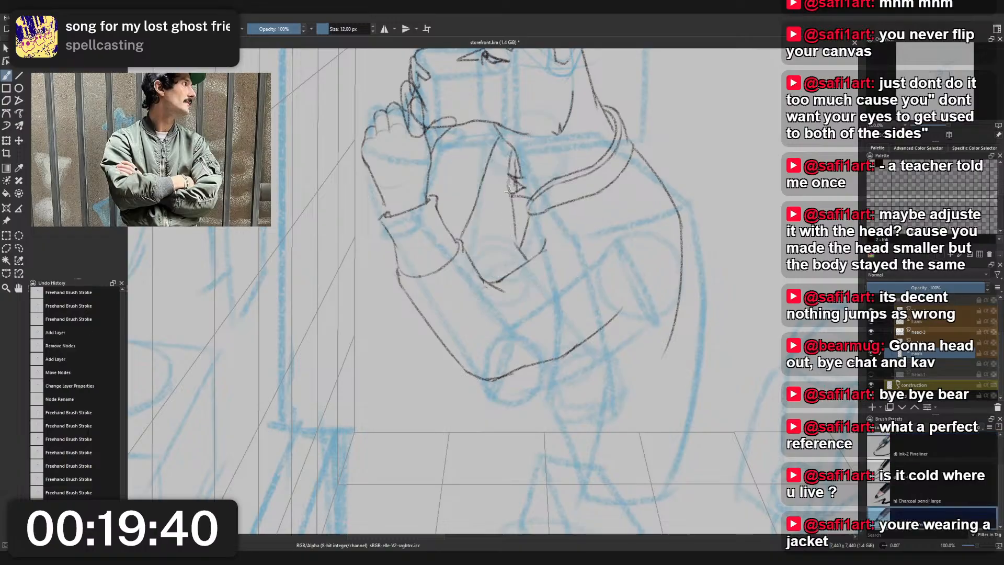
{"action": "left_click_drag", "start_coordinate": [510, 183], "coordinate": [517, 247]}
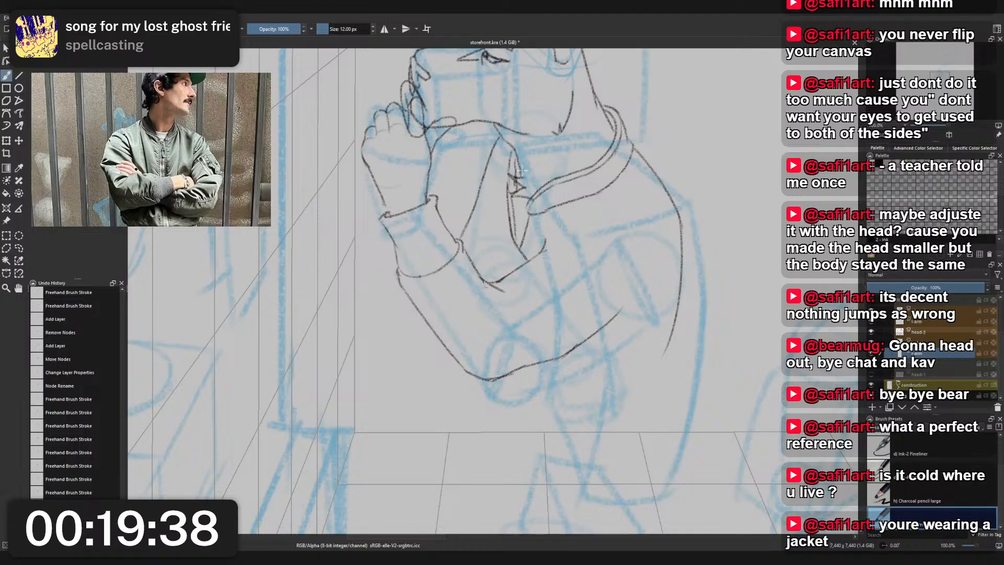
{"action": "scroll", "coordinate": [540, 187], "scroll_direction": "down", "scroll_amount": 3}
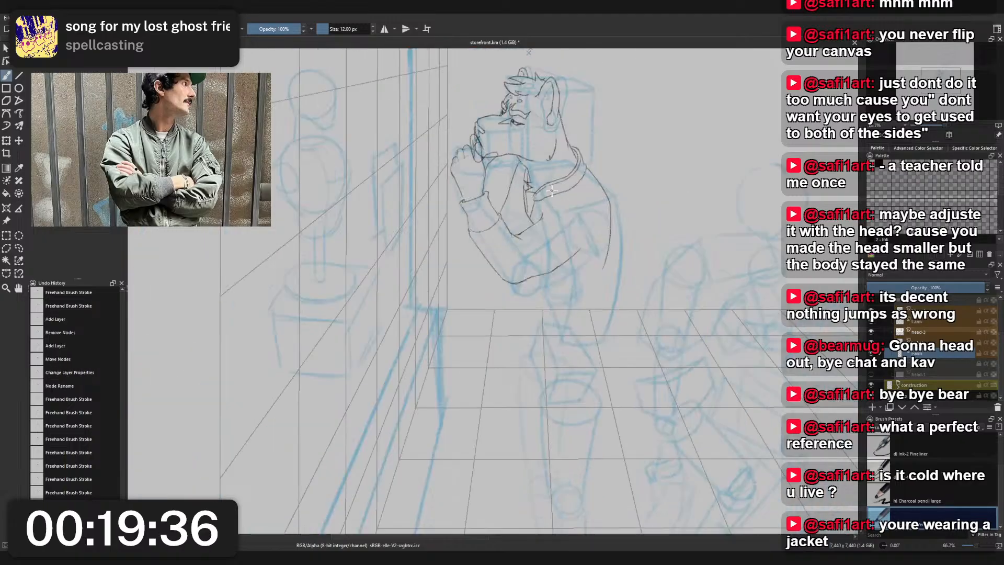
{"action": "scroll", "coordinate": [536, 174], "scroll_direction": "up", "scroll_amount": 4}
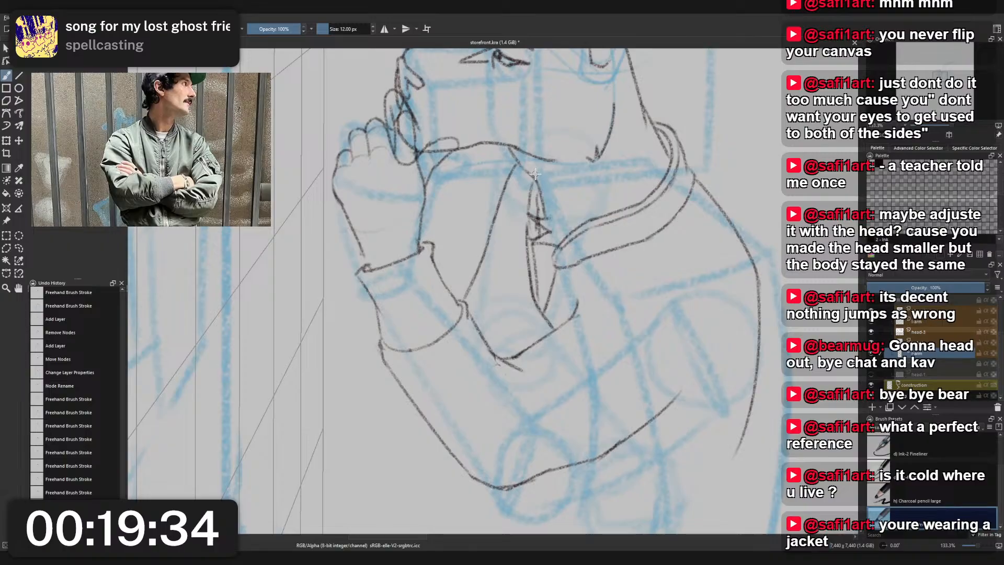
{"action": "key", "text": "ctrl+z"}
{"action": "key", "text": "ctrl+z"}
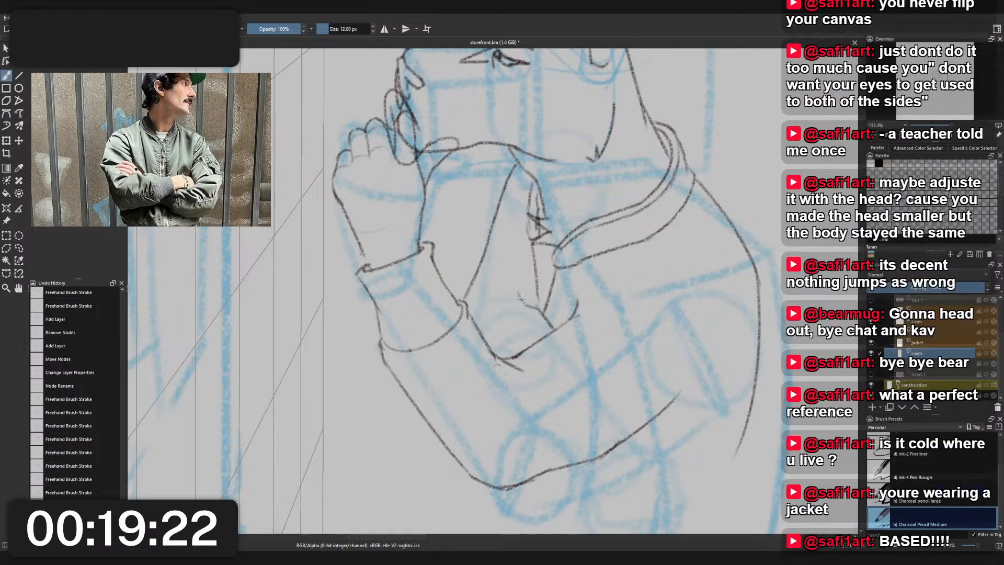
- Try to sketch a short line at the jacket opening's lower tip, and undo it together with the arc erasure
{"action": "mouse_move", "coordinate": [519, 298]}
{"action": "left_mouse_down"}
{"action": "mouse_move", "coordinate": [531, 225]}
{"action": "mouse_move", "coordinate": [516, 297]}
{"action": "mouse_move", "coordinate": [539, 309]}
{"action": "left_mouse_up"}
{"action": "scroll", "coordinate": [537, 233], "scroll_direction": "down", "scroll_amount": 3}
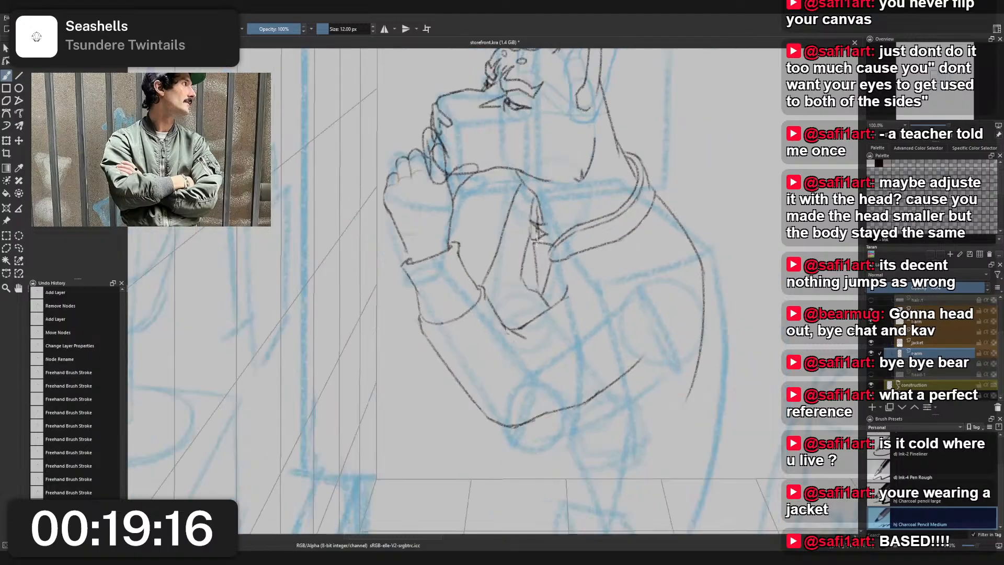
{"action": "scroll", "coordinate": [549, 294], "scroll_direction": "up", "scroll_amount": 4}
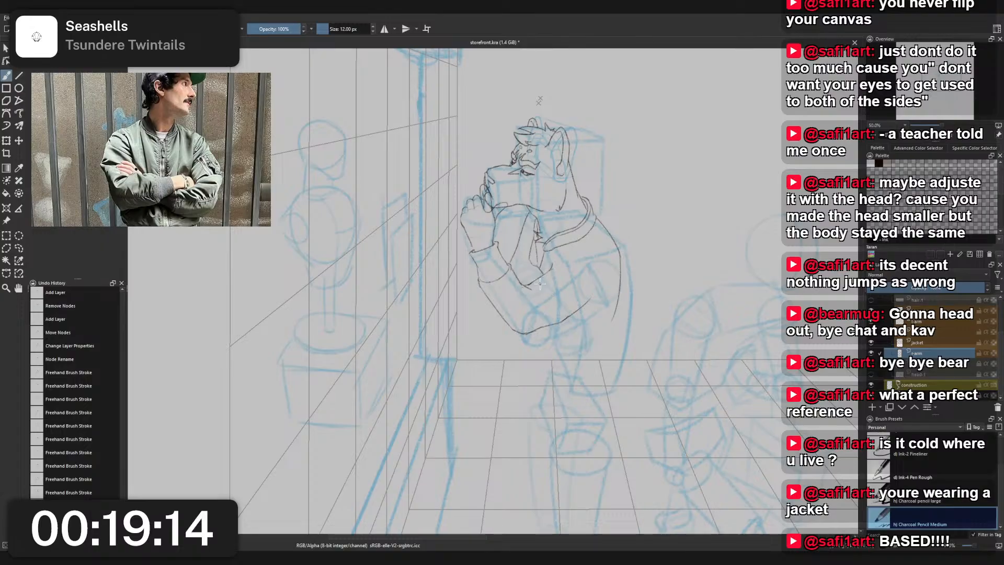
{"action": "key", "text": "ctrl+z"}
{"action": "key", "text": "ctrl+z"}
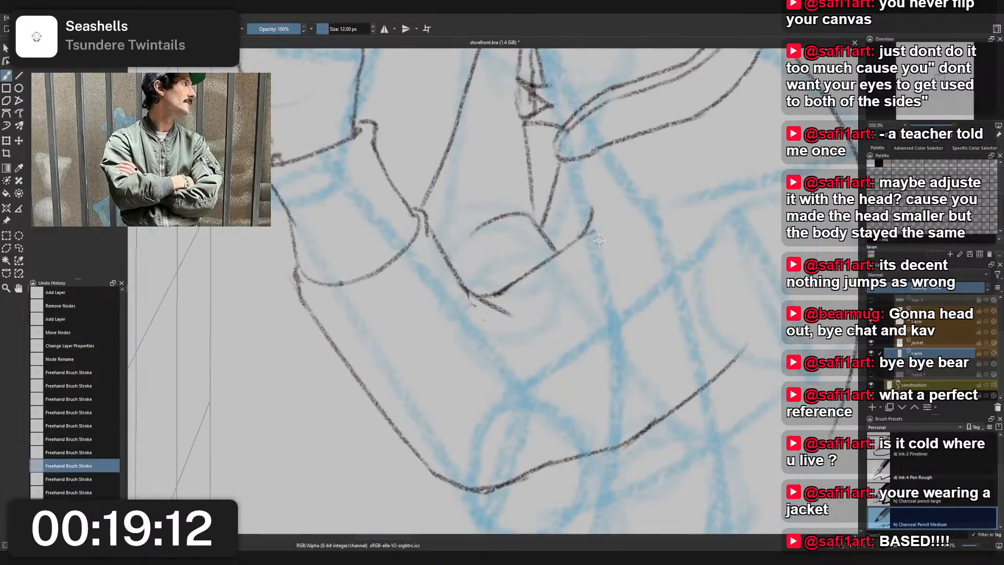
- Erase the small arc at the lower end of the jacket opening with the 25 px small eraser
{"action": "right_click", "coordinate": [526, 237]}
{"action": "left_click", "coordinate": [491, 209]}
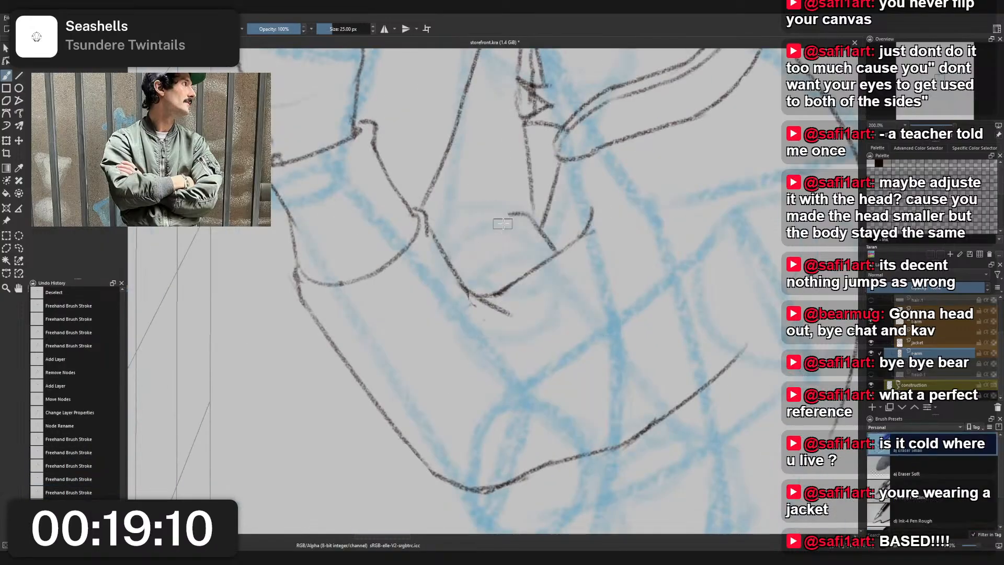
{"action": "mouse_move", "coordinate": [524, 213]}
{"action": "left_mouse_down"}
{"action": "mouse_move", "coordinate": [553, 250]}
{"action": "mouse_move", "coordinate": [544, 261]}
{"action": "left_mouse_up"}
- Sketch a bowed line from the collar point to the jacket opening's lower tip, with a short line joining it to the sleeve edge
{"action": "right_click", "coordinate": [556, 254]}
{"action": "left_click", "coordinate": [510, 232]}
{"action": "key", "text": "ctrl+z"}
{"action": "mouse_move", "coordinate": [526, 230]}
{"action": "left_mouse_down"}
{"action": "mouse_move", "coordinate": [539, 173]}
{"action": "mouse_move", "coordinate": [531, 205]}
{"action": "left_mouse_up"}
{"action": "key", "text": "ctrl+z"}
{"action": "key", "text": "ctrl+z"}
{"action": "mouse_move", "coordinate": [520, 112]}
{"action": "left_mouse_down"}
{"action": "mouse_move", "coordinate": [498, 176]}
{"action": "mouse_move", "coordinate": [523, 238]}
{"action": "mouse_move", "coordinate": [533, 182]}
{"action": "left_mouse_up"}
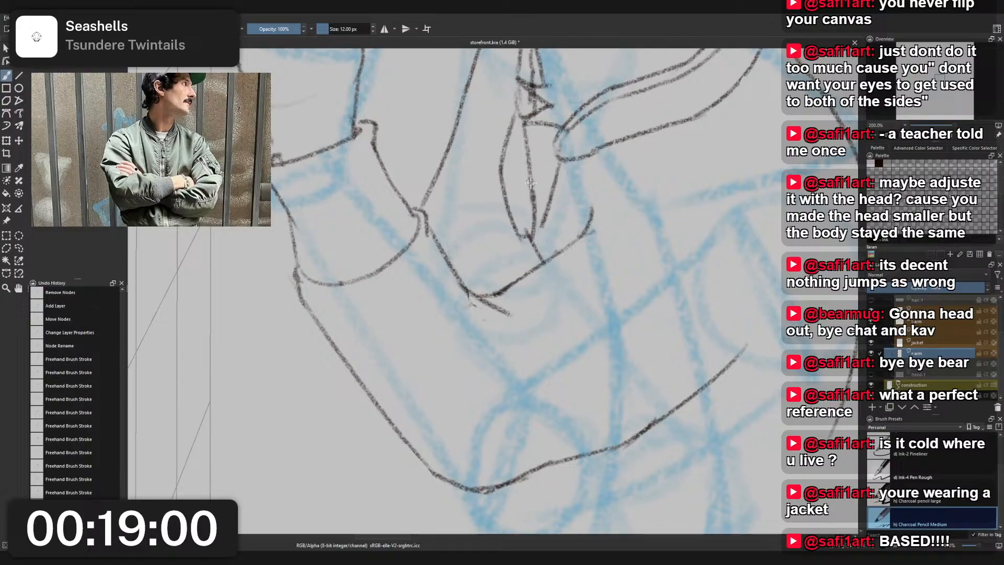
{"action": "key", "text": "ctrl+z"}
{"action": "mouse_move", "coordinate": [524, 231]}
{"action": "left_mouse_down"}
{"action": "mouse_move", "coordinate": [539, 207]}
{"action": "mouse_move", "coordinate": [551, 249]}
{"action": "mouse_move", "coordinate": [548, 312]}
{"action": "left_mouse_up"}
{"action": "scroll", "coordinate": [550, 158], "scroll_direction": "down", "scroll_amount": 3}
{"action": "scroll", "coordinate": [549, 159], "scroll_direction": "up", "scroll_amount": 3}
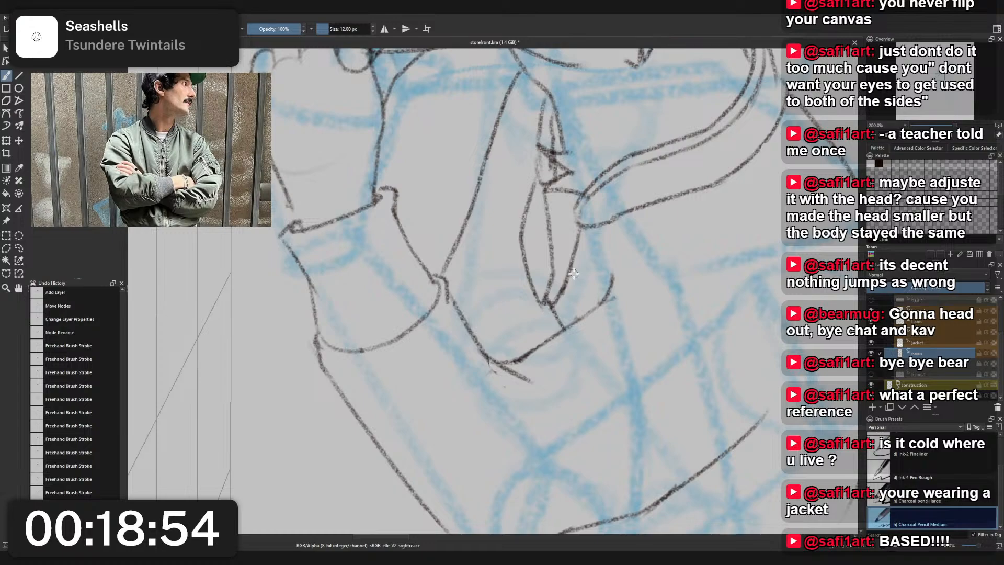
{"action": "scroll", "coordinate": [538, 283], "scroll_direction": "down", "scroll_amount": 3}
{"action": "scroll", "coordinate": [513, 225], "scroll_direction": "up", "scroll_amount": 3}
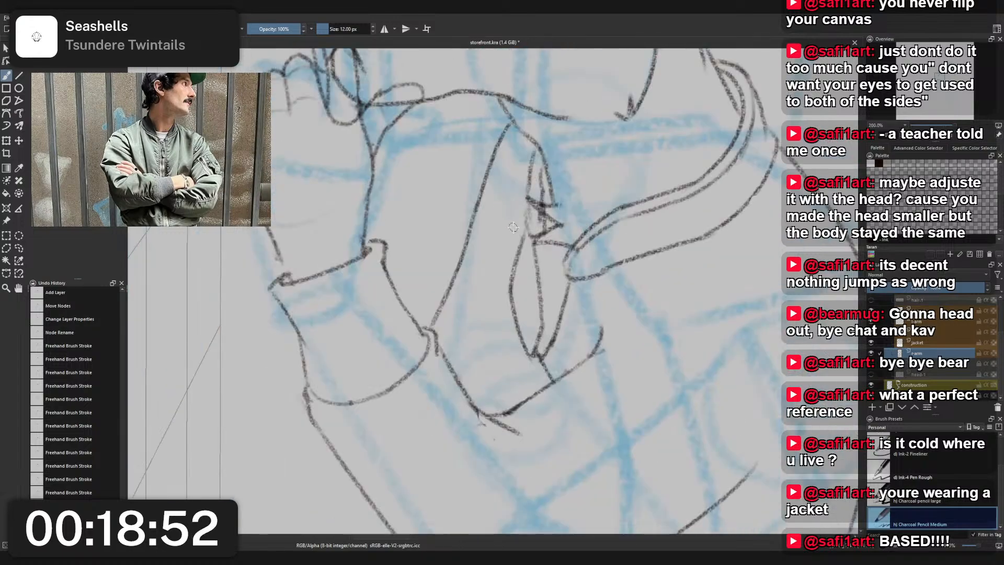
{"action": "scroll", "coordinate": [486, 268], "scroll_direction": "down", "scroll_amount": 4}
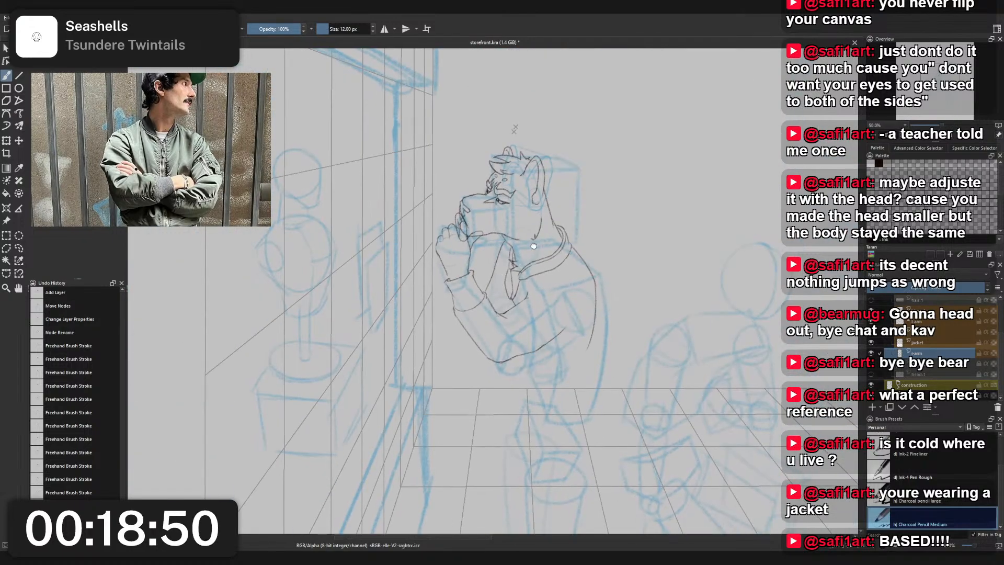
{"action": "scroll", "coordinate": [530, 320], "scroll_direction": "up", "scroll_amount": 3}
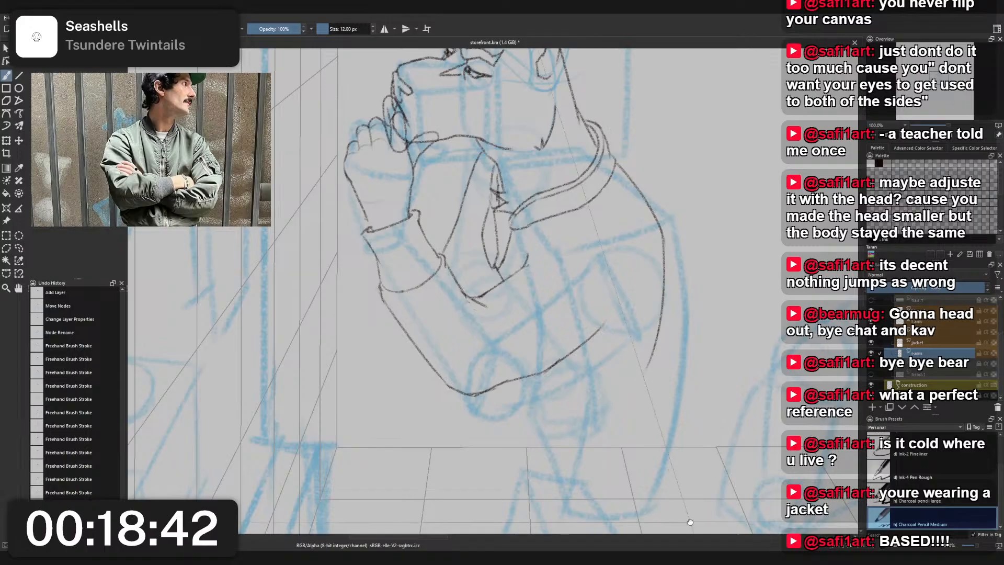
- Mirror the view back, duplicate the r-arm layer and rename the copy as r-hand
{"action": "key", "text": "m"}
{"action": "left_click_drag", "start_coordinate": [556, 406], "coordinate": [587, 406]}
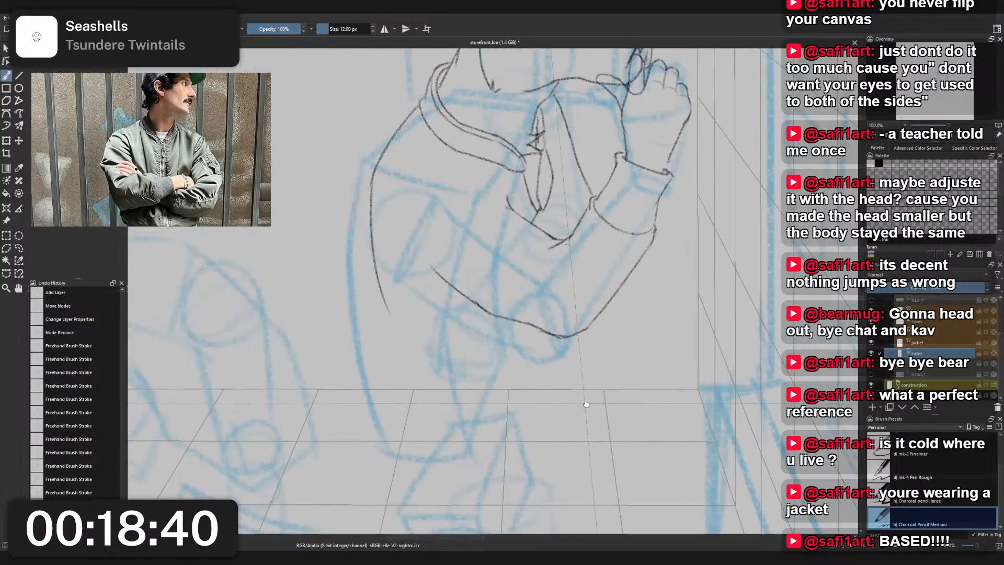
{"action": "scroll", "coordinate": [460, 351], "scroll_direction": "up", "scroll_amount": 2}
{"action": "mouse_move", "coordinate": [460, 352]}
{"action": "left_mouse_down"}
{"action": "mouse_move", "coordinate": [494, 347]}
{"action": "mouse_move", "coordinate": [482, 367]}
{"action": "left_mouse_up"}
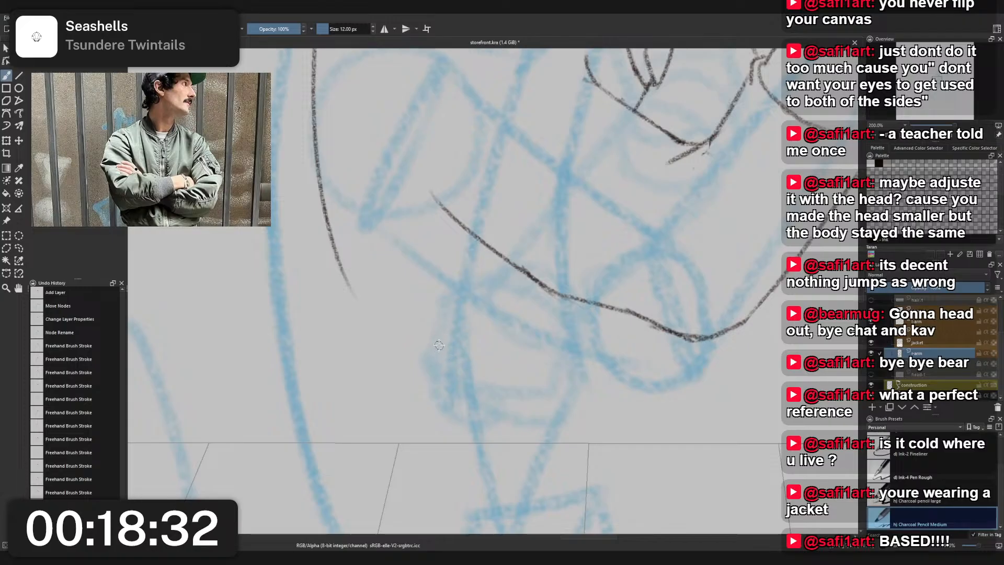
{"action": "left_click", "coordinate": [889, 407]}
{"action": "double_click", "coordinate": [912, 353]}
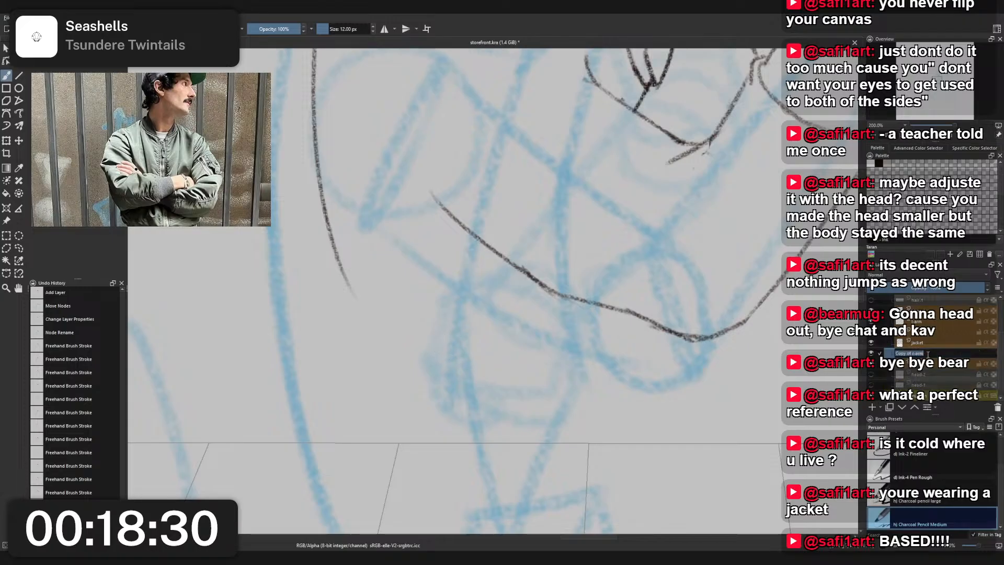
{"action": "type", "text": "r-hand"}
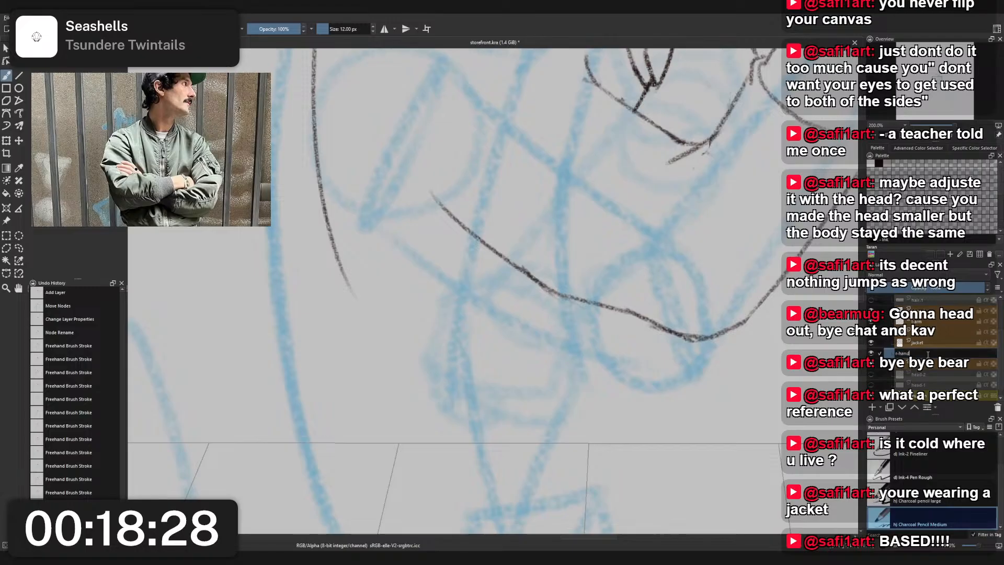
{"action": "key", "text": "Return"}
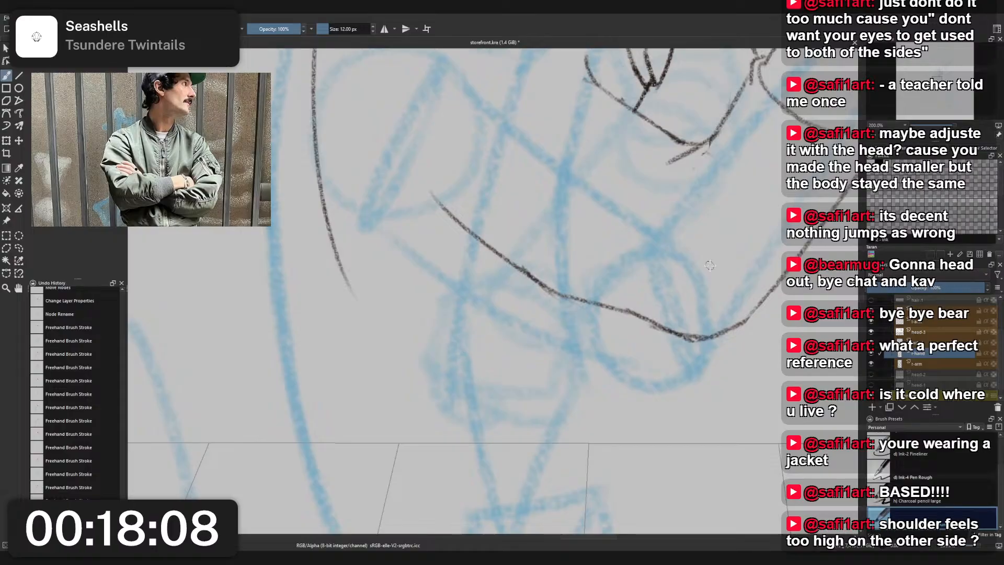
- Retrace the upper end of the line running down from the collar point on the duplicated r-hand layer
{"action": "scroll", "coordinate": [763, 113], "scroll_direction": "down", "scroll_amount": 2}
{"action": "left_click_drag", "start_coordinate": [763, 113], "coordinate": [651, 321]}
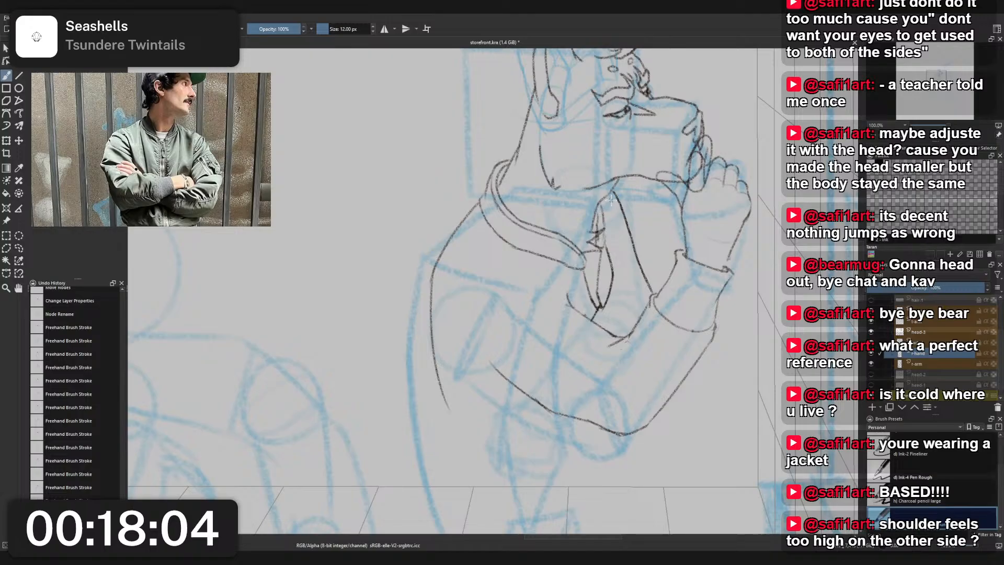
{"action": "left_click_drag", "start_coordinate": [609, 194], "coordinate": [633, 234]}
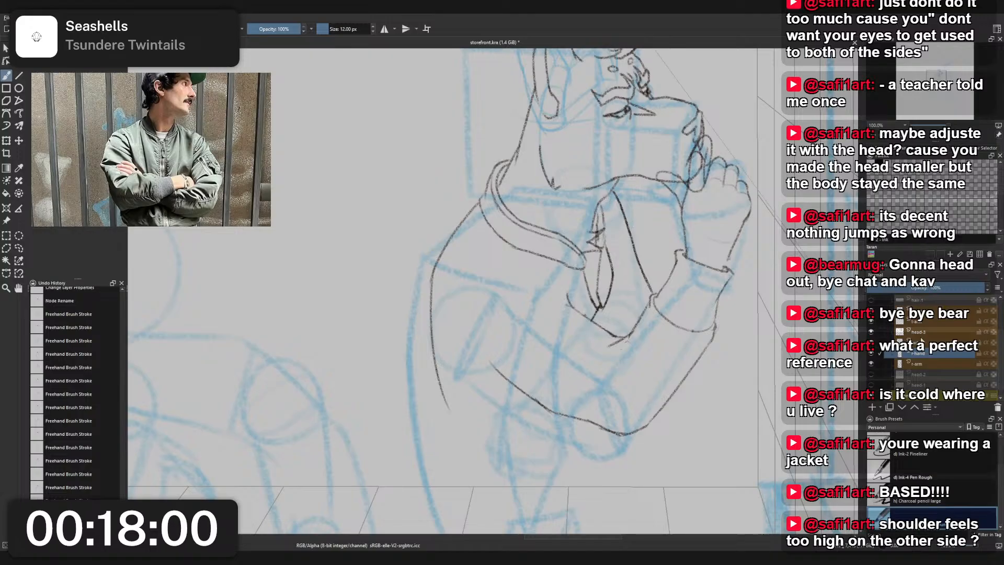
- Choose the 25 px small eraser and toggle the arm and hand layers' visibility to compare their line work
{"action": "right_click", "coordinate": [649, 196]}
{"action": "left_click", "coordinate": [665, 144]}
{"action": "scroll", "coordinate": [592, 199], "scroll_direction": "up", "scroll_amount": 4}
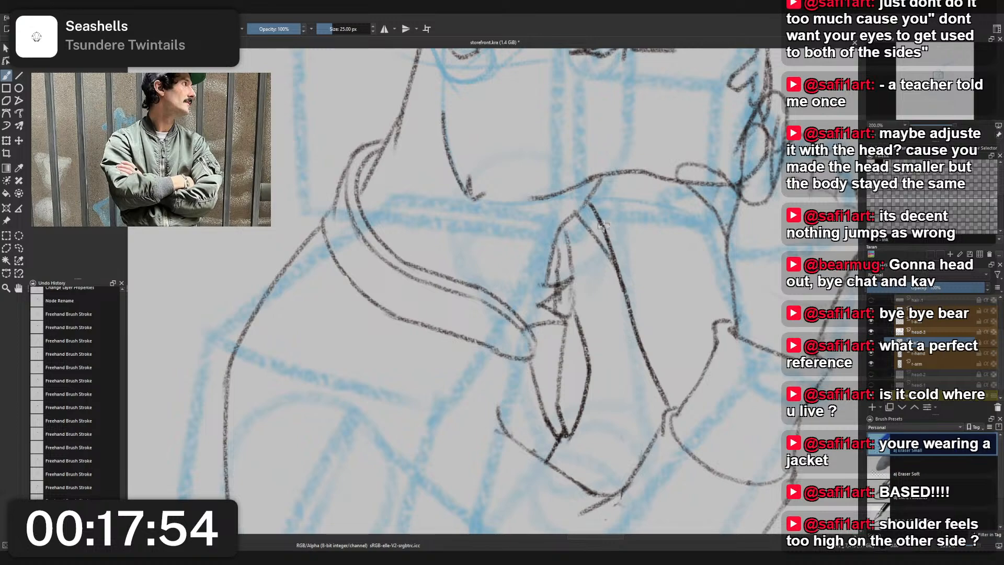
{"action": "key", "text": "ctrl+j"}
{"action": "left_click", "coordinate": [871, 356]}
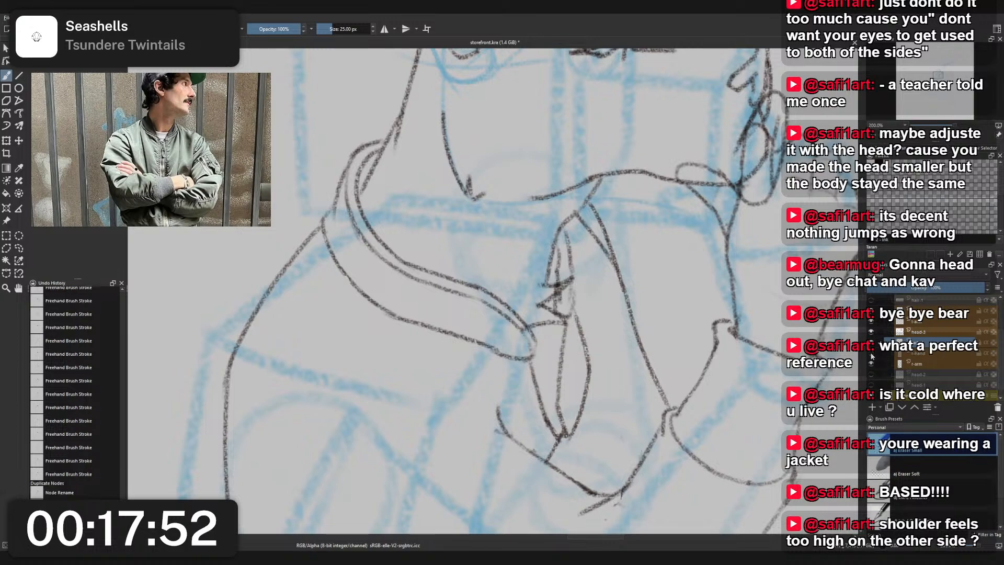
{"action": "left_click", "coordinate": [872, 357]}
{"action": "left_click", "coordinate": [871, 357]}
{"action": "left_click", "coordinate": [870, 357]}
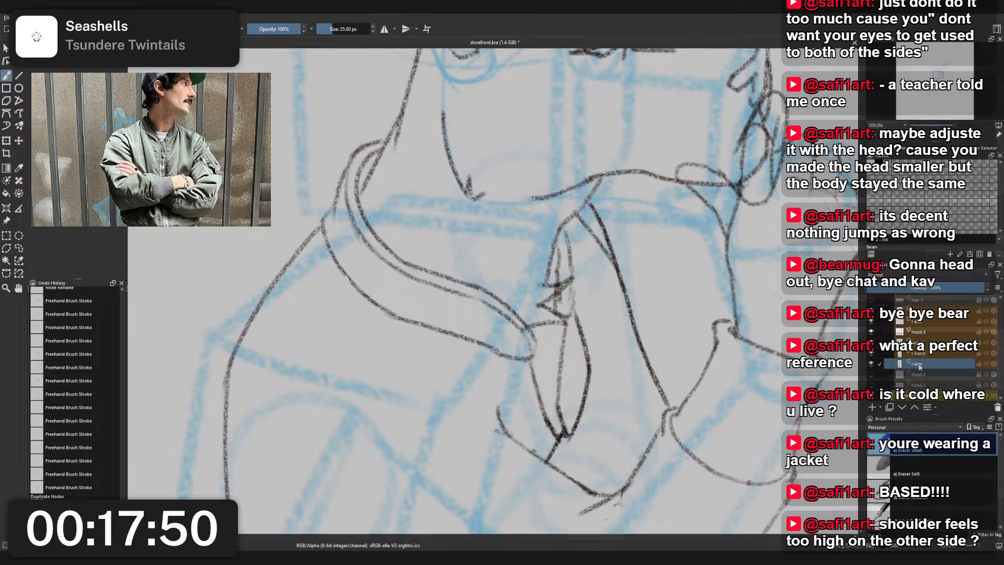
- Delete the duplicated r-hand layer and add a new empty layer named r-hand above r-arm
{"action": "left_click", "coordinate": [873, 408]}
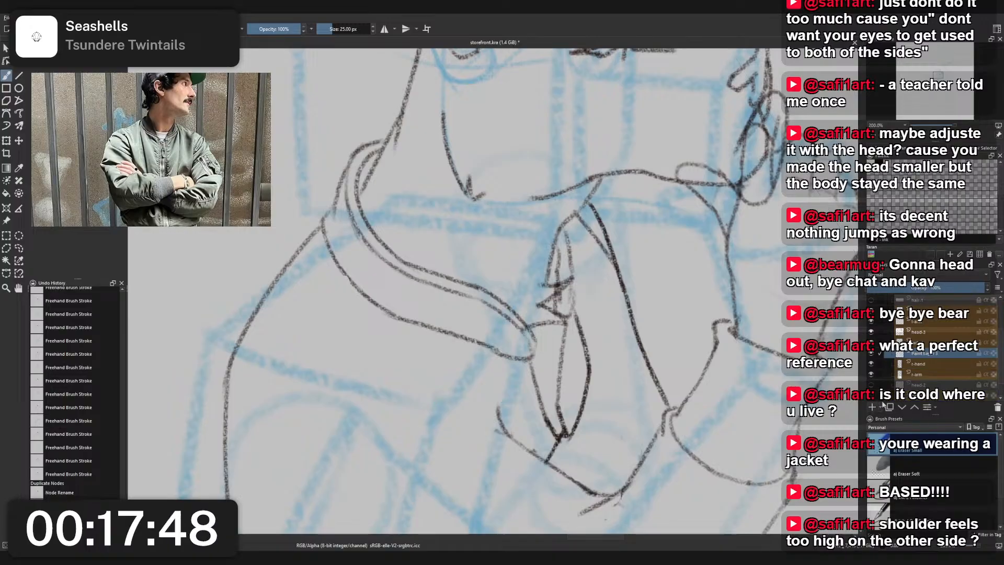
{"action": "key", "text": "ctrl+z"}
{"action": "left_click", "coordinate": [997, 408]}
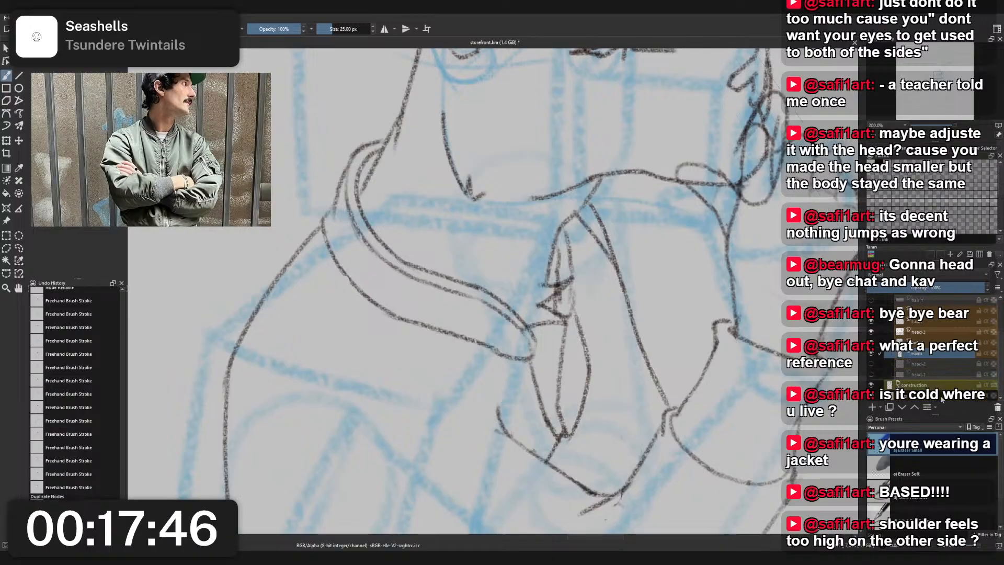
{"action": "left_click", "coordinate": [872, 408]}
{"action": "double_click", "coordinate": [927, 354]}
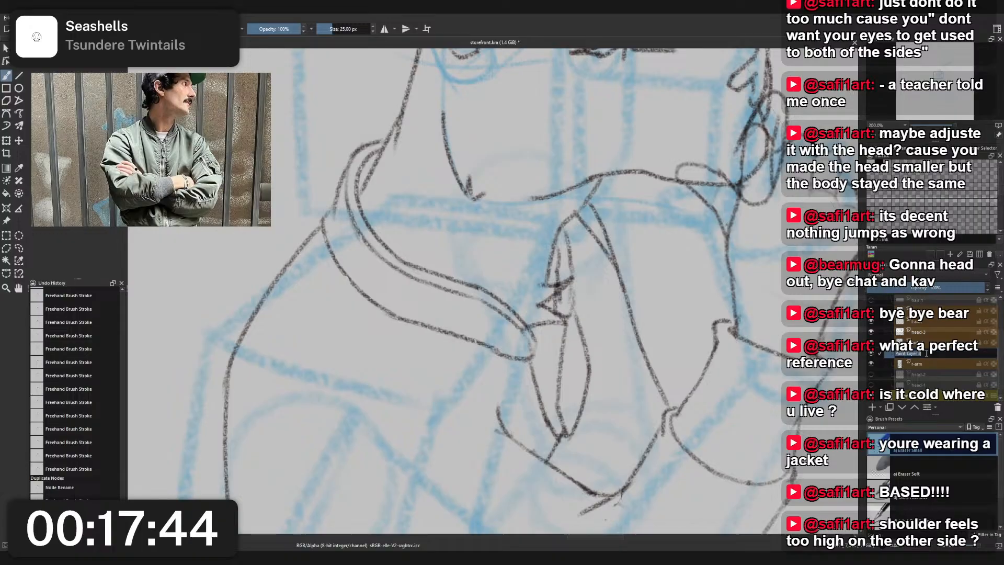
{"action": "type", "text": "r-hand"}
{"action": "key", "text": "Return"}
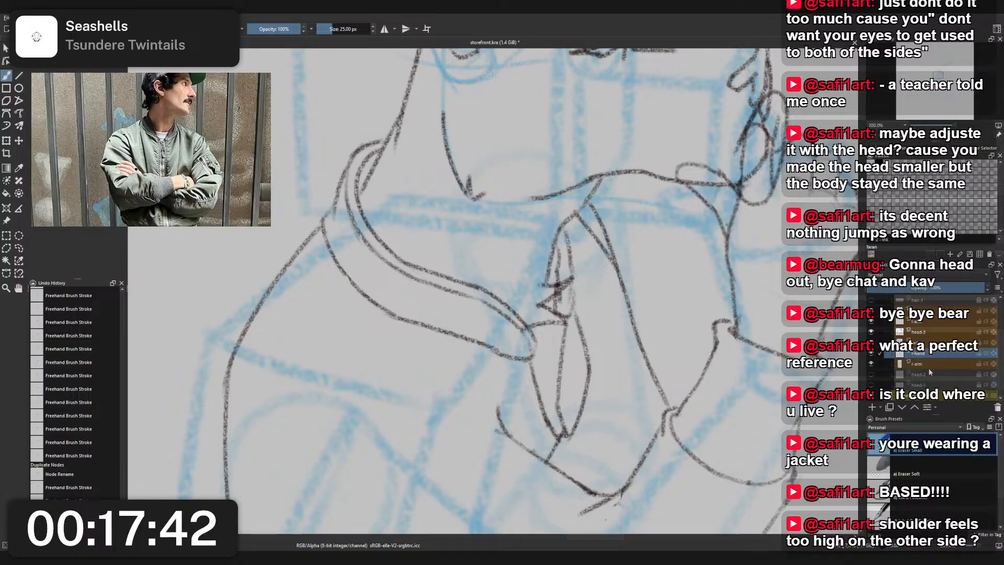
- Erase the doubled line tip beside the collar point on the r-arm layer with the 25 px small eraser
{"action": "left_click", "coordinate": [922, 343]}
{"action": "right_click", "coordinate": [691, 298]}
{"action": "left_click", "coordinate": [691, 244]}
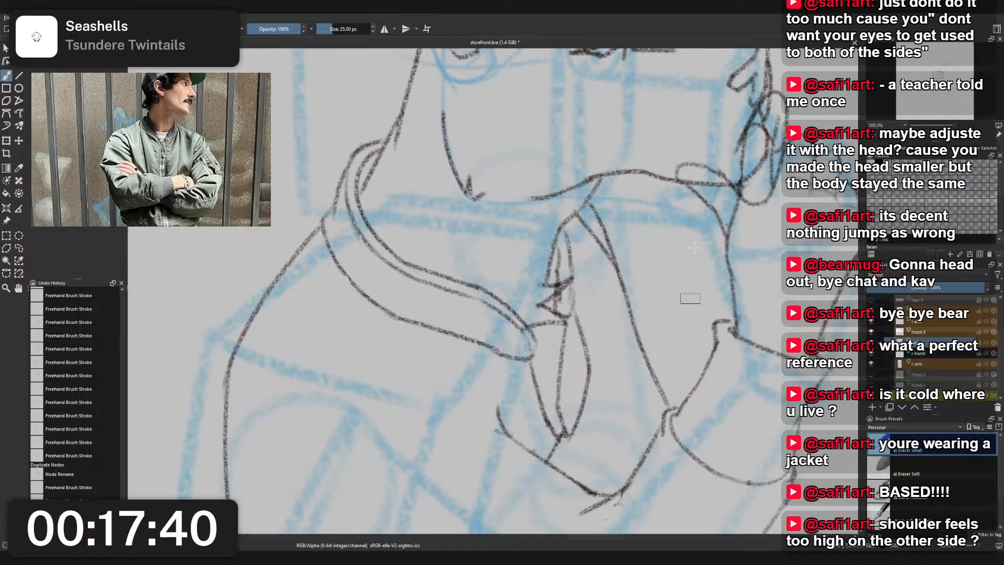
{"action": "left_click", "coordinate": [918, 364]}
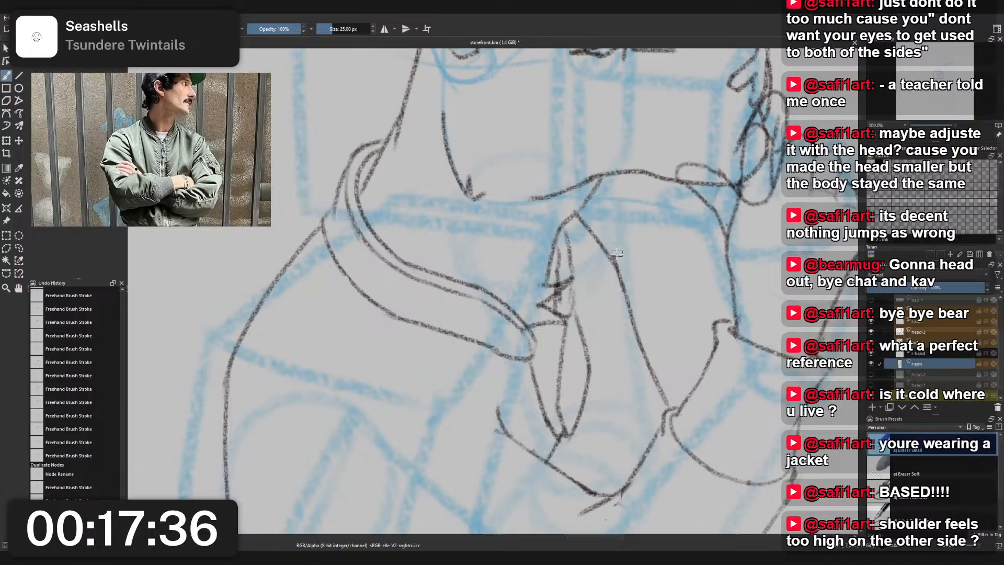
{"action": "scroll", "coordinate": [619, 257], "scroll_direction": "down", "scroll_amount": 5}
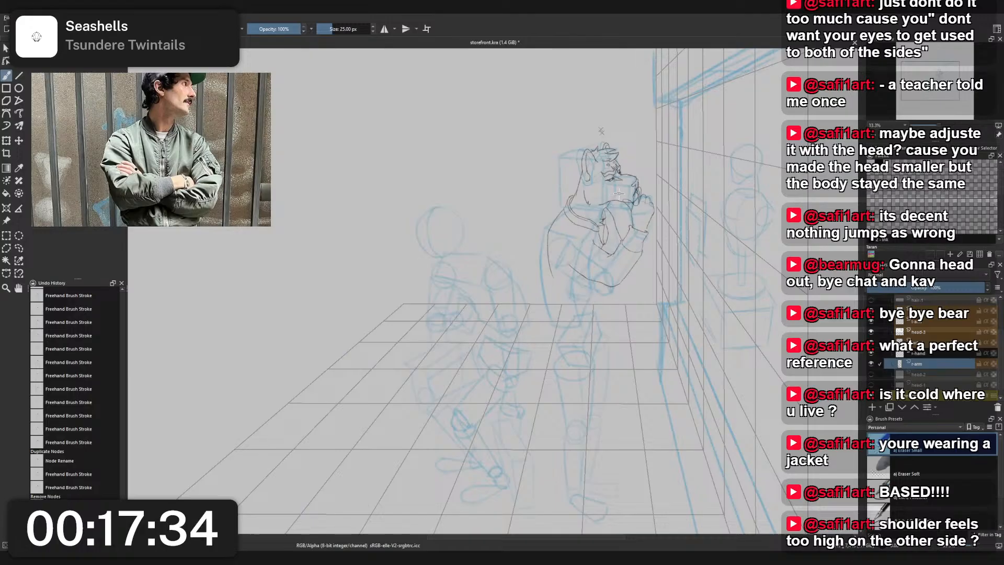
{"action": "scroll", "coordinate": [619, 190], "scroll_direction": "up", "scroll_amount": 5}
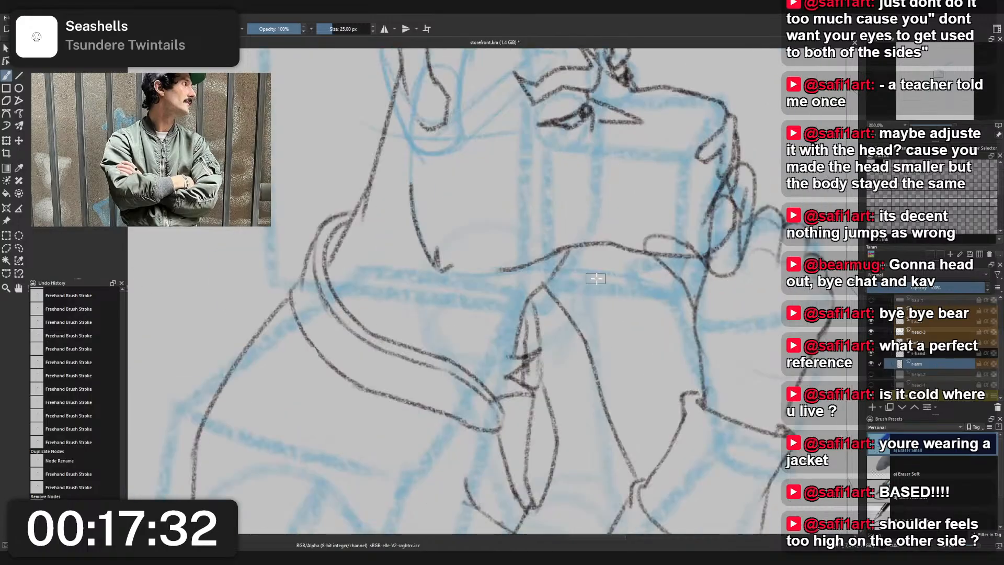
- Touch up the spot where the lines meet at the collar point with the small eraser
{"action": "left_click", "coordinate": [946, 355]}
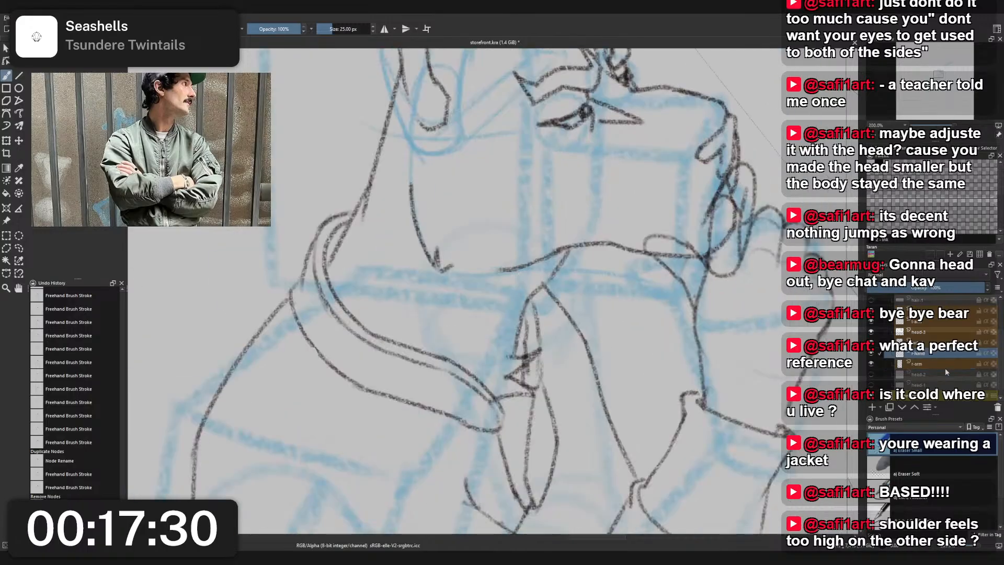
{"action": "left_click_drag", "start_coordinate": [538, 287], "coordinate": [543, 278]}
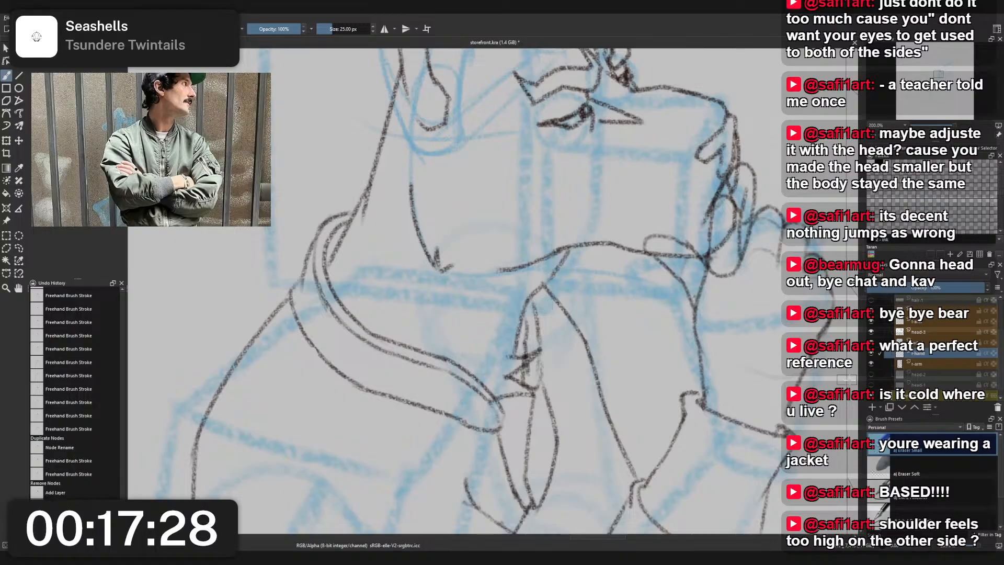
{"action": "left_click", "coordinate": [936, 364]}
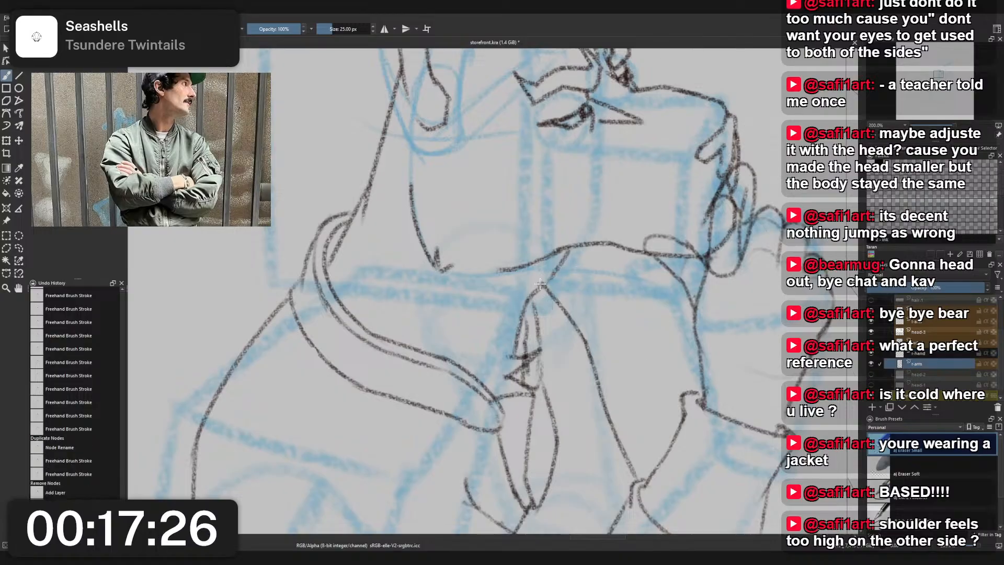
{"action": "scroll", "coordinate": [544, 293], "scroll_direction": "up", "scroll_amount": 1}
{"action": "left_click", "coordinate": [544, 308]}
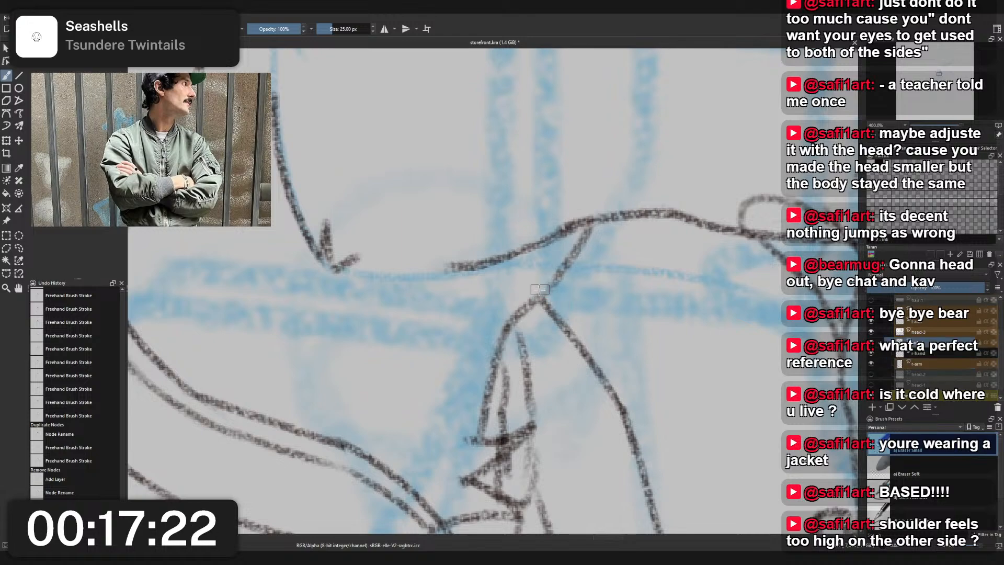
{"action": "left_click_drag", "start_coordinate": [533, 296], "coordinate": [542, 288]}
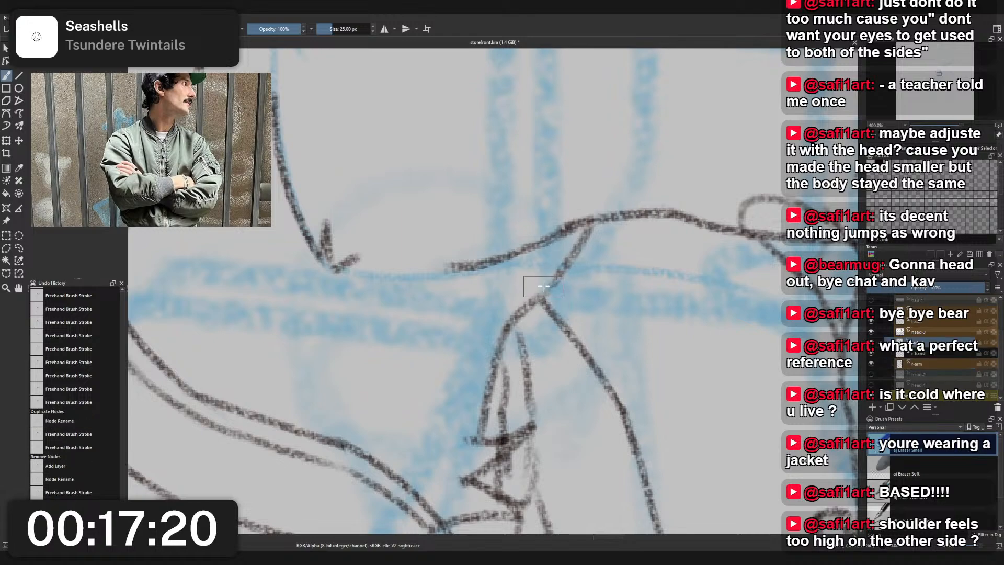
- Hide the r-arm layer, then lasso and cut the short line segment running down from the collar point
{"action": "left_click", "coordinate": [872, 362]}
{"action": "scroll", "coordinate": [671, 337], "scroll_direction": "down", "scroll_amount": 3}
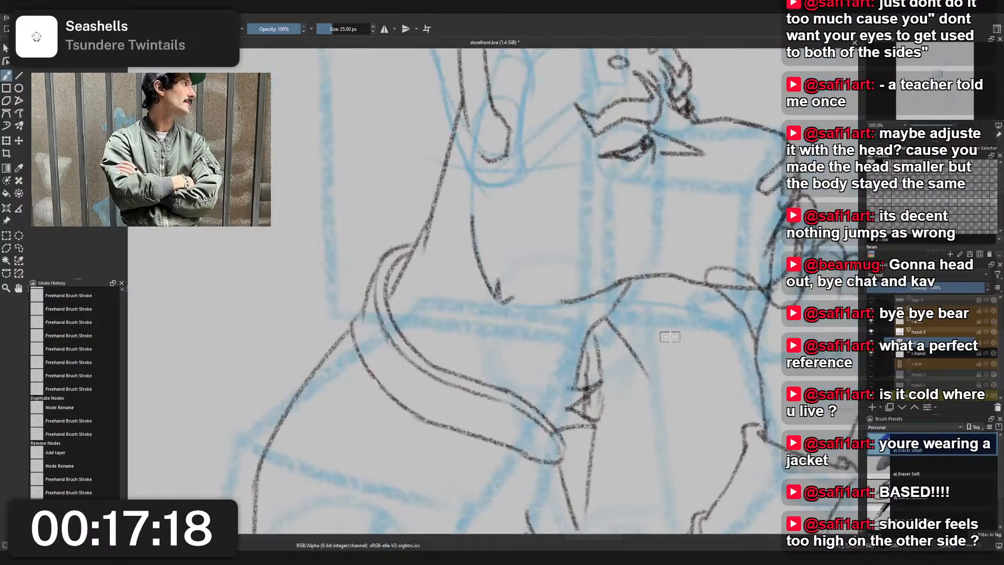
{"action": "scroll", "coordinate": [671, 337], "scroll_direction": "up", "scroll_amount": 2}
{"action": "key", "text": "l"}
{"action": "left_click_drag", "start_coordinate": [655, 407], "coordinate": [606, 370]}
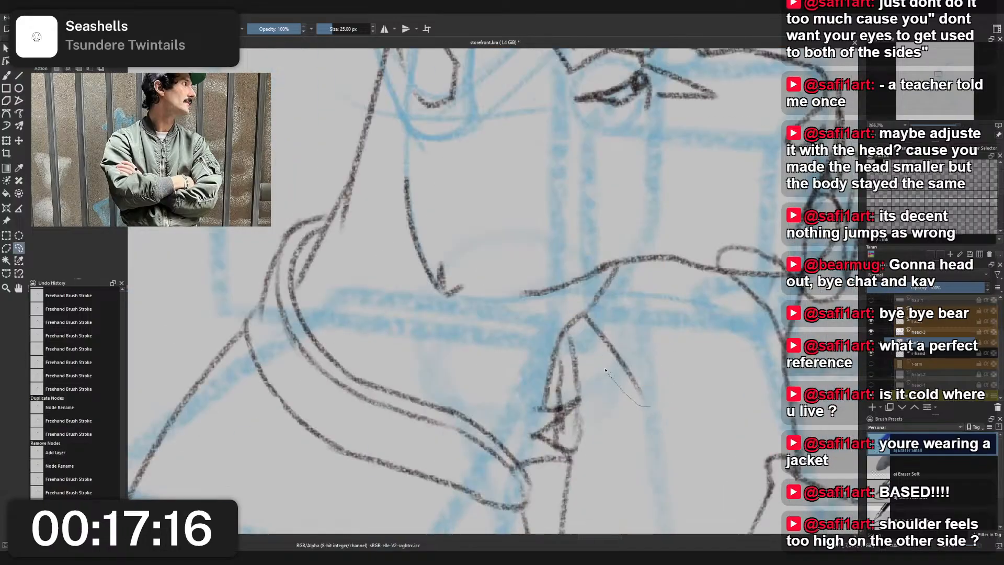
{"action": "mouse_move", "coordinate": [583, 326]}
{"action": "left_mouse_down"}
{"action": "mouse_move", "coordinate": [584, 317]}
{"action": "mouse_move", "coordinate": [671, 405]}
{"action": "left_mouse_up"}
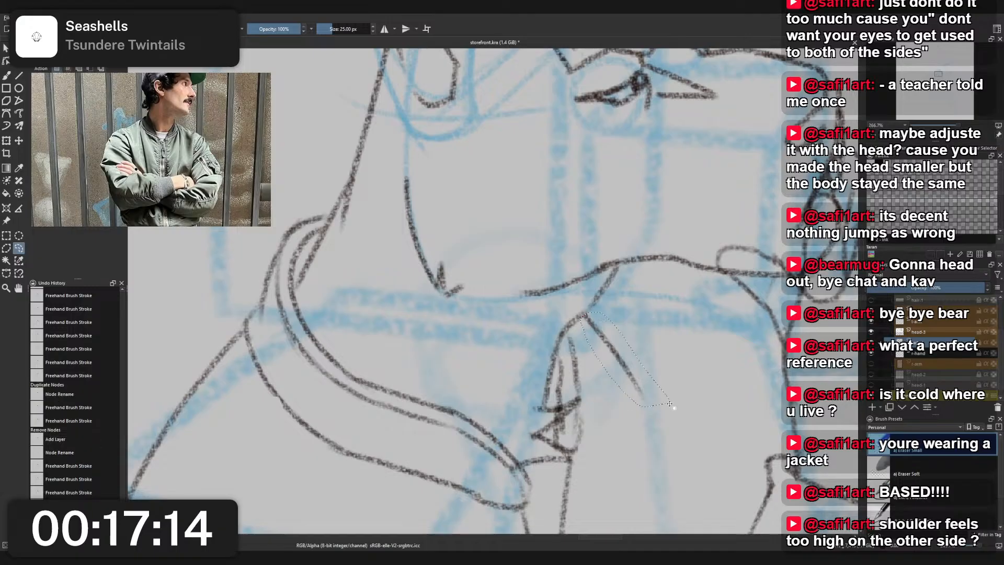
{"action": "key", "text": "ctrl+shift+a"}
{"action": "left_click_drag", "start_coordinate": [570, 316], "coordinate": [663, 413]}
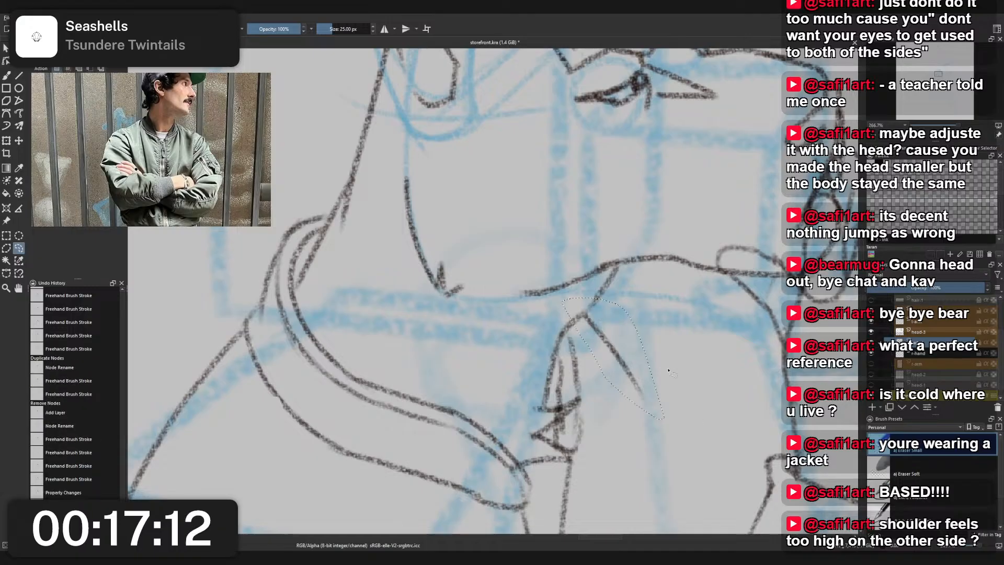
{"action": "key", "text": "ctrl+x"}
- Paste the cut line segment as a new layer, show r-arm again and merge the segment down into it
{"action": "left_click", "coordinate": [933, 353]}
{"action": "key", "text": "ctrl+v"}
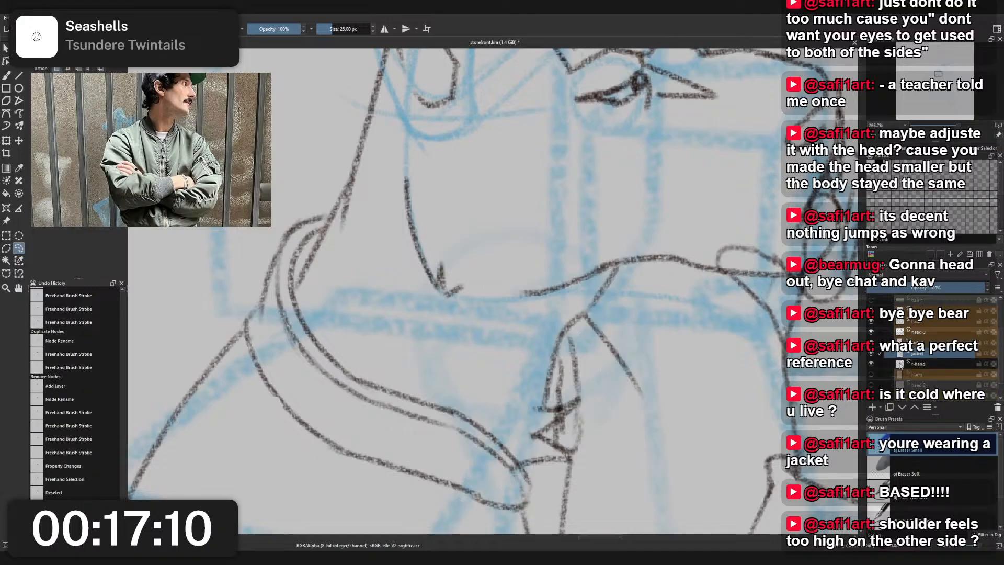
{"action": "left_click_drag", "start_coordinate": [924, 353], "coordinate": [925, 368]}
{"action": "left_click", "coordinate": [871, 375]}
{"action": "key", "text": "ctrl+z"}
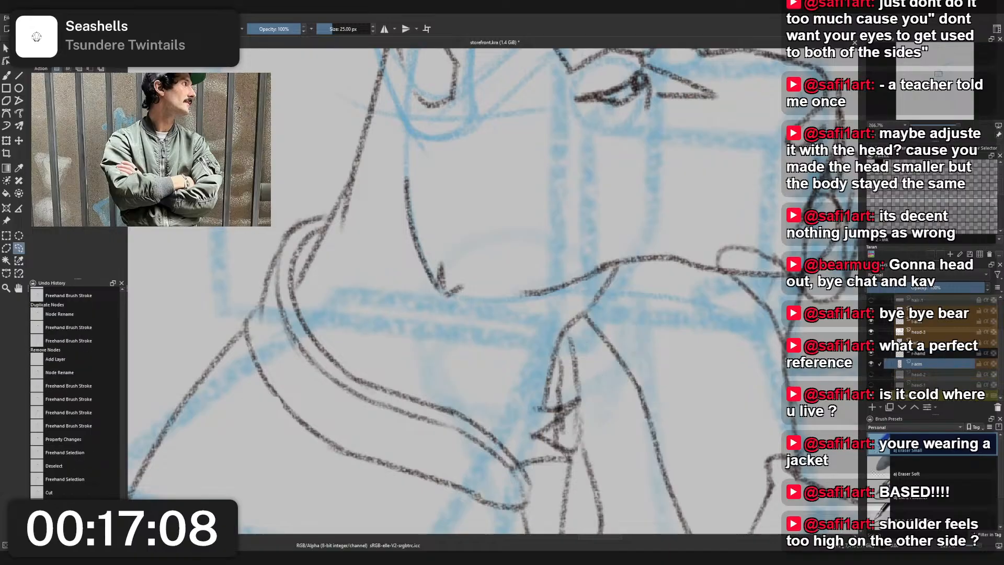
- Sketch a short tick below the bent elbow on the jacket layer with the 12 px Charcoal Pencil Medium
{"action": "scroll", "coordinate": [682, 346], "scroll_direction": "down", "scroll_amount": 2}
{"action": "left_click_drag", "start_coordinate": [684, 348], "coordinate": [615, 262]}
{"action": "left_click", "coordinate": [957, 355]}
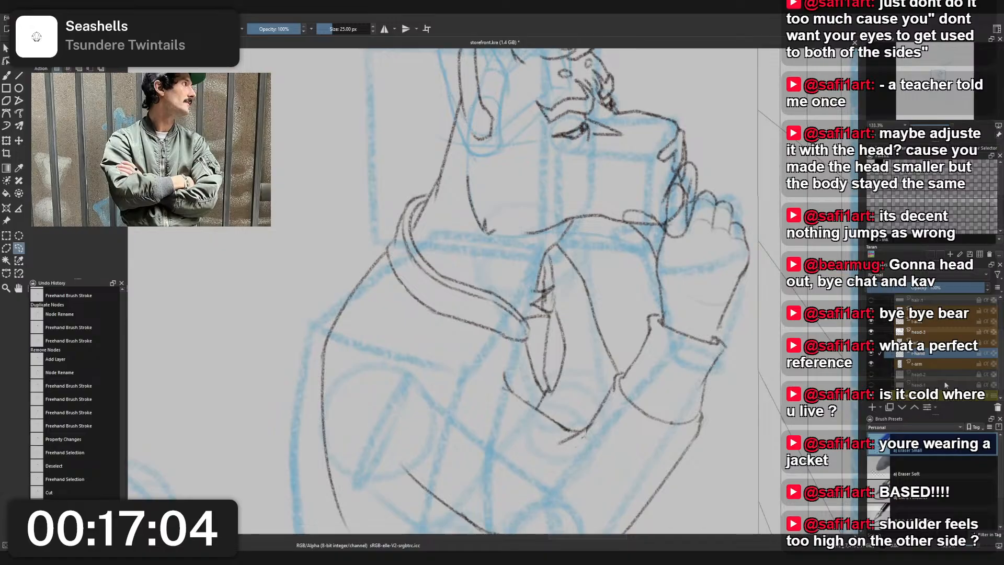
{"action": "left_click", "coordinate": [927, 343]}
{"action": "left_click_drag", "start_coordinate": [580, 493], "coordinate": [609, 287]}
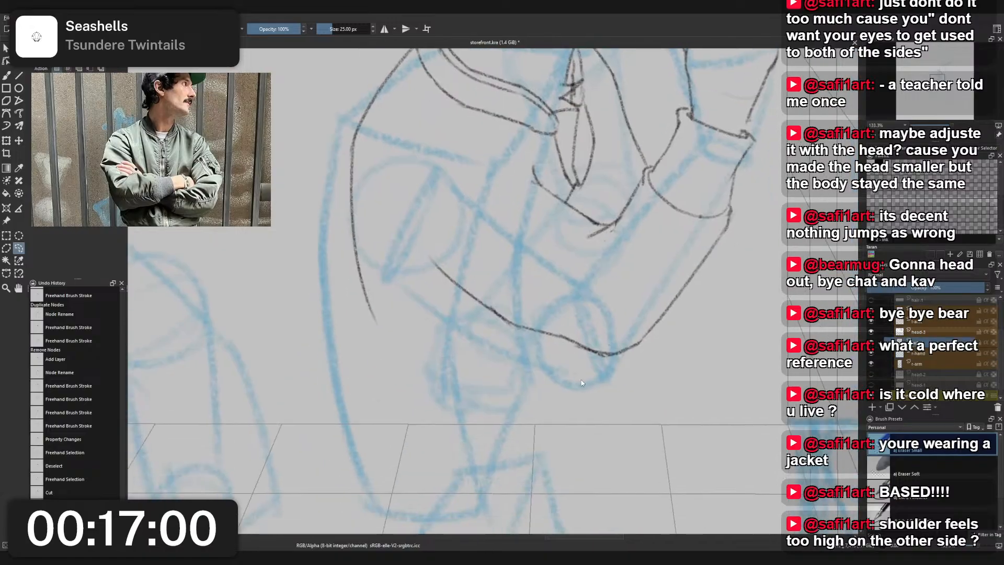
{"action": "key", "text": "Insert"}
{"action": "key", "text": "b"}
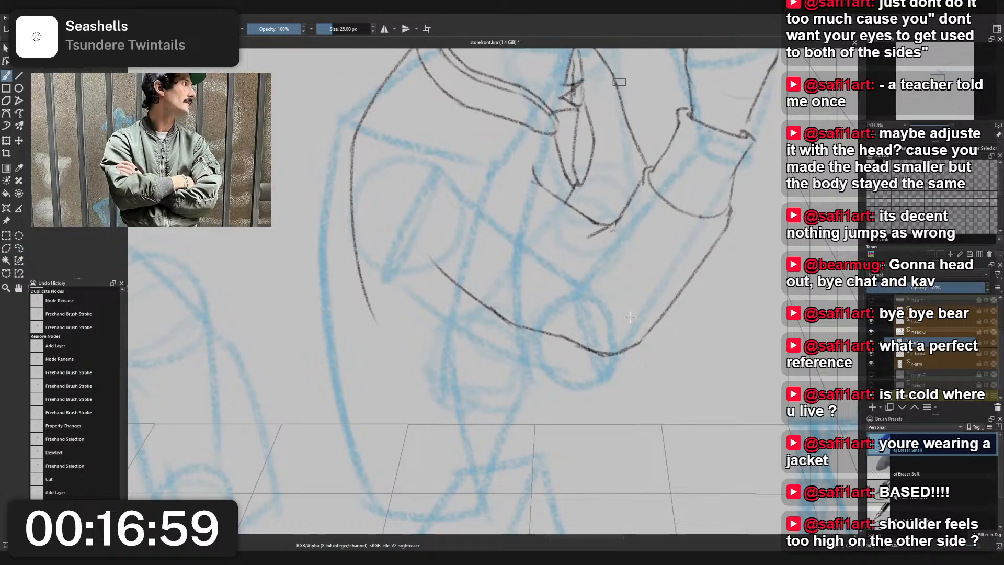
{"action": "right_click", "coordinate": [570, 330]}
{"action": "left_click", "coordinate": [523, 299]}
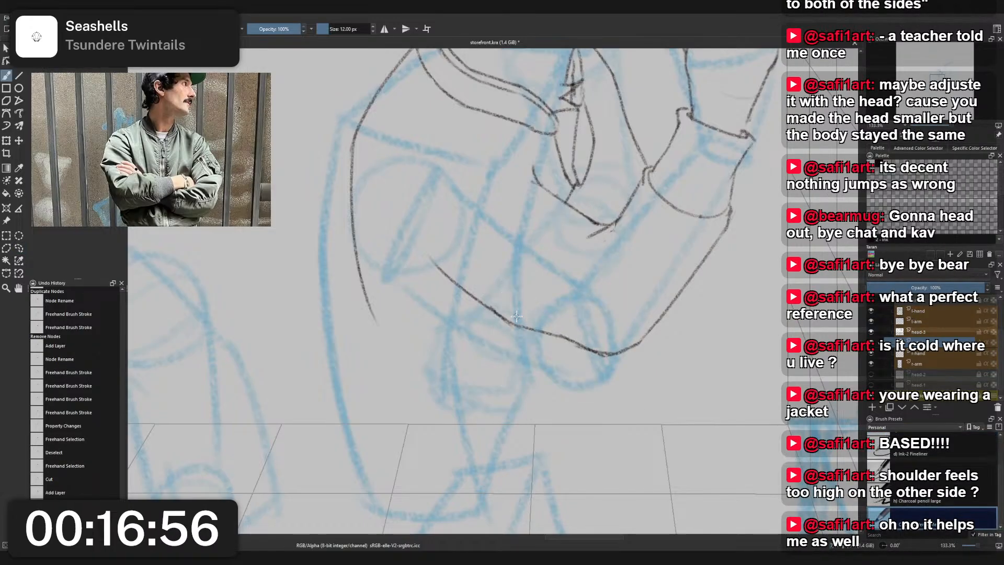
{"action": "left_click_drag", "start_coordinate": [533, 299], "coordinate": [557, 297]}
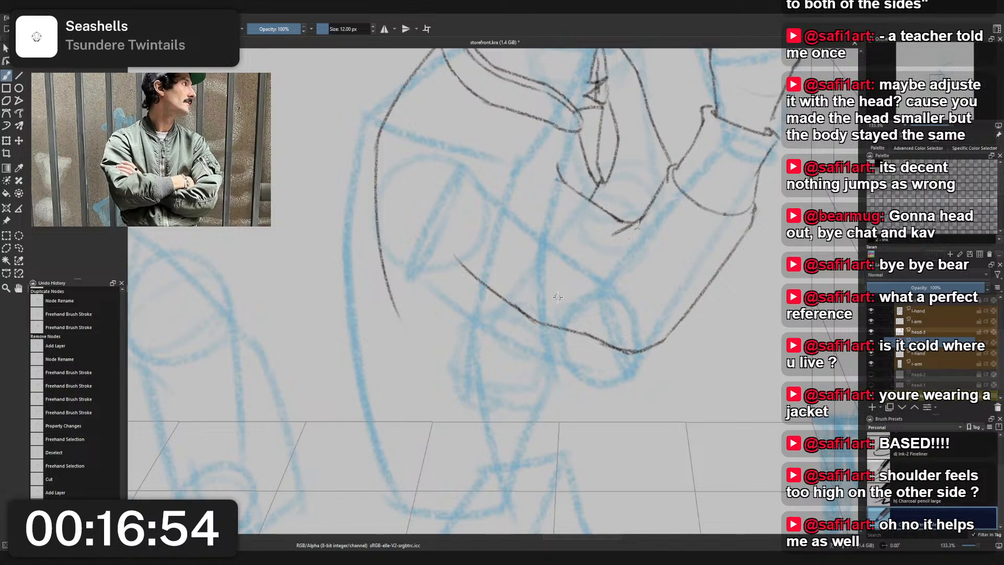
{"action": "left_click_drag", "start_coordinate": [546, 373], "coordinate": [560, 364]}
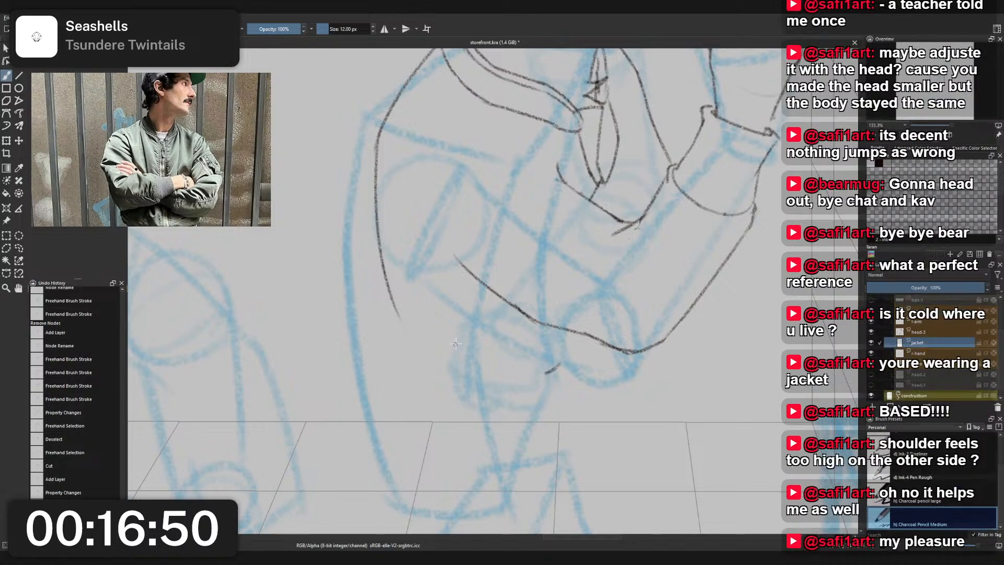
- Try an arched hem line from the jacket's back to the short tick below the elbow, and undo it
{"action": "left_click_drag", "start_coordinate": [455, 345], "coordinate": [544, 375]}
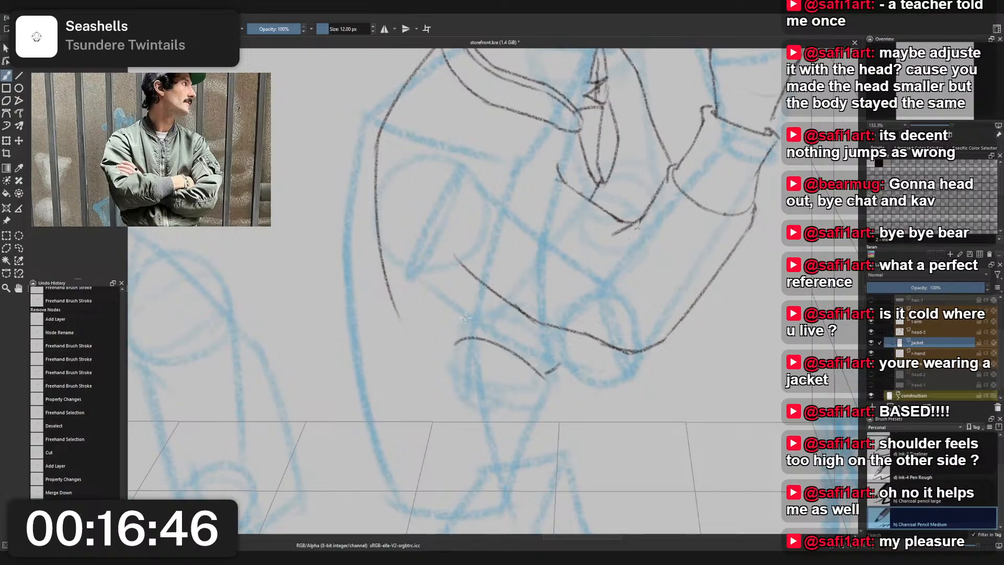
{"action": "mouse_move", "coordinate": [456, 345]}
{"action": "left_mouse_down"}
{"action": "mouse_move", "coordinate": [496, 338]}
{"action": "mouse_move", "coordinate": [463, 341]}
{"action": "mouse_move", "coordinate": [489, 340]}
{"action": "mouse_move", "coordinate": [546, 372]}
{"action": "left_mouse_up"}
{"action": "key", "text": "ctrl+z"}
{"action": "key", "text": "ctrl+z"}
- Try several straighter slanted hem strokes ending at the tick below the elbow, and undo them
{"action": "key", "text": "ctrl+z"}
{"action": "left_click_drag", "start_coordinate": [478, 341], "coordinate": [547, 372]}
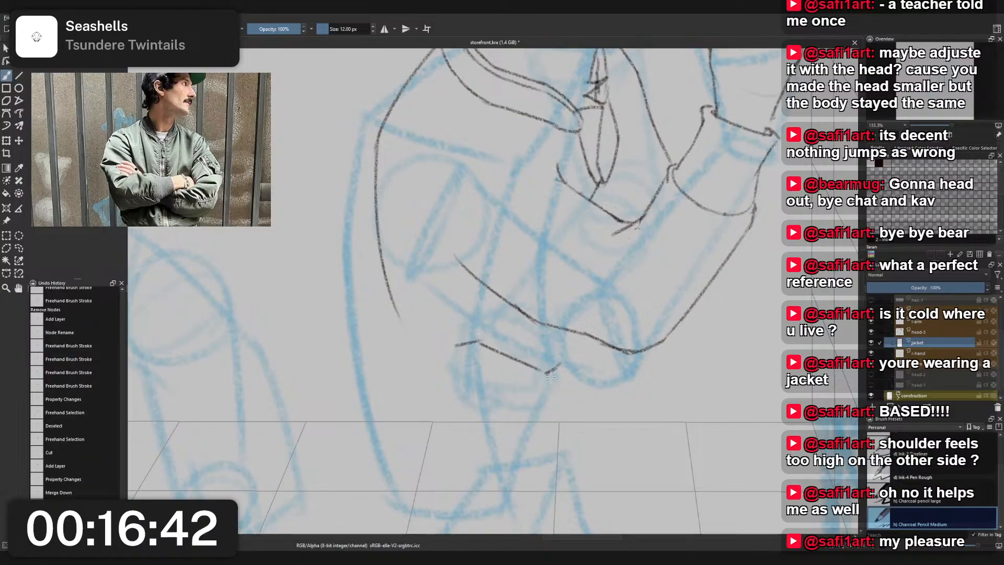
{"action": "key", "text": "ctrl+z"}
{"action": "left_click_drag", "start_coordinate": [482, 341], "coordinate": [547, 373]}
{"action": "key", "text": "ctrl+z"}
{"action": "left_click_drag", "start_coordinate": [479, 341], "coordinate": [547, 373]}
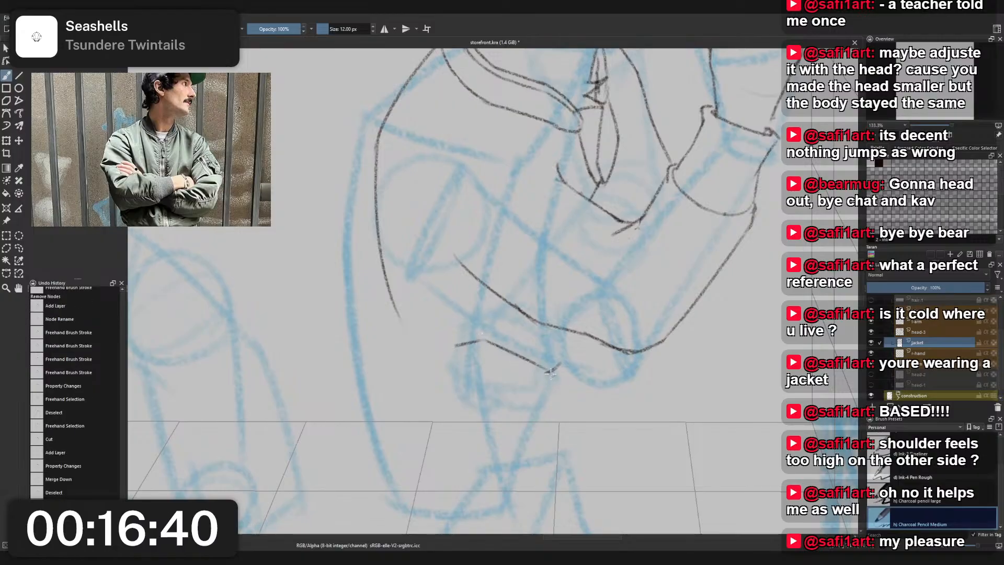
{"action": "key", "text": "ctrl+z"}
{"action": "left_click_drag", "start_coordinate": [486, 342], "coordinate": [547, 372]}
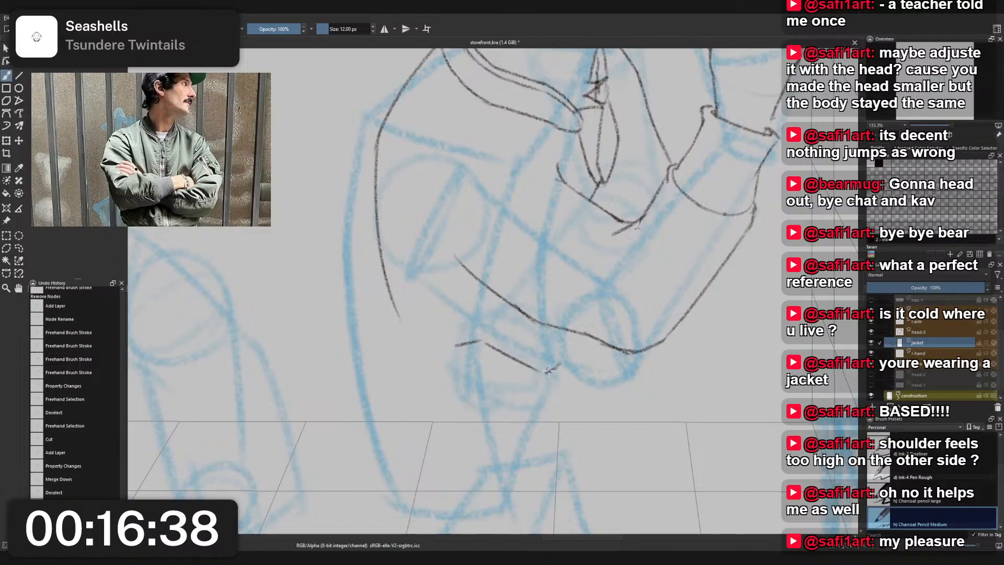
{"action": "key", "text": "ctrl+z"}
{"action": "key", "text": "ctrl+z"}
- Sketch the jacket's lower hem as one shallow curve ending at the tick below the elbow
{"action": "mouse_move", "coordinate": [455, 356]}
{"action": "left_mouse_down"}
{"action": "mouse_move", "coordinate": [492, 348]}
{"action": "mouse_move", "coordinate": [547, 375]}
{"action": "left_mouse_up"}
{"action": "key", "text": "ctrl+shift+a"}
{"action": "scroll", "coordinate": [534, 358], "scroll_direction": "down", "scroll_amount": 2}
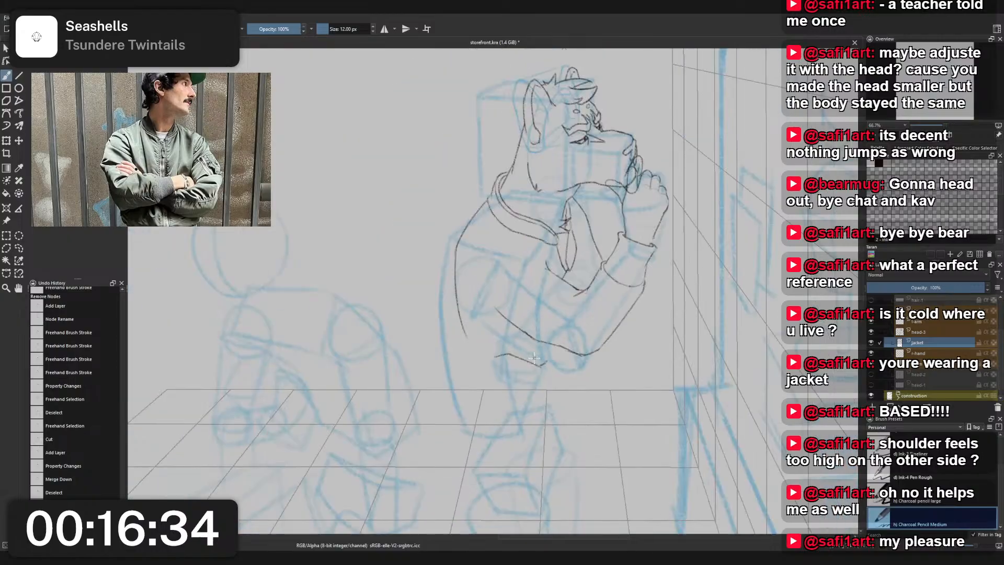
- Sketch the back edge and slanted lower back corner of a boxy hip block below the bent elbow
{"action": "scroll", "coordinate": [535, 357], "scroll_direction": "up", "scroll_amount": 2}
{"action": "left_click_drag", "start_coordinate": [672, 218], "coordinate": [618, 301]}
{"action": "scroll", "coordinate": [620, 308], "scroll_direction": "down", "scroll_amount": 1}
{"action": "scroll", "coordinate": [620, 308], "scroll_direction": "up", "scroll_amount": 2}
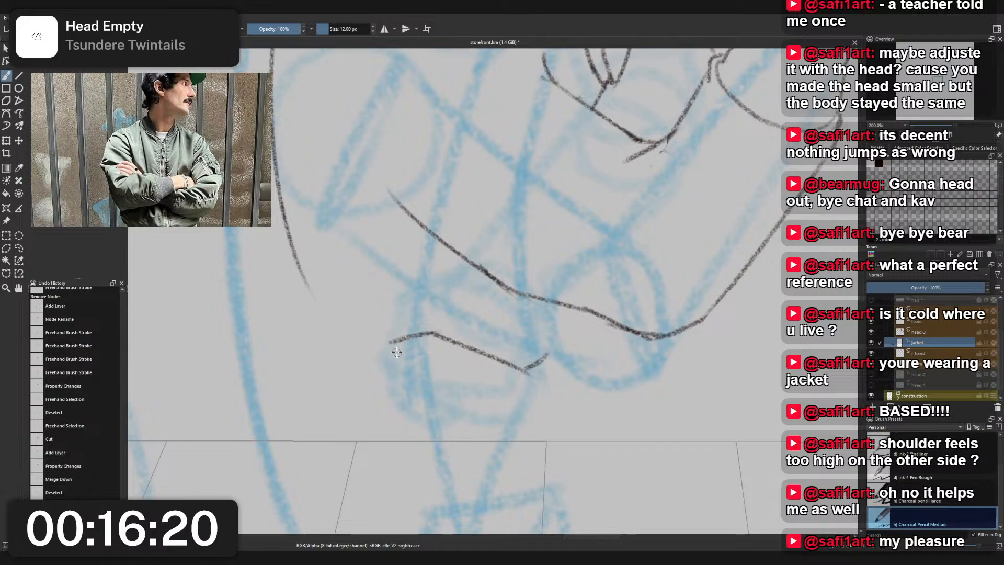
{"action": "left_click_drag", "start_coordinate": [389, 387], "coordinate": [393, 365]}
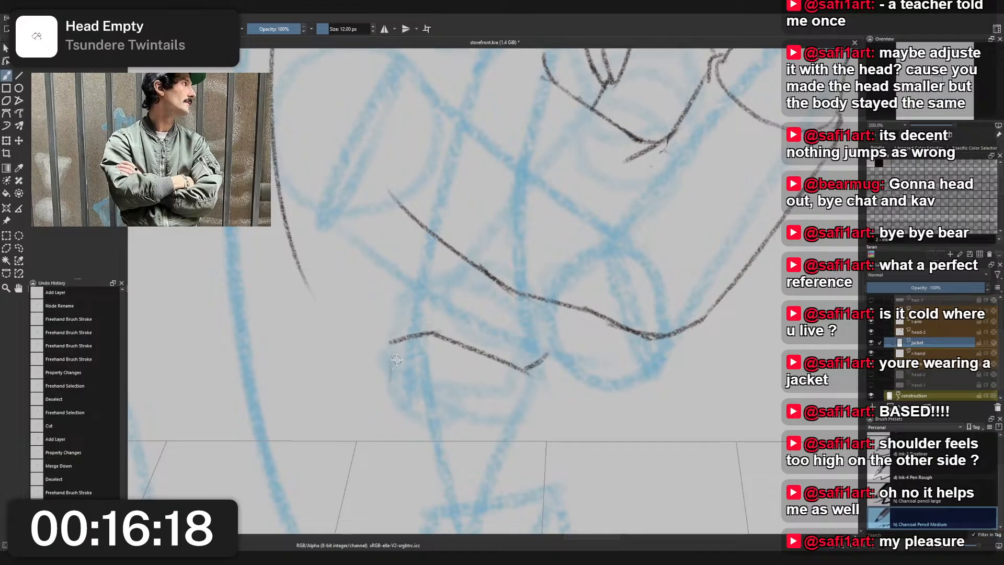
{"action": "key", "text": "ctrl+z"}
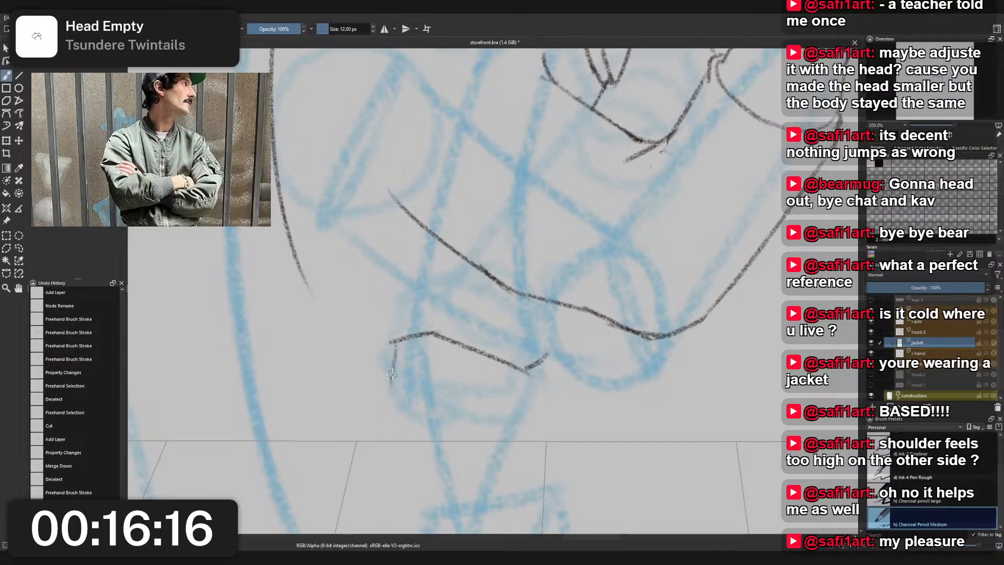
{"action": "mouse_move", "coordinate": [391, 343]}
{"action": "left_mouse_down"}
{"action": "mouse_move", "coordinate": [387, 396]}
{"action": "mouse_move", "coordinate": [433, 426]}
{"action": "mouse_move", "coordinate": [525, 421]}
{"action": "left_mouse_up"}
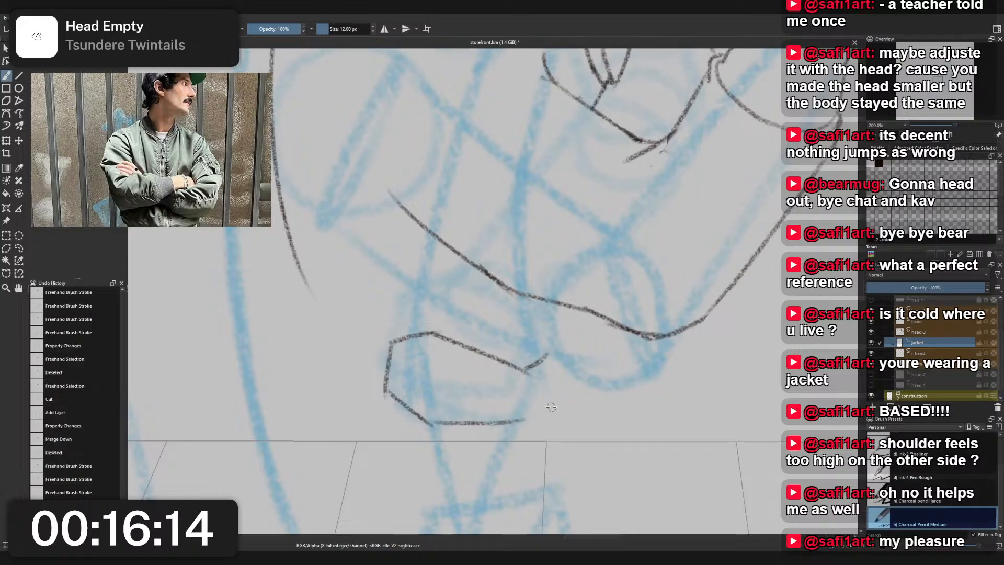
- Redraw the hip block's bottom edge with a slight upward slope and close its front side
{"action": "key", "text": "ctrl+z"}
{"action": "left_click_drag", "start_coordinate": [434, 425], "coordinate": [499, 413]}
{"action": "key", "text": "ctrl+z"}
{"action": "mouse_move", "coordinate": [434, 425]}
{"action": "left_mouse_down"}
{"action": "mouse_move", "coordinate": [528, 412]}
{"action": "mouse_move", "coordinate": [529, 367]}
{"action": "mouse_move", "coordinate": [511, 418]}
{"action": "left_mouse_up"}
{"action": "key", "text": "ctrl+z"}
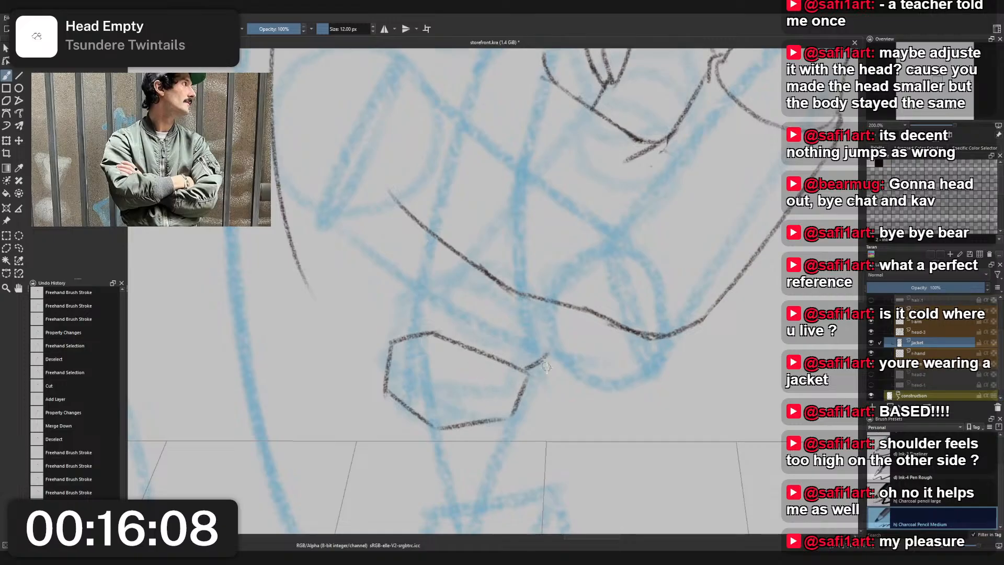
- Erase the short tick at the block's upper front corner and sketch a short rising stroke from its upper back corner
{"action": "left_click_drag", "start_coordinate": [521, 402], "coordinate": [562, 374]}
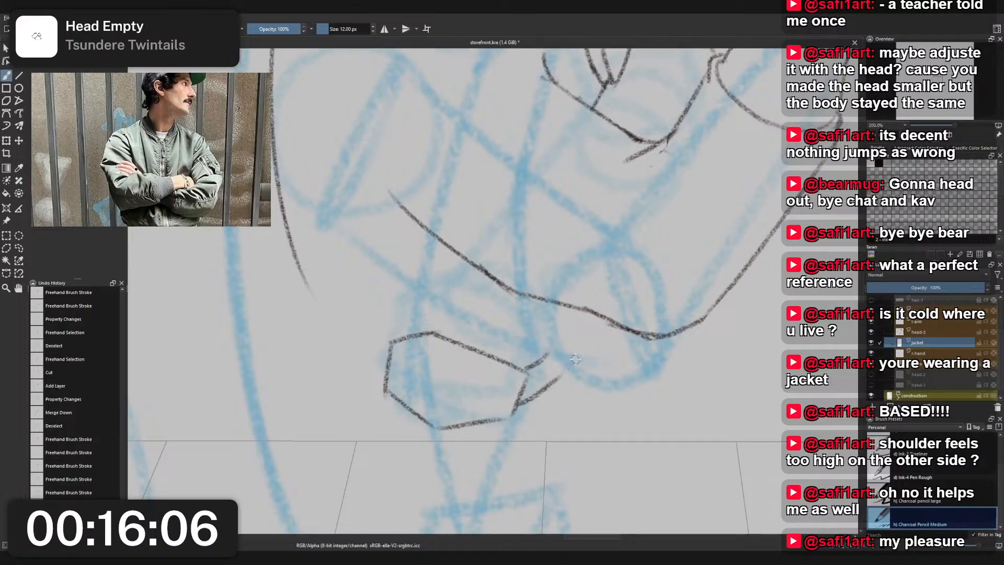
{"action": "key", "text": "ctrl+z"}
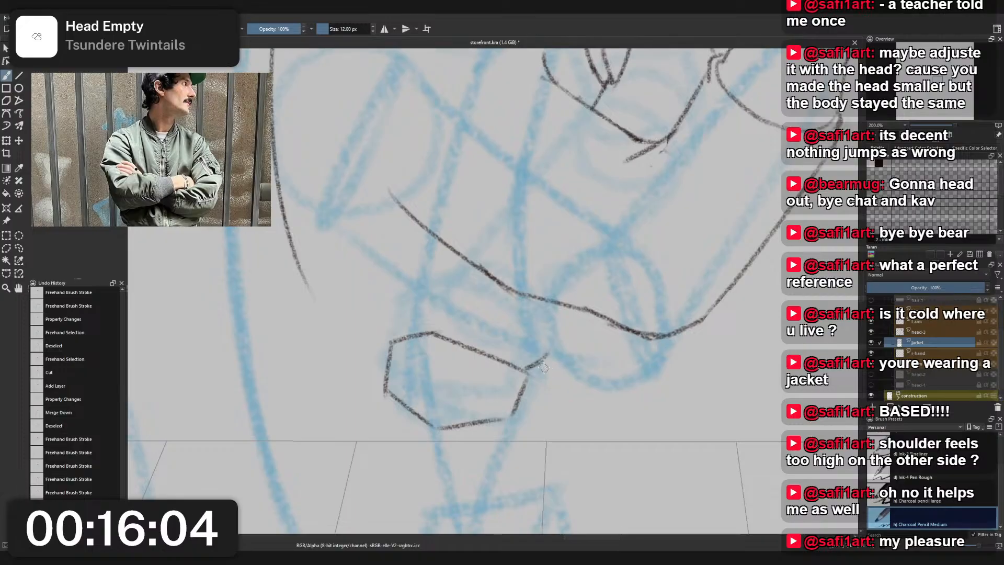
{"action": "right_click", "coordinate": [548, 349]}
{"action": "left_click", "coordinate": [548, 297]}
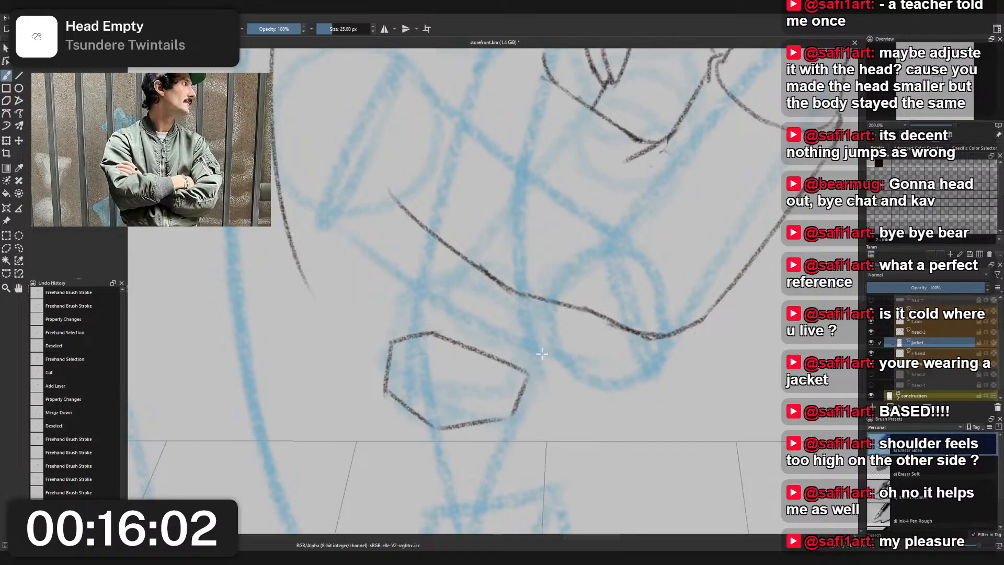
{"action": "right_click", "coordinate": [542, 355]}
{"action": "left_click", "coordinate": [495, 328]}
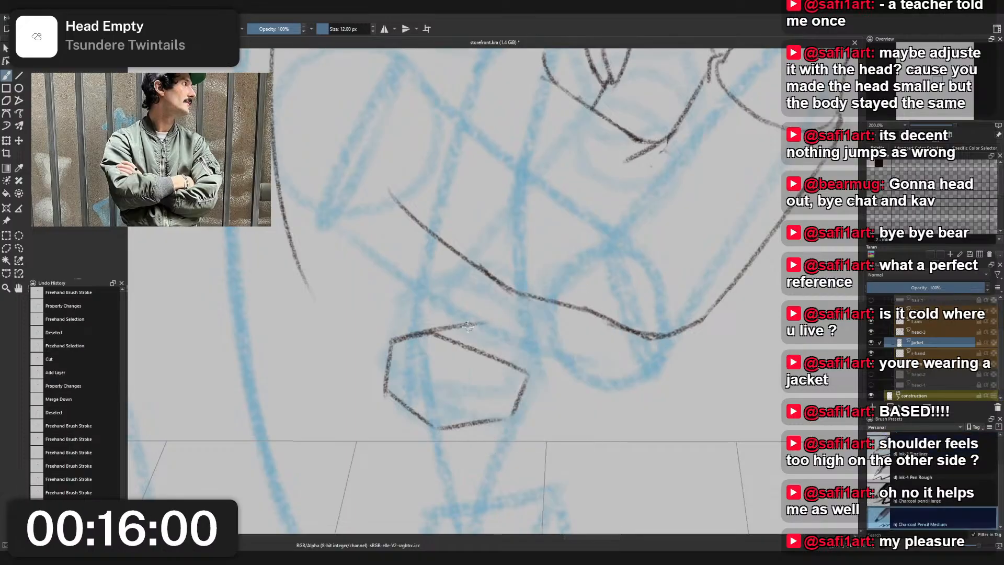
{"action": "left_click_drag", "start_coordinate": [402, 339], "coordinate": [460, 312]}
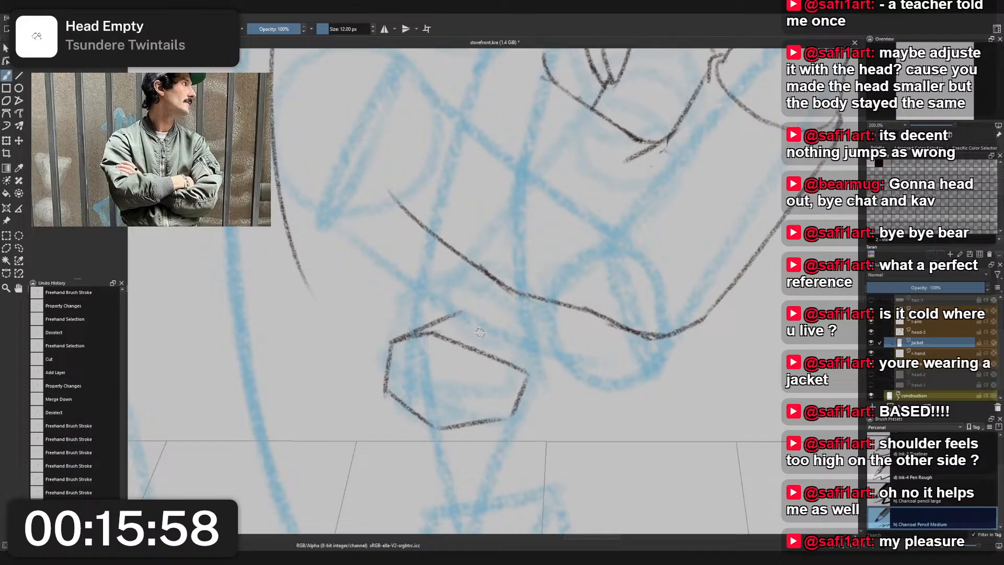
- Try retracing the block's slanted lower back edge with overlapping strokes
{"action": "left_click_drag", "start_coordinate": [388, 394], "coordinate": [422, 428]}
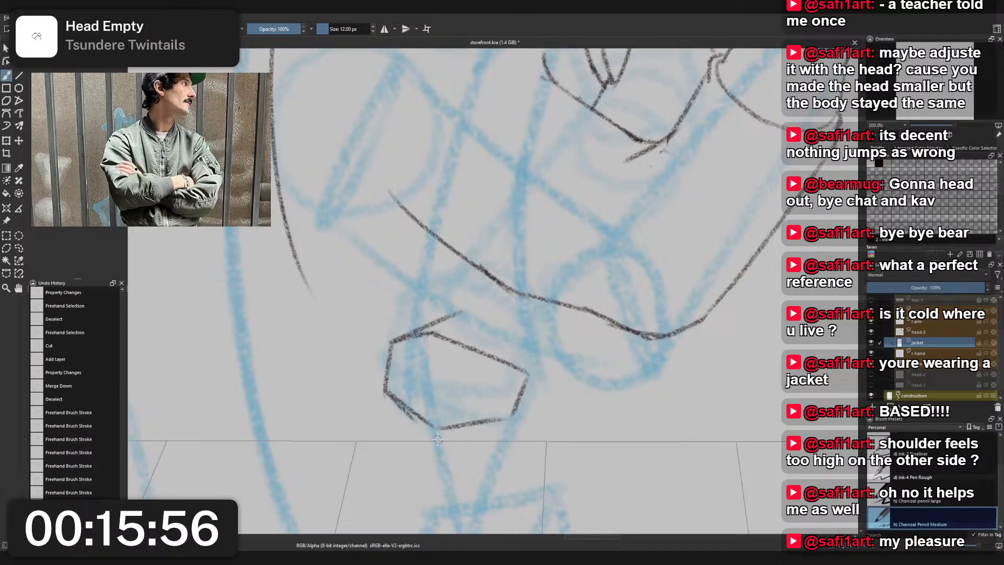
{"action": "key", "text": "ctrl+z"}
{"action": "key", "text": "ctrl+z"}
{"action": "mouse_move", "coordinate": [387, 393]}
{"action": "left_mouse_down"}
{"action": "mouse_move", "coordinate": [429, 427]}
{"action": "mouse_move", "coordinate": [421, 429]}
{"action": "mouse_move", "coordinate": [450, 428]}
{"action": "left_mouse_up"}
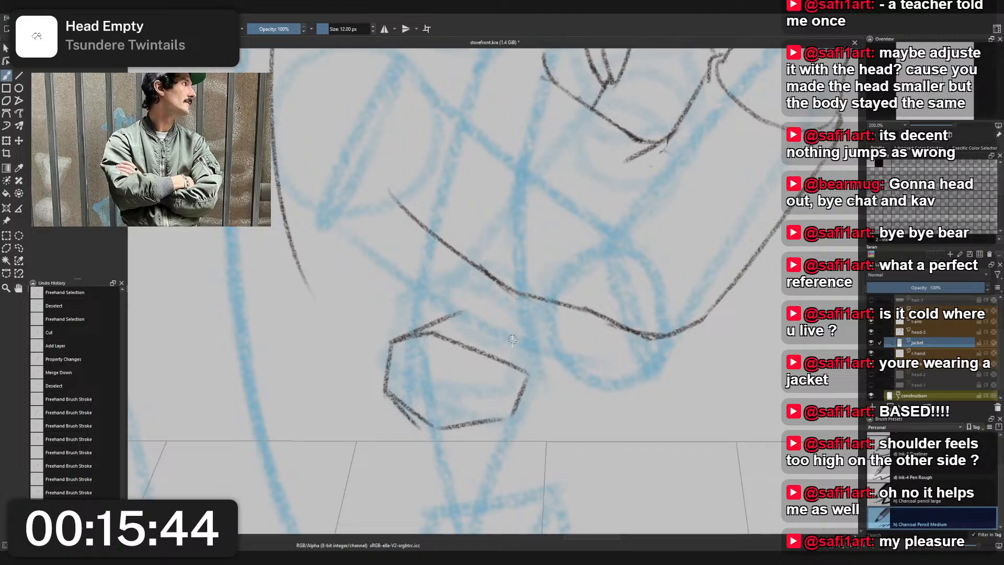
- Erase the block's slanted lower back edge and its bottom edge with the 25 px small eraser
{"action": "right_click", "coordinate": [472, 361]}
{"action": "left_click", "coordinate": [473, 308]}
{"action": "left_click_drag", "start_coordinate": [443, 429], "coordinate": [387, 404]}
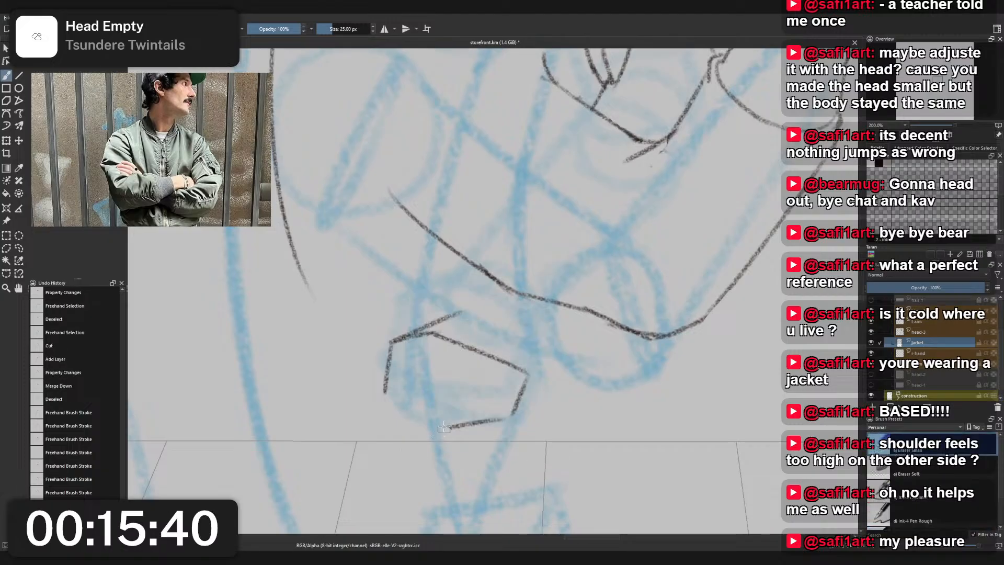
{"action": "left_click_drag", "start_coordinate": [446, 429], "coordinate": [501, 418]}
{"action": "right_click", "coordinate": [510, 392]}
{"action": "left_click", "coordinate": [464, 419]}
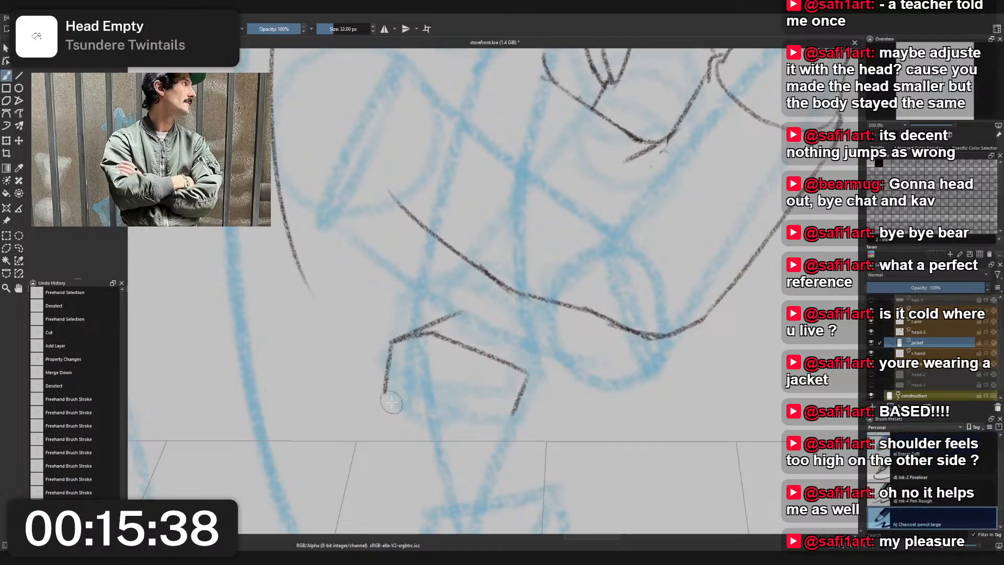
- Redraw the block's lower back corner and a nearly level bottom edge with the 12 px Charcoal Pencil Medium
{"action": "right_click", "coordinate": [406, 396]}
{"action": "right_click", "coordinate": [399, 400]}
{"action": "mouse_move", "coordinate": [384, 394]}
{"action": "left_mouse_down"}
{"action": "mouse_move", "coordinate": [418, 419]}
{"action": "mouse_move", "coordinate": [504, 421]}
{"action": "left_mouse_up"}
{"action": "key", "text": "ctrl+z"}
{"action": "left_click_drag", "start_coordinate": [419, 420], "coordinate": [511, 417]}
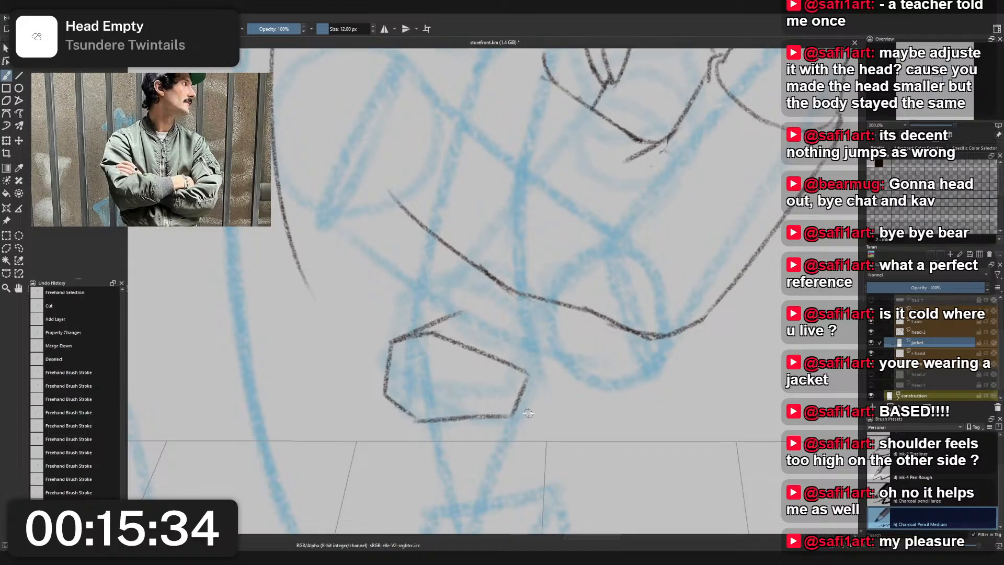
{"action": "key", "text": "ctrl+z"}
{"action": "mouse_move", "coordinate": [419, 419]}
{"action": "left_mouse_down"}
{"action": "mouse_move", "coordinate": [501, 412]}
{"action": "mouse_move", "coordinate": [442, 419]}
{"action": "mouse_move", "coordinate": [503, 417]}
{"action": "mouse_move", "coordinate": [490, 440]}
{"action": "left_mouse_up"}
{"action": "key", "text": "ctrl+z"}
{"action": "key", "text": "ctrl+z"}
{"action": "key", "text": "ctrl+z"}
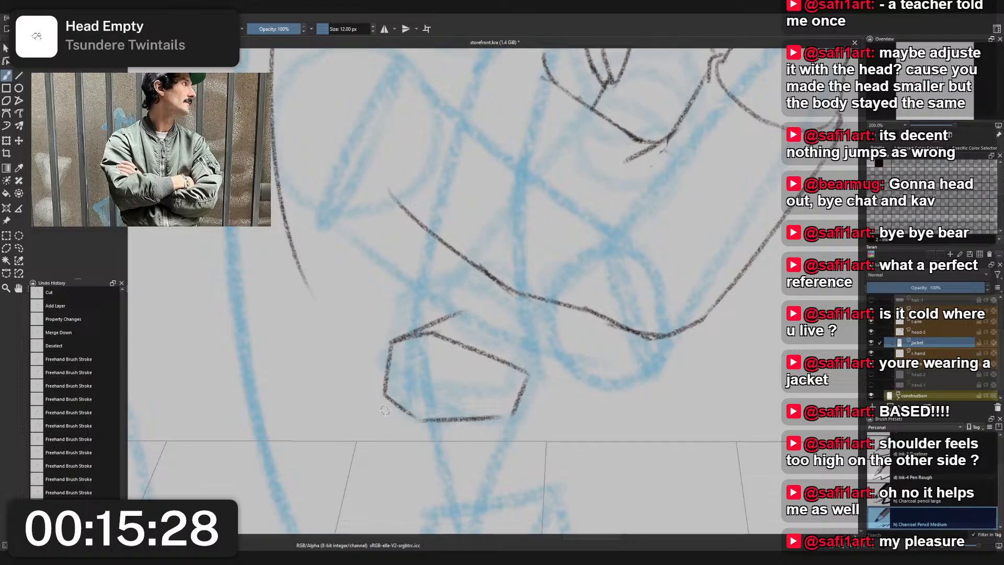
- Try a longer slanted stroke off the block's lower back corner, undo it, and draw a short level stroke inward from that corner
{"action": "left_click_drag", "start_coordinate": [380, 395], "coordinate": [418, 436]}
{"action": "key", "text": "ctrl+z"}
{"action": "left_click_drag", "start_coordinate": [382, 396], "coordinate": [416, 428]}
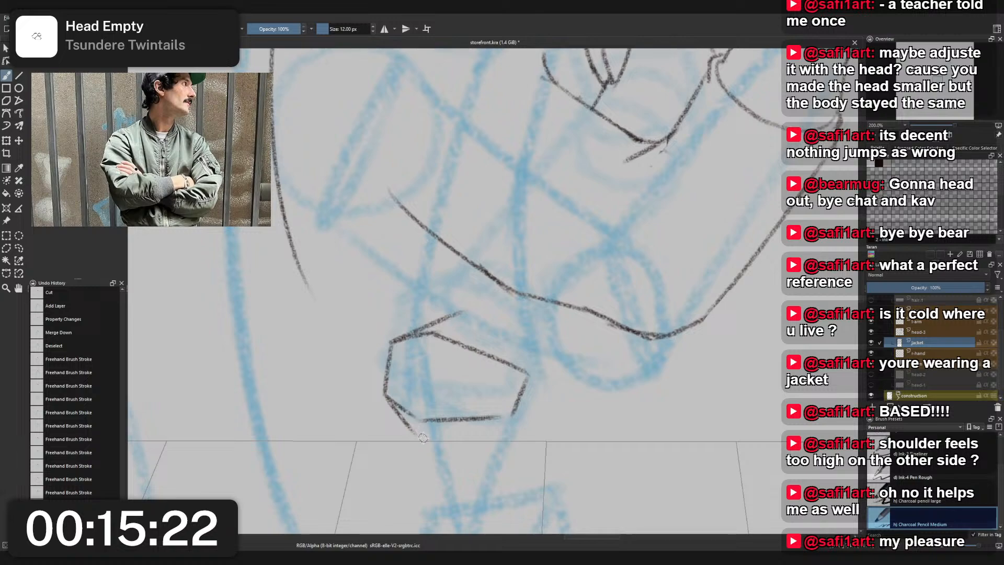
{"action": "mouse_move", "coordinate": [388, 400]}
{"action": "left_mouse_down"}
{"action": "mouse_move", "coordinate": [426, 396]}
{"action": "mouse_move", "coordinate": [416, 397]}
{"action": "left_mouse_up"}
{"action": "key", "text": "ctrl+z"}
{"action": "key", "text": "ctrl+z"}
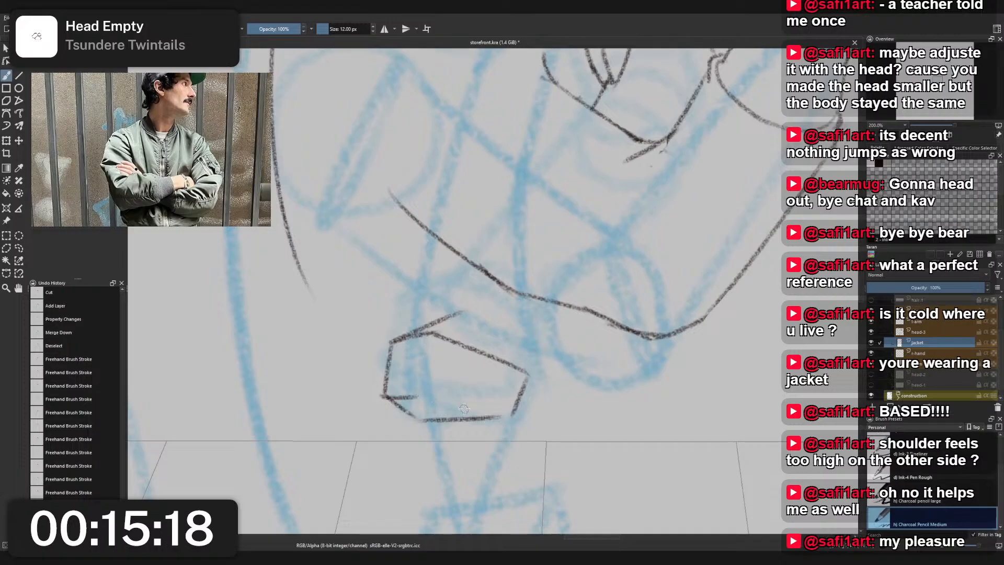
- Sketch a shallow curved line across the block's underside from the inward stroke to just past the lower front corner
{"action": "left_click_drag", "start_coordinate": [511, 418], "coordinate": [530, 420]}
{"action": "key", "text": "ctrl+z"}
{"action": "key", "text": "ctrl+z"}
{"action": "left_click_drag", "start_coordinate": [413, 397], "coordinate": [483, 403]}
{"action": "key", "text": "ctrl+z"}
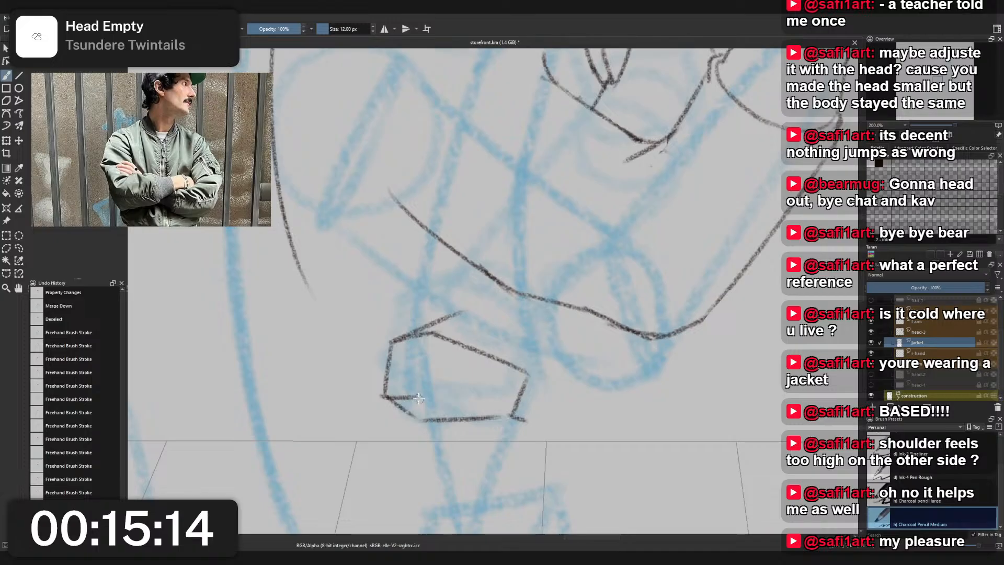
{"action": "mouse_move", "coordinate": [413, 397]}
{"action": "left_mouse_down"}
{"action": "mouse_move", "coordinate": [463, 399]}
{"action": "mouse_move", "coordinate": [507, 418]}
{"action": "left_mouse_up"}
{"action": "key", "text": "ctrl+z"}
{"action": "key", "text": "ctrl+z"}
{"action": "key", "text": "ctrl+z"}
{"action": "left_click_drag", "start_coordinate": [443, 400], "coordinate": [524, 420]}
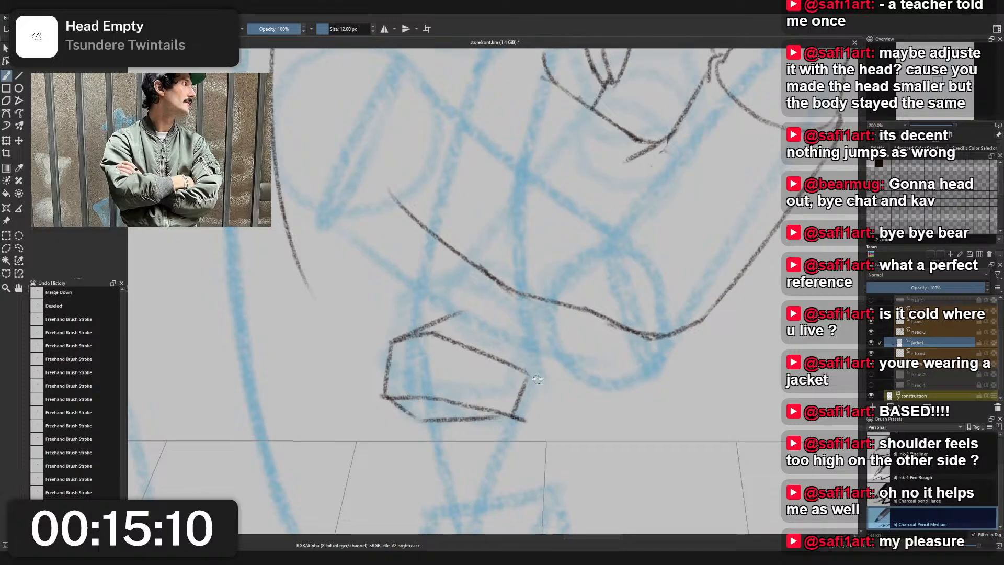
- Add a faint upright inner edge near the block's back and darken its bottom edge
{"action": "left_click_drag", "start_coordinate": [424, 420], "coordinate": [435, 404]}
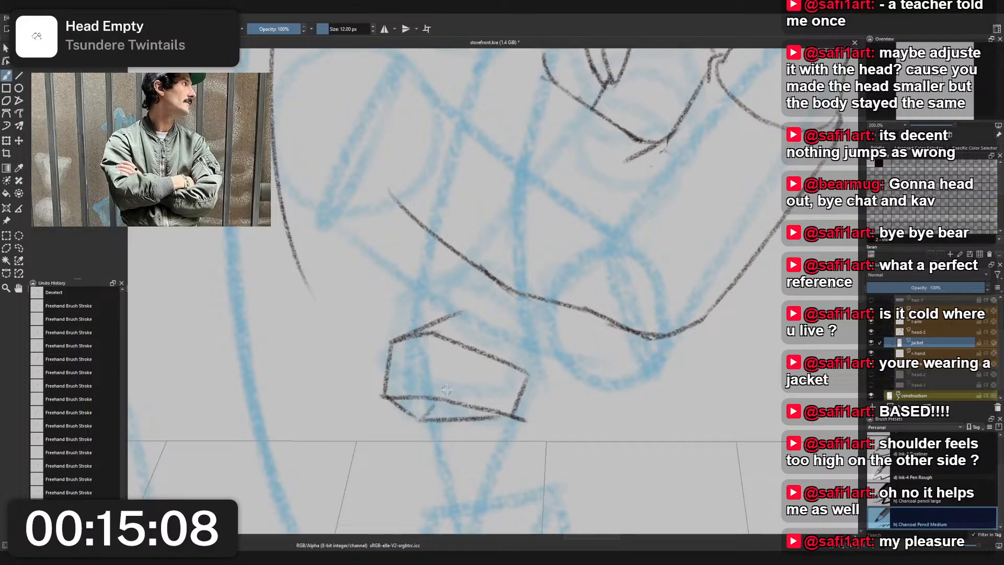
{"action": "key", "text": "ctrl+z"}
{"action": "mouse_move", "coordinate": [425, 353]}
{"action": "left_mouse_down"}
{"action": "mouse_move", "coordinate": [423, 392]}
{"action": "mouse_move", "coordinate": [444, 404]}
{"action": "left_mouse_up"}
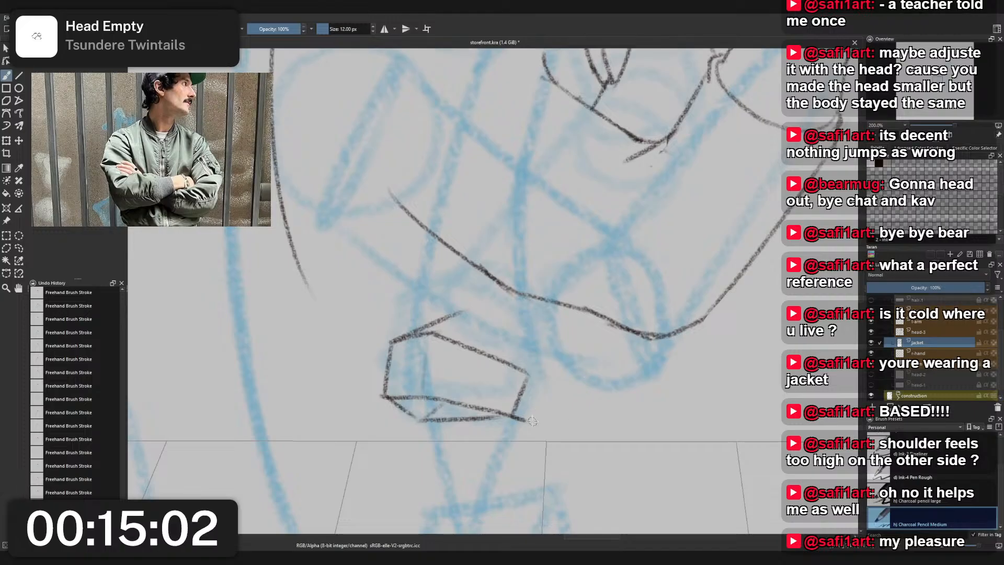
{"action": "left_click_drag", "start_coordinate": [474, 418], "coordinate": [528, 420]}
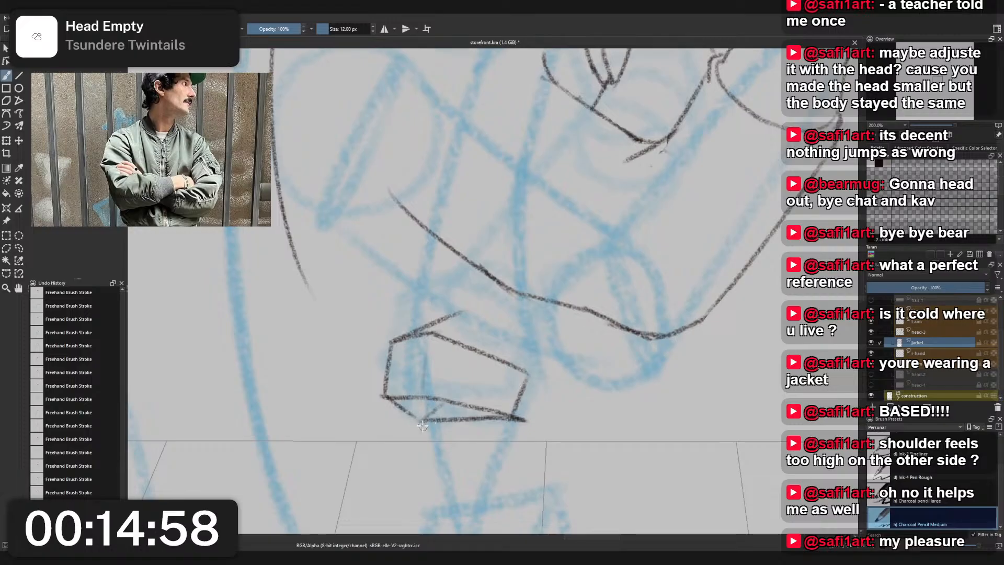
- Try several short curved strokes beneath the block's bottom edge, and undo them
{"action": "mouse_move", "coordinate": [405, 421]}
{"action": "left_mouse_down"}
{"action": "mouse_move", "coordinate": [425, 445]}
{"action": "mouse_move", "coordinate": [462, 428]}
{"action": "mouse_move", "coordinate": [460, 418]}
{"action": "left_mouse_up"}
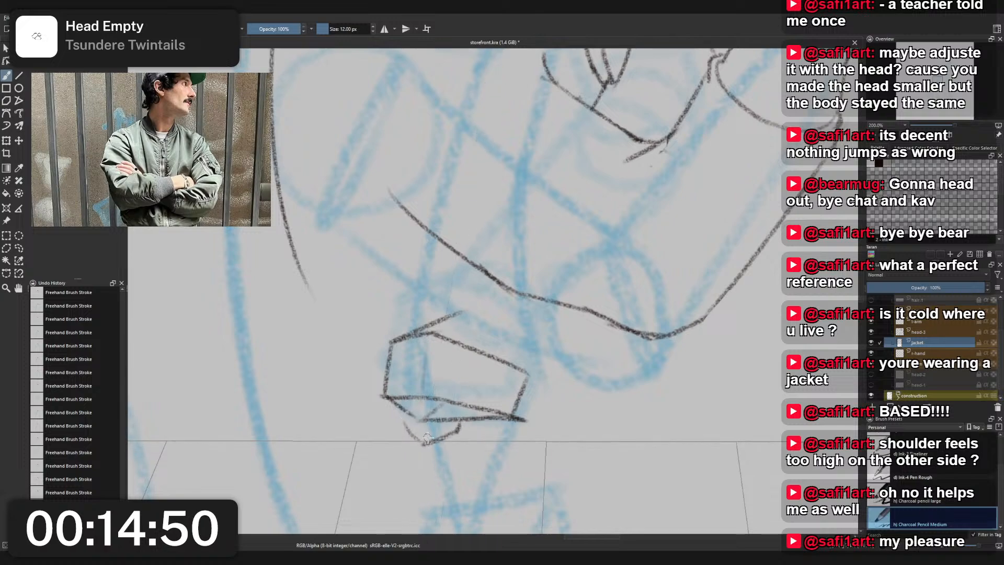
{"action": "key", "text": "ctrl+z"}
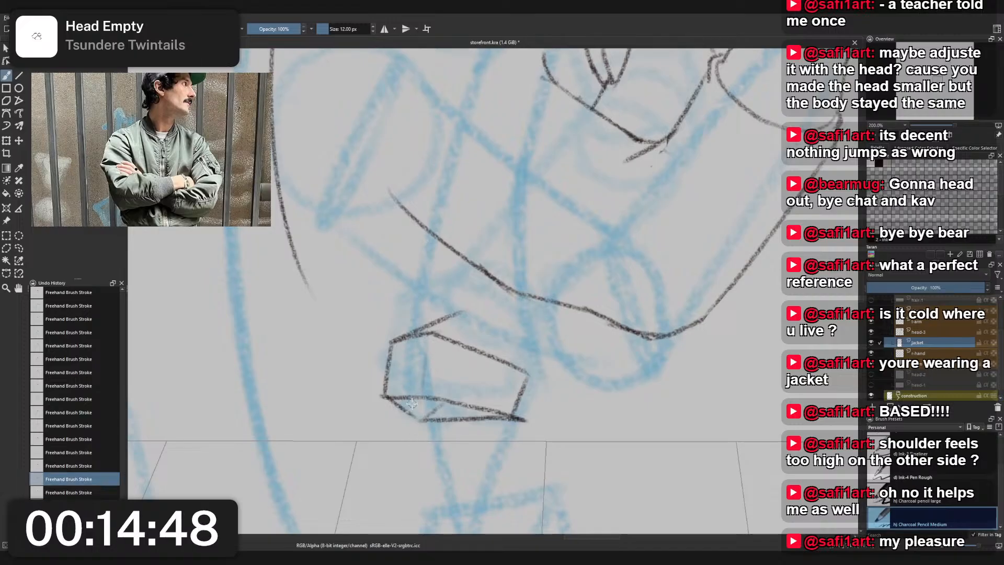
{"action": "mouse_move", "coordinate": [394, 432]}
{"action": "left_mouse_down"}
{"action": "mouse_move", "coordinate": [448, 437]}
{"action": "mouse_move", "coordinate": [434, 442]}
{"action": "left_mouse_up"}
{"action": "key", "text": "ctrl+z"}
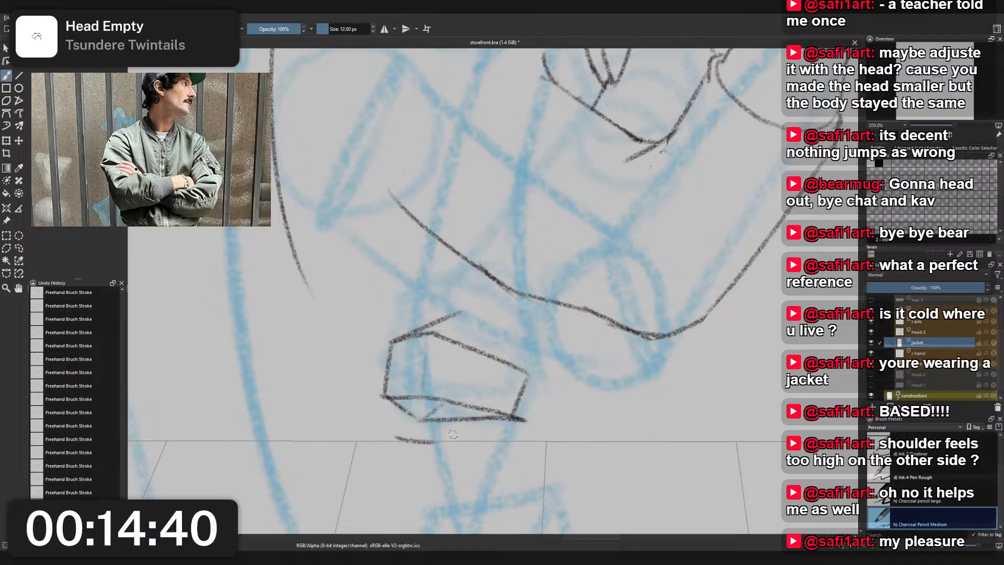
{"action": "key", "text": "ctrl+z"}
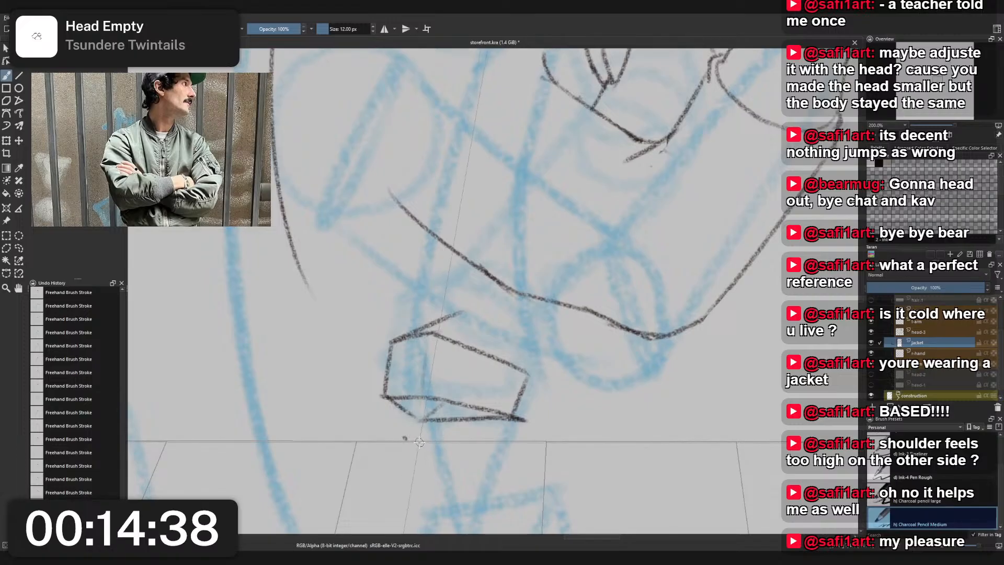
- Sketch a small angular form beneath the block that wraps up around its lower back corner
{"action": "left_click_drag", "start_coordinate": [404, 440], "coordinate": [455, 428]}
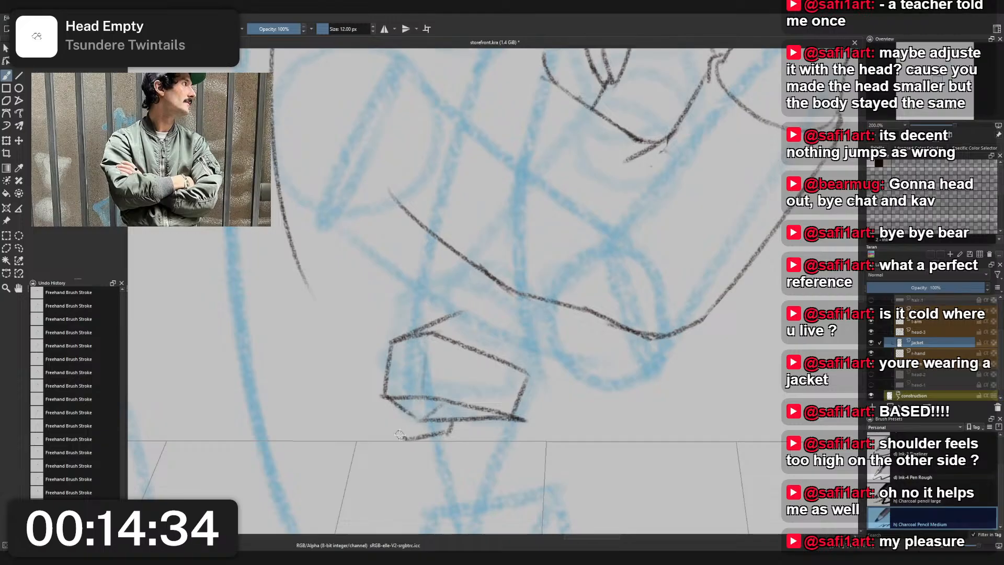
{"action": "left_click_drag", "start_coordinate": [407, 440], "coordinate": [381, 416]}
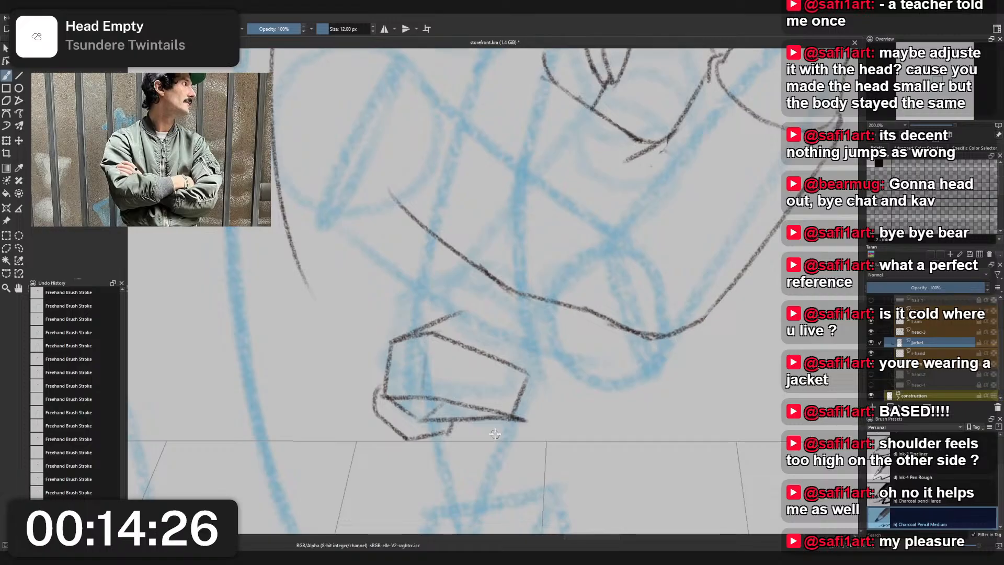
- Select the whole hip block sketch below the elbow with a freehand selection and cut it from the jacket layer
{"action": "scroll", "coordinate": [488, 396], "scroll_direction": "down", "scroll_amount": 4}
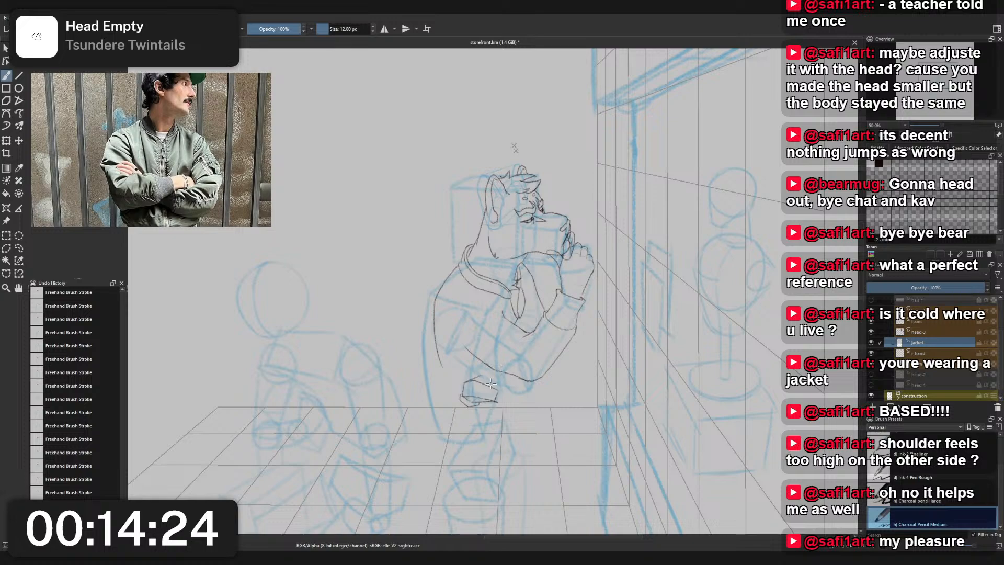
{"action": "scroll", "coordinate": [499, 399], "scroll_direction": "up", "scroll_amount": 3}
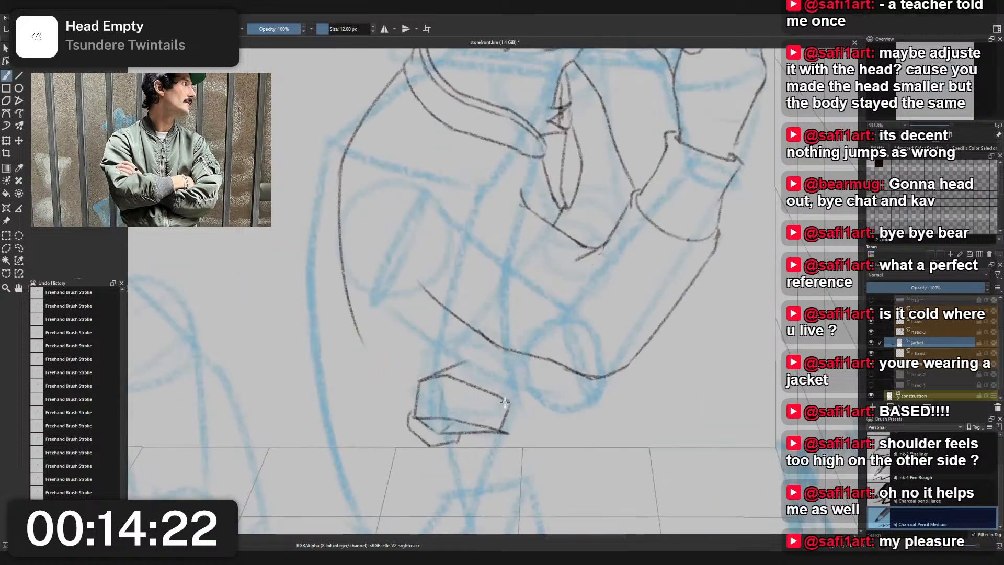
{"action": "scroll", "coordinate": [505, 402], "scroll_direction": "up", "scroll_amount": 2}
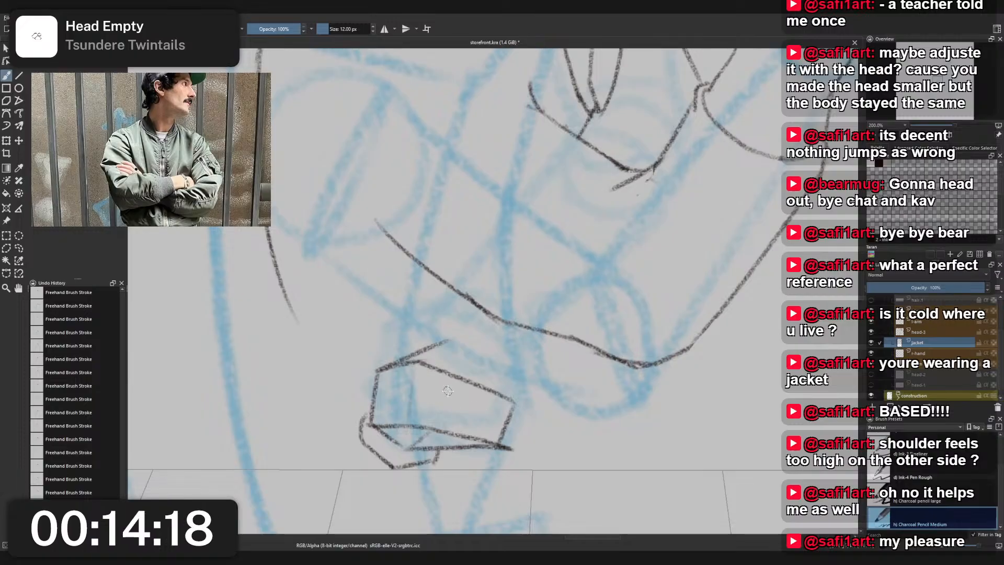
{"action": "key", "text": "l"}
{"action": "mouse_move", "coordinate": [536, 460]}
{"action": "left_mouse_down"}
{"action": "mouse_move", "coordinate": [435, 335]}
{"action": "mouse_move", "coordinate": [534, 400]}
{"action": "left_mouse_up"}
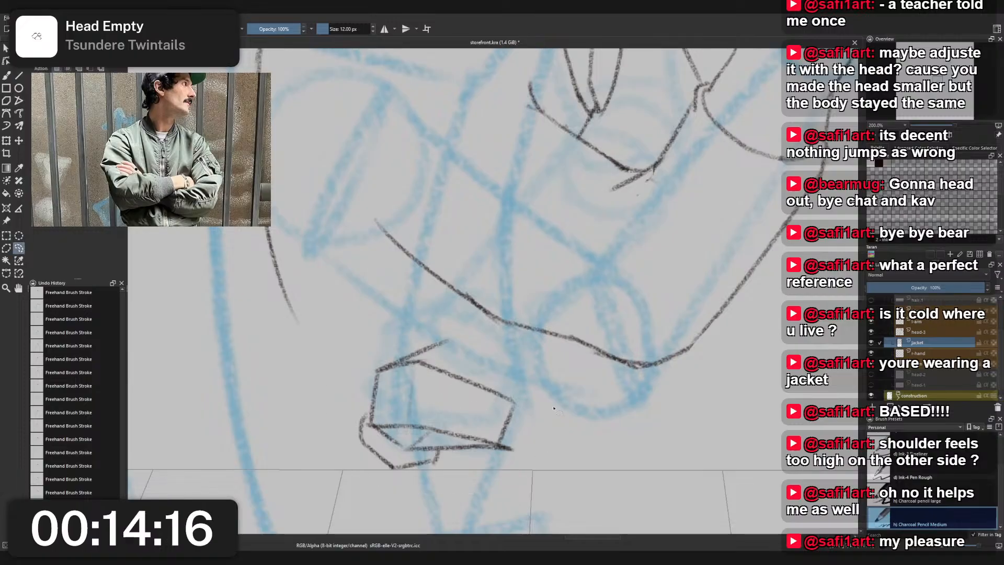
{"action": "mouse_move", "coordinate": [600, 444]}
{"action": "left_mouse_down"}
{"action": "mouse_move", "coordinate": [441, 504]}
{"action": "mouse_move", "coordinate": [529, 366]}
{"action": "mouse_move", "coordinate": [577, 417]}
{"action": "left_mouse_up"}
{"action": "key", "text": "ctrl+x"}
- Put the cut block sketch on its own layer inside the construction group and name that layer "hand"
{"action": "scroll", "coordinate": [908, 384], "scroll_direction": "down", "scroll_amount": 1}
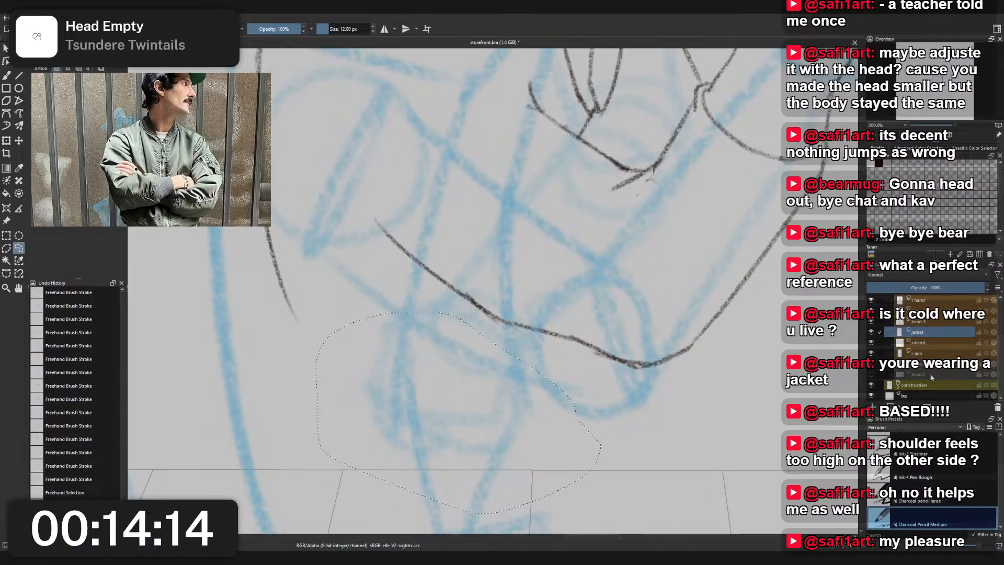
{"action": "left_click", "coordinate": [900, 394]}
{"action": "left_click", "coordinate": [898, 387]}
{"action": "scroll", "coordinate": [912, 388], "scroll_direction": "down", "scroll_amount": 5}
{"action": "scroll", "coordinate": [916, 380], "scroll_direction": "up", "scroll_amount": 2}
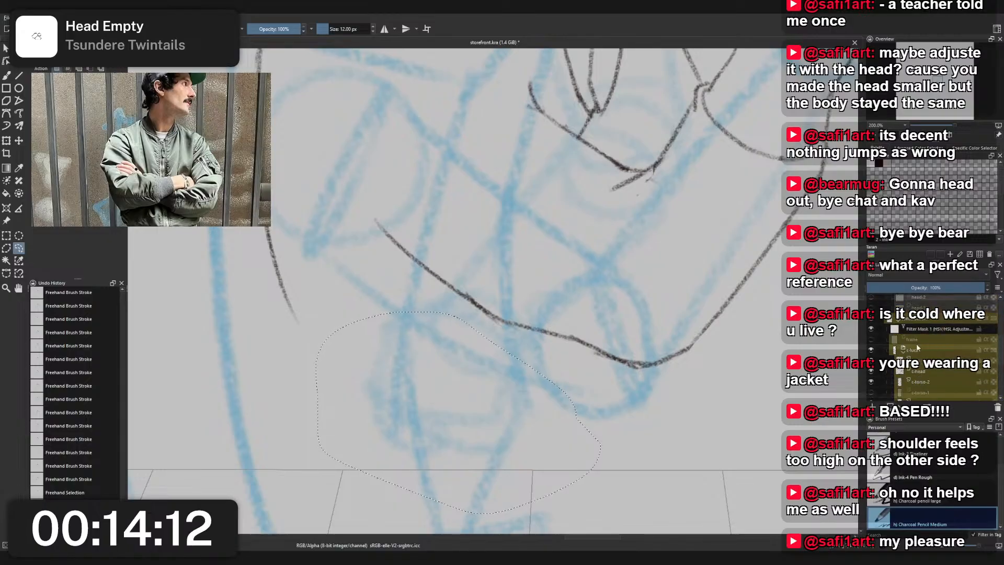
{"action": "left_click", "coordinate": [921, 339]}
{"action": "left_click", "coordinate": [924, 352]}
{"action": "key", "text": "ctrl+shift+a"}
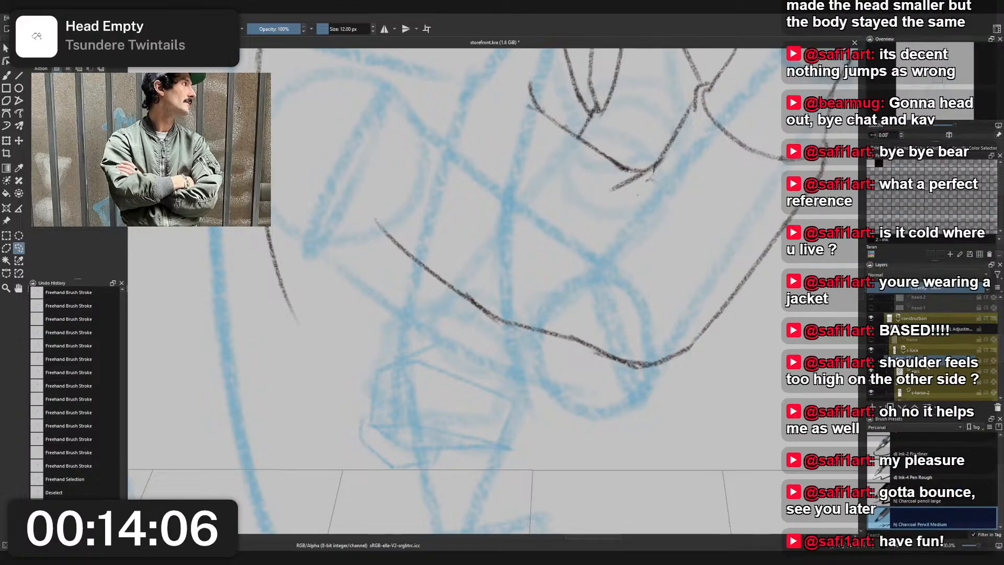
{"action": "double_click", "coordinate": [927, 365]}
{"action": "key", "text": "Return"}
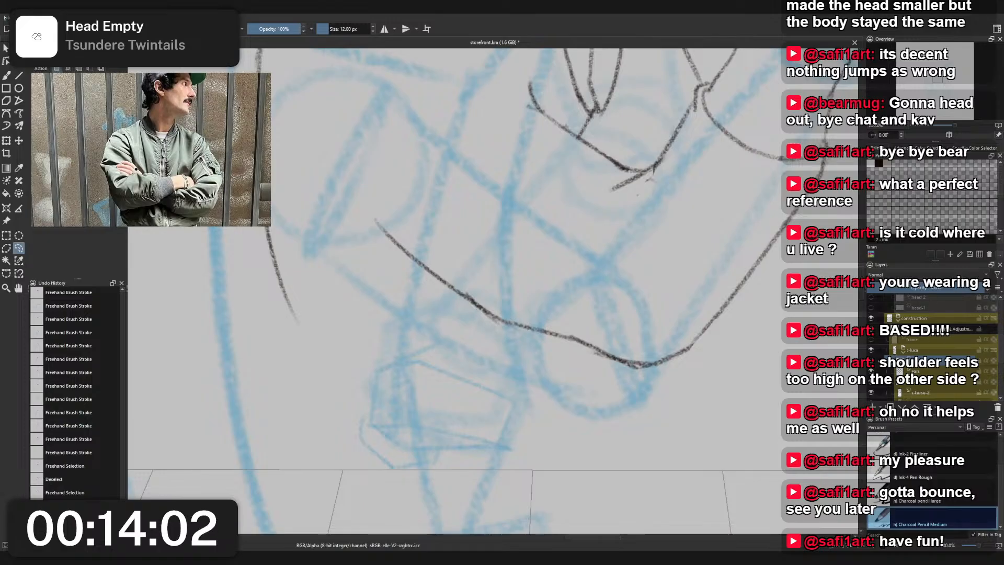
{"action": "key", "text": "ctrl+x"}
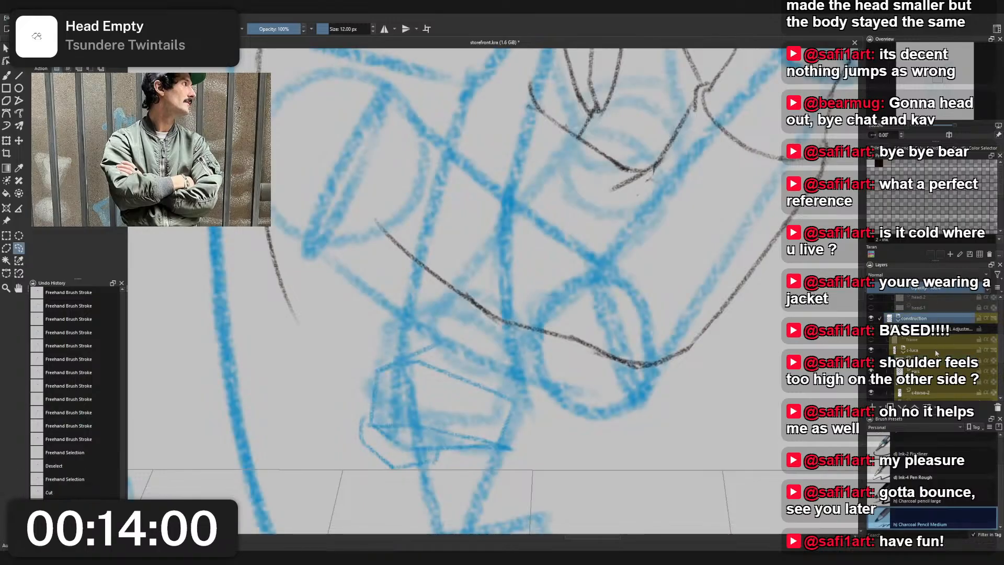
- Move the hand layer above c-luca in the construction group and fade the other construction sketches
{"action": "left_click", "coordinate": [936, 351]}
{"action": "left_click", "coordinate": [936, 371]}
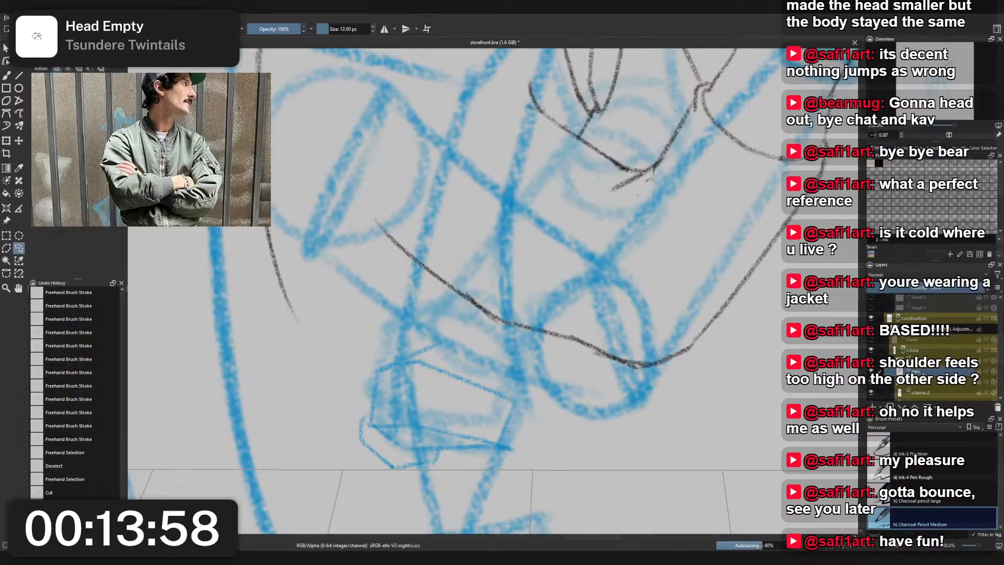
{"action": "left_click_drag", "start_coordinate": [931, 361], "coordinate": [931, 345]}
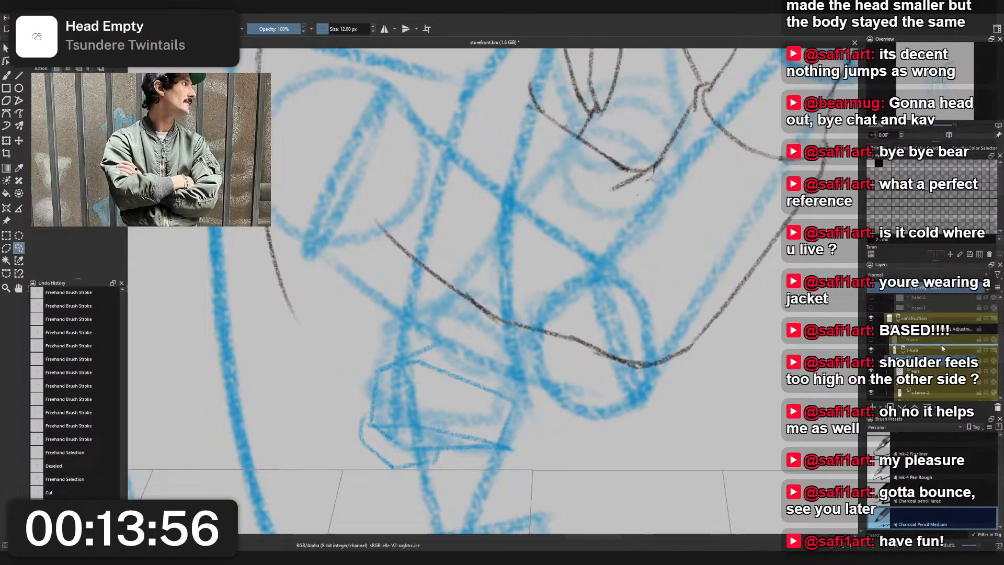
{"action": "left_click", "coordinate": [931, 360]}
{"action": "left_click_drag", "start_coordinate": [918, 288], "coordinate": [899, 288]}
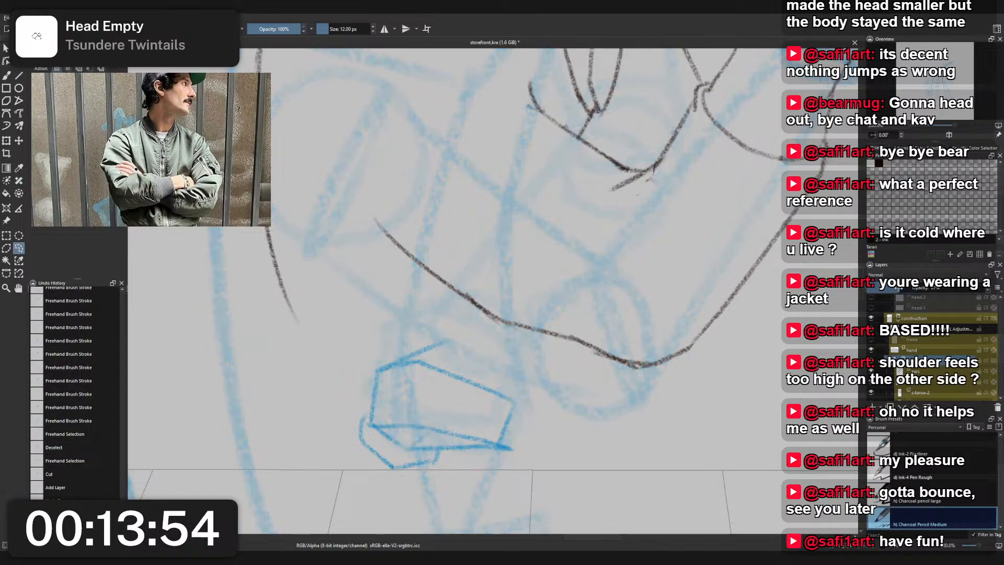
- Lower the hand layer's opacity until its block sketch is about as faint as the other blue guides
{"action": "left_click", "coordinate": [924, 369]}
{"action": "left_click", "coordinate": [925, 361]}
{"action": "left_click", "coordinate": [926, 351]}
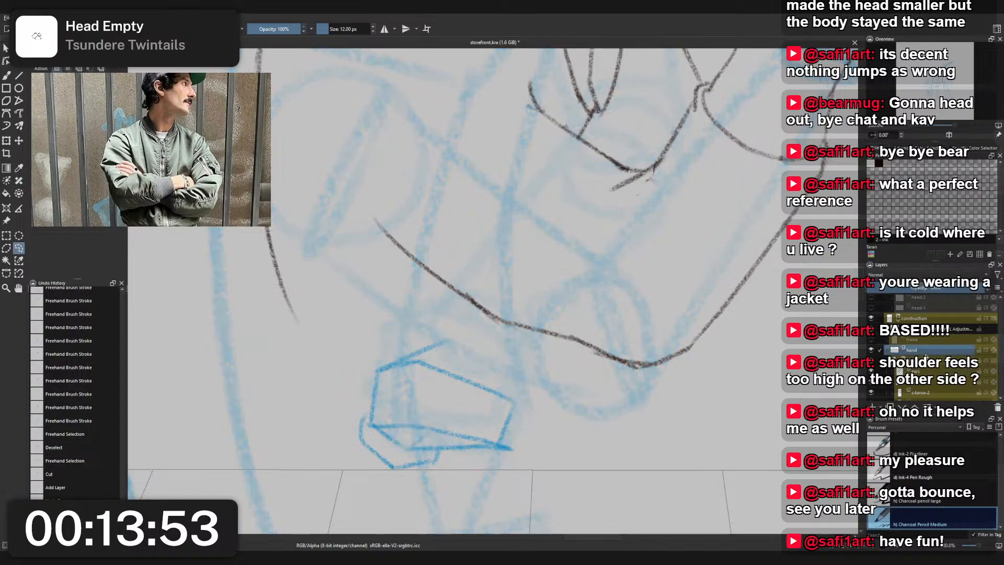
{"action": "left_click", "coordinate": [928, 289]}
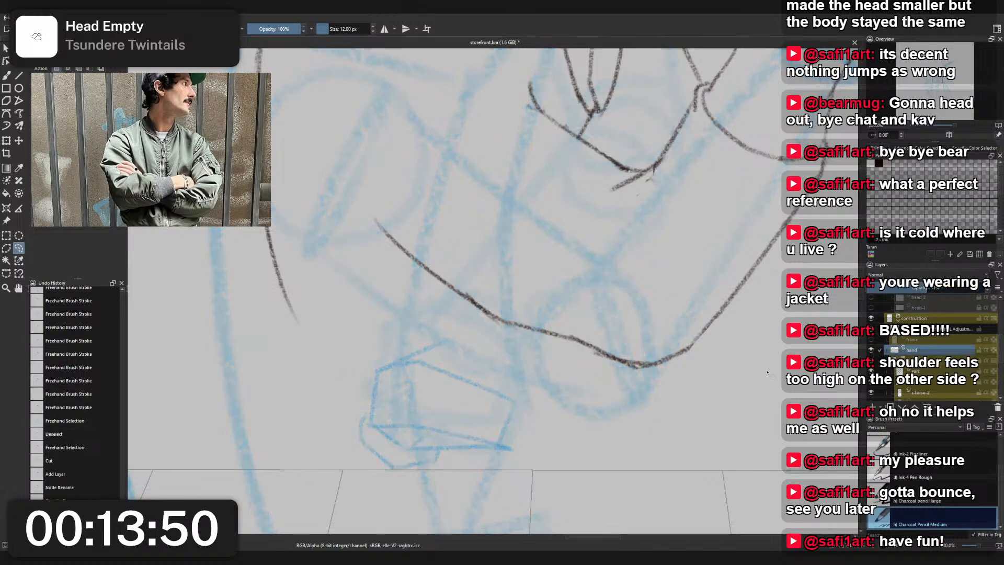
- Make the r-hand layer active, clear the selection and switch to the freehand brush with Charcoal Pencil Medium
{"action": "scroll", "coordinate": [574, 341], "scroll_direction": "down", "scroll_amount": 2}
{"action": "left_click_drag", "start_coordinate": [613, 321], "coordinate": [549, 341]}
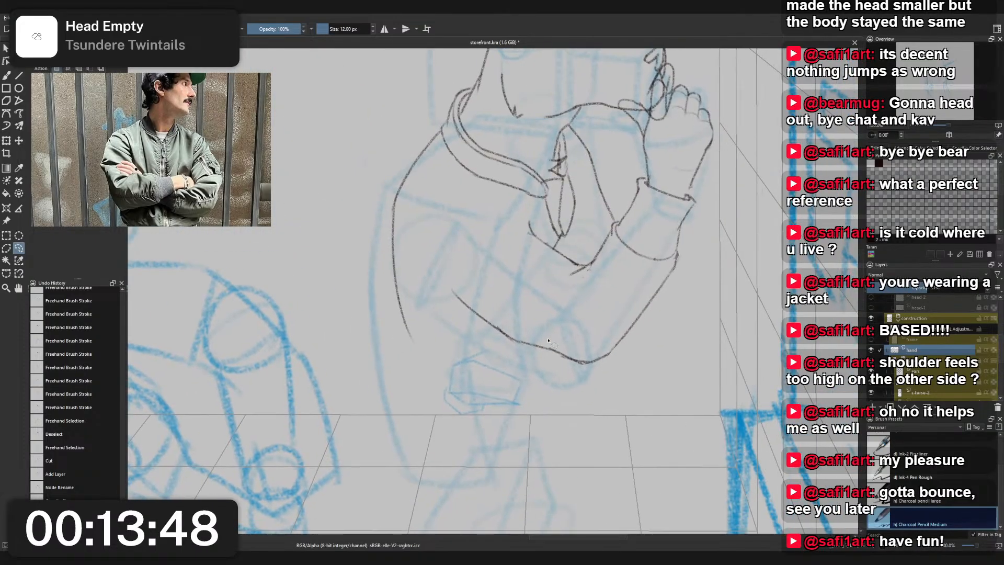
{"action": "left_click", "coordinate": [565, 349]}
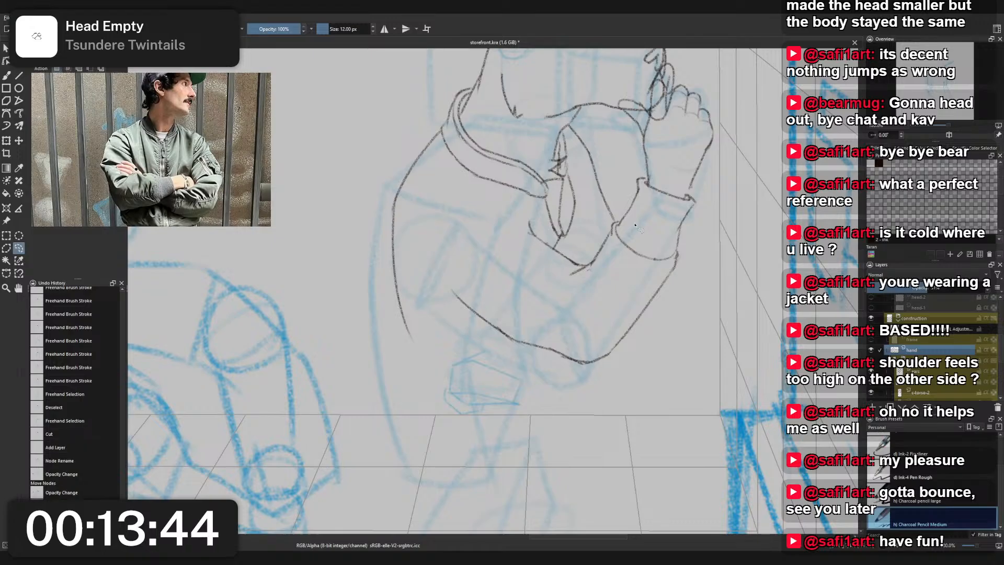
{"action": "scroll", "coordinate": [930, 340], "scroll_direction": "up", "scroll_amount": 3}
{"action": "scroll", "coordinate": [929, 338], "scroll_direction": "down", "scroll_amount": 4}
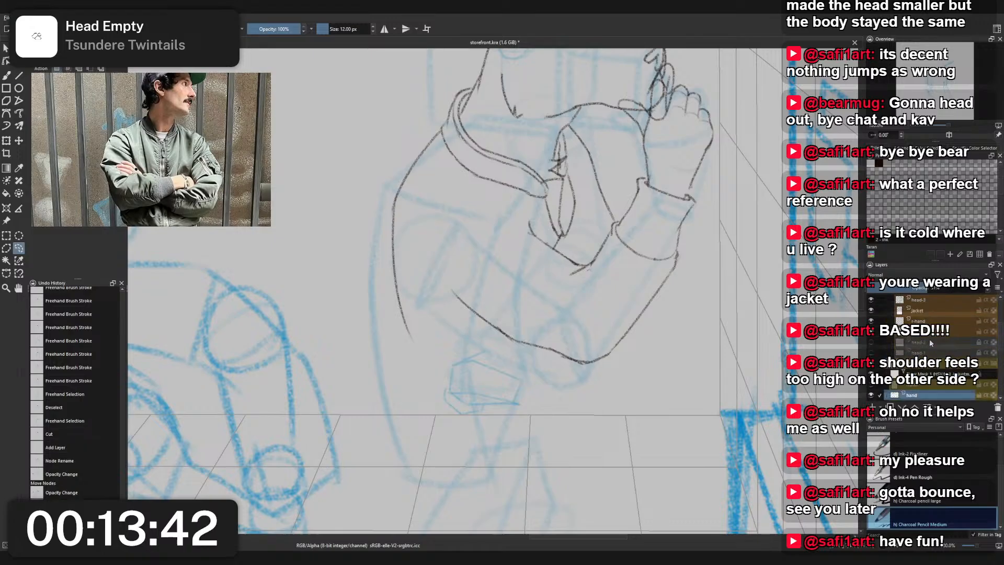
{"action": "left_click", "coordinate": [925, 388]}
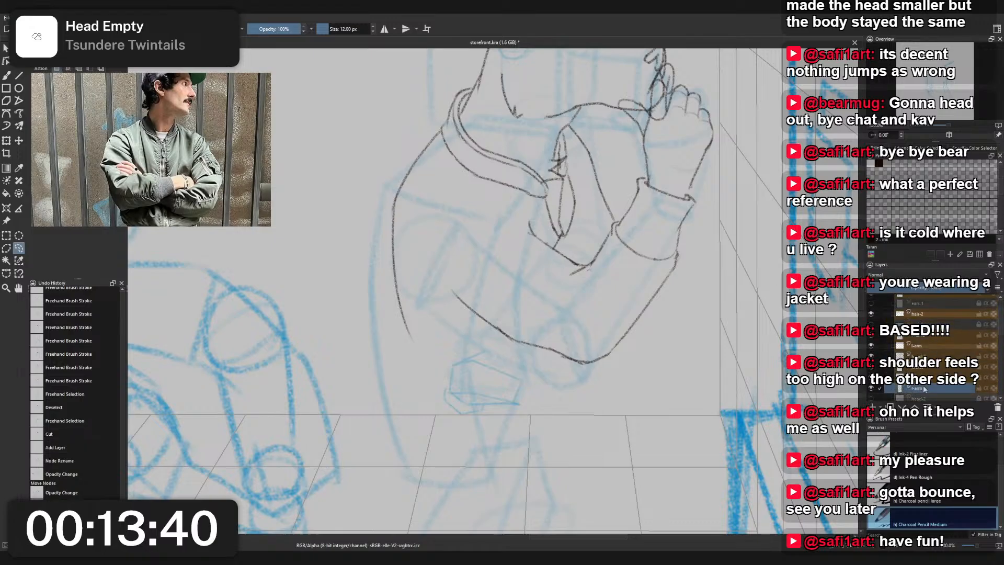
{"action": "left_click", "coordinate": [925, 380]}
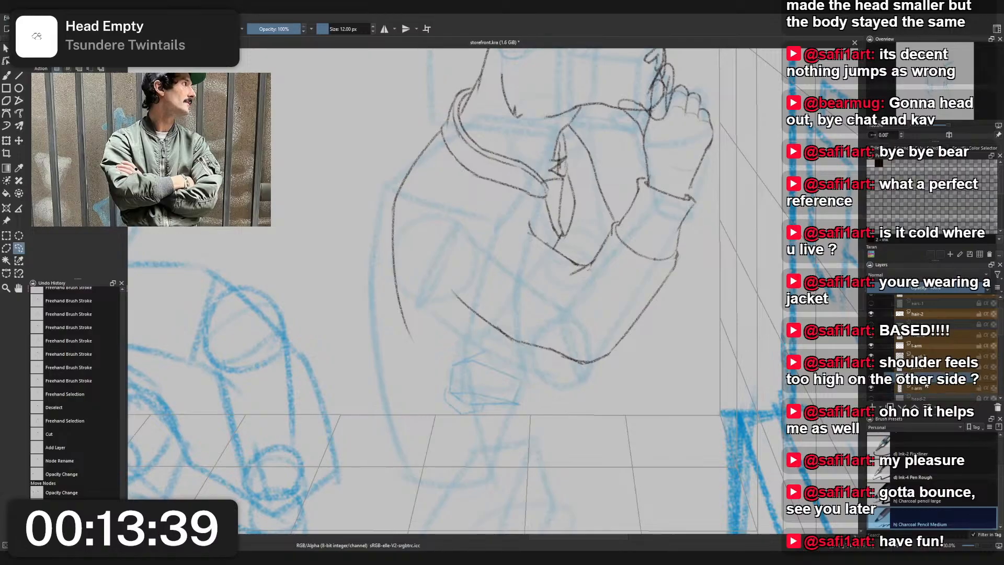
{"action": "left_click", "coordinate": [507, 291]}
{"action": "left_click", "coordinate": [496, 262]}
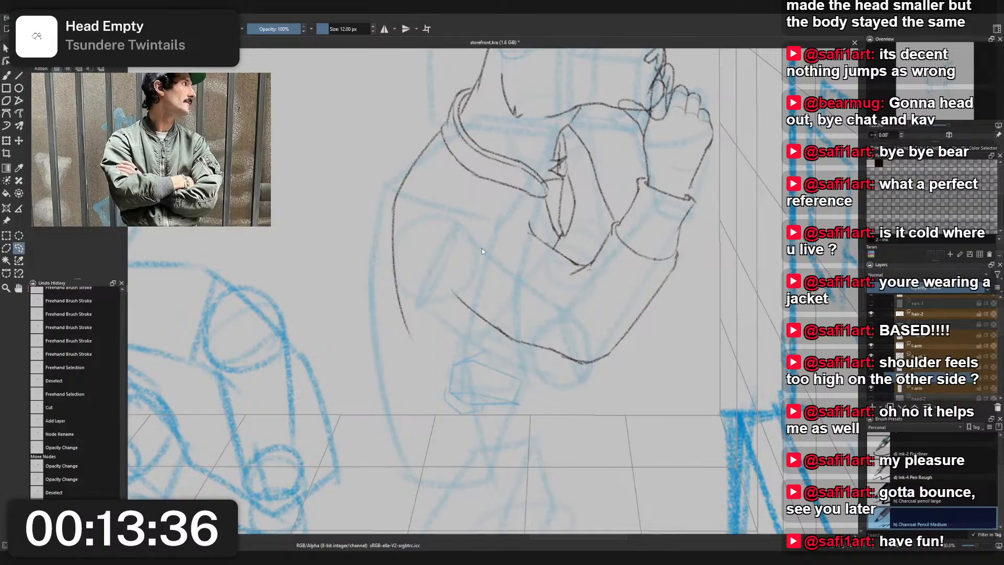
{"action": "left_click", "coordinate": [482, 248]}
{"action": "key", "text": "b"}
{"action": "right_click", "coordinate": [478, 246]}
{"action": "left_click", "coordinate": [441, 226]}
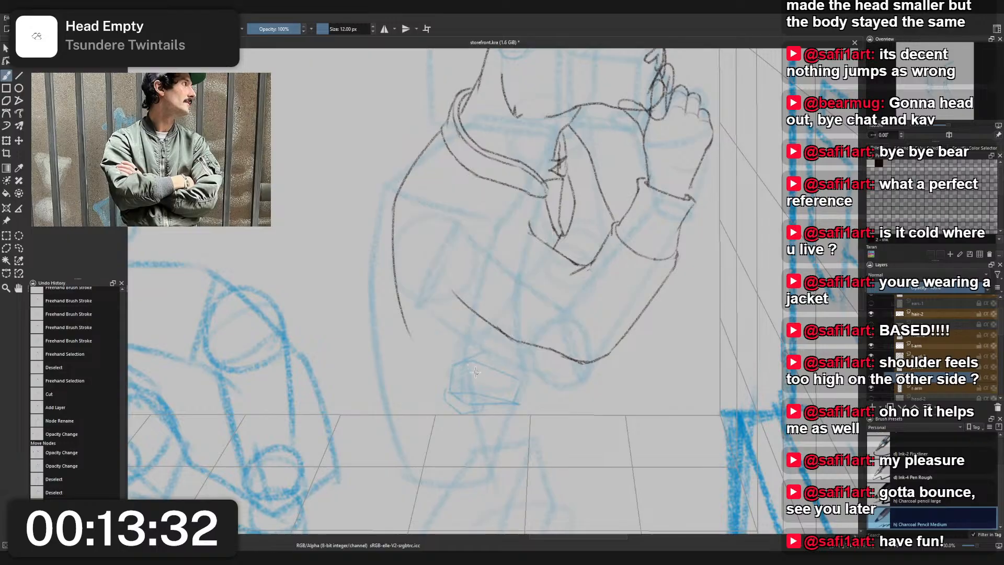
- Sketch the first curled finger at the block's back end with two near-vertical lines and a rounded tip, redrawing failed strokes
{"action": "scroll", "coordinate": [474, 373], "scroll_direction": "up", "scroll_amount": 3}
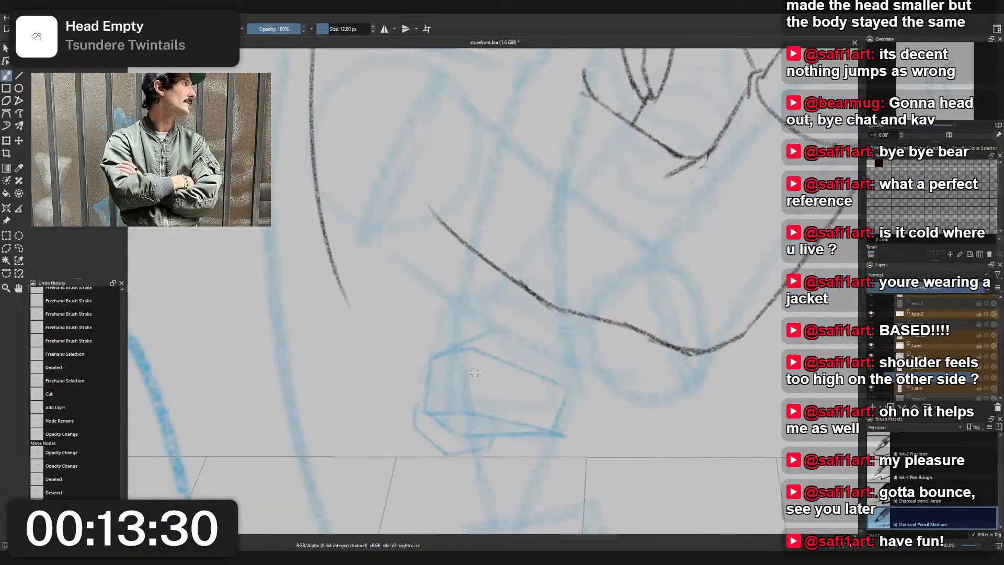
{"action": "mouse_move", "coordinate": [448, 354]}
{"action": "left_mouse_down"}
{"action": "mouse_move", "coordinate": [489, 340]}
{"action": "mouse_move", "coordinate": [501, 347]}
{"action": "left_mouse_up"}
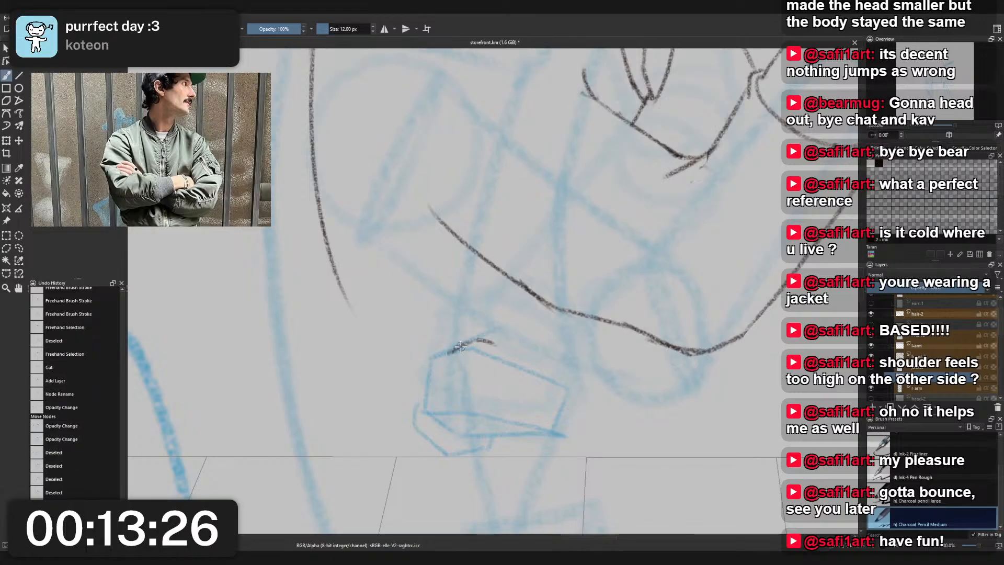
{"action": "key", "text": "ctrl+z"}
{"action": "mouse_move", "coordinate": [449, 368]}
{"action": "left_mouse_down"}
{"action": "mouse_move", "coordinate": [440, 425]}
{"action": "mouse_move", "coordinate": [438, 418]}
{"action": "mouse_move", "coordinate": [457, 438]}
{"action": "mouse_move", "coordinate": [470, 435]}
{"action": "mouse_move", "coordinate": [478, 415]}
{"action": "mouse_move", "coordinate": [459, 352]}
{"action": "mouse_move", "coordinate": [450, 383]}
{"action": "mouse_move", "coordinate": [452, 356]}
{"action": "mouse_move", "coordinate": [464, 355]}
{"action": "mouse_move", "coordinate": [426, 401]}
{"action": "left_mouse_up"}
{"action": "key", "text": "ctrl+z"}
{"action": "key", "text": "ctrl+z"}
{"action": "mouse_move", "coordinate": [429, 382]}
{"action": "left_mouse_down"}
{"action": "mouse_move", "coordinate": [425, 413]}
{"action": "mouse_move", "coordinate": [445, 431]}
{"action": "mouse_move", "coordinate": [427, 402]}
{"action": "mouse_move", "coordinate": [426, 417]}
{"action": "left_mouse_up"}
{"action": "key", "text": "ctrl+z"}
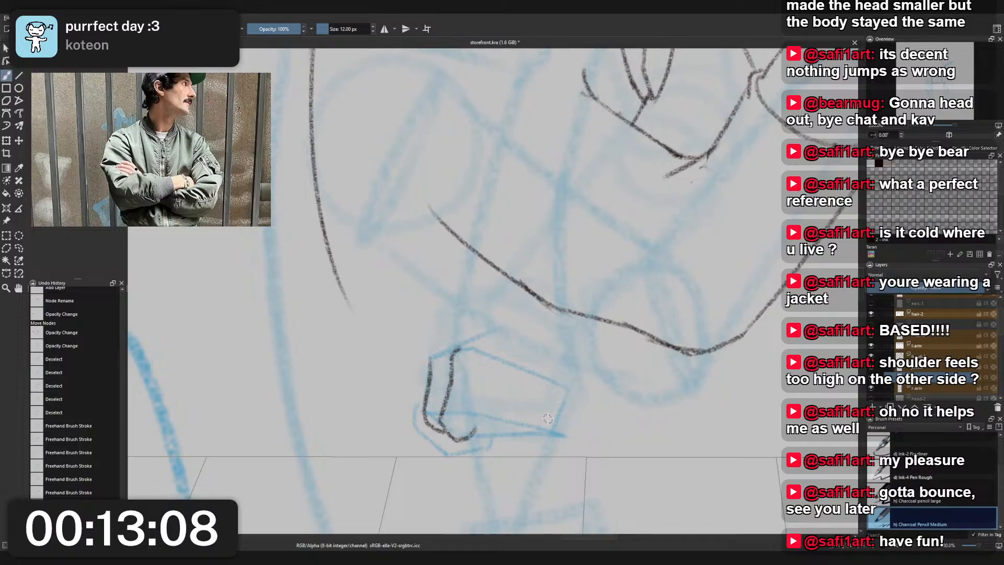
- Try short strokes for the last finger's outer edge at the block's lower front corner, and undo them
{"action": "left_click_drag", "start_coordinate": [561, 411], "coordinate": [555, 432]}
{"action": "key", "text": "ctrl+z"}
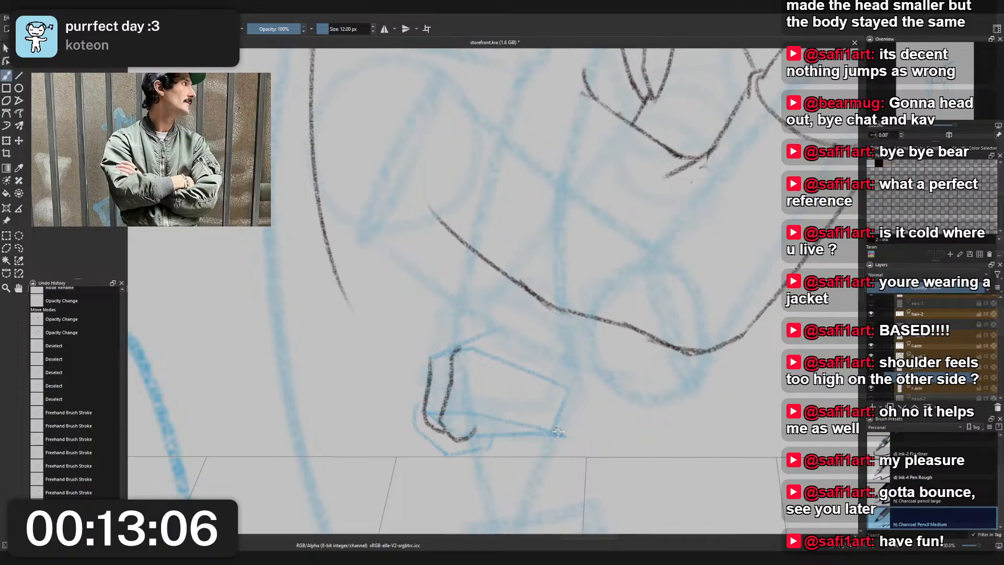
{"action": "mouse_move", "coordinate": [572, 412]}
{"action": "left_mouse_down"}
{"action": "mouse_move", "coordinate": [568, 440]}
{"action": "mouse_move", "coordinate": [567, 416]}
{"action": "mouse_move", "coordinate": [575, 428]}
{"action": "mouse_move", "coordinate": [557, 444]}
{"action": "left_mouse_up"}
{"action": "key", "text": "ctrl+z"}
{"action": "key", "text": "ctrl+z"}
{"action": "key", "text": "ctrl+z"}
{"action": "key", "text": "ctrl+z"}
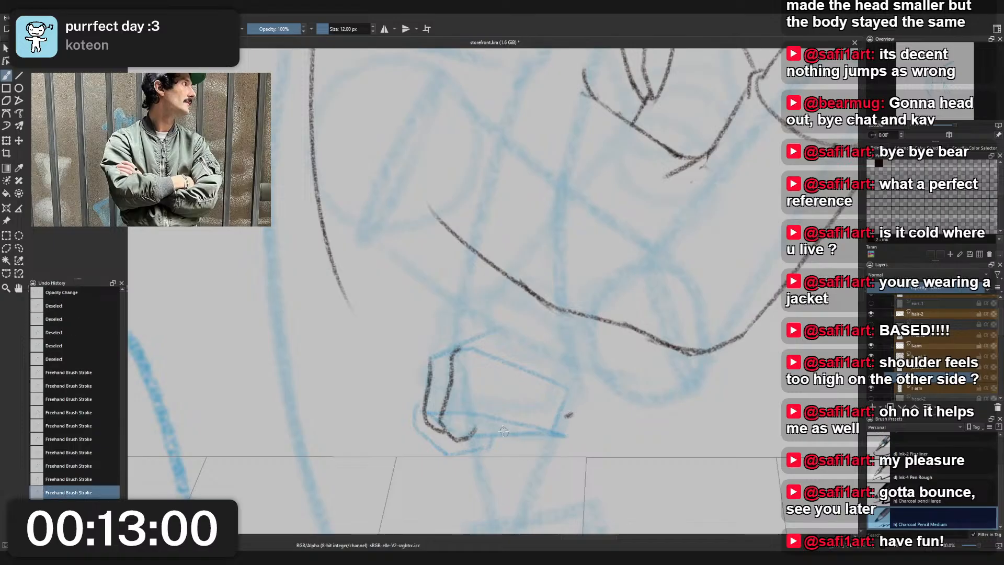
- Draw the slanted line dividing the second and third fingers, the third finger's rounded tip and a shorter divider after it
{"action": "mouse_move", "coordinate": [494, 359]}
{"action": "left_mouse_down"}
{"action": "mouse_move", "coordinate": [477, 427]}
{"action": "mouse_move", "coordinate": [486, 438]}
{"action": "mouse_move", "coordinate": [506, 435]}
{"action": "mouse_move", "coordinate": [512, 418]}
{"action": "mouse_move", "coordinate": [514, 439]}
{"action": "left_mouse_up"}
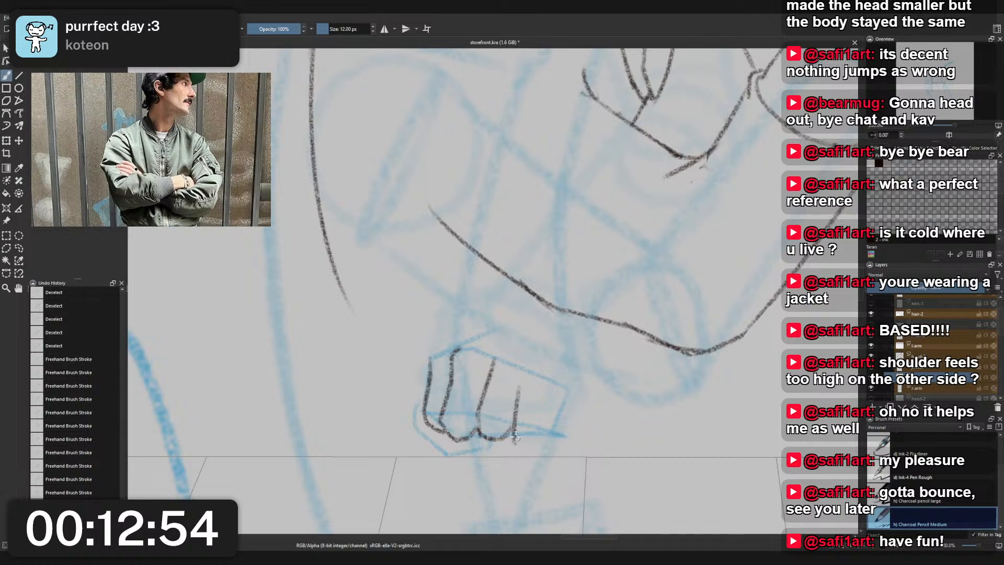
{"action": "key", "text": "ctrl+z"}
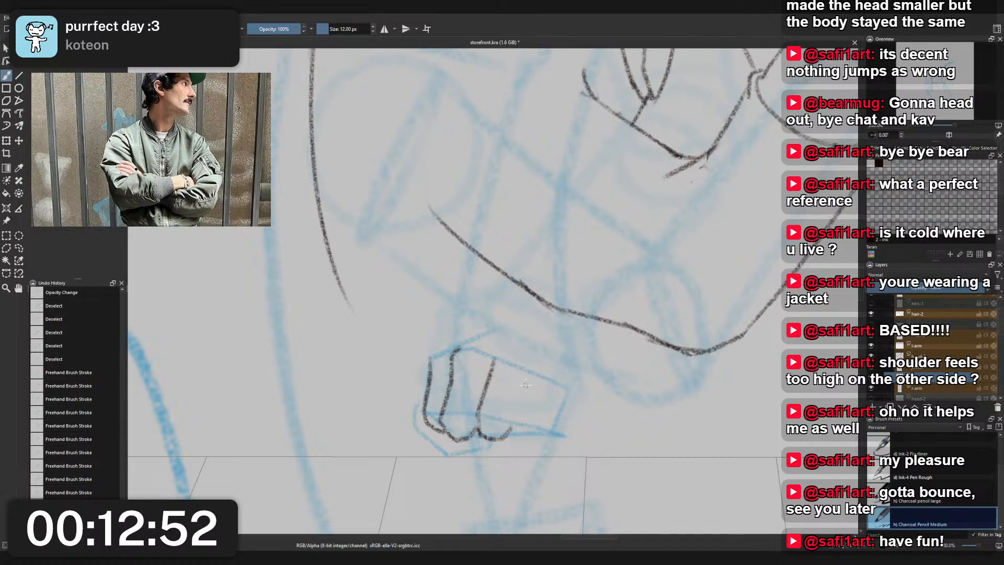
{"action": "left_click_drag", "start_coordinate": [524, 381], "coordinate": [514, 439]}
{"action": "key", "text": "ctrl+z"}
{"action": "mouse_move", "coordinate": [524, 384]}
{"action": "left_mouse_down"}
{"action": "mouse_move", "coordinate": [515, 426]}
{"action": "mouse_move", "coordinate": [531, 434]}
{"action": "mouse_move", "coordinate": [510, 430]}
{"action": "mouse_move", "coordinate": [513, 413]}
{"action": "left_mouse_up"}
{"action": "key", "text": "ctrl+z"}
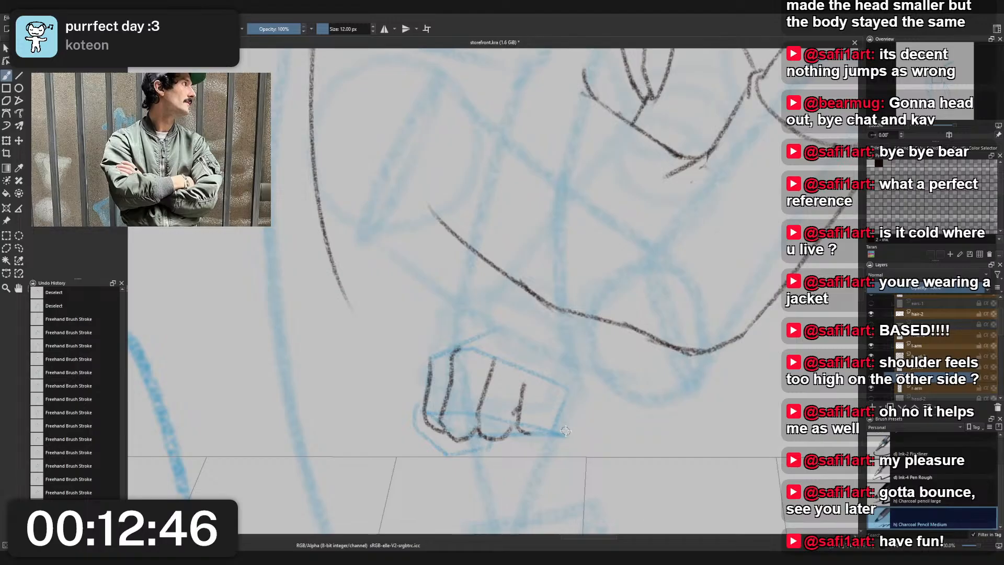
- Undo the tail on the last divider and draw the fourth finger's rounded tip, curving up at the block's front end
{"action": "key", "text": "ctrl+z"}
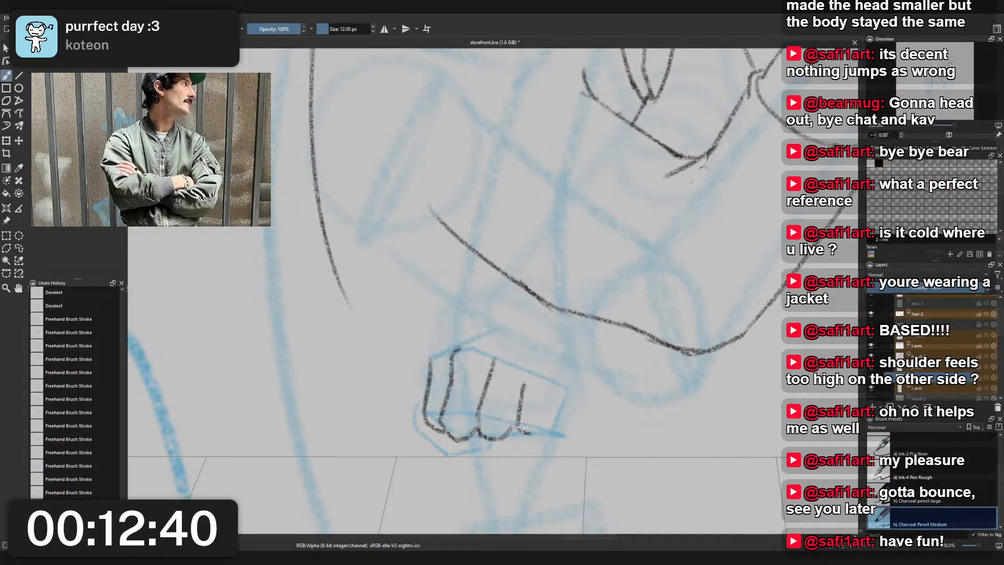
{"action": "key", "text": "ctrl+z"}
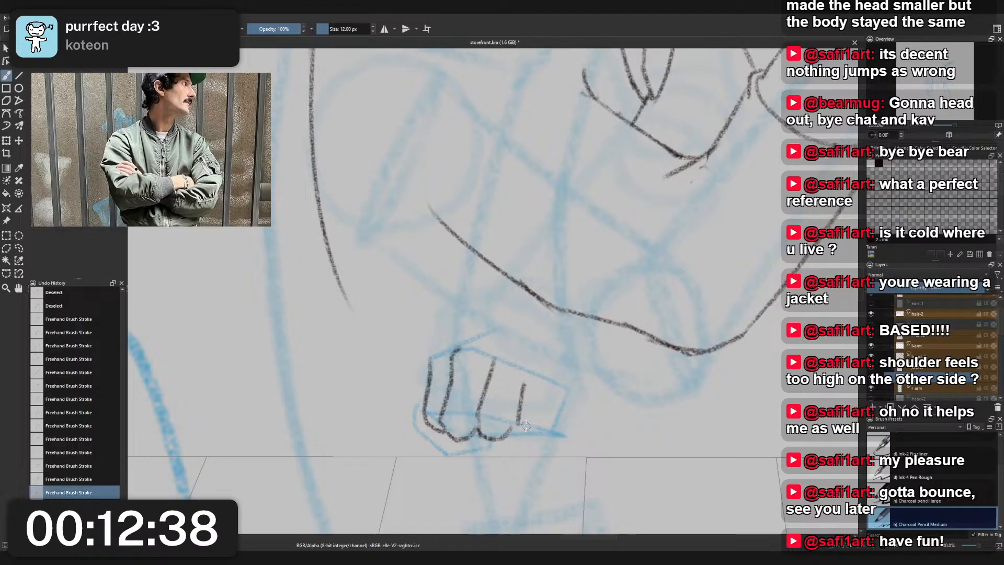
{"action": "mouse_move", "coordinate": [518, 430]}
{"action": "left_mouse_down"}
{"action": "mouse_move", "coordinate": [536, 435]}
{"action": "mouse_move", "coordinate": [530, 444]}
{"action": "mouse_move", "coordinate": [548, 434]}
{"action": "mouse_move", "coordinate": [563, 418]}
{"action": "mouse_move", "coordinate": [513, 426]}
{"action": "mouse_move", "coordinate": [564, 404]}
{"action": "left_mouse_up"}
{"action": "key", "text": "ctrl+z"}
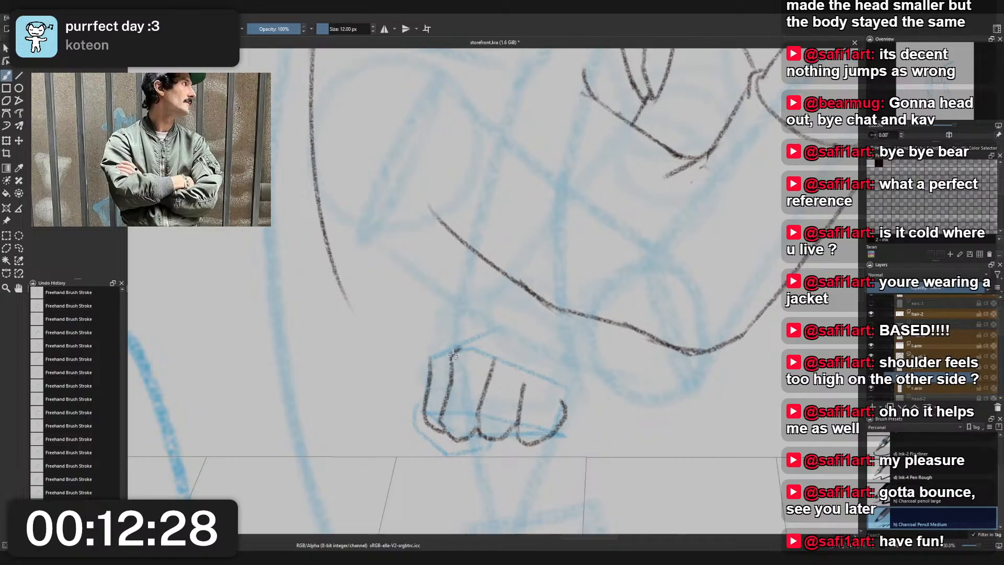
- Add arched knuckles over the tops of the first two fingers, undoing and redrawing unsatisfactory strokes
{"action": "mouse_move", "coordinate": [453, 357]}
{"action": "left_mouse_down"}
{"action": "mouse_move", "coordinate": [482, 334]}
{"action": "mouse_move", "coordinate": [466, 332]}
{"action": "mouse_move", "coordinate": [484, 332]}
{"action": "mouse_move", "coordinate": [460, 347]}
{"action": "mouse_move", "coordinate": [486, 331]}
{"action": "mouse_move", "coordinate": [466, 334]}
{"action": "mouse_move", "coordinate": [489, 333]}
{"action": "left_mouse_up"}
{"action": "key", "text": "ctrl+z"}
{"action": "key", "text": "ctrl+z"}
{"action": "key", "text": "ctrl+z"}
{"action": "key", "text": "ctrl+z"}
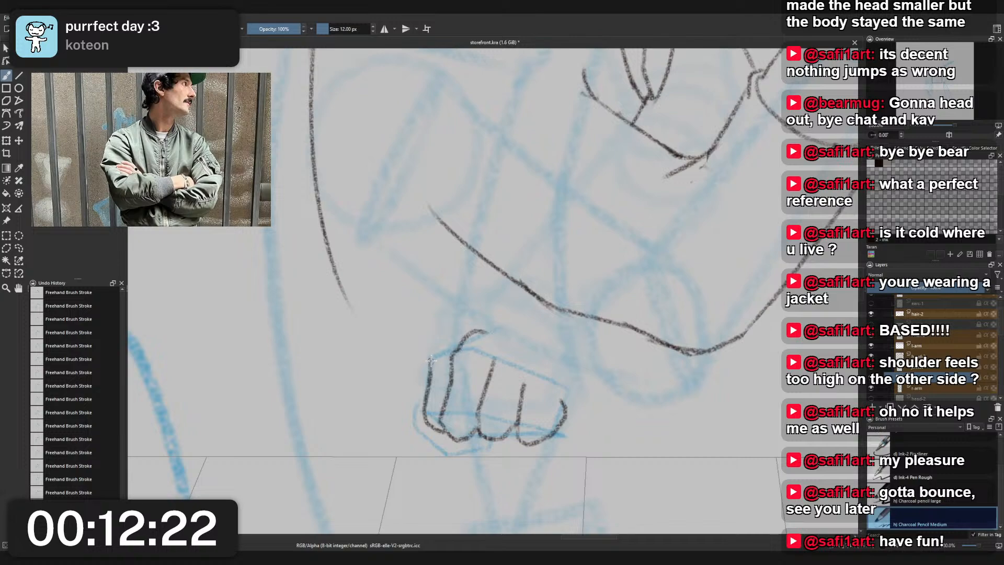
{"action": "mouse_move", "coordinate": [431, 360]}
{"action": "left_mouse_down"}
{"action": "mouse_move", "coordinate": [486, 337]}
{"action": "mouse_move", "coordinate": [432, 354]}
{"action": "mouse_move", "coordinate": [459, 342]}
{"action": "left_mouse_up"}
{"action": "key", "text": "ctrl+z"}
{"action": "key", "text": "ctrl+z"}
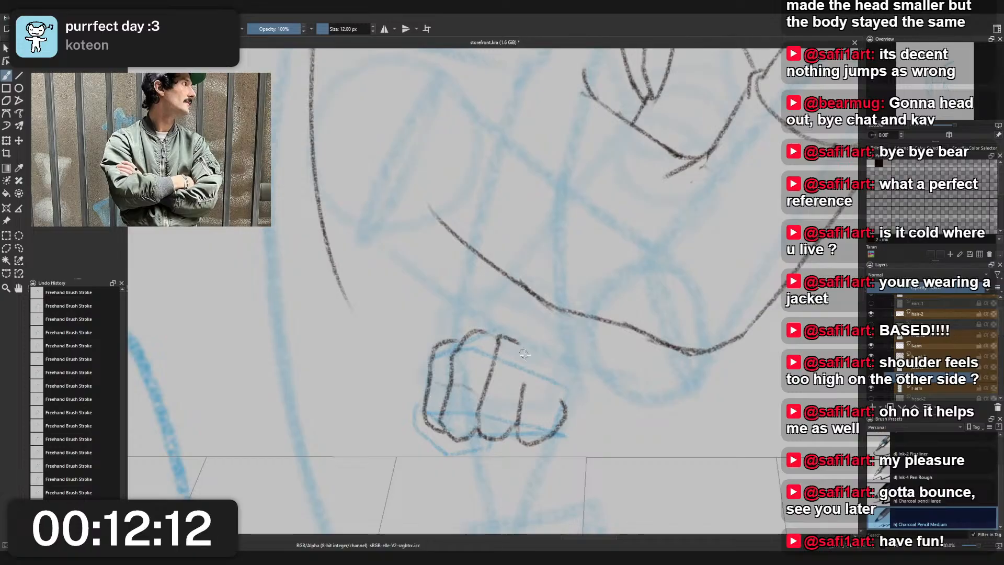
- Draw the third and fourth knuckle bumps stepping down the fist, and a short inner line near the last finger's outer edge
{"action": "left_click_drag", "start_coordinate": [499, 344], "coordinate": [533, 354]}
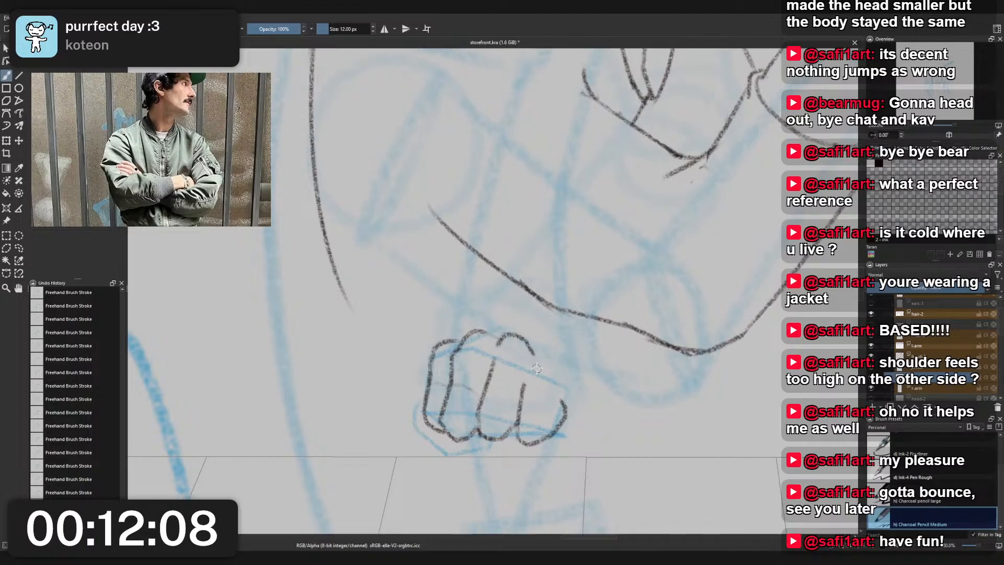
{"action": "left_click_drag", "start_coordinate": [546, 356], "coordinate": [564, 374]}
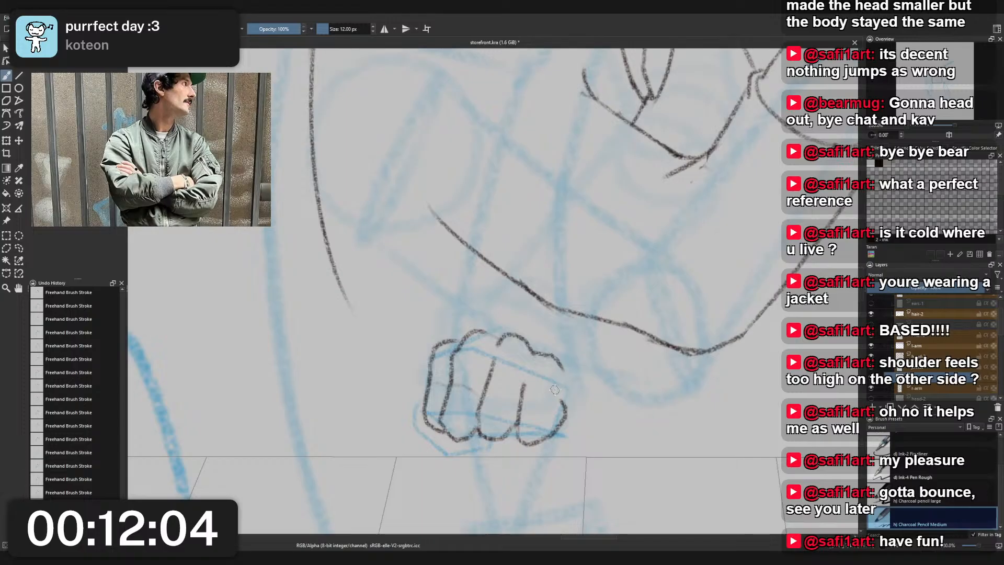
{"action": "left_click_drag", "start_coordinate": [555, 414], "coordinate": [560, 390]}
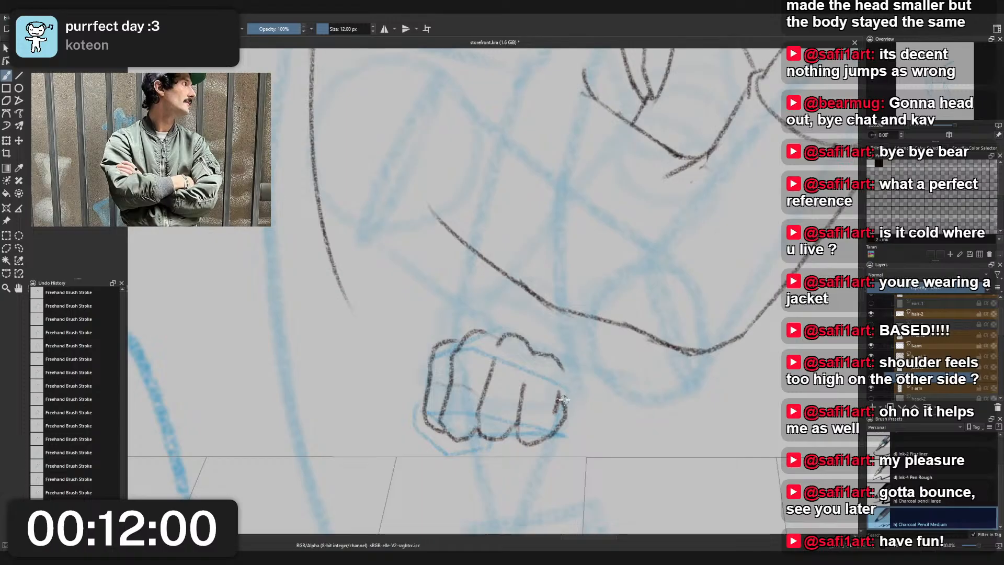
- Trim the last finger's outer edge with Eraser Small, and redraw the curve there with Charcoal Pencil Medium
{"action": "right_click", "coordinate": [574, 395]}
{"action": "left_click", "coordinate": [575, 346]}
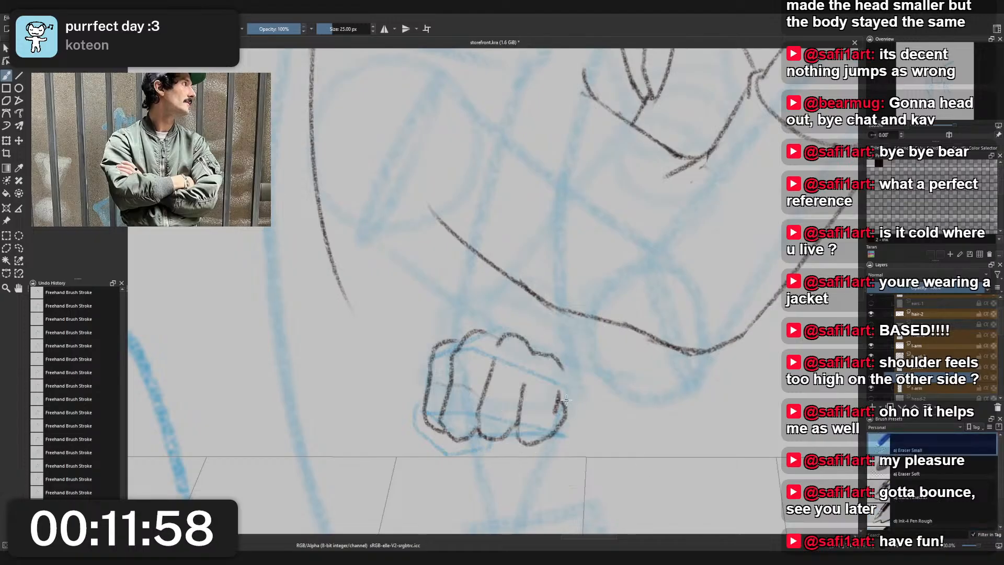
{"action": "right_click", "coordinate": [572, 406]}
{"action": "left_click", "coordinate": [526, 378]}
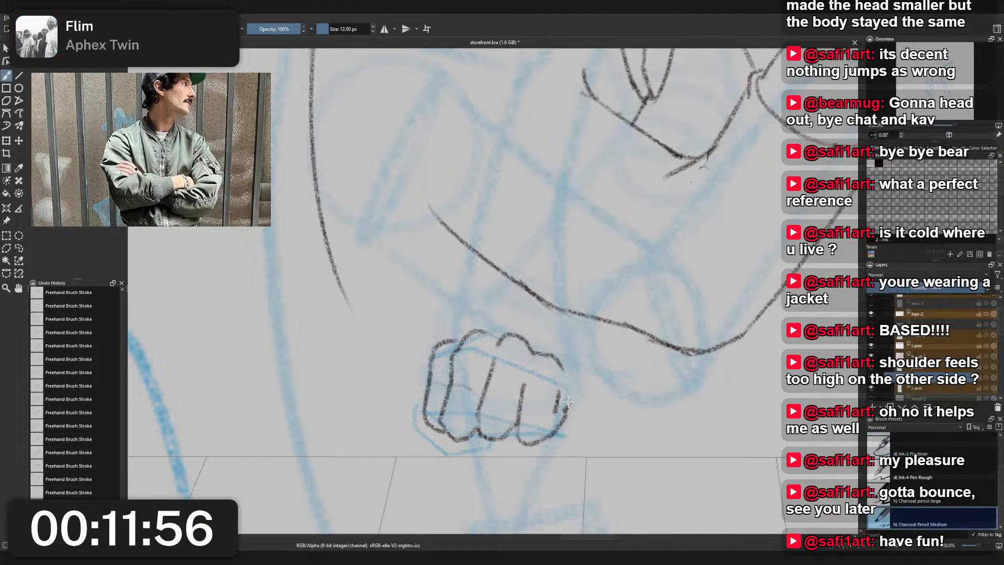
{"action": "mouse_move", "coordinate": [571, 395]}
{"action": "left_mouse_down"}
{"action": "mouse_move", "coordinate": [566, 416]}
{"action": "mouse_move", "coordinate": [569, 375]}
{"action": "mouse_move", "coordinate": [569, 382]}
{"action": "left_mouse_up"}
{"action": "key", "text": "ctrl+z"}
{"action": "key", "text": "ctrl+z"}
{"action": "key", "text": "ctrl+z"}
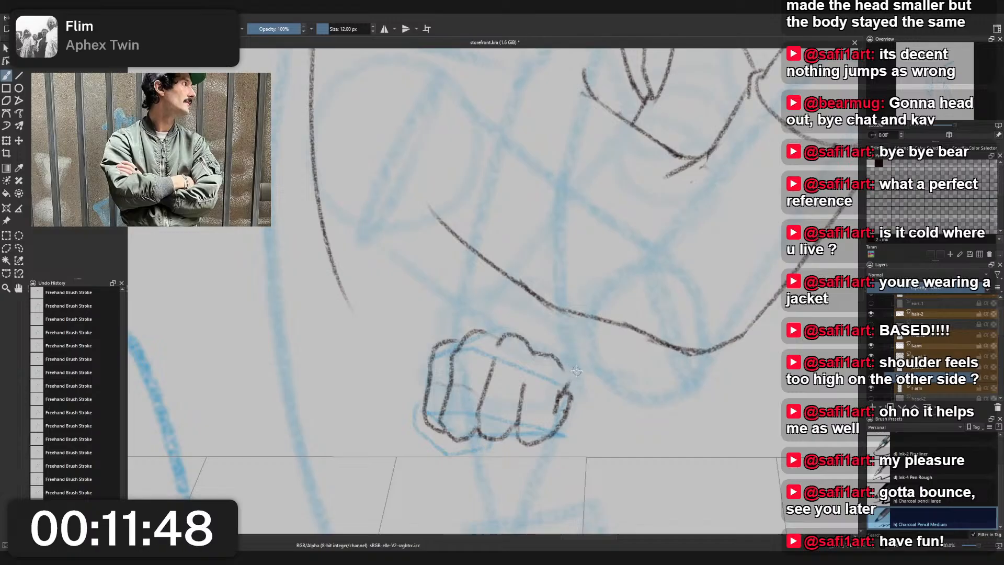
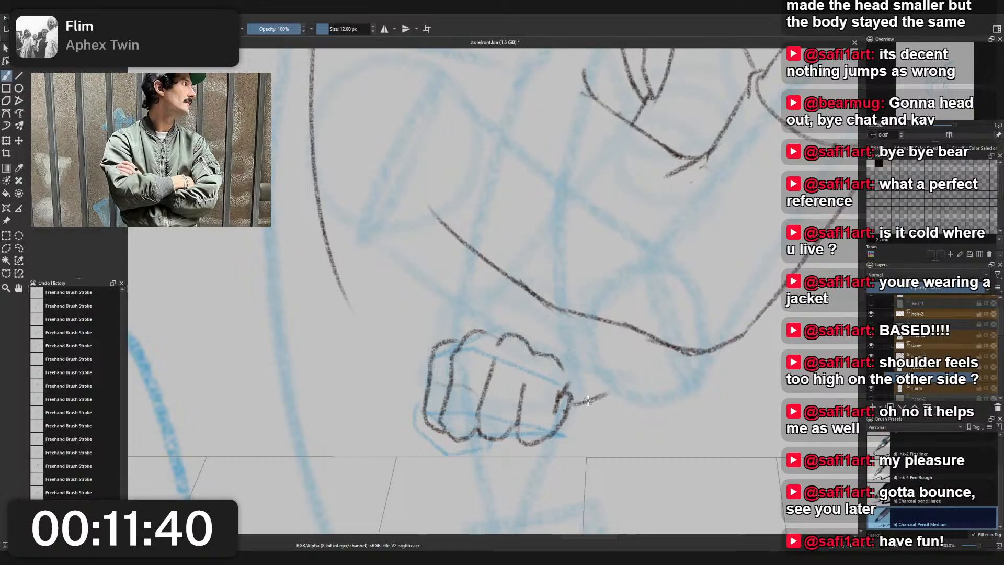
- Draw a short slanted line off the last finger and extend the second knuckle's top line back toward the elbow, redrawing unsatisfactory strokes
{"action": "left_click_drag", "start_coordinate": [567, 418], "coordinate": [589, 386]}
{"action": "key", "text": "ctrl+z"}
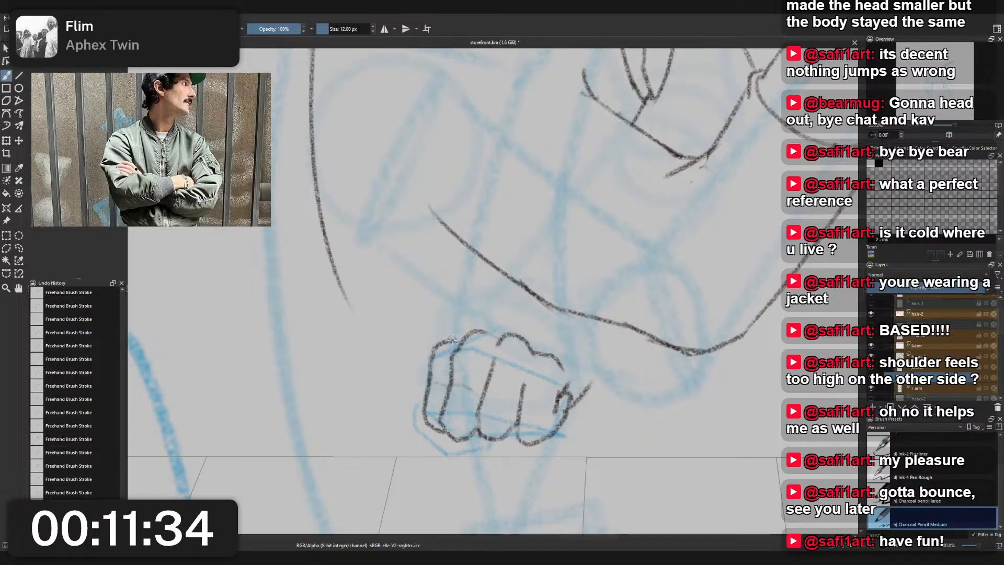
{"action": "left_click_drag", "start_coordinate": [486, 333], "coordinate": [530, 317]}
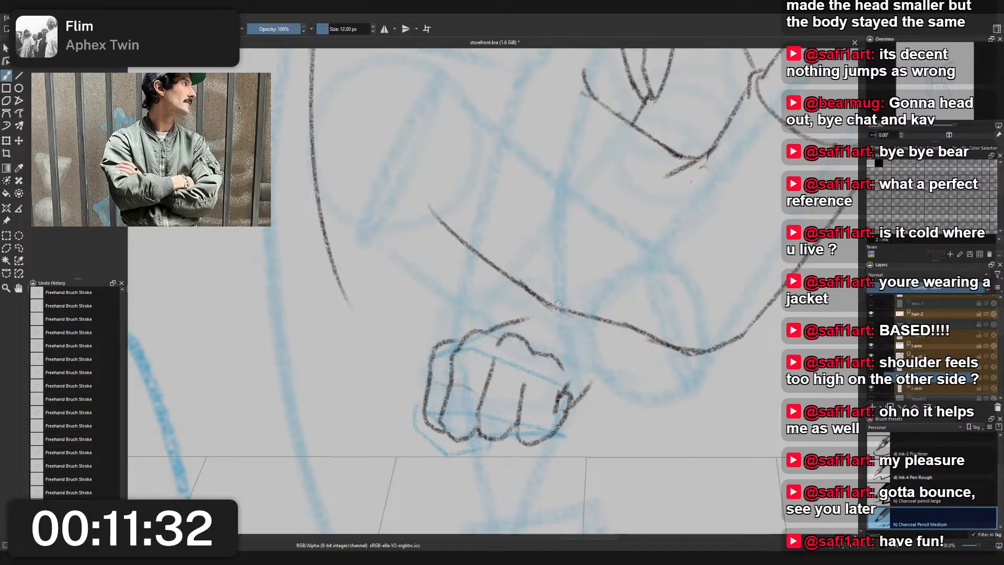
{"action": "key", "text": "ctrl+z"}
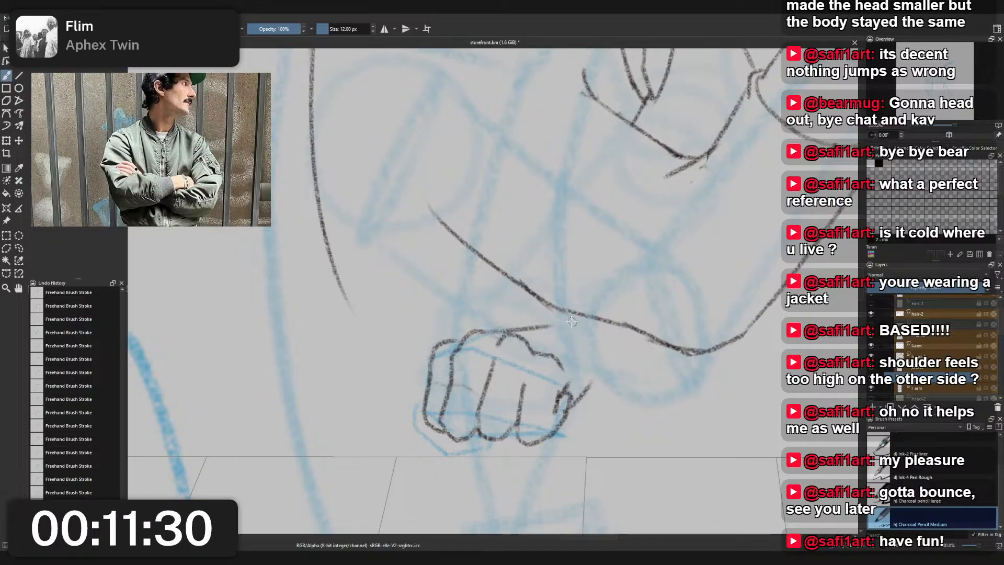
{"action": "key", "text": "ctrl+z"}
{"action": "left_click_drag", "start_coordinate": [487, 334], "coordinate": [547, 325]}
{"action": "key", "text": "ctrl+z"}
{"action": "mouse_move", "coordinate": [487, 335]}
{"action": "left_mouse_down"}
{"action": "mouse_move", "coordinate": [541, 323]}
{"action": "mouse_move", "coordinate": [588, 338]}
{"action": "mouse_move", "coordinate": [593, 352]}
{"action": "left_mouse_up"}
{"action": "key", "text": "ctrl+z"}
{"action": "key", "text": "ctrl+z"}
{"action": "key", "text": "ctrl+z"}
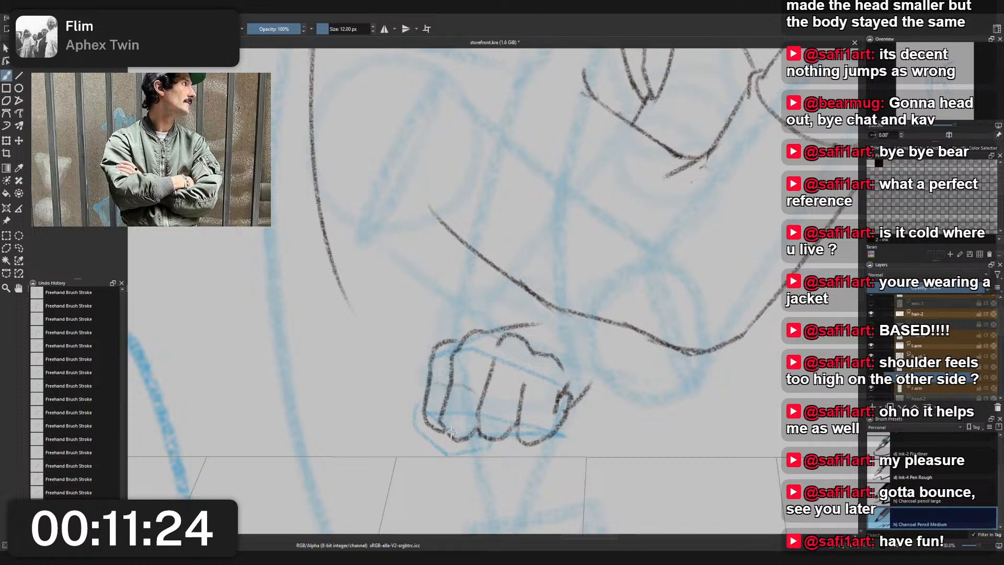
{"action": "key", "text": "ctrl+z"}
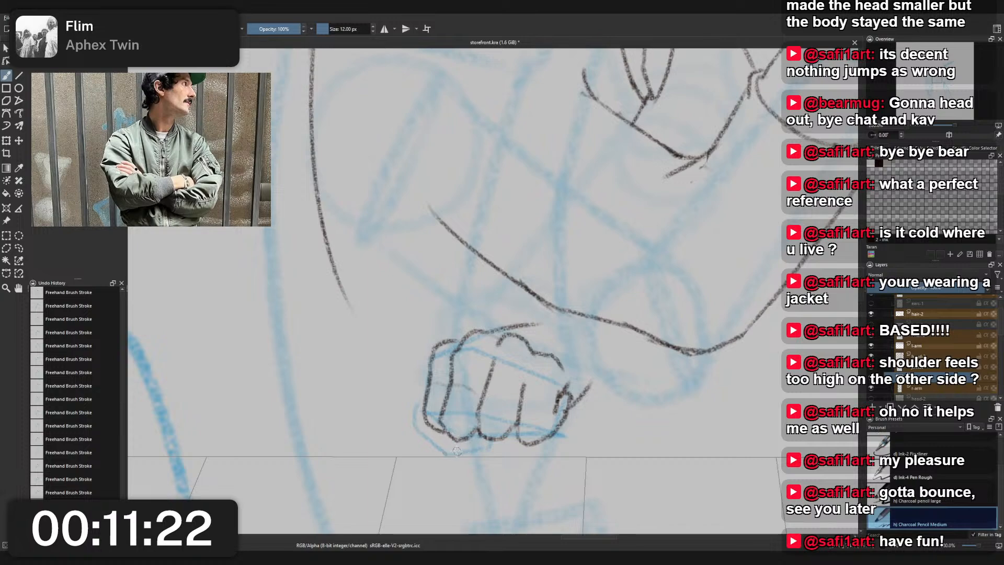
- Outline the thumb wrapping beneath the first fingers, and move the whole fist up against the forearm line with the Transform tool
{"action": "mouse_move", "coordinate": [438, 449]}
{"action": "left_mouse_down"}
{"action": "mouse_move", "coordinate": [473, 446]}
{"action": "mouse_move", "coordinate": [468, 451]}
{"action": "mouse_move", "coordinate": [496, 433]}
{"action": "mouse_move", "coordinate": [440, 448]}
{"action": "mouse_move", "coordinate": [417, 421]}
{"action": "mouse_move", "coordinate": [422, 402]}
{"action": "left_mouse_up"}
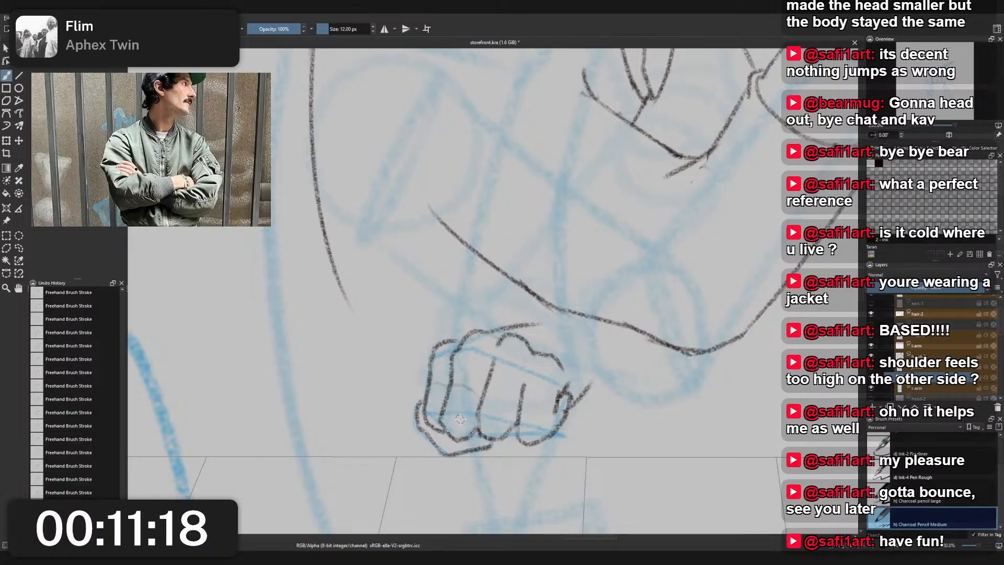
{"action": "scroll", "coordinate": [514, 446], "scroll_direction": "down", "scroll_amount": 4}
{"action": "left_click_drag", "start_coordinate": [543, 381], "coordinate": [549, 349]}
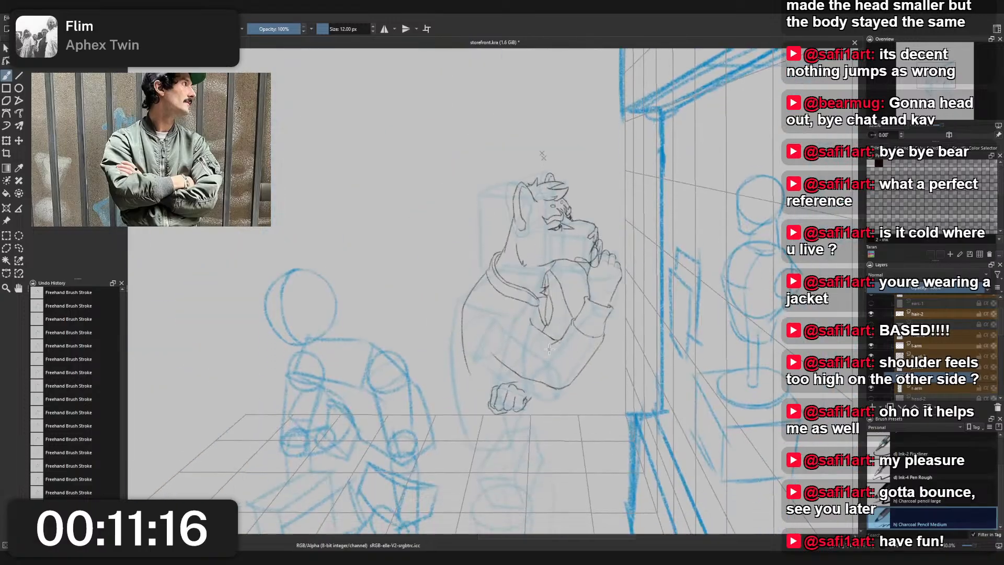
{"action": "scroll", "coordinate": [548, 353], "scroll_direction": "up", "scroll_amount": 2}
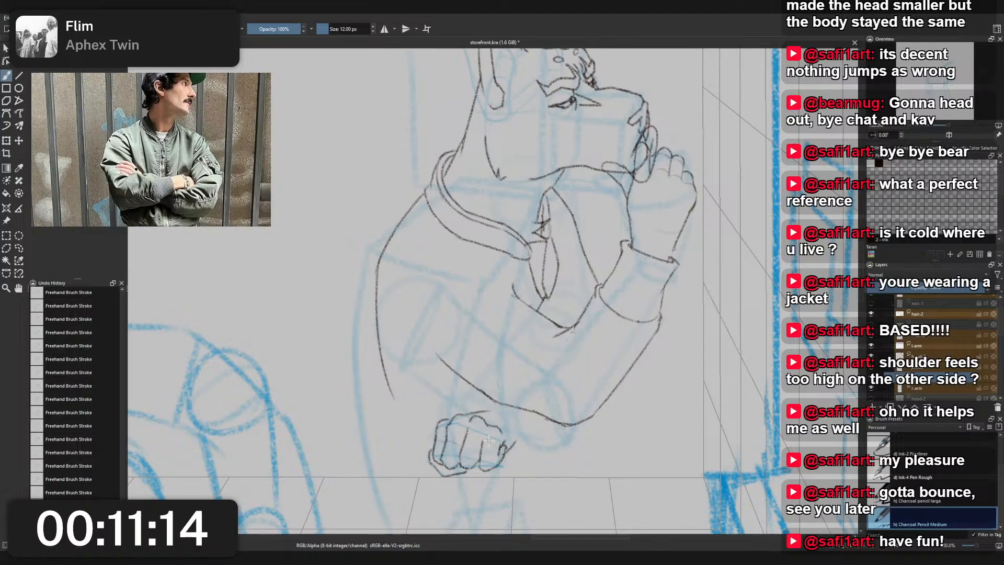
{"action": "key", "text": "ctrl+t"}
{"action": "left_click_drag", "start_coordinate": [487, 441], "coordinate": [506, 413]}
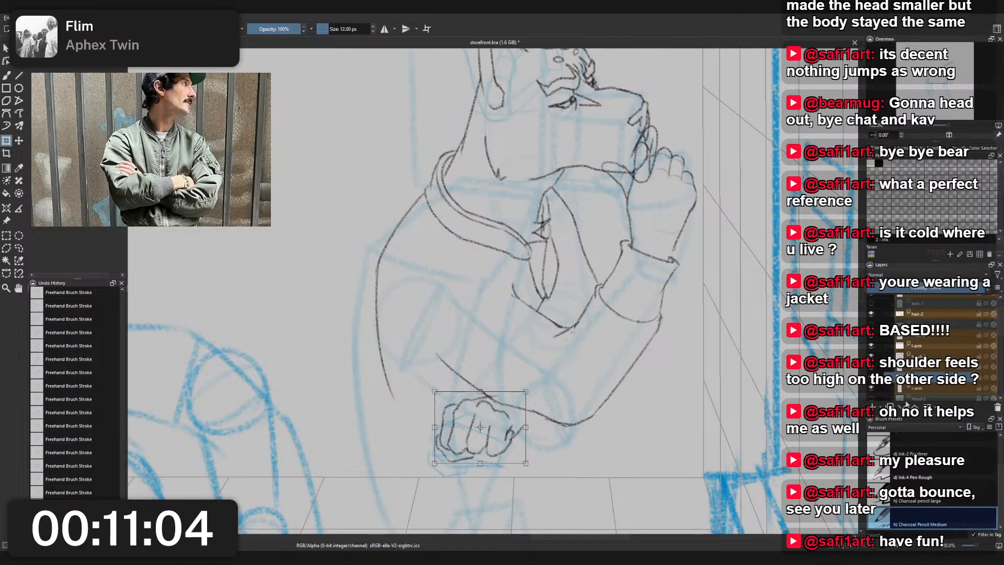
- Select the construction group and lower its opacity to fade the blue guide sketch
{"action": "scroll", "coordinate": [932, 376], "scroll_direction": "down", "scroll_amount": 3}
{"action": "scroll", "coordinate": [932, 376], "scroll_direction": "down", "scroll_amount": 2}
{"action": "left_click", "coordinate": [871, 339]}
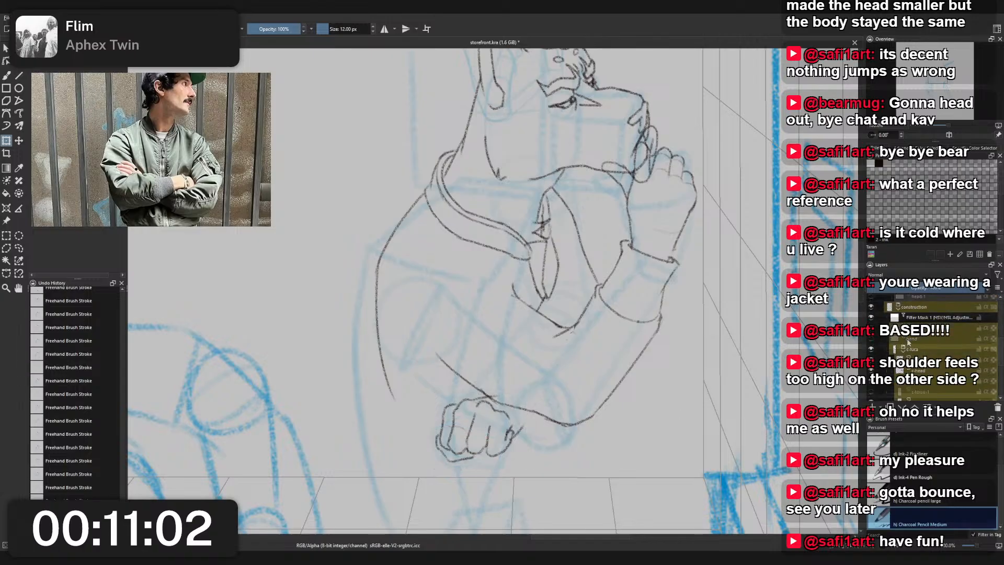
{"action": "left_click_drag", "start_coordinate": [911, 340], "coordinate": [919, 355]}
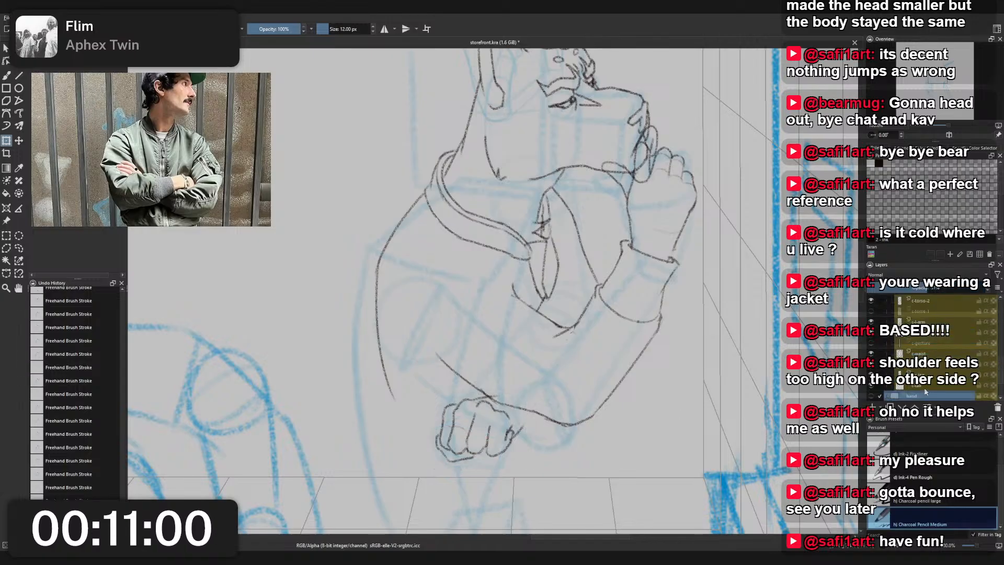
{"action": "scroll", "coordinate": [925, 393], "scroll_direction": "down", "scroll_amount": 1}
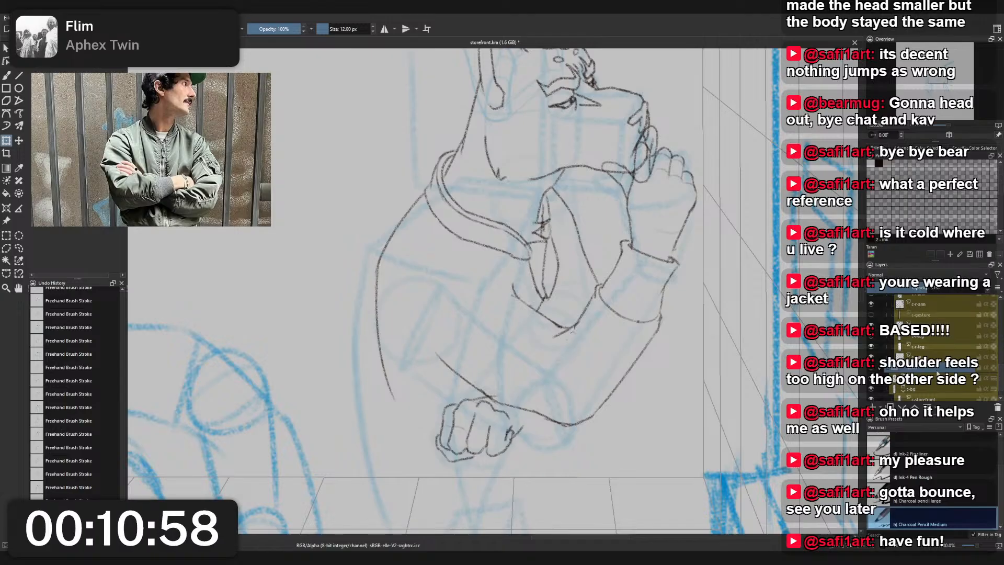
{"action": "scroll", "coordinate": [933, 366], "scroll_direction": "up", "scroll_amount": 3}
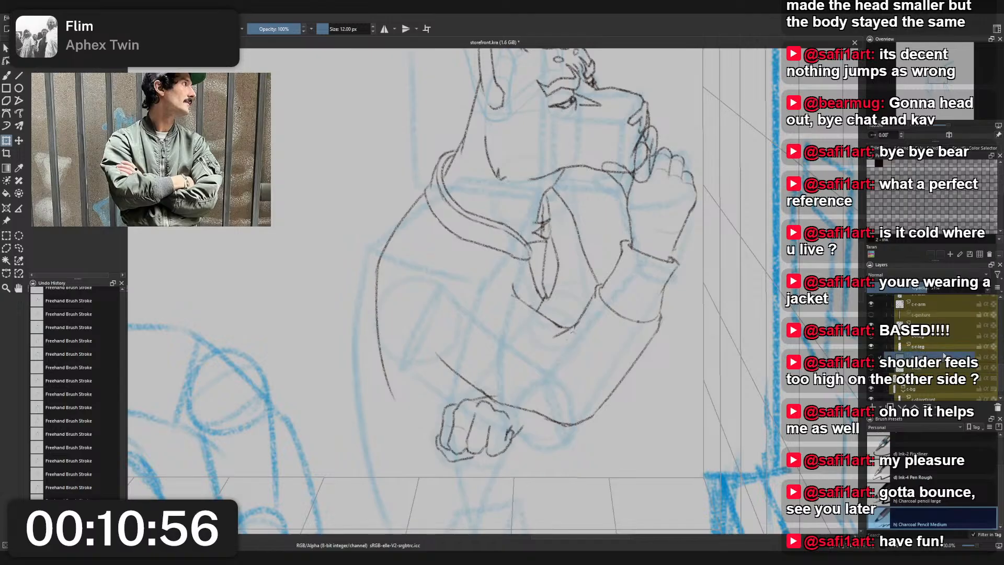
{"action": "scroll", "coordinate": [938, 357], "scroll_direction": "down", "scroll_amount": 3}
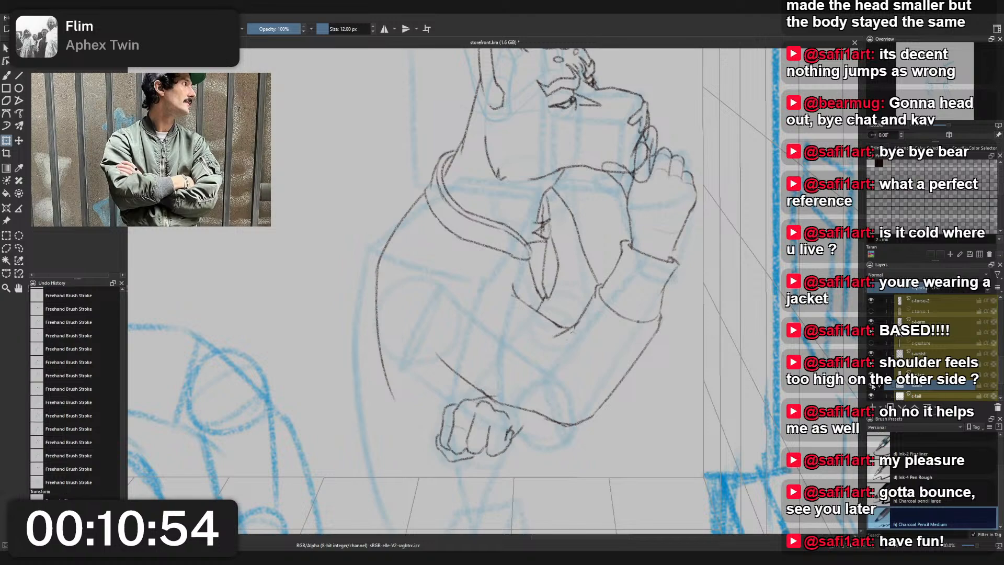
{"action": "scroll", "coordinate": [889, 366], "scroll_direction": "up", "scroll_amount": 3}
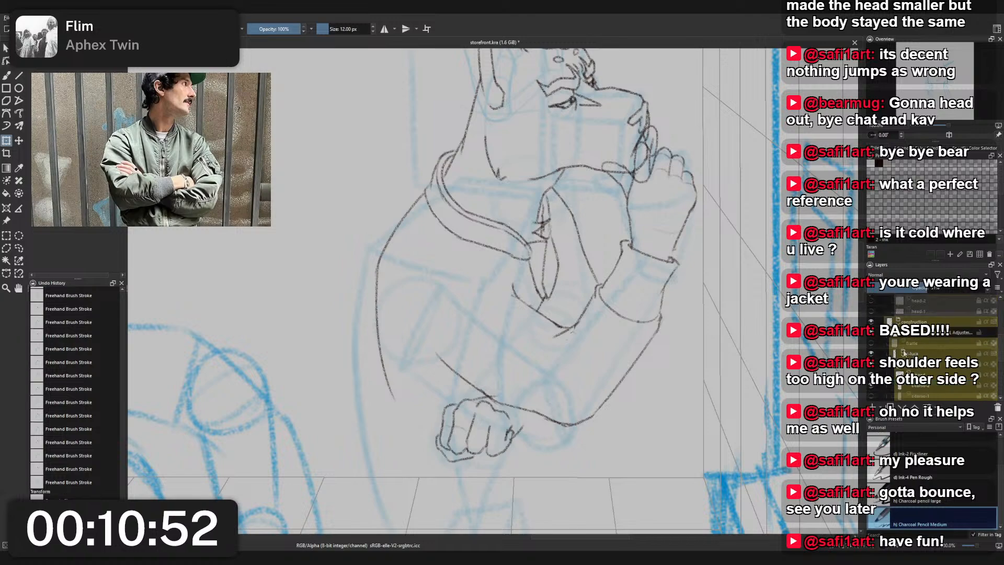
{"action": "left_click", "coordinate": [903, 355]}
{"action": "left_click", "coordinate": [980, 333]}
{"action": "left_click", "coordinate": [936, 322]}
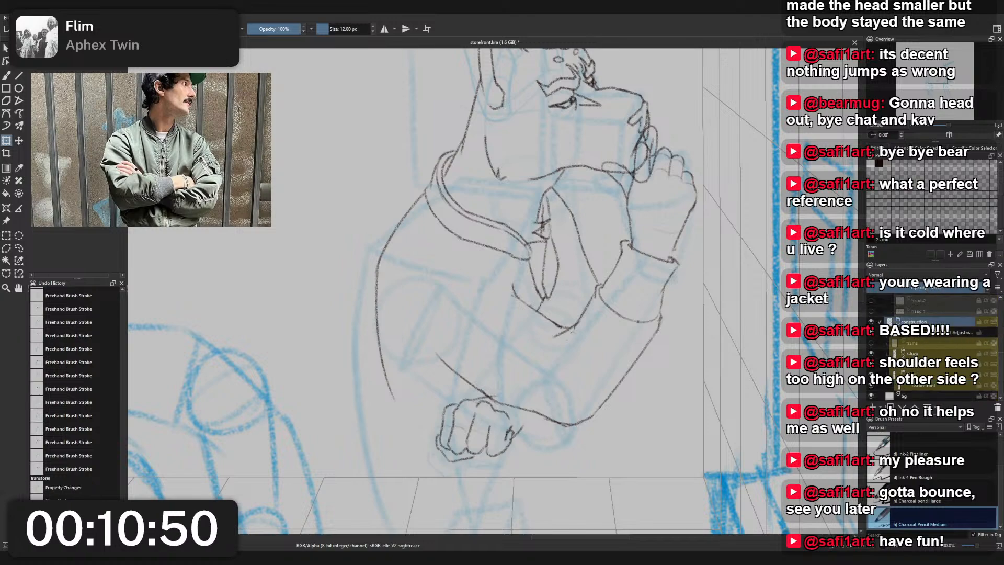
{"action": "left_click", "coordinate": [895, 288]}
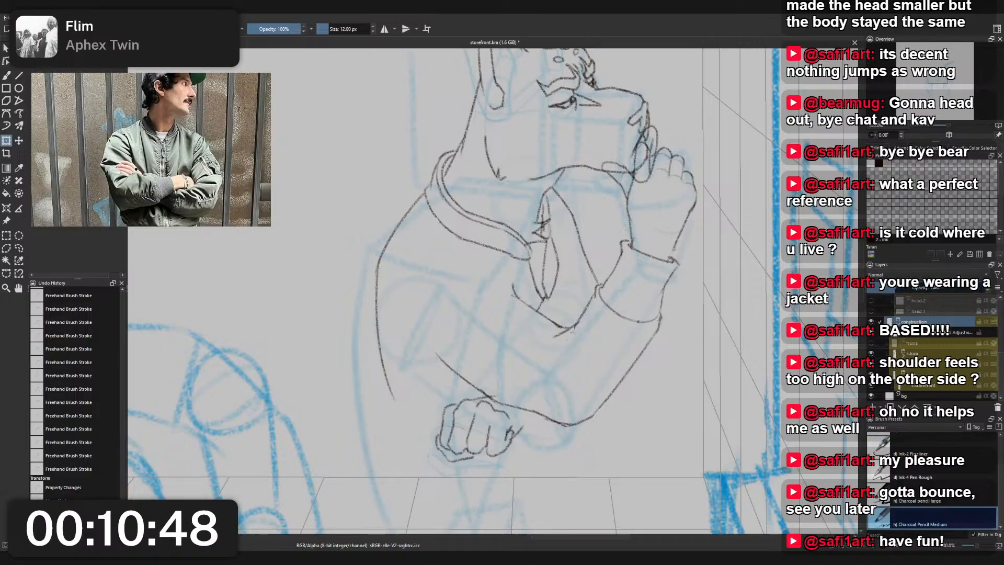
{"action": "left_click", "coordinate": [907, 288]}
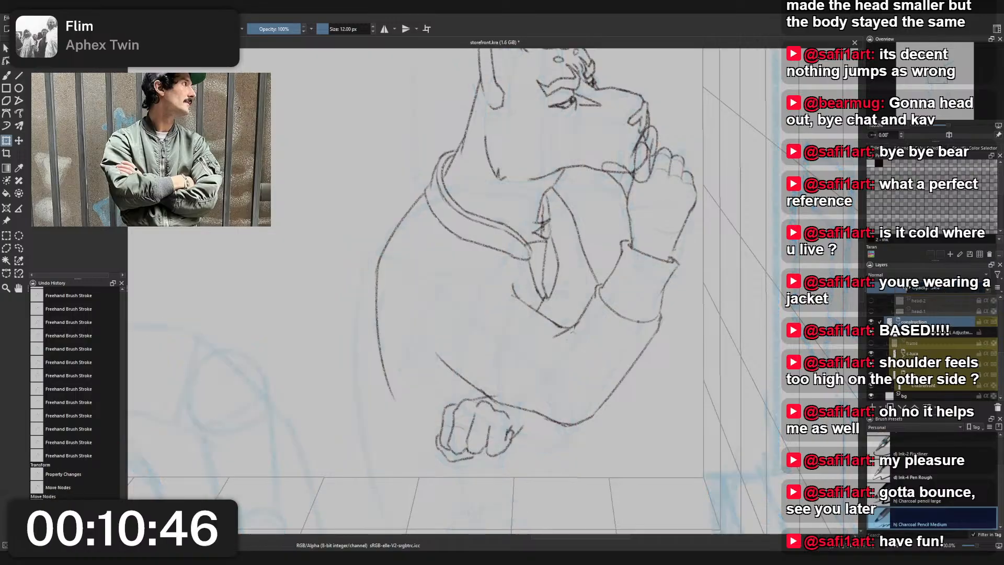
{"action": "left_click", "coordinate": [912, 289]}
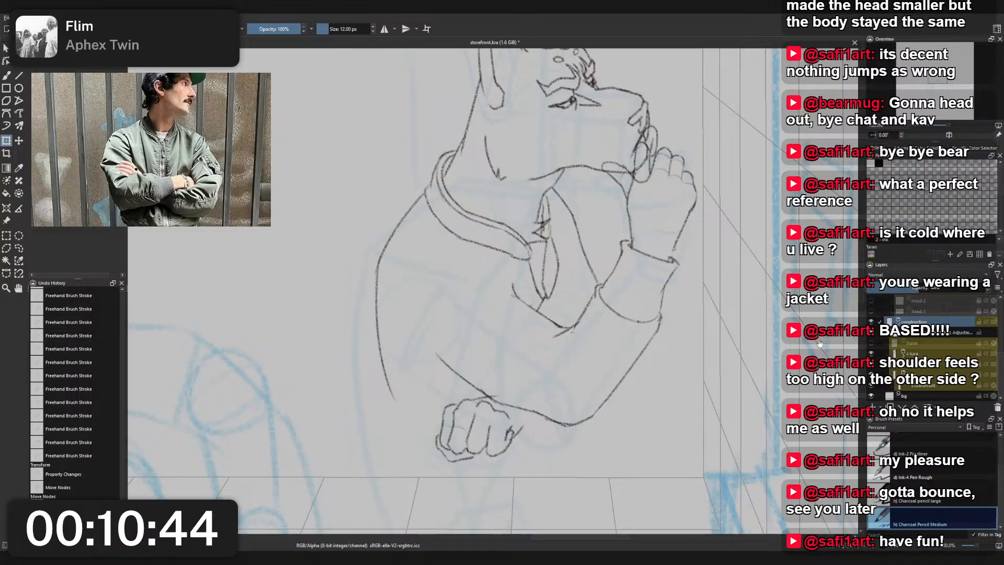
- Return to the brush and save the storefront document
{"action": "scroll", "coordinate": [582, 241], "scroll_direction": "down", "scroll_amount": 5}
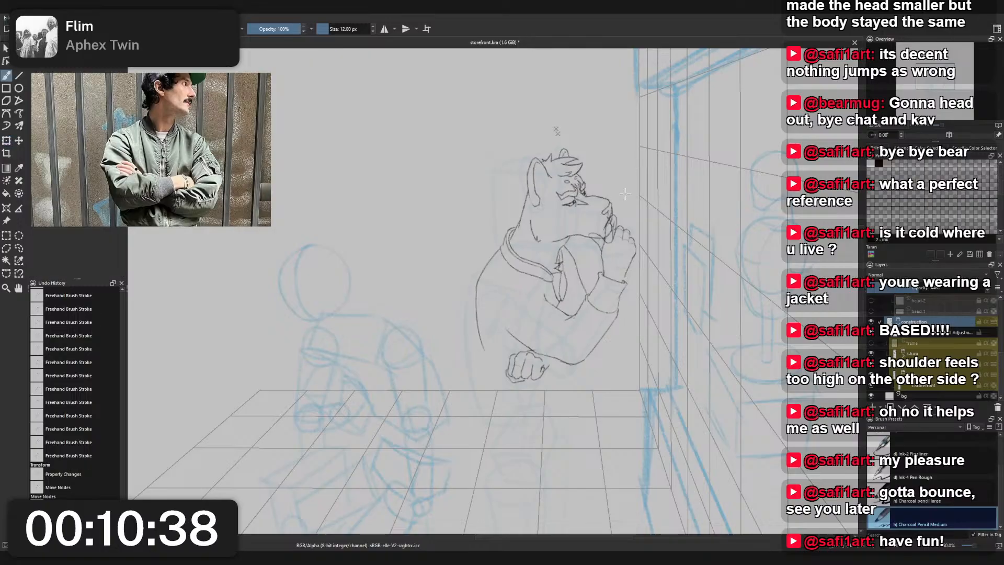
{"action": "right_click", "coordinate": [643, 147]}
{"action": "left_click", "coordinate": [581, 213]}
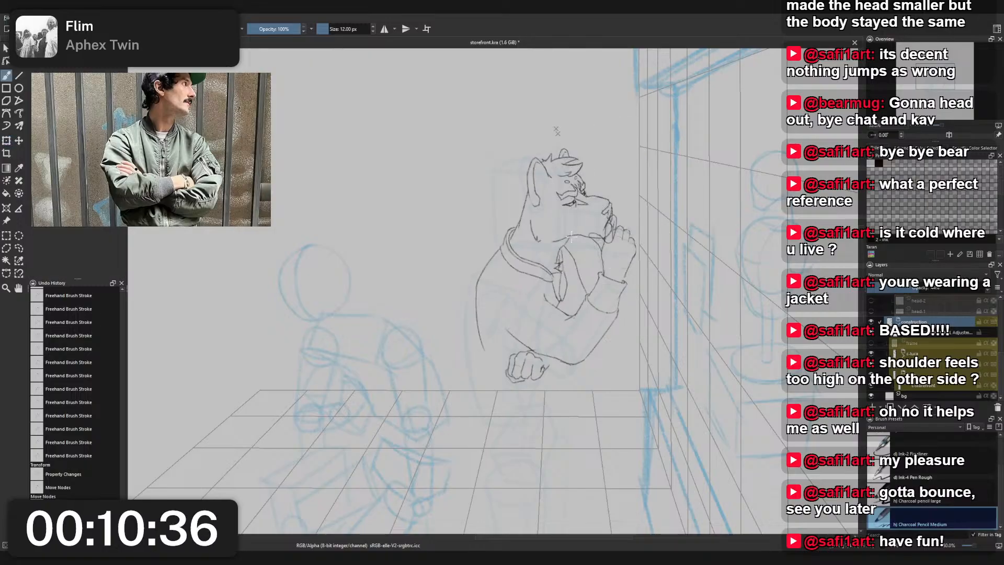
{"action": "key", "text": "ctrl+s"}
- Erase the slanted line off the last finger on the fist's layer with Eraser Small, and switch back to Charcoal Pencil Medium
{"action": "scroll", "coordinate": [955, 333], "scroll_direction": "up", "scroll_amount": 5}
{"action": "scroll", "coordinate": [955, 332], "scroll_direction": "down", "scroll_amount": 3}
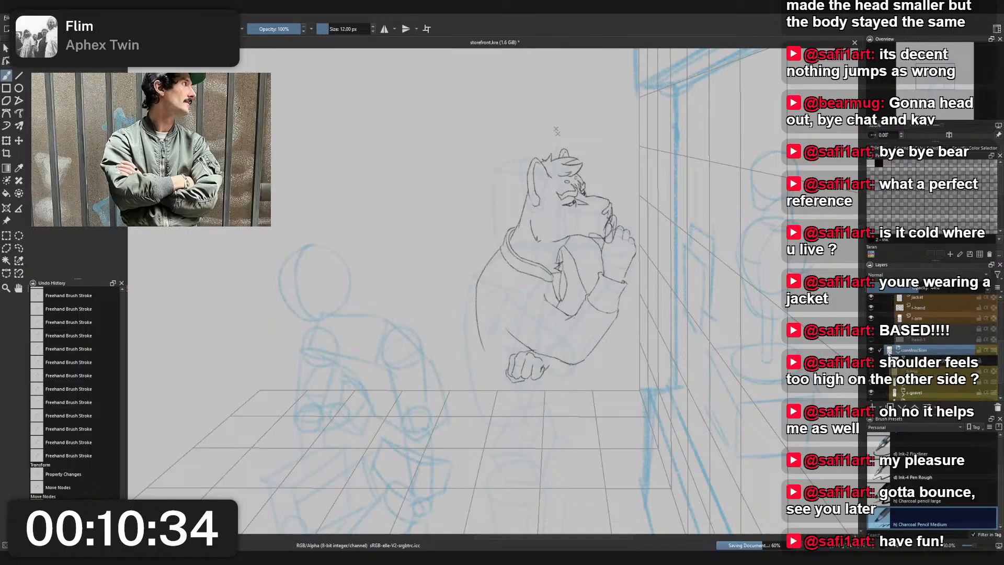
{"action": "scroll", "coordinate": [921, 341], "scroll_direction": "up", "scroll_amount": 3}
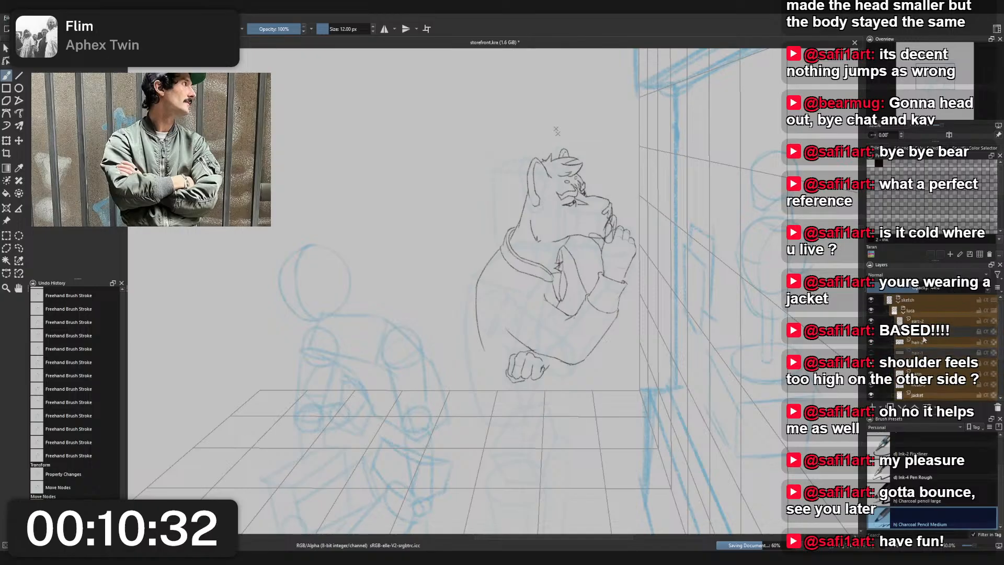
{"action": "left_click", "coordinate": [921, 341]}
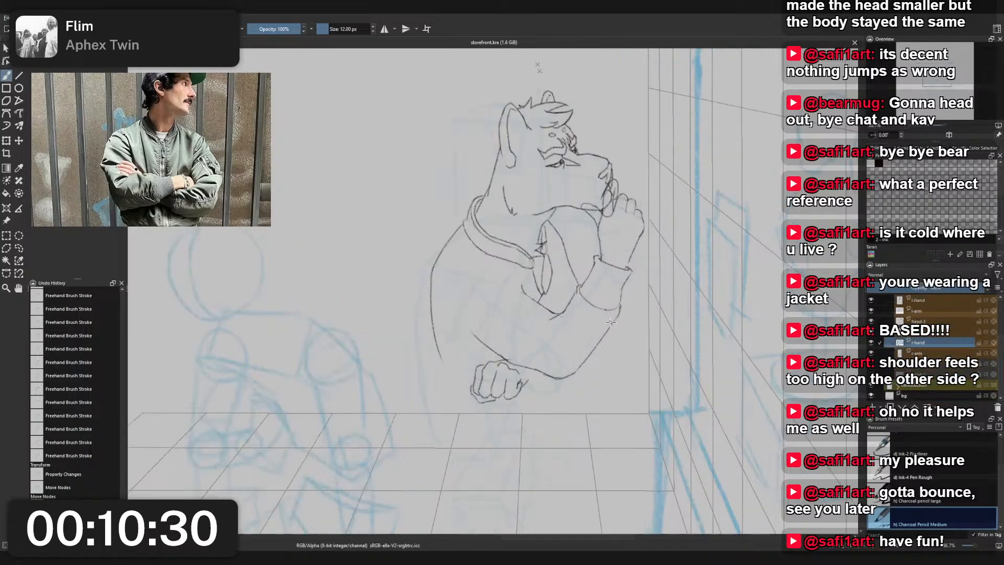
{"action": "scroll", "coordinate": [606, 326], "scroll_direction": "up", "scroll_amount": 3}
{"action": "scroll", "coordinate": [607, 326], "scroll_direction": "up", "scroll_amount": 4}
{"action": "right_click", "coordinate": [511, 381]}
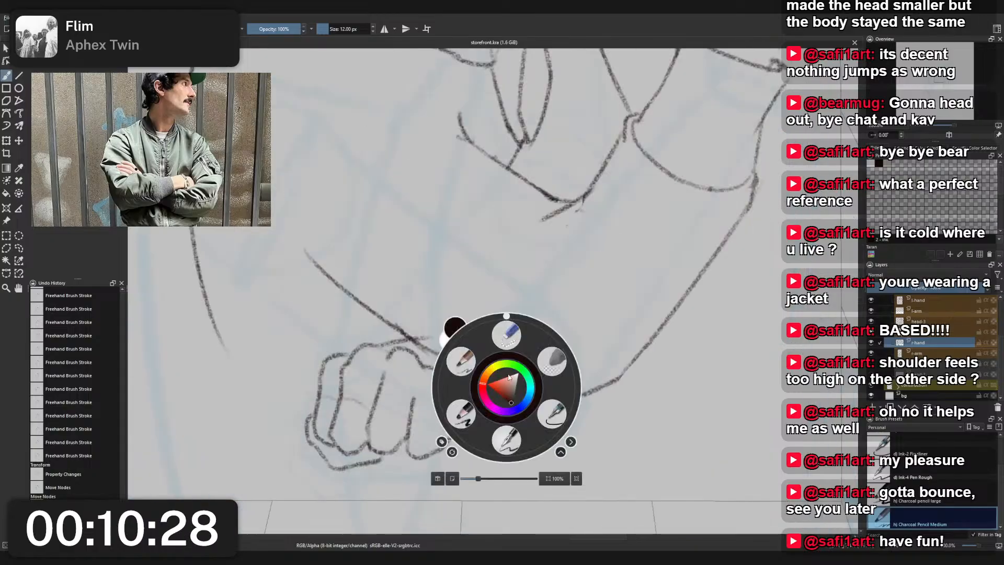
{"action": "left_click", "coordinate": [495, 342]}
{"action": "mouse_move", "coordinate": [488, 399]}
{"action": "left_mouse_down"}
{"action": "mouse_move", "coordinate": [467, 418]}
{"action": "mouse_move", "coordinate": [467, 405]}
{"action": "left_mouse_up"}
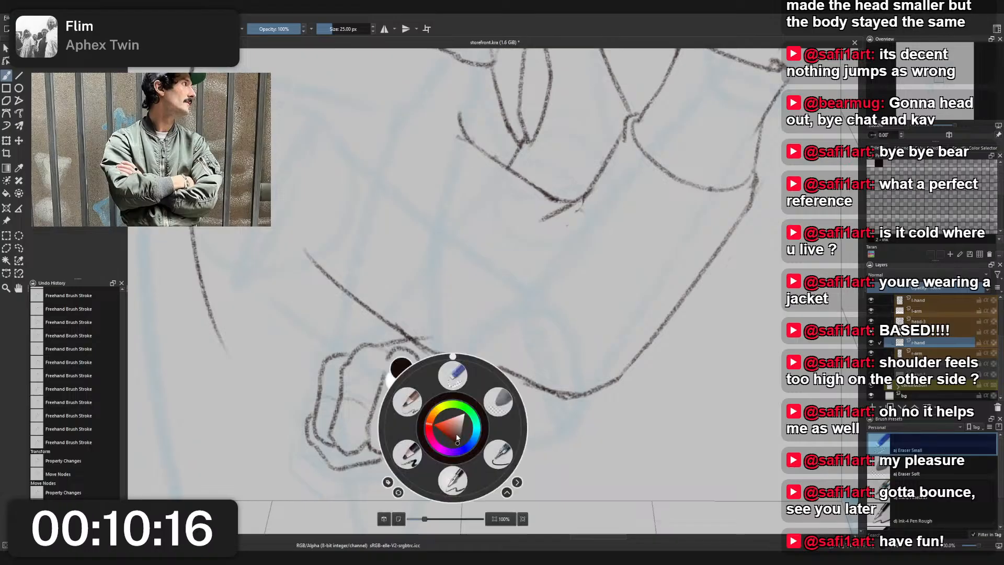
{"action": "right_click", "coordinate": [453, 428]}
{"action": "left_click", "coordinate": [418, 399]}
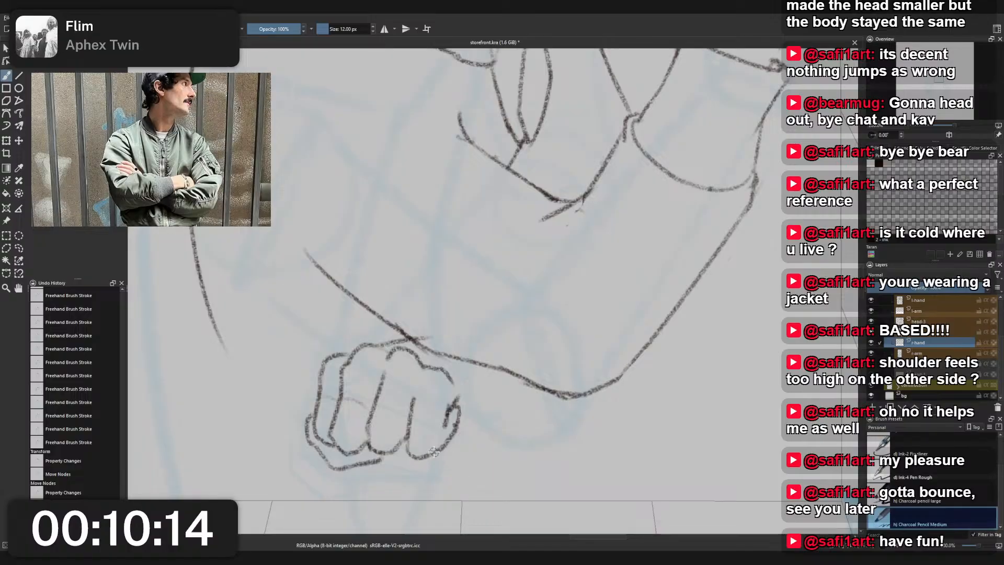
- Try several curved outer-edge strokes for the hand, running from the last finger up to the forearm line, undoing them
{"action": "left_click_drag", "start_coordinate": [435, 452], "coordinate": [479, 442]}
{"action": "key", "text": "ctrl+z"}
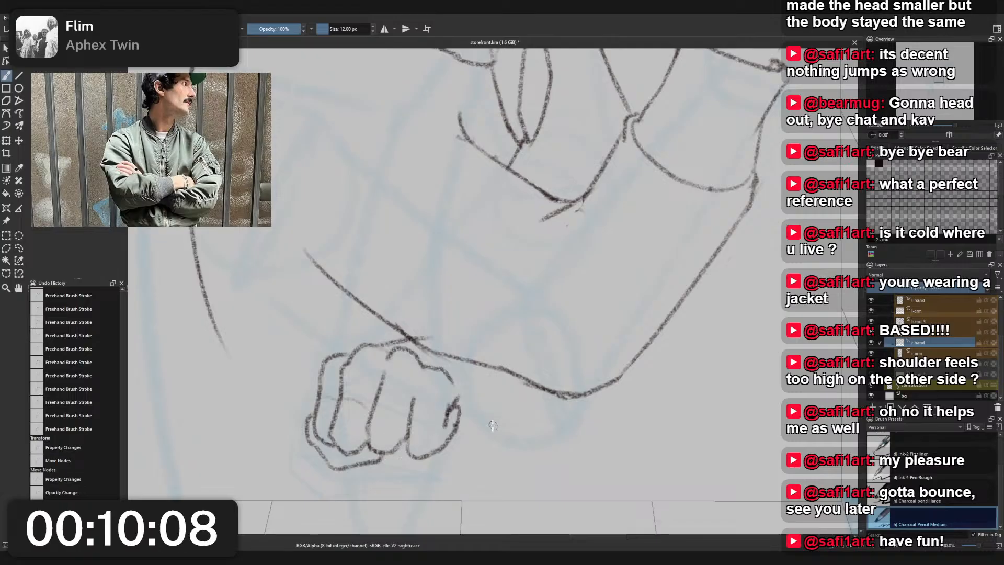
{"action": "mouse_move", "coordinate": [442, 444]}
{"action": "left_mouse_down"}
{"action": "mouse_move", "coordinate": [507, 384]}
{"action": "mouse_move", "coordinate": [503, 367]}
{"action": "left_mouse_up"}
{"action": "key", "text": "ctrl+z"}
{"action": "scroll", "coordinate": [503, 367], "scroll_direction": "down", "scroll_amount": 5}
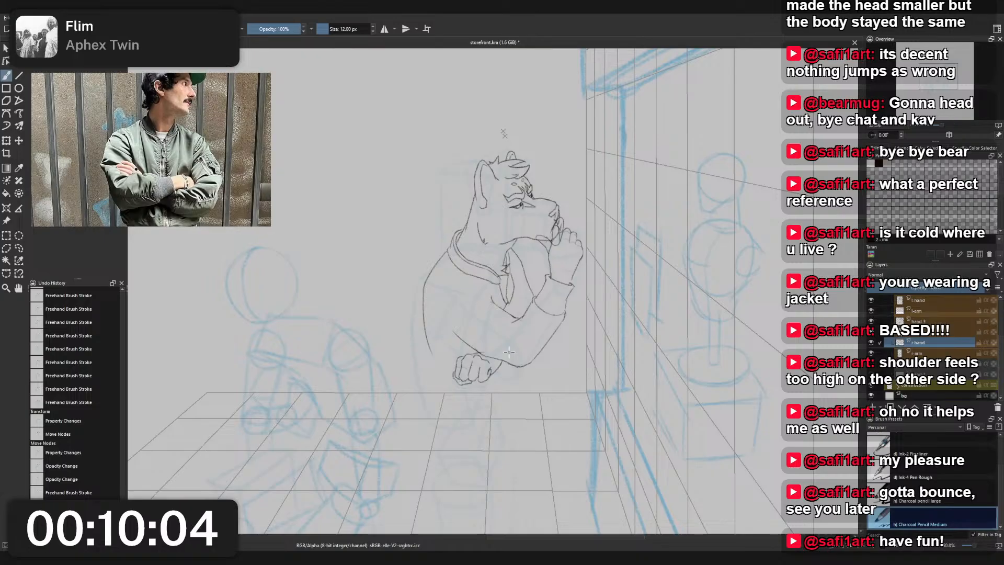
{"action": "scroll", "coordinate": [505, 351], "scroll_direction": "up", "scroll_amount": 5}
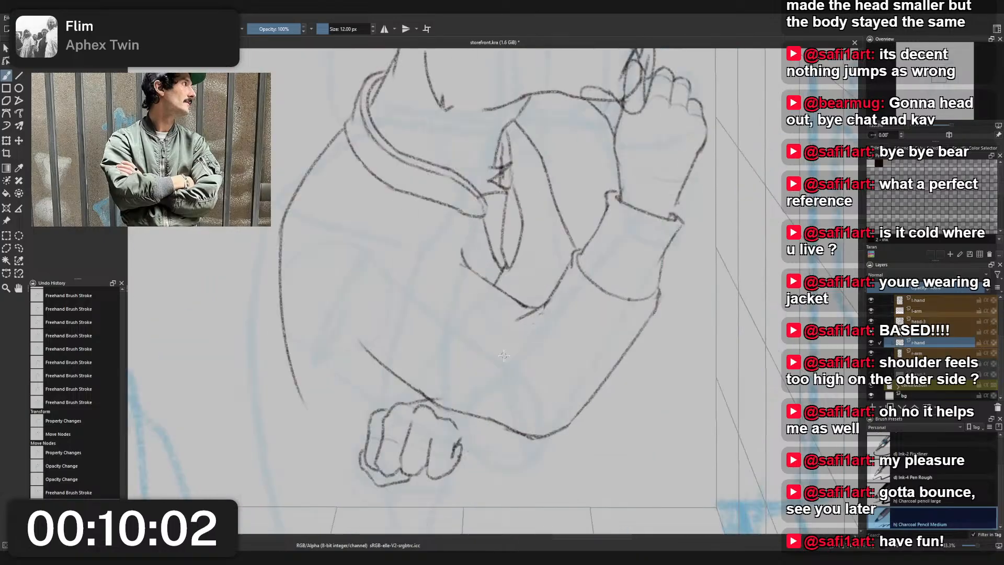
{"action": "mouse_move", "coordinate": [455, 467]}
{"action": "left_mouse_down"}
{"action": "mouse_move", "coordinate": [496, 413]}
{"action": "mouse_move", "coordinate": [478, 454]}
{"action": "mouse_move", "coordinate": [484, 431]}
{"action": "left_mouse_up"}
{"action": "key", "text": "ctrl+z"}
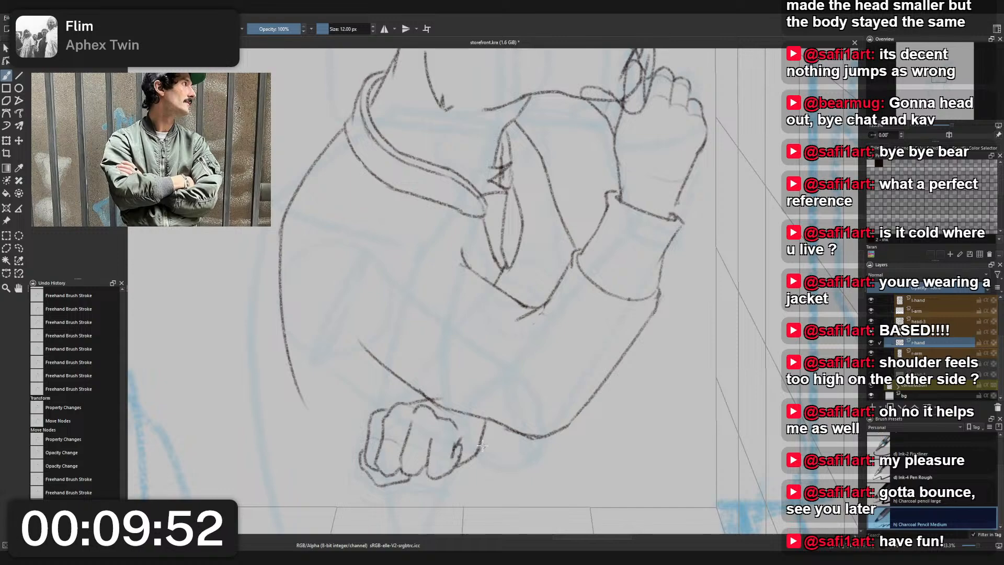
{"action": "key", "text": "ctrl+z"}
{"action": "key", "text": "ctrl+z"}
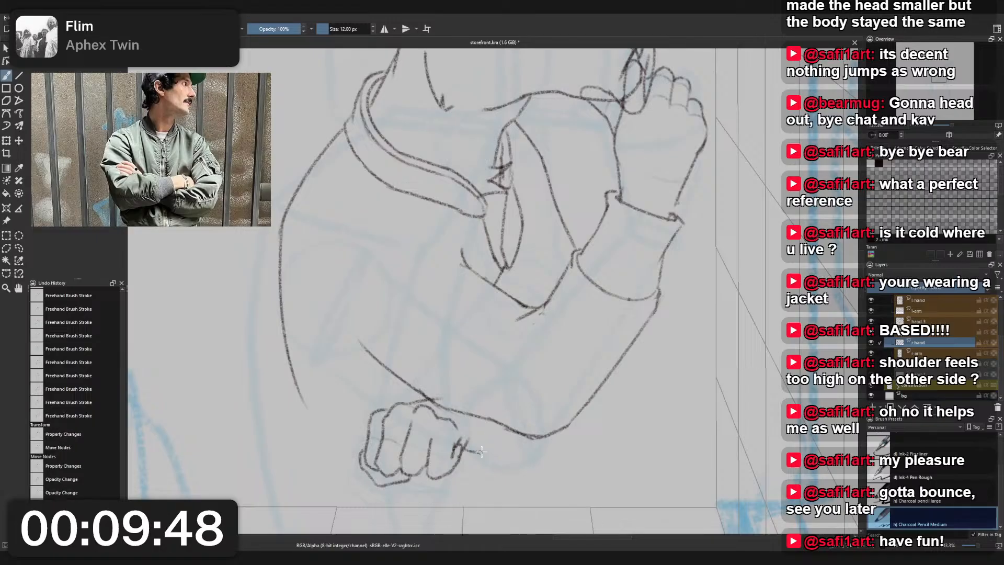
- Draw a short crease beside the last finger and the hand's outer edge curving up to the forearm line
{"action": "mouse_move", "coordinate": [463, 449]}
{"action": "left_mouse_down"}
{"action": "mouse_move", "coordinate": [494, 436]}
{"action": "mouse_move", "coordinate": [497, 420]}
{"action": "mouse_move", "coordinate": [473, 454]}
{"action": "mouse_move", "coordinate": [482, 425]}
{"action": "mouse_move", "coordinate": [461, 462]}
{"action": "left_mouse_up"}
{"action": "key", "text": "ctrl+z"}
{"action": "key", "text": "ctrl+z"}
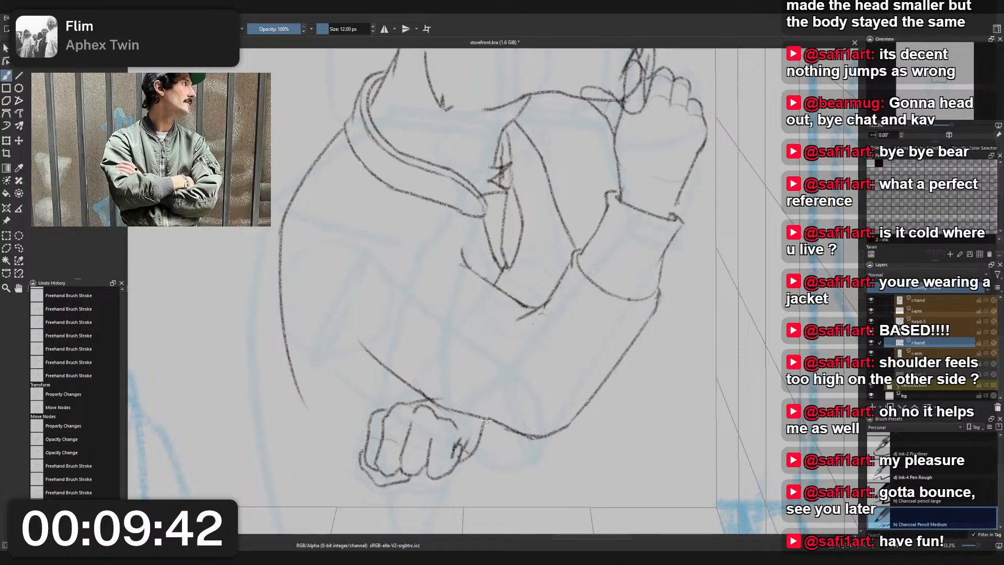
- Draw a curve beneath the last finger that sweeps up into the hand's outer edge, undoing and redrawing unsatisfactory strokes
{"action": "scroll", "coordinate": [487, 420], "scroll_direction": "up", "scroll_amount": 3}
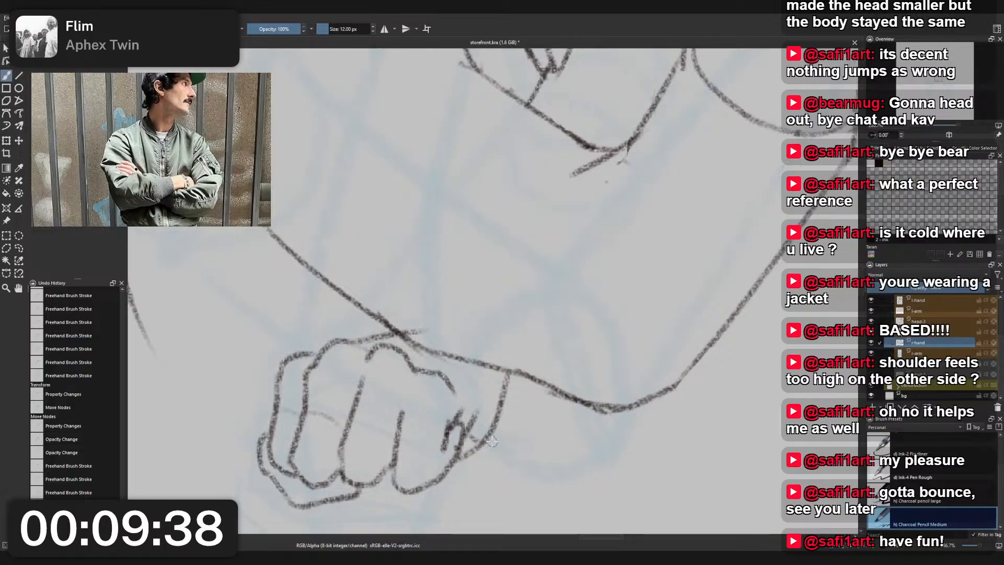
{"action": "mouse_move", "coordinate": [381, 515]}
{"action": "left_mouse_down"}
{"action": "mouse_move", "coordinate": [442, 517]}
{"action": "mouse_move", "coordinate": [472, 458]}
{"action": "left_mouse_up"}
{"action": "key", "text": "ctrl+z"}
{"action": "key", "text": "ctrl+z"}
{"action": "key", "text": "ctrl+z"}
{"action": "mouse_move", "coordinate": [387, 513]}
{"action": "left_mouse_down"}
{"action": "mouse_move", "coordinate": [411, 522]}
{"action": "mouse_move", "coordinate": [469, 461]}
{"action": "left_mouse_up"}
{"action": "key", "text": "ctrl+z"}
{"action": "left_click_drag", "start_coordinate": [410, 523], "coordinate": [476, 453]}
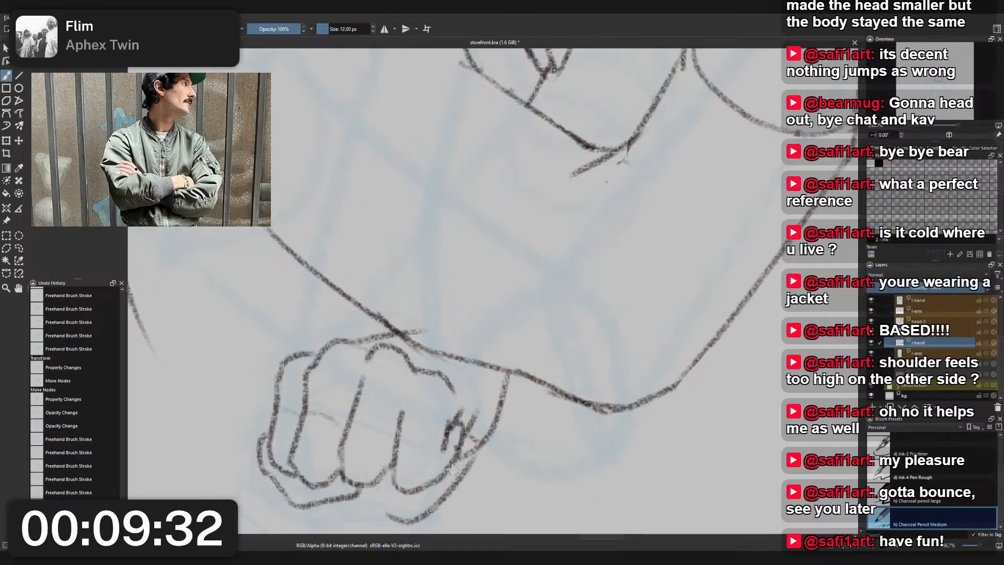
- Try a lower curve linking the middle fingers to the fist's outer edge, undoing and redrawing it, and check it against the whole figure
{"action": "left_click_drag", "start_coordinate": [355, 510], "coordinate": [401, 520]}
{"action": "key", "text": "ctrl+z"}
{"action": "key", "text": "ctrl+z"}
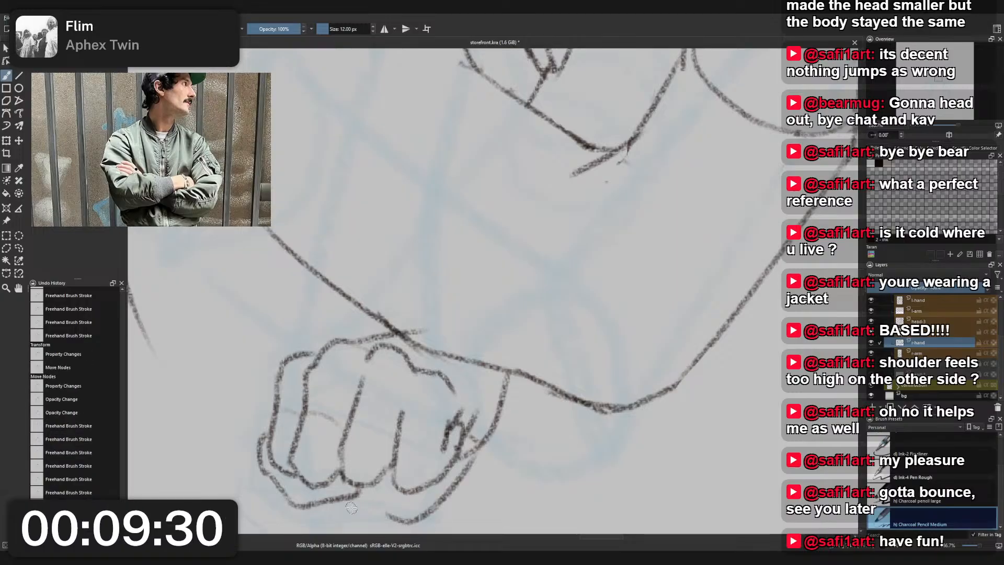
{"action": "left_click_drag", "start_coordinate": [338, 508], "coordinate": [417, 517]}
{"action": "scroll", "coordinate": [425, 490], "scroll_direction": "down", "scroll_amount": 5}
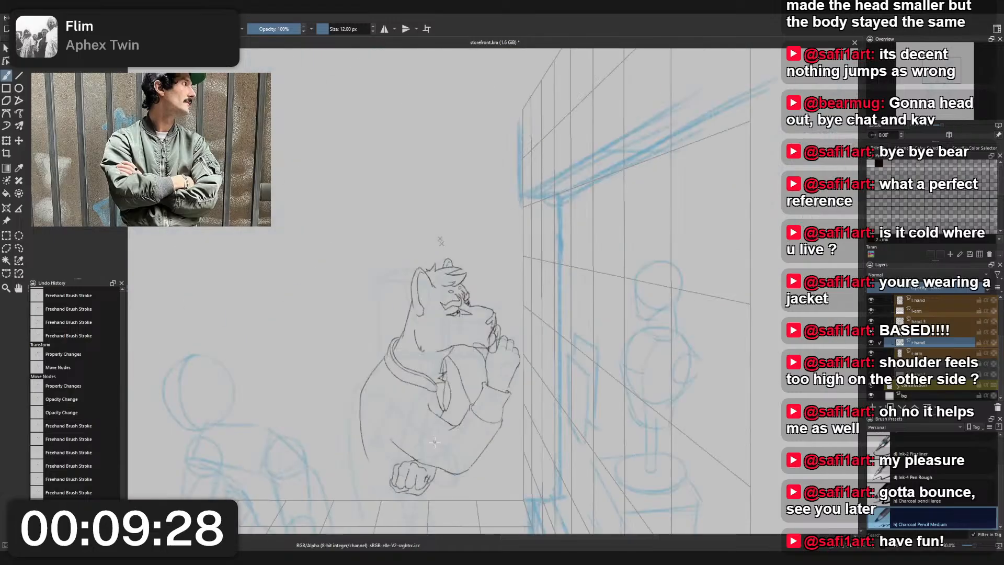
{"action": "left_click_drag", "start_coordinate": [433, 443], "coordinate": [428, 417]}
{"action": "scroll", "coordinate": [427, 417], "scroll_direction": "up", "scroll_amount": 3}
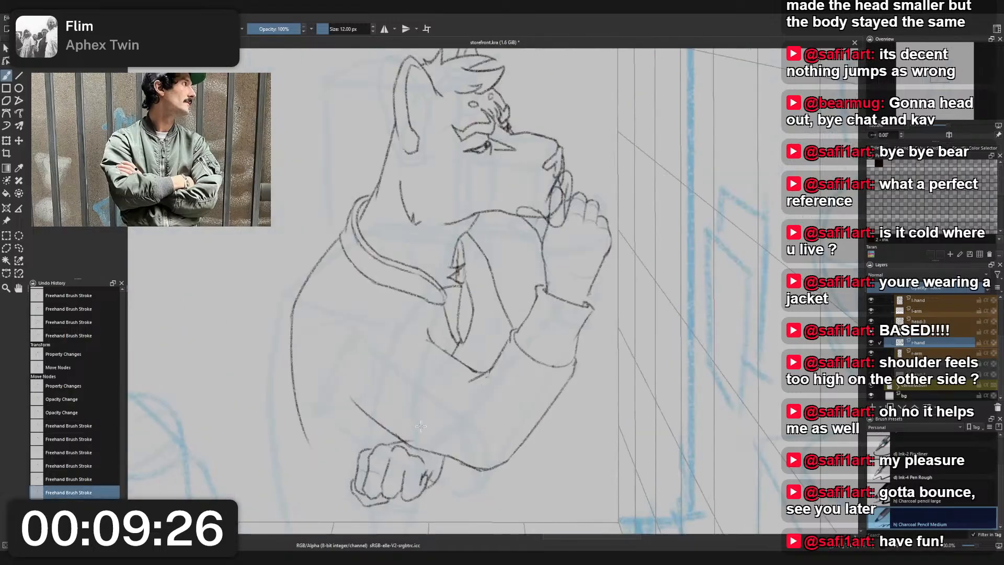
{"action": "scroll", "coordinate": [420, 426], "scroll_direction": "up", "scroll_amount": 3}
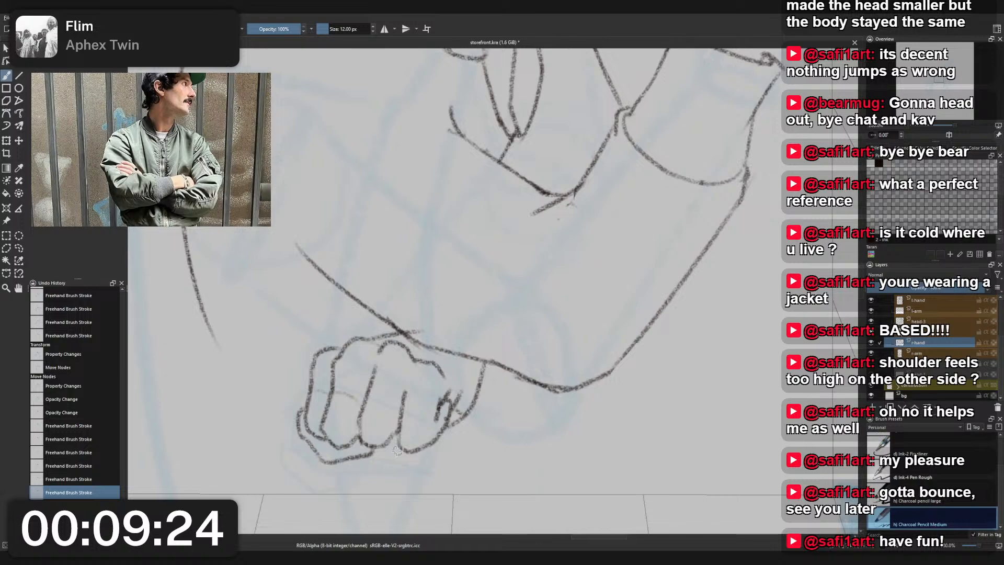
- Try a longer curve sweeping from beneath the middle fingers up into the fist's outer edge, undoing and redrawing it
{"action": "mouse_move", "coordinate": [371, 474]}
{"action": "left_mouse_down"}
{"action": "mouse_move", "coordinate": [443, 473]}
{"action": "mouse_move", "coordinate": [475, 396]}
{"action": "left_mouse_up"}
{"action": "key", "text": "ctrl+z"}
- Undo the strokes beneath the last finger, including the fist's outer edge up to the forearm and the slanted crease beside it
{"action": "key", "text": "ctrl+z"}
{"action": "key", "text": "ctrl+z"}
{"action": "key", "text": "ctrl+z"}
{"action": "key", "text": "ctrl+z"}
{"action": "mouse_move", "coordinate": [362, 461]}
{"action": "left_mouse_down"}
{"action": "mouse_move", "coordinate": [378, 474]}
{"action": "mouse_move", "coordinate": [433, 467]}
{"action": "mouse_move", "coordinate": [422, 470]}
{"action": "mouse_move", "coordinate": [473, 413]}
{"action": "left_mouse_up"}
{"action": "key", "text": "ctrl+z"}
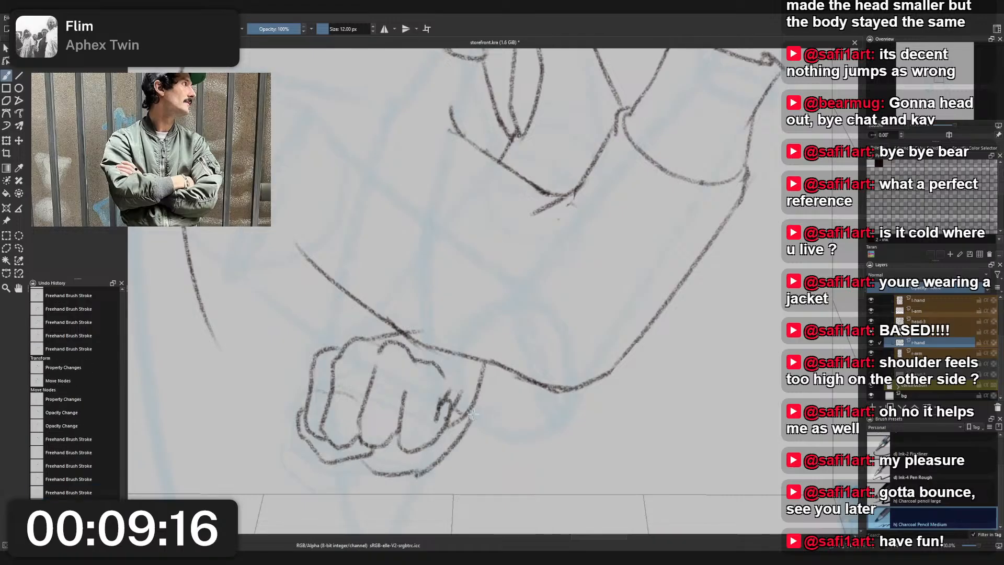
{"action": "key", "text": "ctrl+z"}
{"action": "key", "text": "ctrl+z"}
{"action": "key", "text": "ctrl+z"}
{"action": "key", "text": "ctrl+z"}
{"action": "key", "text": "ctrl+z"}
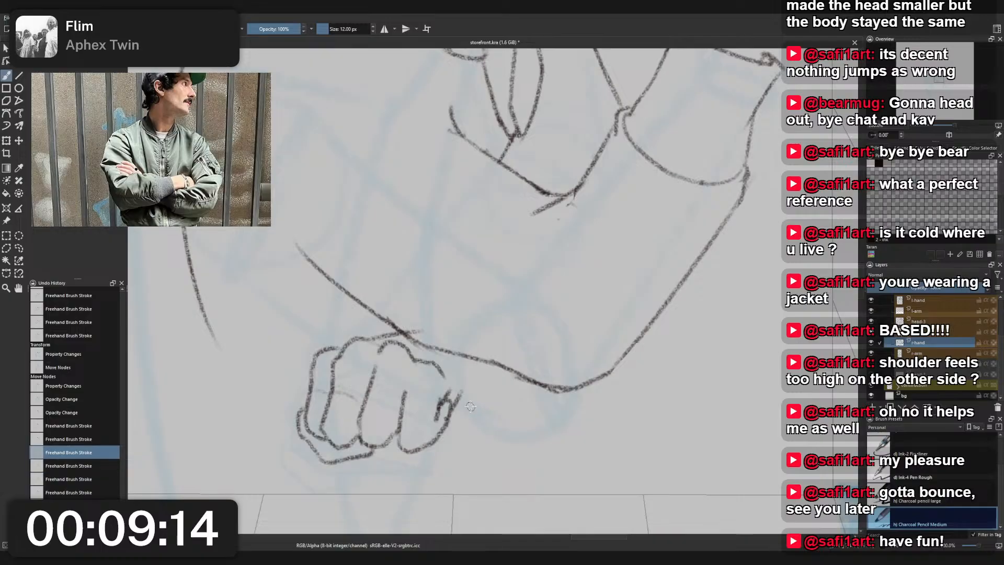
{"action": "key", "text": "ctrl+z"}
- Try an outer-edge line below the forearm and short curves beneath the fingers, undoing each attempt
{"action": "key", "text": "ctrl+z"}
{"action": "left_click_drag", "start_coordinate": [478, 361], "coordinate": [461, 433]}
{"action": "key", "text": "ctrl+z"}
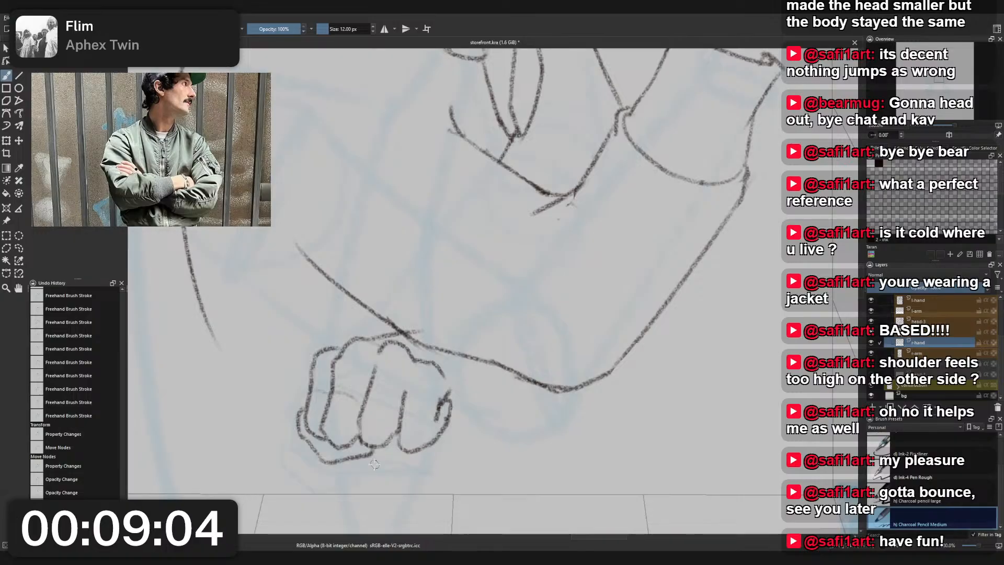
{"action": "left_click_drag", "start_coordinate": [340, 459], "coordinate": [390, 468]}
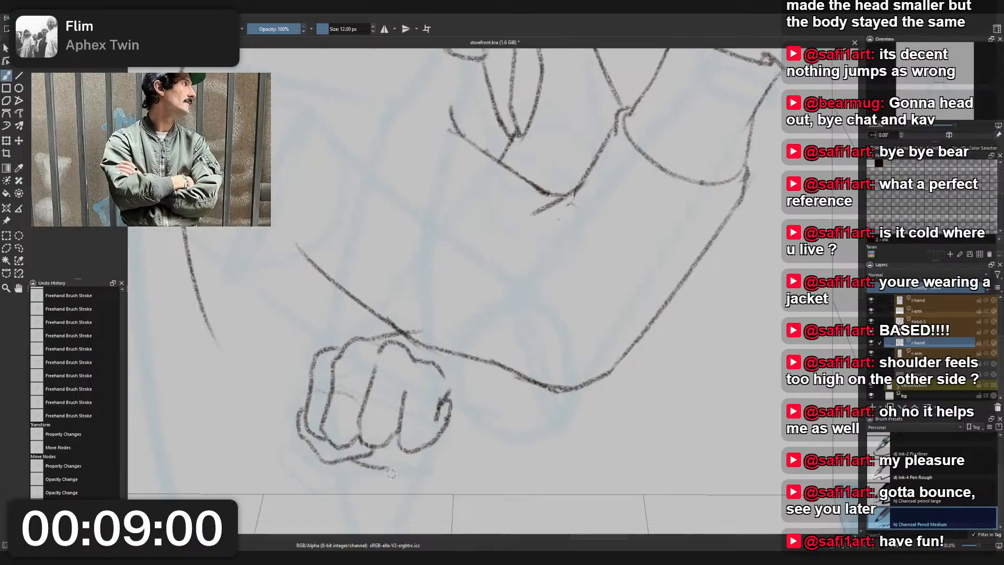
{"action": "left_click_drag", "start_coordinate": [380, 468], "coordinate": [417, 471]}
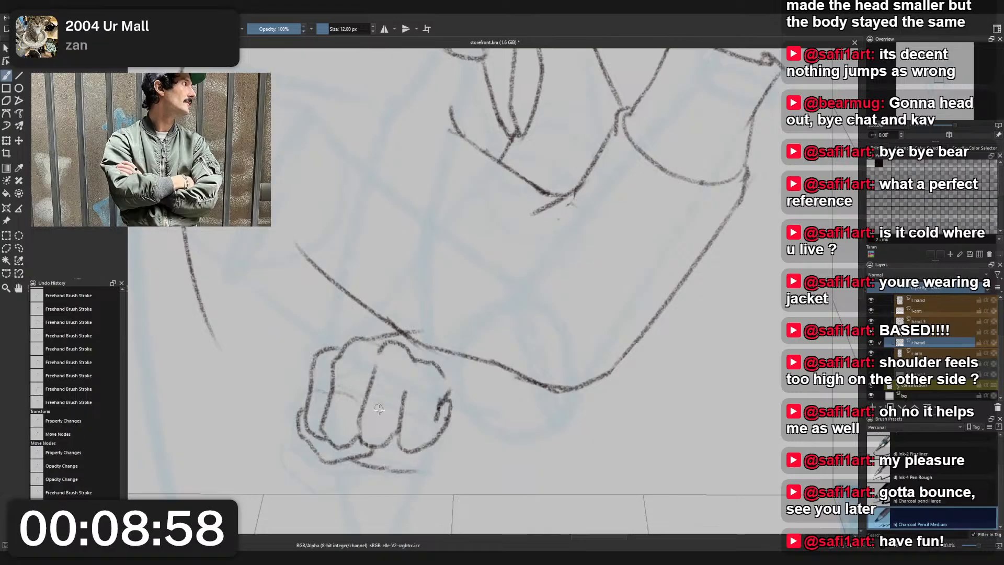
{"action": "key", "text": "ctrl+z"}
{"action": "key", "text": "ctrl+z"}
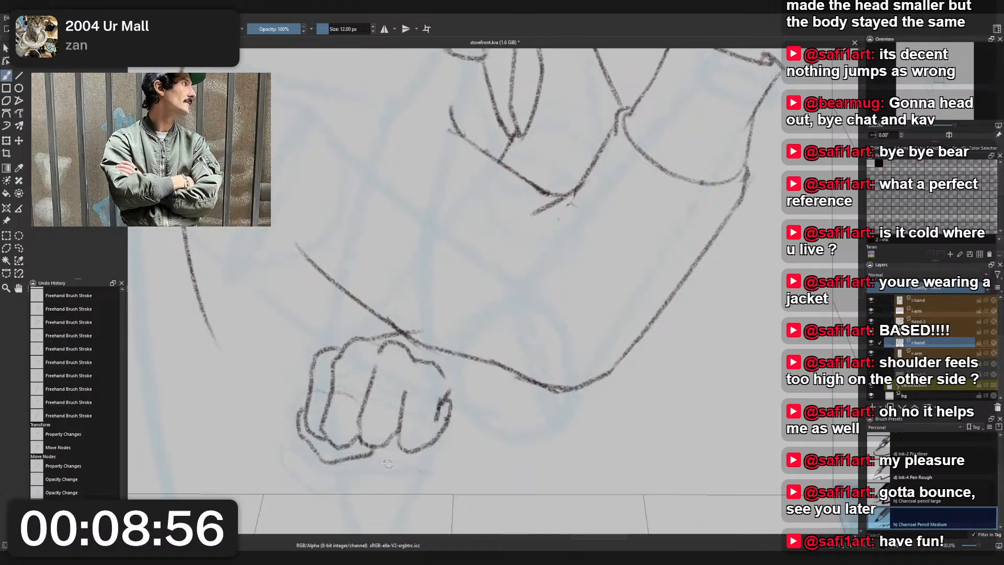
{"action": "left_click_drag", "start_coordinate": [370, 460], "coordinate": [410, 466]}
{"action": "key", "text": "ctrl+z"}
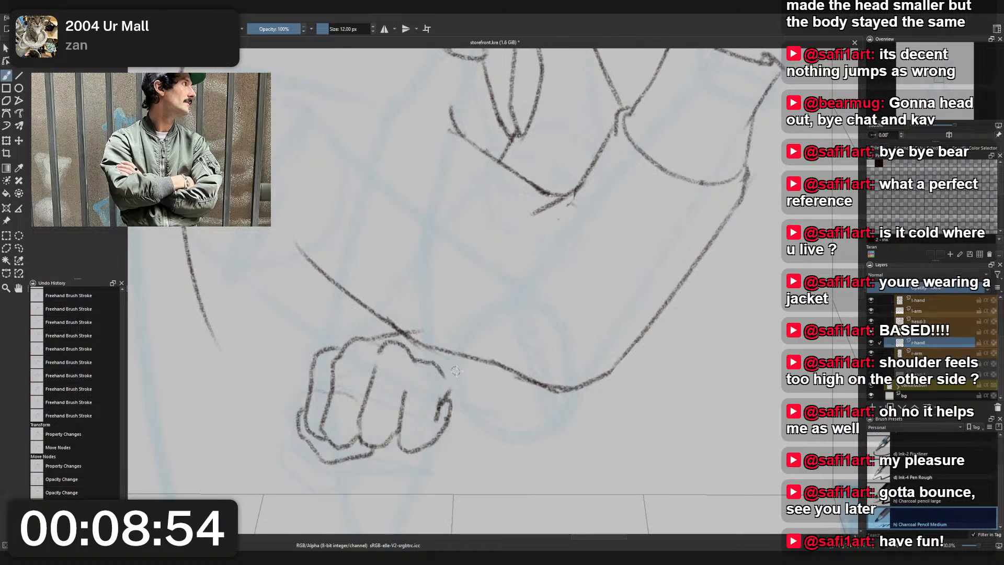
- Draw a slanted wrist line from the underside of the forearm down to the last finger of the fist
{"action": "mouse_move", "coordinate": [442, 428]}
{"action": "left_mouse_down"}
{"action": "mouse_move", "coordinate": [494, 374]}
{"action": "mouse_move", "coordinate": [452, 418]}
{"action": "left_mouse_up"}
{"action": "key", "text": "ctrl+z"}
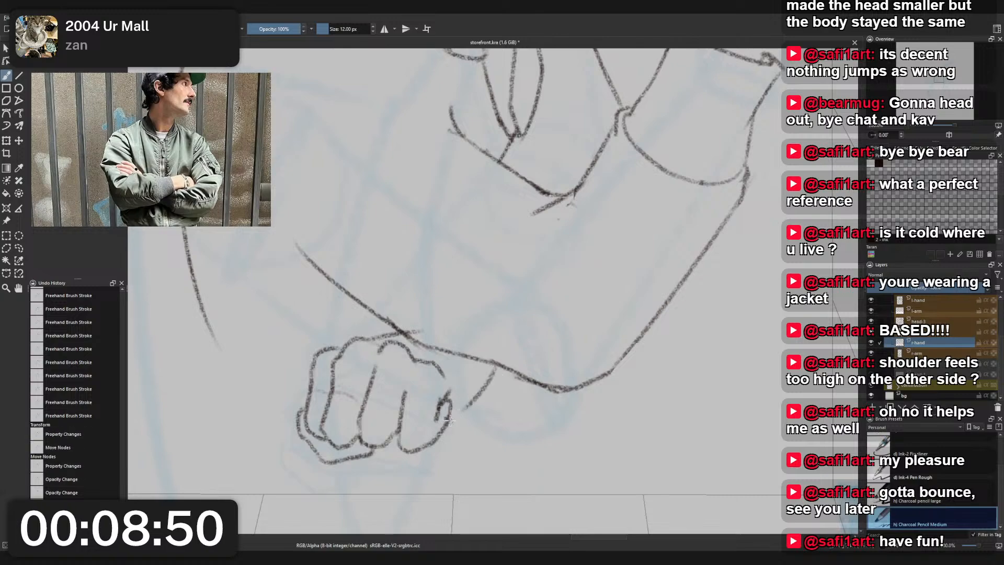
{"action": "left_click_drag", "start_coordinate": [494, 370], "coordinate": [454, 415]}
{"action": "scroll", "coordinate": [487, 368], "scroll_direction": "down", "scroll_amount": 4}
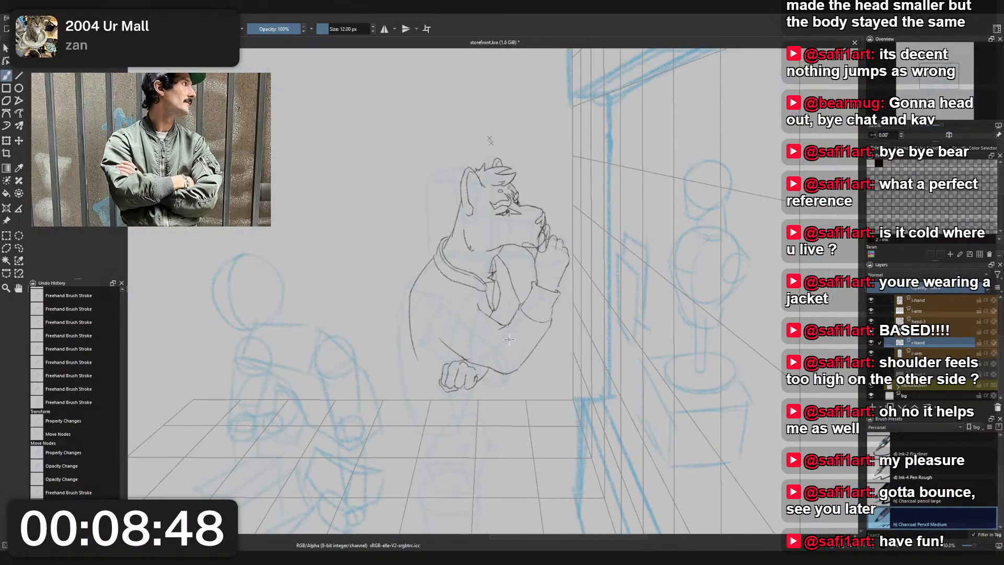
{"action": "scroll", "coordinate": [499, 354], "scroll_direction": "up", "scroll_amount": 5}
{"action": "scroll", "coordinate": [498, 361], "scroll_direction": "down", "scroll_amount": 4}
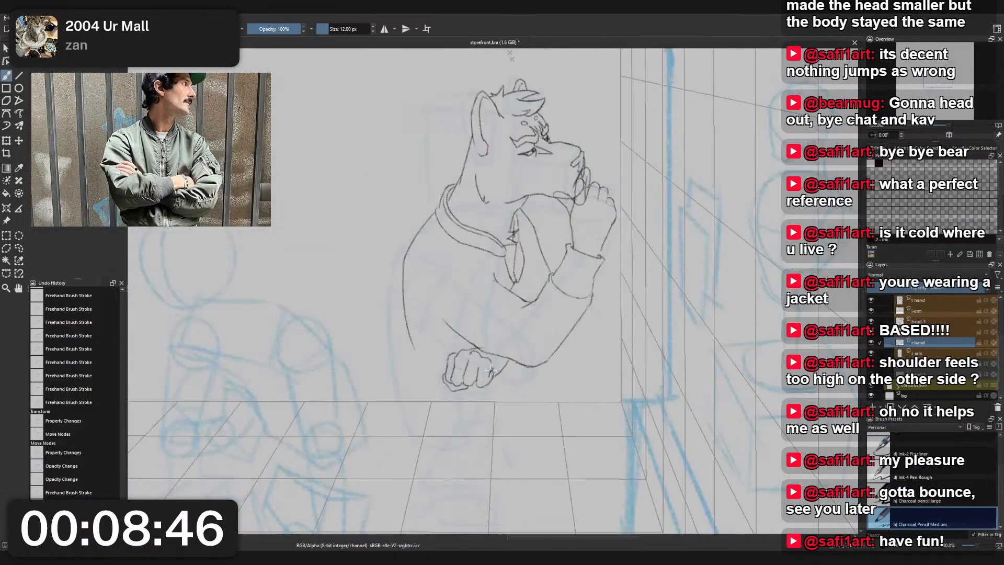
- On the raised hand's layer, extend the outer wrist line down to the edge of the sleeve cuff
{"action": "left_click_drag", "start_coordinate": [487, 372], "coordinate": [447, 396]}
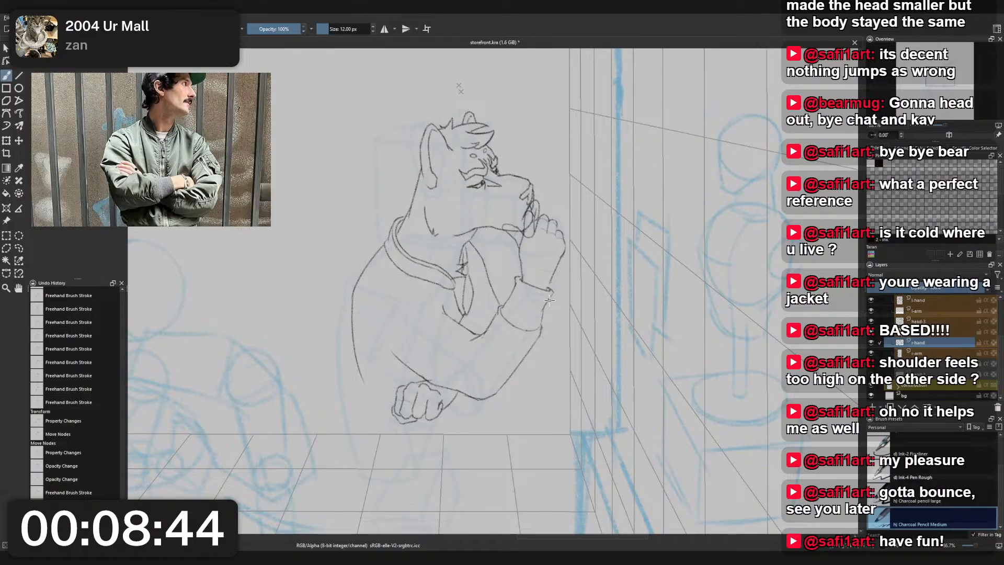
{"action": "scroll", "coordinate": [549, 300], "scroll_direction": "up", "scroll_amount": 4}
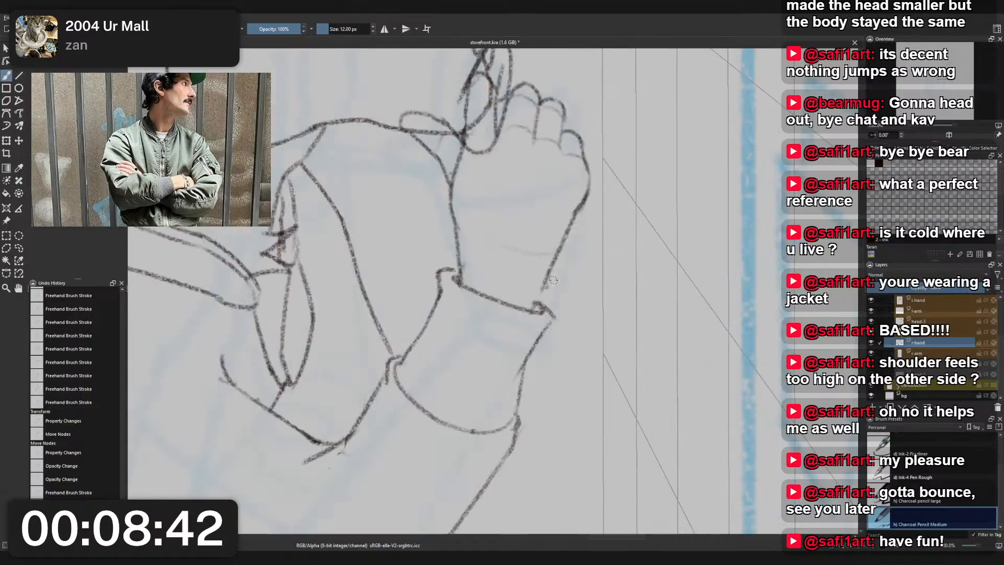
{"action": "key", "text": "r"}
{"action": "left_click", "coordinate": [546, 285]}
{"action": "left_click_drag", "start_coordinate": [547, 283], "coordinate": [542, 302]}
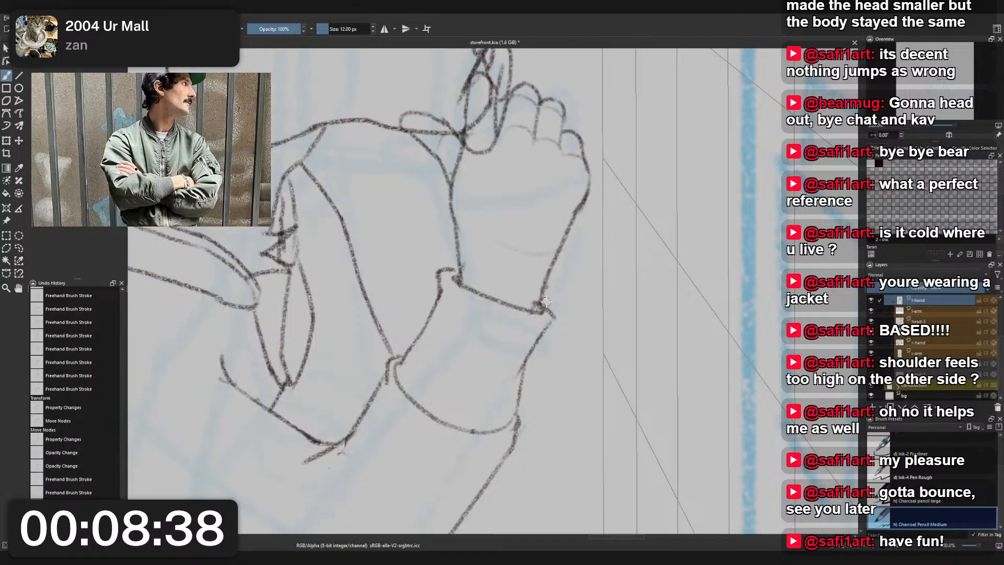
{"action": "scroll", "coordinate": [575, 238], "scroll_direction": "down", "scroll_amount": 6}
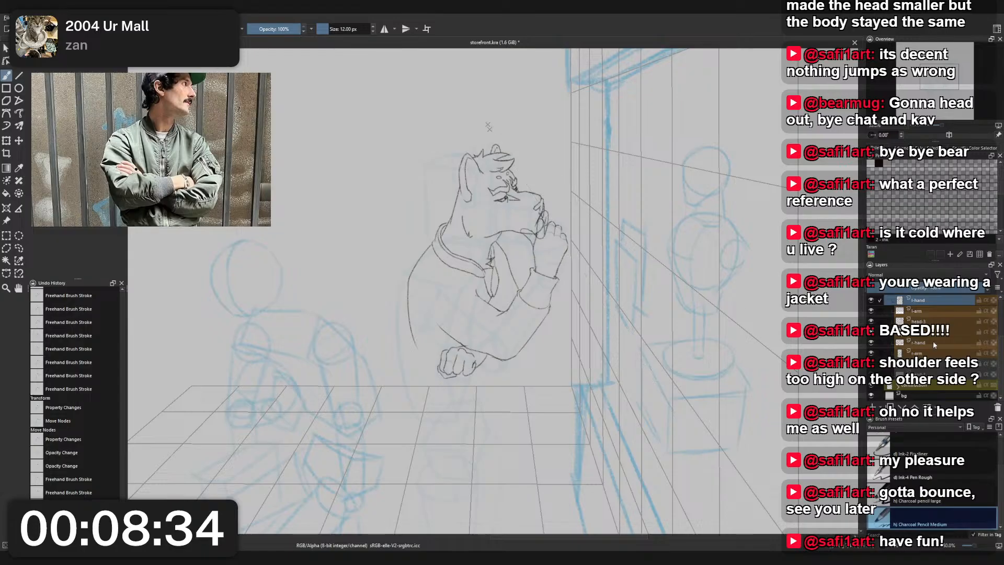
- Hide the blue rough sketch and erase the lower part of the chest line running toward the raised sleeve cuff with Eraser Small
{"action": "left_click", "coordinate": [871, 385]}
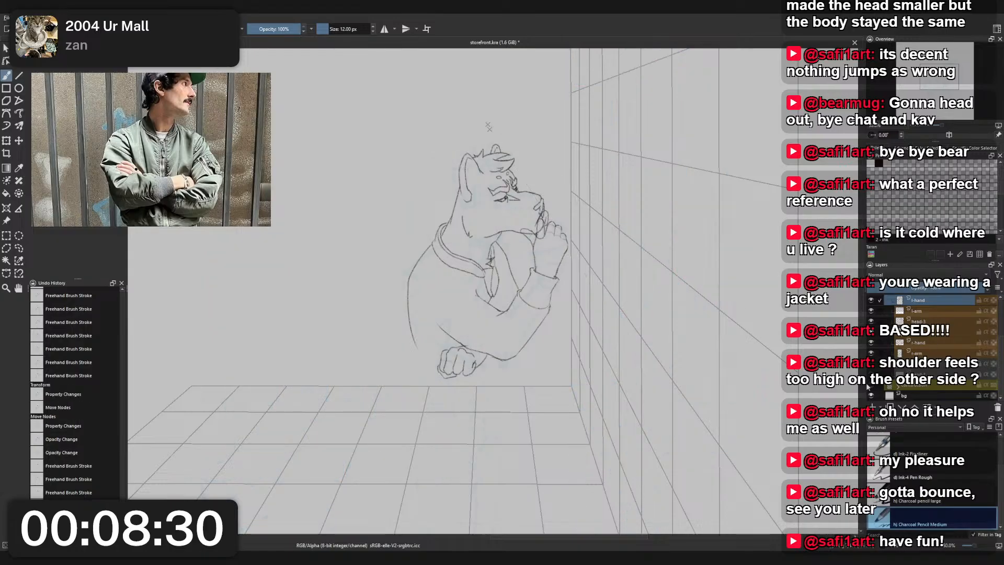
{"action": "scroll", "coordinate": [496, 272], "scroll_direction": "up", "scroll_amount": 6}
{"action": "left_click", "coordinate": [496, 273]}
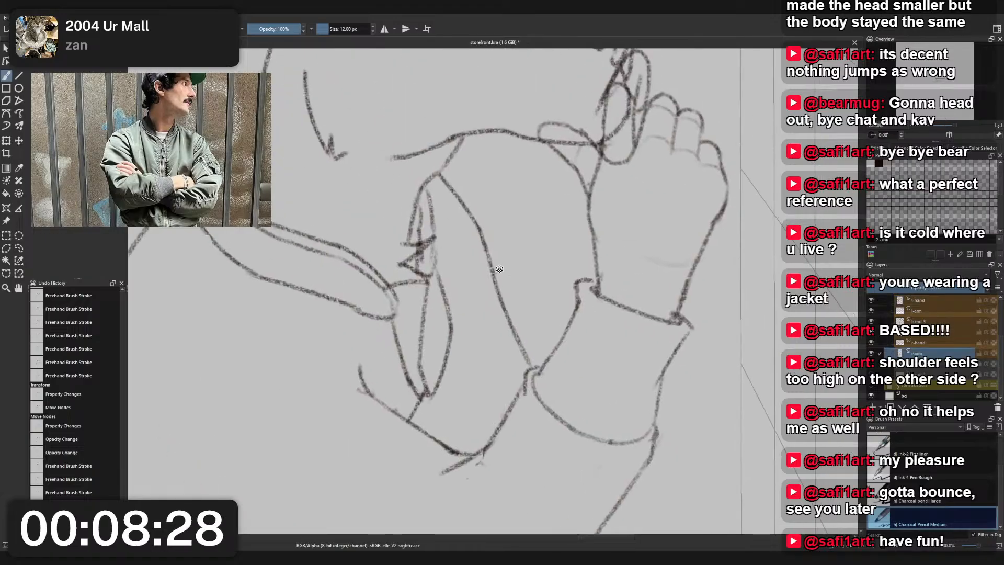
{"action": "right_click", "coordinate": [495, 273]}
{"action": "left_click", "coordinate": [495, 221]}
{"action": "left_click_drag", "start_coordinate": [483, 234], "coordinate": [534, 366]}
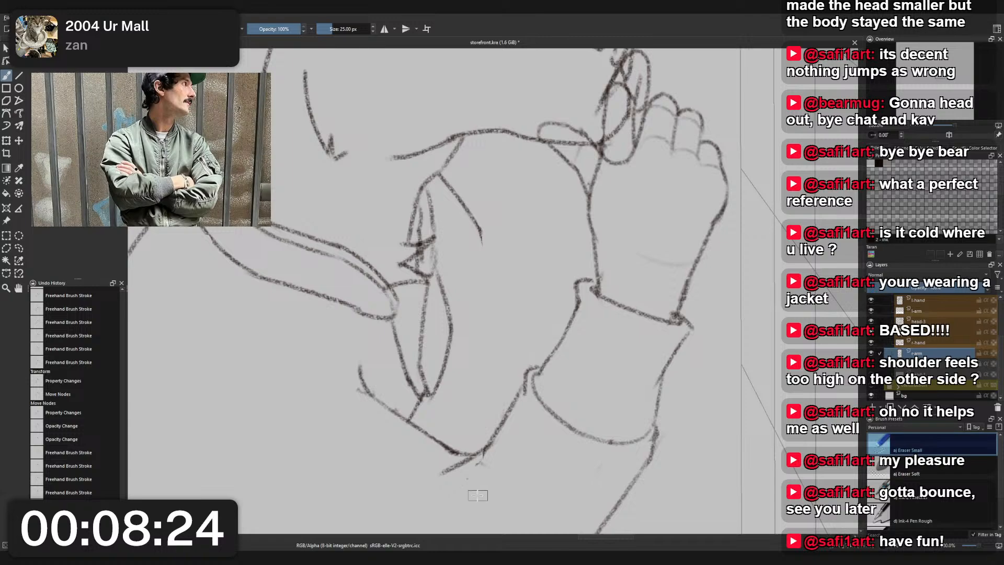
- Erase the stray marks below the inner elbow fold, switching to the raised arm's layer for the remaining ones
{"action": "mouse_move", "coordinate": [499, 461]}
{"action": "left_mouse_down"}
{"action": "mouse_move", "coordinate": [483, 464]}
{"action": "mouse_move", "coordinate": [492, 458]}
{"action": "left_mouse_up"}
{"action": "left_click", "coordinate": [488, 447]}
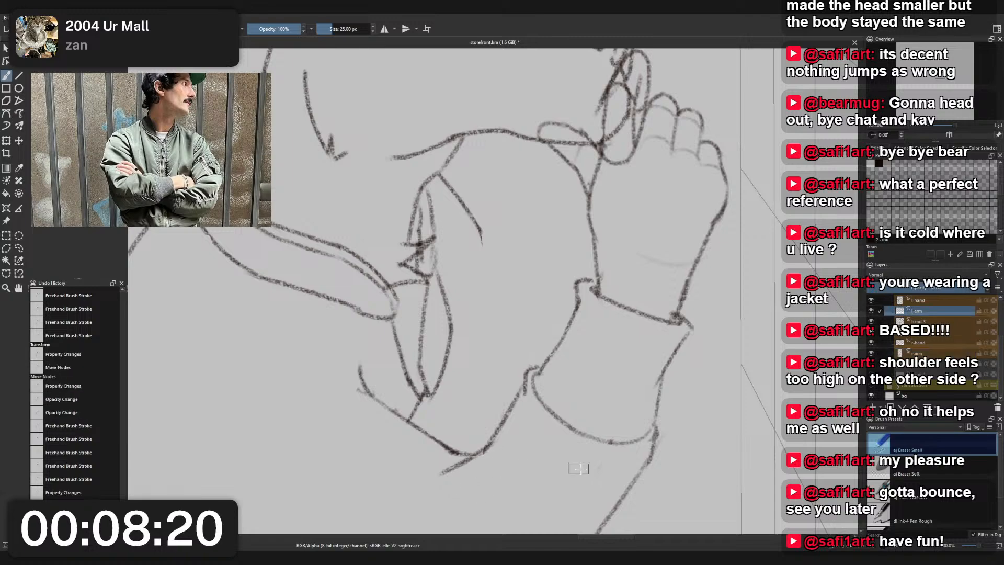
{"action": "mouse_move", "coordinate": [580, 469]}
{"action": "left_mouse_down"}
{"action": "mouse_move", "coordinate": [609, 459]}
{"action": "mouse_move", "coordinate": [593, 484]}
{"action": "mouse_move", "coordinate": [589, 457]}
{"action": "left_mouse_up"}
- Return to the chest line's layer and redraw its lower part straighter down to the raised cuff with Charcoal Pencil Medium
{"action": "left_click", "coordinate": [482, 221]}
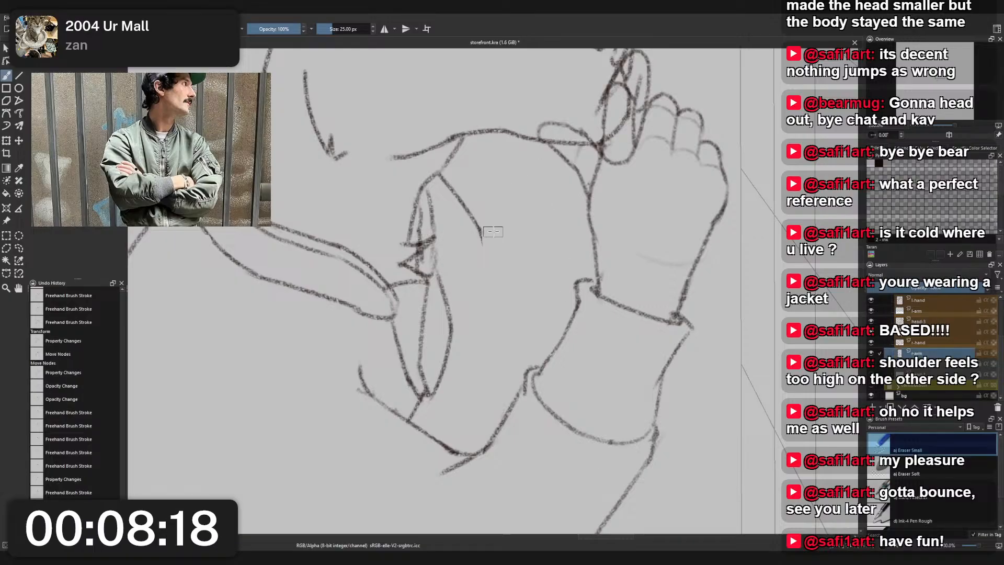
{"action": "right_click", "coordinate": [517, 228]}
{"action": "left_click", "coordinate": [475, 203]}
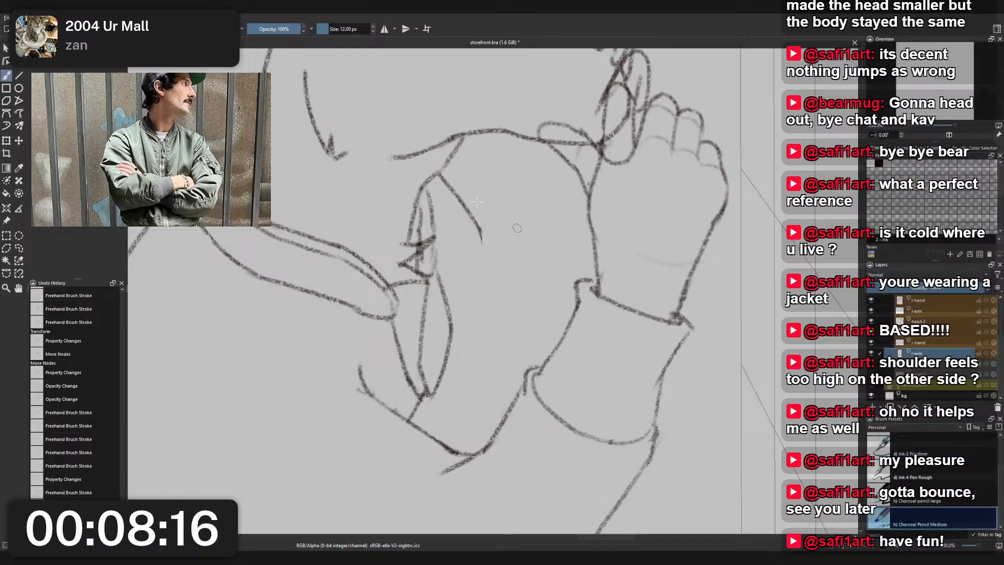
{"action": "left_click_drag", "start_coordinate": [477, 221], "coordinate": [547, 355]}
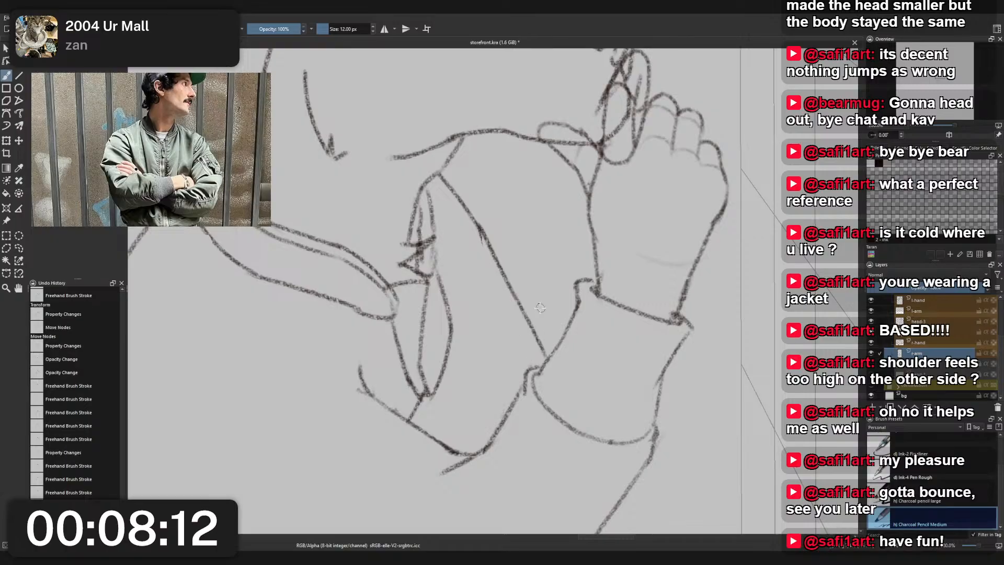
{"action": "key", "text": "ctrl+z"}
{"action": "key", "text": "ctrl+z"}
{"action": "left_click_drag", "start_coordinate": [481, 232], "coordinate": [550, 335]}
{"action": "key", "text": "ctrl+z"}
{"action": "left_click_drag", "start_coordinate": [517, 297], "coordinate": [547, 359]}
{"action": "scroll", "coordinate": [545, 317], "scroll_direction": "down", "scroll_amount": 4}
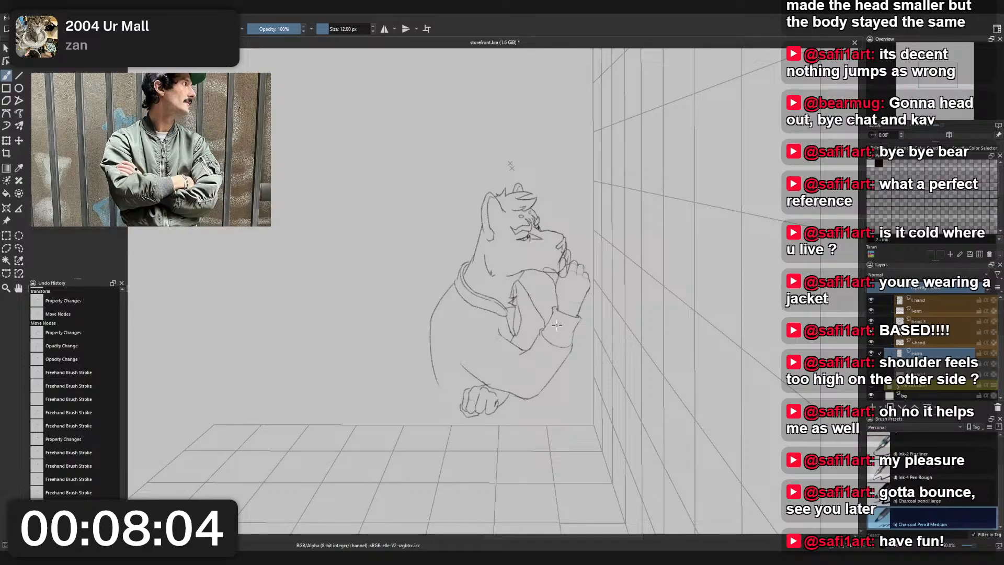
- Erase the outer curve of the narrow jacket opening below the collar, along with its lower tip, using Eraser Small
{"action": "scroll", "coordinate": [557, 325], "scroll_direction": "up", "scroll_amount": 4}
{"action": "scroll", "coordinate": [557, 325], "scroll_direction": "down", "scroll_amount": 3}
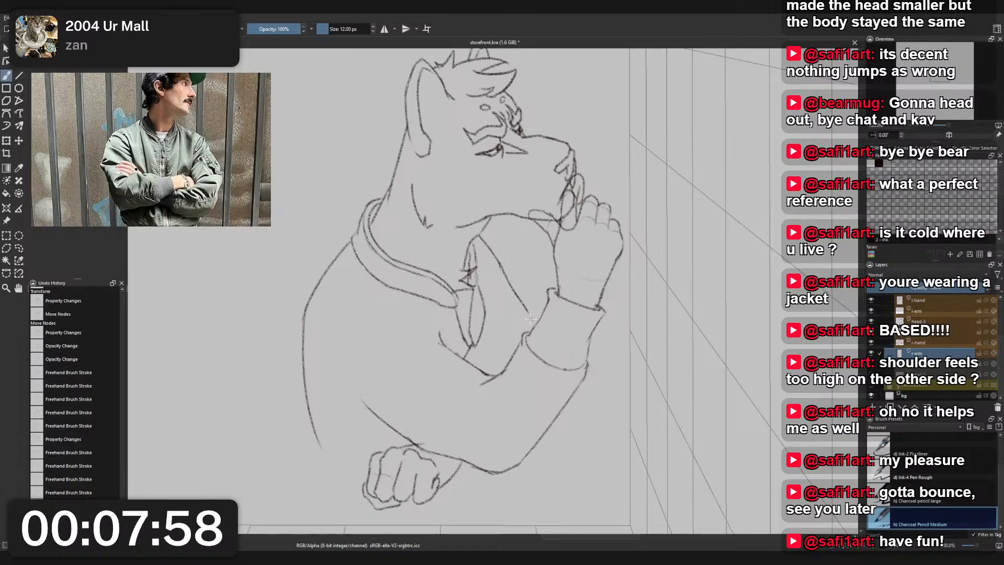
{"action": "scroll", "coordinate": [532, 295], "scroll_direction": "down", "scroll_amount": 2}
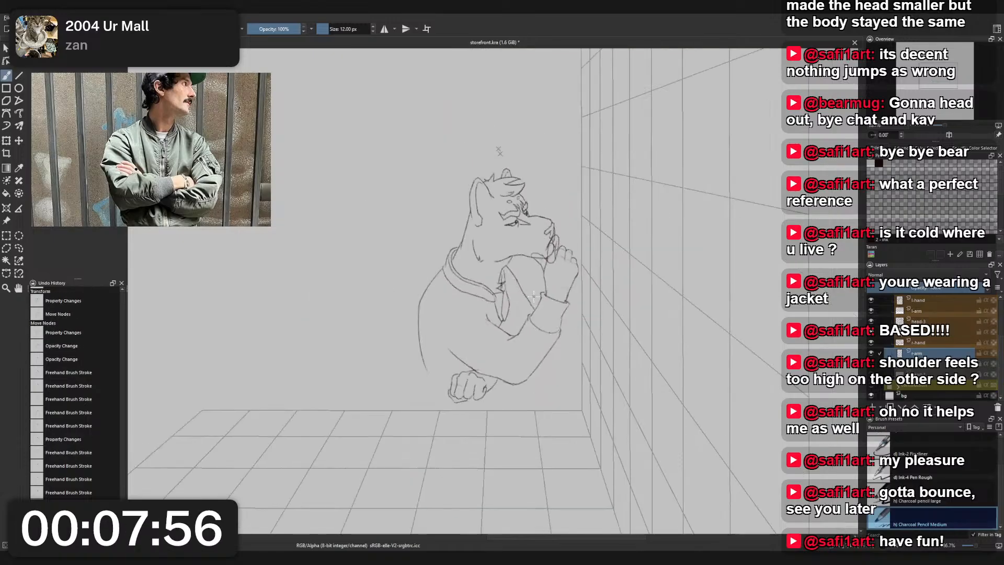
{"action": "scroll", "coordinate": [506, 331], "scroll_direction": "up", "scroll_amount": 3}
{"action": "right_click", "coordinate": [527, 282]}
{"action": "left_click", "coordinate": [527, 231]}
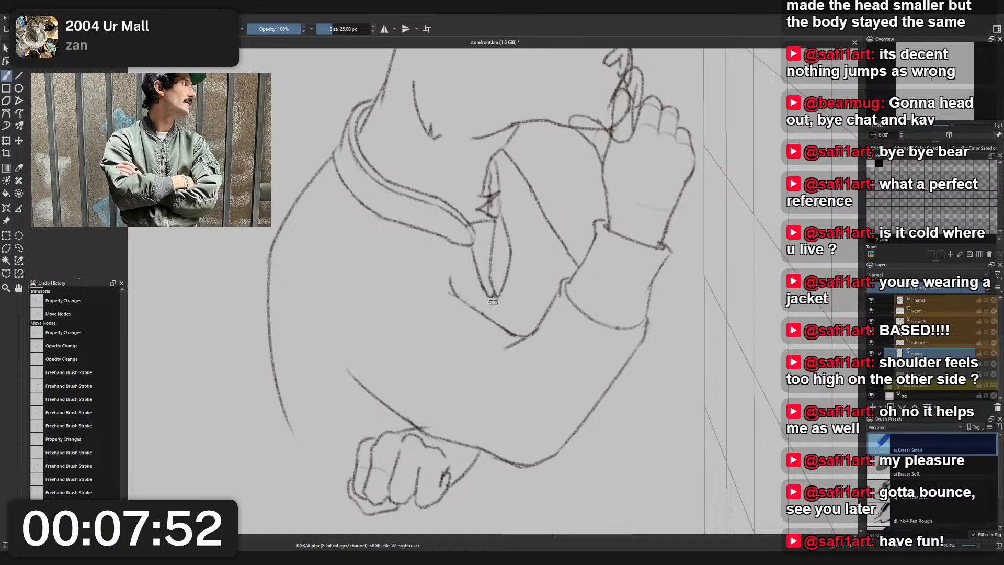
{"action": "left_click_drag", "start_coordinate": [505, 218], "coordinate": [503, 227]}
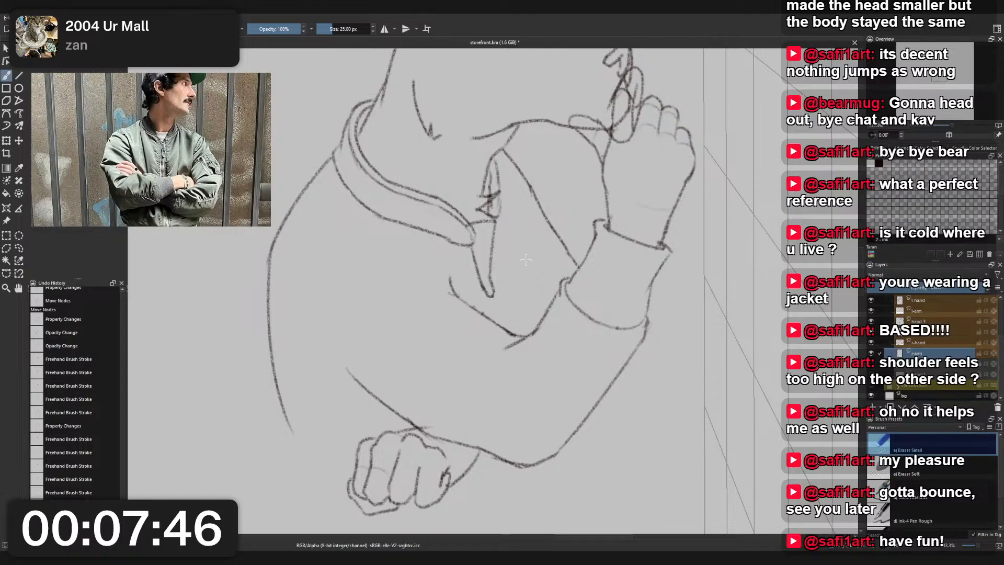
- Redraw the jacket opening's outer curve down to the inner elbow fold with Charcoal Pencil Medium, undoing and retrying unsatisfactory strokes
{"action": "right_click", "coordinate": [527, 260]}
{"action": "left_click", "coordinate": [486, 238]}
{"action": "mouse_move", "coordinate": [501, 306]}
{"action": "left_mouse_down"}
{"action": "mouse_move", "coordinate": [492, 320]}
{"action": "mouse_move", "coordinate": [501, 304]}
{"action": "mouse_move", "coordinate": [497, 313]}
{"action": "left_mouse_up"}
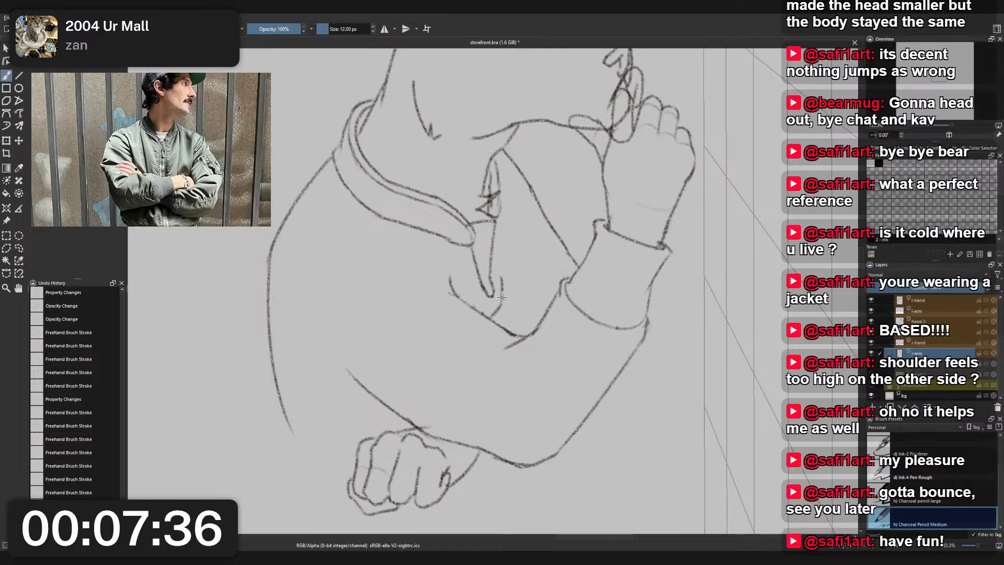
{"action": "left_click_drag", "start_coordinate": [505, 264], "coordinate": [502, 293]}
{"action": "key", "text": "ctrl+z"}
{"action": "mouse_move", "coordinate": [501, 191]}
{"action": "left_mouse_down"}
{"action": "mouse_move", "coordinate": [510, 273]}
{"action": "mouse_move", "coordinate": [512, 230]}
{"action": "mouse_move", "coordinate": [501, 194]}
{"action": "mouse_move", "coordinate": [506, 272]}
{"action": "left_mouse_up"}
{"action": "key", "text": "ctrl+z"}
{"action": "key", "text": "ctrl+z"}
{"action": "mouse_move", "coordinate": [499, 199]}
{"action": "left_mouse_down"}
{"action": "mouse_move", "coordinate": [510, 271]}
{"action": "mouse_move", "coordinate": [513, 259]}
{"action": "mouse_move", "coordinate": [501, 286]}
{"action": "left_mouse_up"}
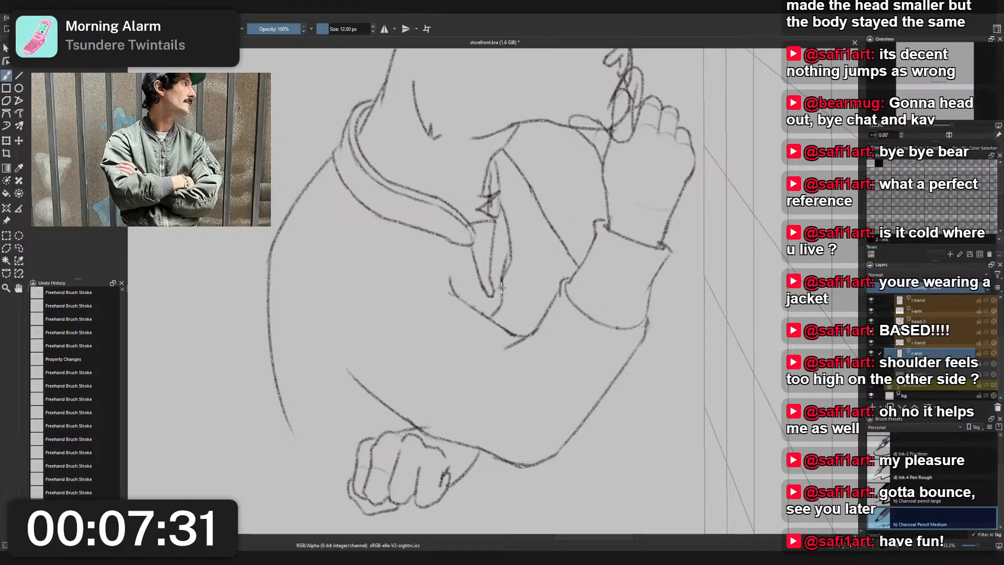
- Clean up the inner side of the jacket opening's redrawn curve with Eraser Small and check the whole figure
{"action": "right_click", "coordinate": [513, 256]}
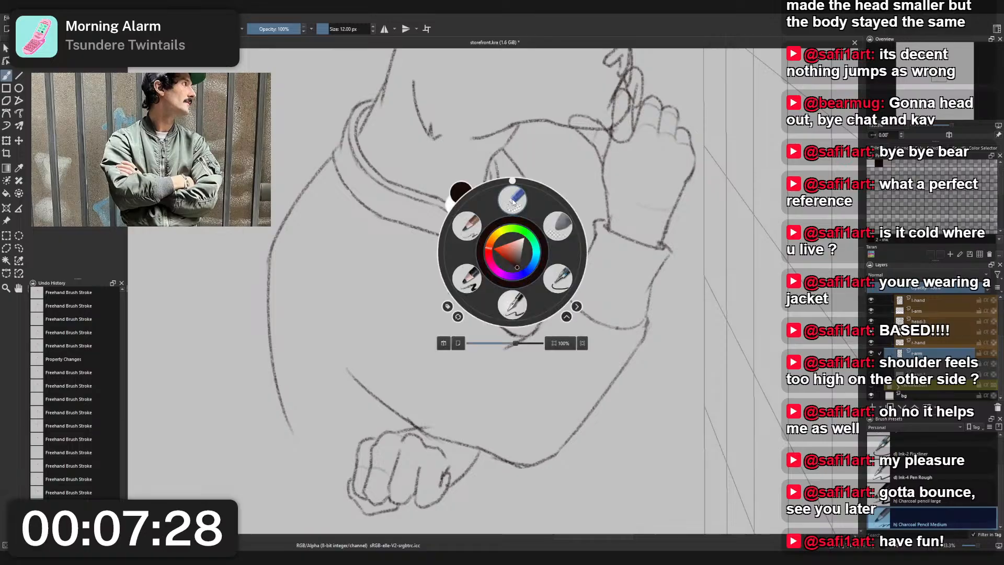
{"action": "left_click", "coordinate": [514, 203]}
{"action": "left_click_drag", "start_coordinate": [504, 261], "coordinate": [503, 267]}
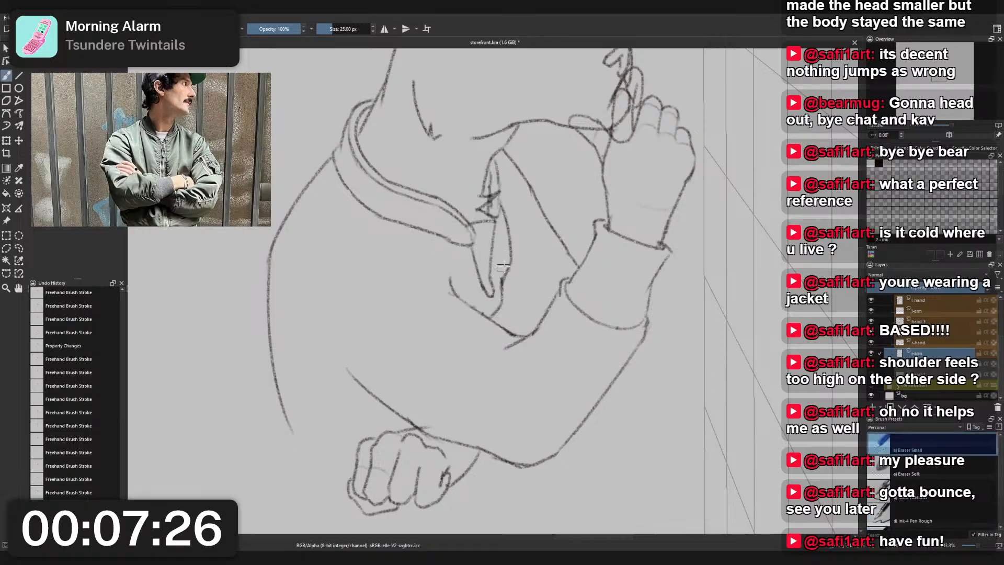
{"action": "scroll", "coordinate": [512, 246], "scroll_direction": "down", "scroll_amount": 2}
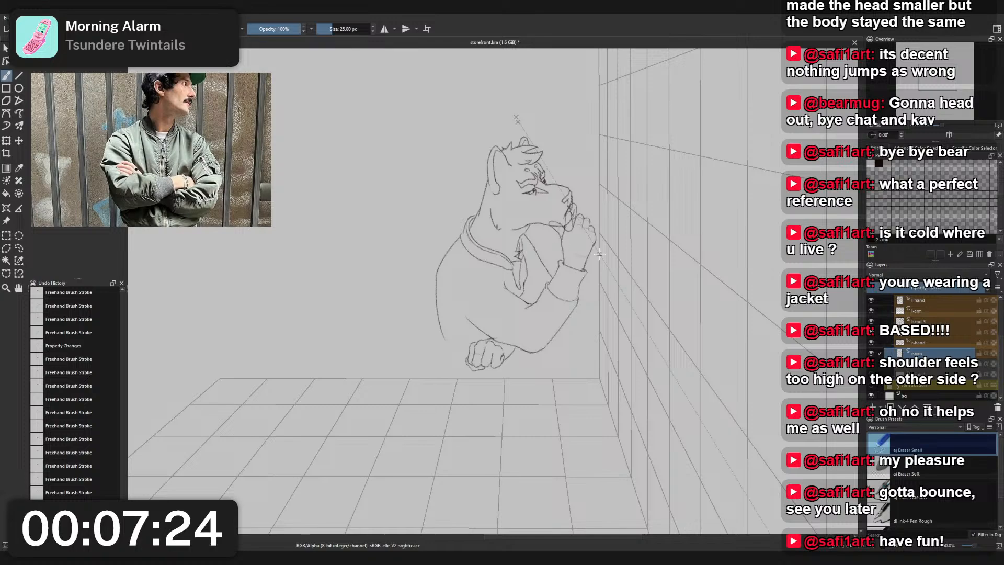
- Draw light knuckle crease lines across the fingers of the lower fist on its own layer with Charcoal Pencil Medium, undoing and retrying strokes
{"action": "scroll", "coordinate": [585, 269], "scroll_direction": "up", "scroll_amount": 1}
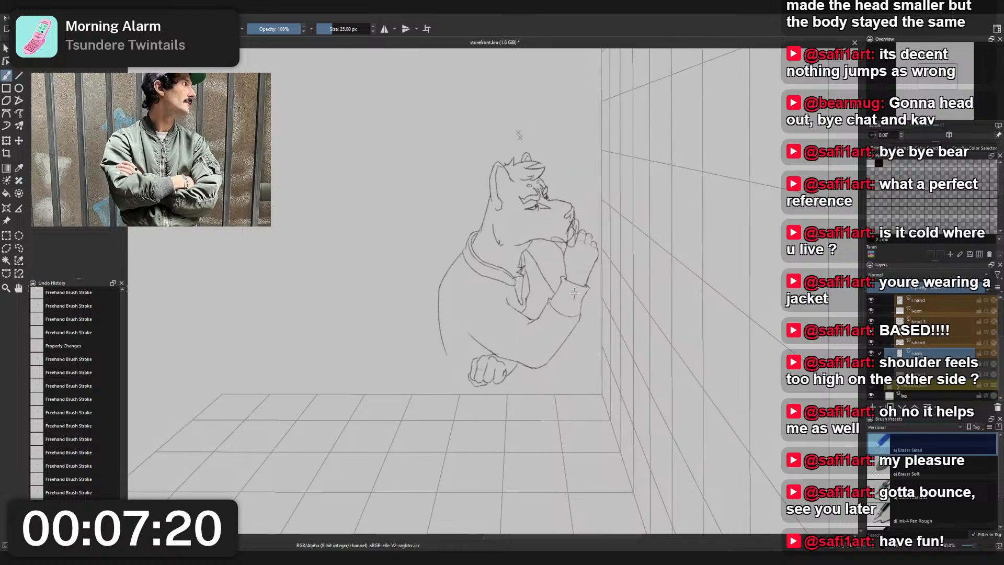
{"action": "scroll", "coordinate": [539, 272], "scroll_direction": "up", "scroll_amount": 3}
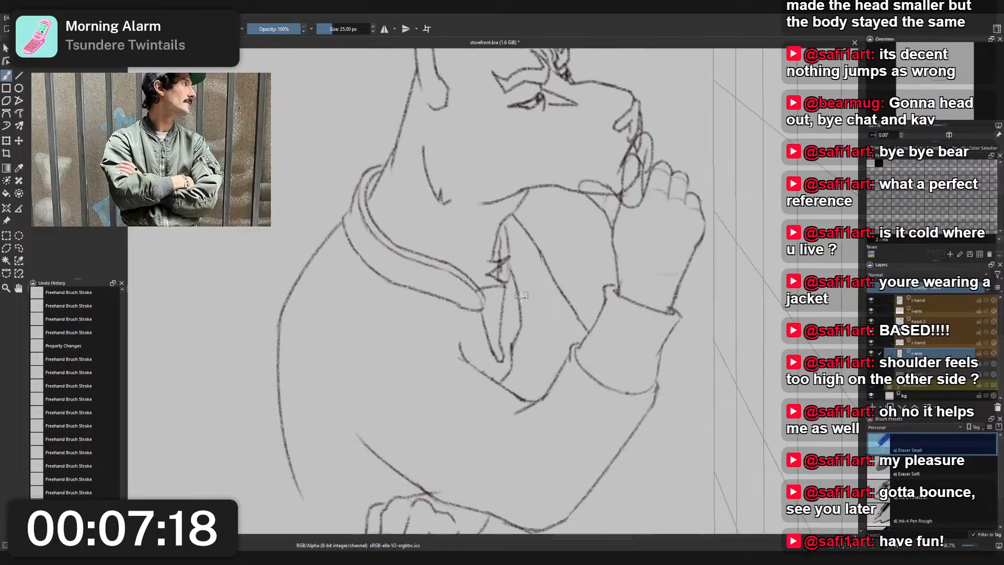
{"action": "left_click_drag", "start_coordinate": [444, 468], "coordinate": [468, 347]}
{"action": "left_click", "coordinate": [431, 400]}
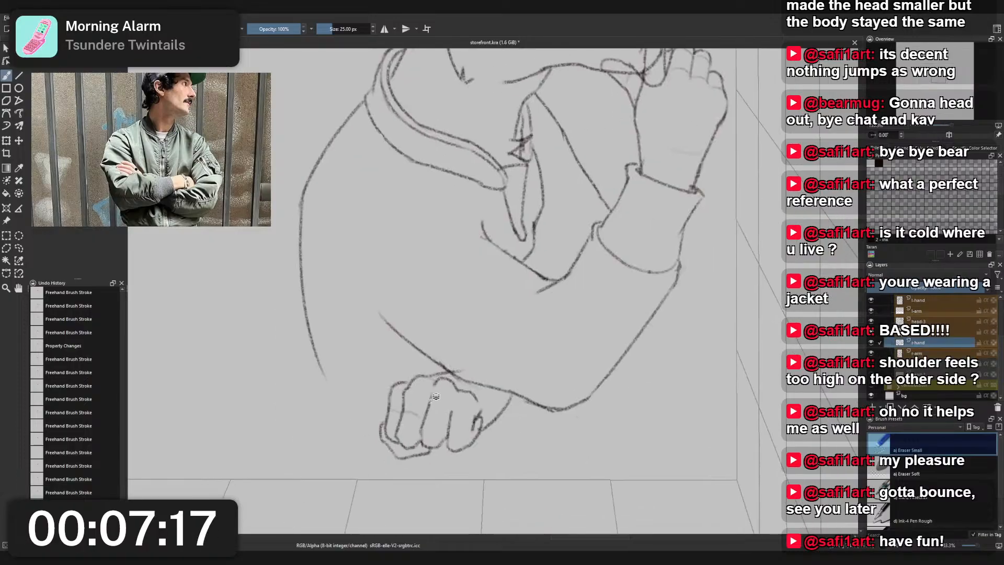
{"action": "scroll", "coordinate": [438, 424], "scroll_direction": "up", "scroll_amount": 2}
{"action": "right_click", "coordinate": [437, 425]}
{"action": "left_click", "coordinate": [391, 388]}
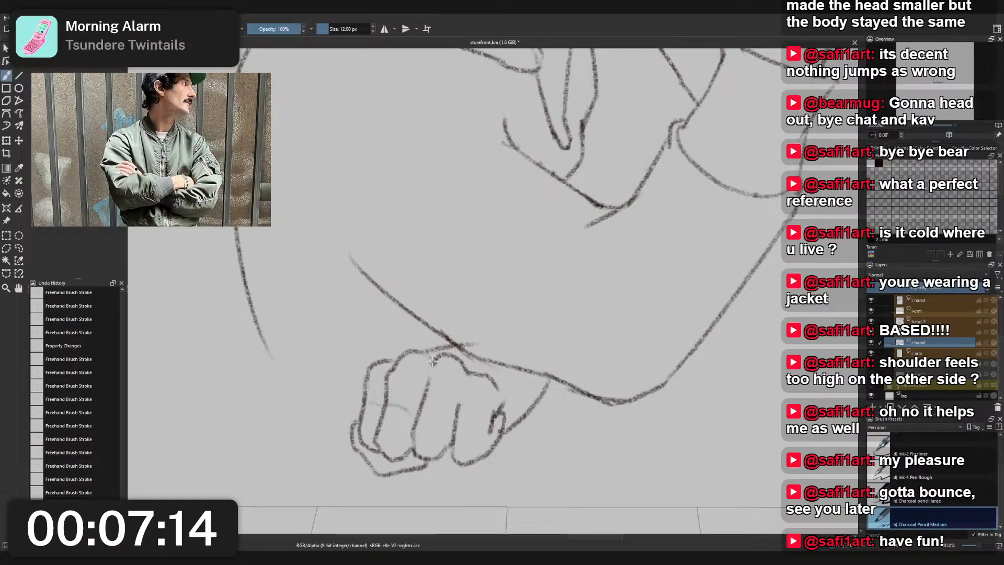
{"action": "mouse_move", "coordinate": [419, 411]}
{"action": "left_mouse_down"}
{"action": "mouse_move", "coordinate": [484, 436]}
{"action": "mouse_move", "coordinate": [484, 425]}
{"action": "left_mouse_up"}
{"action": "key", "text": "ctrl+z"}
{"action": "key", "text": "ctrl+z"}
{"action": "key", "text": "ctrl+z"}
{"action": "key", "text": "ctrl+z"}
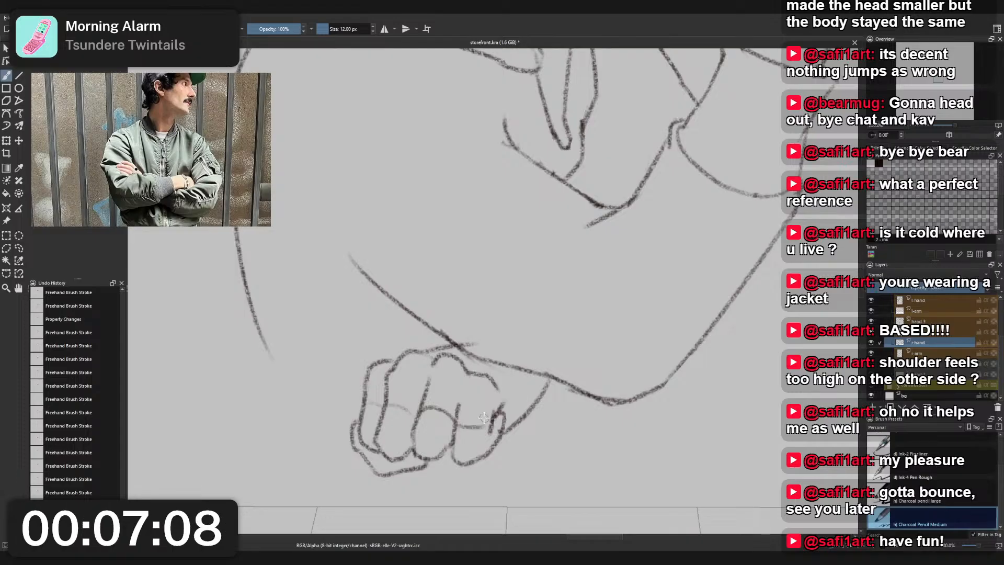
{"action": "key", "text": "ctrl+z"}
{"action": "key", "text": "ctrl+z"}
{"action": "mouse_move", "coordinate": [420, 416]}
{"action": "left_mouse_down"}
{"action": "mouse_move", "coordinate": [459, 439]}
{"action": "mouse_move", "coordinate": [462, 422]}
{"action": "mouse_move", "coordinate": [494, 413]}
{"action": "left_mouse_up"}
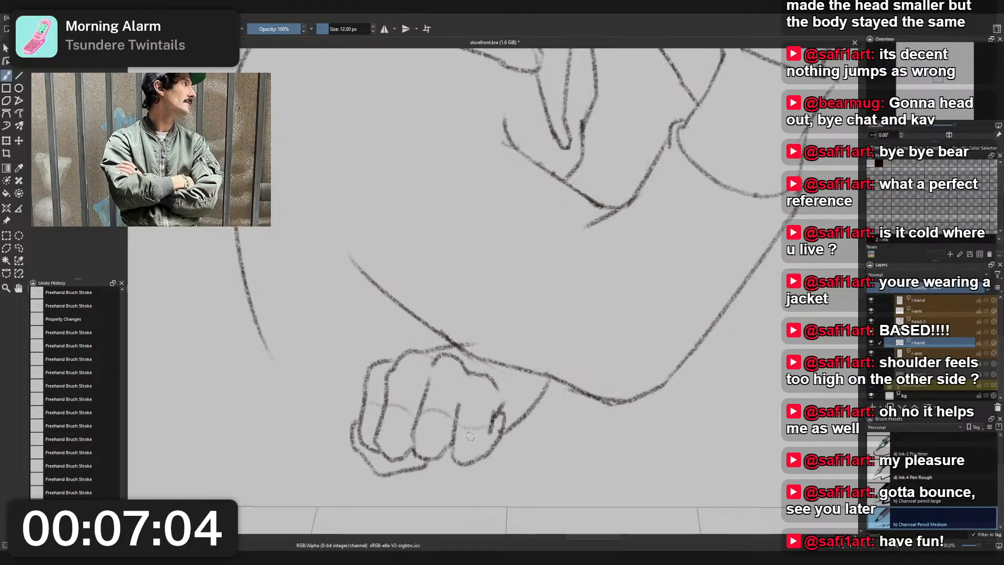
- Erase the stray line above the lower fist where it overlaps the forearm's lower outline, using Eraser Small
{"action": "scroll", "coordinate": [475, 417], "scroll_direction": "down", "scroll_amount": 3}
{"action": "left_click_drag", "start_coordinate": [477, 417], "coordinate": [491, 434]}
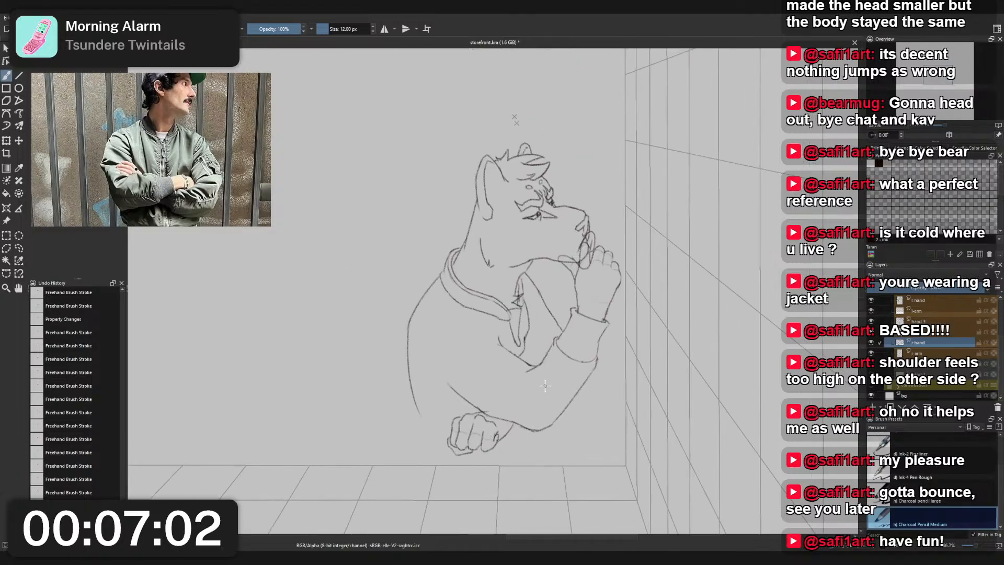
{"action": "left_click_drag", "start_coordinate": [527, 407], "coordinate": [537, 381]}
{"action": "right_click", "coordinate": [536, 381]}
{"action": "left_click", "coordinate": [535, 328]}
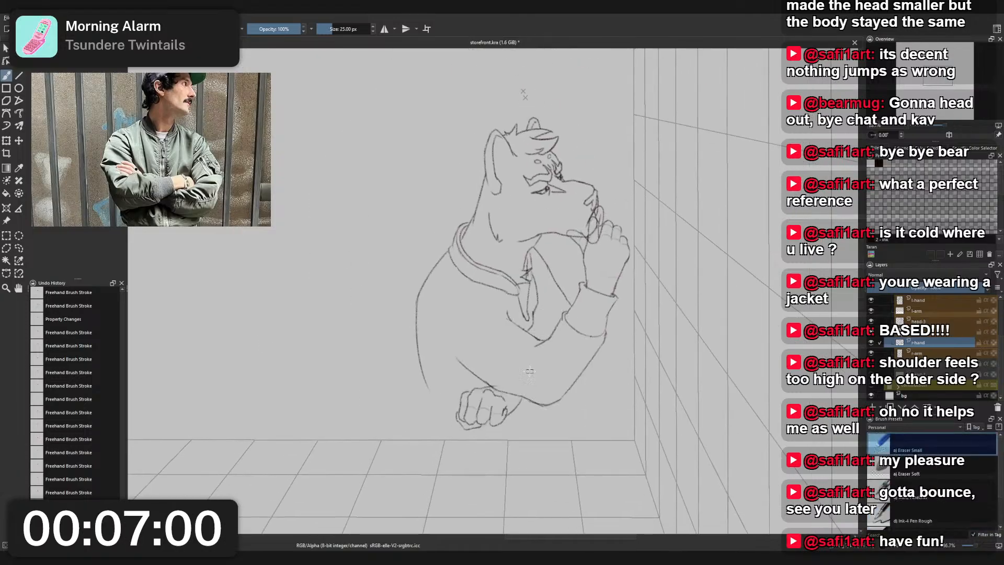
{"action": "scroll", "coordinate": [491, 386], "scroll_direction": "up", "scroll_amount": 4}
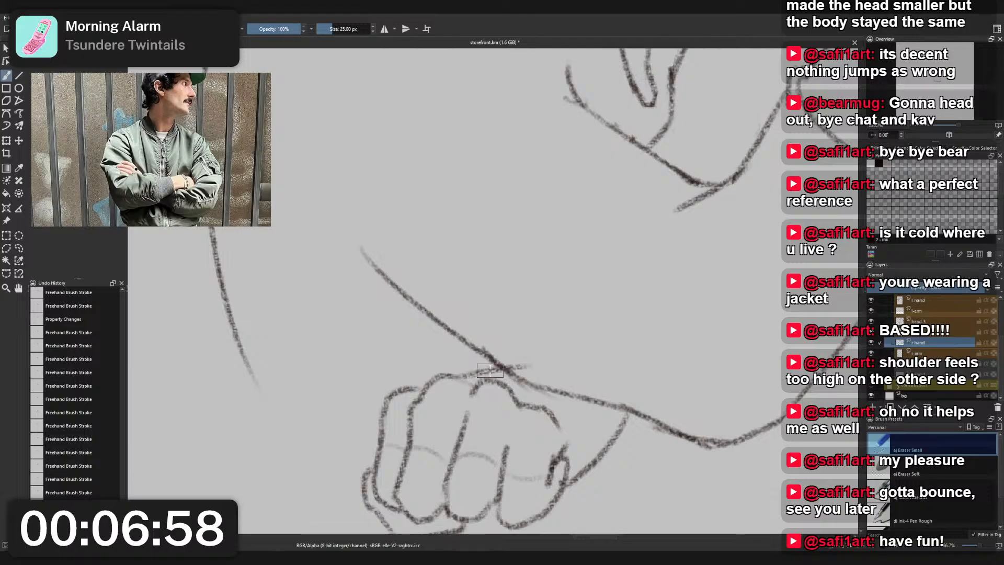
{"action": "left_click_drag", "start_coordinate": [490, 370], "coordinate": [514, 361]}
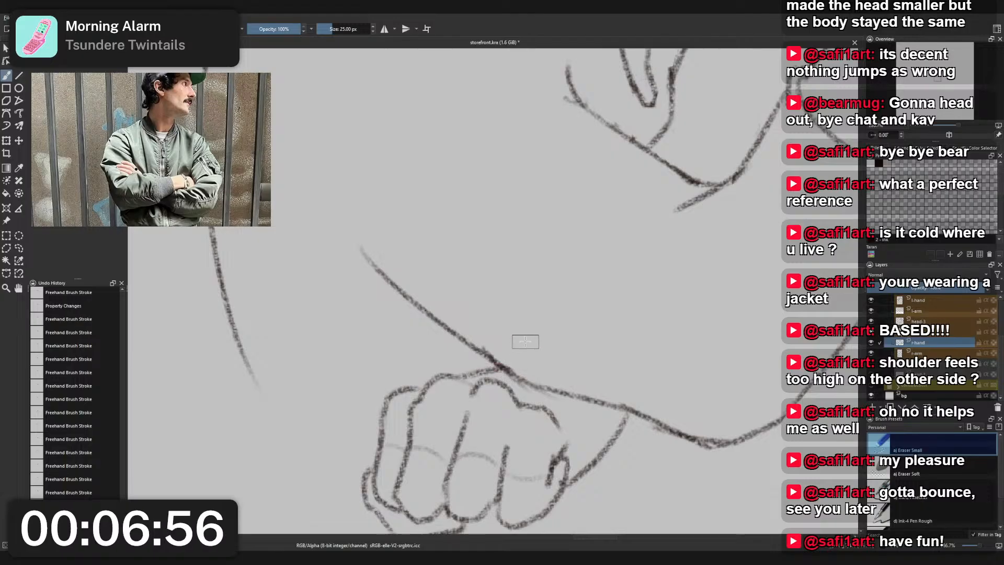
{"action": "scroll", "coordinate": [525, 341], "scroll_direction": "down", "scroll_amount": 5}
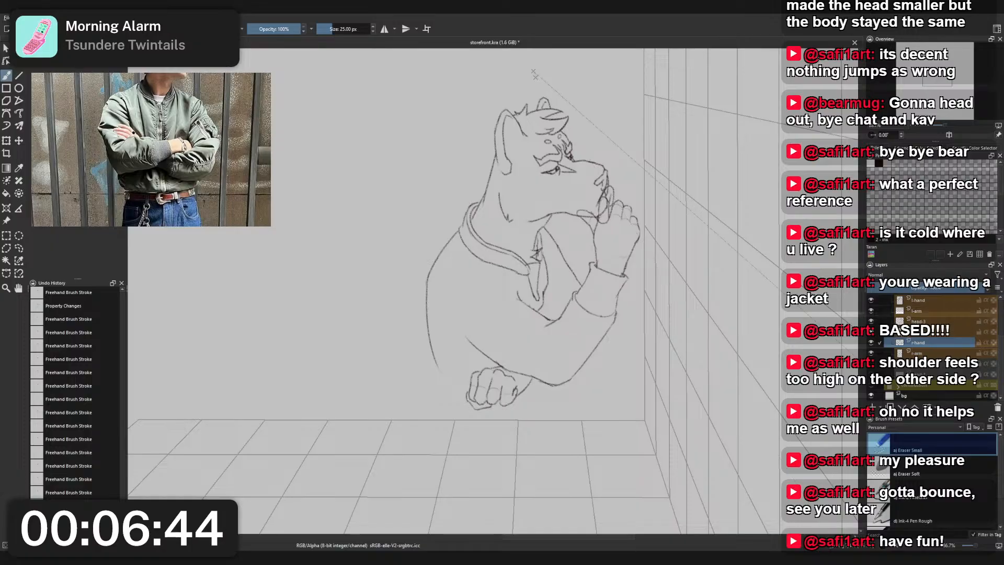
- Show the blue construction sketch and compare the figure against it in normal and mirrored canvas views
{"action": "left_click", "coordinate": [872, 385]}
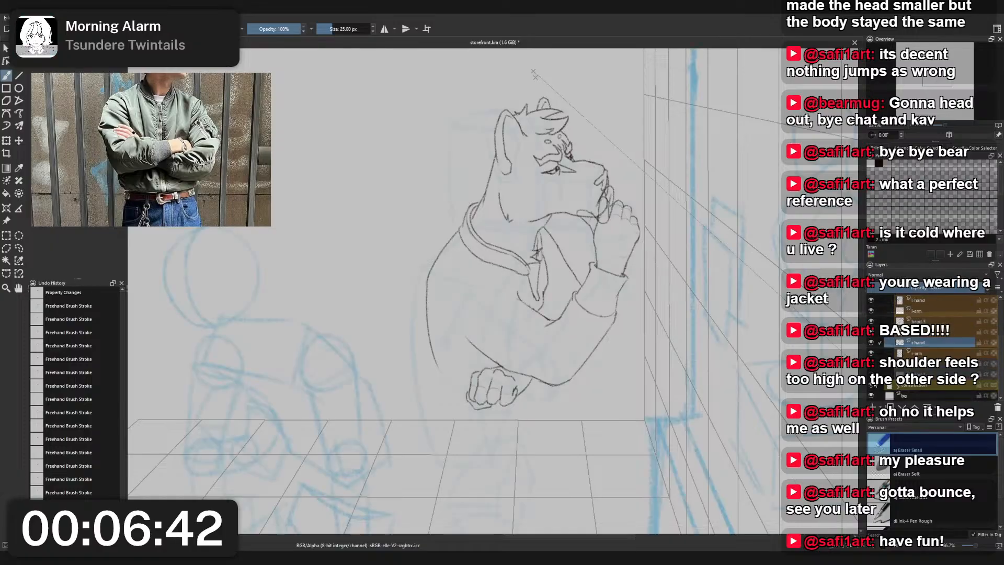
{"action": "left_click_drag", "start_coordinate": [747, 342], "coordinate": [740, 305]}
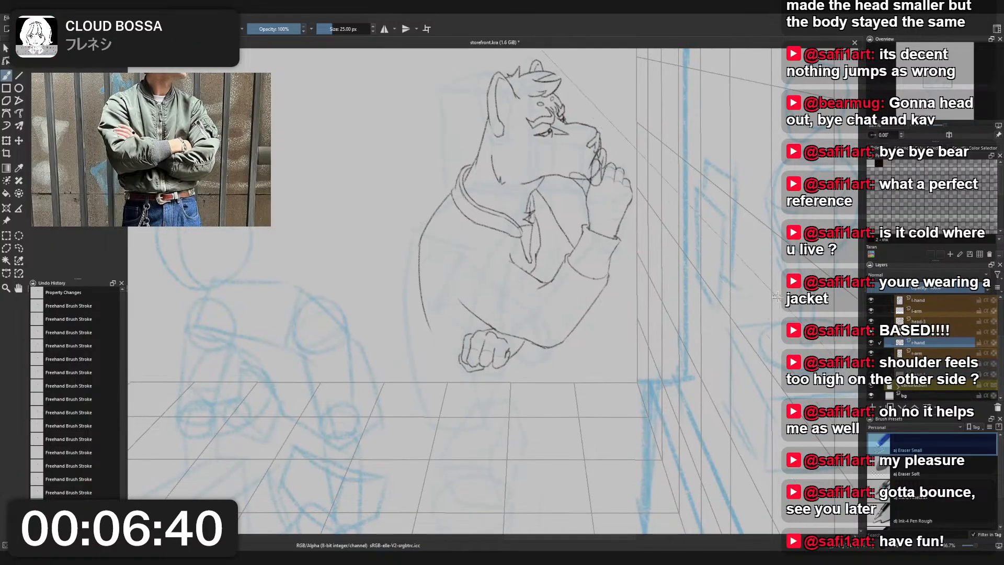
{"action": "key", "text": "m"}
{"action": "left_click_drag", "start_coordinate": [571, 301], "coordinate": [617, 313]}
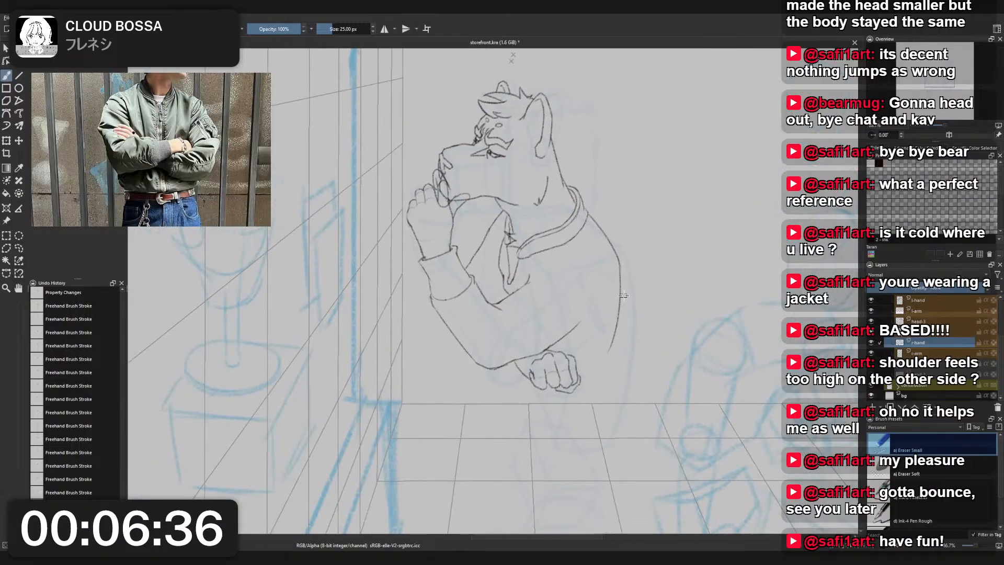
{"action": "key", "text": "m"}
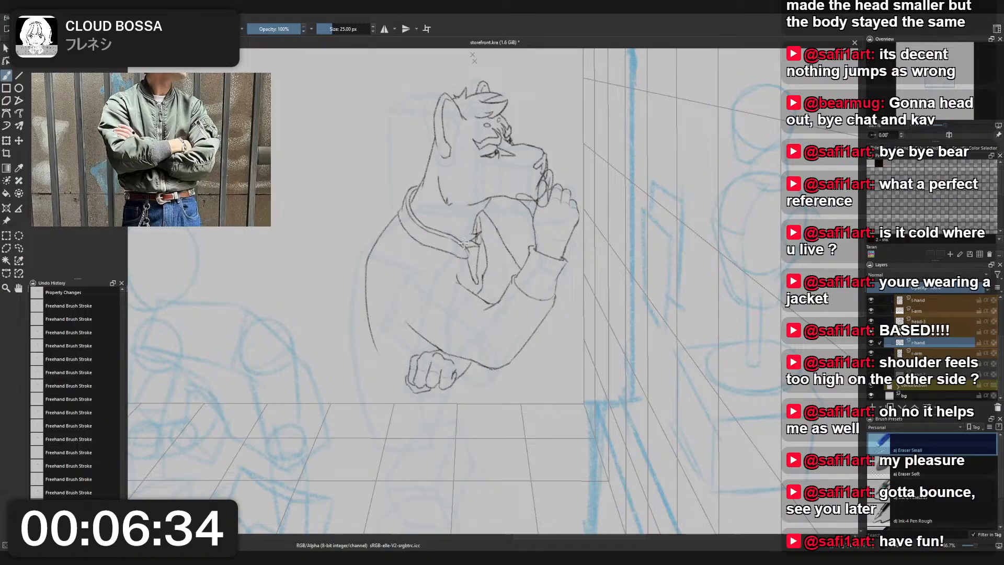
- Select Charcoal Pencil Medium and move the jacket layer below the lower hand and arm layers
{"action": "right_click", "coordinate": [563, 255]}
{"action": "left_click", "coordinate": [523, 232]}
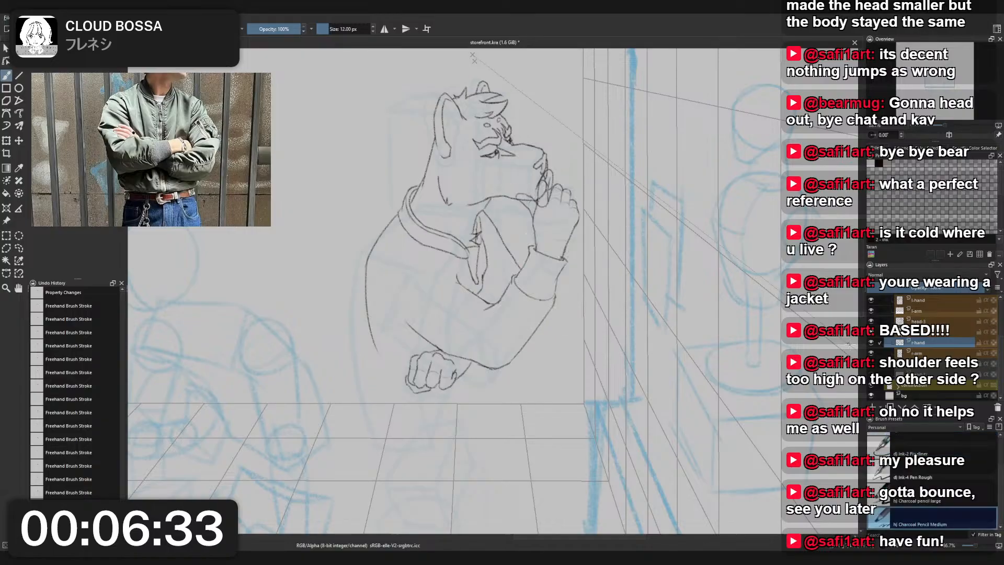
{"action": "left_click", "coordinate": [920, 354]}
{"action": "left_click_drag", "start_coordinate": [919, 334], "coordinate": [929, 358]}
{"action": "left_click_drag", "start_coordinate": [472, 369], "coordinate": [492, 340]}
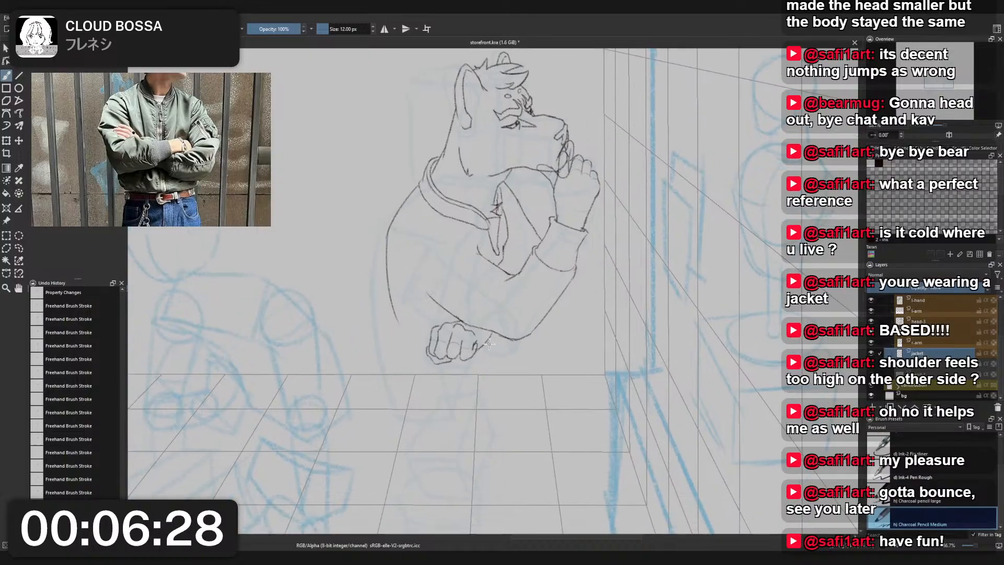
- Try extending the jacket's back outline below the fist and curving it into the back half of the hem
{"action": "mouse_move", "coordinate": [397, 323]}
{"action": "left_mouse_down"}
{"action": "mouse_move", "coordinate": [390, 311]}
{"action": "mouse_move", "coordinate": [418, 421]}
{"action": "left_mouse_up"}
{"action": "key", "text": "ctrl+z"}
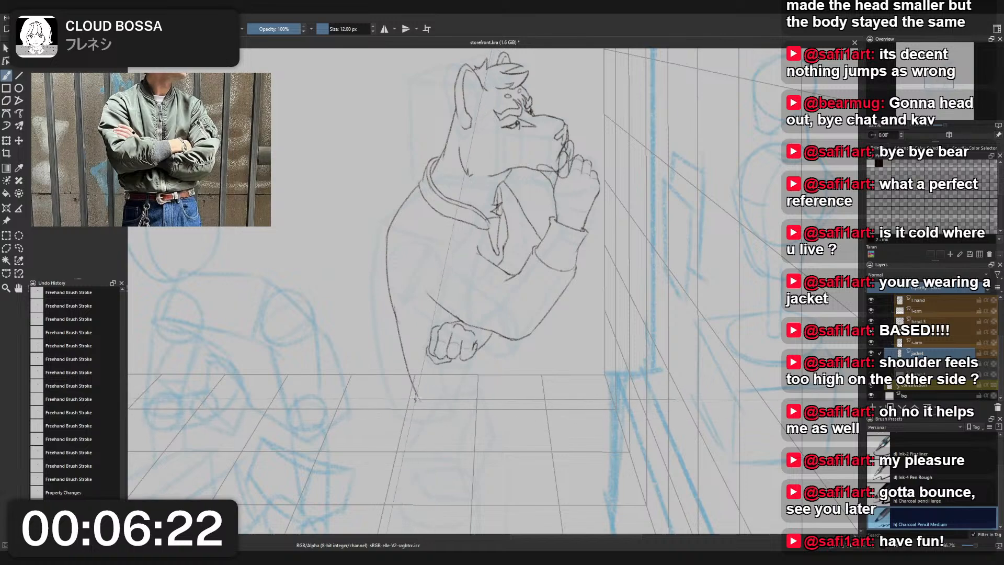
{"action": "mouse_move", "coordinate": [417, 386]}
{"action": "left_mouse_down"}
{"action": "mouse_move", "coordinate": [417, 417]}
{"action": "mouse_move", "coordinate": [491, 432]}
{"action": "left_mouse_up"}
{"action": "key", "text": "ctrl+z"}
{"action": "left_click_drag", "start_coordinate": [417, 414], "coordinate": [487, 432]}
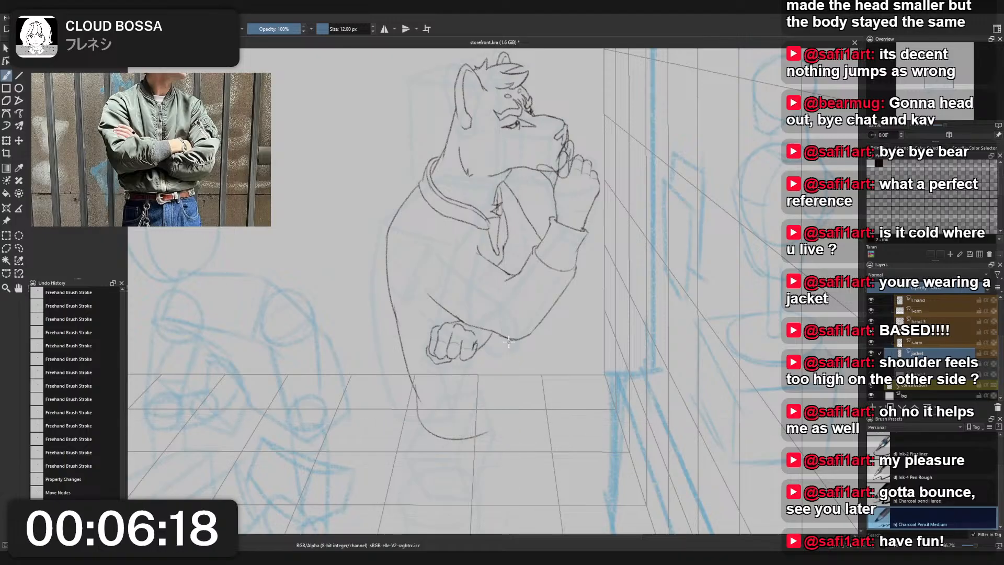
- Try drawing the jacket's front outline from under the raised elbow down to the hem curve, retrying the stroke several times
{"action": "left_click_drag", "start_coordinate": [508, 337], "coordinate": [519, 375]}
{"action": "mouse_move", "coordinate": [508, 338]}
{"action": "left_mouse_down"}
{"action": "mouse_move", "coordinate": [527, 382]}
{"action": "mouse_move", "coordinate": [519, 371]}
{"action": "mouse_move", "coordinate": [516, 394]}
{"action": "mouse_move", "coordinate": [493, 434]}
{"action": "left_mouse_up"}
{"action": "key", "text": "ctrl+z"}
{"action": "key", "text": "ctrl+z"}
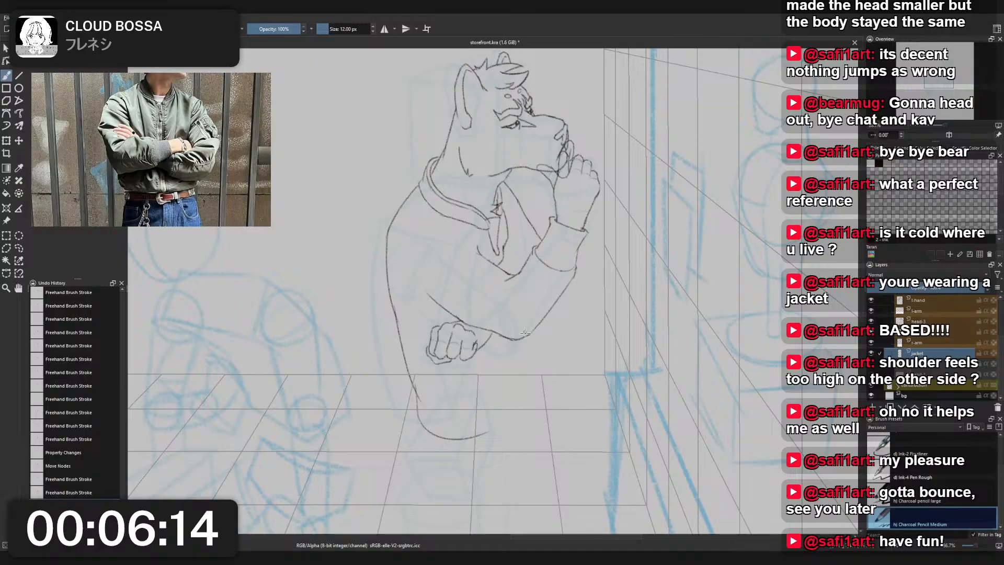
{"action": "mouse_move", "coordinate": [525, 339]}
{"action": "left_mouse_down"}
{"action": "mouse_move", "coordinate": [529, 368]}
{"action": "mouse_move", "coordinate": [488, 433]}
{"action": "left_mouse_up"}
{"action": "key", "text": "ctrl+z"}
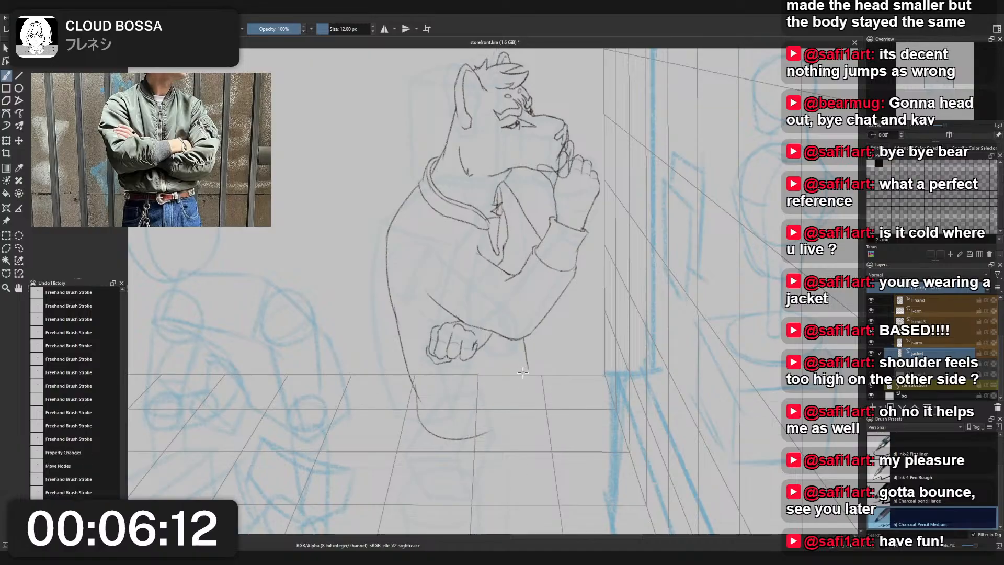
{"action": "left_click_drag", "start_coordinate": [528, 363], "coordinate": [485, 434]}
{"action": "key", "text": "ctrl+z"}
{"action": "left_click_drag", "start_coordinate": [528, 365], "coordinate": [486, 434]}
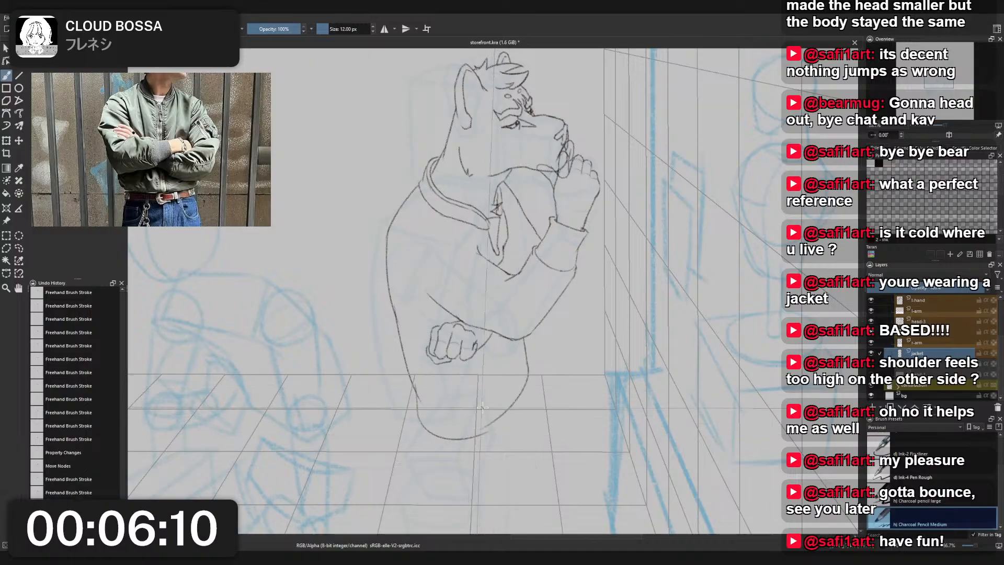
{"action": "key", "text": "ctrl+z"}
{"action": "left_click_drag", "start_coordinate": [527, 364], "coordinate": [489, 433]}
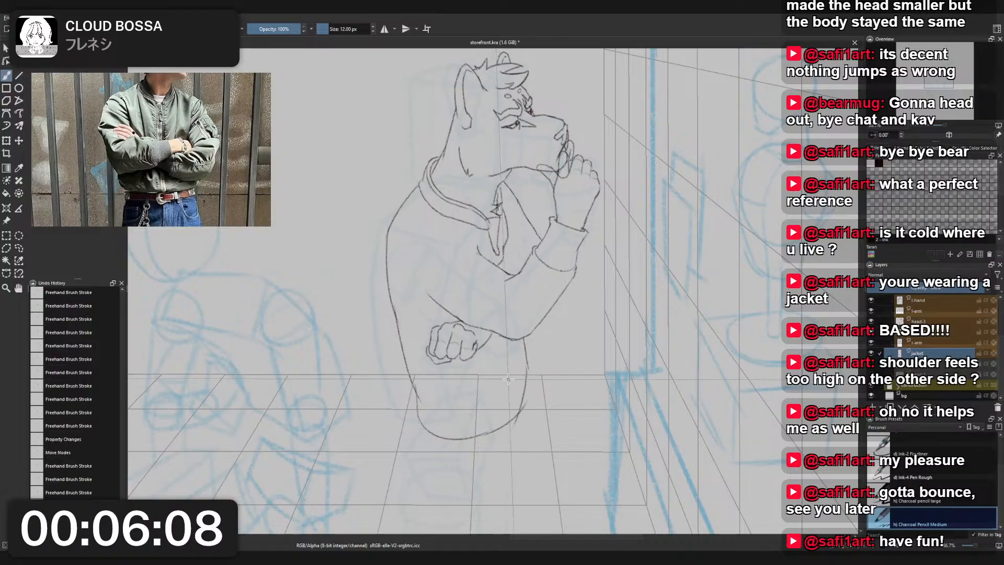
- Hide the blue construction sketch and check the jacket's lower body shape on the whole figure
{"action": "scroll", "coordinate": [523, 355], "scroll_direction": "down", "scroll_amount": 3}
{"action": "scroll", "coordinate": [533, 314], "scroll_direction": "up", "scroll_amount": 3}
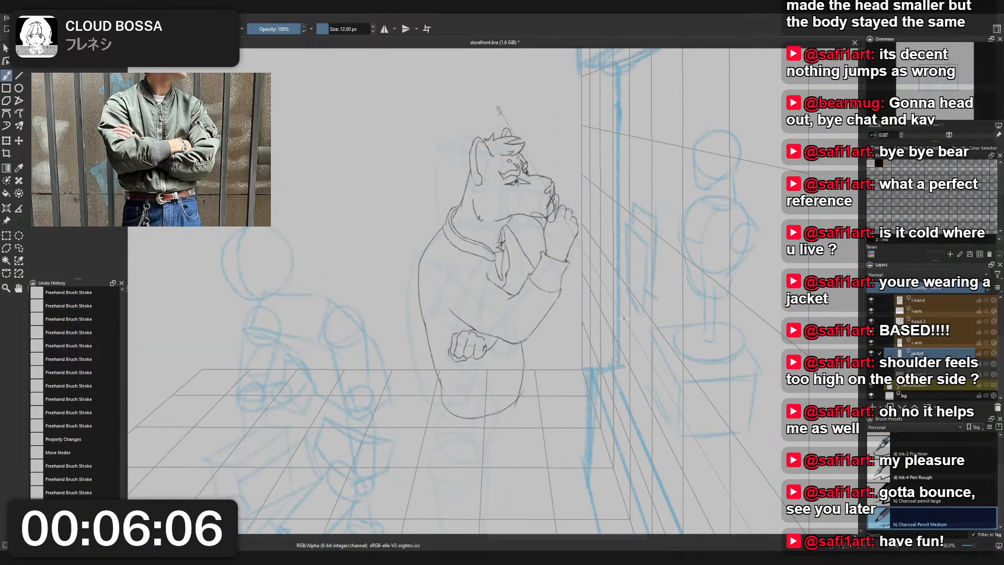
{"action": "left_click", "coordinate": [871, 386]}
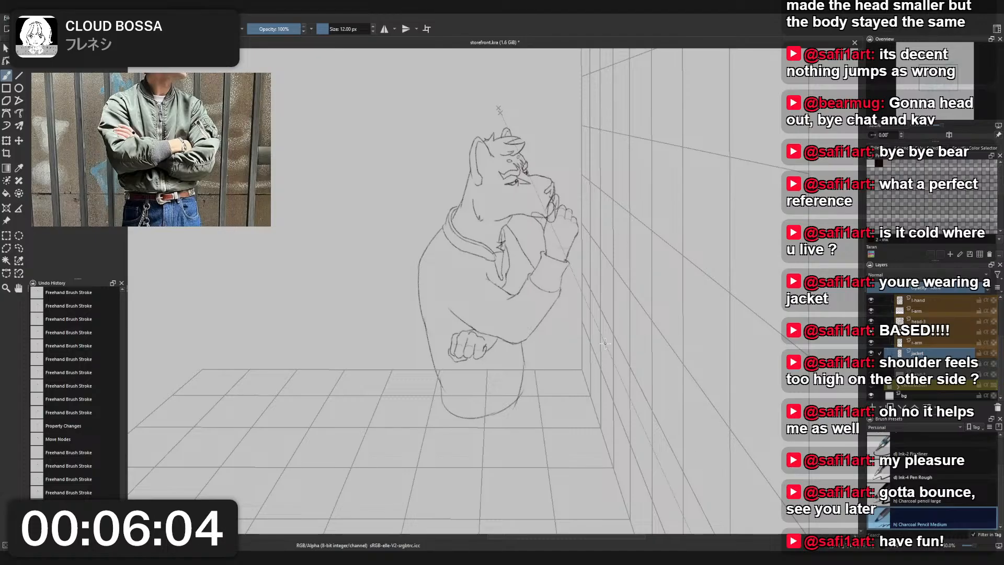
{"action": "scroll", "coordinate": [606, 343], "scroll_direction": "up", "scroll_amount": 2}
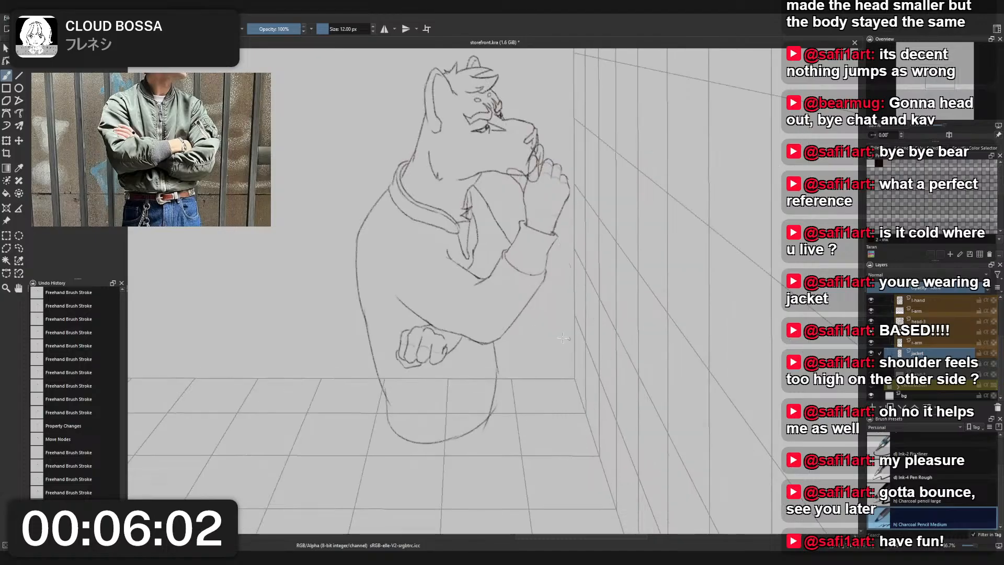
- Undo the jacket's lower back, front and hem strokes and the sketch hiding, back to just after the layer move
{"action": "right_click", "coordinate": [374, 246]}
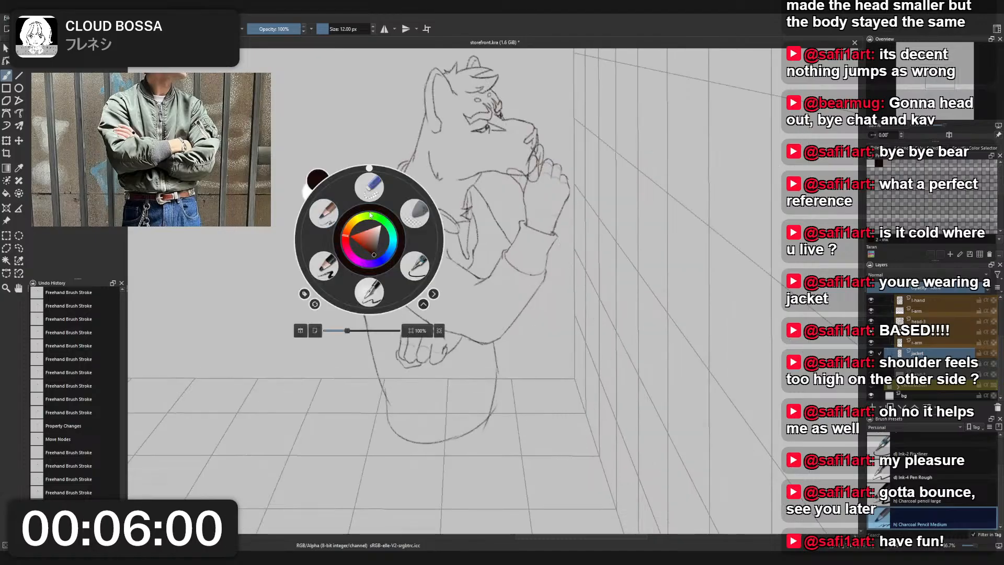
{"action": "left_click", "coordinate": [369, 183]}
{"action": "key", "text": "ctrl+z"}
{"action": "key", "text": "ctrl+z"}
{"action": "key", "text": "ctrl+z"}
{"action": "key", "text": "ctrl+z"}
{"action": "key", "text": "ctrl+z"}
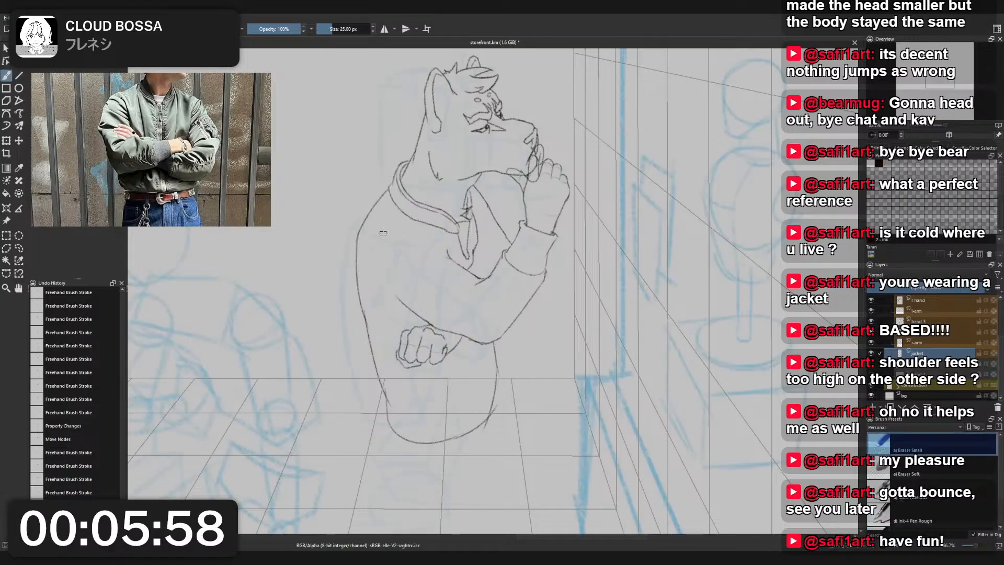
{"action": "key", "text": "ctrl+z"}
{"action": "key", "text": "ctrl+z"}
{"action": "key", "text": "ctrl+z"}
{"action": "key", "text": "ctrl+z"}
{"action": "key", "text": "ctrl+z"}
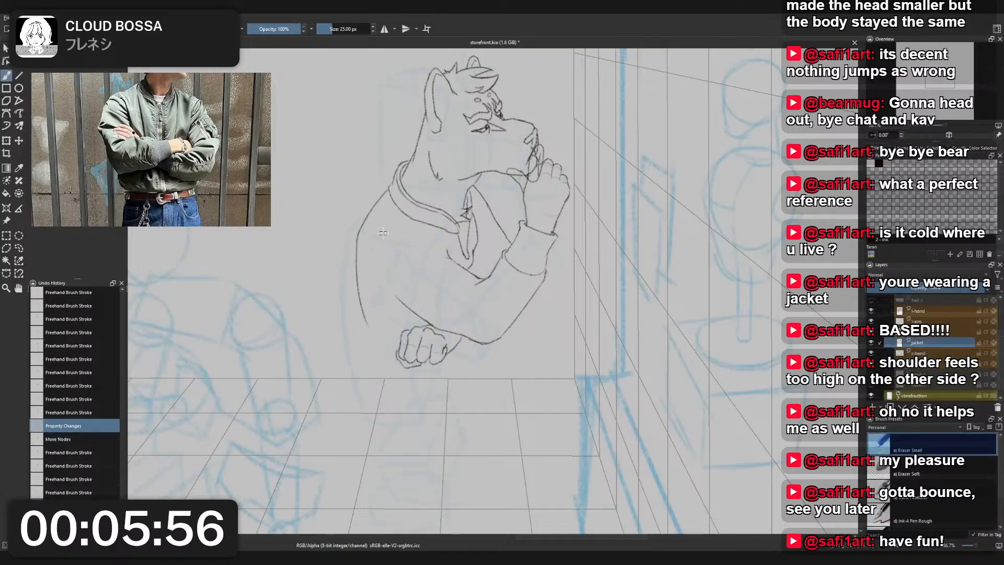
{"action": "key", "text": "ctrl+shift+z"}
{"action": "key", "text": "ctrl+shift+z"}
{"action": "key", "text": "ctrl+shift+z"}
{"action": "key", "text": "ctrl+shift+z"}
{"action": "key", "text": "ctrl+shift+z"}
{"action": "key", "text": "ctrl+shift+z"}
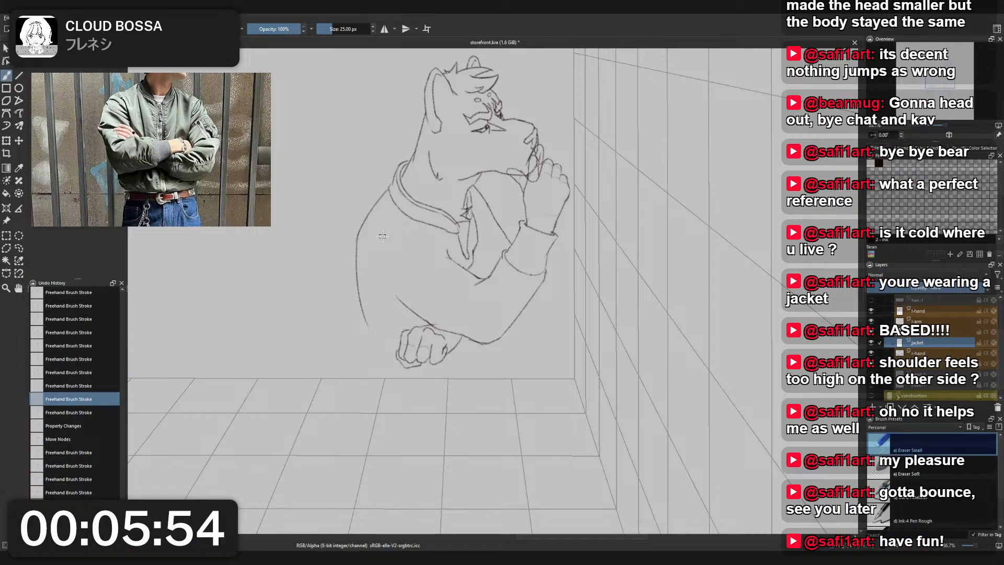
{"action": "key", "text": "ctrl+z"}
- Erase the jacket's back outline from below the shoulder down to the fist's level with Eraser Small
{"action": "right_click", "coordinate": [383, 236]}
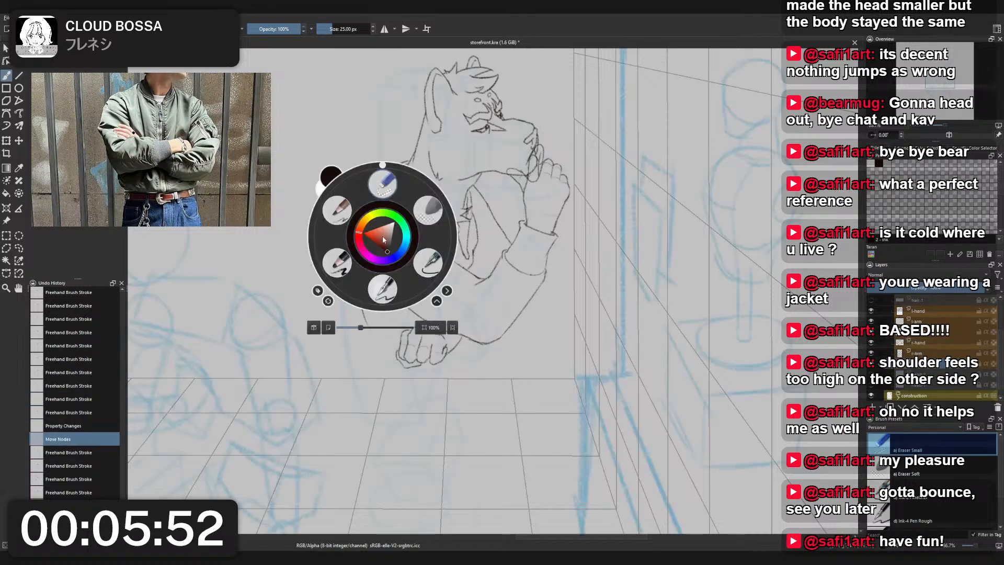
{"action": "left_click", "coordinate": [383, 183]}
{"action": "left_click_drag", "start_coordinate": [361, 367], "coordinate": [358, 239]}
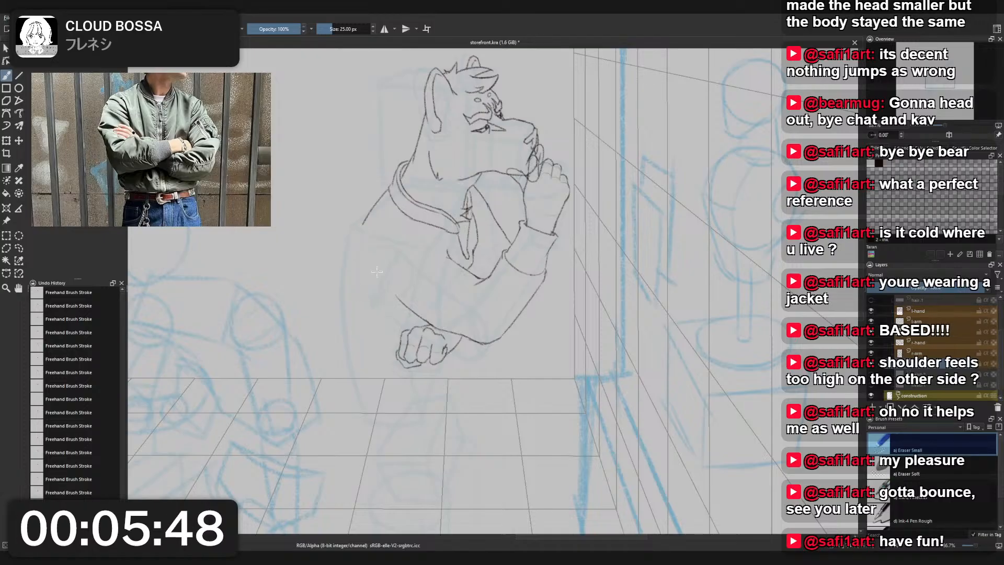
- Redraw the jacket's back outline from the shoulder down toward the fist with Charcoal Pencil Medium, undoing and retrying strokes
{"action": "right_click", "coordinate": [382, 240]}
{"action": "left_click", "coordinate": [338, 224]}
{"action": "key", "text": "ctrl+z"}
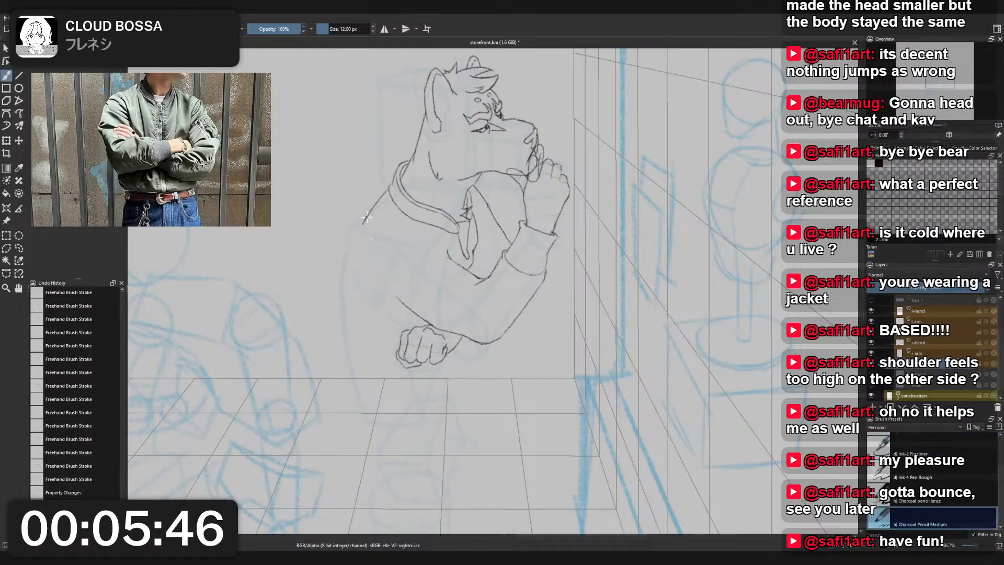
{"action": "left_click_drag", "start_coordinate": [351, 264], "coordinate": [371, 313]}
{"action": "key", "text": "ctrl+z"}
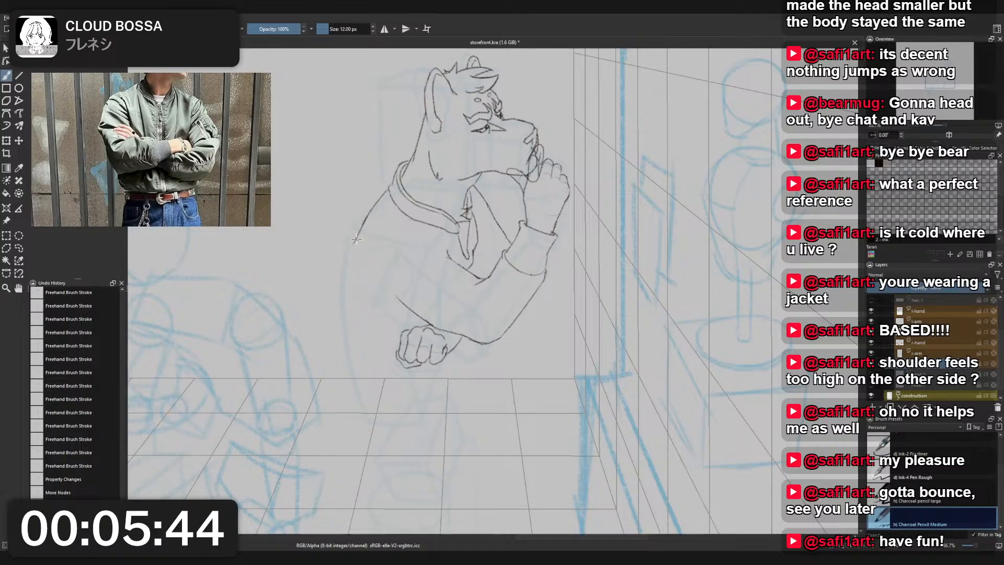
{"action": "left_click_drag", "start_coordinate": [357, 239], "coordinate": [361, 323]}
{"action": "left_click_drag", "start_coordinate": [357, 240], "coordinate": [366, 314]}
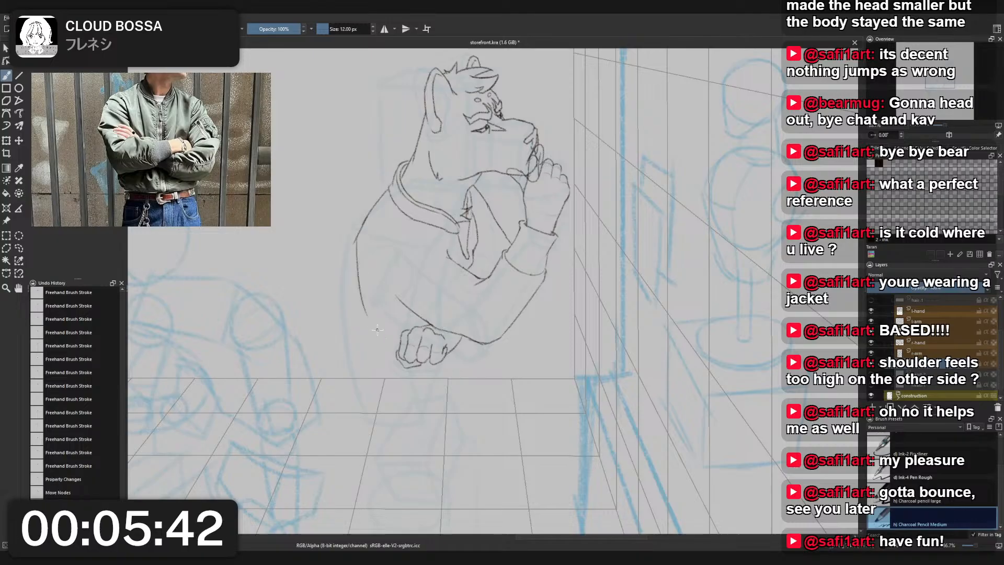
- Extend the jacket's back outline down to the fist's level and try strokes toward the hem, undoing the rejected ones
{"action": "mouse_move", "coordinate": [355, 242]}
{"action": "left_mouse_down"}
{"action": "mouse_move", "coordinate": [366, 308]}
{"action": "mouse_move", "coordinate": [416, 432]}
{"action": "left_mouse_up"}
{"action": "key", "text": "ctrl+z"}
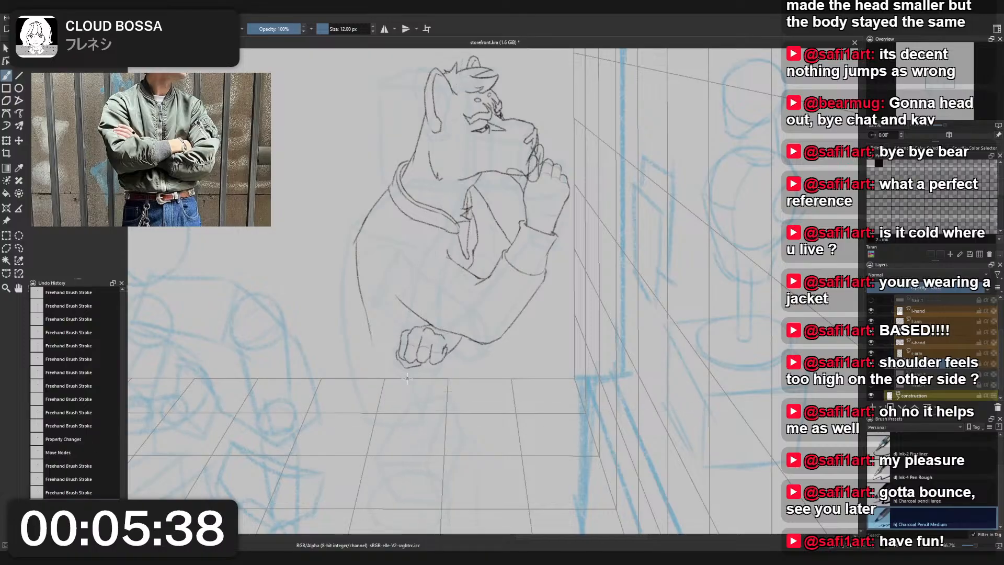
{"action": "left_click_drag", "start_coordinate": [372, 335], "coordinate": [379, 408]}
{"action": "key", "text": "ctrl+z"}
{"action": "left_click_drag", "start_coordinate": [371, 331], "coordinate": [376, 414]}
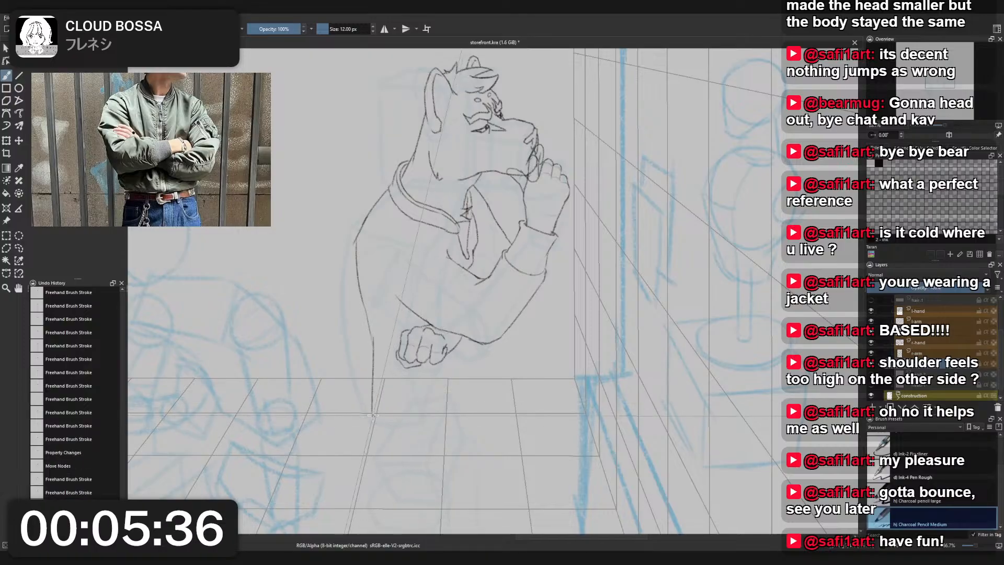
{"action": "key", "text": "ctrl+z"}
{"action": "mouse_move", "coordinate": [370, 331]}
{"action": "left_mouse_down"}
{"action": "mouse_move", "coordinate": [372, 417]}
{"action": "mouse_move", "coordinate": [370, 407]}
{"action": "mouse_move", "coordinate": [412, 433]}
{"action": "left_mouse_up"}
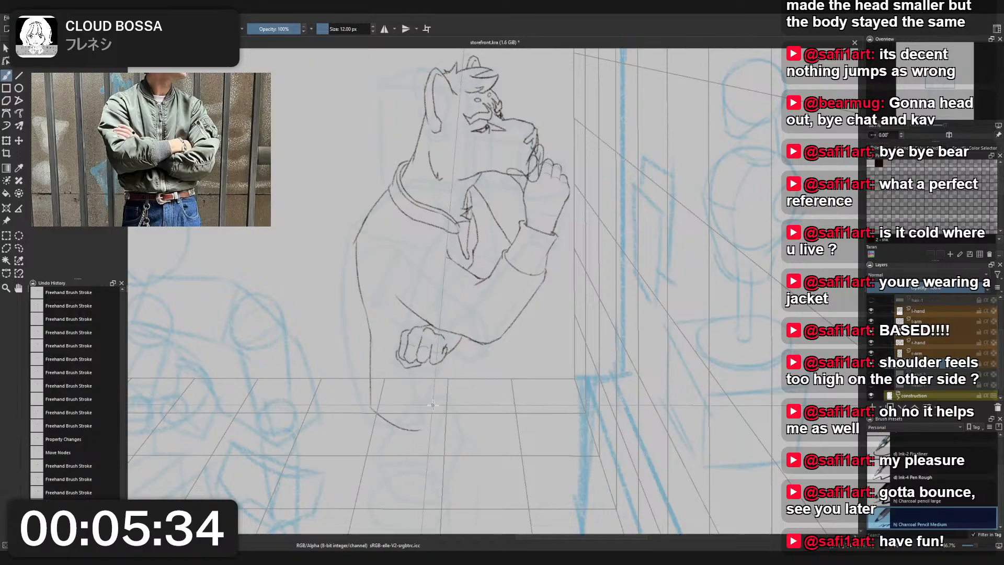
{"action": "key", "text": "ctrl+z"}
- Try a curved hem and a front outline for the jacket's lower body below the forearm
{"action": "key", "text": "ctrl+z"}
{"action": "mouse_move", "coordinate": [463, 392]}
{"action": "left_mouse_down"}
{"action": "mouse_move", "coordinate": [411, 432]}
{"action": "mouse_move", "coordinate": [469, 385]}
{"action": "left_mouse_up"}
{"action": "key", "text": "ctrl+z"}
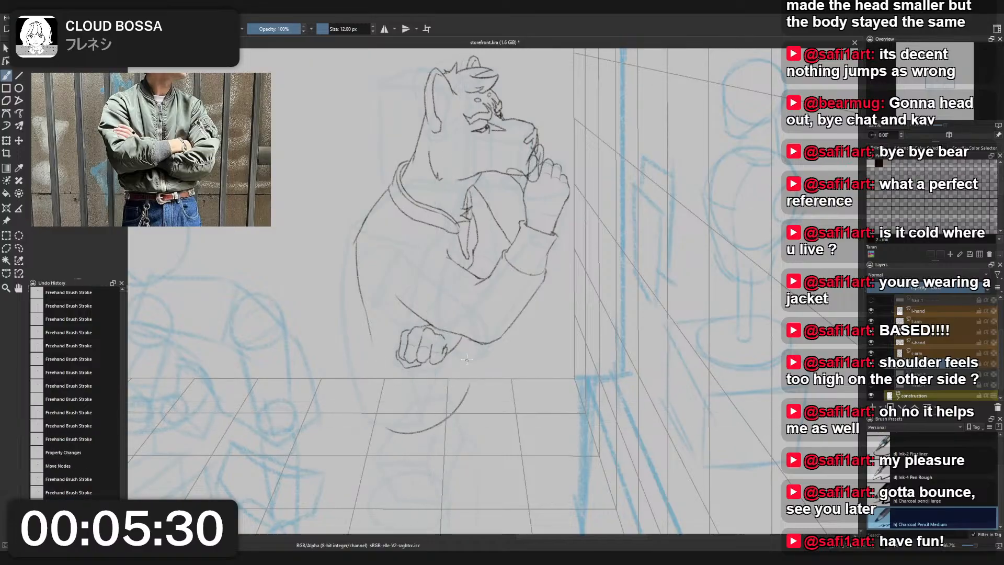
{"action": "left_click_drag", "start_coordinate": [462, 344], "coordinate": [467, 369]}
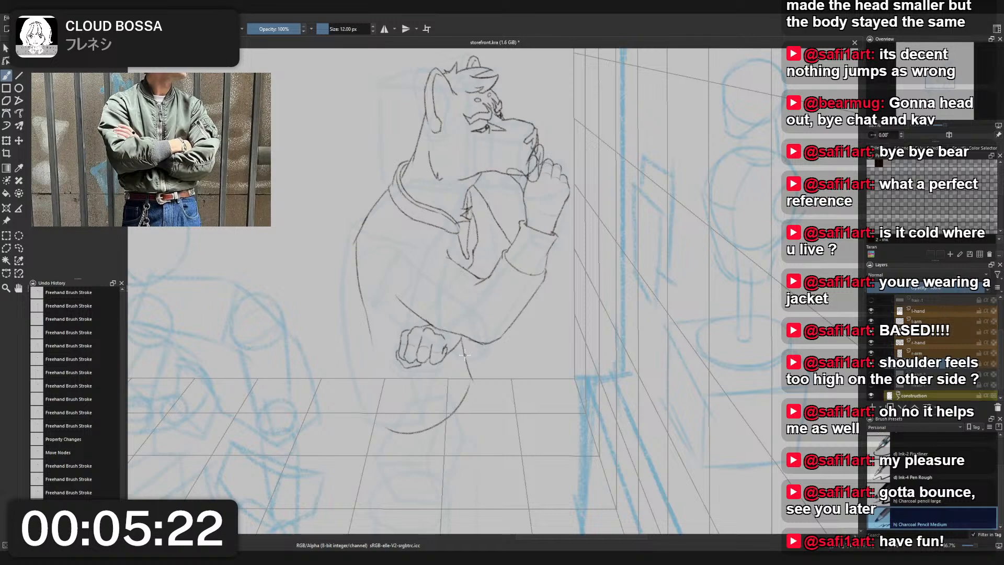
{"action": "key", "text": "ctrl+z"}
{"action": "key", "text": "ctrl+z"}
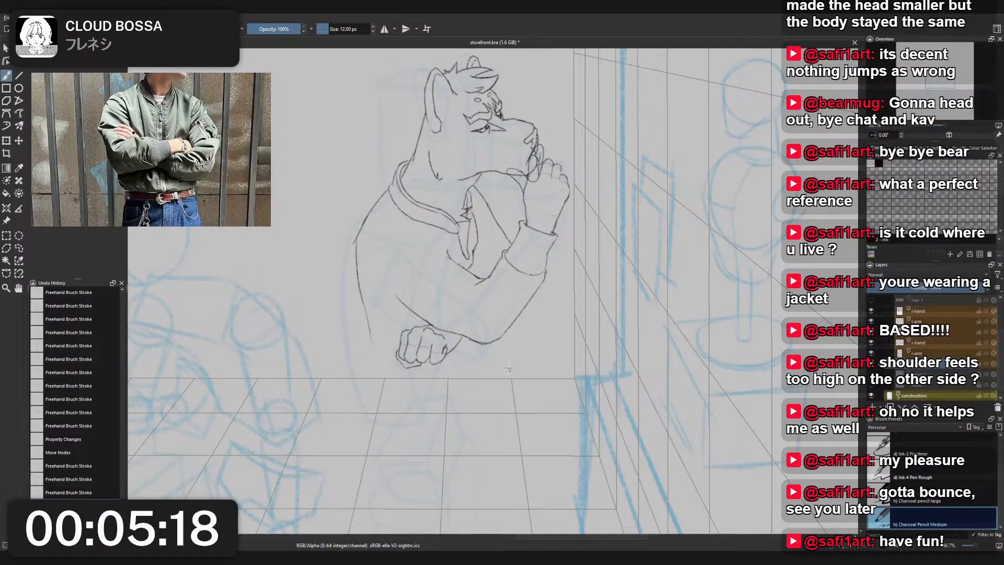
{"action": "left_click_drag", "start_coordinate": [475, 250], "coordinate": [472, 268]}
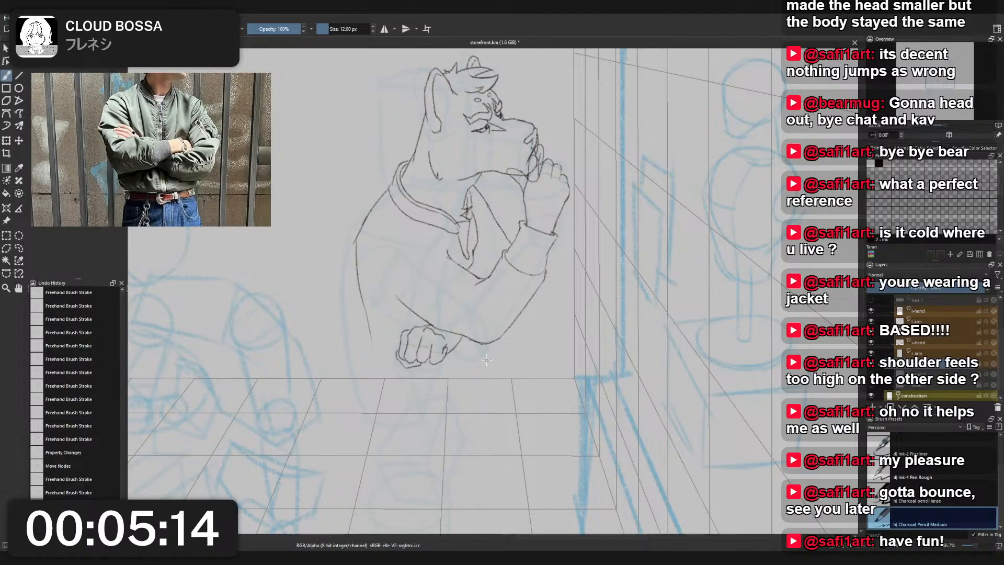
{"action": "left_click_drag", "start_coordinate": [500, 386], "coordinate": [437, 438]}
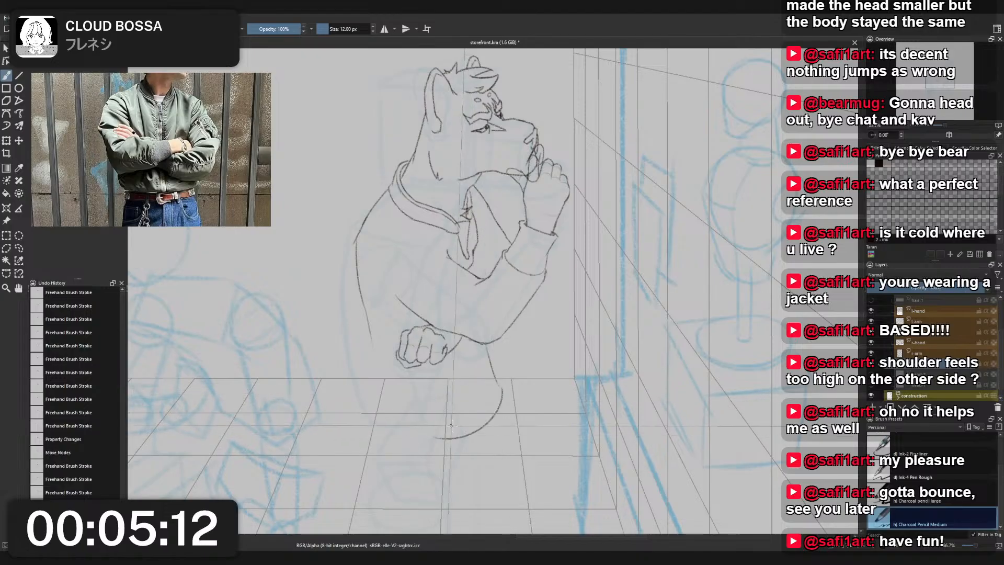
{"action": "key", "text": "ctrl+z"}
{"action": "key", "text": "ctrl+z"}
- Draw the jacket's lower back, rounded hem and bulging front outline below the forearm, undoing and retrying strokes
{"action": "left_click_drag", "start_coordinate": [371, 343], "coordinate": [378, 418]}
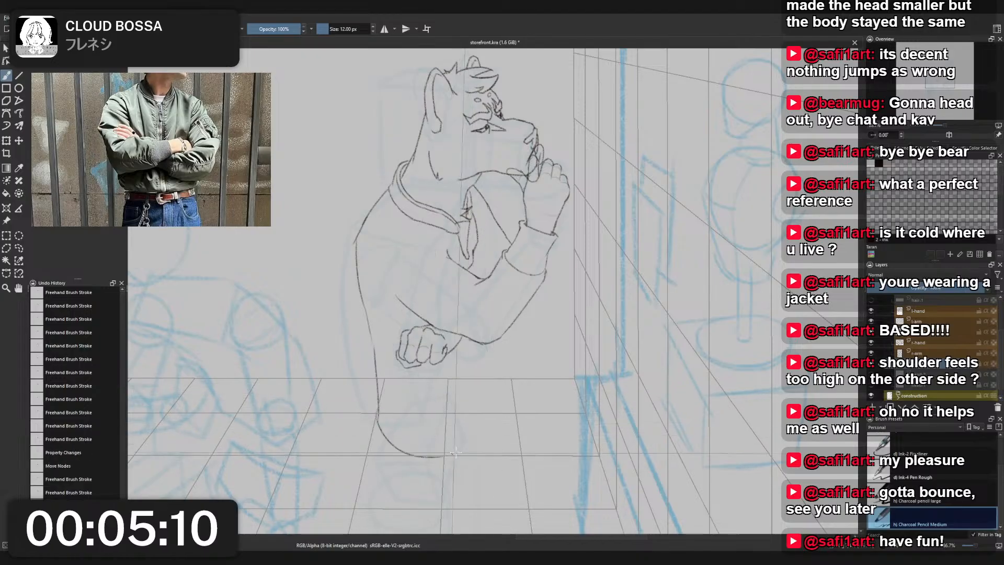
{"action": "key", "text": "ctrl+z"}
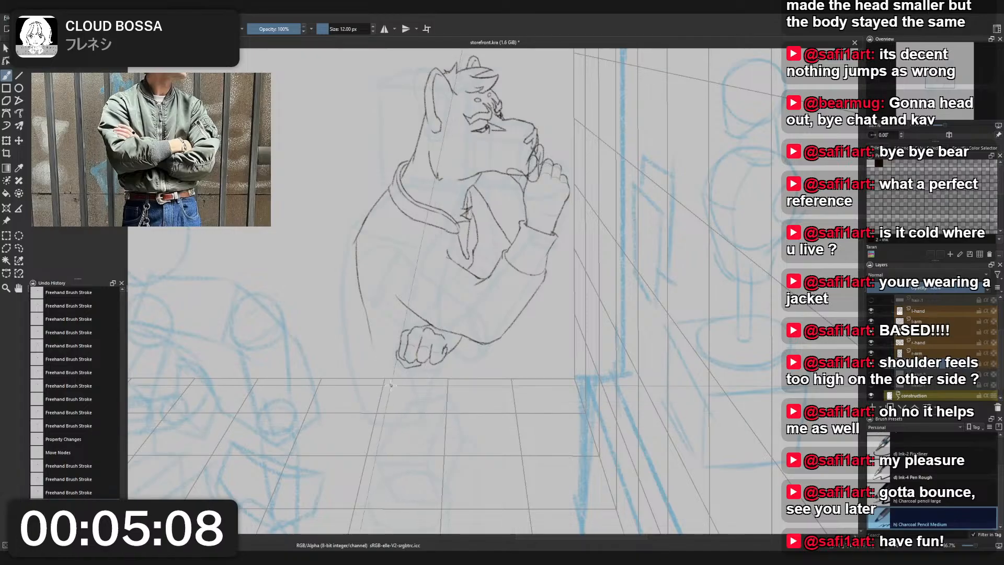
{"action": "mouse_move", "coordinate": [371, 335]}
{"action": "left_mouse_down"}
{"action": "mouse_move", "coordinate": [394, 428]}
{"action": "mouse_move", "coordinate": [446, 434]}
{"action": "mouse_move", "coordinate": [495, 391]}
{"action": "mouse_move", "coordinate": [485, 347]}
{"action": "mouse_move", "coordinate": [498, 363]}
{"action": "mouse_move", "coordinate": [494, 395]}
{"action": "left_mouse_up"}
{"action": "key", "text": "ctrl+z"}
{"action": "key", "text": "ctrl+z"}
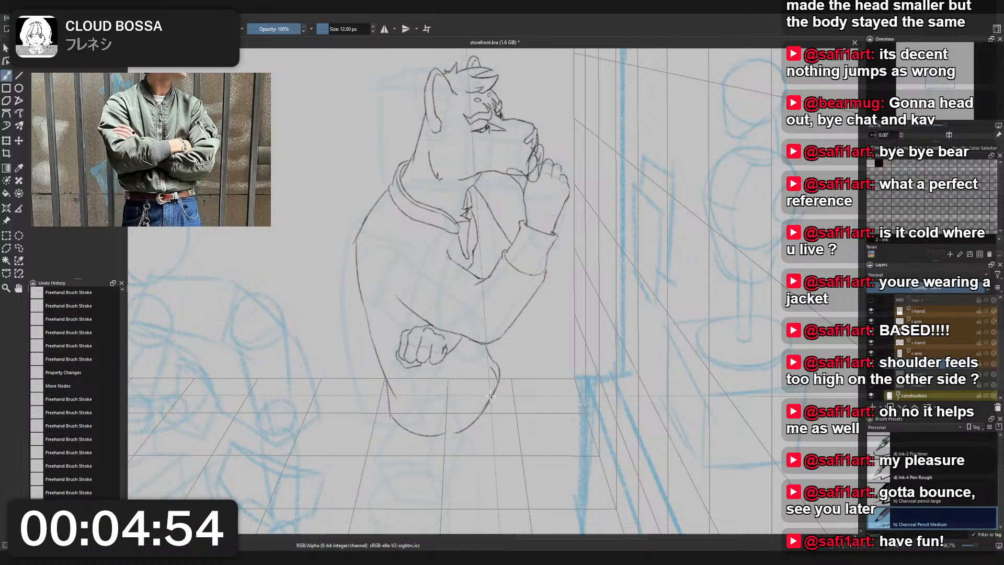
- Redraw the jacket's back outline as a fuller outward curve from the shoulder down to the fist's level
{"action": "scroll", "coordinate": [490, 305], "scroll_direction": "down", "scroll_amount": 3}
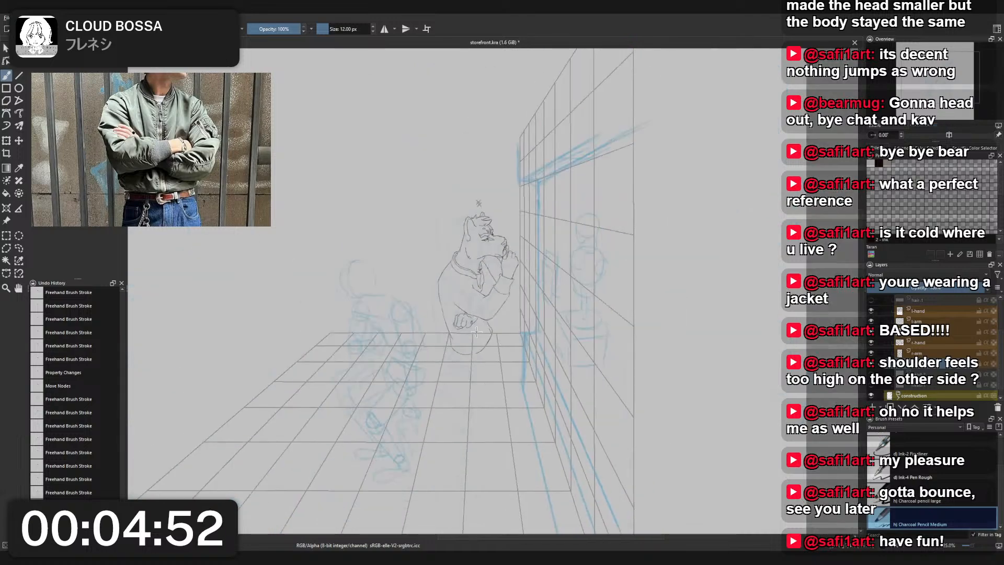
{"action": "scroll", "coordinate": [473, 312], "scroll_direction": "up", "scroll_amount": 3}
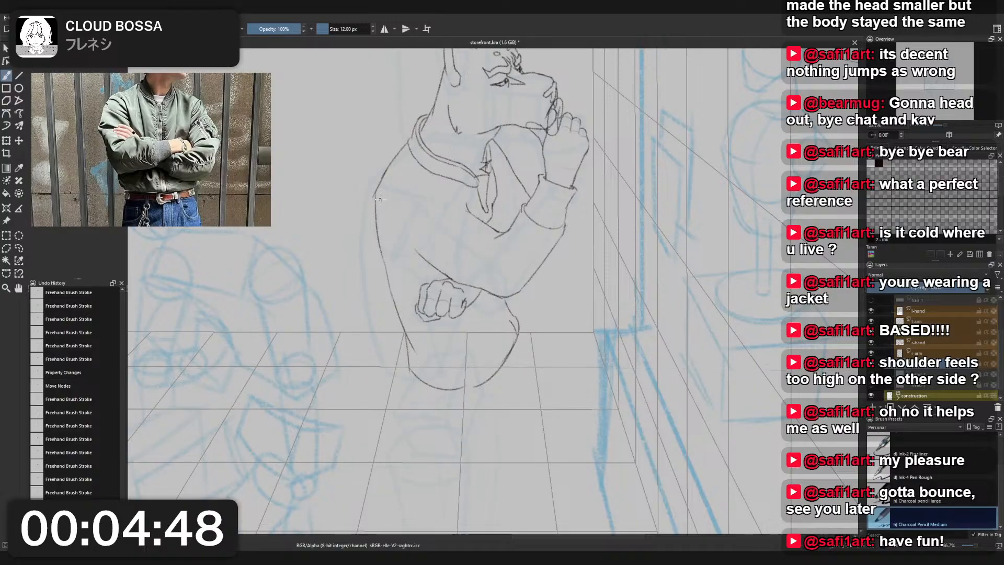
{"action": "left_click_drag", "start_coordinate": [383, 199], "coordinate": [408, 330]}
{"action": "key", "text": "ctrl+z"}
{"action": "left_click_drag", "start_coordinate": [383, 176], "coordinate": [402, 317]}
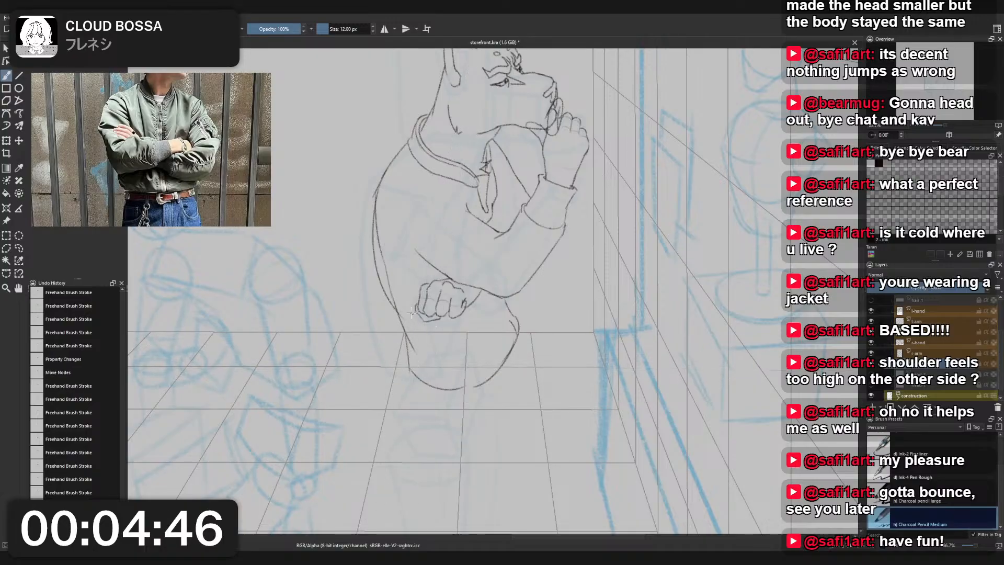
- Erase the old inner back line beside the fuller curve with Eraser Small
{"action": "right_click", "coordinate": [390, 230]}
{"action": "left_click", "coordinate": [403, 285]}
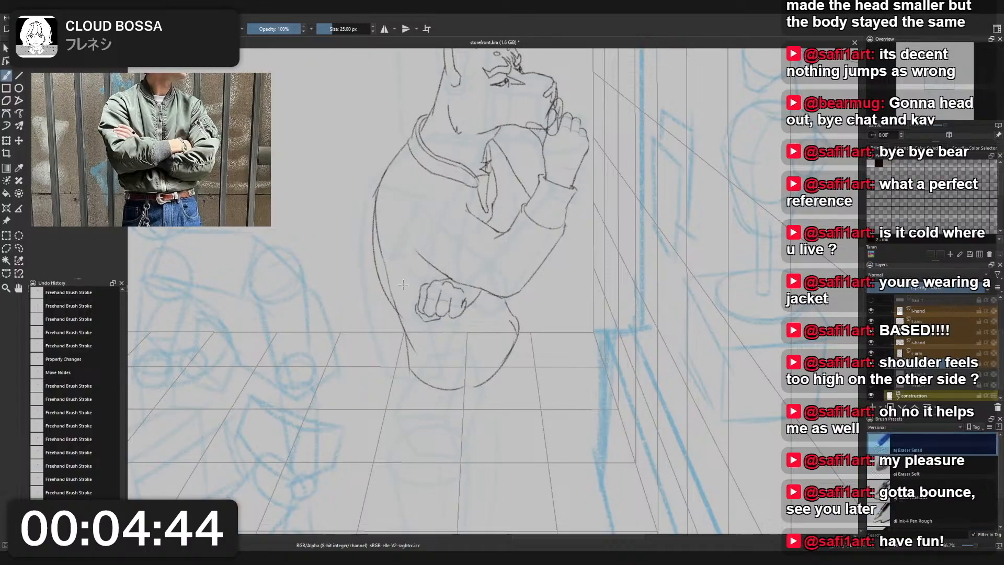
{"action": "left_click_drag", "start_coordinate": [391, 289], "coordinate": [384, 204]}
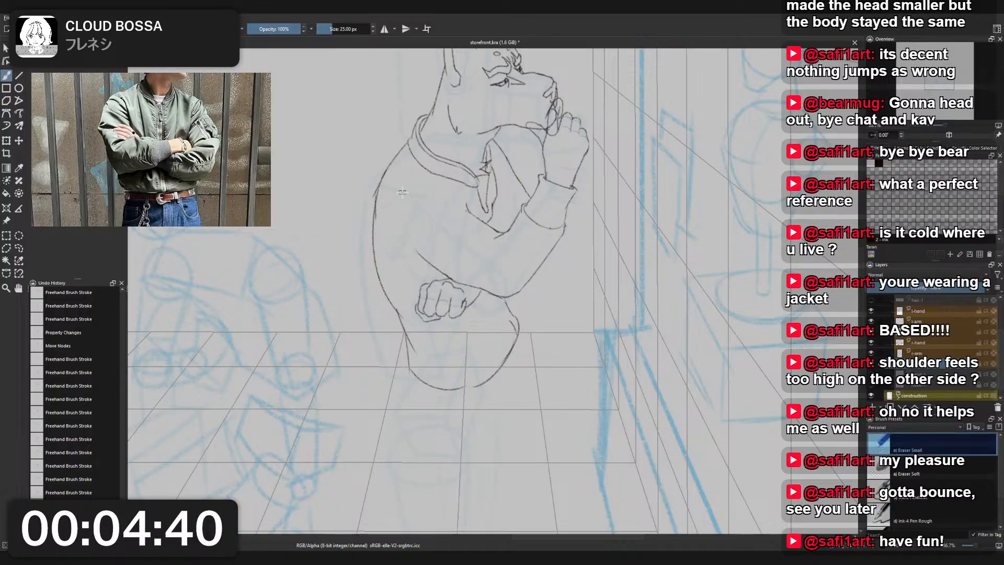
- Sketch the upper sleeve on the arm layer with Charcoal Pencil Medium, extending its underside and curving over the shoulder, retrying strokes
{"action": "scroll", "coordinate": [403, 193], "scroll_direction": "down", "scroll_amount": 2}
{"action": "left_click_drag", "start_coordinate": [471, 133], "coordinate": [496, 133]}
{"action": "scroll", "coordinate": [484, 170], "scroll_direction": "up", "scroll_amount": 2}
{"action": "right_click", "coordinate": [484, 170]}
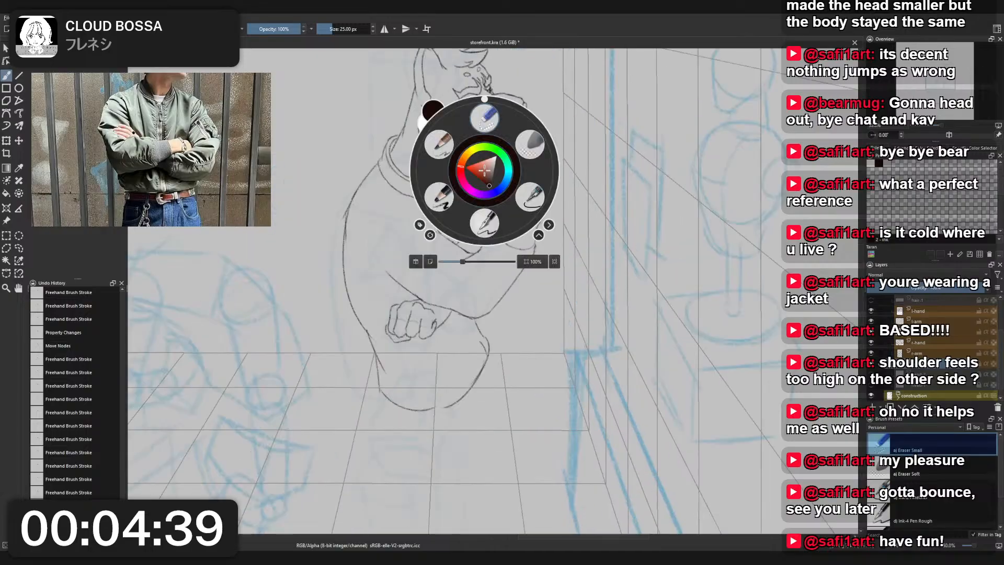
{"action": "left_click", "coordinate": [439, 143]}
{"action": "left_click", "coordinate": [396, 277]}
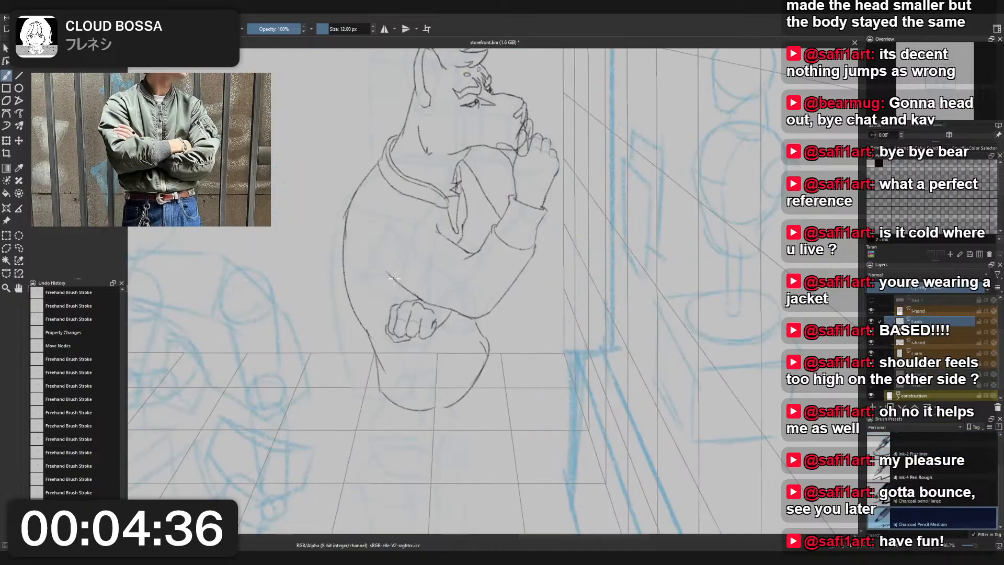
{"action": "mouse_move", "coordinate": [388, 274]}
{"action": "left_mouse_down"}
{"action": "mouse_move", "coordinate": [389, 238]}
{"action": "mouse_move", "coordinate": [386, 274]}
{"action": "mouse_move", "coordinate": [371, 254]}
{"action": "mouse_move", "coordinate": [380, 215]}
{"action": "mouse_move", "coordinate": [445, 244]}
{"action": "mouse_move", "coordinate": [429, 218]}
{"action": "mouse_move", "coordinate": [445, 248]}
{"action": "left_mouse_up"}
{"action": "key", "text": "ctrl+z"}
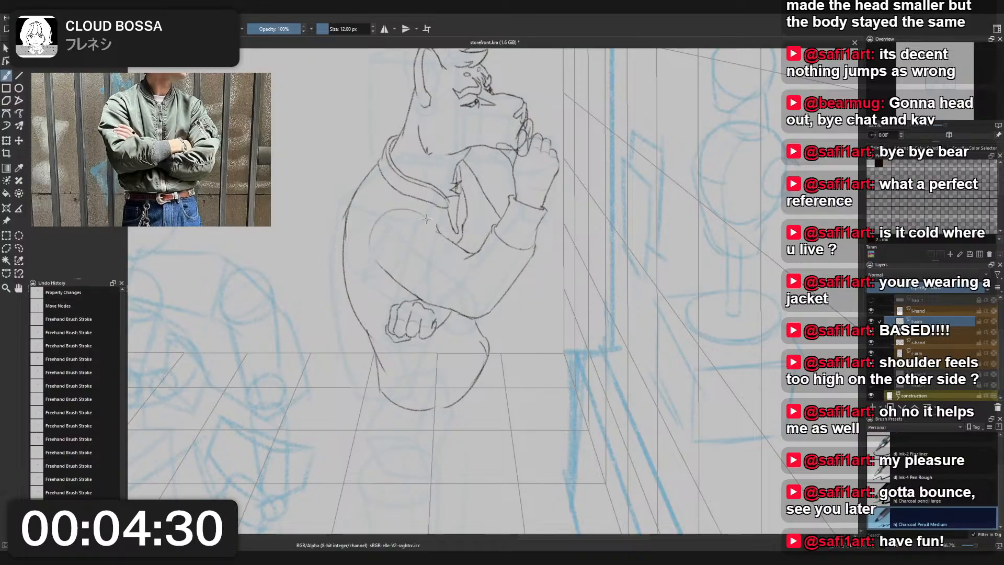
{"action": "key", "text": "ctrl+z"}
{"action": "key", "text": "ctrl+z"}
{"action": "key", "text": "ctrl+z"}
{"action": "mouse_move", "coordinate": [397, 282]}
{"action": "left_mouse_down"}
{"action": "mouse_move", "coordinate": [369, 266]}
{"action": "mouse_move", "coordinate": [374, 215]}
{"action": "left_mouse_up"}
{"action": "key", "text": "ctrl+z"}
{"action": "left_click_drag", "start_coordinate": [375, 267], "coordinate": [359, 231]}
{"action": "key", "text": "ctrl+z"}
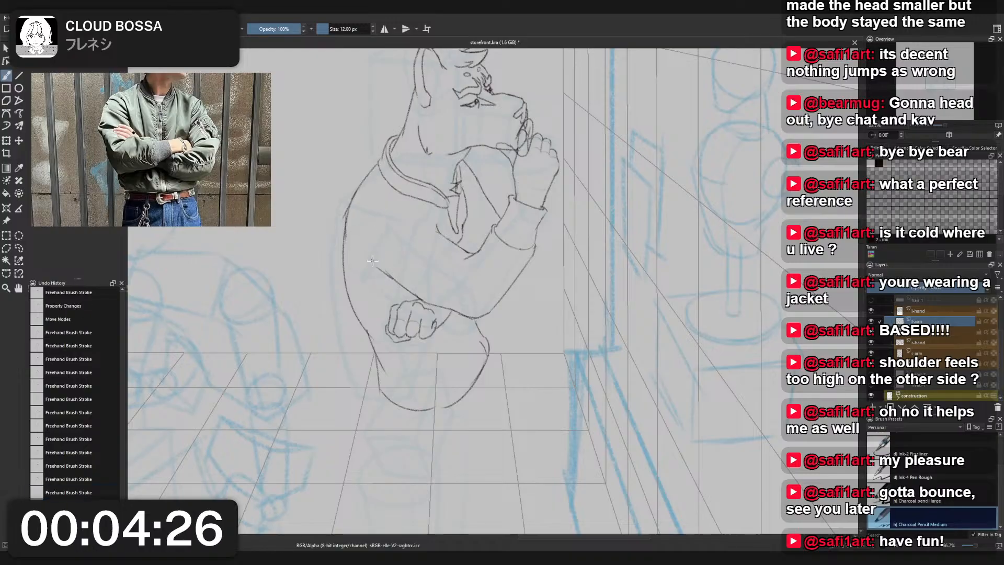
{"action": "mouse_move", "coordinate": [376, 268]}
{"action": "left_mouse_down"}
{"action": "mouse_move", "coordinate": [359, 228]}
{"action": "mouse_move", "coordinate": [430, 214]}
{"action": "mouse_move", "coordinate": [441, 233]}
{"action": "left_mouse_up"}
{"action": "key", "text": "ctrl+z"}
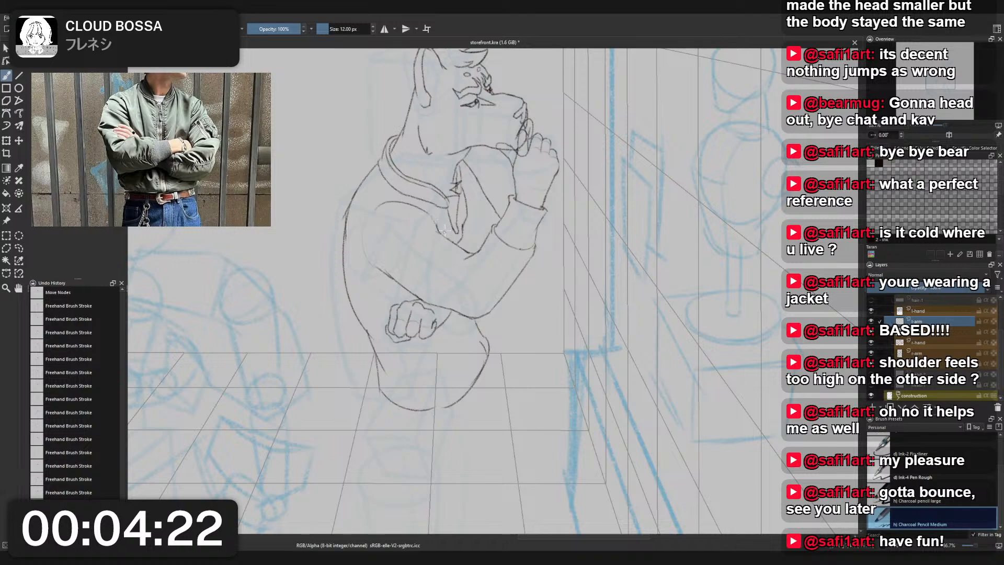
- Try a more angular outer outline for the jacket's shoulder and upper back
{"action": "scroll", "coordinate": [446, 230], "scroll_direction": "down", "scroll_amount": 1}
{"action": "left_click_drag", "start_coordinate": [510, 268], "coordinate": [542, 305]}
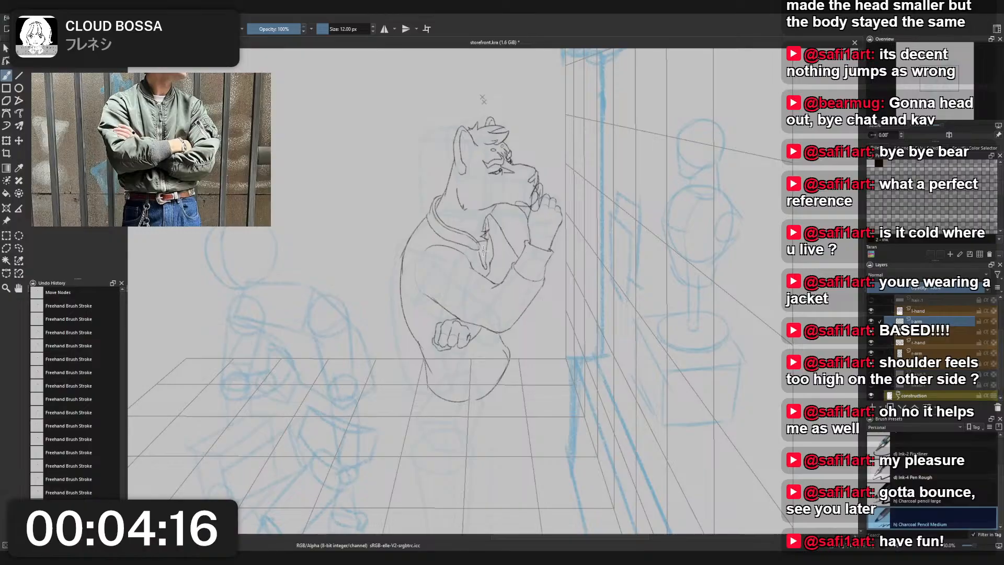
{"action": "scroll", "coordinate": [421, 237], "scroll_direction": "up", "scroll_amount": 2}
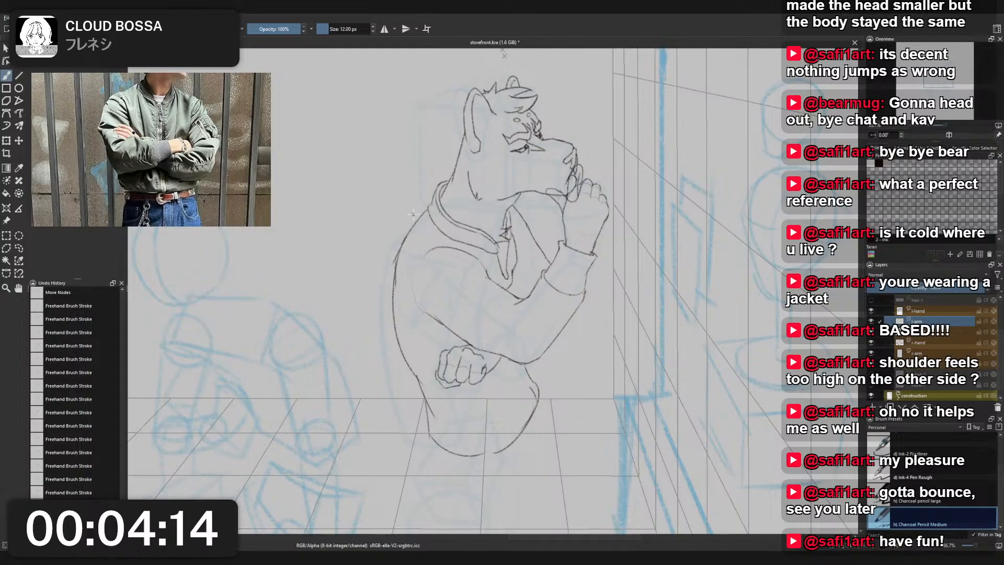
{"action": "left_click_drag", "start_coordinate": [396, 236], "coordinate": [386, 278]}
{"action": "left_click_drag", "start_coordinate": [401, 235], "coordinate": [391, 269]}
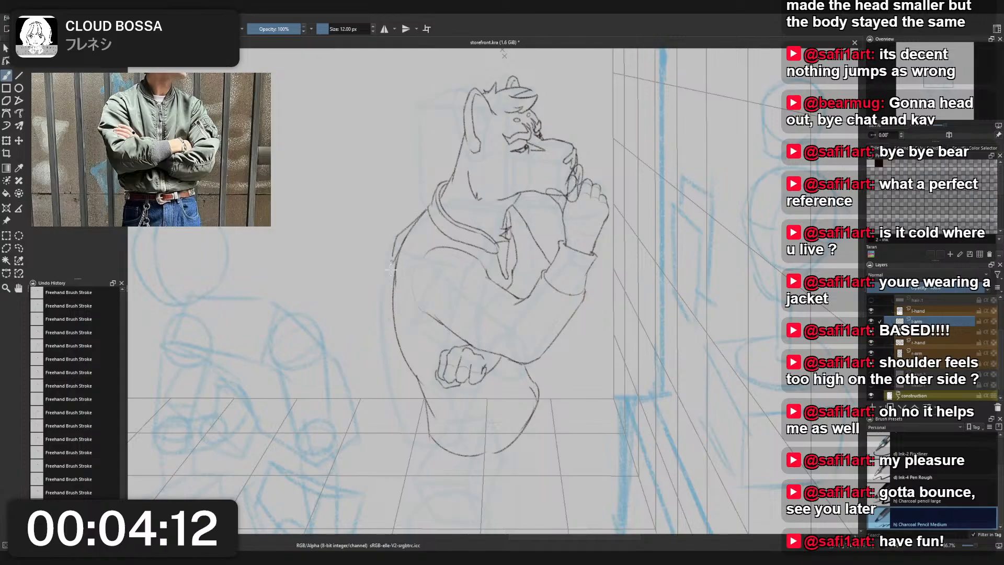
{"action": "left_click_drag", "start_coordinate": [401, 314], "coordinate": [400, 337]}
- Erase the older inner shoulder and upper-back line on the jacket layer with Eraser Small
{"action": "right_click", "coordinate": [442, 269]}
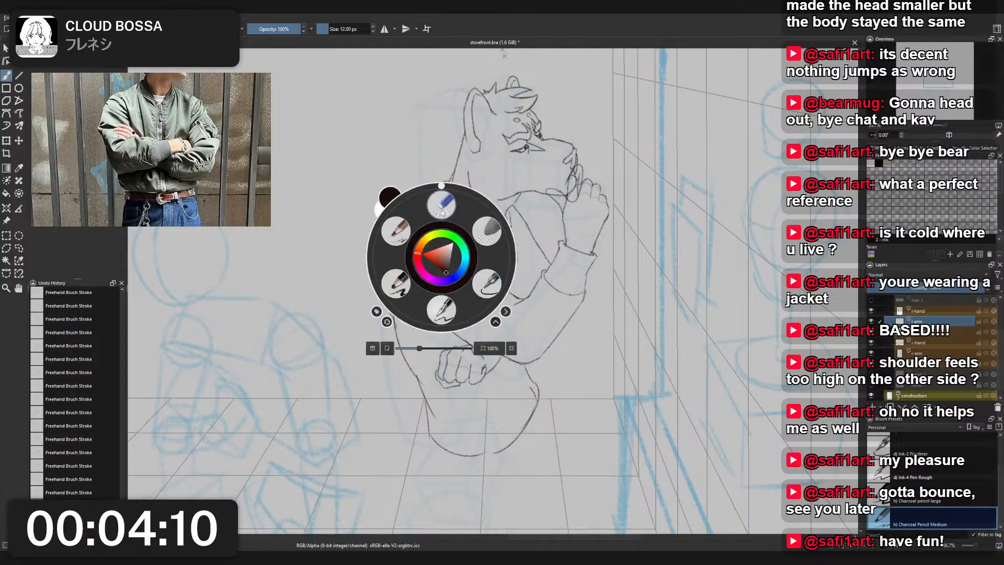
{"action": "left_click", "coordinate": [413, 260]}
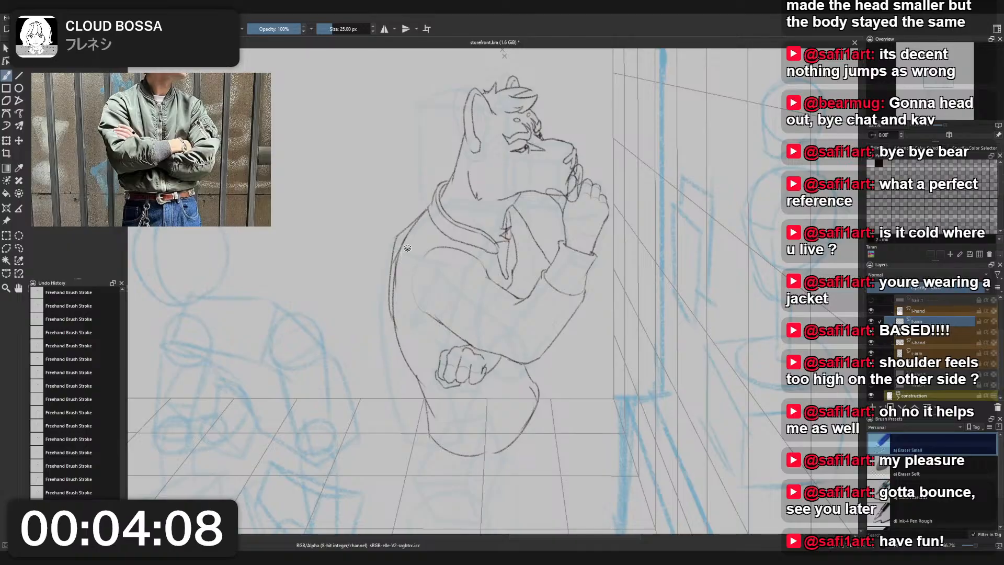
{"action": "key", "text": "r"}
{"action": "left_click", "coordinate": [402, 251]}
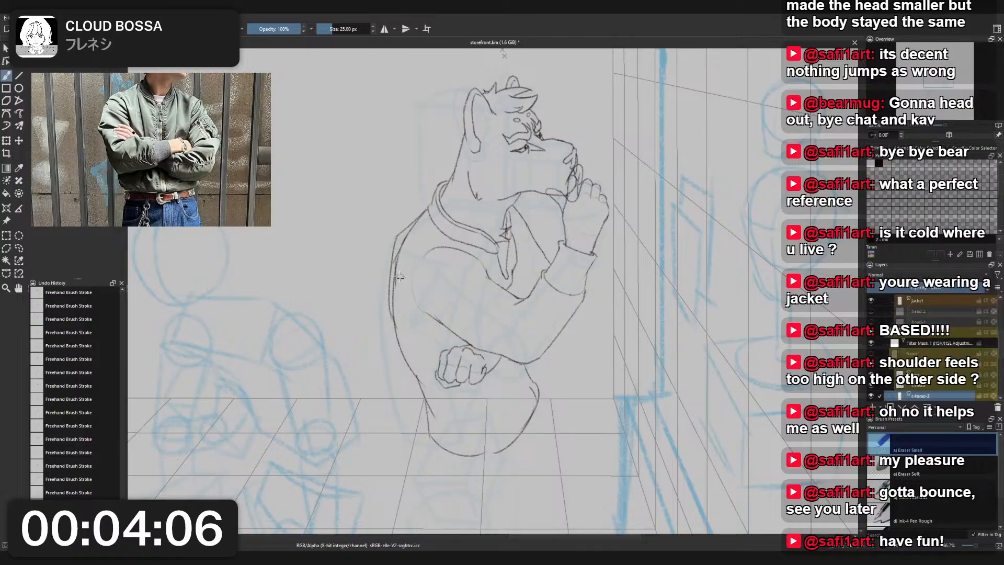
{"action": "key", "text": "r"}
{"action": "left_click", "coordinate": [396, 271]}
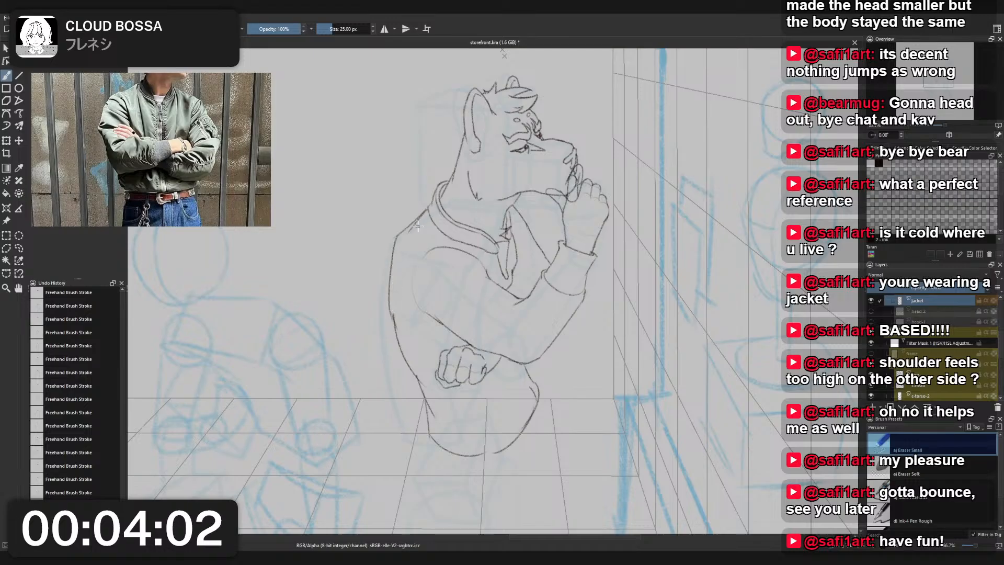
- Undo the angular shoulder strokes and the erasing of the older back line
{"action": "left_click_drag", "start_coordinate": [467, 165], "coordinate": [491, 208]}
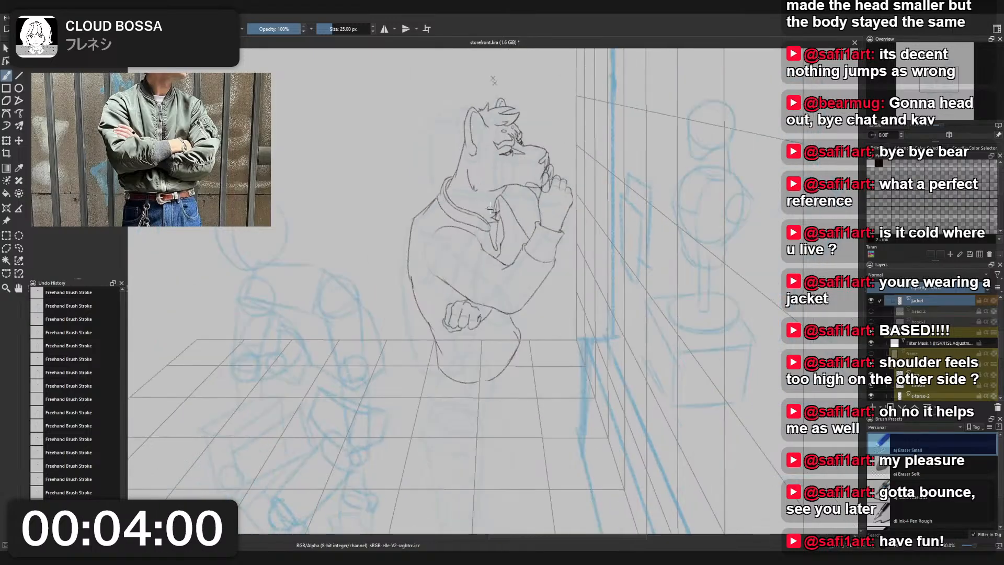
{"action": "scroll", "coordinate": [435, 197], "scroll_direction": "up", "scroll_amount": 1}
{"action": "right_click", "coordinate": [435, 198]}
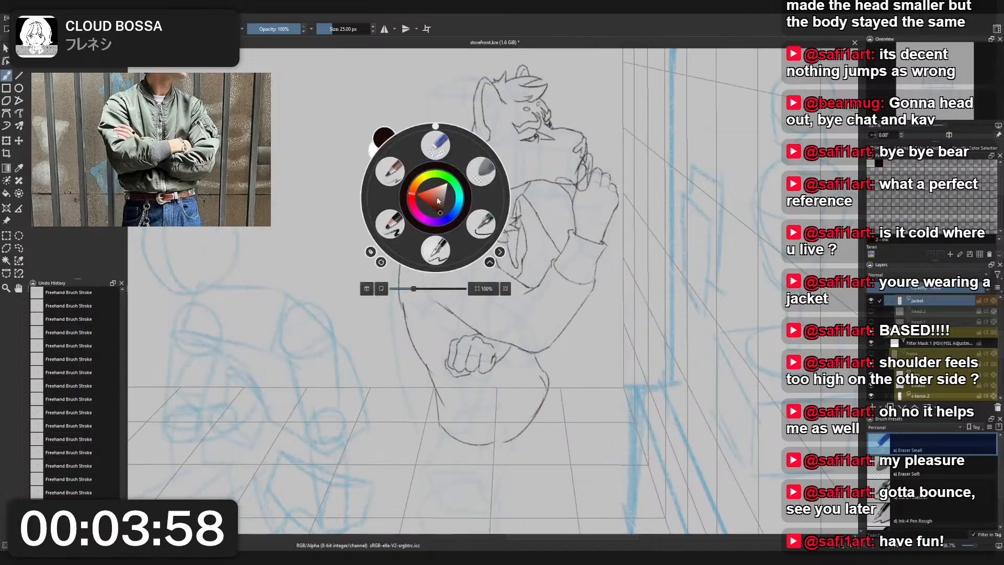
{"action": "left_click", "coordinate": [547, 103]}
{"action": "key", "text": "ctrl+z"}
{"action": "key", "text": "ctrl+z"}
{"action": "key", "text": "ctrl+z"}
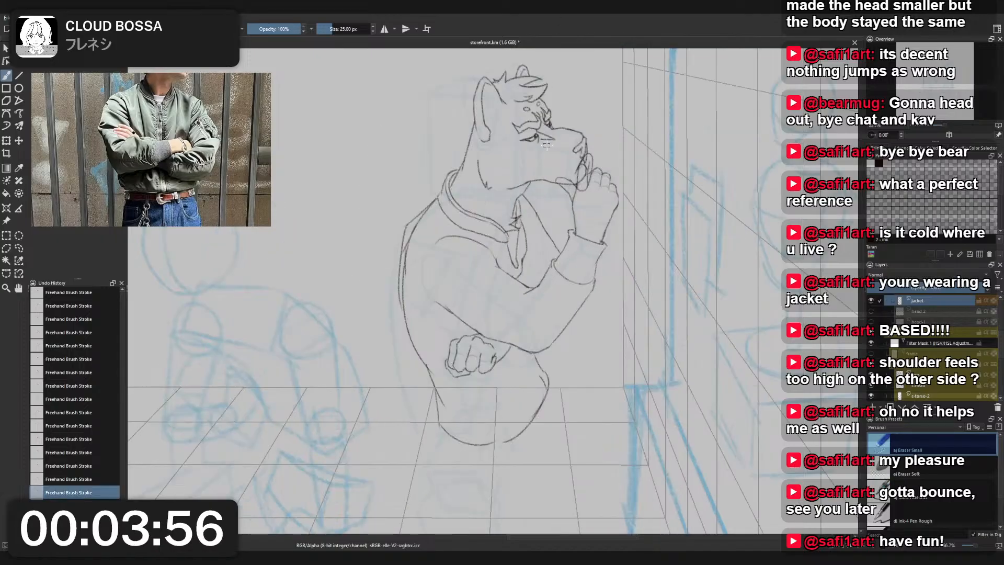
- Erase the jacket's outline from the collar over the shoulder and down the upper back with Eraser Small
{"action": "right_click", "coordinate": [424, 228]}
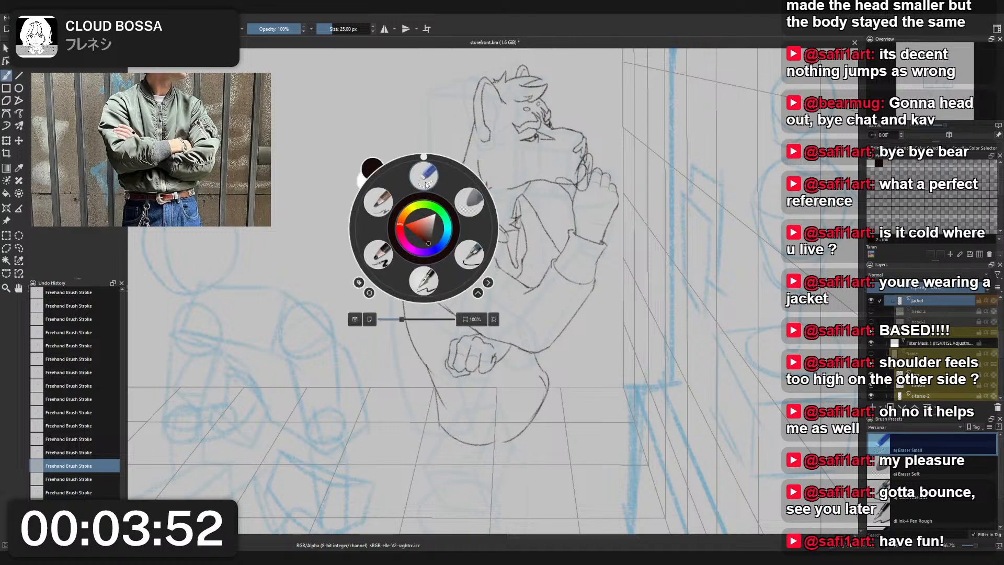
{"action": "left_click", "coordinate": [386, 201]}
{"action": "mouse_move", "coordinate": [434, 245]}
{"action": "left_mouse_down"}
{"action": "mouse_move", "coordinate": [425, 286]}
{"action": "mouse_move", "coordinate": [435, 301]}
{"action": "left_mouse_up"}
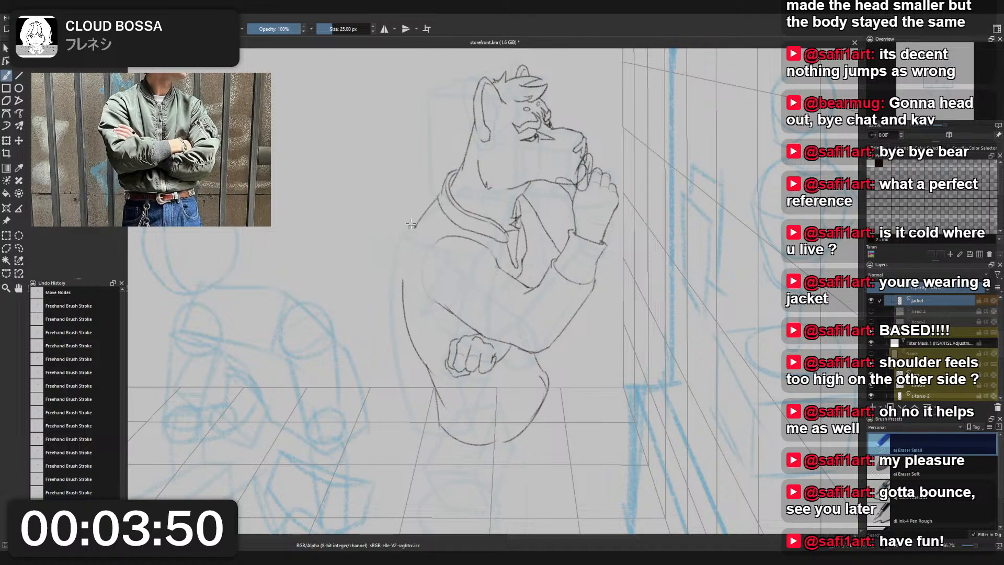
{"action": "left_click_drag", "start_coordinate": [426, 207], "coordinate": [432, 202]}
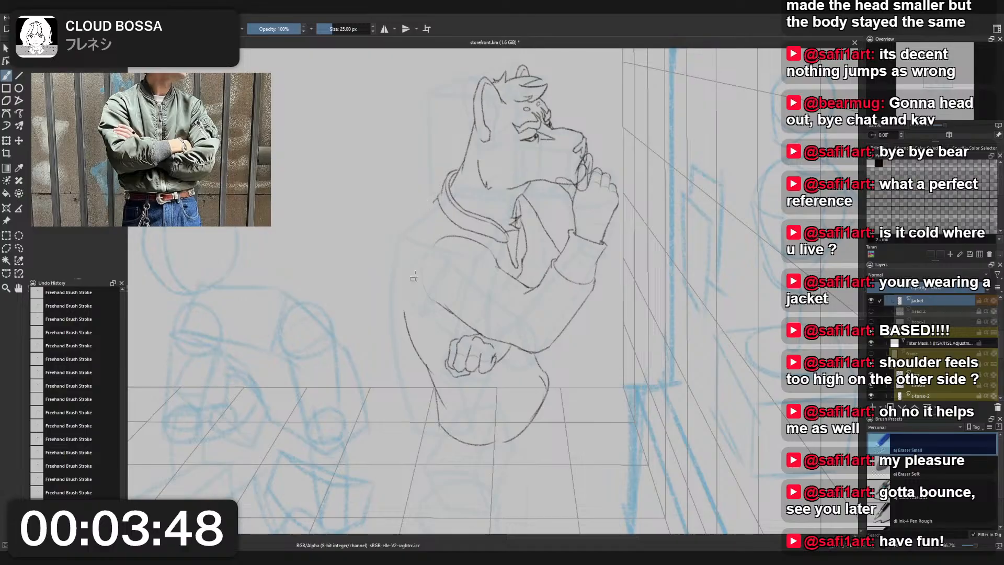
- Redraw the jacket's outline from the collar over the shoulder and down the back to the waist with Charcoal Pencil Medium
{"action": "right_click", "coordinate": [426, 258]}
{"action": "left_click", "coordinate": [406, 212]}
{"action": "left_click_drag", "start_coordinate": [436, 198], "coordinate": [407, 225]}
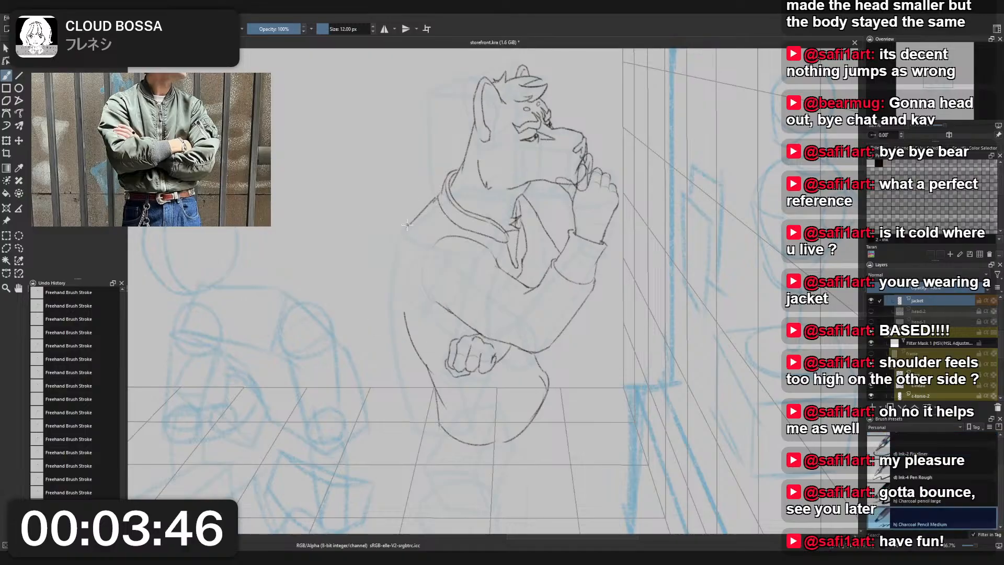
{"action": "key", "text": "ctrl+z"}
{"action": "key", "text": "ctrl+z"}
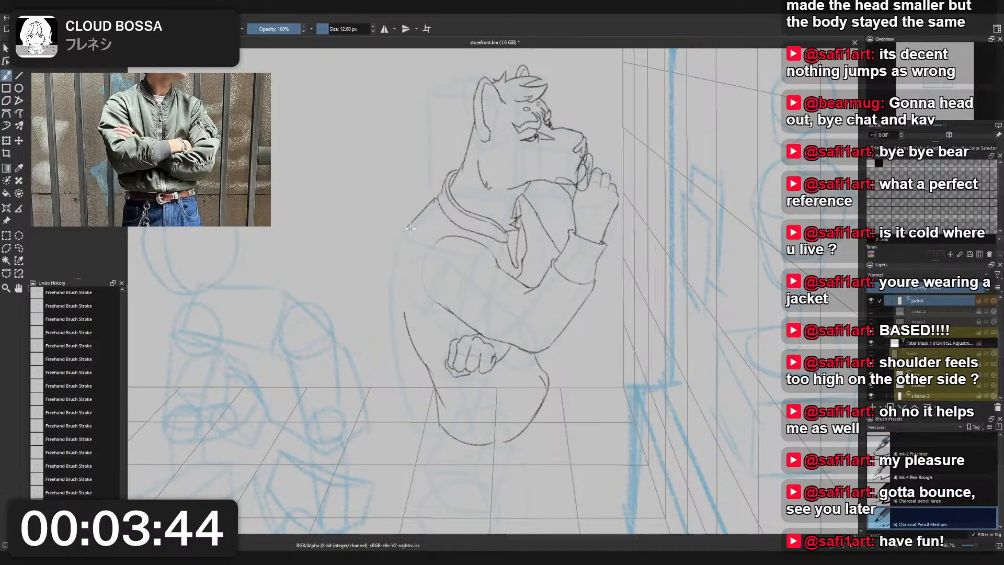
{"action": "mouse_move", "coordinate": [402, 290]}
{"action": "left_mouse_down"}
{"action": "mouse_move", "coordinate": [413, 339]}
{"action": "mouse_move", "coordinate": [433, 365]}
{"action": "mouse_move", "coordinate": [406, 306]}
{"action": "mouse_move", "coordinate": [430, 353]}
{"action": "left_mouse_up"}
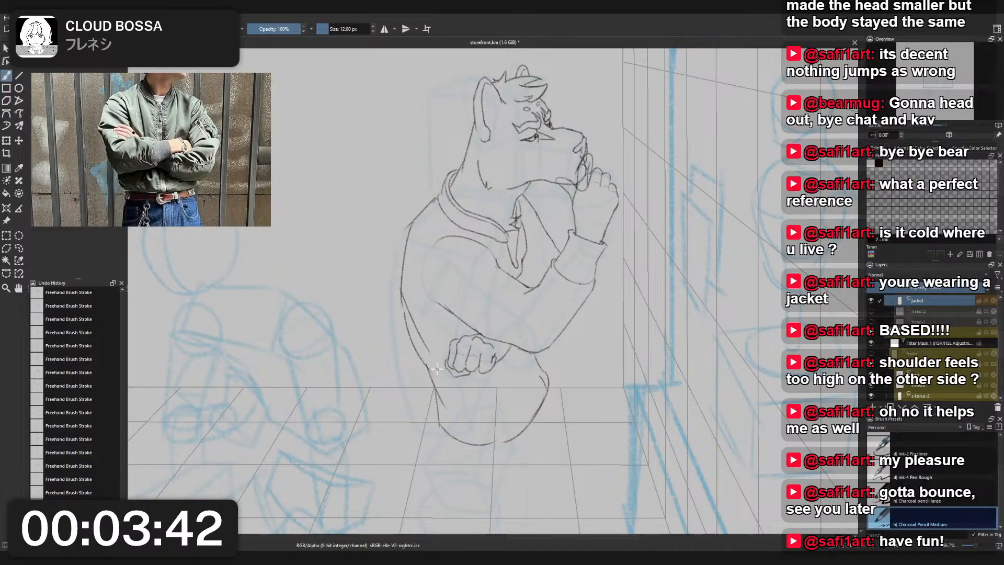
{"action": "left_click_drag", "start_coordinate": [410, 318], "coordinate": [433, 376]}
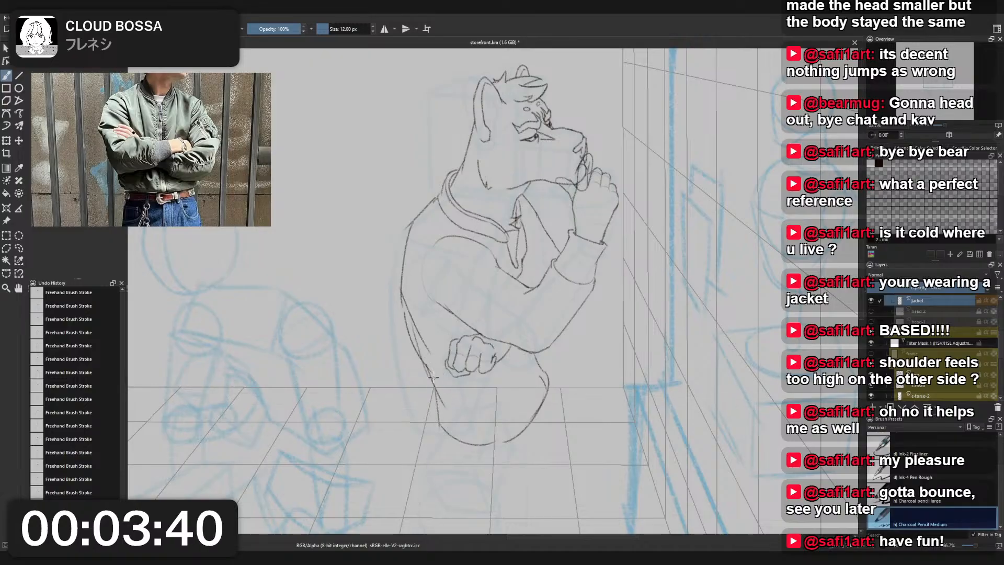
{"action": "left_click_drag", "start_coordinate": [410, 318], "coordinate": [430, 385]}
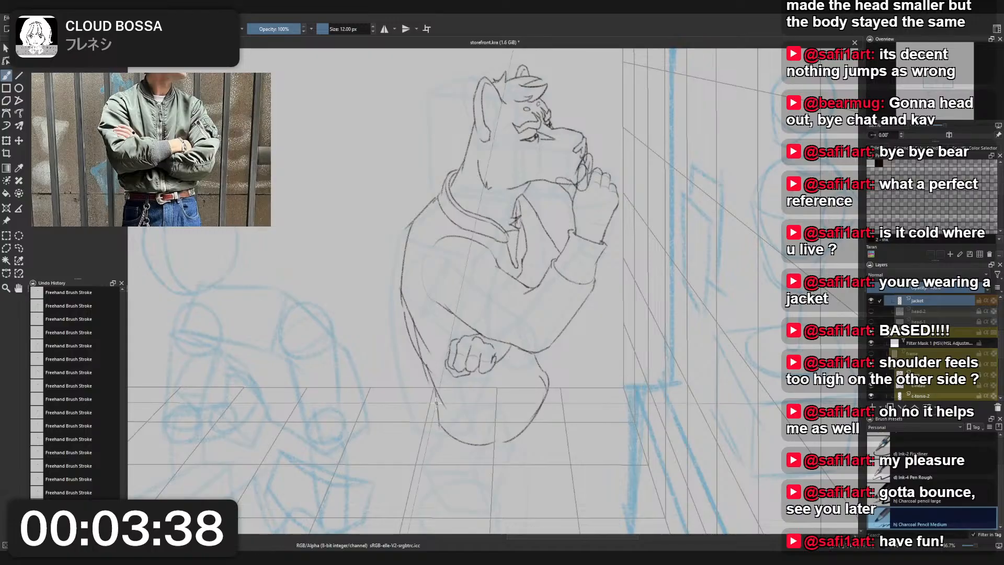
{"action": "left_click_drag", "start_coordinate": [414, 319], "coordinate": [432, 379]}
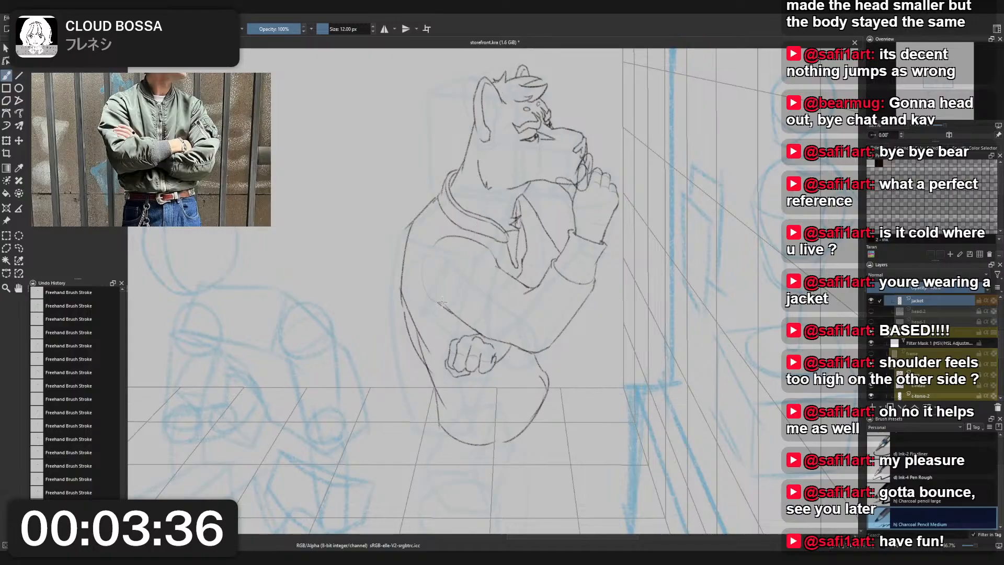
- Erase the leftover inner line along the jacket's back with Eraser Small
{"action": "right_click", "coordinate": [450, 269]}
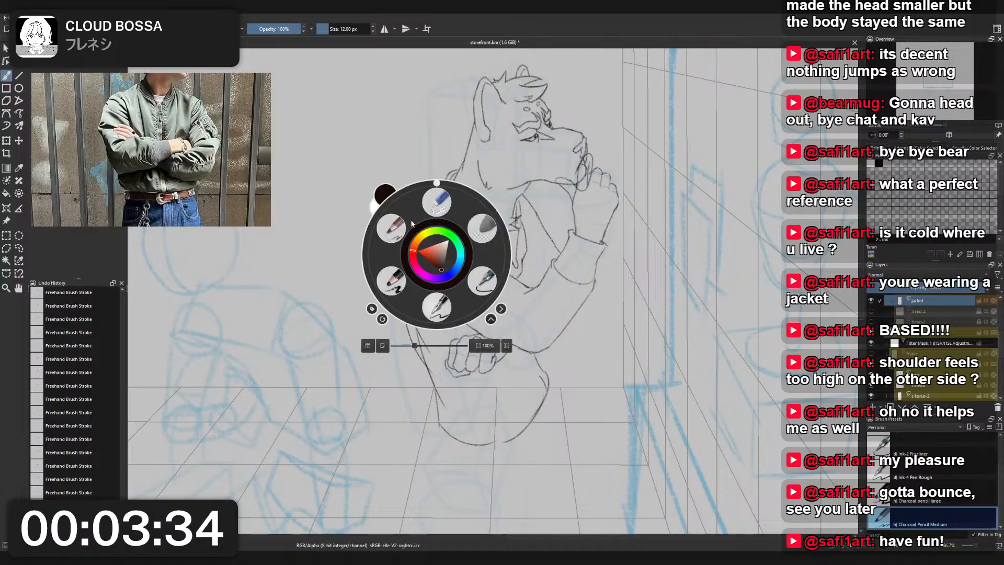
{"action": "left_click", "coordinate": [415, 225]}
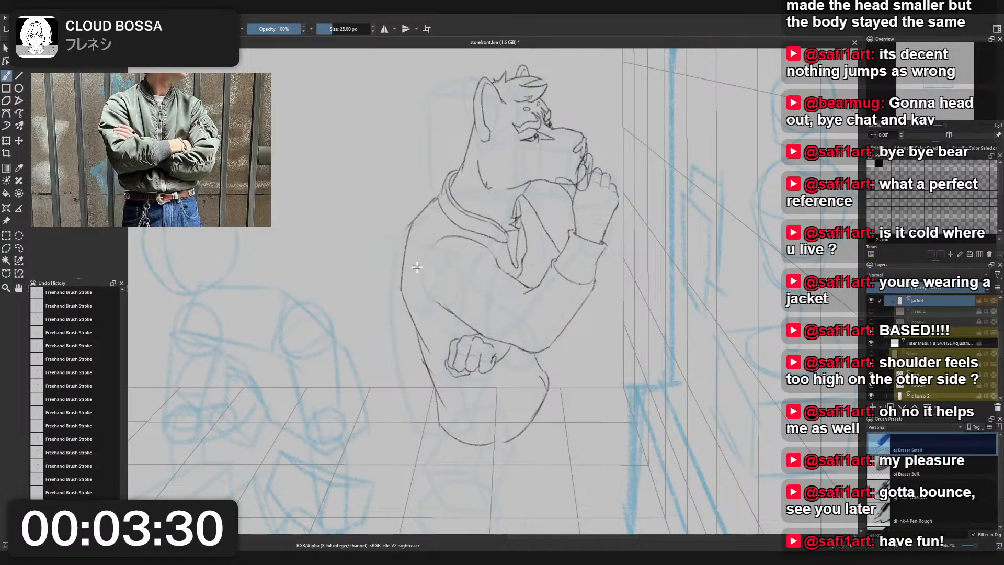
{"action": "scroll", "coordinate": [416, 267], "scroll_direction": "down", "scroll_amount": 3}
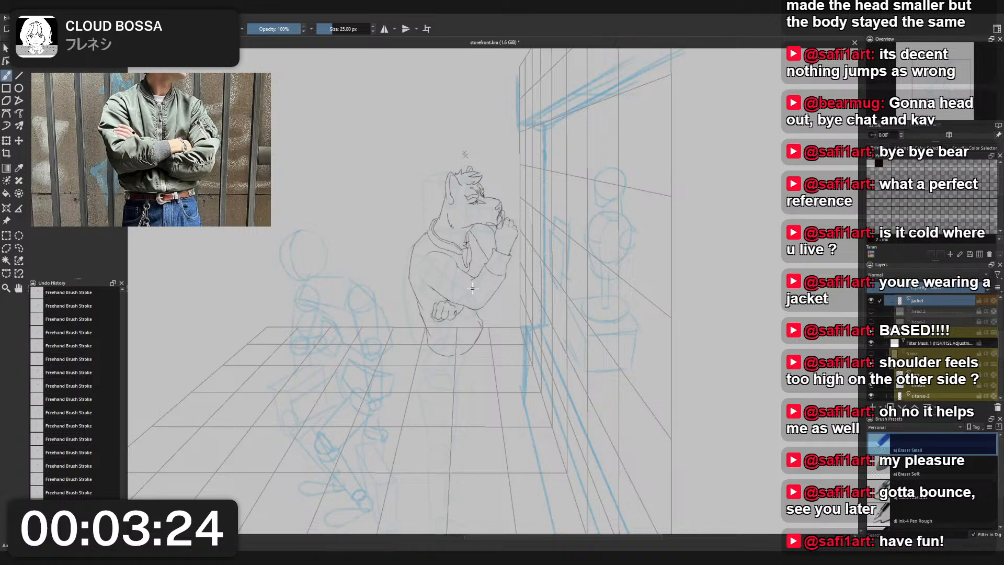
{"action": "scroll", "coordinate": [472, 285], "scroll_direction": "up", "scroll_amount": 2}
{"action": "scroll", "coordinate": [523, 314], "scroll_direction": "down", "scroll_amount": 1}
{"action": "mouse_move", "coordinate": [474, 290]}
{"action": "left_mouse_down"}
{"action": "mouse_move", "coordinate": [515, 308]}
{"action": "mouse_move", "coordinate": [529, 302]}
{"action": "mouse_move", "coordinate": [498, 251]}
{"action": "left_mouse_up"}
- Redraw the jacket's hem at its lower back corner as a rounded fold with Charcoal Pencil Medium
{"action": "right_click", "coordinate": [528, 317]}
{"action": "left_click", "coordinate": [483, 290]}
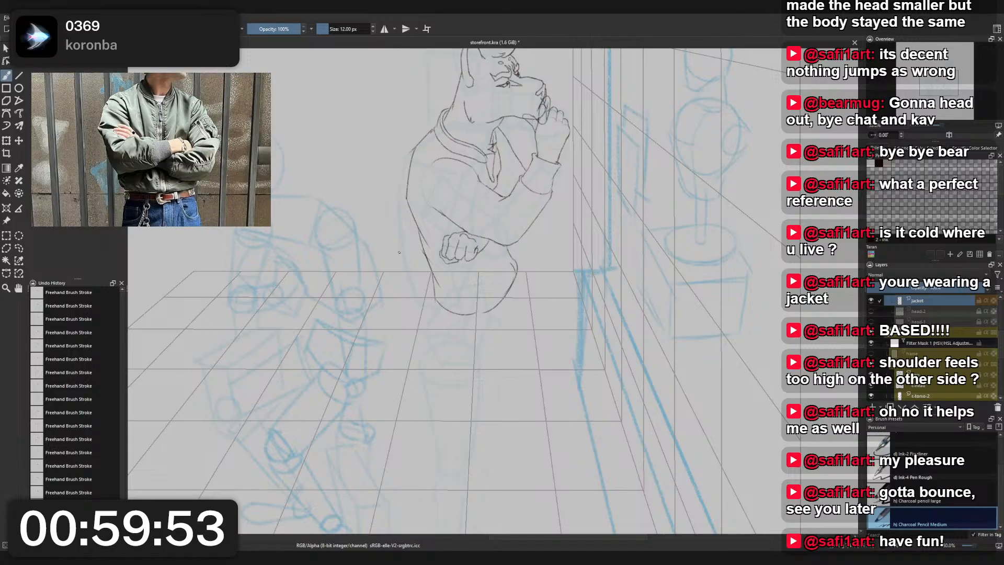
{"action": "scroll", "coordinate": [507, 290], "scroll_direction": "up", "scroll_amount": 2}
{"action": "scroll", "coordinate": [497, 439], "scroll_direction": "down", "scroll_amount": 2}
{"action": "left_click_drag", "start_coordinate": [493, 442], "coordinate": [487, 319]}
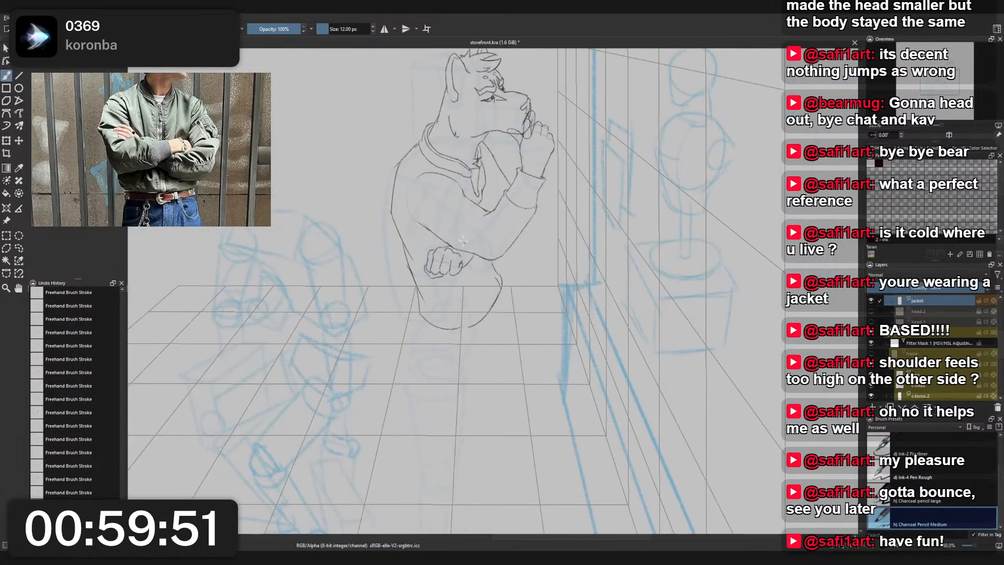
{"action": "scroll", "coordinate": [488, 319], "scroll_direction": "up", "scroll_amount": 4}
{"action": "scroll", "coordinate": [500, 270], "scroll_direction": "down", "scroll_amount": 3}
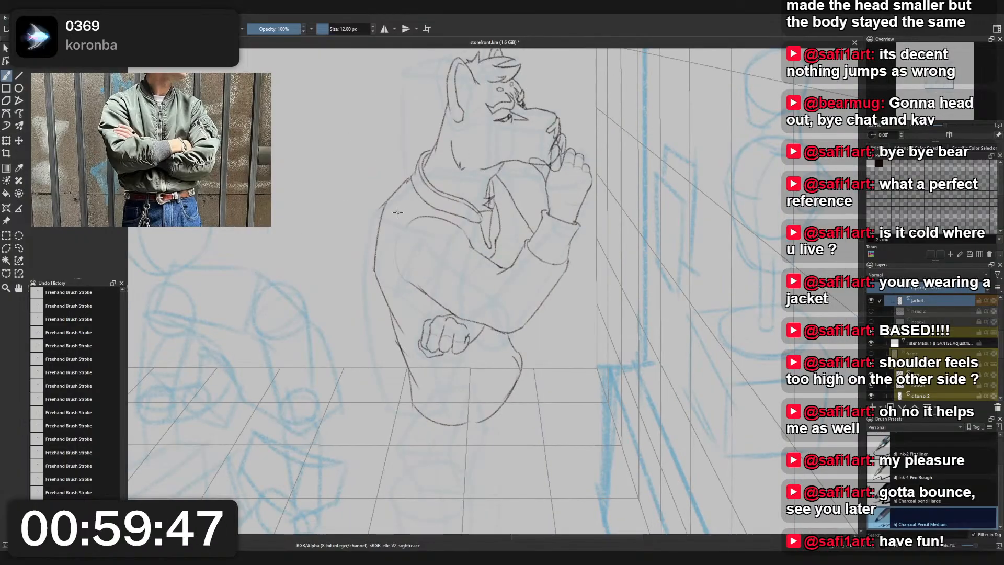
{"action": "left_click_drag", "start_coordinate": [432, 313], "coordinate": [423, 244]}
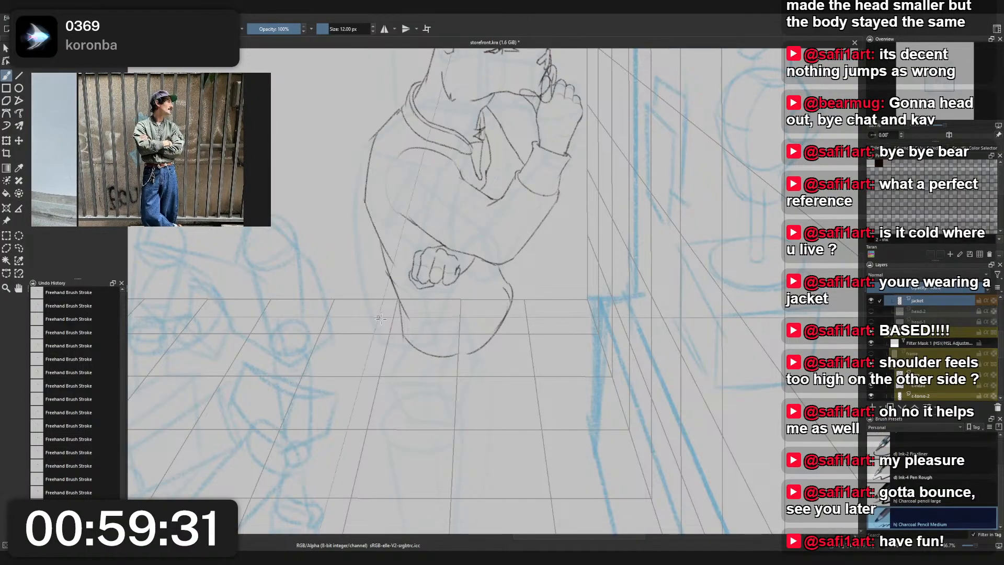
{"action": "left_click_drag", "start_coordinate": [384, 252], "coordinate": [387, 253]}
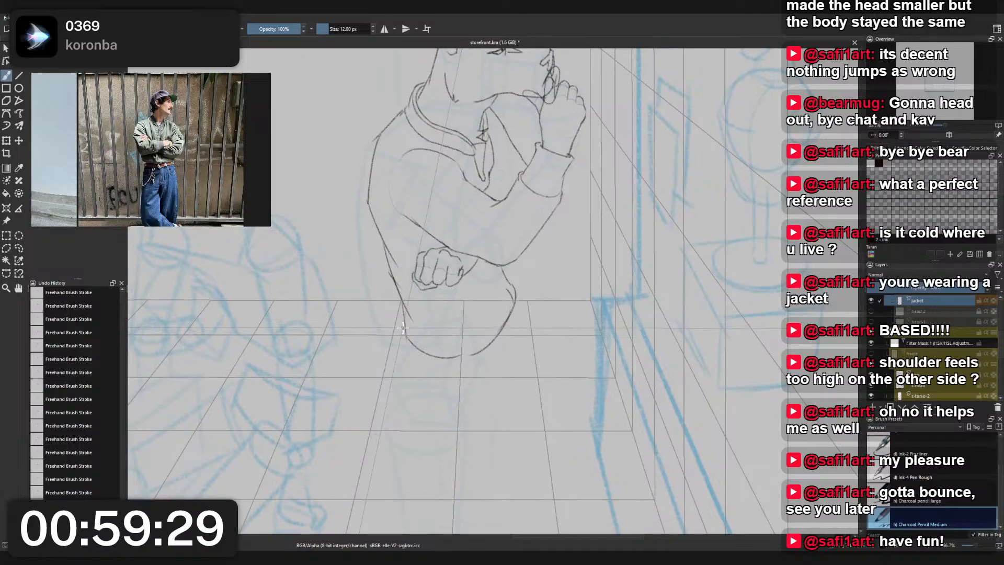
{"action": "scroll", "coordinate": [476, 292], "scroll_direction": "up", "scroll_amount": 1}
{"action": "scroll", "coordinate": [931, 340], "scroll_direction": "up", "scroll_amount": 1}
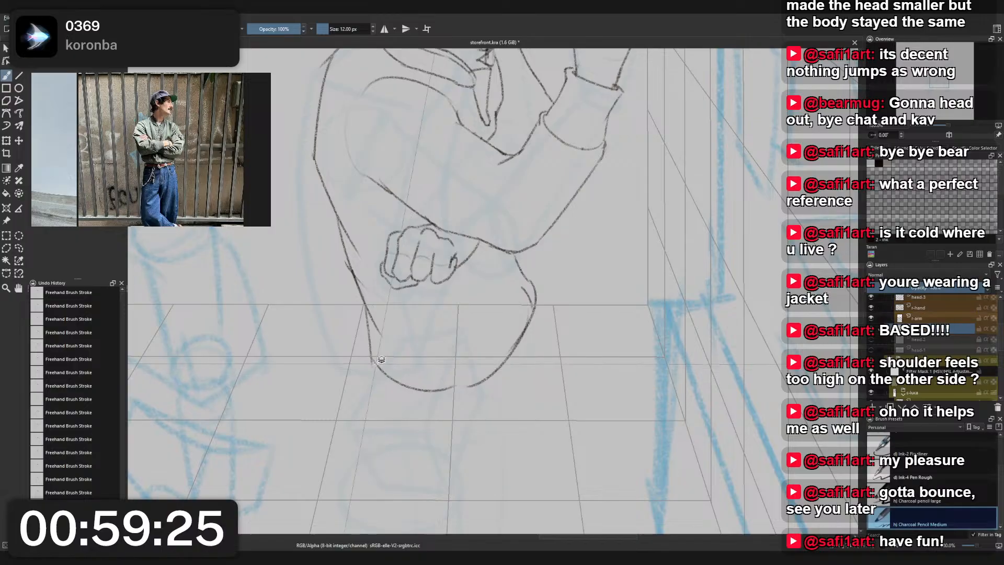
{"action": "right_click", "coordinate": [376, 362]}
{"action": "left_click", "coordinate": [340, 333]}
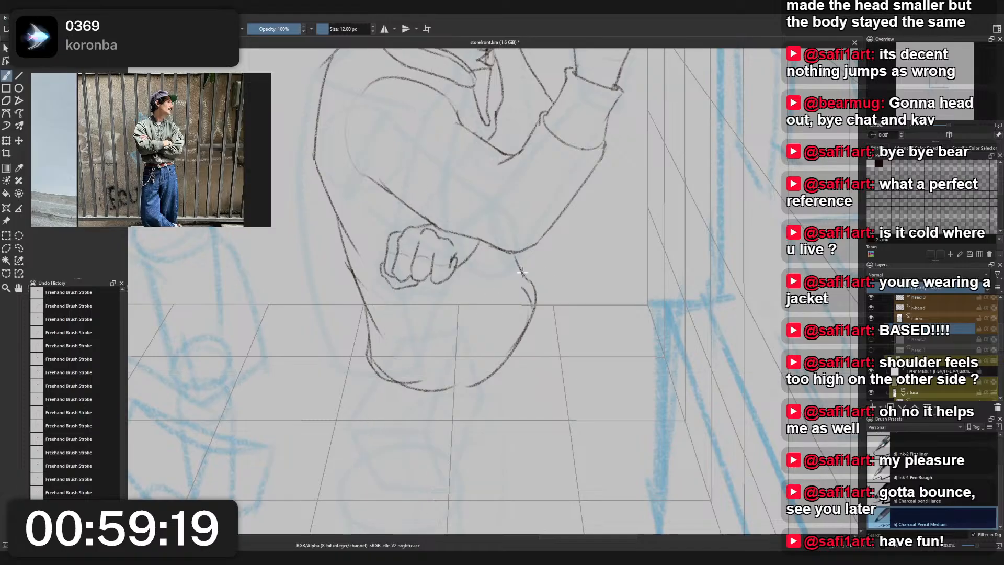
- Rework the jacket's front edge below the elbow and erase its stray outer line with Eraser Small
{"action": "mouse_move", "coordinate": [517, 260]}
{"action": "left_mouse_down"}
{"action": "mouse_move", "coordinate": [544, 284]}
{"action": "mouse_move", "coordinate": [529, 310]}
{"action": "left_mouse_up"}
{"action": "key", "text": "ctrl+z"}
{"action": "key", "text": "ctrl+z"}
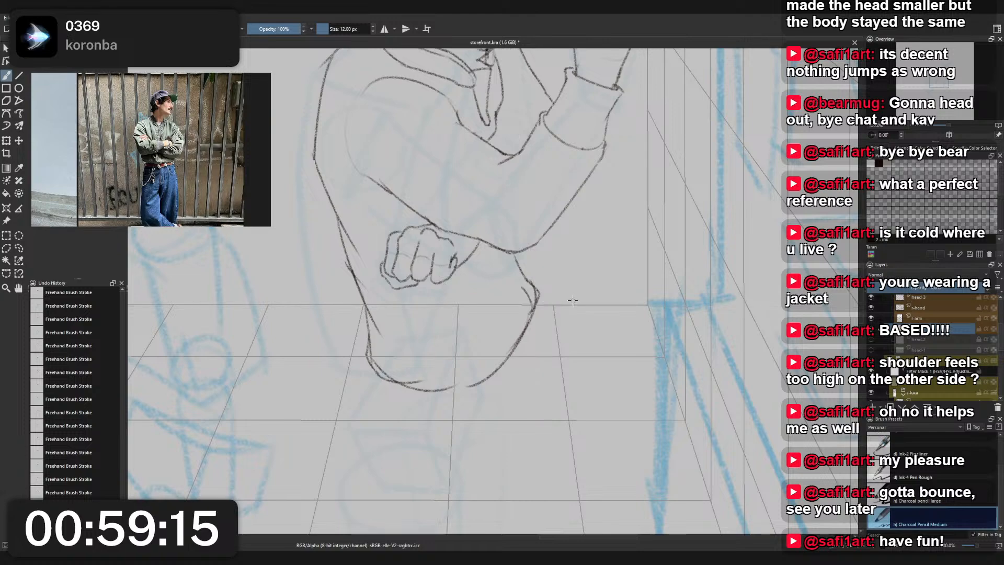
{"action": "scroll", "coordinate": [549, 289], "scroll_direction": "down", "scroll_amount": 2}
{"action": "scroll", "coordinate": [517, 298], "scroll_direction": "up", "scroll_amount": 3}
{"action": "right_click", "coordinate": [512, 288]}
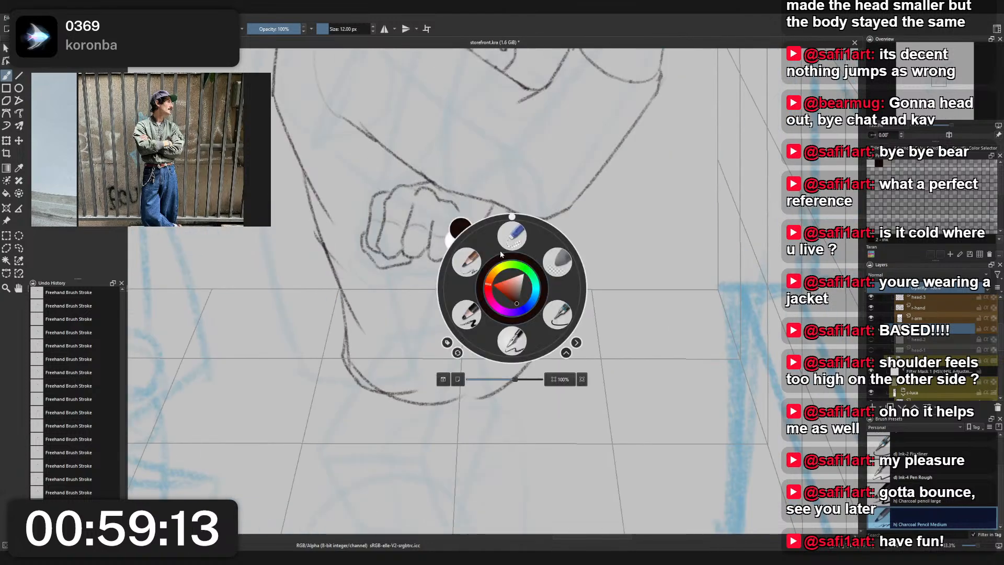
{"action": "left_click", "coordinate": [510, 240]}
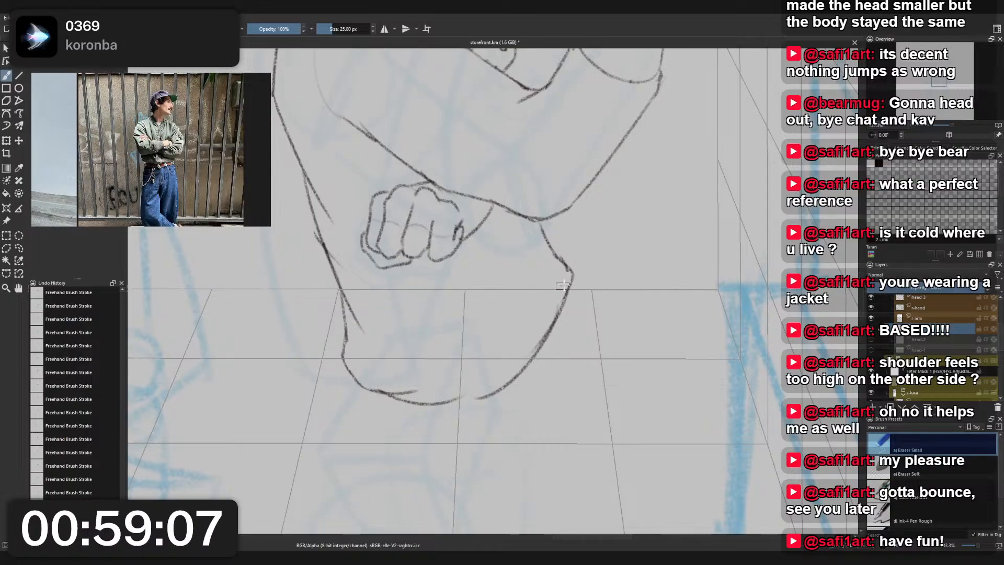
- Erase the pointed corner on the jacket's lower front edge and redraw it as a rounder curve with Charcoal Pencil Medium
{"action": "right_click", "coordinate": [571, 257]}
{"action": "left_click", "coordinate": [525, 227]}
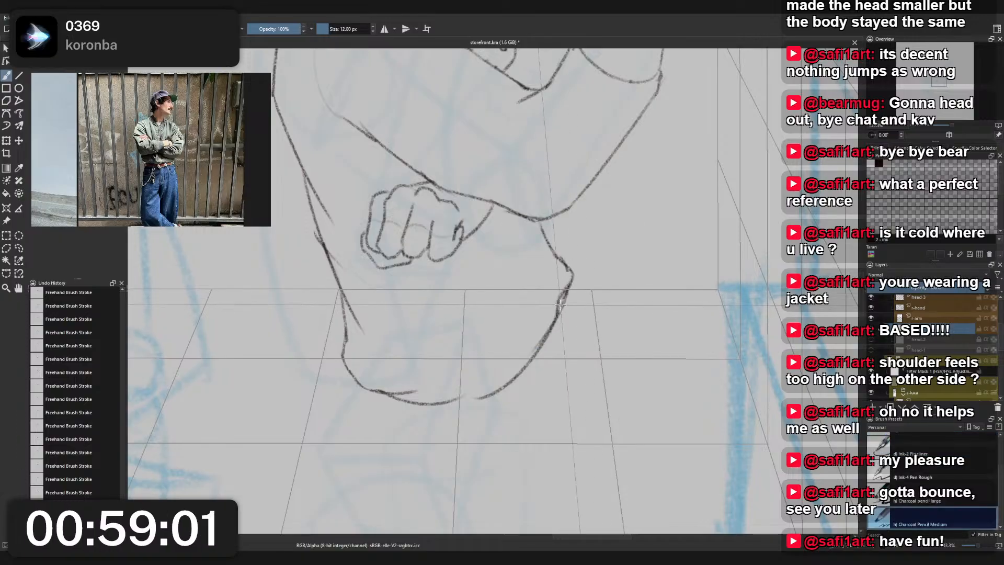
{"action": "right_click", "coordinate": [581, 287]}
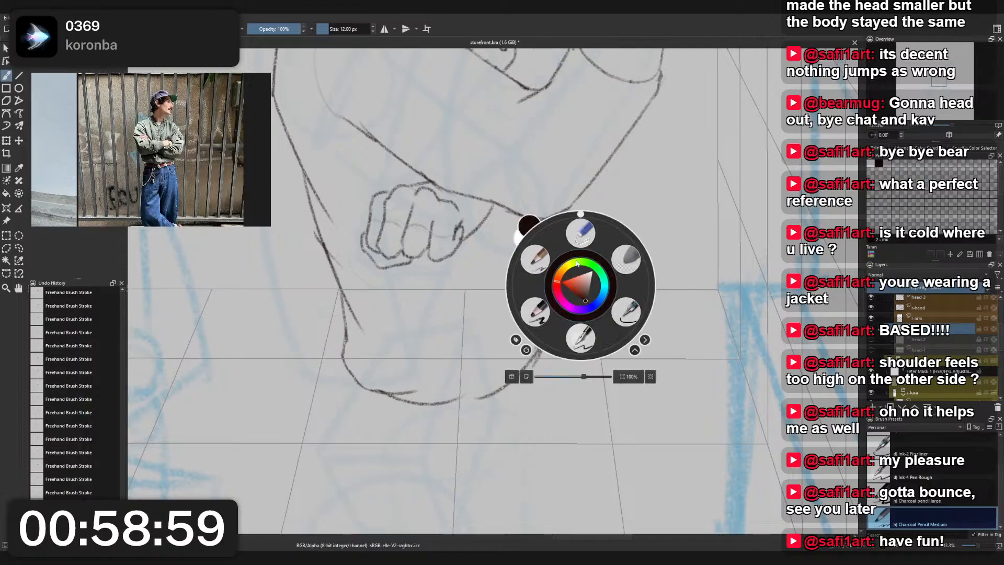
{"action": "right_click", "coordinate": [578, 280]}
{"action": "right_click", "coordinate": [581, 263]}
{"action": "left_click", "coordinate": [582, 211]}
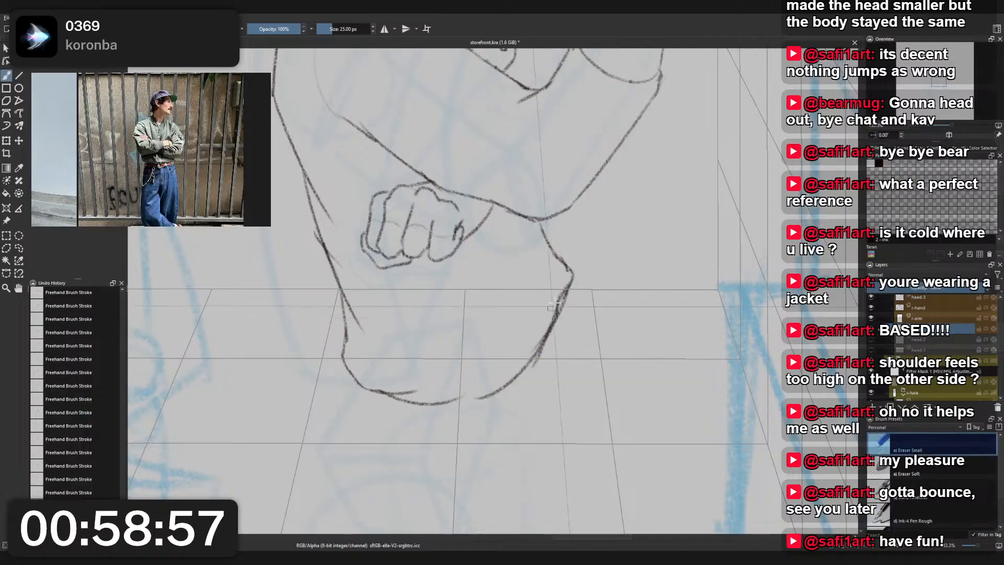
{"action": "right_click", "coordinate": [594, 279]}
{"action": "left_click", "coordinate": [561, 267]}
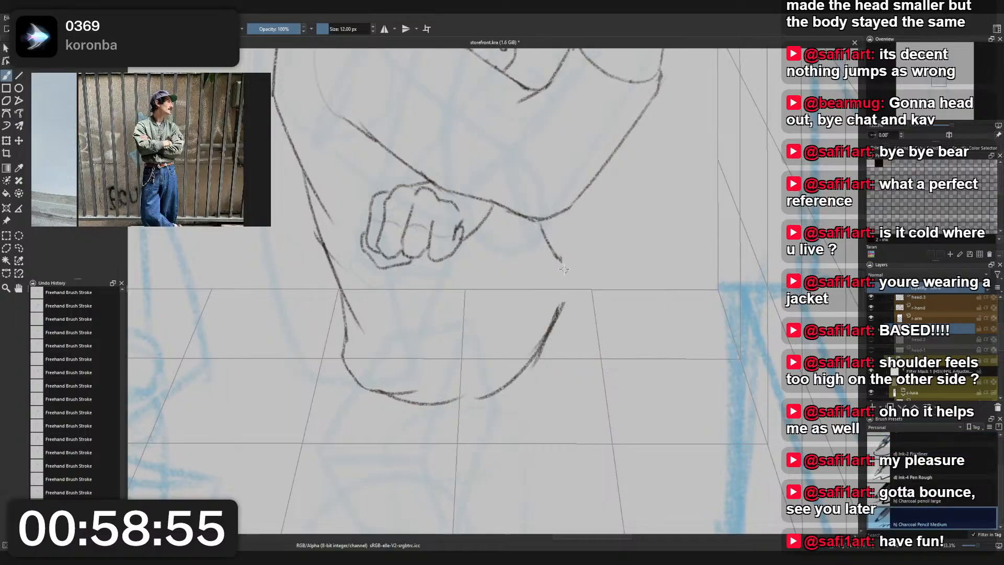
{"action": "left_click_drag", "start_coordinate": [567, 285], "coordinate": [542, 353]}
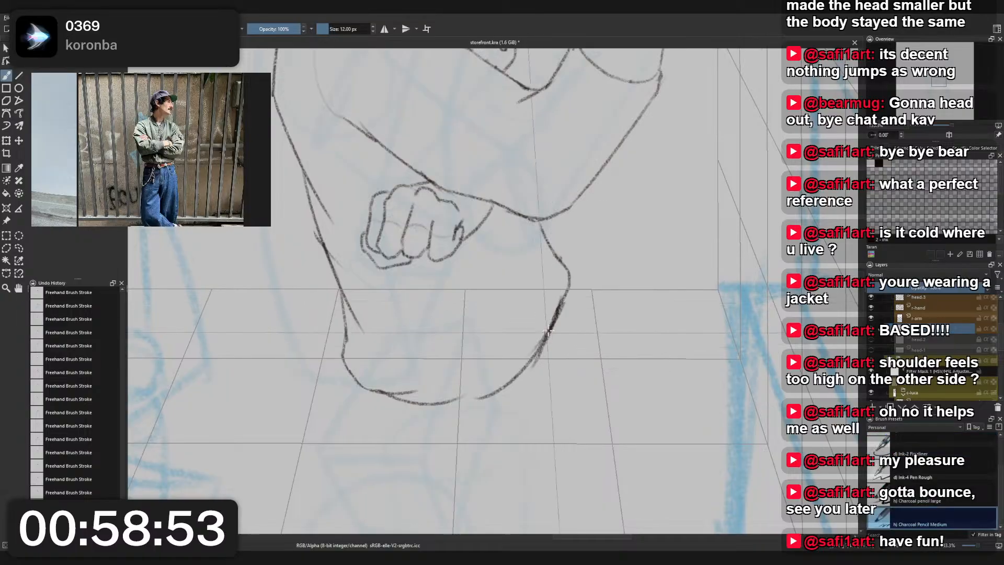
{"action": "scroll", "coordinate": [583, 307], "scroll_direction": "down", "scroll_amount": 3}
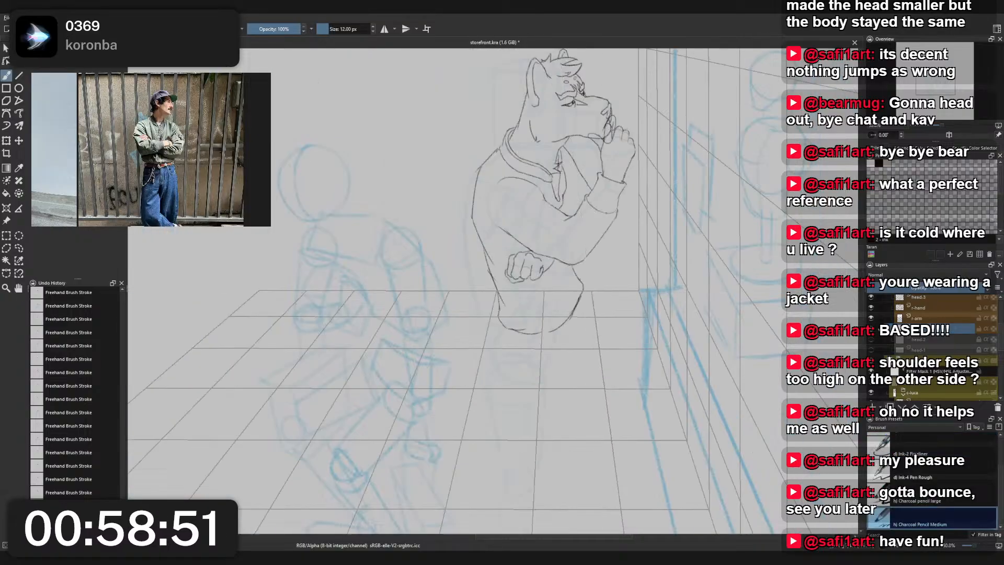
- Add a new paint layer and name it "pants"
{"action": "left_click", "coordinate": [874, 409]}
{"action": "double_click", "coordinate": [930, 342]}
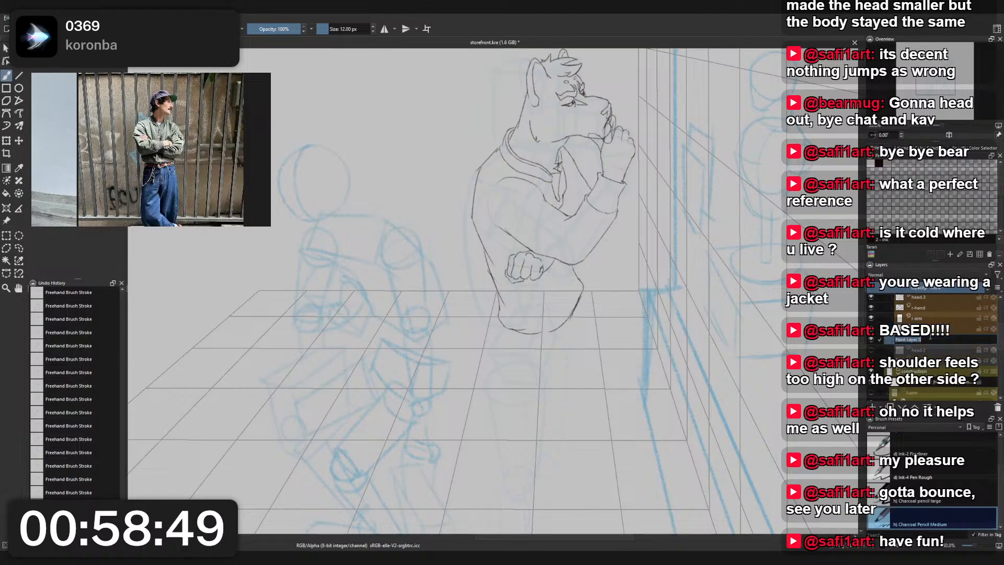
{"action": "type", "text": "pant"}
{"action": "key", "text": "BackSpace"}
{"action": "key", "text": "BackSpace"}
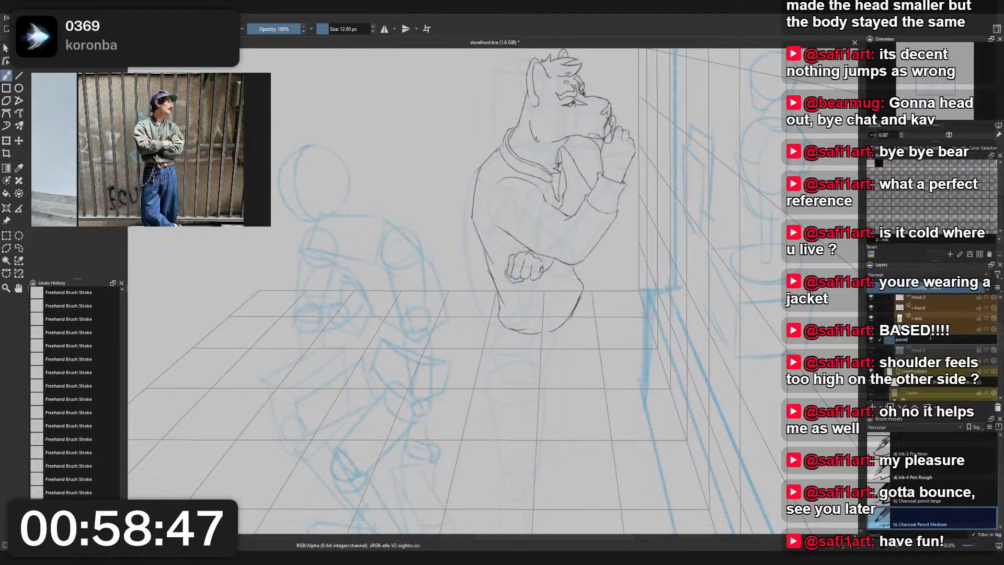
{"action": "key", "text": "Return"}
- Raise the opacity of the standing character's construction layer, and lower the opacity of the whole construction group
{"action": "scroll", "coordinate": [603, 365], "scroll_direction": "down", "scroll_amount": 3}
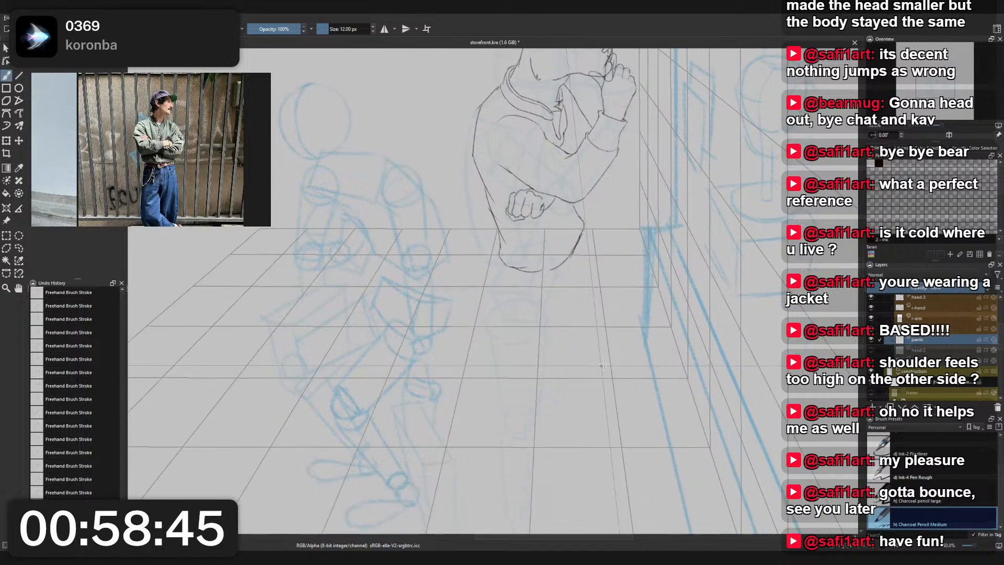
{"action": "left_click", "coordinate": [909, 372]}
{"action": "scroll", "coordinate": [909, 372], "scroll_direction": "down", "scroll_amount": 2}
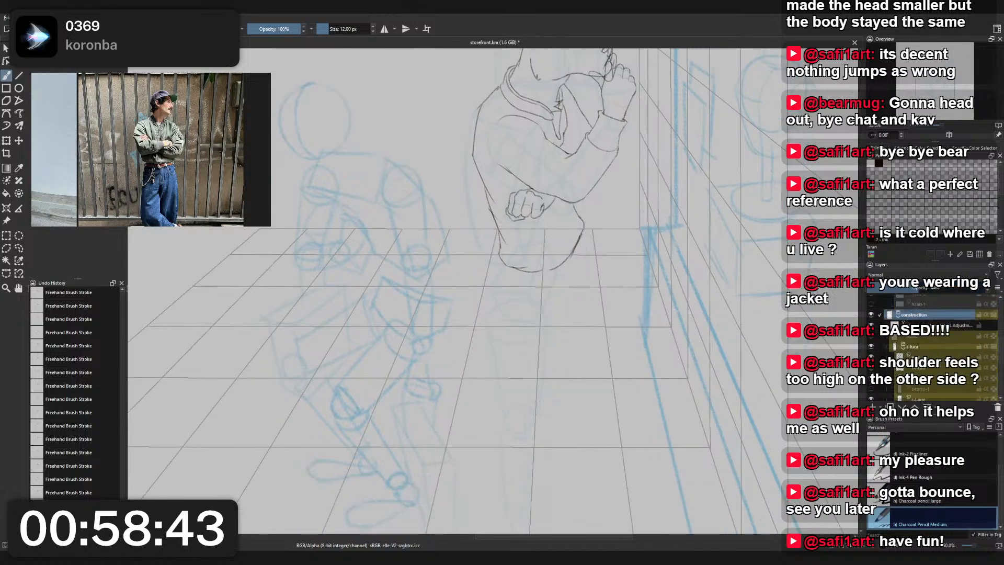
{"action": "left_click", "coordinate": [922, 345]}
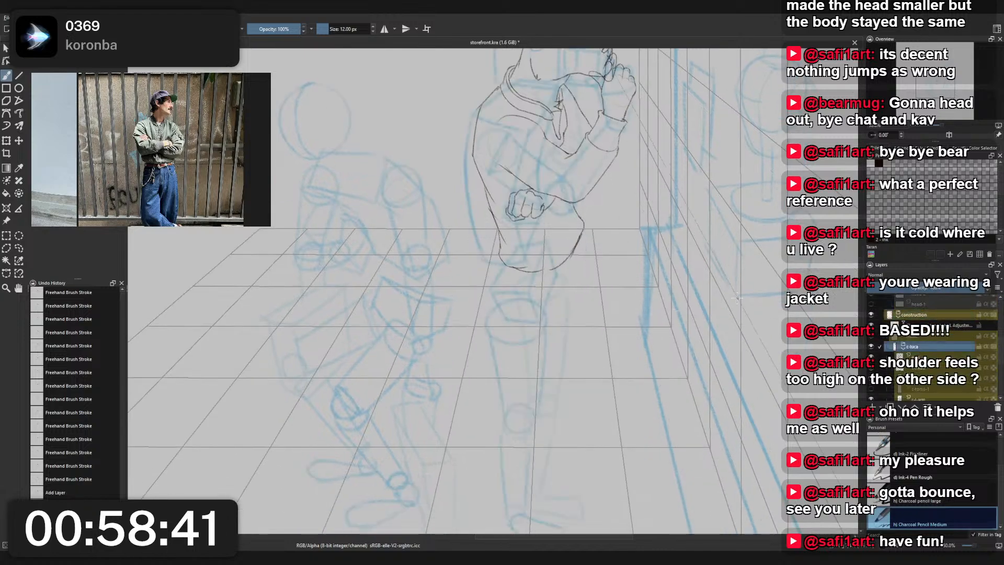
{"action": "scroll", "coordinate": [650, 319], "scroll_direction": "up", "scroll_amount": 2}
{"action": "left_click", "coordinate": [915, 336]}
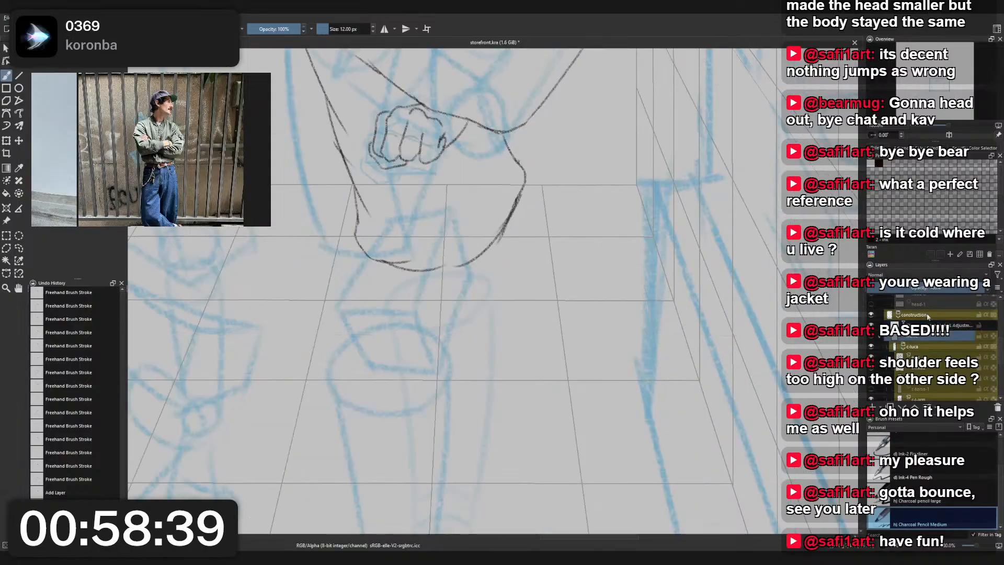
{"action": "left_click", "coordinate": [915, 315]}
{"action": "left_click_drag", "start_coordinate": [970, 288], "coordinate": [893, 289]}
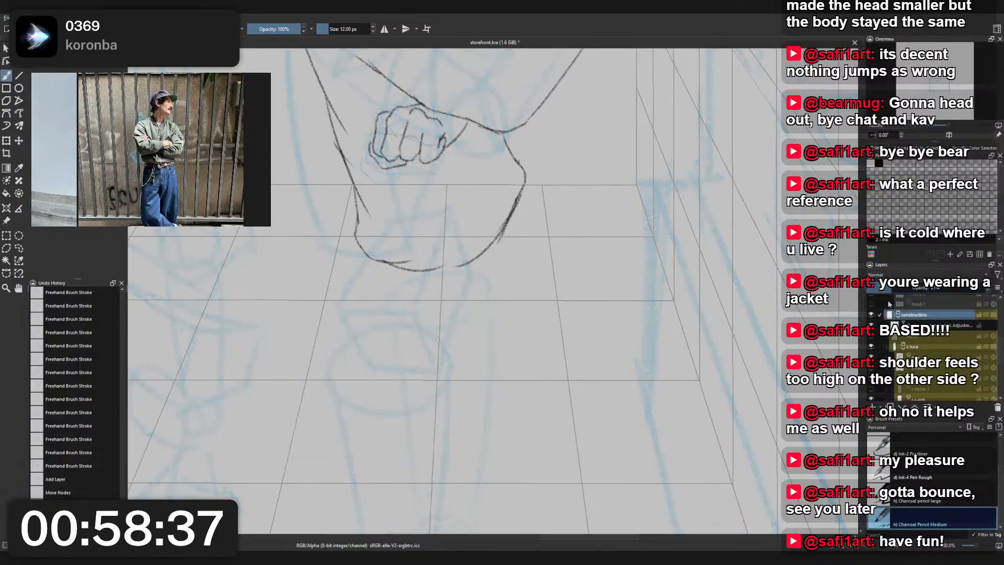
{"action": "scroll", "coordinate": [551, 302], "scroll_direction": "down", "scroll_amount": 2}
{"action": "scroll", "coordinate": [559, 308], "scroll_direction": "up", "scroll_amount": 1}
{"action": "left_click_drag", "start_coordinate": [565, 313], "coordinate": [641, 373]}
{"action": "scroll", "coordinate": [642, 373], "scroll_direction": "down", "scroll_amount": 1}
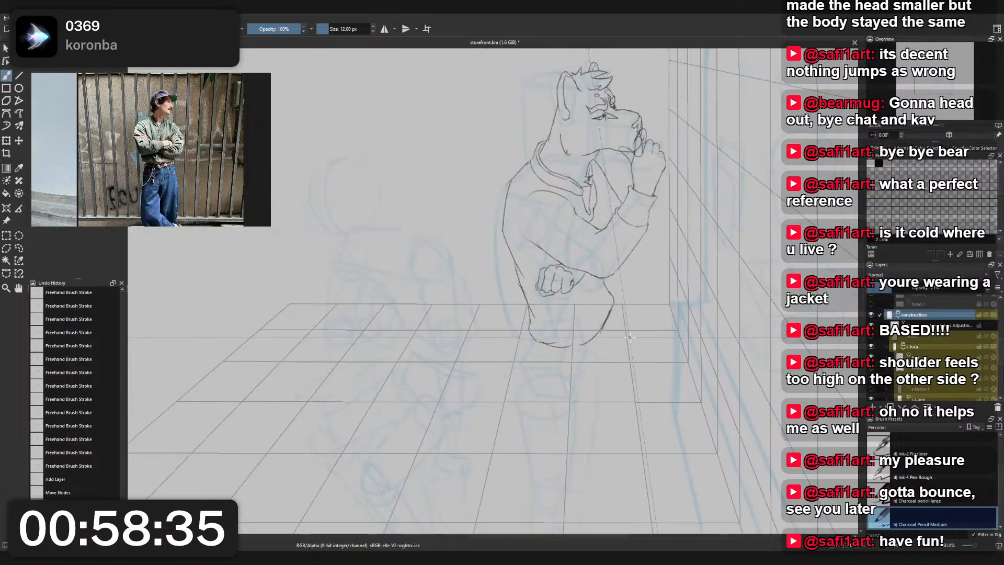
{"action": "left_click_drag", "start_coordinate": [585, 45], "coordinate": [586, 54]}
{"action": "scroll", "coordinate": [930, 365], "scroll_direction": "up", "scroll_amount": 1}
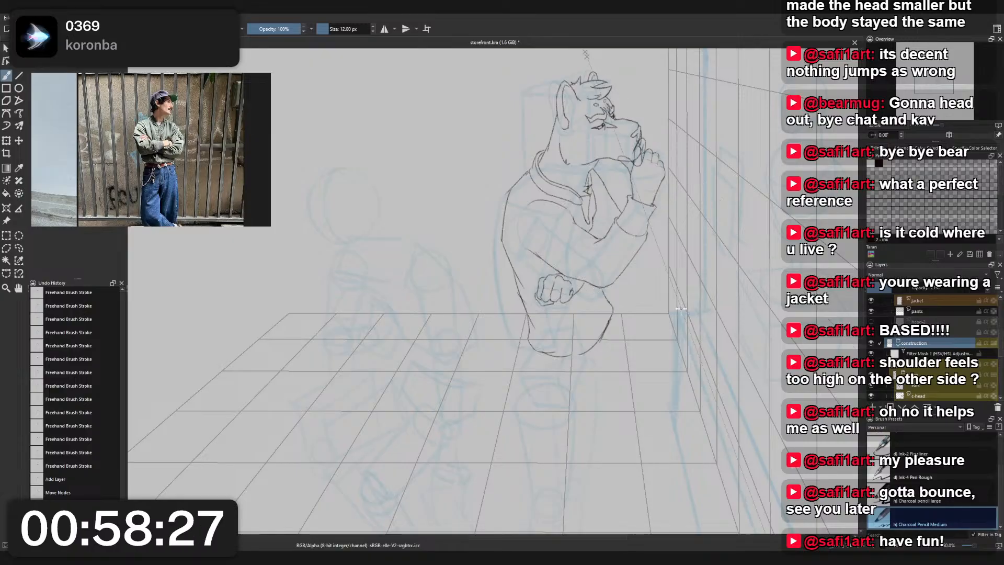
{"action": "scroll", "coordinate": [608, 332], "scroll_direction": "up", "scroll_amount": 3}
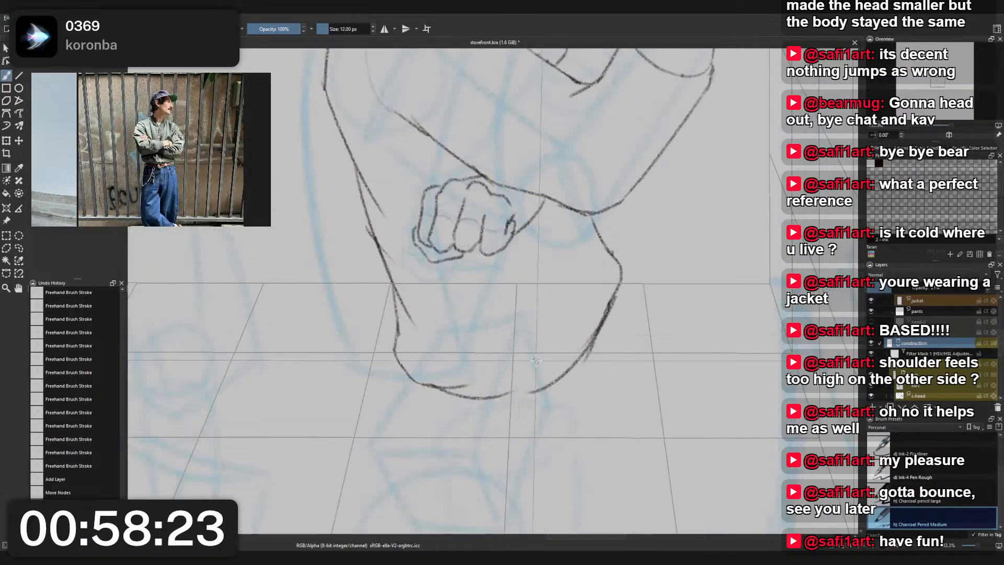
- Draw a curved guide line from the standing character's shoulder down across the torso and on along the leg with Charcoal Pencil Medium
{"action": "scroll", "coordinate": [531, 365], "scroll_direction": "down", "scroll_amount": 2}
{"action": "mouse_move", "coordinate": [531, 364]}
{"action": "left_mouse_down"}
{"action": "mouse_move", "coordinate": [543, 264]}
{"action": "mouse_move", "coordinate": [571, 257]}
{"action": "mouse_move", "coordinate": [555, 323]}
{"action": "left_mouse_up"}
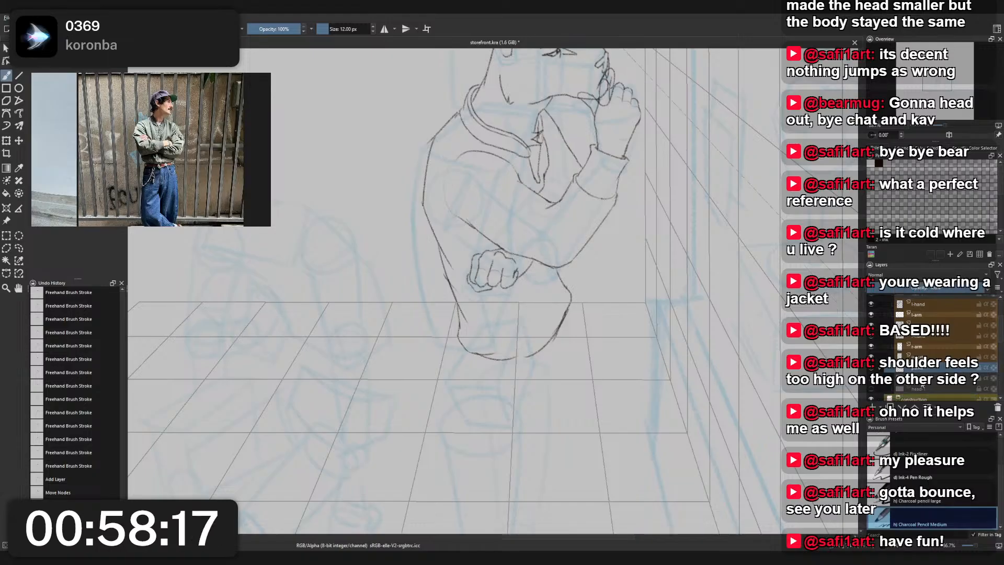
{"action": "right_click", "coordinate": [485, 203]}
{"action": "left_click", "coordinate": [443, 184]}
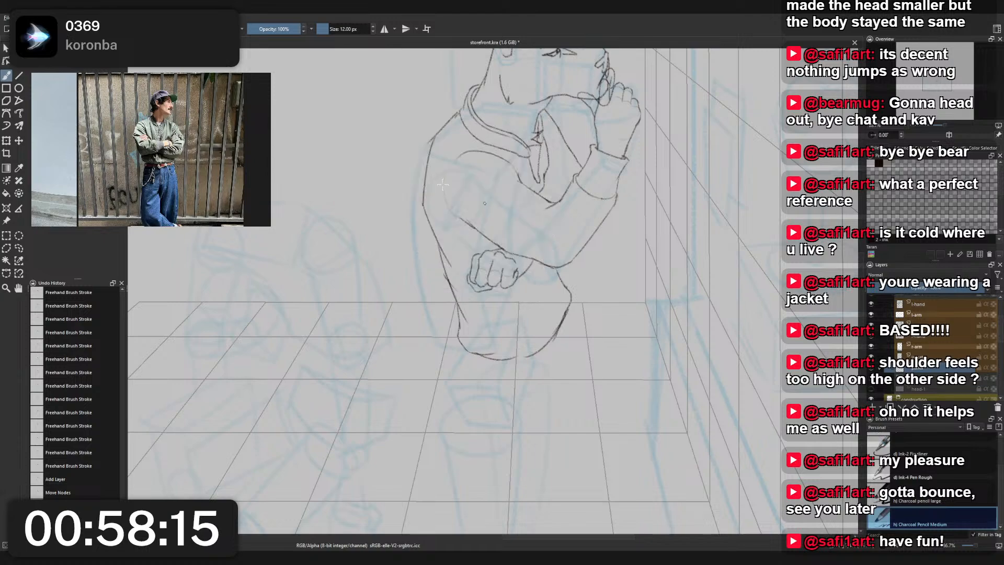
{"action": "mouse_move", "coordinate": [455, 124]}
{"action": "left_mouse_down"}
{"action": "mouse_move", "coordinate": [551, 336]}
{"action": "mouse_move", "coordinate": [510, 468]}
{"action": "mouse_move", "coordinate": [478, 525]}
{"action": "left_mouse_up"}
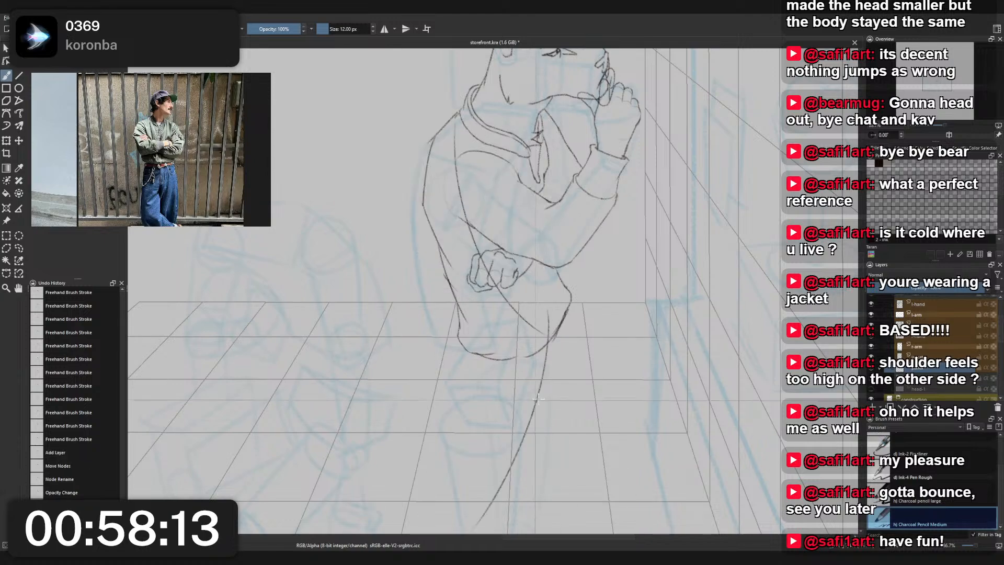
- Try to sketch long guide strokes for the leg from the jacket hem down to the foot
{"action": "scroll", "coordinate": [558, 238], "scroll_direction": "down", "scroll_amount": 3}
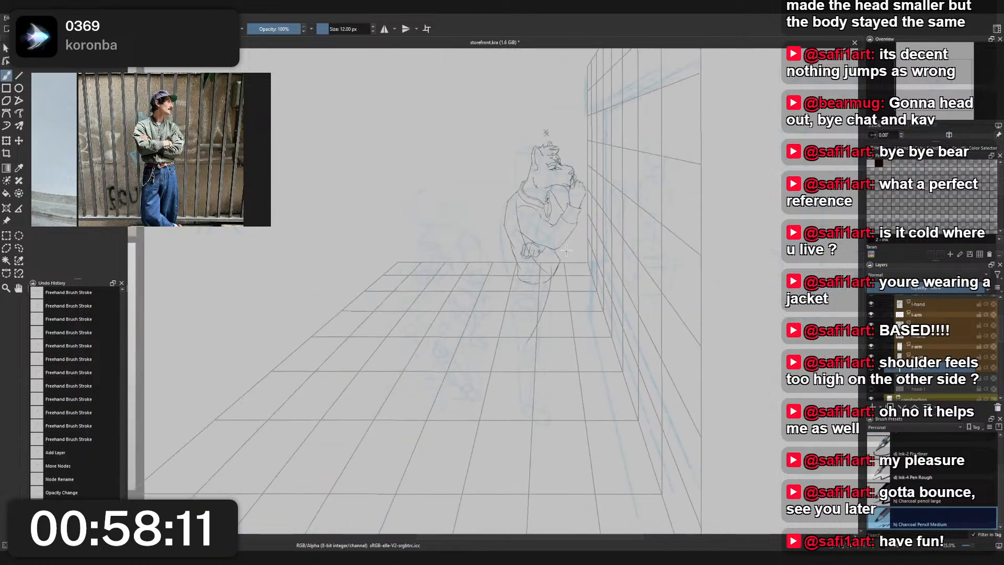
{"action": "left_click_drag", "start_coordinate": [528, 286], "coordinate": [544, 419]}
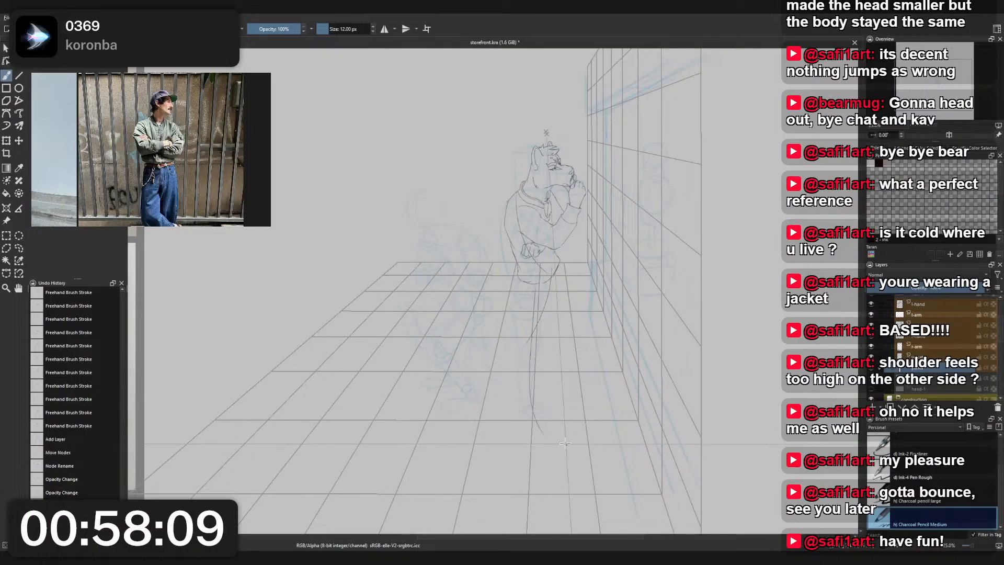
{"action": "key", "text": "ctrl+z"}
{"action": "left_click_drag", "start_coordinate": [527, 310], "coordinate": [534, 419]}
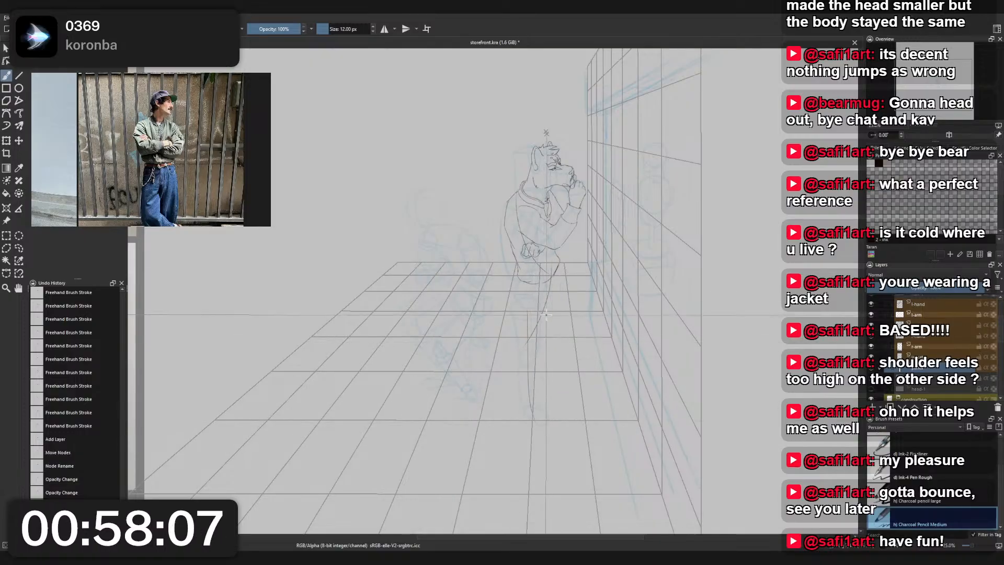
{"action": "scroll", "coordinate": [565, 343], "scroll_direction": "up", "scroll_amount": 3}
{"action": "scroll", "coordinate": [544, 309], "scroll_direction": "up", "scroll_amount": 1}
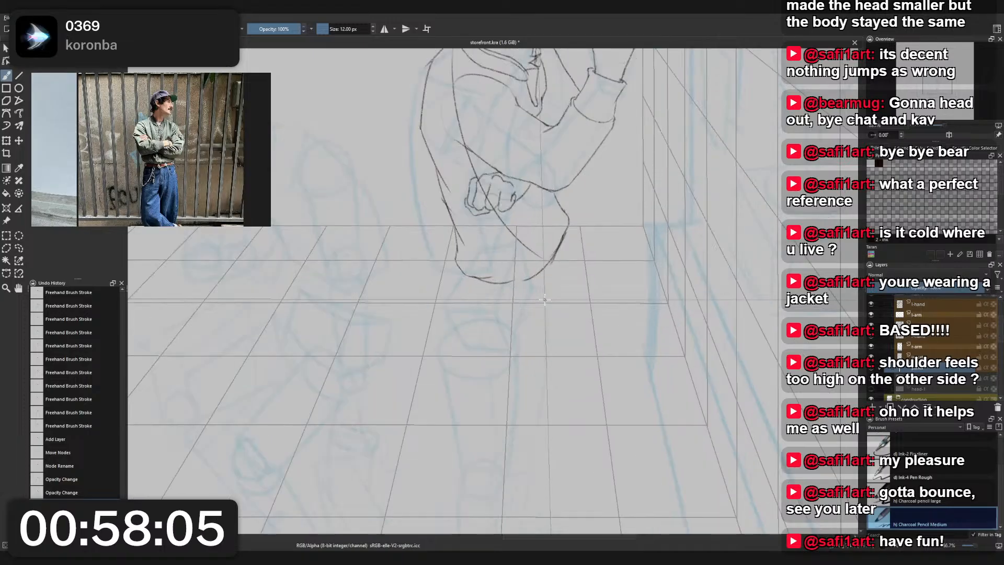
- Try out a lower curve beneath the jacket hem, and check it in the mirrored view
{"action": "mouse_move", "coordinate": [535, 298]}
{"action": "left_mouse_down"}
{"action": "mouse_move", "coordinate": [567, 233]}
{"action": "mouse_move", "coordinate": [521, 301]}
{"action": "left_mouse_up"}
{"action": "left_click_drag", "start_coordinate": [569, 244], "coordinate": [528, 287]}
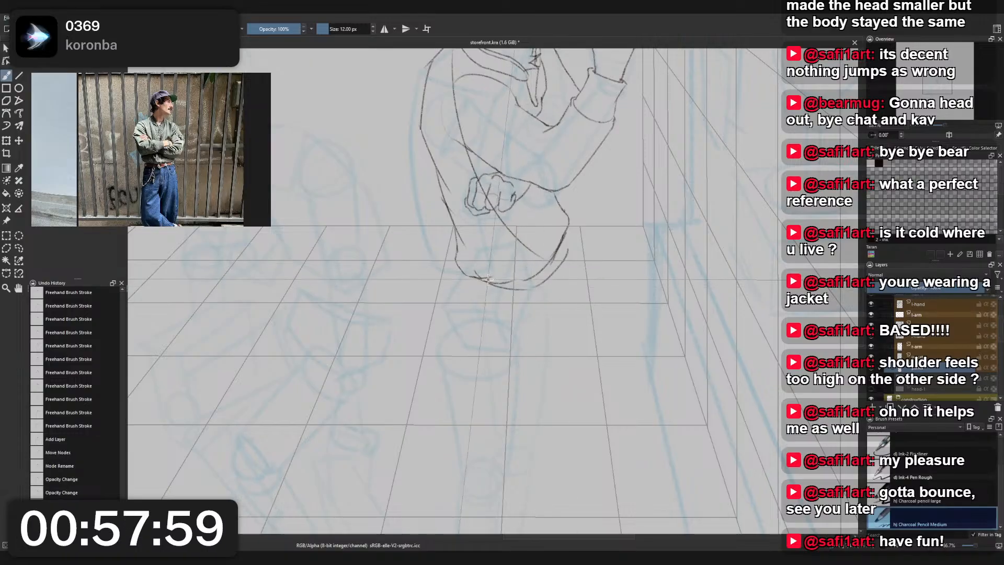
{"action": "key", "text": "ctrl+z"}
{"action": "left_click_drag", "start_coordinate": [569, 249], "coordinate": [537, 286]}
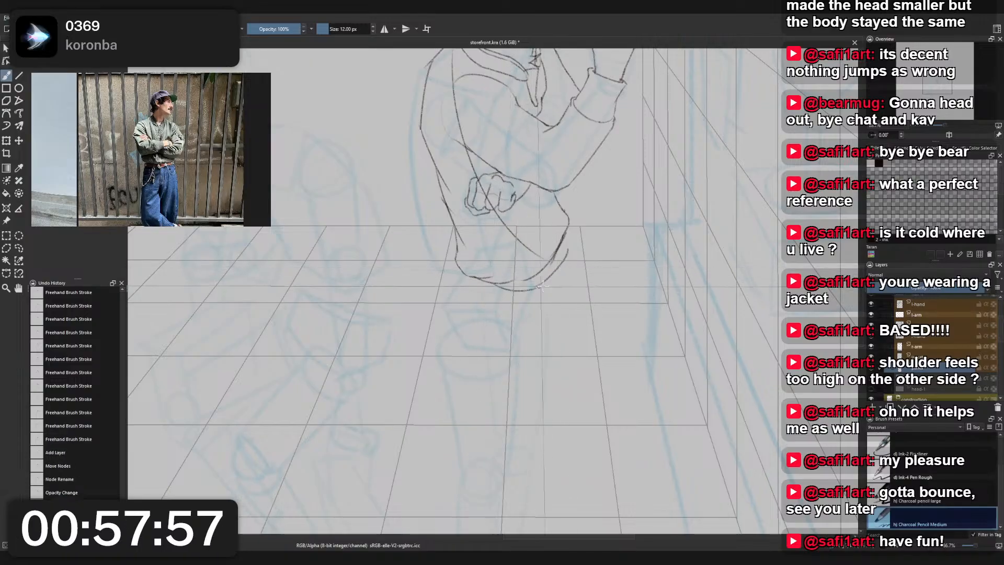
{"action": "key", "text": "ctrl+z"}
{"action": "key", "text": "ctrl+z"}
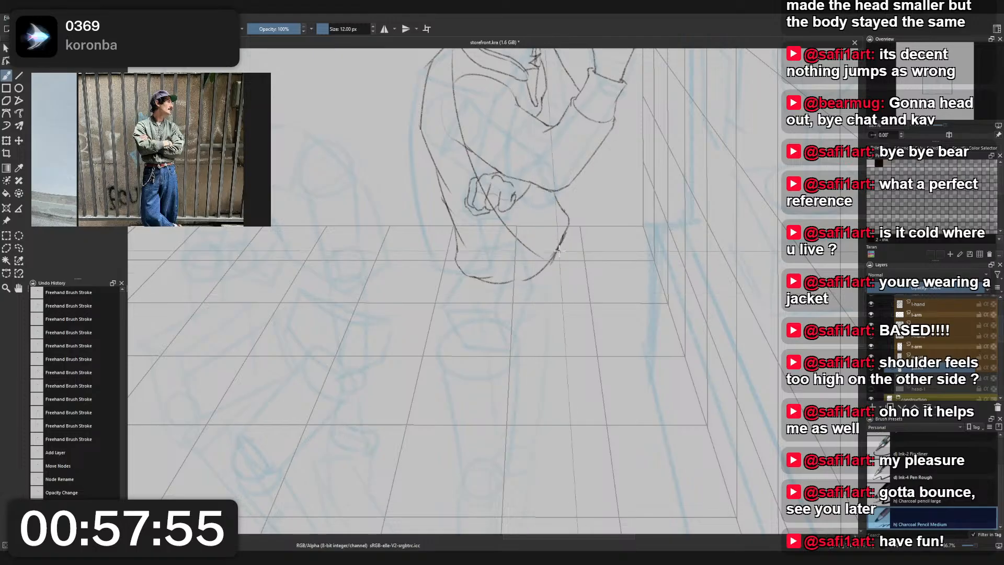
{"action": "mouse_move", "coordinate": [493, 280]}
{"action": "left_mouse_down"}
{"action": "mouse_move", "coordinate": [567, 267]}
{"action": "mouse_move", "coordinate": [492, 283]}
{"action": "mouse_move", "coordinate": [565, 273]}
{"action": "mouse_move", "coordinate": [502, 282]}
{"action": "mouse_move", "coordinate": [554, 282]}
{"action": "mouse_move", "coordinate": [561, 267]}
{"action": "mouse_move", "coordinate": [507, 289]}
{"action": "mouse_move", "coordinate": [524, 293]}
{"action": "mouse_move", "coordinate": [564, 262]}
{"action": "mouse_move", "coordinate": [499, 285]}
{"action": "mouse_move", "coordinate": [563, 253]}
{"action": "left_mouse_up"}
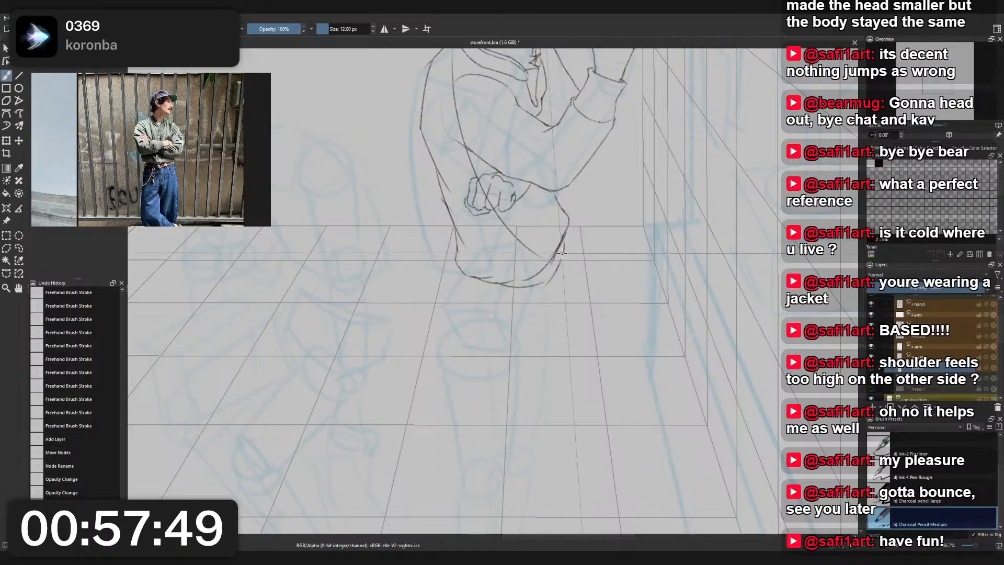
{"action": "left_click_drag", "start_coordinate": [492, 283], "coordinate": [557, 263]}
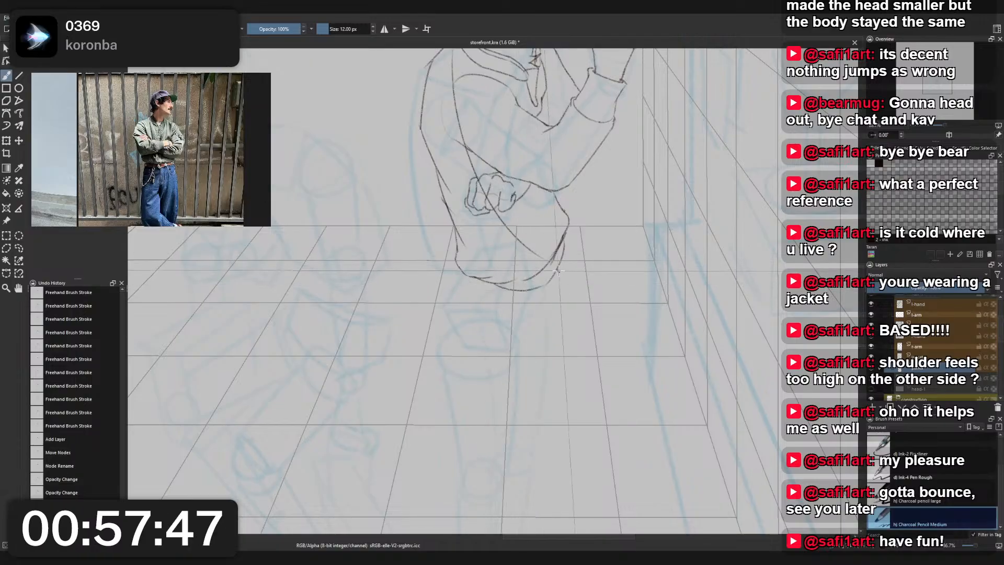
{"action": "left_click_drag", "start_coordinate": [495, 283], "coordinate": [563, 256]}
{"action": "key", "text": "m"}
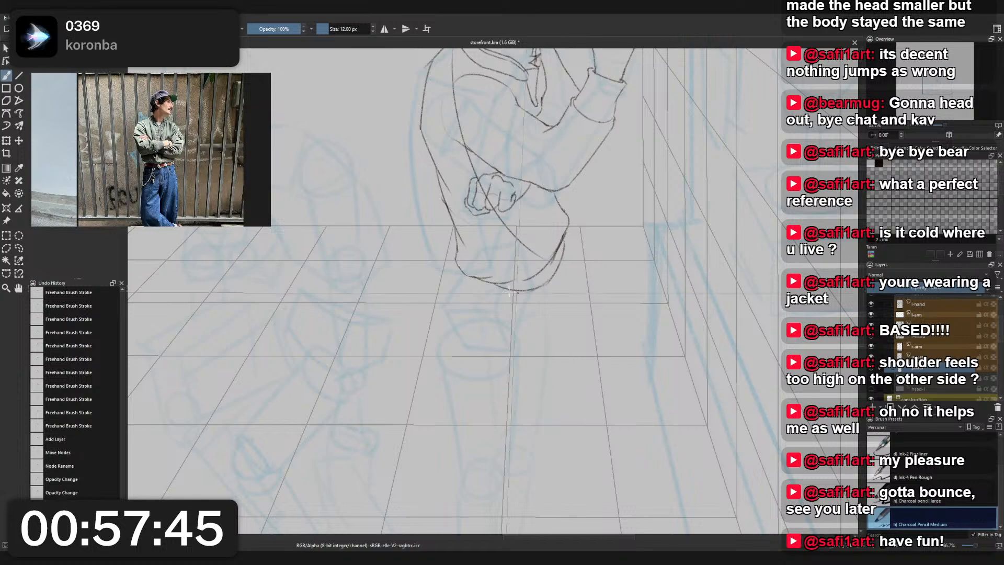
{"action": "key", "text": "m"}
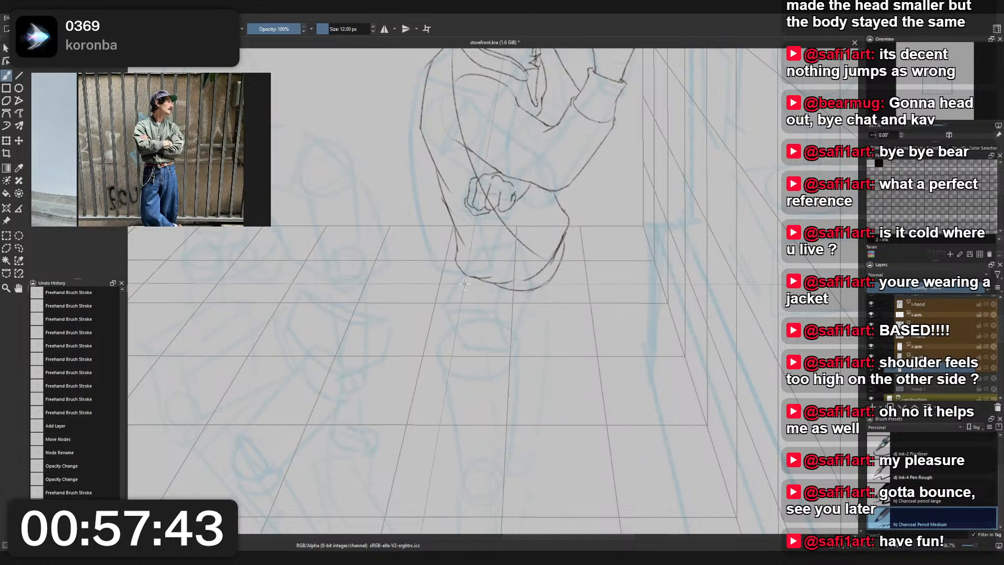
- Try to sketch the back contour of the pants leg from the jacket hem down past the knee
{"action": "left_click_drag", "start_coordinate": [449, 313], "coordinate": [446, 325]}
{"action": "key", "text": "ctrl+z"}
{"action": "key", "text": "ctrl+z"}
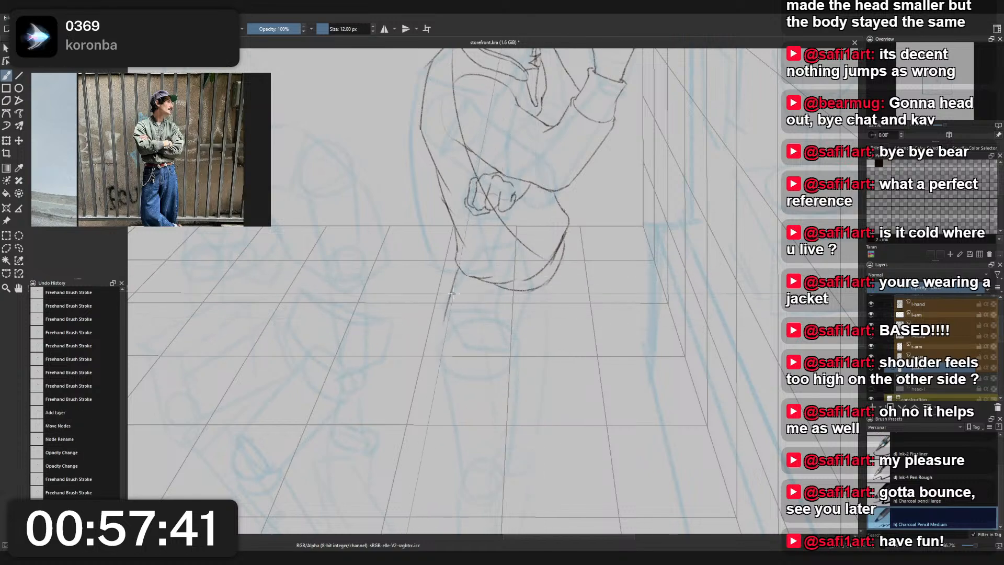
{"action": "mouse_move", "coordinate": [457, 270]}
{"action": "left_mouse_down"}
{"action": "mouse_move", "coordinate": [450, 321]}
{"action": "mouse_move", "coordinate": [464, 479]}
{"action": "left_mouse_up"}
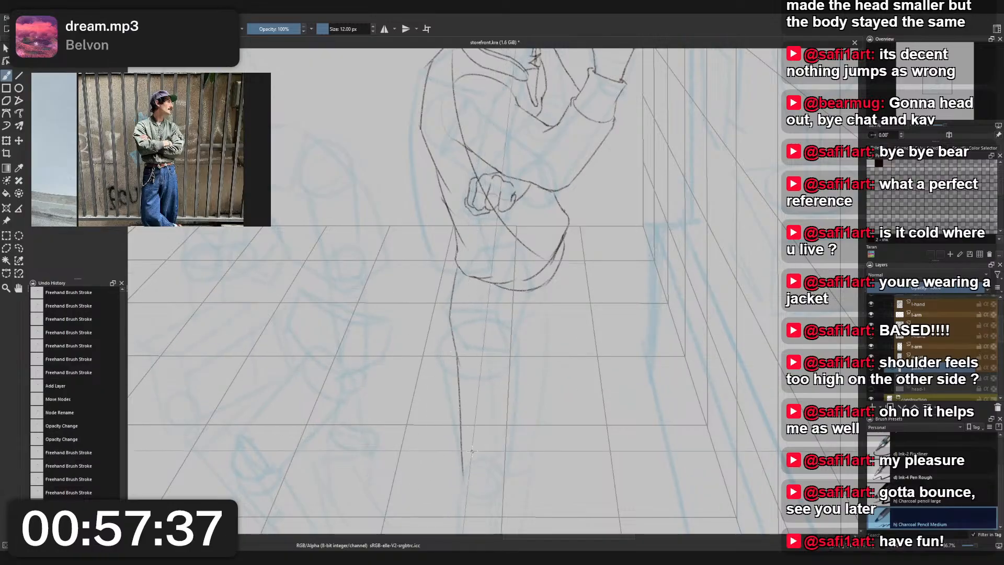
{"action": "scroll", "coordinate": [488, 339], "scroll_direction": "down", "scroll_amount": 3}
{"action": "scroll", "coordinate": [514, 313], "scroll_direction": "up", "scroll_amount": 1}
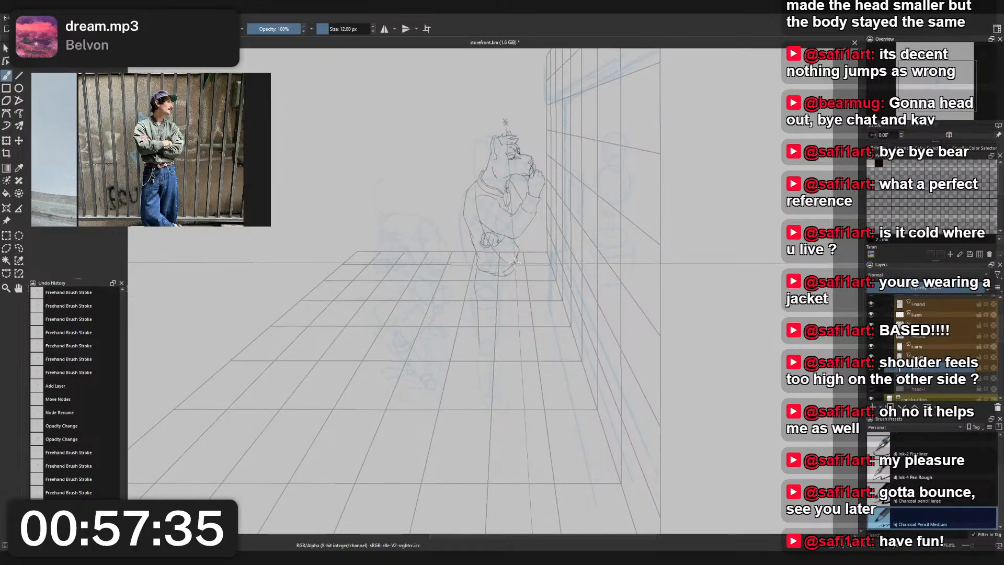
{"action": "scroll", "coordinate": [513, 301], "scroll_direction": "up", "scroll_amount": 1}
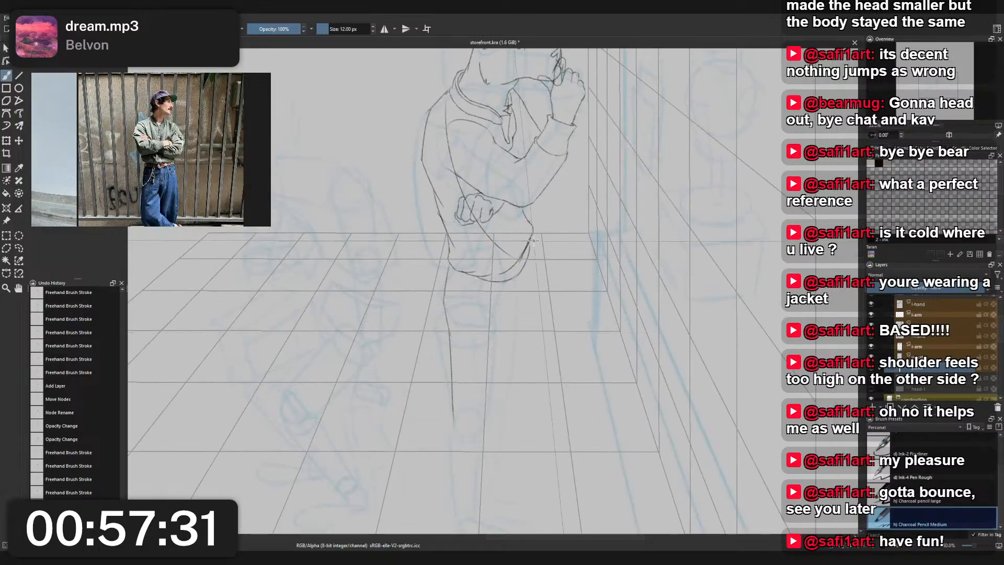
{"action": "key", "text": "ctrl+z"}
{"action": "key", "text": "ctrl+z"}
{"action": "key", "text": "ctrl+z"}
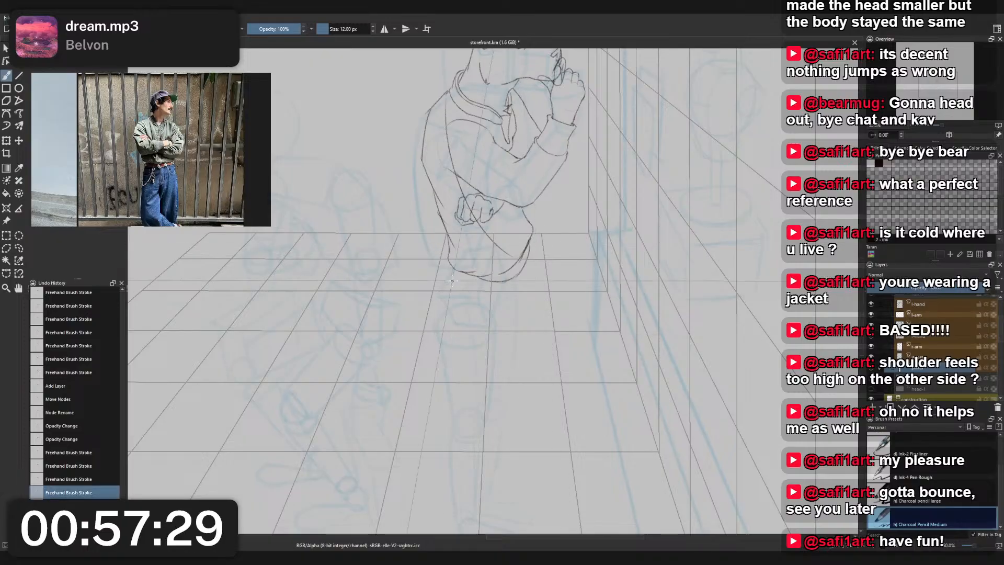
- Sketch the back contour of the pants leg from the jacket hem and a shorter front contour opposite it
{"action": "mouse_move", "coordinate": [457, 276]}
{"action": "left_mouse_down"}
{"action": "mouse_move", "coordinate": [448, 313]}
{"action": "mouse_move", "coordinate": [459, 405]}
{"action": "left_mouse_up"}
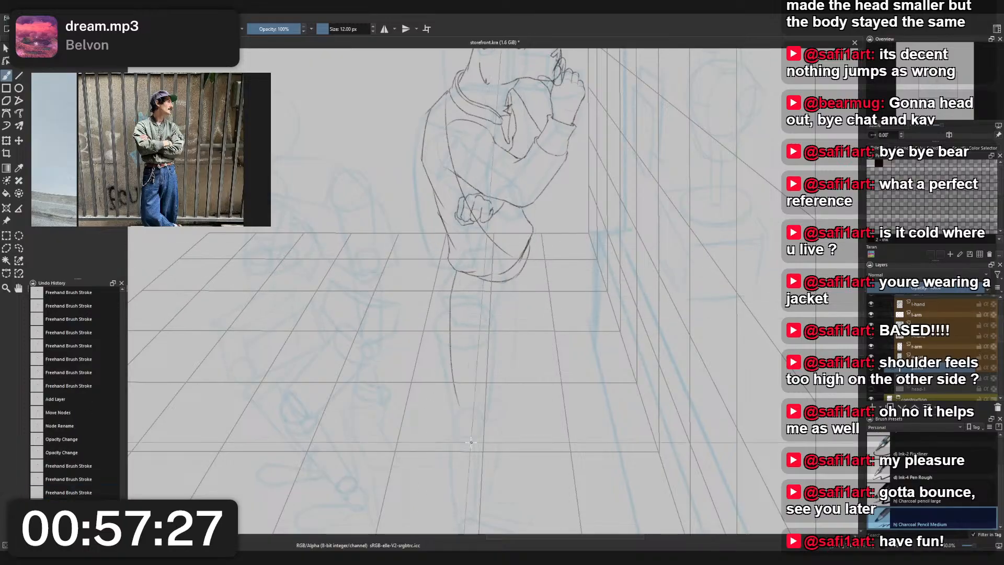
{"action": "left_click_drag", "start_coordinate": [450, 299], "coordinate": [460, 411]}
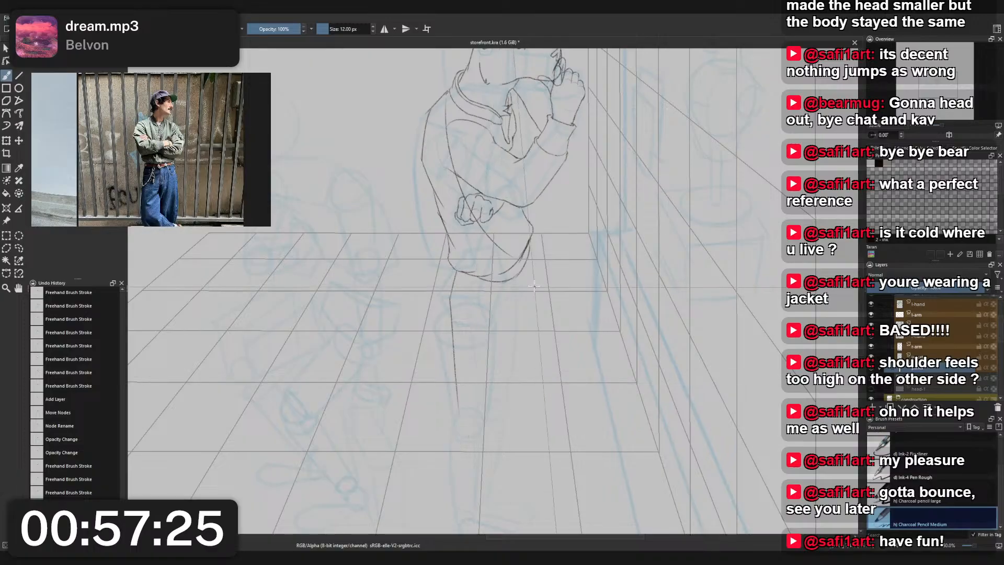
{"action": "left_click_drag", "start_coordinate": [530, 241], "coordinate": [519, 403]}
{"action": "key", "text": "ctrl+z"}
- Erase the extra curve beneath the jacket's front hem with Eraser Small
{"action": "scroll", "coordinate": [524, 308], "scroll_direction": "down", "scroll_amount": 2}
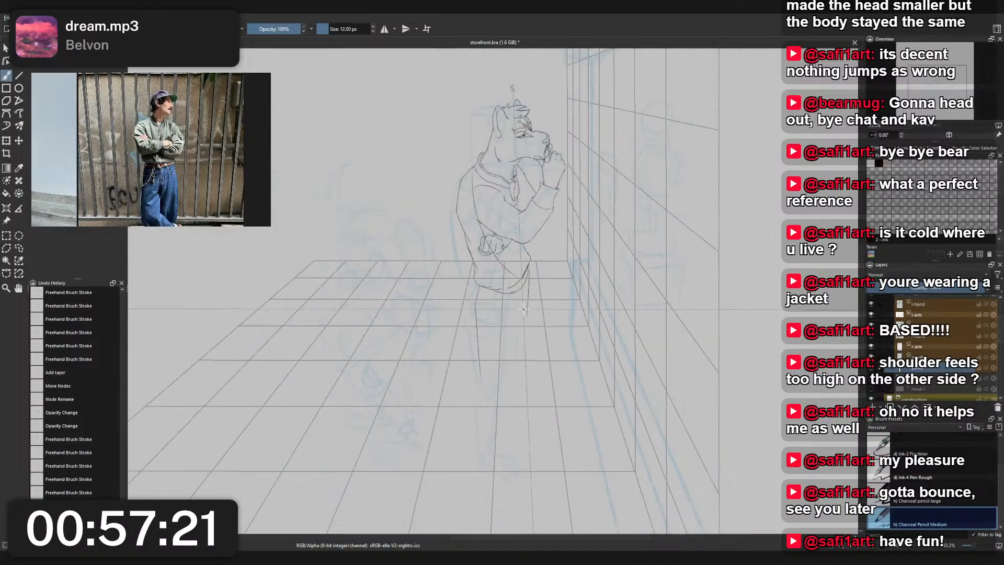
{"action": "scroll", "coordinate": [520, 282], "scroll_direction": "up", "scroll_amount": 3}
{"action": "scroll", "coordinate": [520, 281], "scroll_direction": "up", "scroll_amount": 1}
{"action": "right_click", "coordinate": [548, 284]}
{"action": "left_click", "coordinate": [548, 230]}
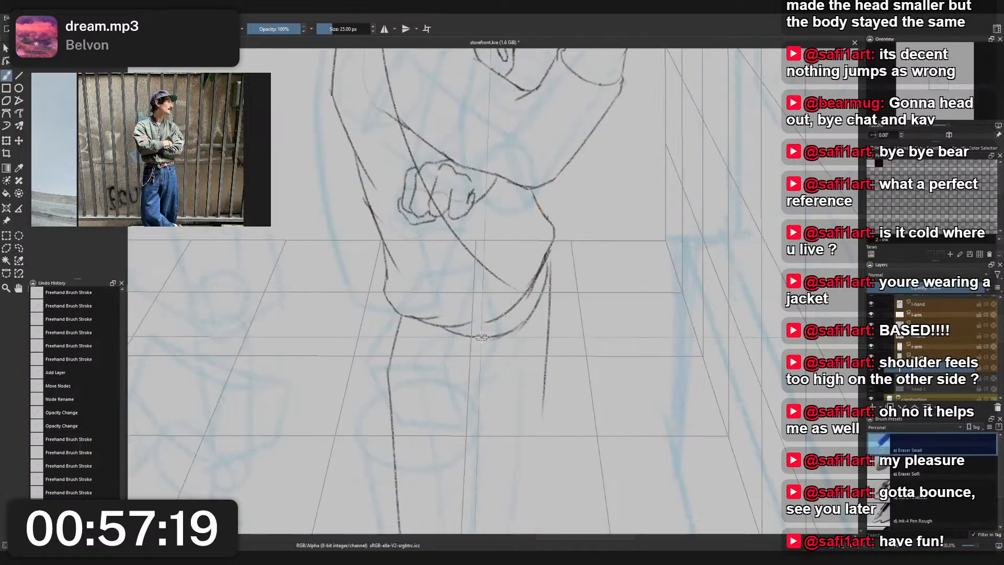
{"action": "mouse_move", "coordinate": [473, 341]}
{"action": "left_mouse_down"}
{"action": "mouse_move", "coordinate": [450, 333]}
{"action": "mouse_move", "coordinate": [524, 320]}
{"action": "mouse_move", "coordinate": [542, 297]}
{"action": "mouse_move", "coordinate": [546, 243]}
{"action": "left_mouse_up"}
- Sketch a rounded pants cuff at the ankle with Charcoal Pencil Medium and extend the leg's back contour down to it
{"action": "right_click", "coordinate": [545, 243]}
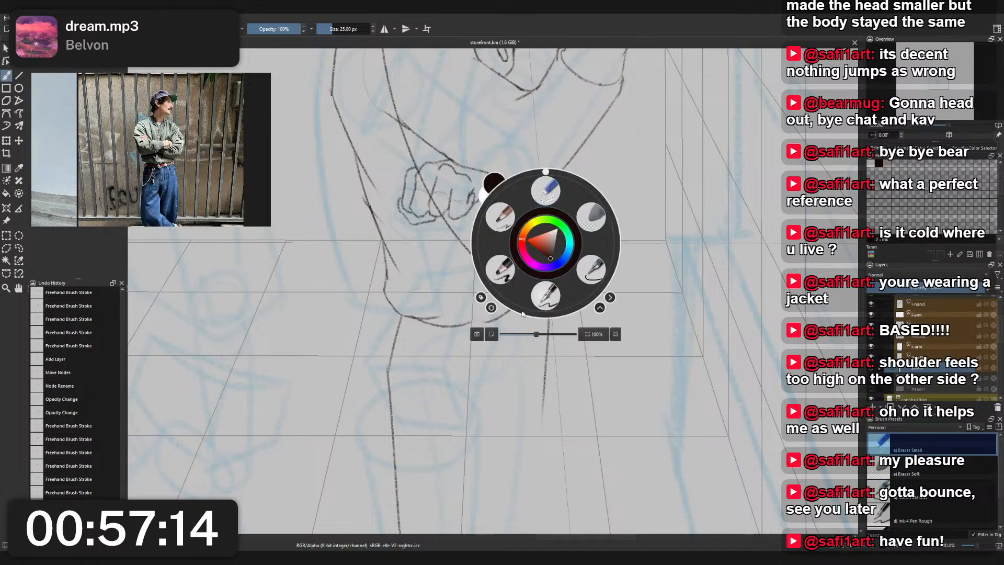
{"action": "left_click", "coordinate": [510, 217]}
{"action": "scroll", "coordinate": [559, 297], "scroll_direction": "down", "scroll_amount": 2}
{"action": "scroll", "coordinate": [540, 374], "scroll_direction": "up", "scroll_amount": 1}
{"action": "left_click_drag", "start_coordinate": [539, 374], "coordinate": [532, 254]}
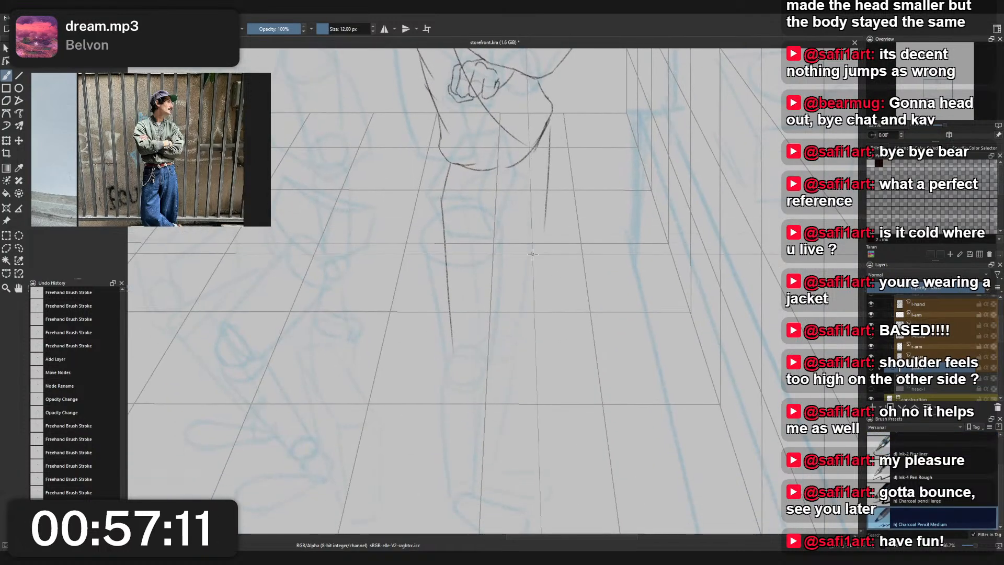
{"action": "left_click_drag", "start_coordinate": [518, 290], "coordinate": [511, 223]}
{"action": "scroll", "coordinate": [494, 283], "scroll_direction": "down", "scroll_amount": 1}
{"action": "scroll", "coordinate": [493, 286], "scroll_direction": "up", "scroll_amount": 1}
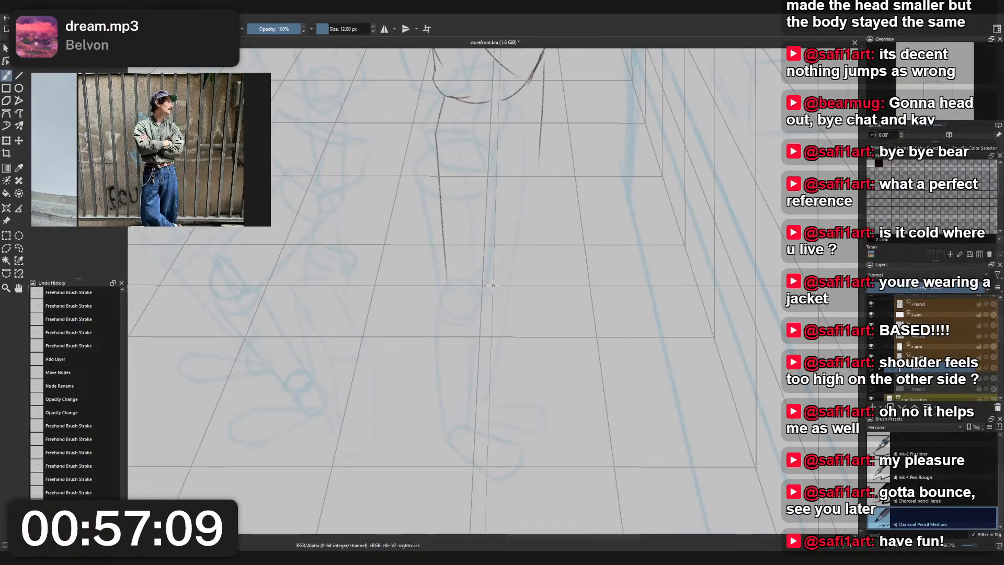
{"action": "mouse_move", "coordinate": [444, 417]}
{"action": "left_mouse_down"}
{"action": "mouse_move", "coordinate": [478, 428]}
{"action": "mouse_move", "coordinate": [492, 412]}
{"action": "mouse_move", "coordinate": [477, 374]}
{"action": "left_mouse_up"}
{"action": "key", "text": "ctrl+z"}
{"action": "key", "text": "ctrl+z"}
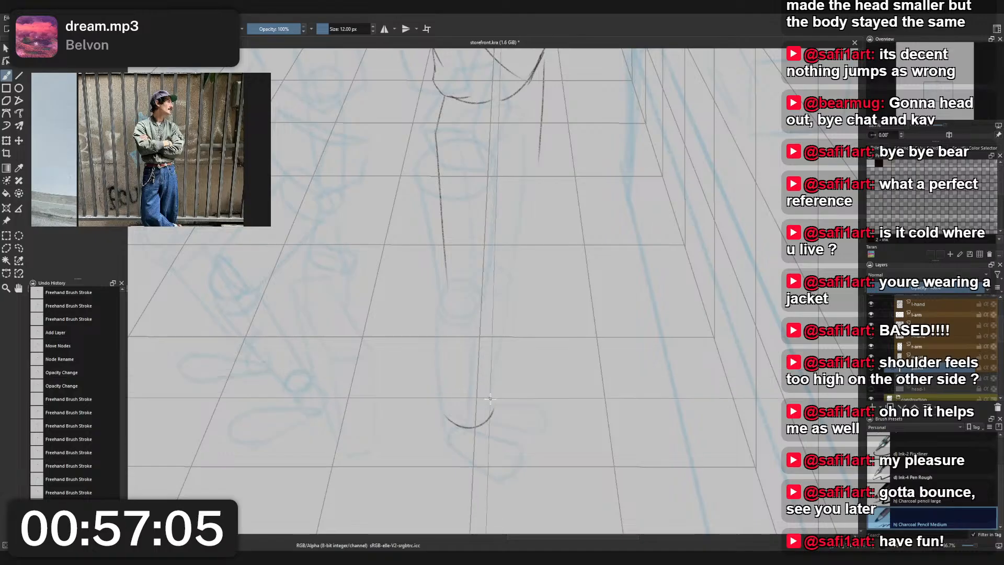
{"action": "left_click_drag", "start_coordinate": [492, 414], "coordinate": [477, 383]}
{"action": "left_click_drag", "start_coordinate": [446, 265], "coordinate": [443, 413]}
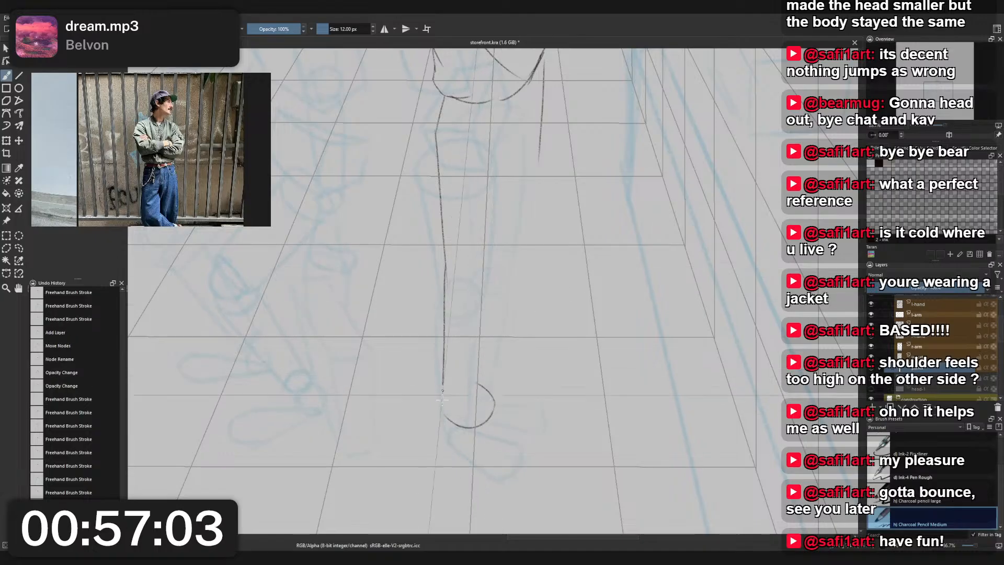
- Erase the rounded cuff curve at the ankle with Eraser Small
{"action": "scroll", "coordinate": [453, 346], "scroll_direction": "down", "scroll_amount": 3}
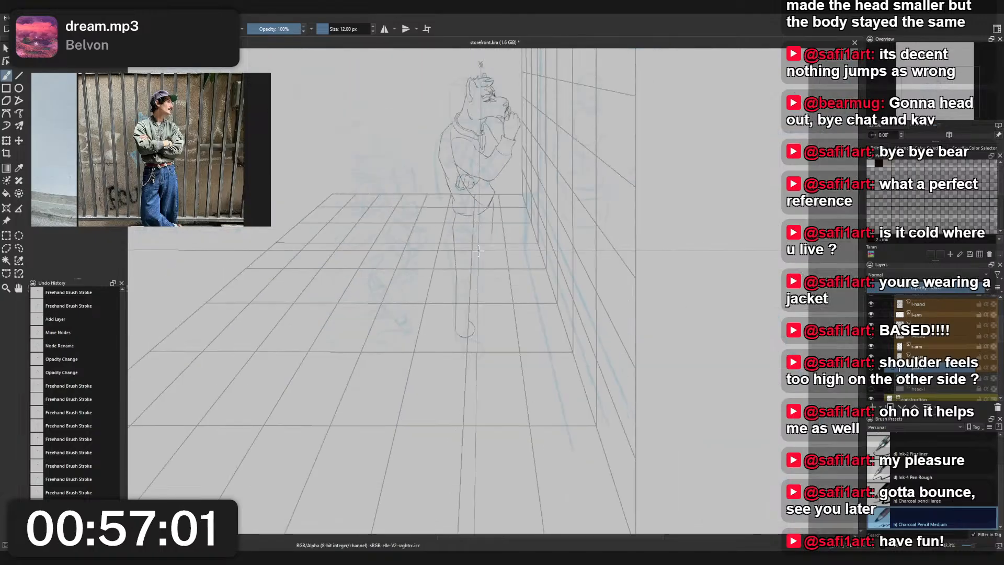
{"action": "scroll", "coordinate": [474, 323], "scroll_direction": "up", "scroll_amount": 1}
{"action": "right_click", "coordinate": [473, 323]}
{"action": "left_click", "coordinate": [468, 282]}
{"action": "scroll", "coordinate": [477, 372], "scroll_direction": "up", "scroll_amount": 2}
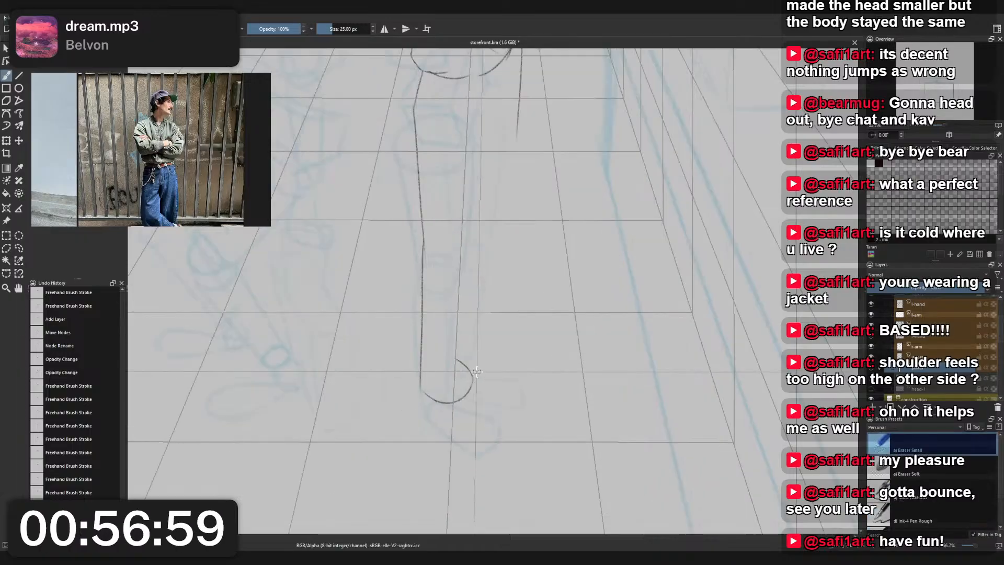
{"action": "left_click_drag", "start_coordinate": [432, 404], "coordinate": [443, 403]}
{"action": "mouse_move", "coordinate": [458, 362]}
{"action": "left_mouse_down"}
{"action": "mouse_move", "coordinate": [473, 382]}
{"action": "mouse_move", "coordinate": [453, 404]}
{"action": "left_mouse_up"}
- Move the standing character's whole sketch group slightly away from the storefront wall, and reselect the "pants" layer
{"action": "scroll", "coordinate": [480, 387], "scroll_direction": "down", "scroll_amount": 4}
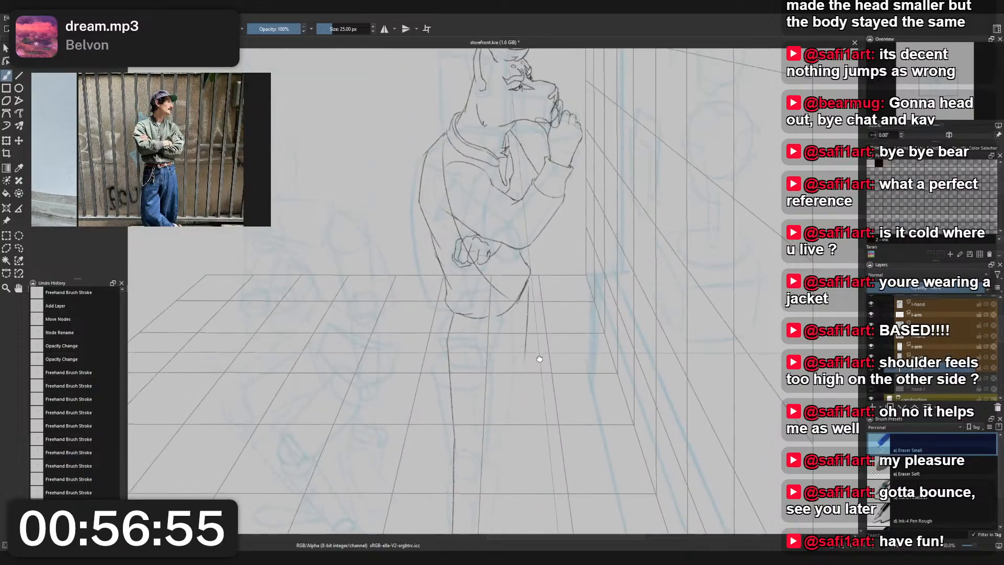
{"action": "scroll", "coordinate": [550, 395], "scroll_direction": "up", "scroll_amount": 3}
{"action": "scroll", "coordinate": [558, 305], "scroll_direction": "down", "scroll_amount": 3}
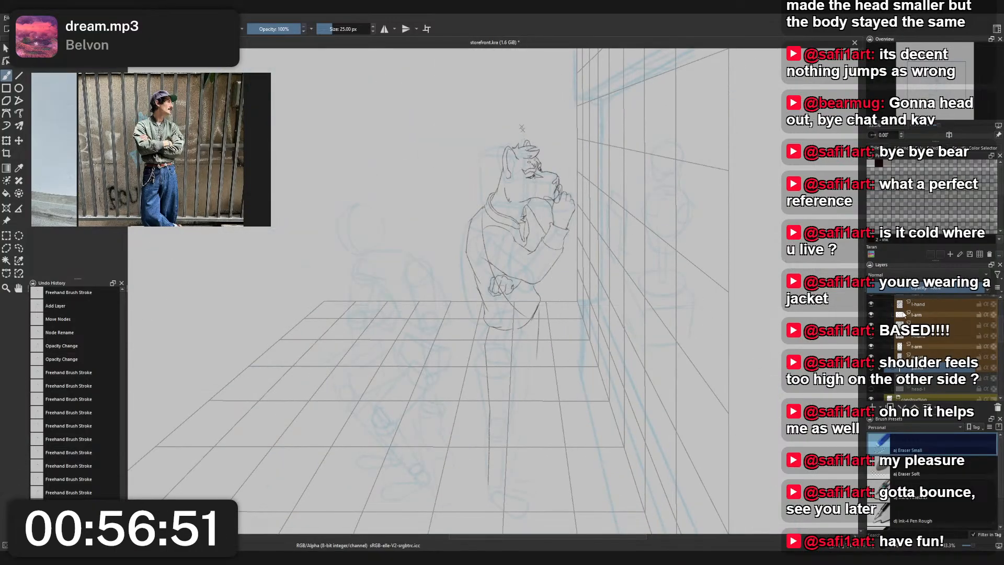
{"action": "scroll", "coordinate": [934, 361], "scroll_direction": "up", "scroll_amount": 3}
{"action": "left_click", "coordinate": [920, 310]}
{"action": "key", "text": "ctrl+t"}
{"action": "left_click_drag", "start_coordinate": [524, 281], "coordinate": [518, 283]}
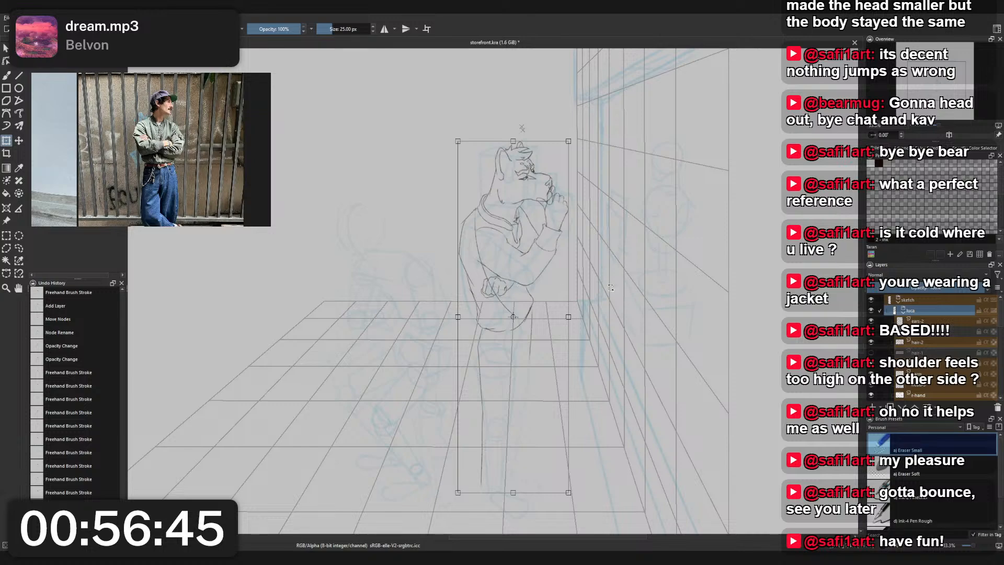
{"action": "scroll", "coordinate": [931, 346], "scroll_direction": "down", "scroll_amount": 3}
{"action": "left_click", "coordinate": [920, 342]}
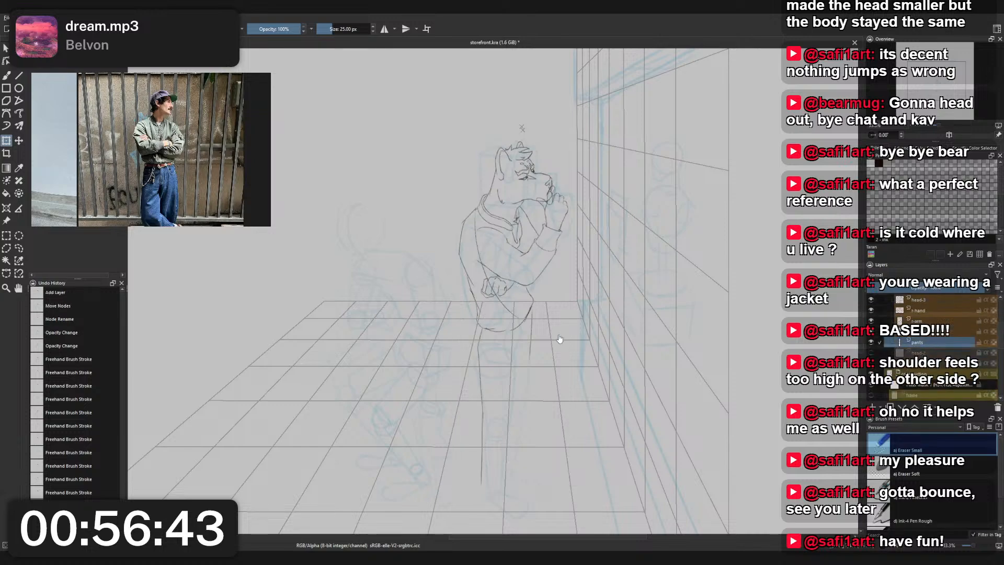
{"action": "scroll", "coordinate": [558, 333], "scroll_direction": "up", "scroll_amount": 3}
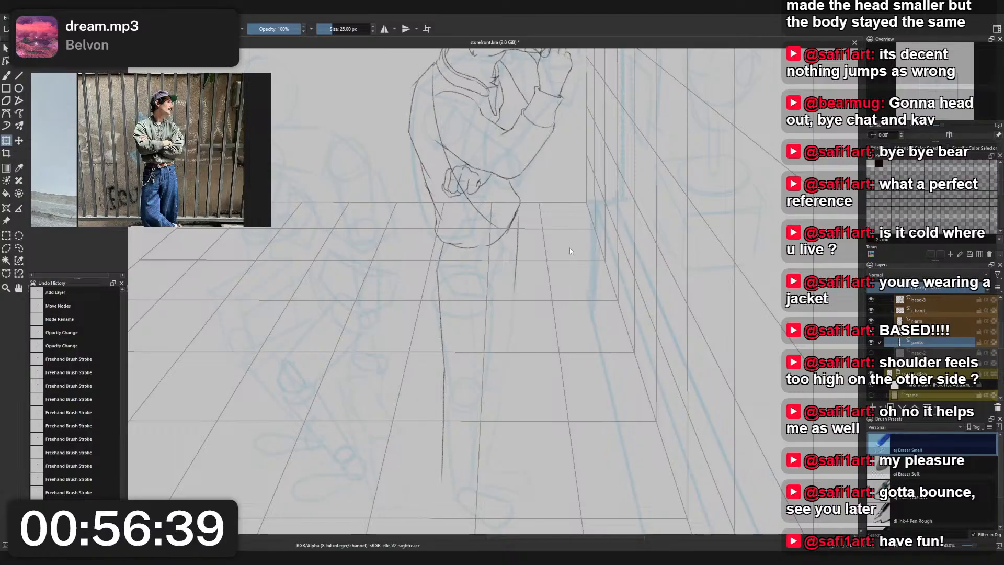
- Try sketching a rounded pants cuff at the ankle with Charcoal Pencil Medium, undoing and redrawing unsatisfactory strokes
{"action": "key", "text": "b"}
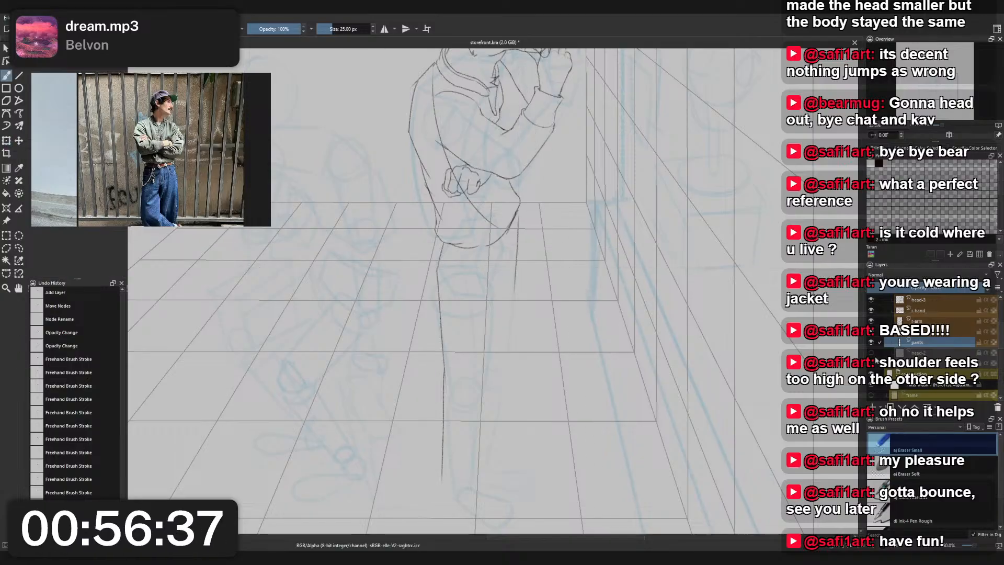
{"action": "right_click", "coordinate": [539, 294]}
{"action": "left_click", "coordinate": [494, 268]}
{"action": "left_click_drag", "start_coordinate": [428, 340], "coordinate": [396, 233]}
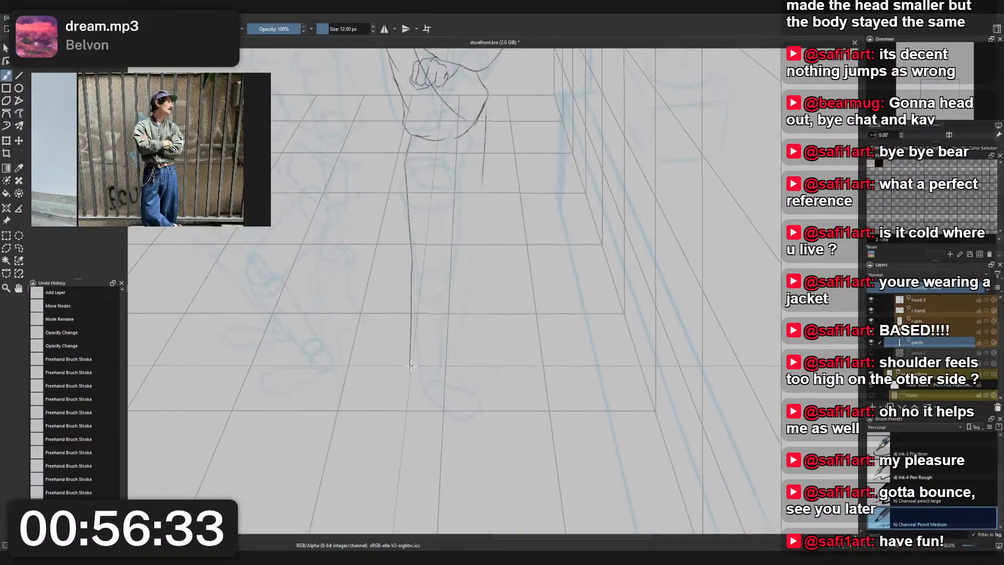
{"action": "mouse_move", "coordinate": [410, 365]}
{"action": "left_mouse_down"}
{"action": "mouse_move", "coordinate": [453, 360]}
{"action": "mouse_move", "coordinate": [436, 371]}
{"action": "mouse_move", "coordinate": [445, 361]}
{"action": "mouse_move", "coordinate": [448, 381]}
{"action": "mouse_move", "coordinate": [432, 367]}
{"action": "mouse_move", "coordinate": [457, 358]}
{"action": "mouse_move", "coordinate": [435, 351]}
{"action": "mouse_move", "coordinate": [434, 371]}
{"action": "mouse_move", "coordinate": [473, 340]}
{"action": "mouse_move", "coordinate": [471, 355]}
{"action": "mouse_move", "coordinate": [466, 304]}
{"action": "mouse_move", "coordinate": [449, 315]}
{"action": "mouse_move", "coordinate": [468, 367]}
{"action": "mouse_move", "coordinate": [455, 360]}
{"action": "mouse_move", "coordinate": [454, 250]}
{"action": "left_mouse_up"}
{"action": "key", "text": "ctrl+z"}
{"action": "key", "text": "ctrl+z"}
{"action": "key", "text": "ctrl+z"}
{"action": "mouse_move", "coordinate": [456, 366]}
{"action": "left_mouse_down"}
{"action": "mouse_move", "coordinate": [455, 256]}
{"action": "mouse_move", "coordinate": [454, 353]}
{"action": "left_mouse_up"}
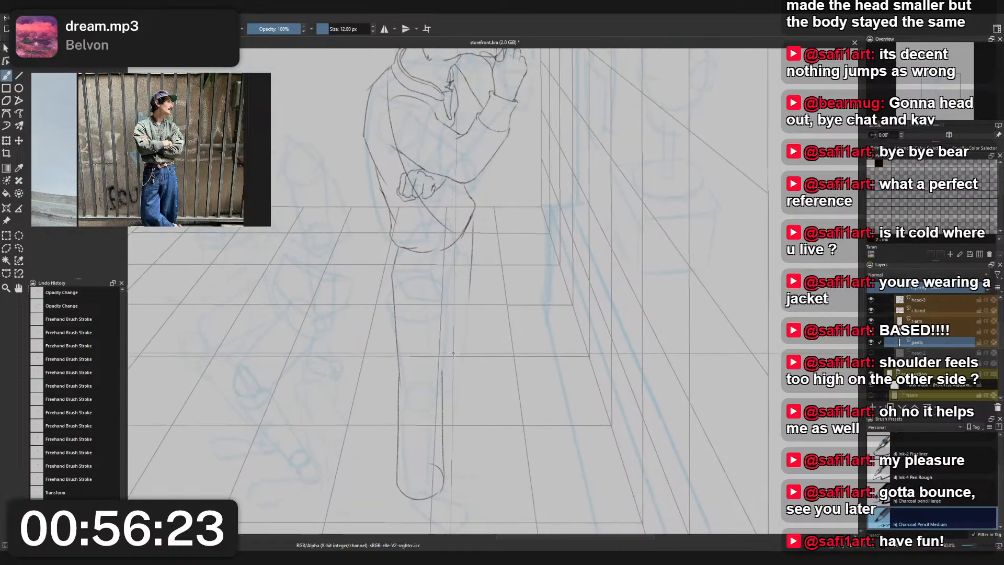
- Try sketching the leg's front contour from the thigh to the cuff, and undo it together with the cuff curves
{"action": "left_click_drag", "start_coordinate": [470, 276], "coordinate": [444, 384]}
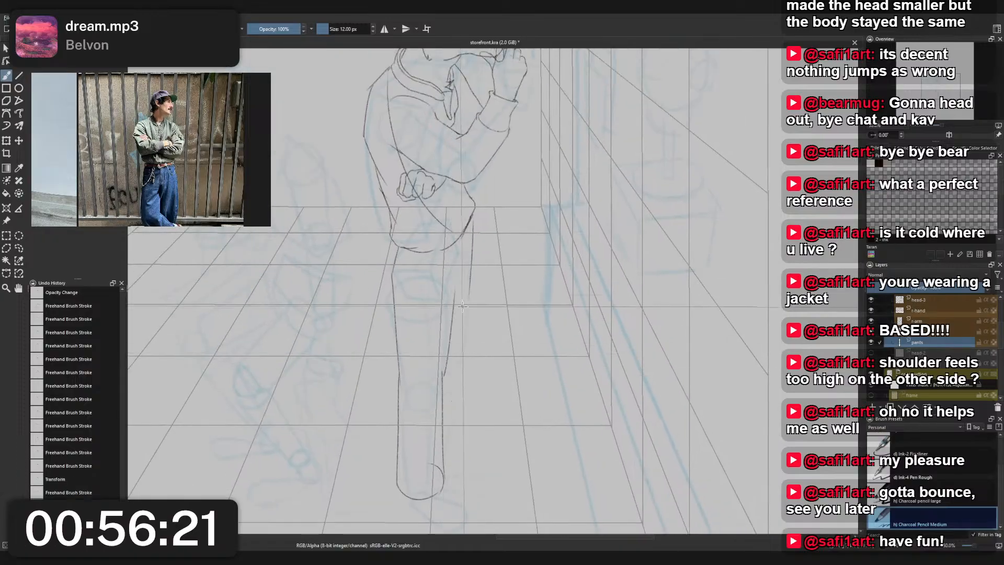
{"action": "left_click_drag", "start_coordinate": [469, 293], "coordinate": [445, 381]}
{"action": "key", "text": "ctrl+z"}
{"action": "key", "text": "ctrl+z"}
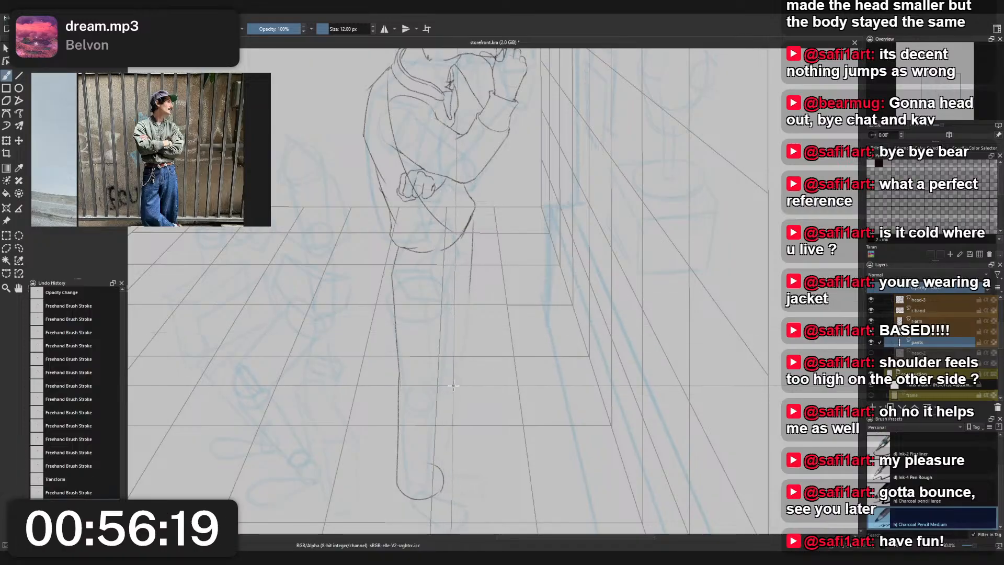
{"action": "key", "text": "ctrl+z"}
{"action": "key", "text": "ctrl+z"}
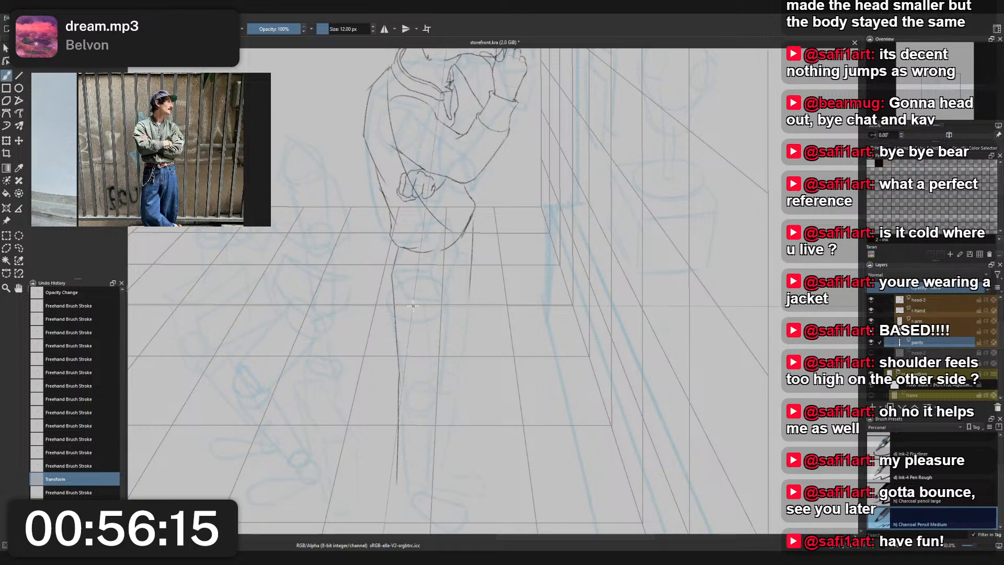
- Clear the pants lines that overlap the jacket using a freehand selection around the torso on the "pants" layer
{"action": "scroll", "coordinate": [419, 293], "scroll_direction": "down", "scroll_amount": 1}
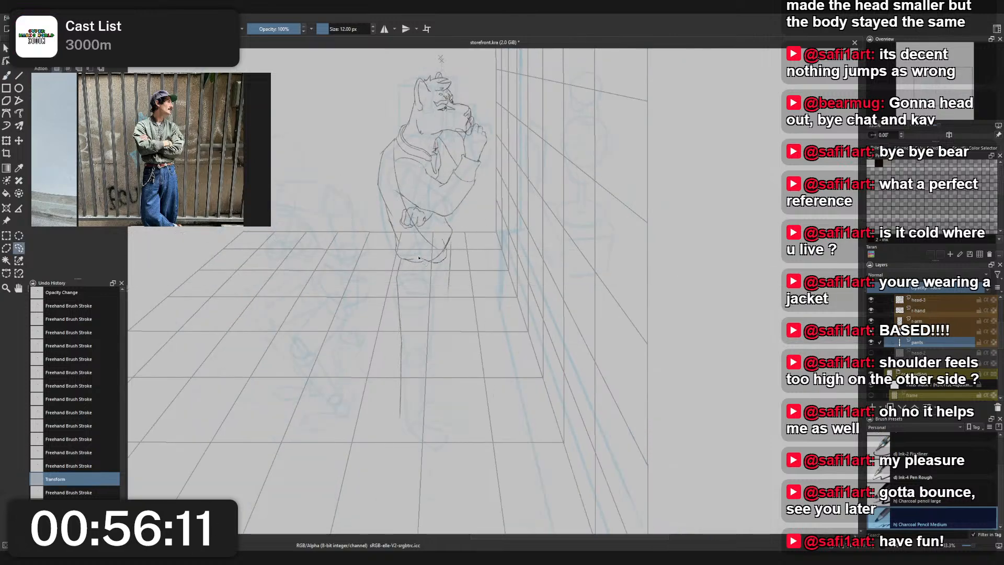
{"action": "left_click_drag", "start_coordinate": [395, 125], "coordinate": [396, 124]}
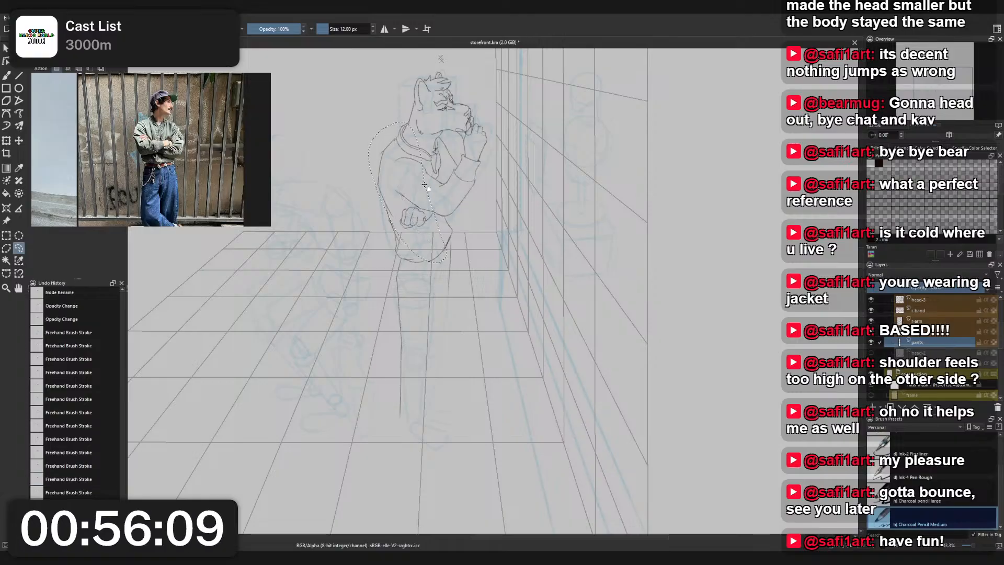
{"action": "key", "text": "b"}
{"action": "scroll", "coordinate": [456, 226], "scroll_direction": "up", "scroll_amount": 1}
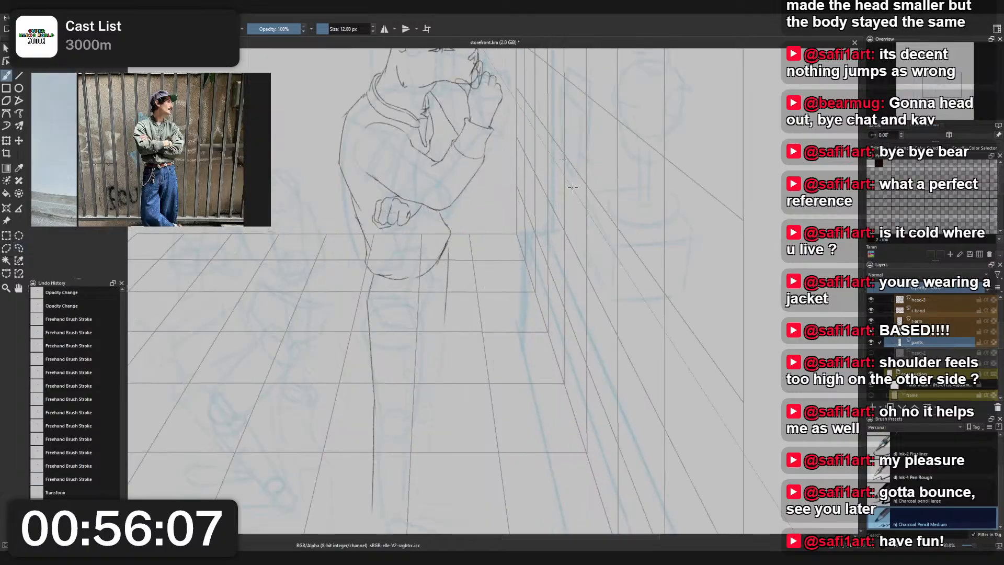
{"action": "key", "text": "l"}
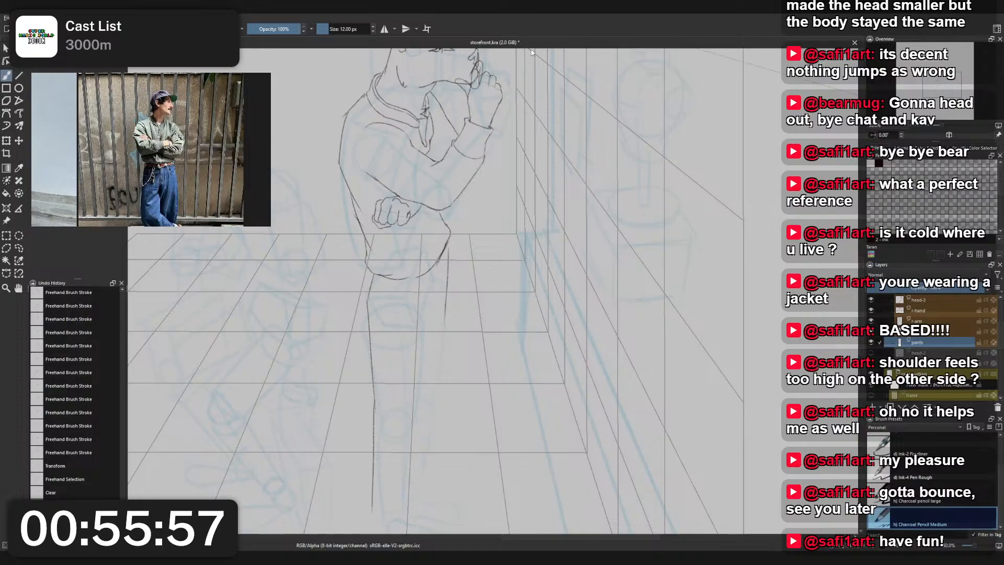
- Sketch a folded pants cuff with an upper and lower curve at the ankle using Charcoal Pencil Medium
{"action": "scroll", "coordinate": [432, 302], "scroll_direction": "down", "scroll_amount": 2}
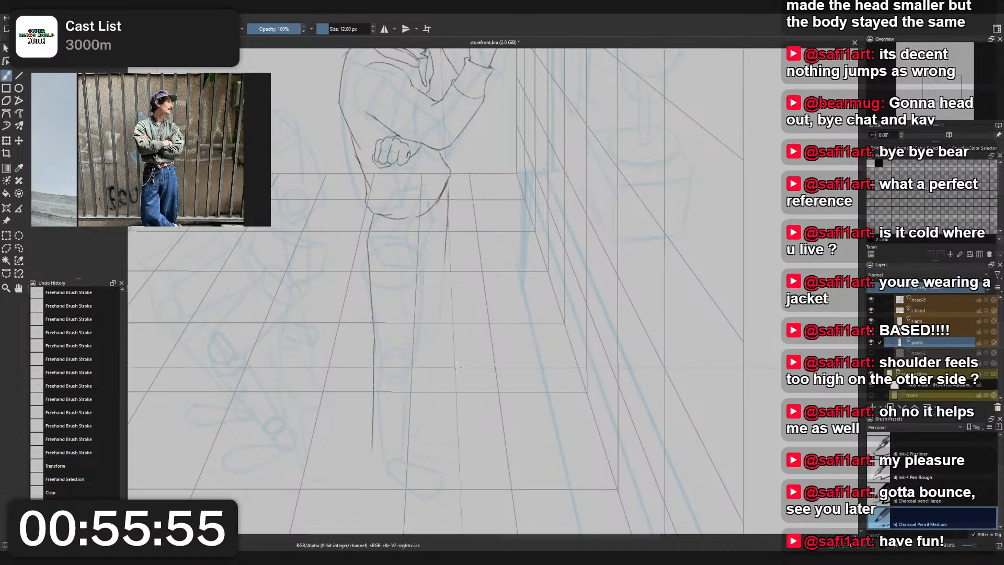
{"action": "right_click", "coordinate": [547, 313]}
{"action": "left_click", "coordinate": [497, 286]}
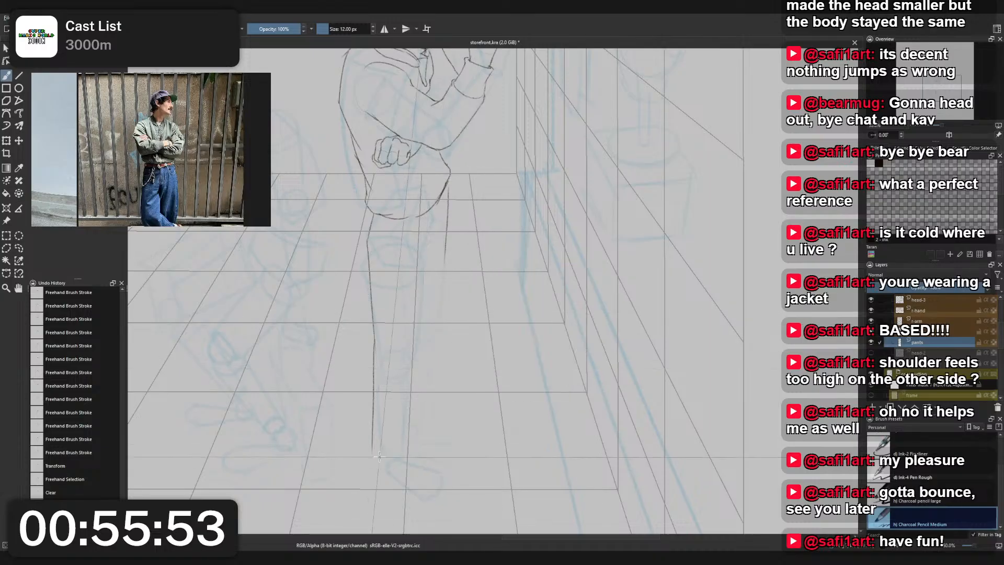
{"action": "left_click_drag", "start_coordinate": [408, 465], "coordinate": [413, 462]}
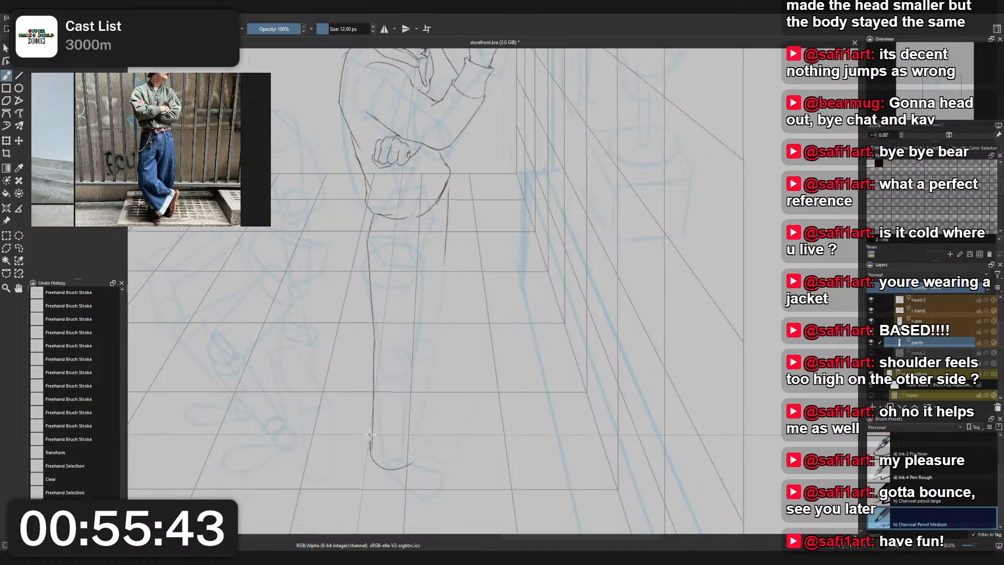
{"action": "mouse_move", "coordinate": [370, 435]}
{"action": "left_mouse_down"}
{"action": "mouse_move", "coordinate": [371, 453]}
{"action": "mouse_move", "coordinate": [403, 460]}
{"action": "mouse_move", "coordinate": [393, 456]}
{"action": "mouse_move", "coordinate": [411, 432]}
{"action": "mouse_move", "coordinate": [412, 462]}
{"action": "left_mouse_up"}
{"action": "key", "text": "ctrl+z"}
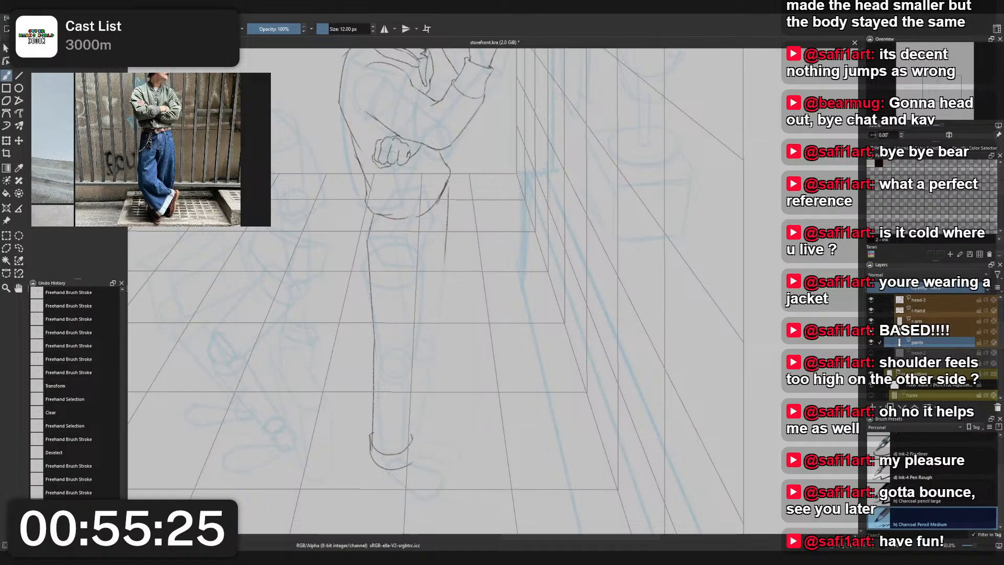
{"action": "mouse_move", "coordinate": [372, 433]}
{"action": "left_mouse_down"}
{"action": "mouse_move", "coordinate": [371, 452]}
{"action": "mouse_move", "coordinate": [414, 462]}
{"action": "left_mouse_up"}
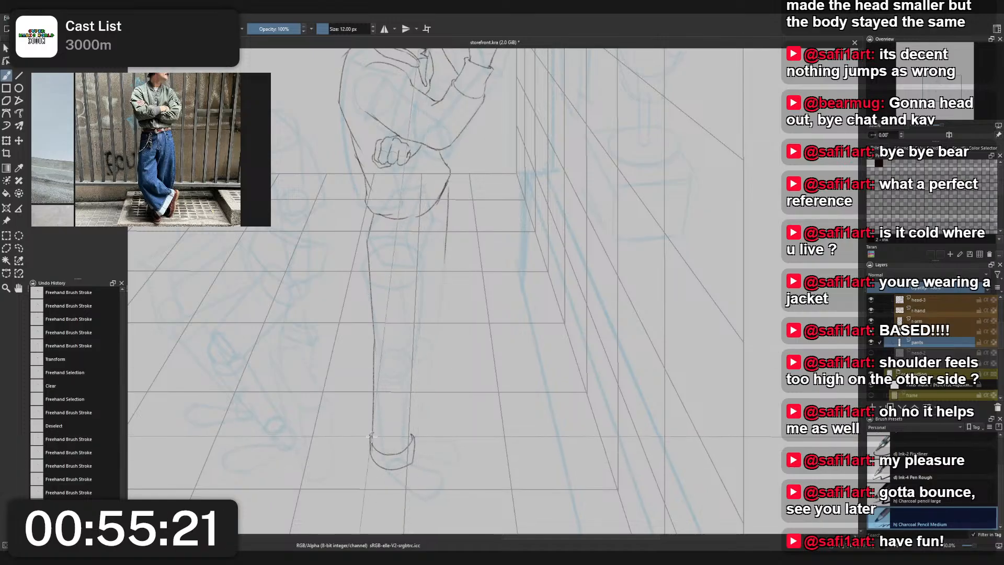
- Sketch the leg's front contour from beneath the jacket hem toward the cuff, redrawing its lower part farther forward
{"action": "mouse_move", "coordinate": [447, 450]}
{"action": "left_mouse_down"}
{"action": "mouse_move", "coordinate": [439, 244]}
{"action": "mouse_move", "coordinate": [416, 421]}
{"action": "left_mouse_up"}
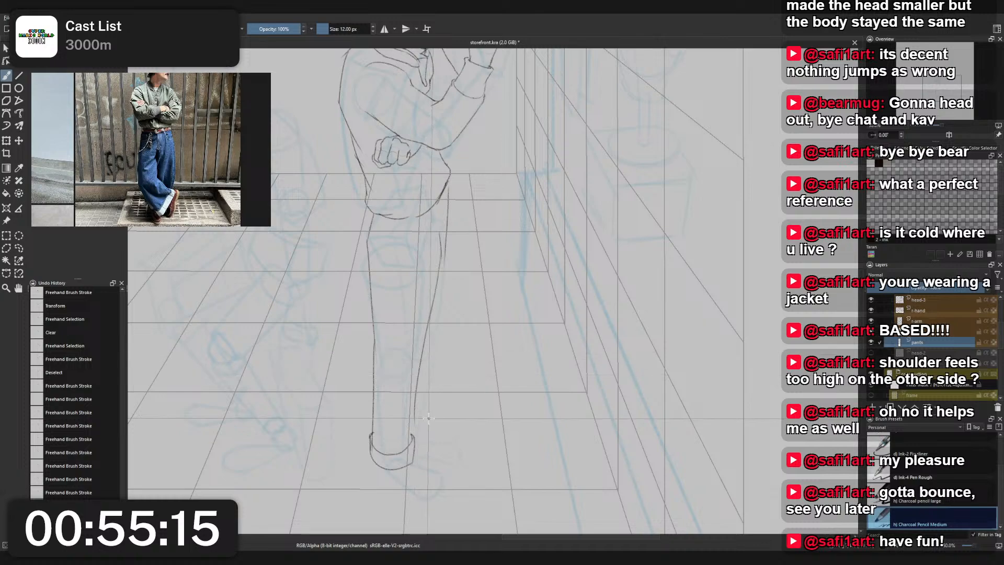
{"action": "key", "text": "ctrl+z"}
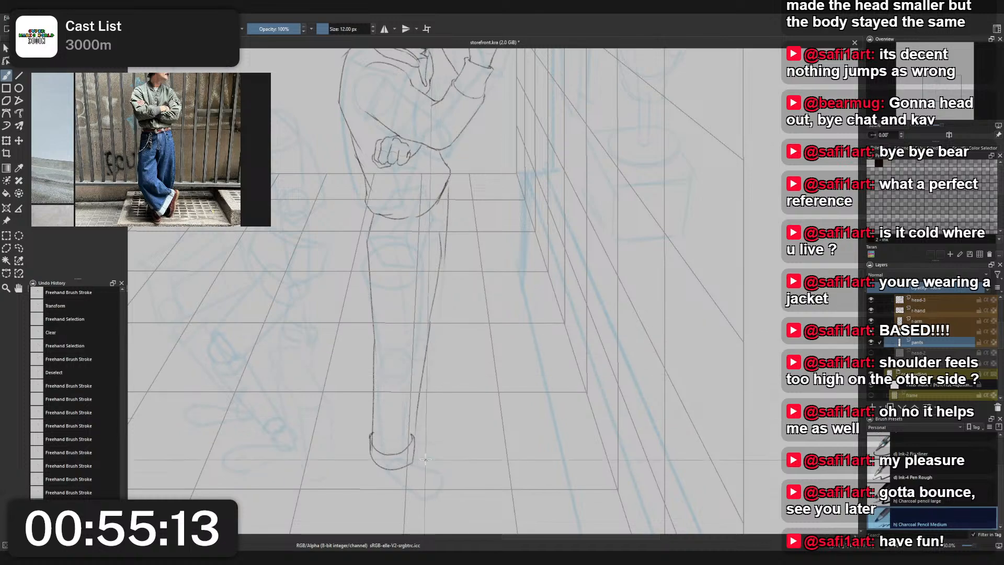
{"action": "left_click_drag", "start_coordinate": [429, 322], "coordinate": [422, 450]}
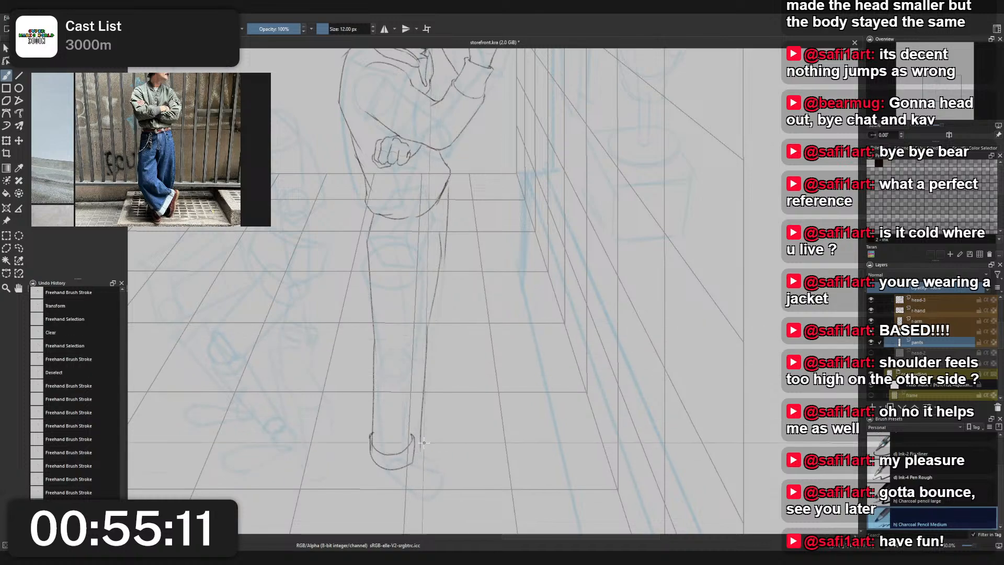
- Try redrawing the front contour of the lower leg between knee and cuff, and undo the attempts
{"action": "scroll", "coordinate": [437, 293], "scroll_direction": "down", "scroll_amount": 4}
{"action": "scroll", "coordinate": [431, 295], "scroll_direction": "up", "scroll_amount": 4}
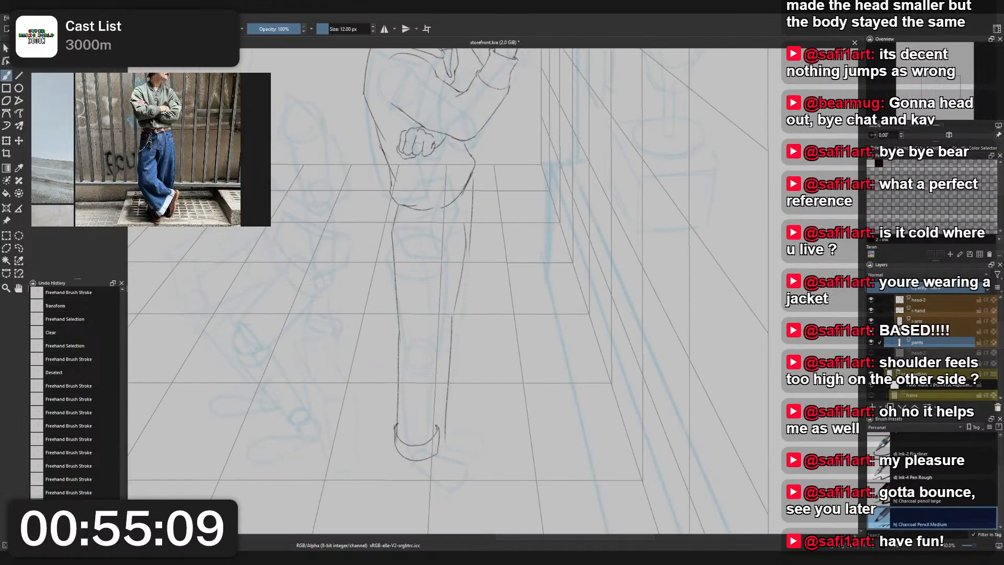
{"action": "left_click", "coordinate": [871, 373]}
{"action": "scroll", "coordinate": [478, 286], "scroll_direction": "down", "scroll_amount": 2}
{"action": "scroll", "coordinate": [478, 282], "scroll_direction": "up", "scroll_amount": 1}
{"action": "mouse_move", "coordinate": [480, 284]}
{"action": "left_mouse_down"}
{"action": "mouse_move", "coordinate": [490, 318]}
{"action": "mouse_move", "coordinate": [462, 408]}
{"action": "left_mouse_up"}
{"action": "key", "text": "ctrl+z"}
{"action": "key", "text": "ctrl+z"}
{"action": "key", "text": "ctrl+z"}
{"action": "left_click_drag", "start_coordinate": [478, 305], "coordinate": [467, 406]}
{"action": "key", "text": "ctrl+z"}
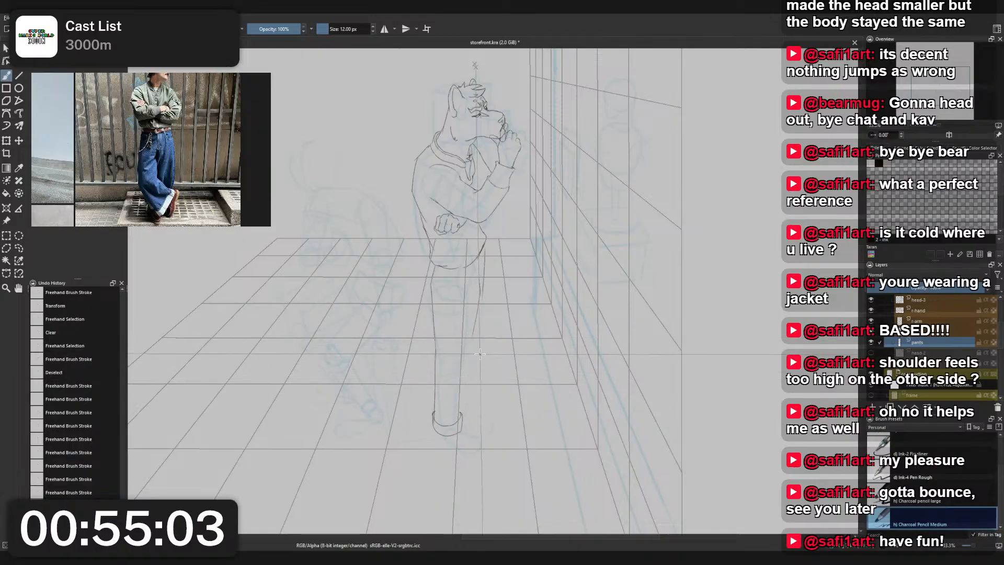
- Hide the wall and floor perspective grid assistants and the blue rough sketch, returning to the Freehand Brush tool
{"action": "left_click", "coordinate": [6, 208]}
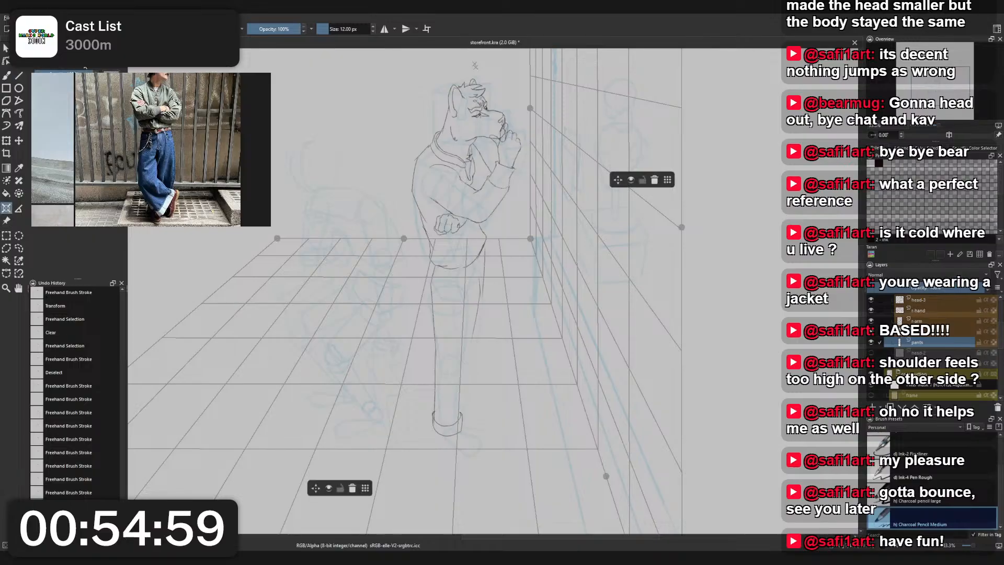
{"action": "left_click", "coordinate": [631, 180]}
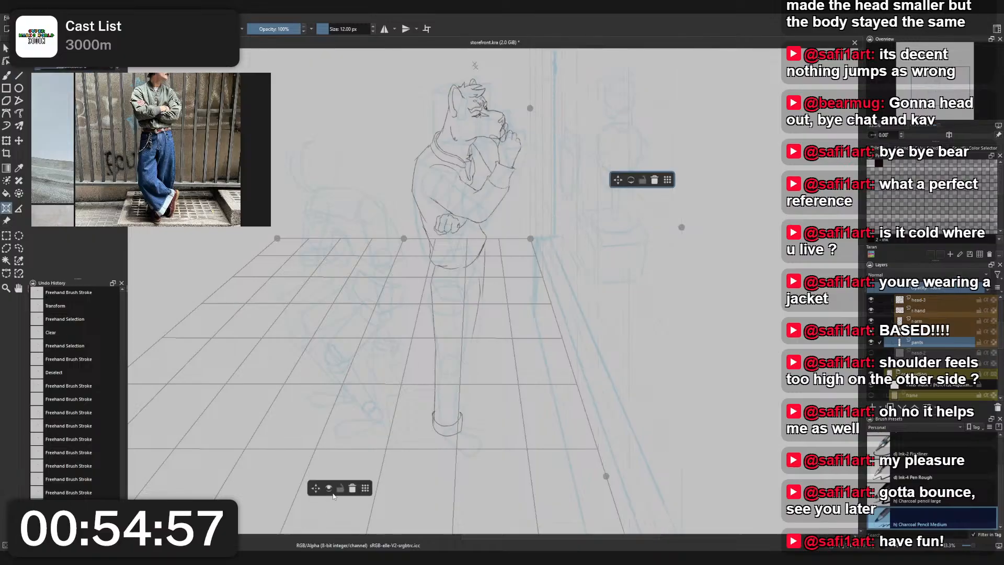
{"action": "left_click", "coordinate": [328, 489]}
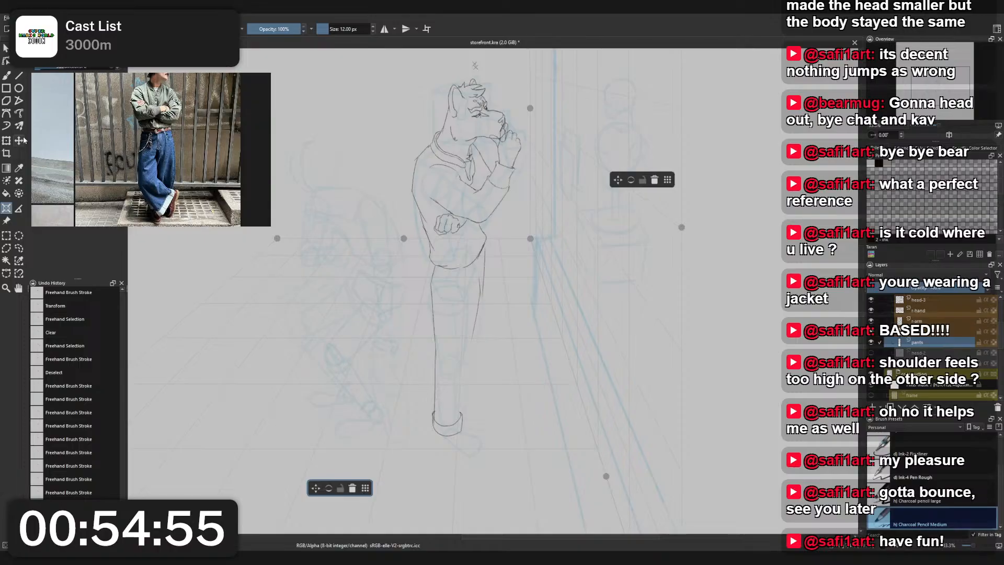
{"action": "left_click", "coordinate": [7, 77]}
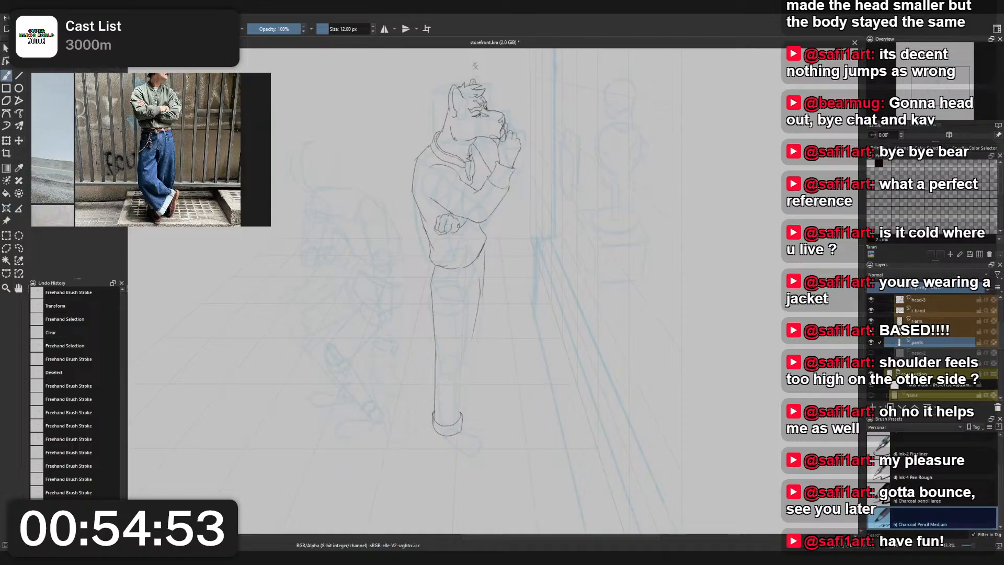
{"action": "left_click", "coordinate": [871, 374]}
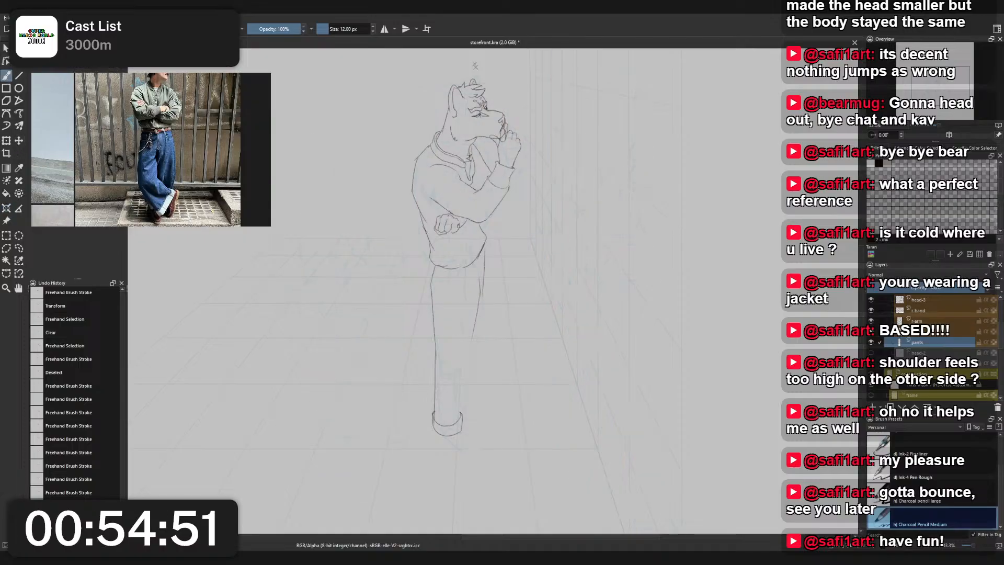
- Choose the Eraser Small brush for cleaning up the front contour of the thigh
{"action": "scroll", "coordinate": [530, 311], "scroll_direction": "up", "scroll_amount": 5}
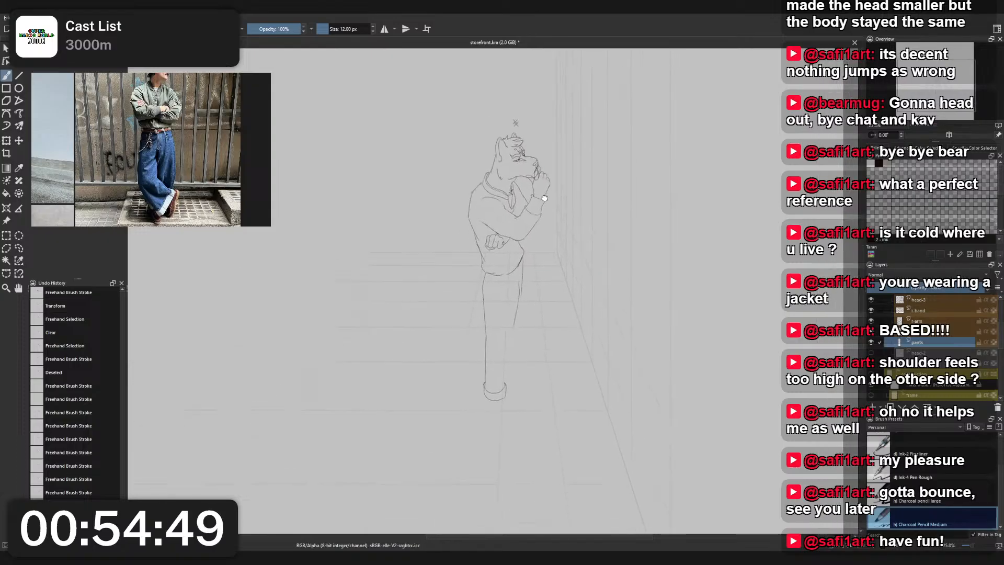
{"action": "scroll", "coordinate": [523, 282], "scroll_direction": "down", "scroll_amount": 3}
{"action": "scroll", "coordinate": [523, 282], "scroll_direction": "up", "scroll_amount": 3}
{"action": "right_click", "coordinate": [523, 283]}
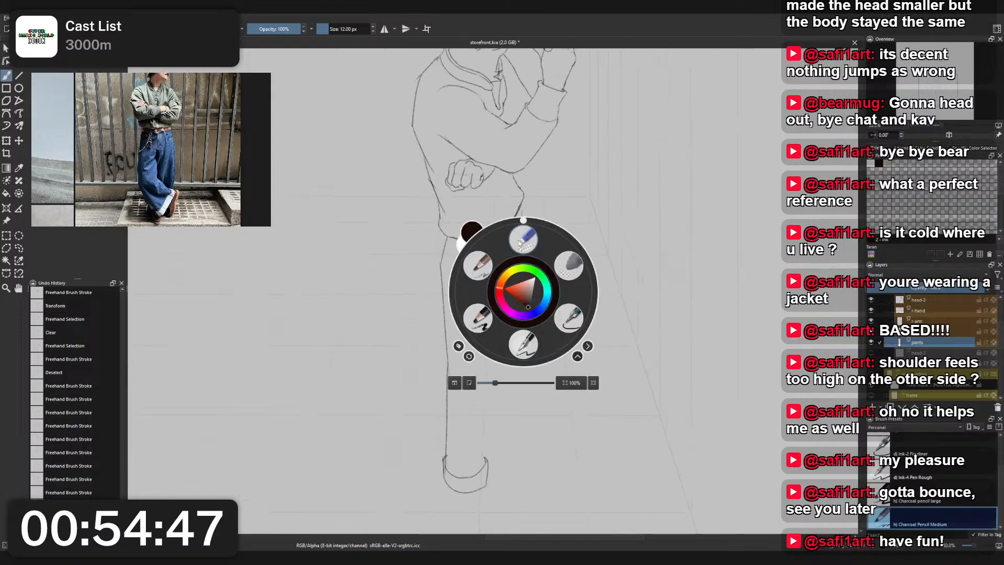
{"action": "left_click", "coordinate": [523, 244]}
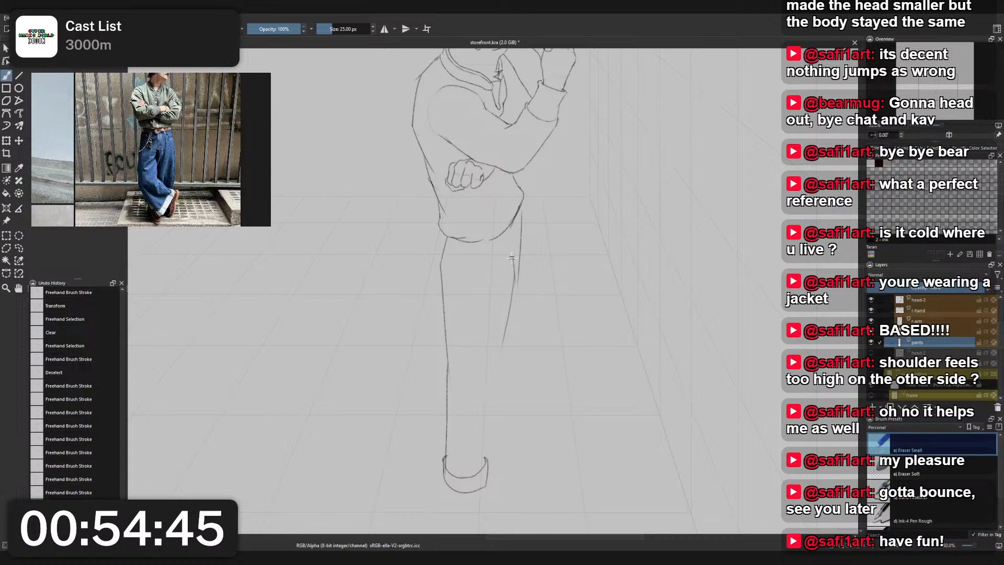
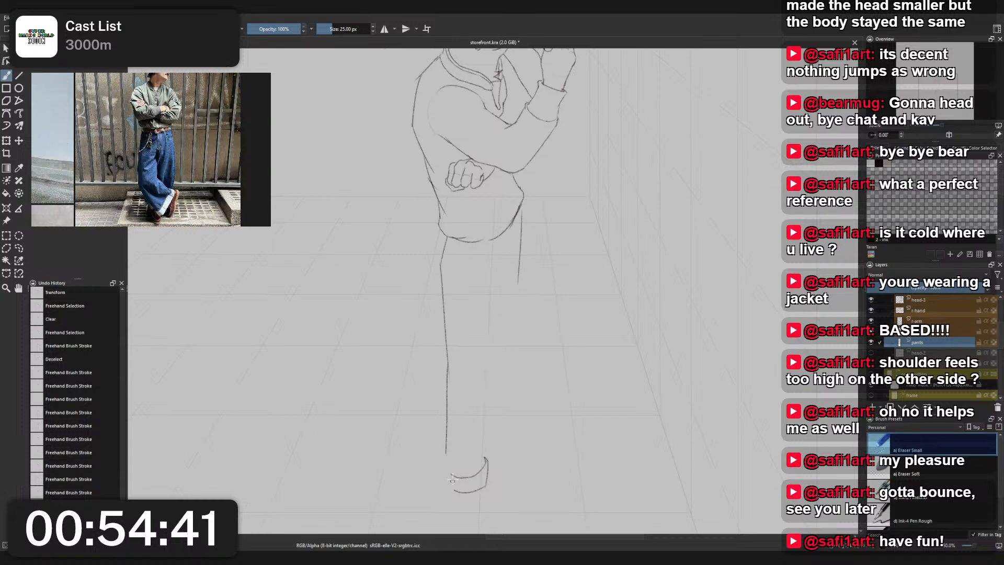
- Erase the rough shoe sketch and stray marks below the standing figure's leg
{"action": "mouse_move", "coordinate": [453, 494]}
{"action": "left_mouse_down"}
{"action": "mouse_move", "coordinate": [485, 445]}
{"action": "mouse_move", "coordinate": [477, 495]}
{"action": "left_mouse_up"}
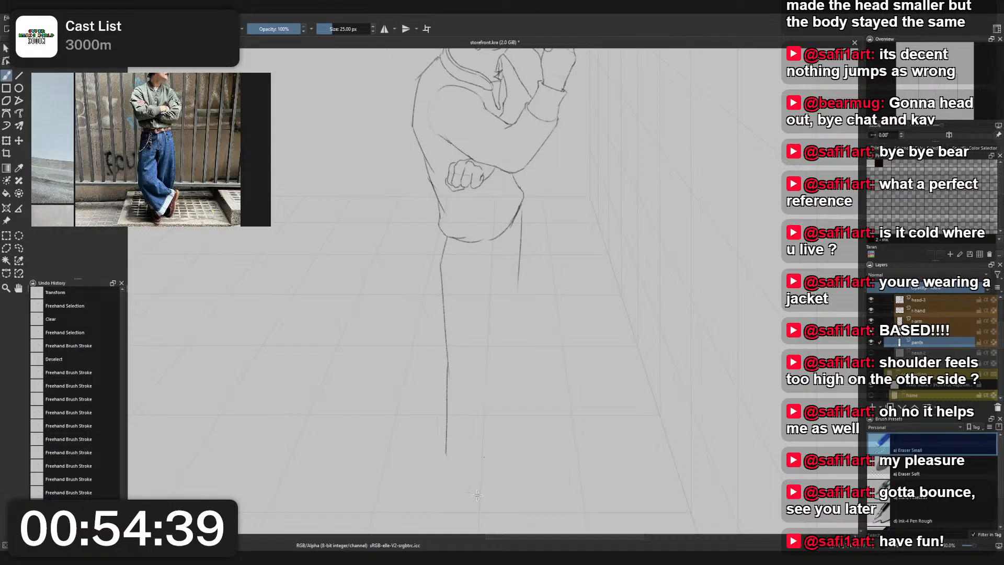
{"action": "left_click_drag", "start_coordinate": [449, 459], "coordinate": [458, 452]}
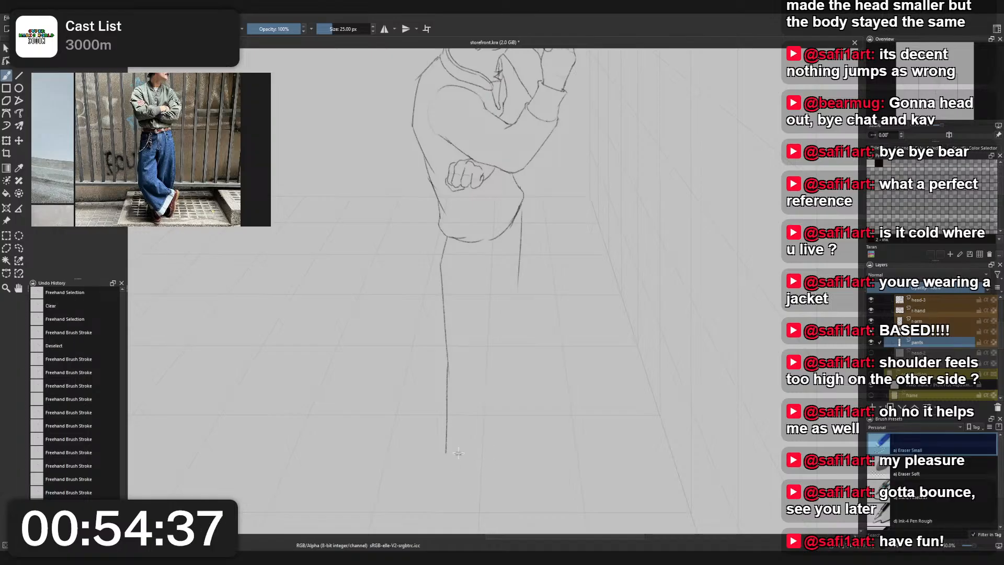
{"action": "mouse_move", "coordinate": [488, 303]}
{"action": "left_mouse_down"}
{"action": "mouse_move", "coordinate": [495, 381]}
{"action": "mouse_move", "coordinate": [492, 316]}
{"action": "left_mouse_up"}
{"action": "scroll", "coordinate": [495, 387], "scroll_direction": "down", "scroll_amount": 1}
{"action": "scroll", "coordinate": [510, 304], "scroll_direction": "up", "scroll_amount": 1}
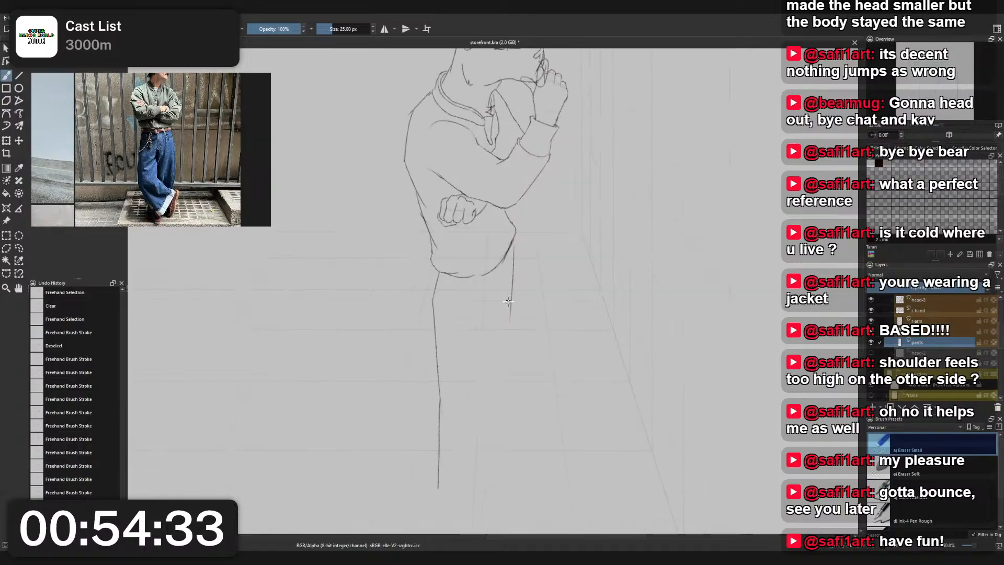
- Switch the brush to Charcoal Pencil Medium
{"action": "right_click", "coordinate": [508, 302]}
{"action": "left_click", "coordinate": [463, 274]}
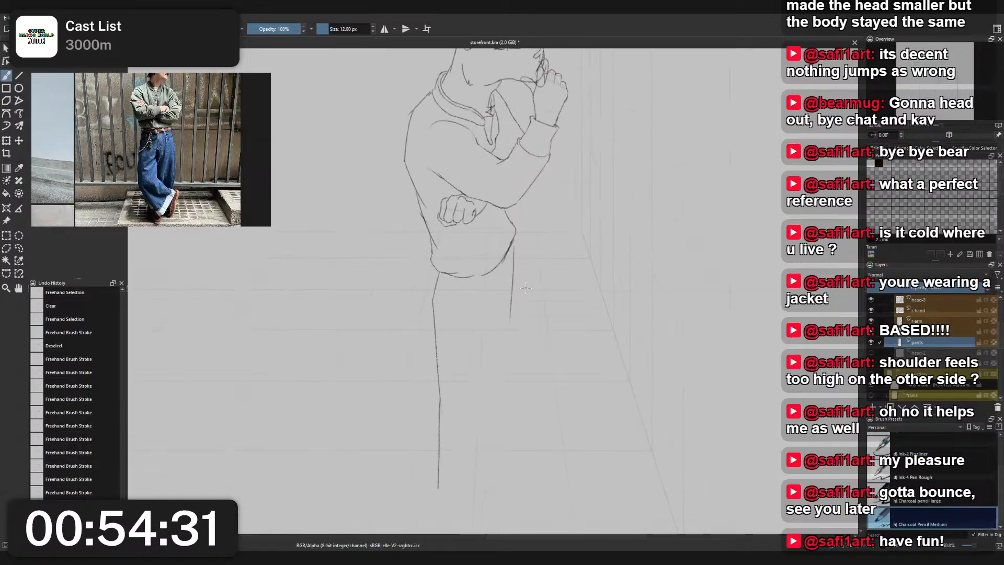
{"action": "right_click", "coordinate": [527, 288]}
{"action": "right_click", "coordinate": [509, 254]}
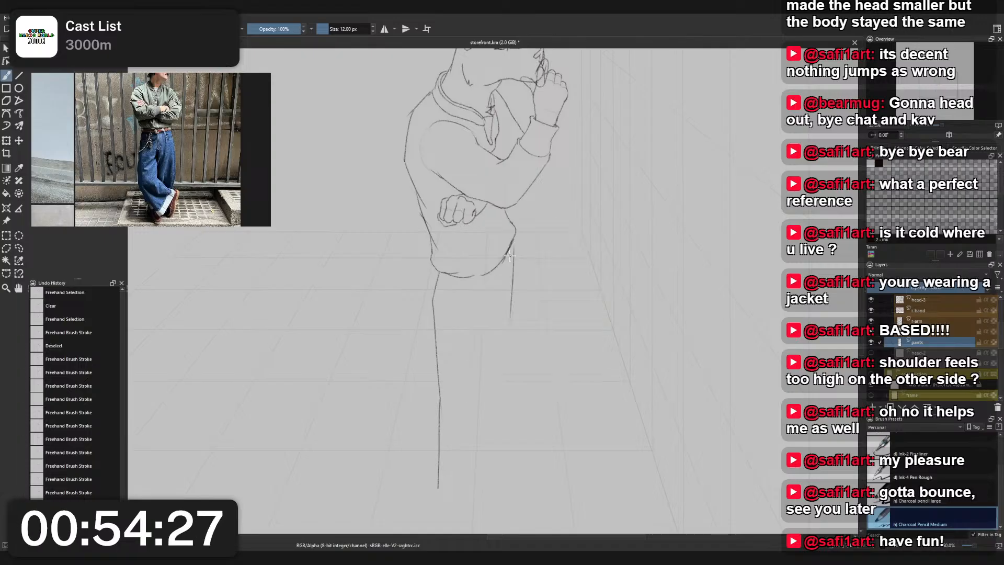
{"action": "right_click", "coordinate": [432, 267]}
{"action": "right_click", "coordinate": [394, 243]}
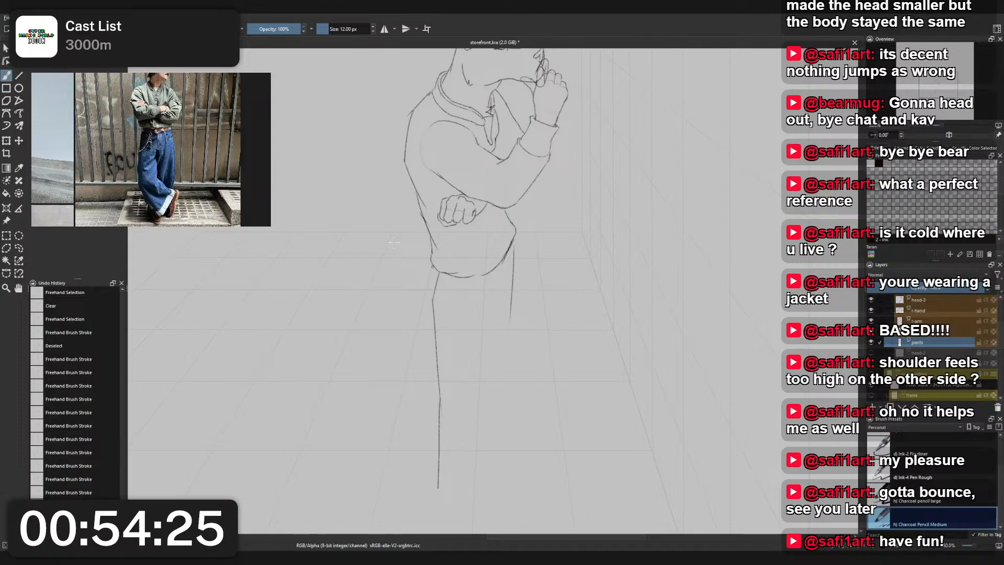
- Try to draw a curved line from the jacket hem down along the figure's left-side thigh outline
{"action": "left_click_drag", "start_coordinate": [437, 275], "coordinate": [434, 310]}
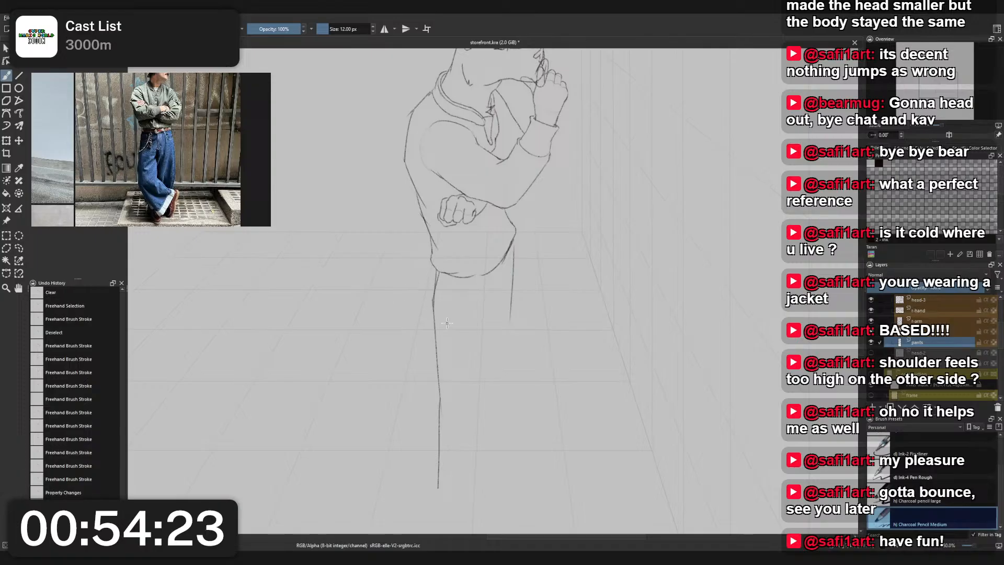
{"action": "left_click_drag", "start_coordinate": [437, 269], "coordinate": [433, 311]}
{"action": "left_click_drag", "start_coordinate": [434, 267], "coordinate": [436, 319]}
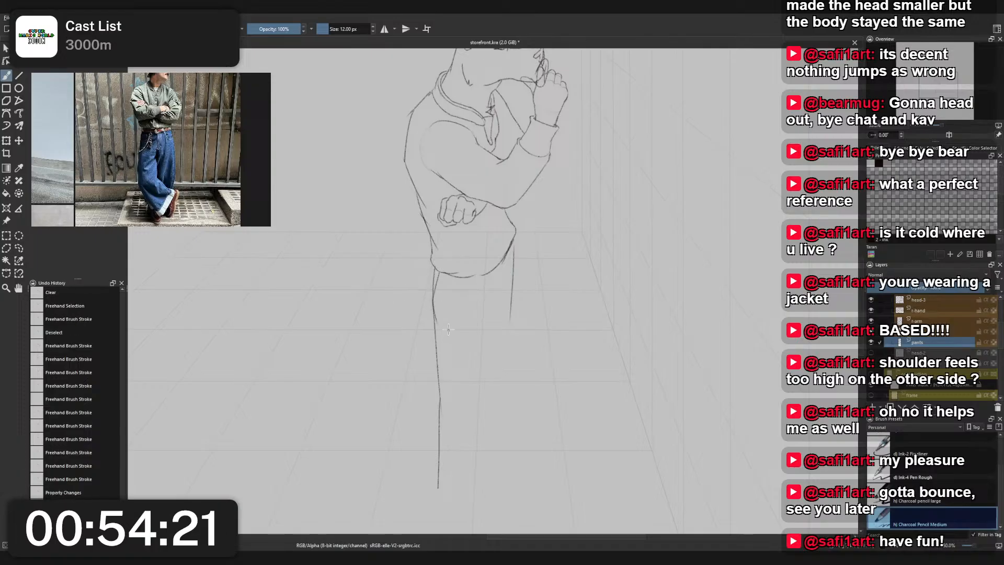
{"action": "left_click_drag", "start_coordinate": [436, 271], "coordinate": [435, 345]}
{"action": "key", "text": "ctrl+z"}
{"action": "left_click_drag", "start_coordinate": [437, 271], "coordinate": [439, 343]}
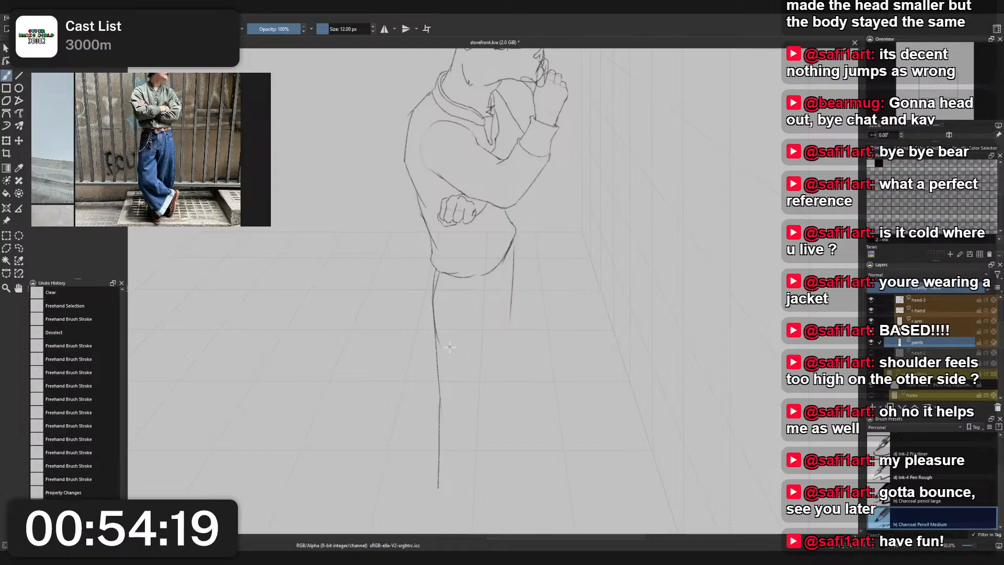
{"action": "key", "text": "ctrl+z"}
{"action": "left_click_drag", "start_coordinate": [437, 269], "coordinate": [436, 344]}
{"action": "key", "text": "ctrl+z"}
{"action": "left_click_drag", "start_coordinate": [434, 261], "coordinate": [442, 358]}
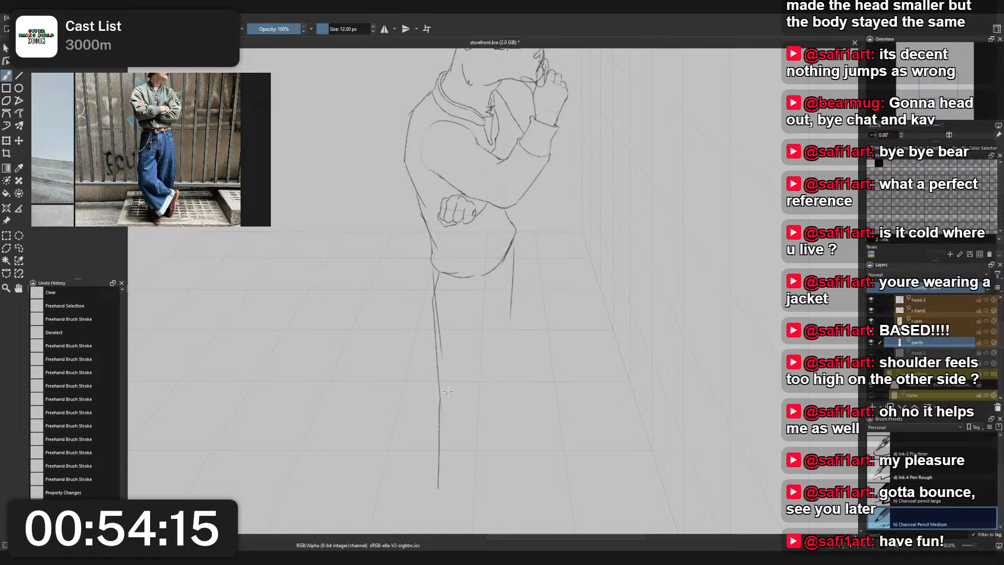
{"action": "left_click_drag", "start_coordinate": [434, 267], "coordinate": [445, 379]}
{"action": "left_click_drag", "start_coordinate": [436, 280], "coordinate": [442, 364]}
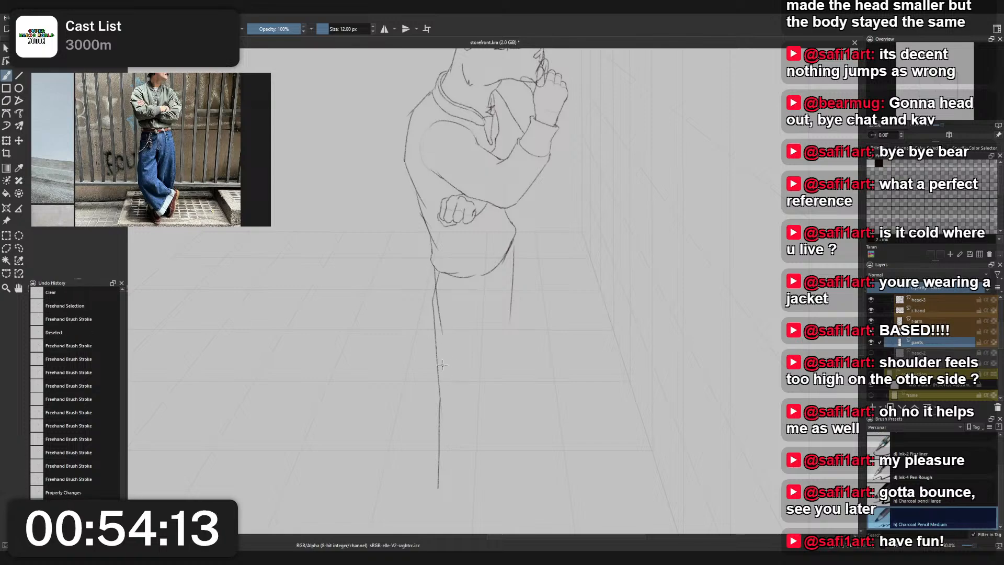
{"action": "key", "text": "ctrl+z"}
{"action": "left_click_drag", "start_coordinate": [433, 263], "coordinate": [442, 337]}
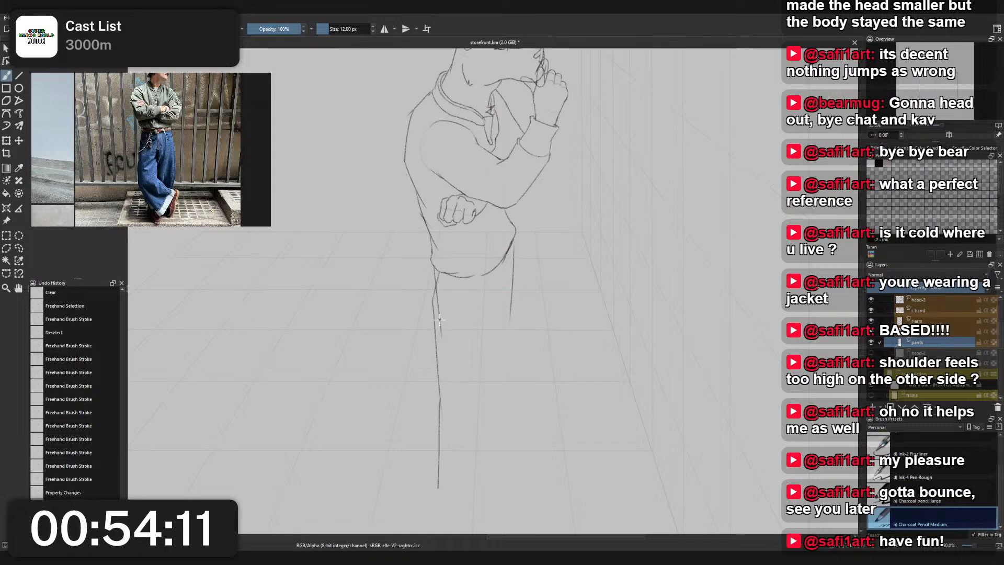
{"action": "left_click_drag", "start_coordinate": [435, 291], "coordinate": [441, 407]}
{"action": "key", "text": "ctrl+z"}
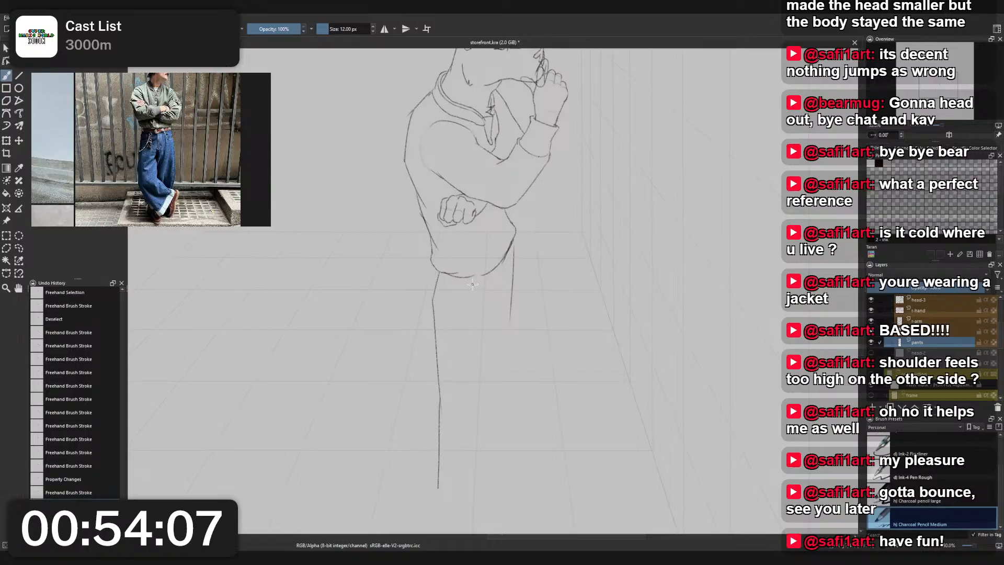
- Show the blue rough sketch beneath the line drawing as a guide for the legs
{"action": "scroll", "coordinate": [472, 284], "scroll_direction": "down", "scroll_amount": 2}
{"action": "scroll", "coordinate": [474, 297], "scroll_direction": "up", "scroll_amount": 2}
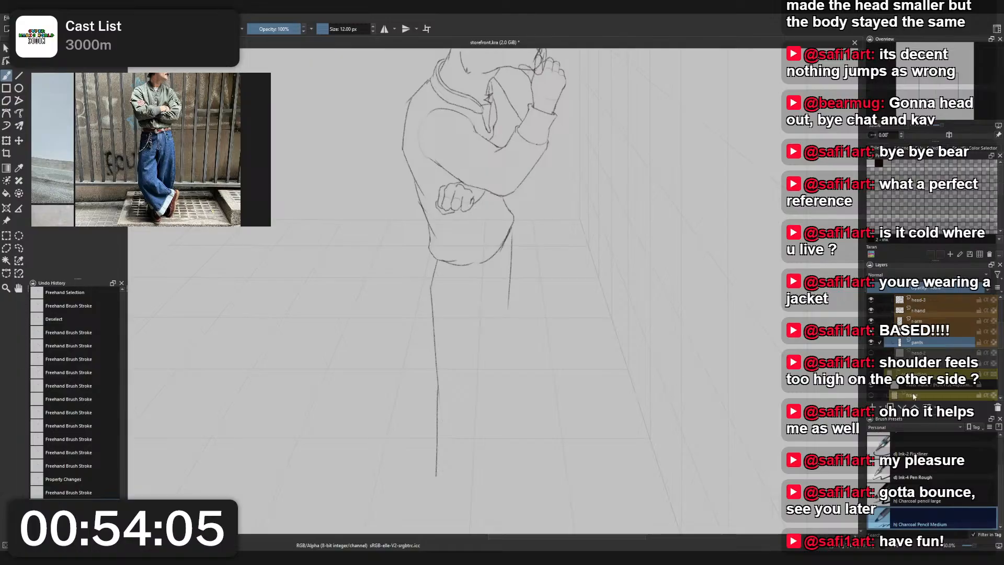
{"action": "left_click", "coordinate": [873, 372]}
{"action": "left_click_drag", "start_coordinate": [493, 420], "coordinate": [488, 383]}
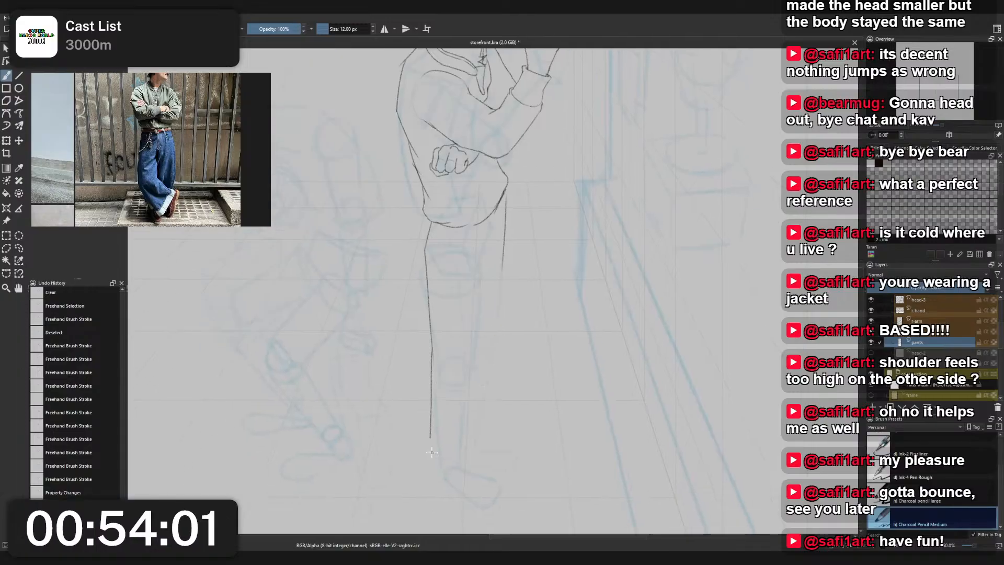
- Draw a circle over the ankle of the blue rough sketch to mark the trouser opening
{"action": "mouse_move", "coordinate": [433, 454]}
{"action": "left_mouse_down"}
{"action": "mouse_move", "coordinate": [467, 463]}
{"action": "mouse_move", "coordinate": [465, 475]}
{"action": "mouse_move", "coordinate": [445, 446]}
{"action": "mouse_move", "coordinate": [433, 472]}
{"action": "mouse_move", "coordinate": [456, 443]}
{"action": "mouse_move", "coordinate": [437, 460]}
{"action": "mouse_move", "coordinate": [465, 452]}
{"action": "mouse_move", "coordinate": [450, 444]}
{"action": "mouse_move", "coordinate": [467, 451]}
{"action": "mouse_move", "coordinate": [463, 478]}
{"action": "mouse_move", "coordinate": [445, 445]}
{"action": "left_mouse_up"}
{"action": "key", "text": "ctrl+z"}
{"action": "key", "text": "ctrl+z"}
{"action": "key", "text": "ctrl+z"}
{"action": "key", "text": "ctrl+z"}
- Try to extend the trouser leg's outer line down past the left side of the ankle circle
{"action": "key", "text": "ctrl+z"}
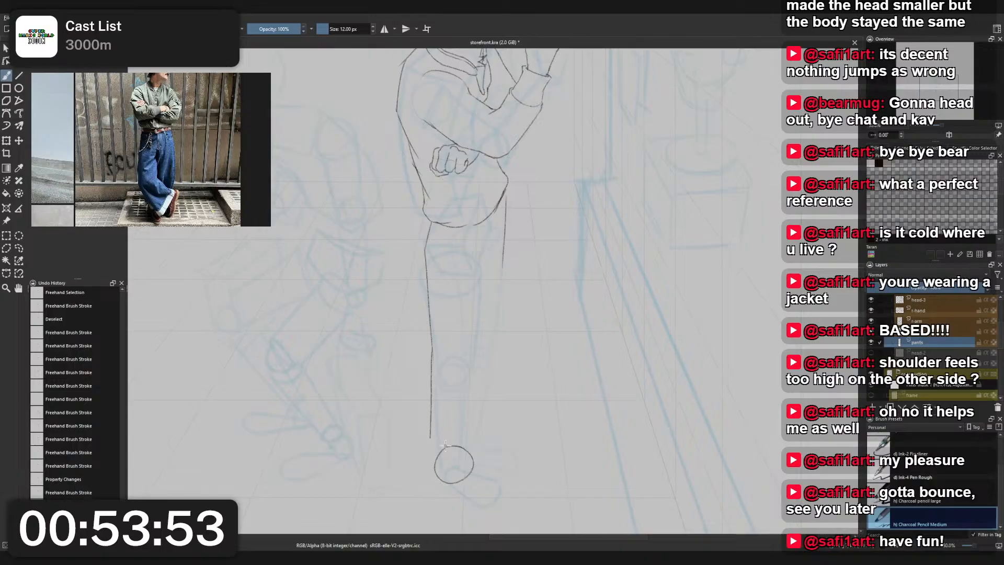
{"action": "left_click_drag", "start_coordinate": [431, 410], "coordinate": [441, 490]}
{"action": "key", "text": "ctrl+z"}
{"action": "left_click_drag", "start_coordinate": [432, 412], "coordinate": [439, 499]}
{"action": "key", "text": "ctrl+z"}
{"action": "key", "text": "ctrl+z"}
- Erase the lower part of the leg's outer line up to knee height with Eraser Small
{"action": "right_click", "coordinate": [434, 369]}
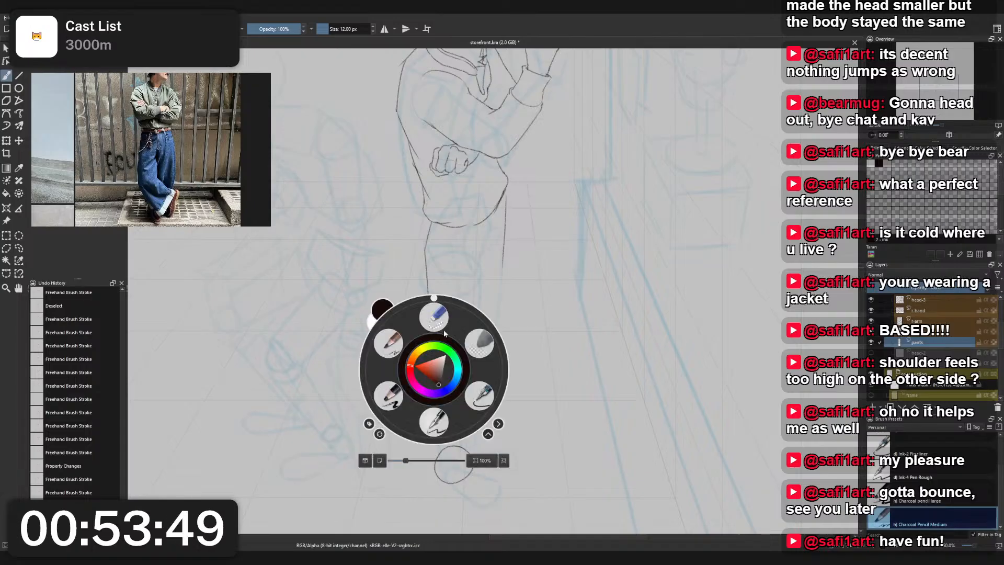
{"action": "left_click", "coordinate": [433, 320]}
{"action": "left_click_drag", "start_coordinate": [431, 439], "coordinate": [429, 359]}
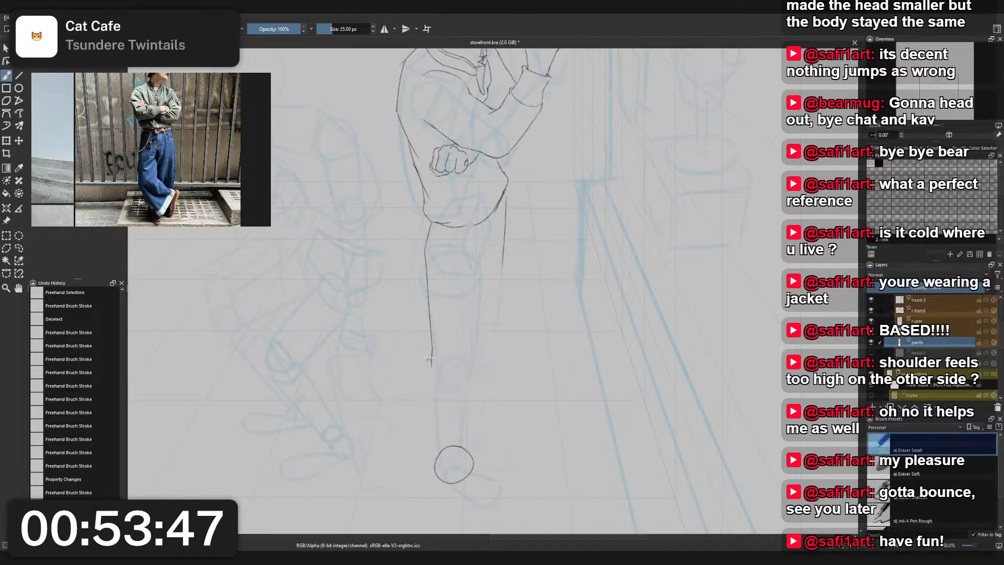
- Try to draw the lower leg line from the knee and a second overlapping ankle circle with Charcoal Pencil Medium
{"action": "right_click", "coordinate": [458, 410]}
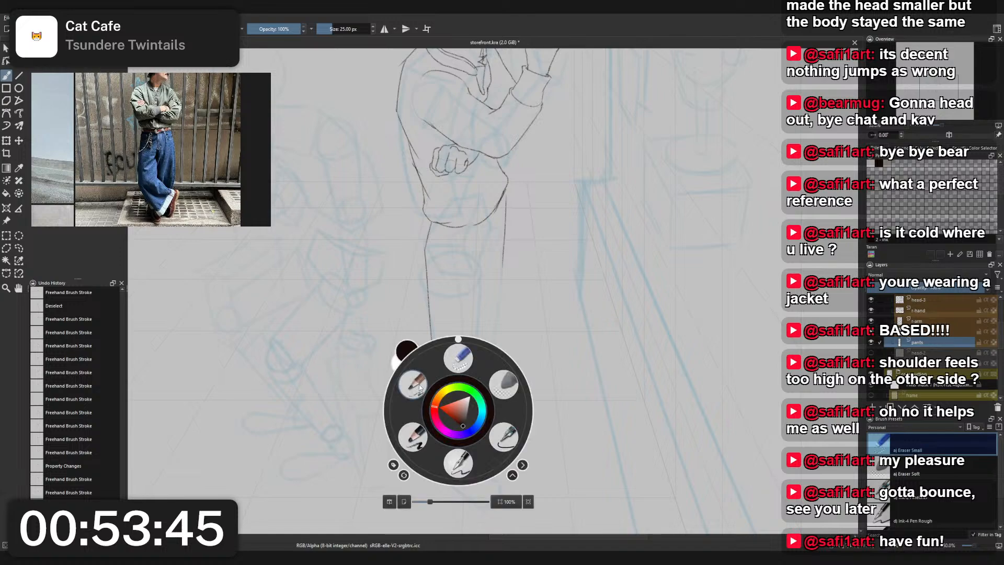
{"action": "left_click", "coordinate": [421, 387]}
{"action": "left_click_drag", "start_coordinate": [433, 354], "coordinate": [438, 472]}
{"action": "key", "text": "ctrl+z"}
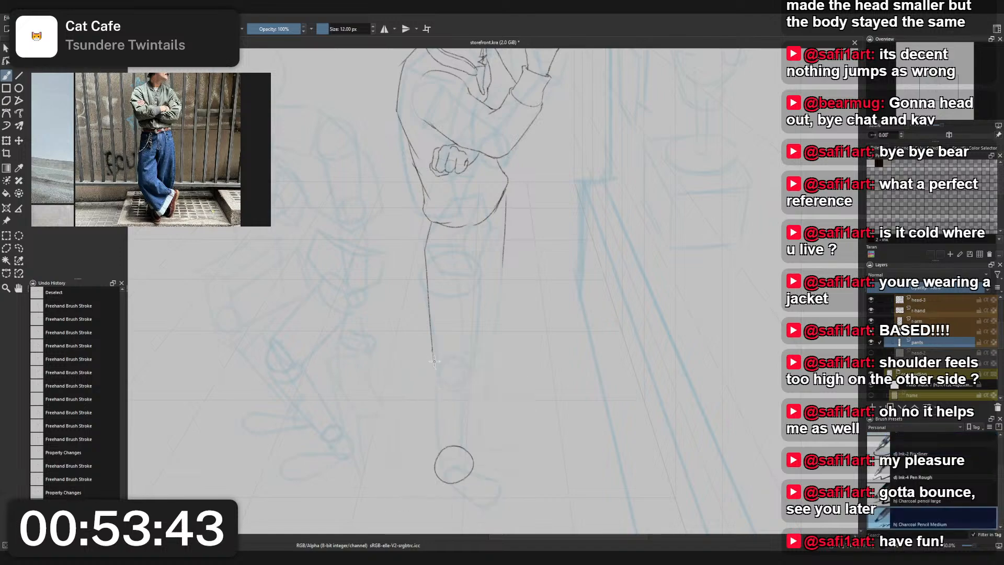
{"action": "mouse_move", "coordinate": [433, 354]}
{"action": "left_mouse_down"}
{"action": "mouse_move", "coordinate": [438, 460]}
{"action": "mouse_move", "coordinate": [432, 446]}
{"action": "mouse_move", "coordinate": [467, 445]}
{"action": "mouse_move", "coordinate": [449, 475]}
{"action": "mouse_move", "coordinate": [432, 447]}
{"action": "mouse_move", "coordinate": [463, 470]}
{"action": "left_mouse_up"}
{"action": "key", "text": "ctrl+z"}
{"action": "key", "text": "ctrl+shift+z"}
{"action": "key", "text": "ctrl+z"}
{"action": "key", "text": "ctrl+z"}
{"action": "key", "text": "ctrl+z"}
{"action": "key", "text": "ctrl+z"}
{"action": "left_click_drag", "start_coordinate": [442, 435], "coordinate": [450, 463]}
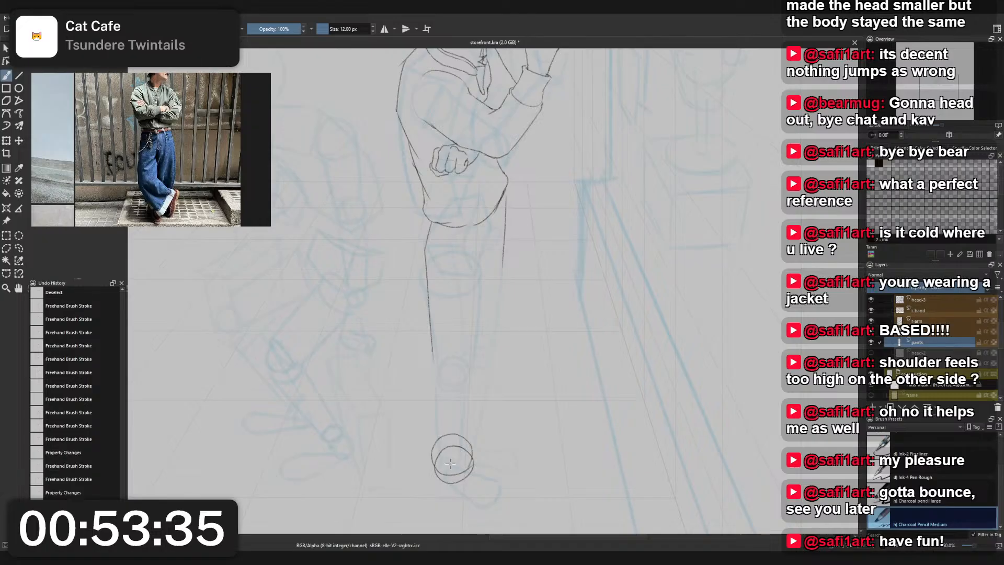
{"action": "key", "text": "ctrl+z"}
- Duplicate the ankle circle slightly above the original so they overlap, and merge the copy into the pants layer
{"action": "key", "text": "l"}
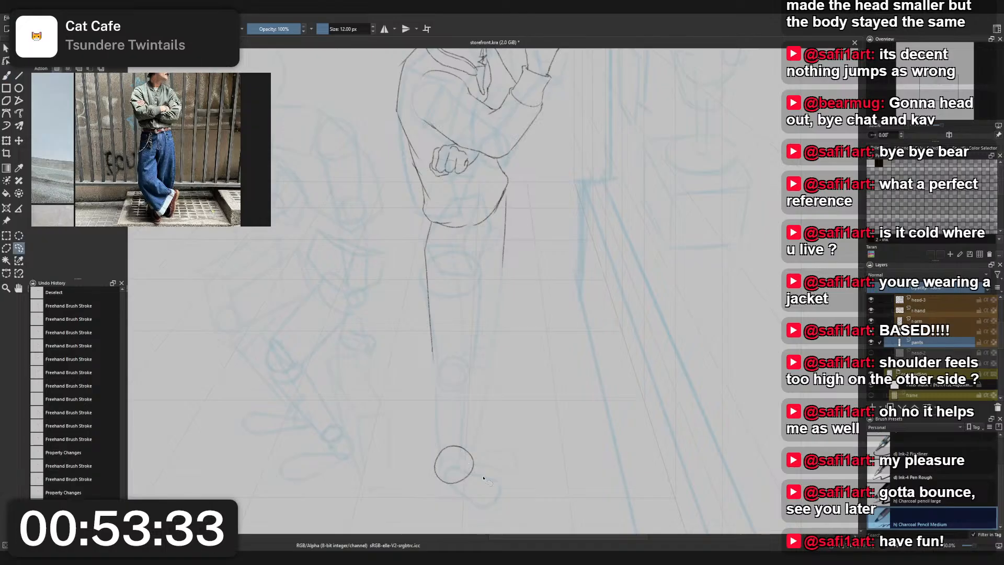
{"action": "left_click_drag", "start_coordinate": [431, 437], "coordinate": [496, 477]}
{"action": "key", "text": "ctrl+t"}
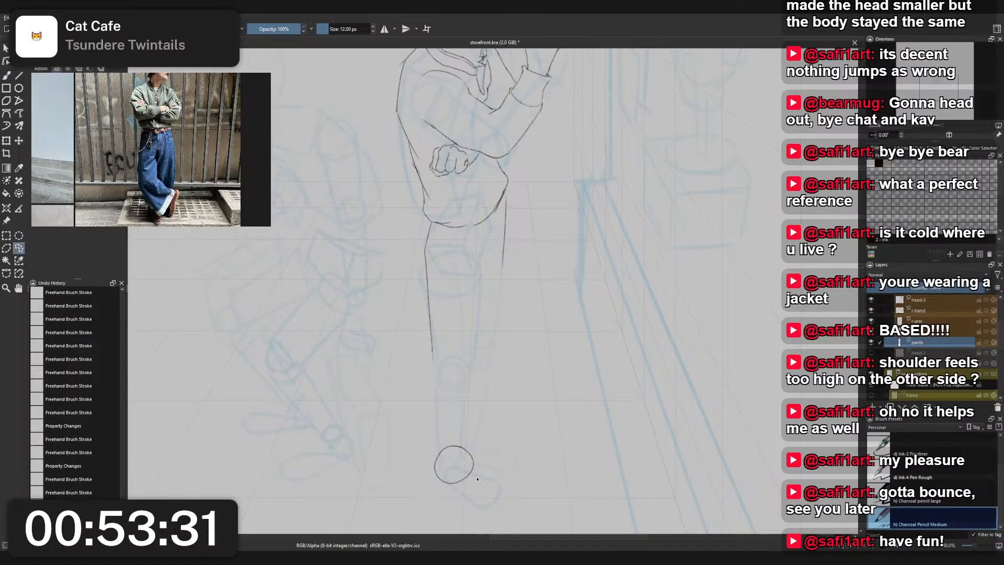
{"action": "key", "text": "ctrl+c"}
{"action": "key", "text": "ctrl+v"}
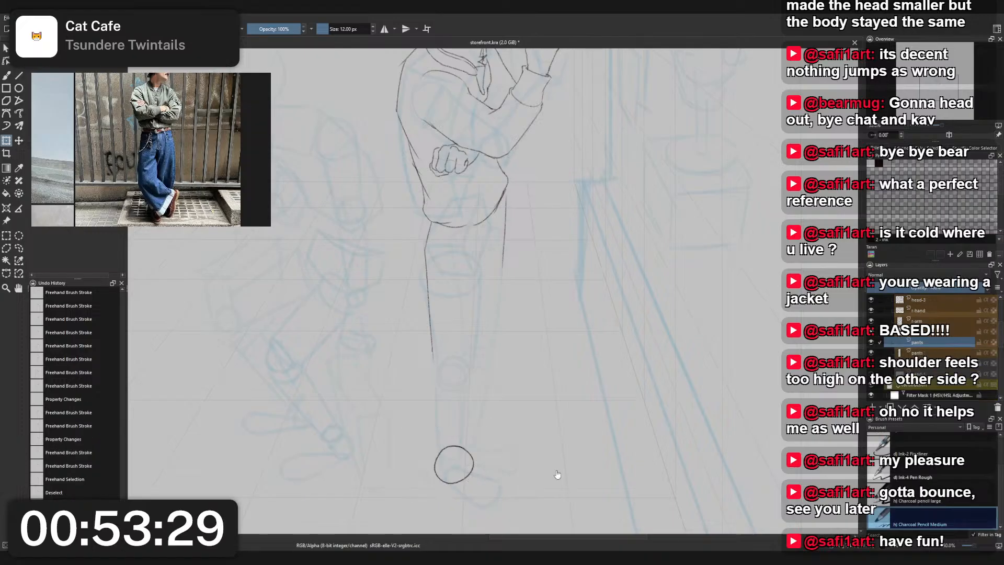
{"action": "key", "text": "ctrl+t"}
{"action": "left_click_drag", "start_coordinate": [463, 473], "coordinate": [464, 467]}
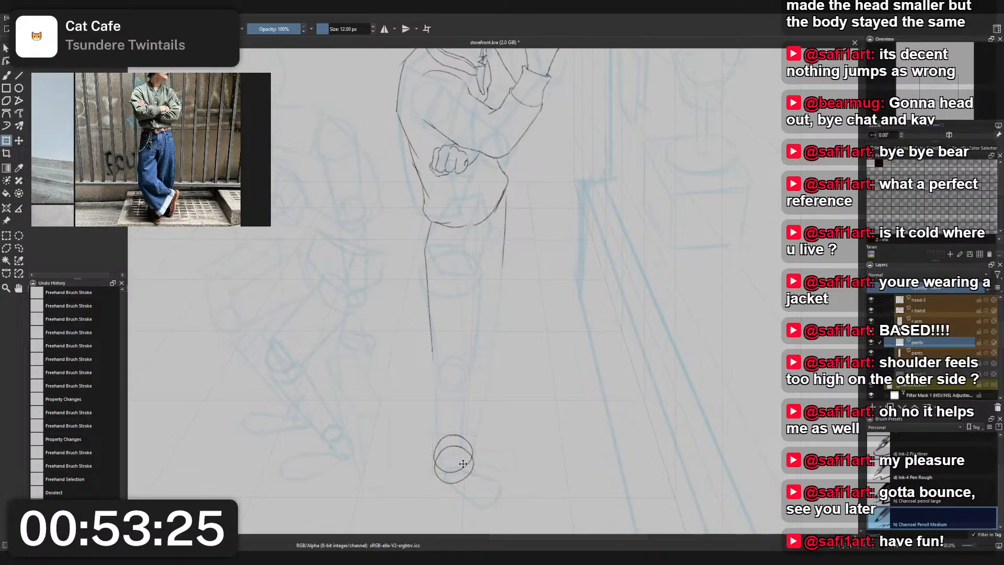
{"action": "key", "text": "l"}
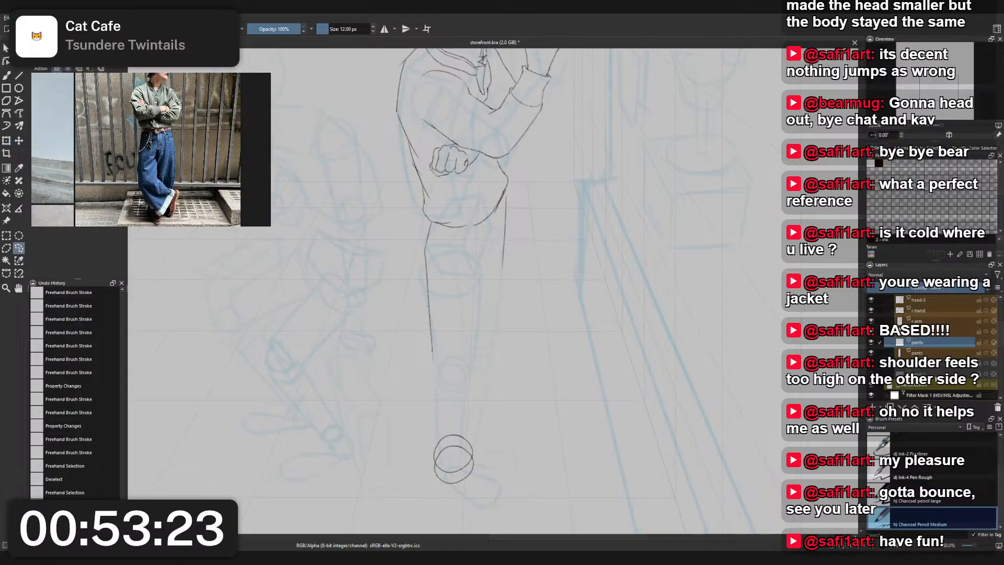
{"action": "key", "text": "ctrl+c"}
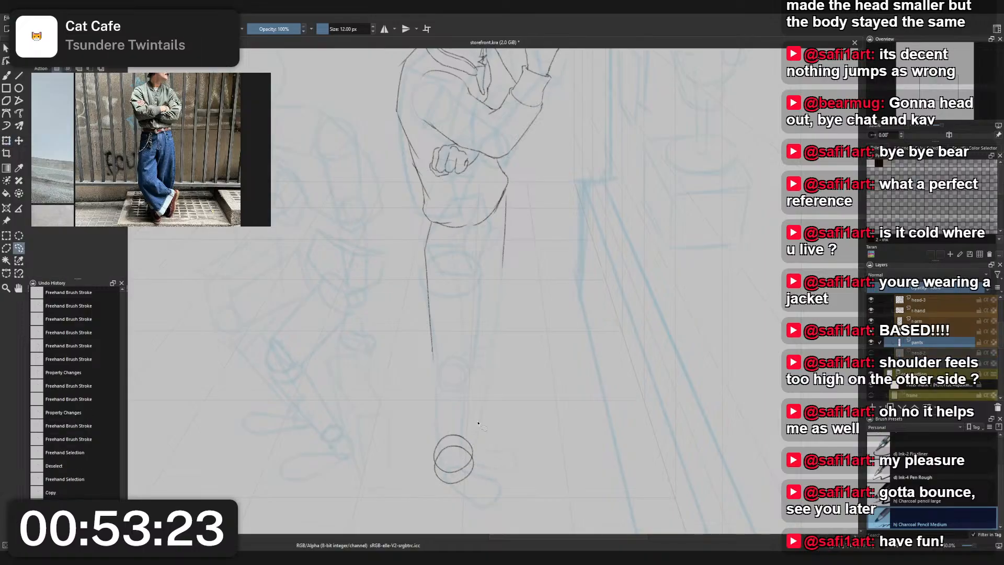
- Erase the lower ankle circle's arc inside the upper circle with Eraser Small
{"action": "key", "text": "b"}
{"action": "right_click", "coordinate": [476, 344]}
{"action": "left_click", "coordinate": [434, 311]}
{"action": "right_click", "coordinate": [446, 310]}
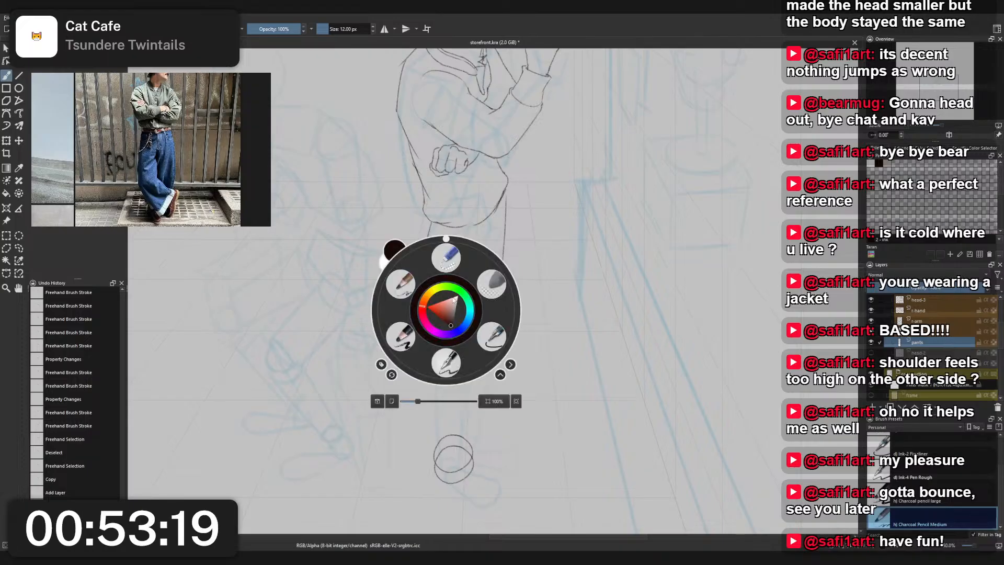
{"action": "left_click", "coordinate": [446, 257]}
{"action": "scroll", "coordinate": [443, 467], "scroll_direction": "up", "scroll_amount": 2}
{"action": "mouse_move", "coordinate": [446, 451]}
{"action": "left_mouse_down"}
{"action": "mouse_move", "coordinate": [451, 414]}
{"action": "mouse_move", "coordinate": [439, 395]}
{"action": "mouse_move", "coordinate": [455, 362]}
{"action": "mouse_move", "coordinate": [506, 383]}
{"action": "left_mouse_up"}
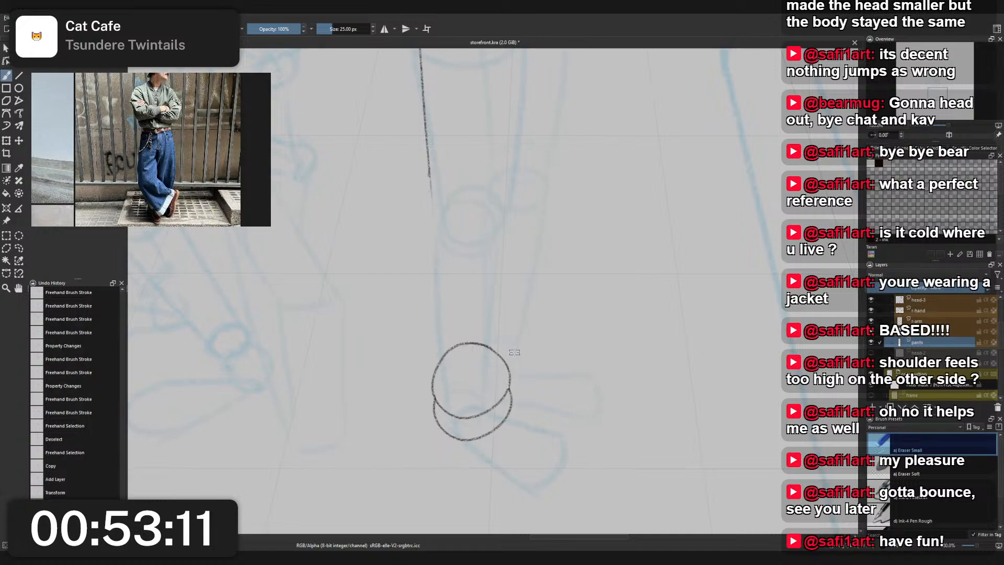
- Join the left sides of the two ankle circles with a curved Charcoal Pencil Medium stroke to form the cuff
{"action": "right_click", "coordinate": [422, 406]}
{"action": "left_click", "coordinate": [470, 370]}
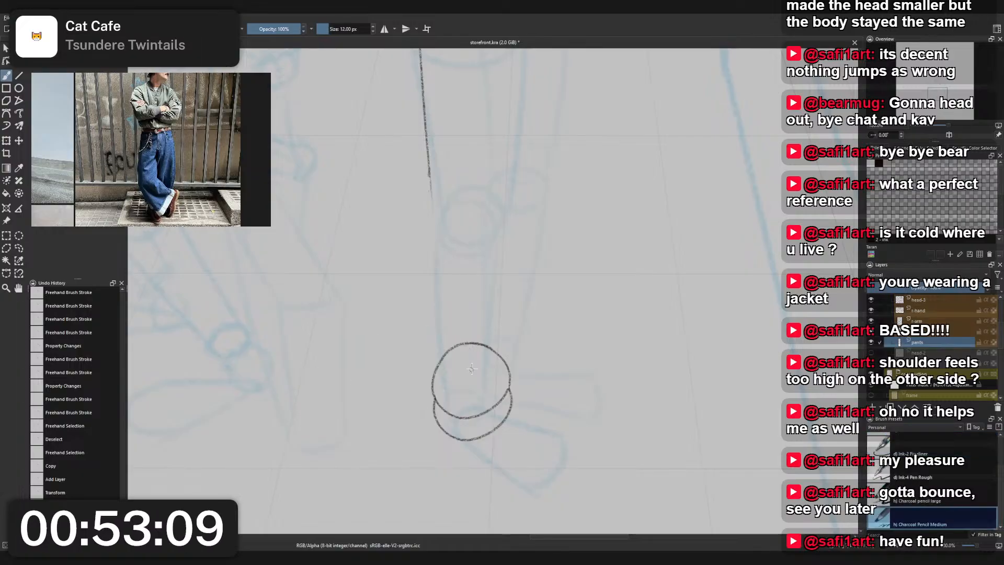
{"action": "left_click_drag", "start_coordinate": [434, 371], "coordinate": [437, 438]}
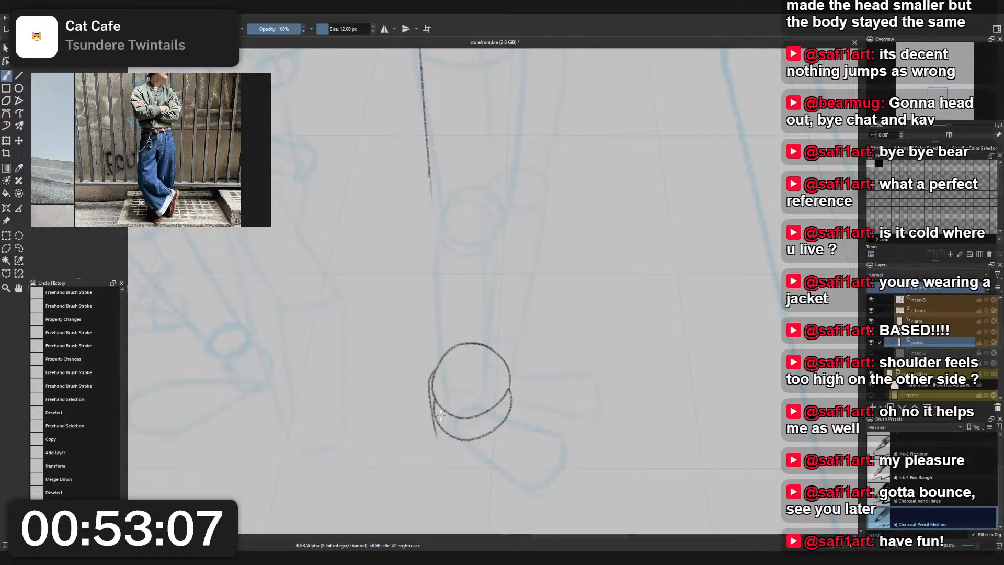
{"action": "left_click_drag", "start_coordinate": [430, 378], "coordinate": [441, 413]}
{"action": "key", "text": "ctrl+z"}
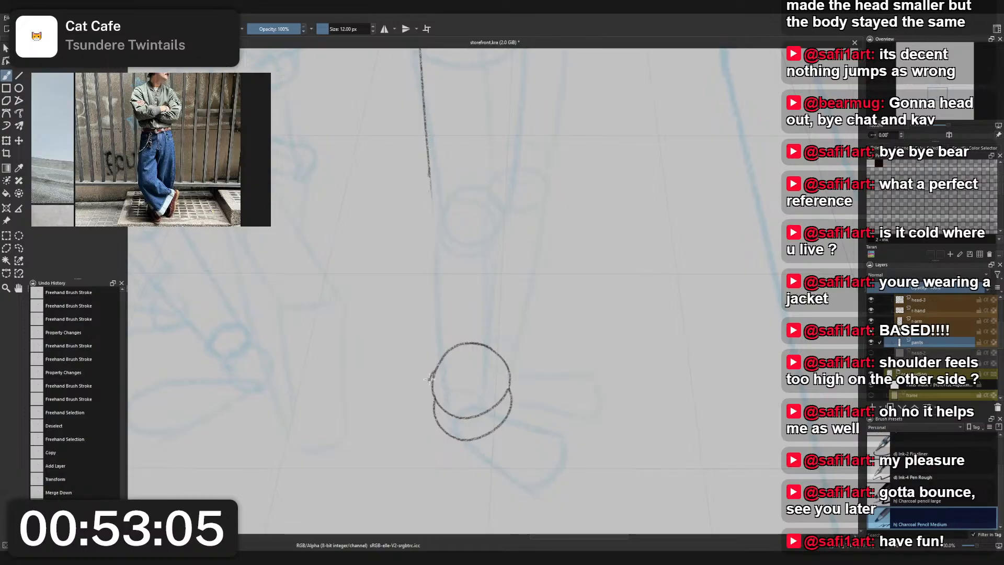
{"action": "key", "text": "ctrl+z"}
{"action": "left_click_drag", "start_coordinate": [433, 374], "coordinate": [438, 425]}
- Join the right sides of the two ankle circles with a slightly outward-bulging stroke to close the cuff
{"action": "left_click_drag", "start_coordinate": [506, 361], "coordinate": [512, 409]}
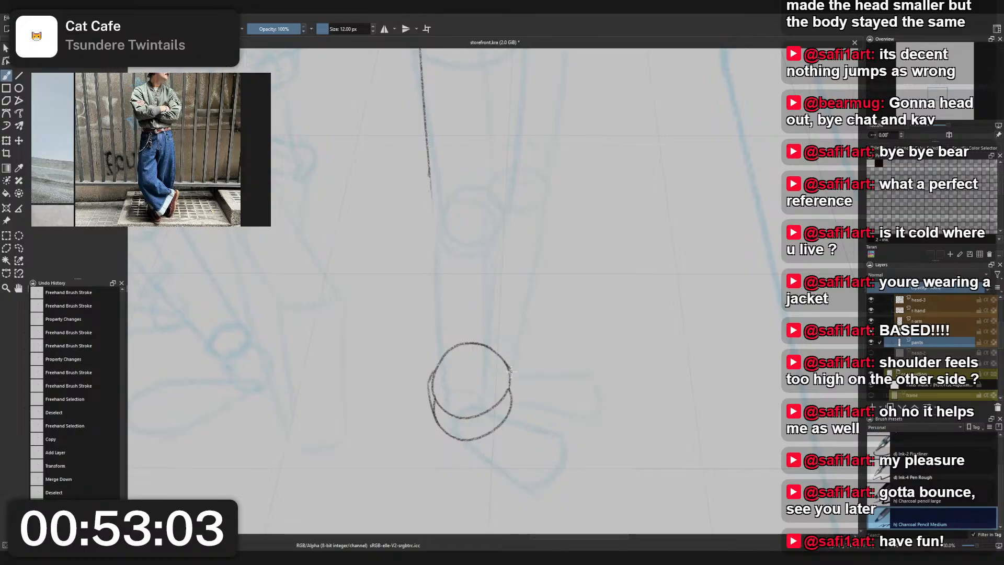
{"action": "key", "text": "ctrl+z"}
{"action": "left_click_drag", "start_coordinate": [505, 360], "coordinate": [509, 420]}
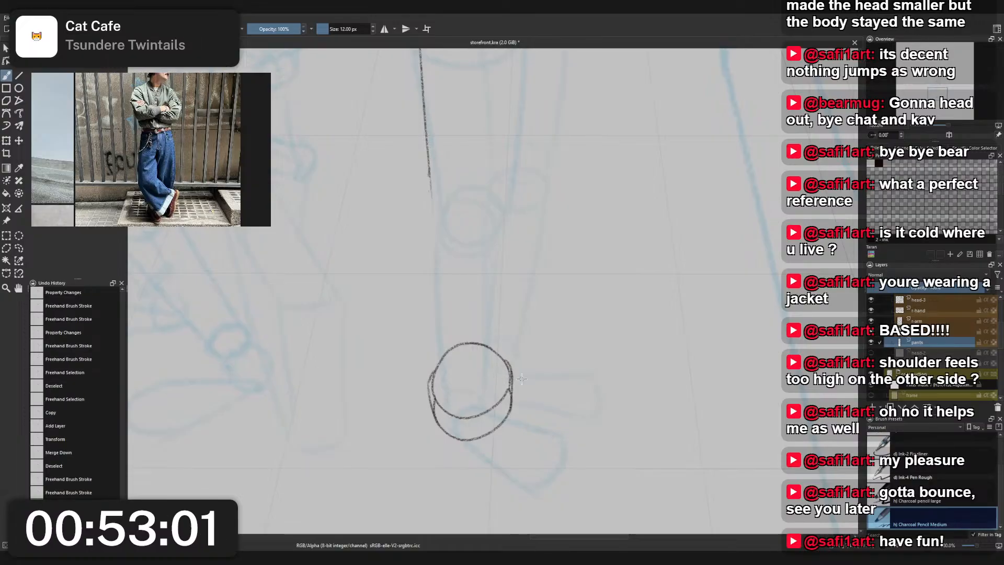
{"action": "key", "text": "ctrl+z"}
{"action": "key", "text": "ctrl+z"}
{"action": "mouse_move", "coordinate": [505, 359]}
{"action": "left_mouse_down"}
{"action": "mouse_move", "coordinate": [512, 398]}
{"action": "mouse_move", "coordinate": [514, 367]}
{"action": "mouse_move", "coordinate": [517, 400]}
{"action": "left_mouse_up"}
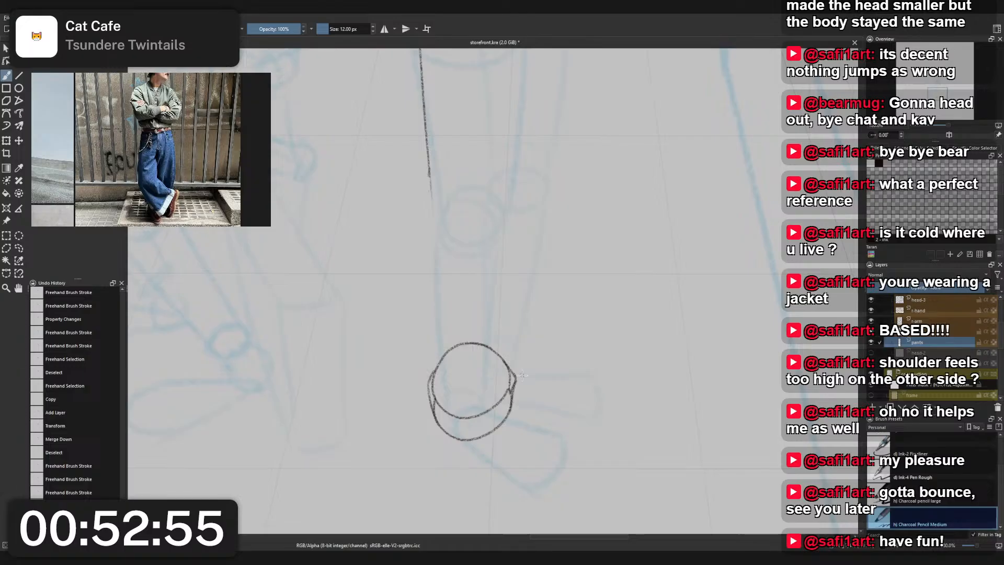
- Extend the trouser leg's left outline down to the ankle cuff with long, nearly straight Charcoal Pencil Medium strokes
{"action": "scroll", "coordinate": [505, 333], "scroll_direction": "down", "scroll_amount": 2}
{"action": "left_click_drag", "start_coordinate": [505, 325], "coordinate": [504, 371]}
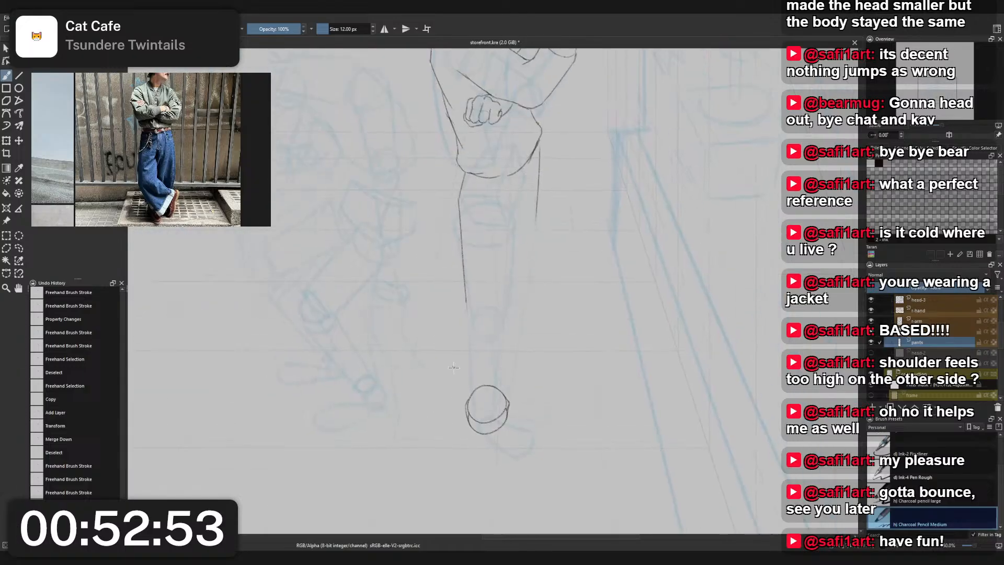
{"action": "left_click_drag", "start_coordinate": [465, 313], "coordinate": [469, 417]}
{"action": "left_click_drag", "start_coordinate": [468, 297], "coordinate": [469, 405]}
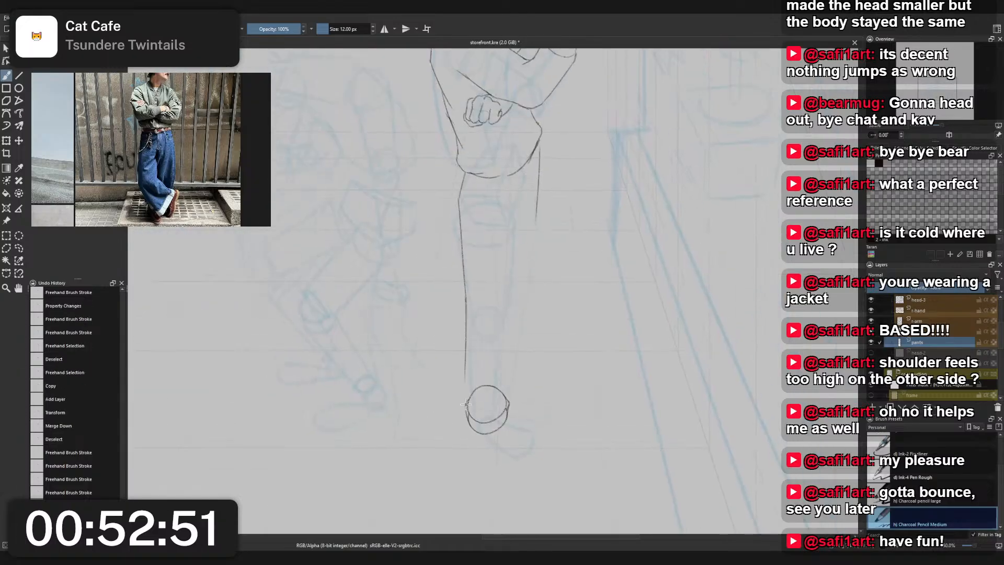
{"action": "key", "text": "ctrl+z"}
{"action": "left_click_drag", "start_coordinate": [466, 299], "coordinate": [471, 407]}
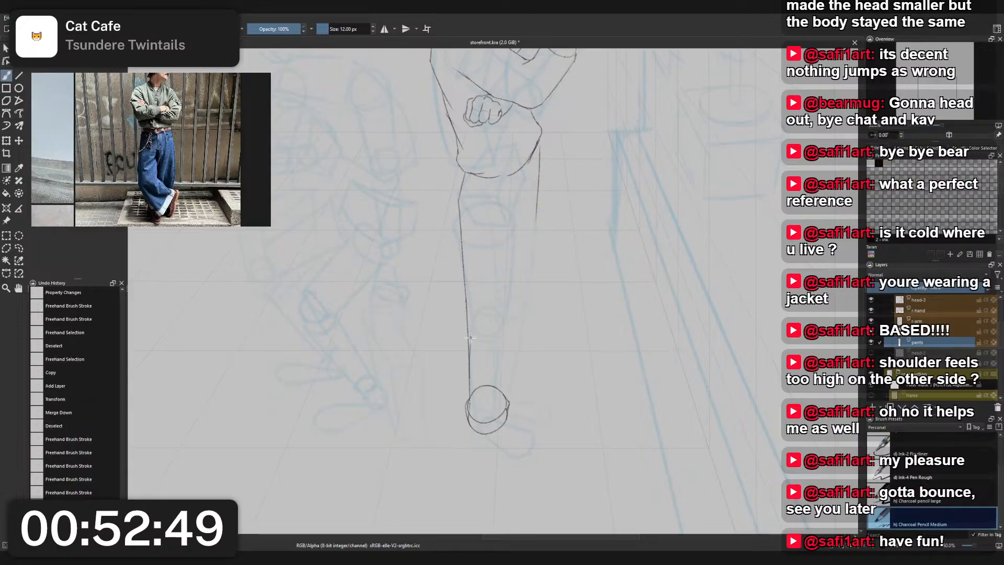
{"action": "key", "text": "ctrl+z"}
{"action": "left_click_drag", "start_coordinate": [469, 339], "coordinate": [468, 415]}
{"action": "key", "text": "ctrl+z"}
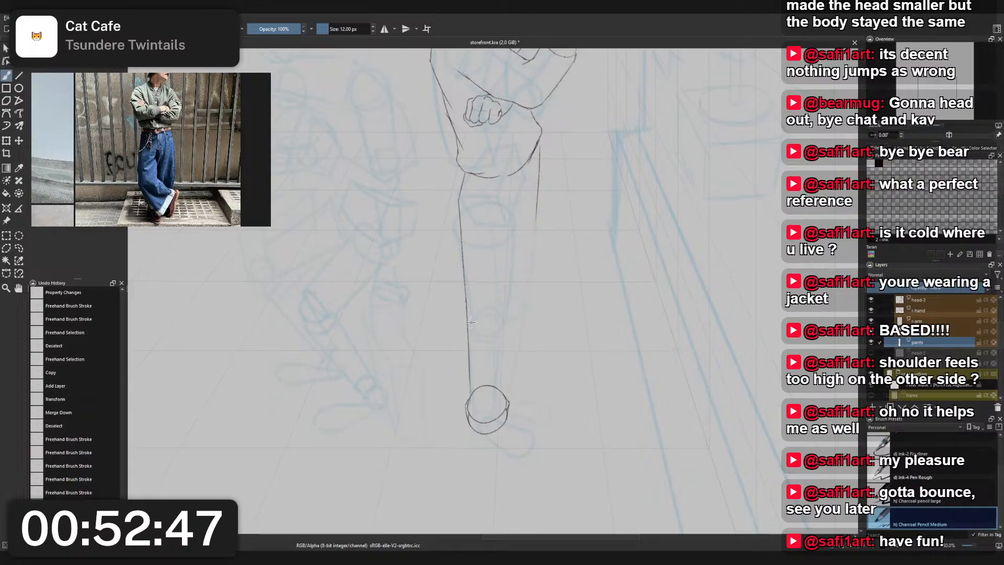
{"action": "key", "text": "ctrl+z"}
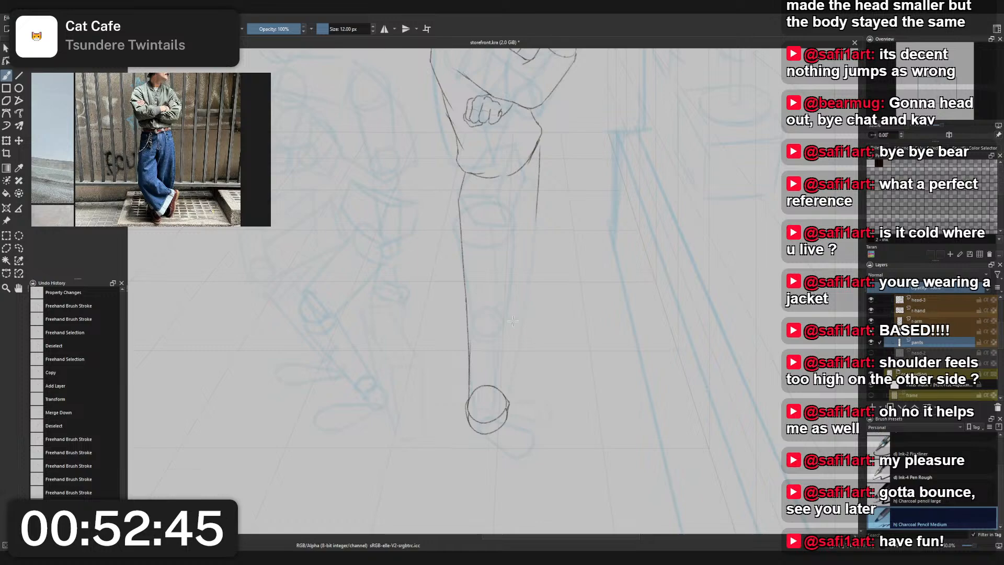
{"action": "left_click_drag", "start_coordinate": [524, 229], "coordinate": [516, 360]}
{"action": "key", "text": "ctrl+z"}
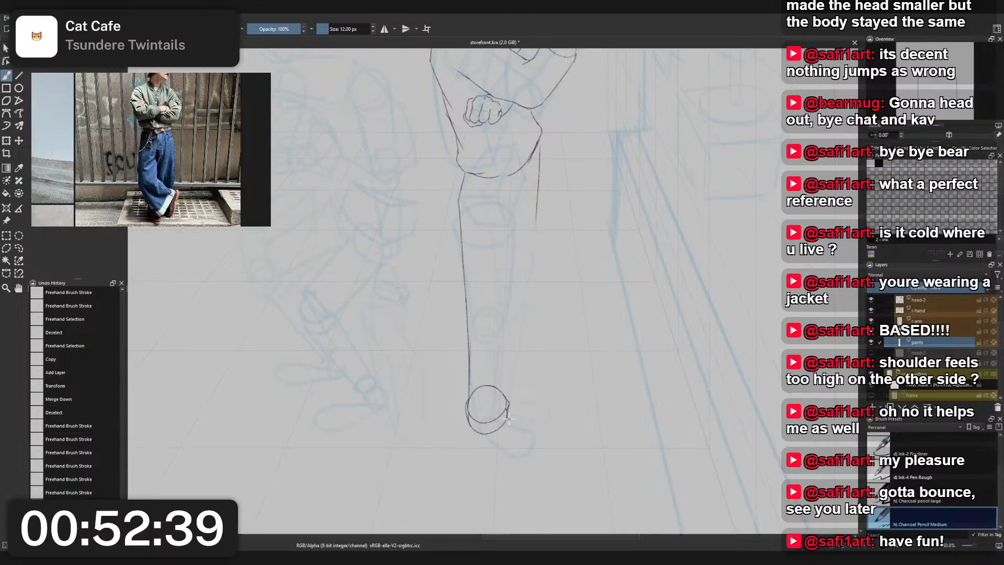
{"action": "key", "text": "ctrl+z"}
{"action": "mouse_move", "coordinate": [485, 435]}
{"action": "left_mouse_down"}
{"action": "mouse_move", "coordinate": [510, 420]}
{"action": "mouse_move", "coordinate": [504, 318]}
{"action": "left_mouse_up"}
{"action": "key", "text": "ctrl+z"}
{"action": "key", "text": "ctrl+z"}
{"action": "left_click_drag", "start_coordinate": [531, 163], "coordinate": [528, 212]}
- Draw the trouser leg's right outline from the jacket hem to the ankle cuff, bending slightly inward at the knee
{"action": "key", "text": "ctrl+z"}
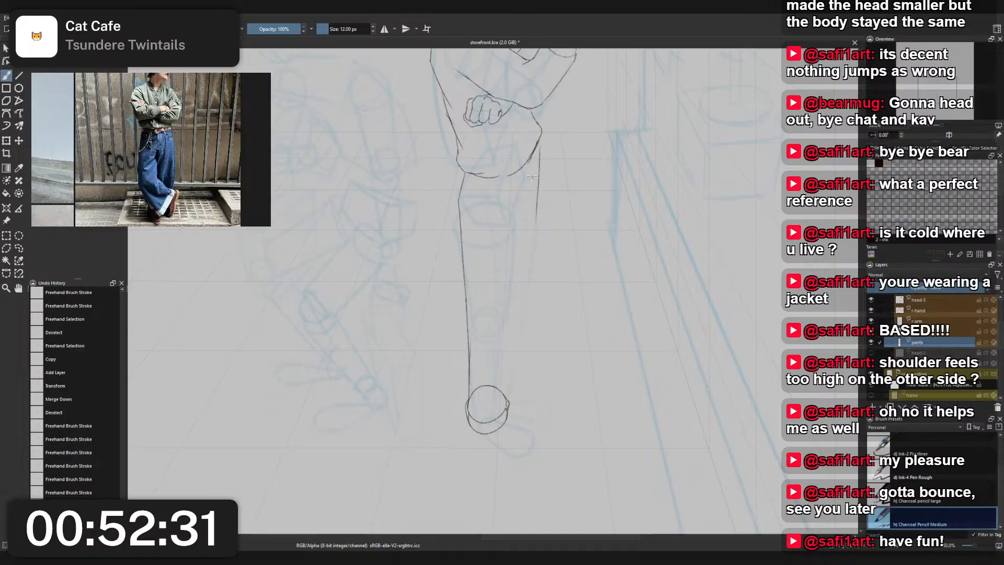
{"action": "left_click_drag", "start_coordinate": [528, 165], "coordinate": [522, 240]}
{"action": "key", "text": "ctrl+z"}
{"action": "left_click_drag", "start_coordinate": [530, 173], "coordinate": [512, 373]}
{"action": "key", "text": "ctrl+z"}
{"action": "left_click_drag", "start_coordinate": [523, 258], "coordinate": [515, 344]}
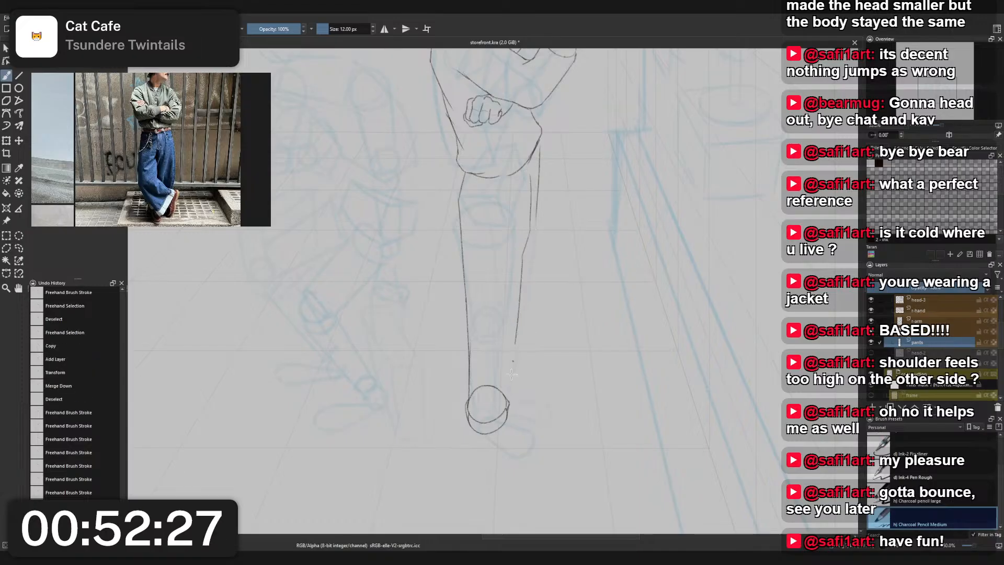
{"action": "left_click_drag", "start_coordinate": [509, 404], "coordinate": [517, 330]}
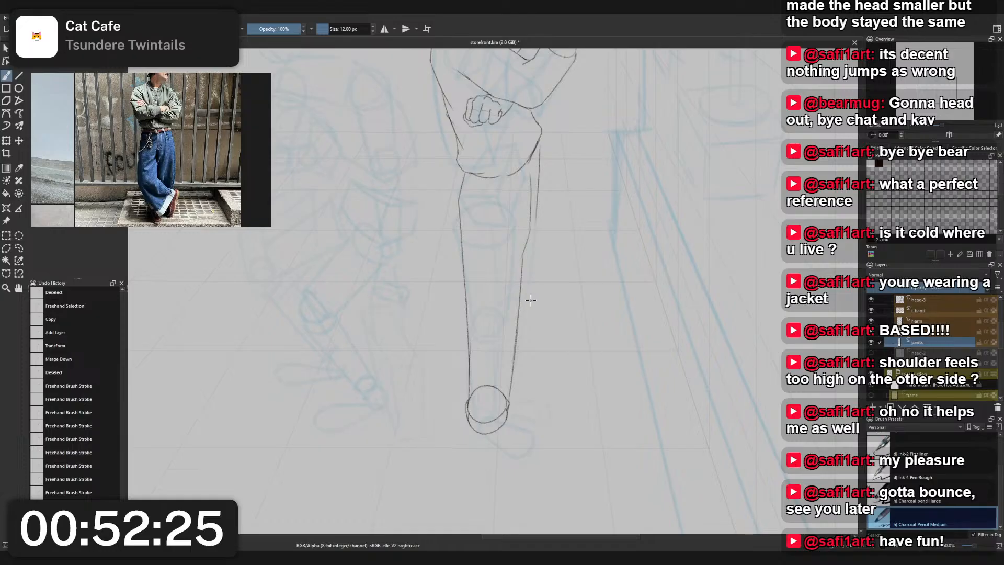
- Erase the old short trouser line outside the new right outline with Eraser Small, and return to Charcoal Pencil Medium
{"action": "right_click", "coordinate": [548, 160]}
{"action": "left_click", "coordinate": [547, 106]}
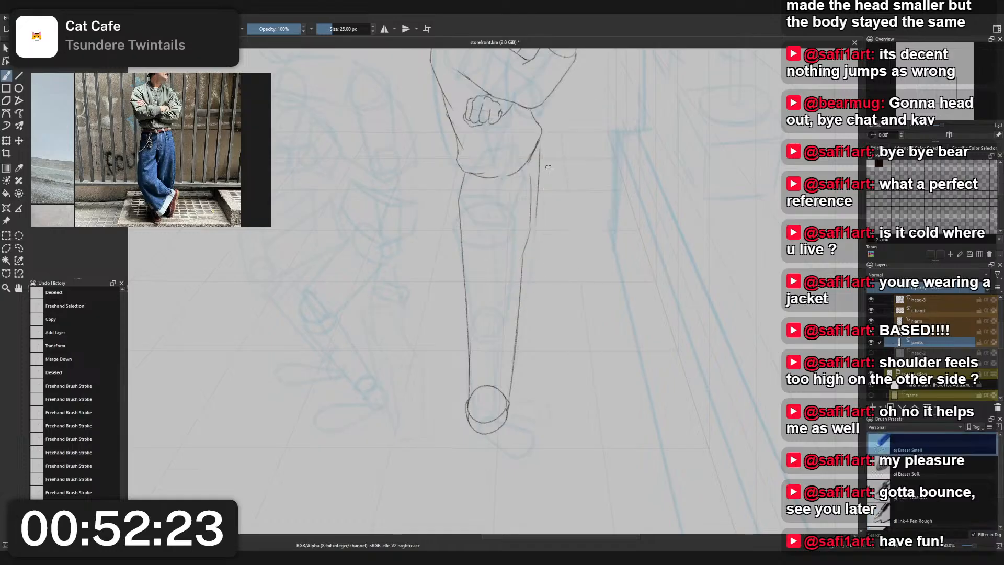
{"action": "left_click_drag", "start_coordinate": [537, 198], "coordinate": [539, 147]}
{"action": "right_click", "coordinate": [549, 195]}
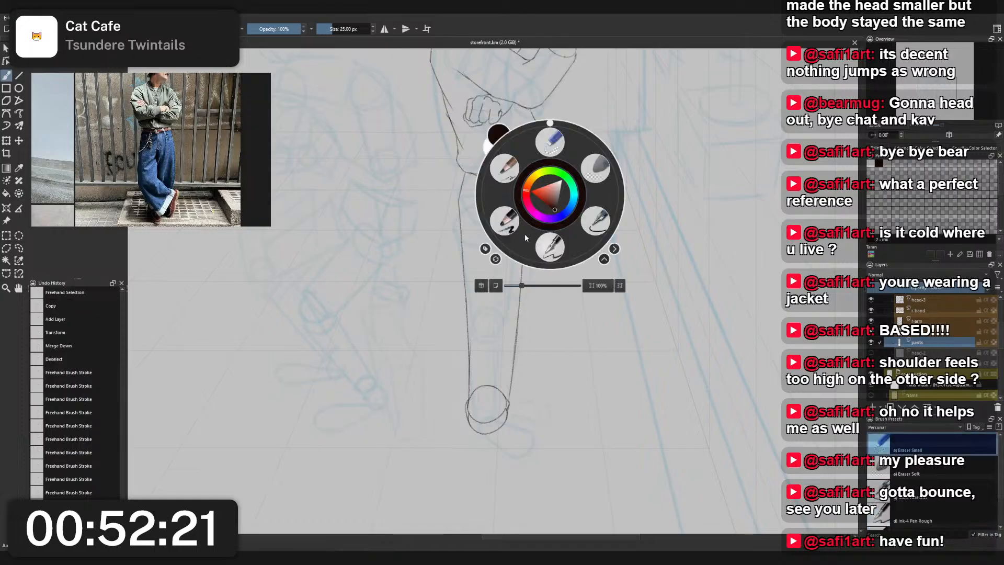
{"action": "left_click", "coordinate": [525, 233]}
{"action": "left_click_drag", "start_coordinate": [509, 411], "coordinate": [524, 390]}
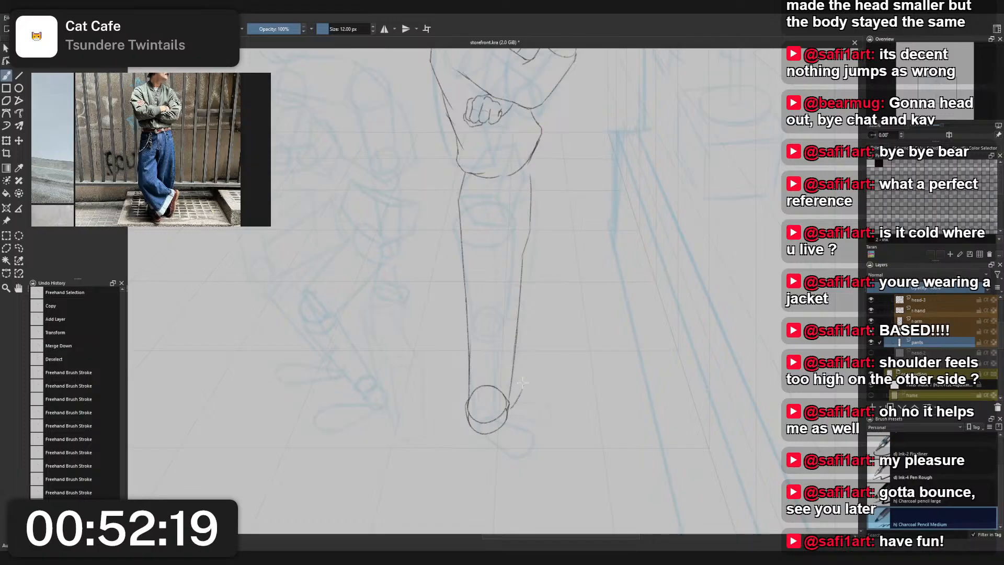
{"action": "key", "text": "ctrl+z"}
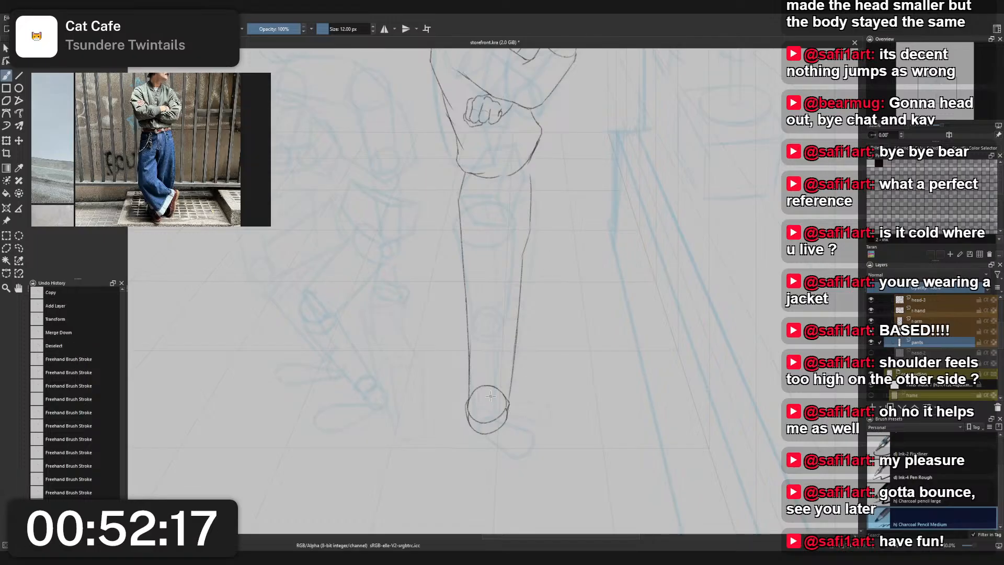
- Rename the pants layer as r-leg
{"action": "double_click", "coordinate": [934, 343]}
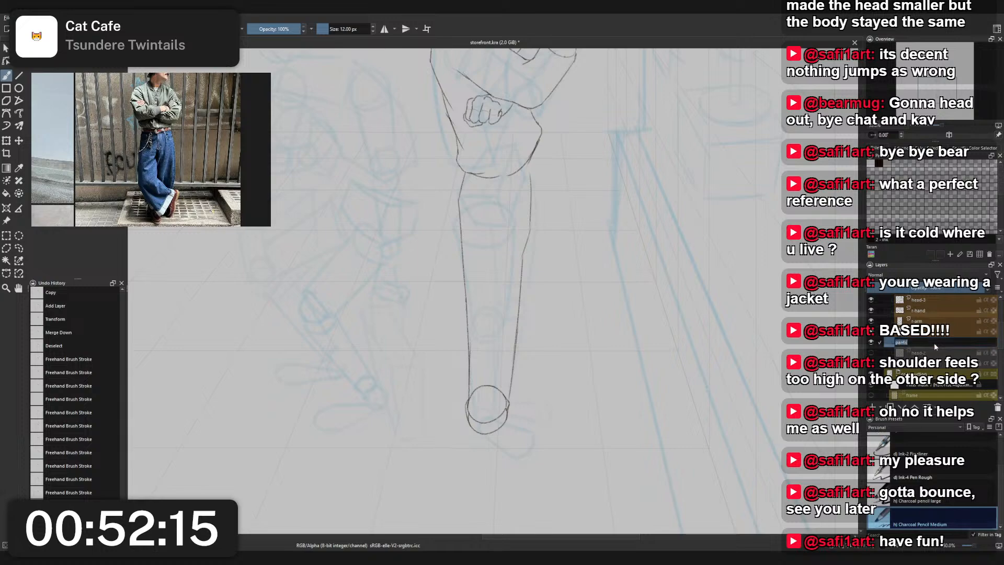
{"action": "type", "text": "H"}
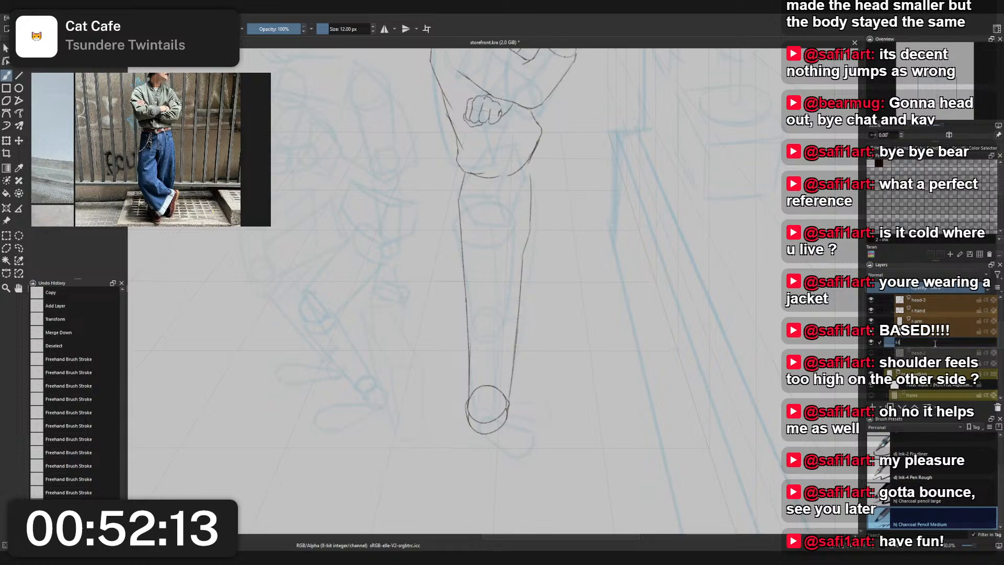
{"action": "key", "text": "BackSpace"}
{"action": "key", "text": "BackSpace"}
{"action": "type", "text": "H"}
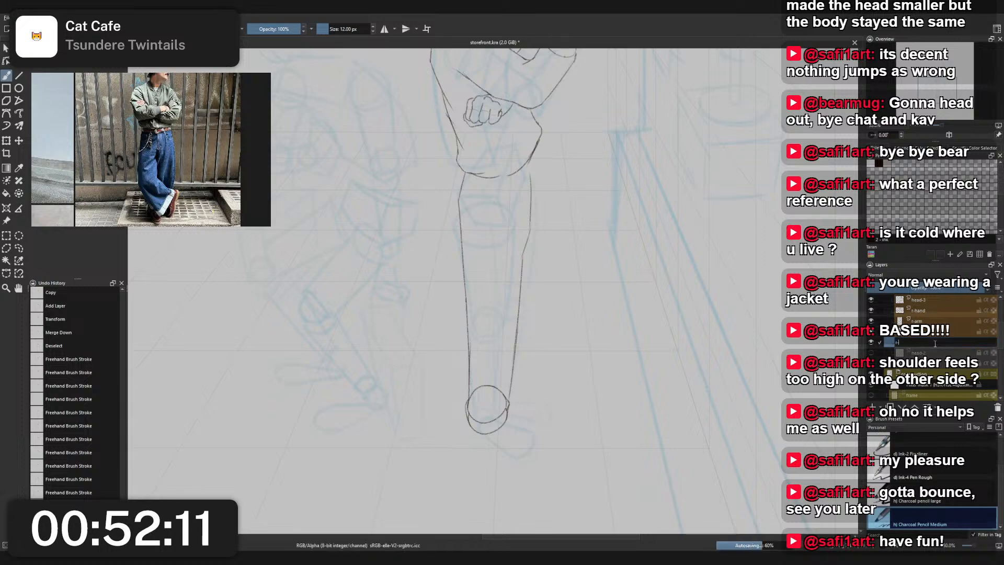
{"action": "type", "text": "l"}
{"action": "key", "text": "BackSpace"}
{"action": "key", "text": "BackSpace"}
{"action": "key", "text": "BackSpace"}
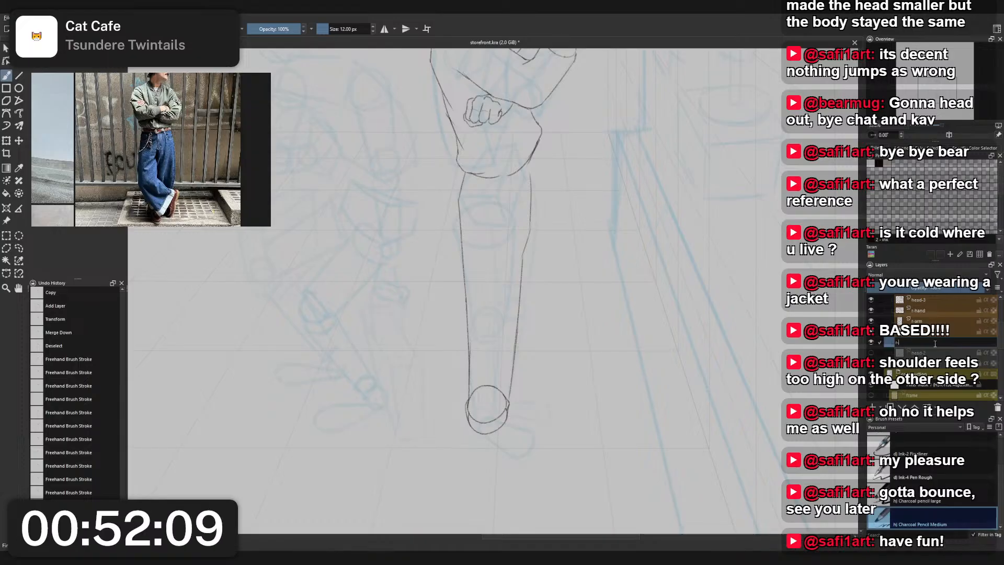
{"action": "key", "text": "Return"}
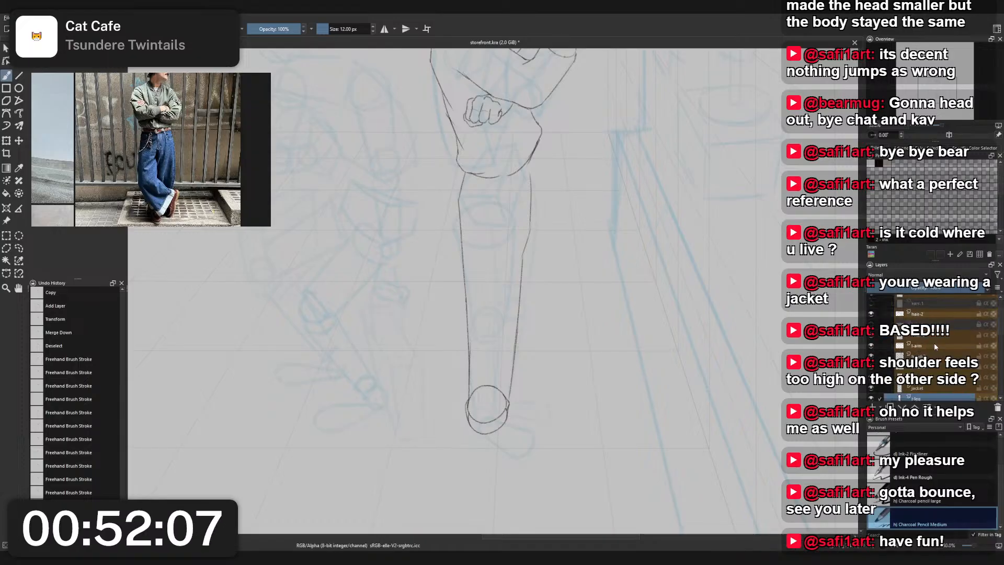
- Correct the side prefix in the figure's arm layer name so it reads r-arm
{"action": "scroll", "coordinate": [743, 306], "scroll_direction": "down", "scroll_amount": 1}
{"action": "left_click_drag", "start_coordinate": [733, 306], "coordinate": [703, 373]}
{"action": "scroll", "coordinate": [639, 293], "scroll_direction": "up", "scroll_amount": 2}
{"action": "left_click_drag", "start_coordinate": [639, 283], "coordinate": [639, 429]}
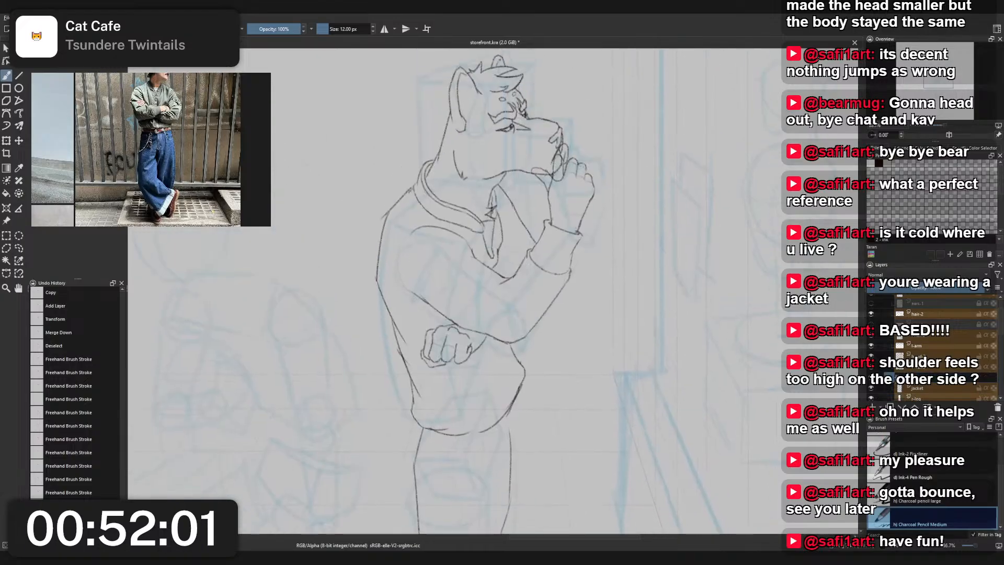
{"action": "left_click_drag", "start_coordinate": [928, 373], "coordinate": [900, 368]}
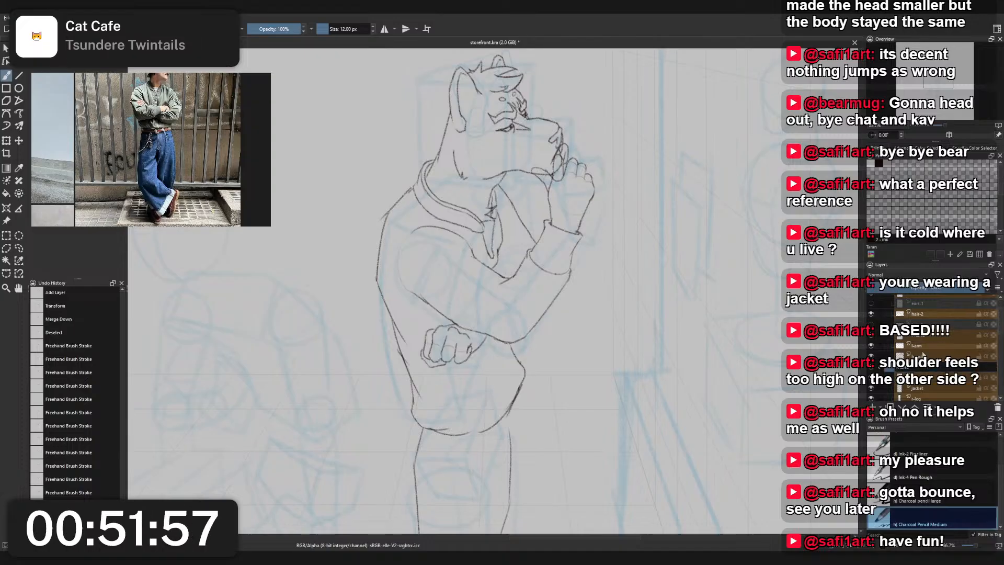
{"action": "double_click", "coordinate": [913, 347]}
{"action": "left_click", "coordinate": [892, 349]}
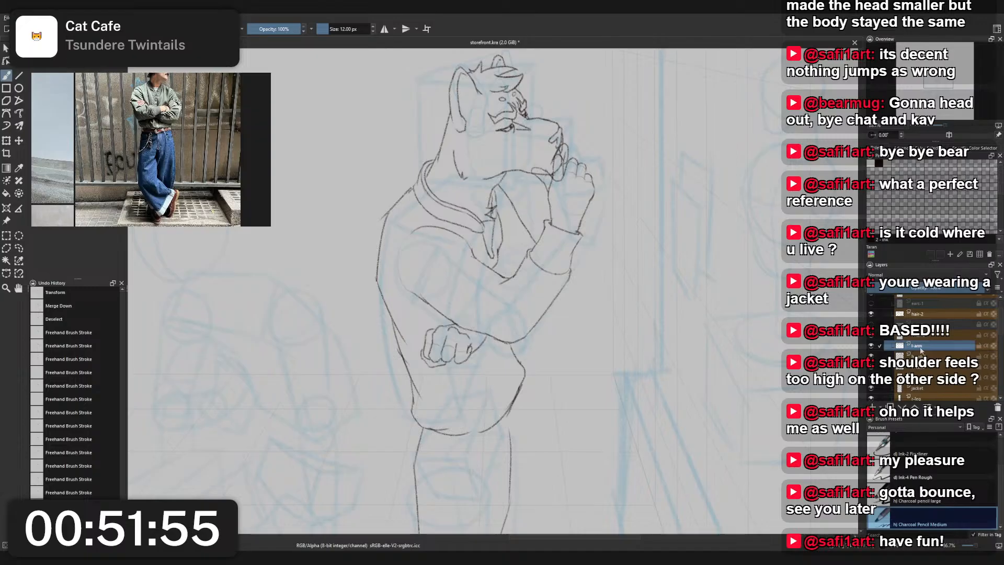
{"action": "double_click", "coordinate": [898, 346]}
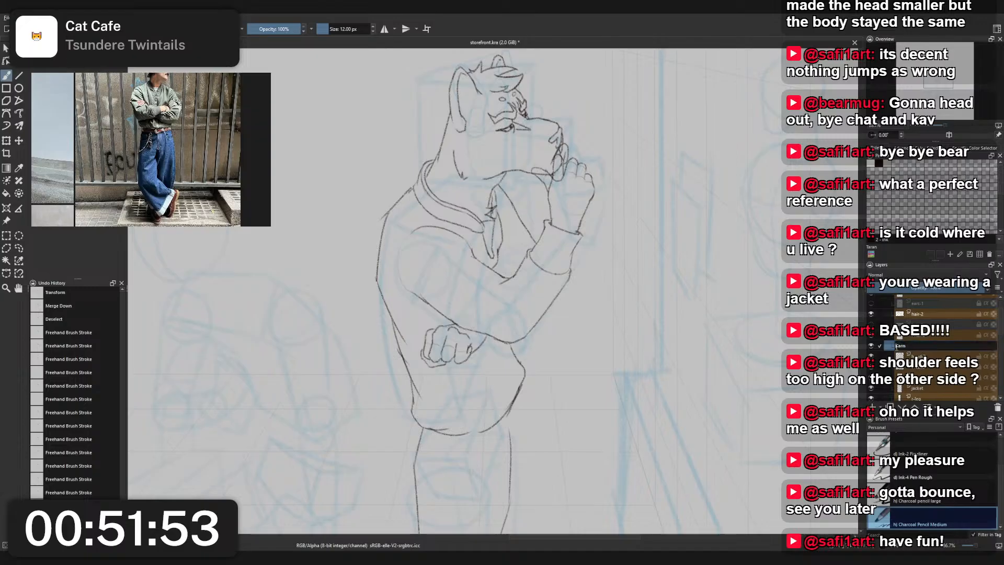
{"action": "type", "text": "r-"}
{"action": "left_click", "coordinate": [921, 338]}
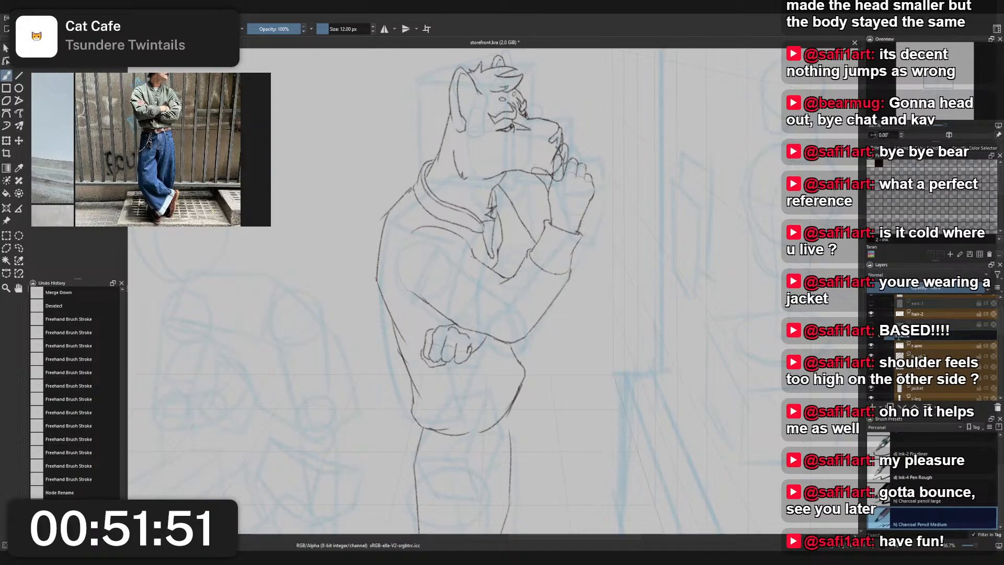
{"action": "left_click", "coordinate": [924, 344]}
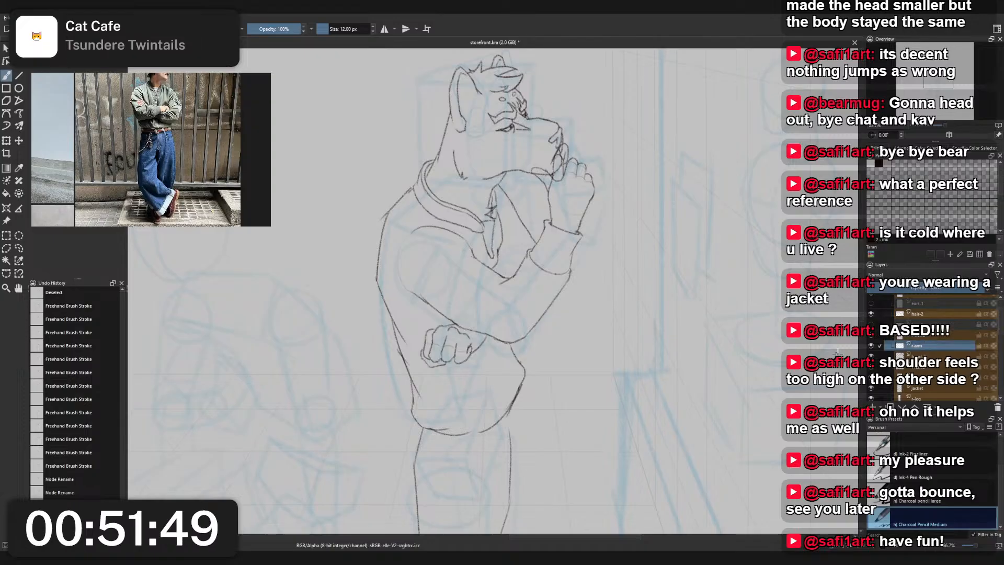
- Add a new layer named l-leg and place it directly below the r-leg layer
{"action": "scroll", "coordinate": [665, 264], "scroll_direction": "down", "scroll_amount": 1}
{"action": "left_click_drag", "start_coordinate": [646, 319], "coordinate": [615, 250]}
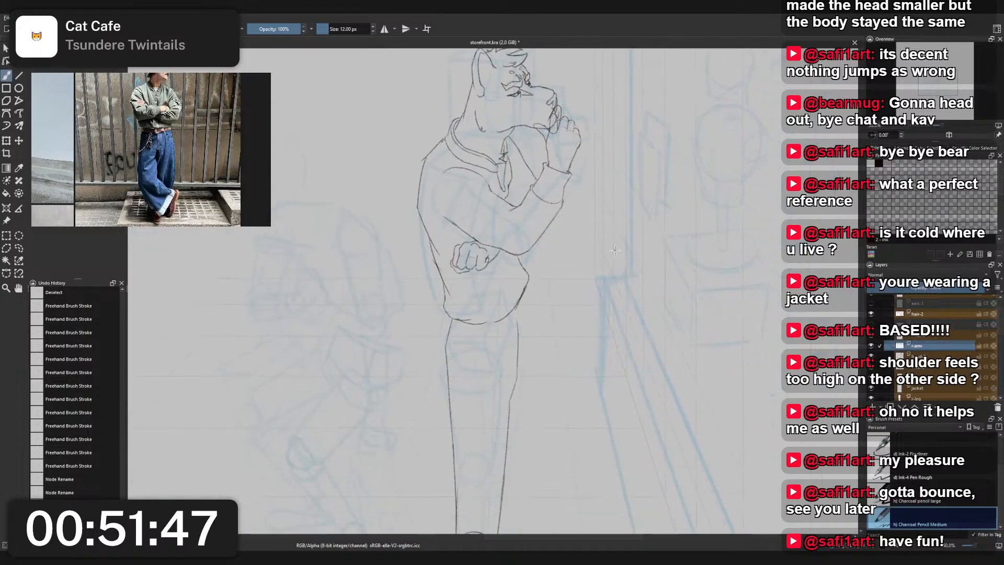
{"action": "left_click_drag", "start_coordinate": [737, 385], "coordinate": [711, 313]}
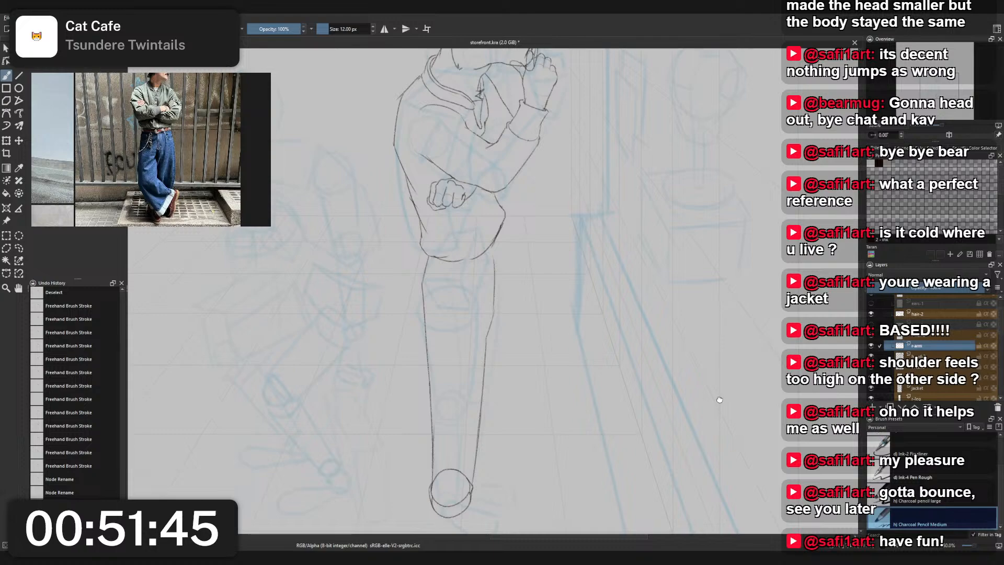
{"action": "left_click_drag", "start_coordinate": [720, 399], "coordinate": [726, 349]}
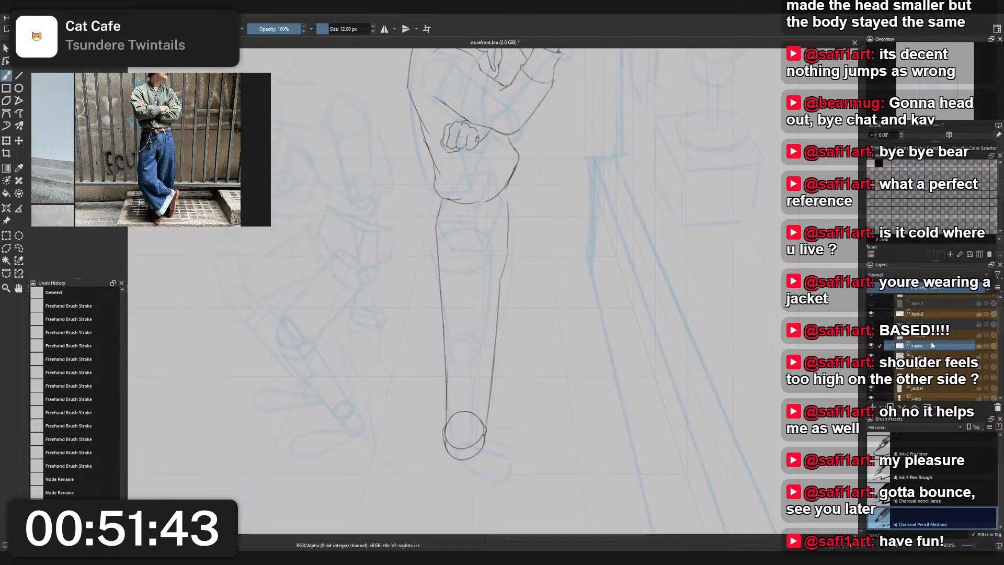
{"action": "scroll", "coordinate": [934, 340], "scroll_direction": "down", "scroll_amount": 2}
{"action": "left_click", "coordinate": [933, 344]}
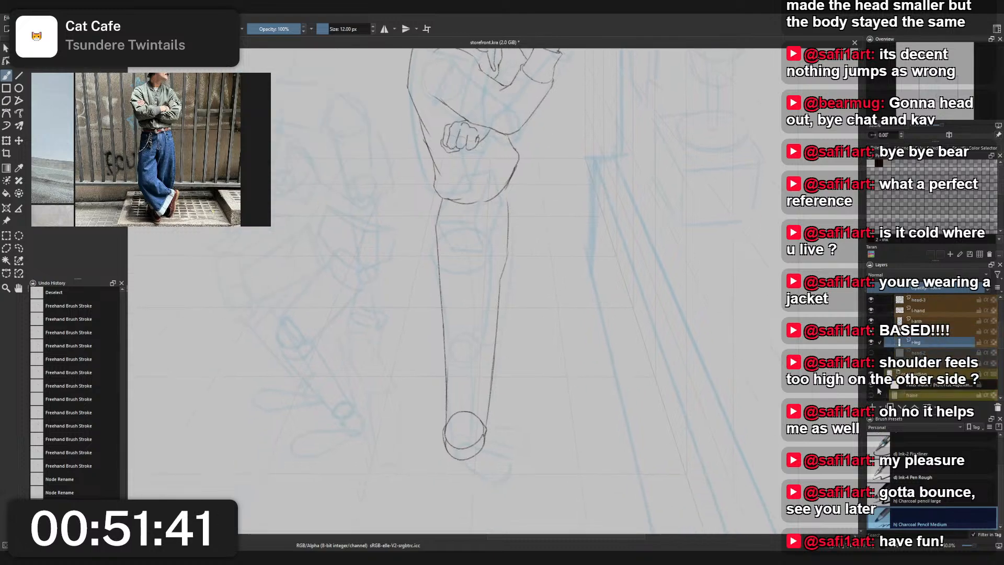
{"action": "left_click", "coordinate": [872, 406]}
{"action": "double_click", "coordinate": [913, 344]}
{"action": "type", "text": "l-leg"}
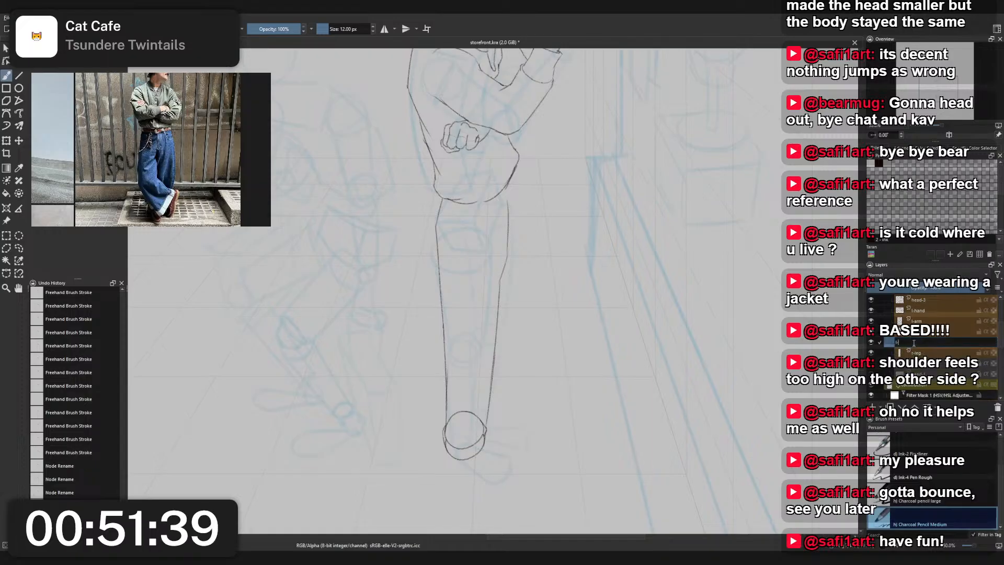
{"action": "key", "text": "Return"}
{"action": "left_click_drag", "start_coordinate": [914, 345], "coordinate": [919, 357]}
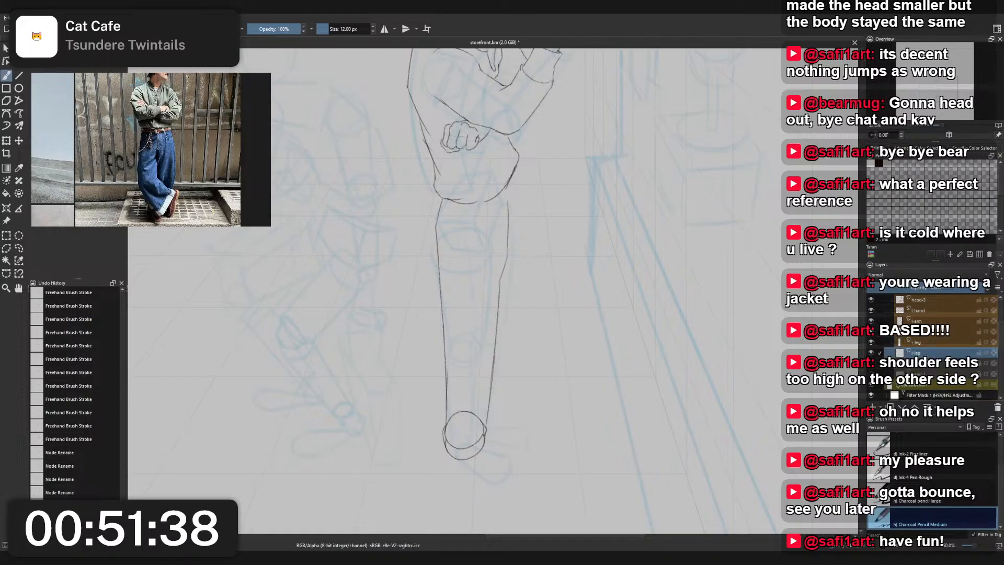
- Sketch a smaller ankle circle for the other leg, overlapping the upper right of the first cuff, with Charcoal Pencil Medium
{"action": "right_click", "coordinate": [560, 248]}
{"action": "left_click", "coordinate": [523, 272]}
{"action": "left_click_drag", "start_coordinate": [560, 236], "coordinate": [557, 284]}
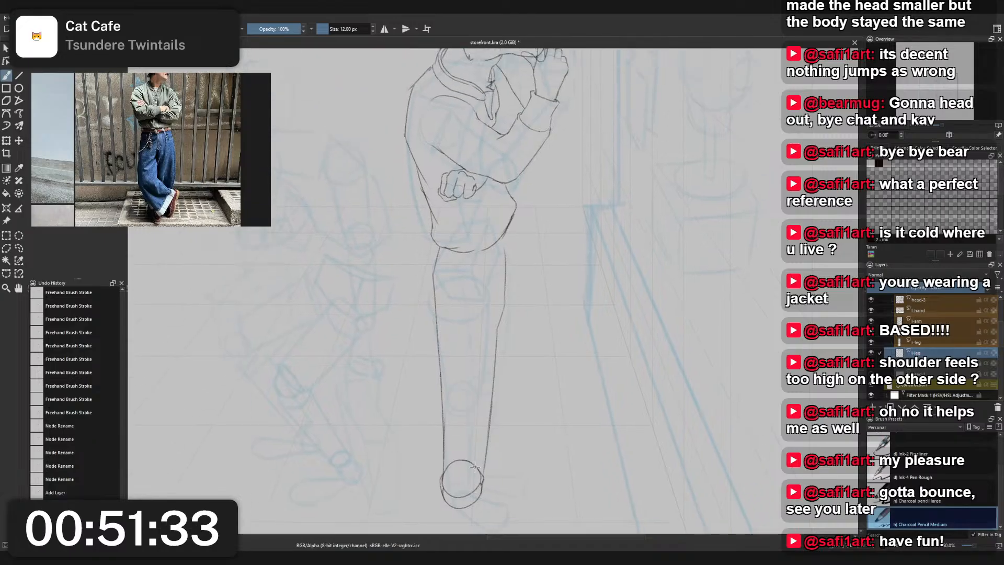
{"action": "mouse_move", "coordinate": [477, 455]}
{"action": "left_mouse_down"}
{"action": "mouse_move", "coordinate": [483, 490]}
{"action": "mouse_move", "coordinate": [476, 454]}
{"action": "mouse_move", "coordinate": [491, 483]}
{"action": "mouse_move", "coordinate": [458, 470]}
{"action": "mouse_move", "coordinate": [486, 468]}
{"action": "left_mouse_up"}
{"action": "key", "text": "ctrl+z"}
{"action": "key", "text": "ctrl+z"}
{"action": "key", "text": "ctrl+z"}
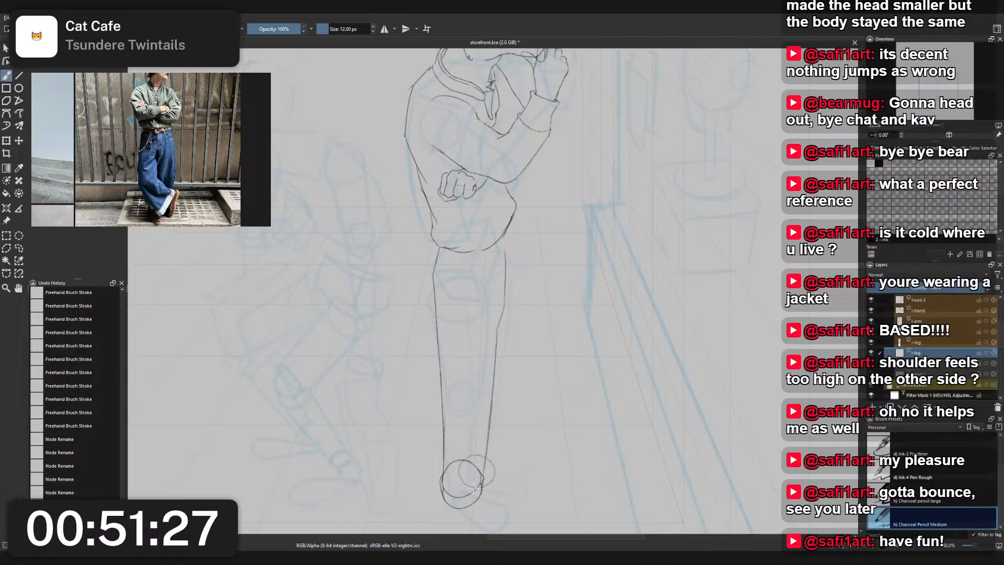
- Duplicate the smaller ankle circle and shift the copy straight up so it overlaps the original
{"action": "key", "text": "l"}
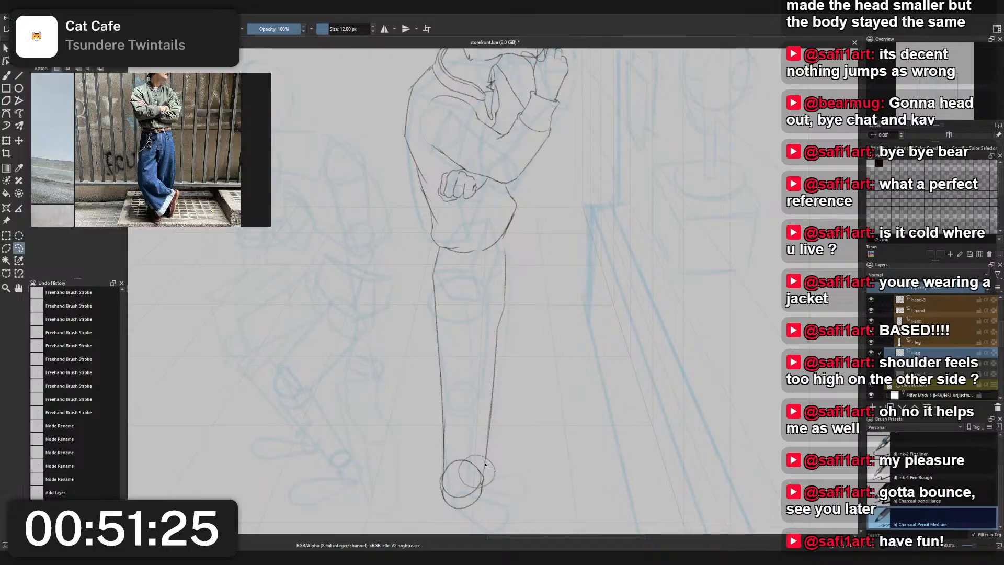
{"action": "key", "text": "ctrl+t"}
{"action": "key", "text": "ctrl+j"}
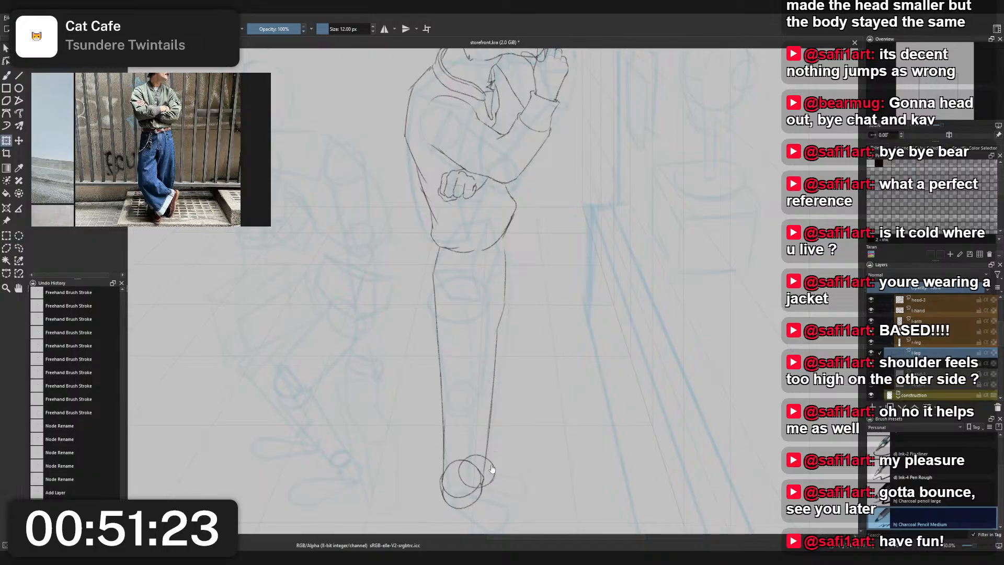
{"action": "key", "text": "ctrl+t"}
{"action": "left_click_drag", "start_coordinate": [494, 472], "coordinate": [492, 457]}
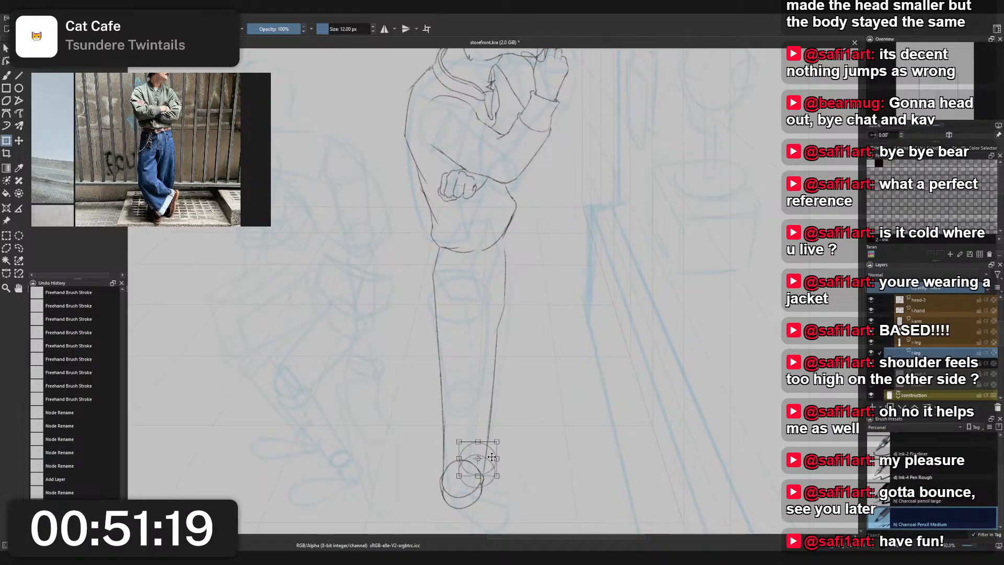
- Merge the copied circle down and join both small ankle circles with short Charcoal Pencil Medium side strokes, shaping the rear cuff
{"action": "key", "text": "b"}
{"action": "right_click", "coordinate": [494, 428]}
{"action": "left_click", "coordinate": [499, 373]}
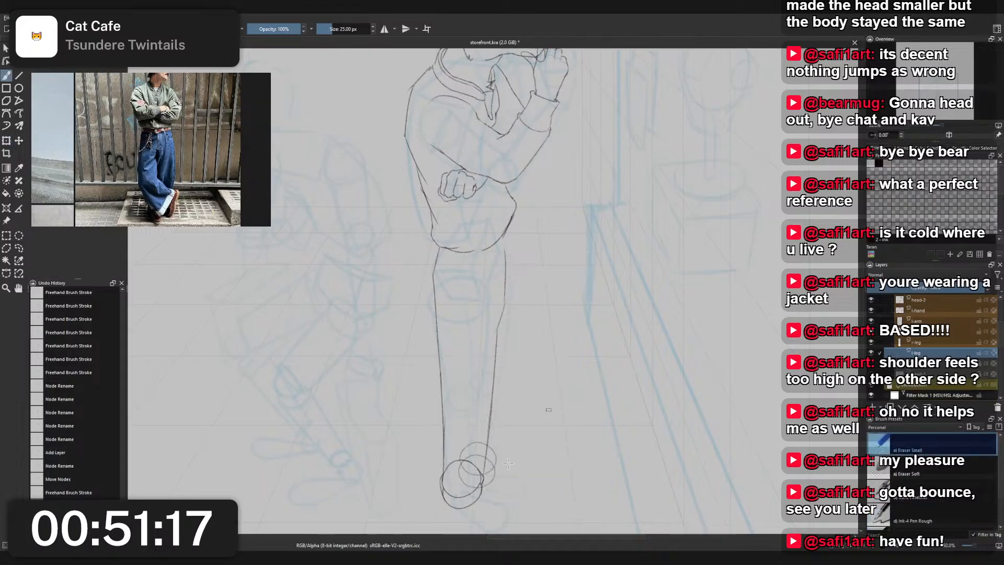
{"action": "scroll", "coordinate": [431, 371], "scroll_direction": "up", "scroll_amount": 2}
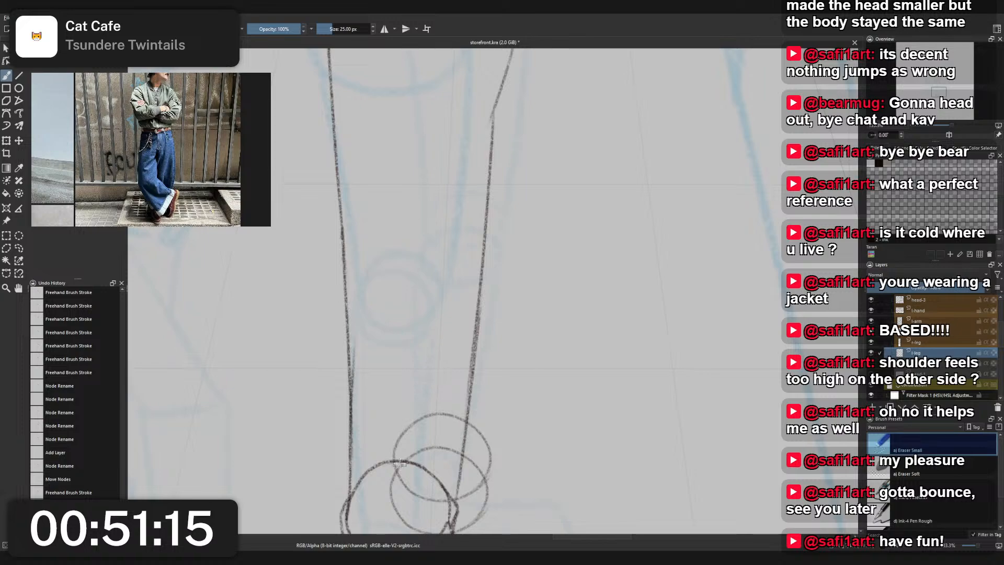
{"action": "mouse_move", "coordinate": [407, 457]}
{"action": "left_mouse_down"}
{"action": "mouse_move", "coordinate": [456, 451]}
{"action": "mouse_move", "coordinate": [475, 473]}
{"action": "left_mouse_up"}
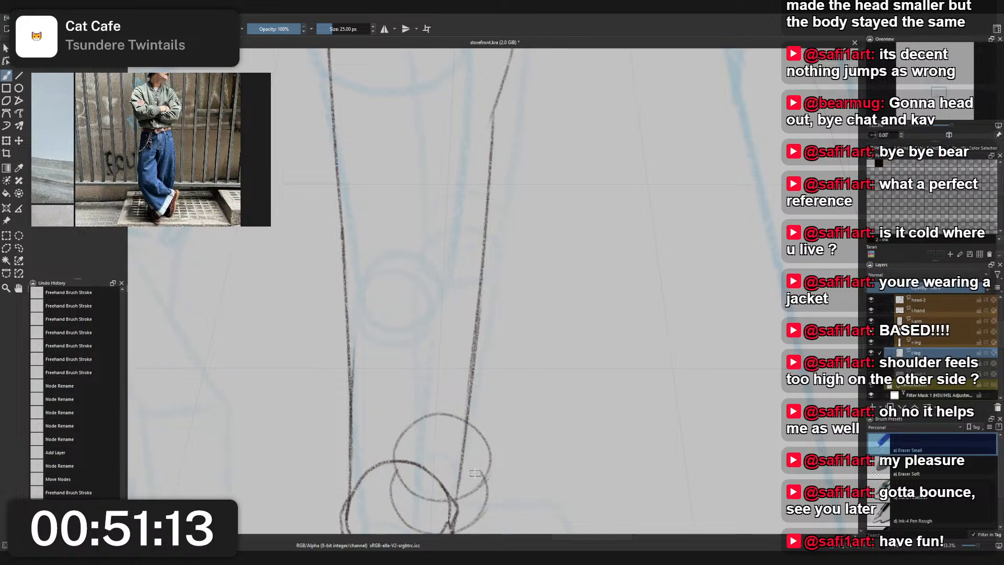
{"action": "right_click", "coordinate": [461, 461]}
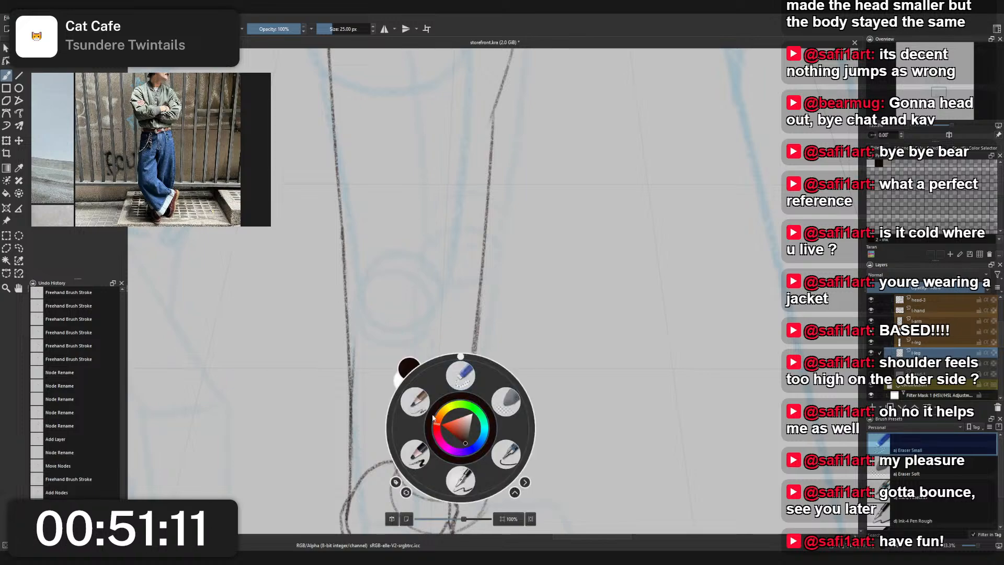
{"action": "left_click", "coordinate": [416, 402]}
{"action": "mouse_move", "coordinate": [396, 440]}
{"action": "left_mouse_down"}
{"action": "mouse_move", "coordinate": [387, 468]}
{"action": "mouse_move", "coordinate": [401, 489]}
{"action": "left_mouse_up"}
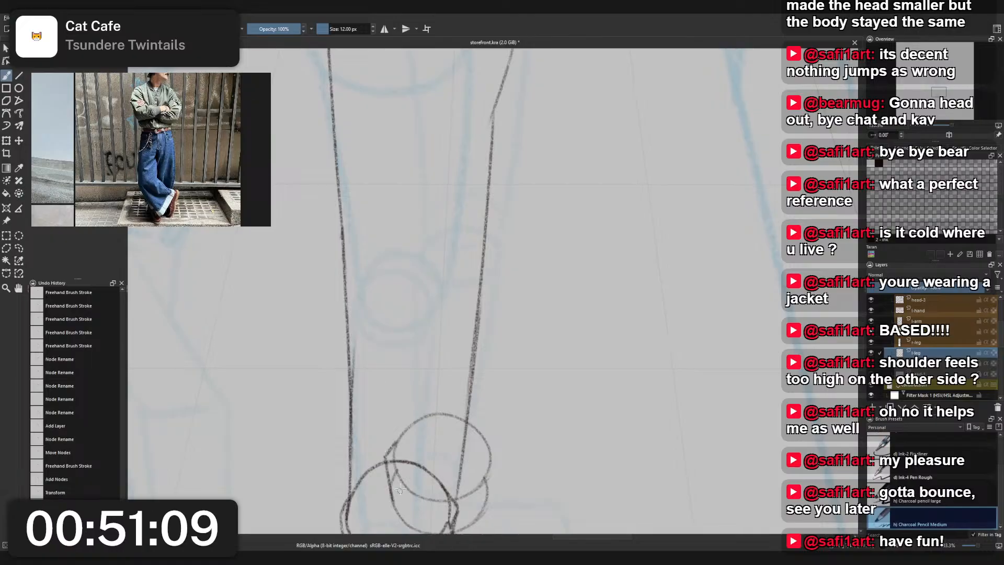
{"action": "mouse_move", "coordinate": [486, 440]}
{"action": "left_mouse_down"}
{"action": "mouse_move", "coordinate": [499, 471]}
{"action": "mouse_move", "coordinate": [489, 517]}
{"action": "left_mouse_up"}
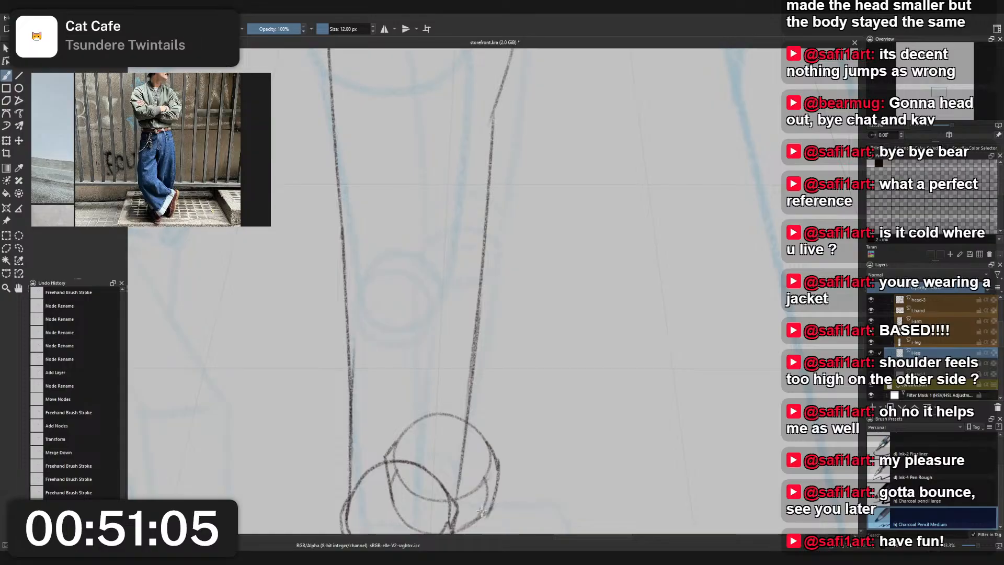
- Sketch the rear leg's outer contour from the jacket hem down past the knee to the rear cuff with Charcoal Pencil Medium
{"action": "scroll", "coordinate": [500, 408], "scroll_direction": "down", "scroll_amount": 4}
{"action": "mouse_move", "coordinate": [517, 294]}
{"action": "left_mouse_down"}
{"action": "mouse_move", "coordinate": [508, 351]}
{"action": "mouse_move", "coordinate": [508, 302]}
{"action": "left_mouse_up"}
{"action": "scroll", "coordinate": [507, 349], "scroll_direction": "up", "scroll_amount": 1}
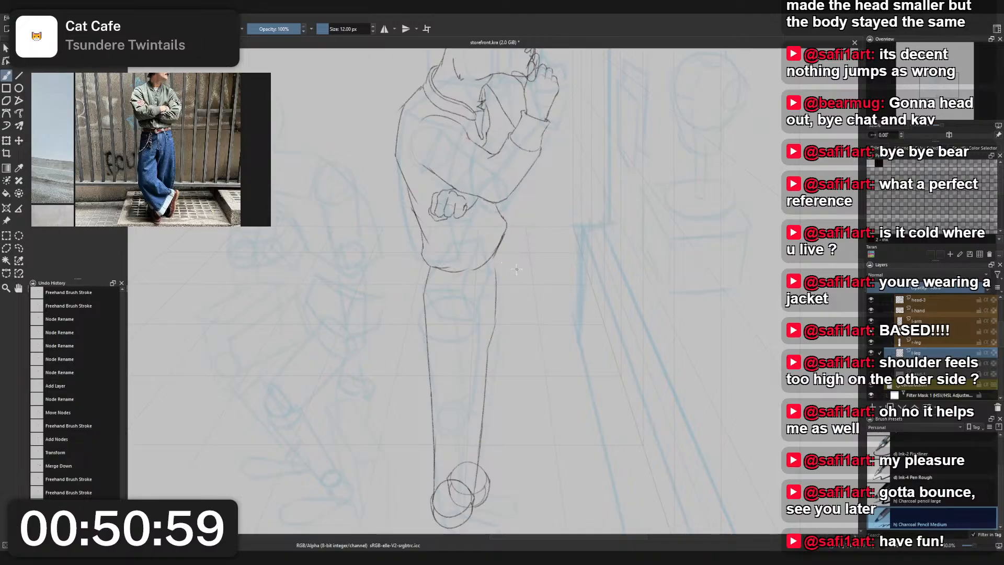
{"action": "left_click_drag", "start_coordinate": [504, 234], "coordinate": [512, 309]}
{"action": "key", "text": "ctrl+z"}
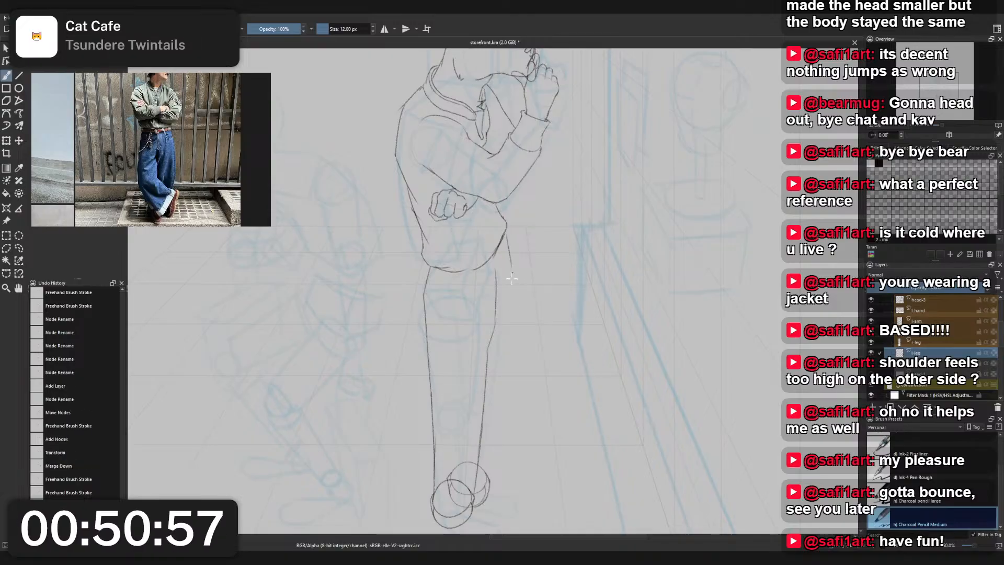
{"action": "left_click_drag", "start_coordinate": [506, 234], "coordinate": [504, 360]}
{"action": "key", "text": "ctrl+z"}
{"action": "left_click_drag", "start_coordinate": [511, 262], "coordinate": [505, 369]}
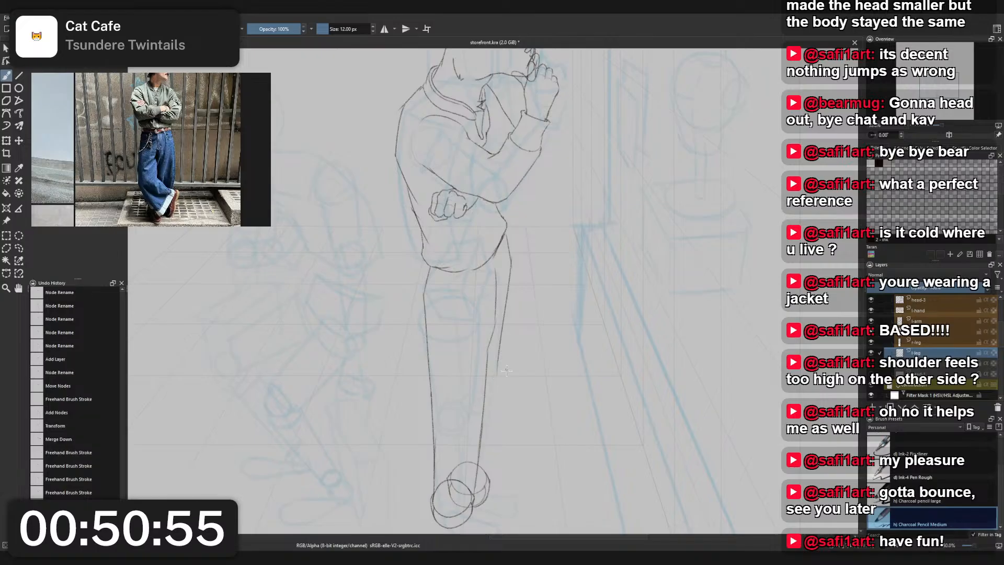
{"action": "key", "text": "ctrl+z"}
{"action": "left_click_drag", "start_coordinate": [512, 271], "coordinate": [486, 480]}
{"action": "key", "text": "ctrl+z"}
{"action": "left_click_drag", "start_coordinate": [498, 355], "coordinate": [491, 482]}
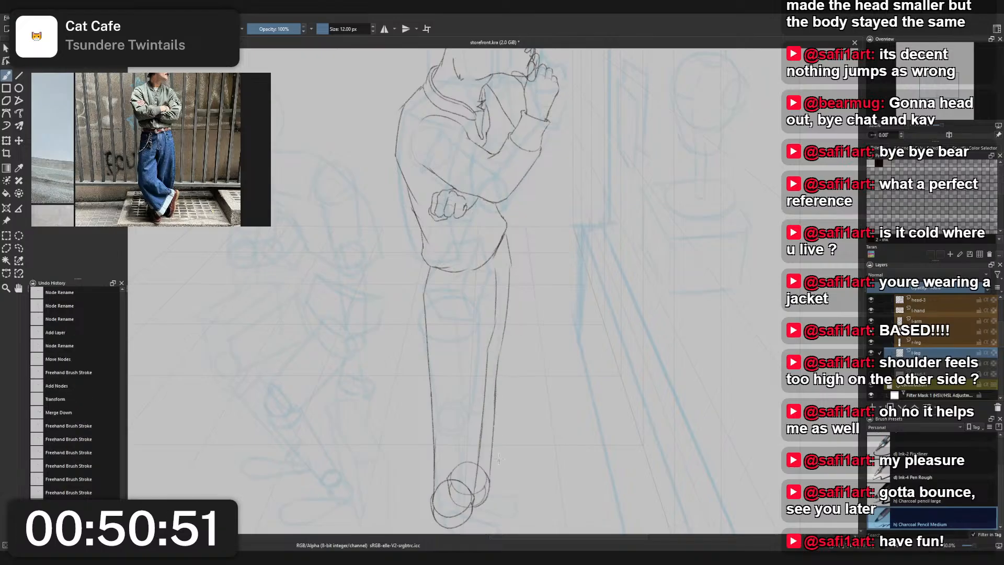
- On the r-leg layer, erase the knee bend in the front leg's right contour and redraw that stretch with Charcoal Pencil Medium
{"action": "scroll", "coordinate": [501, 377], "scroll_direction": "down", "scroll_amount": 2}
{"action": "left_click_drag", "start_coordinate": [532, 360], "coordinate": [509, 301]}
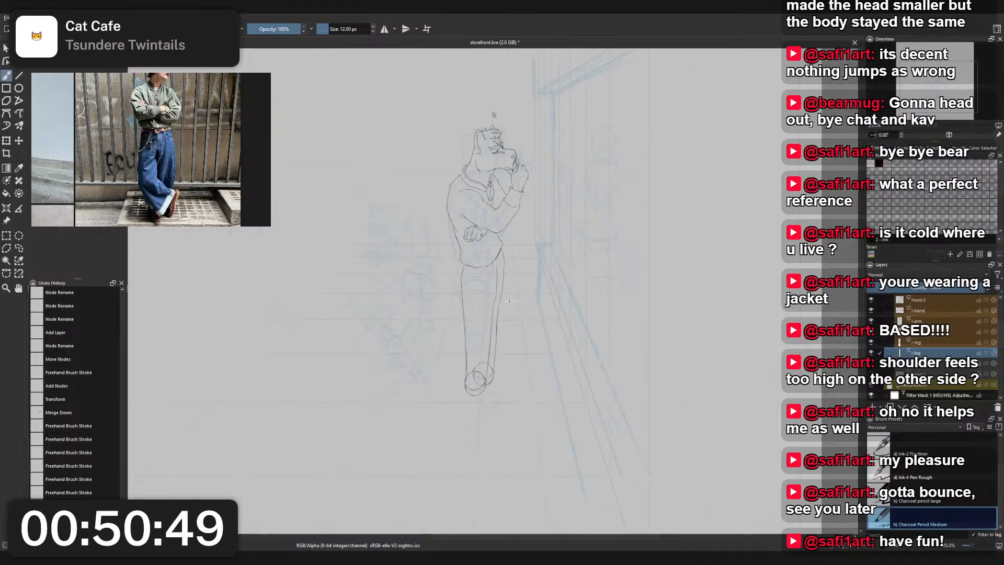
{"action": "scroll", "coordinate": [509, 298], "scroll_direction": "up", "scroll_amount": 2}
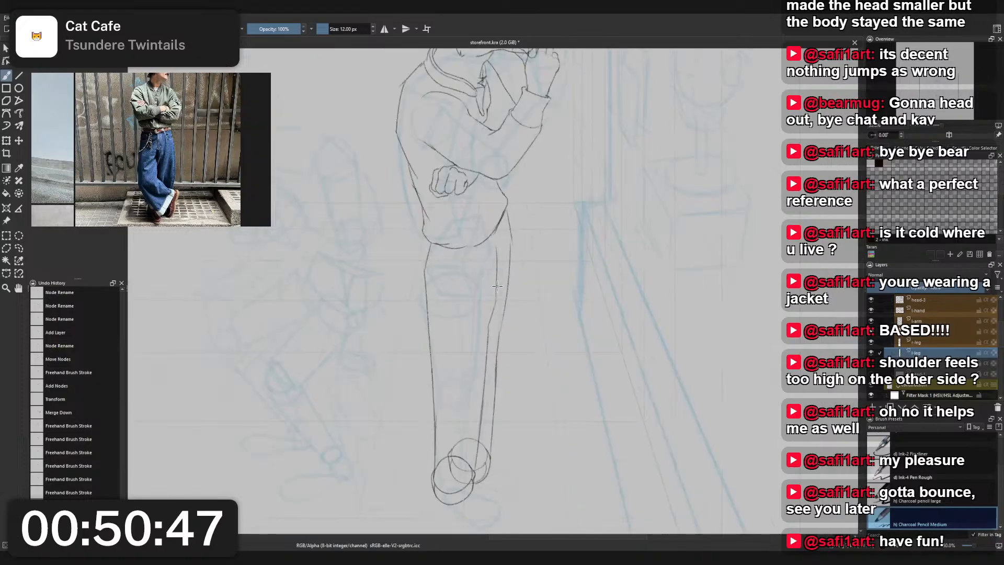
{"action": "right_click", "coordinate": [493, 273]}
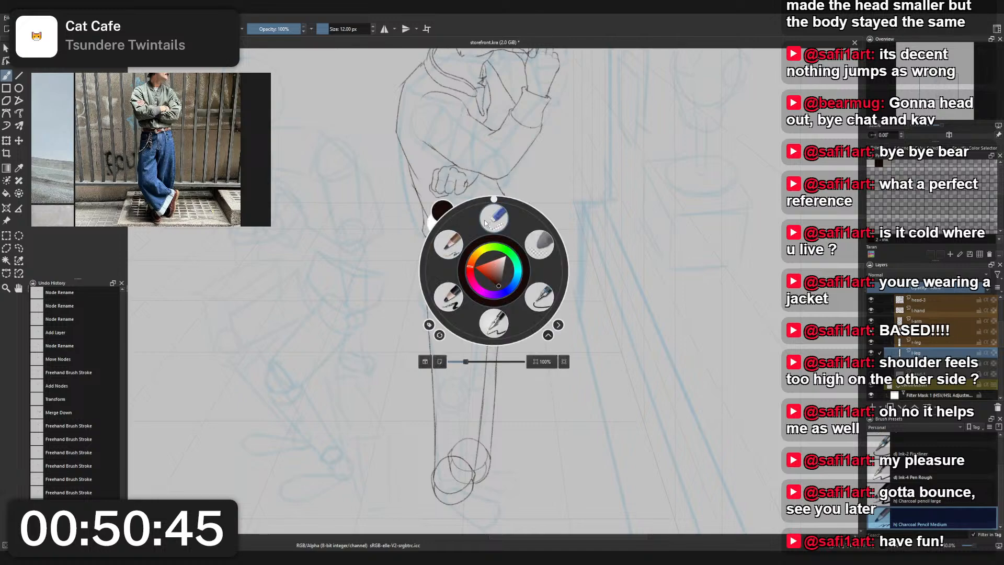
{"action": "left_click", "coordinate": [490, 323]}
{"action": "left_click_drag", "start_coordinate": [488, 309], "coordinate": [496, 278]}
{"action": "key", "text": "Page_Up"}
{"action": "right_click", "coordinate": [502, 302]}
{"action": "left_click", "coordinate": [458, 276]}
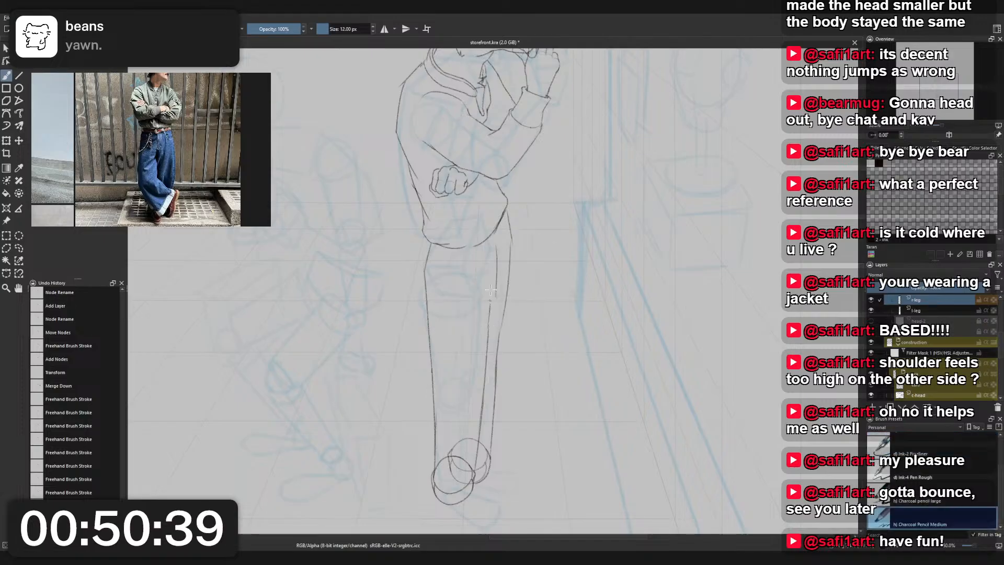
{"action": "key", "text": "ctrl+z"}
{"action": "left_click_drag", "start_coordinate": [490, 321], "coordinate": [496, 278]}
{"action": "key", "text": "ctrl+z"}
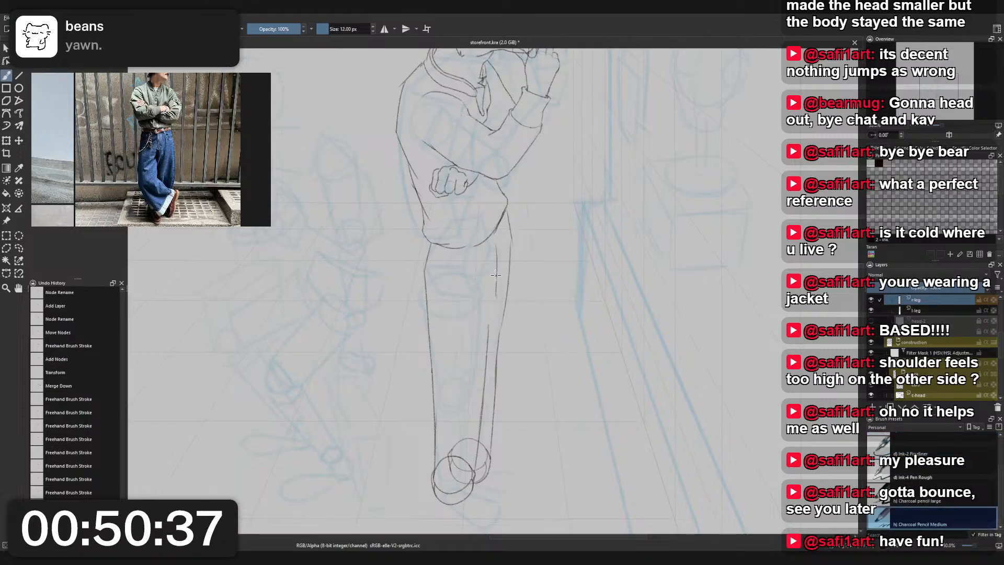
{"action": "key", "text": "ctrl+z"}
{"action": "left_click_drag", "start_coordinate": [489, 318], "coordinate": [495, 275]}
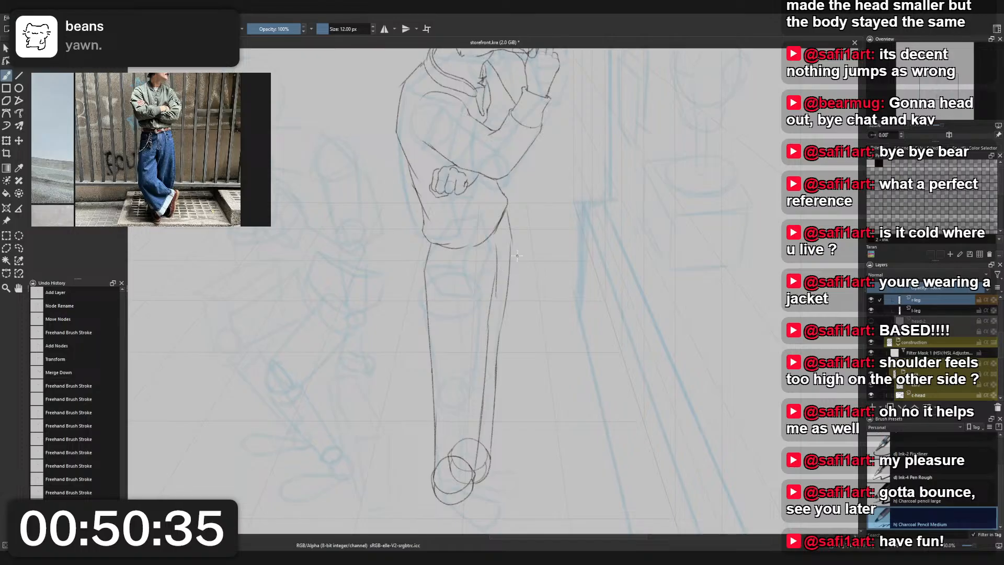
- Erase the upper arcs of the front cuff's circles with Eraser Small, keeping only the lower cuff curves
{"action": "scroll", "coordinate": [500, 261], "scroll_direction": "down", "scroll_amount": 2}
{"action": "scroll", "coordinate": [496, 393], "scroll_direction": "up", "scroll_amount": 2}
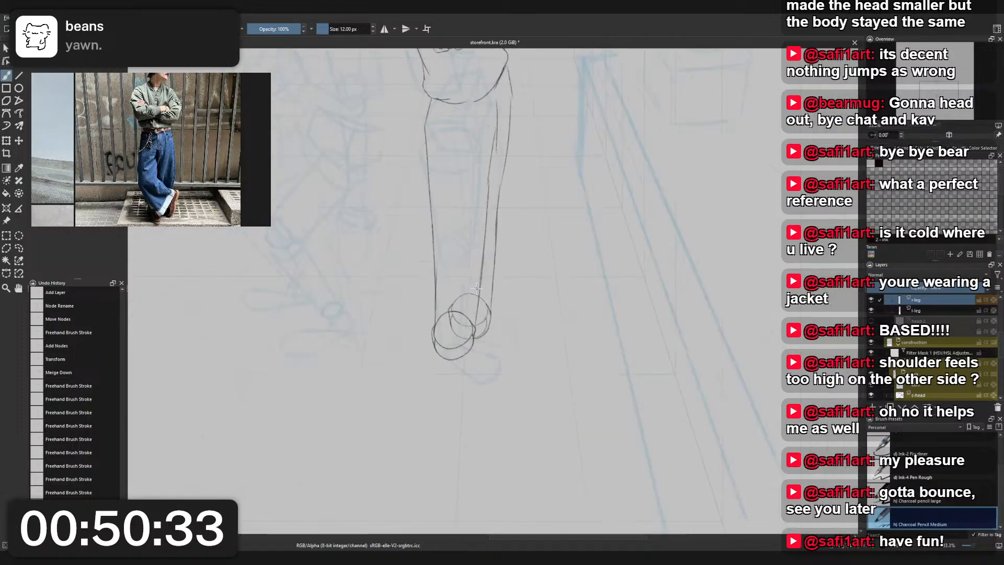
{"action": "right_click", "coordinate": [477, 288]}
{"action": "left_click", "coordinate": [477, 237]}
{"action": "scroll", "coordinate": [417, 327], "scroll_direction": "up", "scroll_amount": 1}
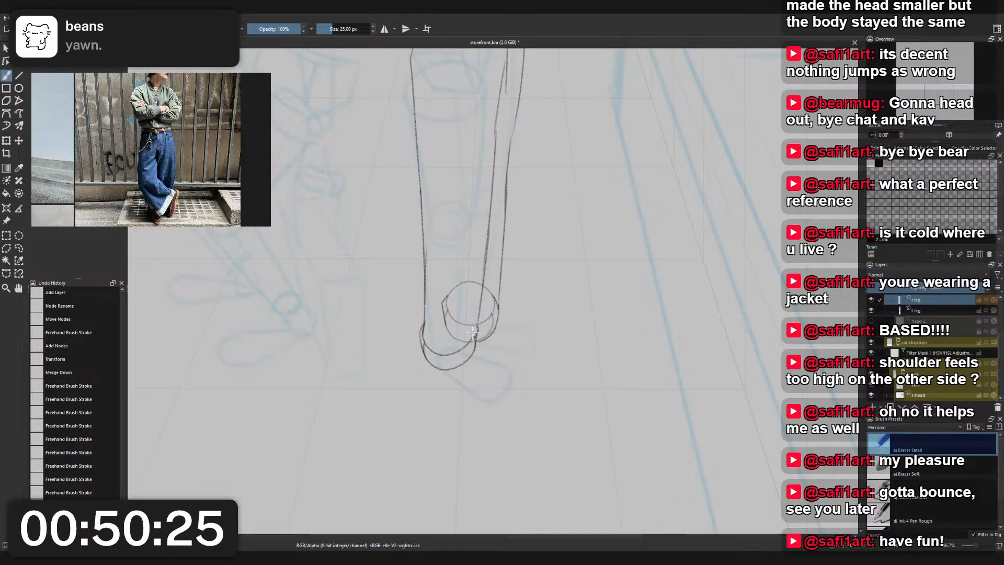
{"action": "left_click", "coordinate": [473, 333]}
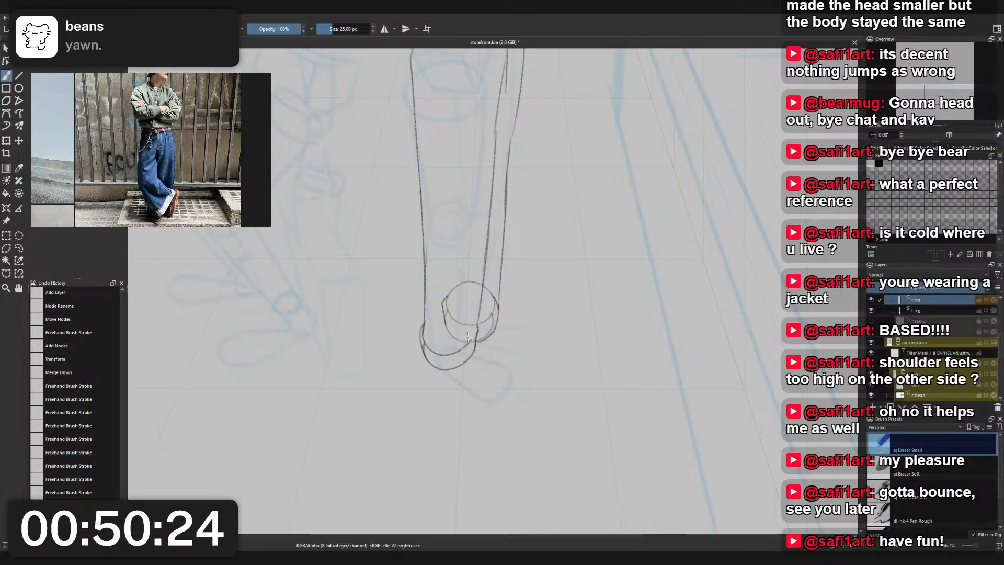
- Redraw the front cuff's upper right corner with Charcoal Pencil Medium so its inner curve meets the leg contour
{"action": "right_click", "coordinate": [468, 270]}
{"action": "left_click", "coordinate": [422, 245]}
{"action": "scroll", "coordinate": [487, 328], "scroll_direction": "up", "scroll_amount": 3}
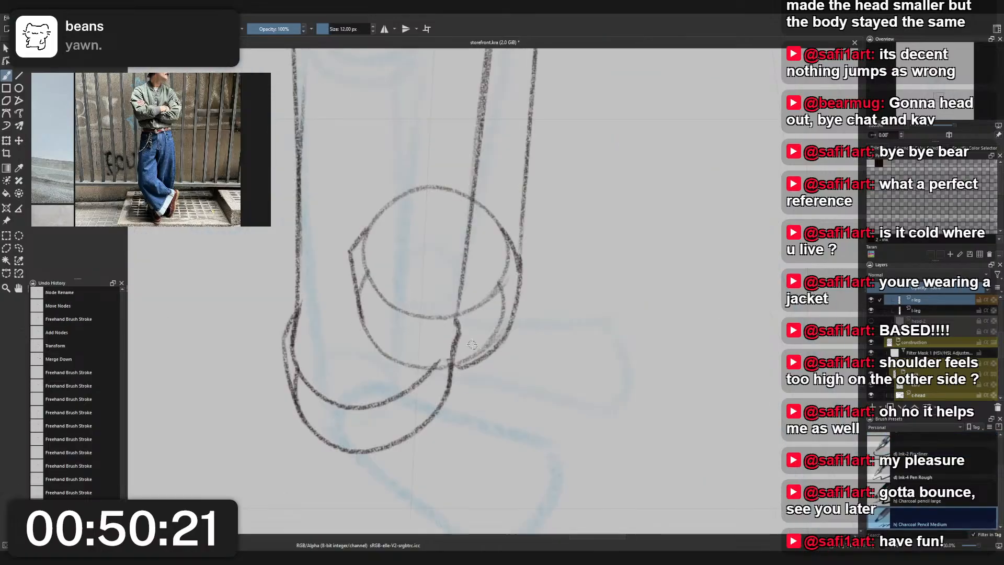
{"action": "left_click_drag", "start_coordinate": [458, 319], "coordinate": [407, 382]}
{"action": "key", "text": "ctrl+z"}
{"action": "mouse_move", "coordinate": [457, 320]}
{"action": "left_mouse_down"}
{"action": "mouse_move", "coordinate": [425, 379]}
{"action": "mouse_move", "coordinate": [458, 293]}
{"action": "left_mouse_up"}
{"action": "key", "text": "ctrl+z"}
{"action": "key", "text": "ctrl+z"}
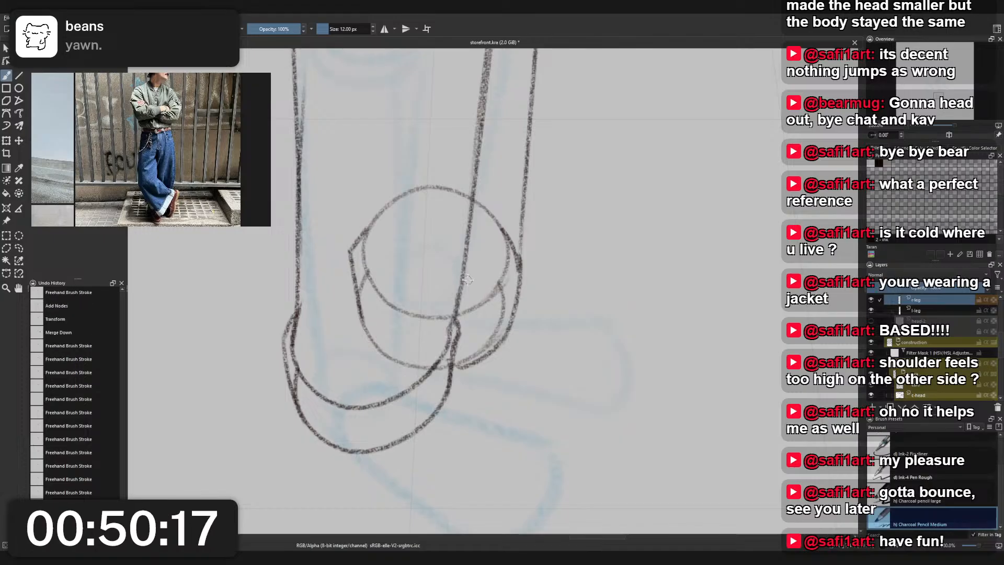
- Clean up the stray overlapping line inside the front cuff's left side with Eraser Small
{"action": "scroll", "coordinate": [472, 279], "scroll_direction": "down", "scroll_amount": 1}
{"action": "right_click", "coordinate": [456, 289]}
{"action": "left_click", "coordinate": [456, 237]}
{"action": "scroll", "coordinate": [363, 315], "scroll_direction": "up", "scroll_amount": 3}
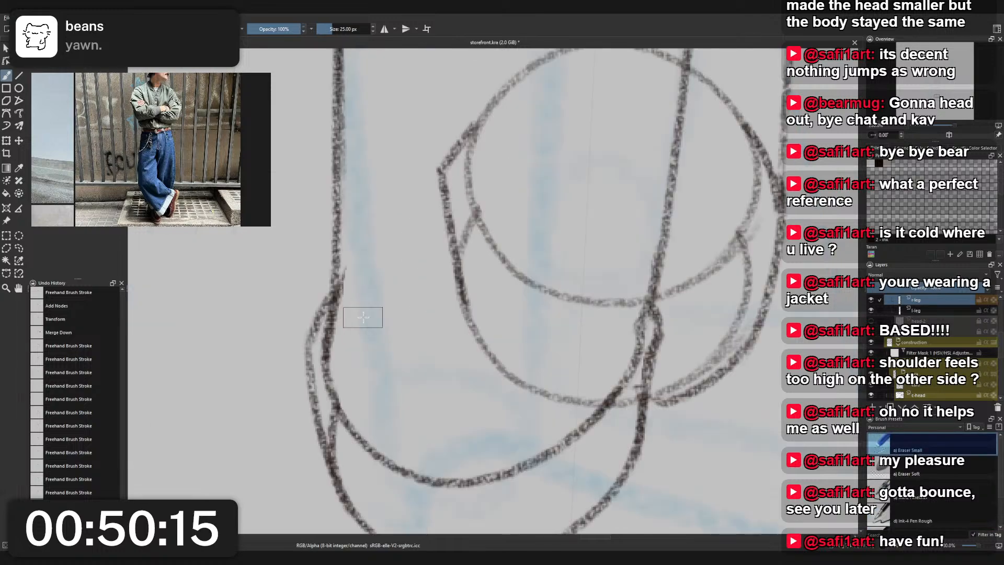
{"action": "mouse_move", "coordinate": [331, 451]}
{"action": "left_mouse_down"}
{"action": "mouse_move", "coordinate": [326, 410]}
{"action": "mouse_move", "coordinate": [333, 385]}
{"action": "mouse_move", "coordinate": [322, 407]}
{"action": "mouse_move", "coordinate": [349, 476]}
{"action": "left_mouse_up"}
{"action": "key", "text": "ctrl+z"}
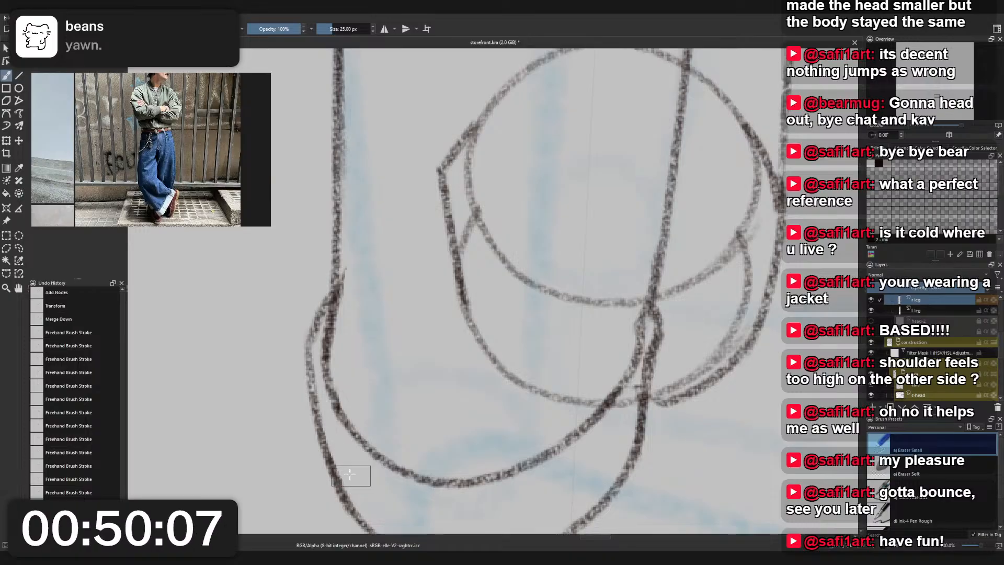
- Erase the stray line end beside the front leg's right thigh contour on the r-leg layer
{"action": "scroll", "coordinate": [495, 369], "scroll_direction": "down", "scroll_amount": 7}
{"action": "scroll", "coordinate": [557, 311], "scroll_direction": "up", "scroll_amount": 2}
{"action": "scroll", "coordinate": [557, 311], "scroll_direction": "down", "scroll_amount": 2}
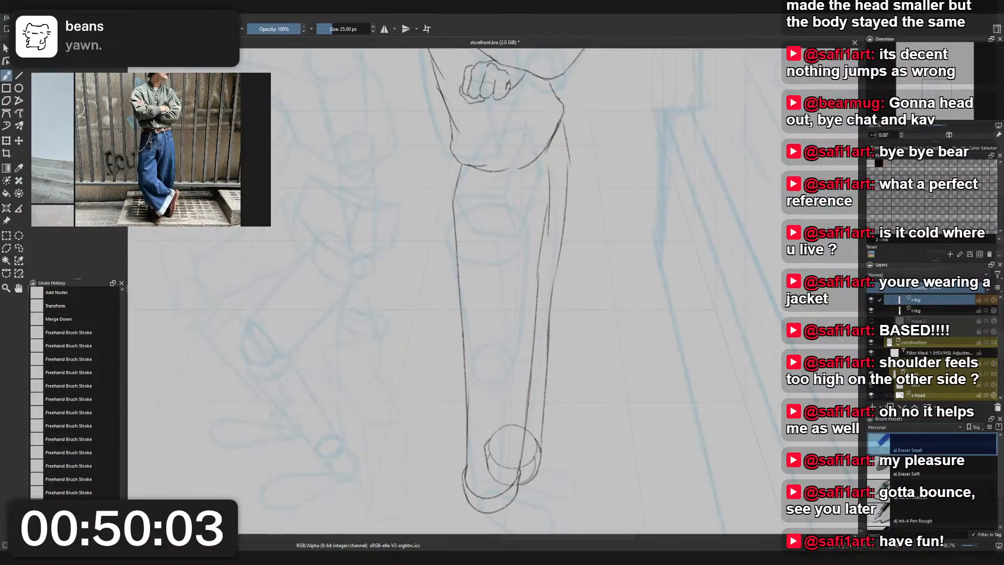
{"action": "left_click", "coordinate": [941, 313]}
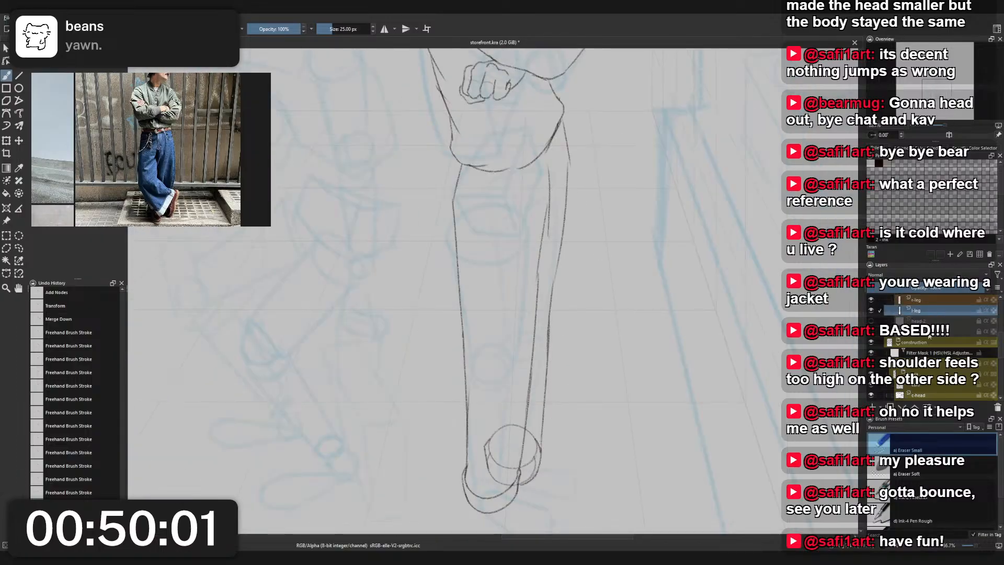
{"action": "scroll", "coordinate": [575, 281], "scroll_direction": "up", "scroll_amount": 2}
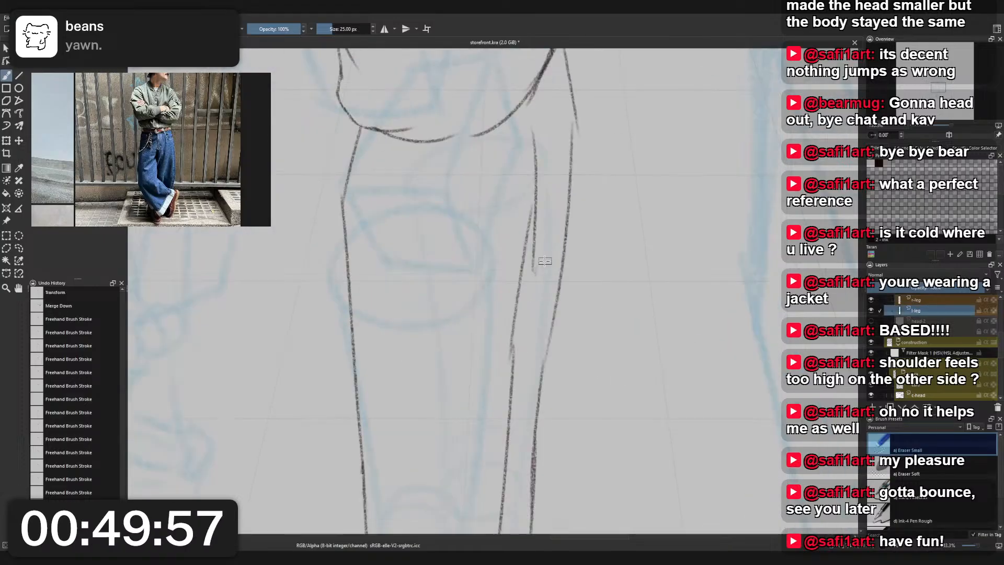
{"action": "key", "text": "Page_Up"}
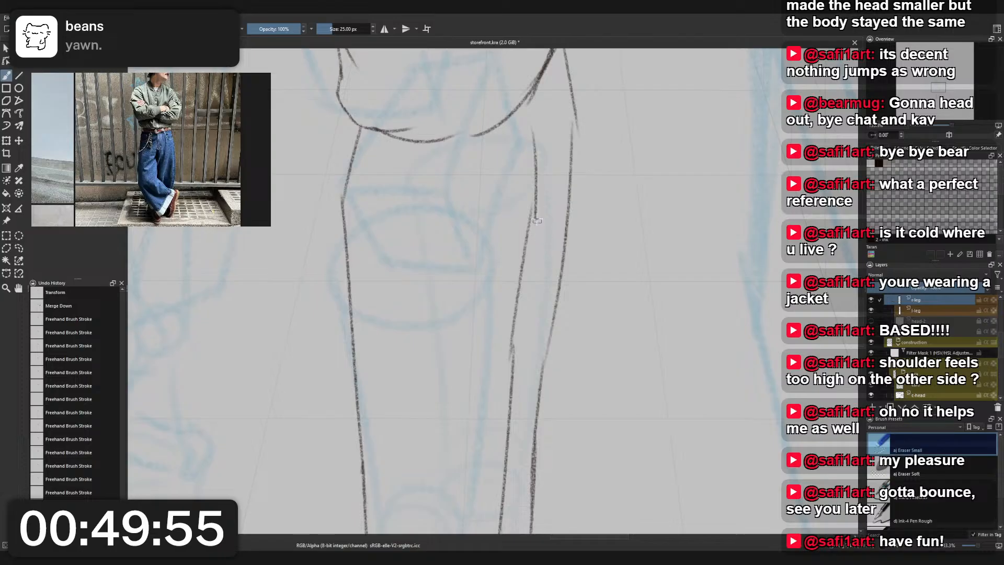
{"action": "scroll", "coordinate": [580, 154], "scroll_direction": "down", "scroll_amount": 3}
{"action": "scroll", "coordinate": [580, 153], "scroll_direction": "down", "scroll_amount": 1}
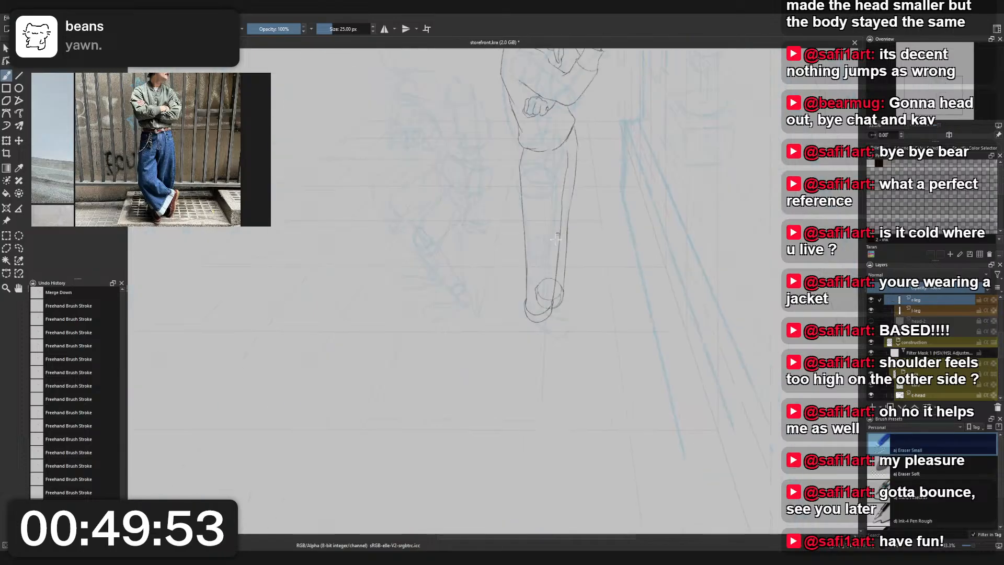
- Try erasing along the left edge of the rear cuff, and switch to the l-leg layer
{"action": "scroll", "coordinate": [543, 268], "scroll_direction": "up", "scroll_amount": 3}
{"action": "left_click_drag", "start_coordinate": [637, 341], "coordinate": [618, 308]}
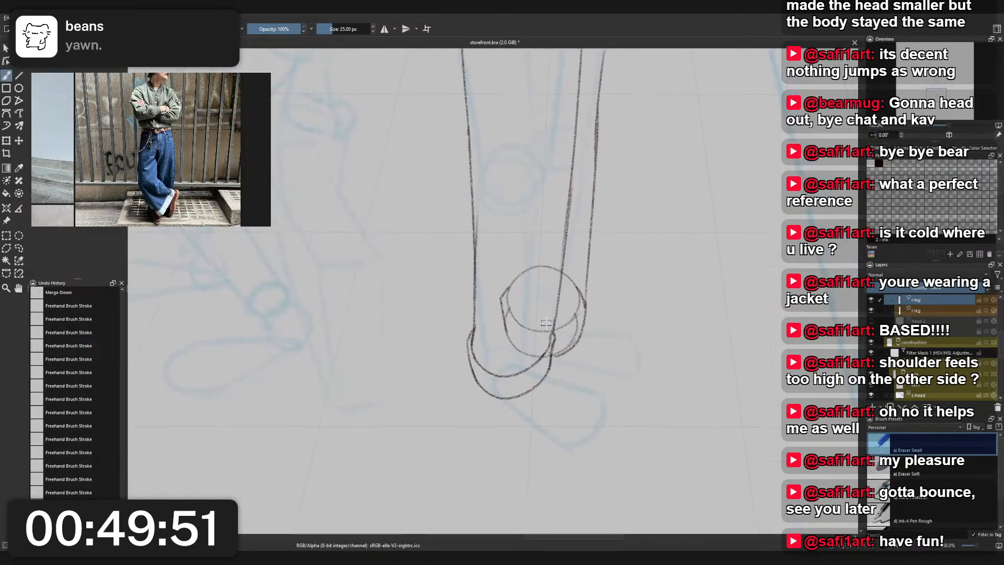
{"action": "left_click_drag", "start_coordinate": [502, 348], "coordinate": [512, 304]}
{"action": "key", "text": "Page_Down"}
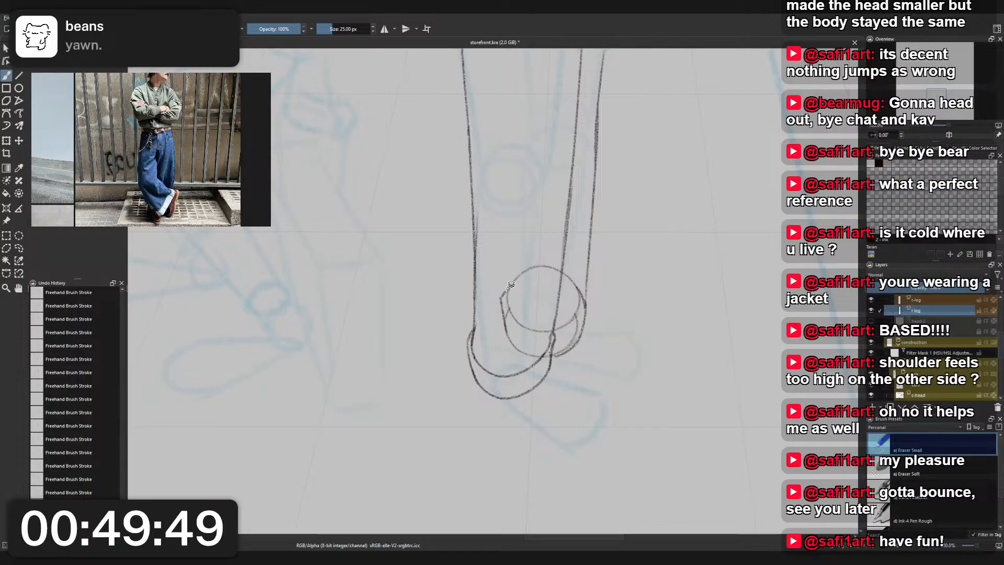
- Rename the active rear-leg layer as l-leg
{"action": "double_click", "coordinate": [934, 312]}
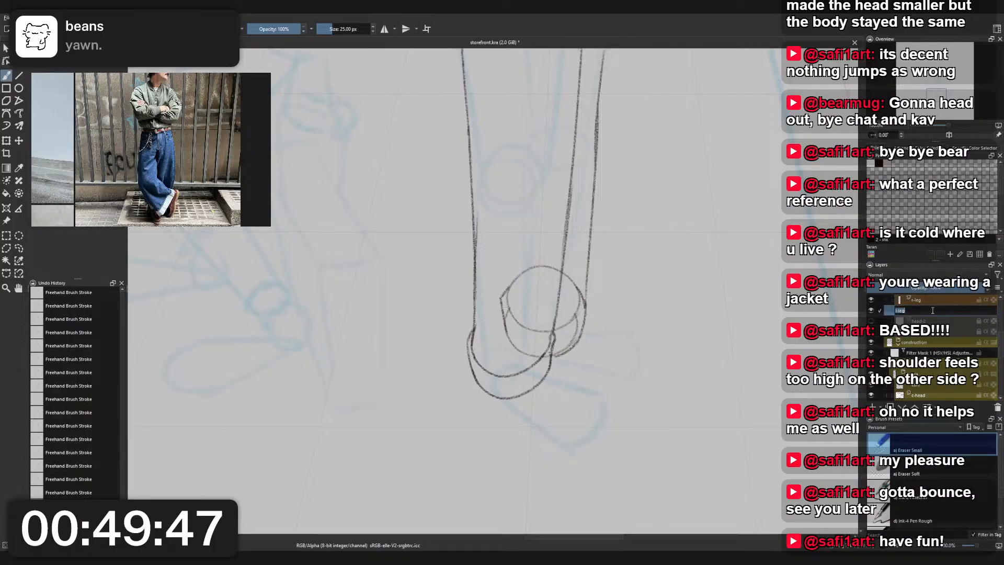
{"action": "key", "text": "Return"}
{"action": "double_click", "coordinate": [933, 311]}
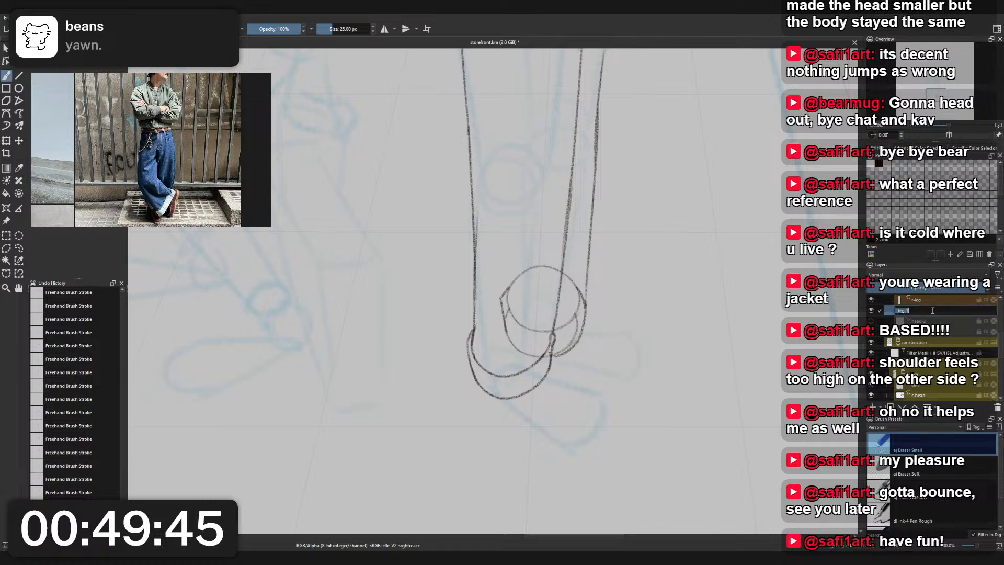
{"action": "key", "text": "BackSpace"}
{"action": "key", "text": "BackSpace"}
{"action": "key", "text": "Return"}
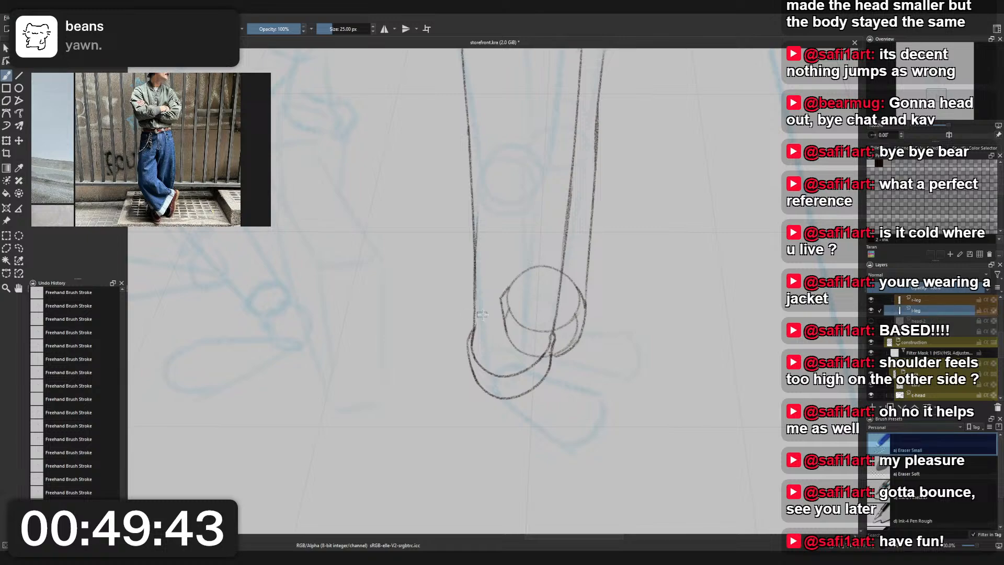
- Erase the rear cuff's lines where they overlap the front leg, along with its remaining upper curve at the leg contour
{"action": "mouse_move", "coordinate": [502, 301]}
{"action": "left_mouse_down"}
{"action": "mouse_move", "coordinate": [505, 334]}
{"action": "mouse_move", "coordinate": [509, 297]}
{"action": "mouse_move", "coordinate": [511, 329]}
{"action": "mouse_move", "coordinate": [525, 311]}
{"action": "mouse_move", "coordinate": [540, 336]}
{"action": "left_mouse_up"}
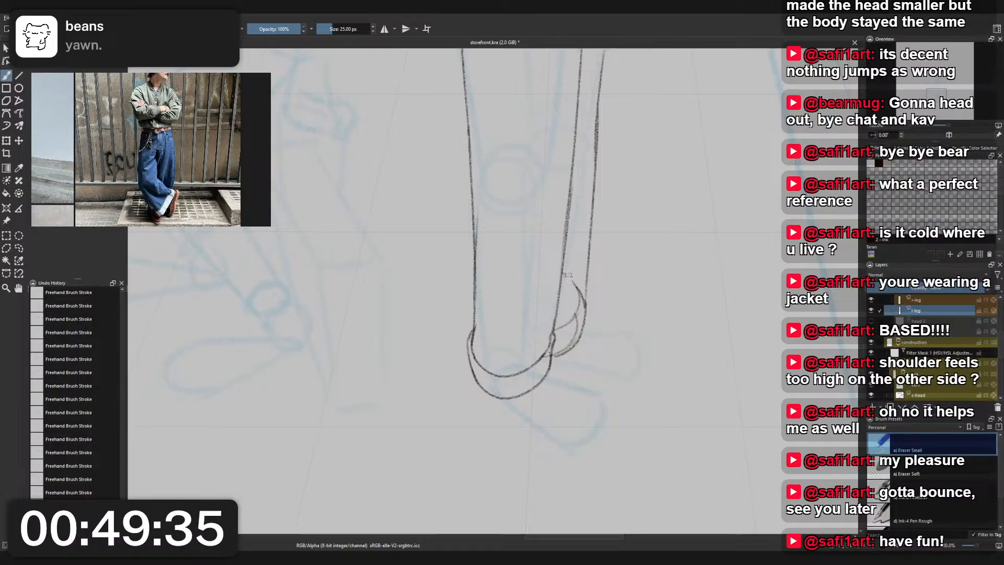
{"action": "mouse_move", "coordinate": [571, 293]}
{"action": "left_mouse_down"}
{"action": "mouse_move", "coordinate": [576, 283]}
{"action": "mouse_move", "coordinate": [586, 291]}
{"action": "mouse_move", "coordinate": [593, 224]}
{"action": "mouse_move", "coordinate": [581, 290]}
{"action": "left_mouse_up"}
{"action": "right_click", "coordinate": [602, 247]}
{"action": "left_click", "coordinate": [567, 216]}
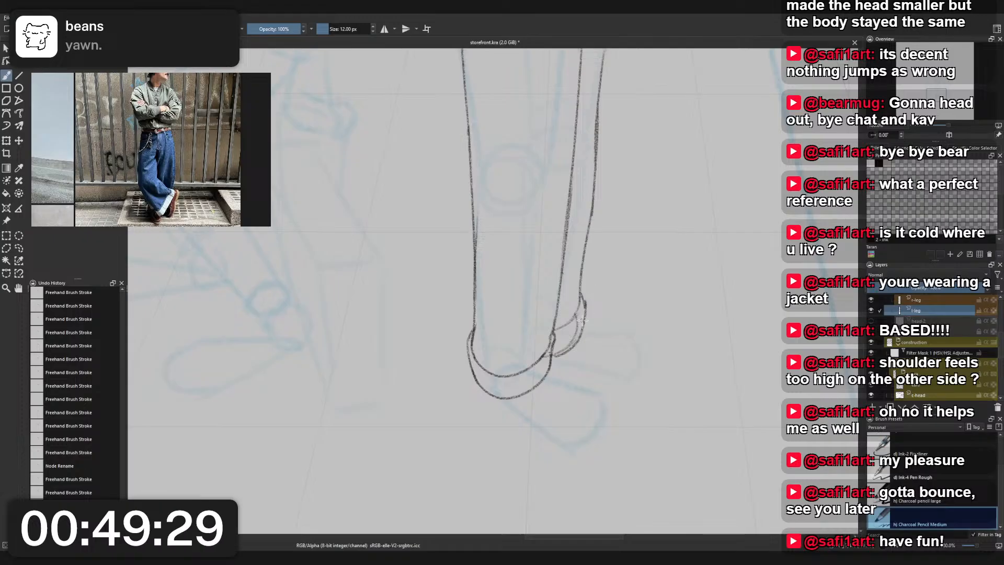
{"action": "right_click", "coordinate": [582, 300]}
{"action": "left_click", "coordinate": [539, 273]}
- Clean up the doubled strokes inside and below the visible rear cuff with Eraser Small
{"action": "right_click", "coordinate": [575, 257]}
{"action": "left_click", "coordinate": [574, 204]}
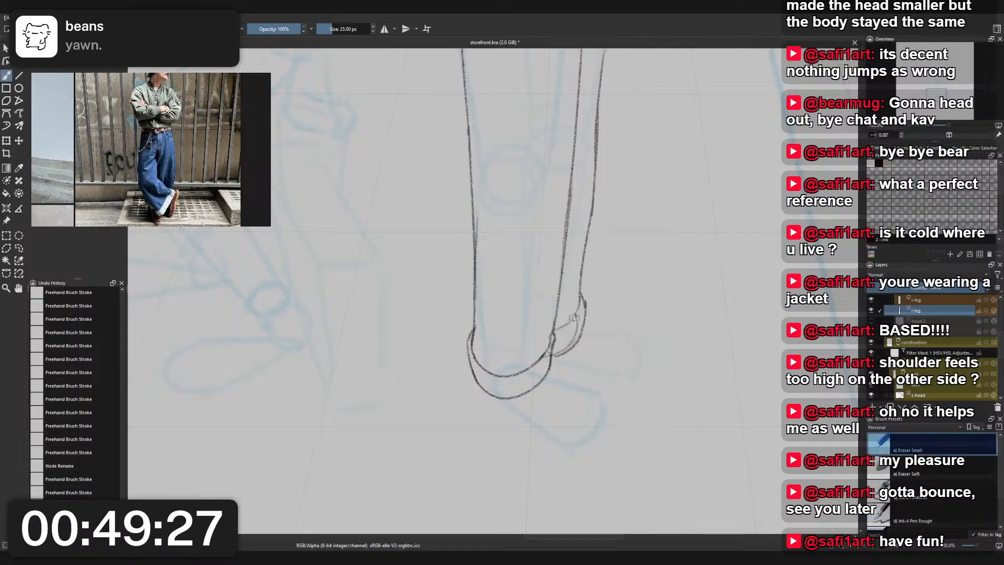
{"action": "left_click_drag", "start_coordinate": [559, 351], "coordinate": [574, 317]}
{"action": "left_click_drag", "start_coordinate": [547, 360], "coordinate": [552, 334]}
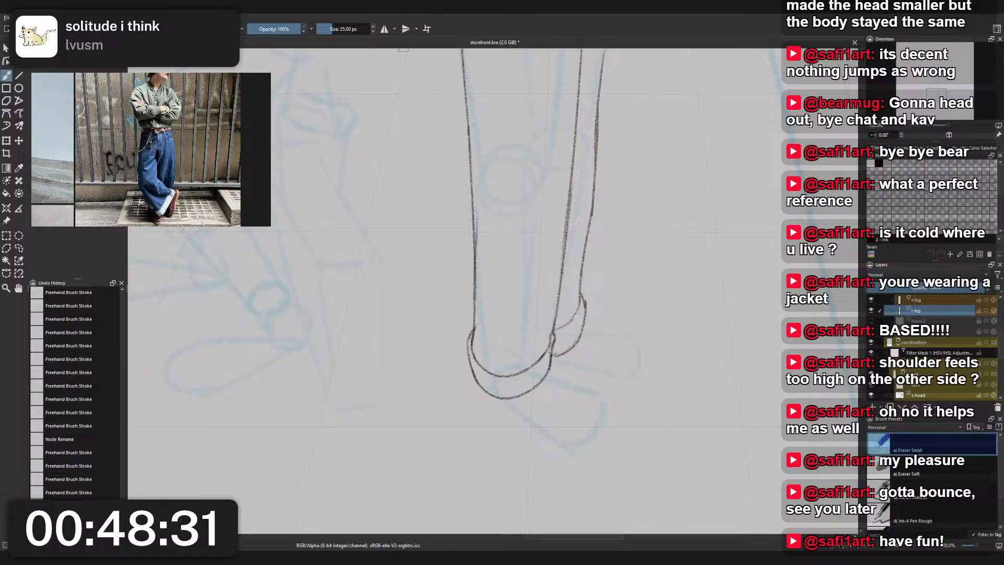
- Choose Charcoal Pencil Medium and add a new layer named shirt between the jacket and leg layers
{"action": "scroll", "coordinate": [423, 272], "scroll_direction": "down", "scroll_amount": 1}
{"action": "scroll", "coordinate": [398, 268], "scroll_direction": "down", "scroll_amount": 2}
{"action": "scroll", "coordinate": [444, 195], "scroll_direction": "up", "scroll_amount": 4}
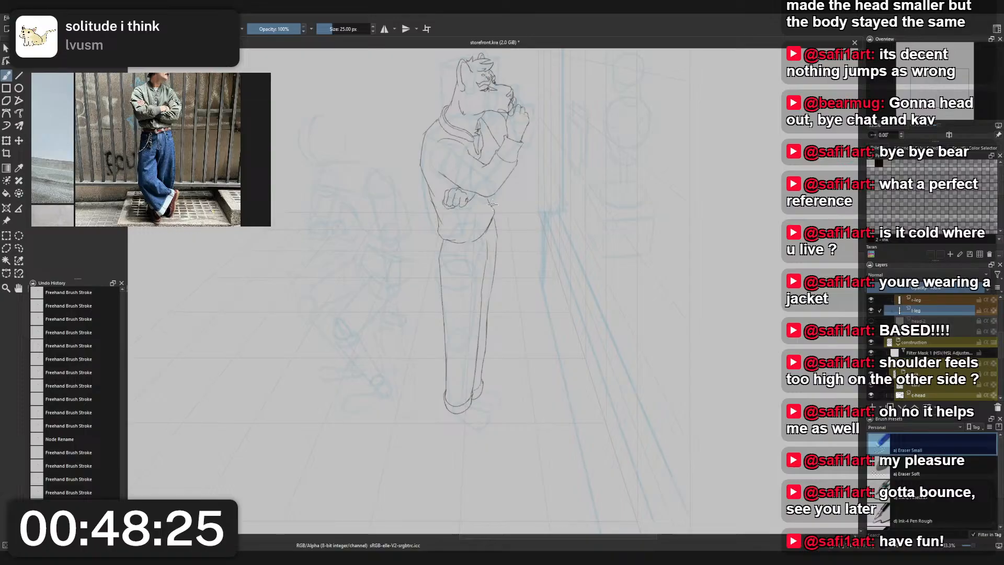
{"action": "scroll", "coordinate": [595, 236], "scroll_direction": "down", "scroll_amount": 1}
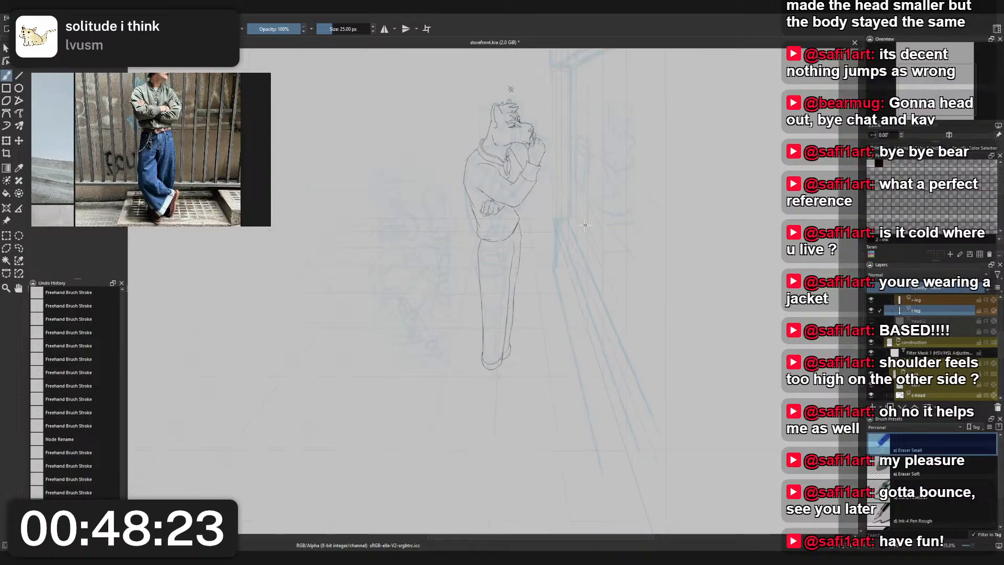
{"action": "scroll", "coordinate": [559, 228], "scroll_direction": "up", "scroll_amount": 2}
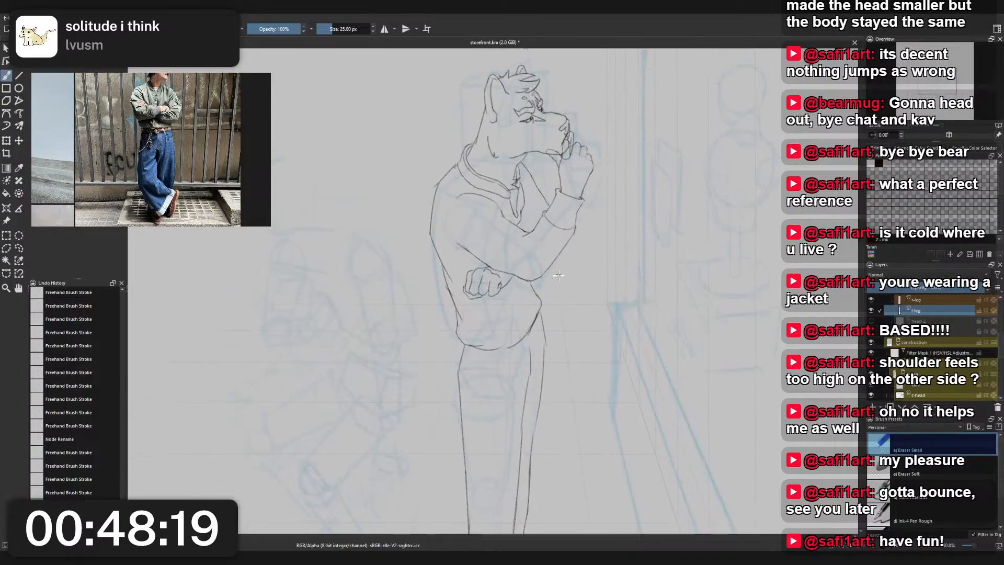
{"action": "left_click_drag", "start_coordinate": [560, 274], "coordinate": [551, 169]}
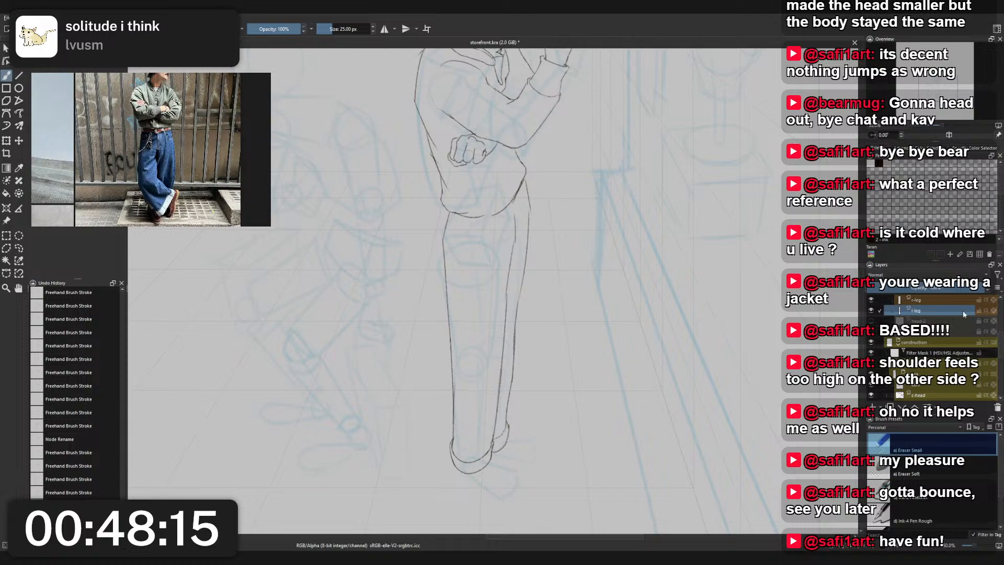
{"action": "right_click", "coordinate": [469, 209]}
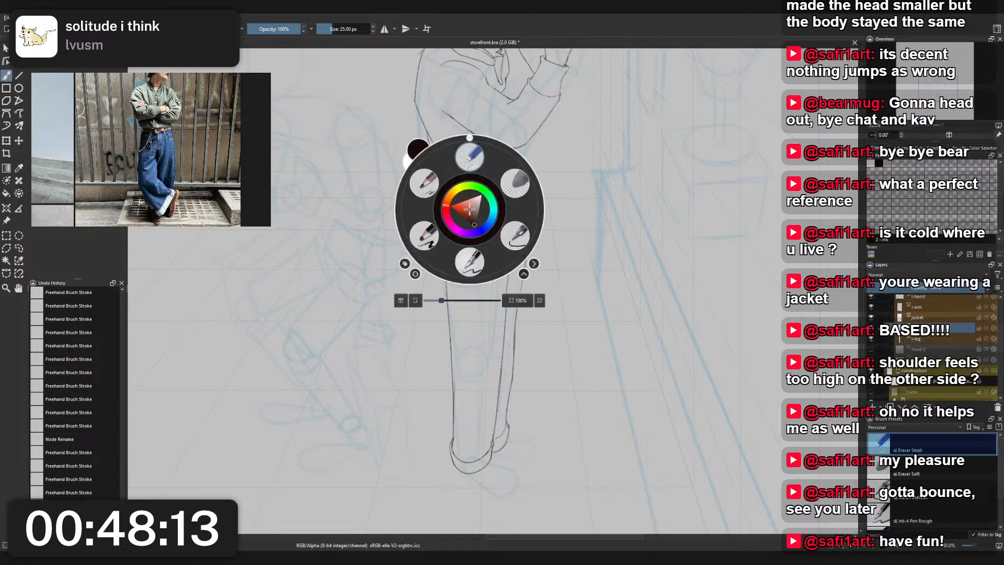
{"action": "left_click", "coordinate": [424, 228]}
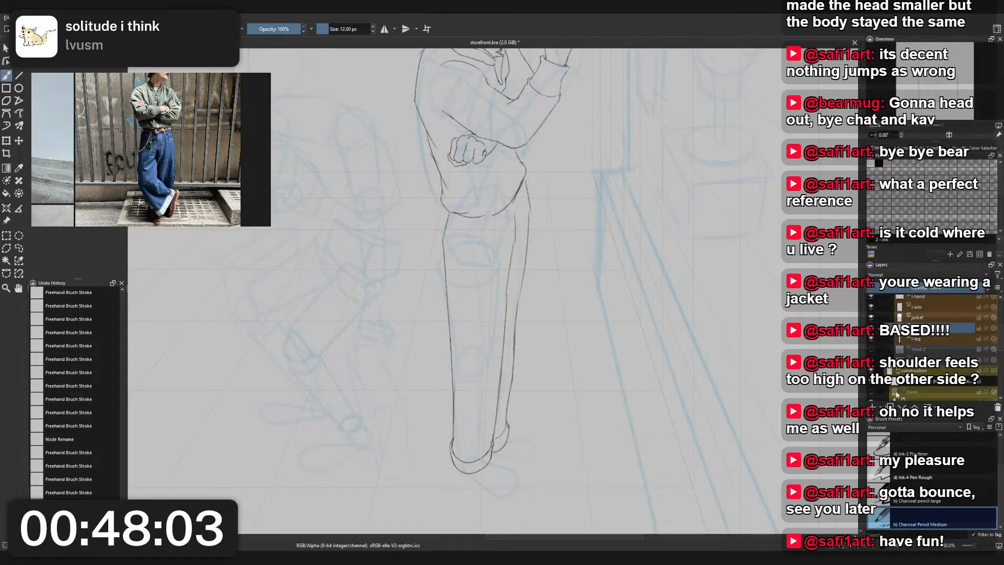
{"action": "left_click", "coordinate": [872, 407]}
{"action": "double_click", "coordinate": [918, 328]}
{"action": "type", "text": "shirt"}
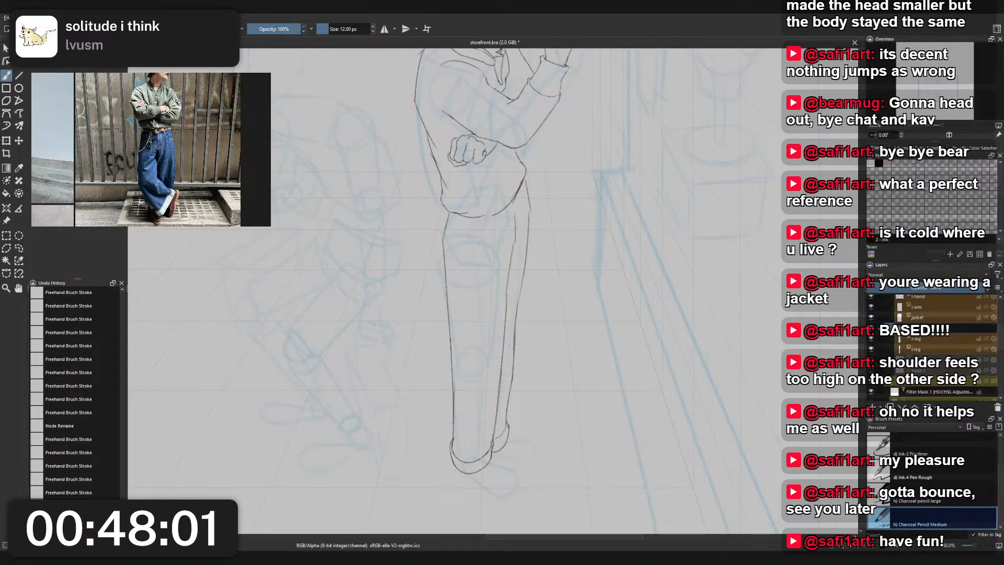
{"action": "key", "text": "Return"}
- Try sketching the shirt hem below the jacket's lower edge on the shirt layer
{"action": "mouse_move", "coordinate": [510, 182]}
{"action": "left_mouse_down"}
{"action": "mouse_move", "coordinate": [514, 253]}
{"action": "mouse_move", "coordinate": [542, 312]}
{"action": "left_mouse_up"}
{"action": "scroll", "coordinate": [514, 253], "scroll_direction": "up", "scroll_amount": 2}
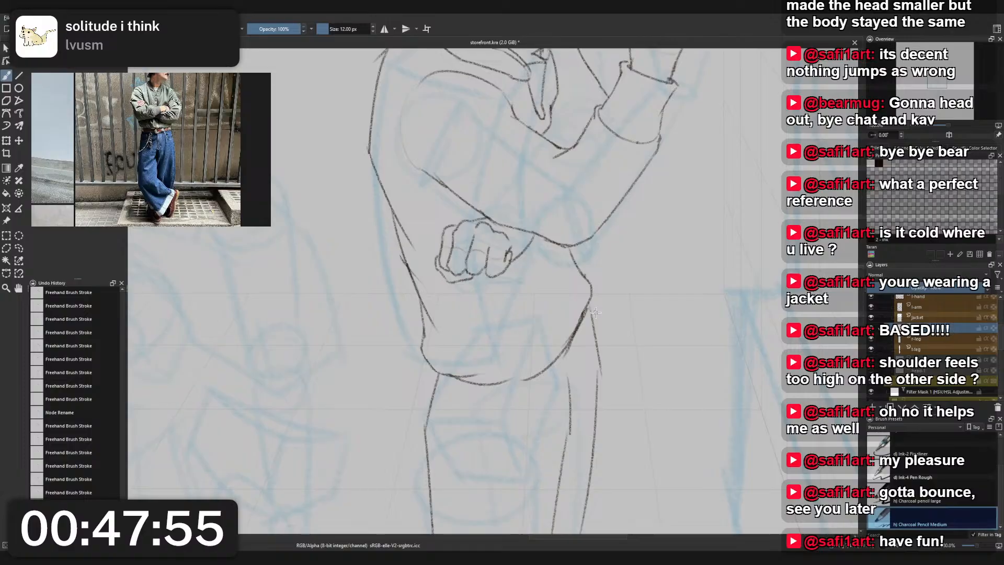
{"action": "left_click_drag", "start_coordinate": [437, 399], "coordinate": [488, 416]}
{"action": "key", "text": "ctrl+z"}
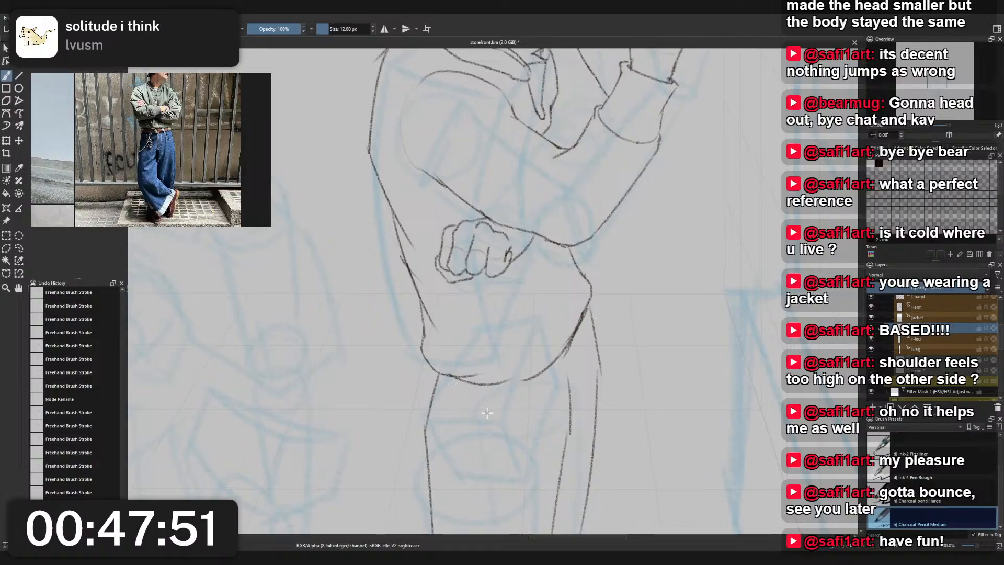
{"action": "left_click_drag", "start_coordinate": [575, 366], "coordinate": [541, 390]}
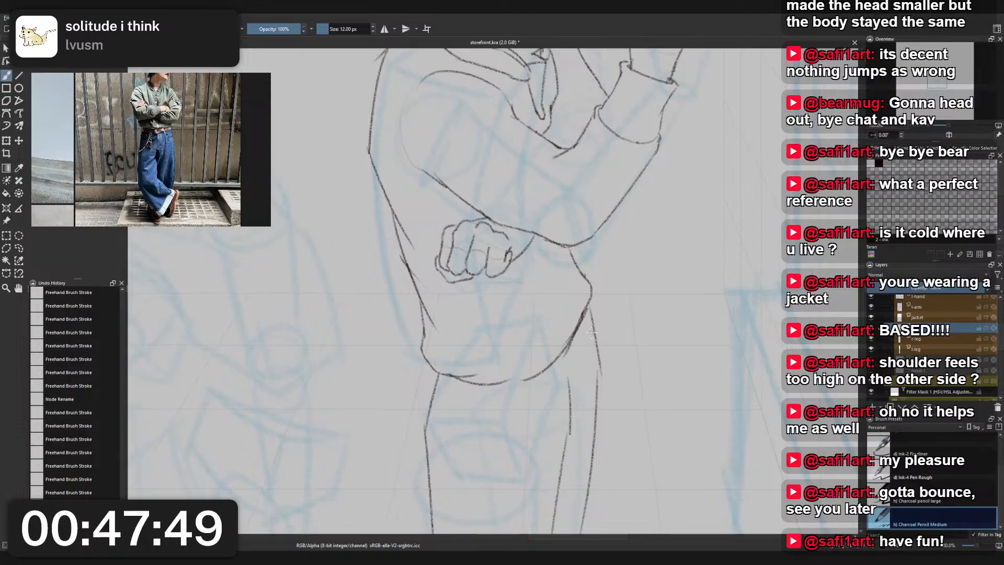
{"action": "key", "text": "ctrl+z"}
- Sketch the right side of the shirt hem, curving from the jacket's side down below its lower edge
{"action": "left_click_drag", "start_coordinate": [593, 324], "coordinate": [575, 372]}
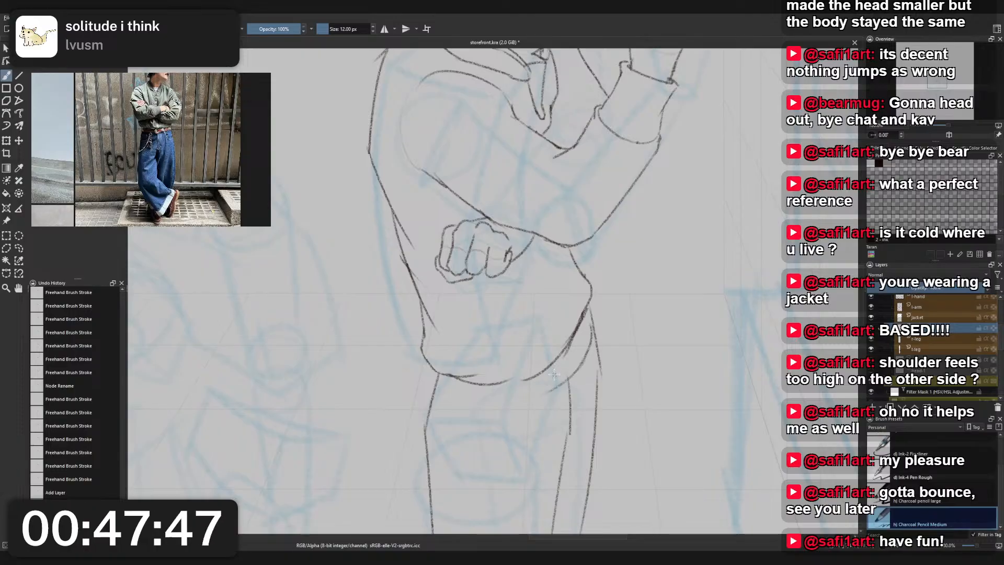
{"action": "key", "text": "Insert"}
{"action": "left_click_drag", "start_coordinate": [580, 366], "coordinate": [539, 402]}
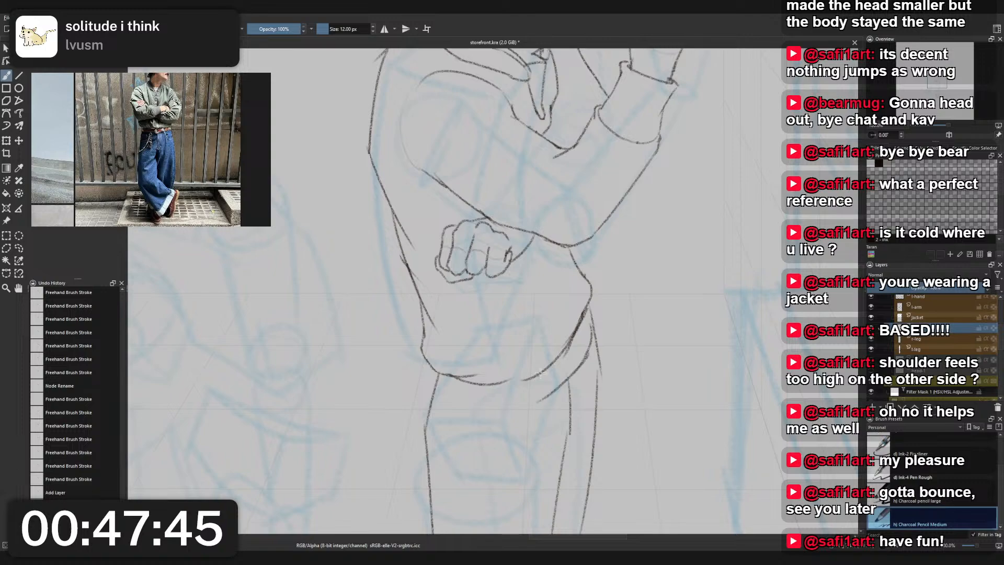
{"action": "key", "text": "ctrl+z"}
{"action": "key", "text": "ctrl+z"}
{"action": "left_click_drag", "start_coordinate": [592, 314], "coordinate": [566, 367]}
{"action": "key", "text": "ctrl+z"}
{"action": "left_click_drag", "start_coordinate": [591, 315], "coordinate": [556, 384]}
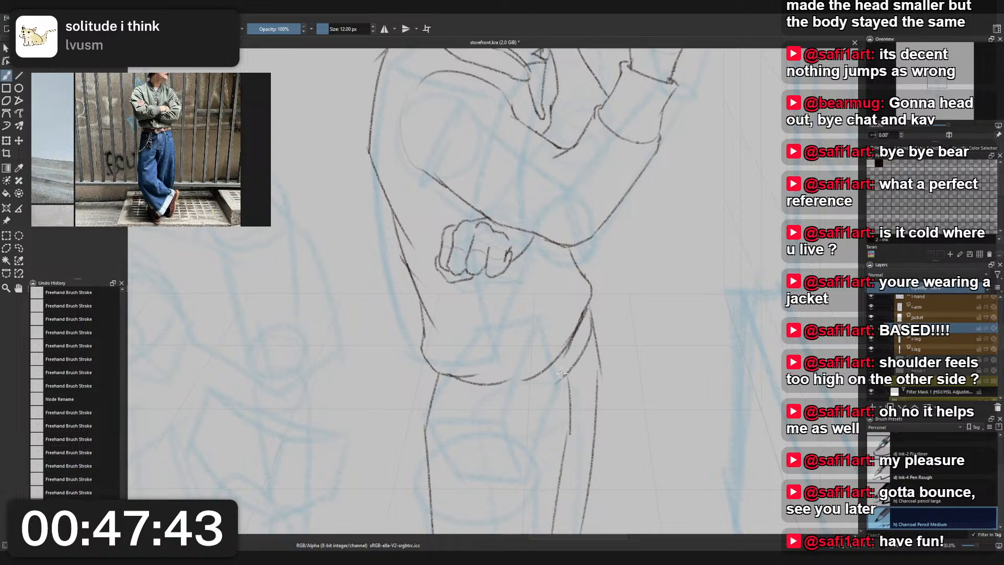
- Complete the shirt hem under the jacket with a curve joining its right side to the jacket's lower left corner
{"action": "left_click_drag", "start_coordinate": [477, 391], "coordinate": [542, 393]}
{"action": "key", "text": "ctrl+z"}
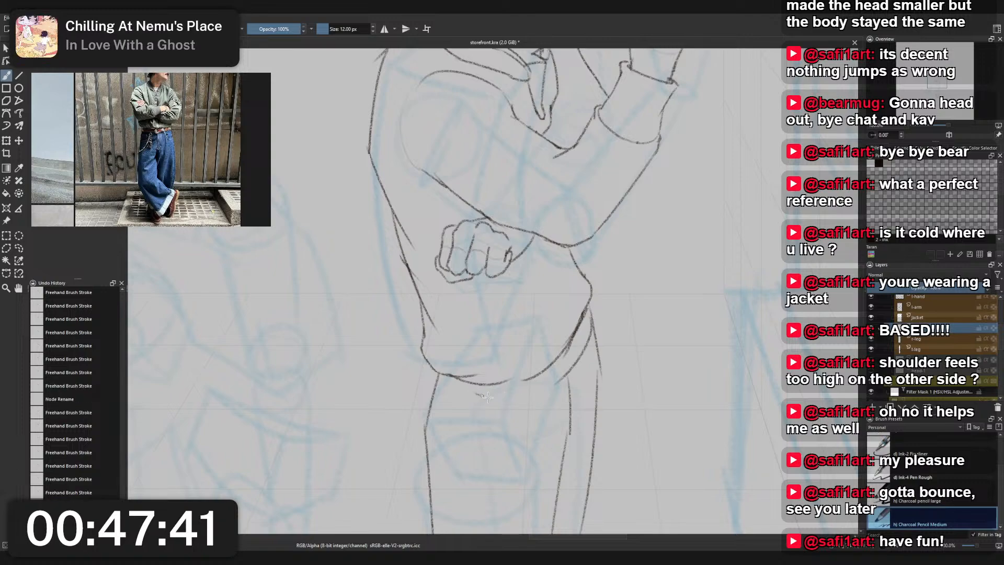
{"action": "key", "text": "ctrl+z"}
{"action": "mouse_move", "coordinate": [477, 392]}
{"action": "left_mouse_down"}
{"action": "mouse_move", "coordinate": [551, 392]}
{"action": "mouse_move", "coordinate": [572, 369]}
{"action": "left_mouse_up"}
{"action": "key", "text": "ctrl+z"}
{"action": "key", "text": "ctrl+z"}
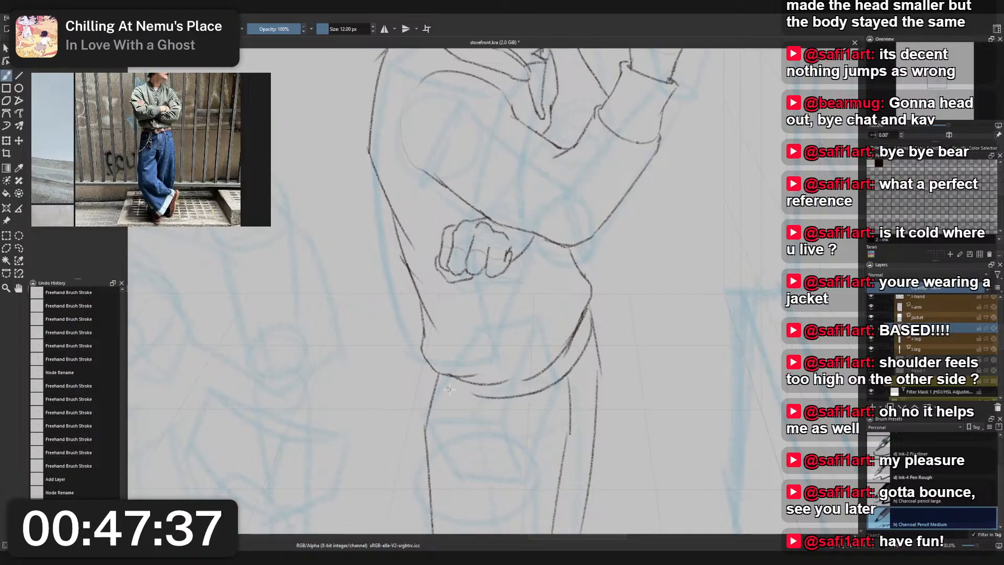
{"action": "key", "text": "ctrl+z"}
{"action": "left_click_drag", "start_coordinate": [455, 385], "coordinate": [490, 397]}
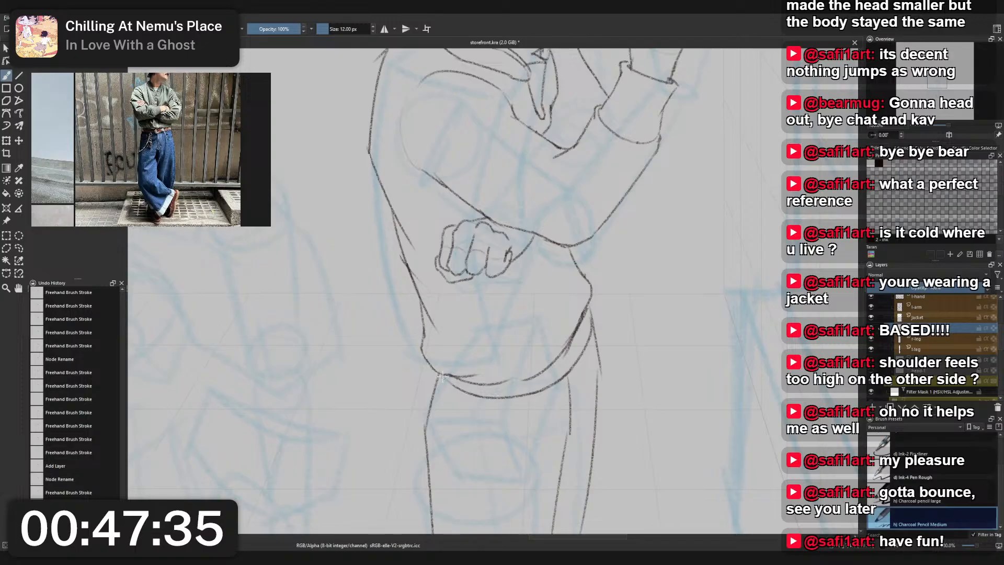
{"action": "left_click_drag", "start_coordinate": [443, 374], "coordinate": [465, 391]}
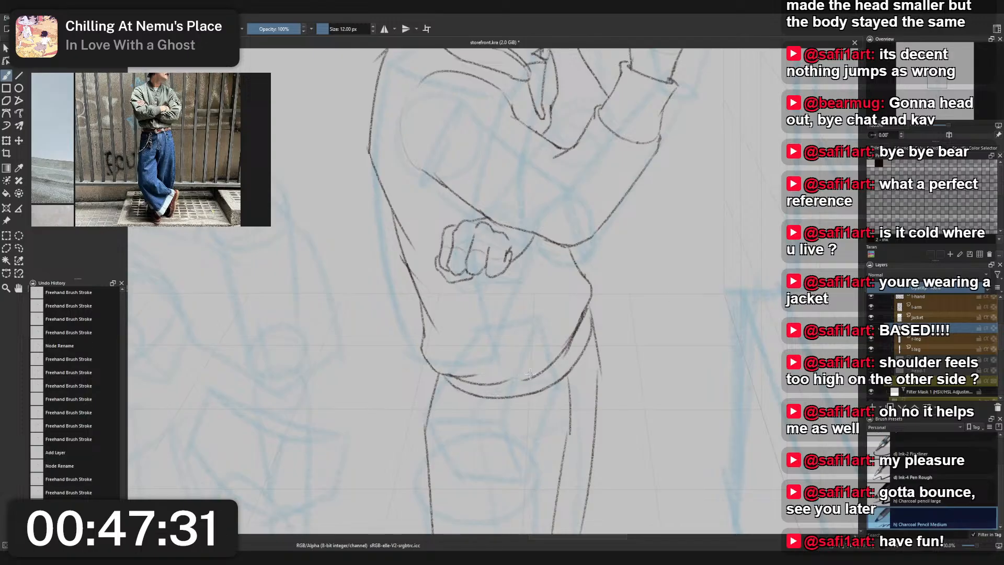
- Close the gap in the middle of the jacket's lower edge on the jacket layer
{"action": "key", "text": "Page_Up"}
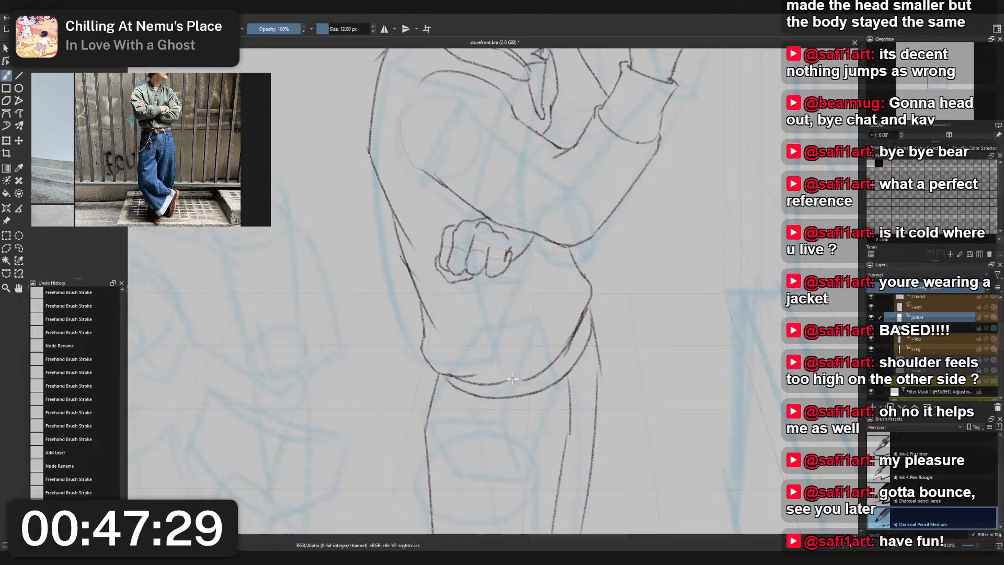
{"action": "left_click_drag", "start_coordinate": [507, 386], "coordinate": [532, 373]}
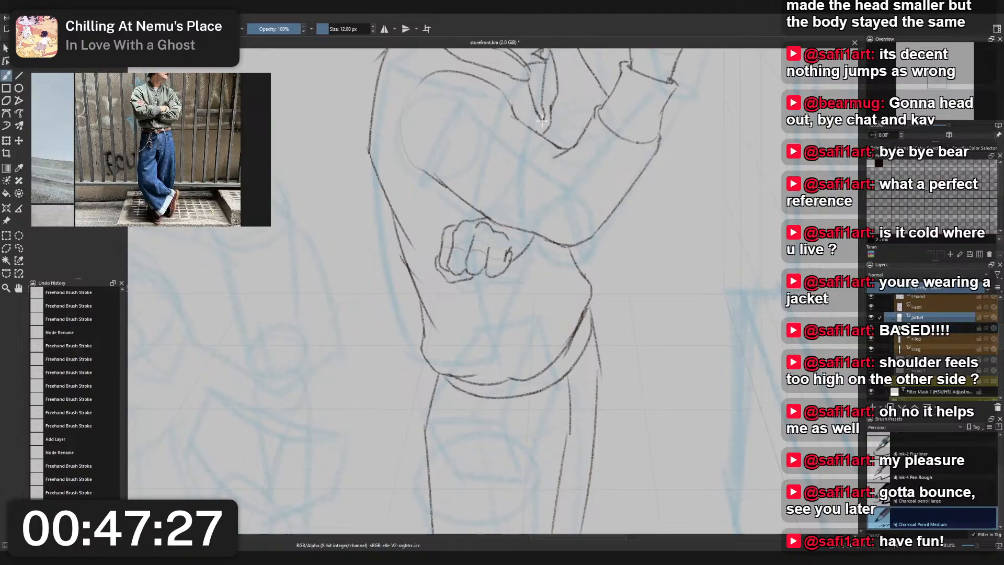
- Sketch a short curved fold line inside the jacket's front edge, just below the raised arm's elbow
{"action": "left_click_drag", "start_coordinate": [541, 124], "coordinate": [520, 220]}
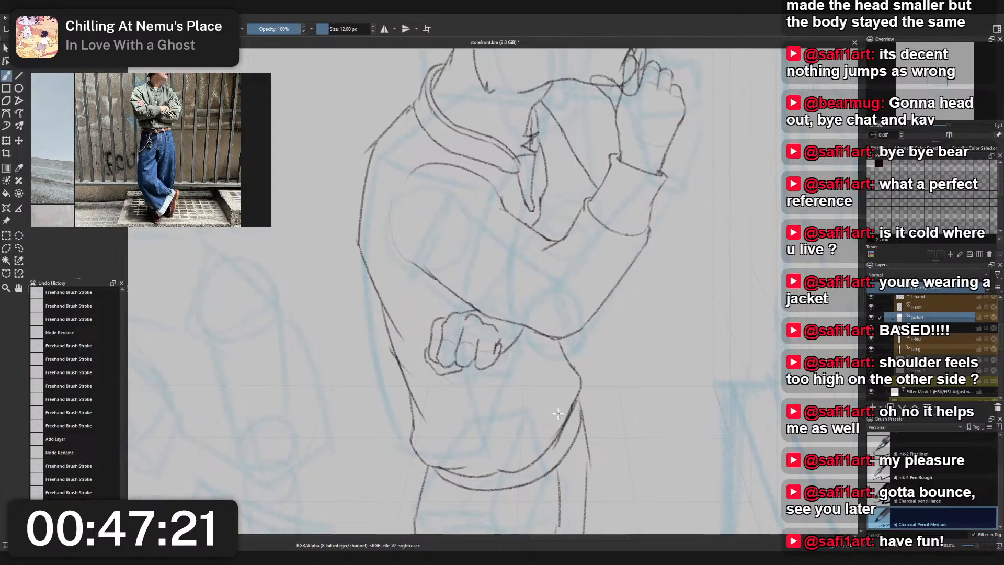
{"action": "left_click_drag", "start_coordinate": [571, 366], "coordinate": [562, 403]}
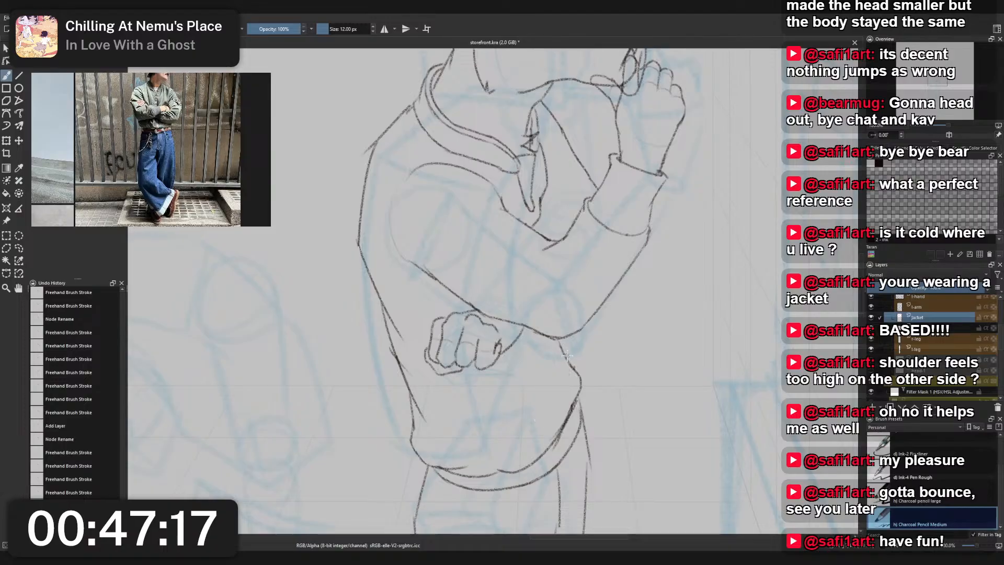
{"action": "left_click_drag", "start_coordinate": [569, 374], "coordinate": [560, 348]}
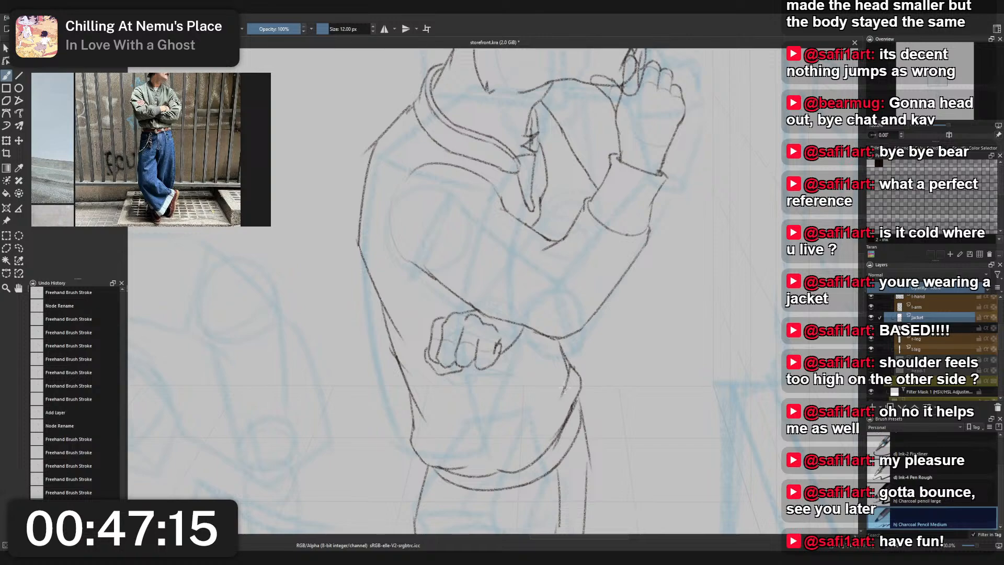
{"action": "key", "text": "ctrl+z"}
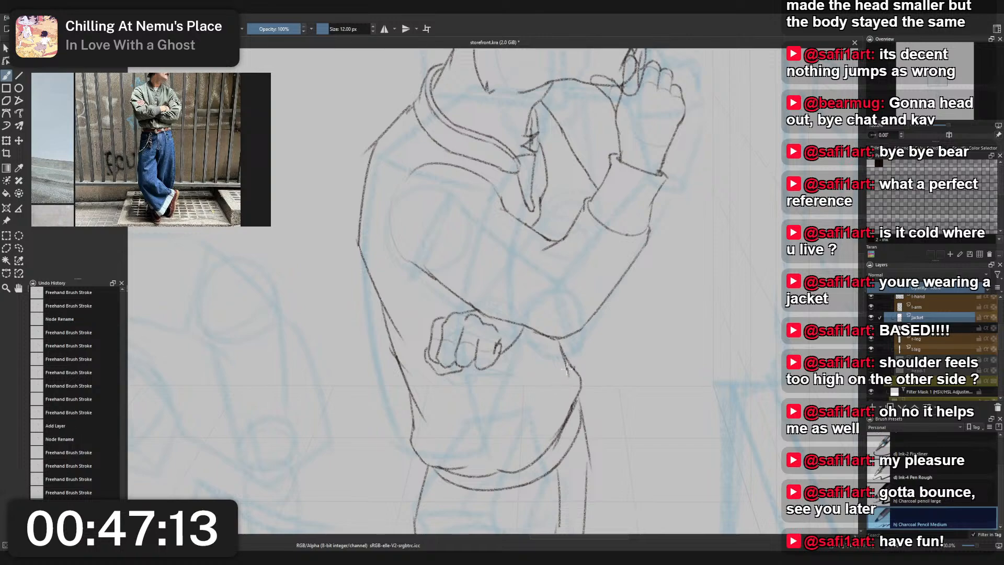
{"action": "left_click_drag", "start_coordinate": [571, 359], "coordinate": [557, 405]}
{"action": "key", "text": "ctrl+z"}
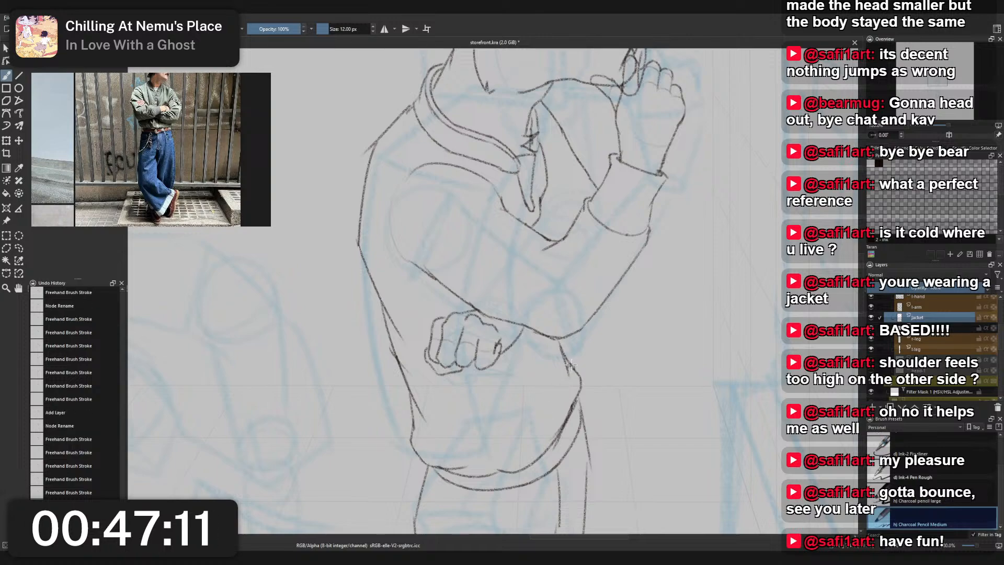
{"action": "left_click_drag", "start_coordinate": [570, 367], "coordinate": [560, 401]}
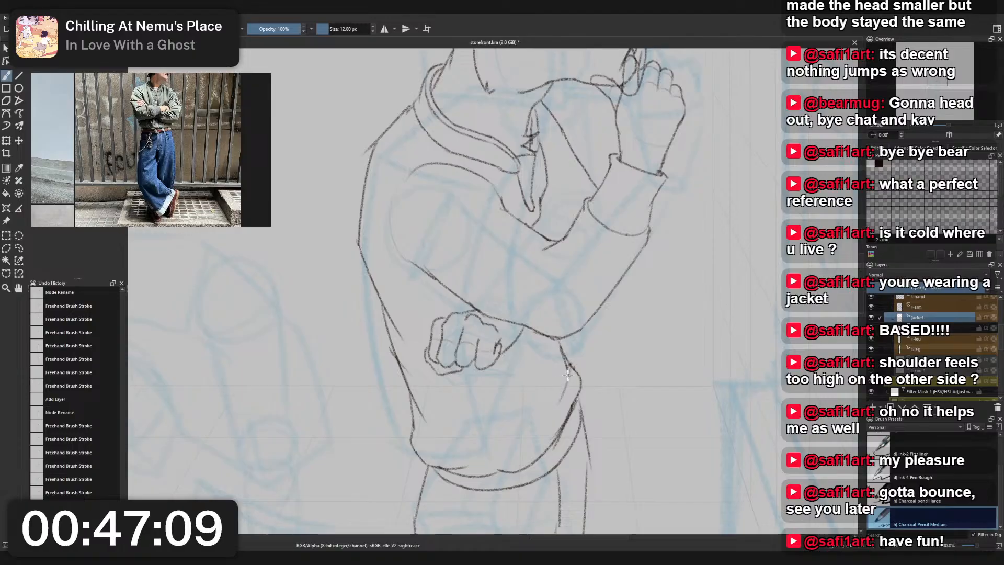
- Erase the overlapping contour above the jacket's front bulge with Eraser Small and refine the fold line with Charcoal Pencil Medium
{"action": "right_click", "coordinate": [564, 336]}
{"action": "left_click", "coordinate": [564, 283]}
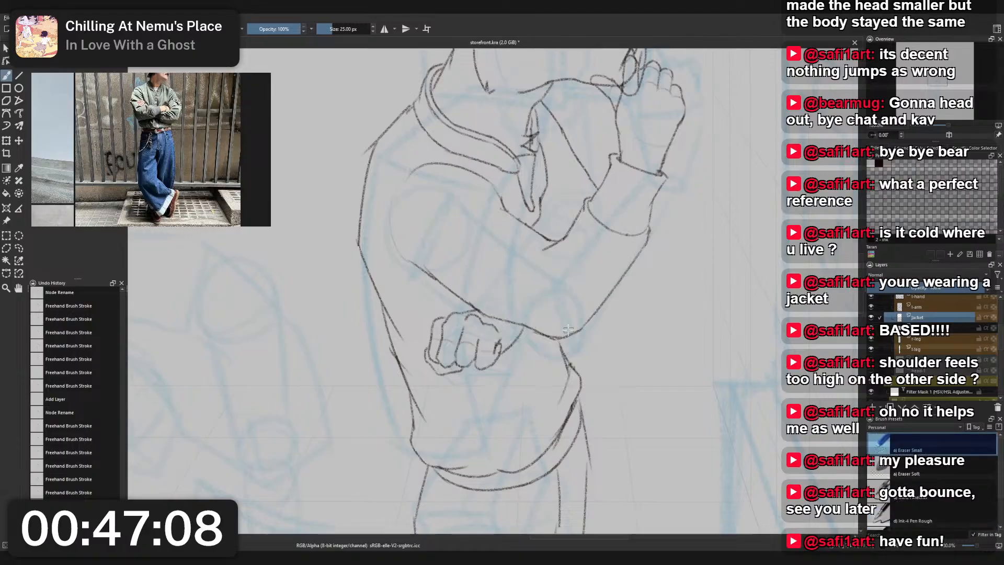
{"action": "left_click_drag", "start_coordinate": [570, 362], "coordinate": [570, 346]}
{"action": "right_click", "coordinate": [576, 362]}
{"action": "left_click", "coordinate": [530, 334]}
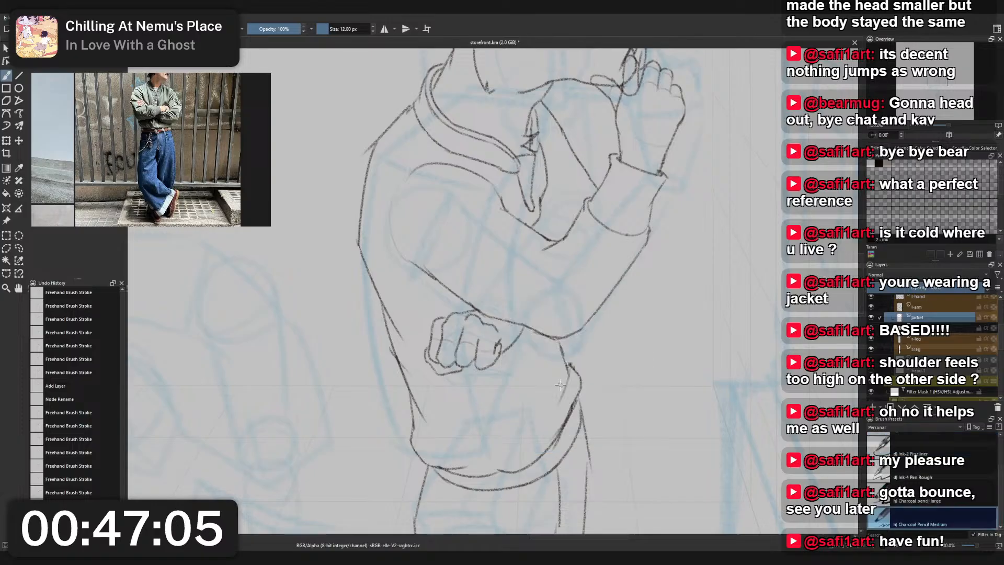
{"action": "left_click_drag", "start_coordinate": [562, 410], "coordinate": [569, 390]}
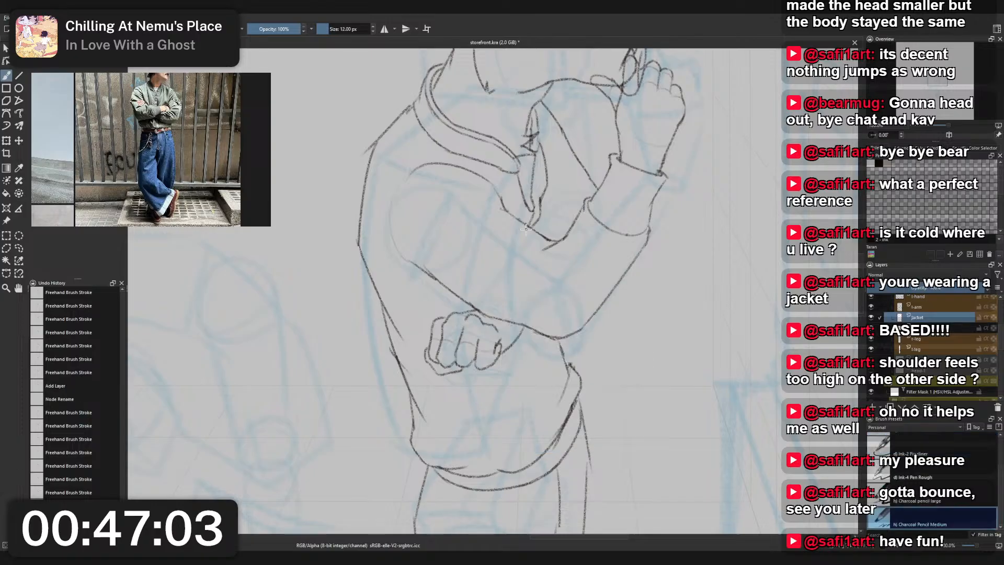
- Rework the short front line of the jacket just below the raised arm's elbow and clean it up with Eraser Small
{"action": "left_click_drag", "start_coordinate": [523, 320], "coordinate": [540, 368]}
{"action": "key", "text": "ctrl+z"}
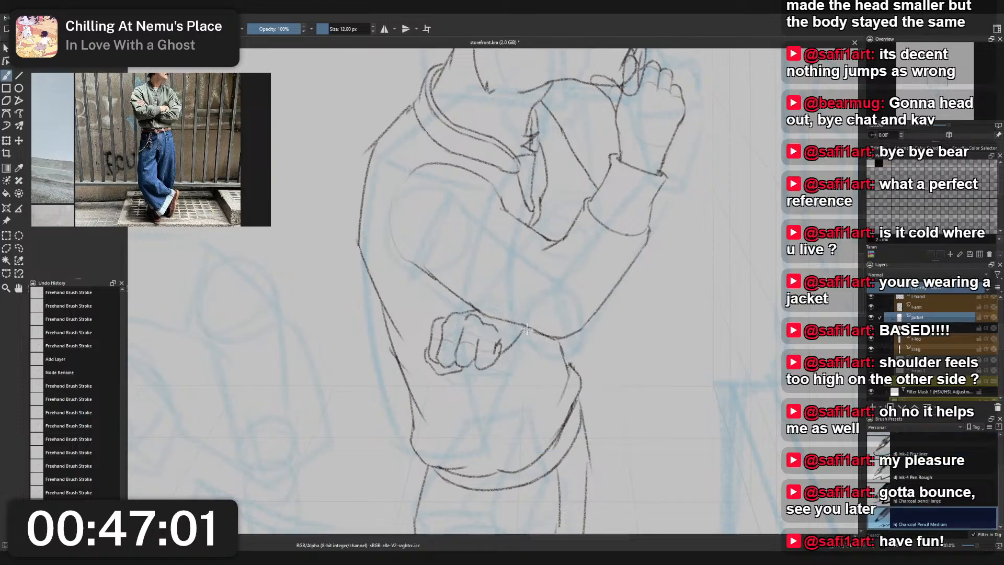
{"action": "left_click_drag", "start_coordinate": [529, 331], "coordinate": [541, 378]}
{"action": "key", "text": "ctrl+z"}
{"action": "left_click_drag", "start_coordinate": [532, 330], "coordinate": [541, 372]}
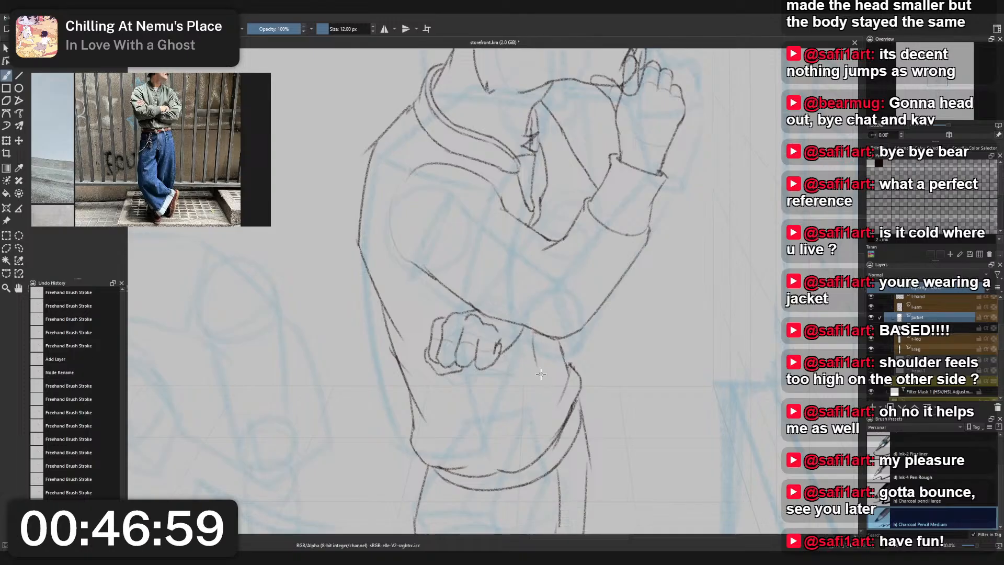
{"action": "key", "text": "ctrl+z"}
{"action": "mouse_move", "coordinate": [534, 333]}
{"action": "left_mouse_down"}
{"action": "mouse_move", "coordinate": [540, 374]}
{"action": "mouse_move", "coordinate": [561, 399]}
{"action": "mouse_move", "coordinate": [561, 433]}
{"action": "mouse_move", "coordinate": [568, 407]}
{"action": "mouse_move", "coordinate": [552, 376]}
{"action": "mouse_move", "coordinate": [567, 401]}
{"action": "mouse_move", "coordinate": [543, 327]}
{"action": "left_mouse_up"}
{"action": "key", "text": "ctrl+z"}
{"action": "key", "text": "ctrl+z"}
{"action": "key", "text": "ctrl+z"}
{"action": "right_click", "coordinate": [547, 345]}
{"action": "left_click", "coordinate": [556, 390]}
{"action": "scroll", "coordinate": [508, 263], "scroll_direction": "down", "scroll_amount": 3}
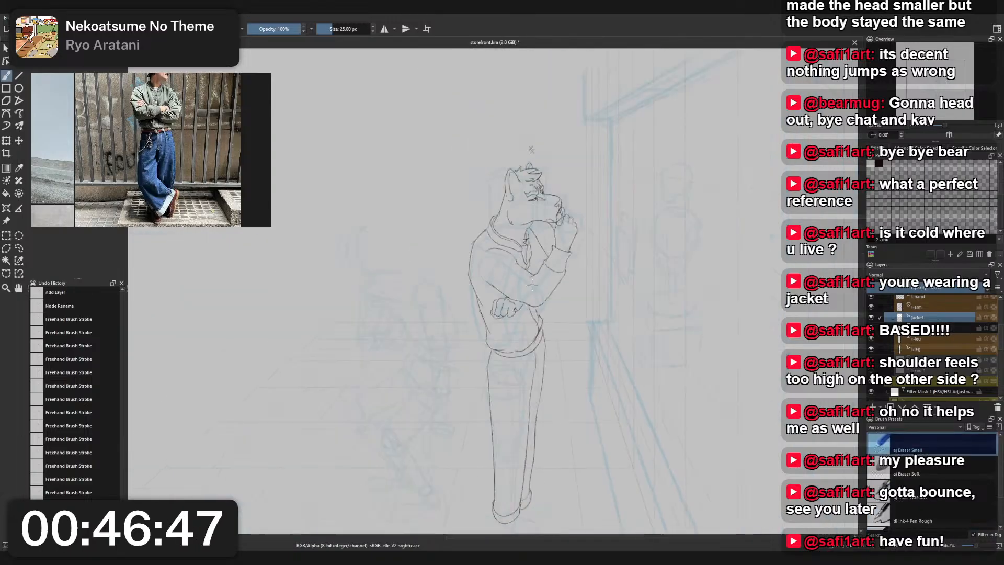
- Redraw the jacket's upper back as a rounder outward curve from the shoulder to mid-back with Charcoal Pencil Medium
{"action": "scroll", "coordinate": [480, 213], "scroll_direction": "up", "scroll_amount": 2}
{"action": "right_click", "coordinate": [500, 251]}
{"action": "left_click", "coordinate": [434, 230]}
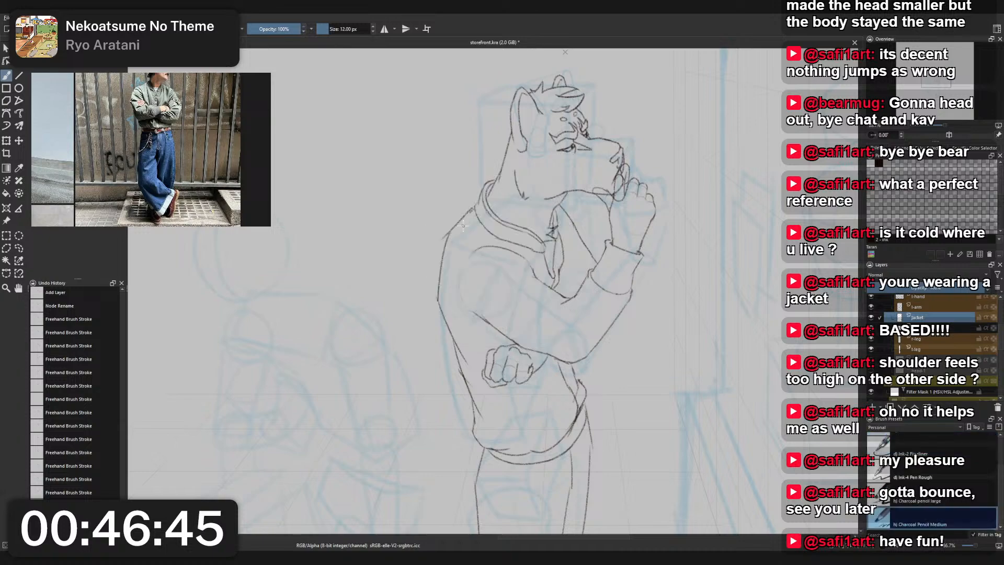
{"action": "scroll", "coordinate": [463, 226], "scroll_direction": "up", "scroll_amount": 1}
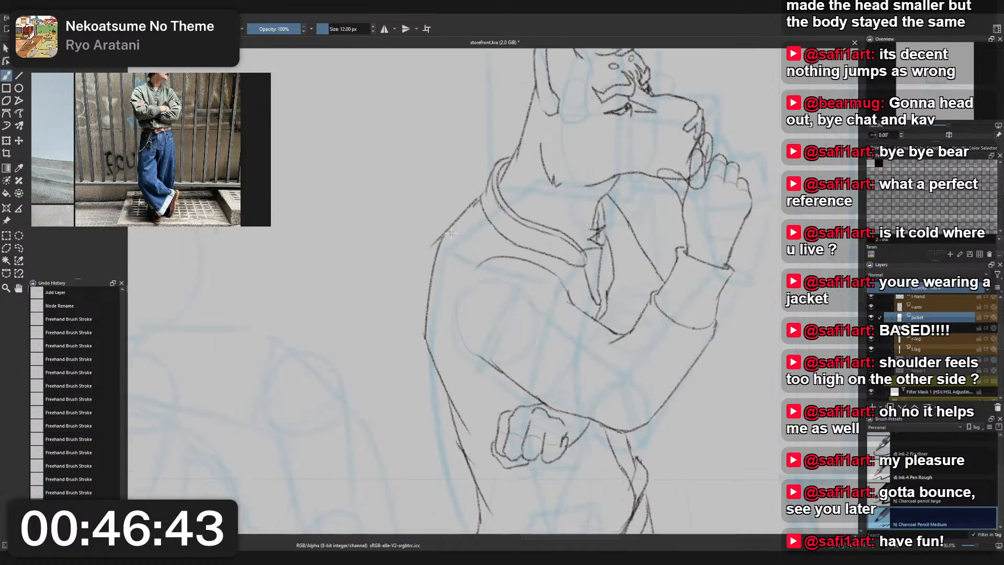
{"action": "mouse_move", "coordinate": [452, 226]}
{"action": "left_mouse_down"}
{"action": "mouse_move", "coordinate": [414, 287]}
{"action": "mouse_move", "coordinate": [424, 344]}
{"action": "left_mouse_up"}
{"action": "key", "text": "ctrl+z"}
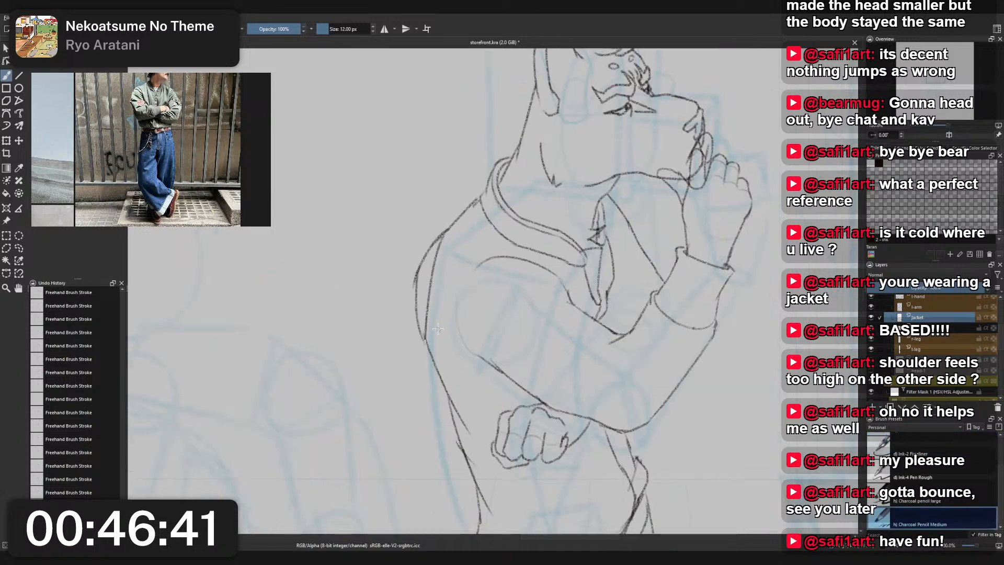
{"action": "key", "text": "ctrl+z"}
{"action": "left_click_drag", "start_coordinate": [421, 257], "coordinate": [430, 351]}
{"action": "key", "text": "ctrl+z"}
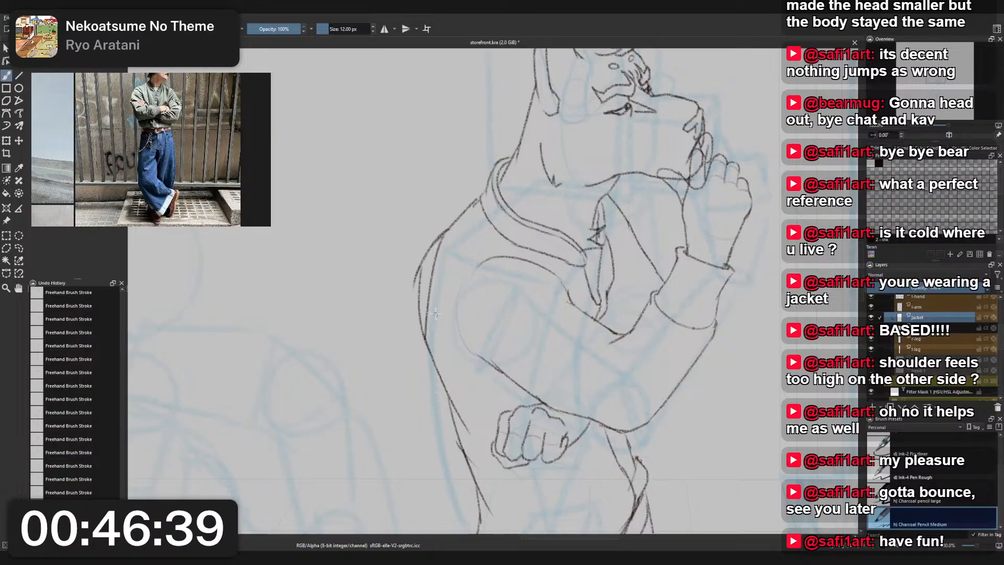
{"action": "key", "text": "ctrl+z"}
{"action": "key", "text": "ctrl+z"}
{"action": "left_click_drag", "start_coordinate": [447, 230], "coordinate": [420, 300]}
{"action": "key", "text": "ctrl+z"}
{"action": "mouse_move", "coordinate": [444, 235]}
{"action": "left_mouse_down"}
{"action": "mouse_move", "coordinate": [427, 315]}
{"action": "mouse_move", "coordinate": [422, 287]}
{"action": "mouse_move", "coordinate": [431, 328]}
{"action": "left_mouse_up"}
{"action": "key", "text": "ctrl+z"}
{"action": "left_click_drag", "start_coordinate": [423, 276], "coordinate": [452, 358]}
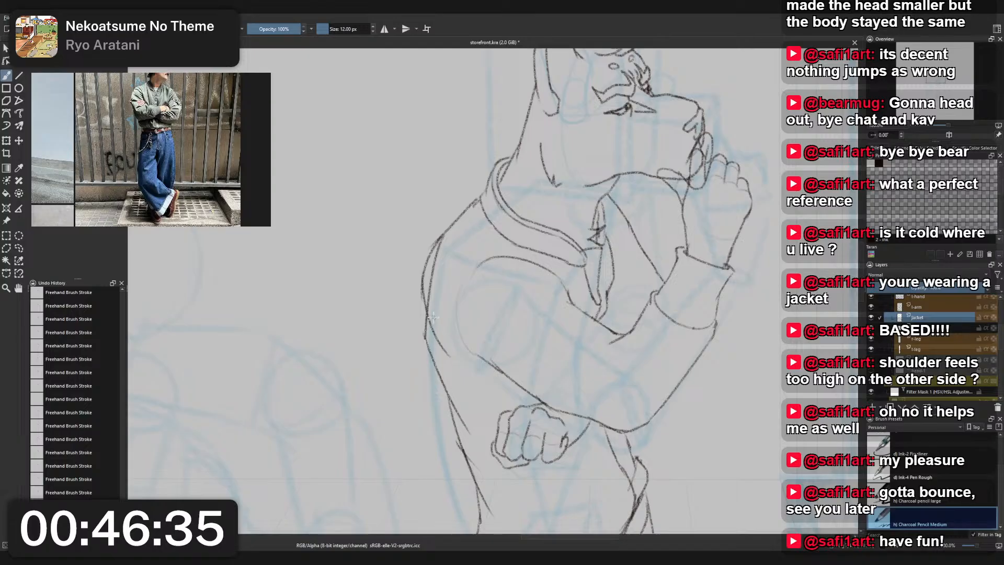
{"action": "mouse_move", "coordinate": [541, 267]}
{"action": "left_mouse_down"}
{"action": "mouse_move", "coordinate": [615, 334]}
{"action": "mouse_move", "coordinate": [655, 287]}
{"action": "left_mouse_up"}
{"action": "key", "text": "ctrl+z"}
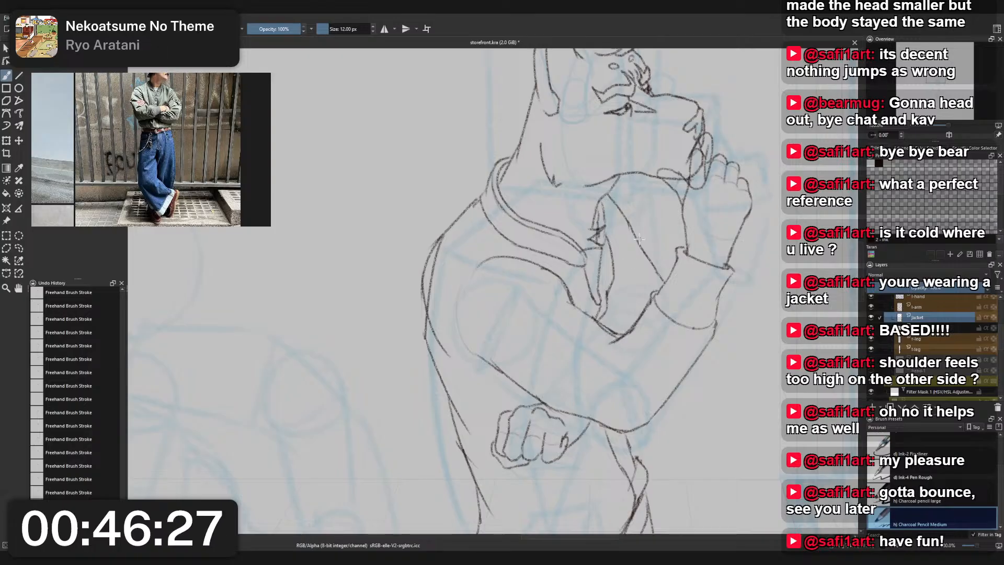
- Redraw the jacket's back contour from the upper-back curve down toward the waist
{"action": "mouse_move", "coordinate": [427, 309]}
{"action": "left_mouse_down"}
{"action": "mouse_move", "coordinate": [444, 385]}
{"action": "mouse_move", "coordinate": [427, 320]}
{"action": "mouse_move", "coordinate": [422, 332]}
{"action": "mouse_move", "coordinate": [451, 389]}
{"action": "left_mouse_up"}
{"action": "key", "text": "ctrl+z"}
{"action": "key", "text": "ctrl+z"}
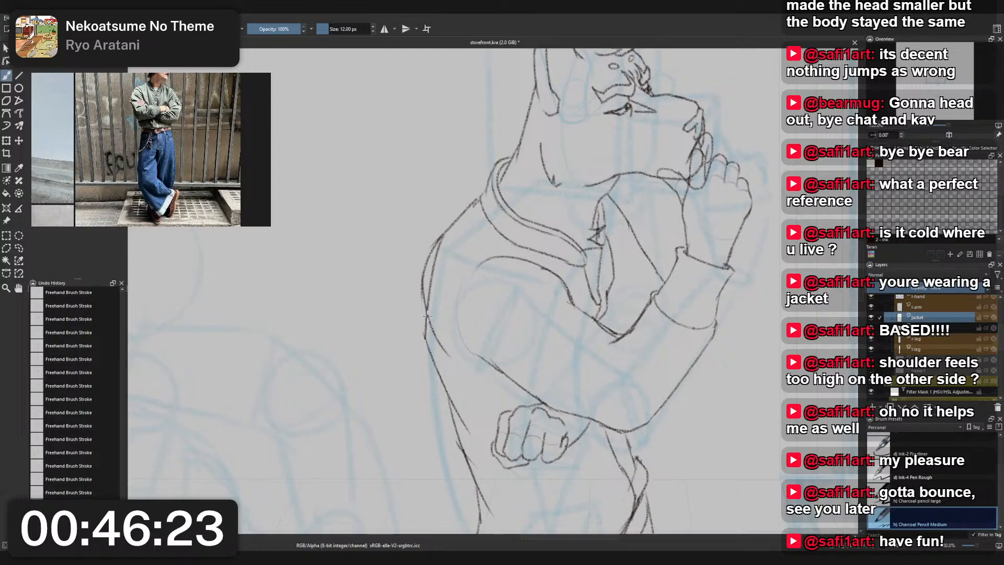
{"action": "mouse_move", "coordinate": [427, 312]}
{"action": "left_mouse_down"}
{"action": "mouse_move", "coordinate": [425, 340]}
{"action": "mouse_move", "coordinate": [451, 386]}
{"action": "left_mouse_up"}
{"action": "key", "text": "ctrl+z"}
{"action": "mouse_move", "coordinate": [428, 313]}
{"action": "left_mouse_down"}
{"action": "mouse_move", "coordinate": [427, 340]}
{"action": "mouse_move", "coordinate": [448, 377]}
{"action": "left_mouse_up"}
{"action": "left_click_drag", "start_coordinate": [428, 335], "coordinate": [452, 395]}
{"action": "key", "text": "ctrl+z"}
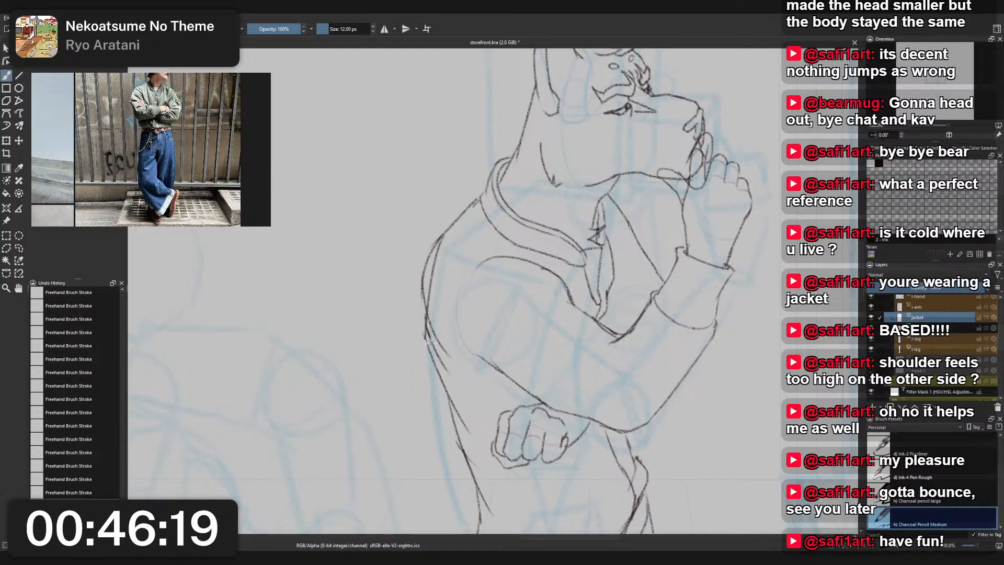
{"action": "left_click_drag", "start_coordinate": [427, 334], "coordinate": [453, 399]}
{"action": "key", "text": "ctrl+z"}
{"action": "left_click_drag", "start_coordinate": [426, 333], "coordinate": [453, 402]}
{"action": "key", "text": "ctrl+z"}
{"action": "mouse_move", "coordinate": [427, 327]}
{"action": "left_mouse_down"}
{"action": "mouse_move", "coordinate": [446, 356]}
{"action": "mouse_move", "coordinate": [442, 316]}
{"action": "mouse_move", "coordinate": [437, 357]}
{"action": "mouse_move", "coordinate": [429, 335]}
{"action": "mouse_move", "coordinate": [450, 389]}
{"action": "mouse_move", "coordinate": [414, 336]}
{"action": "mouse_move", "coordinate": [464, 429]}
{"action": "left_mouse_up"}
{"action": "key", "text": "ctrl+z"}
{"action": "left_click_drag", "start_coordinate": [440, 373], "coordinate": [456, 411]}
- Erase the old contour inside the new upper-back curve with Eraser Small
{"action": "right_click", "coordinate": [442, 291]}
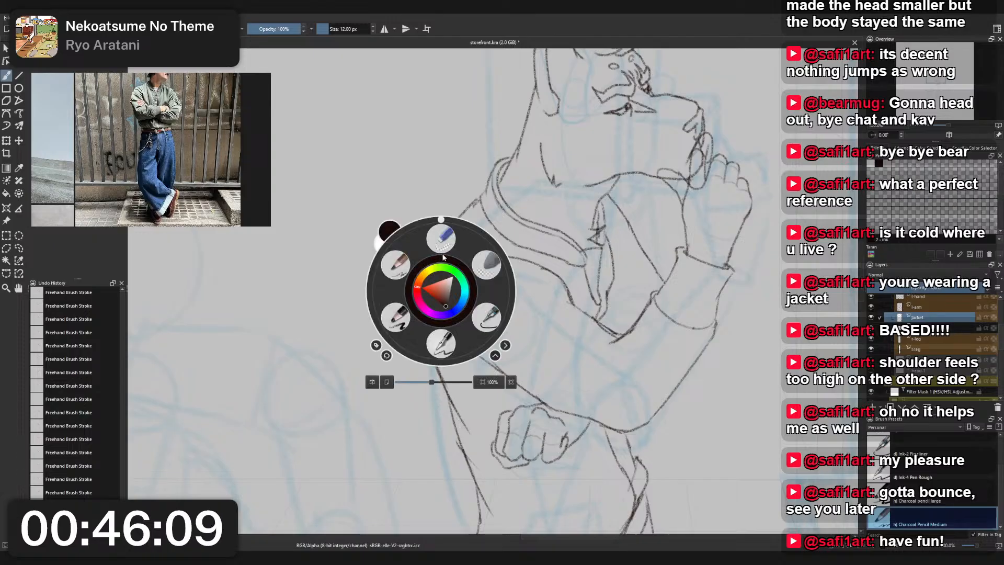
{"action": "left_click", "coordinate": [441, 237]}
{"action": "mouse_move", "coordinate": [433, 277]}
{"action": "left_mouse_down"}
{"action": "mouse_move", "coordinate": [430, 306]}
{"action": "mouse_move", "coordinate": [439, 243]}
{"action": "left_mouse_up"}
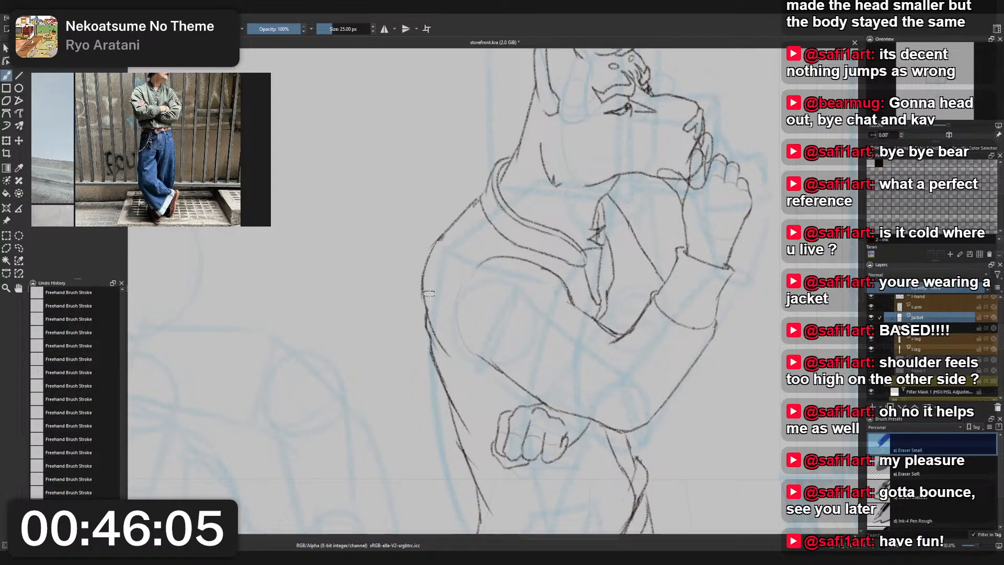
{"action": "scroll", "coordinate": [426, 314], "scroll_direction": "down", "scroll_amount": 1}
- Erase the middle line of the jacket's collar band with Eraser Small
{"action": "right_click", "coordinate": [453, 266]}
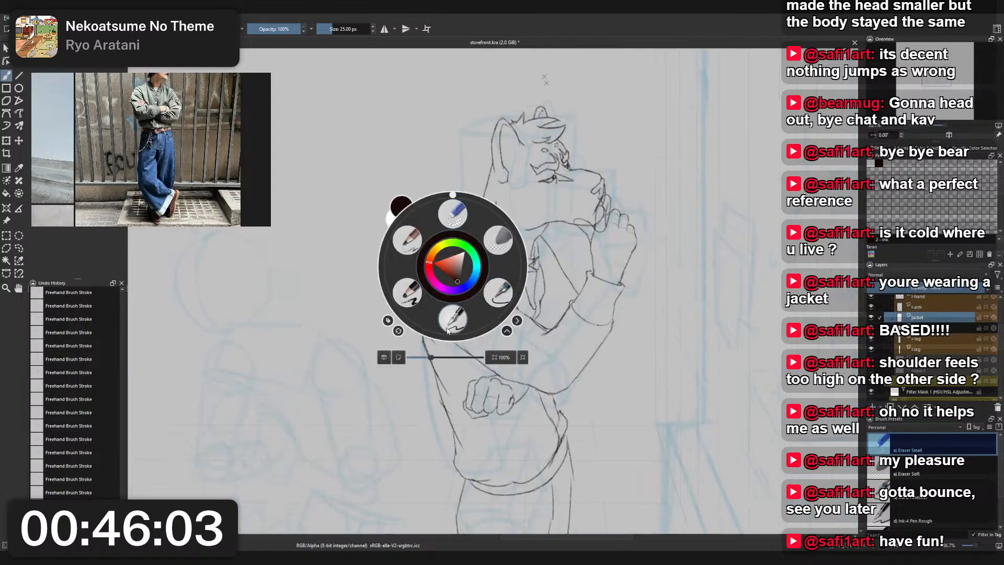
{"action": "left_click", "coordinate": [410, 242]}
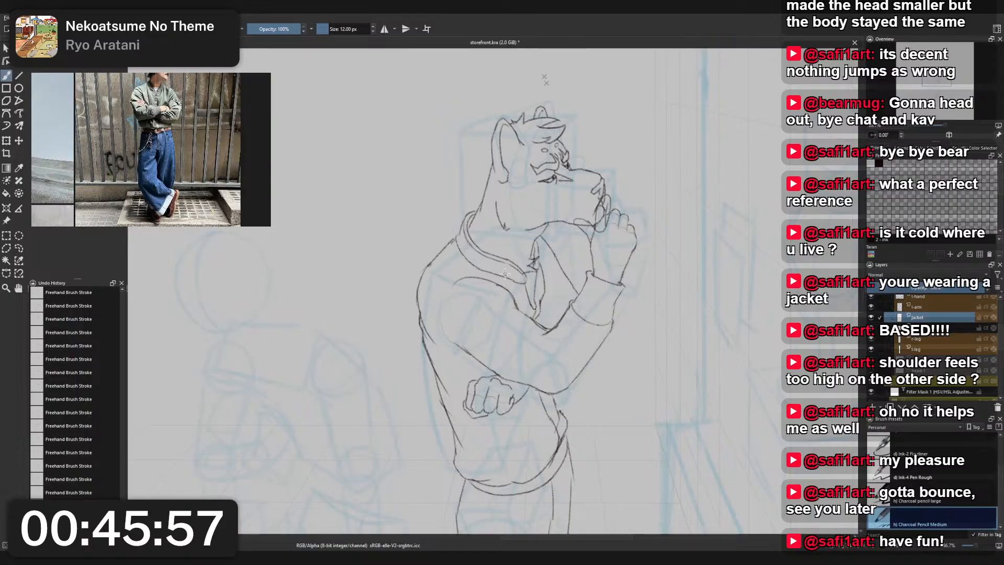
{"action": "scroll", "coordinate": [498, 269], "scroll_direction": "up", "scroll_amount": 1}
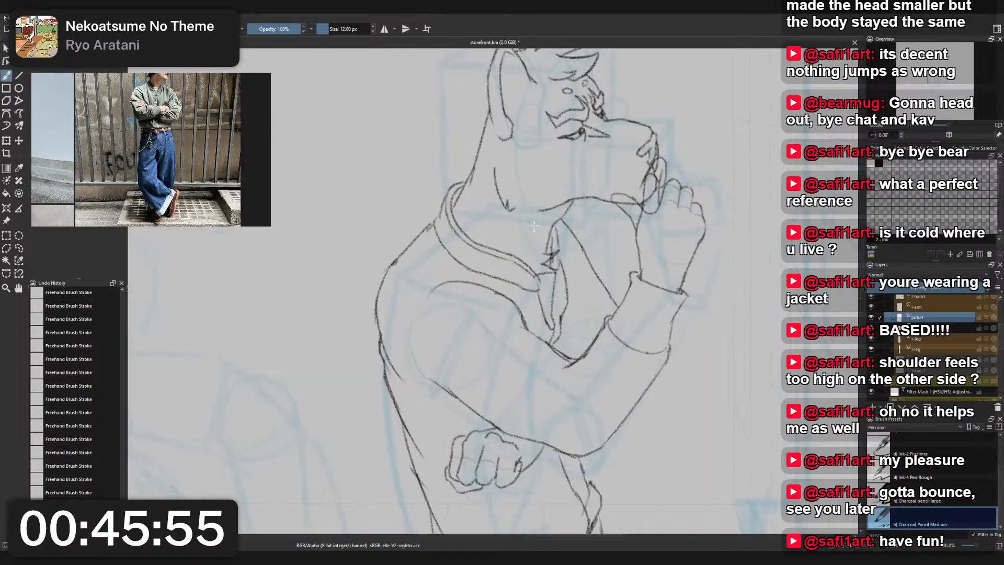
{"action": "right_click", "coordinate": [534, 226]}
{"action": "left_click", "coordinate": [535, 173]}
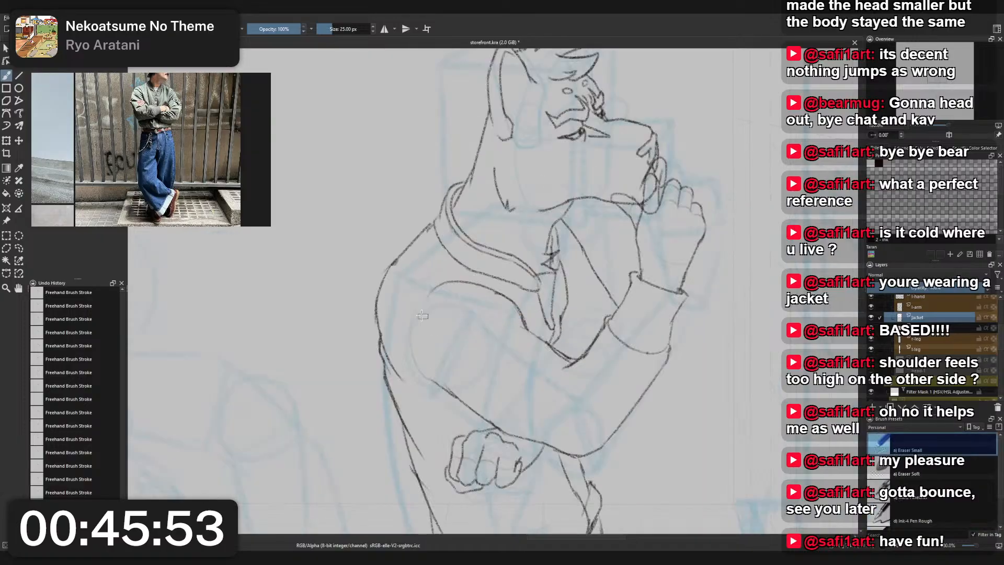
{"action": "left_click_drag", "start_coordinate": [451, 229], "coordinate": [532, 278]}
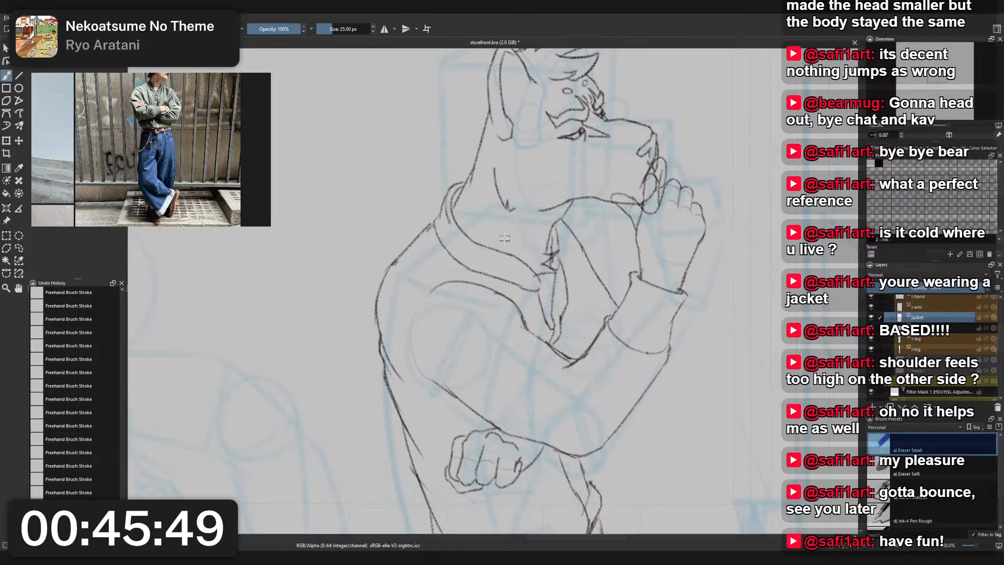
- On the jacket layer, touch up the collar's nape and front tip with Charcoal Pencil Medium and trim the tip with Eraser Small
{"action": "left_click", "coordinate": [556, 268]}
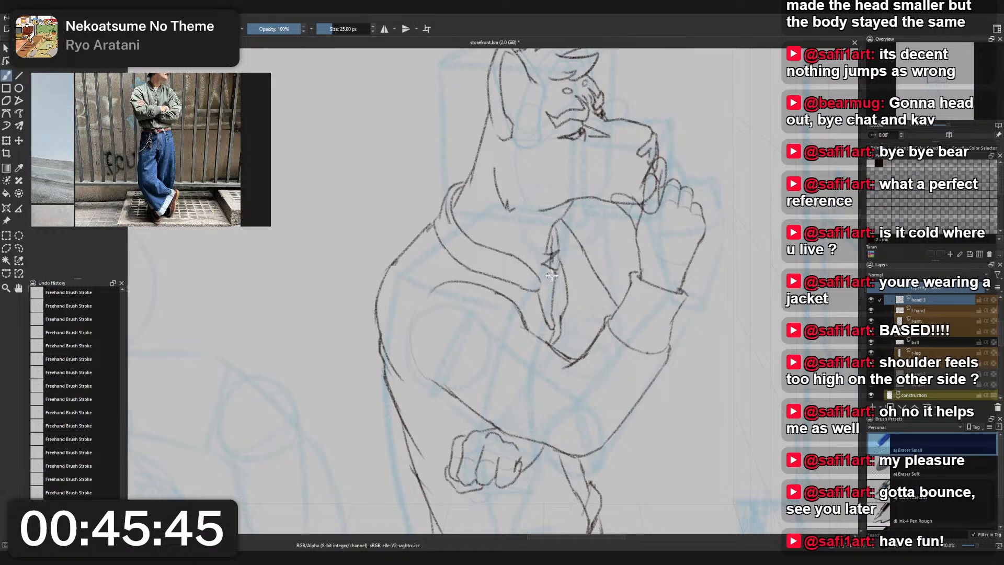
{"action": "left_click", "coordinate": [511, 254]}
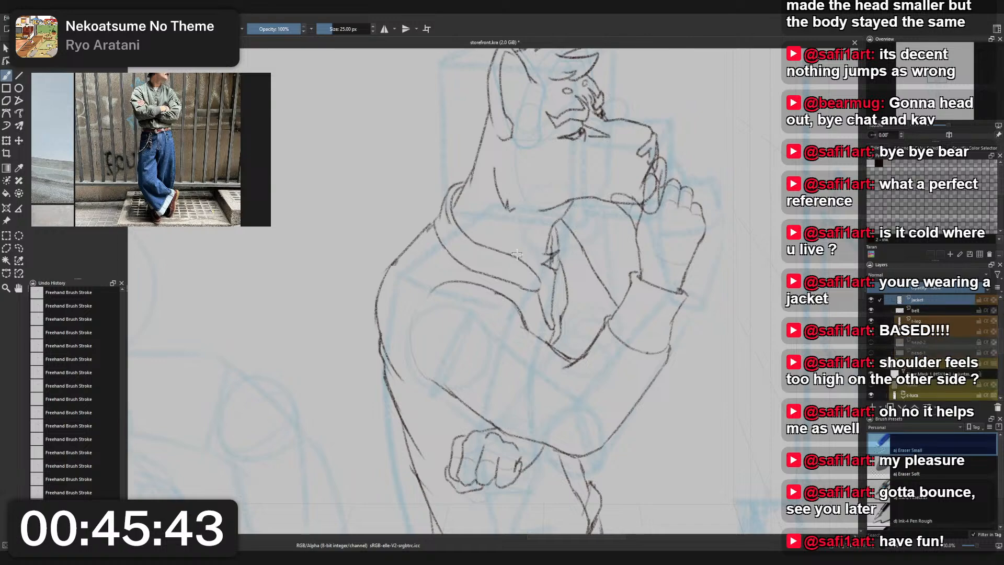
{"action": "right_click", "coordinate": [453, 209]}
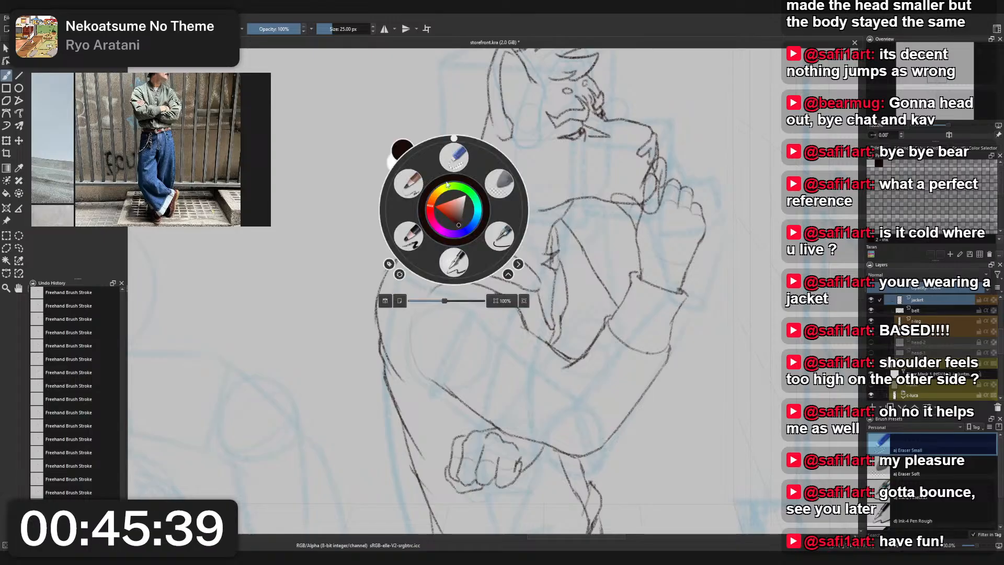
{"action": "right_click", "coordinate": [419, 184]}
{"action": "right_click", "coordinate": [419, 182]}
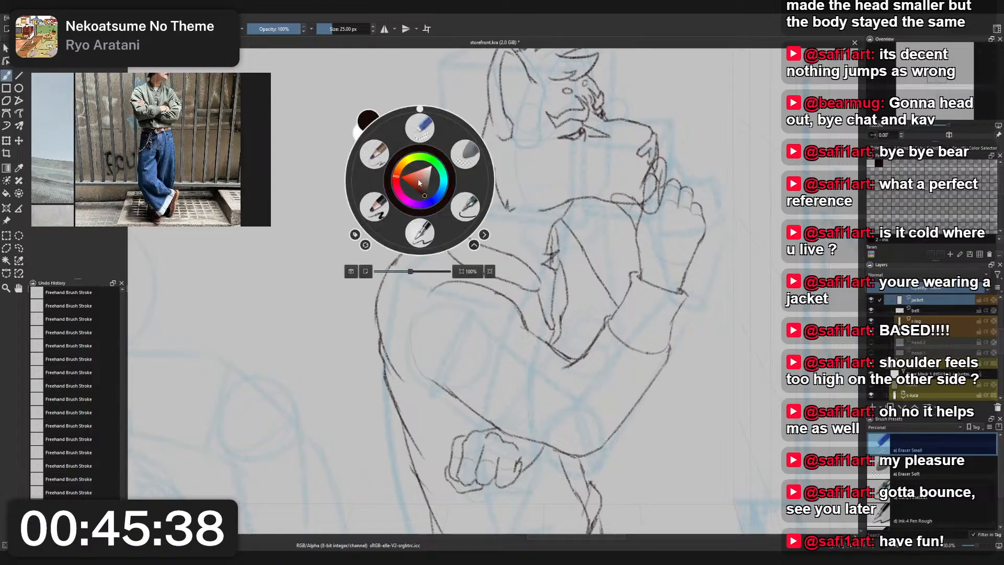
{"action": "left_click", "coordinate": [375, 154]}
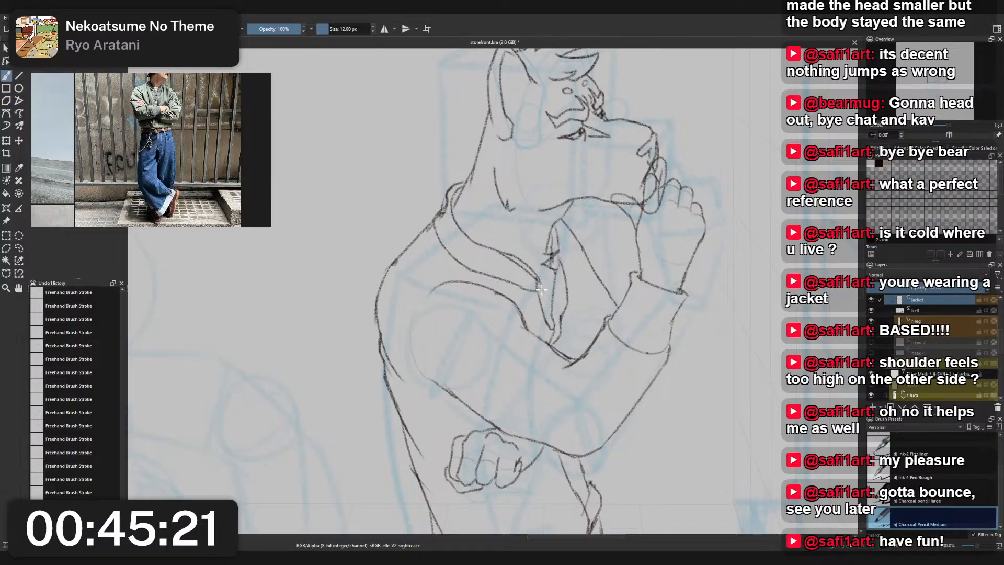
{"action": "right_click", "coordinate": [525, 256]}
{"action": "left_click", "coordinate": [525, 202]}
{"action": "mouse_move", "coordinate": [531, 264]}
{"action": "left_mouse_down"}
{"action": "mouse_move", "coordinate": [513, 249]}
{"action": "mouse_move", "coordinate": [531, 270]}
{"action": "left_mouse_up"}
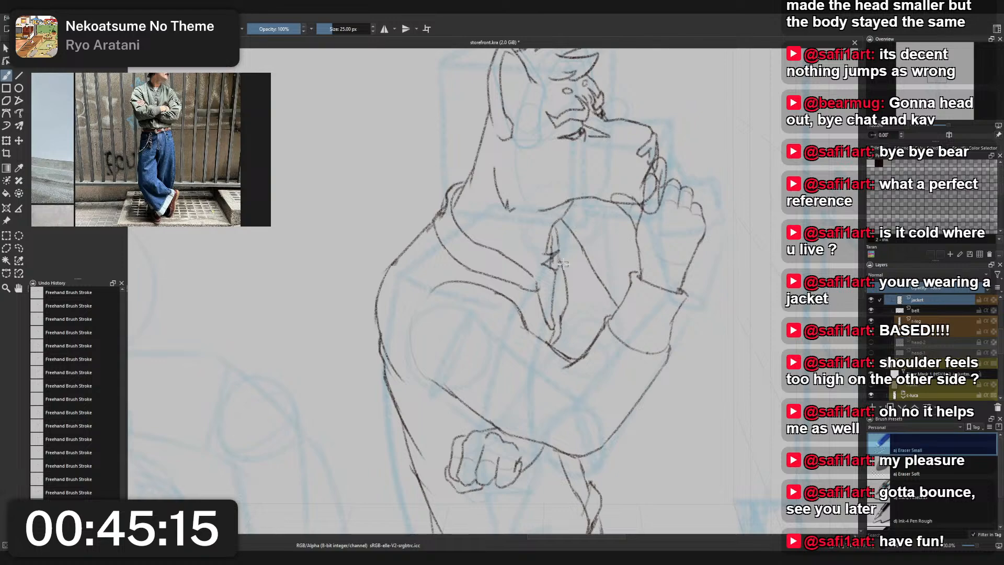
- Erase the zigzag marks at the chest opening on the head-3 layer
{"action": "scroll", "coordinate": [936, 351], "scroll_direction": "up", "scroll_amount": 3}
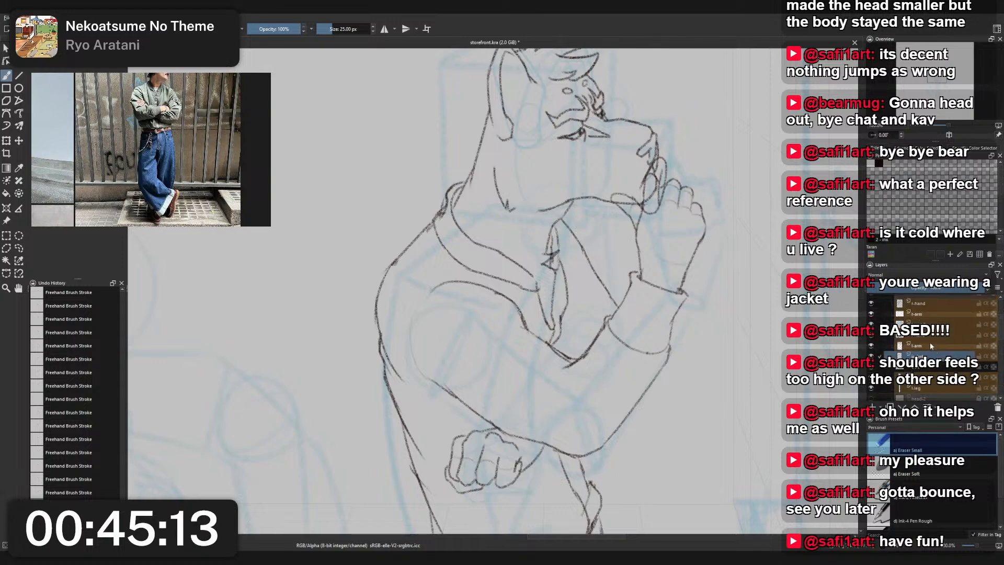
{"action": "scroll", "coordinate": [927, 344], "scroll_direction": "up", "scroll_amount": 3}
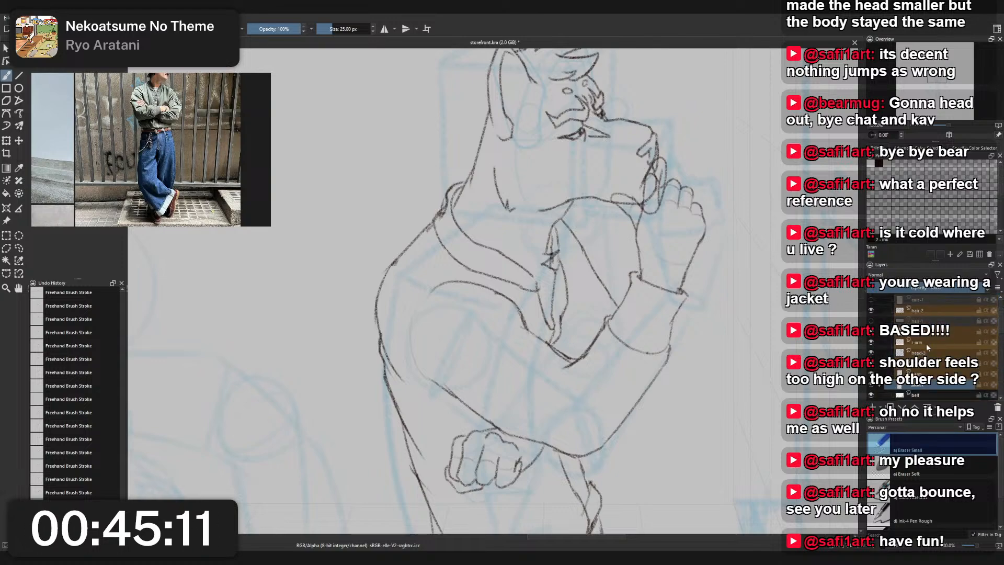
{"action": "scroll", "coordinate": [928, 340], "scroll_direction": "up", "scroll_amount": 3}
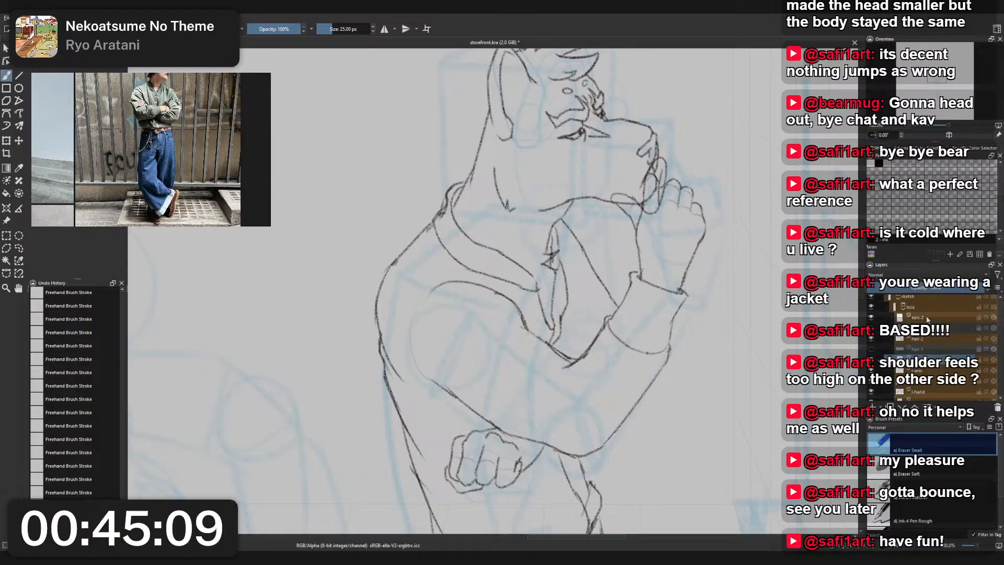
{"action": "scroll", "coordinate": [928, 321], "scroll_direction": "down", "scroll_amount": 3}
{"action": "key", "text": "Page_Down"}
{"action": "key", "text": "Page_Down"}
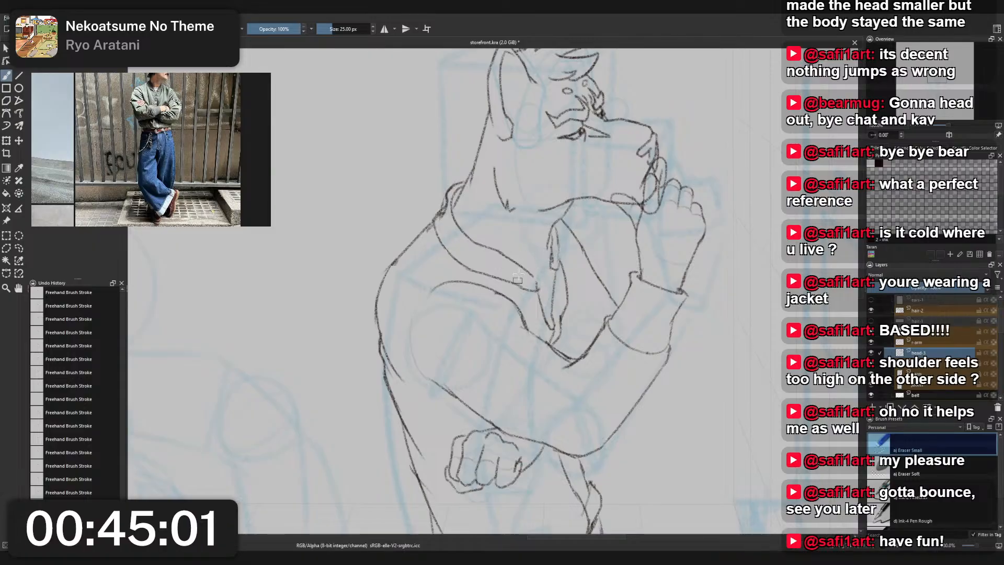
- Refine the collar's back end at the nape on the jacket layer, alternating Eraser Small and Charcoal Pencil Medium
{"action": "right_click", "coordinate": [582, 250]}
{"action": "left_click", "coordinate": [541, 220]}
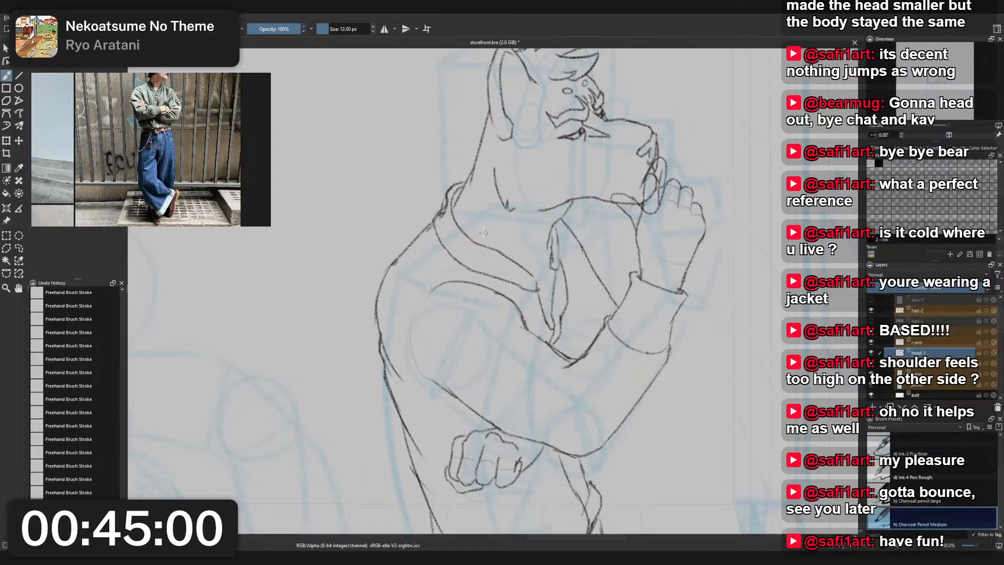
{"action": "right_click", "coordinate": [445, 201]}
{"action": "right_click", "coordinate": [445, 200]}
{"action": "left_click", "coordinate": [452, 197]}
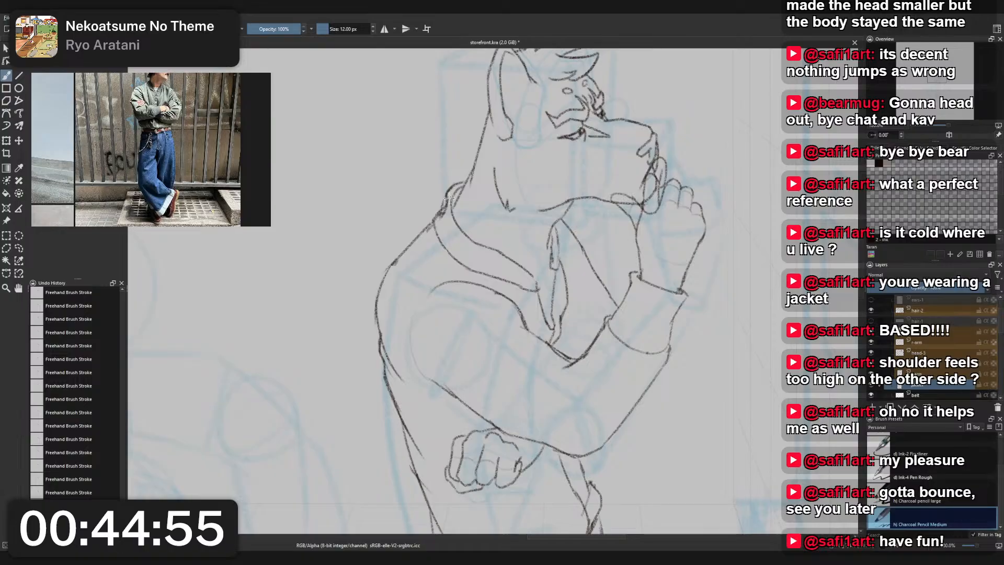
{"action": "right_click", "coordinate": [450, 195]}
{"action": "left_click", "coordinate": [450, 137]}
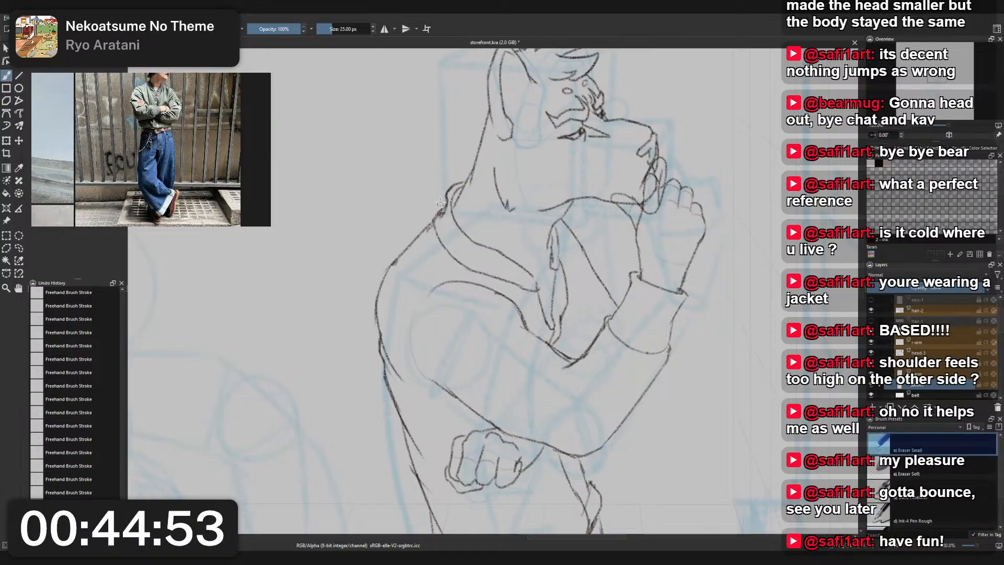
{"action": "right_click", "coordinate": [443, 193]}
{"action": "right_click", "coordinate": [436, 183]}
{"action": "right_click", "coordinate": [437, 182]}
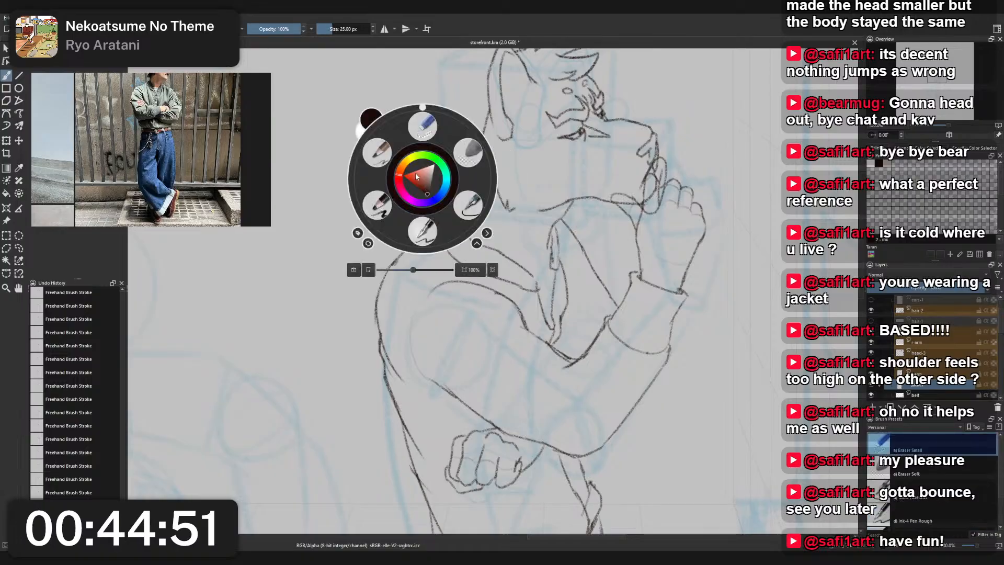
{"action": "left_click", "coordinate": [376, 153]}
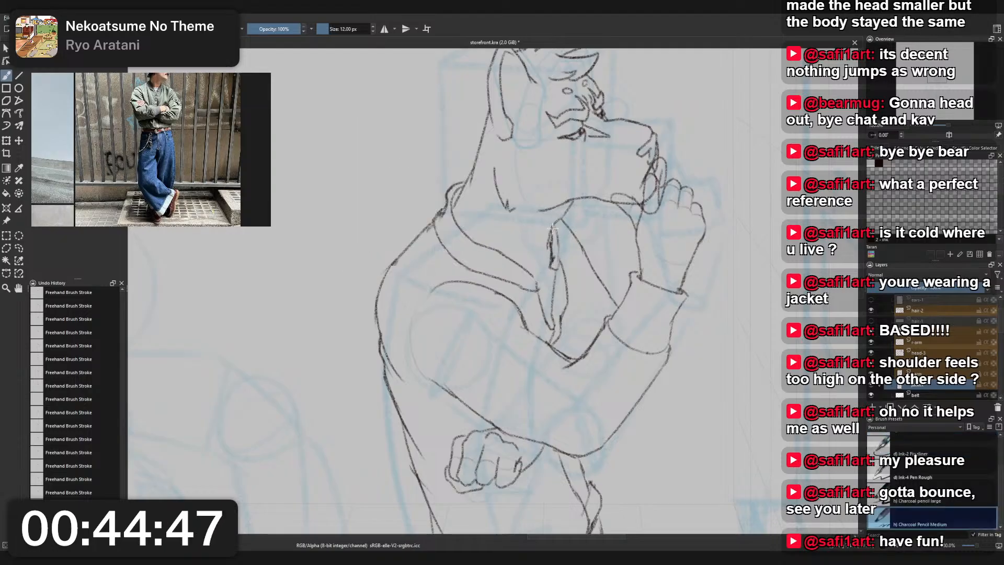
- Clean up the narrow fold line at the top of the jacket's front opening with Eraser Small and Charcoal Pencil Medium
{"action": "mouse_move", "coordinate": [558, 243]}
{"action": "left_mouse_down"}
{"action": "mouse_move", "coordinate": [556, 275]}
{"action": "mouse_move", "coordinate": [553, 234]}
{"action": "mouse_move", "coordinate": [558, 270]}
{"action": "left_mouse_up"}
{"action": "key", "text": "ctrl+z"}
{"action": "right_click", "coordinate": [553, 262]}
{"action": "left_click", "coordinate": [553, 196]}
{"action": "right_click", "coordinate": [564, 258]}
{"action": "left_click", "coordinate": [519, 231]}
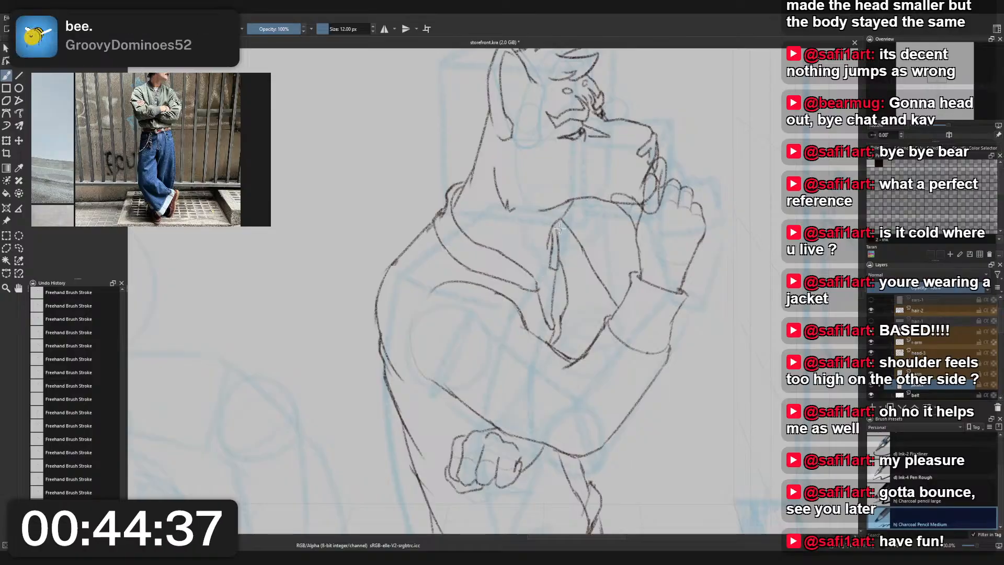
- Tidy the top of the front opening with Eraser Small and fill the jacket's collar band with short rib lines using Charcoal Pencil Medium
{"action": "right_click", "coordinate": [464, 191]}
{"action": "left_click", "coordinate": [465, 137]}
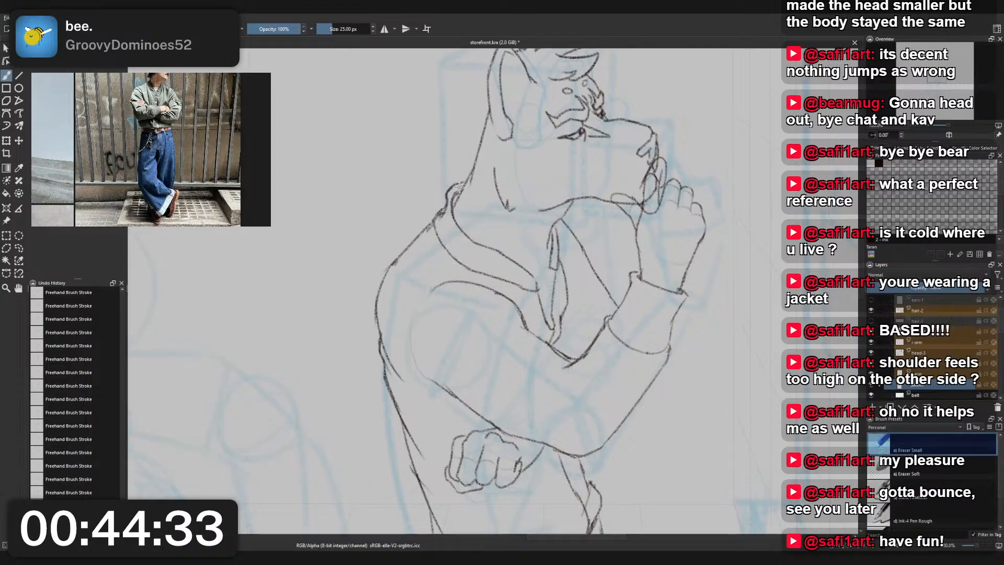
{"action": "right_click", "coordinate": [477, 187]}
{"action": "left_click", "coordinate": [432, 159]}
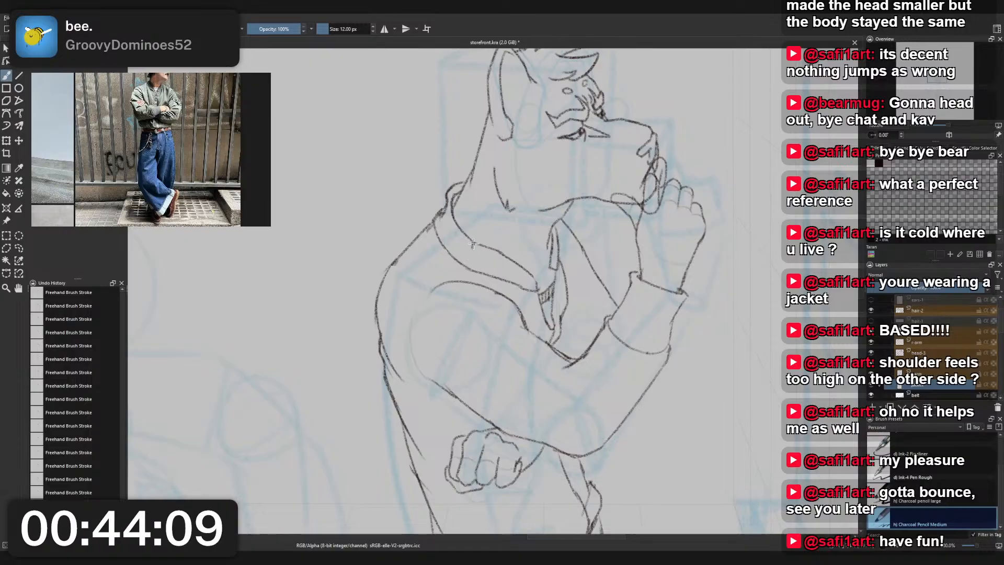
{"action": "left_click_drag", "start_coordinate": [483, 247], "coordinate": [532, 283]}
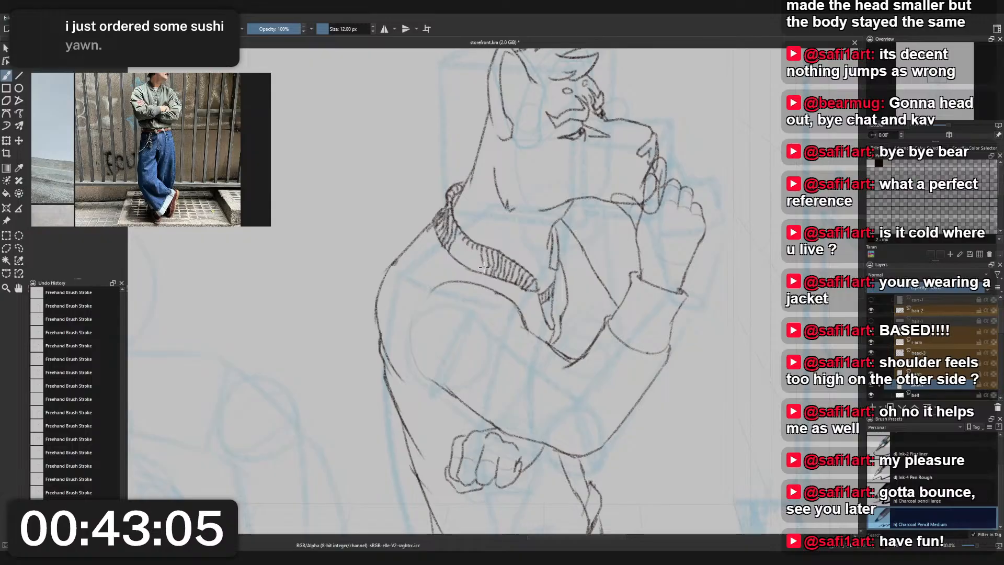
{"action": "mouse_move", "coordinate": [476, 249]}
{"action": "left_mouse_down"}
{"action": "mouse_move", "coordinate": [460, 232]}
{"action": "mouse_move", "coordinate": [464, 251]}
{"action": "mouse_move", "coordinate": [459, 234]}
{"action": "mouse_move", "coordinate": [457, 258]}
{"action": "left_mouse_up"}
{"action": "key", "text": "ctrl+z"}
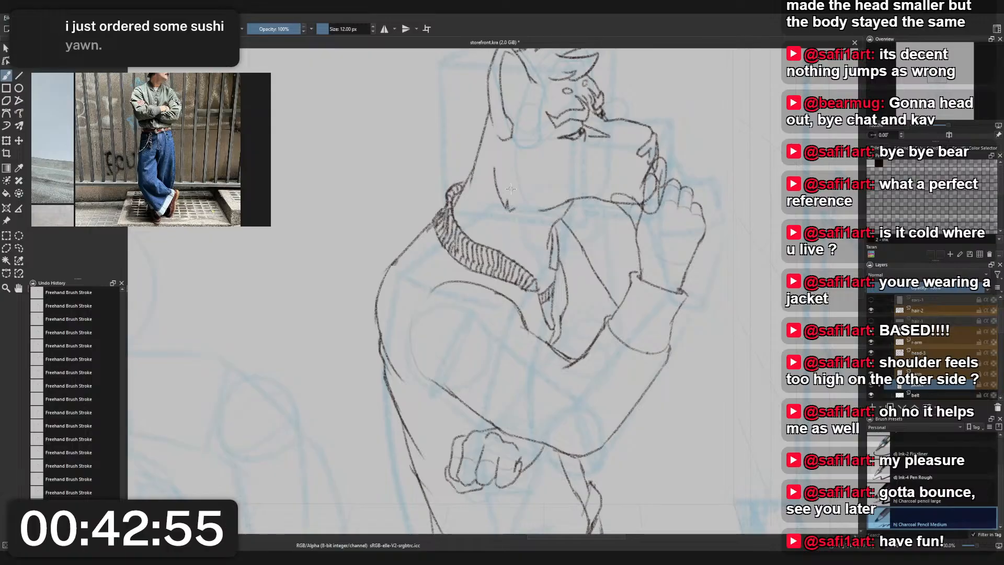
{"action": "scroll", "coordinate": [513, 173], "scroll_direction": "down", "scroll_amount": 5}
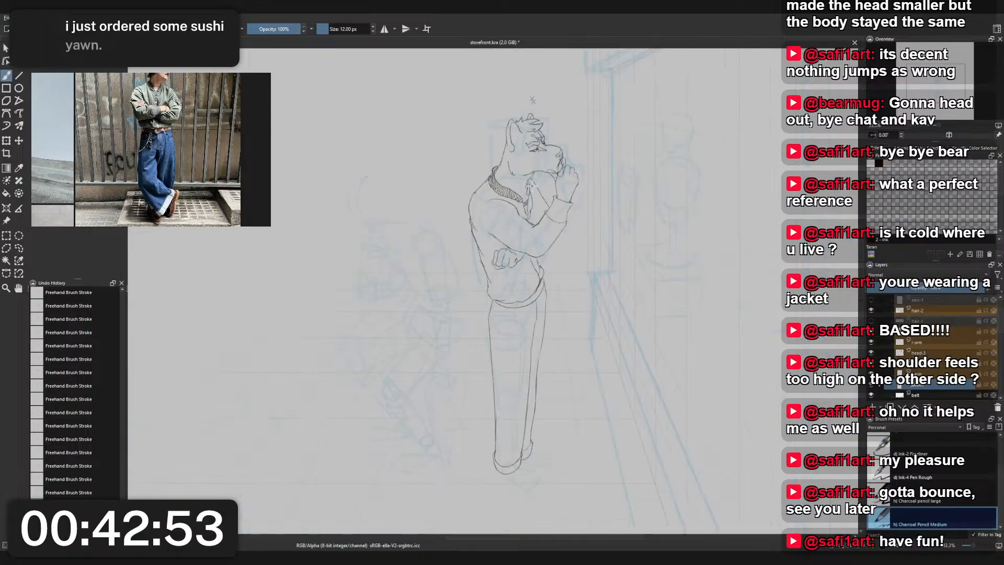
{"action": "scroll", "coordinate": [527, 174], "scroll_direction": "up", "scroll_amount": 5}
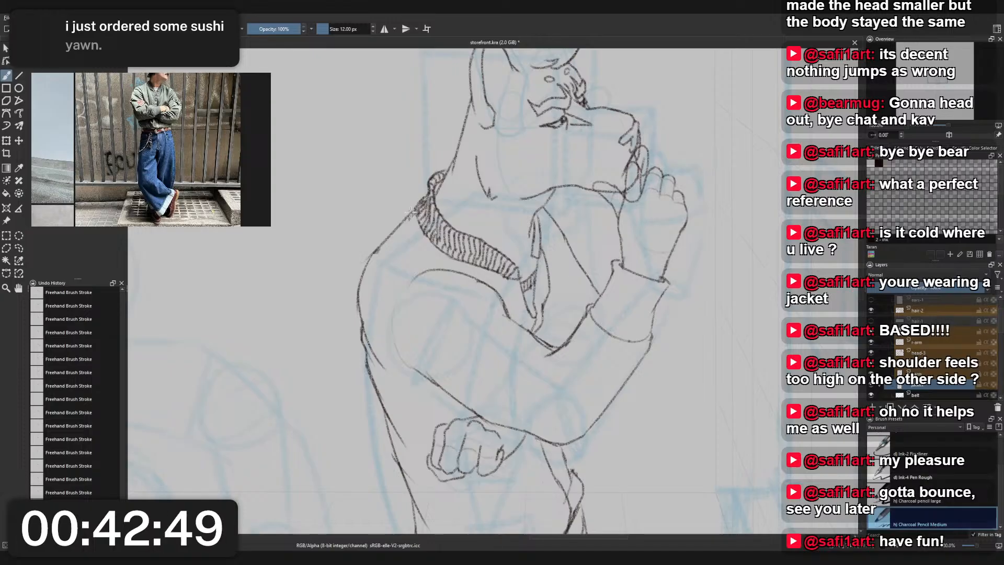
{"action": "left_click_drag", "start_coordinate": [413, 213], "coordinate": [440, 253]}
{"action": "key", "text": "ctrl+z"}
{"action": "key", "text": "ctrl+z"}
{"action": "key", "text": "ctrl+z"}
{"action": "mouse_move", "coordinate": [412, 214]}
{"action": "left_mouse_down"}
{"action": "mouse_move", "coordinate": [421, 240]}
{"action": "mouse_move", "coordinate": [414, 219]}
{"action": "mouse_move", "coordinate": [429, 245]}
{"action": "mouse_move", "coordinate": [414, 214]}
{"action": "mouse_move", "coordinate": [426, 239]}
{"action": "mouse_move", "coordinate": [452, 256]}
{"action": "left_mouse_up"}
{"action": "key", "text": "ctrl+z"}
{"action": "key", "text": "ctrl+z"}
{"action": "key", "text": "ctrl+z"}
{"action": "key", "text": "ctrl+z"}
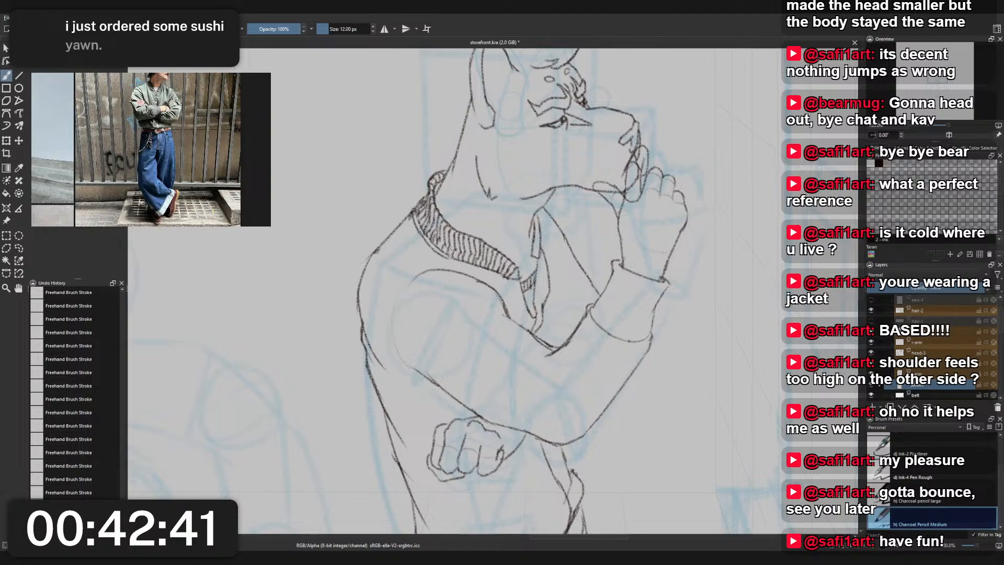
{"action": "key", "text": "ctrl+z"}
{"action": "mouse_move", "coordinate": [417, 226]}
{"action": "left_mouse_down"}
{"action": "mouse_move", "coordinate": [445, 260]}
{"action": "mouse_move", "coordinate": [473, 266]}
{"action": "left_mouse_up"}
{"action": "key", "text": "ctrl+z"}
{"action": "key", "text": "ctrl+z"}
{"action": "key", "text": "ctrl+z"}
{"action": "key", "text": "ctrl+z"}
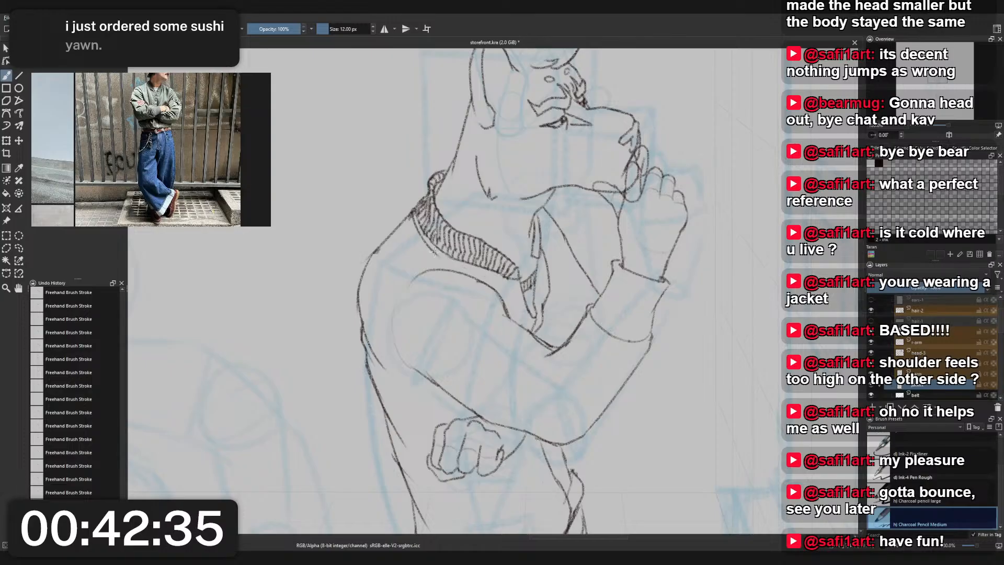
- Draw a seam line along the collar band's lower edge to the front tip and add rib marks to the opening's far edge
{"action": "left_click_drag", "start_coordinate": [435, 253], "coordinate": [506, 279]}
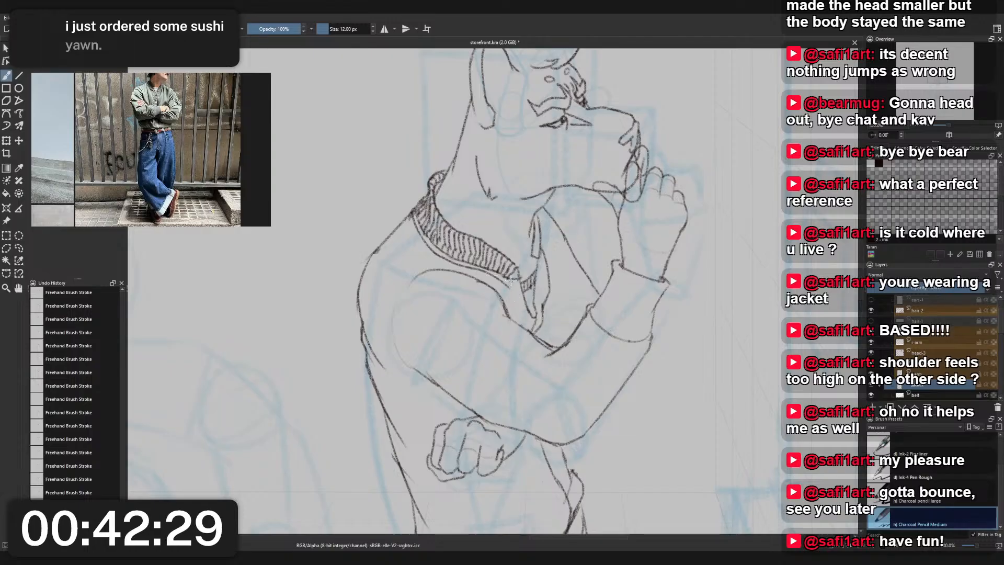
{"action": "left_click_drag", "start_coordinate": [494, 277], "coordinate": [519, 288]}
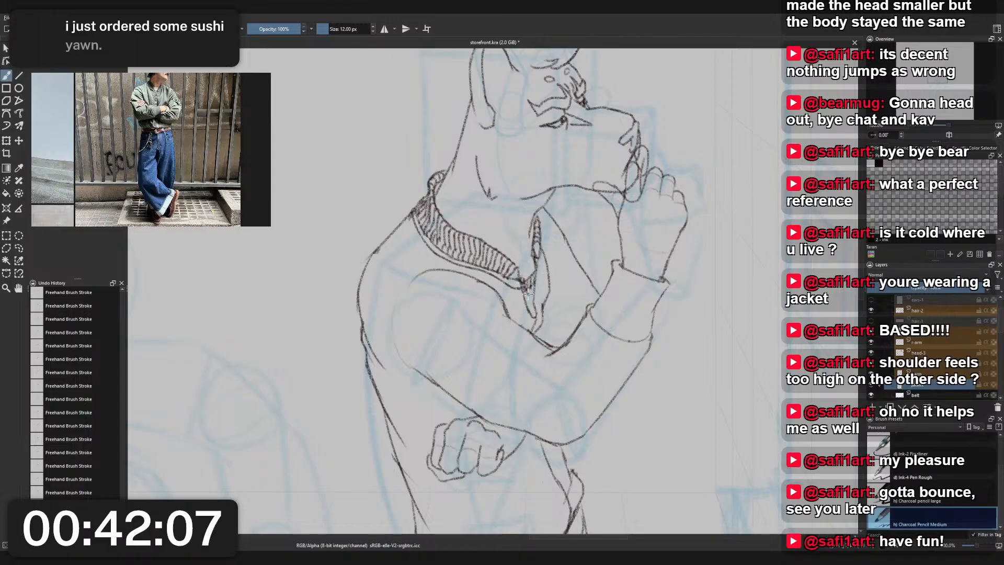
{"action": "left_click_drag", "start_coordinate": [527, 299], "coordinate": [528, 305]}
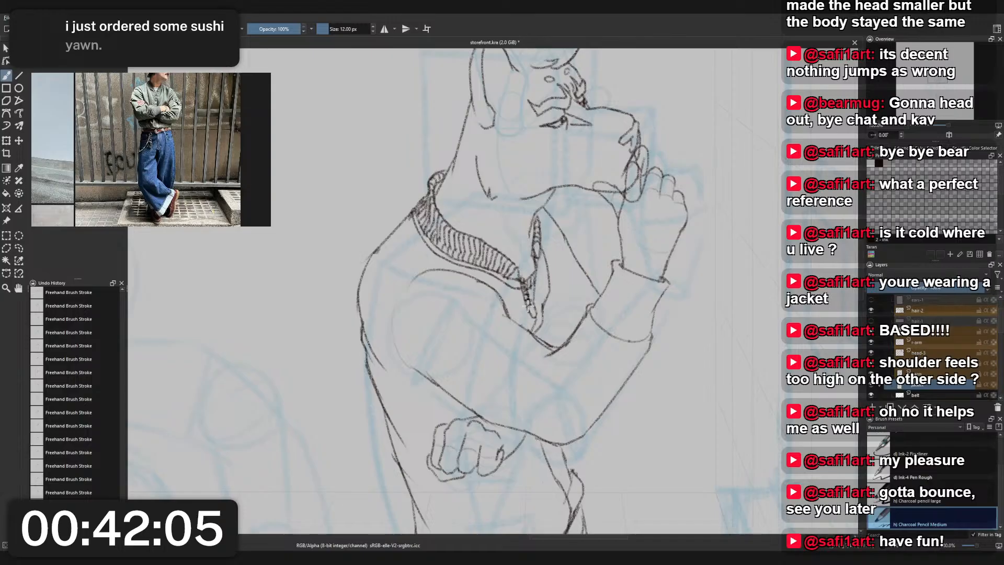
{"action": "key", "text": "ctrl+z"}
{"action": "key", "text": "ctrl+z"}
{"action": "key", "text": "ctrl+z"}
{"action": "key", "text": "ctrl+z"}
{"action": "key", "text": "ctrl+z"}
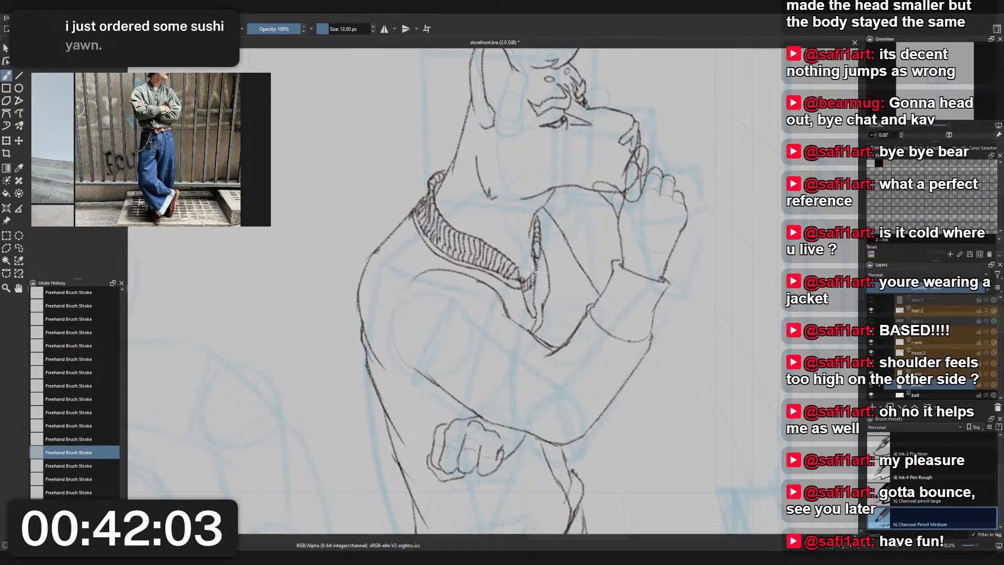
- Check the reference photo's jacket closure and erase the hatch marks between the collar tip and the far edge with Eraser Small
{"action": "scroll", "coordinate": [155, 111], "scroll_direction": "up", "scroll_amount": 8}
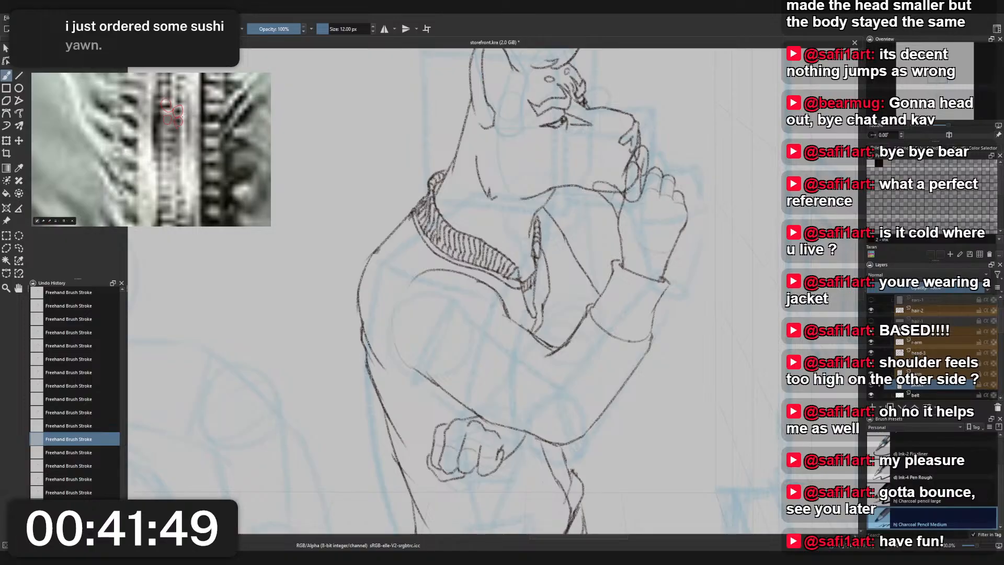
{"action": "scroll", "coordinate": [185, 114], "scroll_direction": "down", "scroll_amount": 6}
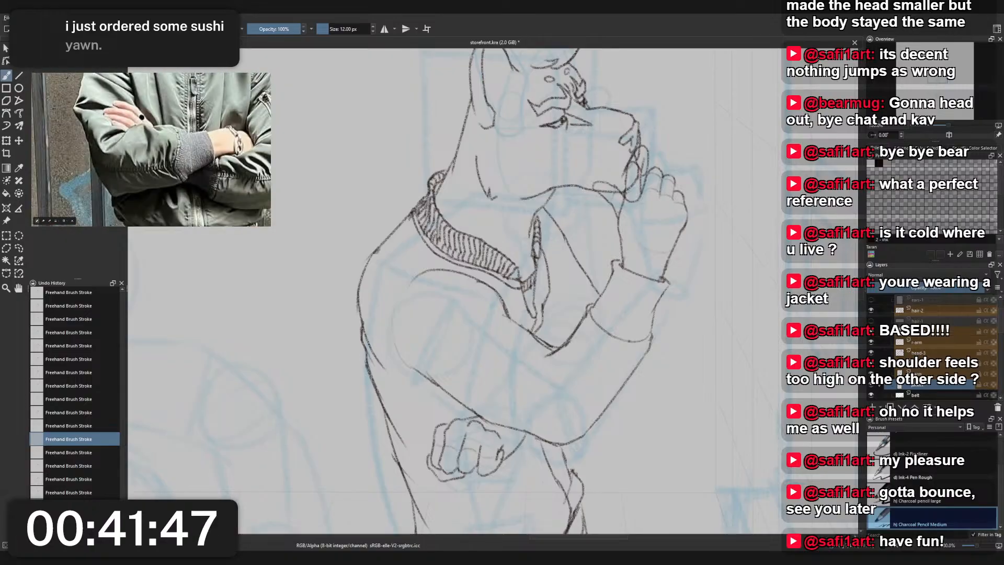
{"action": "scroll", "coordinate": [185, 114], "scroll_direction": "down", "scroll_amount": 4}
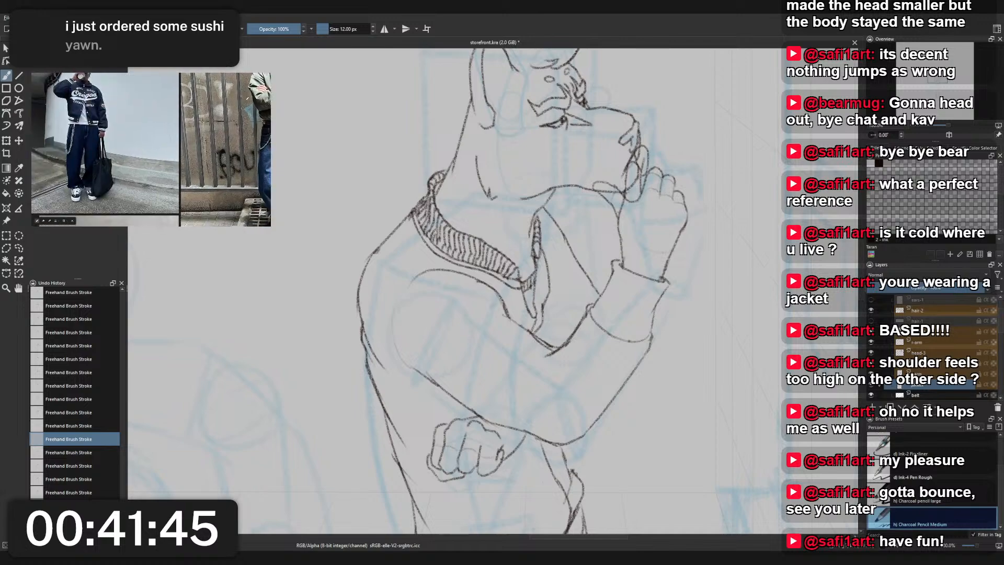
{"action": "scroll", "coordinate": [169, 123], "scroll_direction": "down", "scroll_amount": 2}
{"action": "left_click_drag", "start_coordinate": [269, 119], "coordinate": [203, 140]}
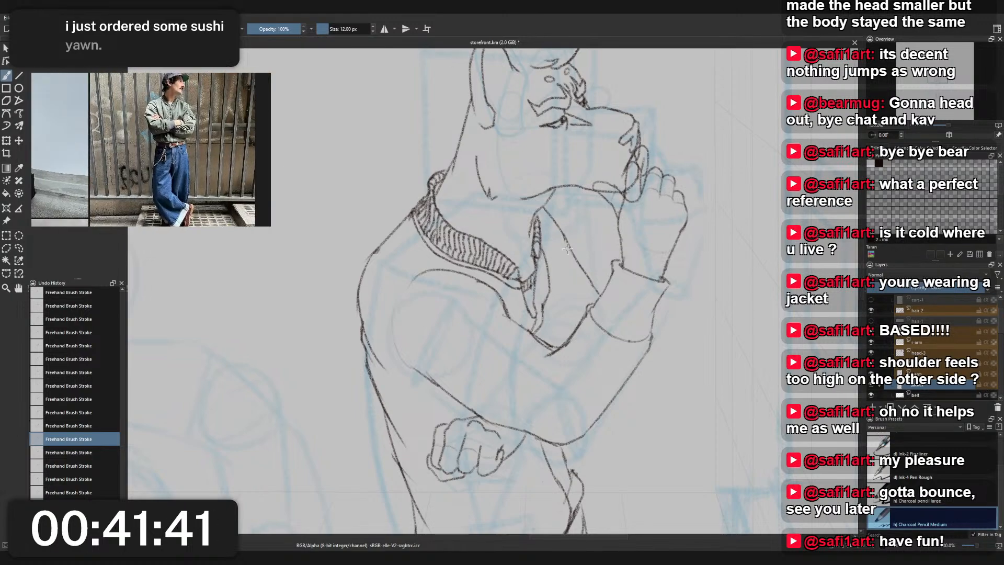
{"action": "scroll", "coordinate": [567, 248], "scroll_direction": "up", "scroll_amount": 1}
{"action": "left_click_drag", "start_coordinate": [499, 296], "coordinate": [491, 285]}
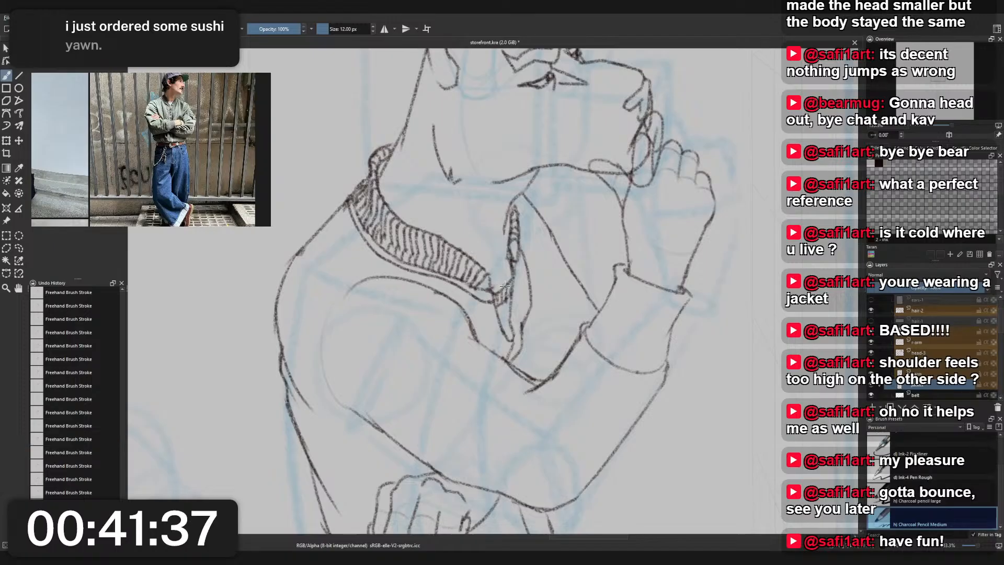
{"action": "right_click", "coordinate": [511, 282]}
{"action": "left_click", "coordinate": [509, 233]}
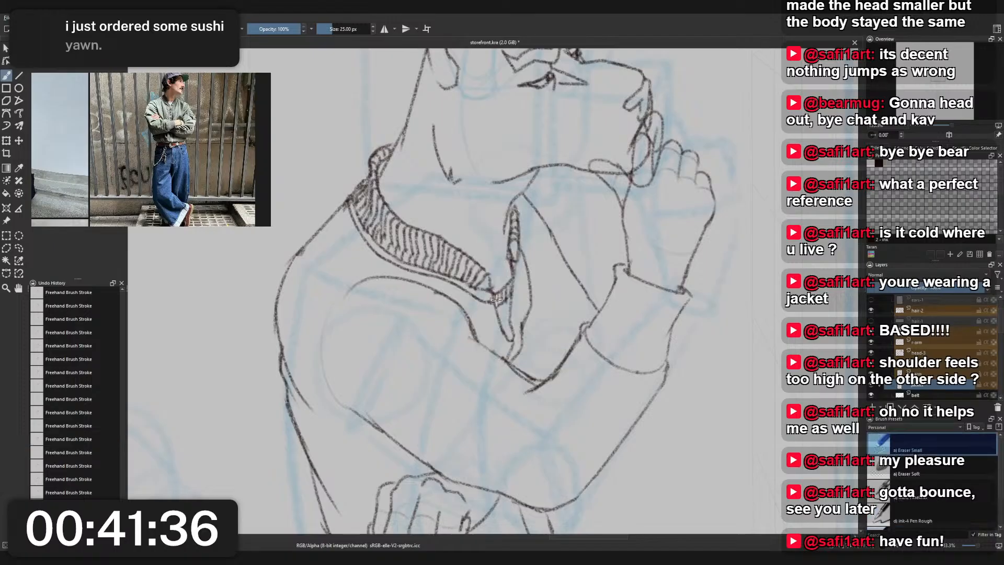
{"action": "right_click", "coordinate": [516, 267]}
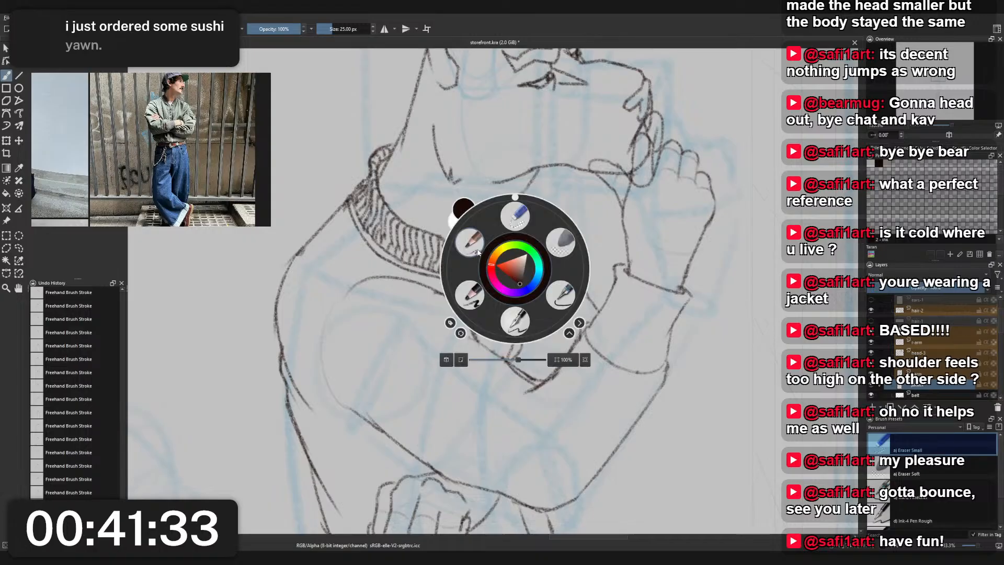
{"action": "left_click", "coordinate": [471, 242]}
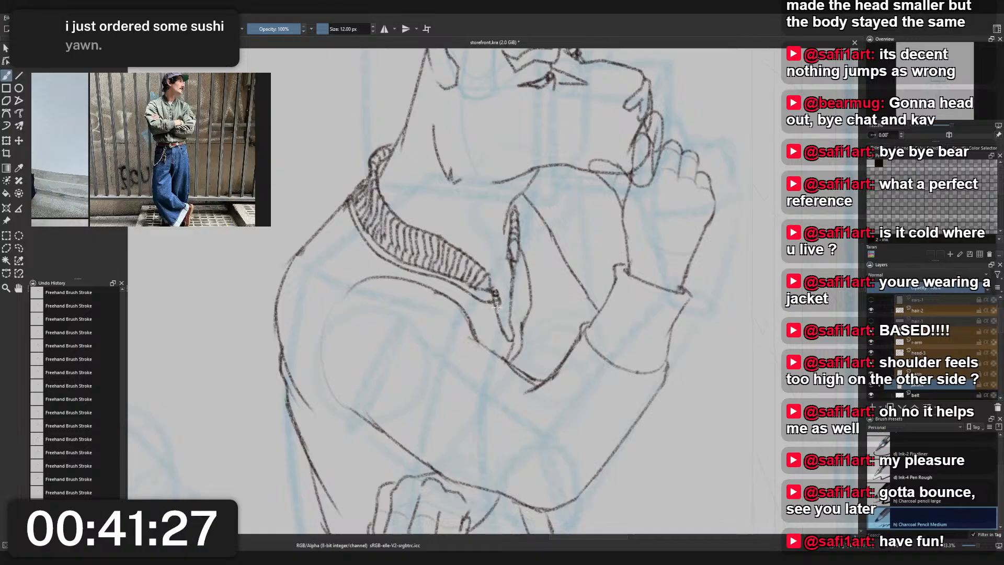
- Draw the collar's front end and small zipper teeth down the opening's near edge, and erase the far edge's lower line with Eraser Small
{"action": "key", "text": "ctrl+z"}
{"action": "key", "text": "ctrl+z"}
{"action": "key", "text": "ctrl+z"}
{"action": "key", "text": "ctrl+z"}
{"action": "left_click_drag", "start_coordinate": [490, 276], "coordinate": [494, 288]}
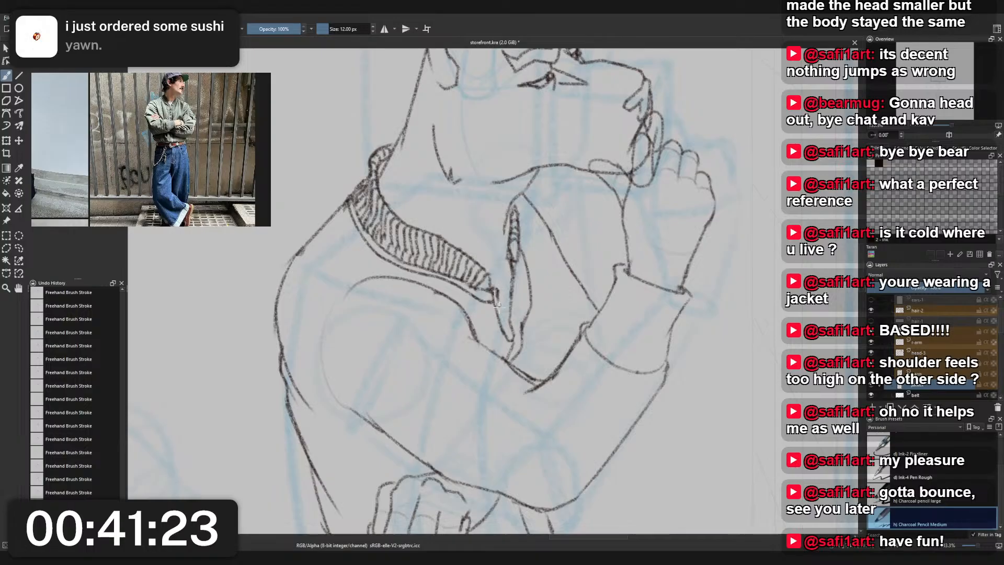
{"action": "left_click_drag", "start_coordinate": [497, 301], "coordinate": [512, 341]}
{"action": "key", "text": "ctrl+z"}
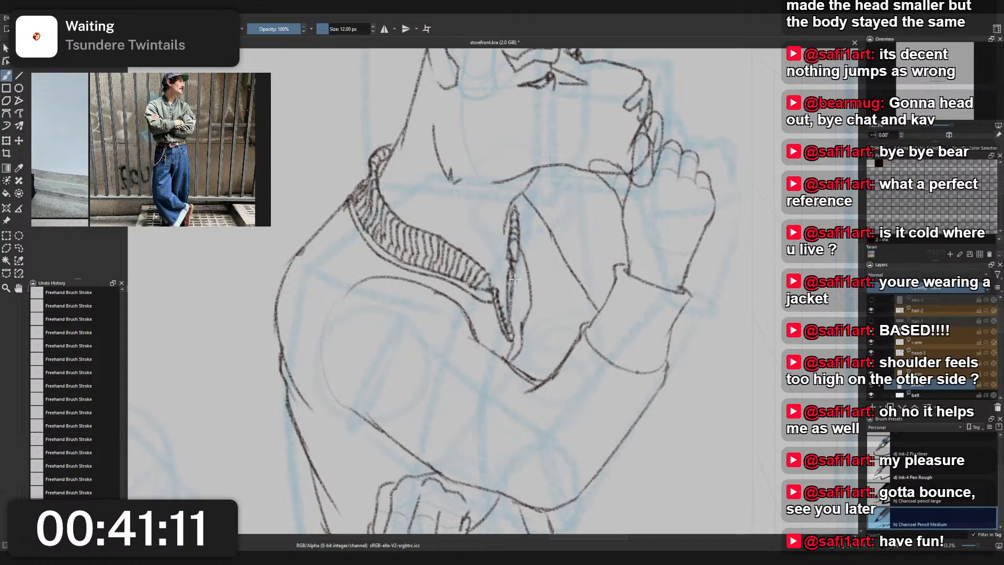
{"action": "right_click", "coordinate": [519, 273]}
{"action": "left_click", "coordinate": [525, 232]}
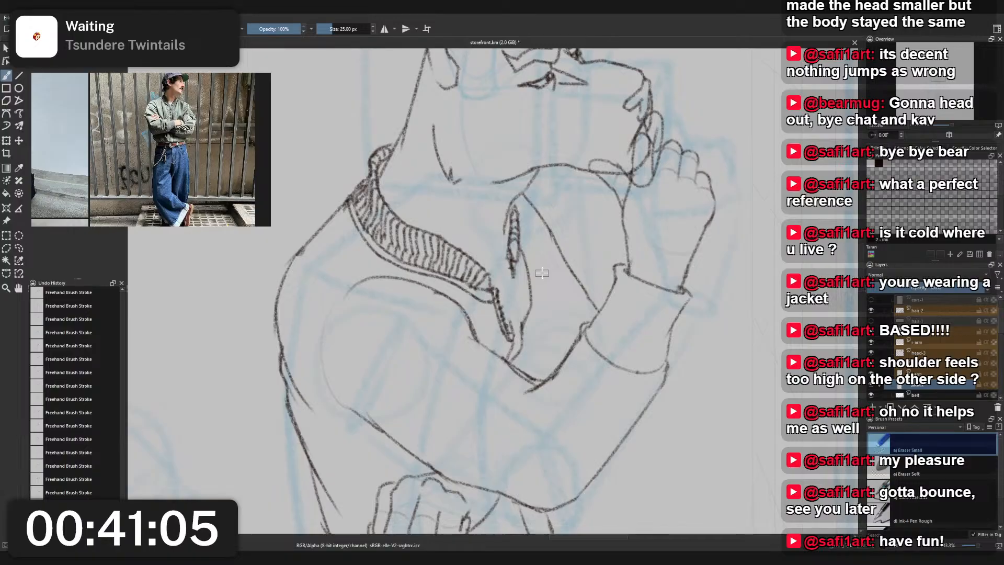
- Lasso the curved fold line beside the jacket's front opening, cut it, paste it back and merge it down
{"action": "key", "text": "l"}
{"action": "mouse_move", "coordinate": [527, 359]}
{"action": "left_mouse_down"}
{"action": "mouse_move", "coordinate": [510, 368]}
{"action": "mouse_move", "coordinate": [518, 352]}
{"action": "left_mouse_up"}
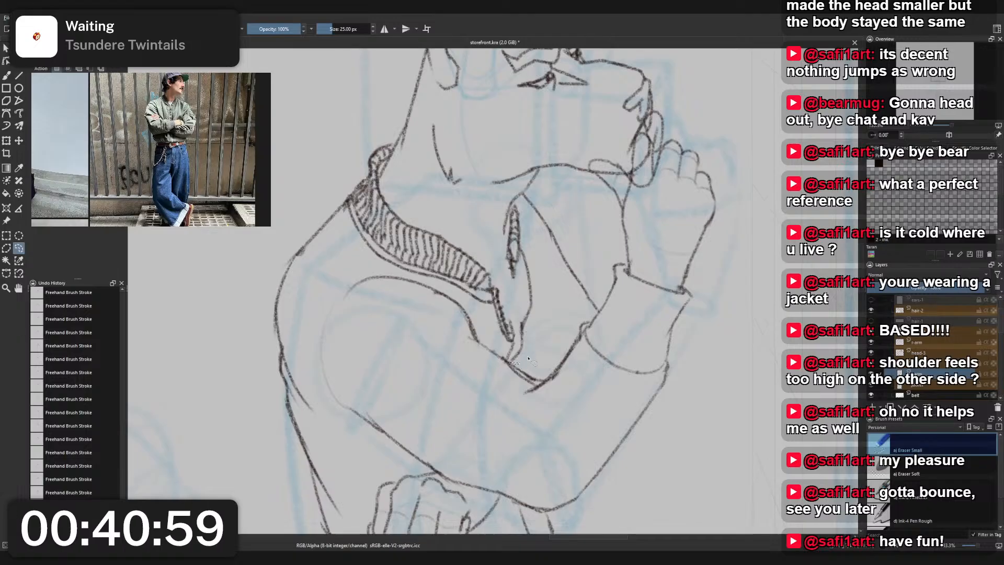
{"action": "mouse_move", "coordinate": [518, 340]}
{"action": "left_mouse_down"}
{"action": "mouse_move", "coordinate": [522, 241]}
{"action": "mouse_move", "coordinate": [548, 331]}
{"action": "left_mouse_up"}
{"action": "key", "text": "Delete"}
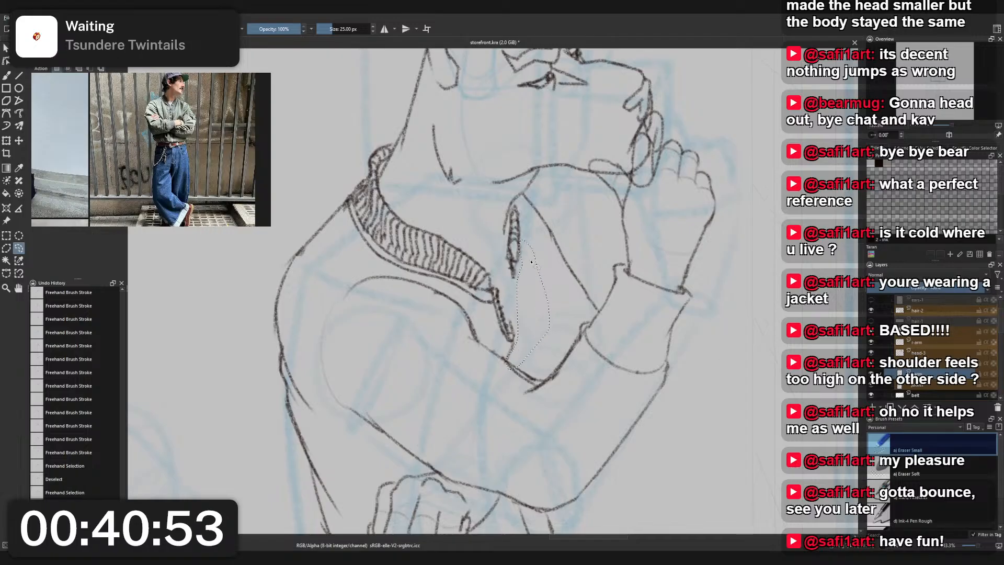
{"action": "key", "text": "ctrl+shift+a"}
{"action": "key", "text": "b"}
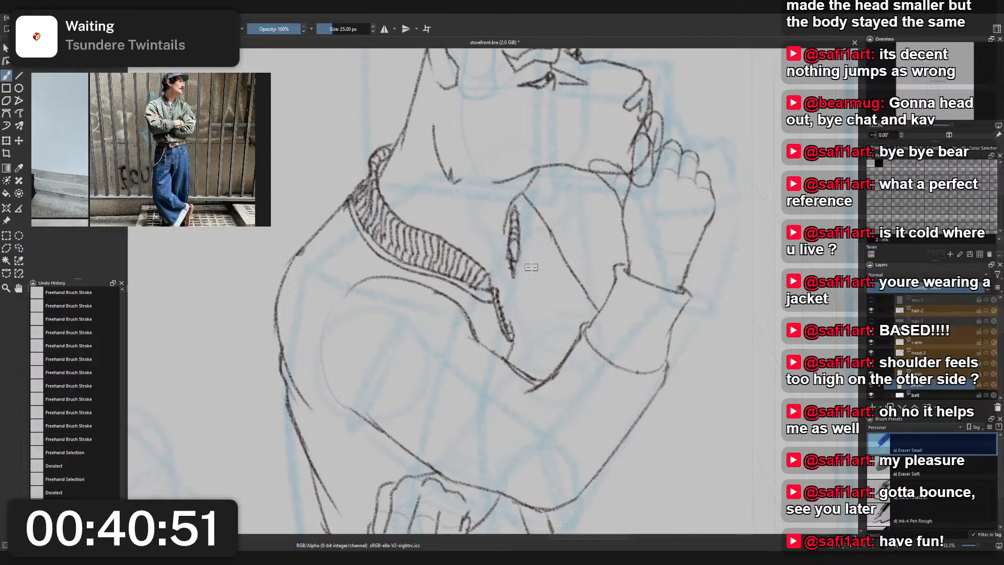
{"action": "key", "text": "ctrl+z"}
- Erase the lower end of the ribbed strip on the opening's far edge with Eraser Small
{"action": "right_click", "coordinate": [551, 277]}
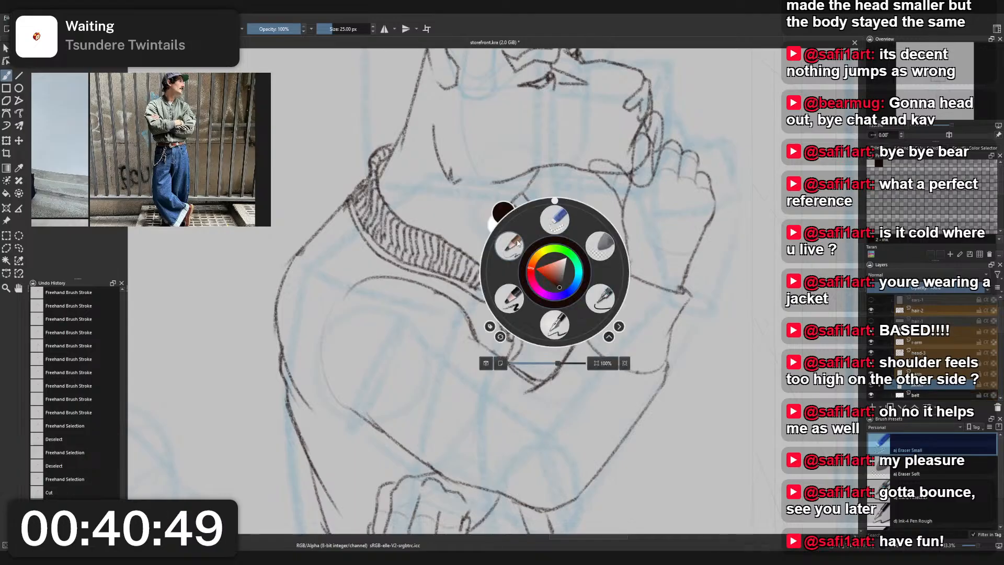
{"action": "left_click", "coordinate": [520, 251]}
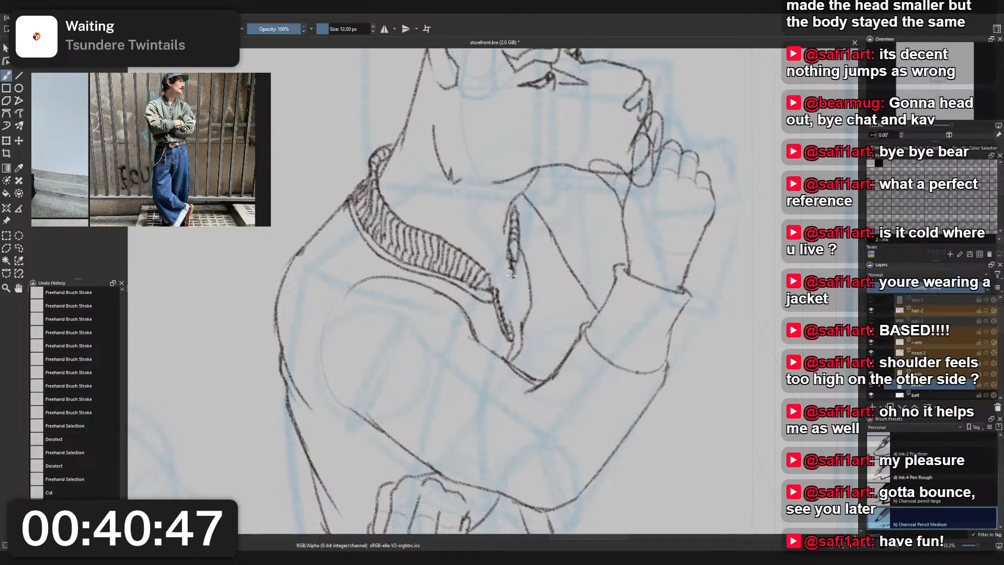
{"action": "key", "text": "ctrl+shift+a"}
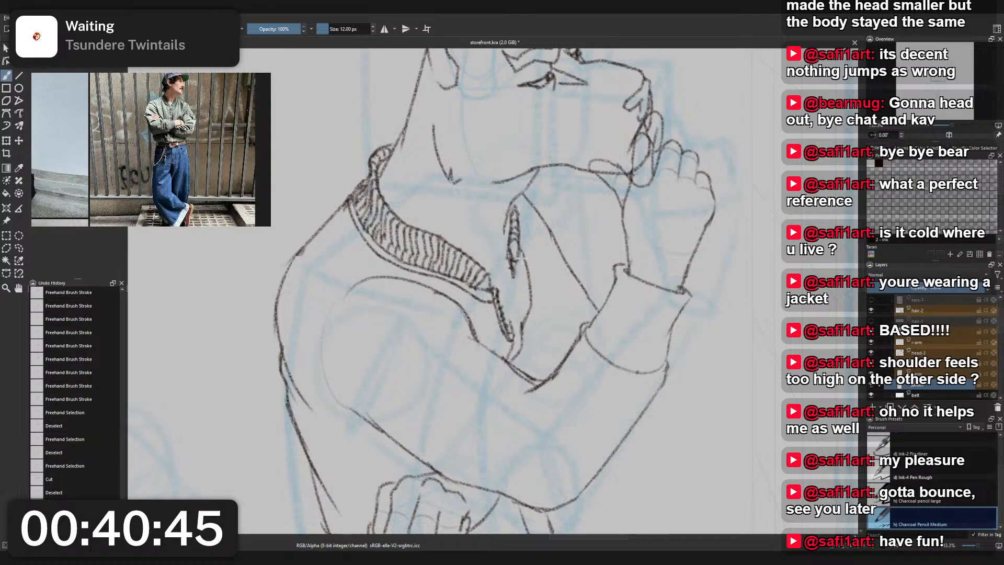
{"action": "right_click", "coordinate": [523, 251]}
{"action": "left_click", "coordinate": [523, 199]}
{"action": "left_click_drag", "start_coordinate": [514, 269], "coordinate": [512, 264]}
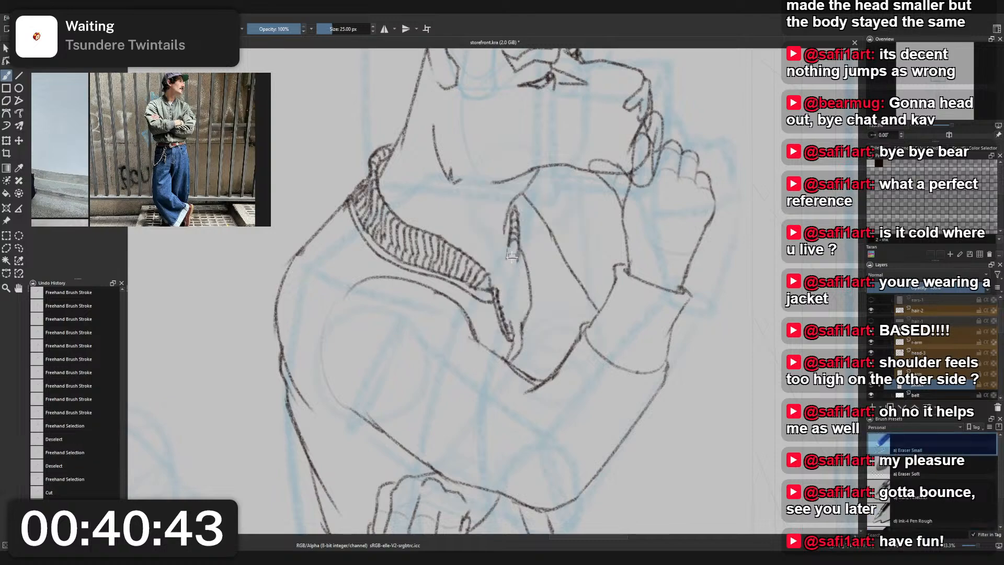
- Redraw the rib marks on the opening's far edge with Charcoal Pencil Medium and extend the strip slightly downward
{"action": "right_click", "coordinate": [515, 261]}
{"action": "left_click", "coordinate": [483, 232]}
{"action": "mouse_move", "coordinate": [509, 243]}
{"action": "left_mouse_down"}
{"action": "mouse_move", "coordinate": [522, 220]}
{"action": "mouse_move", "coordinate": [513, 224]}
{"action": "mouse_move", "coordinate": [515, 214]}
{"action": "mouse_move", "coordinate": [513, 274]}
{"action": "mouse_move", "coordinate": [518, 245]}
{"action": "left_mouse_up"}
{"action": "key", "text": "ctrl+z"}
{"action": "mouse_move", "coordinate": [512, 261]}
{"action": "left_mouse_down"}
{"action": "mouse_move", "coordinate": [520, 239]}
{"action": "mouse_move", "coordinate": [511, 295]}
{"action": "mouse_move", "coordinate": [514, 273]}
{"action": "mouse_move", "coordinate": [534, 289]}
{"action": "mouse_move", "coordinate": [511, 278]}
{"action": "mouse_move", "coordinate": [508, 250]}
{"action": "mouse_move", "coordinate": [522, 247]}
{"action": "mouse_move", "coordinate": [511, 272]}
{"action": "left_mouse_up"}
{"action": "key", "text": "ctrl+z"}
{"action": "key", "text": "ctrl+z"}
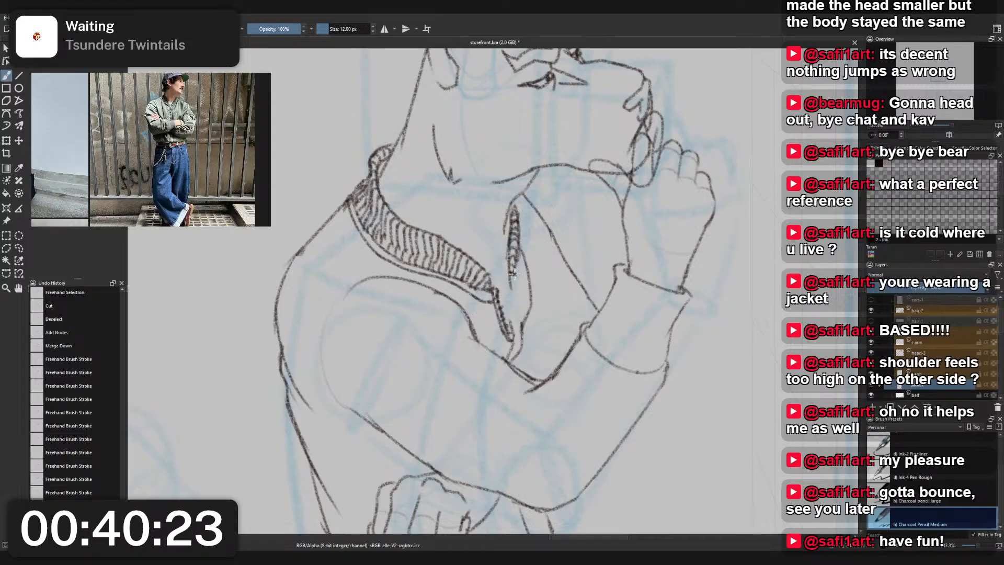
{"action": "left_click_drag", "start_coordinate": [514, 271], "coordinate": [511, 286]}
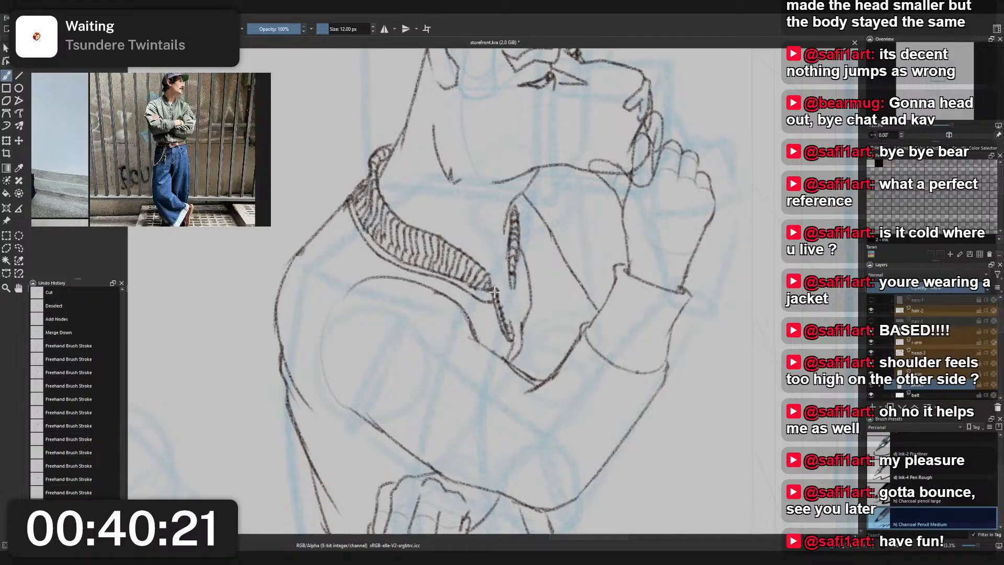
{"action": "mouse_move", "coordinate": [560, 212]}
{"action": "left_mouse_down"}
{"action": "mouse_move", "coordinate": [561, 255]}
{"action": "mouse_move", "coordinate": [578, 206]}
{"action": "mouse_move", "coordinate": [557, 215]}
{"action": "mouse_move", "coordinate": [583, 224]}
{"action": "mouse_move", "coordinate": [568, 285]}
{"action": "left_mouse_up"}
{"action": "key", "text": "ctrl+z"}
{"action": "key", "text": "ctrl+z"}
{"action": "key", "text": "ctrl+z"}
{"action": "key", "text": "ctrl+z"}
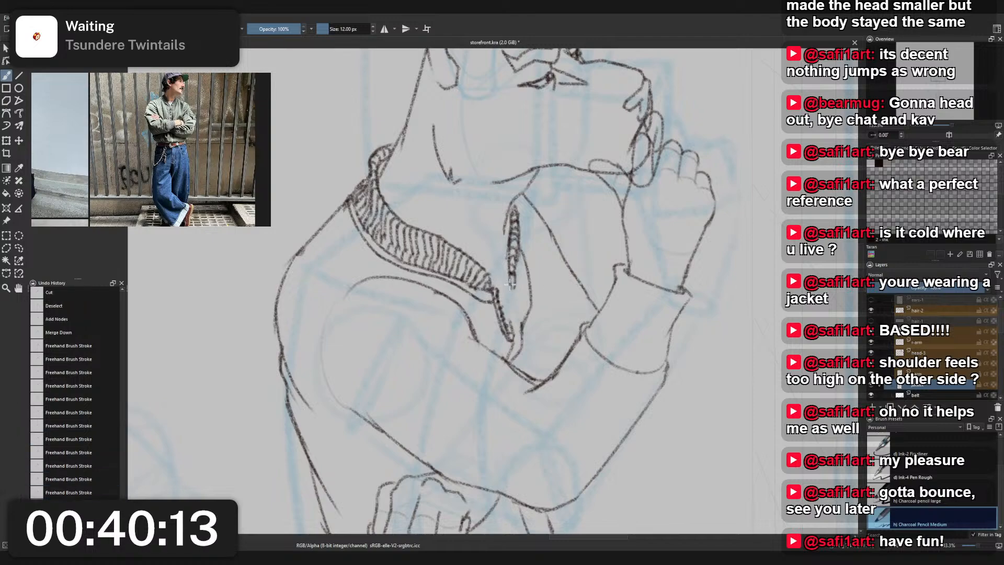
- Extend the opening's far edge down to the lower tip and add zipper teeth along it with Charcoal Pencil Medium
{"action": "left_click_drag", "start_coordinate": [511, 282], "coordinate": [510, 327]}
{"action": "key", "text": "ctrl+z"}
{"action": "left_click_drag", "start_coordinate": [514, 283], "coordinate": [512, 321]}
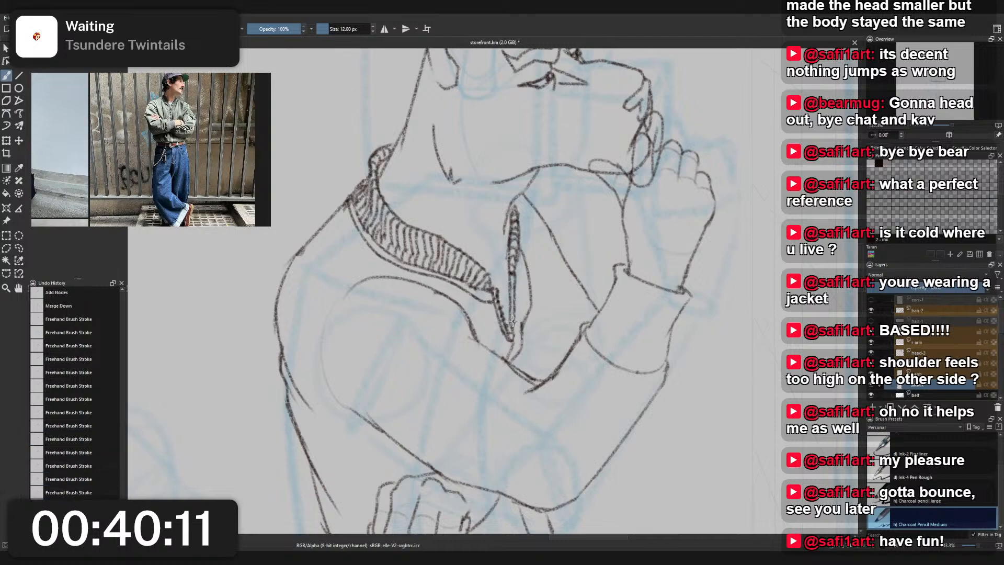
{"action": "key", "text": "ctrl+z"}
{"action": "mouse_move", "coordinate": [514, 286]}
{"action": "left_mouse_down"}
{"action": "mouse_move", "coordinate": [511, 332]}
{"action": "mouse_move", "coordinate": [512, 303]}
{"action": "left_mouse_up"}
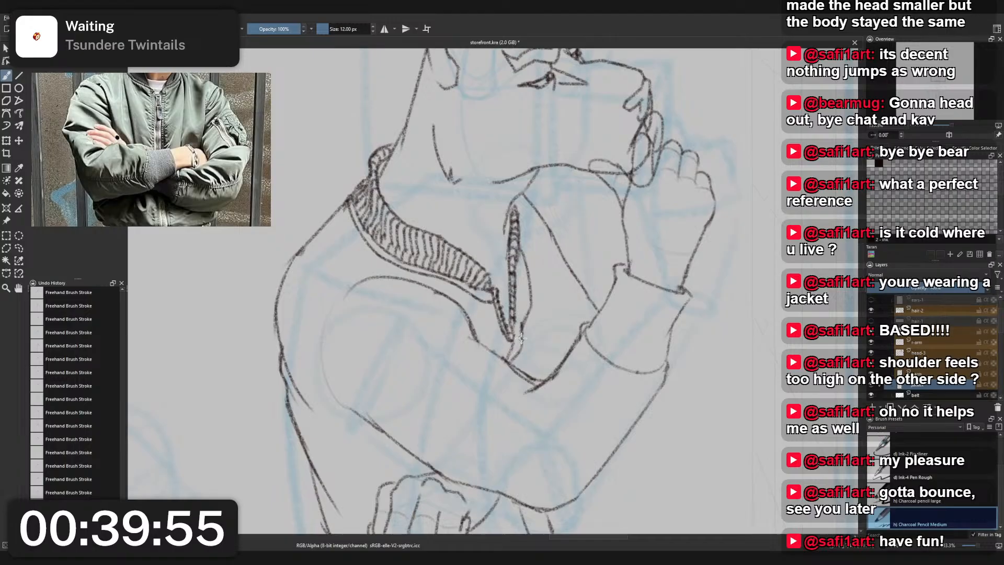
- Erase the lower end of the curved fold line beside the zipper with Eraser Small and switch back to Charcoal Pencil Medium
{"action": "right_click", "coordinate": [527, 330]}
{"action": "left_click", "coordinate": [527, 276]}
{"action": "mouse_move", "coordinate": [511, 348]}
{"action": "left_mouse_down"}
{"action": "mouse_move", "coordinate": [509, 358]}
{"action": "mouse_move", "coordinate": [529, 317]}
{"action": "left_mouse_up"}
{"action": "right_click", "coordinate": [558, 325]}
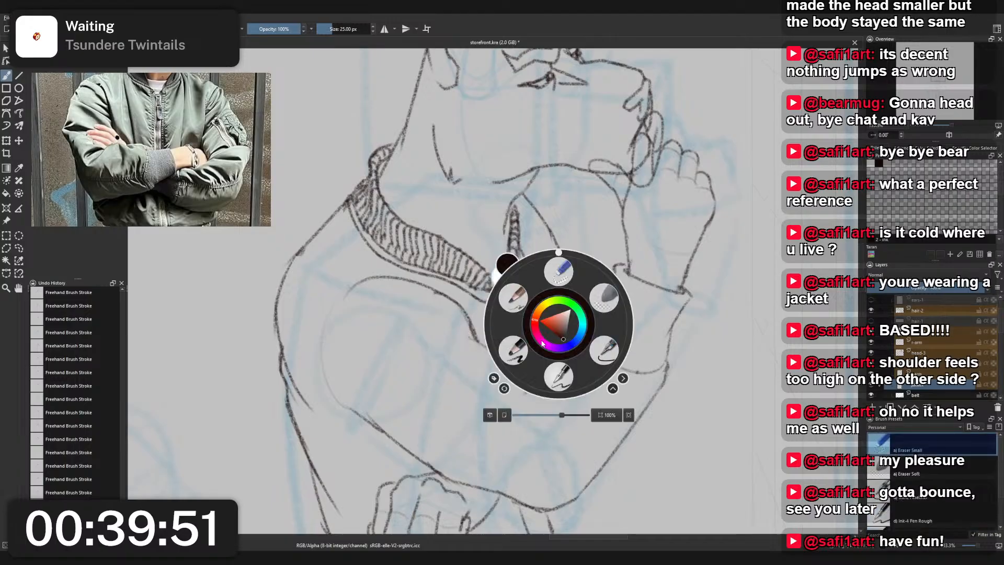
{"action": "left_click", "coordinate": [522, 342]}
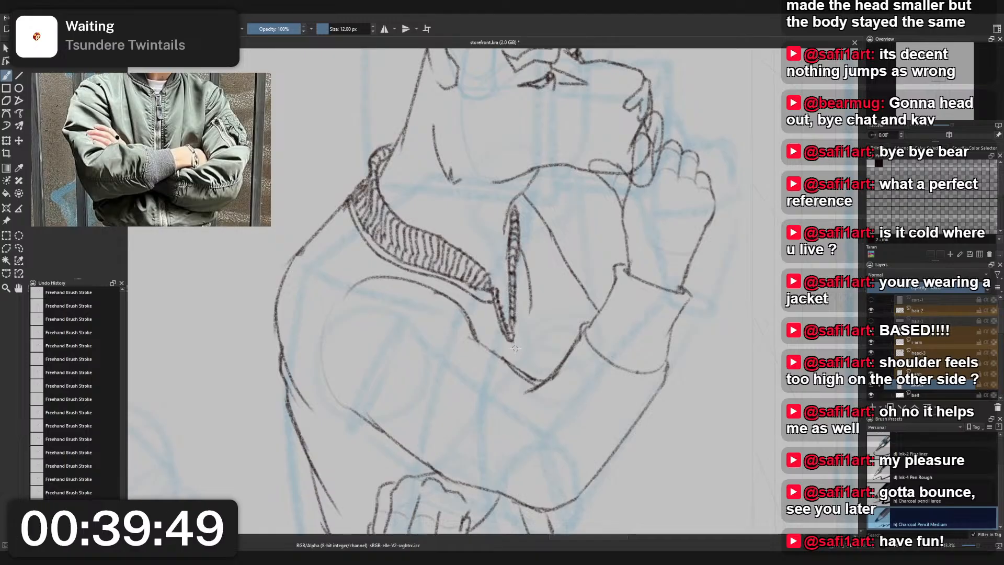
{"action": "mouse_move", "coordinate": [511, 338]}
{"action": "left_mouse_down"}
{"action": "mouse_move", "coordinate": [513, 347]}
{"action": "mouse_move", "coordinate": [522, 331]}
{"action": "left_mouse_up"}
{"action": "key", "text": "ctrl+z"}
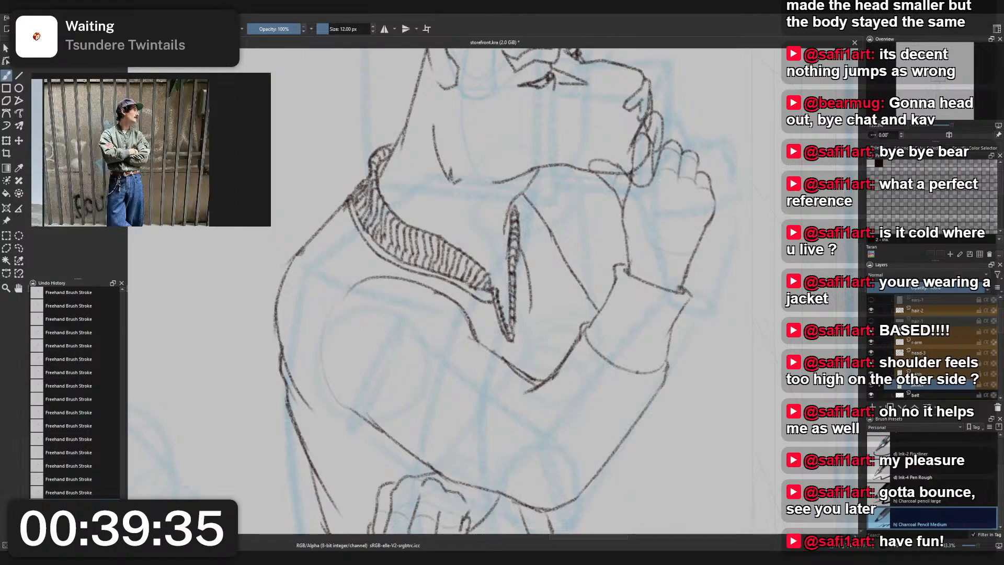
- Draw a zipper slider with a pull tab at the lower tip of the jacket's opening, following the zipper reference
{"action": "left_click_drag", "start_coordinate": [168, 142], "coordinate": [172, 141]}
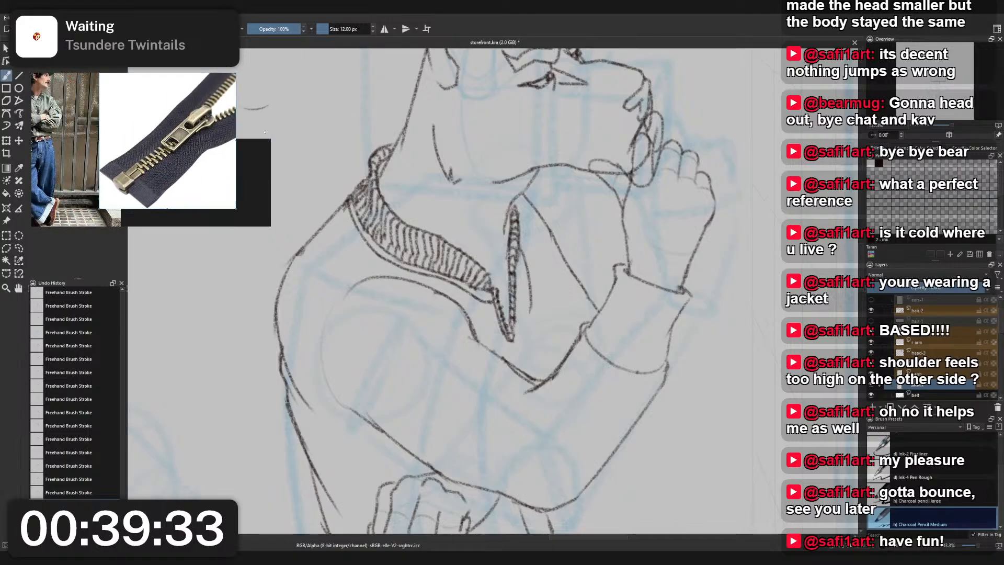
{"action": "scroll", "coordinate": [499, 189], "scroll_direction": "up", "scroll_amount": 2}
{"action": "left_click_drag", "start_coordinate": [493, 195], "coordinate": [473, 219]}
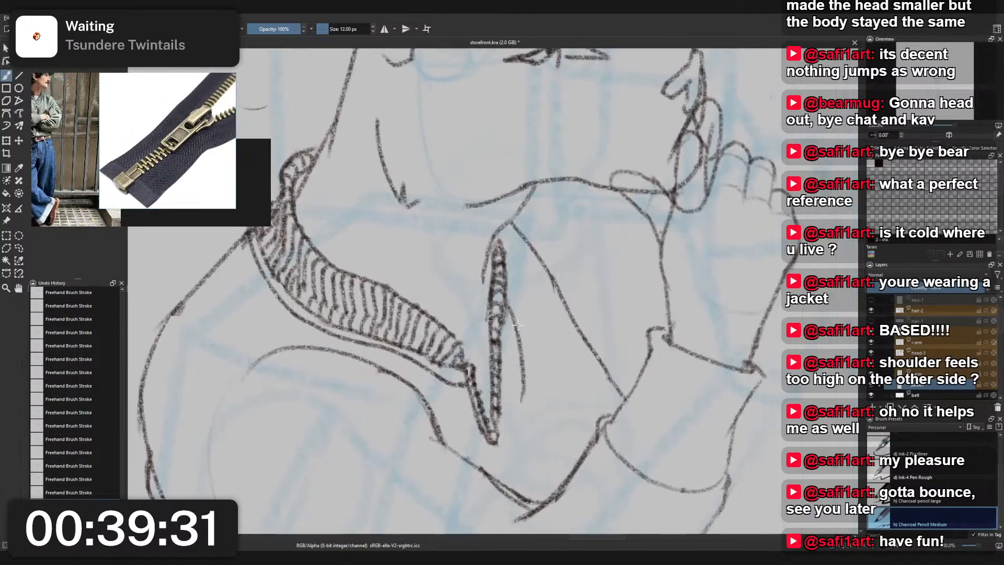
{"action": "right_click", "coordinate": [517, 325]}
{"action": "left_click", "coordinate": [473, 298]}
{"action": "left_click_drag", "start_coordinate": [528, 358], "coordinate": [496, 303]}
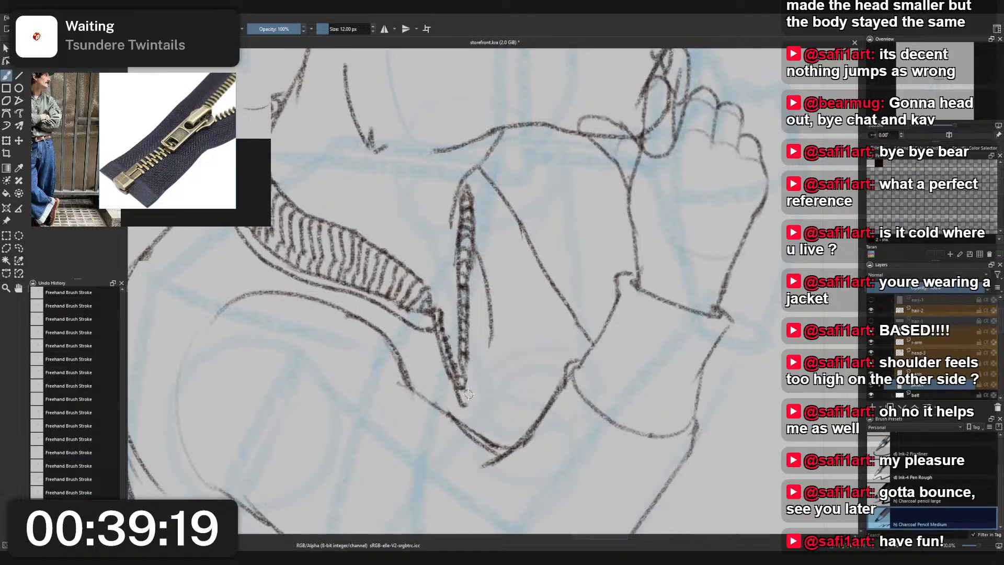
{"action": "left_click_drag", "start_coordinate": [466, 402], "coordinate": [484, 420]}
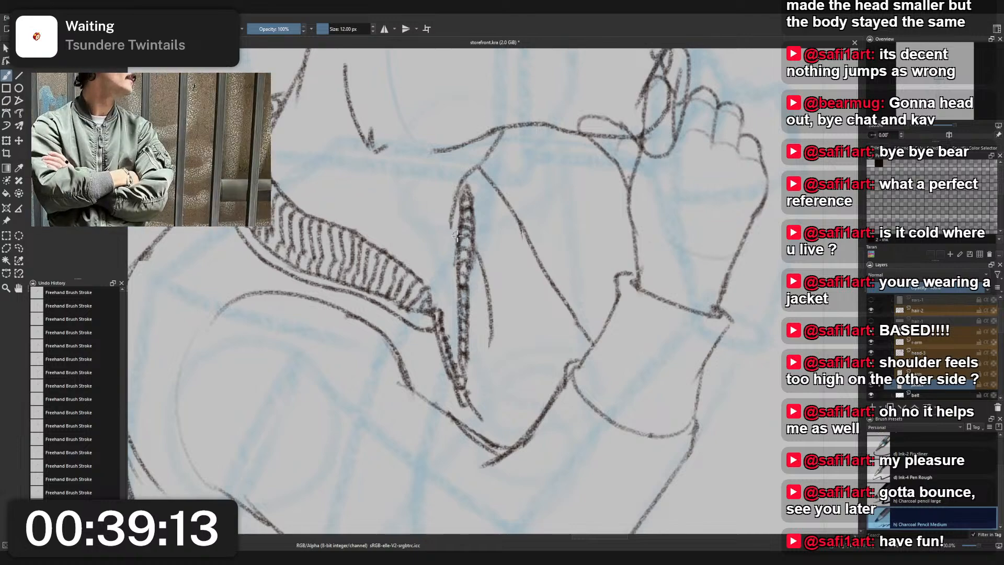
{"action": "left_click_drag", "start_coordinate": [446, 232], "coordinate": [406, 225]}
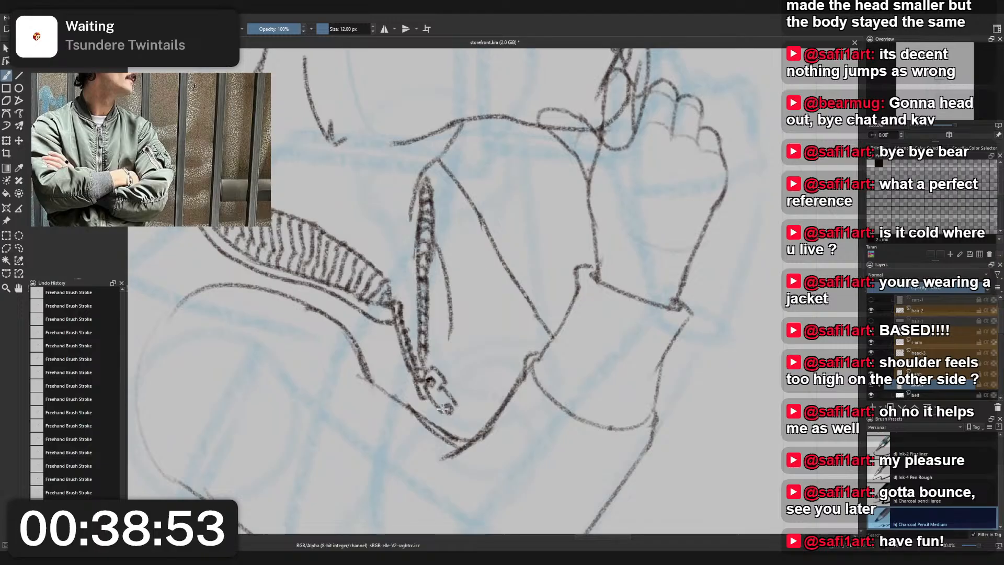
{"action": "mouse_move", "coordinate": [442, 421]}
{"action": "left_mouse_down"}
{"action": "mouse_move", "coordinate": [461, 411]}
{"action": "mouse_move", "coordinate": [461, 392]}
{"action": "mouse_move", "coordinate": [445, 419]}
{"action": "left_mouse_up"}
{"action": "key", "text": "ctrl+z"}
{"action": "key", "text": "ctrl+z"}
{"action": "key", "text": "ctrl+z"}
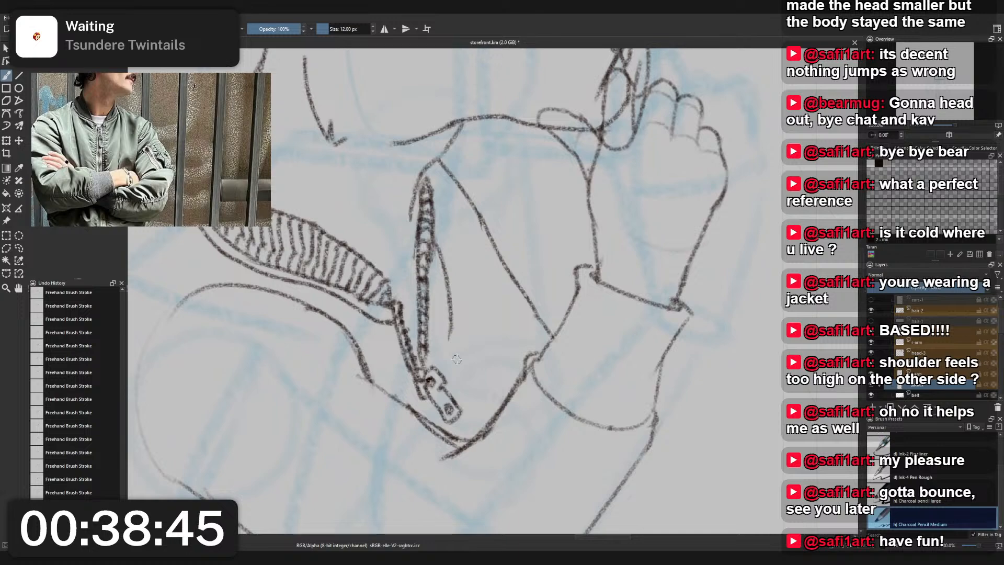
- Extend the curved fold line beside the zipper down to the pull tab with Charcoal Pencil Medium
{"action": "scroll", "coordinate": [457, 360], "scroll_direction": "down", "scroll_amount": 3}
{"action": "scroll", "coordinate": [439, 377], "scroll_direction": "up", "scroll_amount": 2}
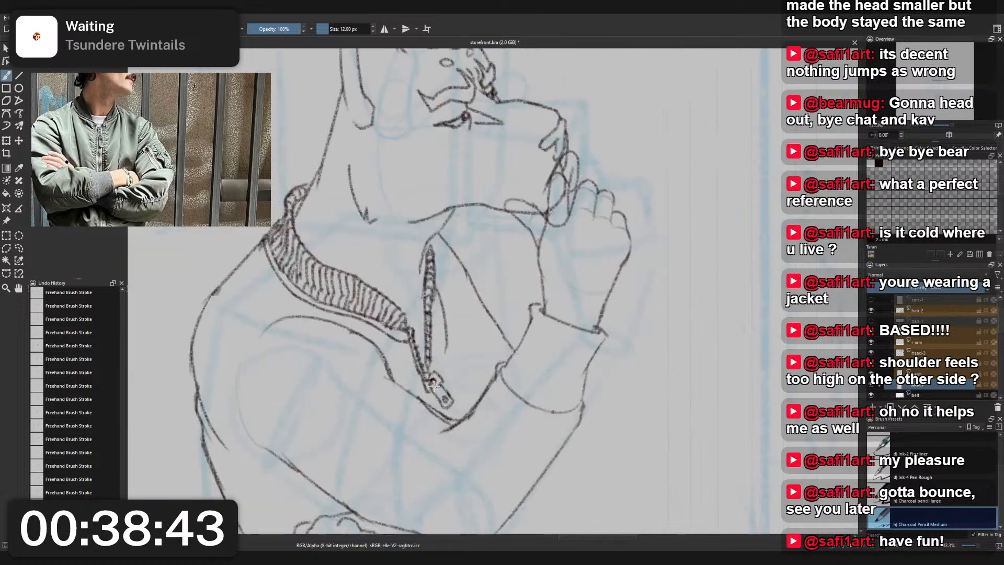
{"action": "scroll", "coordinate": [452, 358], "scroll_direction": "down", "scroll_amount": 3}
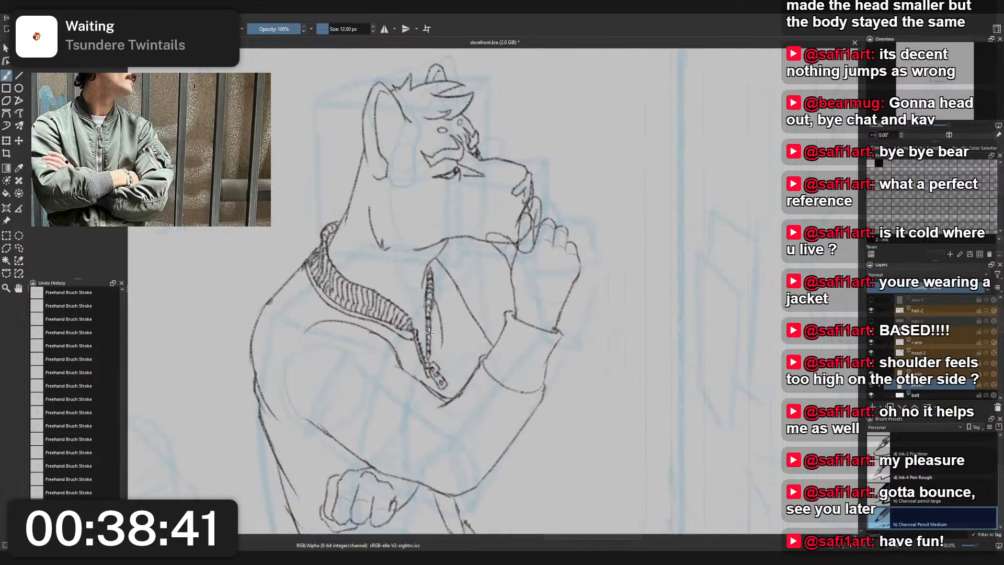
{"action": "scroll", "coordinate": [440, 371], "scroll_direction": "up", "scroll_amount": 3}
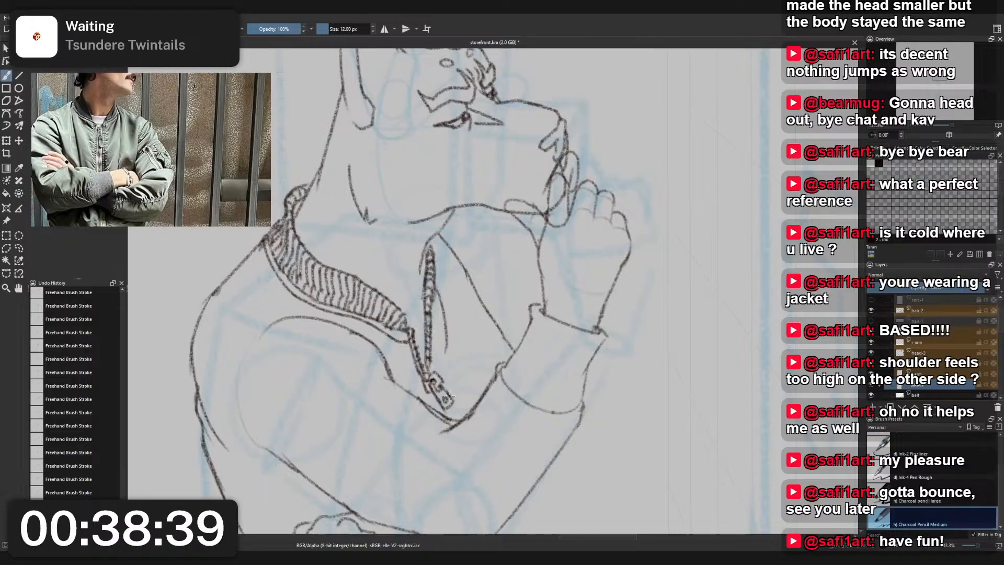
{"action": "scroll", "coordinate": [496, 387], "scroll_direction": "up", "scroll_amount": 1}
{"action": "scroll", "coordinate": [495, 387], "scroll_direction": "down", "scroll_amount": 3}
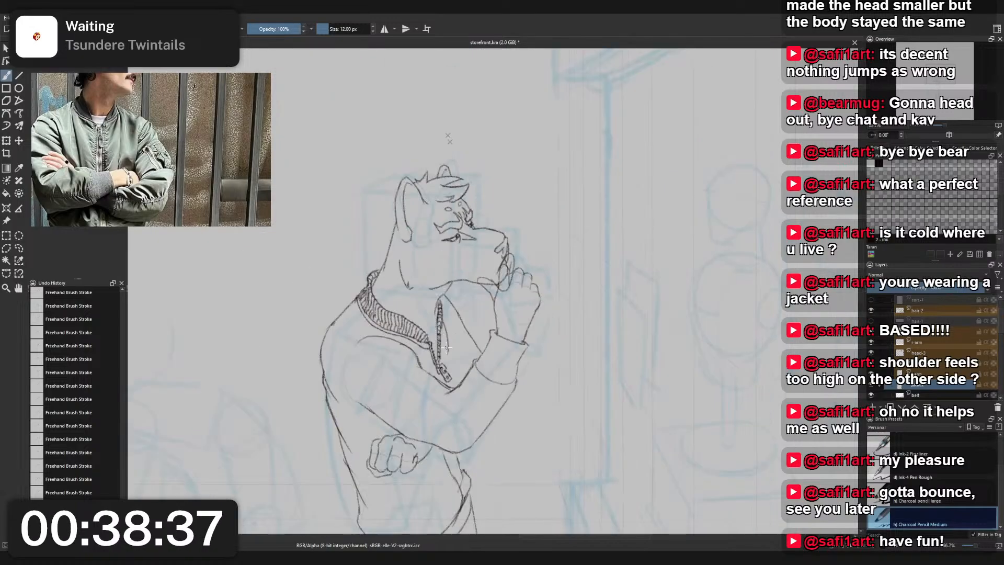
{"action": "scroll", "coordinate": [444, 351], "scroll_direction": "up", "scroll_amount": 4}
{"action": "key", "text": "ctrl+z"}
{"action": "left_click_drag", "start_coordinate": [441, 348], "coordinate": [435, 403]}
{"action": "key", "text": "ctrl+z"}
{"action": "left_click_drag", "start_coordinate": [444, 368], "coordinate": [434, 401]}
{"action": "left_click_drag", "start_coordinate": [439, 327], "coordinate": [443, 374]}
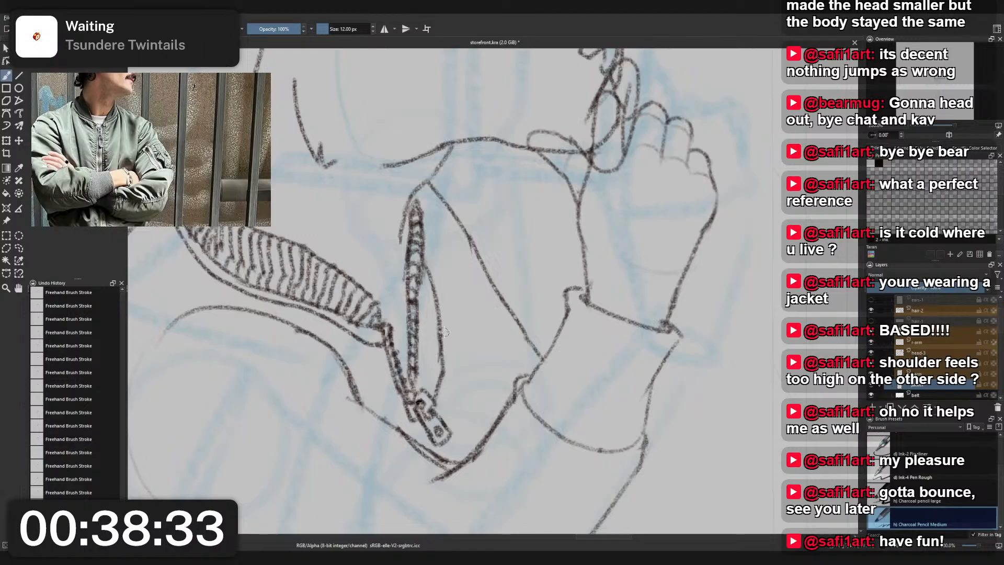
- Erase the jacket's upper shoulder outline between the collar and the upper arm with Eraser Small
{"action": "scroll", "coordinate": [446, 317], "scroll_direction": "down", "scroll_amount": 4}
{"action": "scroll", "coordinate": [474, 329], "scroll_direction": "up", "scroll_amount": 1}
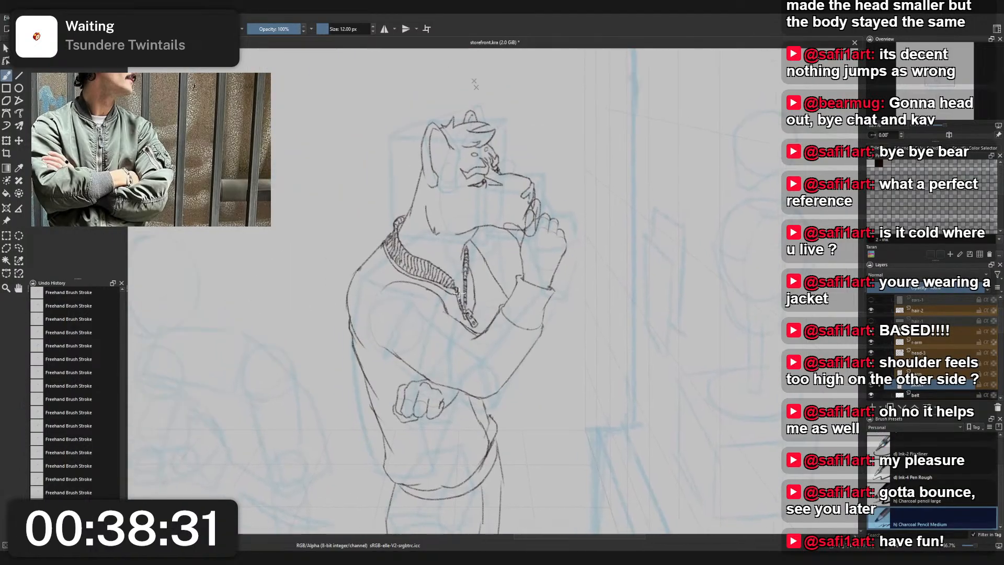
{"action": "left_click_drag", "start_coordinate": [474, 329], "coordinate": [479, 297]}
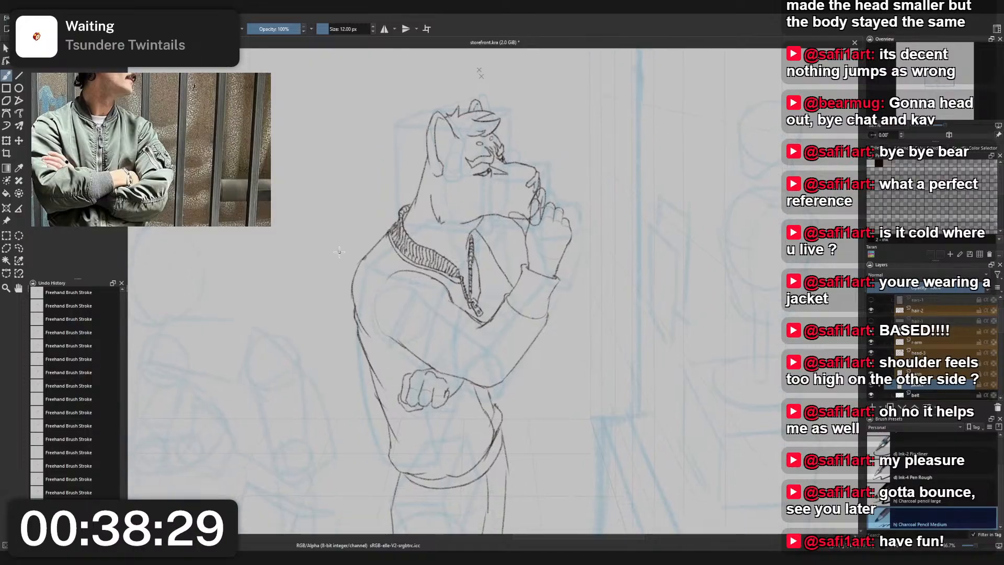
{"action": "scroll", "coordinate": [338, 251], "scroll_direction": "up", "scroll_amount": 2}
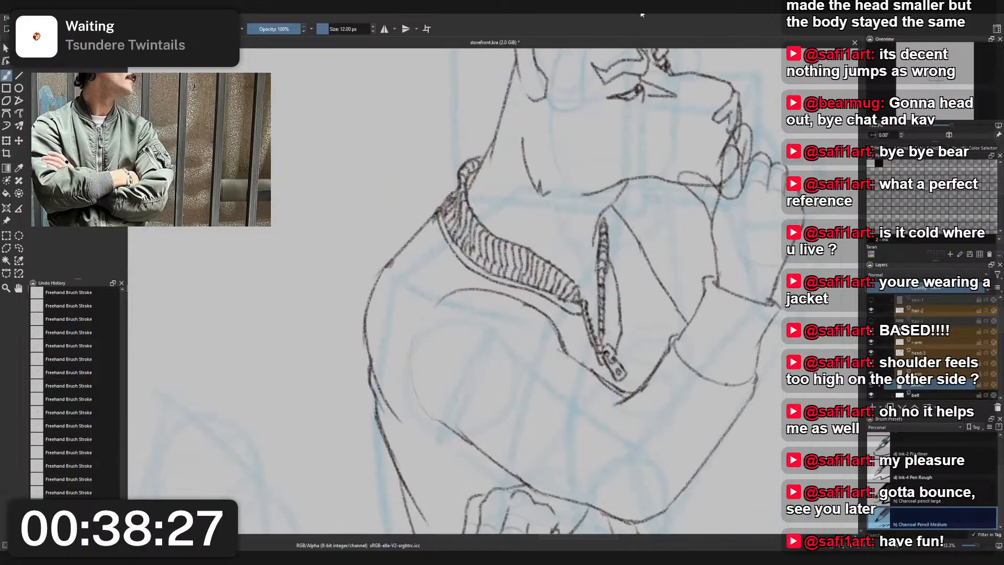
{"action": "right_click", "coordinate": [438, 208]}
{"action": "left_click", "coordinate": [438, 153]}
{"action": "mouse_move", "coordinate": [405, 245]}
{"action": "left_mouse_down"}
{"action": "mouse_move", "coordinate": [412, 256]}
{"action": "mouse_move", "coordinate": [425, 214]}
{"action": "left_mouse_up"}
{"action": "left_click_drag", "start_coordinate": [408, 254], "coordinate": [382, 271]}
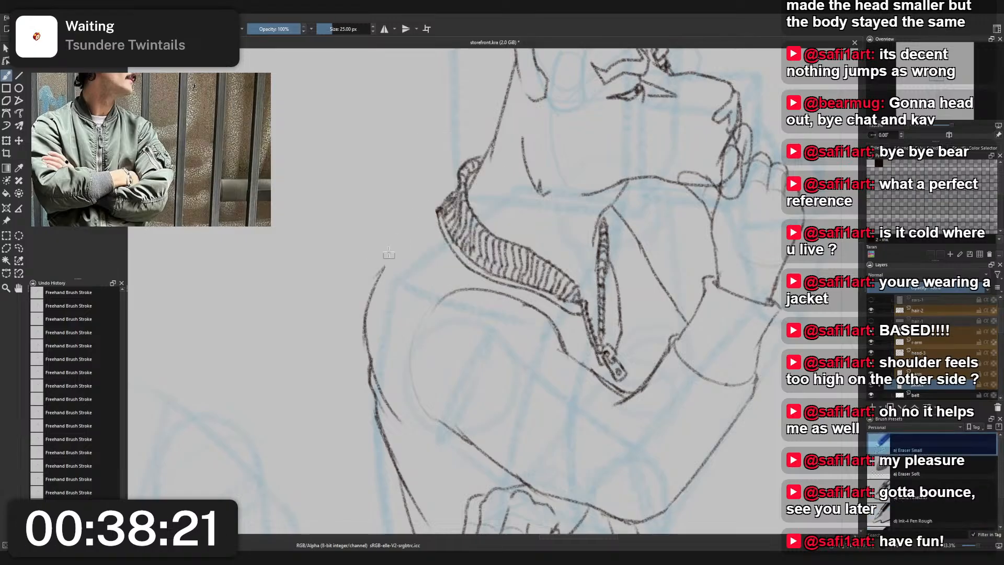
- Redraw the shoulder outline with puffed folds and an inner armhole seam line using Charcoal Pencil Medium
{"action": "right_click", "coordinate": [406, 242]}
{"action": "left_click", "coordinate": [373, 215]}
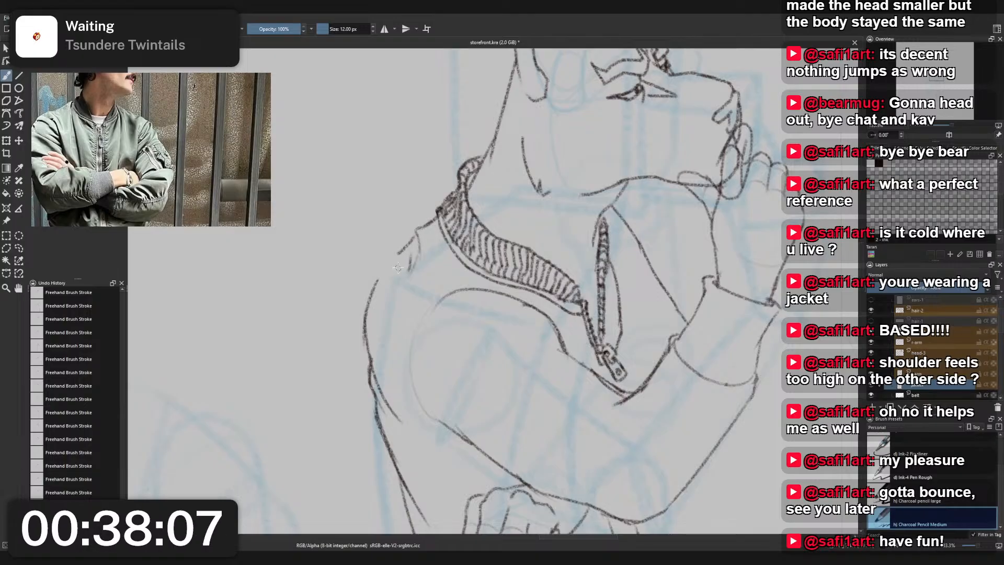
{"action": "mouse_move", "coordinate": [390, 261]}
{"action": "left_mouse_down"}
{"action": "mouse_move", "coordinate": [369, 298]}
{"action": "mouse_move", "coordinate": [390, 279]}
{"action": "mouse_move", "coordinate": [381, 284]}
{"action": "mouse_move", "coordinate": [396, 250]}
{"action": "mouse_move", "coordinate": [427, 229]}
{"action": "mouse_move", "coordinate": [381, 282]}
{"action": "left_mouse_up"}
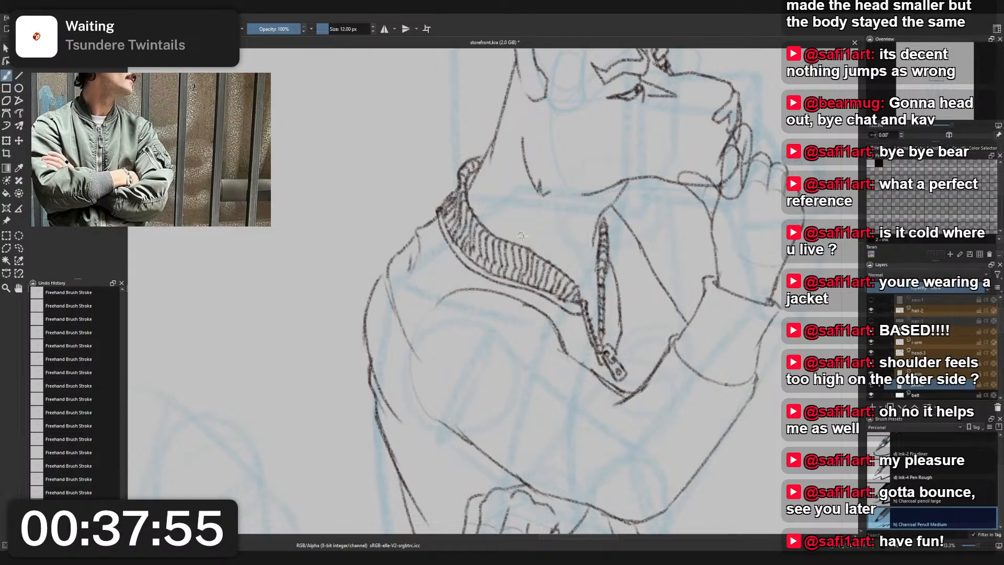
{"action": "scroll", "coordinate": [581, 324], "scroll_direction": "down", "scroll_amount": 4}
{"action": "scroll", "coordinate": [556, 324], "scroll_direction": "up", "scroll_amount": 4}
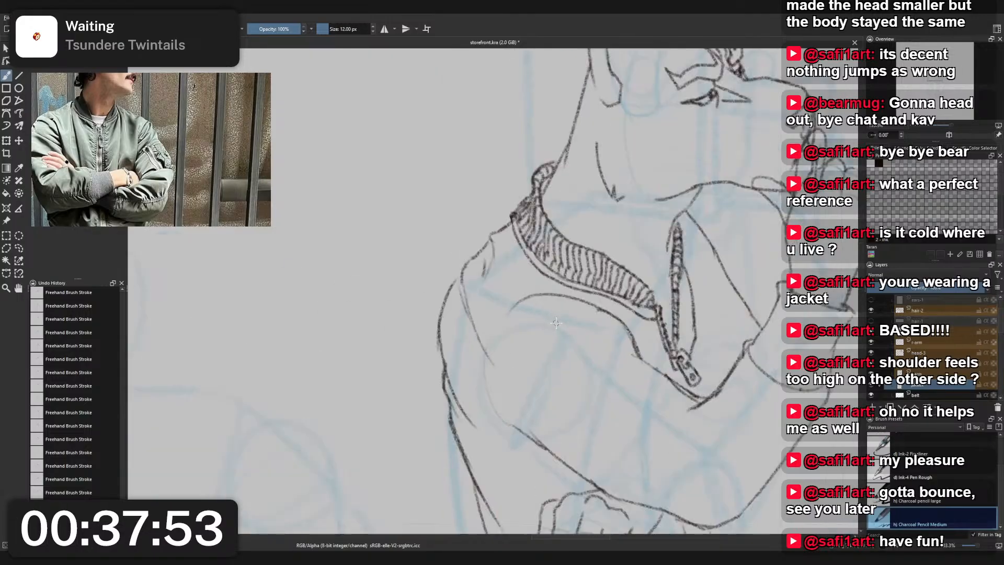
- Erase the inner armhole seam line with Eraser Small and close the gap in the shoulder outline with Charcoal Pencil Medium
{"action": "right_click", "coordinate": [459, 347]}
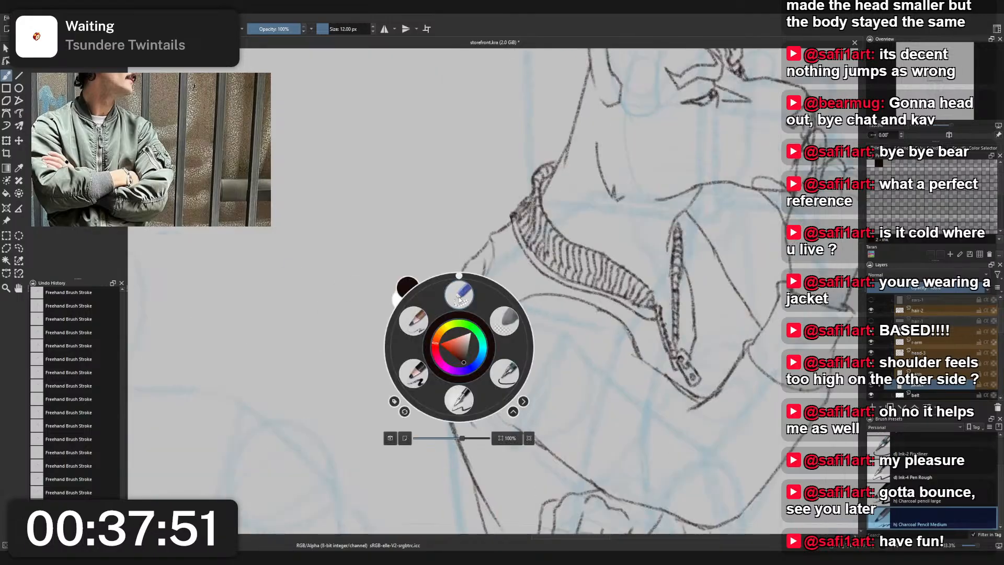
{"action": "left_click", "coordinate": [459, 292]}
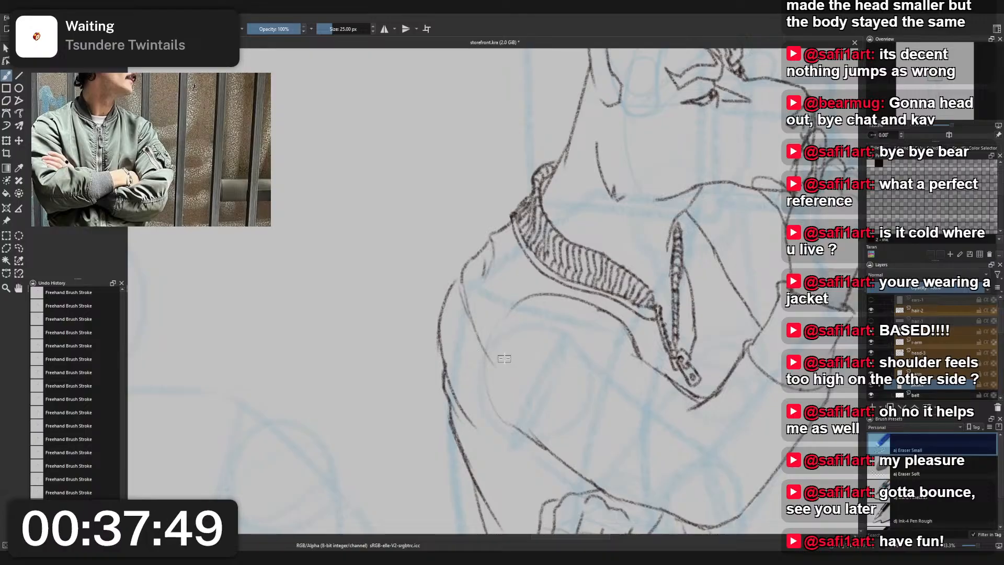
{"action": "right_click", "coordinate": [489, 282]}
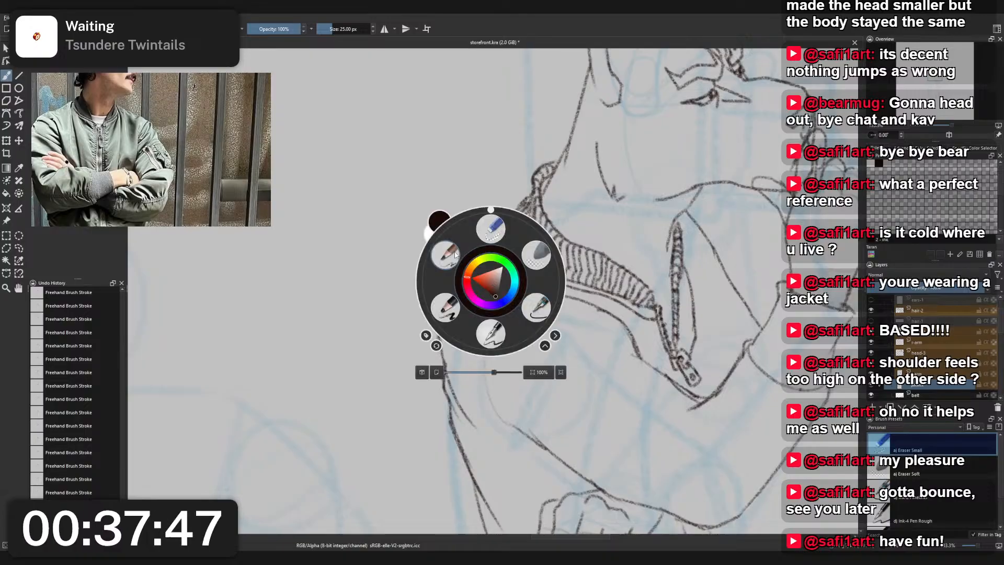
{"action": "left_click", "coordinate": [437, 287]}
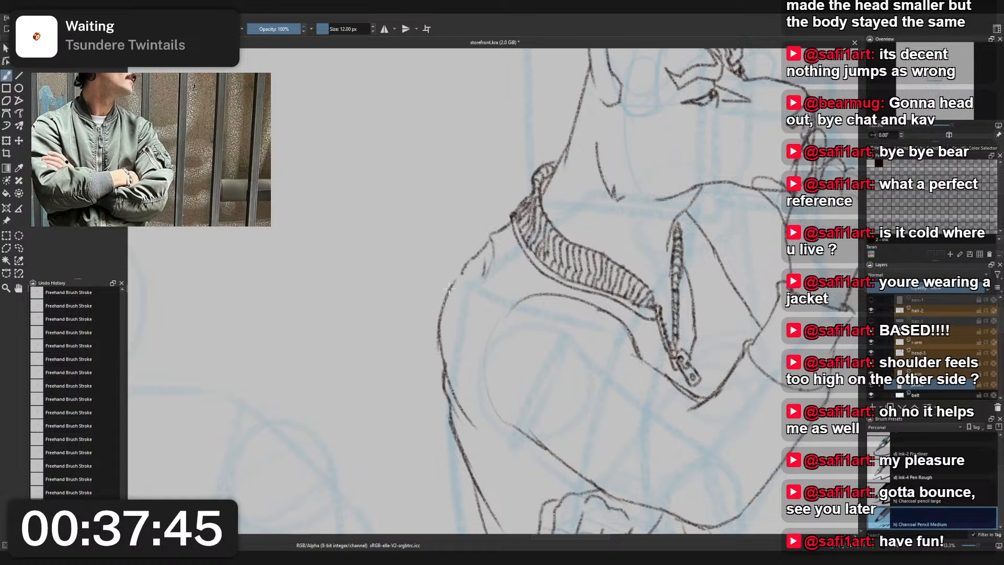
{"action": "left_click_drag", "start_coordinate": [480, 254], "coordinate": [491, 234]}
{"action": "scroll", "coordinate": [516, 205], "scroll_direction": "down", "scroll_amount": 2}
{"action": "scroll", "coordinate": [516, 202], "scroll_direction": "up", "scroll_amount": 2}
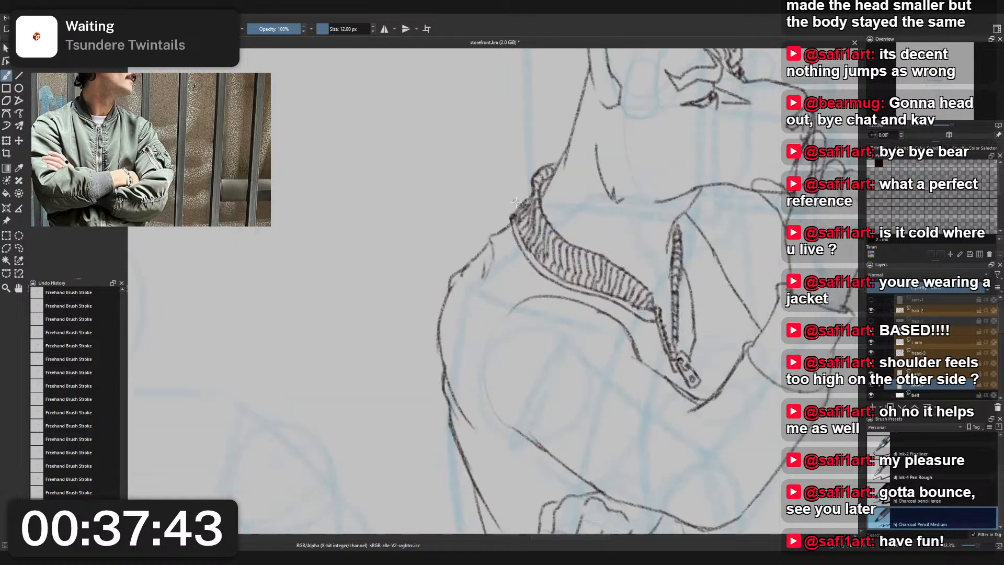
- Try a reshaped shoulder outline trimmed with Eraser Small, and undo the latest shoulder strokes
{"action": "key", "text": "ctrl+z"}
{"action": "mouse_move", "coordinate": [442, 314]}
{"action": "left_mouse_down"}
{"action": "mouse_move", "coordinate": [479, 260]}
{"action": "mouse_move", "coordinate": [453, 279]}
{"action": "mouse_move", "coordinate": [475, 263]}
{"action": "left_mouse_up"}
{"action": "right_click", "coordinate": [471, 264]}
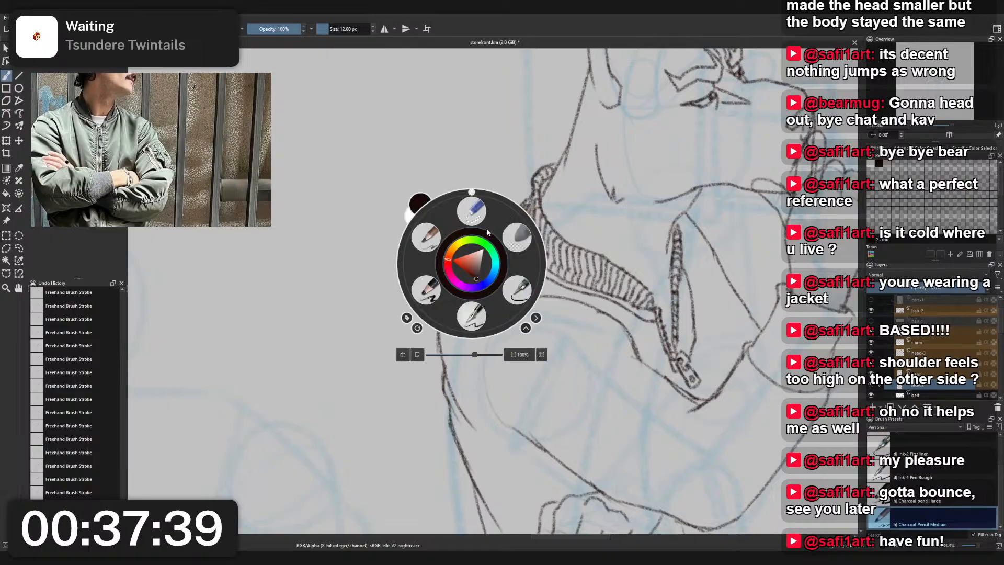
{"action": "left_click", "coordinate": [472, 219]}
{"action": "left_click_drag", "start_coordinate": [449, 310], "coordinate": [450, 295]}
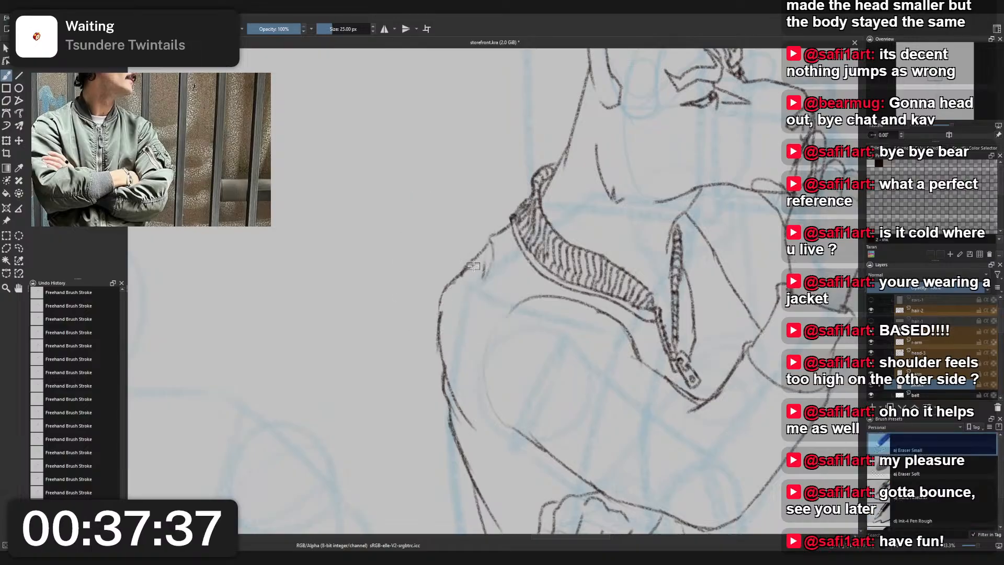
{"action": "scroll", "coordinate": [473, 265], "scroll_direction": "down", "scroll_amount": 3}
{"action": "scroll", "coordinate": [500, 236], "scroll_direction": "up", "scroll_amount": 2}
{"action": "scroll", "coordinate": [500, 237], "scroll_direction": "down", "scroll_amount": 1}
{"action": "key", "text": "ctrl+z"}
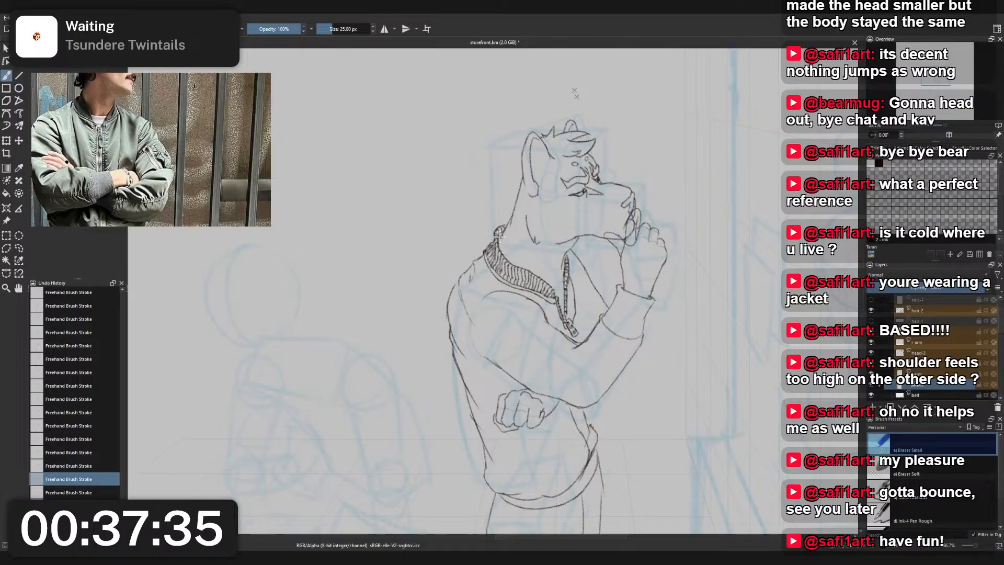
{"action": "key", "text": "ctrl+z"}
{"action": "key", "text": "ctrl+z"}
- Hide the blue rough sketch layer and inspect the figure's line art and shoulder
{"action": "left_click_drag", "start_coordinate": [500, 237], "coordinate": [424, 207]}
{"action": "scroll", "coordinate": [424, 207], "scroll_direction": "up", "scroll_amount": 1}
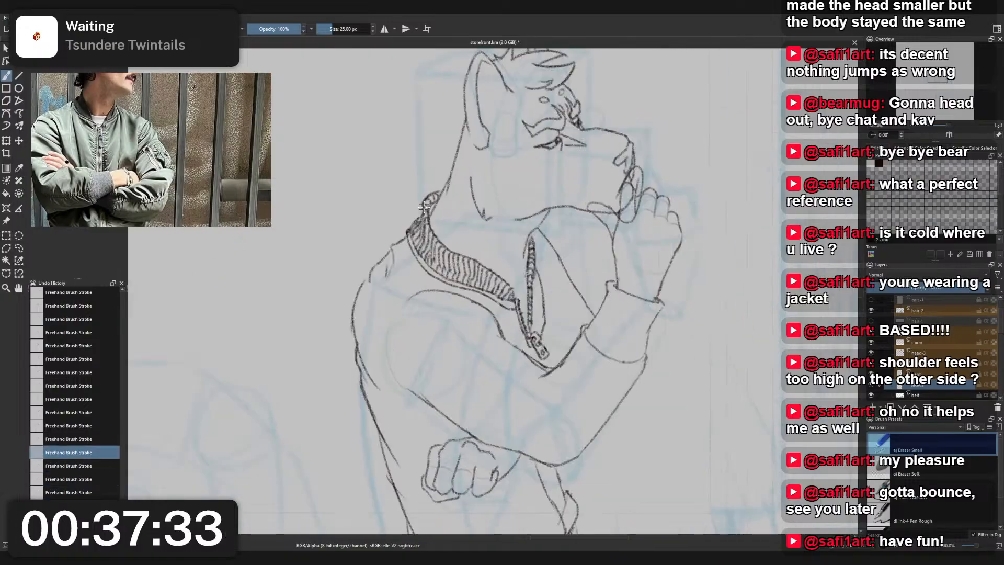
{"action": "scroll", "coordinate": [424, 207], "scroll_direction": "down", "scroll_amount": 2}
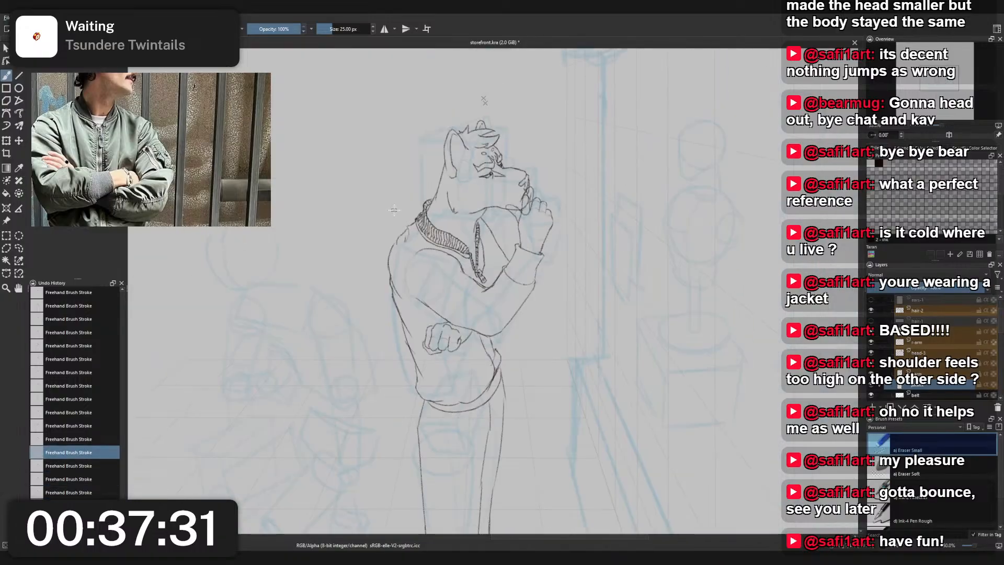
{"action": "scroll", "coordinate": [397, 213], "scroll_direction": "down", "scroll_amount": 1}
{"action": "left_click_drag", "start_coordinate": [397, 213], "coordinate": [424, 203]}
{"action": "scroll", "coordinate": [910, 348], "scroll_direction": "down", "scroll_amount": 1}
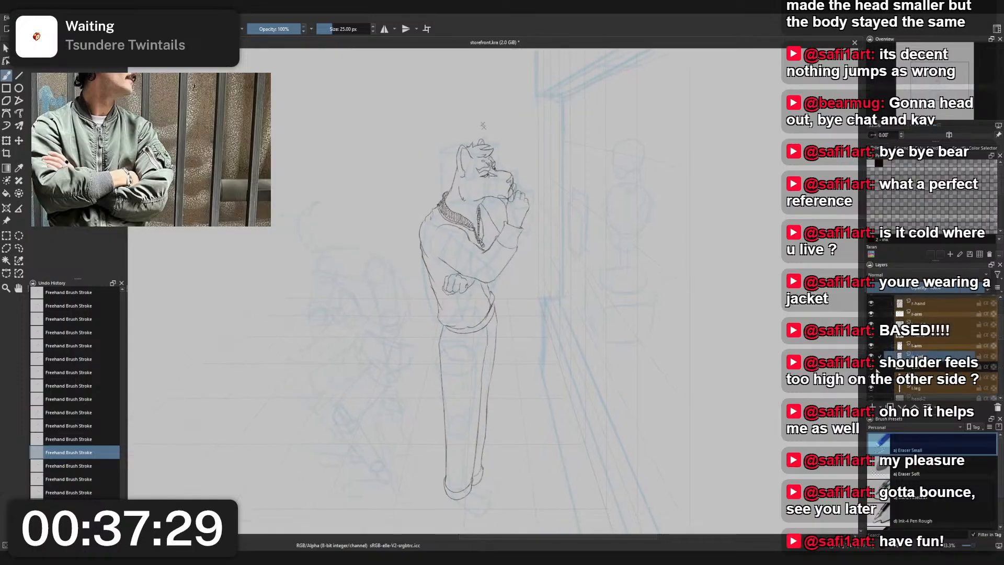
{"action": "scroll", "coordinate": [910, 348], "scroll_direction": "down", "scroll_amount": 3}
{"action": "left_click", "coordinate": [871, 338]}
{"action": "scroll", "coordinate": [871, 338], "scroll_direction": "up", "scroll_amount": 4}
{"action": "left_click_drag", "start_coordinate": [464, 218], "coordinate": [532, 257]}
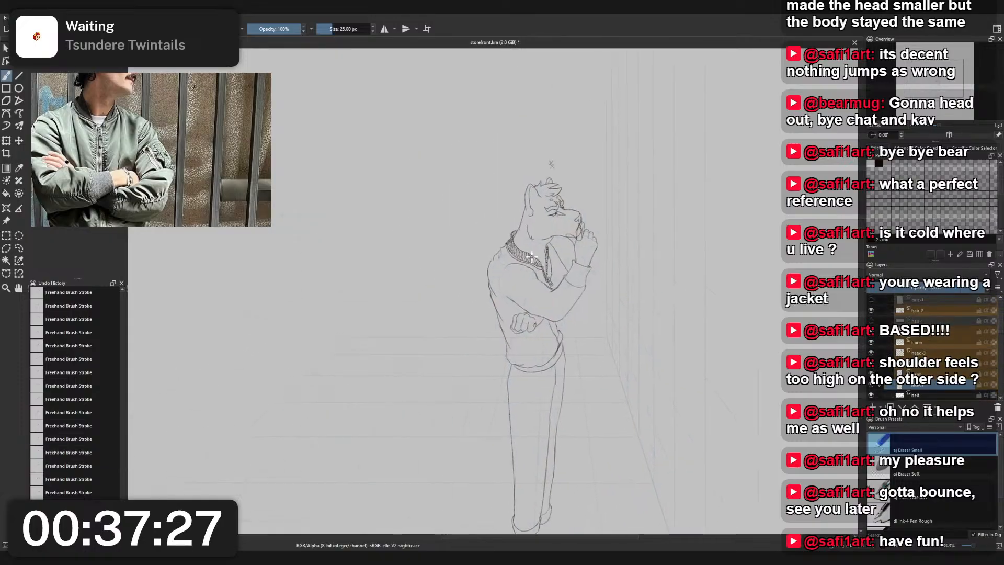
{"action": "scroll", "coordinate": [489, 242], "scroll_direction": "up", "scroll_amount": 5}
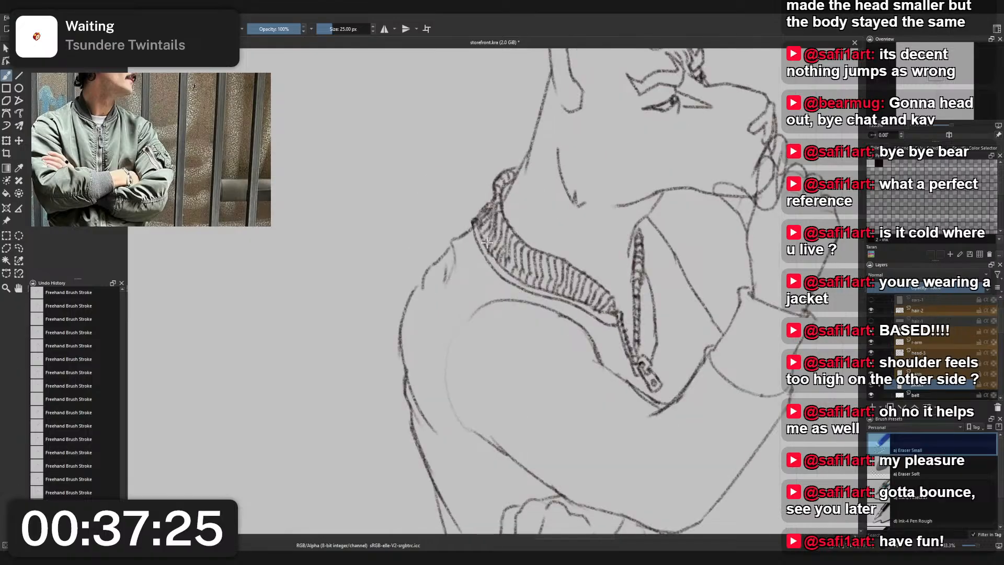
- Replace the folded shoulder outline with one smooth curve from the collar down to the upper arm using Charcoal Pencil Medium
{"action": "right_click", "coordinate": [487, 243]}
{"action": "left_click", "coordinate": [444, 229]}
{"action": "mouse_move", "coordinate": [395, 309]}
{"action": "left_mouse_down"}
{"action": "mouse_move", "coordinate": [403, 325]}
{"action": "mouse_move", "coordinate": [438, 259]}
{"action": "mouse_move", "coordinate": [456, 259]}
{"action": "left_mouse_up"}
{"action": "right_click", "coordinate": [445, 310]}
{"action": "left_click", "coordinate": [400, 283]}
{"action": "mouse_move", "coordinate": [406, 370]}
{"action": "left_mouse_down"}
{"action": "mouse_move", "coordinate": [477, 225]}
{"action": "mouse_move", "coordinate": [418, 293]}
{"action": "left_mouse_up"}
{"action": "key", "text": "ctrl+z"}
{"action": "key", "text": "ctrl+z"}
{"action": "mouse_move", "coordinate": [461, 233]}
{"action": "left_mouse_down"}
{"action": "mouse_move", "coordinate": [413, 327]}
{"action": "mouse_move", "coordinate": [406, 384]}
{"action": "left_mouse_up"}
{"action": "scroll", "coordinate": [419, 396], "scroll_direction": "down", "scroll_amount": 3}
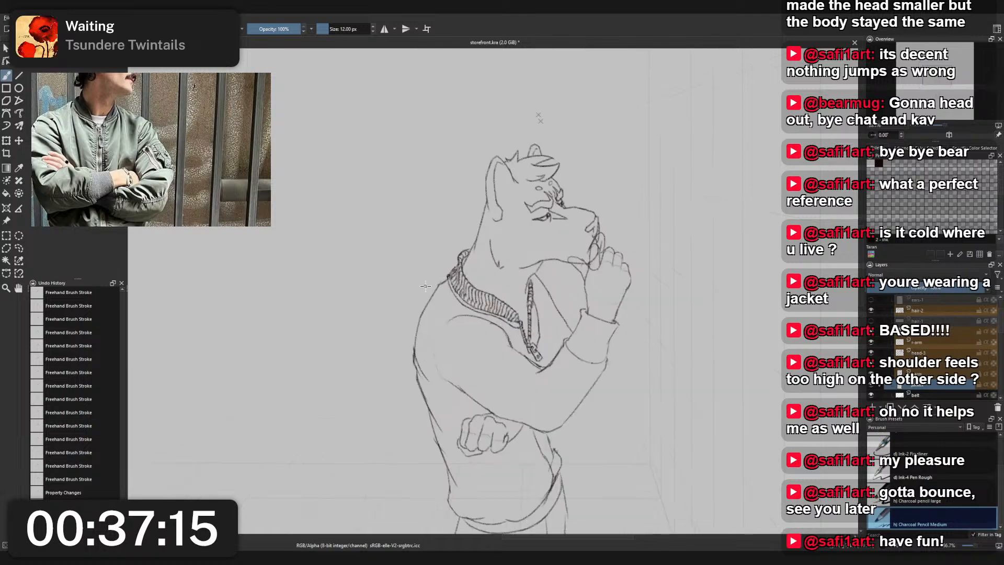
- Redraw the shoulder outline between the collar and the upper arm with Charcoal Pencil Medium, undoing the unwanted strokes
{"action": "left_click_drag", "start_coordinate": [439, 284], "coordinate": [420, 338]}
{"action": "key", "text": "ctrl+z"}
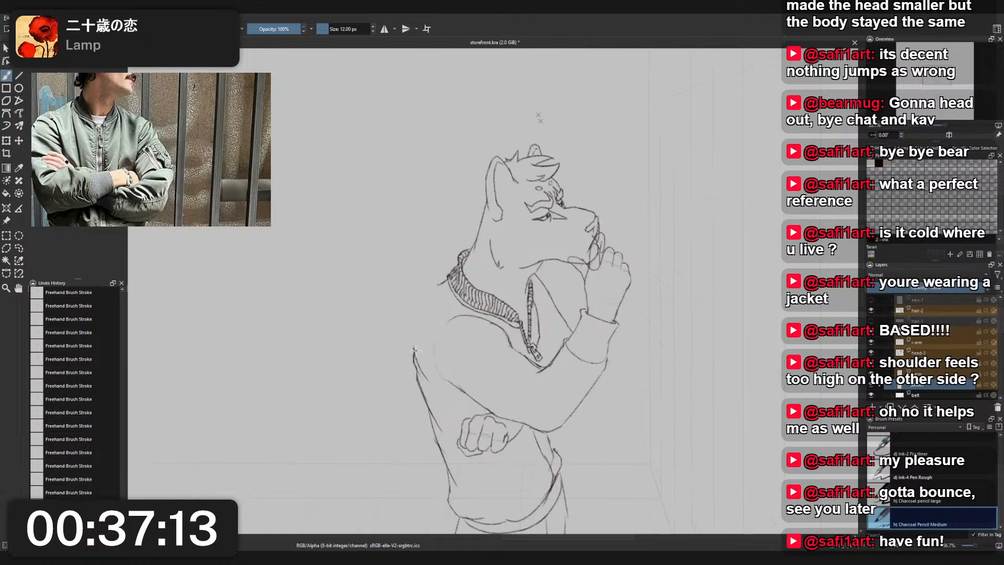
{"action": "key", "text": "ctrl+z"}
{"action": "key", "text": "ctrl+z"}
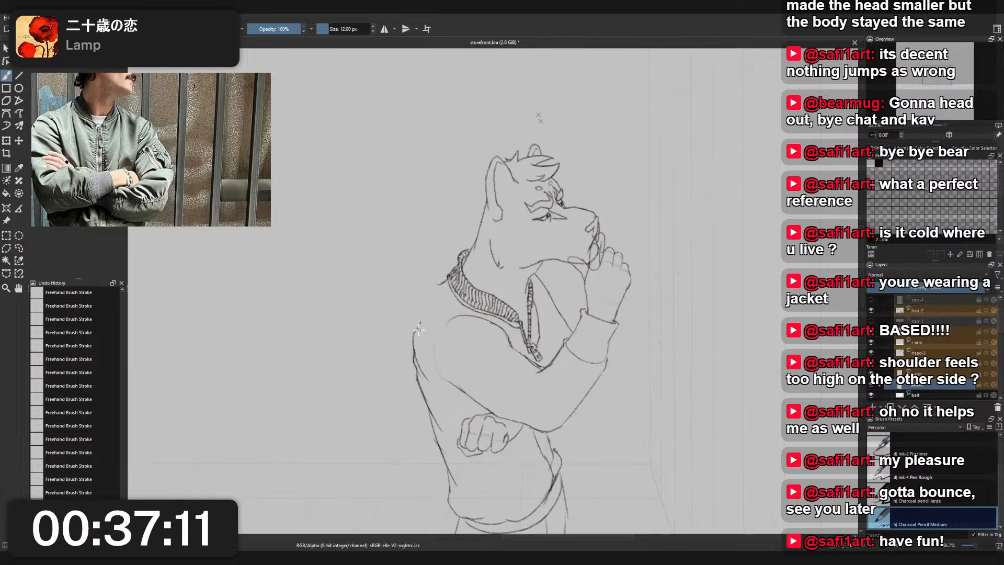
{"action": "left_click_drag", "start_coordinate": [415, 336], "coordinate": [426, 296]}
{"action": "key", "text": "ctrl+z"}
{"action": "mouse_move", "coordinate": [416, 333]}
{"action": "left_mouse_down"}
{"action": "mouse_move", "coordinate": [433, 291]}
{"action": "mouse_move", "coordinate": [426, 305]}
{"action": "mouse_move", "coordinate": [451, 280]}
{"action": "mouse_move", "coordinate": [424, 313]}
{"action": "mouse_move", "coordinate": [450, 279]}
{"action": "left_mouse_up"}
{"action": "key", "text": "ctrl+z"}
{"action": "key", "text": "ctrl+z"}
{"action": "left_click_drag", "start_coordinate": [414, 341], "coordinate": [420, 324]}
{"action": "key", "text": "ctrl+z"}
{"action": "scroll", "coordinate": [419, 328], "scroll_direction": "down", "scroll_amount": 4}
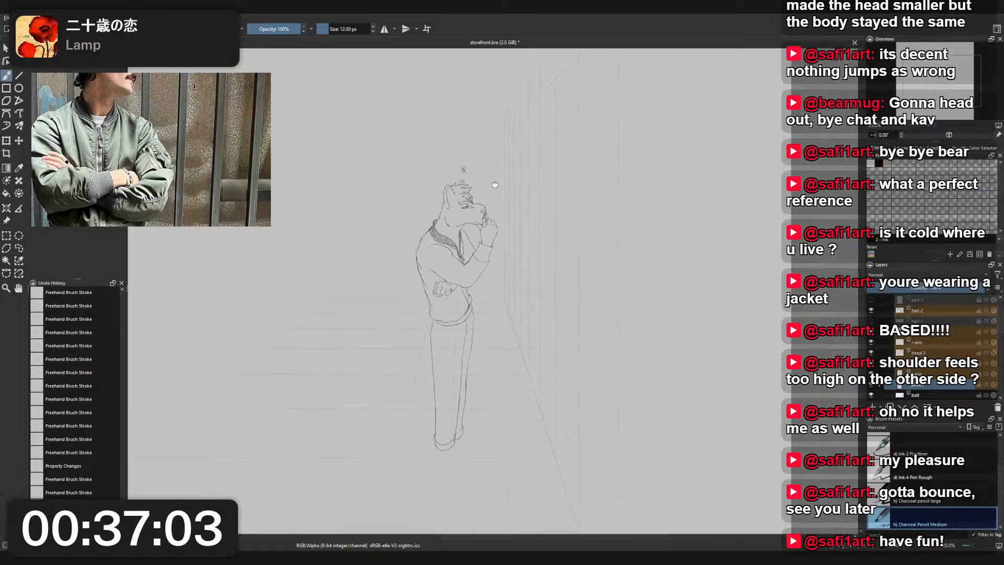
- Duplicate the head layer as head-4 and hide the original head-3 layer
{"action": "scroll", "coordinate": [526, 194], "scroll_direction": "up", "scroll_amount": 1}
{"action": "scroll", "coordinate": [525, 194], "scroll_direction": "up", "scroll_amount": 3}
{"action": "left_click_drag", "start_coordinate": [502, 233], "coordinate": [557, 243]}
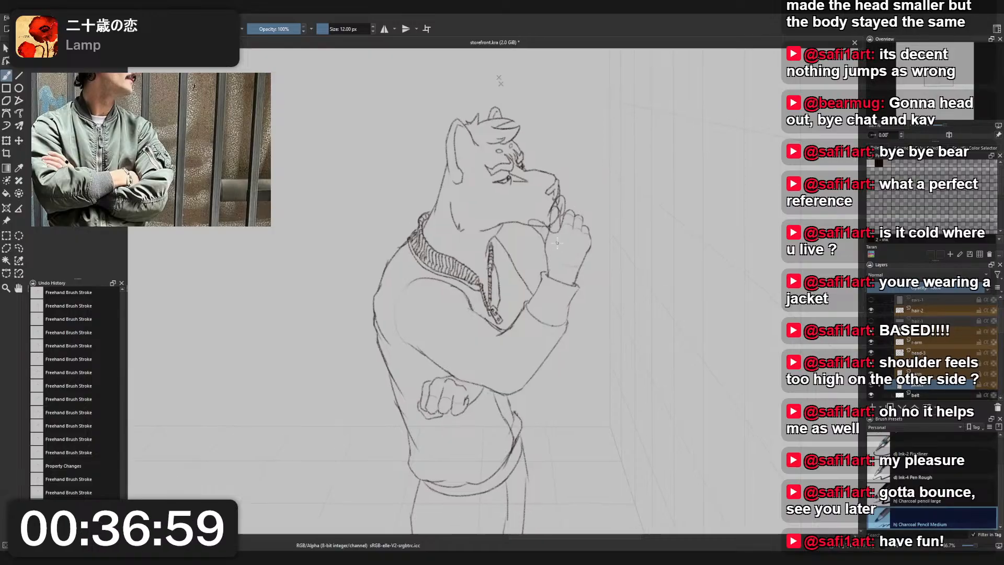
{"action": "scroll", "coordinate": [939, 348], "scroll_direction": "down", "scroll_amount": 2}
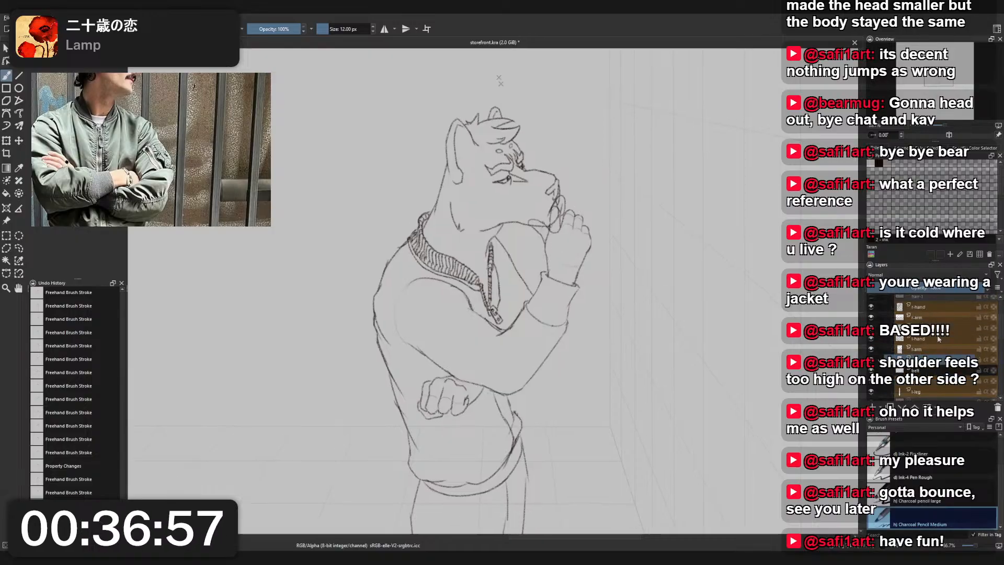
{"action": "left_click", "coordinate": [939, 339]}
{"action": "left_click", "coordinate": [933, 329]}
{"action": "key", "text": "ctrl+j"}
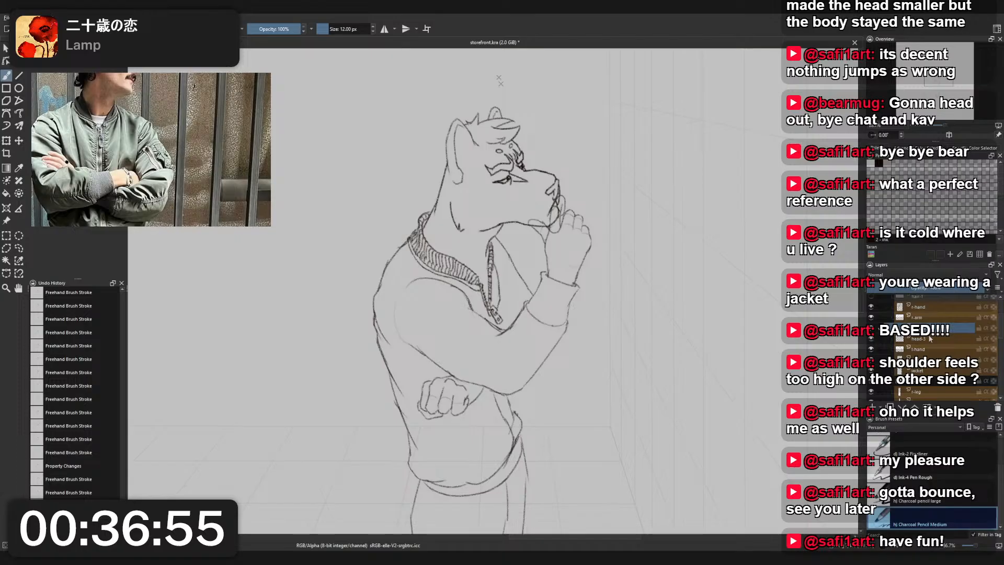
{"action": "left_click", "coordinate": [929, 339]}
{"action": "left_click", "coordinate": [930, 329]}
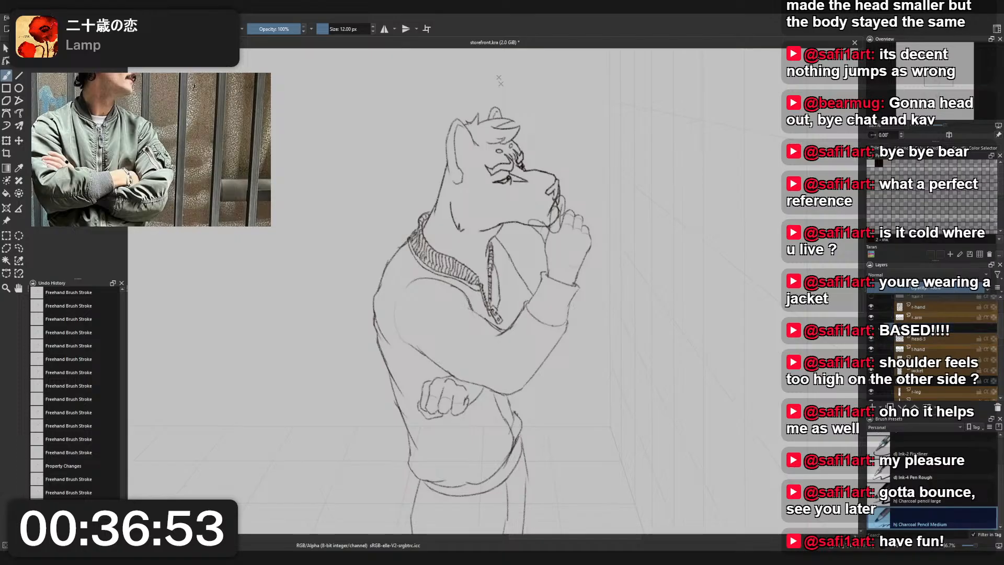
{"action": "left_click", "coordinate": [933, 339]}
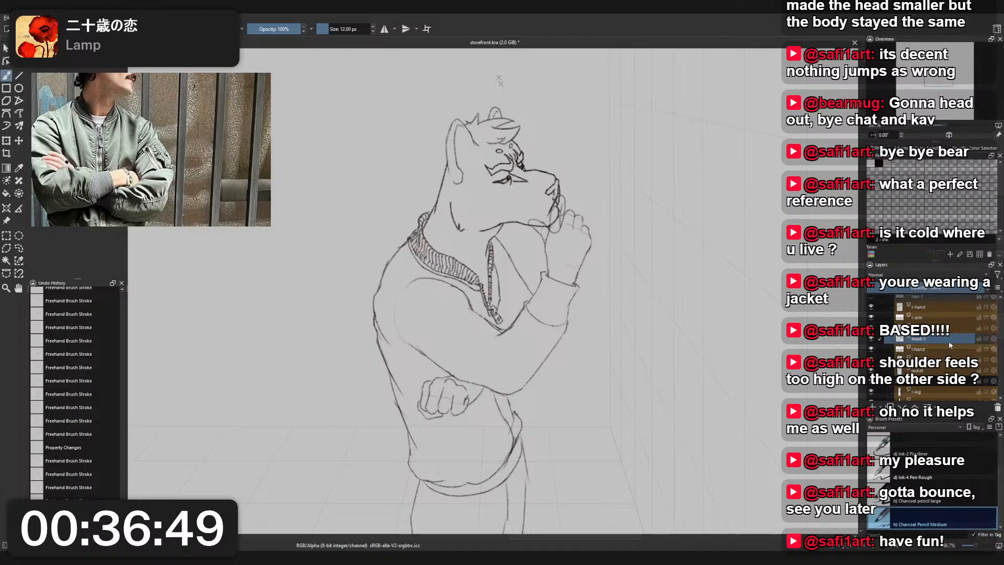
{"action": "left_click", "coordinate": [871, 339]}
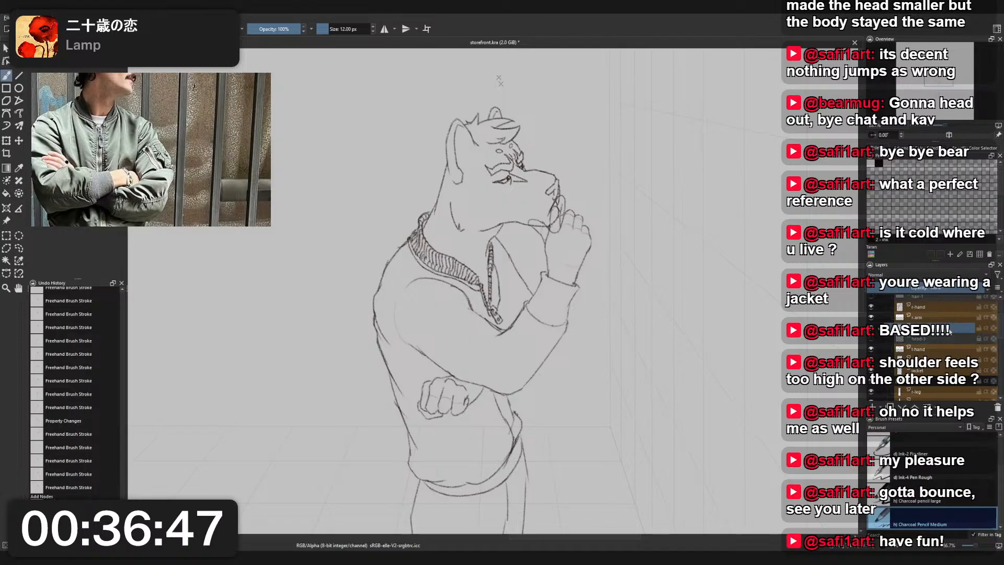
- Erase the muzzle line where it overlaps the raised fingers with Eraser Small
{"action": "right_click", "coordinate": [570, 221]}
{"action": "left_click", "coordinate": [570, 169]}
{"action": "scroll", "coordinate": [547, 207], "scroll_direction": "up", "scroll_amount": 2}
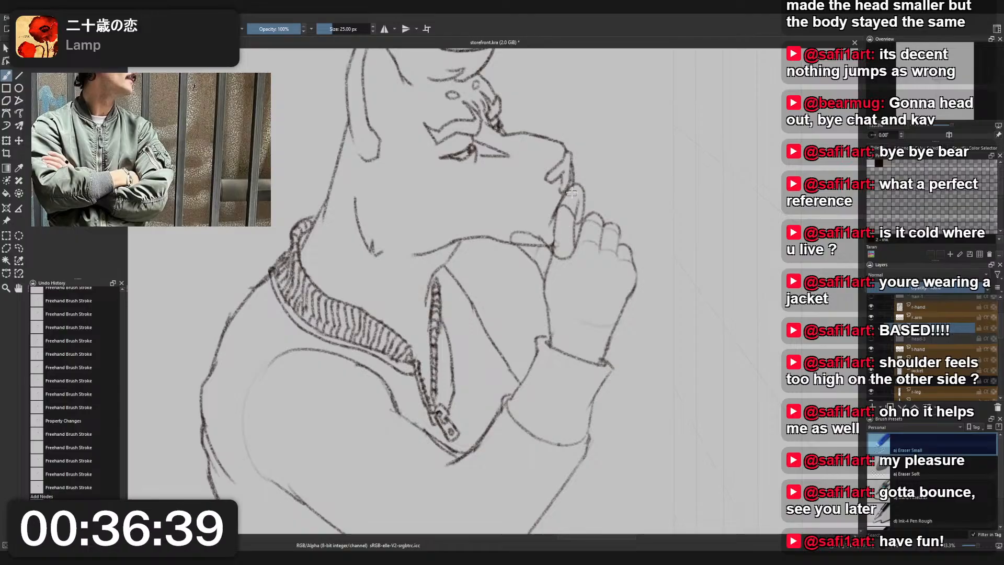
{"action": "mouse_move", "coordinate": [574, 189]}
{"action": "left_mouse_down"}
{"action": "mouse_move", "coordinate": [588, 166]}
{"action": "mouse_move", "coordinate": [612, 173]}
{"action": "mouse_move", "coordinate": [594, 159]}
{"action": "left_mouse_up"}
- Inspect the full figure's proportions and mirror the view to check the raised hand against the face
{"action": "scroll", "coordinate": [582, 172], "scroll_direction": "down", "scroll_amount": 4}
{"action": "scroll", "coordinate": [586, 166], "scroll_direction": "up", "scroll_amount": 2}
{"action": "scroll", "coordinate": [587, 167], "scroll_direction": "down", "scroll_amount": 2}
{"action": "scroll", "coordinate": [595, 167], "scroll_direction": "up", "scroll_amount": 1}
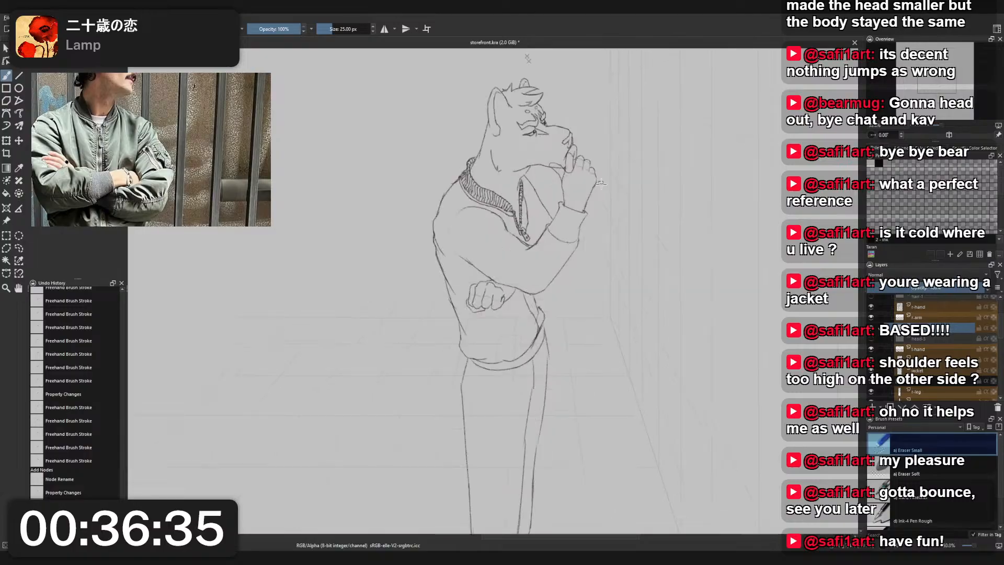
{"action": "left_click_drag", "start_coordinate": [595, 220], "coordinate": [594, 167]}
{"action": "scroll", "coordinate": [592, 146], "scroll_direction": "down", "scroll_amount": 1}
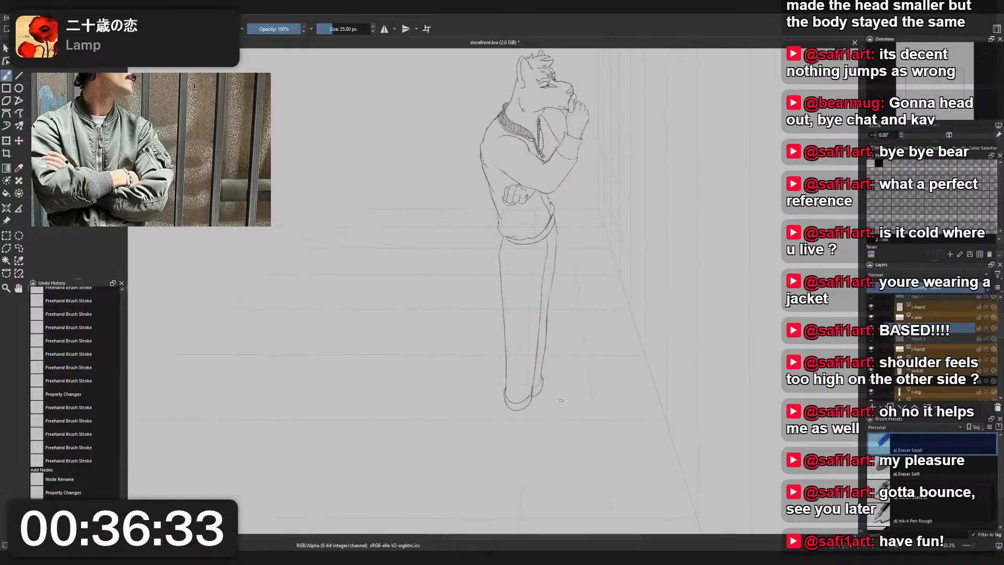
{"action": "scroll", "coordinate": [563, 400], "scroll_direction": "up", "scroll_amount": 1}
{"action": "scroll", "coordinate": [505, 393], "scroll_direction": "down", "scroll_amount": 1}
{"action": "mouse_move", "coordinate": [536, 297]}
{"action": "left_mouse_down"}
{"action": "mouse_move", "coordinate": [551, 273]}
{"action": "mouse_move", "coordinate": [540, 308]}
{"action": "left_mouse_up"}
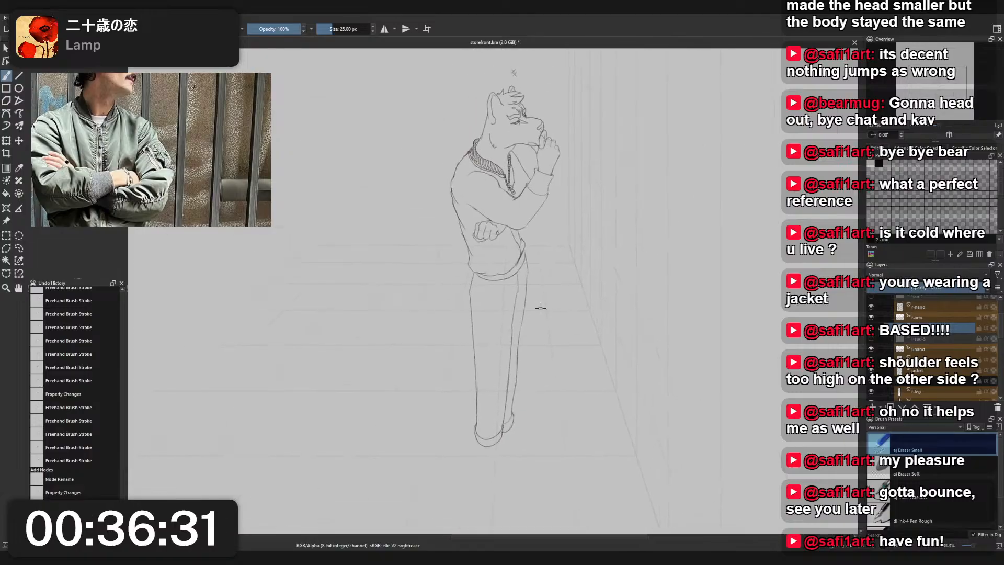
{"action": "key", "text": "m"}
{"action": "scroll", "coordinate": [472, 152], "scroll_direction": "up", "scroll_amount": 5}
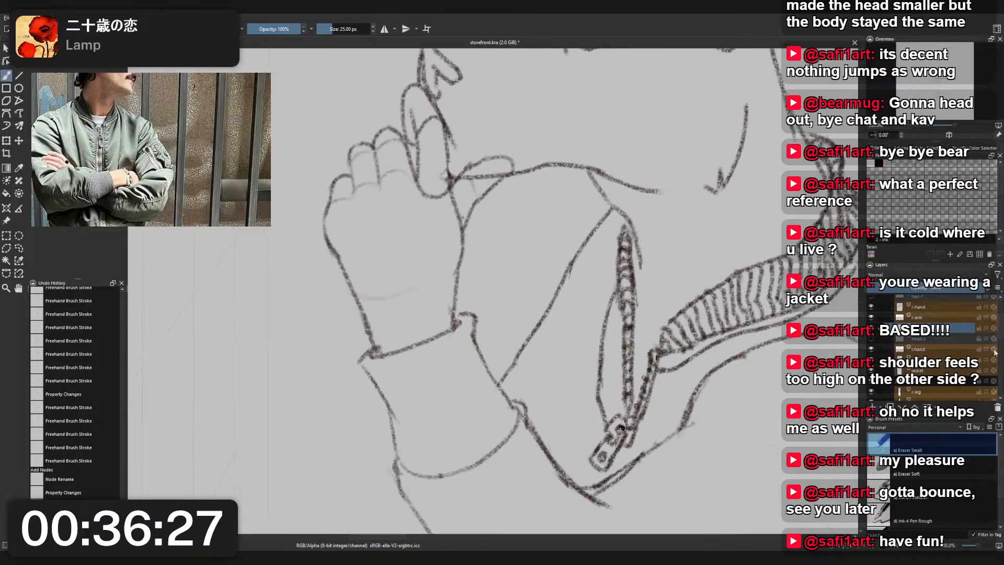
- Duplicate the raised hand's layer, add the suffix -1 to the original's name, and hide that original
{"action": "left_click", "coordinate": [925, 348]}
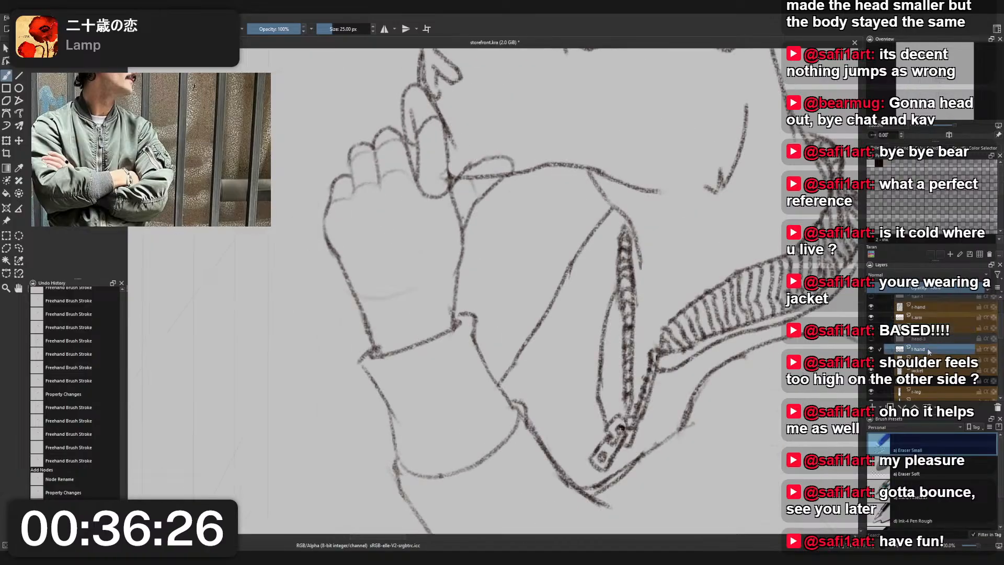
{"action": "left_click", "coordinate": [872, 350]}
{"action": "left_click", "coordinate": [872, 350]}
{"action": "key", "text": "r"}
{"action": "left_click", "coordinate": [464, 224]}
{"action": "left_click", "coordinate": [463, 225]}
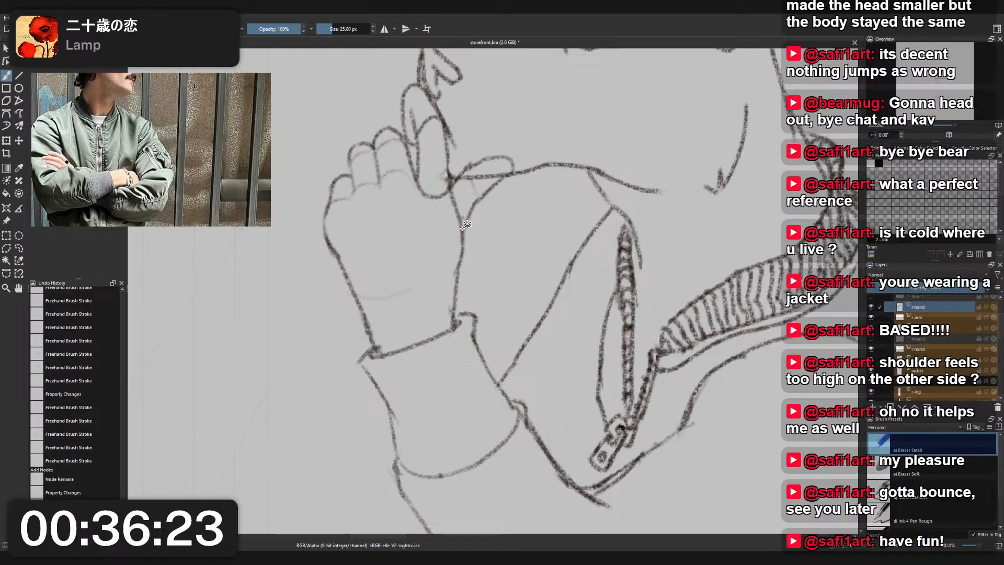
{"action": "scroll", "coordinate": [498, 225], "scroll_direction": "down", "scroll_amount": 1}
{"action": "left_click_drag", "start_coordinate": [600, 234], "coordinate": [580, 278]}
{"action": "scroll", "coordinate": [508, 253], "scroll_direction": "up", "scroll_amount": 2}
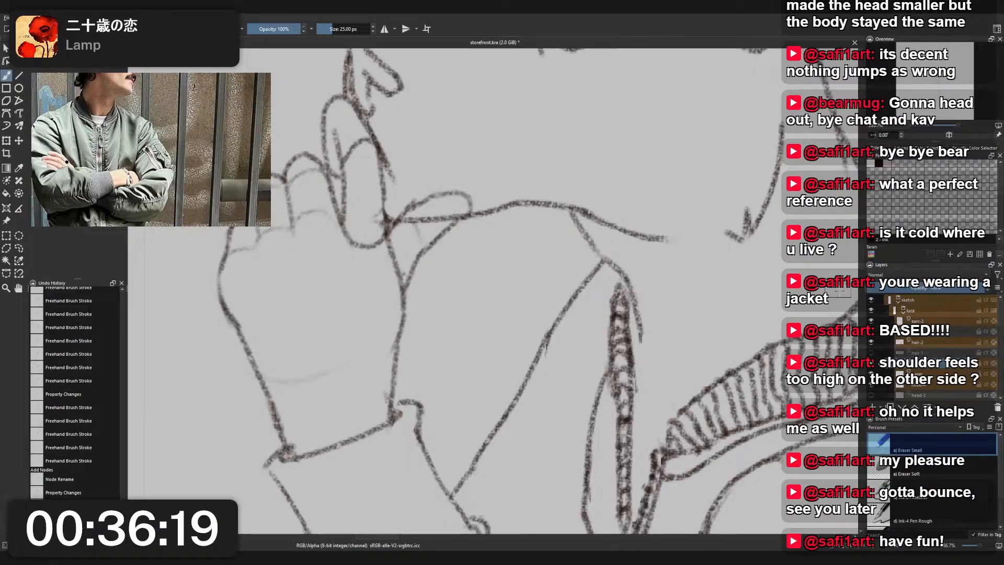
{"action": "key", "text": "ctrl+j"}
{"action": "double_click", "coordinate": [936, 375]}
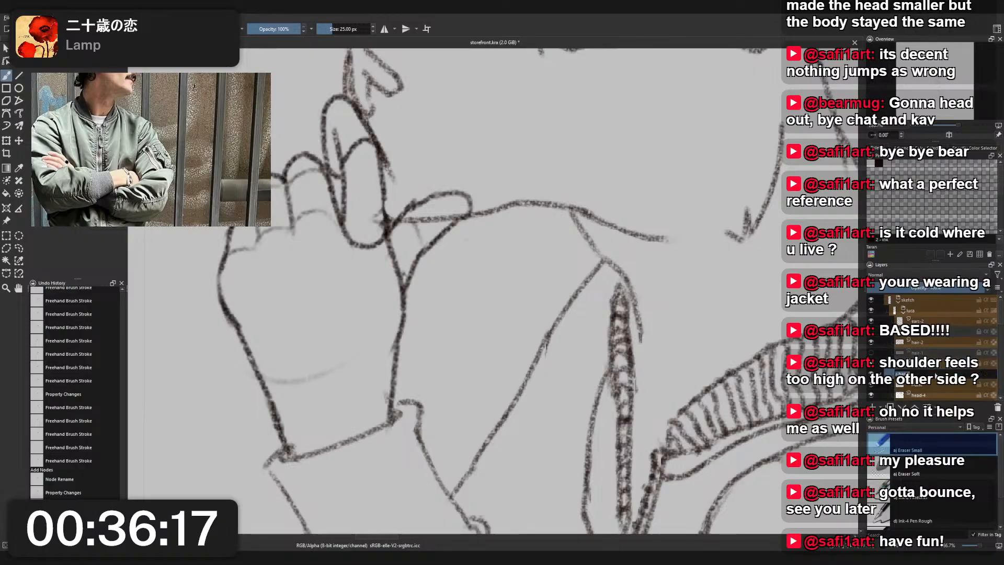
{"action": "key", "text": "End"}
{"action": "type", "text": "-1"}
{"action": "key", "text": "Return"}
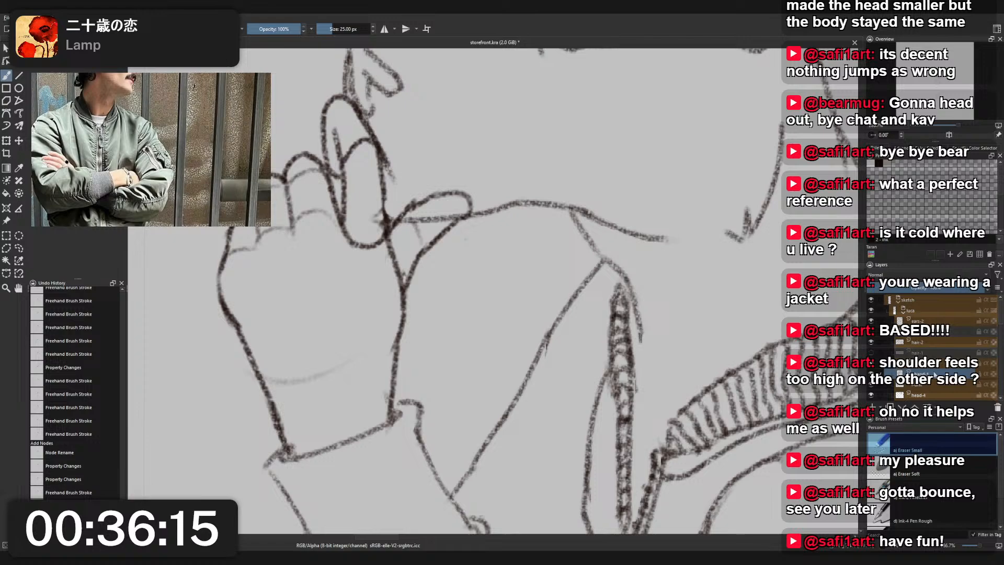
{"action": "left_click", "coordinate": [871, 374]}
{"action": "left_click", "coordinate": [979, 374]}
- Add the suffix -2 to the name of the duplicated raised-hand layer
{"action": "double_click", "coordinate": [936, 364]}
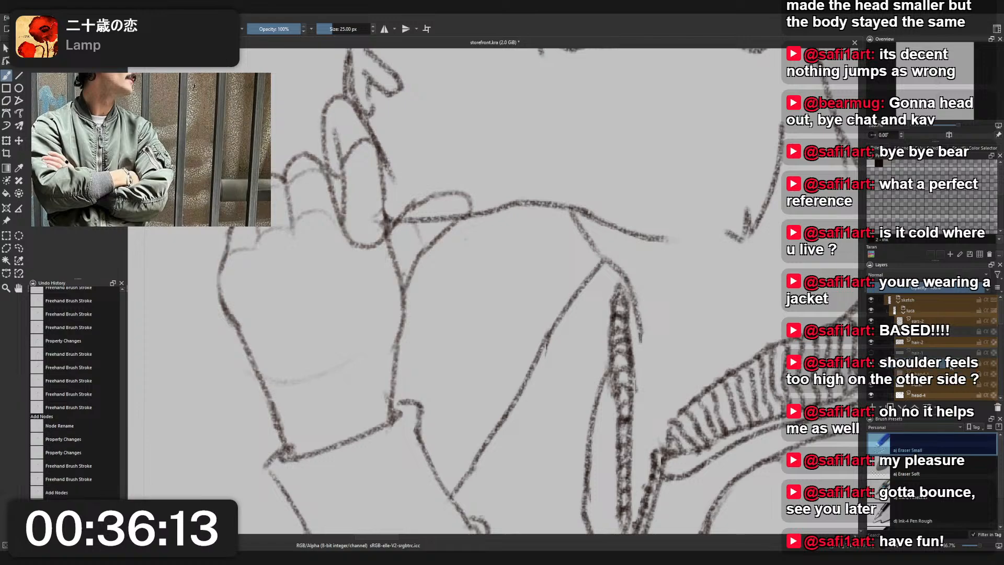
{"action": "key", "text": "End"}
{"action": "type", "text": "-2"}
{"action": "key", "text": "Return"}
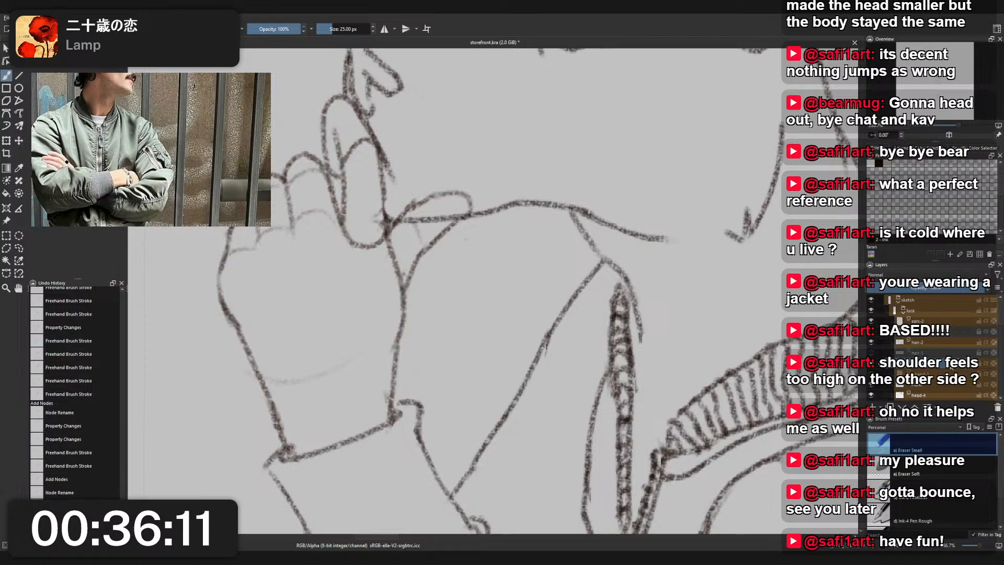
{"action": "left_click", "coordinate": [944, 373]}
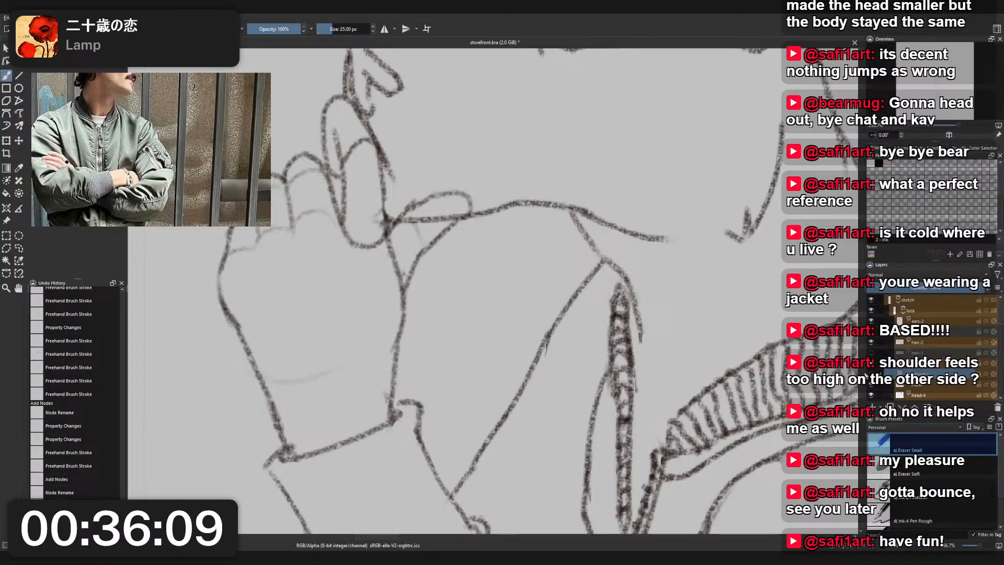
{"action": "left_click", "coordinate": [863, 372]}
- Erase the overlapping lines where the raised fingers meet the mouth, and return the canvas view to unmirrored
{"action": "scroll", "coordinate": [710, 276], "scroll_direction": "down", "scroll_amount": 3}
{"action": "scroll", "coordinate": [710, 275], "scroll_direction": "down", "scroll_amount": 2}
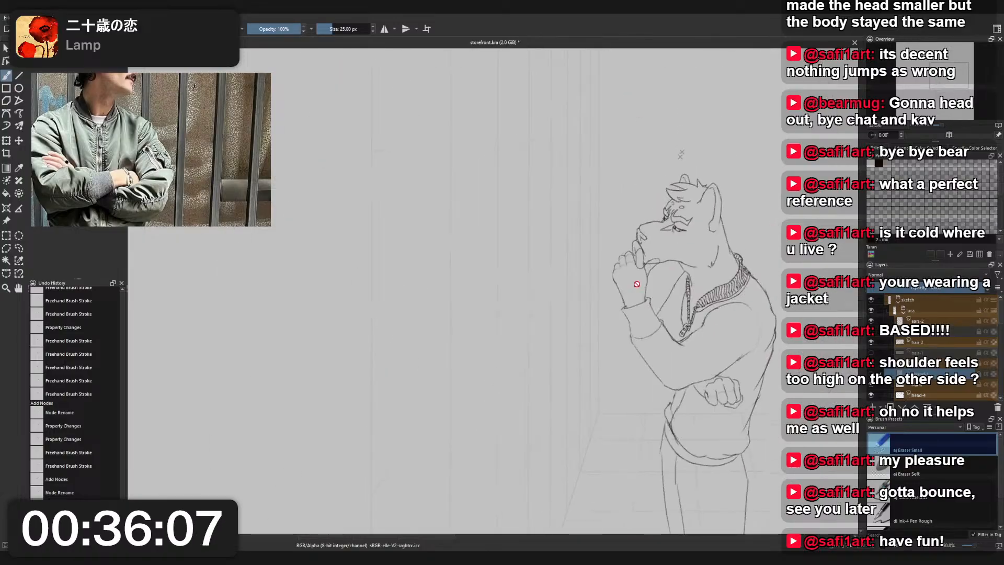
{"action": "scroll", "coordinate": [732, 251], "scroll_direction": "up", "scroll_amount": 5}
{"action": "left_click_drag", "start_coordinate": [758, 237], "coordinate": [707, 262]}
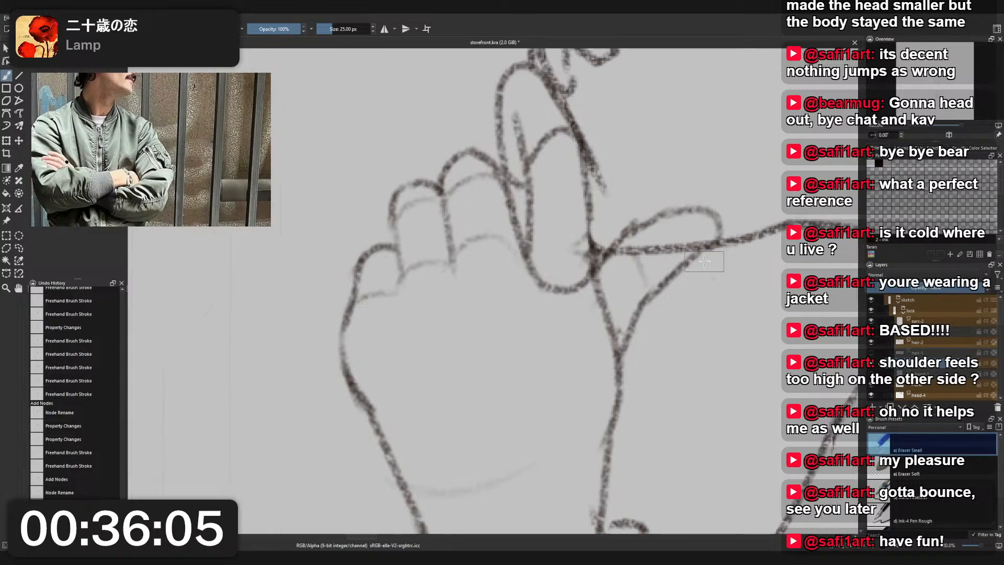
{"action": "mouse_move", "coordinate": [630, 224]}
{"action": "left_mouse_down"}
{"action": "mouse_move", "coordinate": [716, 212]}
{"action": "mouse_move", "coordinate": [724, 234]}
{"action": "mouse_move", "coordinate": [720, 221]}
{"action": "mouse_move", "coordinate": [736, 220]}
{"action": "mouse_move", "coordinate": [653, 216]}
{"action": "mouse_move", "coordinate": [687, 197]}
{"action": "mouse_move", "coordinate": [592, 180]}
{"action": "mouse_move", "coordinate": [658, 190]}
{"action": "mouse_move", "coordinate": [595, 156]}
{"action": "mouse_move", "coordinate": [637, 165]}
{"action": "mouse_move", "coordinate": [633, 212]}
{"action": "mouse_move", "coordinate": [591, 175]}
{"action": "left_mouse_up"}
{"action": "scroll", "coordinate": [710, 212], "scroll_direction": "down", "scroll_amount": 5}
{"action": "scroll", "coordinate": [639, 219], "scroll_direction": "down", "scroll_amount": 1}
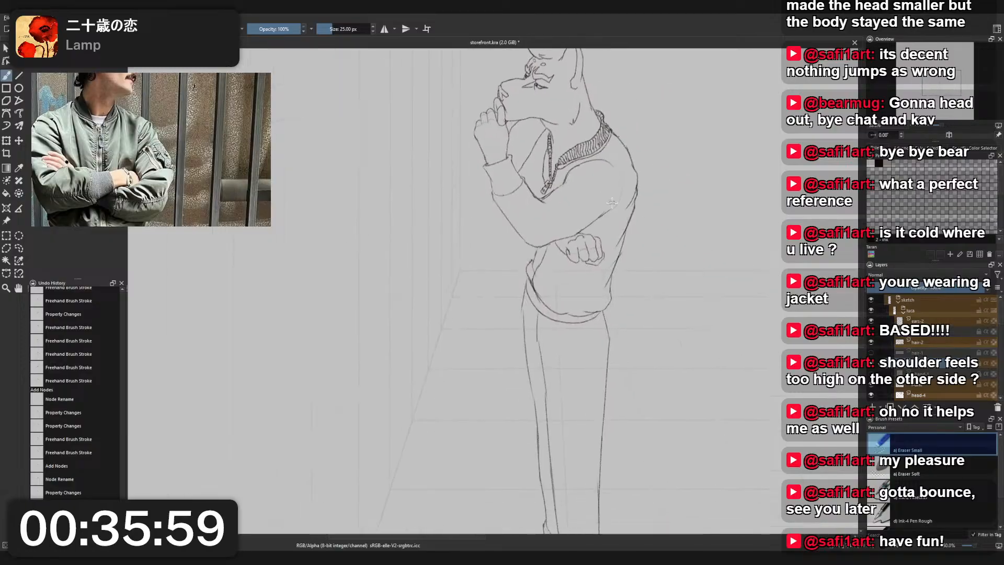
{"action": "key", "text": "m"}
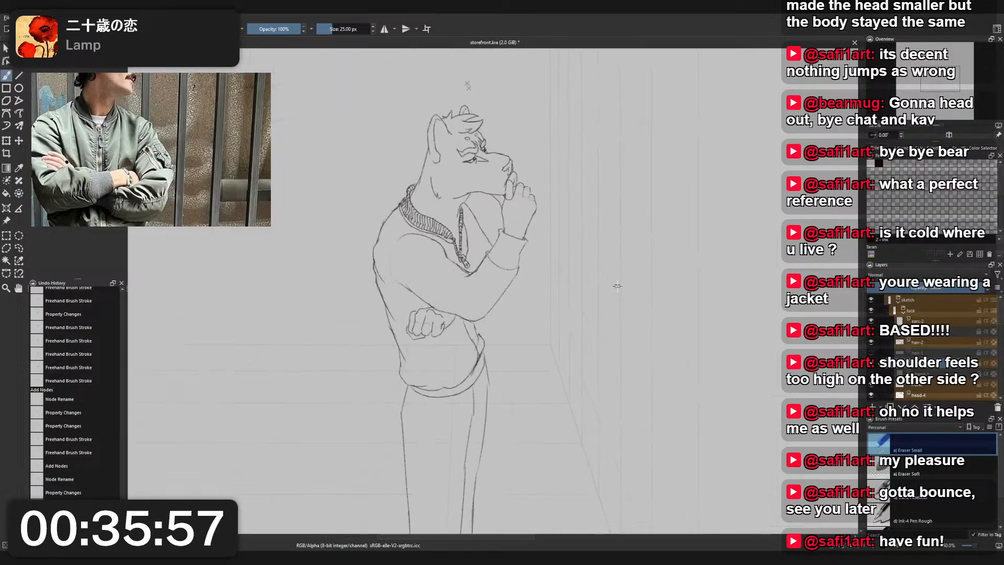
- Erase the jacket's lower back outline above the hem on the jacket layer with Eraser Small
{"action": "scroll", "coordinate": [579, 276], "scroll_direction": "down", "scroll_amount": 2}
{"action": "scroll", "coordinate": [474, 218], "scroll_direction": "up", "scroll_amount": 2}
{"action": "left_click_drag", "start_coordinate": [683, 266], "coordinate": [614, 264]}
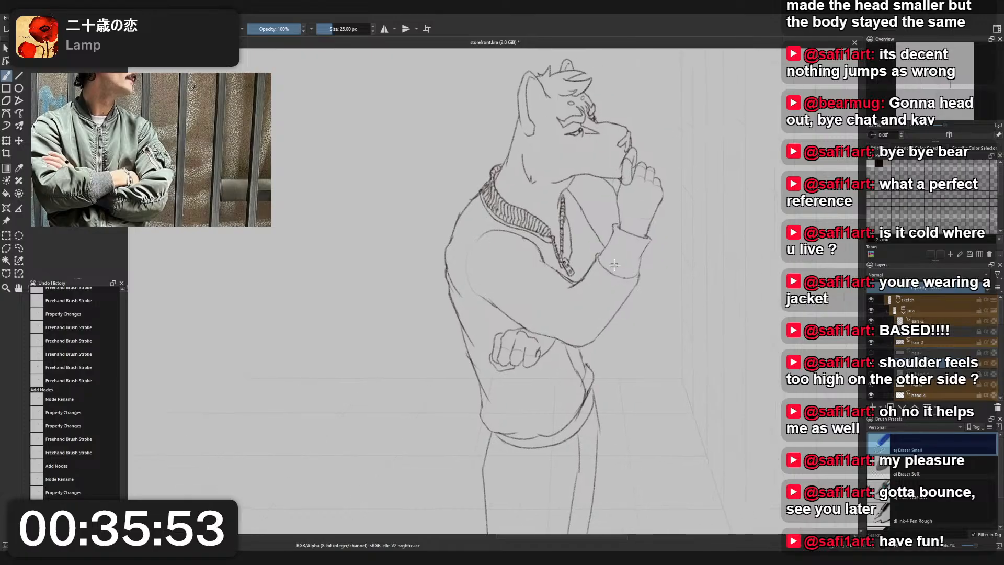
{"action": "right_click", "coordinate": [614, 266]}
{"action": "left_click", "coordinate": [569, 239]}
{"action": "right_click", "coordinate": [456, 366]}
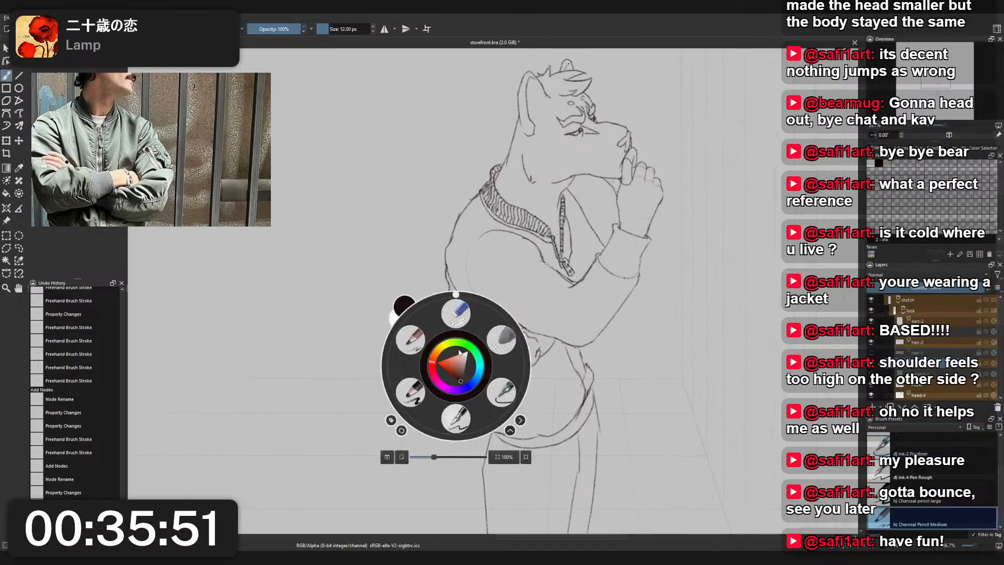
{"action": "left_click", "coordinate": [457, 315]}
{"action": "key", "text": "r"}
{"action": "left_click", "coordinate": [463, 320]}
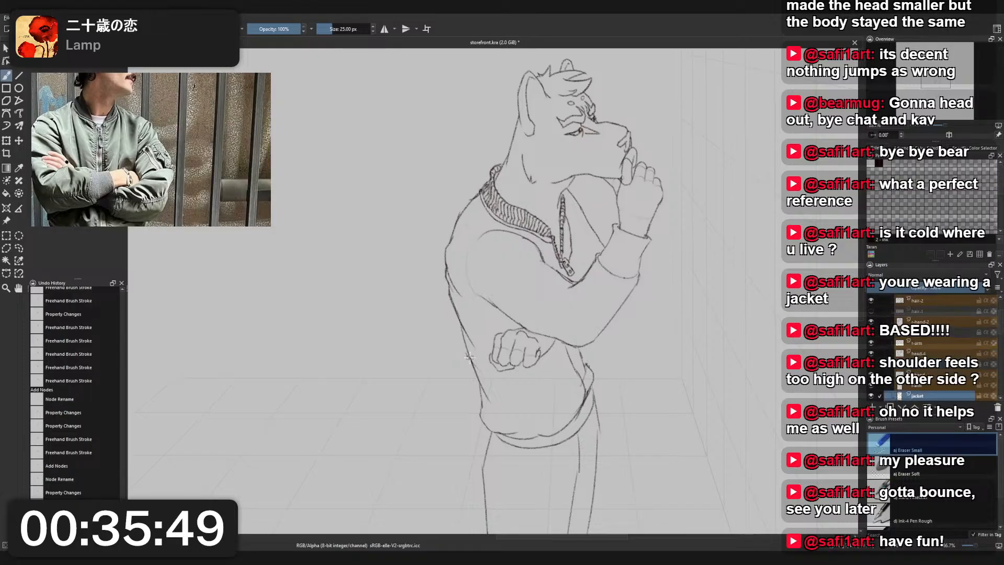
{"action": "scroll", "coordinate": [471, 354], "scroll_direction": "up", "scroll_amount": 1}
{"action": "left_click_drag", "start_coordinate": [471, 355], "coordinate": [471, 296]}
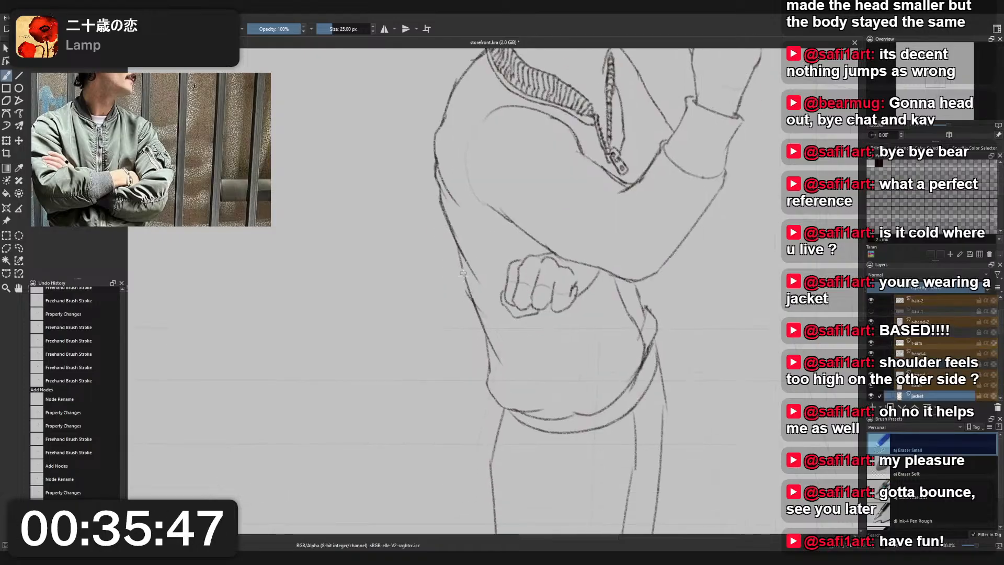
- Switch to the Charcoal Pencil Medium brush and try out a rounded hem corner and lower back outline on the jacket
{"action": "right_click", "coordinate": [507, 331]}
{"action": "left_click", "coordinate": [500, 374]}
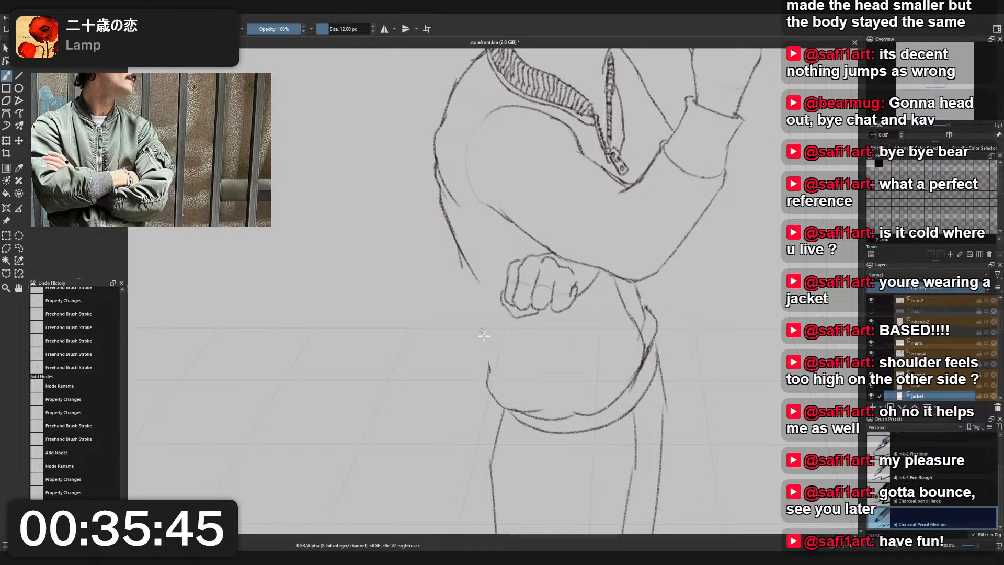
{"action": "mouse_move", "coordinate": [490, 391]}
{"action": "left_mouse_down"}
{"action": "mouse_move", "coordinate": [475, 369]}
{"action": "mouse_move", "coordinate": [489, 330]}
{"action": "left_mouse_up"}
{"action": "left_click_drag", "start_coordinate": [462, 266], "coordinate": [485, 340]}
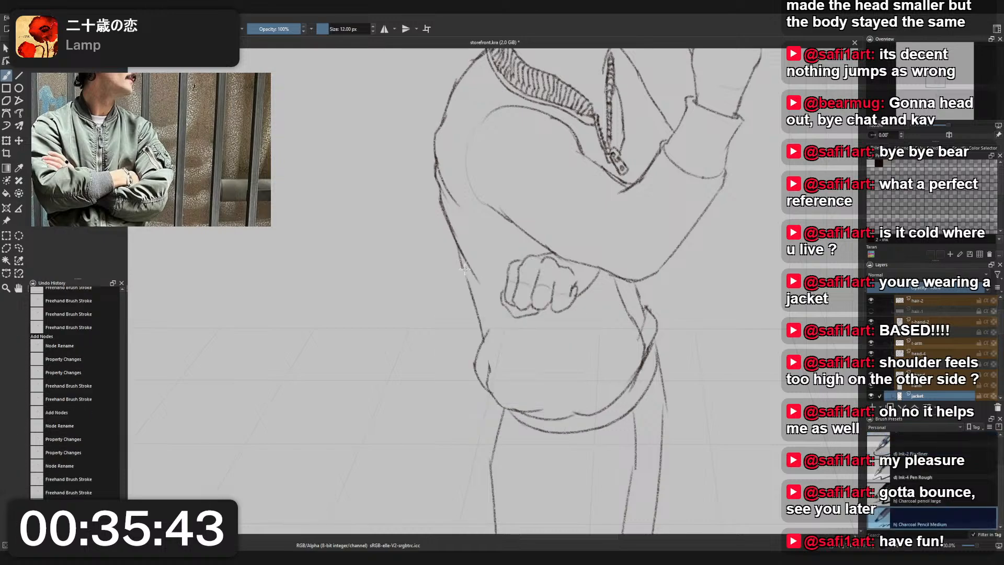
{"action": "key", "text": "ctrl+z"}
{"action": "left_click_drag", "start_coordinate": [463, 263], "coordinate": [486, 325]}
{"action": "scroll", "coordinate": [492, 232], "scroll_direction": "down", "scroll_amount": 3}
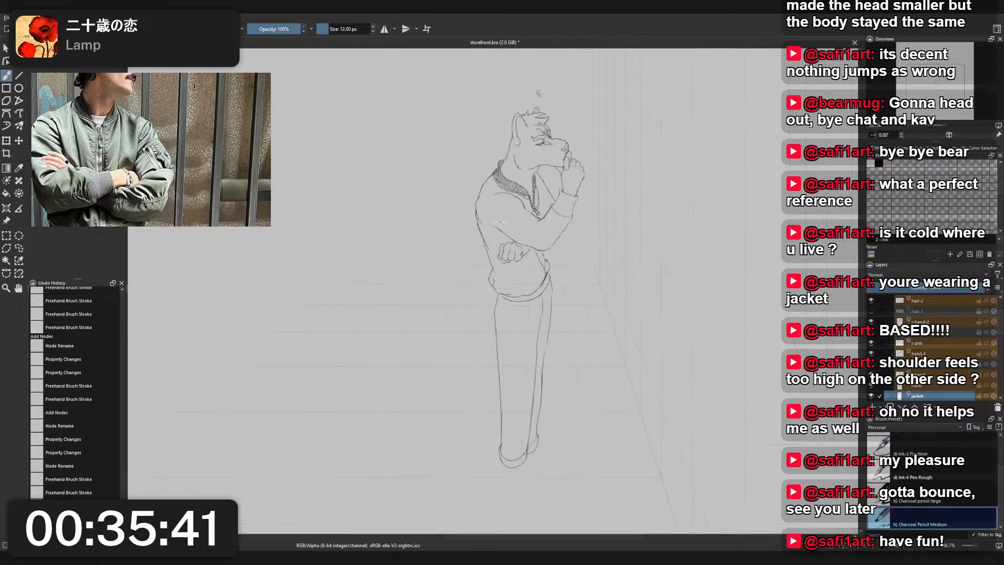
{"action": "scroll", "coordinate": [501, 224], "scroll_direction": "up", "scroll_amount": 1}
{"action": "key", "text": "ctrl+z"}
{"action": "key", "text": "ctrl+z"}
- Redraw the rounded back corner of the jacket's hem so it bulges slightly outward above the trousers
{"action": "key", "text": "ctrl+z"}
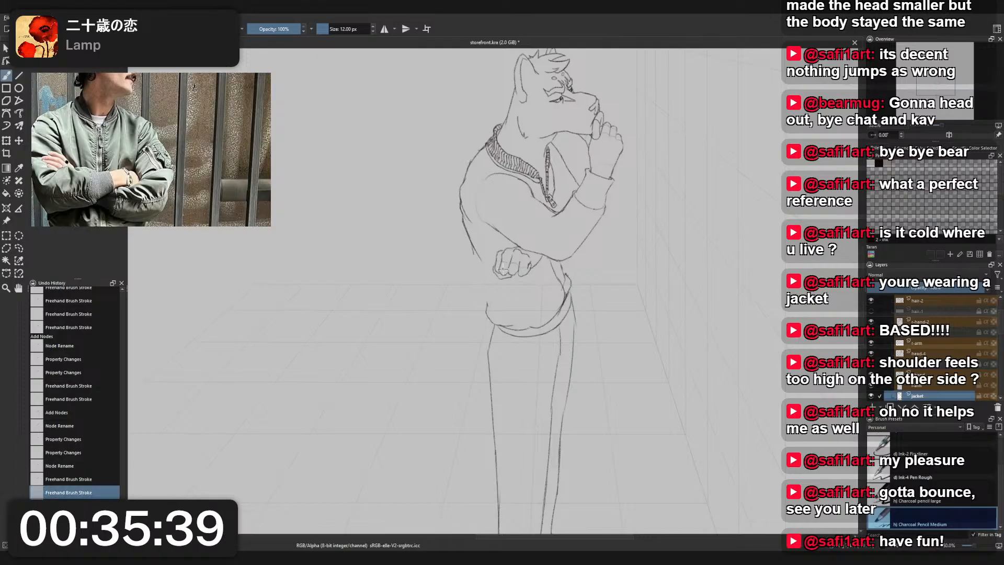
{"action": "left_click_drag", "start_coordinate": [485, 289], "coordinate": [493, 325]}
{"action": "key", "text": "ctrl+z"}
{"action": "key", "text": "ctrl+z"}
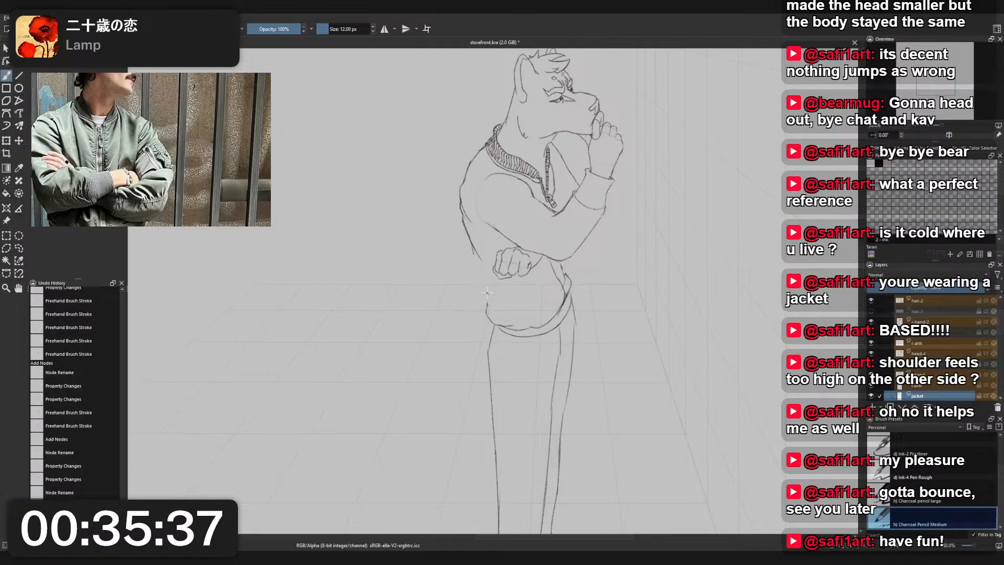
{"action": "left_click_drag", "start_coordinate": [484, 286], "coordinate": [495, 325]}
{"action": "key", "text": "ctrl+z"}
{"action": "left_click_drag", "start_coordinate": [484, 288], "coordinate": [495, 325]}
- Redraw the jacket's lower back outline as a single line running down into the rounded hem corner
{"action": "left_click_drag", "start_coordinate": [474, 250], "coordinate": [485, 297]}
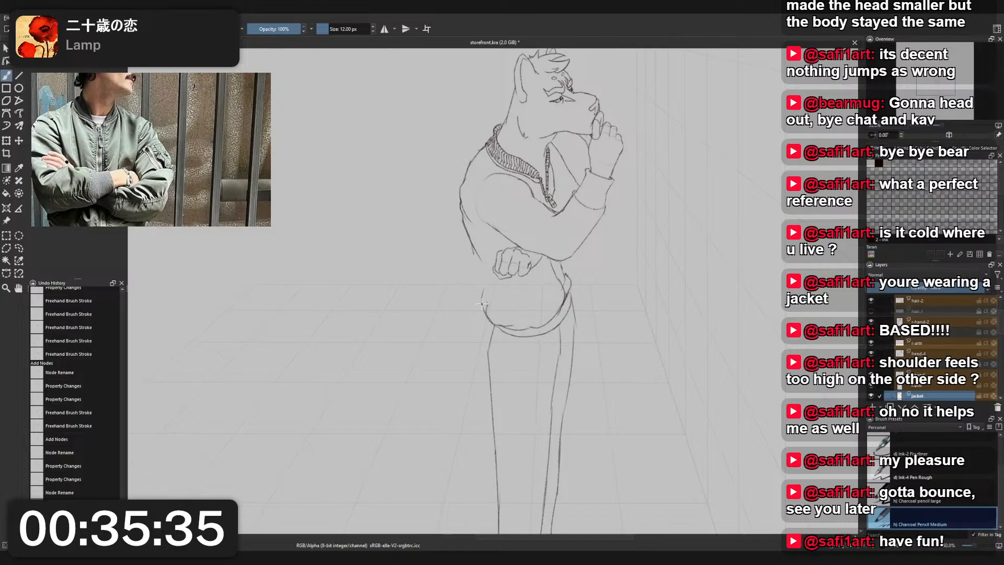
{"action": "key", "text": "ctrl+z"}
{"action": "left_click_drag", "start_coordinate": [475, 249], "coordinate": [486, 299]}
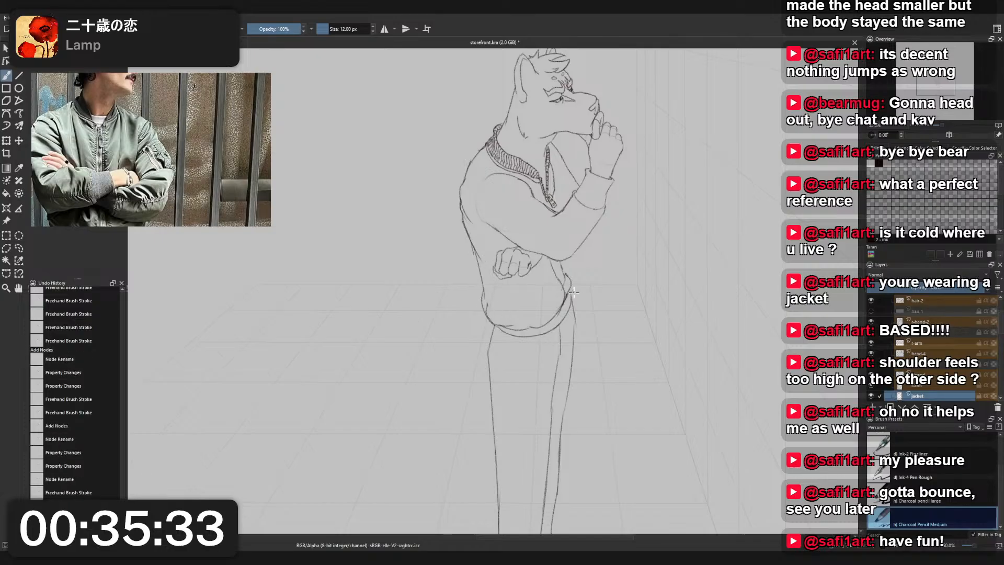
{"action": "scroll", "coordinate": [568, 264], "scroll_direction": "down", "scroll_amount": 2}
{"action": "scroll", "coordinate": [555, 205], "scroll_direction": "up", "scroll_amount": 2}
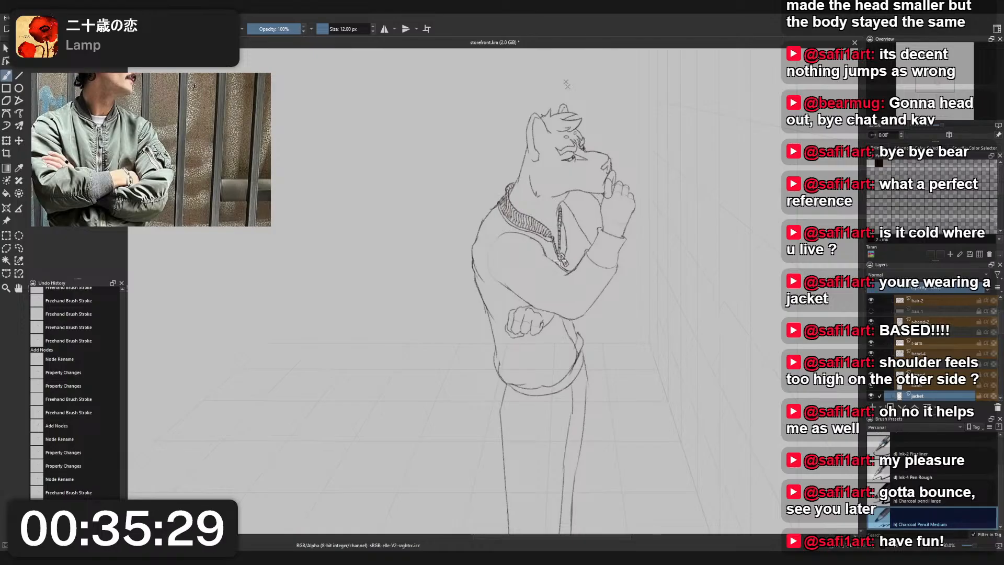
{"action": "scroll", "coordinate": [592, 258], "scroll_direction": "up", "scroll_amount": 3}
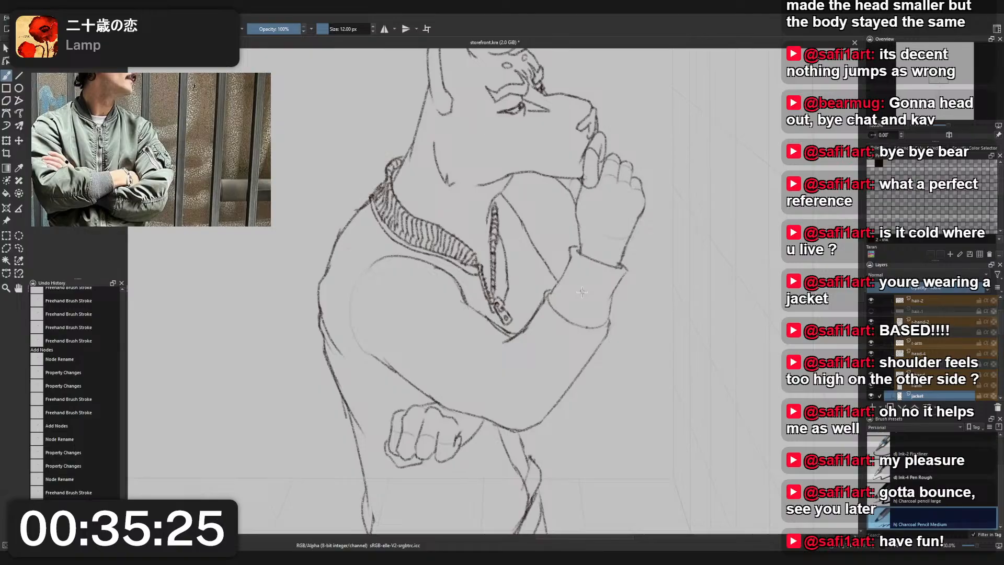
{"action": "left_click_drag", "start_coordinate": [547, 292], "coordinate": [576, 272]}
{"action": "key", "text": "ctrl+z"}
{"action": "key", "text": "ctrl+z"}
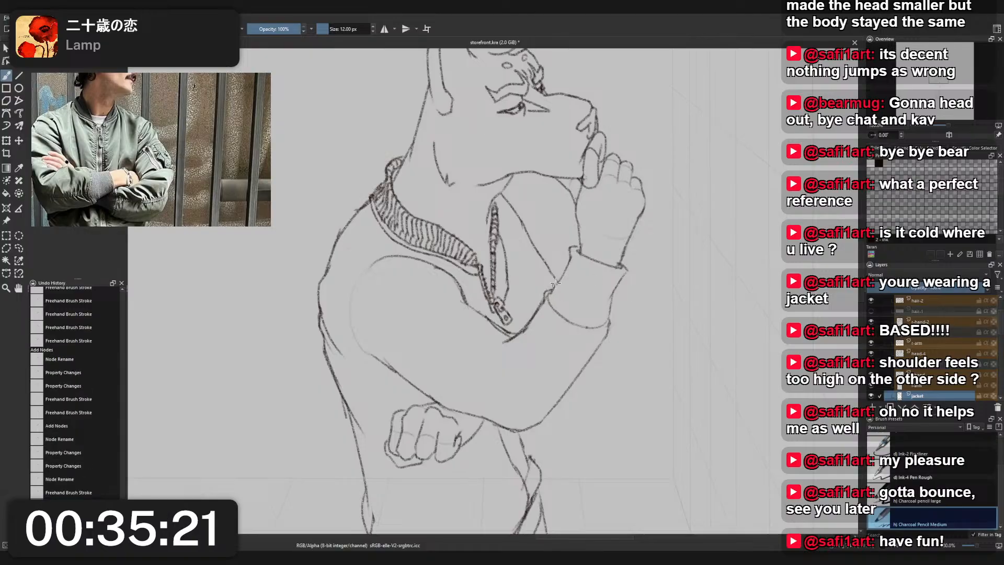
- Rework the outline of the raised sleeve's cuff and add short ribbing marks along its opening at the wrist
{"action": "left_click_drag", "start_coordinate": [569, 267], "coordinate": [570, 264]}
{"action": "left_click_drag", "start_coordinate": [564, 272], "coordinate": [577, 251]}
{"action": "mouse_move", "coordinate": [610, 325]}
{"action": "left_mouse_down"}
{"action": "mouse_move", "coordinate": [626, 266]}
{"action": "mouse_move", "coordinate": [609, 292]}
{"action": "mouse_move", "coordinate": [625, 265]}
{"action": "mouse_move", "coordinate": [616, 275]}
{"action": "mouse_move", "coordinate": [572, 248]}
{"action": "mouse_move", "coordinate": [594, 281]}
{"action": "mouse_move", "coordinate": [596, 265]}
{"action": "mouse_move", "coordinate": [584, 282]}
{"action": "mouse_move", "coordinate": [613, 269]}
{"action": "left_mouse_up"}
{"action": "key", "text": "ctrl+z"}
{"action": "key", "text": "ctrl+z"}
{"action": "mouse_move", "coordinate": [614, 265]}
{"action": "left_mouse_down"}
{"action": "mouse_move", "coordinate": [573, 250]}
{"action": "mouse_move", "coordinate": [625, 274]}
{"action": "left_mouse_up"}
{"action": "key", "text": "ctrl+z"}
{"action": "key", "text": "ctrl+z"}
{"action": "key", "text": "ctrl+z"}
{"action": "key", "text": "ctrl+z"}
{"action": "key", "text": "ctrl+z"}
{"action": "key", "text": "ctrl+z"}
{"action": "key", "text": "ctrl+z"}
{"action": "key", "text": "ctrl+z"}
{"action": "key", "text": "ctrl+z"}
{"action": "key", "text": "ctrl+z"}
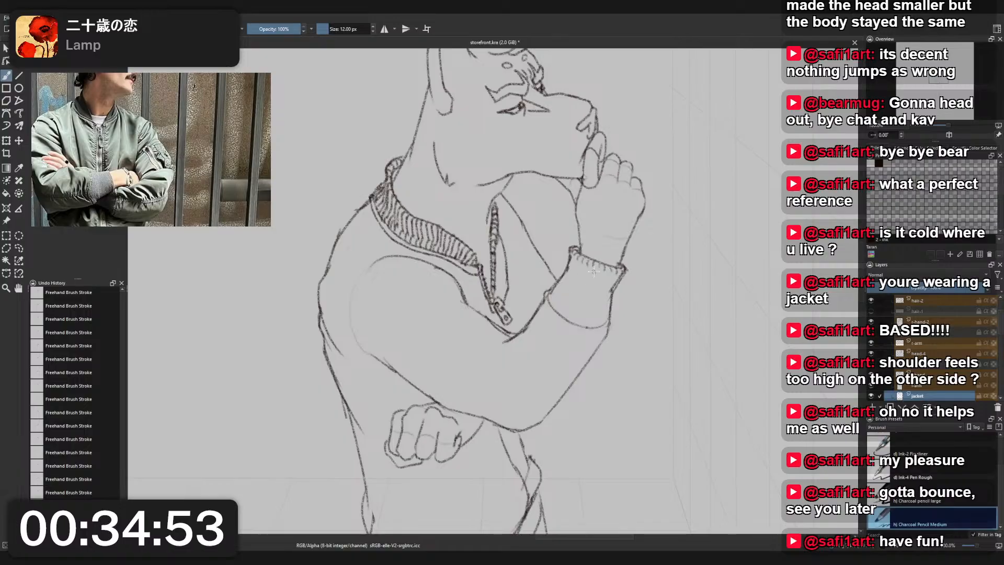
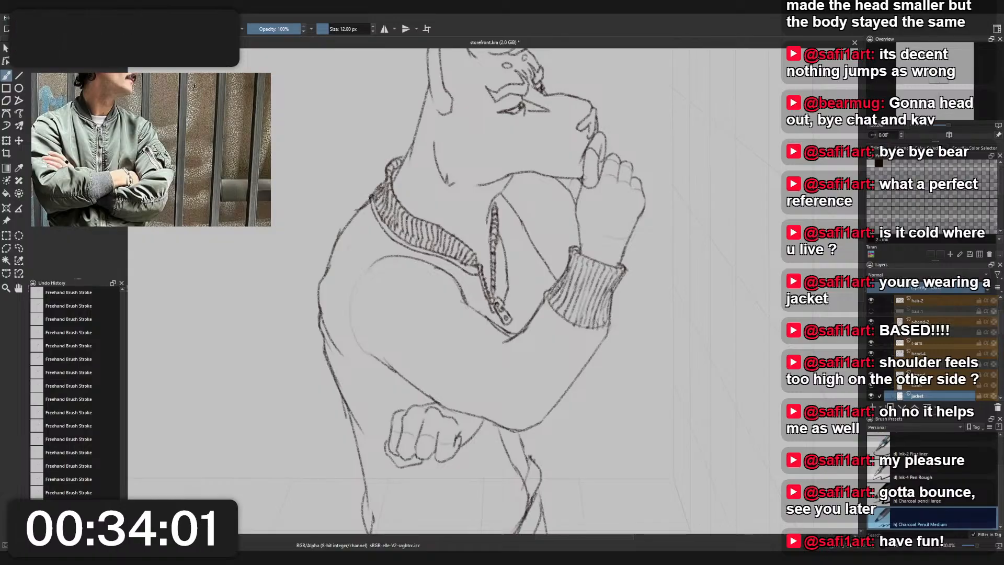
- Redraw the lower edge of the raised sleeve's ribbed cuff as a curved seam where it meets the forearm
{"action": "scroll", "coordinate": [570, 280], "scroll_direction": "down", "scroll_amount": 4}
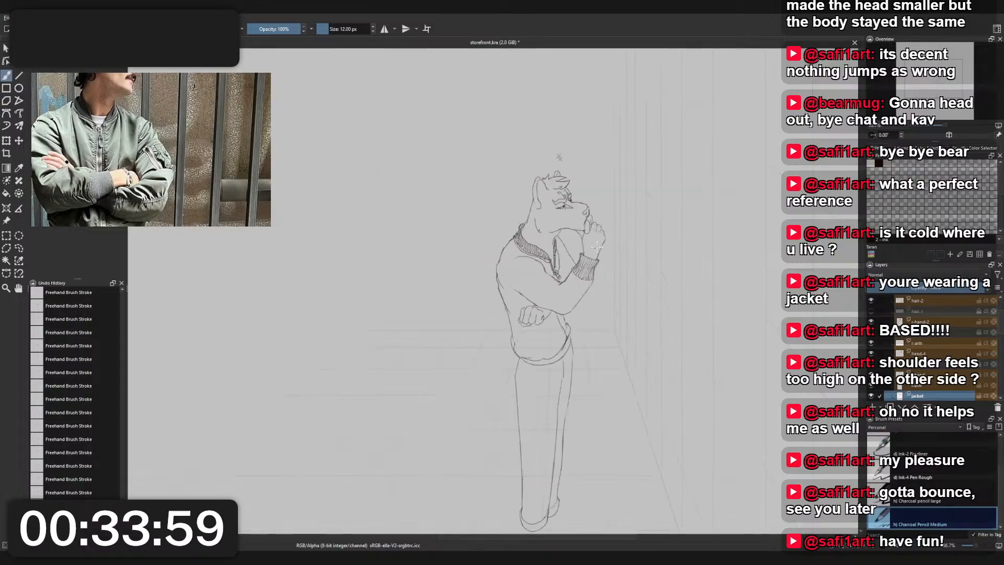
{"action": "scroll", "coordinate": [574, 277], "scroll_direction": "up", "scroll_amount": 4}
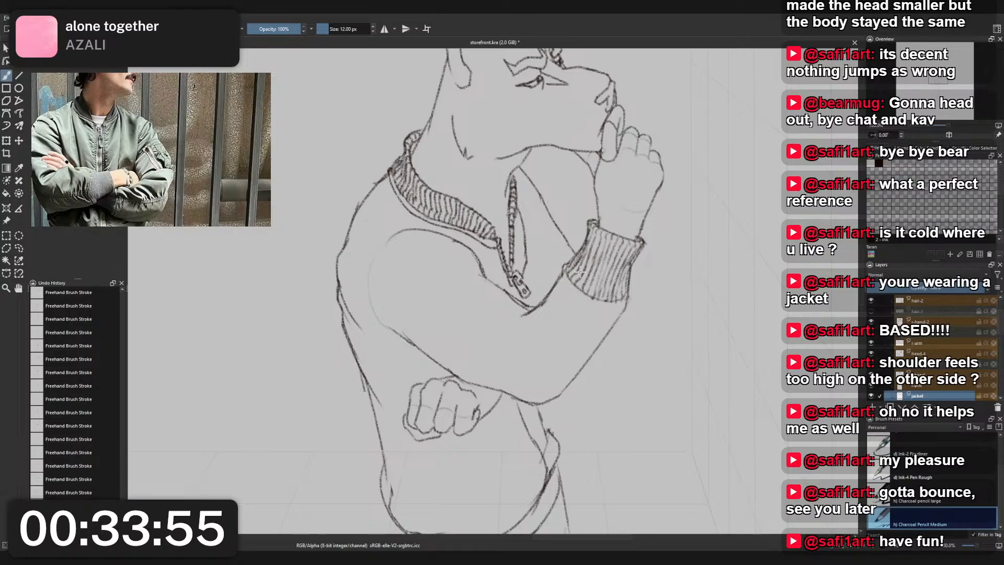
{"action": "left_click_drag", "start_coordinate": [565, 276], "coordinate": [609, 304]}
{"action": "key", "text": "ctrl+z"}
{"action": "key", "text": "ctrl+z"}
{"action": "key", "text": "ctrl+z"}
{"action": "mouse_move", "coordinate": [564, 271]}
{"action": "left_mouse_down"}
{"action": "mouse_move", "coordinate": [588, 298]}
{"action": "mouse_move", "coordinate": [572, 292]}
{"action": "mouse_move", "coordinate": [564, 272]}
{"action": "mouse_move", "coordinate": [596, 306]}
{"action": "mouse_move", "coordinate": [578, 297]}
{"action": "mouse_move", "coordinate": [611, 312]}
{"action": "left_mouse_up"}
{"action": "key", "text": "ctrl+z"}
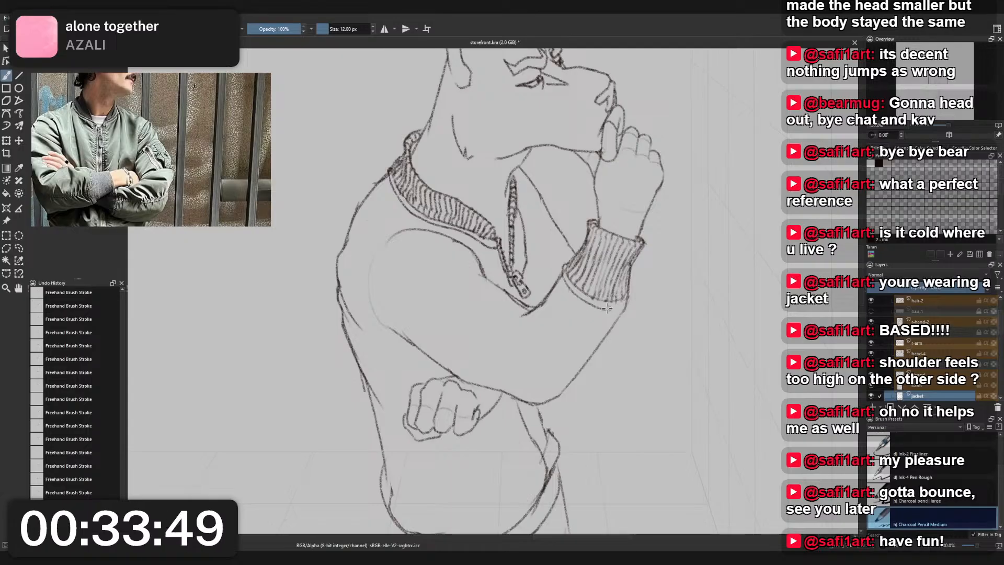
{"action": "mouse_move", "coordinate": [565, 276]}
{"action": "left_mouse_down"}
{"action": "mouse_move", "coordinate": [610, 306]}
{"action": "mouse_move", "coordinate": [625, 304]}
{"action": "left_mouse_up"}
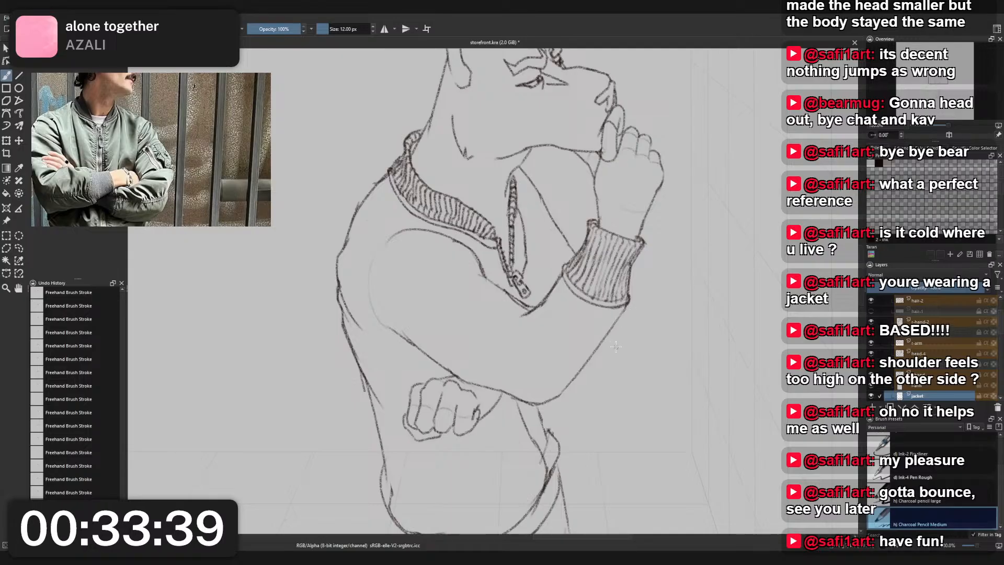
- Redraw the forearm's underside outline from the cuff toward the elbow and clean it up with the Eraser Small brush
{"action": "left_click_drag", "start_coordinate": [629, 302], "coordinate": [586, 354]}
{"action": "key", "text": "ctrl+z"}
{"action": "left_click_drag", "start_coordinate": [629, 305], "coordinate": [557, 398]}
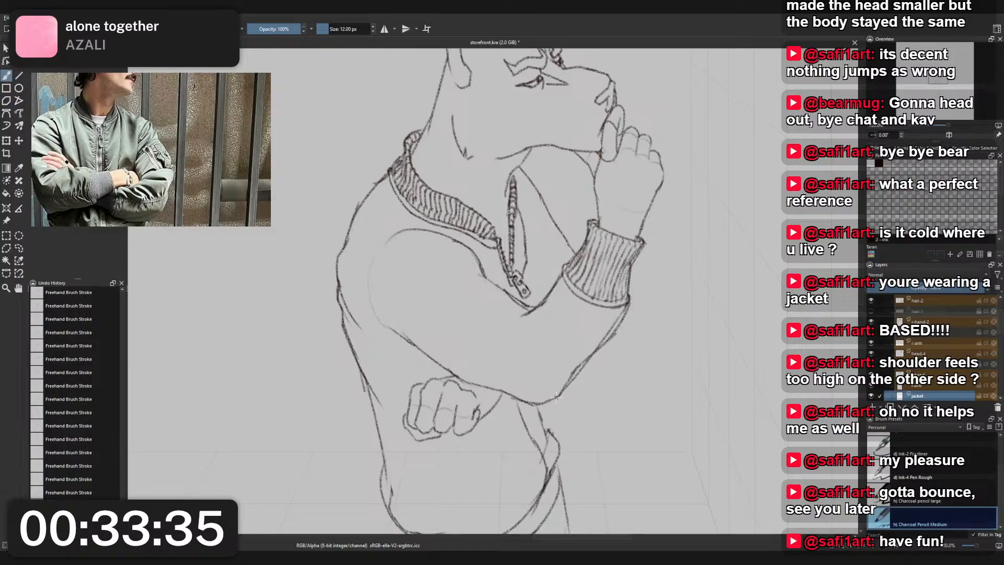
{"action": "right_click", "coordinate": [618, 328]}
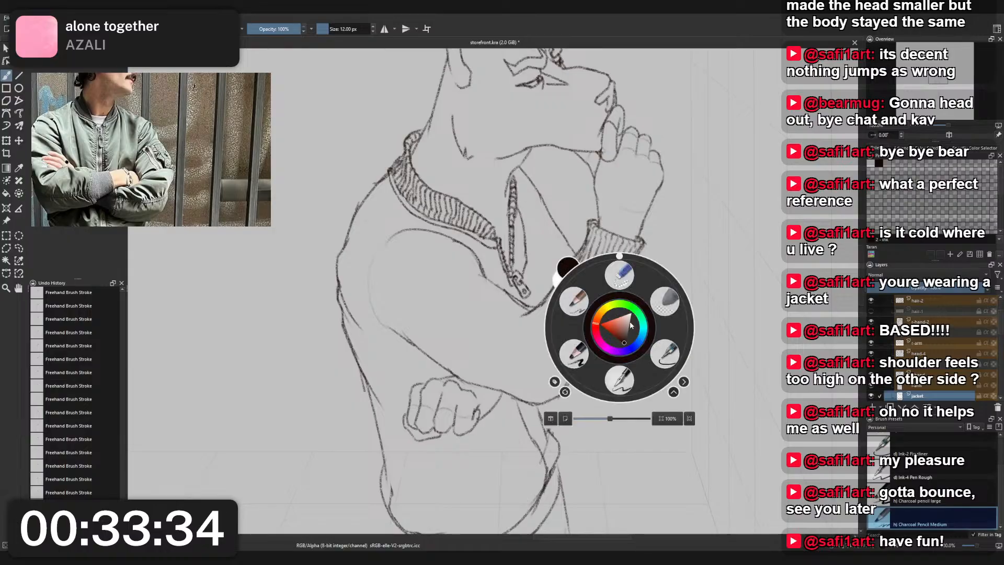
{"action": "left_click", "coordinate": [621, 274]}
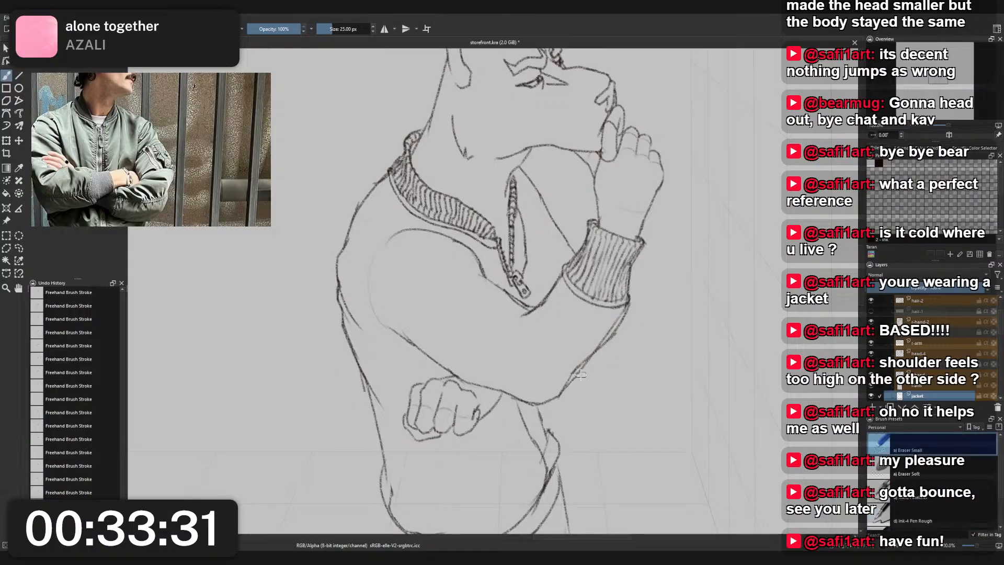
{"action": "left_click_drag", "start_coordinate": [583, 372], "coordinate": [587, 366]}
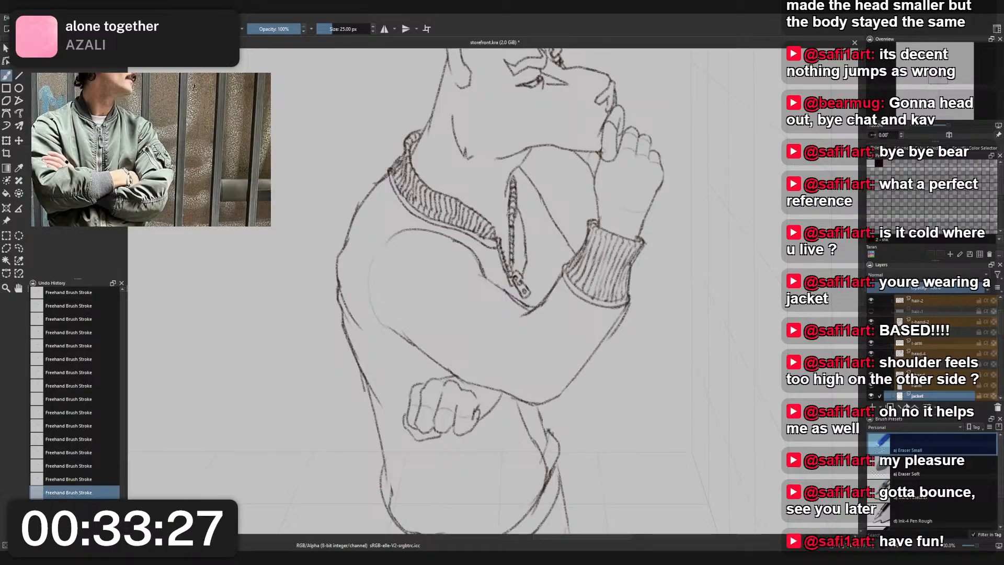
- Lasso around the raised sleeve's cuff, cut its ribbing from the jacket layer, and paste it back as separate line work
{"action": "left_click", "coordinate": [871, 397]}
{"action": "left_click", "coordinate": [871, 396]}
{"action": "left_click", "coordinate": [872, 396]}
{"action": "left_click", "coordinate": [872, 396]}
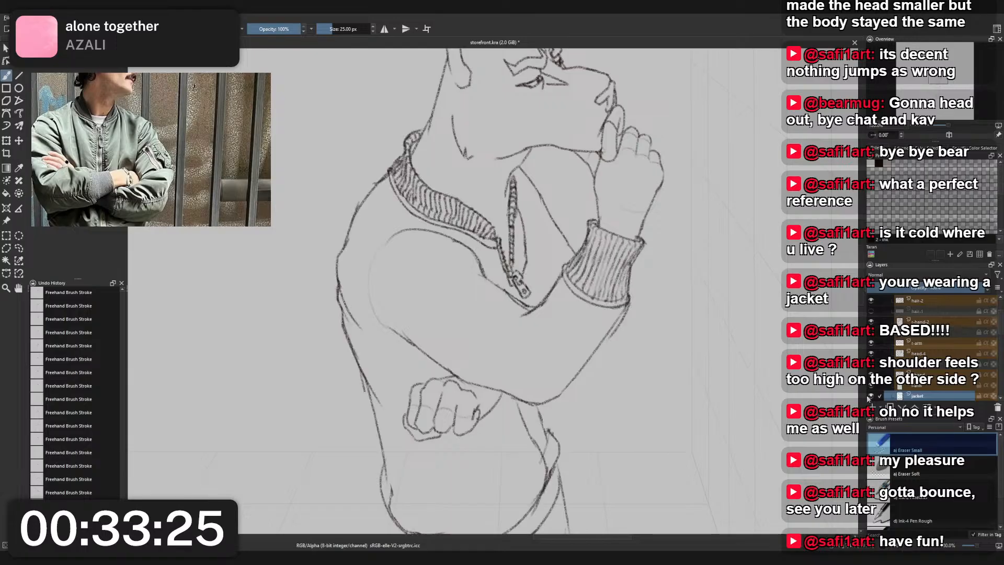
{"action": "key", "text": "Page_Down"}
{"action": "key", "text": "Page_Down"}
{"action": "key", "text": "l"}
{"action": "mouse_move", "coordinate": [614, 370]}
{"action": "left_mouse_down"}
{"action": "mouse_move", "coordinate": [501, 340]}
{"action": "mouse_move", "coordinate": [502, 314]}
{"action": "mouse_move", "coordinate": [542, 275]}
{"action": "mouse_move", "coordinate": [569, 215]}
{"action": "mouse_move", "coordinate": [687, 262]}
{"action": "mouse_move", "coordinate": [632, 352]}
{"action": "left_mouse_up"}
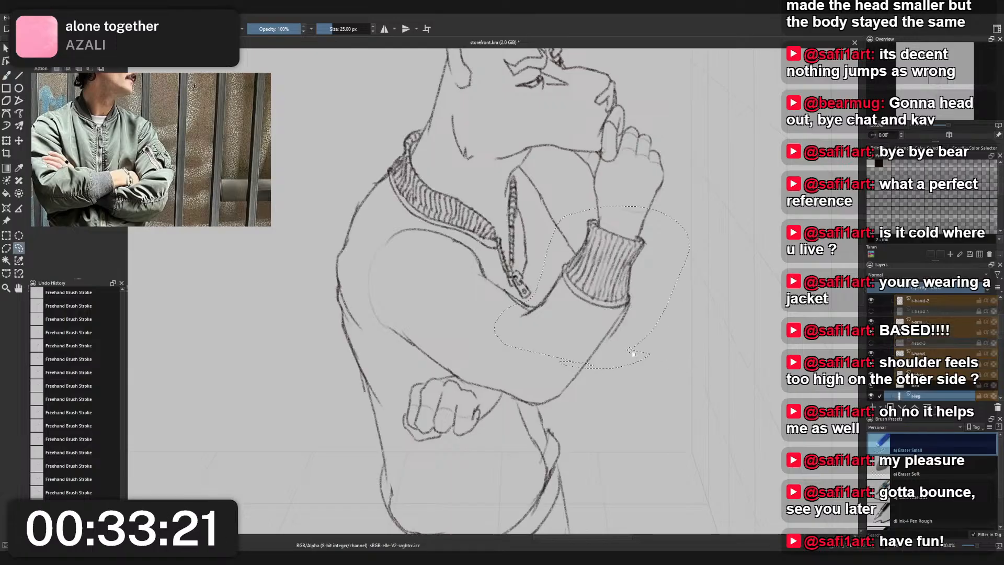
{"action": "left_click", "coordinate": [591, 273]}
{"action": "key", "text": "Delete"}
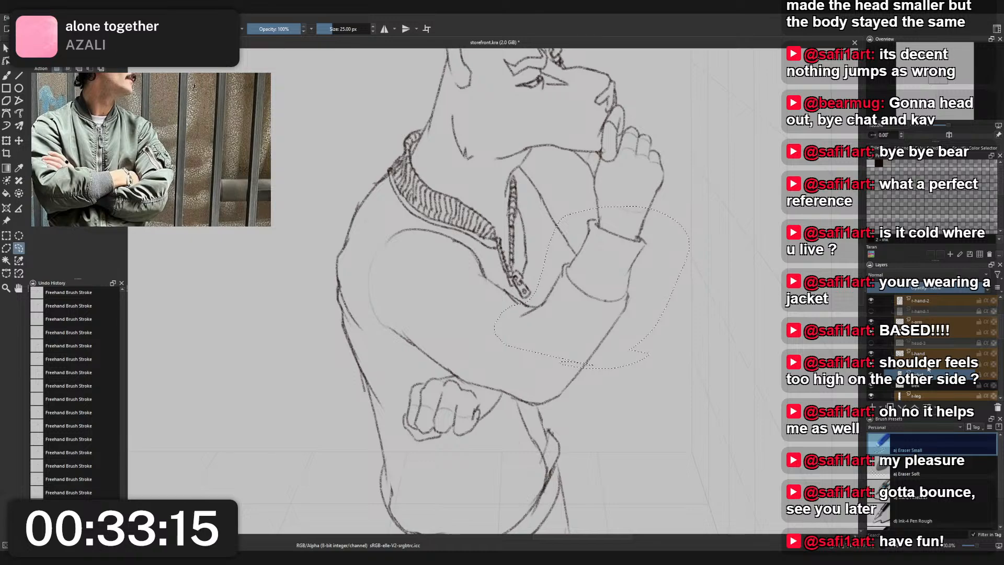
{"action": "key", "text": "ctrl+v"}
{"action": "key", "text": "ctrl+e"}
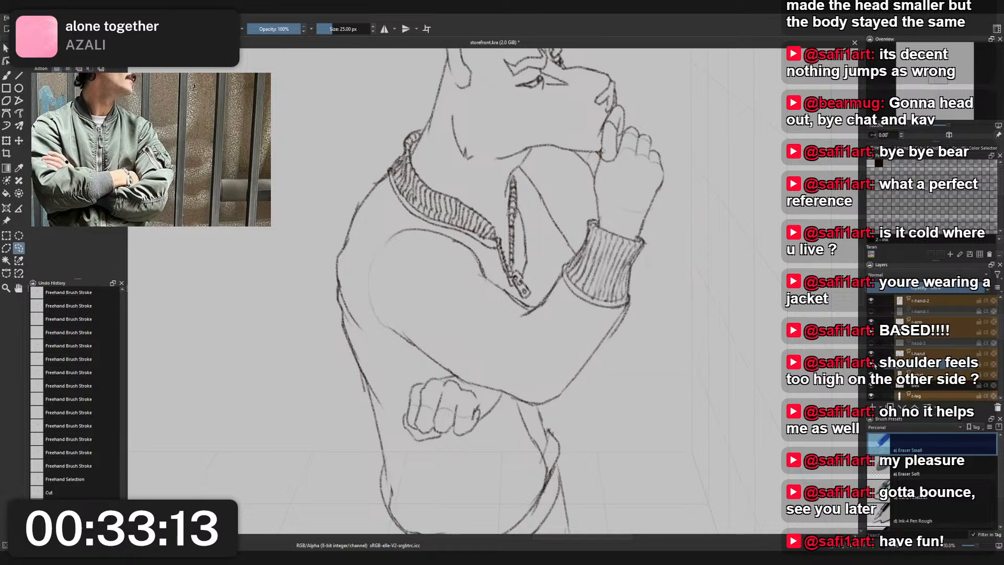
- Toggle the jacket layer's visibility to check which lines of the cuff and sleeve still belong to it
{"action": "left_click", "coordinate": [874, 364]}
{"action": "left_click", "coordinate": [874, 364]}
{"action": "left_click", "coordinate": [874, 364]}
{"action": "left_click", "coordinate": [874, 364]}
{"action": "left_click", "coordinate": [873, 364]}
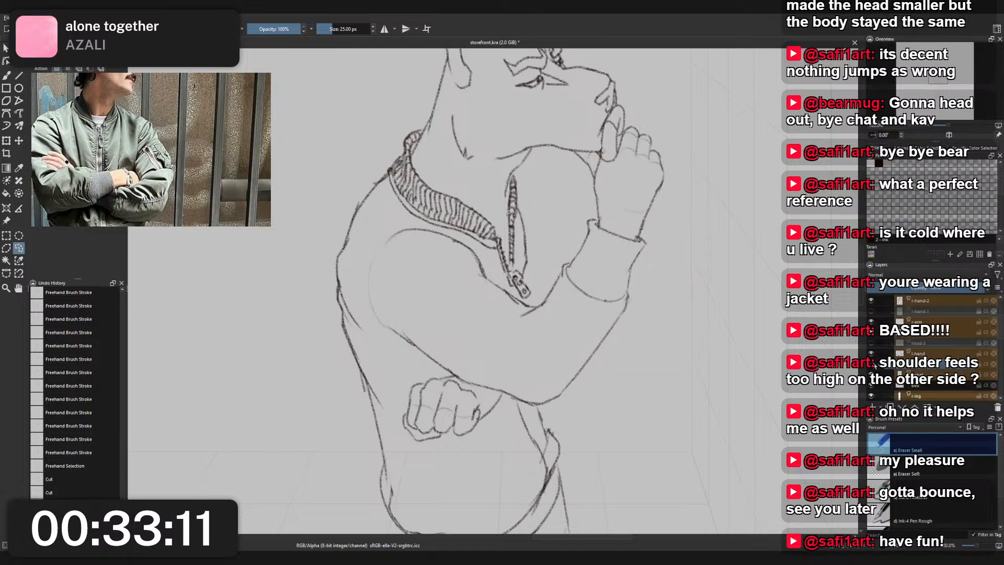
{"action": "left_click", "coordinate": [873, 364]}
{"action": "left_click", "coordinate": [874, 364]}
{"action": "left_click", "coordinate": [873, 364]}
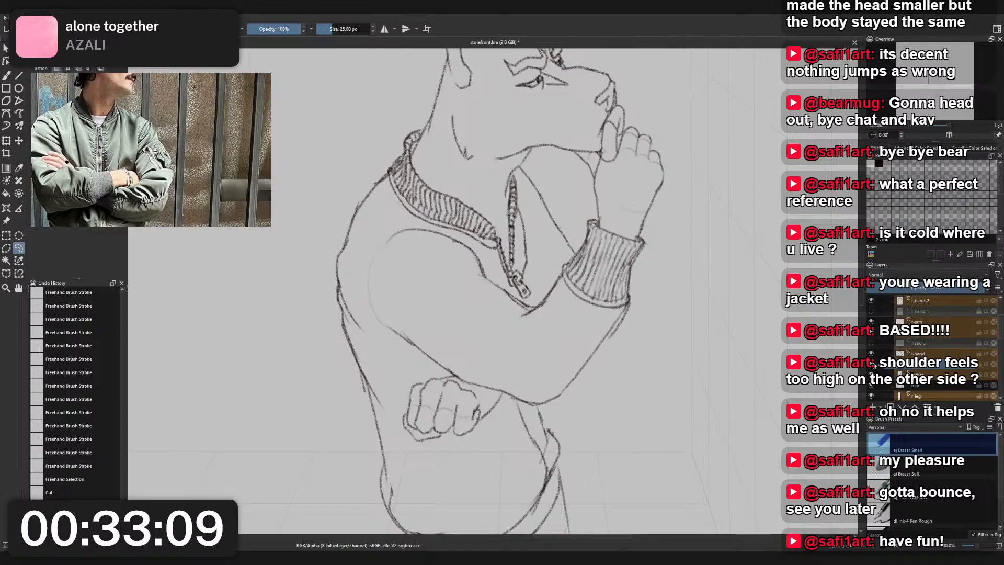
{"action": "left_click", "coordinate": [874, 364]}
{"action": "left_click", "coordinate": [873, 364]}
- Undo the cuff's placement and put the cut ribbing on the raised arm's layer, checking it through undo and redo
{"action": "key", "text": "ctrl+z"}
{"action": "key", "text": "ctrl+z"}
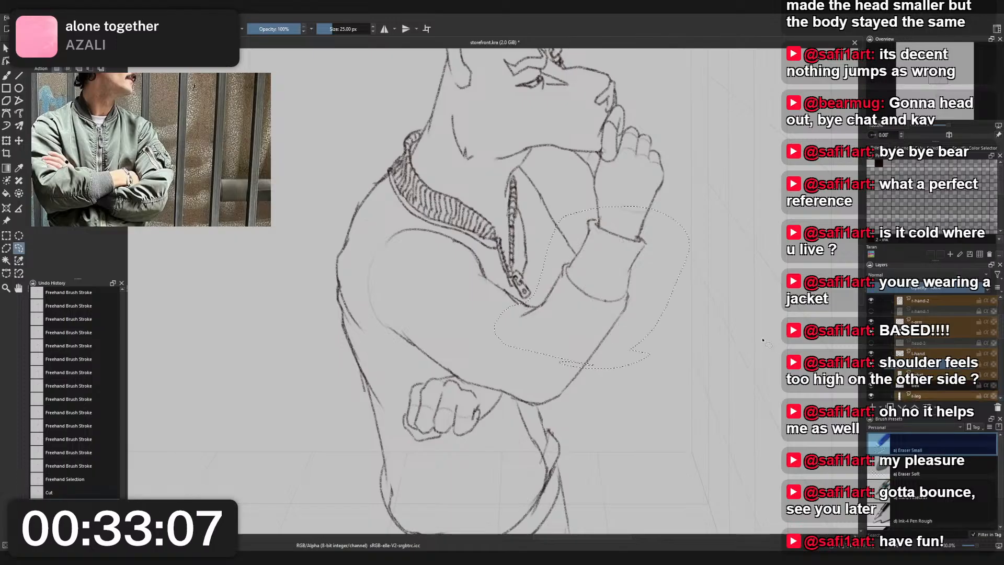
{"action": "scroll", "coordinate": [931, 348], "scroll_direction": "up", "scroll_amount": 3}
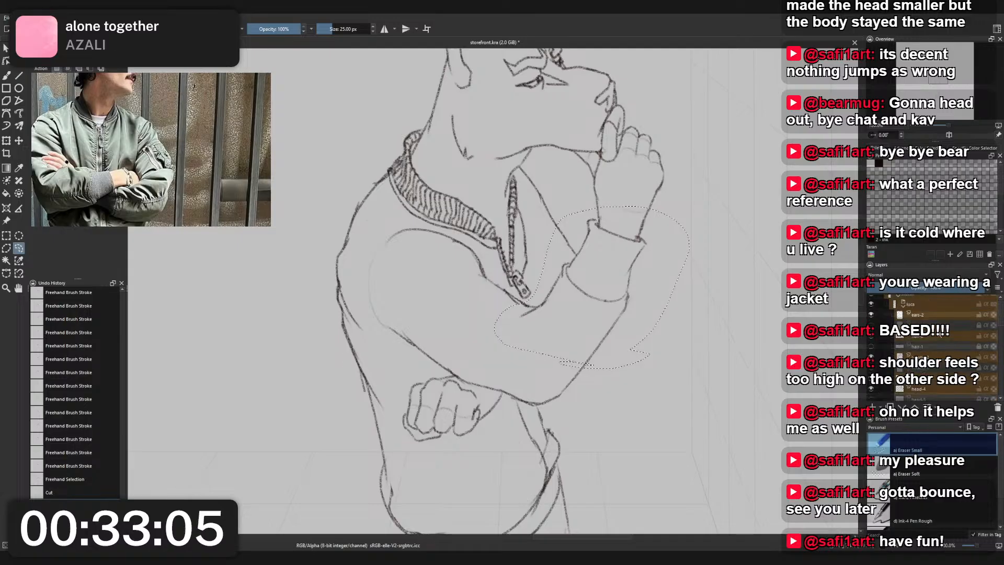
{"action": "key", "text": "ctrl+z"}
{"action": "key", "text": "ctrl+z"}
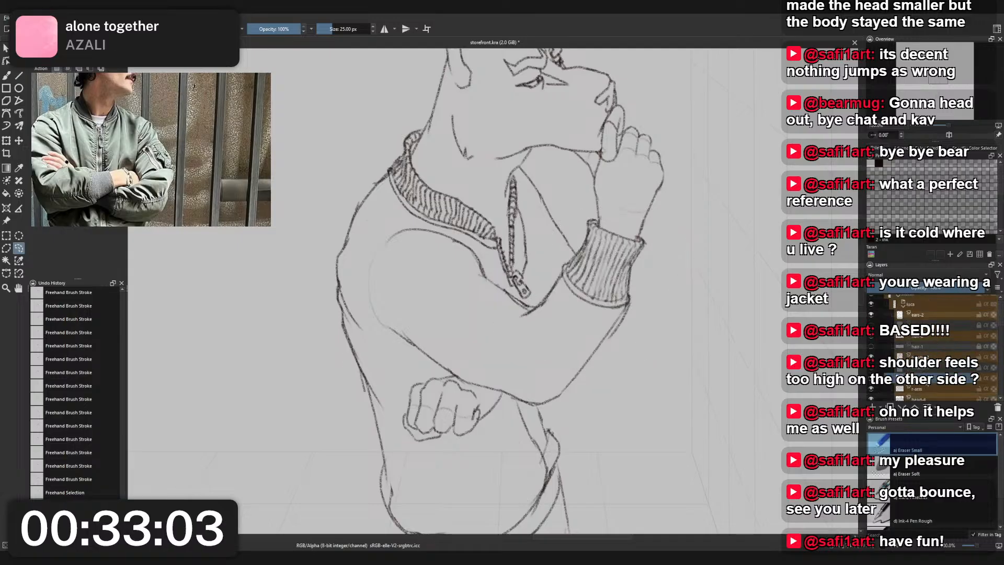
{"action": "key", "text": "ctrl+shift+z"}
{"action": "key", "text": "ctrl+shift+z"}
{"action": "key", "text": "ctrl+z"}
{"action": "key", "text": "ctrl+shift+z"}
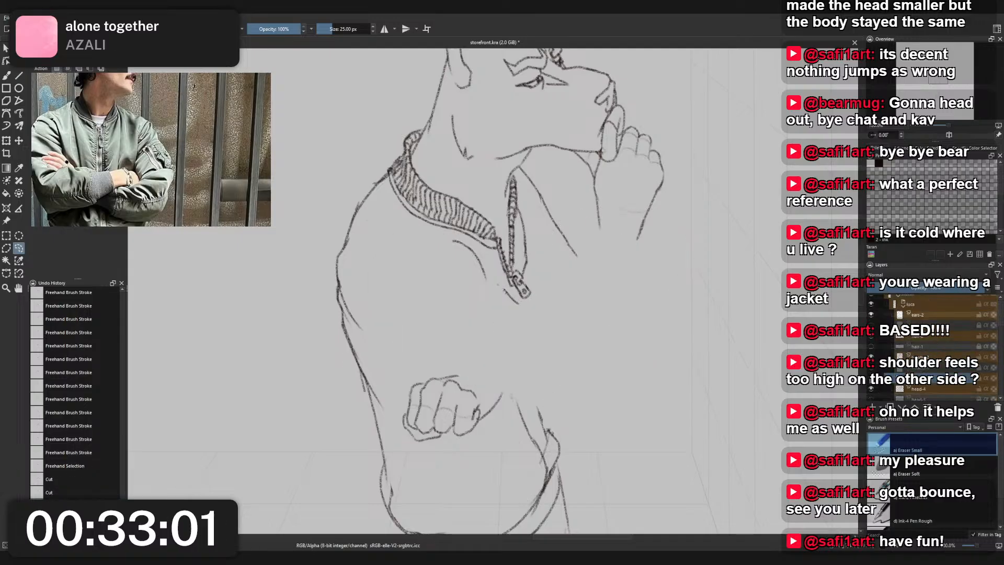
{"action": "key", "text": "ctrl+z"}
{"action": "mouse_move", "coordinate": [541, 323]}
{"action": "left_mouse_down"}
{"action": "mouse_move", "coordinate": [478, 307]}
{"action": "mouse_move", "coordinate": [440, 237]}
{"action": "mouse_move", "coordinate": [482, 256]}
{"action": "left_mouse_up"}
{"action": "left_click_drag", "start_coordinate": [509, 293], "coordinate": [545, 325]}
{"action": "key", "text": "ctrl+x"}
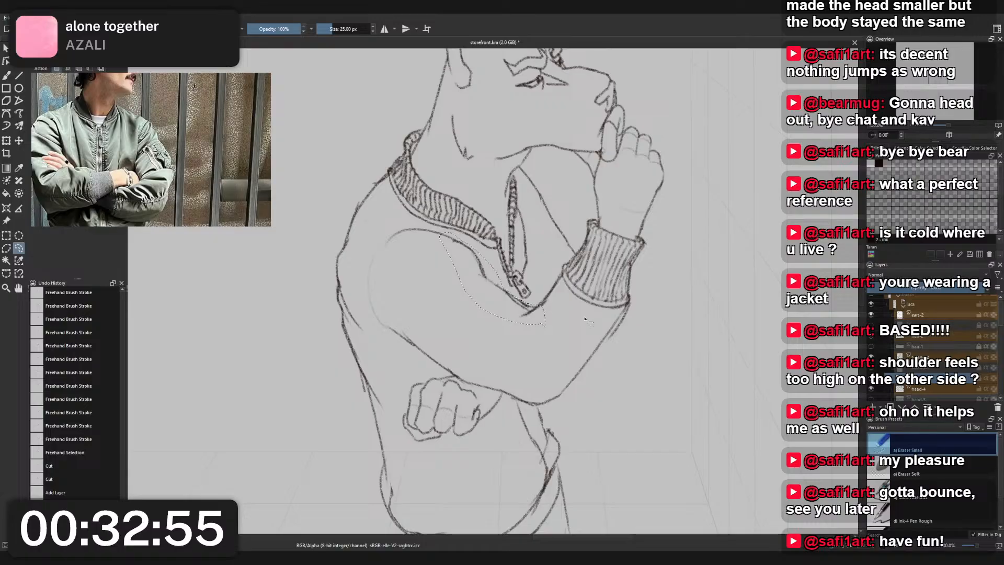
{"action": "mouse_move", "coordinate": [575, 328]}
{"action": "left_mouse_down"}
{"action": "mouse_move", "coordinate": [457, 310]}
{"action": "mouse_move", "coordinate": [433, 252]}
{"action": "mouse_move", "coordinate": [439, 236]}
{"action": "mouse_move", "coordinate": [473, 246]}
{"action": "mouse_move", "coordinate": [524, 301]}
{"action": "mouse_move", "coordinate": [577, 322]}
{"action": "left_mouse_up"}
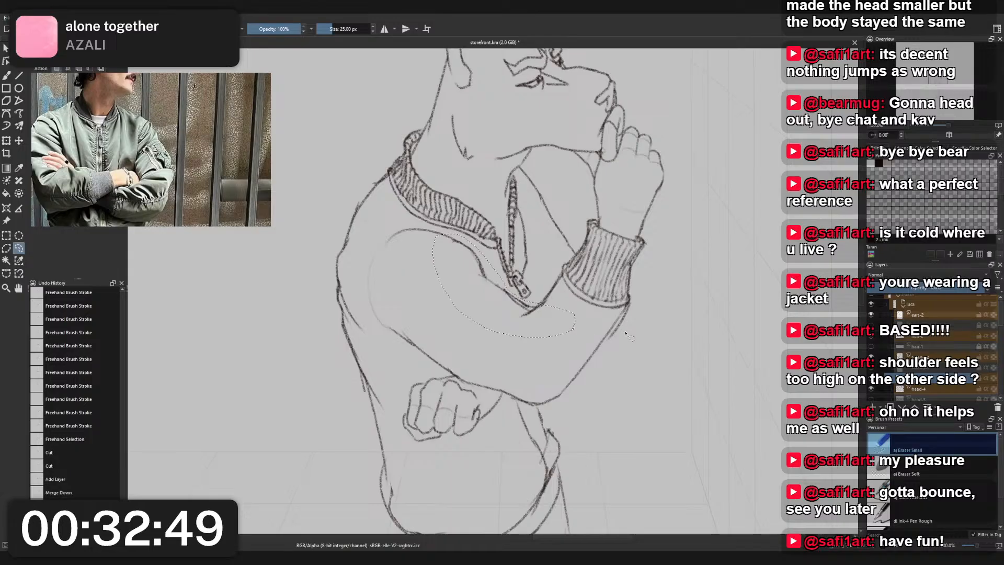
{"action": "key", "text": "ctrl+e"}
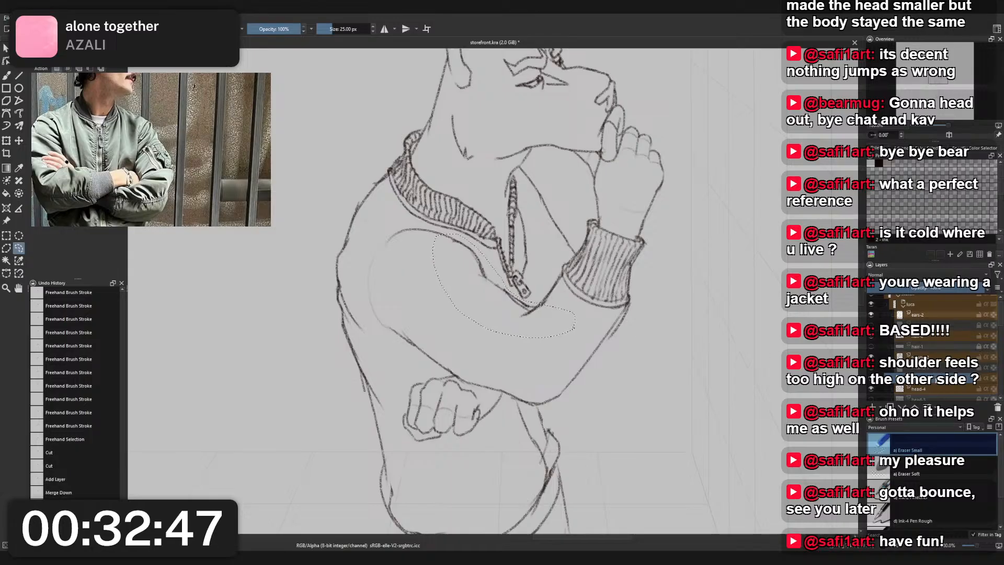
{"action": "scroll", "coordinate": [934, 367], "scroll_direction": "down", "scroll_amount": 2}
{"action": "left_click", "coordinate": [933, 375]}
{"action": "key", "text": "ctrl+x"}
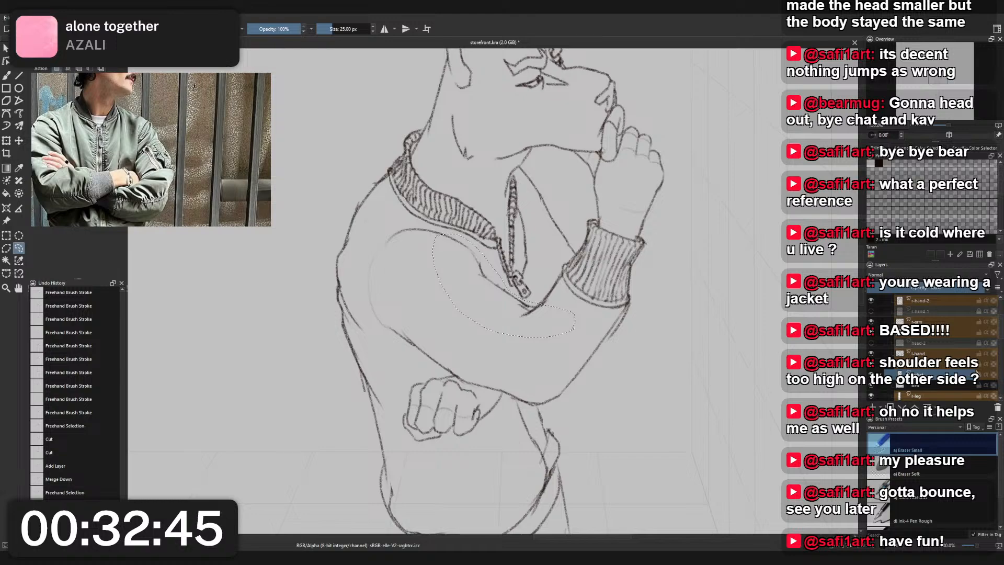
{"action": "left_click", "coordinate": [498, 288]}
{"action": "key", "text": "ctrl+shift+a"}
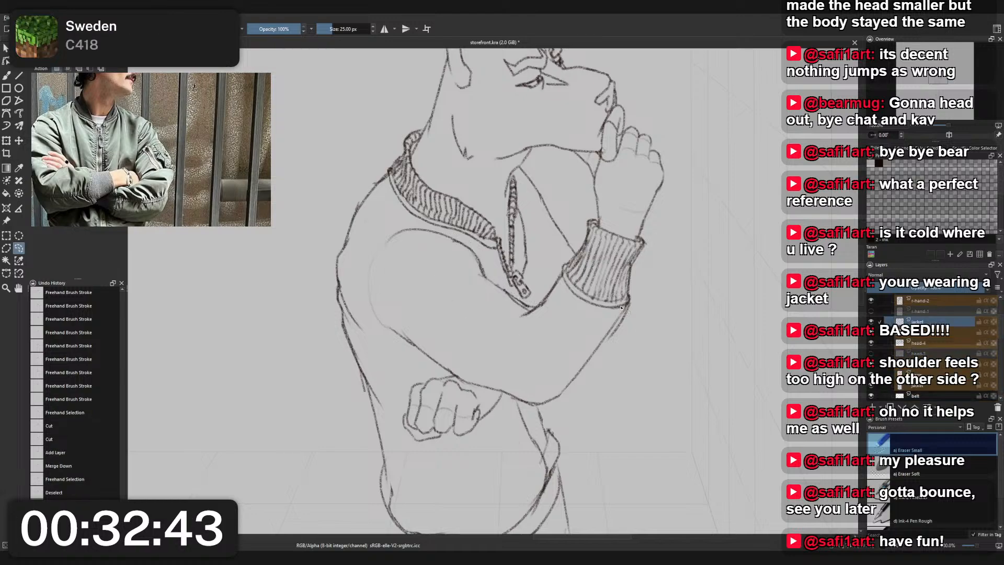
- Lasso the leftover forearm line below the cuff, cut it from its layer, and merge it into the raised arm's layer
{"action": "key", "text": "ctrl+e"}
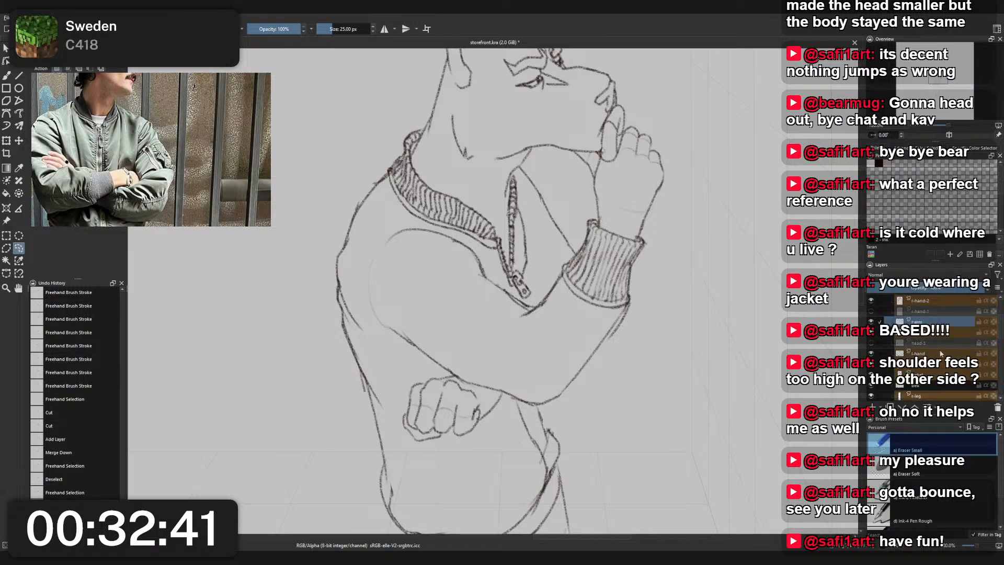
{"action": "left_click", "coordinate": [934, 385]}
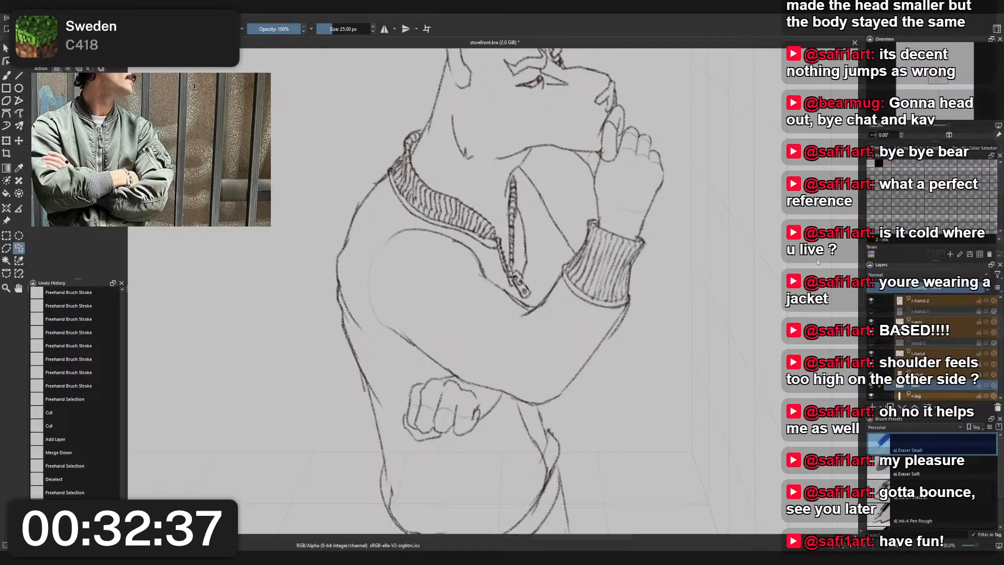
{"action": "left_click_drag", "start_coordinate": [756, 274], "coordinate": [740, 267]}
{"action": "mouse_move", "coordinate": [703, 235]}
{"action": "left_mouse_down"}
{"action": "mouse_move", "coordinate": [728, 251]}
{"action": "mouse_move", "coordinate": [729, 268]}
{"action": "mouse_move", "coordinate": [721, 262]}
{"action": "left_mouse_up"}
{"action": "scroll", "coordinate": [728, 250], "scroll_direction": "down", "scroll_amount": 2}
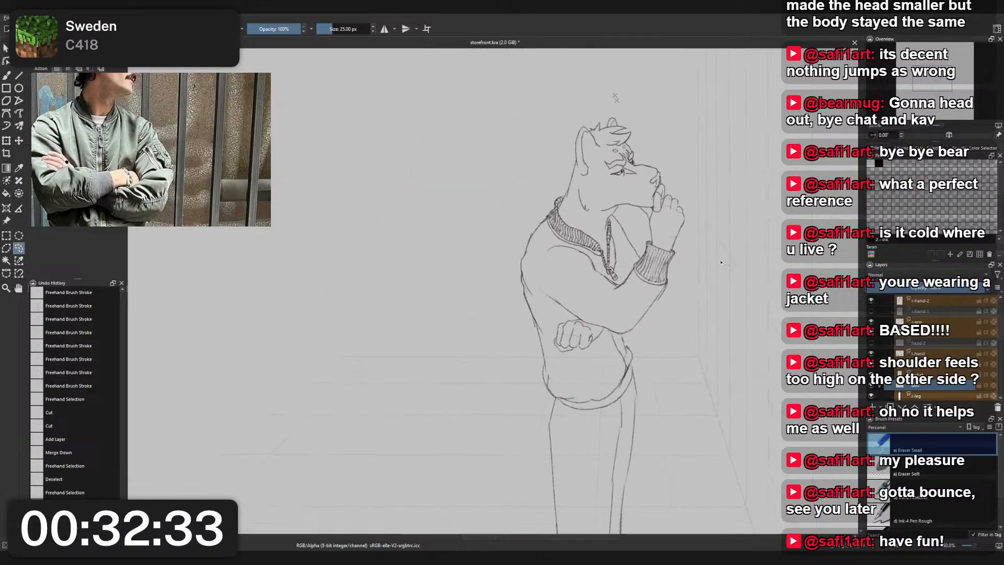
{"action": "scroll", "coordinate": [662, 279], "scroll_direction": "up", "scroll_amount": 3}
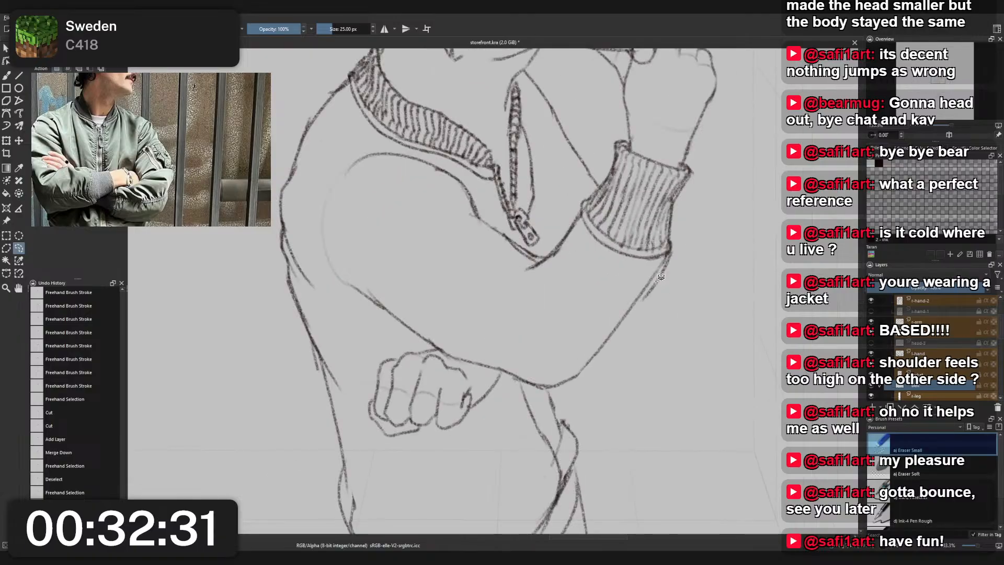
{"action": "key", "text": "ctrl+x"}
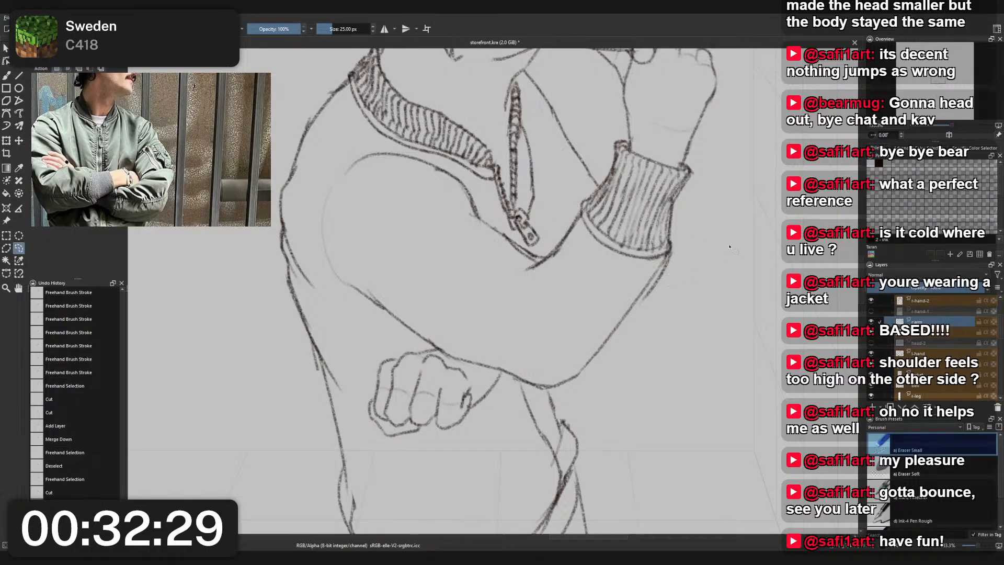
{"action": "key", "text": "b"}
{"action": "right_click", "coordinate": [713, 249]}
{"action": "right_click", "coordinate": [718, 201]}
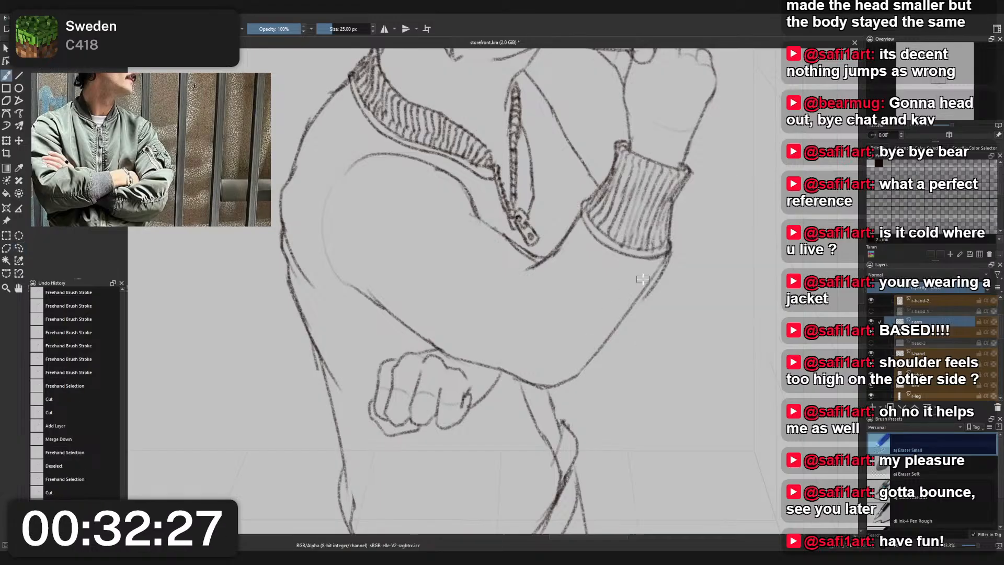
{"action": "key", "text": "Insert"}
- Redraw the raised sleeve's elbow as a rounder, slightly lower curve up into the forearm with Charcoal Pencil Medium
{"action": "right_click", "coordinate": [660, 281]}
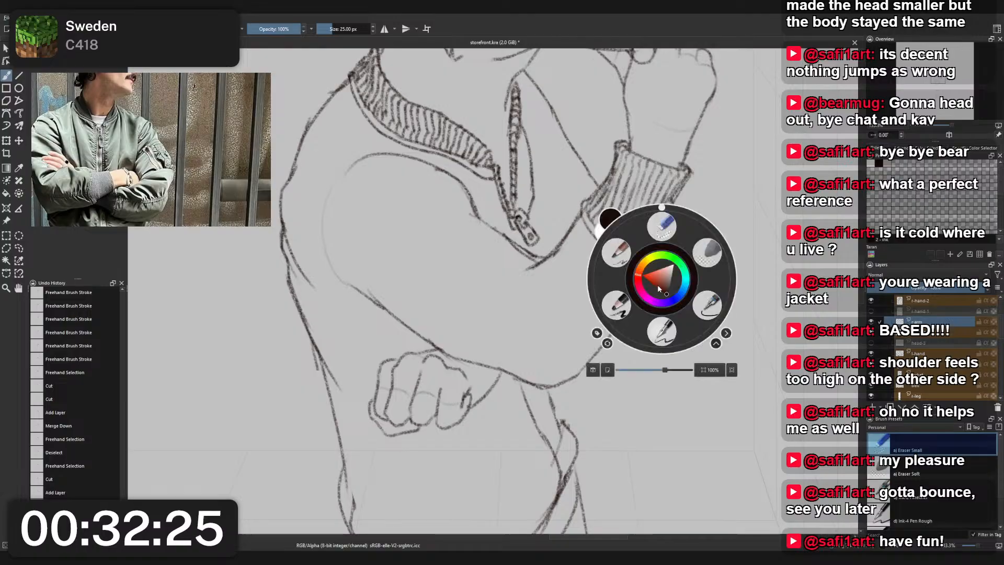
{"action": "left_click", "coordinate": [619, 256]}
{"action": "mouse_move", "coordinate": [654, 285]}
{"action": "left_mouse_down"}
{"action": "mouse_move", "coordinate": [600, 339]}
{"action": "mouse_move", "coordinate": [628, 329]}
{"action": "mouse_move", "coordinate": [626, 316]}
{"action": "mouse_move", "coordinate": [575, 388]}
{"action": "left_mouse_up"}
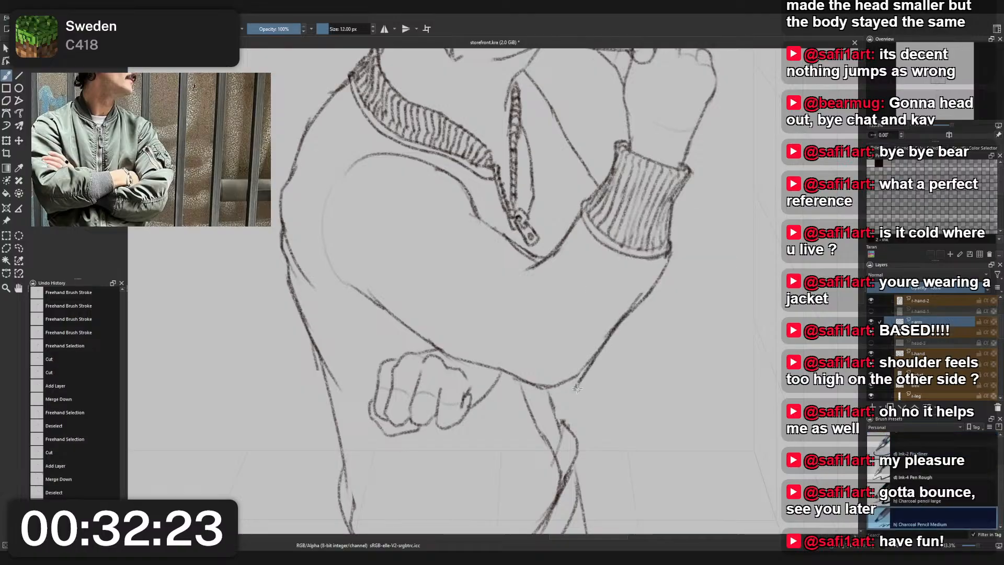
{"action": "key", "text": "ctrl+z"}
{"action": "left_click_drag", "start_coordinate": [621, 321], "coordinate": [582, 386]}
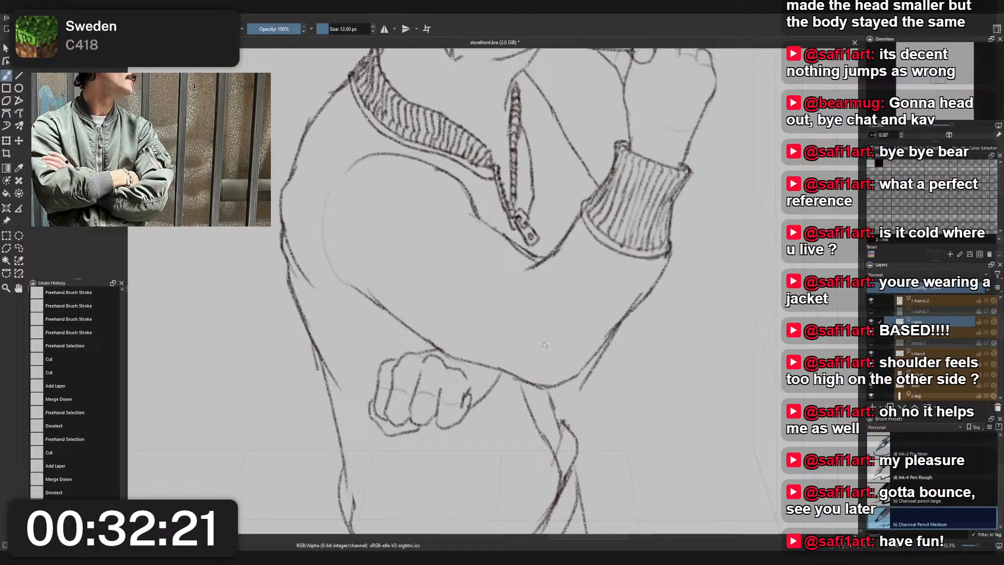
{"action": "key", "text": "ctrl+z"}
{"action": "mouse_move", "coordinate": [489, 386]}
{"action": "left_mouse_down"}
{"action": "mouse_move", "coordinate": [570, 394]}
{"action": "mouse_move", "coordinate": [610, 373]}
{"action": "mouse_move", "coordinate": [645, 293]}
{"action": "left_mouse_up"}
{"action": "key", "text": "ctrl+z"}
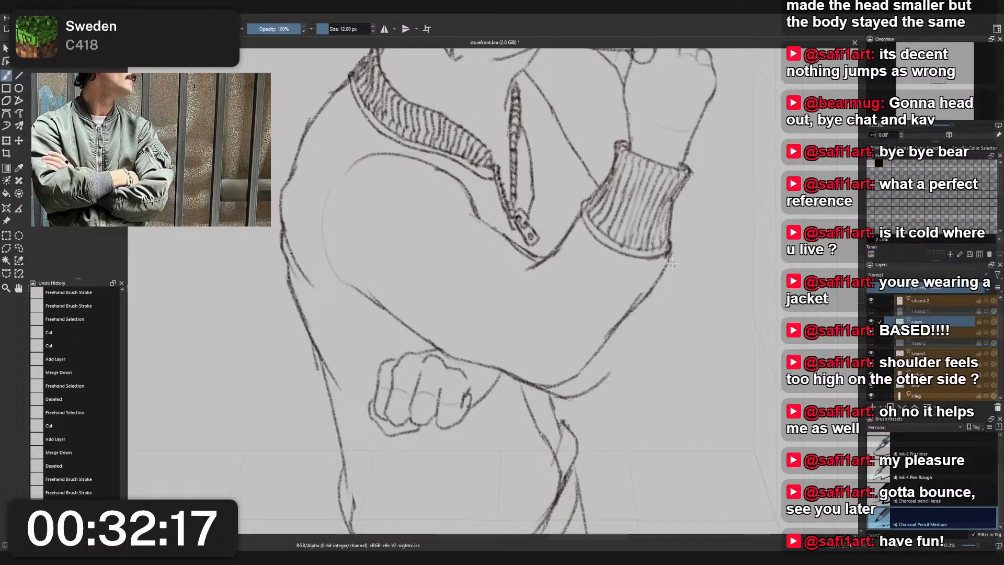
{"action": "key", "text": "ctrl+z"}
{"action": "mouse_move", "coordinate": [523, 386]}
{"action": "left_mouse_down"}
{"action": "mouse_move", "coordinate": [584, 380]}
{"action": "mouse_move", "coordinate": [568, 395]}
{"action": "mouse_move", "coordinate": [605, 351]}
{"action": "left_mouse_up"}
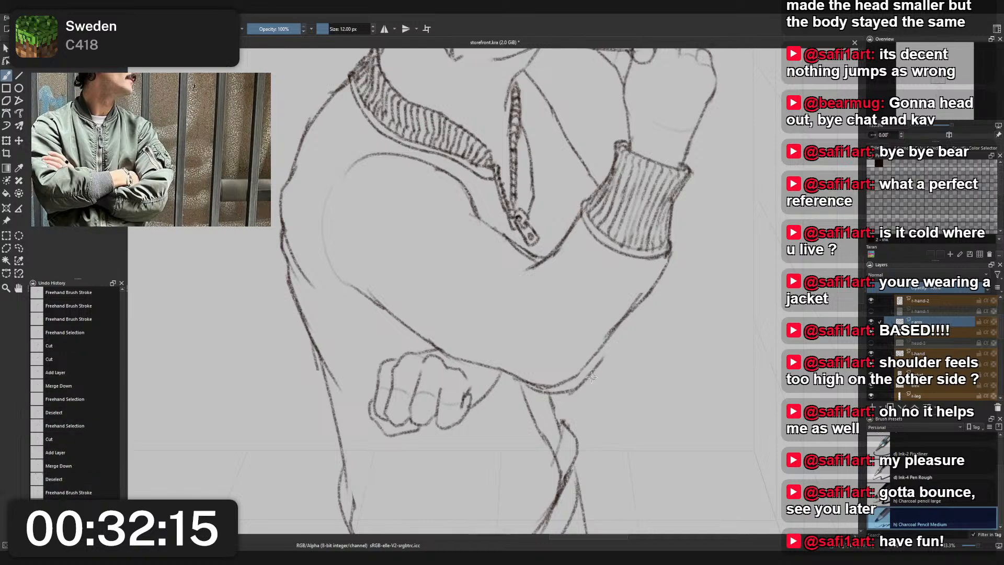
{"action": "left_click_drag", "start_coordinate": [584, 386], "coordinate": [641, 303]}
- Erase the stray old line inside the raised sleeve's elbow curve with Eraser Small
{"action": "right_click", "coordinate": [605, 319]}
{"action": "left_click", "coordinate": [611, 273]}
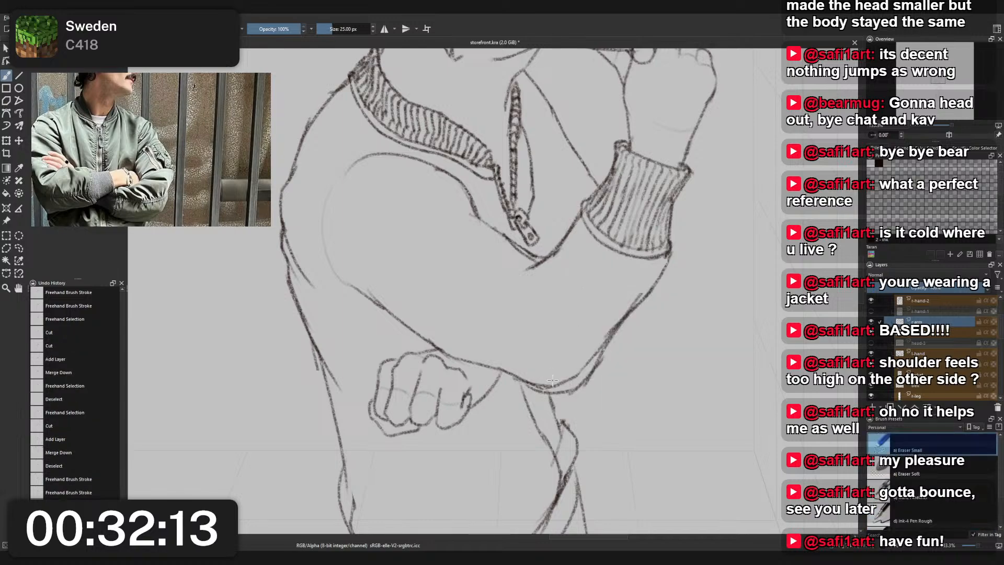
{"action": "left_click_drag", "start_coordinate": [630, 303], "coordinate": [637, 294]}
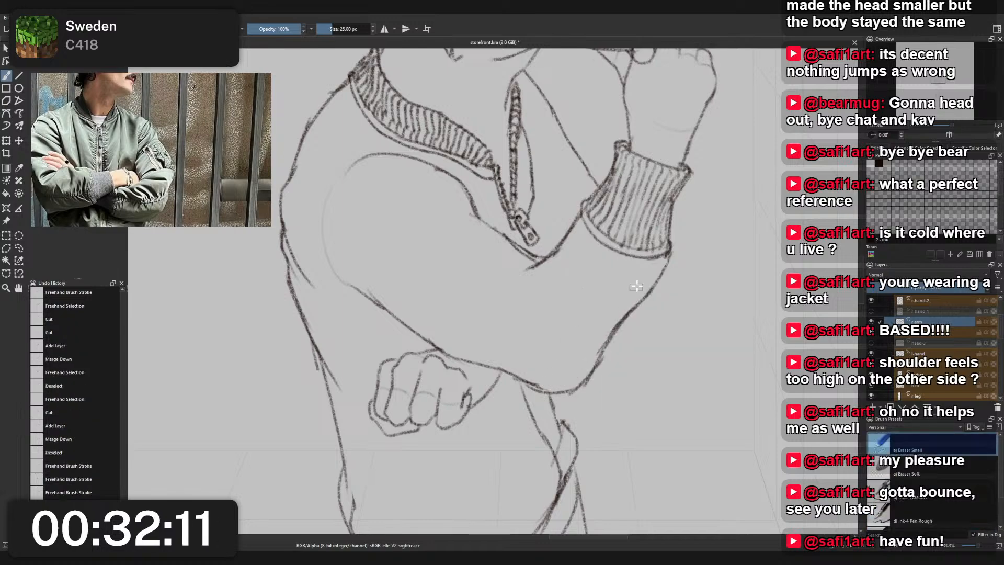
{"action": "scroll", "coordinate": [644, 277], "scroll_direction": "down", "scroll_amount": 6}
{"action": "scroll", "coordinate": [649, 242], "scroll_direction": "up", "scroll_amount": 4}
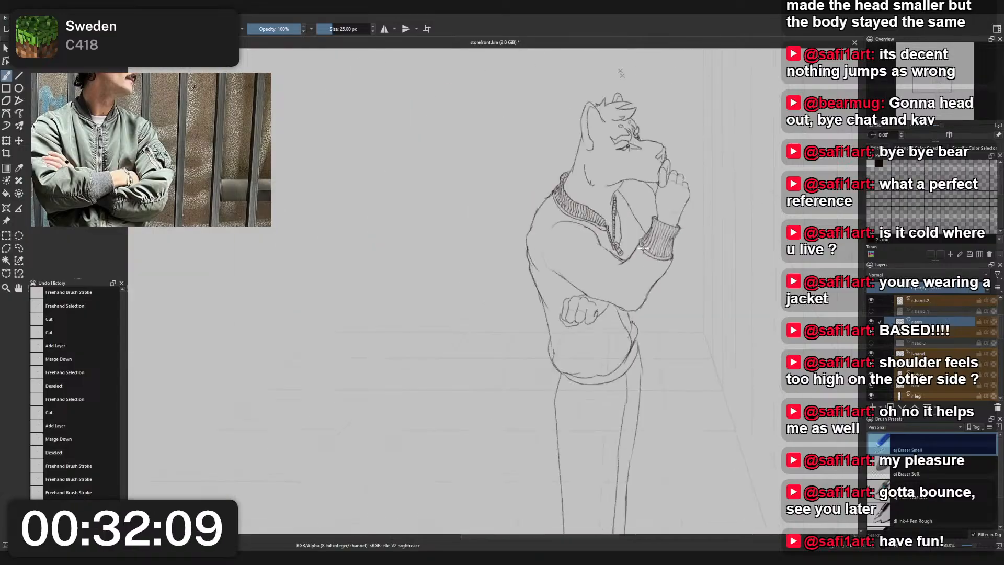
- Try new inner-elbow lines on the raised sleeve, running down to the zipper pull, with Charcoal Pencil Medium
{"action": "scroll", "coordinate": [600, 230], "scroll_direction": "up", "scroll_amount": 3}
{"action": "right_click", "coordinate": [582, 268]}
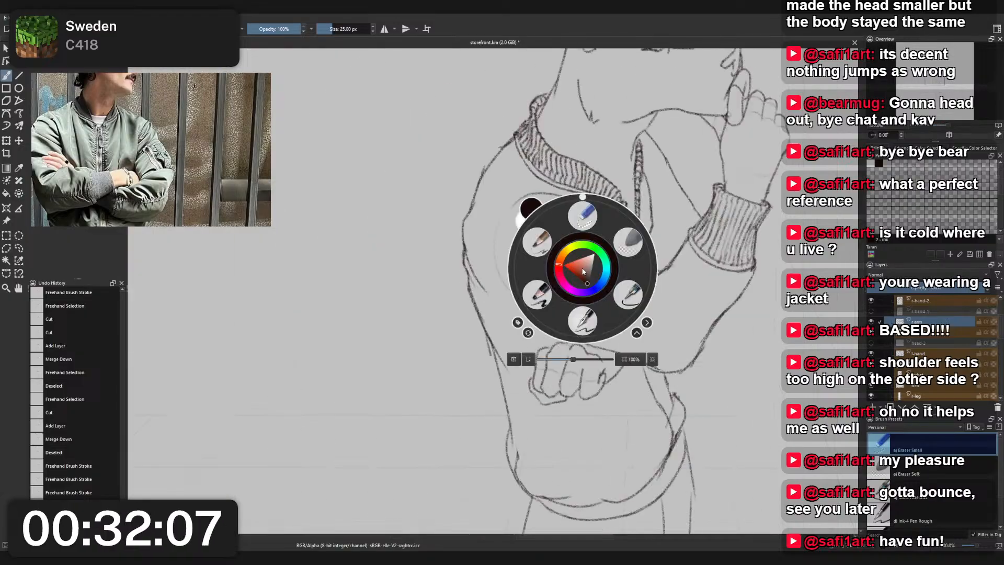
{"action": "left_click", "coordinate": [544, 283]}
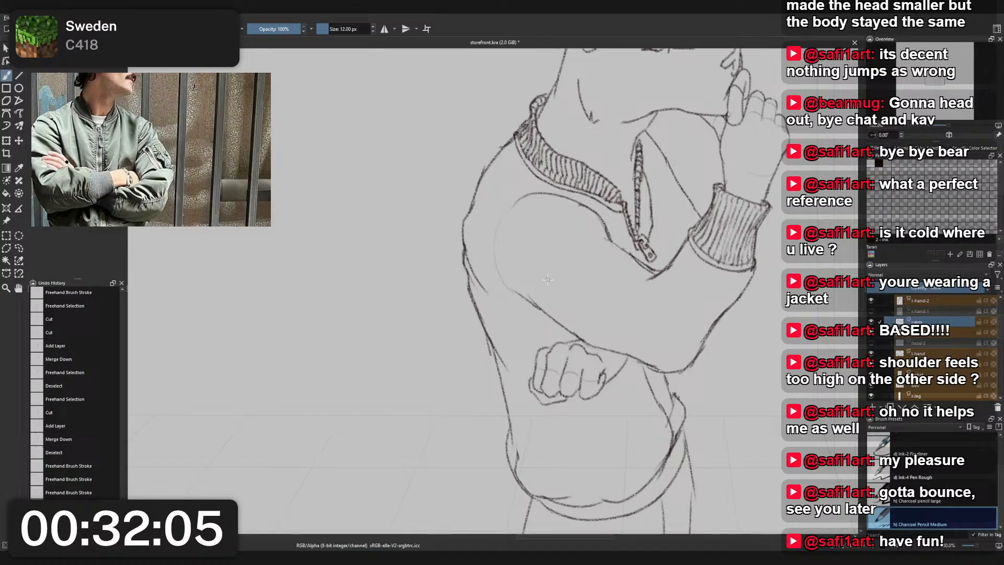
{"action": "mouse_move", "coordinate": [609, 242]}
{"action": "left_mouse_down"}
{"action": "mouse_move", "coordinate": [631, 262]}
{"action": "mouse_move", "coordinate": [622, 251]}
{"action": "mouse_move", "coordinate": [601, 240]}
{"action": "mouse_move", "coordinate": [635, 272]}
{"action": "mouse_move", "coordinate": [620, 265]}
{"action": "mouse_move", "coordinate": [644, 269]}
{"action": "left_mouse_up"}
{"action": "left_click_drag", "start_coordinate": [622, 256], "coordinate": [641, 265]}
{"action": "key", "text": "ctrl+z"}
{"action": "key", "text": "ctrl+z"}
{"action": "key", "text": "ctrl+z"}
{"action": "left_click_drag", "start_coordinate": [625, 255], "coordinate": [651, 269]}
{"action": "key", "text": "ctrl+z"}
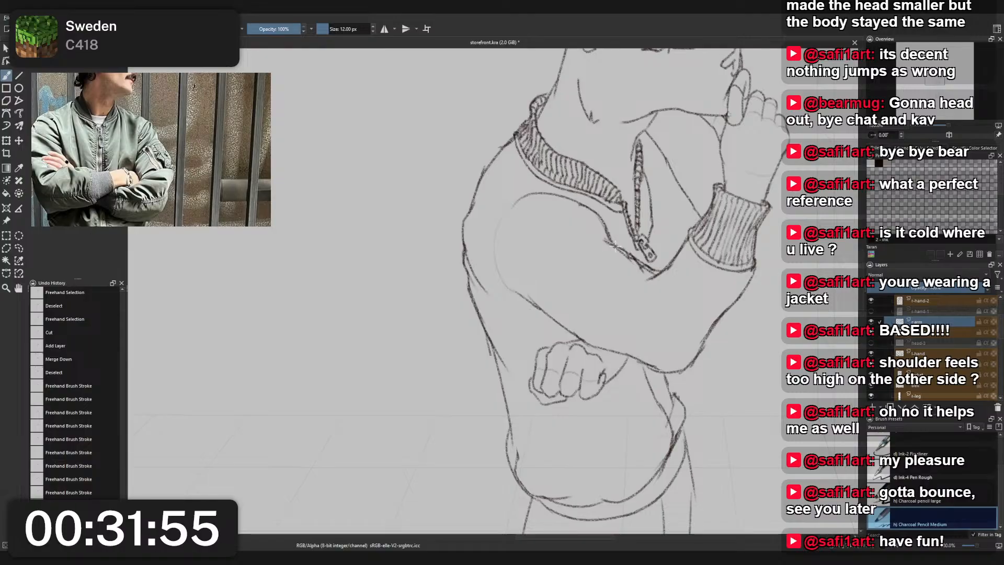
- Sketch a short fold running into the sleeve from the inner-elbow crease beside the zipper pull
{"action": "mouse_move", "coordinate": [610, 242]}
{"action": "left_mouse_down"}
{"action": "mouse_move", "coordinate": [574, 237]}
{"action": "mouse_move", "coordinate": [629, 262]}
{"action": "left_mouse_up"}
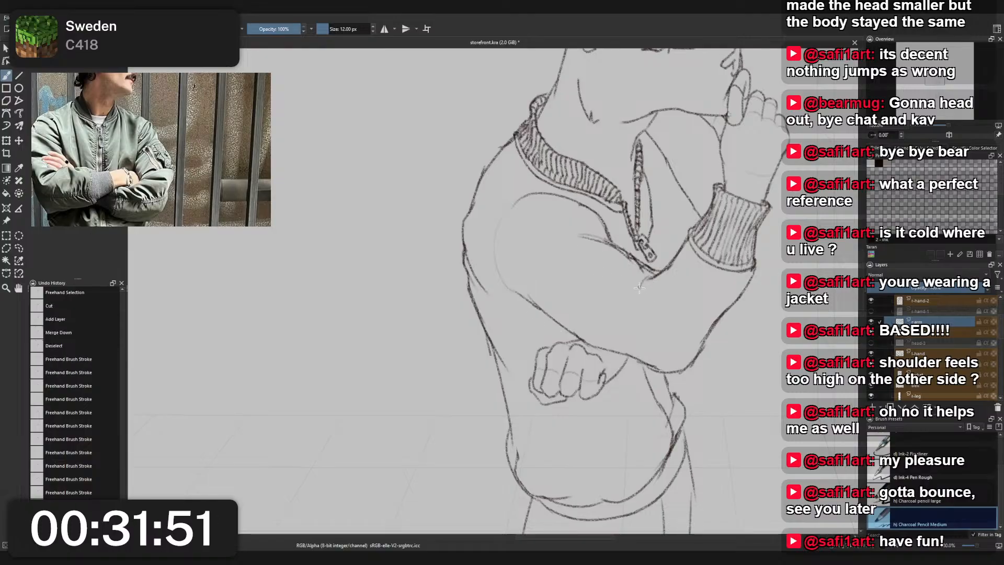
{"action": "left_click_drag", "start_coordinate": [645, 282], "coordinate": [663, 269]}
{"action": "key", "text": "ctrl+z"}
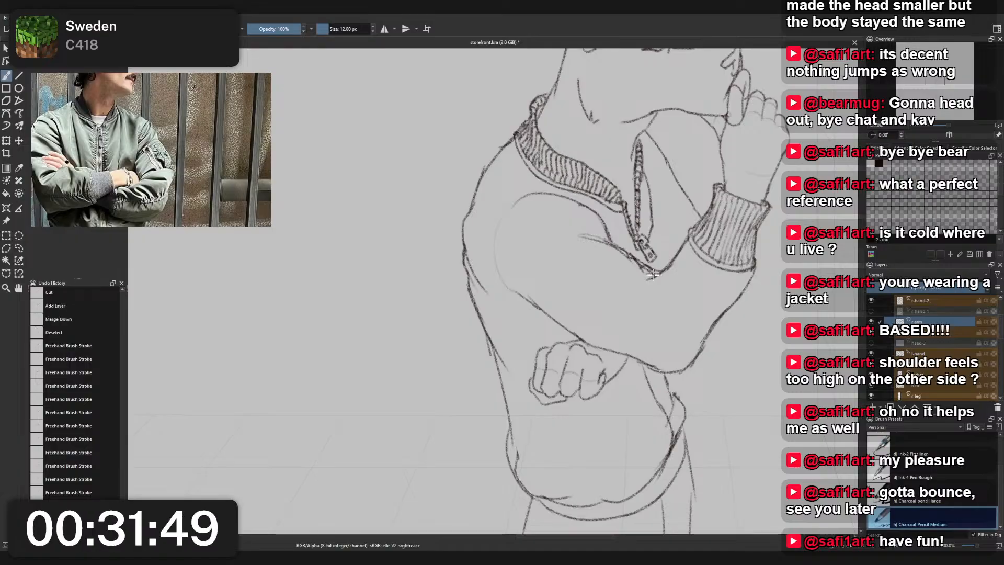
- Draw short fold lines rising into the raised sleeve from its underside above the lower fist, undoing unwanted strokes
{"action": "mouse_move", "coordinate": [640, 304]}
{"action": "left_mouse_down"}
{"action": "mouse_move", "coordinate": [655, 340]}
{"action": "mouse_move", "coordinate": [643, 363]}
{"action": "mouse_move", "coordinate": [621, 308]}
{"action": "mouse_move", "coordinate": [628, 360]}
{"action": "mouse_move", "coordinate": [644, 369]}
{"action": "mouse_move", "coordinate": [577, 331]}
{"action": "mouse_move", "coordinate": [590, 347]}
{"action": "mouse_move", "coordinate": [567, 318]}
{"action": "left_mouse_up"}
{"action": "key", "text": "ctrl+z"}
{"action": "key", "text": "ctrl+z"}
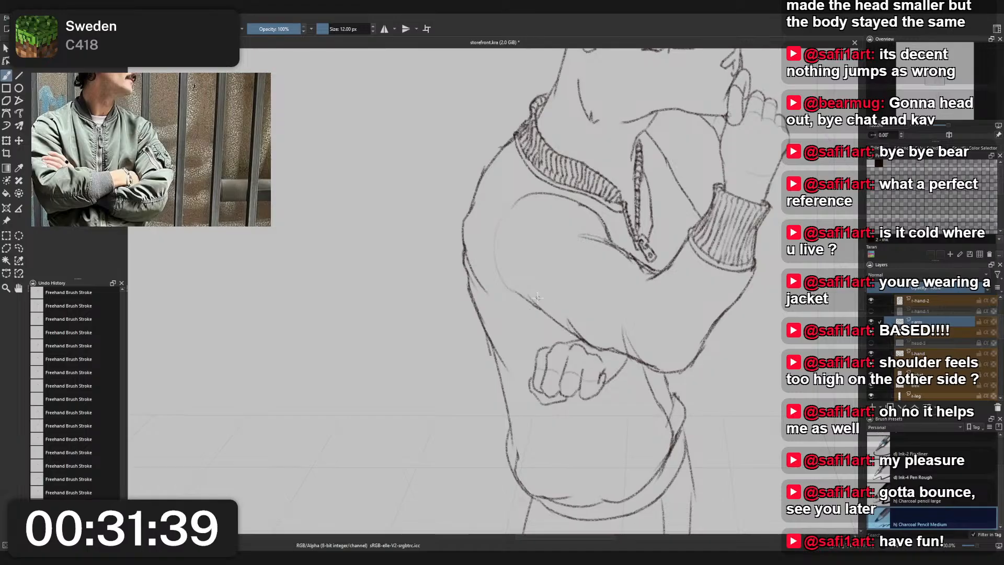
- Draw a crease at the back end of the upper arm's underside line, undoing and retrying strokes until it fits
{"action": "left_click_drag", "start_coordinate": [519, 239], "coordinate": [537, 286]}
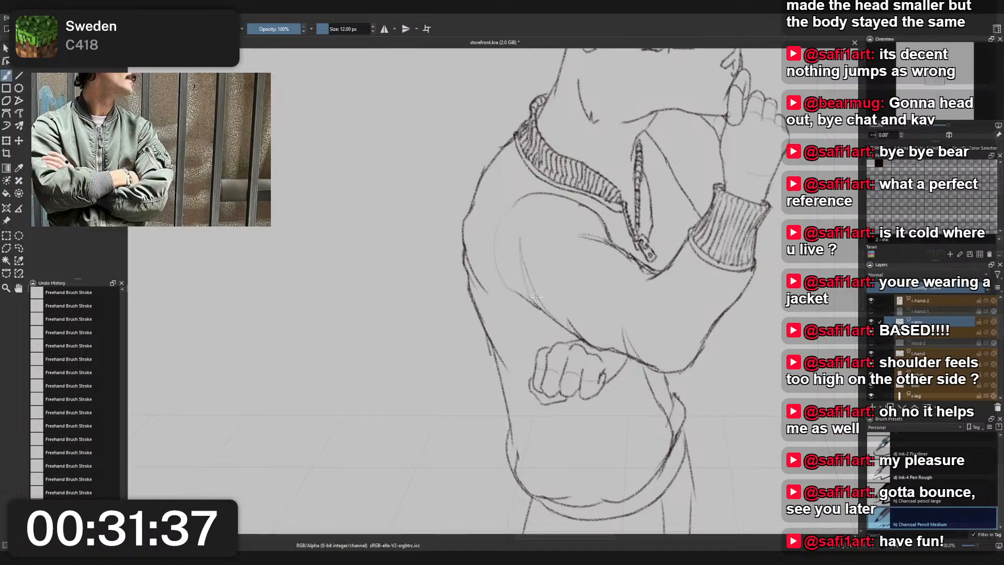
{"action": "key", "text": "ctrl+z"}
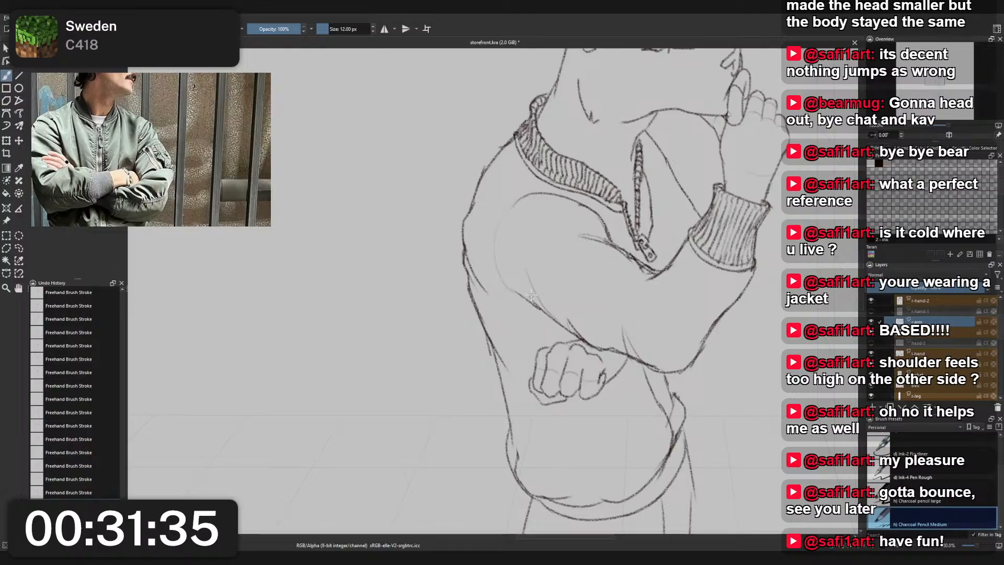
{"action": "key", "text": "ctrl+z"}
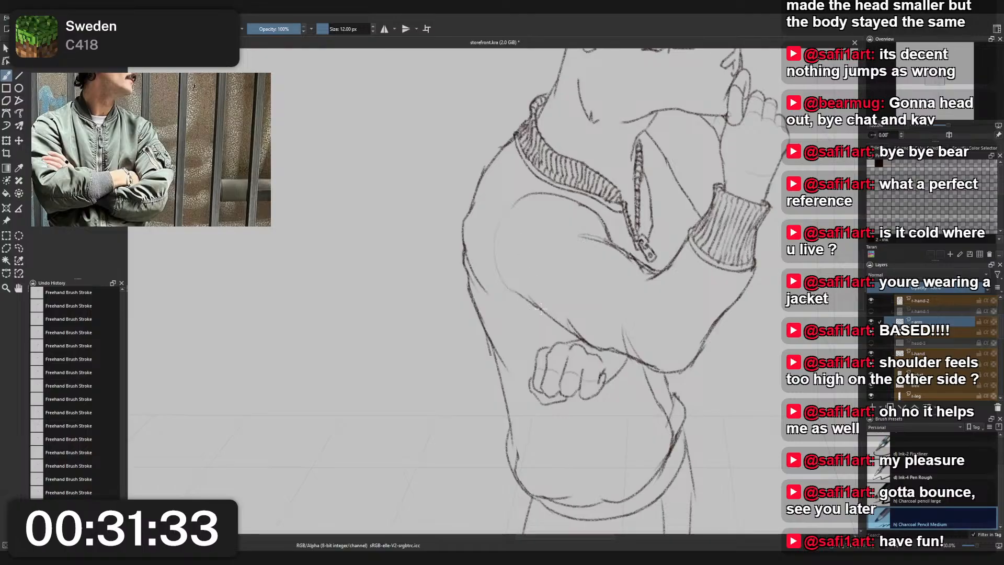
{"action": "left_click_drag", "start_coordinate": [522, 267], "coordinate": [533, 302]}
{"action": "key", "text": "ctrl+z"}
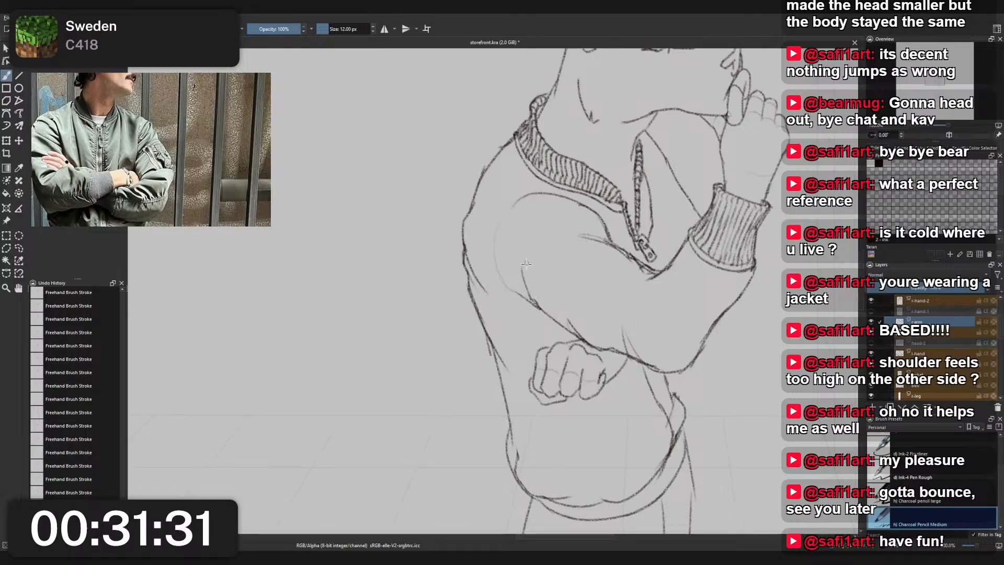
{"action": "left_click_drag", "start_coordinate": [521, 269], "coordinate": [534, 303]}
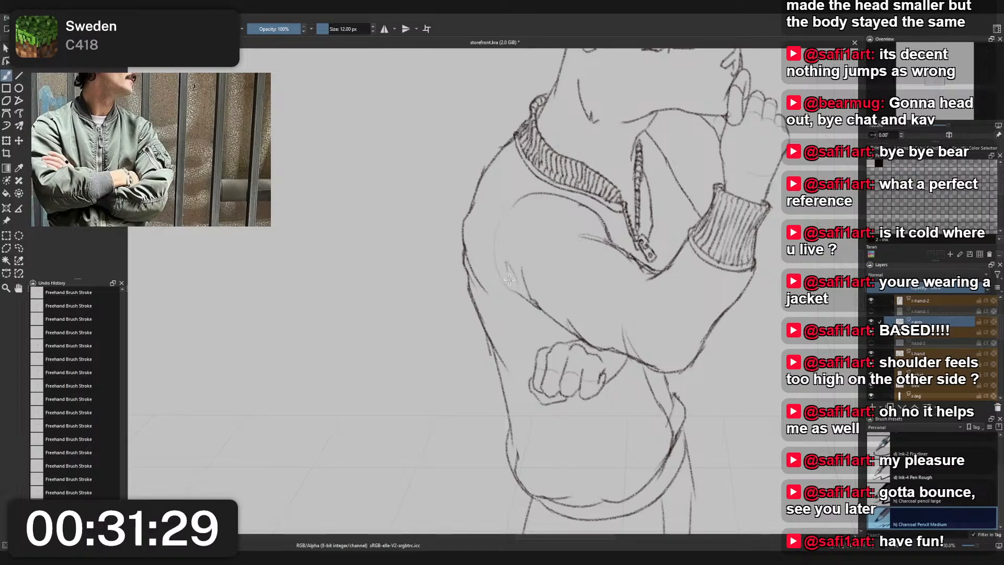
{"action": "key", "text": "ctrl+z"}
{"action": "left_click_drag", "start_coordinate": [510, 263], "coordinate": [518, 281]}
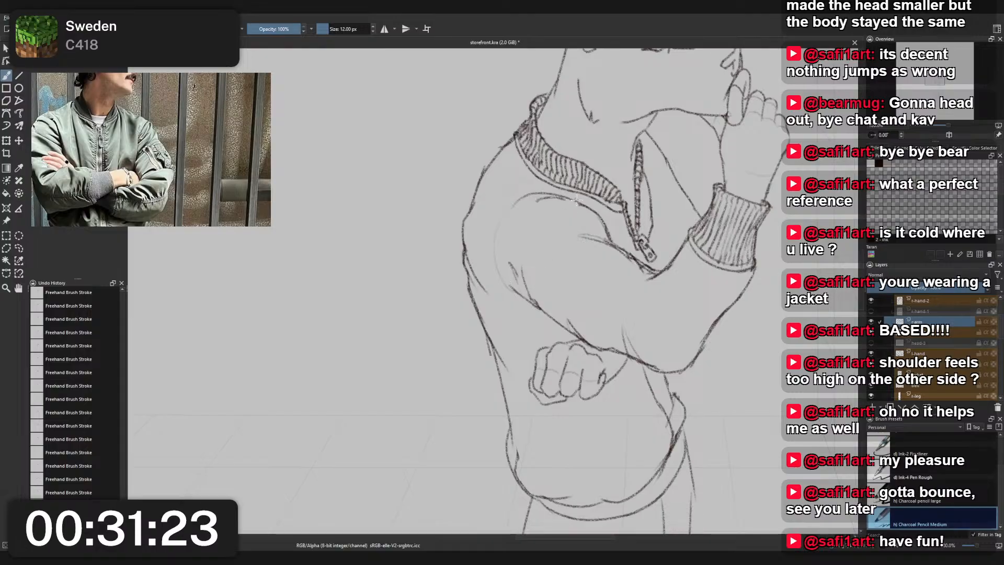
- Erase the inner-elbow fold lines between the upper arm curve and the zipper pull with Eraser Small
{"action": "scroll", "coordinate": [617, 209], "scroll_direction": "down", "scroll_amount": 3}
{"action": "left_click_drag", "start_coordinate": [616, 208], "coordinate": [542, 213]}
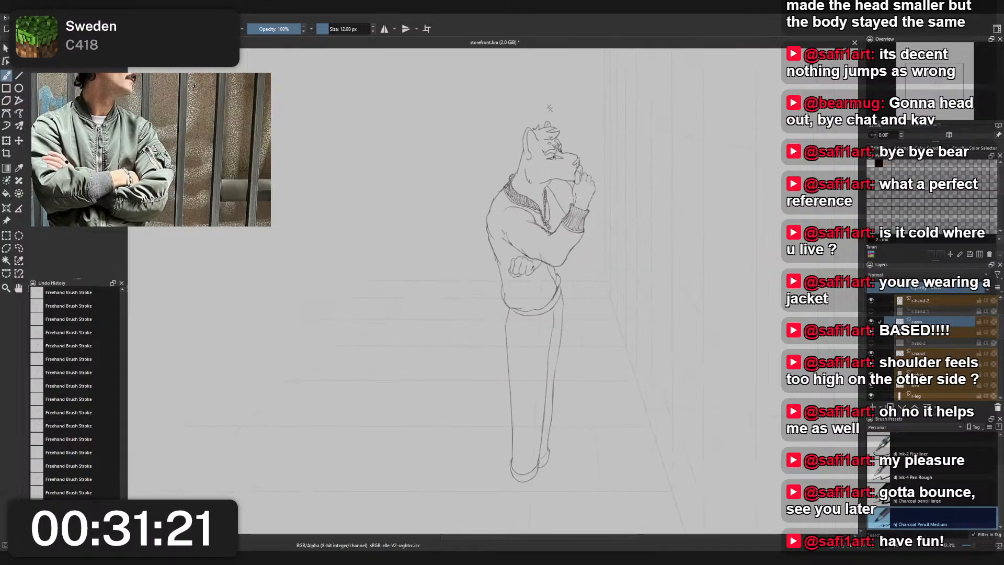
{"action": "scroll", "coordinate": [569, 207], "scroll_direction": "up", "scroll_amount": 3}
{"action": "right_click", "coordinate": [592, 216]}
{"action": "left_click", "coordinate": [546, 190]}
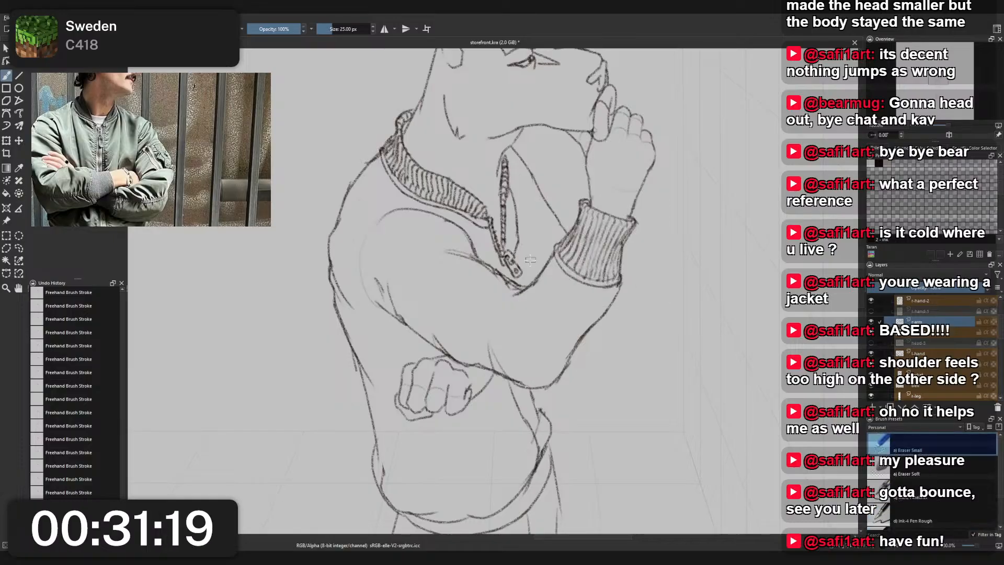
{"action": "left_click_drag", "start_coordinate": [454, 254], "coordinate": [512, 285]}
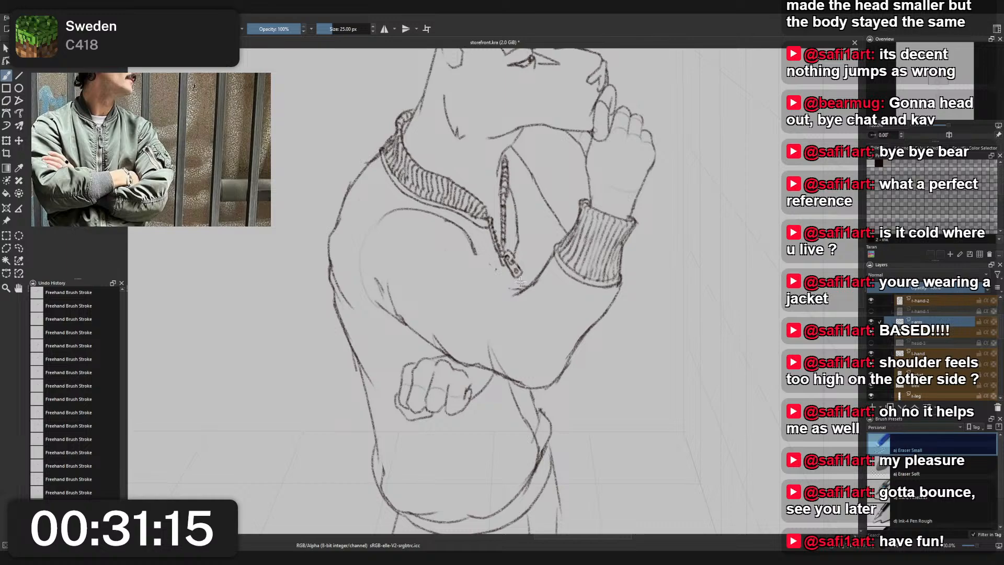
- Redraw the inner-elbow crease with overlapping fold lines leading under the zipper pull, using Charcoal Pencil Medium
{"action": "right_click", "coordinate": [510, 247]}
{"action": "left_click", "coordinate": [465, 221]}
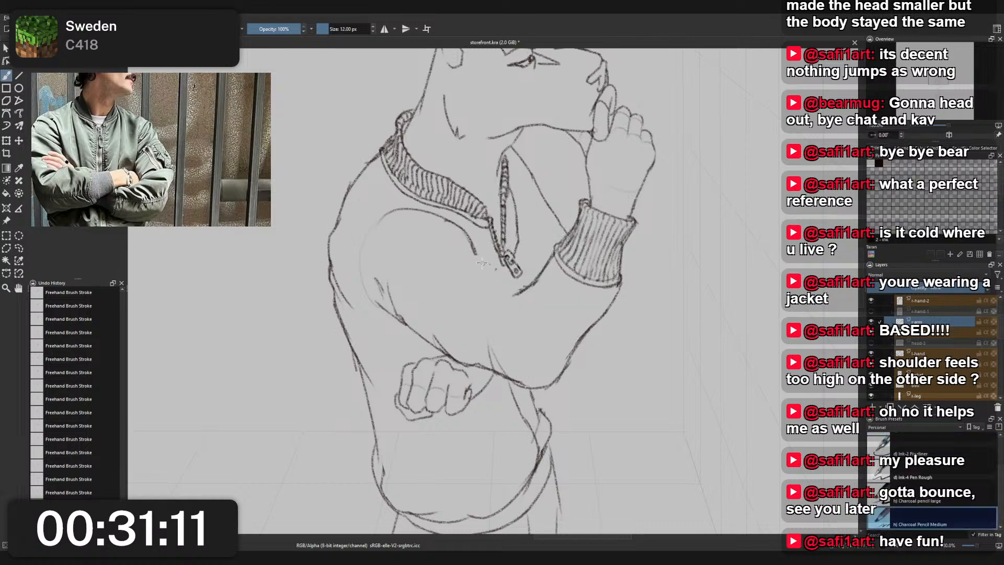
{"action": "left_click_drag", "start_coordinate": [456, 250], "coordinate": [484, 264]}
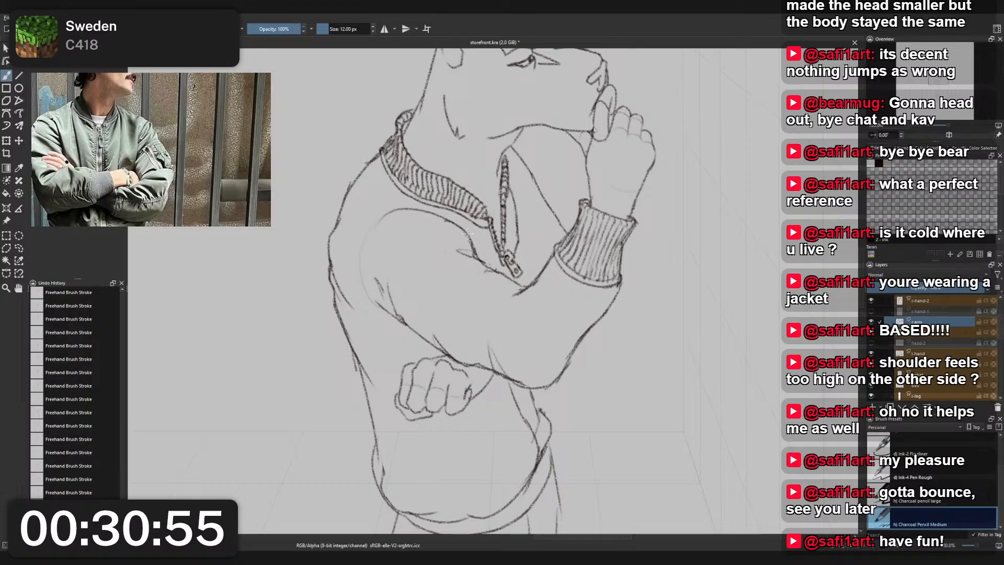
- Pick the layer of the jacket's far edge and redraw that edge with a small angular fold beside the zipper
{"action": "key", "text": "r"}
{"action": "left_click", "coordinate": [536, 180]}
{"action": "left_click_drag", "start_coordinate": [522, 161], "coordinate": [536, 200]}
{"action": "key", "text": "ctrl+z"}
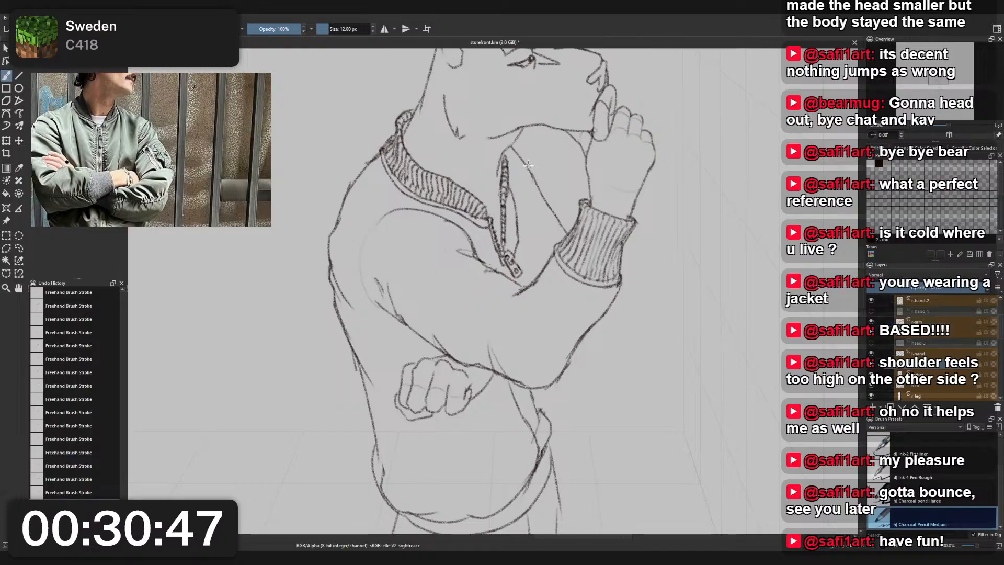
{"action": "left_click_drag", "start_coordinate": [520, 158], "coordinate": [535, 184]}
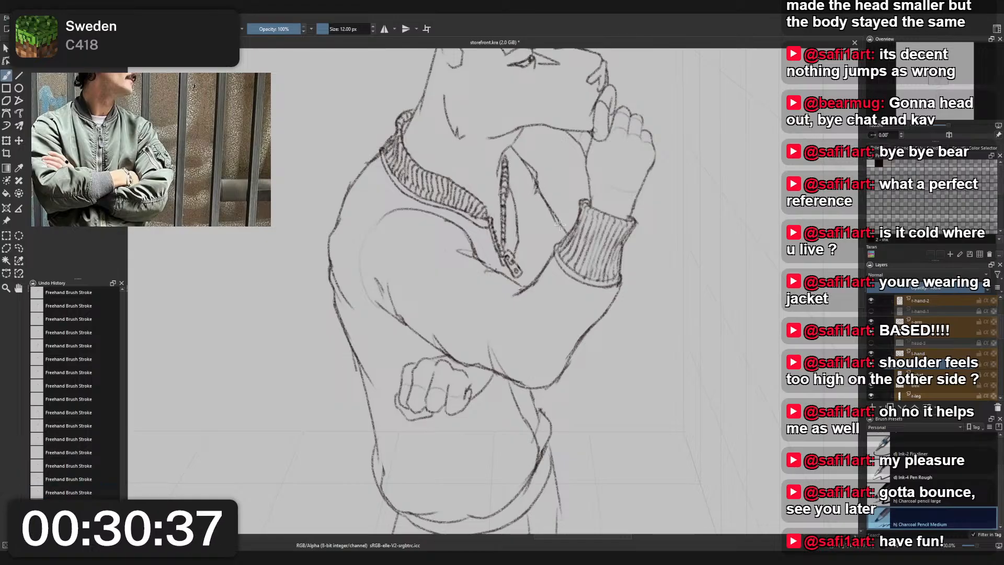
- Erase the leftover line beside the new fold on the jacket's far edge with Eraser Small
{"action": "scroll", "coordinate": [563, 184], "scroll_direction": "up", "scroll_amount": 3}
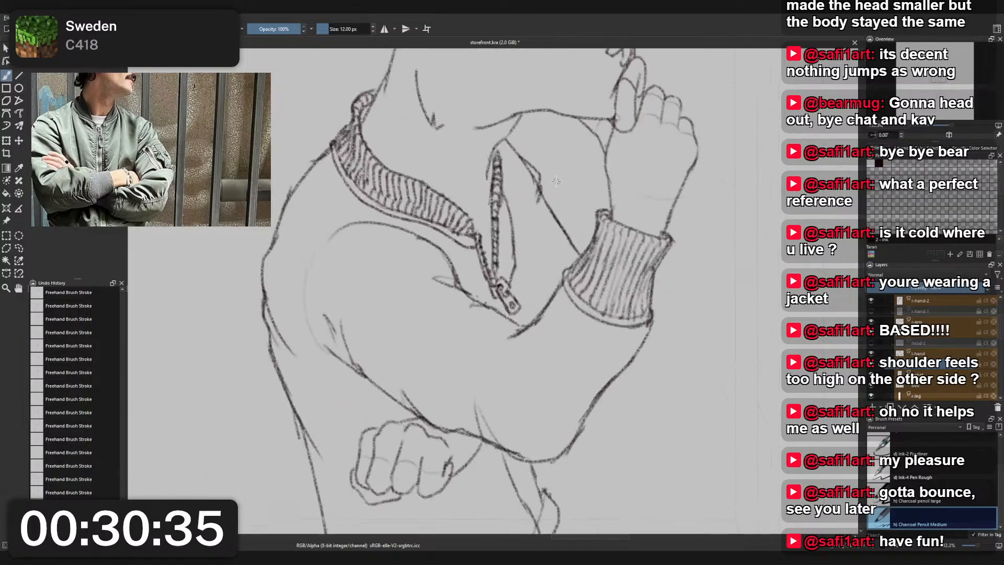
{"action": "right_click", "coordinate": [549, 197]}
{"action": "left_click", "coordinate": [565, 133]}
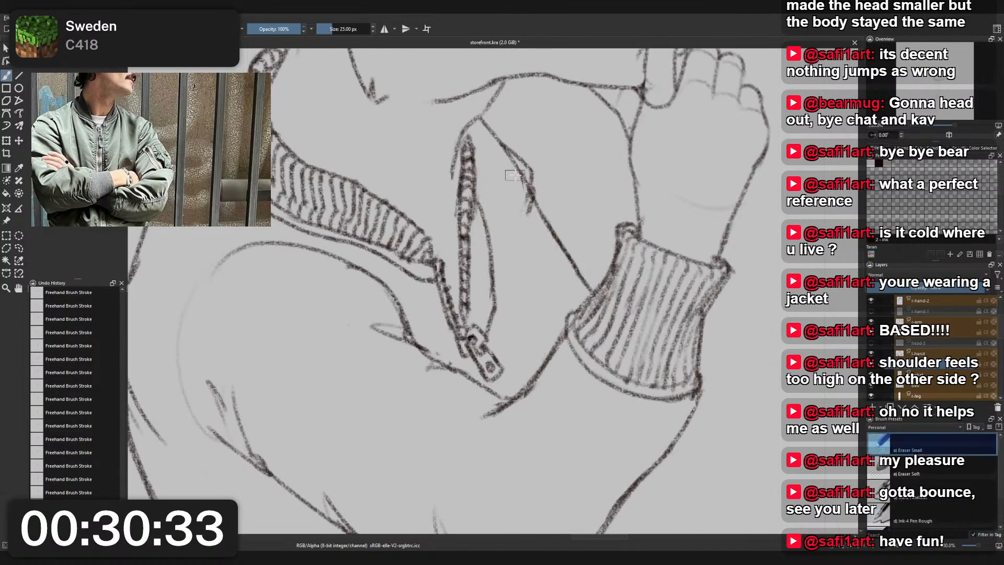
{"action": "left_click_drag", "start_coordinate": [523, 181], "coordinate": [529, 170]}
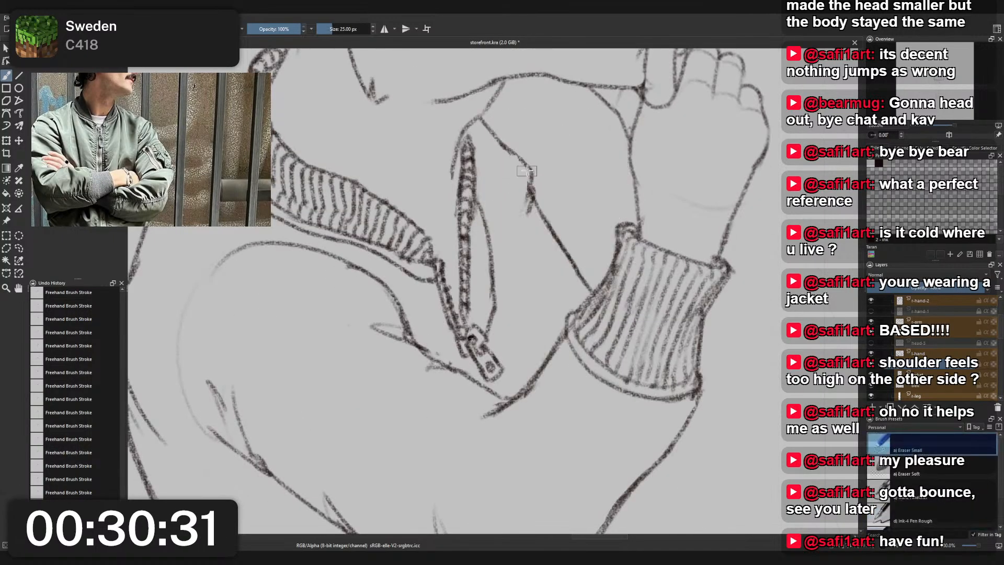
- Refine the jacket's far edge from its fold down toward the raised cuff with Charcoal Pencil Medium
{"action": "scroll", "coordinate": [529, 164], "scroll_direction": "down", "scroll_amount": 5}
{"action": "scroll", "coordinate": [544, 160], "scroll_direction": "up", "scroll_amount": 2}
{"action": "right_click", "coordinate": [542, 162]}
{"action": "left_click", "coordinate": [497, 135]}
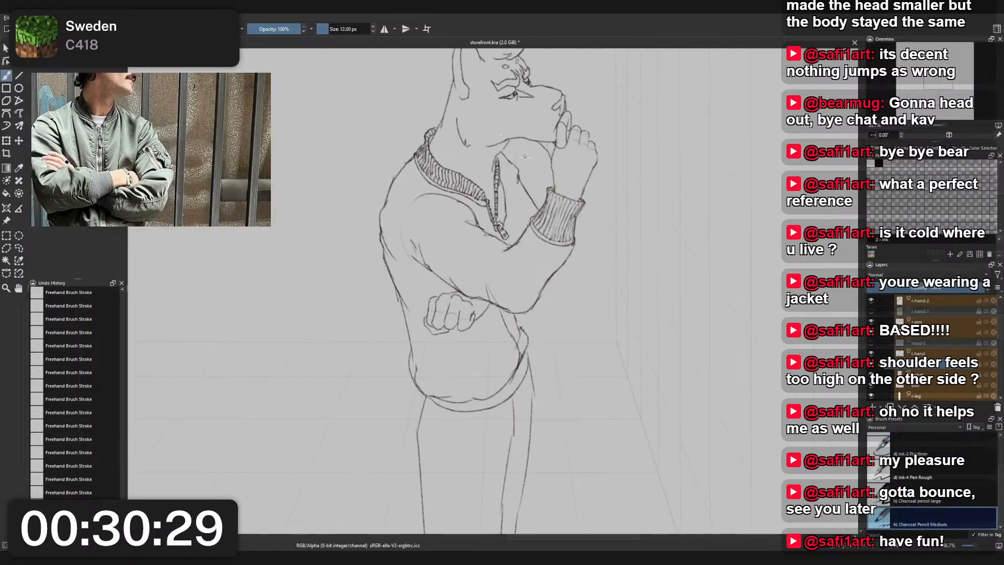
{"action": "scroll", "coordinate": [533, 174], "scroll_direction": "up", "scroll_amount": 1}
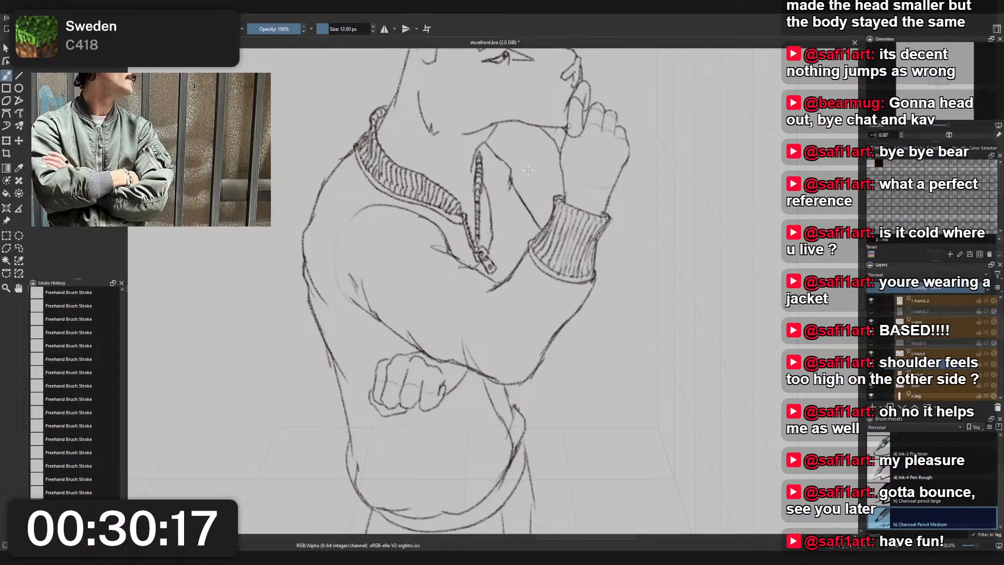
{"action": "scroll", "coordinate": [534, 167], "scroll_direction": "down", "scroll_amount": 2}
{"action": "left_click_drag", "start_coordinate": [548, 188], "coordinate": [566, 227]}
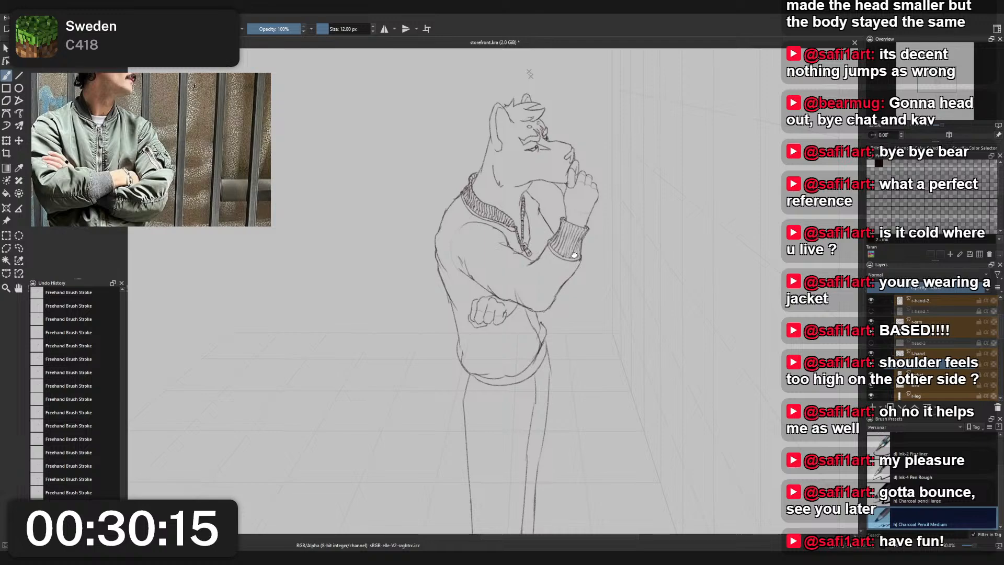
{"action": "scroll", "coordinate": [566, 227], "scroll_direction": "up", "scroll_amount": 2}
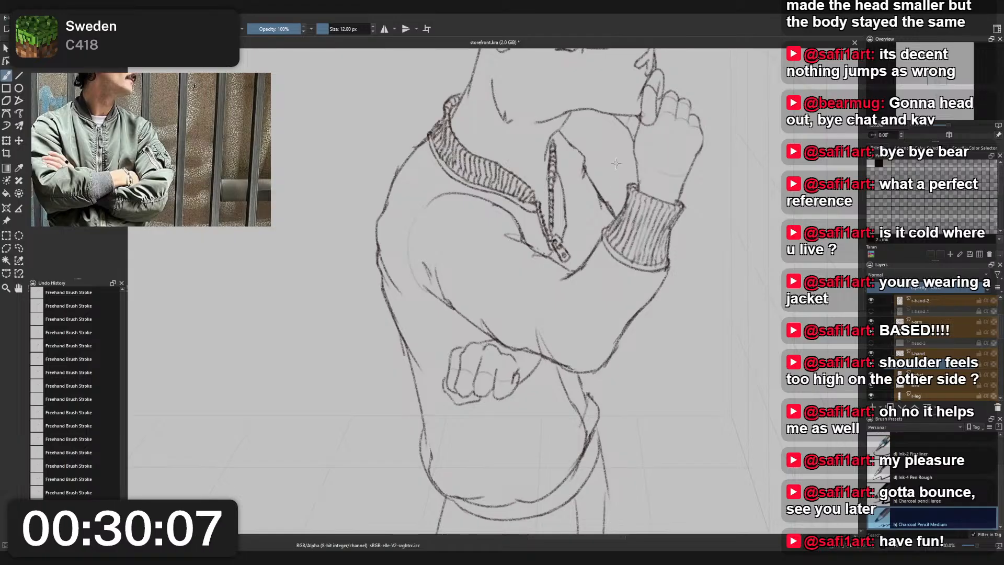
- Erase the straight end of the jacket's far edge above the raised cuff and redraw it as a small curved fold
{"action": "scroll", "coordinate": [614, 179], "scroll_direction": "down", "scroll_amount": 3}
{"action": "scroll", "coordinate": [627, 174], "scroll_direction": "up", "scroll_amount": 4}
{"action": "right_click", "coordinate": [608, 193]}
{"action": "left_click", "coordinate": [607, 140]}
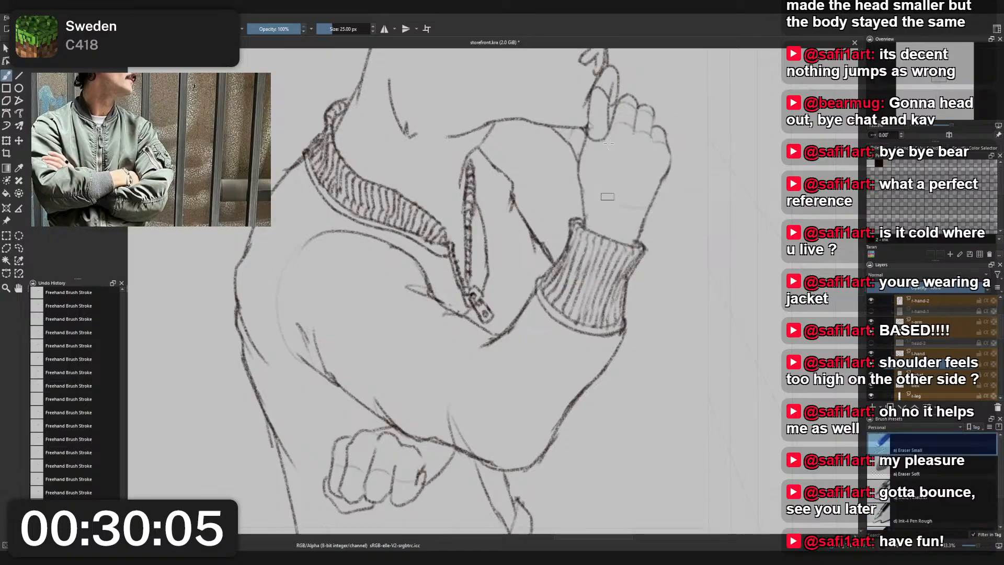
{"action": "mouse_move", "coordinate": [539, 242]}
{"action": "left_mouse_down"}
{"action": "mouse_move", "coordinate": [550, 259]}
{"action": "mouse_move", "coordinate": [532, 223]}
{"action": "mouse_move", "coordinate": [554, 264]}
{"action": "left_mouse_up"}
{"action": "right_click", "coordinate": [559, 247]}
{"action": "left_click", "coordinate": [514, 221]}
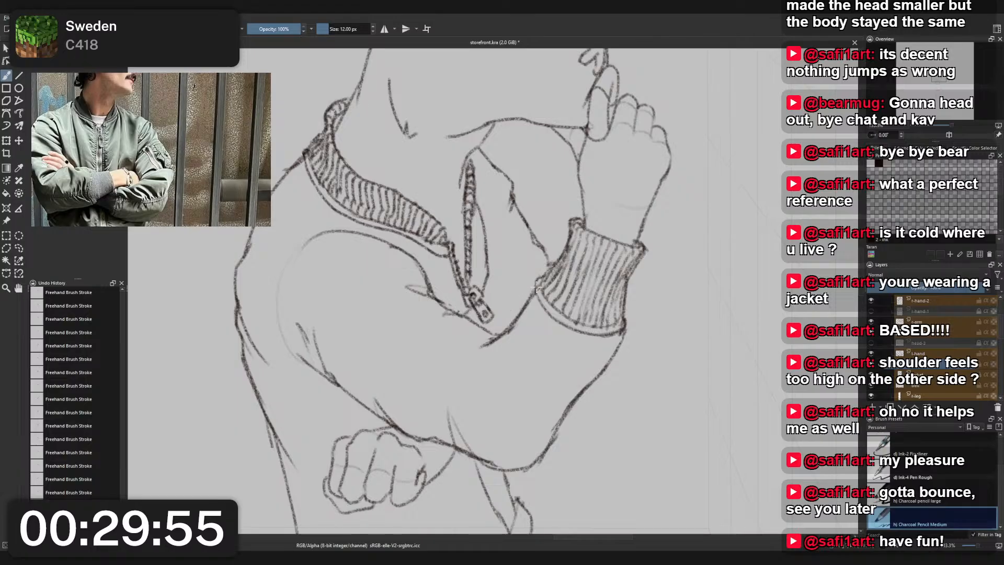
- Touch up the lines around the zipper pull with Eraser Small and Charcoal Pencil Medium
{"action": "right_click", "coordinate": [518, 302]}
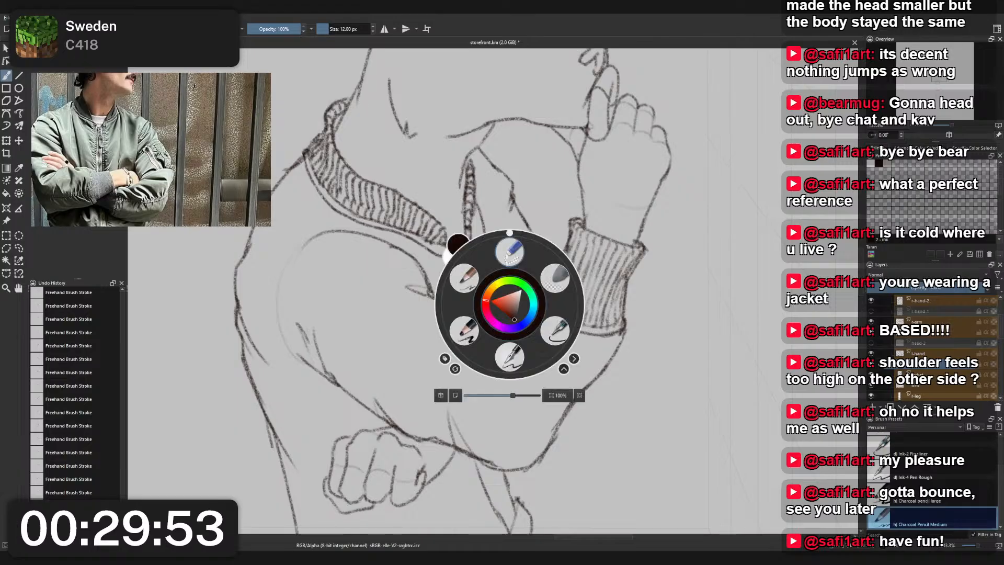
{"action": "left_click", "coordinate": [509, 254]}
{"action": "right_click", "coordinate": [489, 319]}
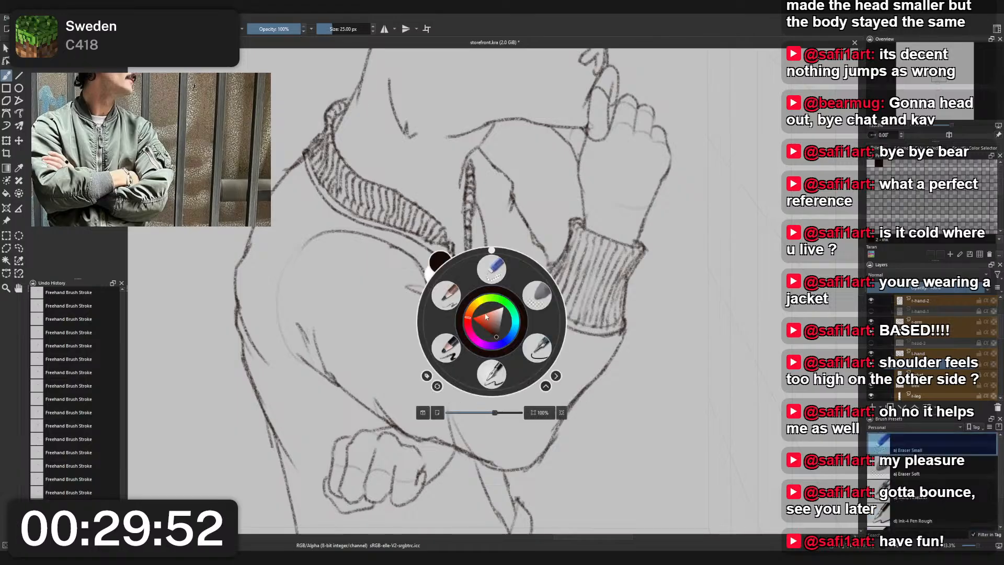
{"action": "left_click", "coordinate": [446, 296]}
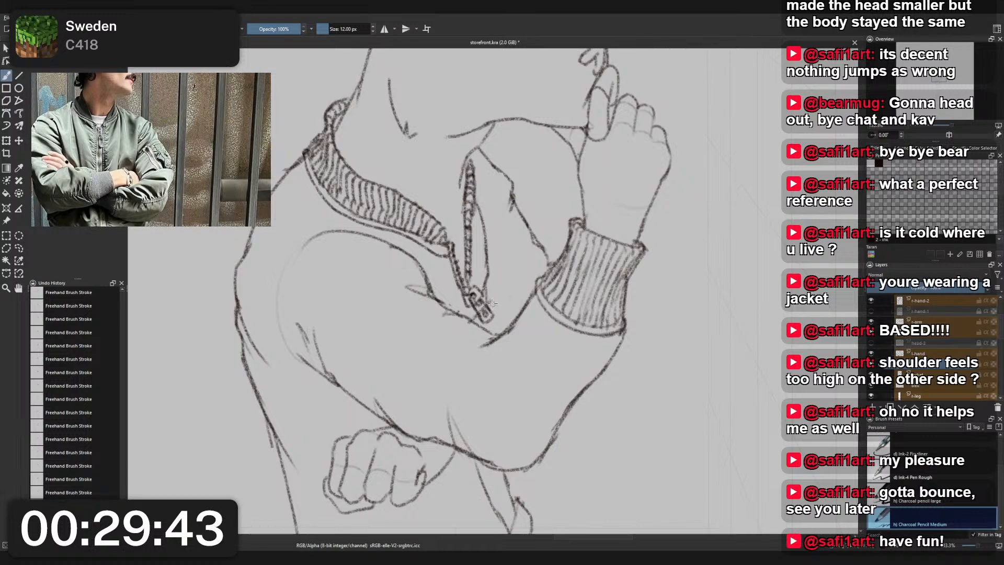
{"action": "scroll", "coordinate": [487, 280], "scroll_direction": "down", "scroll_amount": 3}
{"action": "scroll", "coordinate": [508, 273], "scroll_direction": "up", "scroll_amount": 2}
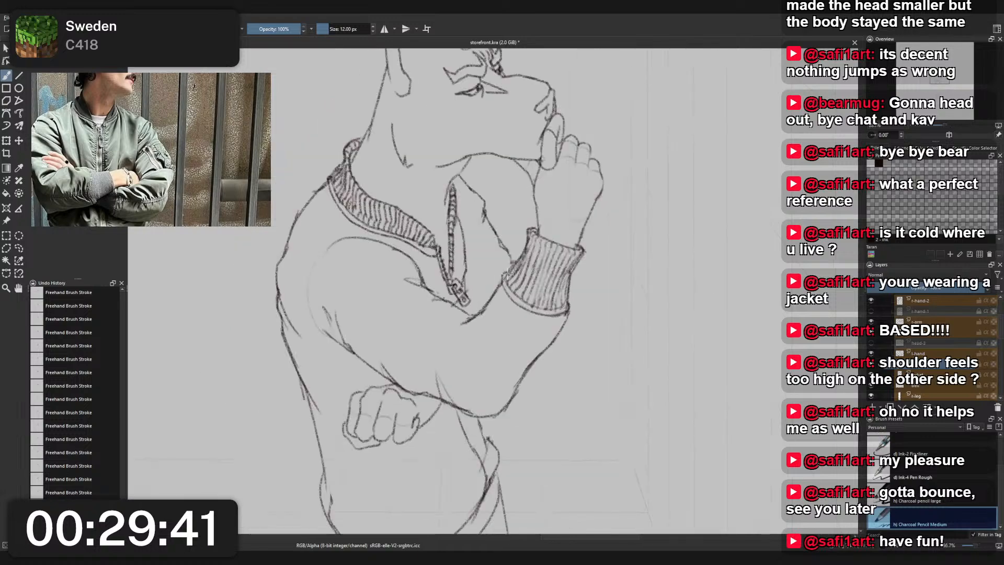
- Erase the lower end of the flap line beside the zipper on the jacket layer and redraw it down to the pull
{"action": "key", "text": "r"}
{"action": "left_click", "coordinate": [469, 269]}
{"action": "right_click", "coordinate": [462, 264]}
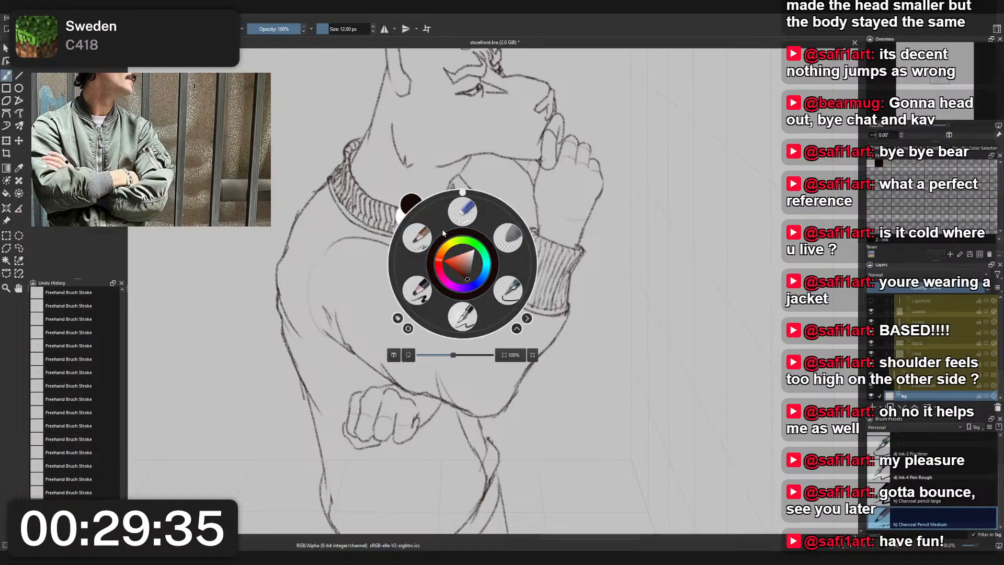
{"action": "left_click", "coordinate": [406, 234]}
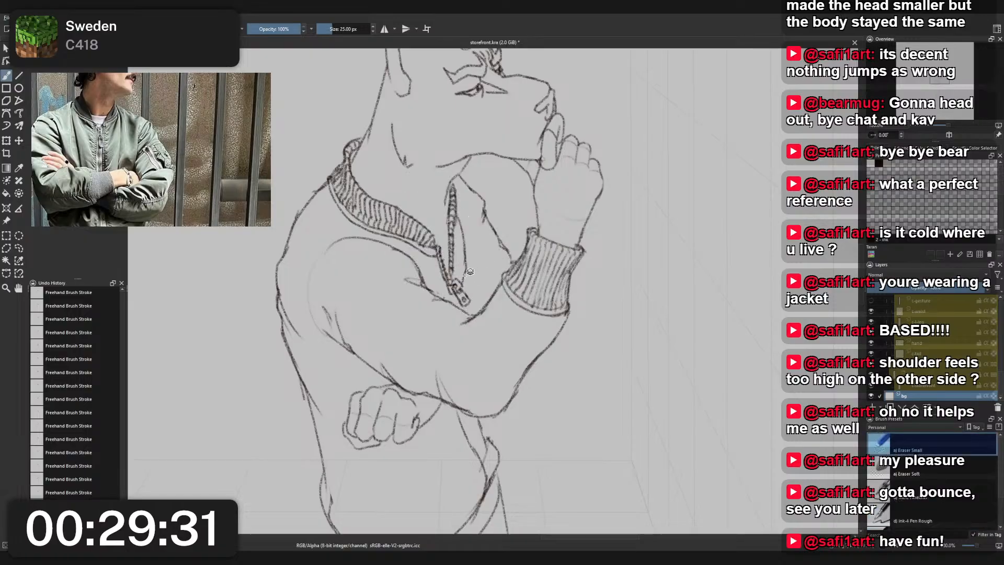
{"action": "key", "text": "r"}
{"action": "left_click", "coordinate": [460, 277]}
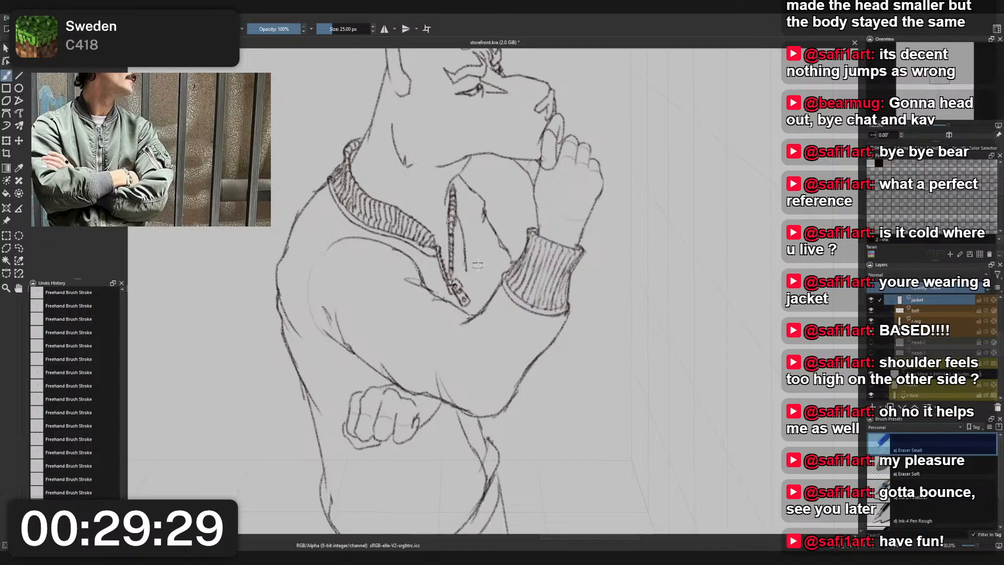
{"action": "right_click", "coordinate": [488, 283]}
{"action": "left_click", "coordinate": [446, 245]}
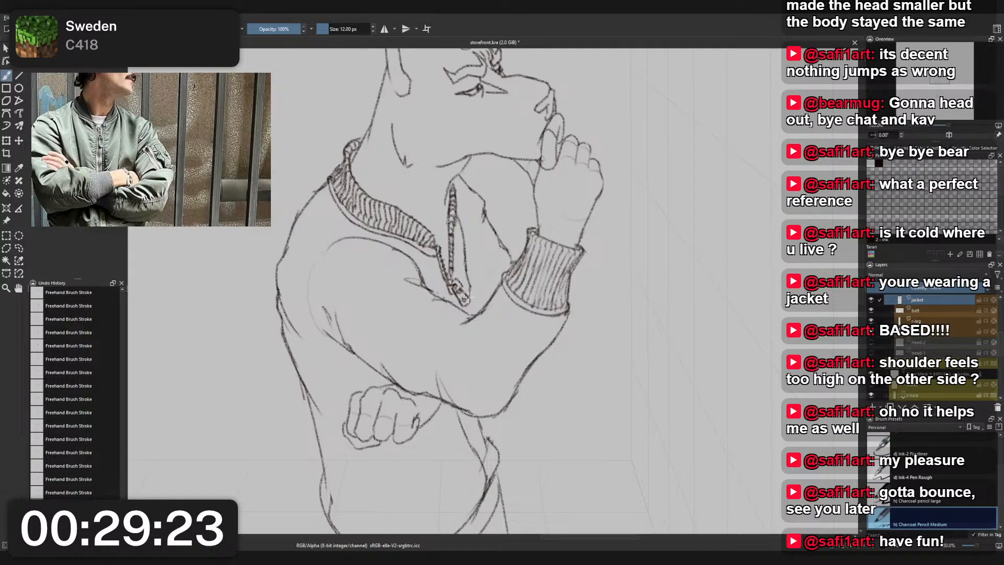
- Add a new paint layer directly below the jacket layer and name it shirt
{"action": "scroll", "coordinate": [494, 262], "scroll_direction": "down", "scroll_amount": 5}
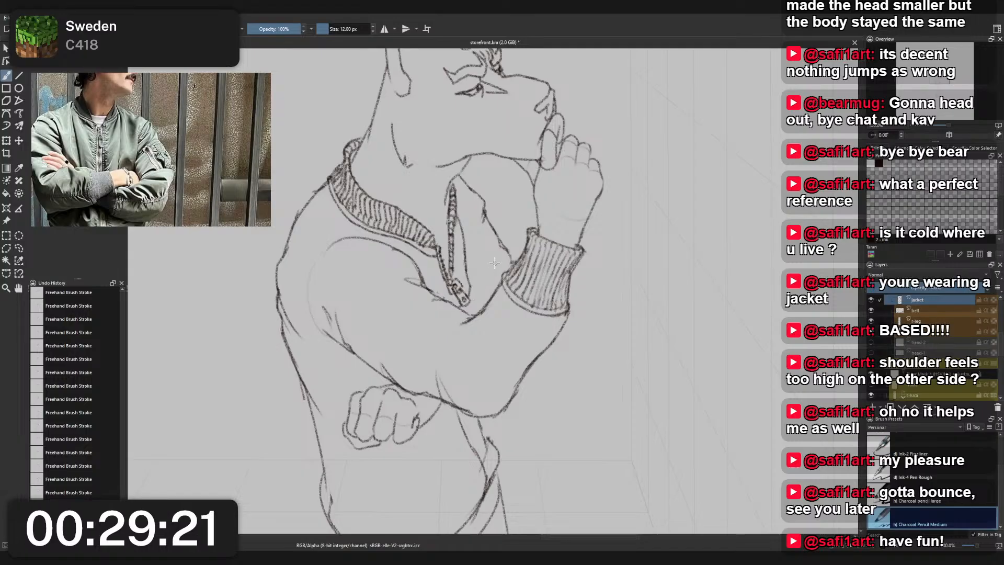
{"action": "scroll", "coordinate": [496, 251], "scroll_direction": "up", "scroll_amount": 5}
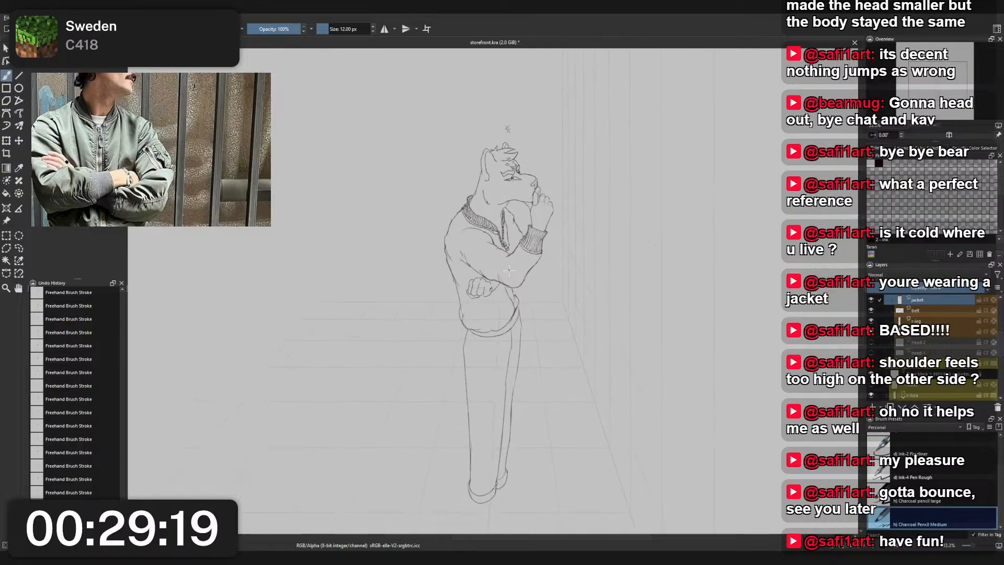
{"action": "left_click_drag", "start_coordinate": [512, 290], "coordinate": [508, 302]}
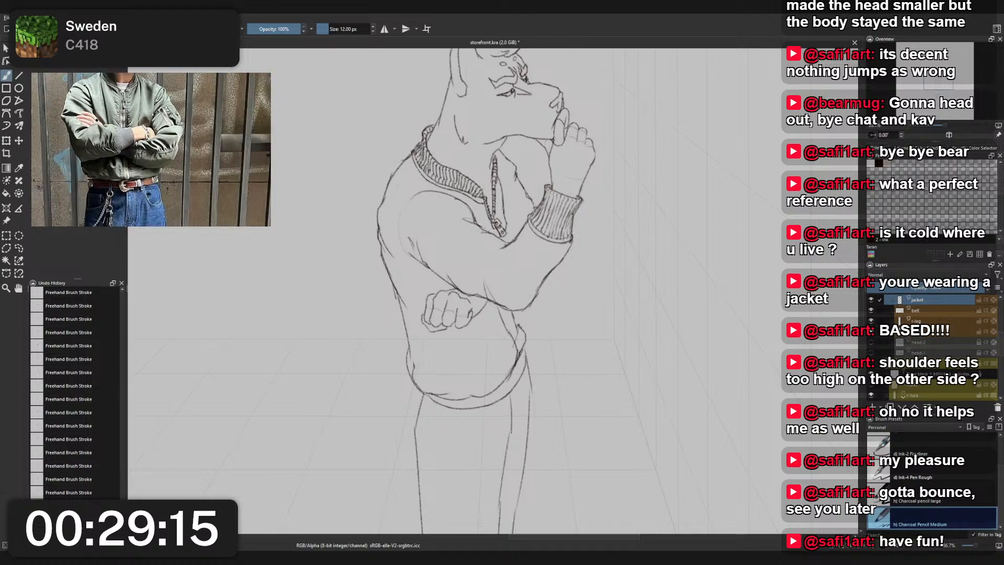
{"action": "scroll", "coordinate": [511, 124], "scroll_direction": "up", "scroll_amount": 3}
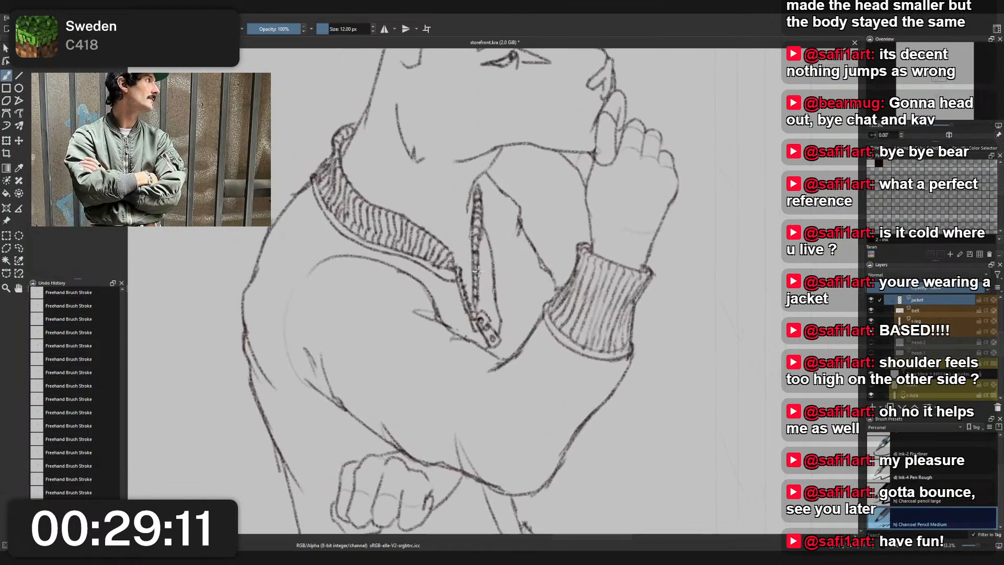
{"action": "left_click", "coordinate": [873, 407]}
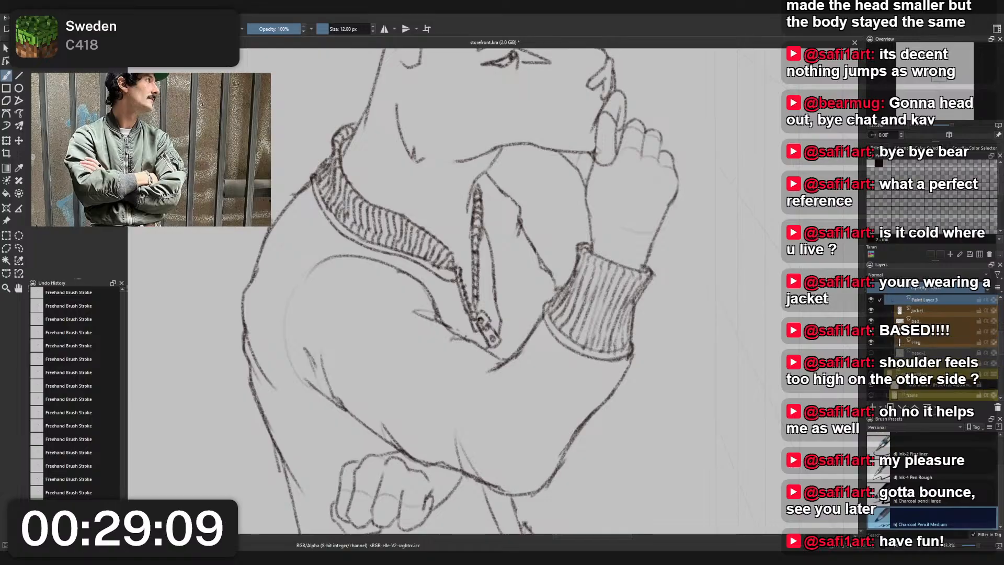
{"action": "left_click_drag", "start_coordinate": [925, 302], "coordinate": [922, 317]}
{"action": "double_click", "coordinate": [925, 312]}
{"action": "type", "text": "shirt"}
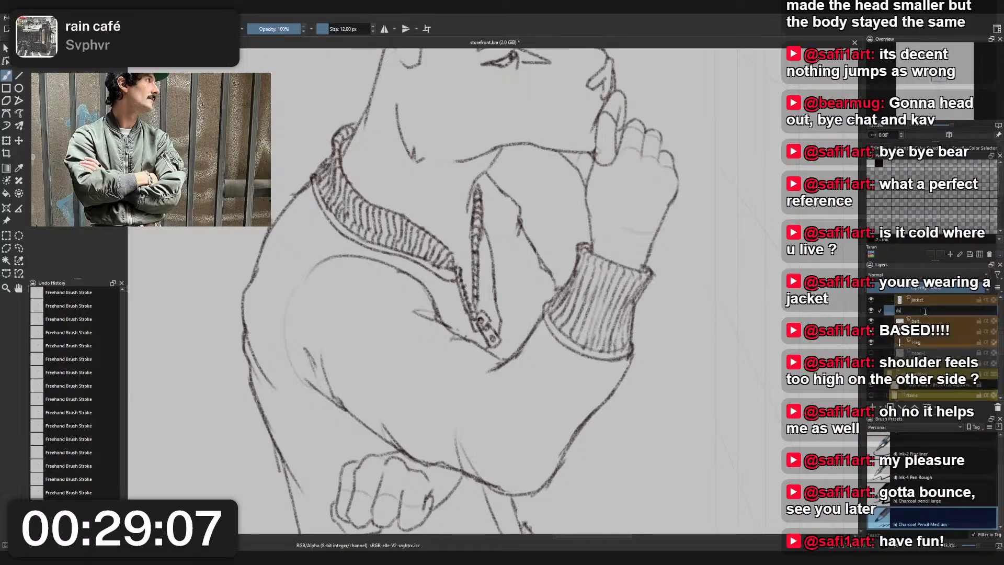
{"action": "key", "text": "Return"}
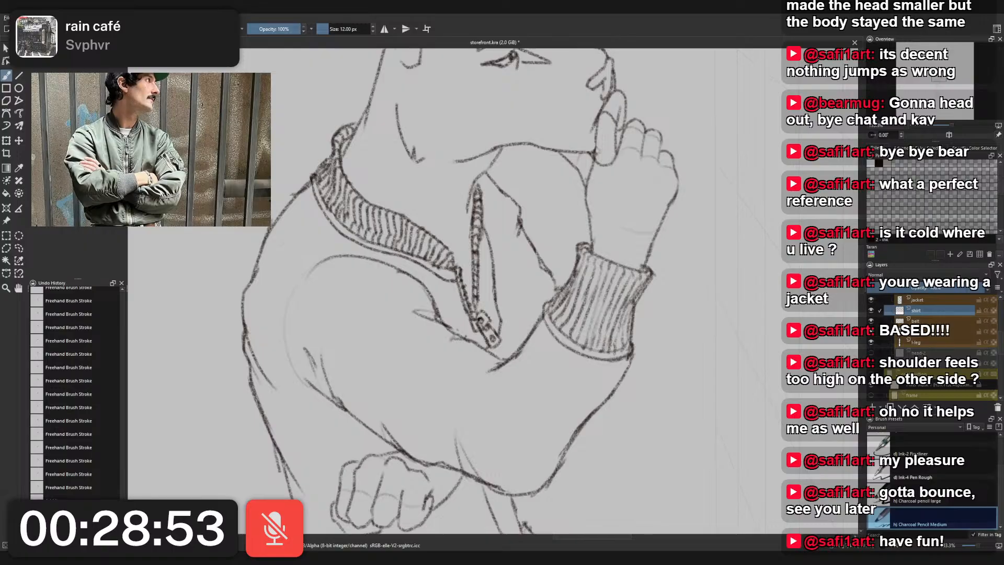
- Erase the lower end of the flap line beside the zipper pull on the jacket layer with Eraser Small
{"action": "left_click_drag", "start_coordinate": [667, 225], "coordinate": [660, 299]}
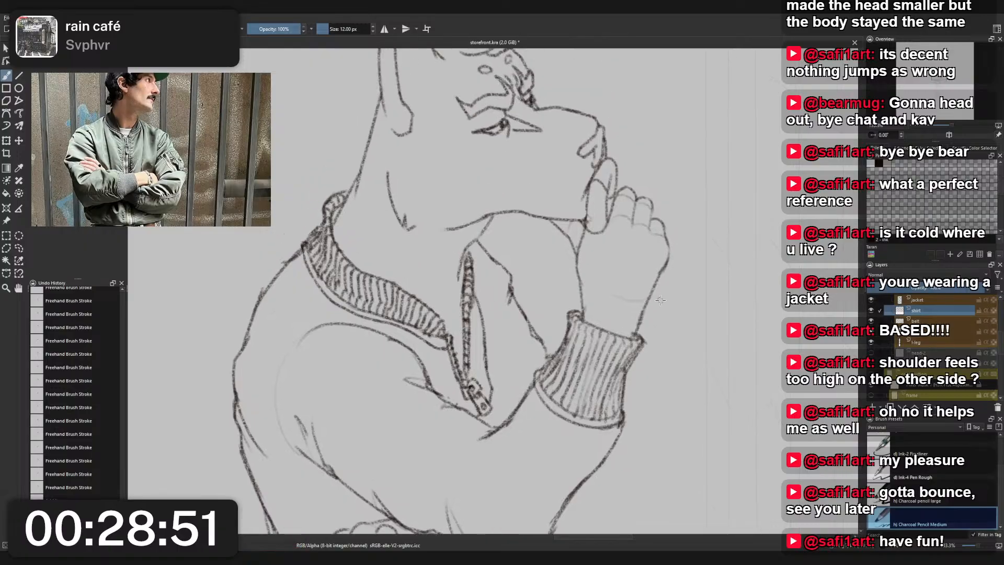
{"action": "scroll", "coordinate": [604, 216], "scroll_direction": "down", "scroll_amount": 3}
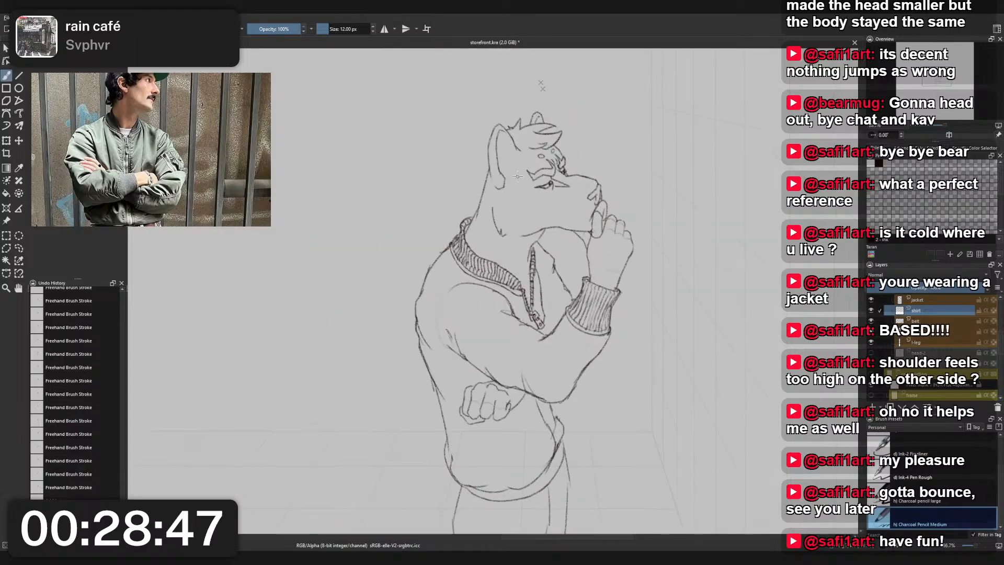
{"action": "scroll", "coordinate": [523, 178], "scroll_direction": "down", "scroll_amount": 2}
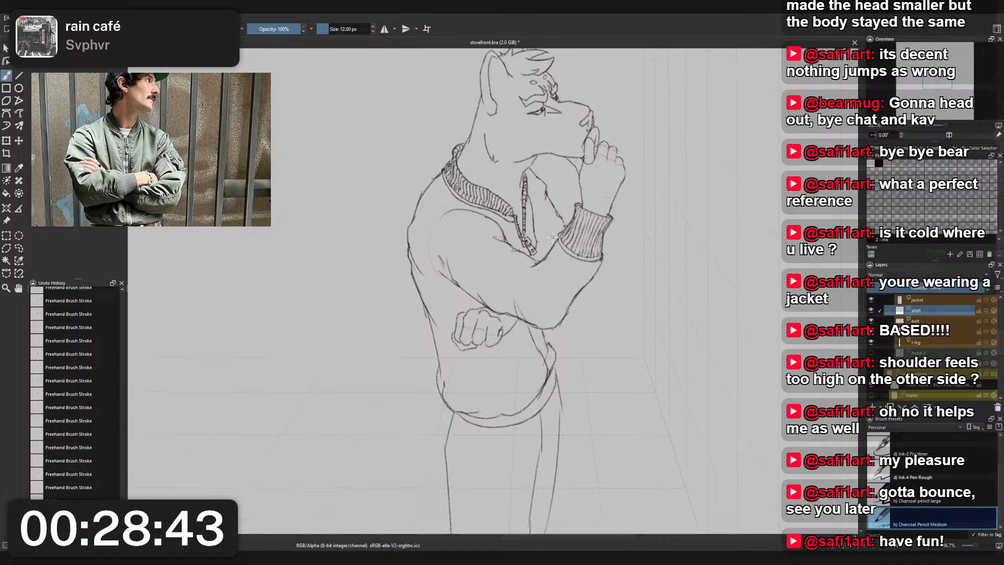
{"action": "scroll", "coordinate": [545, 254], "scroll_direction": "down", "scroll_amount": 2}
{"action": "scroll", "coordinate": [546, 243], "scroll_direction": "up", "scroll_amount": 3}
{"action": "scroll", "coordinate": [547, 242], "scroll_direction": "up", "scroll_amount": 2}
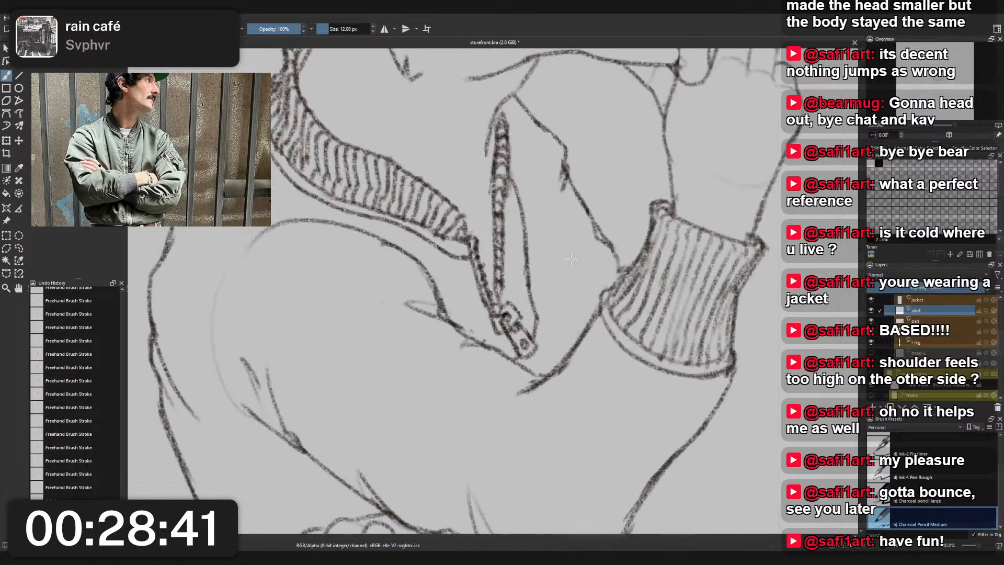
{"action": "key", "text": "e"}
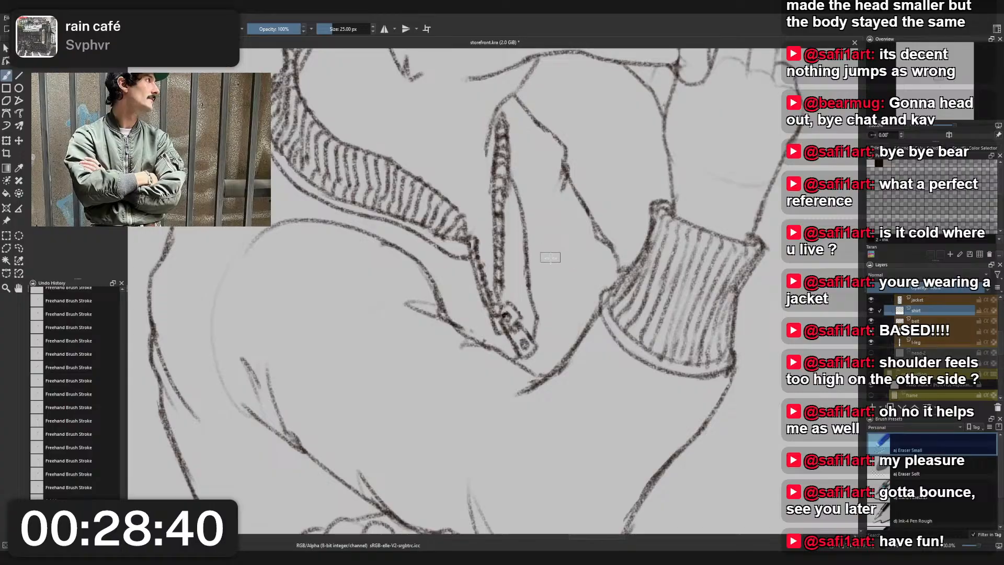
{"action": "left_click", "coordinate": [540, 321]}
{"action": "mouse_move", "coordinate": [536, 325]}
{"action": "left_mouse_down"}
{"action": "mouse_move", "coordinate": [523, 346]}
{"action": "mouse_move", "coordinate": [531, 335]}
{"action": "mouse_move", "coordinate": [505, 328]}
{"action": "mouse_move", "coordinate": [527, 371]}
{"action": "mouse_move", "coordinate": [538, 334]}
{"action": "mouse_move", "coordinate": [538, 345]}
{"action": "mouse_move", "coordinate": [509, 356]}
{"action": "mouse_move", "coordinate": [517, 363]}
{"action": "mouse_move", "coordinate": [537, 321]}
{"action": "left_mouse_up"}
{"action": "key", "text": "ctrl+z"}
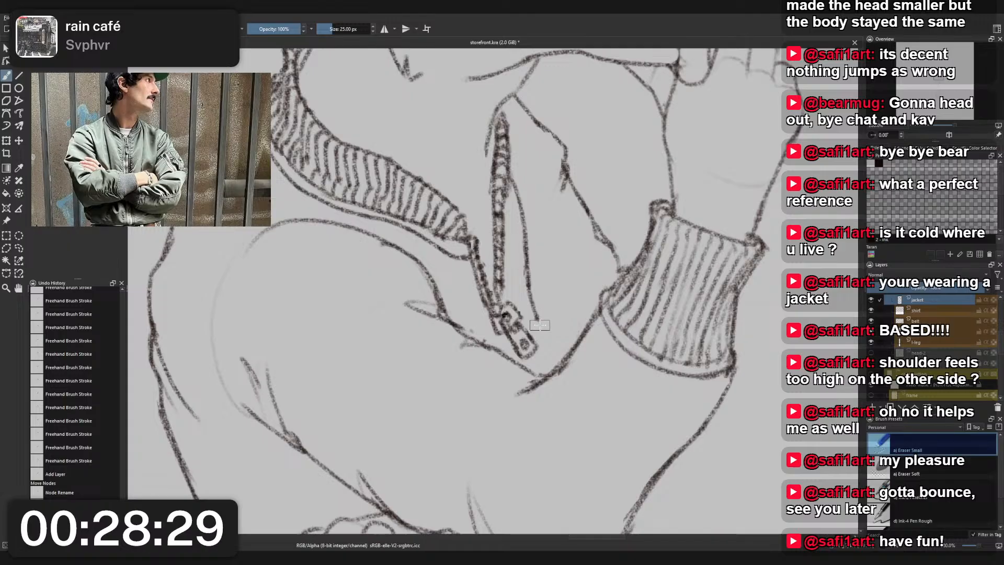
- Redraw the flap's lower end as a curve around the zipper pull with Charcoal Pencil Medium
{"action": "right_click", "coordinate": [532, 319]}
{"action": "left_click", "coordinate": [487, 293]}
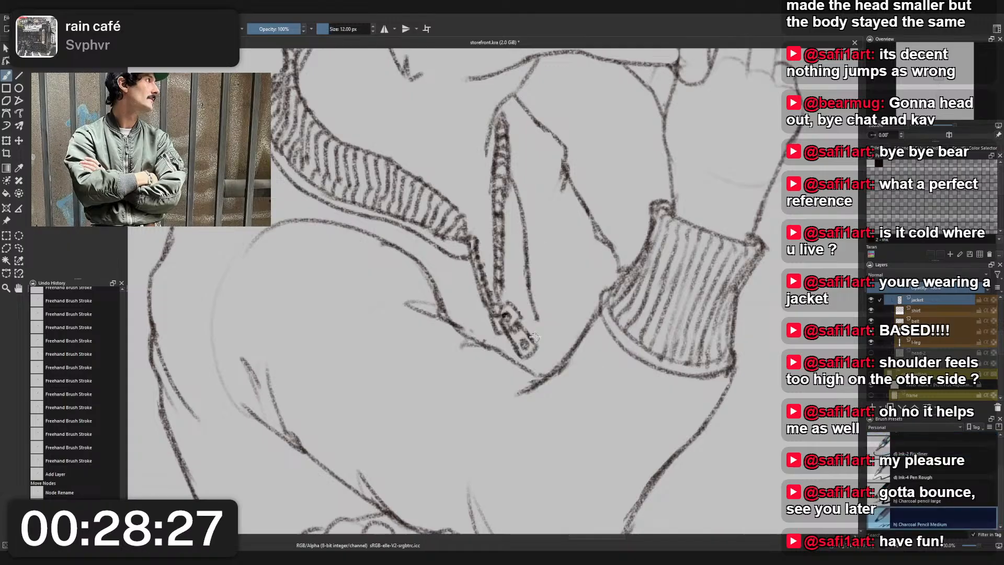
{"action": "left_click_drag", "start_coordinate": [536, 315], "coordinate": [543, 351]}
{"action": "key", "text": "ctrl+z"}
{"action": "mouse_move", "coordinate": [535, 315]}
{"action": "left_mouse_down"}
{"action": "mouse_move", "coordinate": [551, 345]}
{"action": "mouse_move", "coordinate": [536, 373]}
{"action": "mouse_move", "coordinate": [543, 342]}
{"action": "mouse_move", "coordinate": [533, 370]}
{"action": "left_mouse_up"}
{"action": "key", "text": "ctrl+z"}
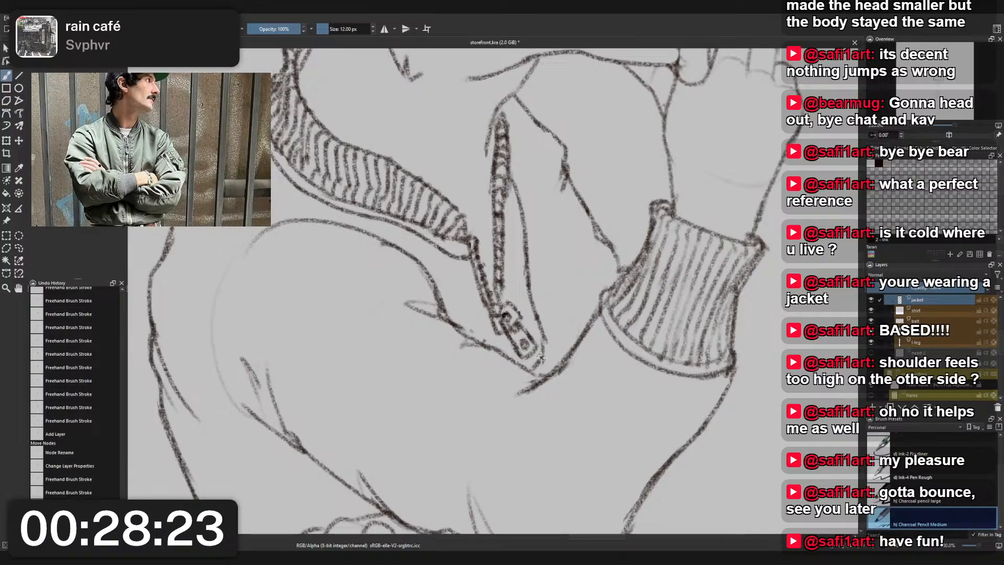
{"action": "left_click_drag", "start_coordinate": [547, 334], "coordinate": [540, 362]}
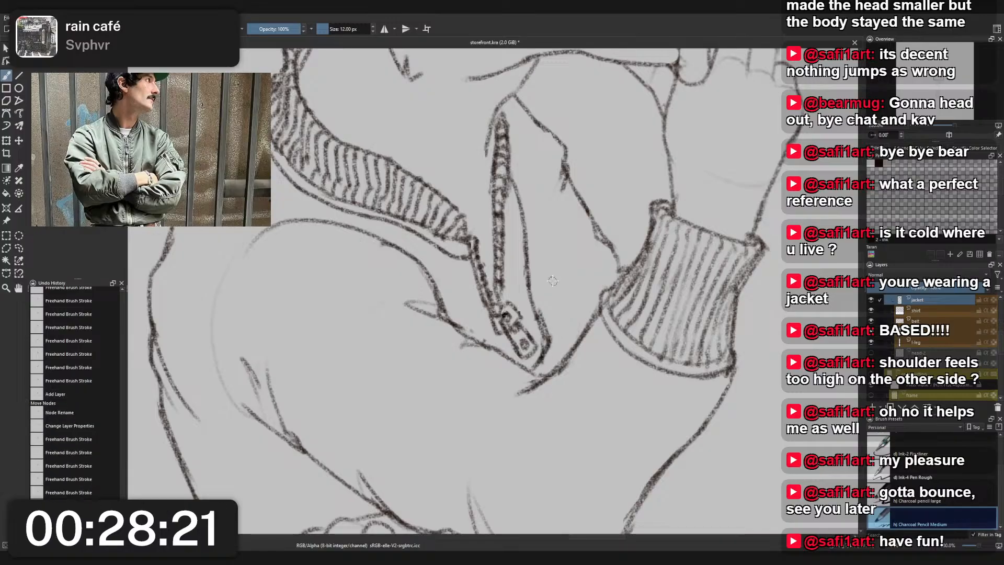
- Try to erase the line running from below the jaw to the wrist on the raised hand's layer with Eraser Small
{"action": "scroll", "coordinate": [553, 281], "scroll_direction": "down", "scroll_amount": 4}
{"action": "scroll", "coordinate": [554, 277], "scroll_direction": "up", "scroll_amount": 2}
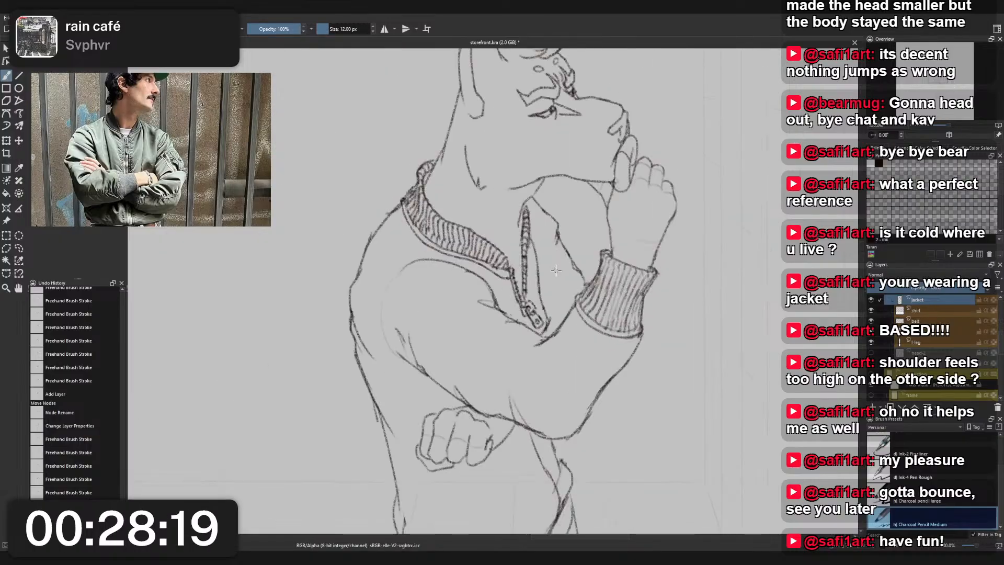
{"action": "scroll", "coordinate": [556, 270], "scroll_direction": "down", "scroll_amount": 2}
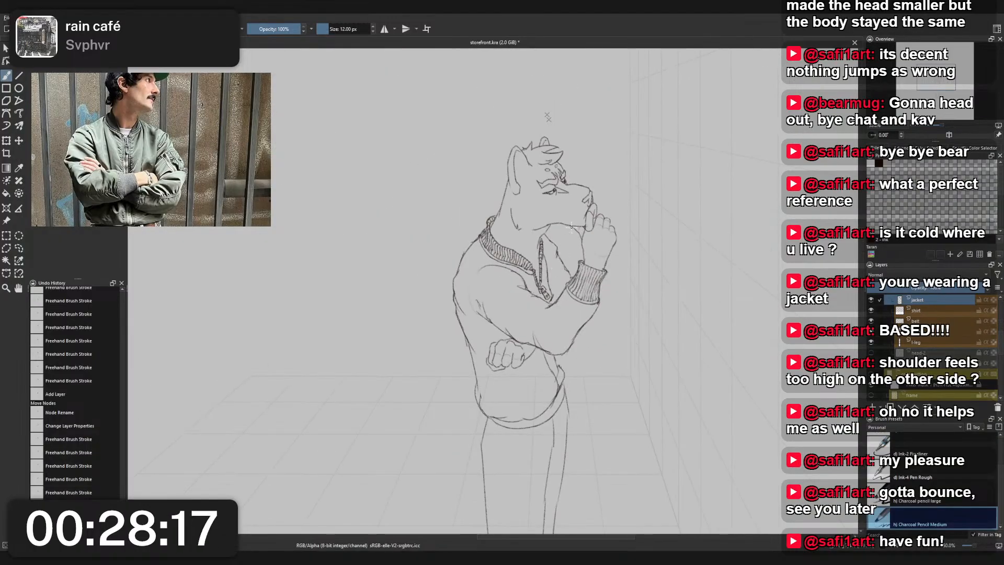
{"action": "scroll", "coordinate": [577, 227], "scroll_direction": "up", "scroll_amount": 6}
{"action": "key", "text": "r"}
{"action": "left_click", "coordinate": [567, 232]}
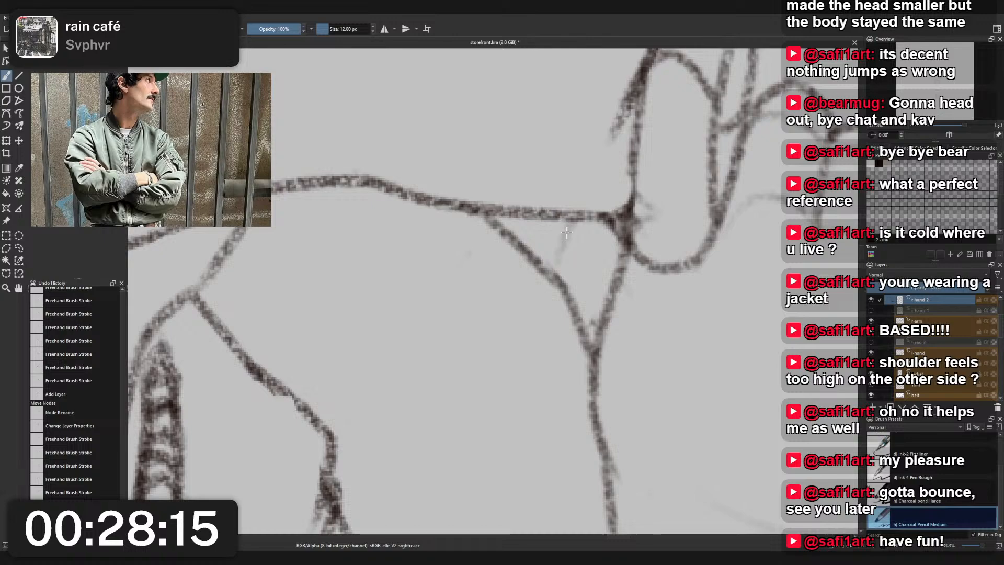
{"action": "right_click", "coordinate": [567, 233]}
{"action": "left_click", "coordinate": [571, 184]}
{"action": "mouse_move", "coordinate": [567, 232]}
{"action": "left_mouse_down"}
{"action": "mouse_move", "coordinate": [565, 257]}
{"action": "mouse_move", "coordinate": [577, 197]}
{"action": "mouse_move", "coordinate": [533, 248]}
{"action": "left_mouse_up"}
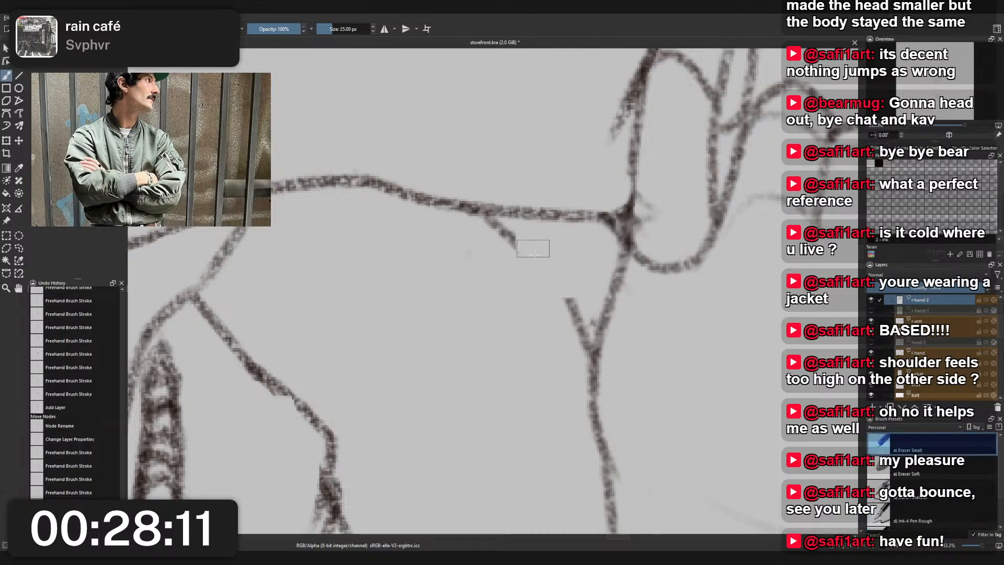
{"action": "key", "text": "ctrl+z"}
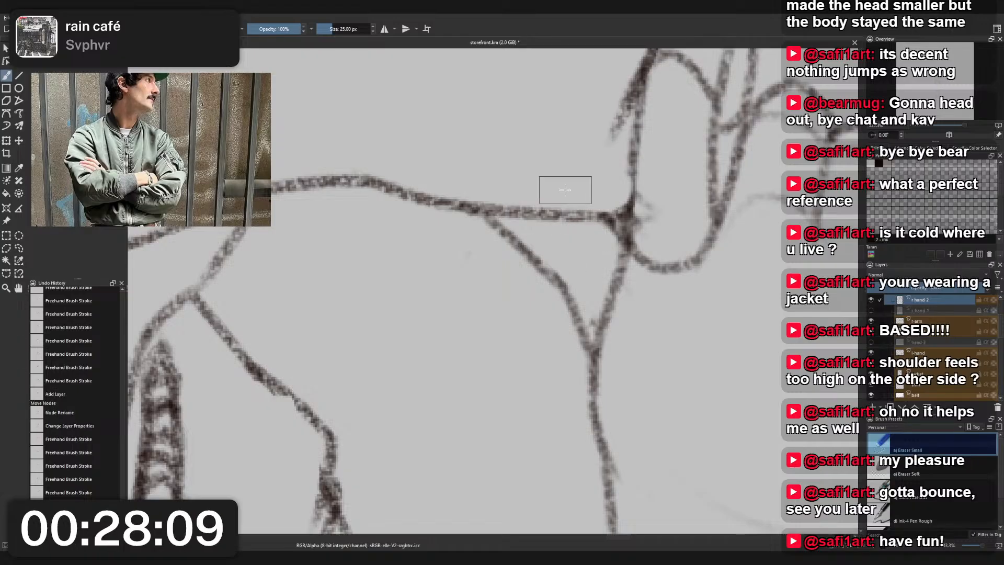
- Erase the stray marks below the jaw and beside the raised hand's thumb with Eraser Small
{"action": "scroll", "coordinate": [566, 191], "scroll_direction": "down", "scroll_amount": 4}
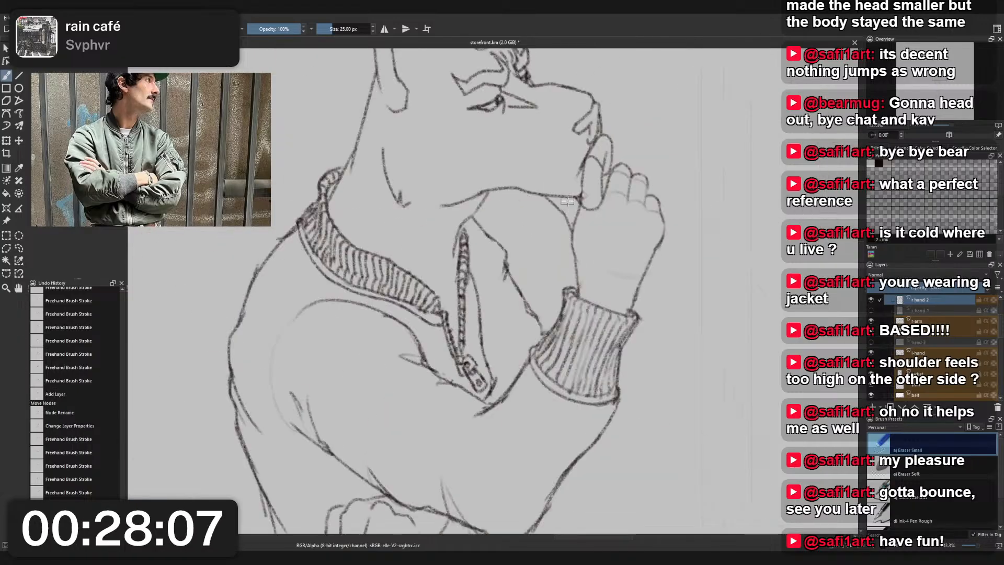
{"action": "scroll", "coordinate": [568, 211], "scroll_direction": "up", "scroll_amount": 4}
{"action": "left_click_drag", "start_coordinate": [585, 236], "coordinate": [586, 240]}
{"action": "left_click_drag", "start_coordinate": [462, 168], "coordinate": [466, 174]}
{"action": "scroll", "coordinate": [482, 190], "scroll_direction": "down", "scroll_amount": 4}
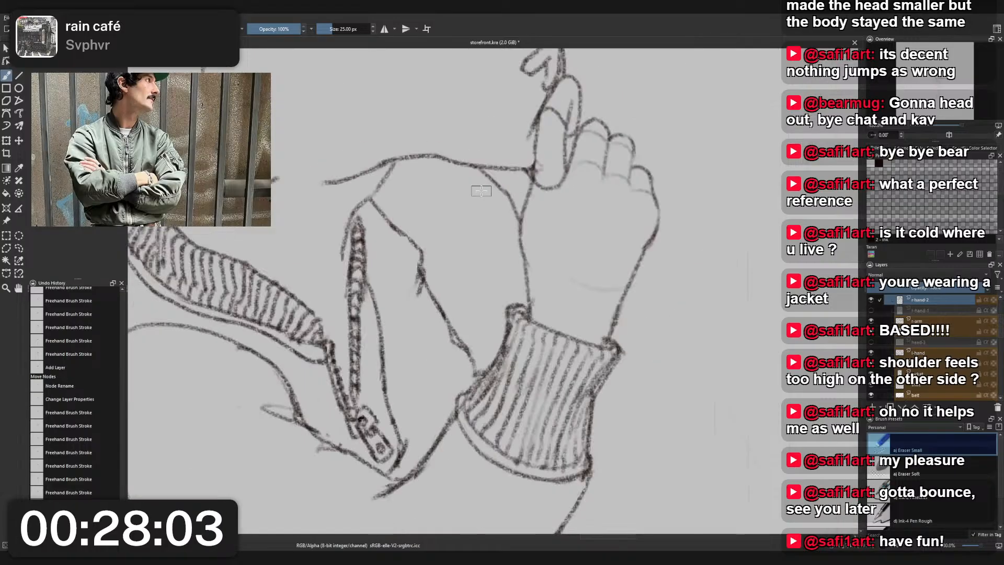
{"action": "scroll", "coordinate": [481, 191], "scroll_direction": "up", "scroll_amount": 1}
{"action": "scroll", "coordinate": [725, 132], "scroll_direction": "up", "scroll_amount": 3}
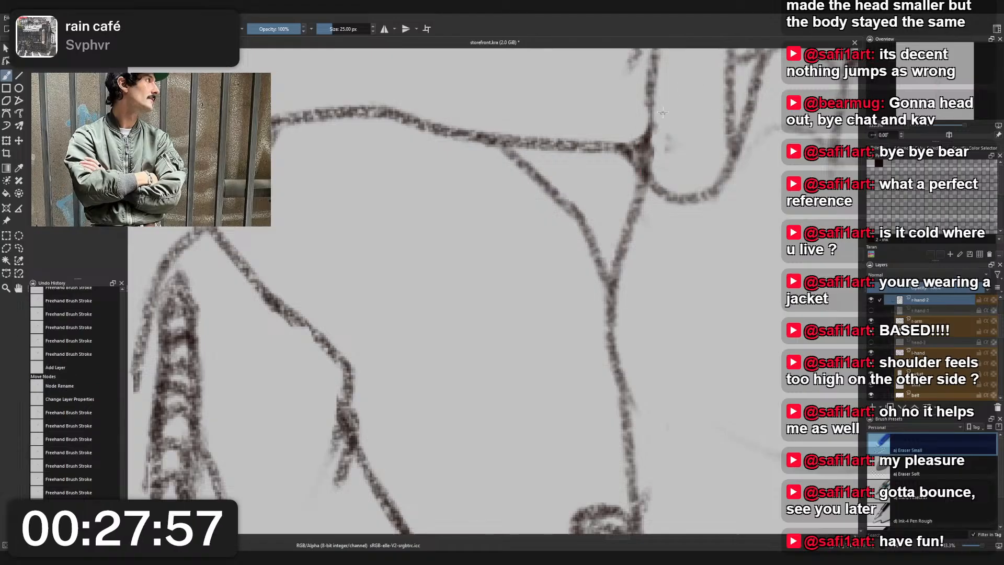
{"action": "mouse_move", "coordinate": [664, 143]}
{"action": "left_mouse_down"}
{"action": "mouse_move", "coordinate": [683, 149]}
{"action": "mouse_move", "coordinate": [637, 258]}
{"action": "mouse_move", "coordinate": [632, 147]}
{"action": "left_mouse_up"}
- Draw short diagonal fold lines inward from the jacket's far chest edge with Charcoal Pencil Medium
{"action": "scroll", "coordinate": [703, 135], "scroll_direction": "down", "scroll_amount": 4}
{"action": "scroll", "coordinate": [703, 135], "scroll_direction": "down", "scroll_amount": 2}
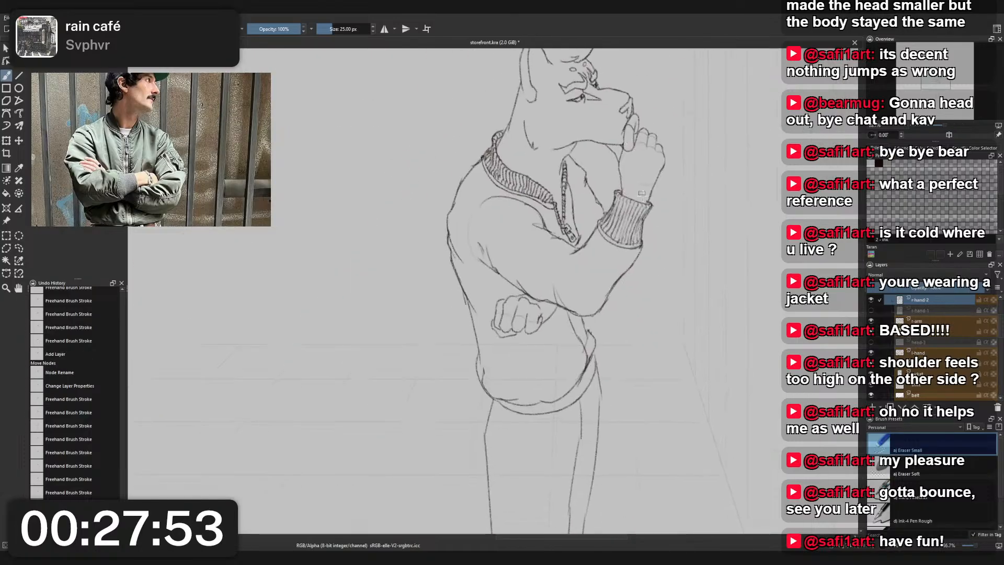
{"action": "left_click_drag", "start_coordinate": [657, 270], "coordinate": [652, 237]}
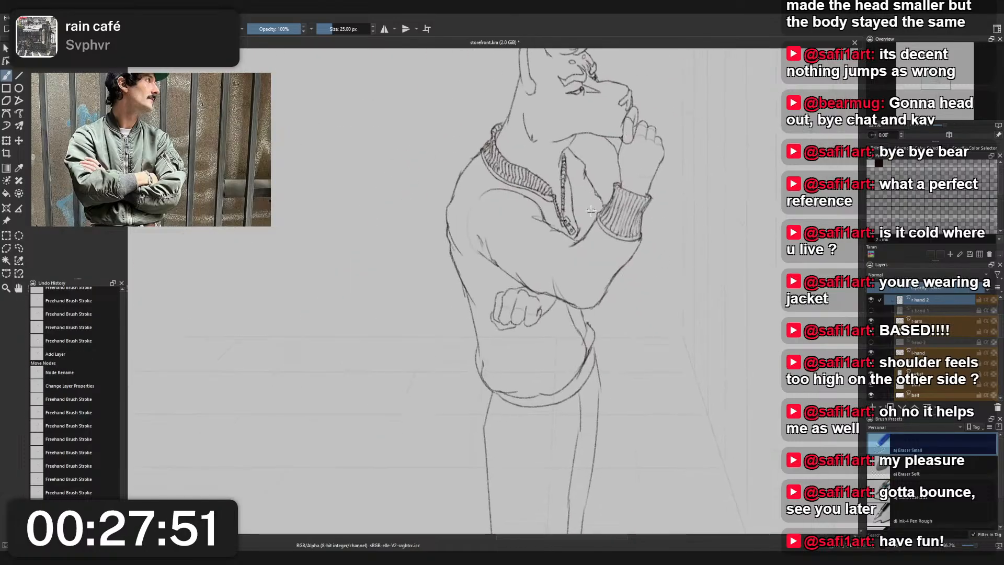
{"action": "right_click", "coordinate": [591, 187]}
{"action": "left_click", "coordinate": [545, 161]}
{"action": "scroll", "coordinate": [561, 189], "scroll_direction": "up", "scroll_amount": 2}
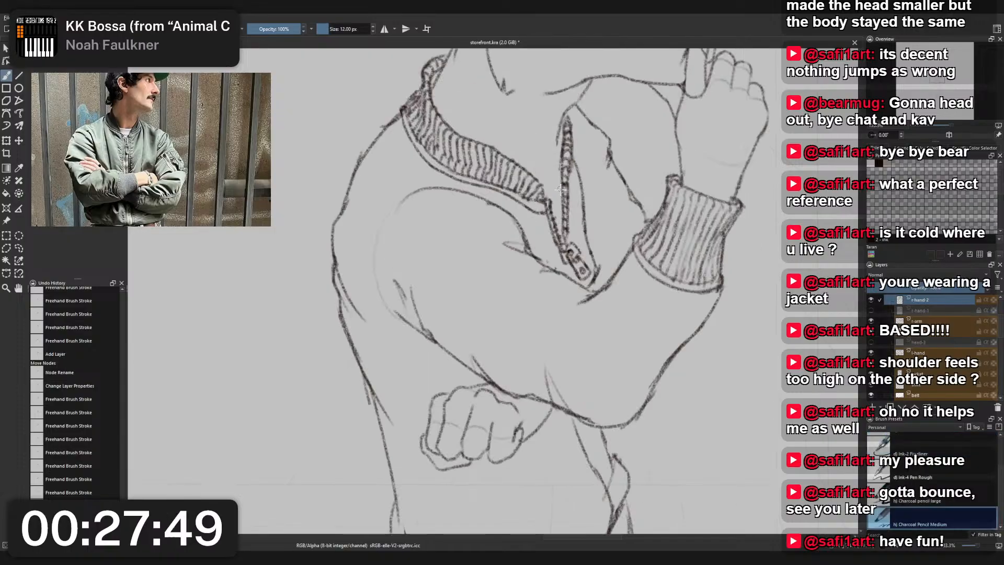
{"action": "mouse_move", "coordinate": [600, 193]}
{"action": "left_mouse_down"}
{"action": "mouse_move", "coordinate": [609, 139]}
{"action": "mouse_move", "coordinate": [589, 194]}
{"action": "mouse_move", "coordinate": [610, 130]}
{"action": "mouse_move", "coordinate": [596, 194]}
{"action": "mouse_move", "coordinate": [606, 172]}
{"action": "left_mouse_up"}
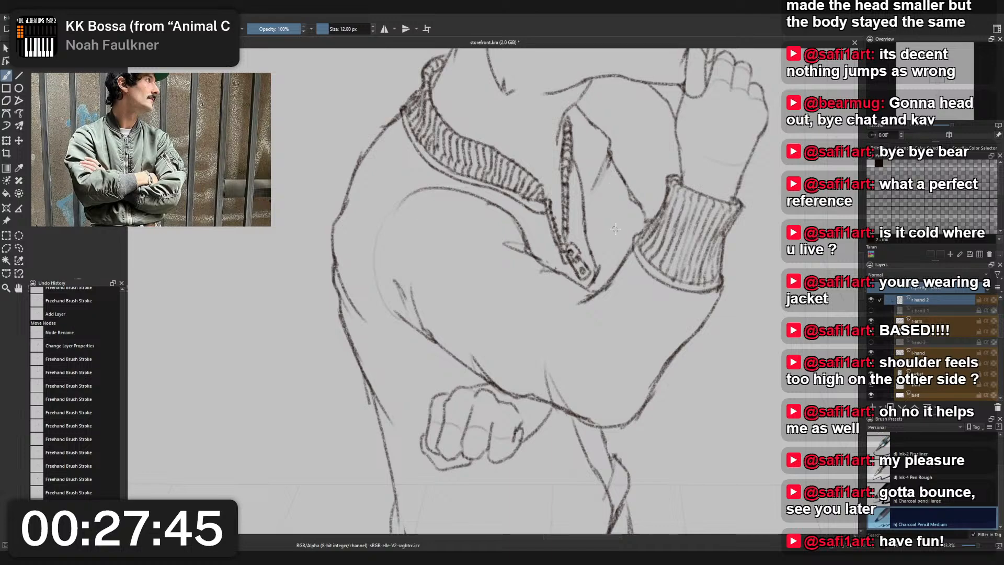
{"action": "mouse_move", "coordinate": [625, 201]}
{"action": "left_mouse_down"}
{"action": "mouse_move", "coordinate": [615, 233]}
{"action": "mouse_move", "coordinate": [626, 177]}
{"action": "mouse_move", "coordinate": [618, 232]}
{"action": "left_mouse_up"}
{"action": "key", "text": "ctrl+z"}
{"action": "mouse_move", "coordinate": [624, 179]}
{"action": "left_mouse_down"}
{"action": "mouse_move", "coordinate": [631, 199]}
{"action": "mouse_move", "coordinate": [618, 231]}
{"action": "mouse_move", "coordinate": [594, 217]}
{"action": "mouse_move", "coordinate": [569, 253]}
{"action": "left_mouse_up"}
{"action": "key", "text": "ctrl+z"}
- Strengthen the outline at the back of the ribbed collar where it meets the shoulder with Charcoal Pencil Medium
{"action": "scroll", "coordinate": [605, 222], "scroll_direction": "down", "scroll_amount": 6}
{"action": "scroll", "coordinate": [606, 224], "scroll_direction": "up", "scroll_amount": 3}
{"action": "scroll", "coordinate": [564, 272], "scroll_direction": "up", "scroll_amount": 1}
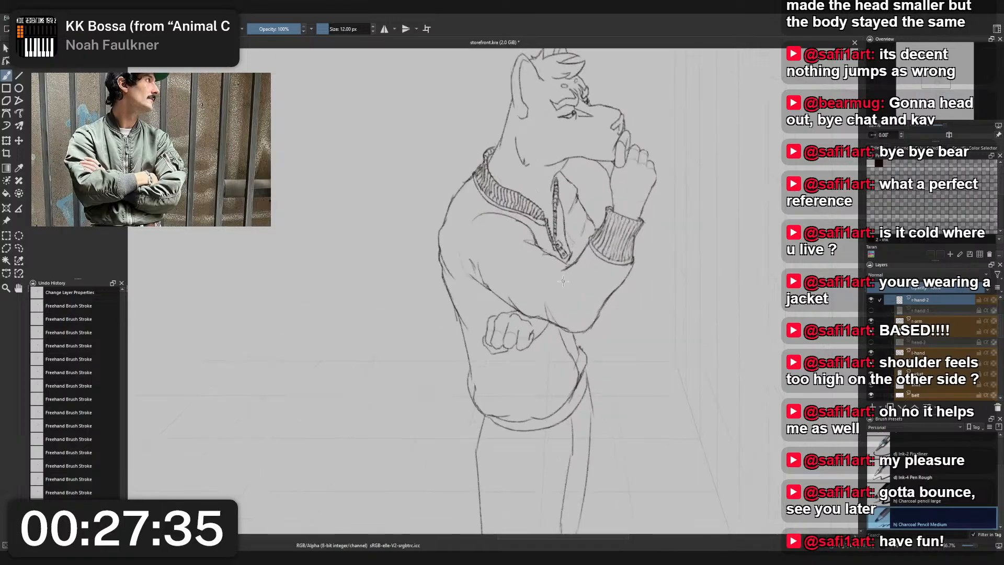
{"action": "left_click_drag", "start_coordinate": [559, 289], "coordinate": [554, 329]}
{"action": "scroll", "coordinate": [469, 192], "scroll_direction": "up", "scroll_amount": 4}
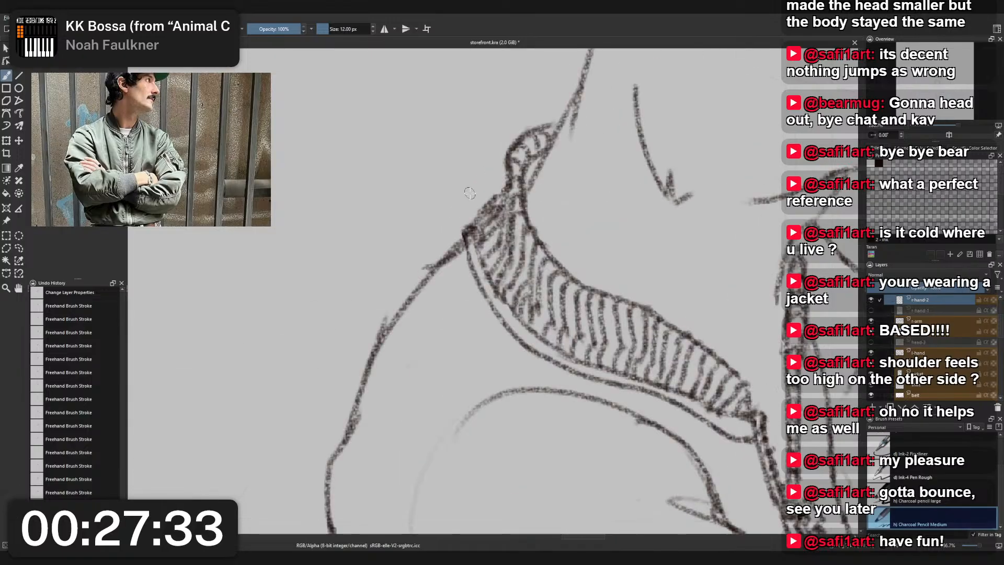
{"action": "left_click", "coordinate": [509, 168]}
{"action": "left_click_drag", "start_coordinate": [471, 228], "coordinate": [506, 188]}
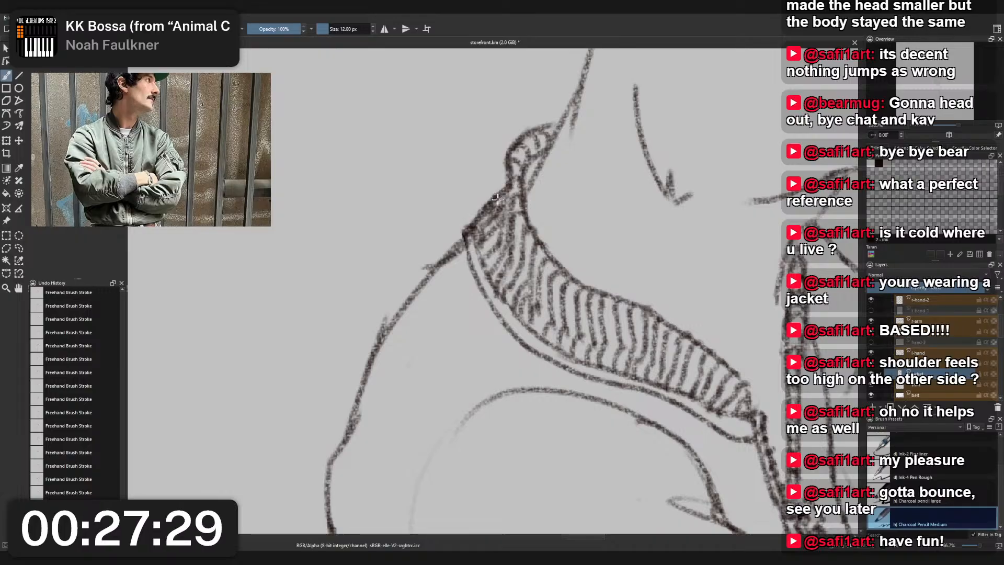
- Delete the unneeded layer just above the belt layer and reselect the jacket's layer
{"action": "scroll", "coordinate": [512, 155], "scroll_direction": "down", "scroll_amount": 3}
{"action": "scroll", "coordinate": [513, 154], "scroll_direction": "down", "scroll_amount": 3}
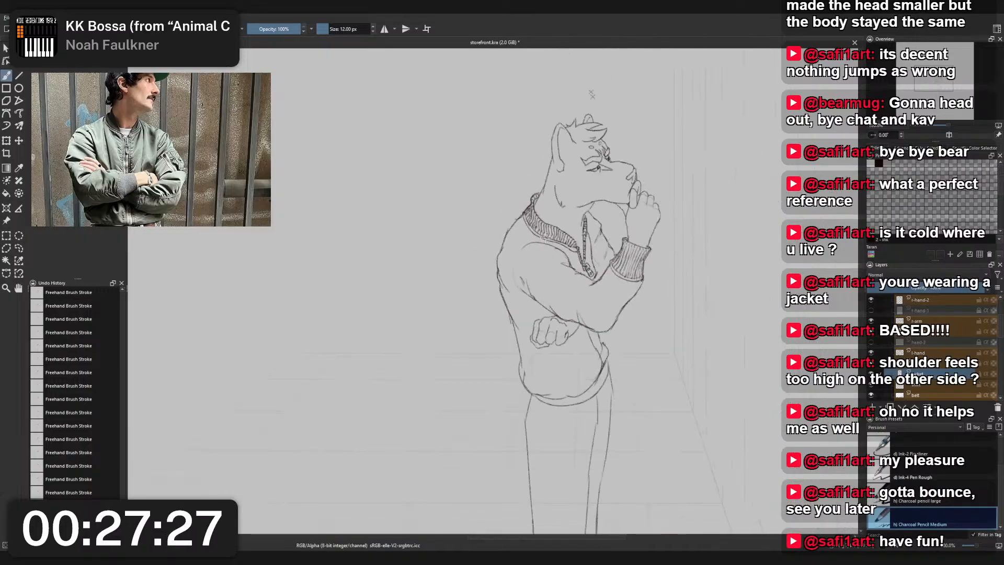
{"action": "scroll", "coordinate": [472, 186], "scroll_direction": "up", "scroll_amount": 4}
{"action": "scroll", "coordinate": [473, 185], "scroll_direction": "down", "scroll_amount": 3}
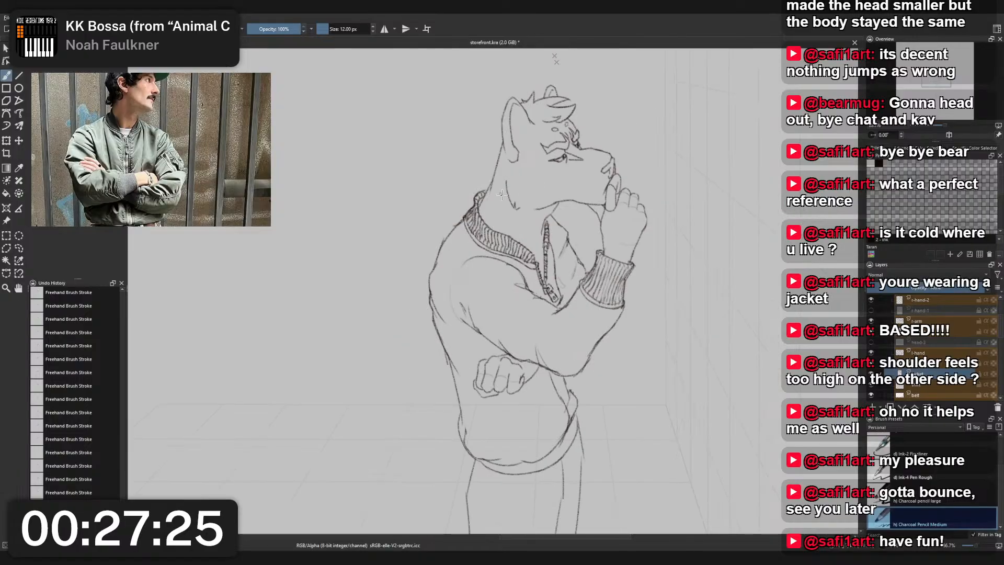
{"action": "scroll", "coordinate": [541, 231], "scroll_direction": "up", "scroll_amount": 4}
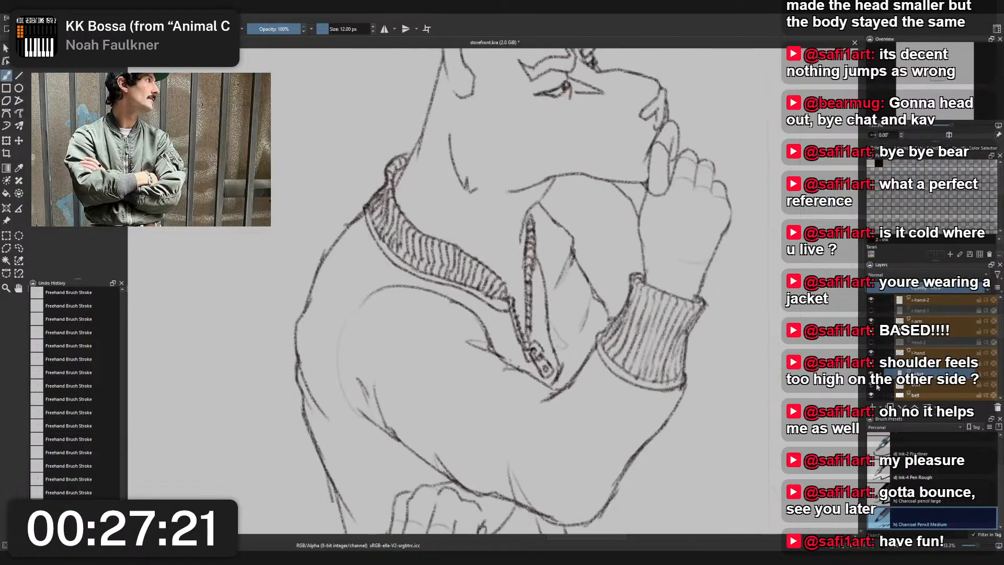
{"action": "scroll", "coordinate": [499, 205], "scroll_direction": "up", "scroll_amount": 3}
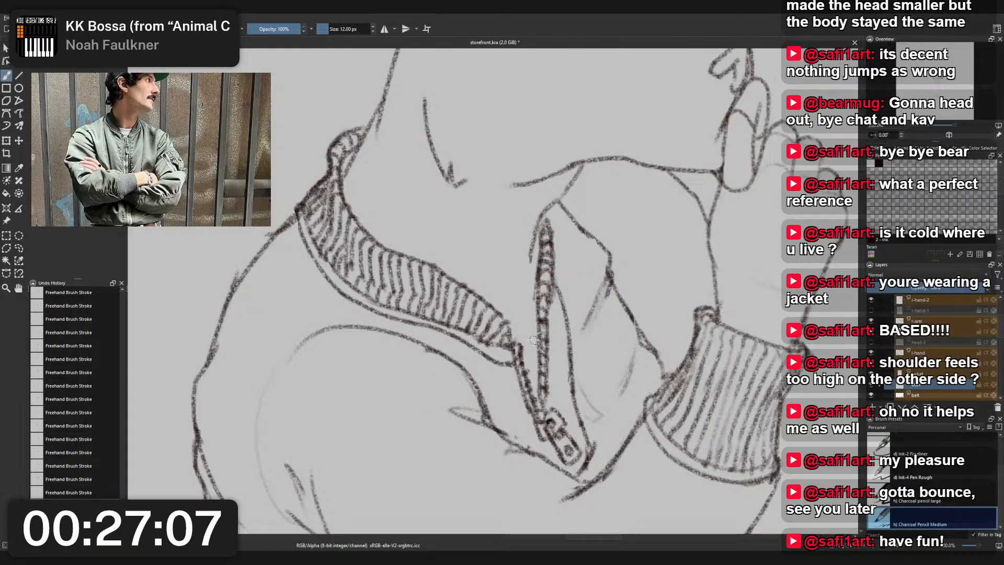
{"action": "left_click", "coordinate": [998, 407]}
{"action": "left_click", "coordinate": [939, 375]}
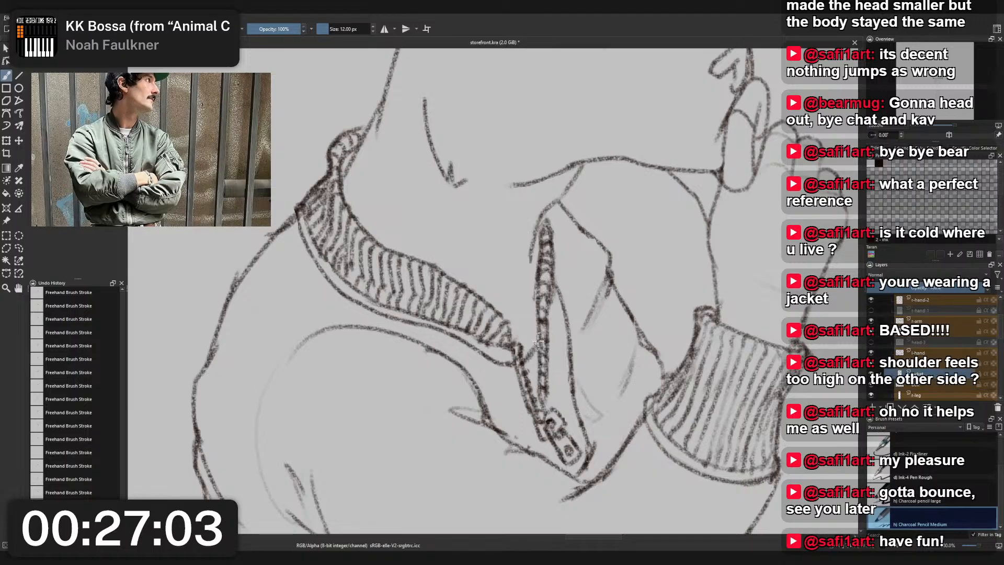
- Erase the loose lower end of the line curving past the top of the zipper with Eraser Small
{"action": "scroll", "coordinate": [563, 345], "scroll_direction": "down", "scroll_amount": 3}
{"action": "scroll", "coordinate": [563, 328], "scroll_direction": "up", "scroll_amount": 2}
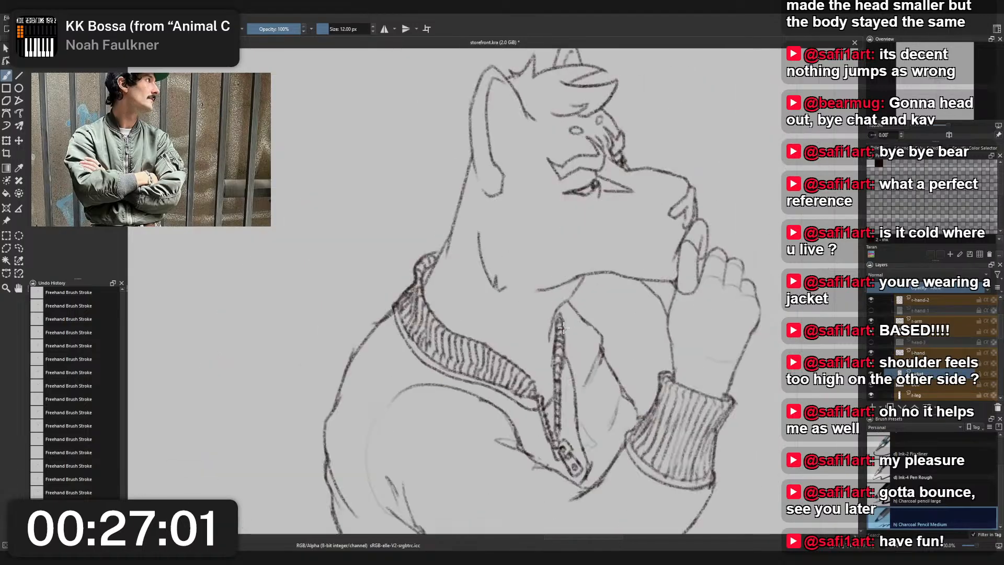
{"action": "scroll", "coordinate": [563, 334], "scroll_direction": "up", "scroll_amount": 1}
{"action": "right_click", "coordinate": [553, 354]}
{"action": "left_click", "coordinate": [554, 301]}
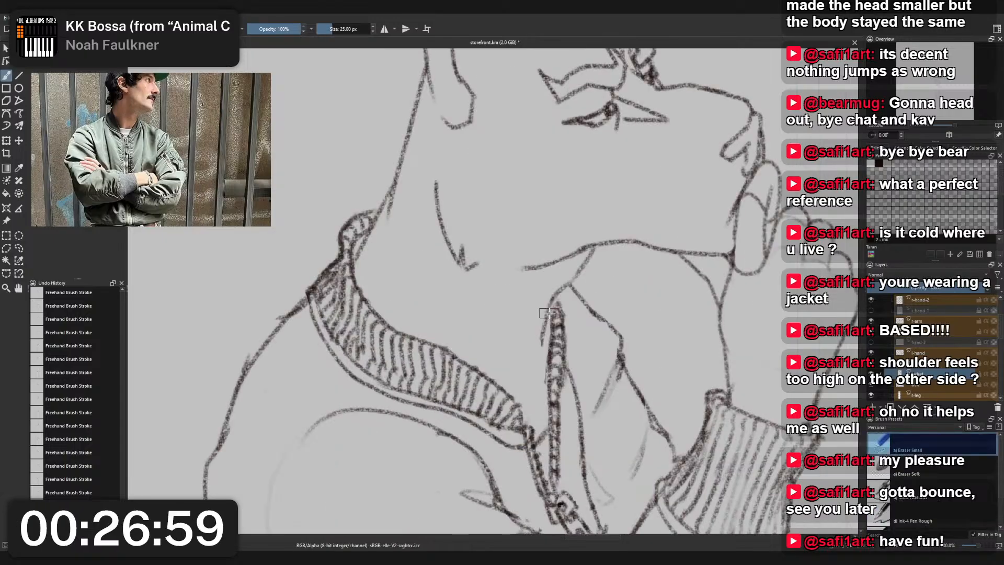
{"action": "scroll", "coordinate": [553, 312], "scroll_direction": "up", "scroll_amount": 1}
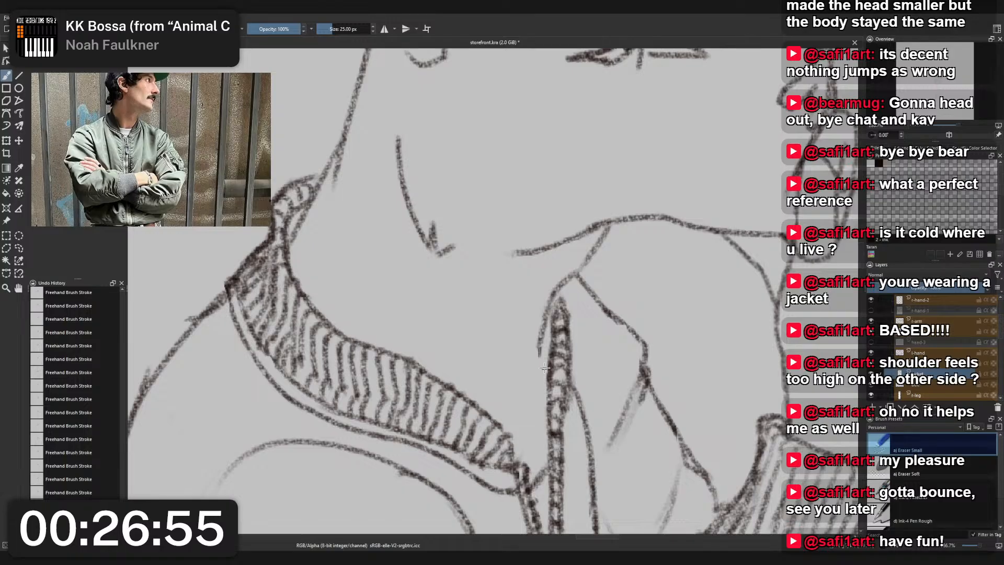
{"action": "key", "text": "shift+Delete"}
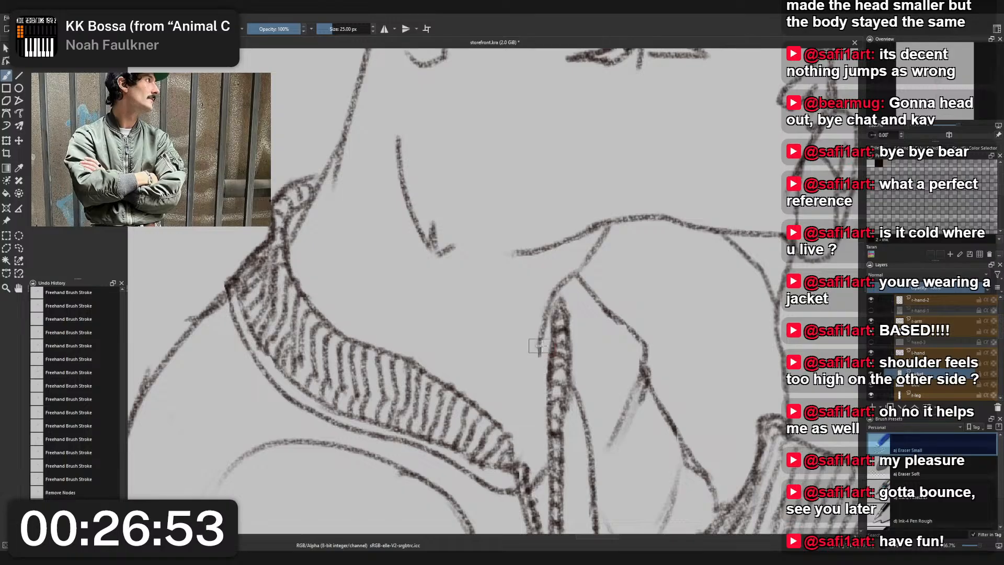
{"action": "mouse_move", "coordinate": [539, 343]}
{"action": "left_mouse_down"}
{"action": "mouse_move", "coordinate": [538, 362]}
{"action": "mouse_move", "coordinate": [538, 352]}
{"action": "left_mouse_up"}
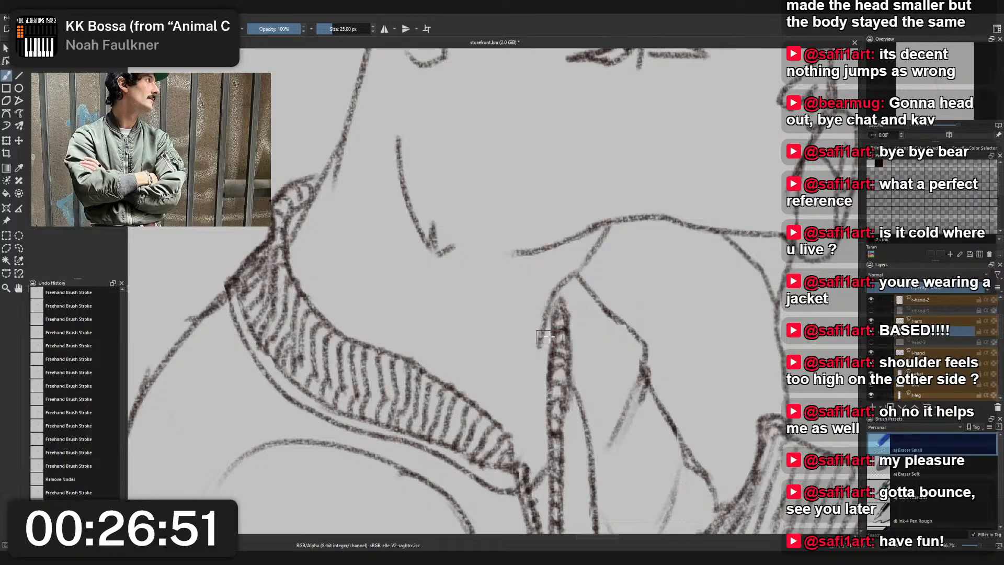
- Redraw the line curving past the zipper's top with Charcoal Pencil Medium, extending it down beside the zipper
{"action": "right_click", "coordinate": [550, 338]}
{"action": "left_click", "coordinate": [504, 309]}
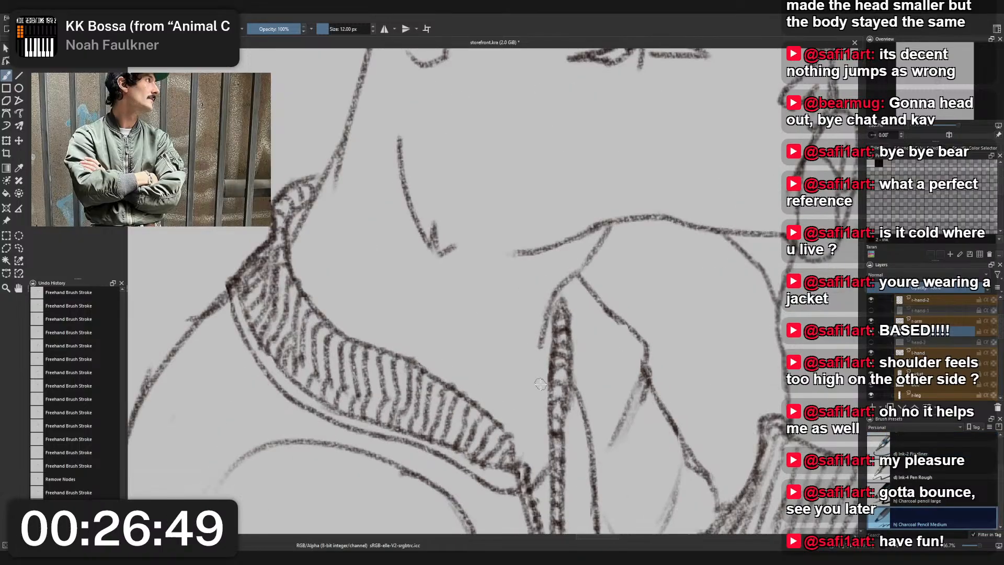
{"action": "left_click_drag", "start_coordinate": [553, 417], "coordinate": [571, 410]}
{"action": "mouse_move", "coordinate": [551, 372]}
{"action": "left_mouse_down"}
{"action": "mouse_move", "coordinate": [538, 434]}
{"action": "mouse_move", "coordinate": [551, 408]}
{"action": "mouse_move", "coordinate": [572, 400]}
{"action": "mouse_move", "coordinate": [530, 401]}
{"action": "left_mouse_up"}
{"action": "key", "text": "ctrl+z"}
{"action": "key", "text": "ctrl+z"}
{"action": "left_click_drag", "start_coordinate": [550, 412], "coordinate": [530, 432]}
{"action": "key", "text": "ctrl+z"}
{"action": "key", "text": "ctrl+z"}
{"action": "left_click_drag", "start_coordinate": [542, 347], "coordinate": [534, 385]}
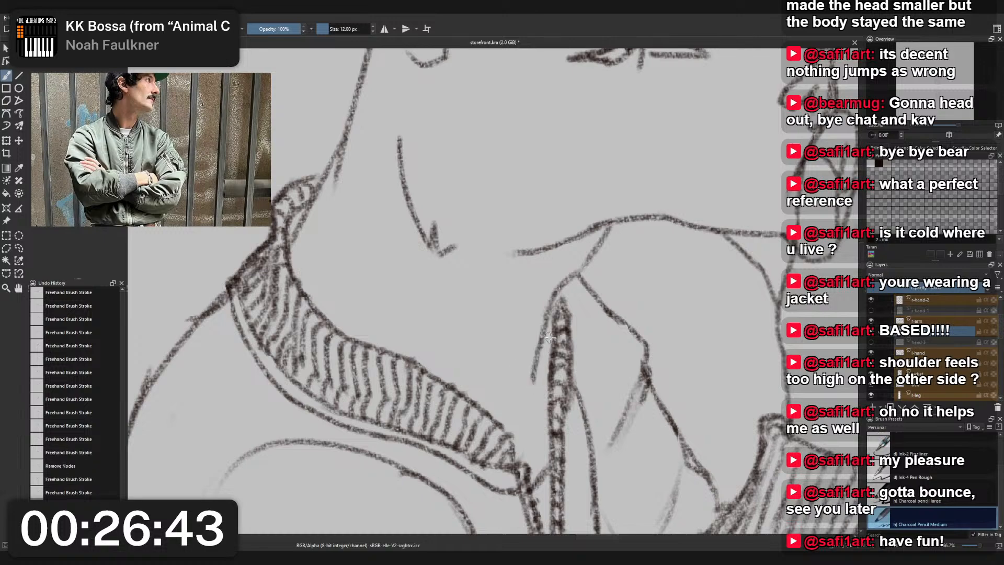
- Try short pointed tufts overlapping the upper half of the zipper with Charcoal Pencil Medium
{"action": "key", "text": "ctrl+z"}
{"action": "mouse_move", "coordinate": [542, 340]}
{"action": "left_mouse_down"}
{"action": "mouse_move", "coordinate": [534, 380]}
{"action": "mouse_move", "coordinate": [570, 368]}
{"action": "left_mouse_up"}
{"action": "key", "text": "ctrl+z"}
{"action": "left_click_drag", "start_coordinate": [536, 392], "coordinate": [581, 402]}
{"action": "key", "text": "ctrl+z"}
{"action": "left_click_drag", "start_coordinate": [532, 423], "coordinate": [585, 400]}
{"action": "key", "text": "ctrl+z"}
{"action": "key", "text": "ctrl+z"}
{"action": "key", "text": "ctrl+z"}
{"action": "key", "text": "ctrl+z"}
{"action": "mouse_move", "coordinate": [531, 384]}
{"action": "left_mouse_down"}
{"action": "mouse_move", "coordinate": [564, 365]}
{"action": "mouse_move", "coordinate": [571, 372]}
{"action": "left_mouse_up"}
{"action": "key", "text": "ctrl+z"}
{"action": "mouse_move", "coordinate": [535, 396]}
{"action": "left_mouse_down"}
{"action": "mouse_move", "coordinate": [554, 388]}
{"action": "mouse_move", "coordinate": [581, 399]}
{"action": "left_mouse_up"}
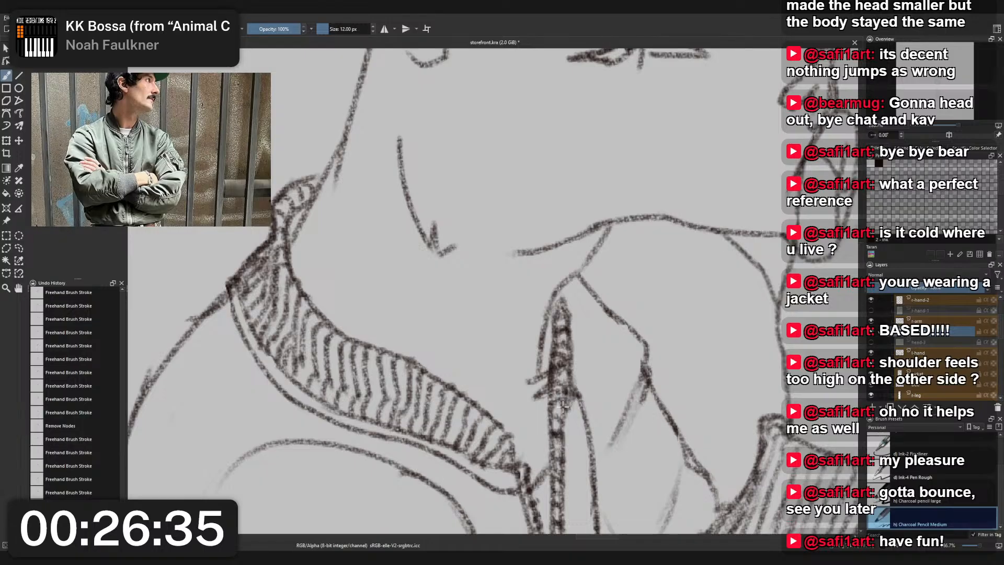
{"action": "key", "text": "ctrl+z"}
{"action": "left_click_drag", "start_coordinate": [527, 433], "coordinate": [589, 392]}
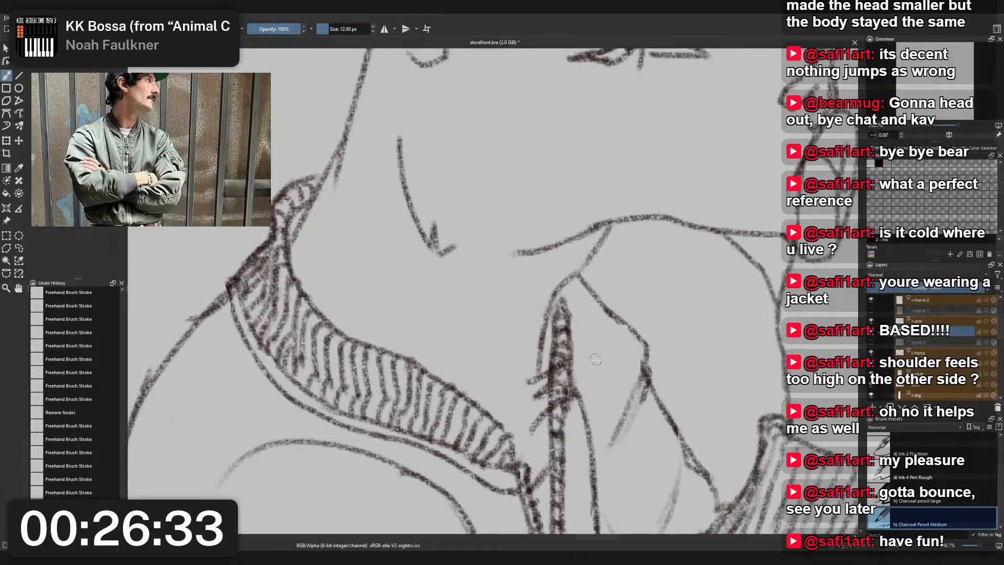
- Try covering the zipper between the tufts with light strokes using the Ink-2 Fineliner
{"action": "scroll", "coordinate": [596, 359], "scroll_direction": "down", "scroll_amount": 3}
{"action": "scroll", "coordinate": [583, 376], "scroll_direction": "up", "scroll_amount": 3}
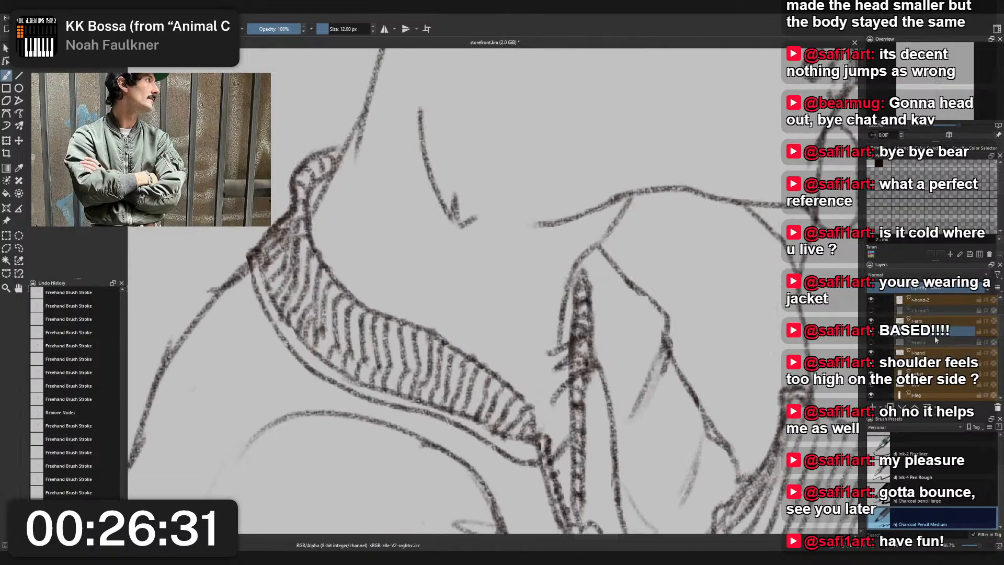
{"action": "right_click", "coordinate": [583, 330]}
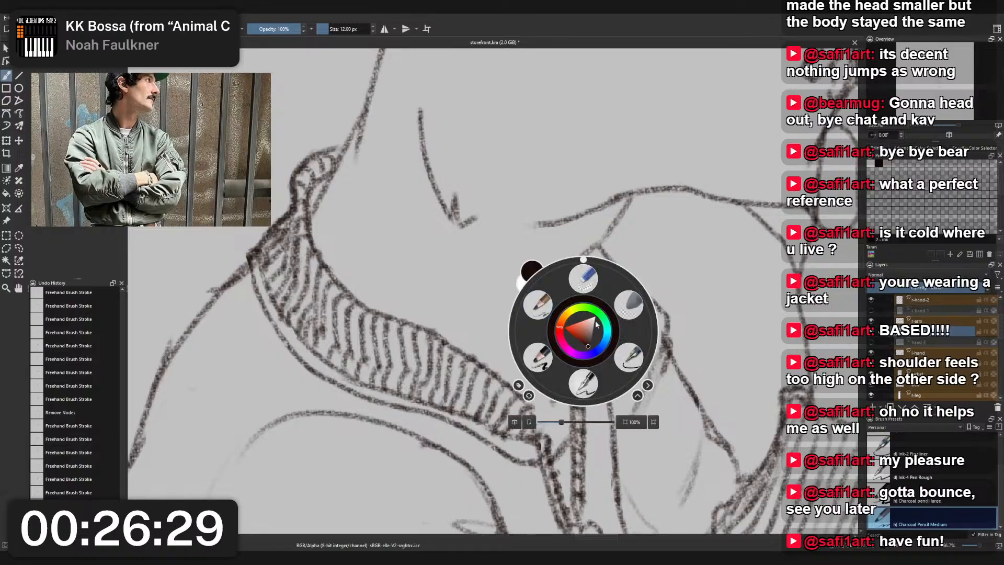
{"action": "left_click", "coordinate": [757, 279]}
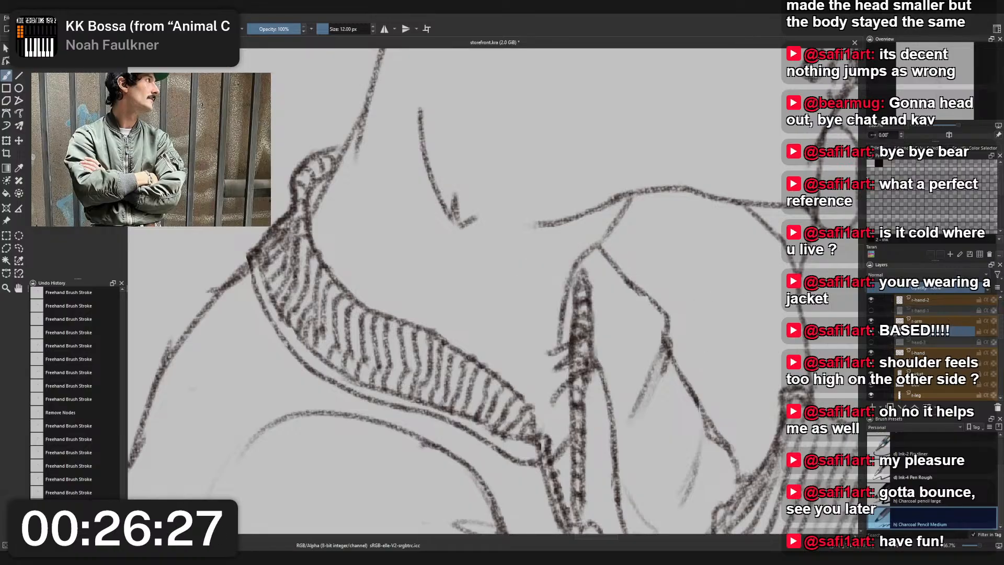
{"action": "right_click", "coordinate": [576, 338]}
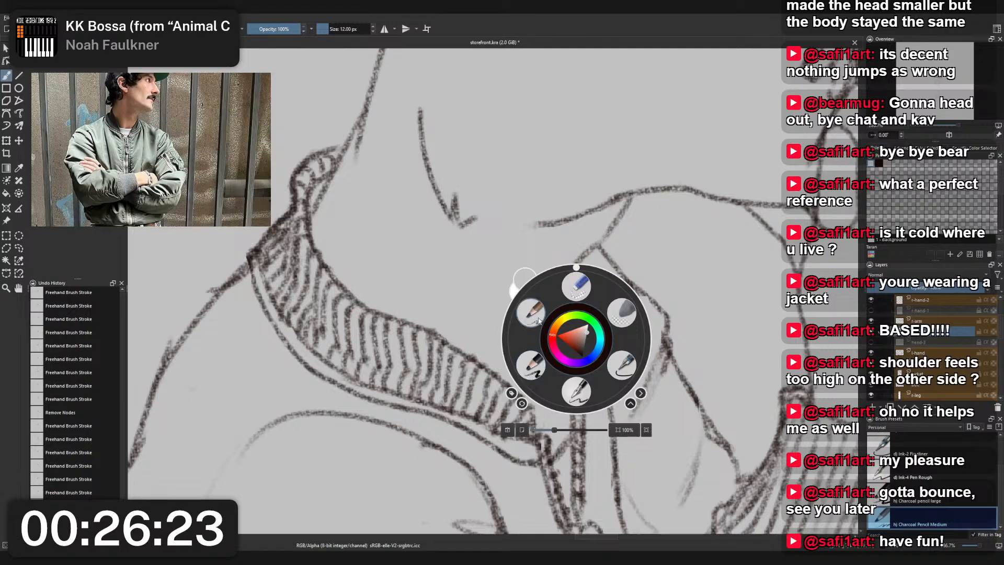
{"action": "left_click", "coordinate": [620, 362]}
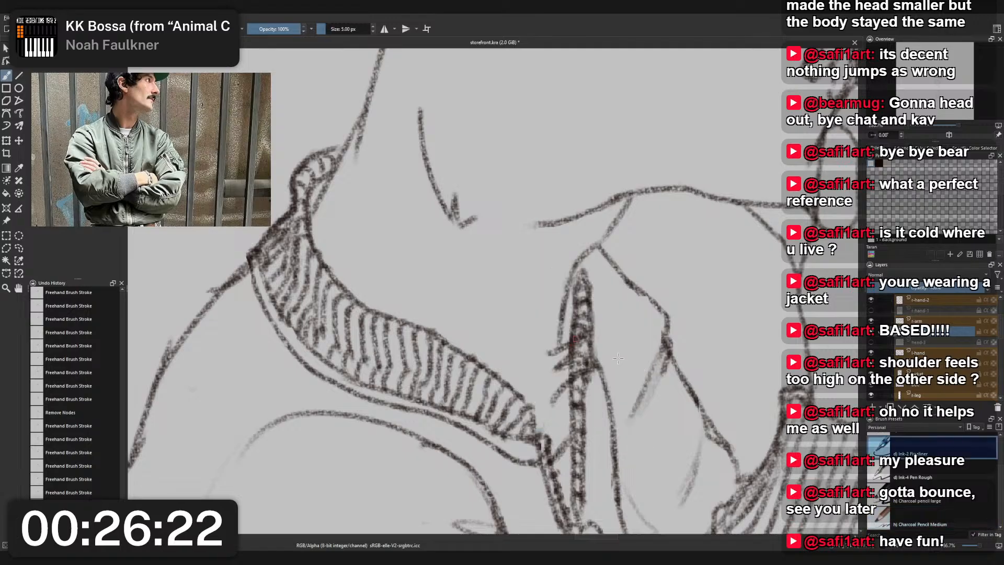
- Try redrawing the tufts across the zipper in a dark colour with Charcoal Pencil Medium
{"action": "right_click", "coordinate": [554, 365]}
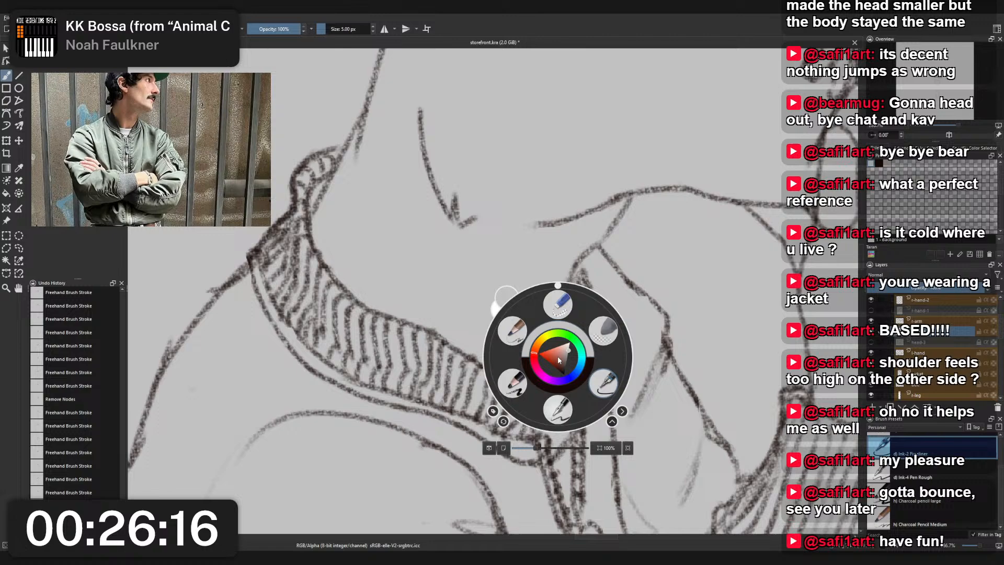
{"action": "left_click", "coordinate": [511, 332]}
{"action": "right_click", "coordinate": [511, 332]}
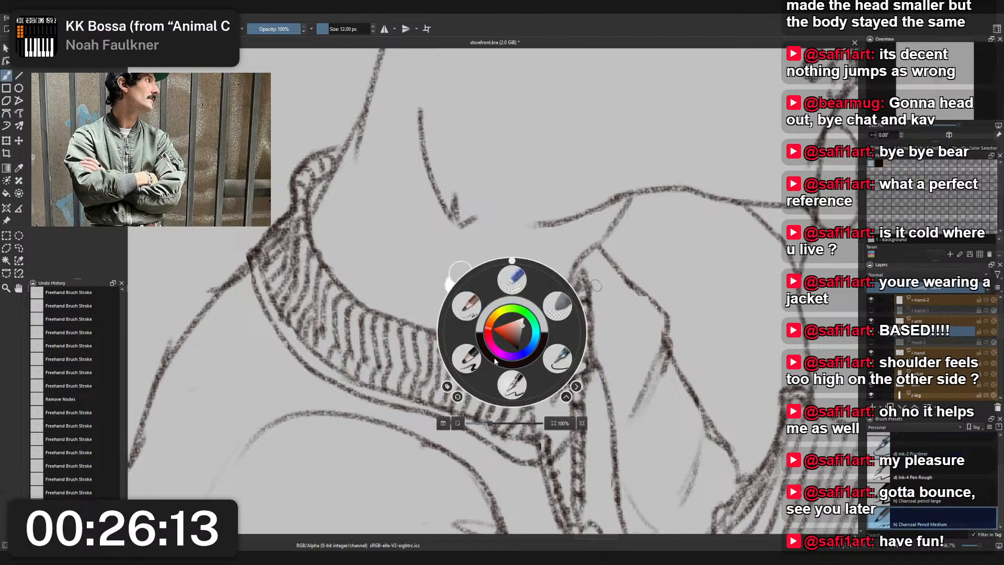
{"action": "left_click", "coordinate": [518, 364]}
{"action": "mouse_move", "coordinate": [549, 354]}
{"action": "left_mouse_down"}
{"action": "mouse_move", "coordinate": [586, 339]}
{"action": "mouse_move", "coordinate": [561, 366]}
{"action": "mouse_move", "coordinate": [601, 369]}
{"action": "mouse_move", "coordinate": [550, 403]}
{"action": "left_mouse_up"}
{"action": "key", "text": "ctrl+z"}
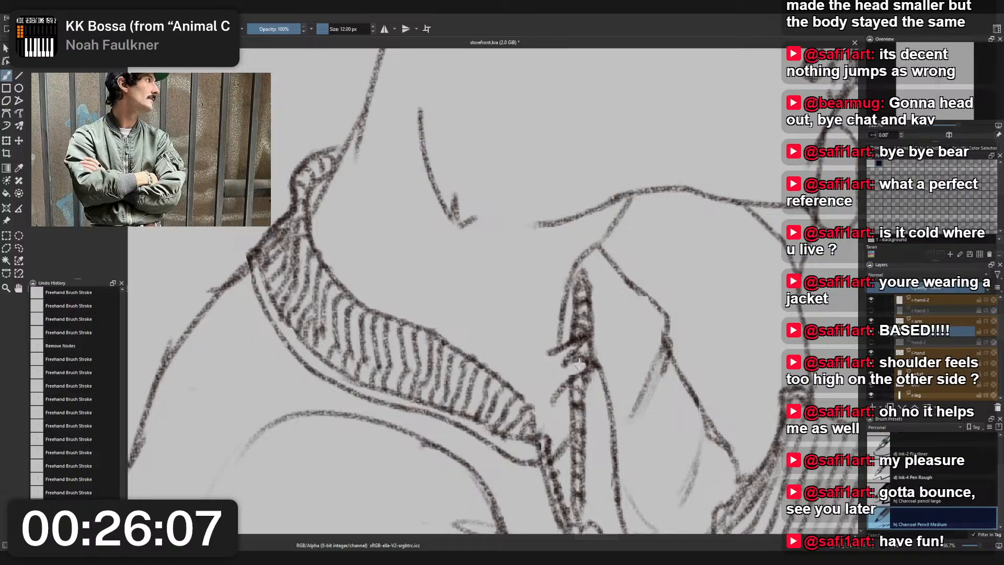
{"action": "mouse_move", "coordinate": [578, 360]}
{"action": "left_mouse_down"}
{"action": "mouse_move", "coordinate": [601, 368]}
{"action": "mouse_move", "coordinate": [543, 415]}
{"action": "left_mouse_up"}
{"action": "key", "text": "ctrl+z"}
{"action": "key", "text": "ctrl+z"}
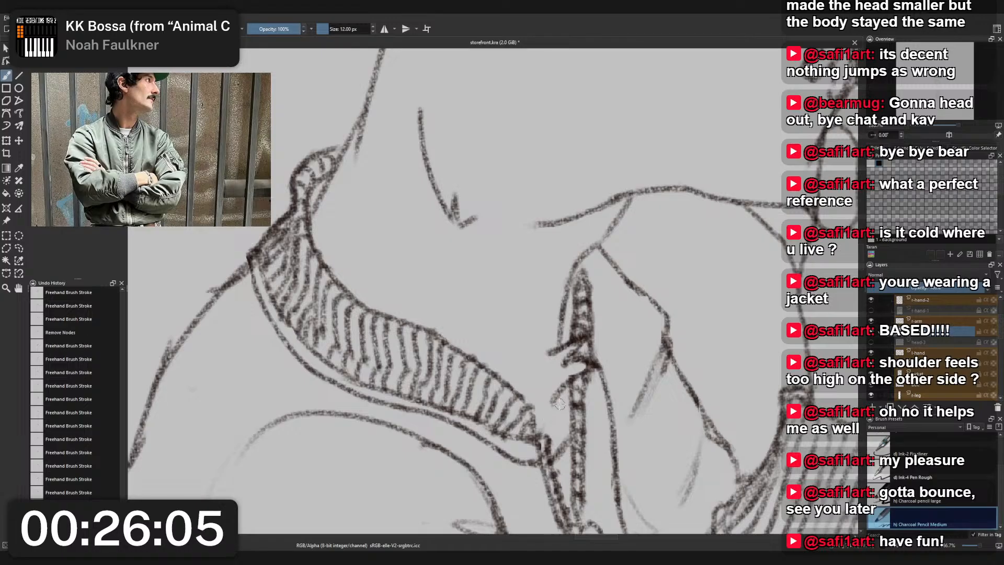
{"action": "left_click_drag", "start_coordinate": [598, 367], "coordinate": [551, 409]}
- Undo the tuft and cover strokes drawn over the zipper
{"action": "scroll", "coordinate": [588, 315], "scroll_direction": "down", "scroll_amount": 5}
{"action": "scroll", "coordinate": [586, 314], "scroll_direction": "up", "scroll_amount": 5}
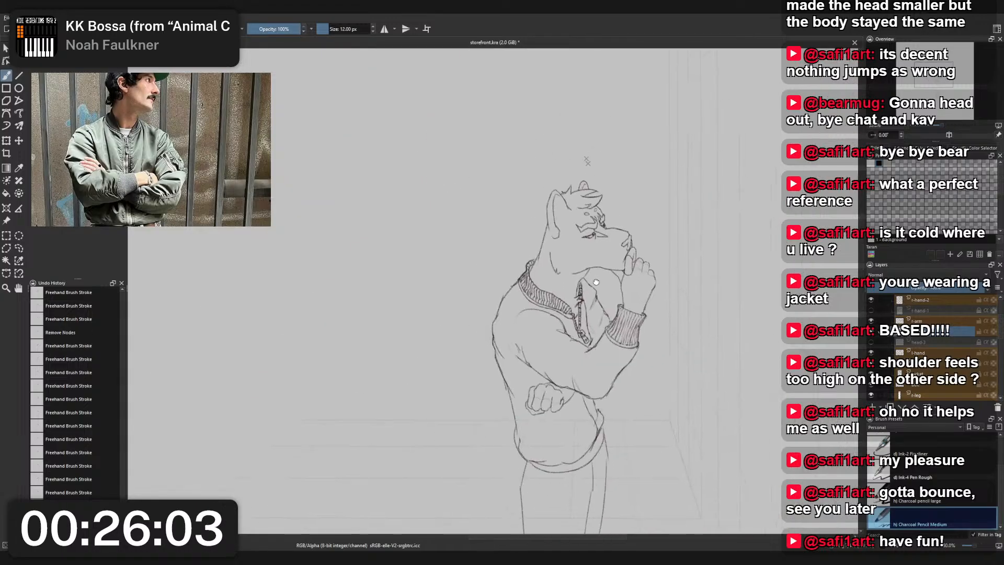
{"action": "key", "text": "ctrl+z"}
{"action": "key", "text": "ctrl+z"}
{"action": "key", "text": "ctrl+z"}
{"action": "key", "text": "ctrl+z"}
{"action": "key", "text": "ctrl+z"}
{"action": "key", "text": "ctrl+z"}
{"action": "key", "text": "ctrl+z"}
{"action": "key", "text": "ctrl+z"}
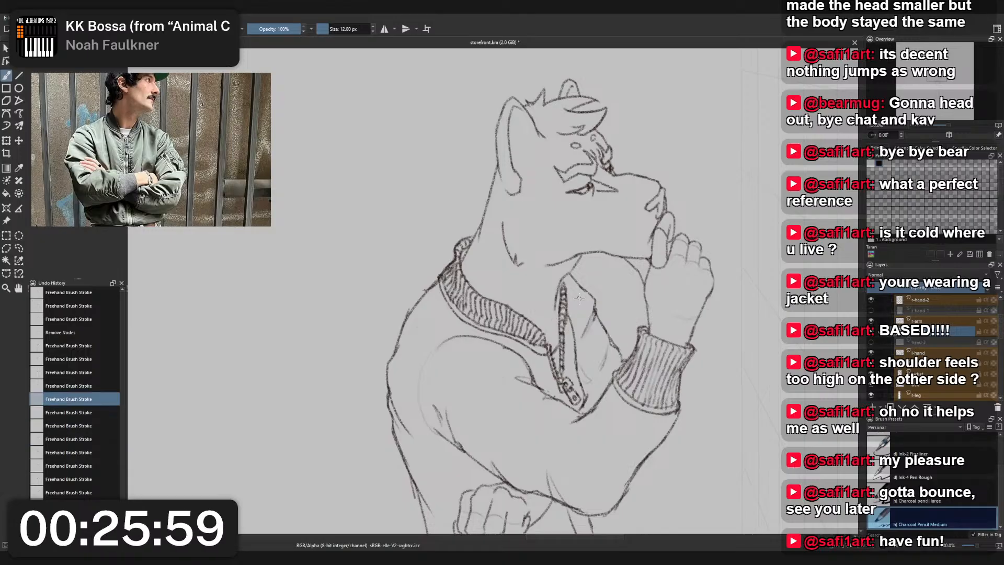
{"action": "scroll", "coordinate": [575, 324], "scroll_direction": "down", "scroll_amount": 2}
{"action": "scroll", "coordinate": [574, 277], "scroll_direction": "up", "scroll_amount": 2}
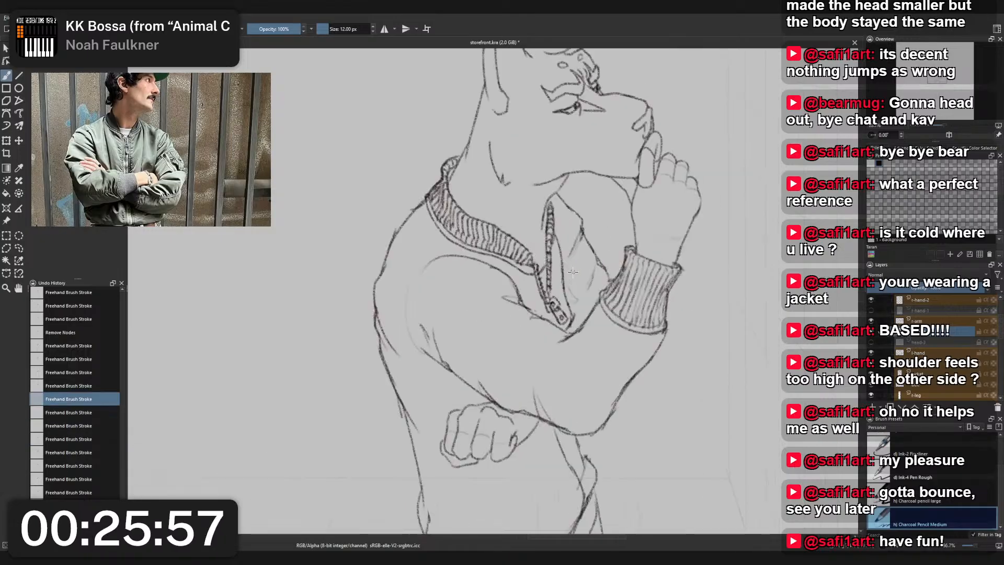
{"action": "scroll", "coordinate": [574, 275], "scroll_direction": "down", "scroll_amount": 2}
{"action": "scroll", "coordinate": [574, 275], "scroll_direction": "down", "scroll_amount": 3}
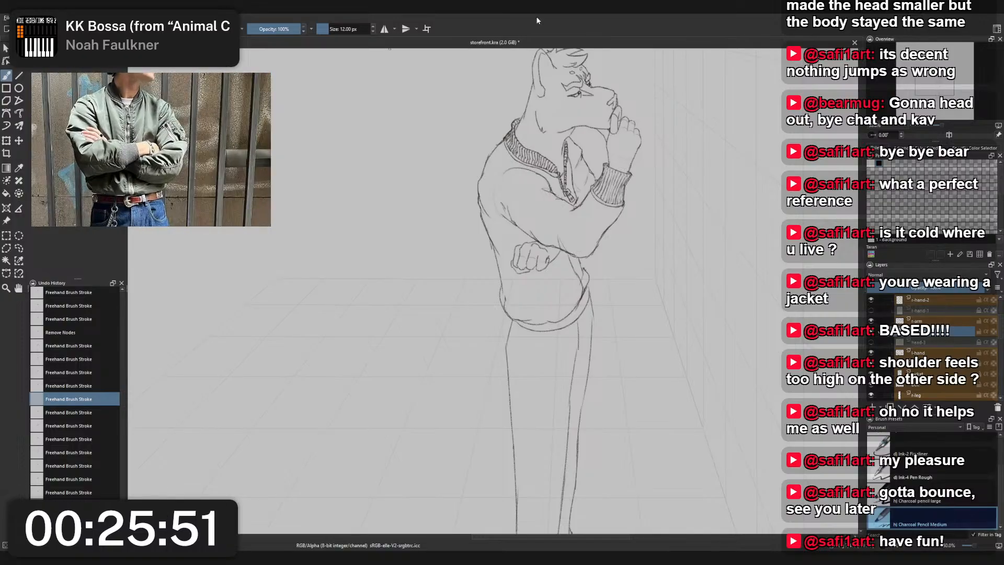
- Draw a short fold line beside the forearm's lower outline above the elbow on the r-arm layer with Charcoal Pencil Medium
{"action": "scroll", "coordinate": [596, 287], "scroll_direction": "up", "scroll_amount": 2}
{"action": "scroll", "coordinate": [618, 288], "scroll_direction": "up", "scroll_amount": 3}
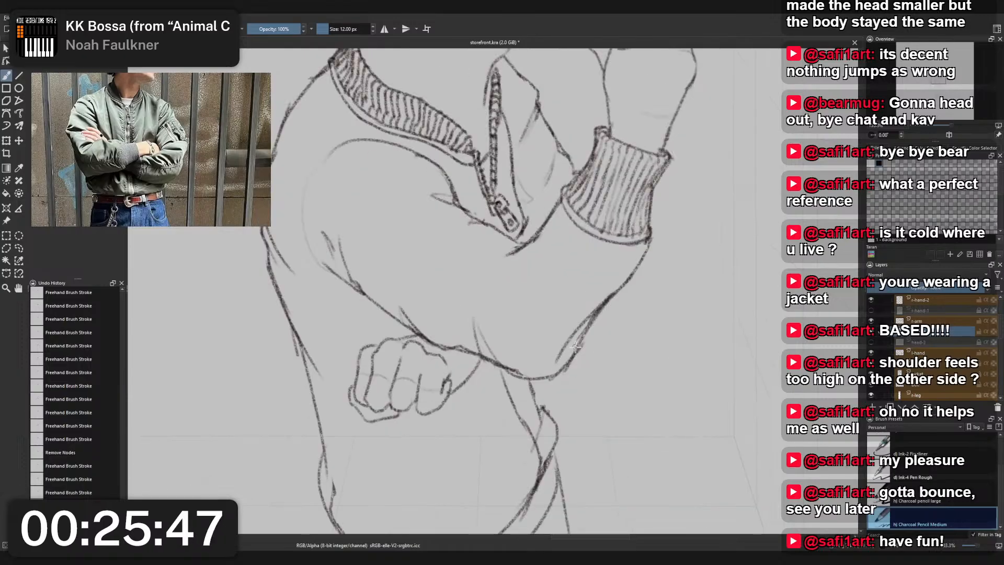
{"action": "key", "text": "t"}
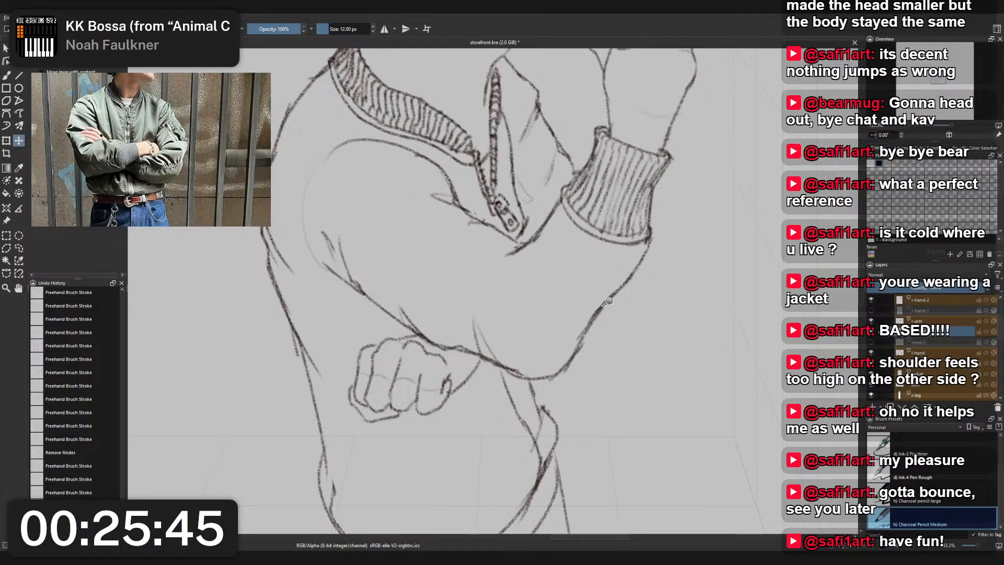
{"action": "left_click", "coordinate": [605, 305]}
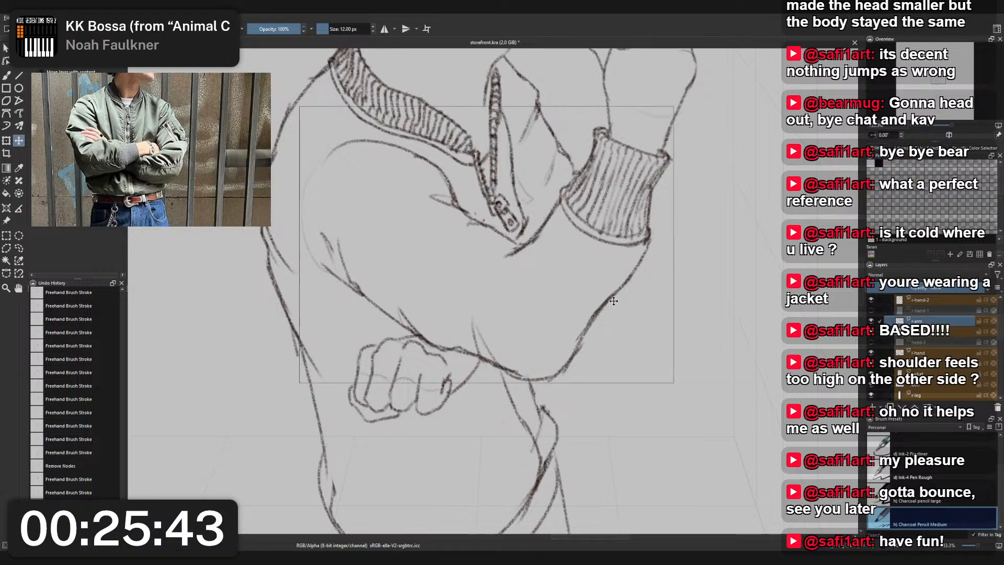
{"action": "key", "text": "b"}
{"action": "left_click_drag", "start_coordinate": [576, 345], "coordinate": [608, 299]}
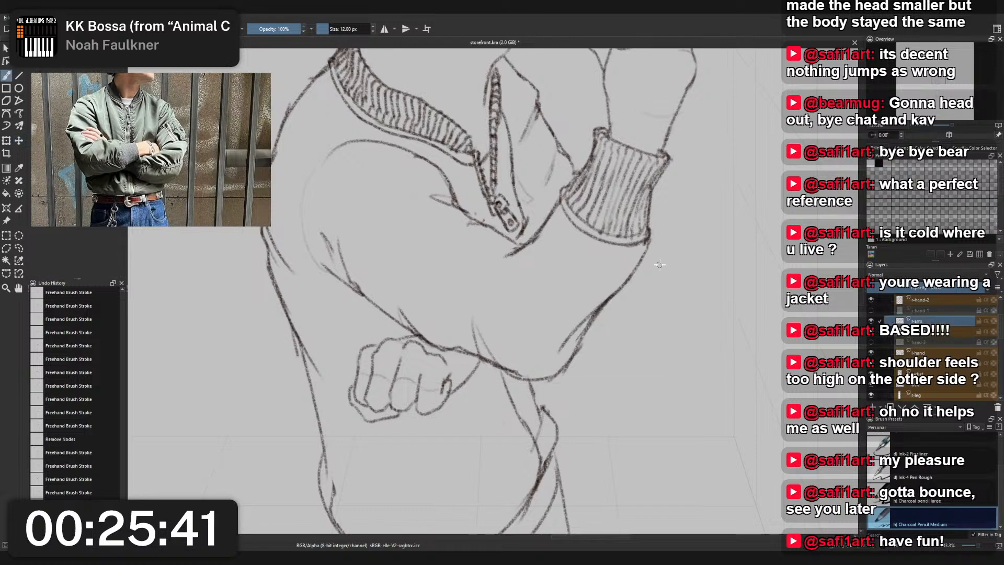
{"action": "key", "text": "ctrl+z"}
{"action": "left_click_drag", "start_coordinate": [572, 346], "coordinate": [611, 301]}
{"action": "key", "text": "ctrl+z"}
{"action": "key", "text": "ctrl+z"}
{"action": "key", "text": "ctrl+z"}
{"action": "mouse_move", "coordinate": [563, 347]}
{"action": "left_mouse_down"}
{"action": "mouse_move", "coordinate": [633, 285]}
{"action": "mouse_move", "coordinate": [565, 361]}
{"action": "left_mouse_up"}
{"action": "key", "text": "ctrl+z"}
{"action": "left_click_drag", "start_coordinate": [593, 319], "coordinate": [566, 362]}
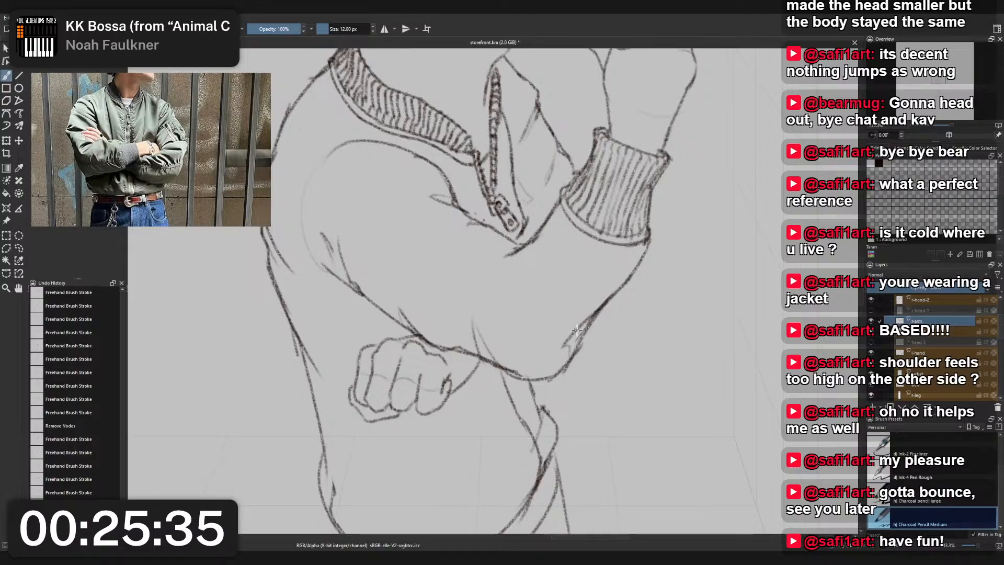
- Erase the short stray fold line on the upper sleeve with Eraser Small
{"action": "scroll", "coordinate": [577, 330], "scroll_direction": "down", "scroll_amount": 3}
{"action": "mouse_move", "coordinate": [539, 193]}
{"action": "left_mouse_down"}
{"action": "mouse_move", "coordinate": [524, 225]}
{"action": "mouse_move", "coordinate": [524, 161]}
{"action": "left_mouse_up"}
{"action": "left_click_drag", "start_coordinate": [458, 234], "coordinate": [459, 201]}
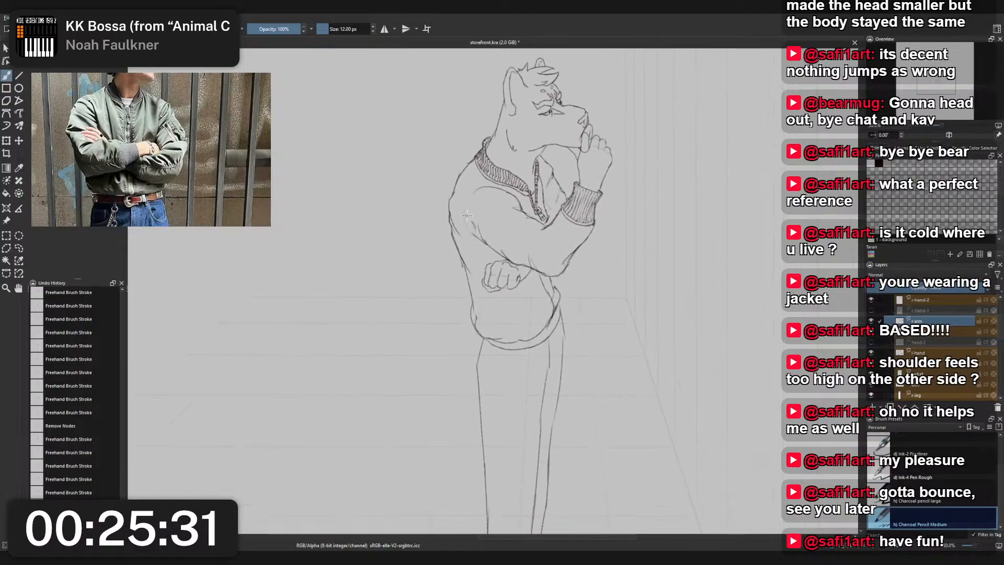
{"action": "right_click", "coordinate": [466, 215]}
{"action": "left_click", "coordinate": [467, 165]}
{"action": "scroll", "coordinate": [470, 203], "scroll_direction": "up", "scroll_amount": 5}
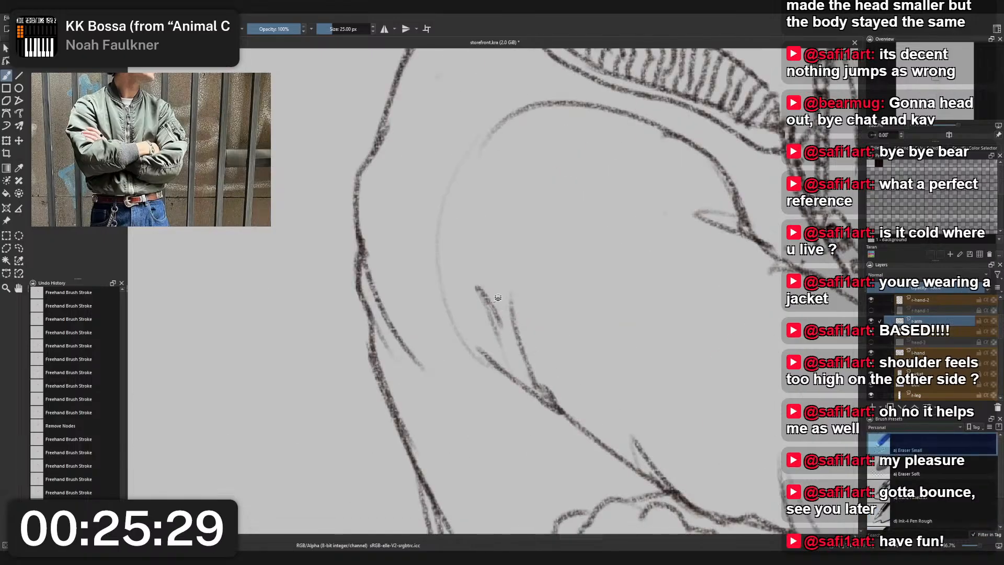
{"action": "left_click_drag", "start_coordinate": [480, 286], "coordinate": [497, 331]}
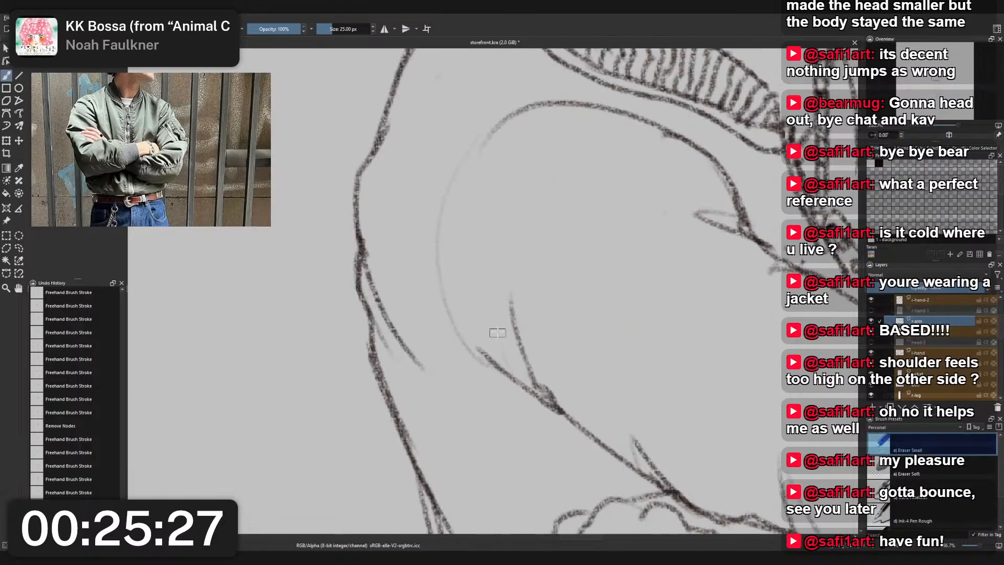
- Erase the middle stretch of the jacket's front edge line below the elbow on the jacket layer with Eraser Small
{"action": "scroll", "coordinate": [509, 354], "scroll_direction": "down", "scroll_amount": 4}
{"action": "left_click_drag", "start_coordinate": [542, 364], "coordinate": [533, 237]}
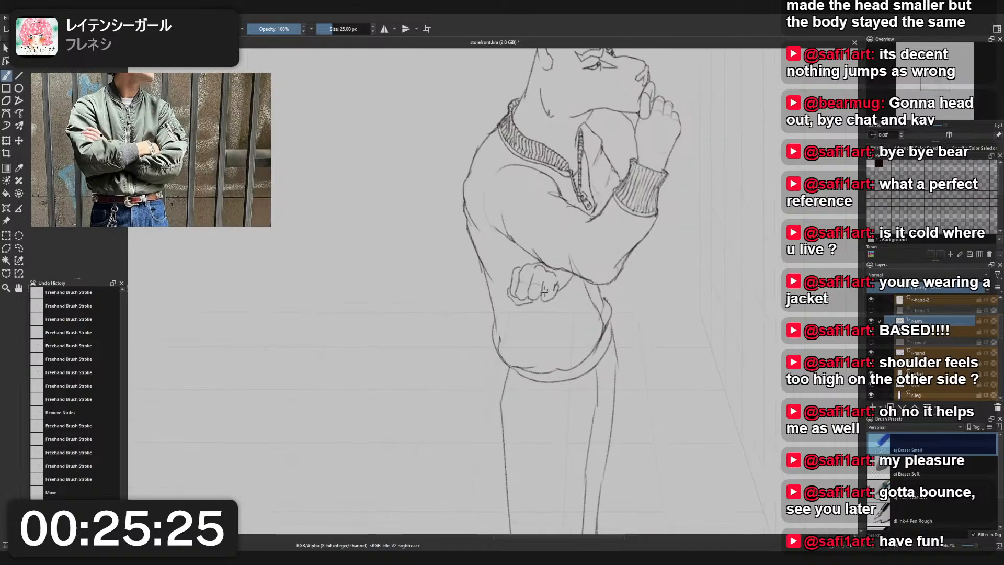
{"action": "scroll", "coordinate": [626, 356], "scroll_direction": "up", "scroll_amount": 5}
{"action": "mouse_move", "coordinate": [446, 181]}
{"action": "left_mouse_down"}
{"action": "mouse_move", "coordinate": [444, 139]}
{"action": "mouse_move", "coordinate": [517, 326]}
{"action": "mouse_move", "coordinate": [529, 318]}
{"action": "mouse_move", "coordinate": [517, 296]}
{"action": "left_mouse_up"}
{"action": "left_click", "coordinate": [536, 326]}
{"action": "key", "text": "ctrl+z"}
{"action": "left_click", "coordinate": [517, 307]}
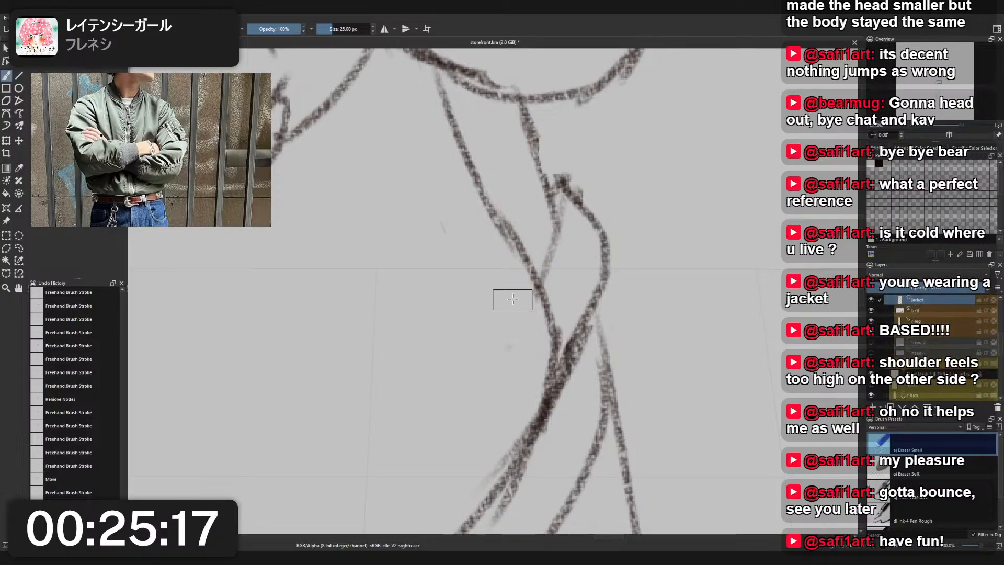
{"action": "scroll", "coordinate": [516, 307], "scroll_direction": "down", "scroll_amount": 3}
{"action": "scroll", "coordinate": [520, 309], "scroll_direction": "up", "scroll_amount": 2}
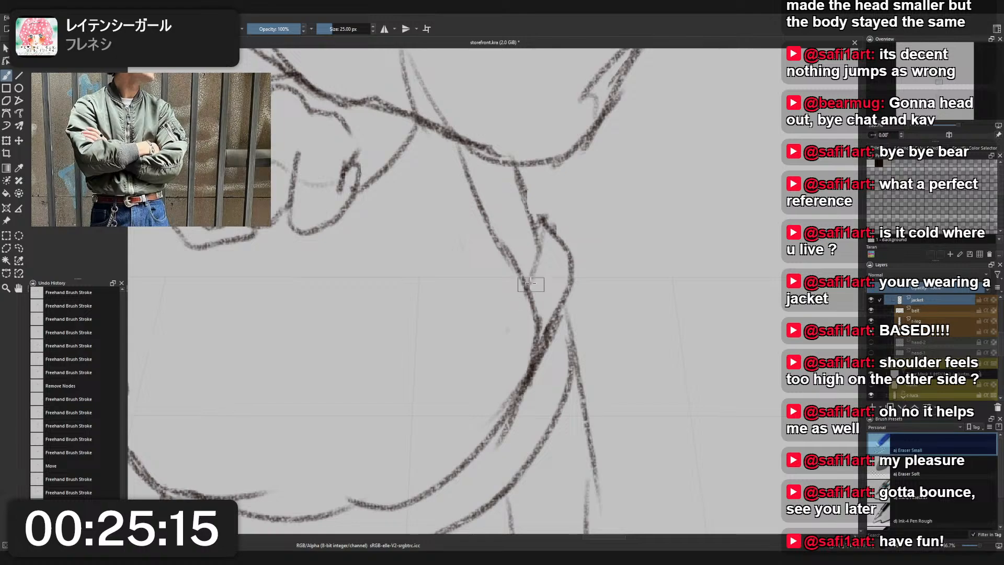
{"action": "left_click_drag", "start_coordinate": [520, 264], "coordinate": [529, 342]}
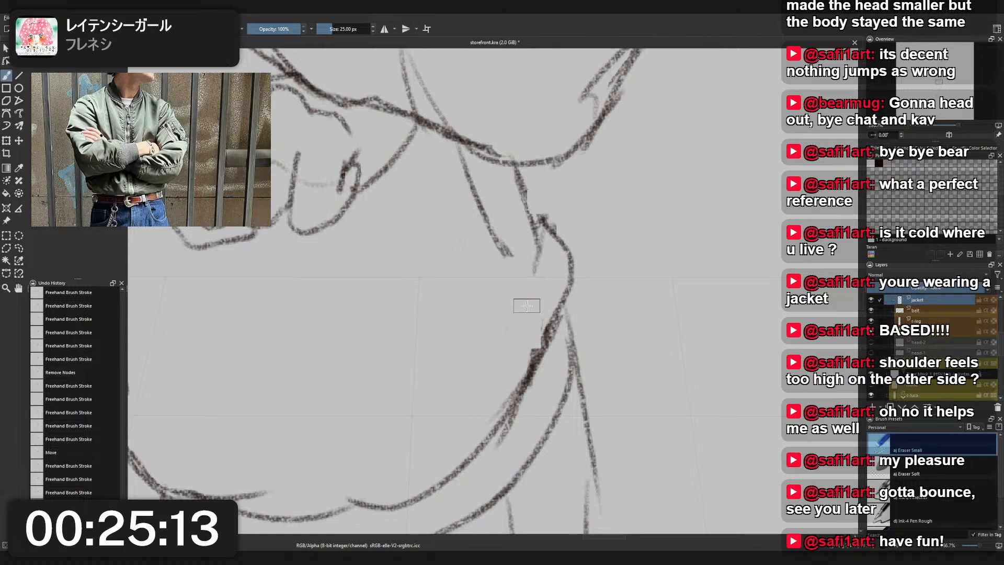
- Redraw the erased front edge with Charcoal Pencil Medium, bending it down to meet the hem band
{"action": "right_click", "coordinate": [527, 306]}
{"action": "left_click", "coordinate": [486, 284]}
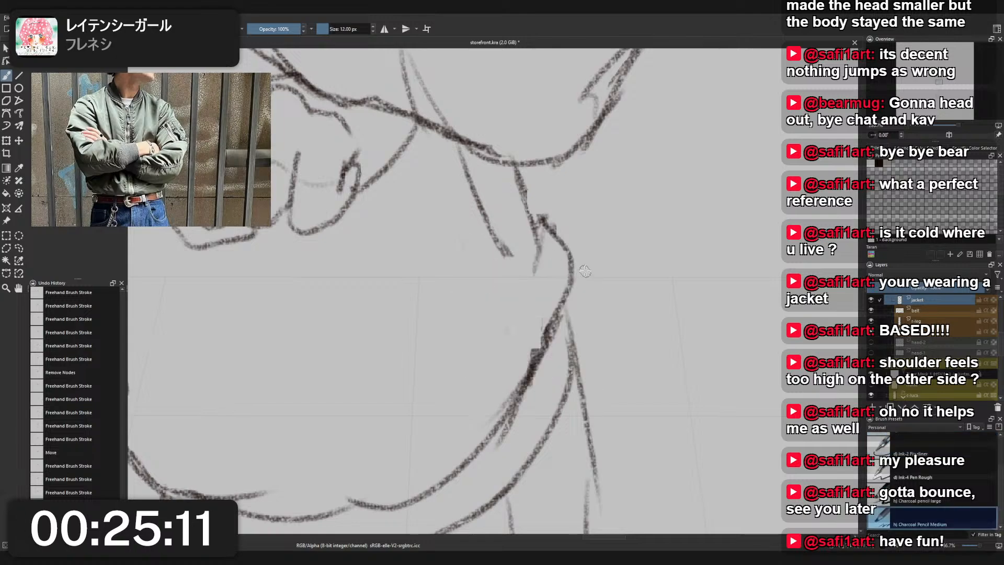
{"action": "mouse_move", "coordinate": [503, 249]}
{"action": "left_mouse_down"}
{"action": "mouse_move", "coordinate": [536, 270]}
{"action": "mouse_move", "coordinate": [536, 348]}
{"action": "left_mouse_up"}
{"action": "key", "text": "ctrl+z"}
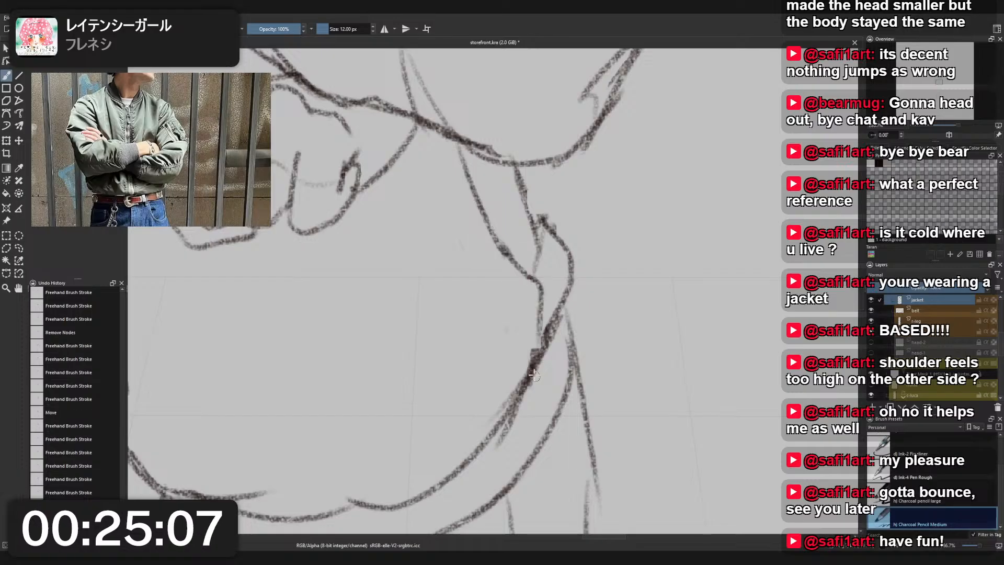
- Sketch curved fold lines sweeping from the jacket's front edge down and back across its lower part
{"action": "left_click_drag", "start_coordinate": [534, 277], "coordinate": [516, 314]}
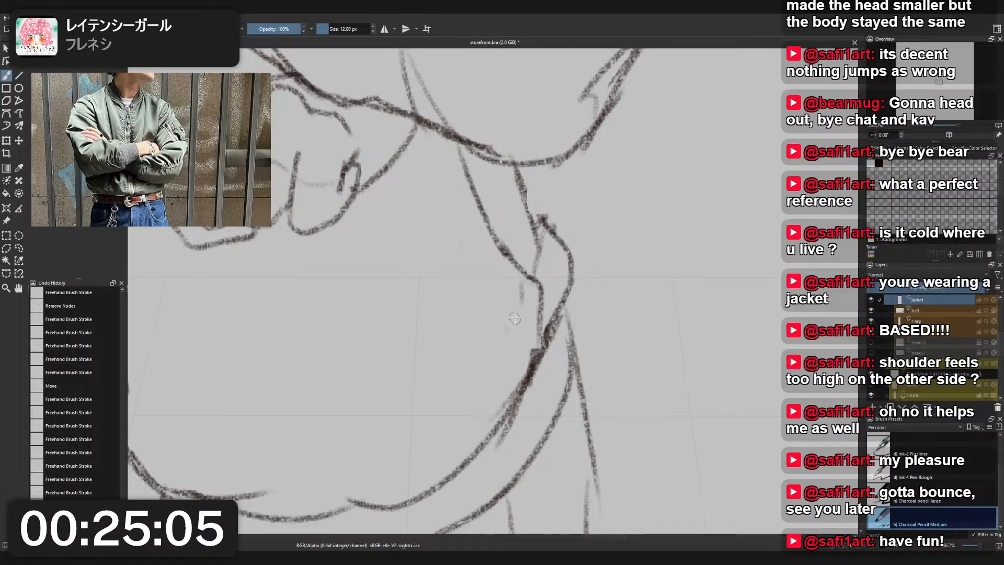
{"action": "mouse_move", "coordinate": [525, 280]}
{"action": "left_mouse_down"}
{"action": "mouse_move", "coordinate": [520, 304]}
{"action": "mouse_move", "coordinate": [379, 425]}
{"action": "left_mouse_up"}
{"action": "key", "text": "ctrl+z"}
{"action": "key", "text": "ctrl+z"}
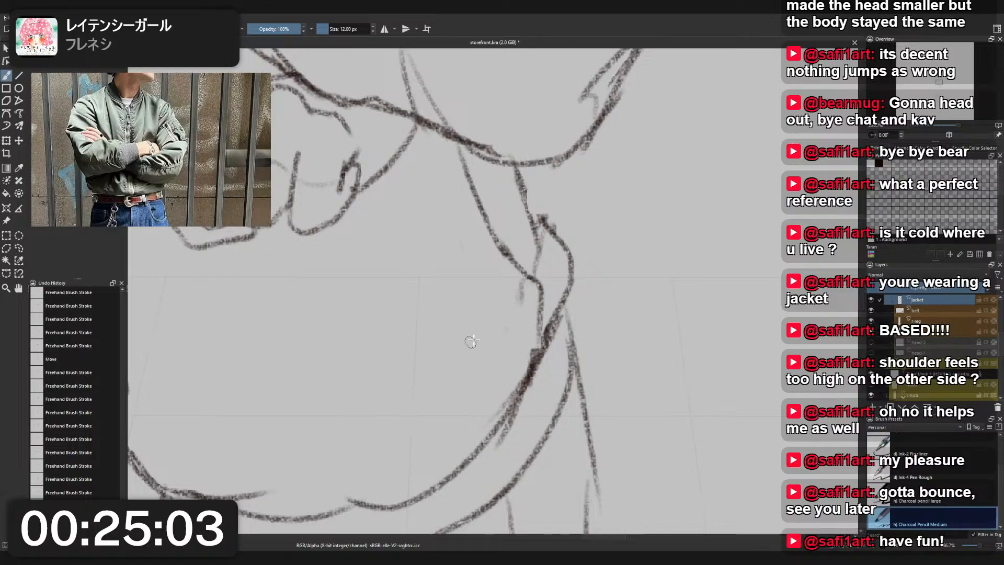
{"action": "mouse_move", "coordinate": [526, 278]}
{"action": "left_mouse_down"}
{"action": "mouse_move", "coordinate": [522, 297]}
{"action": "mouse_move", "coordinate": [380, 436]}
{"action": "left_mouse_up"}
{"action": "left_click_drag", "start_coordinate": [456, 310], "coordinate": [381, 411]}
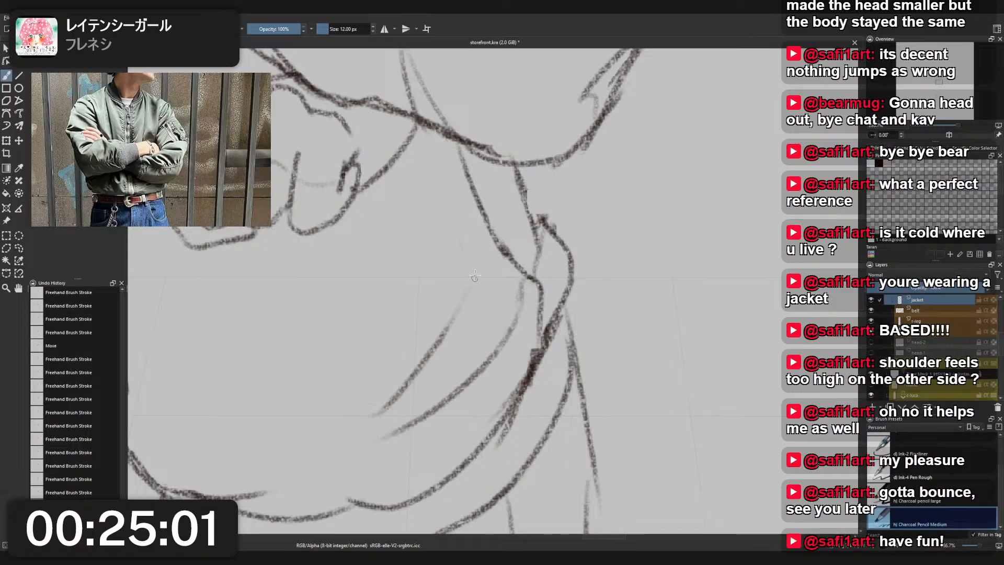
{"action": "left_click_drag", "start_coordinate": [506, 304], "coordinate": [472, 286]}
{"action": "scroll", "coordinate": [558, 283], "scroll_direction": "down", "scroll_amount": 4}
{"action": "scroll", "coordinate": [555, 282], "scroll_direction": "up", "scroll_amount": 2}
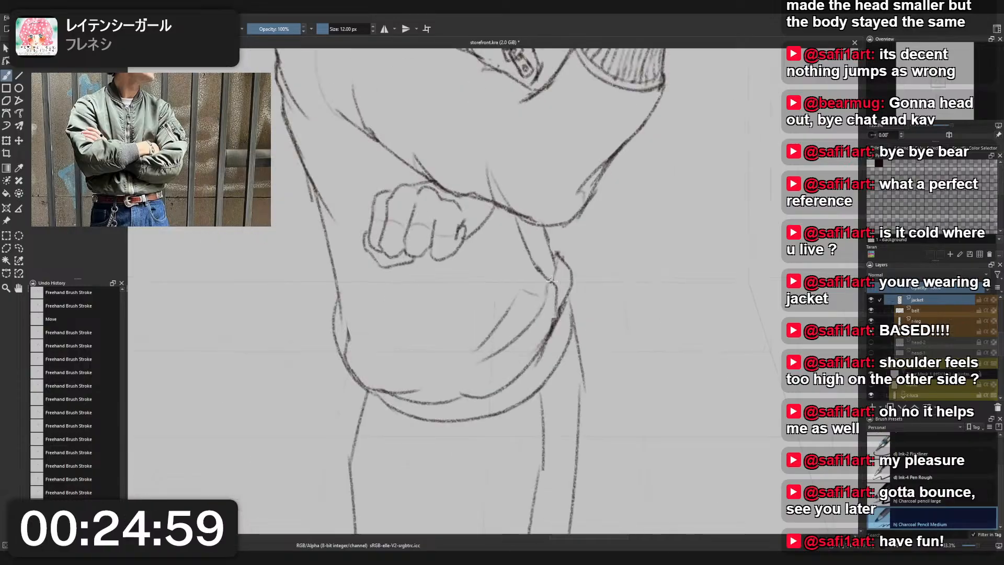
- Undo the last fold strokes and redraw the upper fold beside the jacket's front edge as lighter, broken lines
{"action": "key", "text": "ctrl+z"}
{"action": "key", "text": "ctrl+z"}
{"action": "left_click_drag", "start_coordinate": [547, 295], "coordinate": [519, 305]}
{"action": "left_click_drag", "start_coordinate": [491, 336], "coordinate": [474, 353]}
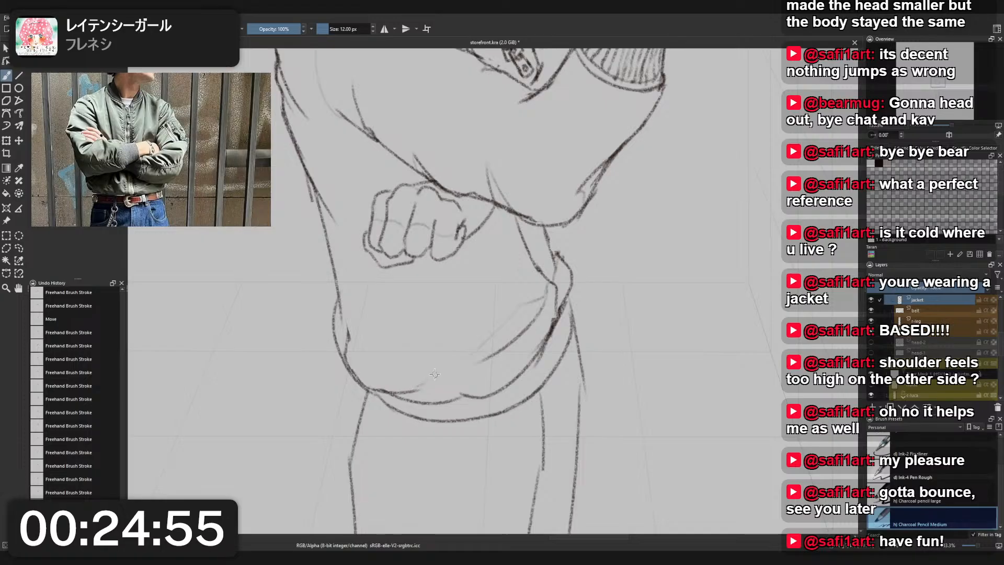
- Draw short curved fold lines just above the hem near the back of the jacket, undoing unwanted strokes
{"action": "left_click_drag", "start_coordinate": [410, 368], "coordinate": [384, 374]}
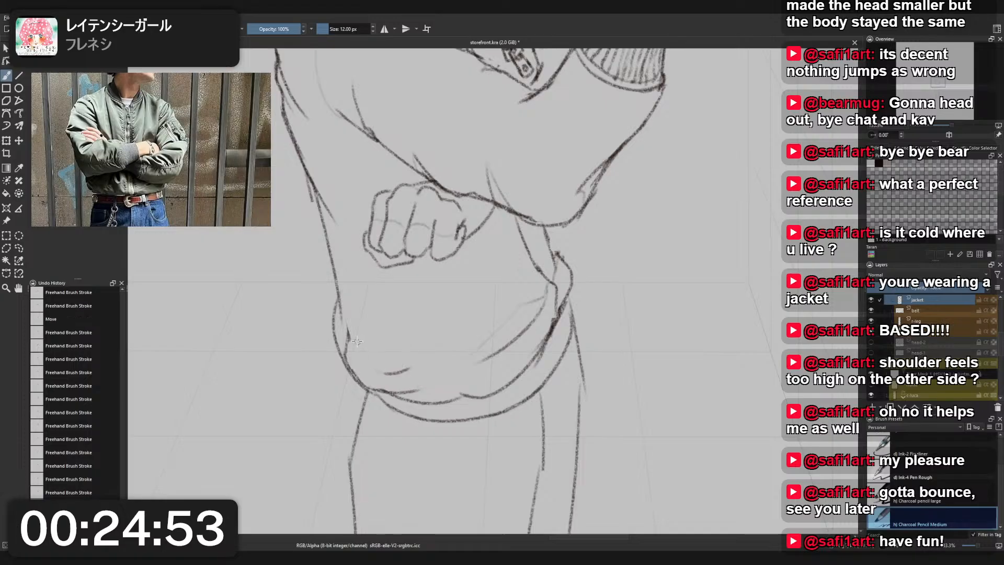
{"action": "scroll", "coordinate": [420, 345], "scroll_direction": "down", "scroll_amount": 2}
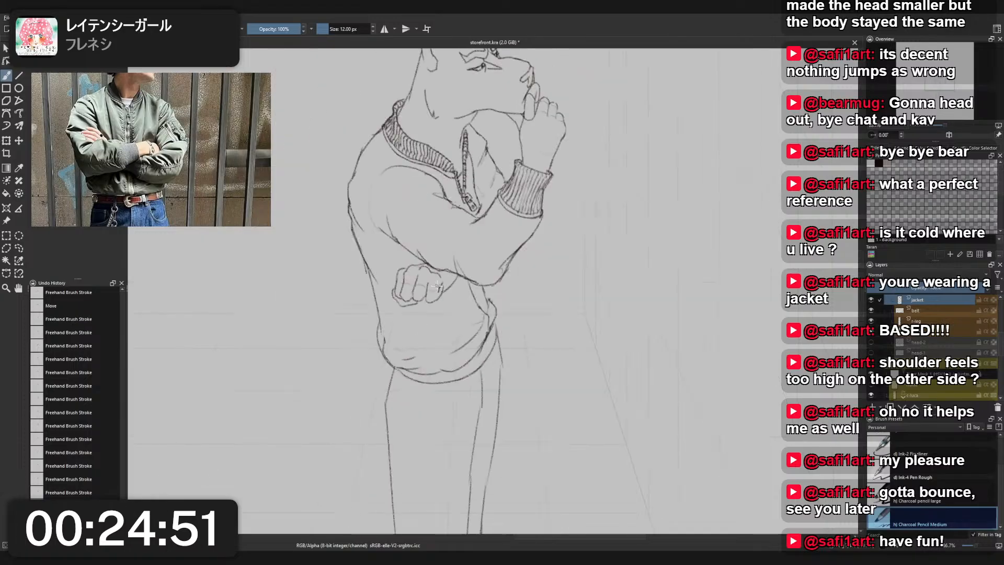
{"action": "mouse_move", "coordinate": [442, 293]}
{"action": "left_mouse_down"}
{"action": "mouse_move", "coordinate": [487, 352]}
{"action": "mouse_move", "coordinate": [472, 368]}
{"action": "left_mouse_up"}
{"action": "scroll", "coordinate": [479, 363], "scroll_direction": "up", "scroll_amount": 1}
{"action": "key", "text": "ctrl+z"}
{"action": "scroll", "coordinate": [526, 305], "scroll_direction": "down", "scroll_amount": 3}
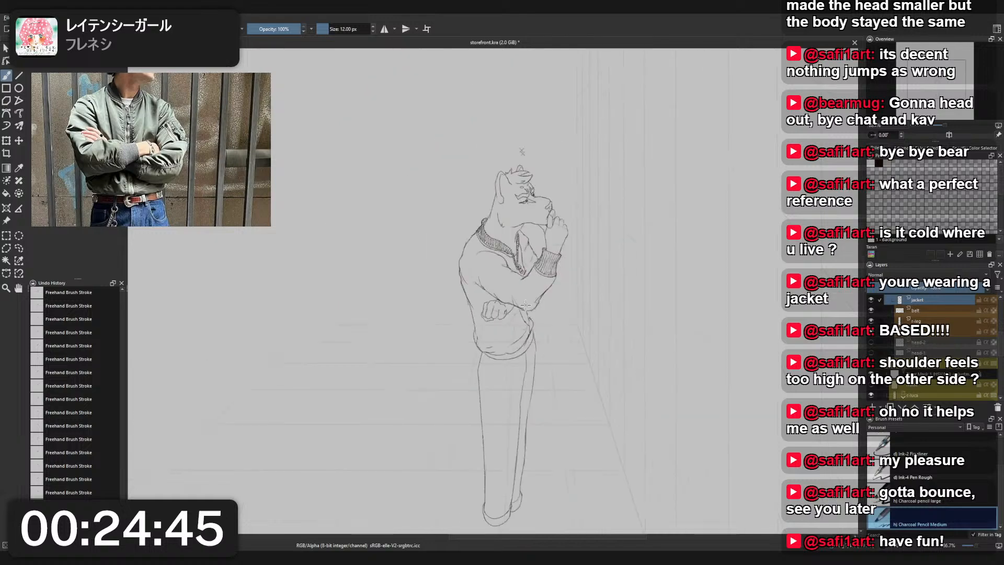
{"action": "scroll", "coordinate": [513, 329], "scroll_direction": "up", "scroll_amount": 2}
{"action": "key", "text": "ctrl+z"}
{"action": "key", "text": "ctrl+z"}
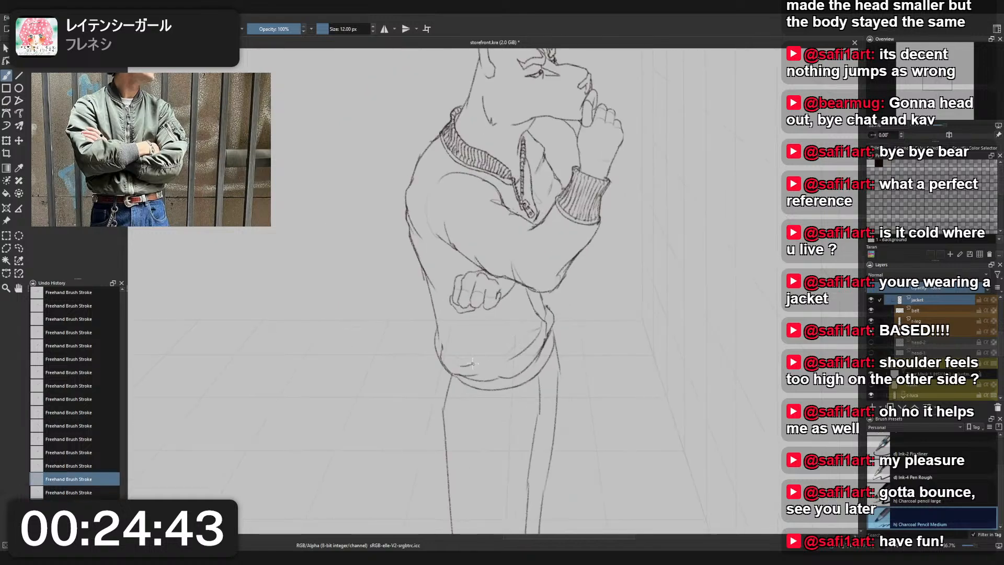
{"action": "mouse_move", "coordinate": [477, 358]}
{"action": "left_mouse_down"}
{"action": "mouse_move", "coordinate": [447, 343]}
{"action": "mouse_move", "coordinate": [461, 331]}
{"action": "mouse_move", "coordinate": [504, 349]}
{"action": "mouse_move", "coordinate": [484, 353]}
{"action": "mouse_move", "coordinate": [509, 337]}
{"action": "mouse_move", "coordinate": [490, 358]}
{"action": "left_mouse_up"}
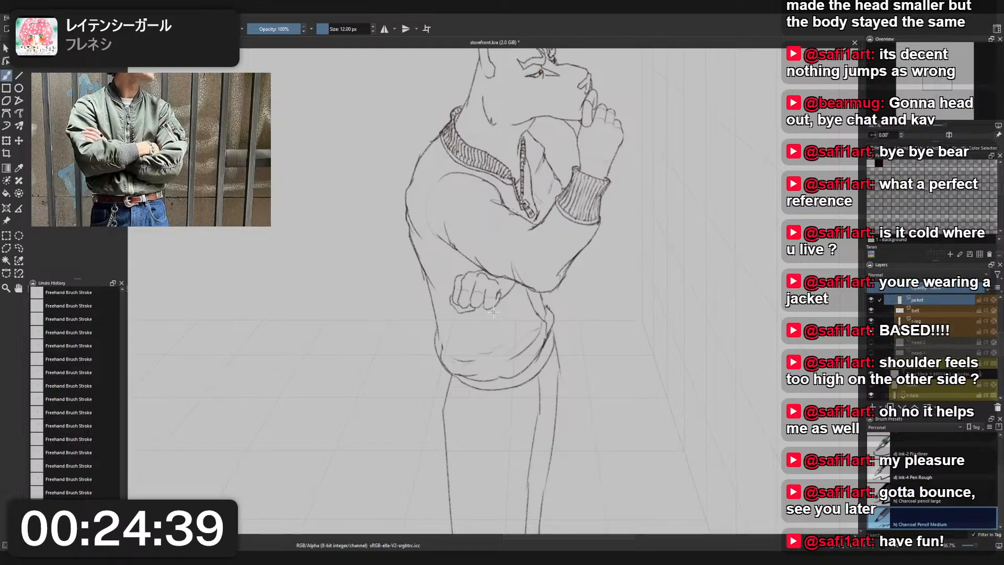
- Trim the tail of the long front fold line with Eraser Small, then return to Charcoal Pencil Medium
{"action": "scroll", "coordinate": [492, 324], "scroll_direction": "down", "scroll_amount": 2}
{"action": "scroll", "coordinate": [582, 358], "scroll_direction": "up", "scroll_amount": 4}
{"action": "scroll", "coordinate": [582, 358], "scroll_direction": "up", "scroll_amount": 1}
{"action": "right_click", "coordinate": [582, 356]}
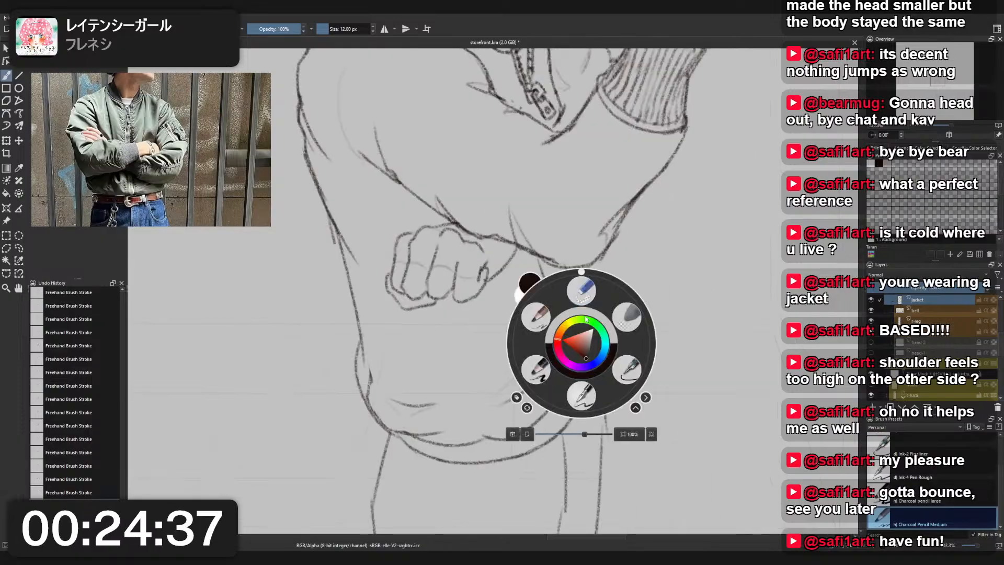
{"action": "left_click", "coordinate": [584, 279]}
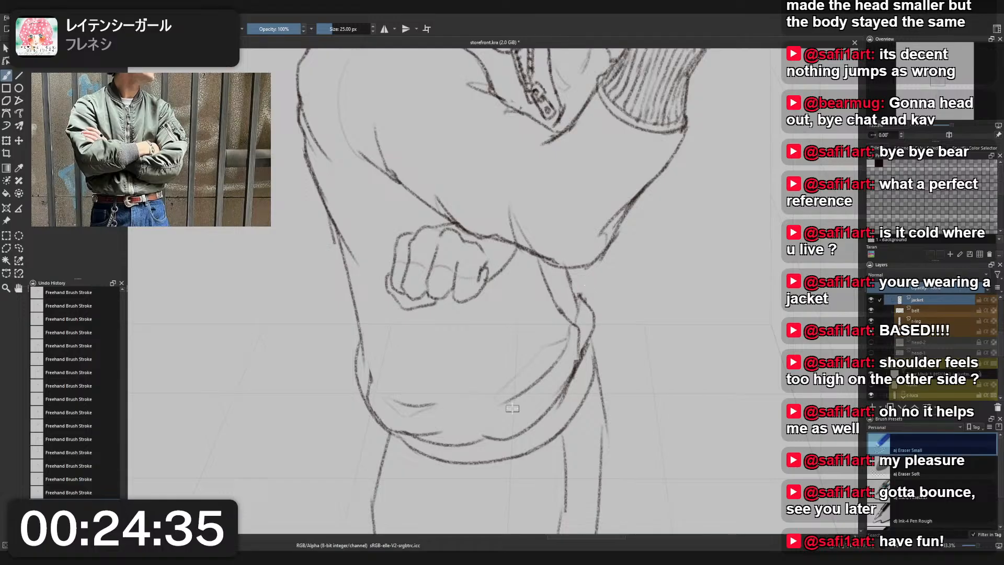
{"action": "mouse_move", "coordinate": [509, 404]}
{"action": "left_mouse_down"}
{"action": "mouse_move", "coordinate": [567, 351]}
{"action": "mouse_move", "coordinate": [517, 396]}
{"action": "left_mouse_up"}
{"action": "right_click", "coordinate": [575, 360]}
{"action": "left_click", "coordinate": [530, 333]}
- Erase the overlapping tip of the front hem band below the elbow and redraw the corner with Charcoal Pencil Medium
{"action": "scroll", "coordinate": [586, 333], "scroll_direction": "down", "scroll_amount": 5}
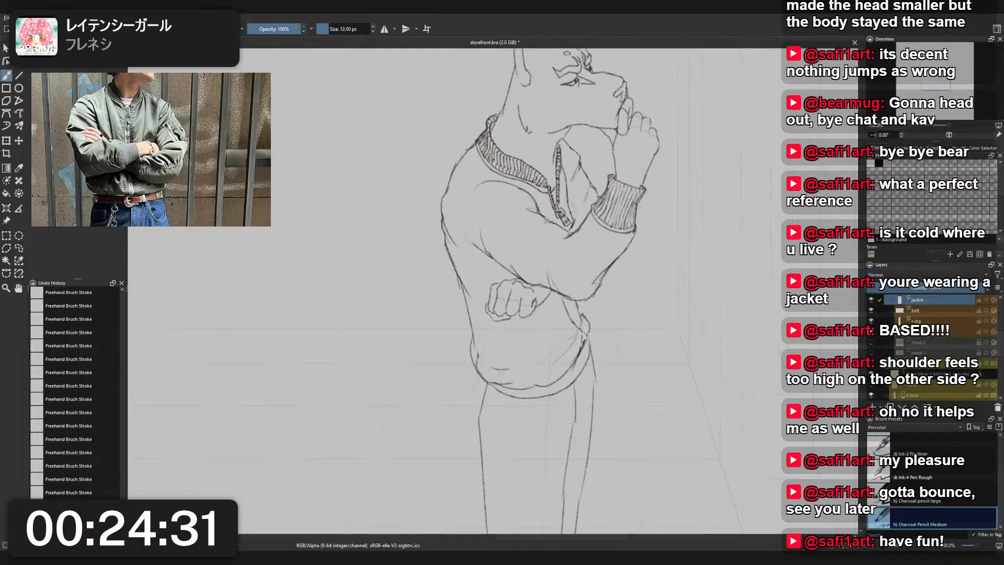
{"action": "scroll", "coordinate": [482, 305], "scroll_direction": "up", "scroll_amount": 6}
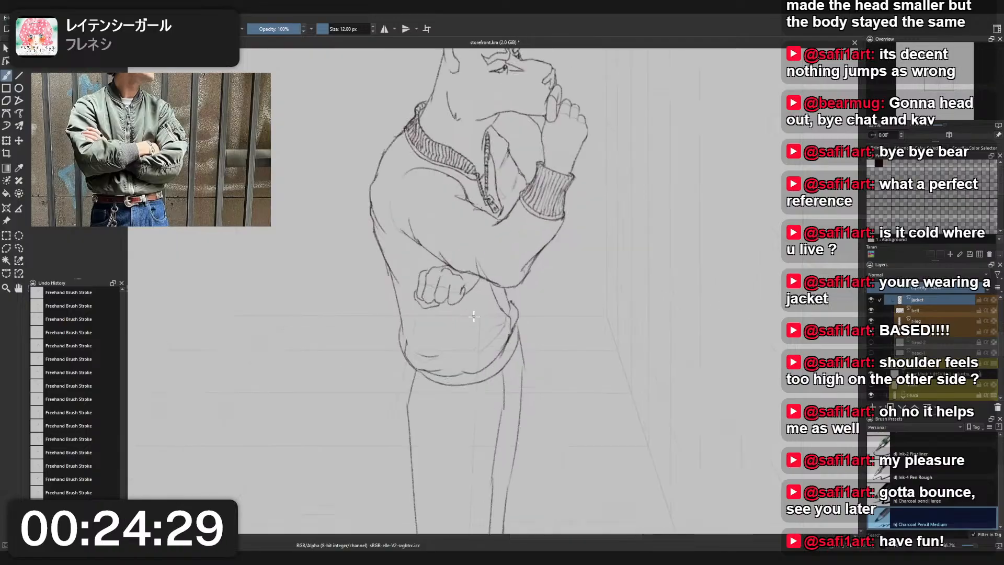
{"action": "key", "text": "/"}
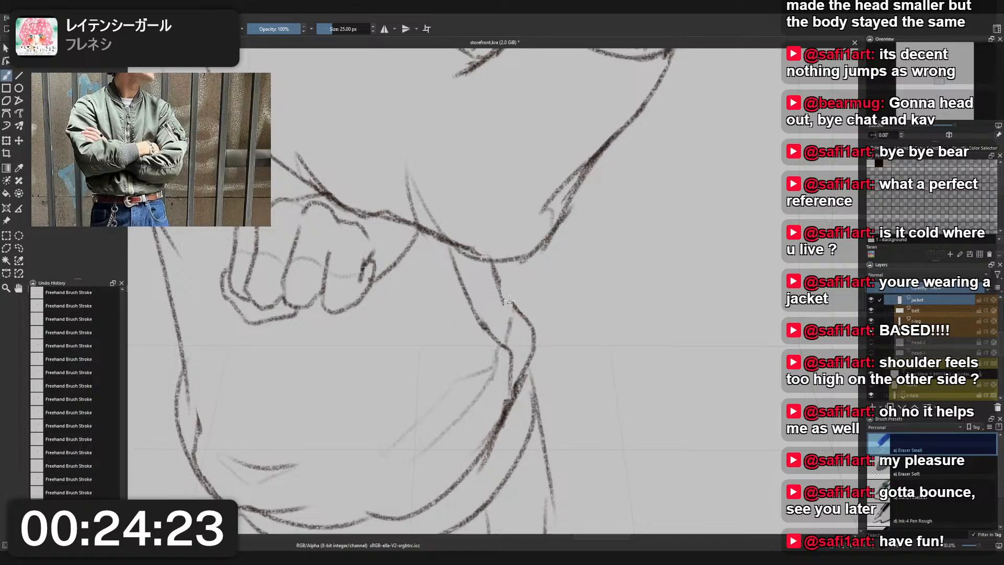
{"action": "right_click", "coordinate": [526, 306]}
{"action": "left_click", "coordinate": [487, 283]}
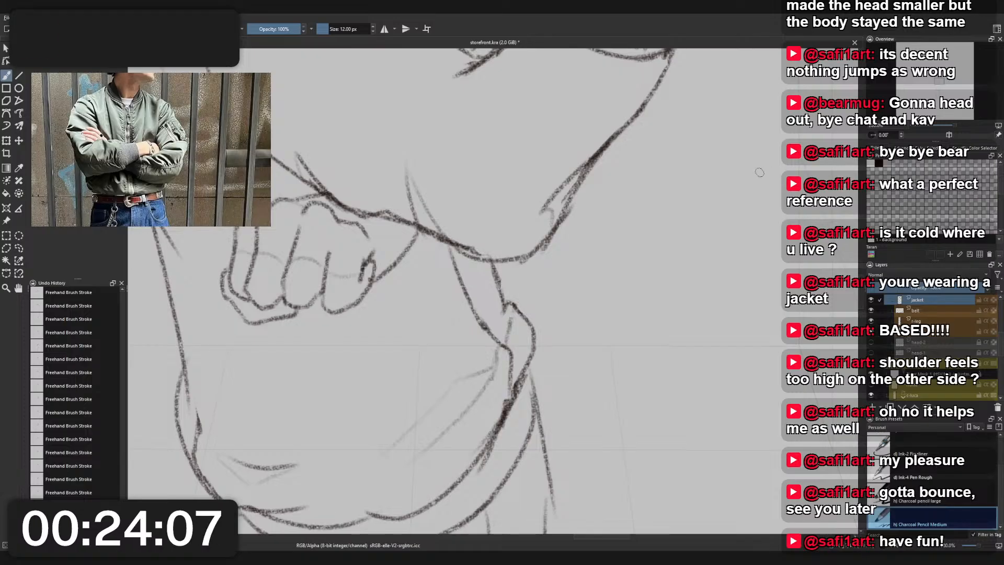
- Examine the whole figure, comparing the jacket's folds, hem and legs with the clothing reference
{"action": "scroll", "coordinate": [565, 222], "scroll_direction": "down", "scroll_amount": 4}
{"action": "left_click_drag", "start_coordinate": [543, 219], "coordinate": [555, 324]}
{"action": "scroll", "coordinate": [489, 207], "scroll_direction": "down", "scroll_amount": 1}
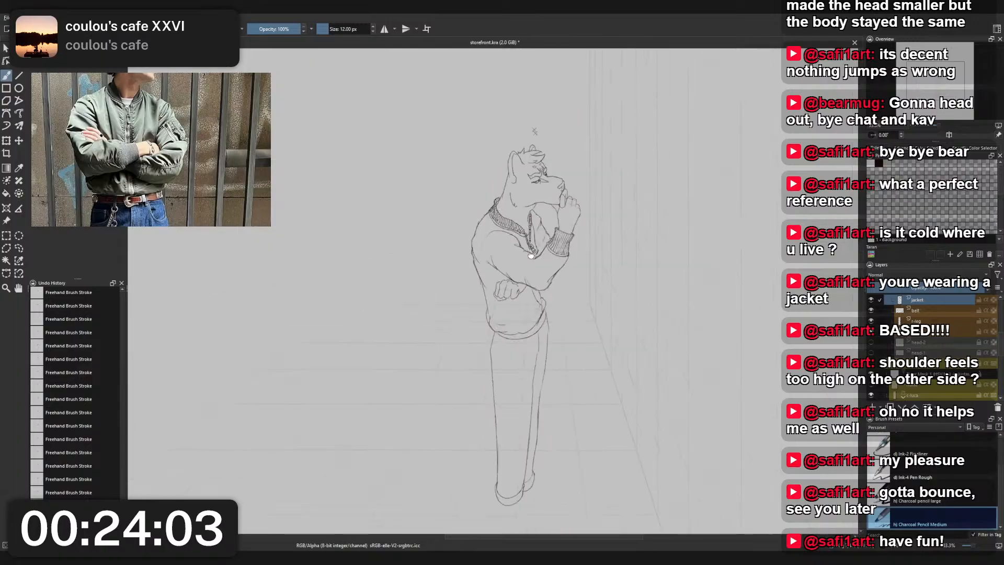
{"action": "left_click_drag", "start_coordinate": [522, 247], "coordinate": [515, 228]}
{"action": "scroll", "coordinate": [515, 228], "scroll_direction": "up", "scroll_amount": 1}
{"action": "right_click", "coordinate": [541, 239]}
{"action": "left_click", "coordinate": [500, 215]}
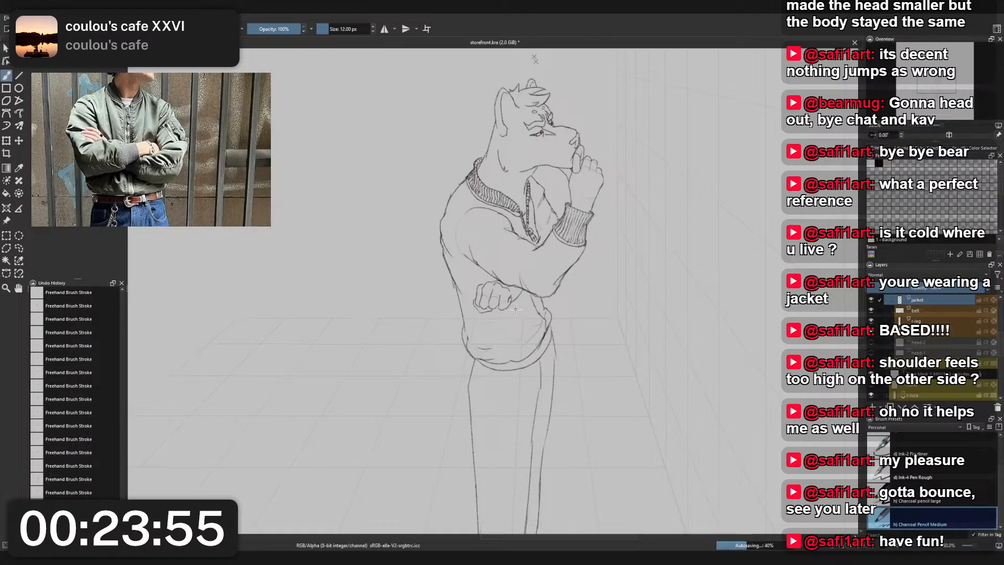
{"action": "left_click_drag", "start_coordinate": [553, 340], "coordinate": [520, 260]}
{"action": "scroll", "coordinate": [520, 260], "scroll_direction": "up", "scroll_amount": 1}
{"action": "left_click_drag", "start_coordinate": [505, 314], "coordinate": [491, 212]}
{"action": "left_click_drag", "start_coordinate": [477, 294], "coordinate": [486, 247]}
{"action": "scroll", "coordinate": [485, 247], "scroll_direction": "down", "scroll_amount": 1}
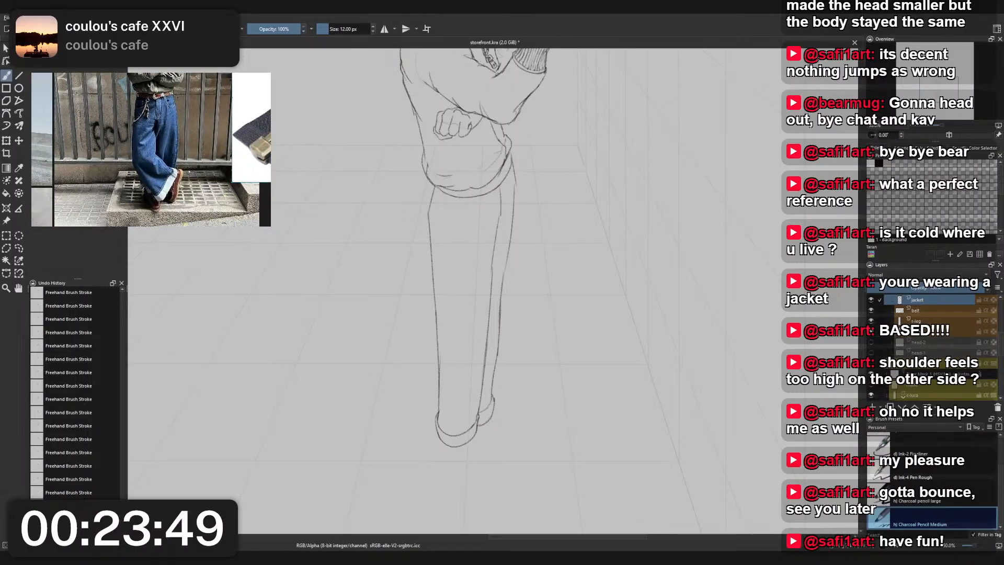
{"action": "left_click_drag", "start_coordinate": [494, 254], "coordinate": [513, 380]}
{"action": "left_click_drag", "start_coordinate": [558, 278], "coordinate": [558, 337]}
- Sketch a small rounded belt buckle with inner details below the jacket's front hem on the belt layer
{"action": "scroll", "coordinate": [533, 370], "scroll_direction": "up", "scroll_amount": 2}
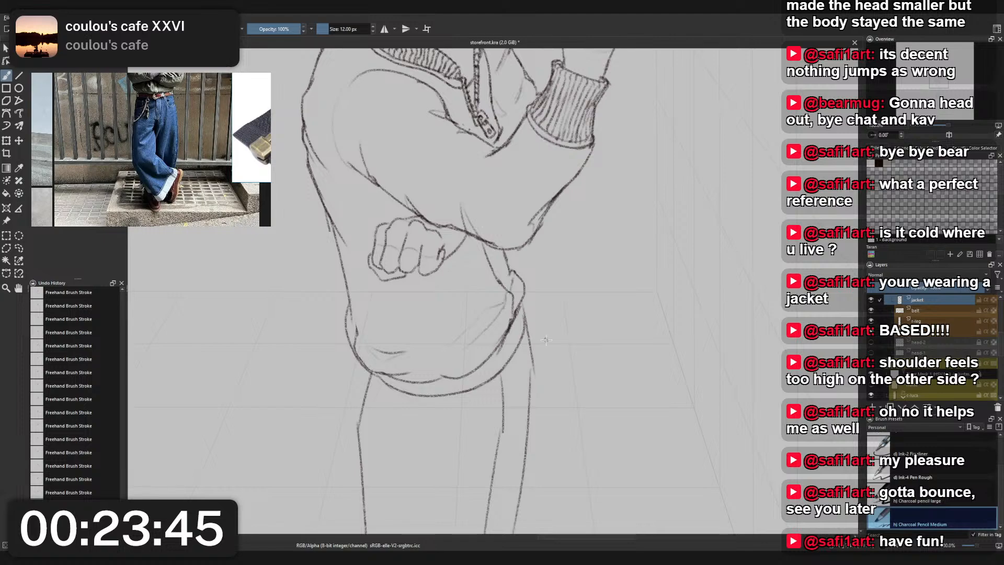
{"action": "scroll", "coordinate": [929, 354], "scroll_direction": "up", "scroll_amount": 2}
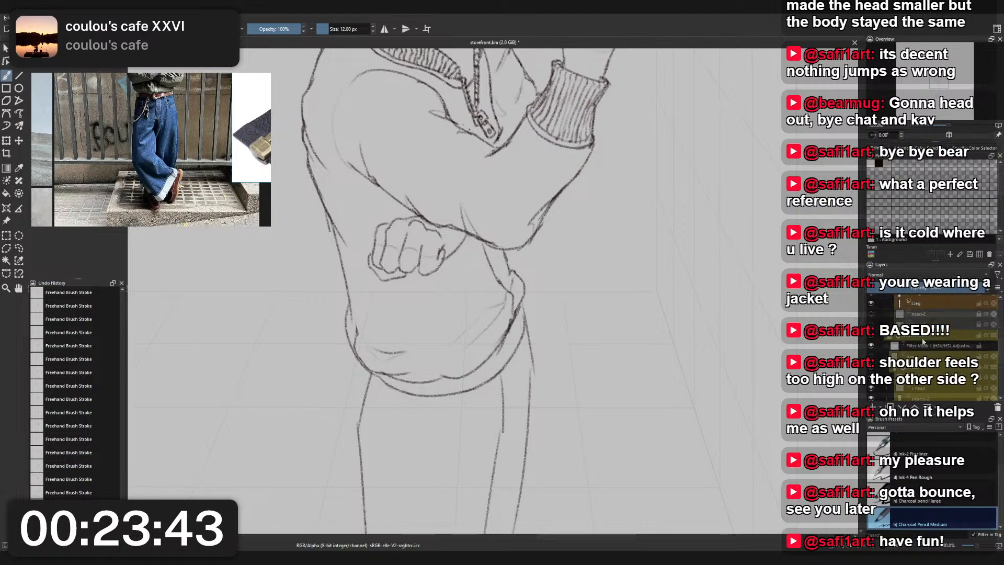
{"action": "left_click", "coordinate": [922, 338]}
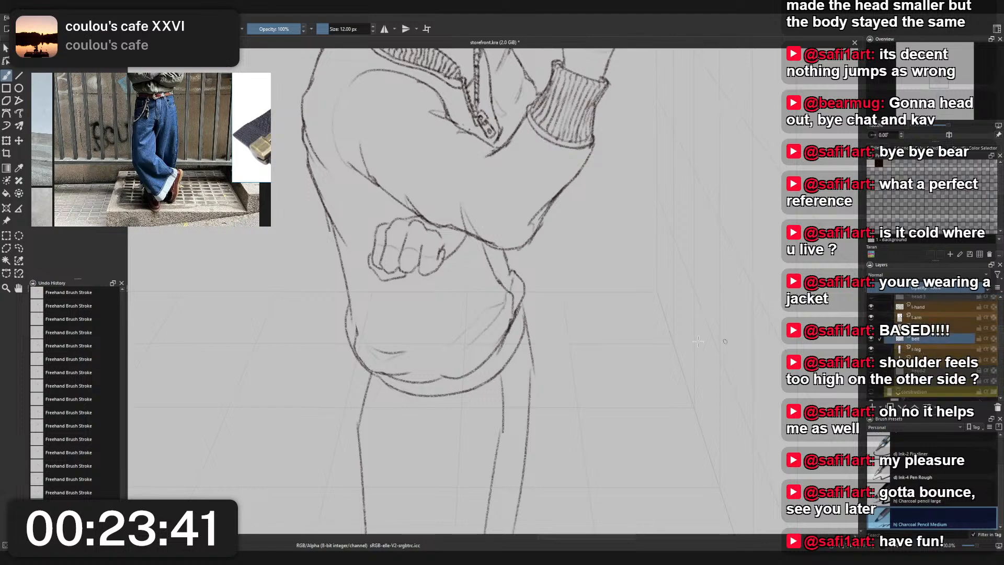
{"action": "right_click", "coordinate": [556, 335]}
{"action": "right_click", "coordinate": [556, 335]}
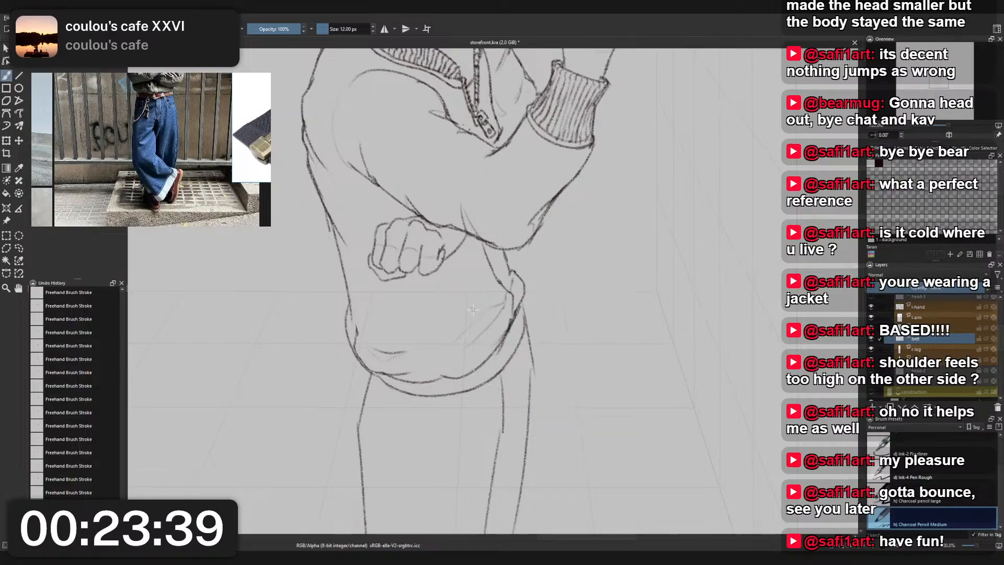
{"action": "scroll", "coordinate": [515, 314], "scroll_direction": "up", "scroll_amount": 1}
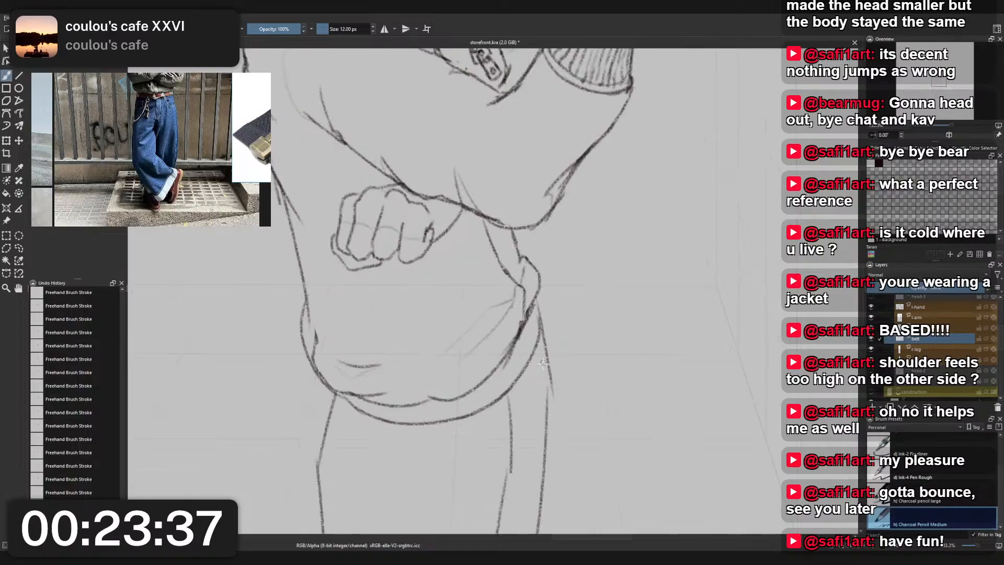
{"action": "left_click_drag", "start_coordinate": [518, 385], "coordinate": [508, 339]}
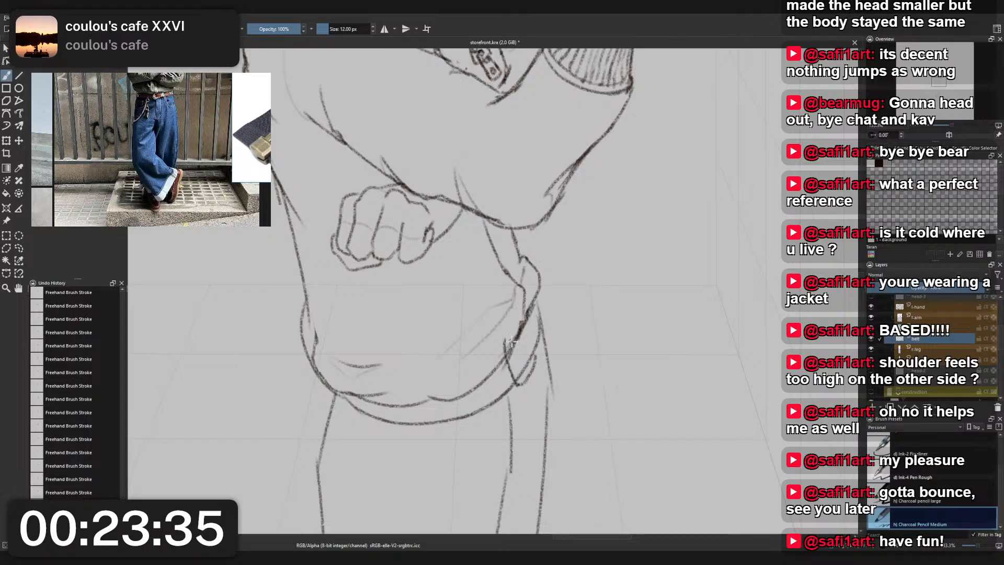
{"action": "key", "text": "ctrl+z"}
{"action": "mouse_move", "coordinate": [532, 371]}
{"action": "left_mouse_down"}
{"action": "mouse_move", "coordinate": [518, 388]}
{"action": "mouse_move", "coordinate": [505, 340]}
{"action": "mouse_move", "coordinate": [530, 314]}
{"action": "mouse_move", "coordinate": [513, 353]}
{"action": "left_mouse_up"}
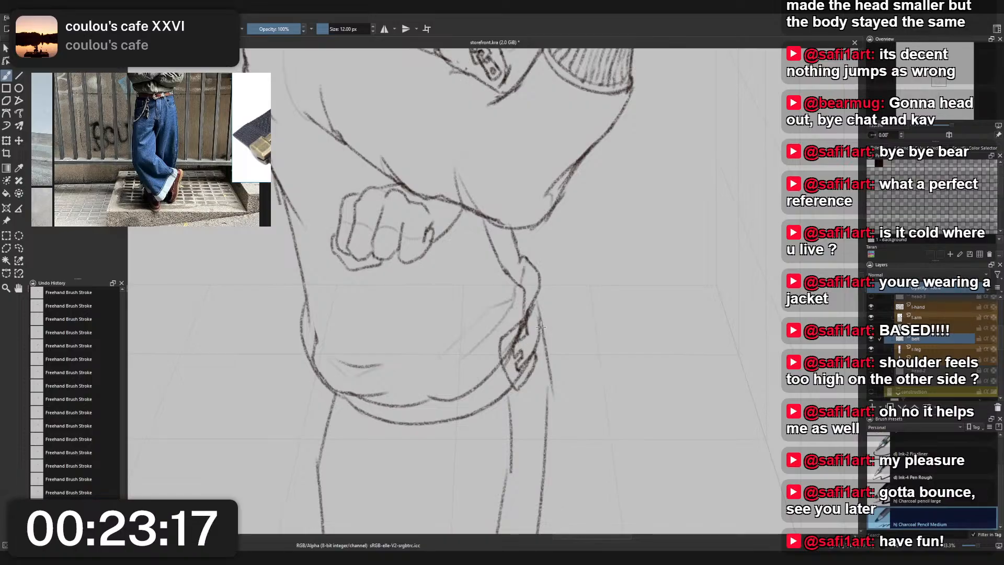
{"action": "left_click_drag", "start_coordinate": [528, 311], "coordinate": [540, 344]}
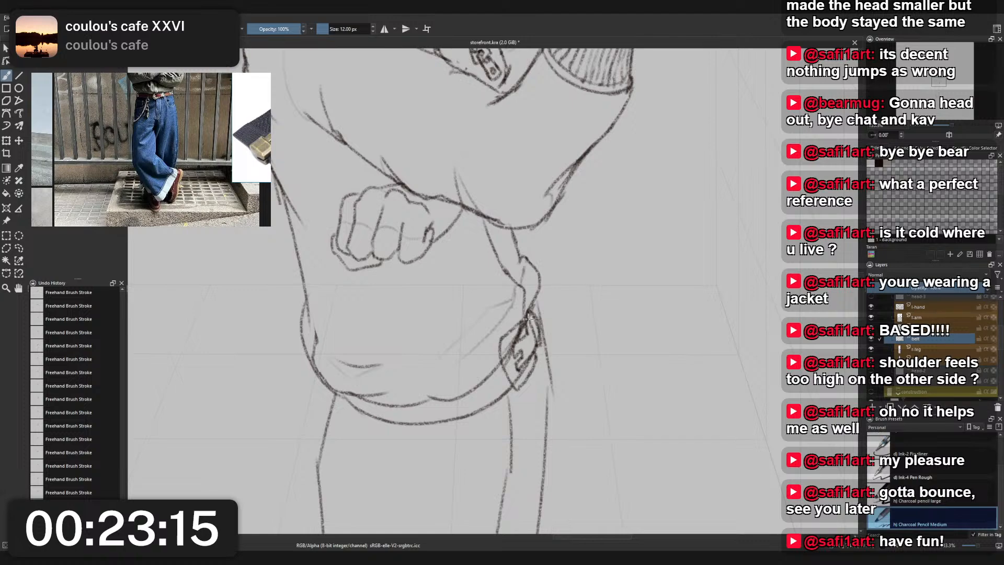
- Erase the part of the buckle outline that overlaps the jacket's hem with Eraser Small
{"action": "right_click", "coordinate": [529, 321]}
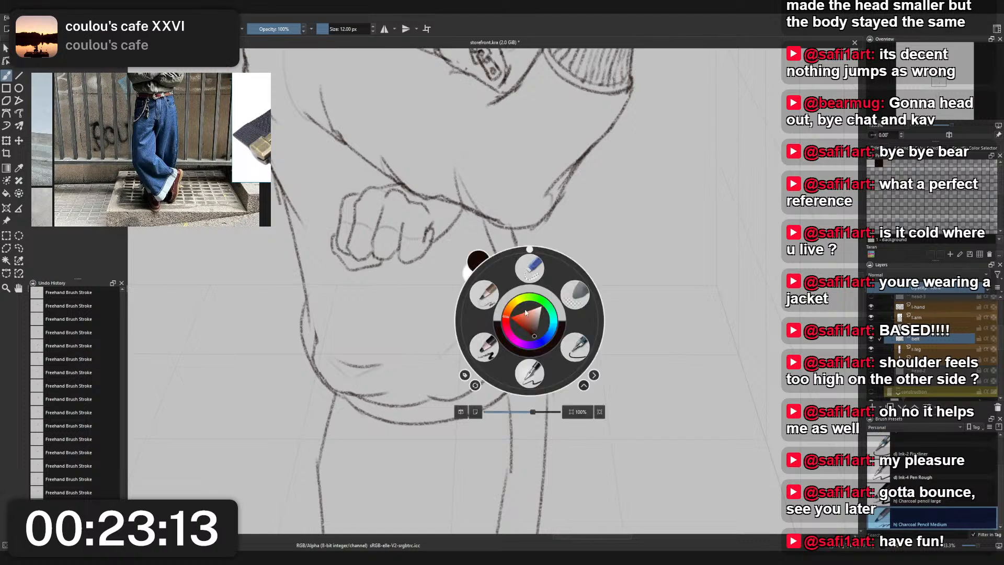
{"action": "left_click", "coordinate": [527, 269]}
{"action": "left_click_drag", "start_coordinate": [514, 328], "coordinate": [492, 360]}
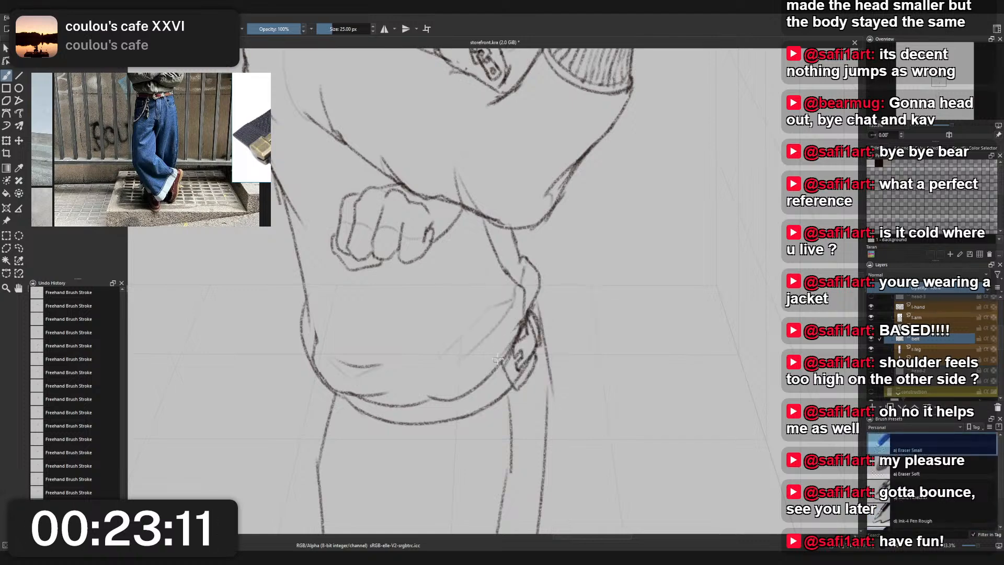
- Erase the stray buckle lines over the jacket's hem and part of the buckle's inner detail with Eraser Small
{"action": "left_click_drag", "start_coordinate": [519, 321], "coordinate": [494, 358]}
{"action": "left_click_drag", "start_coordinate": [522, 327], "coordinate": [498, 357]}
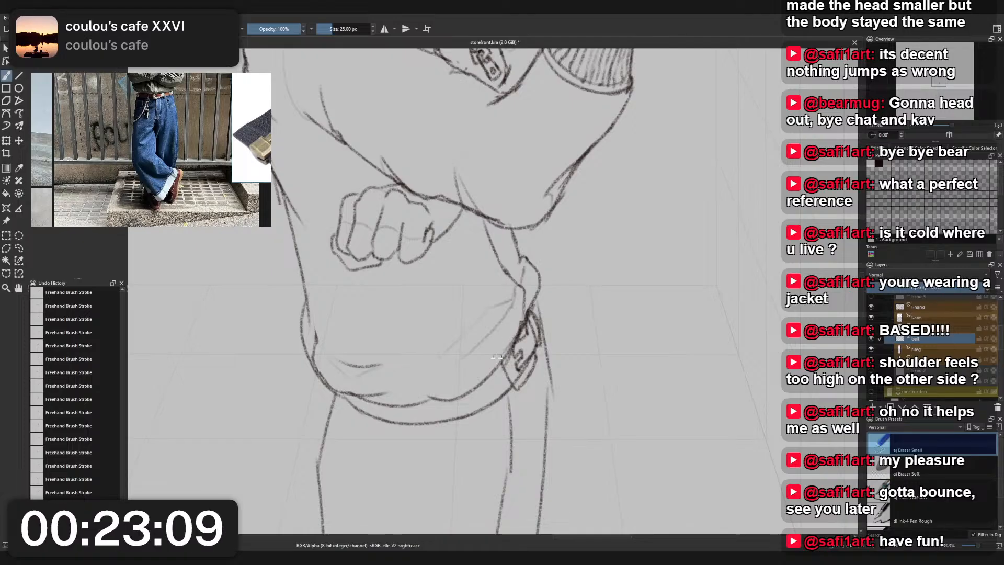
{"action": "scroll", "coordinate": [505, 326], "scroll_direction": "down", "scroll_amount": 1}
{"action": "scroll", "coordinate": [520, 378], "scroll_direction": "up", "scroll_amount": 2}
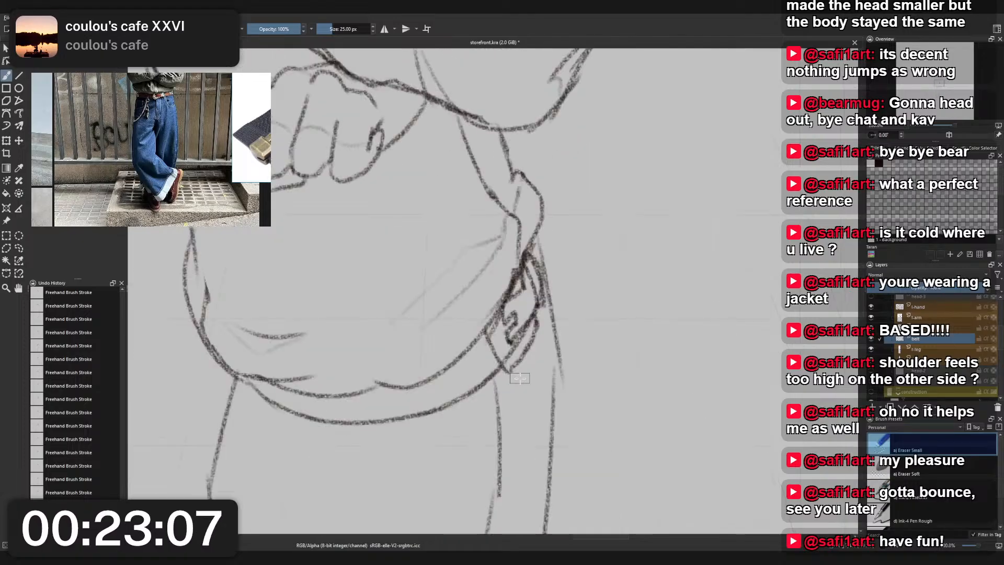
{"action": "left_click_drag", "start_coordinate": [515, 363], "coordinate": [517, 329]}
- Redraw the buckle's inner prong and the adjoining edge with Charcoal Pencil Medium
{"action": "right_click", "coordinate": [518, 326]}
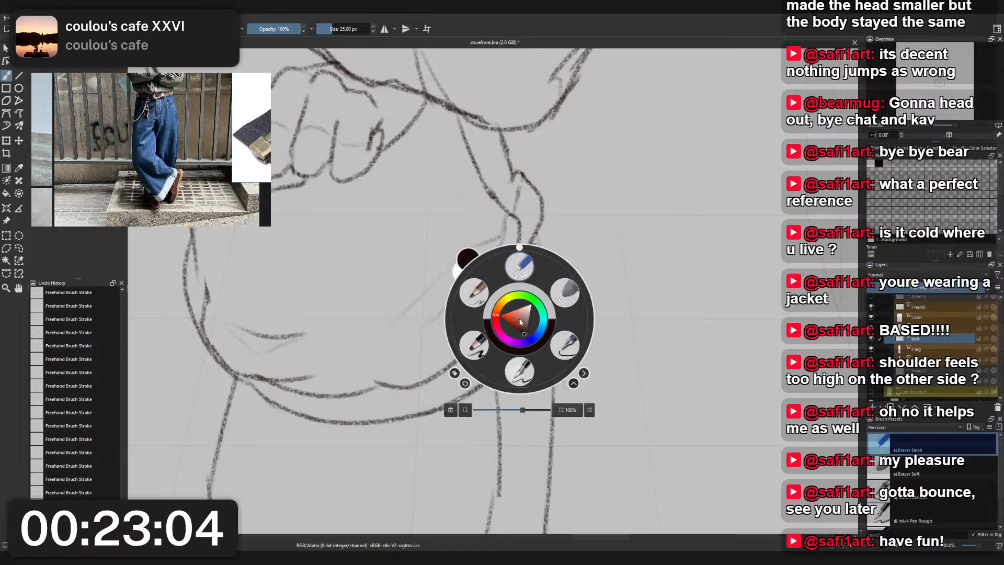
{"action": "left_click", "coordinate": [471, 286]}
{"action": "mouse_move", "coordinate": [512, 340]}
{"action": "left_mouse_down"}
{"action": "mouse_move", "coordinate": [536, 309]}
{"action": "mouse_move", "coordinate": [535, 332]}
{"action": "left_mouse_up"}
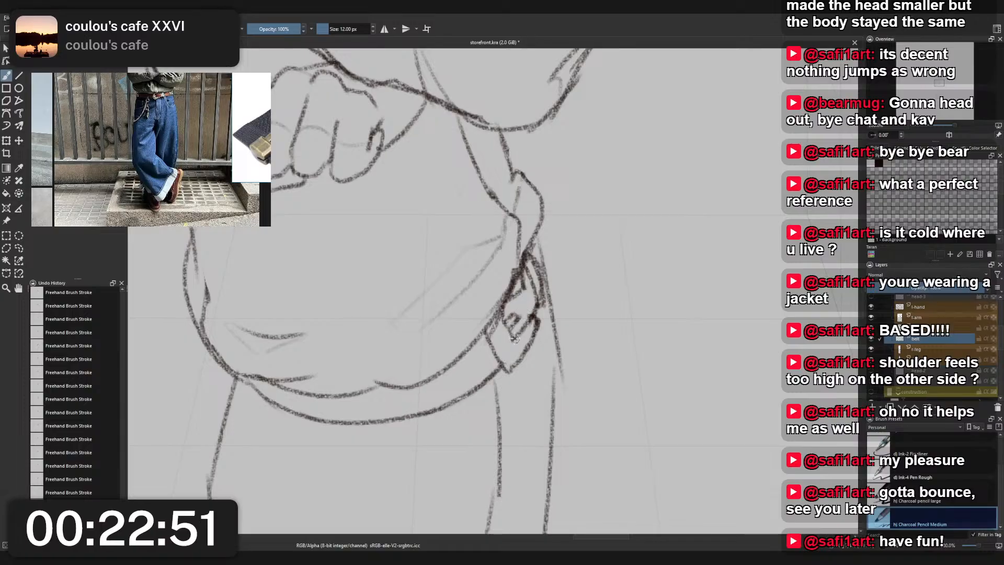
{"action": "mouse_move", "coordinate": [505, 325]}
{"action": "left_mouse_down"}
{"action": "mouse_move", "coordinate": [501, 359]}
{"action": "mouse_move", "coordinate": [484, 336]}
{"action": "mouse_move", "coordinate": [506, 368]}
{"action": "mouse_move", "coordinate": [534, 330]}
{"action": "left_mouse_up"}
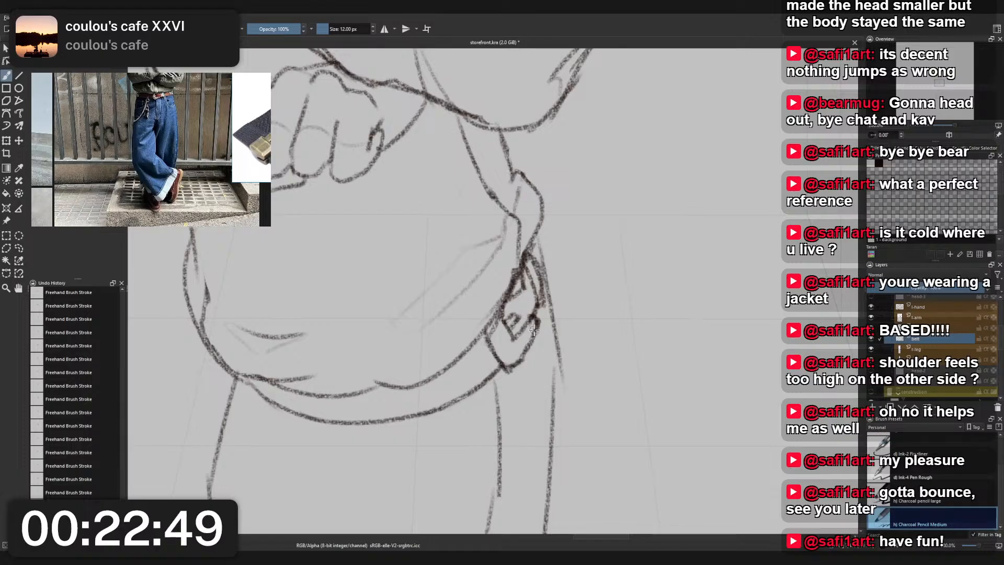
- Clean up the lines where the top of the buckle meets the jacket's hem with Eraser Small
{"action": "scroll", "coordinate": [520, 349], "scroll_direction": "down", "scroll_amount": 2}
{"action": "right_click", "coordinate": [520, 349]}
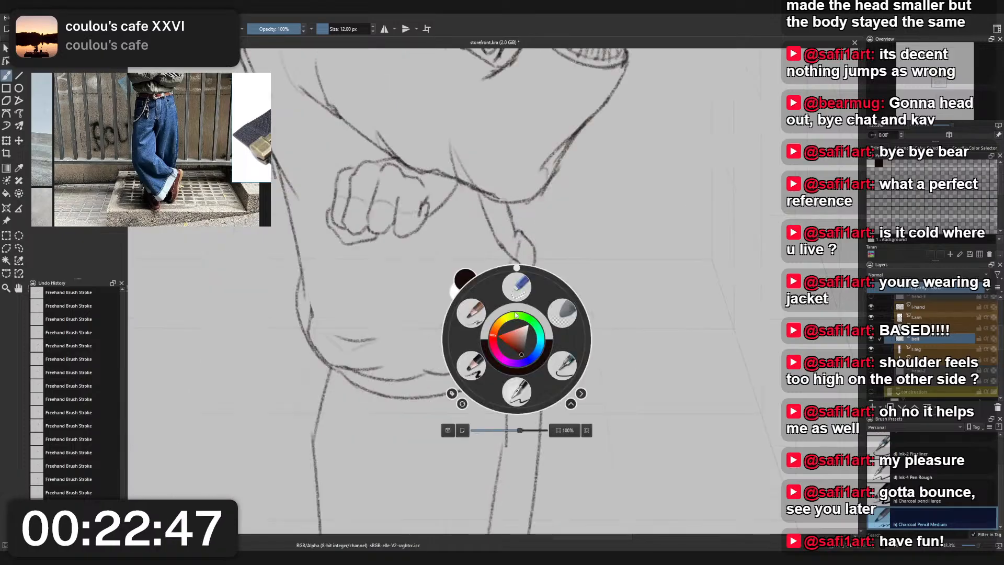
{"action": "left_click", "coordinate": [516, 285]}
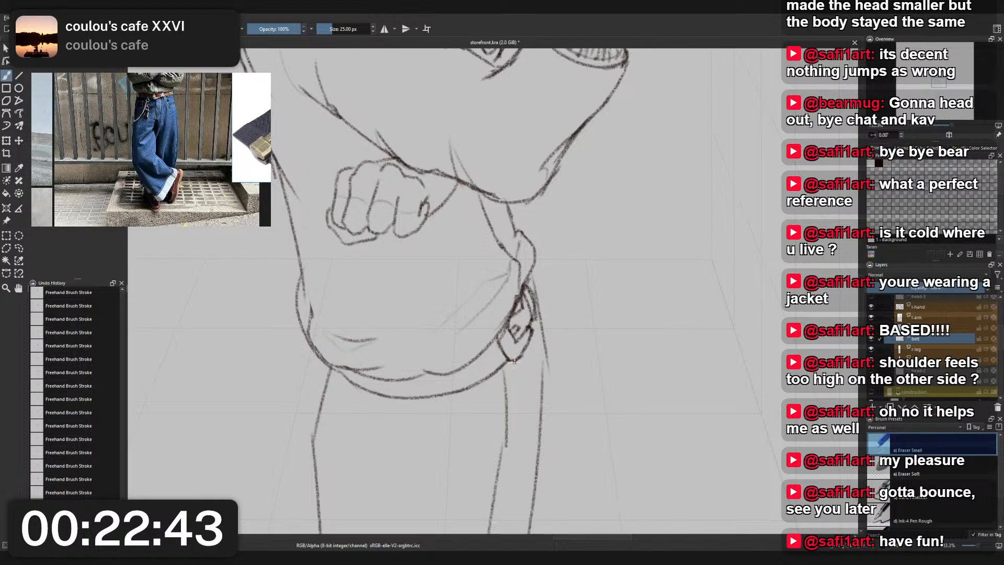
- Sketch a narrow belt loop across the belt beside the buckle with Charcoal Pencil Medium, redoing uneven strokes
{"action": "right_click", "coordinate": [521, 303]}
{"action": "left_click", "coordinate": [483, 272]}
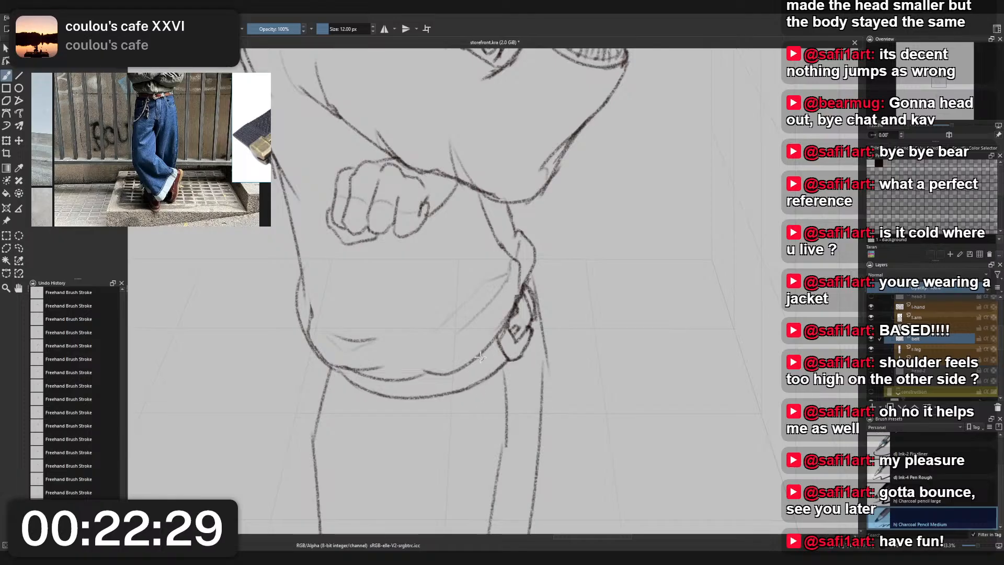
{"action": "left_click_drag", "start_coordinate": [479, 356], "coordinate": [487, 378]}
{"action": "key", "text": "ctrl+z"}
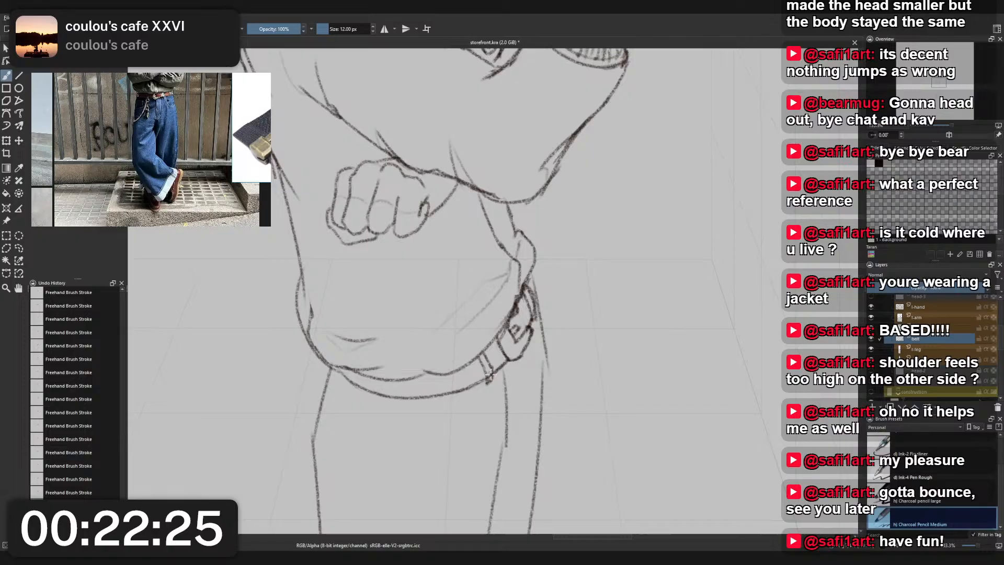
{"action": "key", "text": "ctrl+z"}
{"action": "key", "text": "ctrl+z"}
{"action": "left_click_drag", "start_coordinate": [485, 380], "coordinate": [489, 378]}
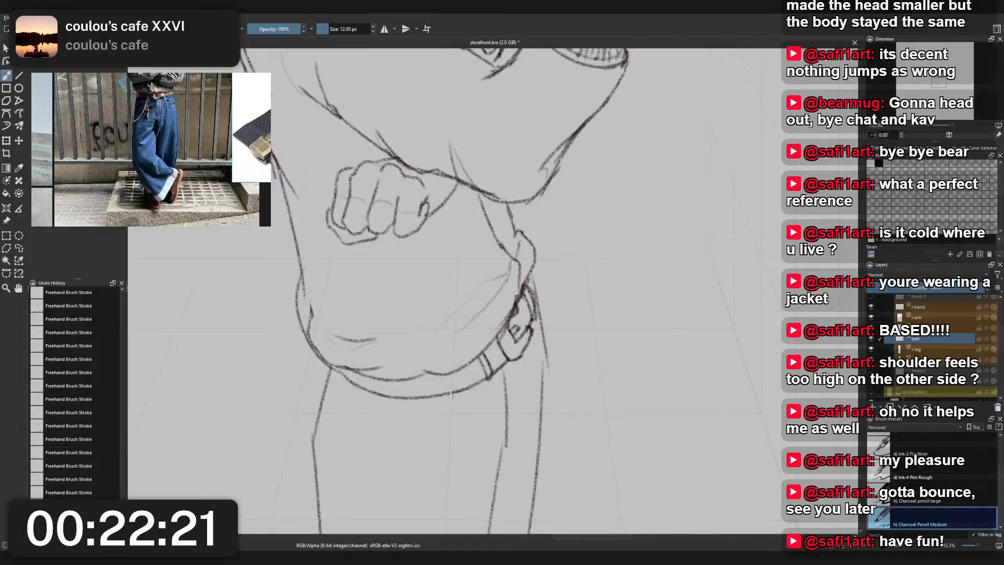
- Sketch two more belt loops, one at the middle of the belt and one near its back end
{"action": "left_click_drag", "start_coordinate": [411, 376], "coordinate": [420, 396]}
{"action": "key", "text": "ctrl+z"}
{"action": "key", "text": "ctrl+z"}
{"action": "key", "text": "ctrl+z"}
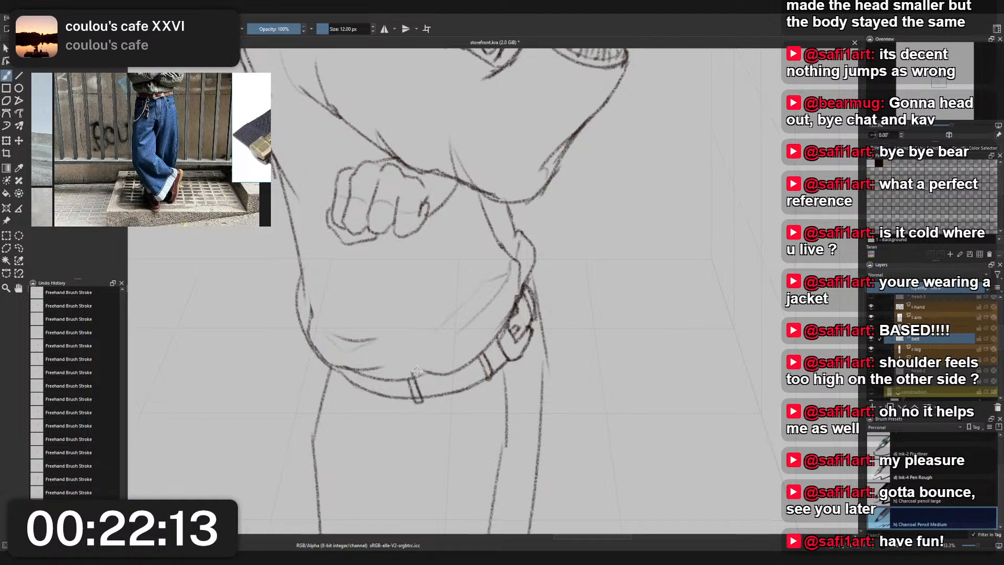
{"action": "mouse_move", "coordinate": [355, 373]}
{"action": "left_mouse_down"}
{"action": "mouse_move", "coordinate": [368, 394]}
{"action": "mouse_move", "coordinate": [359, 363]}
{"action": "mouse_move", "coordinate": [339, 381]}
{"action": "mouse_move", "coordinate": [333, 367]}
{"action": "mouse_move", "coordinate": [383, 391]}
{"action": "mouse_move", "coordinate": [342, 379]}
{"action": "mouse_move", "coordinate": [346, 369]}
{"action": "mouse_move", "coordinate": [355, 395]}
{"action": "mouse_move", "coordinate": [353, 372]}
{"action": "left_mouse_up"}
{"action": "key", "text": "ctrl+z"}
{"action": "key", "text": "ctrl+z"}
{"action": "key", "text": "ctrl+z"}
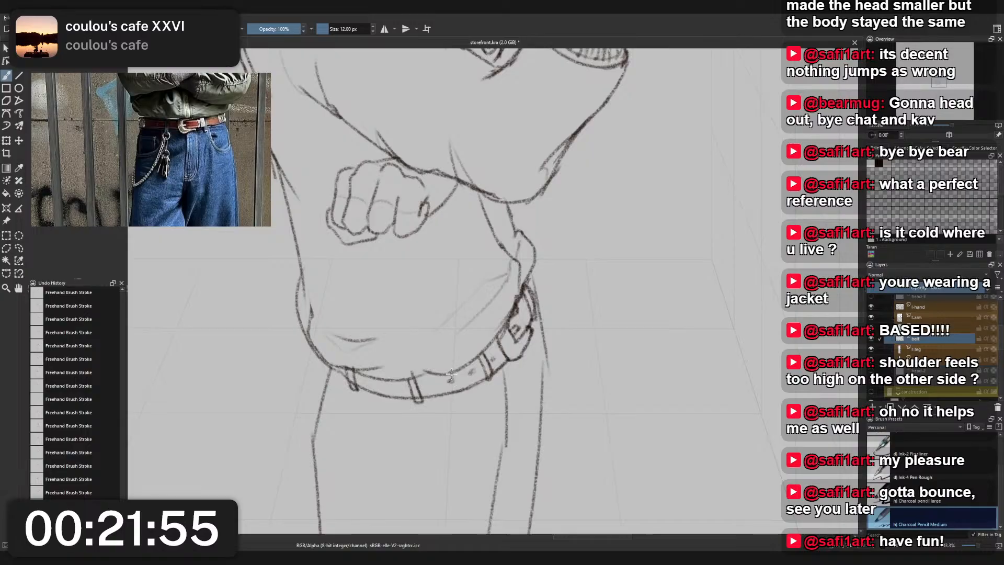
- Dot small holes along the belt between the loops, following the belt in the clothing reference
{"action": "left_click_drag", "start_coordinate": [434, 385], "coordinate": [428, 385]}
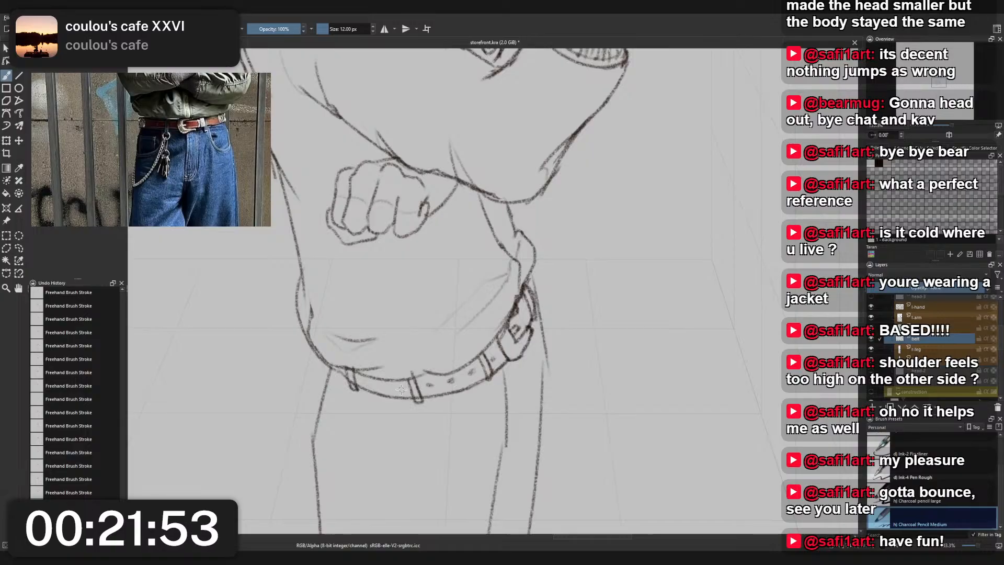
{"action": "scroll", "coordinate": [422, 360], "scroll_direction": "down", "scroll_amount": 2}
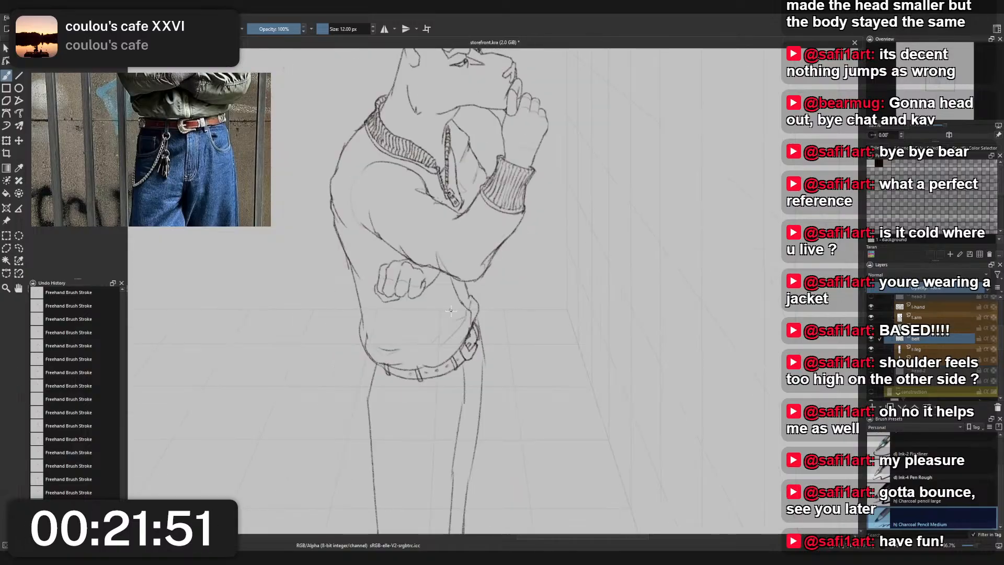
{"action": "scroll", "coordinate": [460, 340], "scroll_direction": "up", "scroll_amount": 2}
{"action": "scroll", "coordinate": [484, 372], "scroll_direction": "down", "scroll_amount": 1}
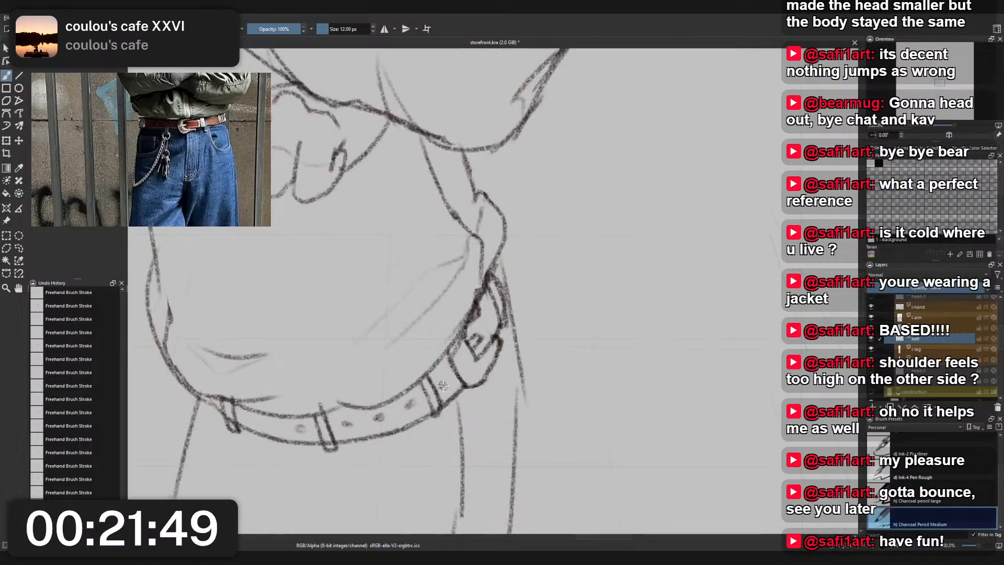
{"action": "scroll", "coordinate": [454, 346], "scroll_direction": "down", "scroll_amount": 2}
{"action": "scroll", "coordinate": [454, 347], "scroll_direction": "down", "scroll_amount": 2}
{"action": "scroll", "coordinate": [455, 343], "scroll_direction": "up", "scroll_amount": 2}
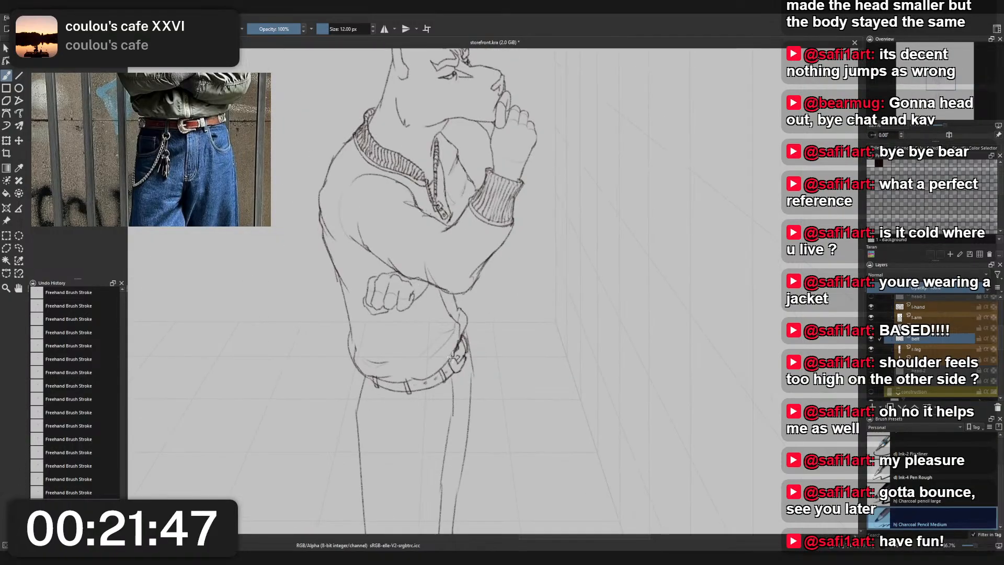
- Undo and rework the belt holes, and erase the stray marks around the middle loop with Eraser Small
{"action": "key", "text": "ctrl+z"}
{"action": "key", "text": "ctrl+z"}
{"action": "key", "text": "ctrl+z"}
{"action": "key", "text": "ctrl+z"}
{"action": "key", "text": "ctrl+z"}
{"action": "key", "text": "ctrl+z"}
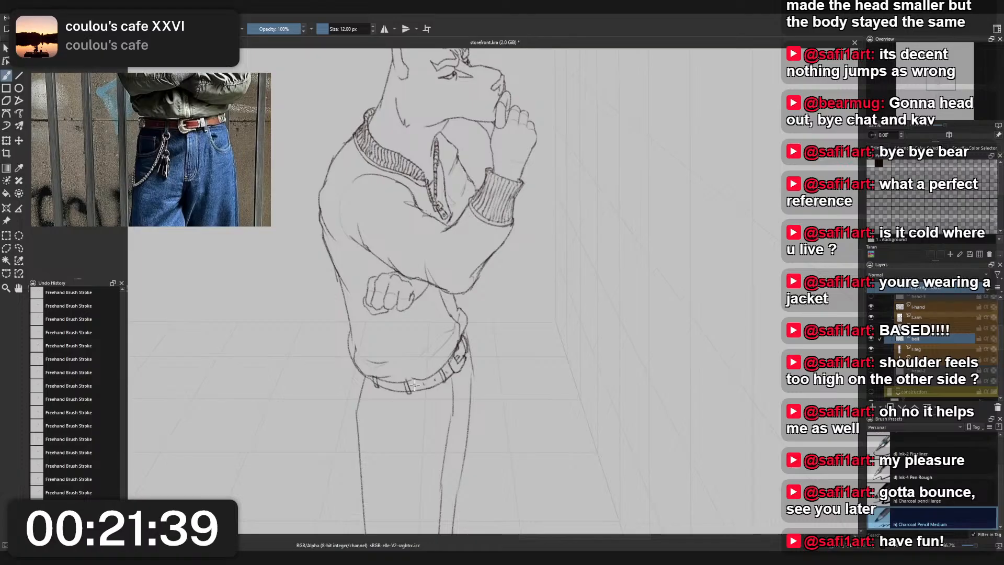
{"action": "right_click", "coordinate": [432, 356]}
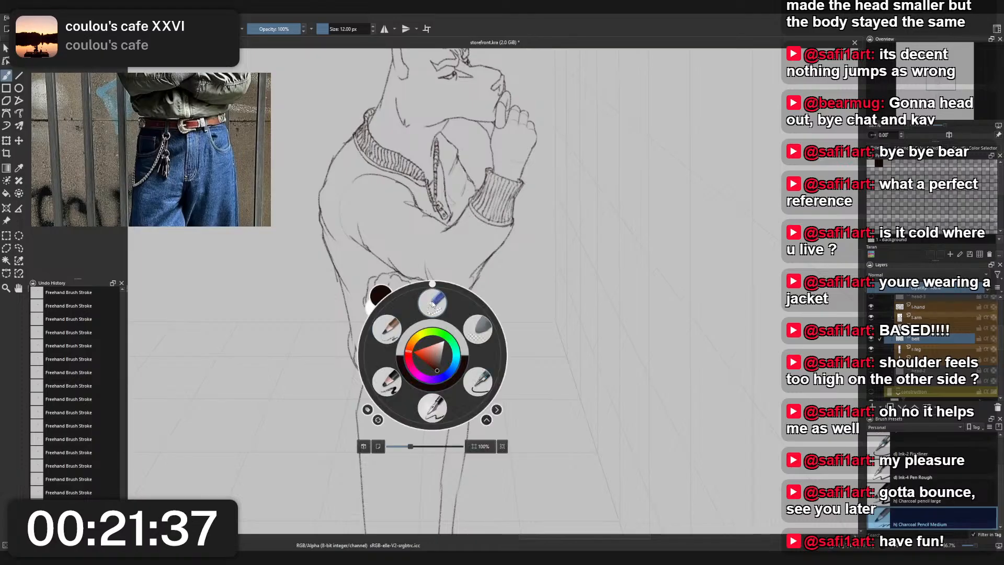
{"action": "left_click", "coordinate": [435, 300]}
{"action": "left_click_drag", "start_coordinate": [412, 383], "coordinate": [413, 349]}
{"action": "scroll", "coordinate": [413, 349], "scroll_direction": "up", "scroll_amount": 3}
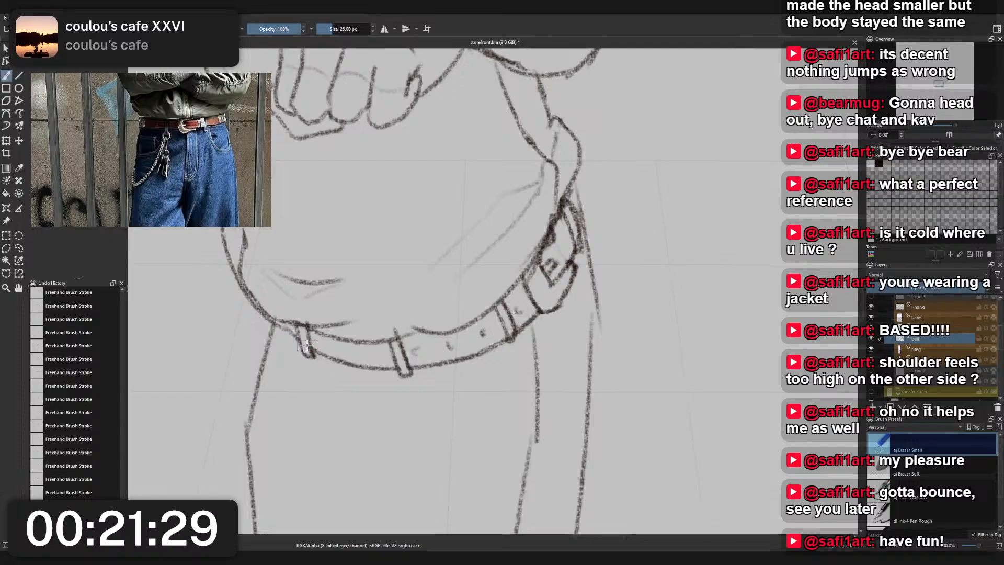
- Try a thin inner line along the belt's lower edge with Charcoal Pencil Medium
{"action": "scroll", "coordinate": [445, 395], "scroll_direction": "up", "scroll_amount": 1}
{"action": "right_click", "coordinate": [445, 395]}
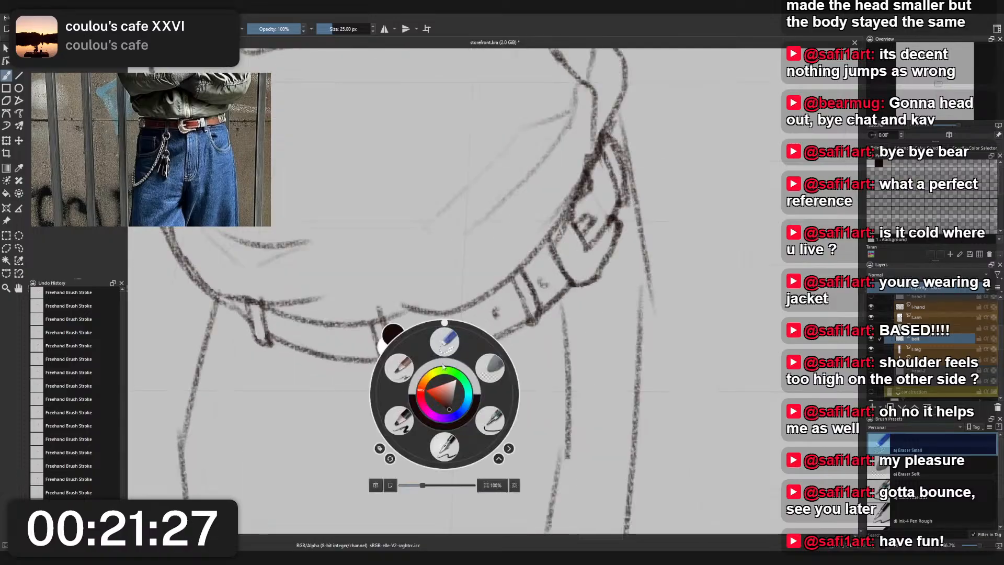
{"action": "left_click", "coordinate": [398, 366]}
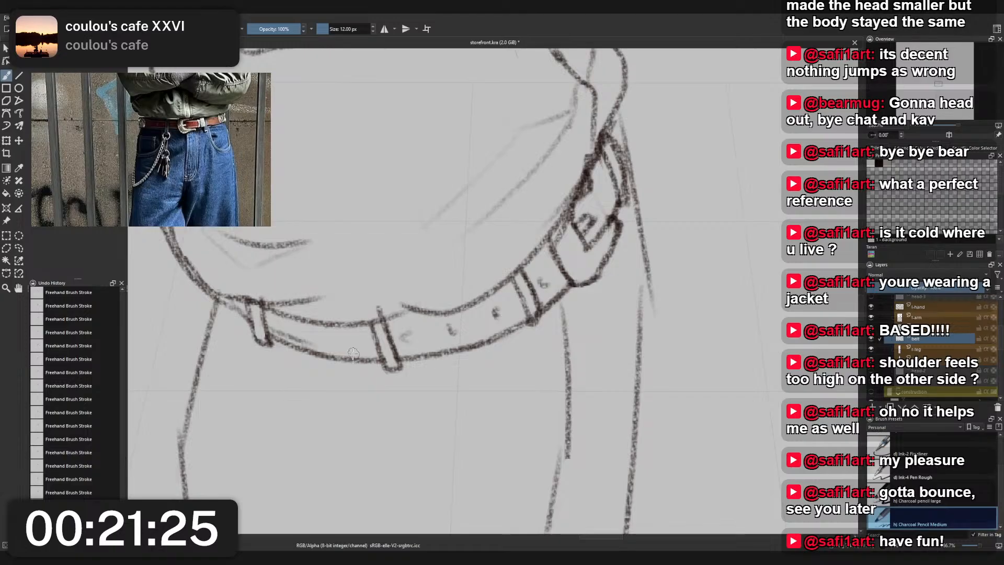
{"action": "mouse_move", "coordinate": [264, 327]}
{"action": "left_mouse_down"}
{"action": "mouse_move", "coordinate": [353, 351]}
{"action": "mouse_move", "coordinate": [454, 343]}
{"action": "mouse_move", "coordinate": [446, 346]}
{"action": "left_mouse_up"}
{"action": "key", "text": "ctrl+z"}
{"action": "key", "text": "ctrl+z"}
{"action": "key", "text": "ctrl+z"}
{"action": "key", "text": "ctrl+z"}
{"action": "key", "text": "ctrl+z"}
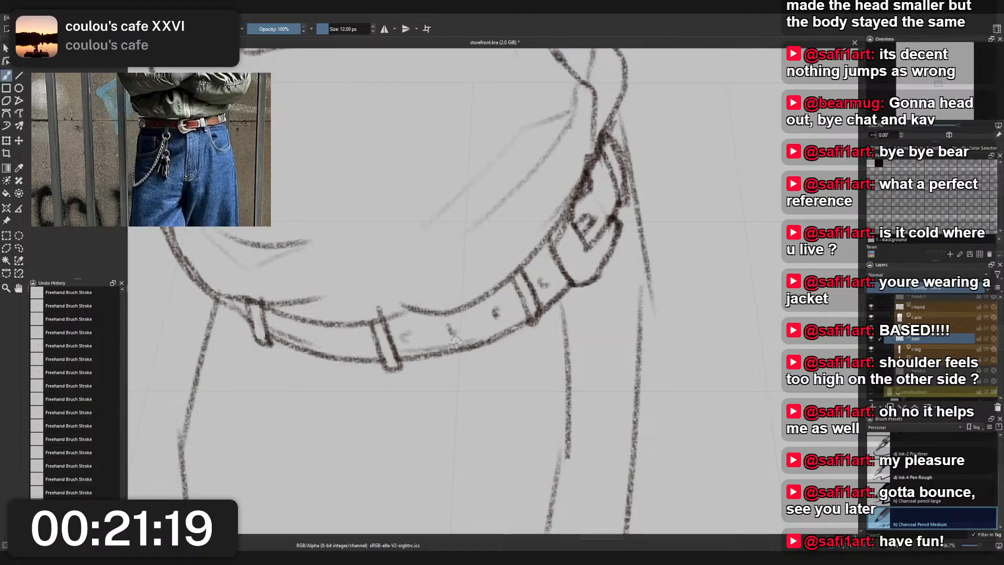
{"action": "scroll", "coordinate": [530, 255], "scroll_direction": "down", "scroll_amount": 3}
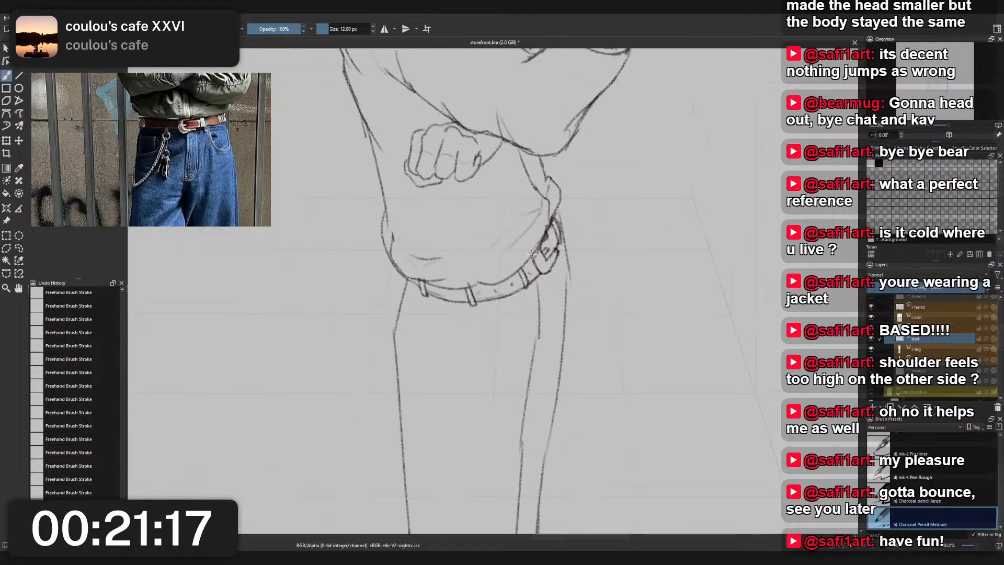
{"action": "key", "text": "ctrl+z"}
{"action": "key", "text": "ctrl+z"}
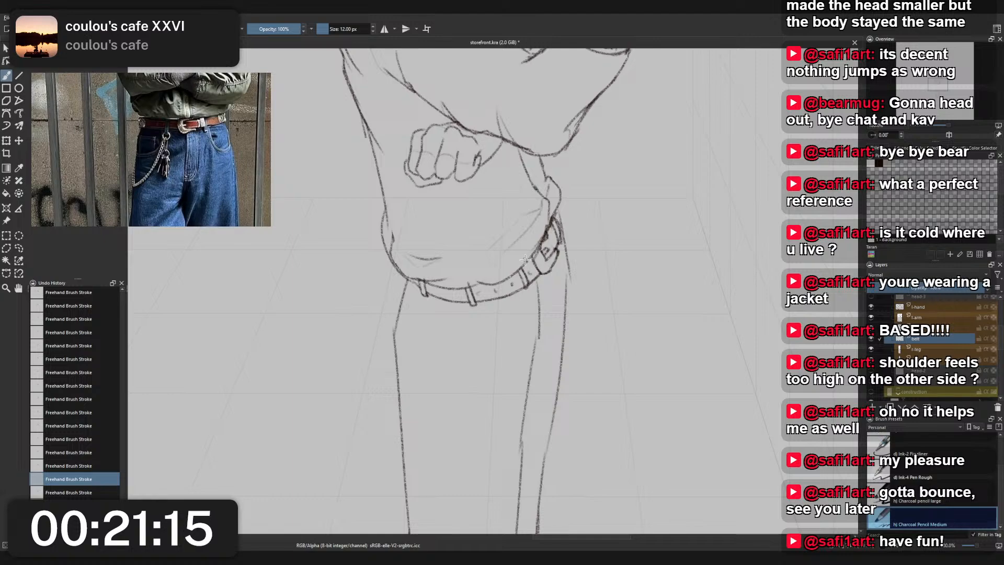
- Add a small belt hole above the buckle and strengthen the belt's outer edge where it meets the hem
{"action": "scroll", "coordinate": [528, 256], "scroll_direction": "down", "scroll_amount": 2}
{"action": "left_click_drag", "start_coordinate": [529, 254], "coordinate": [506, 287]}
{"action": "scroll", "coordinate": [514, 273], "scroll_direction": "up", "scroll_amount": 4}
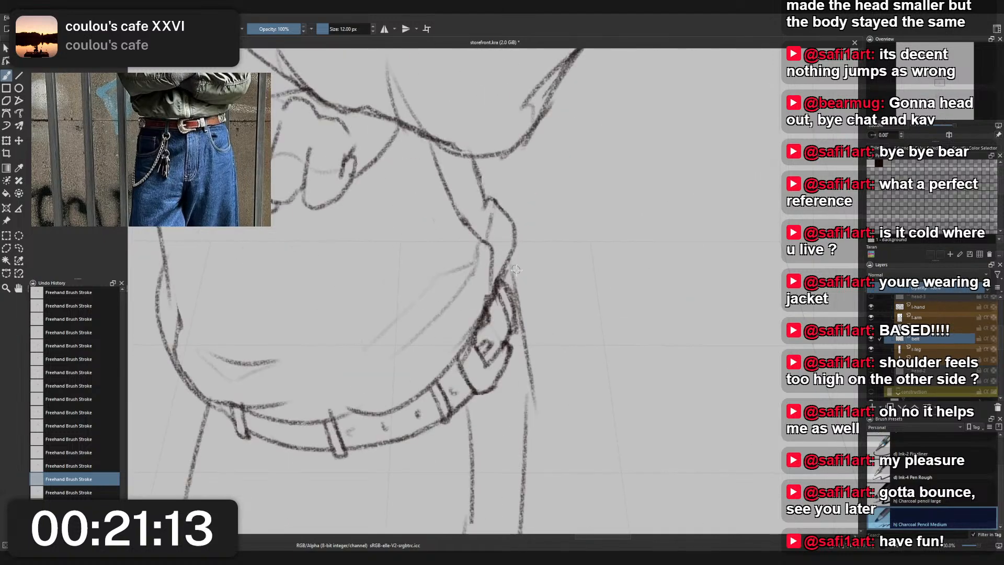
{"action": "left_click_drag", "start_coordinate": [500, 324], "coordinate": [496, 314]}
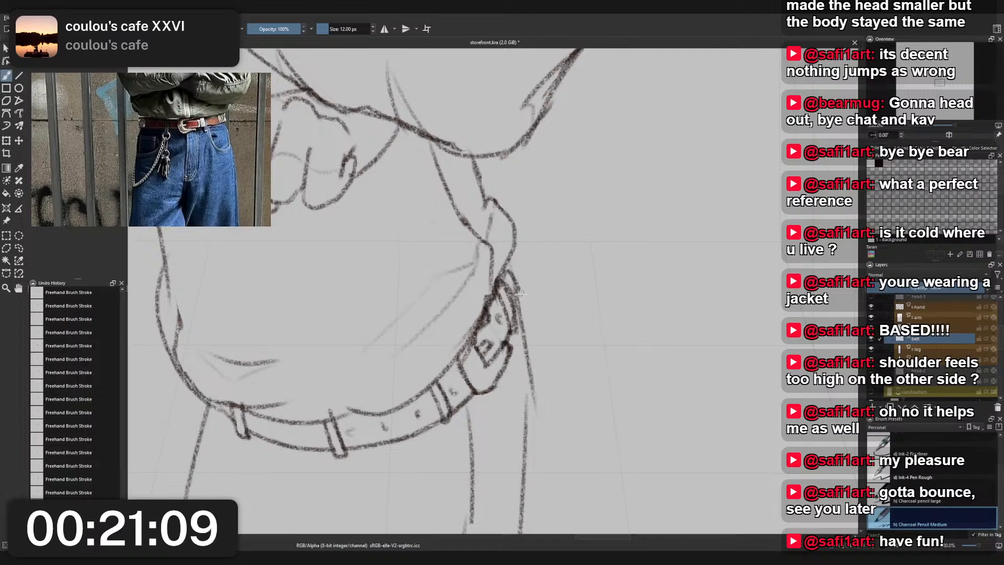
{"action": "mouse_move", "coordinate": [519, 304]}
{"action": "left_mouse_down"}
{"action": "mouse_move", "coordinate": [508, 268]}
{"action": "mouse_move", "coordinate": [472, 289]}
{"action": "left_mouse_up"}
{"action": "scroll", "coordinate": [540, 245], "scroll_direction": "down", "scroll_amount": 5}
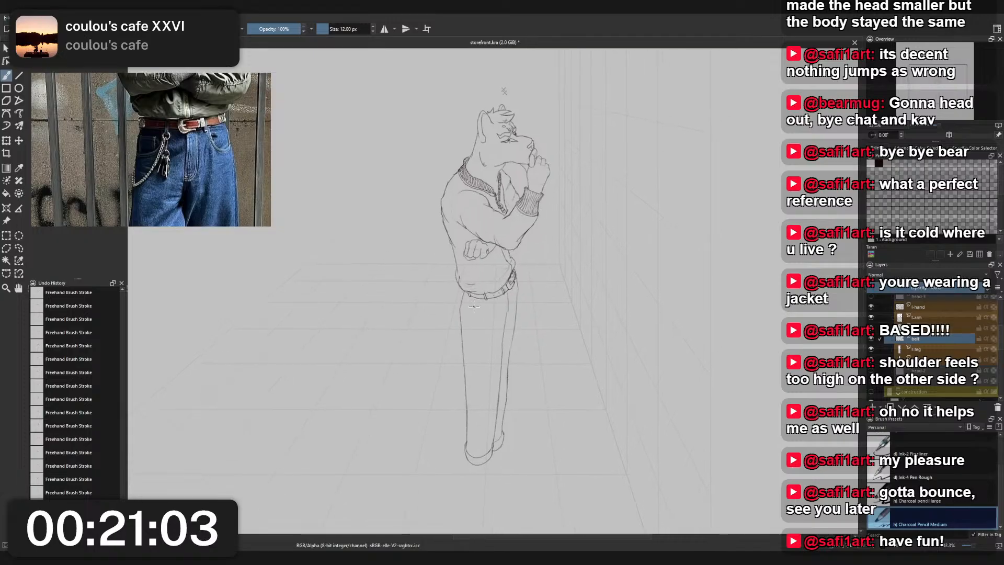
- Sketch a rounded trouser pocket opening below the belt and lighten its front edge with Eraser Small
{"action": "scroll", "coordinate": [472, 296], "scroll_direction": "up", "scroll_amount": 2}
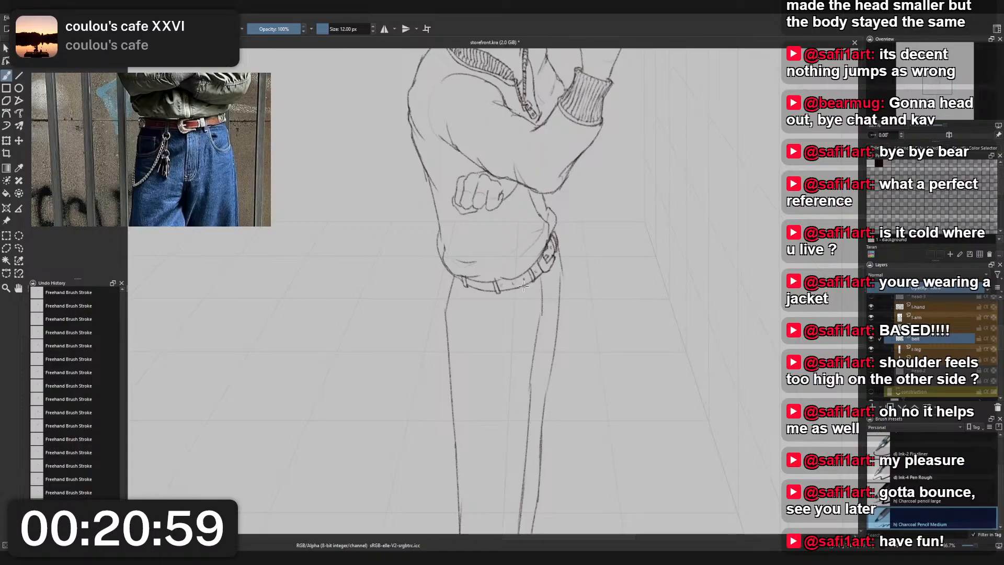
{"action": "left_click_drag", "start_coordinate": [524, 299], "coordinate": [501, 324]}
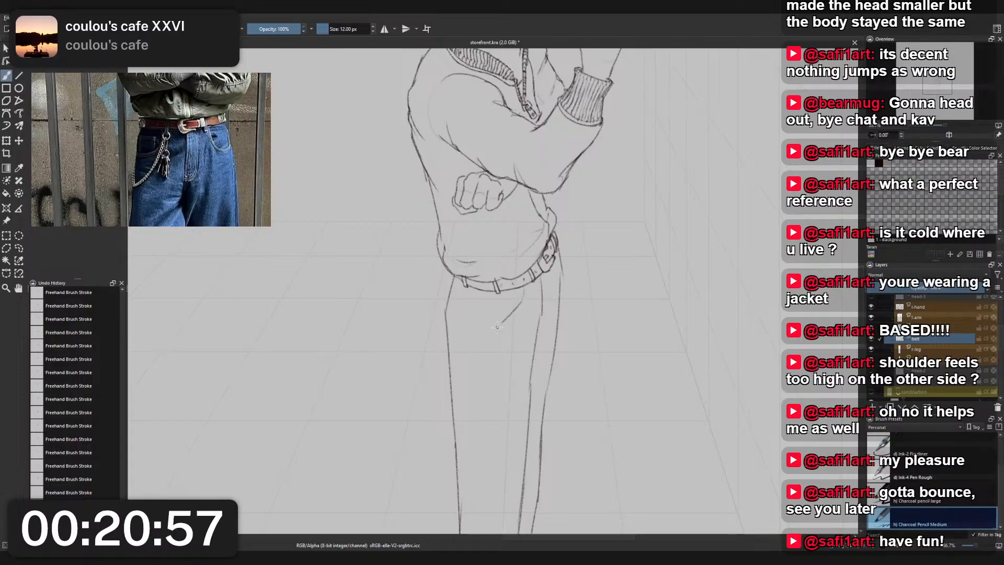
{"action": "mouse_move", "coordinate": [471, 293]}
{"action": "left_mouse_down"}
{"action": "mouse_move", "coordinate": [501, 327]}
{"action": "mouse_move", "coordinate": [527, 292]}
{"action": "mouse_move", "coordinate": [488, 325]}
{"action": "mouse_move", "coordinate": [527, 295]}
{"action": "mouse_move", "coordinate": [521, 307]}
{"action": "mouse_move", "coordinate": [493, 328]}
{"action": "mouse_move", "coordinate": [526, 284]}
{"action": "mouse_move", "coordinate": [512, 316]}
{"action": "mouse_move", "coordinate": [529, 291]}
{"action": "left_mouse_up"}
{"action": "key", "text": "ctrl+z"}
{"action": "key", "text": "ctrl+z"}
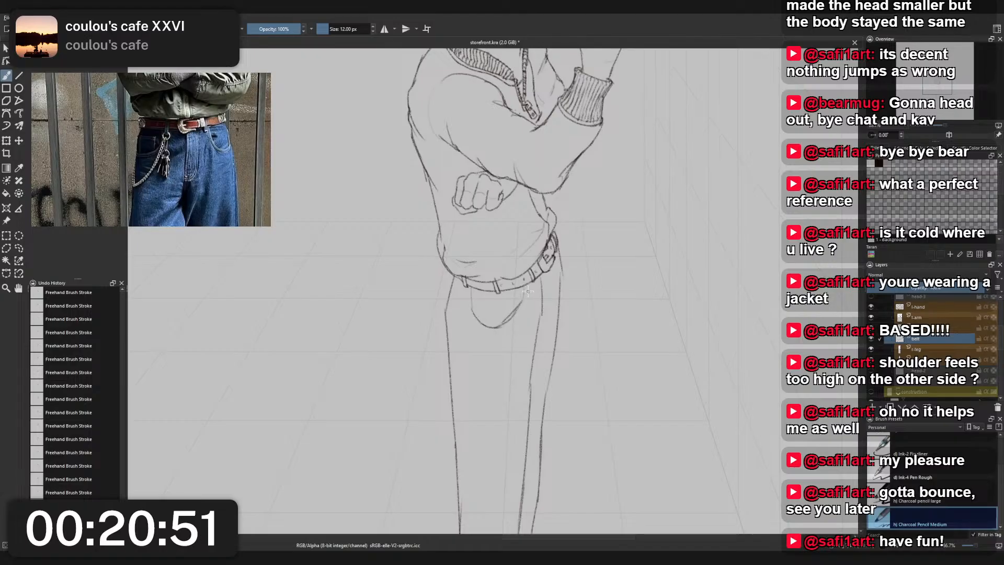
{"action": "right_click", "coordinate": [514, 300]}
{"action": "left_click", "coordinate": [510, 245]}
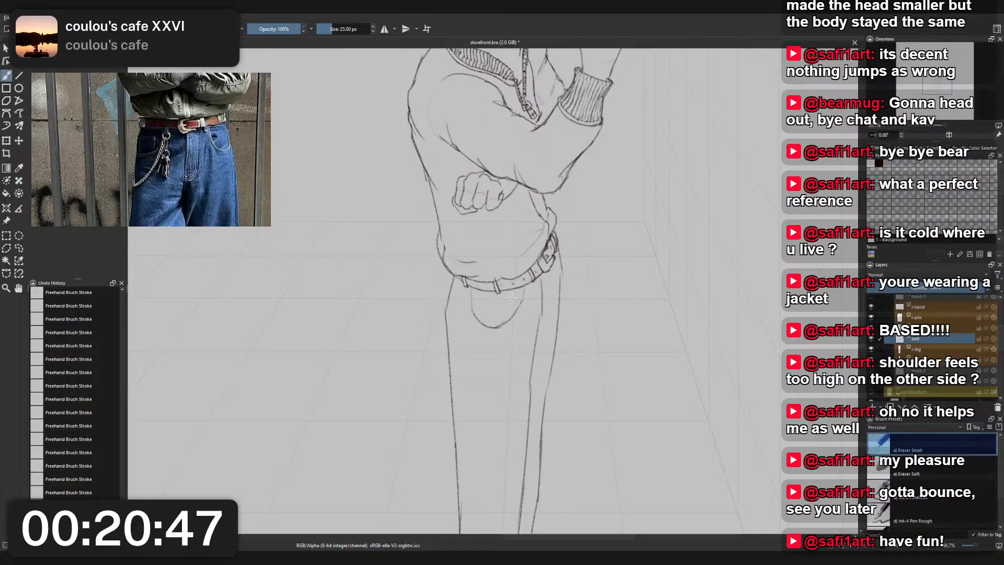
- Redraw the pocket outline with a double line and add a small rectangular coin pocket inside with Charcoal Pencil Medium
{"action": "right_click", "coordinate": [504, 293]}
{"action": "left_click", "coordinate": [461, 278]}
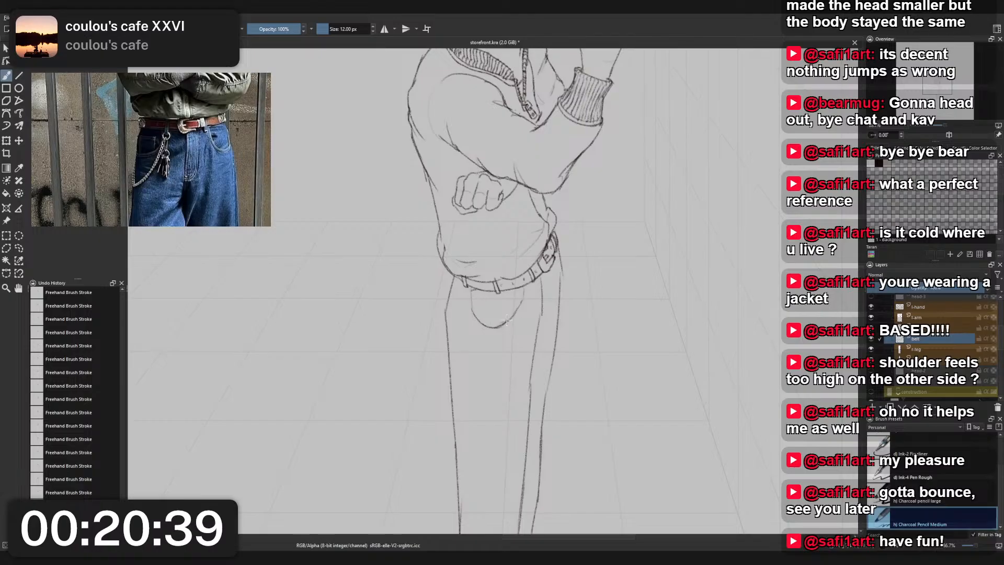
{"action": "left_click_drag", "start_coordinate": [523, 290], "coordinate": [499, 327]}
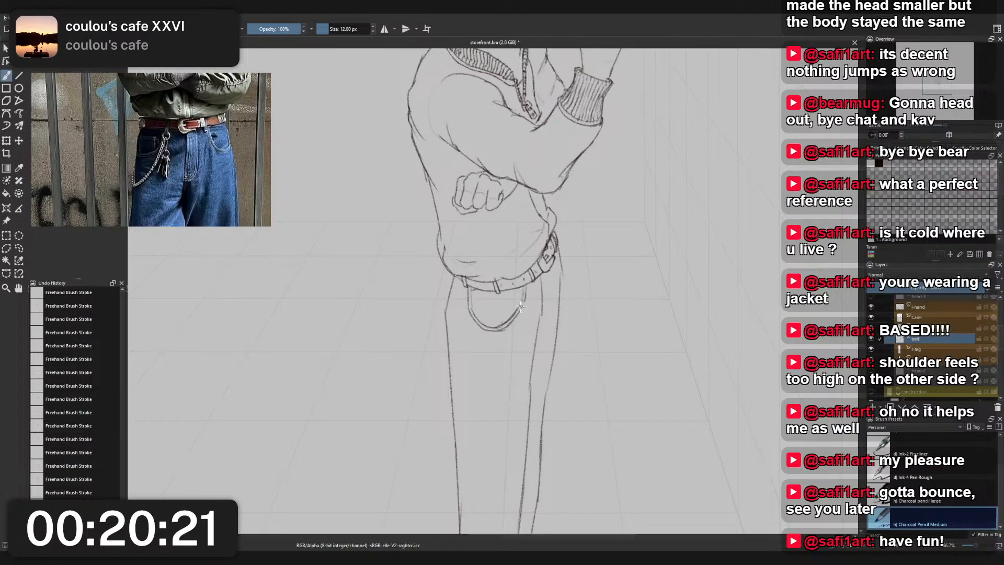
{"action": "mouse_move", "coordinate": [525, 297]}
{"action": "left_mouse_down"}
{"action": "mouse_move", "coordinate": [509, 321]}
{"action": "mouse_move", "coordinate": [520, 307]}
{"action": "mouse_move", "coordinate": [484, 303]}
{"action": "mouse_move", "coordinate": [512, 297]}
{"action": "left_mouse_up"}
{"action": "key", "text": "ctrl+z"}
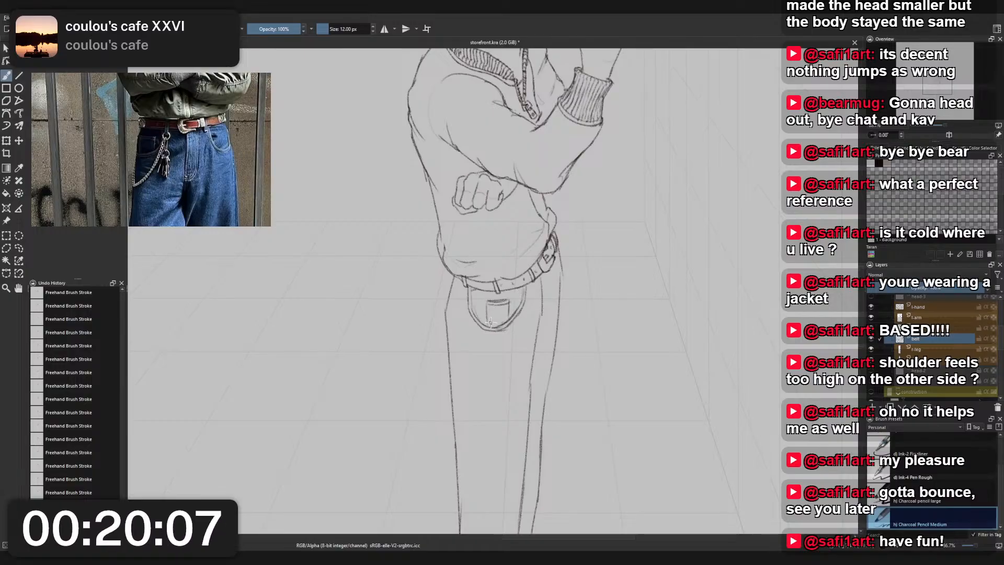
{"action": "scroll", "coordinate": [532, 252], "scroll_direction": "down", "scroll_amount": 4}
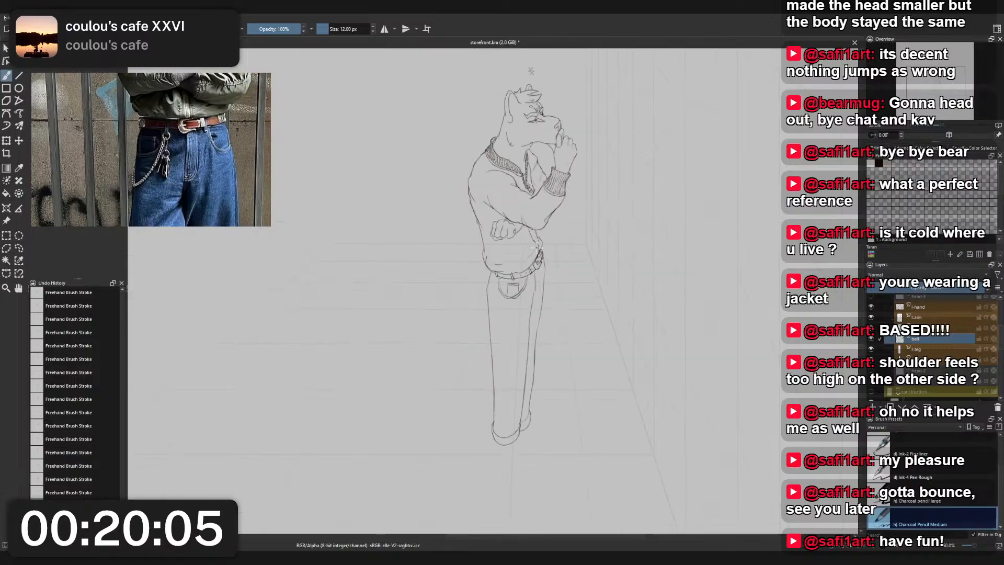
- Undo the trouser pocket and coin pocket strokes until the area below the belt is clear
{"action": "scroll", "coordinate": [520, 262], "scroll_direction": "up", "scroll_amount": 5}
{"action": "key", "text": "ctrl+z"}
{"action": "key", "text": "ctrl+z"}
{"action": "key", "text": "ctrl+z"}
{"action": "key", "text": "ctrl+z"}
{"action": "key", "text": "ctrl+z"}
{"action": "key", "text": "ctrl+z"}
{"action": "key", "text": "ctrl+z"}
{"action": "key", "text": "ctrl+z"}
{"action": "key", "text": "ctrl+z"}
{"action": "key", "text": "ctrl+z"}
{"action": "key", "text": "ctrl+z"}
{"action": "key", "text": "ctrl+z"}
{"action": "key", "text": "ctrl+z"}
{"action": "key", "text": "ctrl+z"}
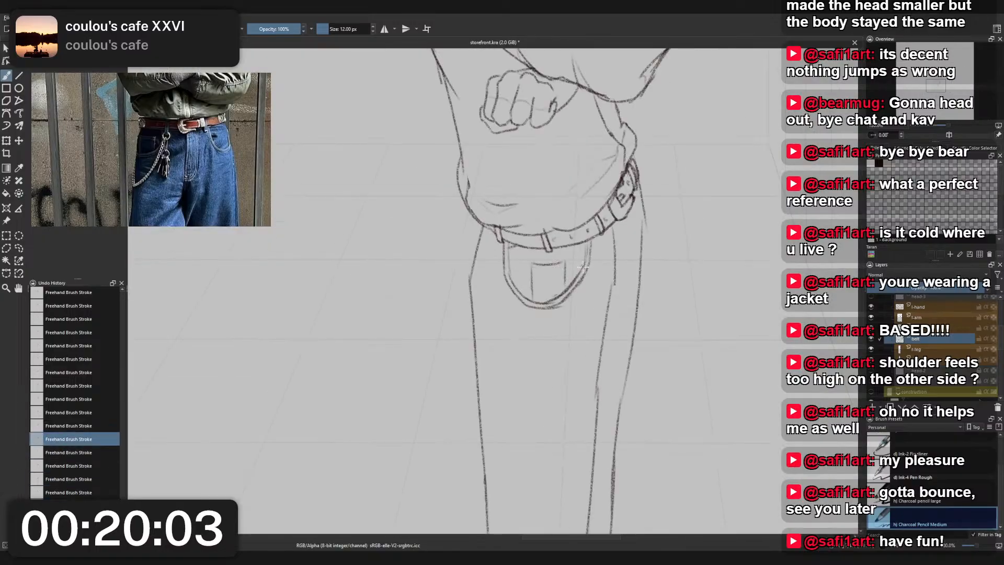
{"action": "key", "text": "ctrl+z"}
{"action": "key", "text": "ctrl+z"}
{"action": "key", "text": "ctrl+z"}
{"action": "key", "text": "ctrl+z"}
{"action": "key", "text": "ctrl+z"}
{"action": "key", "text": "ctrl+z"}
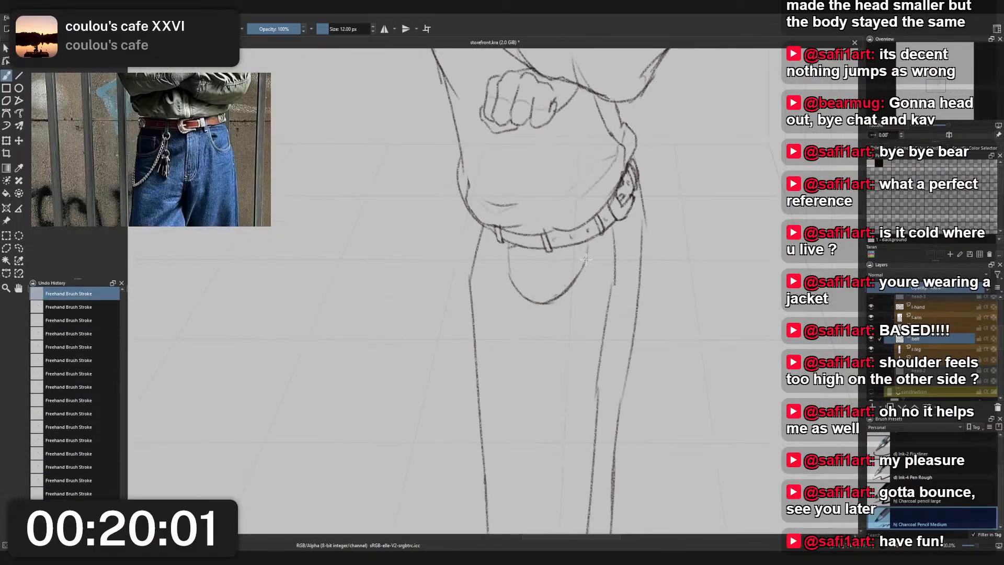
{"action": "key", "text": "ctrl+z"}
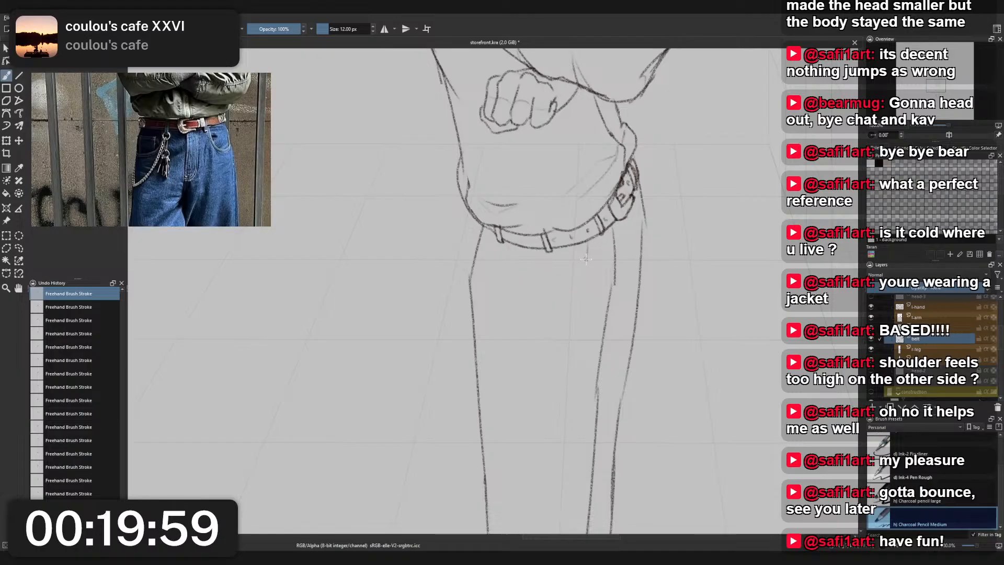
- On the near leg's layer, sketch a wide curved pocket opening below the belt with a double lower line and a coin pocket edge inside
{"action": "left_click", "coordinate": [918, 350]}
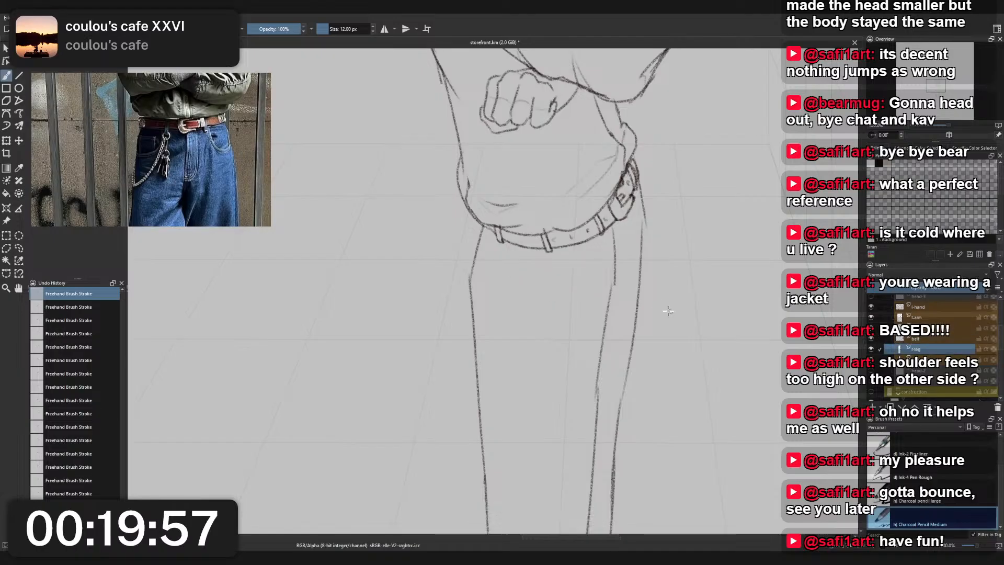
{"action": "left_click_drag", "start_coordinate": [653, 313], "coordinate": [612, 350]}
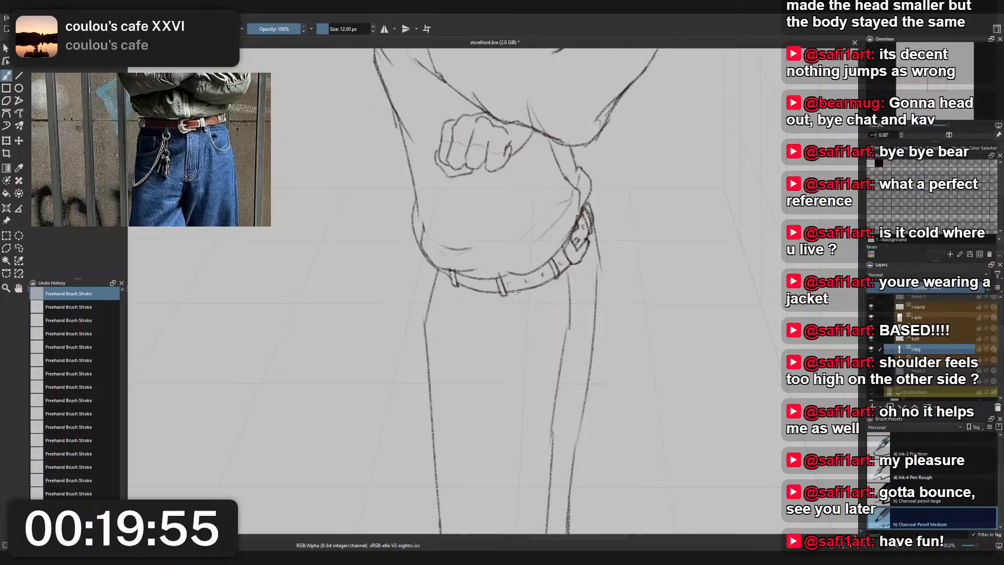
{"action": "mouse_move", "coordinate": [525, 294]}
{"action": "left_mouse_down"}
{"action": "mouse_move", "coordinate": [502, 323]}
{"action": "mouse_move", "coordinate": [444, 327]}
{"action": "mouse_move", "coordinate": [494, 325]}
{"action": "mouse_move", "coordinate": [514, 310]}
{"action": "left_mouse_up"}
{"action": "key", "text": "ctrl+z"}
{"action": "key", "text": "ctrl+z"}
{"action": "key", "text": "ctrl+z"}
{"action": "left_click_drag", "start_coordinate": [453, 303], "coordinate": [490, 311]}
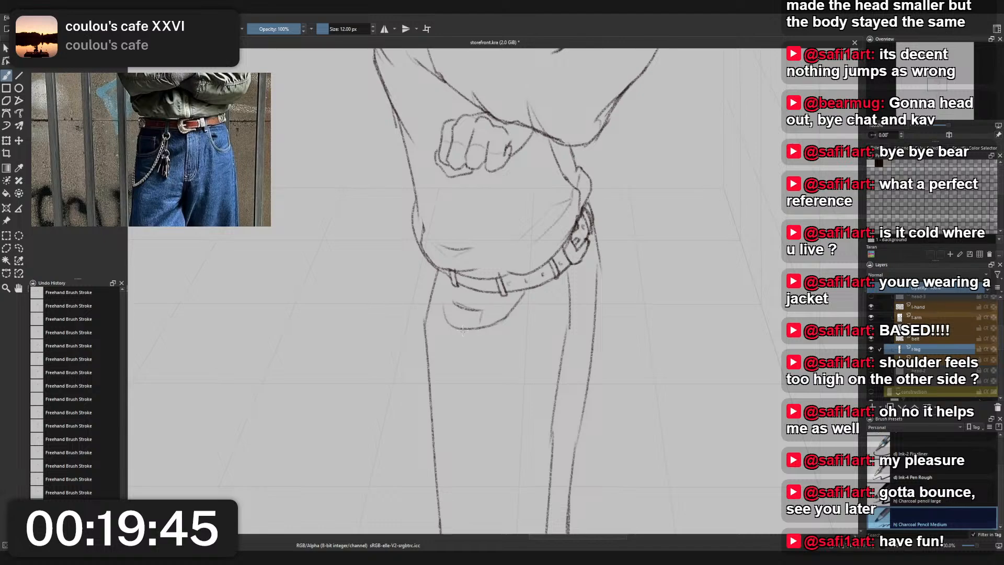
{"action": "mouse_move", "coordinate": [442, 316]}
{"action": "left_mouse_down"}
{"action": "mouse_move", "coordinate": [472, 336]}
{"action": "mouse_move", "coordinate": [504, 323]}
{"action": "mouse_move", "coordinate": [451, 331]}
{"action": "mouse_move", "coordinate": [516, 319]}
{"action": "mouse_move", "coordinate": [481, 334]}
{"action": "mouse_move", "coordinate": [529, 296]}
{"action": "left_mouse_up"}
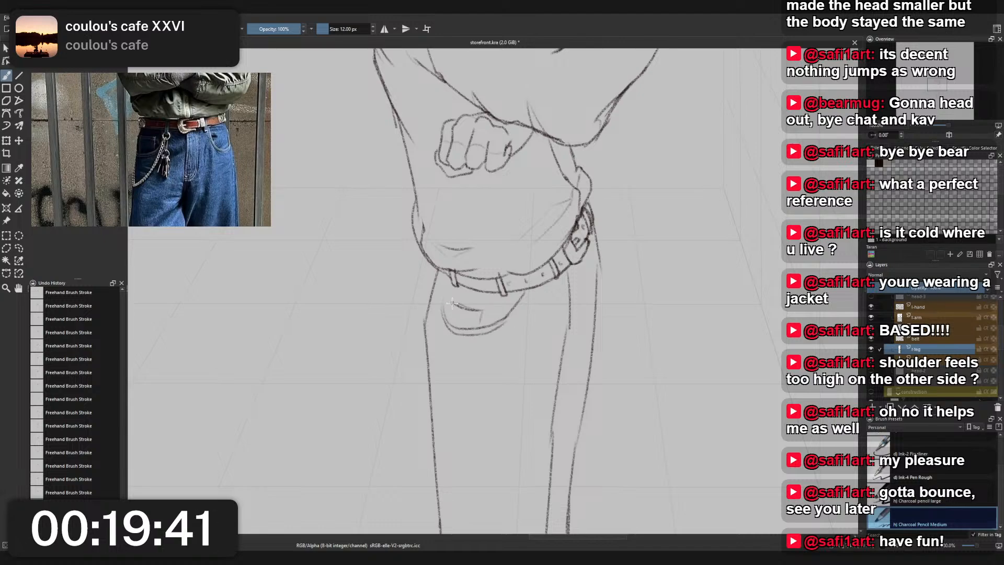
- Draw a short trouser fly seam running down from the belt beside the near leg's front edge
{"action": "scroll", "coordinate": [504, 263], "scroll_direction": "down", "scroll_amount": 3}
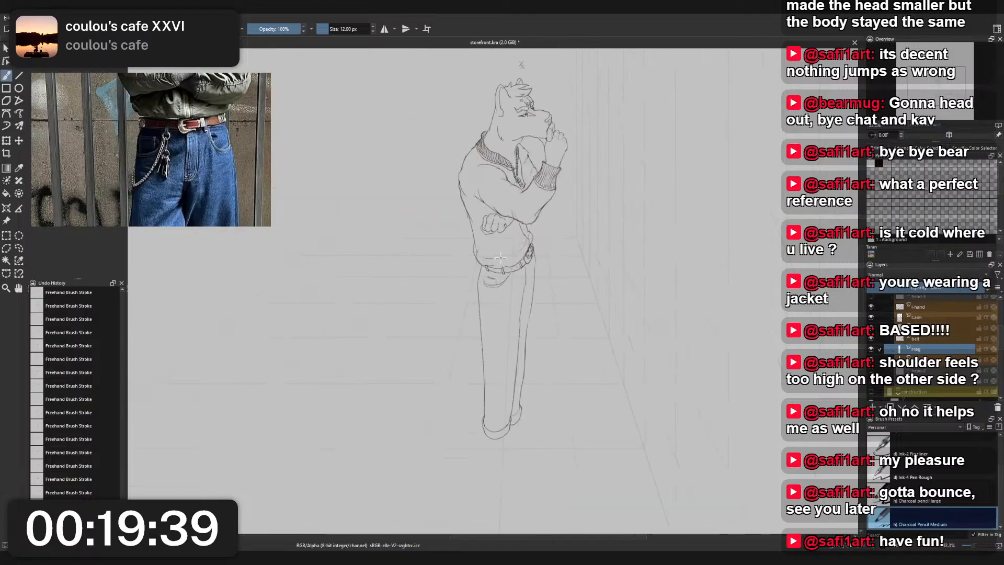
{"action": "scroll", "coordinate": [499, 260], "scroll_direction": "up", "scroll_amount": 2}
{"action": "scroll", "coordinate": [499, 260], "scroll_direction": "up", "scroll_amount": 2}
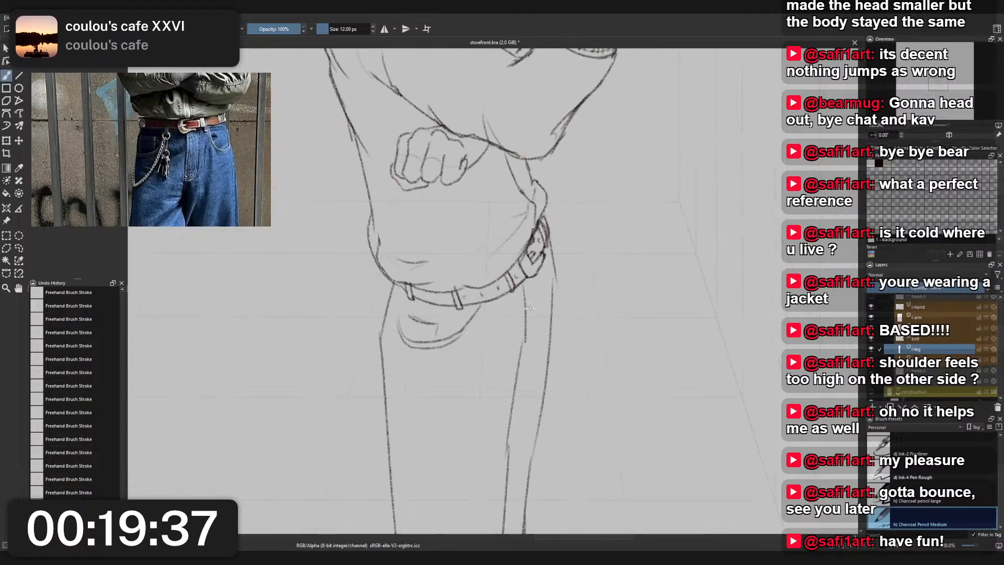
{"action": "left_click_drag", "start_coordinate": [524, 290], "coordinate": [518, 371]}
{"action": "key", "text": "ctrl+z"}
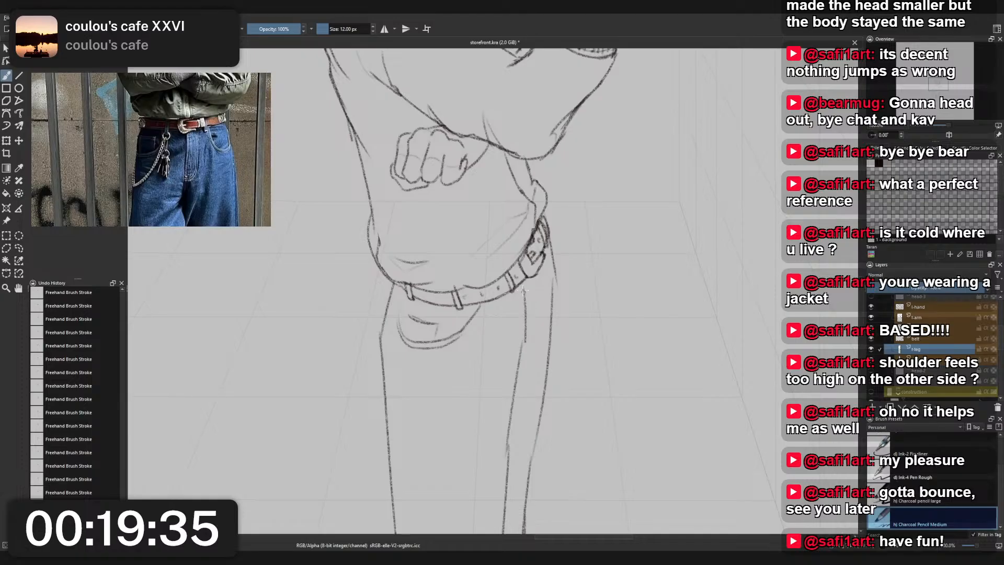
{"action": "mouse_move", "coordinate": [524, 291]}
{"action": "left_mouse_down"}
{"action": "mouse_move", "coordinate": [522, 371]}
{"action": "mouse_move", "coordinate": [532, 278]}
{"action": "mouse_move", "coordinate": [530, 347]}
{"action": "left_mouse_up"}
{"action": "key", "text": "ctrl+z"}
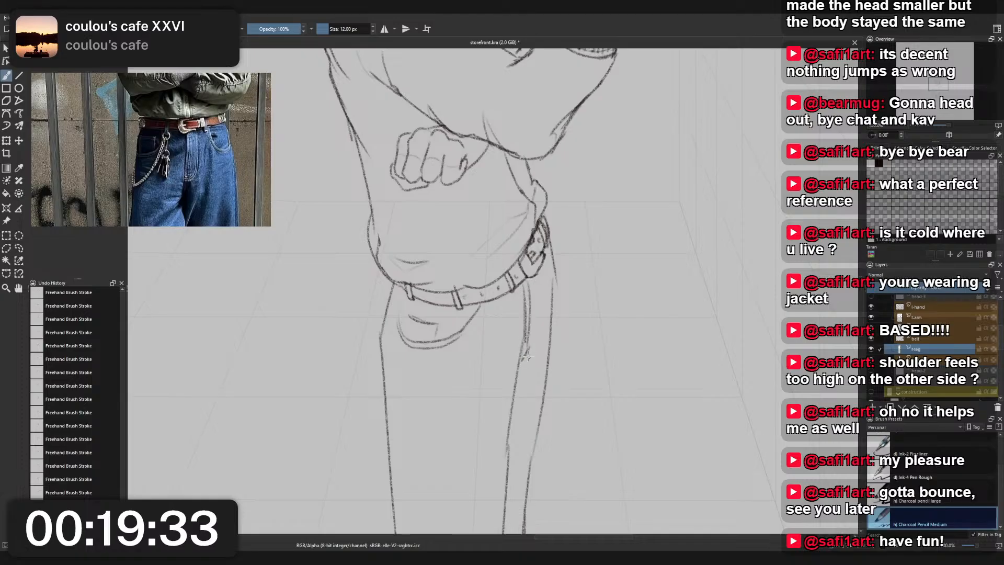
{"action": "key", "text": "ctrl+z"}
{"action": "left_click_drag", "start_coordinate": [527, 291], "coordinate": [529, 354]}
{"action": "scroll", "coordinate": [553, 287], "scroll_direction": "down", "scroll_amount": 3}
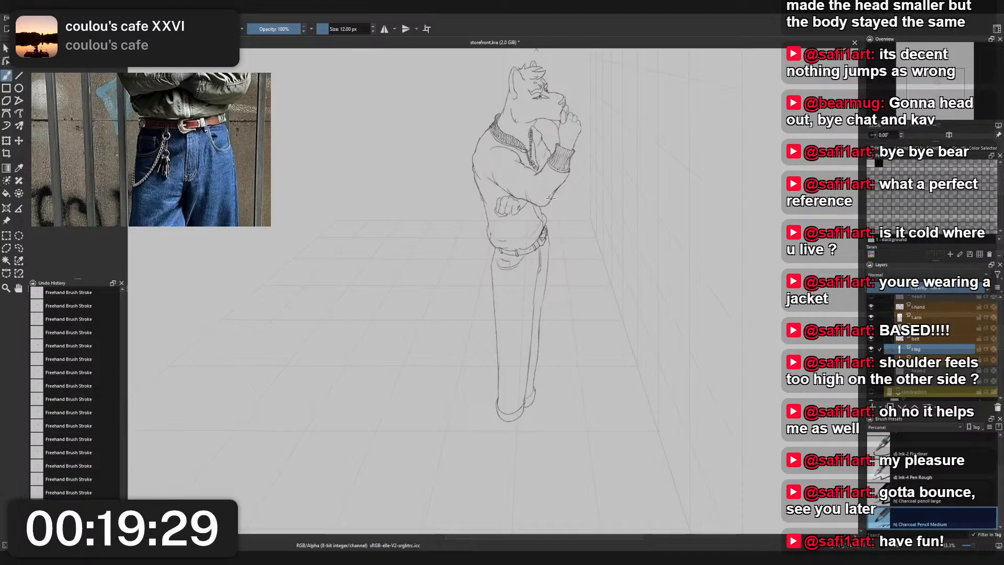
{"action": "scroll", "coordinate": [535, 270], "scroll_direction": "up", "scroll_amount": 3}
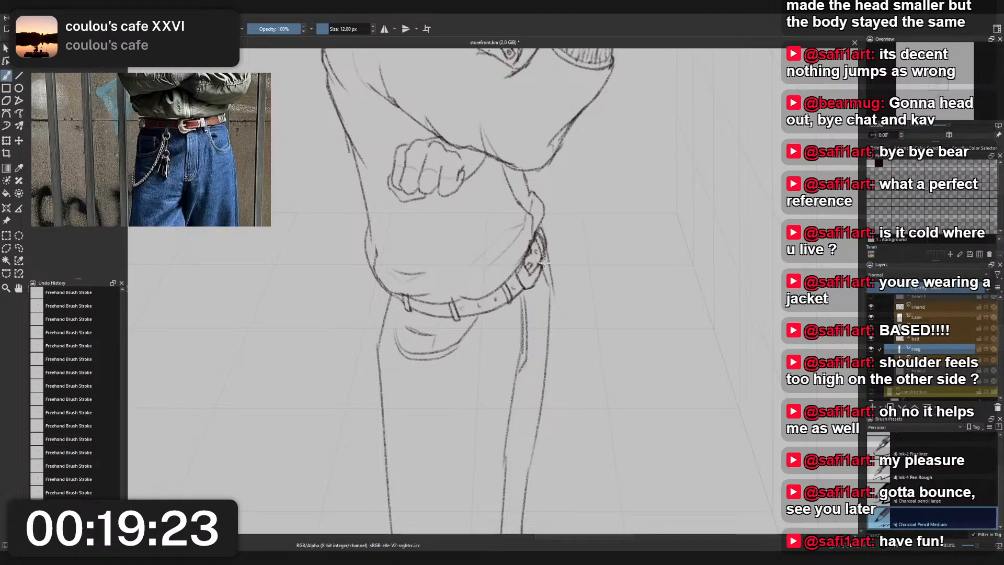
- On the far leg's layer, clean up the front hip line below the buckle with Eraser Small and redraw it with Charcoal Pencil Medium
{"action": "right_click", "coordinate": [563, 284]}
{"action": "left_click", "coordinate": [557, 240]}
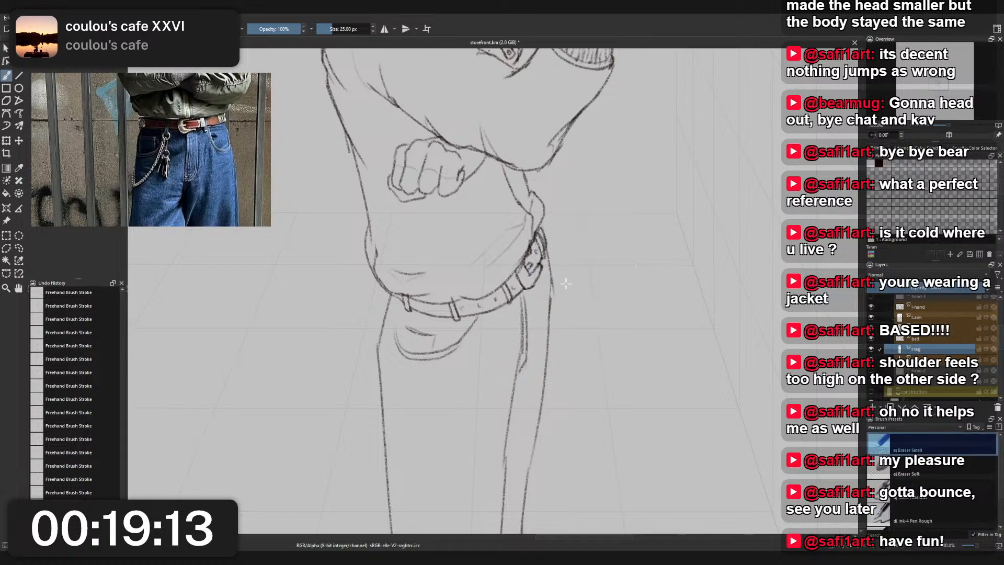
{"action": "right_click", "coordinate": [565, 282]}
{"action": "right_click", "coordinate": [565, 282]}
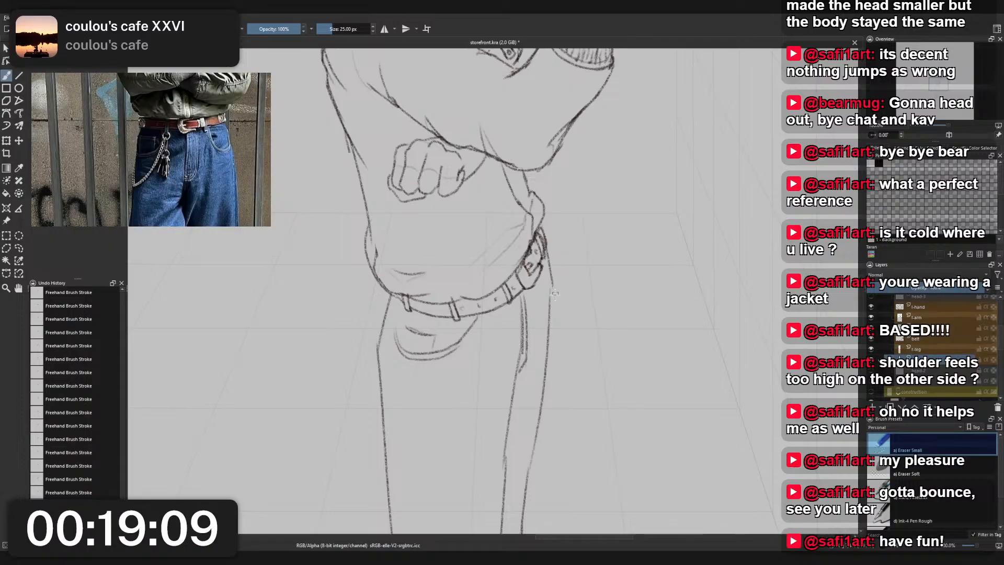
{"action": "right_click", "coordinate": [563, 291]}
{"action": "left_click", "coordinate": [517, 265]}
{"action": "left_click_drag", "start_coordinate": [547, 253], "coordinate": [549, 324]}
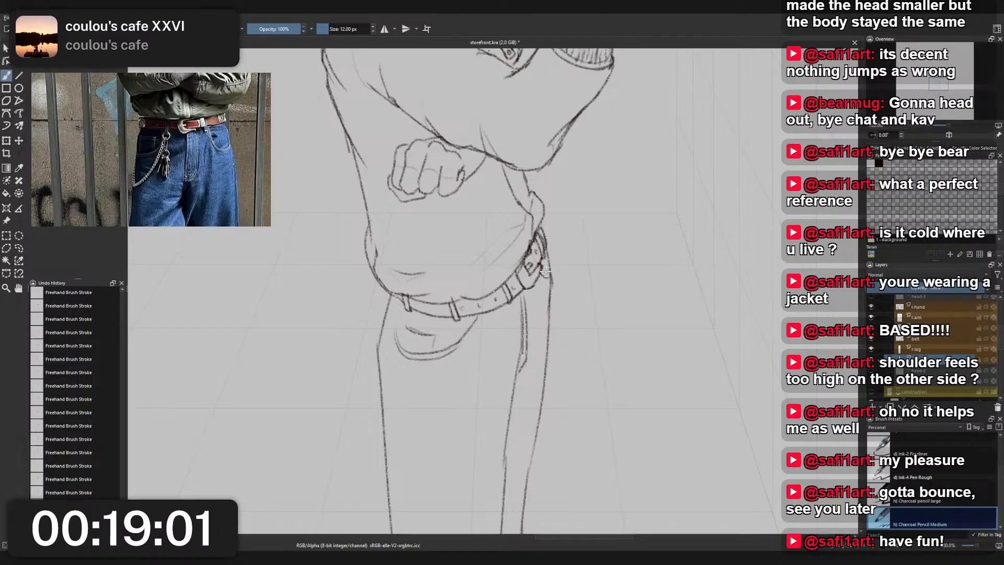
{"action": "scroll", "coordinate": [563, 251], "scroll_direction": "down", "scroll_amount": 3}
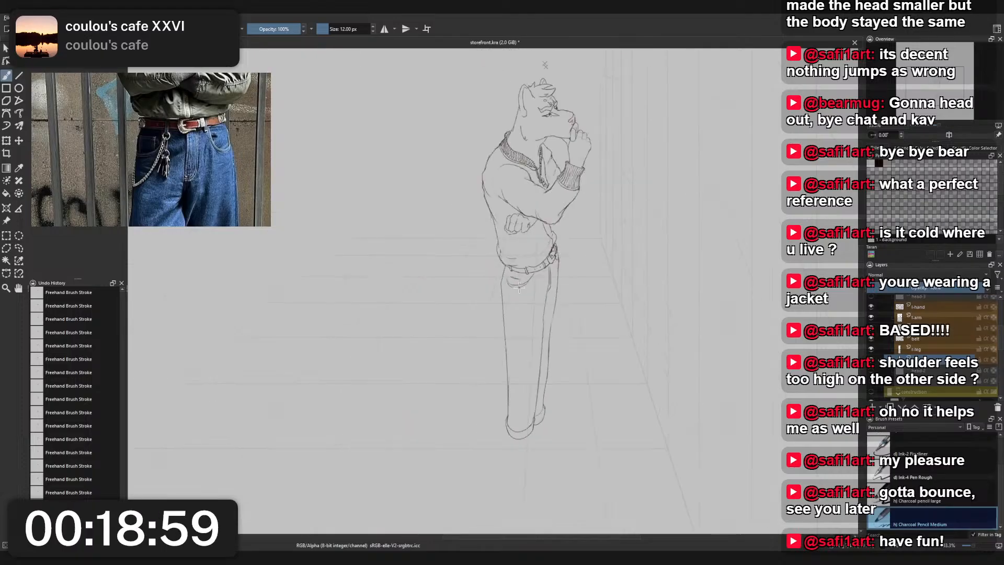
- Return to the near leg's layer and extend the pocket's back edge up toward the belt
{"action": "scroll", "coordinate": [520, 289], "scroll_direction": "up", "scroll_amount": 4}
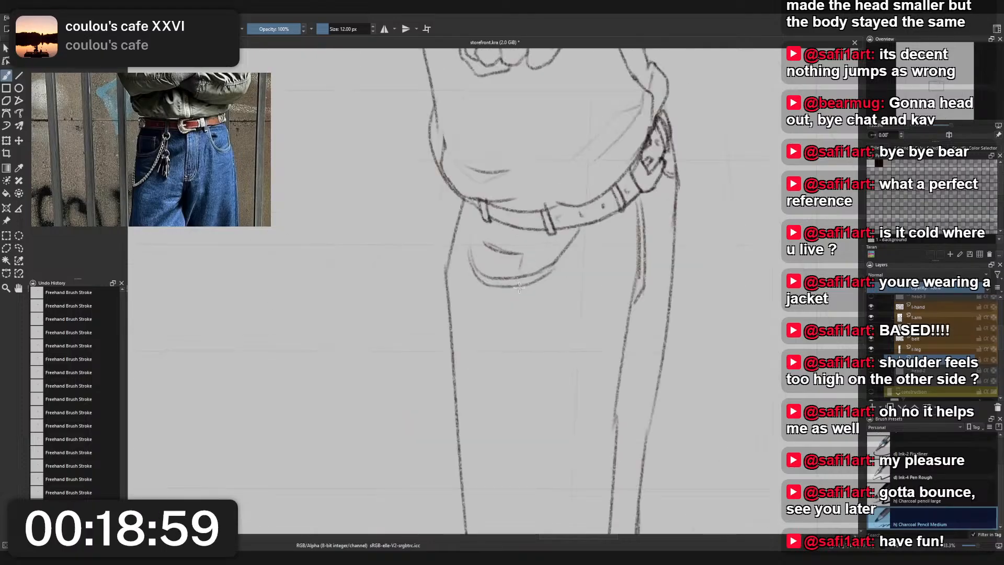
{"action": "key", "text": "r"}
{"action": "left_click", "coordinate": [447, 262]}
{"action": "left_click_drag", "start_coordinate": [471, 242], "coordinate": [470, 256]}
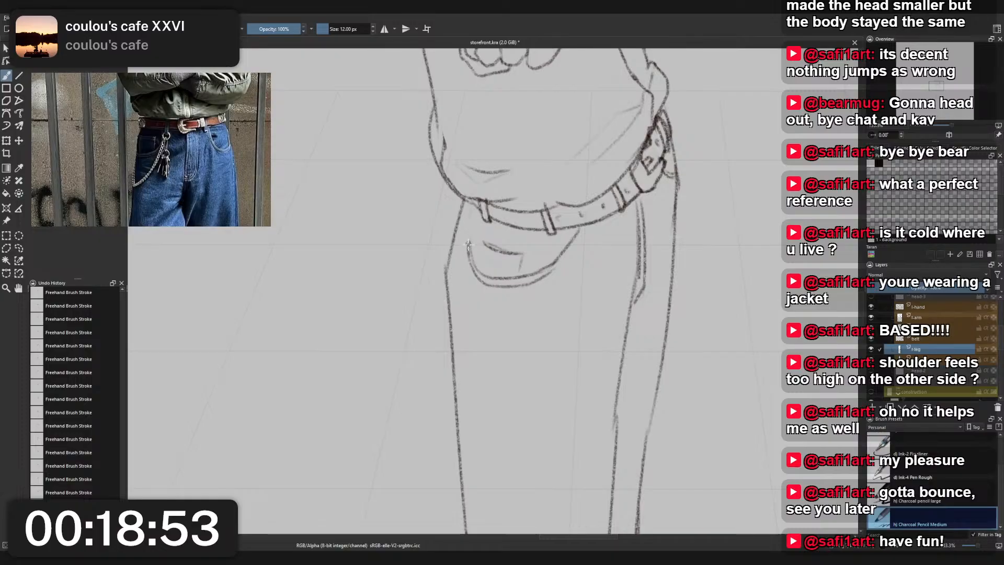
- Try a straighter hip line from the jacket hem down the back of the near thigh
{"action": "left_click_drag", "start_coordinate": [458, 198], "coordinate": [449, 259]}
{"action": "key", "text": "ctrl+z"}
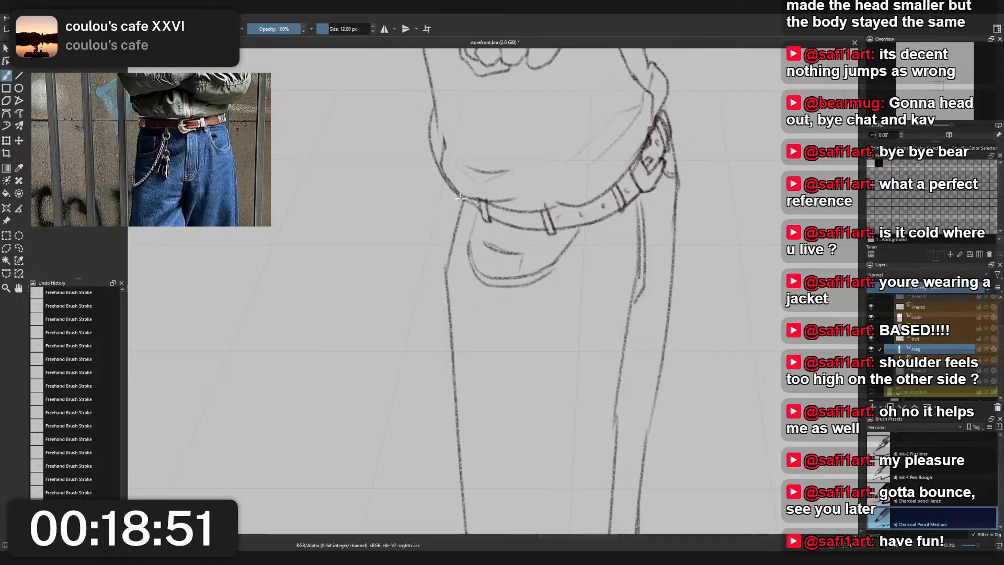
{"action": "left_click_drag", "start_coordinate": [462, 198], "coordinate": [453, 244]}
{"action": "key", "text": "ctrl+z"}
{"action": "left_click_drag", "start_coordinate": [460, 197], "coordinate": [453, 244]}
{"action": "key", "text": "ctrl+z"}
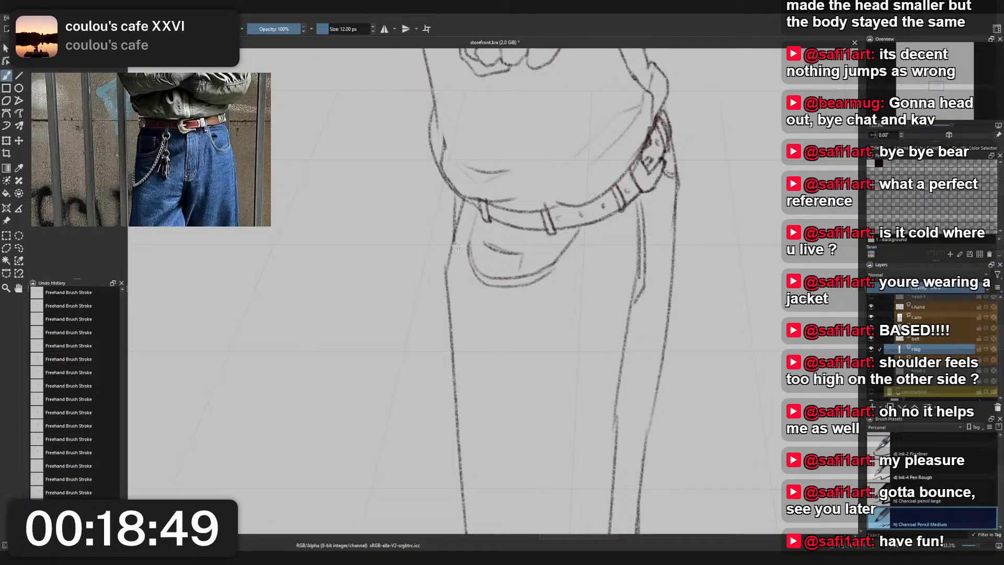
{"action": "key", "text": "ctrl+z"}
{"action": "mouse_move", "coordinate": [459, 196]}
{"action": "left_mouse_down"}
{"action": "mouse_move", "coordinate": [458, 234]}
{"action": "mouse_move", "coordinate": [467, 197]}
{"action": "left_mouse_up"}
- Redraw the back hip line straight down from the jacket hem with Charcoal Pencil Medium and erase the old slanted line with Eraser Small
{"action": "right_click", "coordinate": [471, 202]}
{"action": "left_click", "coordinate": [428, 227]}
{"action": "scroll", "coordinate": [482, 184], "scroll_direction": "down", "scroll_amount": 4}
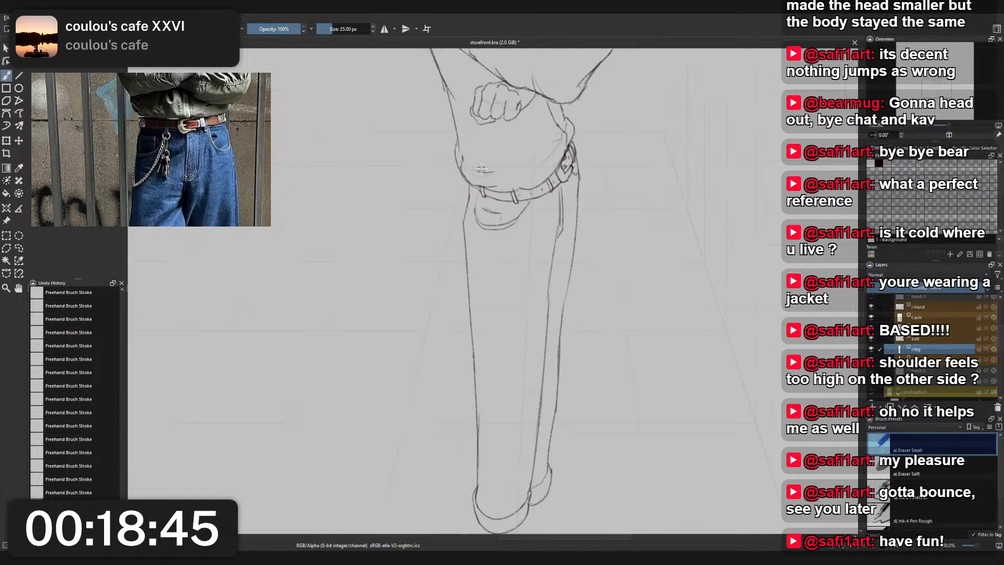
{"action": "scroll", "coordinate": [480, 152], "scroll_direction": "up", "scroll_amount": 3}
{"action": "scroll", "coordinate": [476, 151], "scroll_direction": "down", "scroll_amount": 2}
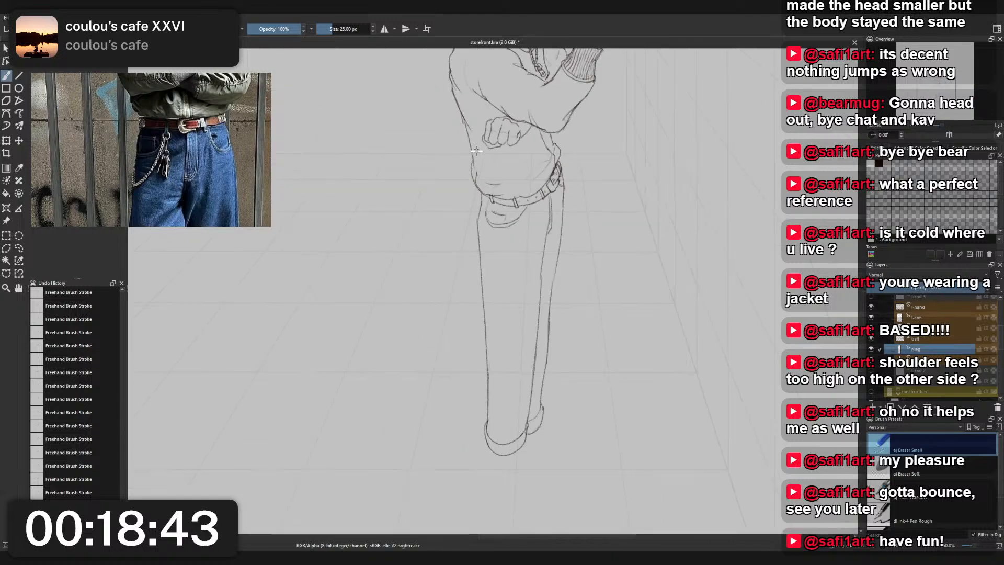
{"action": "scroll", "coordinate": [478, 150], "scroll_direction": "down", "scroll_amount": 1}
{"action": "left_click_drag", "start_coordinate": [477, 156], "coordinate": [474, 172]}
{"action": "scroll", "coordinate": [475, 172], "scroll_direction": "up", "scroll_amount": 3}
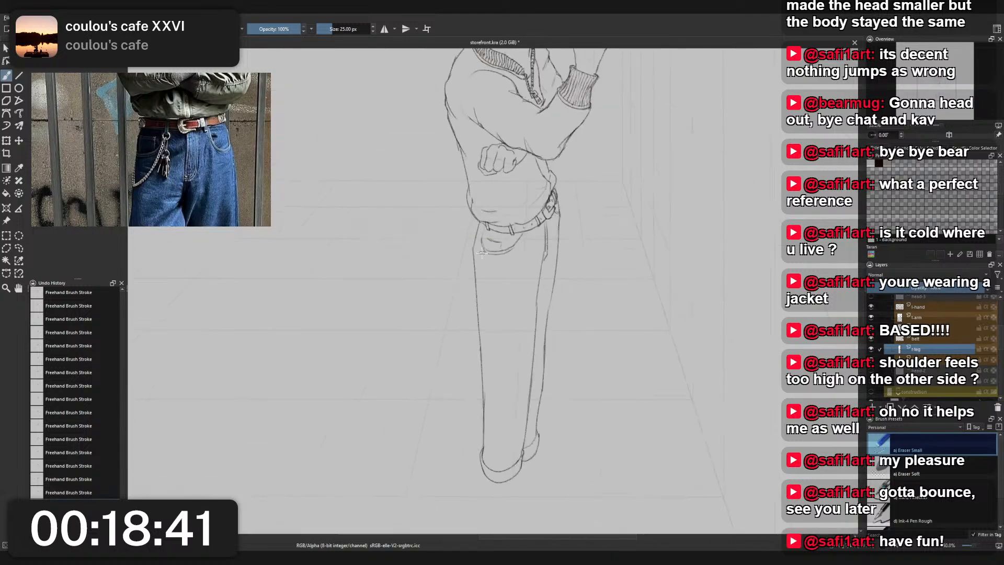
{"action": "scroll", "coordinate": [484, 198], "scroll_direction": "down", "scroll_amount": 2}
{"action": "scroll", "coordinate": [493, 222], "scroll_direction": "up", "scroll_amount": 1}
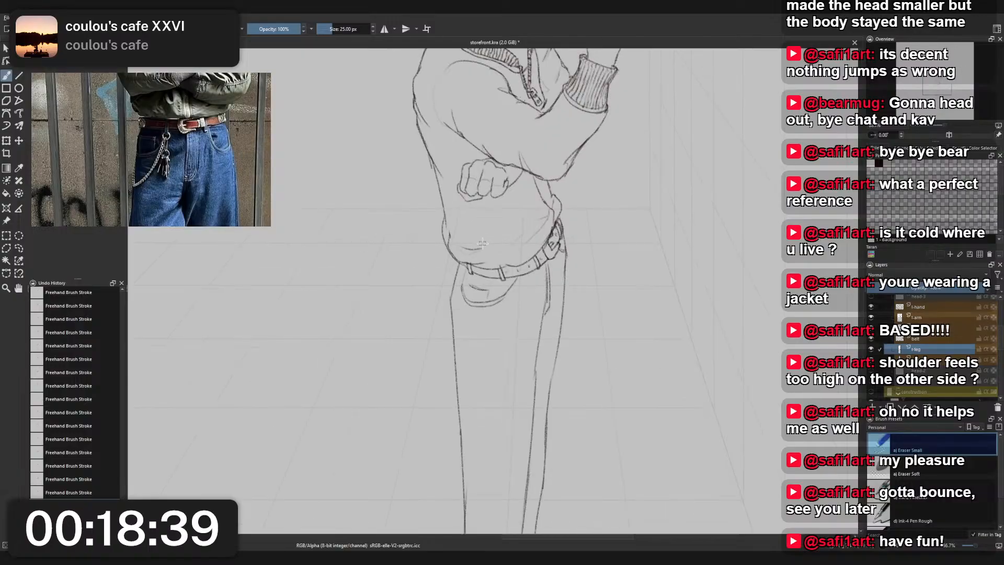
{"action": "right_click", "coordinate": [482, 241]}
{"action": "left_click", "coordinate": [436, 208]}
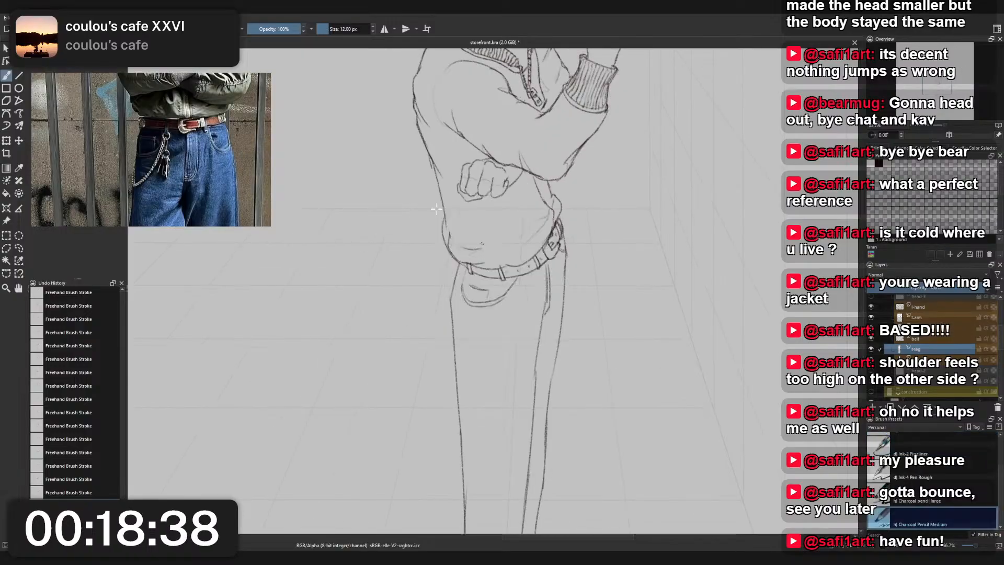
{"action": "right_click", "coordinate": [458, 272]}
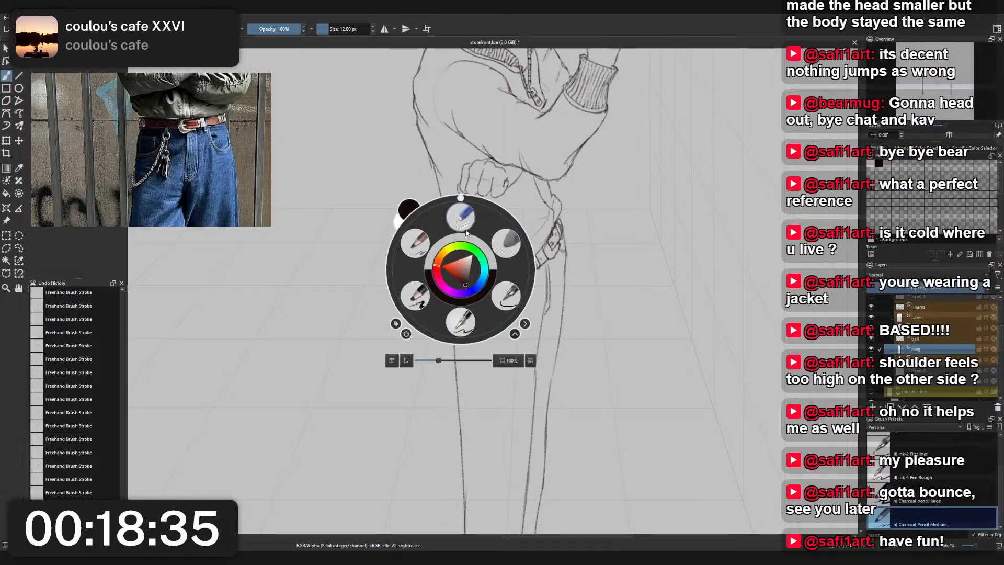
{"action": "left_click", "coordinate": [455, 291]}
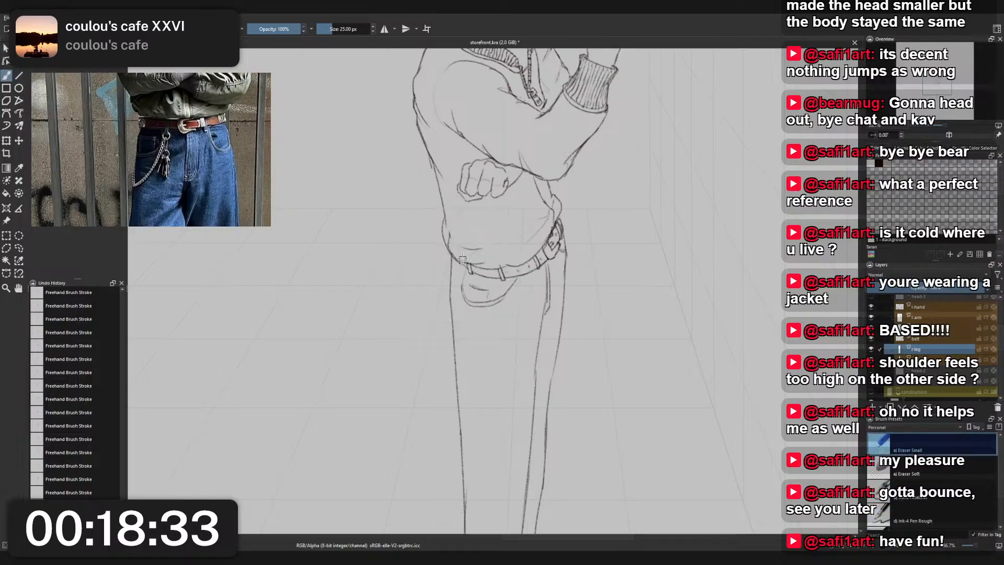
- Tidy the pocket's back edge with Eraser Small and extend it up to the belt with Charcoal Pencil Medium
{"action": "scroll", "coordinate": [473, 245], "scroll_direction": "down", "scroll_amount": 4}
{"action": "scroll", "coordinate": [473, 244], "scroll_direction": "up", "scroll_amount": 3}
{"action": "scroll", "coordinate": [486, 225], "scroll_direction": "down", "scroll_amount": 1}
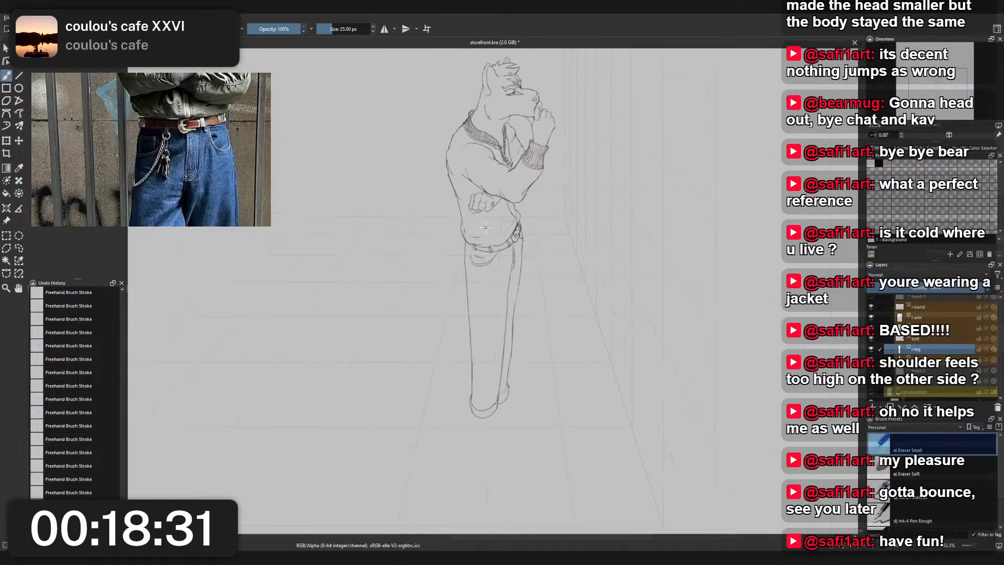
{"action": "left_click_drag", "start_coordinate": [489, 233], "coordinate": [487, 314]}
{"action": "scroll", "coordinate": [483, 313], "scroll_direction": "up", "scroll_amount": 4}
{"action": "right_click", "coordinate": [466, 324]}
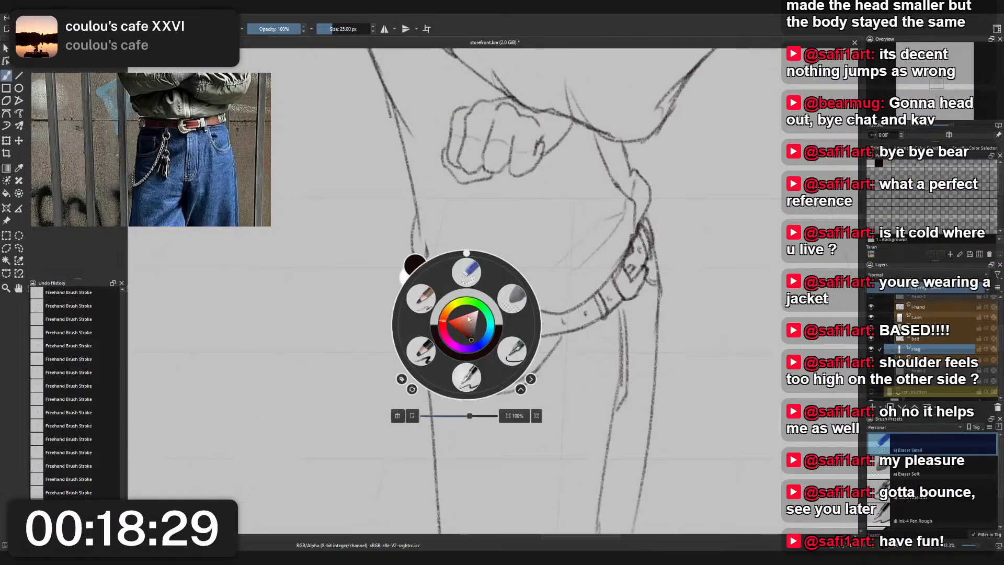
{"action": "left_click", "coordinate": [472, 280]}
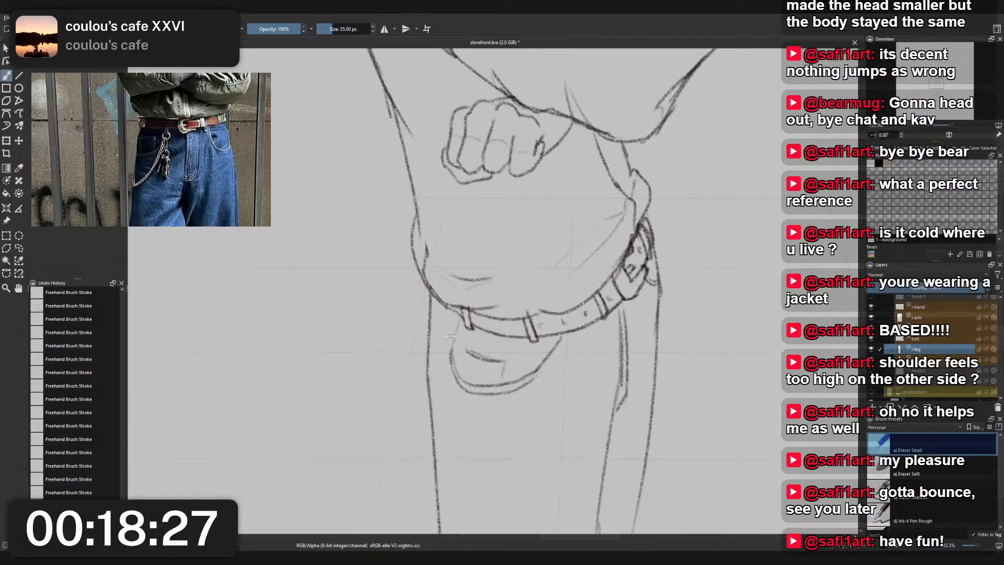
{"action": "right_click", "coordinate": [457, 321]}
{"action": "left_click", "coordinate": [410, 312]}
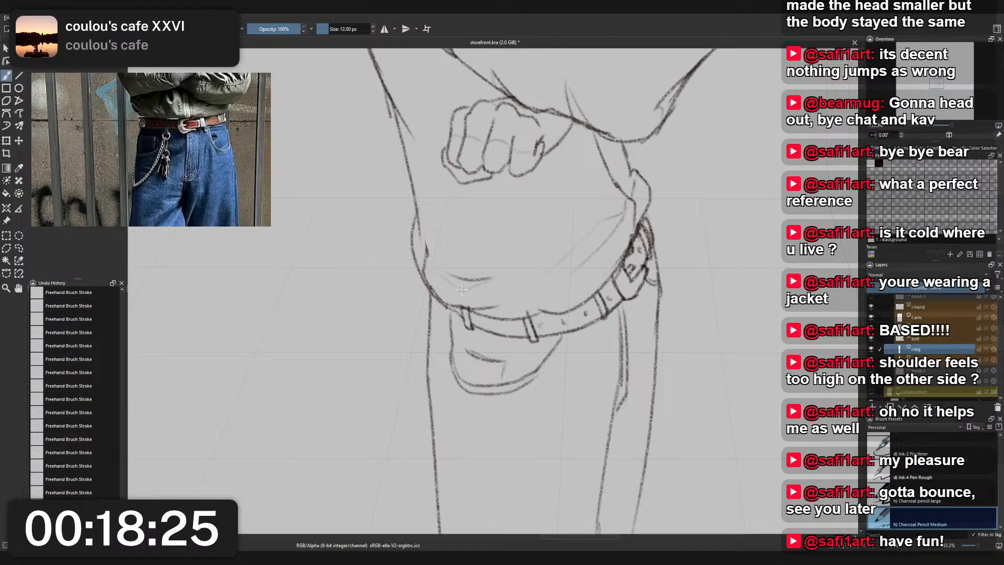
{"action": "mouse_move", "coordinate": [450, 311]}
{"action": "left_mouse_down"}
{"action": "mouse_move", "coordinate": [461, 343]}
{"action": "mouse_move", "coordinate": [454, 327]}
{"action": "mouse_move", "coordinate": [451, 354]}
{"action": "mouse_move", "coordinate": [450, 309]}
{"action": "left_mouse_up"}
{"action": "key", "text": "ctrl+z"}
{"action": "scroll", "coordinate": [452, 292], "scroll_direction": "down", "scroll_amount": 5}
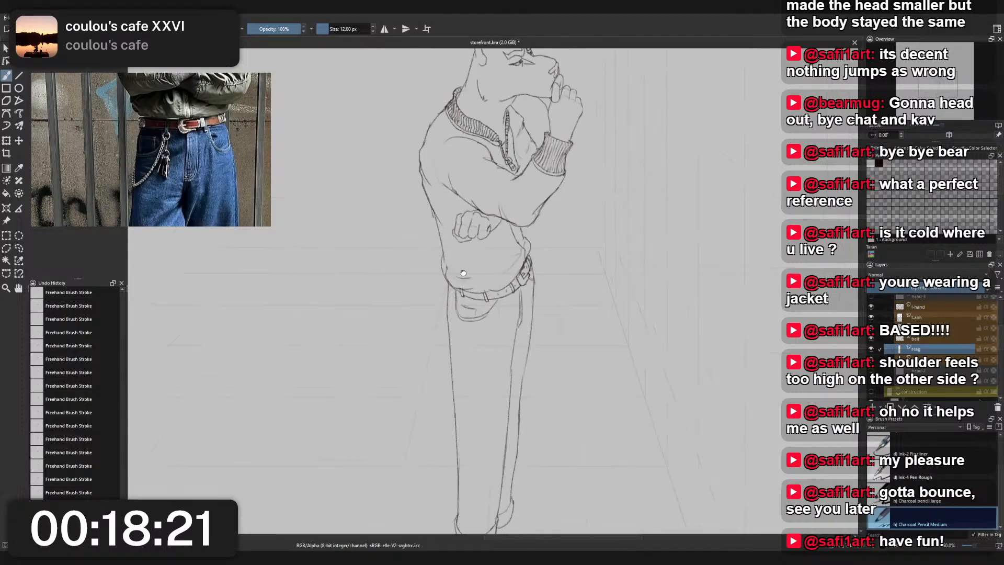
{"action": "left_click_drag", "start_coordinate": [489, 397], "coordinate": [518, 313]}
{"action": "scroll", "coordinate": [515, 335], "scroll_direction": "down", "scroll_amount": 2}
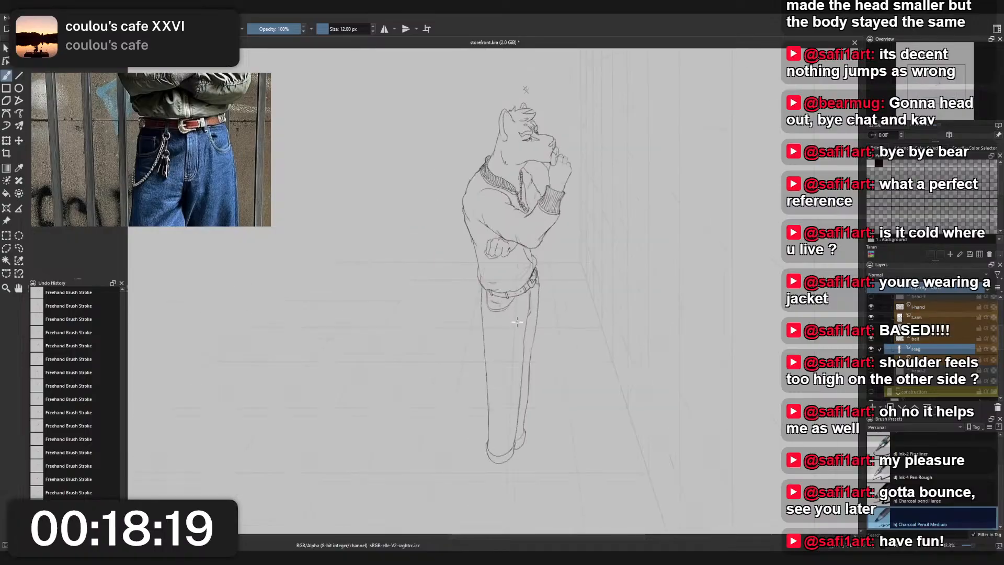
{"action": "scroll", "coordinate": [513, 344], "scroll_direction": "up", "scroll_amount": 2}
{"action": "scroll", "coordinate": [513, 343], "scroll_direction": "down", "scroll_amount": 2}
{"action": "scroll", "coordinate": [515, 357], "scroll_direction": "up", "scroll_amount": 2}
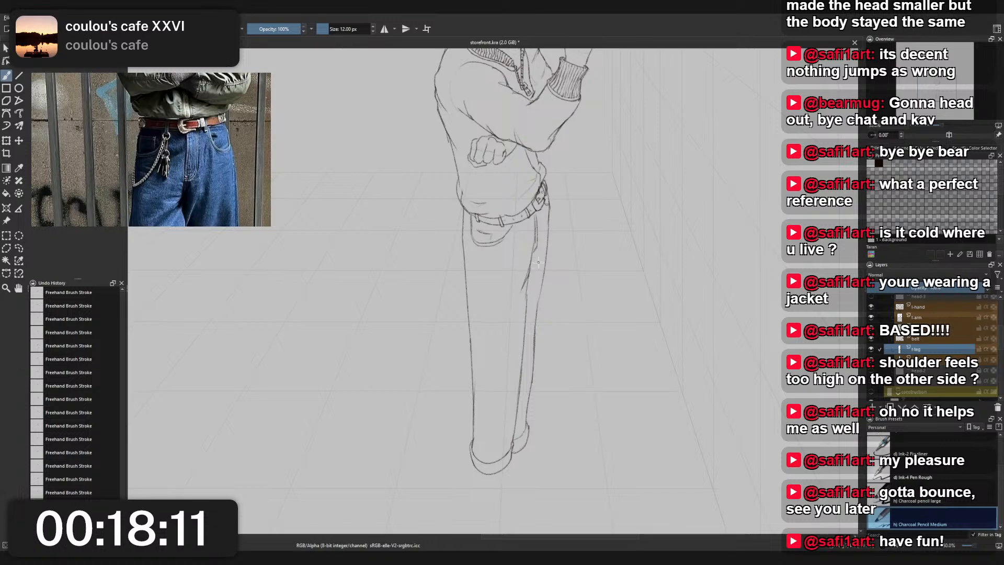
- Redraw the near leg's back edge from below the belt to the lower calf and erase the old line with Eraser Small
{"action": "left_click_drag", "start_coordinate": [462, 219], "coordinate": [480, 385]}
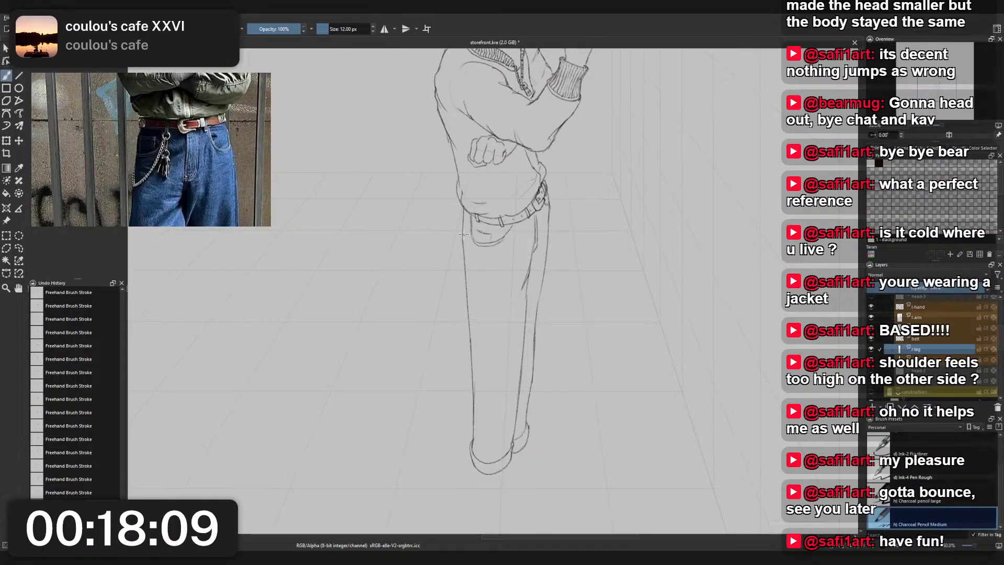
{"action": "left_click_drag", "start_coordinate": [460, 225], "coordinate": [471, 387]}
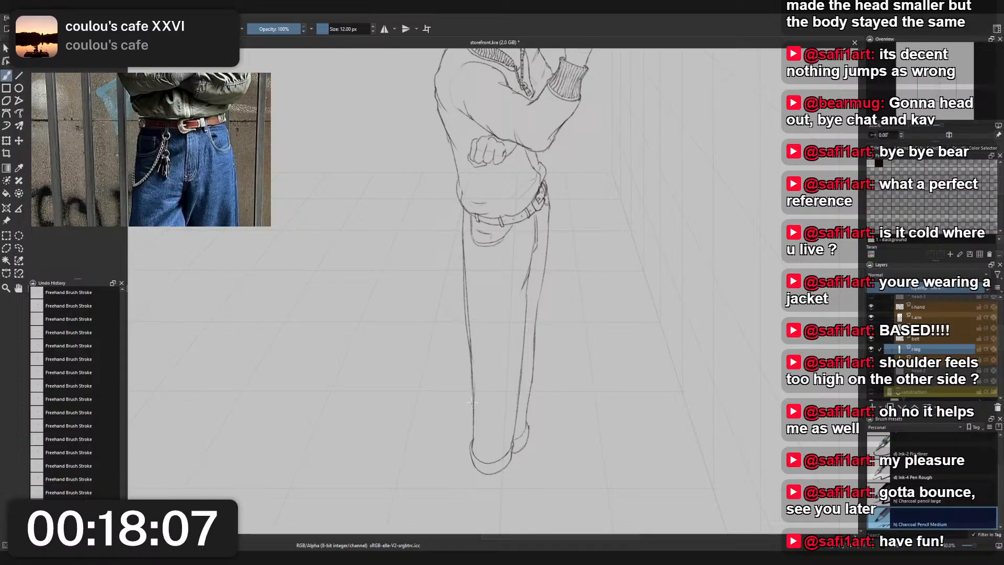
{"action": "key", "text": "ctrl+z"}
{"action": "left_click_drag", "start_coordinate": [468, 345], "coordinate": [473, 433]}
{"action": "key", "text": "ctrl+z"}
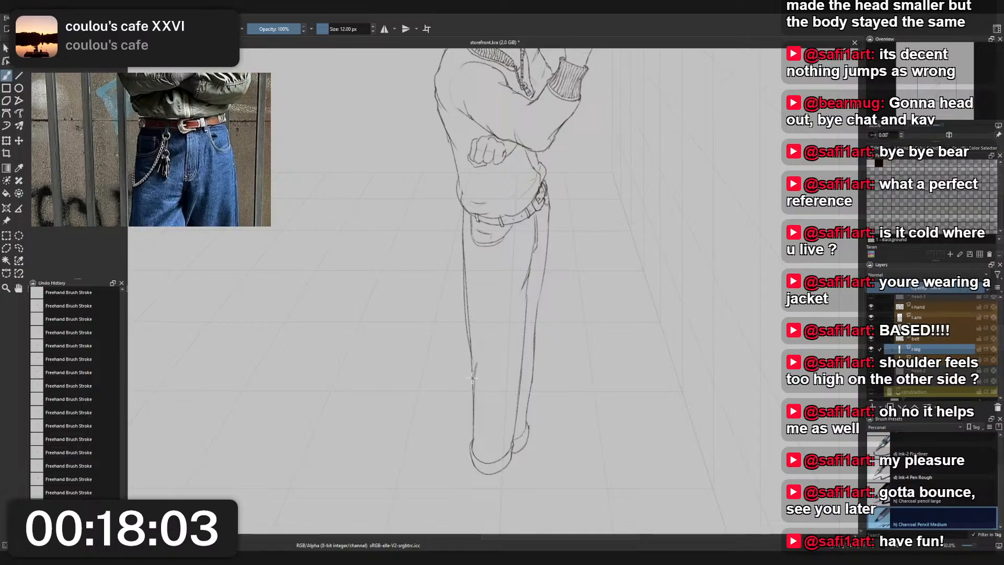
{"action": "left_click_drag", "start_coordinate": [469, 345], "coordinate": [475, 413]}
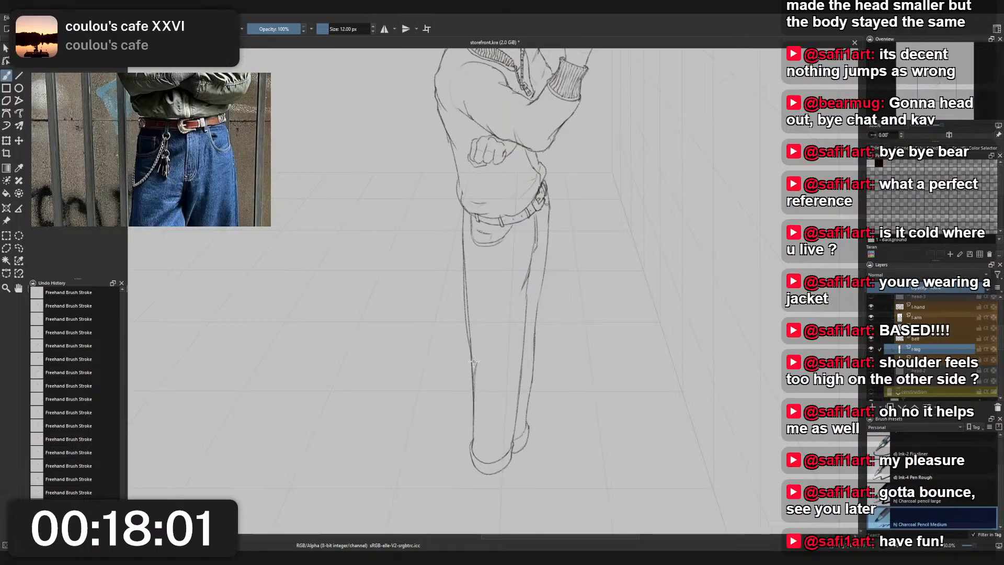
{"action": "right_click", "coordinate": [487, 267]}
{"action": "left_click", "coordinate": [475, 217]}
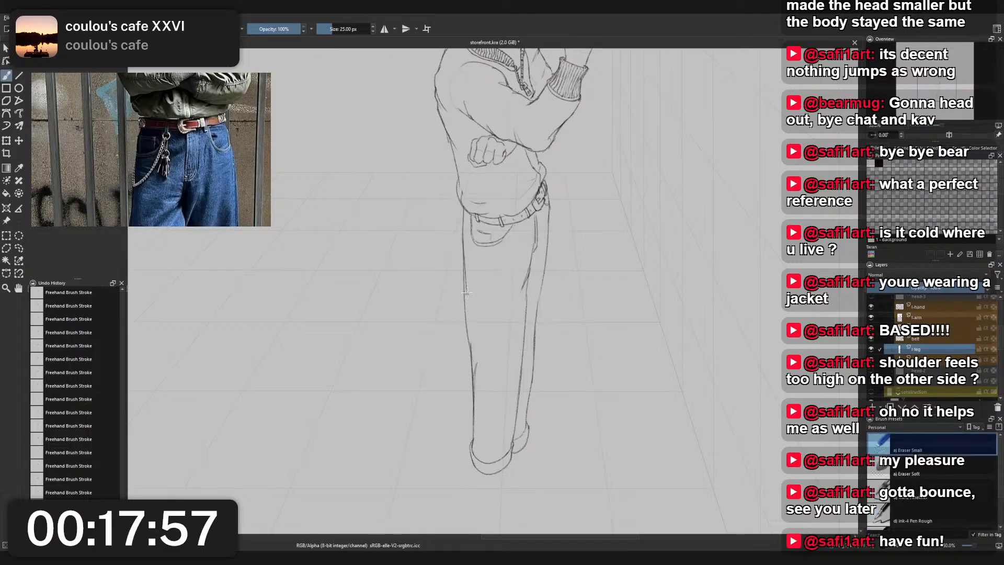
{"action": "right_click", "coordinate": [468, 252]}
{"action": "left_click", "coordinate": [435, 232]}
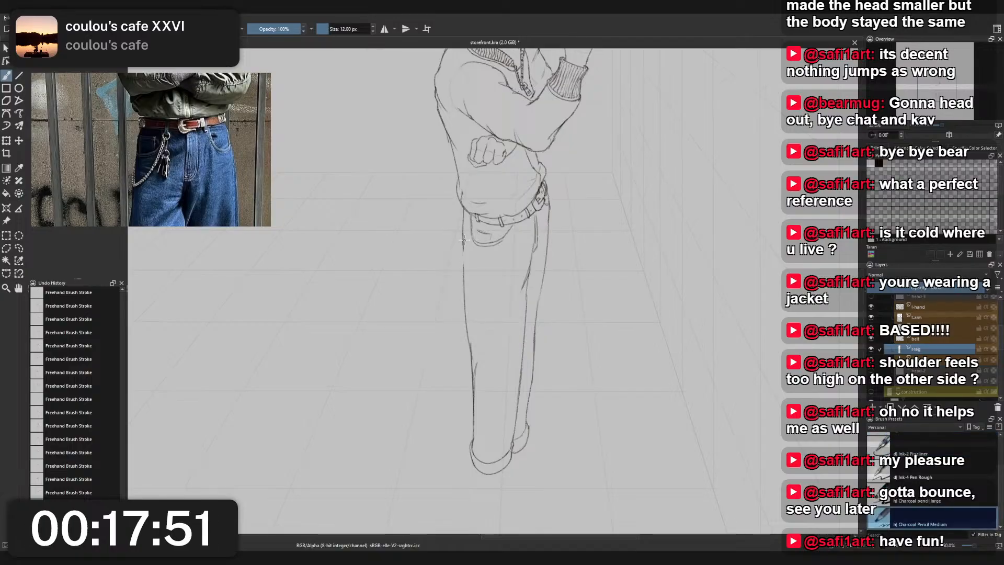
- Erase the rounded shoe outline below the near leg's trouser hem with Eraser Small
{"action": "left_click_drag", "start_coordinate": [478, 324], "coordinate": [449, 225]}
{"action": "scroll", "coordinate": [482, 321], "scroll_direction": "up", "scroll_amount": 2}
{"action": "right_click", "coordinate": [482, 323]}
{"action": "left_click", "coordinate": [488, 267]}
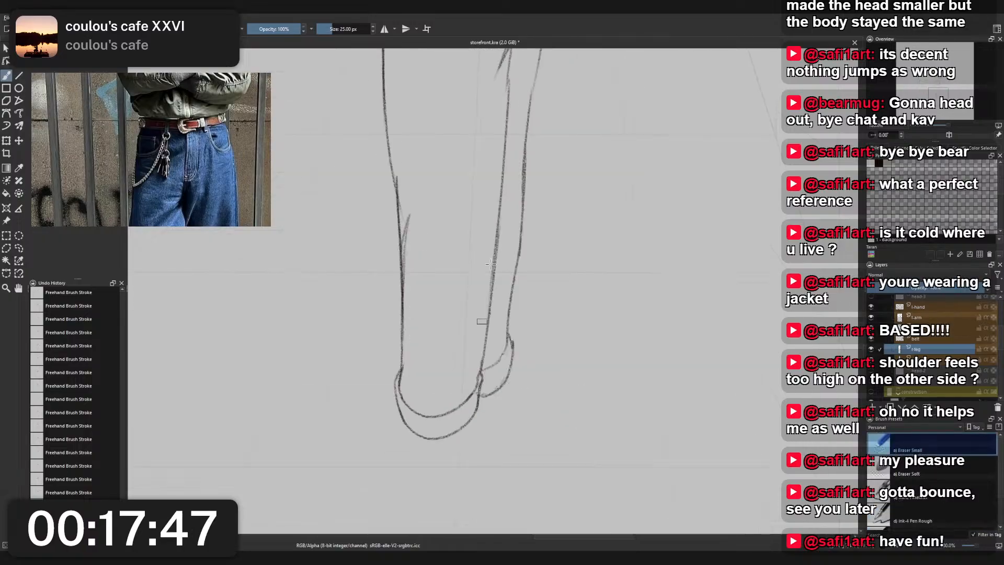
{"action": "mouse_move", "coordinate": [400, 413]}
{"action": "left_mouse_down"}
{"action": "mouse_move", "coordinate": [423, 436]}
{"action": "mouse_move", "coordinate": [445, 437]}
{"action": "left_mouse_up"}
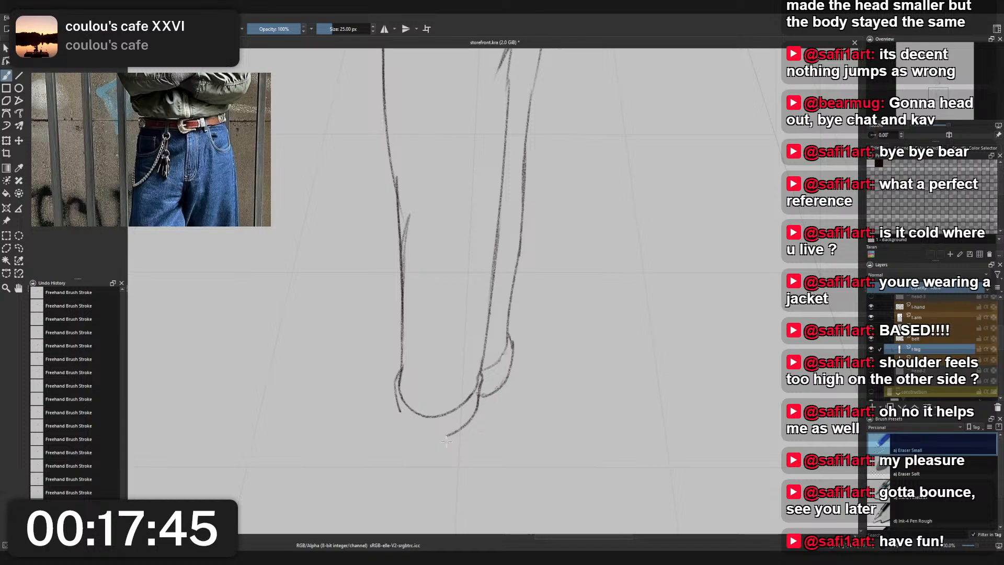
{"action": "key", "text": "ctrl+z"}
{"action": "mouse_move", "coordinate": [387, 390]}
{"action": "left_mouse_down"}
{"action": "mouse_move", "coordinate": [429, 438]}
{"action": "mouse_move", "coordinate": [452, 436]}
{"action": "mouse_move", "coordinate": [480, 403]}
{"action": "mouse_move", "coordinate": [486, 375]}
{"action": "left_mouse_up"}
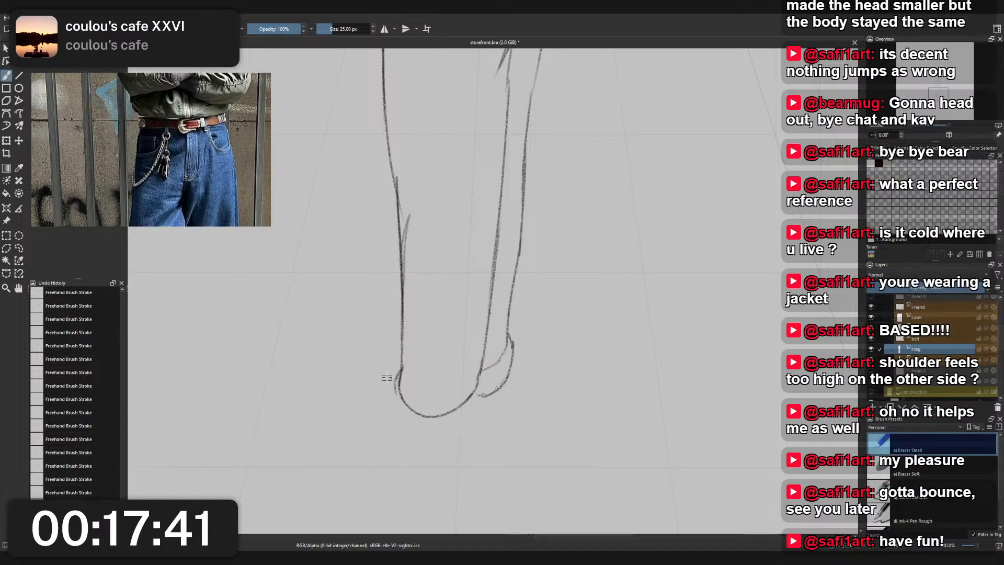
- Draw a larger, pointed shoe outline below the hem and a straighter lower front trouser edge with Charcoal Pencil Medium
{"action": "right_click", "coordinate": [417, 376]}
{"action": "left_click", "coordinate": [372, 354]}
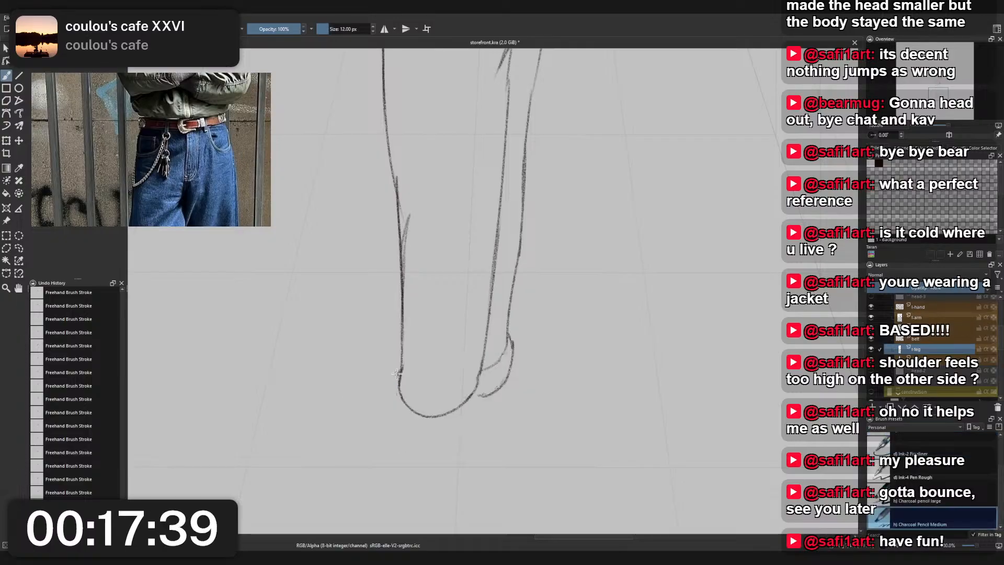
{"action": "mouse_move", "coordinate": [399, 368]}
{"action": "left_mouse_down"}
{"action": "mouse_move", "coordinate": [398, 429]}
{"action": "mouse_move", "coordinate": [456, 461]}
{"action": "mouse_move", "coordinate": [487, 429]}
{"action": "mouse_move", "coordinate": [498, 391]}
{"action": "left_mouse_up"}
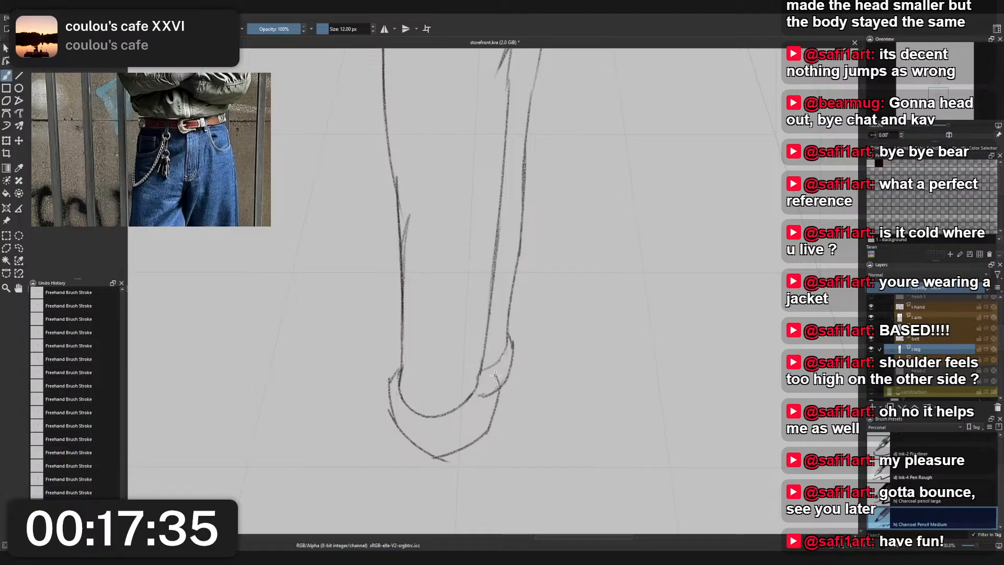
{"action": "key", "text": "ctrl+z"}
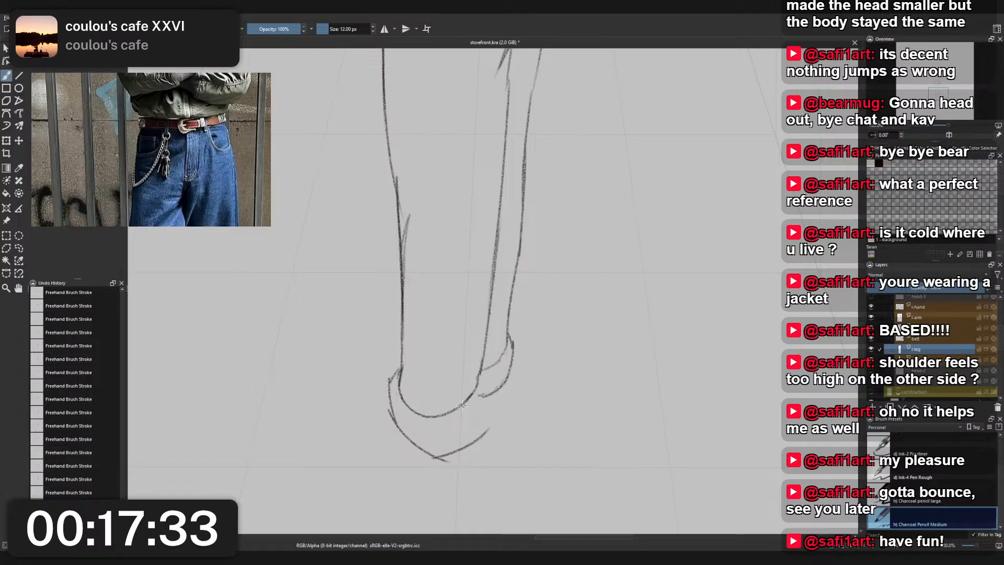
{"action": "key", "text": "ctrl+z"}
{"action": "mouse_move", "coordinate": [489, 311]}
{"action": "left_mouse_down"}
{"action": "mouse_move", "coordinate": [490, 420]}
{"action": "mouse_move", "coordinate": [491, 385]}
{"action": "mouse_move", "coordinate": [497, 398]}
{"action": "mouse_move", "coordinate": [487, 425]}
{"action": "left_mouse_up"}
{"action": "key", "text": "ctrl+z"}
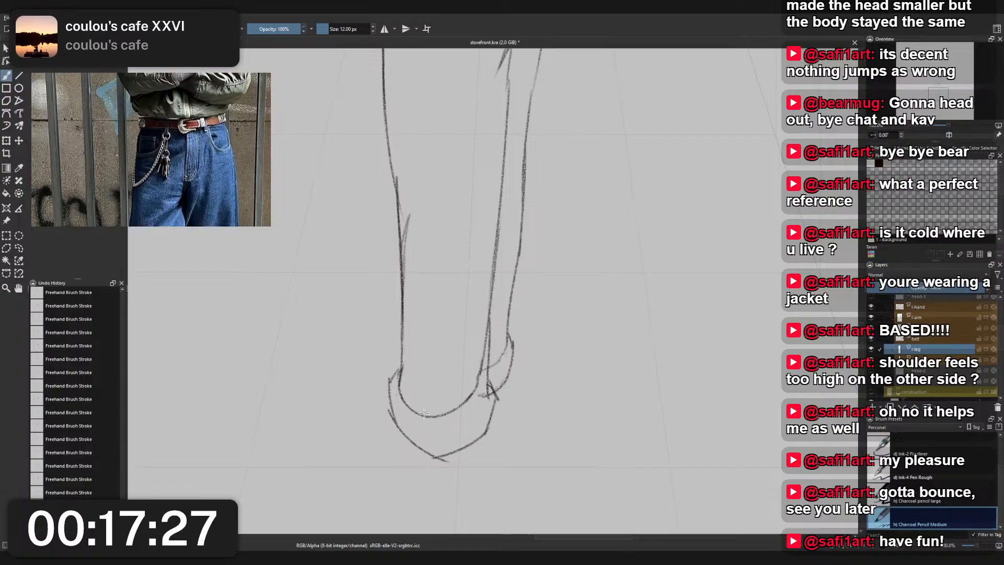
- Redraw the near leg's hem curve out to the new front edge and erase the old hem and edge lines with Eraser Small
{"action": "mouse_move", "coordinate": [416, 421]}
{"action": "left_mouse_down"}
{"action": "mouse_move", "coordinate": [478, 405]}
{"action": "mouse_move", "coordinate": [486, 387]}
{"action": "mouse_move", "coordinate": [435, 415]}
{"action": "mouse_move", "coordinate": [472, 394]}
{"action": "mouse_move", "coordinate": [482, 325]}
{"action": "left_mouse_up"}
{"action": "right_click", "coordinate": [481, 354]}
{"action": "left_click", "coordinate": [480, 302]}
{"action": "scroll", "coordinate": [482, 324], "scroll_direction": "down", "scroll_amount": 3}
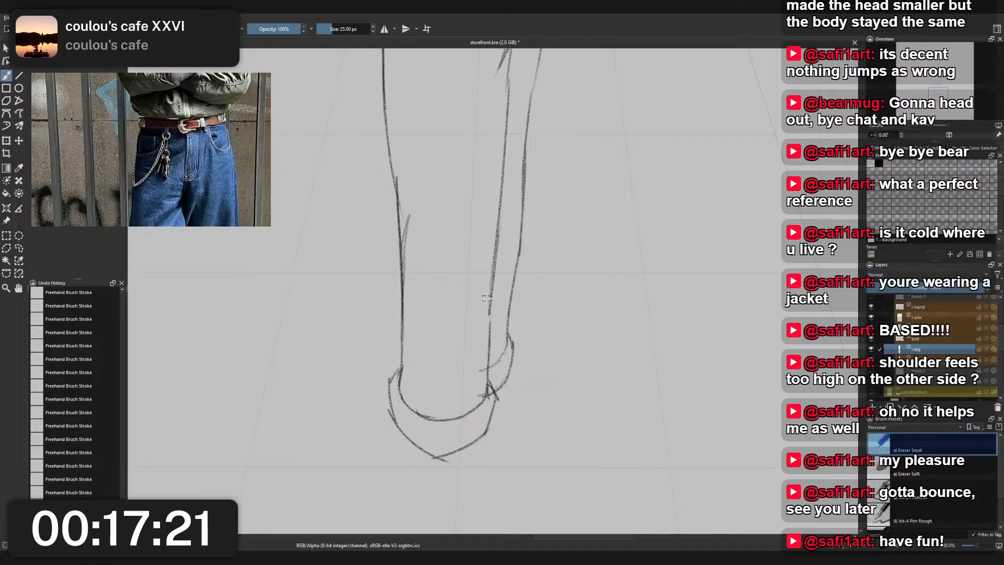
{"action": "scroll", "coordinate": [456, 363], "scroll_direction": "up", "scroll_amount": 2}
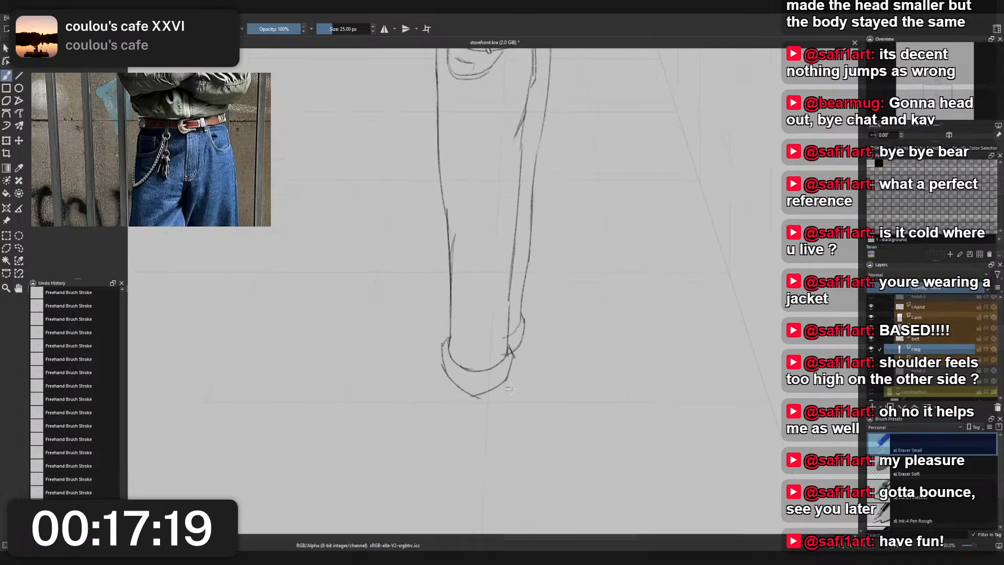
{"action": "right_click", "coordinate": [542, 395]}
{"action": "left_click", "coordinate": [500, 366]}
- Rework the front edge of the near thigh below the fly, erasing the old slanted fold line with Eraser Small
{"action": "scroll", "coordinate": [499, 366], "scroll_direction": "up", "scroll_amount": 5}
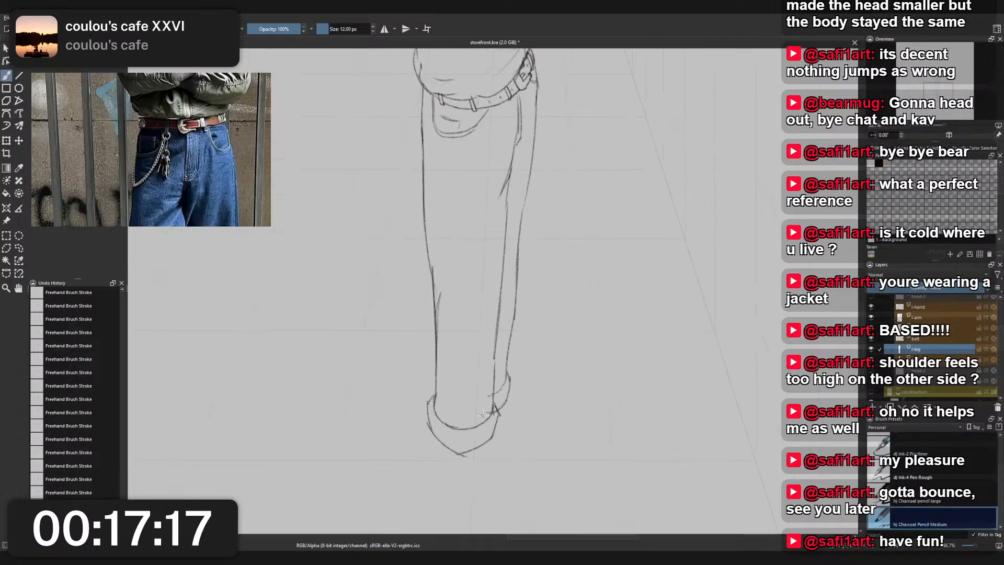
{"action": "right_click", "coordinate": [541, 362]}
{"action": "left_click", "coordinate": [534, 234]}
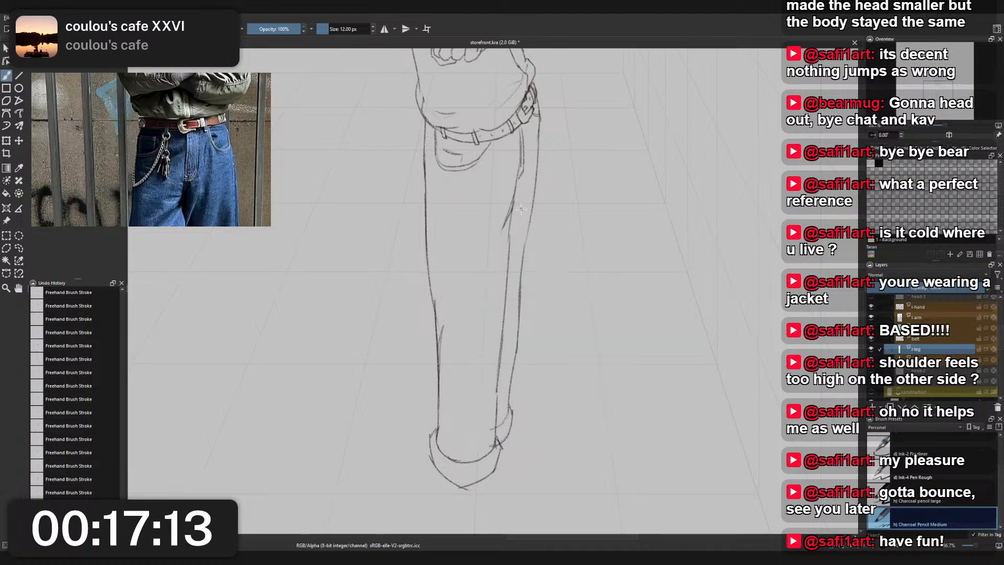
{"action": "left_click_drag", "start_coordinate": [510, 214], "coordinate": [518, 190]}
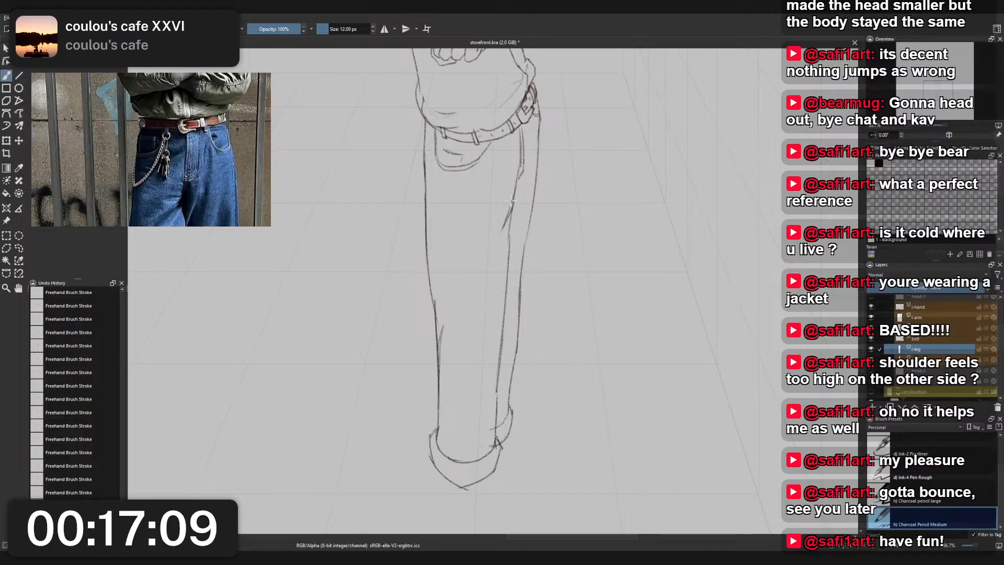
{"action": "right_click", "coordinate": [512, 200]}
{"action": "left_click", "coordinate": [467, 174]}
{"action": "right_click", "coordinate": [498, 168]}
{"action": "left_click", "coordinate": [498, 117]}
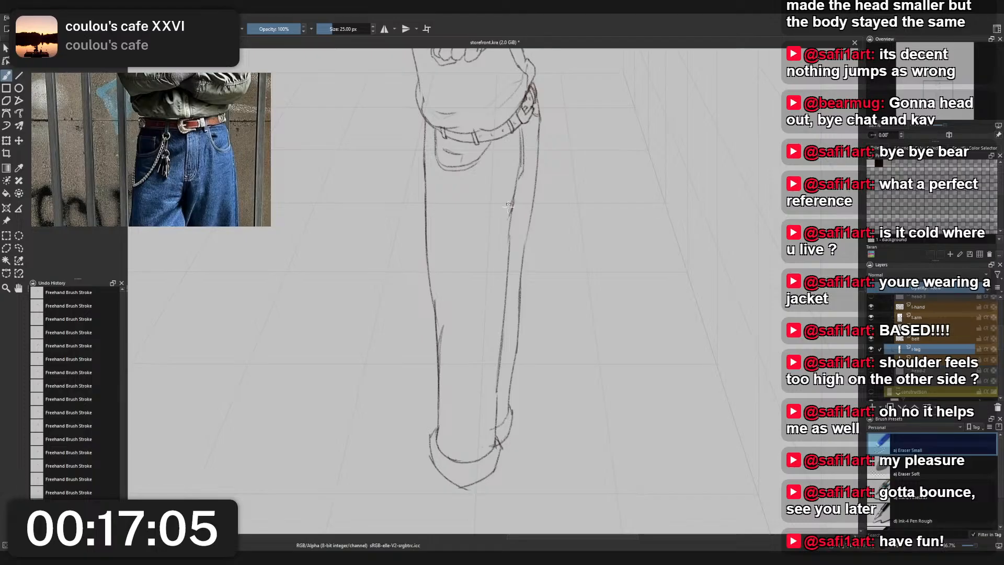
{"action": "left_click_drag", "start_coordinate": [513, 200], "coordinate": [512, 212]}
- Draw new slanted fold lines along the front of the near thigh with Charcoal Pencil Medium
{"action": "right_click", "coordinate": [528, 198]}
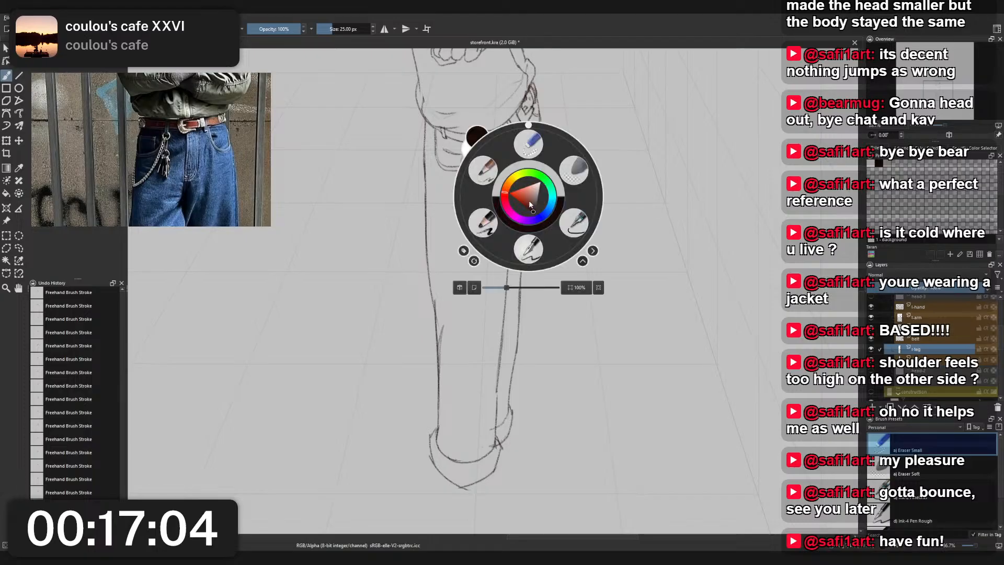
{"action": "left_click", "coordinate": [483, 171]}
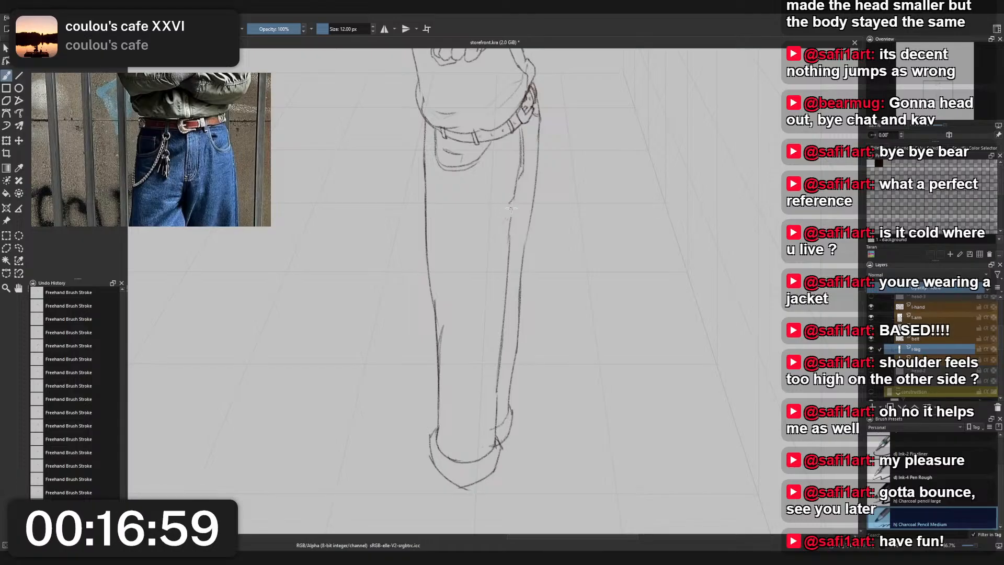
{"action": "left_click_drag", "start_coordinate": [513, 198], "coordinate": [499, 231]}
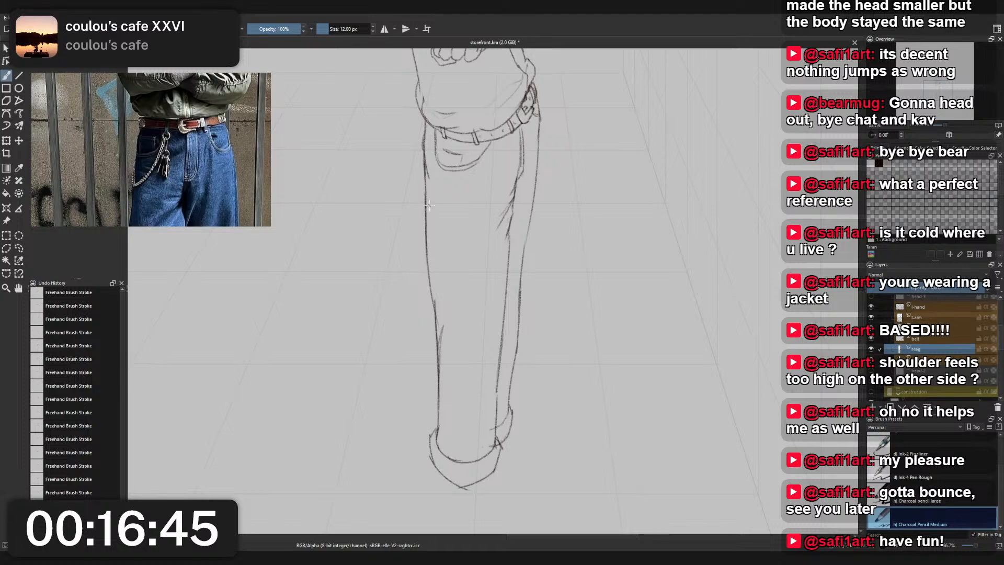
- Try a curved fold line off the back edge of the near thigh below the pocket
{"action": "left_click_drag", "start_coordinate": [424, 197], "coordinate": [439, 231]}
{"action": "key", "text": "ctrl+z"}
{"action": "key", "text": "ctrl+z"}
{"action": "key", "text": "ctrl+z"}
{"action": "key", "text": "ctrl+z"}
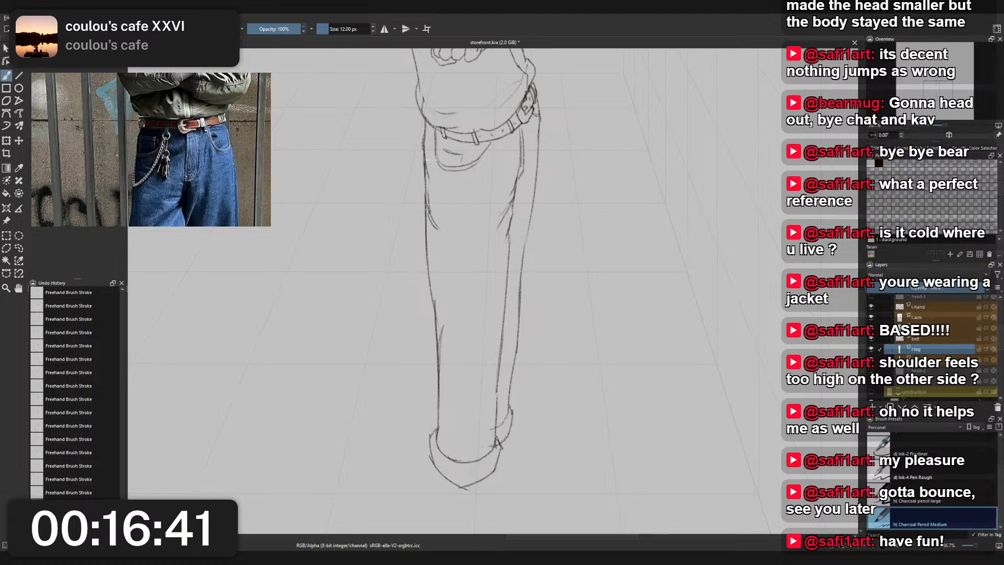
{"action": "key", "text": "ctrl+shift+z"}
{"action": "key", "text": "ctrl+shift+z"}
{"action": "key", "text": "ctrl+shift+z"}
{"action": "key", "text": "ctrl+shift+z"}
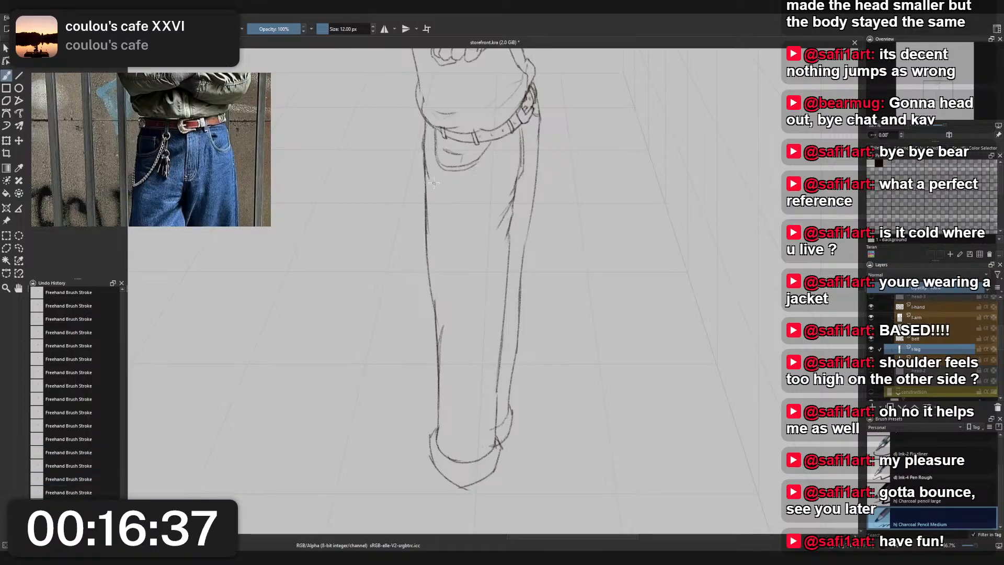
- Erase the stray line inside the near leg's calf with Eraser Small and switch back to Charcoal Pencil Medium
{"action": "scroll", "coordinate": [432, 189], "scroll_direction": "down", "scroll_amount": 3}
{"action": "left_click_drag", "start_coordinate": [451, 244], "coordinate": [451, 321]}
{"action": "scroll", "coordinate": [444, 323], "scroll_direction": "up", "scroll_amount": 3}
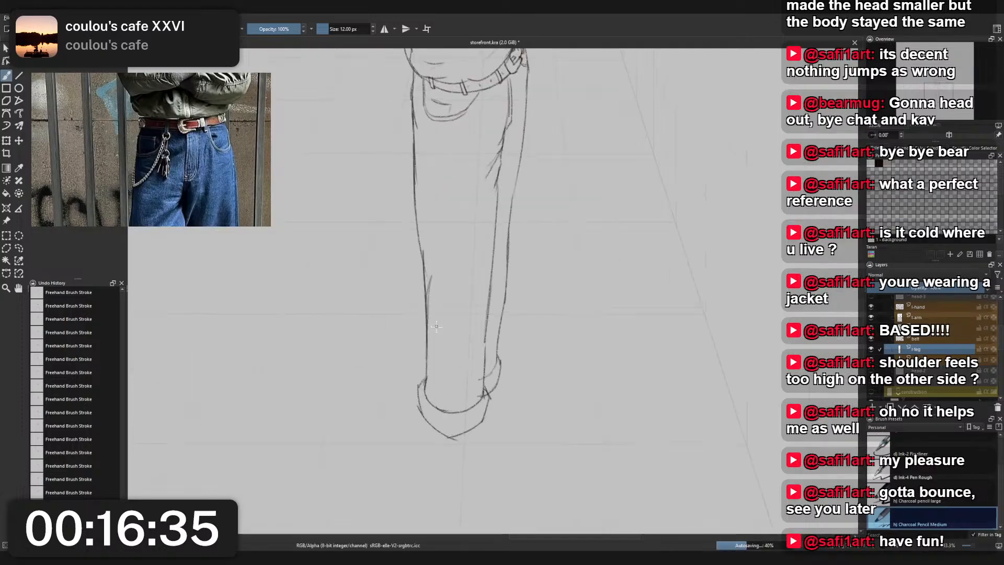
{"action": "right_click", "coordinate": [462, 264]}
{"action": "left_click", "coordinate": [463, 218]}
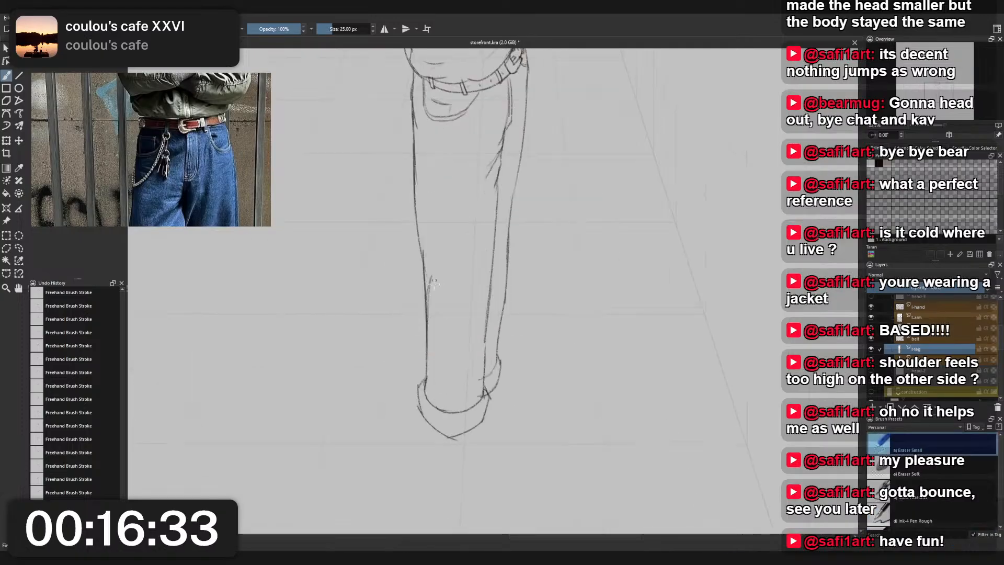
{"action": "right_click", "coordinate": [459, 272]}
{"action": "left_click", "coordinate": [418, 229]}
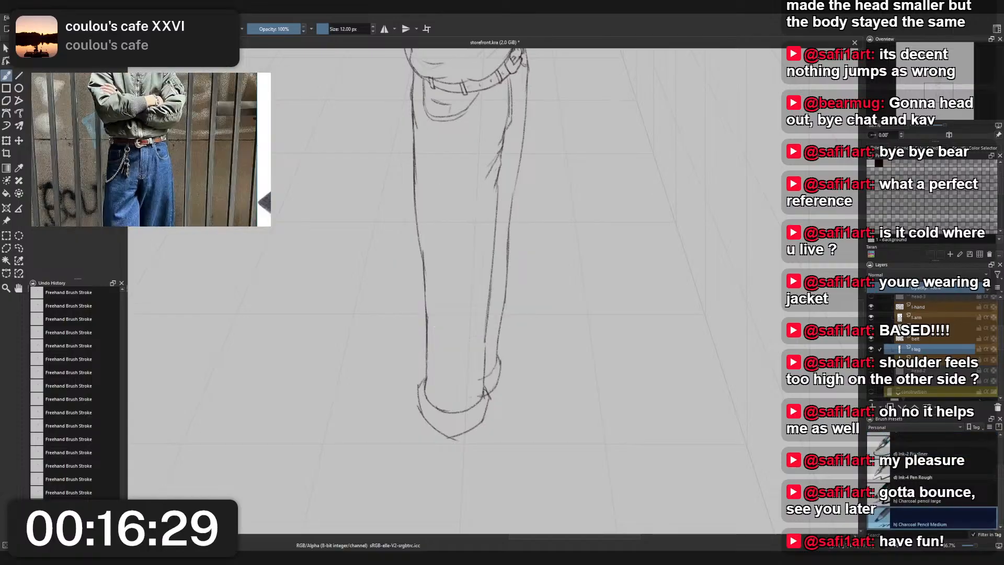
{"action": "scroll", "coordinate": [580, 243], "scroll_direction": "up", "scroll_amount": 1}
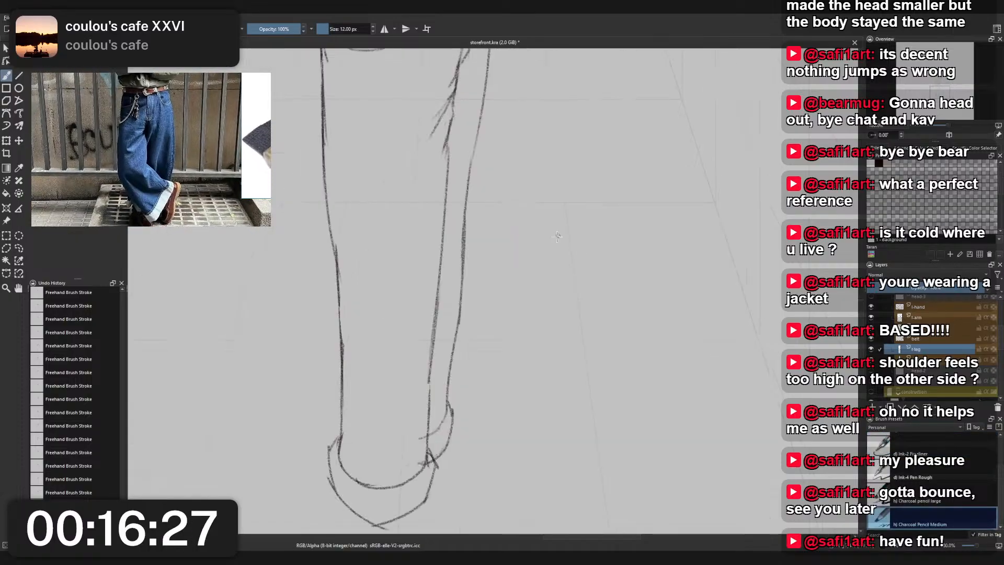
{"action": "left_click_drag", "start_coordinate": [516, 309], "coordinate": [500, 348]}
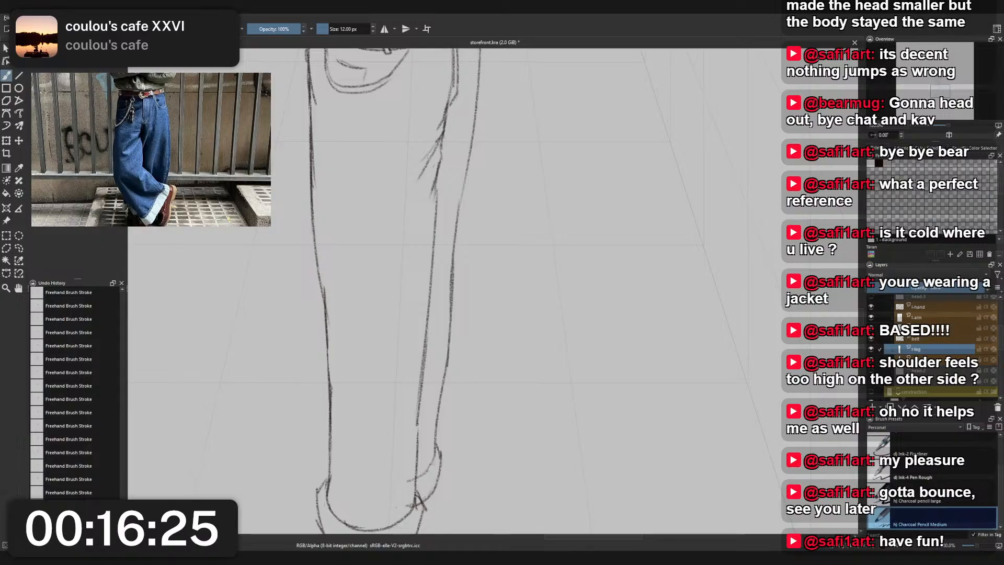
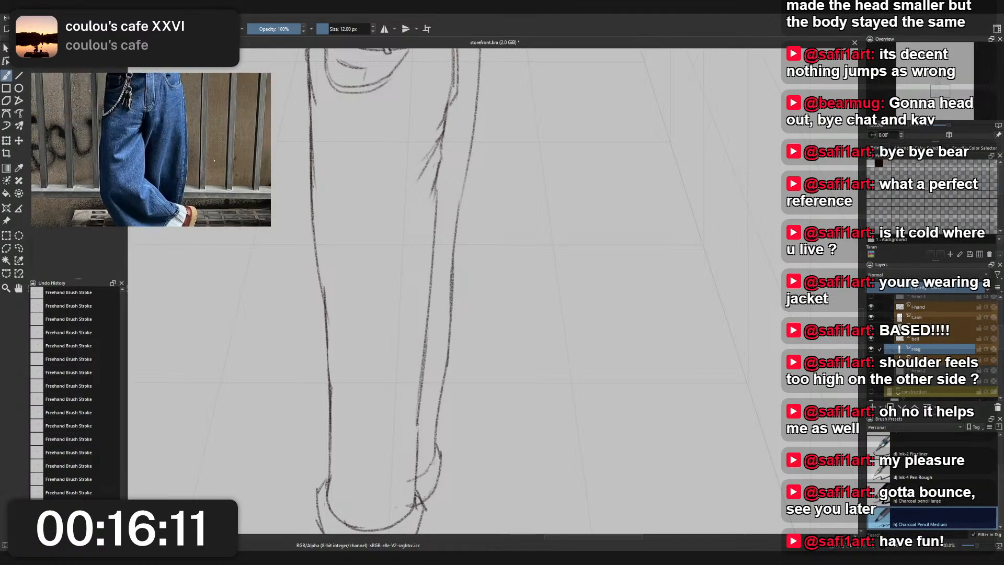
- Try a reworked back edge of the near leg just above the hem with Charcoal Pencil Medium
{"action": "scroll", "coordinate": [473, 275], "scroll_direction": "down", "scroll_amount": 1}
{"action": "right_click", "coordinate": [439, 338]}
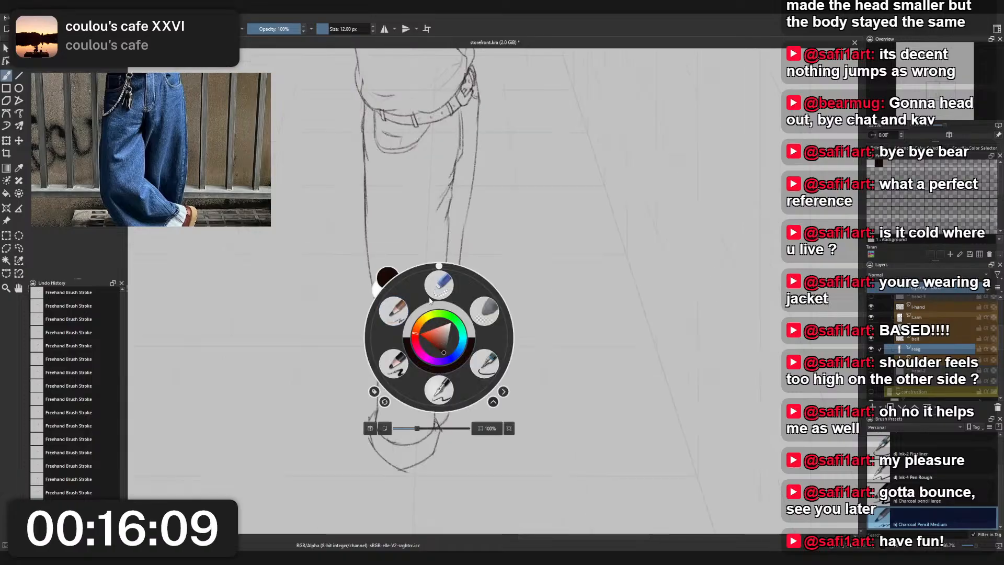
{"action": "left_click", "coordinate": [395, 313]}
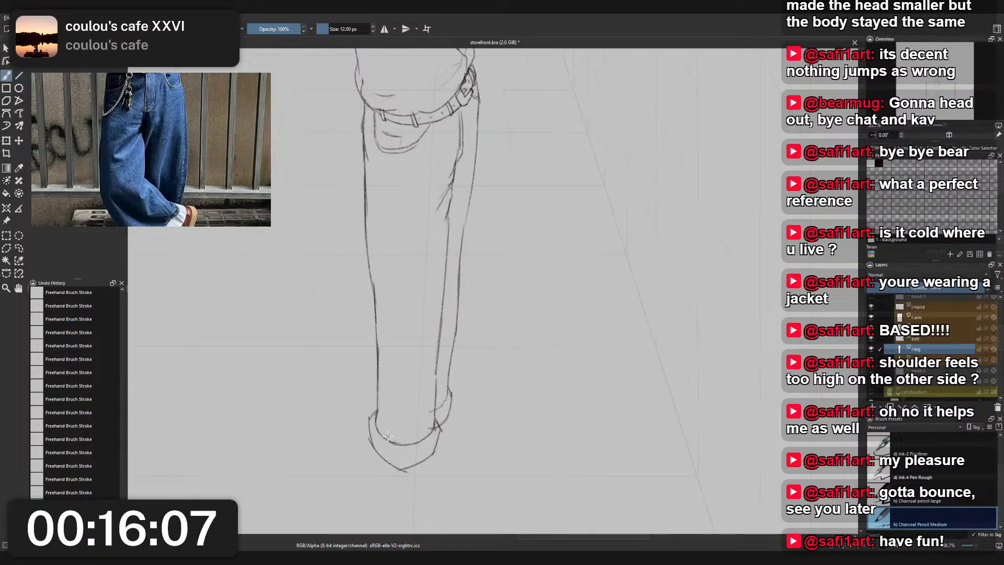
{"action": "left_click_drag", "start_coordinate": [382, 433], "coordinate": [377, 373]}
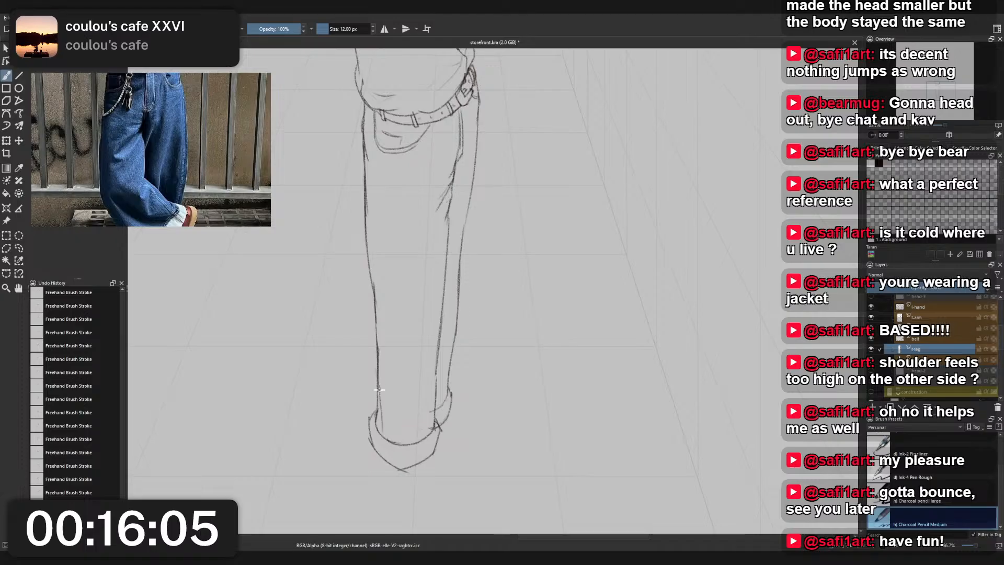
{"action": "key", "text": "ctrl+z"}
{"action": "left_click_drag", "start_coordinate": [383, 432], "coordinate": [376, 379]}
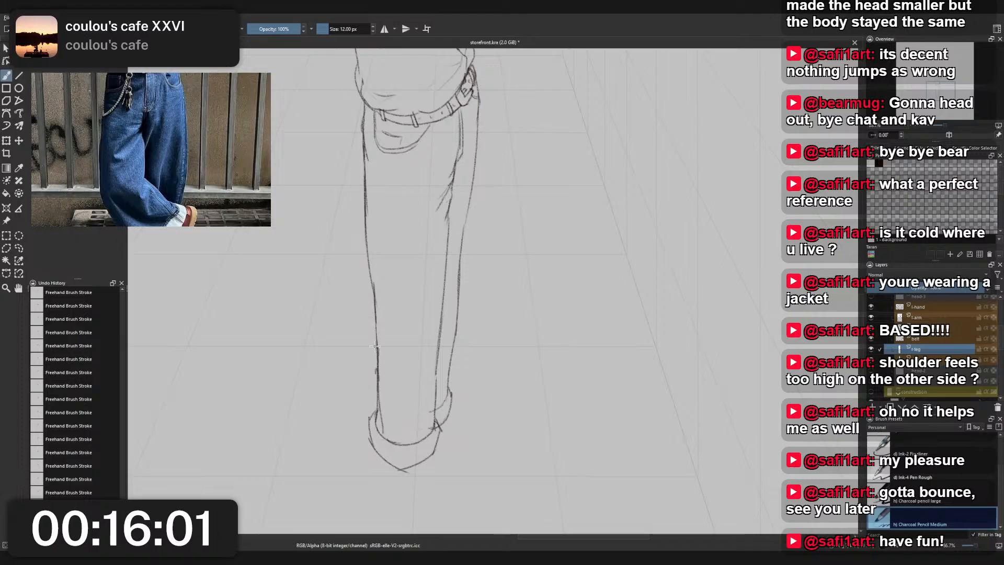
{"action": "mouse_move", "coordinate": [376, 319]}
{"action": "left_mouse_down"}
{"action": "mouse_move", "coordinate": [375, 377]}
{"action": "mouse_move", "coordinate": [379, 353]}
{"action": "left_mouse_up"}
- Erase the near leg's back edge just above the hem with Eraser Small
{"action": "right_click", "coordinate": [385, 327]}
{"action": "left_click", "coordinate": [386, 274]}
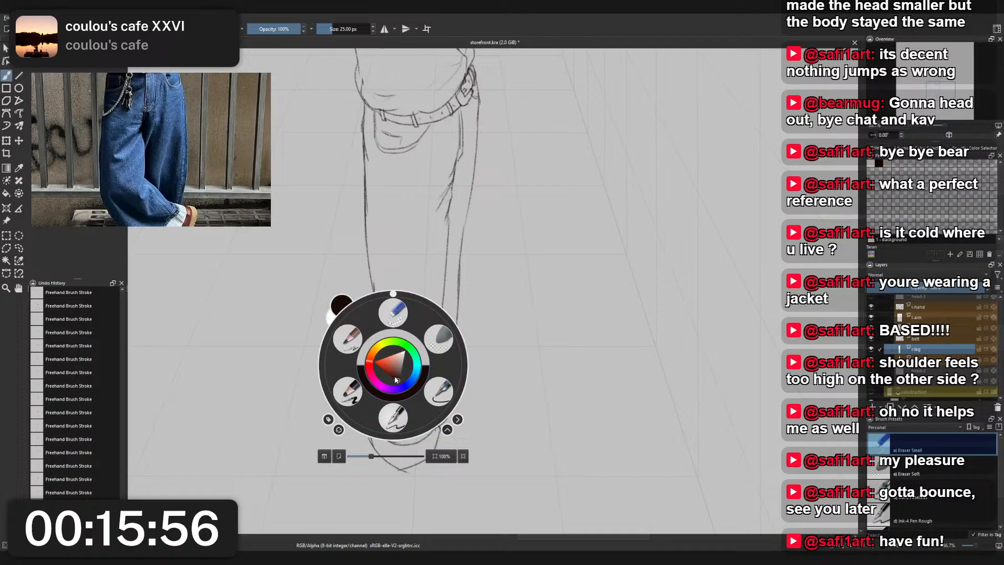
{"action": "left_click", "coordinate": [348, 339]}
{"action": "left_click_drag", "start_coordinate": [376, 373], "coordinate": [376, 382]}
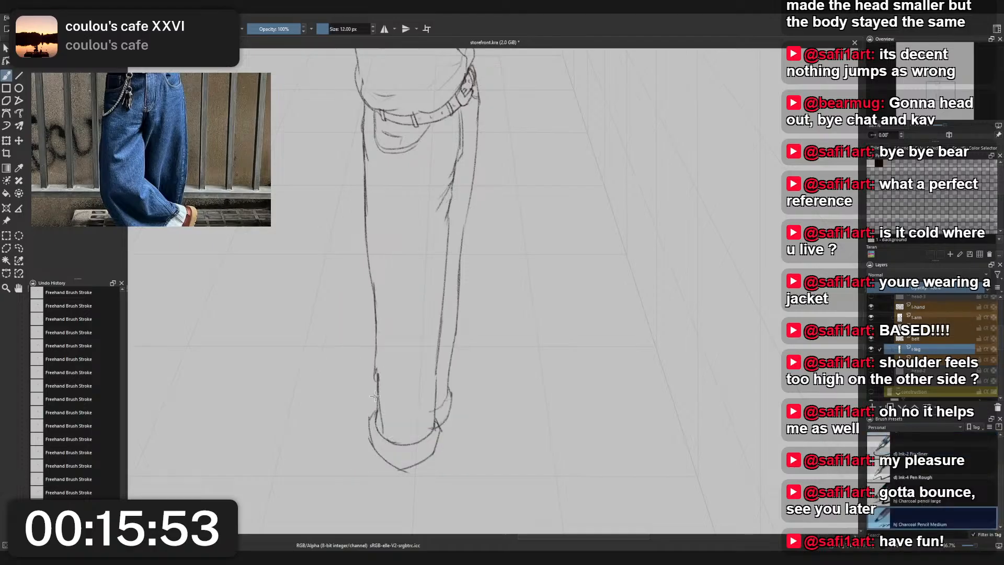
{"action": "right_click", "coordinate": [388, 372]}
{"action": "left_click", "coordinate": [388, 321]}
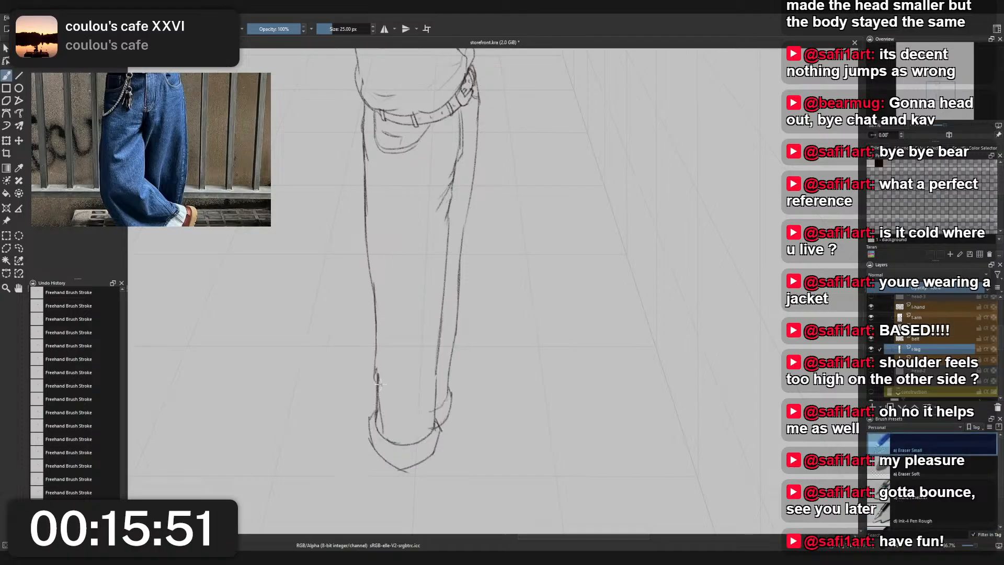
{"action": "left_click_drag", "start_coordinate": [377, 387], "coordinate": [375, 382]}
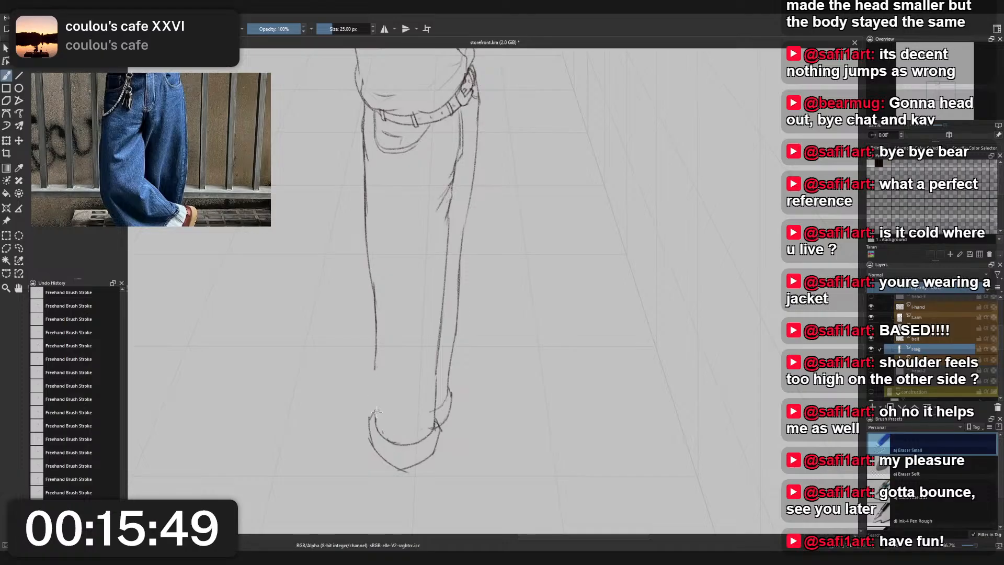
- Redraw the near leg's back edge down to the hem with a small fold kink, using Charcoal Pencil Medium
{"action": "right_click", "coordinate": [393, 395]}
{"action": "left_click", "coordinate": [359, 357]}
{"action": "left_click_drag", "start_coordinate": [375, 368], "coordinate": [379, 378]}
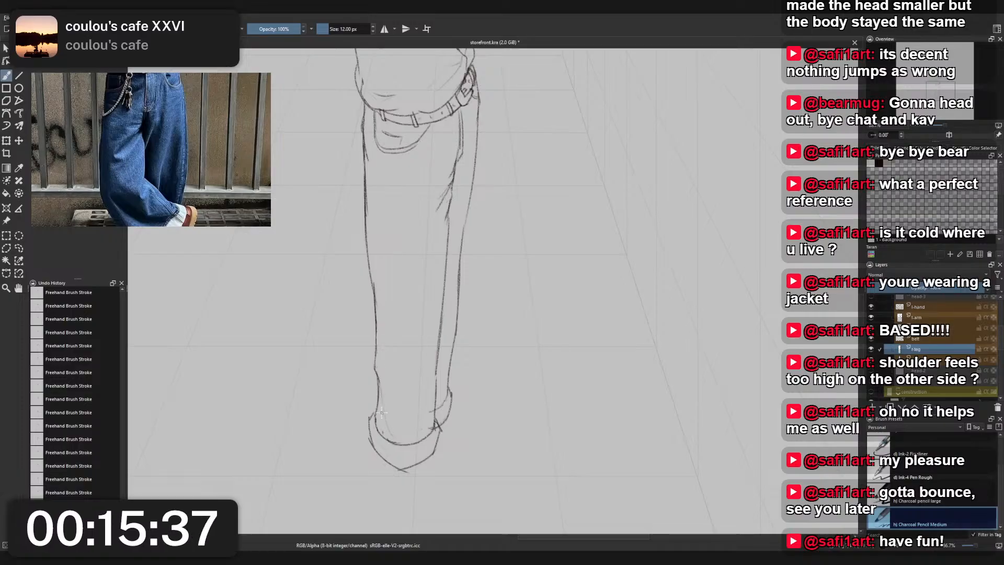
{"action": "scroll", "coordinate": [396, 394], "scroll_direction": "down", "scroll_amount": 3}
{"action": "scroll", "coordinate": [385, 403], "scroll_direction": "up", "scroll_amount": 3}
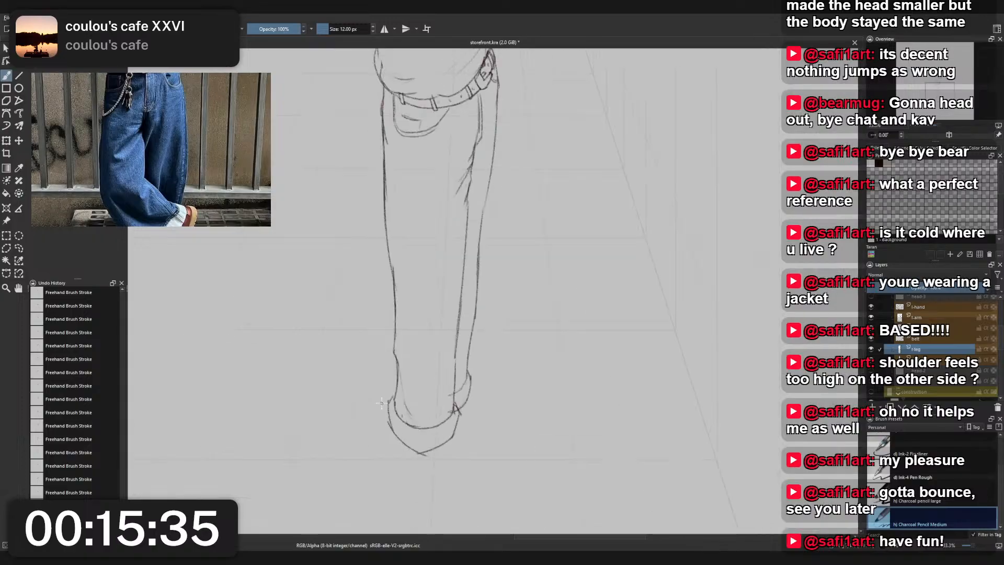
{"action": "key", "text": "ctrl+z"}
{"action": "key", "text": "ctrl+z"}
{"action": "key", "text": "ctrl+z"}
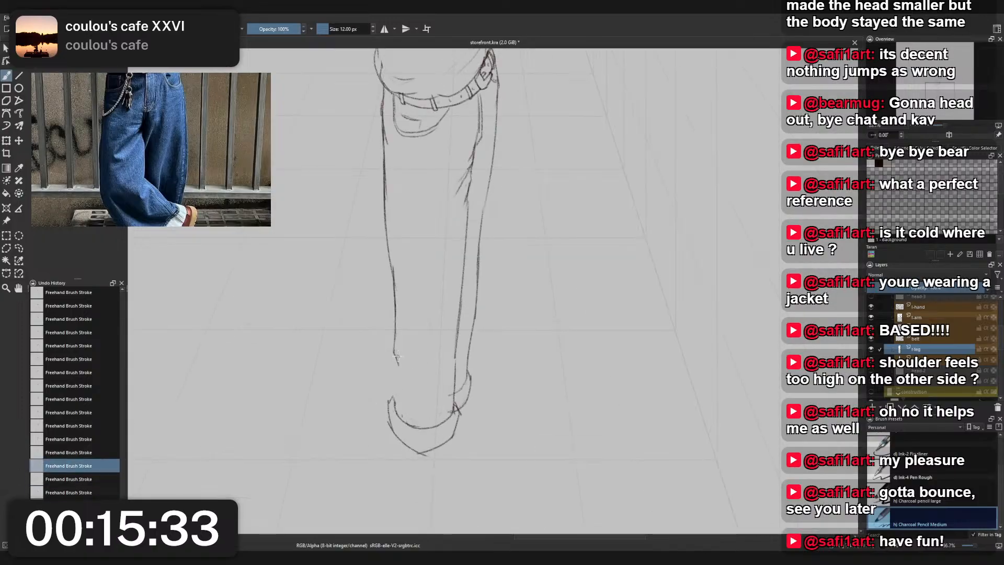
{"action": "left_click_drag", "start_coordinate": [396, 356], "coordinate": [395, 375]}
{"action": "key", "text": "ctrl+z"}
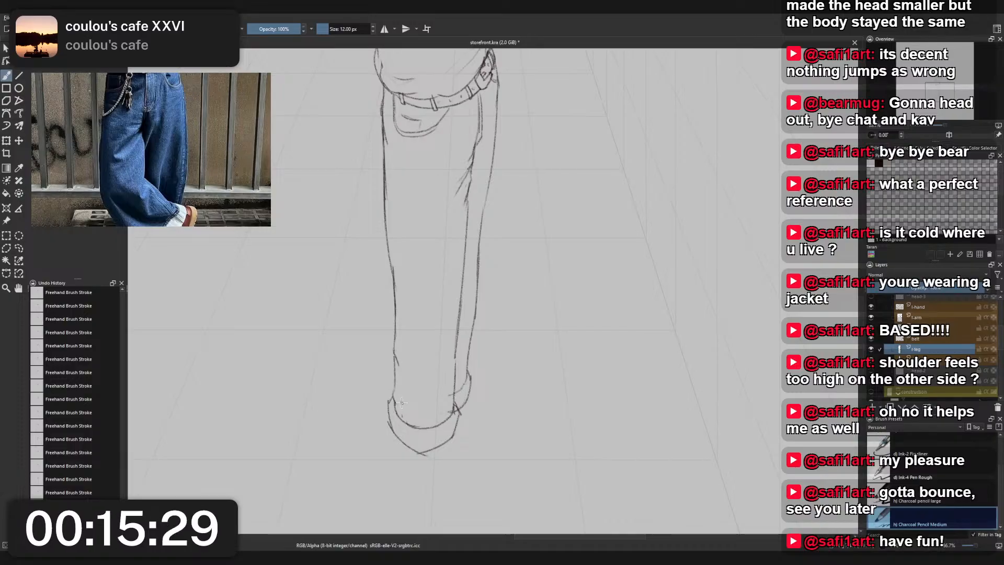
- Erase the front line of the fly below the belt buckle with Eraser Small
{"action": "scroll", "coordinate": [459, 211], "scroll_direction": "down", "scroll_amount": 3}
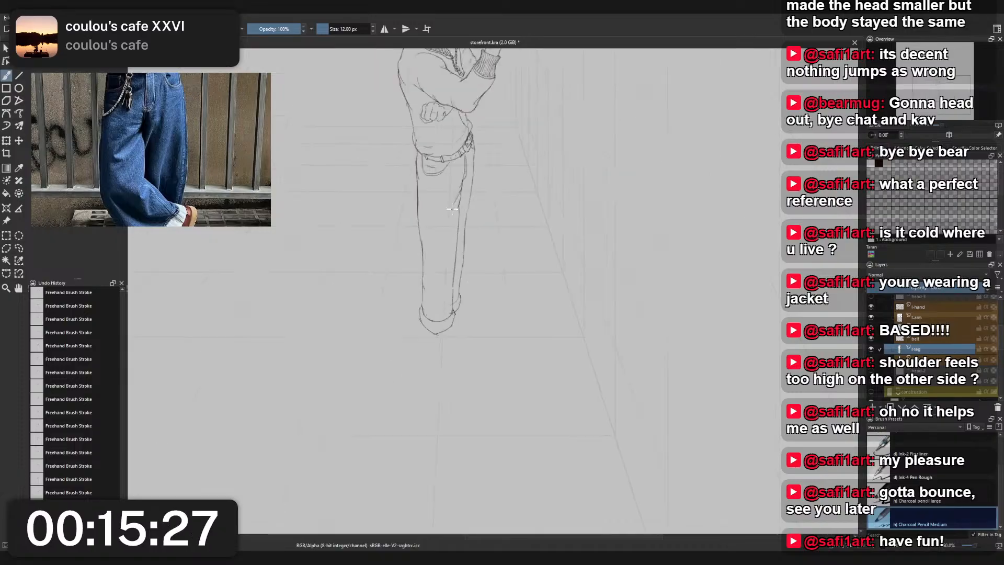
{"action": "left_click_drag", "start_coordinate": [465, 186], "coordinate": [490, 311]}
{"action": "scroll", "coordinate": [475, 275], "scroll_direction": "up", "scroll_amount": 2}
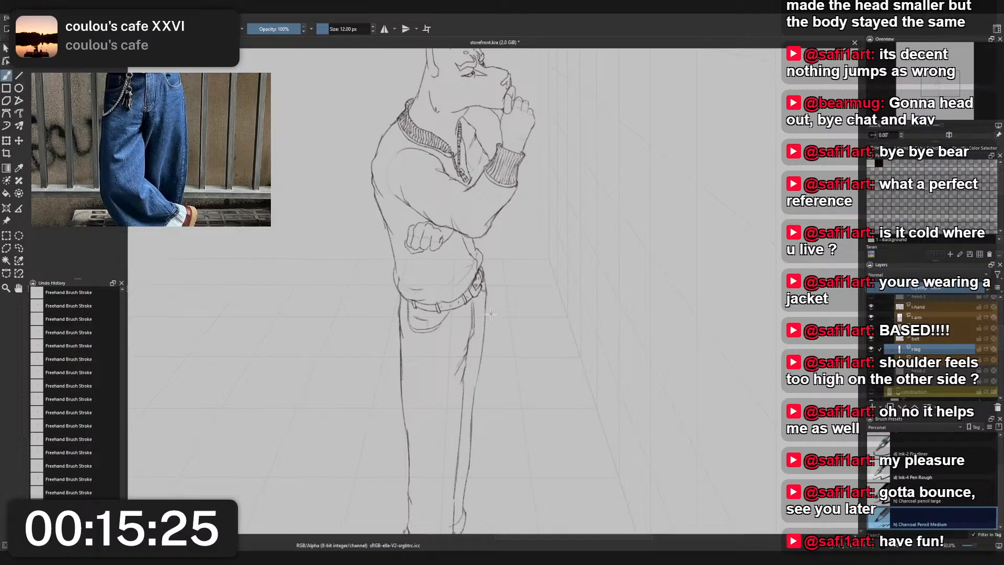
{"action": "scroll", "coordinate": [489, 311], "scroll_direction": "up", "scroll_amount": 2}
{"action": "right_click", "coordinate": [475, 303]}
{"action": "left_click", "coordinate": [494, 249]}
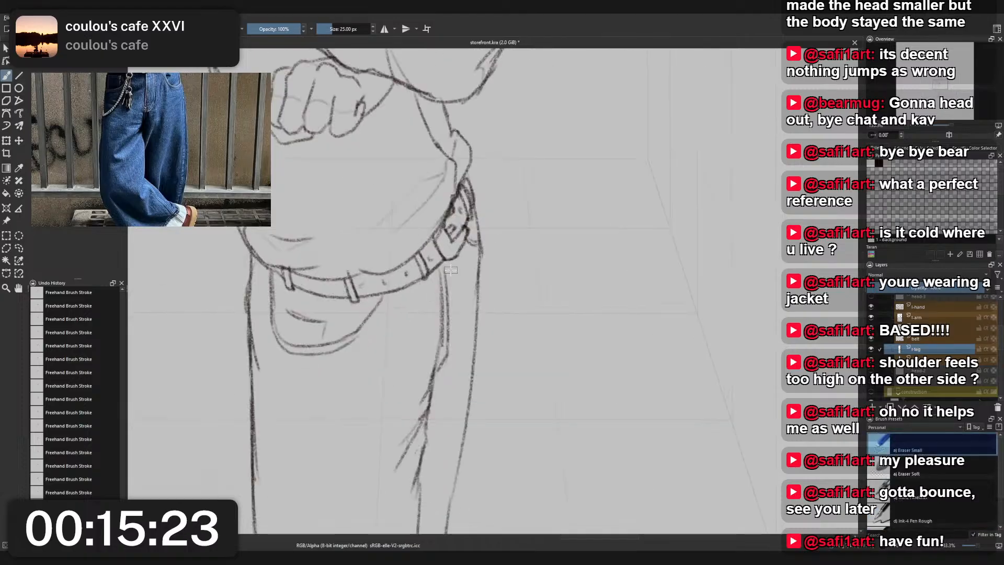
{"action": "mouse_move", "coordinate": [451, 270]}
{"action": "left_mouse_down"}
{"action": "mouse_move", "coordinate": [443, 355]}
{"action": "mouse_move", "coordinate": [450, 346]}
{"action": "left_mouse_up"}
- Redraw the fly's front line below the belt with Charcoal Pencil Medium, adding a short fold stroke at its lower end
{"action": "right_click", "coordinate": [458, 294]}
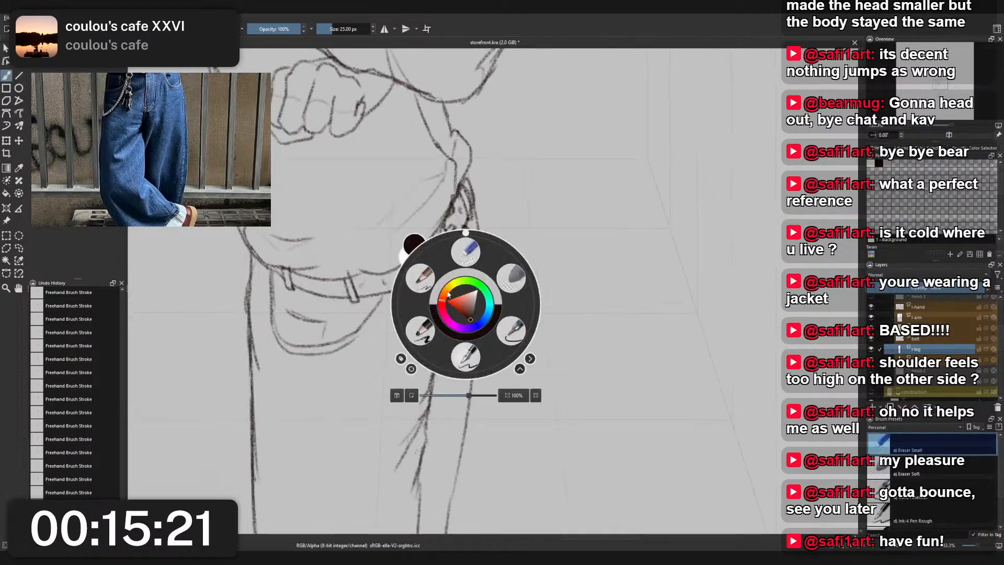
{"action": "left_click", "coordinate": [420, 278]}
{"action": "mouse_move", "coordinate": [448, 264]}
{"action": "left_mouse_down"}
{"action": "mouse_move", "coordinate": [456, 339]}
{"action": "mouse_move", "coordinate": [452, 313]}
{"action": "mouse_move", "coordinate": [439, 376]}
{"action": "mouse_move", "coordinate": [453, 293]}
{"action": "left_mouse_up"}
{"action": "key", "text": "ctrl+z"}
{"action": "mouse_move", "coordinate": [438, 364]}
{"action": "left_mouse_down"}
{"action": "mouse_move", "coordinate": [459, 248]}
{"action": "mouse_move", "coordinate": [439, 366]}
{"action": "mouse_move", "coordinate": [443, 334]}
{"action": "left_mouse_up"}
{"action": "key", "text": "ctrl+z"}
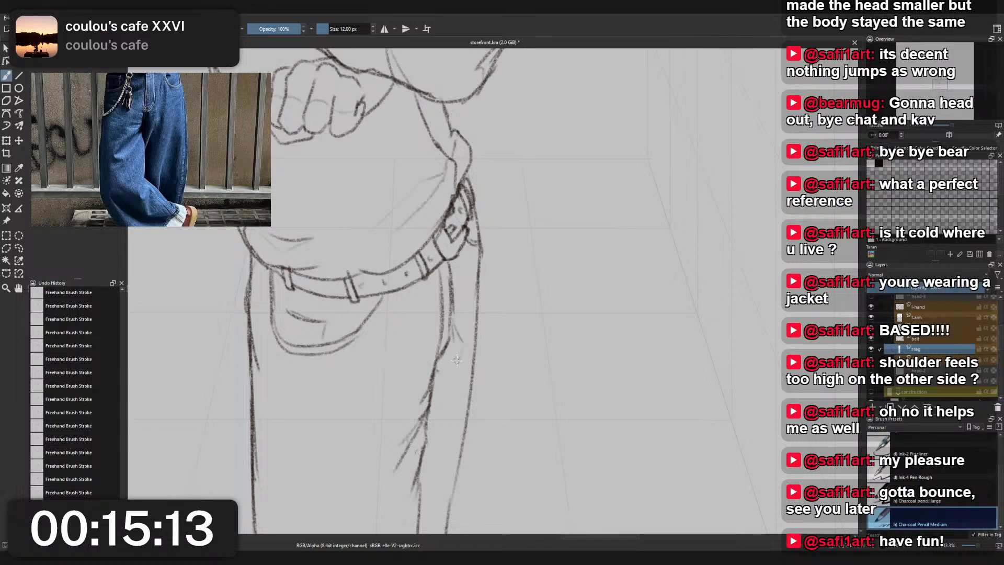
{"action": "key", "text": "ctrl+z"}
{"action": "key", "text": "ctrl+z"}
{"action": "key", "text": "ctrl+shift+z"}
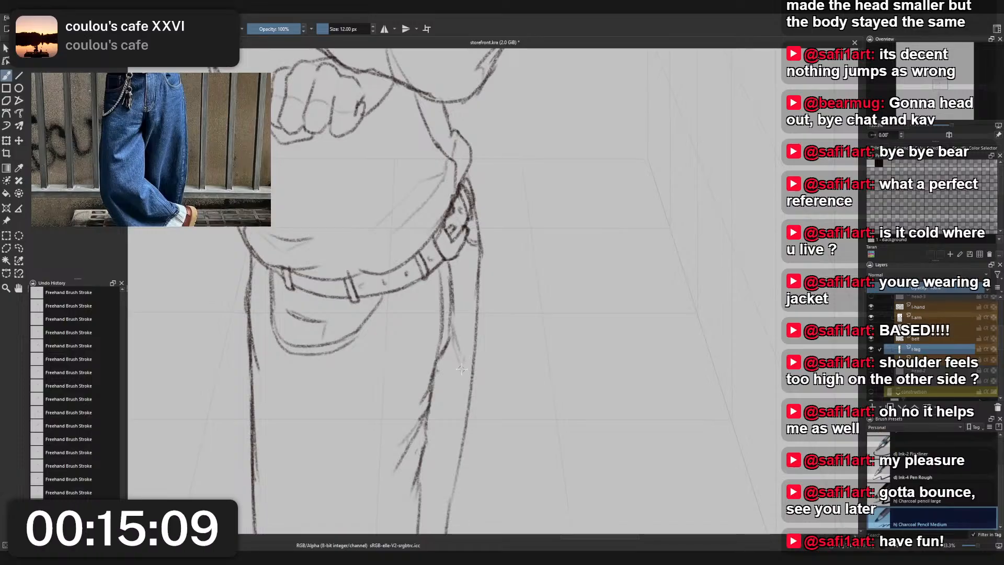
- Draw short angled fold strokes beside the front edge of the near thigh, just below the fly
{"action": "left_click_drag", "start_coordinate": [438, 369], "coordinate": [449, 391]}
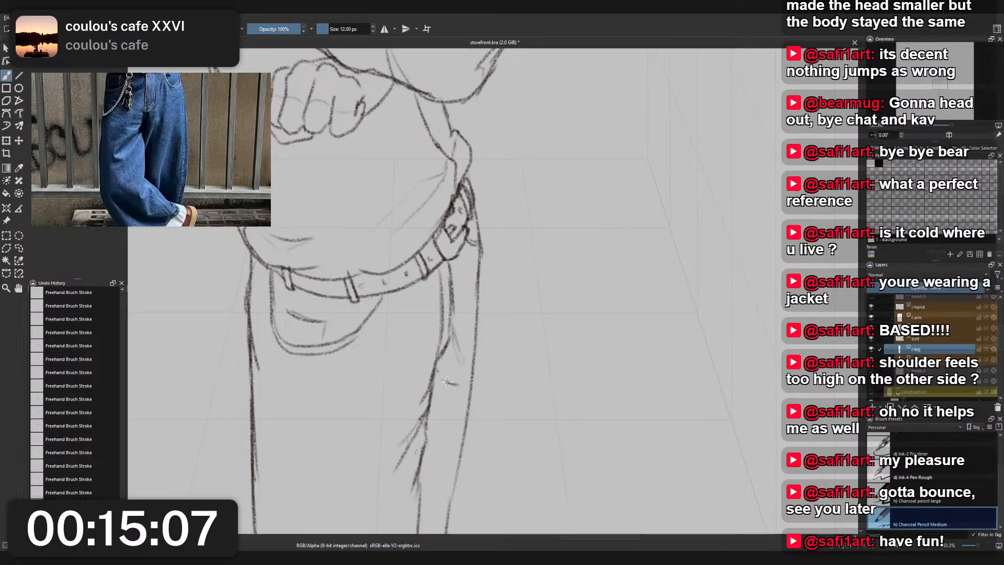
{"action": "key", "text": "ctrl+z"}
{"action": "left_click_drag", "start_coordinate": [443, 366], "coordinate": [452, 383]}
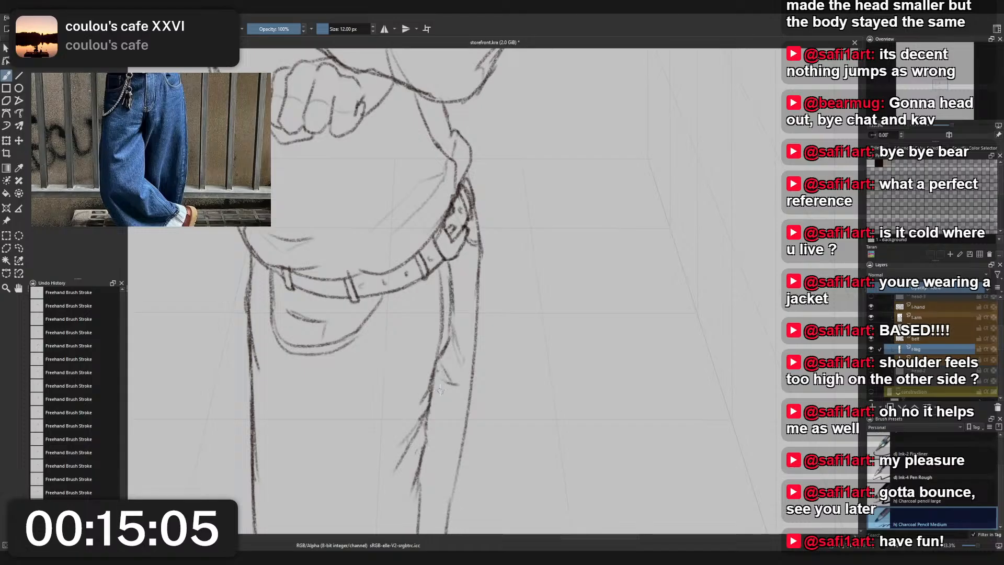
- Move the fold strokes below the fly onto the layer beneath with a freehand selection, then deselect and return to brushing on the near leg's layer
{"action": "scroll", "coordinate": [460, 259], "scroll_direction": "down", "scroll_amount": 4}
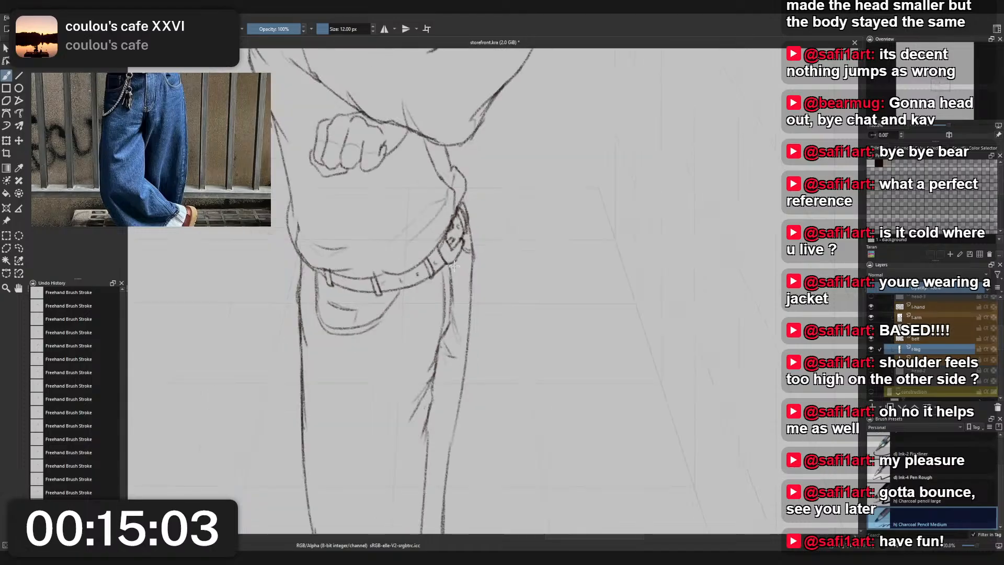
{"action": "mouse_move", "coordinate": [472, 286]}
{"action": "left_mouse_down"}
{"action": "mouse_move", "coordinate": [481, 257]}
{"action": "mouse_move", "coordinate": [494, 300]}
{"action": "mouse_move", "coordinate": [438, 322]}
{"action": "mouse_move", "coordinate": [435, 280]}
{"action": "left_mouse_up"}
{"action": "scroll", "coordinate": [480, 257], "scroll_direction": "up", "scroll_amount": 4}
{"action": "key", "text": "ctrl+l"}
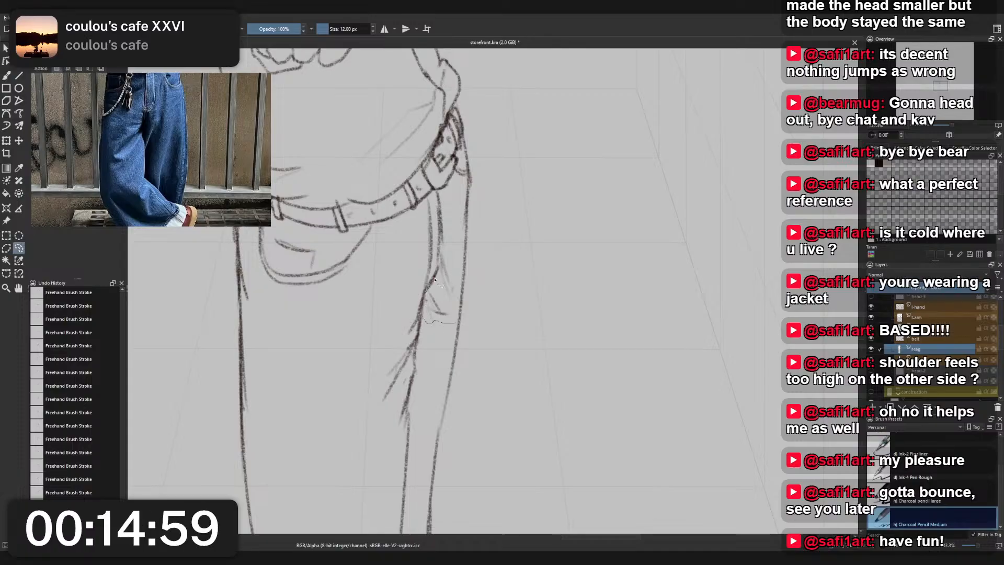
{"action": "left_click_drag", "start_coordinate": [444, 243], "coordinate": [471, 296]}
{"action": "mouse_move", "coordinate": [423, 328]}
{"action": "left_mouse_down"}
{"action": "mouse_move", "coordinate": [425, 297]}
{"action": "mouse_move", "coordinate": [438, 334]}
{"action": "mouse_move", "coordinate": [431, 287]}
{"action": "mouse_move", "coordinate": [442, 240]}
{"action": "mouse_move", "coordinate": [496, 339]}
{"action": "left_mouse_up"}
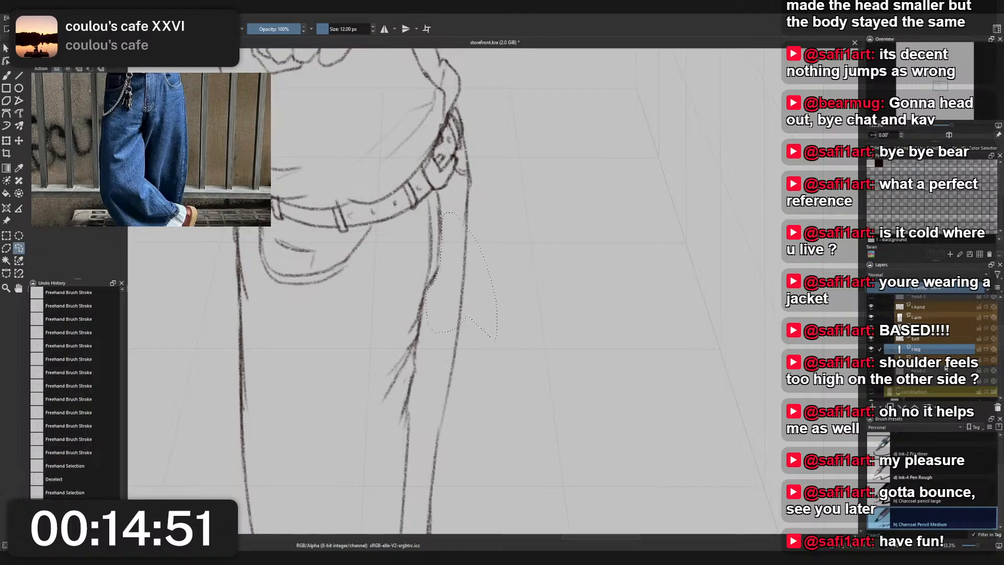
{"action": "key", "text": "ctrl+v"}
{"action": "key", "text": "ctrl+e"}
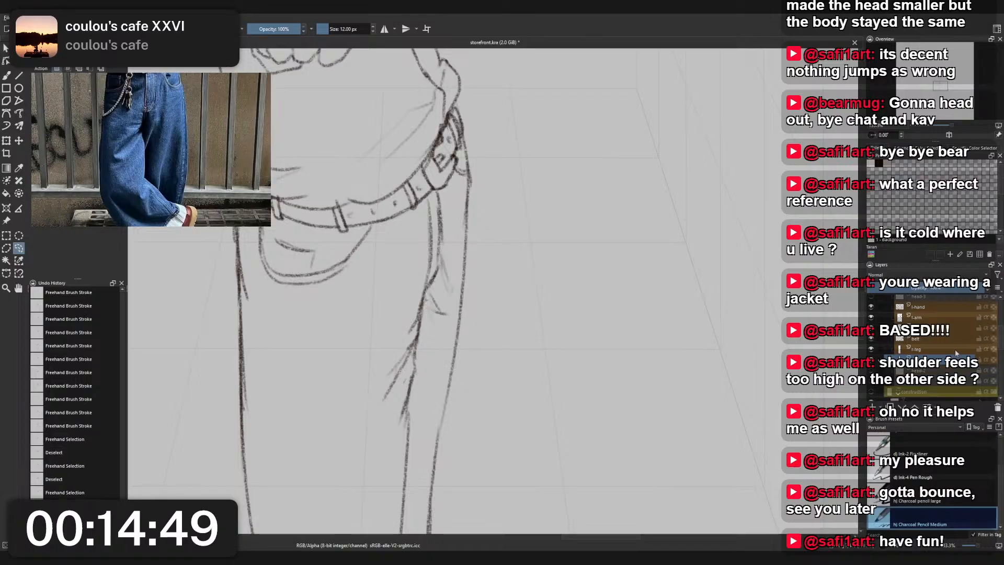
{"action": "left_click", "coordinate": [934, 351]}
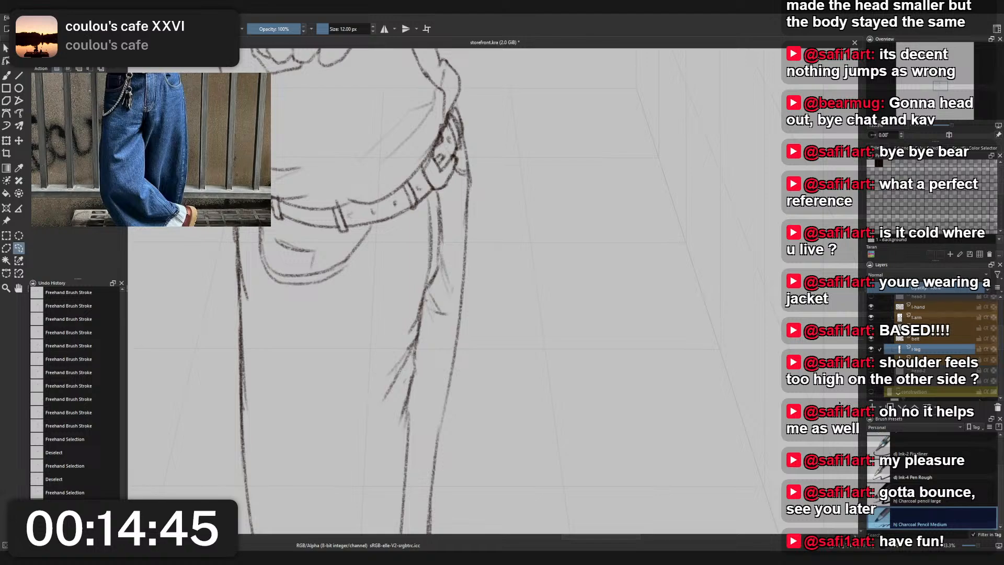
{"action": "scroll", "coordinate": [524, 373], "scroll_direction": "down", "scroll_amount": 5}
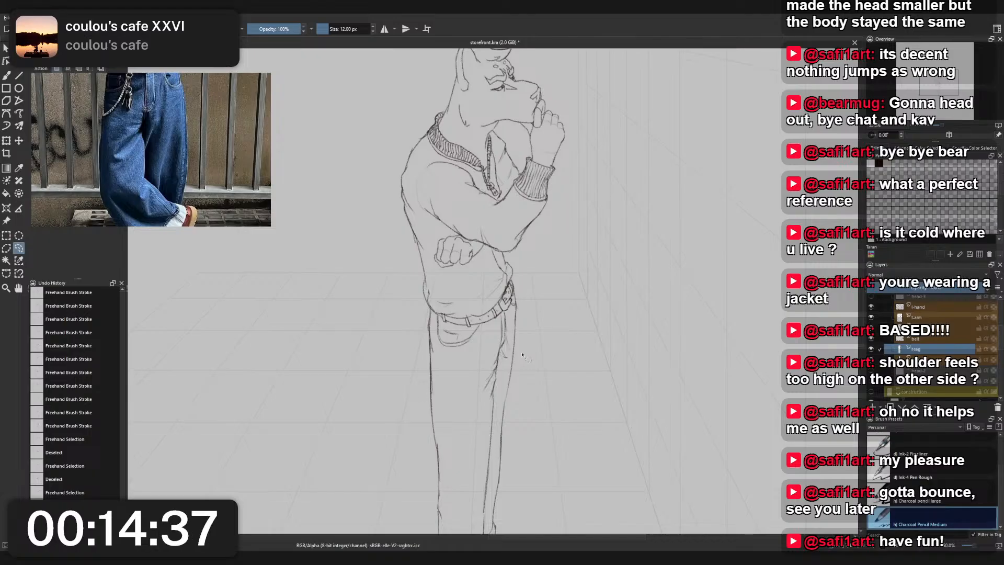
{"action": "scroll", "coordinate": [528, 345], "scroll_direction": "down", "scroll_amount": 1}
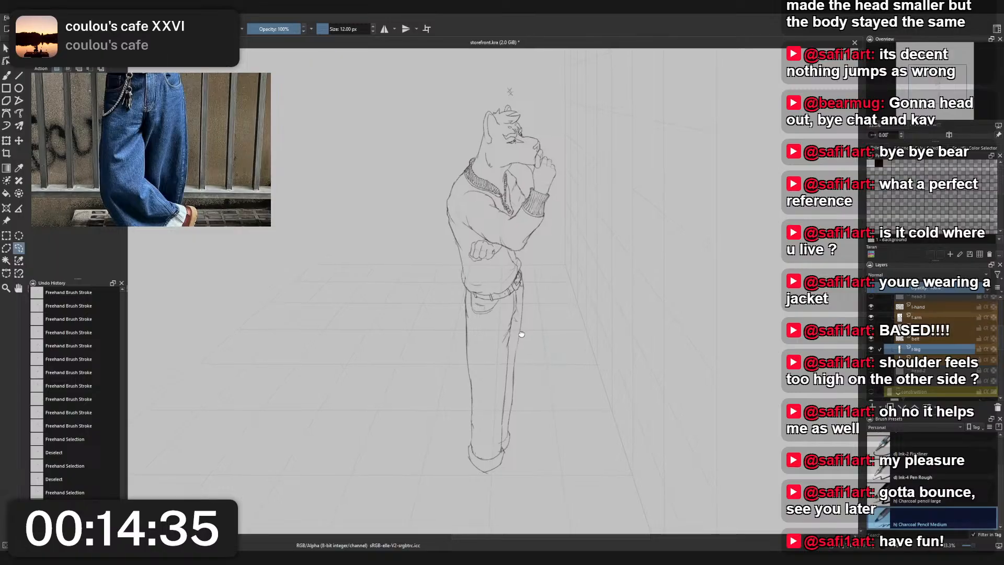
{"action": "key", "text": "ctrl+x"}
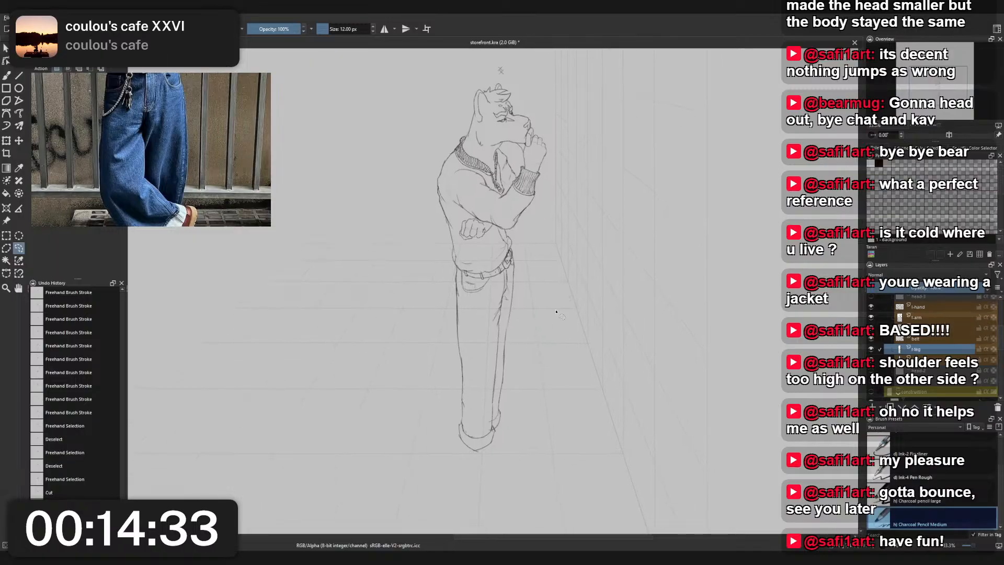
{"action": "key", "text": "b"}
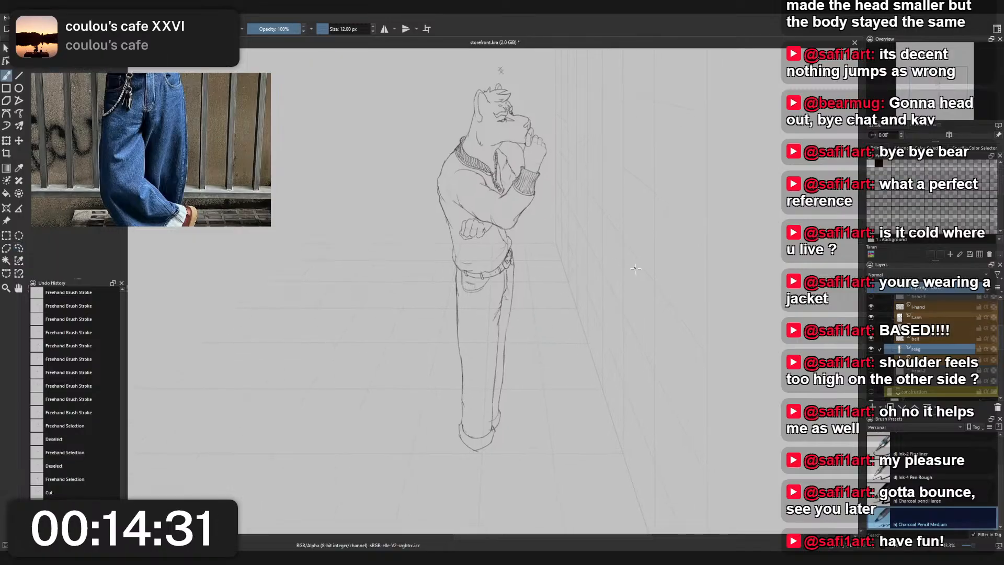
- Switch from the near leg's layer to the head's layer for drawing on the cheek
{"action": "left_click_drag", "start_coordinate": [618, 276], "coordinate": [621, 298]}
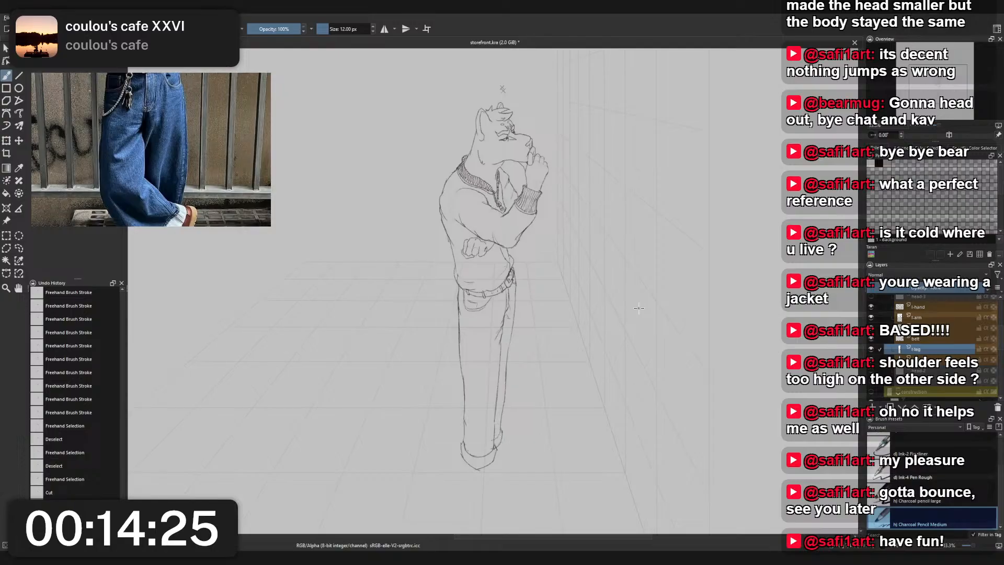
{"action": "scroll", "coordinate": [474, 124], "scroll_direction": "up", "scroll_amount": 2}
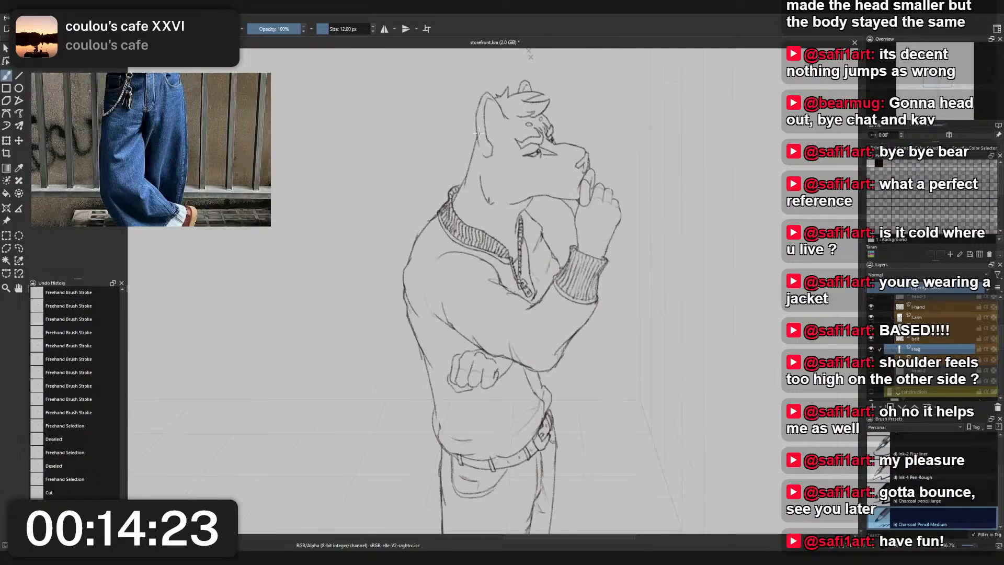
{"action": "left_click_drag", "start_coordinate": [538, 211], "coordinate": [522, 189]}
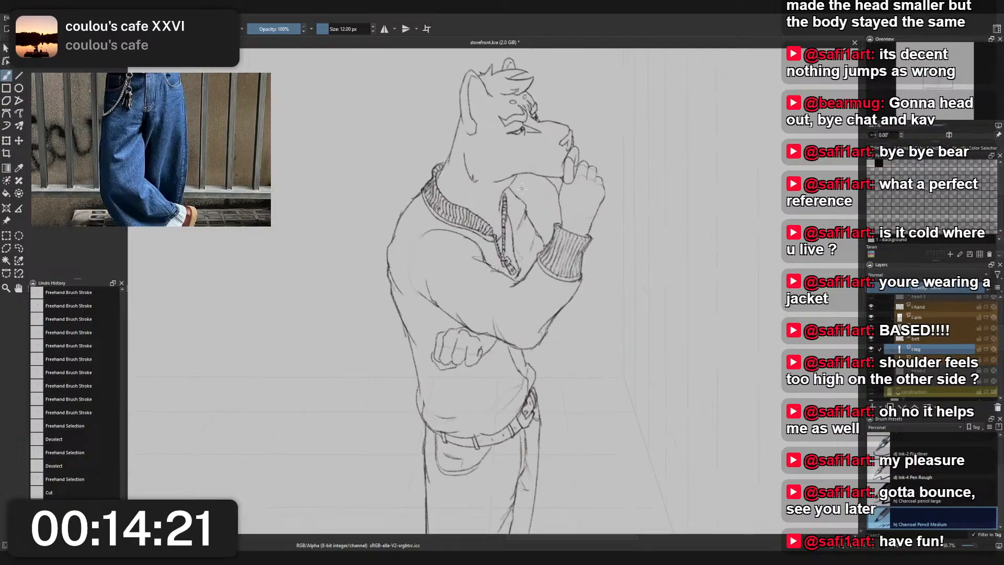
{"action": "scroll", "coordinate": [945, 353], "scroll_direction": "up", "scroll_amount": 5}
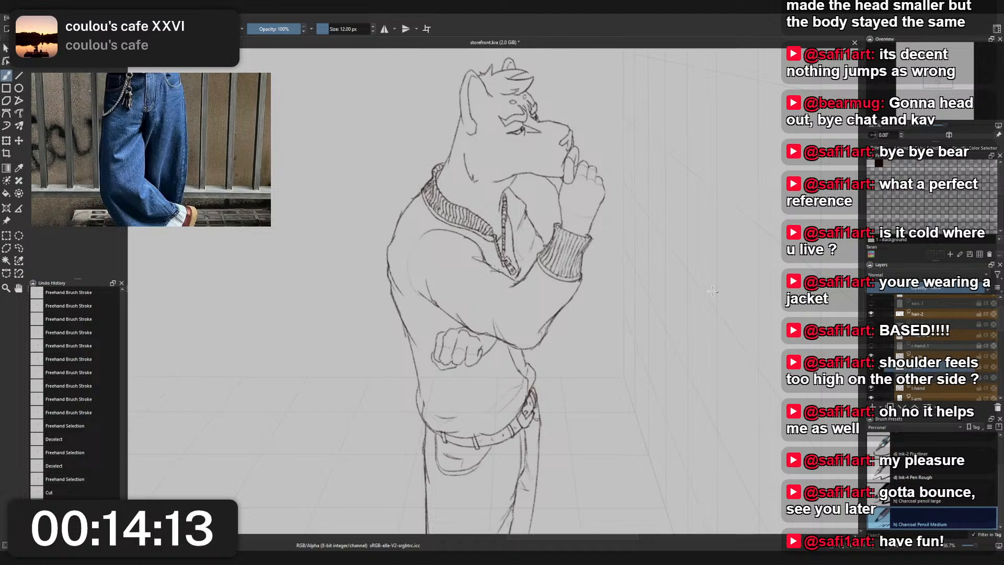
{"action": "scroll", "coordinate": [573, 290], "scroll_direction": "up", "scroll_amount": 2}
{"action": "scroll", "coordinate": [522, 221], "scroll_direction": "up", "scroll_amount": 3}
- Try a cheek marking behind the muzzle, made of a curved back edge and two pairs of short forward-pointing strokes
{"action": "right_click", "coordinate": [558, 233]}
{"action": "left_click", "coordinate": [514, 203]}
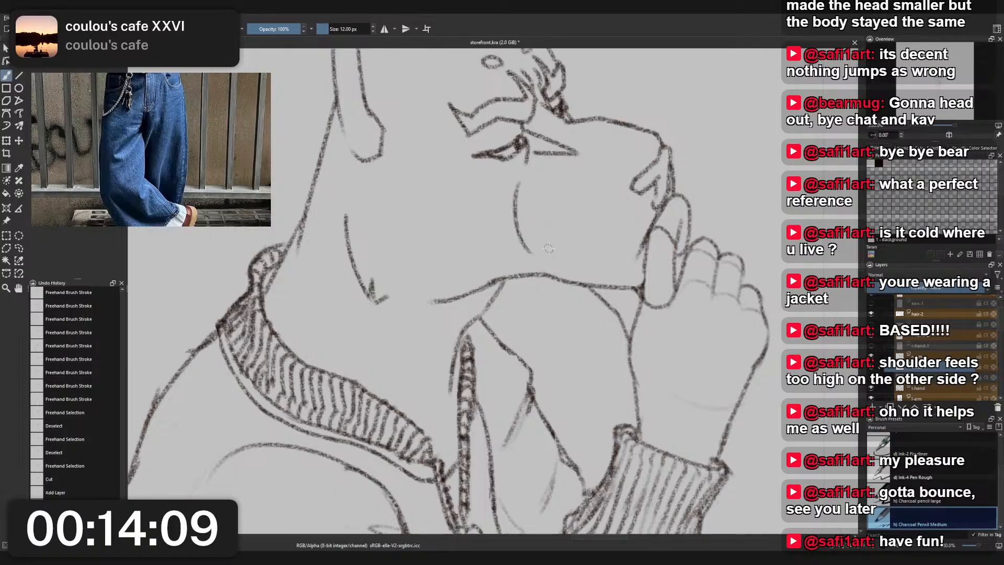
{"action": "mouse_move", "coordinate": [541, 184]}
{"action": "left_mouse_down"}
{"action": "mouse_move", "coordinate": [548, 254]}
{"action": "mouse_move", "coordinate": [589, 242]}
{"action": "mouse_move", "coordinate": [593, 212]}
{"action": "left_mouse_up"}
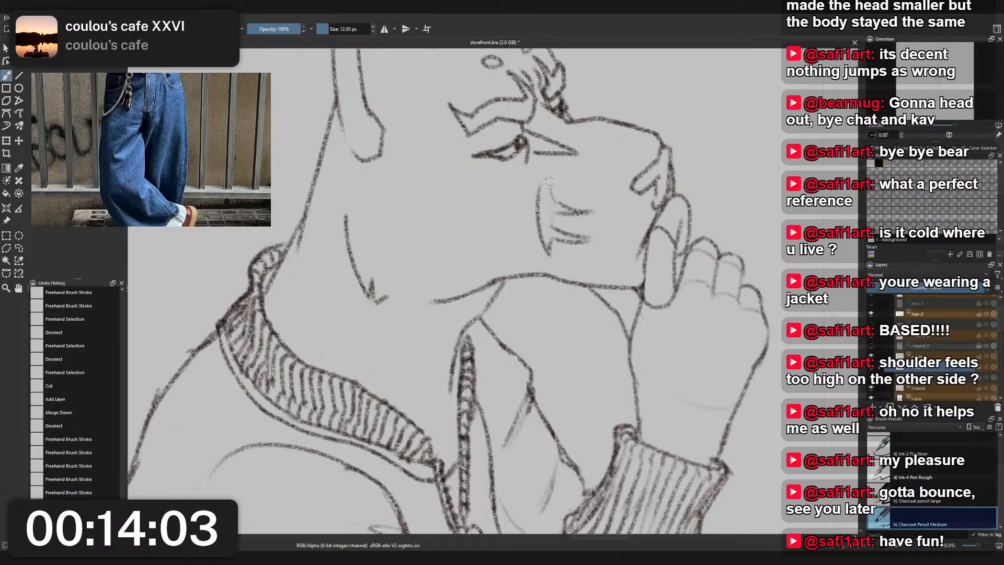
{"action": "left_click_drag", "start_coordinate": [546, 180], "coordinate": [537, 212]}
{"action": "left_click_drag", "start_coordinate": [549, 184], "coordinate": [556, 204]}
- Undo the cheek marking's upper strokes and redraw its upper prong as a slanting pair of lines
{"action": "scroll", "coordinate": [570, 198], "scroll_direction": "down", "scroll_amount": 2}
{"action": "left_click_drag", "start_coordinate": [580, 123], "coordinate": [573, 206]}
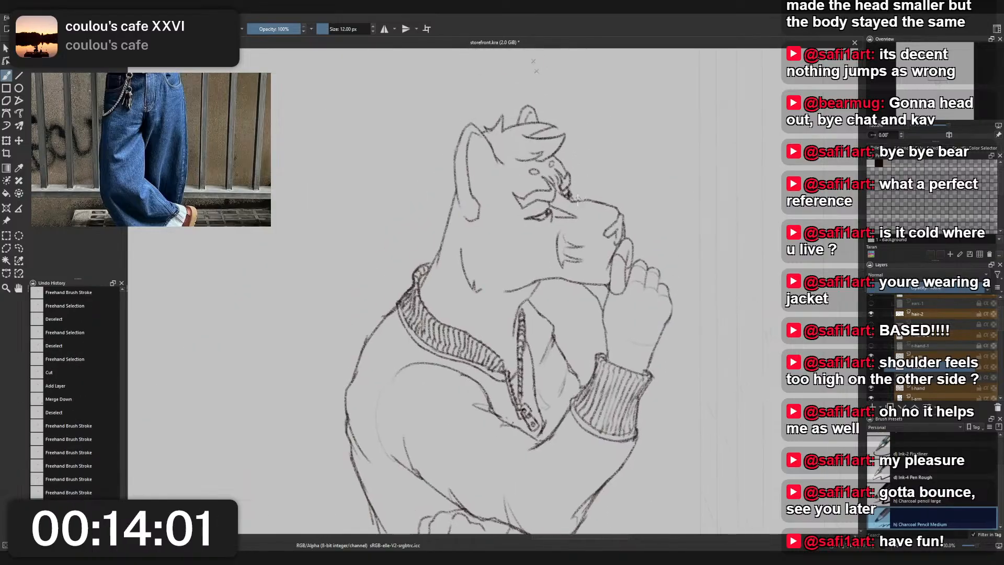
{"action": "scroll", "coordinate": [572, 205], "scroll_direction": "up", "scroll_amount": 3}
{"action": "key", "text": "ctrl+z"}
{"action": "key", "text": "ctrl+z"}
{"action": "key", "text": "ctrl+z"}
{"action": "key", "text": "ctrl+z"}
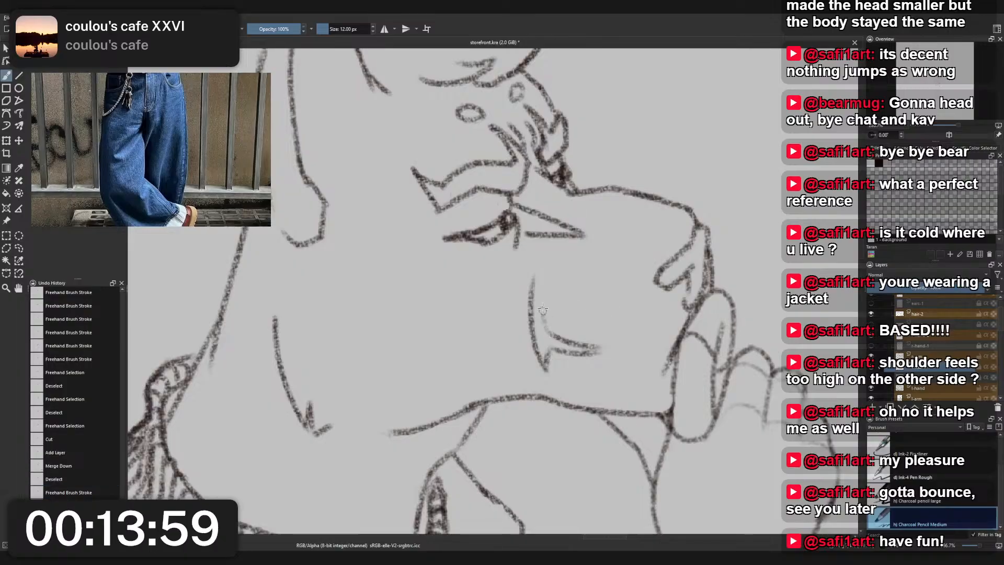
{"action": "mouse_move", "coordinate": [542, 307]}
{"action": "left_mouse_down"}
{"action": "mouse_move", "coordinate": [604, 322]}
{"action": "mouse_move", "coordinate": [540, 265]}
{"action": "mouse_move", "coordinate": [532, 303]}
{"action": "left_mouse_up"}
{"action": "key", "text": "ctrl+z"}
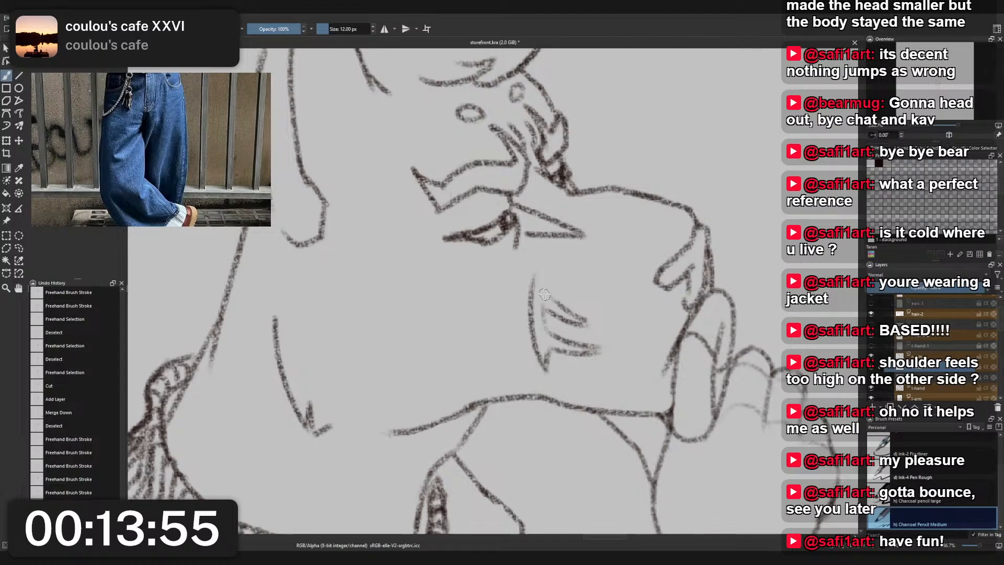
{"action": "left_click_drag", "start_coordinate": [542, 262], "coordinate": [537, 299]}
- Undo the last strokes at the marking's upper end and redraw the line sweeping from its tip to the upper prong
{"action": "scroll", "coordinate": [555, 280], "scroll_direction": "down", "scroll_amount": 3}
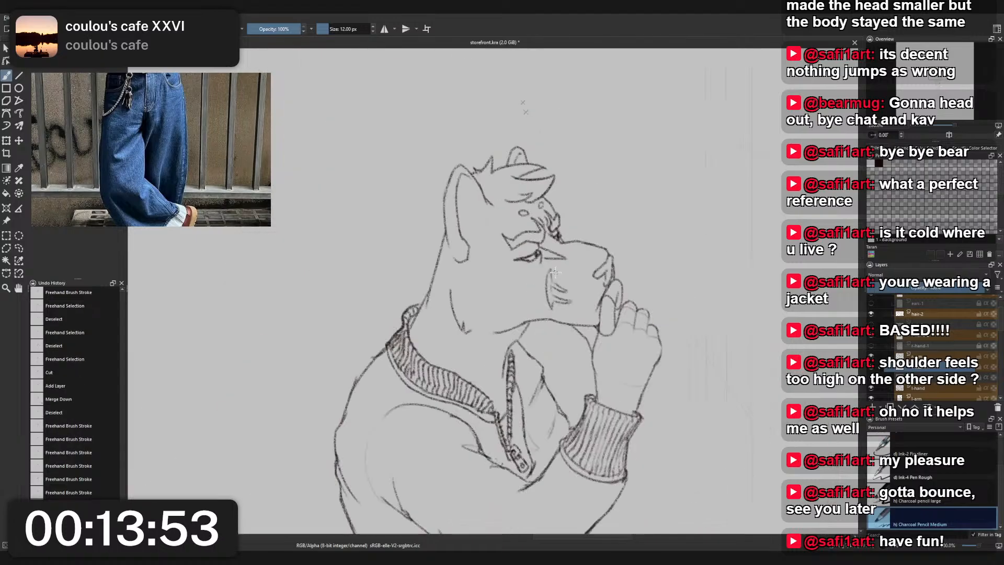
{"action": "scroll", "coordinate": [561, 280], "scroll_direction": "up", "scroll_amount": 2}
{"action": "key", "text": "ctrl+z"}
{"action": "key", "text": "ctrl+z"}
{"action": "key", "text": "ctrl+z"}
{"action": "key", "text": "ctrl+z"}
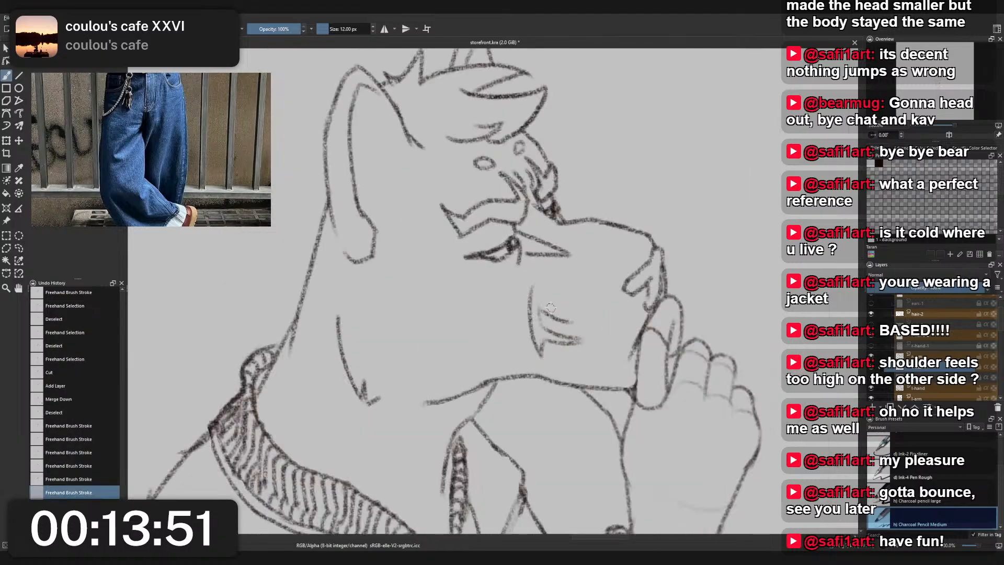
{"action": "left_click_drag", "start_coordinate": [535, 283], "coordinate": [573, 320]}
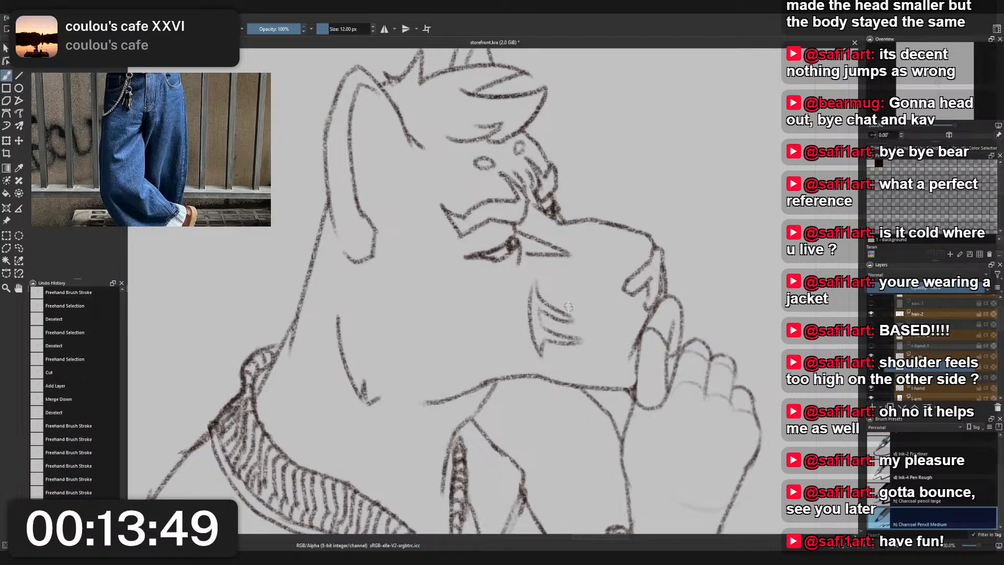
- Undo a trial stroke below the eye and the forked cheek marking
{"action": "left_click_drag", "start_coordinate": [515, 268], "coordinate": [490, 285]}
{"action": "key", "text": "ctrl+z"}
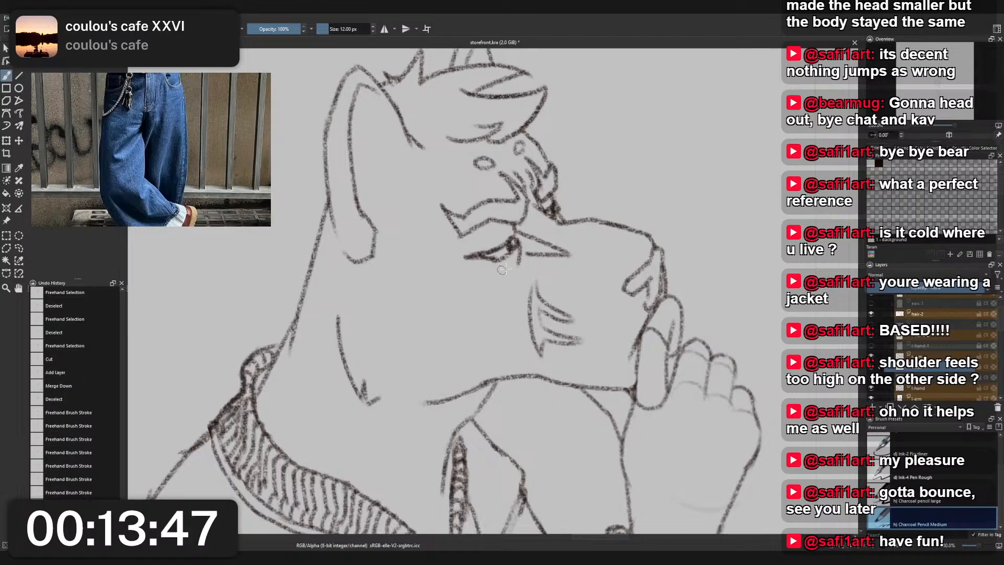
{"action": "scroll", "coordinate": [578, 313], "scroll_direction": "down", "scroll_amount": 6}
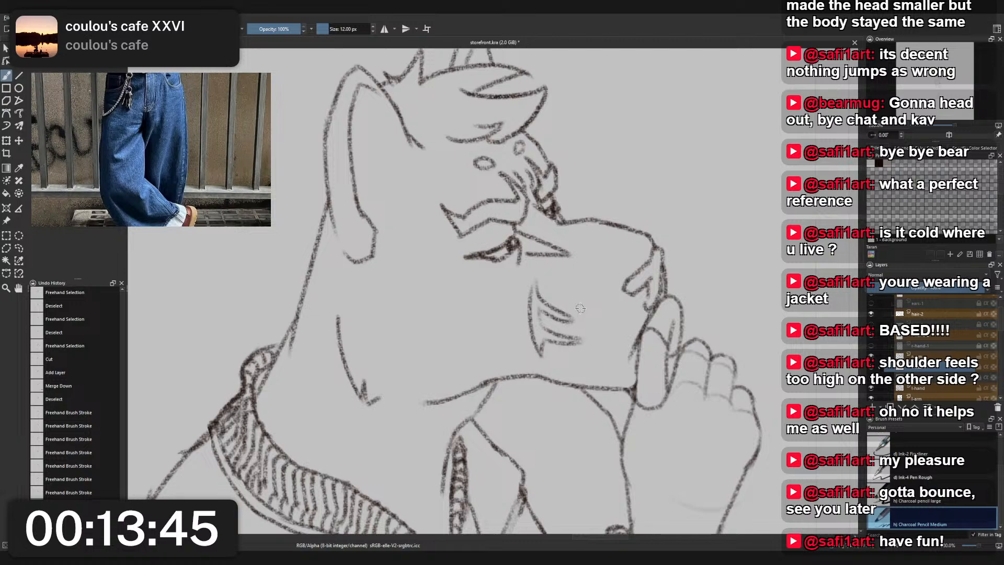
{"action": "scroll", "coordinate": [572, 249], "scroll_direction": "up", "scroll_amount": 6}
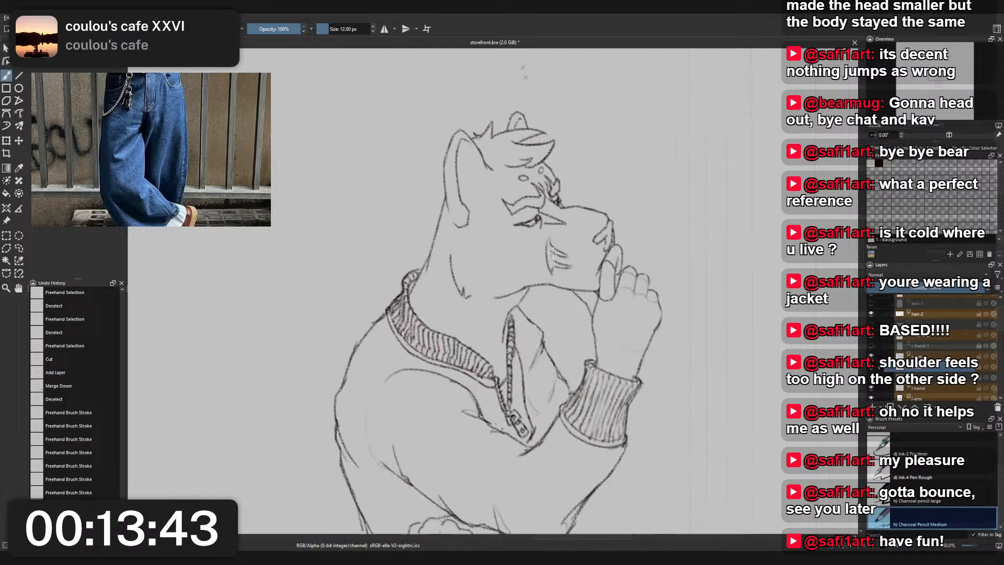
{"action": "key", "text": "ctrl+z"}
{"action": "key", "text": "ctrl+z"}
{"action": "key", "text": "ctrl+z"}
{"action": "key", "text": "ctrl+z"}
{"action": "key", "text": "ctrl+z"}
{"action": "key", "text": "ctrl+z"}
{"action": "key", "text": "ctrl+z"}
{"action": "key", "text": "ctrl+z"}
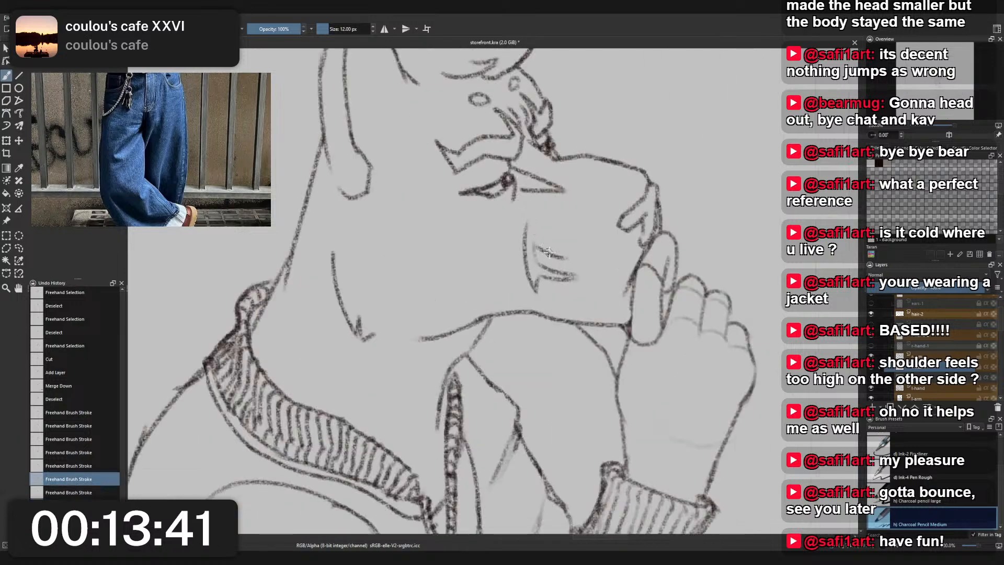
- Try a new cheek marking with a bowed back edge below the eye and short slanting strokes in front of it
{"action": "left_click_drag", "start_coordinate": [492, 229], "coordinate": [515, 294]}
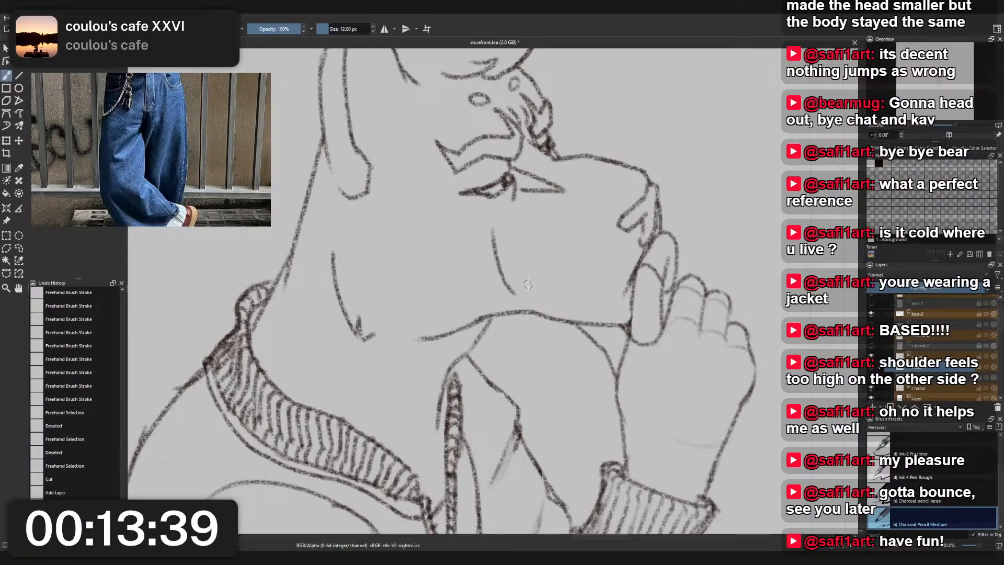
{"action": "key", "text": "ctrl+z"}
{"action": "left_click_drag", "start_coordinate": [534, 227], "coordinate": [553, 296]}
{"action": "key", "text": "ctrl+z"}
{"action": "left_click_drag", "start_coordinate": [545, 261], "coordinate": [554, 299]}
{"action": "key", "text": "ctrl+z"}
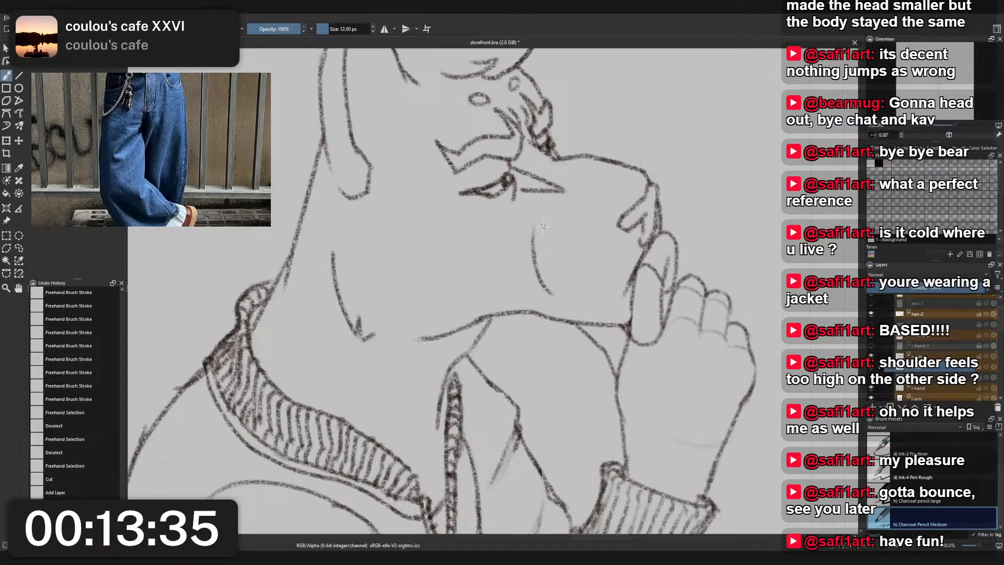
{"action": "mouse_move", "coordinate": [541, 231]}
{"action": "left_mouse_down"}
{"action": "mouse_move", "coordinate": [562, 302]}
{"action": "mouse_move", "coordinate": [591, 284]}
{"action": "left_mouse_up"}
{"action": "key", "text": "ctrl+z"}
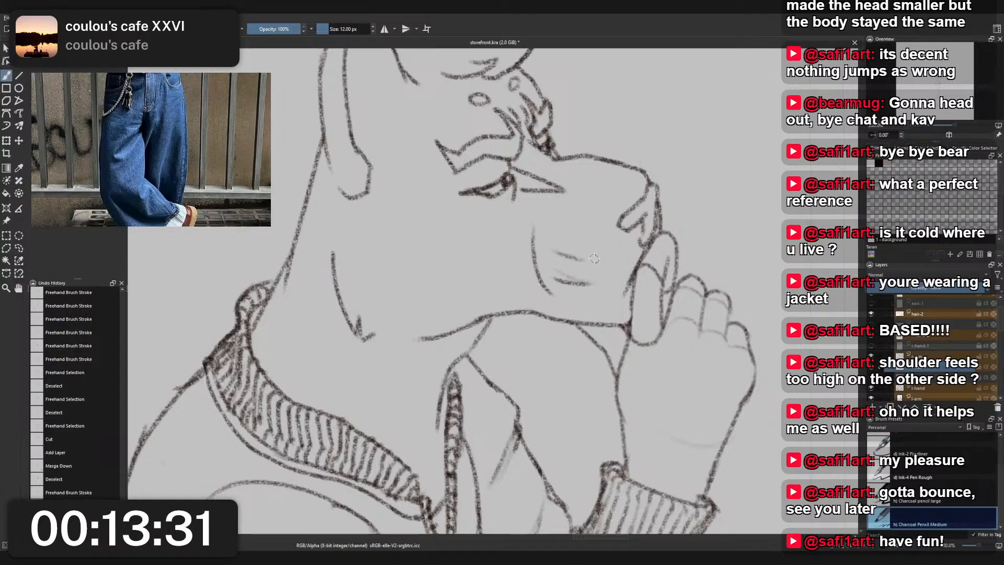
{"action": "left_click_drag", "start_coordinate": [588, 259], "coordinate": [551, 238]}
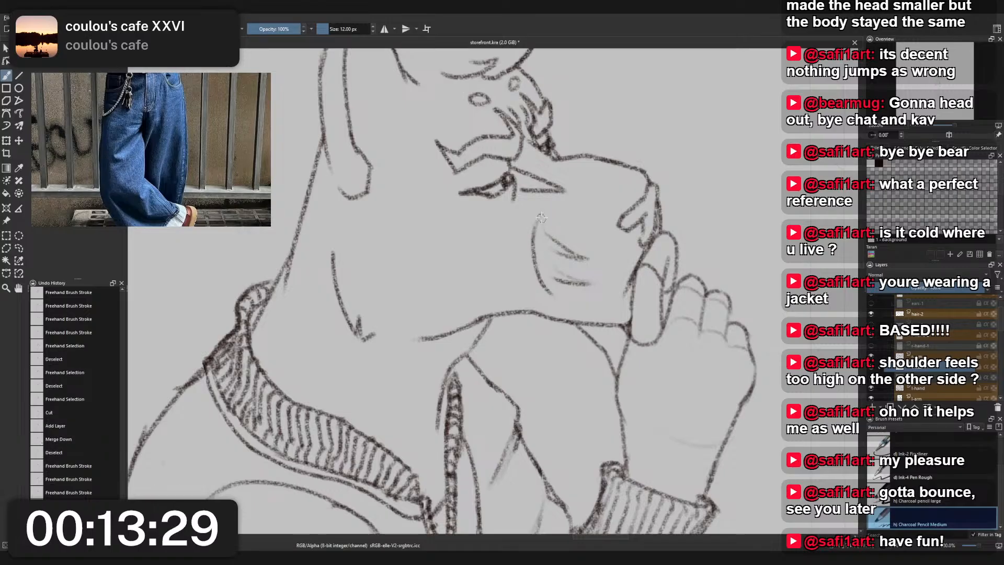
{"action": "key", "text": "ctrl+z"}
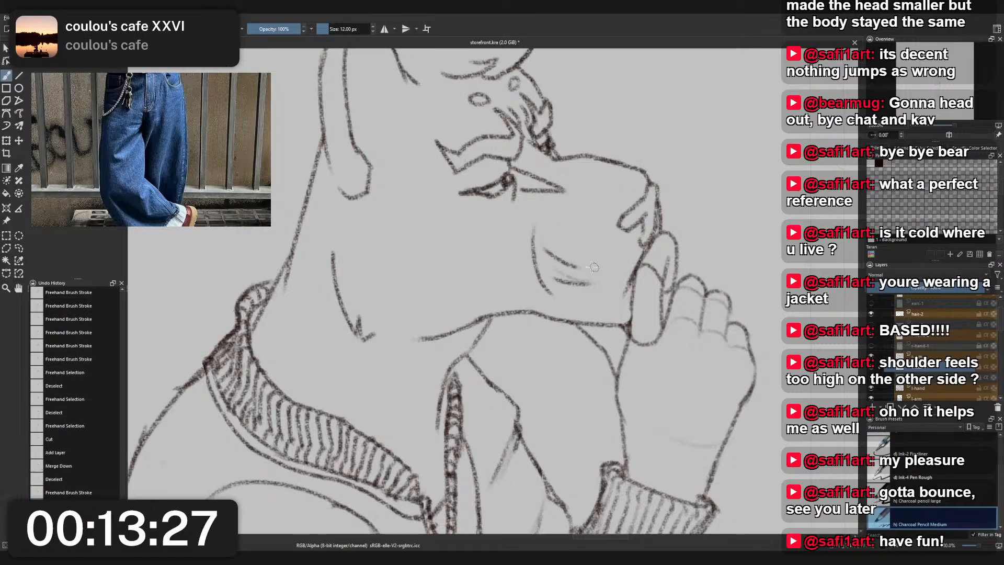
- Rework the marking's upper prong and try extending the bowed back edge up to a tapered tip
{"action": "left_click_drag", "start_coordinate": [590, 270], "coordinate": [542, 246]}
{"action": "mouse_move", "coordinate": [592, 272]}
{"action": "left_mouse_down"}
{"action": "mouse_move", "coordinate": [540, 232]}
{"action": "mouse_move", "coordinate": [547, 240]}
{"action": "mouse_move", "coordinate": [539, 220]}
{"action": "mouse_move", "coordinate": [539, 254]}
{"action": "left_mouse_up"}
{"action": "key", "text": "ctrl+z"}
{"action": "left_click_drag", "start_coordinate": [538, 218], "coordinate": [551, 248]}
{"action": "key", "text": "ctrl+z"}
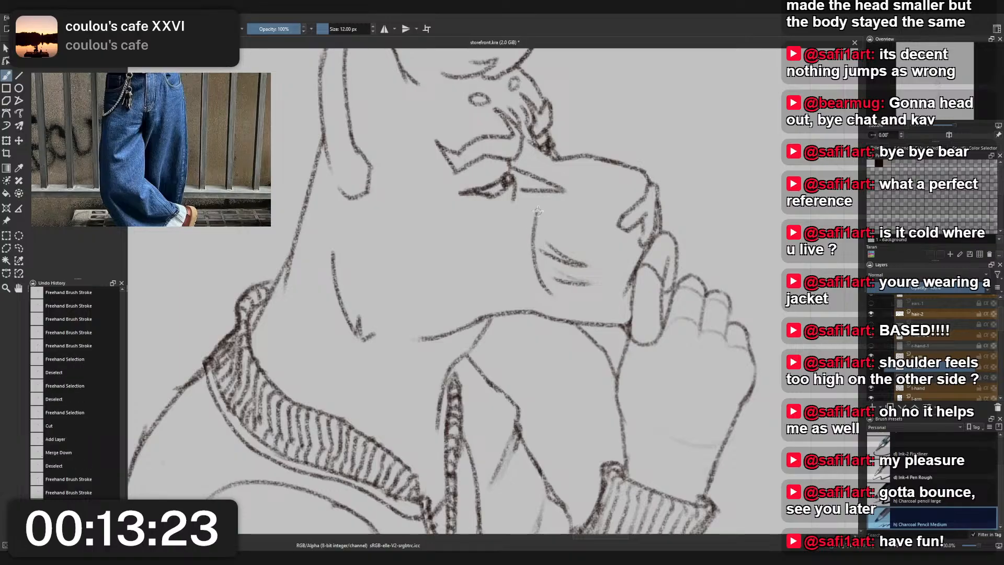
{"action": "left_click_drag", "start_coordinate": [542, 211], "coordinate": [547, 249]}
{"action": "key", "text": "ctrl+z"}
{"action": "mouse_move", "coordinate": [542, 211]}
{"action": "left_mouse_down"}
{"action": "mouse_move", "coordinate": [542, 248]}
{"action": "mouse_move", "coordinate": [554, 286]}
{"action": "mouse_move", "coordinate": [550, 273]}
{"action": "mouse_move", "coordinate": [575, 295]}
{"action": "mouse_move", "coordinate": [544, 280]}
{"action": "mouse_move", "coordinate": [574, 302]}
{"action": "mouse_move", "coordinate": [556, 253]}
{"action": "mouse_move", "coordinate": [557, 288]}
{"action": "mouse_move", "coordinate": [545, 267]}
{"action": "mouse_move", "coordinate": [573, 301]}
{"action": "left_mouse_up"}
{"action": "key", "text": "ctrl+z"}
{"action": "key", "text": "ctrl+z"}
{"action": "key", "text": "ctrl+z"}
{"action": "key", "text": "ctrl+z"}
- Check the bowed cheek marking against the whole head, then undo all of its strokes
{"action": "scroll", "coordinate": [549, 206], "scroll_direction": "down", "scroll_amount": 5}
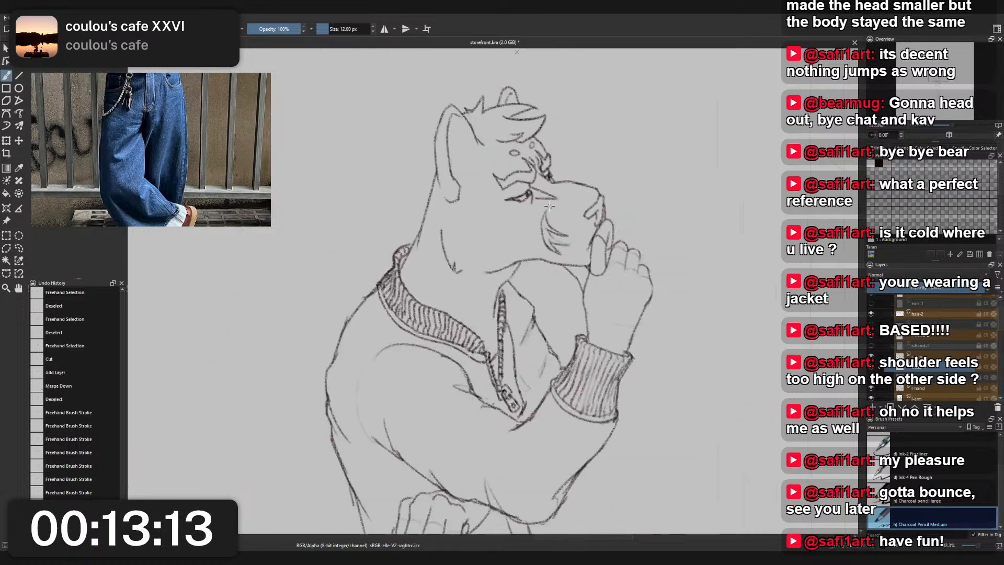
{"action": "scroll", "coordinate": [556, 218], "scroll_direction": "up", "scroll_amount": 2}
{"action": "scroll", "coordinate": [556, 217], "scroll_direction": "up", "scroll_amount": 3}
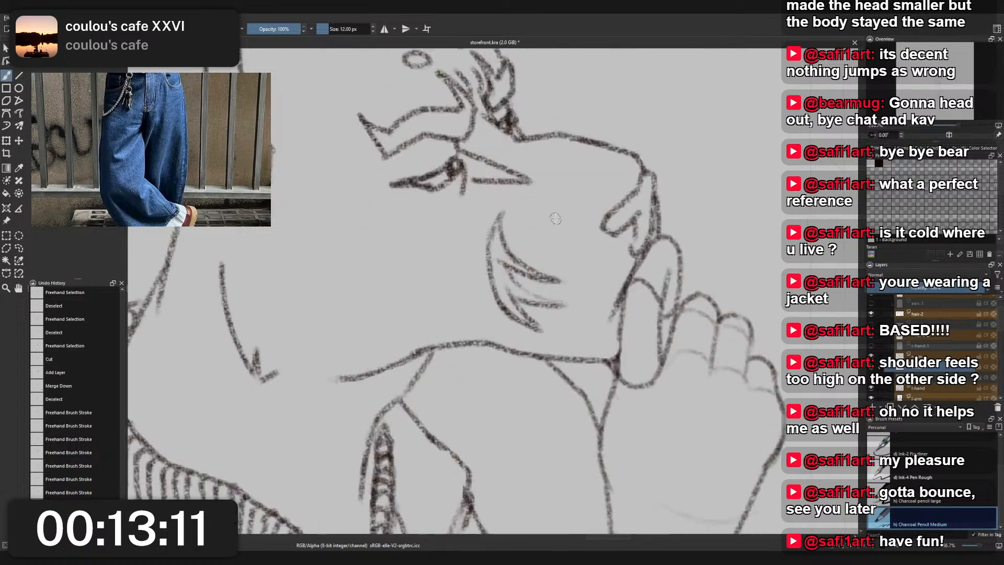
{"action": "key", "text": "ctrl+z"}
{"action": "key", "text": "ctrl+z"}
{"action": "key", "text": "ctrl+z"}
{"action": "key", "text": "ctrl+z"}
{"action": "key", "text": "ctrl+z"}
{"action": "key", "text": "ctrl+z"}
- Try a narrower, straighter cheek marking with two pointed prongs, then undo it
{"action": "key", "text": "ctrl+z"}
{"action": "key", "text": "ctrl+z"}
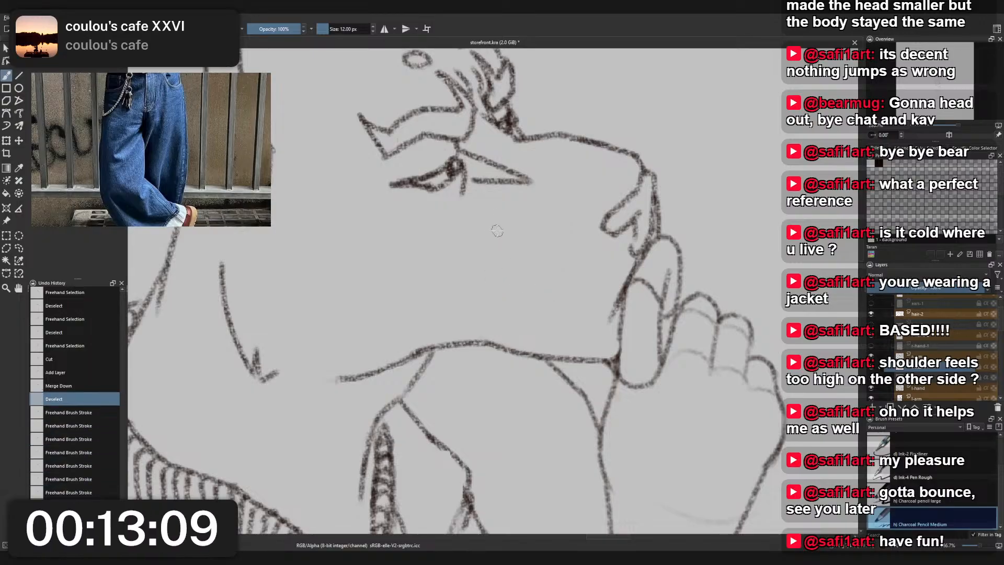
{"action": "left_click_drag", "start_coordinate": [492, 219], "coordinate": [512, 316]}
{"action": "key", "text": "ctrl+z"}
{"action": "mouse_move", "coordinate": [489, 231]}
{"action": "left_mouse_down"}
{"action": "mouse_move", "coordinate": [507, 324]}
{"action": "mouse_move", "coordinate": [503, 296]}
{"action": "mouse_move", "coordinate": [539, 306]}
{"action": "mouse_move", "coordinate": [504, 287]}
{"action": "mouse_move", "coordinate": [502, 266]}
{"action": "mouse_move", "coordinate": [542, 274]}
{"action": "left_mouse_up"}
{"action": "mouse_move", "coordinate": [542, 273]}
{"action": "left_mouse_down"}
{"action": "mouse_move", "coordinate": [503, 257]}
{"action": "mouse_move", "coordinate": [492, 225]}
{"action": "mouse_move", "coordinate": [497, 248]}
{"action": "left_mouse_up"}
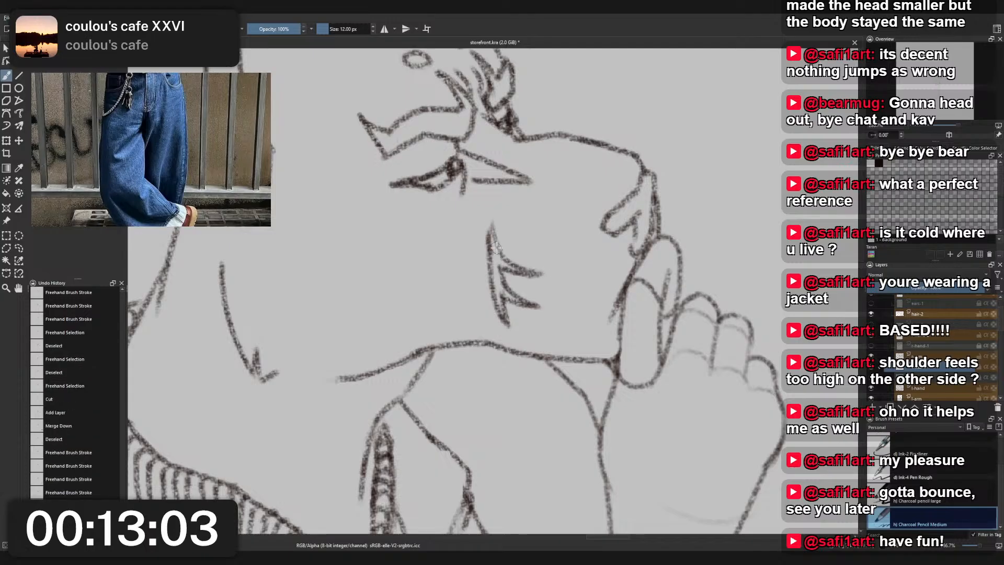
{"action": "scroll", "coordinate": [499, 225], "scroll_direction": "down", "scroll_amount": 5}
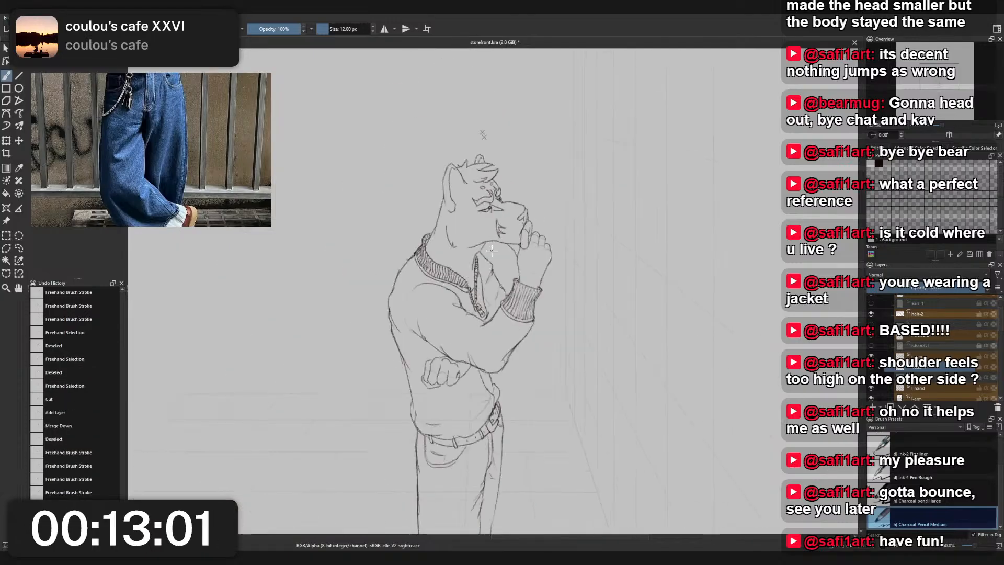
{"action": "key", "text": "ctrl+z"}
{"action": "key", "text": "ctrl+z"}
{"action": "key", "text": "ctrl+z"}
{"action": "key", "text": "ctrl+z"}
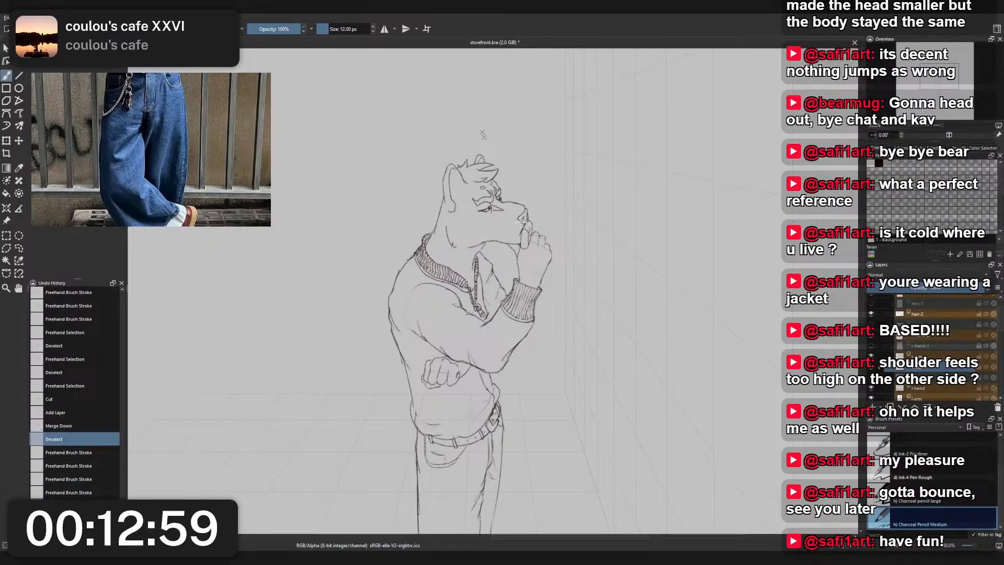
- Draw two stacked pairs of short, nearly horizontal strokes on the cheek, behind the mouth and nose
{"action": "scroll", "coordinate": [504, 224], "scroll_direction": "up", "scroll_amount": 5}
{"action": "scroll", "coordinate": [504, 223], "scroll_direction": "down", "scroll_amount": 5}
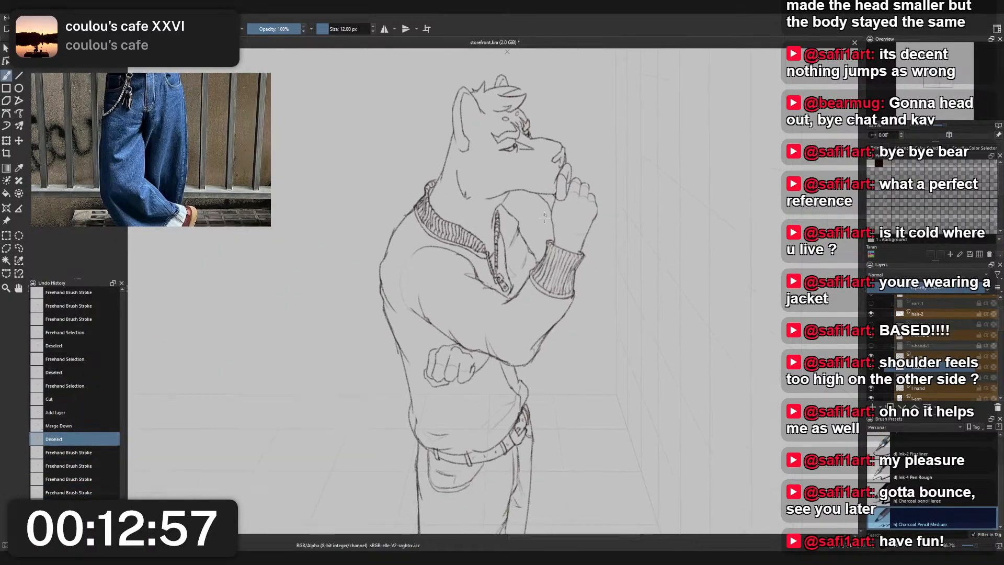
{"action": "scroll", "coordinate": [482, 197], "scroll_direction": "up", "scroll_amount": 5}
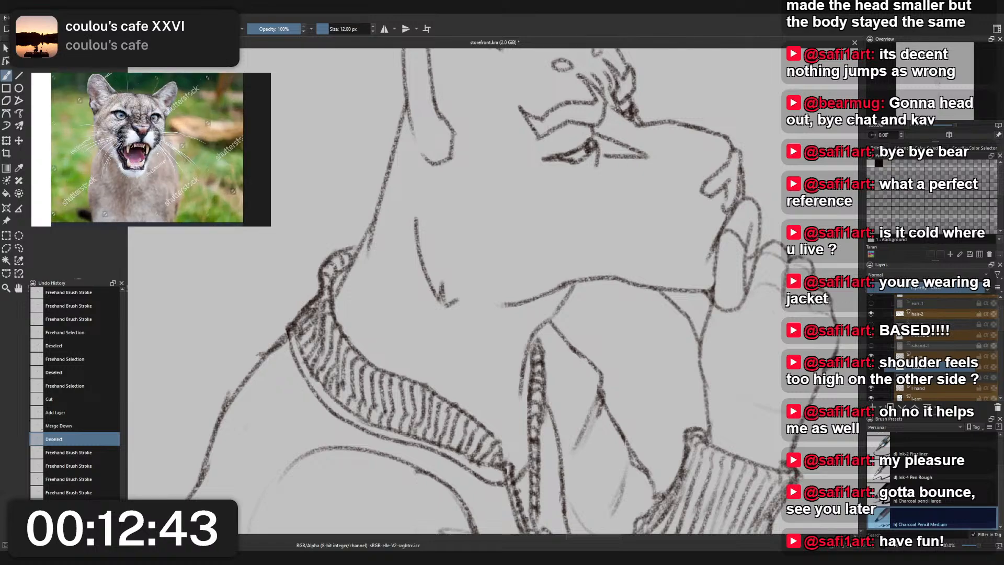
{"action": "scroll", "coordinate": [686, 199], "scroll_direction": "up", "scroll_amount": 1}
{"action": "left_click_drag", "start_coordinate": [686, 199], "coordinate": [660, 219]}
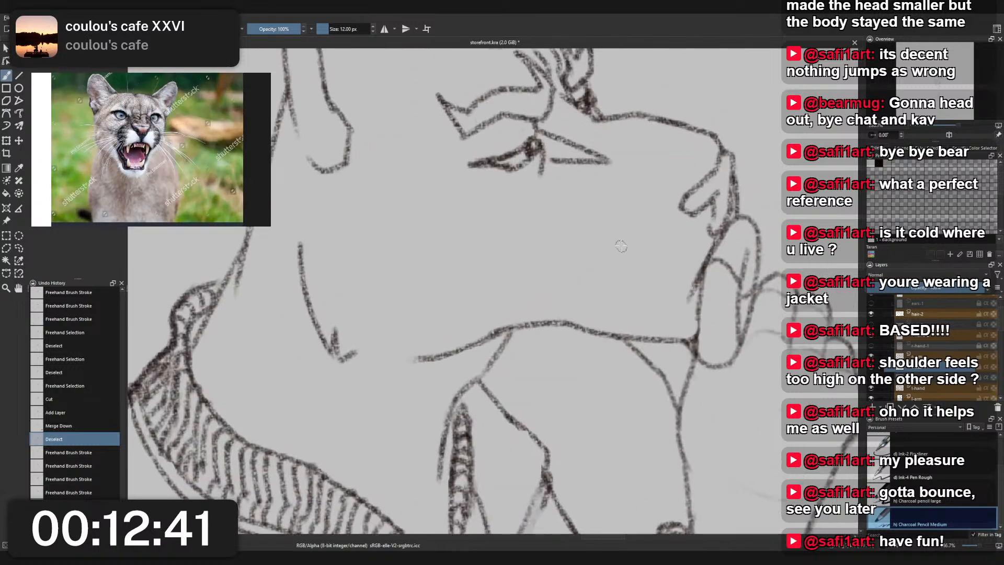
{"action": "left_click_drag", "start_coordinate": [593, 214], "coordinate": [650, 313]}
{"action": "key", "text": "ctrl+z"}
{"action": "mouse_move", "coordinate": [603, 217]}
{"action": "left_mouse_down"}
{"action": "mouse_move", "coordinate": [632, 316]}
{"action": "mouse_move", "coordinate": [660, 294]}
{"action": "mouse_move", "coordinate": [658, 281]}
{"action": "left_mouse_up"}
{"action": "key", "text": "ctrl+z"}
{"action": "left_click_drag", "start_coordinate": [620, 256], "coordinate": [659, 251]}
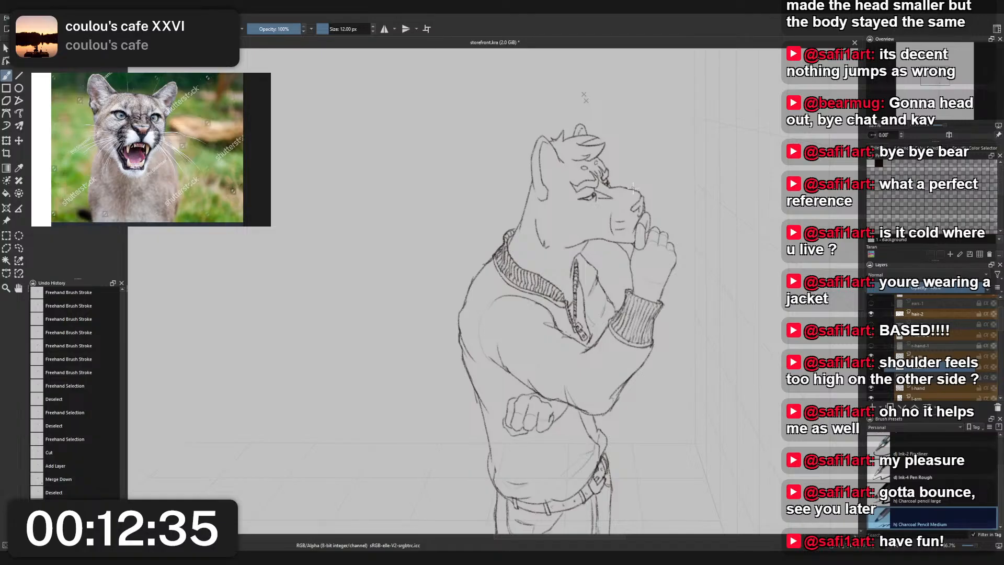
- Draw the marking's curved vertical band behind the short cheek strokes, tapering to a point at its upper end
{"action": "scroll", "coordinate": [614, 211], "scroll_direction": "up", "scroll_amount": 5}
{"action": "mouse_move", "coordinate": [563, 310]}
{"action": "left_mouse_down"}
{"action": "mouse_move", "coordinate": [597, 315]}
{"action": "mouse_move", "coordinate": [600, 346]}
{"action": "left_mouse_up"}
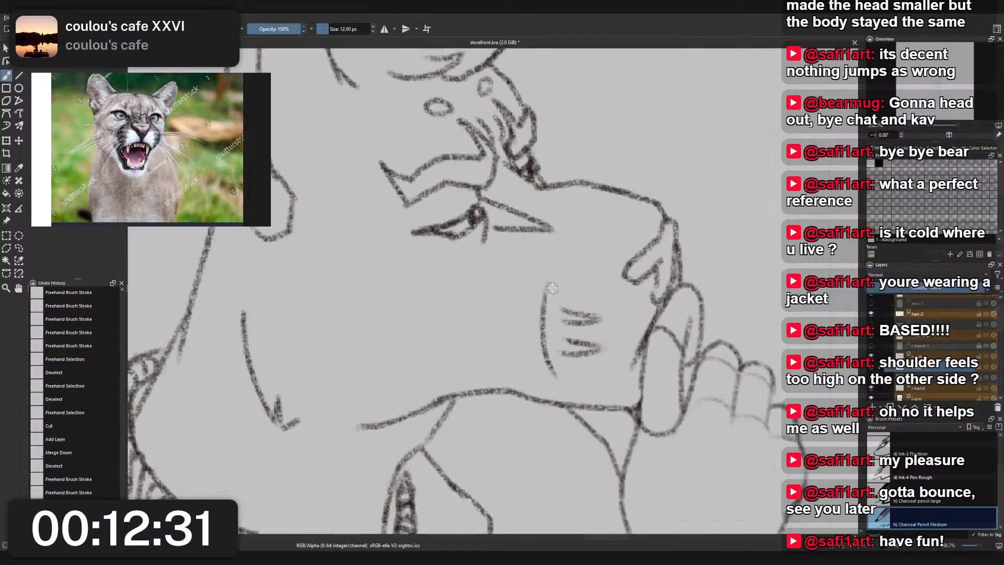
{"action": "left_click_drag", "start_coordinate": [556, 278], "coordinate": [560, 353]}
{"action": "left_click_drag", "start_coordinate": [552, 312], "coordinate": [569, 388]}
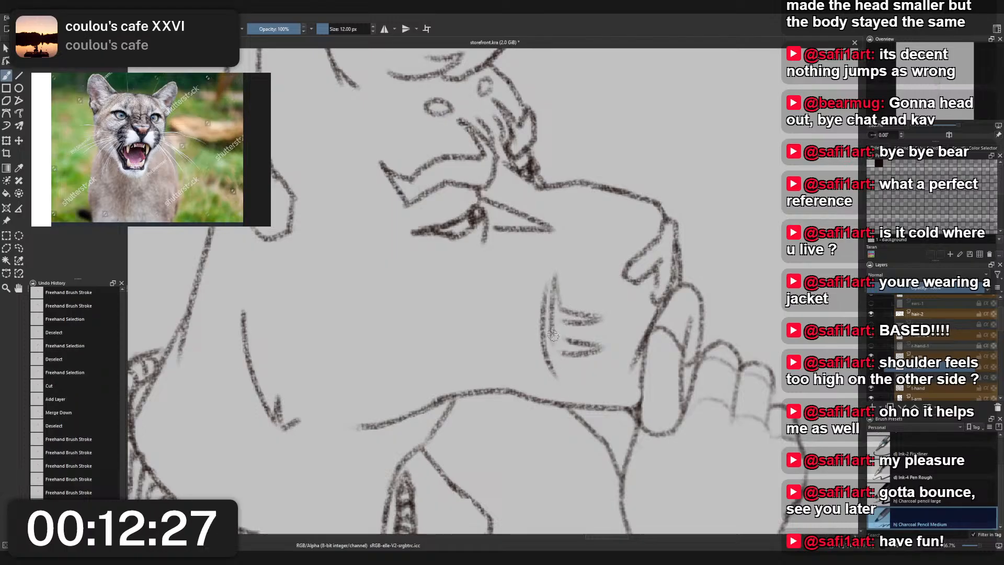
{"action": "mouse_move", "coordinate": [550, 326]}
{"action": "left_mouse_down"}
{"action": "mouse_move", "coordinate": [561, 372]}
{"action": "mouse_move", "coordinate": [575, 387]}
{"action": "left_mouse_up"}
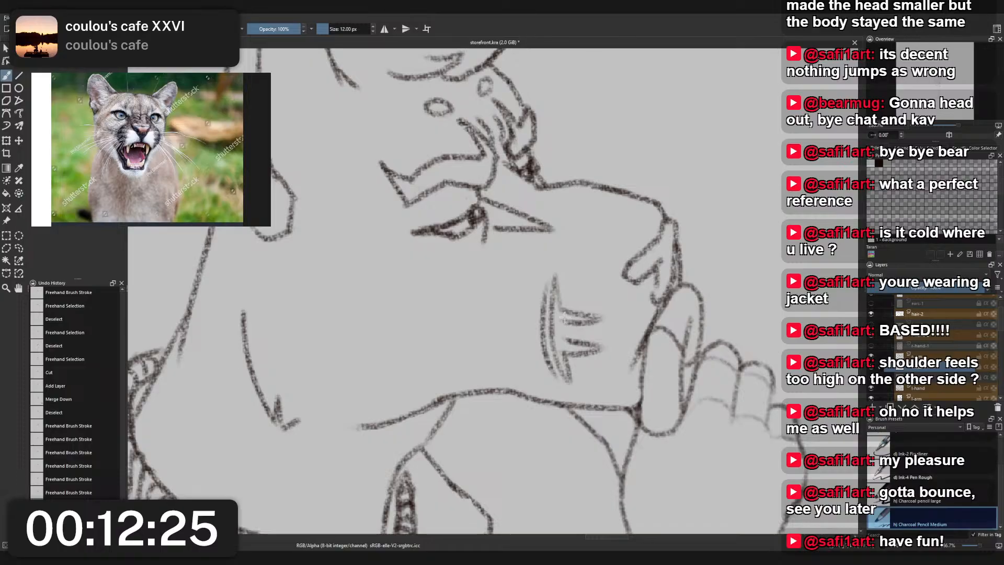
- Erase the outer line of the marking's vertical band, check it against the head, then undo the whole cheek marking
{"action": "key", "text": "slash"}
{"action": "left_click_drag", "start_coordinate": [540, 326], "coordinate": [540, 338]}
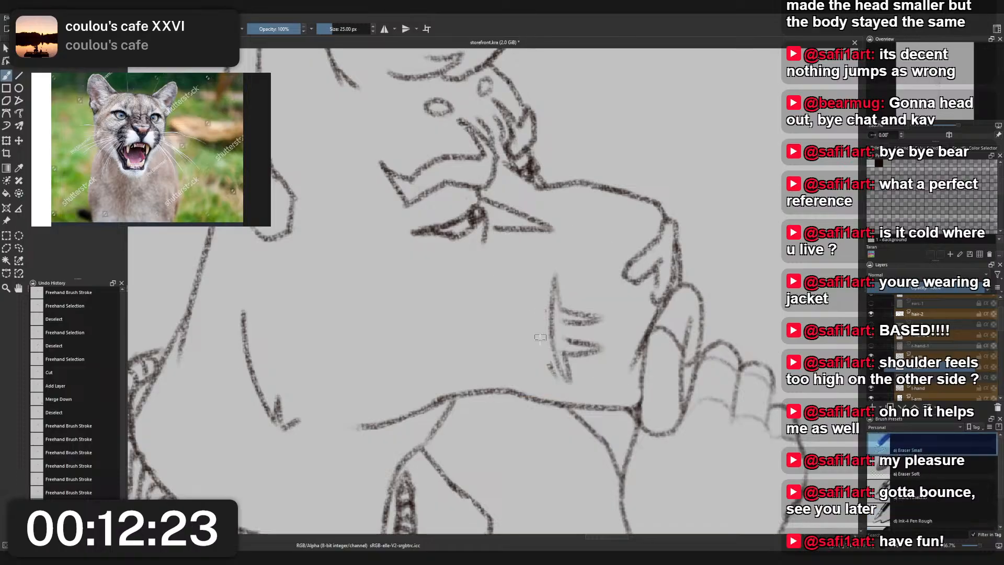
{"action": "scroll", "coordinate": [562, 251], "scroll_direction": "down", "scroll_amount": 5}
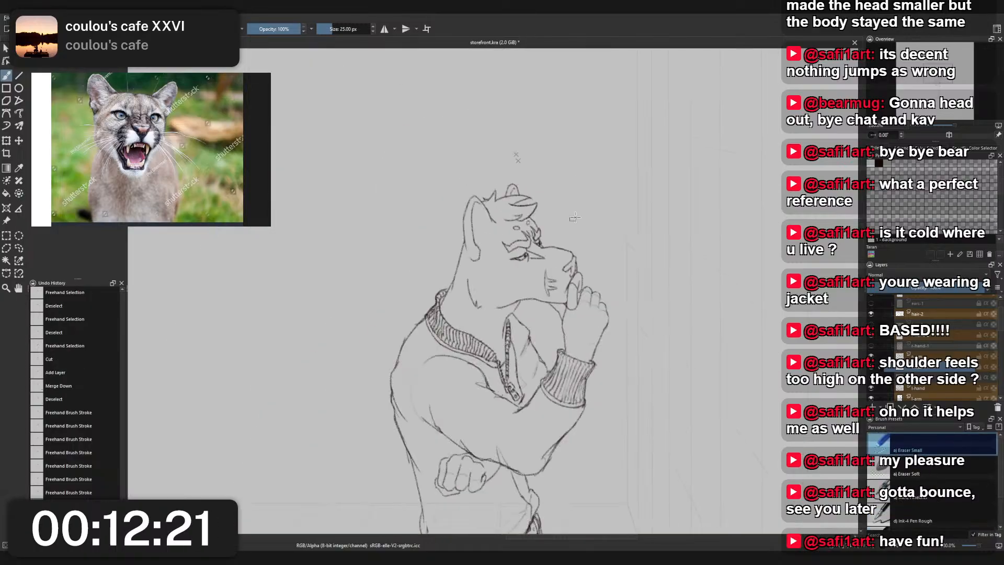
{"action": "scroll", "coordinate": [544, 238], "scroll_direction": "up", "scroll_amount": 5}
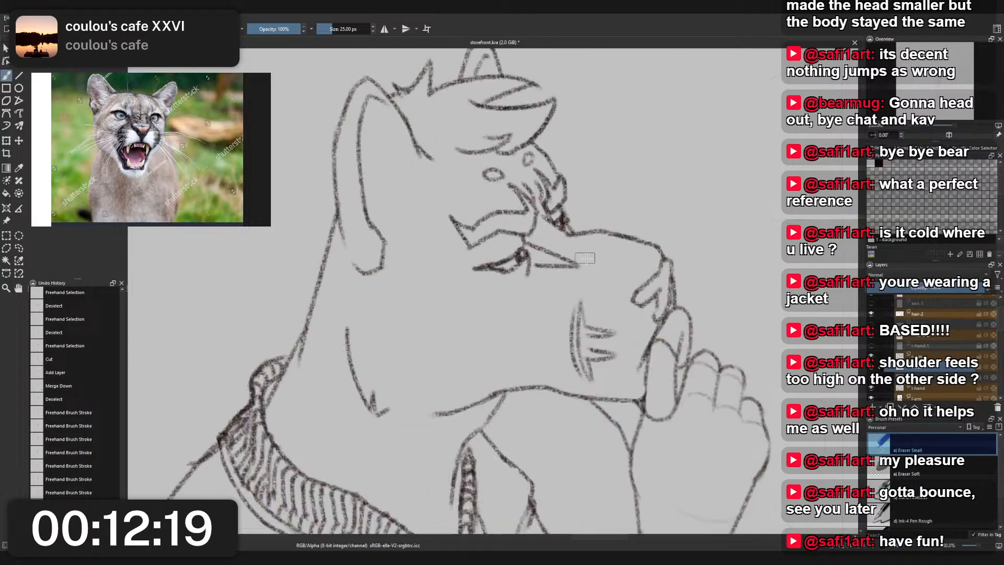
{"action": "key", "text": "ctrl+z"}
{"action": "key", "text": "ctrl+z"}
{"action": "key", "text": "ctrl+z"}
{"action": "key", "text": "ctrl+z"}
{"action": "key", "text": "ctrl+z"}
{"action": "key", "text": "ctrl+z"}
{"action": "key", "text": "ctrl+z"}
{"action": "key", "text": "ctrl+z"}
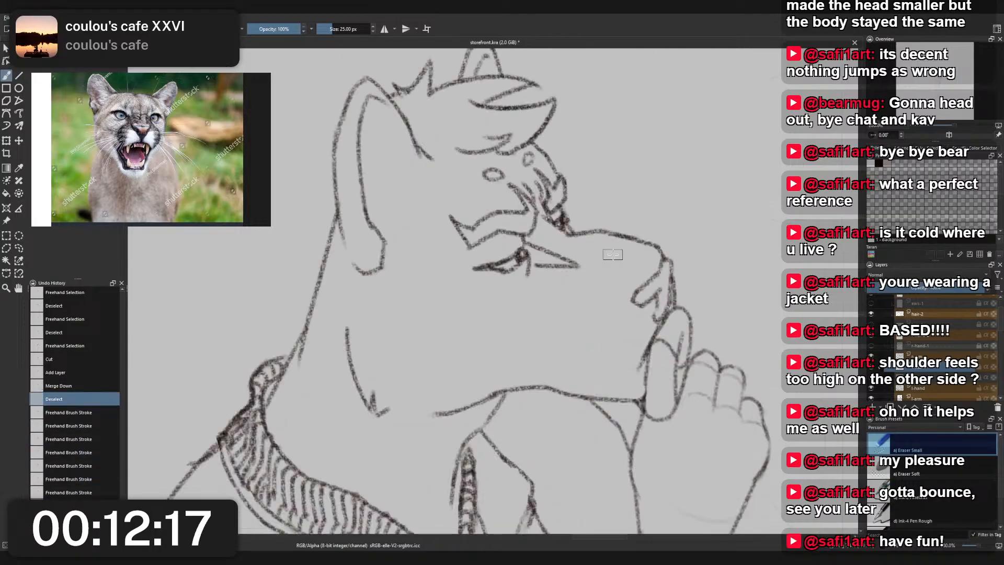
- With the Charcoal Pencil Medium brush, draw two short, slightly sagging strokes one above the other on the cheek behind the mouth
{"action": "left_click_drag", "start_coordinate": [612, 254], "coordinate": [544, 253]}
{"action": "right_click", "coordinate": [543, 253]}
{"action": "left_click", "coordinate": [499, 227]}
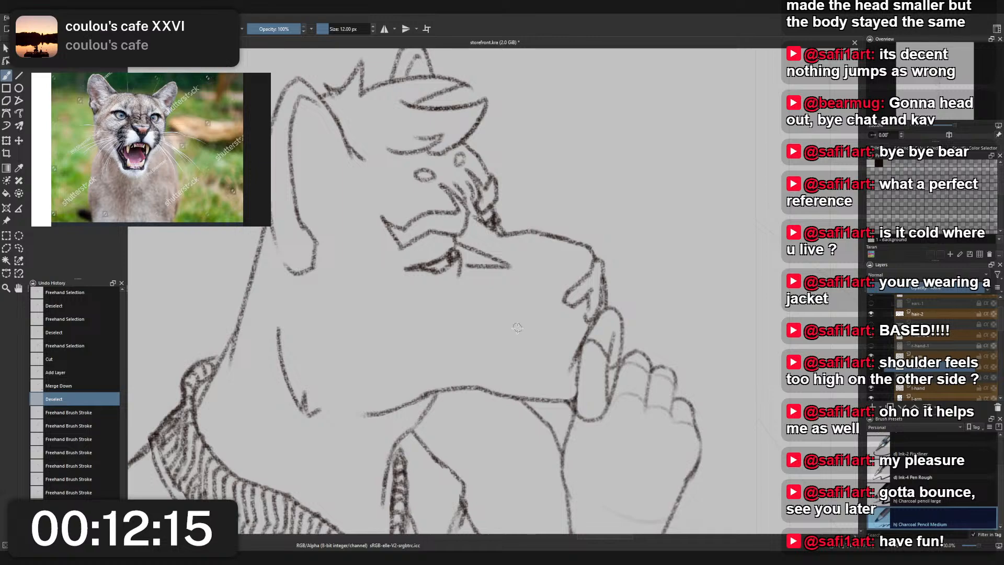
{"action": "left_click_drag", "start_coordinate": [513, 333], "coordinate": [555, 329]}
{"action": "left_click_drag", "start_coordinate": [515, 359], "coordinate": [551, 356]}
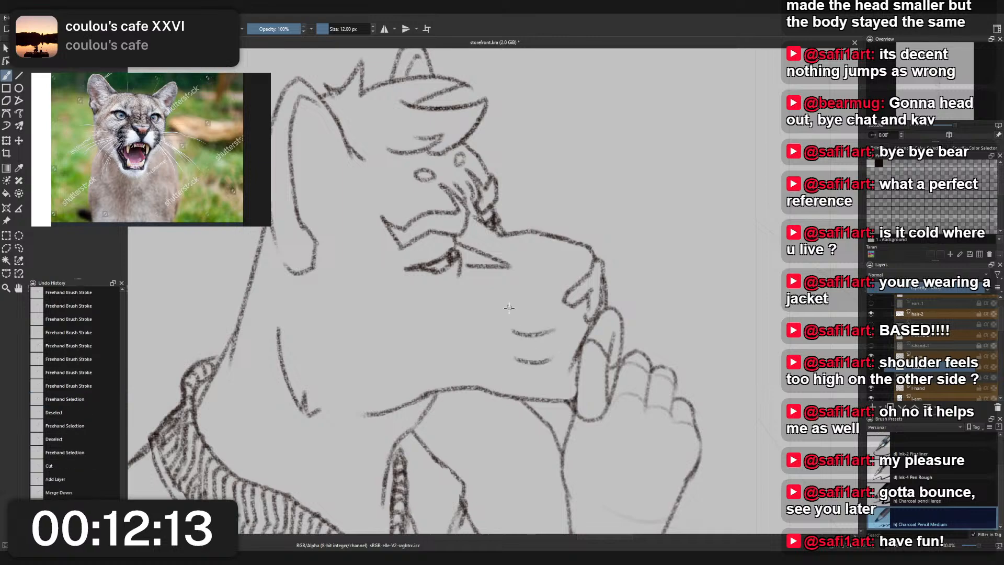
- Draw a curved vertical stroke linking the rear ends of the two short cheek strokes, redoing it until the curve fits
{"action": "left_click_drag", "start_coordinate": [511, 313], "coordinate": [534, 386]}
{"action": "key", "text": "ctrl+z"}
{"action": "left_click_drag", "start_coordinate": [512, 336], "coordinate": [530, 377]}
{"action": "key", "text": "ctrl+z"}
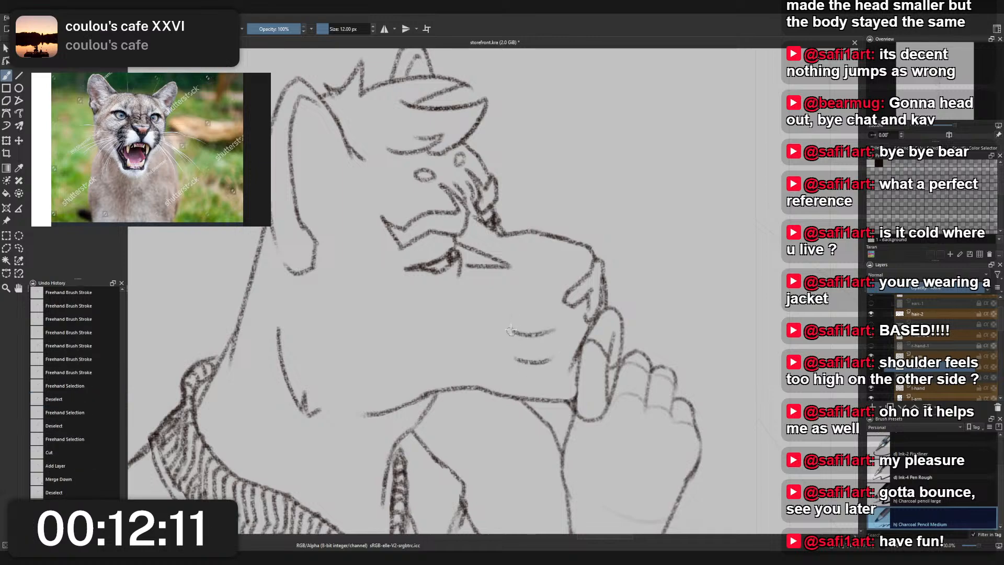
{"action": "left_click_drag", "start_coordinate": [509, 312], "coordinate": [530, 378]}
{"action": "scroll", "coordinate": [530, 319], "scroll_direction": "down", "scroll_amount": 2}
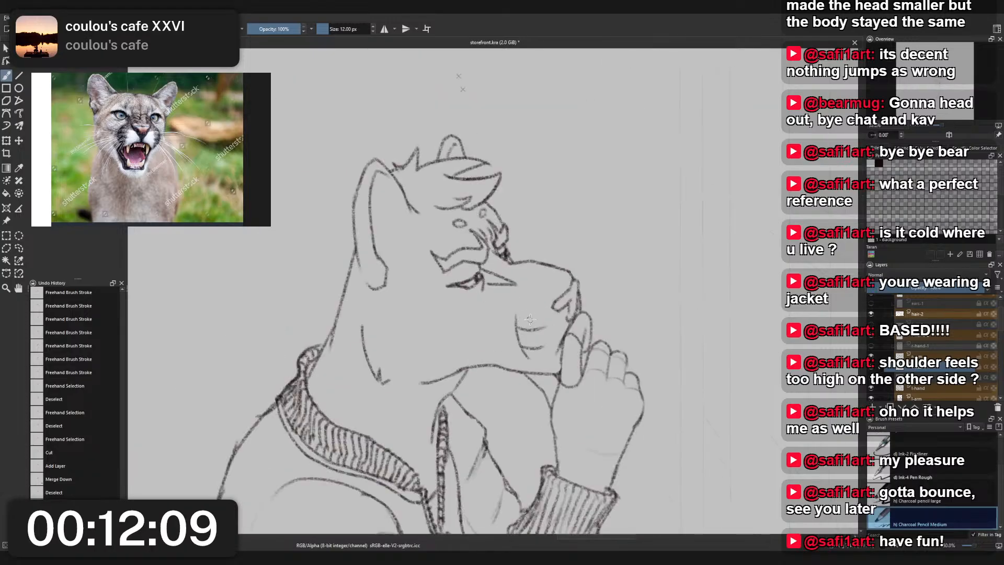
- Thicken the two short cheek strokes where they meet the vertical curve, undoing strokes that do not fit
{"action": "mouse_move", "coordinate": [517, 328]}
{"action": "left_mouse_down"}
{"action": "mouse_move", "coordinate": [531, 331]}
{"action": "mouse_move", "coordinate": [539, 351]}
{"action": "mouse_move", "coordinate": [523, 331]}
{"action": "mouse_move", "coordinate": [532, 332]}
{"action": "left_mouse_up"}
{"action": "key", "text": "ctrl+z"}
{"action": "key", "text": "ctrl+z"}
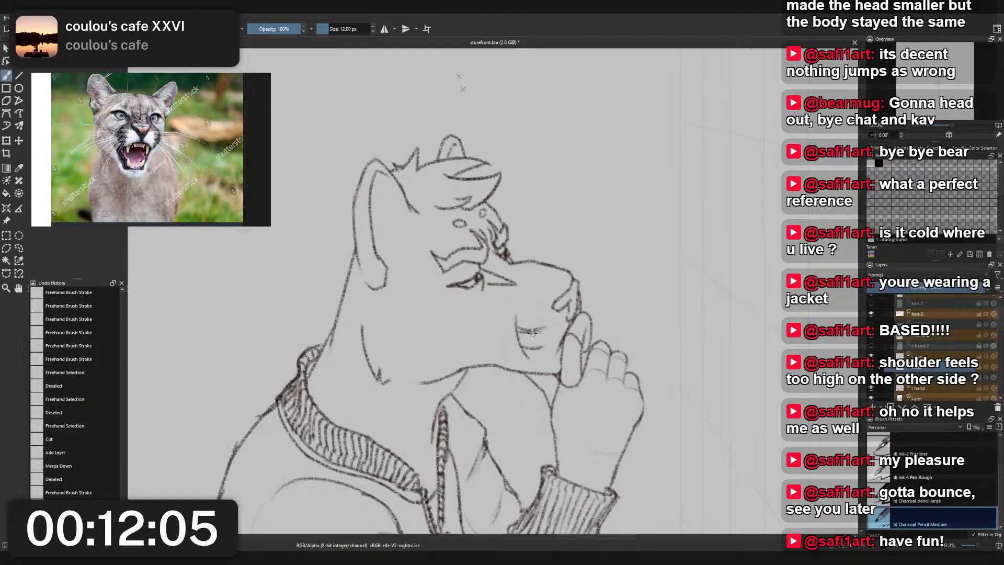
{"action": "key", "text": "ctrl+z"}
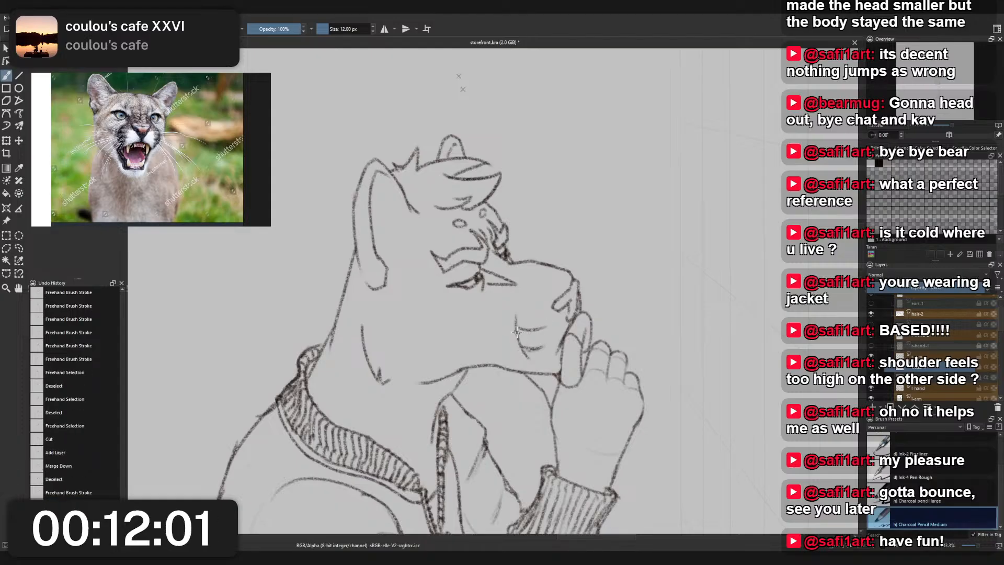
{"action": "mouse_move", "coordinate": [523, 349]}
{"action": "left_mouse_down"}
{"action": "mouse_move", "coordinate": [544, 346]}
{"action": "mouse_move", "coordinate": [545, 329]}
{"action": "mouse_move", "coordinate": [530, 358]}
{"action": "left_mouse_up"}
{"action": "key", "text": "ctrl+z"}
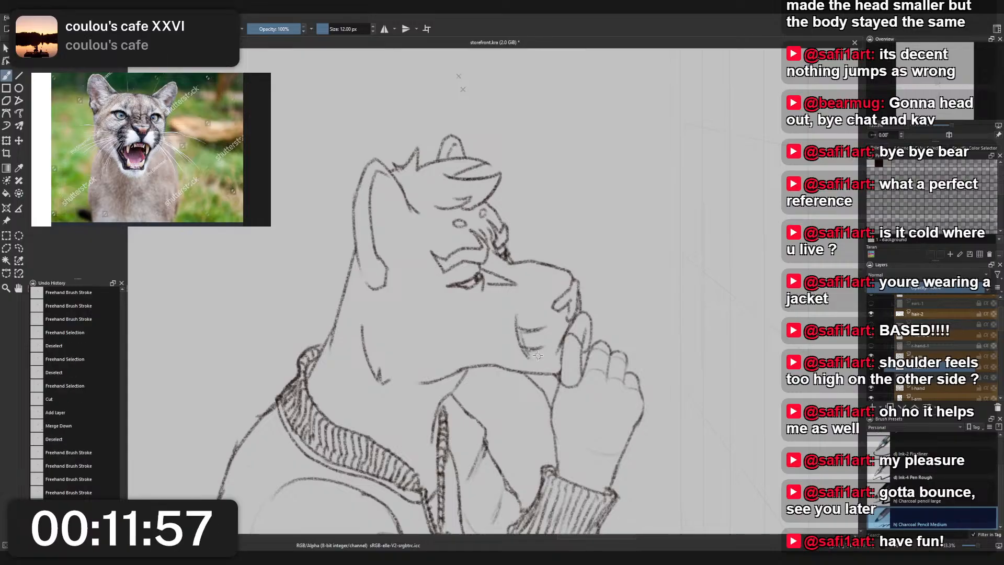
{"action": "key", "text": "ctrl+z"}
{"action": "mouse_move", "coordinate": [515, 316]}
{"action": "left_mouse_down"}
{"action": "mouse_move", "coordinate": [529, 360]}
{"action": "mouse_move", "coordinate": [546, 320]}
{"action": "mouse_move", "coordinate": [532, 332]}
{"action": "mouse_move", "coordinate": [531, 350]}
{"action": "mouse_move", "coordinate": [544, 330]}
{"action": "left_mouse_up"}
{"action": "key", "text": "ctrl+z"}
{"action": "key", "text": "ctrl+z"}
{"action": "key", "text": "ctrl+z"}
{"action": "key", "text": "ctrl+z"}
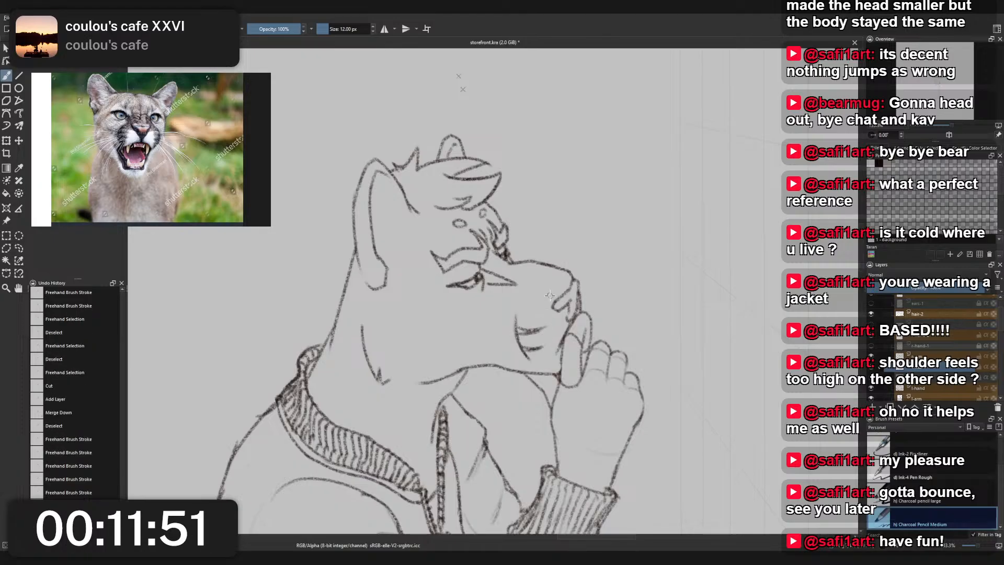
- Darken the joins of the cheek marking and fill its upper prong, comparing it with the whole figure
{"action": "scroll", "coordinate": [545, 293], "scroll_direction": "down", "scroll_amount": 3}
{"action": "scroll", "coordinate": [547, 293], "scroll_direction": "up", "scroll_amount": 4}
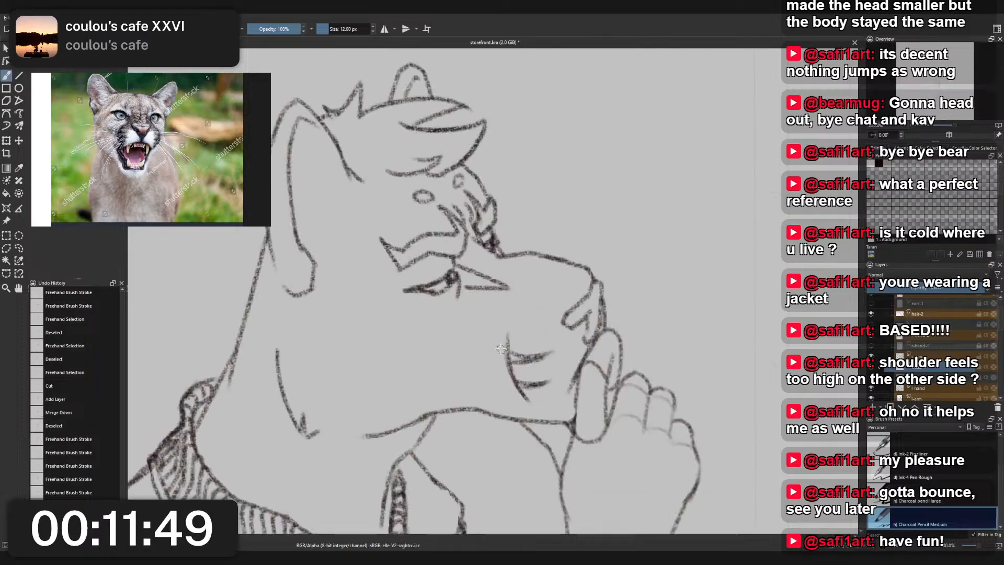
{"action": "mouse_move", "coordinate": [509, 356]}
{"action": "left_mouse_down"}
{"action": "mouse_move", "coordinate": [529, 360]}
{"action": "mouse_move", "coordinate": [535, 387]}
{"action": "left_mouse_up"}
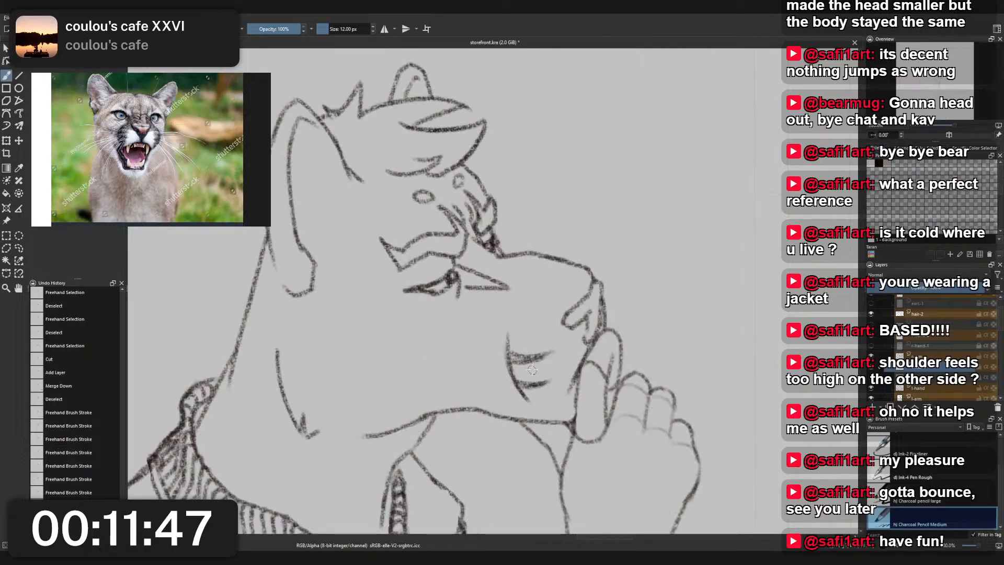
{"action": "left_click_drag", "start_coordinate": [508, 354], "coordinate": [519, 363]}
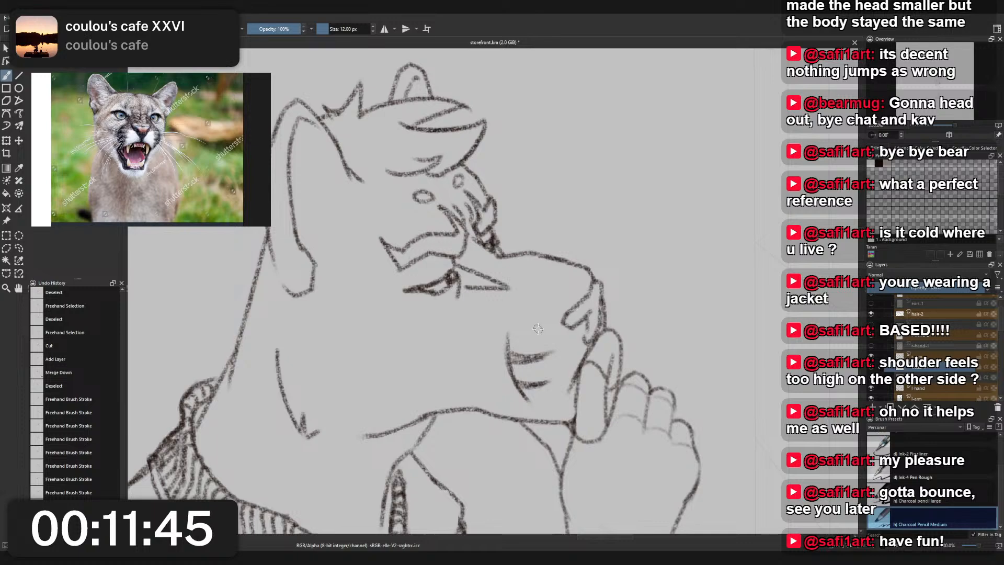
{"action": "scroll", "coordinate": [543, 290], "scroll_direction": "down", "scroll_amount": 3}
{"action": "scroll", "coordinate": [563, 284], "scroll_direction": "up", "scroll_amount": 5}
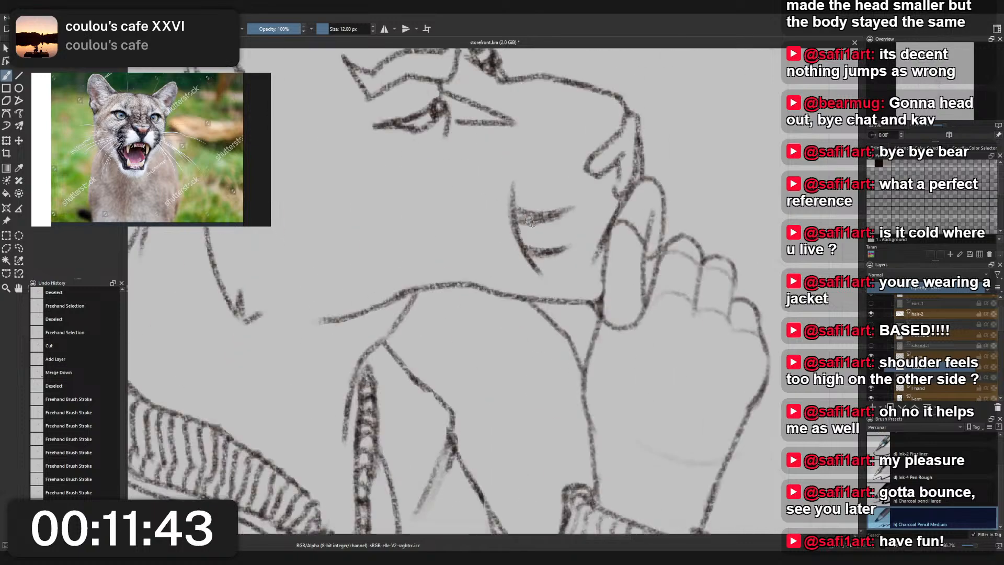
{"action": "left_click_drag", "start_coordinate": [529, 216], "coordinate": [547, 205]}
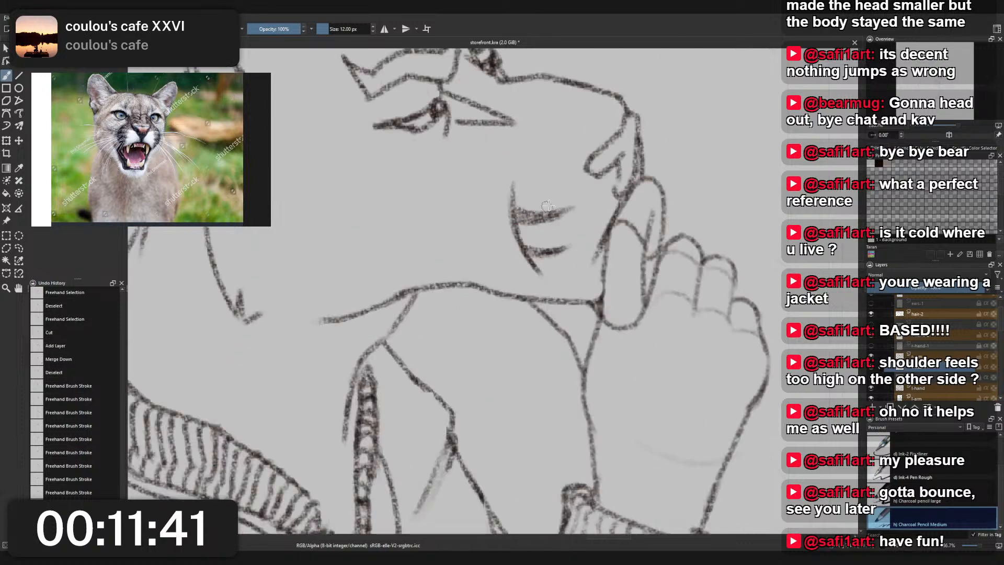
{"action": "scroll", "coordinate": [575, 191], "scroll_direction": "down", "scroll_amount": 5}
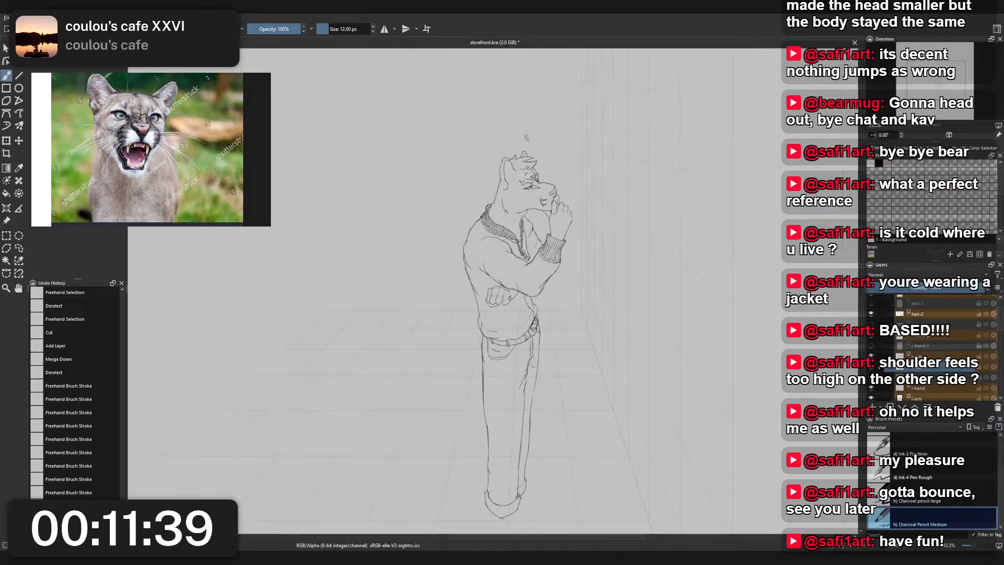
{"action": "scroll", "coordinate": [524, 176], "scroll_direction": "up", "scroll_amount": 6}
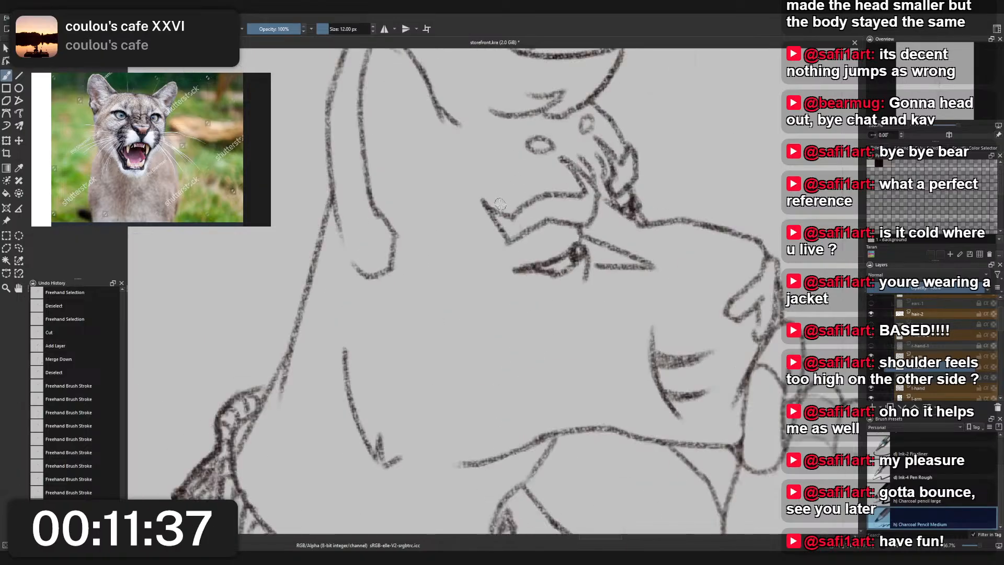
- Lasso the fur line at the rear of the cheek, transform it slightly forward towards the face, and deselect it
{"action": "scroll", "coordinate": [525, 177], "scroll_direction": "down", "scroll_amount": 2}
{"action": "key", "text": "l"}
{"action": "left_click_drag", "start_coordinate": [423, 264], "coordinate": [425, 265]}
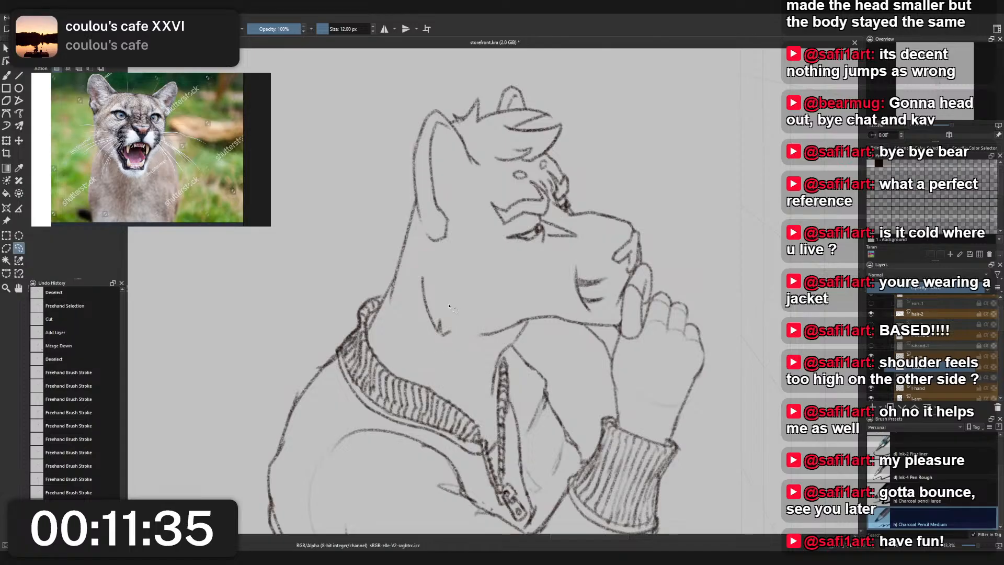
{"action": "key", "text": "ctrl+t"}
{"action": "left_click_drag", "start_coordinate": [440, 319], "coordinate": [441, 318]}
{"action": "key", "text": "b"}
{"action": "key", "text": "l"}
{"action": "left_click", "coordinate": [649, 205]}
{"action": "scroll", "coordinate": [650, 205], "scroll_direction": "down", "scroll_amount": 4}
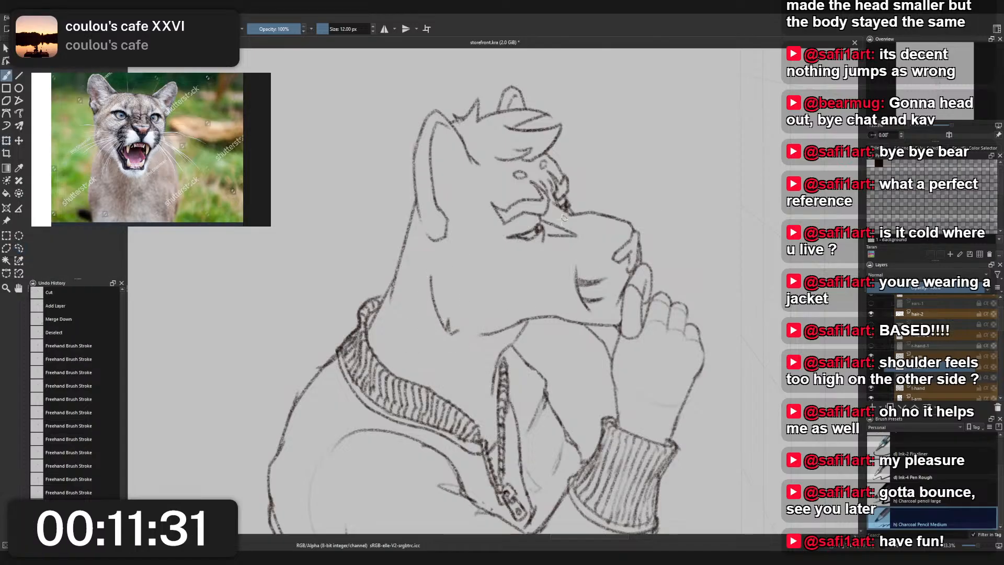
- Try strokes at the base of the neck beside the jacket collar, then undo them
{"action": "scroll", "coordinate": [503, 246], "scroll_direction": "up", "scroll_amount": 4}
{"action": "key", "text": "b"}
{"action": "left_click_drag", "start_coordinate": [429, 293], "coordinate": [439, 338]}
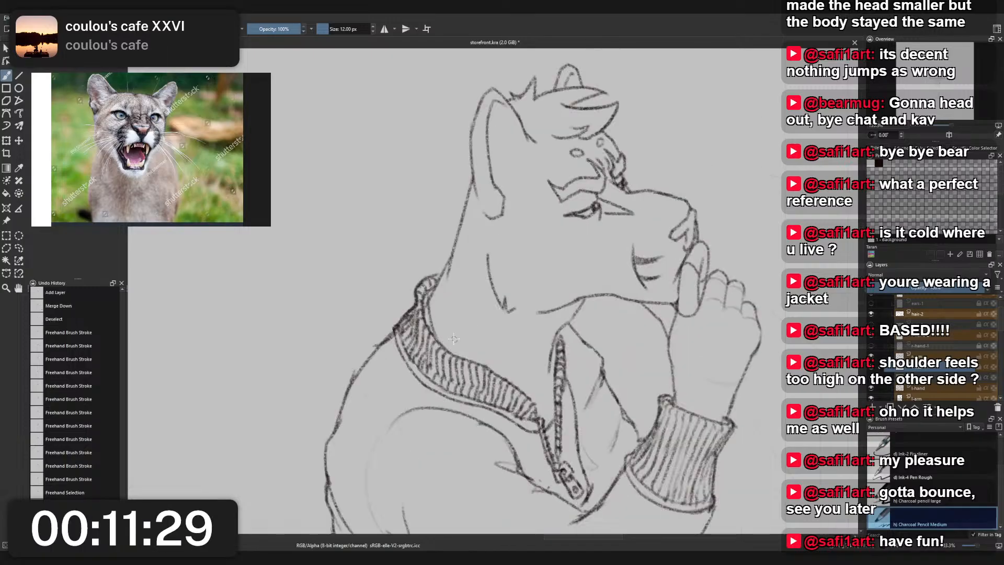
{"action": "key", "text": "ctrl+z"}
{"action": "key", "text": "ctrl+z"}
{"action": "mouse_move", "coordinate": [429, 300]}
{"action": "left_mouse_down"}
{"action": "mouse_move", "coordinate": [443, 344]}
{"action": "mouse_move", "coordinate": [460, 353]}
{"action": "left_mouse_up"}
{"action": "key", "text": "ctrl+z"}
- Try several steep diagonal neck lines from below the jaw towards the collar, undoing each one
{"action": "key", "text": "ctrl+z"}
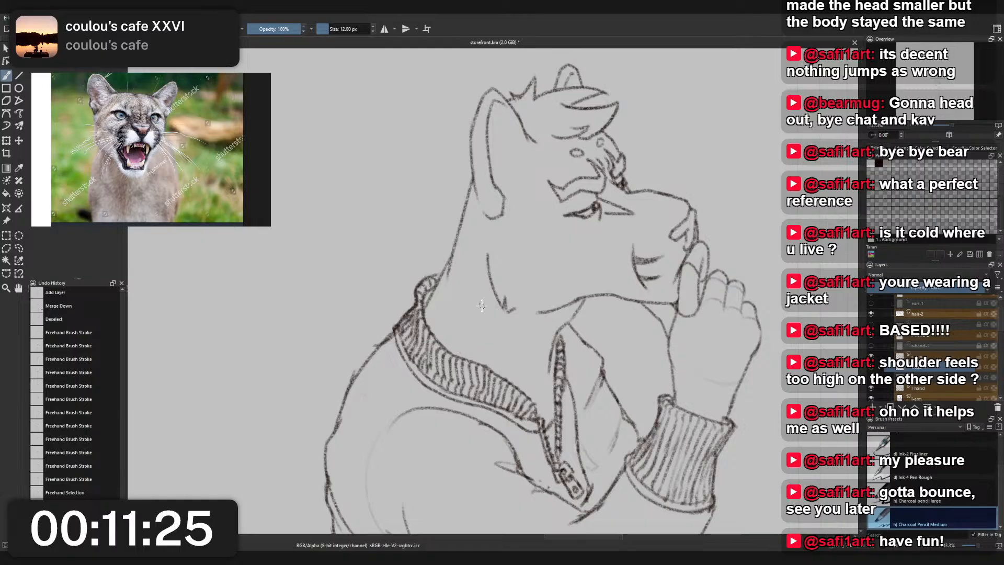
{"action": "left_click_drag", "start_coordinate": [468, 287], "coordinate": [493, 346]}
{"action": "key", "text": "ctrl+z"}
{"action": "mouse_move", "coordinate": [461, 284]}
{"action": "left_mouse_down"}
{"action": "mouse_move", "coordinate": [495, 372]}
{"action": "mouse_move", "coordinate": [502, 363]}
{"action": "mouse_move", "coordinate": [480, 329]}
{"action": "mouse_move", "coordinate": [509, 369]}
{"action": "left_mouse_up"}
{"action": "key", "text": "ctrl+z"}
{"action": "left_click_drag", "start_coordinate": [481, 304], "coordinate": [506, 362]}
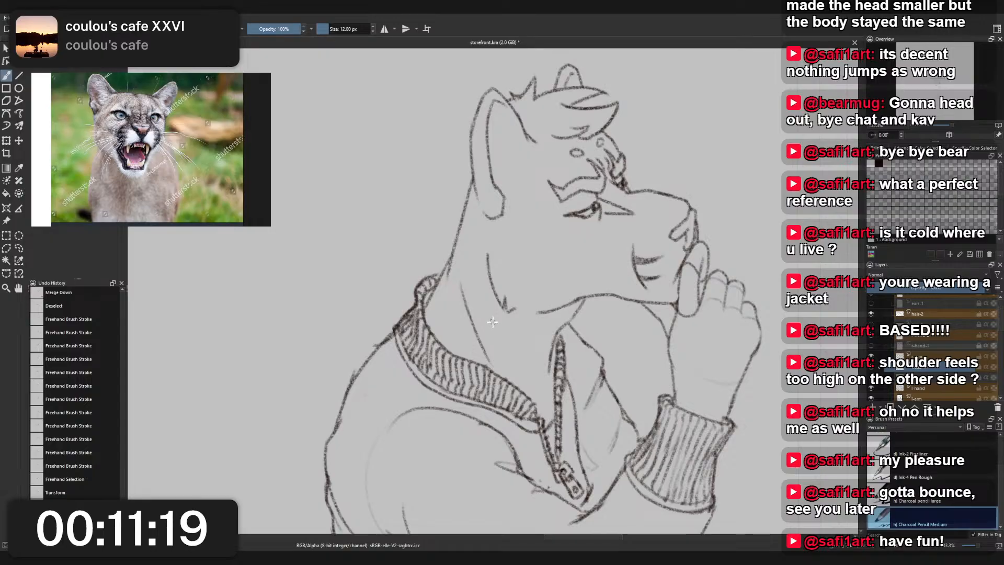
{"action": "key", "text": "ctrl+z"}
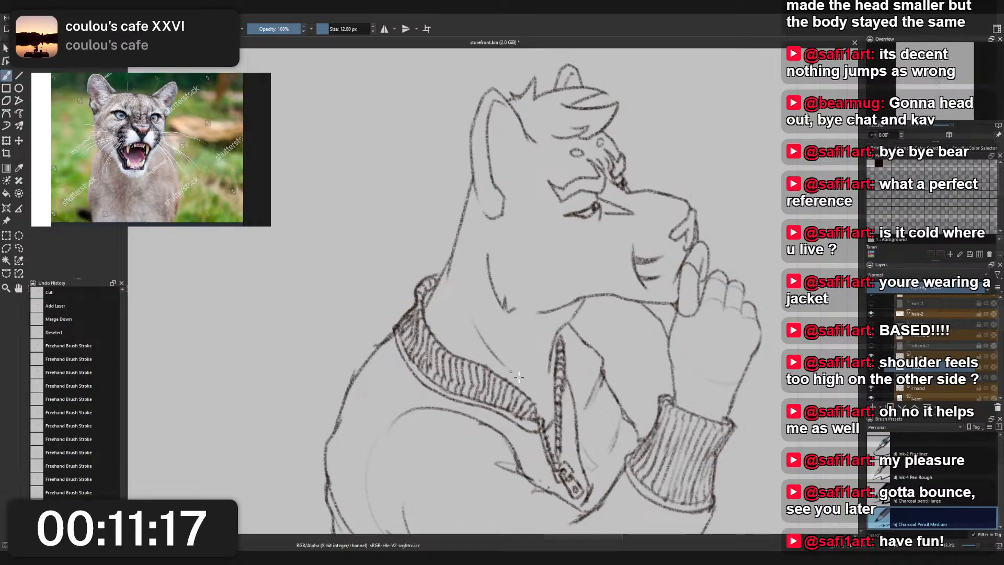
- Draw light diagonal neck lines running from below the rear of the jaw down to the collar opening
{"action": "left_click_drag", "start_coordinate": [473, 320], "coordinate": [523, 378]}
{"action": "scroll", "coordinate": [544, 336], "scroll_direction": "down", "scroll_amount": 3}
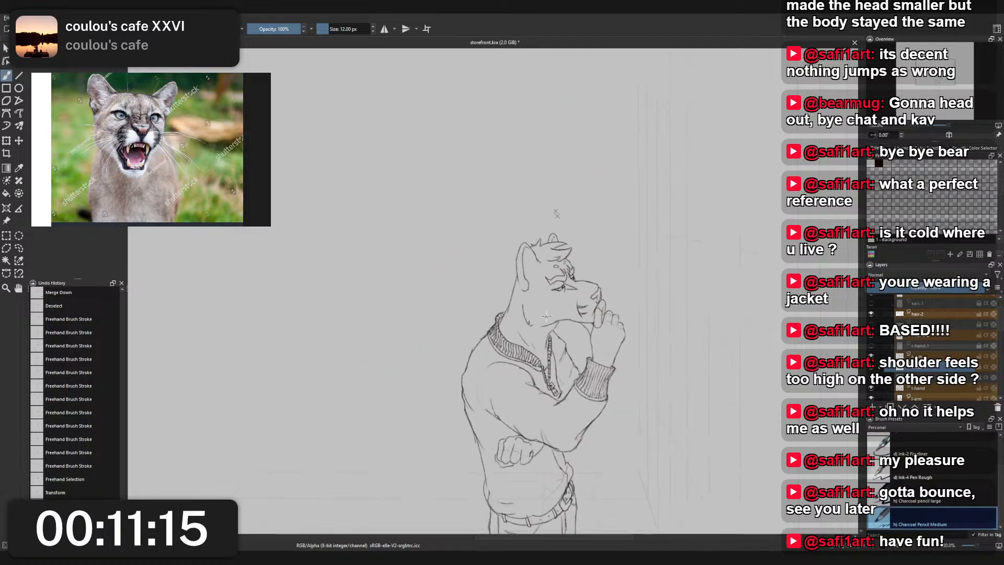
{"action": "scroll", "coordinate": [553, 298], "scroll_direction": "up", "scroll_amount": 3}
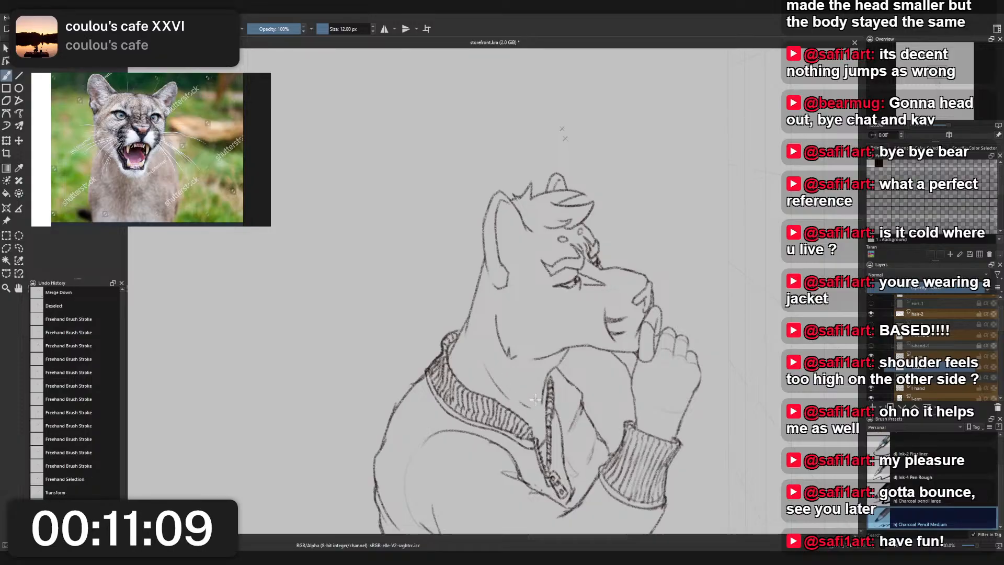
{"action": "key", "text": "ctrl+shift+a"}
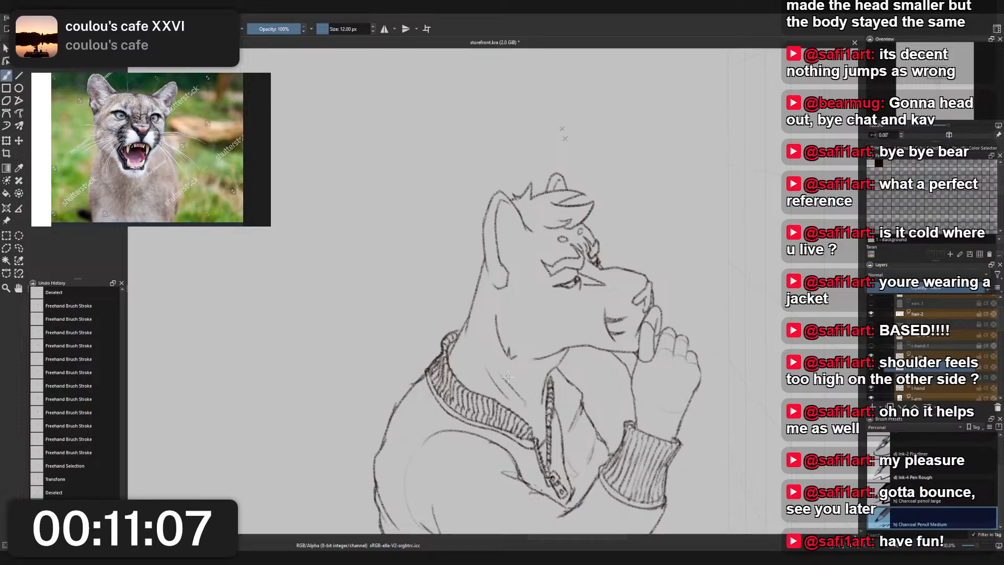
{"action": "key", "text": "ctrl+z"}
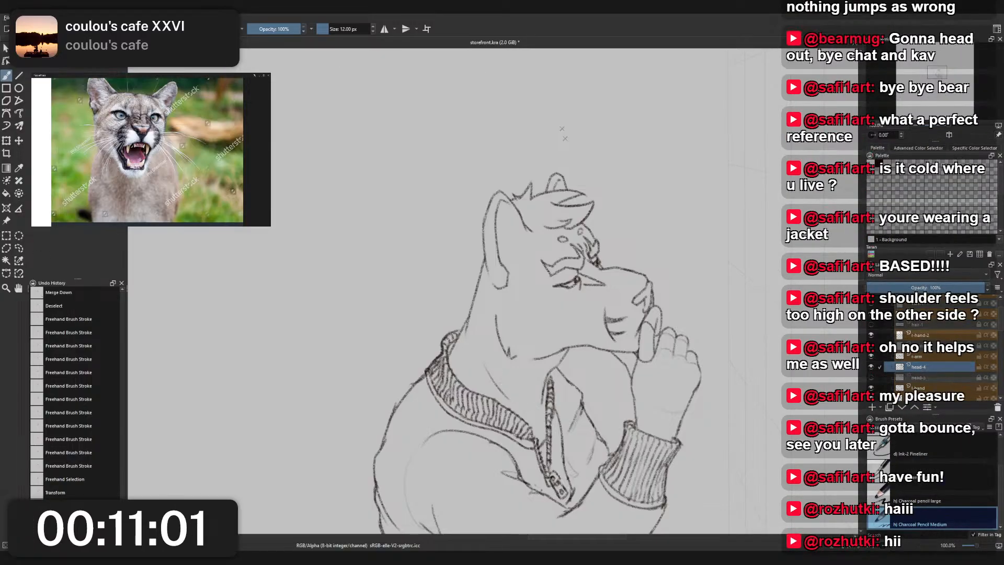
{"action": "left_click_drag", "start_coordinate": [515, 298], "coordinate": [491, 283]}
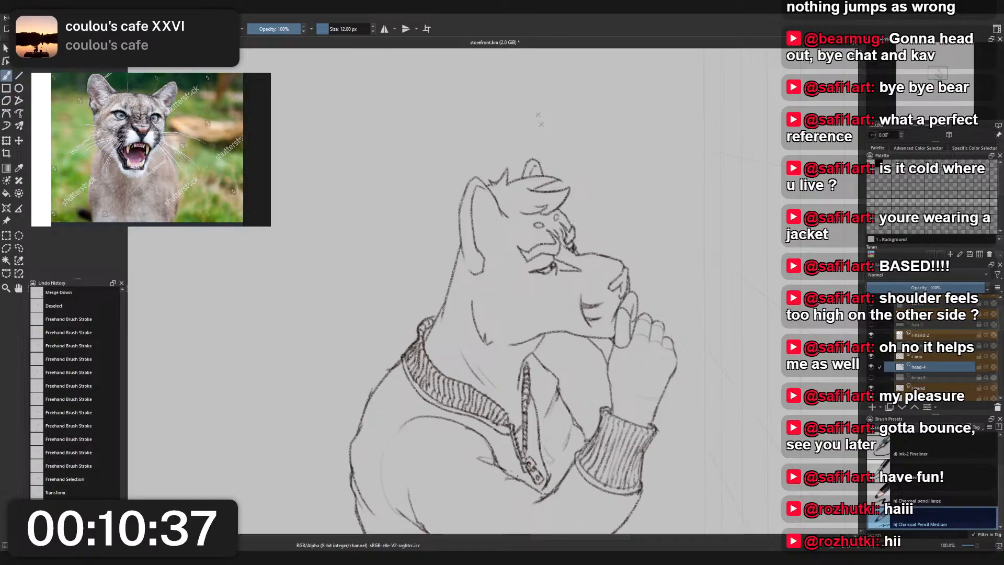
- Examine the whole figure's proportions from the head down to the feet
{"action": "left_click_drag", "start_coordinate": [454, 361], "coordinate": [412, 293]}
{"action": "left_click_drag", "start_coordinate": [350, 272], "coordinate": [390, 201]}
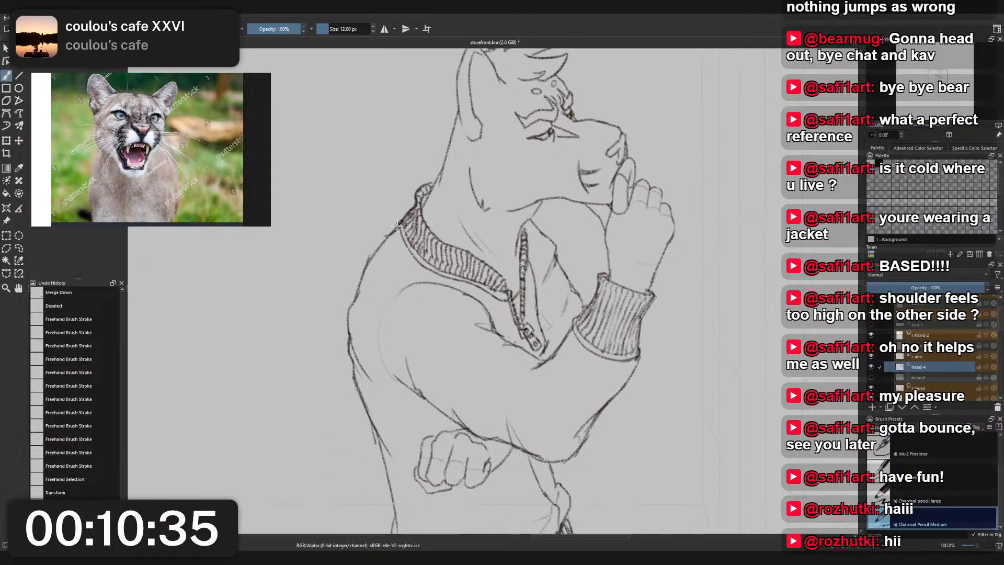
{"action": "scroll", "coordinate": [403, 239], "scroll_direction": "down", "scroll_amount": 3}
{"action": "scroll", "coordinate": [411, 246], "scroll_direction": "up", "scroll_amount": 2}
{"action": "left_click_drag", "start_coordinate": [474, 507], "coordinate": [489, 338]}
{"action": "scroll", "coordinate": [489, 338], "scroll_direction": "down", "scroll_amount": 1}
{"action": "scroll", "coordinate": [489, 316], "scroll_direction": "down", "scroll_amount": 2}
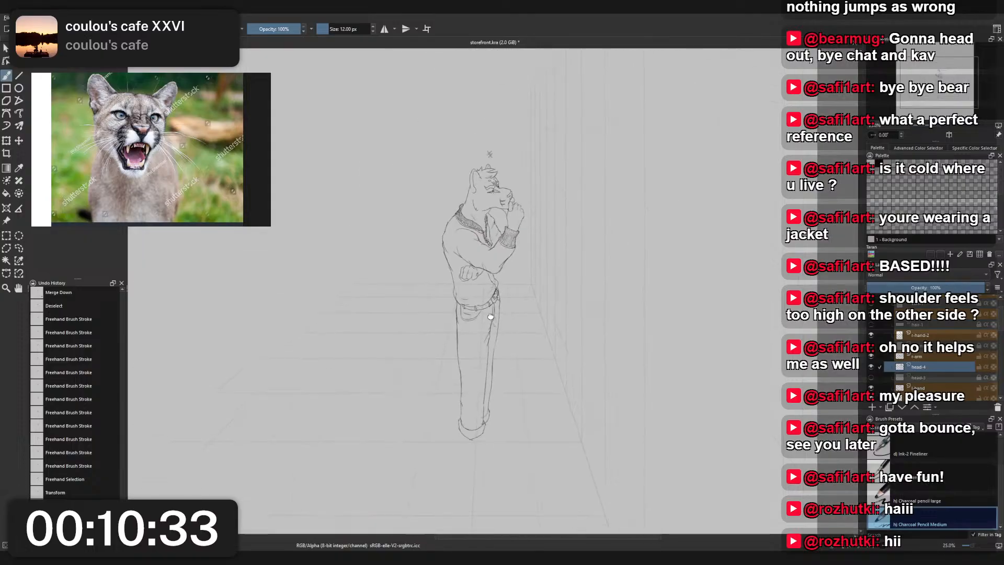
- Erase the light far-leg hem lines overlapping the front trouser leg, using Eraser Small on the l-leg layer
{"action": "scroll", "coordinate": [487, 375], "scroll_direction": "up", "scroll_amount": 3}
{"action": "left_click_drag", "start_coordinate": [512, 436], "coordinate": [504, 359]}
{"action": "right_click", "coordinate": [483, 403]}
{"action": "left_click", "coordinate": [483, 350]}
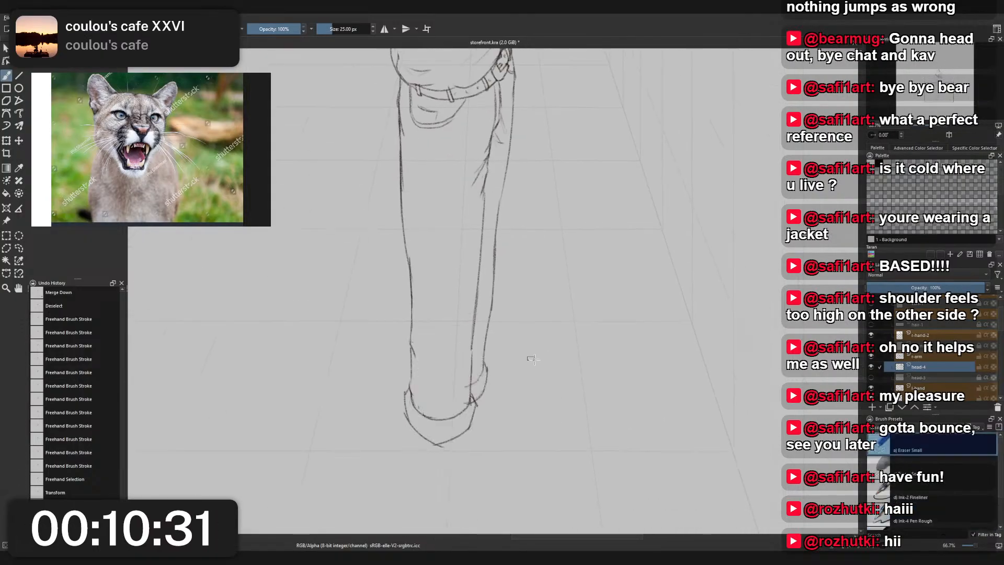
{"action": "scroll", "coordinate": [943, 376], "scroll_direction": "down", "scroll_amount": 2}
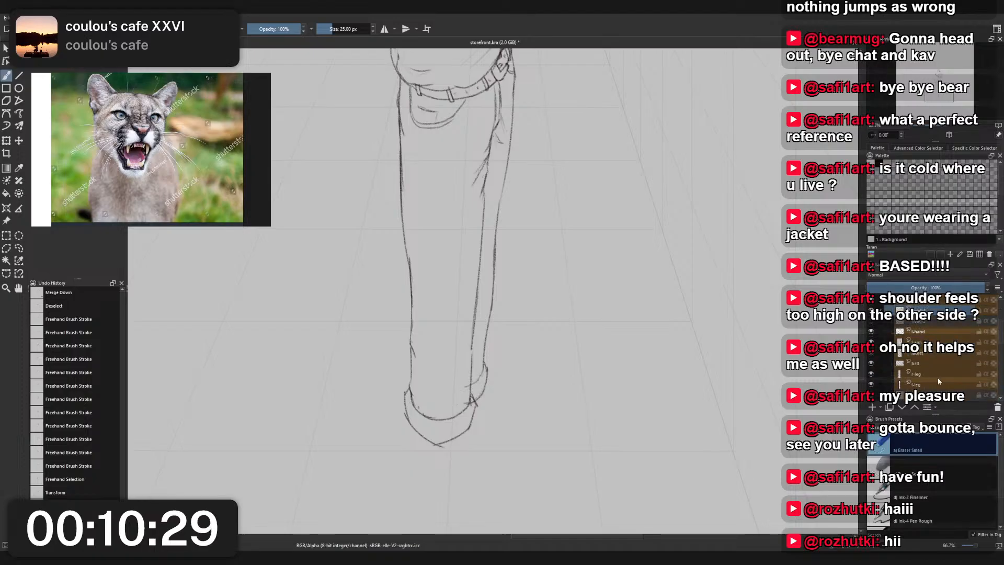
{"action": "left_click", "coordinate": [938, 375]}
{"action": "scroll", "coordinate": [484, 384], "scroll_direction": "up", "scroll_amount": 2}
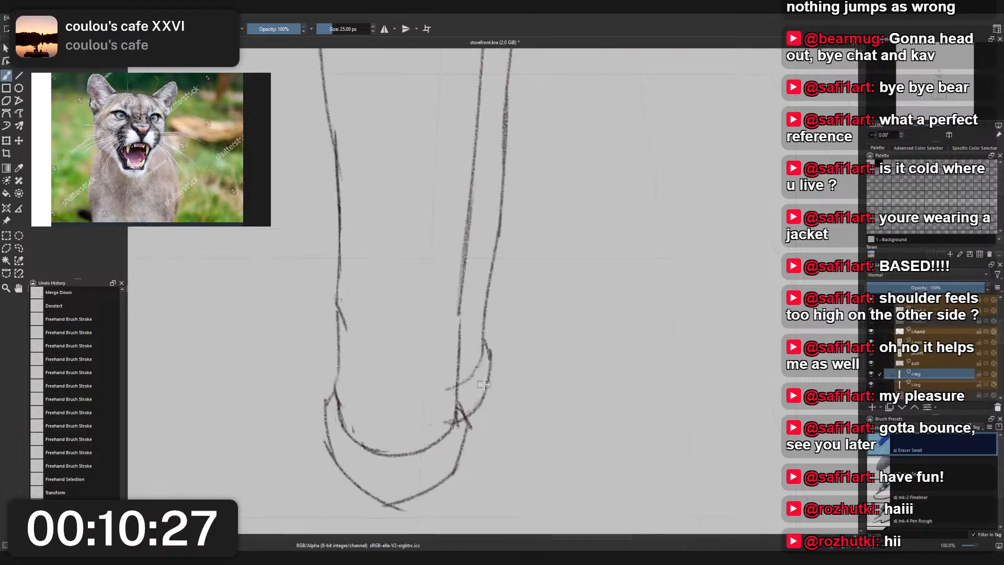
{"action": "key", "text": "ctrl+shift+a"}
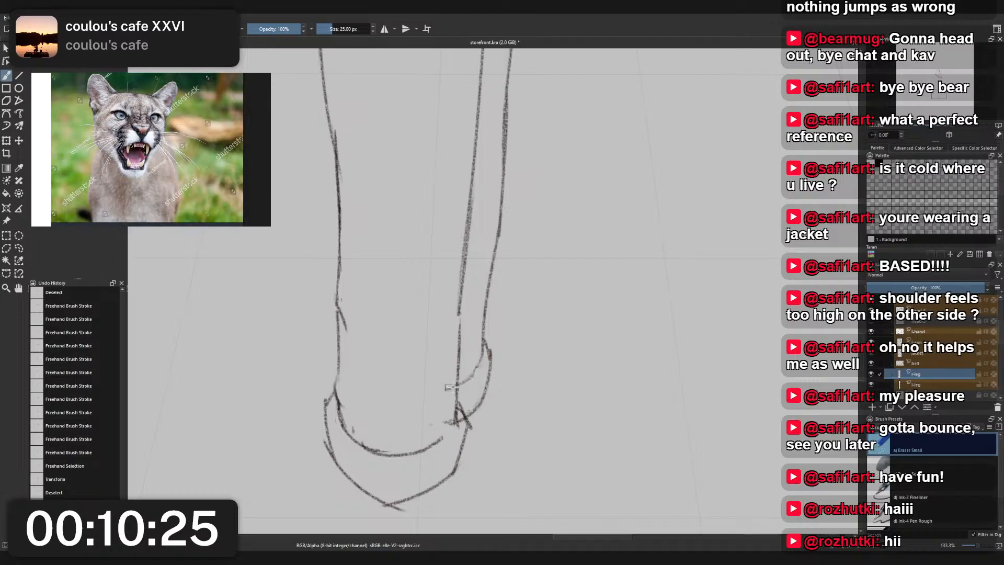
{"action": "left_click", "coordinate": [899, 385]}
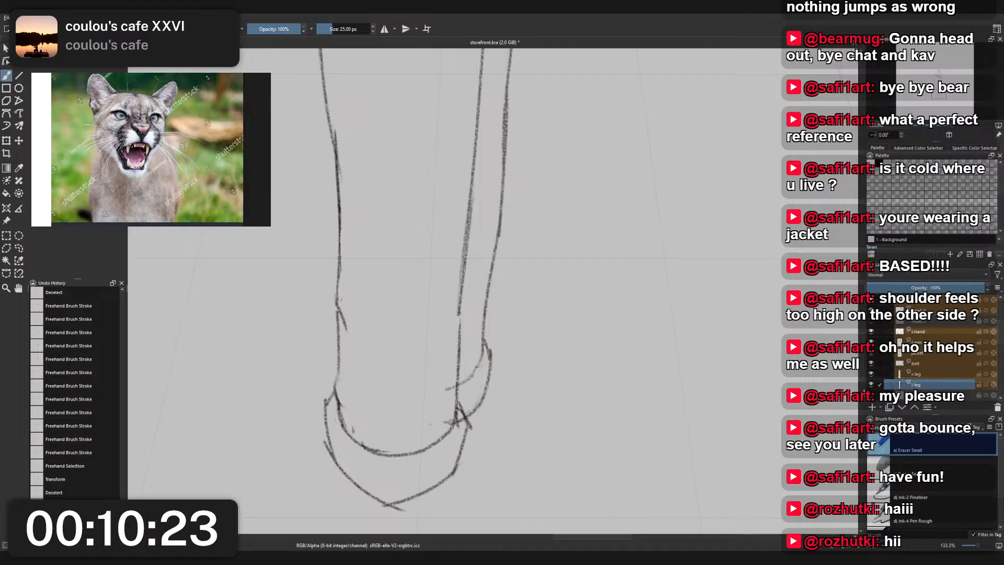
{"action": "key", "text": "ctrl+e"}
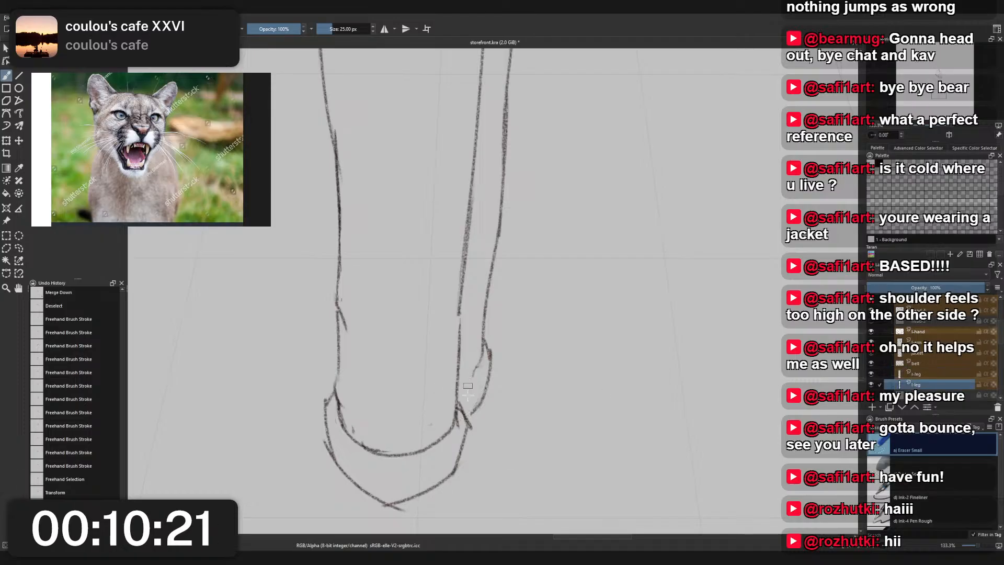
{"action": "key", "text": "ctrl+shift+a"}
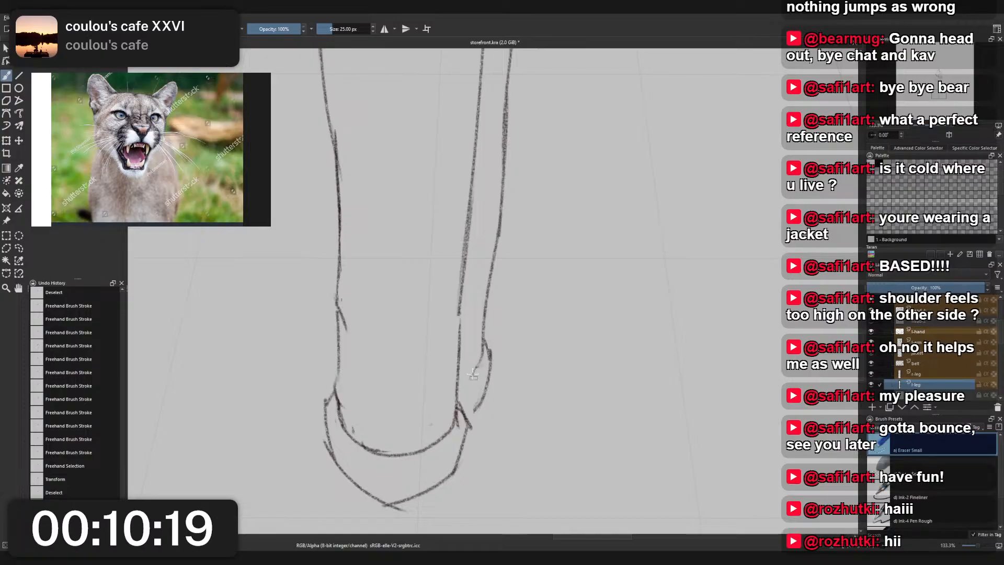
- Erase the far foot's old outline and redraw the far trouser hem with Charcoal Pencil Medium, undoing rejected strokes
{"action": "mouse_move", "coordinate": [476, 366]}
{"action": "left_mouse_down"}
{"action": "mouse_move", "coordinate": [481, 425]}
{"action": "mouse_move", "coordinate": [489, 343]}
{"action": "mouse_move", "coordinate": [507, 381]}
{"action": "left_mouse_up"}
{"action": "right_click", "coordinate": [508, 359]}
{"action": "left_click", "coordinate": [466, 384]}
{"action": "key", "text": "ctrl+z"}
{"action": "mouse_move", "coordinate": [482, 343]}
{"action": "left_mouse_down"}
{"action": "mouse_move", "coordinate": [501, 375]}
{"action": "mouse_move", "coordinate": [492, 409]}
{"action": "mouse_move", "coordinate": [487, 348]}
{"action": "left_mouse_up"}
{"action": "key", "text": "ctrl+z"}
{"action": "key", "text": "ctrl+z"}
{"action": "key", "text": "ctrl+z"}
{"action": "key", "text": "ctrl+z"}
{"action": "key", "text": "ctrl+z"}
{"action": "key", "text": "ctrl+z"}
{"action": "key", "text": "ctrl+z"}
{"action": "mouse_move", "coordinate": [490, 402]}
{"action": "left_mouse_down"}
{"action": "mouse_move", "coordinate": [486, 352]}
{"action": "mouse_move", "coordinate": [494, 372]}
{"action": "left_mouse_up"}
{"action": "key", "text": "ctrl+z"}
- Redraw the far trouser leg's outer lower edge as a straighter line falling to the hem, undoing rejected strokes
{"action": "key", "text": "ctrl+z"}
{"action": "left_click_drag", "start_coordinate": [482, 326], "coordinate": [492, 376]}
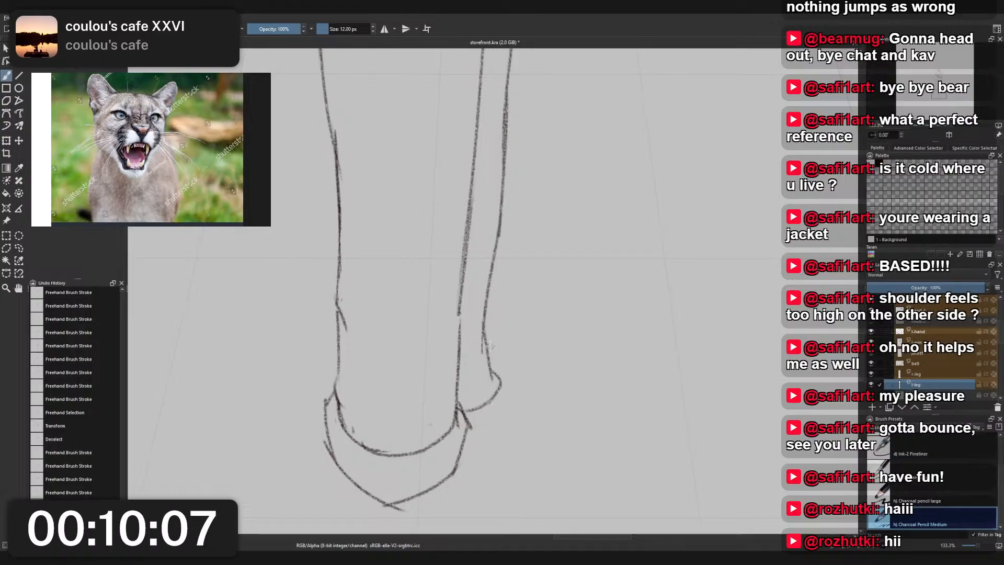
{"action": "key", "text": "ctrl+z"}
{"action": "key", "text": "ctrl+z"}
{"action": "left_click_drag", "start_coordinate": [492, 267], "coordinate": [503, 425]}
{"action": "key", "text": "ctrl+z"}
{"action": "key", "text": "ctrl+z"}
{"action": "key", "text": "ctrl+z"}
{"action": "left_click_drag", "start_coordinate": [501, 368], "coordinate": [512, 400]}
{"action": "key", "text": "ctrl+z"}
{"action": "right_click", "coordinate": [505, 375]}
{"action": "right_click", "coordinate": [504, 377]}
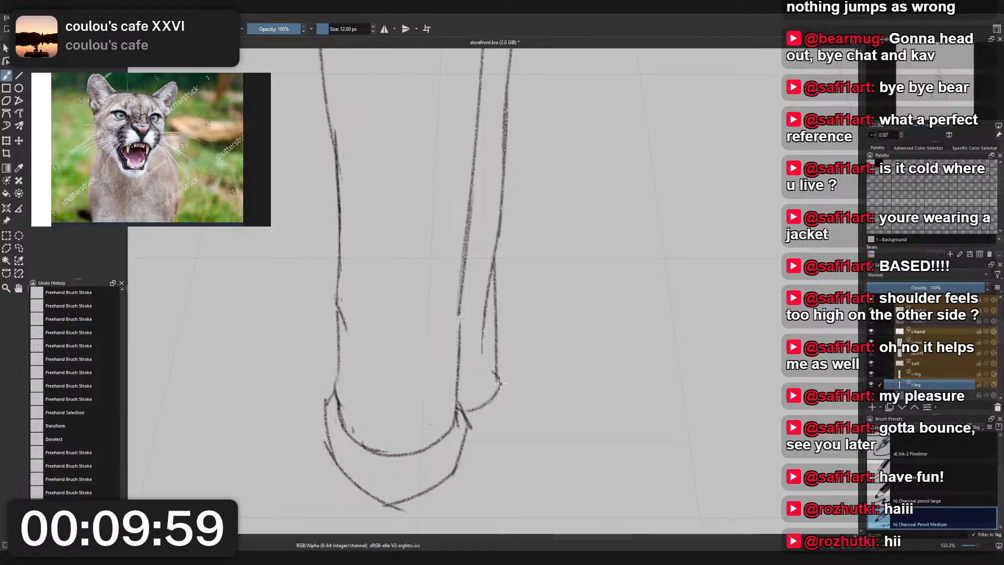
- Draw the far shoe's outline below the trouser hem and erase the leftover old leg line with Eraser Small
{"action": "mouse_move", "coordinate": [497, 352]}
{"action": "left_mouse_down"}
{"action": "mouse_move", "coordinate": [500, 386]}
{"action": "mouse_move", "coordinate": [510, 379]}
{"action": "mouse_move", "coordinate": [501, 425]}
{"action": "left_mouse_up"}
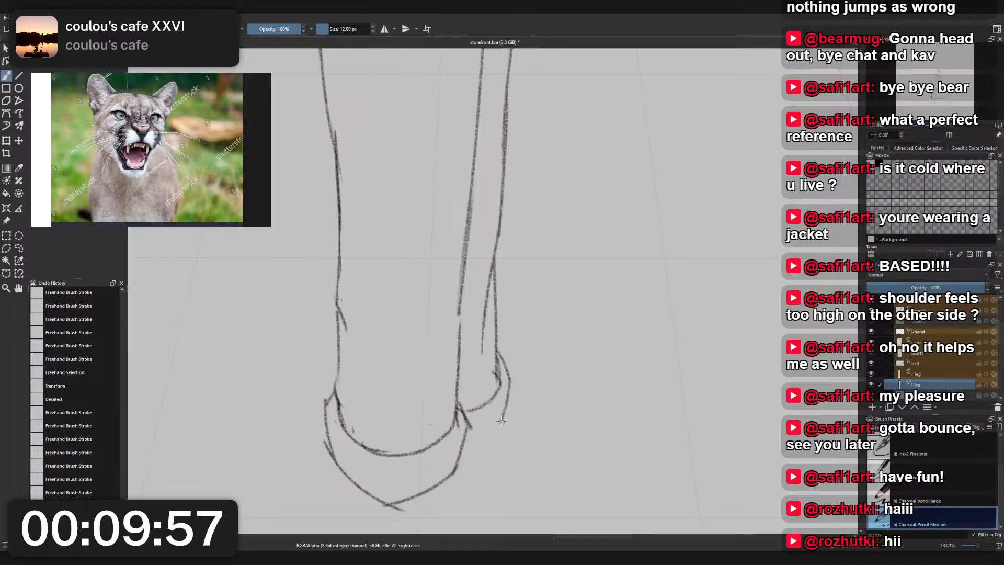
{"action": "key", "text": "ctrl+z"}
{"action": "mouse_move", "coordinate": [510, 378]}
{"action": "left_mouse_down"}
{"action": "mouse_move", "coordinate": [492, 416]}
{"action": "mouse_move", "coordinate": [504, 400]}
{"action": "mouse_move", "coordinate": [498, 446]}
{"action": "mouse_move", "coordinate": [511, 369]}
{"action": "mouse_move", "coordinate": [510, 430]}
{"action": "mouse_move", "coordinate": [502, 411]}
{"action": "mouse_move", "coordinate": [497, 433]}
{"action": "mouse_move", "coordinate": [479, 332]}
{"action": "mouse_move", "coordinate": [490, 258]}
{"action": "left_mouse_up"}
{"action": "key", "text": "ctrl+z"}
{"action": "key", "text": "ctrl+z"}
{"action": "right_click", "coordinate": [504, 401]}
{"action": "left_click", "coordinate": [504, 349]}
{"action": "scroll", "coordinate": [558, 214], "scroll_direction": "down", "scroll_amount": 5}
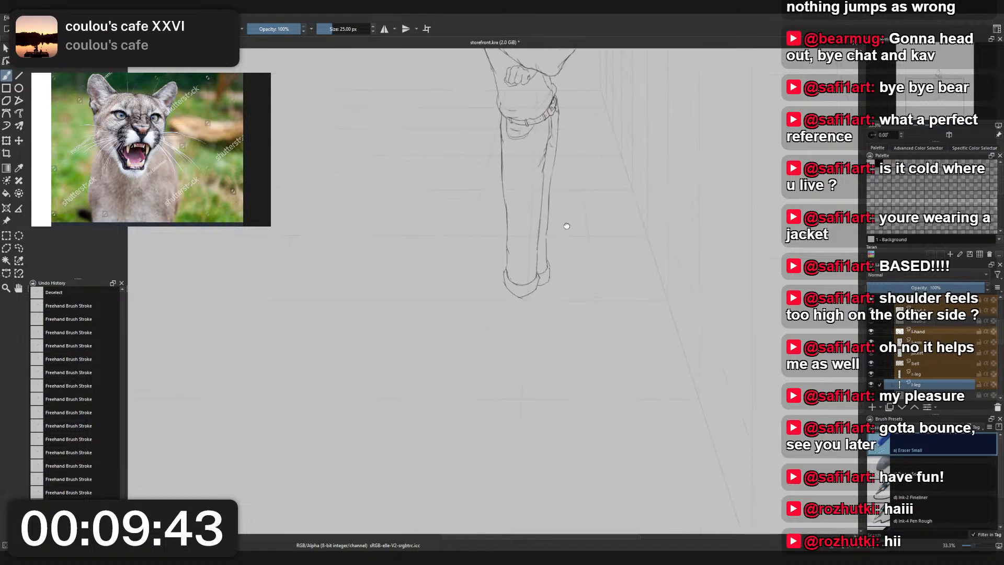
- Show the construction layer, lasso the far foot, shift it slightly up along the leg, and apply the transform
{"action": "scroll", "coordinate": [555, 278], "scroll_direction": "up", "scroll_amount": 3}
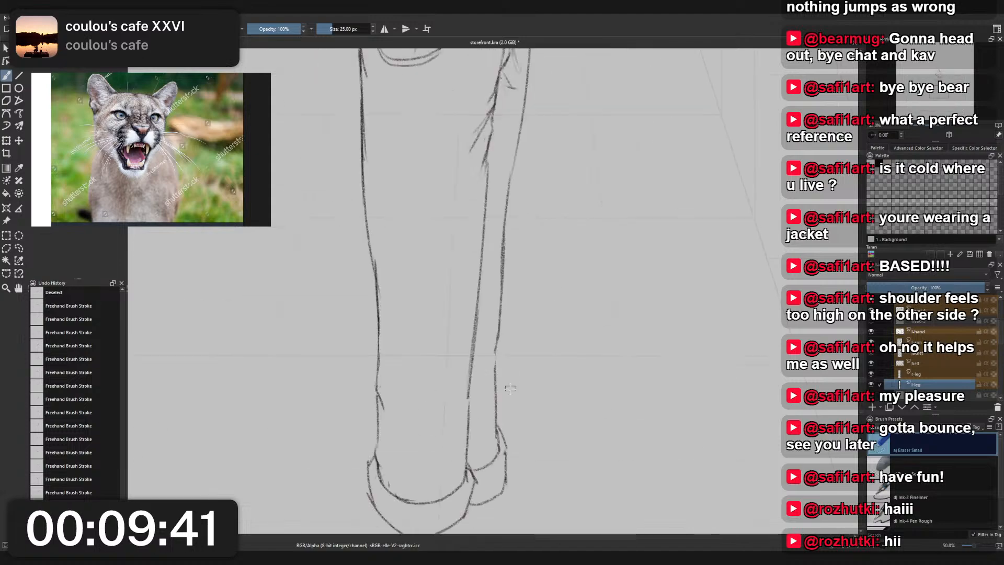
{"action": "left_click_drag", "start_coordinate": [512, 403], "coordinate": [531, 339]}
{"action": "key", "text": "l"}
{"action": "mouse_move", "coordinate": [518, 464]}
{"action": "left_mouse_down"}
{"action": "mouse_move", "coordinate": [531, 361]}
{"action": "mouse_move", "coordinate": [527, 458]}
{"action": "mouse_move", "coordinate": [515, 421]}
{"action": "left_mouse_up"}
{"action": "key", "text": "ctrl+t"}
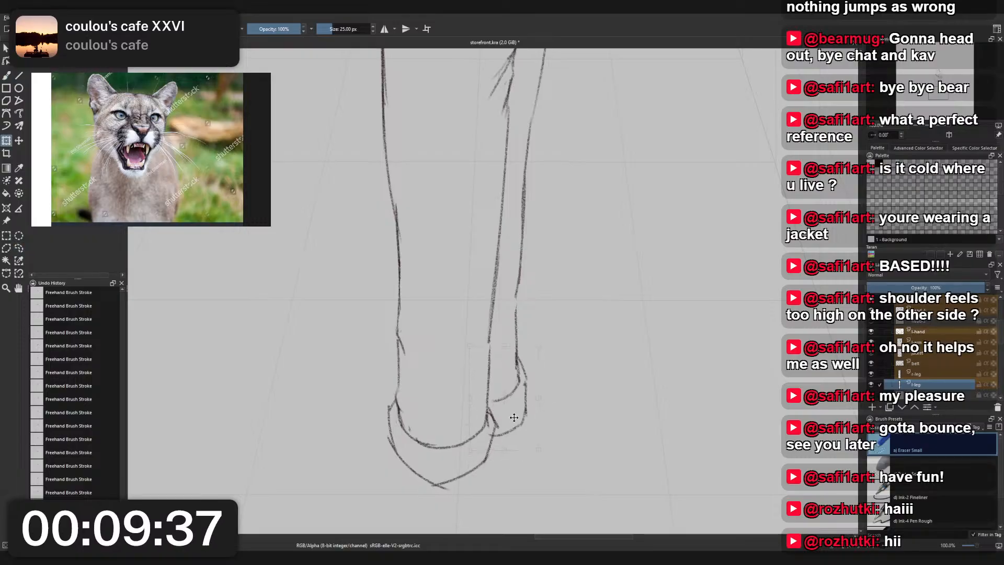
{"action": "scroll", "coordinate": [882, 365], "scroll_direction": "up", "scroll_amount": 3}
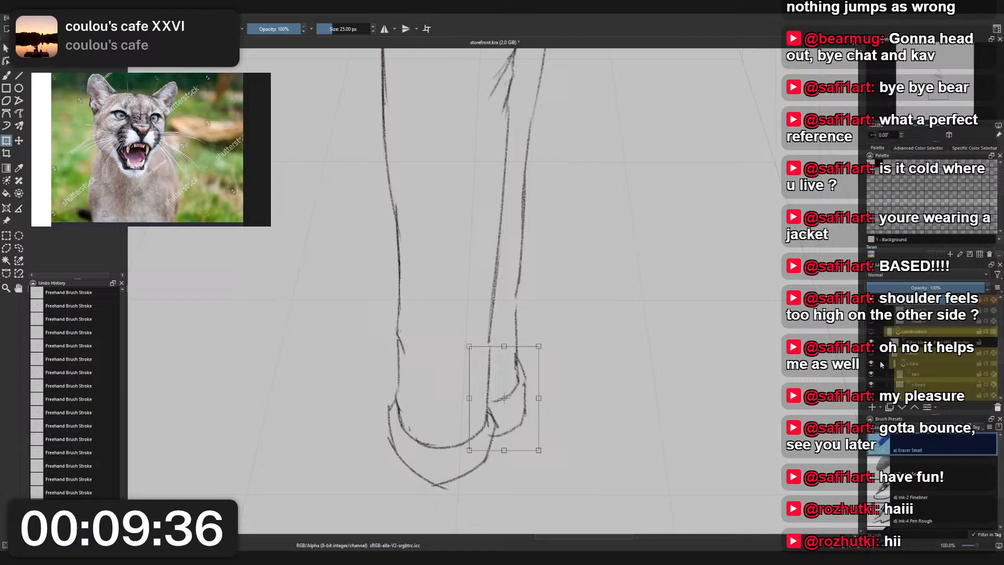
{"action": "left_click", "coordinate": [871, 331]}
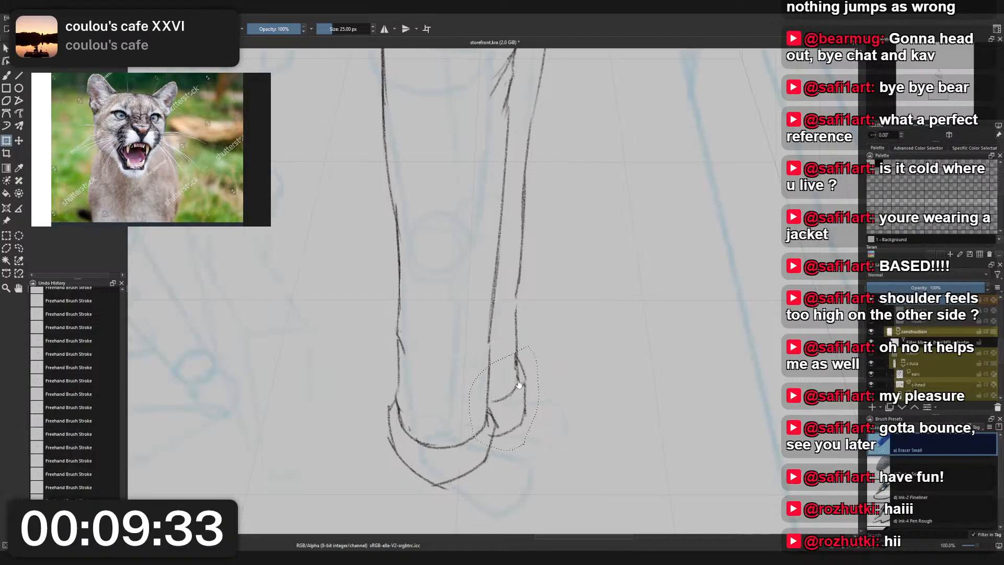
{"action": "key", "text": "ctrl+t"}
{"action": "mouse_move", "coordinate": [517, 373]}
{"action": "left_mouse_down"}
{"action": "mouse_move", "coordinate": [515, 364]}
{"action": "mouse_move", "coordinate": [524, 388]}
{"action": "left_mouse_up"}
{"action": "scroll", "coordinate": [533, 347], "scroll_direction": "down", "scroll_amount": 4}
{"action": "scroll", "coordinate": [537, 327], "scroll_direction": "up", "scroll_amount": 2}
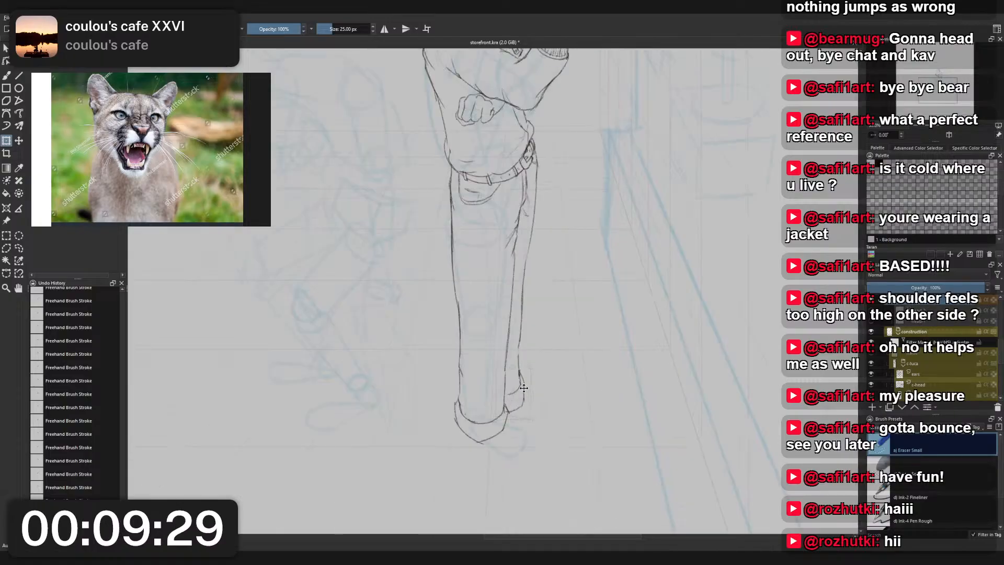
{"action": "key", "text": "b"}
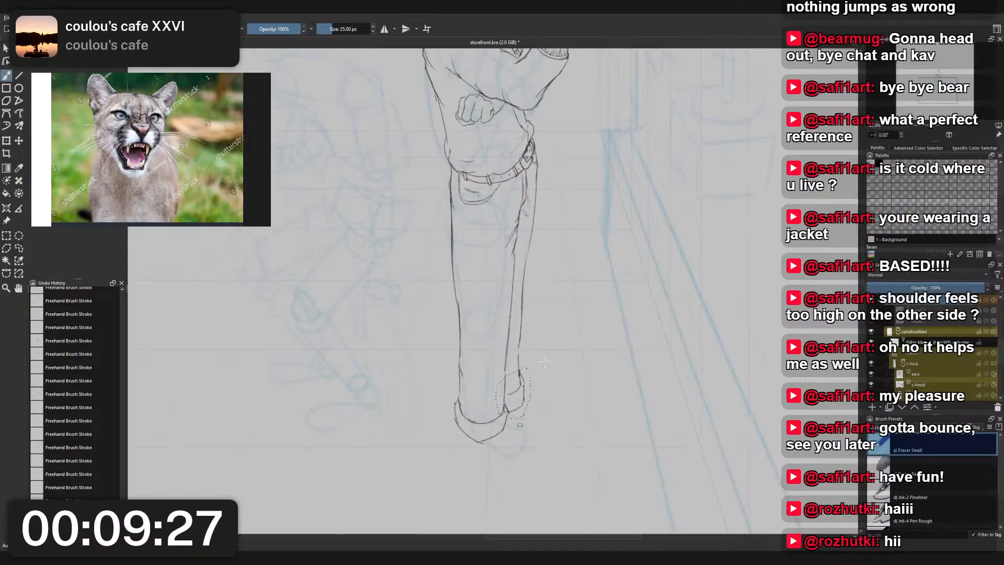
- Connect the far trouser leg's outer line to the moved foot with Charcoal Pencil Medium
{"action": "scroll", "coordinate": [531, 365], "scroll_direction": "up", "scroll_amount": 2}
{"action": "scroll", "coordinate": [532, 365], "scroll_direction": "up", "scroll_amount": 1}
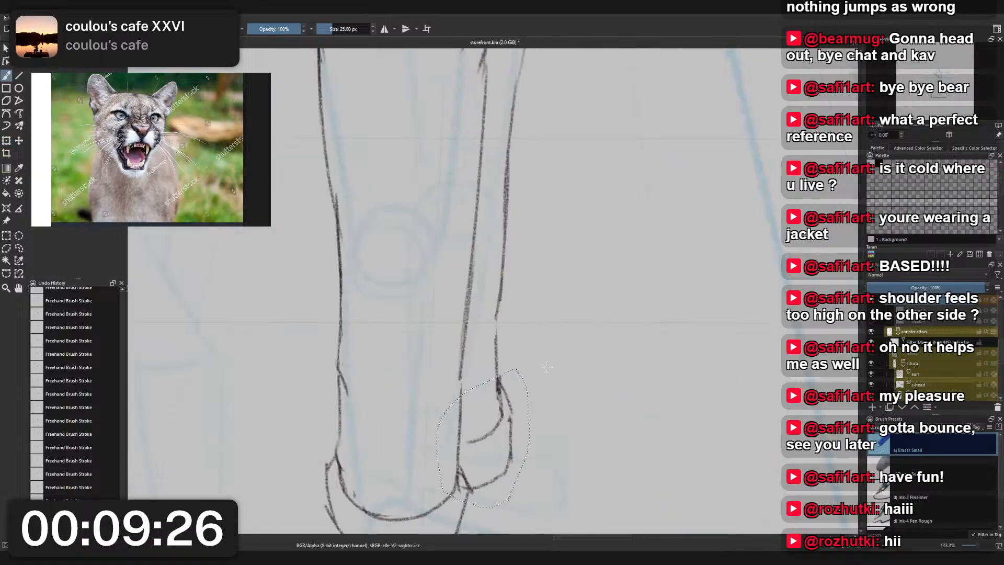
{"action": "right_click", "coordinate": [494, 311]}
{"action": "left_click", "coordinate": [452, 282]}
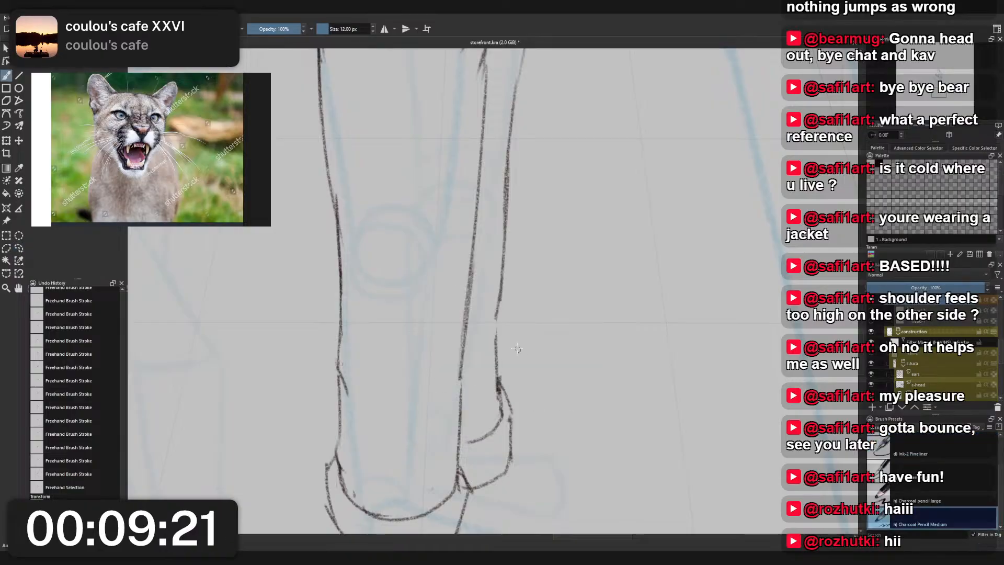
{"action": "left_click_drag", "start_coordinate": [498, 309], "coordinate": [499, 383]}
{"action": "scroll", "coordinate": [499, 280], "scroll_direction": "down", "scroll_amount": 1}
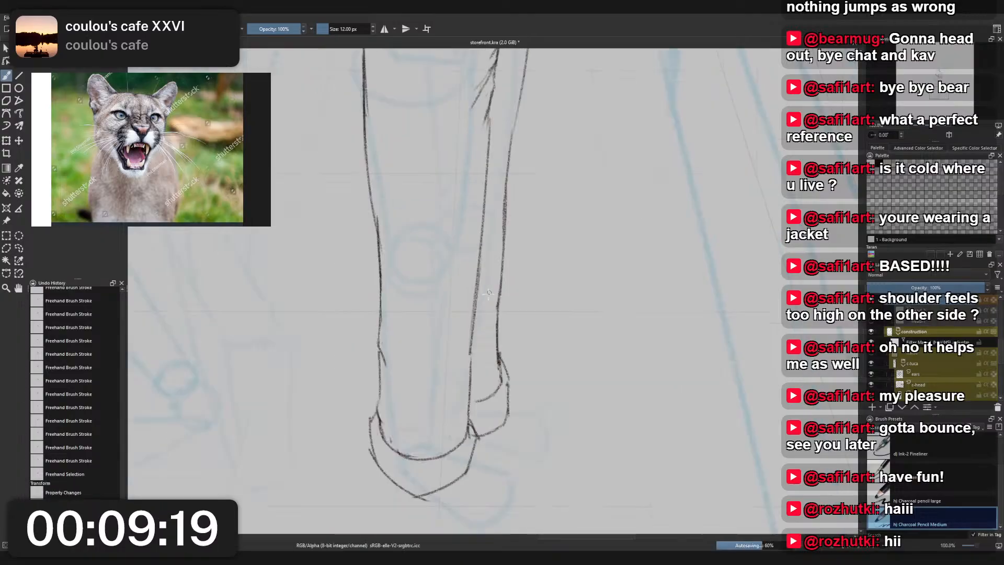
- Reinforce the front trouser leg's inner line just above the ankle, undoing the first stroke and redrawing it
{"action": "scroll", "coordinate": [486, 301], "scroll_direction": "up", "scroll_amount": 1}
{"action": "left_click_drag", "start_coordinate": [465, 367], "coordinate": [460, 405]}
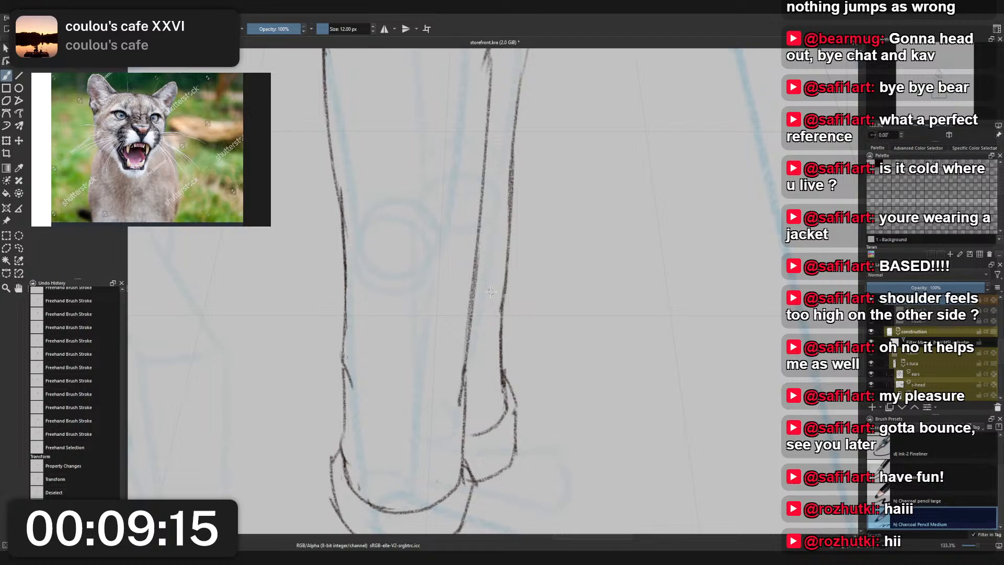
{"action": "scroll", "coordinate": [490, 308], "scroll_direction": "down", "scroll_amount": 3}
{"action": "key", "text": "ctrl+z"}
{"action": "scroll", "coordinate": [483, 308], "scroll_direction": "up", "scroll_amount": 3}
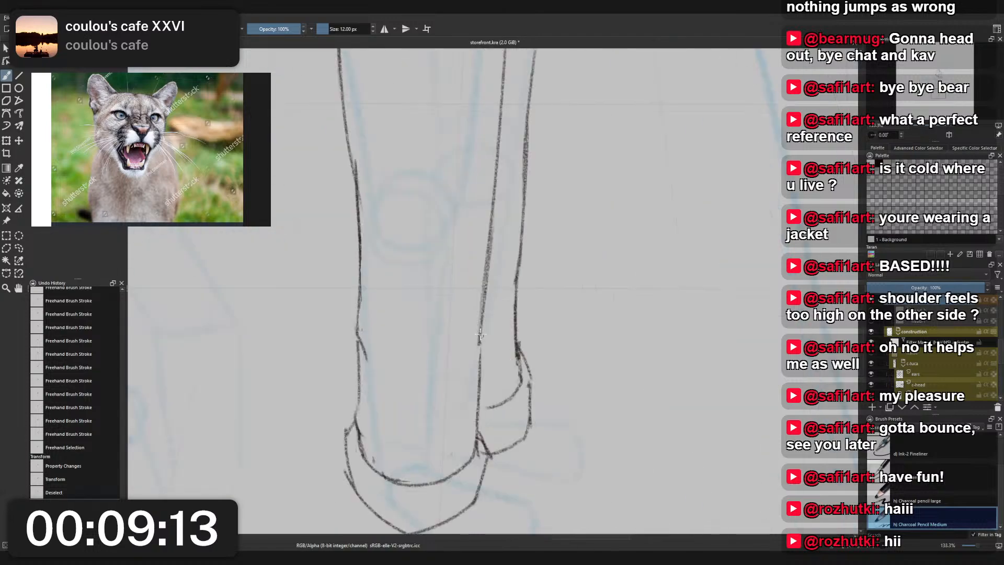
{"action": "left_click_drag", "start_coordinate": [480, 330], "coordinate": [479, 392]}
- Hide the construction layer and review the clean figure sketch
{"action": "scroll", "coordinate": [518, 301], "scroll_direction": "down", "scroll_amount": 5}
{"action": "scroll", "coordinate": [553, 292], "scroll_direction": "up", "scroll_amount": 3}
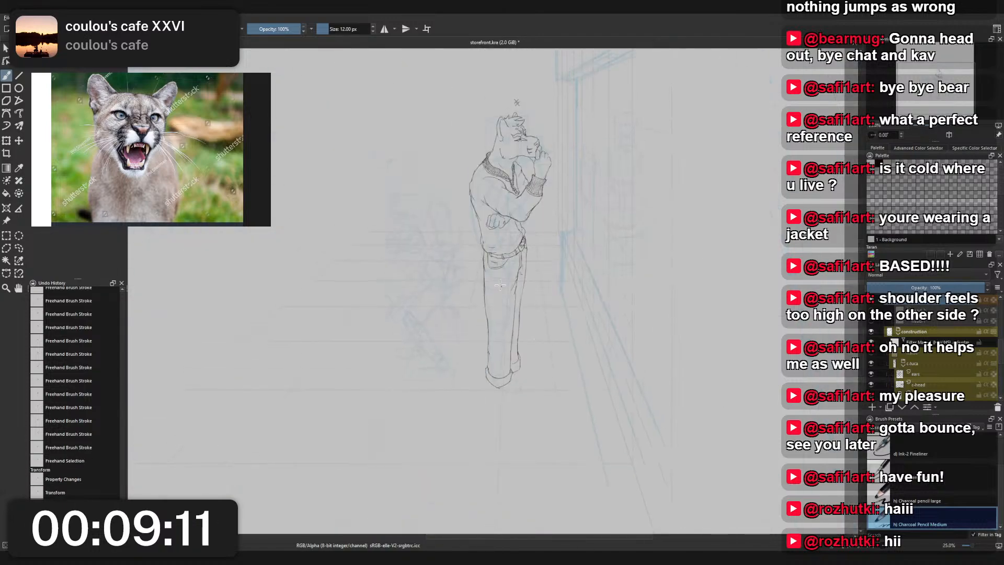
{"action": "scroll", "coordinate": [547, 269], "scroll_direction": "down", "scroll_amount": 2}
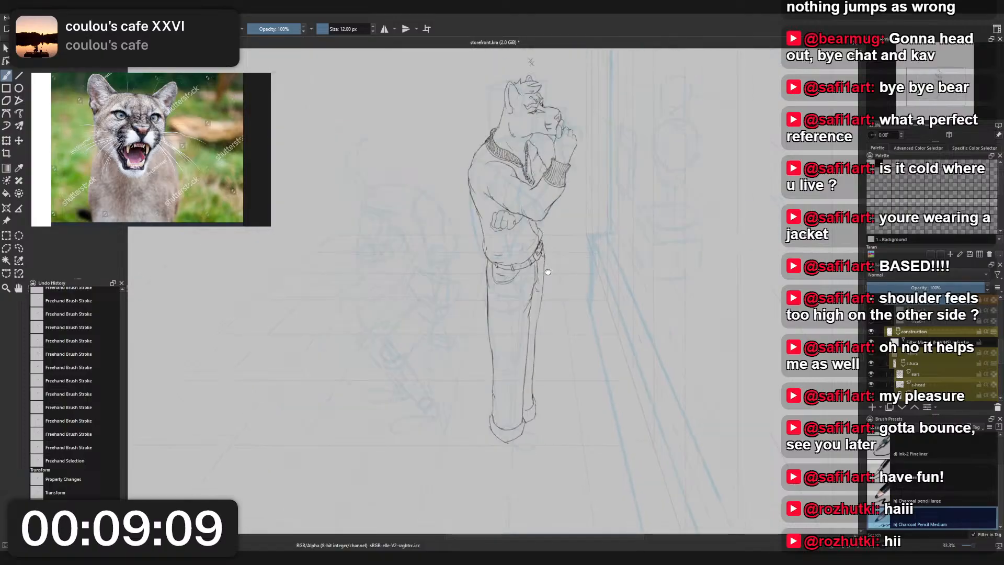
{"action": "left_click_drag", "start_coordinate": [548, 270], "coordinate": [543, 290]}
{"action": "left_click", "coordinate": [872, 332]}
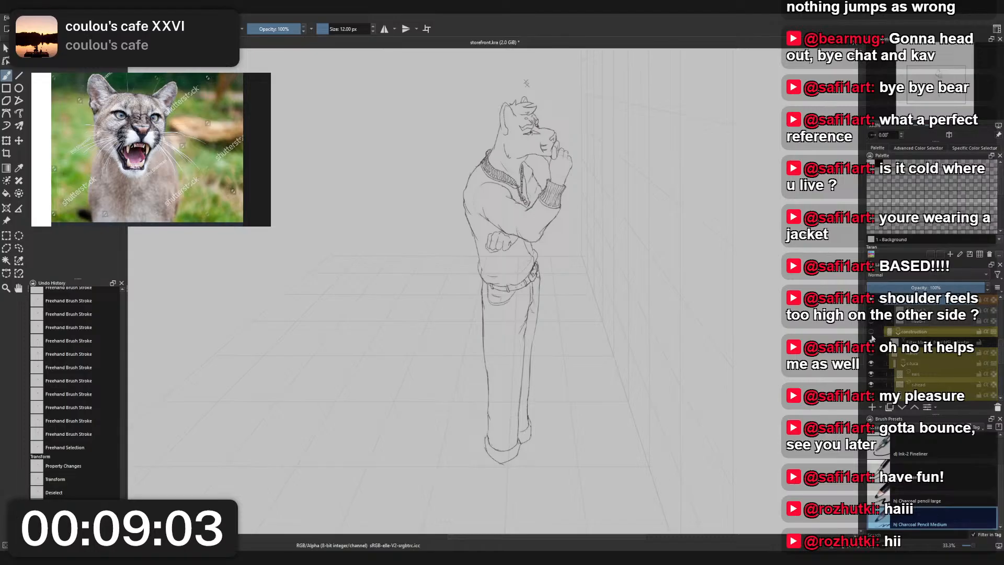
{"action": "scroll", "coordinate": [549, 141], "scroll_direction": "up", "scroll_amount": 4}
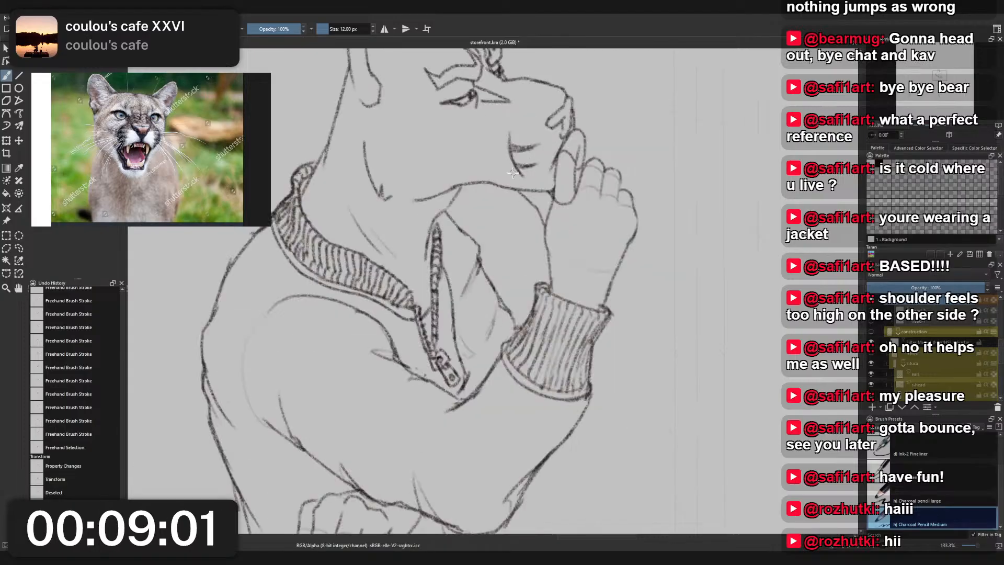
{"action": "scroll", "coordinate": [286, 406], "scroll_direction": "down", "scroll_amount": 5}
{"action": "scroll", "coordinate": [463, 270], "scroll_direction": "up", "scroll_amount": 1}
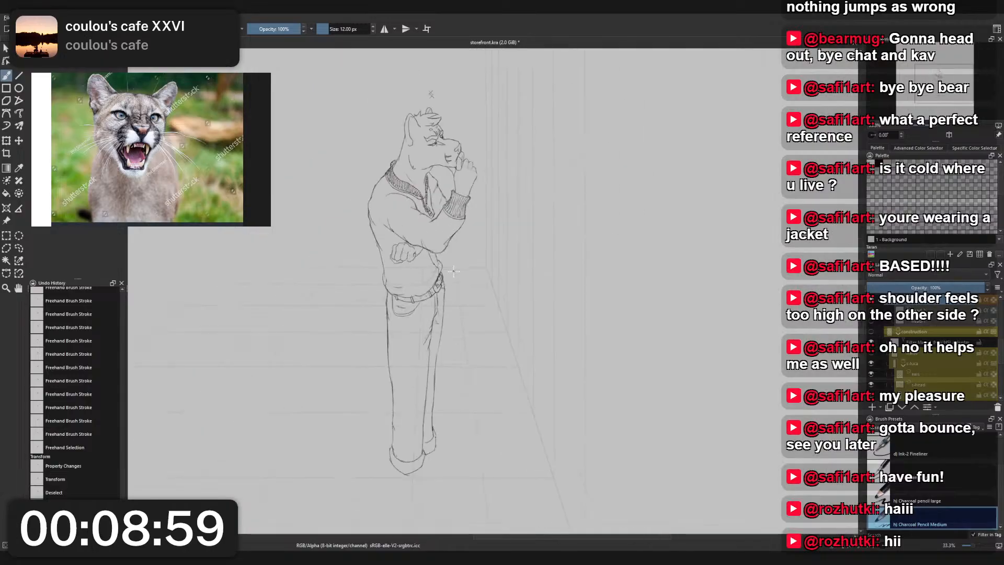
- Erase the far hip line beside the belt buckle and redraw it closer to the belt with Charcoal Pencil Medium
{"action": "scroll", "coordinate": [462, 270], "scroll_direction": "up", "scroll_amount": 6}
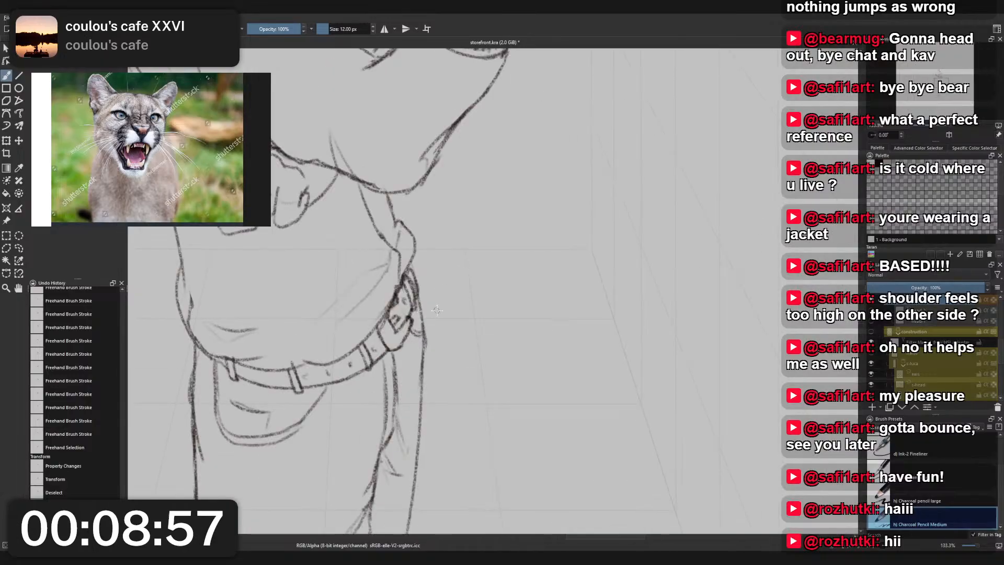
{"action": "right_click", "coordinate": [437, 310]}
{"action": "left_click", "coordinate": [438, 258]}
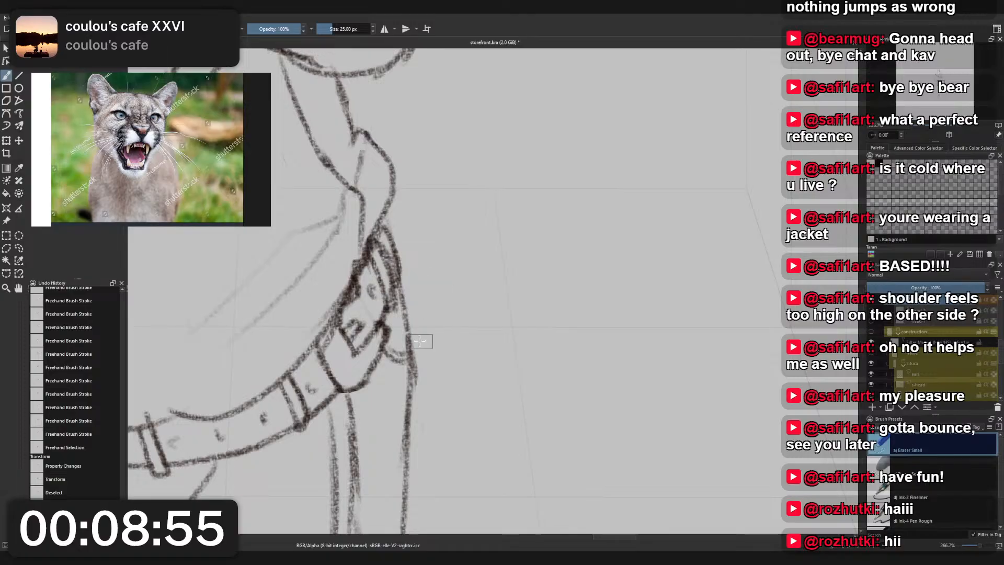
{"action": "mouse_move", "coordinate": [416, 331]}
{"action": "left_mouse_down"}
{"action": "mouse_move", "coordinate": [409, 343]}
{"action": "mouse_move", "coordinate": [408, 296]}
{"action": "mouse_move", "coordinate": [419, 294]}
{"action": "left_mouse_up"}
{"action": "right_click", "coordinate": [418, 307]}
{"action": "left_click", "coordinate": [373, 281]}
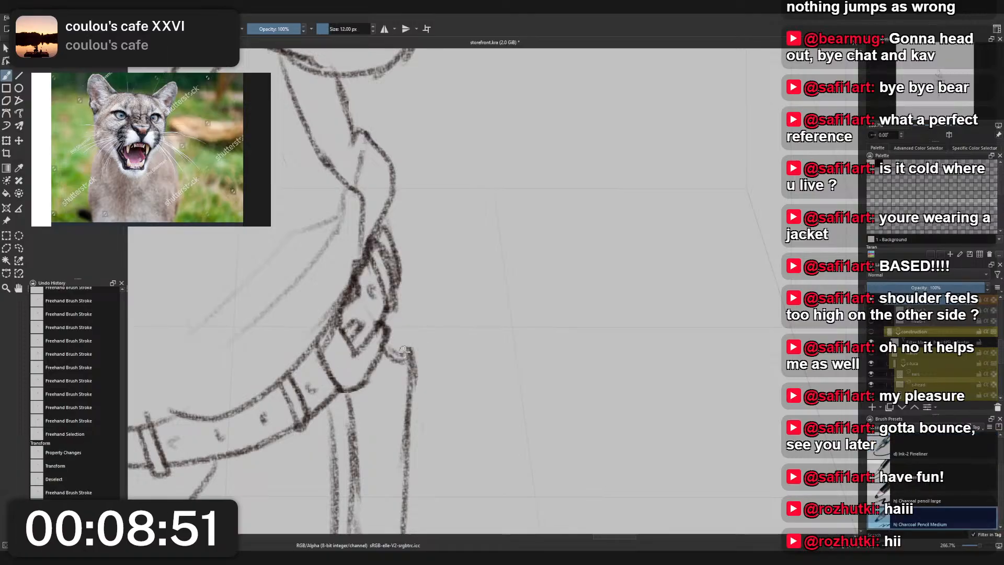
{"action": "mouse_move", "coordinate": [400, 356]}
{"action": "left_mouse_down"}
{"action": "mouse_move", "coordinate": [413, 350]}
{"action": "mouse_move", "coordinate": [396, 297]}
{"action": "left_mouse_up"}
{"action": "key", "text": "ctrl+z"}
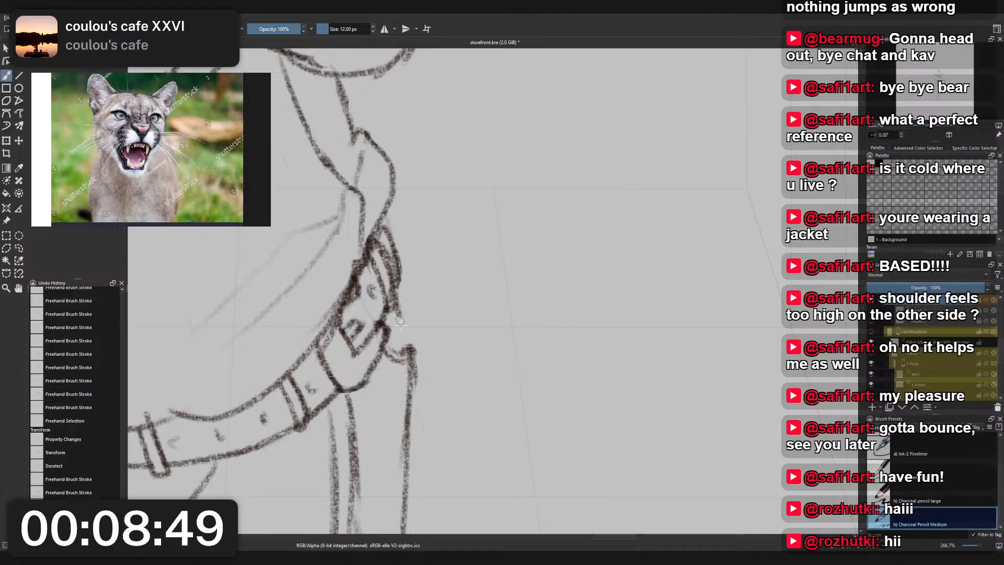
{"action": "left_click_drag", "start_coordinate": [410, 346], "coordinate": [397, 311]}
{"action": "scroll", "coordinate": [417, 285], "scroll_direction": "down", "scroll_amount": 5}
{"action": "scroll", "coordinate": [418, 275], "scroll_direction": "up", "scroll_amount": 3}
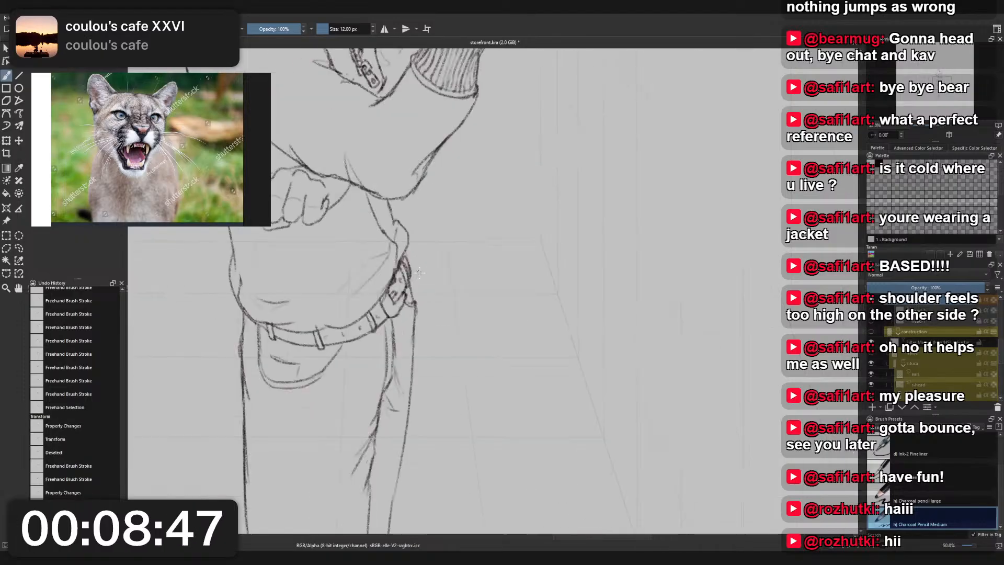
- Erase the overshoot of the far hip line beside the belt buckle with Eraser Small
{"action": "right_click", "coordinate": [420, 272]}
{"action": "left_click", "coordinate": [420, 220]}
{"action": "scroll", "coordinate": [415, 290], "scroll_direction": "up", "scroll_amount": 3}
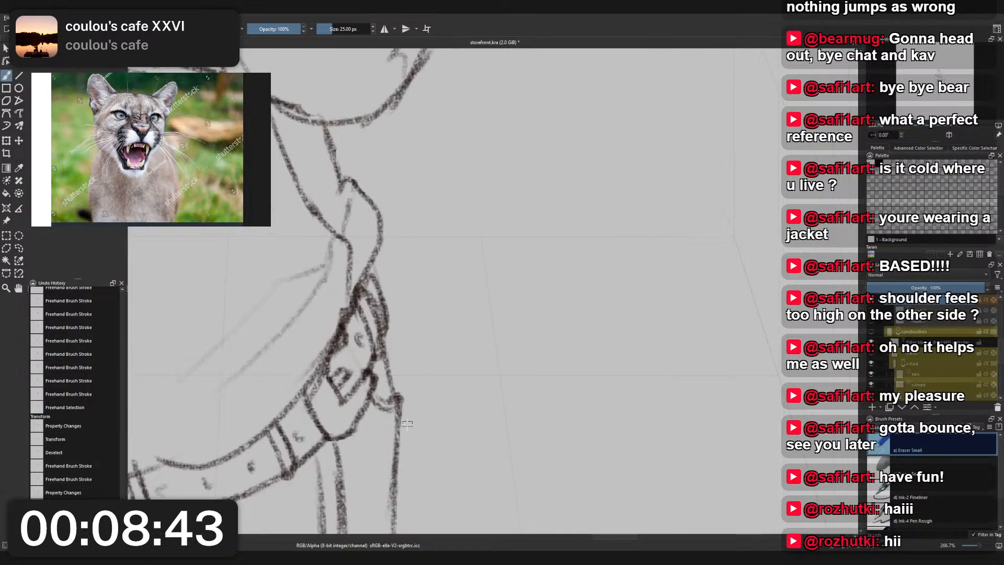
{"action": "left_click_drag", "start_coordinate": [402, 385], "coordinate": [416, 377]}
{"action": "scroll", "coordinate": [416, 378], "scroll_direction": "down", "scroll_amount": 7}
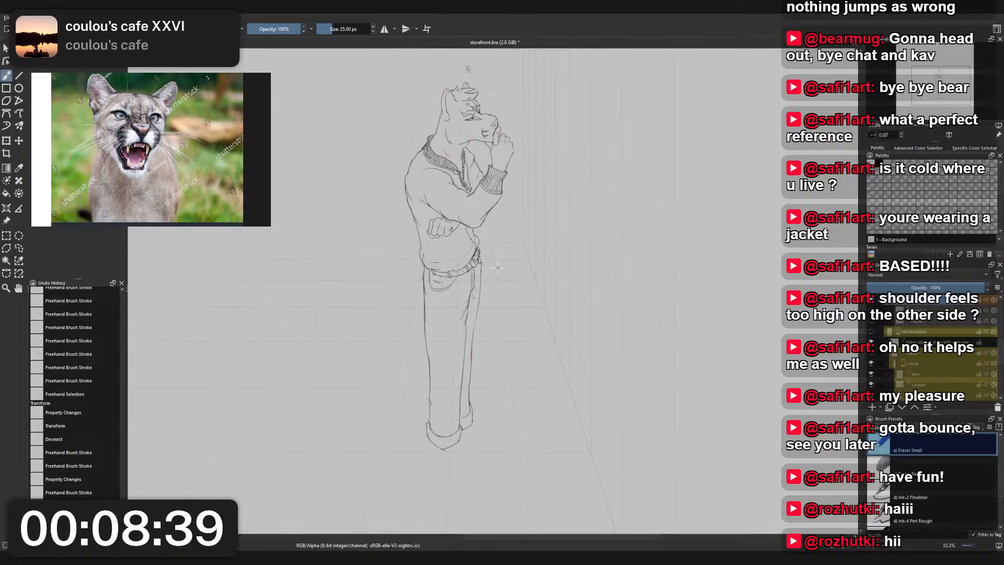
- Draw the missing side of the small coin pocket inside the front trouser pocket with Charcoal Pencil Medium, undoing and redrawing the stroke
{"action": "scroll", "coordinate": [450, 262], "scroll_direction": "up", "scroll_amount": 6}
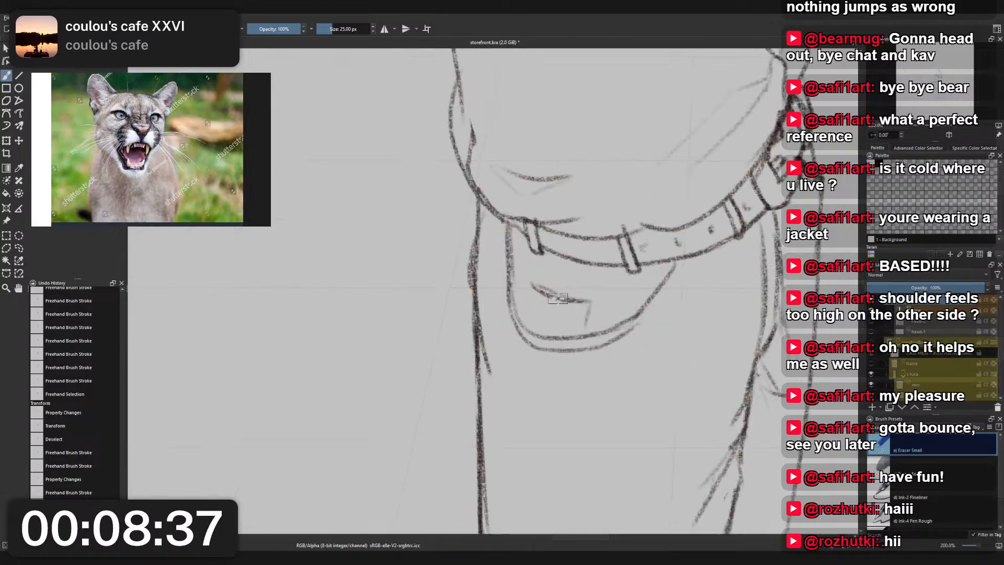
{"action": "right_click", "coordinate": [553, 299]}
{"action": "left_click", "coordinate": [514, 272]}
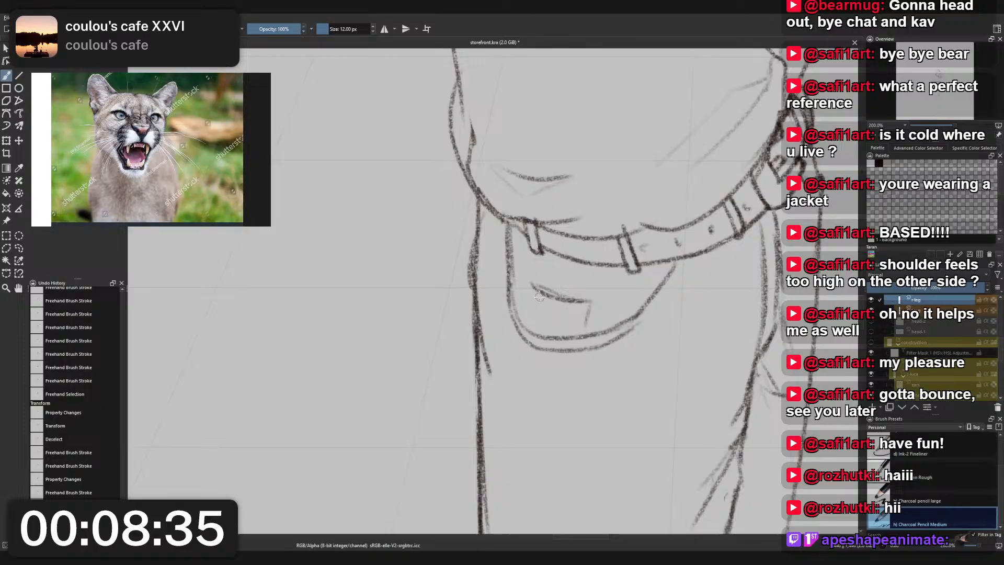
{"action": "left_click_drag", "start_coordinate": [533, 284], "coordinate": [532, 331]}
{"action": "key", "text": "ctrl+z"}
{"action": "mouse_move", "coordinate": [533, 284]}
{"action": "left_mouse_down"}
{"action": "mouse_move", "coordinate": [530, 329]}
{"action": "mouse_move", "coordinate": [543, 305]}
{"action": "mouse_move", "coordinate": [590, 317]}
{"action": "mouse_move", "coordinate": [586, 331]}
{"action": "left_mouse_up"}
{"action": "key", "text": "ctrl+z"}
{"action": "left_click_drag", "start_coordinate": [531, 290], "coordinate": [531, 303]}
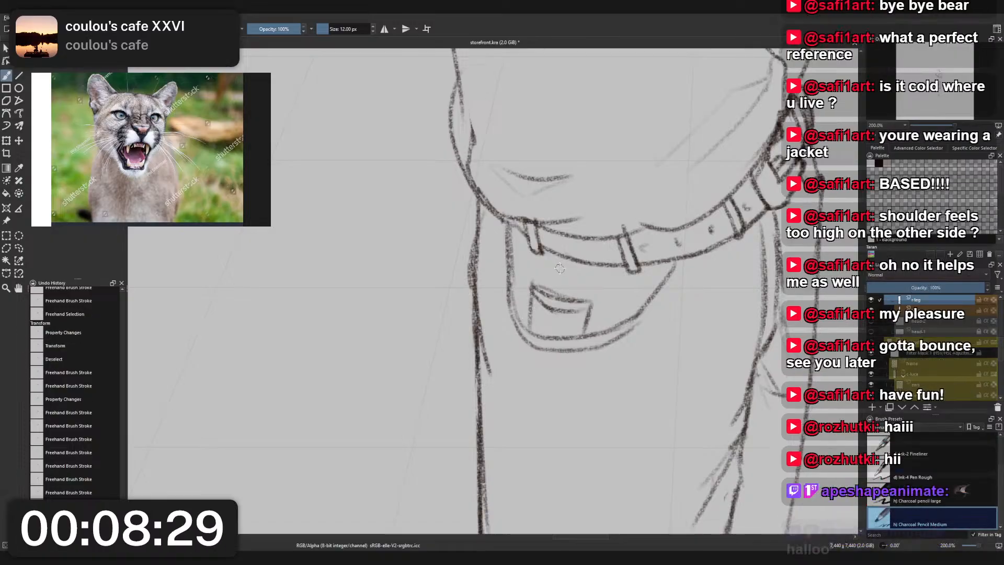
{"action": "scroll", "coordinate": [567, 298], "scroll_direction": "down", "scroll_amount": 5}
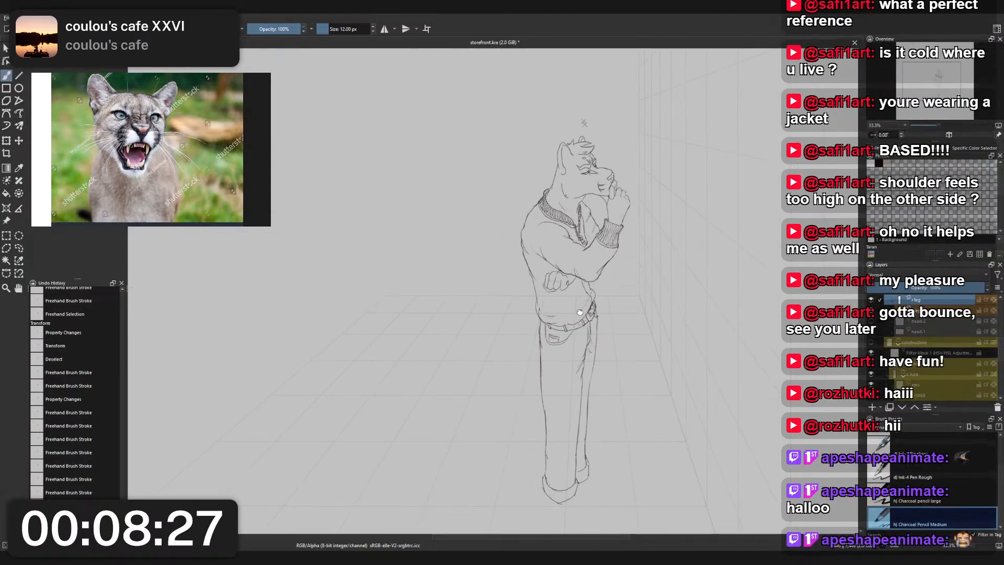
- Erase the line overshoot at the pointed tip of the front trouser hem with Eraser Small
{"action": "left_click_drag", "start_coordinate": [578, 337], "coordinate": [545, 272]}
{"action": "right_click", "coordinate": [552, 428]}
{"action": "left_click", "coordinate": [550, 373]}
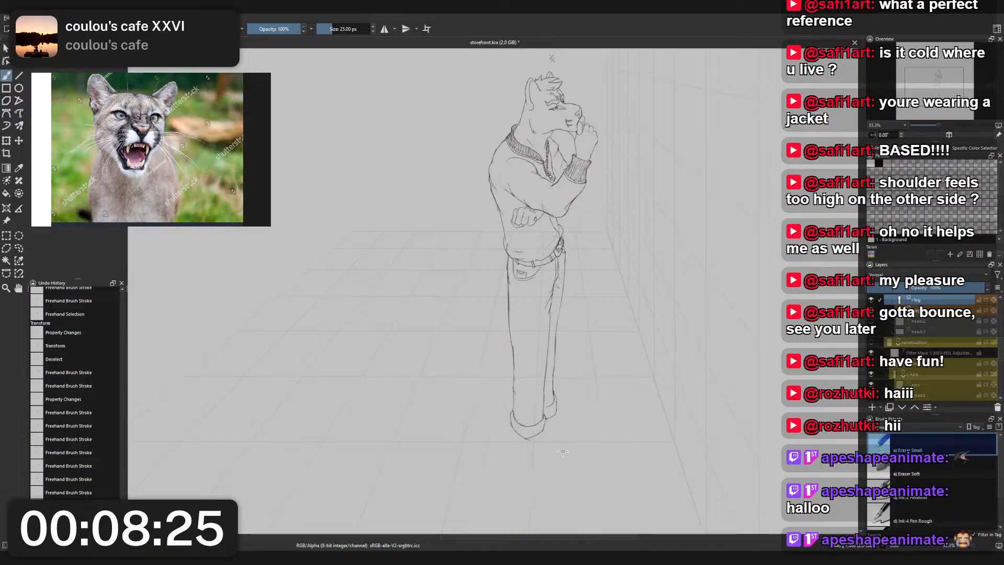
{"action": "scroll", "coordinate": [488, 330], "scroll_direction": "up", "scroll_amount": 4}
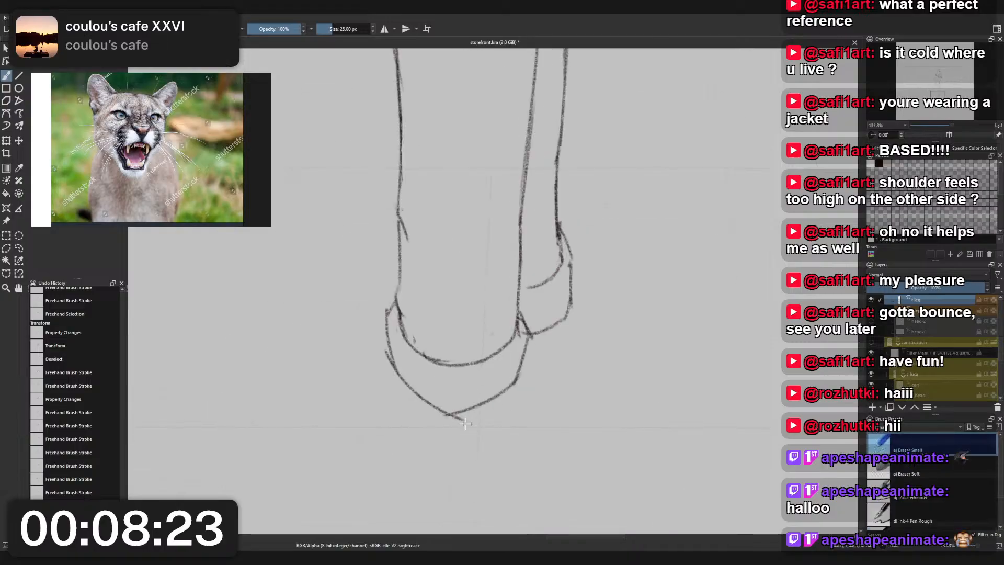
{"action": "left_click_drag", "start_coordinate": [469, 420], "coordinate": [446, 420]}
{"action": "left_click_drag", "start_coordinate": [491, 327], "coordinate": [488, 339]}
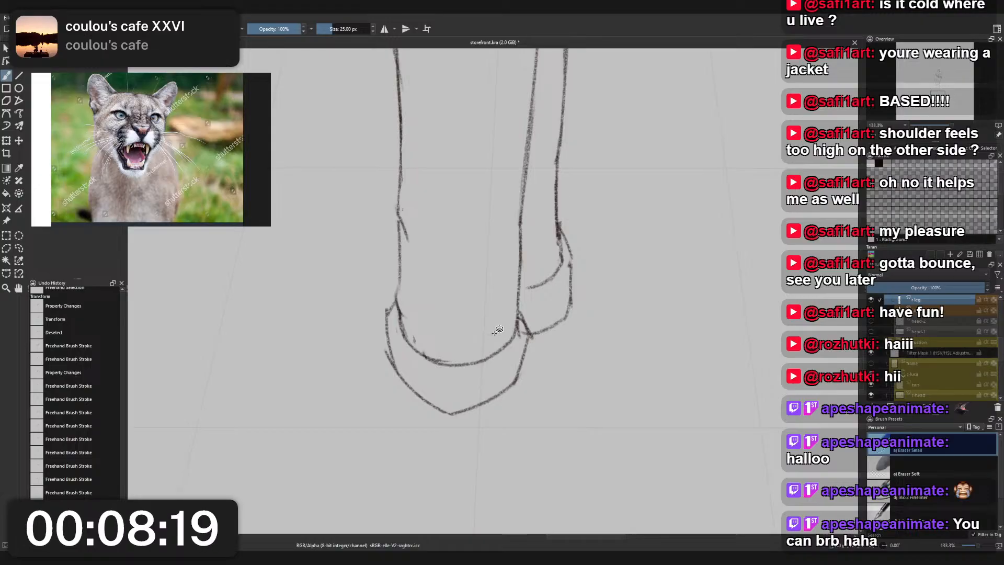
{"action": "key", "text": "r"}
{"action": "left_click", "coordinate": [494, 331]}
{"action": "left_click_drag", "start_coordinate": [493, 334], "coordinate": [493, 329]}
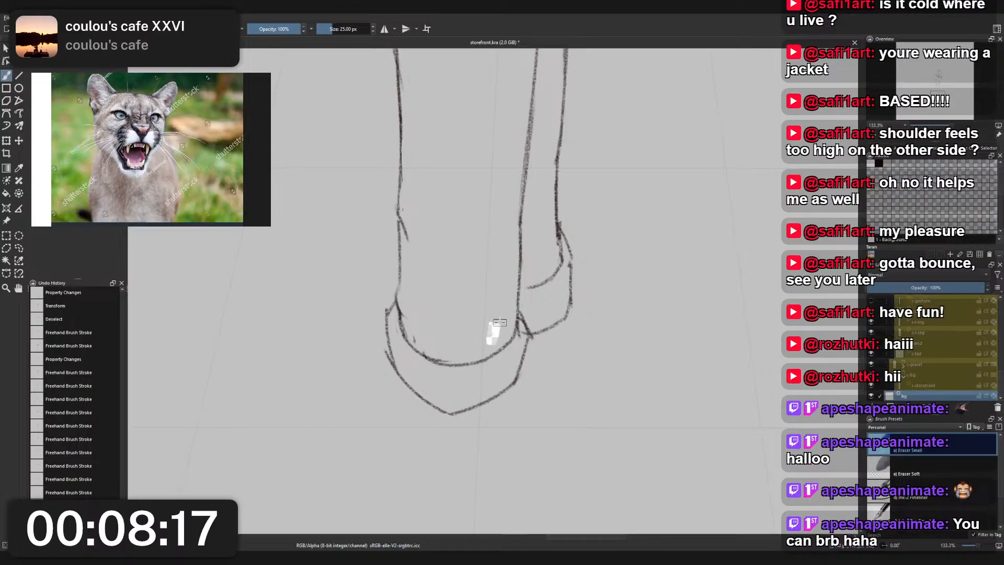
{"action": "key", "text": "r"}
{"action": "left_click", "coordinate": [517, 331]}
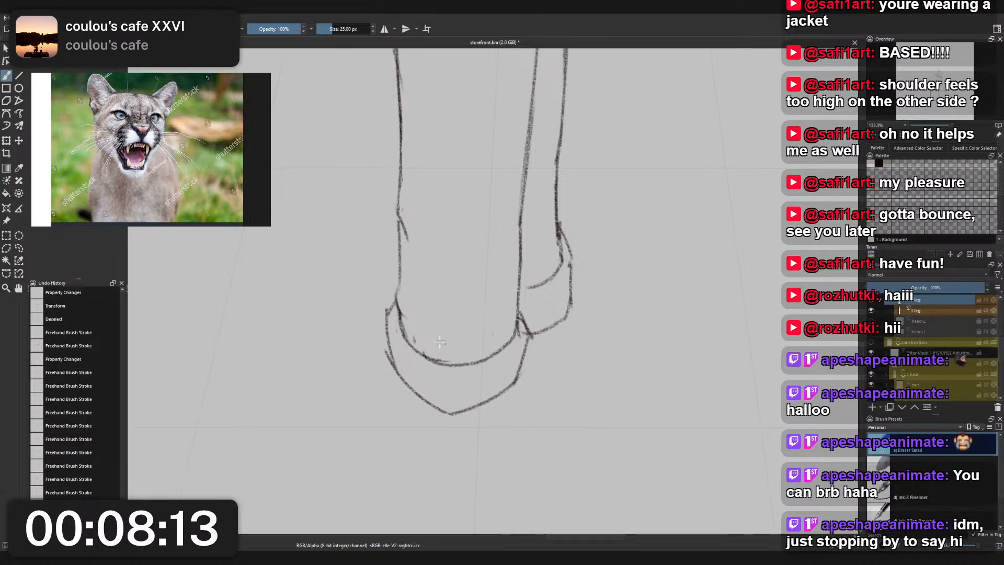
- Clean the stray marks along the upper curve of the front trouser hem, switching between the leg layers
{"action": "key", "text": "r"}
{"action": "left_click", "coordinate": [495, 331]}
{"action": "left_click", "coordinate": [489, 341]}
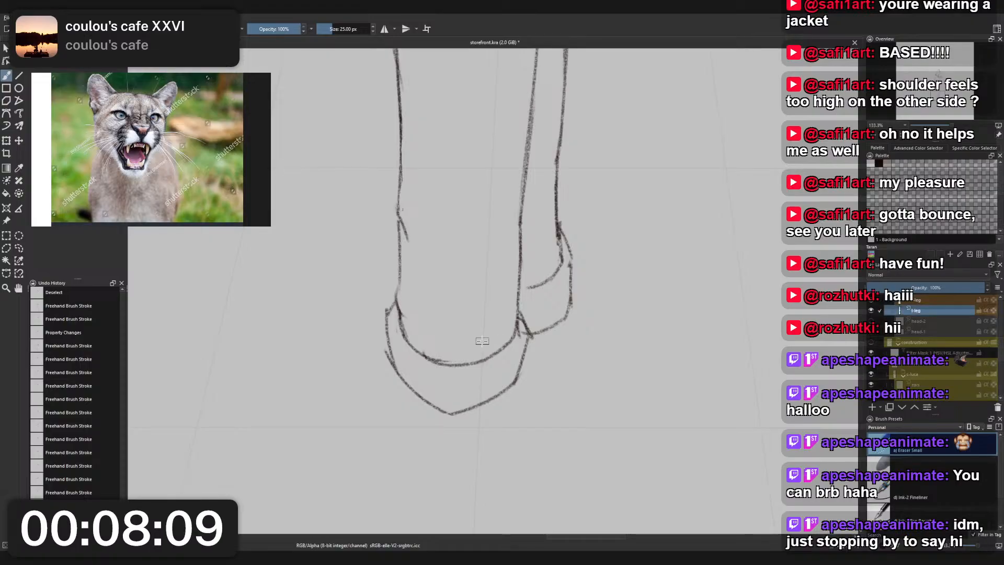
{"action": "key", "text": "r"}
{"action": "left_click", "coordinate": [438, 359]}
{"action": "left_click_drag", "start_coordinate": [446, 361], "coordinate": [421, 352]}
{"action": "key", "text": "ctrl+z"}
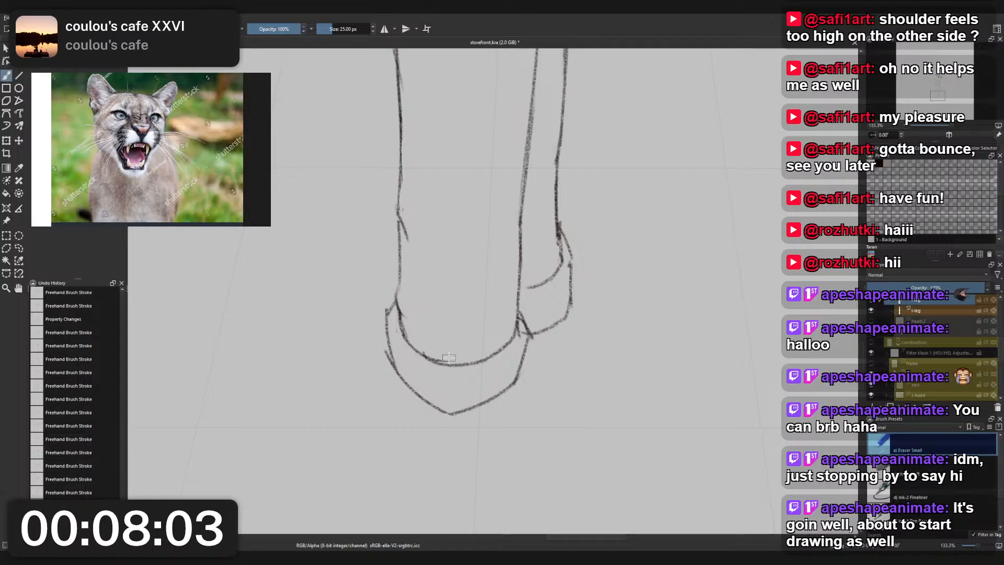
{"action": "mouse_move", "coordinate": [447, 358]}
{"action": "left_mouse_down"}
{"action": "mouse_move", "coordinate": [424, 349]}
{"action": "mouse_move", "coordinate": [442, 356]}
{"action": "left_mouse_up"}
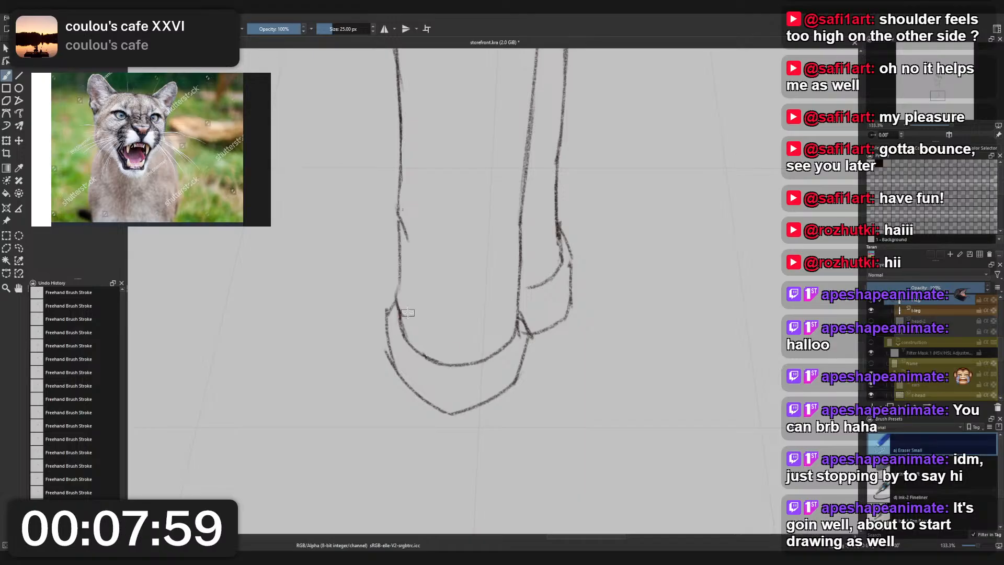
- Sketch short knee folds on the far trouser leg and strengthen its outer line with Charcoal Pencil Medium, undoing unwanted strokes
{"action": "scroll", "coordinate": [509, 294], "scroll_direction": "down", "scroll_amount": 4}
{"action": "mouse_move", "coordinate": [509, 294]}
{"action": "left_mouse_down"}
{"action": "mouse_move", "coordinate": [524, 379]}
{"action": "mouse_move", "coordinate": [573, 376]}
{"action": "left_mouse_up"}
{"action": "scroll", "coordinate": [558, 340], "scroll_direction": "up", "scroll_amount": 2}
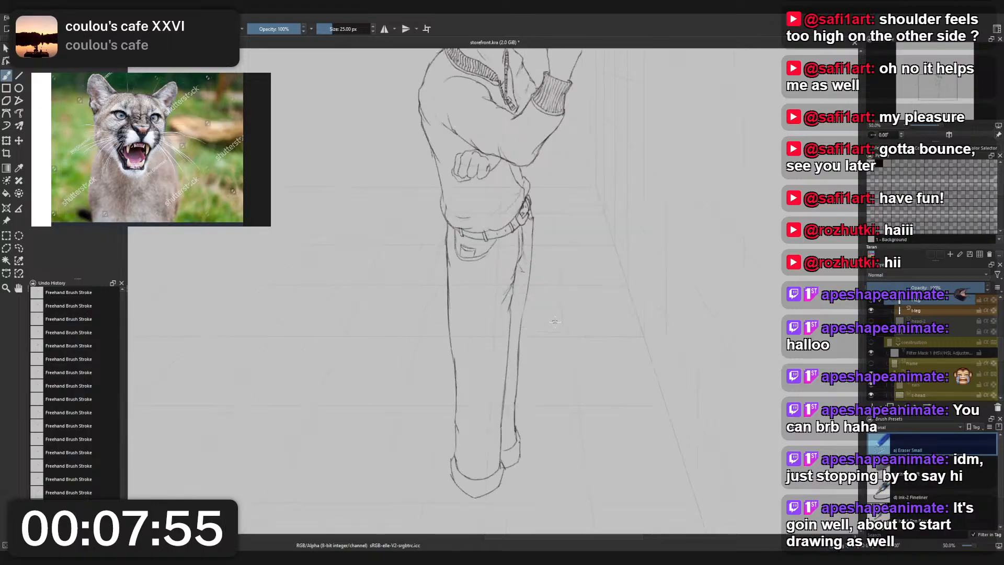
{"action": "scroll", "coordinate": [558, 340], "scroll_direction": "down", "scroll_amount": 2}
{"action": "scroll", "coordinate": [558, 340], "scroll_direction": "up", "scroll_amount": 2}
{"action": "right_click", "coordinate": [546, 320]}
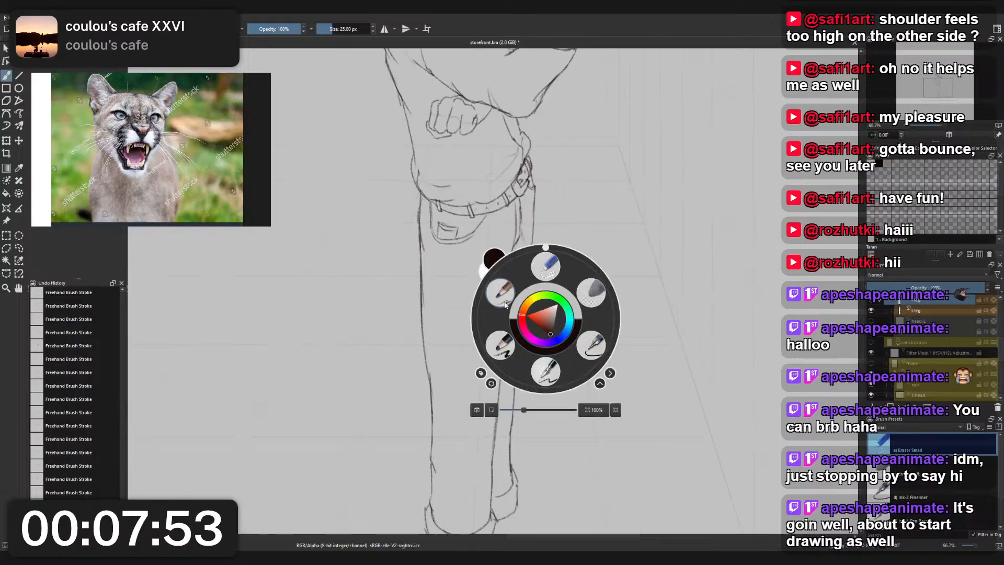
{"action": "left_click", "coordinate": [503, 310]}
{"action": "scroll", "coordinate": [514, 313], "scroll_direction": "up", "scroll_amount": 1}
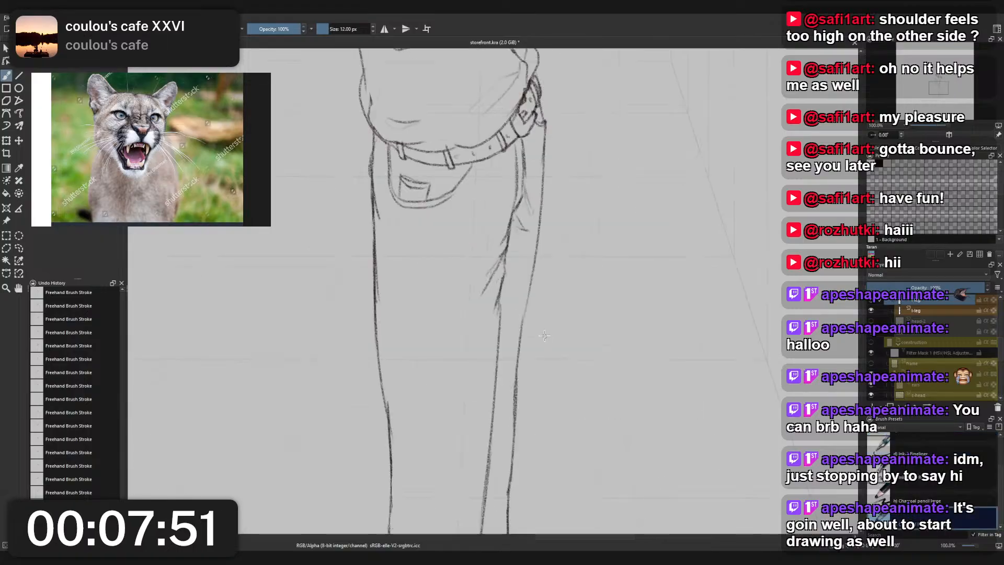
{"action": "key", "text": "r"}
{"action": "left_click", "coordinate": [527, 330]}
{"action": "left_click_drag", "start_coordinate": [525, 315], "coordinate": [503, 382]}
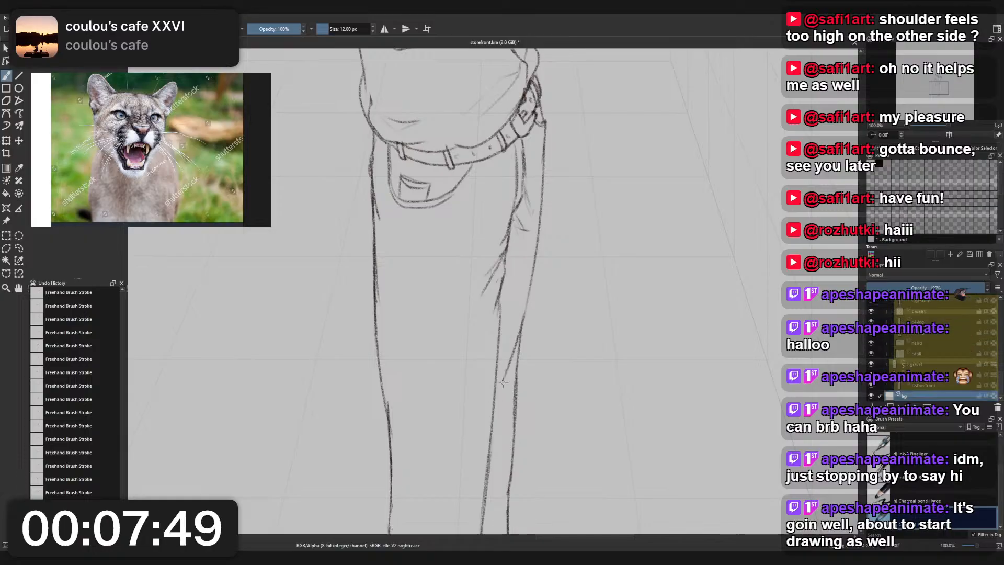
{"action": "key", "text": "ctrl+z"}
{"action": "mouse_move", "coordinate": [525, 313]}
{"action": "left_mouse_down"}
{"action": "mouse_move", "coordinate": [507, 384]}
{"action": "mouse_move", "coordinate": [522, 334]}
{"action": "mouse_move", "coordinate": [515, 395]}
{"action": "left_mouse_up"}
{"action": "key", "text": "ctrl+z"}
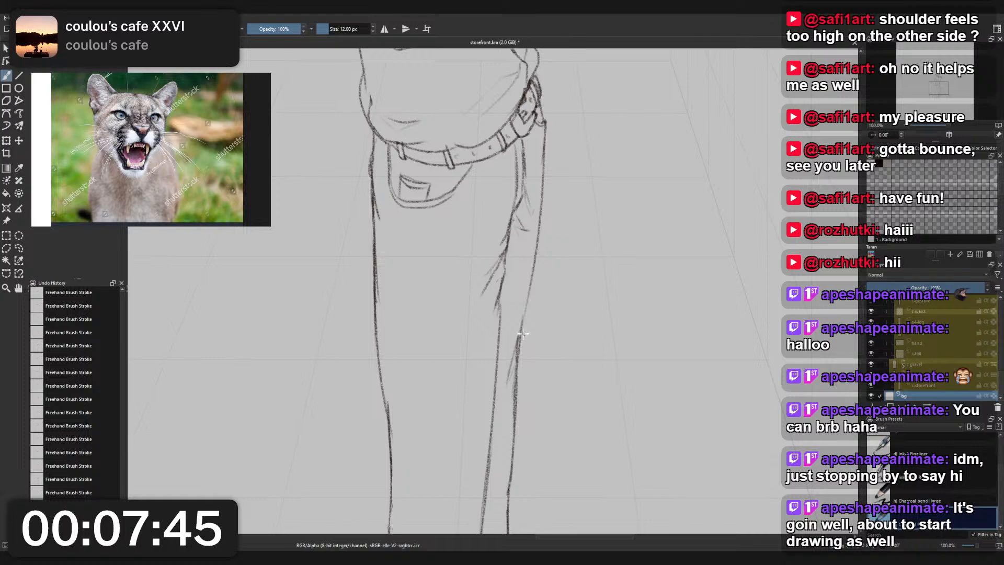
{"action": "left_click_drag", "start_coordinate": [536, 258], "coordinate": [519, 345]}
{"action": "key", "text": "ctrl+z"}
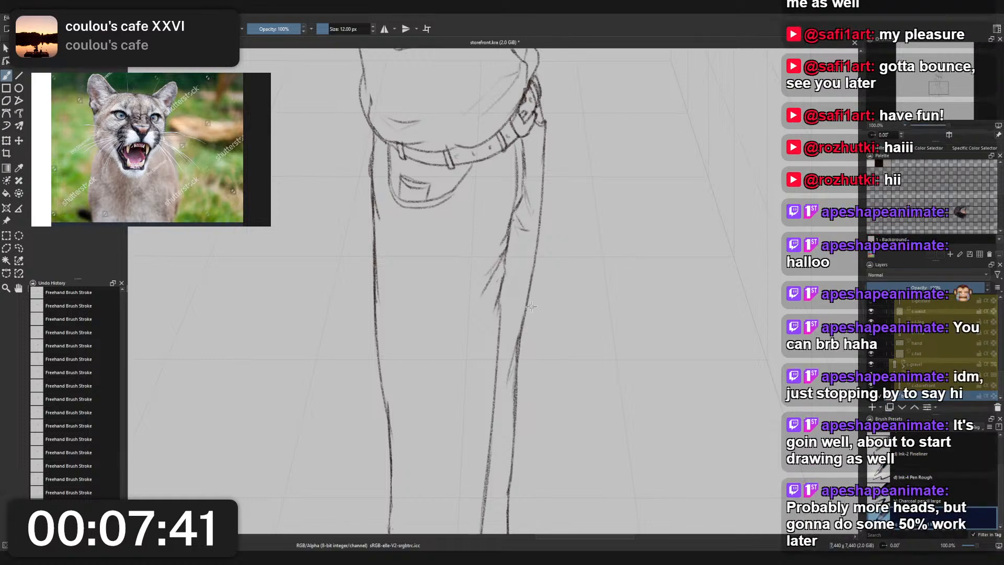
- Refine the jacket's side line between the elbow and the waist fold, alternating Charcoal Pencil Medium and Eraser Small
{"action": "scroll", "coordinate": [531, 307], "scroll_direction": "down", "scroll_amount": 5}
{"action": "scroll", "coordinate": [535, 298], "scroll_direction": "up", "scroll_amount": 3}
{"action": "left_click_drag", "start_coordinate": [516, 262], "coordinate": [525, 299]}
{"action": "scroll", "coordinate": [525, 298], "scroll_direction": "up", "scroll_amount": 3}
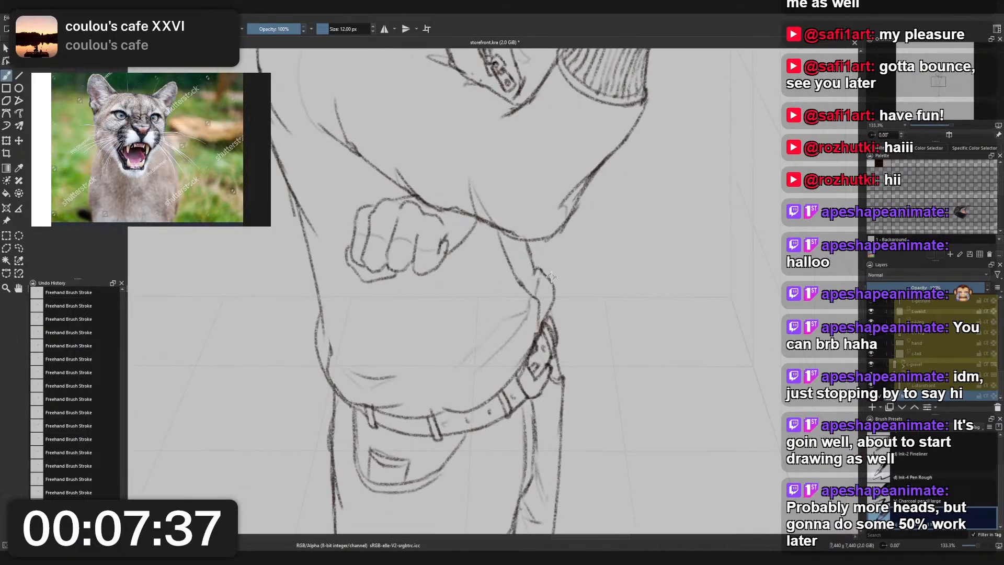
{"action": "left_click_drag", "start_coordinate": [528, 249], "coordinate": [534, 274]}
{"action": "right_click", "coordinate": [545, 256]}
{"action": "left_click", "coordinate": [545, 203]}
{"action": "right_click", "coordinate": [539, 264]}
{"action": "left_click", "coordinate": [493, 289]}
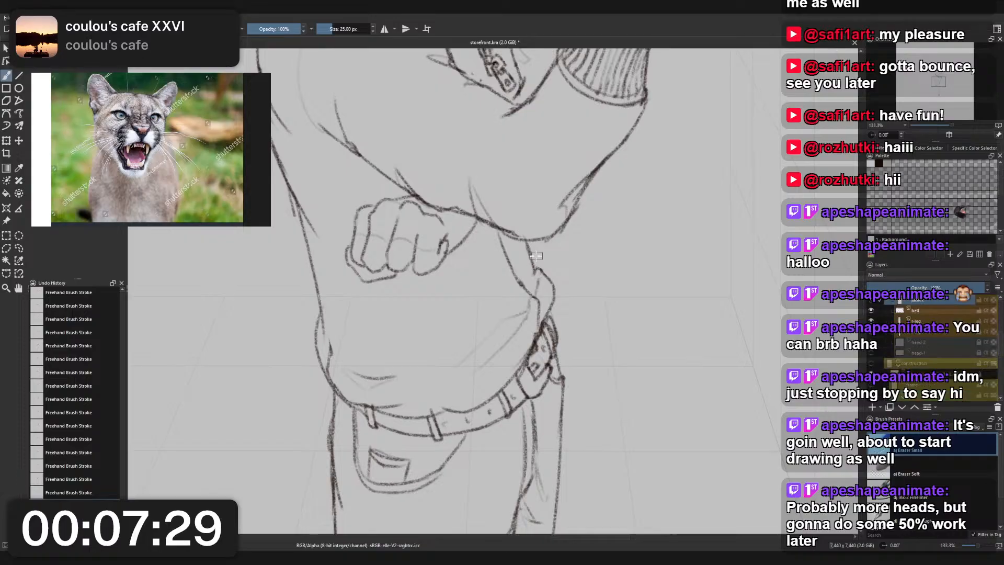
{"action": "right_click", "coordinate": [536, 256]}
{"action": "left_click", "coordinate": [490, 228]}
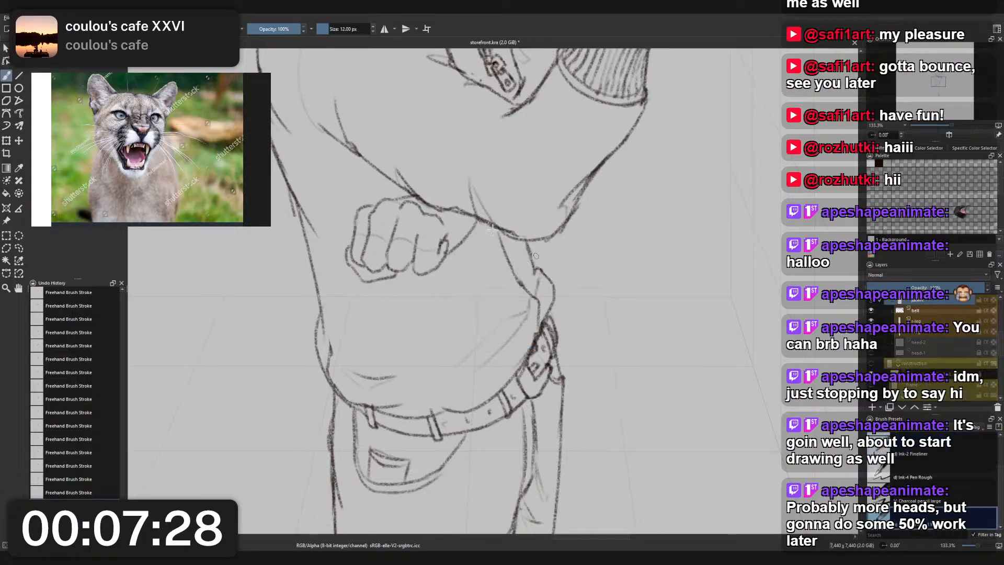
{"action": "right_click", "coordinate": [535, 249]}
{"action": "left_click", "coordinate": [536, 196]}
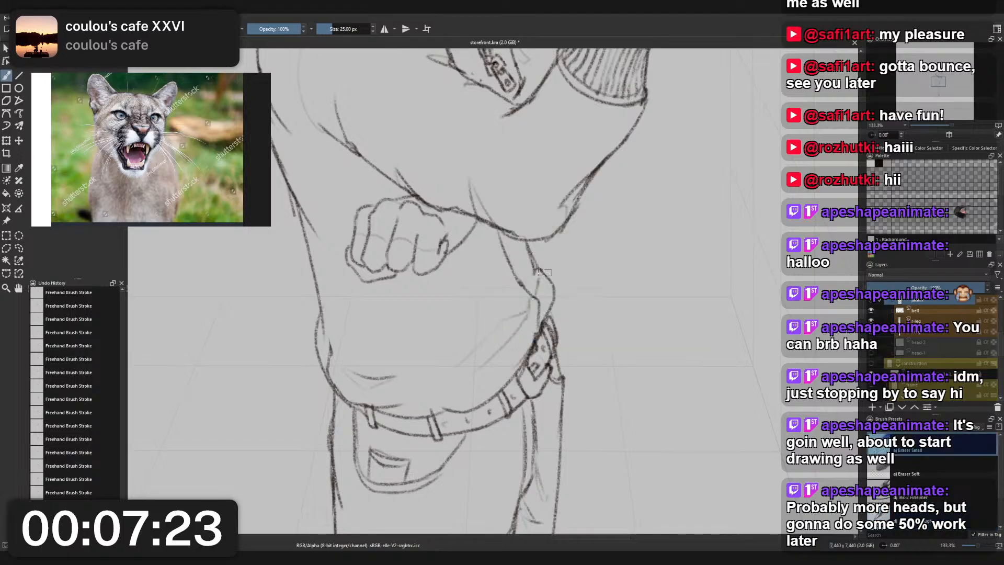
{"action": "right_click", "coordinate": [549, 222]}
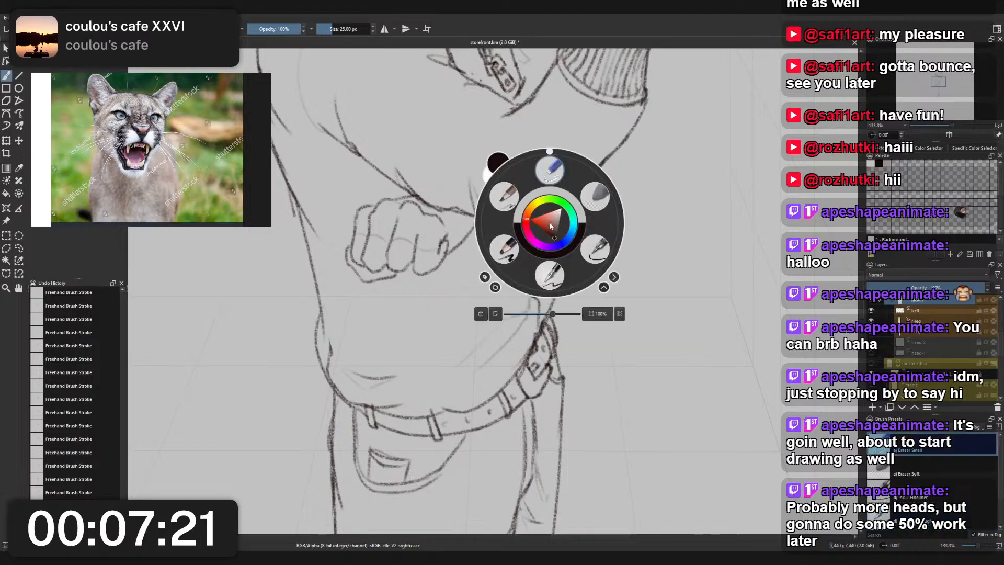
{"action": "left_click", "coordinate": [496, 207]}
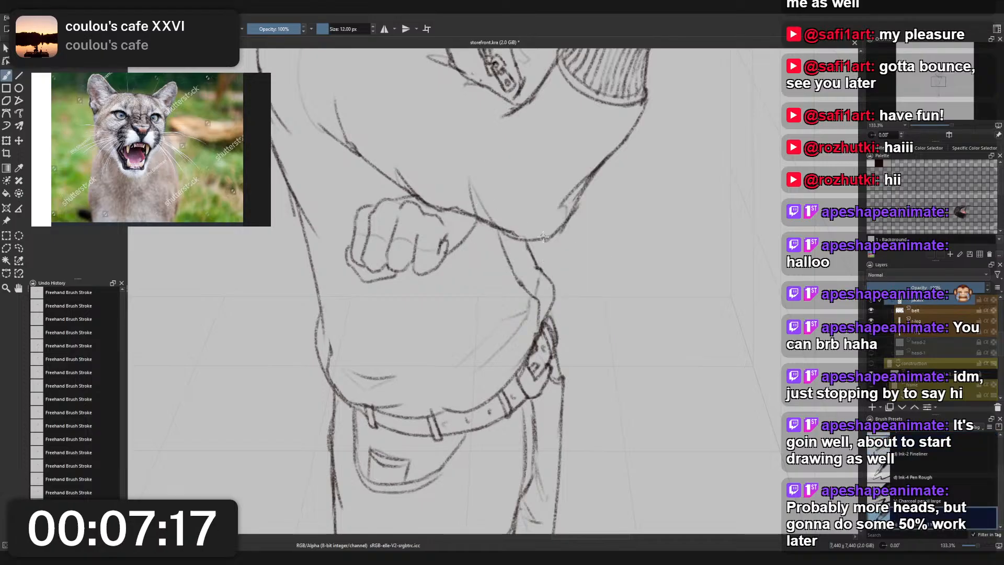
{"action": "key", "text": "1"}
{"action": "left_click_drag", "start_coordinate": [556, 241], "coordinate": [559, 280]}
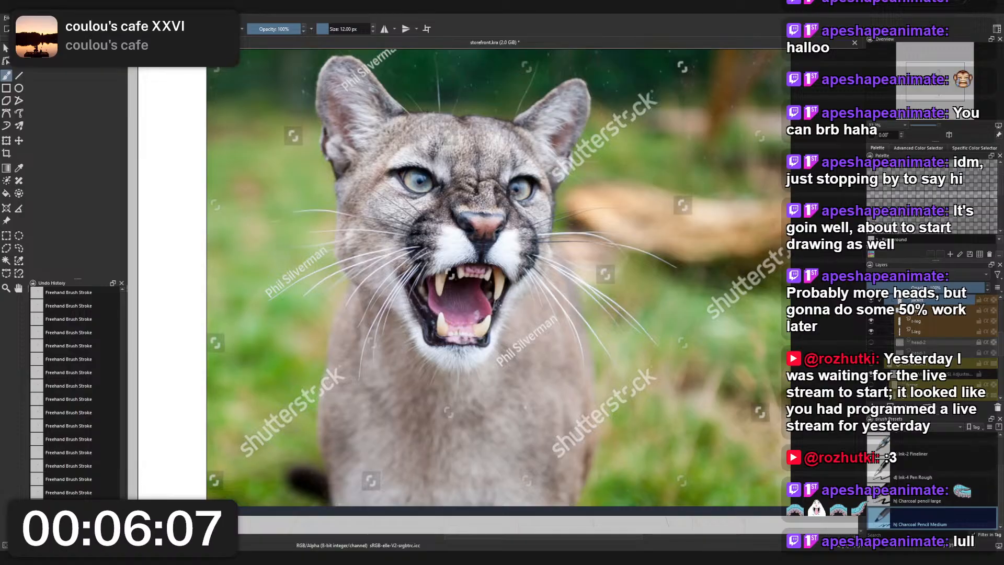
- Paste a photo of white sneakers under grey trousers into the reference board, beside the snarling cougar photo
{"action": "scroll", "coordinate": [350, 332], "scroll_direction": "down", "scroll_amount": 5}
{"action": "left_click_drag", "start_coordinate": [349, 334], "coordinate": [360, 303]}
{"action": "key", "text": "ctrl+n"}
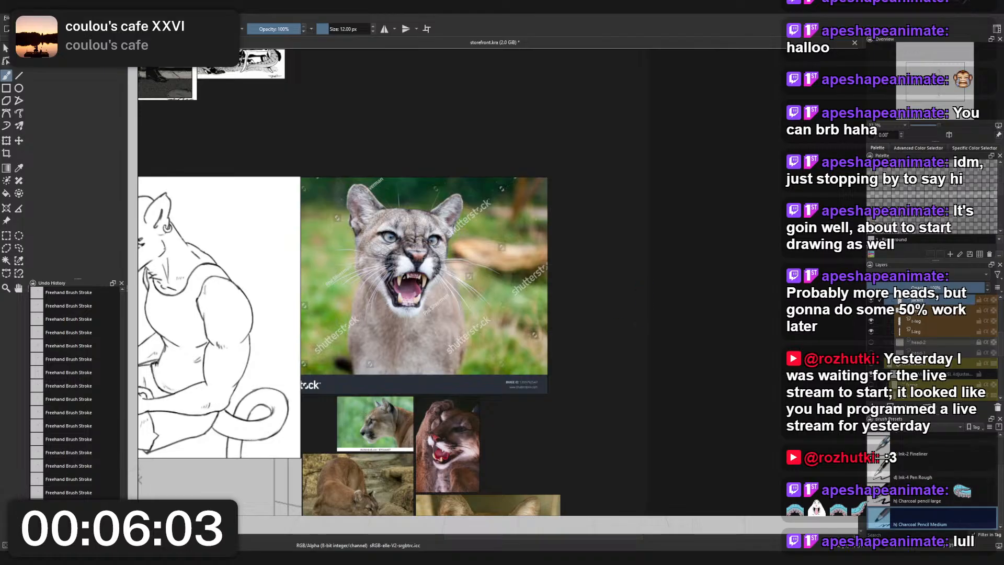
{"action": "key", "text": "ctrl+v"}
{"action": "double_click", "coordinate": [648, 279]}
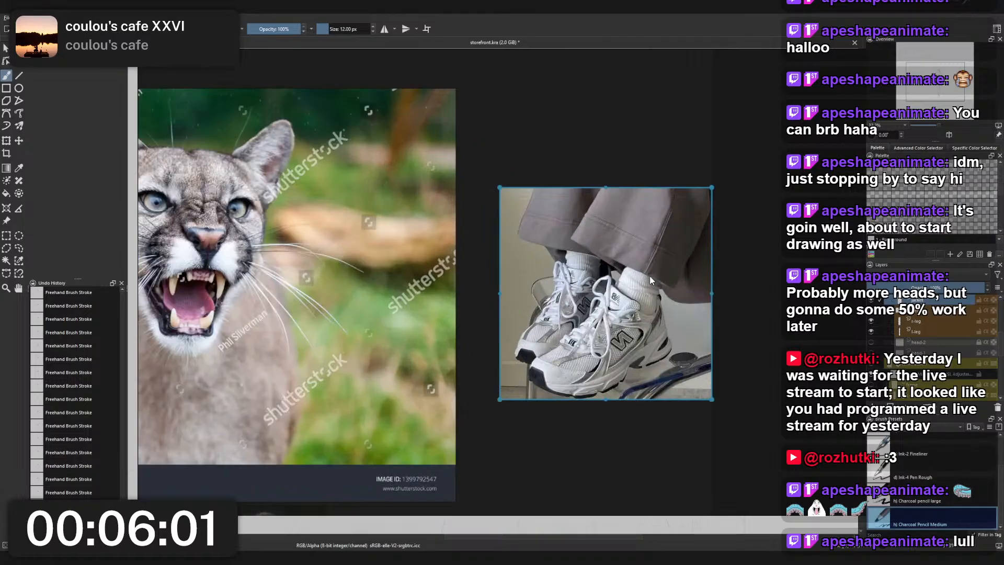
- Mirror the pasted white sneaker photo horizontally and examine the shoes on the reference board
{"action": "left_click_drag", "start_coordinate": [636, 277], "coordinate": [605, 282]}
{"action": "scroll", "coordinate": [572, 282], "scroll_direction": "up", "scroll_amount": 1}
{"action": "scroll", "coordinate": [622, 283], "scroll_direction": "down", "scroll_amount": 2}
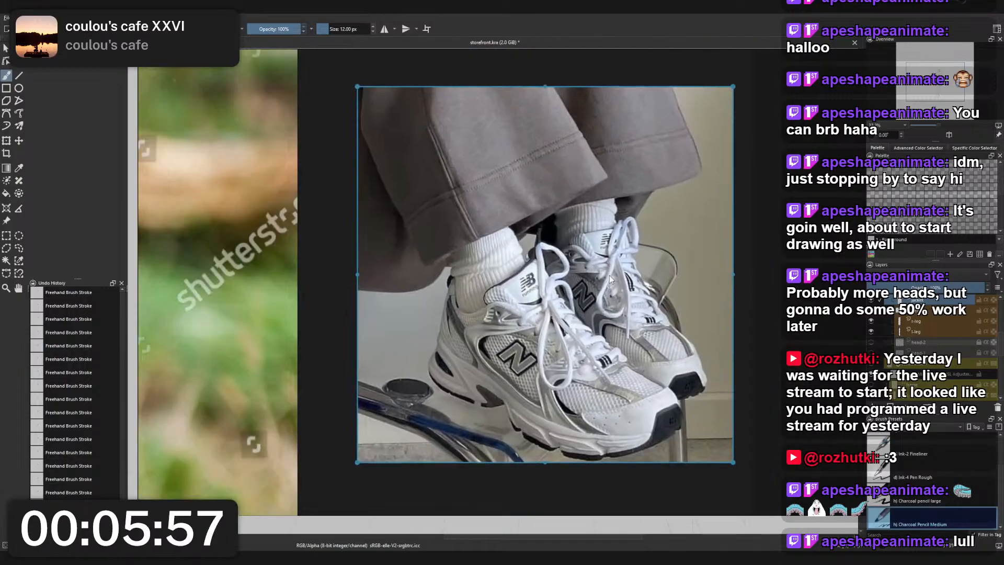
{"action": "scroll", "coordinate": [610, 275], "scroll_direction": "down", "scroll_amount": 1}
{"action": "scroll", "coordinate": [610, 275], "scroll_direction": "up", "scroll_amount": 1}
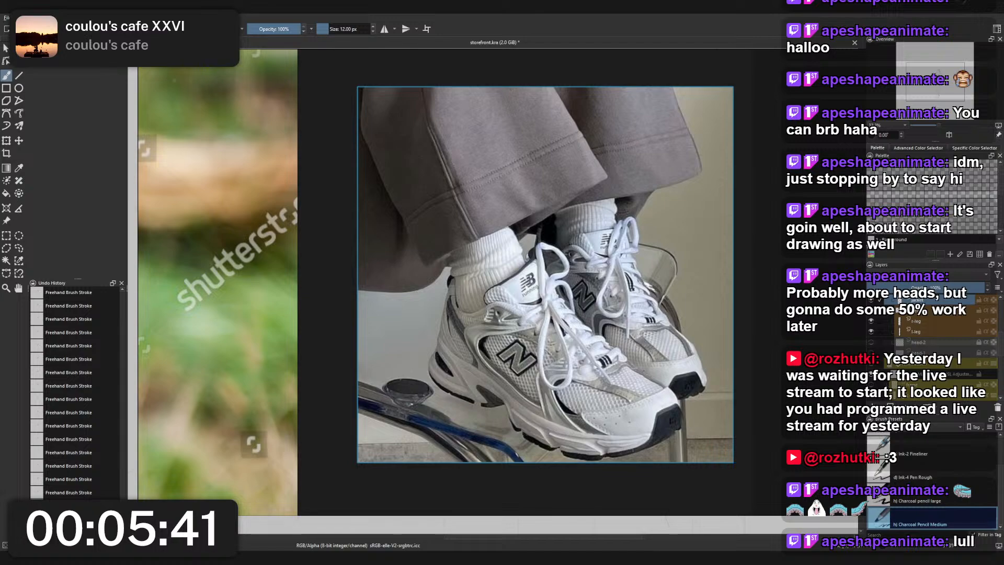
{"action": "scroll", "coordinate": [490, 270], "scroll_direction": "down", "scroll_amount": 8}
{"action": "scroll", "coordinate": [500, 271], "scroll_direction": "up", "scroll_amount": 8}
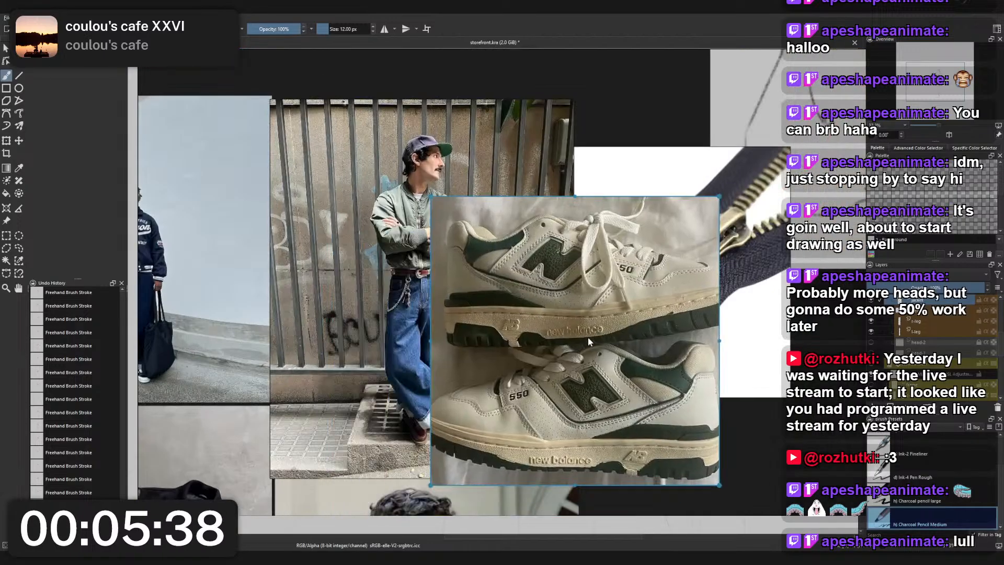
- Add a photo of cream and green New Balance 550 sneakers to the reference board and move it below the cougar portrait
{"action": "left_click_drag", "start_coordinate": [587, 337], "coordinate": [635, 321]}
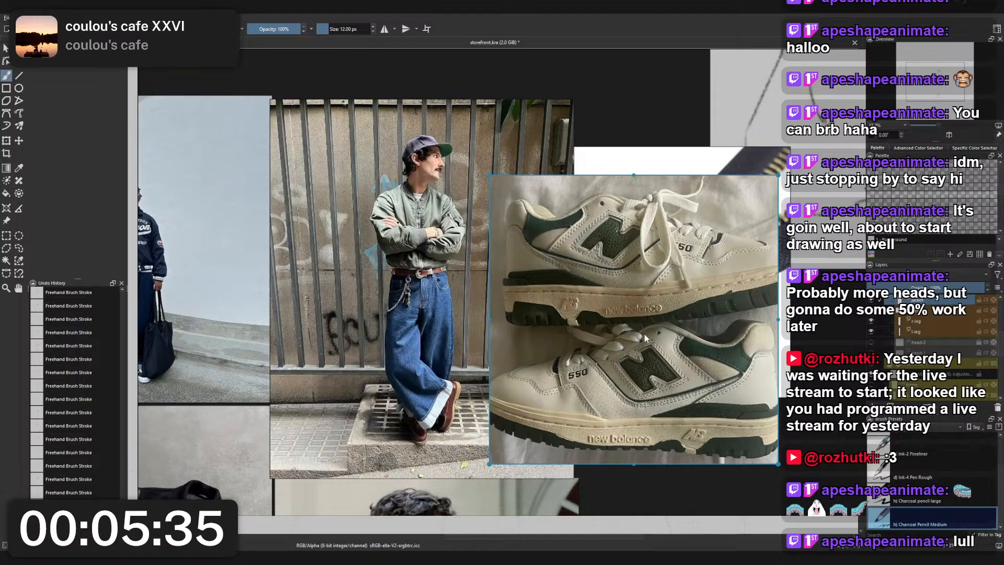
{"action": "scroll", "coordinate": [601, 350], "scroll_direction": "down", "scroll_amount": 3}
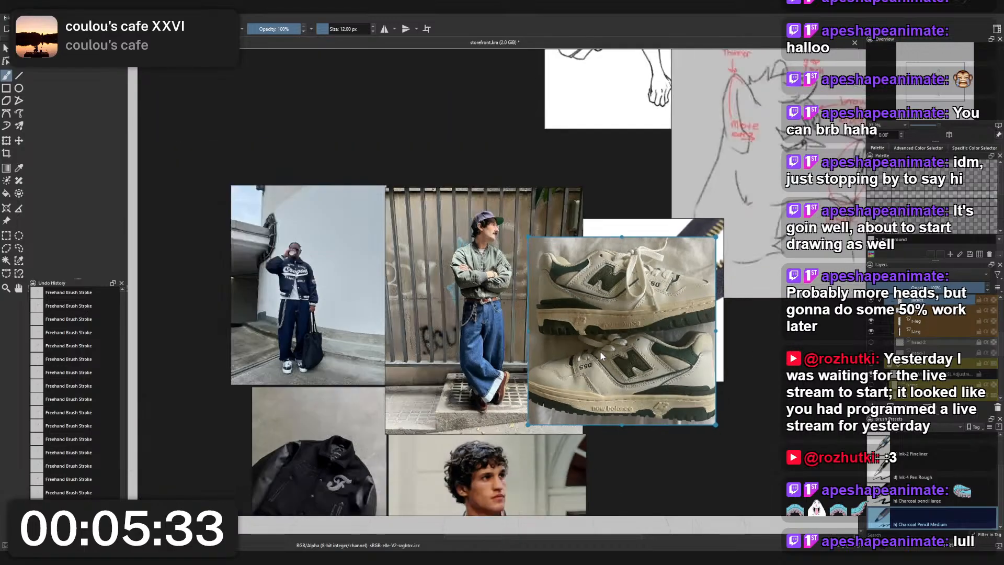
{"action": "left_click_drag", "start_coordinate": [616, 355], "coordinate": [563, 305]}
{"action": "left_click_drag", "start_coordinate": [565, 310], "coordinate": [674, 388]}
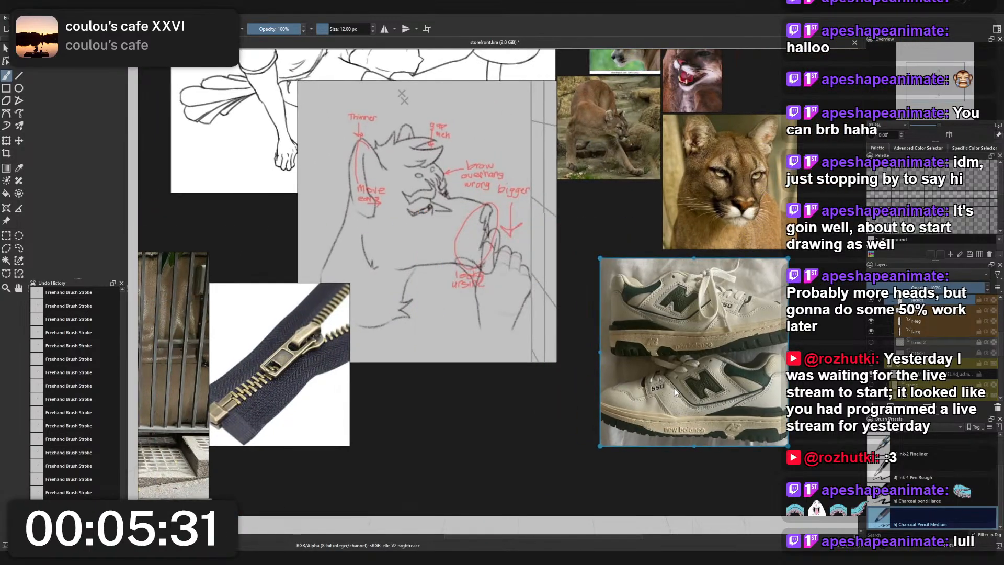
- Move the cream and green New Balance 550 photo beside the black varsity jacket photo on the reference board
{"action": "scroll", "coordinate": [674, 388], "scroll_direction": "down", "scroll_amount": 4}
{"action": "left_click_drag", "start_coordinate": [745, 282], "coordinate": [372, 371]}
{"action": "left_click_drag", "start_coordinate": [372, 371], "coordinate": [297, 382]}
- Frame the sneaker and varsity jacket photos, shrink the reference board window and place it clear of the standing figure
{"action": "scroll", "coordinate": [297, 377], "scroll_direction": "up", "scroll_amount": 5}
{"action": "scroll", "coordinate": [364, 370], "scroll_direction": "up", "scroll_amount": 2}
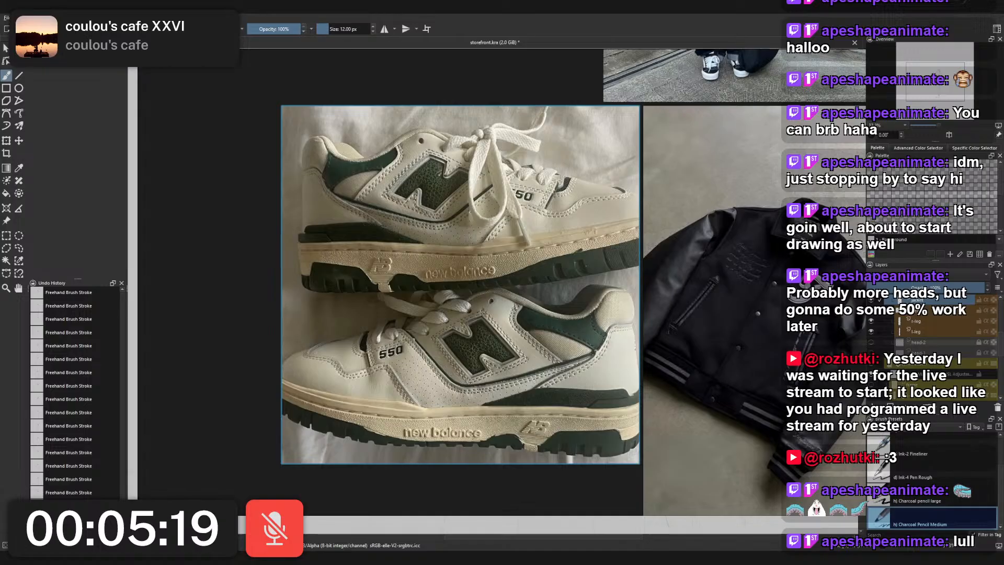
{"action": "left_click_drag", "start_coordinate": [865, 515], "coordinate": [357, 190]}
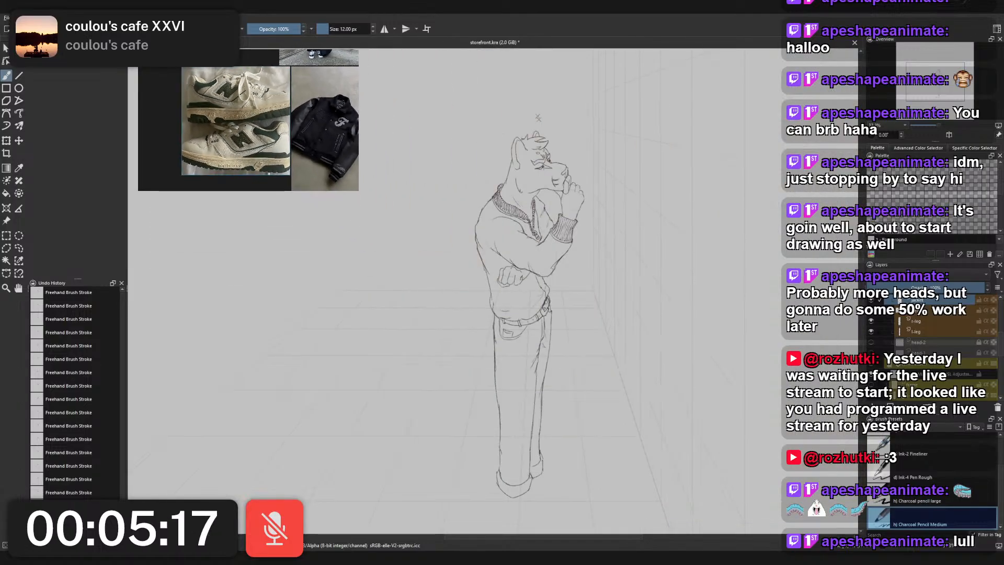
{"action": "left_click_drag", "start_coordinate": [272, 131], "coordinate": [160, 159]}
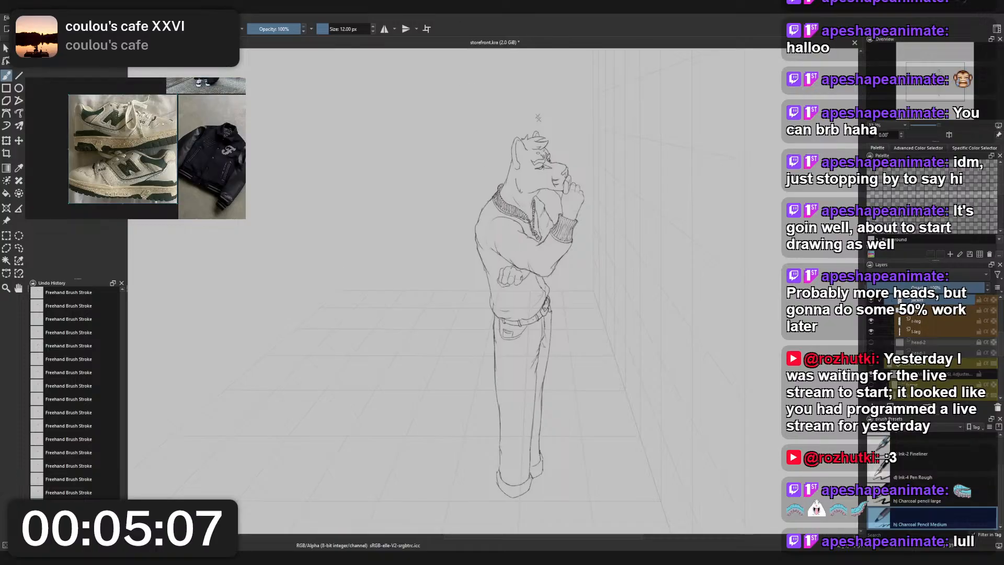
- On the l-leg layer, extend the rear trouser cuff's upper line to the front leg with Charcoal Pencil Medium
{"action": "scroll", "coordinate": [562, 382], "scroll_direction": "up", "scroll_amount": 6}
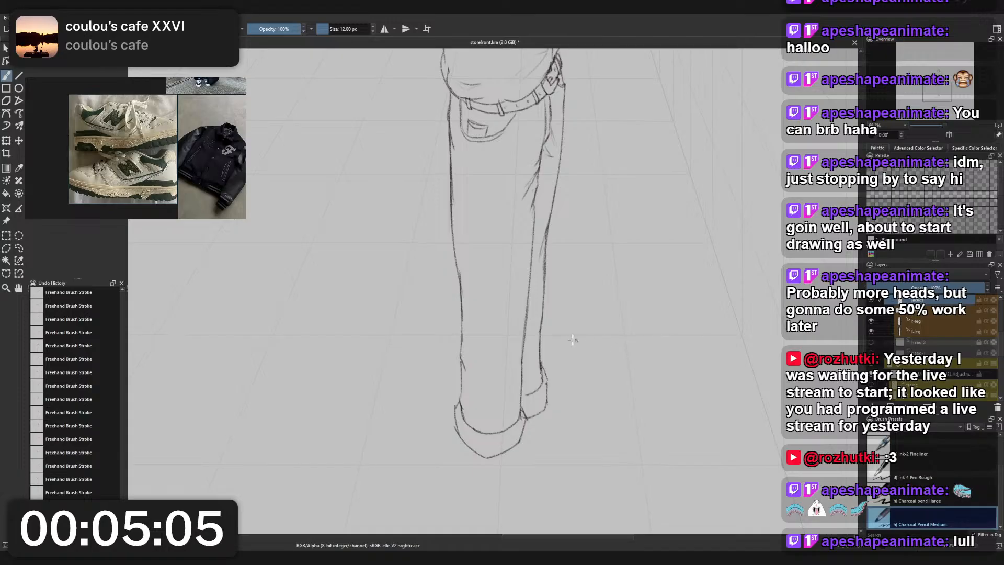
{"action": "left_click_drag", "start_coordinate": [565, 379], "coordinate": [625, 328]}
{"action": "left_click", "coordinate": [933, 322]}
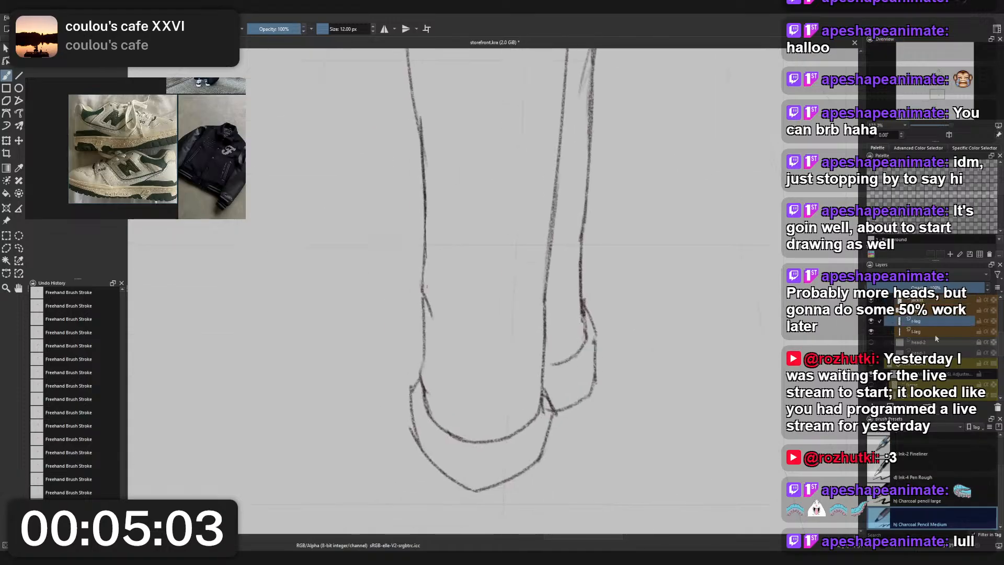
{"action": "left_click", "coordinate": [929, 333]}
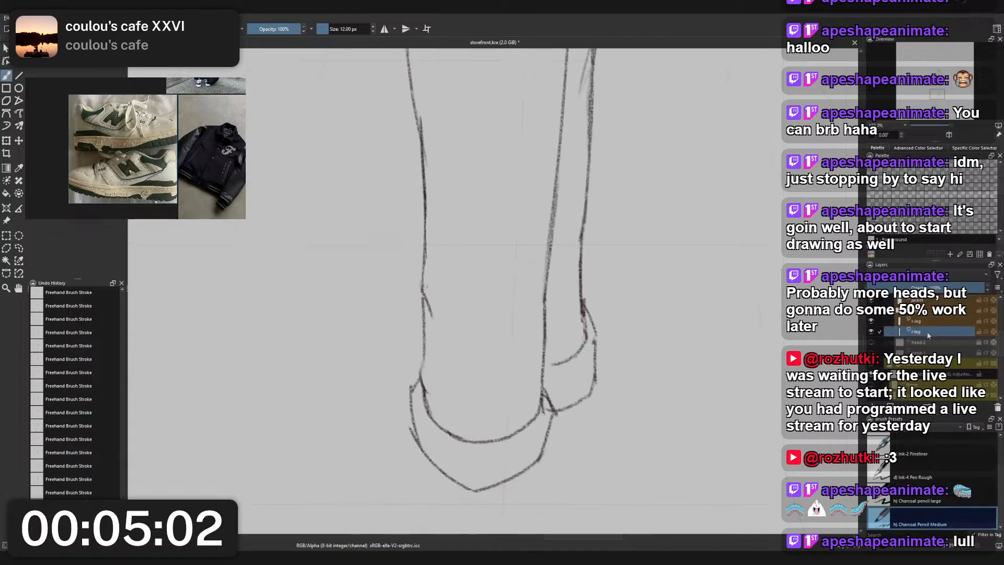
{"action": "right_click", "coordinate": [729, 341]}
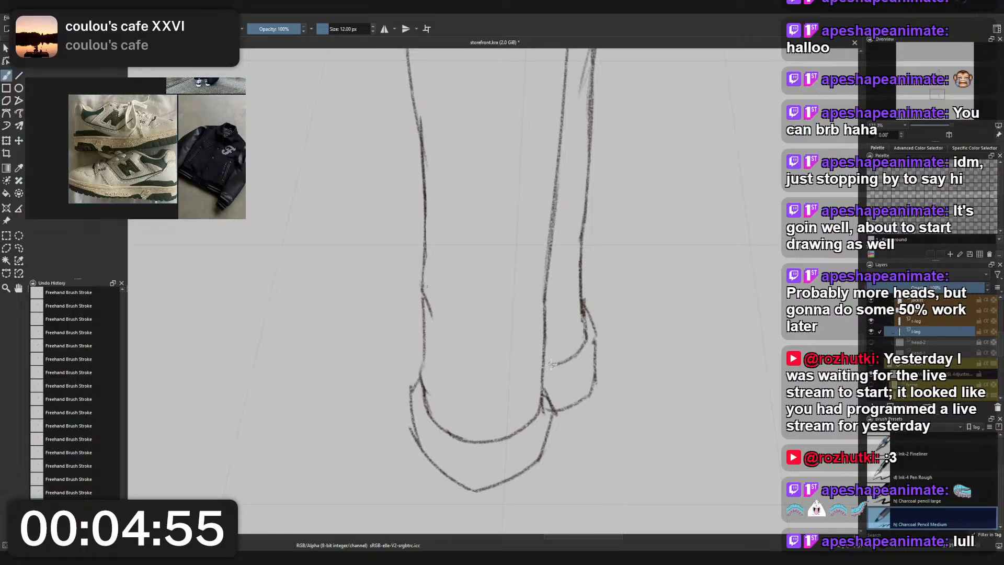
{"action": "scroll", "coordinate": [579, 337], "scroll_direction": "down", "scroll_amount": 4}
{"action": "left_click_drag", "start_coordinate": [578, 342], "coordinate": [571, 376]}
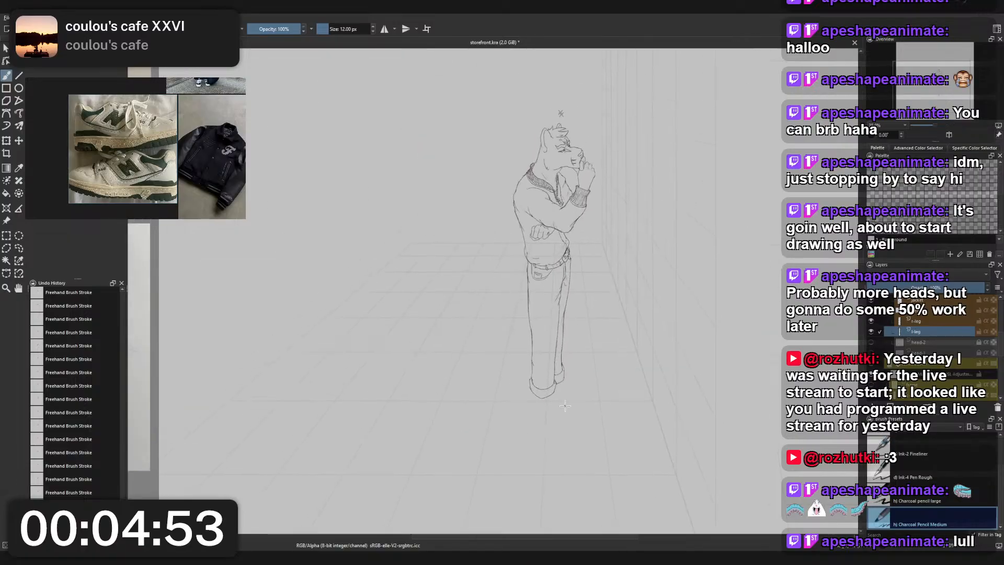
- Clean up the corner where the two trouser cuffs meet, using Eraser Small on the r-leg layer
{"action": "scroll", "coordinate": [568, 382], "scroll_direction": "up", "scroll_amount": 6}
{"action": "right_click", "coordinate": [532, 330]}
{"action": "left_click", "coordinate": [537, 280]}
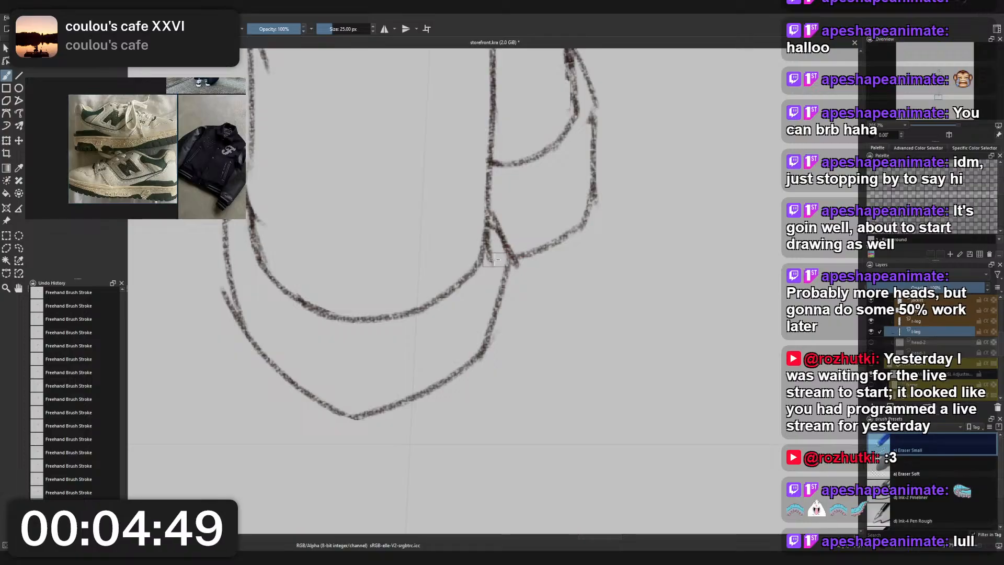
{"action": "key", "text": "Page_Up"}
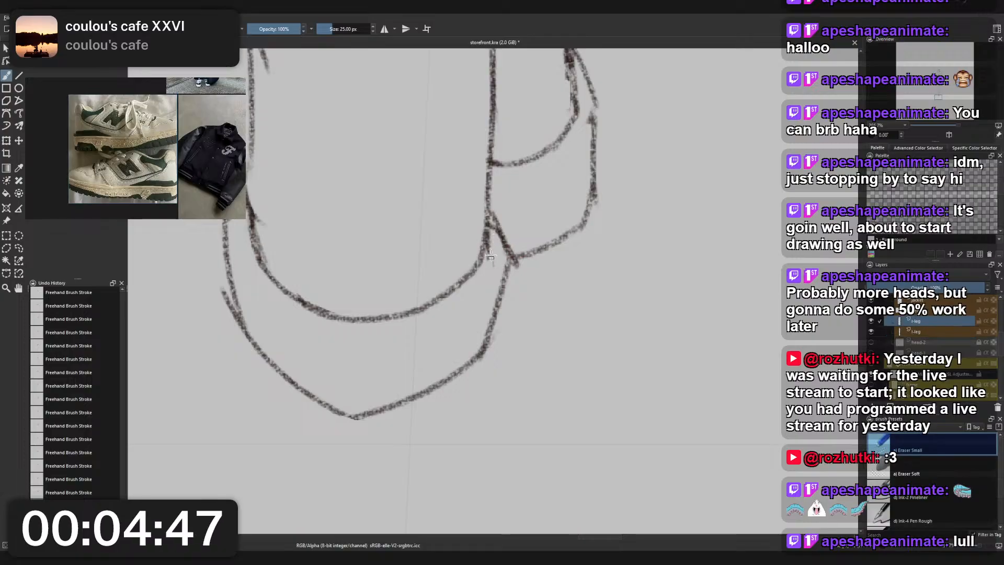
- Examine the trouser legs, belt and front pocket, from the whole figure to a close view of the waist
{"action": "key", "text": "minus"}
{"action": "key", "text": "minus"}
{"action": "key", "text": "minus"}
{"action": "key", "text": "minus"}
{"action": "left_click_drag", "start_coordinate": [491, 234], "coordinate": [471, 413]}
{"action": "key", "text": "minus"}
{"action": "key", "text": "minus"}
{"action": "left_click_drag", "start_coordinate": [487, 269], "coordinate": [498, 256]}
{"action": "key", "text": "plus"}
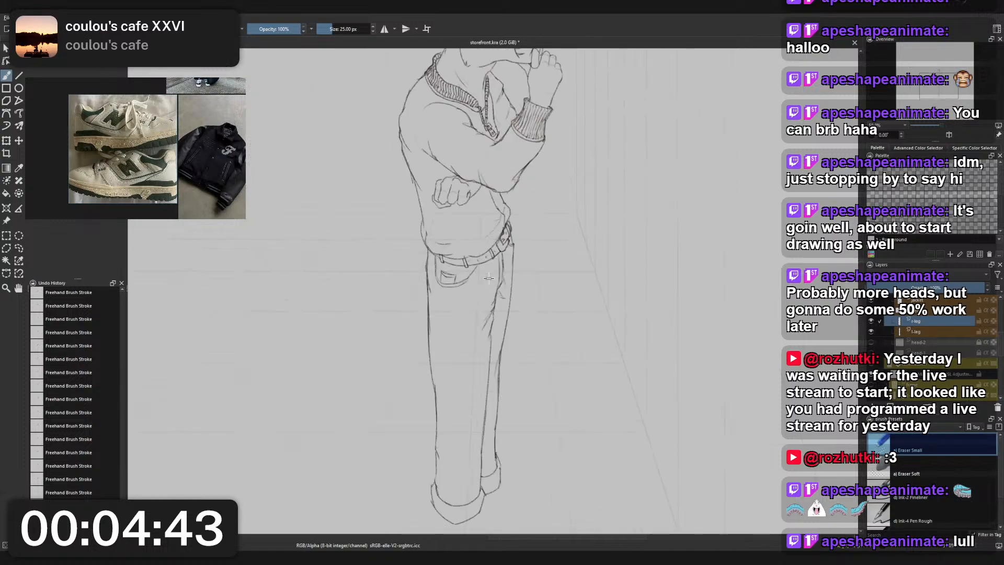
{"action": "key", "text": "plus"}
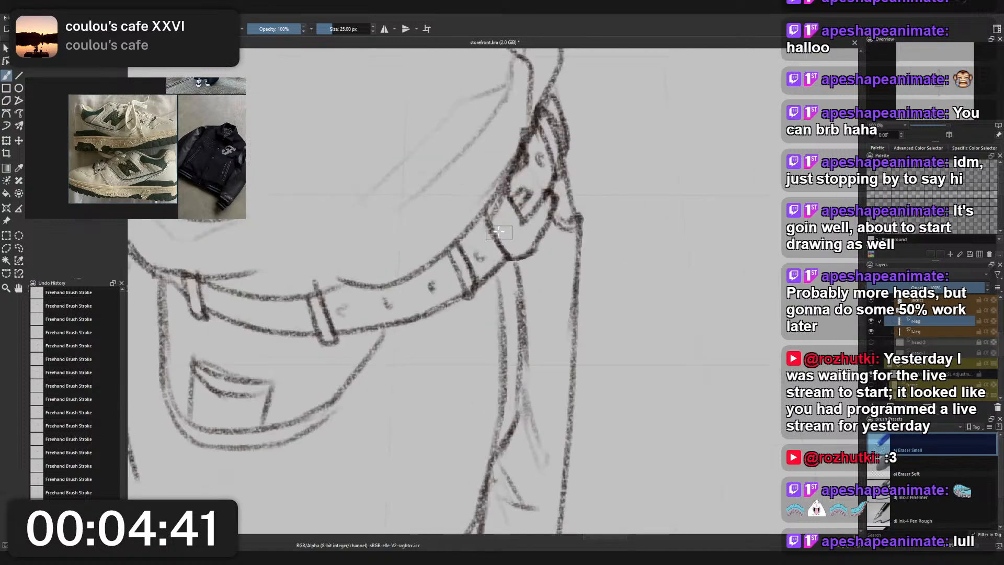
{"action": "key", "text": "plus"}
{"action": "key", "text": "plus"}
{"action": "key", "text": "plus"}
- Select the jacket layer from the drawing and erase the stray overlaps along the shoulder outline below the ribbed collar
{"action": "key", "text": "r"}
{"action": "left_click", "coordinate": [499, 209]}
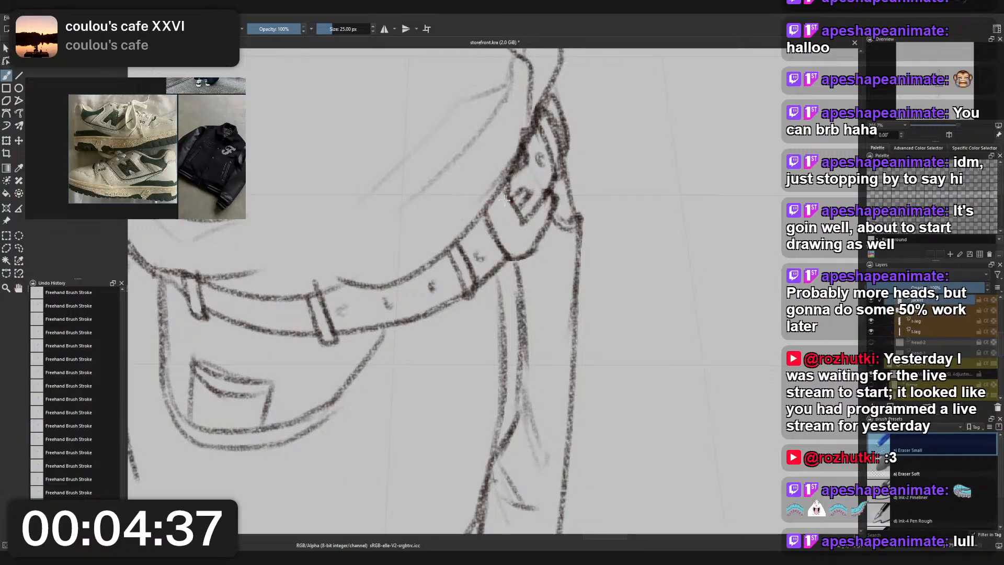
{"action": "key", "text": "minus"}
{"action": "key", "text": "minus"}
{"action": "key", "text": "minus"}
{"action": "key", "text": "minus"}
{"action": "scroll", "coordinate": [578, 222], "scroll_direction": "up", "scroll_amount": 5}
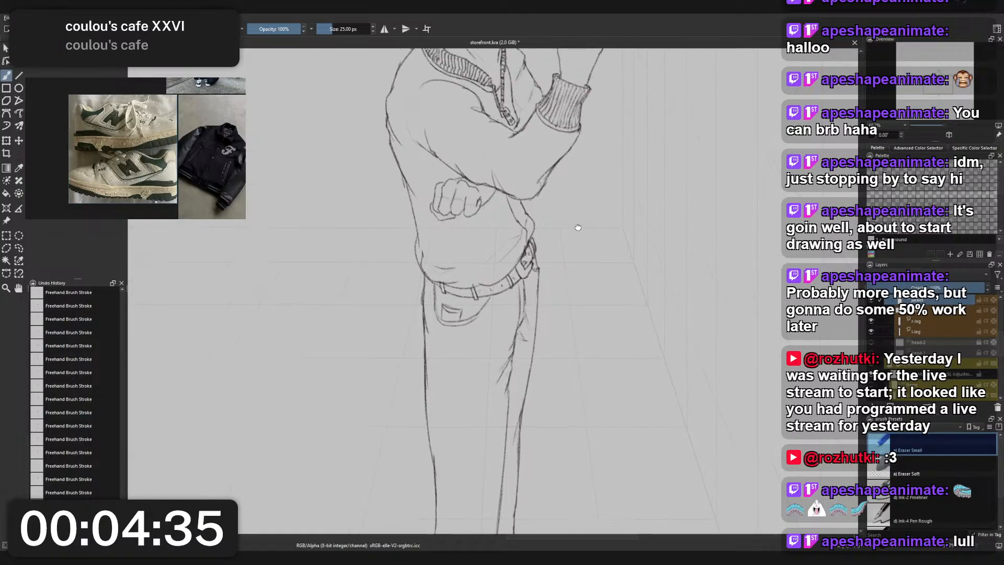
{"action": "left_click_drag", "start_coordinate": [578, 220], "coordinate": [580, 378]}
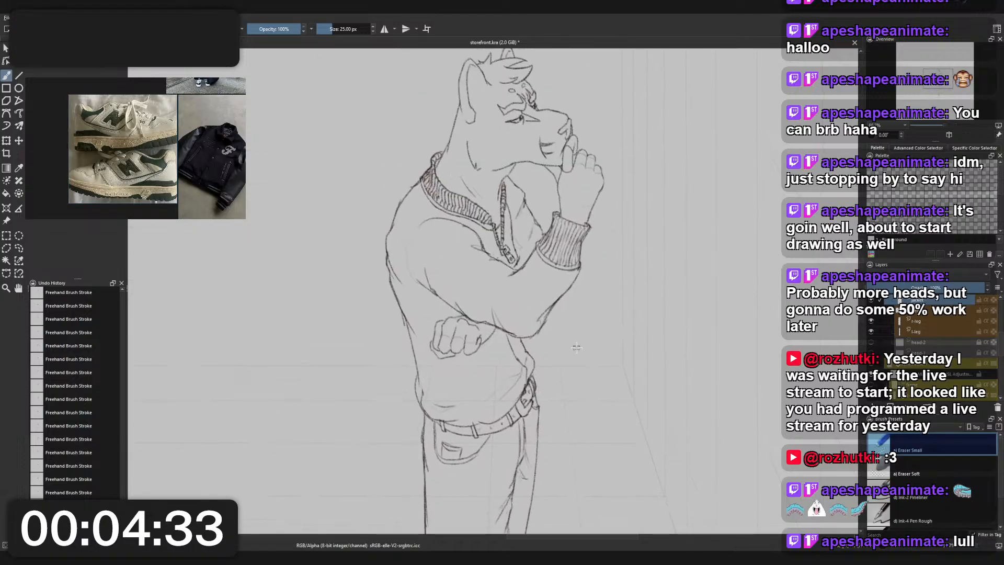
{"action": "scroll", "coordinate": [403, 157], "scroll_direction": "up", "scroll_amount": 5}
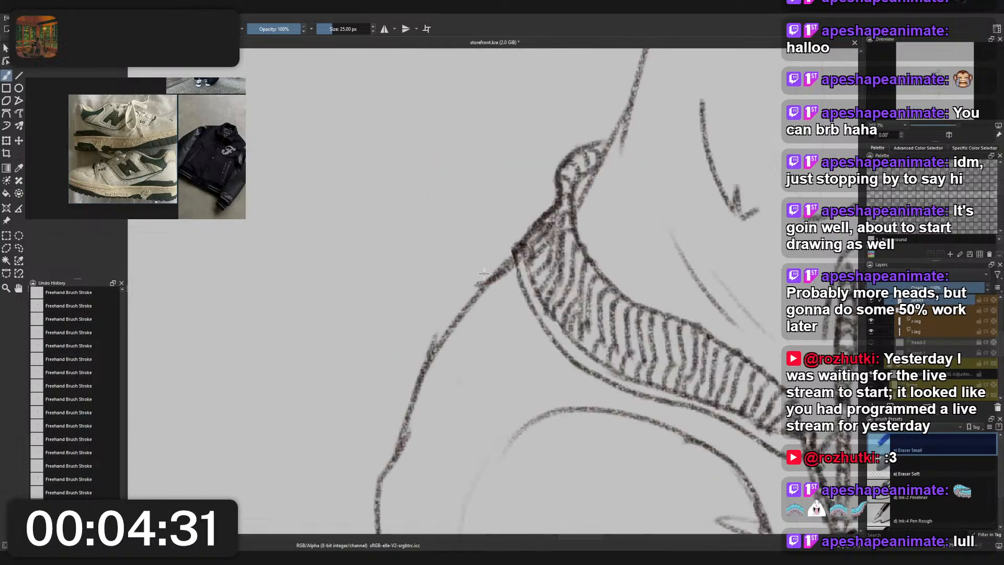
{"action": "left_click_drag", "start_coordinate": [444, 321], "coordinate": [416, 359]}
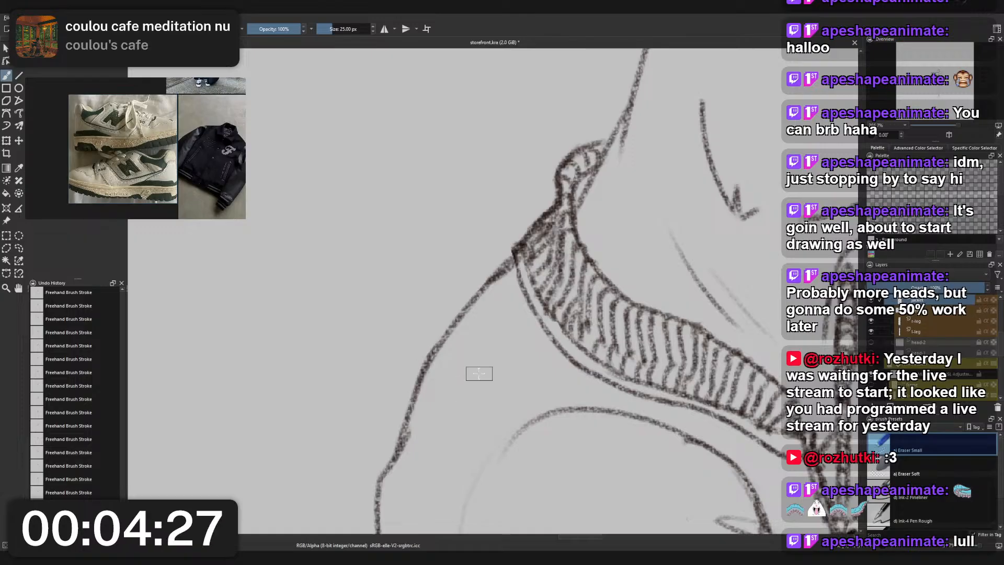
{"action": "scroll", "coordinate": [466, 374], "scroll_direction": "down", "scroll_amount": 5}
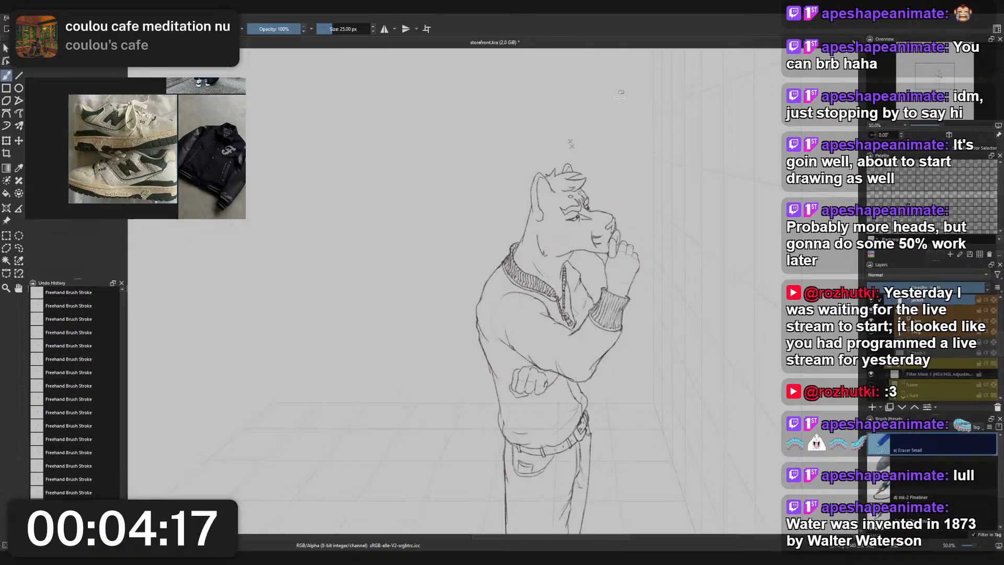
- Switch back to Charcoal Pencil Medium and frame the lower legs and trouser cuffs
{"action": "left_click_drag", "start_coordinate": [683, 249], "coordinate": [641, 213]}
{"action": "right_click", "coordinate": [641, 212]}
{"action": "left_click", "coordinate": [574, 211]}
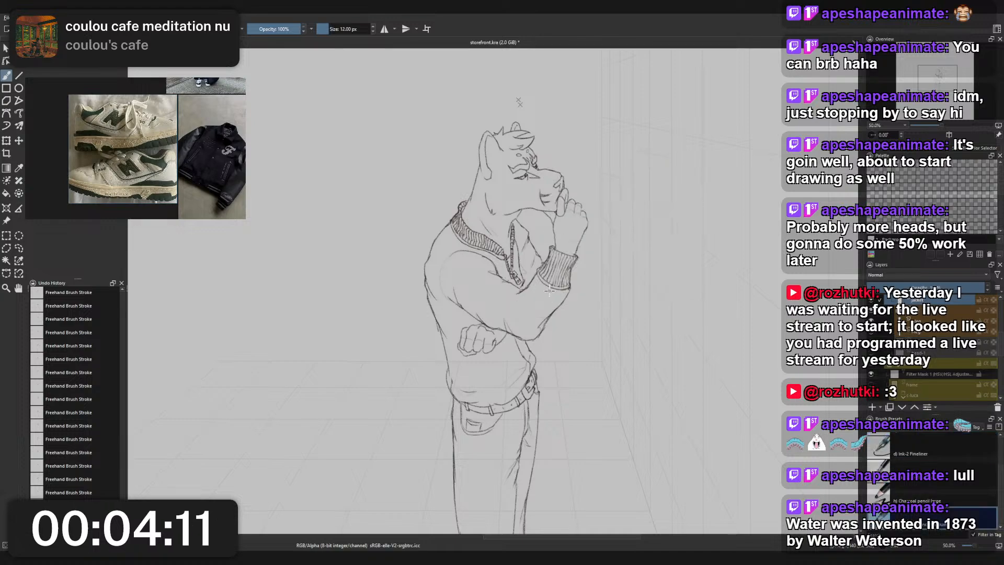
{"action": "scroll", "coordinate": [461, 300], "scroll_direction": "down", "scroll_amount": 1}
{"action": "left_click_drag", "start_coordinate": [484, 349], "coordinate": [486, 245]}
{"action": "left_click_drag", "start_coordinate": [478, 454], "coordinate": [480, 410]}
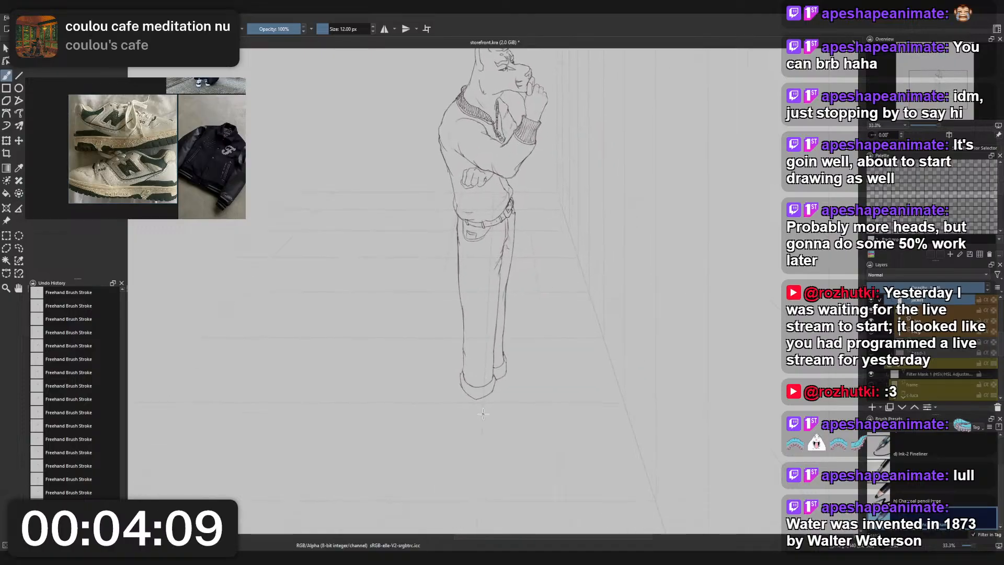
{"action": "scroll", "coordinate": [487, 408], "scroll_direction": "up", "scroll_amount": 2}
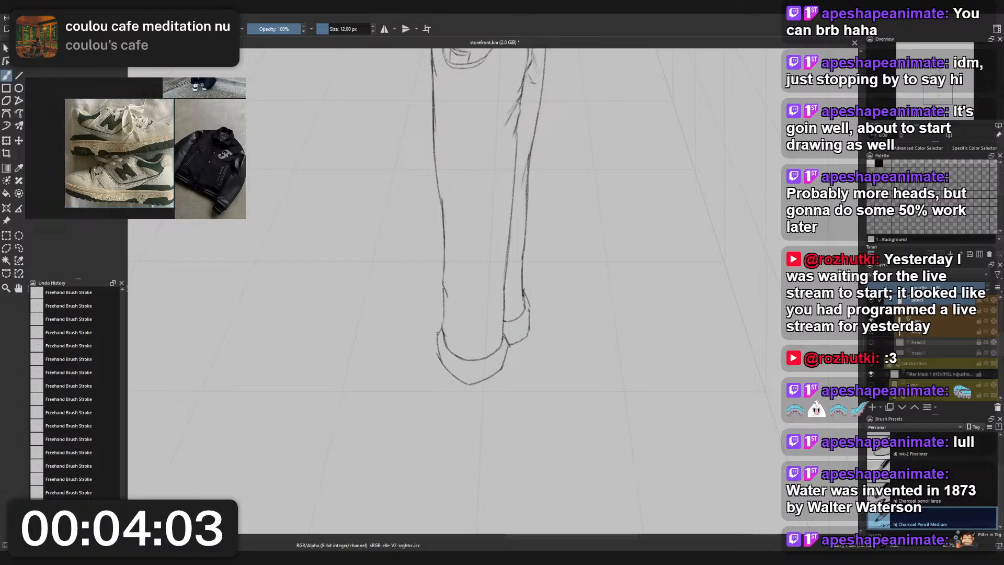
- Select the frame layer and show the blue construction group beneath the clean sketch
{"action": "scroll", "coordinate": [929, 320], "scroll_direction": "up", "scroll_amount": 2}
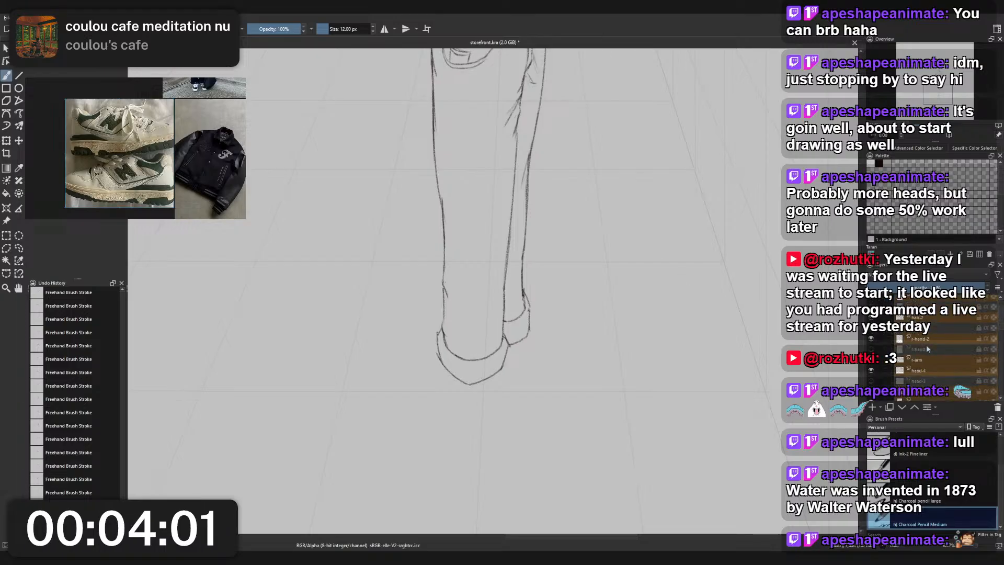
{"action": "scroll", "coordinate": [931, 335], "scroll_direction": "down", "scroll_amount": 2}
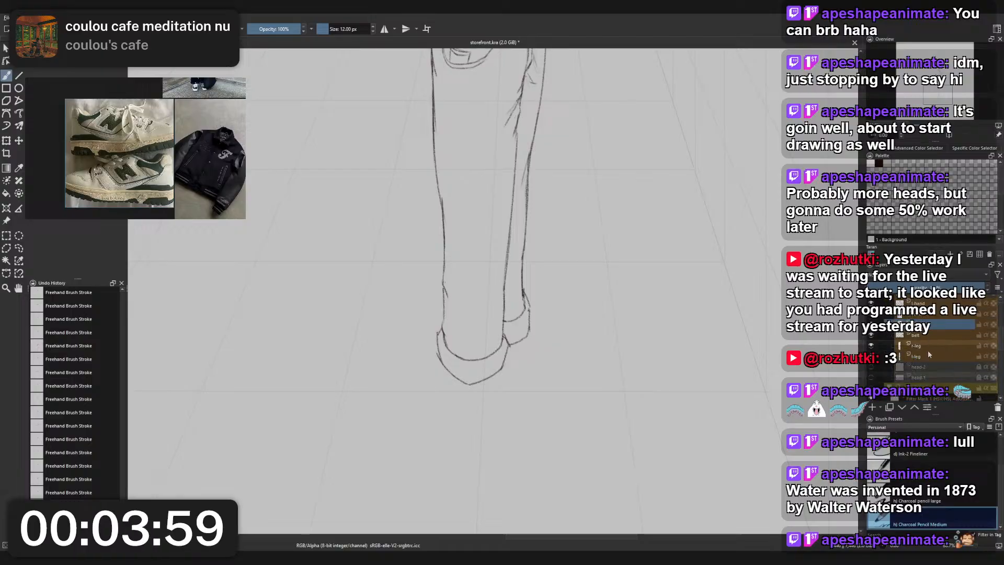
{"action": "scroll", "coordinate": [927, 359], "scroll_direction": "down", "scroll_amount": 2}
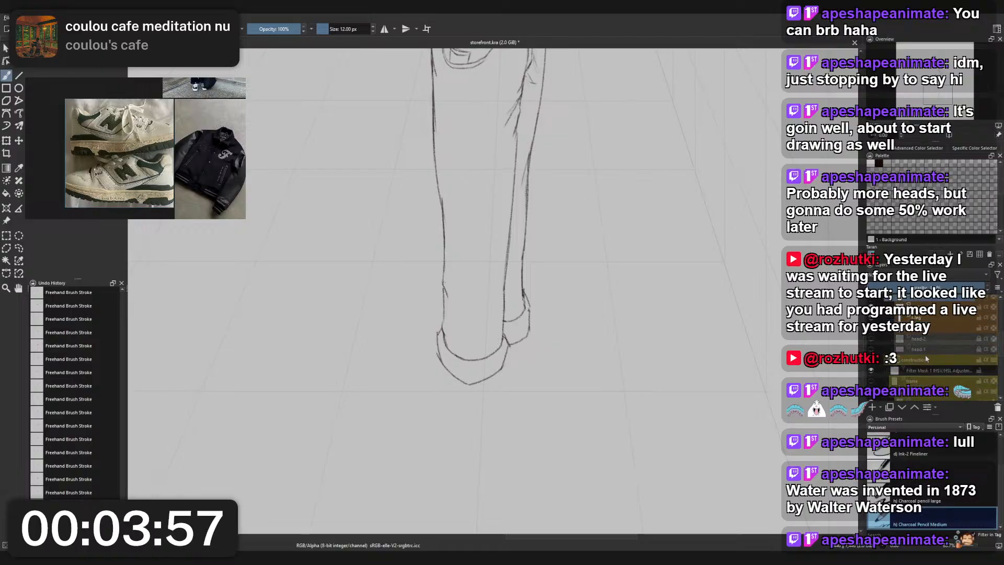
{"action": "left_click", "coordinate": [945, 328]}
{"action": "left_click", "coordinate": [920, 383]}
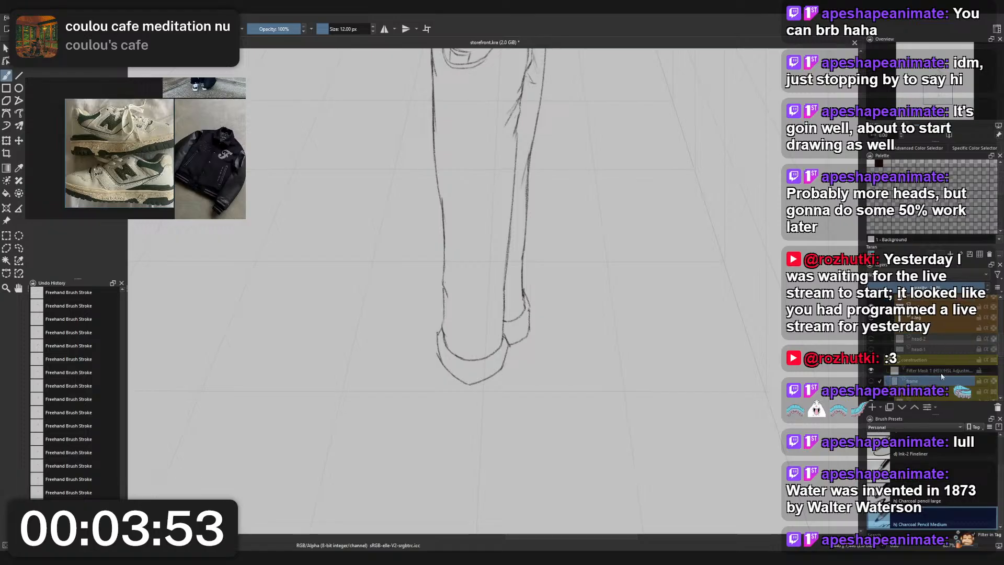
{"action": "scroll", "coordinate": [931, 365], "scroll_direction": "down", "scroll_amount": 2}
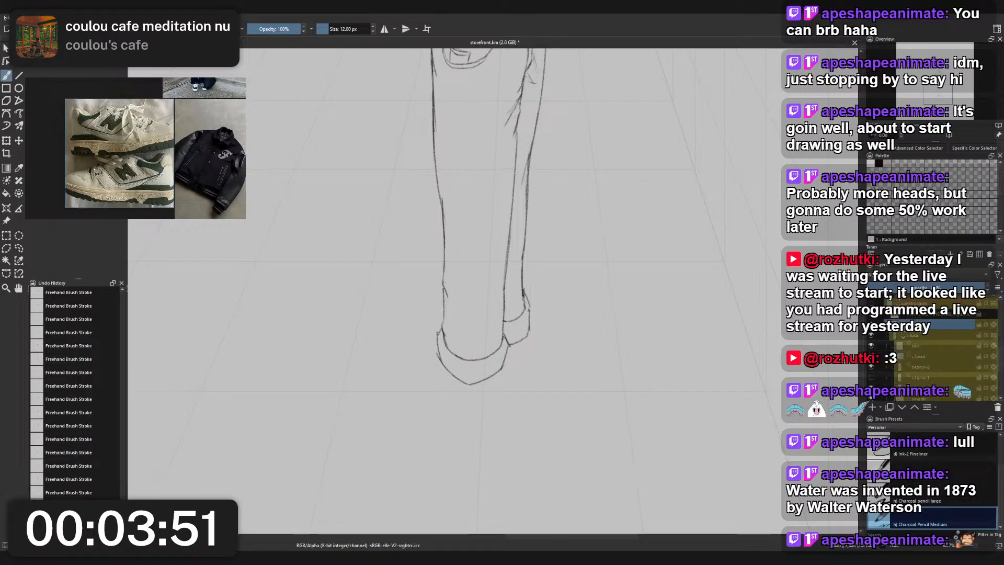
{"action": "left_click", "coordinate": [871, 304]}
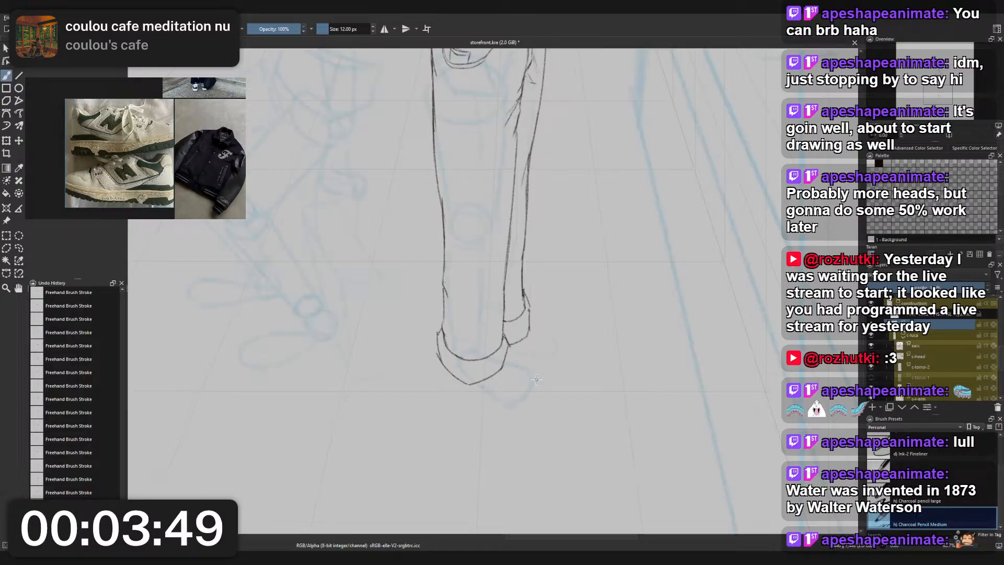
- Examine the figure's proportions from head to trouser cuffs against the blue construction sketch, including the foot placement
{"action": "left_click_drag", "start_coordinate": [537, 380], "coordinate": [555, 401]}
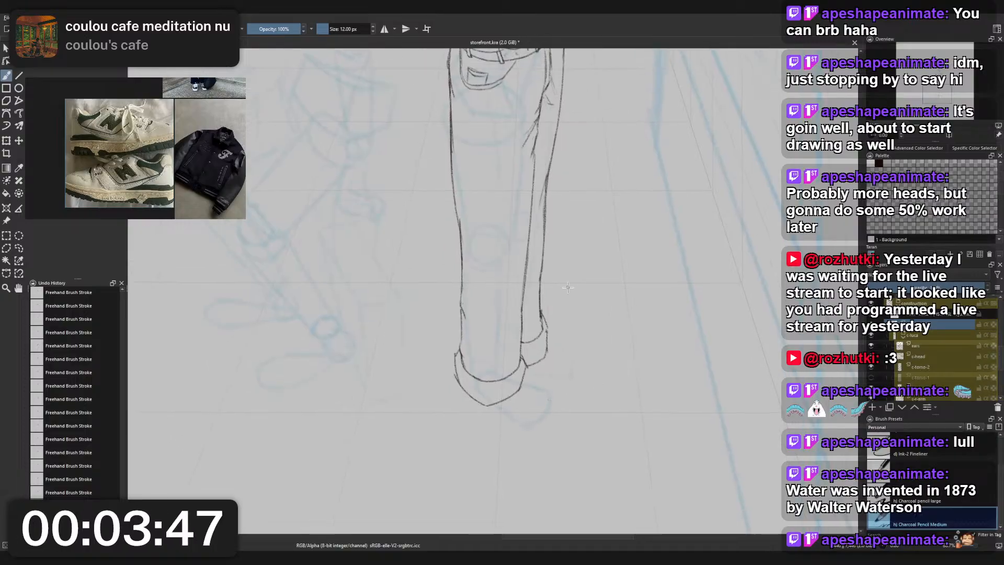
{"action": "left_click_drag", "start_coordinate": [567, 291], "coordinate": [544, 390]}
{"action": "scroll", "coordinate": [543, 390], "scroll_direction": "down", "scroll_amount": 2}
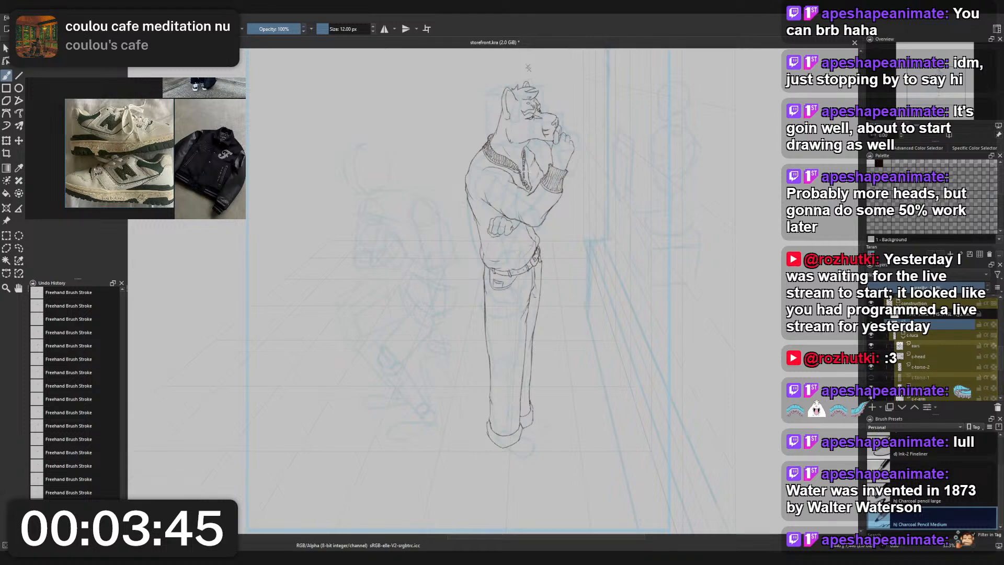
{"action": "mouse_move", "coordinate": [549, 131]}
{"action": "left_mouse_down"}
{"action": "mouse_move", "coordinate": [566, 152]}
{"action": "mouse_move", "coordinate": [568, 138]}
{"action": "left_mouse_up"}
{"action": "scroll", "coordinate": [561, 322], "scroll_direction": "up", "scroll_amount": 1}
{"action": "left_click_drag", "start_coordinate": [561, 323], "coordinate": [519, 267]}
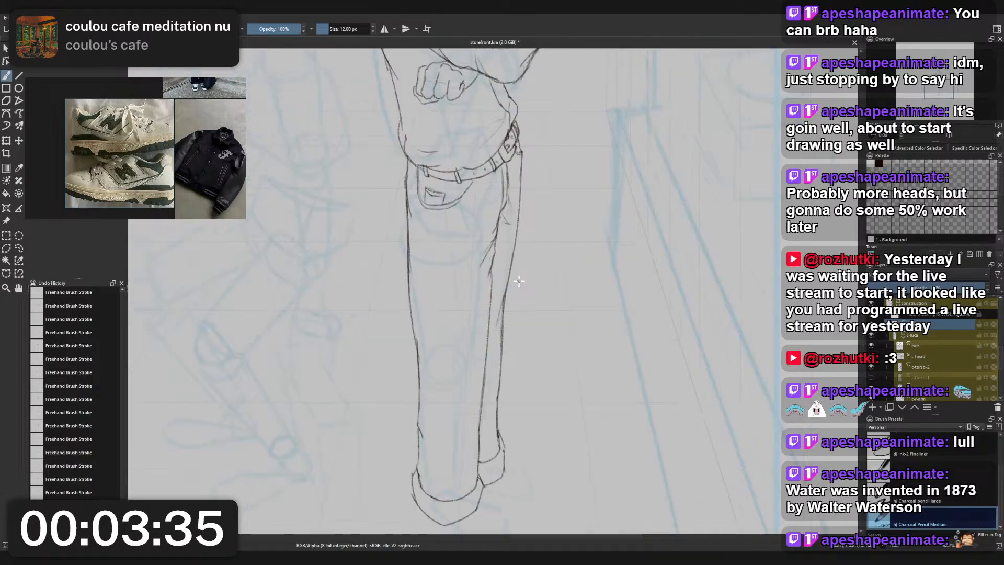
{"action": "left_click_drag", "start_coordinate": [519, 281], "coordinate": [483, 314]}
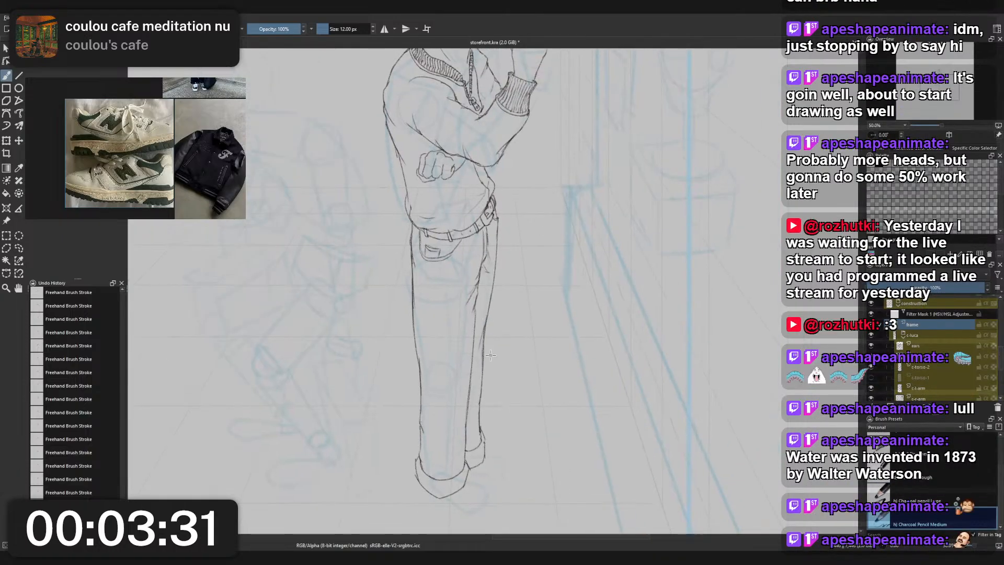
{"action": "left_click_drag", "start_coordinate": [494, 316], "coordinate": [494, 308]}
{"action": "scroll", "coordinate": [544, 319], "scroll_direction": "up", "scroll_amount": 3}
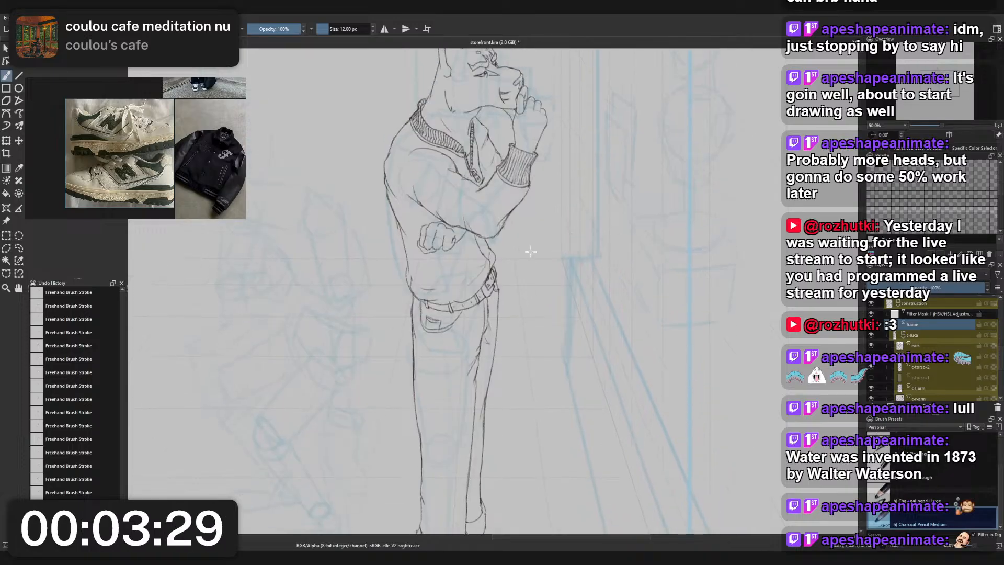
{"action": "scroll", "coordinate": [500, 230], "scroll_direction": "up", "scroll_amount": 3}
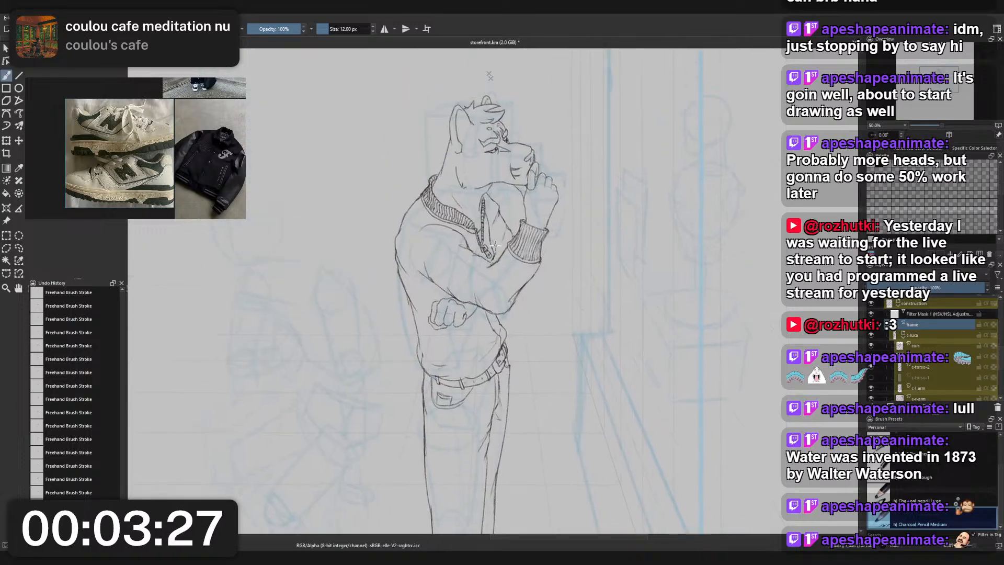
{"action": "scroll", "coordinate": [490, 275], "scroll_direction": "down", "scroll_amount": 3}
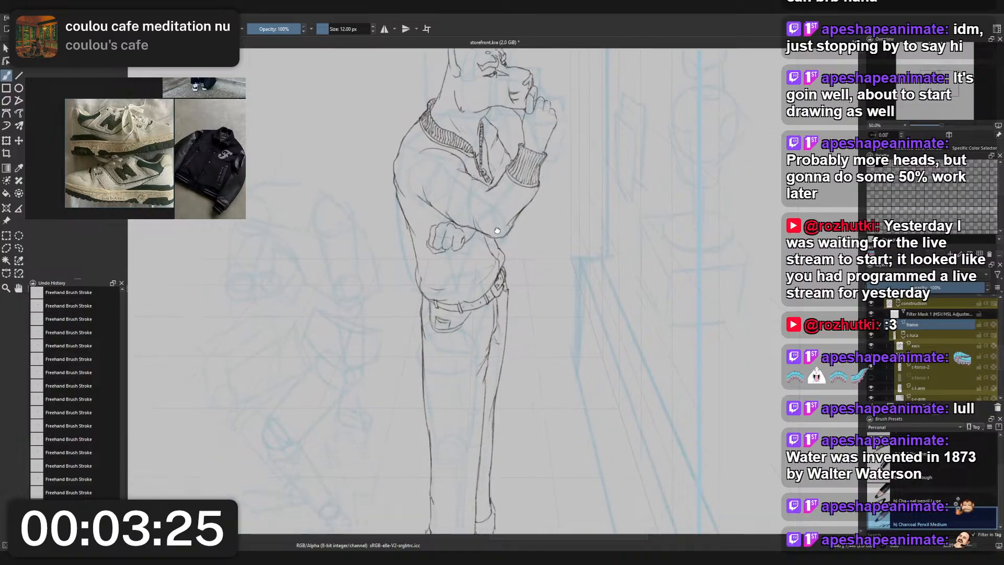
{"action": "scroll", "coordinate": [502, 299], "scroll_direction": "down", "scroll_amount": 5}
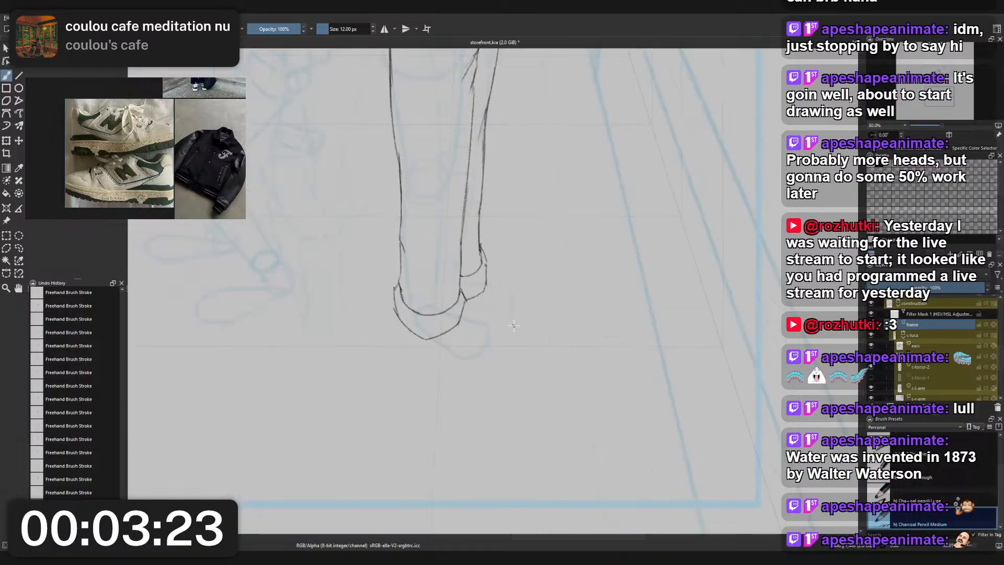
- Add a new paint layer within the figure's group and rename it "shoes"
{"action": "left_click", "coordinate": [915, 338]}
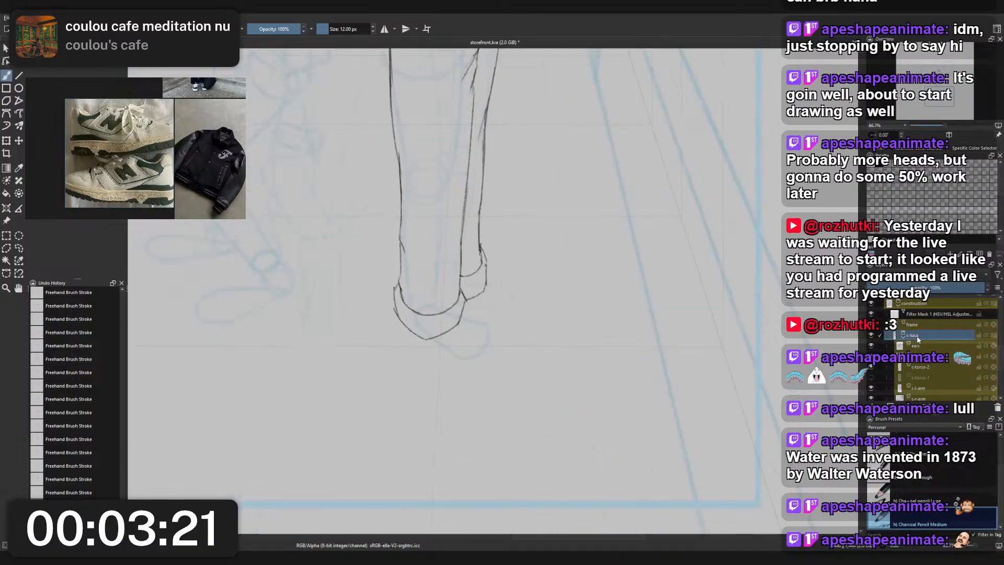
{"action": "left_click", "coordinate": [916, 346]}
{"action": "key", "text": "Insert"}
{"action": "double_click", "coordinate": [916, 347]}
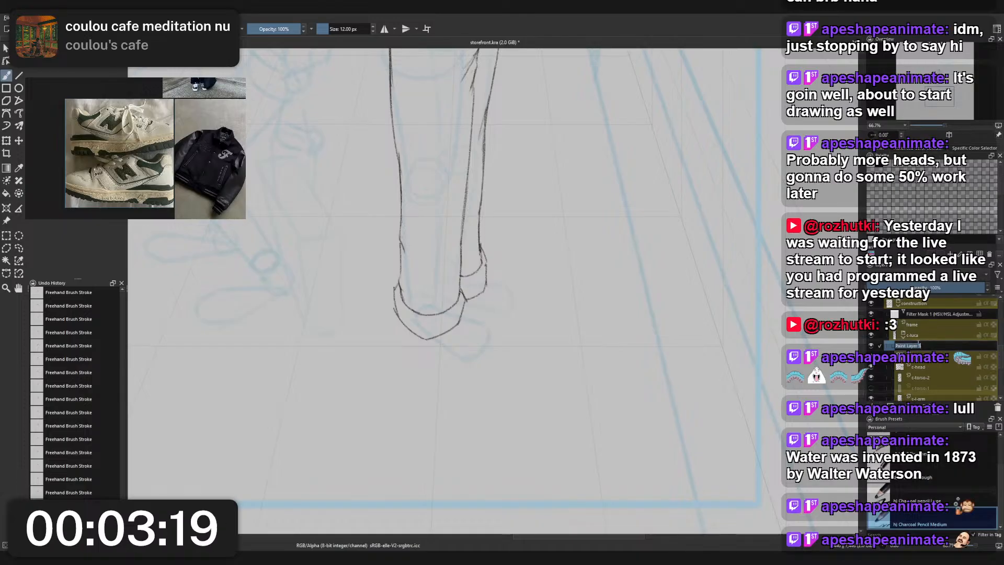
{"action": "type", "text": "shoes"}
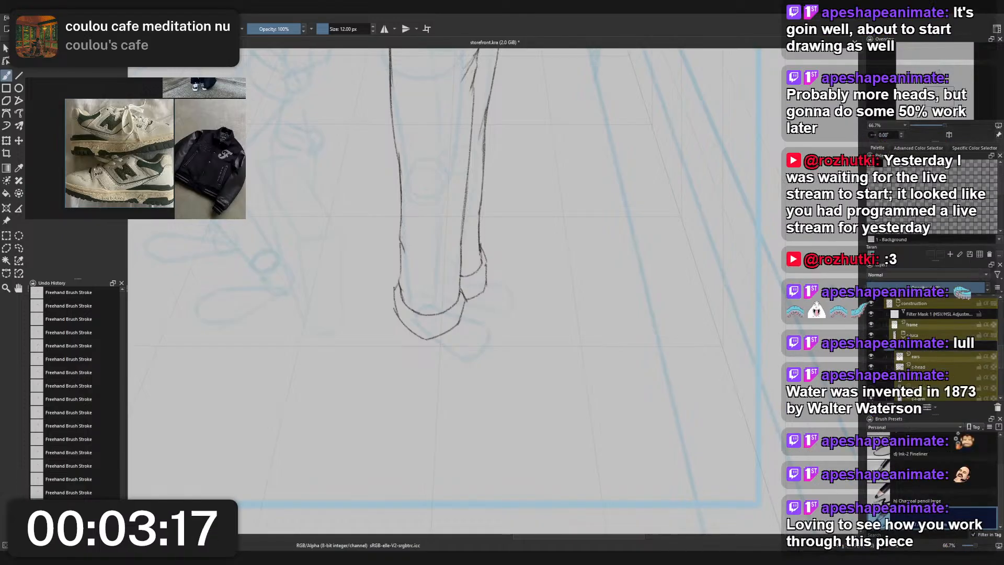
{"action": "key", "text": "Return"}
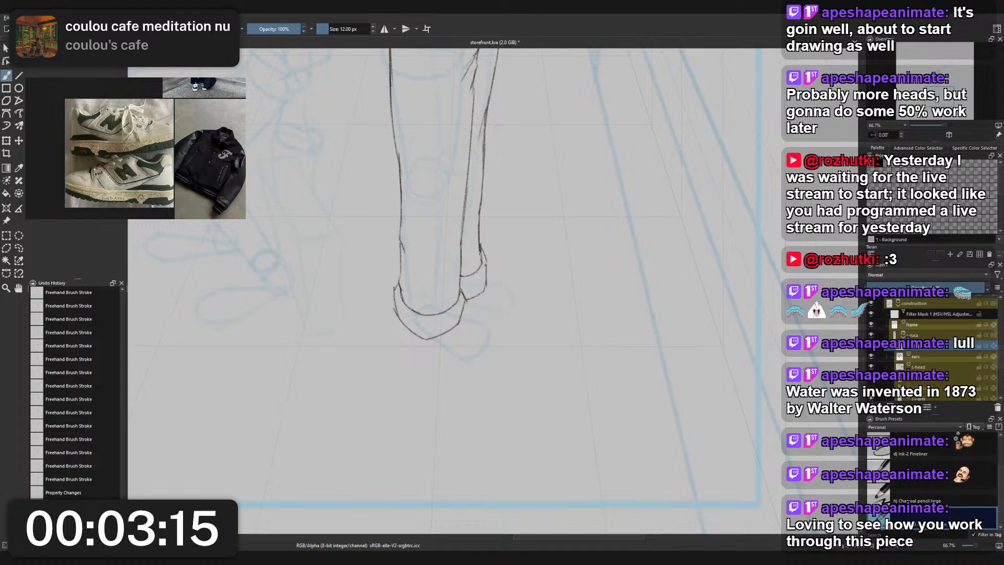
- Examine the whole figure in normal and mirrored view, checking head, jacket, trousers and cuffs against the blue construction sketch
{"action": "left_click_drag", "start_coordinate": [632, 339], "coordinate": [614, 380]}
{"action": "left_click_drag", "start_coordinate": [593, 328], "coordinate": [640, 424]}
{"action": "scroll", "coordinate": [640, 424], "scroll_direction": "down", "scroll_amount": 2}
{"action": "left_click_drag", "start_coordinate": [601, 356], "coordinate": [560, 344]}
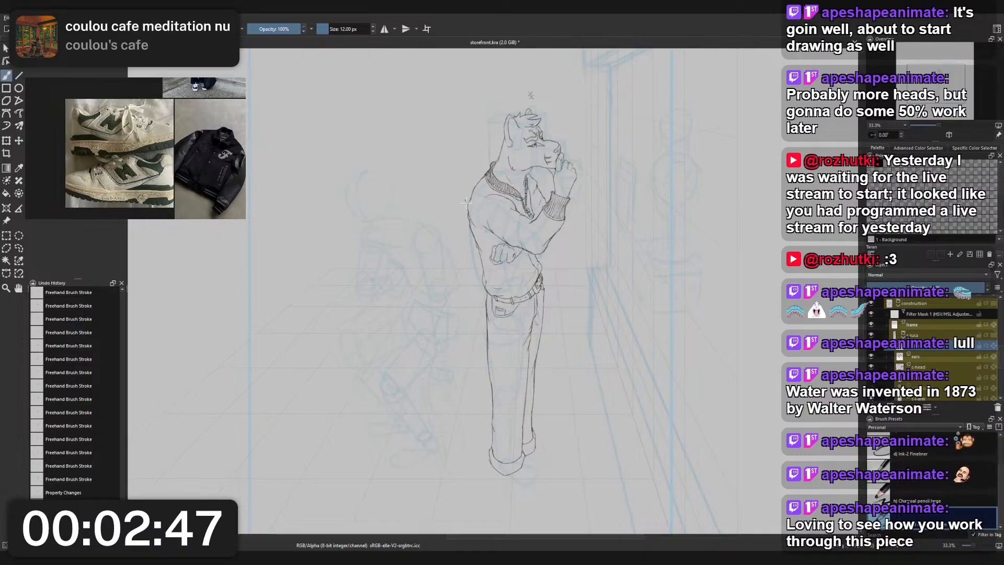
{"action": "scroll", "coordinate": [510, 259], "scroll_direction": "up", "scroll_amount": 6}
{"action": "scroll", "coordinate": [517, 263], "scroll_direction": "down", "scroll_amount": 6}
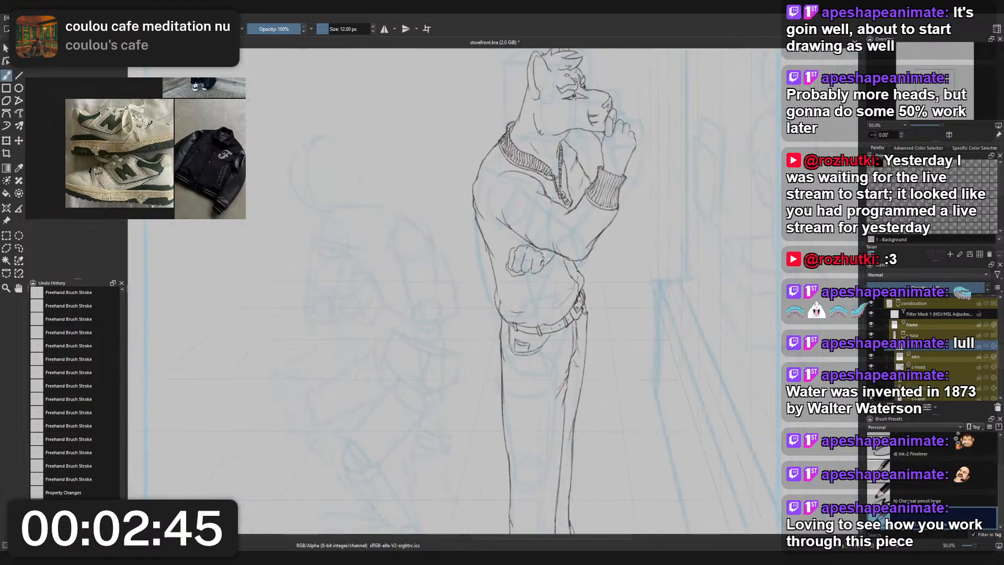
{"action": "key", "text": "m"}
{"action": "left_click_drag", "start_coordinate": [488, 274], "coordinate": [518, 377]}
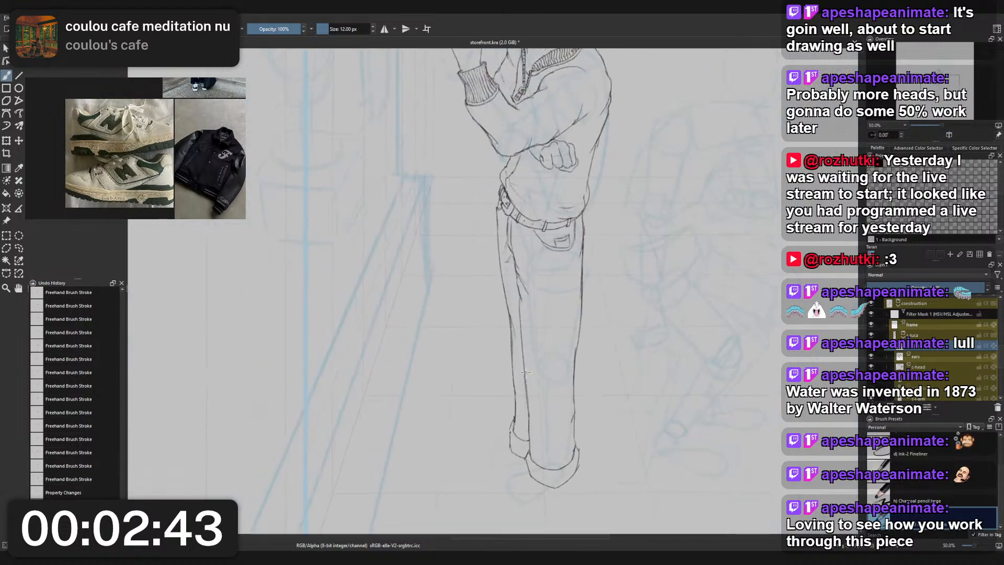
{"action": "scroll", "coordinate": [525, 355], "scroll_direction": "down", "scroll_amount": 2}
{"action": "mouse_move", "coordinate": [529, 297]}
{"action": "left_mouse_down"}
{"action": "mouse_move", "coordinate": [530, 285]}
{"action": "mouse_move", "coordinate": [533, 298]}
{"action": "left_mouse_up"}
{"action": "scroll", "coordinate": [531, 285], "scroll_direction": "up", "scroll_amount": 1}
{"action": "scroll", "coordinate": [525, 122], "scroll_direction": "up", "scroll_amount": 2}
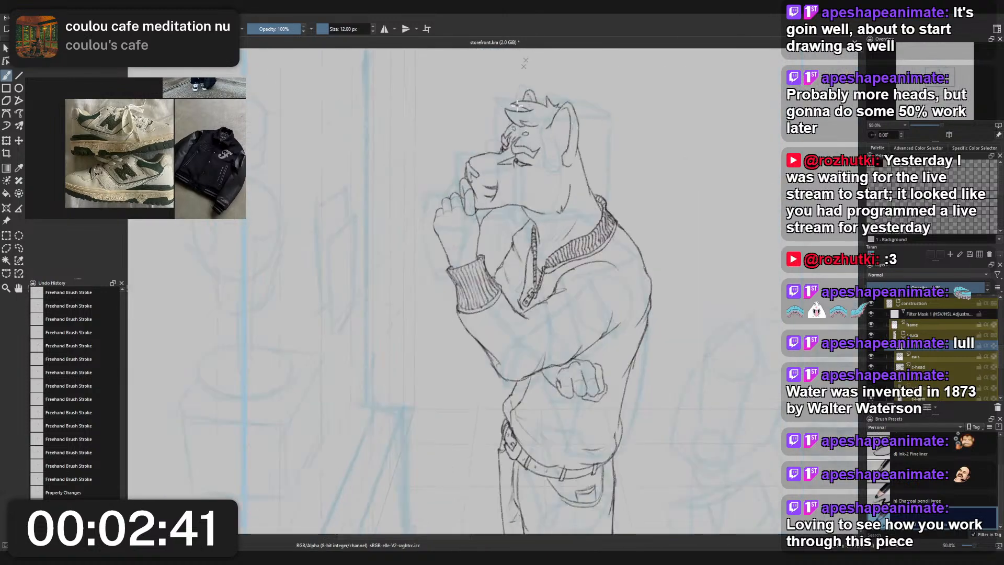
{"action": "scroll", "coordinate": [532, 132], "scroll_direction": "up", "scroll_amount": 3}
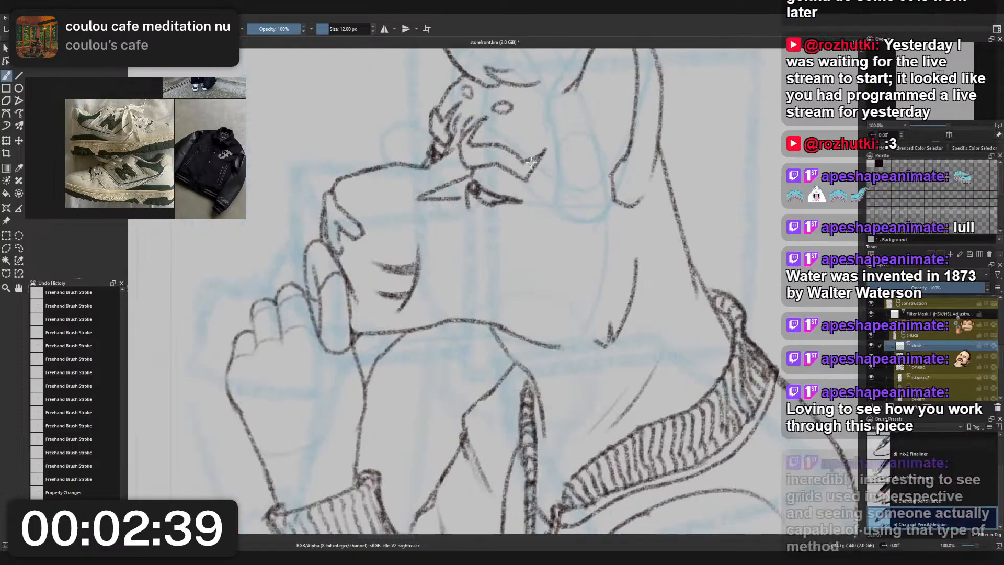
{"action": "scroll", "coordinate": [508, 196], "scroll_direction": "down", "scroll_amount": 3}
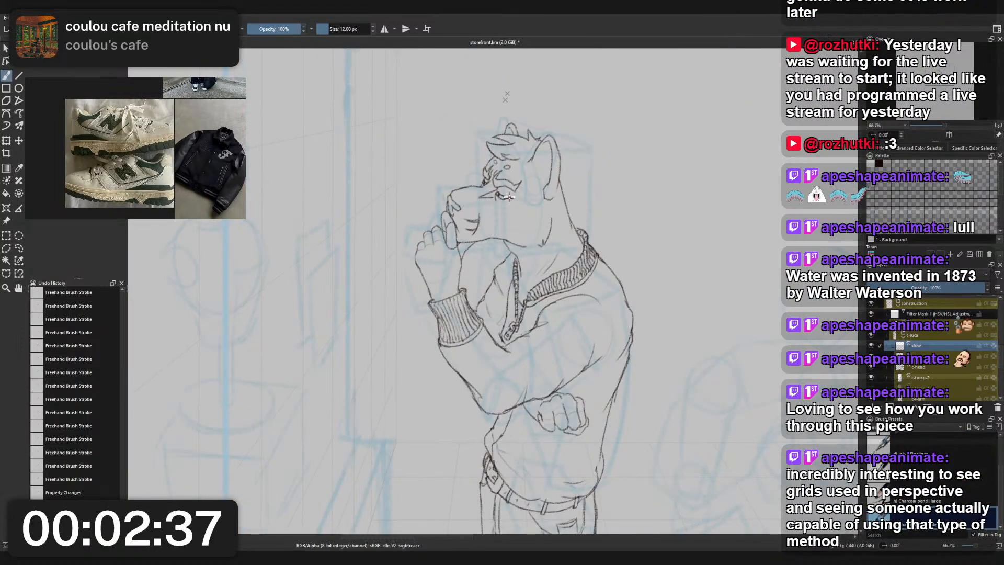
{"action": "left_click_drag", "start_coordinate": [502, 191], "coordinate": [499, 188]}
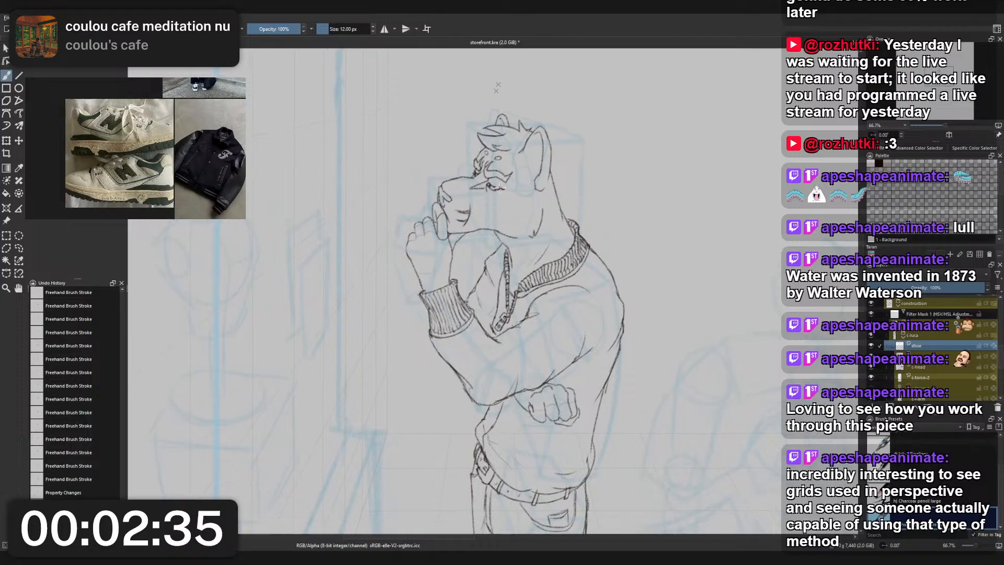
{"action": "key", "text": "m"}
{"action": "scroll", "coordinate": [517, 260], "scroll_direction": "down", "scroll_amount": 2}
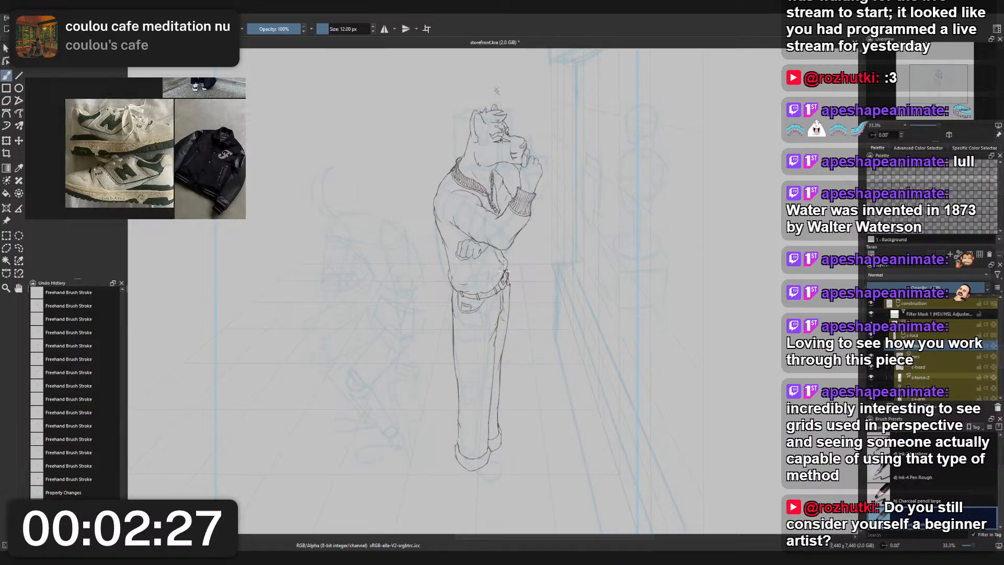
{"action": "scroll", "coordinate": [526, 269], "scroll_direction": "up", "scroll_amount": 3}
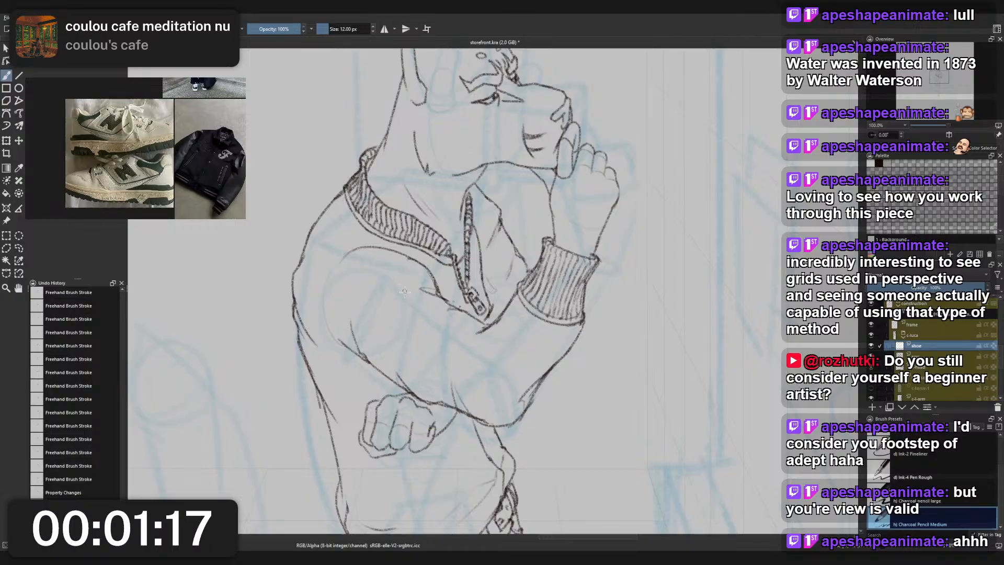
{"action": "scroll", "coordinate": [406, 328], "scroll_direction": "down", "scroll_amount": 1}
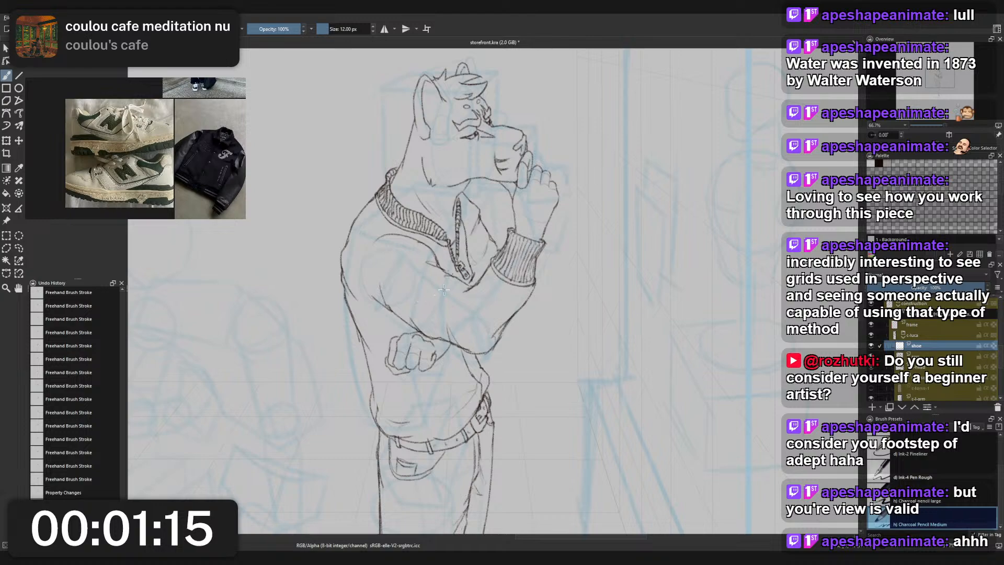
{"action": "left_click_drag", "start_coordinate": [462, 374], "coordinate": [470, 269]}
{"action": "scroll", "coordinate": [470, 270], "scroll_direction": "down", "scroll_amount": 1}
{"action": "left_click_drag", "start_coordinate": [460, 416], "coordinate": [470, 272]}
{"action": "scroll", "coordinate": [482, 369], "scroll_direction": "up", "scroll_amount": 2}
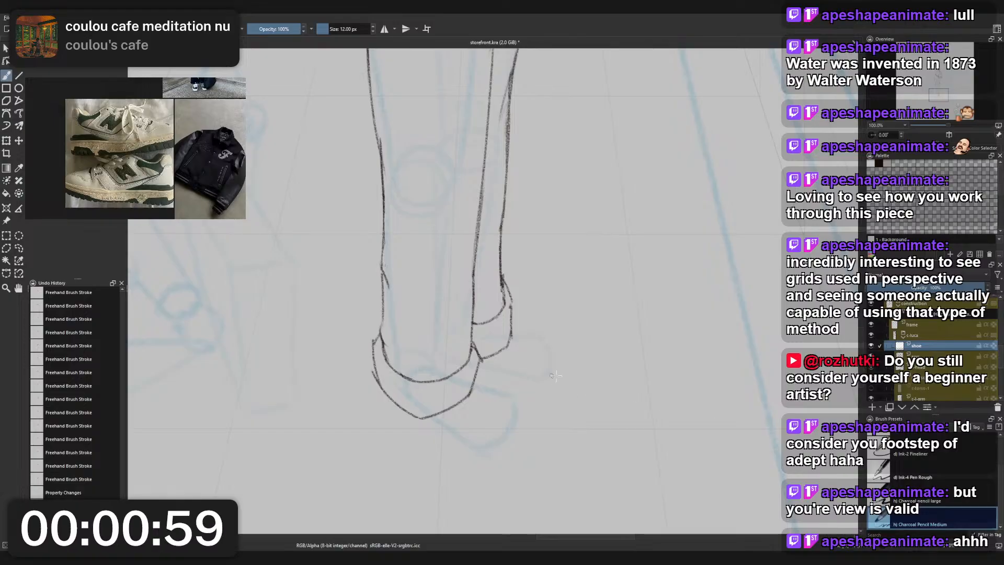
- Switch to the small eraser and remove the broken outer edge line of the rear trouser cuff
{"action": "left_click_drag", "start_coordinate": [484, 364], "coordinate": [463, 358]}
{"action": "scroll", "coordinate": [460, 360], "scroll_direction": "down", "scroll_amount": 1}
{"action": "scroll", "coordinate": [459, 362], "scroll_direction": "up", "scroll_amount": 1}
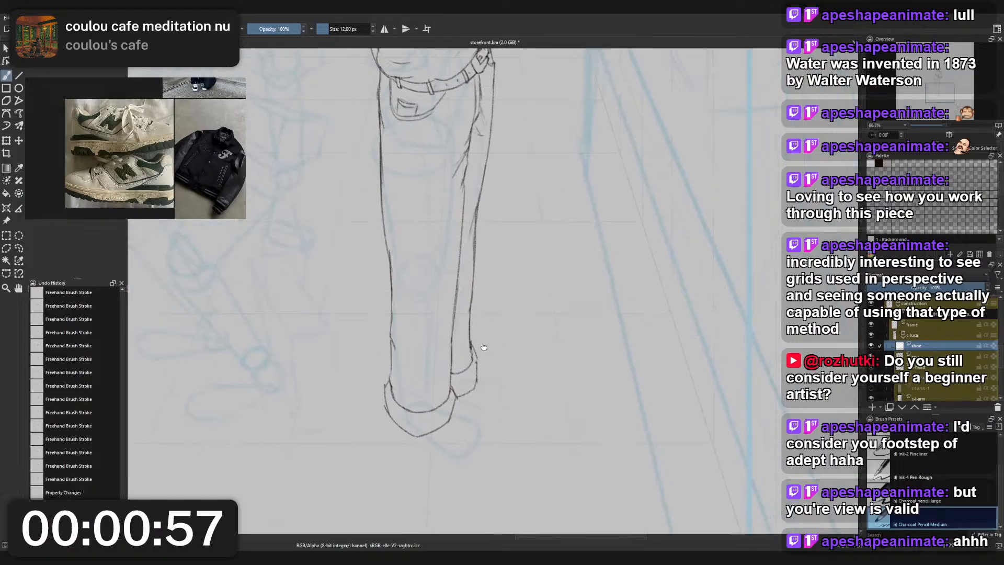
{"action": "scroll", "coordinate": [490, 359], "scroll_direction": "up", "scroll_amount": 3}
{"action": "right_click", "coordinate": [490, 359]}
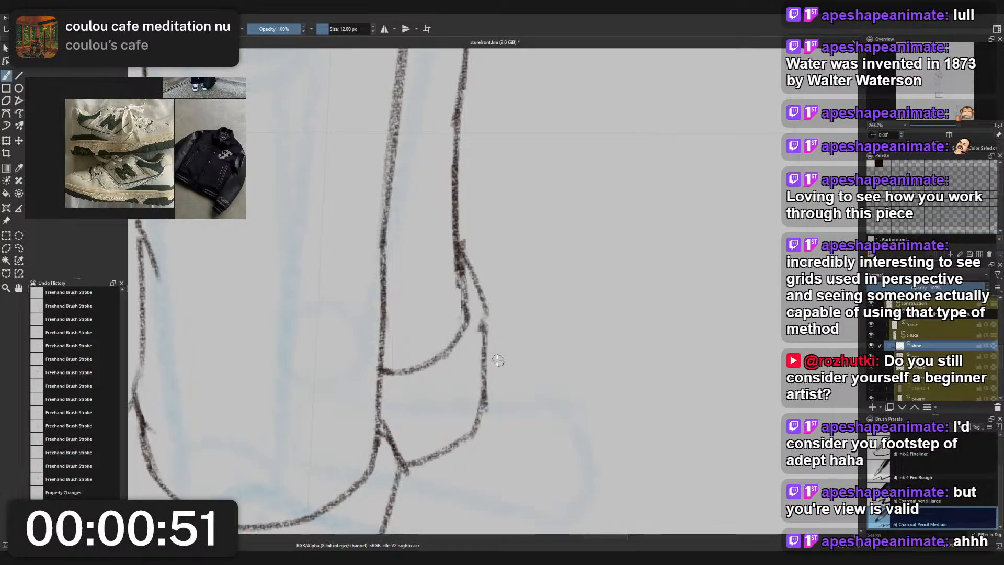
{"action": "left_click_drag", "start_coordinate": [477, 324], "coordinate": [477, 333]}
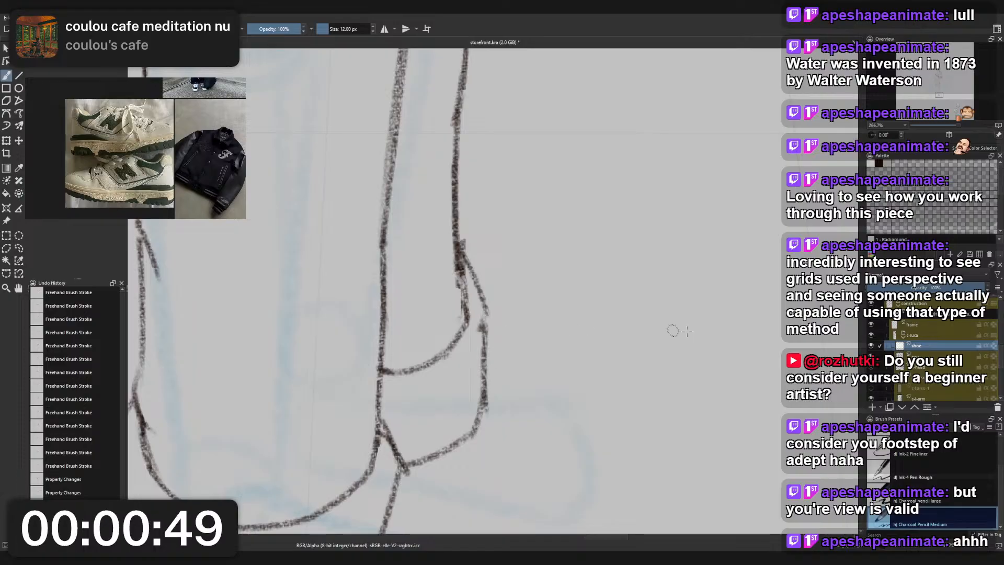
{"action": "scroll", "coordinate": [673, 317], "scroll_direction": "down", "scroll_amount": 3}
{"action": "scroll", "coordinate": [632, 330], "scroll_direction": "up", "scroll_amount": 2}
{"action": "scroll", "coordinate": [630, 330], "scroll_direction": "up", "scroll_amount": 4}
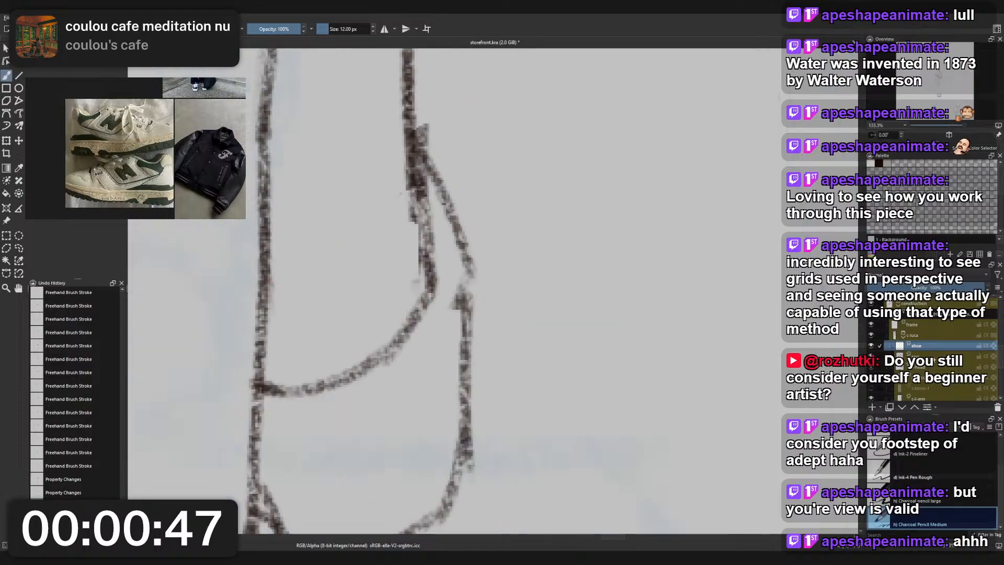
{"action": "right_click", "coordinate": [542, 369]}
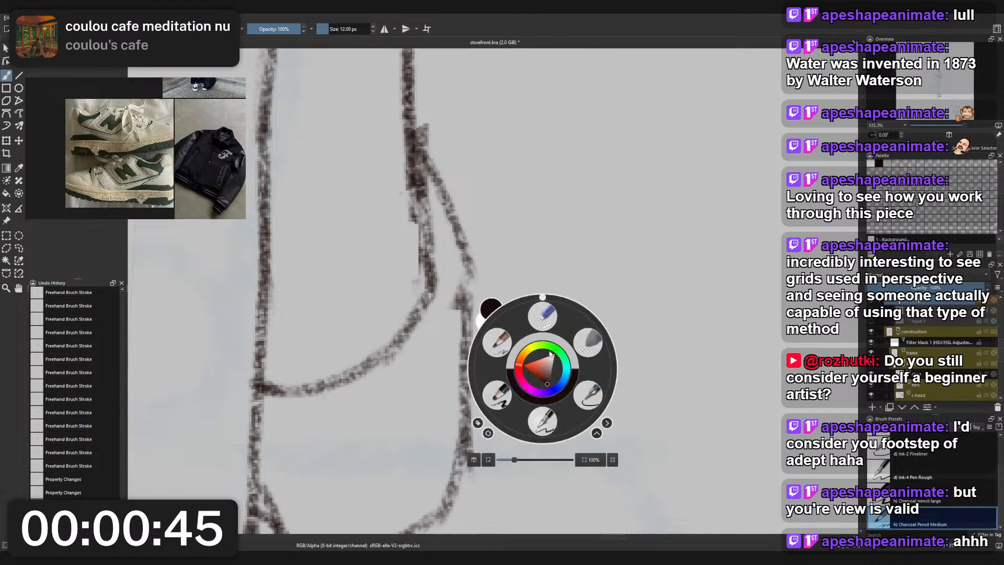
{"action": "left_click", "coordinate": [543, 316]}
{"action": "mouse_move", "coordinate": [465, 327]}
{"action": "left_mouse_down"}
{"action": "mouse_move", "coordinate": [464, 303]}
{"action": "mouse_move", "coordinate": [468, 449]}
{"action": "left_mouse_up"}
- Redraw the rear cuff's outer edge as one continuous curve with Charcoal Pencil Medium
{"action": "right_click", "coordinate": [491, 395]}
{"action": "left_click", "coordinate": [445, 372]}
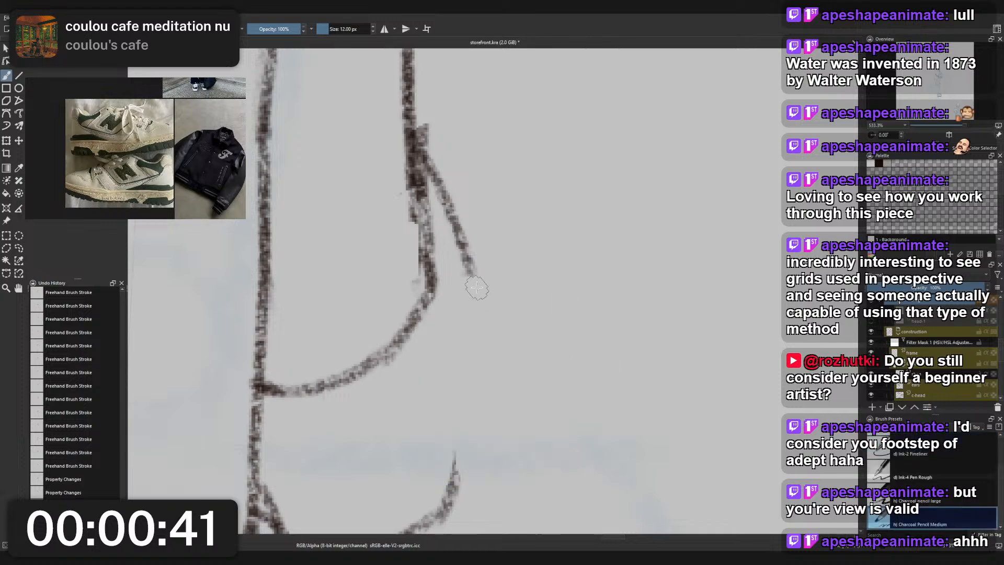
{"action": "left_click_drag", "start_coordinate": [479, 285], "coordinate": [454, 521]}
{"action": "left_click_drag", "start_coordinate": [484, 303], "coordinate": [451, 211]}
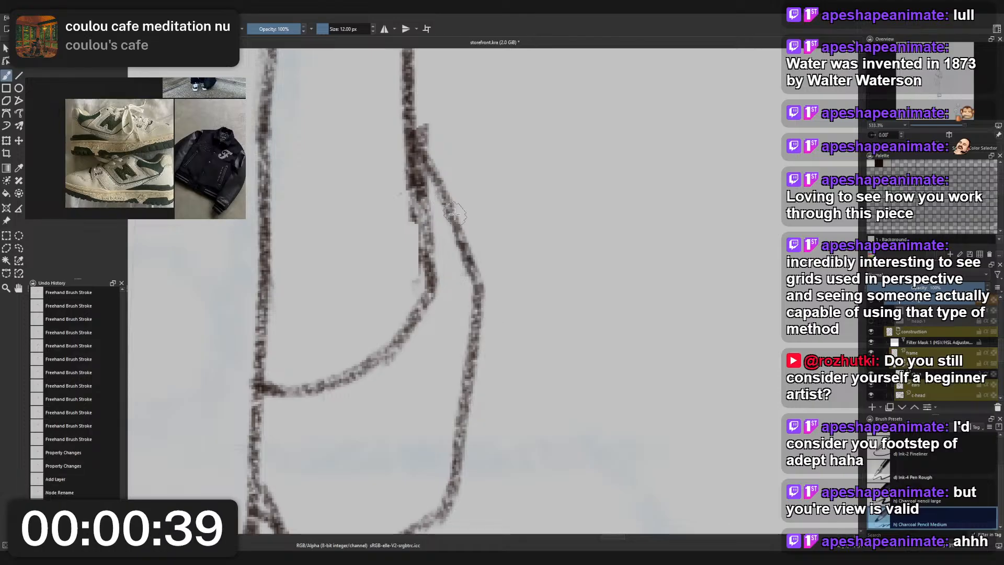
- Switch back to the small eraser and trim the stray line end outside the front trouser cuff
{"action": "key", "text": "1"}
{"action": "scroll", "coordinate": [474, 280], "scroll_direction": "down", "scroll_amount": 1}
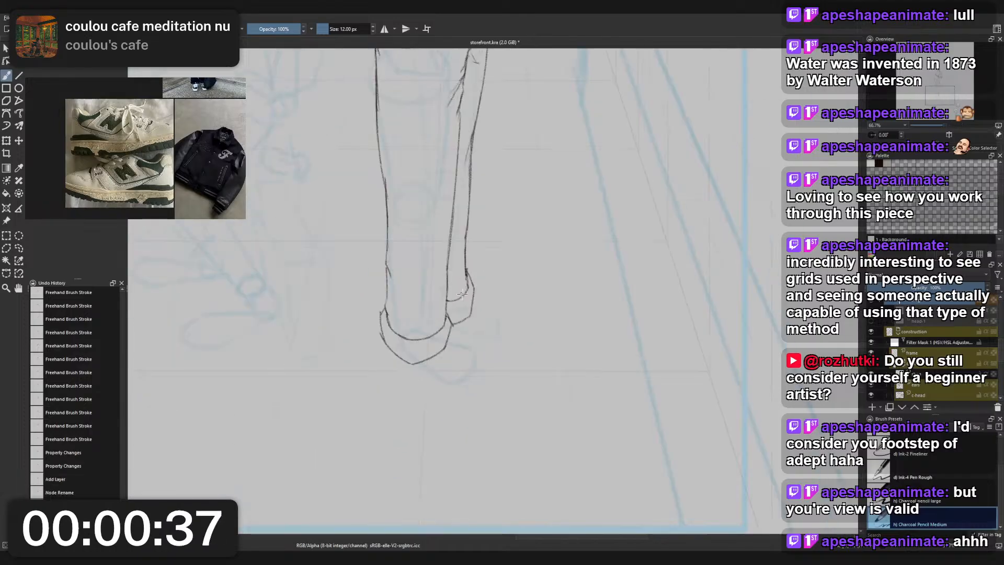
{"action": "left_click_drag", "start_coordinate": [397, 332], "coordinate": [424, 330]}
{"action": "scroll", "coordinate": [423, 330], "scroll_direction": "up", "scroll_amount": 3}
{"action": "right_click", "coordinate": [422, 330]}
{"action": "left_click", "coordinate": [424, 276]}
{"action": "scroll", "coordinate": [361, 313], "scroll_direction": "up", "scroll_amount": 1}
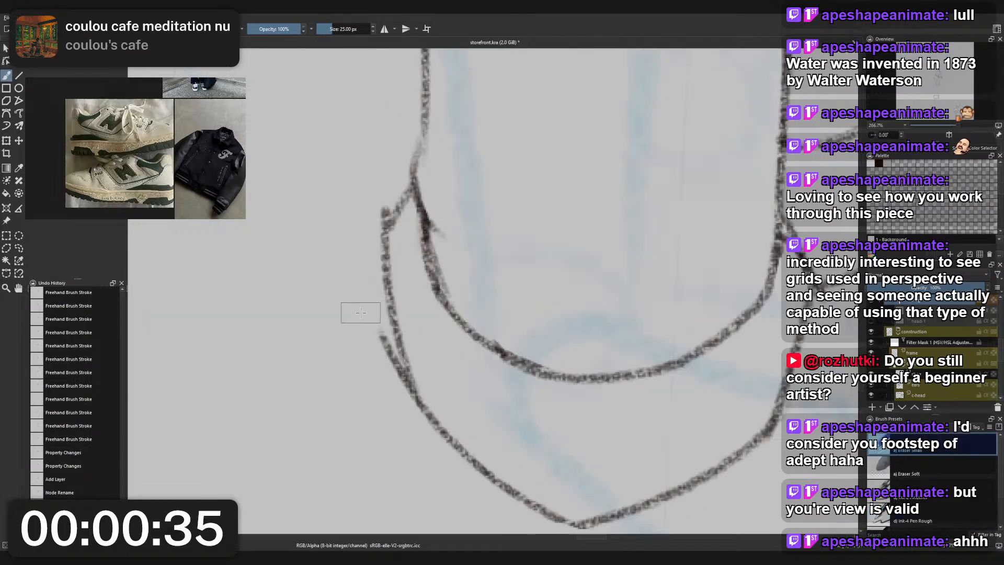
{"action": "left_click_drag", "start_coordinate": [395, 382], "coordinate": [379, 340]}
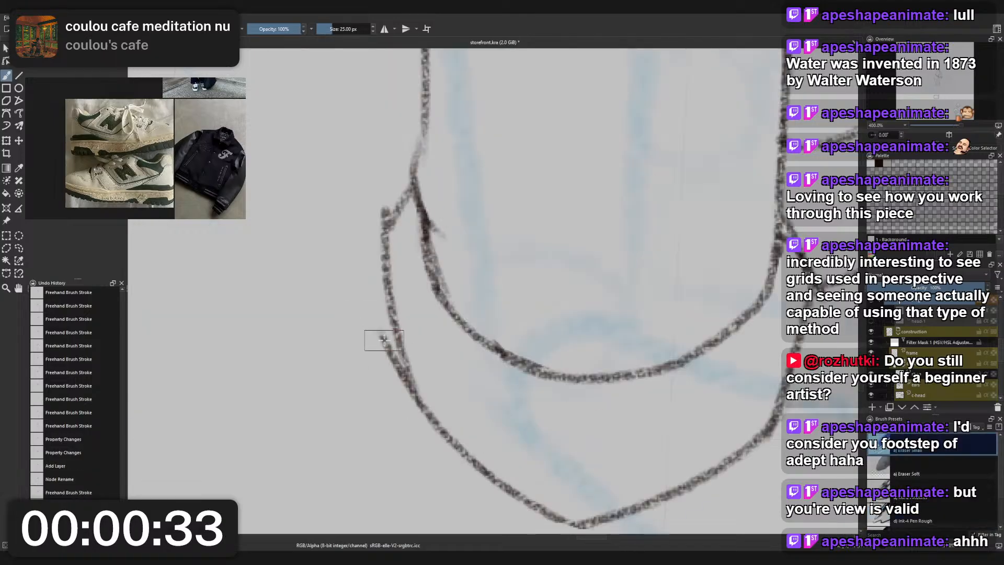
{"action": "key", "text": "f"}
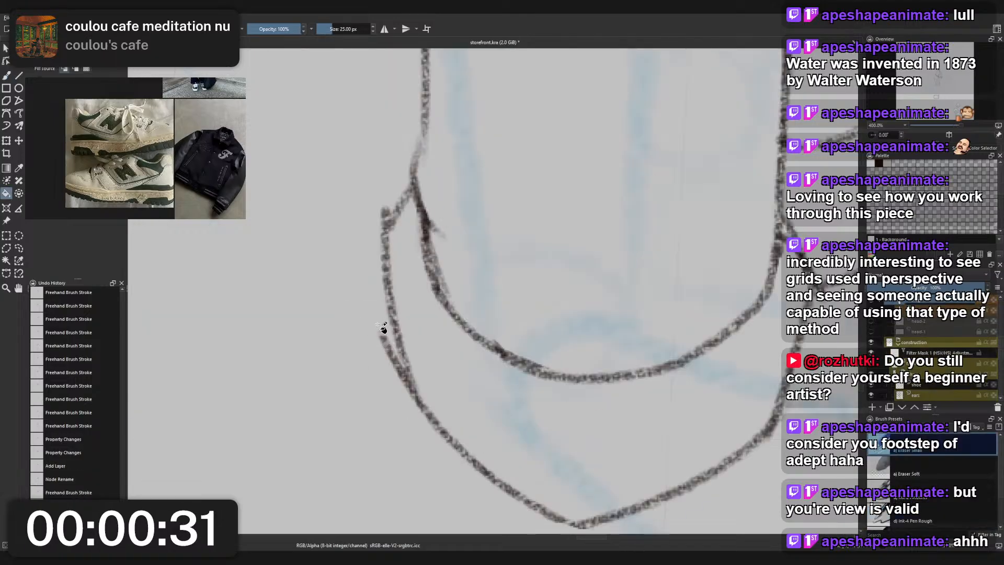
{"action": "scroll", "coordinate": [392, 308], "scroll_direction": "down", "scroll_amount": 5}
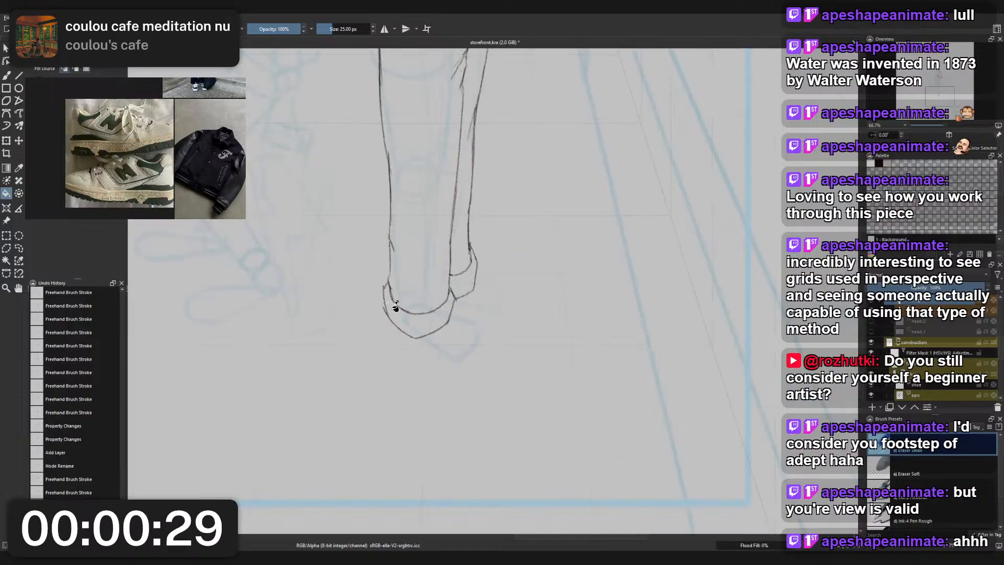
{"action": "right_click", "coordinate": [403, 265]}
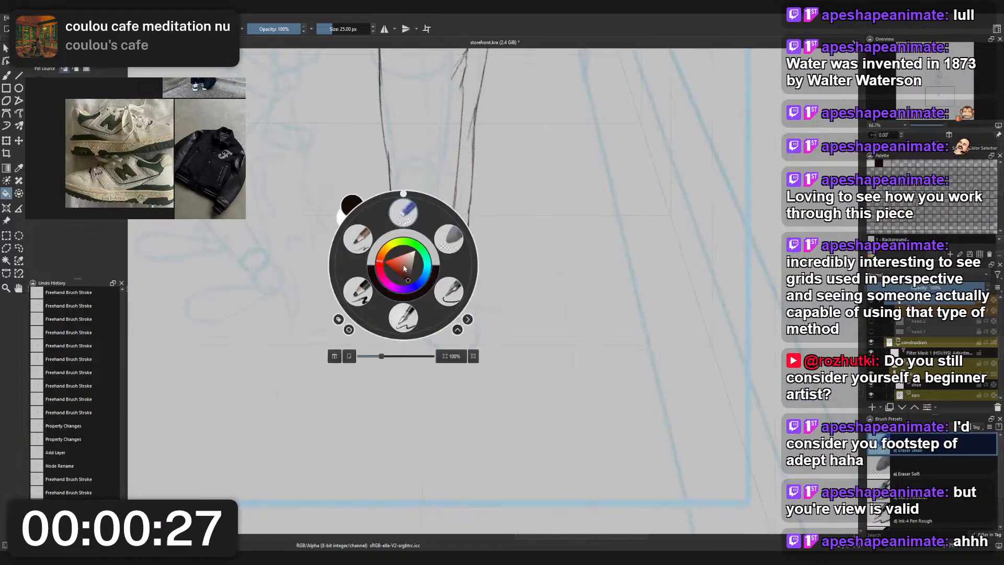
{"action": "left_click", "coordinate": [404, 221]}
{"action": "scroll", "coordinate": [356, 286], "scroll_direction": "up", "scroll_amount": 3}
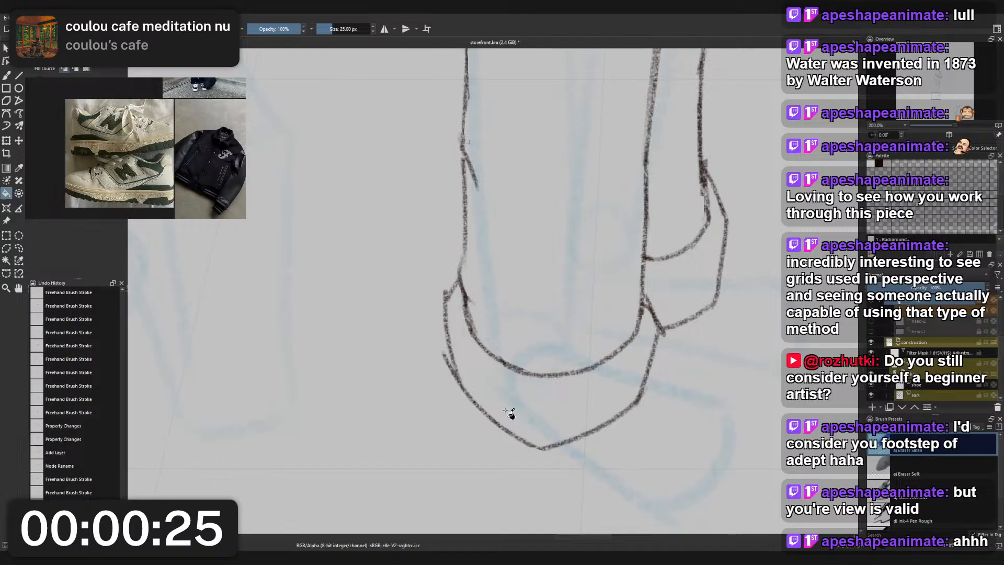
{"action": "right_click", "coordinate": [442, 351]}
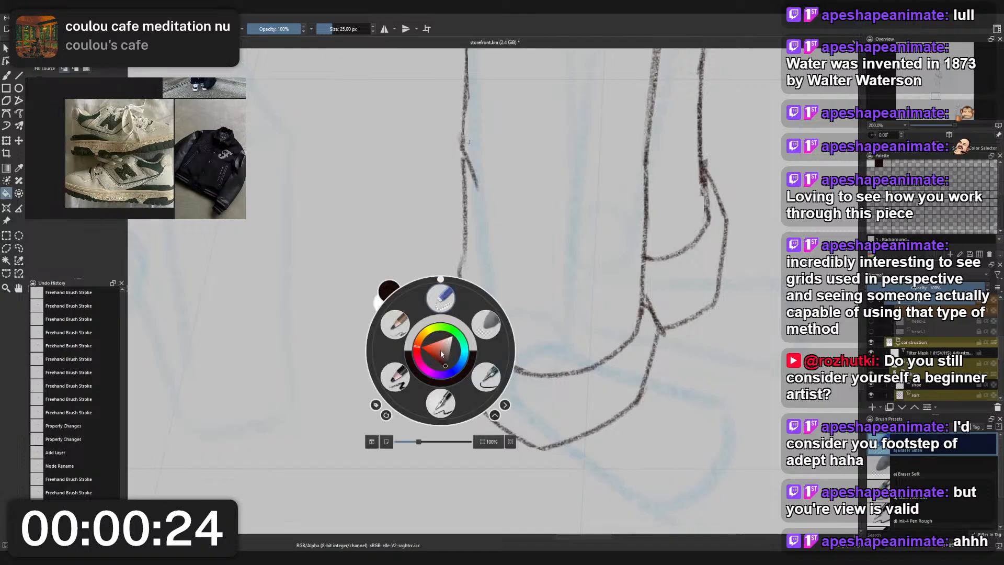
{"action": "left_click", "coordinate": [440, 313]}
- Return to the freehand brush with the eraser preset and clear the remaining overlap on the front cuff's outer edge
{"action": "key", "text": "b"}
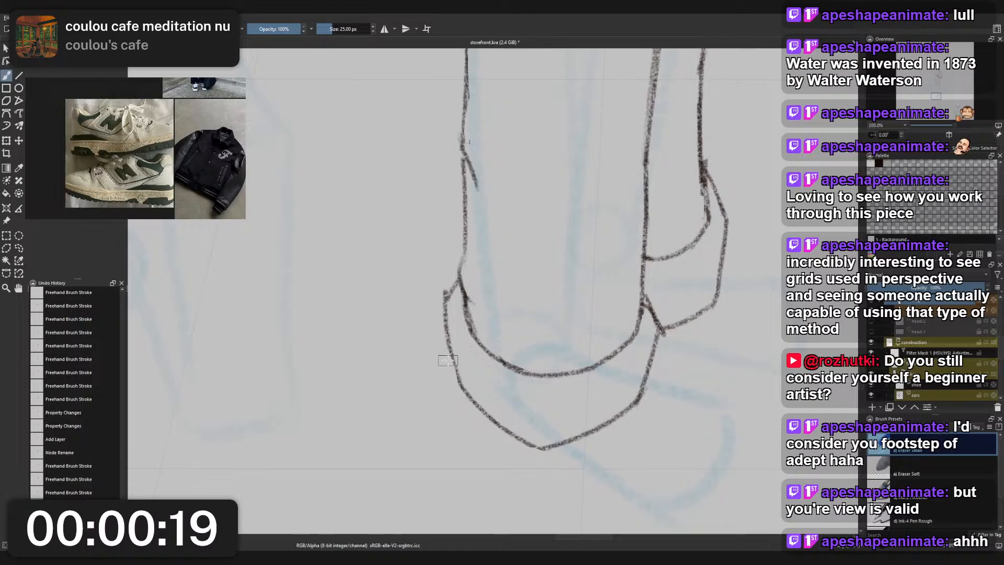
{"action": "left_click_drag", "start_coordinate": [442, 350], "coordinate": [467, 400]}
{"action": "key", "text": "ctrl+z"}
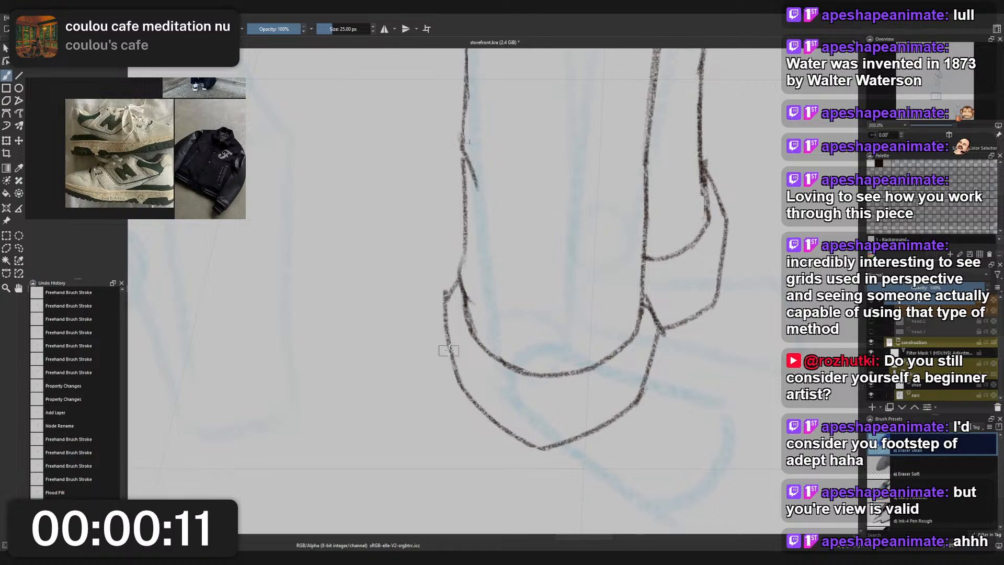
- Erase the small line overshoots where the front and rear trouser cuffs meet
{"action": "scroll", "coordinate": [619, 387], "scroll_direction": "up", "scroll_amount": 1}
{"action": "scroll", "coordinate": [571, 314], "scroll_direction": "up", "scroll_amount": 1}
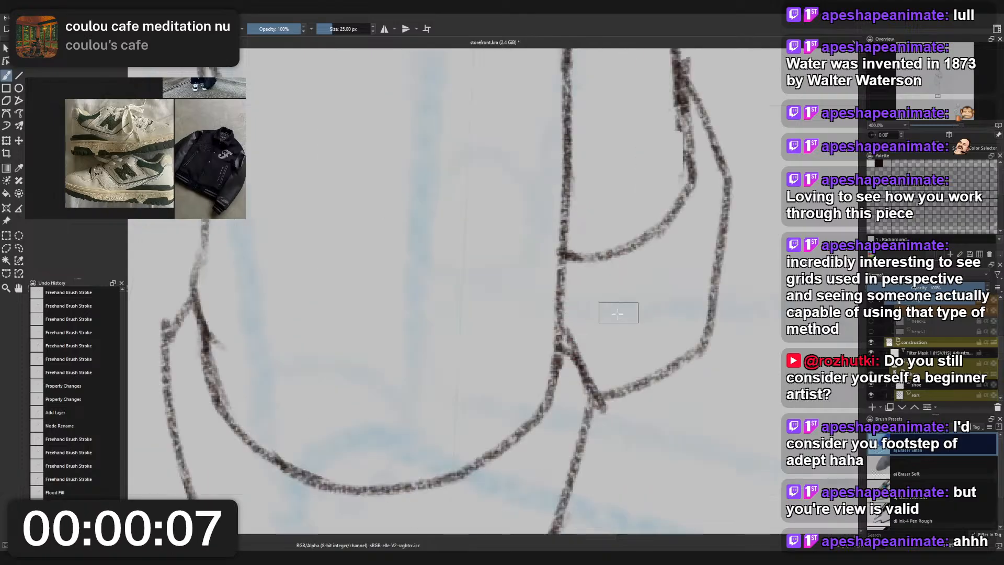
{"action": "left_click_drag", "start_coordinate": [566, 360], "coordinate": [568, 358]}
{"action": "left_click_drag", "start_coordinate": [605, 413], "coordinate": [606, 406]}
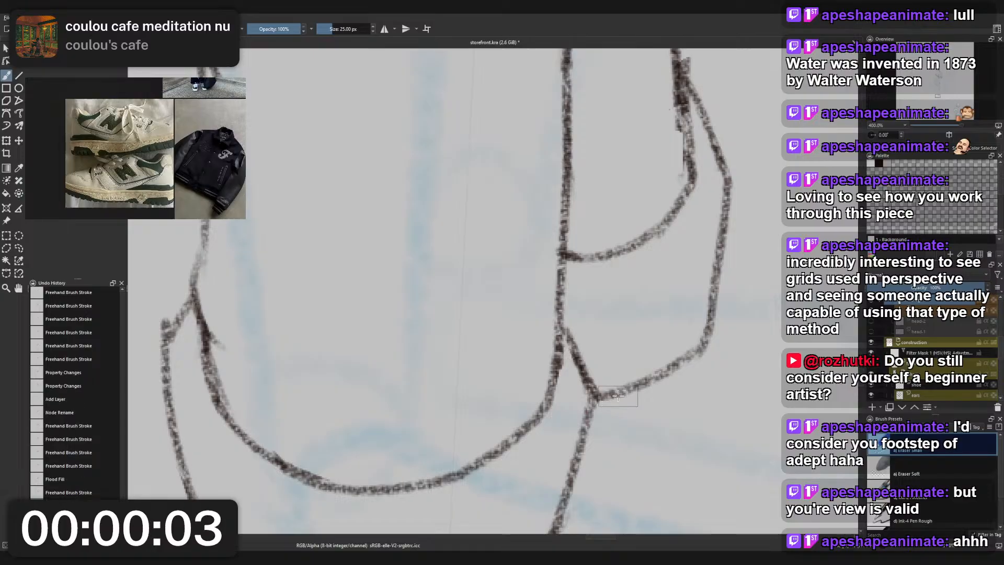
{"action": "scroll", "coordinate": [607, 402], "scroll_direction": "down", "scroll_amount": 2}
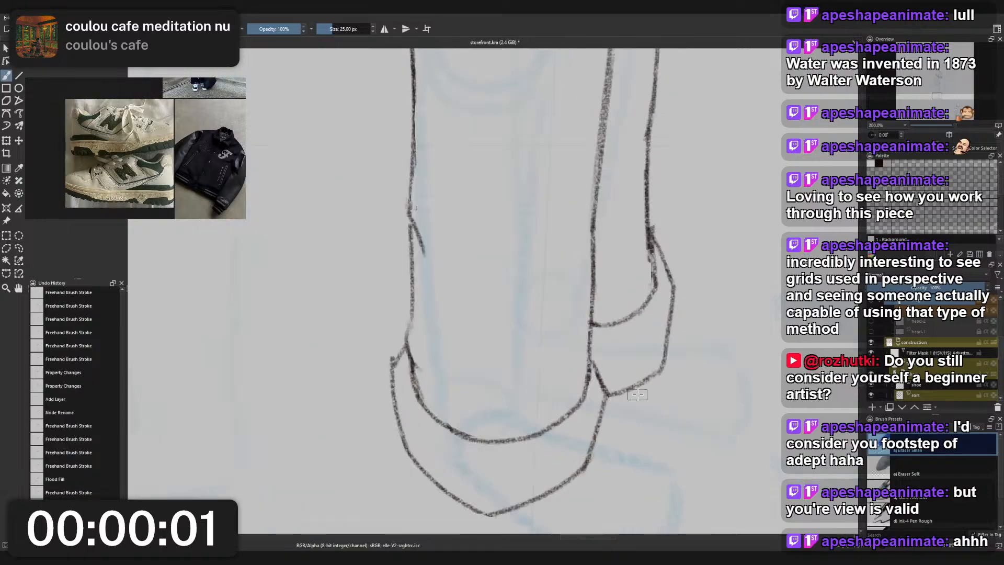
- Erase the rough overlap at the small fold on the front trouser leg's outer line with the small eraser
{"action": "scroll", "coordinate": [631, 387], "scroll_direction": "down", "scroll_amount": 3}
{"action": "scroll", "coordinate": [651, 384], "scroll_direction": "down", "scroll_amount": 2}
{"action": "scroll", "coordinate": [503, 381], "scroll_direction": "up", "scroll_amount": 4}
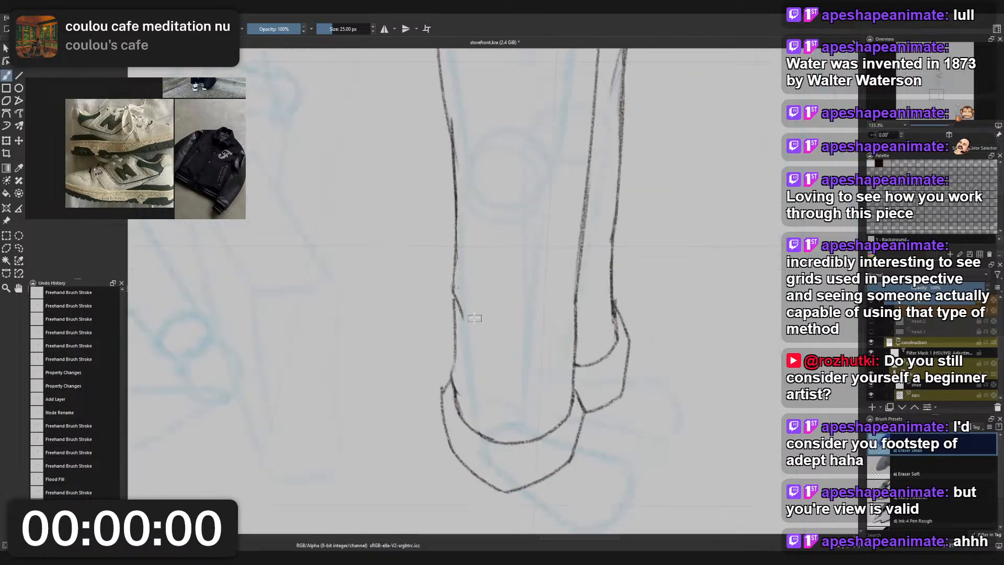
{"action": "scroll", "coordinate": [466, 309], "scroll_direction": "up", "scroll_amount": 2}
{"action": "left_click_drag", "start_coordinate": [463, 311], "coordinate": [454, 313]}
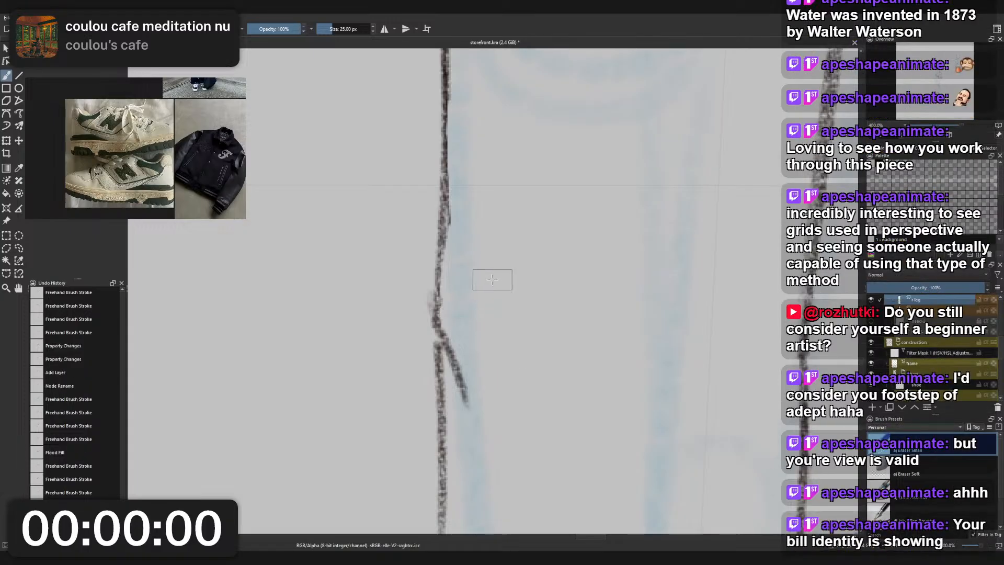
{"action": "scroll", "coordinate": [492, 279], "scroll_direction": "down", "scroll_amount": 4}
{"action": "left_click_drag", "start_coordinate": [520, 347], "coordinate": [508, 278]}
- Trim the stray line end at the upper outer corner of the front trouser cuff with the small eraser
{"action": "right_click", "coordinate": [537, 292]}
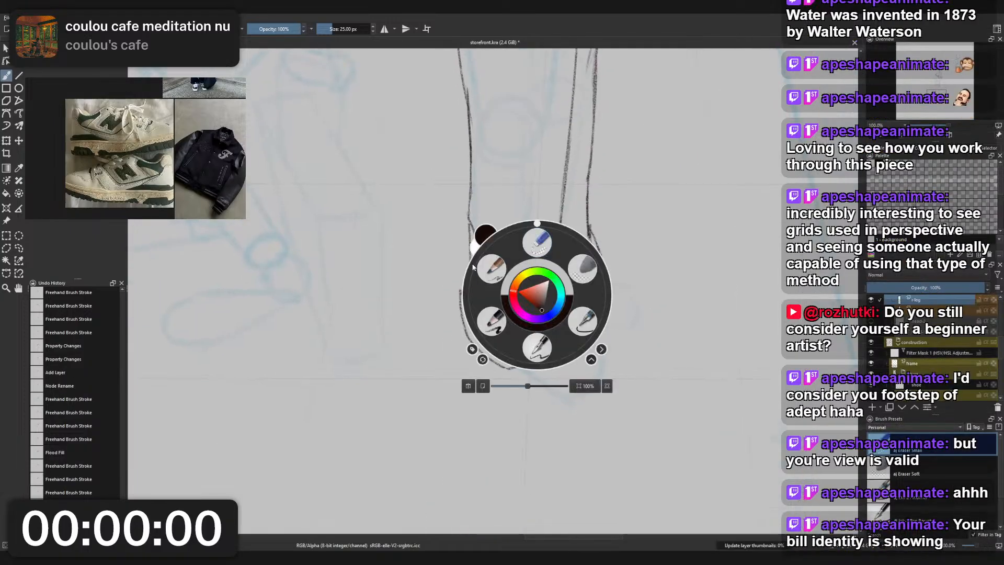
{"action": "left_click", "coordinate": [491, 268]}
{"action": "scroll", "coordinate": [525, 281], "scroll_direction": "up", "scroll_amount": 2}
{"action": "scroll", "coordinate": [424, 311], "scroll_direction": "up", "scroll_amount": 3}
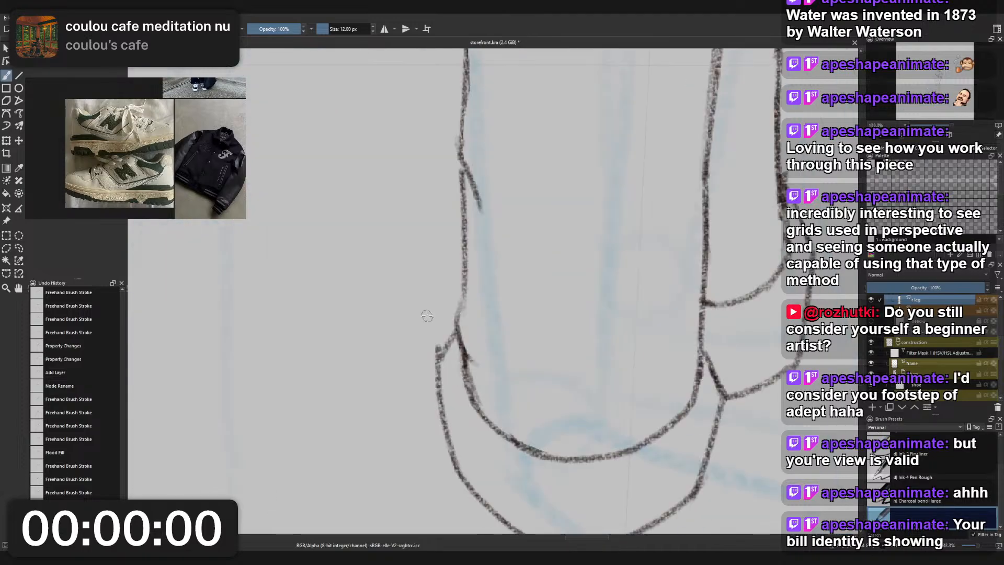
{"action": "right_click", "coordinate": [427, 316]}
{"action": "left_click", "coordinate": [432, 267]}
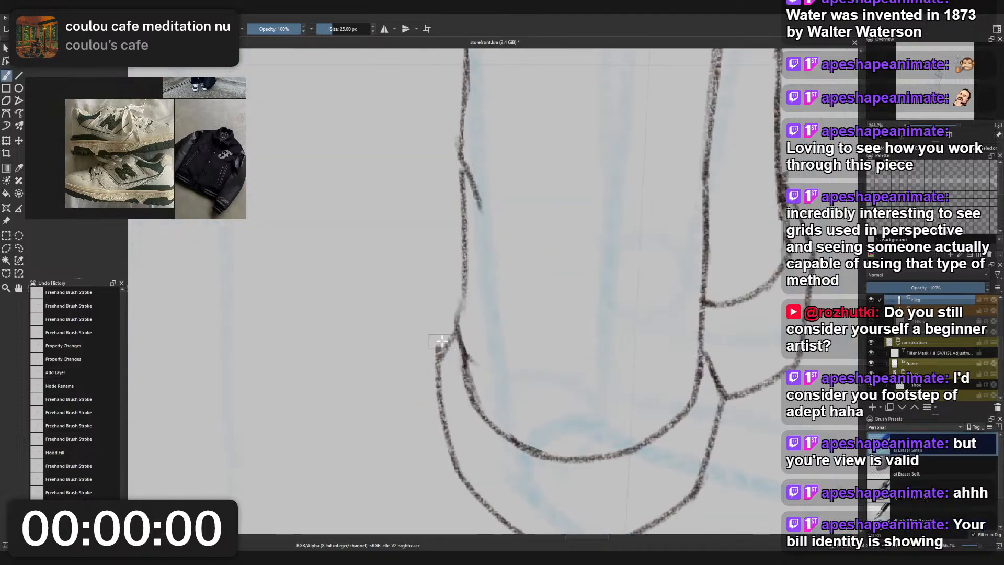
{"action": "left_click_drag", "start_coordinate": [438, 341], "coordinate": [437, 361]}
{"action": "scroll", "coordinate": [456, 331], "scroll_direction": "down", "scroll_amount": 4}
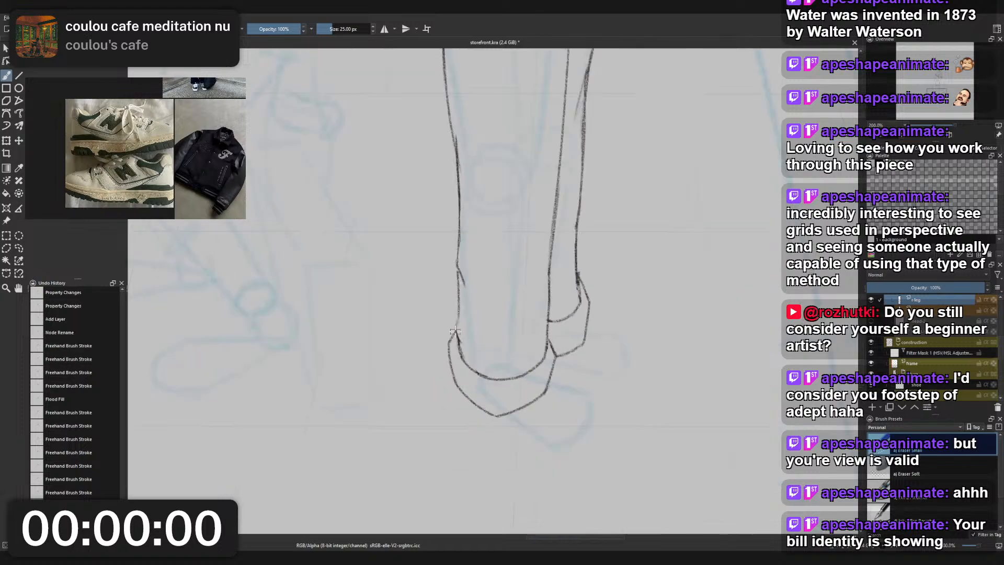
- Switch to Charcoal Pencil Medium and make the shoes layer active for drawing
{"action": "right_click", "coordinate": [578, 273]}
{"action": "left_click", "coordinate": [534, 248]}
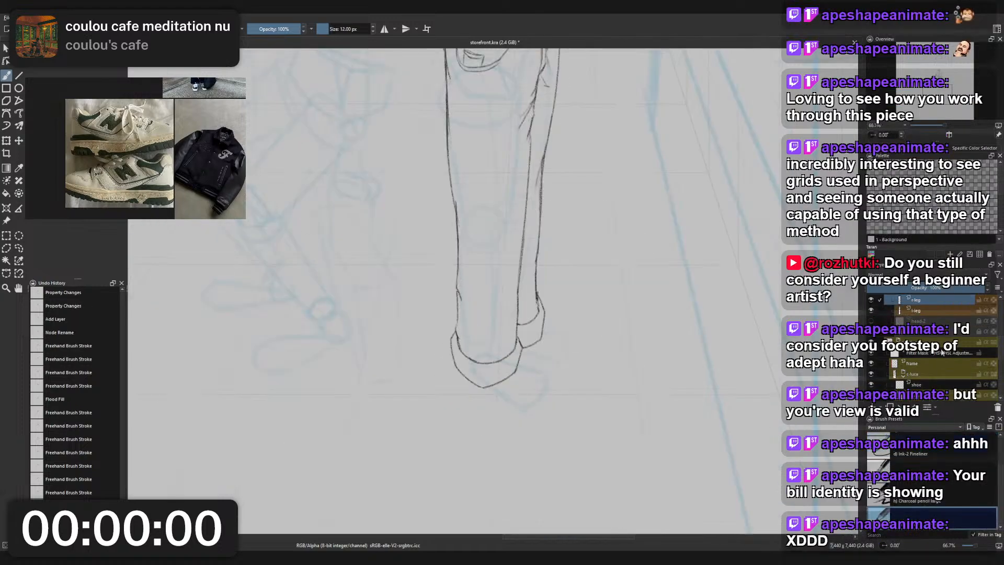
{"action": "left_click", "coordinate": [937, 384]}
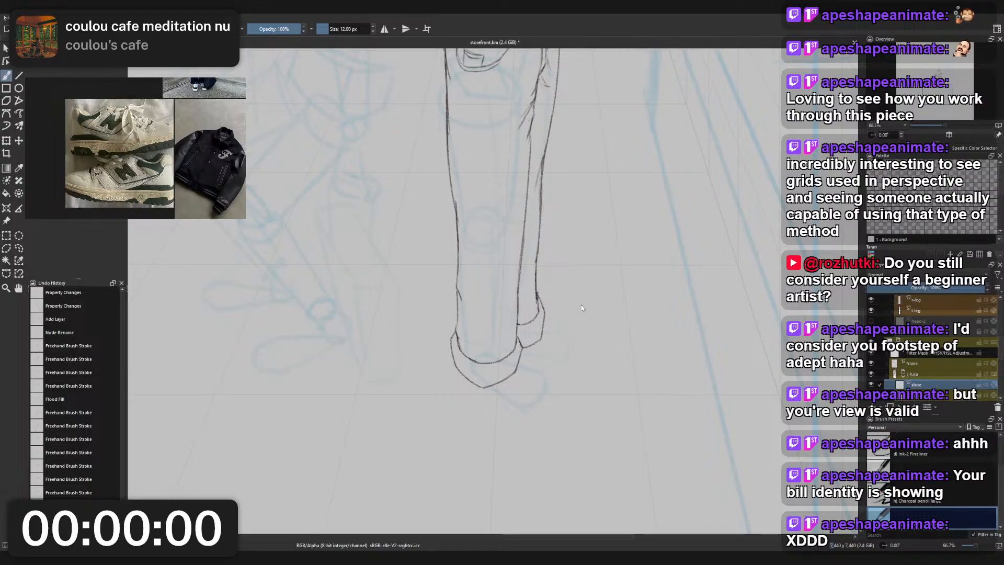
{"action": "left_click_drag", "start_coordinate": [581, 306], "coordinate": [580, 299]}
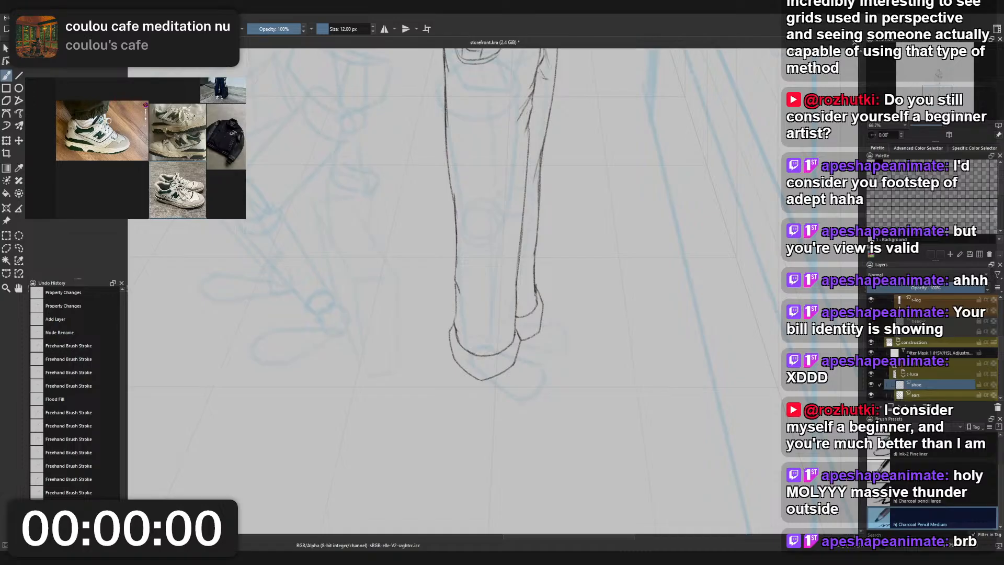
- Examine the green and white sneaker reference photos up close from their different angles
{"action": "scroll", "coordinate": [194, 192], "scroll_direction": "up", "scroll_amount": 4}
{"action": "left_click_drag", "start_coordinate": [194, 193], "coordinate": [194, 152]}
{"action": "scroll", "coordinate": [204, 169], "scroll_direction": "down", "scroll_amount": 4}
{"action": "scroll", "coordinate": [89, 127], "scroll_direction": "up", "scroll_amount": 4}
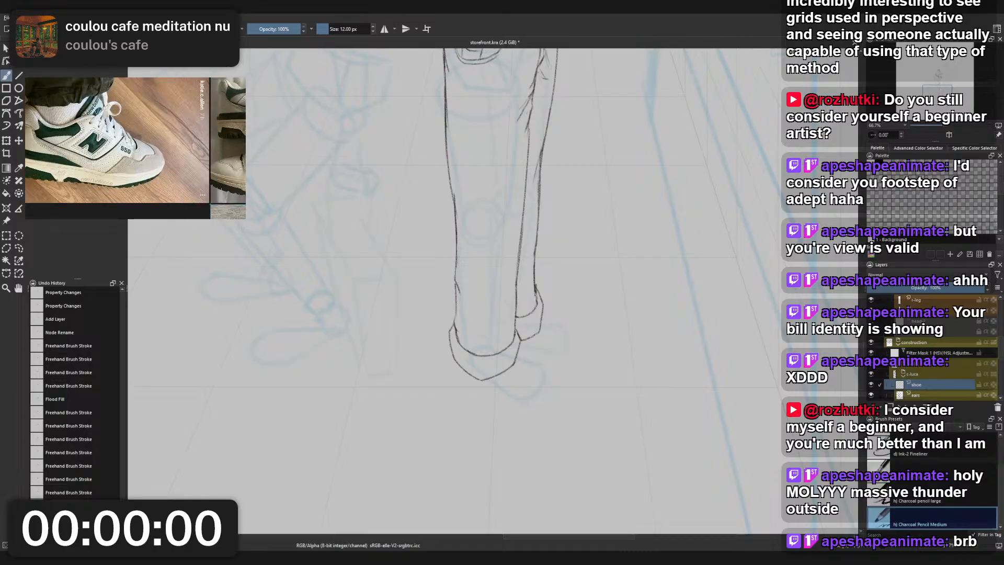
{"action": "scroll", "coordinate": [119, 105], "scroll_direction": "down", "scroll_amount": 4}
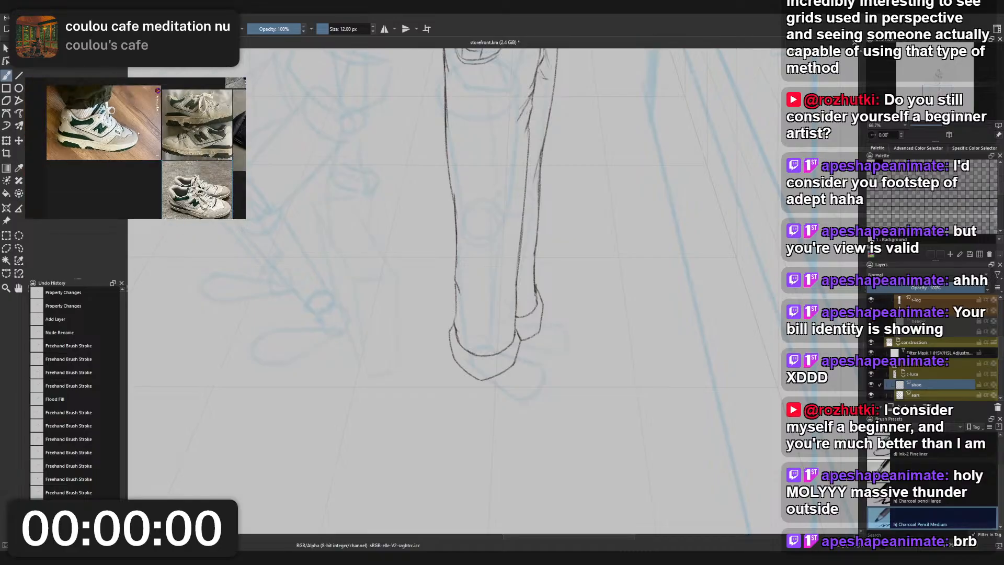
{"action": "left_click_drag", "start_coordinate": [203, 186], "coordinate": [142, 152]}
{"action": "scroll", "coordinate": [142, 152], "scroll_direction": "up", "scroll_amount": 3}
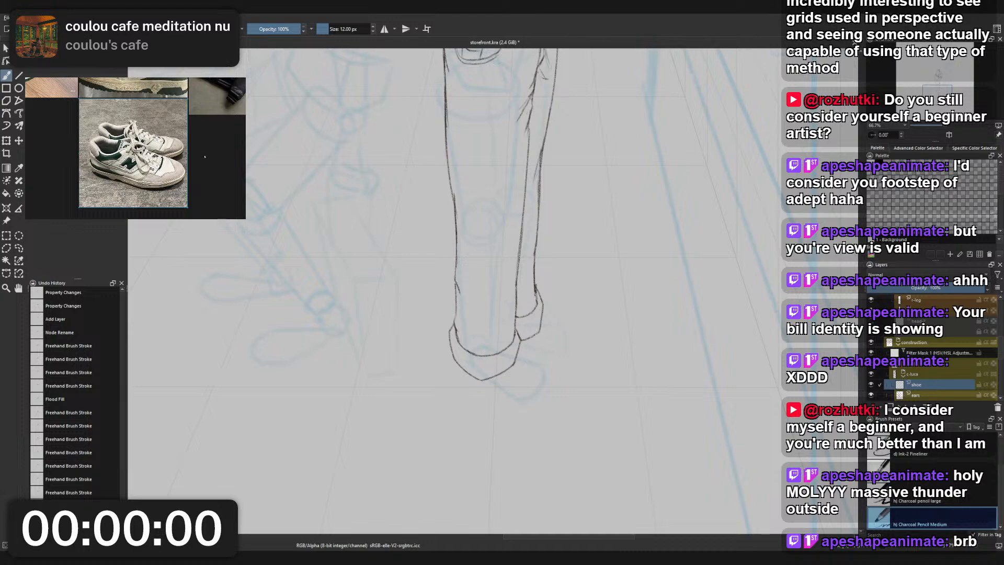
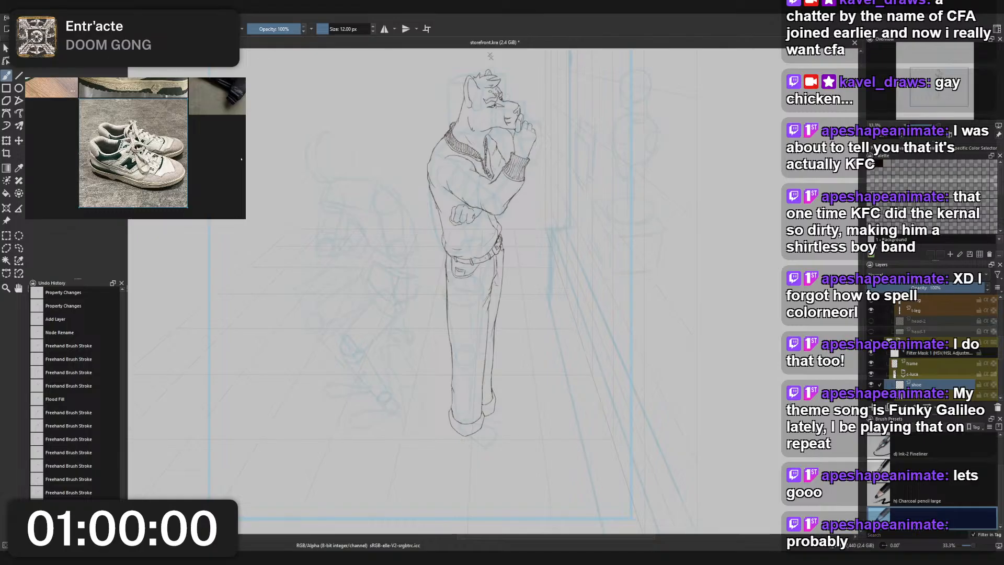
- Step back and forth through the recent brush strokes around the trouser hems, then clear the shoe layer
{"action": "left_click", "coordinate": [428, 112]}
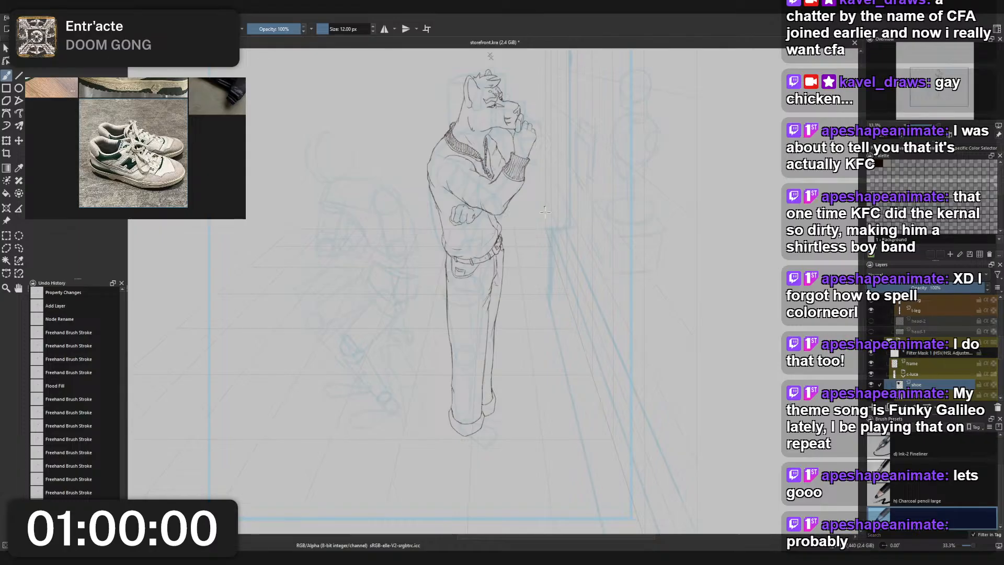
{"action": "scroll", "coordinate": [545, 212], "scroll_direction": "up", "scroll_amount": 4}
{"action": "scroll", "coordinate": [500, 175], "scroll_direction": "down", "scroll_amount": 1}
{"action": "left_click_drag", "start_coordinate": [500, 175], "coordinate": [507, 124]}
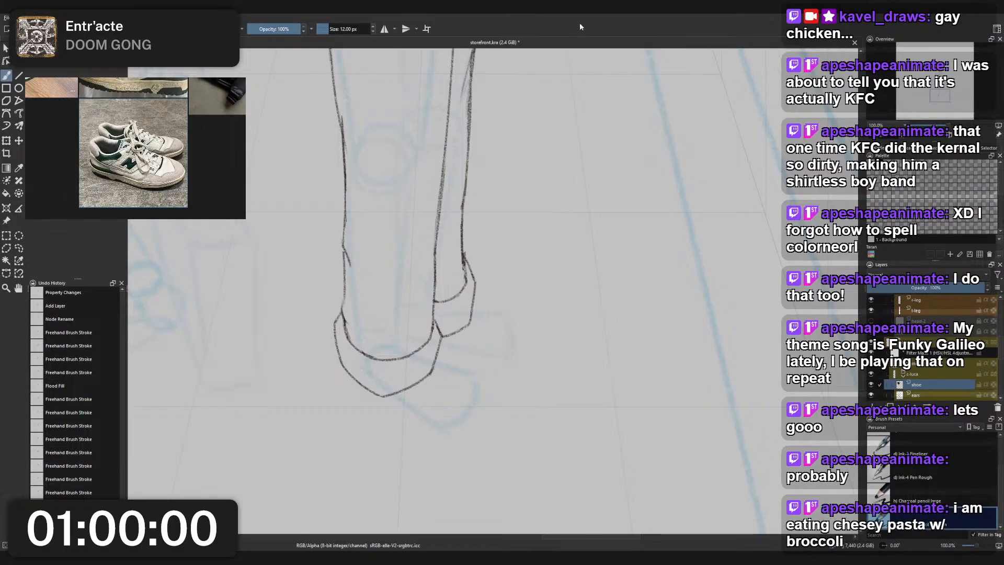
{"action": "key", "text": "ctrl+z"}
{"action": "key", "text": "ctrl+z"}
{"action": "key", "text": "ctrl+z"}
{"action": "key", "text": "ctrl+z"}
{"action": "key", "text": "ctrl+z"}
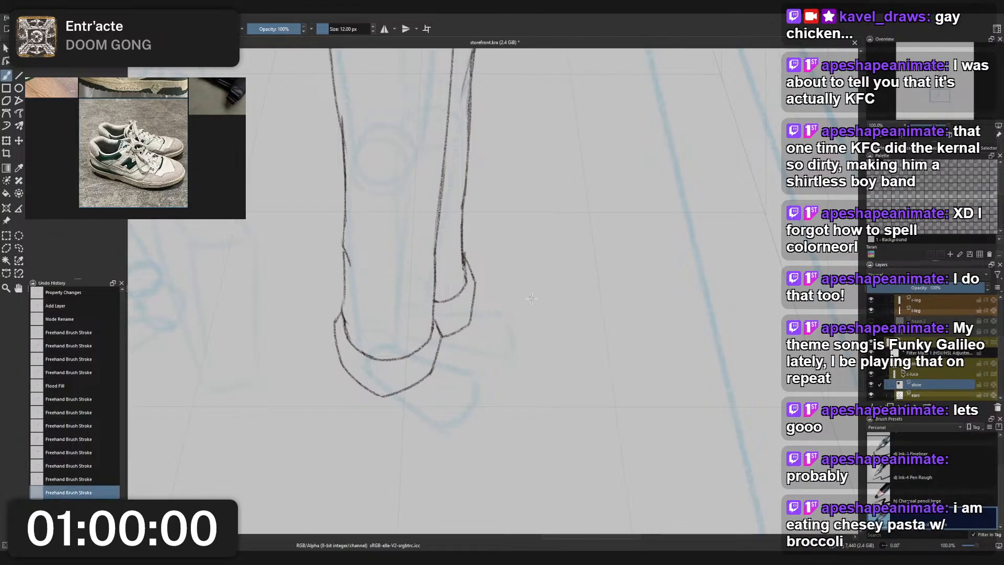
{"action": "key", "text": "ctrl+z"}
{"action": "key", "text": "ctrl+z"}
{"action": "key", "text": "ctrl+z"}
{"action": "key", "text": "ctrl+shift+z"}
{"action": "key", "text": "ctrl+shift+z"}
{"action": "key", "text": "ctrl+shift+z"}
{"action": "key", "text": "ctrl+shift+z"}
{"action": "key", "text": "ctrl+shift+z"}
{"action": "key", "text": "ctrl+shift+z"}
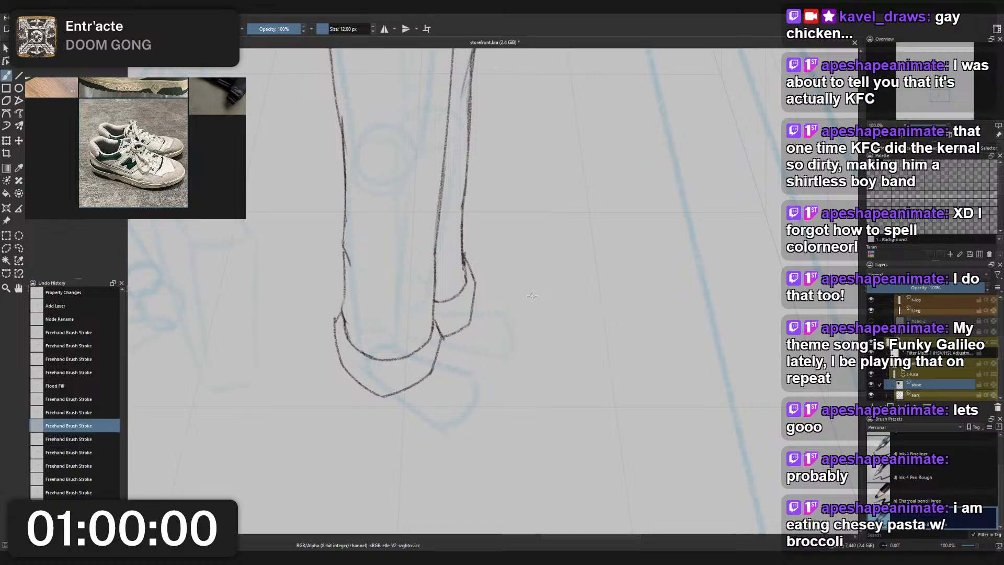
{"action": "key", "text": "ctrl+shift+z"}
{"action": "key", "text": "ctrl+shift+z"}
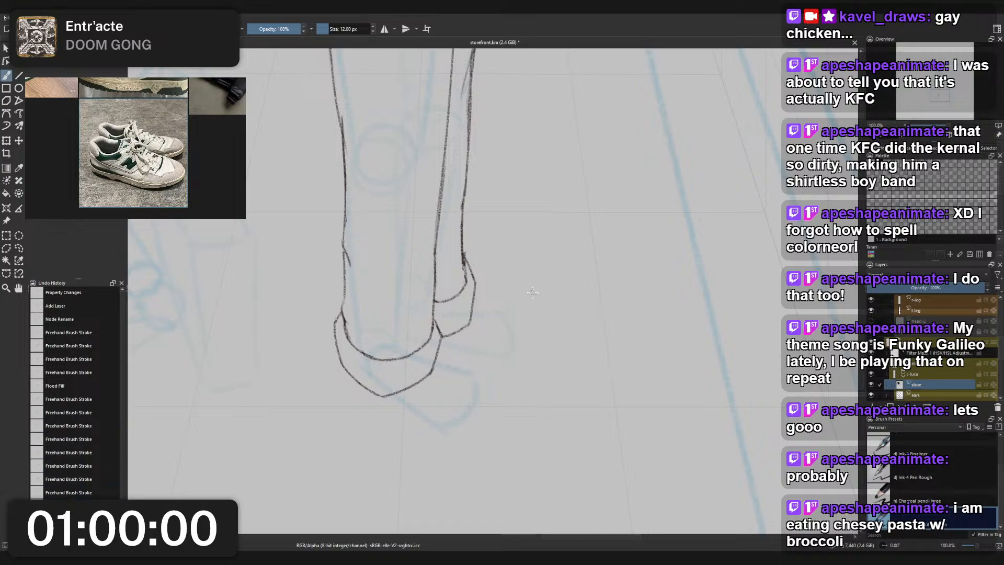
{"action": "key", "text": "ctrl+shift+z"}
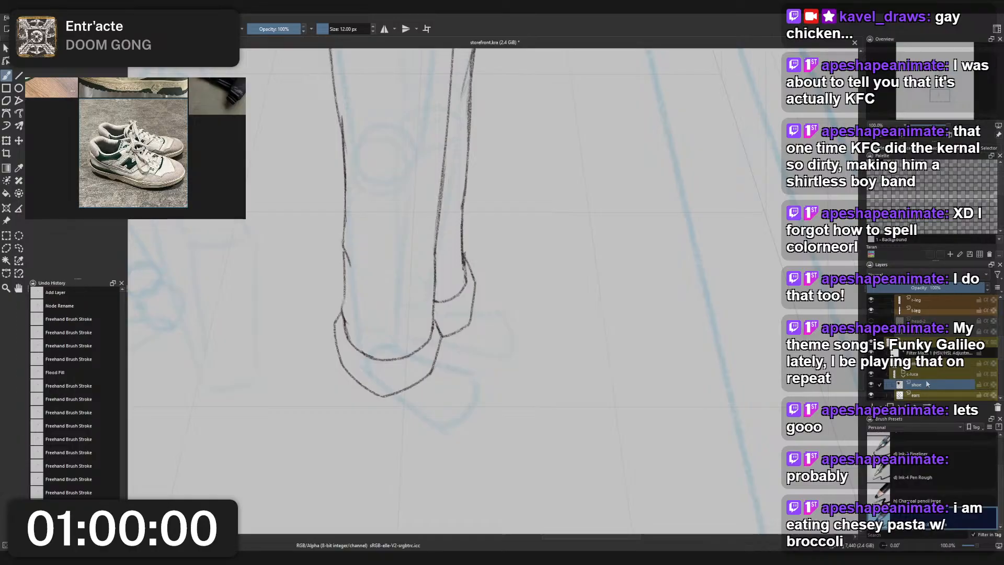
{"action": "key", "text": "ctrl+shift+z"}
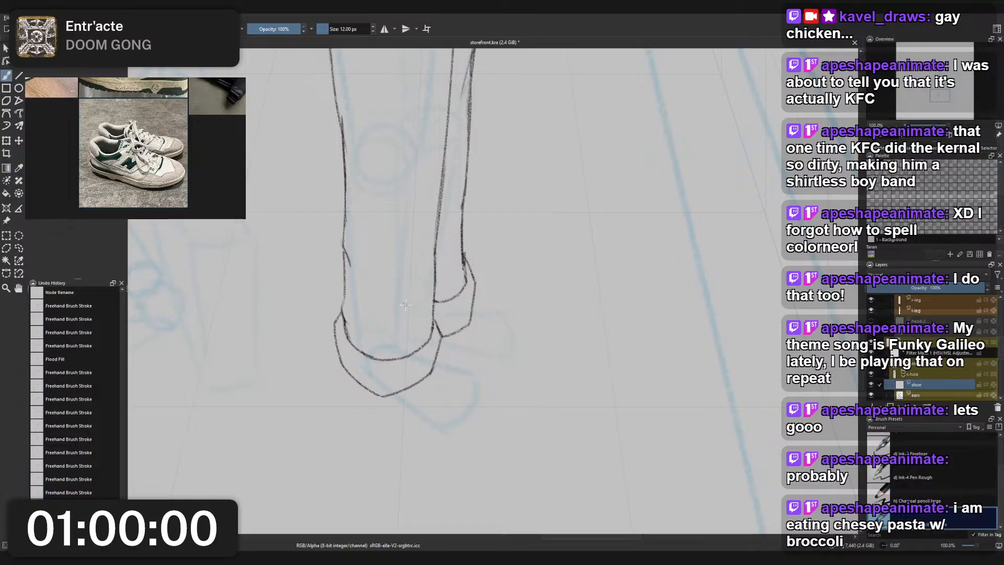
- Raise the opacity of the construction layer group to strengthen the blue guide lines
{"action": "right_click", "coordinate": [484, 313]}
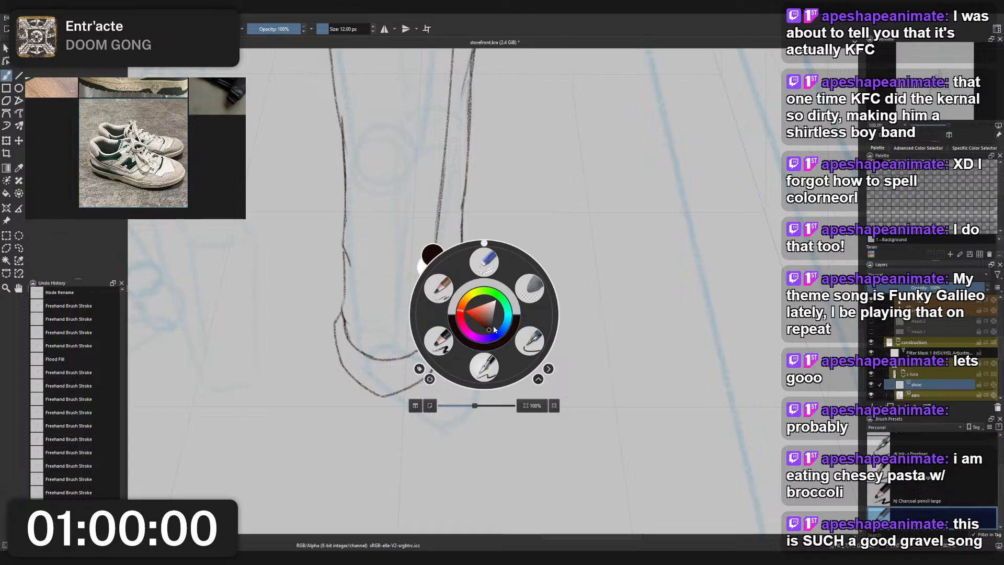
{"action": "left_click", "coordinate": [448, 296]}
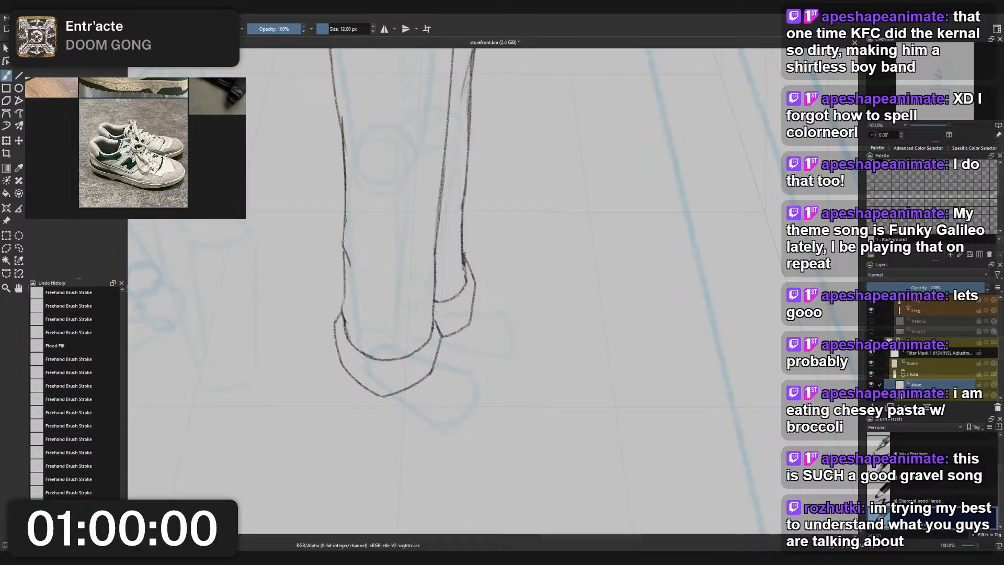
{"action": "left_click", "coordinate": [934, 343]}
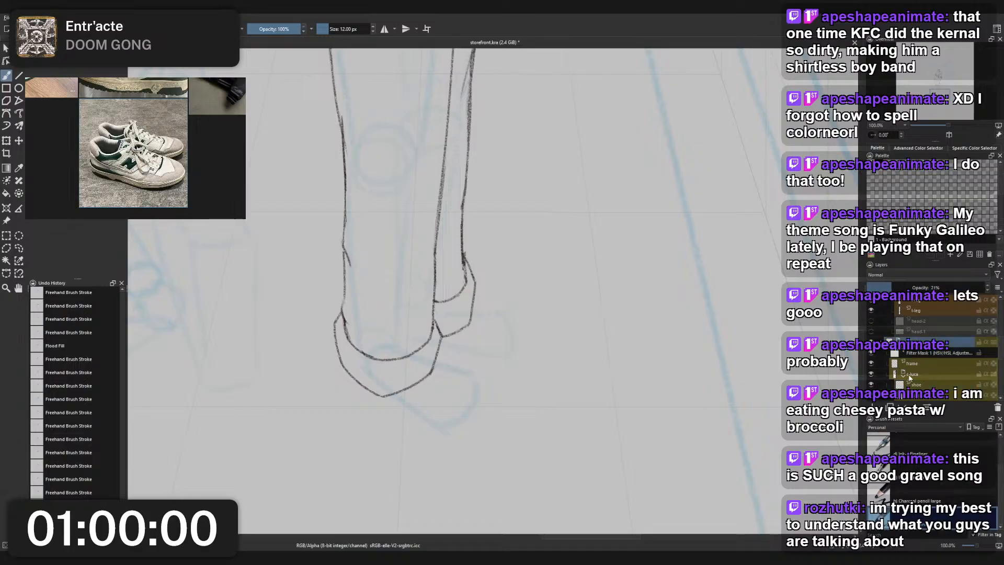
{"action": "right_click", "coordinate": [541, 314]}
{"action": "left_click", "coordinate": [541, 262]}
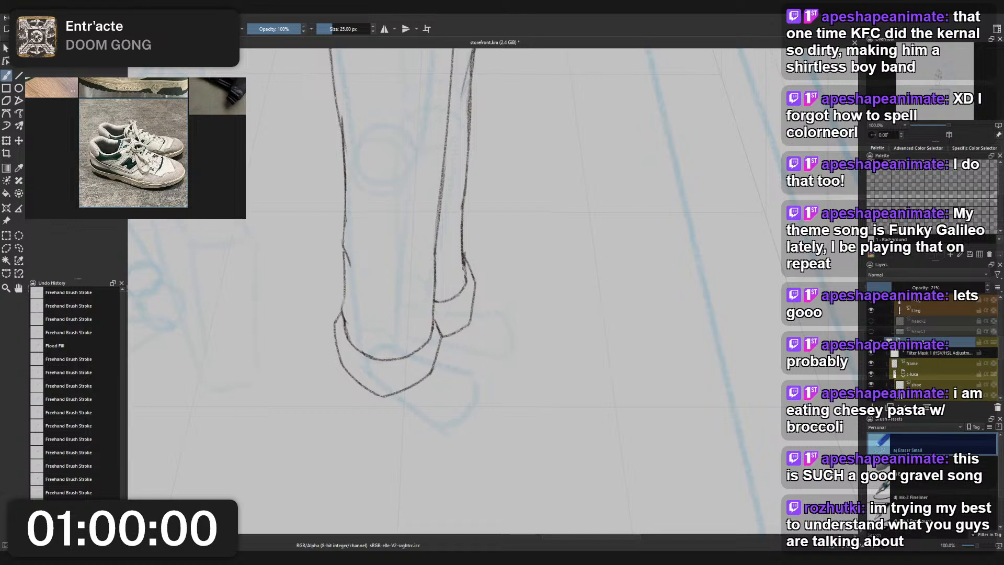
{"action": "left_click_drag", "start_coordinate": [890, 288], "coordinate": [912, 288]}
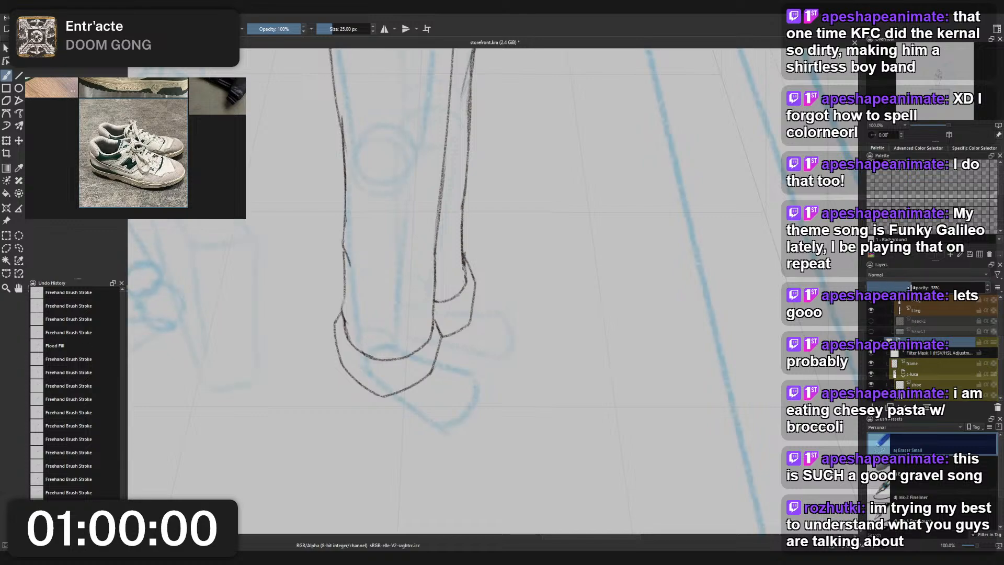
- Make the shoe layer active and set the sketching brush's size to 16 px
{"action": "left_click", "coordinate": [914, 365]}
{"action": "scroll", "coordinate": [941, 353], "scroll_direction": "down", "scroll_amount": 1}
{"action": "scroll", "coordinate": [933, 349], "scroll_direction": "down", "scroll_amount": 1}
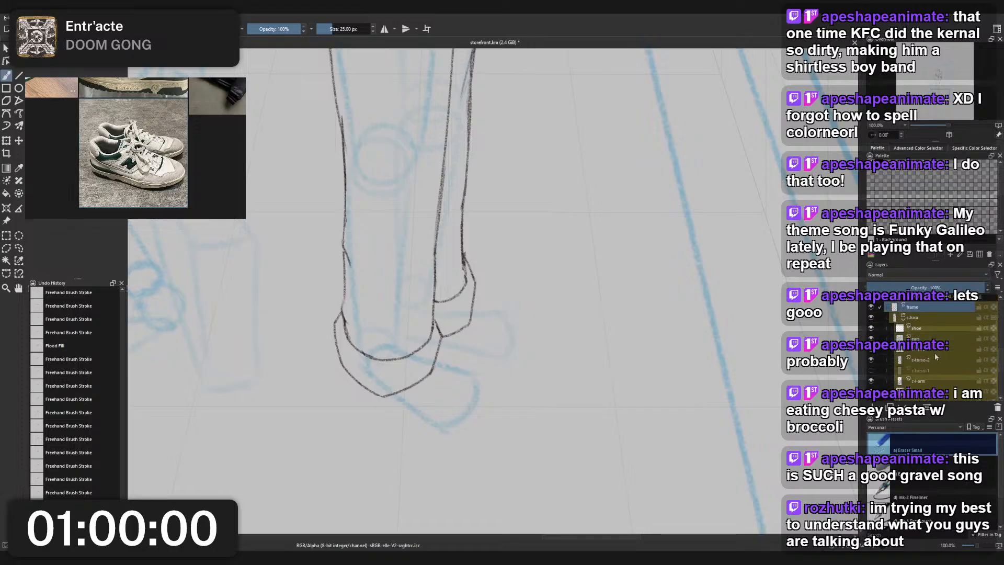
{"action": "left_click", "coordinate": [927, 326]}
{"action": "left_click", "coordinate": [456, 288]}
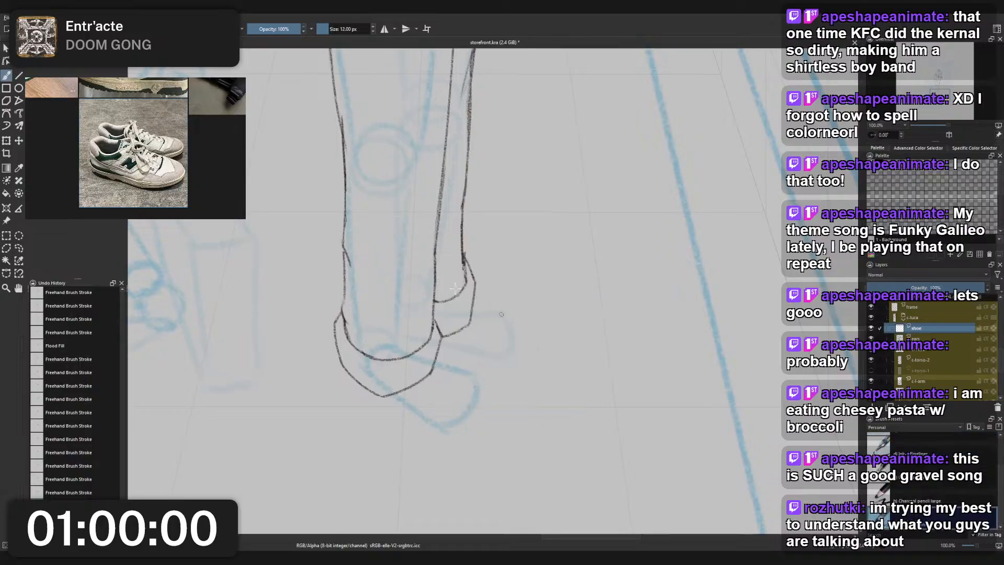
{"action": "left_click_drag", "start_coordinate": [414, 324], "coordinate": [496, 320]}
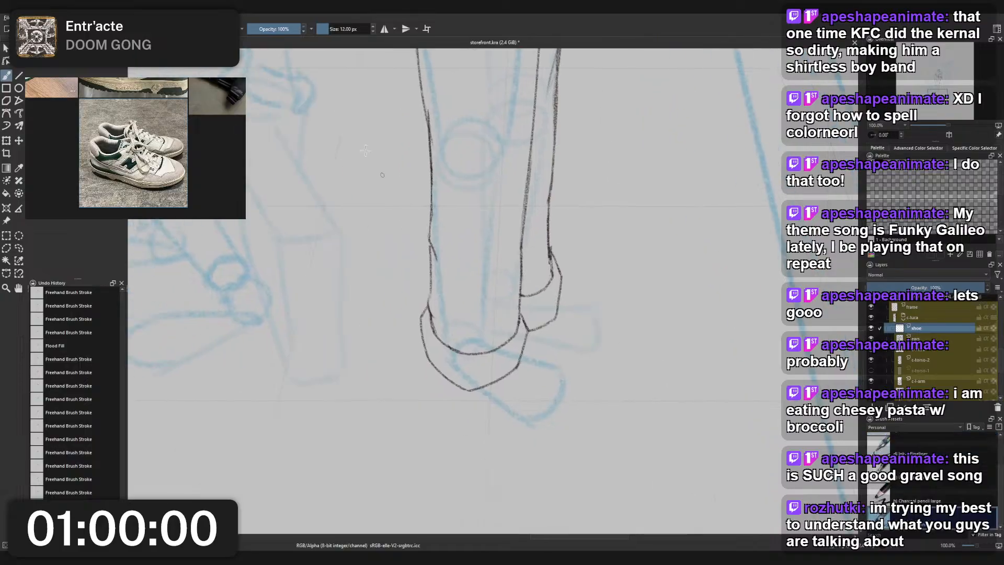
{"action": "scroll", "coordinate": [332, 29], "scroll_direction": "up", "scroll_amount": 4}
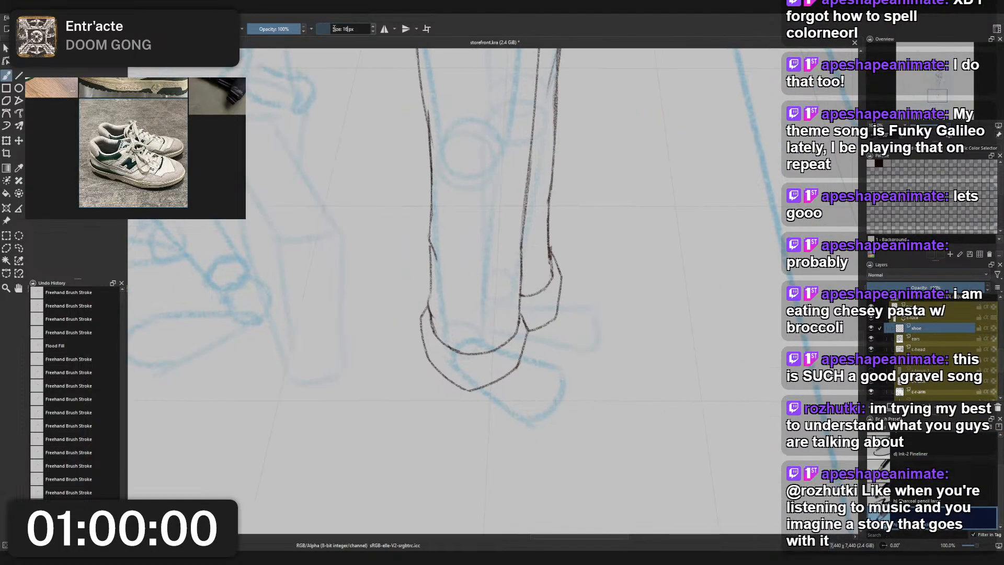
{"action": "left_click_drag", "start_coordinate": [498, 279], "coordinate": [444, 253]}
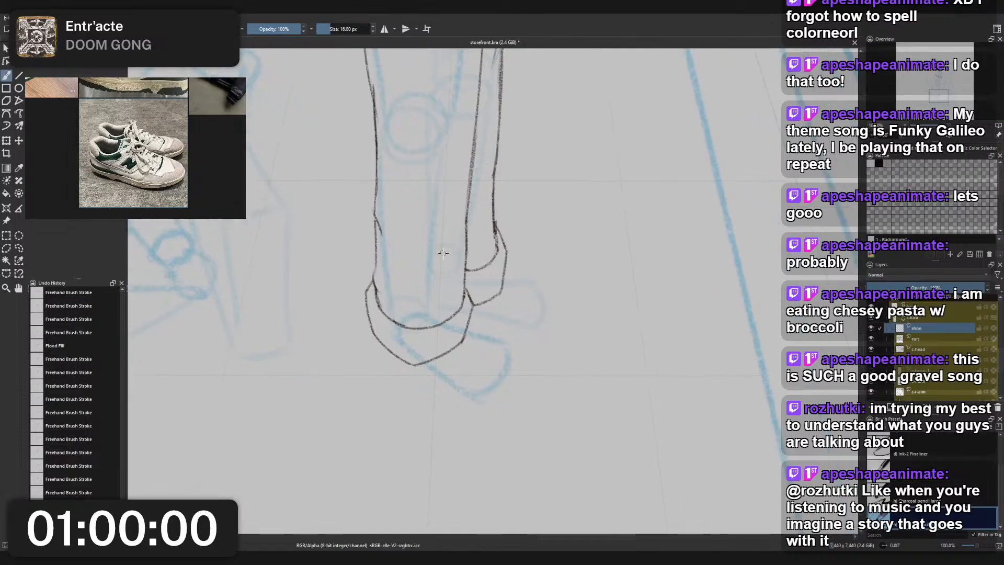
- Sketch the rounded heel of the standing figure's front foot over the blue guide, redoing strokes as needed
{"action": "mouse_move", "coordinate": [393, 332]}
{"action": "left_mouse_down"}
{"action": "mouse_move", "coordinate": [408, 379]}
{"action": "mouse_move", "coordinate": [396, 360]}
{"action": "left_mouse_up"}
{"action": "key", "text": "ctrl+z"}
{"action": "key", "text": "ctrl+z"}
{"action": "mouse_move", "coordinate": [393, 332]}
{"action": "left_mouse_down"}
{"action": "mouse_move", "coordinate": [396, 359]}
{"action": "mouse_move", "coordinate": [452, 393]}
{"action": "left_mouse_up"}
{"action": "key", "text": "ctrl+z"}
{"action": "key", "text": "ctrl+z"}
{"action": "mouse_move", "coordinate": [395, 322]}
{"action": "left_mouse_down"}
{"action": "mouse_move", "coordinate": [385, 340]}
{"action": "mouse_move", "coordinate": [453, 393]}
{"action": "mouse_move", "coordinate": [391, 337]}
{"action": "mouse_move", "coordinate": [401, 330]}
{"action": "mouse_move", "coordinate": [392, 325]}
{"action": "mouse_move", "coordinate": [403, 345]}
{"action": "mouse_move", "coordinate": [400, 328]}
{"action": "mouse_move", "coordinate": [423, 319]}
{"action": "mouse_move", "coordinate": [411, 356]}
{"action": "left_mouse_up"}
{"action": "key", "text": "ctrl+z"}
{"action": "key", "text": "ctrl+z"}
{"action": "key", "text": "ctrl+z"}
{"action": "key", "text": "ctrl+z"}
{"action": "mouse_move", "coordinate": [428, 318]}
{"action": "left_mouse_down"}
{"action": "mouse_move", "coordinate": [394, 344]}
{"action": "mouse_move", "coordinate": [417, 352]}
{"action": "left_mouse_up"}
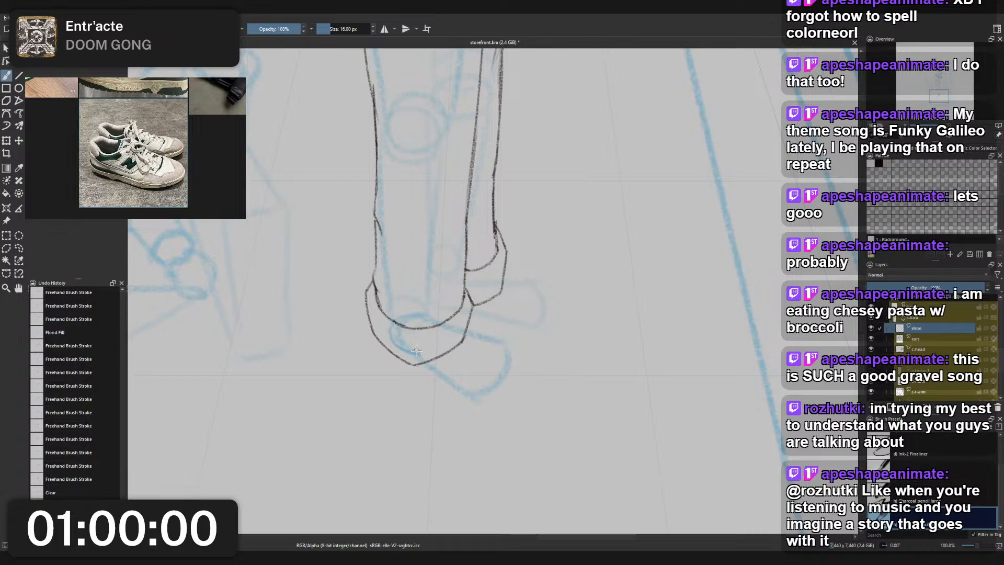
- Sketch the front foot's lower edge from the heel down towards the toe
{"action": "mouse_move", "coordinate": [424, 318]}
{"action": "left_mouse_down"}
{"action": "mouse_move", "coordinate": [400, 348]}
{"action": "mouse_move", "coordinate": [468, 390]}
{"action": "left_mouse_up"}
{"action": "key", "text": "ctrl+z"}
{"action": "key", "text": "ctrl+z"}
{"action": "left_click_drag", "start_coordinate": [417, 354], "coordinate": [484, 390]}
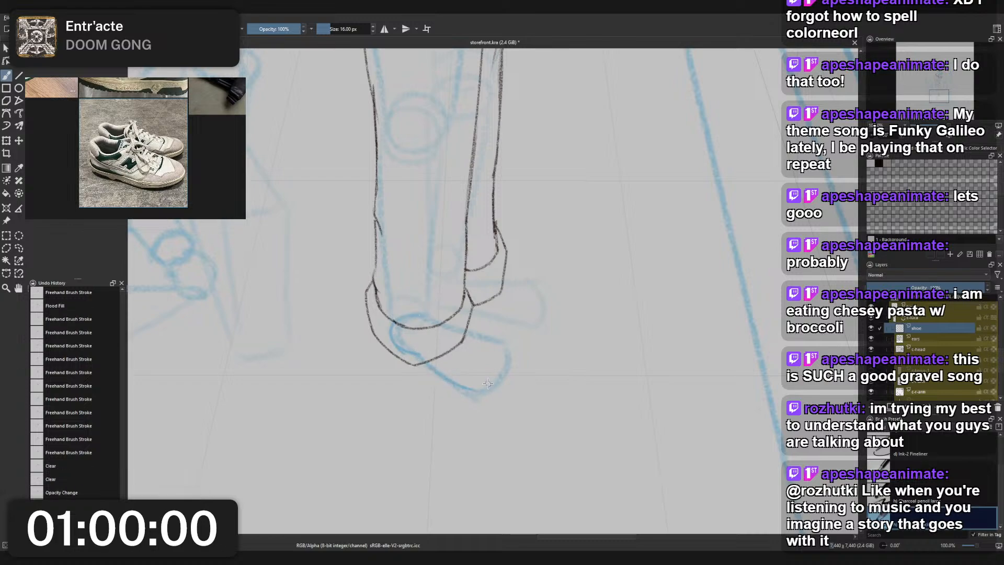
{"action": "key", "text": "ctrl+z"}
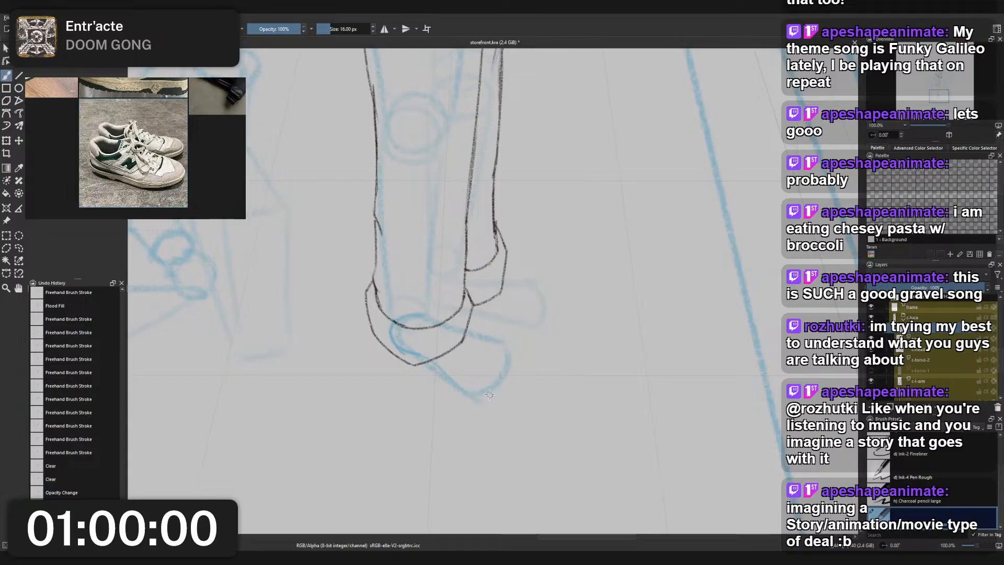
- Redraw the front foot's rounded toe so it extends beyond the old guide, and reinforce the sole line
{"action": "left_click_drag", "start_coordinate": [460, 384], "coordinate": [509, 365]}
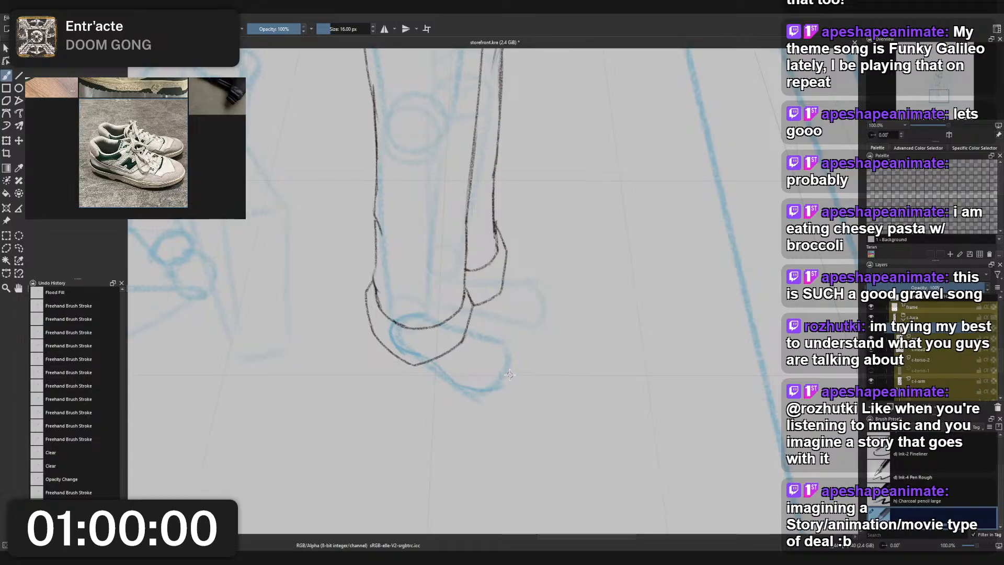
{"action": "key", "text": "ctrl+z"}
{"action": "left_click_drag", "start_coordinate": [460, 386], "coordinate": [510, 364]}
{"action": "key", "text": "ctrl+z"}
{"action": "mouse_move", "coordinate": [460, 386]}
{"action": "left_mouse_down"}
{"action": "mouse_move", "coordinate": [520, 380]}
{"action": "mouse_move", "coordinate": [501, 389]}
{"action": "mouse_move", "coordinate": [521, 372]}
{"action": "mouse_move", "coordinate": [492, 397]}
{"action": "mouse_move", "coordinate": [508, 384]}
{"action": "mouse_move", "coordinate": [445, 376]}
{"action": "mouse_move", "coordinate": [437, 364]}
{"action": "mouse_move", "coordinate": [516, 388]}
{"action": "mouse_move", "coordinate": [438, 366]}
{"action": "mouse_move", "coordinate": [489, 403]}
{"action": "mouse_move", "coordinate": [490, 392]}
{"action": "mouse_move", "coordinate": [440, 367]}
{"action": "mouse_move", "coordinate": [474, 397]}
{"action": "left_mouse_up"}
{"action": "key", "text": "ctrl+z"}
{"action": "key", "text": "ctrl+z"}
{"action": "key", "text": "ctrl+z"}
{"action": "key", "text": "ctrl+z"}
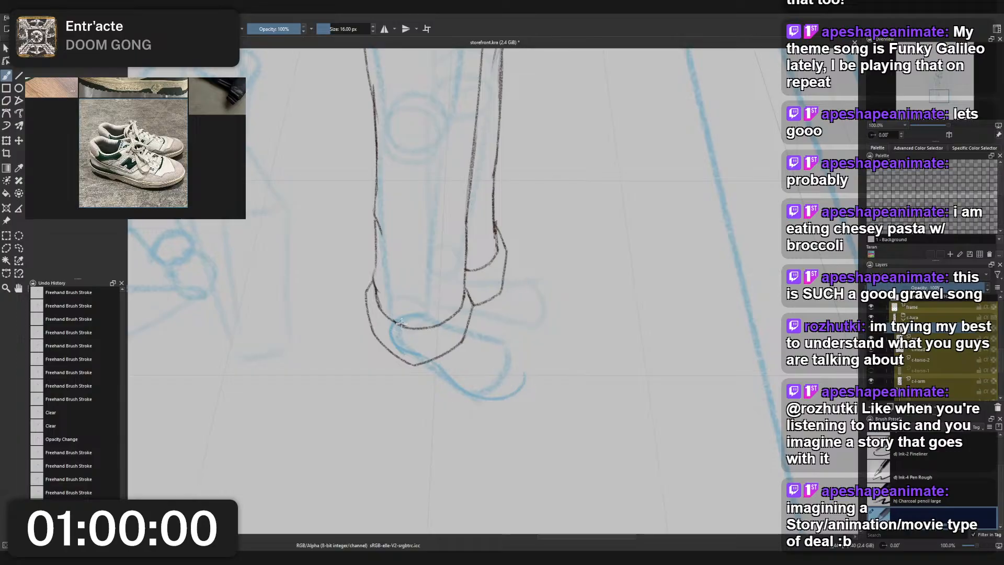
{"action": "key", "text": "ctrl+z"}
{"action": "mouse_move", "coordinate": [416, 357]}
{"action": "left_mouse_down"}
{"action": "mouse_move", "coordinate": [478, 398]}
{"action": "mouse_move", "coordinate": [515, 395]}
{"action": "mouse_move", "coordinate": [525, 374]}
{"action": "left_mouse_up"}
{"action": "key", "text": "ctrl+z"}
{"action": "key", "text": "ctrl+z"}
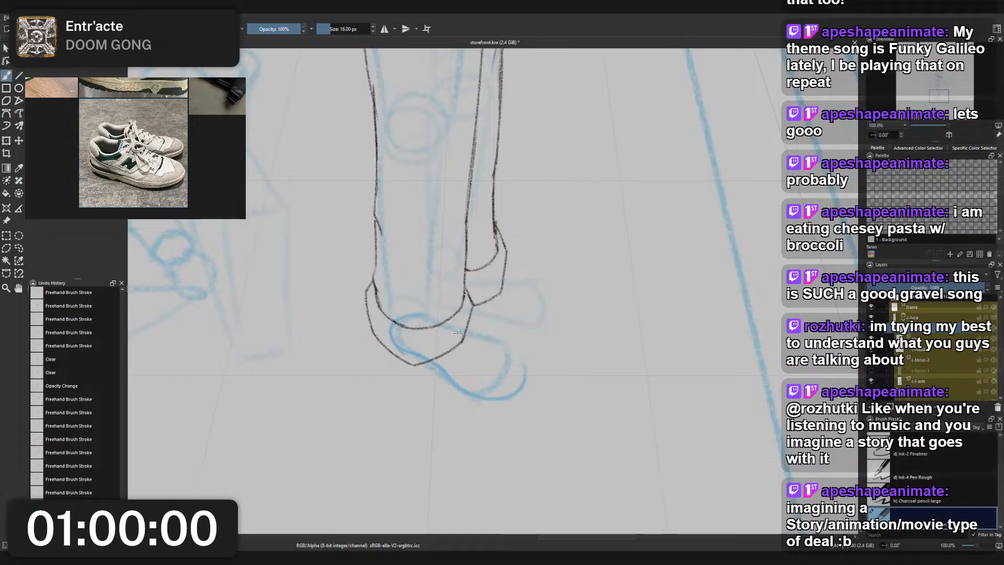
- Close the front foot's outline with a curved upper edge running from the ankle to the toe
{"action": "mouse_move", "coordinate": [425, 317]}
{"action": "left_mouse_down"}
{"action": "mouse_move", "coordinate": [500, 347]}
{"action": "mouse_move", "coordinate": [430, 319]}
{"action": "mouse_move", "coordinate": [452, 341]}
{"action": "mouse_move", "coordinate": [513, 351]}
{"action": "mouse_move", "coordinate": [457, 337]}
{"action": "mouse_move", "coordinate": [526, 374]}
{"action": "left_mouse_up"}
{"action": "key", "text": "ctrl+z"}
{"action": "key", "text": "ctrl+z"}
{"action": "key", "text": "ctrl+z"}
{"action": "key", "text": "ctrl+z"}
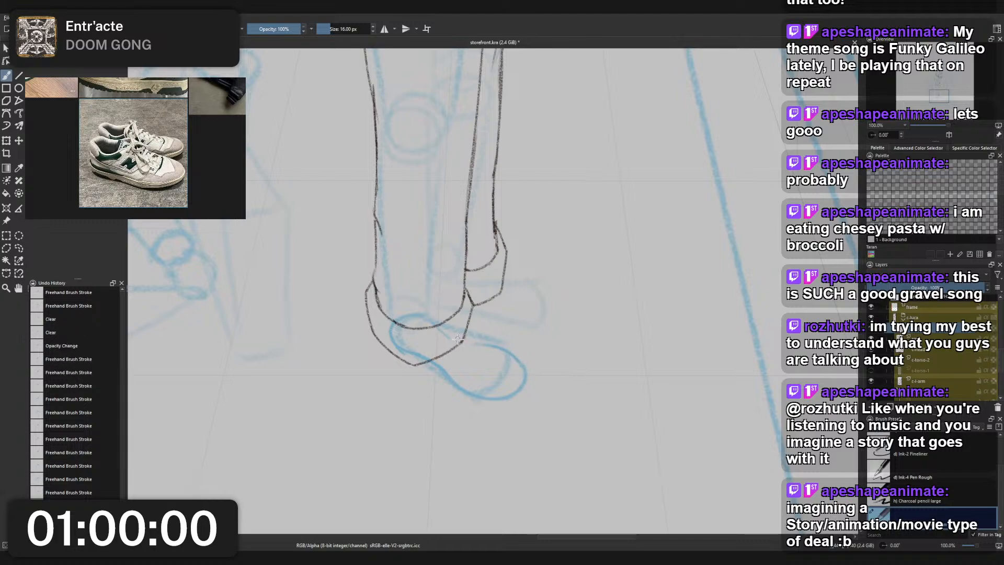
{"action": "left_click_drag", "start_coordinate": [458, 340], "coordinate": [506, 331]}
{"action": "key", "text": "ctrl+z"}
{"action": "key", "text": "ctrl+shift+z"}
{"action": "key", "text": "ctrl+z"}
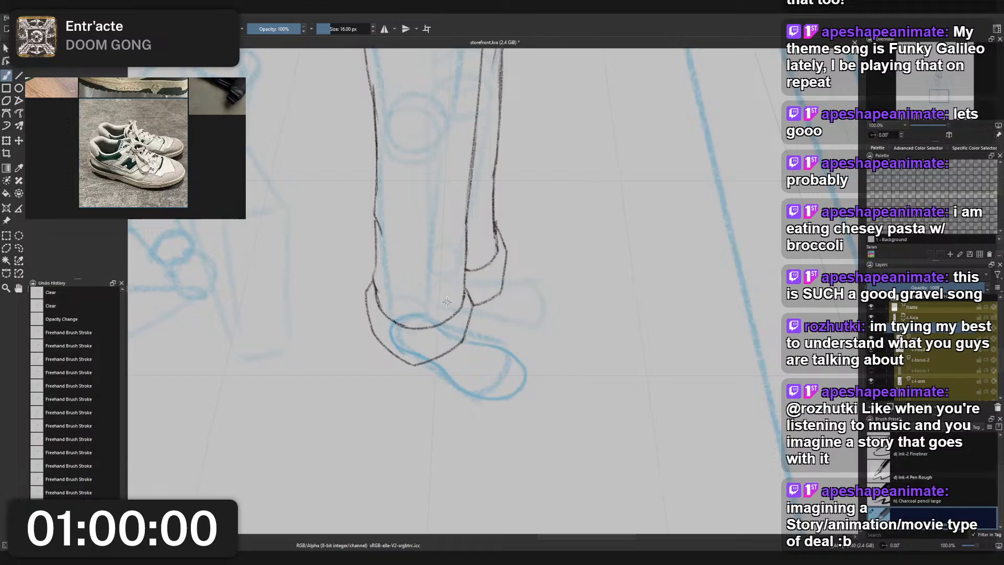
- Sketch the rear foot's lower edge and curve it up around the toe
{"action": "mouse_move", "coordinate": [456, 303]}
{"action": "left_mouse_down"}
{"action": "mouse_move", "coordinate": [510, 327]}
{"action": "mouse_move", "coordinate": [448, 303]}
{"action": "mouse_move", "coordinate": [510, 327]}
{"action": "mouse_move", "coordinate": [493, 312]}
{"action": "mouse_move", "coordinate": [527, 318]}
{"action": "left_mouse_up"}
{"action": "key", "text": "ctrl+z"}
{"action": "key", "text": "ctrl+shift+z"}
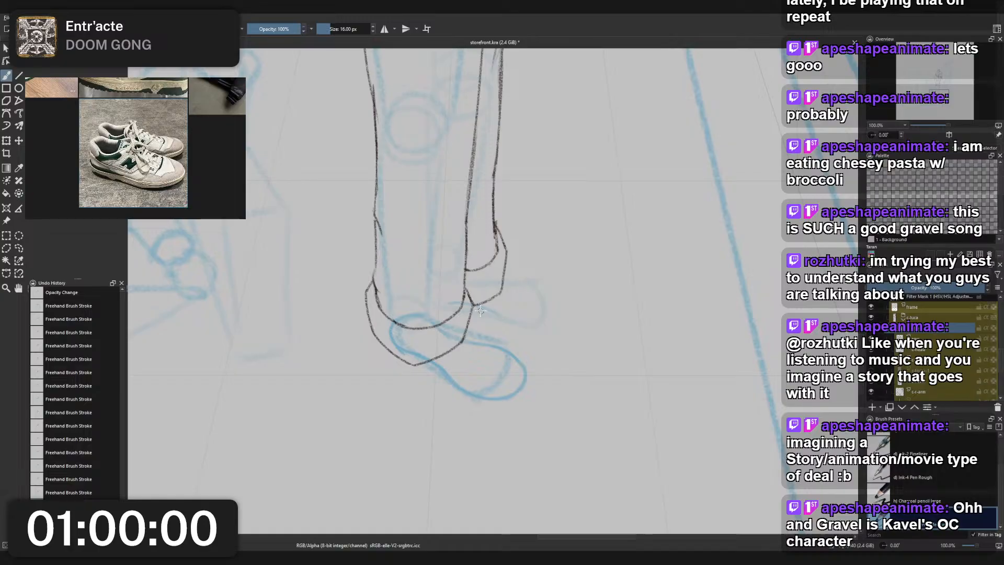
{"action": "key", "text": "ctrl+z"}
{"action": "mouse_move", "coordinate": [458, 304]}
{"action": "left_mouse_down"}
{"action": "mouse_move", "coordinate": [538, 300]}
{"action": "mouse_move", "coordinate": [540, 308]}
{"action": "mouse_move", "coordinate": [542, 295]}
{"action": "mouse_move", "coordinate": [502, 312]}
{"action": "mouse_move", "coordinate": [542, 305]}
{"action": "mouse_move", "coordinate": [495, 314]}
{"action": "mouse_move", "coordinate": [540, 302]}
{"action": "mouse_move", "coordinate": [503, 318]}
{"action": "mouse_move", "coordinate": [541, 312]}
{"action": "mouse_move", "coordinate": [500, 311]}
{"action": "mouse_move", "coordinate": [543, 313]}
{"action": "mouse_move", "coordinate": [531, 320]}
{"action": "mouse_move", "coordinate": [545, 291]}
{"action": "mouse_move", "coordinate": [539, 313]}
{"action": "mouse_move", "coordinate": [507, 313]}
{"action": "mouse_move", "coordinate": [527, 318]}
{"action": "mouse_move", "coordinate": [546, 303]}
{"action": "mouse_move", "coordinate": [533, 319]}
{"action": "mouse_move", "coordinate": [546, 294]}
{"action": "left_mouse_up"}
{"action": "key", "text": "ctrl+z"}
{"action": "key", "text": "ctrl+z"}
{"action": "key", "text": "ctrl+z"}
{"action": "key", "text": "ctrl+z"}
{"action": "key", "text": "ctrl+z"}
{"action": "key", "text": "ctrl+z"}
{"action": "key", "text": "ctrl+z"}
{"action": "key", "text": "ctrl+z"}
{"action": "key", "text": "ctrl+z"}
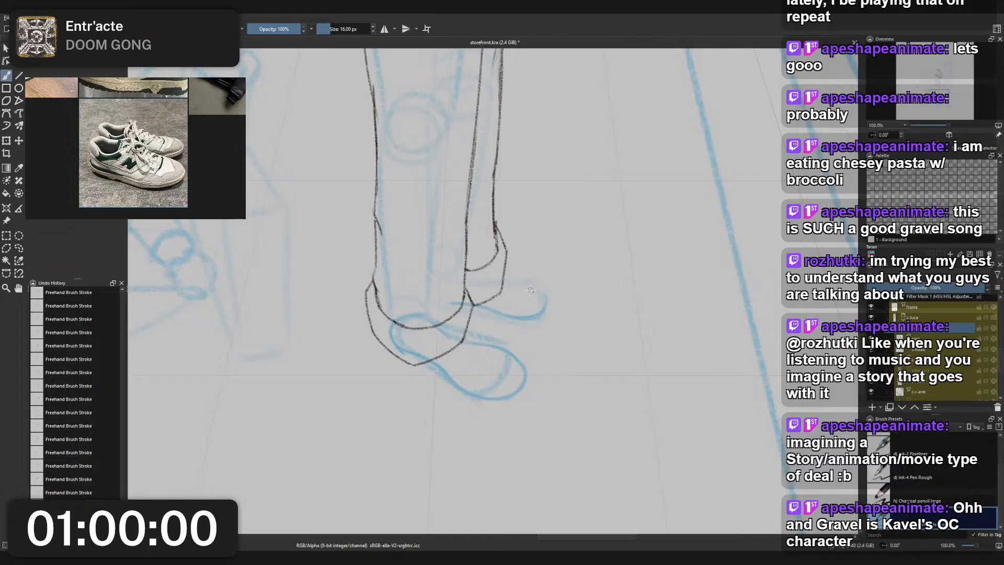
- Complete the rear foot's outline with its upper edge, rounded toe and heel
{"action": "mouse_move", "coordinate": [523, 289]}
{"action": "left_mouse_down"}
{"action": "mouse_move", "coordinate": [548, 308]}
{"action": "mouse_move", "coordinate": [519, 290]}
{"action": "mouse_move", "coordinate": [541, 289]}
{"action": "mouse_move", "coordinate": [540, 298]}
{"action": "mouse_move", "coordinate": [527, 290]}
{"action": "mouse_move", "coordinate": [547, 306]}
{"action": "mouse_move", "coordinate": [525, 310]}
{"action": "mouse_move", "coordinate": [522, 287]}
{"action": "mouse_move", "coordinate": [547, 303]}
{"action": "left_mouse_up"}
{"action": "key", "text": "ctrl+z"}
{"action": "key", "text": "ctrl+z"}
{"action": "key", "text": "ctrl+z"}
{"action": "mouse_move", "coordinate": [458, 283]}
{"action": "left_mouse_down"}
{"action": "mouse_move", "coordinate": [448, 301]}
{"action": "mouse_move", "coordinate": [442, 283]}
{"action": "mouse_move", "coordinate": [456, 279]}
{"action": "mouse_move", "coordinate": [437, 293]}
{"action": "mouse_move", "coordinate": [461, 277]}
{"action": "mouse_move", "coordinate": [445, 288]}
{"action": "mouse_move", "coordinate": [534, 286]}
{"action": "left_mouse_up"}
{"action": "key", "text": "ctrl+z"}
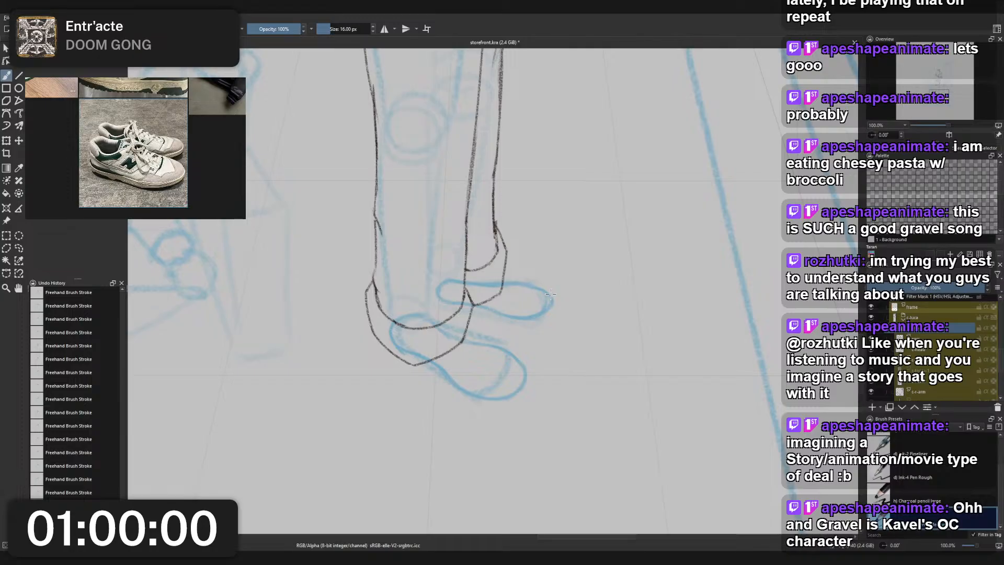
{"action": "right_click", "coordinate": [550, 293]}
{"action": "left_click", "coordinate": [551, 231]}
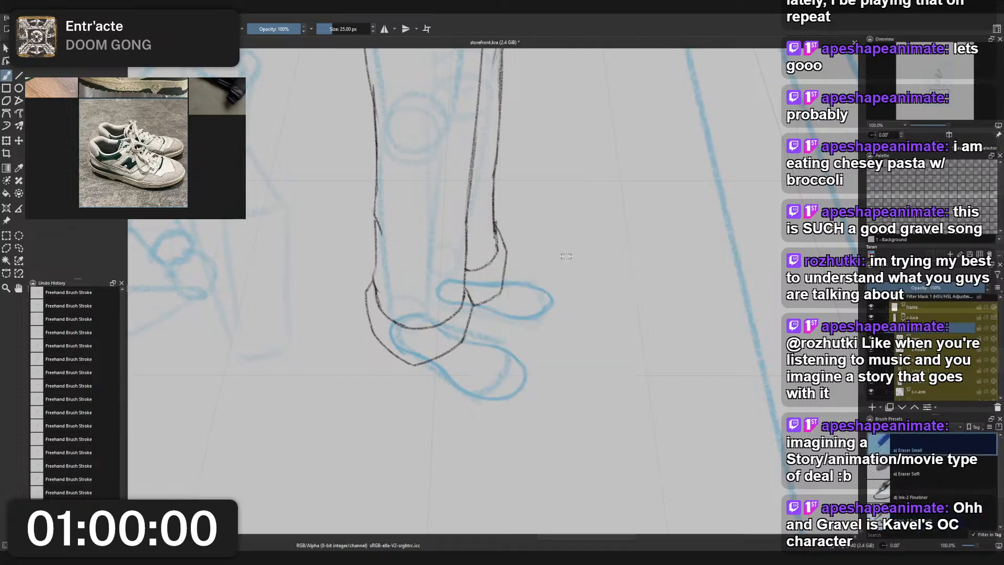
{"action": "right_click", "coordinate": [545, 288]}
{"action": "left_click", "coordinate": [511, 286]}
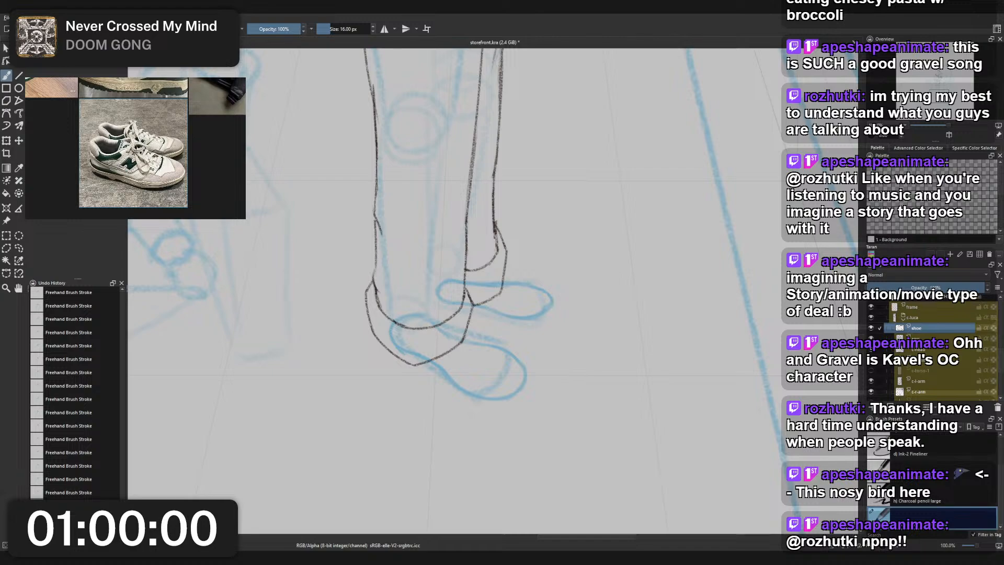
- Examine the whole standing figure's proportions with the sketched feet, then return to a close view of the feet
{"action": "scroll", "coordinate": [523, 178], "scroll_direction": "down", "scroll_amount": 3}
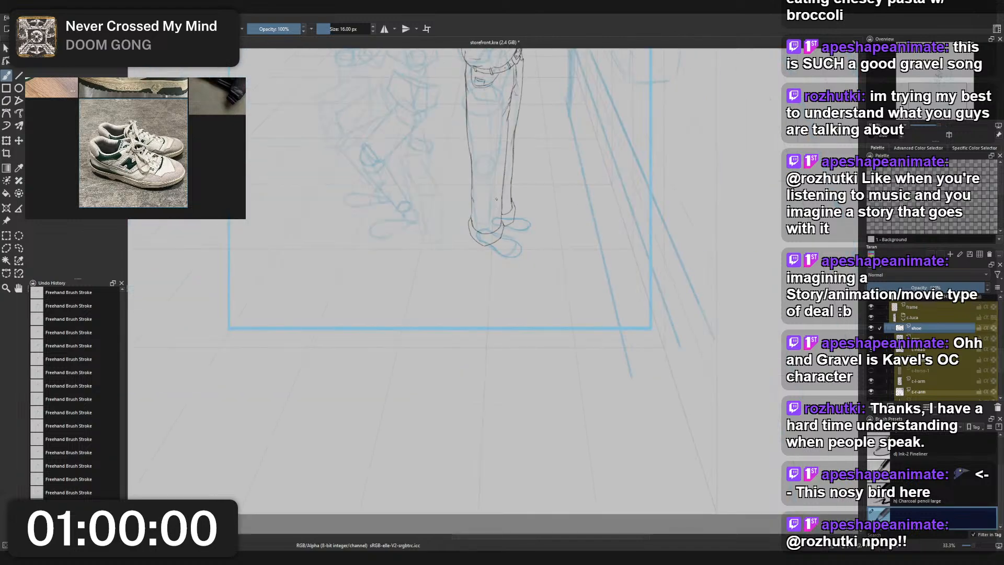
{"action": "left_click_drag", "start_coordinate": [499, 55], "coordinate": [490, 269]}
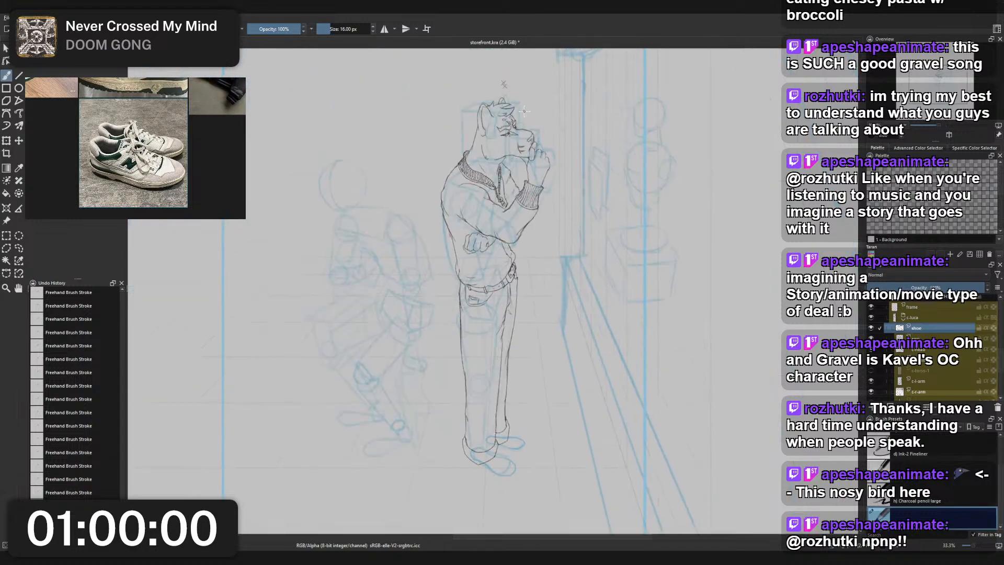
{"action": "scroll", "coordinate": [524, 110], "scroll_direction": "up", "scroll_amount": 1}
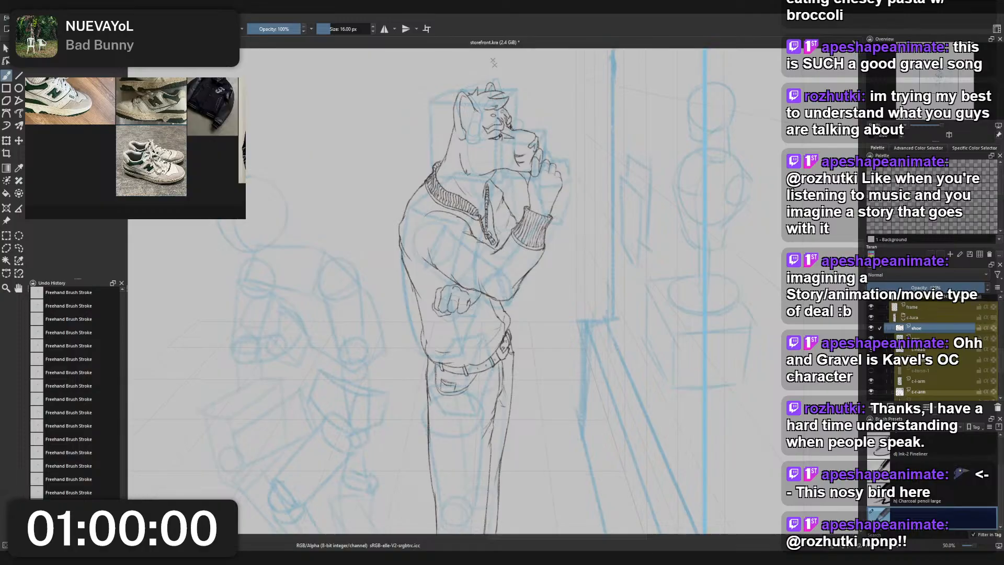
{"action": "left_click_drag", "start_coordinate": [272, 284], "coordinate": [271, 316]}
{"action": "key", "text": "ctrl+z"}
{"action": "scroll", "coordinate": [464, 220], "scroll_direction": "down", "scroll_amount": 2}
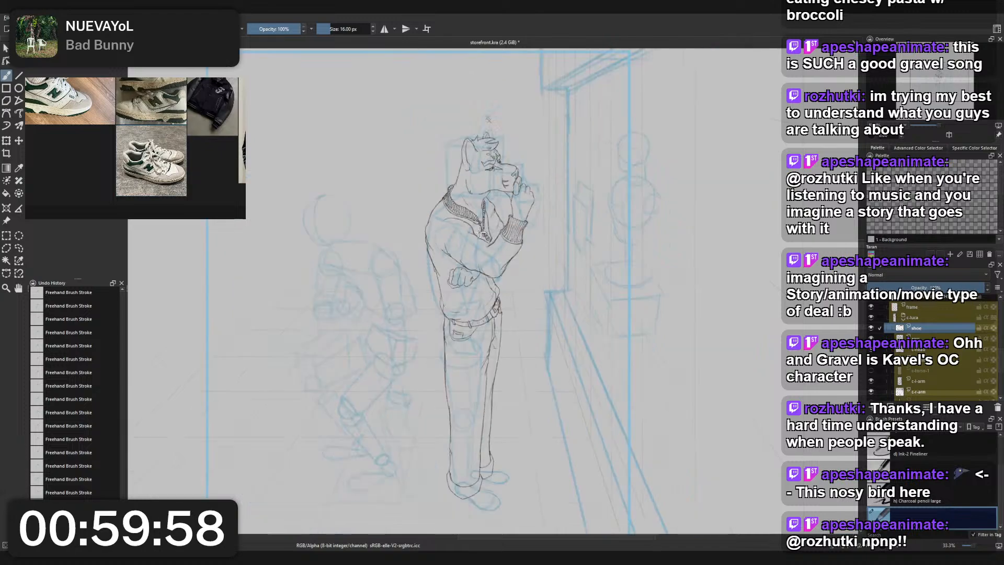
{"action": "left_click_drag", "start_coordinate": [502, 327], "coordinate": [511, 246]}
{"action": "scroll", "coordinate": [482, 326], "scroll_direction": "up", "scroll_amount": 4}
{"action": "scroll", "coordinate": [482, 326], "scroll_direction": "down", "scroll_amount": 3}
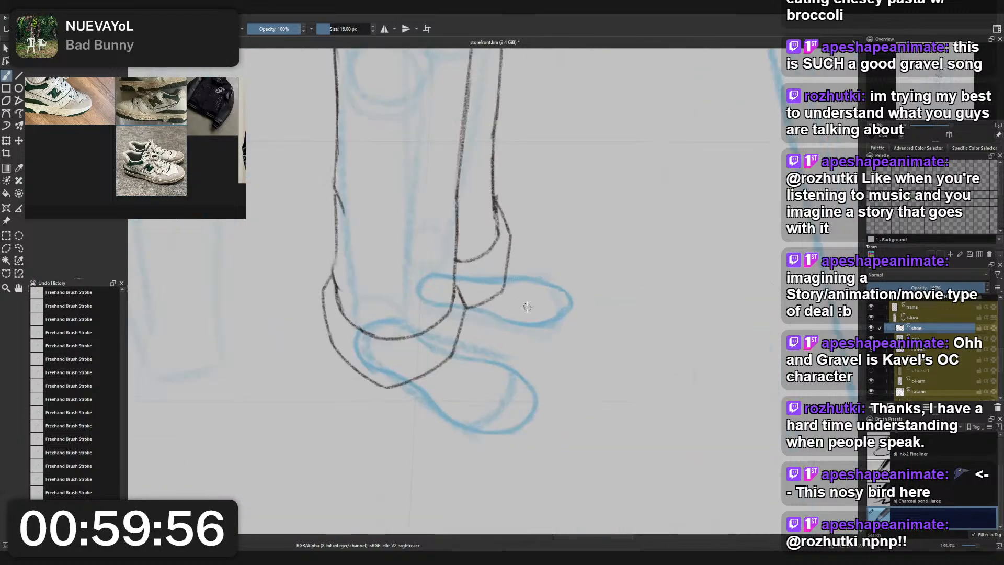
- Transform both sketched feet together, moving them slightly downward beneath the trouser hems
{"action": "scroll", "coordinate": [573, 260], "scroll_direction": "down", "scroll_amount": 2}
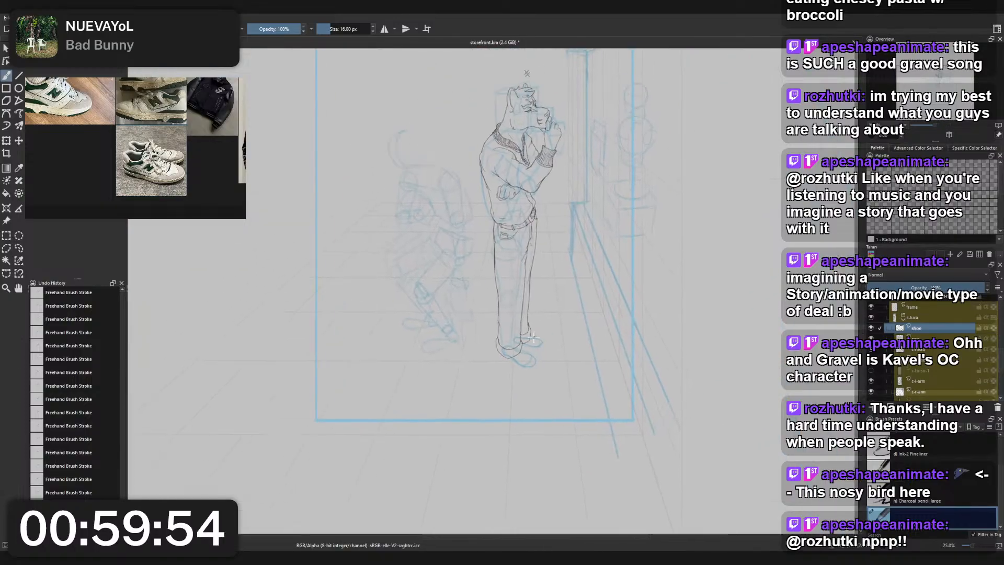
{"action": "scroll", "coordinate": [532, 337], "scroll_direction": "up", "scroll_amount": 4}
{"action": "key", "text": "ctrl+t"}
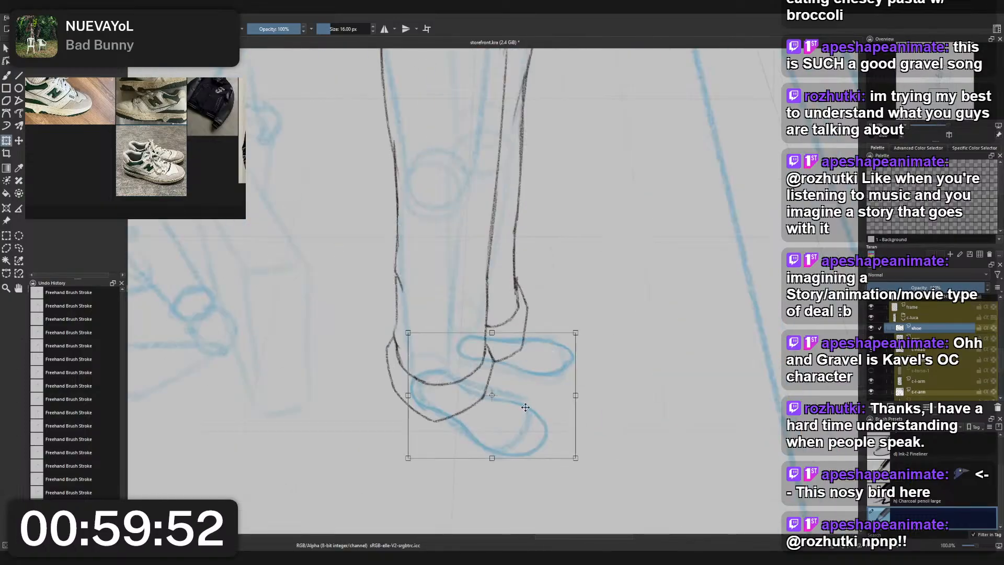
{"action": "left_click_drag", "start_coordinate": [526, 409], "coordinate": [532, 423]}
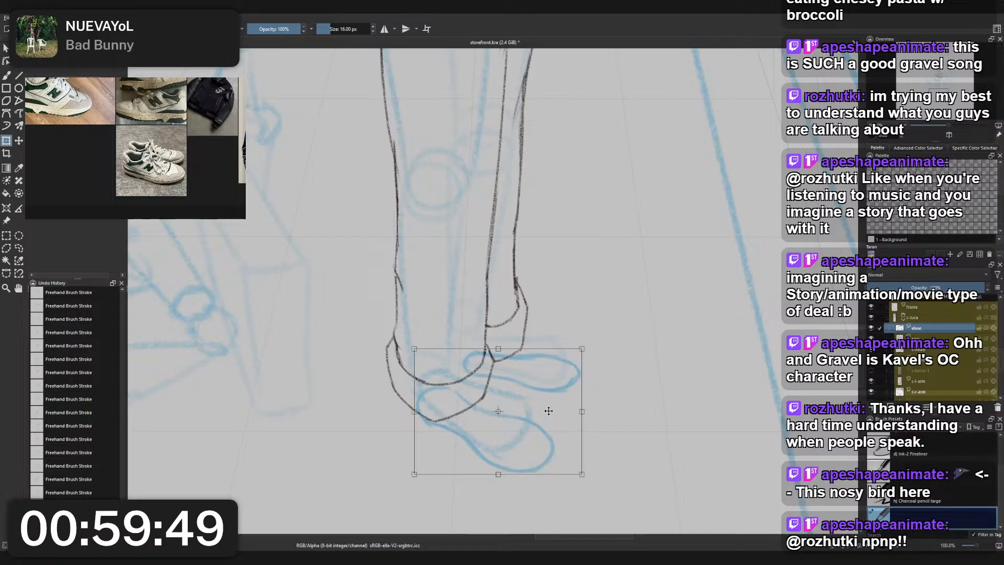
{"action": "key", "text": "b"}
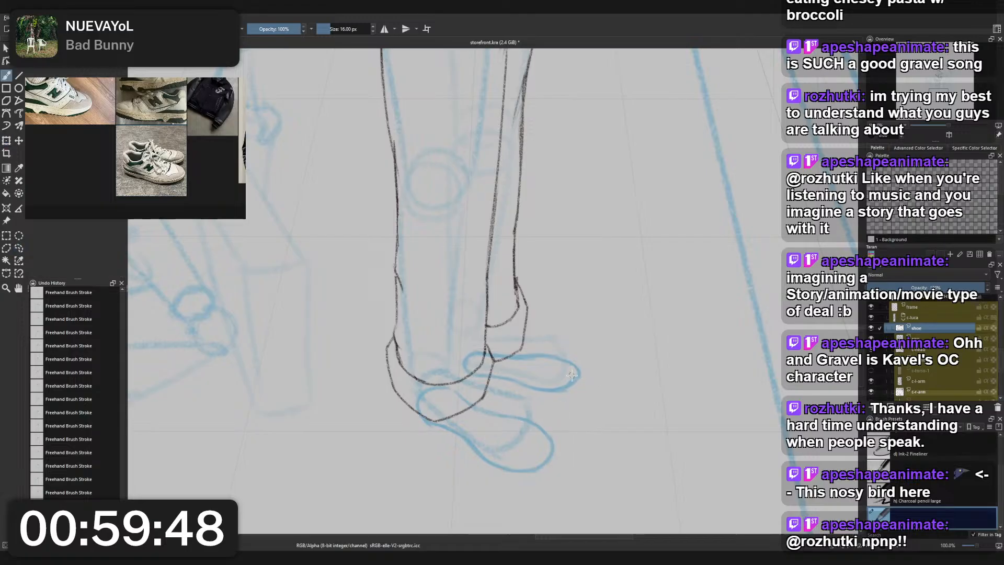
{"action": "scroll", "coordinate": [572, 374], "scroll_direction": "down", "scroll_amount": 3}
{"action": "scroll", "coordinate": [583, 382], "scroll_direction": "up", "scroll_amount": 4}
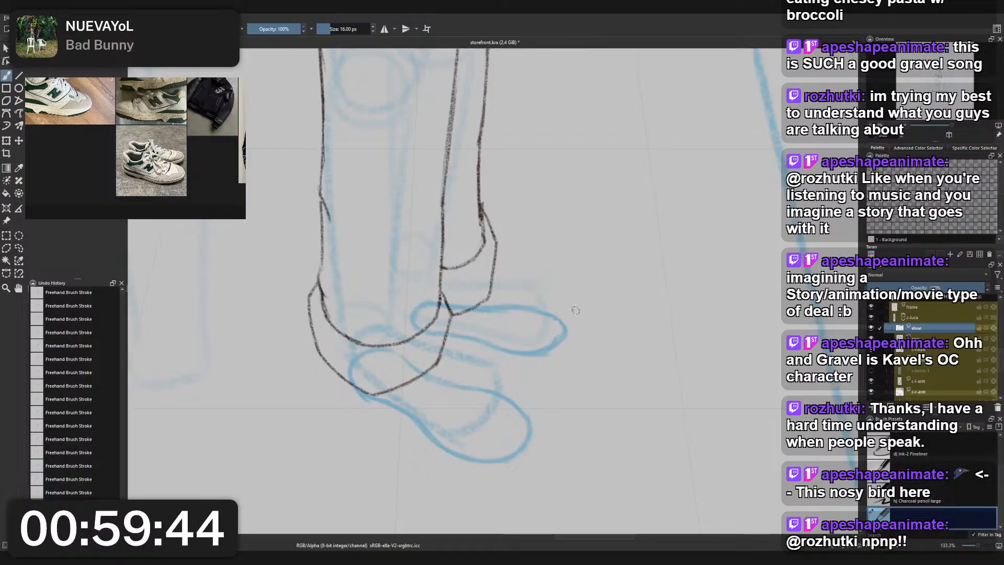
- Sketch an alignment line past the toes of both feet and erase the rear foot's outline except for its toe
{"action": "left_click_drag", "start_coordinate": [575, 310], "coordinate": [545, 405]}
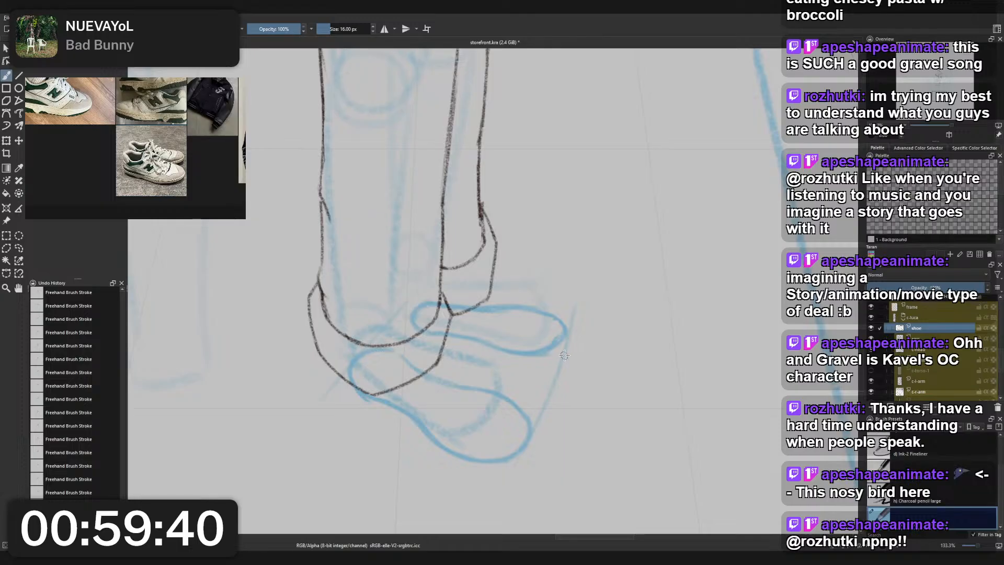
{"action": "right_click", "coordinate": [532, 320]}
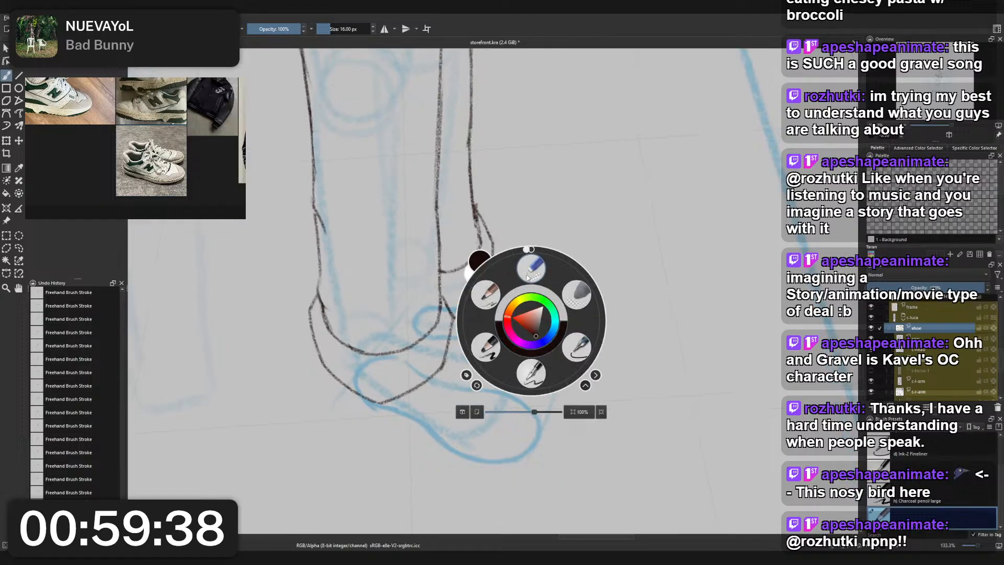
{"action": "left_click", "coordinate": [531, 251]}
{"action": "left_click", "coordinate": [532, 269]}
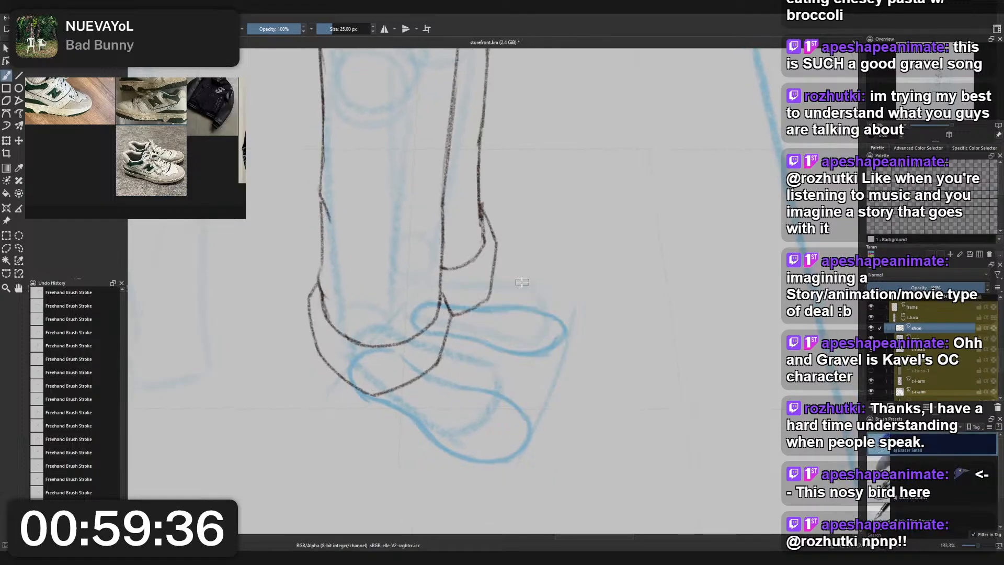
{"action": "mouse_move", "coordinate": [444, 293]}
{"action": "left_mouse_down"}
{"action": "mouse_move", "coordinate": [444, 330]}
{"action": "mouse_move", "coordinate": [487, 321]}
{"action": "mouse_move", "coordinate": [480, 345]}
{"action": "mouse_move", "coordinate": [466, 346]}
{"action": "mouse_move", "coordinate": [501, 309]}
{"action": "mouse_move", "coordinate": [535, 304]}
{"action": "mouse_move", "coordinate": [520, 343]}
{"action": "mouse_move", "coordinate": [565, 294]}
{"action": "left_mouse_up"}
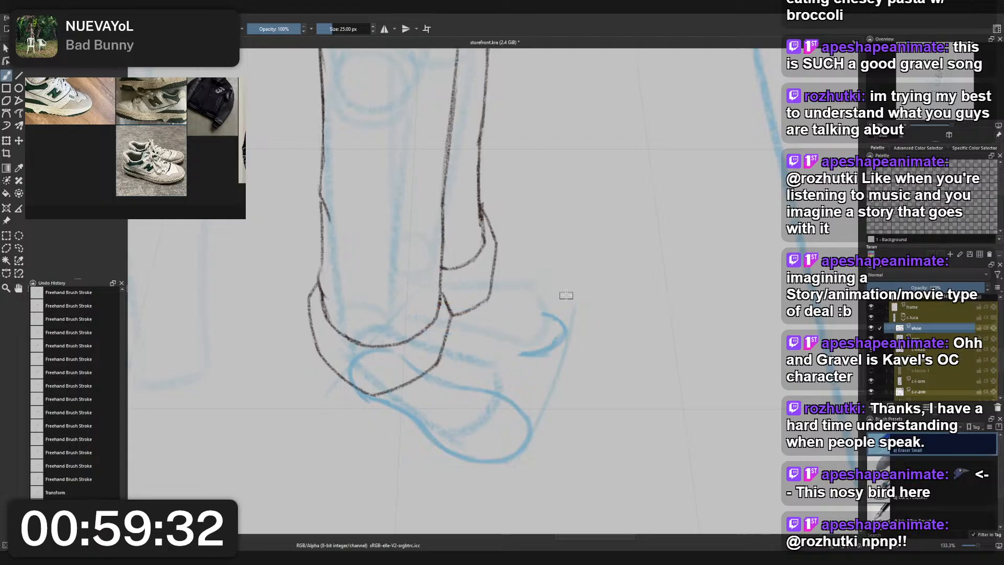
- Redraw the rear foot's lower edge with the 16 px pencil, running from the heel into the remaining toe
{"action": "right_click", "coordinate": [563, 293]}
{"action": "left_click", "coordinate": [528, 284]}
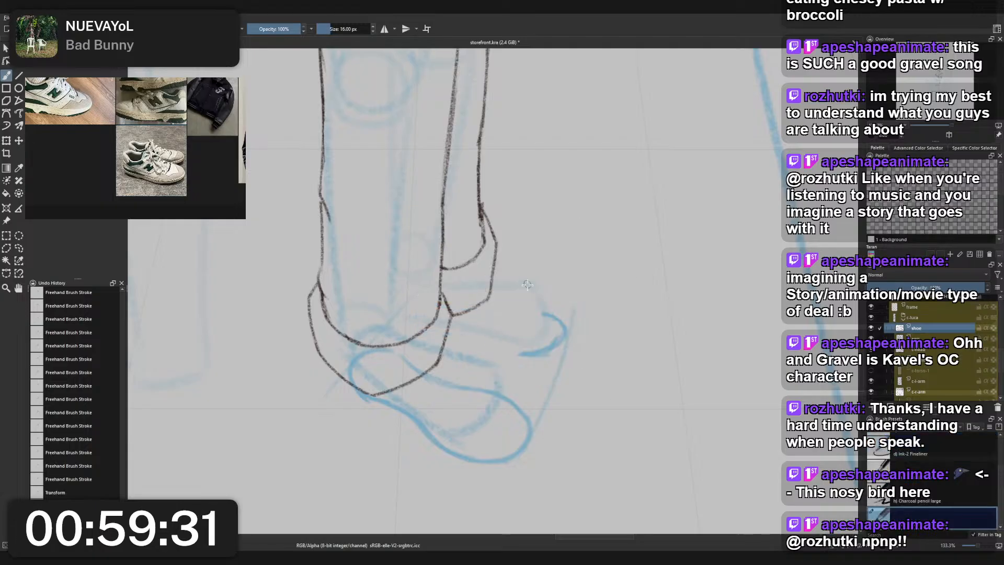
{"action": "left_click", "coordinate": [418, 330]}
{"action": "key", "text": "ctrl+z"}
{"action": "left_click_drag", "start_coordinate": [433, 328], "coordinate": [494, 341]}
{"action": "key", "text": "ctrl+z"}
{"action": "key", "text": "ctrl+z"}
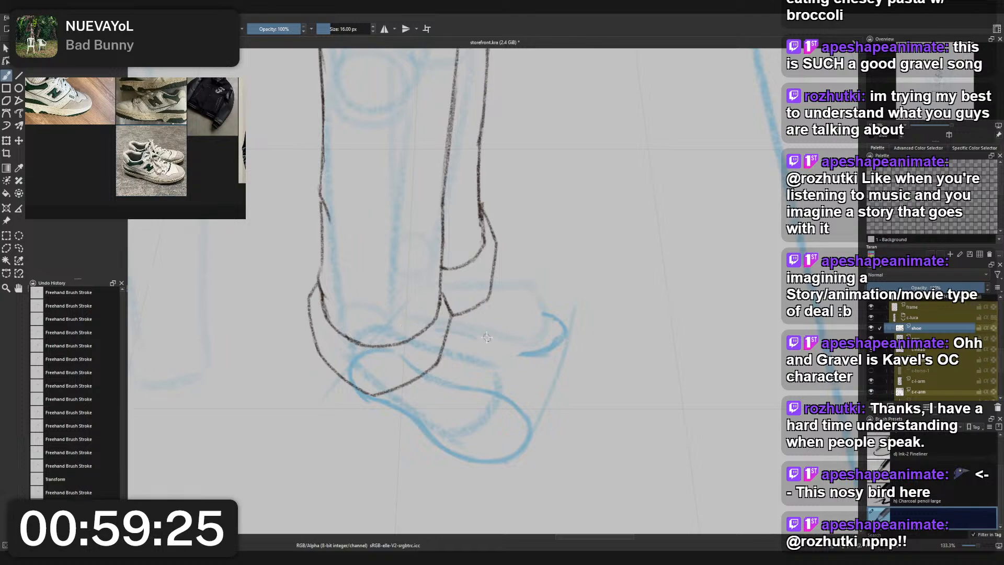
{"action": "left_click_drag", "start_coordinate": [437, 321], "coordinate": [521, 354]}
- Sketch the rear foot's upper edge from the rounded heel across the hem toward the toe
{"action": "key", "text": "ctrl+z"}
{"action": "key", "text": "ctrl+z"}
{"action": "key", "text": "ctrl+z"}
{"action": "key", "text": "ctrl+z"}
{"action": "key", "text": "ctrl+z"}
{"action": "key", "text": "ctrl+z"}
{"action": "mouse_move", "coordinate": [458, 328]}
{"action": "left_mouse_down"}
{"action": "mouse_move", "coordinate": [544, 346]}
{"action": "mouse_move", "coordinate": [420, 321]}
{"action": "mouse_move", "coordinate": [408, 297]}
{"action": "mouse_move", "coordinate": [421, 296]}
{"action": "mouse_move", "coordinate": [411, 313]}
{"action": "mouse_move", "coordinate": [400, 302]}
{"action": "mouse_move", "coordinate": [442, 285]}
{"action": "mouse_move", "coordinate": [404, 316]}
{"action": "mouse_move", "coordinate": [439, 290]}
{"action": "mouse_move", "coordinate": [408, 314]}
{"action": "mouse_move", "coordinate": [431, 290]}
{"action": "mouse_move", "coordinate": [408, 296]}
{"action": "mouse_move", "coordinate": [510, 305]}
{"action": "left_mouse_up"}
{"action": "key", "text": "ctrl+z"}
{"action": "key", "text": "ctrl+z"}
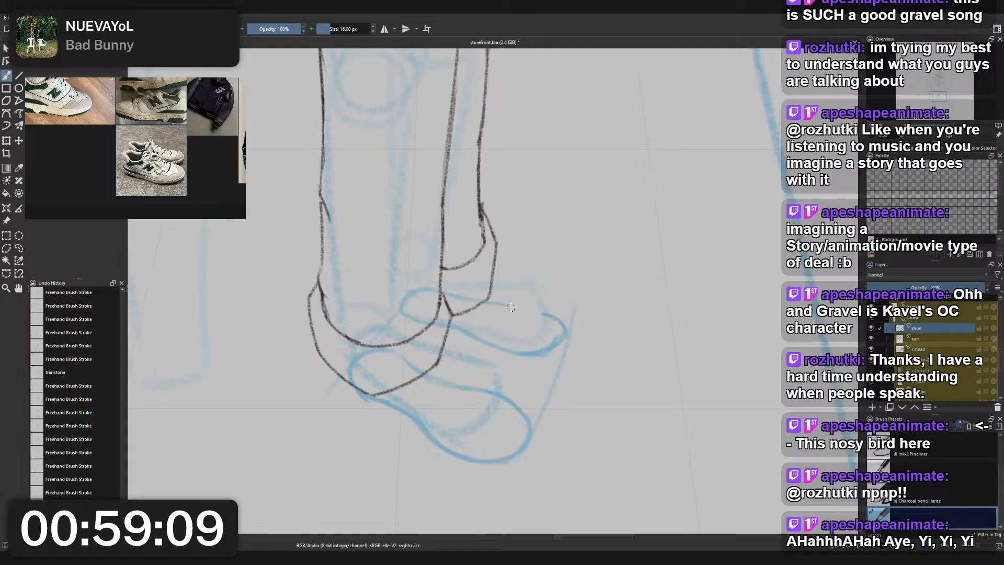
{"action": "key", "text": "ctrl+z"}
{"action": "mouse_move", "coordinate": [440, 292]}
{"action": "left_mouse_down"}
{"action": "mouse_move", "coordinate": [563, 321]}
{"action": "mouse_move", "coordinate": [483, 306]}
{"action": "mouse_move", "coordinate": [554, 323]}
{"action": "mouse_move", "coordinate": [499, 313]}
{"action": "mouse_move", "coordinate": [543, 314]}
{"action": "left_mouse_up"}
{"action": "key", "text": "ctrl+z"}
{"action": "key", "text": "ctrl+z"}
{"action": "key", "text": "ctrl+z"}
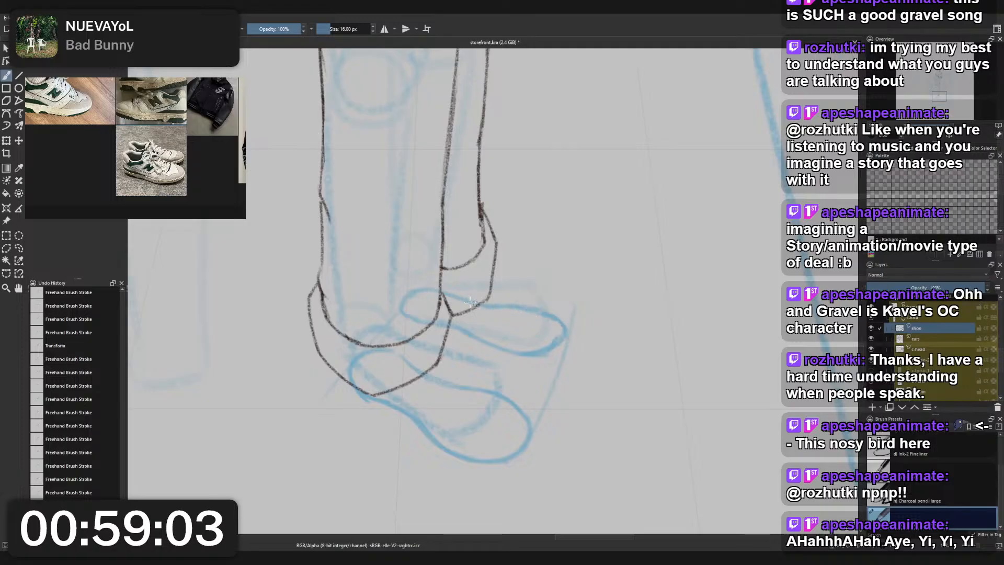
- Refine the rear foot's upper edge with repeated strokes until it curves smoothly down into the toe
{"action": "left_click_drag", "start_coordinate": [470, 302], "coordinate": [485, 306]}
{"action": "key", "text": "ctrl+z"}
{"action": "key", "text": "ctrl+z"}
{"action": "key", "text": "ctrl+z"}
{"action": "key", "text": "ctrl+shift+z"}
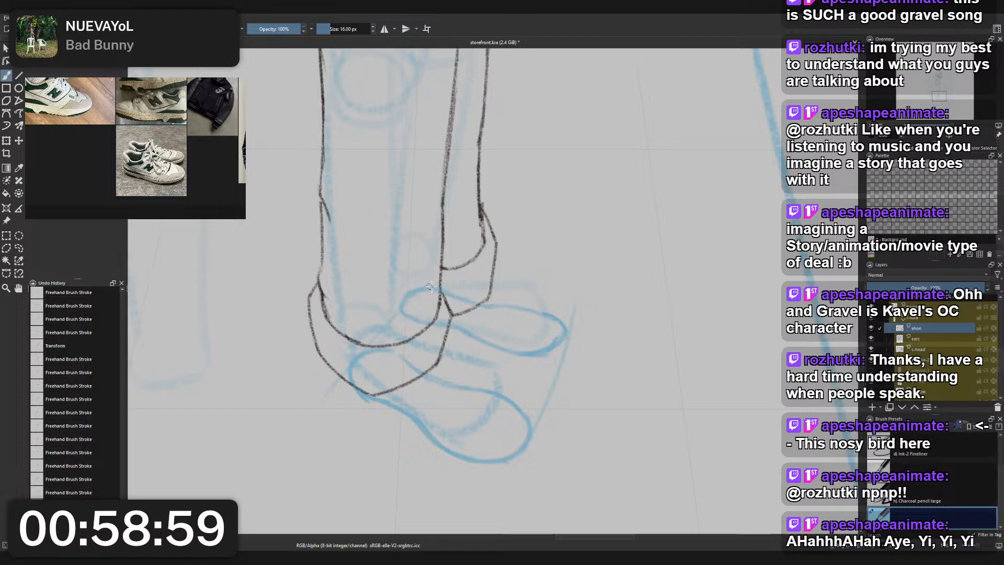
{"action": "key", "text": "ctrl+z"}
{"action": "left_click_drag", "start_coordinate": [444, 292], "coordinate": [547, 315]}
{"action": "left_click_drag", "start_coordinate": [489, 304], "coordinate": [567, 331]}
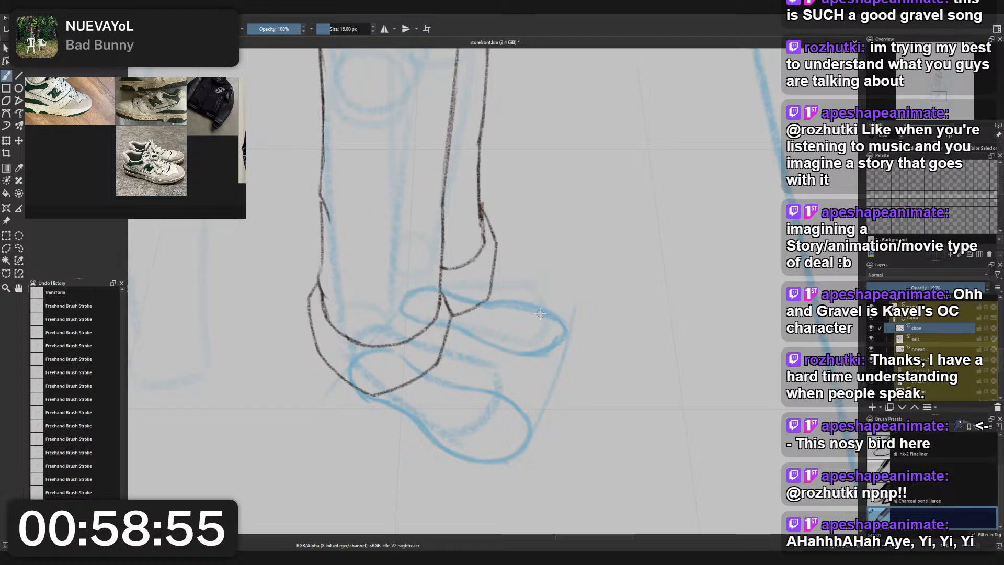
{"action": "key", "text": "ctrl+z"}
{"action": "key", "text": "ctrl+z"}
{"action": "left_click_drag", "start_coordinate": [486, 304], "coordinate": [562, 323]}
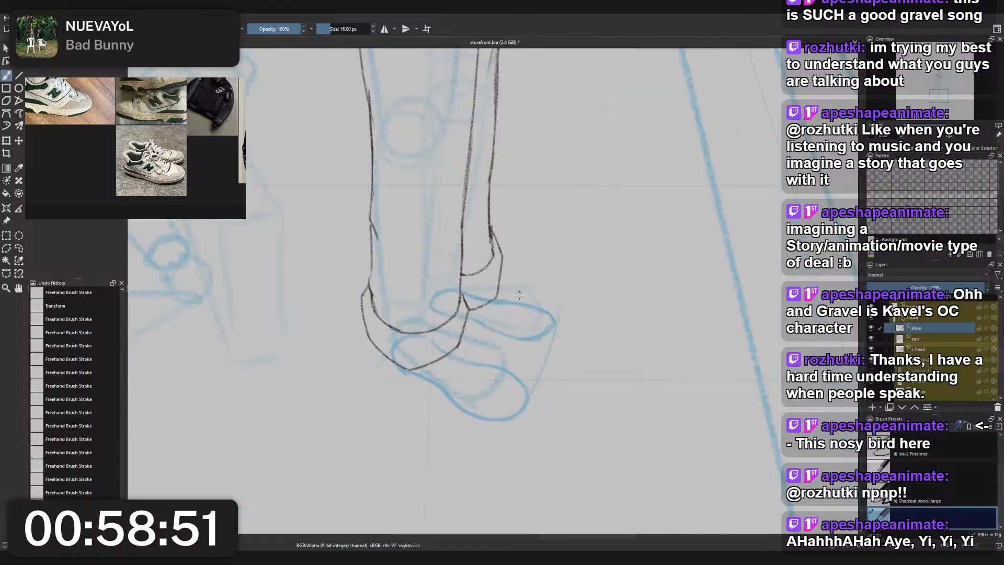
- Clean up the rear foot's lower edge below the trouser hem with the 25 px eraser and return to the pencil
{"action": "left_click_drag", "start_coordinate": [454, 331], "coordinate": [488, 341]}
{"action": "key", "text": "ctrl+z"}
{"action": "key", "text": "ctrl+z"}
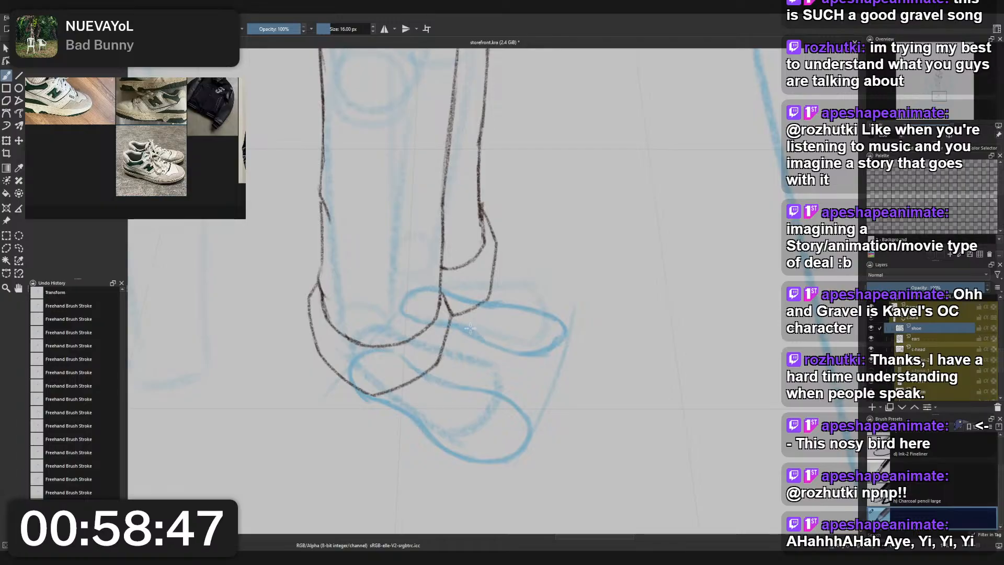
{"action": "key", "text": "e"}
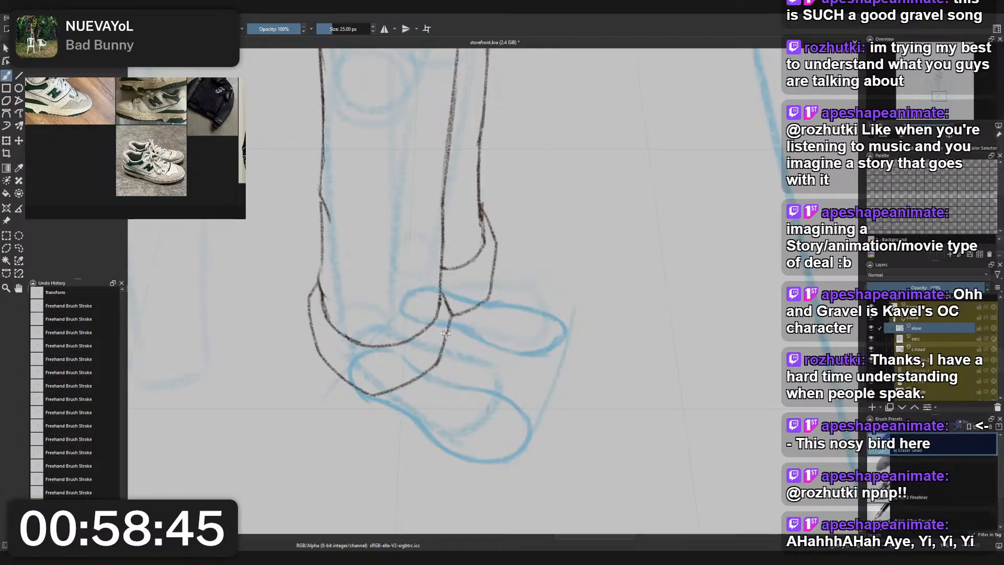
{"action": "left_click_drag", "start_coordinate": [445, 333], "coordinate": [479, 337]}
{"action": "right_click", "coordinate": [496, 340]}
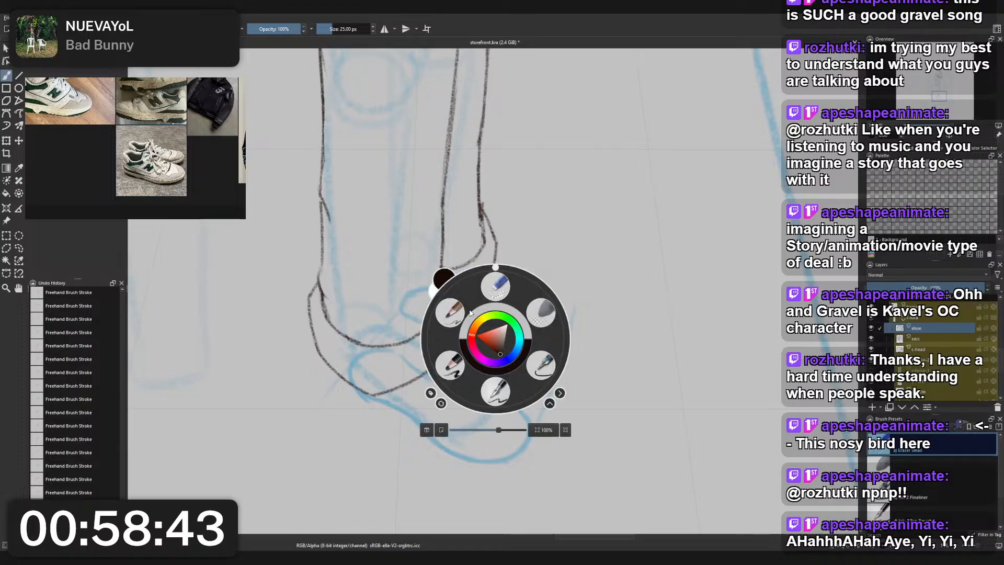
{"action": "left_click", "coordinate": [454, 313]}
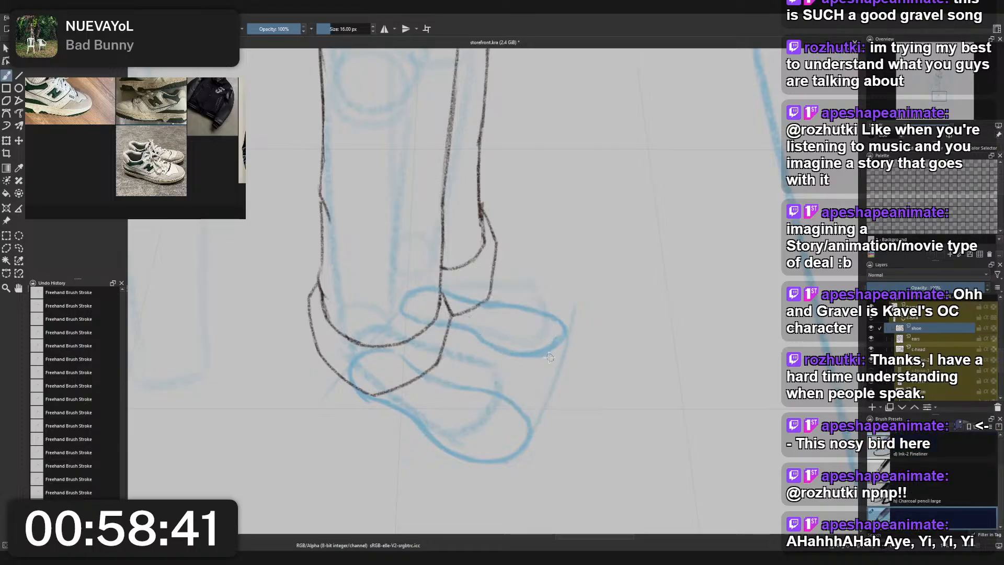
- Erase the rounded tip of the rear foot's toe with the 25 px eraser
{"action": "right_click", "coordinate": [564, 338]}
{"action": "left_click", "coordinate": [515, 340]}
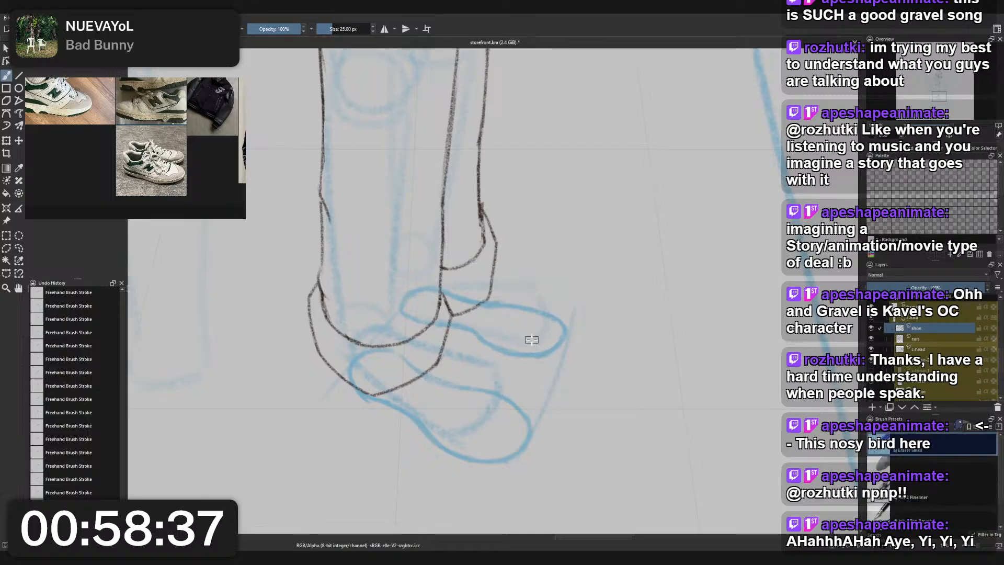
{"action": "scroll", "coordinate": [561, 302], "scroll_direction": "down", "scroll_amount": 4}
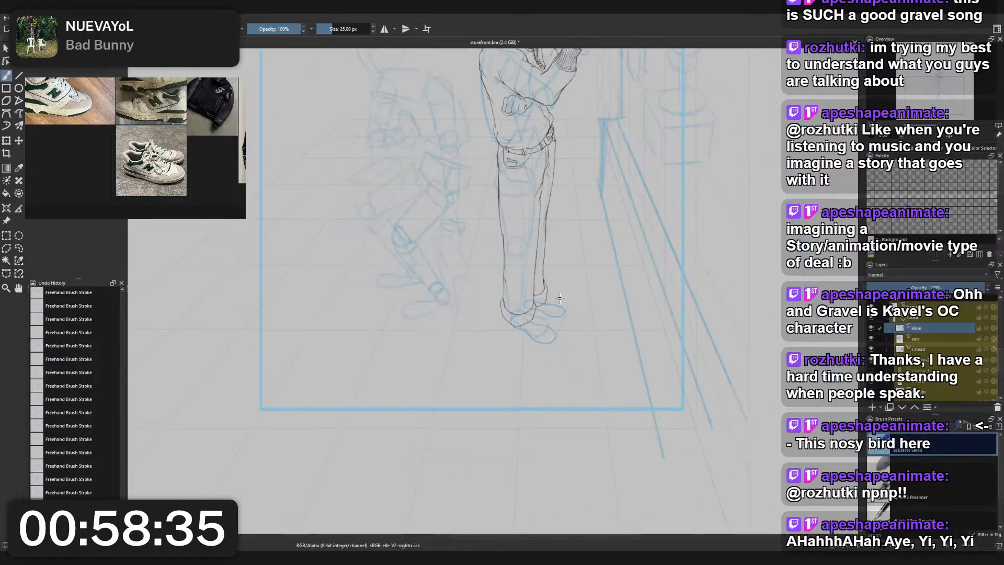
{"action": "left_click_drag", "start_coordinate": [564, 303], "coordinate": [541, 293]}
{"action": "scroll", "coordinate": [548, 281], "scroll_direction": "down", "scroll_amount": 1}
{"action": "scroll", "coordinate": [548, 281], "scroll_direction": "up", "scroll_amount": 4}
{"action": "scroll", "coordinate": [548, 281], "scroll_direction": "up", "scroll_amount": 1}
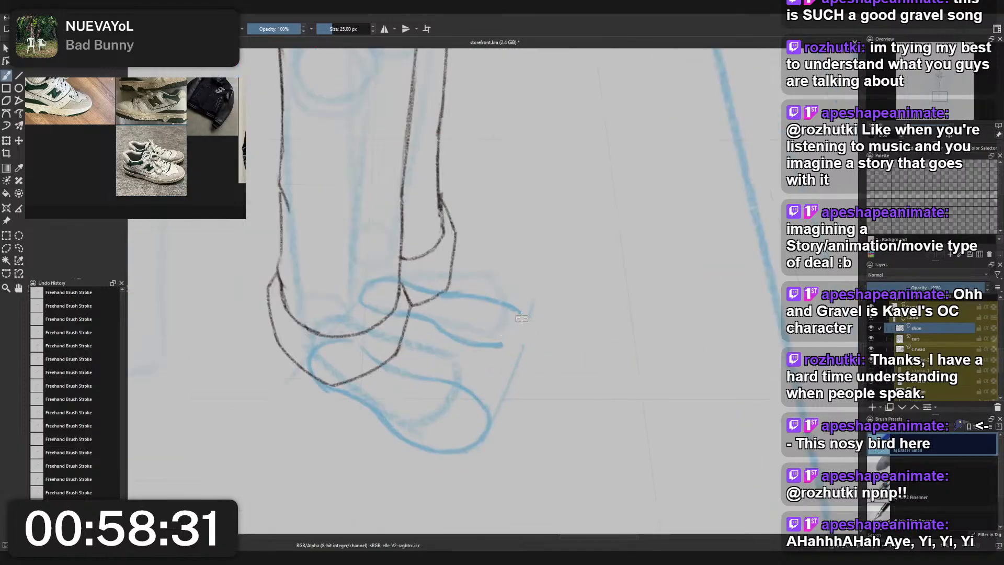
- Redraw the rear foot's rounded toe with the 16 px pencil, joining the upper and lower edges at the alignment line
{"action": "right_click", "coordinate": [544, 328]}
{"action": "left_click", "coordinate": [505, 305]}
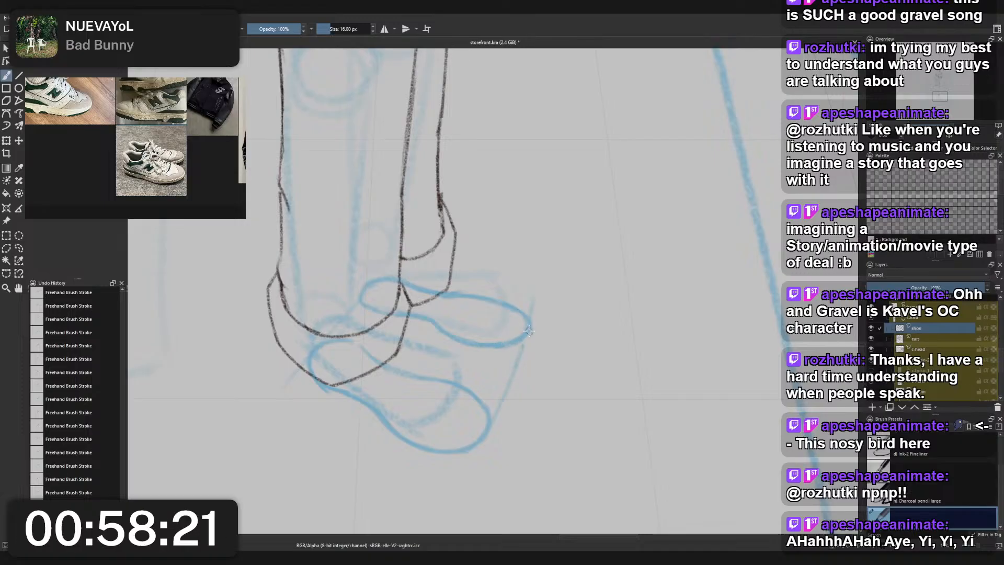
{"action": "scroll", "coordinate": [530, 331], "scroll_direction": "down", "scroll_amount": 4}
{"action": "scroll", "coordinate": [530, 331], "scroll_direction": "up", "scroll_amount": 3}
{"action": "left_click_drag", "start_coordinate": [529, 332], "coordinate": [546, 343]}
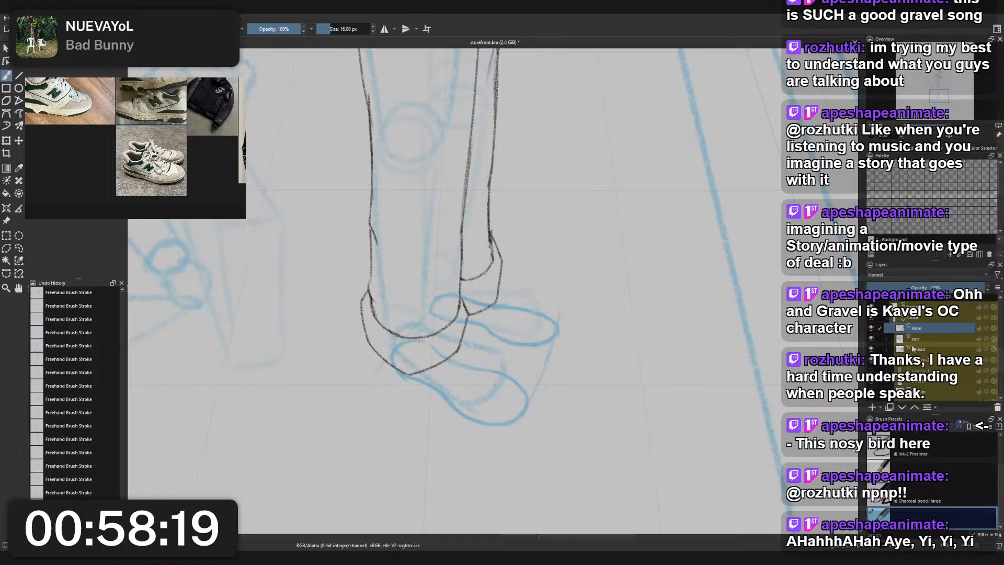
- Rename the layer holding the blue foot sketch as shoe-btm
{"action": "double_click", "coordinate": [925, 328]}
{"action": "left_click", "coordinate": [925, 328]}
{"action": "type", "text": "-bt"}
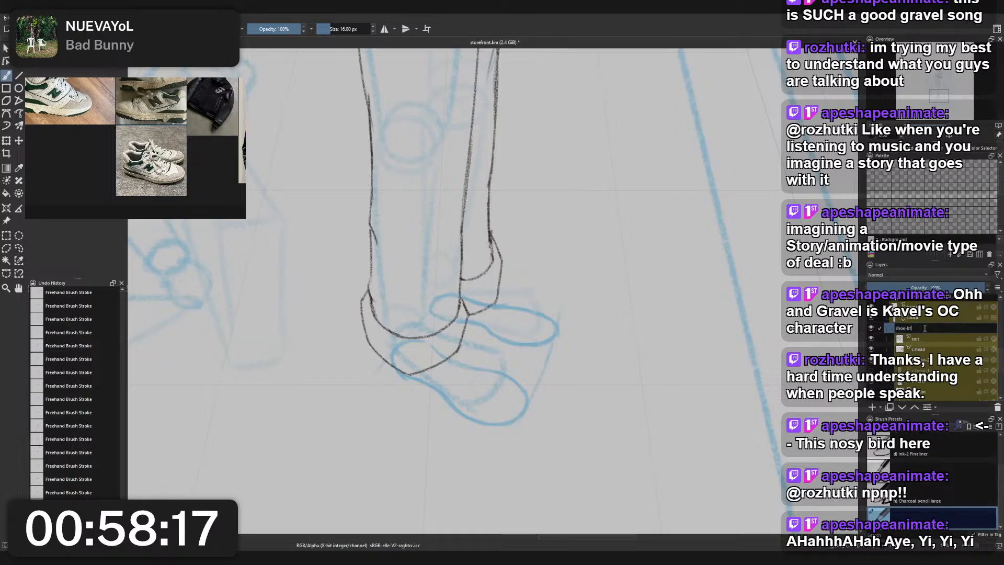
{"action": "type", "text": "m"}
{"action": "key", "text": "Return"}
- Add a new paint layer above shoe-btm and name it shoe
{"action": "key", "text": "Insert"}
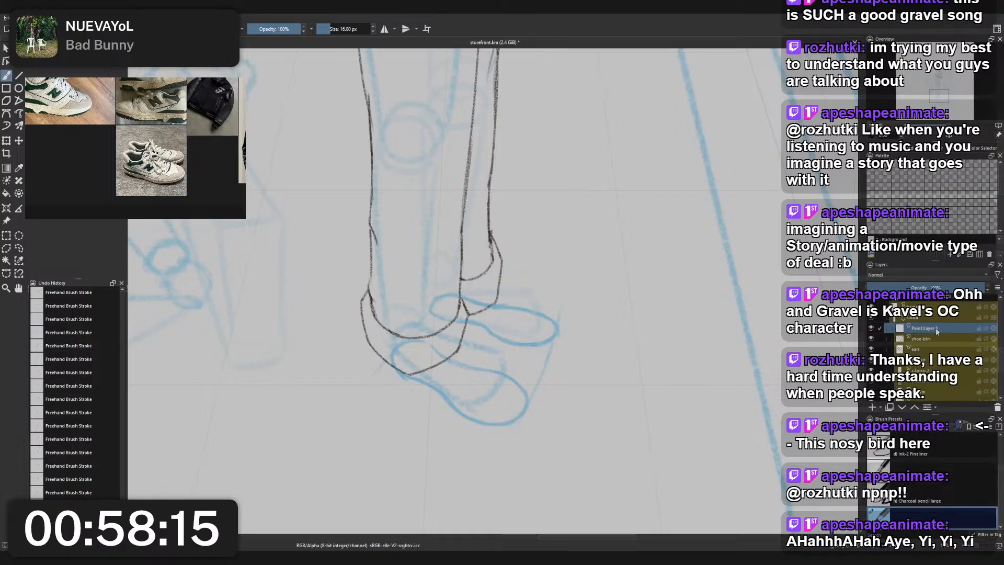
{"action": "double_click", "coordinate": [936, 328]}
{"action": "type", "text": "show"}
{"action": "key", "text": "Return"}
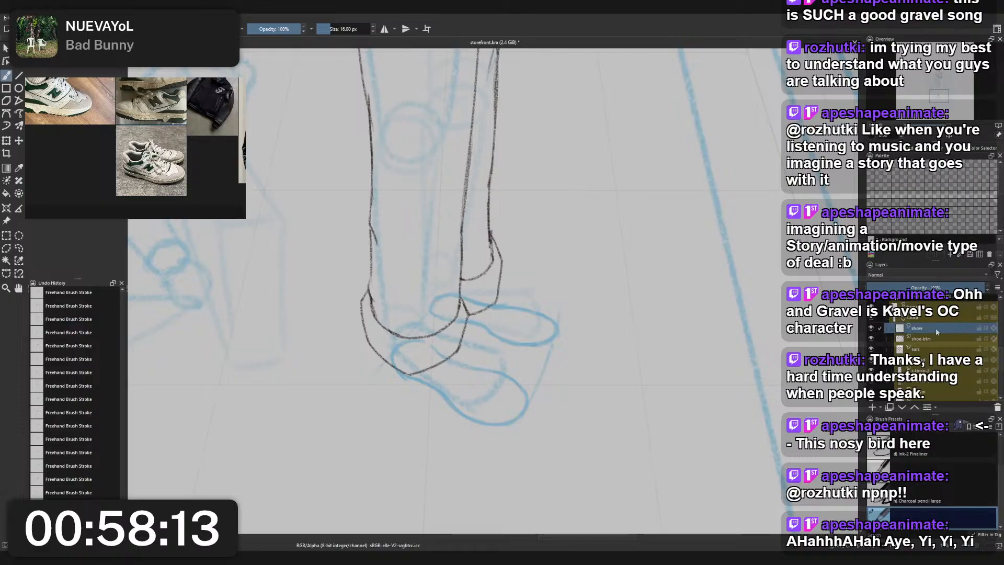
{"action": "double_click", "coordinate": [926, 328]}
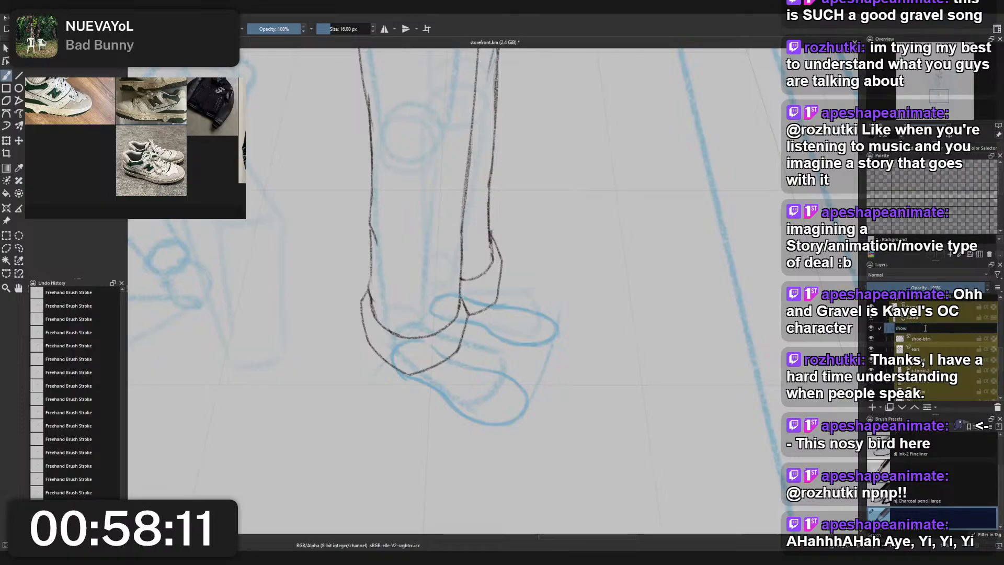
{"action": "type", "text": "shoe"}
{"action": "key", "text": "Return"}
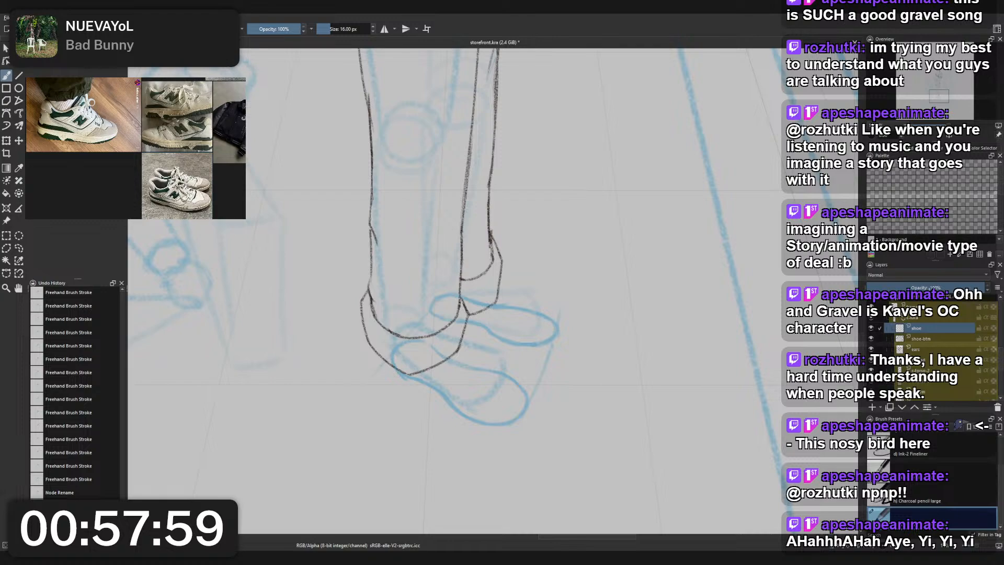
- Move the shoe and shoe-btm layers together out of the character's group to directly above the frame layer
{"action": "left_click", "coordinate": [931, 307]}
{"action": "scroll", "coordinate": [931, 314], "scroll_direction": "up", "scroll_amount": 1}
{"action": "left_click", "coordinate": [932, 315]}
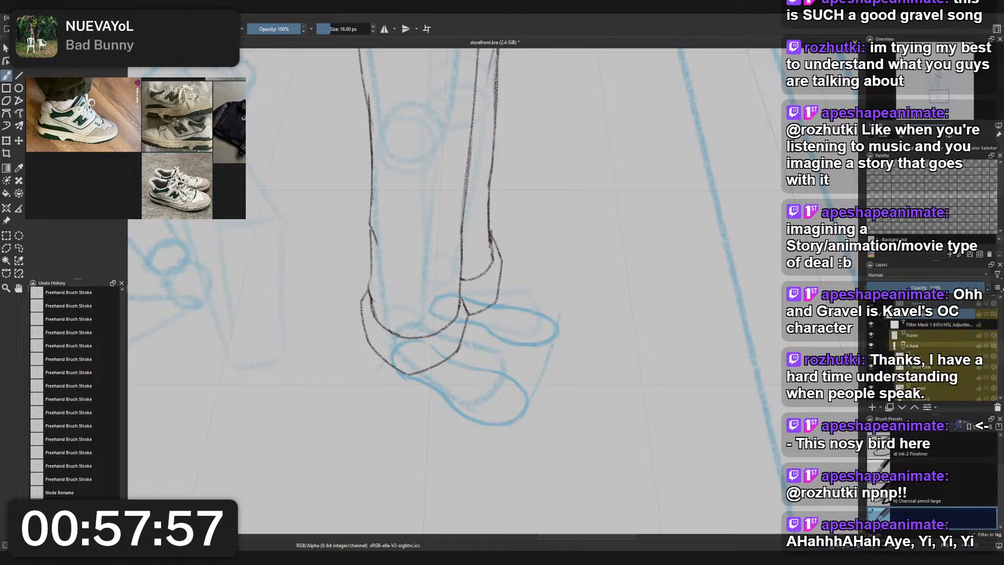
{"action": "left_click", "coordinate": [931, 334]}
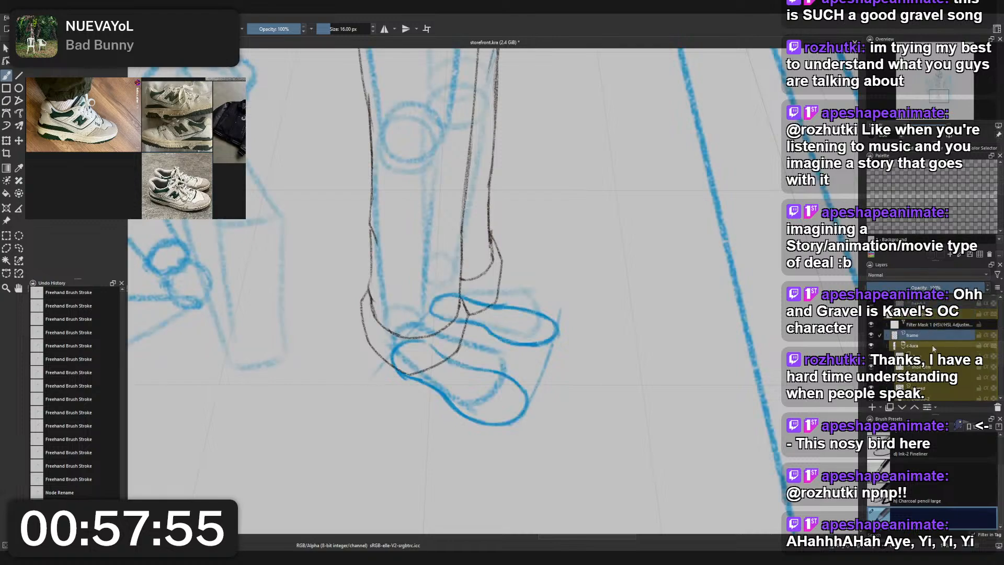
{"action": "scroll", "coordinate": [936, 352], "scroll_direction": "down", "scroll_amount": 1}
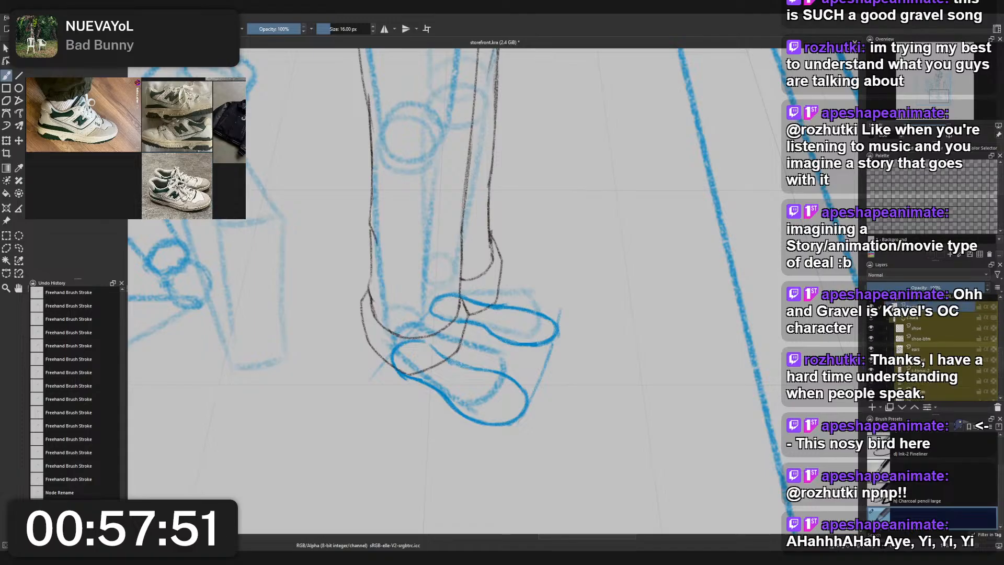
{"action": "scroll", "coordinate": [936, 345], "scroll_direction": "up", "scroll_amount": 2}
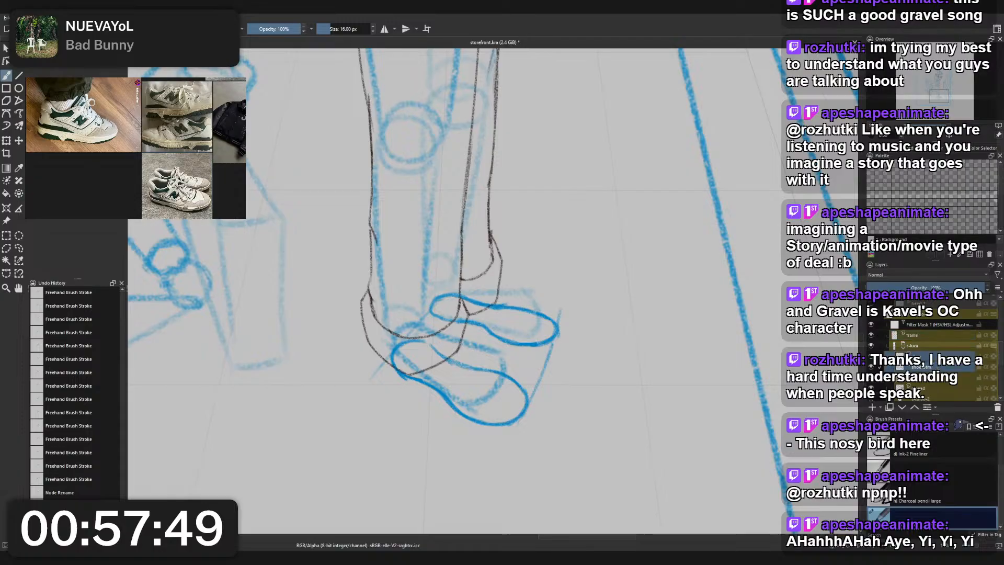
{"action": "left_click_drag", "start_coordinate": [931, 363], "coordinate": [934, 330]}
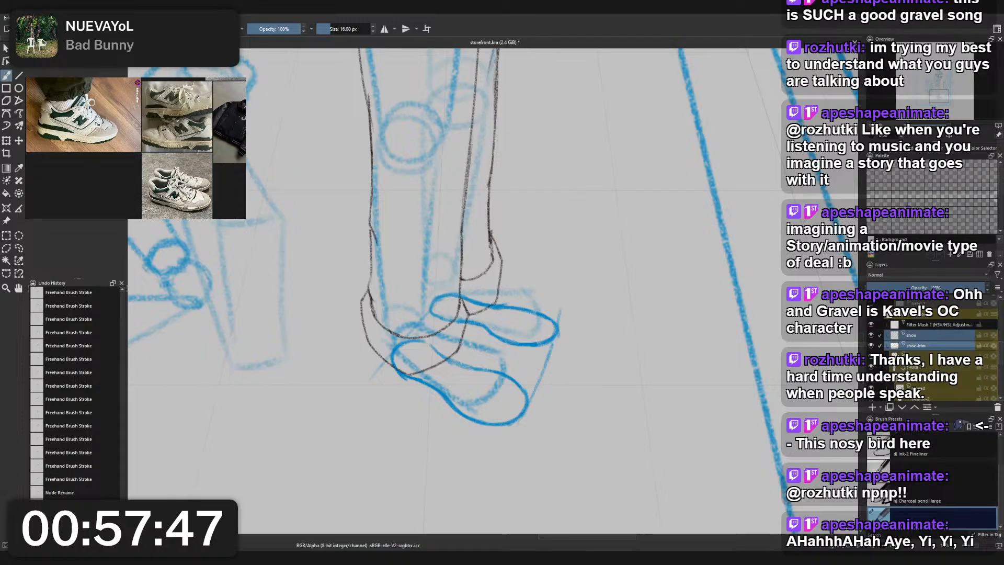
- Lower the opacity of the standing character's blue construction layer, directly below the frame layer
{"action": "left_click", "coordinate": [904, 368]}
{"action": "left_click", "coordinate": [905, 380]}
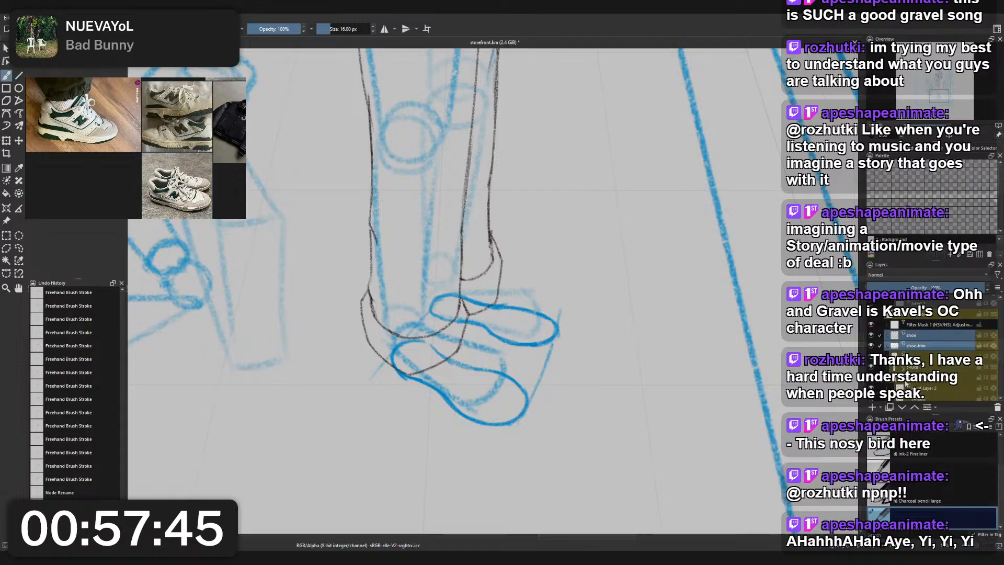
{"action": "left_click", "coordinate": [906, 380]}
{"action": "scroll", "coordinate": [907, 373], "scroll_direction": "up", "scroll_amount": 2}
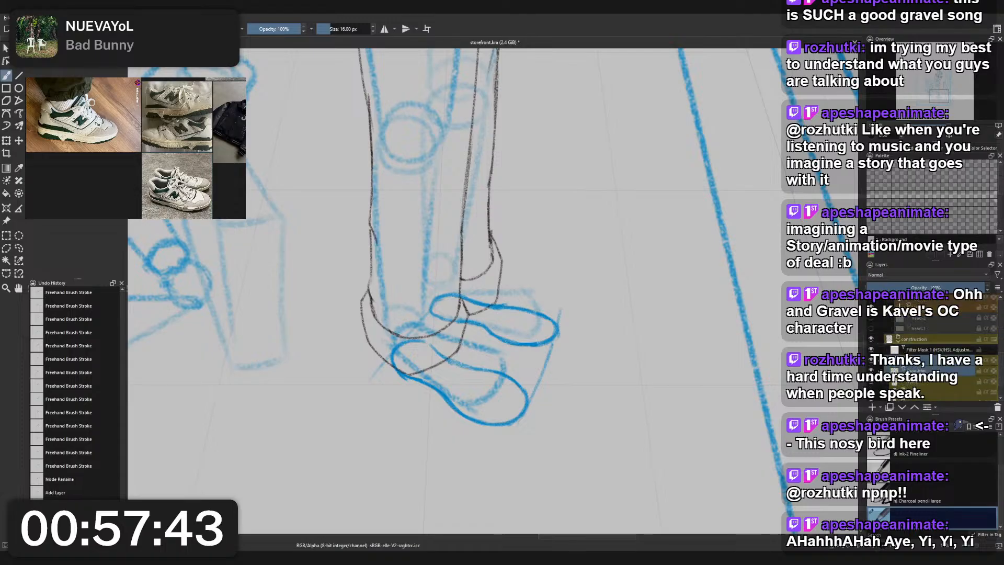
{"action": "scroll", "coordinate": [930, 324], "scroll_direction": "down", "scroll_amount": 2}
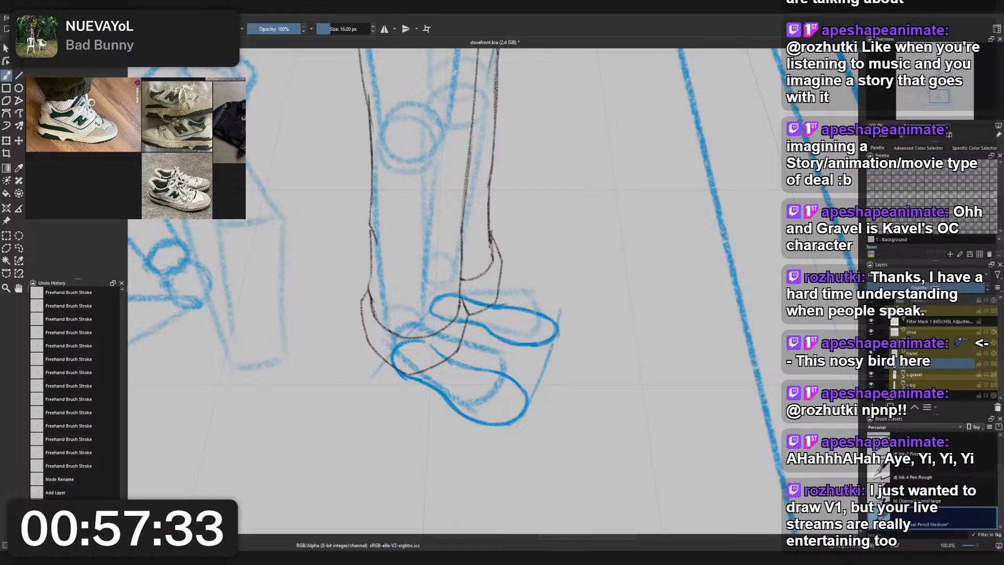
{"action": "left_click", "coordinate": [929, 288]}
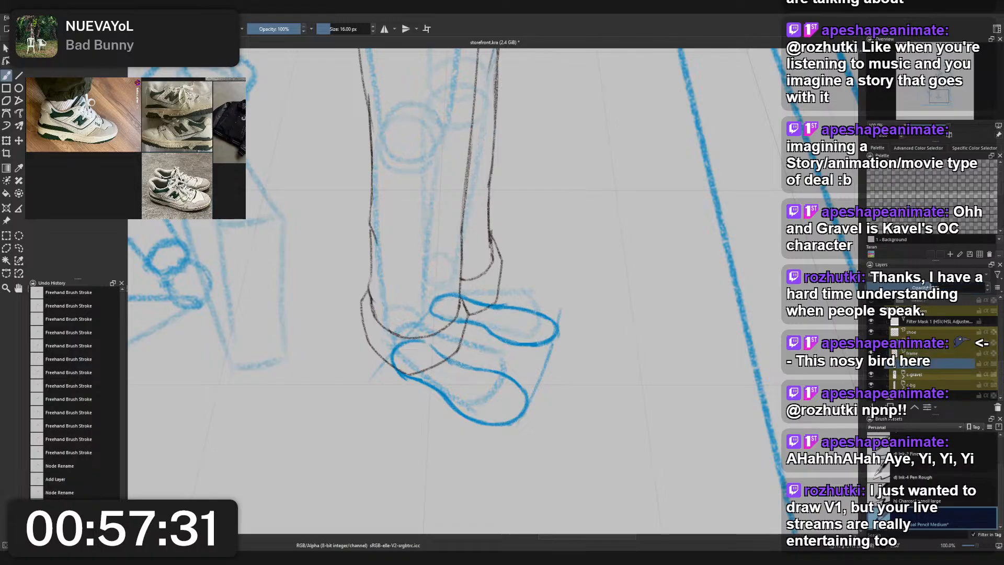
- Set the opacity of the shoe-btm layer to 37%
{"action": "left_click", "coordinate": [931, 333]}
{"action": "left_click", "coordinate": [930, 342]}
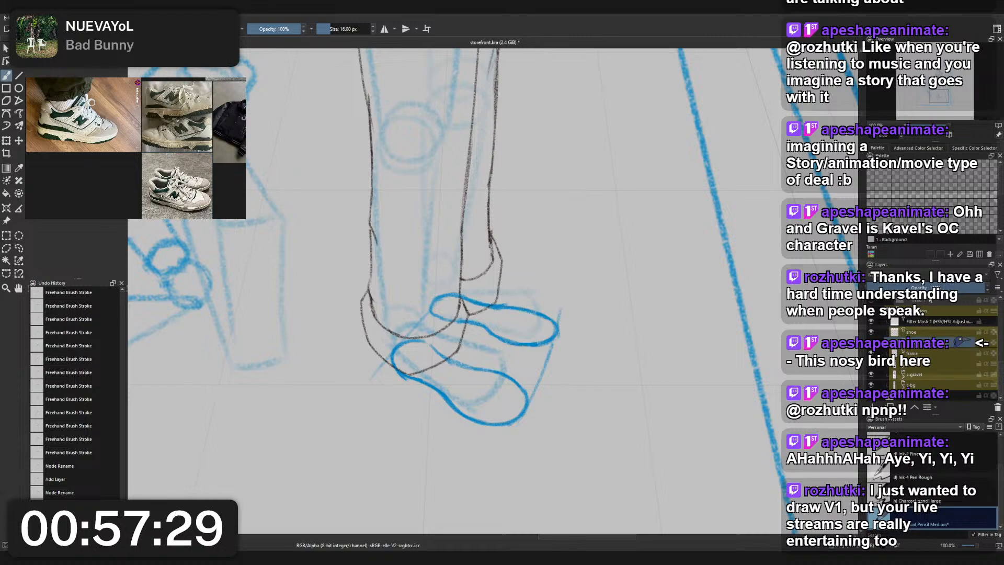
{"action": "left_click", "coordinate": [928, 288]}
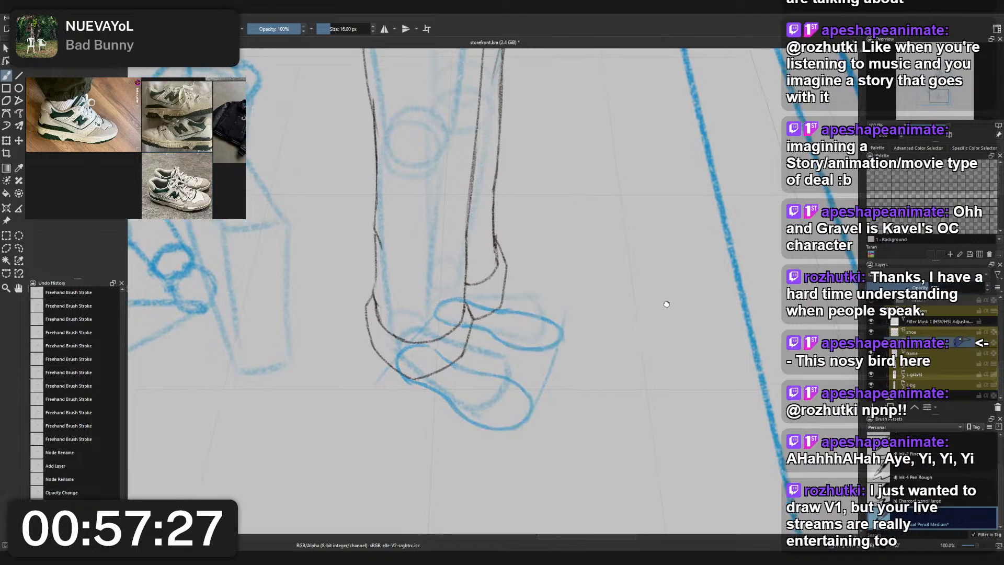
- On the shoe layer, mark the toe tips of both feet with short vertical strokes of the 16 px pencil
{"action": "left_click", "coordinate": [922, 334]}
{"action": "right_click", "coordinate": [616, 359]}
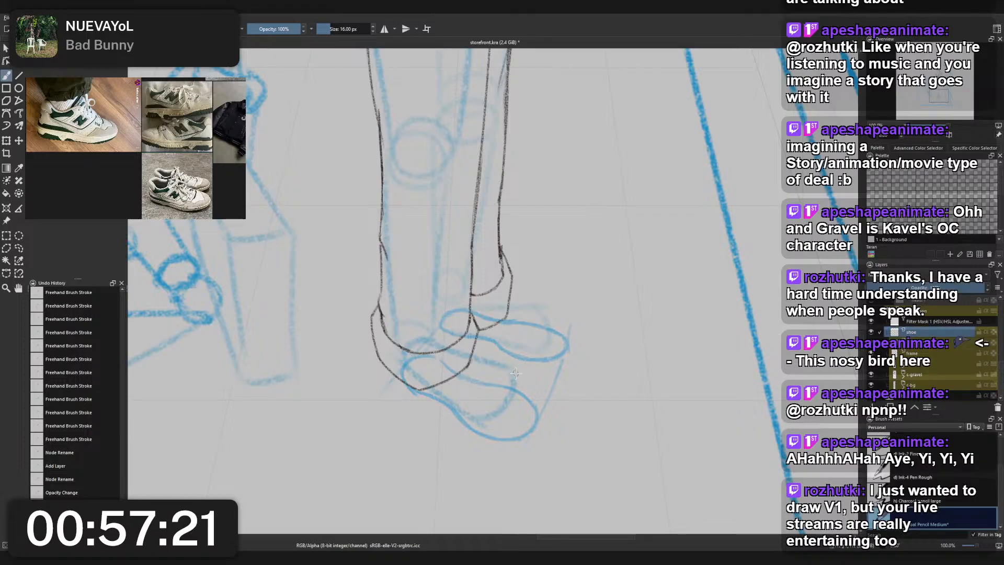
{"action": "left_click_drag", "start_coordinate": [536, 428], "coordinate": [538, 407]}
{"action": "left_click_drag", "start_coordinate": [568, 350], "coordinate": [569, 338]}
{"action": "key", "text": "ctrl+z"}
{"action": "key", "text": "ctrl+z"}
{"action": "left_click_drag", "start_coordinate": [531, 433], "coordinate": [532, 424]}
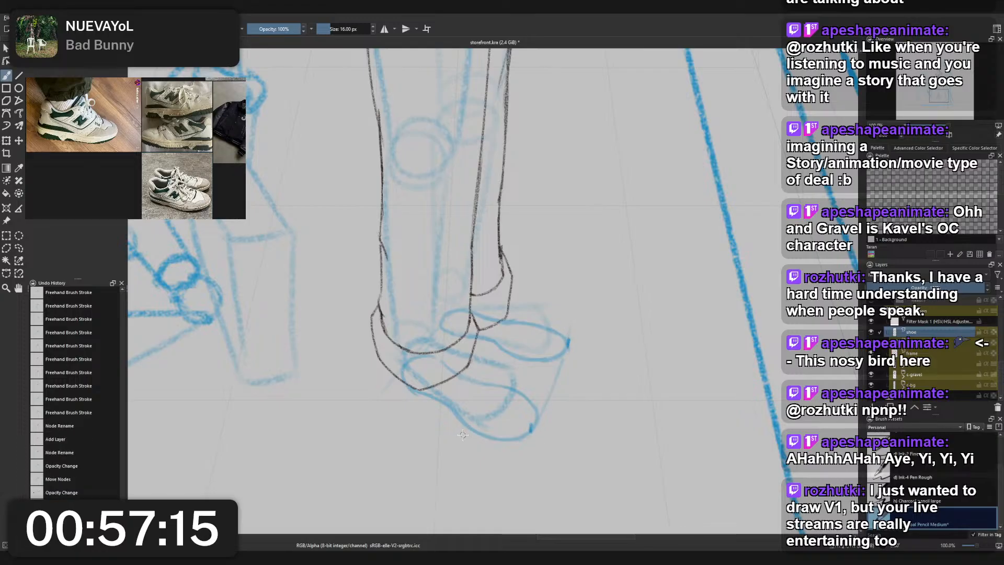
- Try to trace the front shoe's lower edge from the heel toward the toe mark
{"action": "key", "text": "ctrl+z"}
{"action": "left_click_drag", "start_coordinate": [423, 391], "coordinate": [487, 436]}
{"action": "key", "text": "ctrl+z"}
{"action": "key", "text": "ctrl+z"}
{"action": "left_click_drag", "start_coordinate": [427, 397], "coordinate": [487, 430]}
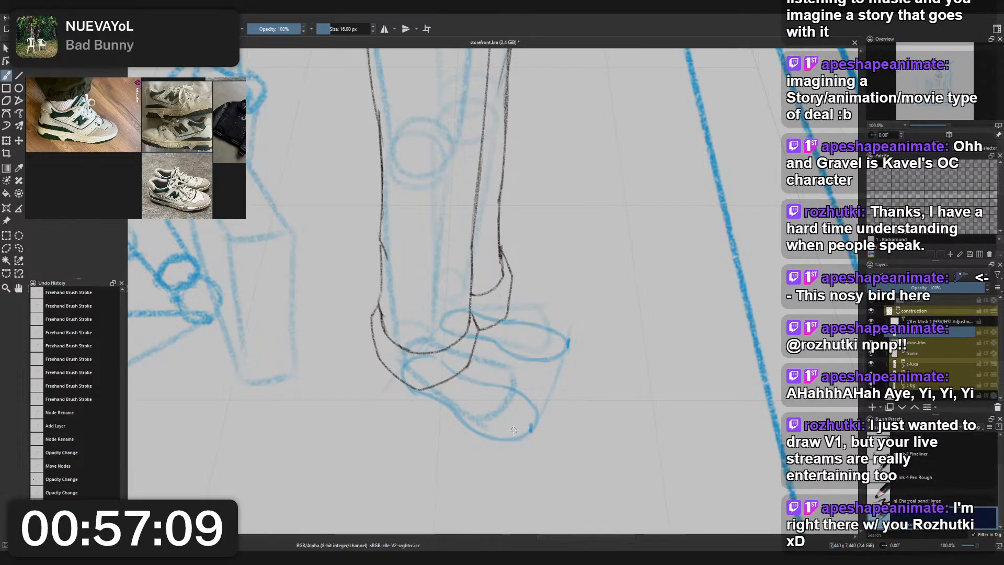
{"action": "left_click_drag", "start_coordinate": [513, 432], "coordinate": [531, 429]}
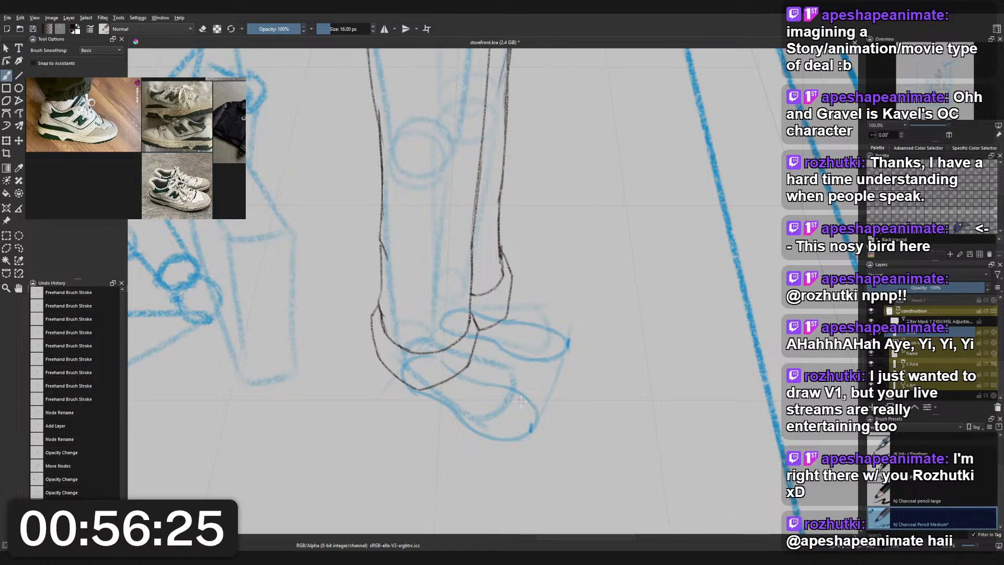
- Draw the front shoe's short vertical toe edge and a sloping upper line from it back to the ankle
{"action": "left_click_drag", "start_coordinate": [533, 428], "coordinate": [533, 422]}
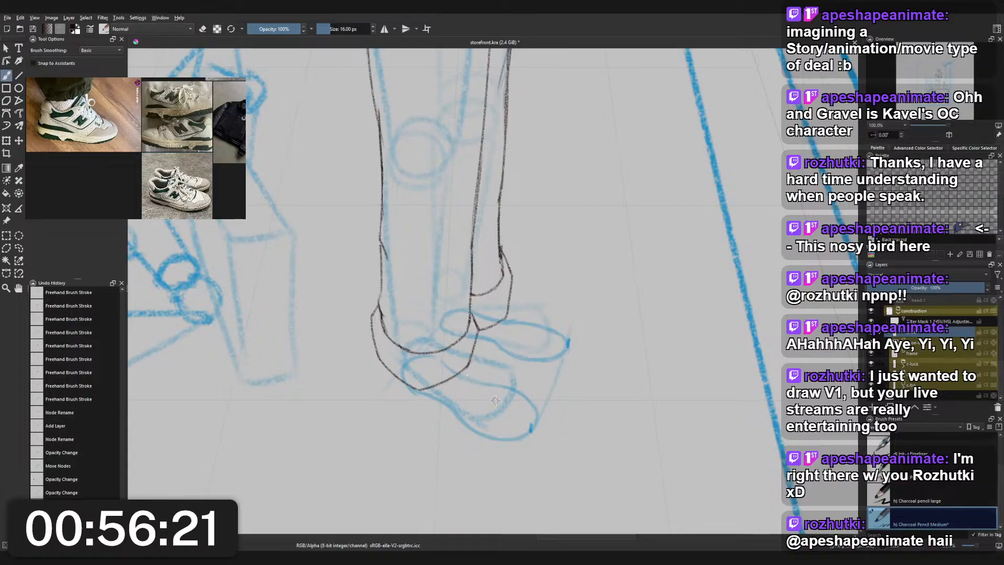
{"action": "mouse_move", "coordinate": [449, 356]}
{"action": "left_mouse_down"}
{"action": "mouse_move", "coordinate": [532, 415]}
{"action": "mouse_move", "coordinate": [503, 398]}
{"action": "mouse_move", "coordinate": [527, 411]}
{"action": "mouse_move", "coordinate": [532, 430]}
{"action": "mouse_move", "coordinate": [537, 407]}
{"action": "mouse_move", "coordinate": [530, 432]}
{"action": "left_mouse_up"}
{"action": "key", "text": "ctrl+z"}
{"action": "key", "text": "ctrl+z"}
{"action": "key", "text": "ctrl+z"}
{"action": "key", "text": "ctrl+z"}
{"action": "key", "text": "ctrl+z"}
{"action": "mouse_move", "coordinate": [530, 413]}
{"action": "left_mouse_down"}
{"action": "mouse_move", "coordinate": [531, 432]}
{"action": "mouse_move", "coordinate": [478, 386]}
{"action": "left_mouse_up"}
{"action": "key", "text": "ctrl+z"}
{"action": "left_click_drag", "start_coordinate": [531, 413], "coordinate": [458, 360]}
{"action": "key", "text": "ctrl+z"}
{"action": "left_click_drag", "start_coordinate": [499, 391], "coordinate": [459, 359]}
{"action": "key", "text": "ctrl+z"}
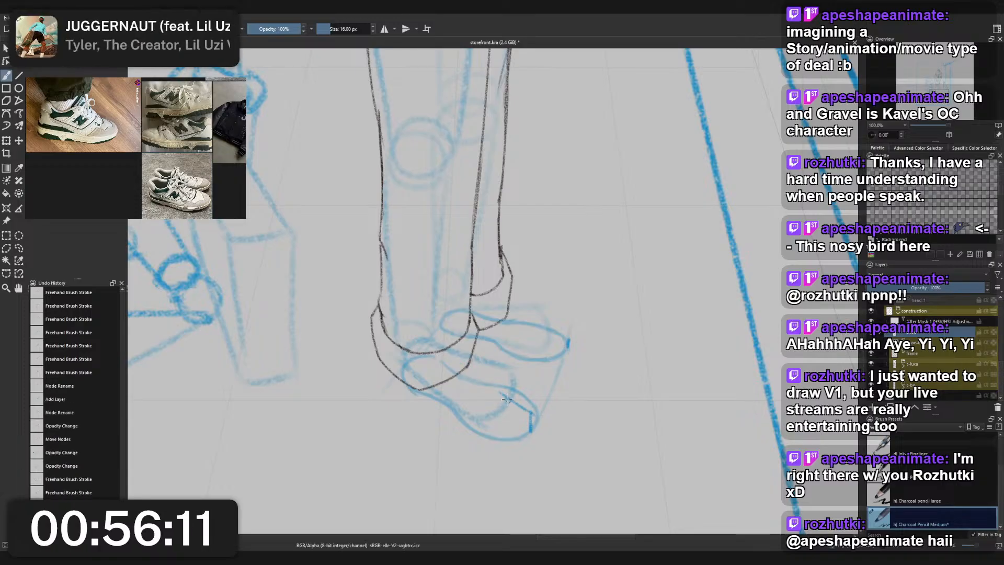
{"action": "key", "text": "ctrl+z"}
{"action": "left_click_drag", "start_coordinate": [532, 413], "coordinate": [468, 363]}
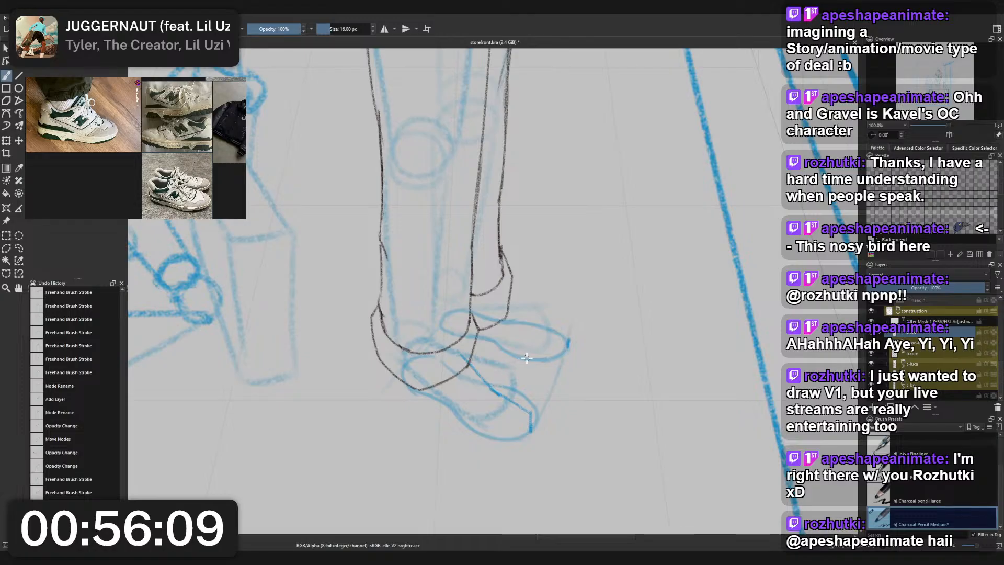
- Try to draw the toe edge of the rear shoe
{"action": "mouse_move", "coordinate": [568, 340]}
{"action": "left_mouse_down"}
{"action": "mouse_move", "coordinate": [535, 316]}
{"action": "mouse_move", "coordinate": [575, 333]}
{"action": "mouse_move", "coordinate": [560, 368]}
{"action": "left_mouse_up"}
{"action": "key", "text": "ctrl+z"}
{"action": "key", "text": "ctrl+z"}
{"action": "key", "text": "ctrl+z"}
{"action": "key", "text": "ctrl+z"}
{"action": "key", "text": "ctrl+z"}
- Lasso the rear foot and clear its toe mark from the shoe layer
{"action": "key", "text": "l"}
{"action": "mouse_move", "coordinate": [481, 346]}
{"action": "left_mouse_down"}
{"action": "mouse_move", "coordinate": [432, 325]}
{"action": "mouse_move", "coordinate": [508, 297]}
{"action": "mouse_move", "coordinate": [583, 328]}
{"action": "mouse_move", "coordinate": [575, 361]}
{"action": "left_mouse_up"}
{"action": "key", "text": "ctrl+t"}
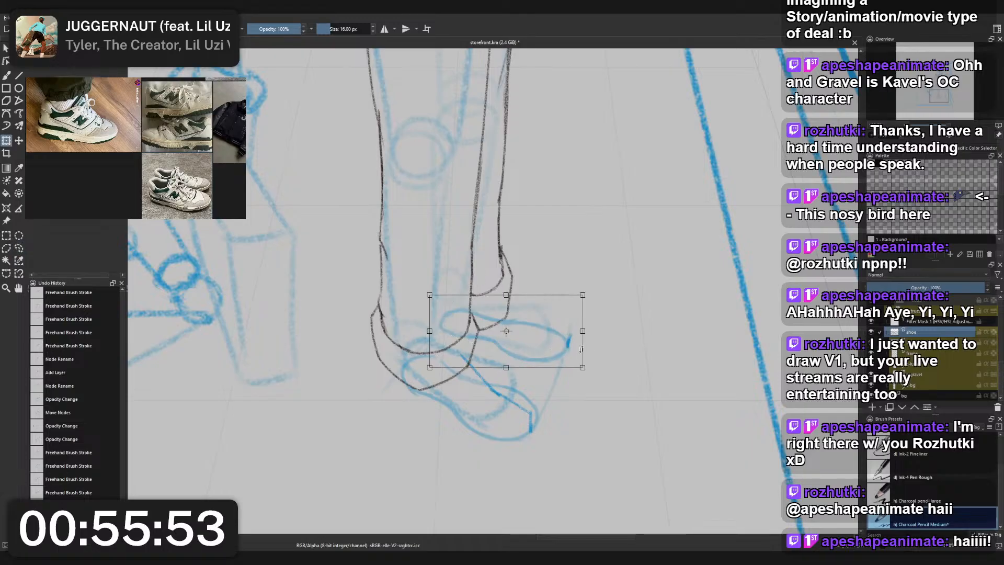
{"action": "left_click_drag", "start_coordinate": [562, 344], "coordinate": [567, 343]}
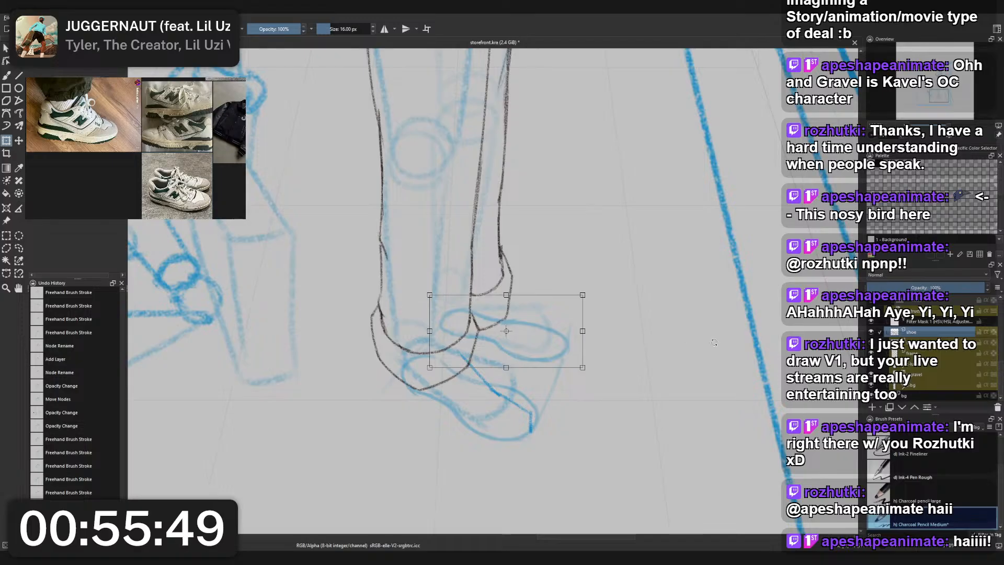
- On shoe-btm, shift the lassoed rear foot outline slightly toward the heel, then deselect and return to the shoe layer
{"action": "key", "text": "l"}
{"action": "left_click", "coordinate": [942, 352]}
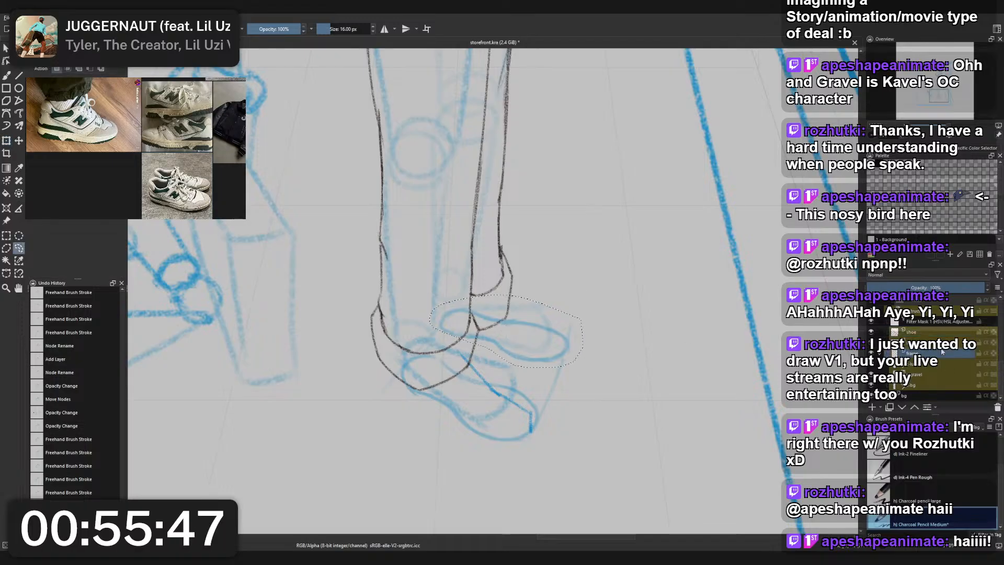
{"action": "key", "text": "ctrl+t"}
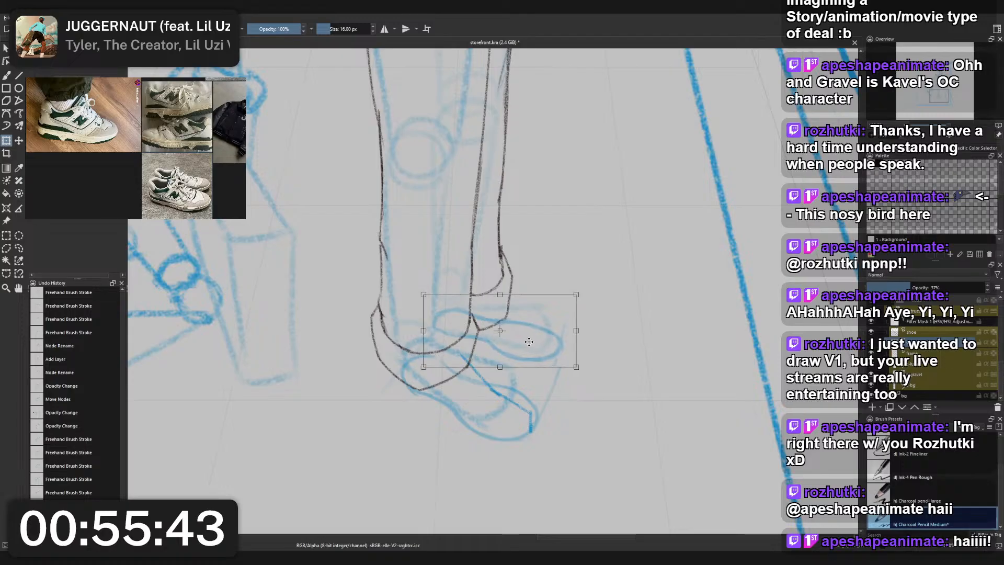
{"action": "left_click_drag", "start_coordinate": [530, 341], "coordinate": [531, 342]}
{"action": "key", "text": "b"}
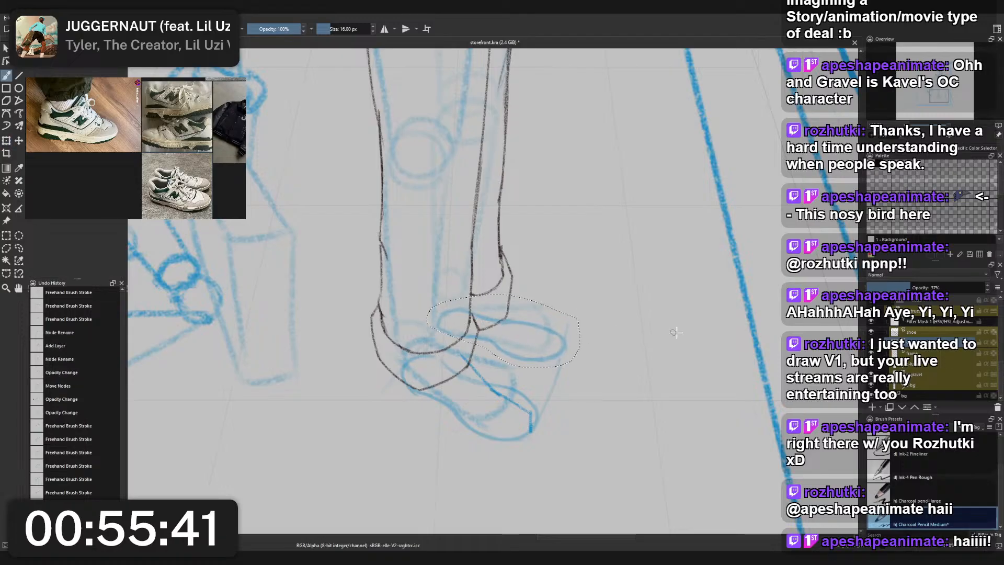
{"action": "key", "text": "l"}
{"action": "key", "text": "Page_Up"}
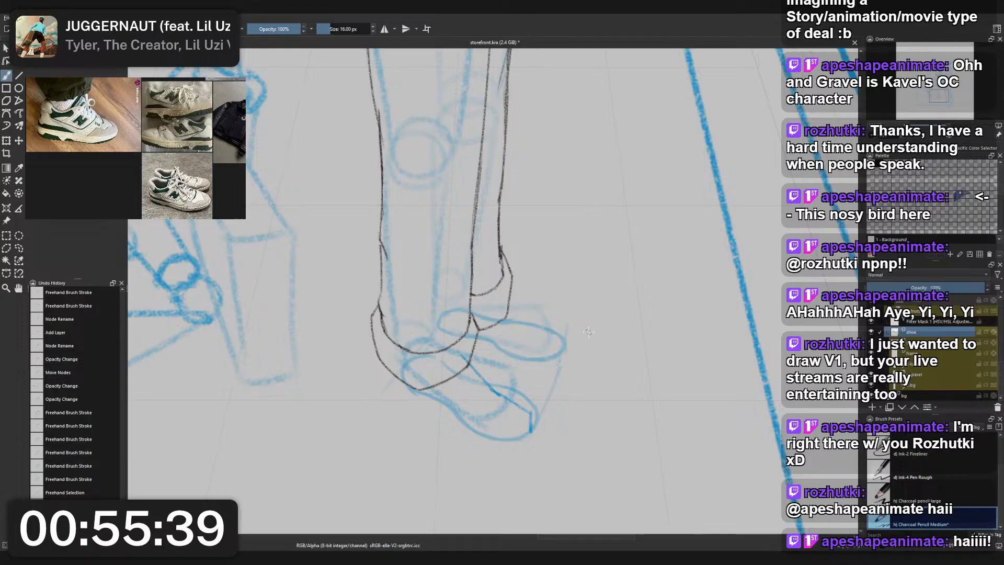
{"action": "right_click", "coordinate": [589, 331]}
{"action": "left_click", "coordinate": [546, 286]}
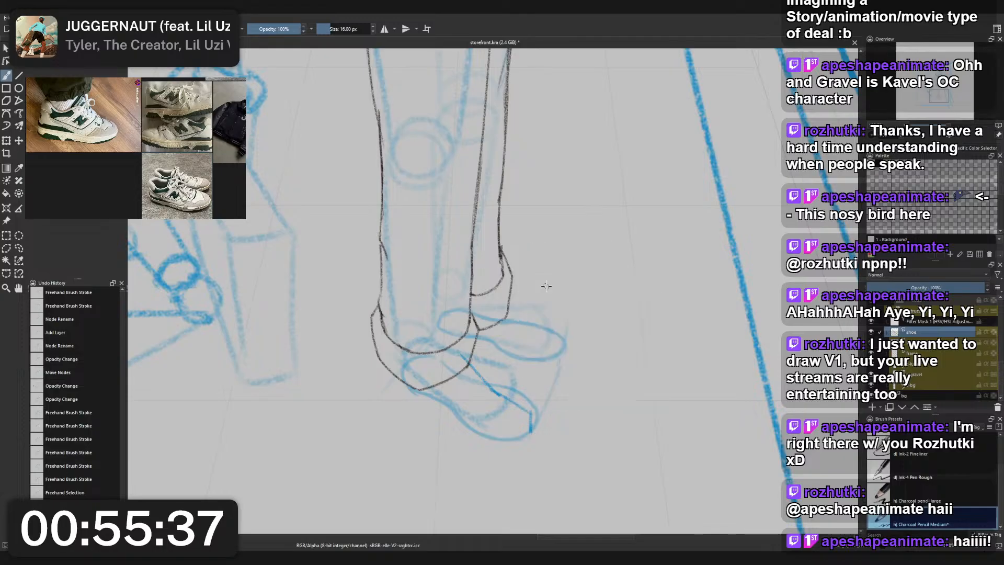
{"action": "key", "text": "Delete"}
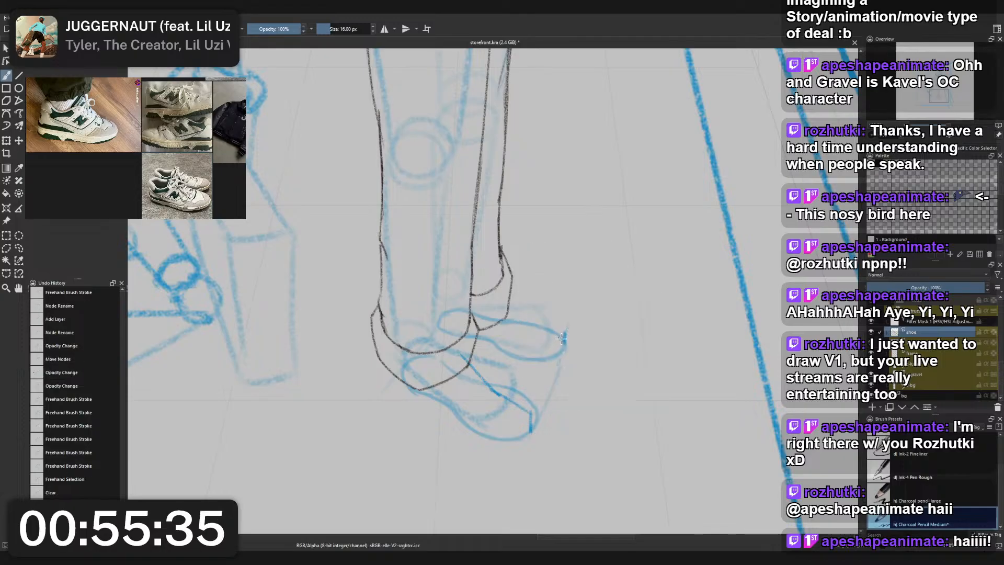
- Draw the rear shoe's vertical toe edge and its sloping upper line running back to the ankle
{"action": "mouse_move", "coordinate": [565, 333]}
{"action": "left_mouse_down"}
{"action": "mouse_move", "coordinate": [518, 312]}
{"action": "mouse_move", "coordinate": [566, 332]}
{"action": "mouse_move", "coordinate": [528, 325]}
{"action": "mouse_move", "coordinate": [566, 334]}
{"action": "mouse_move", "coordinate": [533, 325]}
{"action": "mouse_move", "coordinate": [508, 303]}
{"action": "mouse_move", "coordinate": [527, 319]}
{"action": "mouse_move", "coordinate": [520, 323]}
{"action": "mouse_move", "coordinate": [546, 337]}
{"action": "mouse_move", "coordinate": [500, 296]}
{"action": "mouse_move", "coordinate": [532, 324]}
{"action": "left_mouse_up"}
{"action": "key", "text": "ctrl+z"}
{"action": "key", "text": "ctrl+z"}
{"action": "key", "text": "ctrl+z"}
{"action": "key", "text": "ctrl+z"}
{"action": "key", "text": "ctrl+z"}
{"action": "key", "text": "ctrl+z"}
{"action": "key", "text": "ctrl+z"}
{"action": "key", "text": "ctrl+z"}
{"action": "key", "text": "ctrl+z"}
{"action": "key", "text": "ctrl+z"}
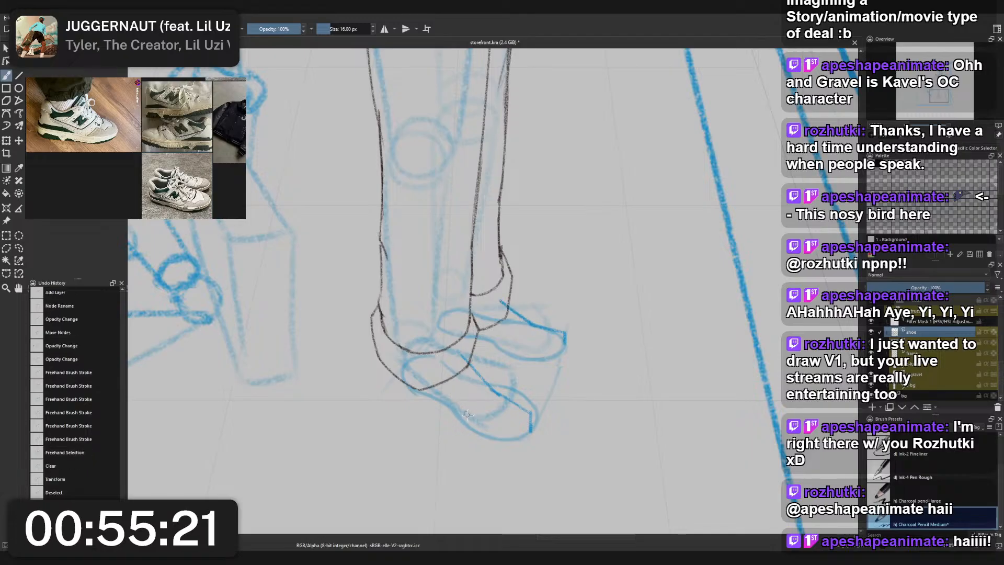
- Trace the lower sole edges of the front and rear shoes over the faded foot shapes up to their toe edges
{"action": "mouse_move", "coordinate": [405, 382]}
{"action": "left_mouse_down"}
{"action": "mouse_move", "coordinate": [469, 422]}
{"action": "mouse_move", "coordinate": [467, 432]}
{"action": "mouse_move", "coordinate": [453, 411]}
{"action": "mouse_move", "coordinate": [530, 435]}
{"action": "mouse_move", "coordinate": [505, 441]}
{"action": "mouse_move", "coordinate": [537, 406]}
{"action": "left_mouse_up"}
{"action": "key", "text": "ctrl+z"}
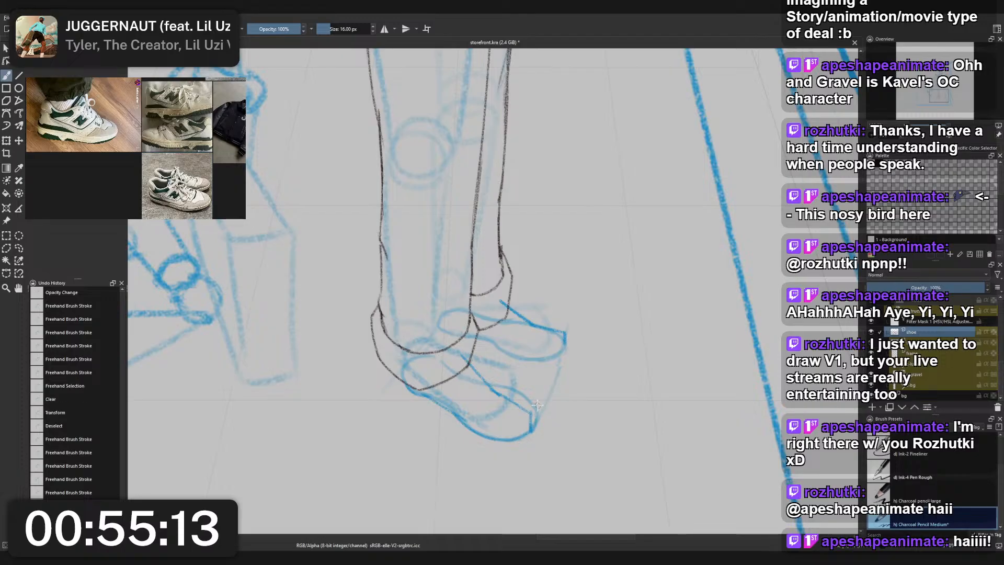
{"action": "mouse_move", "coordinate": [460, 334]}
{"action": "left_mouse_down"}
{"action": "mouse_move", "coordinate": [526, 354]}
{"action": "mouse_move", "coordinate": [499, 346]}
{"action": "mouse_move", "coordinate": [569, 342]}
{"action": "left_mouse_up"}
{"action": "key", "text": "ctrl+z"}
{"action": "left_click_drag", "start_coordinate": [491, 343], "coordinate": [550, 358]}
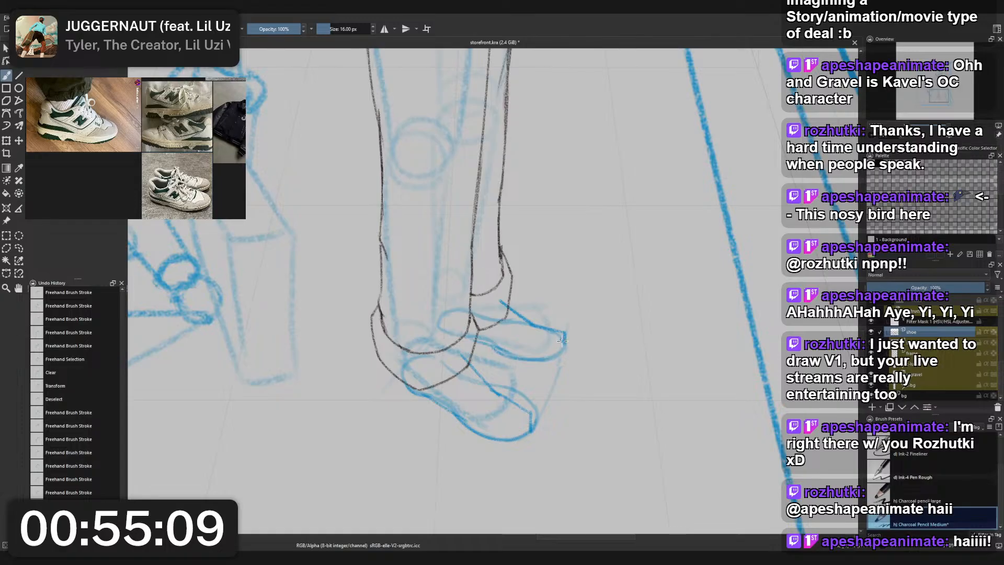
{"action": "key", "text": "ctrl+z"}
{"action": "mouse_move", "coordinate": [492, 343]}
{"action": "left_mouse_down"}
{"action": "mouse_move", "coordinate": [543, 360]}
{"action": "mouse_move", "coordinate": [566, 340]}
{"action": "left_mouse_up"}
{"action": "key", "text": "ctrl+z"}
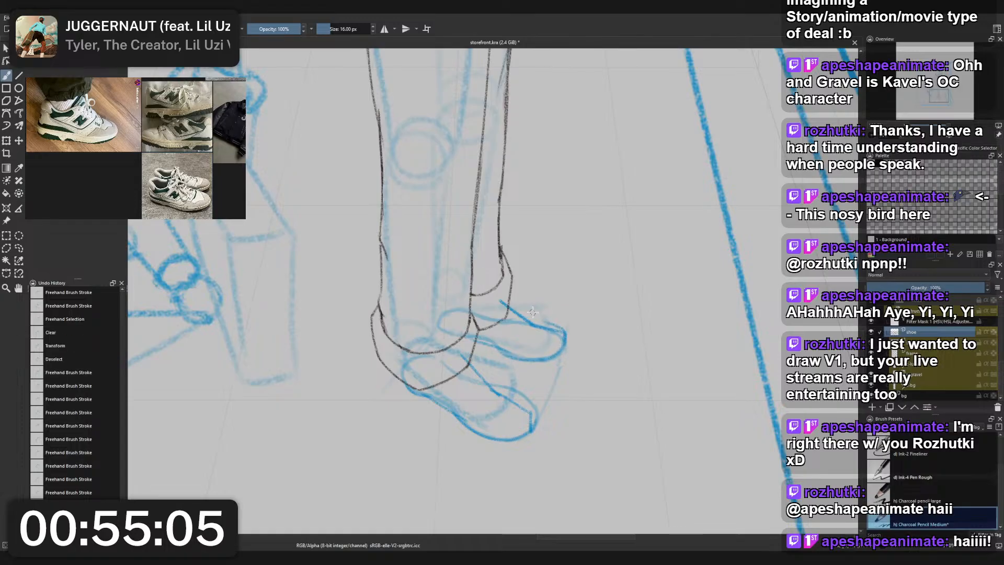
{"action": "mouse_move", "coordinate": [476, 341]}
{"action": "left_mouse_down"}
{"action": "mouse_move", "coordinate": [502, 355]}
{"action": "mouse_move", "coordinate": [467, 336]}
{"action": "left_mouse_up"}
{"action": "key", "text": "ctrl+z"}
{"action": "key", "text": "ctrl+z"}
{"action": "key", "text": "ctrl+z"}
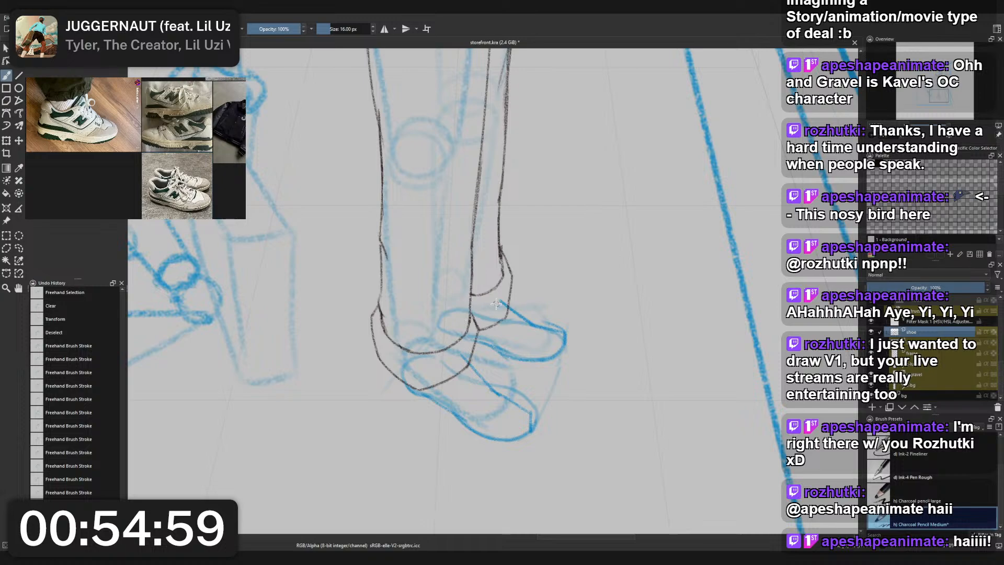
- Sketch oval ankle openings on both shoes and reinforce their sloping uppers and the front shoe's toe edge
{"action": "left_click_drag", "start_coordinate": [501, 302], "coordinate": [473, 309]}
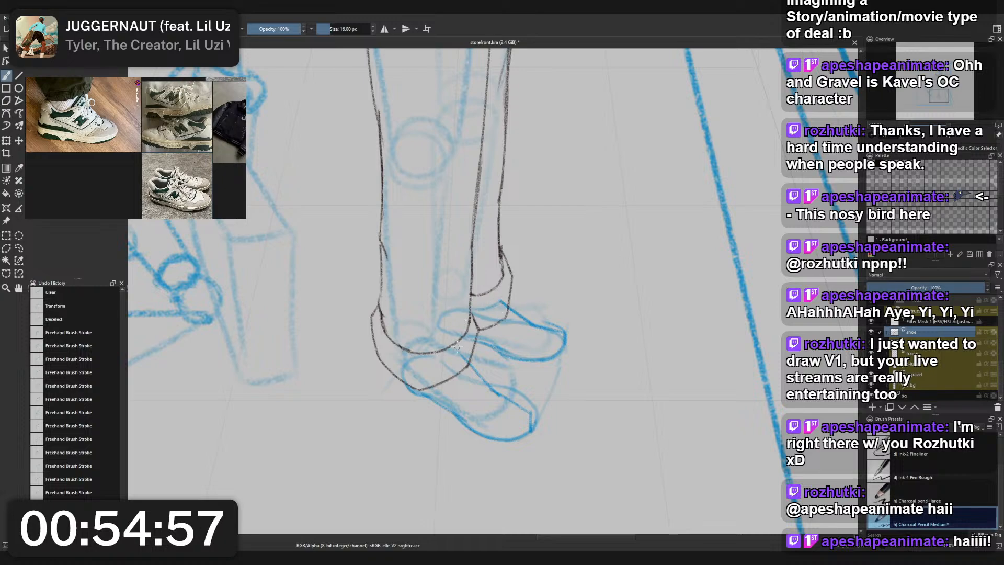
{"action": "left_click_drag", "start_coordinate": [456, 345], "coordinate": [428, 354]}
{"action": "mouse_move", "coordinate": [503, 298]}
{"action": "left_mouse_down"}
{"action": "mouse_move", "coordinate": [499, 288]}
{"action": "mouse_move", "coordinate": [553, 325]}
{"action": "left_mouse_up"}
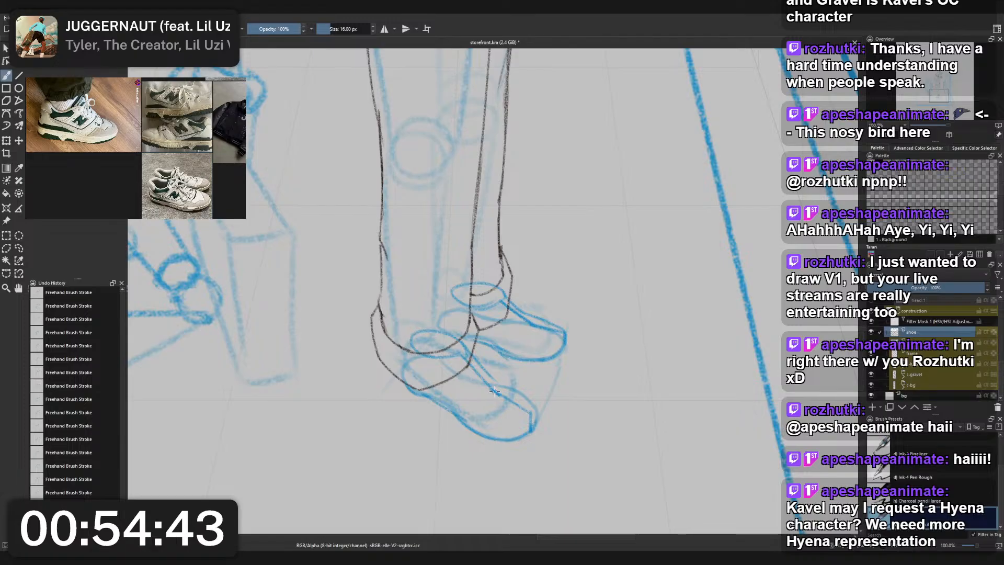
{"action": "left_click_drag", "start_coordinate": [490, 377], "coordinate": [523, 393]}
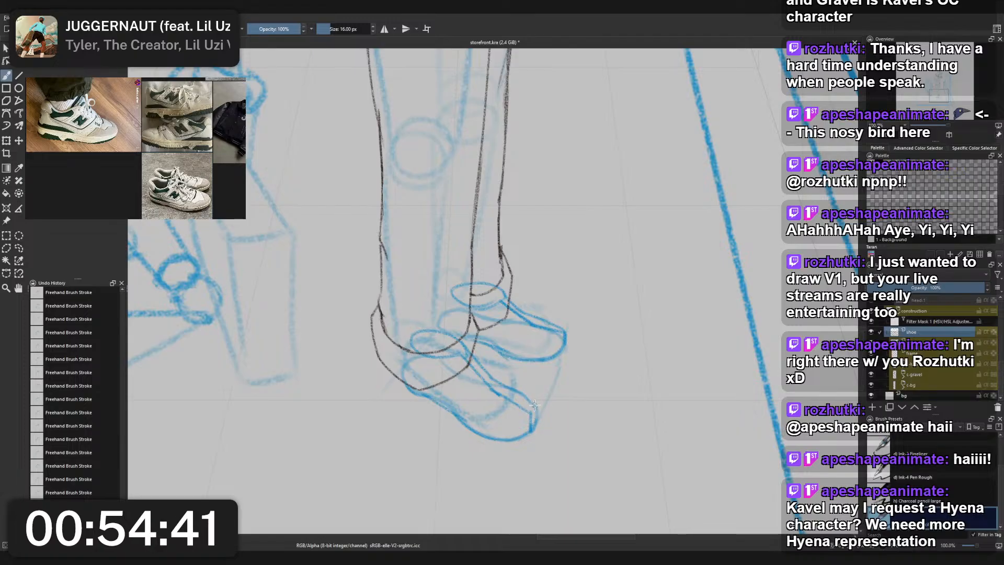
{"action": "left_click_drag", "start_coordinate": [534, 427], "coordinate": [538, 406]}
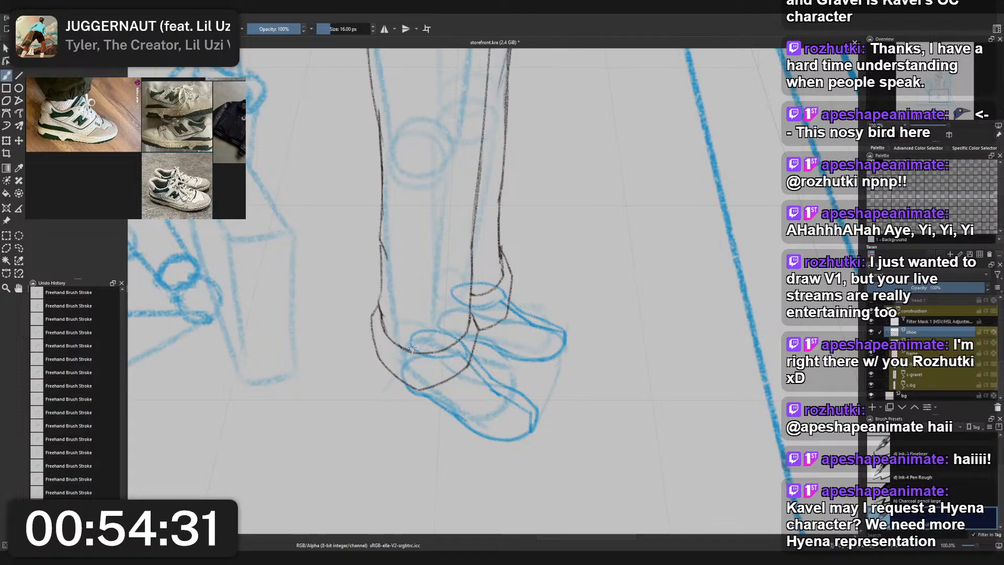
- Try to draw the front shoe's heel and side lines from the ankle opening down toward the sole
{"action": "left_click_drag", "start_coordinate": [410, 354], "coordinate": [417, 389]}
{"action": "key", "text": "ctrl+z"}
{"action": "left_click_drag", "start_coordinate": [405, 351], "coordinate": [423, 386]}
{"action": "key", "text": "ctrl+z"}
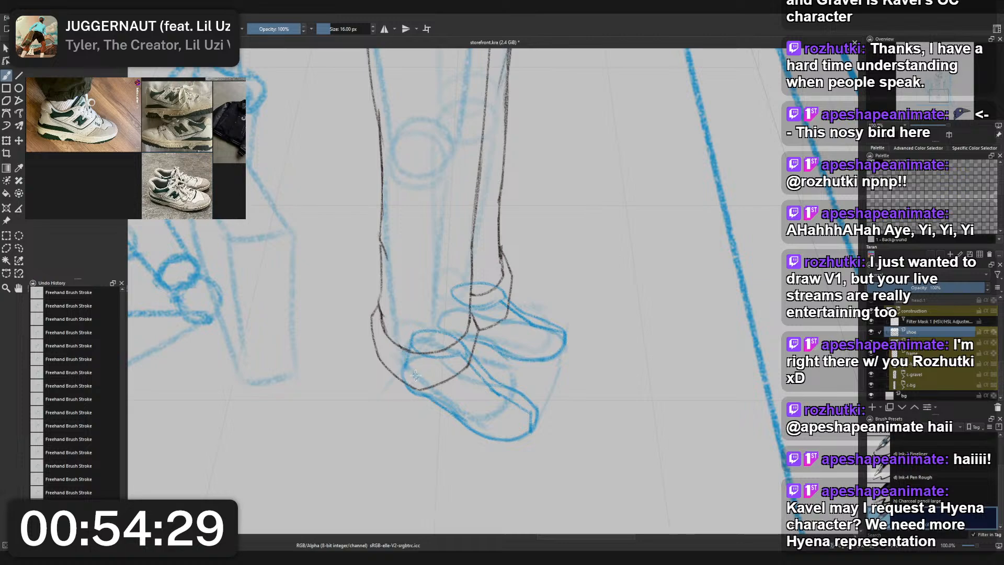
{"action": "key", "text": "ctrl+z"}
{"action": "left_click_drag", "start_coordinate": [416, 347], "coordinate": [465, 356]}
{"action": "key", "text": "ctrl+z"}
{"action": "key", "text": "ctrl+z"}
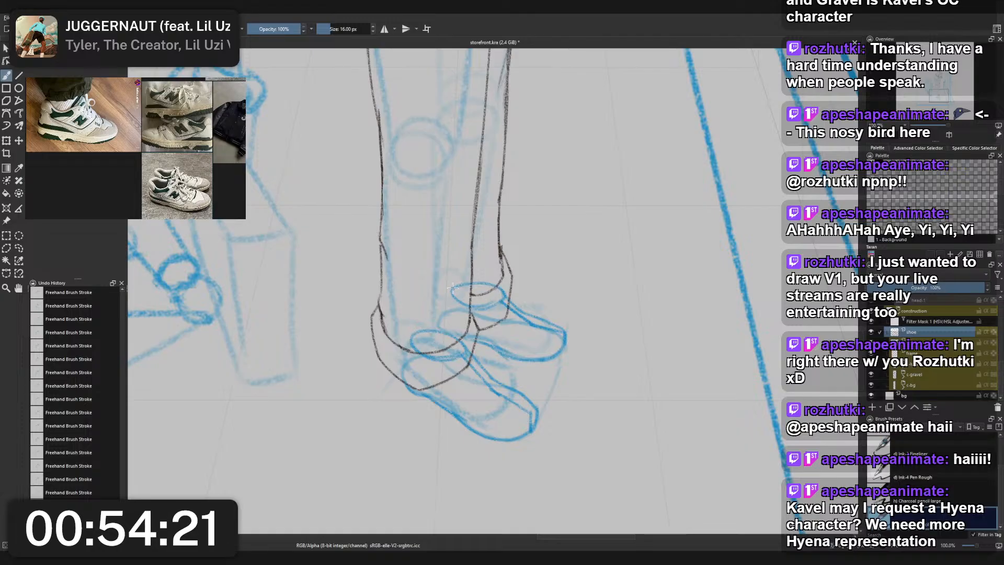
- Draw the rear shoe's heel line from the back of its ankle opening down to the sole
{"action": "mouse_move", "coordinate": [451, 286]}
{"action": "left_mouse_down"}
{"action": "mouse_move", "coordinate": [444, 310]}
{"action": "mouse_move", "coordinate": [450, 292]}
{"action": "mouse_move", "coordinate": [452, 329]}
{"action": "mouse_move", "coordinate": [448, 316]}
{"action": "mouse_move", "coordinate": [442, 326]}
{"action": "mouse_move", "coordinate": [448, 319]}
{"action": "mouse_move", "coordinate": [475, 337]}
{"action": "mouse_move", "coordinate": [455, 334]}
{"action": "mouse_move", "coordinate": [447, 330]}
{"action": "mouse_move", "coordinate": [479, 335]}
{"action": "mouse_move", "coordinate": [464, 340]}
{"action": "mouse_move", "coordinate": [454, 305]}
{"action": "mouse_move", "coordinate": [455, 329]}
{"action": "mouse_move", "coordinate": [468, 341]}
{"action": "mouse_move", "coordinate": [446, 320]}
{"action": "mouse_move", "coordinate": [467, 339]}
{"action": "left_mouse_up"}
{"action": "key", "text": "ctrl+z"}
{"action": "key", "text": "ctrl+z"}
{"action": "key", "text": "ctrl+z"}
{"action": "key", "text": "ctrl+z"}
{"action": "left_click_drag", "start_coordinate": [451, 288], "coordinate": [445, 318]}
{"action": "key", "text": "ctrl+z"}
{"action": "key", "text": "ctrl+z"}
{"action": "right_click", "coordinate": [472, 284]}
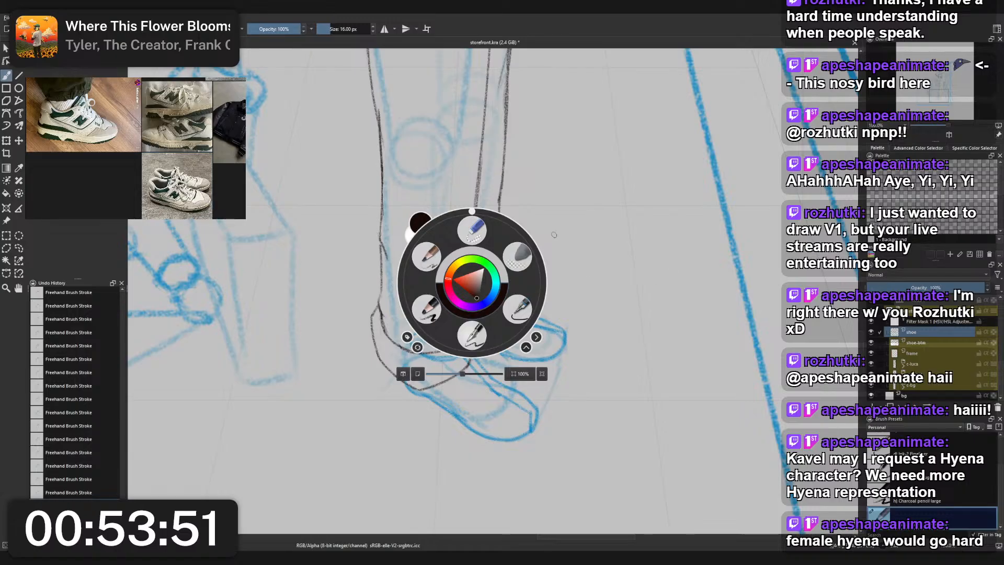
{"action": "right_click", "coordinate": [621, 226]}
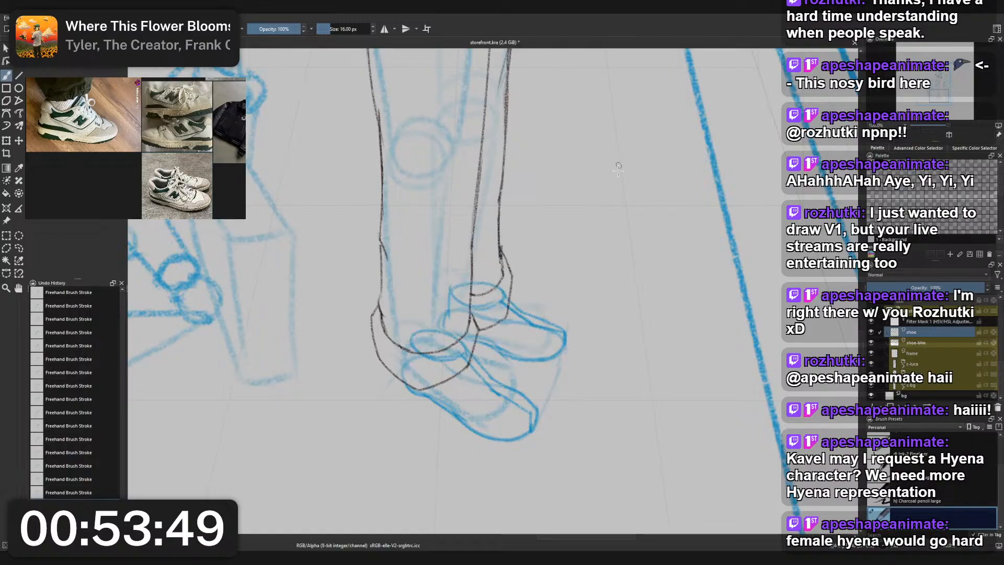
{"action": "right_click", "coordinate": [621, 226]}
{"action": "left_click", "coordinate": [579, 202]}
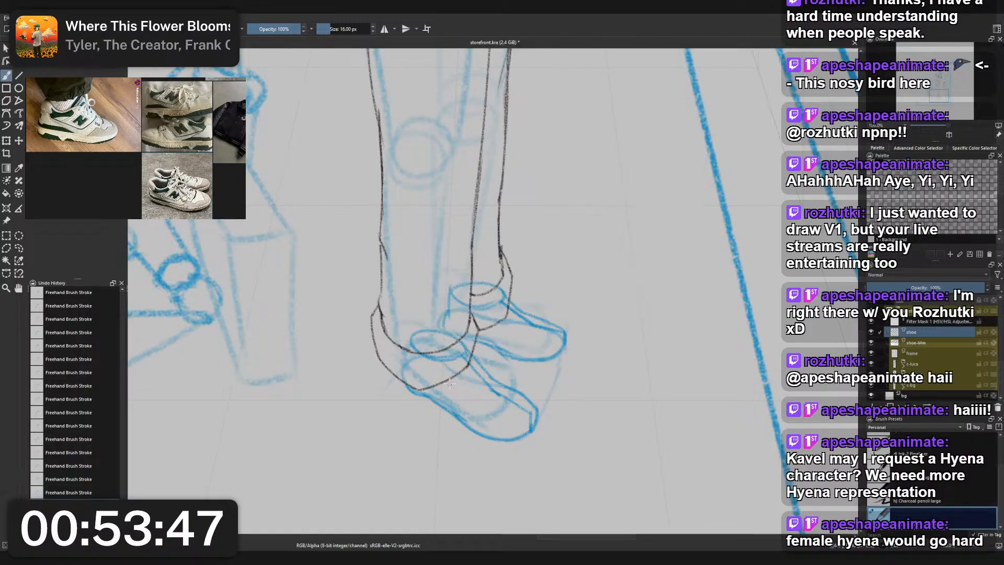
- Erase the front shoe's ankle opening, sloping upper line and upper toe edge with the Eraser Small brush at 25 px
{"action": "scroll", "coordinate": [501, 342], "scroll_direction": "down", "scroll_amount": 5}
{"action": "scroll", "coordinate": [501, 340], "scroll_direction": "up", "scroll_amount": 6}
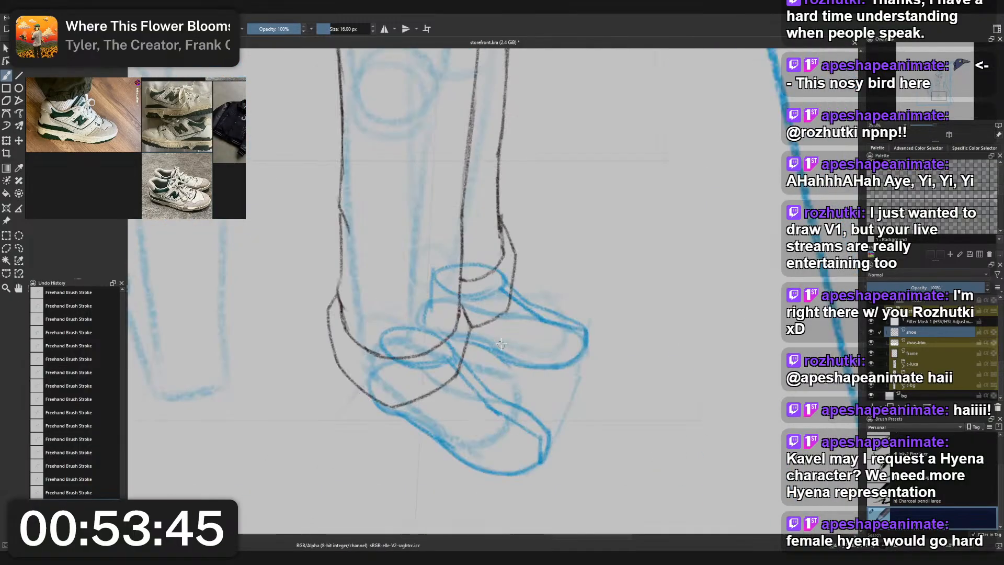
{"action": "right_click", "coordinate": [536, 359]}
{"action": "left_click", "coordinate": [536, 307]}
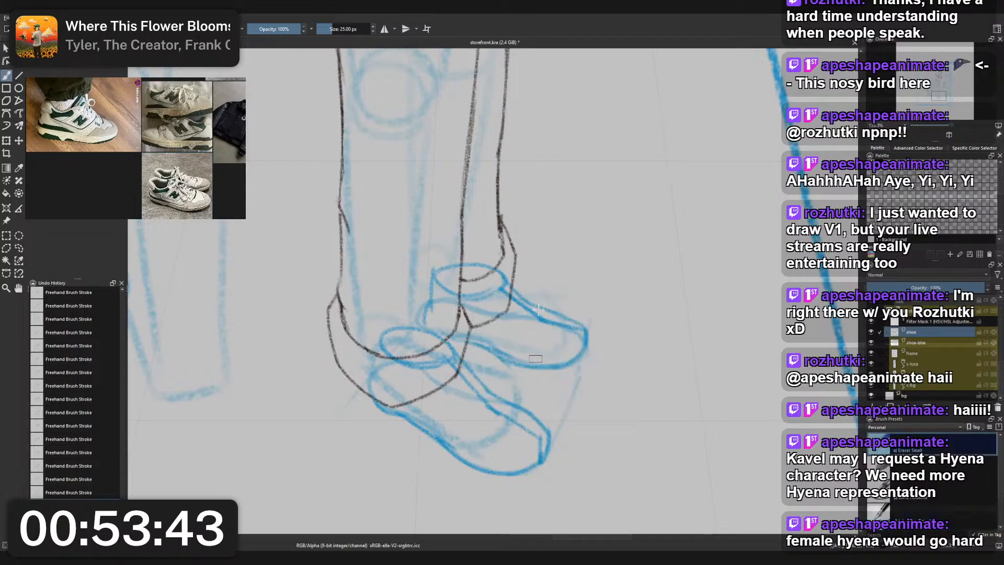
{"action": "mouse_move", "coordinate": [400, 361]}
{"action": "left_mouse_down"}
{"action": "mouse_move", "coordinate": [384, 339]}
{"action": "mouse_move", "coordinate": [415, 360]}
{"action": "mouse_move", "coordinate": [421, 345]}
{"action": "mouse_move", "coordinate": [444, 342]}
{"action": "mouse_move", "coordinate": [502, 421]}
{"action": "mouse_move", "coordinate": [532, 437]}
{"action": "left_mouse_up"}
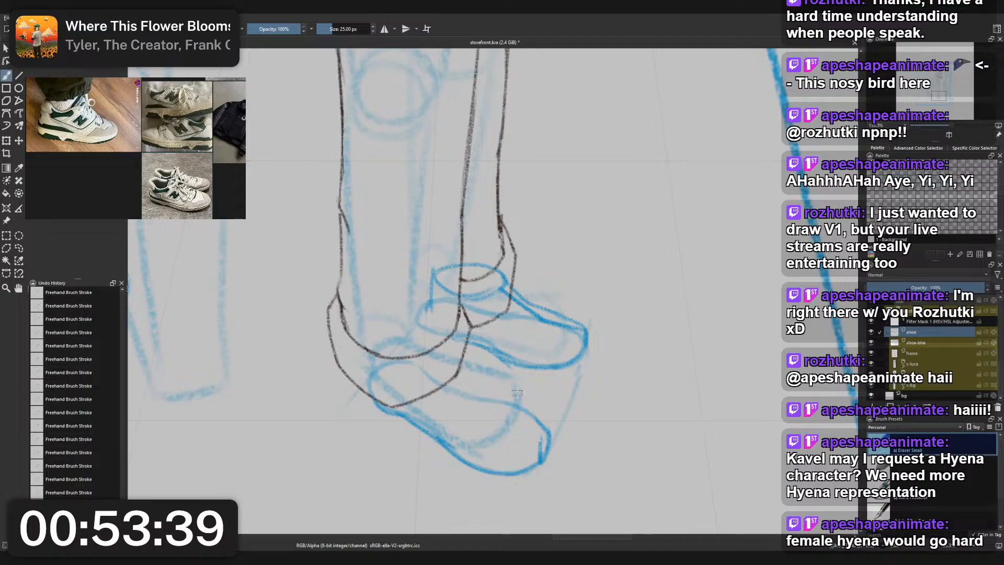
{"action": "right_click", "coordinate": [533, 404]}
{"action": "right_click", "coordinate": [530, 401]}
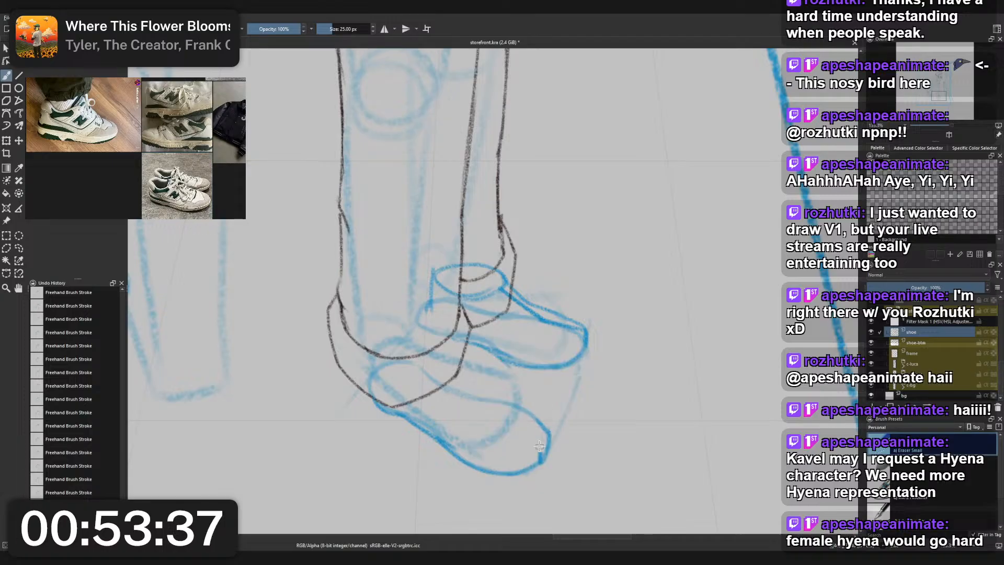
- Redraw the front shoe's upper line from below the trouser hem down to the toe and its vertical toe edge, using the 16 px sketch brush
{"action": "right_click", "coordinate": [531, 421]}
{"action": "left_click", "coordinate": [485, 399]}
{"action": "left_click_drag", "start_coordinate": [463, 416], "coordinate": [538, 456]}
{"action": "key", "text": "ctrl+z"}
{"action": "key", "text": "ctrl+z"}
{"action": "mouse_move", "coordinate": [480, 417]}
{"action": "left_mouse_down"}
{"action": "mouse_move", "coordinate": [539, 449]}
{"action": "mouse_move", "coordinate": [535, 467]}
{"action": "mouse_move", "coordinate": [533, 448]}
{"action": "left_mouse_up"}
{"action": "key", "text": "ctrl+z"}
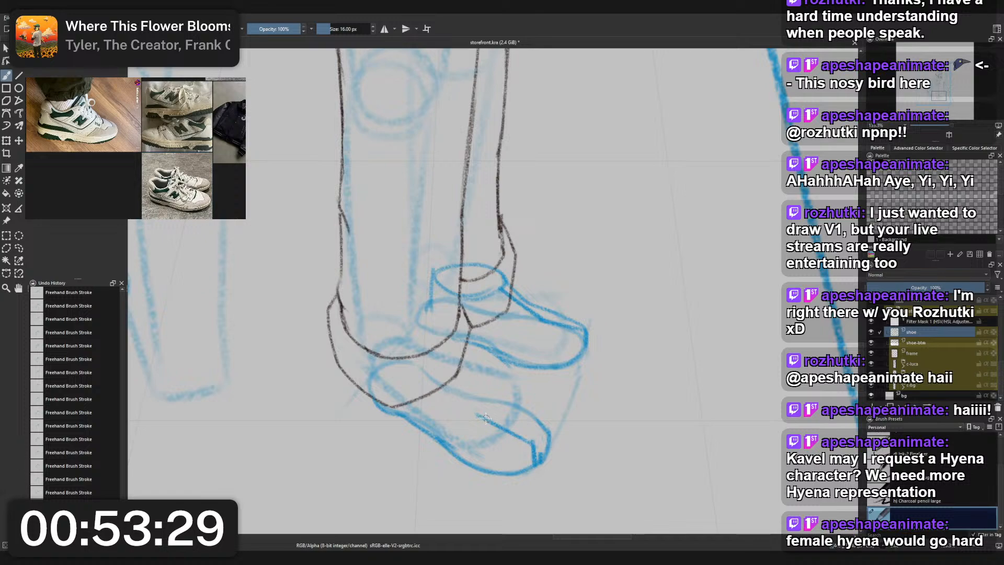
{"action": "mouse_move", "coordinate": [478, 415]}
{"action": "left_mouse_down"}
{"action": "mouse_move", "coordinate": [455, 384]}
{"action": "mouse_move", "coordinate": [490, 421]}
{"action": "mouse_move", "coordinate": [478, 410]}
{"action": "mouse_move", "coordinate": [536, 434]}
{"action": "left_mouse_up"}
{"action": "key", "text": "ctrl+z"}
{"action": "key", "text": "ctrl+z"}
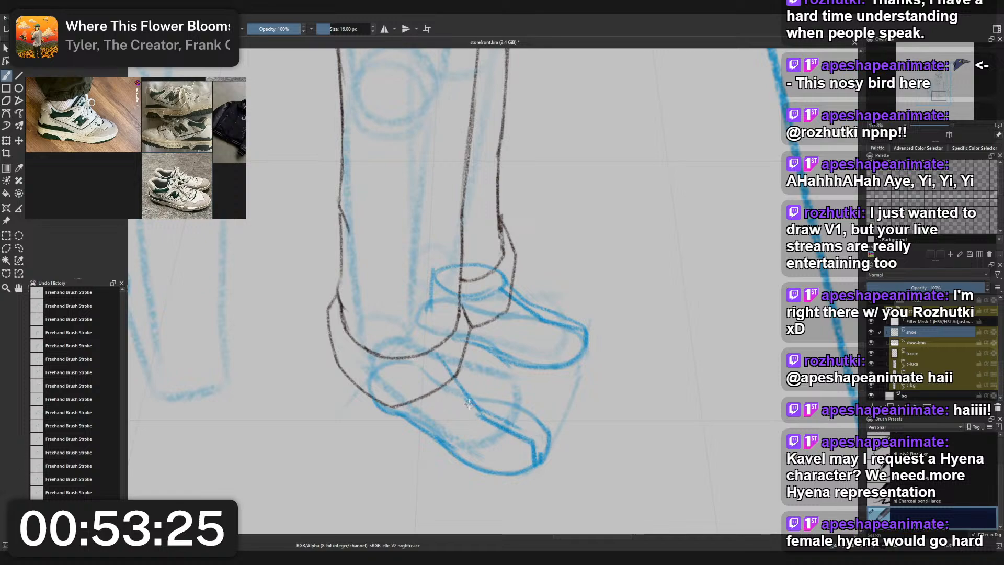
{"action": "mouse_move", "coordinate": [478, 409]}
{"action": "left_mouse_down"}
{"action": "mouse_move", "coordinate": [545, 438]}
{"action": "mouse_move", "coordinate": [528, 431]}
{"action": "mouse_move", "coordinate": [531, 467]}
{"action": "left_mouse_up"}
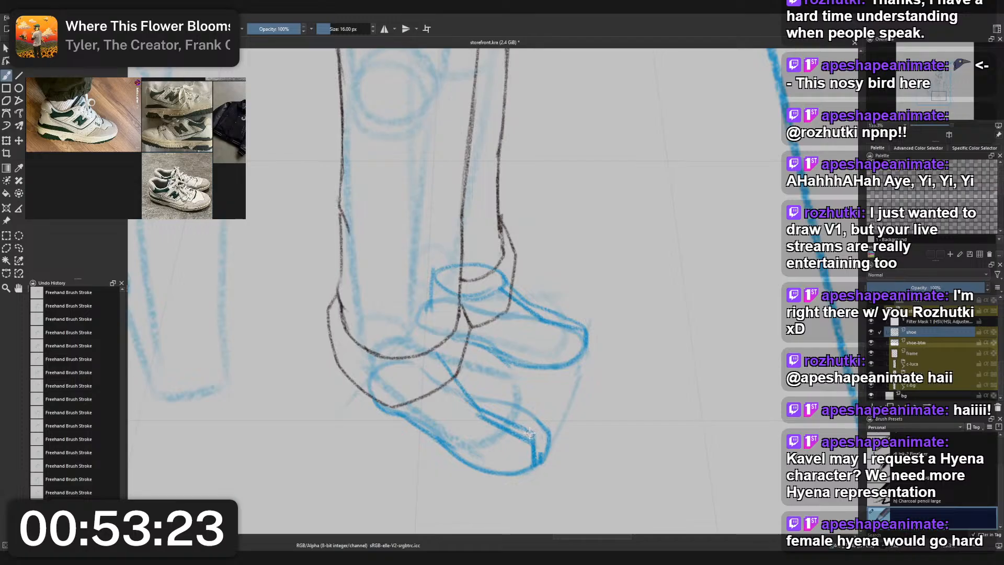
- Erase the doubled strokes along the front shoe's upper line and toe edge with the small eraser
{"action": "right_click", "coordinate": [505, 412]}
{"action": "left_click", "coordinate": [506, 361]}
{"action": "left_click_drag", "start_coordinate": [473, 409], "coordinate": [513, 435]}
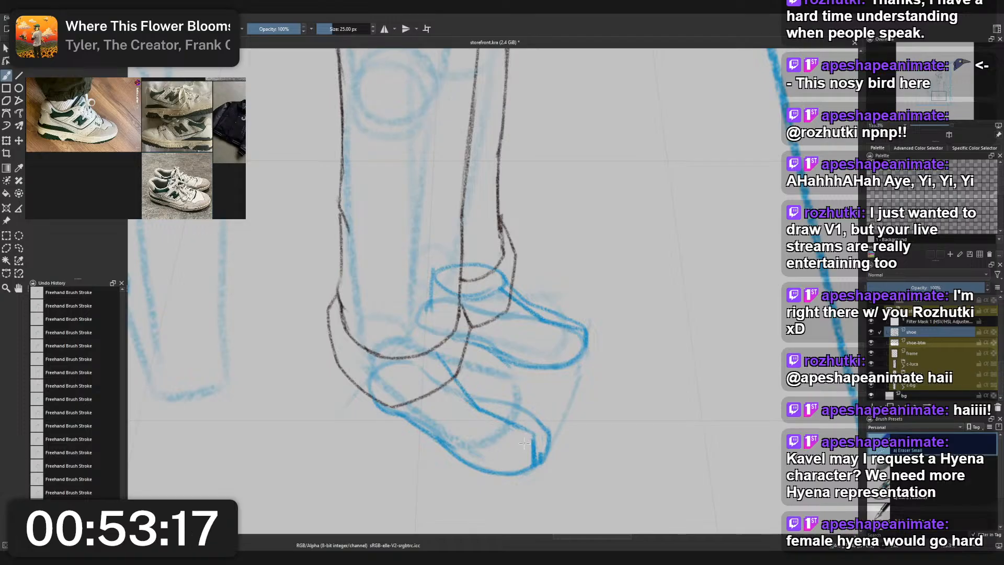
- Try to add short curved strokes across the front shoe's toe with the sketch brush
{"action": "right_click", "coordinate": [553, 410]}
{"action": "left_click", "coordinate": [511, 389]}
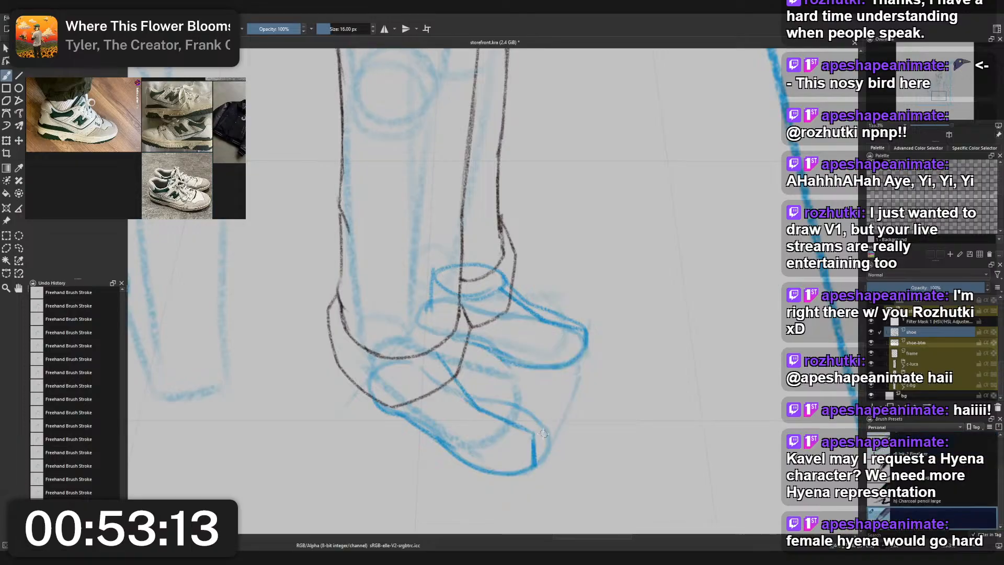
{"action": "mouse_move", "coordinate": [532, 450]}
{"action": "left_mouse_down"}
{"action": "mouse_move", "coordinate": [486, 456]}
{"action": "mouse_move", "coordinate": [537, 442]}
{"action": "left_mouse_up"}
{"action": "key", "text": "ctrl+z"}
{"action": "key", "text": "ctrl+z"}
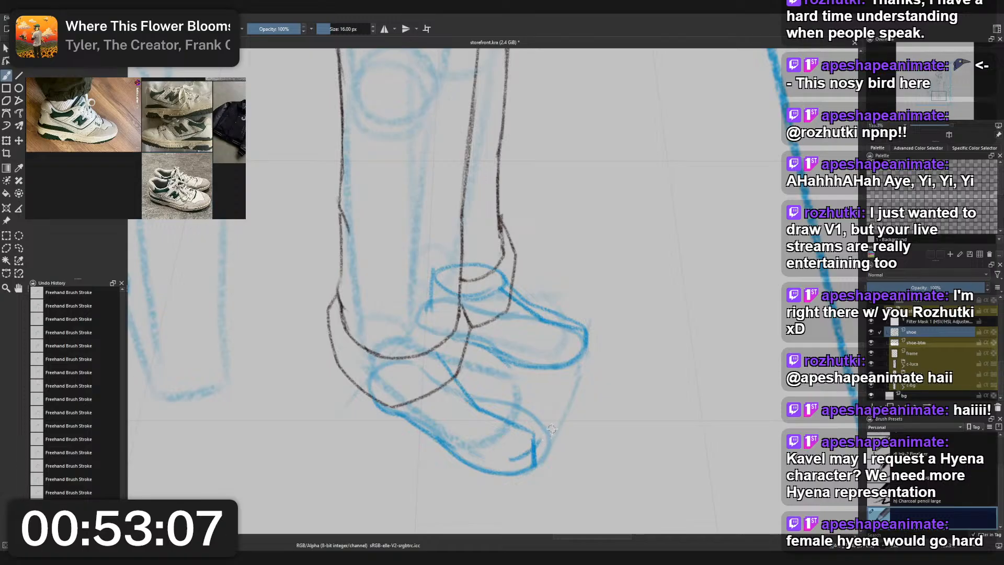
{"action": "key", "text": "ctrl+z"}
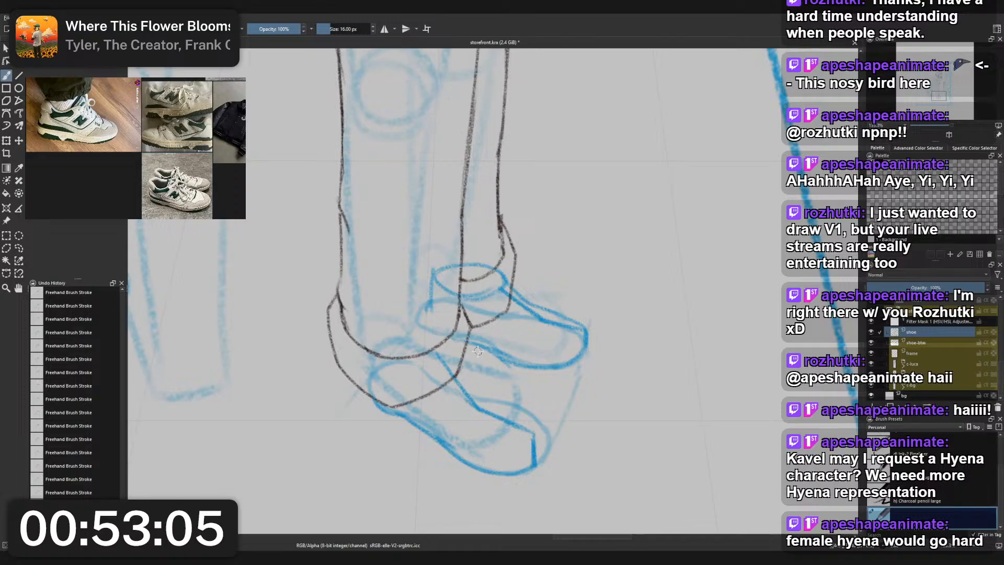
- Draw the outer curve of the front shoe's toe from the end of the upper line down to the sole
{"action": "scroll", "coordinate": [473, 375], "scroll_direction": "down", "scroll_amount": 5}
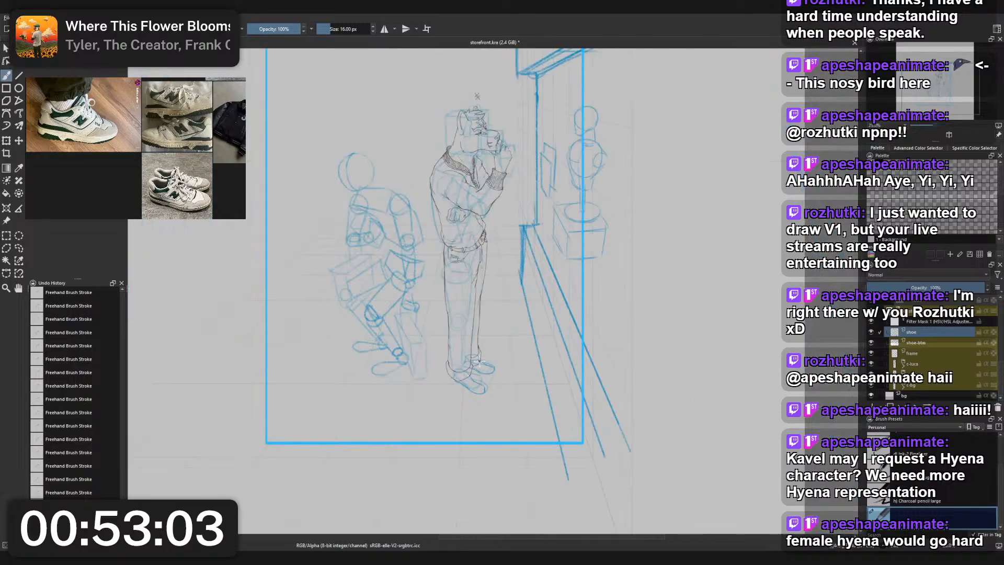
{"action": "scroll", "coordinate": [479, 361], "scroll_direction": "up", "scroll_amount": 5}
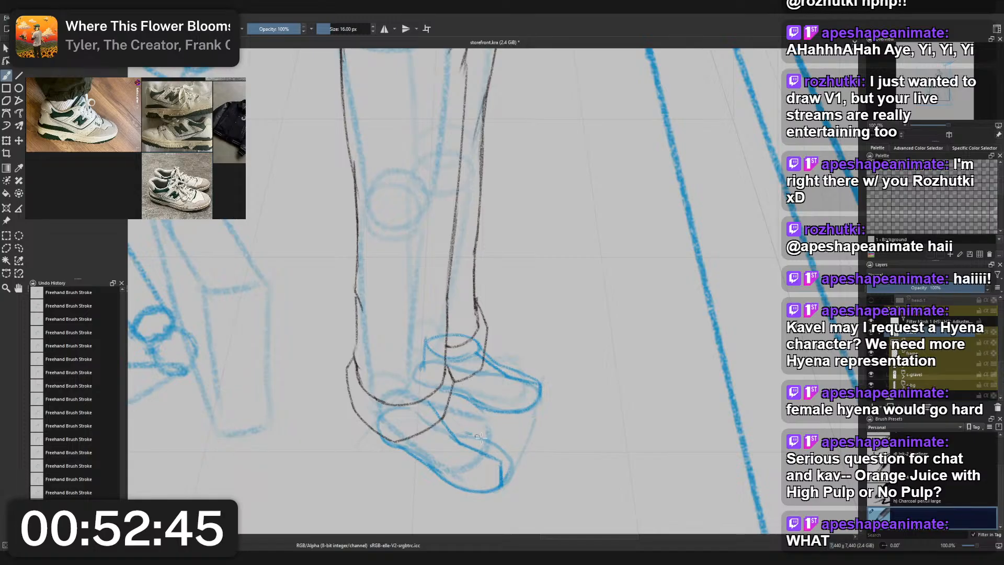
{"action": "mouse_move", "coordinate": [481, 439]}
{"action": "left_mouse_down"}
{"action": "mouse_move", "coordinate": [509, 453]}
{"action": "mouse_move", "coordinate": [501, 486]}
{"action": "mouse_move", "coordinate": [510, 479]}
{"action": "mouse_move", "coordinate": [498, 487]}
{"action": "left_mouse_up"}
{"action": "key", "text": "ctrl+z"}
{"action": "key", "text": "ctrl+z"}
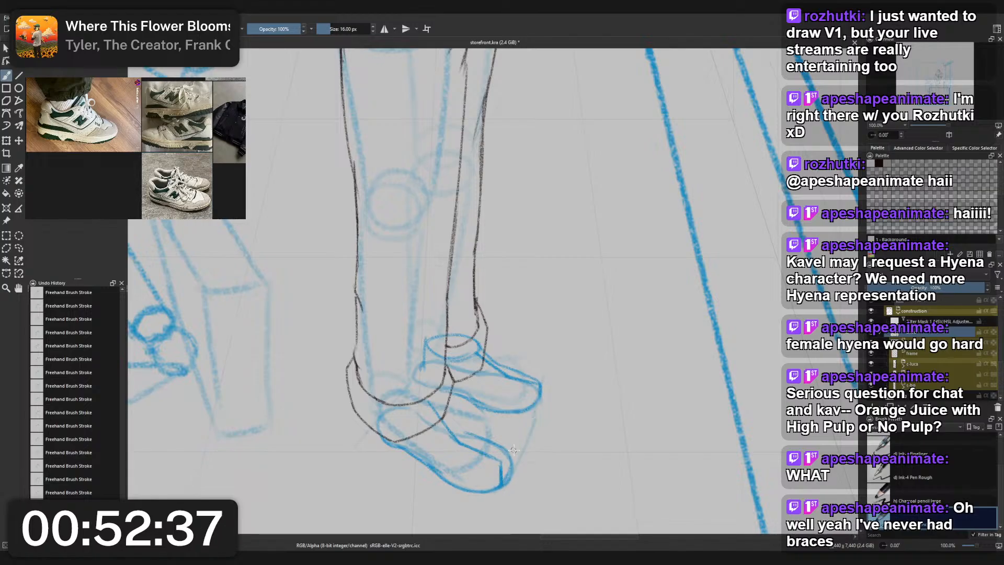
{"action": "key", "text": "ctrl+z"}
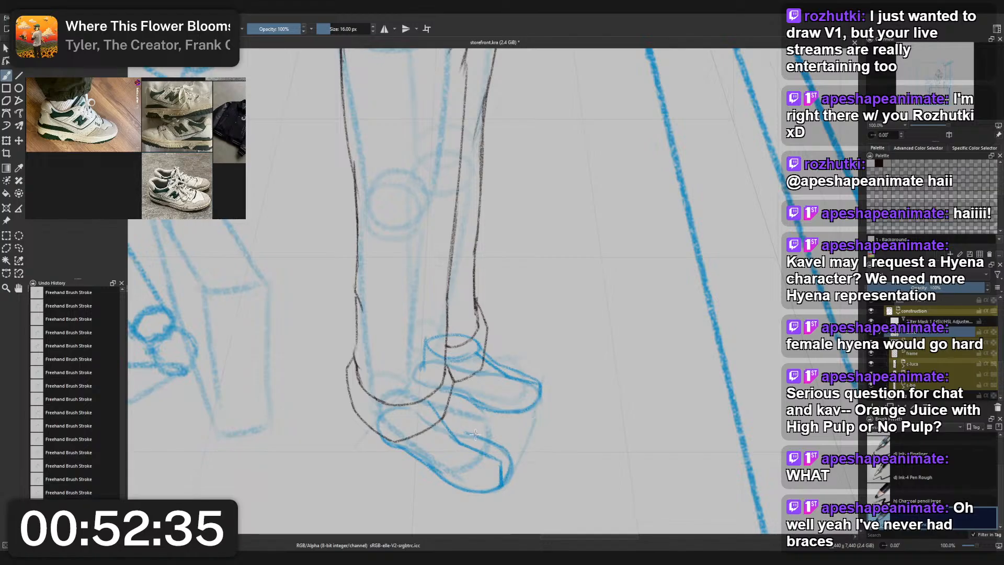
{"action": "key", "text": "ctrl+z"}
- Redraw the front shoe's instep line from the trouser hem down to the middle of the upper
{"action": "left_click_drag", "start_coordinate": [438, 398], "coordinate": [477, 436]}
{"action": "key", "text": "ctrl+z"}
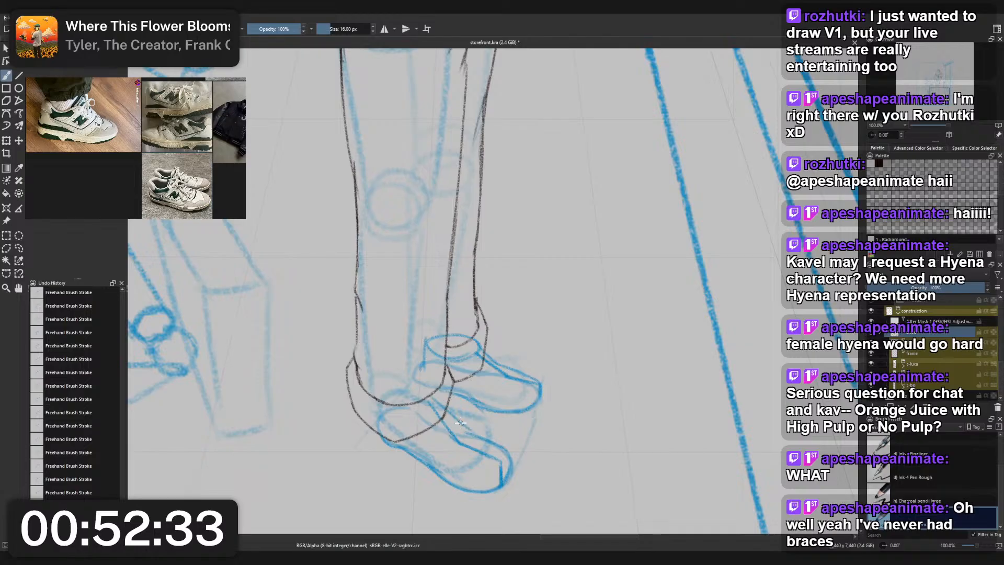
{"action": "key", "text": "ctrl+z"}
{"action": "left_click_drag", "start_coordinate": [438, 399], "coordinate": [472, 435]}
{"action": "key", "text": "ctrl+z"}
{"action": "left_click_drag", "start_coordinate": [435, 399], "coordinate": [471, 435]}
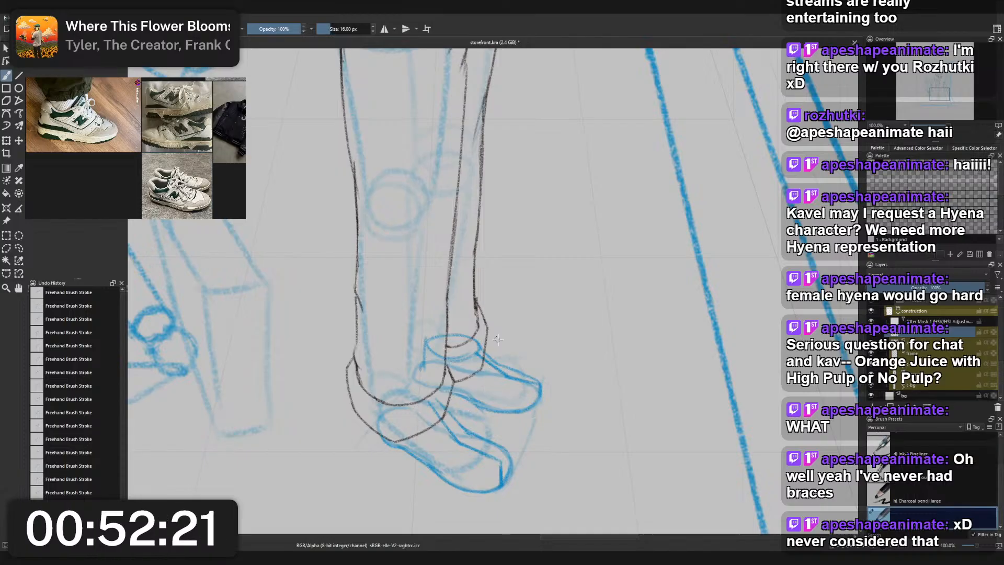
- Clean up the front shoe's instep line with the small eraser and check the shoes against the whole figure
{"action": "right_click", "coordinate": [474, 450]}
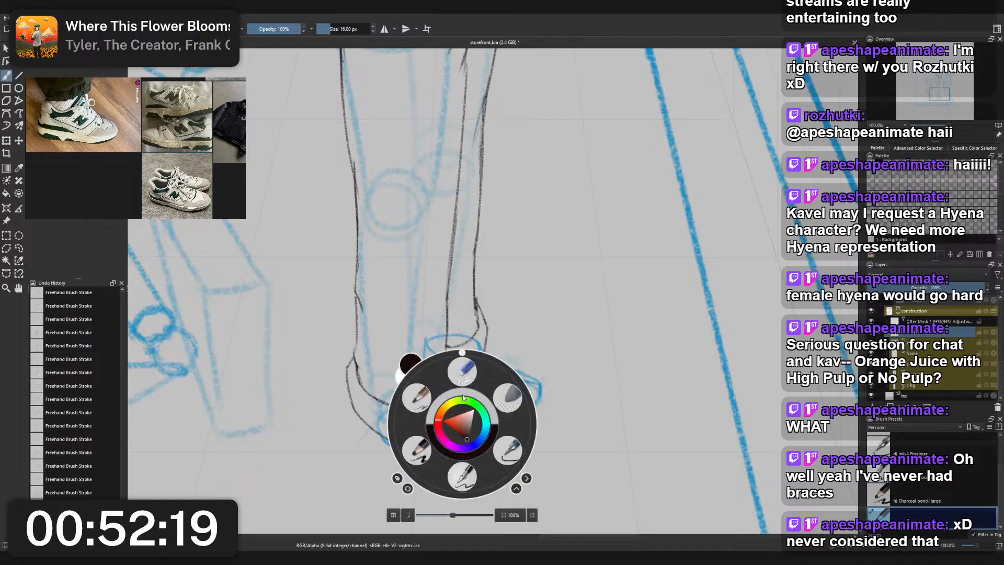
{"action": "left_click", "coordinate": [464, 447]}
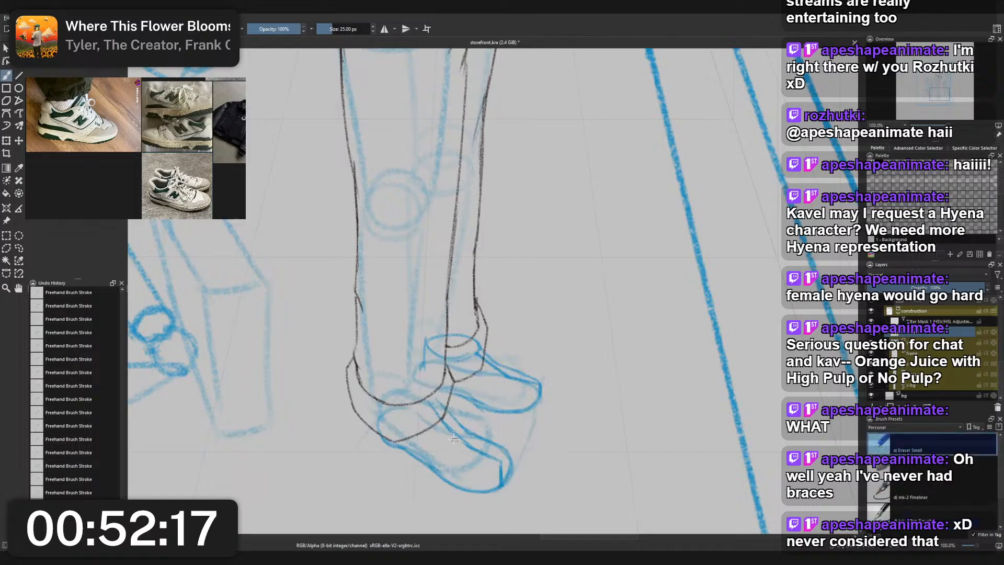
{"action": "right_click", "coordinate": [462, 419]}
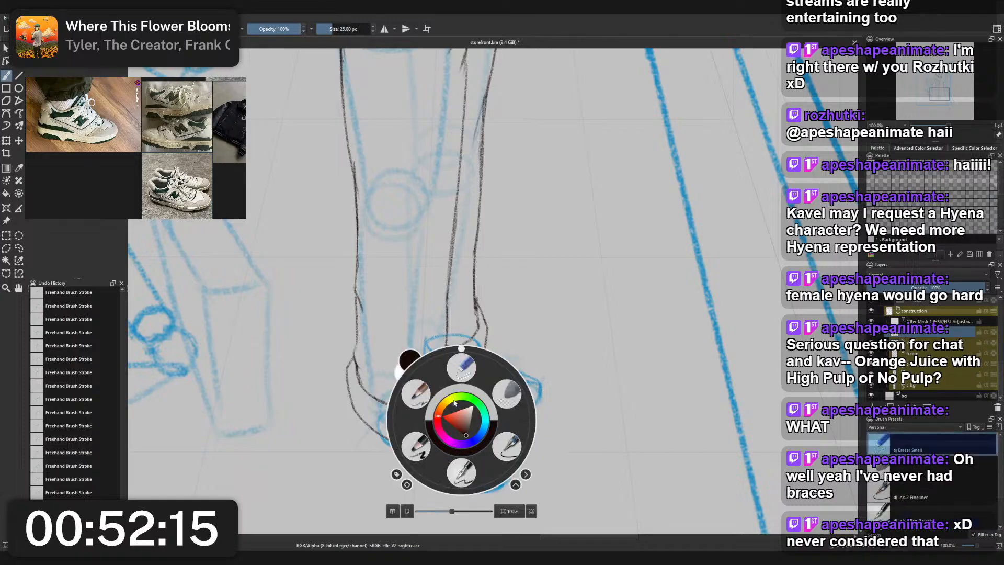
{"action": "left_click", "coordinate": [415, 394]}
{"action": "scroll", "coordinate": [472, 385], "scroll_direction": "down", "scroll_amount": 4}
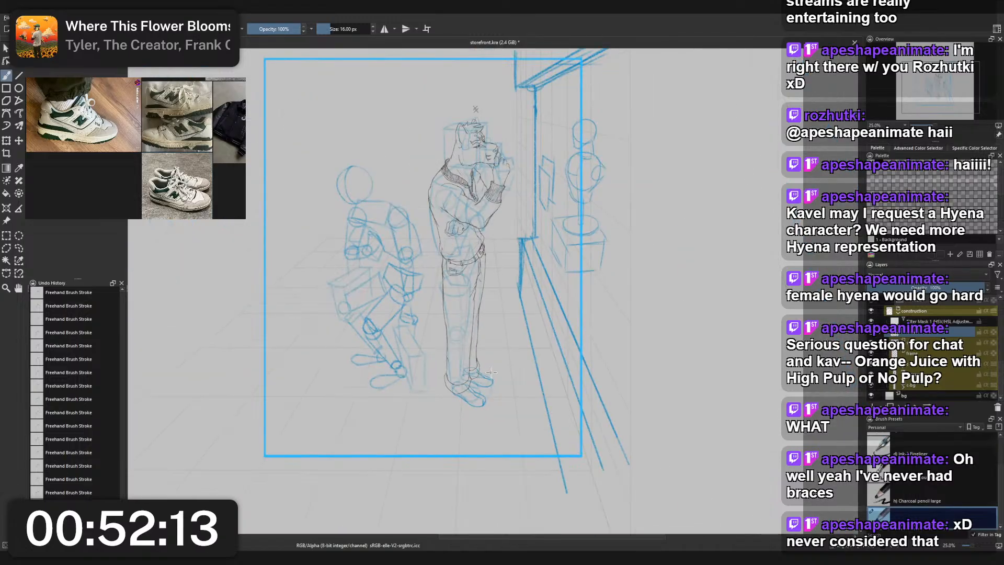
- Erase the stray strokes above the rear shoe's sloping upper with the small eraser
{"action": "scroll", "coordinate": [490, 398], "scroll_direction": "up", "scroll_amount": 5}
{"action": "right_click", "coordinate": [490, 380]}
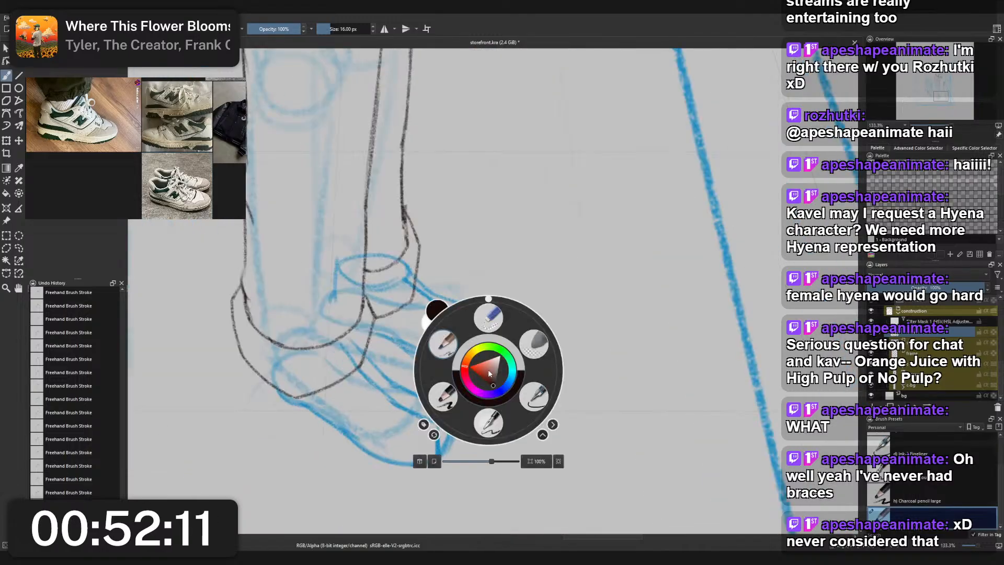
{"action": "left_click", "coordinate": [431, 303]}
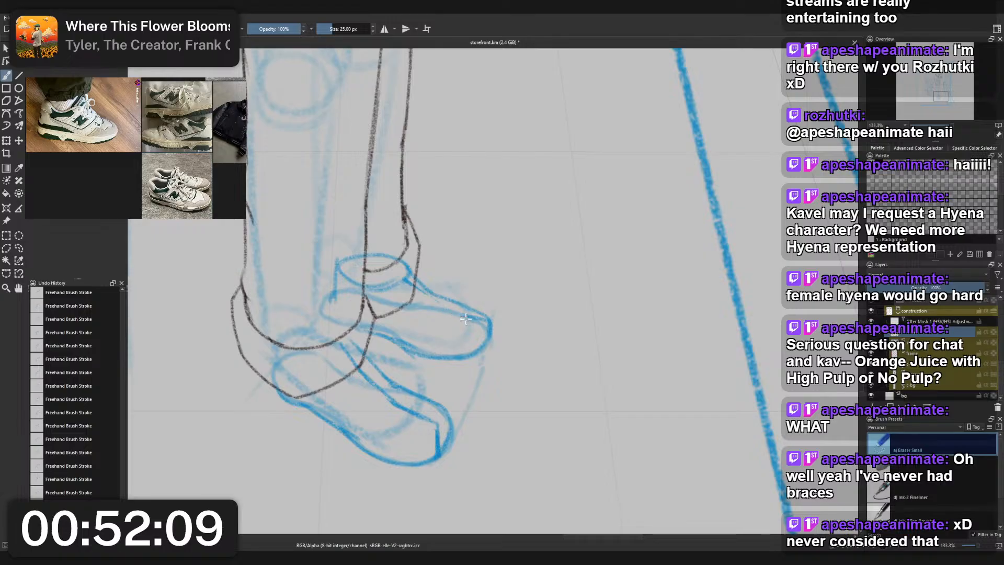
- Redraw the rear shoe's sloping upper line from the ankle opening to the toe with the 16 px sketch brush
{"action": "right_click", "coordinate": [422, 295]}
{"action": "left_click", "coordinate": [422, 317]}
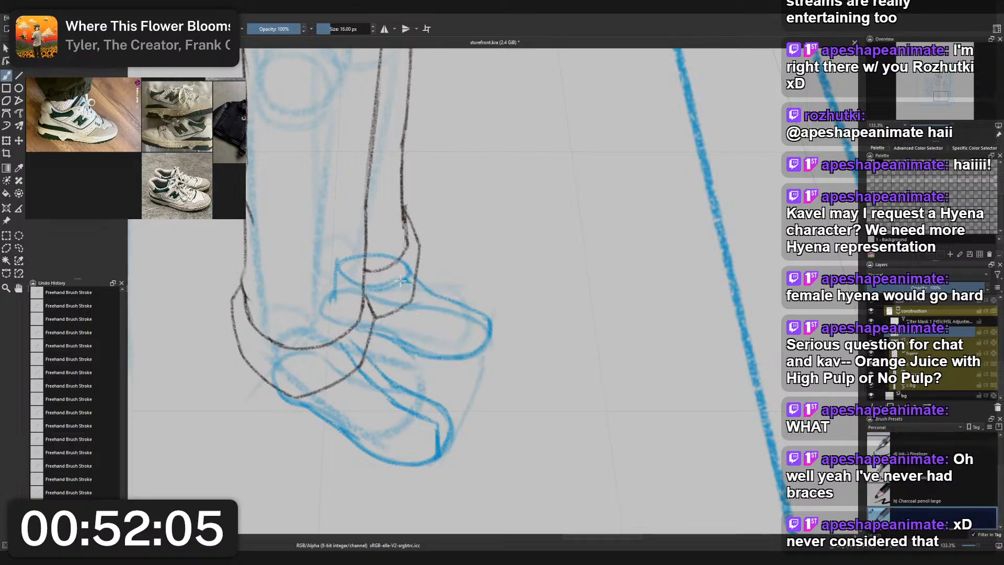
{"action": "key", "text": "ctrl+z"}
{"action": "mouse_move", "coordinate": [400, 281]}
{"action": "left_mouse_down"}
{"action": "mouse_move", "coordinate": [441, 319]}
{"action": "mouse_move", "coordinate": [444, 305]}
{"action": "mouse_move", "coordinate": [423, 294]}
{"action": "mouse_move", "coordinate": [478, 322]}
{"action": "left_mouse_up"}
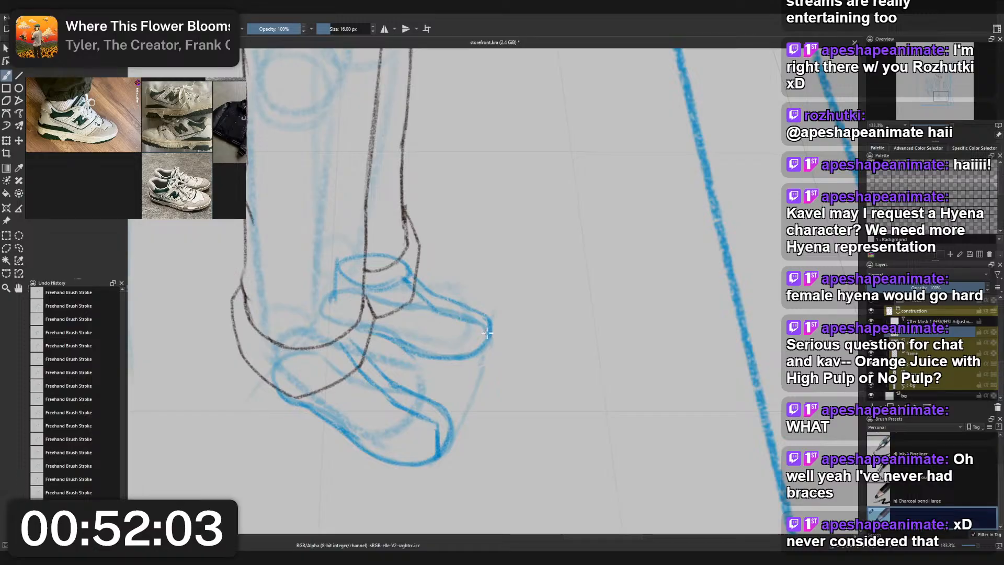
{"action": "key", "text": "ctrl+z"}
{"action": "mouse_move", "coordinate": [426, 300]}
{"action": "left_mouse_down"}
{"action": "mouse_move", "coordinate": [493, 331]}
{"action": "mouse_move", "coordinate": [481, 353]}
{"action": "mouse_move", "coordinate": [484, 316]}
{"action": "left_mouse_up"}
{"action": "key", "text": "ctrl+z"}
{"action": "left_click_drag", "start_coordinate": [419, 284], "coordinate": [495, 328]}
{"action": "key", "text": "ctrl+z"}
- Draw the rear shoe's toe edge down to the sole and tidy it with the small eraser
{"action": "key", "text": "ctrl+z"}
{"action": "key", "text": "ctrl+z"}
{"action": "mouse_move", "coordinate": [446, 301]}
{"action": "left_mouse_down"}
{"action": "mouse_move", "coordinate": [477, 344]}
{"action": "mouse_move", "coordinate": [464, 311]}
{"action": "mouse_move", "coordinate": [488, 328]}
{"action": "mouse_move", "coordinate": [478, 336]}
{"action": "mouse_move", "coordinate": [465, 310]}
{"action": "mouse_move", "coordinate": [471, 359]}
{"action": "left_mouse_up"}
{"action": "key", "text": "ctrl+z"}
{"action": "key", "text": "ctrl+z"}
{"action": "mouse_move", "coordinate": [468, 305]}
{"action": "left_mouse_down"}
{"action": "mouse_move", "coordinate": [478, 337]}
{"action": "mouse_move", "coordinate": [476, 315]}
{"action": "mouse_move", "coordinate": [495, 320]}
{"action": "mouse_move", "coordinate": [480, 308]}
{"action": "mouse_move", "coordinate": [495, 346]}
{"action": "mouse_move", "coordinate": [492, 313]}
{"action": "left_mouse_up"}
{"action": "key", "text": "ctrl+z"}
{"action": "key", "text": "e"}
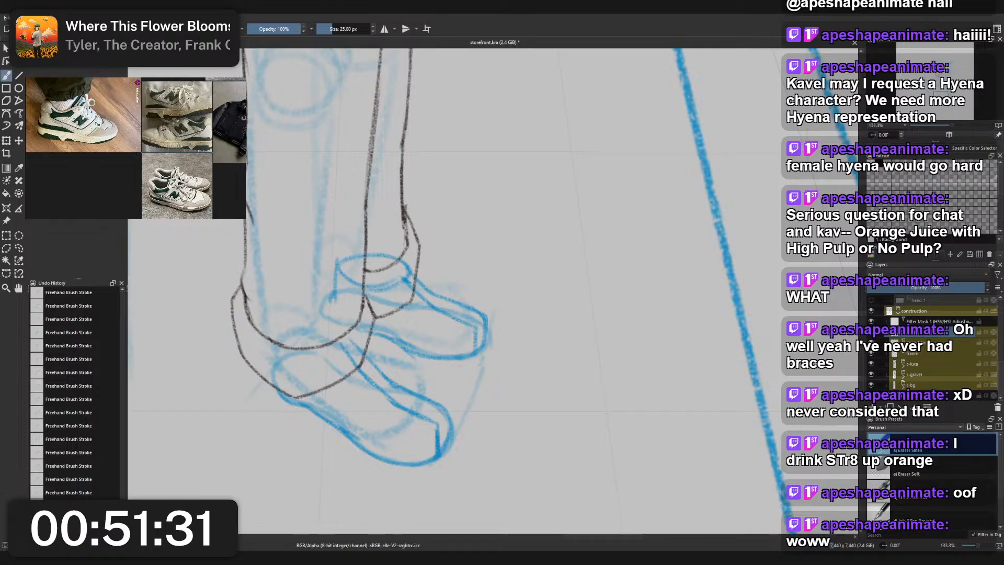
- Switch to the reference board and paste the IJOOZ orange juice vending machine photo into an empty area
{"action": "scroll", "coordinate": [141, 168], "scroll_direction": "down", "scroll_amount": 5}
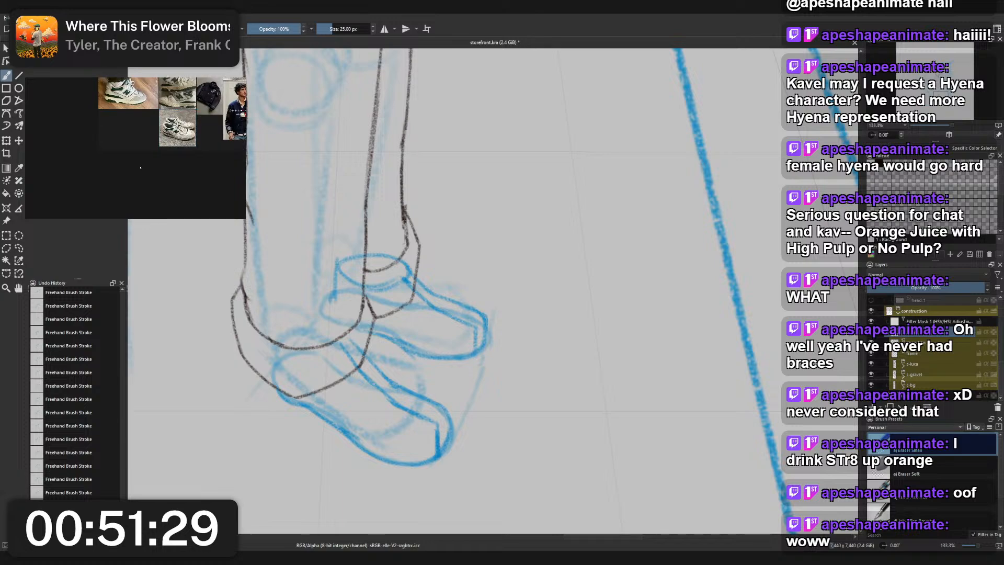
{"action": "key", "text": "ctrl+v"}
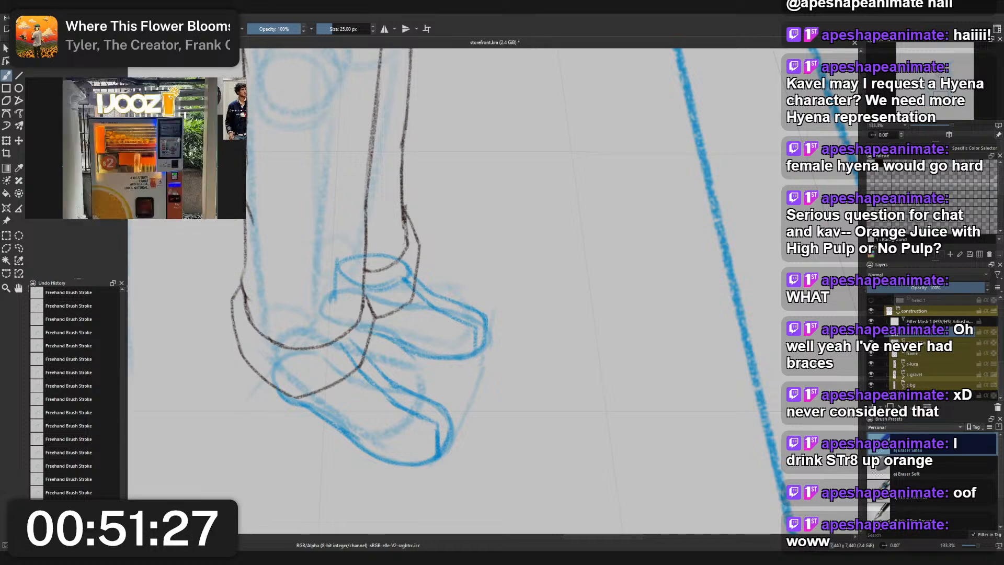
{"action": "scroll", "coordinate": [139, 156], "scroll_direction": "down", "scroll_amount": 3}
{"action": "mouse_move", "coordinate": [146, 147]}
{"action": "left_mouse_down"}
{"action": "mouse_move", "coordinate": [143, 177]}
{"action": "mouse_move", "coordinate": [148, 152]}
{"action": "left_mouse_up"}
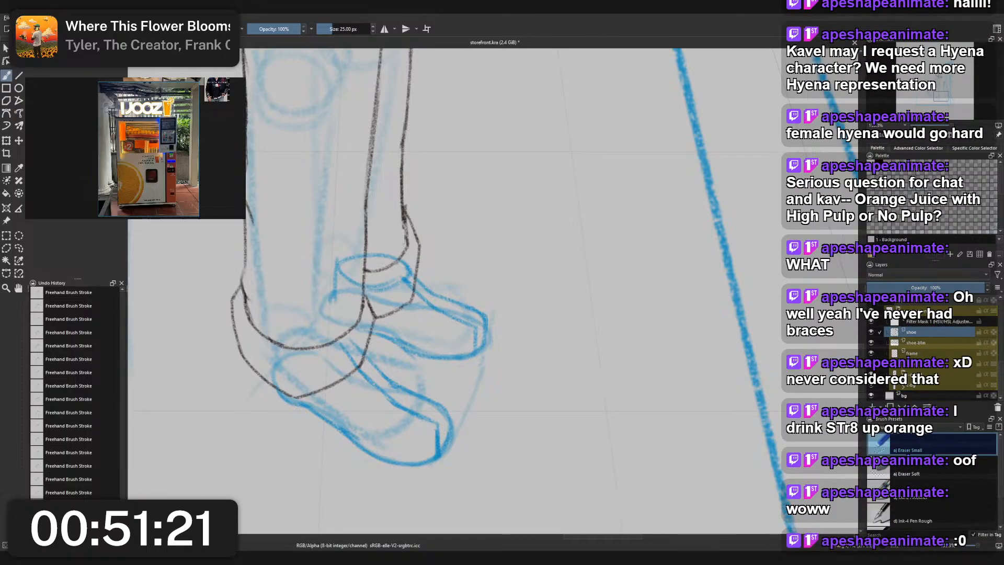
- Enlarge the reference board window and examine the vending machine photo's sign, display, payment area and lettering
{"action": "left_click_drag", "start_coordinate": [245, 217], "coordinate": [664, 486]}
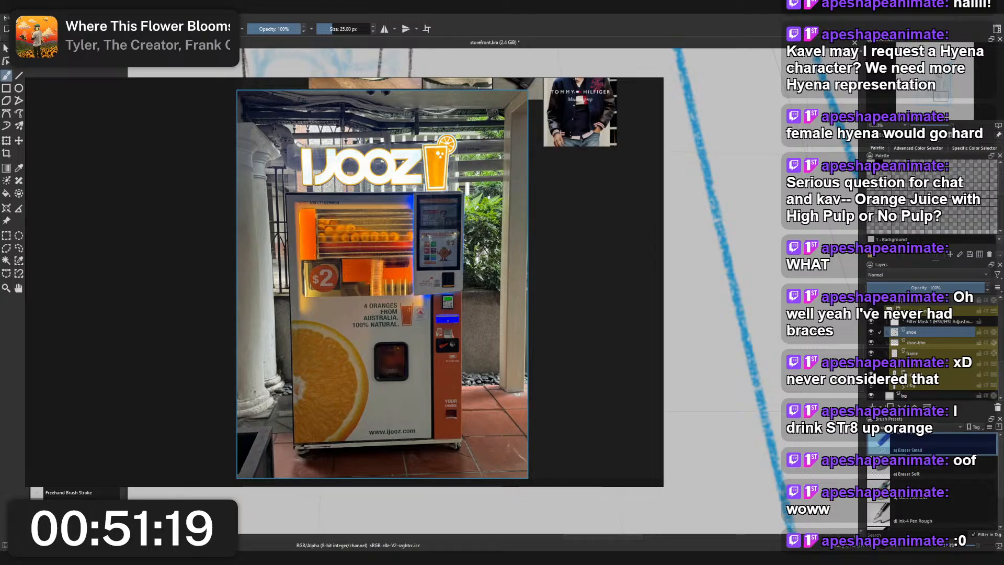
{"action": "scroll", "coordinate": [510, 200], "scroll_direction": "up", "scroll_amount": 5}
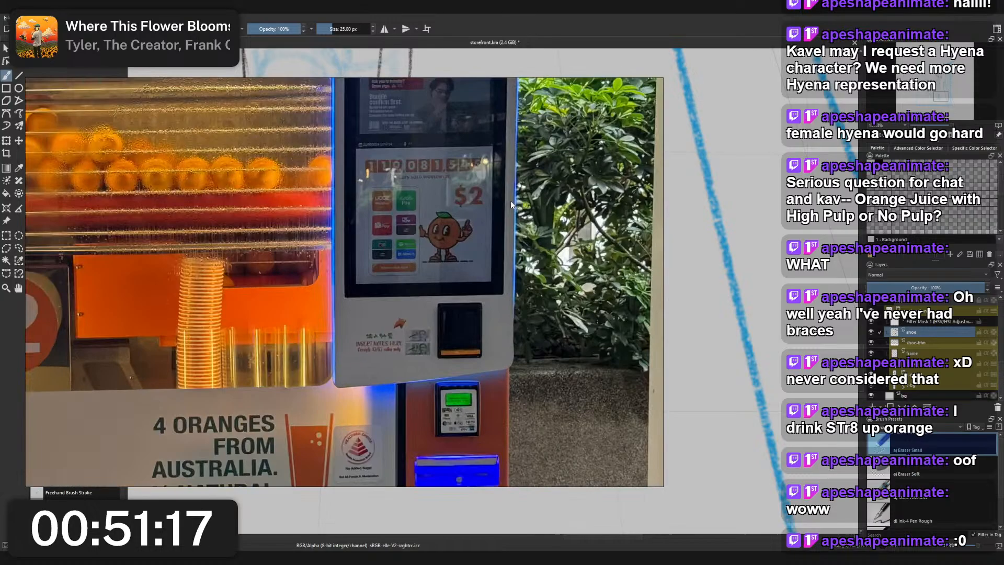
{"action": "scroll", "coordinate": [473, 203], "scroll_direction": "down", "scroll_amount": 4}
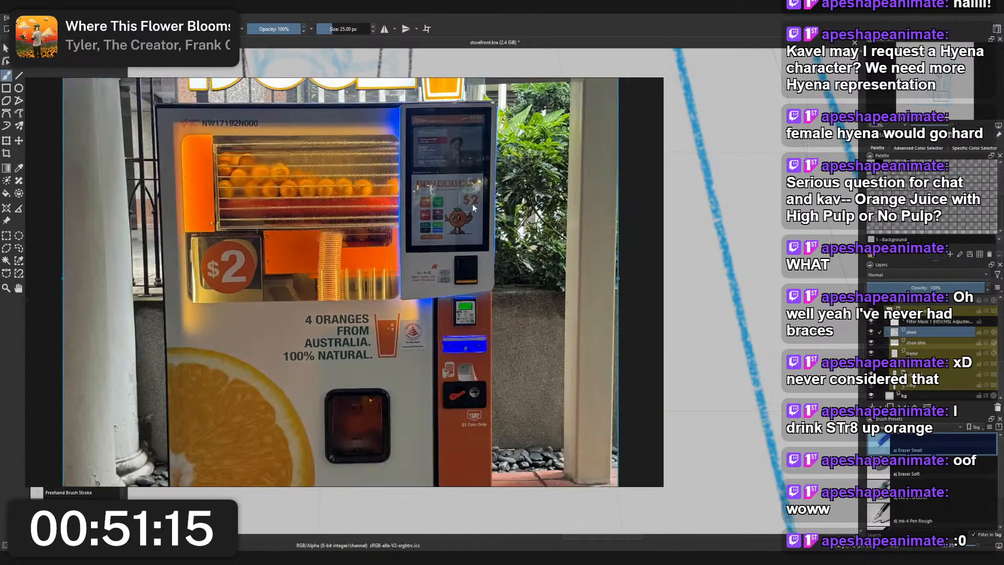
{"action": "left_click_drag", "start_coordinate": [472, 205], "coordinate": [481, 237]}
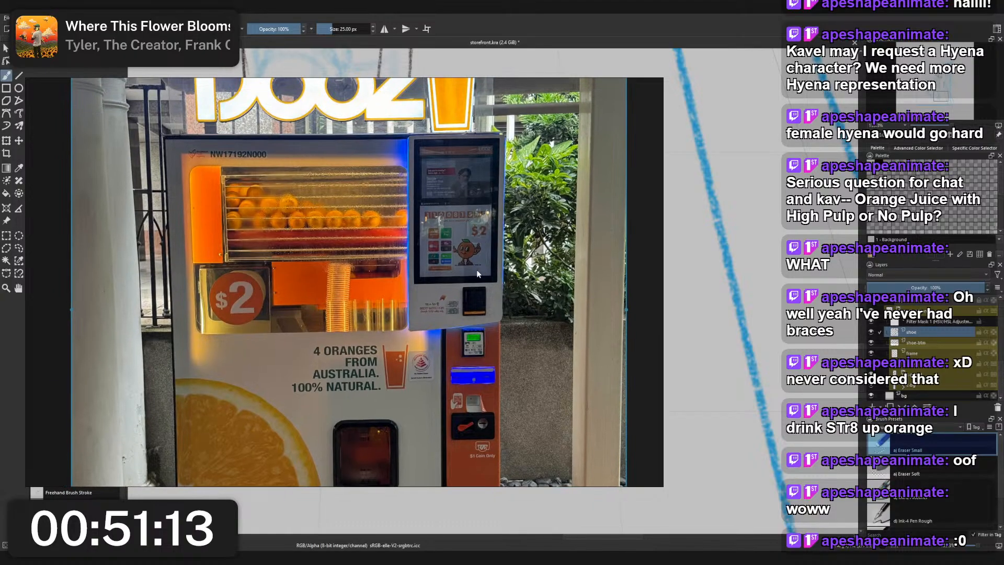
{"action": "scroll", "coordinate": [312, 407], "scroll_direction": "up", "scroll_amount": 5}
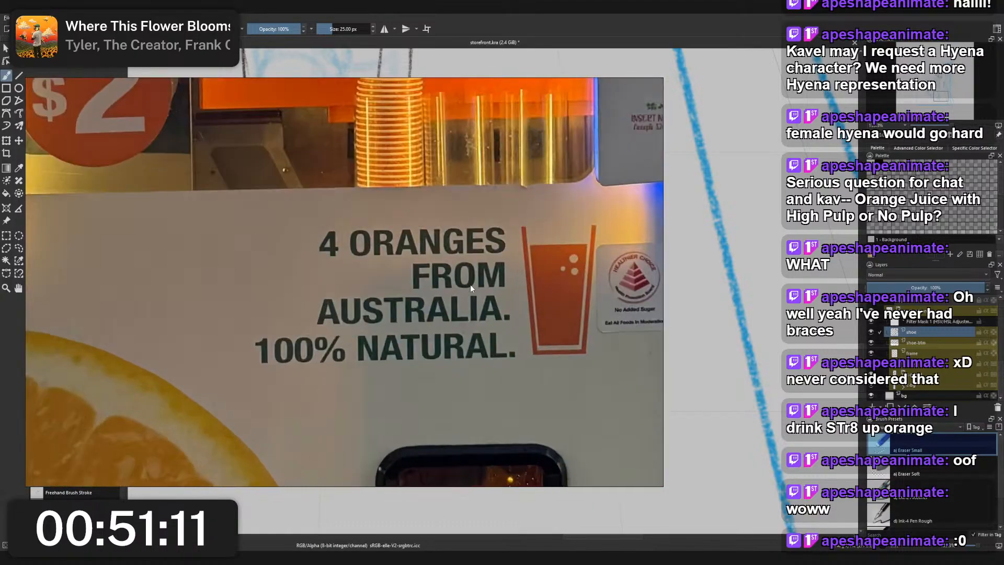
{"action": "scroll", "coordinate": [488, 299], "scroll_direction": "down", "scroll_amount": 5}
{"action": "left_click_drag", "start_coordinate": [466, 211], "coordinate": [432, 311]}
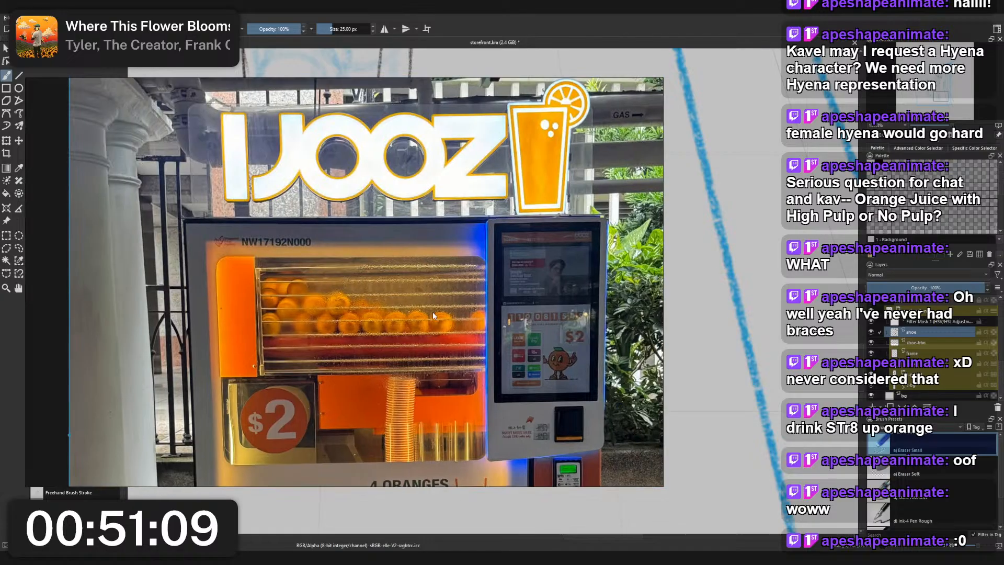
- Examine the vending machine photo's orange display and price sign before returning the reference board to the sneaker photo
{"action": "scroll", "coordinate": [411, 283], "scroll_direction": "up", "scroll_amount": 5}
{"action": "scroll", "coordinate": [480, 302], "scroll_direction": "down", "scroll_amount": 5}
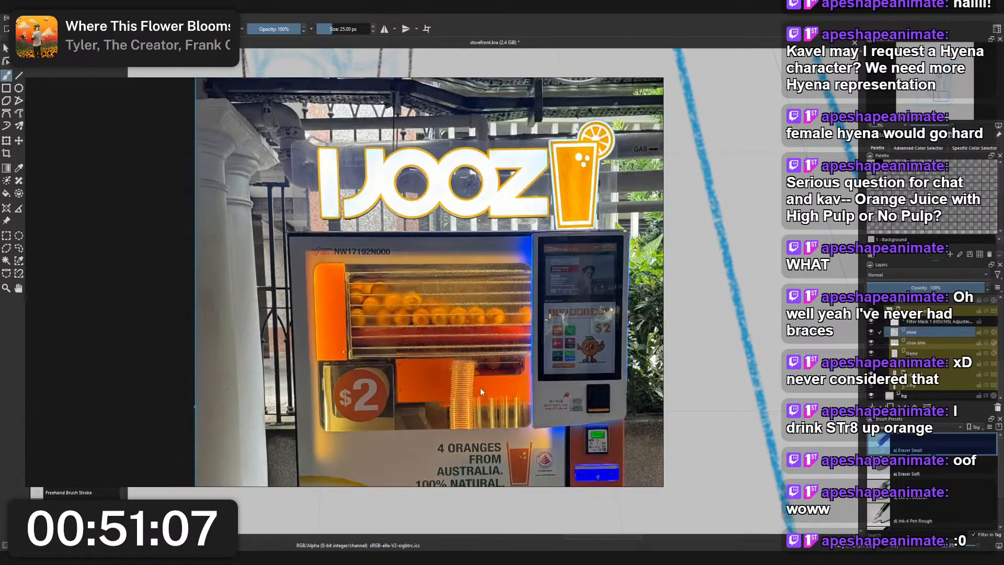
{"action": "scroll", "coordinate": [418, 241], "scroll_direction": "up", "scroll_amount": 3}
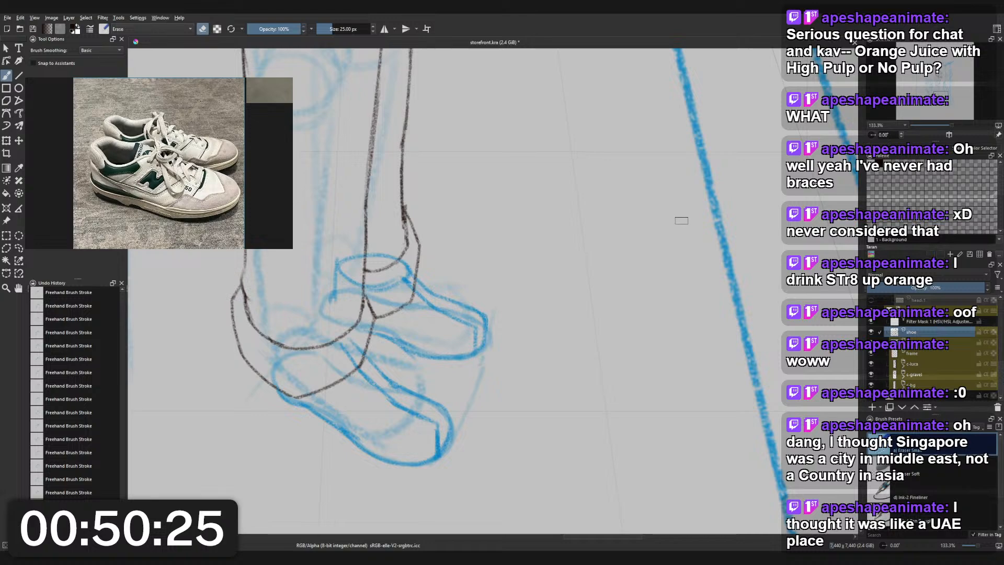
- Erase the vertical toe edge line inside the rear shoe with the 25 px small eraser
{"action": "scroll", "coordinate": [486, 225], "scroll_direction": "down", "scroll_amount": 2}
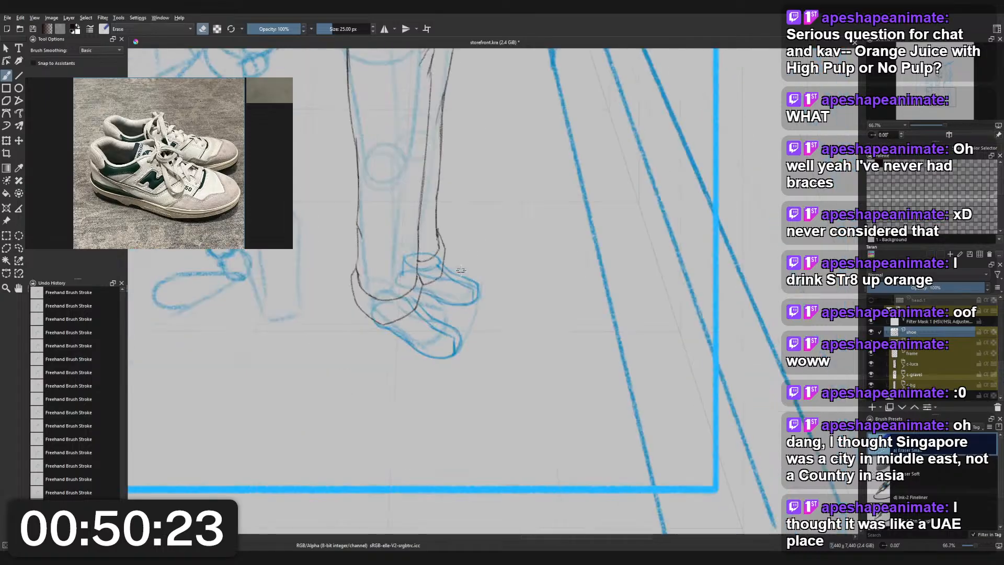
{"action": "scroll", "coordinate": [454, 277], "scroll_direction": "up", "scroll_amount": 1}
{"action": "right_click", "coordinate": [453, 276]}
{"action": "left_click", "coordinate": [468, 233]}
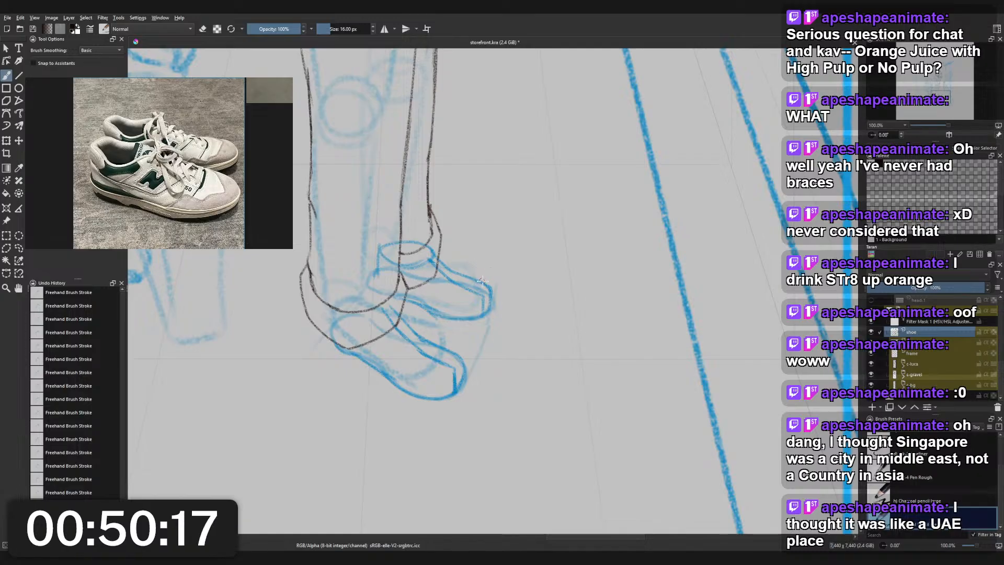
{"action": "scroll", "coordinate": [483, 281], "scroll_direction": "up", "scroll_amount": 2}
{"action": "right_click", "coordinate": [517, 281]}
{"action": "left_click", "coordinate": [473, 247]}
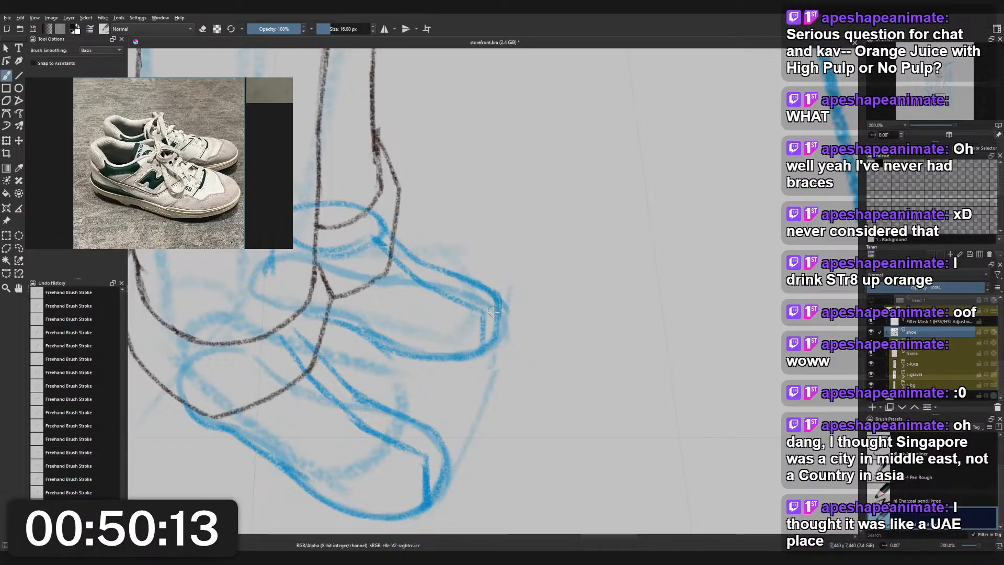
{"action": "right_click", "coordinate": [530, 262]}
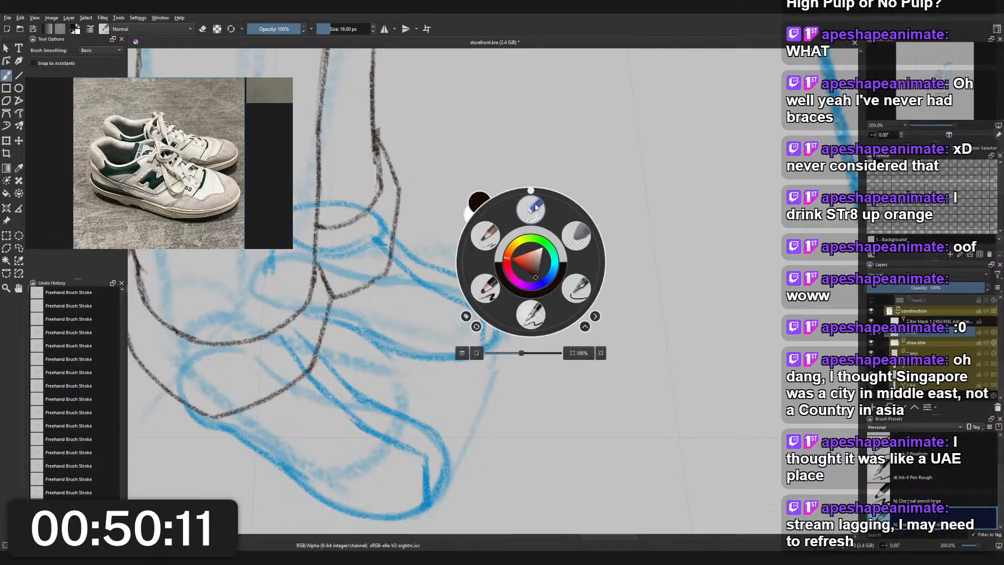
{"action": "left_click", "coordinate": [536, 207]}
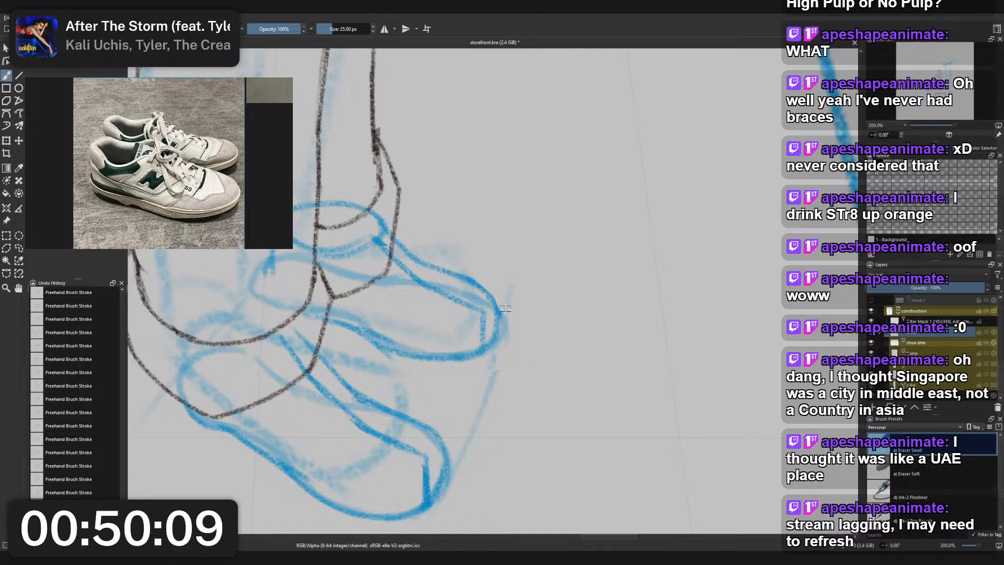
{"action": "right_click", "coordinate": [509, 298]}
{"action": "right_click", "coordinate": [501, 317]}
{"action": "left_click_drag", "start_coordinate": [476, 314], "coordinate": [483, 327]}
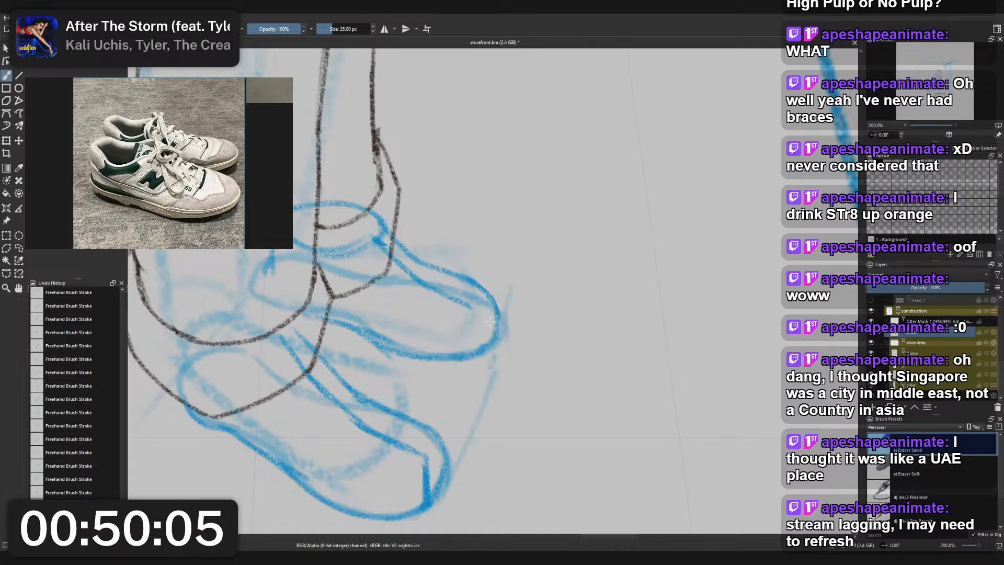
- Redraw the rear shoe's toe edge slightly farther back, down to the sole, with the 16 px charcoal pencil and strengthen the toe outline
{"action": "right_click", "coordinate": [491, 315]}
{"action": "left_click", "coordinate": [447, 290]}
{"action": "left_click_drag", "start_coordinate": [473, 307], "coordinate": [478, 343]}
{"action": "key", "text": "ctrl+z"}
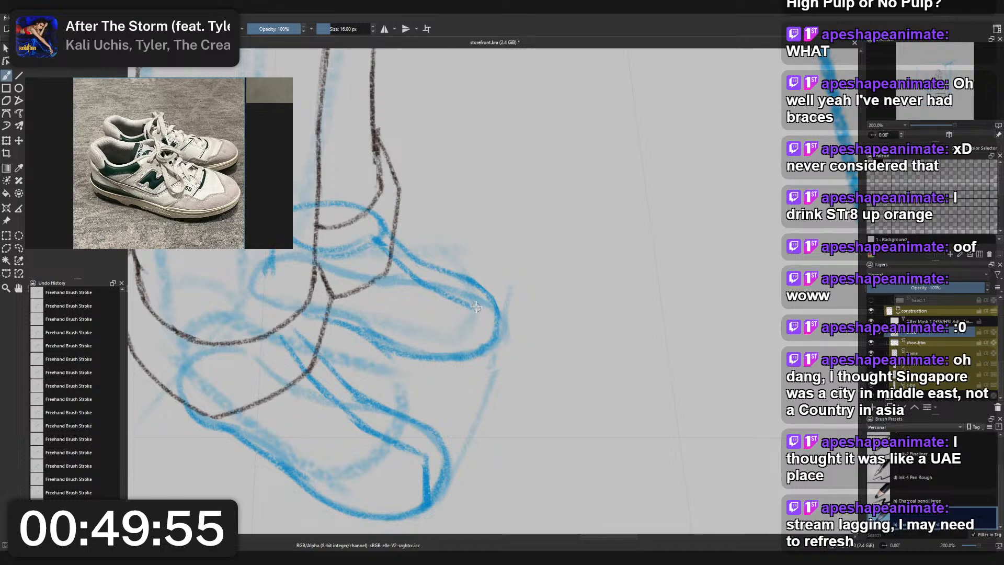
{"action": "key", "text": "ctrl+z"}
{"action": "mouse_move", "coordinate": [475, 307]}
{"action": "left_mouse_down"}
{"action": "mouse_move", "coordinate": [475, 352]}
{"action": "mouse_move", "coordinate": [493, 310]}
{"action": "left_mouse_up"}
{"action": "mouse_move", "coordinate": [479, 351]}
{"action": "left_mouse_down"}
{"action": "mouse_move", "coordinate": [495, 316]}
{"action": "mouse_move", "coordinate": [491, 299]}
{"action": "left_mouse_up"}
{"action": "key", "text": "ctrl+z"}
{"action": "left_click_drag", "start_coordinate": [482, 350], "coordinate": [501, 316]}
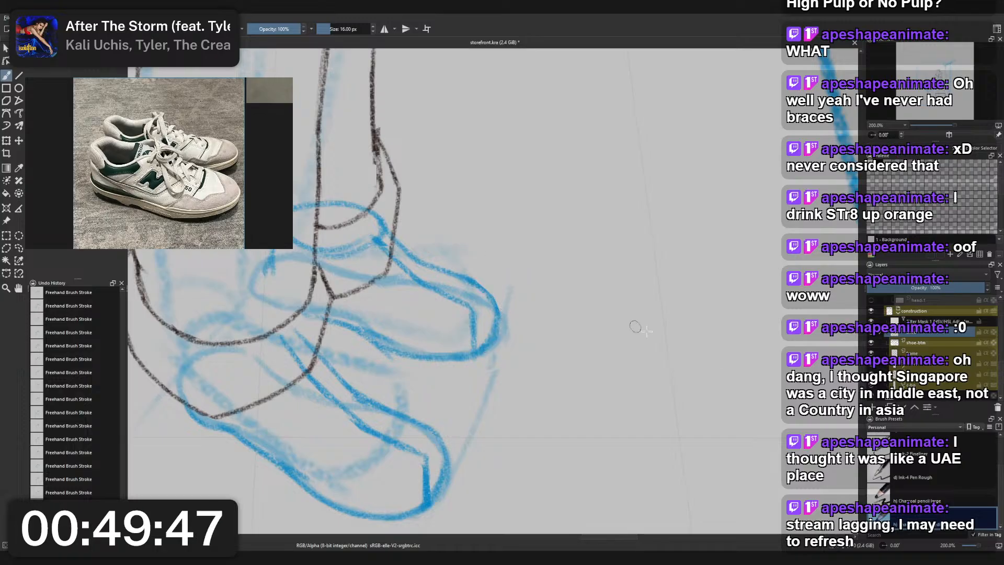
- Check the redrawn rear shoe against the legs and the whole figure
{"action": "scroll", "coordinate": [647, 331], "scroll_direction": "down", "scroll_amount": 4}
{"action": "left_click_drag", "start_coordinate": [712, 286], "coordinate": [583, 145]}
{"action": "scroll", "coordinate": [541, 275], "scroll_direction": "up", "scroll_amount": 2}
{"action": "scroll", "coordinate": [541, 274], "scroll_direction": "down", "scroll_amount": 3}
{"action": "scroll", "coordinate": [536, 285], "scroll_direction": "up", "scroll_amount": 5}
{"action": "scroll", "coordinate": [583, 144], "scroll_direction": "down", "scroll_amount": 1}
{"action": "scroll", "coordinate": [926, 335], "scroll_direction": "up", "scroll_amount": 3}
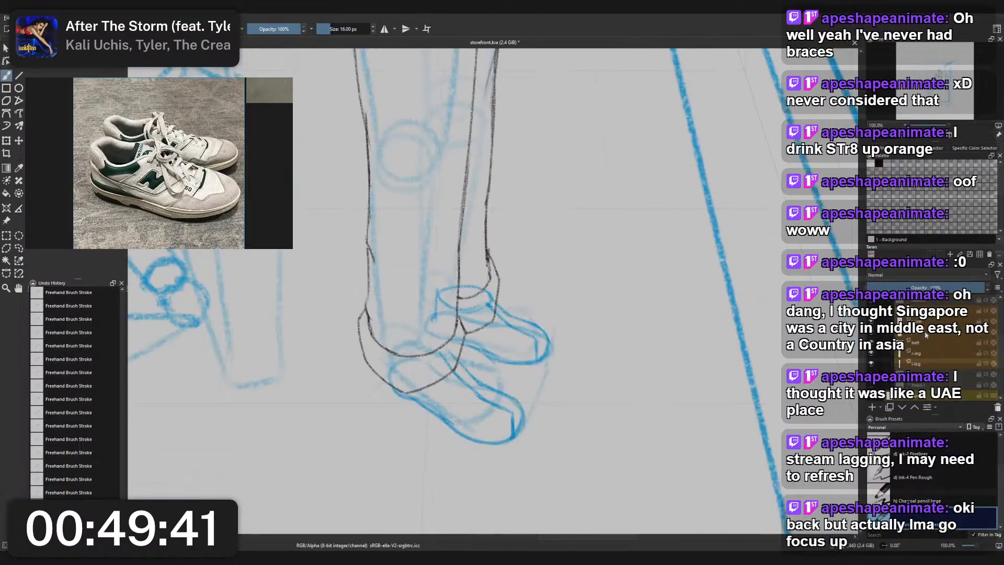
- Select the construction group and lower its opacity to 48%
{"action": "scroll", "coordinate": [926, 335], "scroll_direction": "down", "scroll_amount": 3}
{"action": "left_click", "coordinate": [925, 370]}
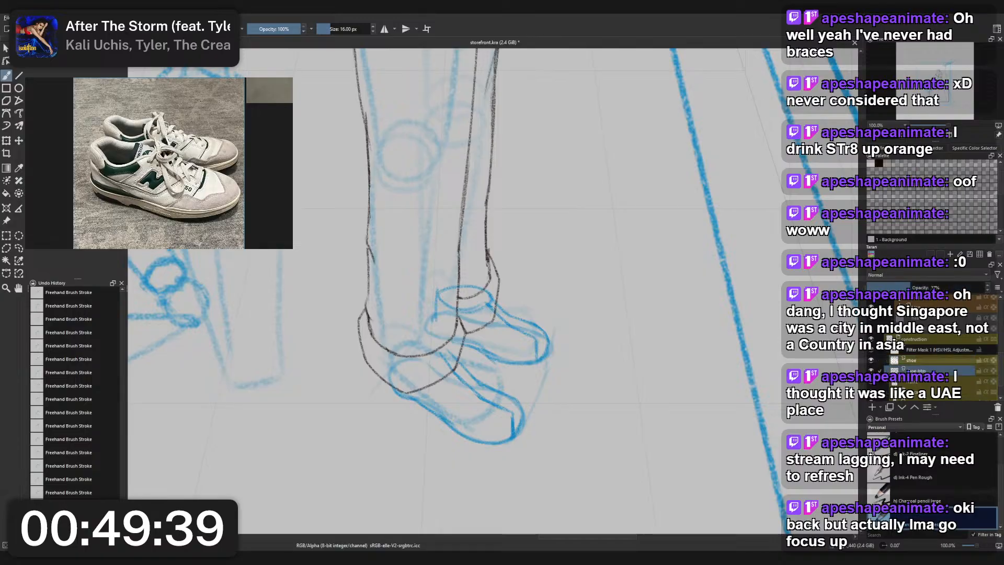
{"action": "left_click", "coordinate": [930, 364]}
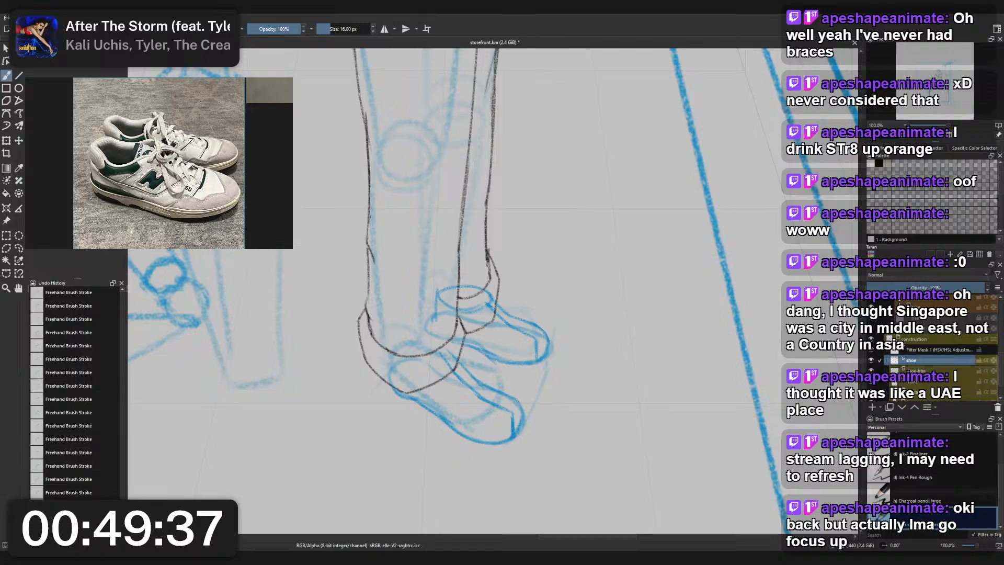
{"action": "left_click", "coordinate": [915, 381]}
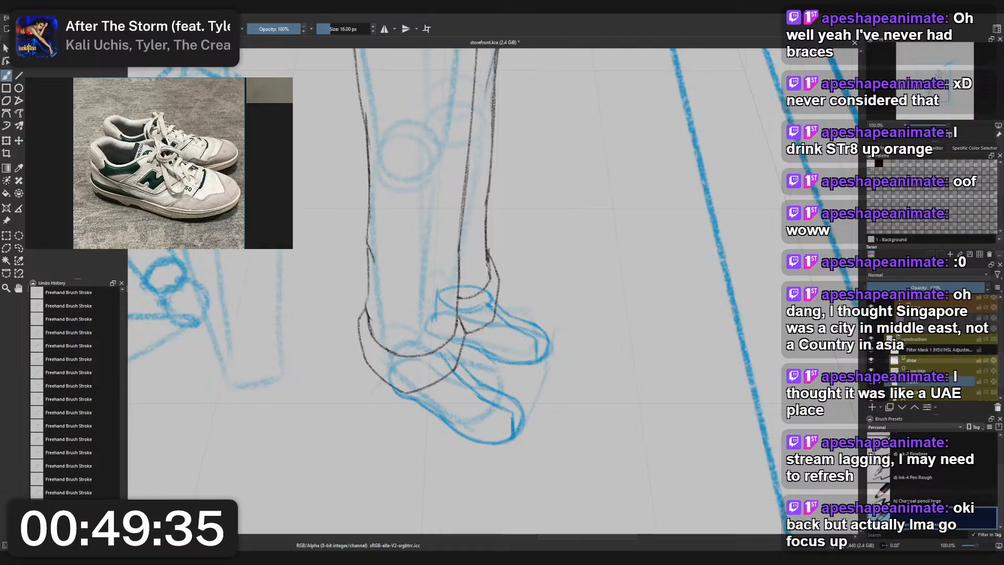
{"action": "left_click", "coordinate": [915, 361]}
{"action": "left_click", "coordinate": [917, 340]}
{"action": "left_click", "coordinate": [932, 287]}
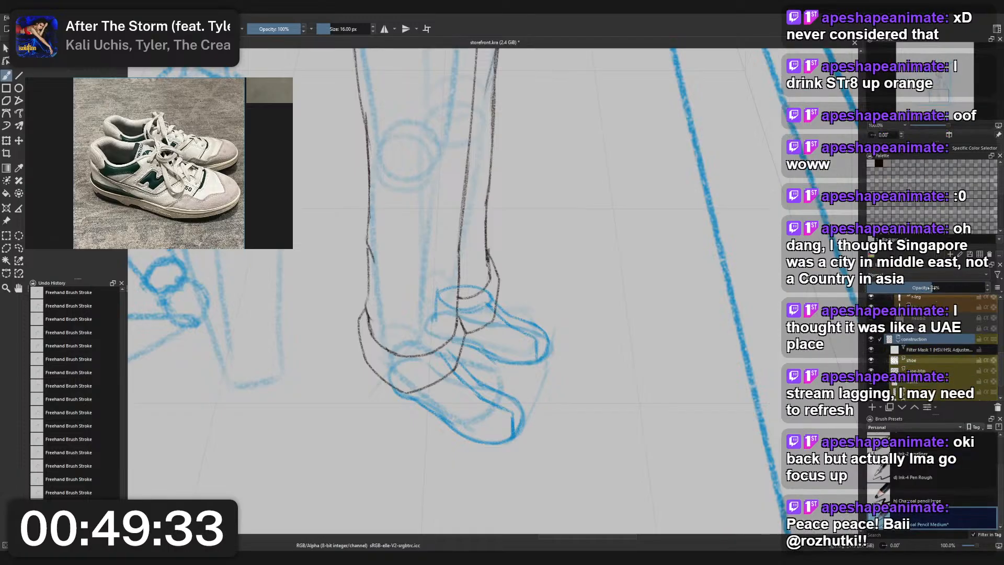
{"action": "left_click_drag", "start_coordinate": [931, 288], "coordinate": [921, 288]}
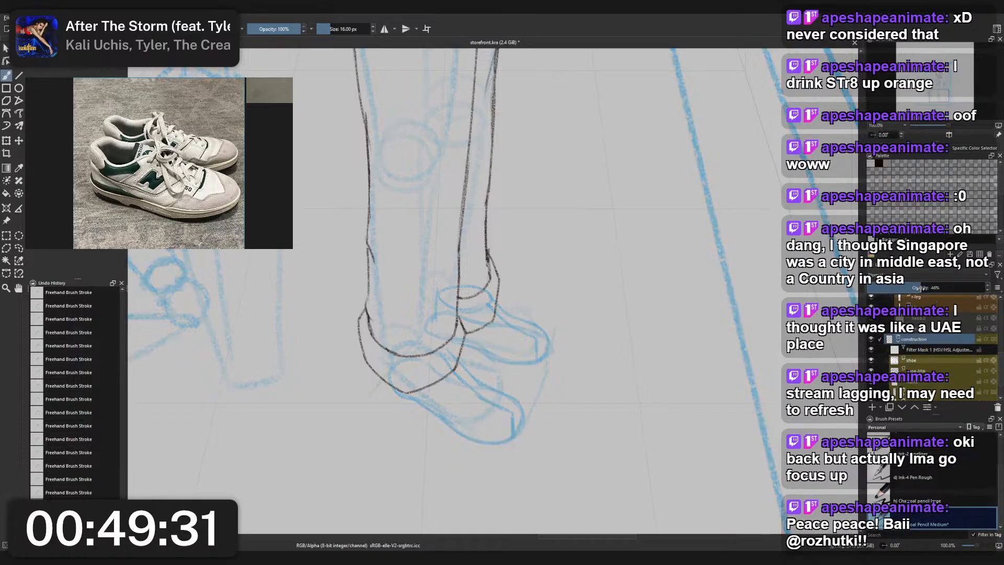
- Add a paint layer directly below the l-leg sketch layer and name it shoe
{"action": "scroll", "coordinate": [954, 365], "scroll_direction": "up", "scroll_amount": 5}
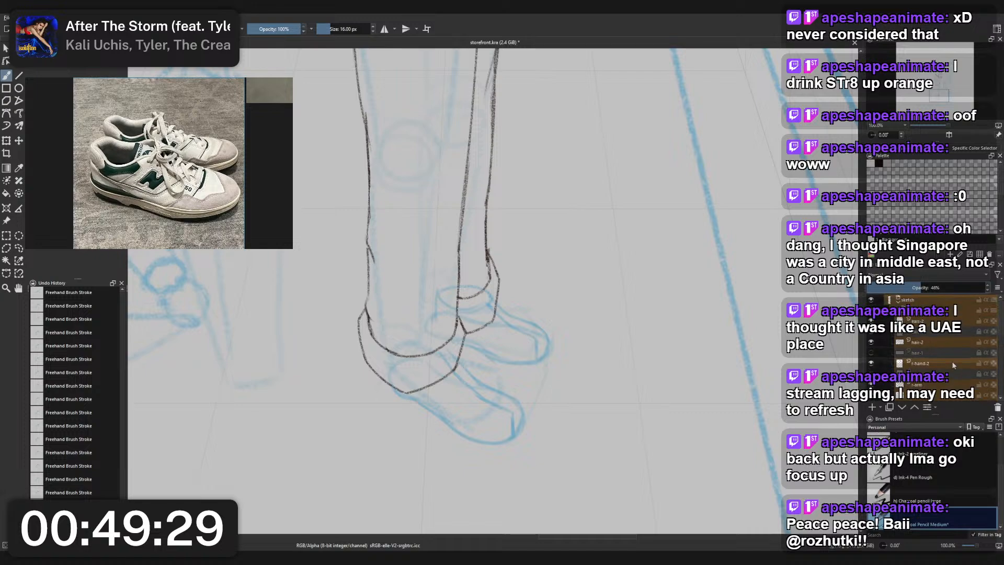
{"action": "scroll", "coordinate": [908, 317], "scroll_direction": "down", "scroll_amount": 4}
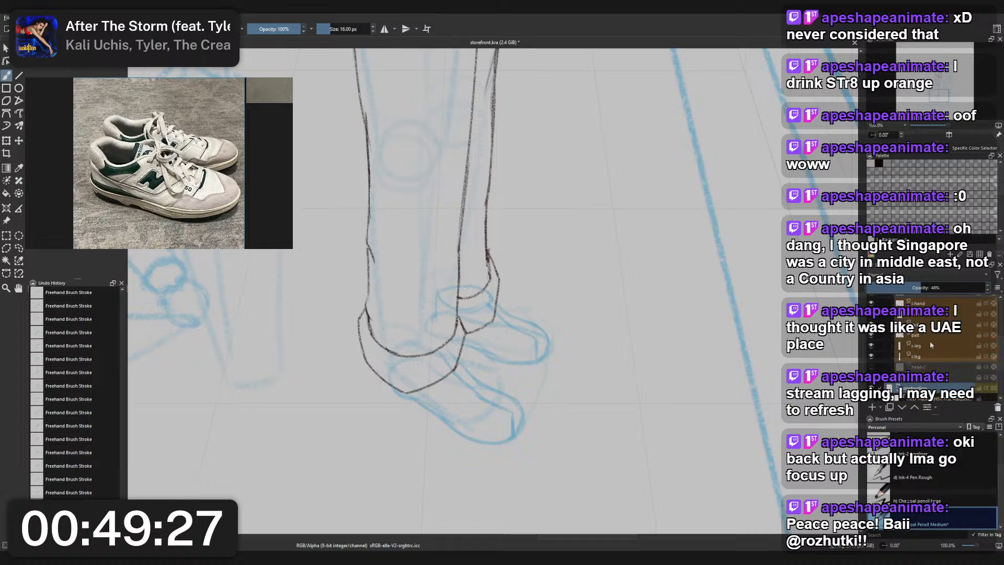
{"action": "scroll", "coordinate": [930, 341], "scroll_direction": "up", "scroll_amount": 2}
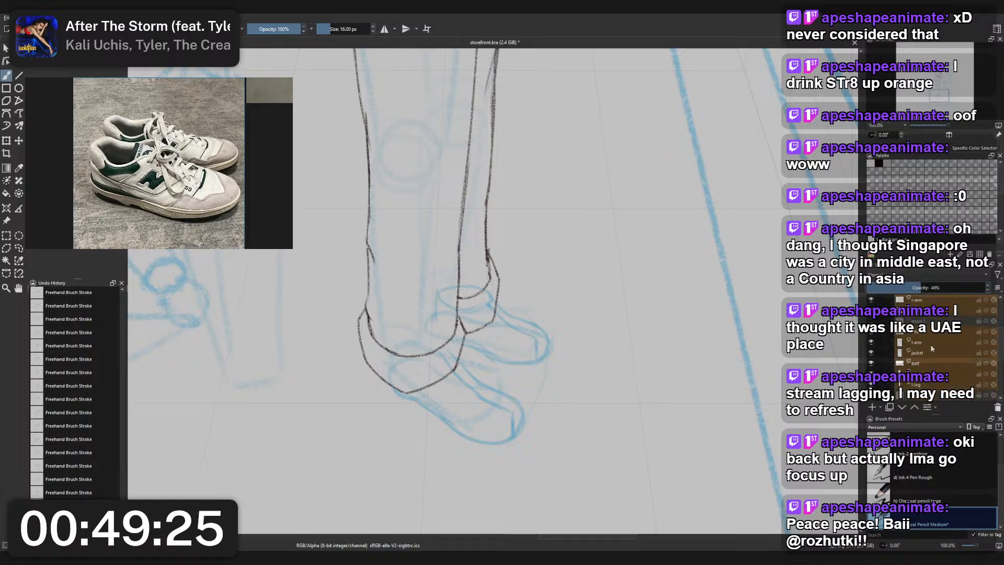
{"action": "scroll", "coordinate": [930, 344], "scroll_direction": "down", "scroll_amount": 3}
{"action": "left_click", "coordinate": [930, 356]}
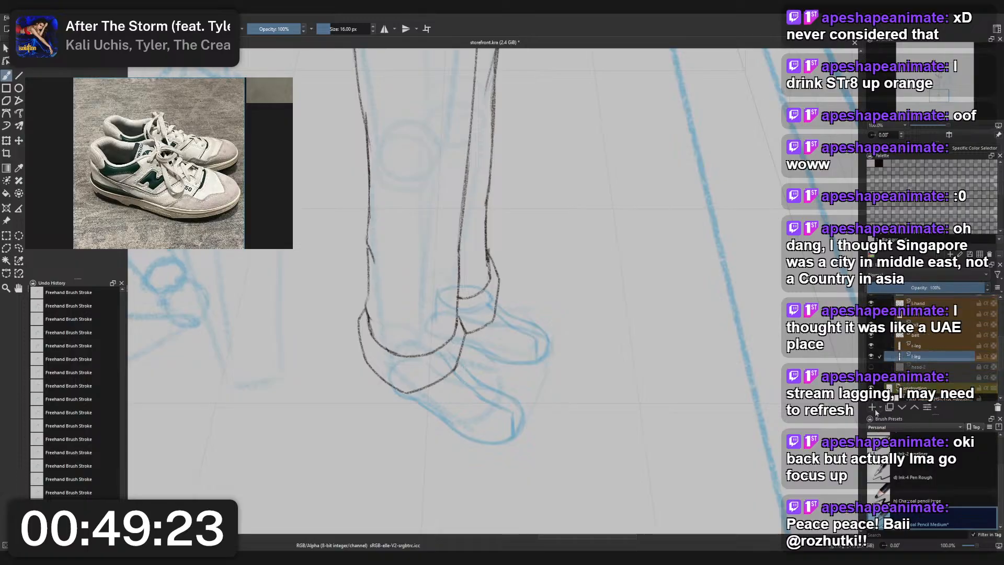
{"action": "left_click", "coordinate": [875, 409]}
{"action": "left_click_drag", "start_coordinate": [922, 357], "coordinate": [924, 369]}
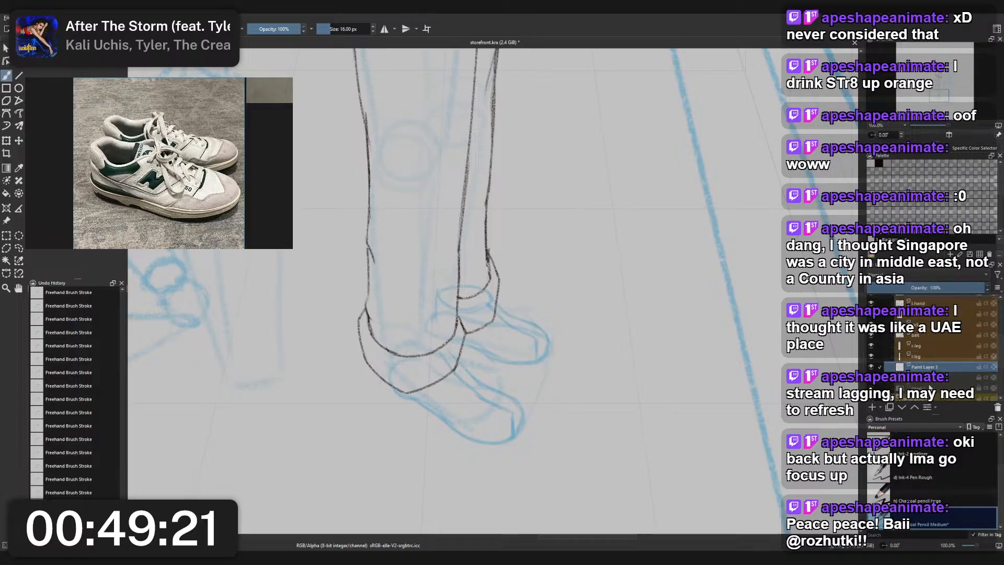
{"action": "double_click", "coordinate": [925, 367]}
{"action": "type", "text": "sh"}
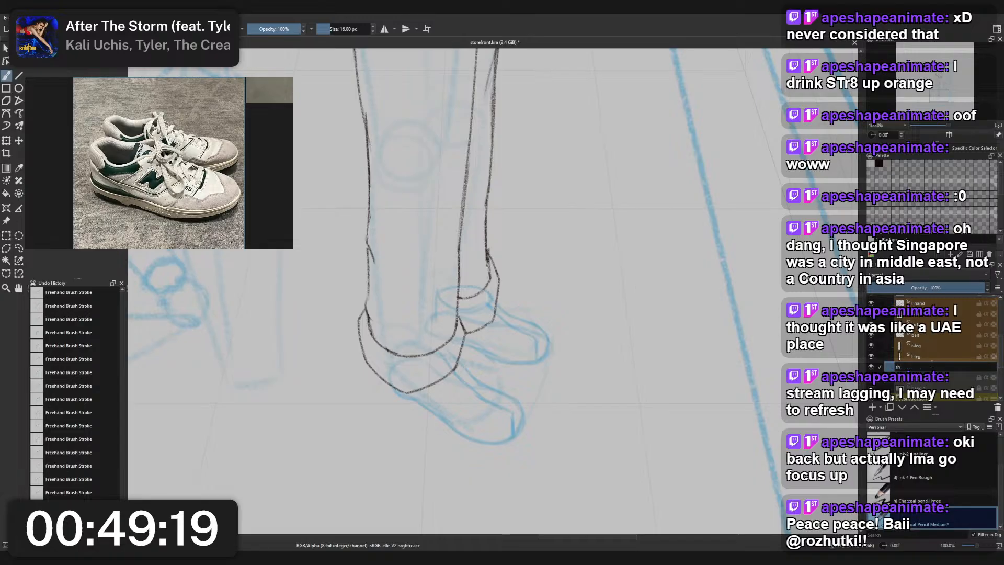
{"action": "type", "text": "oe"}
{"action": "key", "text": "Return"}
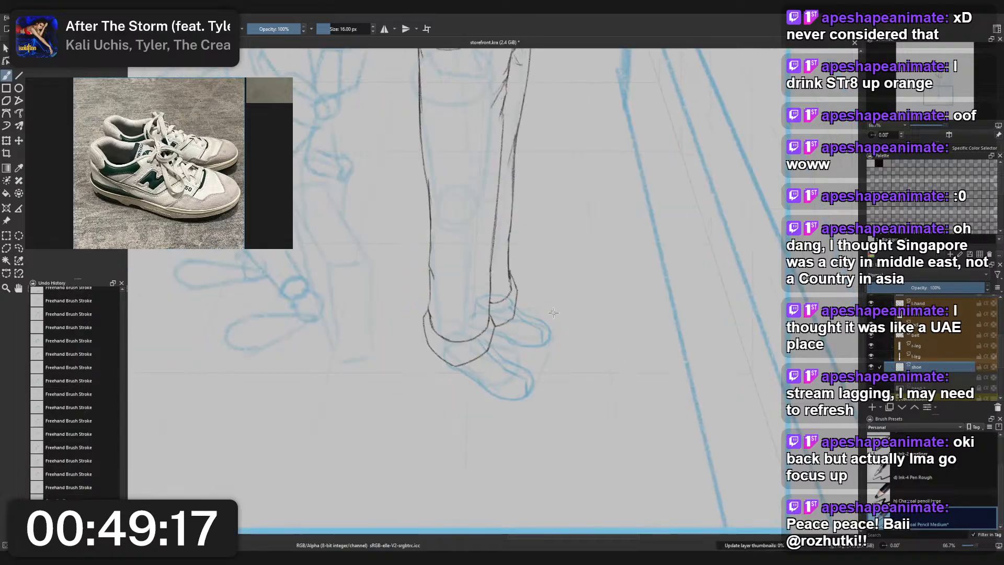
- Examine the faded shoe construction up close and in proportion to the standing figure and the frame
{"action": "scroll", "coordinate": [552, 308], "scroll_direction": "up", "scroll_amount": 1}
{"action": "left_click_drag", "start_coordinate": [553, 307], "coordinate": [541, 255]}
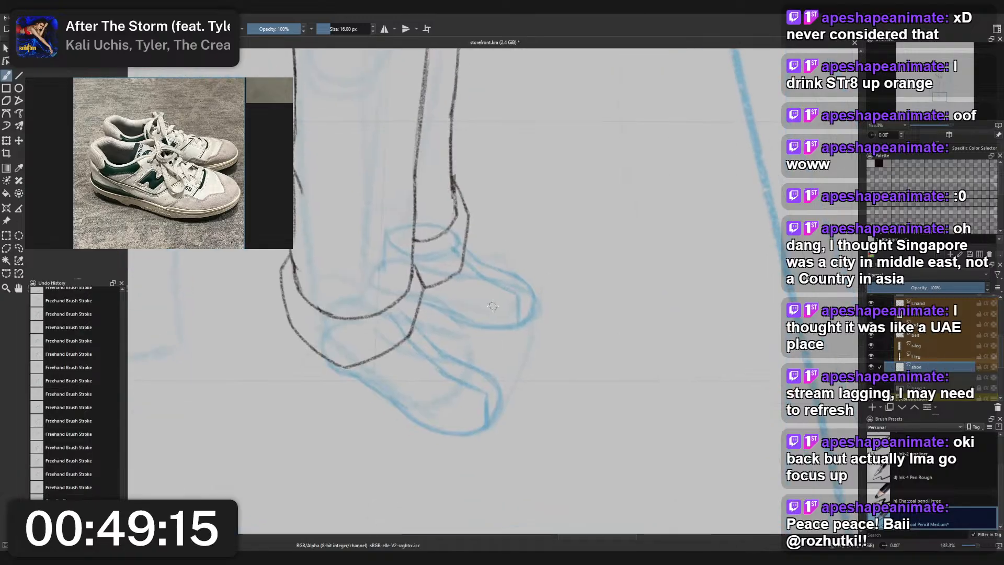
{"action": "scroll", "coordinate": [493, 307], "scroll_direction": "down", "scroll_amount": 6}
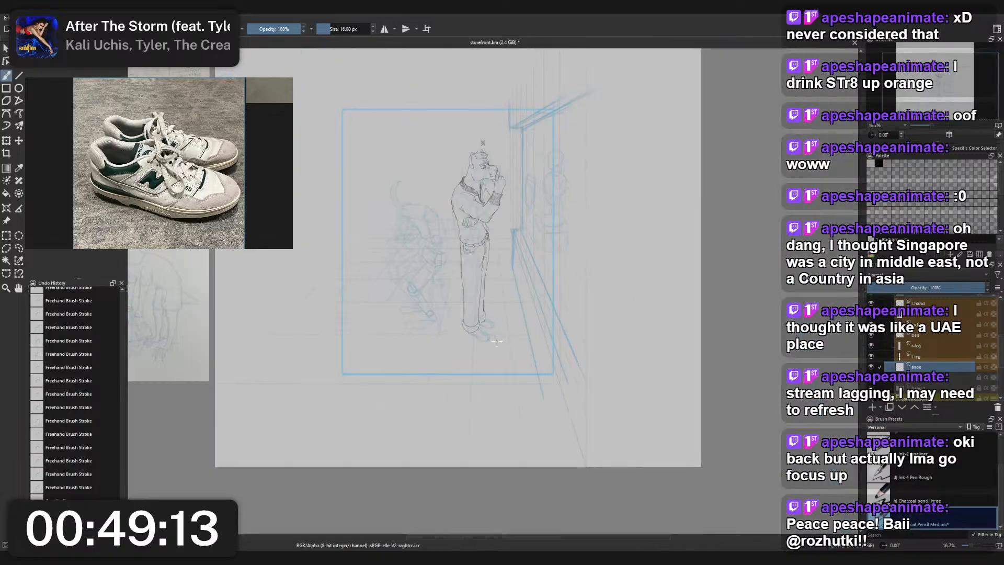
{"action": "scroll", "coordinate": [497, 341], "scroll_direction": "up", "scroll_amount": 6}
{"action": "scroll", "coordinate": [477, 312], "scroll_direction": "up", "scroll_amount": 1}
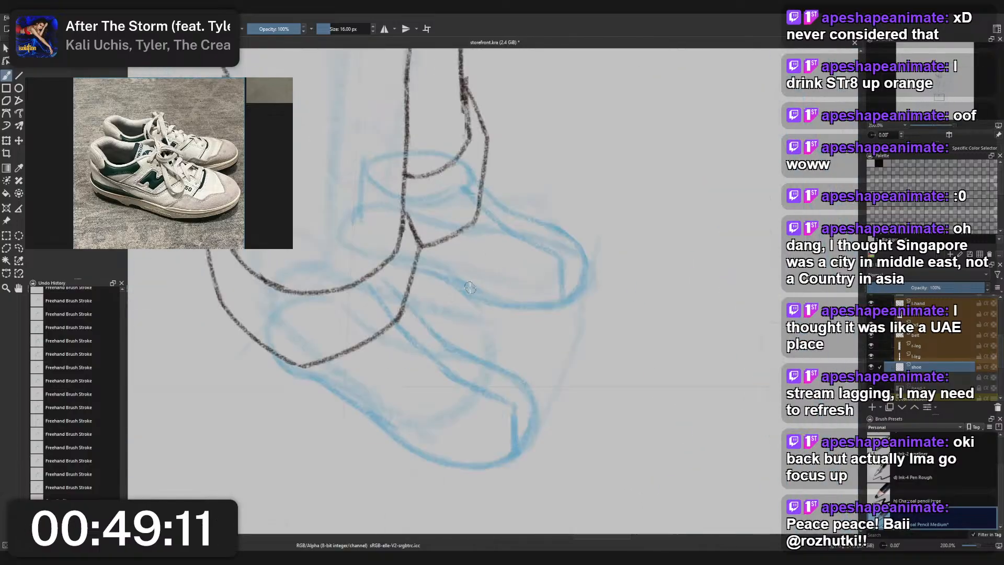
{"action": "scroll", "coordinate": [470, 287], "scroll_direction": "down", "scroll_amount": 3}
{"action": "scroll", "coordinate": [521, 281], "scroll_direction": "up", "scroll_amount": 3}
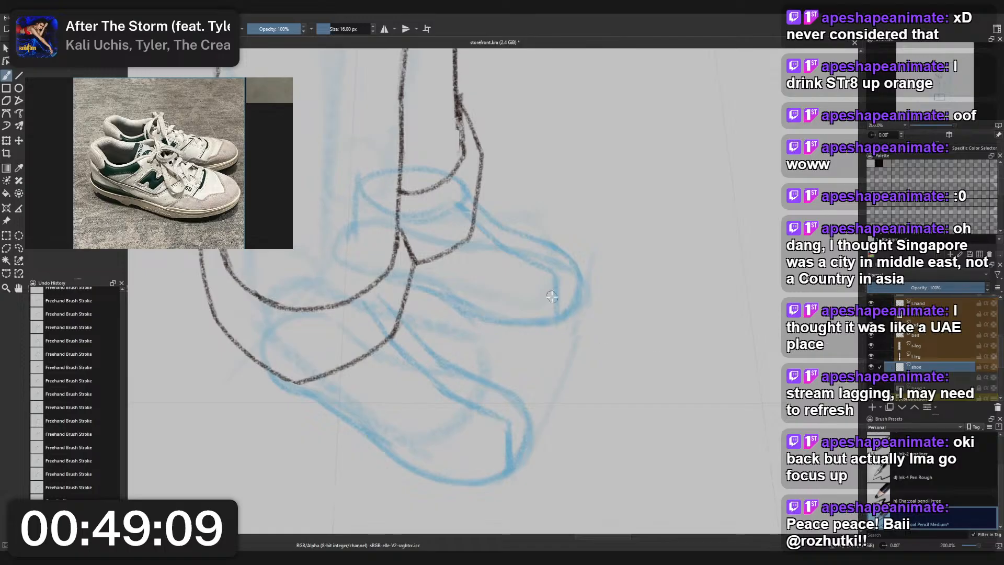
{"action": "scroll", "coordinate": [552, 297], "scroll_direction": "down", "scroll_amount": 2}
{"action": "scroll", "coordinate": [570, 294], "scroll_direction": "up", "scroll_amount": 1}
{"action": "scroll", "coordinate": [586, 292], "scroll_direction": "down", "scroll_amount": 3}
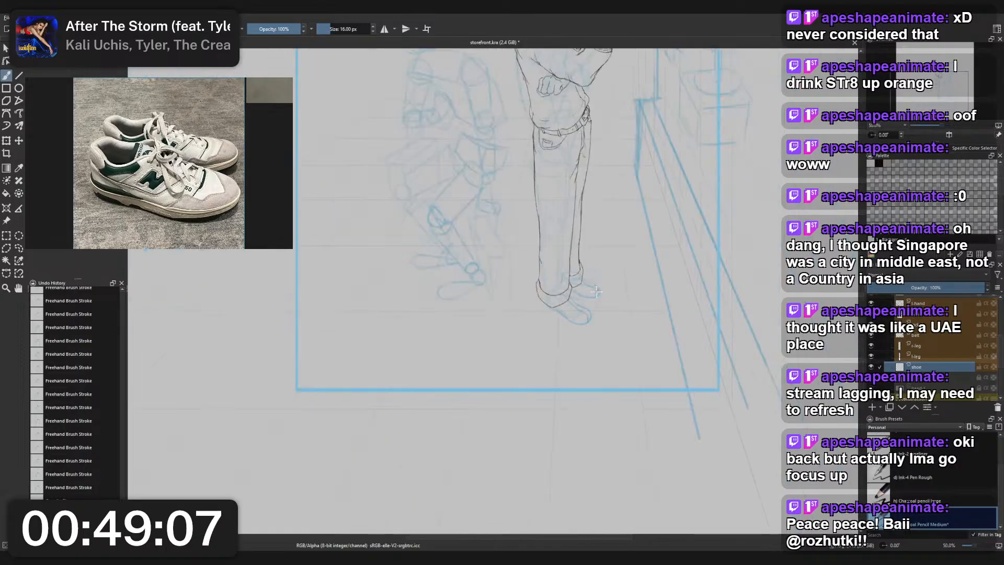
{"action": "scroll", "coordinate": [597, 292], "scroll_direction": "down", "scroll_amount": 2}
{"action": "scroll", "coordinate": [580, 335], "scroll_direction": "up", "scroll_amount": 1}
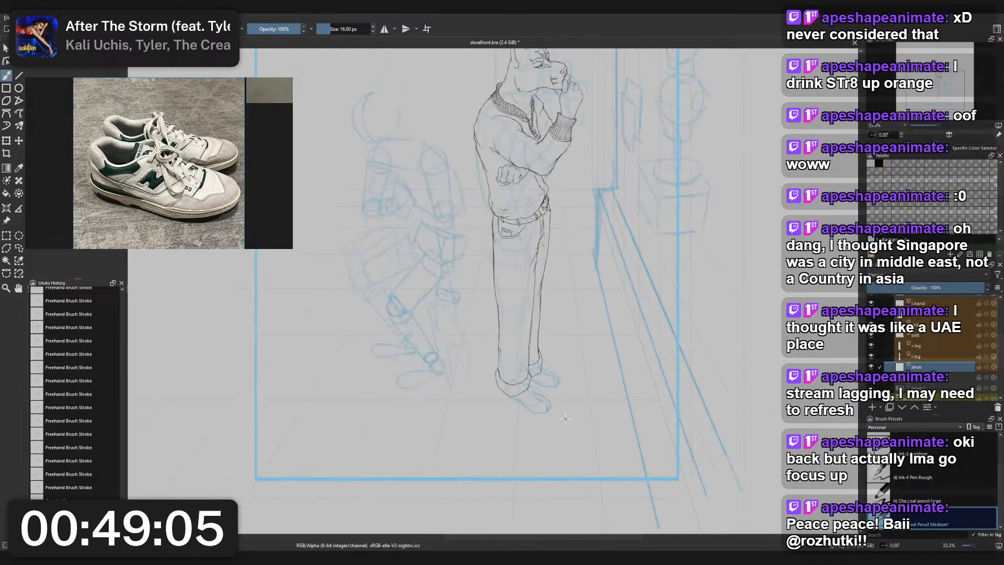
{"action": "scroll", "coordinate": [566, 418], "scroll_direction": "up", "scroll_amount": 3}
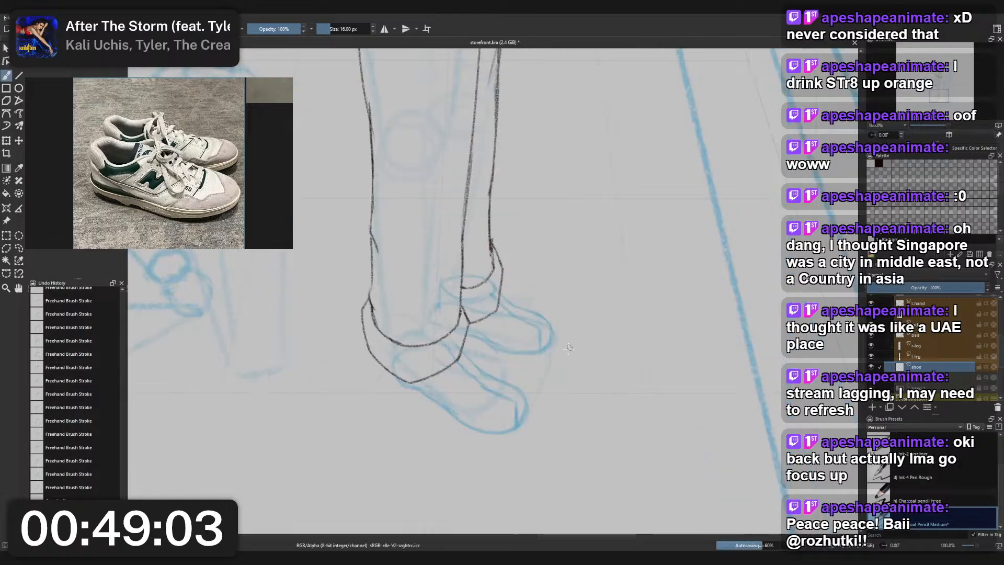
- Lasso the rear shoe on the blue shoe construction layer, delete its lines and clear the selection
{"action": "left_click", "coordinate": [555, 323], "text": "ctrl"}
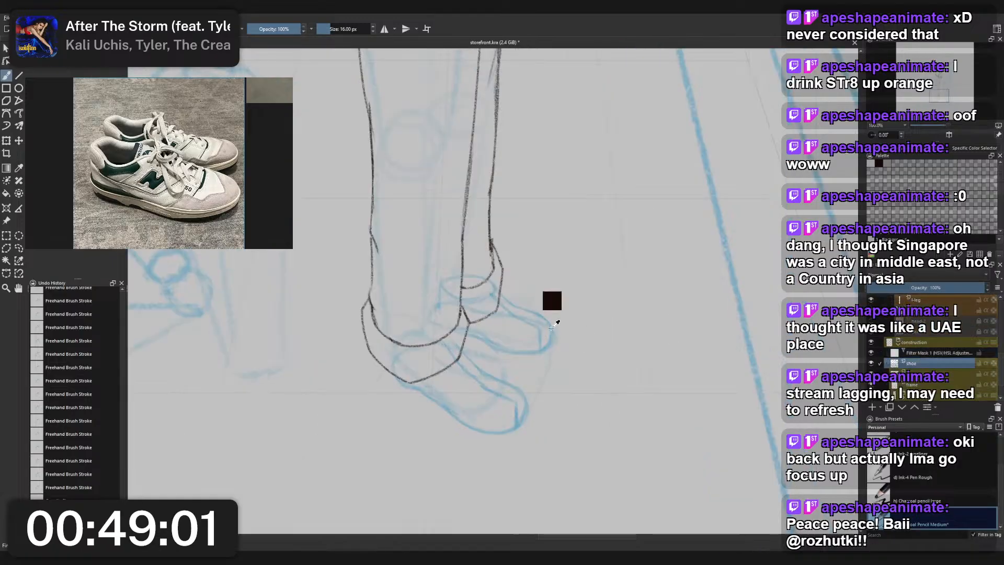
{"action": "key", "text": "l"}
{"action": "left_click_drag", "start_coordinate": [576, 348], "coordinate": [546, 365]}
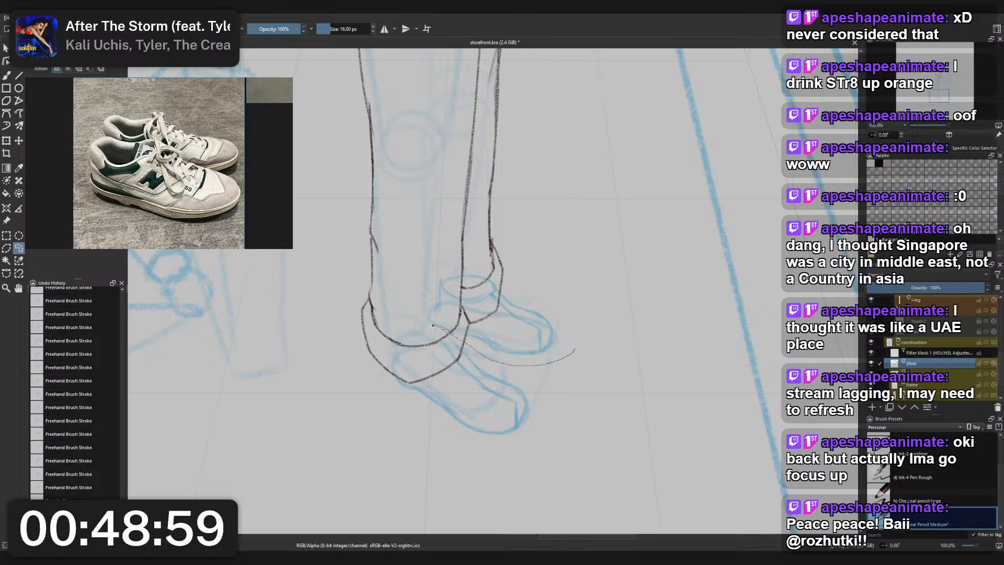
{"action": "mouse_move", "coordinate": [433, 325]}
{"action": "left_mouse_down"}
{"action": "mouse_move", "coordinate": [569, 281]}
{"action": "mouse_move", "coordinate": [574, 351]}
{"action": "left_mouse_up"}
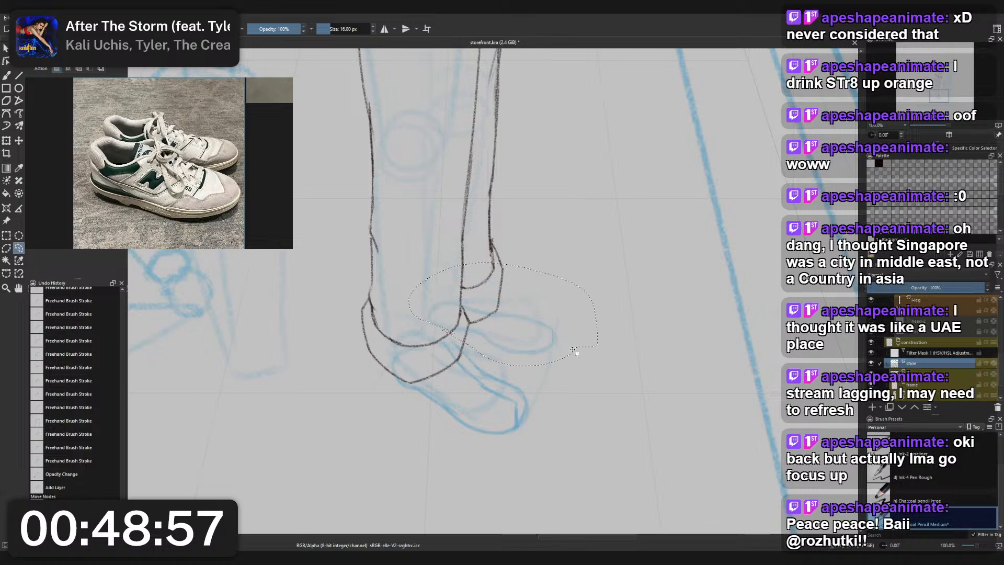
{"action": "key", "text": "ctrl+shift+a"}
{"action": "key", "text": "b"}
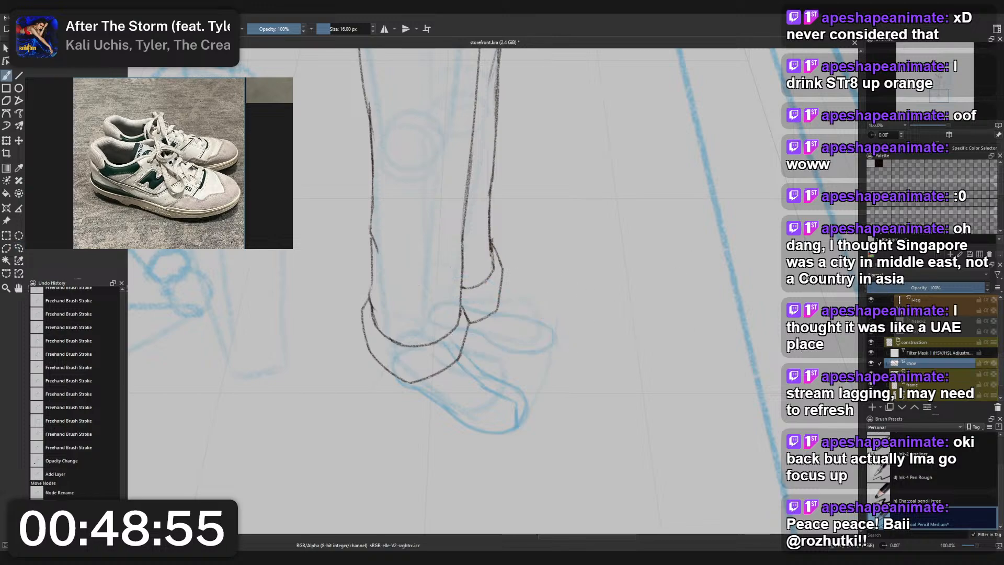
- Lasso the rear foot's leftover lines on the layer directly below the blue shoe construction, delete them and clear the selection
{"action": "left_click", "coordinate": [931, 374]}
{"action": "key", "text": "l"}
{"action": "left_click_drag", "start_coordinate": [577, 356], "coordinate": [495, 362]}
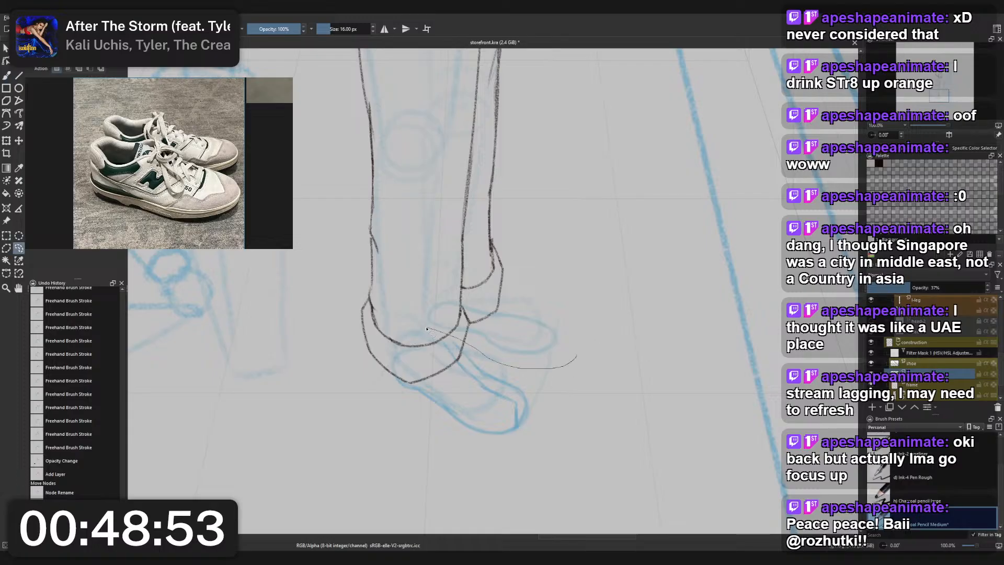
{"action": "mouse_move", "coordinate": [427, 329]}
{"action": "left_mouse_down"}
{"action": "mouse_move", "coordinate": [467, 279]}
{"action": "mouse_move", "coordinate": [575, 353]}
{"action": "left_mouse_up"}
{"action": "key", "text": "Delete"}
{"action": "key", "text": "ctrl+shift+a"}
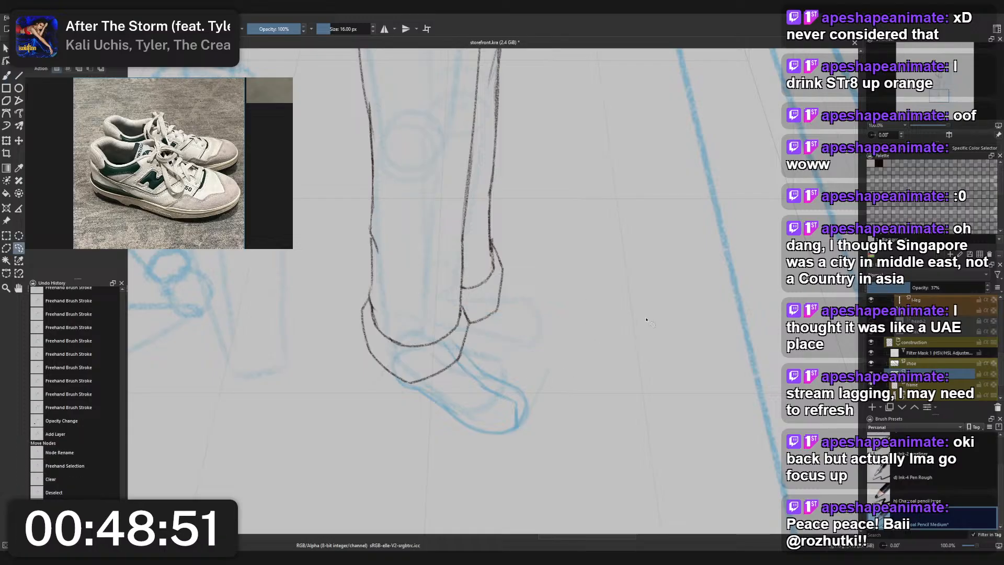
- Redraw the rear shoe's outline in blue on the shoe construction layer, undoing misplaced strokes
{"action": "key", "text": "Page_Up"}
{"action": "key", "text": "b"}
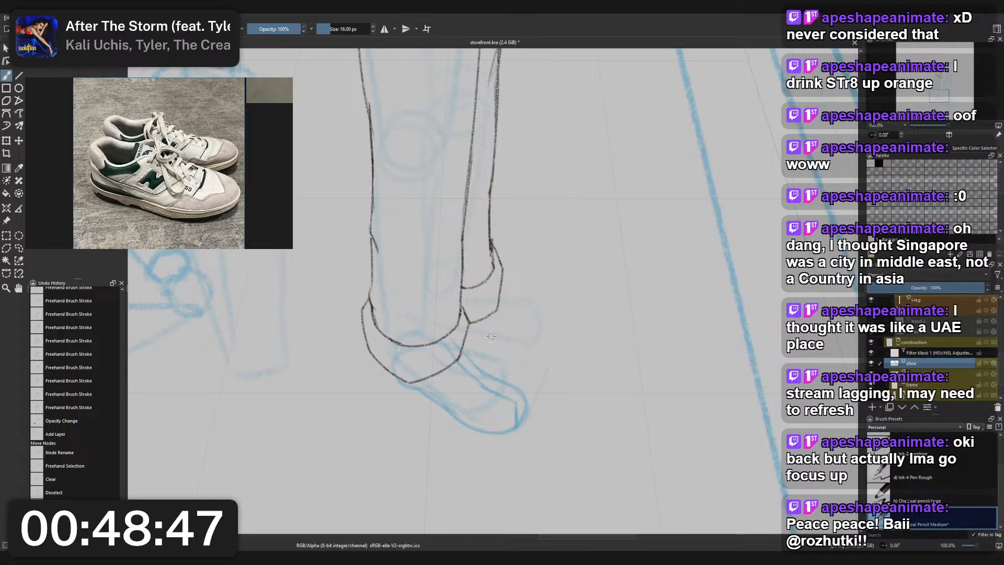
{"action": "mouse_move", "coordinate": [478, 335]}
{"action": "left_mouse_down"}
{"action": "mouse_move", "coordinate": [530, 330]}
{"action": "mouse_move", "coordinate": [547, 307]}
{"action": "mouse_move", "coordinate": [528, 297]}
{"action": "mouse_move", "coordinate": [547, 309]}
{"action": "mouse_move", "coordinate": [488, 282]}
{"action": "mouse_move", "coordinate": [546, 306]}
{"action": "left_mouse_up"}
{"action": "key", "text": "ctrl+z"}
{"action": "key", "text": "ctrl+z"}
{"action": "key", "text": "ctrl+z"}
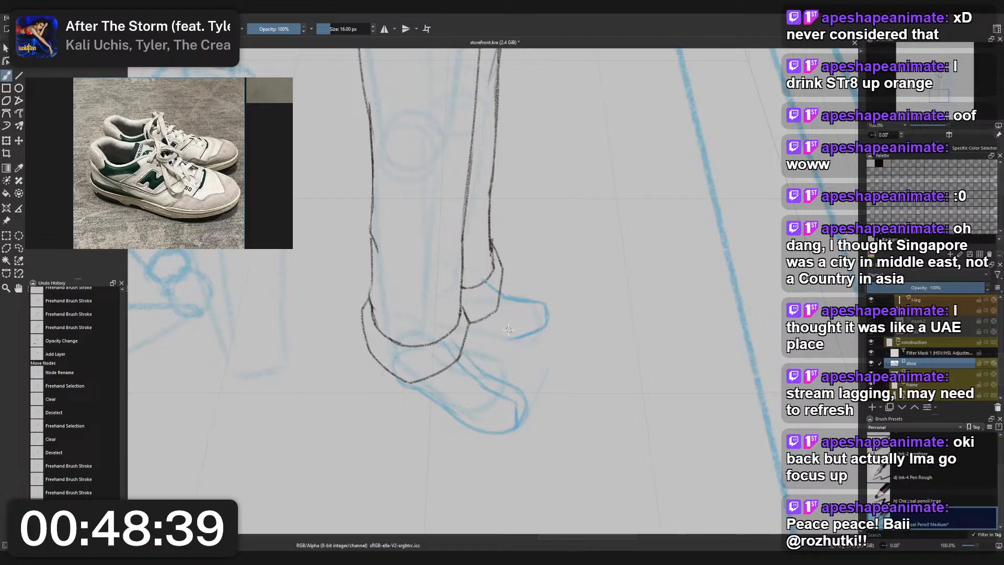
{"action": "mouse_move", "coordinate": [515, 339]}
{"action": "left_mouse_down"}
{"action": "mouse_move", "coordinate": [471, 328]}
{"action": "mouse_move", "coordinate": [539, 327]}
{"action": "left_mouse_up"}
{"action": "key", "text": "ctrl+z"}
{"action": "key", "text": "ctrl+z"}
{"action": "mouse_move", "coordinate": [503, 295]}
{"action": "left_mouse_down"}
{"action": "mouse_move", "coordinate": [544, 303]}
{"action": "mouse_move", "coordinate": [548, 314]}
{"action": "left_mouse_up"}
{"action": "key", "text": "ctrl+z"}
{"action": "mouse_move", "coordinate": [470, 328]}
{"action": "left_mouse_down"}
{"action": "mouse_move", "coordinate": [502, 317]}
{"action": "mouse_move", "coordinate": [534, 329]}
{"action": "mouse_move", "coordinate": [508, 334]}
{"action": "mouse_move", "coordinate": [540, 328]}
{"action": "mouse_move", "coordinate": [509, 333]}
{"action": "mouse_move", "coordinate": [541, 331]}
{"action": "mouse_move", "coordinate": [532, 335]}
{"action": "mouse_move", "coordinate": [546, 301]}
{"action": "left_mouse_up"}
{"action": "scroll", "coordinate": [546, 302], "scroll_direction": "down", "scroll_amount": 5}
{"action": "scroll", "coordinate": [539, 311], "scroll_direction": "up", "scroll_amount": 5}
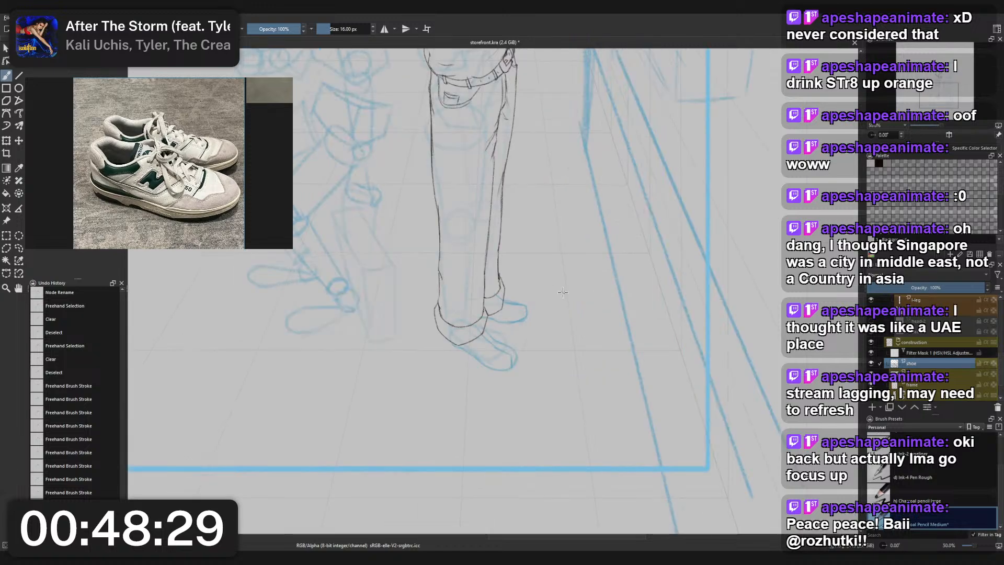
- Lasso the blue rear shoe, shift it slightly outward with its toe rotated upward, and clear the selection
{"action": "key", "text": "l"}
{"action": "mouse_move", "coordinate": [523, 308]}
{"action": "left_mouse_down"}
{"action": "mouse_move", "coordinate": [464, 349]}
{"action": "mouse_move", "coordinate": [398, 272]}
{"action": "mouse_move", "coordinate": [445, 260]}
{"action": "left_mouse_up"}
{"action": "key", "text": "ctrl+t"}
{"action": "left_click_drag", "start_coordinate": [505, 317], "coordinate": [518, 315]}
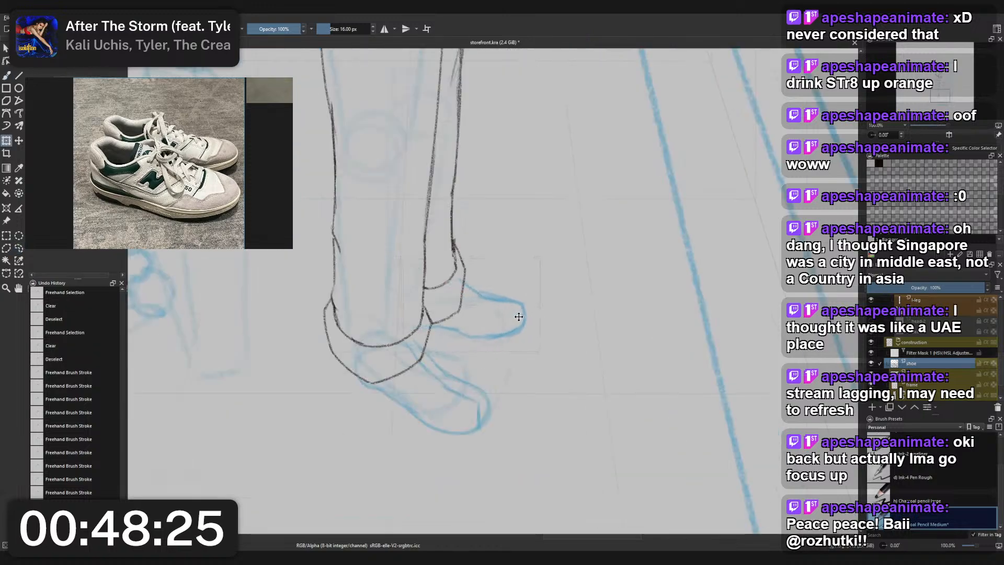
{"action": "key", "text": "b"}
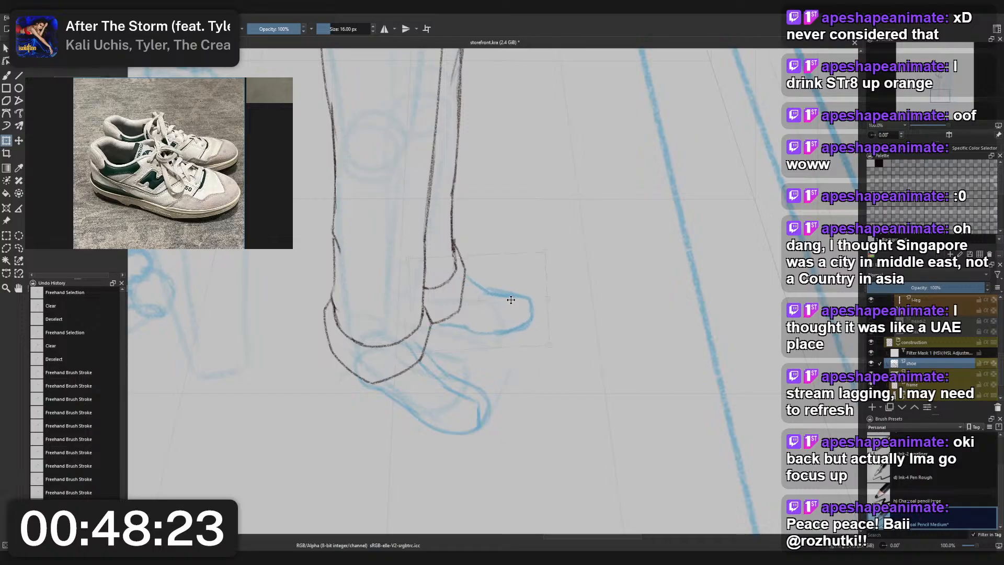
{"action": "scroll", "coordinate": [563, 293], "scroll_direction": "down", "scroll_amount": 2}
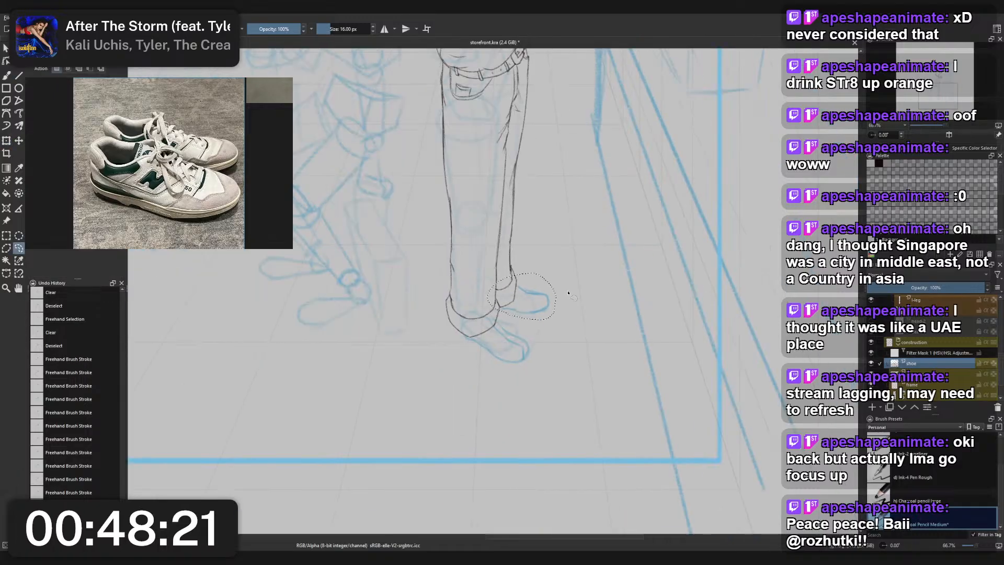
{"action": "key", "text": "ctrl+shift+a"}
{"action": "scroll", "coordinate": [533, 286], "scroll_direction": "up", "scroll_amount": 2}
{"action": "scroll", "coordinate": [533, 286], "scroll_direction": "down", "scroll_amount": 3}
{"action": "left_click_drag", "start_coordinate": [532, 286], "coordinate": [533, 347]}
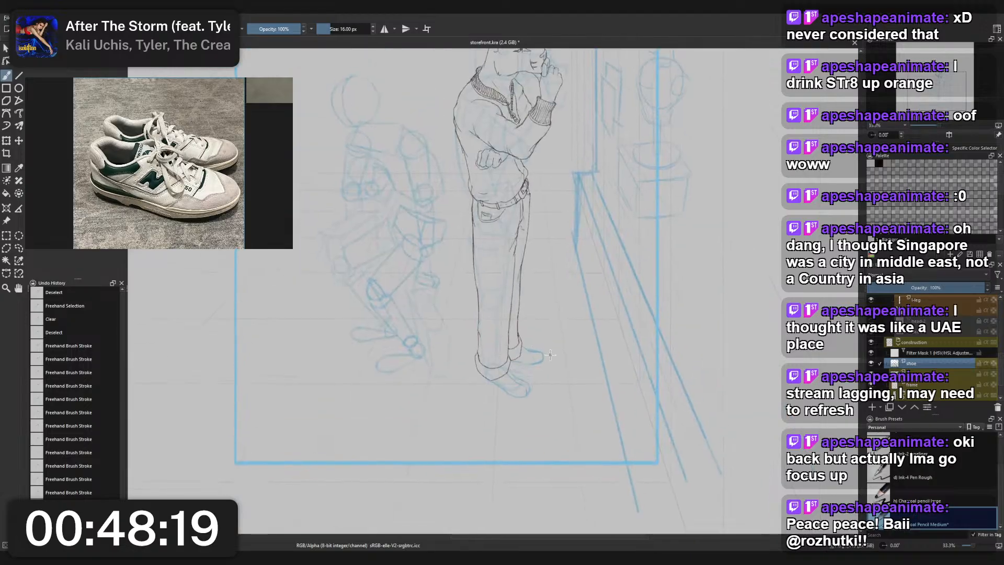
- Select the shoe sketch layer below l-leg and sketch the front shoe's sole line from the heel toward the toe
{"action": "scroll", "coordinate": [554, 346], "scroll_direction": "up", "scroll_amount": 3}
{"action": "left_click", "coordinate": [914, 373]}
{"action": "left_click", "coordinate": [923, 364]}
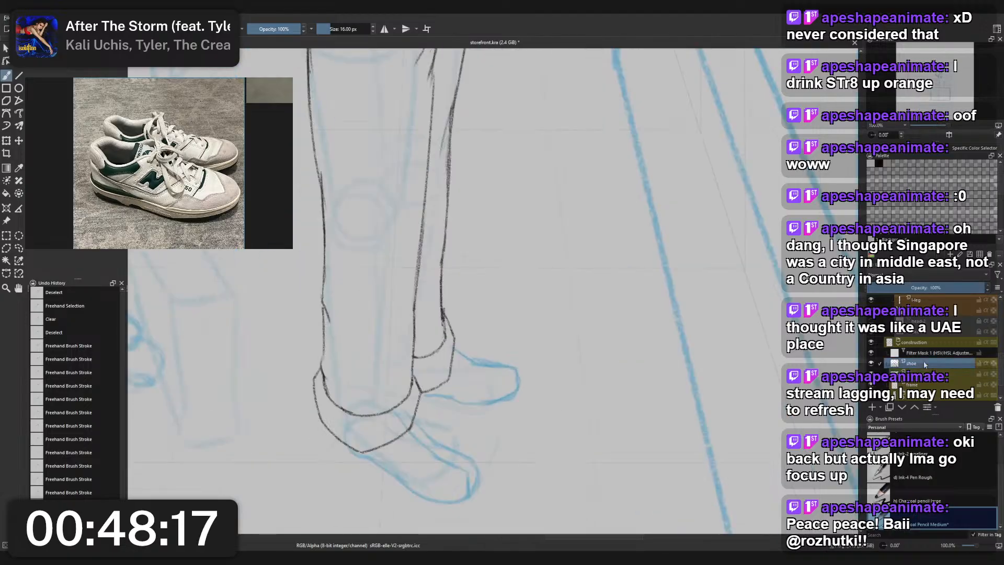
{"action": "scroll", "coordinate": [924, 354], "scroll_direction": "up", "scroll_amount": 3}
{"action": "left_click", "coordinate": [920, 370]}
{"action": "left_click_drag", "start_coordinate": [457, 448], "coordinate": [462, 353]}
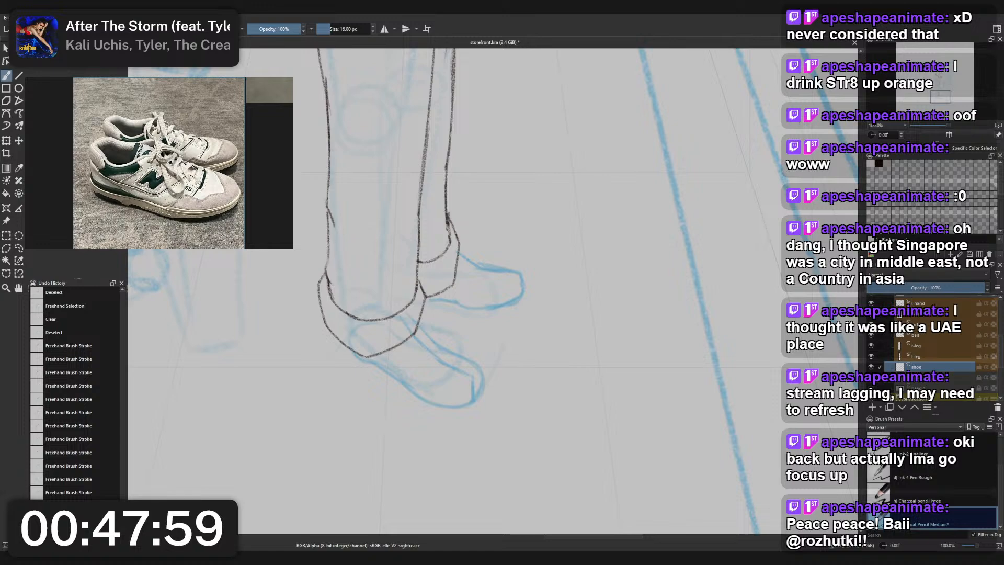
{"action": "left_click_drag", "start_coordinate": [376, 287], "coordinate": [374, 250]}
{"action": "scroll", "coordinate": [379, 282], "scroll_direction": "up", "scroll_amount": 1}
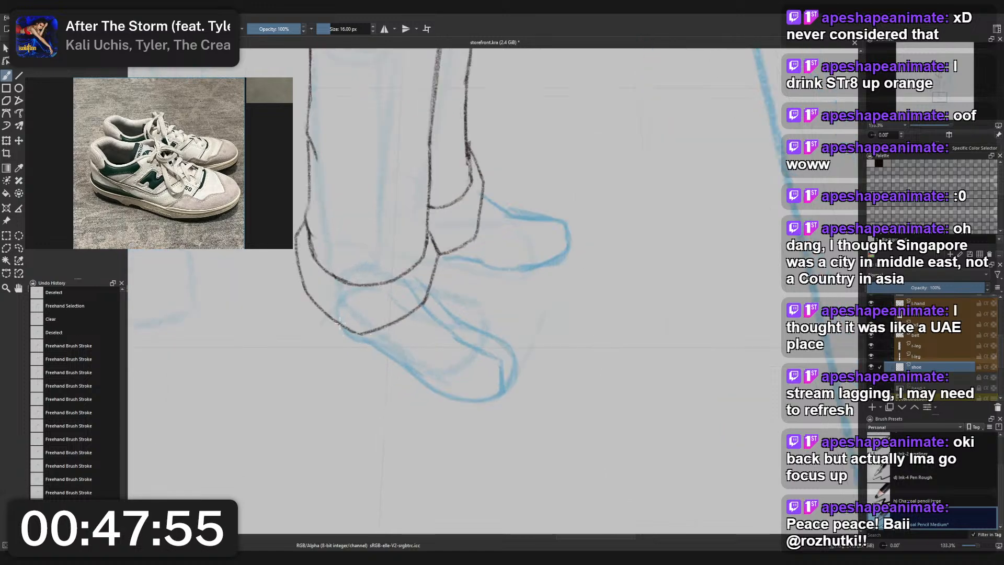
{"action": "left_click_drag", "start_coordinate": [339, 325], "coordinate": [425, 390]}
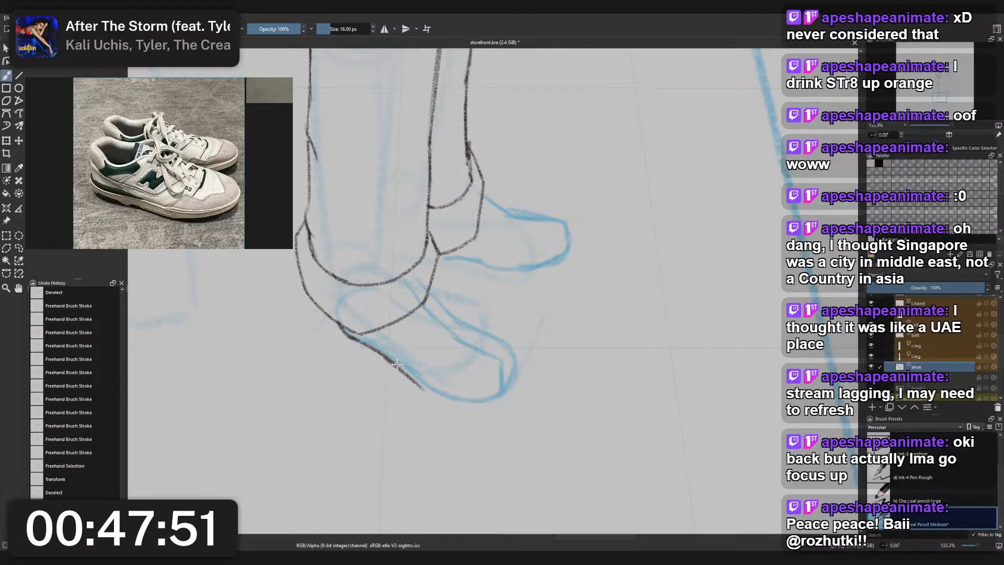
{"action": "left_click_drag", "start_coordinate": [386, 356], "coordinate": [437, 391]}
{"action": "key", "text": "ctrl+z"}
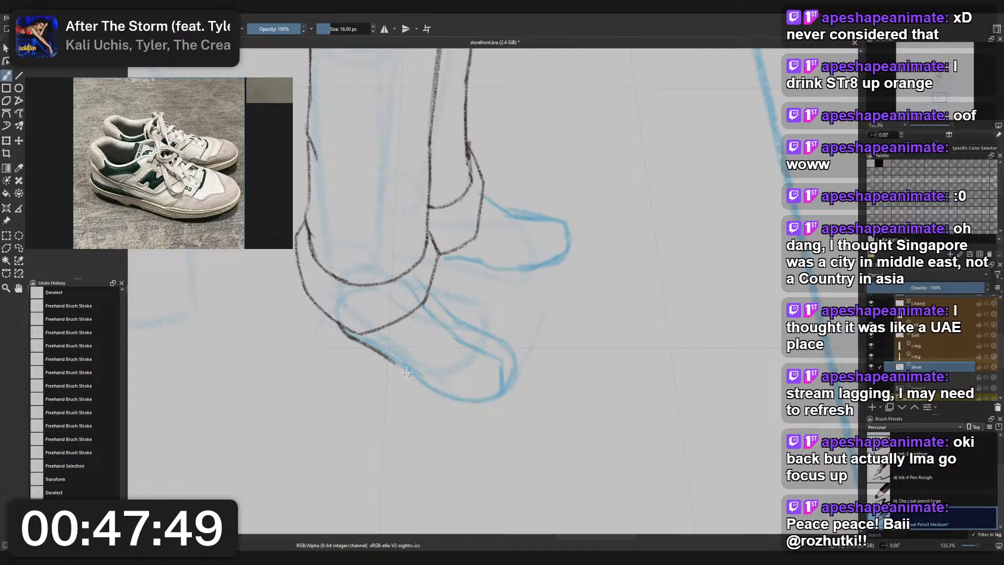
{"action": "mouse_move", "coordinate": [388, 358]}
{"action": "left_mouse_down"}
{"action": "mouse_move", "coordinate": [426, 387]}
{"action": "mouse_move", "coordinate": [487, 403]}
{"action": "mouse_move", "coordinate": [519, 384]}
{"action": "mouse_move", "coordinate": [512, 351]}
{"action": "left_mouse_up"}
{"action": "key", "text": "ctrl+z"}
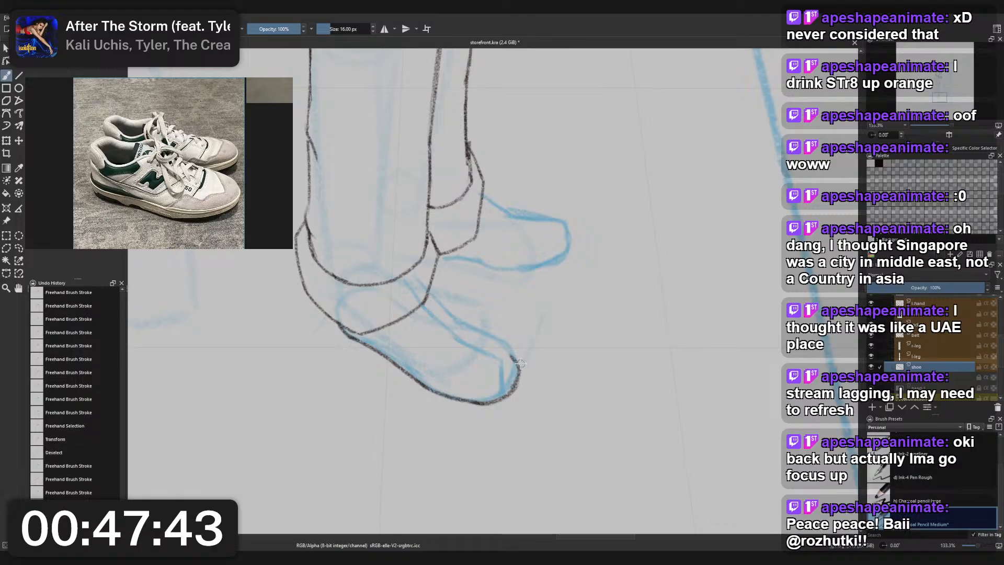
- Round off the front shoe's outline at the toe tip, undoing strokes that miss the construction
{"action": "key", "text": "ctrl+z"}
{"action": "left_click_drag", "start_coordinate": [515, 386], "coordinate": [518, 359]}
{"action": "key", "text": "ctrl+z"}
{"action": "key", "text": "ctrl+z"}
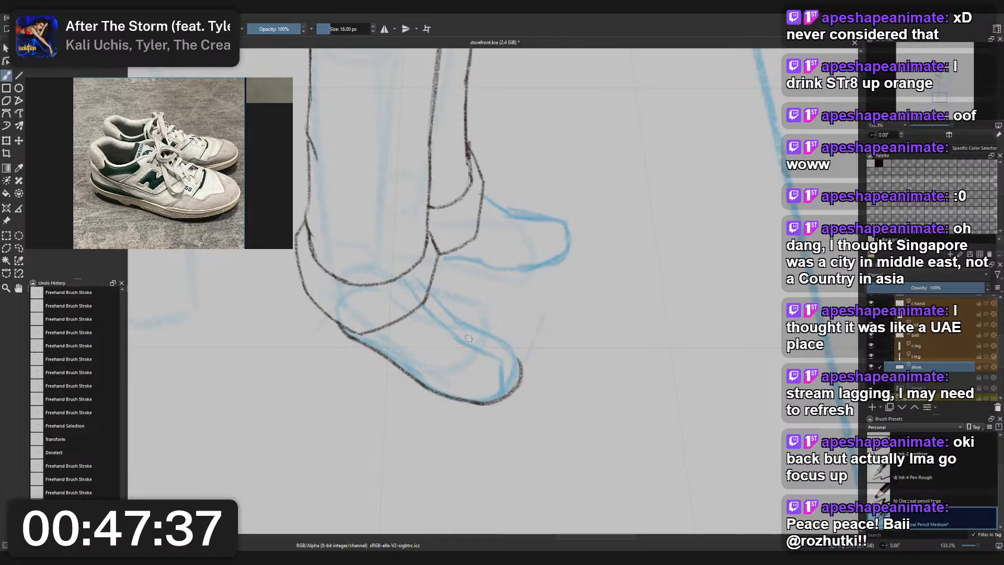
- Try alternative strokes for the front shoe's toe cap and undo them
{"action": "mouse_move", "coordinate": [473, 385]}
{"action": "left_mouse_down"}
{"action": "mouse_move", "coordinate": [507, 380]}
{"action": "mouse_move", "coordinate": [517, 359]}
{"action": "left_mouse_up"}
{"action": "key", "text": "ctrl+z"}
{"action": "key", "text": "ctrl+z"}
{"action": "key", "text": "ctrl+z"}
{"action": "key", "text": "ctrl+z"}
{"action": "left_click_drag", "start_coordinate": [501, 398], "coordinate": [515, 355]}
{"action": "key", "text": "ctrl+z"}
{"action": "key", "text": "ctrl+z"}
{"action": "mouse_move", "coordinate": [473, 402]}
{"action": "left_mouse_down"}
{"action": "mouse_move", "coordinate": [495, 394]}
{"action": "mouse_move", "coordinate": [518, 359]}
{"action": "mouse_move", "coordinate": [506, 388]}
{"action": "mouse_move", "coordinate": [502, 345]}
{"action": "left_mouse_up"}
{"action": "key", "text": "ctrl+z"}
{"action": "key", "text": "ctrl+z"}
- Erase parts of the front shoe's sole and toe outline with the small eraser and resketch them in pencil with a more angular toe
{"action": "scroll", "coordinate": [503, 331], "scroll_direction": "down", "scroll_amount": 4}
{"action": "scroll", "coordinate": [502, 345], "scroll_direction": "up", "scroll_amount": 2}
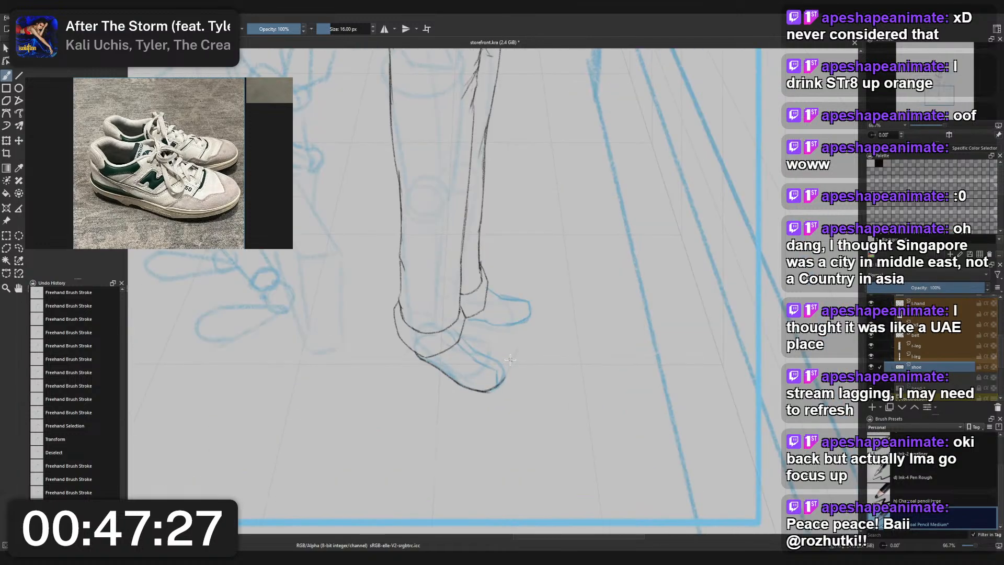
{"action": "scroll", "coordinate": [510, 359], "scroll_direction": "down", "scroll_amount": 2}
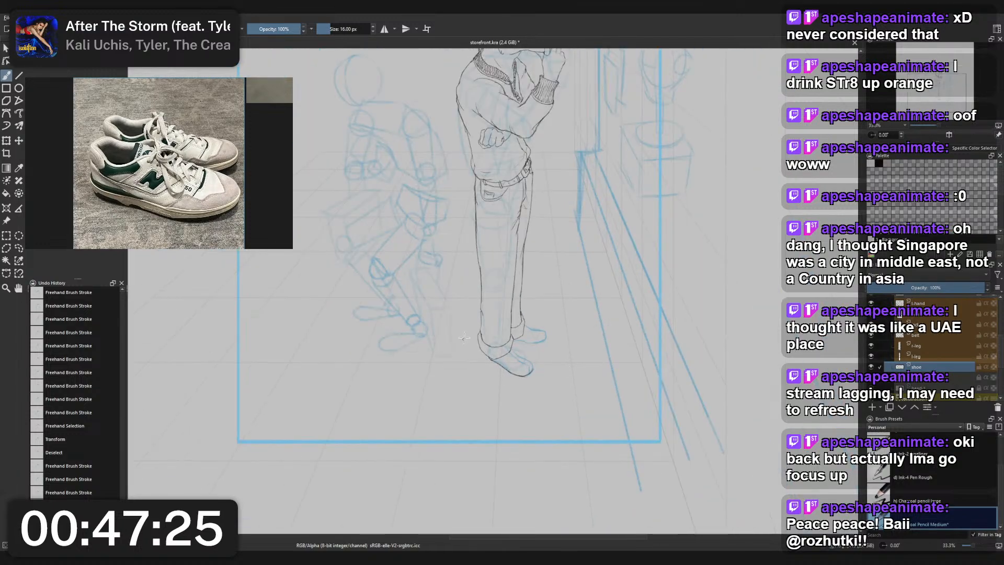
{"action": "scroll", "coordinate": [501, 322], "scroll_direction": "up", "scroll_amount": 1}
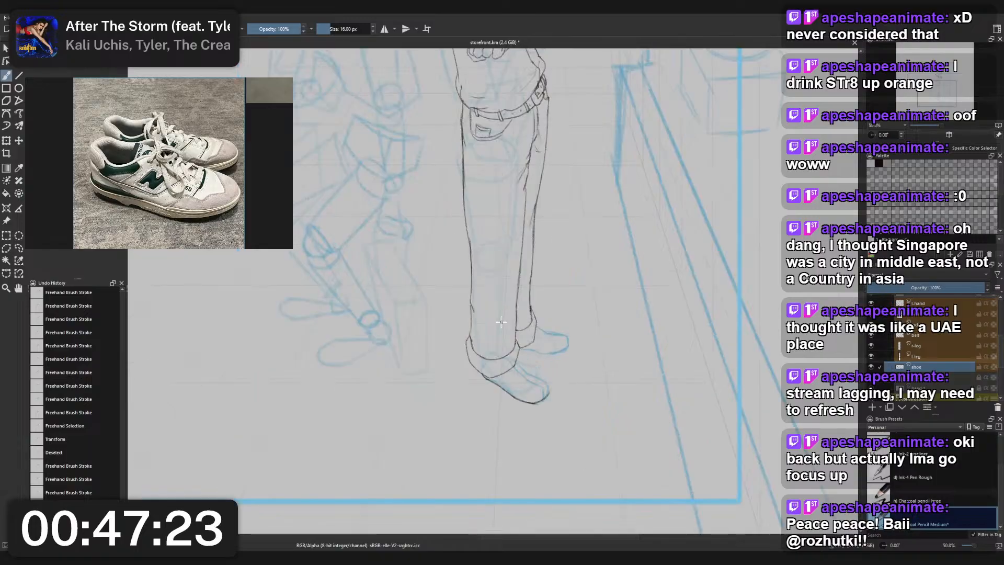
{"action": "right_click", "coordinate": [528, 381]}
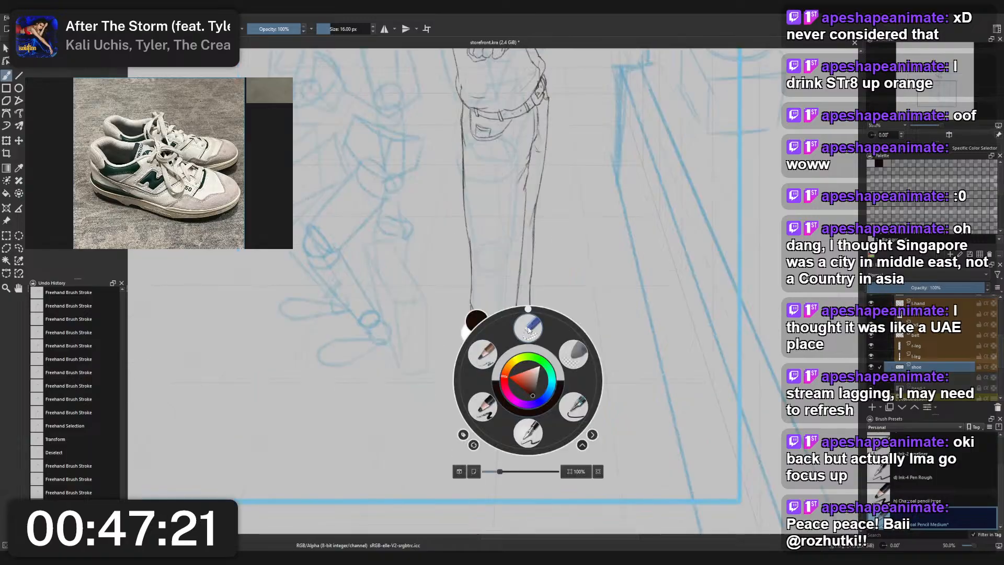
{"action": "left_click", "coordinate": [530, 327]}
{"action": "left_click_drag", "start_coordinate": [490, 387], "coordinate": [539, 399]}
{"action": "right_click", "coordinate": [549, 390]}
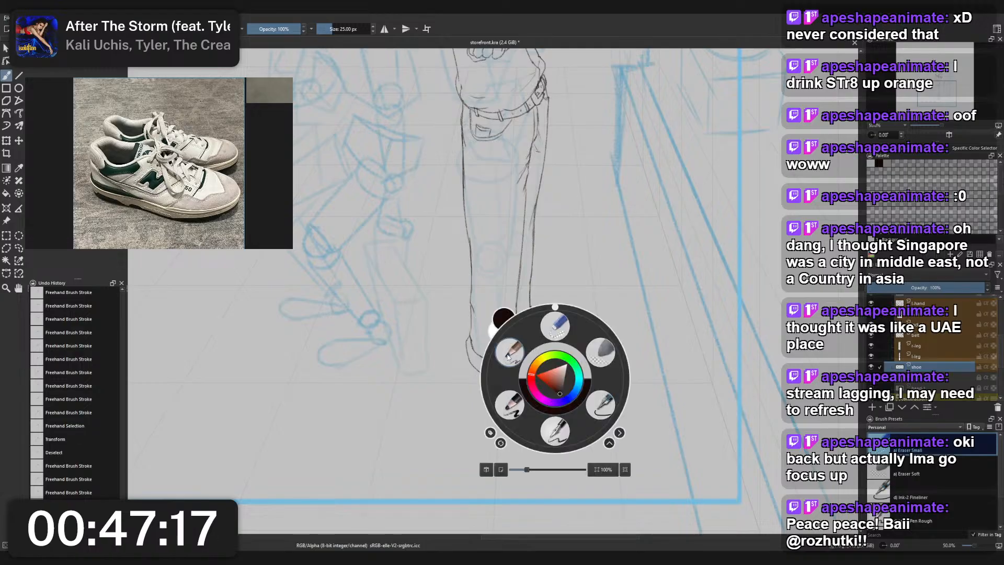
{"action": "left_click", "coordinate": [505, 378]}
{"action": "mouse_move", "coordinate": [483, 374]}
{"action": "left_mouse_down"}
{"action": "mouse_move", "coordinate": [512, 403]}
{"action": "mouse_move", "coordinate": [542, 407]}
{"action": "mouse_move", "coordinate": [551, 385]}
{"action": "mouse_move", "coordinate": [530, 378]}
{"action": "left_mouse_up"}
{"action": "key", "text": "ctrl+z"}
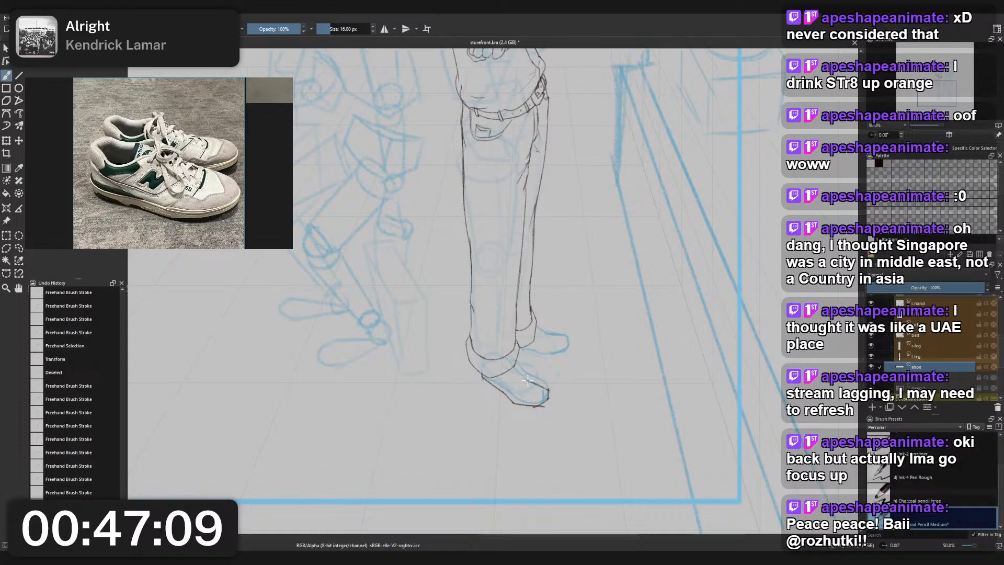
- Undo the last front shoe stroke and draw the shoe's upper edge from the trouser cuff down to the toe
{"action": "key", "text": "ctrl+z"}
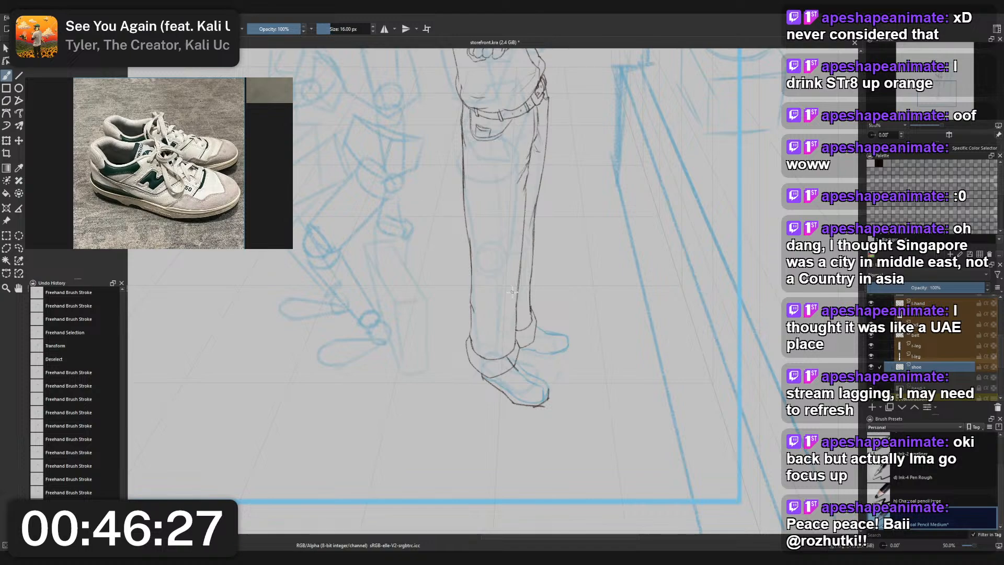
{"action": "scroll", "coordinate": [551, 325], "scroll_direction": "up", "scroll_amount": 1}
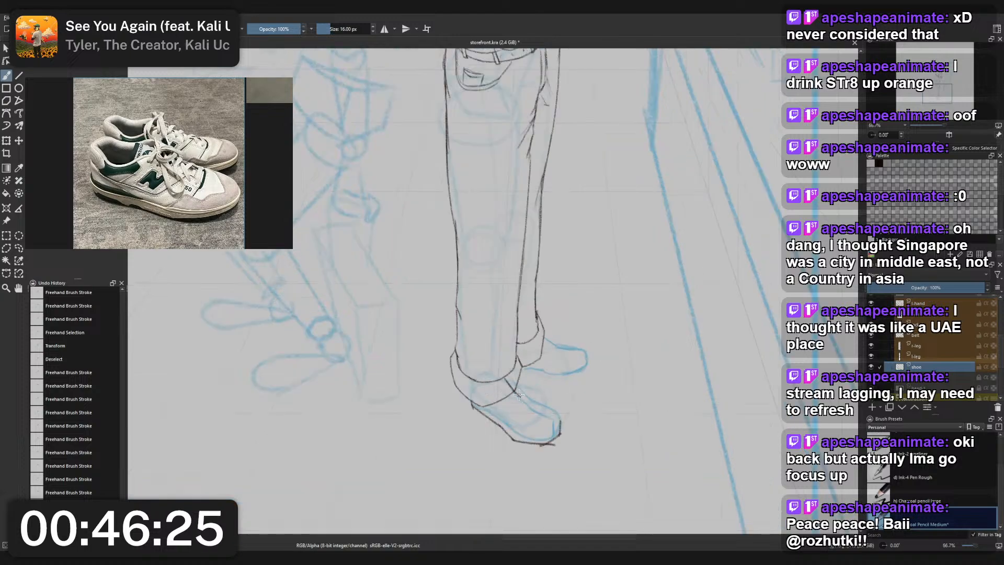
{"action": "left_click_drag", "start_coordinate": [519, 395], "coordinate": [562, 419]}
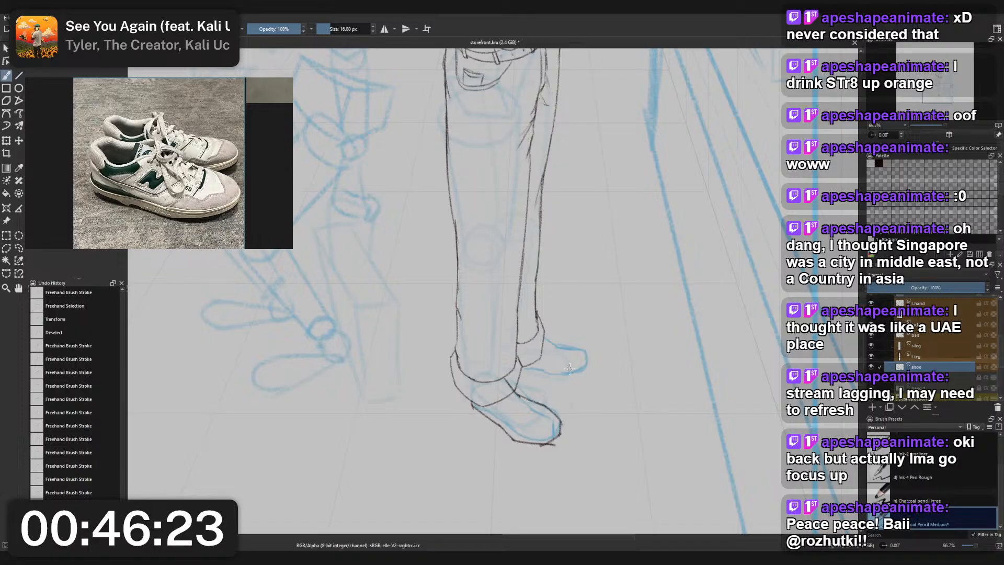
- Sketch the rear shoe's outline in pencil over its blue construction, undoing strokes that do not fit
{"action": "scroll", "coordinate": [543, 357], "scroll_direction": "down", "scroll_amount": 3}
{"action": "left_click_drag", "start_coordinate": [542, 357], "coordinate": [494, 346]}
{"action": "scroll", "coordinate": [493, 345], "scroll_direction": "up", "scroll_amount": 1}
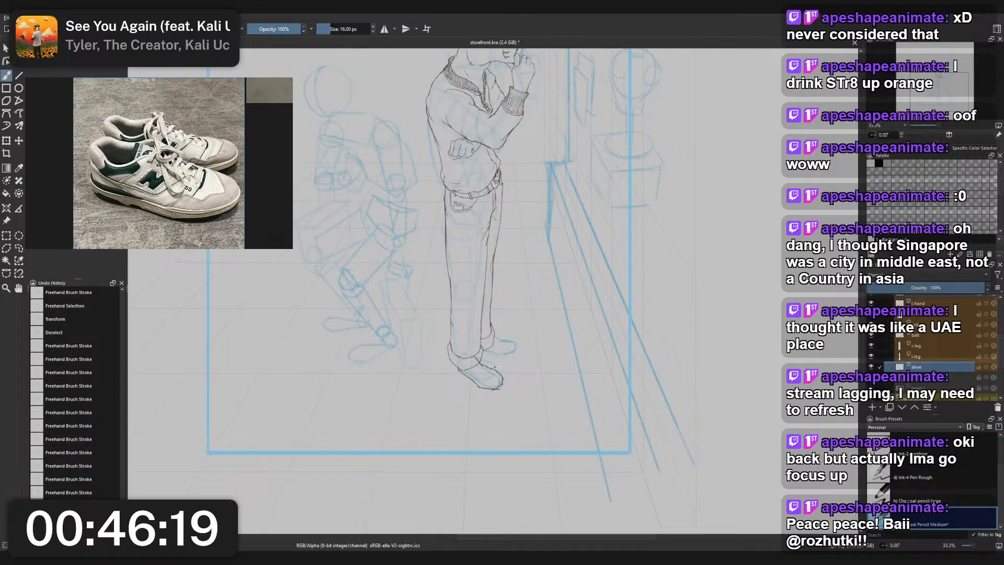
{"action": "mouse_move", "coordinate": [482, 353]}
{"action": "left_mouse_down"}
{"action": "mouse_move", "coordinate": [501, 358]}
{"action": "mouse_move", "coordinate": [506, 351]}
{"action": "mouse_move", "coordinate": [488, 353]}
{"action": "mouse_move", "coordinate": [513, 352]}
{"action": "mouse_move", "coordinate": [516, 337]}
{"action": "left_mouse_up"}
{"action": "key", "text": "ctrl+z"}
{"action": "key", "text": "ctrl+z"}
{"action": "key", "text": "ctrl+z"}
{"action": "key", "text": "ctrl+z"}
{"action": "key", "text": "ctrl+z"}
{"action": "key", "text": "ctrl+z"}
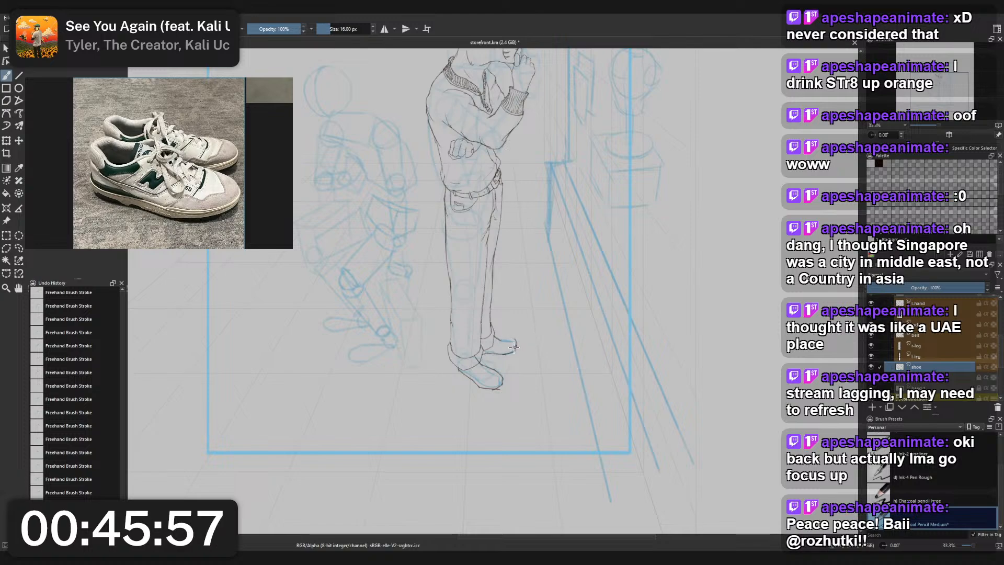
- Lasso the rear shoe's toe end, transform it slightly inward to shorten the shoe, and clear the selection
{"action": "key", "text": "l"}
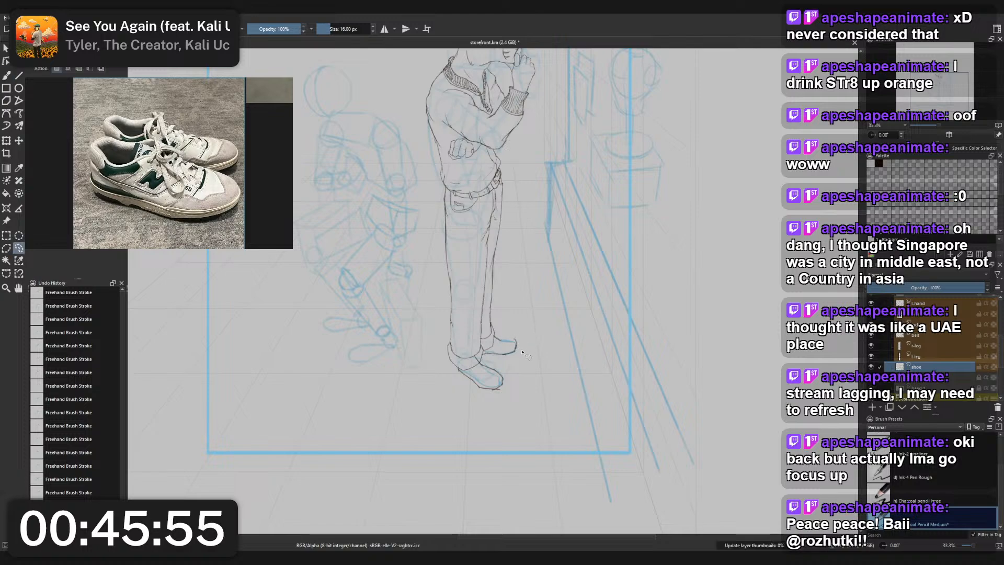
{"action": "mouse_move", "coordinate": [521, 350]}
{"action": "left_mouse_down"}
{"action": "mouse_move", "coordinate": [513, 354]}
{"action": "mouse_move", "coordinate": [516, 334]}
{"action": "mouse_move", "coordinate": [521, 348]}
{"action": "left_mouse_up"}
{"action": "key", "text": "ctrl+t"}
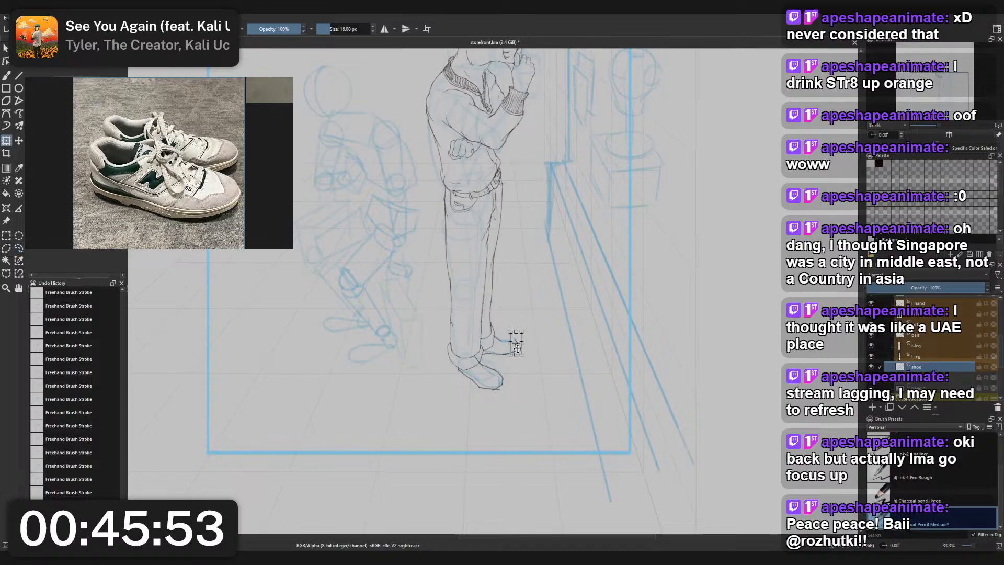
{"action": "key", "text": "l"}
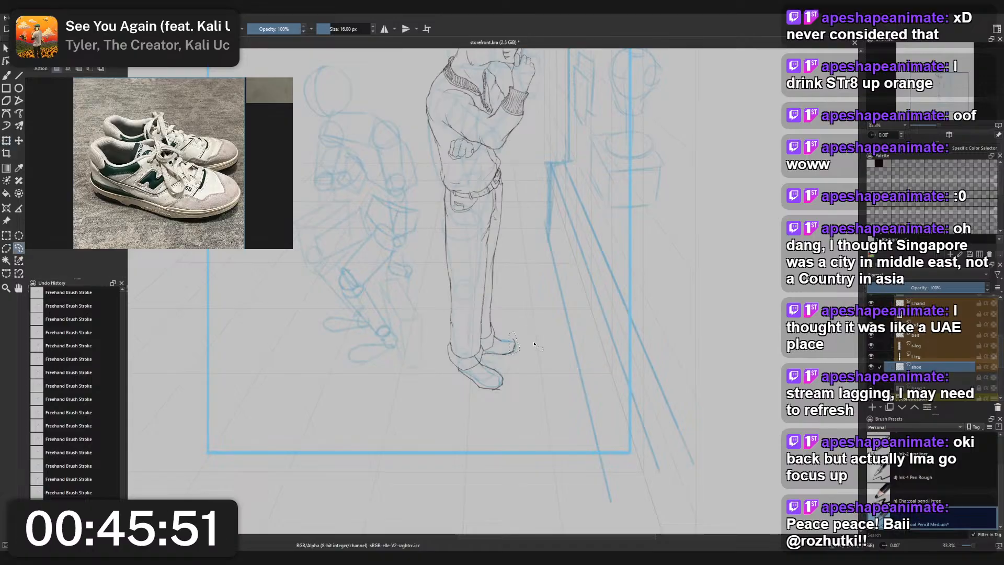
{"action": "left_click", "coordinate": [537, 347]}
- Refine the rear shoe's upper toe edge with the pencil and small eraser, ending with the pencil brush active
{"action": "key", "text": "b"}
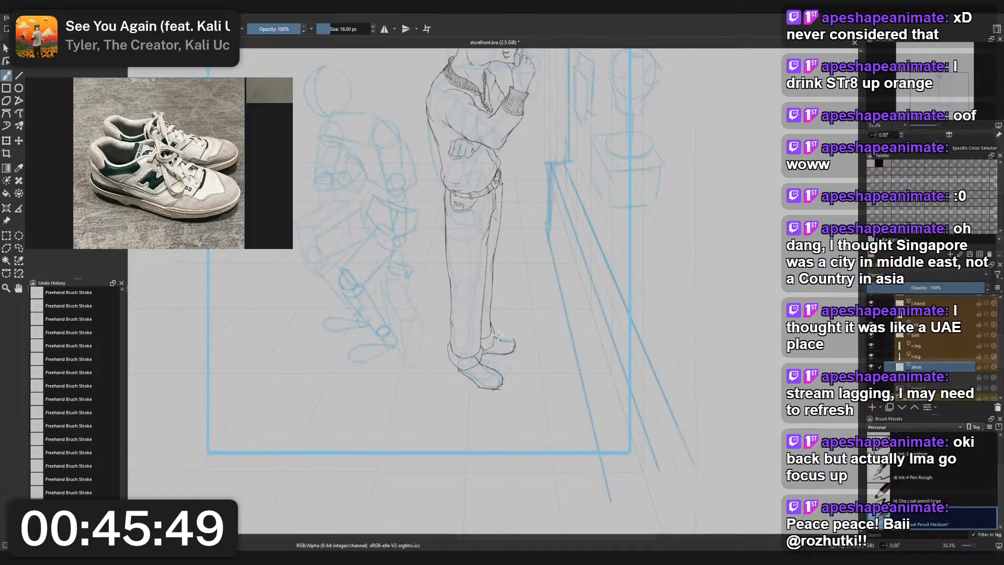
{"action": "left_click_drag", "start_coordinate": [498, 338], "coordinate": [515, 341]}
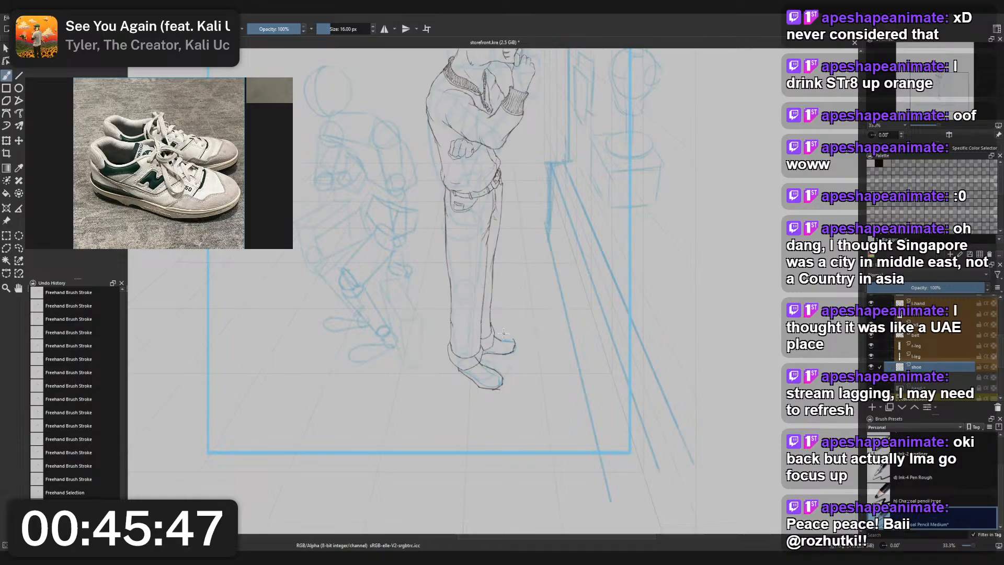
{"action": "right_click", "coordinate": [508, 330]}
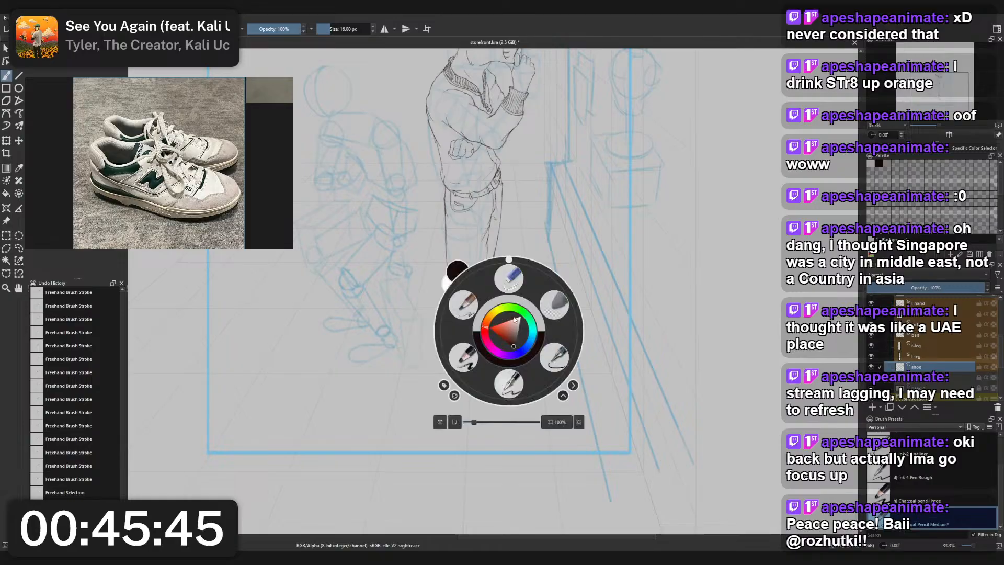
{"action": "left_click", "coordinate": [509, 277]}
{"action": "right_click", "coordinate": [516, 325]}
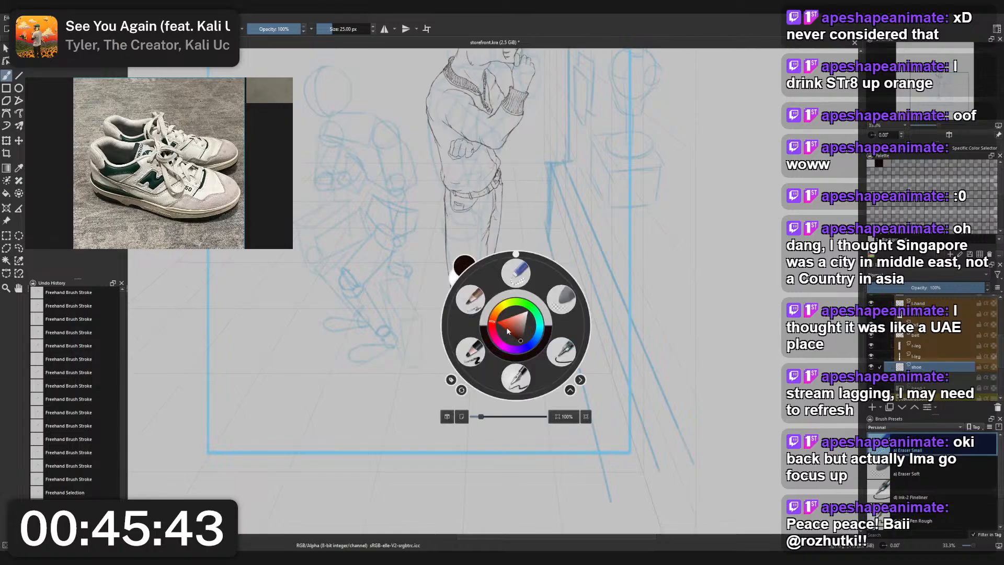
{"action": "left_click", "coordinate": [469, 299]}
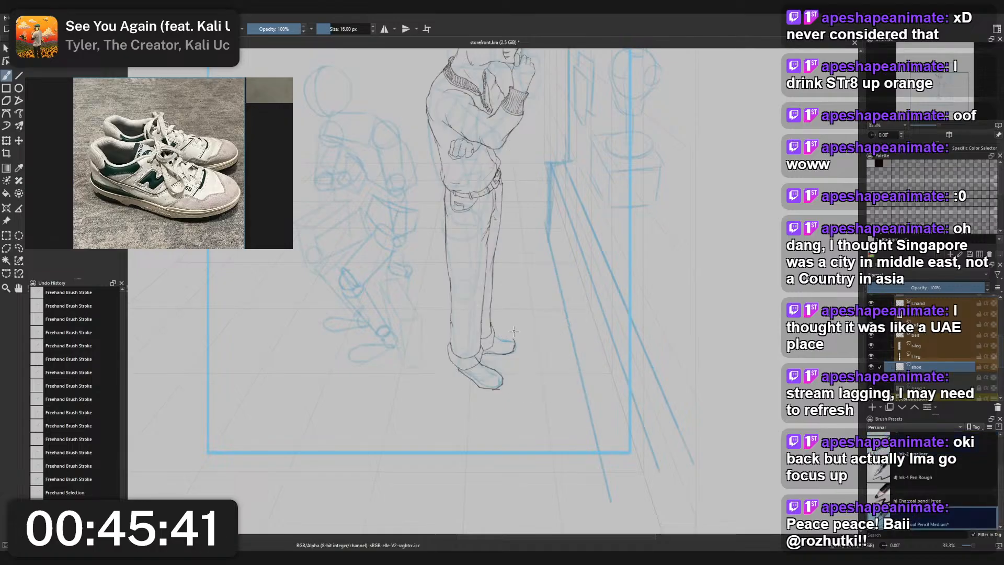
- Refine the rear shoe's toe end with short pencil strokes and clear the remaining selection
{"action": "left_click_drag", "start_coordinate": [511, 337], "coordinate": [498, 336]}
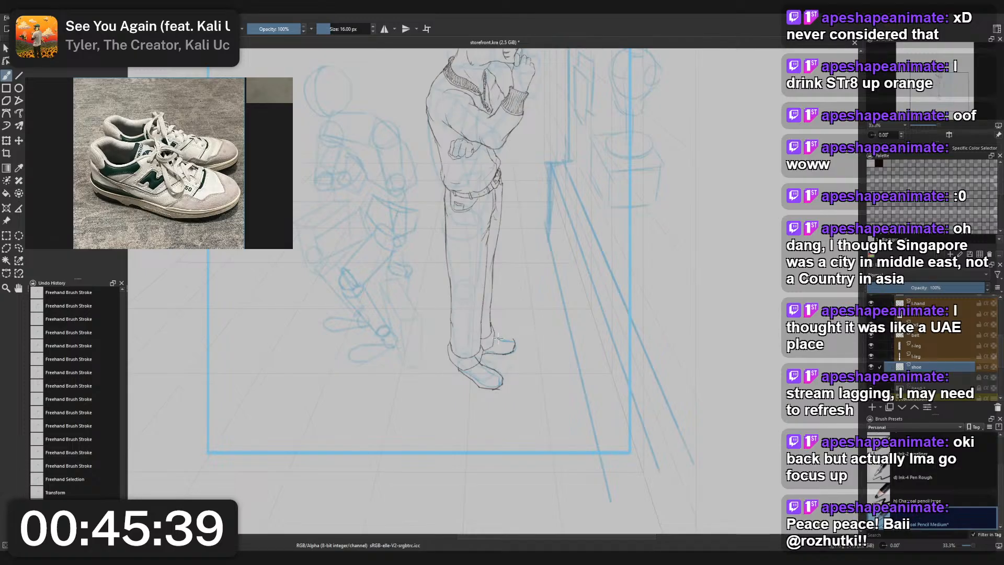
{"action": "key", "text": "ctrl+shift+a"}
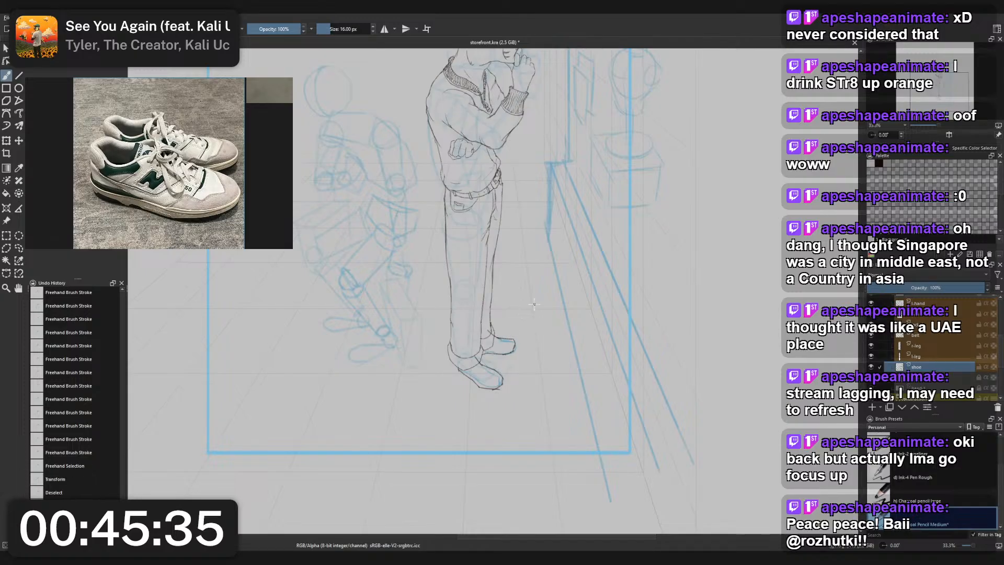
{"action": "scroll", "coordinate": [534, 305], "scroll_direction": "down", "scroll_amount": 2}
{"action": "scroll", "coordinate": [535, 303], "scroll_direction": "up", "scroll_amount": 4}
{"action": "mouse_move", "coordinate": [528, 399]}
{"action": "left_mouse_down"}
{"action": "mouse_move", "coordinate": [550, 303]}
{"action": "mouse_move", "coordinate": [518, 285]}
{"action": "left_mouse_up"}
{"action": "key", "text": "ctrl+z"}
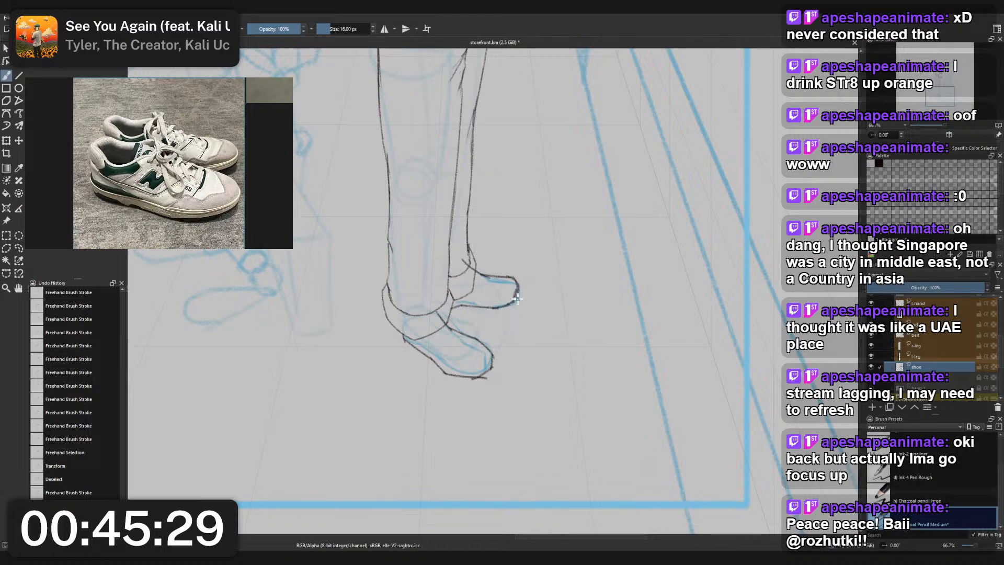
{"action": "scroll", "coordinate": [548, 311], "scroll_direction": "down", "scroll_amount": 3}
{"action": "scroll", "coordinate": [538, 303], "scroll_direction": "up", "scroll_amount": 4}
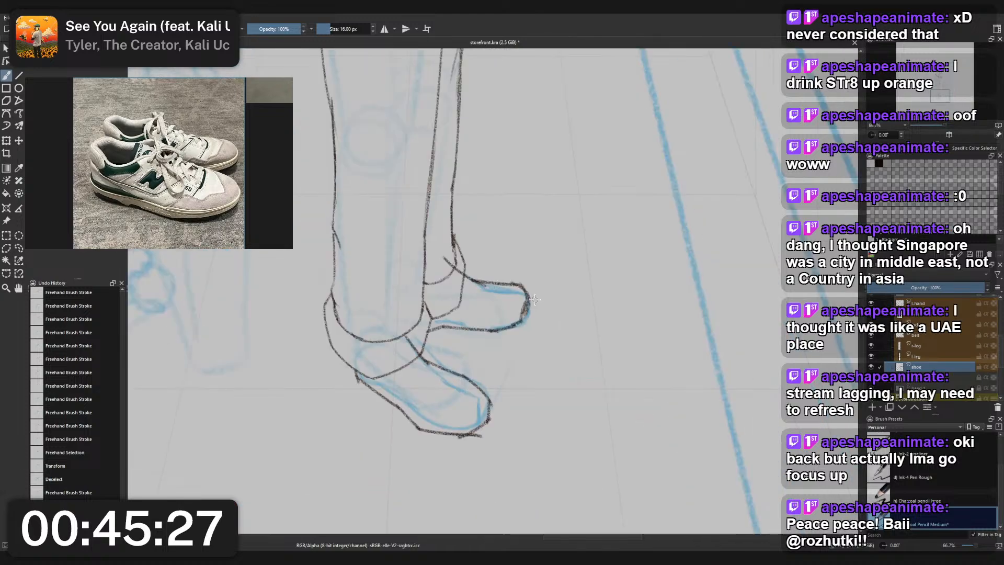
{"action": "left_click_drag", "start_coordinate": [534, 299], "coordinate": [579, 284]}
- Delete the two old shoe layers from the blue construction group
{"action": "left_click", "coordinate": [872, 407]}
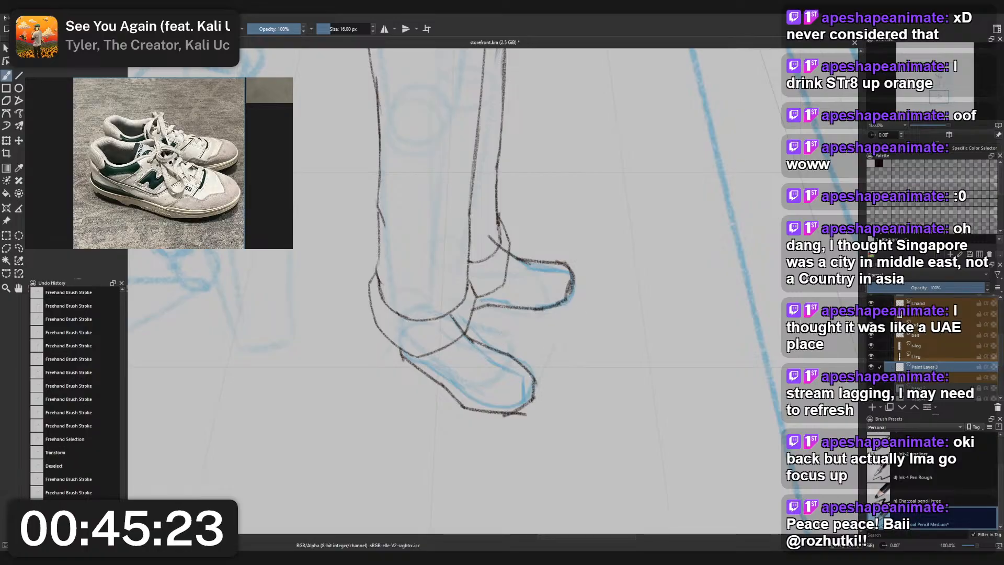
{"action": "scroll", "coordinate": [604, 307], "scroll_direction": "down", "scroll_amount": 2}
{"action": "scroll", "coordinate": [957, 353], "scroll_direction": "down", "scroll_amount": 3}
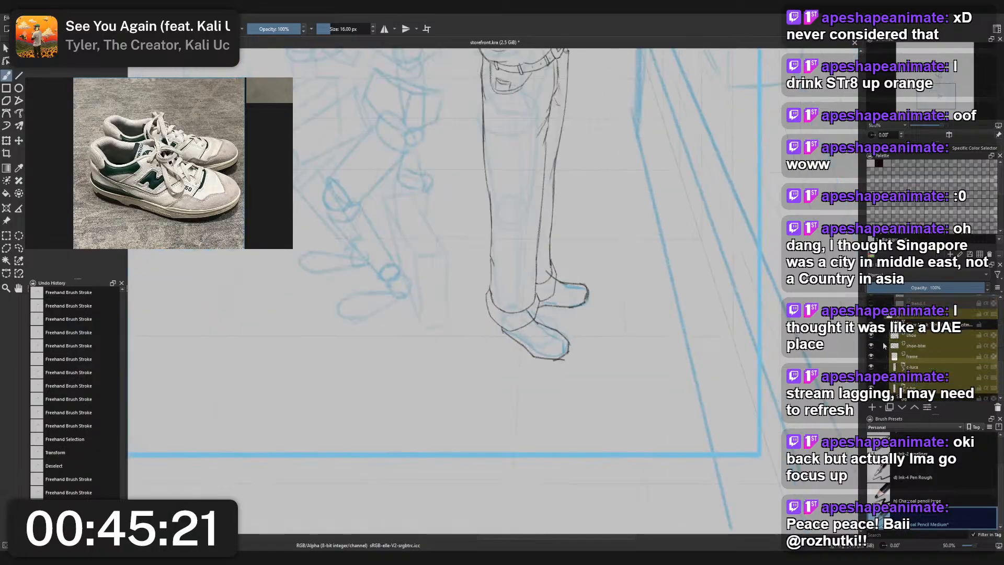
{"action": "left_click", "coordinate": [916, 346]}
{"action": "left_click", "coordinate": [959, 335], "text": "shift"}
{"action": "left_click", "coordinate": [997, 407]}
{"action": "scroll", "coordinate": [944, 362], "scroll_direction": "up", "scroll_amount": 3}
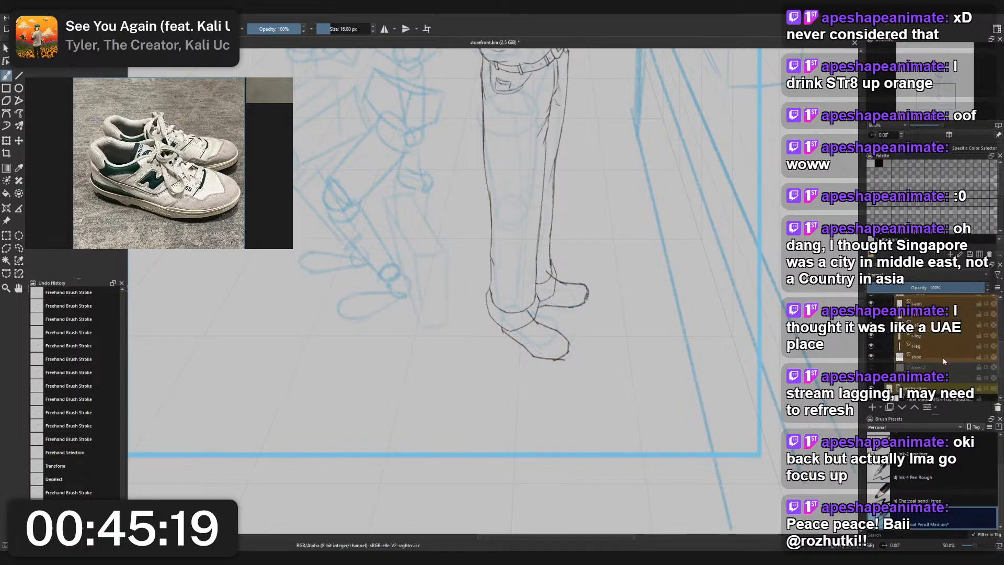
- Copy the pencil shoe outlines into the blue construction group as a new guide, and clear the shoe line layer for redrawing
{"action": "scroll", "coordinate": [925, 359], "scroll_direction": "down", "scroll_amount": 2}
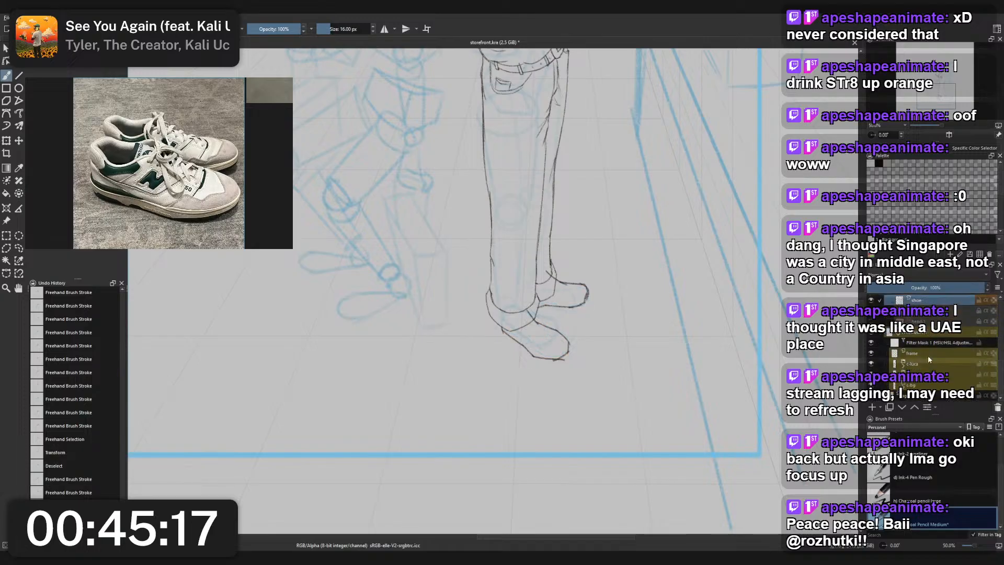
{"action": "left_click", "coordinate": [925, 352]}
{"action": "left_click", "coordinate": [925, 363]}
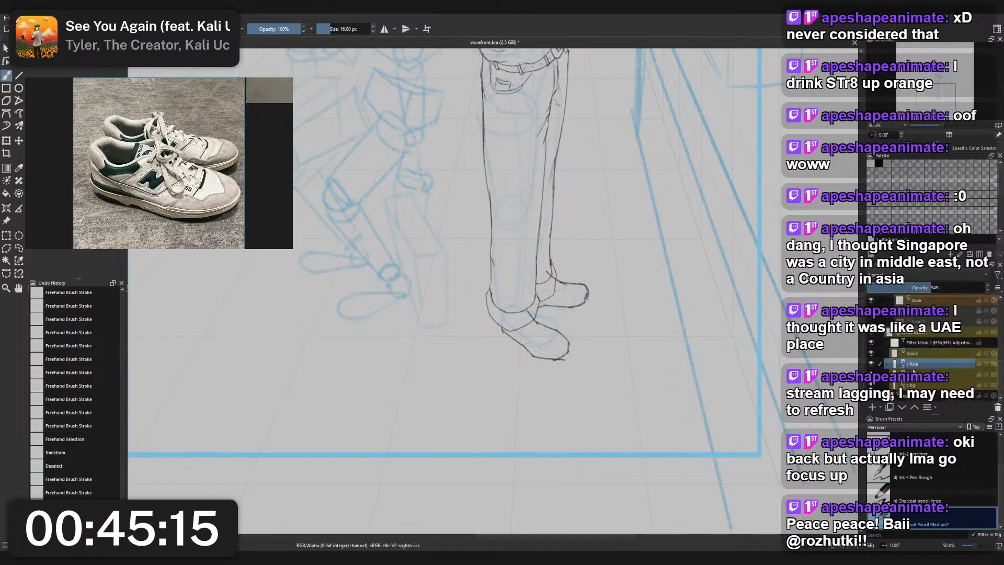
{"action": "left_click", "coordinate": [903, 366]}
{"action": "left_click", "coordinate": [921, 374]}
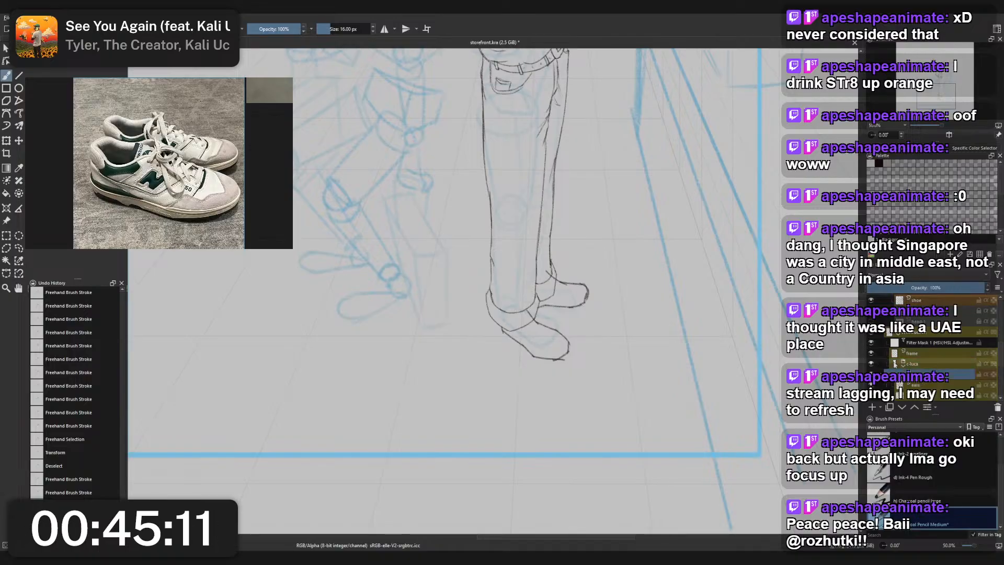
{"action": "scroll", "coordinate": [608, 334], "scroll_direction": "up", "scroll_amount": 3}
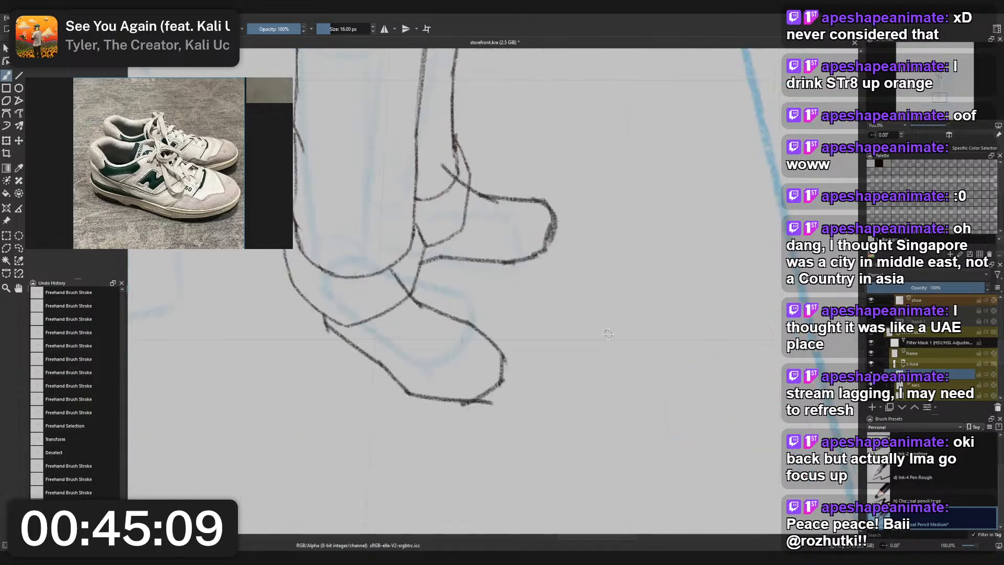
{"action": "scroll", "coordinate": [608, 334], "scroll_direction": "down", "scroll_amount": 2}
{"action": "scroll", "coordinate": [608, 333], "scroll_direction": "up", "scroll_amount": 1}
{"action": "scroll", "coordinate": [935, 363], "scroll_direction": "up", "scroll_amount": 3}
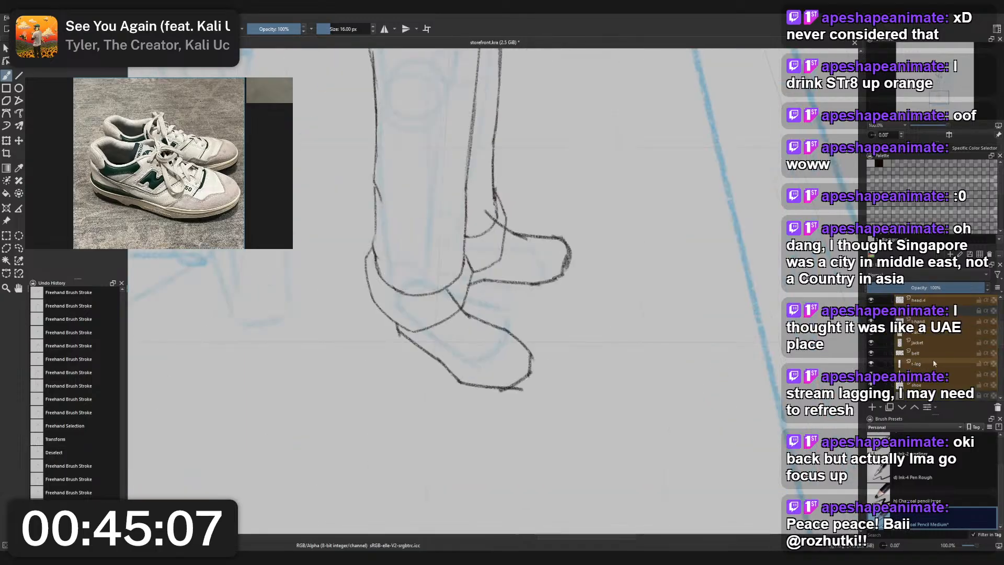
{"action": "scroll", "coordinate": [934, 359], "scroll_direction": "down", "scroll_amount": 2}
{"action": "left_click", "coordinate": [927, 357]}
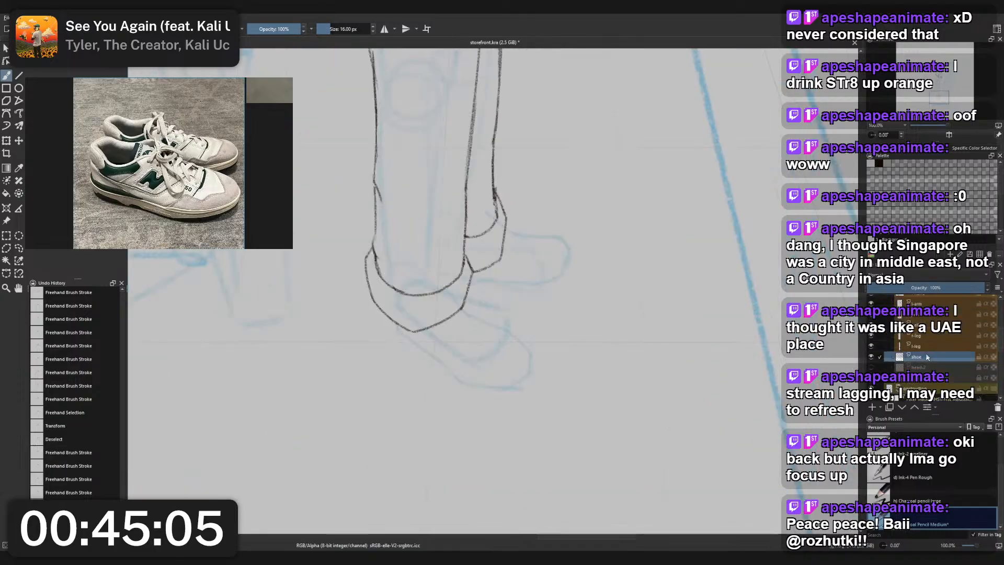
- Draw the front shoe's lower sole edge on the shoe layer, from below the trouser cuff towards the toe
{"action": "left_click_drag", "start_coordinate": [590, 366], "coordinate": [609, 377]}
{"action": "right_click", "coordinate": [616, 334]}
{"action": "left_click", "coordinate": [571, 306]}
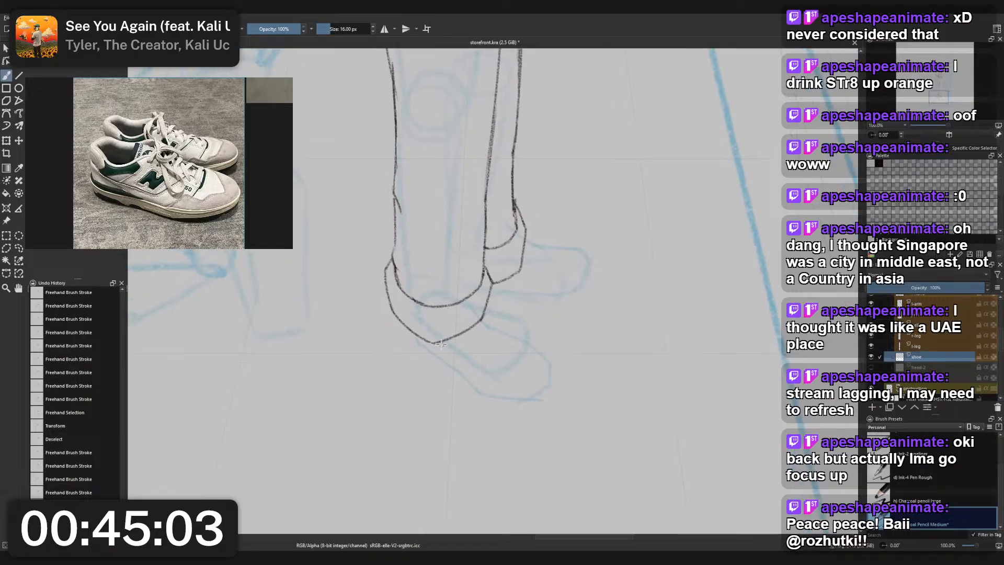
{"action": "scroll", "coordinate": [441, 344], "scroll_direction": "up", "scroll_amount": 1}
{"action": "left_click_drag", "start_coordinate": [405, 328], "coordinate": [471, 397]}
{"action": "key", "text": "ctrl+z"}
{"action": "key", "text": "ctrl+z"}
{"action": "mouse_move", "coordinate": [410, 342]}
{"action": "left_mouse_down"}
{"action": "mouse_move", "coordinate": [482, 398]}
{"action": "mouse_move", "coordinate": [558, 419]}
{"action": "mouse_move", "coordinate": [585, 405]}
{"action": "left_mouse_up"}
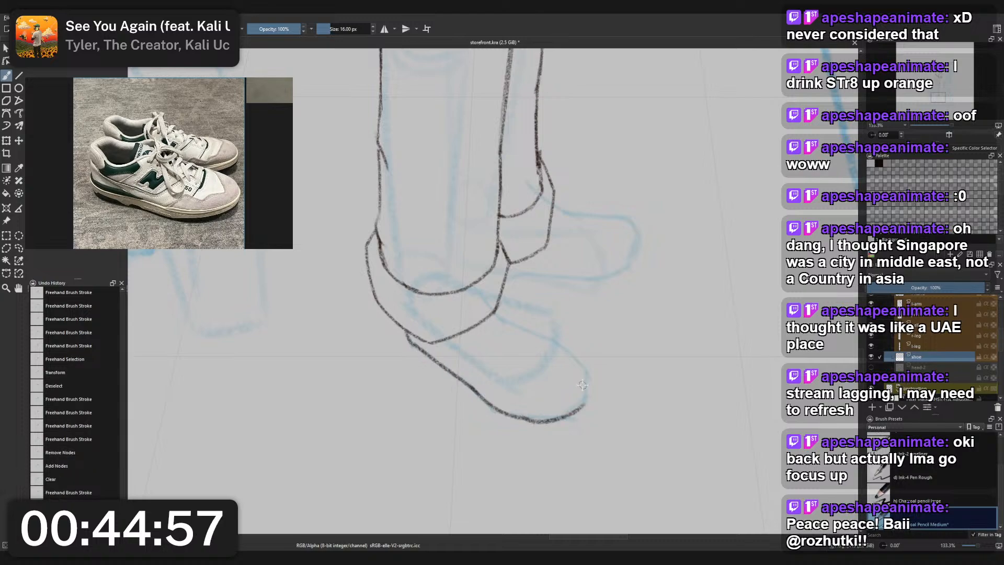
- Try several strokes for the sole's curve beneath the front shoe's toe, undoing each one
{"action": "key", "text": "ctrl+z"}
{"action": "left_click_drag", "start_coordinate": [519, 417], "coordinate": [576, 407]}
{"action": "key", "text": "ctrl+z"}
{"action": "key", "text": "ctrl+z"}
{"action": "left_click_drag", "start_coordinate": [509, 413], "coordinate": [578, 410]}
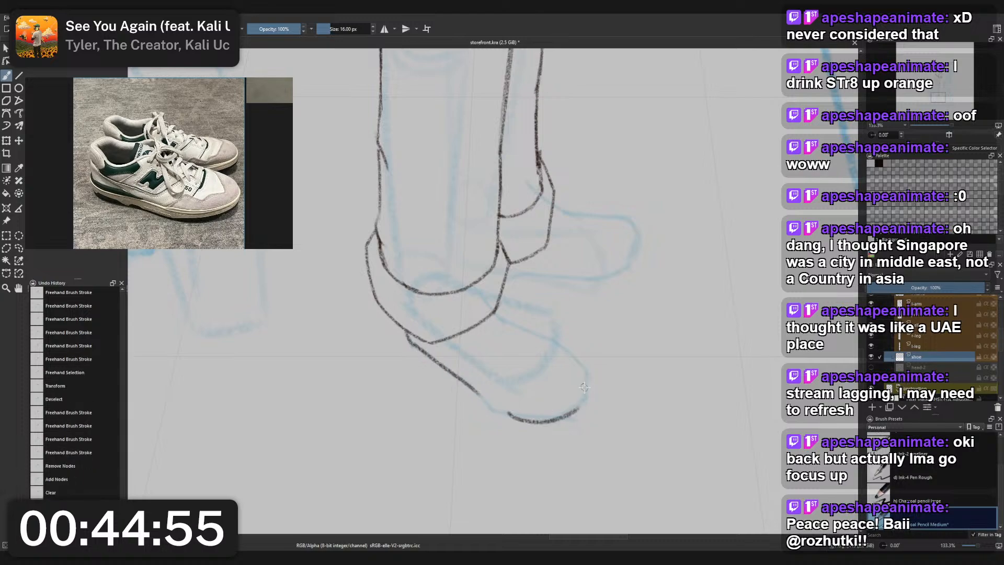
{"action": "key", "text": "ctrl+z"}
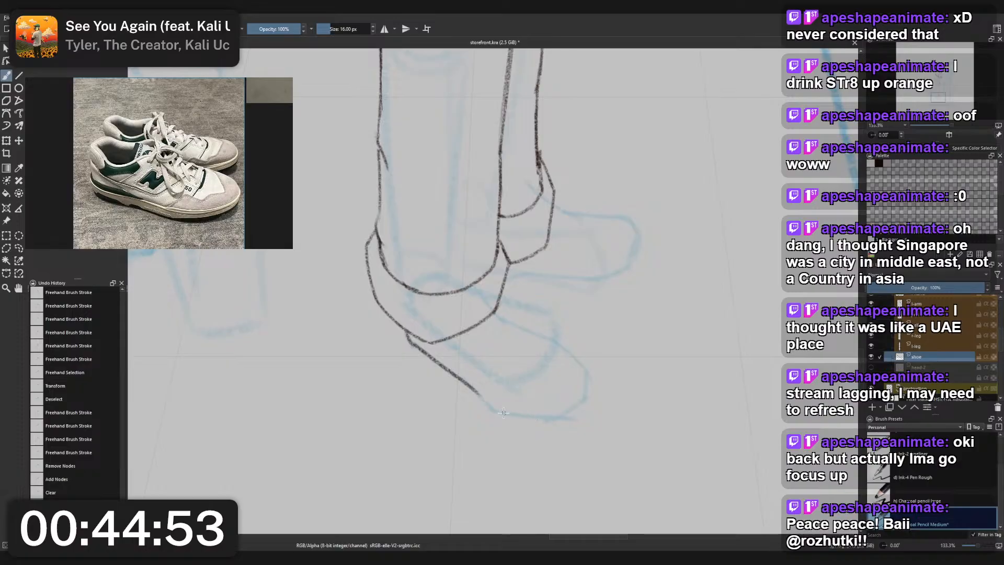
{"action": "left_click_drag", "start_coordinate": [504, 414], "coordinate": [582, 408]}
{"action": "key", "text": "ctrl+z"}
{"action": "mouse_move", "coordinate": [503, 414]}
{"action": "left_mouse_down"}
{"action": "mouse_move", "coordinate": [594, 397]}
{"action": "mouse_move", "coordinate": [574, 398]}
{"action": "left_mouse_up"}
{"action": "key", "text": "ctrl+z"}
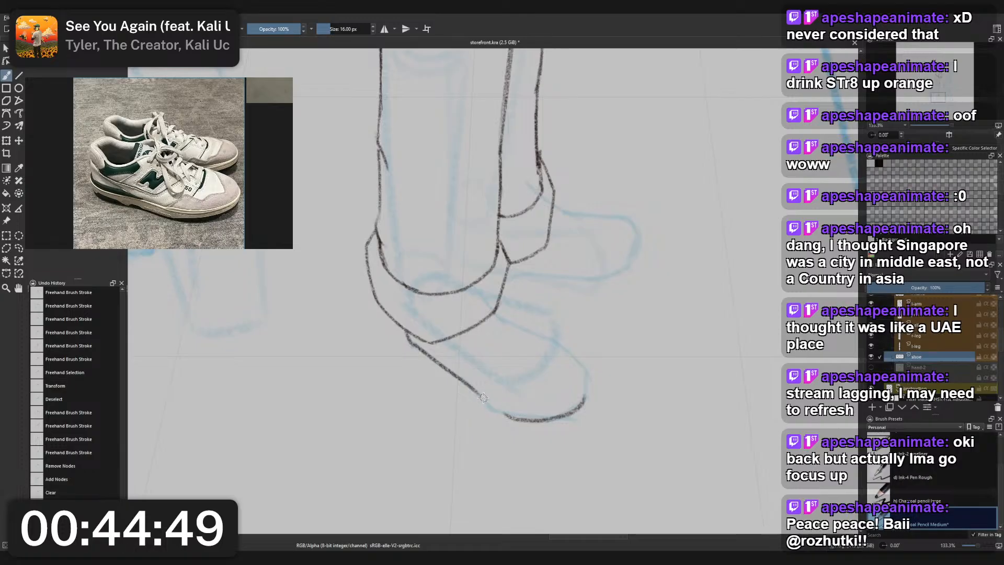
{"action": "key", "text": "ctrl+z"}
{"action": "key", "text": "ctrl+z"}
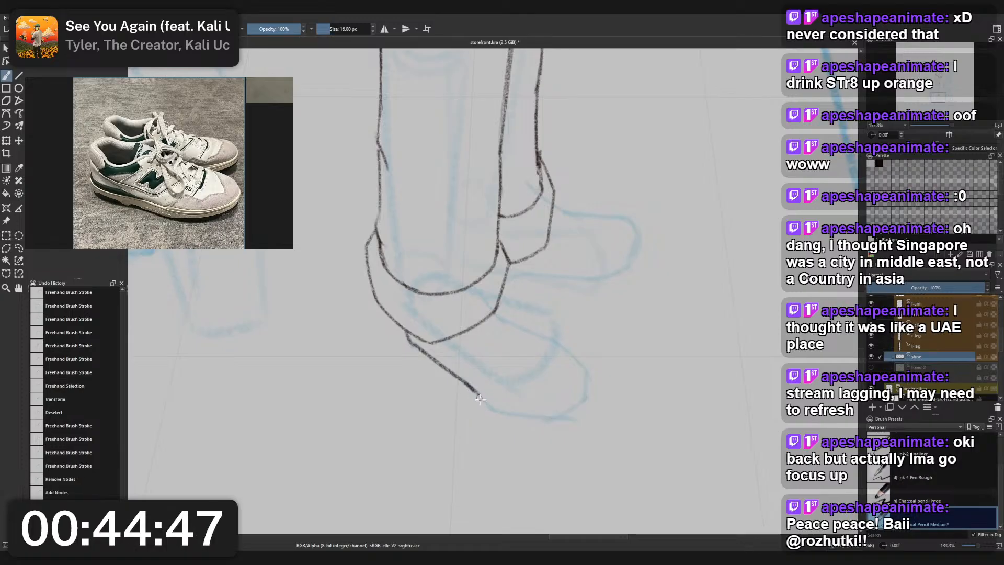
- Extend the front shoe's sole edge in a rounded curve underneath and around the toe
{"action": "left_click_drag", "start_coordinate": [480, 398], "coordinate": [501, 420]}
{"action": "key", "text": "ctrl+z"}
{"action": "mouse_move", "coordinate": [465, 382]}
{"action": "left_mouse_down"}
{"action": "mouse_move", "coordinate": [502, 417]}
{"action": "mouse_move", "coordinate": [578, 419]}
{"action": "mouse_move", "coordinate": [593, 393]}
{"action": "left_mouse_up"}
{"action": "key", "text": "ctrl+z"}
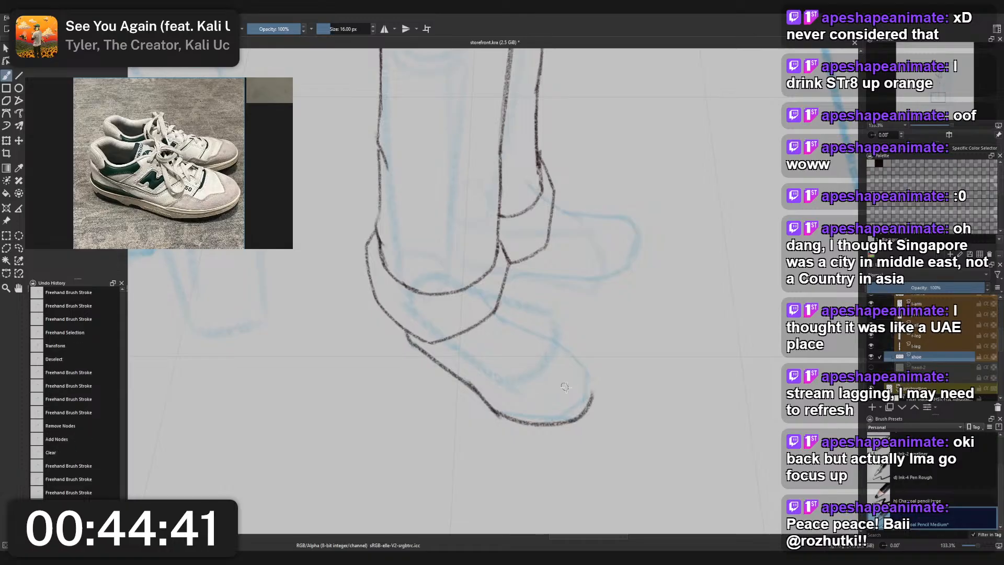
- Add the midsole line at the front shoe's toe tip and the short toe edge rising above it
{"action": "left_click_drag", "start_coordinate": [550, 417], "coordinate": [591, 394]}
{"action": "mouse_move", "coordinate": [533, 412]}
{"action": "left_mouse_down"}
{"action": "mouse_move", "coordinate": [584, 403]}
{"action": "mouse_move", "coordinate": [586, 374]}
{"action": "left_mouse_up"}
{"action": "key", "text": "ctrl+z"}
{"action": "key", "text": "ctrl+z"}
{"action": "key", "text": "ctrl+z"}
{"action": "key", "text": "ctrl+z"}
{"action": "key", "text": "ctrl+z"}
{"action": "key", "text": "ctrl+z"}
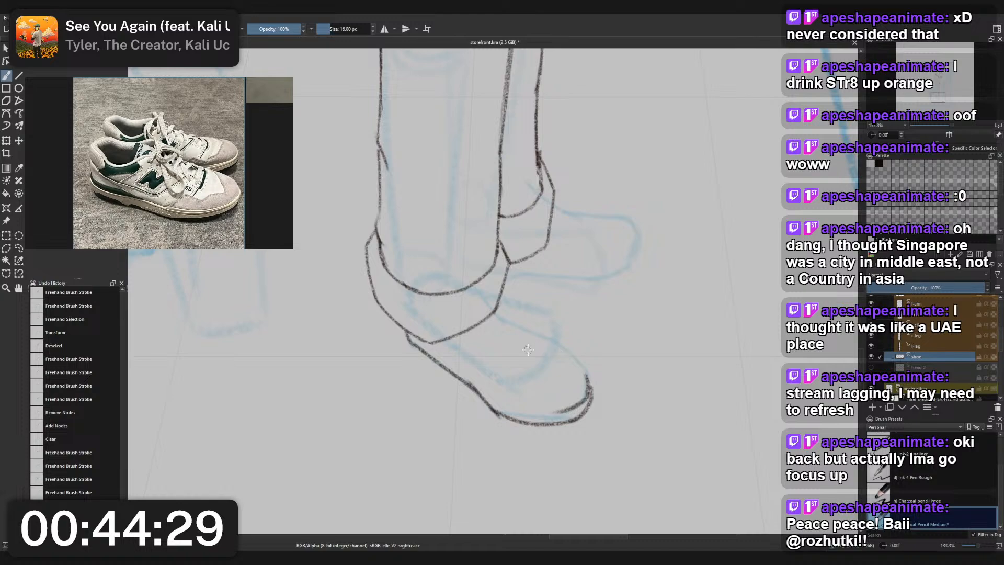
- Try to draw the front shoe's upper edge from the trouser cuff down to the toe
{"action": "mouse_move", "coordinate": [496, 304]}
{"action": "left_mouse_down"}
{"action": "mouse_move", "coordinate": [526, 340]}
{"action": "mouse_move", "coordinate": [514, 327]}
{"action": "mouse_move", "coordinate": [585, 370]}
{"action": "left_mouse_up"}
{"action": "key", "text": "ctrl+z"}
{"action": "left_click_drag", "start_coordinate": [518, 334], "coordinate": [588, 373]}
{"action": "key", "text": "ctrl+z"}
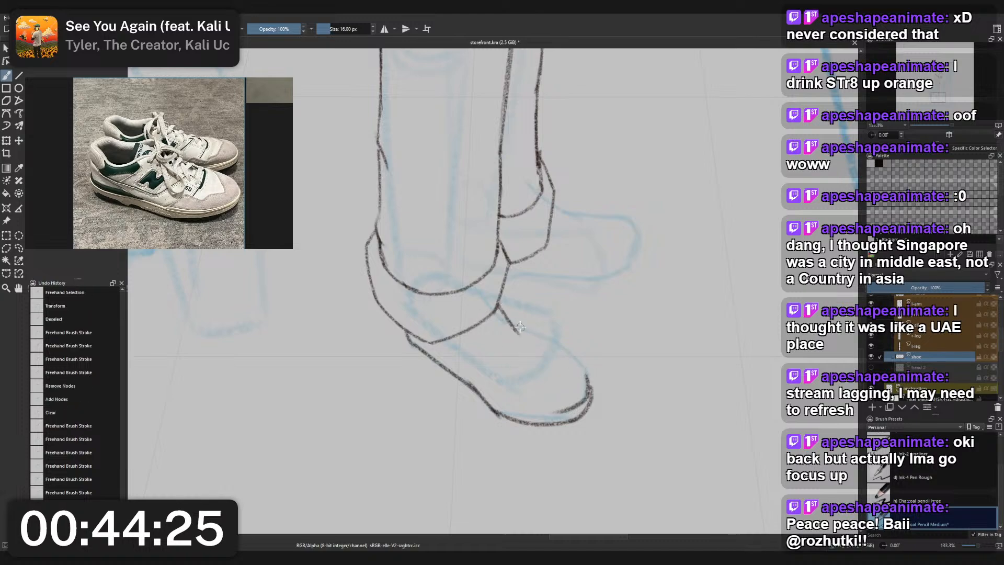
{"action": "key", "text": "ctrl+z"}
{"action": "mouse_move", "coordinate": [502, 293]}
{"action": "left_mouse_down"}
{"action": "mouse_move", "coordinate": [516, 321]}
{"action": "mouse_move", "coordinate": [511, 312]}
{"action": "mouse_move", "coordinate": [582, 368]}
{"action": "left_mouse_up"}
{"action": "key", "text": "ctrl+z"}
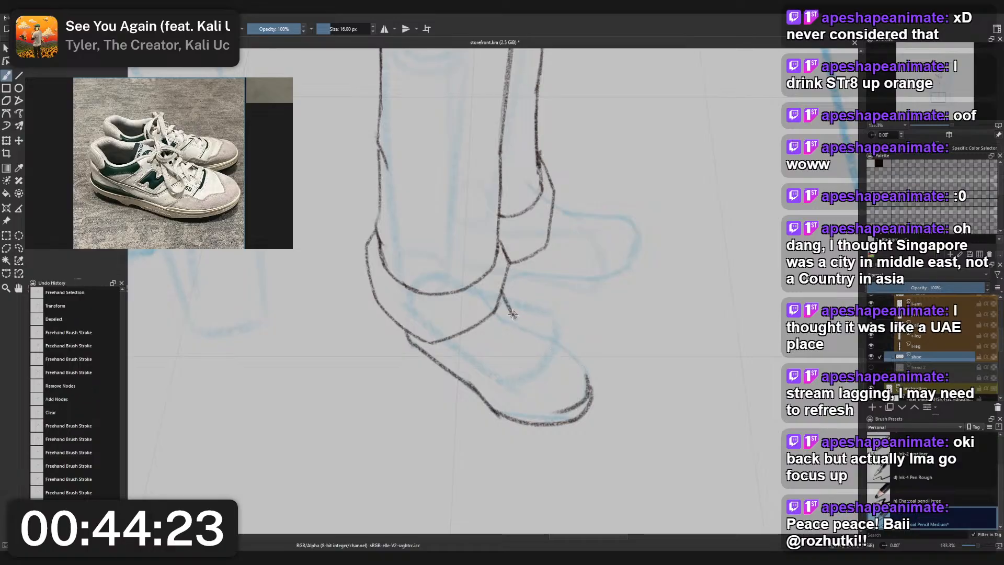
{"action": "mouse_move", "coordinate": [513, 314]}
{"action": "left_mouse_down"}
{"action": "mouse_move", "coordinate": [571, 351]}
{"action": "mouse_move", "coordinate": [589, 380]}
{"action": "left_mouse_up"}
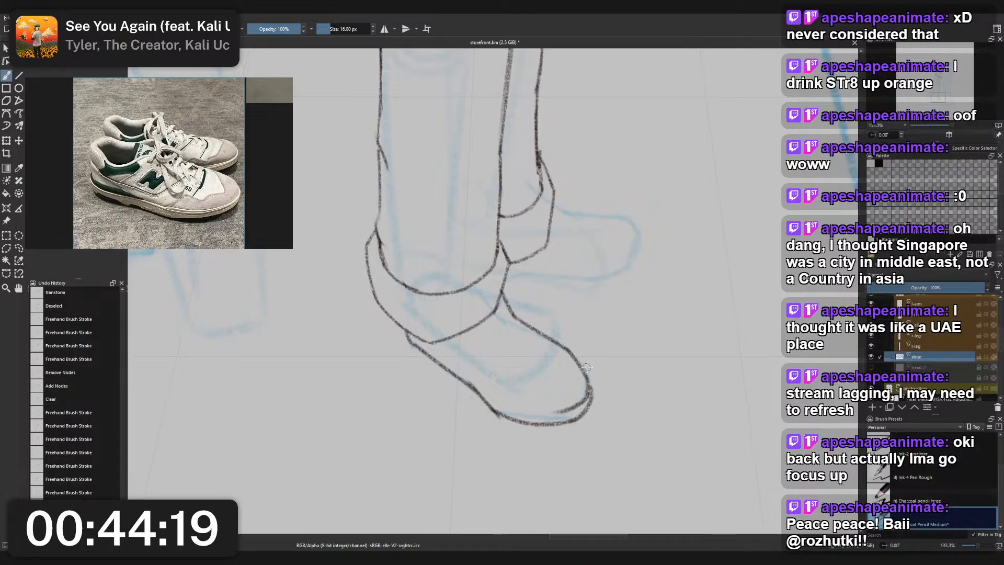
{"action": "key", "text": "ctrl+z"}
- Draw the front shoe's upper edge in two strokes, the toe slope first and the steeper instep up to the cuff second
{"action": "key", "text": "ctrl+z"}
{"action": "left_click_drag", "start_coordinate": [583, 373], "coordinate": [537, 334]}
{"action": "left_click_drag", "start_coordinate": [504, 291], "coordinate": [536, 333]}
{"action": "key", "text": "ctrl+z"}
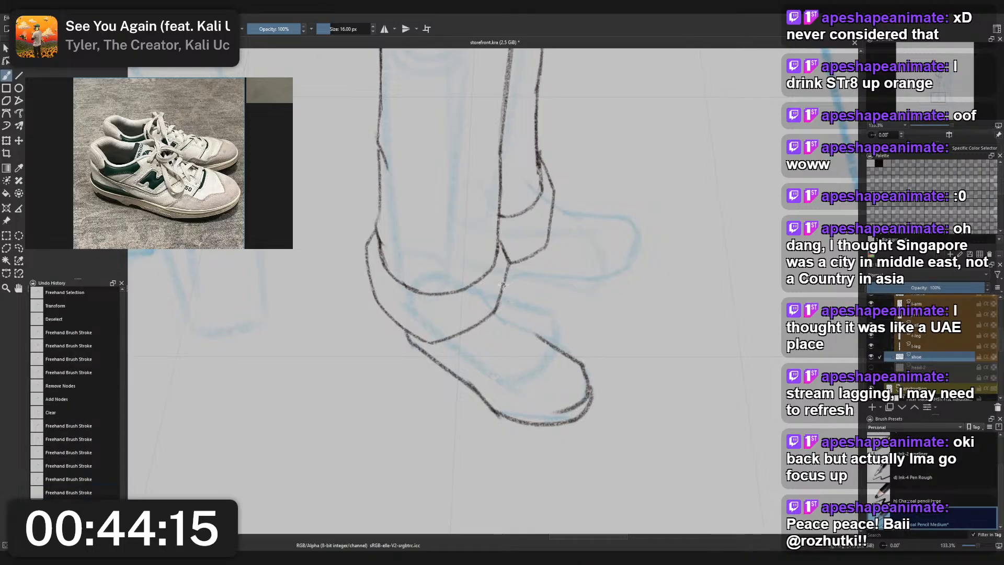
{"action": "key", "text": "ctrl+z"}
{"action": "left_click_drag", "start_coordinate": [504, 286], "coordinate": [538, 336]}
{"action": "key", "text": "ctrl+z"}
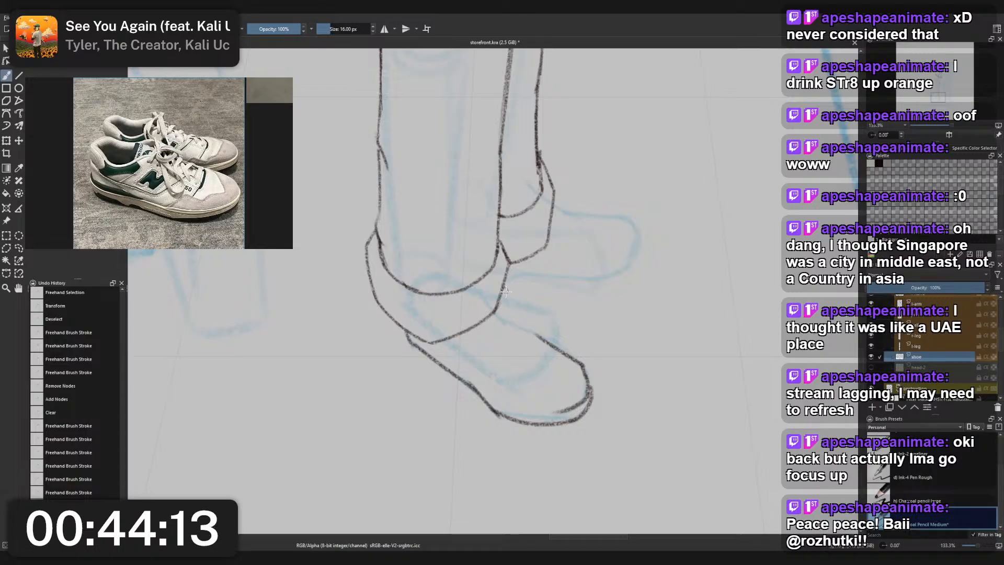
{"action": "key", "text": "ctrl+z"}
{"action": "left_click_drag", "start_coordinate": [505, 288], "coordinate": [537, 335]}
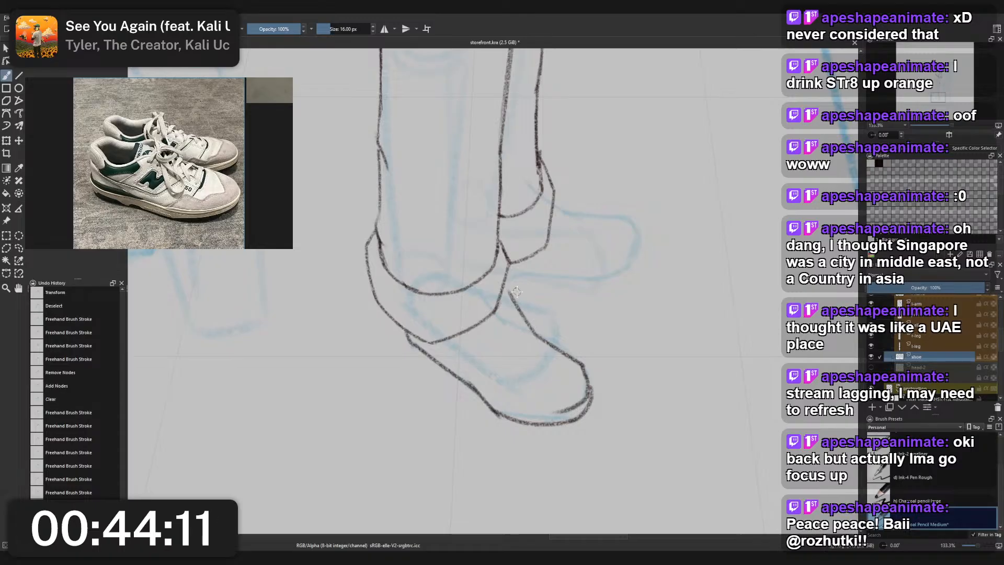
- Draw the front shoe's midsole line parallel to the sole, from the toe tip back towards the heel
{"action": "scroll", "coordinate": [529, 262], "scroll_direction": "down", "scroll_amount": 6}
{"action": "left_click_drag", "start_coordinate": [532, 263], "coordinate": [548, 346]}
{"action": "scroll", "coordinate": [547, 347], "scroll_direction": "up", "scroll_amount": 5}
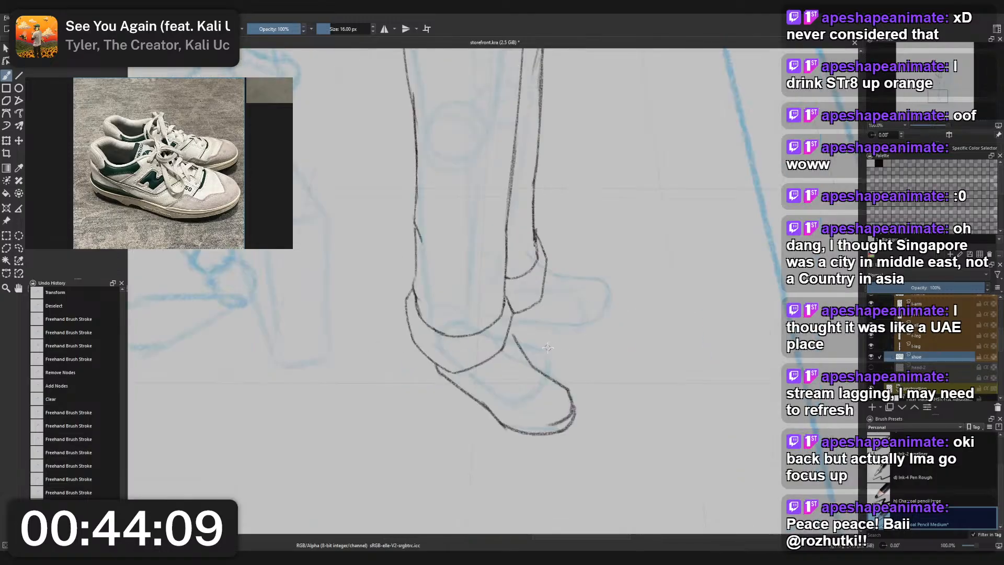
{"action": "scroll", "coordinate": [547, 347], "scroll_direction": "up", "scroll_amount": 1}
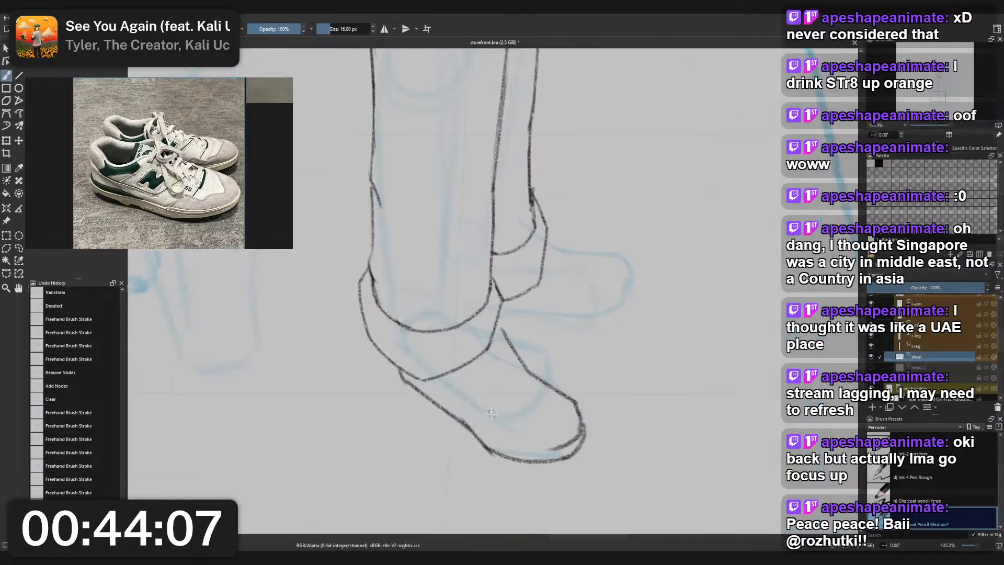
{"action": "mouse_move", "coordinate": [554, 448]}
{"action": "left_mouse_down"}
{"action": "mouse_move", "coordinate": [517, 443]}
{"action": "mouse_move", "coordinate": [561, 446]}
{"action": "mouse_move", "coordinate": [494, 438]}
{"action": "mouse_move", "coordinate": [477, 424]}
{"action": "mouse_move", "coordinate": [515, 443]}
{"action": "mouse_move", "coordinate": [428, 383]}
{"action": "left_mouse_up"}
{"action": "key", "text": "ctrl+z"}
{"action": "key", "text": "ctrl+z"}
{"action": "key", "text": "ctrl+z"}
{"action": "left_click_drag", "start_coordinate": [473, 416], "coordinate": [421, 381]}
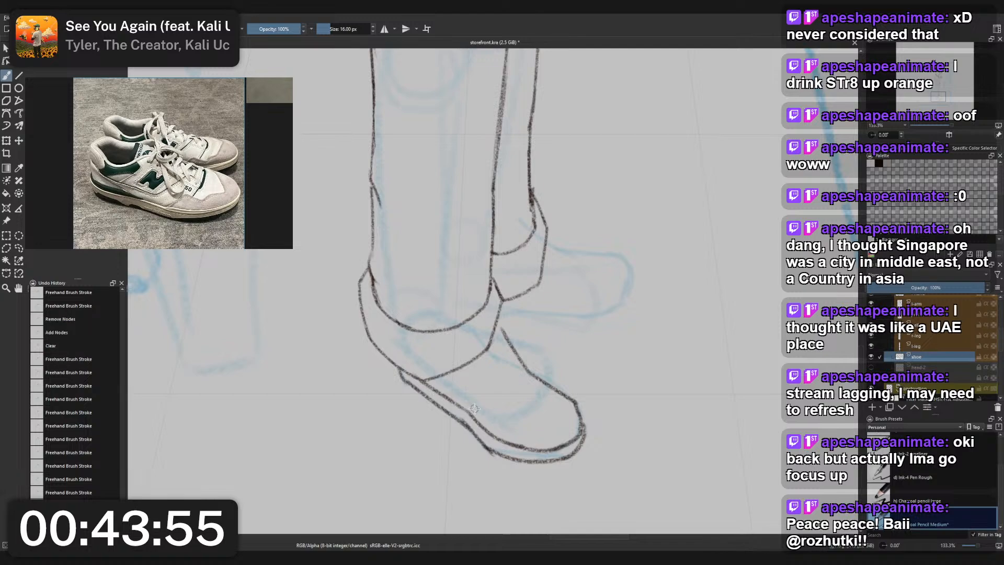
- Undo the heel-side part of the front shoe's midsole line and redraw it from below the cuff to the toe curve
{"action": "scroll", "coordinate": [481, 347], "scroll_direction": "down", "scroll_amount": 2}
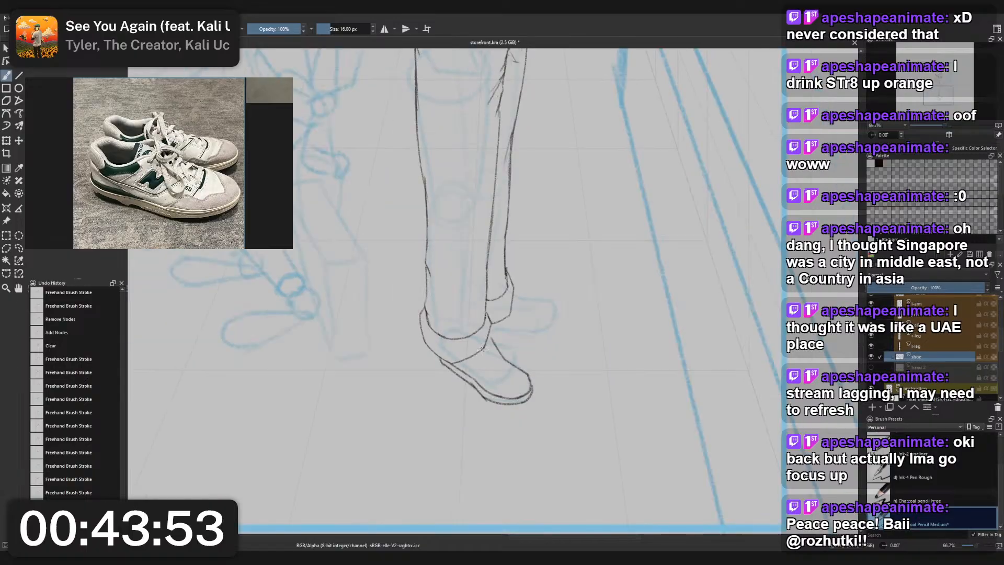
{"action": "key", "text": "ctrl+z"}
{"action": "scroll", "coordinate": [461, 366], "scroll_direction": "up", "scroll_amount": 2}
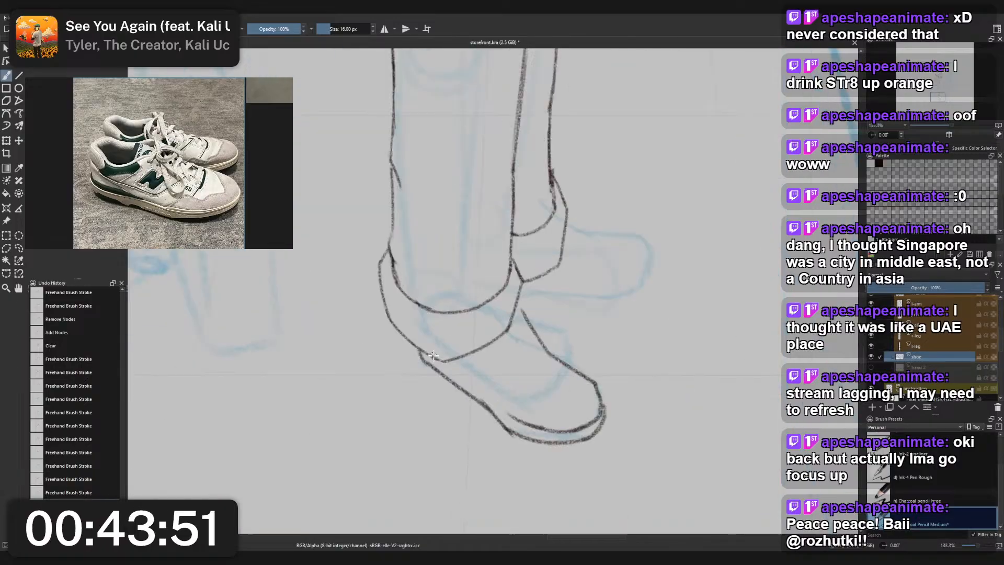
{"action": "left_click_drag", "start_coordinate": [433, 356], "coordinate": [478, 388]}
{"action": "key", "text": "ctrl+z"}
{"action": "left_click_drag", "start_coordinate": [425, 353], "coordinate": [511, 420]}
{"action": "key", "text": "ctrl+z"}
{"action": "left_click_drag", "start_coordinate": [475, 387], "coordinate": [518, 422]}
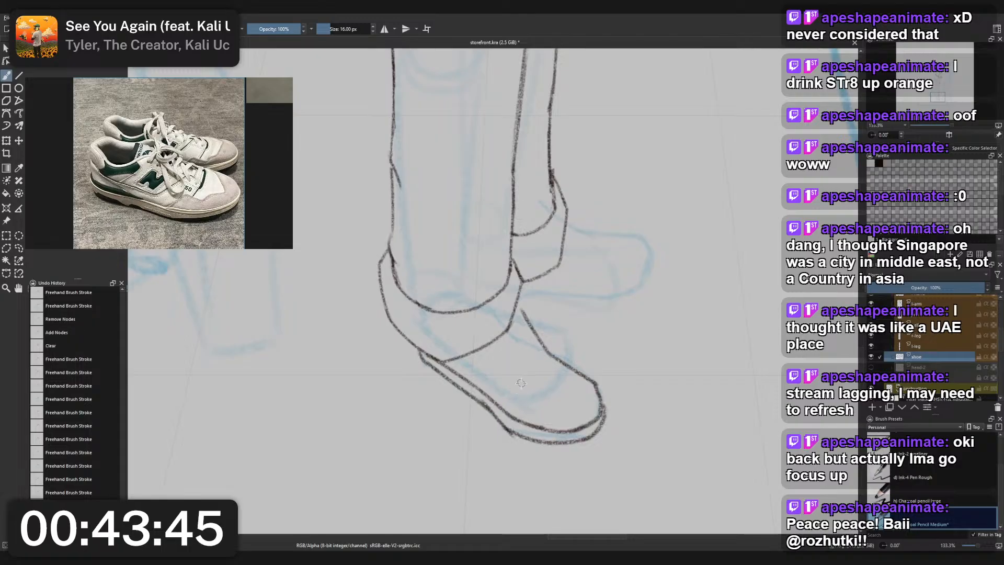
- Try to draw a wavy toe-cap seam above the front shoe's midsole line
{"action": "mouse_move", "coordinate": [506, 407]}
{"action": "left_mouse_down"}
{"action": "mouse_move", "coordinate": [574, 417]}
{"action": "mouse_move", "coordinate": [524, 406]}
{"action": "mouse_move", "coordinate": [582, 410]}
{"action": "left_mouse_up"}
{"action": "key", "text": "ctrl+z"}
{"action": "key", "text": "ctrl+z"}
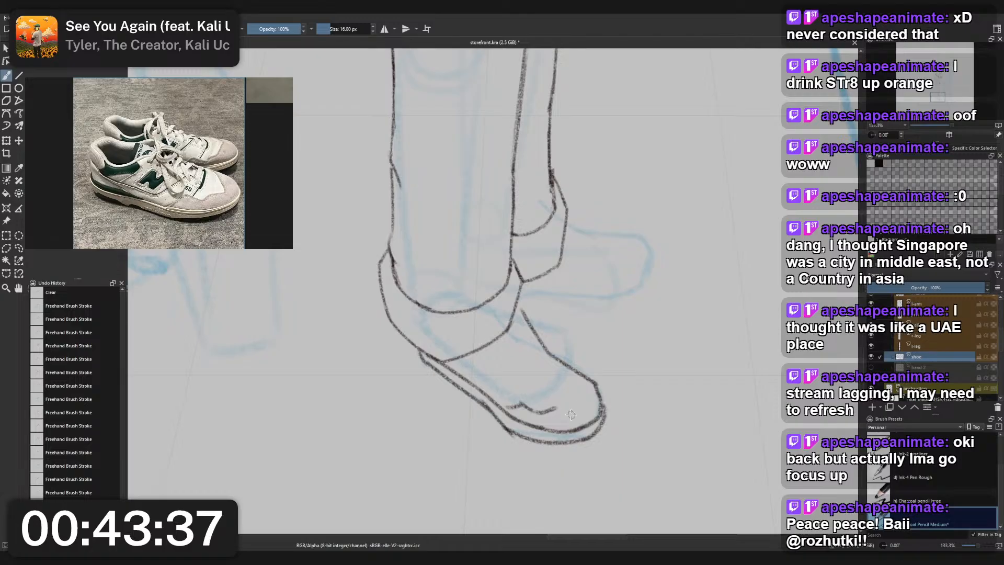
{"action": "mouse_move", "coordinate": [555, 407]}
{"action": "left_mouse_down"}
{"action": "mouse_move", "coordinate": [577, 411]}
{"action": "mouse_move", "coordinate": [580, 382]}
{"action": "left_mouse_up"}
{"action": "key", "text": "ctrl+z"}
{"action": "key", "text": "ctrl+z"}
{"action": "key", "text": "ctrl+z"}
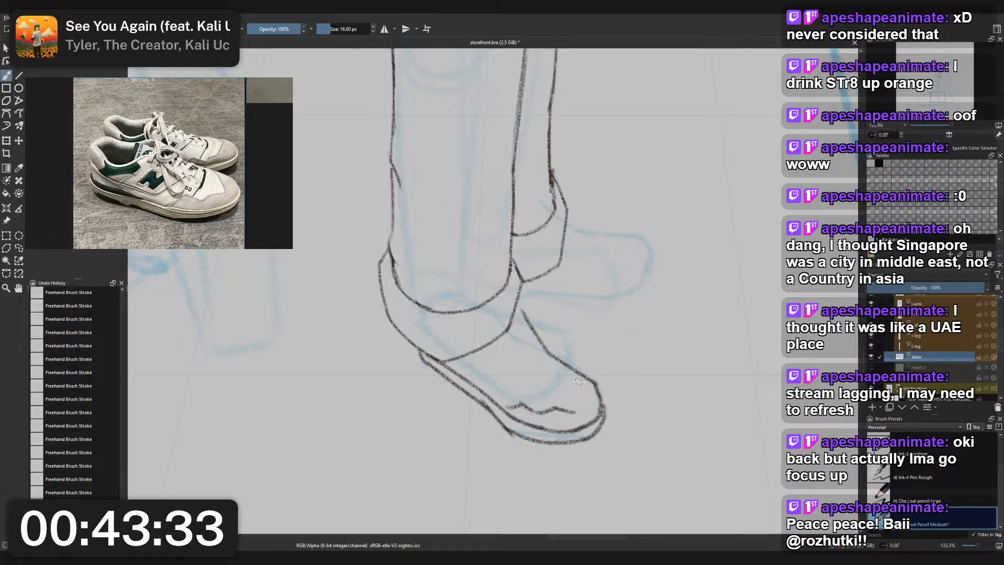
{"action": "key", "text": "ctrl+z"}
{"action": "key", "text": "ctrl+z"}
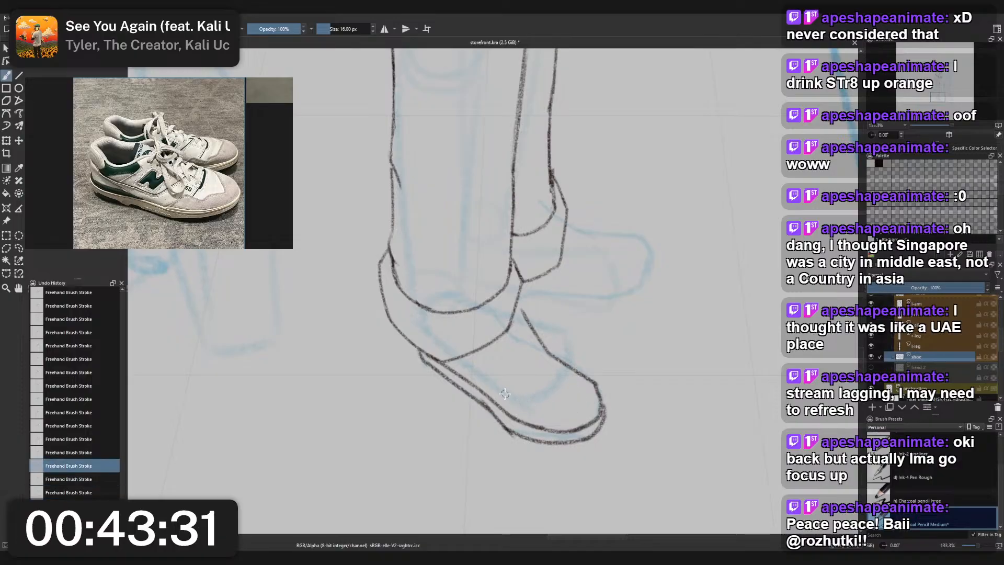
- Darken the front shoe's sole and toe contour, and draw a wavy toe-cap seam above the midsole line
{"action": "mouse_move", "coordinate": [493, 419]}
{"action": "left_mouse_down"}
{"action": "mouse_move", "coordinate": [537, 437]}
{"action": "mouse_move", "coordinate": [576, 414]}
{"action": "mouse_move", "coordinate": [604, 414]}
{"action": "mouse_move", "coordinate": [592, 375]}
{"action": "left_mouse_up"}
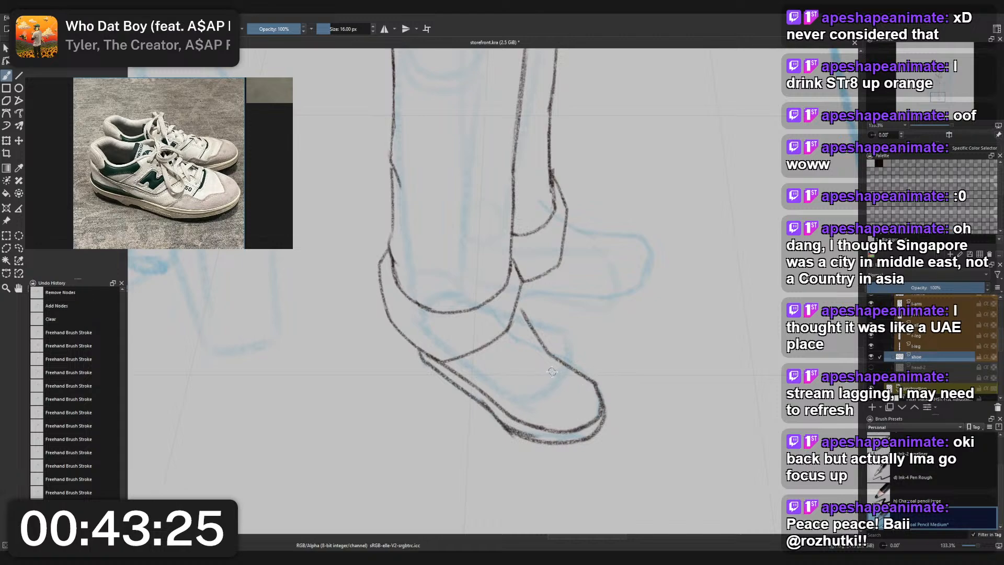
{"action": "mouse_move", "coordinate": [510, 414]}
{"action": "left_mouse_down"}
{"action": "mouse_move", "coordinate": [518, 401]}
{"action": "mouse_move", "coordinate": [577, 409]}
{"action": "mouse_move", "coordinate": [589, 401]}
{"action": "left_mouse_up"}
{"action": "key", "text": "ctrl+z"}
{"action": "key", "text": "ctrl+z"}
{"action": "key", "text": "ctrl+z"}
{"action": "key", "text": "ctrl+z"}
{"action": "key", "text": "ctrl+z"}
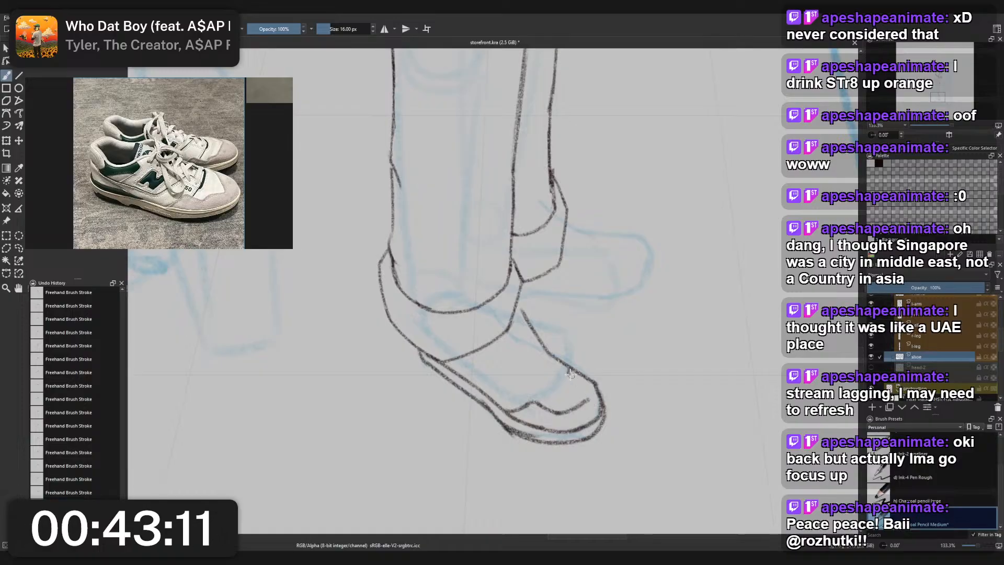
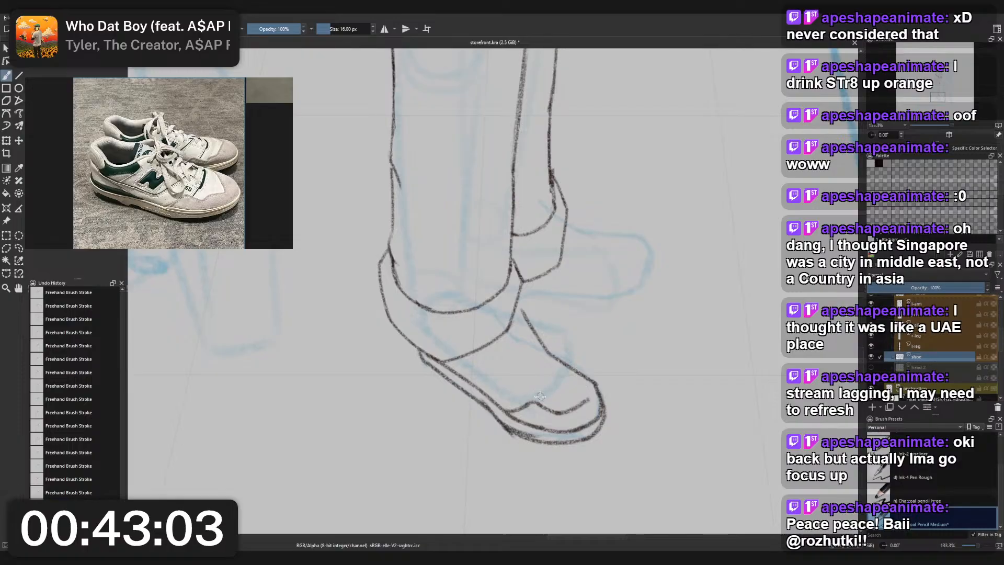
- Try to extend the front shoe's toe-cap seam around the toe and up to the upper contour
{"action": "left_click_drag", "start_coordinate": [536, 397], "coordinate": [564, 371]}
{"action": "key", "text": "ctrl+z"}
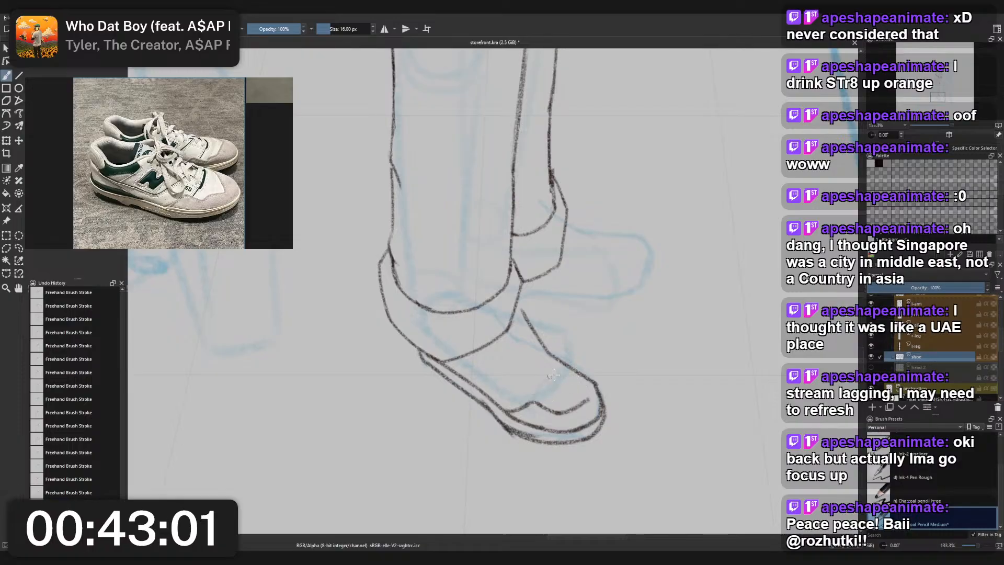
{"action": "key", "text": "ctrl+z"}
{"action": "left_click_drag", "start_coordinate": [566, 373], "coordinate": [588, 401]}
{"action": "key", "text": "ctrl+z"}
{"action": "key", "text": "ctrl+z"}
{"action": "key", "text": "ctrl+z"}
{"action": "key", "text": "ctrl+z"}
- Try to clean up the upper end of the toe-cap seam with the small eraser and redraw it with the pencil
{"action": "right_click", "coordinate": [599, 382]}
{"action": "left_click", "coordinate": [599, 328]}
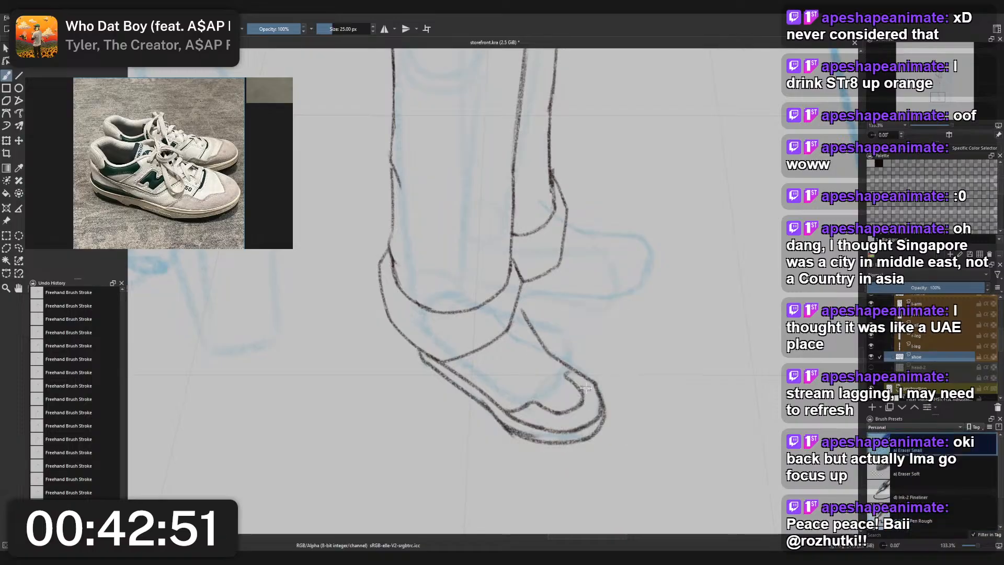
{"action": "right_click", "coordinate": [575, 368]}
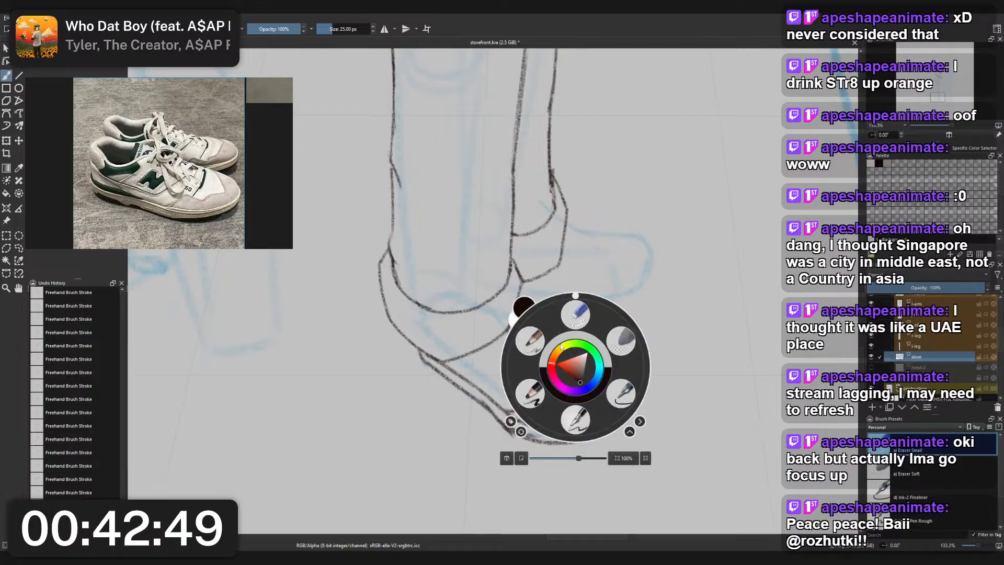
{"action": "left_click", "coordinate": [530, 341]}
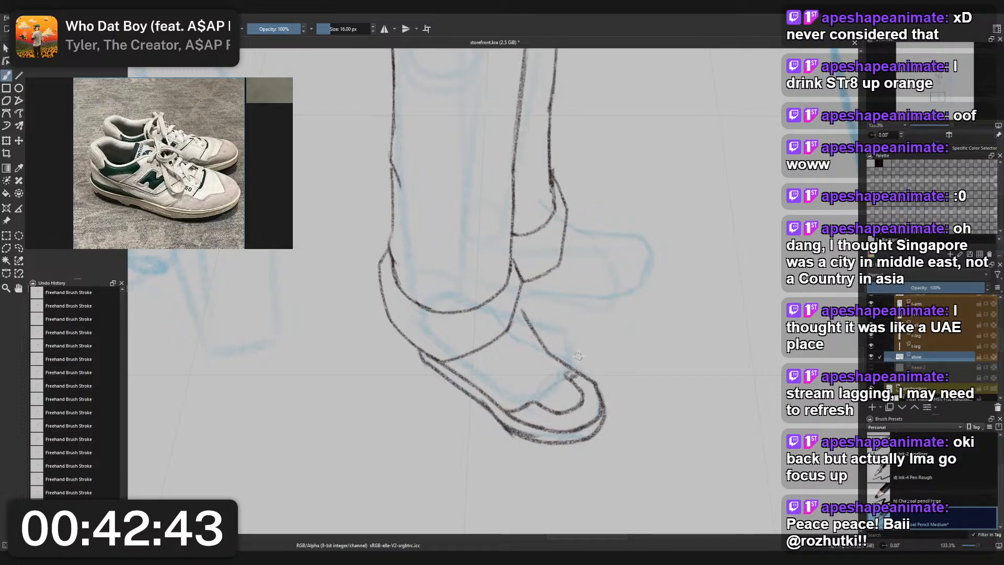
{"action": "scroll", "coordinate": [578, 356], "scroll_direction": "down", "scroll_amount": 6}
{"action": "scroll", "coordinate": [588, 330], "scroll_direction": "up", "scroll_amount": 4}
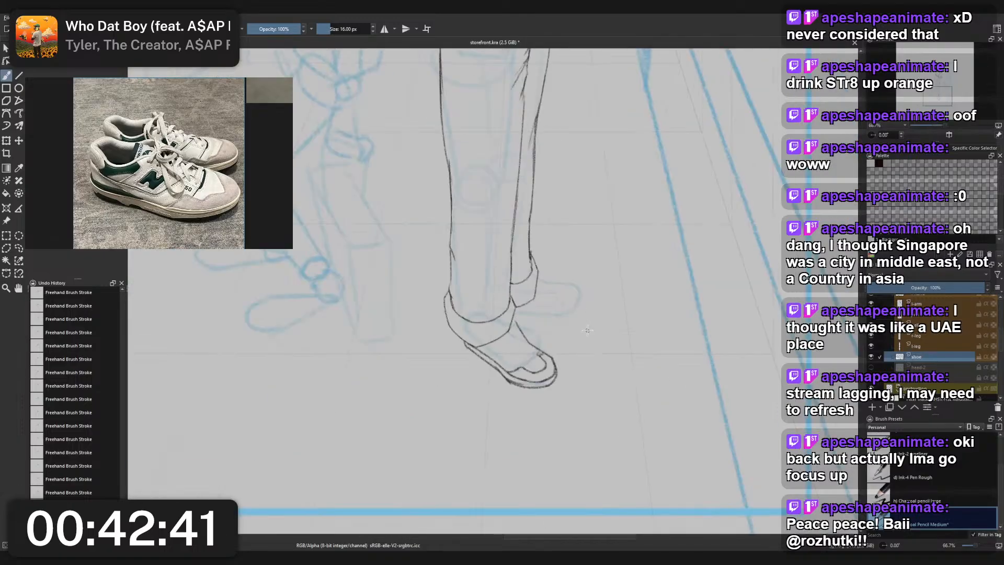
- Undo the strokes of the front shoe's toe-cap seam, back to the plain sole and upper outline
{"action": "key", "text": "ctrl+z"}
{"action": "key", "text": "ctrl+z"}
{"action": "key", "text": "ctrl+z"}
{"action": "key", "text": "ctrl+z"}
{"action": "key", "text": "ctrl+z"}
{"action": "key", "text": "ctrl+z"}
{"action": "key", "text": "ctrl+z"}
{"action": "key", "text": "ctrl+z"}
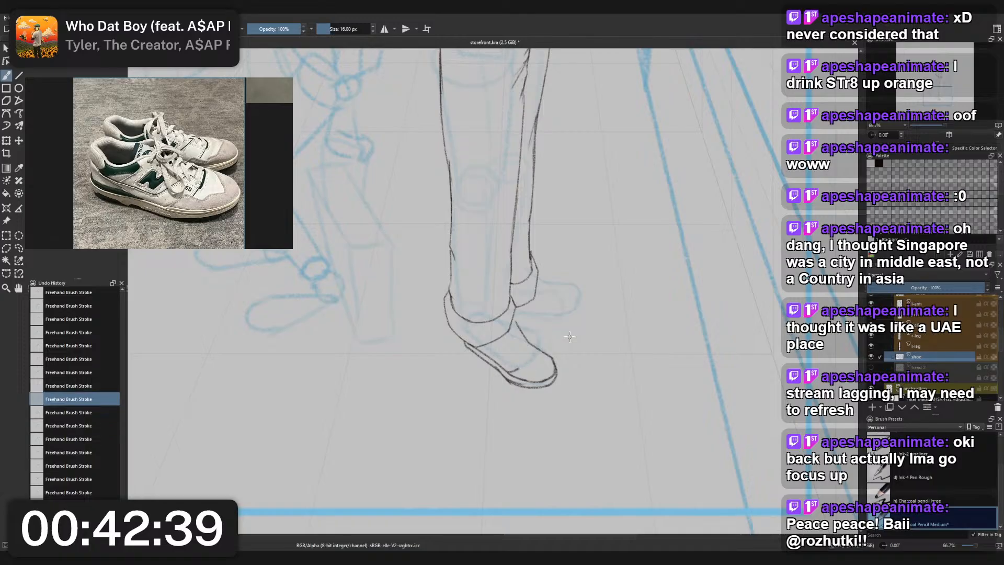
{"action": "key", "text": "ctrl+z"}
{"action": "scroll", "coordinate": [529, 327], "scroll_direction": "up", "scroll_amount": 2}
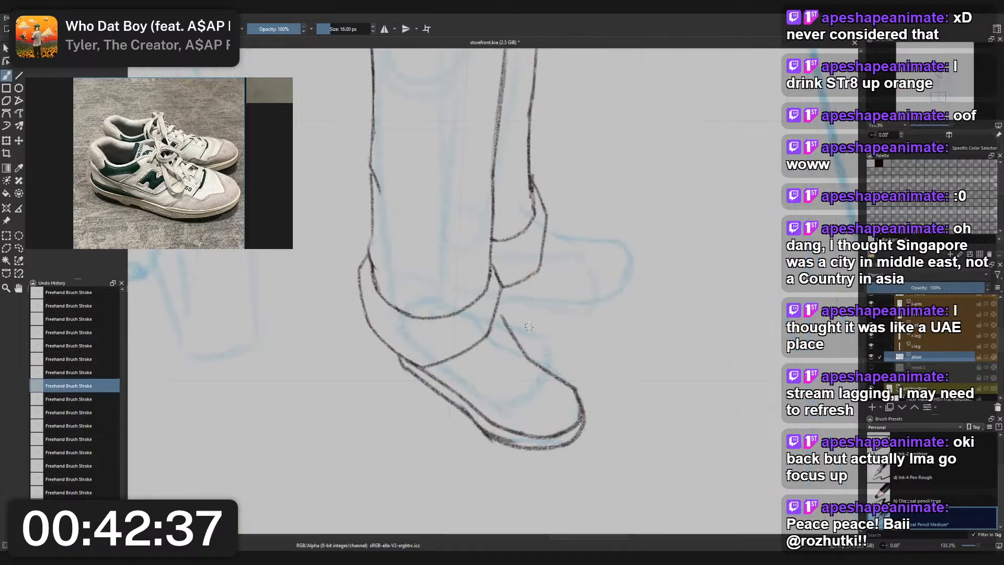
- Draw the near-side seam of the front shoe's lace opening from the cuff towards the toe, and close the outline gap at the cuff
{"action": "left_click_drag", "start_coordinate": [468, 352], "coordinate": [489, 382]}
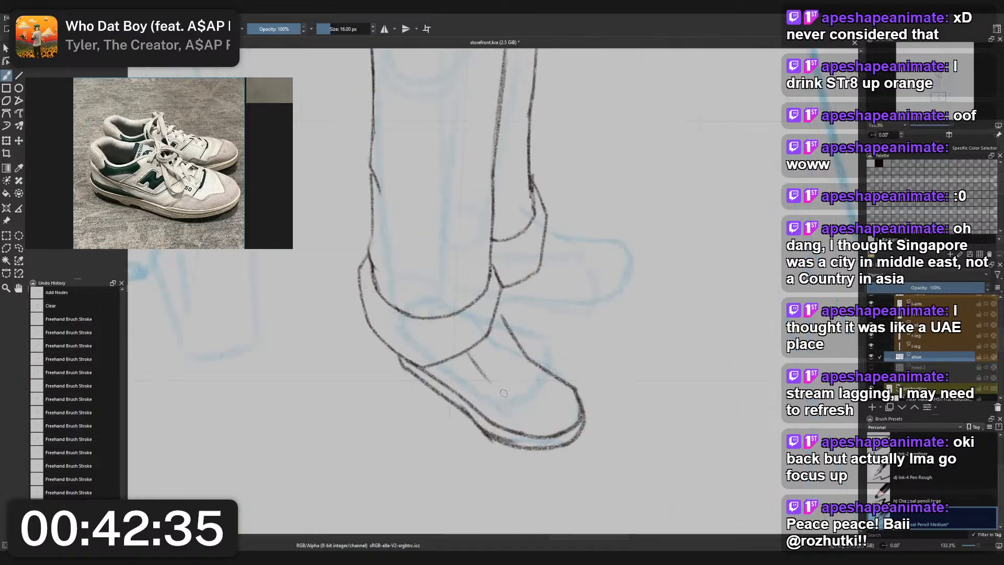
{"action": "left_click_drag", "start_coordinate": [495, 314], "coordinate": [504, 320]}
{"action": "key", "text": "ctrl+z"}
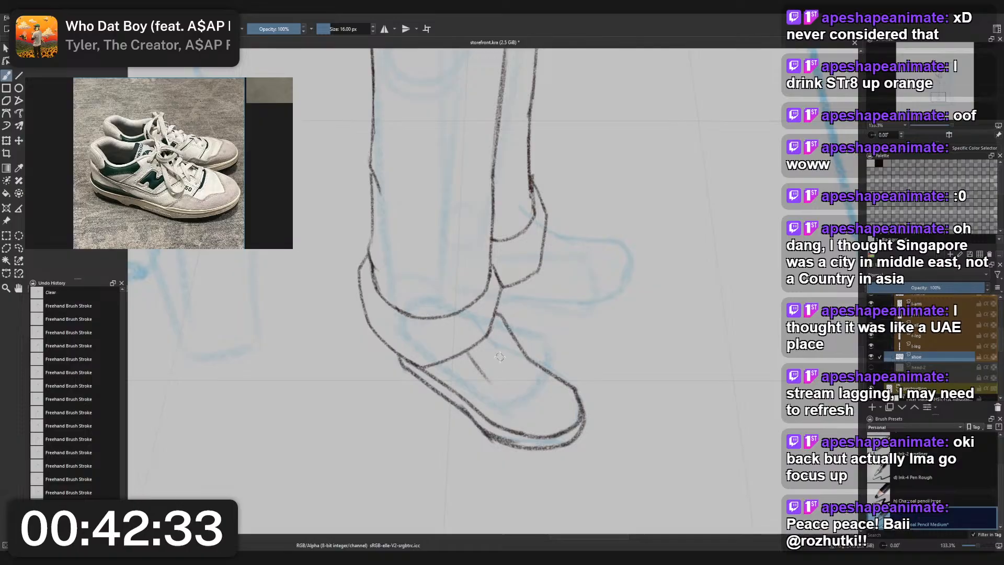
{"action": "mouse_move", "coordinate": [487, 378]}
{"action": "left_mouse_down"}
{"action": "mouse_move", "coordinate": [553, 420]}
{"action": "mouse_move", "coordinate": [515, 398]}
{"action": "mouse_move", "coordinate": [543, 380]}
{"action": "mouse_move", "coordinate": [539, 391]}
{"action": "mouse_move", "coordinate": [515, 396]}
{"action": "mouse_move", "coordinate": [545, 378]}
{"action": "mouse_move", "coordinate": [535, 395]}
{"action": "mouse_move", "coordinate": [523, 401]}
{"action": "mouse_move", "coordinate": [545, 381]}
{"action": "left_mouse_up"}
{"action": "key", "text": "ctrl+z"}
{"action": "key", "text": "ctrl+z"}
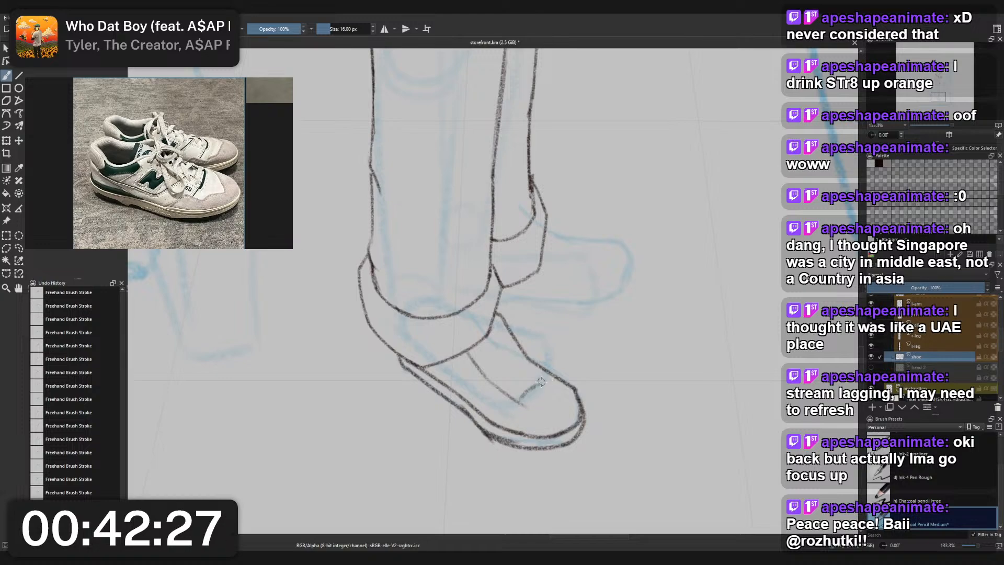
{"action": "key", "text": "ctrl+z"}
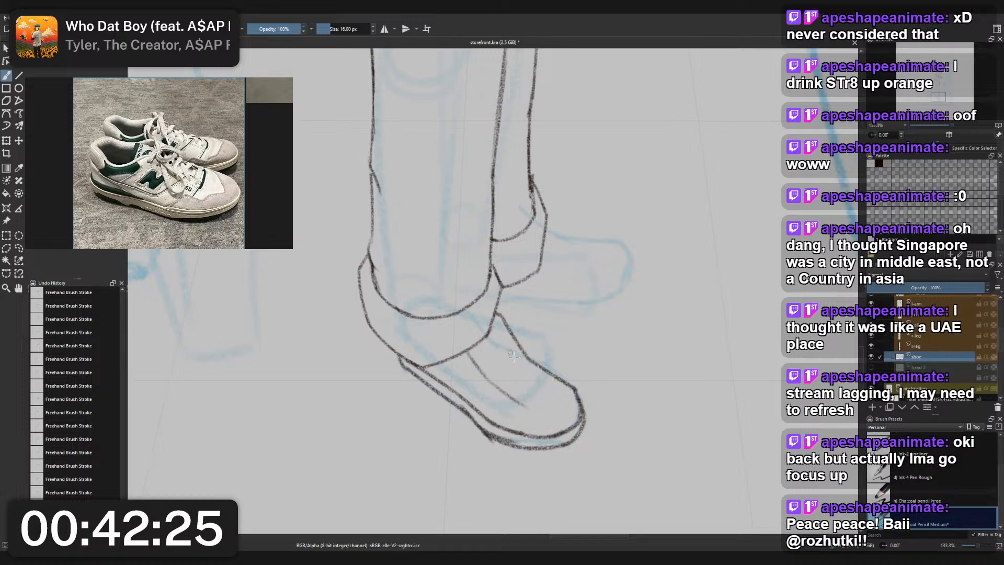
- Draw the far-side lace-opening seam along the front shoe's upper contour and curve it round to meet the near-side seam
{"action": "left_click_drag", "start_coordinate": [496, 328], "coordinate": [516, 358]}
{"action": "key", "text": "ctrl+z"}
{"action": "left_click_drag", "start_coordinate": [496, 326], "coordinate": [544, 390]}
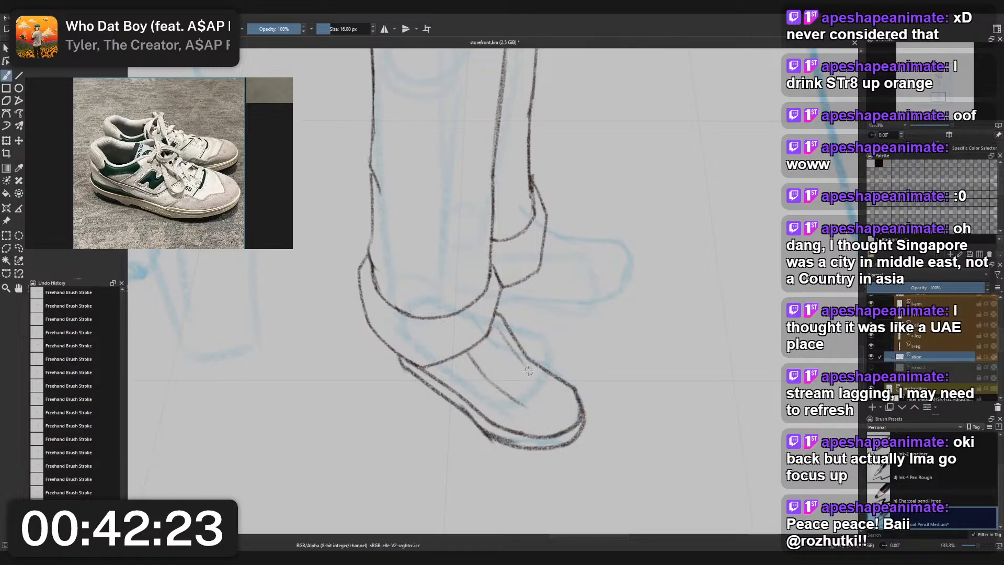
{"action": "left_click_drag", "start_coordinate": [515, 356], "coordinate": [554, 384]}
{"action": "key", "text": "ctrl+z"}
{"action": "mouse_move", "coordinate": [514, 355]}
{"action": "left_mouse_down"}
{"action": "mouse_move", "coordinate": [553, 382]}
{"action": "mouse_move", "coordinate": [532, 404]}
{"action": "mouse_move", "coordinate": [563, 396]}
{"action": "left_mouse_up"}
{"action": "key", "text": "ctrl+z"}
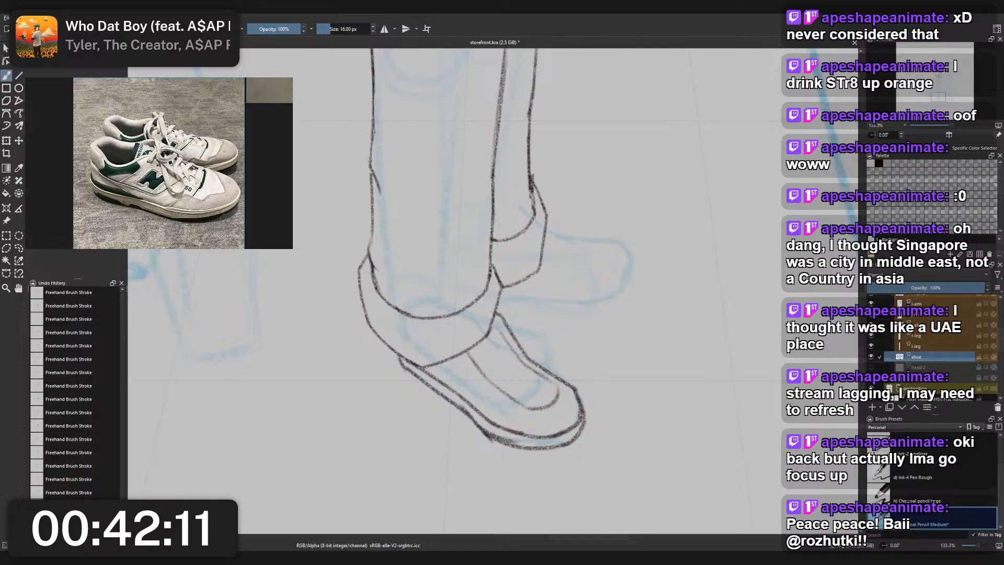
- Outline the rear shoe over the blue guide, with a sole line from the cuff to the toe and an upper contour around the tip
{"action": "scroll", "coordinate": [446, 361], "scroll_direction": "down", "scroll_amount": 5}
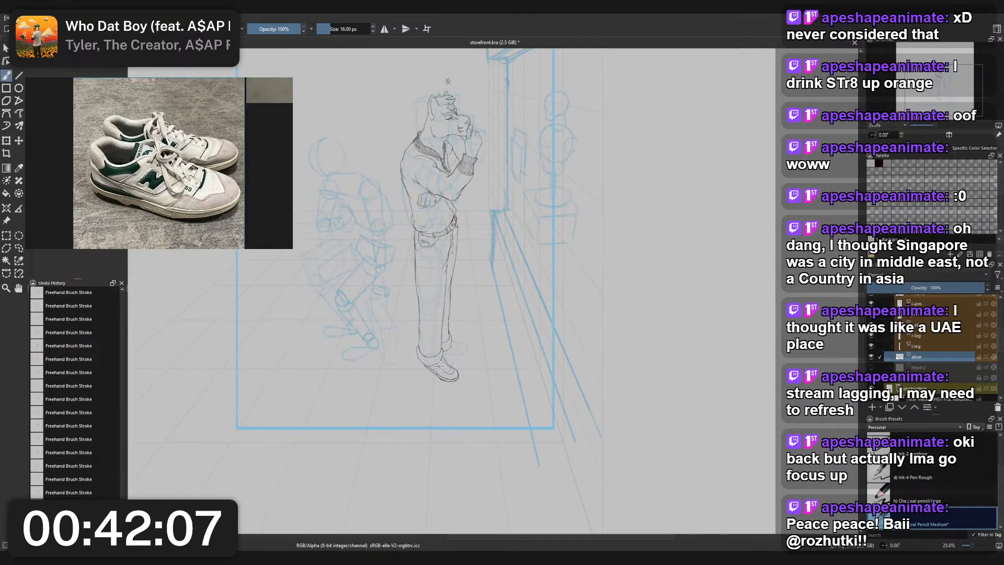
{"action": "scroll", "coordinate": [439, 366], "scroll_direction": "up", "scroll_amount": 5}
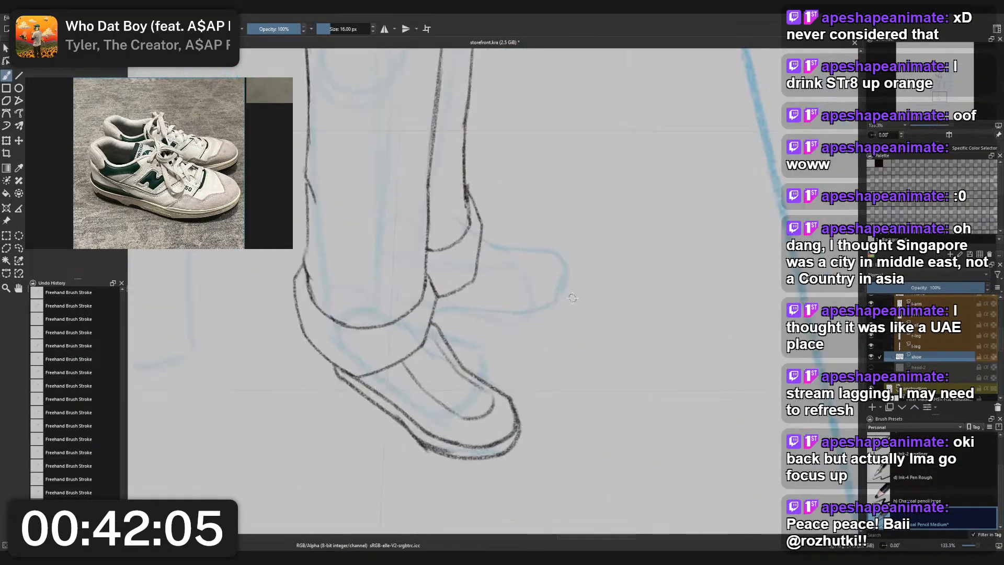
{"action": "left_click_drag", "start_coordinate": [434, 308], "coordinate": [515, 312]}
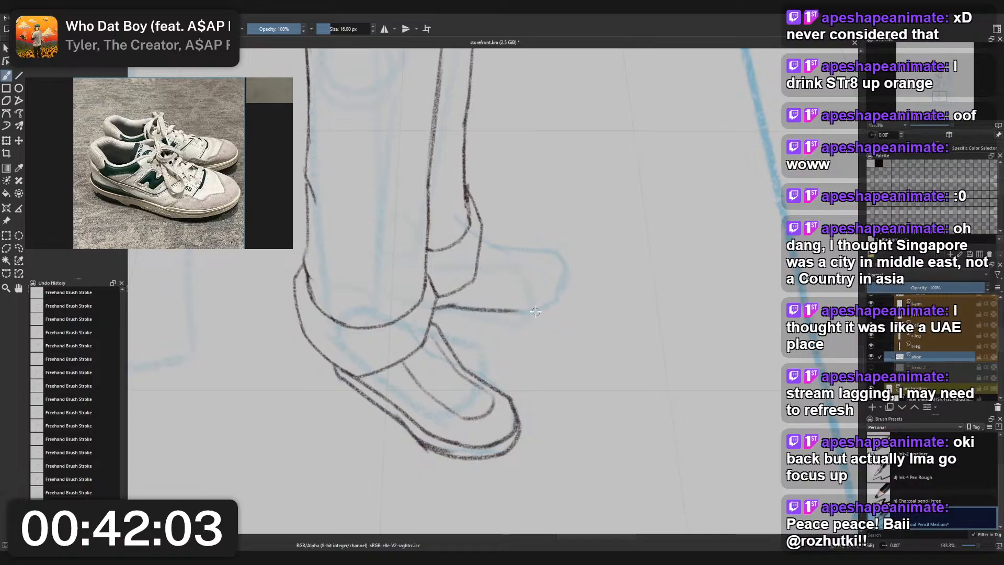
{"action": "key", "text": "ctrl+z"}
{"action": "left_click_drag", "start_coordinate": [453, 303], "coordinate": [513, 312]}
{"action": "key", "text": "ctrl+z"}
{"action": "mouse_move", "coordinate": [452, 305]}
{"action": "left_mouse_down"}
{"action": "mouse_move", "coordinate": [550, 305]}
{"action": "mouse_move", "coordinate": [533, 307]}
{"action": "mouse_move", "coordinate": [565, 279]}
{"action": "left_mouse_up"}
{"action": "key", "text": "ctrl+z"}
{"action": "key", "text": "ctrl+z"}
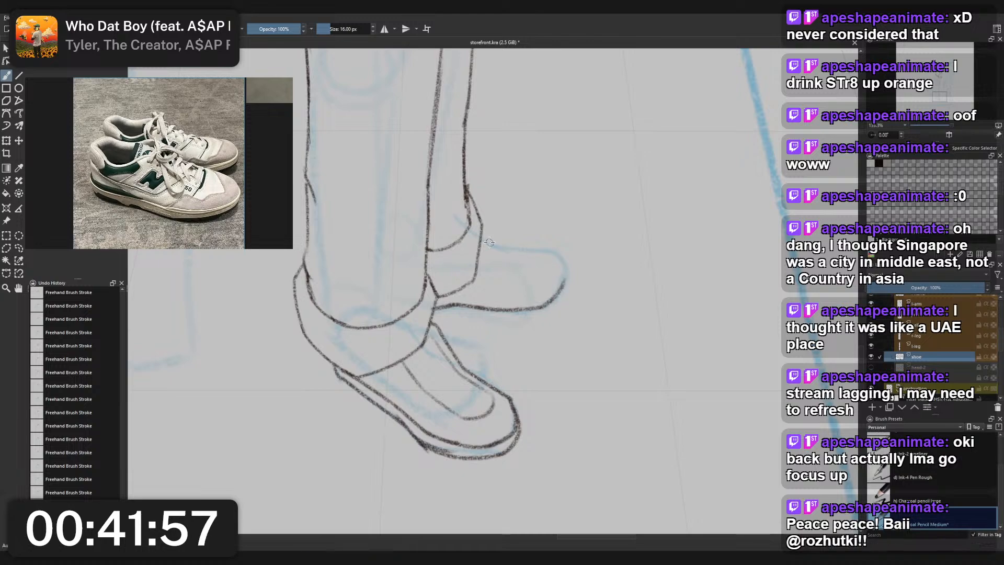
{"action": "mouse_move", "coordinate": [482, 230]}
{"action": "left_mouse_down"}
{"action": "mouse_move", "coordinate": [503, 245]}
{"action": "mouse_move", "coordinate": [543, 246]}
{"action": "mouse_move", "coordinate": [562, 259]}
{"action": "mouse_move", "coordinate": [564, 283]}
{"action": "left_mouse_up"}
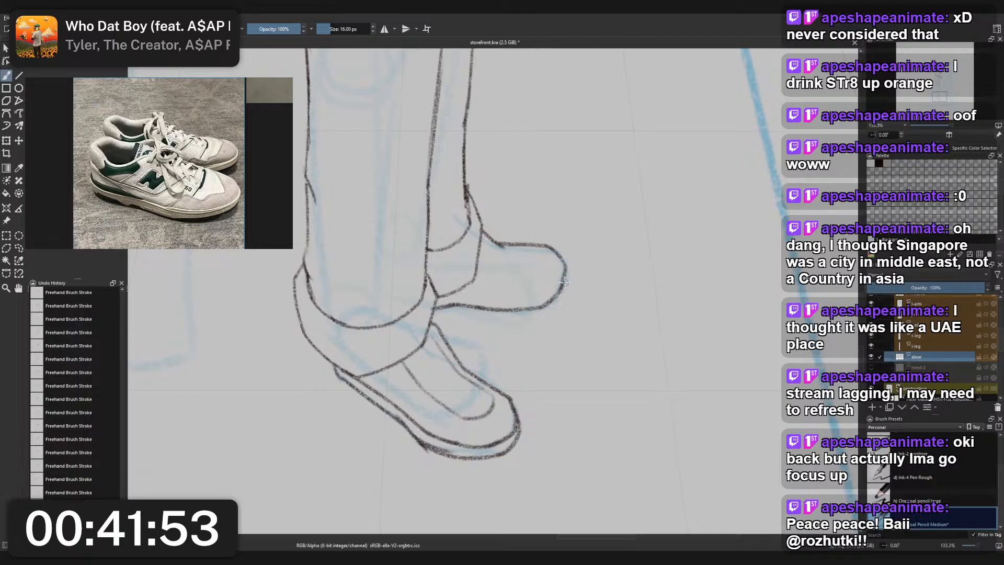
{"action": "key", "text": "ctrl+z"}
- Draw the rear shoe's midsole line parallel to the sole and redraw the toe curve to meet it
{"action": "left_click_drag", "start_coordinate": [442, 297], "coordinate": [532, 300]}
{"action": "key", "text": "ctrl+z"}
{"action": "key", "text": "ctrl+z"}
{"action": "mouse_move", "coordinate": [455, 298]}
{"action": "left_mouse_down"}
{"action": "mouse_move", "coordinate": [562, 297]}
{"action": "mouse_move", "coordinate": [494, 301]}
{"action": "mouse_move", "coordinate": [563, 295]}
{"action": "mouse_move", "coordinate": [498, 301]}
{"action": "mouse_move", "coordinate": [560, 289]}
{"action": "mouse_move", "coordinate": [551, 299]}
{"action": "mouse_move", "coordinate": [567, 274]}
{"action": "mouse_move", "coordinate": [551, 297]}
{"action": "left_mouse_up"}
{"action": "key", "text": "ctrl+z"}
{"action": "key", "text": "ctrl+z"}
{"action": "key", "text": "ctrl+z"}
{"action": "key", "text": "ctrl+z"}
{"action": "key", "text": "ctrl+z"}
{"action": "key", "text": "ctrl+z"}
{"action": "key", "text": "ctrl+z"}
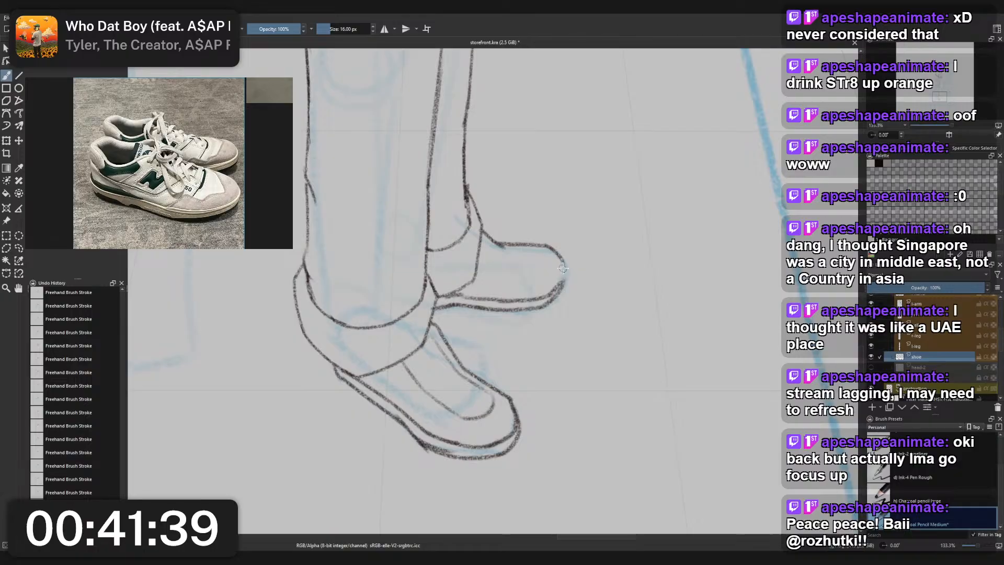
{"action": "key", "text": "ctrl+z"}
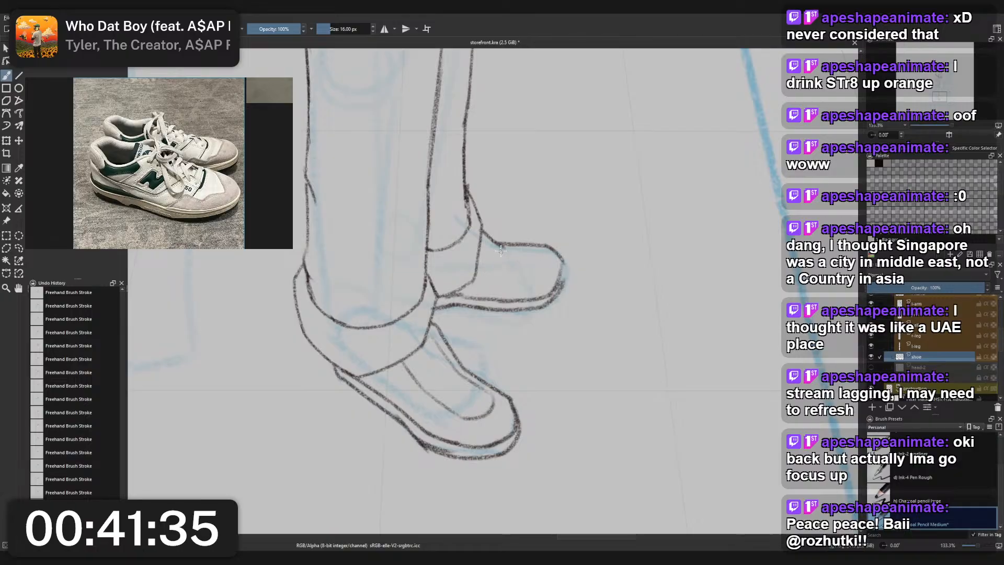
- Try to draw a curved lace-opening seam down from the rear shoe's upper contour
{"action": "left_click_drag", "start_coordinate": [503, 244], "coordinate": [499, 272]}
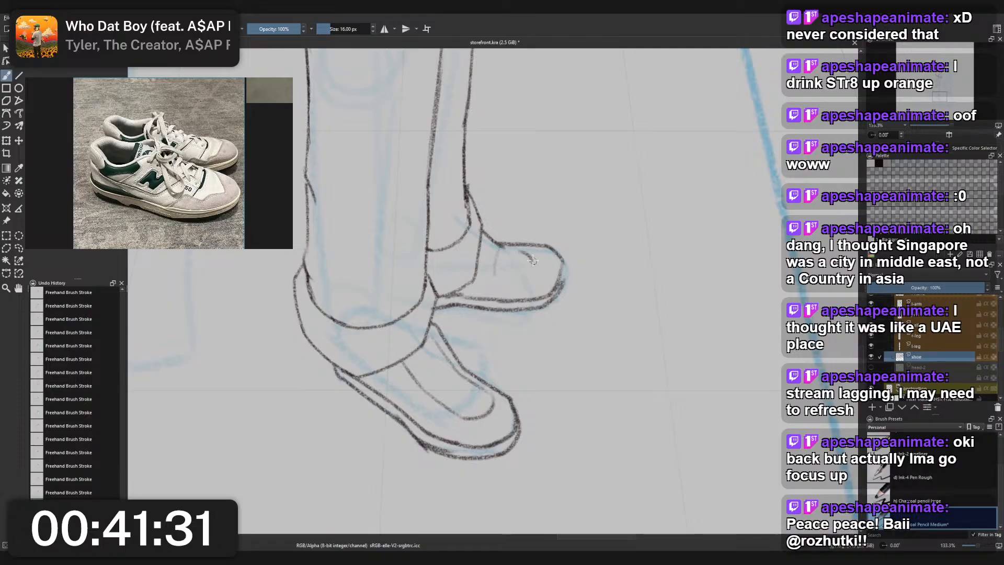
{"action": "key", "text": "ctrl+z"}
- Erase the rounded end of the front shoe's lace opening and redraw it shorter, with an angled, notched edge
{"action": "right_click", "coordinate": [506, 382]}
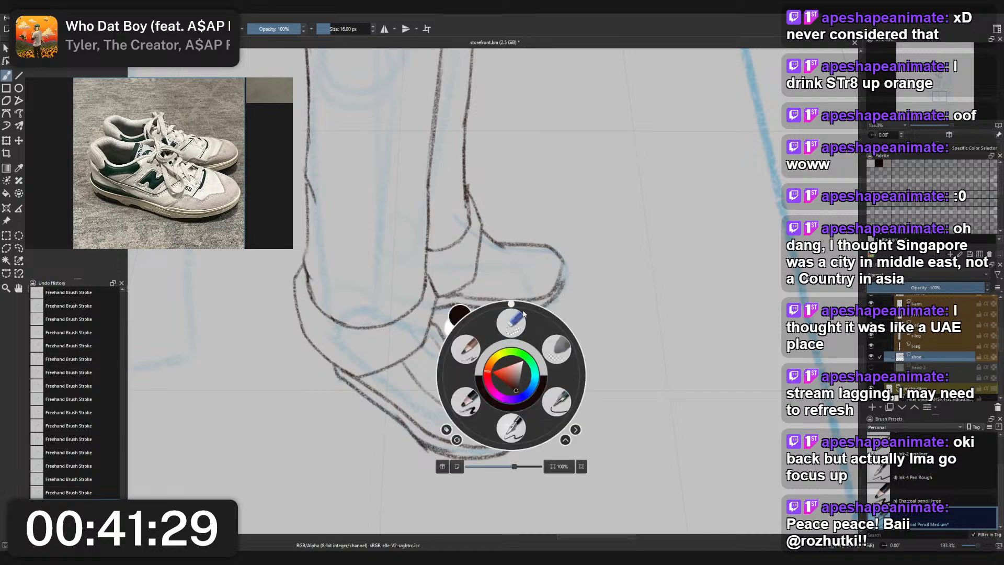
{"action": "left_click", "coordinate": [523, 315]}
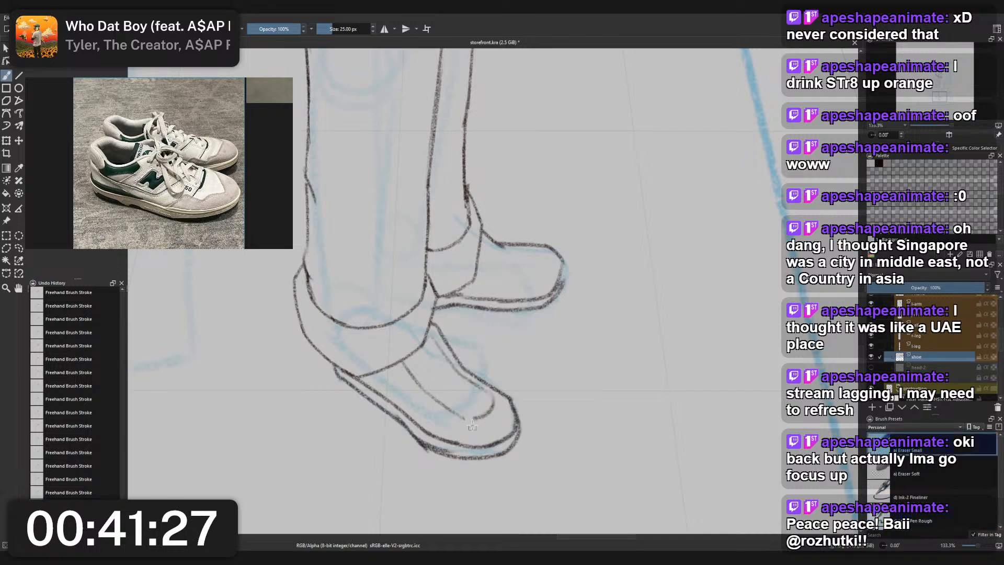
{"action": "mouse_move", "coordinate": [472, 426]}
{"action": "left_mouse_down"}
{"action": "mouse_move", "coordinate": [493, 399]}
{"action": "mouse_move", "coordinate": [466, 429]}
{"action": "mouse_move", "coordinate": [466, 417]}
{"action": "mouse_move", "coordinate": [491, 410]}
{"action": "mouse_move", "coordinate": [479, 391]}
{"action": "left_mouse_up"}
{"action": "right_click", "coordinate": [489, 406]}
{"action": "left_click", "coordinate": [464, 399]}
{"action": "key", "text": "ctrl+z"}
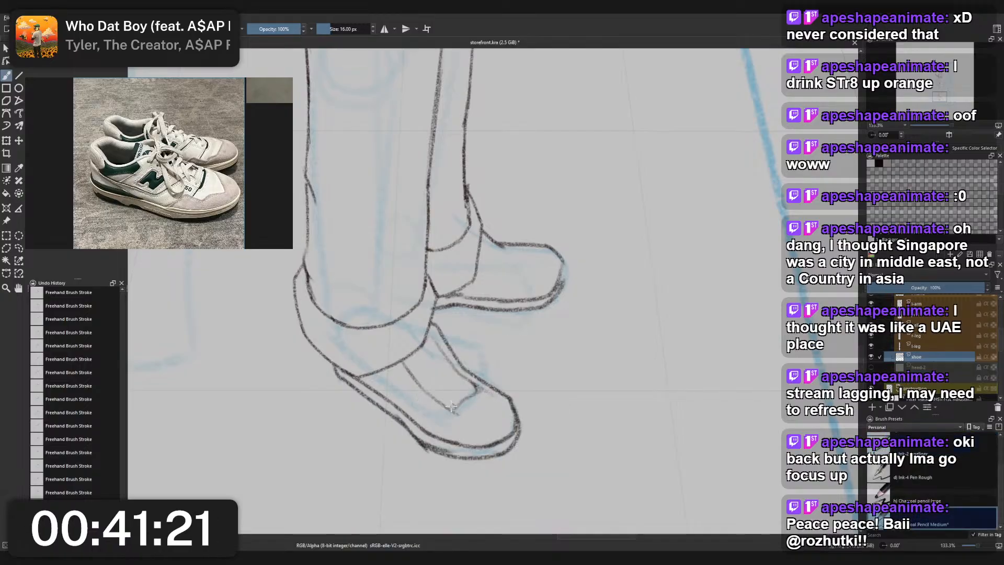
{"action": "right_click", "coordinate": [465, 377]}
{"action": "left_click", "coordinate": [463, 416]}
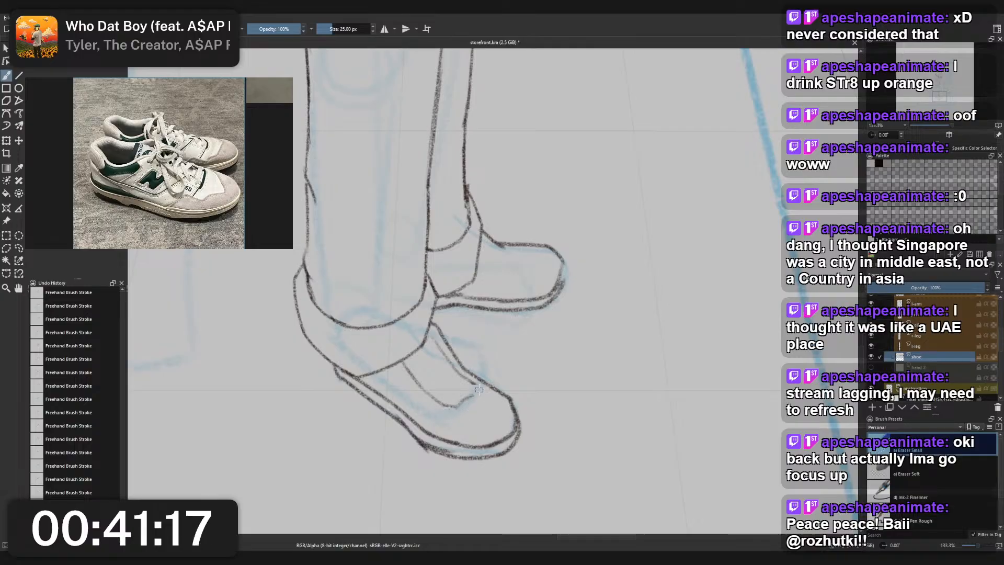
{"action": "left_click_drag", "start_coordinate": [479, 389], "coordinate": [465, 404]}
{"action": "right_click", "coordinate": [465, 388]}
{"action": "left_click", "coordinate": [419, 360]}
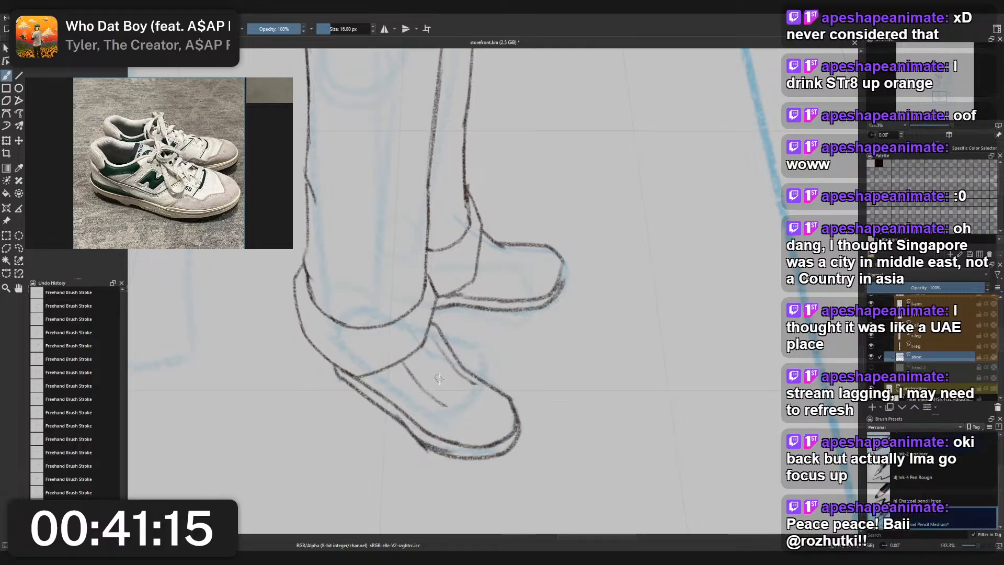
{"action": "left_click_drag", "start_coordinate": [448, 406], "coordinate": [477, 388]}
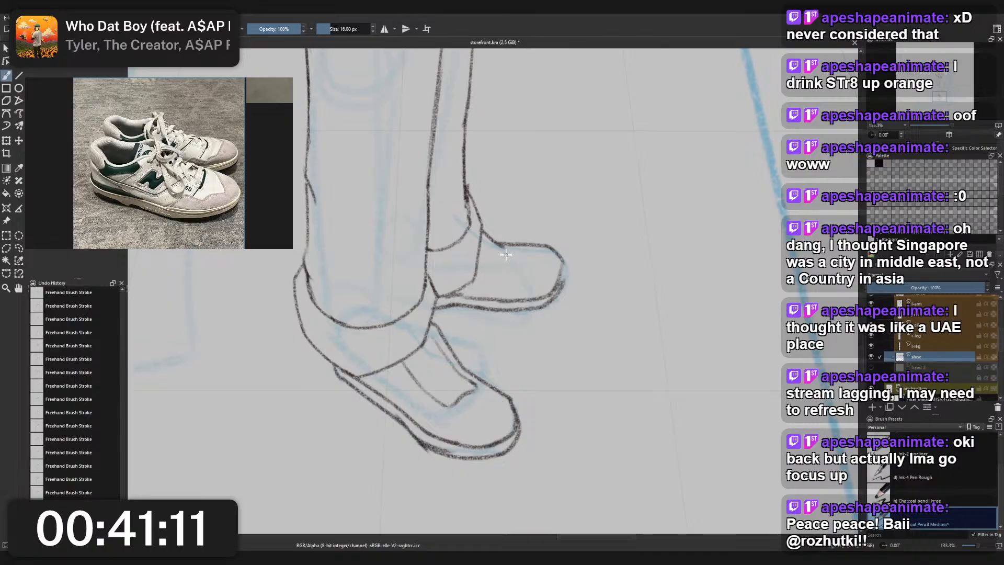
- Draw a small lace opening on the rear shoe beside the cuff, and touch up the toe end of its sole
{"action": "mouse_move", "coordinate": [506, 255]}
{"action": "left_mouse_down"}
{"action": "mouse_move", "coordinate": [510, 274]}
{"action": "mouse_move", "coordinate": [493, 247]}
{"action": "left_mouse_up"}
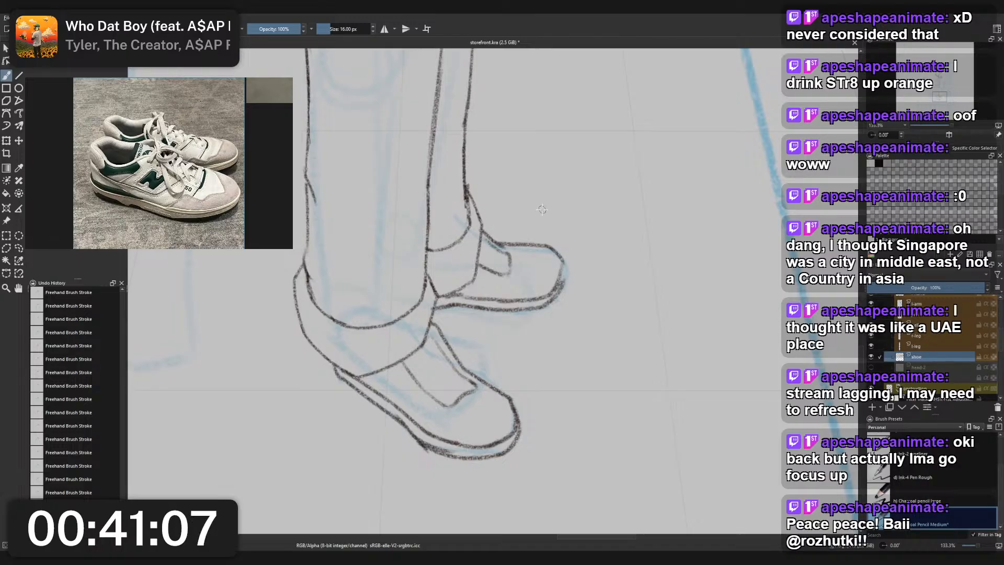
{"action": "mouse_move", "coordinate": [562, 289]}
{"action": "left_mouse_down"}
{"action": "mouse_move", "coordinate": [569, 271]}
{"action": "mouse_move", "coordinate": [565, 292]}
{"action": "left_mouse_up"}
{"action": "right_click", "coordinate": [571, 275]}
{"action": "left_click", "coordinate": [571, 222]}
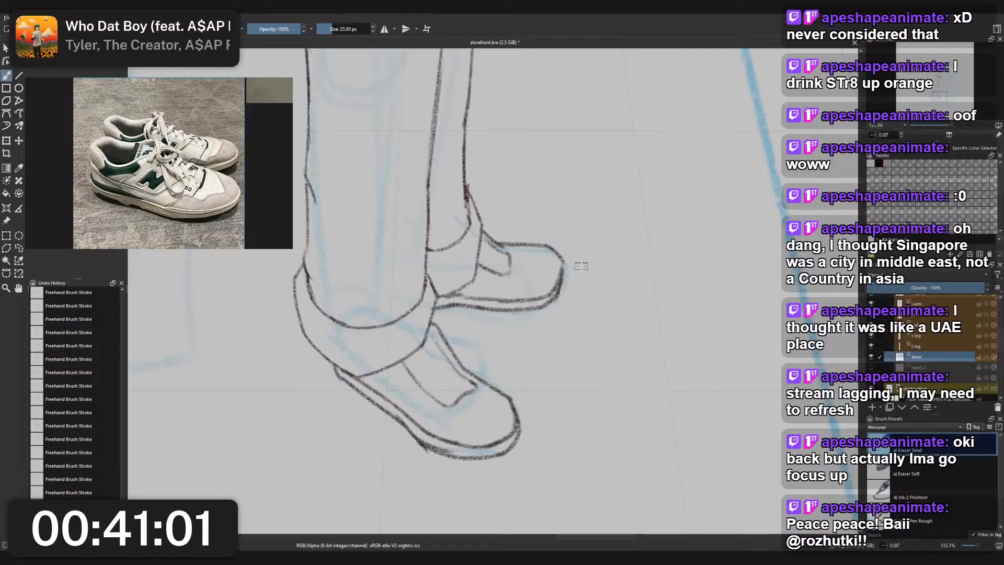
- Redraw the toe end of the rear shoe's lace opening farther forward with a squared edge, using the 16 px charcoal pencil
{"action": "scroll", "coordinate": [578, 263], "scroll_direction": "down", "scroll_amount": 5}
{"action": "left_click_drag", "start_coordinate": [604, 251], "coordinate": [601, 280]}
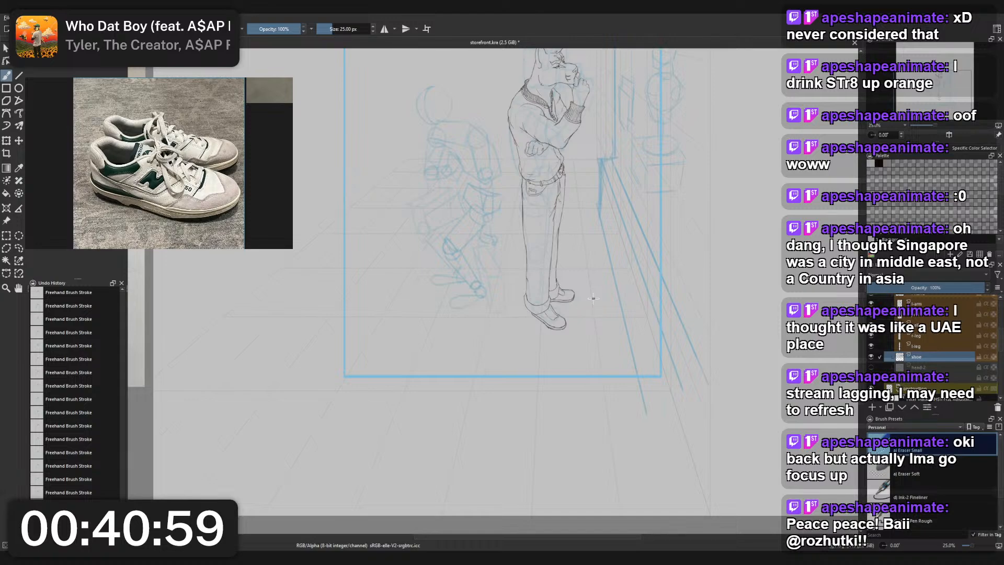
{"action": "scroll", "coordinate": [593, 298], "scroll_direction": "up", "scroll_amount": 6}
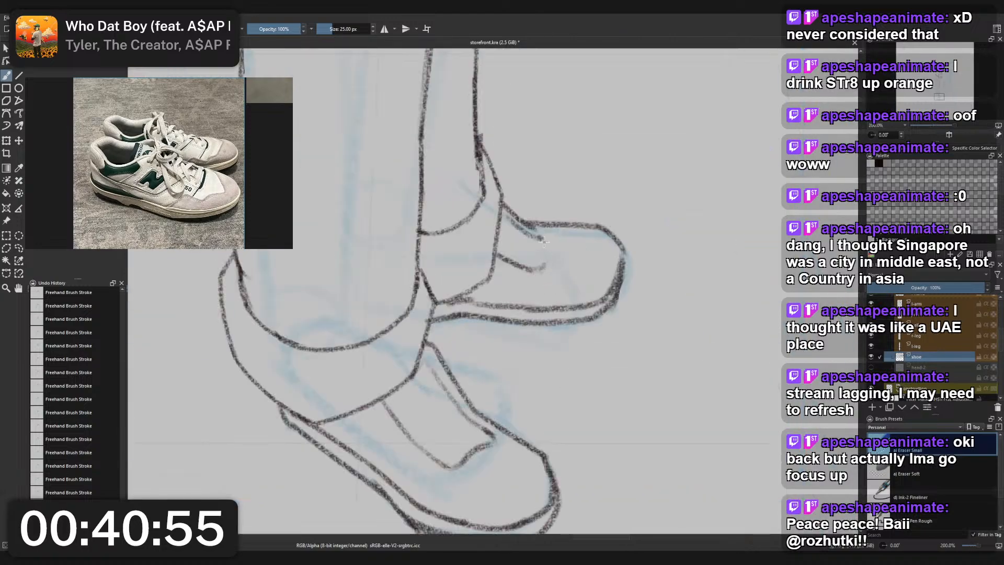
{"action": "right_click", "coordinate": [557, 260]}
{"action": "left_click", "coordinate": [513, 233]}
{"action": "mouse_move", "coordinate": [537, 270]}
{"action": "left_mouse_down"}
{"action": "mouse_move", "coordinate": [552, 265]}
{"action": "mouse_move", "coordinate": [549, 239]}
{"action": "left_mouse_up"}
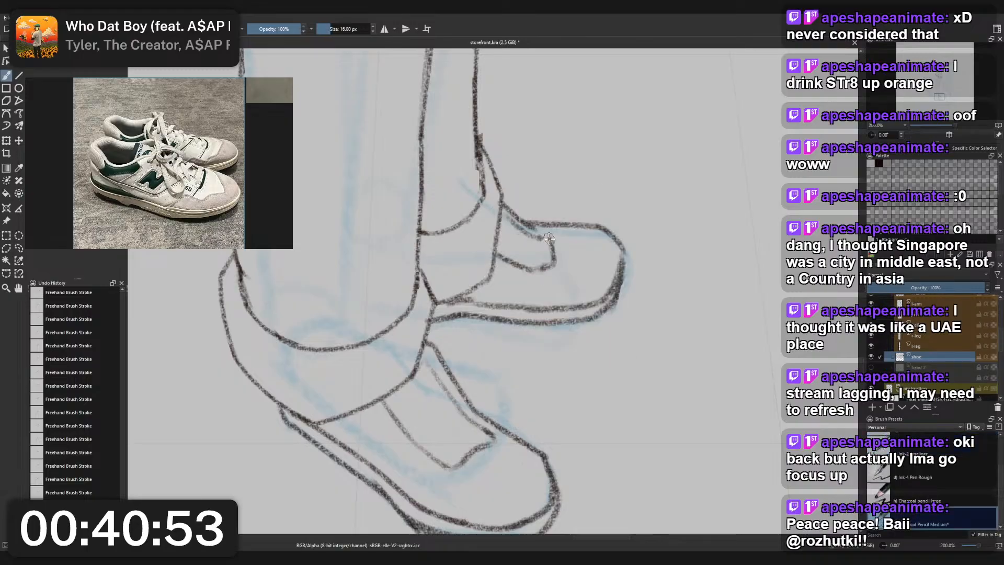
{"action": "key", "text": "ctrl+z"}
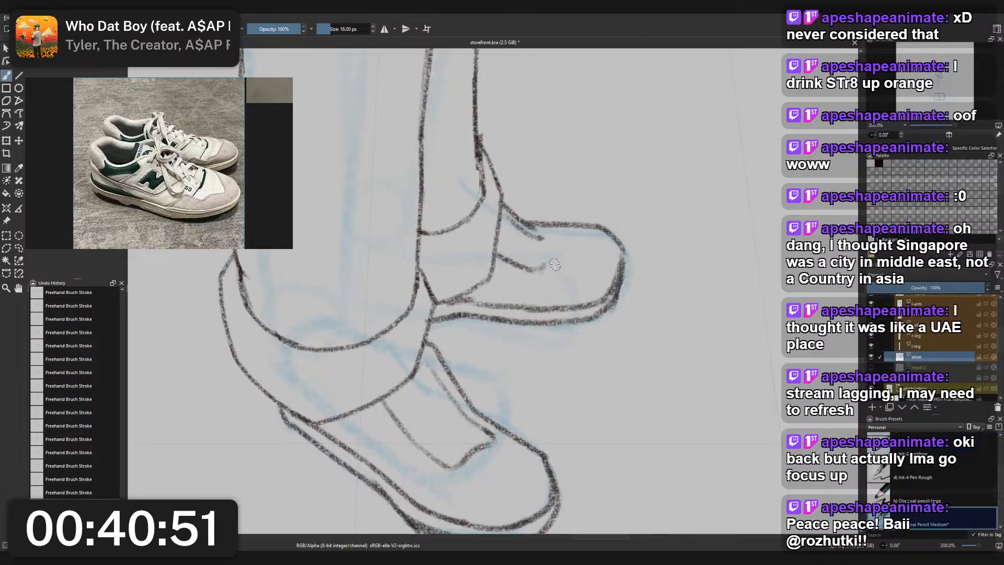
{"action": "left_click_drag", "start_coordinate": [559, 235], "coordinate": [562, 264]}
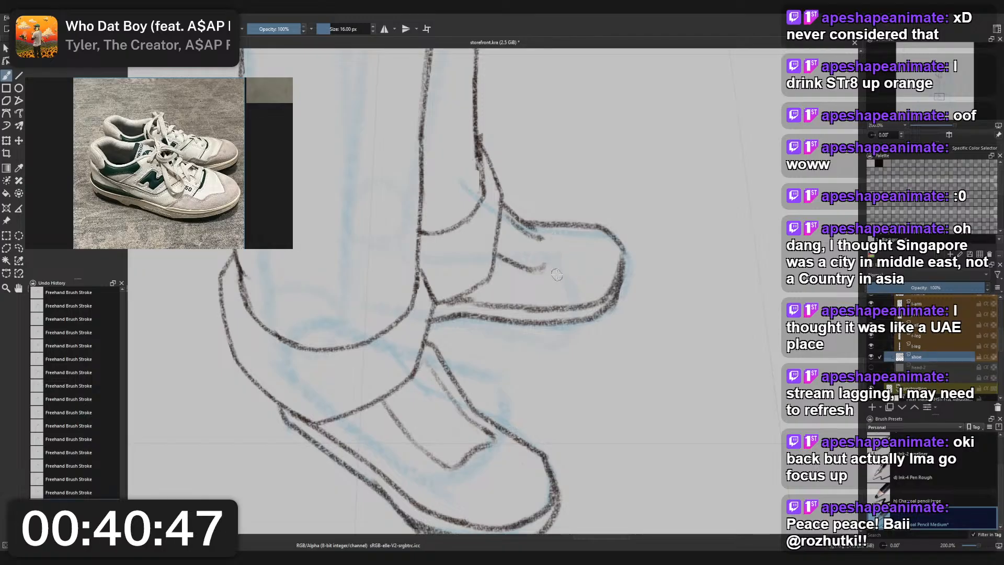
{"action": "mouse_move", "coordinate": [559, 271]}
{"action": "left_mouse_down"}
{"action": "mouse_move", "coordinate": [557, 235]}
{"action": "mouse_move", "coordinate": [520, 232]}
{"action": "mouse_move", "coordinate": [550, 271]}
{"action": "mouse_move", "coordinate": [566, 262]}
{"action": "mouse_move", "coordinate": [546, 271]}
{"action": "left_mouse_up"}
{"action": "key", "text": "ctrl+z"}
{"action": "right_click", "coordinate": [553, 247]}
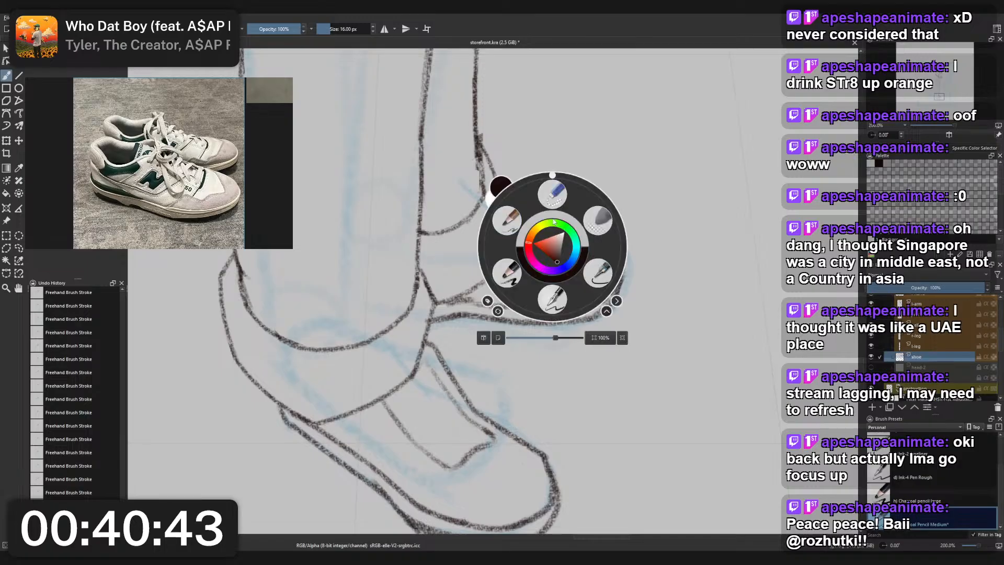
{"action": "left_click", "coordinate": [552, 195]}
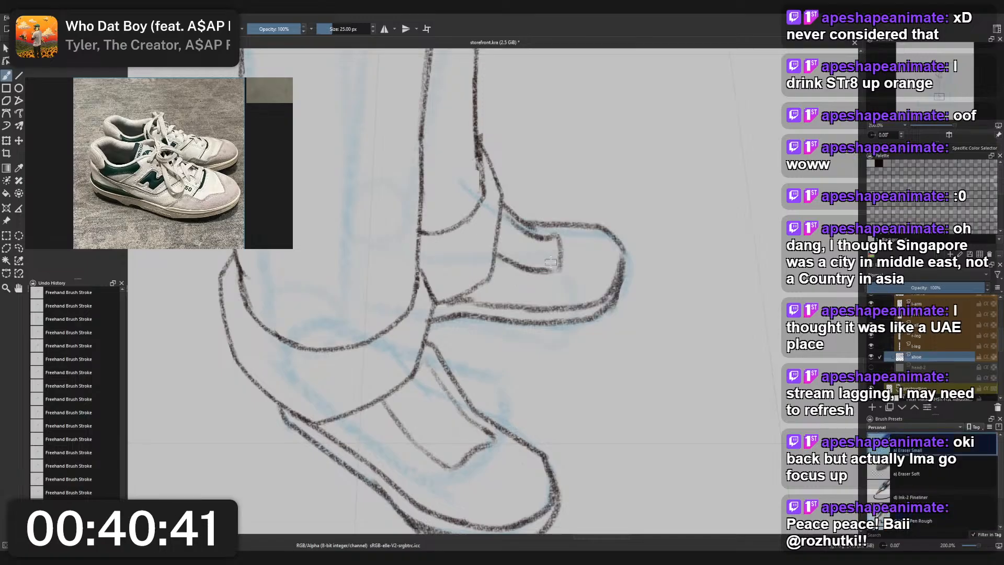
- Clear all the sneaker lines from the shoe layer, leaving the trouser cuffs and blue guide
{"action": "scroll", "coordinate": [551, 262], "scroll_direction": "down", "scroll_amount": 8}
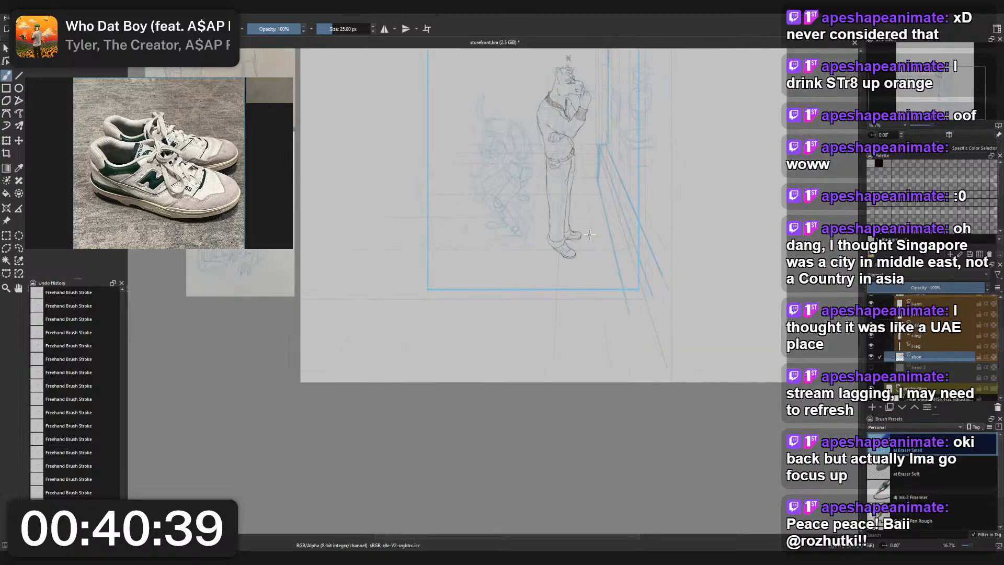
{"action": "left_click_drag", "start_coordinate": [590, 235], "coordinate": [545, 354]}
{"action": "scroll", "coordinate": [561, 280], "scroll_direction": "up", "scroll_amount": 3}
{"action": "scroll", "coordinate": [558, 320], "scroll_direction": "down", "scroll_amount": 1}
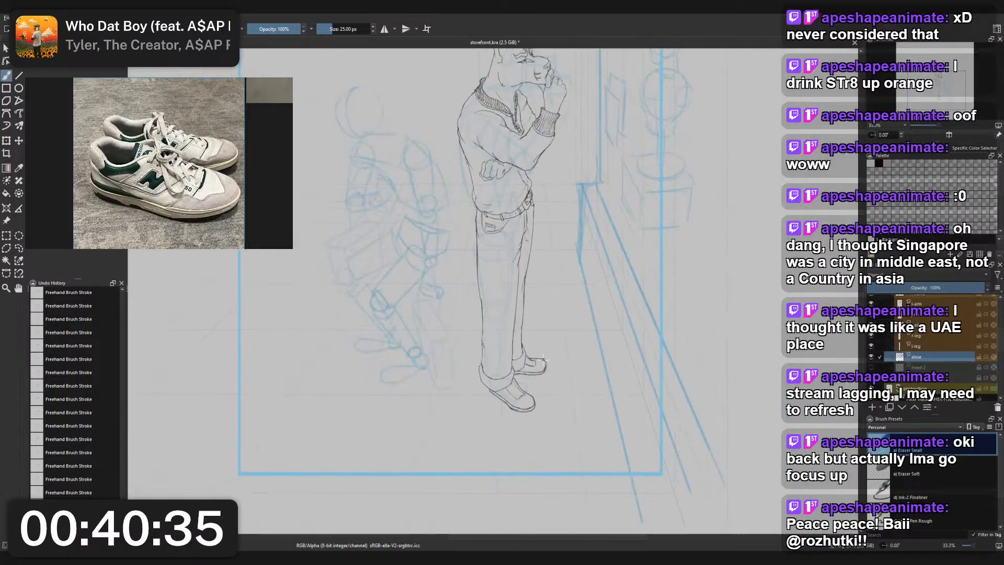
{"action": "key", "text": "Delete"}
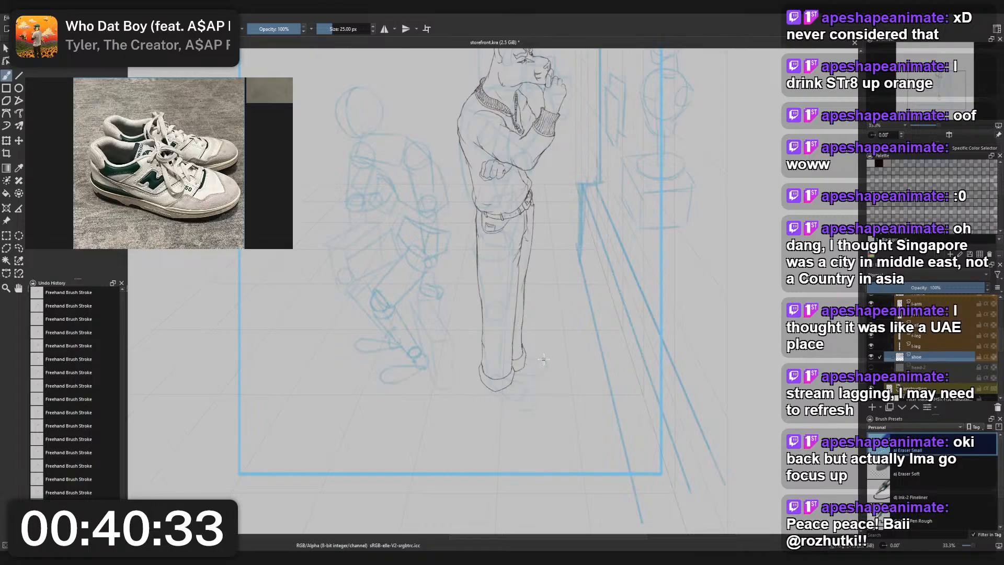
- Draw the front shoe's outer side edge diagonally down from the cuff with the 16 px charcoal pencil
{"action": "right_click", "coordinate": [550, 354]}
{"action": "left_click", "coordinate": [505, 329]}
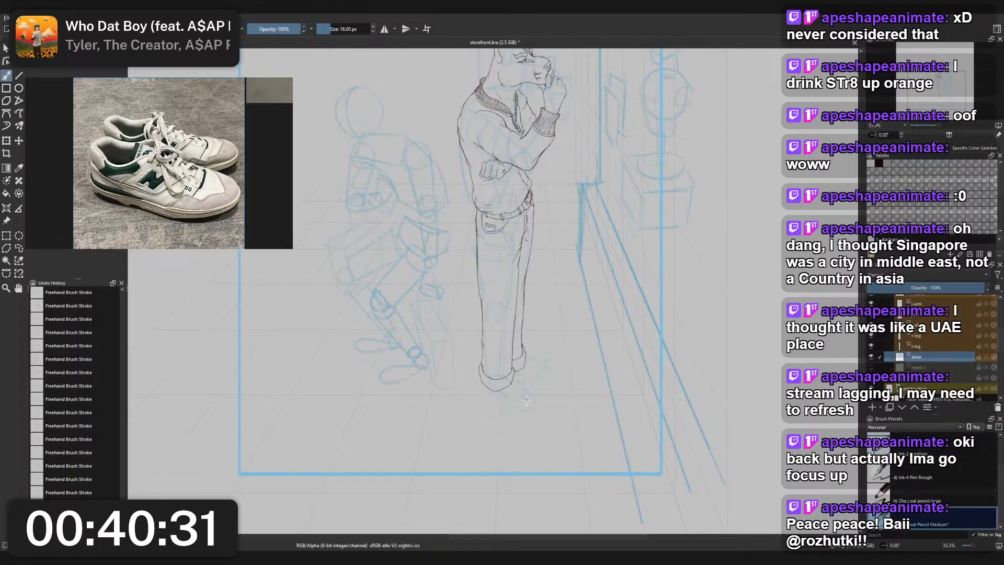
{"action": "scroll", "coordinate": [524, 409], "scroll_direction": "up", "scroll_amount": 4}
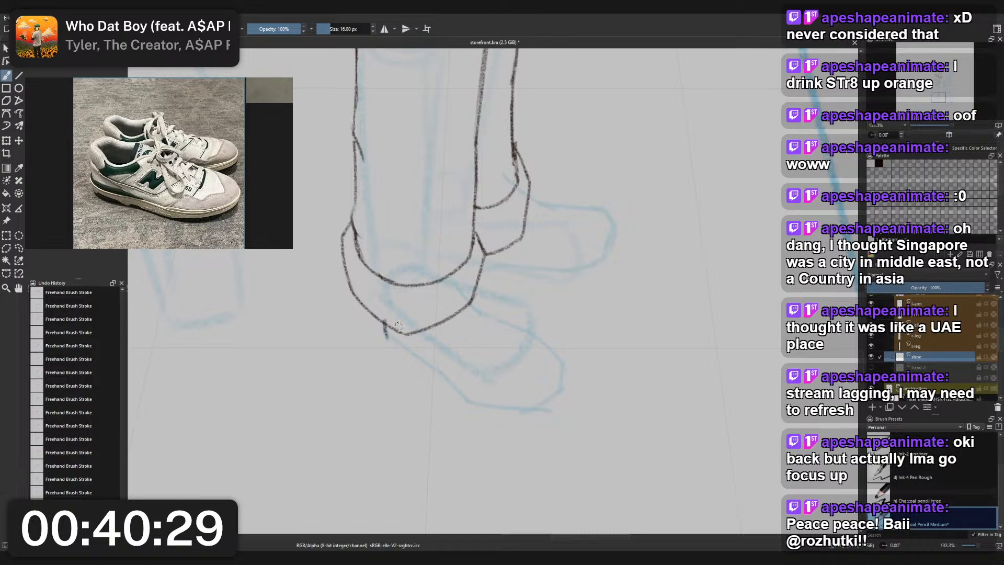
{"action": "key", "text": "ctrl+z"}
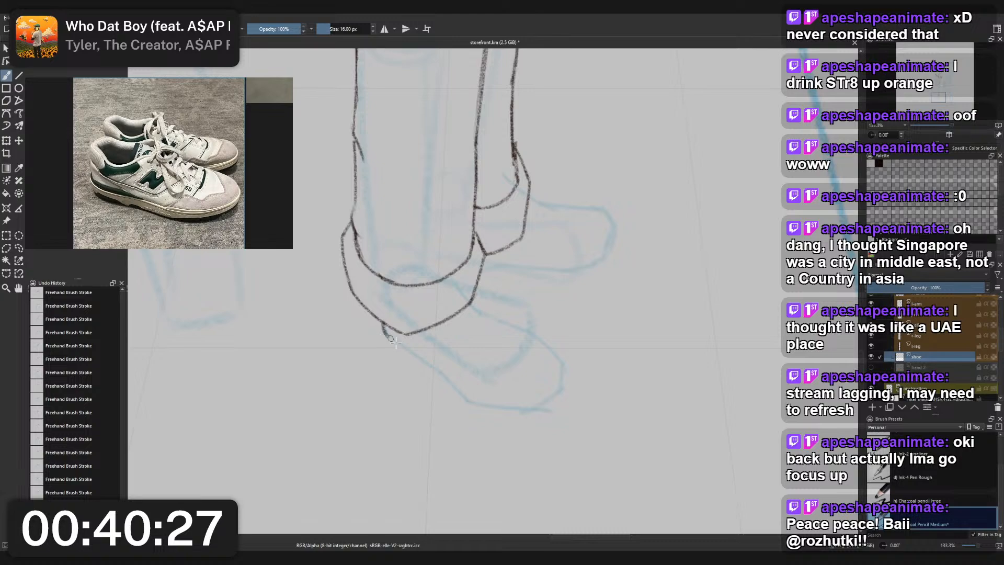
{"action": "left_click_drag", "start_coordinate": [383, 326], "coordinate": [439, 379]}
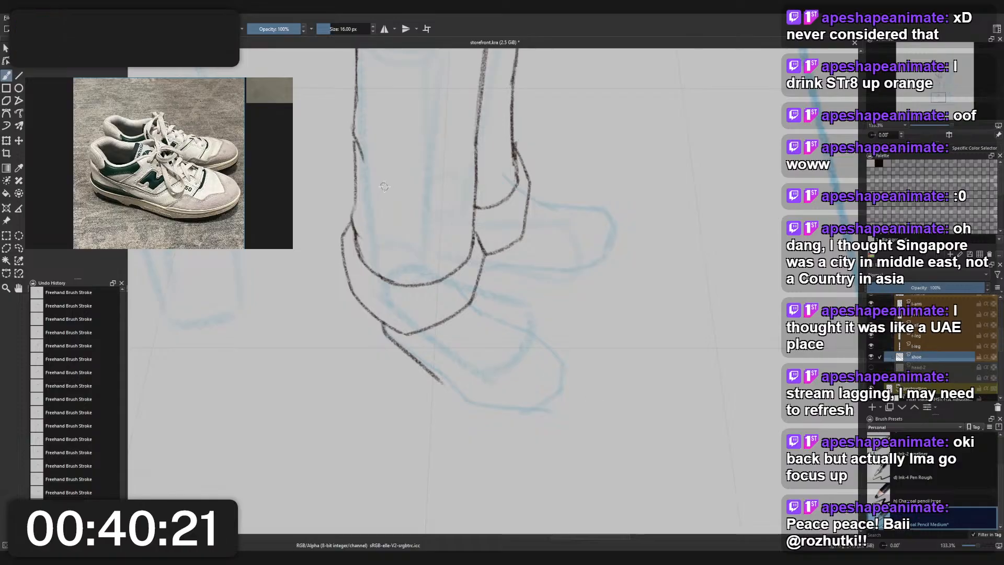
- Extend the front shoe's side edge along the sole and curve it up around the toe, slightly below the blue guide
{"action": "left_click_drag", "start_coordinate": [436, 377], "coordinate": [466, 415]}
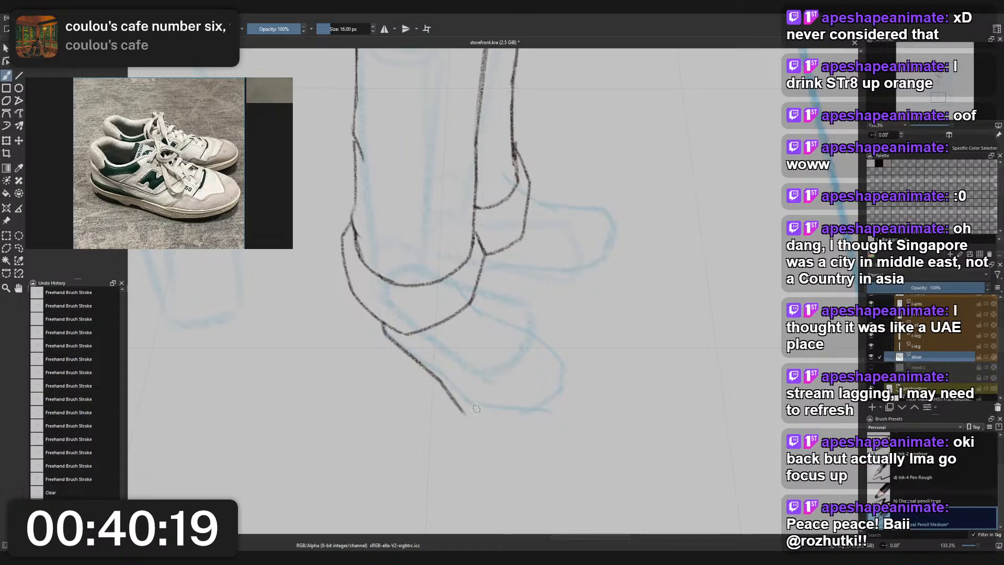
{"action": "key", "text": "ctrl+z"}
{"action": "left_click_drag", "start_coordinate": [436, 380], "coordinate": [472, 418]}
{"action": "key", "text": "ctrl+z"}
{"action": "left_click_drag", "start_coordinate": [437, 373], "coordinate": [468, 417]}
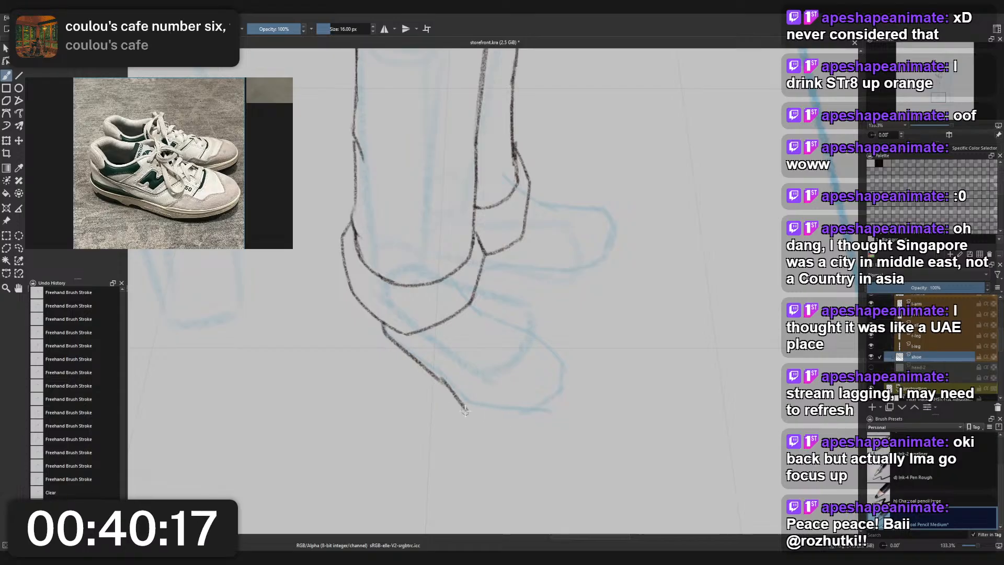
{"action": "key", "text": "ctrl+z"}
{"action": "mouse_move", "coordinate": [438, 377]}
{"action": "left_mouse_down"}
{"action": "mouse_move", "coordinate": [464, 413]}
{"action": "mouse_move", "coordinate": [561, 398]}
{"action": "left_mouse_up"}
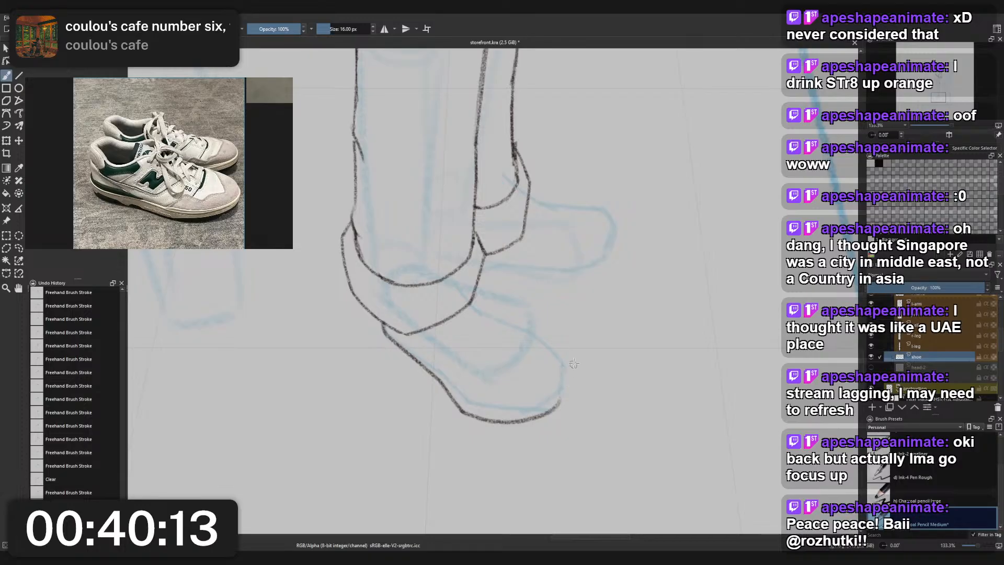
{"action": "left_click_drag", "start_coordinate": [559, 365], "coordinate": [556, 403]}
{"action": "mouse_move", "coordinate": [562, 316]}
{"action": "left_mouse_down"}
{"action": "mouse_move", "coordinate": [609, 293]}
{"action": "mouse_move", "coordinate": [683, 337]}
{"action": "left_mouse_up"}
{"action": "key", "text": "ctrl+z"}
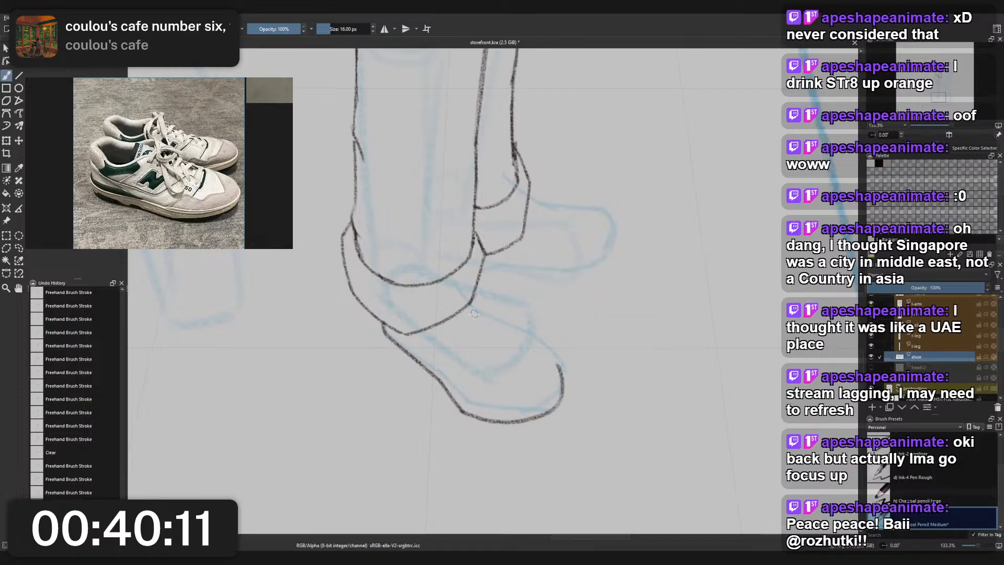
- Try to draw the front shoe's upper contour from the cuff down to the toe
{"action": "mouse_move", "coordinate": [477, 289]}
{"action": "left_mouse_down"}
{"action": "mouse_move", "coordinate": [498, 321]}
{"action": "mouse_move", "coordinate": [554, 362]}
{"action": "left_mouse_up"}
{"action": "key", "text": "ctrl+z"}
{"action": "left_click_drag", "start_coordinate": [501, 320], "coordinate": [556, 362]}
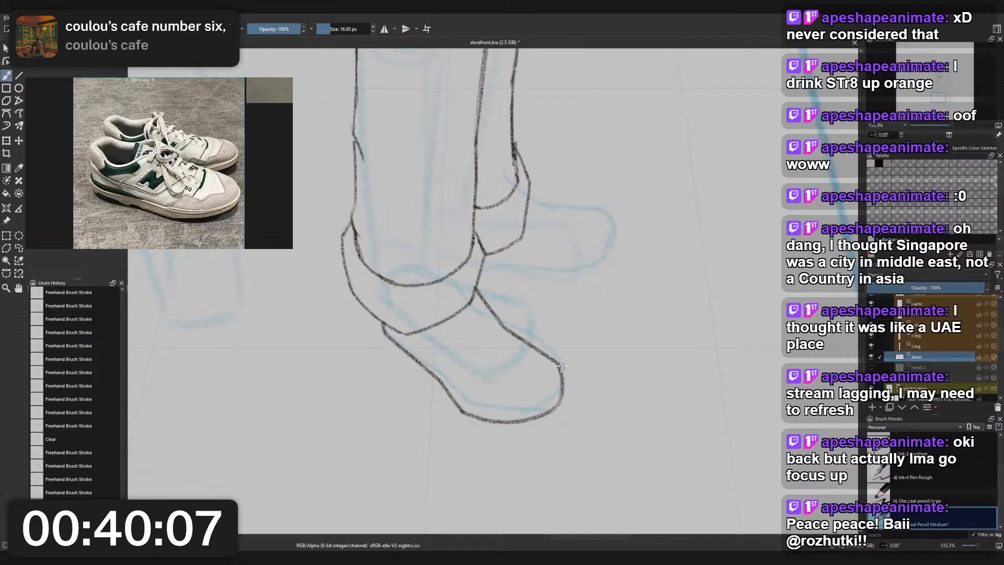
{"action": "key", "text": "ctrl+z"}
{"action": "key", "text": "ctrl+z"}
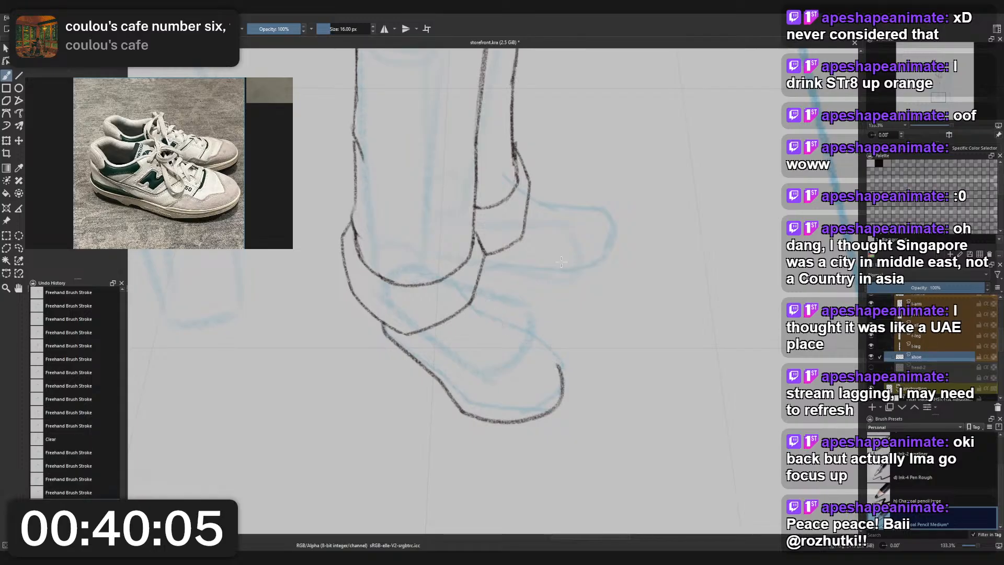
- Save the storefront document
{"action": "key", "text": "ctrl+s"}
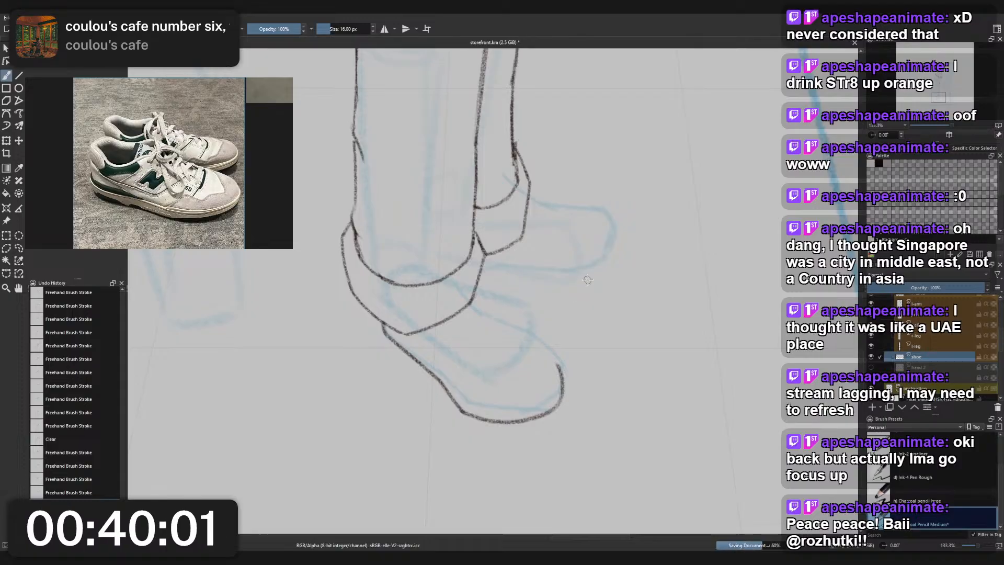
{"action": "scroll", "coordinate": [583, 333], "scroll_direction": "down", "scroll_amount": 7}
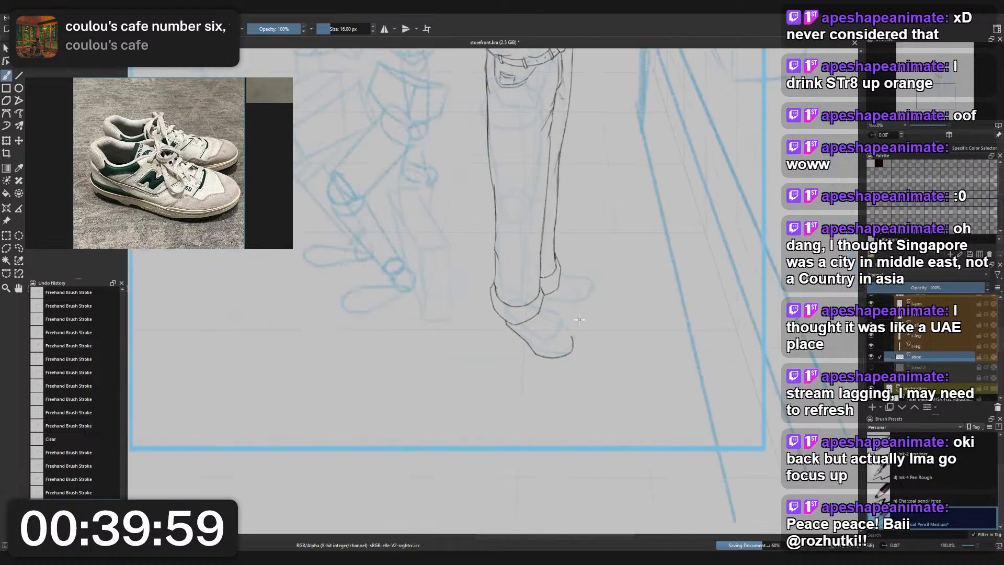
{"action": "scroll", "coordinate": [588, 308], "scroll_direction": "up", "scroll_amount": 4}
{"action": "scroll", "coordinate": [590, 309], "scroll_direction": "up", "scroll_amount": 3}
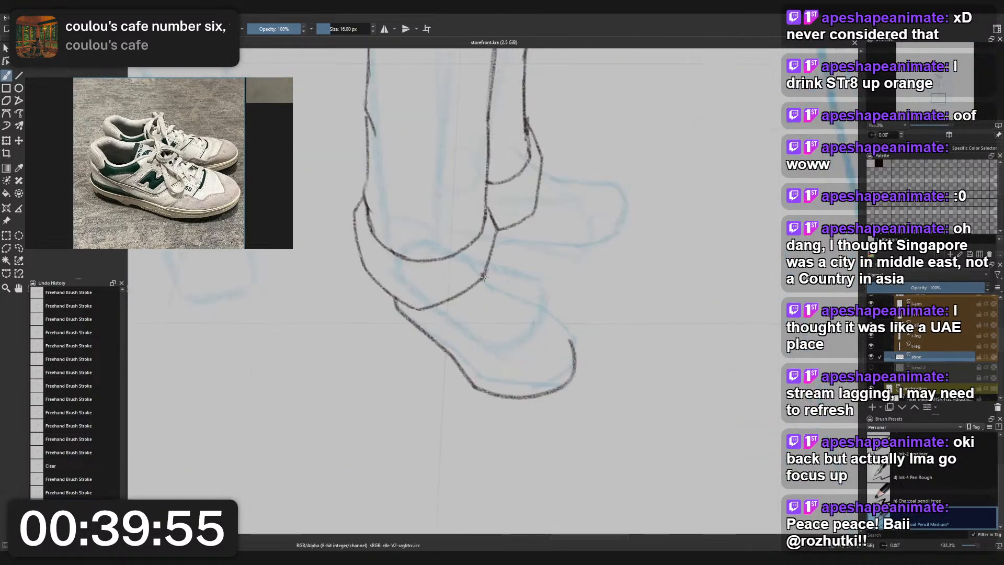
- Draw the front shoe's upper contour from the cuff down over the instep, rounding it into the toe curve
{"action": "mouse_move", "coordinate": [483, 276]}
{"action": "left_mouse_down"}
{"action": "mouse_move", "coordinate": [547, 325]}
{"action": "mouse_move", "coordinate": [609, 319]}
{"action": "left_mouse_up"}
{"action": "key", "text": "ctrl+z"}
{"action": "key", "text": "ctrl+z"}
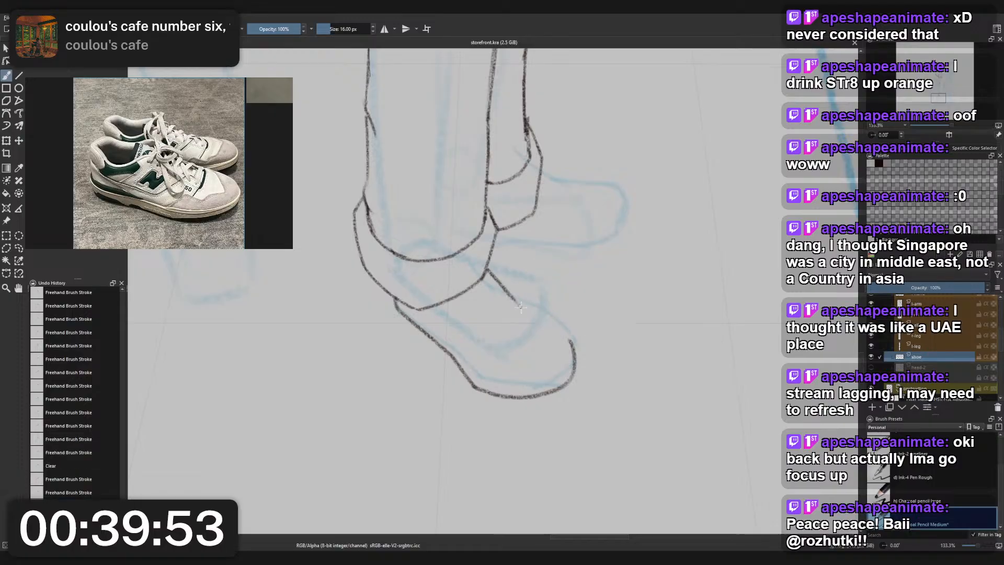
{"action": "left_click_drag", "start_coordinate": [490, 258], "coordinate": [518, 310]}
{"action": "key", "text": "ctrl+z"}
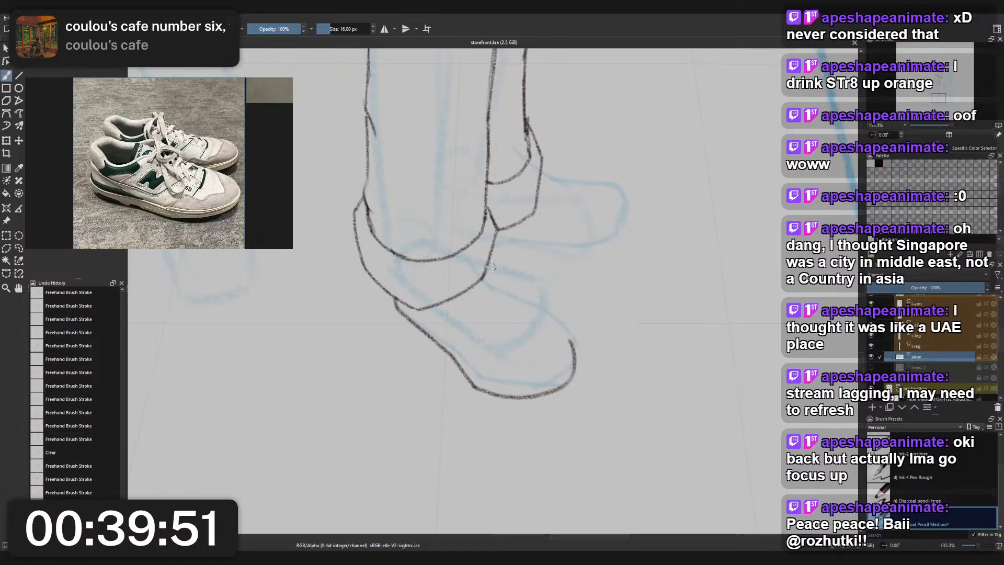
{"action": "mouse_move", "coordinate": [489, 257]}
{"action": "left_mouse_down"}
{"action": "mouse_move", "coordinate": [513, 302]}
{"action": "mouse_move", "coordinate": [501, 285]}
{"action": "mouse_move", "coordinate": [563, 334]}
{"action": "left_mouse_up"}
{"action": "key", "text": "ctrl+z"}
{"action": "left_click_drag", "start_coordinate": [503, 288], "coordinate": [569, 340]}
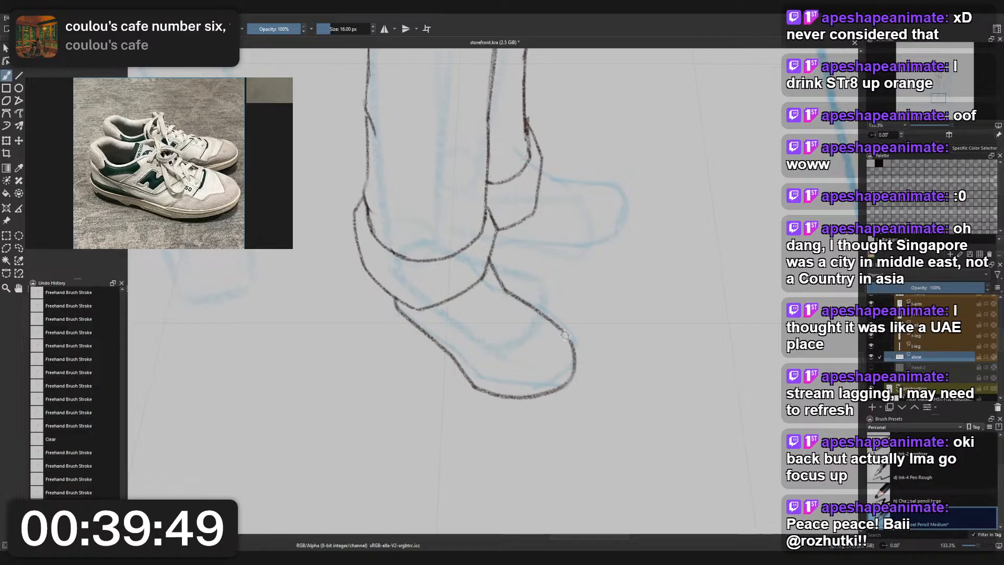
{"action": "key", "text": "ctrl+z"}
{"action": "mouse_move", "coordinate": [503, 287]}
{"action": "left_mouse_down"}
{"action": "mouse_move", "coordinate": [563, 325]}
{"action": "mouse_move", "coordinate": [573, 362]}
{"action": "left_mouse_up"}
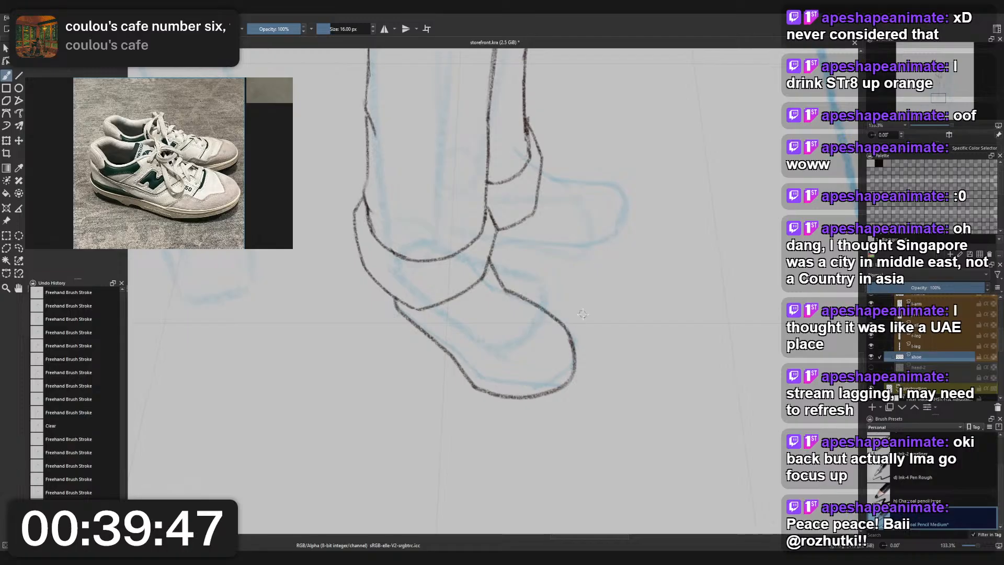
- Draw the rear shoe's sole line from beside the front cuff along the blue guide and up around the toe
{"action": "scroll", "coordinate": [583, 231], "scroll_direction": "down", "scroll_amount": 8}
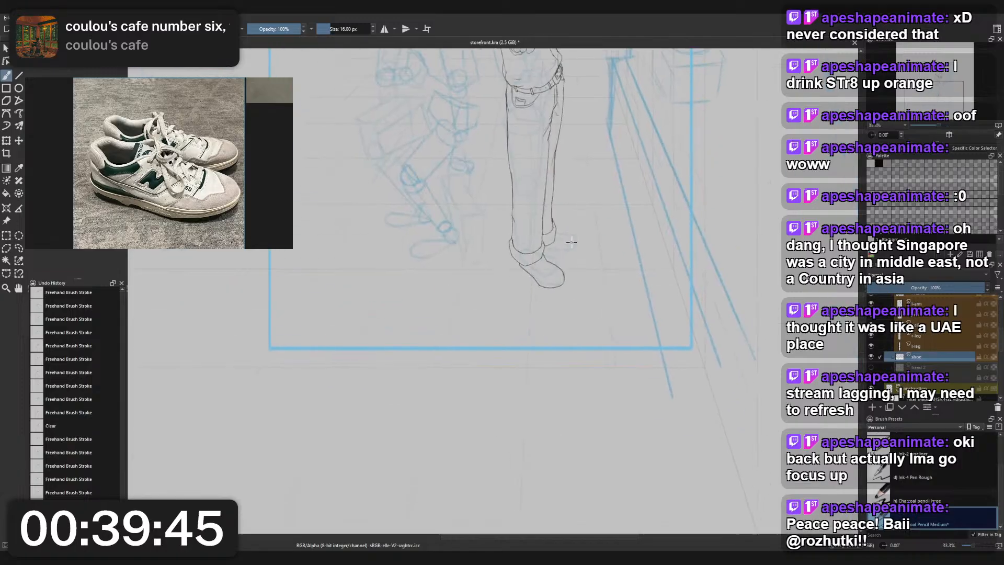
{"action": "scroll", "coordinate": [576, 239], "scroll_direction": "up", "scroll_amount": 8}
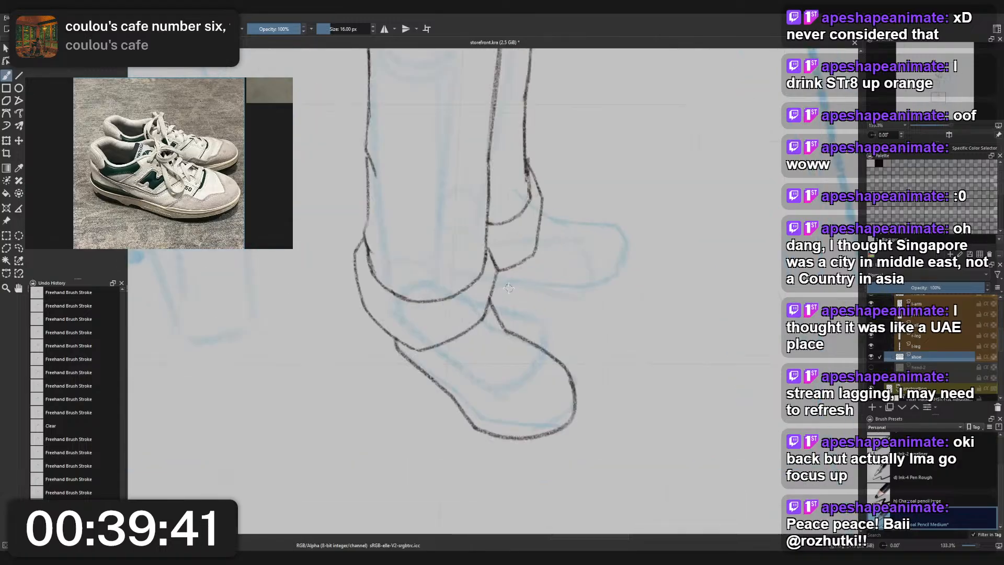
{"action": "mouse_move", "coordinate": [495, 285]}
{"action": "left_mouse_down"}
{"action": "mouse_move", "coordinate": [544, 274]}
{"action": "mouse_move", "coordinate": [536, 279]}
{"action": "mouse_move", "coordinate": [572, 284]}
{"action": "left_mouse_up"}
{"action": "key", "text": "ctrl+z"}
{"action": "key", "text": "ctrl+z"}
{"action": "mouse_move", "coordinate": [495, 285]}
{"action": "left_mouse_down"}
{"action": "mouse_move", "coordinate": [597, 285]}
{"action": "mouse_move", "coordinate": [587, 288]}
{"action": "mouse_move", "coordinate": [626, 262]}
{"action": "left_mouse_up"}
- Draw the rear shoe's upper contour from the cuff over the instep to the toe, and thicken the toe curve
{"action": "key", "text": "ctrl+z"}
{"action": "left_click_drag", "start_coordinate": [575, 289], "coordinate": [625, 250]}
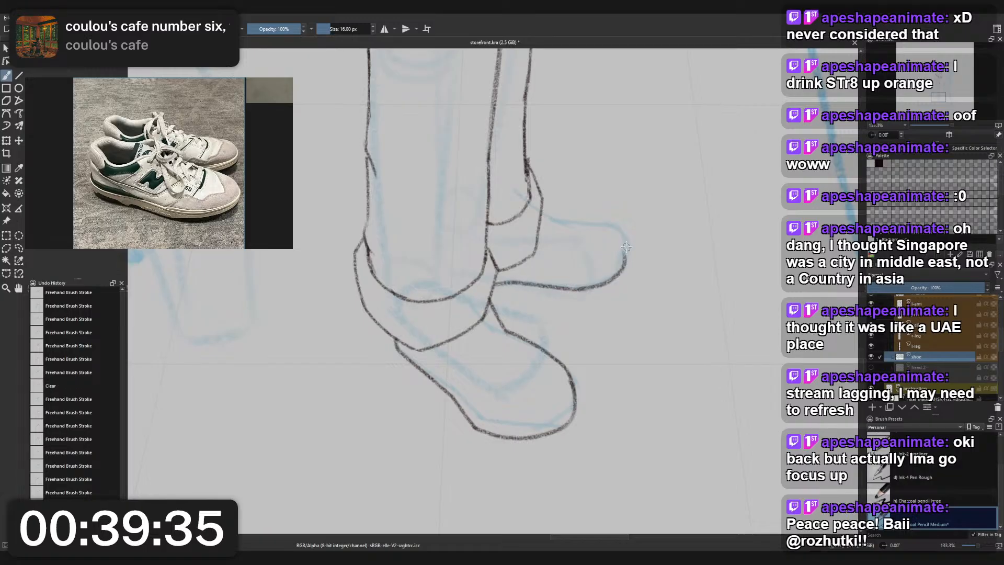
{"action": "left_click_drag", "start_coordinate": [544, 208], "coordinate": [617, 229]}
{"action": "key", "text": "ctrl+z"}
{"action": "key", "text": "ctrl+z"}
{"action": "mouse_move", "coordinate": [543, 209]}
{"action": "left_mouse_down"}
{"action": "mouse_move", "coordinate": [572, 231]}
{"action": "mouse_move", "coordinate": [564, 226]}
{"action": "mouse_move", "coordinate": [622, 232]}
{"action": "mouse_move", "coordinate": [614, 231]}
{"action": "mouse_move", "coordinate": [619, 261]}
{"action": "mouse_move", "coordinate": [628, 252]}
{"action": "mouse_move", "coordinate": [587, 282]}
{"action": "mouse_move", "coordinate": [628, 252]}
{"action": "mouse_move", "coordinate": [626, 261]}
{"action": "mouse_move", "coordinate": [622, 252]}
{"action": "mouse_move", "coordinate": [591, 278]}
{"action": "left_mouse_up"}
{"action": "key", "text": "ctrl+z"}
{"action": "key", "text": "ctrl+z"}
{"action": "key", "text": "ctrl+z"}
{"action": "key", "text": "ctrl+z"}
{"action": "key", "text": "ctrl+z"}
{"action": "key", "text": "ctrl+z"}
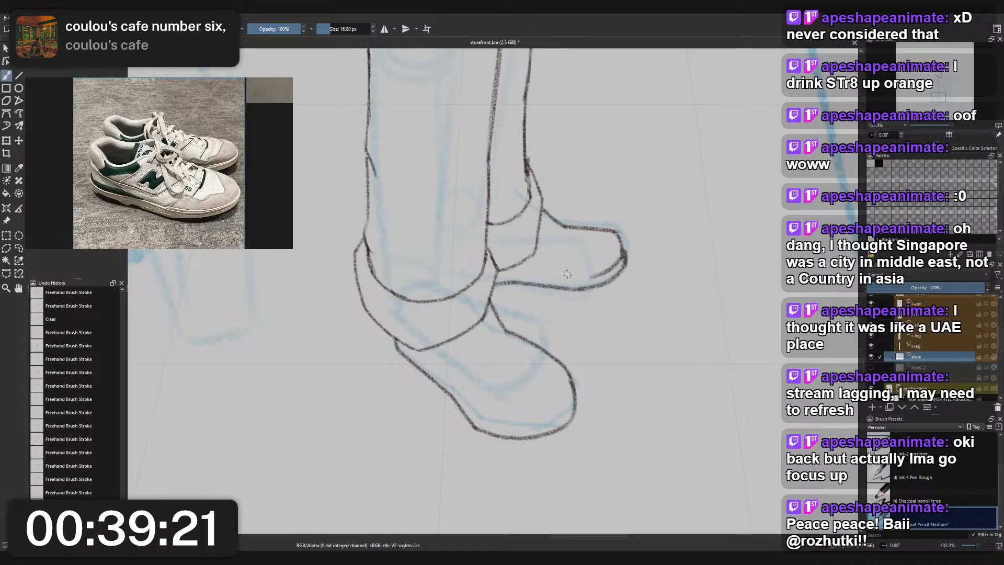
- Try a midsole line running parallel to the rear shoe's sole from the cuff to the toe
{"action": "left_click_drag", "start_coordinate": [499, 273], "coordinate": [593, 277]}
{"action": "key", "text": "ctrl+z"}
{"action": "key", "text": "ctrl+z"}
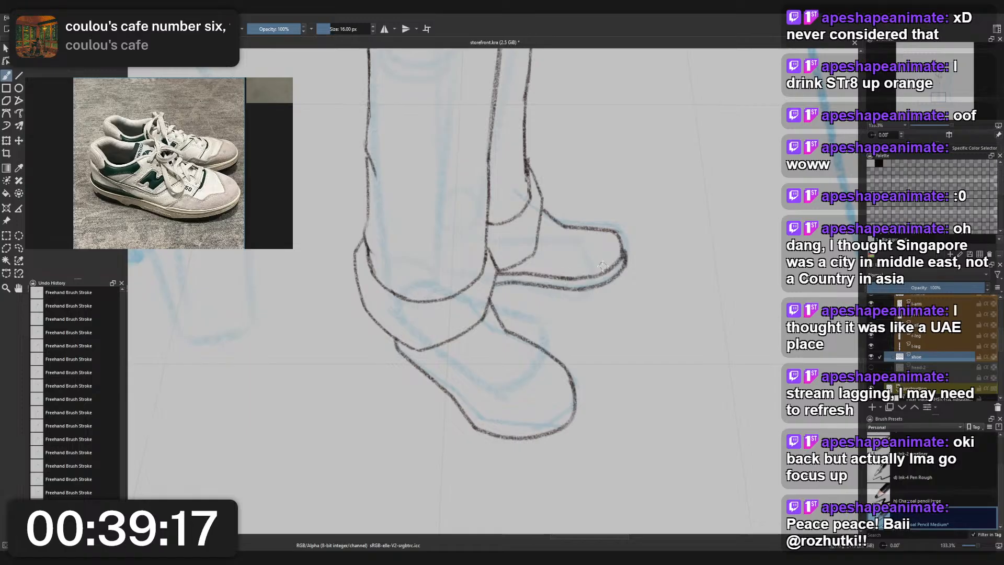
{"action": "scroll", "coordinate": [605, 247], "scroll_direction": "down", "scroll_amount": 4}
{"action": "scroll", "coordinate": [610, 251], "scroll_direction": "up", "scroll_amount": 4}
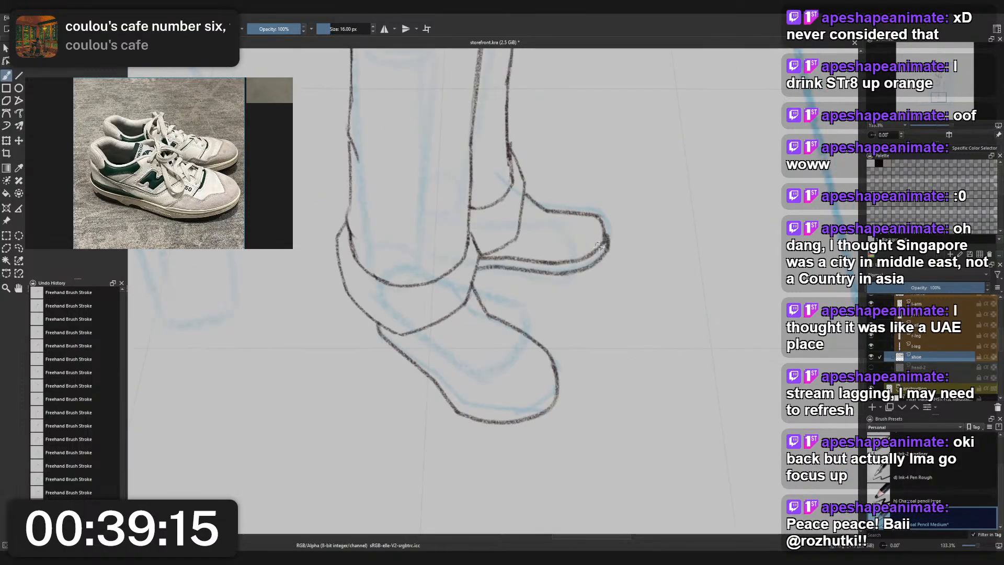
{"action": "scroll", "coordinate": [600, 246], "scroll_direction": "down", "scroll_amount": 2}
{"action": "scroll", "coordinate": [607, 242], "scroll_direction": "down", "scroll_amount": 4}
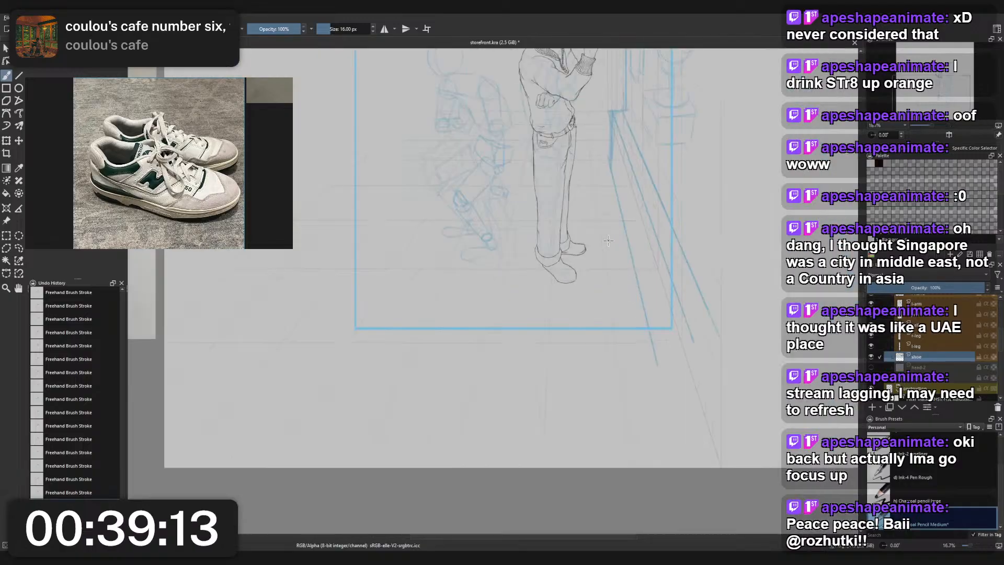
{"action": "key", "text": "ctrl+z"}
{"action": "scroll", "coordinate": [608, 241], "scroll_direction": "up", "scroll_amount": 4}
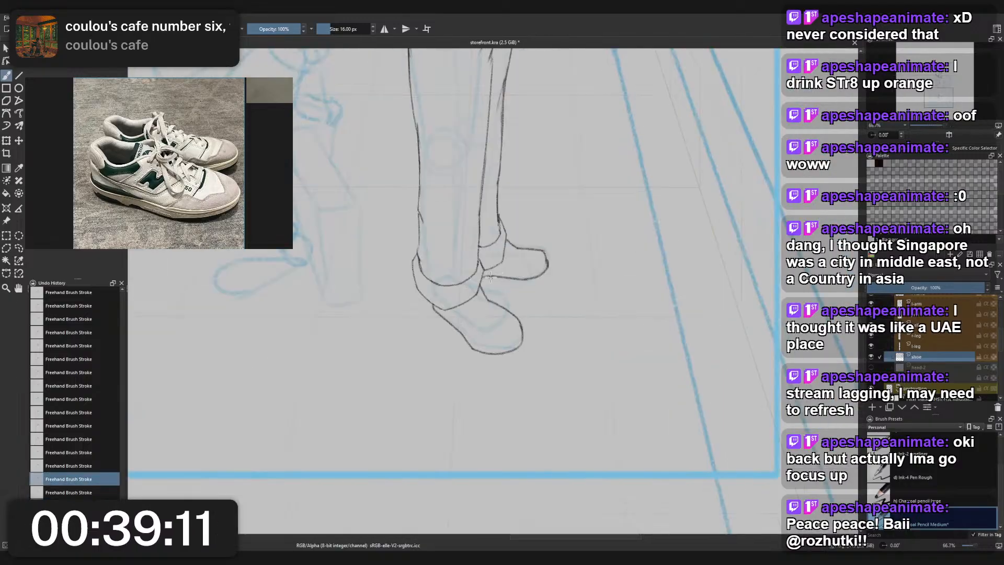
- Redraw the rear shoe's midsole line just above the sole and carry it up around the toe
{"action": "mouse_move", "coordinate": [483, 275]}
{"action": "left_mouse_down"}
{"action": "mouse_move", "coordinate": [522, 278]}
{"action": "mouse_move", "coordinate": [545, 267]}
{"action": "left_mouse_up"}
{"action": "key", "text": "ctrl+z"}
{"action": "key", "text": "ctrl+z"}
{"action": "key", "text": "ctrl+z"}
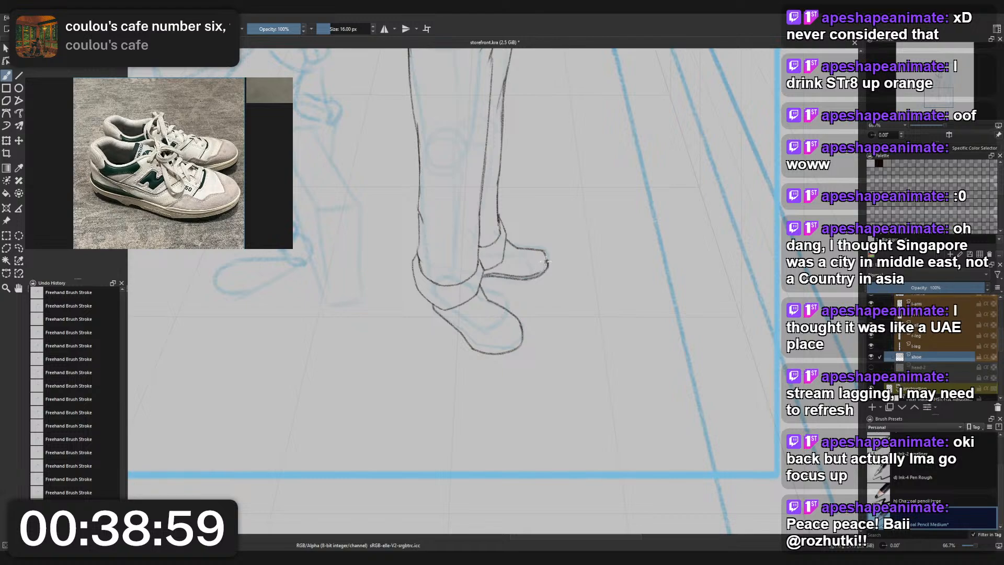
{"action": "left_click_drag", "start_coordinate": [546, 262], "coordinate": [533, 275]}
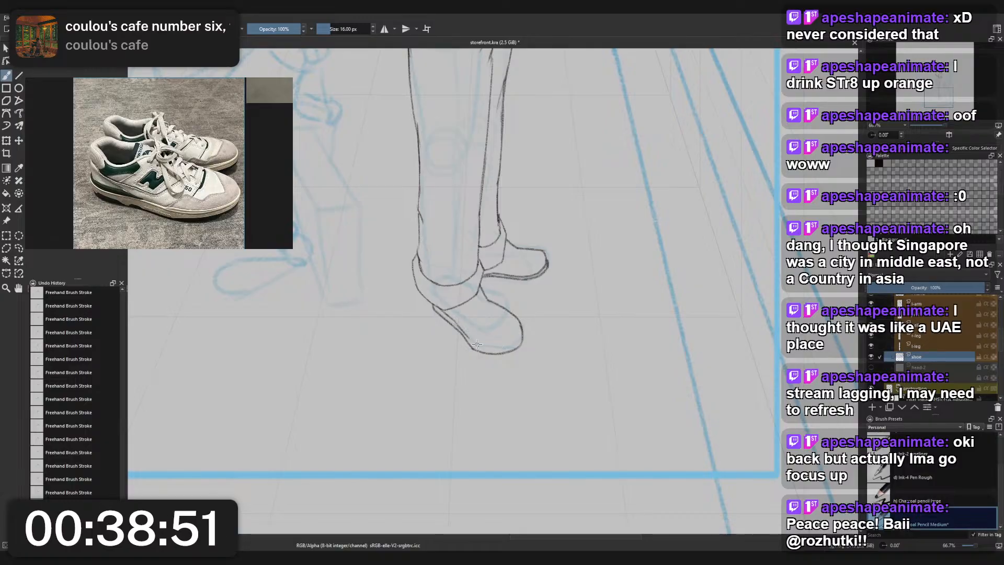
- Draw the front shoe's midsole line parallel to the sole, from below the cuff around the toe
{"action": "mouse_move", "coordinate": [466, 335]}
{"action": "left_mouse_down"}
{"action": "mouse_move", "coordinate": [505, 348]}
{"action": "mouse_move", "coordinate": [496, 354]}
{"action": "mouse_move", "coordinate": [477, 345]}
{"action": "mouse_move", "coordinate": [523, 343]}
{"action": "mouse_move", "coordinate": [472, 341]}
{"action": "mouse_move", "coordinate": [499, 350]}
{"action": "mouse_move", "coordinate": [518, 339]}
{"action": "mouse_move", "coordinate": [478, 346]}
{"action": "mouse_move", "coordinate": [519, 336]}
{"action": "mouse_move", "coordinate": [511, 347]}
{"action": "mouse_move", "coordinate": [520, 328]}
{"action": "mouse_move", "coordinate": [501, 343]}
{"action": "mouse_move", "coordinate": [523, 332]}
{"action": "left_mouse_up"}
{"action": "key", "text": "ctrl+z"}
{"action": "key", "text": "ctrl+z"}
{"action": "key", "text": "ctrl+z"}
{"action": "key", "text": "ctrl+z"}
{"action": "key", "text": "ctrl+z"}
{"action": "key", "text": "ctrl+z"}
{"action": "key", "text": "ctrl+z"}
{"action": "key", "text": "ctrl+z"}
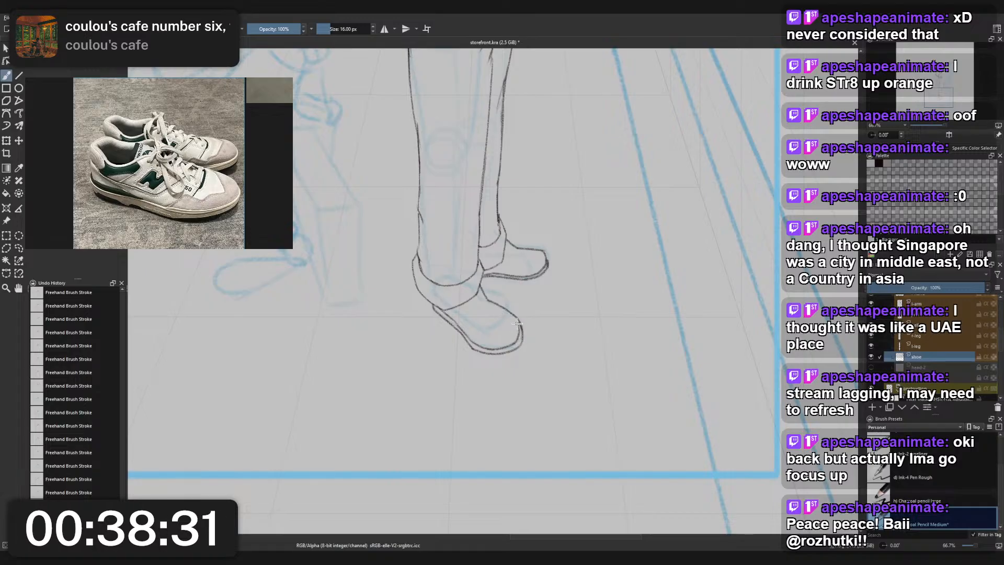
- Reinforce the front shoe's inner toe curve and erase the outer sole edge around the toe tip
{"action": "left_click_drag", "start_coordinate": [512, 314], "coordinate": [520, 344]}
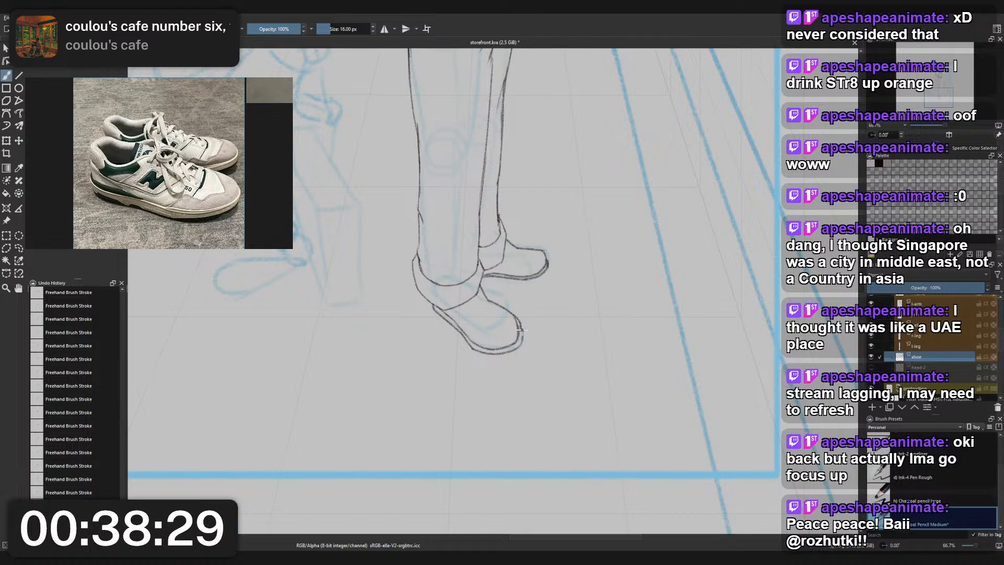
{"action": "right_click", "coordinate": [525, 338]}
{"action": "left_click", "coordinate": [529, 267]}
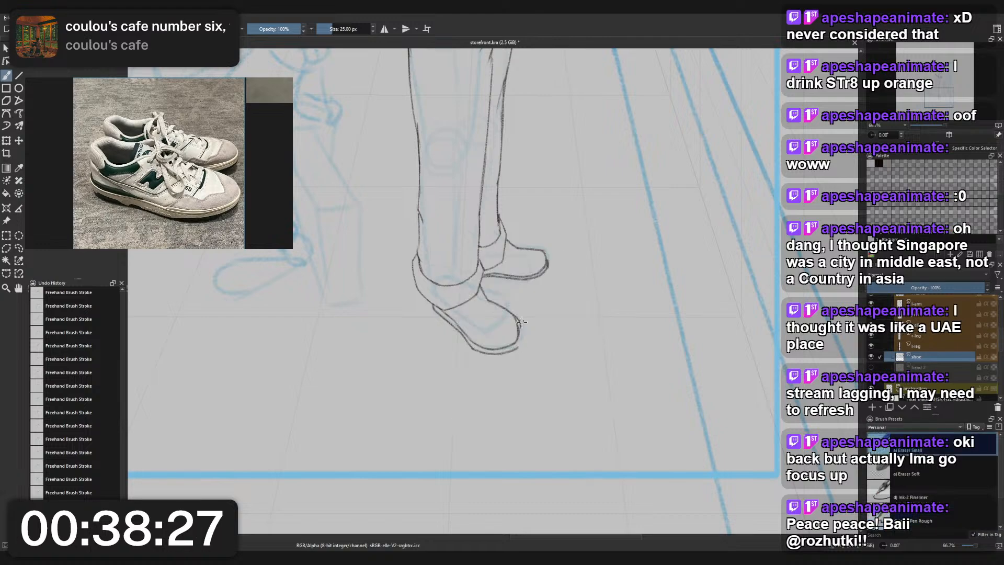
{"action": "right_click", "coordinate": [528, 339]}
{"action": "left_click", "coordinate": [483, 313]}
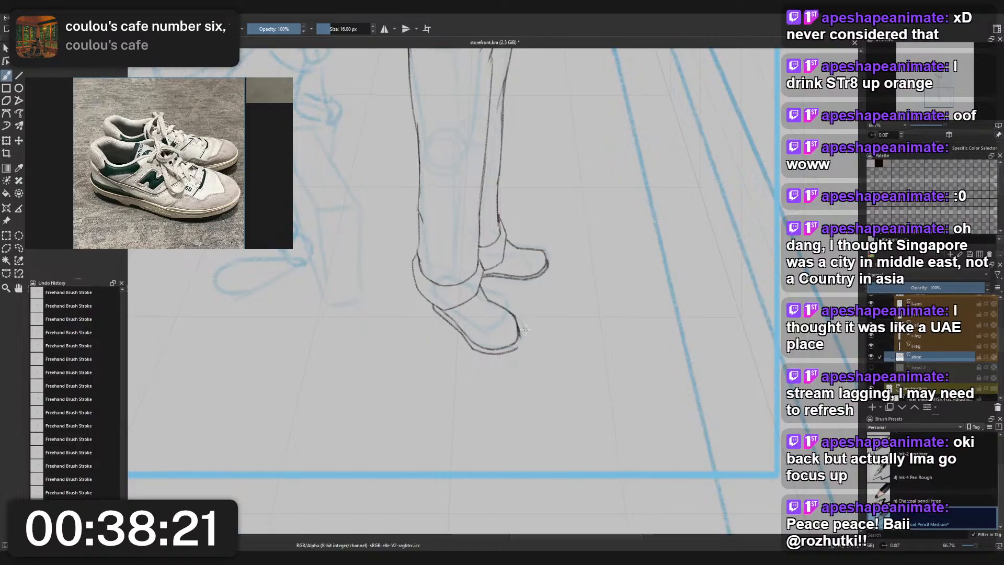
- Redraw the front shoe's sole edge so it tapers into the toe curve, and clean up the stray ends
{"action": "key", "text": "ctrl+z"}
{"action": "key", "text": "ctrl+z"}
{"action": "mouse_move", "coordinate": [518, 327]}
{"action": "left_mouse_down"}
{"action": "mouse_move", "coordinate": [508, 351]}
{"action": "mouse_move", "coordinate": [522, 338]}
{"action": "mouse_move", "coordinate": [508, 349]}
{"action": "mouse_move", "coordinate": [524, 336]}
{"action": "mouse_move", "coordinate": [518, 344]}
{"action": "mouse_move", "coordinate": [522, 316]}
{"action": "left_mouse_up"}
{"action": "key", "text": "ctrl+z"}
{"action": "key", "text": "ctrl+z"}
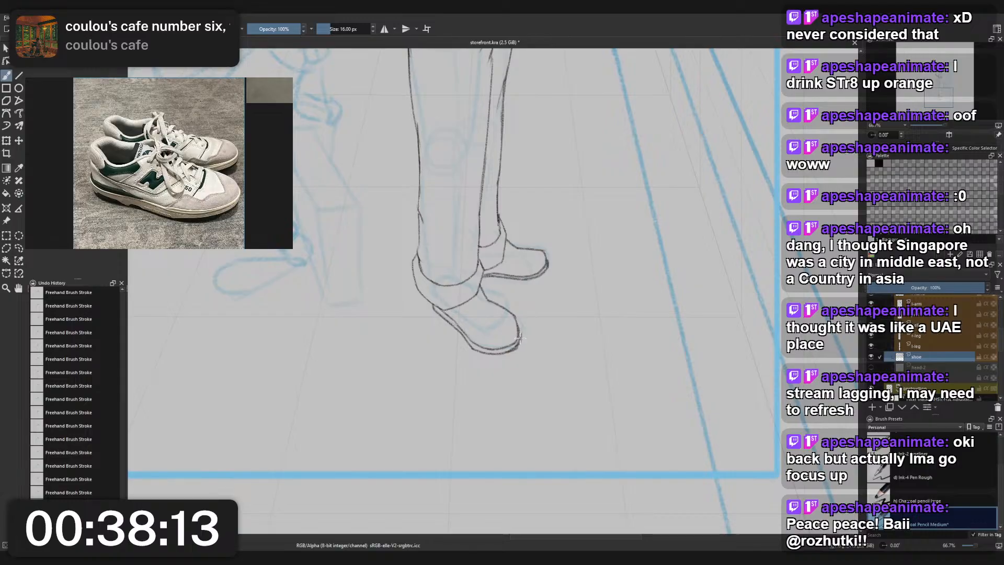
{"action": "right_click", "coordinate": [527, 330]}
{"action": "left_click", "coordinate": [527, 277]}
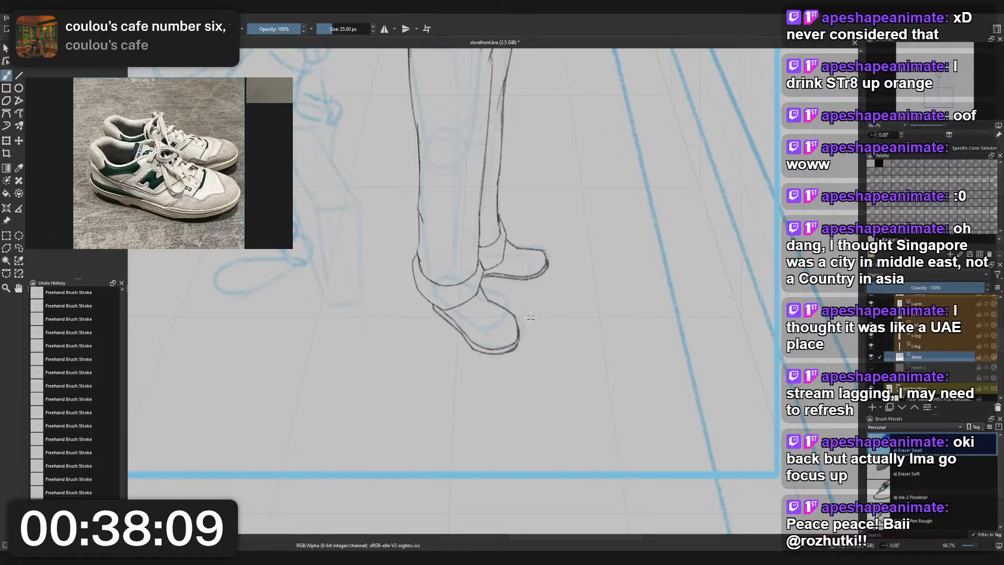
- Check both shoes' proportions against the whole standing figure and up close
{"action": "scroll", "coordinate": [530, 316], "scroll_direction": "down", "scroll_amount": 5}
{"action": "scroll", "coordinate": [555, 282], "scroll_direction": "up", "scroll_amount": 1}
{"action": "left_click_drag", "start_coordinate": [552, 278], "coordinate": [553, 283]}
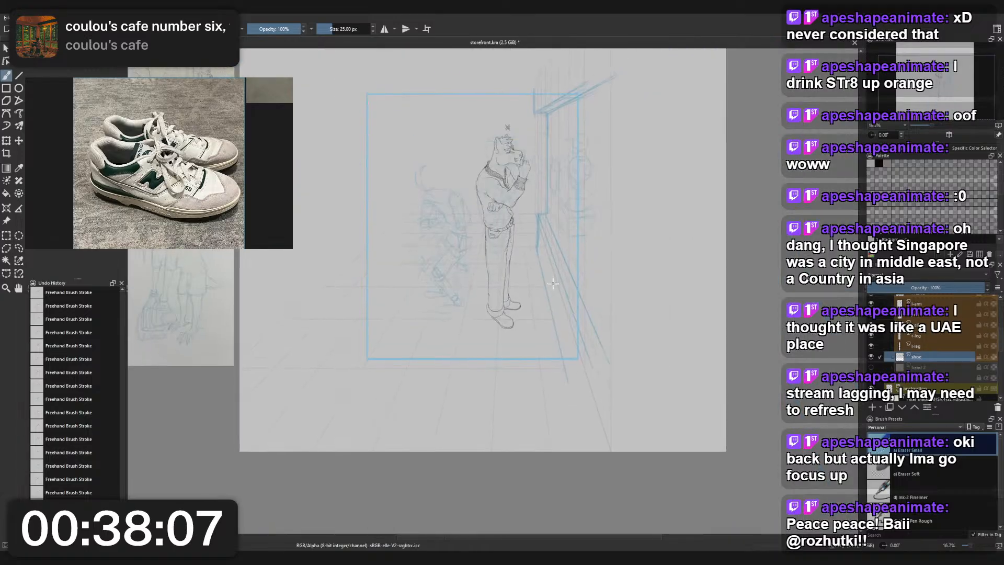
{"action": "scroll", "coordinate": [553, 283], "scroll_direction": "up", "scroll_amount": 2}
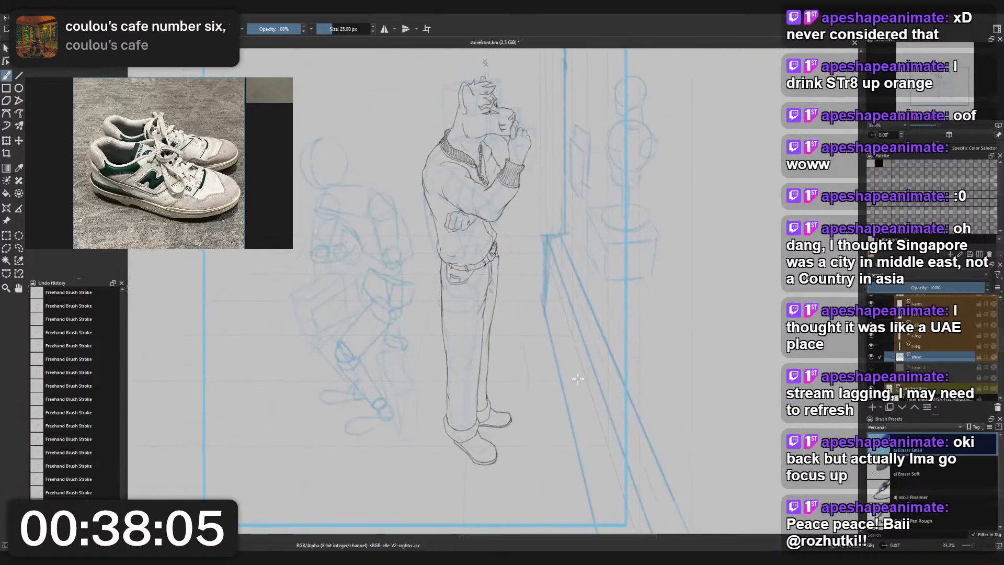
{"action": "scroll", "coordinate": [577, 378], "scroll_direction": "up", "scroll_amount": 4}
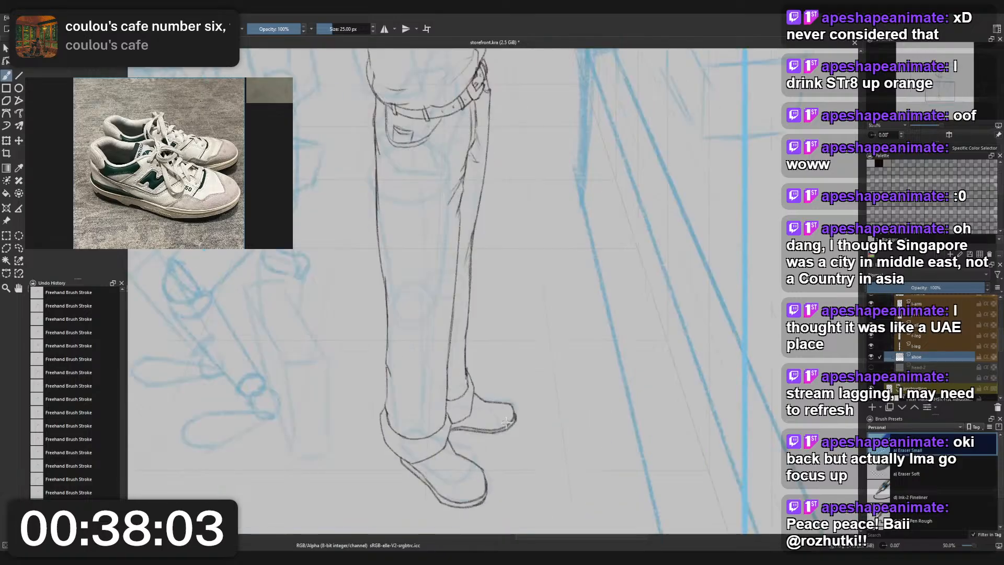
{"action": "left_click_drag", "start_coordinate": [556, 357], "coordinate": [563, 339]}
{"action": "right_click", "coordinate": [564, 343]}
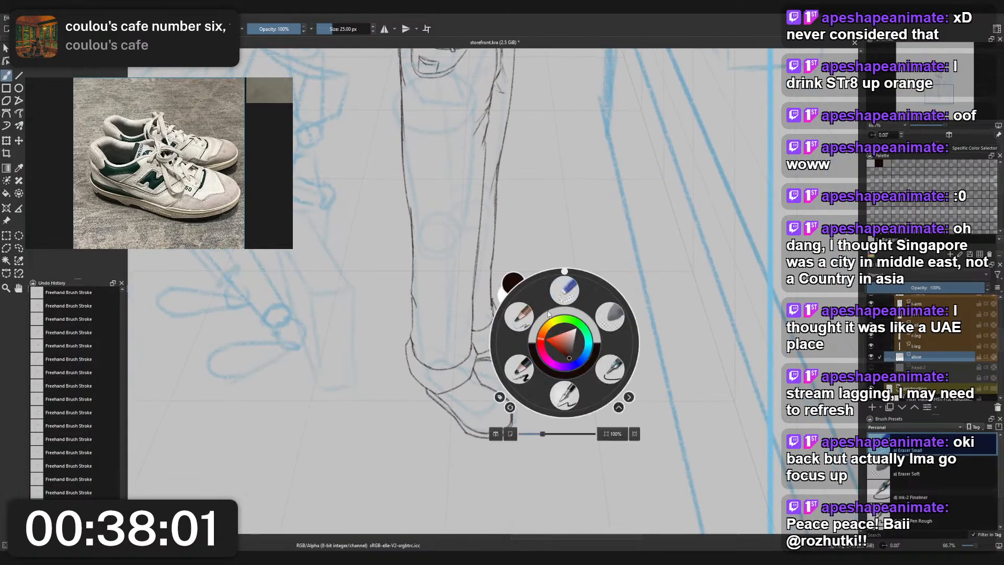
{"action": "left_click", "coordinate": [519, 317]}
{"action": "scroll", "coordinate": [551, 357], "scroll_direction": "up", "scroll_amount": 2}
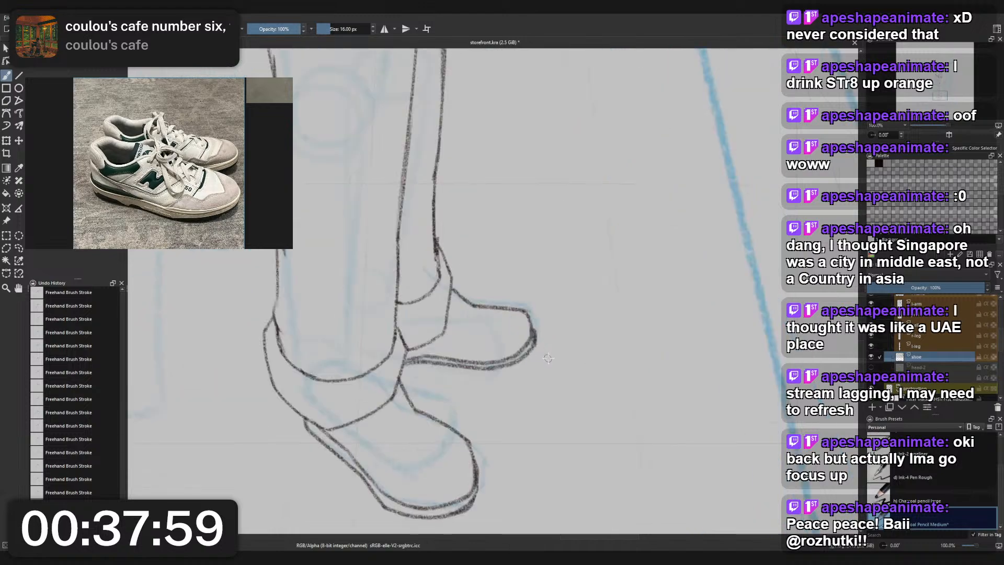
{"action": "scroll", "coordinate": [552, 356], "scroll_direction": "down", "scroll_amount": 3}
{"action": "scroll", "coordinate": [552, 355], "scroll_direction": "up", "scroll_amount": 2}
{"action": "scroll", "coordinate": [552, 357], "scroll_direction": "down", "scroll_amount": 5}
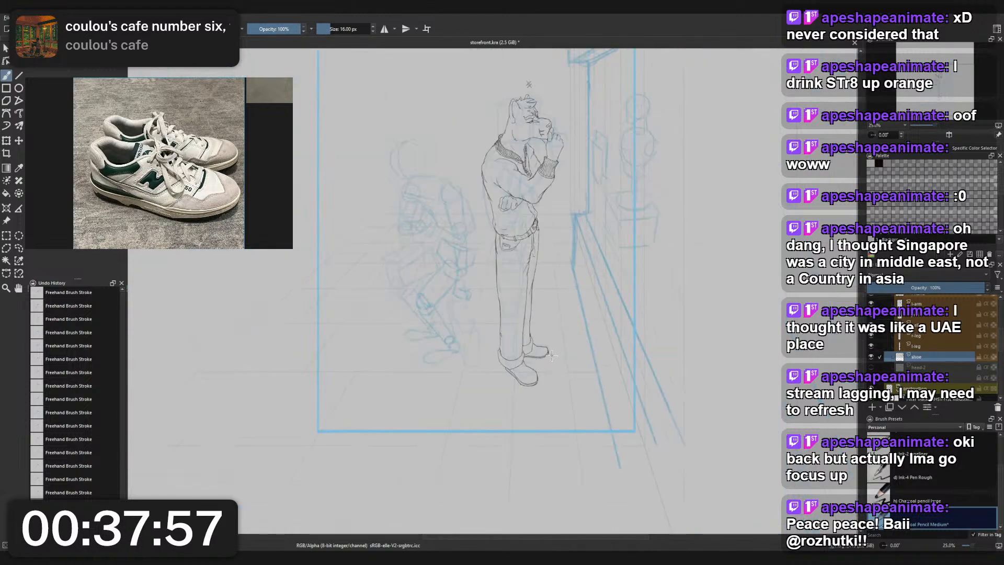
{"action": "scroll", "coordinate": [556, 375], "scroll_direction": "up", "scroll_amount": 1}
{"action": "scroll", "coordinate": [556, 375], "scroll_direction": "up", "scroll_amount": 5}
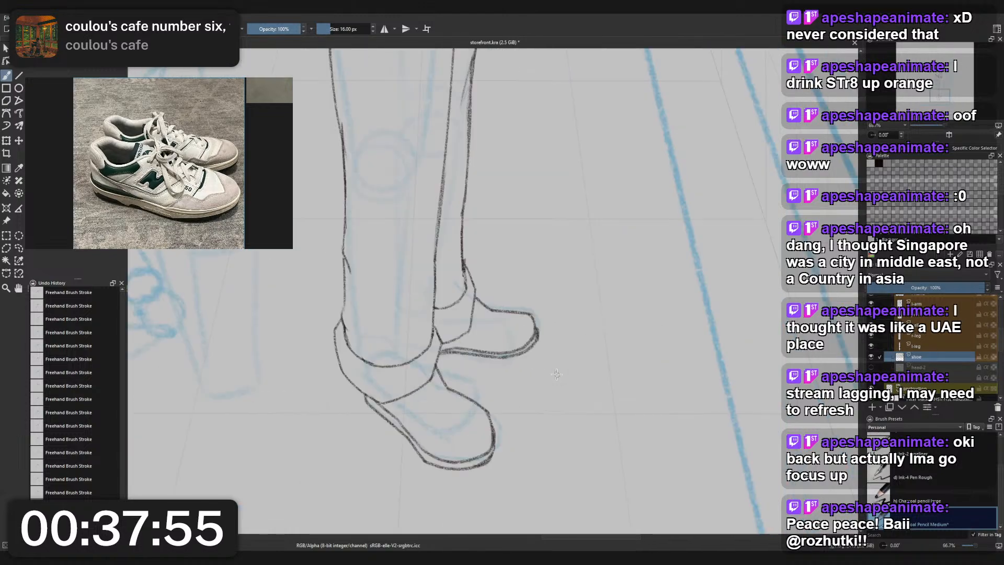
- Erase the rear shoe's doubled outer sole line and the short instep line beside the cuff
{"action": "right_click", "coordinate": [495, 369]}
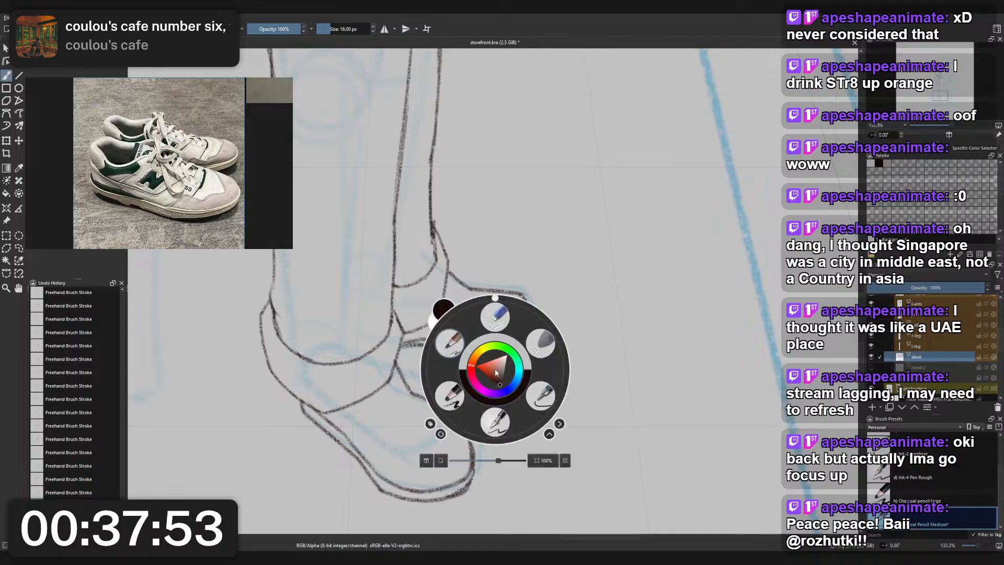
{"action": "left_click", "coordinate": [492, 326]}
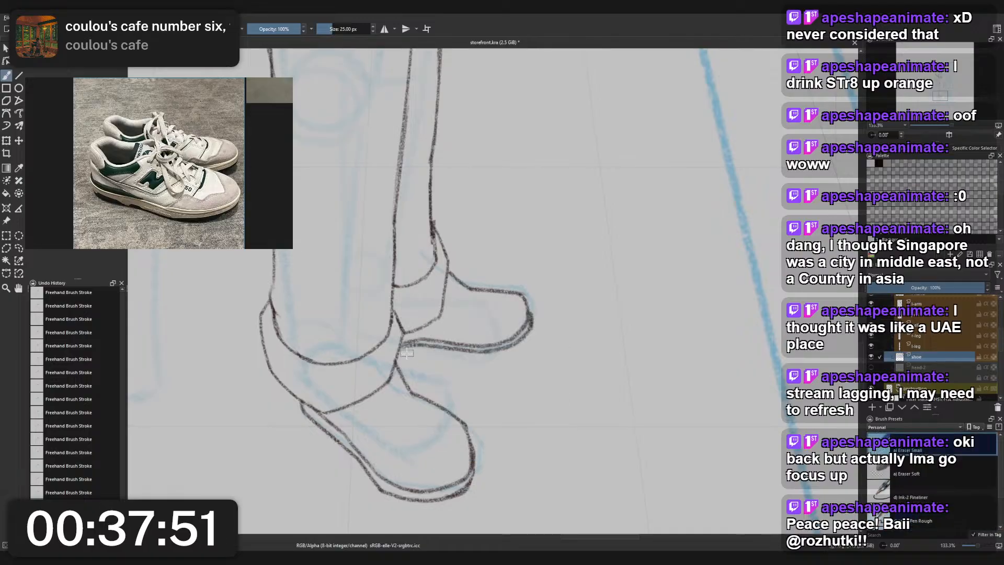
{"action": "mouse_move", "coordinate": [430, 346]}
{"action": "left_mouse_down"}
{"action": "mouse_move", "coordinate": [496, 347]}
{"action": "mouse_move", "coordinate": [523, 337]}
{"action": "mouse_move", "coordinate": [535, 314]}
{"action": "mouse_move", "coordinate": [529, 330]}
{"action": "mouse_move", "coordinate": [478, 349]}
{"action": "mouse_move", "coordinate": [407, 346]}
{"action": "left_mouse_up"}
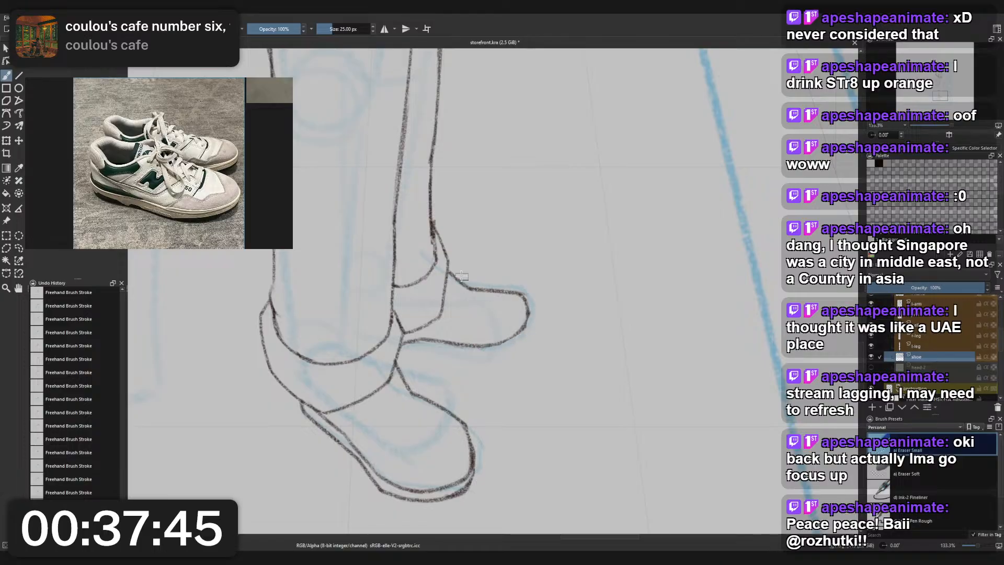
{"action": "mouse_move", "coordinate": [462, 276]}
{"action": "left_mouse_down"}
{"action": "mouse_move", "coordinate": [453, 272]}
{"action": "mouse_move", "coordinate": [460, 282]}
{"action": "left_mouse_up"}
- Retrace the rear shoe's remaining sole line with the pencil from the front cuff towards the toe
{"action": "right_click", "coordinate": [483, 280]}
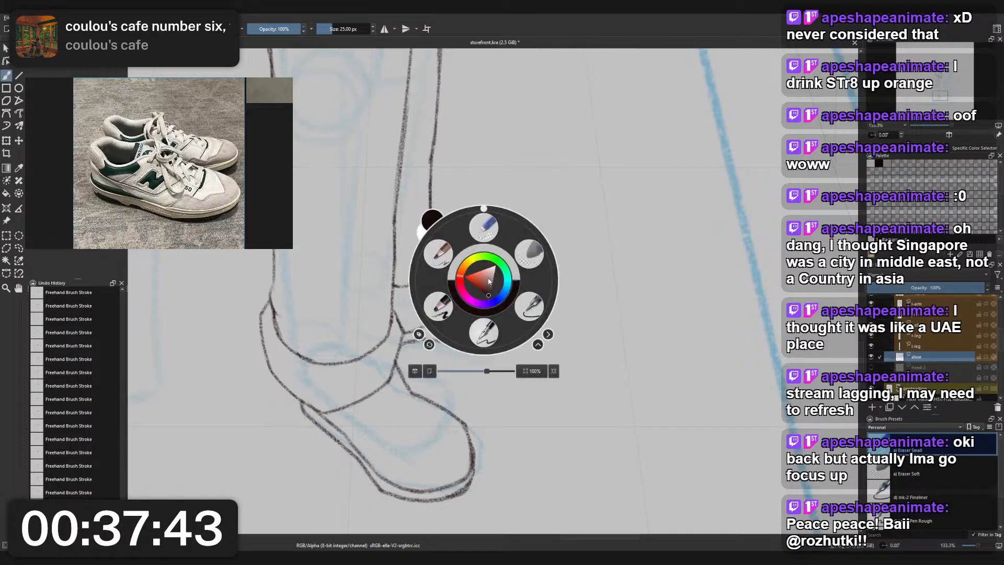
{"action": "left_click", "coordinate": [437, 253]}
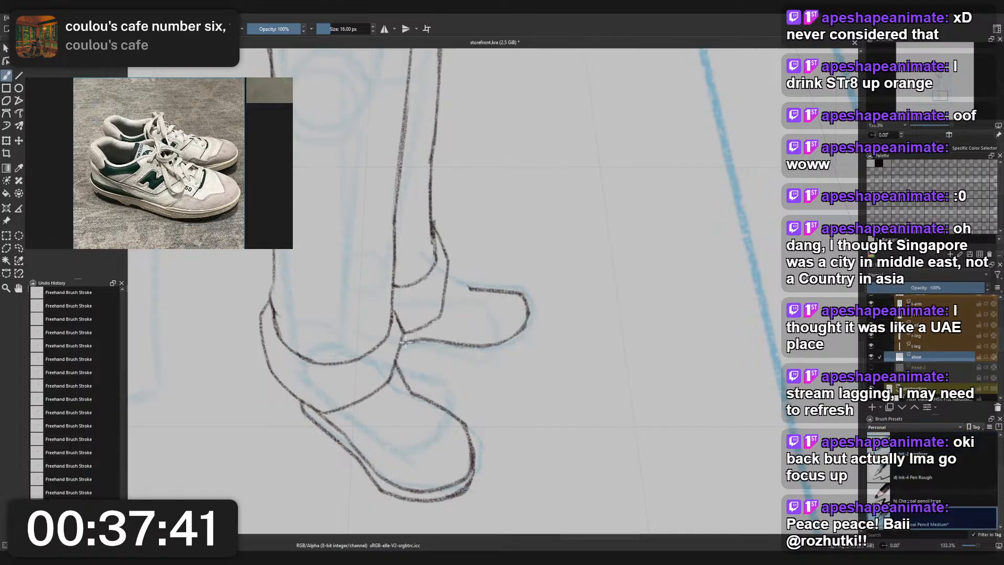
{"action": "mouse_move", "coordinate": [406, 342]}
{"action": "left_mouse_down"}
{"action": "mouse_move", "coordinate": [512, 336]}
{"action": "mouse_move", "coordinate": [505, 340]}
{"action": "left_mouse_up"}
{"action": "key", "text": "ctrl+z"}
{"action": "key", "text": "ctrl+z"}
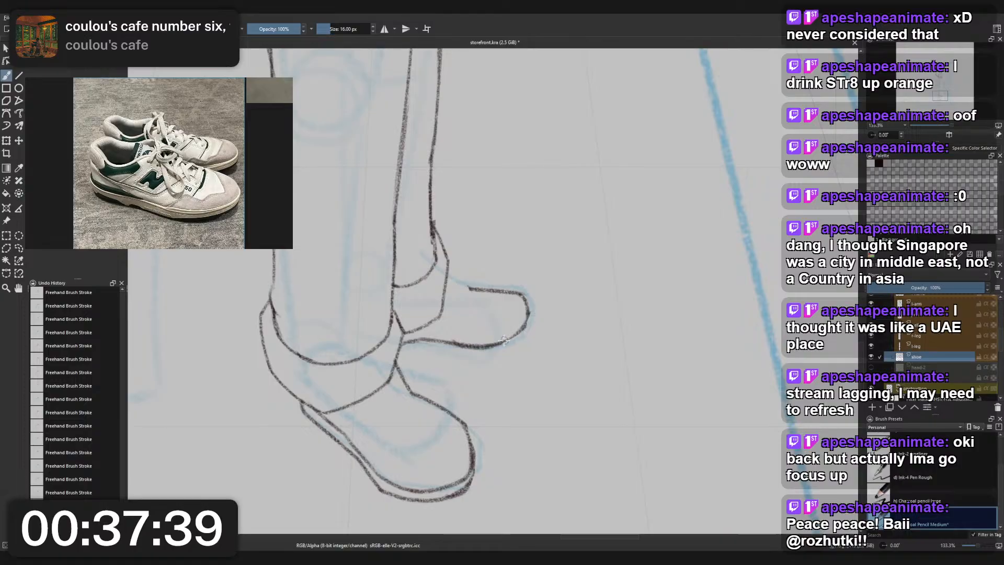
- Erase the front half of the rear shoe's sole line and its toe curve
{"action": "right_click", "coordinate": [500, 304]}
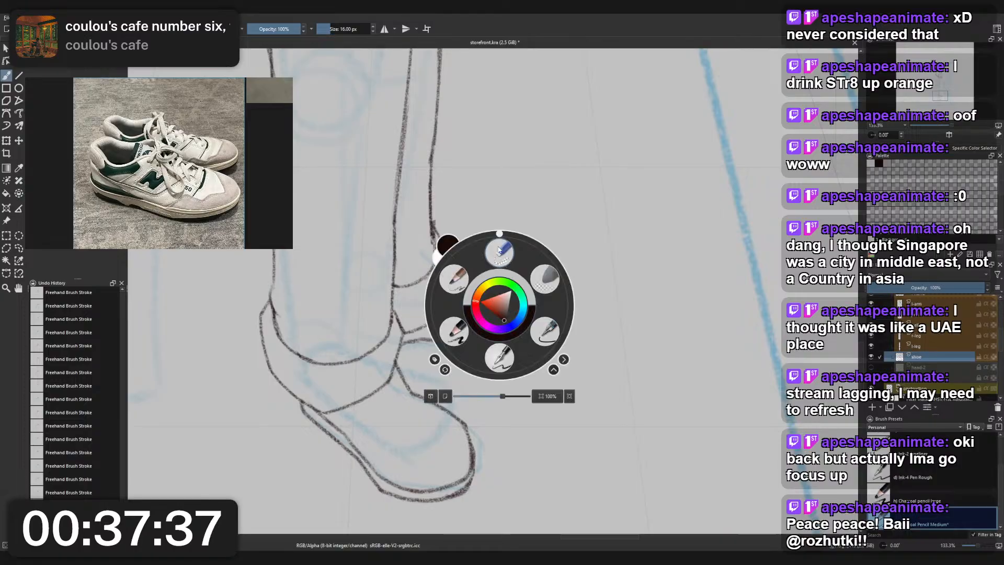
{"action": "left_click", "coordinate": [500, 251]}
{"action": "key", "text": "ctrl+z"}
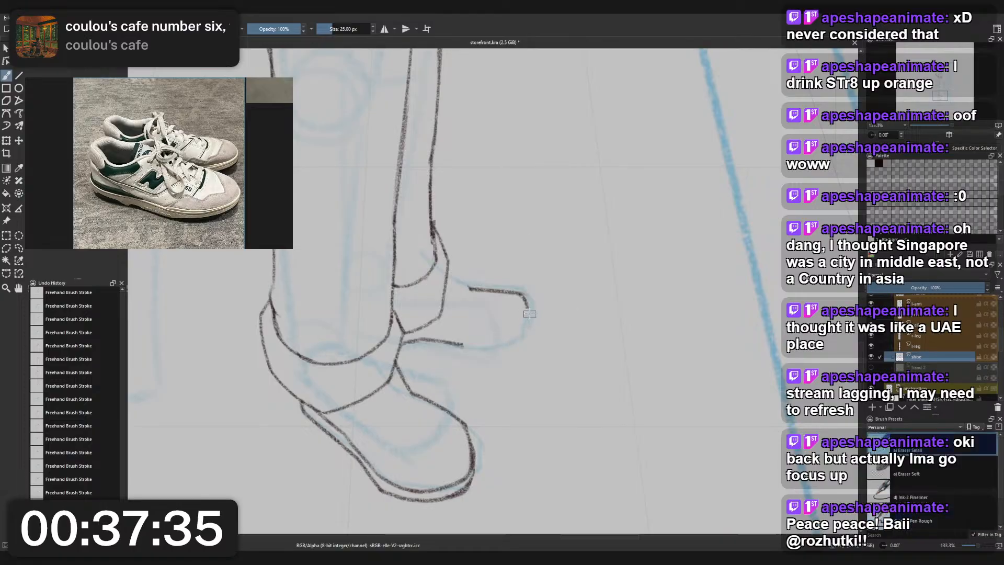
{"action": "left_click_drag", "start_coordinate": [530, 314], "coordinate": [524, 326]}
- Try a fuller rear-shoe sole line that dips forward and rounds up around the toe
{"action": "right_click", "coordinate": [500, 349]}
{"action": "left_click", "coordinate": [453, 323]}
{"action": "mouse_move", "coordinate": [460, 344]}
{"action": "left_mouse_down"}
{"action": "mouse_move", "coordinate": [525, 349]}
{"action": "mouse_move", "coordinate": [512, 354]}
{"action": "mouse_move", "coordinate": [538, 313]}
{"action": "left_mouse_up"}
{"action": "key", "text": "ctrl+z"}
{"action": "key", "text": "ctrl+z"}
{"action": "mouse_move", "coordinate": [458, 344]}
{"action": "left_mouse_down"}
{"action": "mouse_move", "coordinate": [507, 356]}
{"action": "mouse_move", "coordinate": [461, 344]}
{"action": "mouse_move", "coordinate": [491, 357]}
{"action": "mouse_move", "coordinate": [529, 326]}
{"action": "mouse_move", "coordinate": [529, 343]}
{"action": "mouse_move", "coordinate": [534, 305]}
{"action": "left_mouse_up"}
{"action": "key", "text": "ctrl+z"}
{"action": "key", "text": "ctrl+z"}
{"action": "key", "text": "ctrl+z"}
{"action": "left_click_drag", "start_coordinate": [525, 352], "coordinate": [533, 307]}
{"action": "key", "text": "ctrl+z"}
{"action": "scroll", "coordinate": [523, 276], "scroll_direction": "down", "scroll_amount": 4}
{"action": "scroll", "coordinate": [524, 267], "scroll_direction": "up", "scroll_amount": 3}
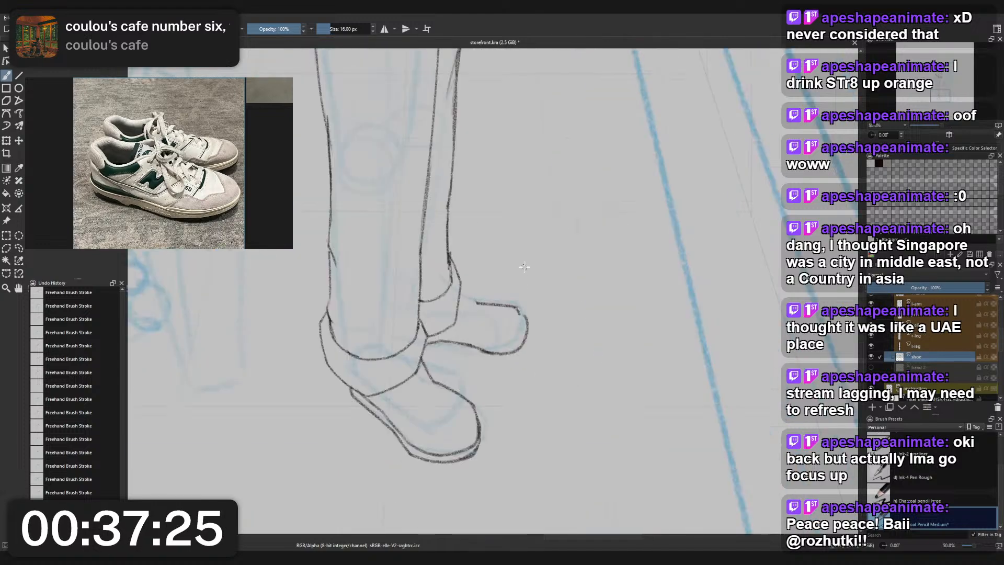
- Erase the rear shoe's upper contour, toe curve and sole line, leaving only the blue guide beyond the cuff
{"action": "right_click", "coordinate": [524, 267]}
{"action": "left_click", "coordinate": [533, 293]}
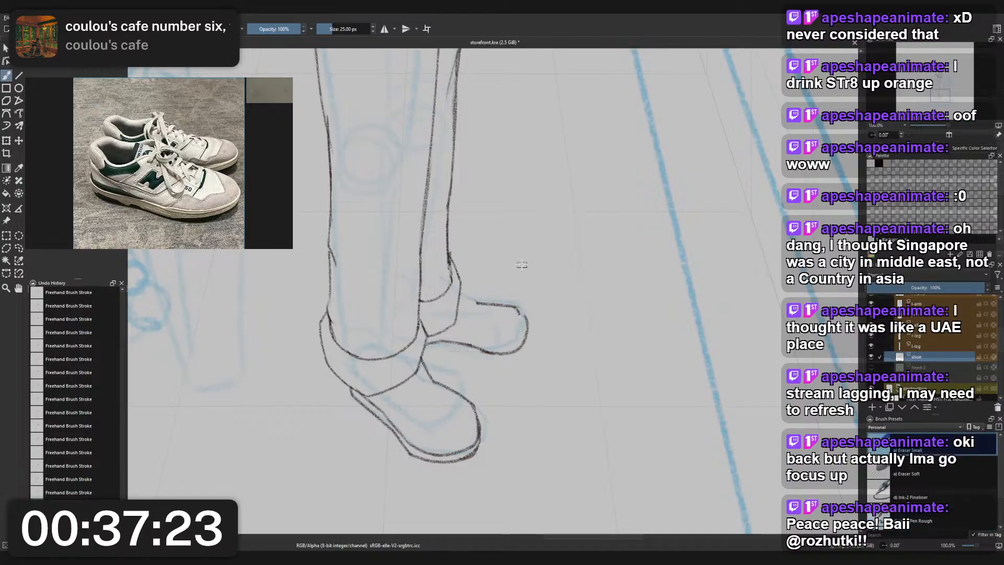
{"action": "mouse_move", "coordinate": [479, 301]}
{"action": "left_mouse_down"}
{"action": "mouse_move", "coordinate": [505, 297]}
{"action": "mouse_move", "coordinate": [518, 313]}
{"action": "left_mouse_up"}
{"action": "right_click", "coordinate": [496, 289]}
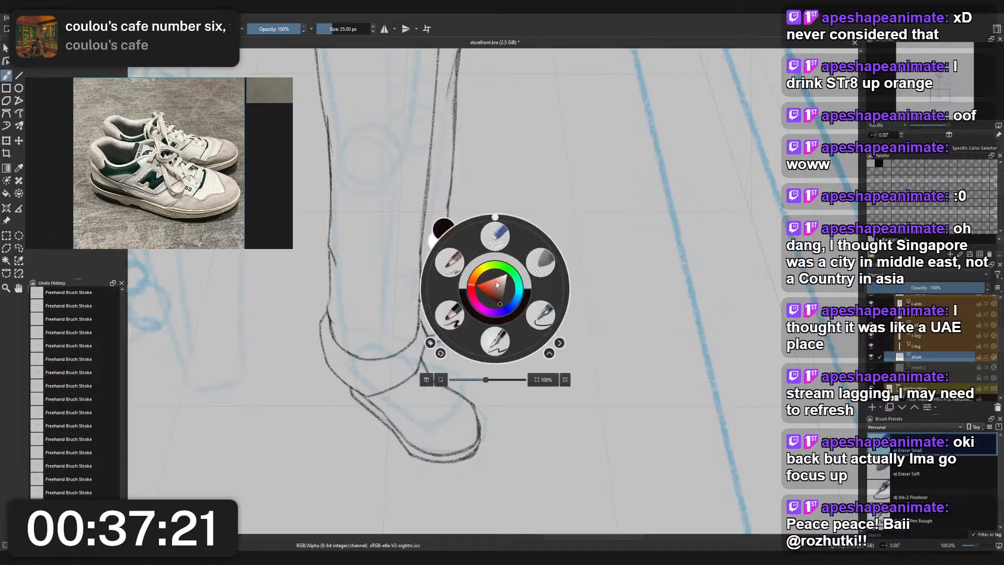
{"action": "left_click", "coordinate": [452, 315]}
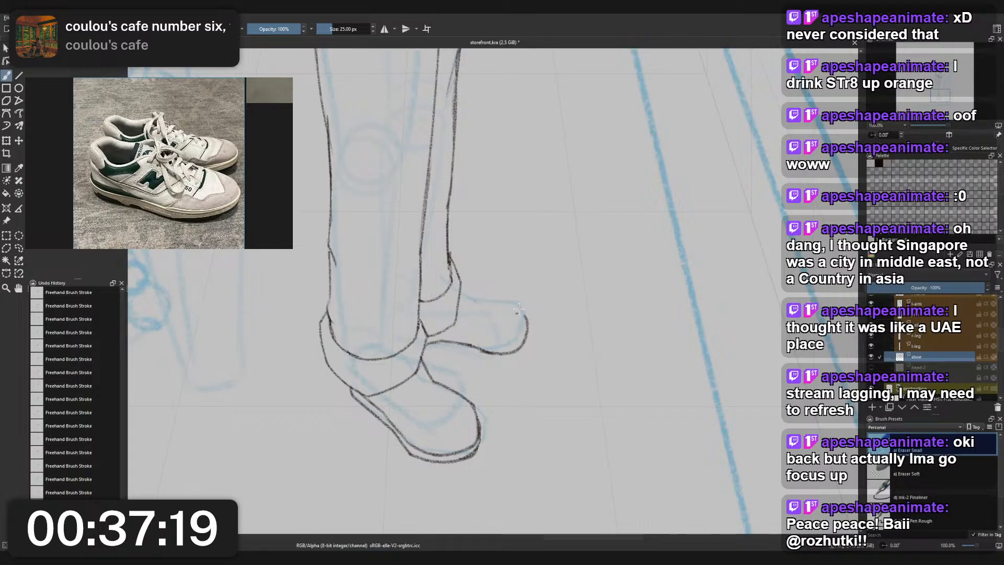
{"action": "mouse_move", "coordinate": [518, 310]}
{"action": "left_mouse_down"}
{"action": "mouse_move", "coordinate": [524, 342]}
{"action": "mouse_move", "coordinate": [499, 359]}
{"action": "mouse_move", "coordinate": [477, 350]}
{"action": "left_mouse_up"}
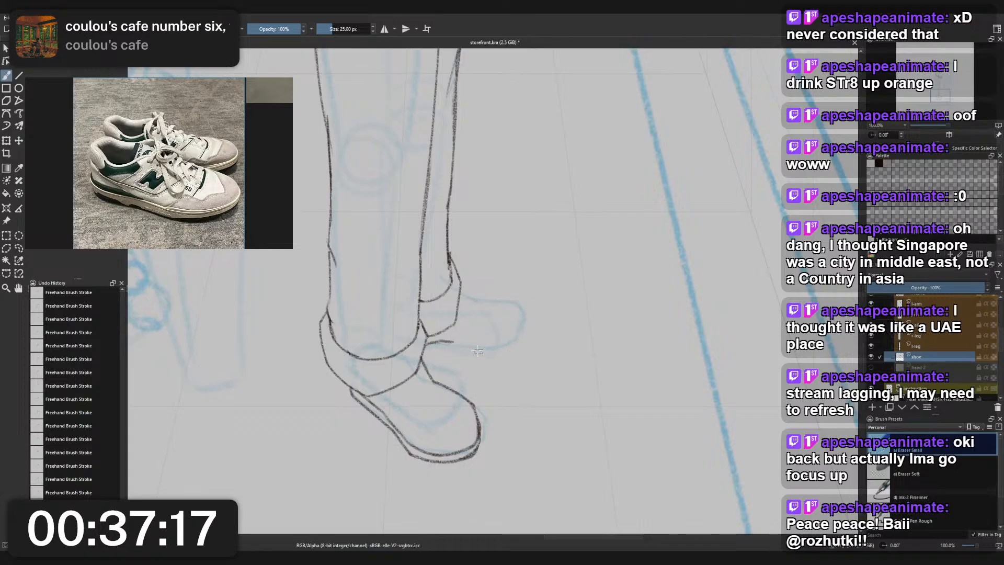
{"action": "right_click", "coordinate": [472, 338]}
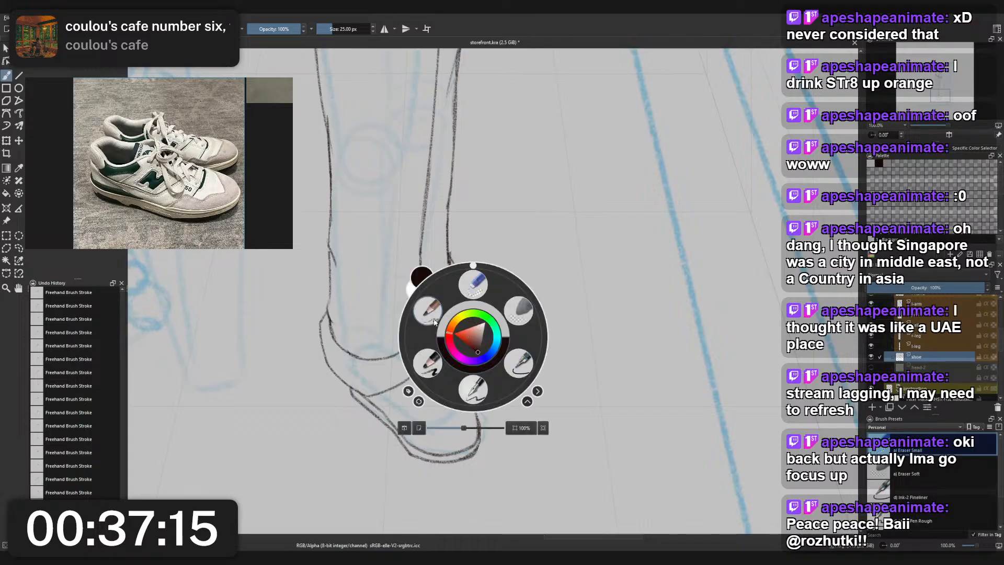
{"action": "left_click", "coordinate": [434, 321]}
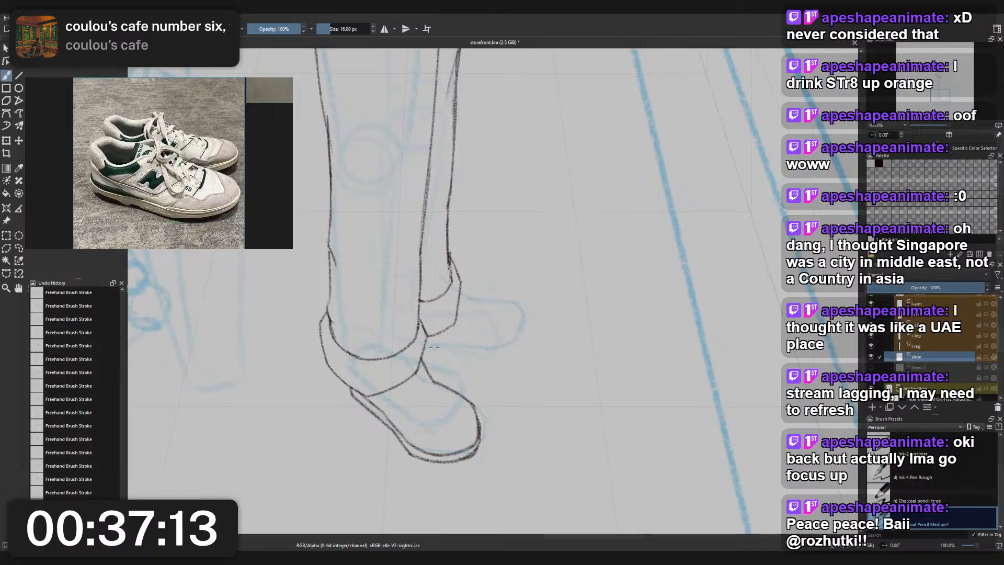
- Restart the rear shoe's sole line with the pencil from beside the front cuff along the blue guide
{"action": "mouse_move", "coordinate": [426, 346]}
{"action": "left_mouse_down"}
{"action": "mouse_move", "coordinate": [514, 344]}
{"action": "mouse_move", "coordinate": [517, 308]}
{"action": "mouse_move", "coordinate": [502, 349]}
{"action": "left_mouse_up"}
{"action": "key", "text": "ctrl+z"}
{"action": "key", "text": "ctrl+z"}
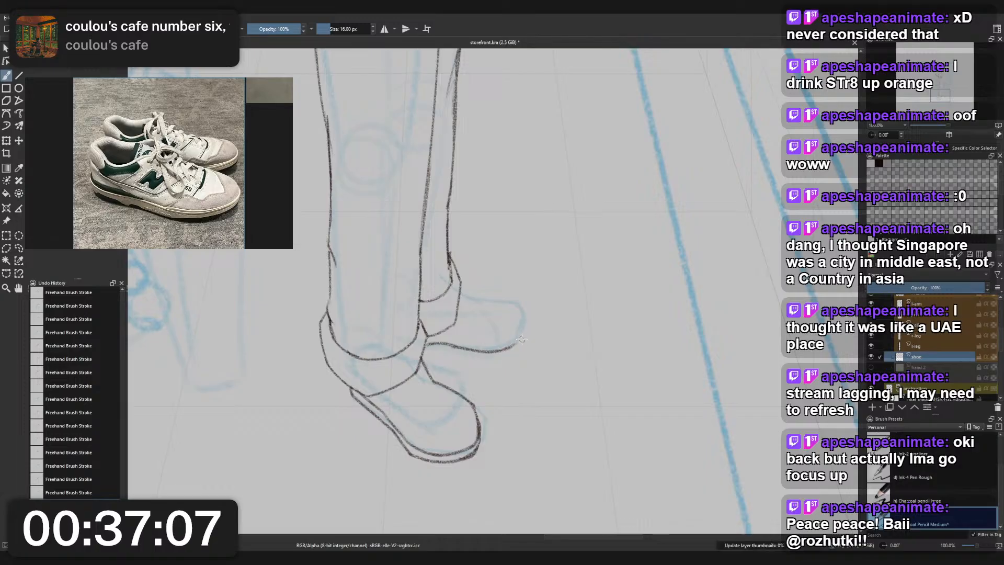
{"action": "key", "text": "ctrl+z"}
{"action": "mouse_move", "coordinate": [453, 345]}
{"action": "left_mouse_down"}
{"action": "mouse_move", "coordinate": [518, 350]}
{"action": "mouse_move", "coordinate": [483, 358]}
{"action": "left_mouse_up"}
{"action": "key", "text": "ctrl+z"}
{"action": "key", "text": "ctrl+z"}
- Try several rounded toe curves at the front end of the rear shoe's blue guide
{"action": "key", "text": "ctrl+z"}
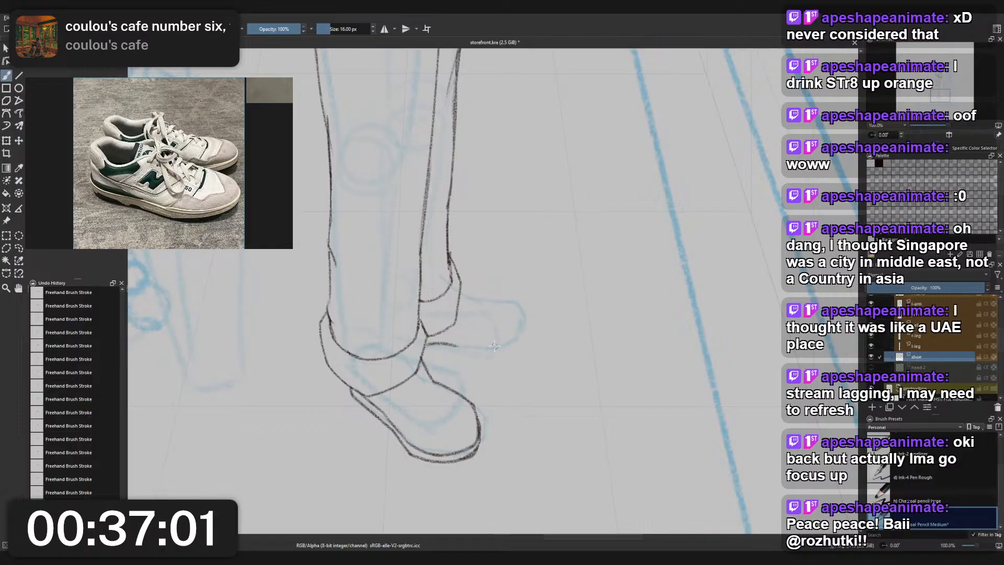
{"action": "left_click_drag", "start_coordinate": [516, 311], "coordinate": [487, 357]}
{"action": "key", "text": "ctrl+z"}
{"action": "mouse_move", "coordinate": [517, 305]}
{"action": "left_mouse_down"}
{"action": "mouse_move", "coordinate": [530, 337]}
{"action": "mouse_move", "coordinate": [482, 358]}
{"action": "left_mouse_up"}
{"action": "key", "text": "ctrl+z"}
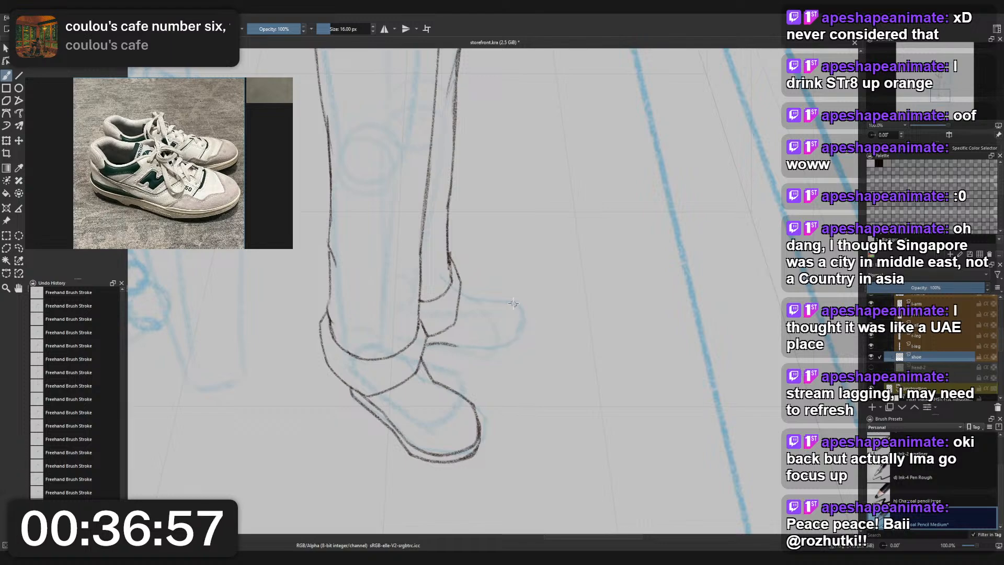
{"action": "left_click_drag", "start_coordinate": [517, 301], "coordinate": [532, 340]}
{"action": "key", "text": "ctrl+z"}
{"action": "mouse_move", "coordinate": [518, 306]}
{"action": "left_mouse_down"}
{"action": "mouse_move", "coordinate": [514, 347]}
{"action": "mouse_move", "coordinate": [535, 322]}
{"action": "mouse_move", "coordinate": [508, 349]}
{"action": "left_mouse_up"}
{"action": "key", "text": "ctrl+z"}
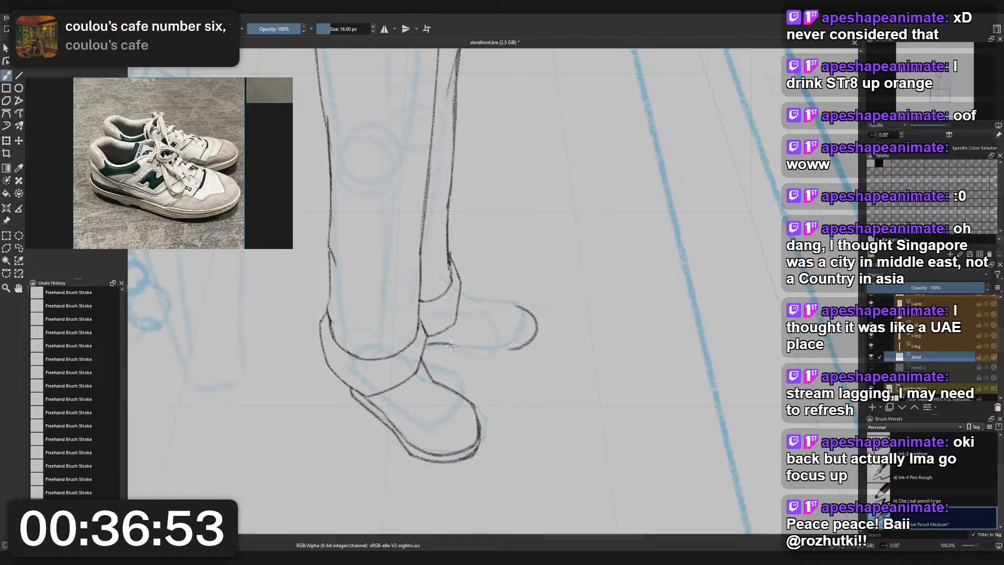
- Try a wider rear-shoe toe curve joined to a sole line that dips forward from the front cuff
{"action": "key", "text": "ctrl+z"}
{"action": "mouse_move", "coordinate": [522, 310]}
{"action": "left_mouse_down"}
{"action": "mouse_move", "coordinate": [487, 345]}
{"action": "mouse_move", "coordinate": [515, 354]}
{"action": "left_mouse_up"}
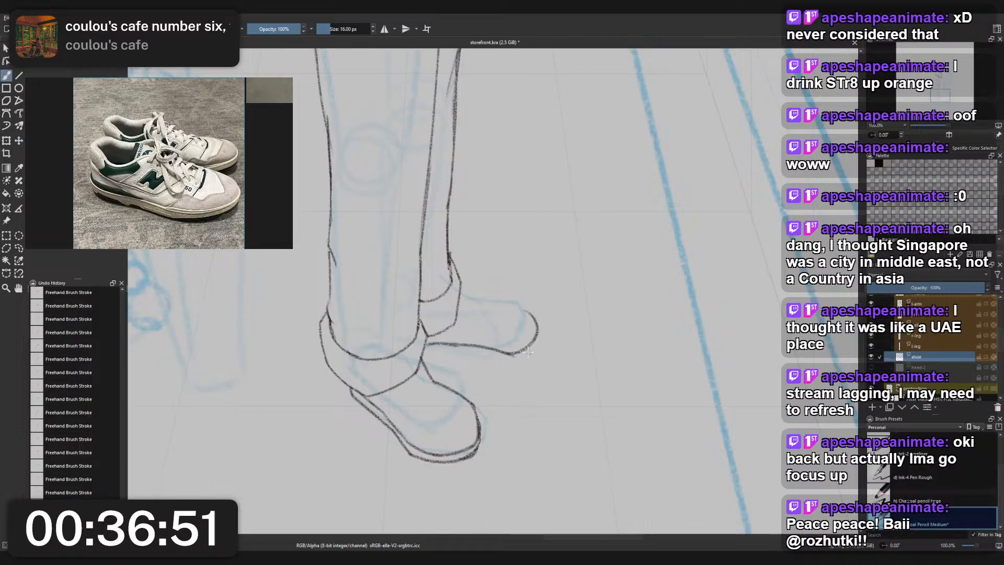
{"action": "key", "text": "ctrl+z"}
{"action": "left_click_drag", "start_coordinate": [445, 344], "coordinate": [509, 354]}
{"action": "key", "text": "ctrl+z"}
{"action": "key", "text": "ctrl+z"}
- Try alternative rear-shoe sole lines from the front cuff, and undo them together with the sole line's starting stroke
{"action": "key", "text": "ctrl+z"}
{"action": "key", "text": "ctrl+z"}
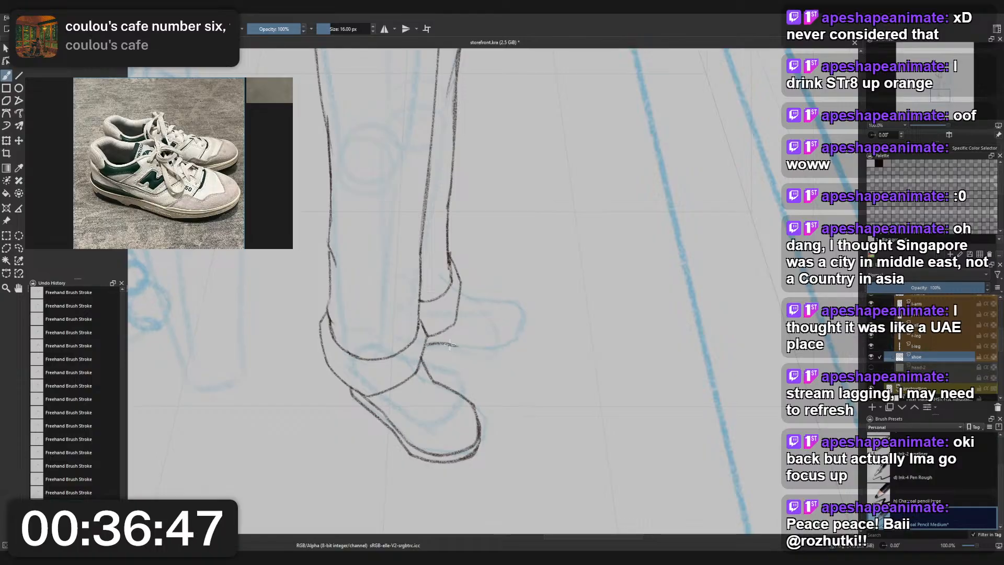
{"action": "mouse_move", "coordinate": [450, 344]}
{"action": "left_mouse_down"}
{"action": "mouse_move", "coordinate": [512, 356]}
{"action": "mouse_move", "coordinate": [530, 310]}
{"action": "left_mouse_up"}
{"action": "key", "text": "ctrl+z"}
{"action": "key", "text": "ctrl+z"}
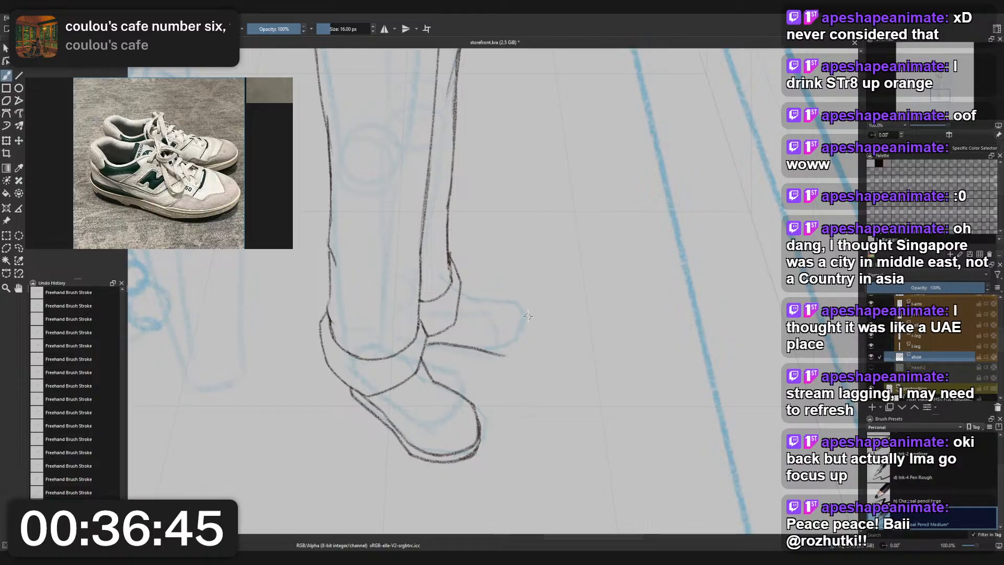
{"action": "key", "text": "ctrl+z"}
{"action": "left_click_drag", "start_coordinate": [450, 344], "coordinate": [495, 356]}
{"action": "key", "text": "ctrl+z"}
{"action": "key", "text": "ctrl+z"}
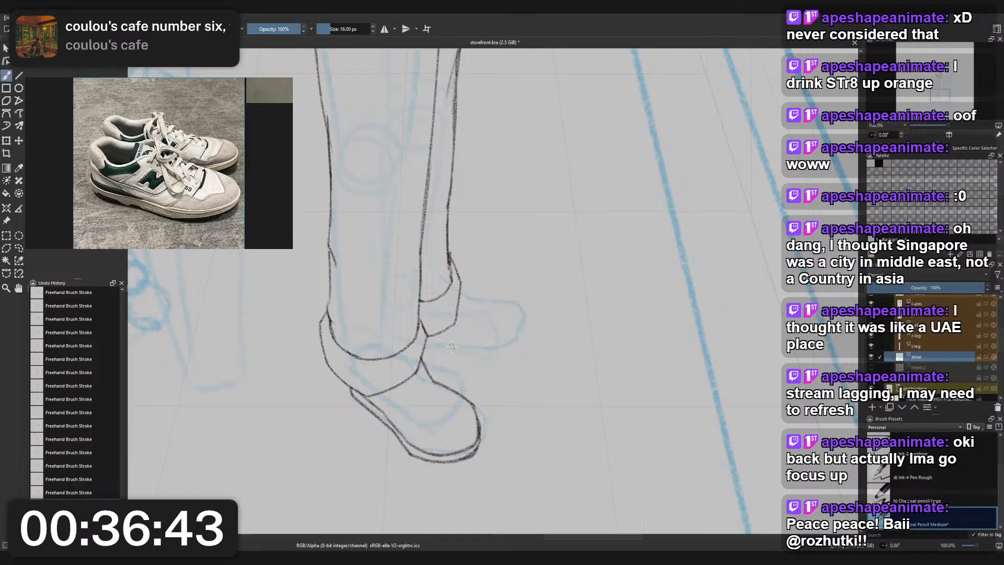
{"action": "left_click_drag", "start_coordinate": [428, 345], "coordinate": [493, 348]}
{"action": "key", "text": "ctrl+z"}
- Draw the rear shoe's upper contour from its trouser cuff forward and around into a rounded toe
{"action": "scroll", "coordinate": [501, 312], "scroll_direction": "down", "scroll_amount": 3}
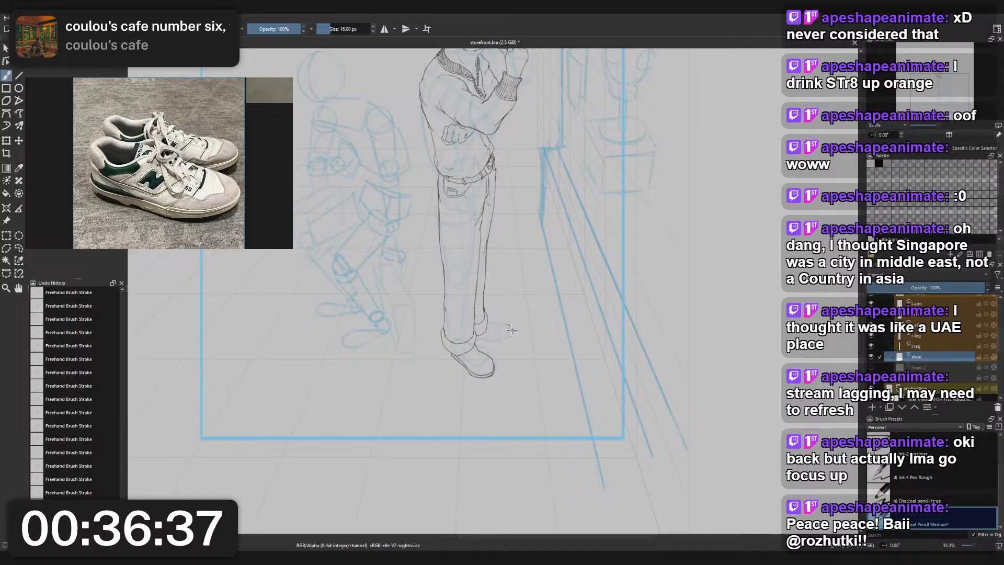
{"action": "mouse_move", "coordinate": [493, 325]}
{"action": "left_mouse_down"}
{"action": "mouse_move", "coordinate": [512, 333]}
{"action": "mouse_move", "coordinate": [505, 323]}
{"action": "left_mouse_up"}
{"action": "key", "text": "ctrl+z"}
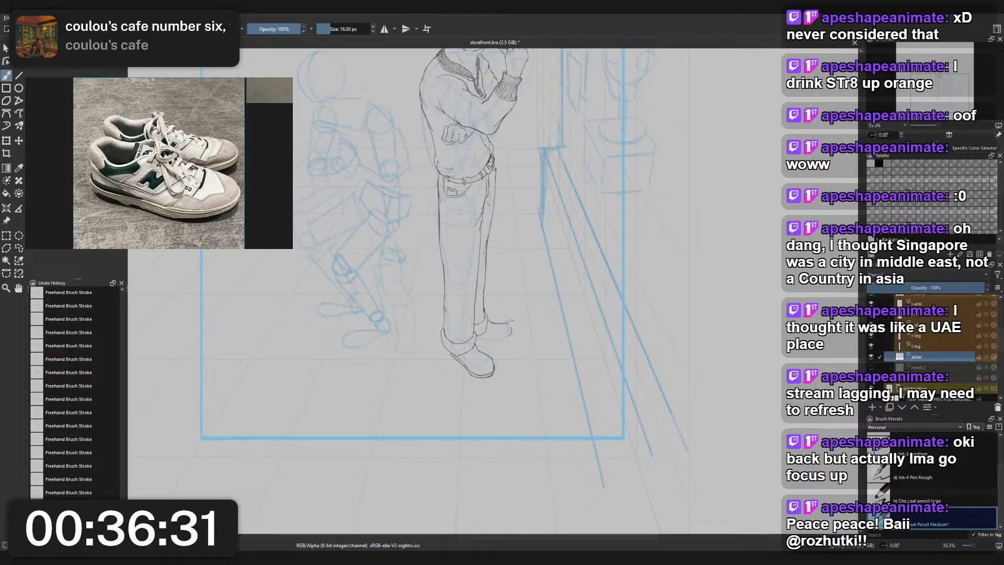
{"action": "key", "text": "ctrl+z"}
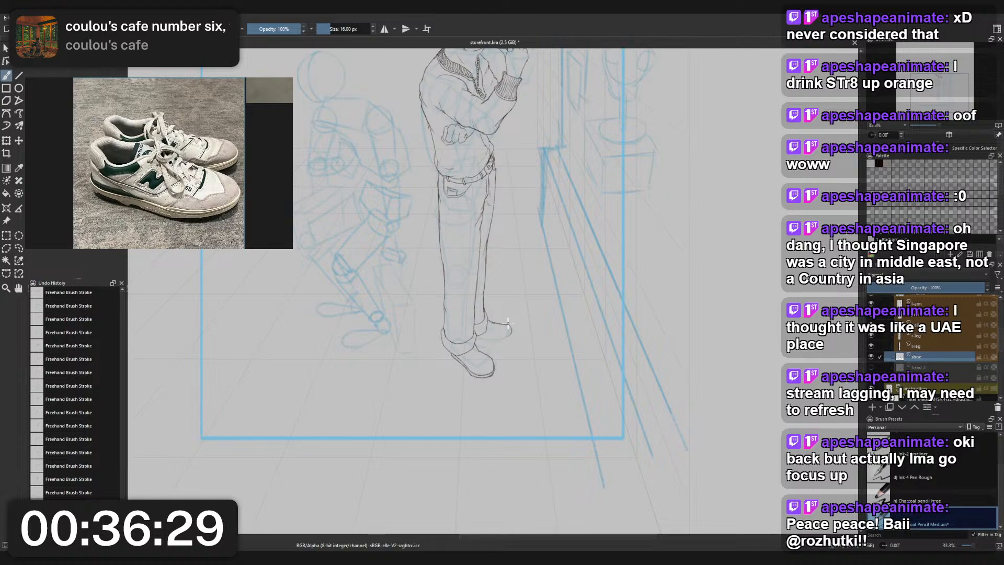
{"action": "key", "text": "ctrl+z"}
{"action": "left_click_drag", "start_coordinate": [488, 319], "coordinate": [511, 336]}
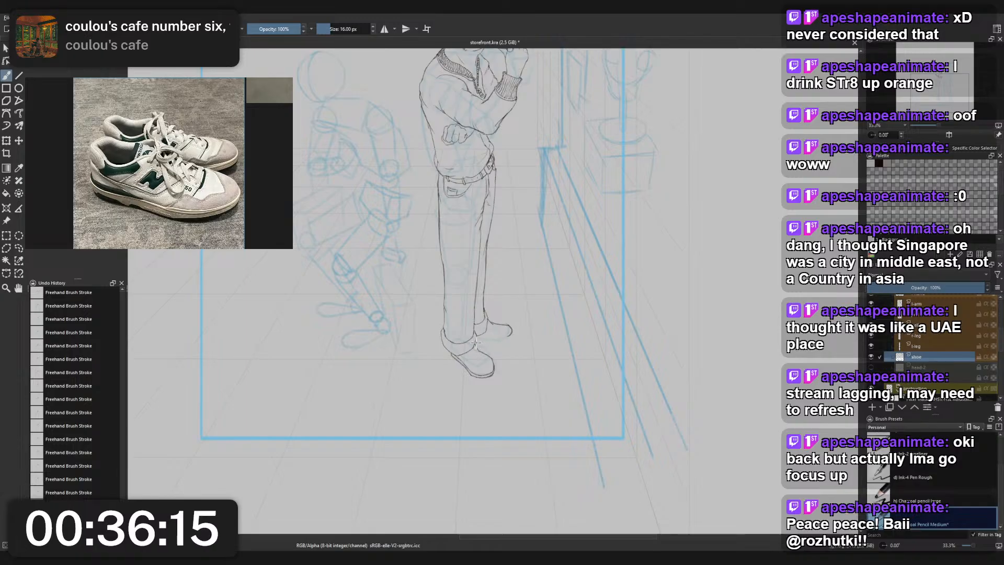
- Try a nearly flat sole line running from the front cuff to the rear shoe's toe
{"action": "left_click_drag", "start_coordinate": [478, 342], "coordinate": [492, 339]}
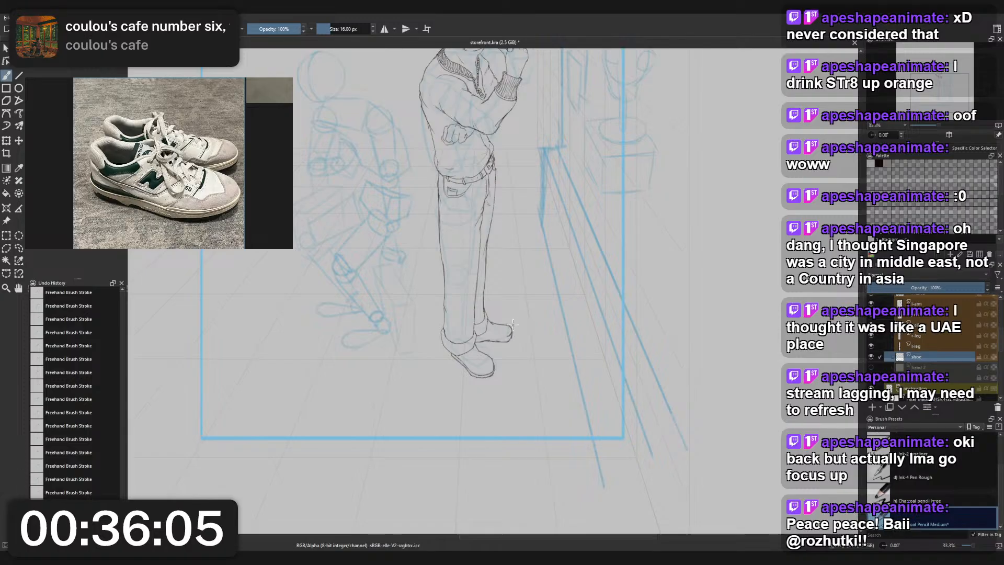
{"action": "scroll", "coordinate": [511, 324], "scroll_direction": "up", "scroll_amount": 3}
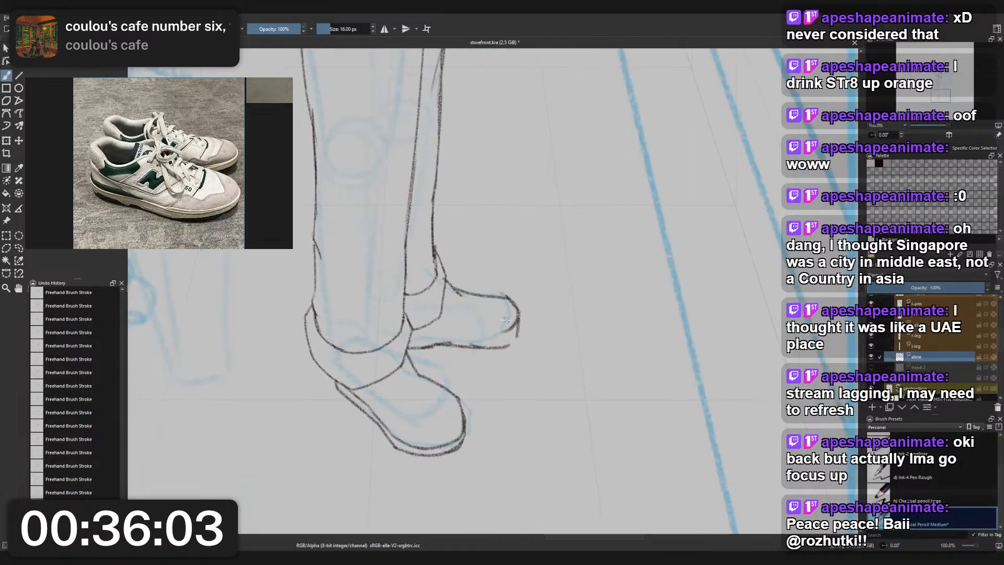
{"action": "key", "text": "ctrl+z"}
{"action": "key", "text": "ctrl+z"}
{"action": "key", "text": "ctrl+z"}
{"action": "key", "text": "ctrl+z"}
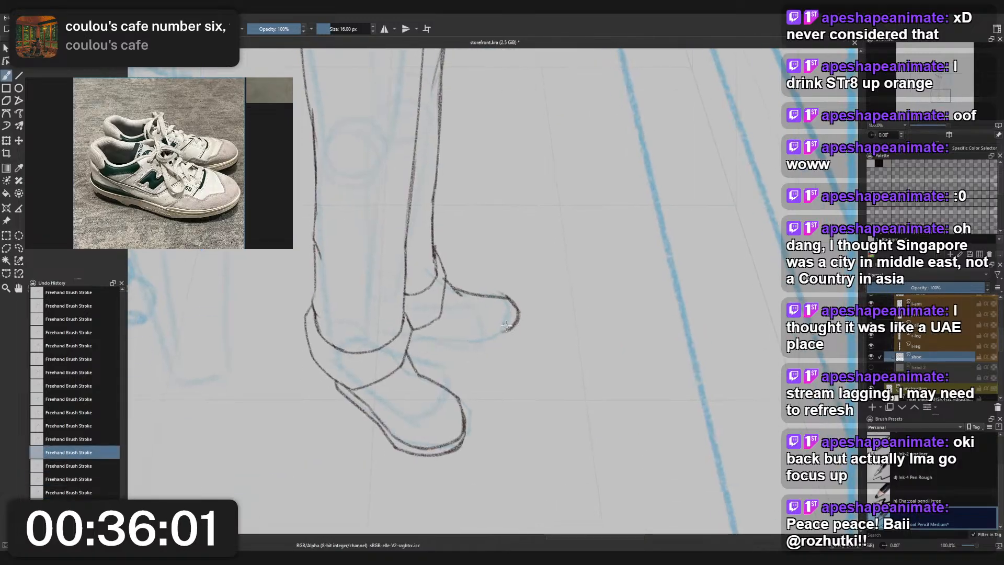
- Extend the rear shoe's toe curve down and back under the foot into the front part of the sole line
{"action": "mouse_move", "coordinate": [518, 313]}
{"action": "left_mouse_down"}
{"action": "mouse_move", "coordinate": [504, 331]}
{"action": "mouse_move", "coordinate": [518, 323]}
{"action": "mouse_move", "coordinate": [521, 332]}
{"action": "mouse_move", "coordinate": [485, 350]}
{"action": "mouse_move", "coordinate": [515, 343]}
{"action": "mouse_move", "coordinate": [495, 344]}
{"action": "left_mouse_up"}
{"action": "right_click", "coordinate": [528, 307]}
{"action": "left_click", "coordinate": [528, 254]}
{"action": "right_click", "coordinate": [526, 333]}
{"action": "left_click", "coordinate": [479, 308]}
{"action": "key", "text": "ctrl+z"}
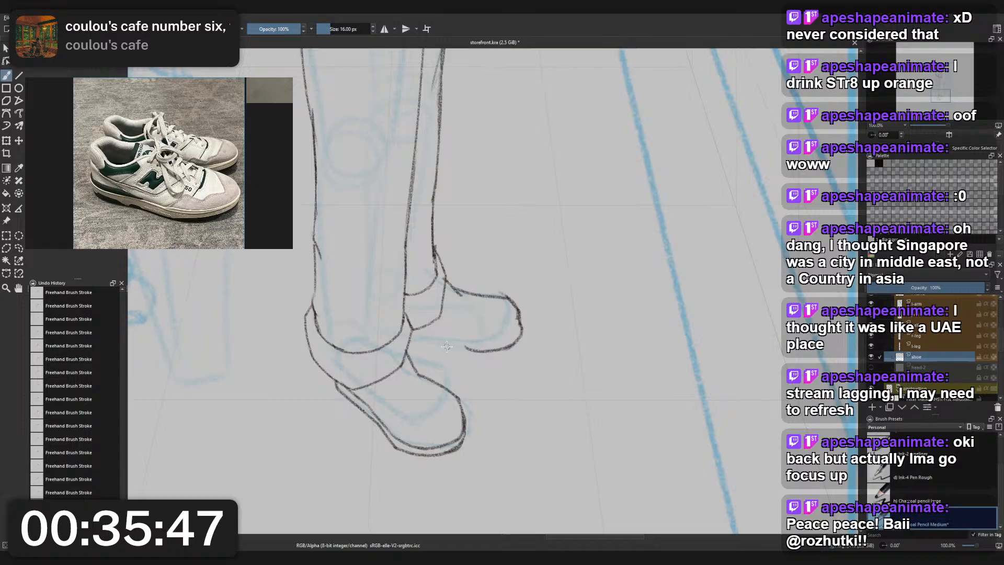
- Complete the rear shoe's sole line with a gentle arch running back to meet the front cuff
{"action": "left_click_drag", "start_coordinate": [428, 341], "coordinate": [466, 349]}
{"action": "key", "text": "ctrl+z"}
{"action": "key", "text": "ctrl+z"}
{"action": "key", "text": "ctrl+z"}
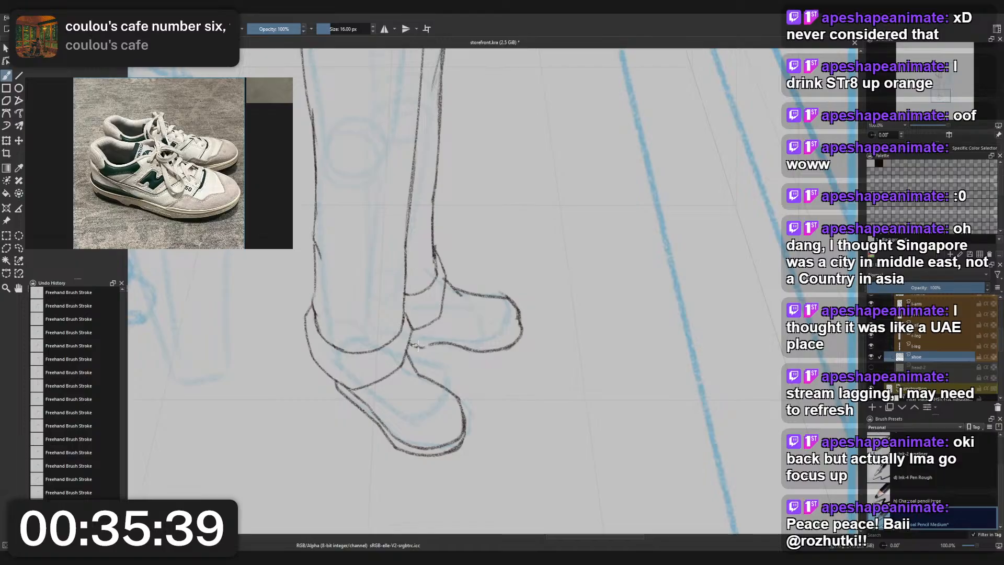
{"action": "left_click_drag", "start_coordinate": [419, 346], "coordinate": [434, 344]}
{"action": "scroll", "coordinate": [446, 313], "scroll_direction": "down", "scroll_amount": 4}
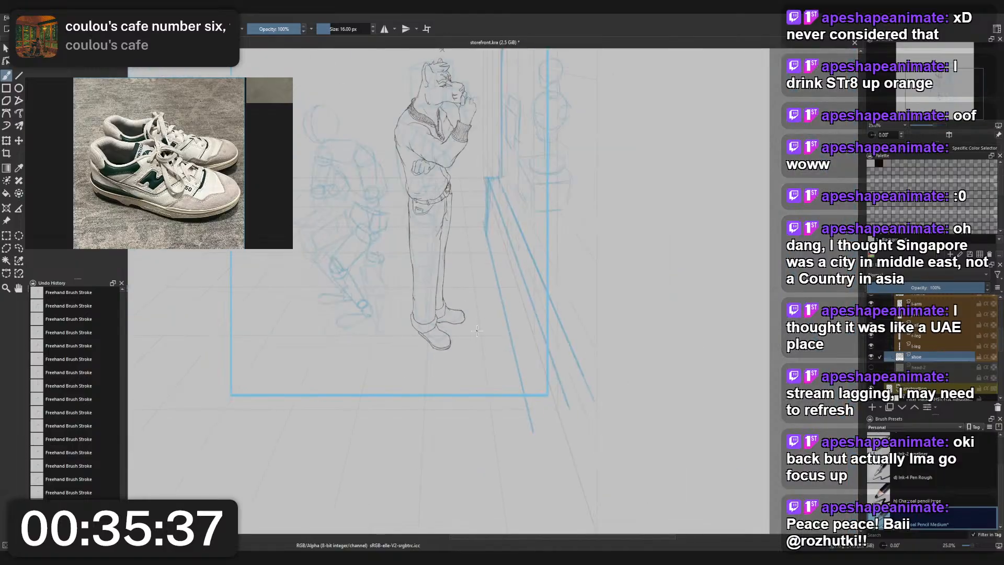
{"action": "scroll", "coordinate": [448, 335], "scroll_direction": "up", "scroll_amount": 4}
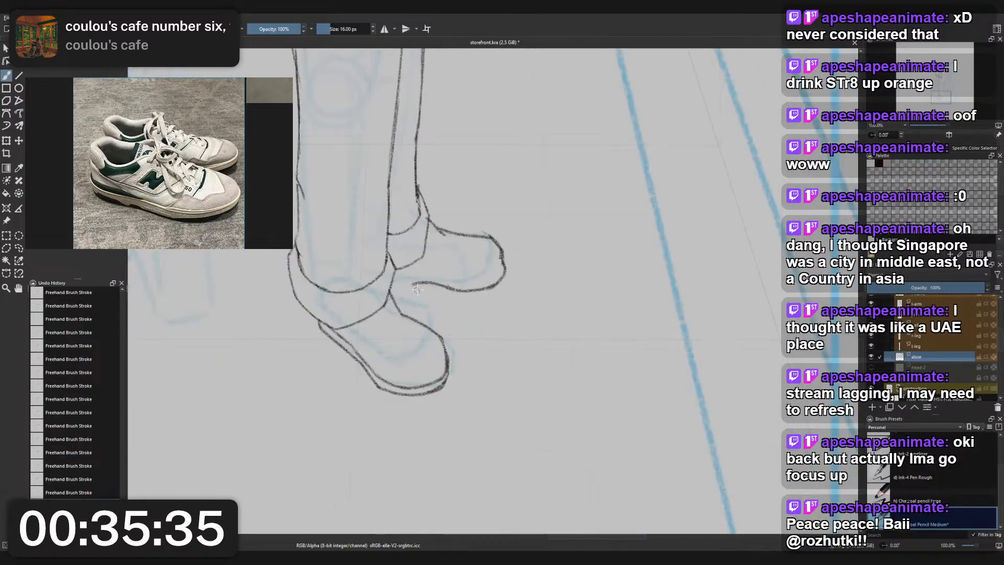
{"action": "key", "text": "ctrl+z"}
{"action": "mouse_move", "coordinate": [420, 281]}
{"action": "left_mouse_down"}
{"action": "mouse_move", "coordinate": [459, 288]}
{"action": "mouse_move", "coordinate": [406, 282]}
{"action": "left_mouse_up"}
- Clean up the rear shoe's outline with the small eraser and restate its toe edge with the pencil
{"action": "right_click", "coordinate": [396, 282]}
{"action": "left_click", "coordinate": [392, 230]}
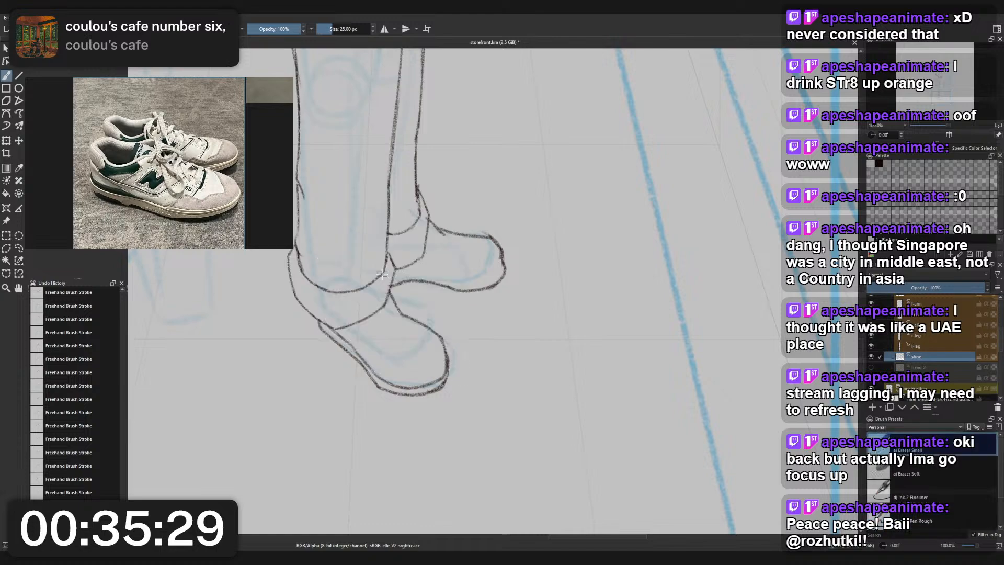
{"action": "right_click", "coordinate": [500, 242]}
{"action": "left_click", "coordinate": [454, 216]}
{"action": "mouse_move", "coordinate": [500, 247]}
{"action": "left_mouse_down"}
{"action": "mouse_move", "coordinate": [513, 311]}
{"action": "mouse_move", "coordinate": [507, 249]}
{"action": "mouse_move", "coordinate": [510, 269]}
{"action": "left_mouse_up"}
{"action": "scroll", "coordinate": [506, 231], "scroll_direction": "down", "scroll_amount": 5}
{"action": "scroll", "coordinate": [507, 231], "scroll_direction": "up", "scroll_amount": 2}
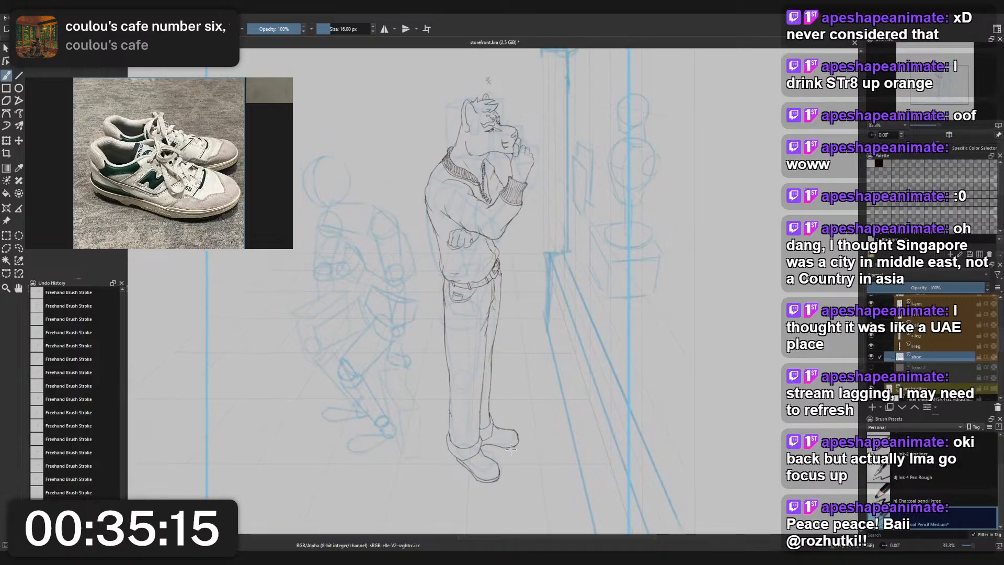
- Draw the rear half of the rear shoe's midsole line just above the sole, starting at the front cuff
{"action": "scroll", "coordinate": [511, 447], "scroll_direction": "up", "scroll_amount": 3}
{"action": "right_click", "coordinate": [509, 428]}
{"action": "left_click", "coordinate": [497, 379]}
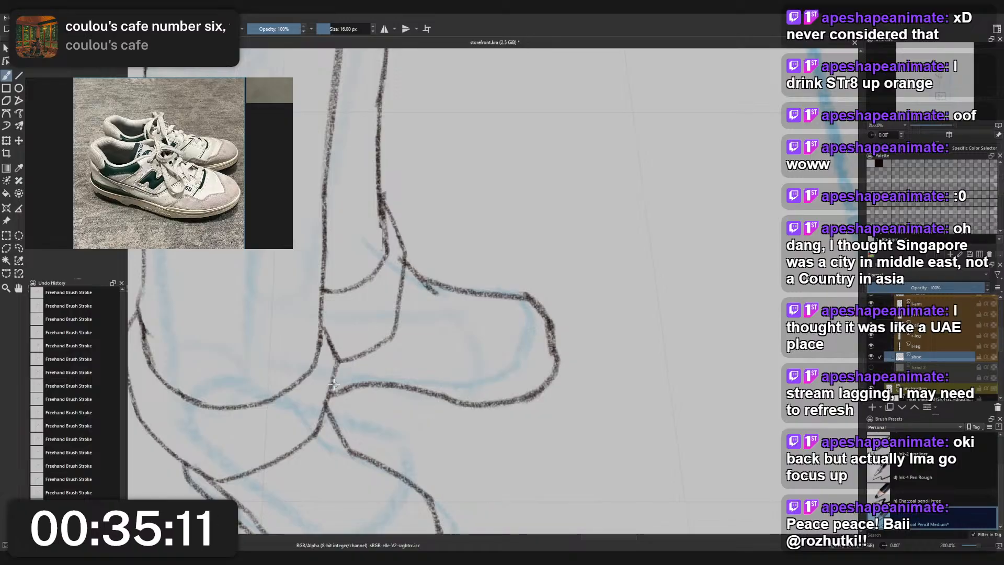
{"action": "mouse_move", "coordinate": [334, 384]}
{"action": "left_mouse_down"}
{"action": "mouse_move", "coordinate": [365, 372]}
{"action": "mouse_move", "coordinate": [353, 373]}
{"action": "mouse_move", "coordinate": [502, 396]}
{"action": "mouse_move", "coordinate": [474, 392]}
{"action": "mouse_move", "coordinate": [508, 390]}
{"action": "mouse_move", "coordinate": [534, 374]}
{"action": "left_mouse_up"}
{"action": "key", "text": "ctrl+z"}
{"action": "key", "text": "ctrl+z"}
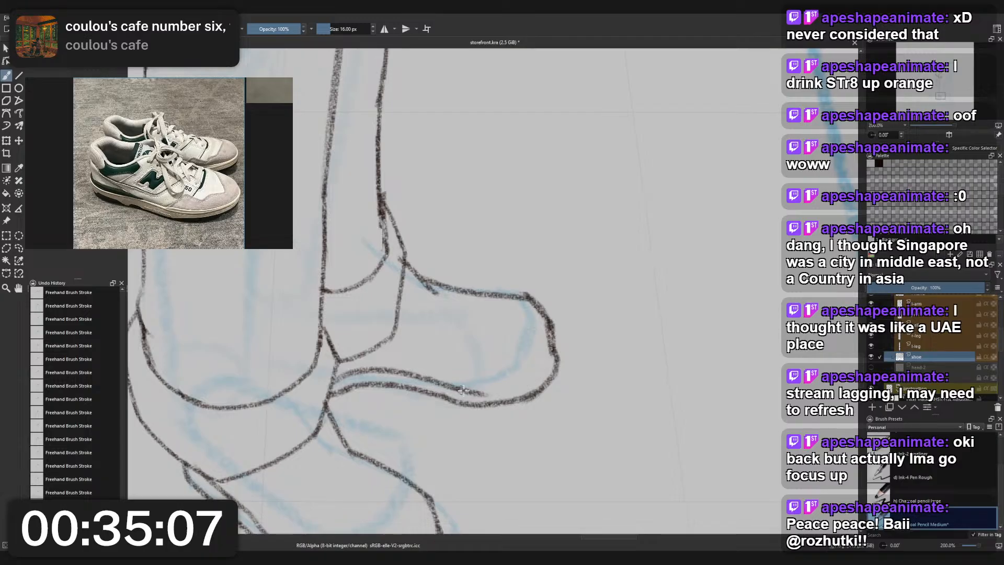
- Continue the rear shoe's midsole line forward, parallel to the sole, and curve it up into the toe edge
{"action": "key", "text": "ctrl+z"}
{"action": "left_click_drag", "start_coordinate": [464, 390], "coordinate": [533, 377]}
{"action": "key", "text": "ctrl+z"}
{"action": "mouse_move", "coordinate": [468, 390]}
{"action": "left_mouse_down"}
{"action": "mouse_move", "coordinate": [534, 380]}
{"action": "mouse_move", "coordinate": [551, 345]}
{"action": "mouse_move", "coordinate": [515, 386]}
{"action": "left_mouse_up"}
{"action": "key", "text": "ctrl+z"}
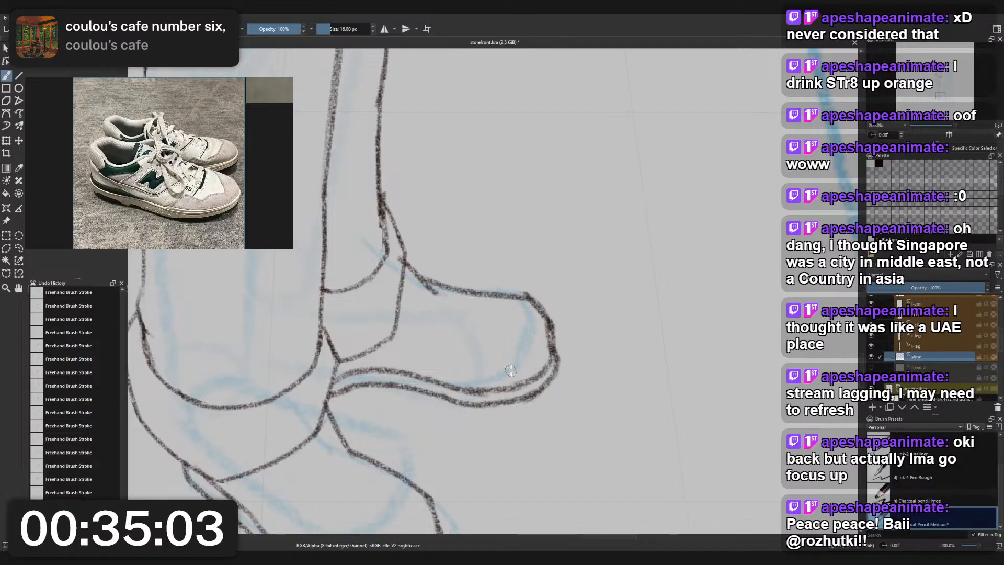
{"action": "key", "text": "ctrl+z"}
{"action": "left_click_drag", "start_coordinate": [552, 352], "coordinate": [509, 386]}
{"action": "key", "text": "ctrl+z"}
{"action": "left_click_drag", "start_coordinate": [554, 350], "coordinate": [512, 389]}
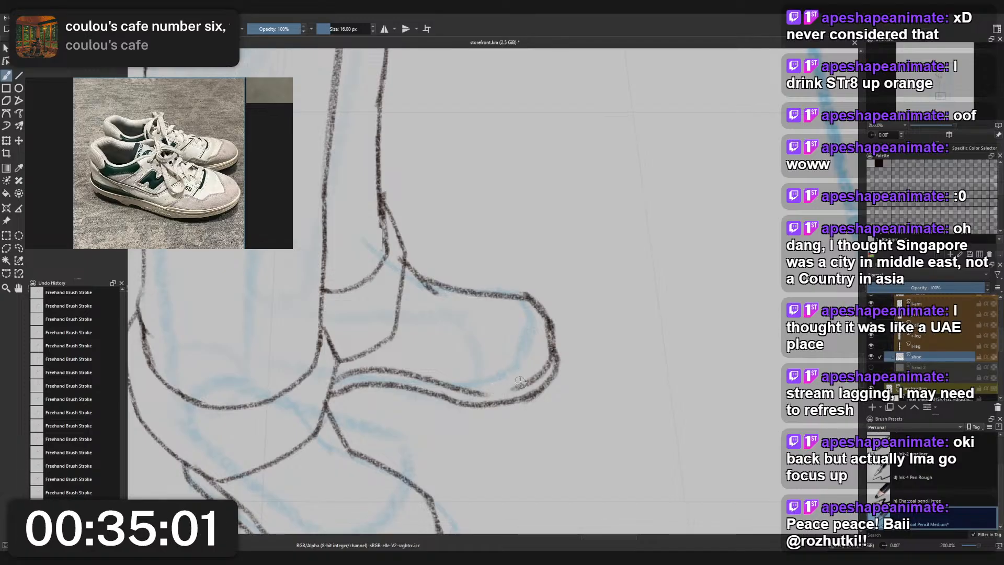
{"action": "scroll", "coordinate": [489, 354], "scroll_direction": "down", "scroll_amount": 8}
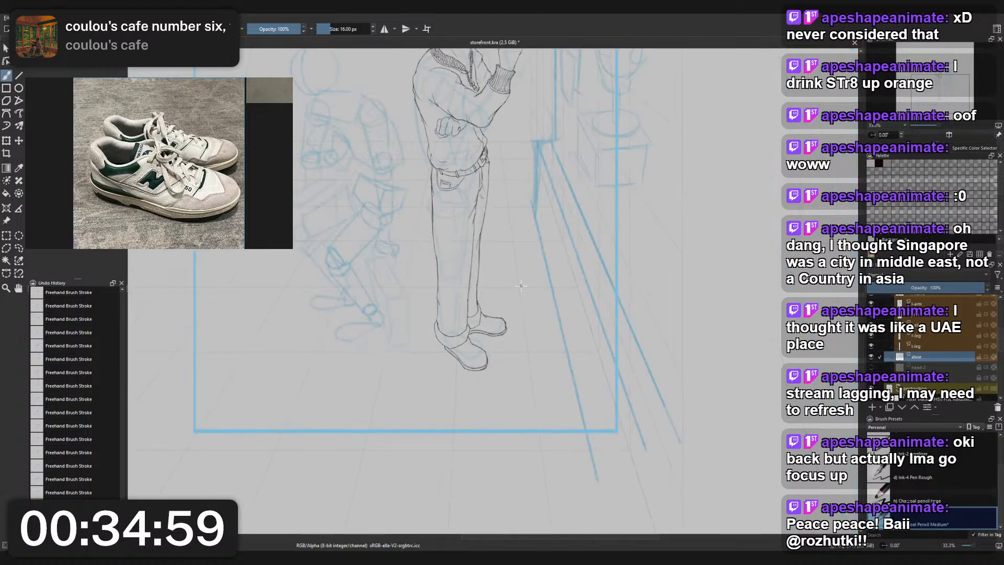
{"action": "left_click_drag", "start_coordinate": [515, 349], "coordinate": [513, 352]}
{"action": "scroll", "coordinate": [500, 223], "scroll_direction": "up", "scroll_amount": 2}
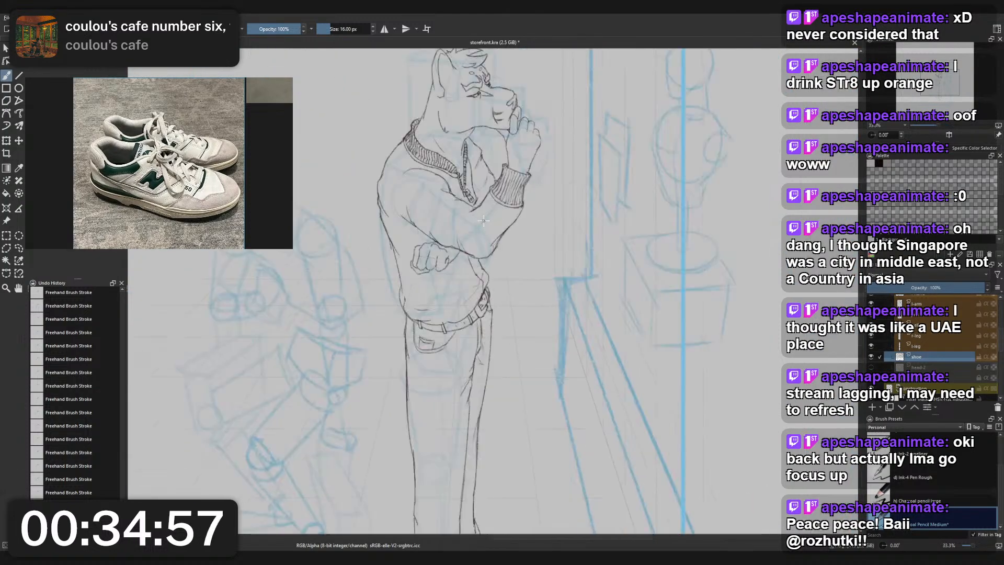
{"action": "mouse_move", "coordinate": [500, 225]}
{"action": "left_mouse_down"}
{"action": "mouse_move", "coordinate": [497, 251]}
{"action": "mouse_move", "coordinate": [500, 226]}
{"action": "left_mouse_up"}
{"action": "scroll", "coordinate": [497, 251], "scroll_direction": "down", "scroll_amount": 1}
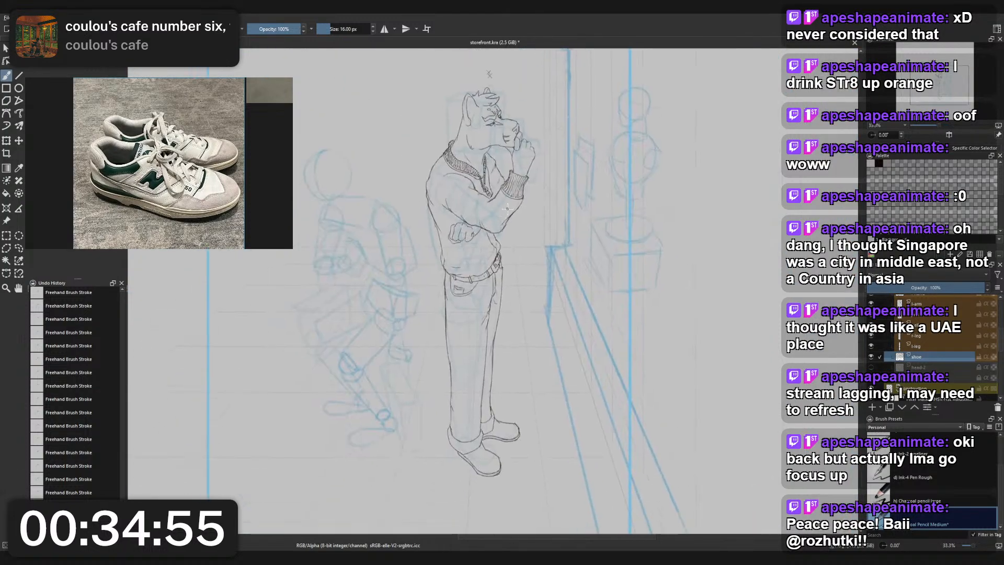
- Lasso the rear shoe's midsole line, transform it slightly downward toward the sole, and clear the selection
{"action": "scroll", "coordinate": [523, 420], "scroll_direction": "up", "scroll_amount": 5}
{"action": "mouse_move", "coordinate": [519, 415]}
{"action": "left_mouse_down"}
{"action": "mouse_move", "coordinate": [504, 334]}
{"action": "mouse_move", "coordinate": [560, 226]}
{"action": "left_mouse_up"}
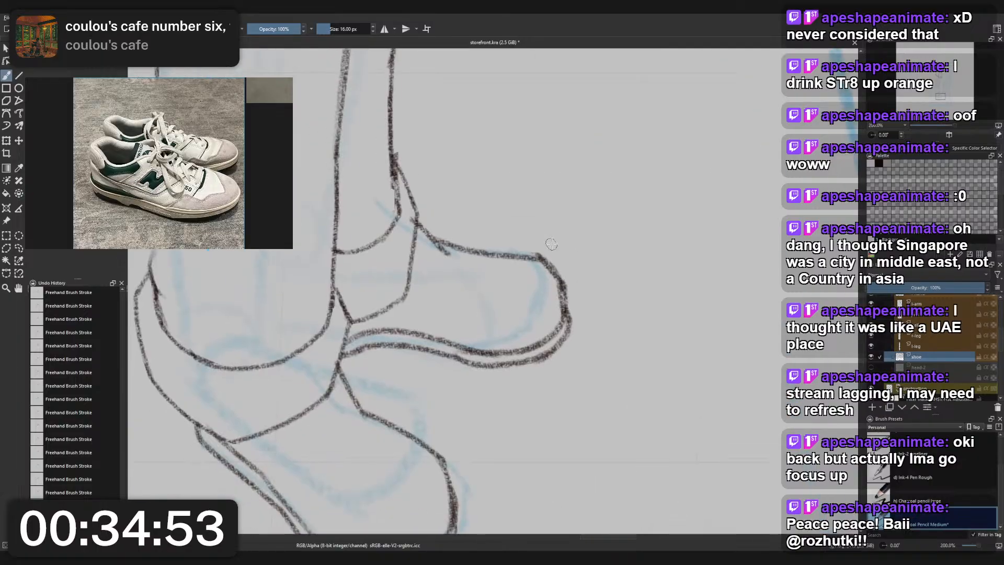
{"action": "key", "text": "l"}
{"action": "mouse_move", "coordinate": [360, 340]}
{"action": "left_mouse_down"}
{"action": "mouse_move", "coordinate": [351, 334]}
{"action": "mouse_move", "coordinate": [401, 323]}
{"action": "left_mouse_up"}
{"action": "mouse_move", "coordinate": [543, 325]}
{"action": "left_mouse_down"}
{"action": "mouse_move", "coordinate": [560, 317]}
{"action": "mouse_move", "coordinate": [560, 339]}
{"action": "mouse_move", "coordinate": [510, 361]}
{"action": "mouse_move", "coordinate": [346, 341]}
{"action": "left_mouse_up"}
{"action": "key", "text": "ctrl+t"}
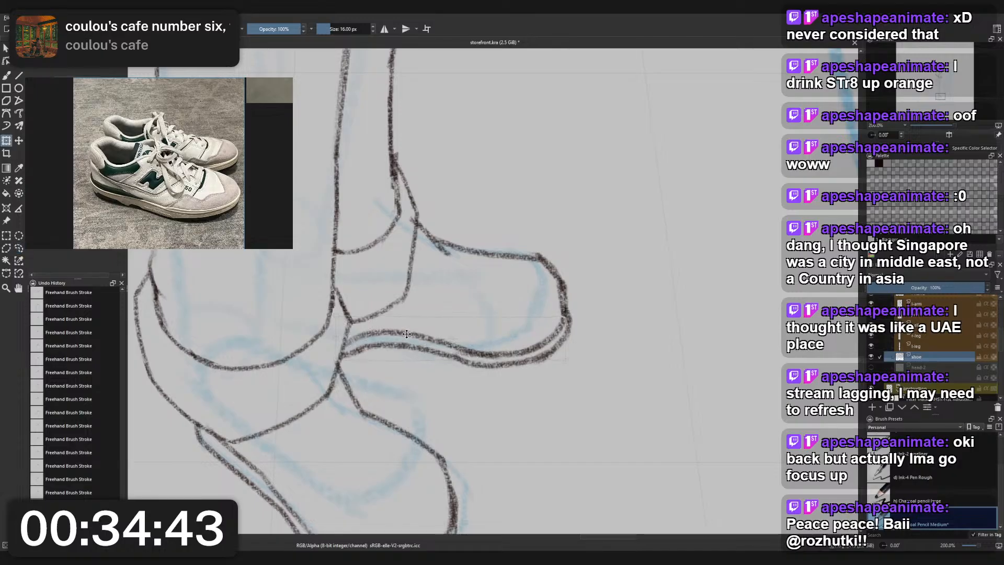
{"action": "left_click_drag", "start_coordinate": [407, 334], "coordinate": [407, 336]}
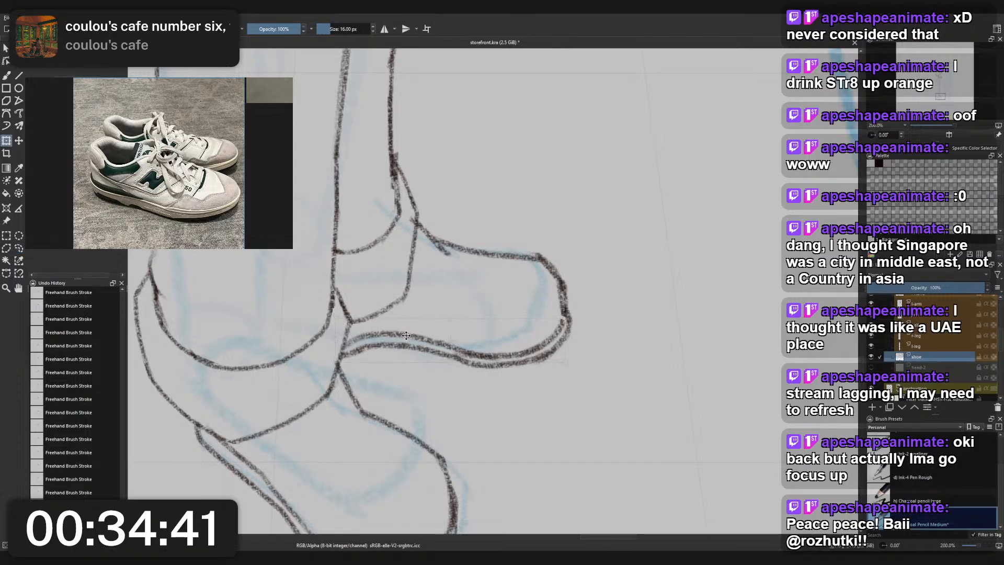
{"action": "key", "text": "Return"}
{"action": "key", "text": "b"}
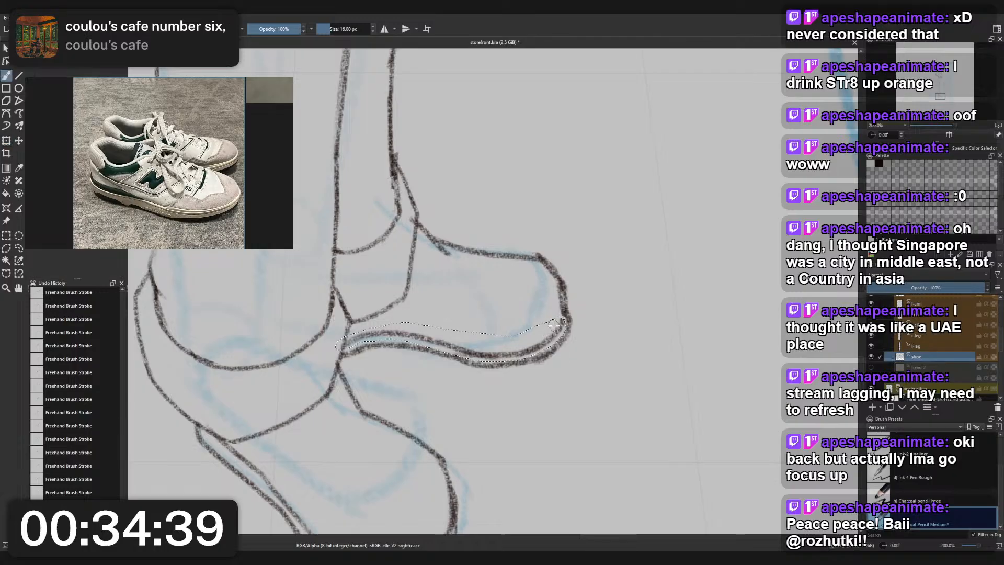
{"action": "key", "text": "ctrl+shift+a"}
- Touch up the join between the rear shoe's midsole line and its toe edge
{"action": "scroll", "coordinate": [594, 285], "scroll_direction": "down", "scroll_amount": 1}
{"action": "scroll", "coordinate": [594, 285], "scroll_direction": "up", "scroll_amount": 2}
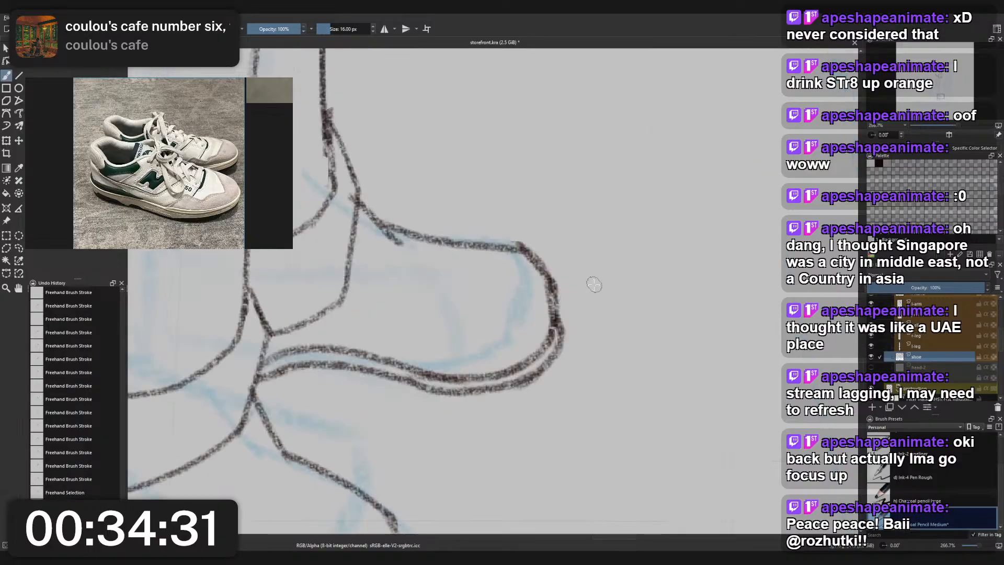
{"action": "left_click_drag", "start_coordinate": [559, 327], "coordinate": [552, 330]}
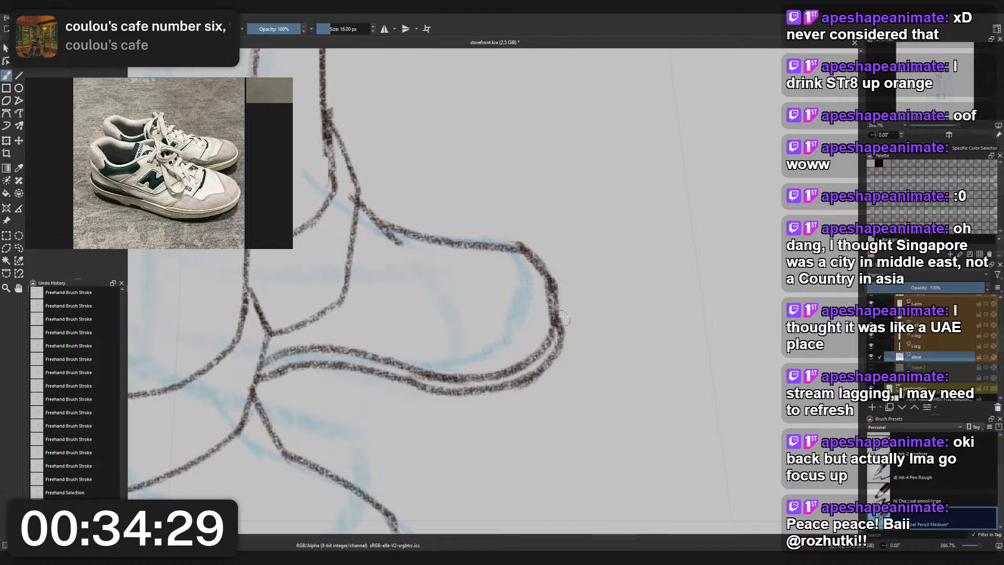
{"action": "scroll", "coordinate": [563, 318], "scroll_direction": "down", "scroll_amount": 2}
{"action": "scroll", "coordinate": [560, 334], "scroll_direction": "up", "scroll_amount": 2}
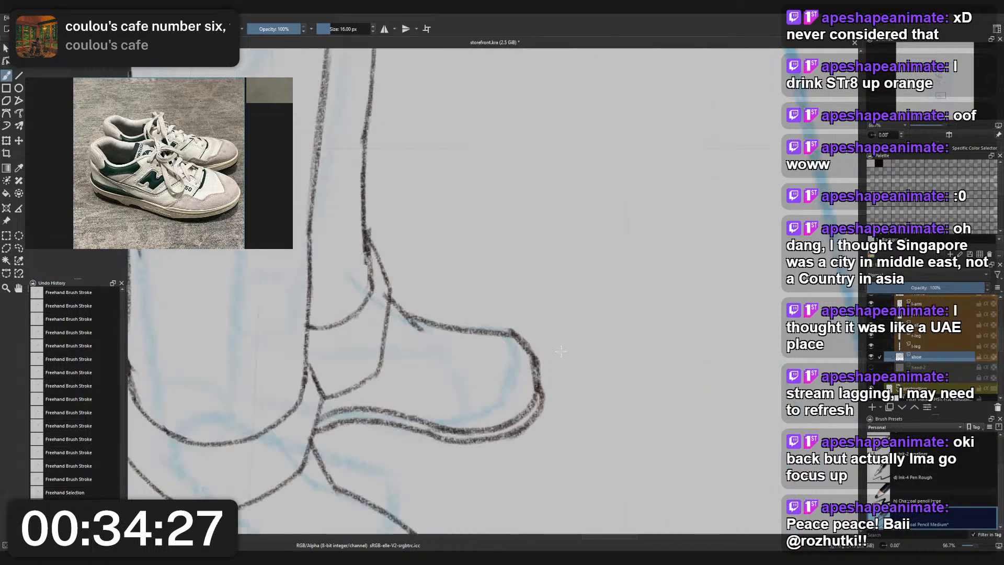
- Trim the stray line end at the upper corner of the rear shoe's toe with the small eraser
{"action": "right_click", "coordinate": [562, 351]}
{"action": "left_click", "coordinate": [570, 298]}
{"action": "mouse_move", "coordinate": [505, 324]}
{"action": "left_mouse_down"}
{"action": "mouse_move", "coordinate": [536, 327]}
{"action": "mouse_move", "coordinate": [507, 325]}
{"action": "mouse_move", "coordinate": [551, 345]}
{"action": "mouse_move", "coordinate": [504, 329]}
{"action": "mouse_move", "coordinate": [542, 337]}
{"action": "mouse_move", "coordinate": [506, 329]}
{"action": "mouse_move", "coordinate": [533, 333]}
{"action": "left_mouse_up"}
{"action": "key", "text": "ctrl+z"}
{"action": "key", "text": "ctrl+shift+a"}
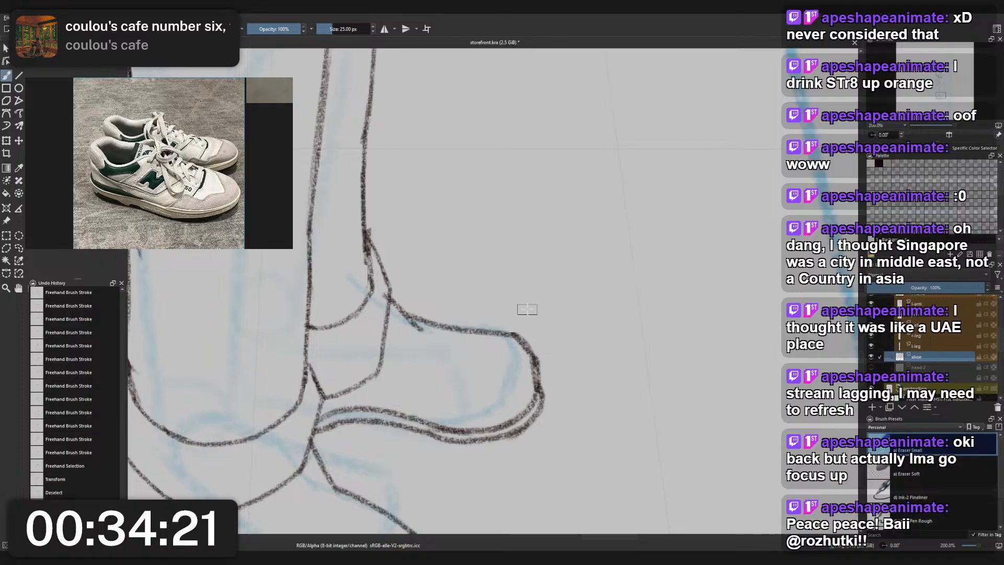
{"action": "scroll", "coordinate": [527, 309], "scroll_direction": "down", "scroll_amount": 1}
{"action": "scroll", "coordinate": [521, 307], "scroll_direction": "up", "scroll_amount": 2}
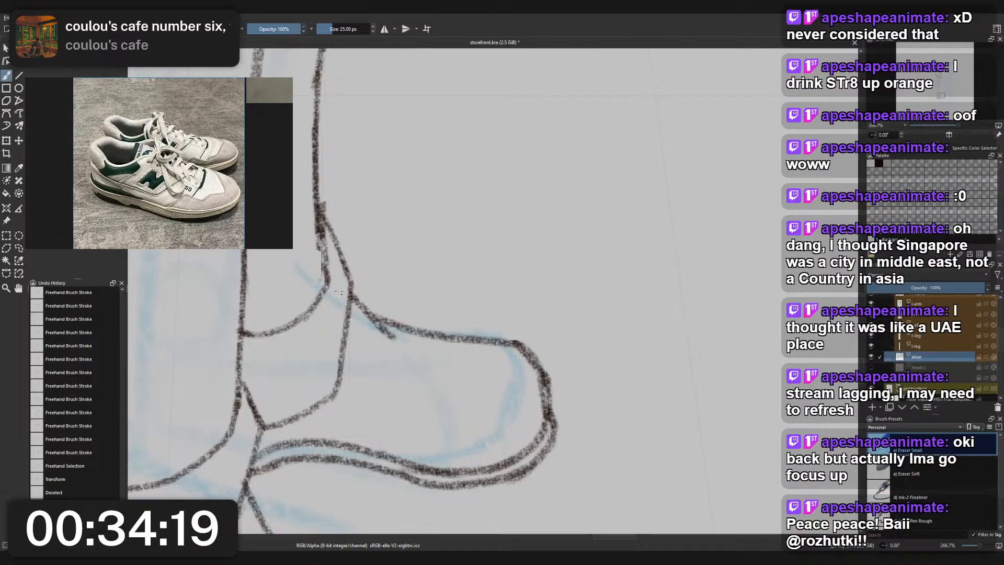
- On the rear leg's layer, erase the overlapping lines where the trouser leg's front line meets the cuff's upper corner
{"action": "left_click_drag", "start_coordinate": [339, 291], "coordinate": [341, 287]}
{"action": "scroll", "coordinate": [342, 260], "scroll_direction": "down", "scroll_amount": 6}
{"action": "scroll", "coordinate": [327, 253], "scroll_direction": "up", "scroll_amount": 5}
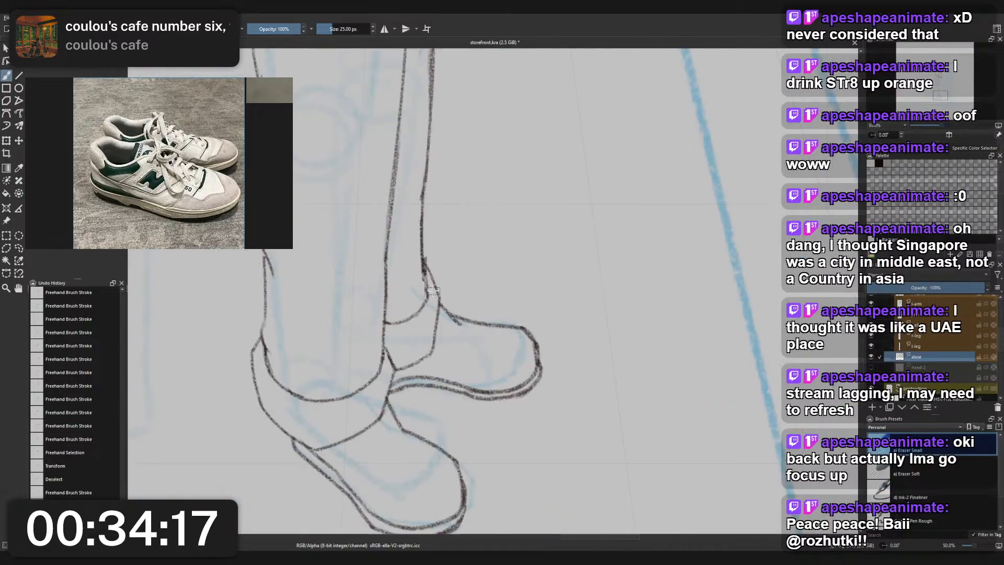
{"action": "left_click", "coordinate": [423, 252]}
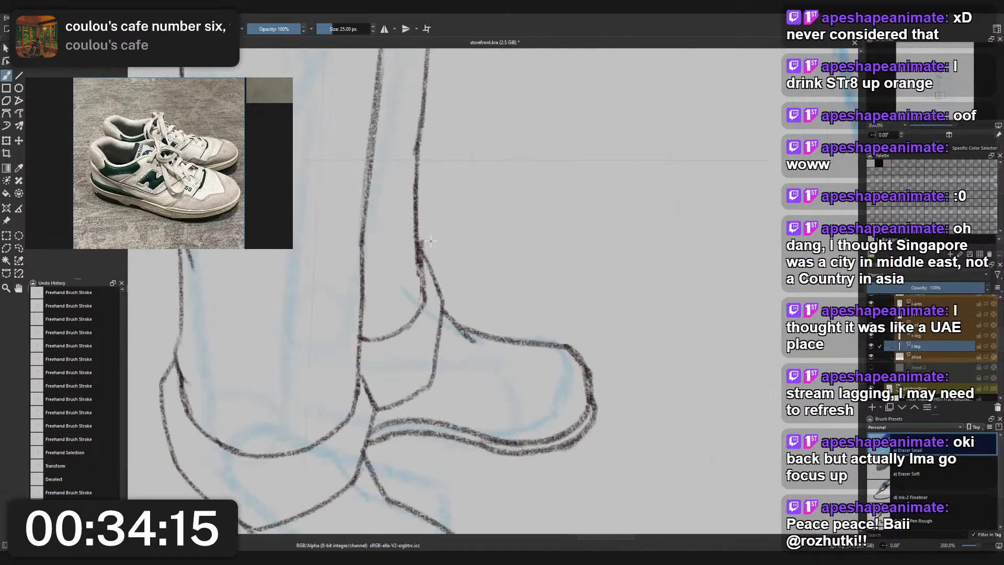
{"action": "mouse_move", "coordinate": [430, 240]}
{"action": "left_mouse_down"}
{"action": "mouse_move", "coordinate": [417, 292]}
{"action": "mouse_move", "coordinate": [425, 247]}
{"action": "mouse_move", "coordinate": [439, 277]}
{"action": "left_mouse_up"}
{"action": "scroll", "coordinate": [438, 261], "scroll_direction": "down", "scroll_amount": 5}
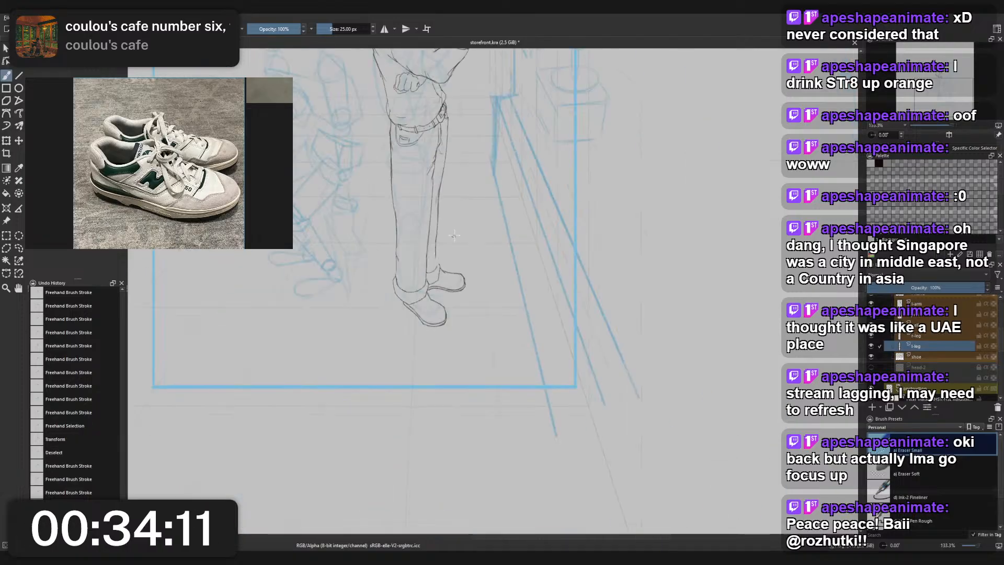
{"action": "scroll", "coordinate": [454, 236], "scroll_direction": "up", "scroll_amount": 4}
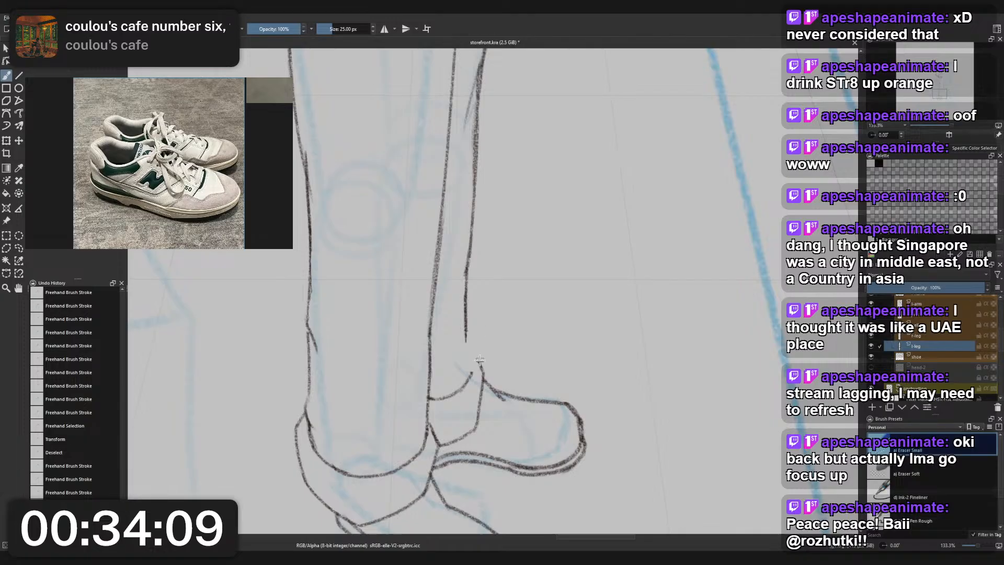
{"action": "left_click", "coordinate": [480, 360]}
- Erase the lowest stretch of the rear leg's front line above the cuff with the small eraser
{"action": "right_click", "coordinate": [488, 328]}
{"action": "left_click", "coordinate": [467, 283]}
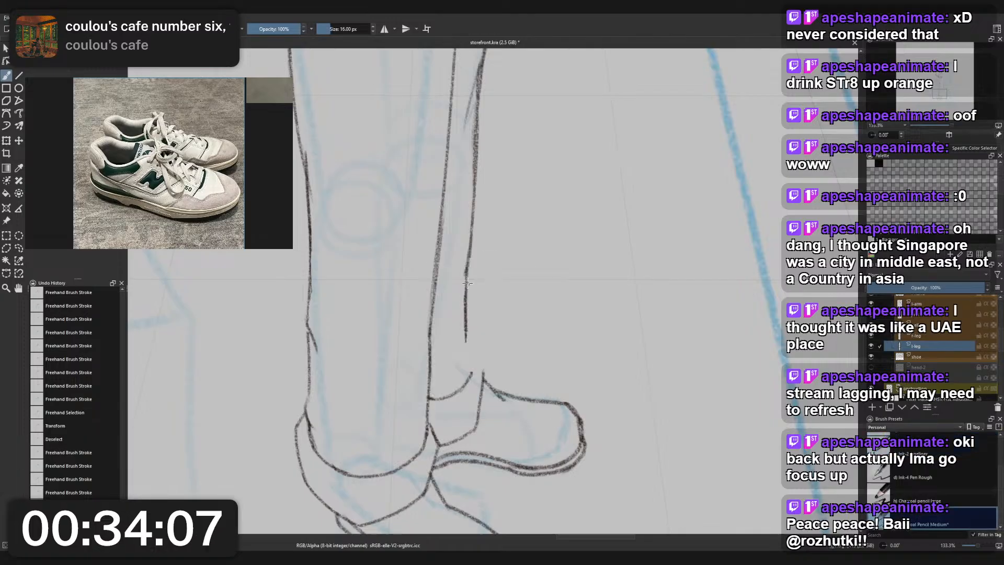
{"action": "right_click", "coordinate": [486, 302]}
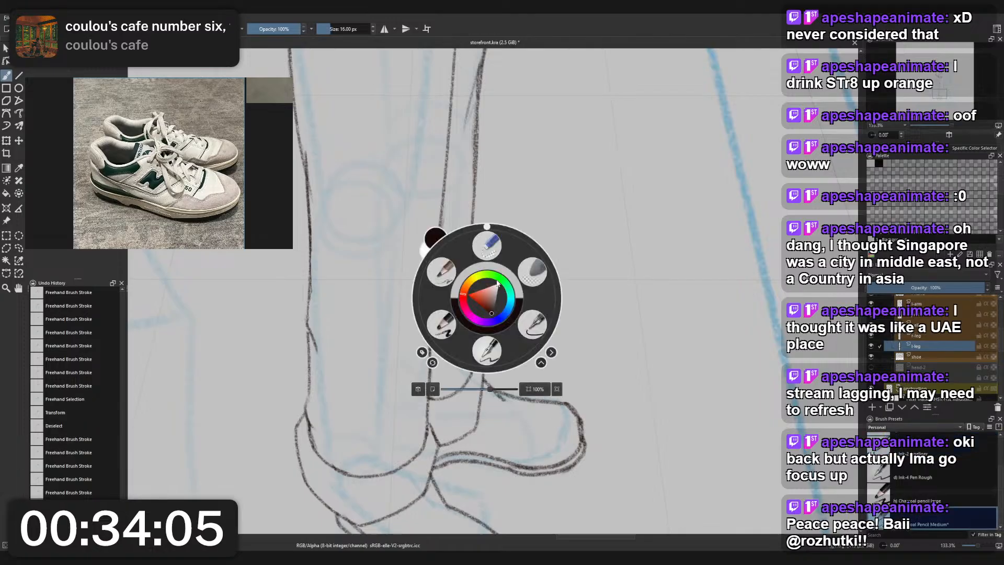
{"action": "left_click", "coordinate": [487, 246]}
{"action": "left_click_drag", "start_coordinate": [467, 287], "coordinate": [466, 342]}
{"action": "left_click", "coordinate": [466, 284]}
- Redraw the lower part of the rear leg's front line with the medium charcoal pencil, running down to the cuff
{"action": "right_click", "coordinate": [476, 347]}
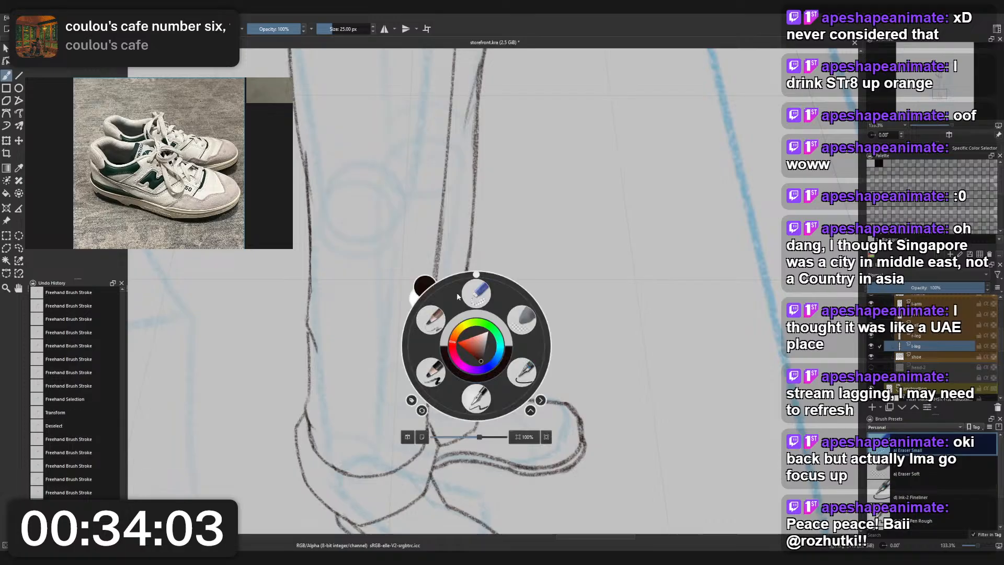
{"action": "left_click", "coordinate": [456, 297]}
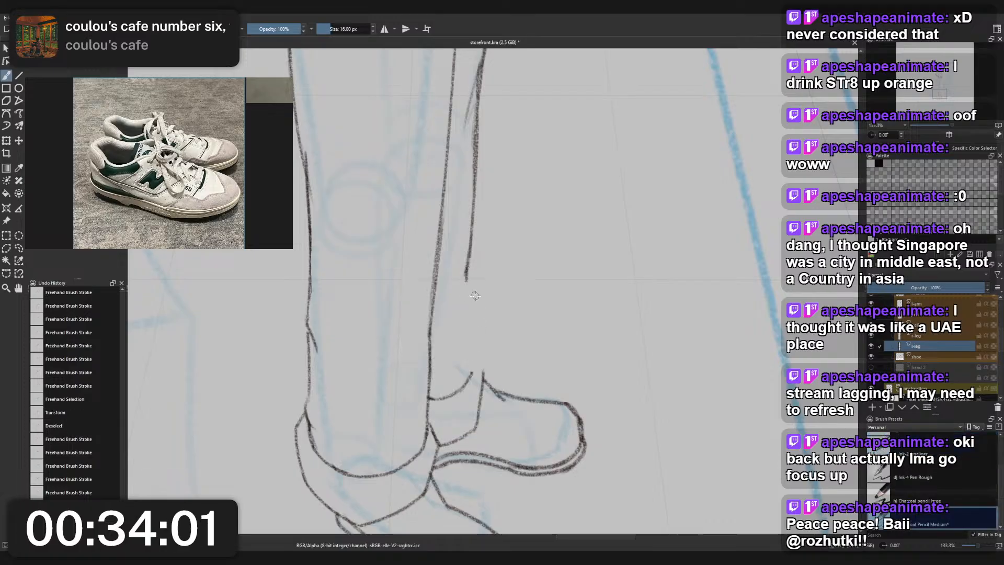
{"action": "left_click_drag", "start_coordinate": [466, 277], "coordinate": [474, 372]}
{"action": "key", "text": "ctrl+z"}
{"action": "left_click_drag", "start_coordinate": [469, 332], "coordinate": [482, 389]}
{"action": "key", "text": "ctrl+z"}
- Draw a rounded upper corner on the rear leg's cuff, joining the leg line to the cuff's front edge
{"action": "key", "text": "ctrl+z"}
{"action": "key", "text": "ctrl+z"}
{"action": "key", "text": "ctrl+z"}
{"action": "key", "text": "ctrl+z"}
{"action": "left_click_drag", "start_coordinate": [472, 350], "coordinate": [481, 390]}
{"action": "key", "text": "ctrl+z"}
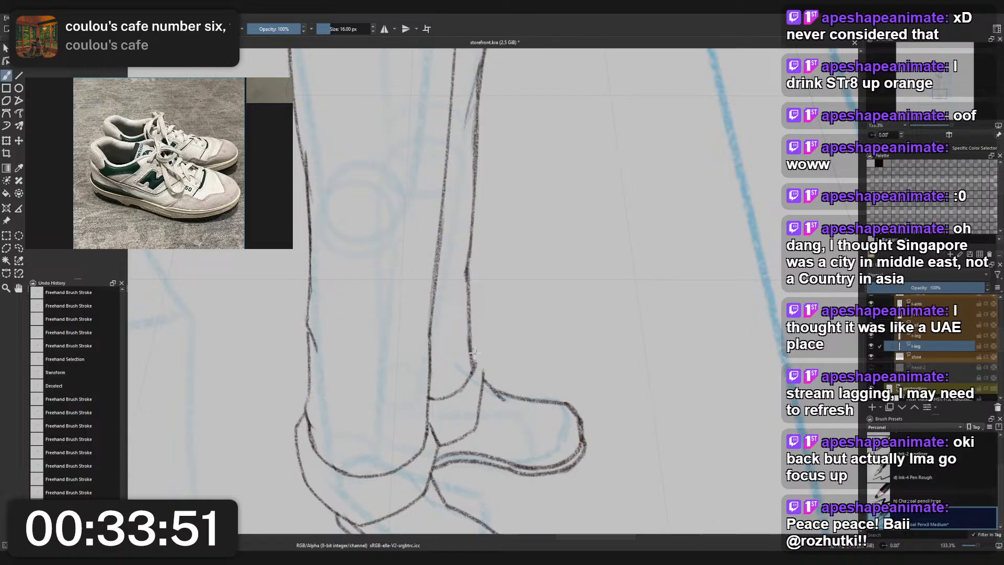
{"action": "left_click_drag", "start_coordinate": [472, 350], "coordinate": [483, 390]}
{"action": "key", "text": "ctrl+z"}
{"action": "key", "text": "ctrl+z"}
{"action": "scroll", "coordinate": [479, 357], "scroll_direction": "down", "scroll_amount": 5}
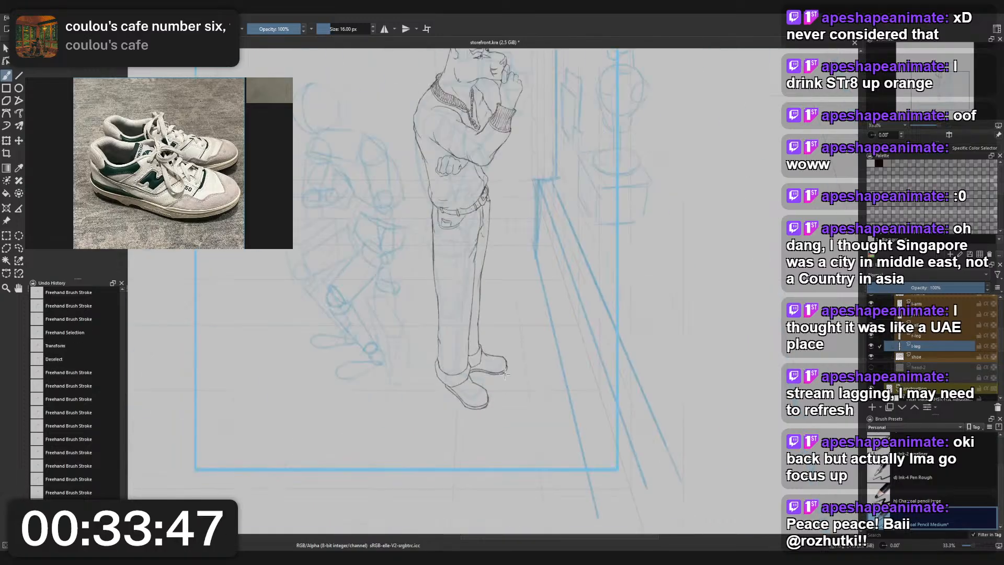
{"action": "scroll", "coordinate": [488, 369], "scroll_direction": "up", "scroll_amount": 4}
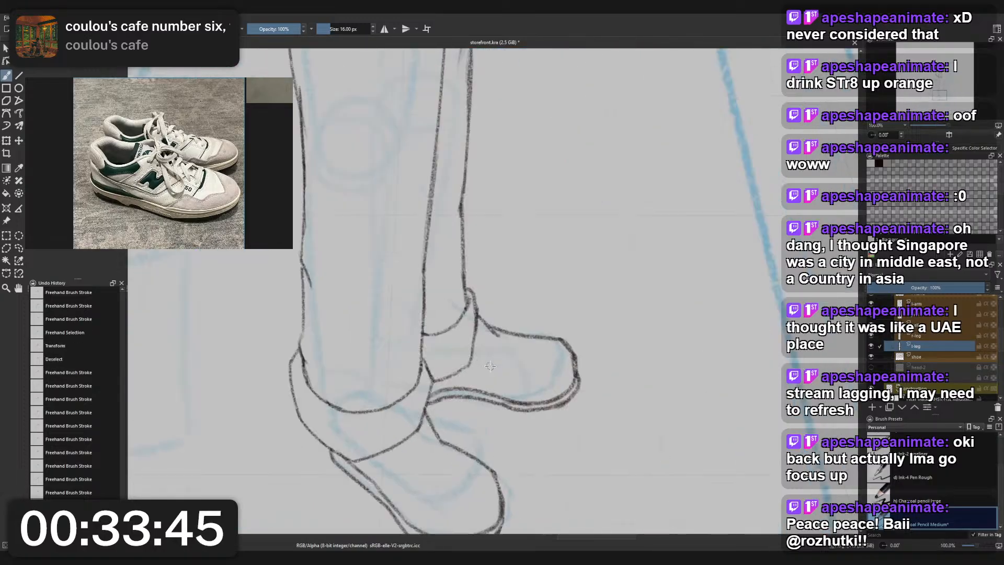
{"action": "scroll", "coordinate": [518, 372], "scroll_direction": "down", "scroll_amount": 4}
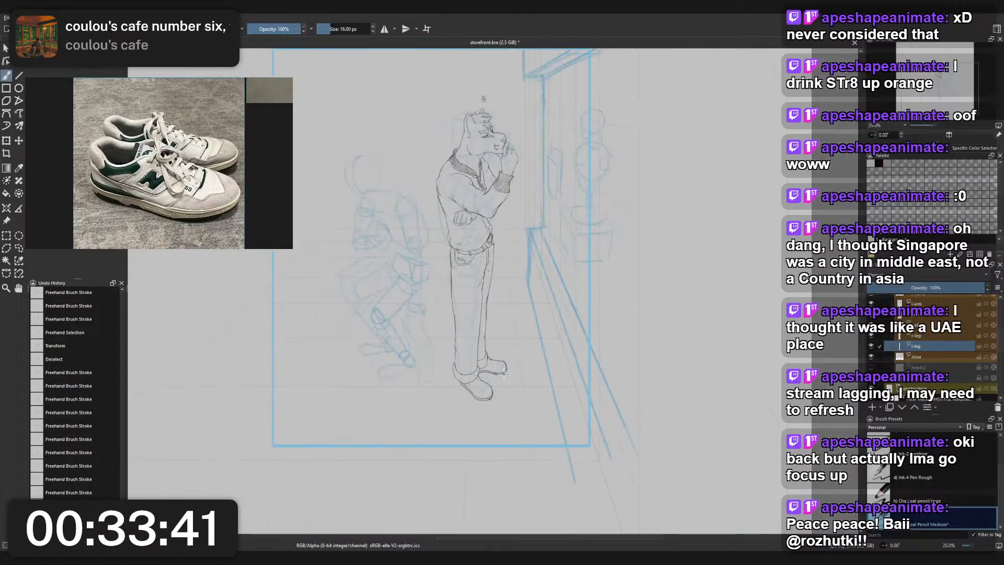
- On the shoe layer, lasso a freehand selection around the whole rear shoe
{"action": "scroll", "coordinate": [503, 373], "scroll_direction": "up", "scroll_amount": 4}
{"action": "scroll", "coordinate": [497, 388], "scroll_direction": "down", "scroll_amount": 4}
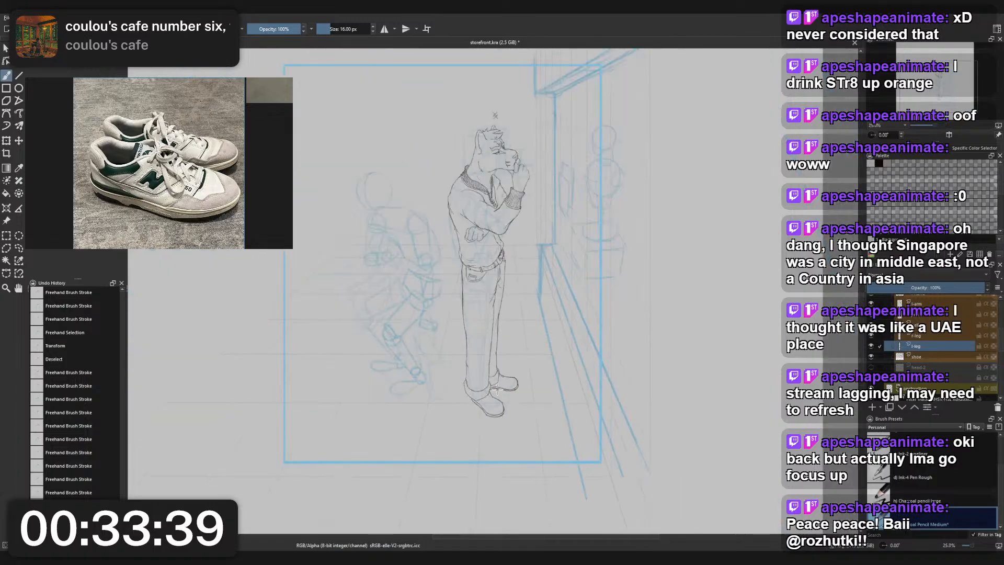
{"action": "scroll", "coordinate": [499, 397], "scroll_direction": "up", "scroll_amount": 3}
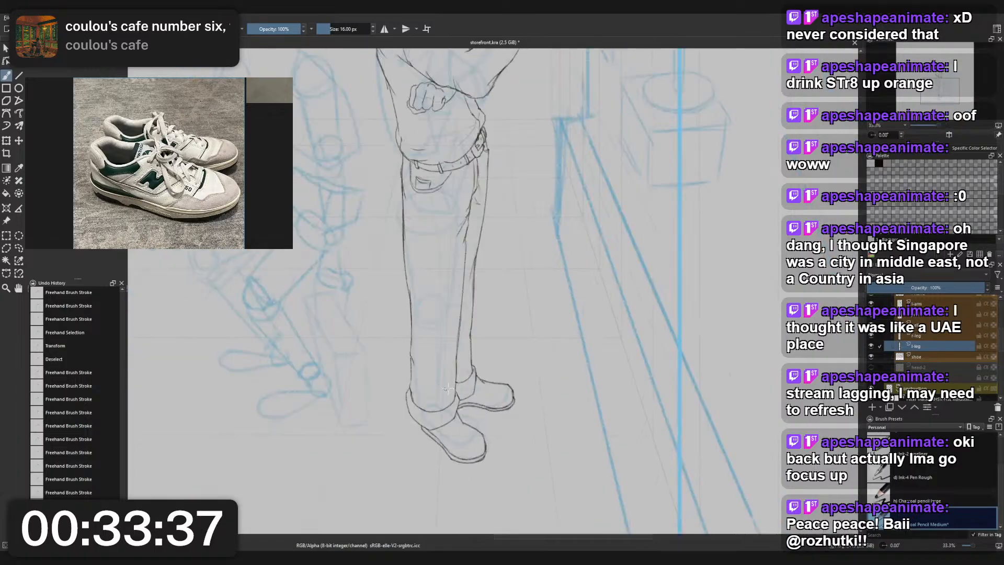
{"action": "left_click", "coordinate": [930, 356]}
{"action": "key", "text": "l"}
{"action": "left_click_drag", "start_coordinate": [710, 451], "coordinate": [624, 456]}
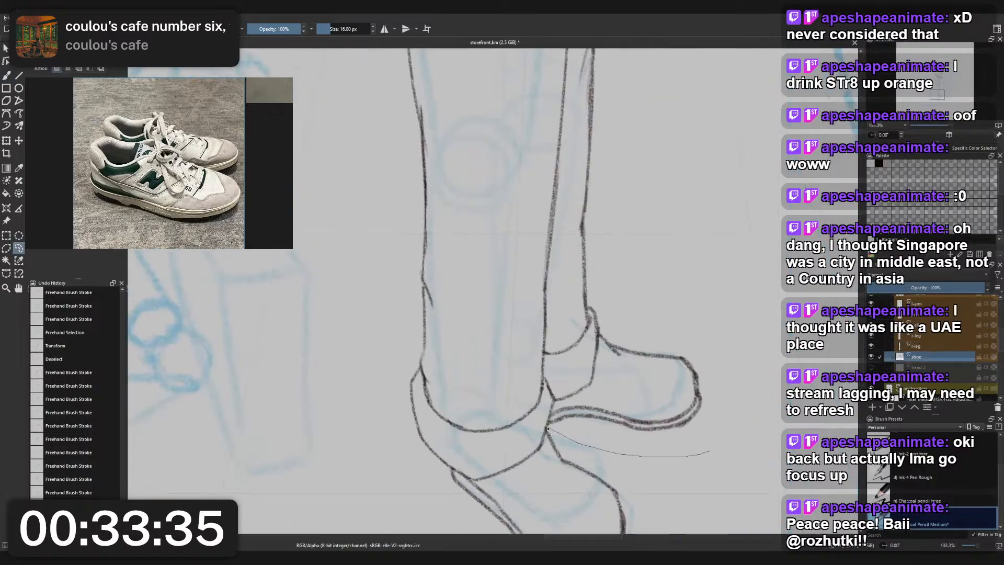
{"action": "mouse_move", "coordinate": [548, 429]}
{"action": "left_mouse_down"}
{"action": "mouse_move", "coordinate": [695, 319]}
{"action": "mouse_move", "coordinate": [690, 448]}
{"action": "mouse_move", "coordinate": [703, 451]}
{"action": "left_mouse_up"}
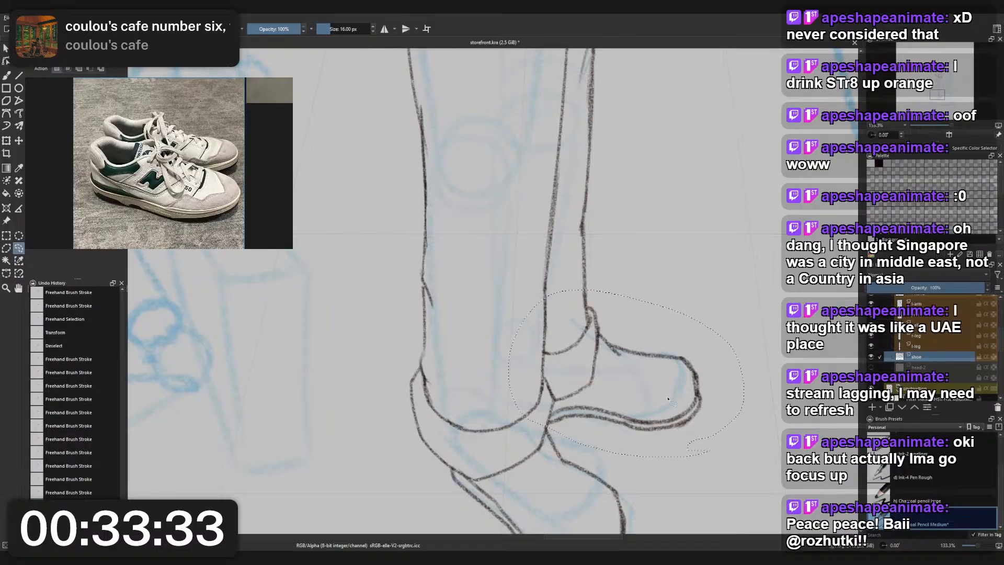
- Transform the selected rear shoe slightly upward toward the cuff, apply it, and clear the selection
{"action": "key", "text": "ctrl+t"}
{"action": "scroll", "coordinate": [669, 399], "scroll_direction": "down", "scroll_amount": 4}
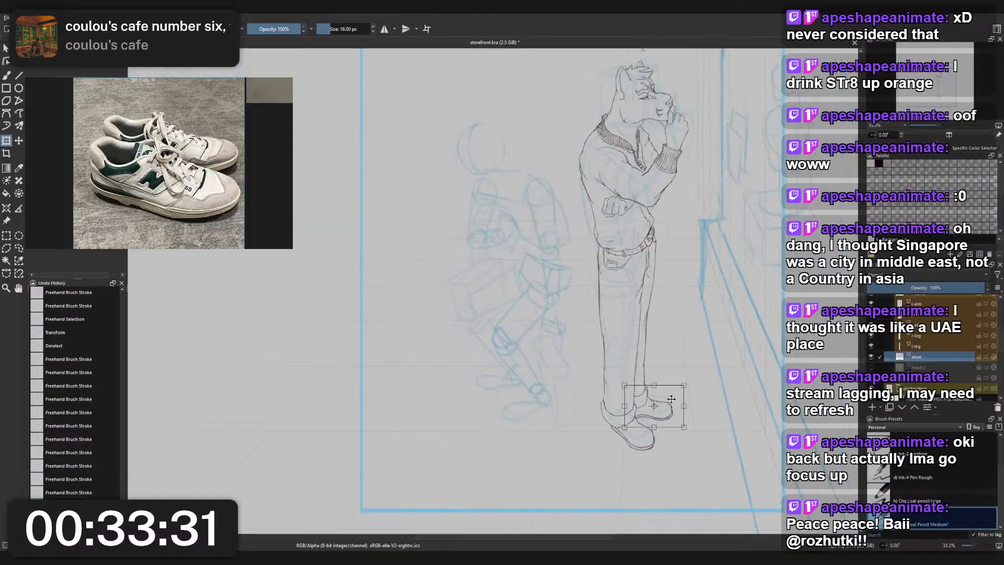
{"action": "scroll", "coordinate": [671, 399], "scroll_direction": "down", "scroll_amount": 2}
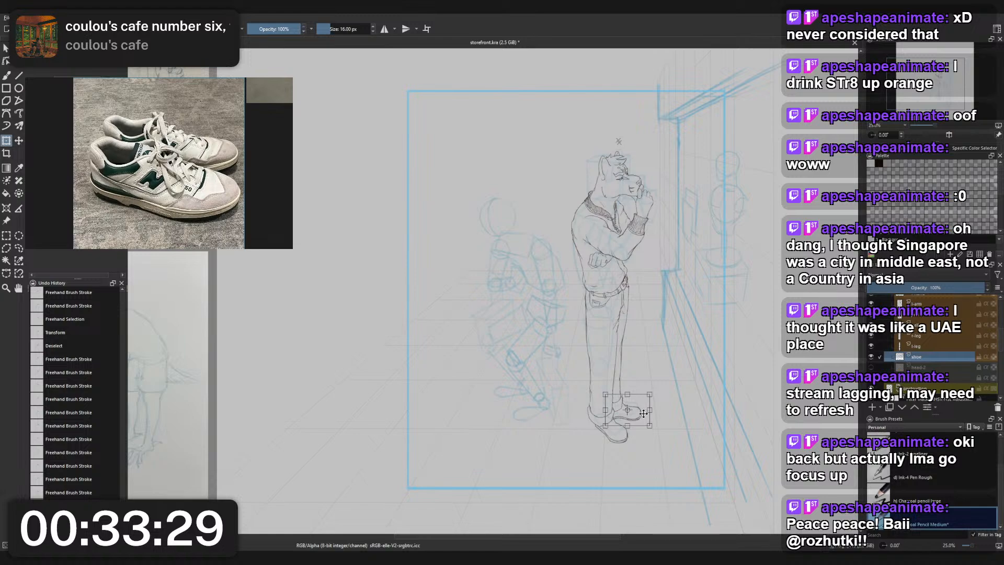
{"action": "left_click_drag", "start_coordinate": [643, 413], "coordinate": [641, 417]}
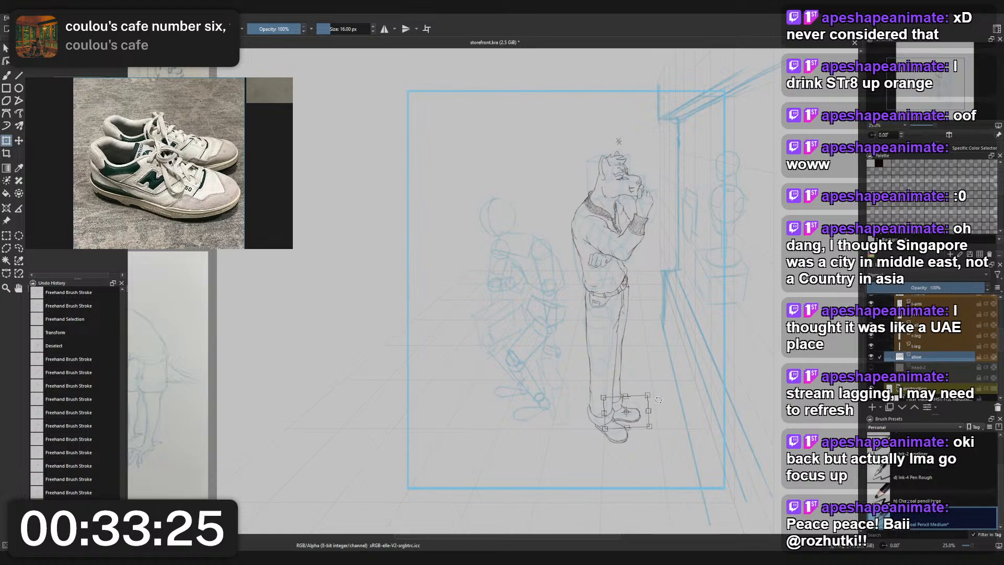
{"action": "left_click_drag", "start_coordinate": [658, 400], "coordinate": [627, 406]}
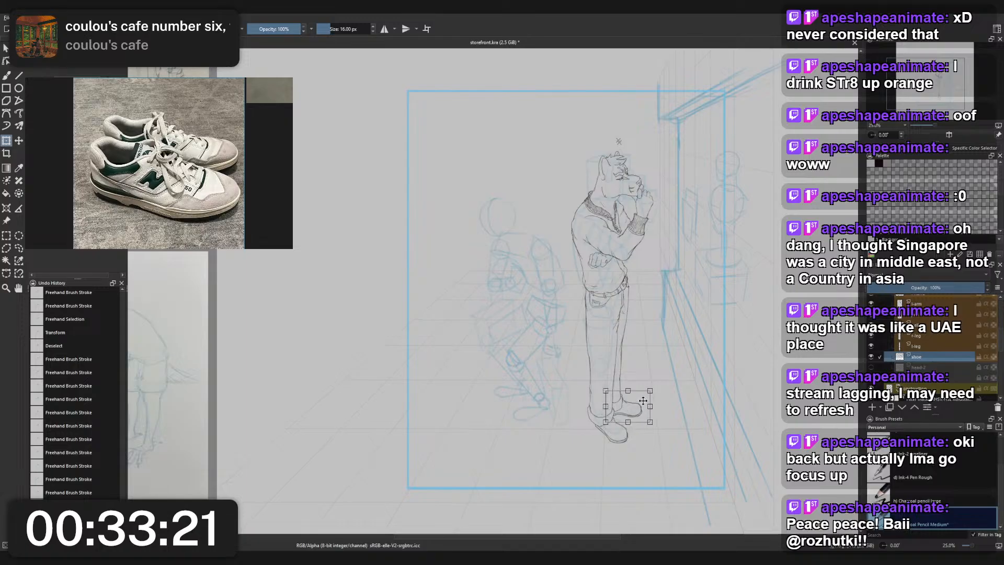
{"action": "key", "text": "Return"}
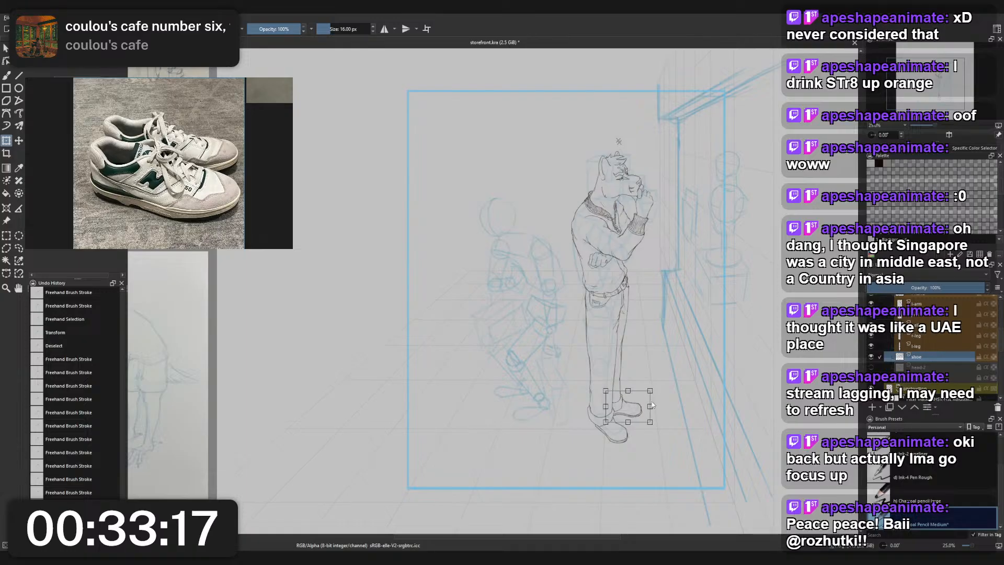
{"action": "key", "text": "Return"}
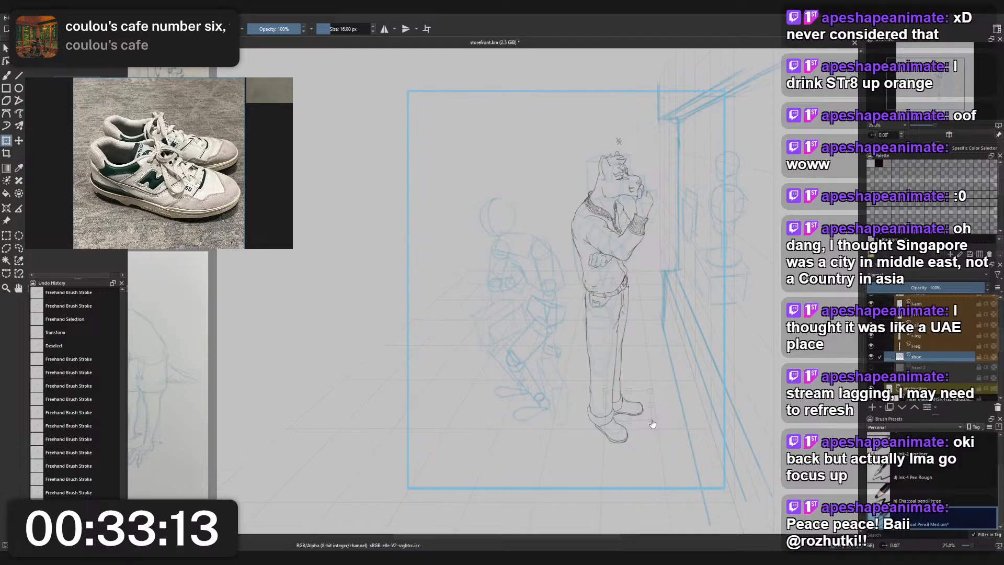
{"action": "left_click", "coordinate": [652, 420]}
{"action": "key", "text": "Return"}
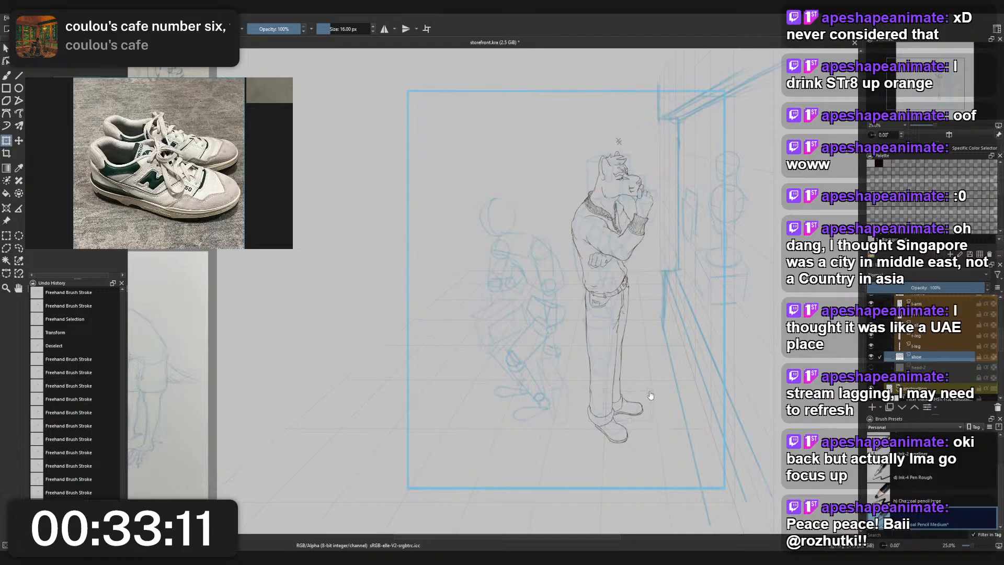
{"action": "left_click", "coordinate": [650, 394]}
{"action": "key", "text": "l"}
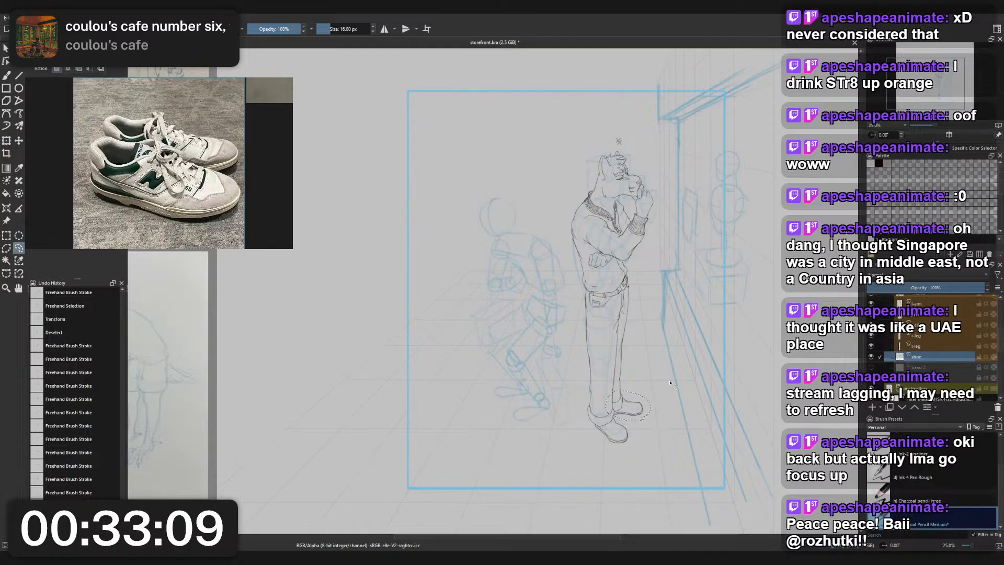
{"action": "key", "text": "ctrl+shift+a"}
- Close the gaps where the rear shoe's midsole and instep lines meet the cuff with short pencil strokes
{"action": "scroll", "coordinate": [622, 351], "scroll_direction": "down", "scroll_amount": 2}
{"action": "scroll", "coordinate": [628, 356], "scroll_direction": "up", "scroll_amount": 3}
{"action": "left_click_drag", "start_coordinate": [628, 356], "coordinate": [622, 357]}
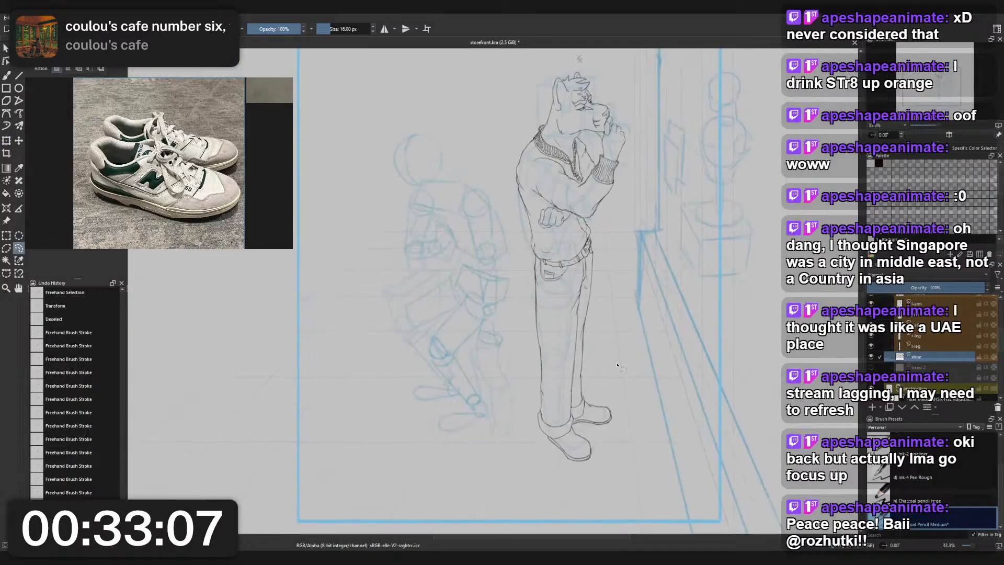
{"action": "scroll", "coordinate": [617, 365], "scroll_direction": "down", "scroll_amount": 1}
{"action": "scroll", "coordinate": [617, 365], "scroll_direction": "up", "scroll_amount": 1}
{"action": "key", "text": "b"}
{"action": "scroll", "coordinate": [577, 435], "scroll_direction": "up", "scroll_amount": 5}
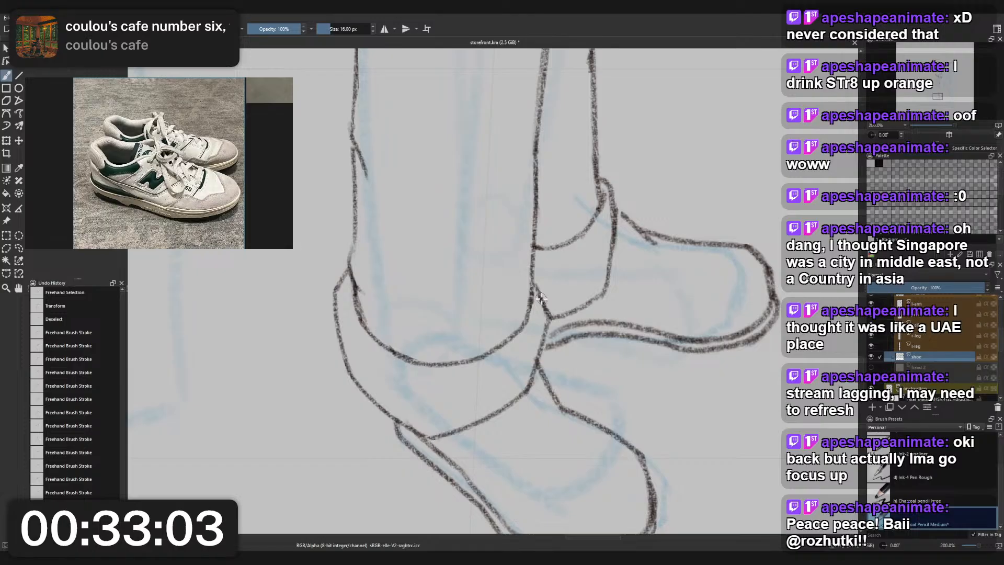
{"action": "mouse_move", "coordinate": [544, 343]}
{"action": "left_mouse_down"}
{"action": "mouse_move", "coordinate": [562, 333]}
{"action": "mouse_move", "coordinate": [549, 348]}
{"action": "left_mouse_up"}
{"action": "left_click_drag", "start_coordinate": [617, 211], "coordinate": [630, 225]}
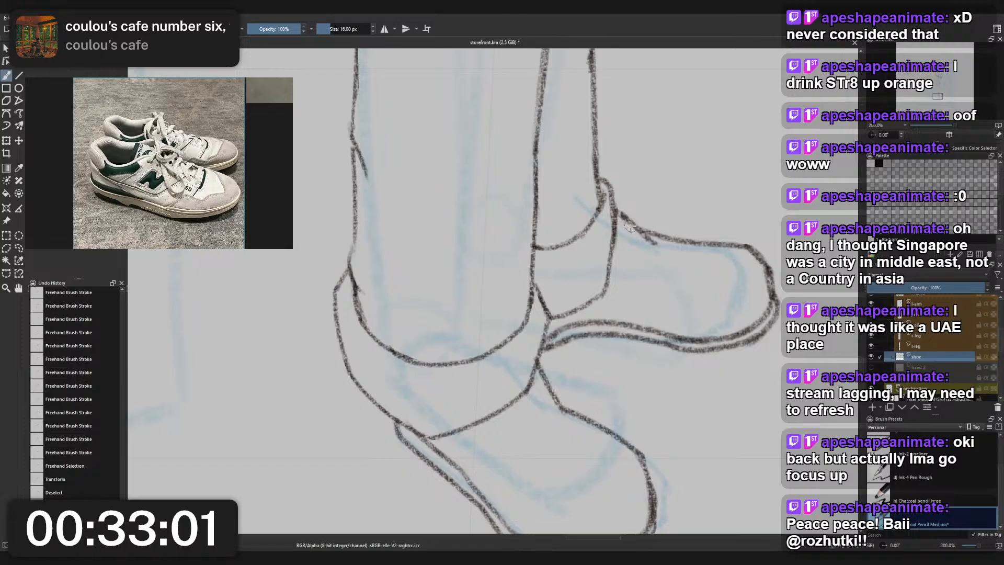
- On the rear leg's layer, erase the front edge of the cuff below its rounded upper corner
{"action": "scroll", "coordinate": [630, 227], "scroll_direction": "down", "scroll_amount": 2}
{"action": "scroll", "coordinate": [627, 230], "scroll_direction": "up", "scroll_amount": 3}
{"action": "scroll", "coordinate": [622, 235], "scroll_direction": "down", "scroll_amount": 3}
{"action": "scroll", "coordinate": [619, 237], "scroll_direction": "up", "scroll_amount": 2}
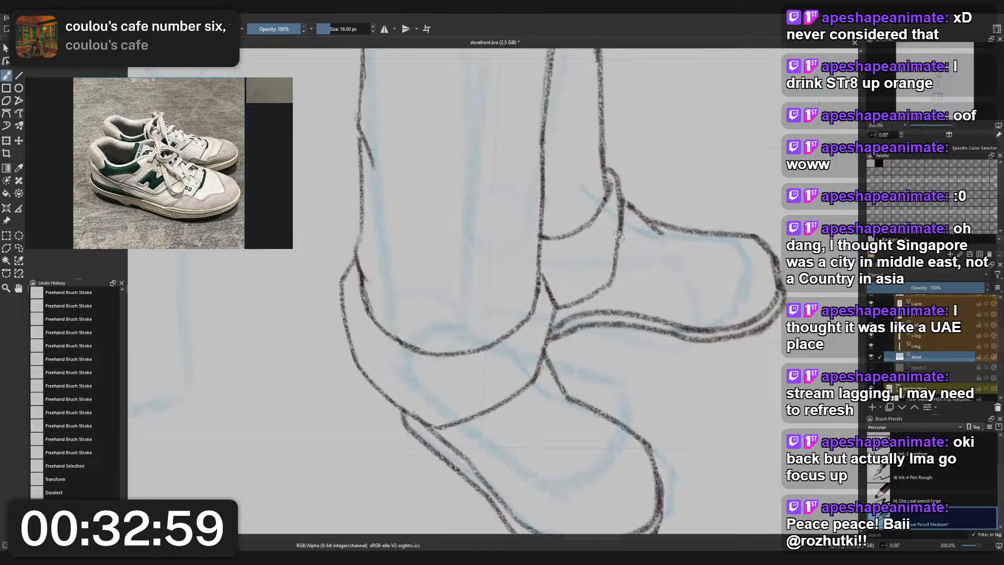
{"action": "key", "text": "Page_Up"}
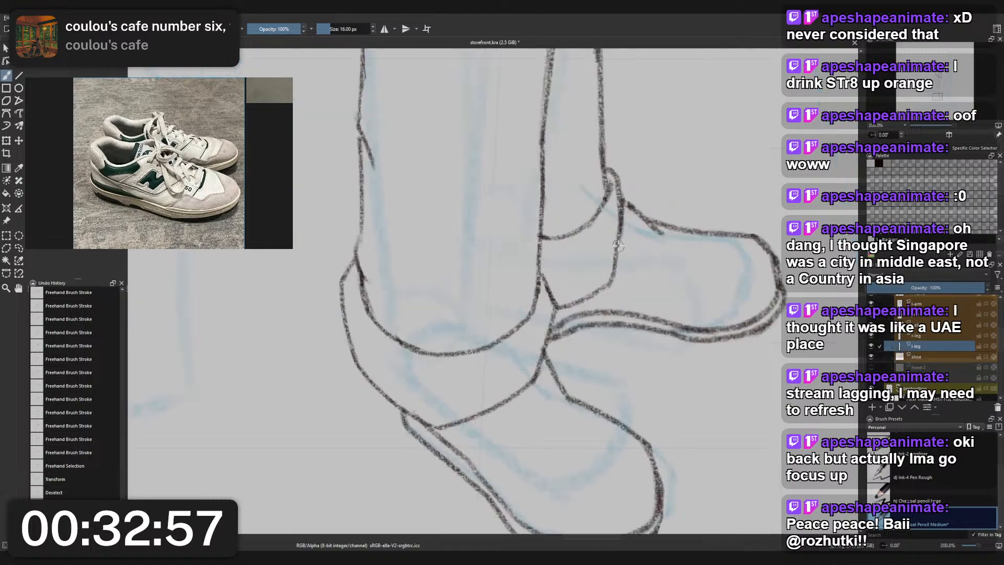
{"action": "right_click", "coordinate": [617, 246]}
{"action": "left_click", "coordinate": [622, 186]}
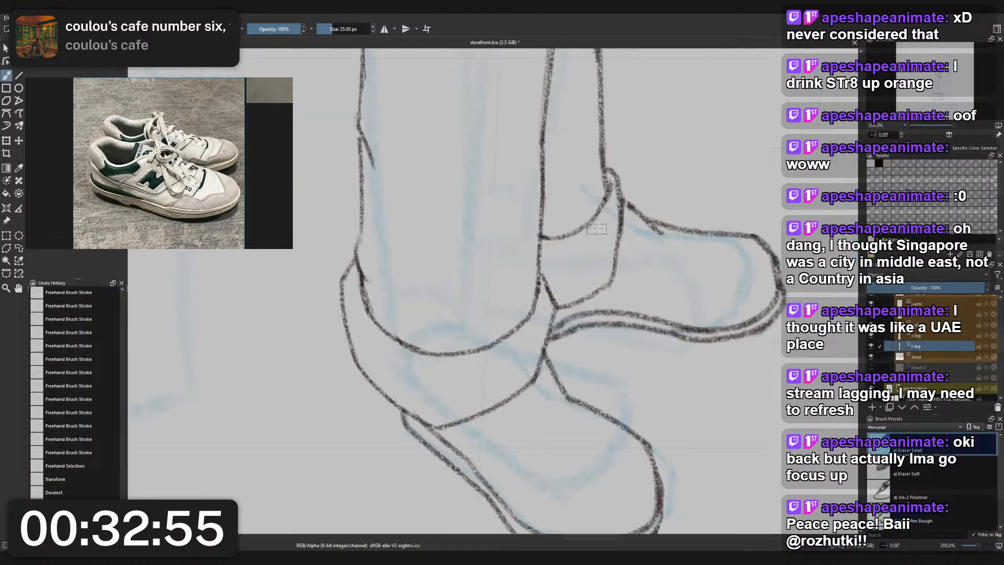
{"action": "left_click_drag", "start_coordinate": [621, 208], "coordinate": [606, 278]}
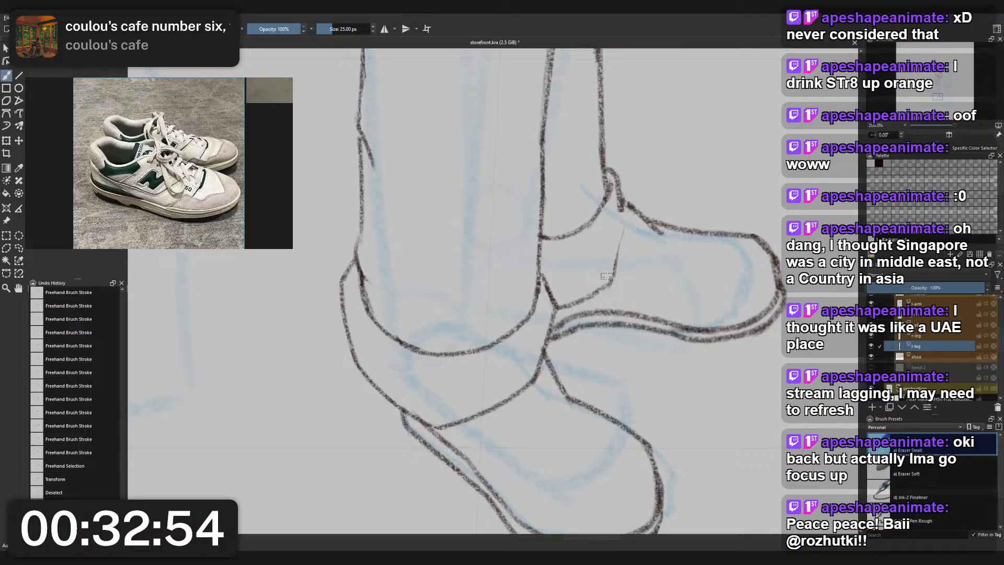
- With the Charcoal Pencil Medium brush, redraw the rear cuff's front edge from its rounded upper corner down to the bottom hem curve
{"action": "right_click", "coordinate": [621, 248]}
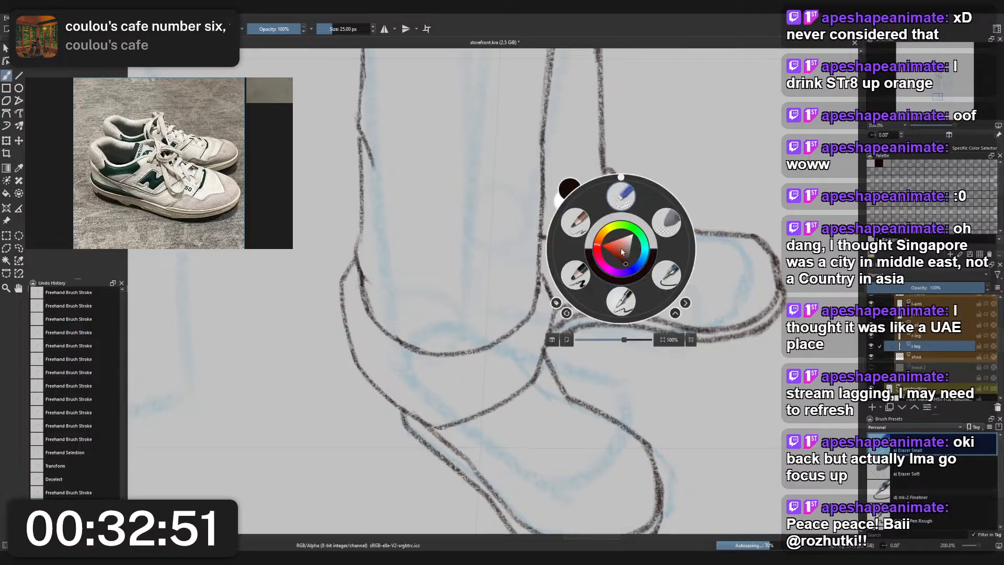
{"action": "left_click", "coordinate": [576, 222]}
{"action": "left_click_drag", "start_coordinate": [613, 281], "coordinate": [642, 231]}
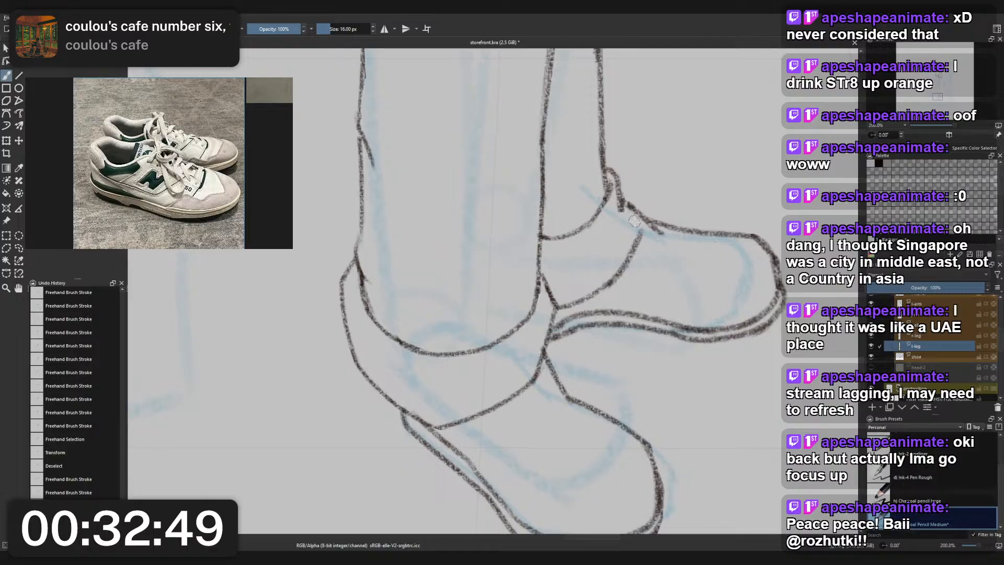
{"action": "key", "text": "ctrl+z"}
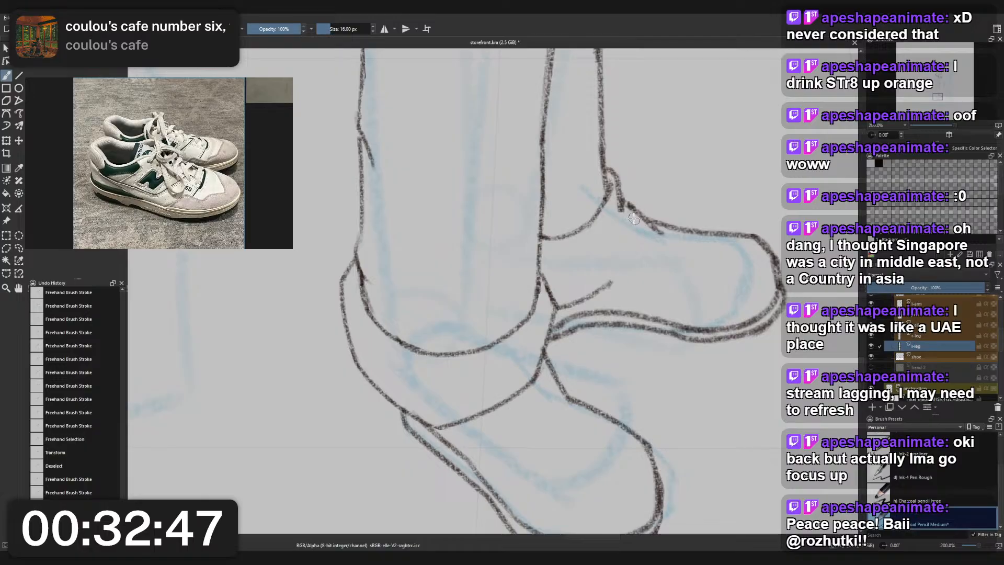
{"action": "mouse_move", "coordinate": [622, 203]}
{"action": "left_mouse_down"}
{"action": "mouse_move", "coordinate": [625, 252]}
{"action": "mouse_move", "coordinate": [598, 292]}
{"action": "mouse_move", "coordinate": [639, 230]}
{"action": "left_mouse_up"}
{"action": "key", "text": "ctrl+z"}
{"action": "key", "text": "ctrl+z"}
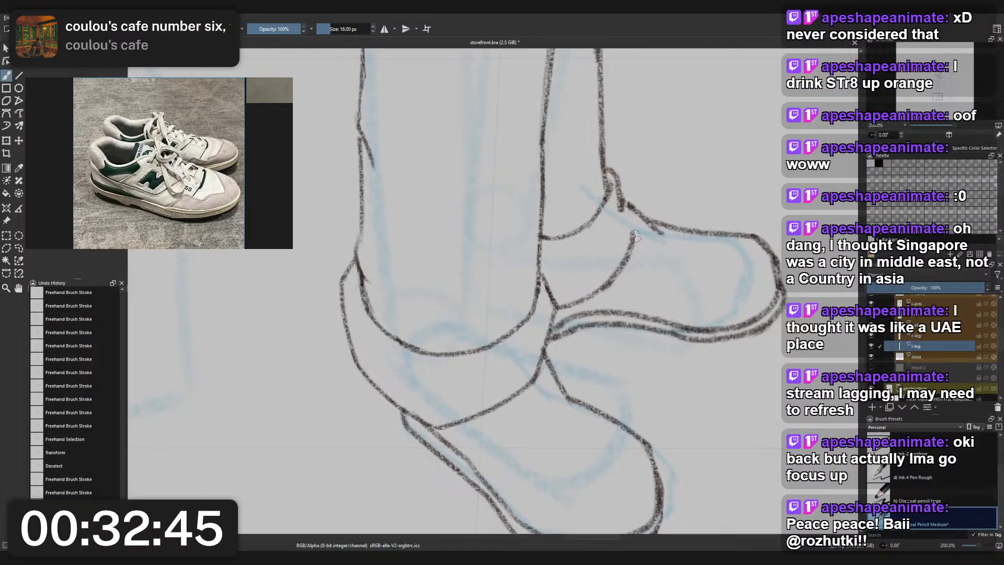
{"action": "key", "text": "ctrl+z"}
{"action": "mouse_move", "coordinate": [610, 284]}
{"action": "left_mouse_down"}
{"action": "mouse_move", "coordinate": [622, 203]}
{"action": "mouse_move", "coordinate": [625, 256]}
{"action": "left_mouse_up"}
{"action": "key", "text": "ctrl+z"}
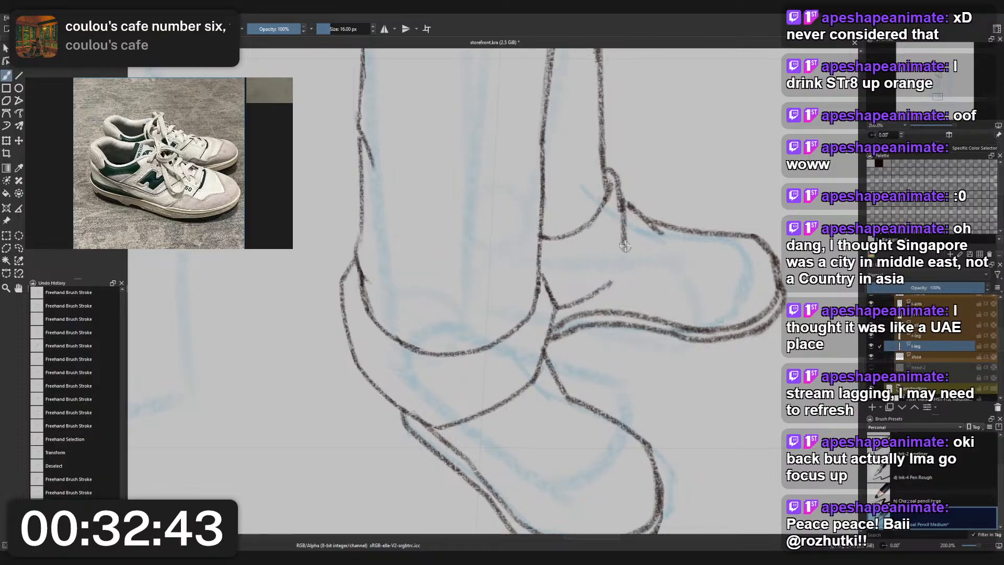
{"action": "key", "text": "ctrl+z"}
{"action": "left_click_drag", "start_coordinate": [621, 203], "coordinate": [629, 245]}
{"action": "key", "text": "ctrl+z"}
{"action": "mouse_move", "coordinate": [620, 203]}
{"action": "left_mouse_down"}
{"action": "mouse_move", "coordinate": [626, 241]}
{"action": "mouse_move", "coordinate": [583, 304]}
{"action": "mouse_move", "coordinate": [590, 289]}
{"action": "mouse_move", "coordinate": [552, 302]}
{"action": "mouse_move", "coordinate": [591, 294]}
{"action": "mouse_move", "coordinate": [627, 244]}
{"action": "left_mouse_up"}
{"action": "key", "text": "ctrl+z"}
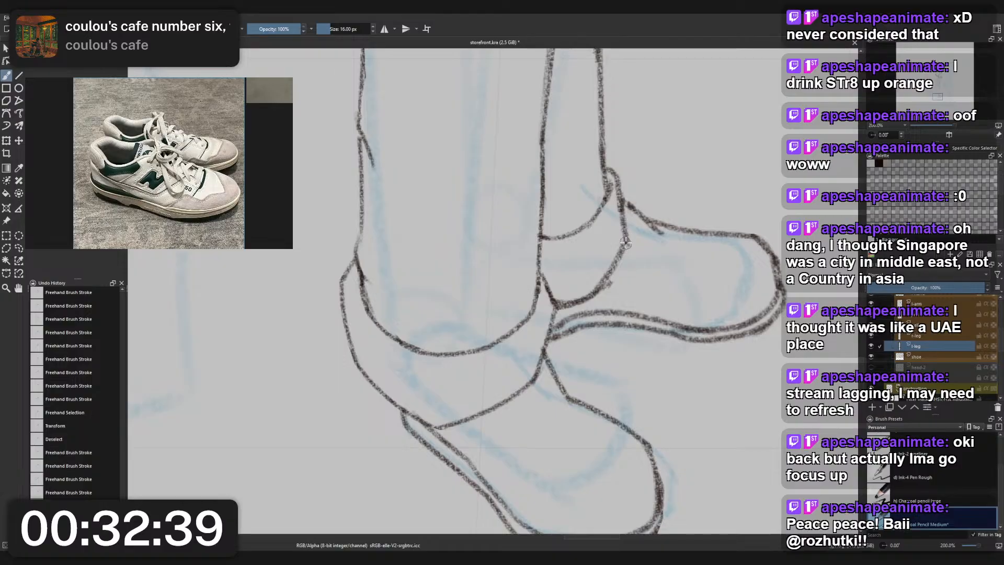
- On the shoe layer, lasso a freehand selection around the rear shoe and try transforming it
{"action": "scroll", "coordinate": [658, 213], "scroll_direction": "down", "scroll_amount": 2}
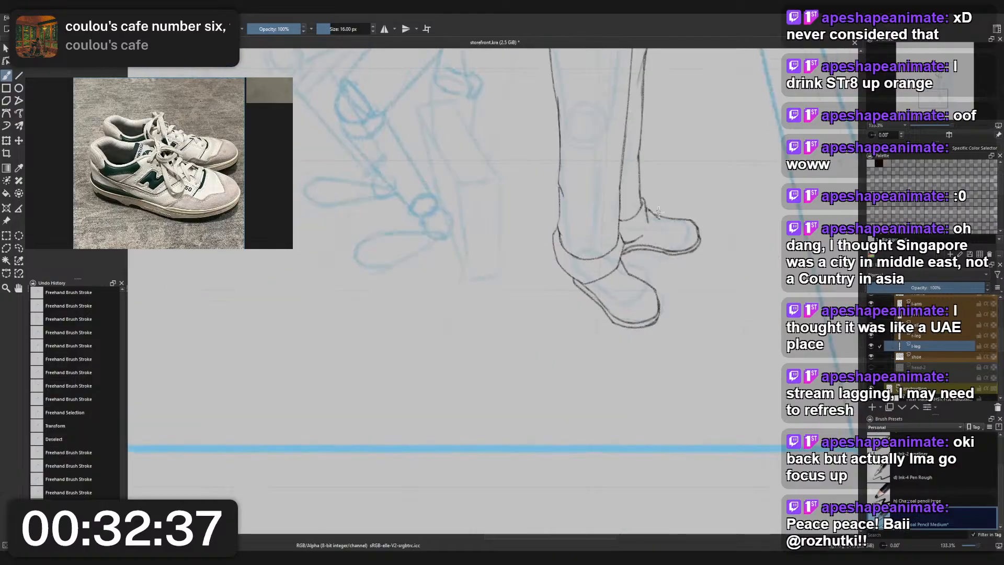
{"action": "scroll", "coordinate": [658, 213], "scroll_direction": "up", "scroll_amount": 1}
{"action": "left_click_drag", "start_coordinate": [675, 205], "coordinate": [651, 291]}
{"action": "scroll", "coordinate": [651, 291], "scroll_direction": "down", "scroll_amount": 3}
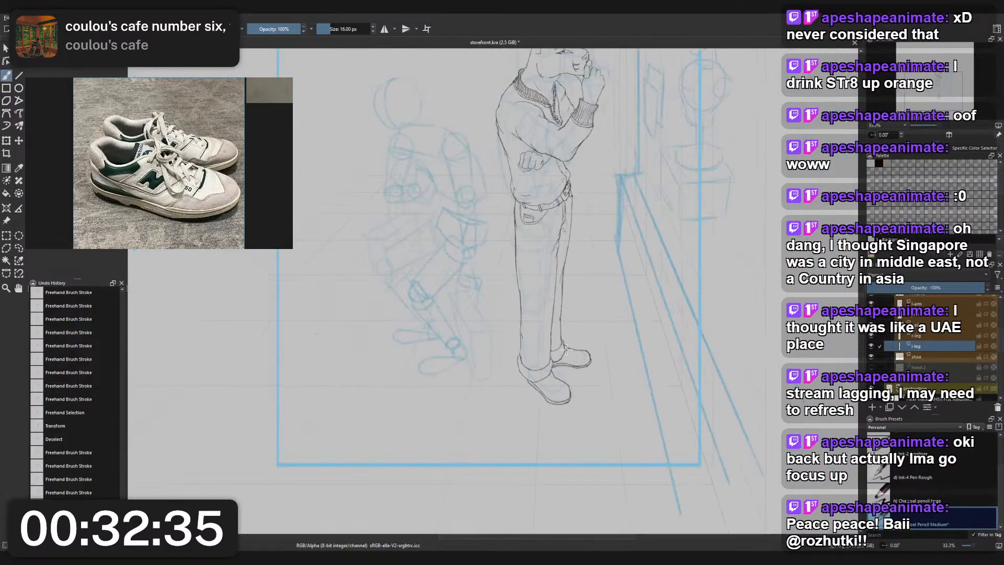
{"action": "scroll", "coordinate": [543, 374], "scroll_direction": "up", "scroll_amount": 3}
{"action": "key", "text": "ctrl+t"}
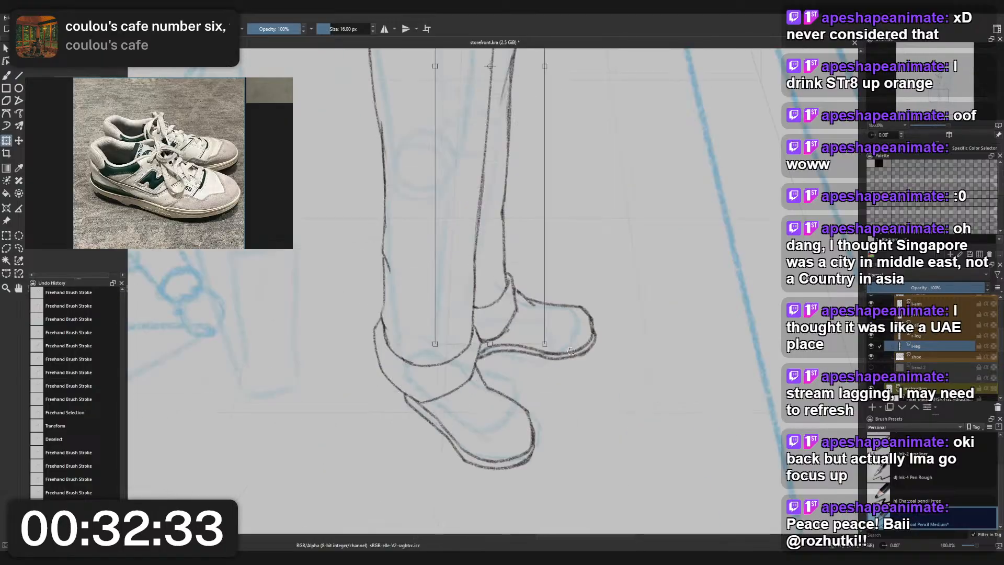
{"action": "left_click", "coordinate": [925, 357]}
{"action": "key", "text": "l"}
{"action": "left_click_drag", "start_coordinate": [608, 363], "coordinate": [597, 370]}
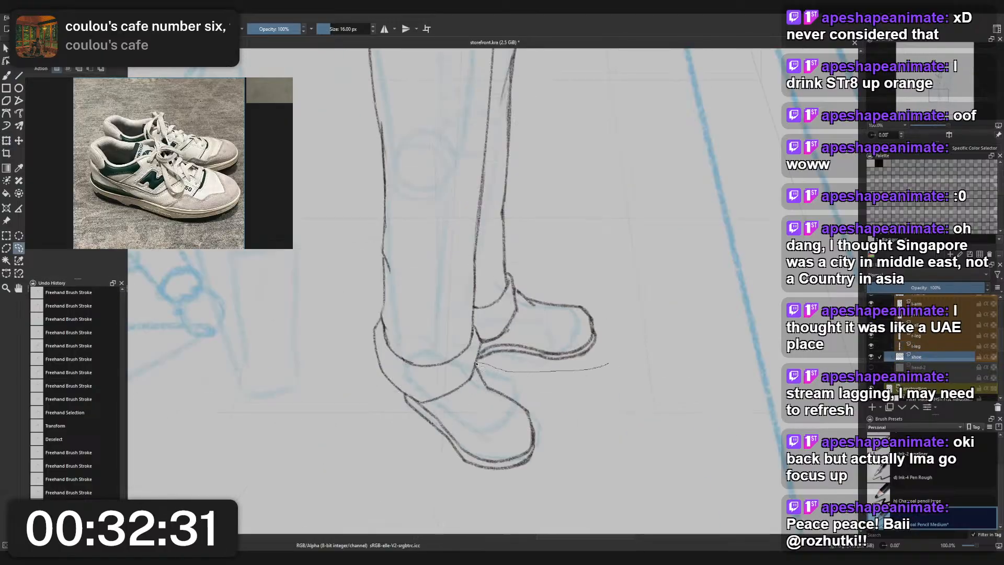
{"action": "mouse_move", "coordinate": [477, 364]}
{"action": "left_mouse_down"}
{"action": "mouse_move", "coordinate": [607, 361]}
{"action": "mouse_move", "coordinate": [569, 355]}
{"action": "mouse_move", "coordinate": [566, 372]}
{"action": "left_mouse_up"}
{"action": "key", "text": "ctrl+t"}
{"action": "scroll", "coordinate": [576, 359], "scroll_direction": "down", "scroll_amount": 4}
{"action": "scroll", "coordinate": [584, 347], "scroll_direction": "up", "scroll_amount": 2}
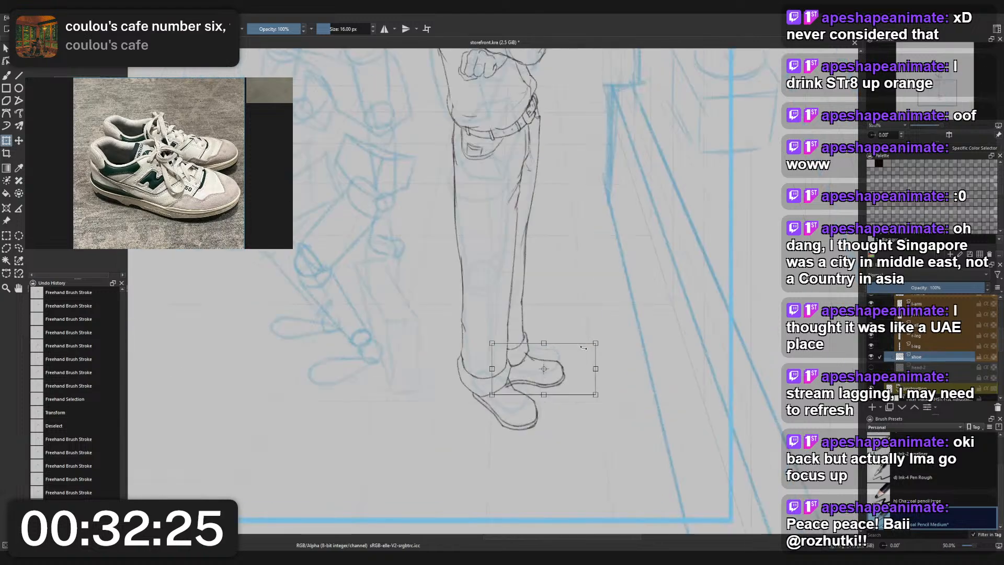
{"action": "key", "text": "Return"}
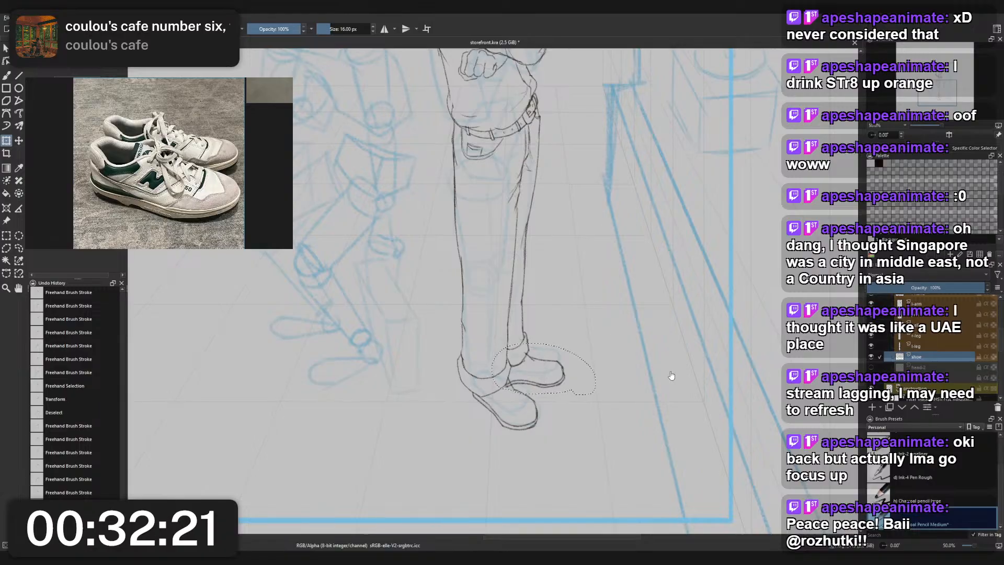
- Separate the selected rear shoe from the front shoe by cutting it to a new layer, and clear the selection
{"action": "scroll", "coordinate": [579, 292], "scroll_direction": "down", "scroll_amount": 1}
{"action": "key", "text": "ctrl+shift+j"}
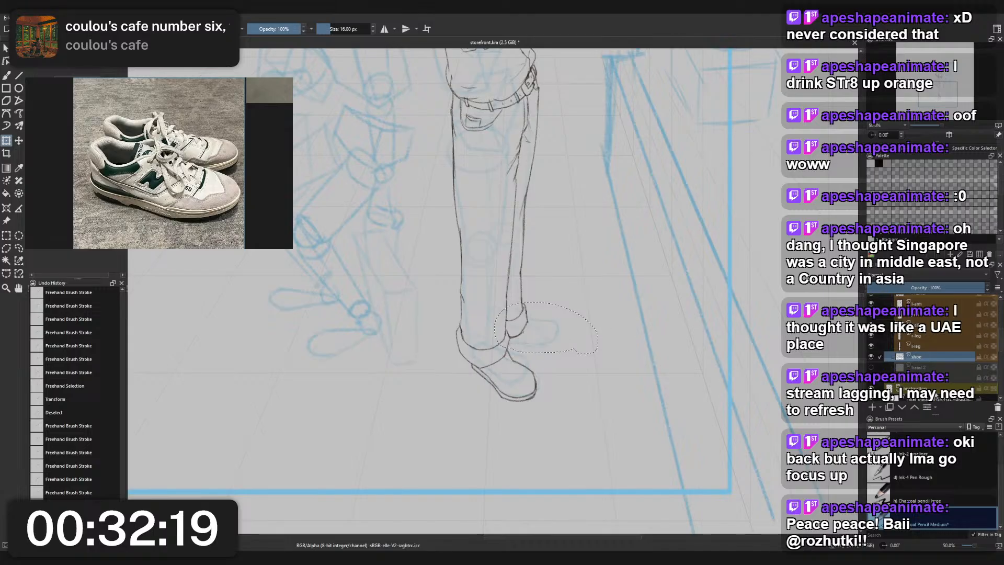
{"action": "key", "text": "ctrl+Page_Down"}
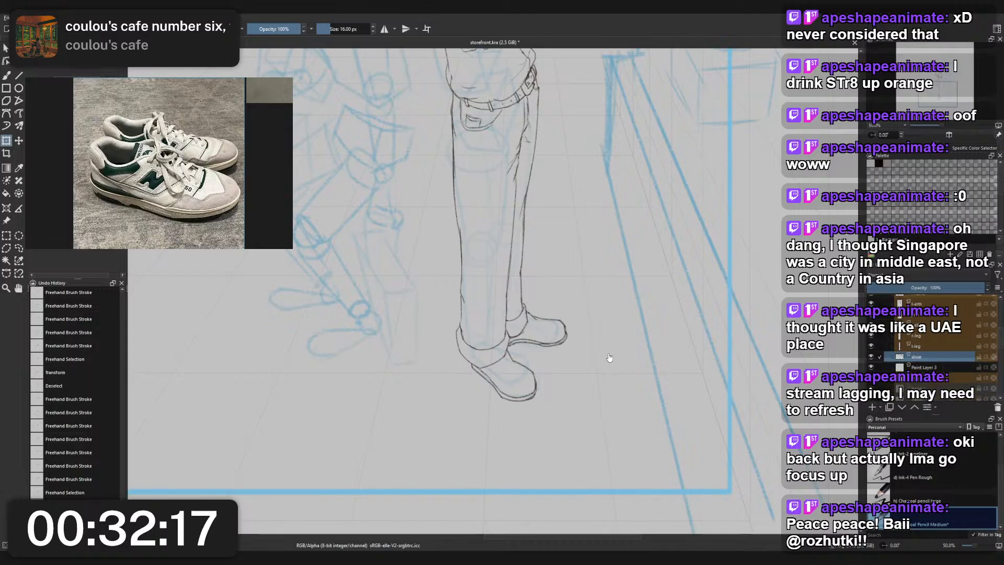
{"action": "scroll", "coordinate": [567, 349], "scroll_direction": "up", "scroll_amount": 1}
- Rename Paint Layer 3, the lower of the two shoe layers, as r-shoe
{"action": "double_click", "coordinate": [943, 369]}
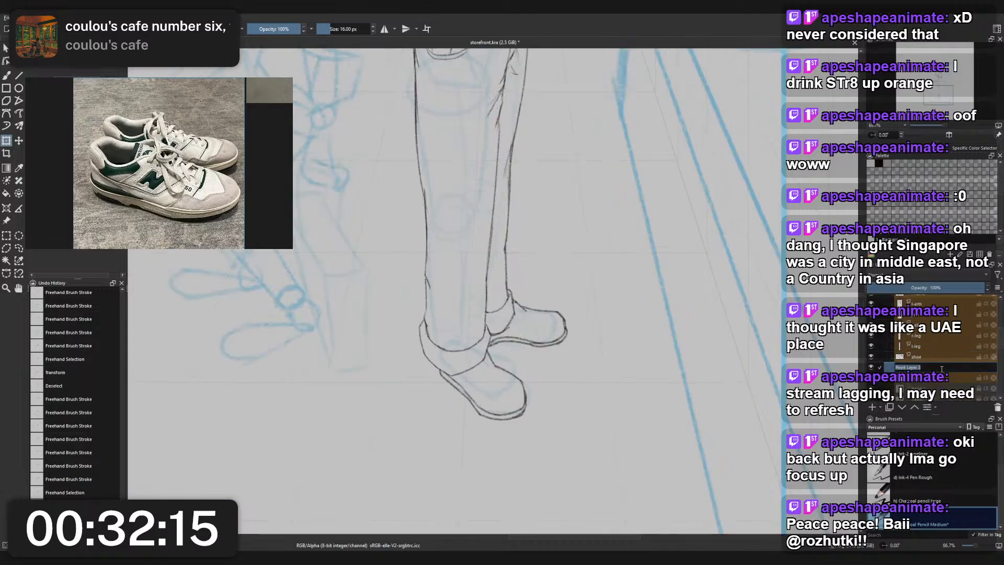
{"action": "type", "text": "shoe"}
{"action": "key", "text": "Return"}
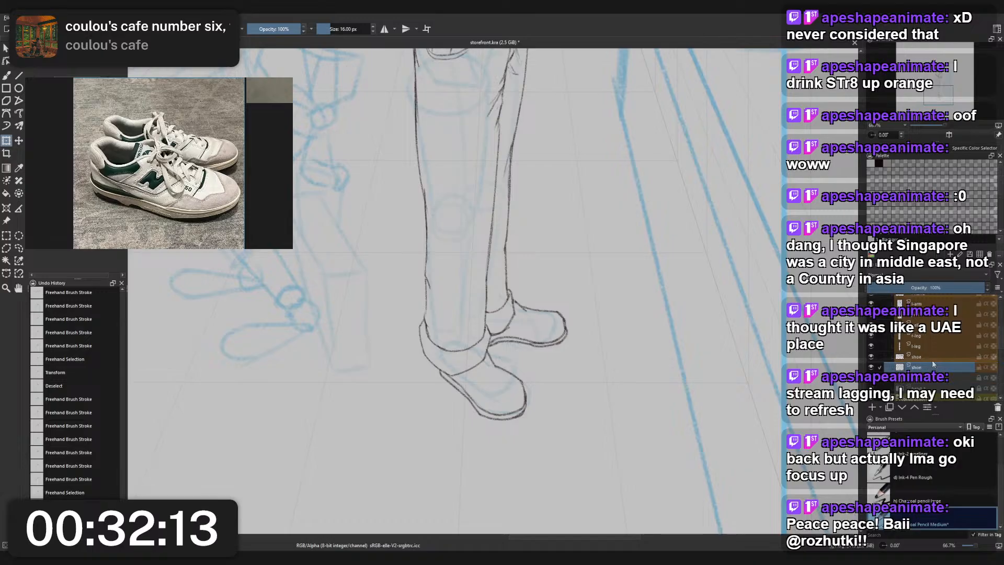
{"action": "double_click", "coordinate": [924, 366]}
{"action": "key", "text": "ctrl+x"}
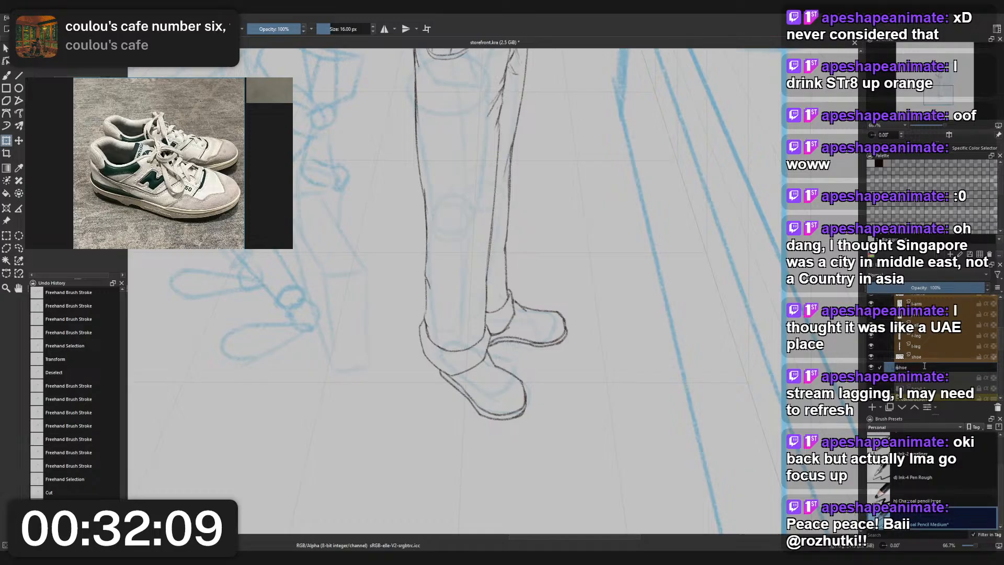
{"action": "key", "text": "Return"}
- Rename the upper shoe layer as l-shoe
{"action": "double_click", "coordinate": [926, 360]}
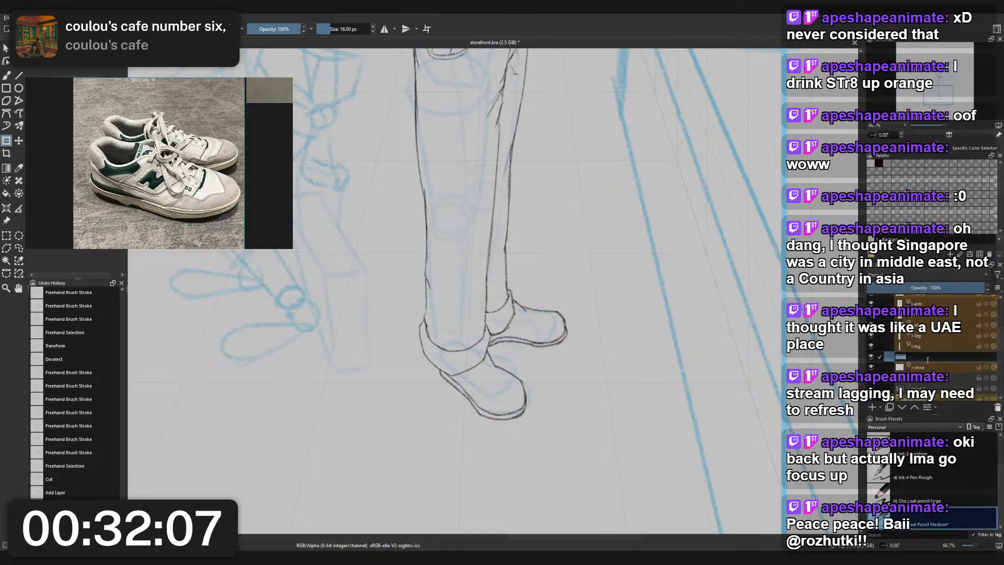
{"action": "key", "text": "Home"}
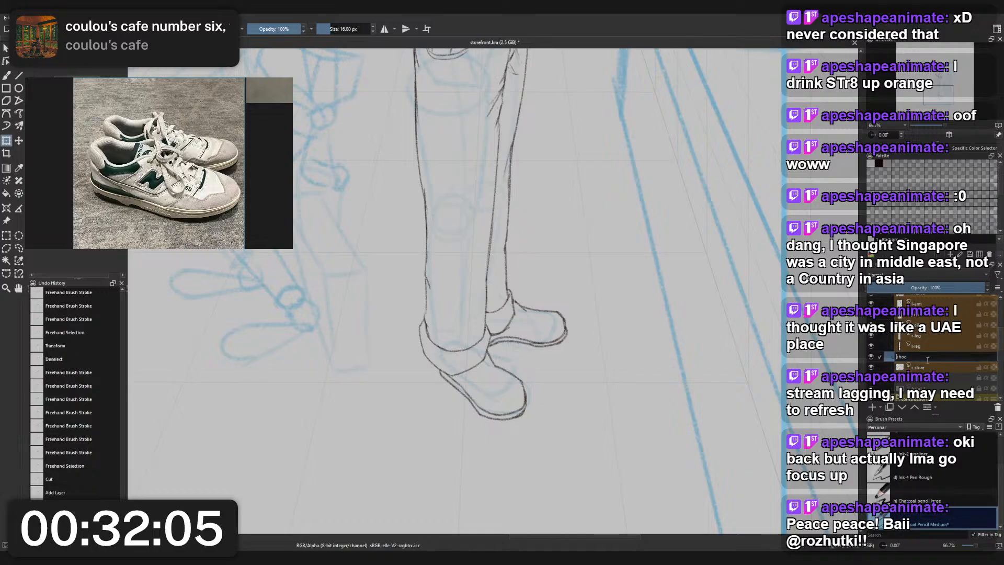
{"action": "type", "text": "l-"}
{"action": "key", "text": "Return"}
- Try transforming the rear shoe on the l-shoe layer, and clear the rear shoe's drawing from that layer
{"action": "scroll", "coordinate": [593, 354], "scroll_direction": "down", "scroll_amount": 2}
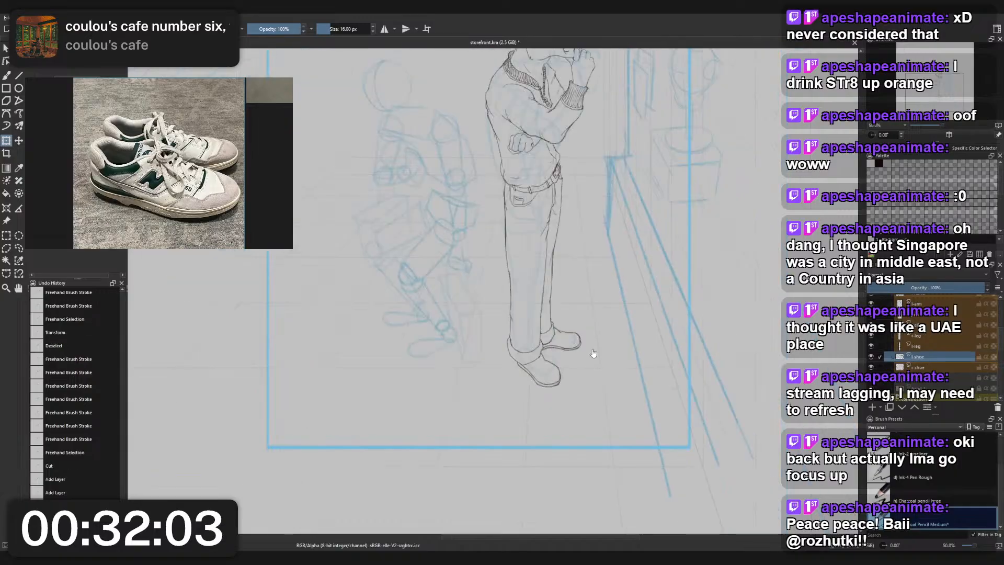
{"action": "scroll", "coordinate": [594, 353], "scroll_direction": "up", "scroll_amount": 2}
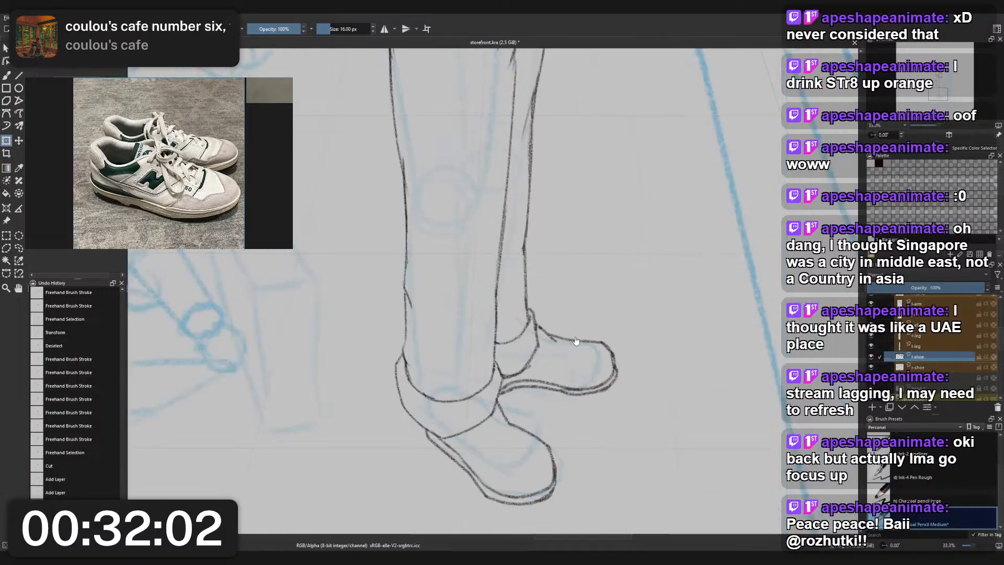
{"action": "left_click", "coordinate": [611, 352]}
{"action": "key", "text": "ctrl+t"}
{"action": "mouse_move", "coordinate": [594, 333]}
{"action": "left_mouse_down"}
{"action": "mouse_move", "coordinate": [594, 355]}
{"action": "mouse_move", "coordinate": [611, 350]}
{"action": "left_mouse_up"}
{"action": "scroll", "coordinate": [594, 355], "scroll_direction": "down", "scroll_amount": 4}
{"action": "key", "text": "ctrl+z"}
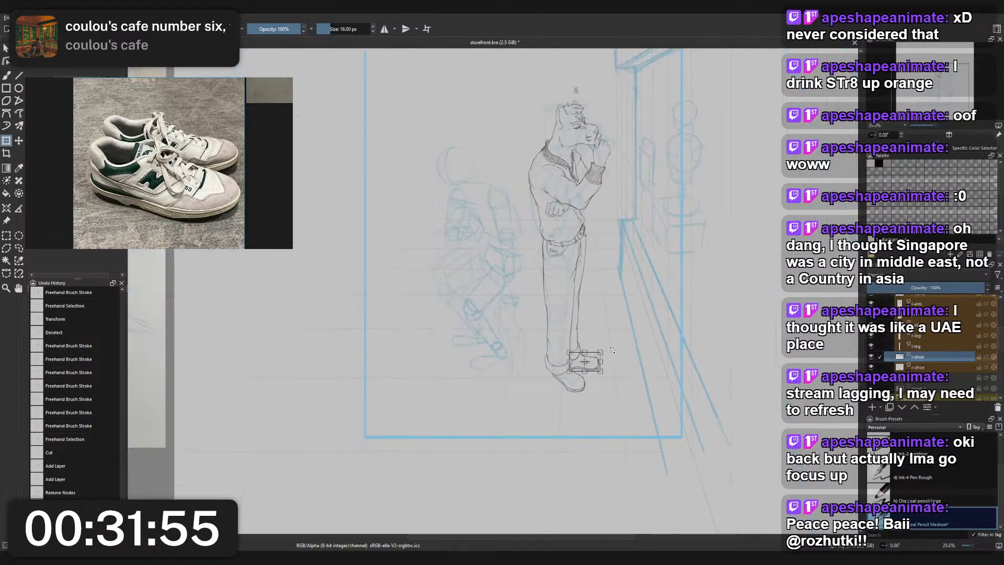
{"action": "key", "text": "Return"}
{"action": "scroll", "coordinate": [611, 350], "scroll_direction": "up", "scroll_amount": 2}
{"action": "key", "text": "b"}
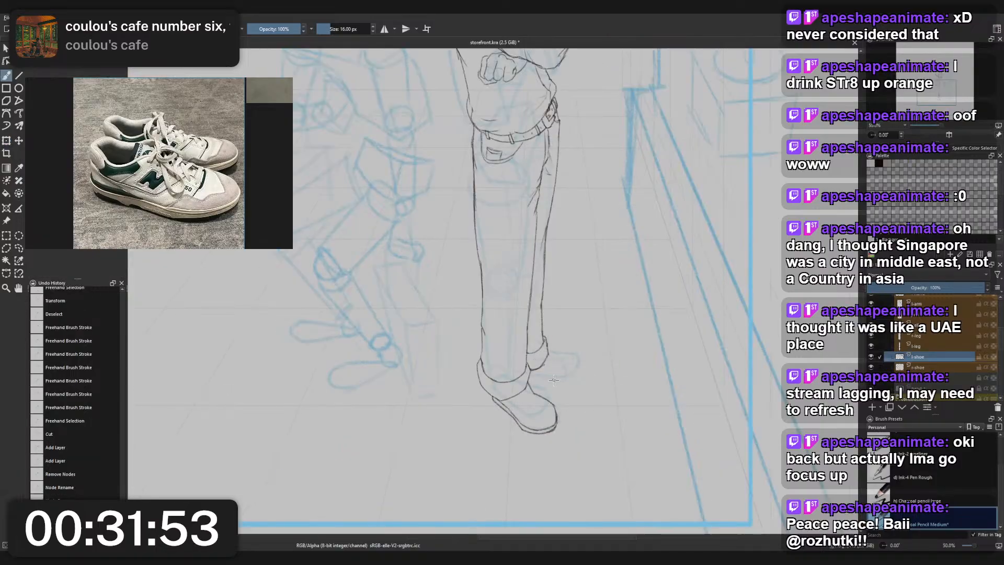
- Try to draw the rear shoe's sole line from beneath the cuff out to and around the toe
{"action": "scroll", "coordinate": [553, 380], "scroll_direction": "up", "scroll_amount": 1}
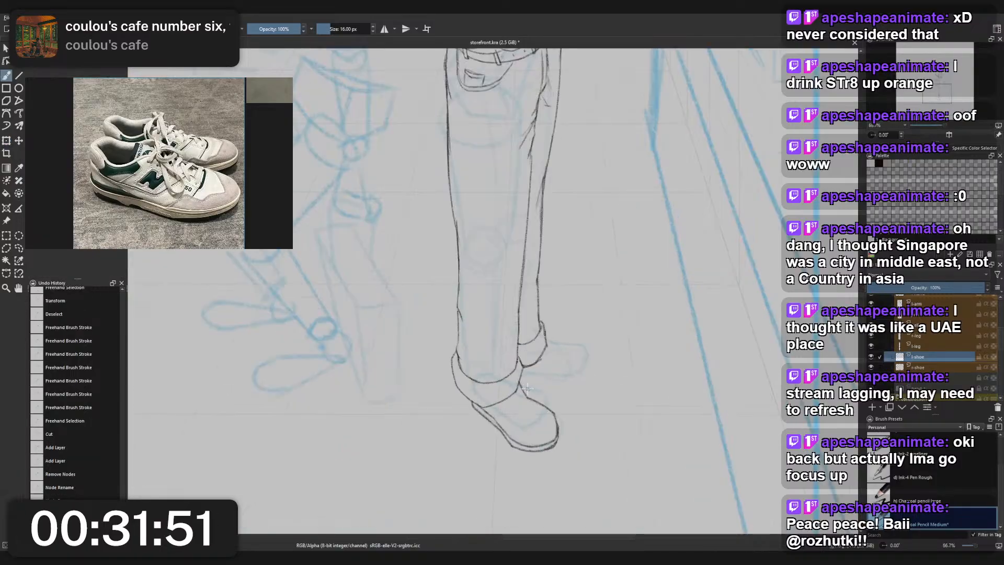
{"action": "mouse_move", "coordinate": [524, 389]}
{"action": "left_mouse_down"}
{"action": "mouse_move", "coordinate": [566, 380]}
{"action": "mouse_move", "coordinate": [541, 384]}
{"action": "mouse_move", "coordinate": [597, 345]}
{"action": "left_mouse_up"}
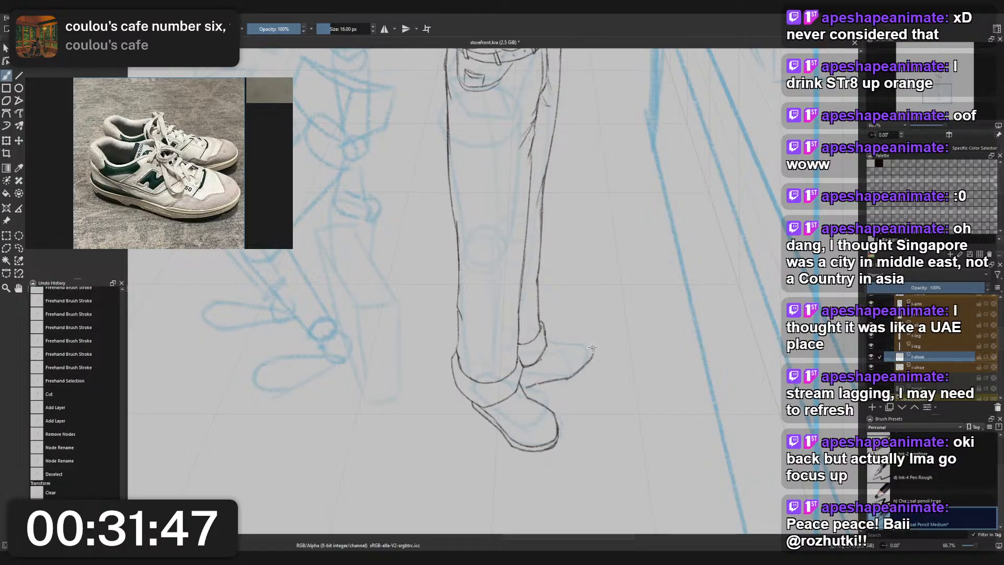
{"action": "key", "text": "ctrl+z"}
{"action": "mouse_move", "coordinate": [525, 387]}
{"action": "left_mouse_down"}
{"action": "mouse_move", "coordinate": [589, 372]}
{"action": "mouse_move", "coordinate": [600, 343]}
{"action": "mouse_move", "coordinate": [584, 373]}
{"action": "mouse_move", "coordinate": [550, 383]}
{"action": "mouse_move", "coordinate": [595, 368]}
{"action": "left_mouse_up"}
{"action": "key", "text": "ctrl+z"}
{"action": "key", "text": "ctrl+z"}
{"action": "key", "text": "ctrl+z"}
{"action": "key", "text": "ctrl+z"}
{"action": "key", "text": "ctrl+z"}
{"action": "key", "text": "ctrl+z"}
{"action": "mouse_move", "coordinate": [540, 386]}
{"action": "left_mouse_down"}
{"action": "mouse_move", "coordinate": [594, 369]}
{"action": "mouse_move", "coordinate": [553, 381]}
{"action": "mouse_move", "coordinate": [596, 365]}
{"action": "mouse_move", "coordinate": [592, 344]}
{"action": "left_mouse_up"}
{"action": "key", "text": "ctrl+z"}
{"action": "key", "text": "ctrl+z"}
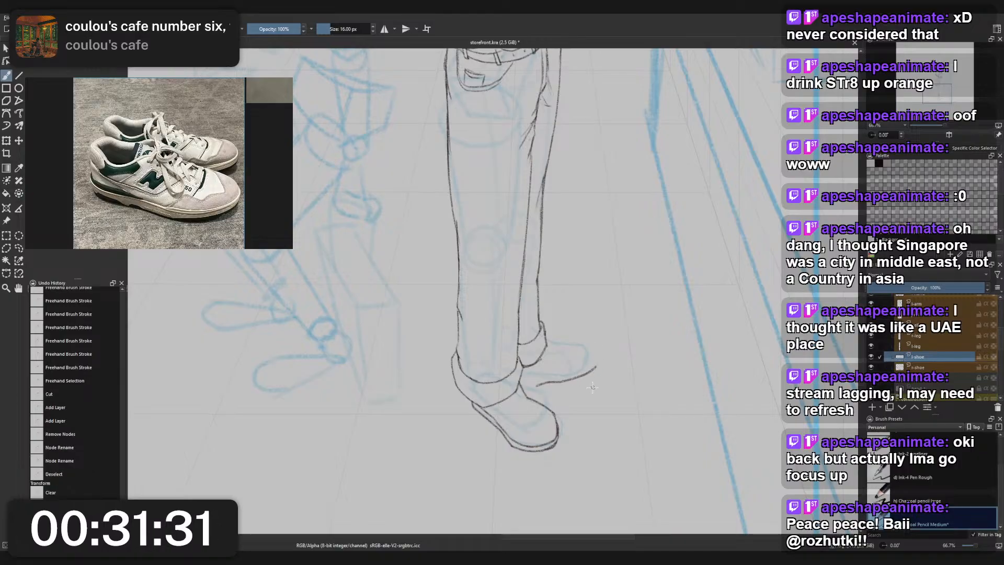
- Try a longer rear shoe with a rounded toe and an instep line joining the cuff, and undo those strokes
{"action": "key", "text": "ctrl+z"}
{"action": "mouse_move", "coordinate": [546, 387]}
{"action": "left_mouse_down"}
{"action": "mouse_move", "coordinate": [591, 377]}
{"action": "mouse_move", "coordinate": [603, 360]}
{"action": "mouse_move", "coordinate": [595, 342]}
{"action": "mouse_move", "coordinate": [608, 363]}
{"action": "mouse_move", "coordinate": [585, 379]}
{"action": "left_mouse_up"}
{"action": "key", "text": "ctrl+z"}
{"action": "left_click_drag", "start_coordinate": [591, 345], "coordinate": [602, 349]}
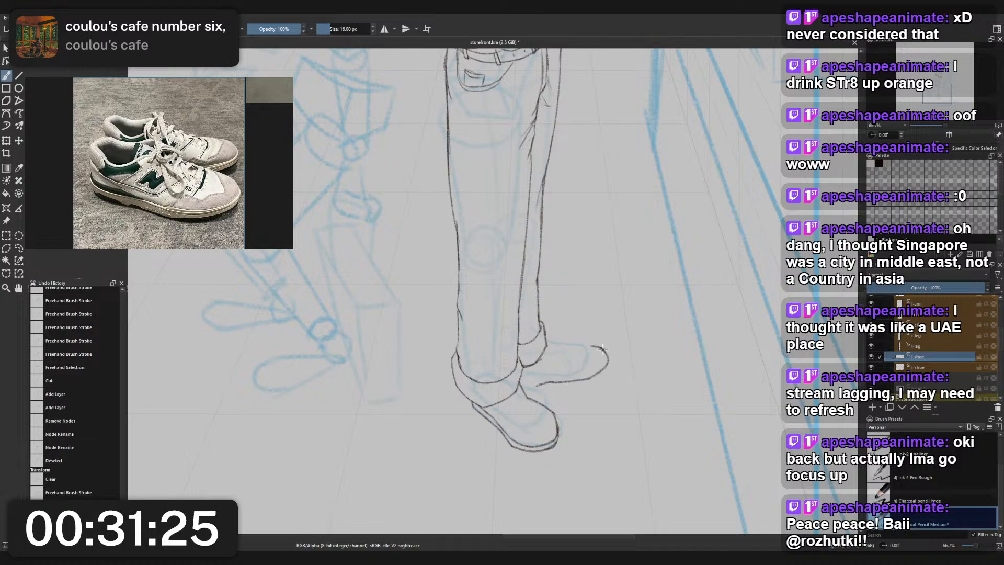
{"action": "key", "text": "ctrl+z"}
{"action": "key", "text": "ctrl+z"}
{"action": "mouse_move", "coordinate": [573, 341]}
{"action": "left_mouse_down"}
{"action": "mouse_move", "coordinate": [594, 342]}
{"action": "mouse_move", "coordinate": [568, 347]}
{"action": "left_mouse_up"}
{"action": "key", "text": "ctrl+z"}
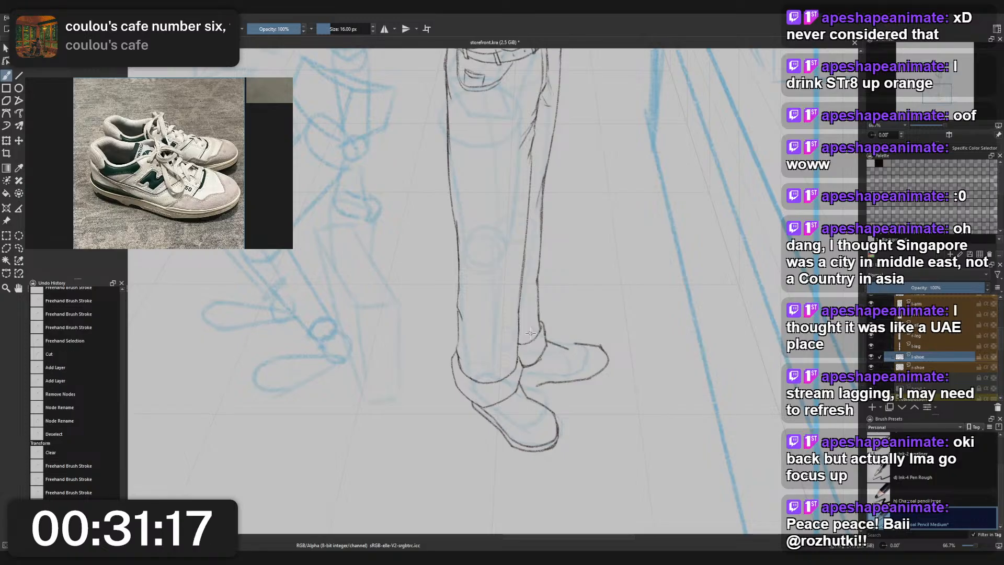
{"action": "key", "text": "ctrl+z"}
{"action": "key", "text": "ctrl+z"}
{"action": "key", "text": "ctrl+z"}
{"action": "key", "text": "ctrl+z"}
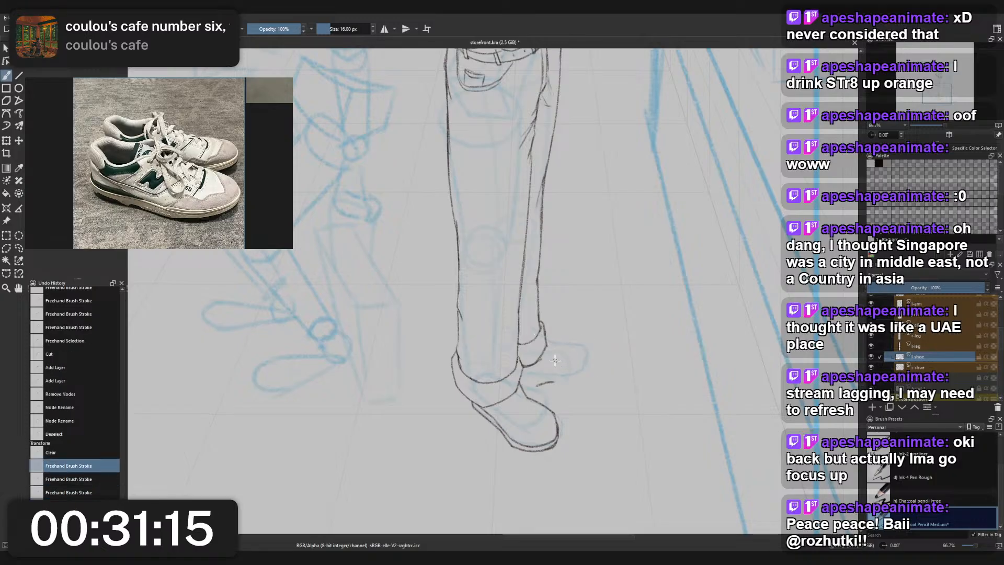
- Draw the rear shoe's top line from the cuff along the instep and curve it down around the toe
{"action": "left_click_drag", "start_coordinate": [546, 347], "coordinate": [558, 356]}
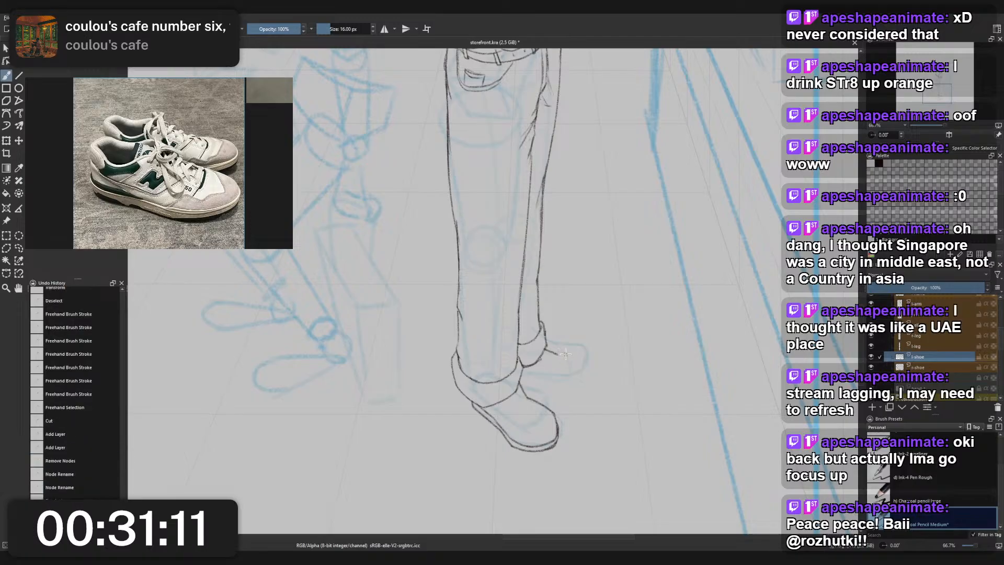
{"action": "mouse_move", "coordinate": [547, 349]}
{"action": "left_mouse_down"}
{"action": "mouse_move", "coordinate": [603, 358]}
{"action": "mouse_move", "coordinate": [577, 351]}
{"action": "mouse_move", "coordinate": [600, 357]}
{"action": "mouse_move", "coordinate": [602, 370]}
{"action": "left_mouse_up"}
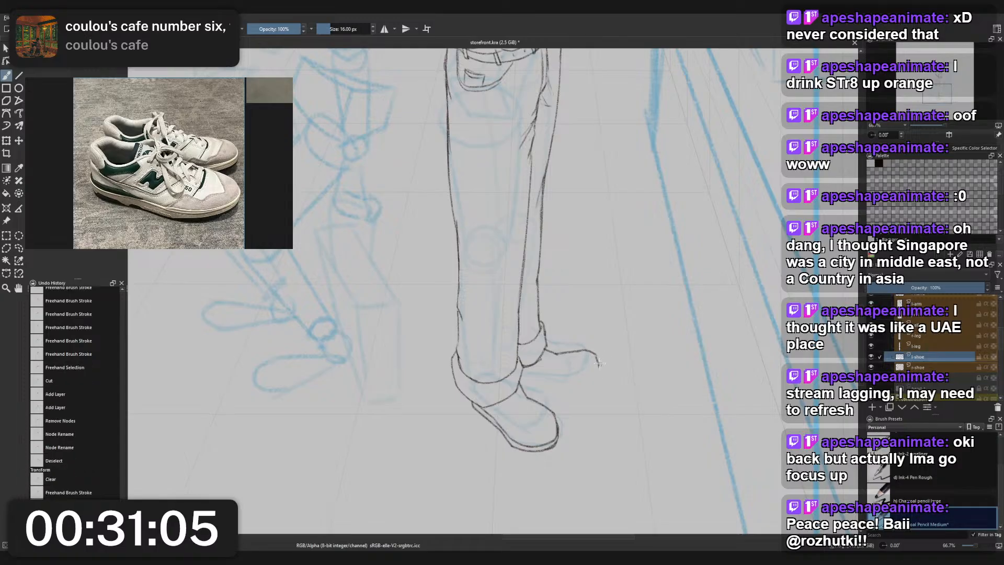
{"action": "key", "text": "ctrl+z"}
{"action": "key", "text": "ctrl+z"}
{"action": "mouse_move", "coordinate": [577, 351]}
{"action": "left_mouse_down"}
{"action": "mouse_move", "coordinate": [598, 380]}
{"action": "mouse_move", "coordinate": [569, 384]}
{"action": "mouse_move", "coordinate": [598, 374]}
{"action": "left_mouse_up"}
{"action": "key", "text": "ctrl+z"}
{"action": "key", "text": "ctrl+z"}
{"action": "key", "text": "ctrl+z"}
{"action": "key", "text": "ctrl+z"}
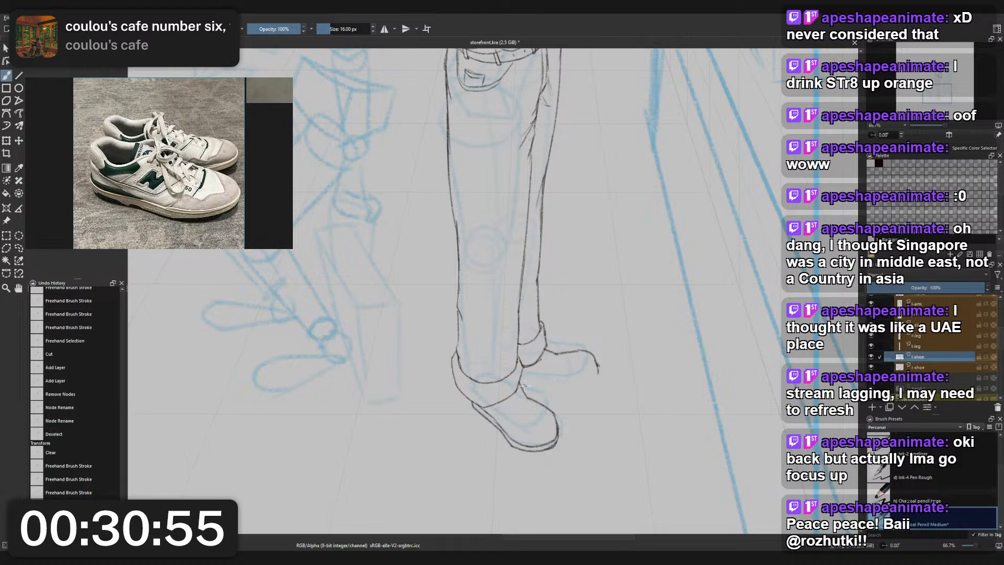
- Draw the rear shoe's sole line from below the cuff forward to the toe, closing the outline
{"action": "key", "text": "ctrl+z"}
{"action": "mouse_move", "coordinate": [525, 386]}
{"action": "left_mouse_down"}
{"action": "mouse_move", "coordinate": [586, 381]}
{"action": "mouse_move", "coordinate": [548, 386]}
{"action": "left_mouse_up"}
{"action": "key", "text": "ctrl+z"}
{"action": "key", "text": "ctrl+z"}
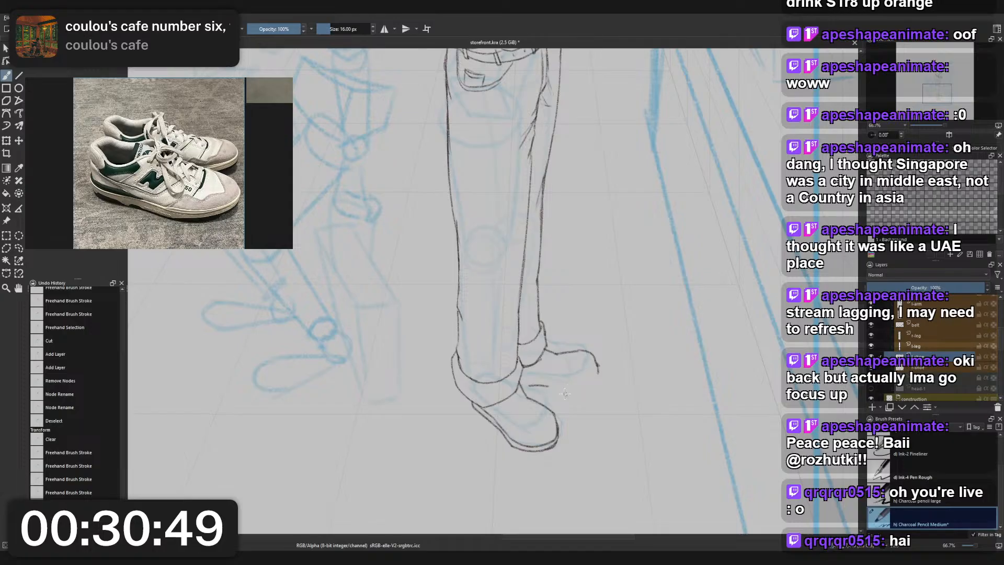
{"action": "mouse_move", "coordinate": [548, 386]}
{"action": "left_mouse_down"}
{"action": "mouse_move", "coordinate": [583, 389]}
{"action": "mouse_move", "coordinate": [600, 374]}
{"action": "mouse_move", "coordinate": [586, 388]}
{"action": "left_mouse_up"}
{"action": "scroll", "coordinate": [605, 337], "scroll_direction": "down", "scroll_amount": 3}
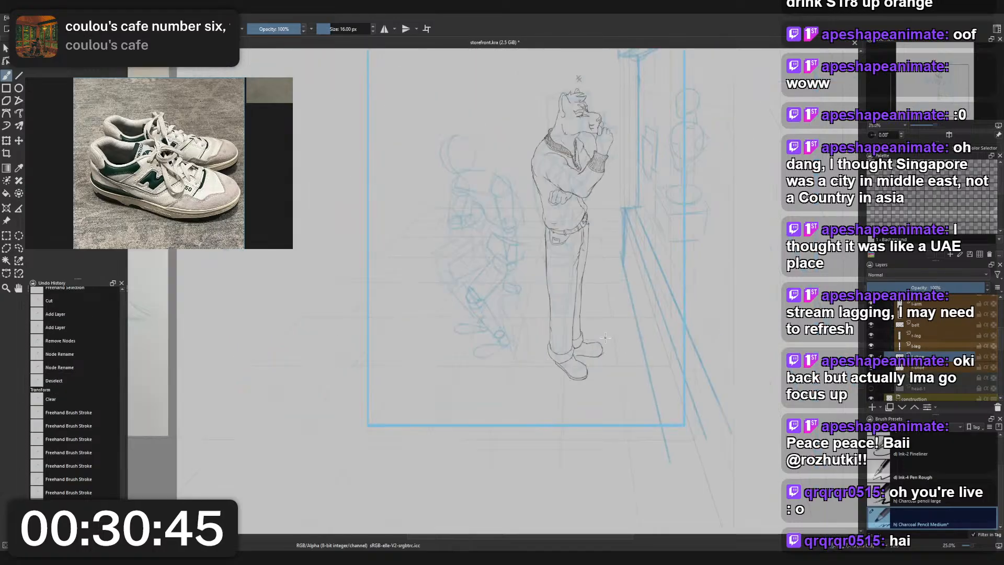
{"action": "scroll", "coordinate": [593, 348], "scroll_direction": "up", "scroll_amount": 3}
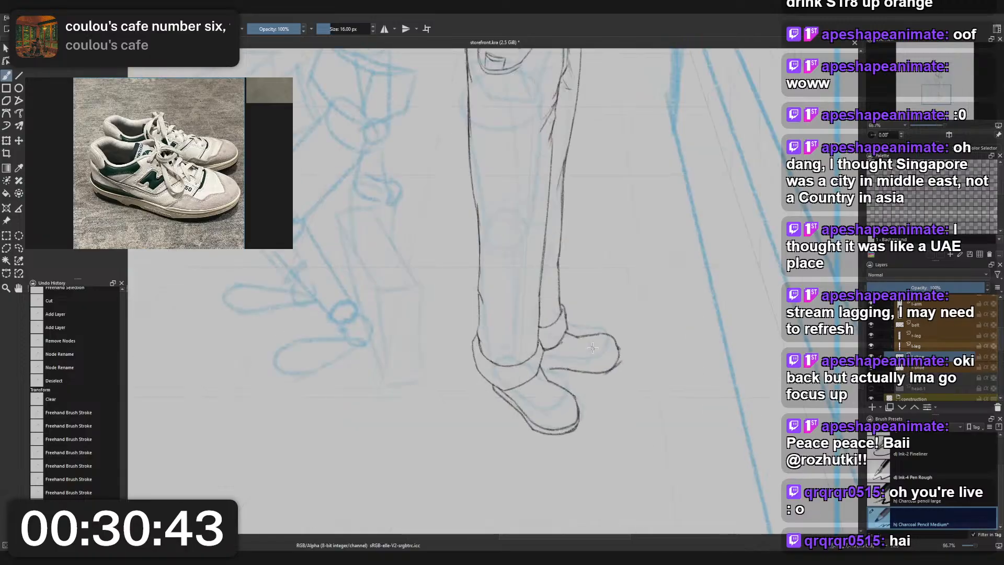
- Undo the rear shoe's outline strokes to leave only the trouser cuff above the blue sketch
{"action": "scroll", "coordinate": [593, 347], "scroll_direction": "down", "scroll_amount": 2}
{"action": "scroll", "coordinate": [624, 344], "scroll_direction": "up", "scroll_amount": 3}
{"action": "key", "text": "ctrl+z"}
{"action": "key", "text": "ctrl+z"}
{"action": "key", "text": "ctrl+z"}
{"action": "key", "text": "ctrl+z"}
{"action": "key", "text": "ctrl+z"}
{"action": "key", "text": "ctrl+z"}
{"action": "key", "text": "ctrl+z"}
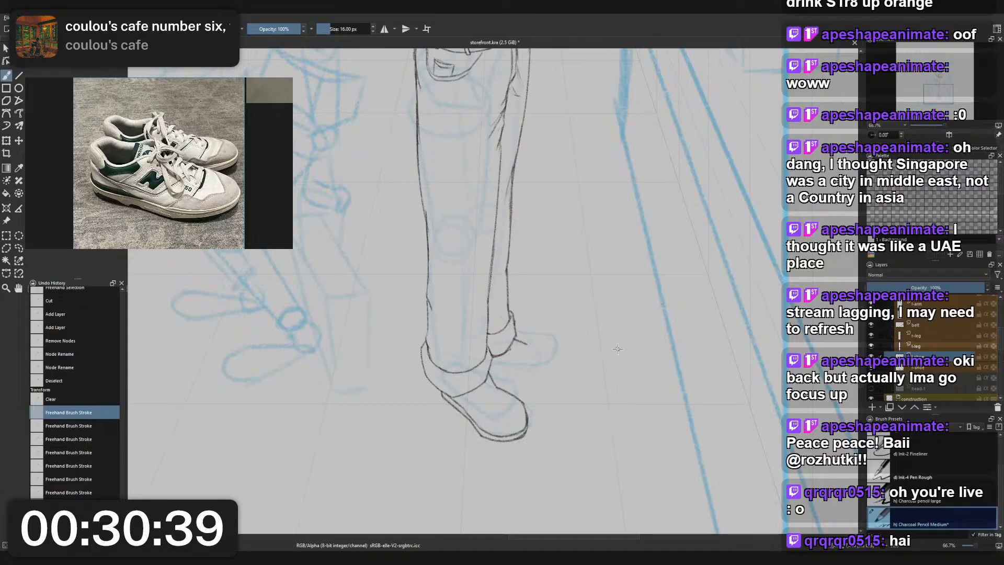
{"action": "scroll", "coordinate": [617, 349], "scroll_direction": "down", "scroll_amount": 1}
{"action": "key", "text": "ctrl+z"}
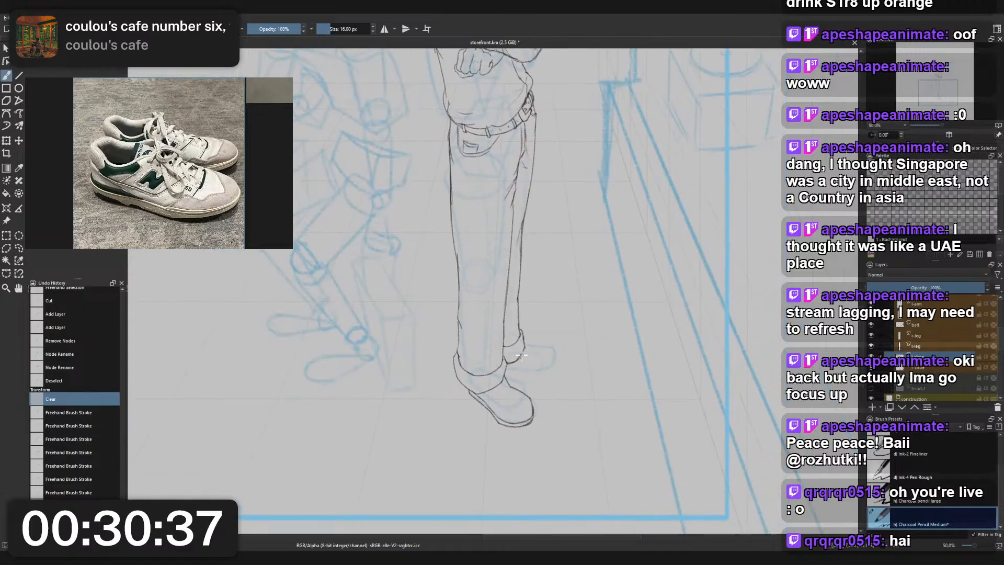
- Redraw the rear shoe's top line from the cuff along the instep and around the toe, undoing unsatisfactory strokes
{"action": "mouse_move", "coordinate": [523, 349]}
{"action": "left_mouse_down"}
{"action": "mouse_move", "coordinate": [565, 358]}
{"action": "mouse_move", "coordinate": [544, 349]}
{"action": "mouse_move", "coordinate": [562, 362]}
{"action": "mouse_move", "coordinate": [531, 378]}
{"action": "mouse_move", "coordinate": [560, 370]}
{"action": "mouse_move", "coordinate": [525, 381]}
{"action": "mouse_move", "coordinate": [564, 361]}
{"action": "left_mouse_up"}
{"action": "key", "text": "ctrl+z"}
{"action": "key", "text": "ctrl+z"}
{"action": "key", "text": "ctrl+z"}
{"action": "key", "text": "ctrl+z"}
{"action": "key", "text": "ctrl+z"}
{"action": "key", "text": "ctrl+z"}
{"action": "key", "text": "ctrl+z"}
{"action": "key", "text": "ctrl+z"}
{"action": "key", "text": "ctrl+z"}
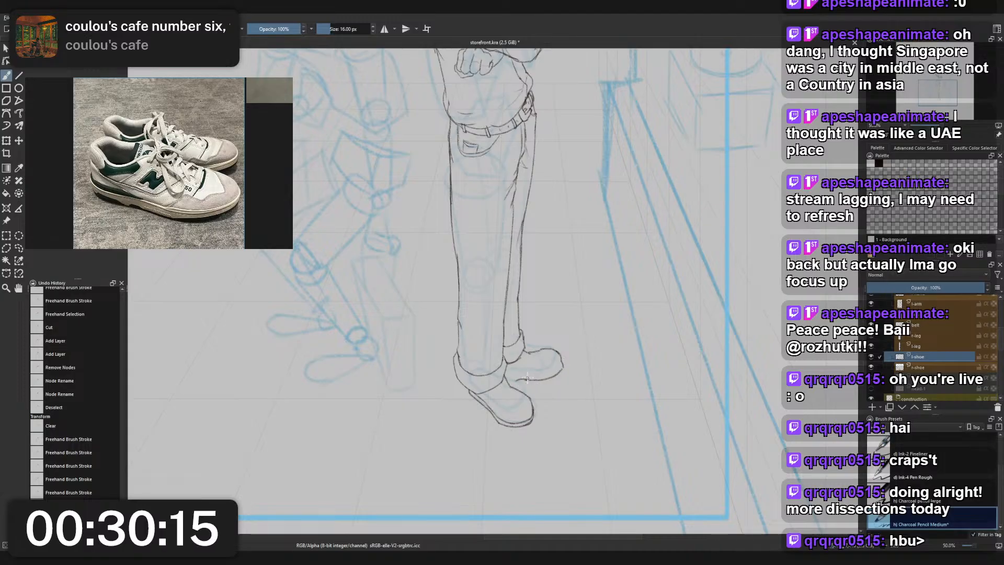
- Replace the rear shoe's sole line with a new stroke running from the front shoe to the toe
{"action": "key", "text": "ctrl+z"}
{"action": "key", "text": "ctrl+z"}
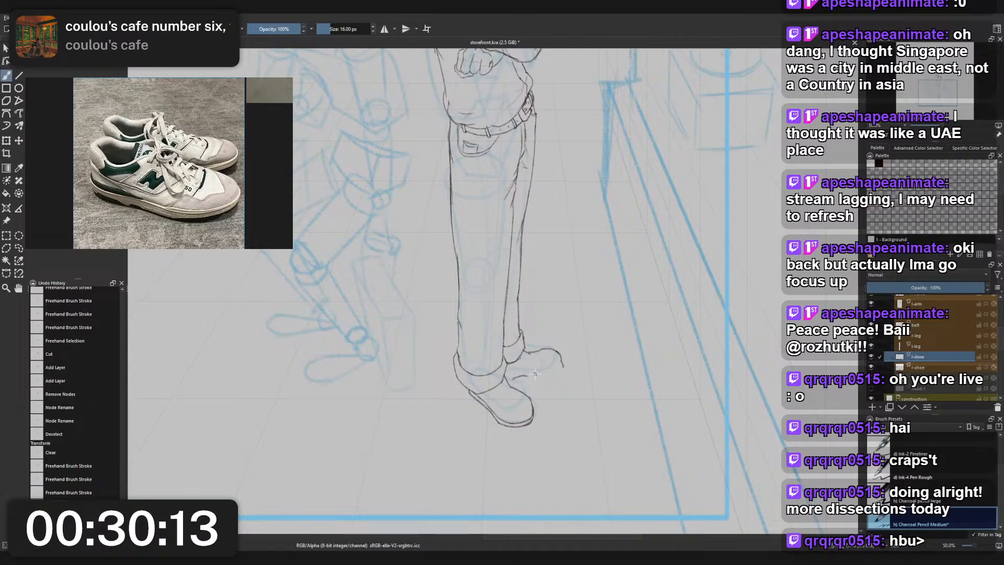
{"action": "mouse_move", "coordinate": [515, 377]}
{"action": "left_mouse_down"}
{"action": "mouse_move", "coordinate": [561, 369]}
{"action": "mouse_move", "coordinate": [550, 375]}
{"action": "mouse_move", "coordinate": [531, 352]}
{"action": "left_mouse_up"}
{"action": "key", "text": "ctrl+z"}
{"action": "key", "text": "ctrl+z"}
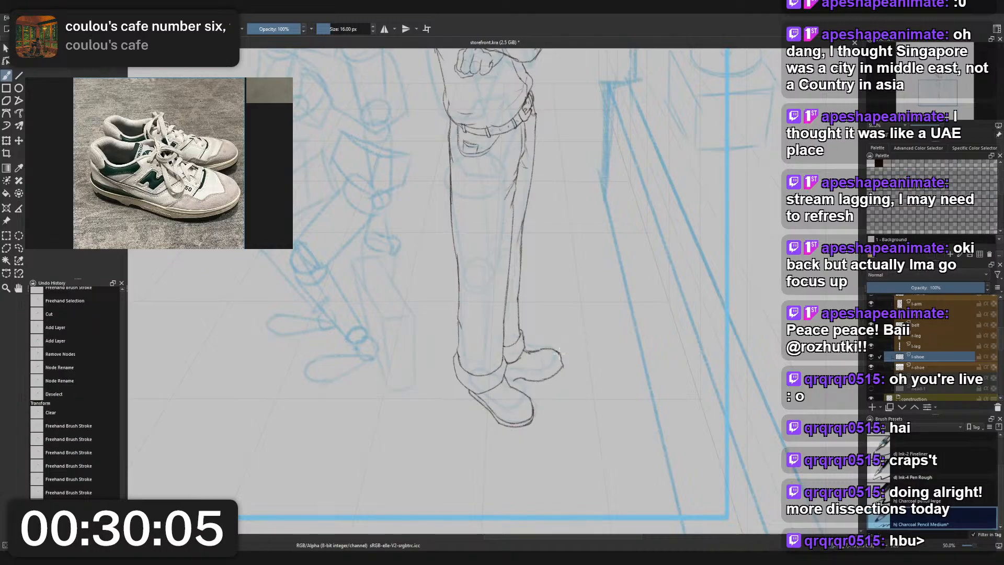
- Trim the rear shoe's sole and toe lines with the Eraser Small brush and check the whole figure
{"action": "right_click", "coordinate": [528, 378]}
{"action": "left_click", "coordinate": [521, 332]}
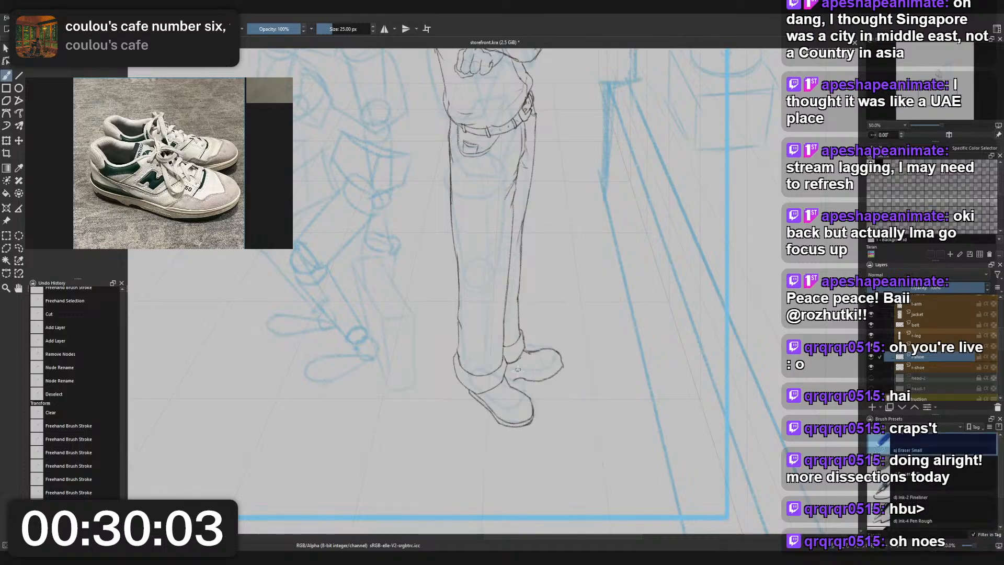
{"action": "left_click_drag", "start_coordinate": [518, 380], "coordinate": [567, 362]}
{"action": "scroll", "coordinate": [569, 345], "scroll_direction": "down", "scroll_amount": 3}
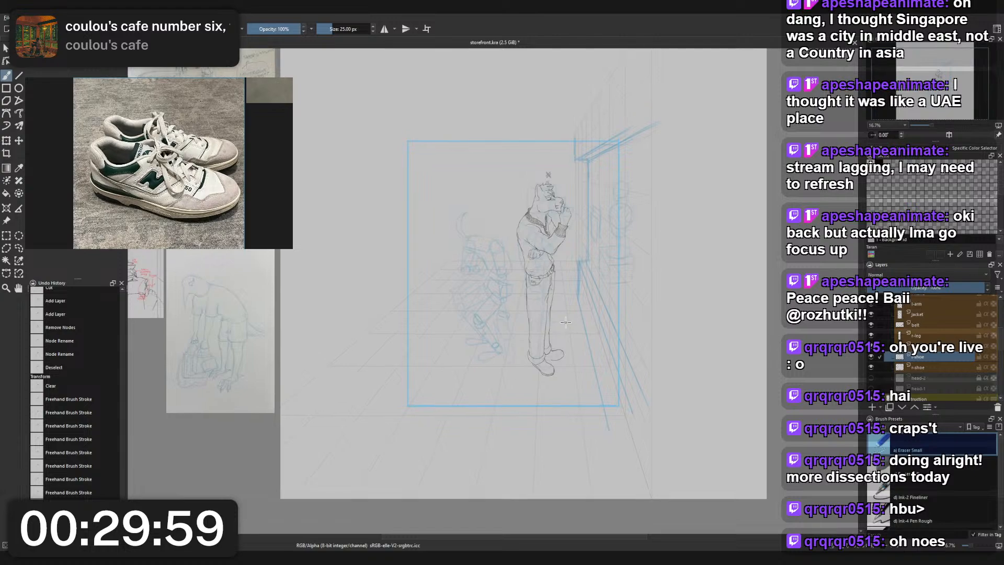
{"action": "scroll", "coordinate": [575, 255], "scroll_direction": "up", "scroll_amount": 2}
{"action": "left_click_drag", "start_coordinate": [574, 232], "coordinate": [569, 244]}
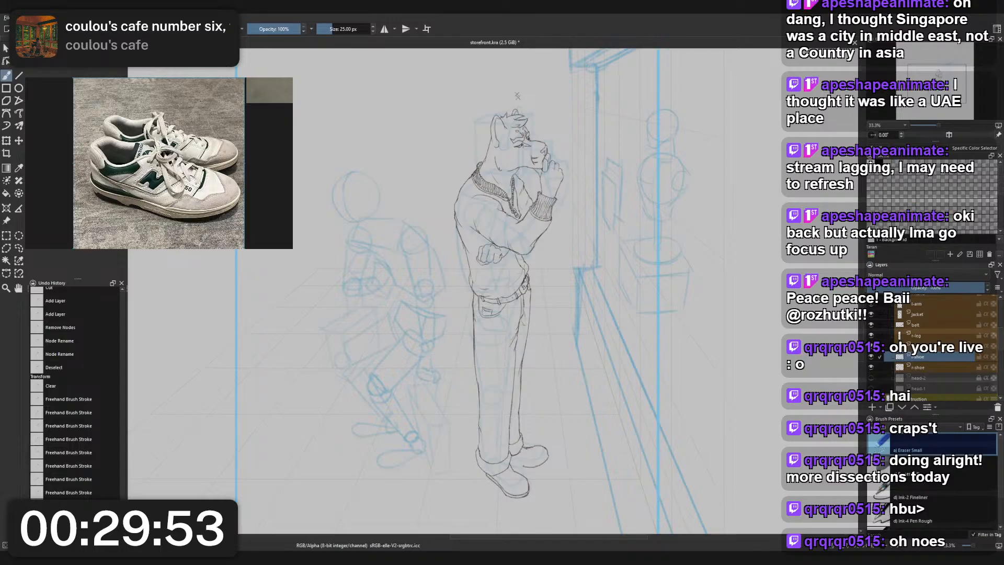
{"action": "left_click_drag", "start_coordinate": [530, 448], "coordinate": [541, 392]}
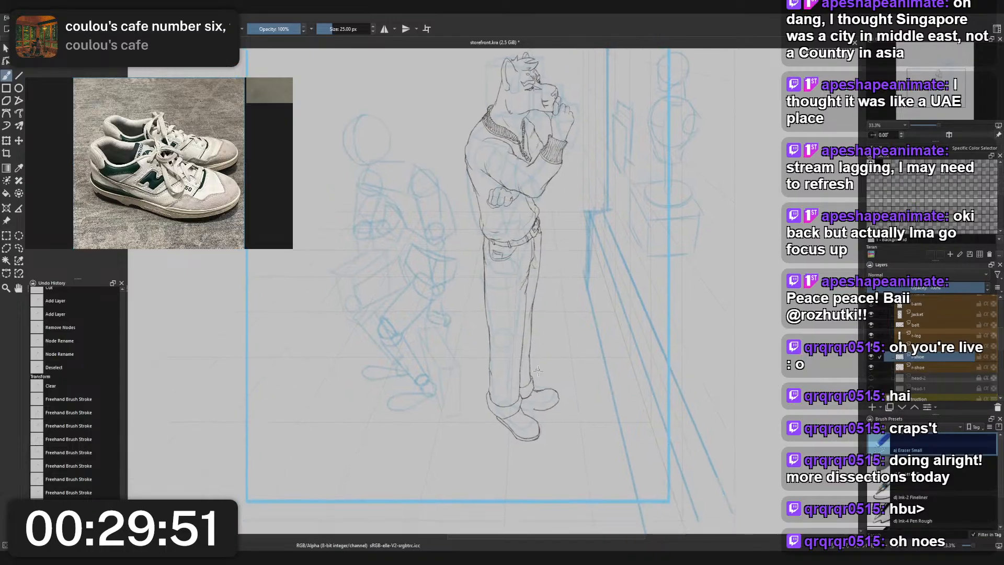
- Restroke the rear shoe's sole with the Charcoal Pencil Medium brush, extending it back toward the front shoe
{"action": "scroll", "coordinate": [541, 391], "scroll_direction": "up", "scroll_amount": 2}
{"action": "right_click", "coordinate": [543, 398]}
{"action": "left_click", "coordinate": [506, 365]}
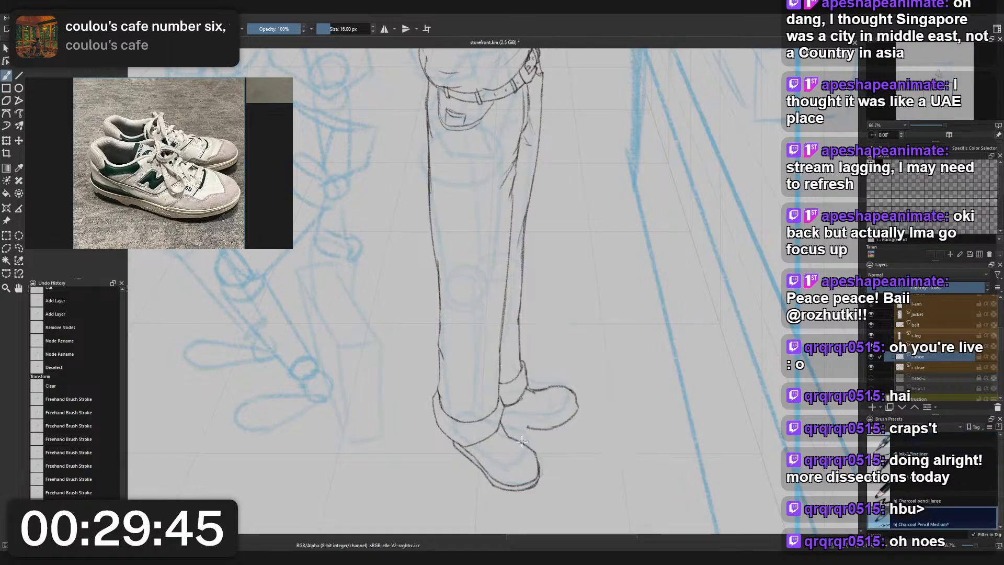
{"action": "left_click_drag", "start_coordinate": [527, 429], "coordinate": [568, 424]}
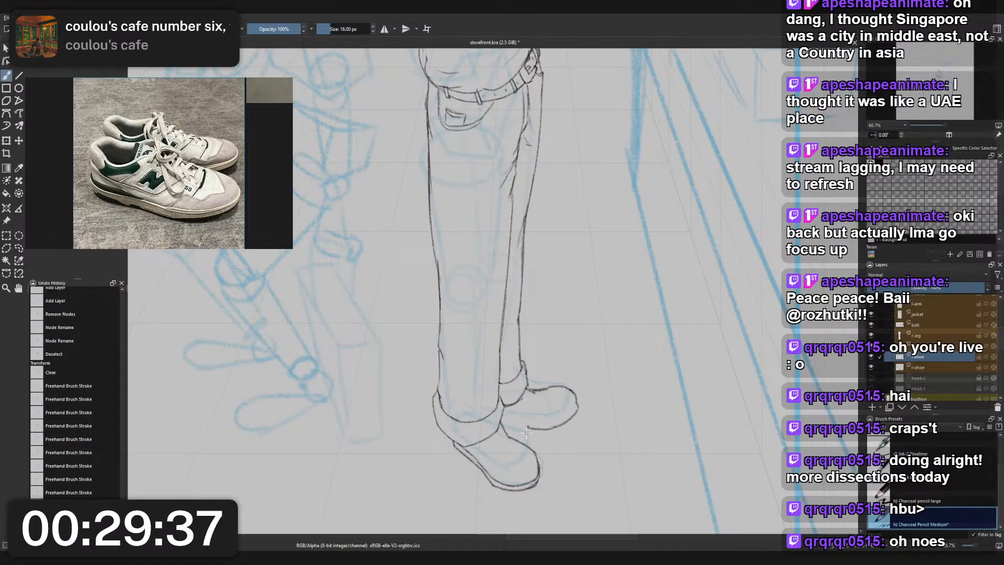
{"action": "mouse_move", "coordinate": [516, 433]}
{"action": "left_mouse_down"}
{"action": "mouse_move", "coordinate": [559, 424]}
{"action": "mouse_move", "coordinate": [506, 434]}
{"action": "mouse_move", "coordinate": [532, 427]}
{"action": "left_mouse_up"}
- Clean up the rear shoe's instep line with the small eraser and join the sole line to the front shoe in charcoal pencil
{"action": "right_click", "coordinate": [539, 415]}
{"action": "left_click", "coordinate": [540, 361]}
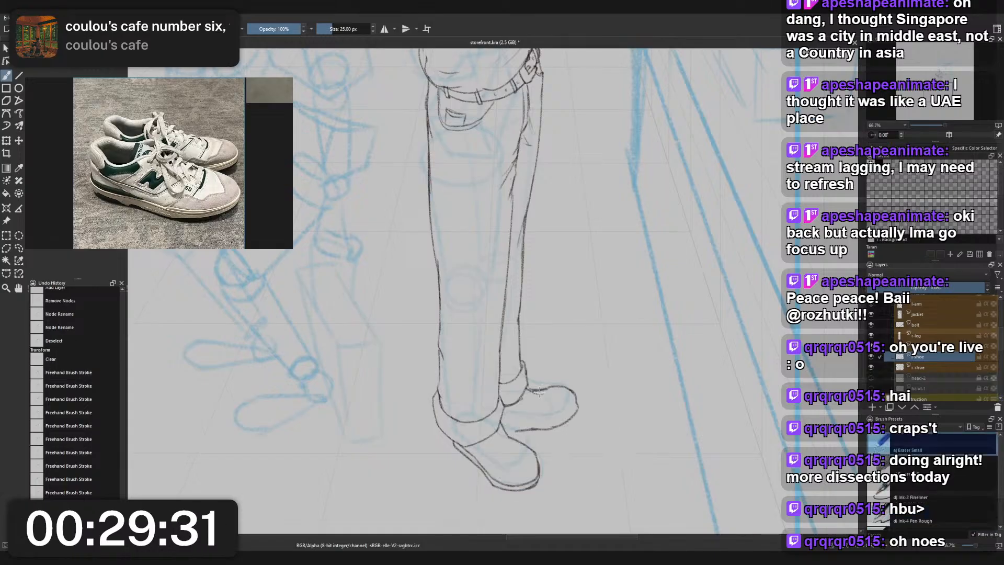
{"action": "left_click_drag", "start_coordinate": [539, 393], "coordinate": [556, 387]}
{"action": "right_click", "coordinate": [548, 400]}
{"action": "left_click", "coordinate": [504, 373]}
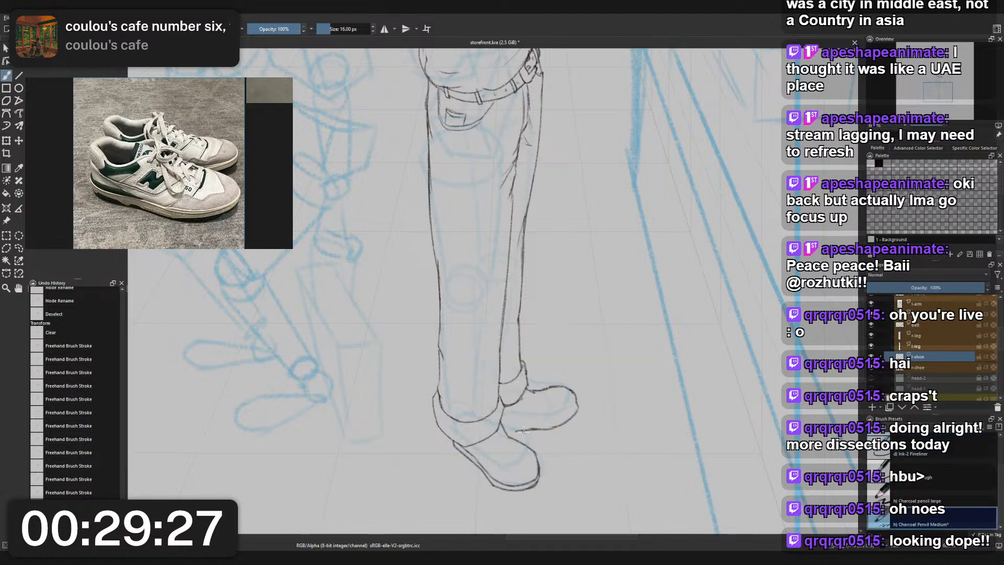
{"action": "left_click_drag", "start_coordinate": [523, 430], "coordinate": [509, 432]}
{"action": "key", "text": "ctrl+z"}
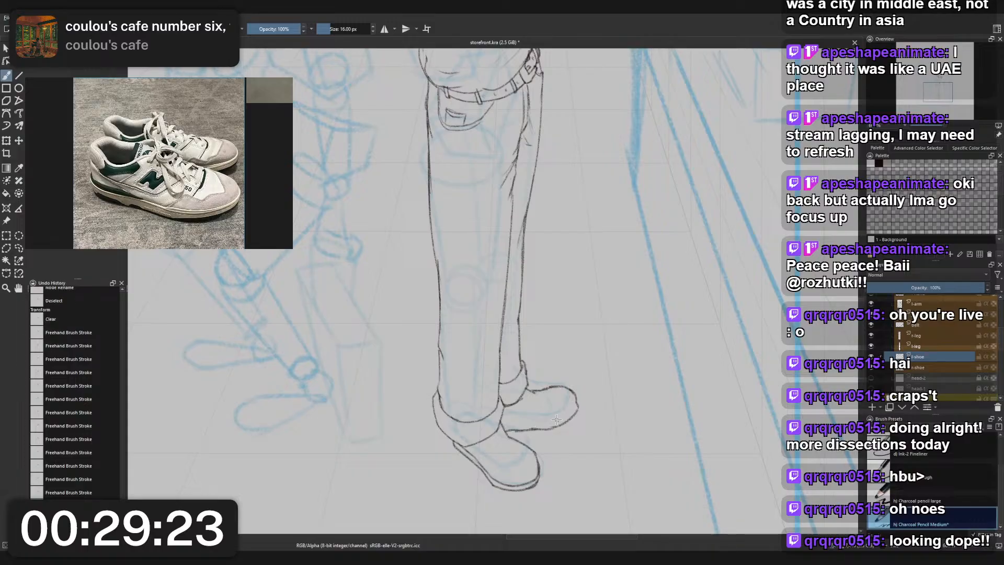
- Erase the rear shoe's sole line from beside the front shoe up to the toe
{"action": "scroll", "coordinate": [536, 396], "scroll_direction": "down", "scroll_amount": 4}
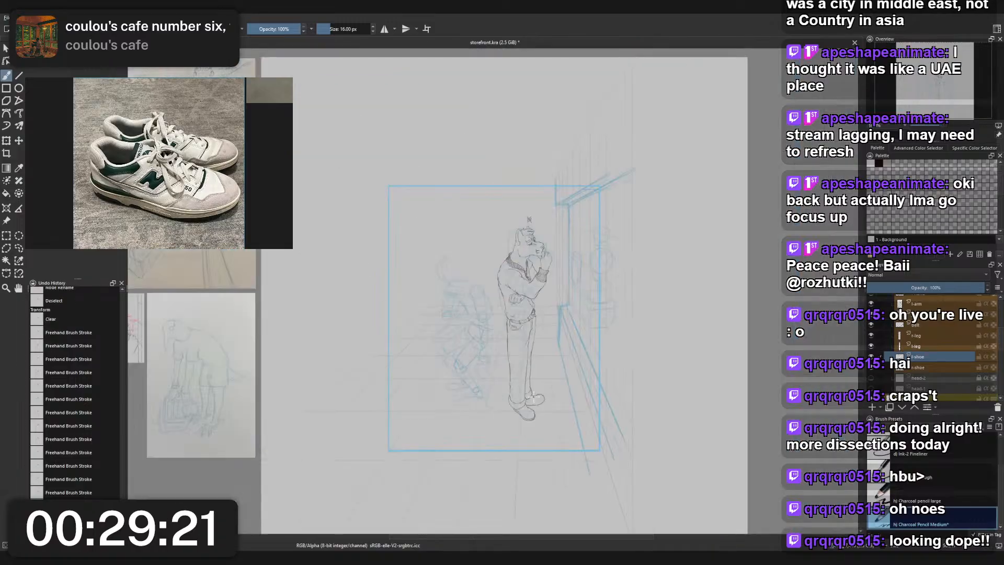
{"action": "scroll", "coordinate": [539, 411], "scroll_direction": "up", "scroll_amount": 5}
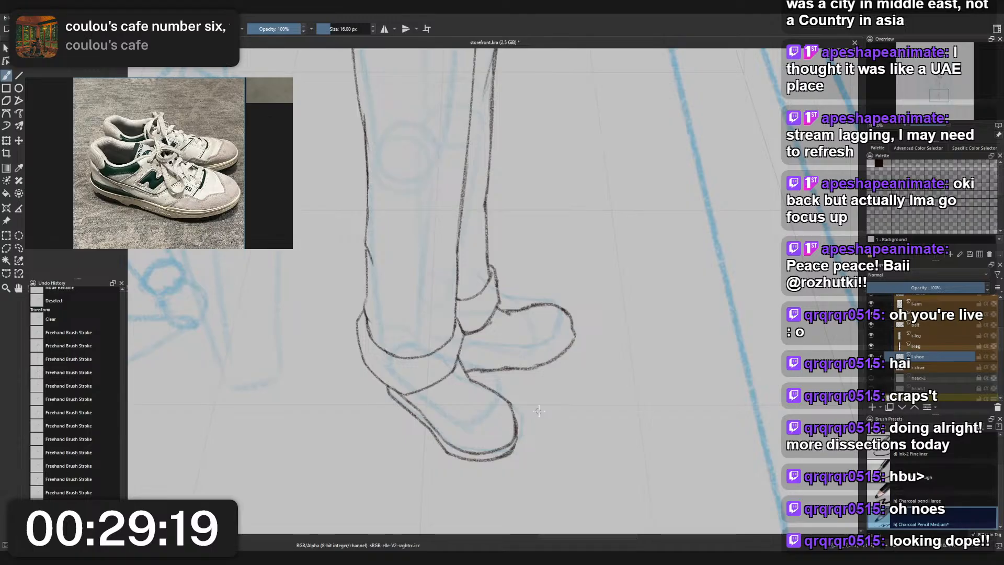
{"action": "right_click", "coordinate": [539, 411]}
{"action": "left_click", "coordinate": [549, 359]}
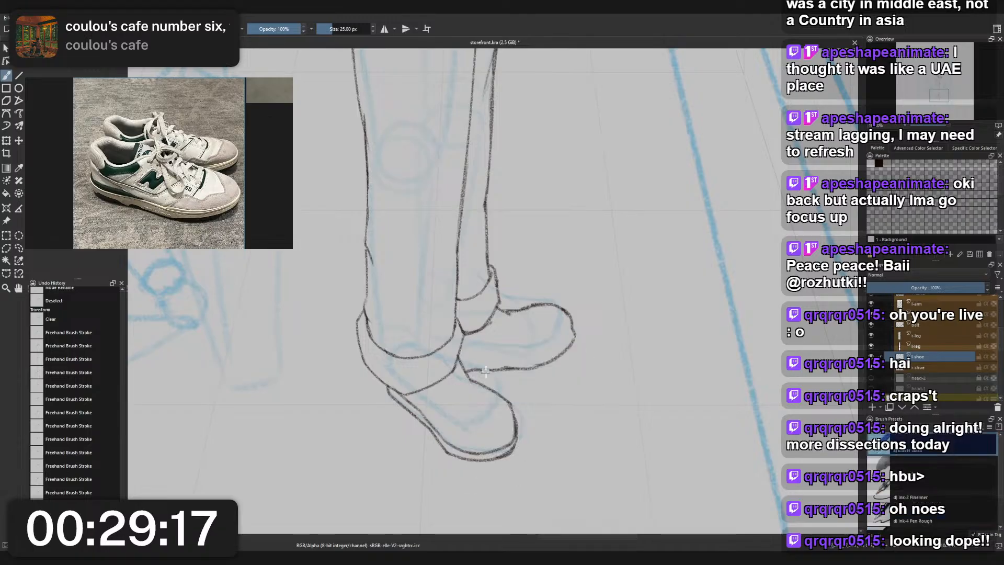
{"action": "left_click_drag", "start_coordinate": [485, 371], "coordinate": [576, 341]}
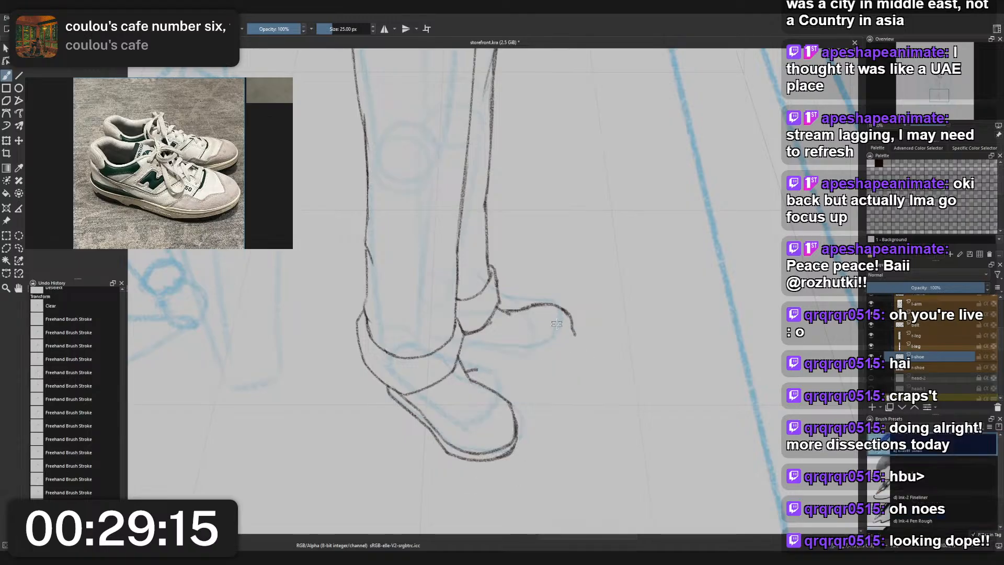
- Redraw the rear shoe's sole line slightly higher with the charcoal pencil, curving it up into the toe
{"action": "right_click", "coordinate": [575, 346]}
{"action": "left_click", "coordinate": [529, 323]}
{"action": "mouse_move", "coordinate": [499, 311]}
{"action": "left_mouse_down"}
{"action": "mouse_move", "coordinate": [575, 339]}
{"action": "mouse_move", "coordinate": [538, 364]}
{"action": "mouse_move", "coordinate": [477, 371]}
{"action": "mouse_move", "coordinate": [559, 358]}
{"action": "left_mouse_up"}
{"action": "key", "text": "ctrl+z"}
{"action": "key", "text": "ctrl+z"}
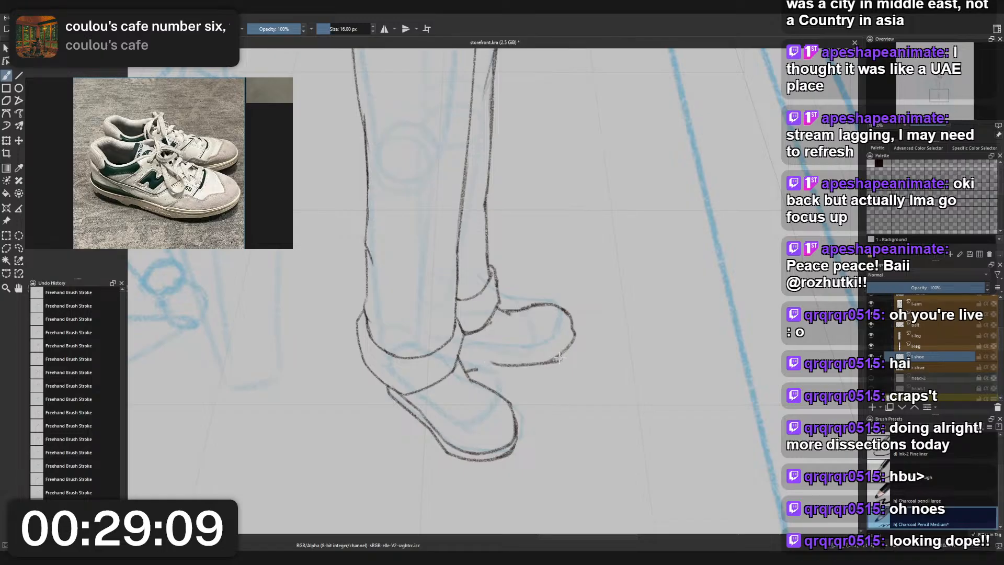
{"action": "key", "text": "ctrl+z"}
{"action": "left_click_drag", "start_coordinate": [492, 364], "coordinate": [552, 363]}
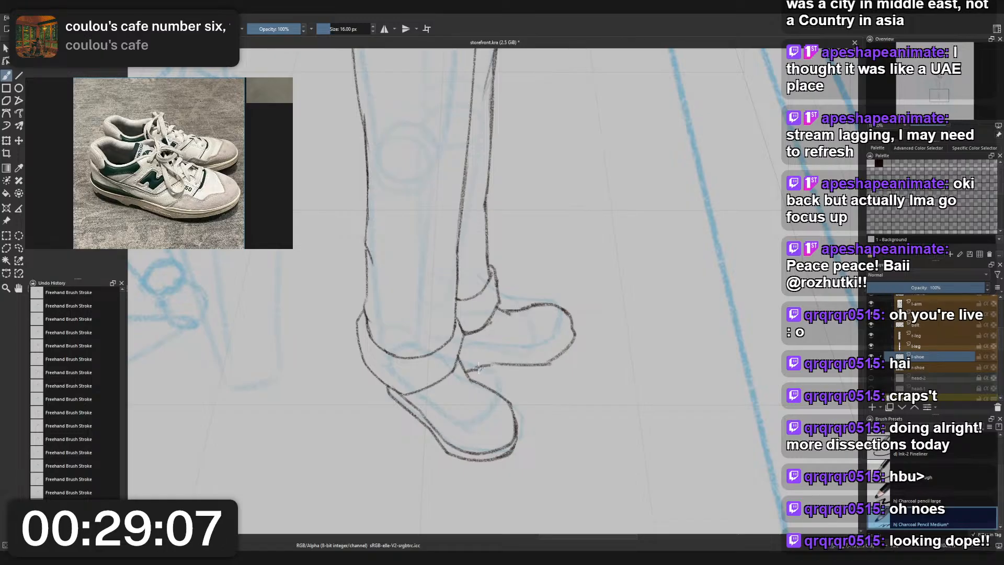
- Erase the leftover stub of the old sole line beside the front shoe and return to the charcoal pencil
{"action": "right_click", "coordinate": [495, 361]}
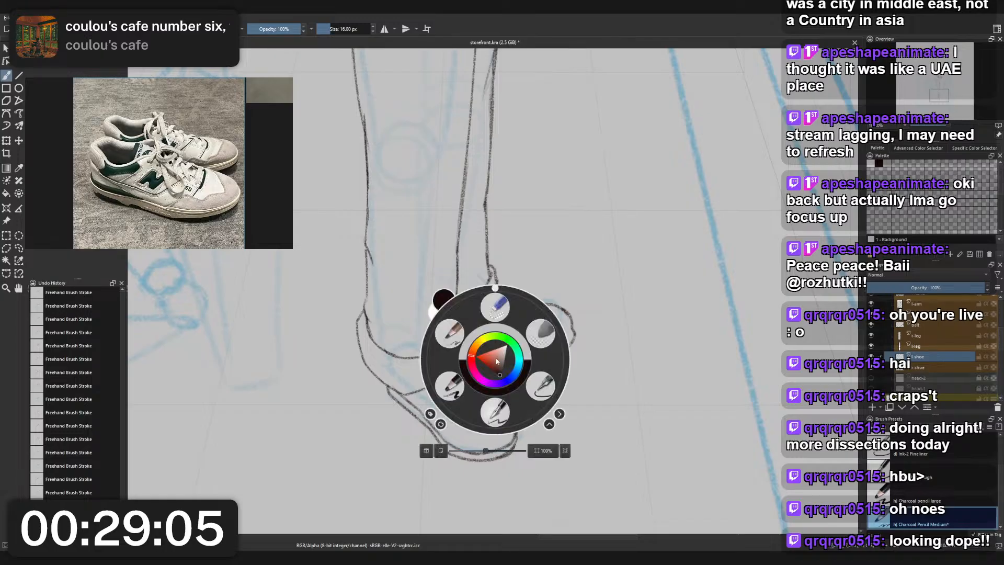
{"action": "left_click", "coordinate": [494, 308]}
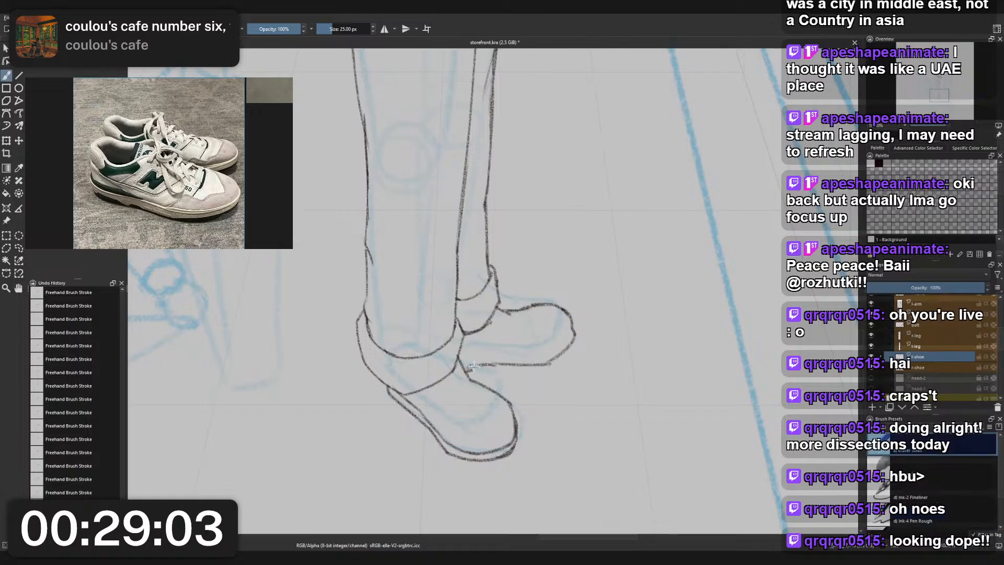
{"action": "right_click", "coordinate": [515, 347]}
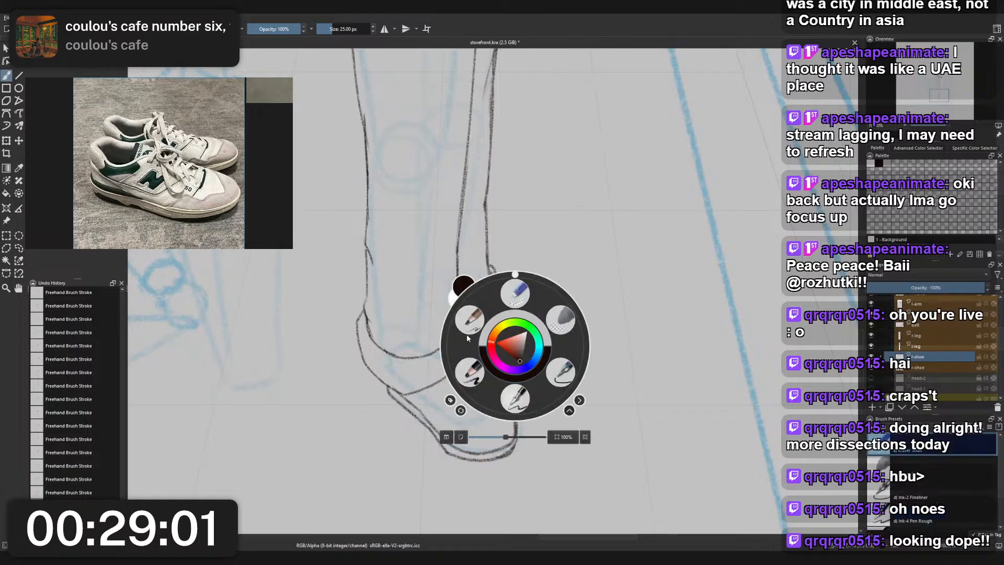
{"action": "left_click", "coordinate": [449, 291]}
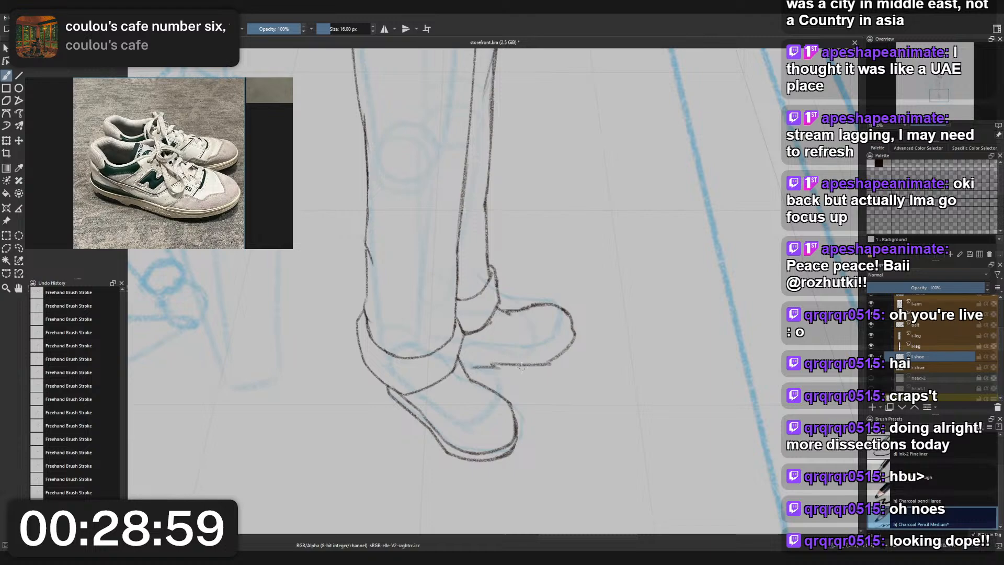
{"action": "left_click_drag", "start_coordinate": [640, 245], "coordinate": [607, 363]}
{"action": "key", "text": "ctrl+z"}
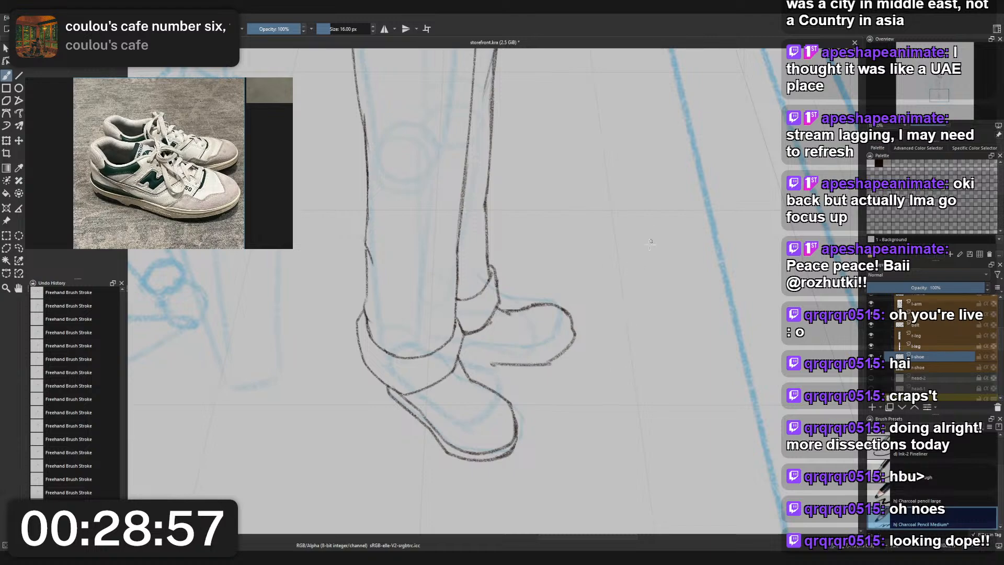
{"action": "left_click_drag", "start_coordinate": [650, 242], "coordinate": [630, 348]}
{"action": "mouse_move", "coordinate": [673, 236]}
{"action": "left_mouse_down"}
{"action": "mouse_move", "coordinate": [655, 359]}
{"action": "mouse_move", "coordinate": [669, 380]}
{"action": "left_mouse_up"}
{"action": "left_click_drag", "start_coordinate": [716, 234], "coordinate": [682, 384]}
{"action": "left_click_drag", "start_coordinate": [628, 236], "coordinate": [610, 318]}
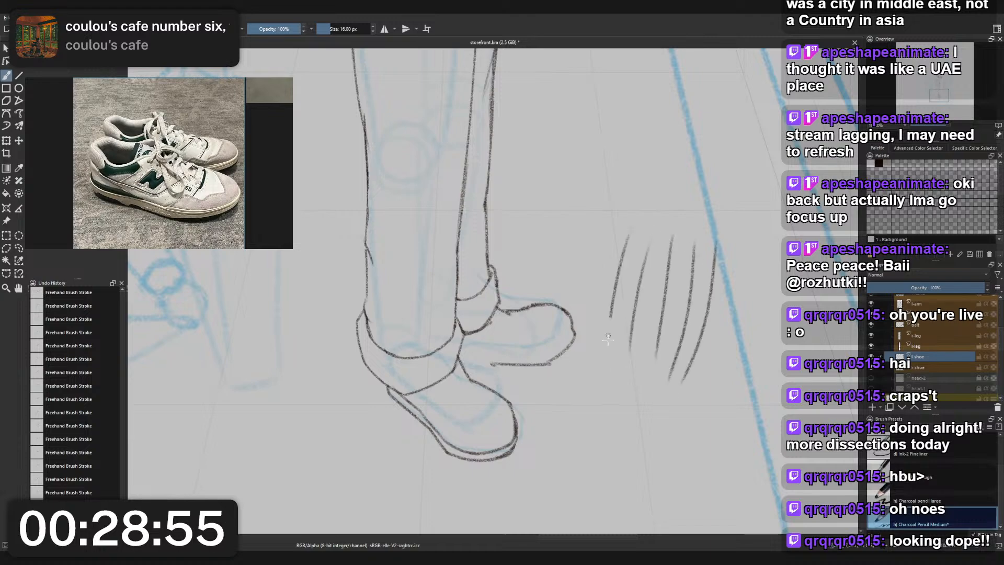
{"action": "left_click_drag", "start_coordinate": [606, 366], "coordinate": [625, 237]}
{"action": "left_click_drag", "start_coordinate": [596, 352], "coordinate": [616, 234]}
{"action": "key", "text": "ctrl+z"}
{"action": "key", "text": "ctrl+z"}
{"action": "key", "text": "ctrl+z"}
{"action": "key", "text": "ctrl+z"}
{"action": "key", "text": "ctrl+z"}
{"action": "key", "text": "ctrl+z"}
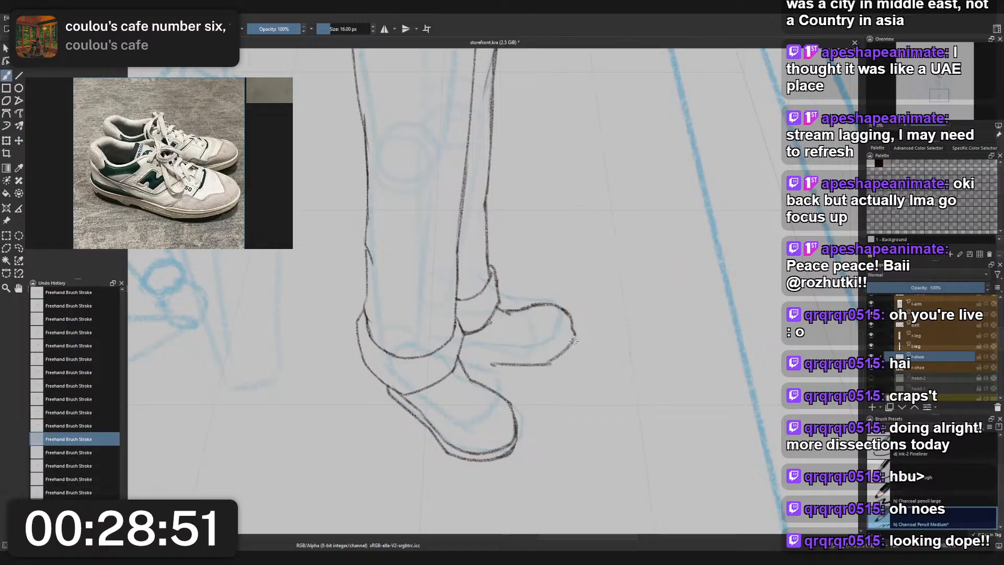
- Draw a second line beneath the rear shoe from the toe back to the front shoe to give the sole thickness
{"action": "mouse_move", "coordinate": [574, 339]}
{"action": "left_mouse_down"}
{"action": "mouse_move", "coordinate": [566, 354]}
{"action": "mouse_move", "coordinate": [575, 355]}
{"action": "mouse_move", "coordinate": [545, 372]}
{"action": "left_mouse_up"}
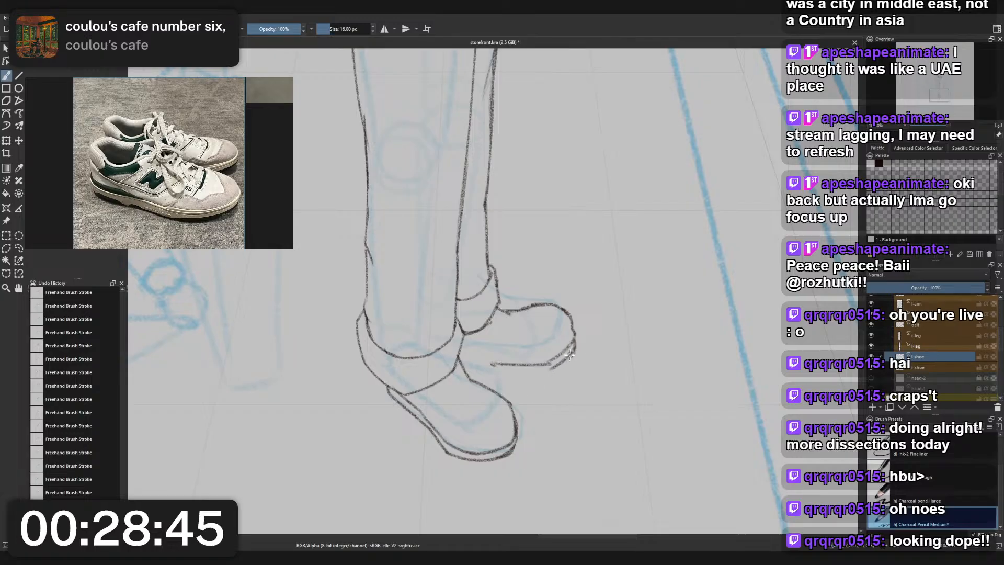
{"action": "mouse_move", "coordinate": [496, 365]}
{"action": "left_mouse_down"}
{"action": "mouse_move", "coordinate": [474, 370]}
{"action": "mouse_move", "coordinate": [501, 365]}
{"action": "left_mouse_up"}
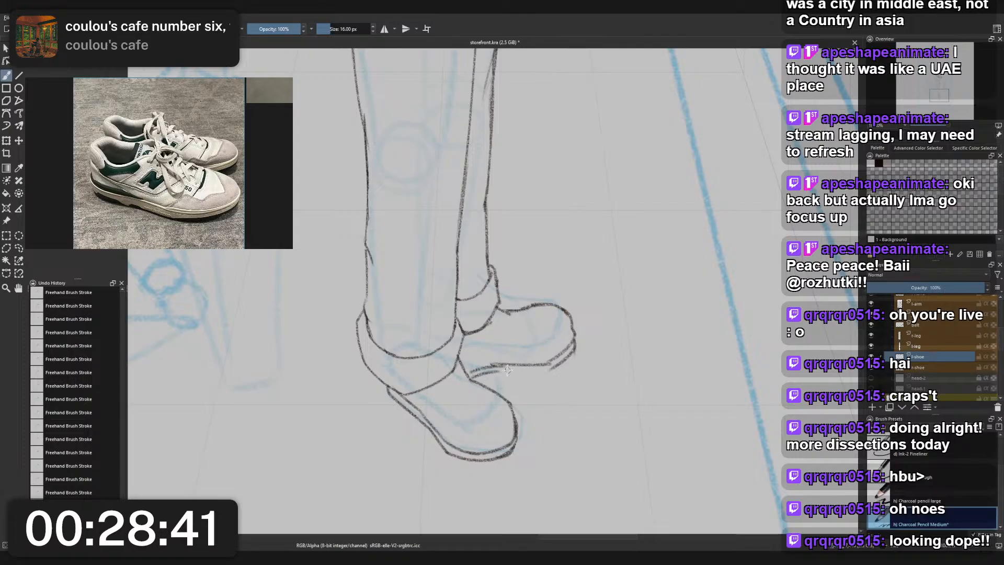
{"action": "mouse_move", "coordinate": [496, 372]}
{"action": "left_mouse_down"}
{"action": "mouse_move", "coordinate": [566, 363]}
{"action": "mouse_move", "coordinate": [501, 371]}
{"action": "mouse_move", "coordinate": [543, 373]}
{"action": "left_mouse_up"}
{"action": "key", "text": "ctrl+z"}
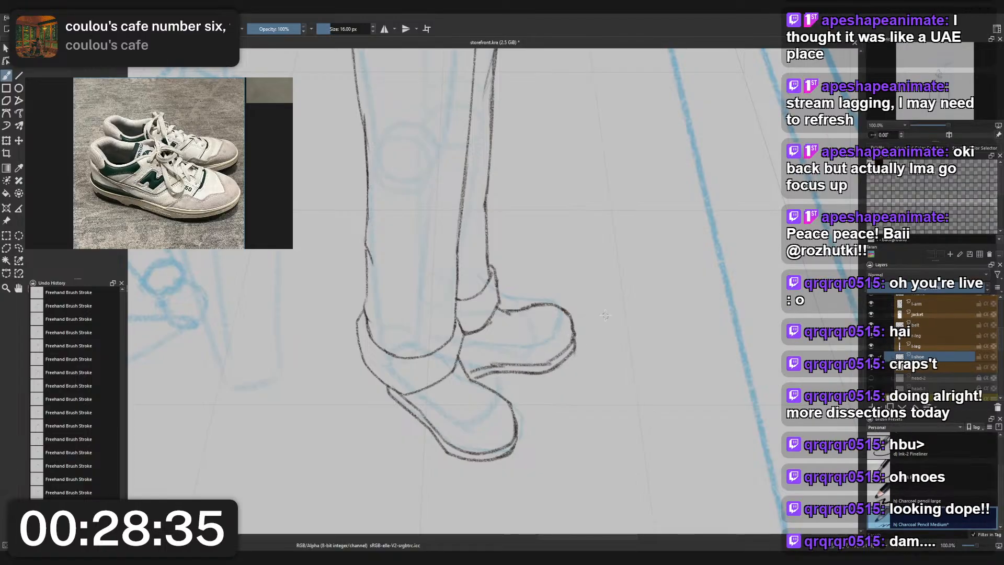
- Review both shoes against the whole figure and try restroking the curve over the rear shoe's toe
{"action": "scroll", "coordinate": [605, 316], "scroll_direction": "down", "scroll_amount": 5}
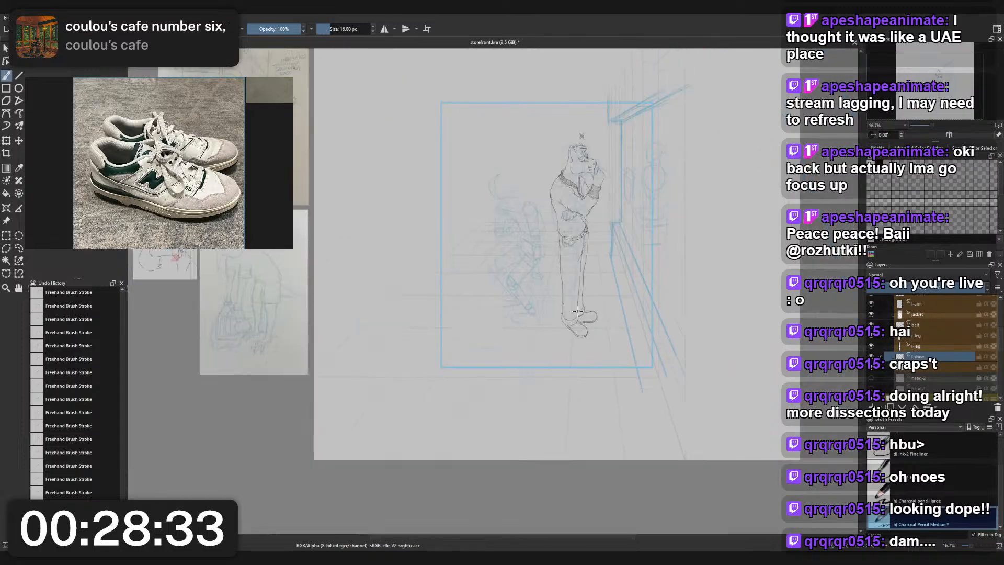
{"action": "scroll", "coordinate": [575, 312], "scroll_direction": "up", "scroll_amount": 6}
{"action": "scroll", "coordinate": [575, 311], "scroll_direction": "down", "scroll_amount": 2}
{"action": "scroll", "coordinate": [601, 346], "scroll_direction": "up", "scroll_amount": 2}
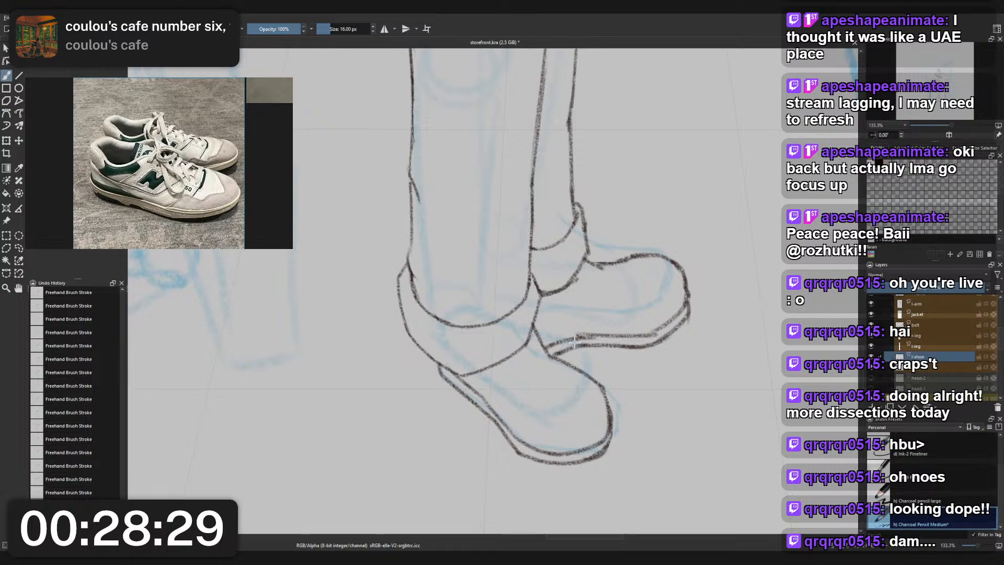
{"action": "scroll", "coordinate": [574, 342], "scroll_direction": "down", "scroll_amount": 6}
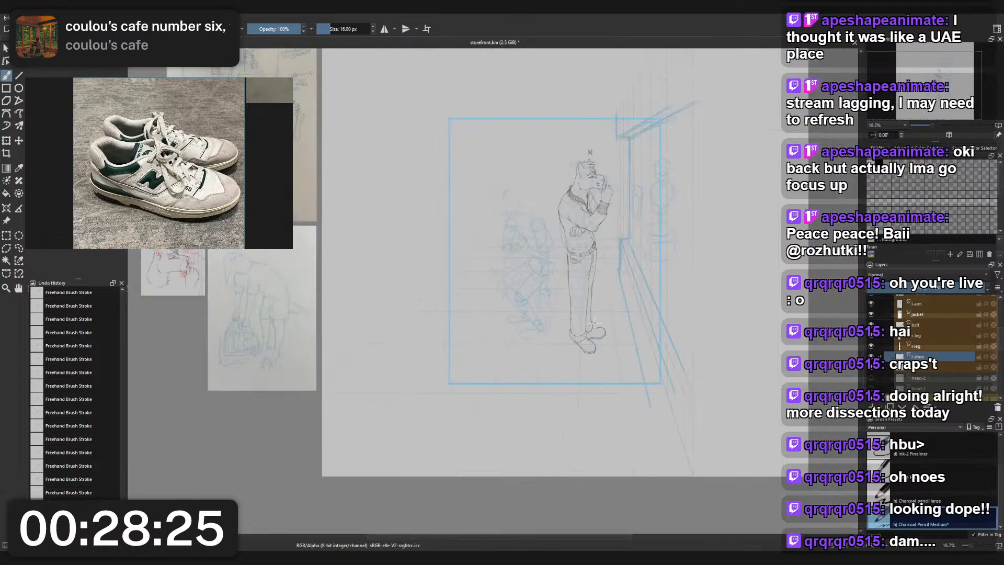
{"action": "scroll", "coordinate": [594, 323], "scroll_direction": "up", "scroll_amount": 6}
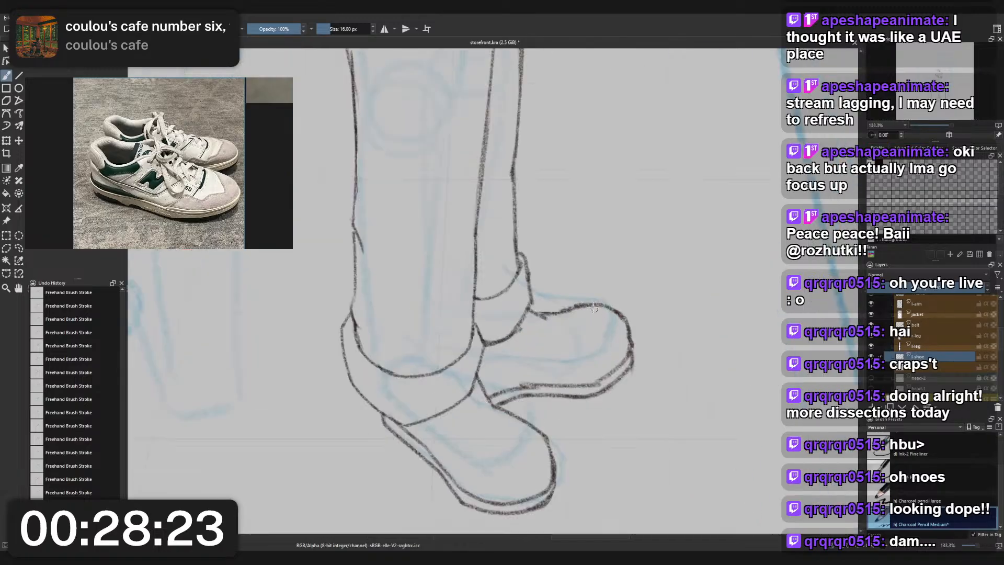
{"action": "left_click_drag", "start_coordinate": [576, 305], "coordinate": [632, 323]}
{"action": "key", "text": "ctrl+z"}
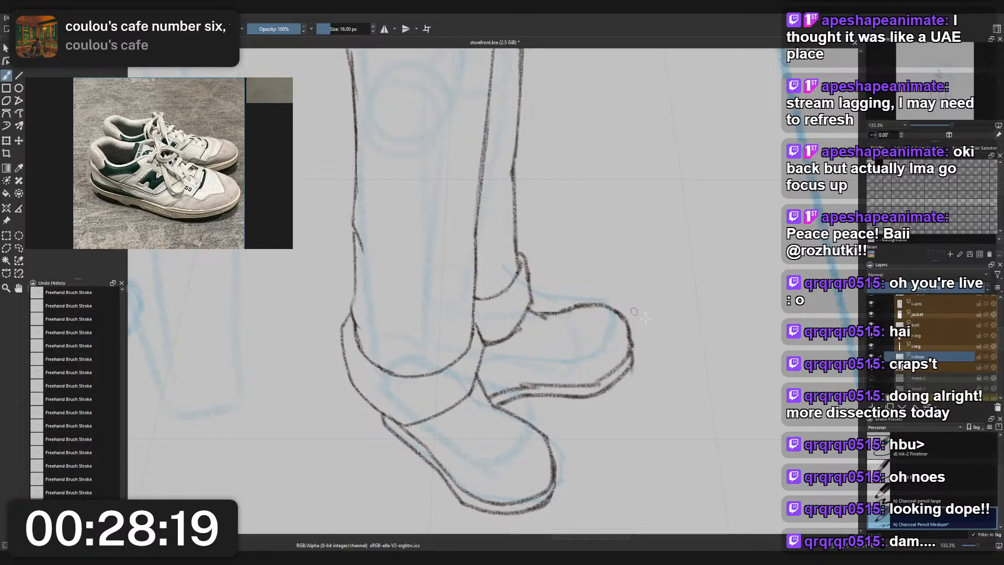
- Select the rear shoe with a freehand selection and transform it slightly smaller beneath the trouser cuff
{"action": "scroll", "coordinate": [628, 309], "scroll_direction": "down", "scroll_amount": 5}
{"action": "left_click_drag", "start_coordinate": [632, 281], "coordinate": [596, 325]}
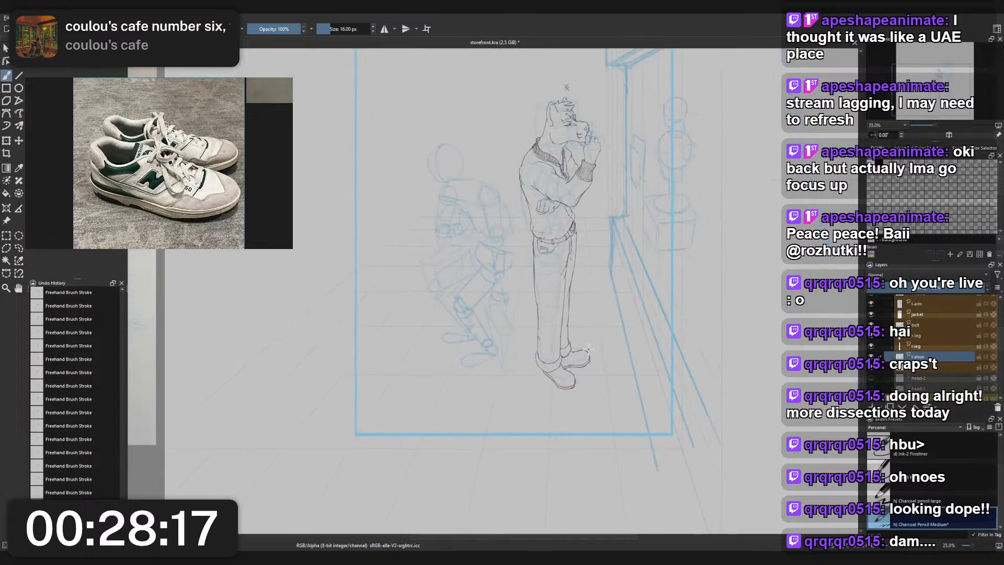
{"action": "scroll", "coordinate": [589, 350], "scroll_direction": "up", "scroll_amount": 3}
{"action": "key", "text": "l"}
{"action": "mouse_move", "coordinate": [572, 405]}
{"action": "left_mouse_down"}
{"action": "mouse_move", "coordinate": [521, 410]}
{"action": "mouse_move", "coordinate": [595, 372]}
{"action": "mouse_move", "coordinate": [599, 396]}
{"action": "mouse_move", "coordinate": [576, 392]}
{"action": "mouse_move", "coordinate": [608, 380]}
{"action": "mouse_move", "coordinate": [586, 387]}
{"action": "left_mouse_up"}
{"action": "key", "text": "ctrl+t"}
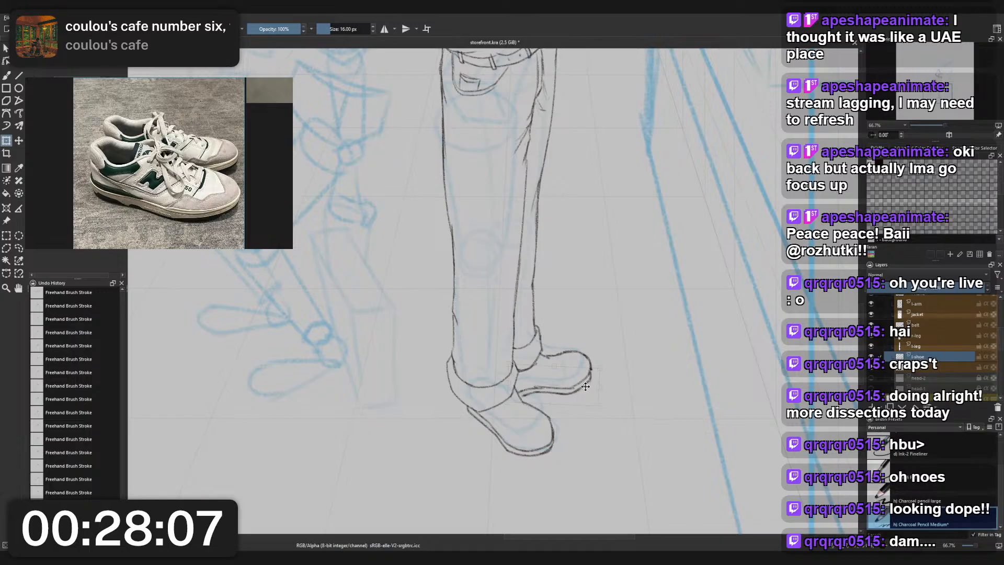
- Try touching up the spot where the rear shoe's sole meets the front shoe with the brush
{"action": "key", "text": "b"}
{"action": "scroll", "coordinate": [525, 390], "scroll_direction": "up", "scroll_amount": 4}
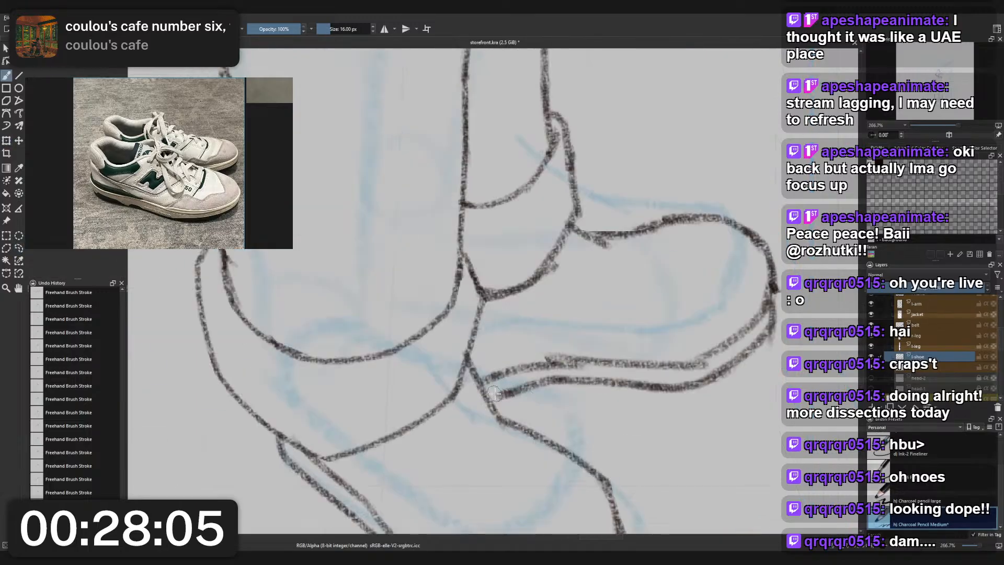
{"action": "left_click_drag", "start_coordinate": [495, 393], "coordinate": [509, 401]}
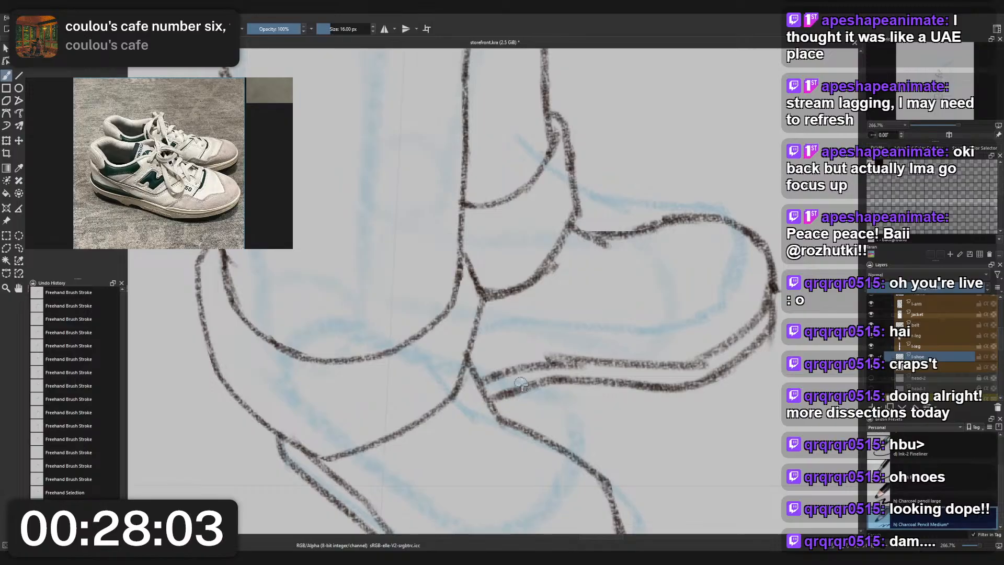
{"action": "key", "text": "ctrl+z"}
{"action": "scroll", "coordinate": [562, 278], "scroll_direction": "down", "scroll_amount": 4}
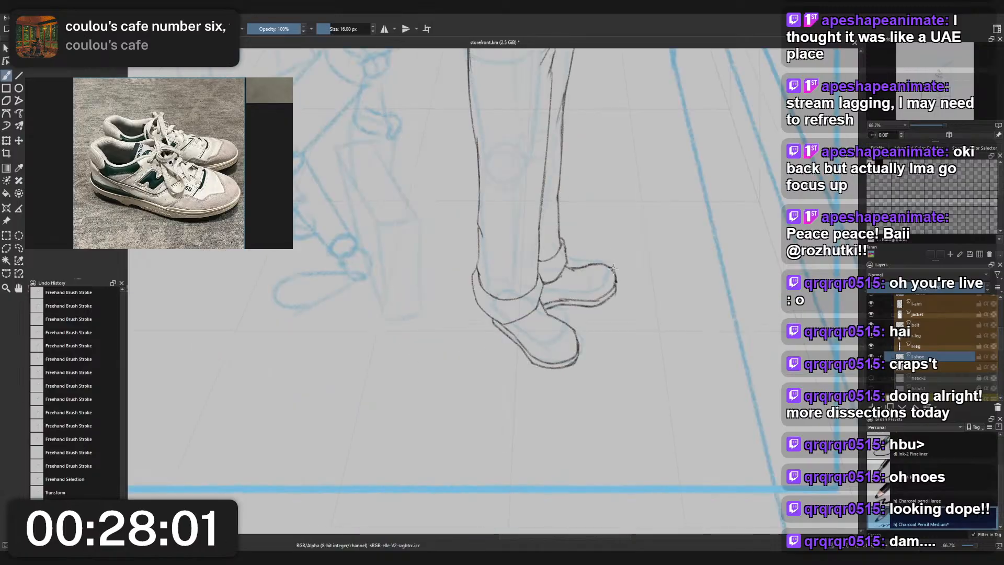
- Erase the dark overlap at the rear shoe's toe tip and restroke that spot with the charcoal pencil
{"action": "scroll", "coordinate": [613, 274], "scroll_direction": "up", "scroll_amount": 3}
{"action": "right_click", "coordinate": [620, 274]}
{"action": "left_click", "coordinate": [625, 223]}
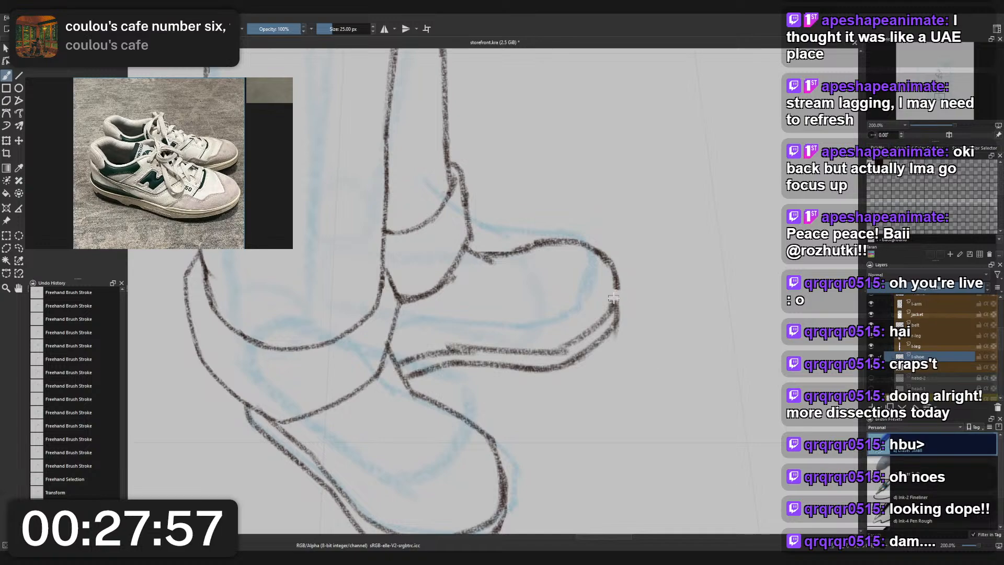
{"action": "mouse_move", "coordinate": [613, 298]}
{"action": "left_mouse_down"}
{"action": "mouse_move", "coordinate": [625, 294]}
{"action": "mouse_move", "coordinate": [616, 302]}
{"action": "left_mouse_up"}
{"action": "right_click", "coordinate": [647, 288]}
{"action": "left_click", "coordinate": [601, 313]}
{"action": "right_click", "coordinate": [615, 294]}
{"action": "left_click", "coordinate": [573, 267]}
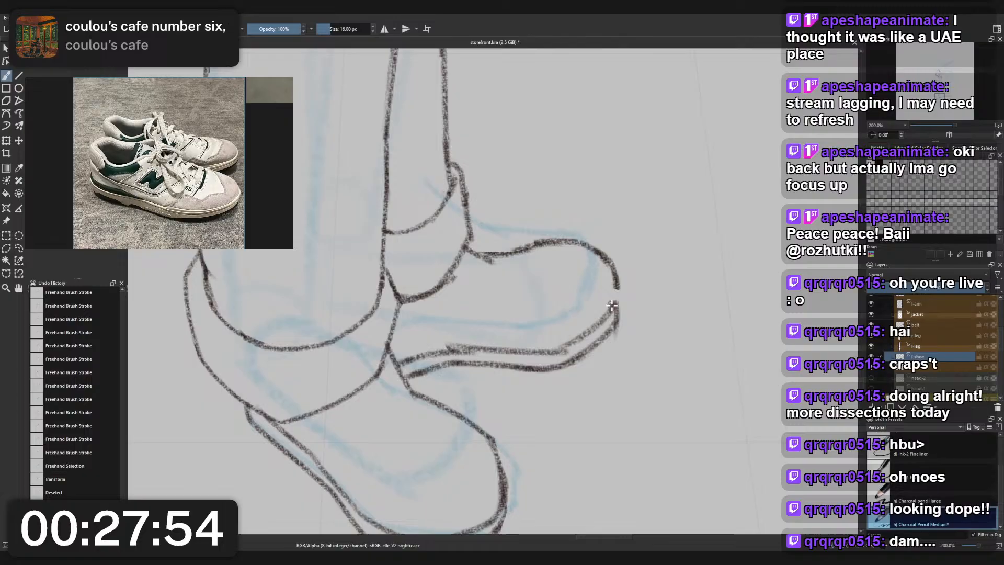
- Erase the heavy mark at the rear toe tip again and clean the rough bumps along the upper sole line
{"action": "right_click", "coordinate": [624, 281]}
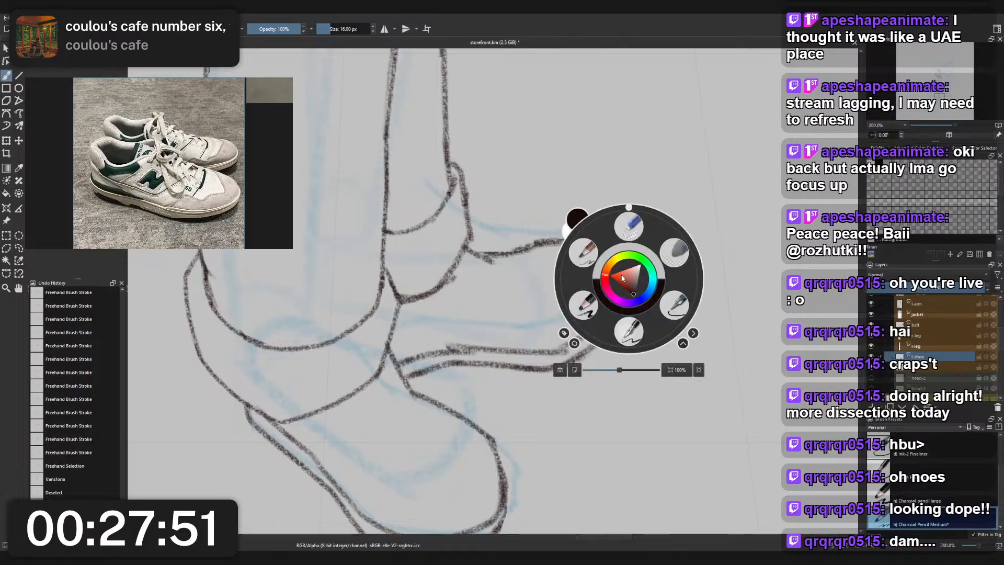
{"action": "left_click", "coordinate": [631, 230]}
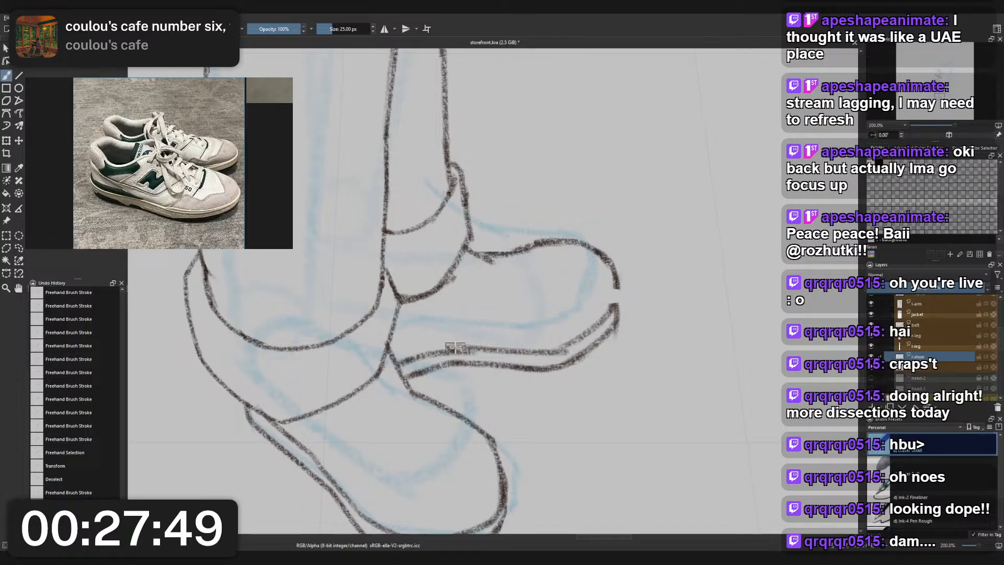
{"action": "mouse_move", "coordinate": [455, 348]}
{"action": "left_mouse_down"}
{"action": "mouse_move", "coordinate": [497, 340]}
{"action": "mouse_move", "coordinate": [565, 355]}
{"action": "left_mouse_up"}
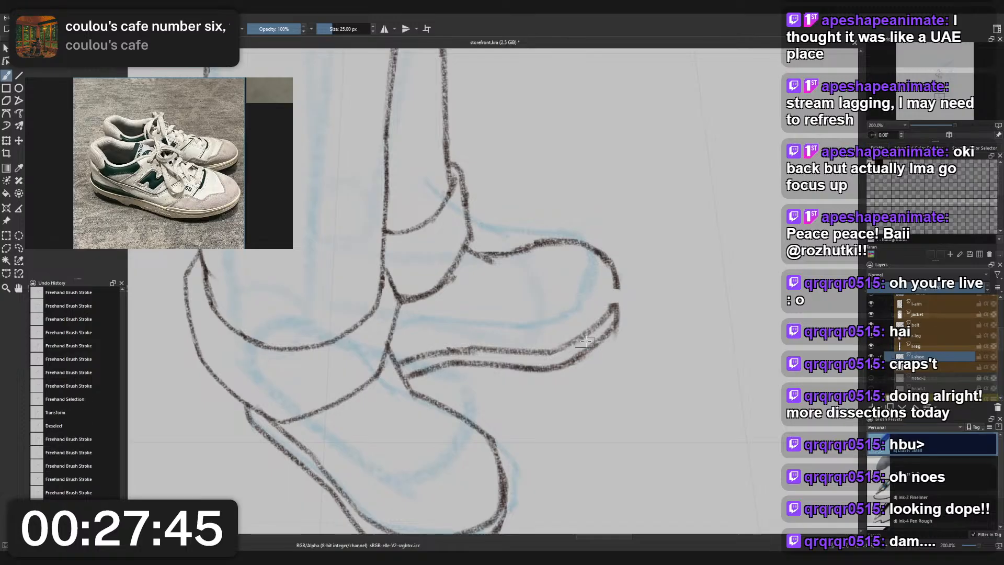
- Reconnect the rear shoe's toe outline to the sole with the charcoal pencil
{"action": "right_click", "coordinate": [636, 315]}
{"action": "left_click", "coordinate": [615, 302]}
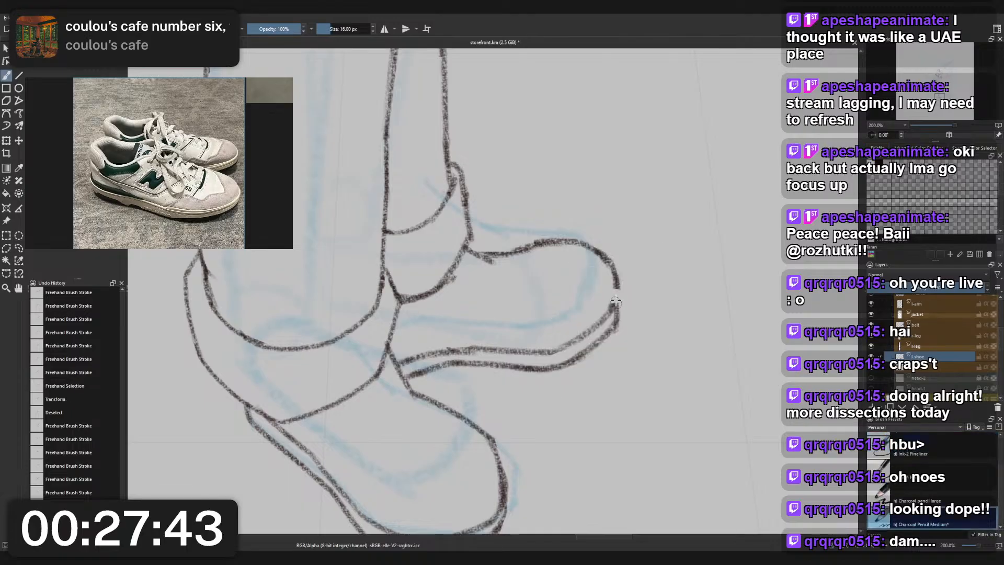
{"action": "left_click_drag", "start_coordinate": [621, 294], "coordinate": [610, 348]}
{"action": "key", "text": "ctrl+z"}
{"action": "scroll", "coordinate": [615, 306], "scroll_direction": "down", "scroll_amount": 5}
{"action": "scroll", "coordinate": [574, 357], "scroll_direction": "up", "scroll_amount": 4}
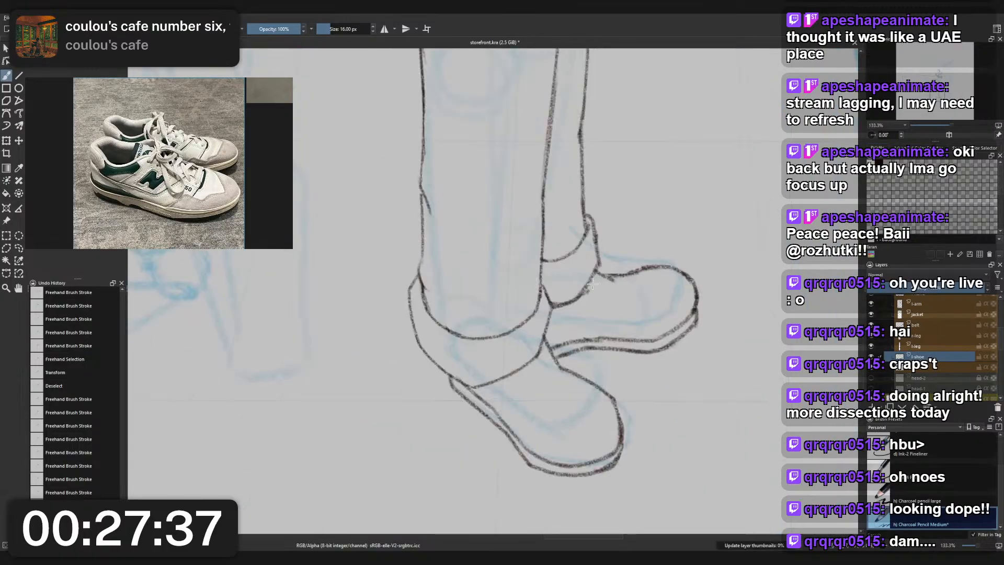
- Erase the stray marks along the lower curve of the rear trouser cuff on the leg's layer
{"action": "right_click", "coordinate": [592, 283]}
{"action": "left_click", "coordinate": [596, 232]}
{"action": "scroll", "coordinate": [594, 281], "scroll_direction": "up", "scroll_amount": 4}
{"action": "left_click_drag", "start_coordinate": [596, 291], "coordinate": [569, 338]}
{"action": "left_click", "coordinate": [566, 310]}
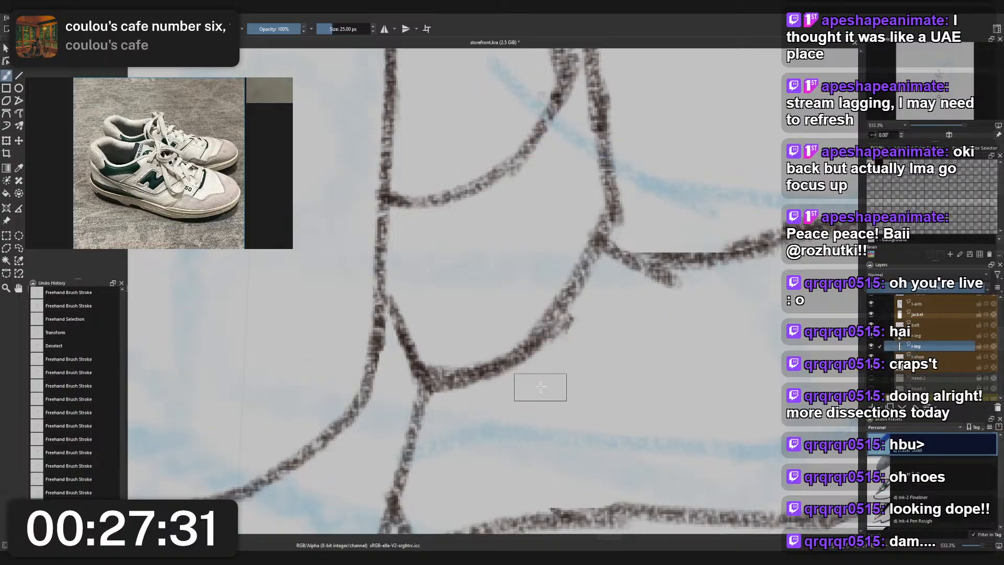
{"action": "left_click_drag", "start_coordinate": [579, 325], "coordinate": [570, 335]}
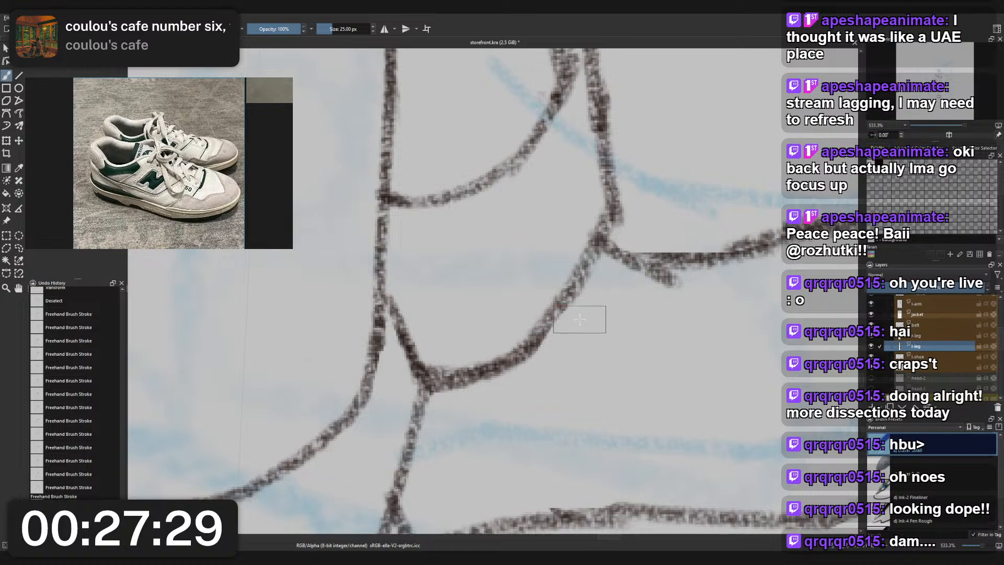
- Trim the outer edge of the rear trouser cuff above the shoe with the small eraser
{"action": "scroll", "coordinate": [576, 329], "scroll_direction": "down", "scroll_amount": 6}
{"action": "left_click_drag", "start_coordinate": [642, 278], "coordinate": [626, 321]}
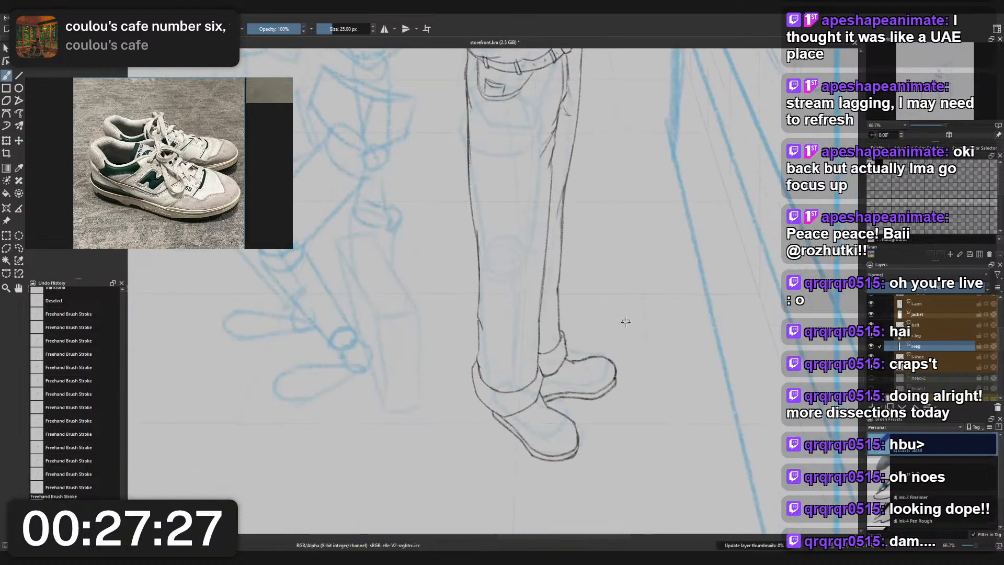
{"action": "scroll", "coordinate": [617, 356], "scroll_direction": "down", "scroll_amount": 2}
{"action": "scroll", "coordinate": [599, 362], "scroll_direction": "up", "scroll_amount": 5}
{"action": "scroll", "coordinate": [581, 333], "scroll_direction": "up", "scroll_amount": 6}
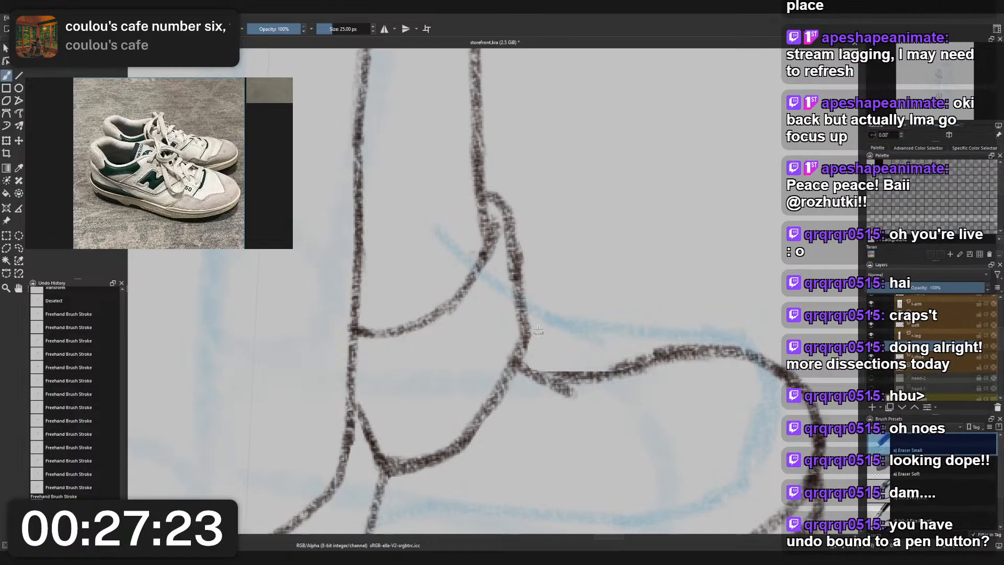
{"action": "left_click_drag", "start_coordinate": [538, 331], "coordinate": [549, 320]}
- Restroke the outer edge of the rear trouser cuff with the charcoal pencil down to the shoe opening
{"action": "right_click", "coordinate": [549, 320]}
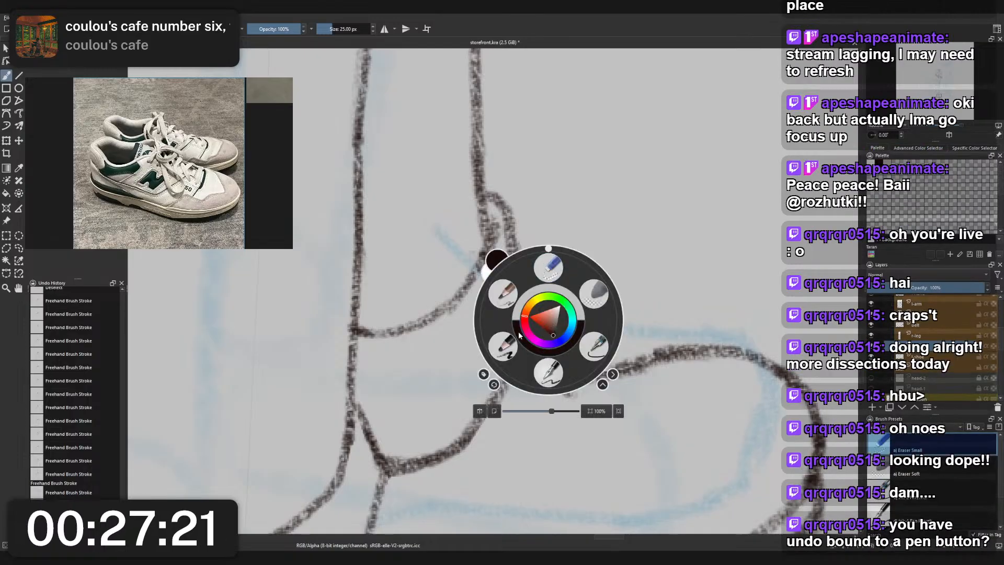
{"action": "left_click", "coordinate": [503, 294]}
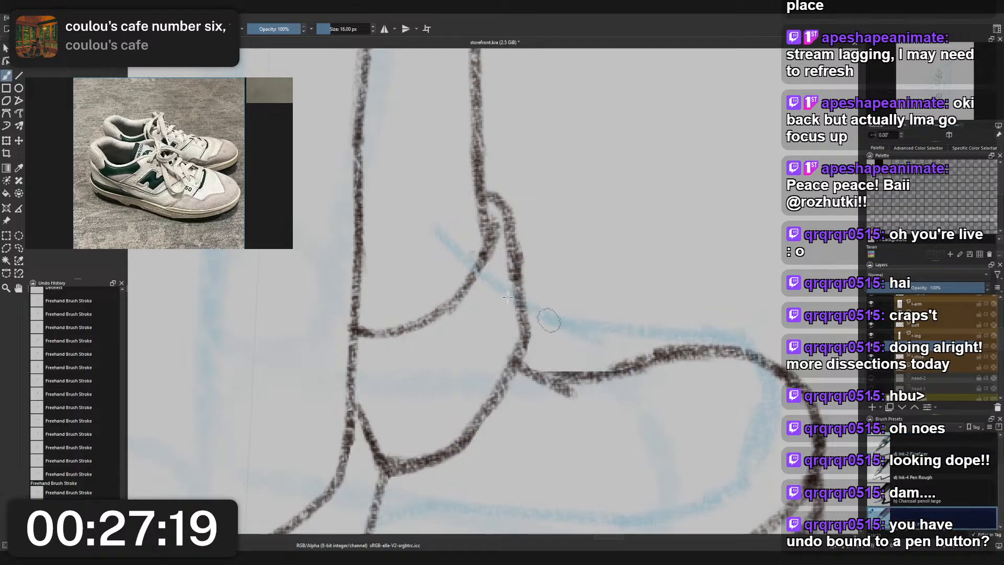
{"action": "left_click_drag", "start_coordinate": [523, 349], "coordinate": [523, 288]}
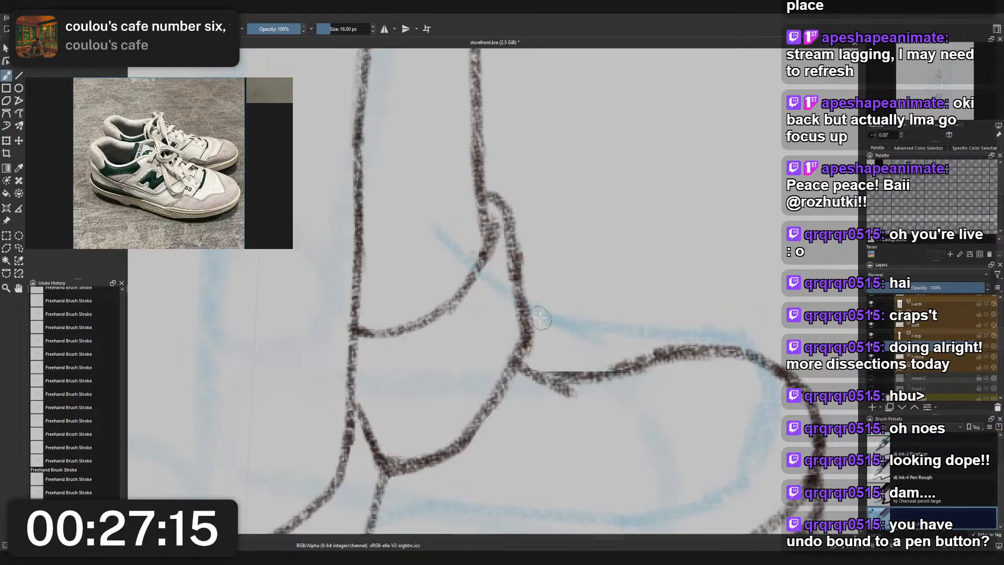
{"action": "scroll", "coordinate": [511, 312], "scroll_direction": "down", "scroll_amount": 3}
{"action": "scroll", "coordinate": [523, 322], "scroll_direction": "up", "scroll_amount": 3}
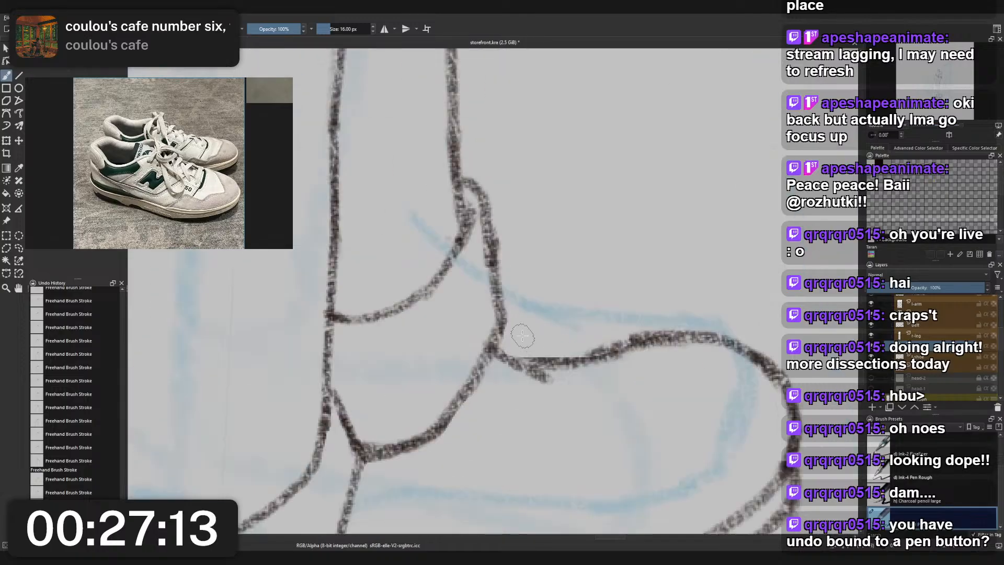
{"action": "scroll", "coordinate": [524, 297], "scroll_direction": "down", "scroll_amount": 7}
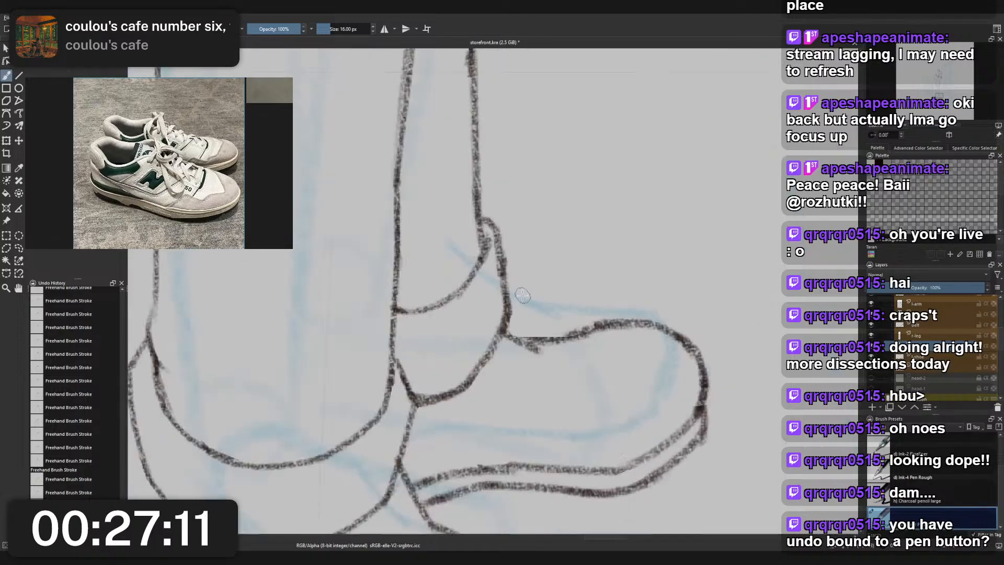
- Erase the extra crease line on the character's neck above the ribbed collar, working on the head layer
{"action": "left_click_drag", "start_coordinate": [553, 283], "coordinate": [580, 315]}
{"action": "left_click_drag", "start_coordinate": [549, 109], "coordinate": [536, 272]}
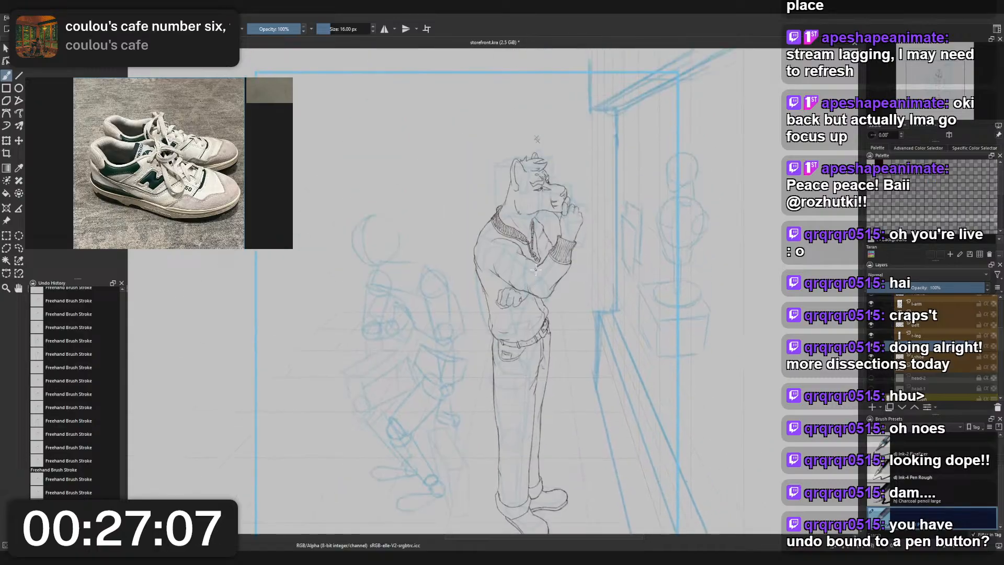
{"action": "scroll", "coordinate": [514, 212], "scroll_direction": "up", "scroll_amount": 6}
{"action": "right_click", "coordinate": [567, 245]}
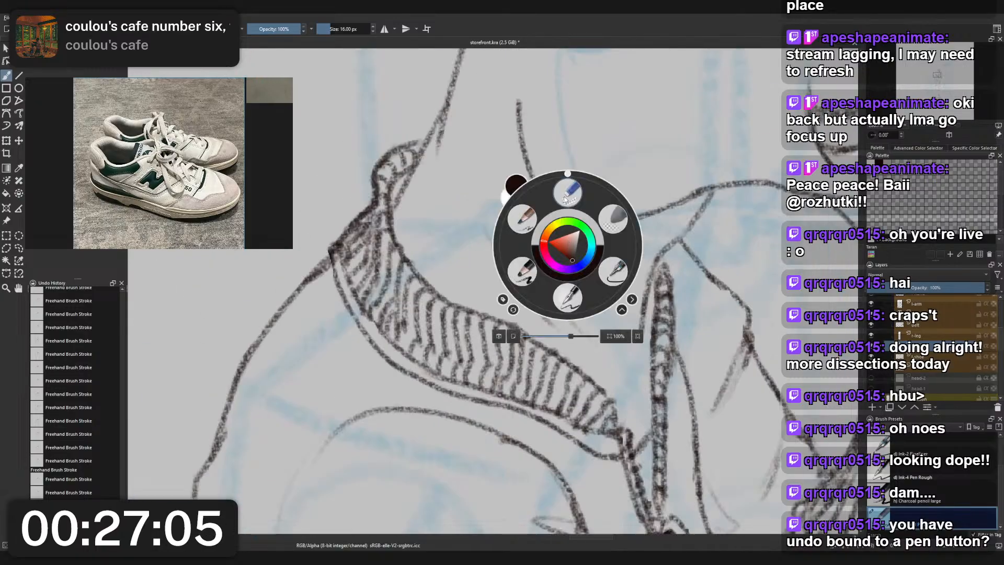
{"action": "left_click", "coordinate": [568, 193]}
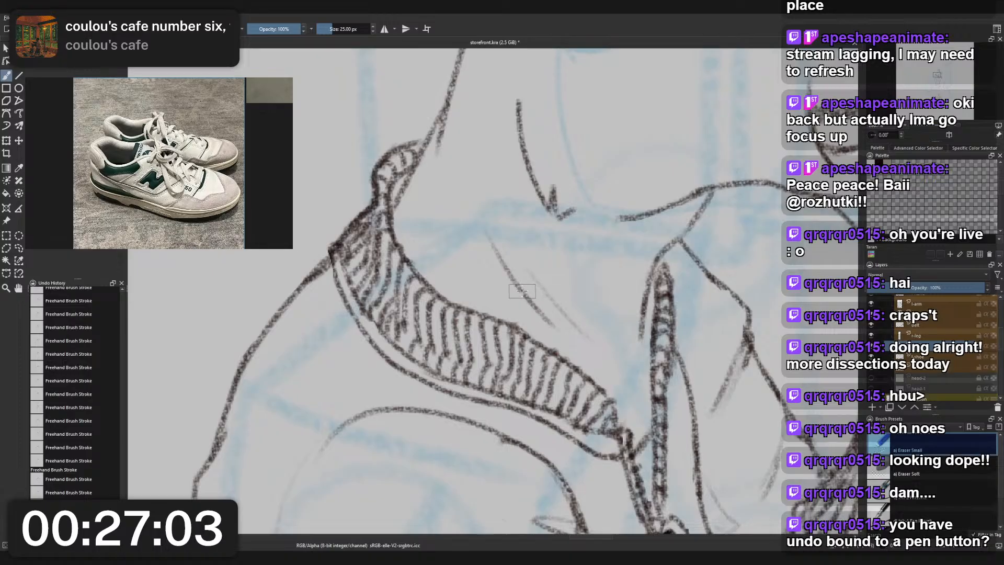
{"action": "key", "text": "ctrl+z"}
{"action": "scroll", "coordinate": [589, 328], "scroll_direction": "down", "scroll_amount": 6}
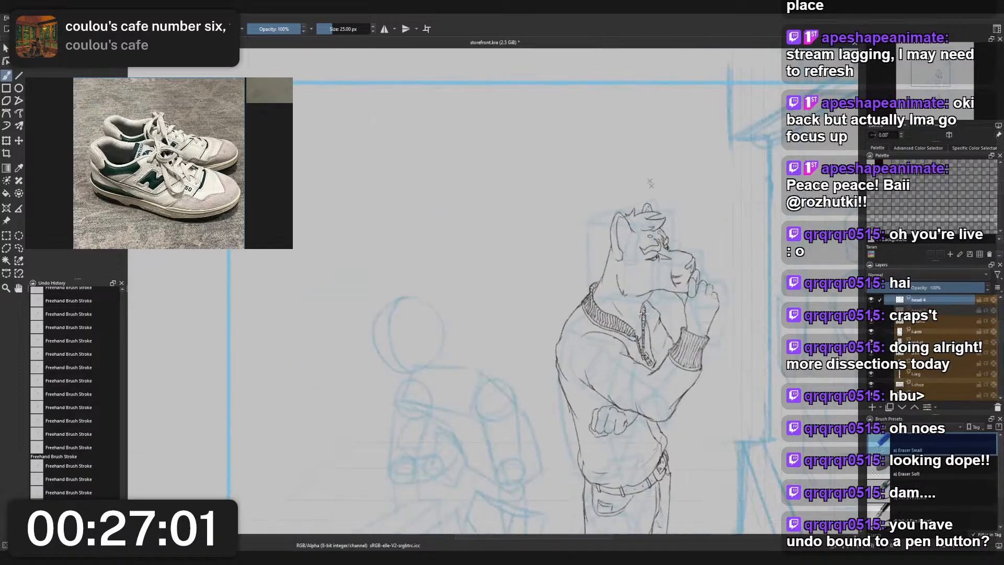
{"action": "scroll", "coordinate": [512, 289], "scroll_direction": "up", "scroll_amount": 5}
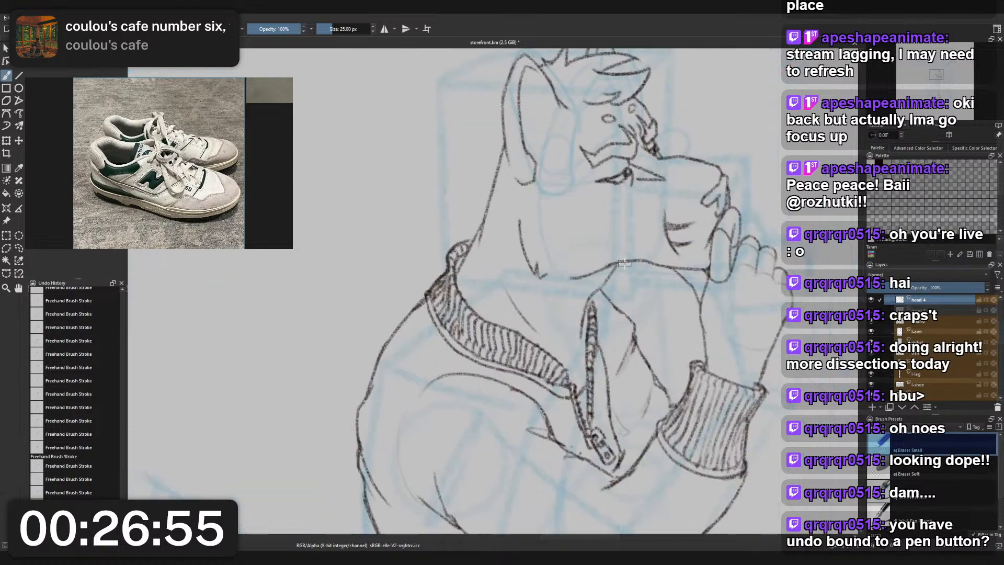
{"action": "scroll", "coordinate": [566, 287], "scroll_direction": "down", "scroll_amount": 3}
{"action": "scroll", "coordinate": [554, 290], "scroll_direction": "up", "scroll_amount": 4}
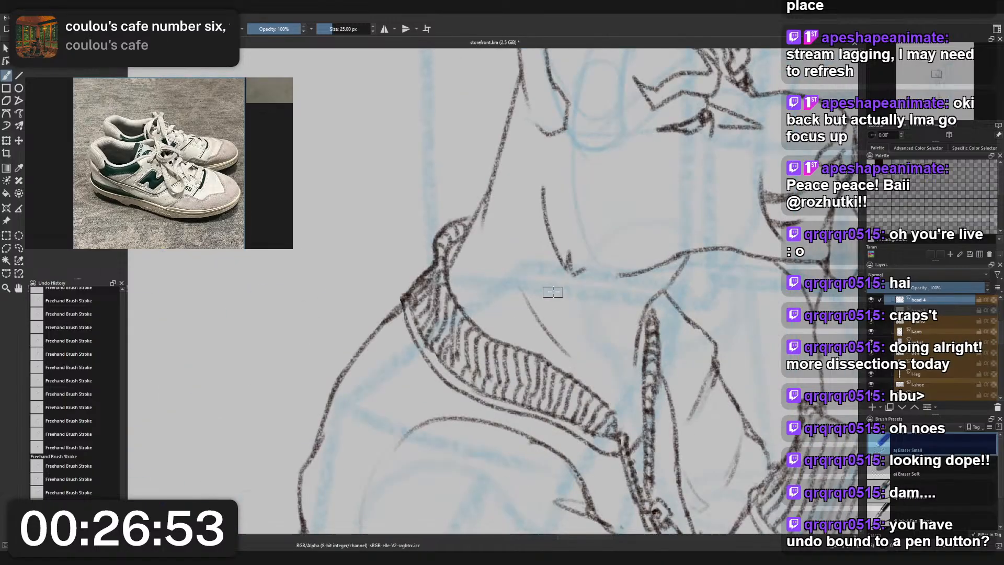
- Try to redraw the diagonal neck crease between the jaw and the ribbed collar with the charcoal pencil
{"action": "right_click", "coordinate": [553, 293]}
{"action": "left_click", "coordinate": [508, 260]}
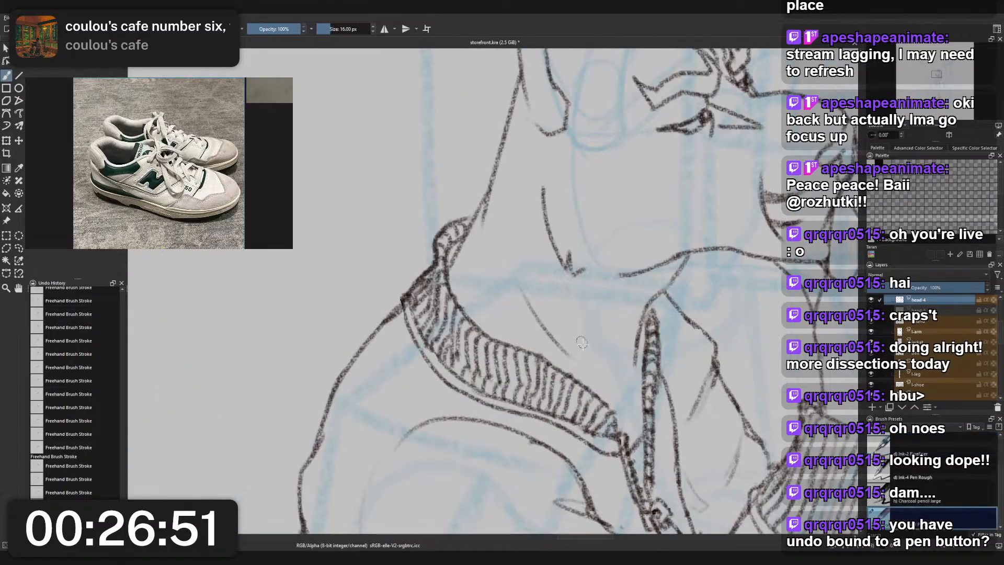
{"action": "left_click_drag", "start_coordinate": [550, 299], "coordinate": [593, 356]}
{"action": "key", "text": "ctrl+z"}
{"action": "left_click_drag", "start_coordinate": [516, 282], "coordinate": [557, 341]}
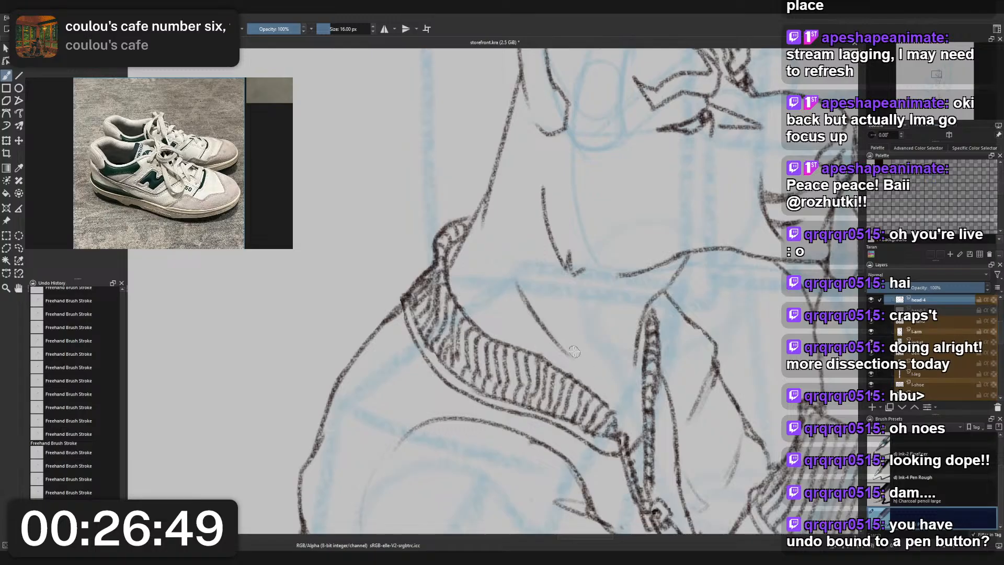
{"action": "key", "text": "ctrl+z"}
{"action": "left_click_drag", "start_coordinate": [519, 287], "coordinate": [568, 359]}
{"action": "key", "text": "ctrl+z"}
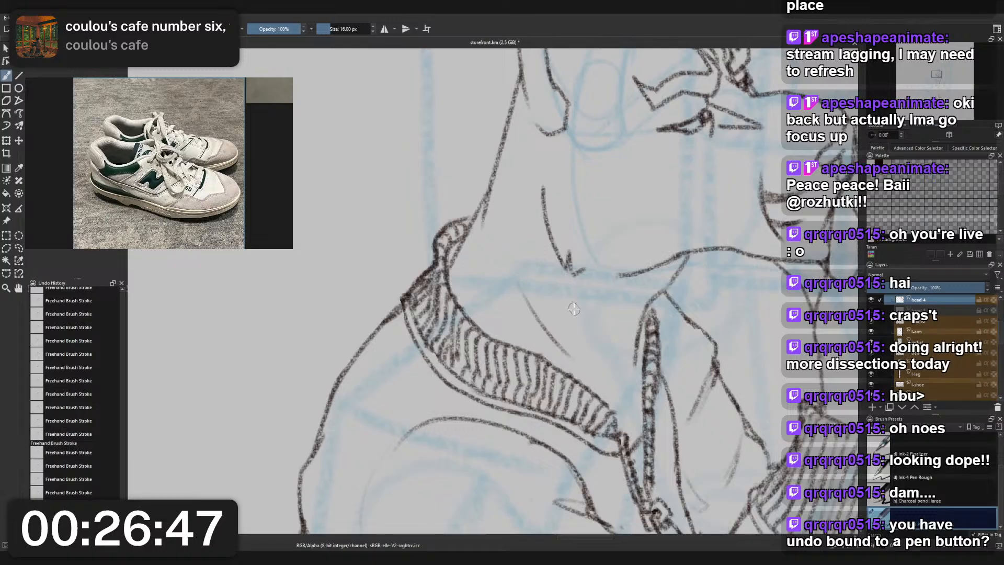
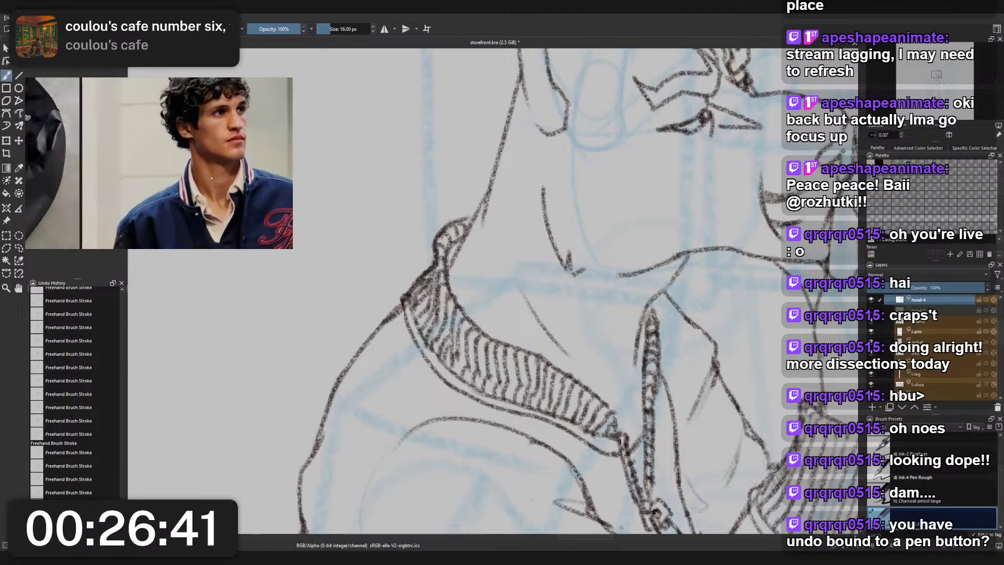
- Erase the trial neck crease with the small eraser and redraw it with the charcoal pencil, running diagonally from below the jaw toward the zipper
{"action": "right_click", "coordinate": [560, 292]}
{"action": "left_click", "coordinate": [574, 254]}
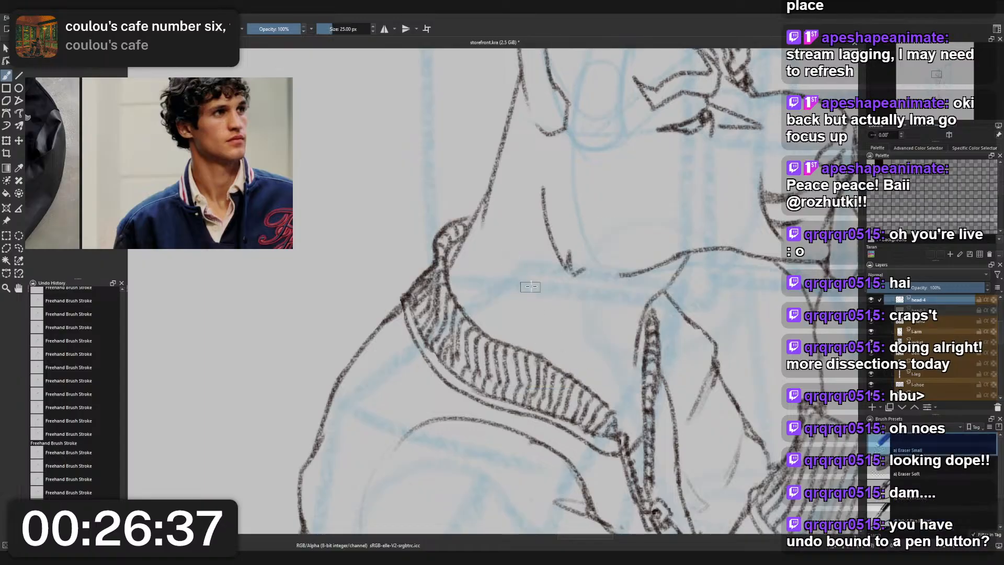
{"action": "right_click", "coordinate": [551, 274]}
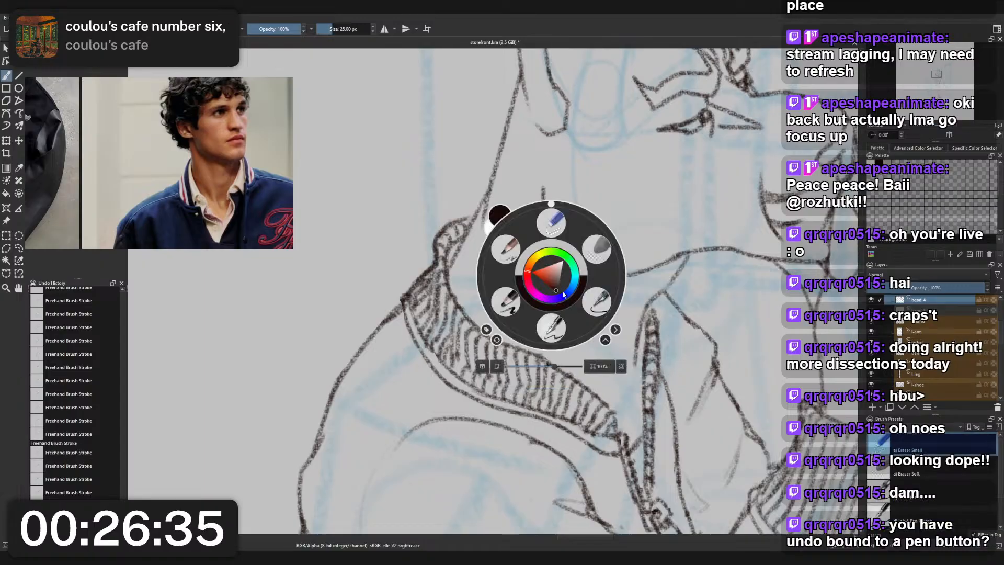
{"action": "left_click", "coordinate": [511, 257]}
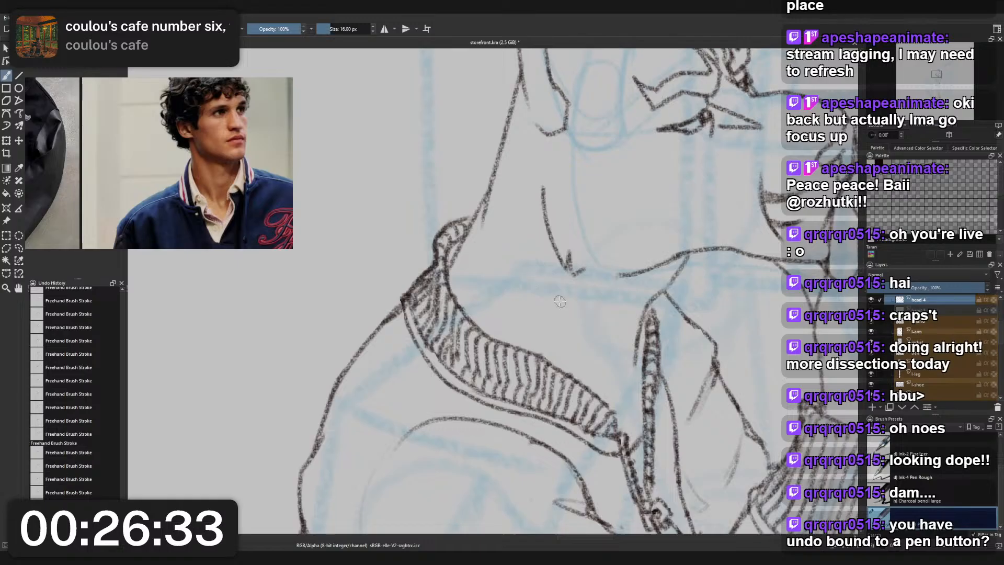
{"action": "mouse_move", "coordinate": [543, 283]}
{"action": "left_mouse_down"}
{"action": "mouse_move", "coordinate": [589, 353]}
{"action": "mouse_move", "coordinate": [630, 385]}
{"action": "left_mouse_up"}
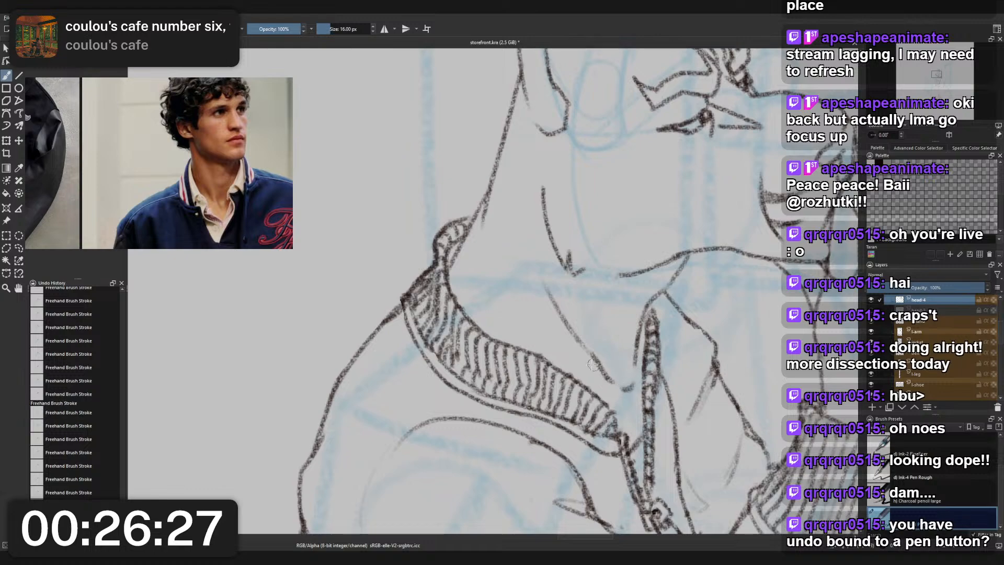
- Add a second, shorter neck crease between the first one and the ribbed collar with the charcoal pencil, retrying the stroke until it fits
{"action": "left_click_drag", "start_coordinate": [514, 304], "coordinate": [547, 341]}
{"action": "key", "text": "ctrl+z"}
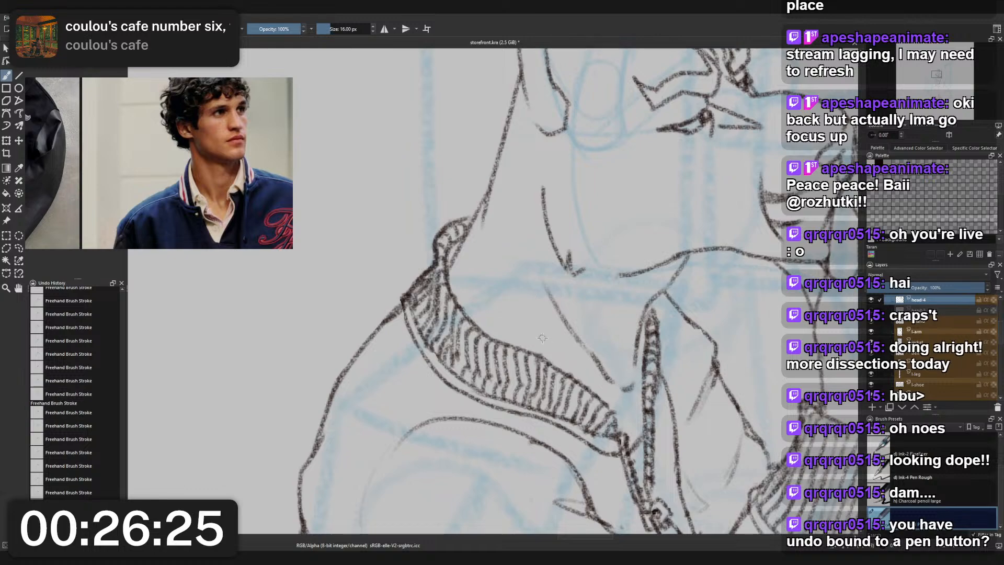
{"action": "left_click_drag", "start_coordinate": [506, 298], "coordinate": [542, 337]}
{"action": "key", "text": "ctrl+z"}
{"action": "left_click_drag", "start_coordinate": [497, 274], "coordinate": [532, 333]}
{"action": "key", "text": "ctrl+z"}
{"action": "scroll", "coordinate": [544, 303], "scroll_direction": "down", "scroll_amount": 5}
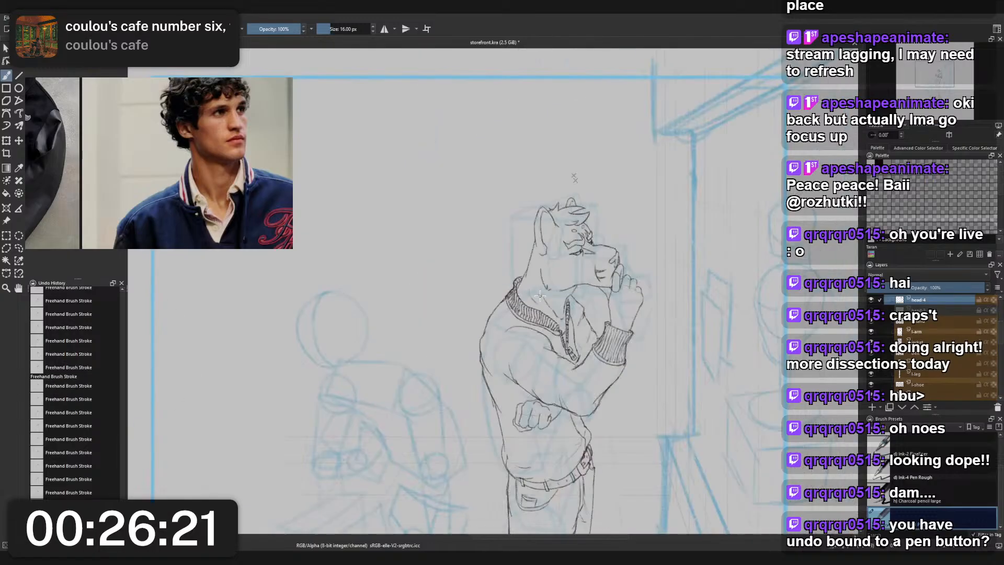
{"action": "scroll", "coordinate": [612, 314], "scroll_direction": "up", "scroll_amount": 8}
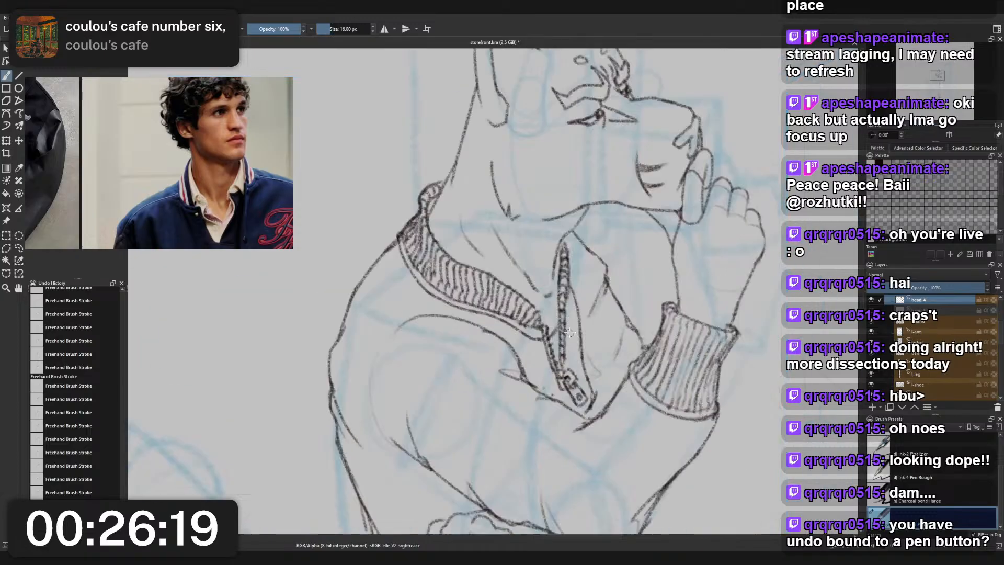
- Lighten the small mark at the lower end of the neck crease beside the zipper with the soft eraser
{"action": "right_click", "coordinate": [545, 253]}
{"action": "left_click", "coordinate": [501, 278]}
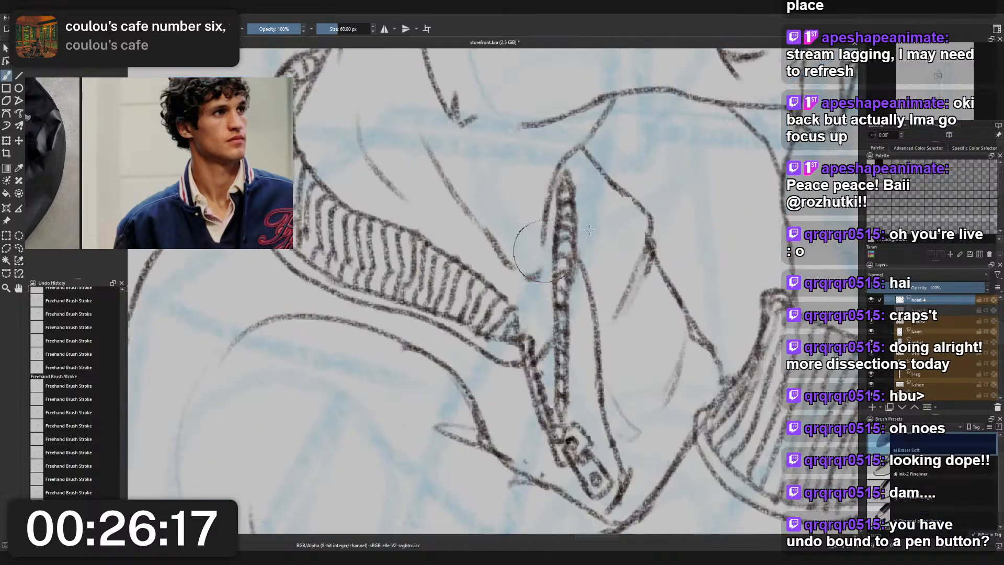
{"action": "mouse_move", "coordinate": [538, 282]}
{"action": "left_mouse_down"}
{"action": "mouse_move", "coordinate": [503, 247]}
{"action": "mouse_move", "coordinate": [506, 261]}
{"action": "mouse_move", "coordinate": [535, 275]}
{"action": "left_mouse_up"}
{"action": "key", "text": "ctrl+z"}
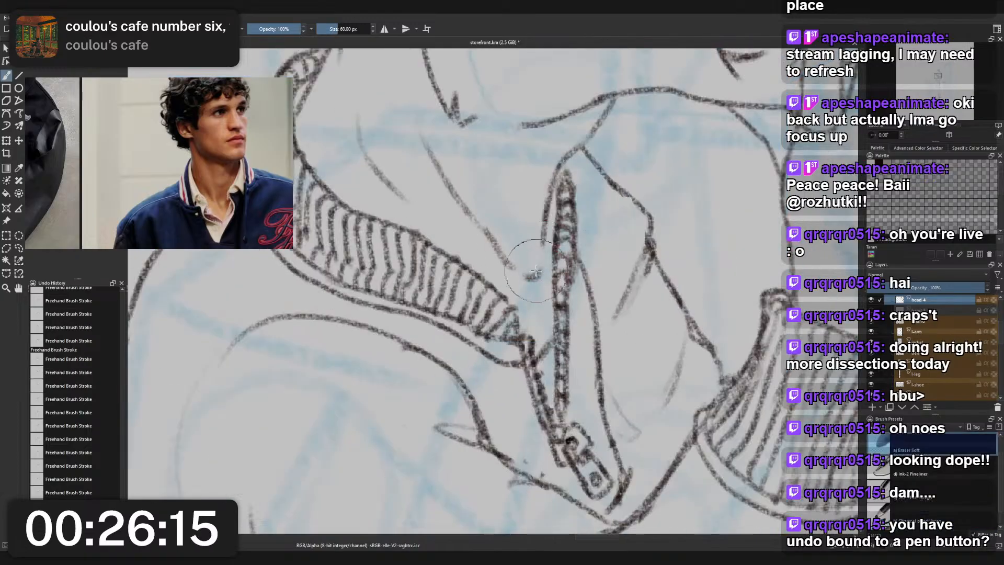
- Examine the revised neck creases up close and against the whole standing figure
{"action": "scroll", "coordinate": [539, 277], "scroll_direction": "down", "scroll_amount": 5}
{"action": "scroll", "coordinate": [544, 281], "scroll_direction": "up", "scroll_amount": 4}
{"action": "scroll", "coordinate": [543, 281], "scroll_direction": "down", "scroll_amount": 5}
{"action": "scroll", "coordinate": [544, 280], "scroll_direction": "up", "scroll_amount": 2}
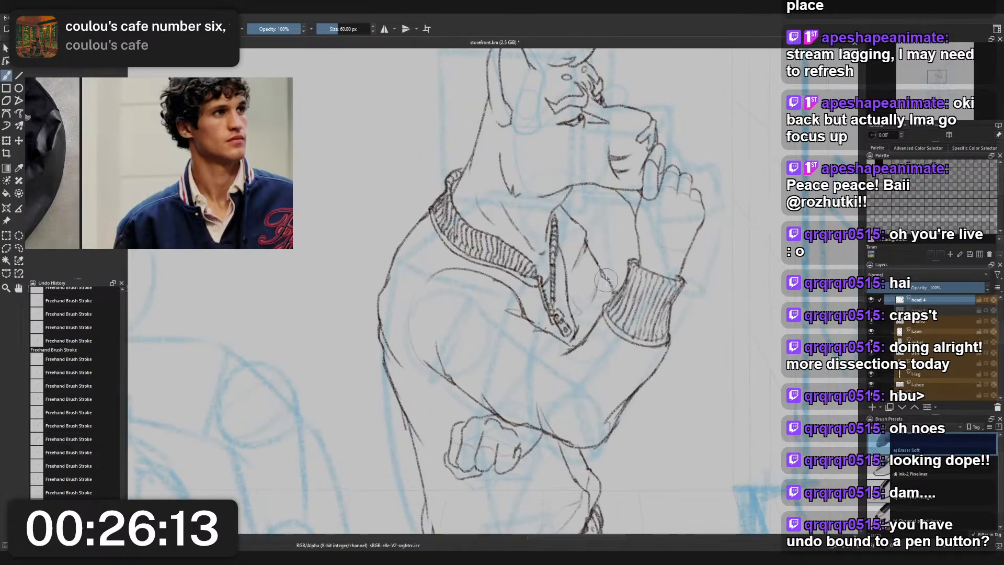
{"action": "scroll", "coordinate": [597, 277], "scroll_direction": "down", "scroll_amount": 3}
{"action": "scroll", "coordinate": [598, 269], "scroll_direction": "up", "scroll_amount": 5}
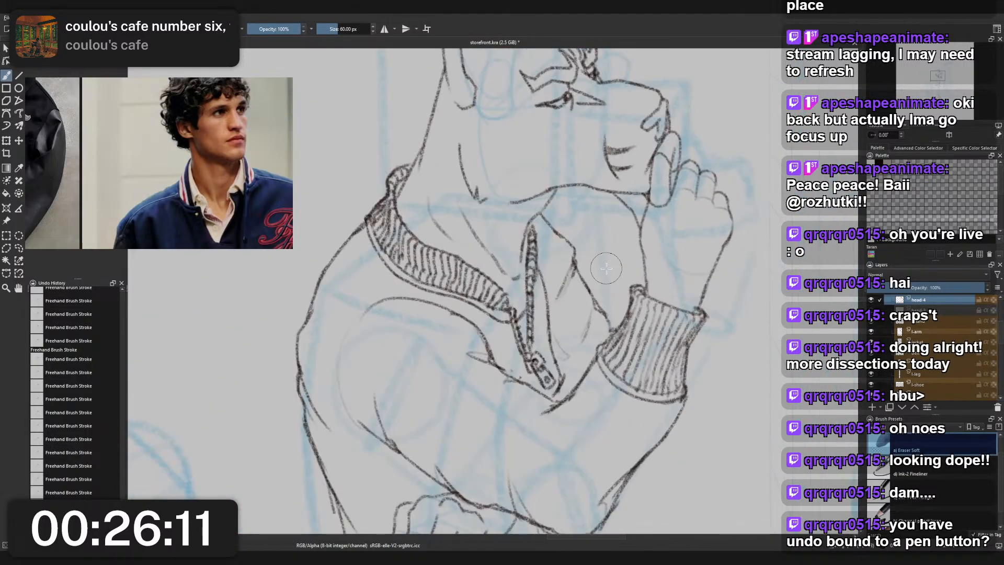
{"action": "scroll", "coordinate": [606, 268], "scroll_direction": "down", "scroll_amount": 5}
{"action": "scroll", "coordinate": [601, 269], "scroll_direction": "up", "scroll_amount": 1}
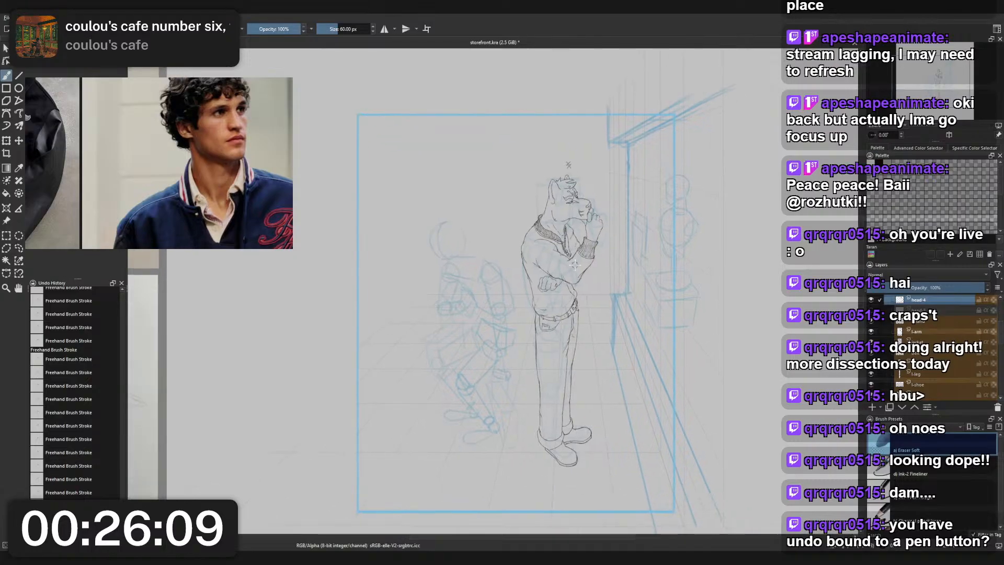
- Hide the blue construction sketch so only the character's line art and the perspective grid show
{"action": "scroll", "coordinate": [593, 263], "scroll_direction": "up", "scroll_amount": 1}
{"action": "scroll", "coordinate": [886, 328], "scroll_direction": "down", "scroll_amount": 3}
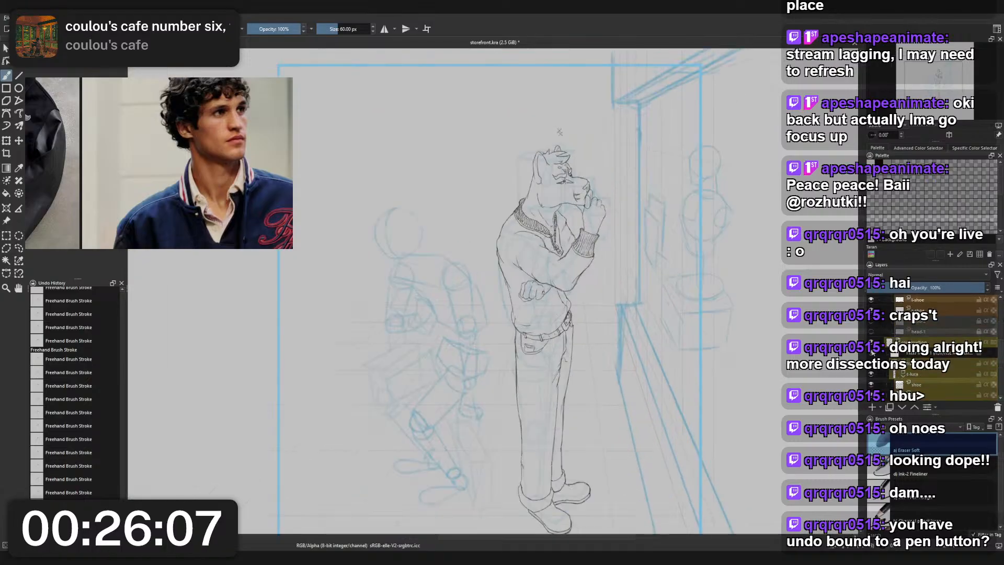
{"action": "left_click", "coordinate": [871, 343]}
{"action": "left_click_drag", "start_coordinate": [698, 339], "coordinate": [672, 289]}
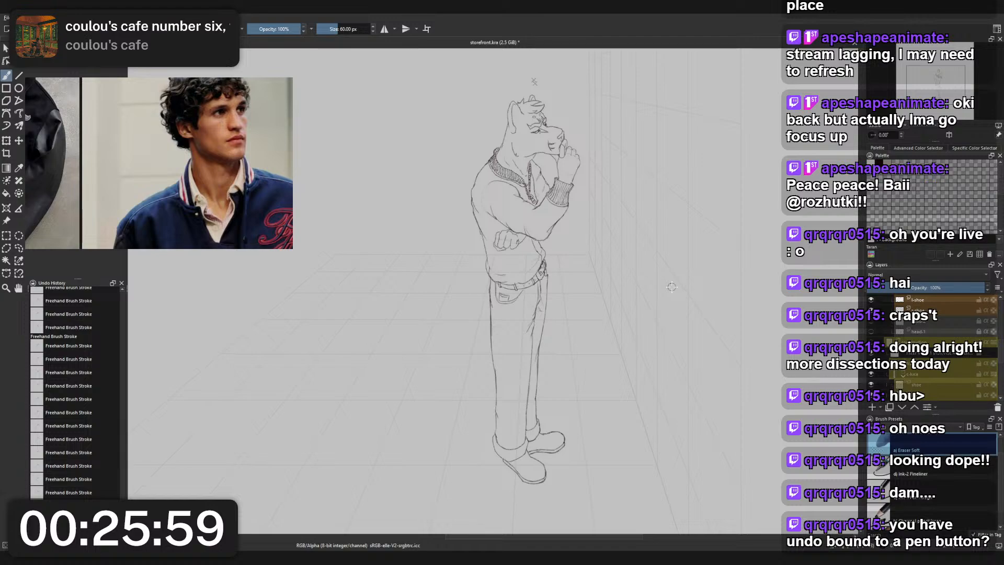
- Erase the stray line end below the rear shoe's upper edge next to the trouser cuff with the small eraser
{"action": "scroll", "coordinate": [671, 288], "scroll_direction": "up", "scroll_amount": 10}
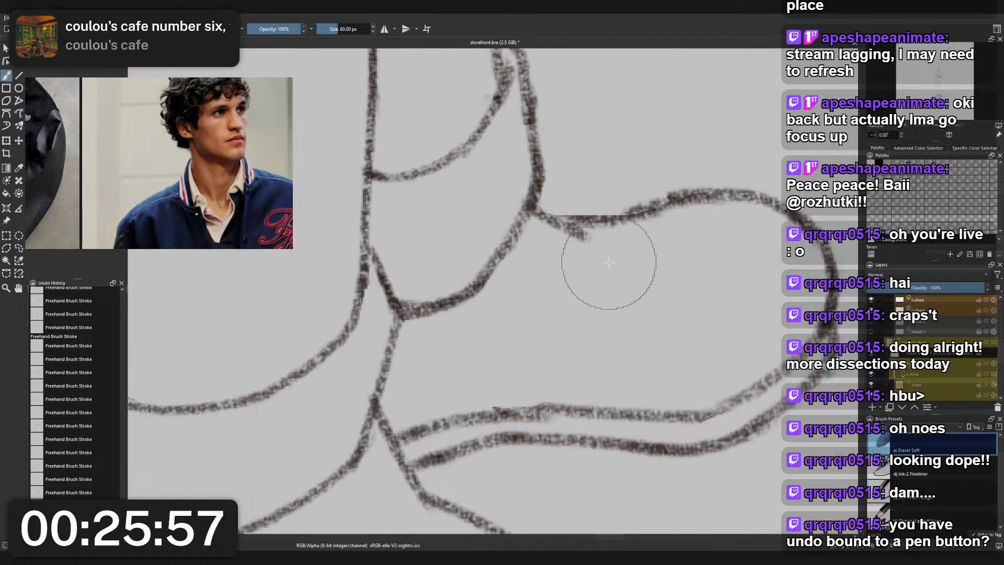
{"action": "right_click", "coordinate": [609, 262]}
{"action": "left_click", "coordinate": [608, 196]}
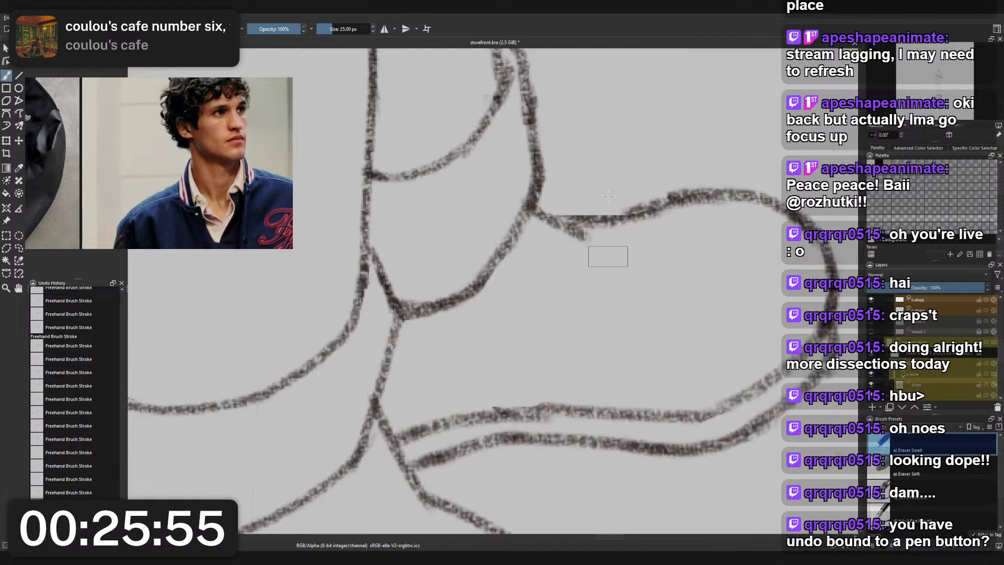
{"action": "key", "text": "ctrl+z"}
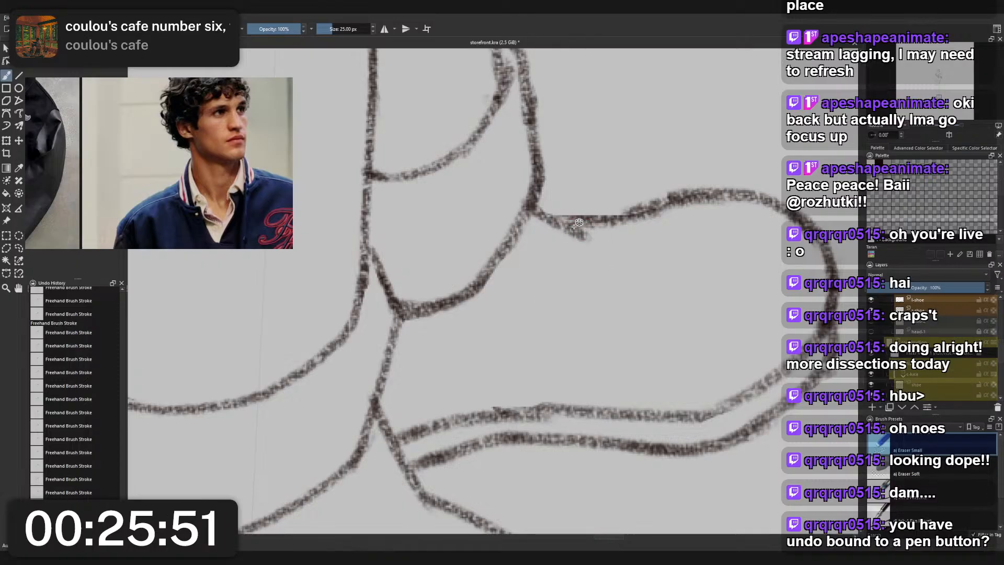
{"action": "key", "text": "ctrl+z"}
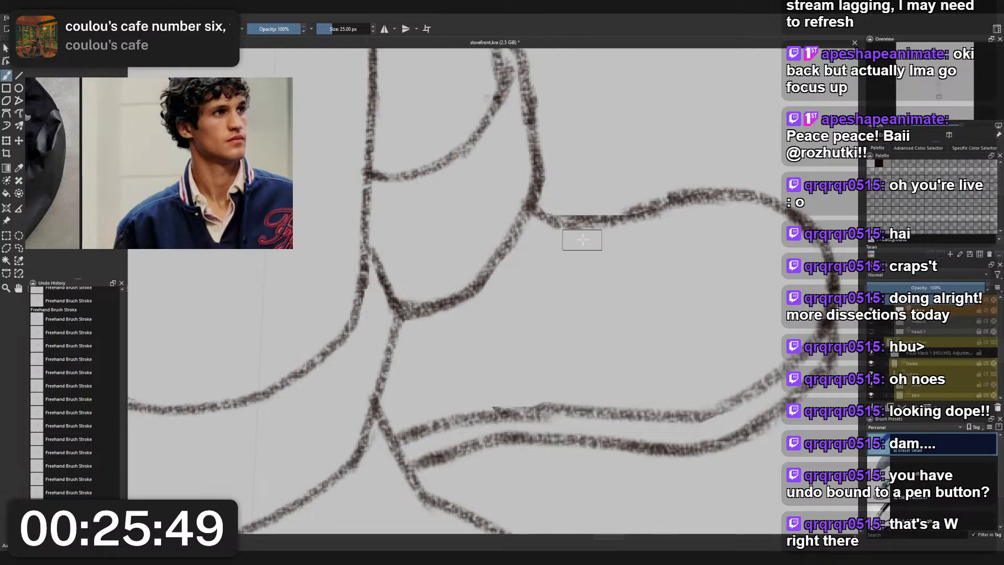
- Erase part of the rear shoe's upper edge and restroke it with the charcoal pencil from the cuff toward the toe
{"action": "scroll", "coordinate": [608, 232], "scroll_direction": "down", "scroll_amount": 6}
{"action": "left_click_drag", "start_coordinate": [623, 204], "coordinate": [585, 404]}
{"action": "scroll", "coordinate": [601, 382], "scroll_direction": "down", "scroll_amount": 2}
{"action": "scroll", "coordinate": [607, 387], "scroll_direction": "up", "scroll_amount": 4}
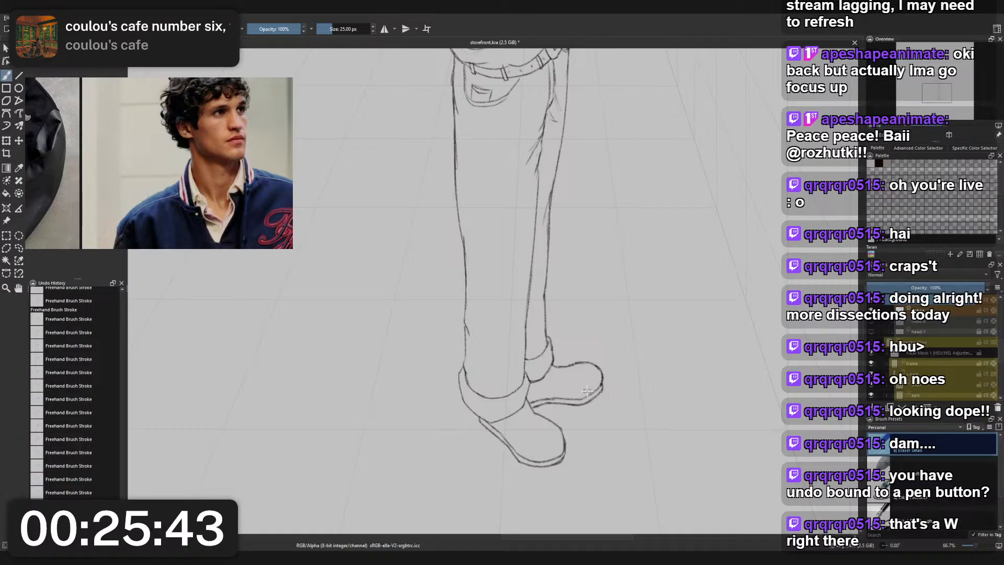
{"action": "scroll", "coordinate": [587, 391], "scroll_direction": "down", "scroll_amount": 3}
{"action": "scroll", "coordinate": [550, 343], "scroll_direction": "up", "scroll_amount": 6}
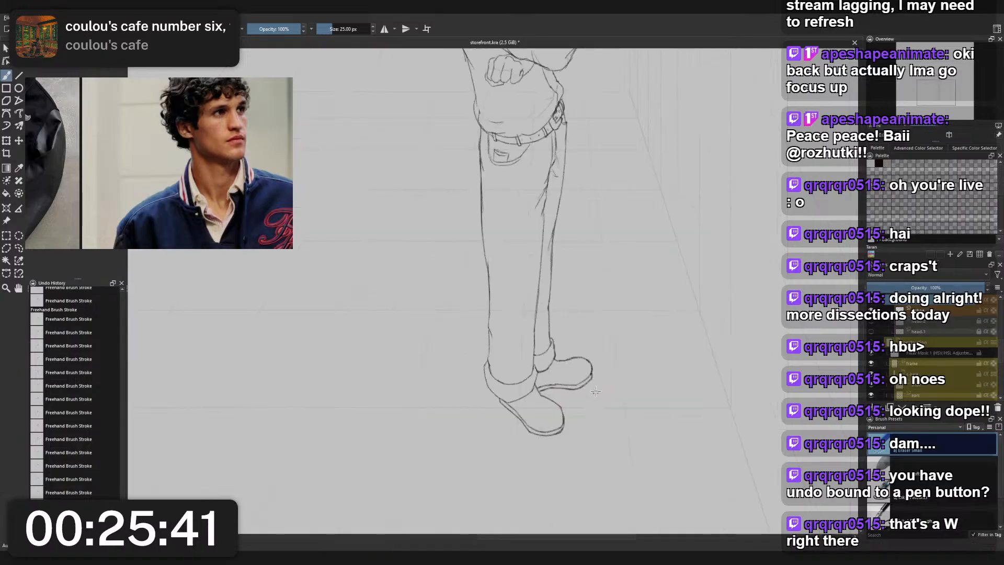
{"action": "left_click", "coordinate": [644, 263]}
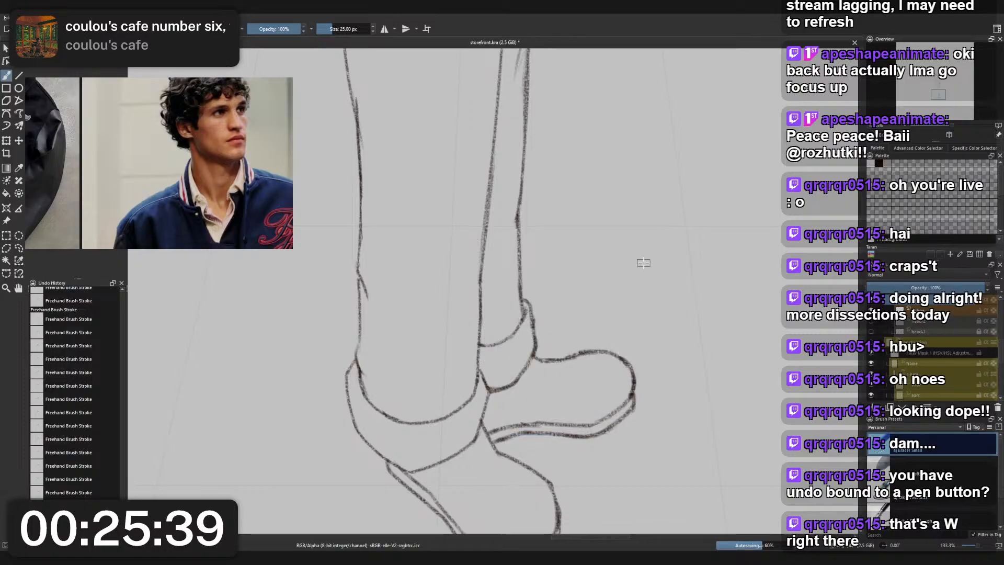
{"action": "left_click_drag", "start_coordinate": [545, 360], "coordinate": [606, 350]}
{"action": "right_click", "coordinate": [590, 334]}
{"action": "left_click", "coordinate": [544, 307]}
{"action": "key", "text": "ctrl+z"}
{"action": "key", "text": "ctrl+z"}
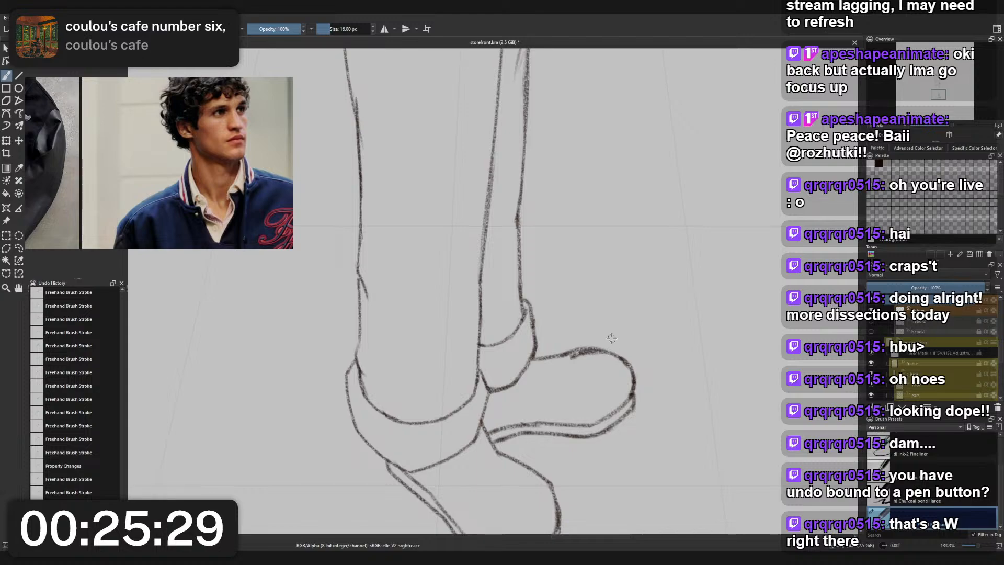
- Retouch the rear shoe's upper edge where it meets the trouser cuff, using the small eraser and the charcoal pencil
{"action": "scroll", "coordinate": [613, 336], "scroll_direction": "down", "scroll_amount": 4}
{"action": "scroll", "coordinate": [608, 340], "scroll_direction": "up", "scroll_amount": 3}
{"action": "right_click", "coordinate": [618, 303]}
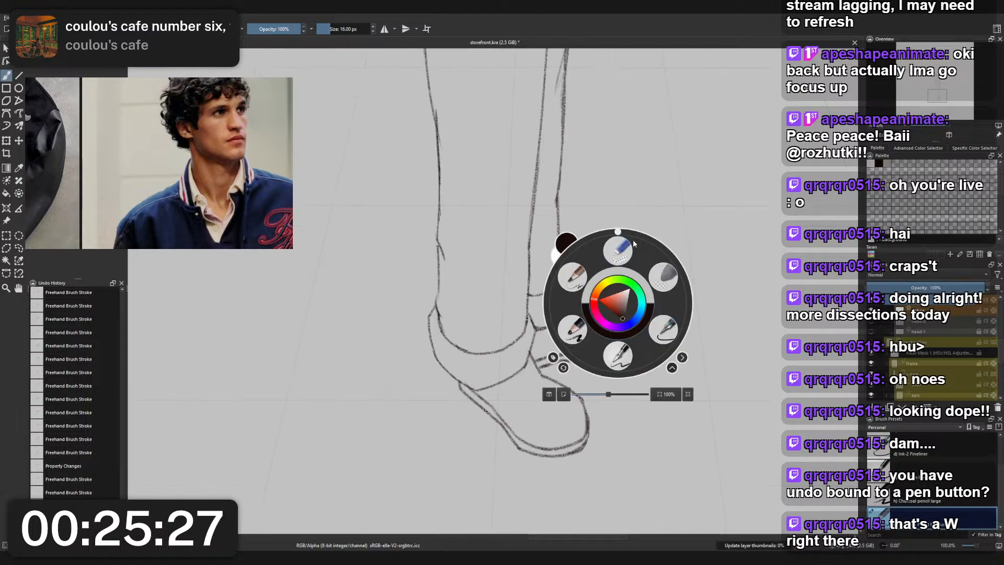
{"action": "left_click", "coordinate": [626, 247]}
{"action": "left_click_drag", "start_coordinate": [570, 297], "coordinate": [588, 301]}
{"action": "key", "text": "ctrl+z"}
{"action": "right_click", "coordinate": [605, 289]}
{"action": "left_click", "coordinate": [606, 236]}
{"action": "key", "text": "ctrl+z"}
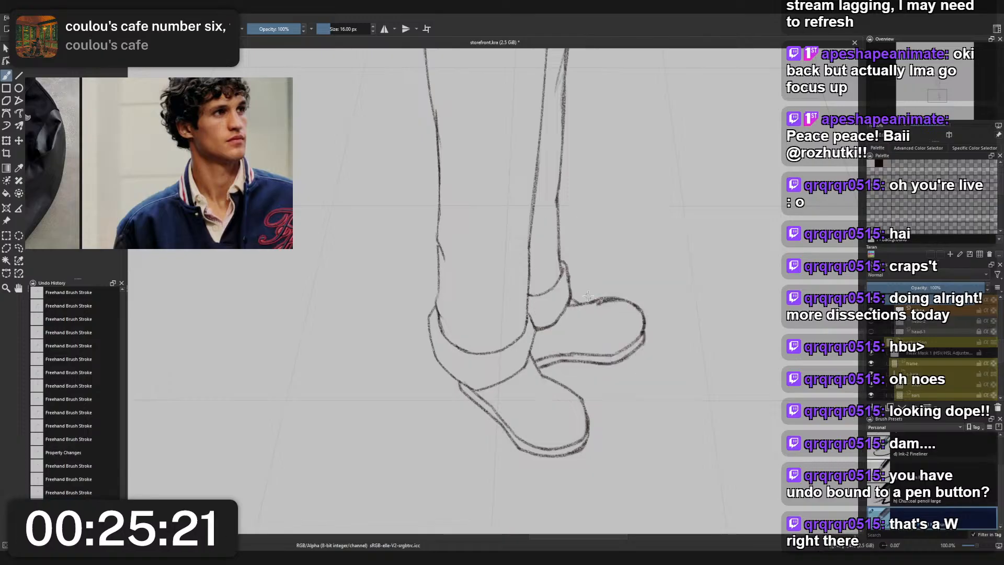
- Trim the doubled, thick parts of the rear shoe's upper edge into one clean line with the small eraser
{"action": "right_click", "coordinate": [587, 296]}
{"action": "left_click", "coordinate": [596, 237]}
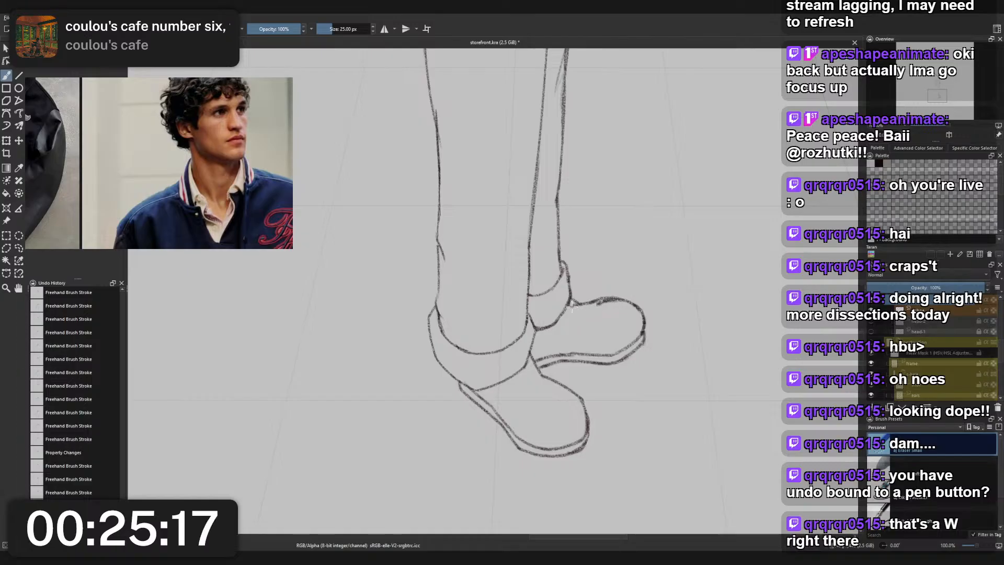
{"action": "left_click_drag", "start_coordinate": [566, 307], "coordinate": [627, 308]}
{"action": "key", "text": "ctrl+z"}
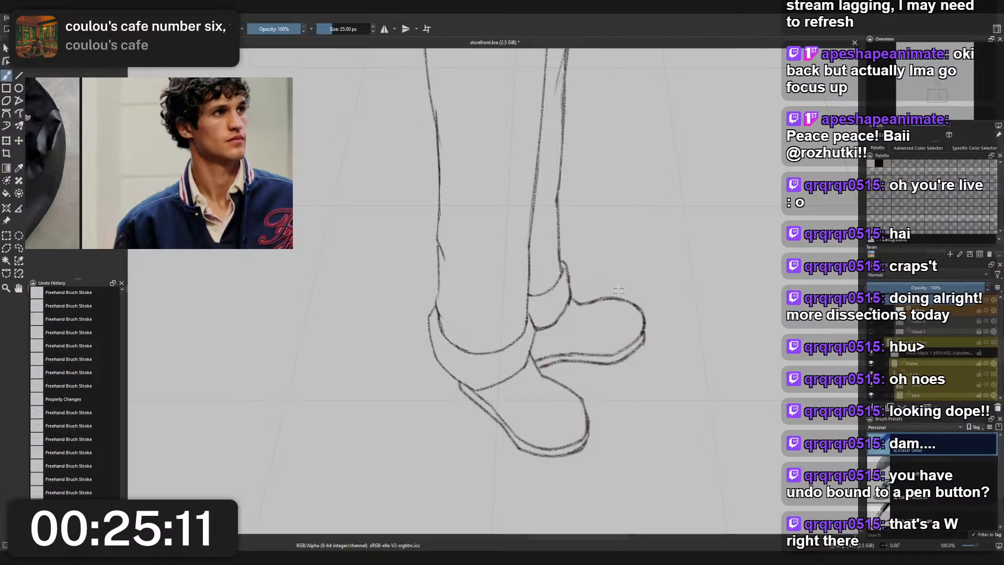
- Restroke the rear shoe's toe where it meets the sole with the charcoal pencil and trim the excess with the small eraser
{"action": "scroll", "coordinate": [622, 282], "scroll_direction": "down", "scroll_amount": 4}
{"action": "scroll", "coordinate": [643, 274], "scroll_direction": "up", "scroll_amount": 5}
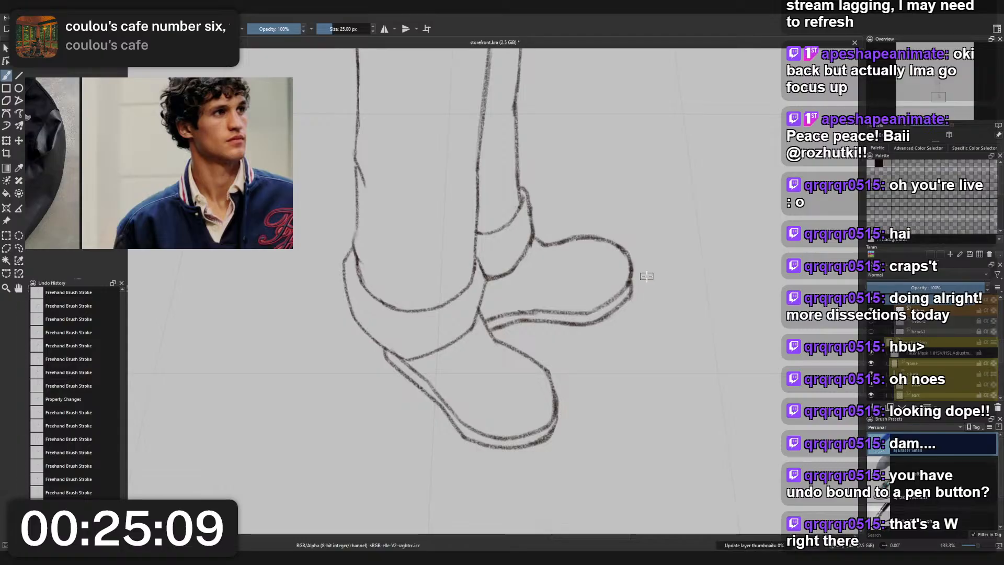
{"action": "right_click", "coordinate": [646, 286]}
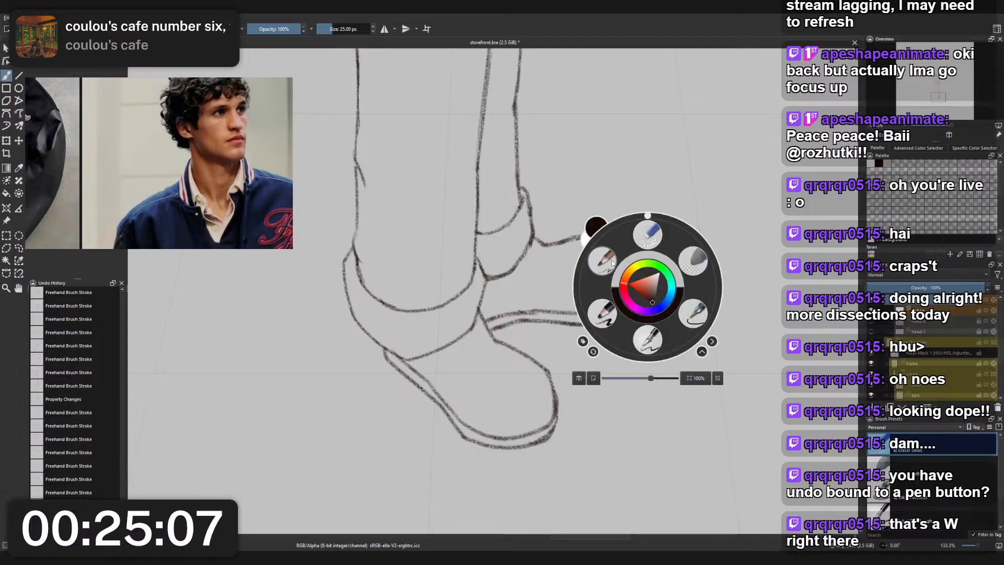
{"action": "left_click", "coordinate": [612, 263]}
{"action": "mouse_move", "coordinate": [616, 312]}
{"action": "left_mouse_down"}
{"action": "mouse_move", "coordinate": [632, 266]}
{"action": "mouse_move", "coordinate": [636, 299]}
{"action": "left_mouse_up"}
{"action": "right_click", "coordinate": [647, 284]}
{"action": "left_click", "coordinate": [648, 231]}
{"action": "key", "text": "ctrl+z"}
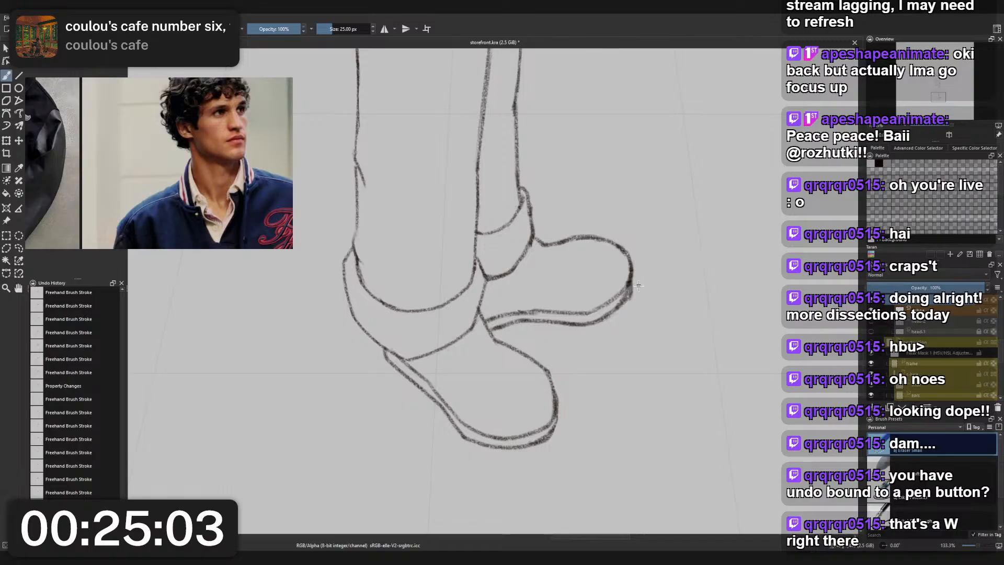
- Examine the retouched shoes and cuffs against the full standing figure and again up close
{"action": "scroll", "coordinate": [640, 285], "scroll_direction": "down", "scroll_amount": 1}
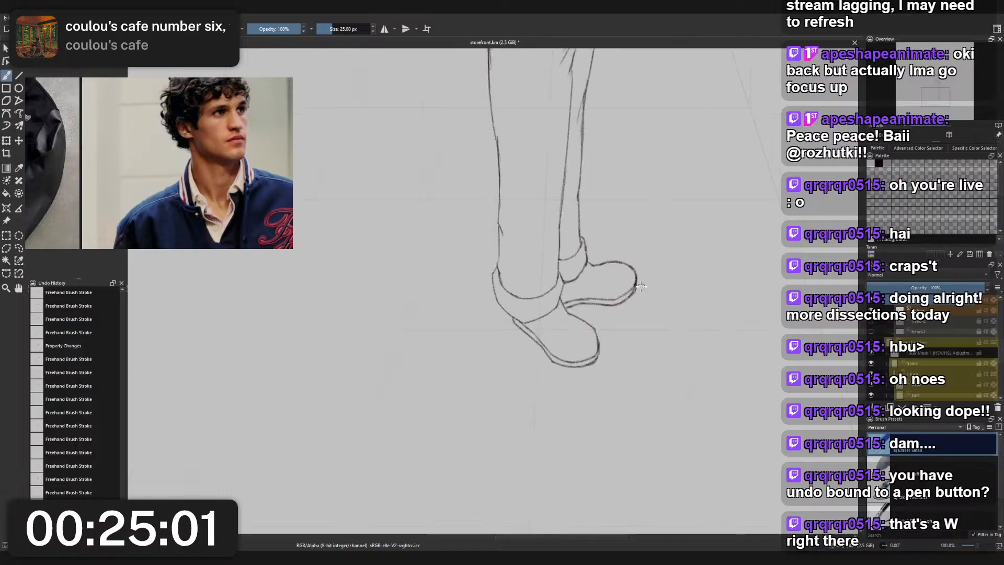
{"action": "scroll", "coordinate": [640, 285], "scroll_direction": "down", "scroll_amount": 4}
{"action": "scroll", "coordinate": [605, 324], "scroll_direction": "up", "scroll_amount": 3}
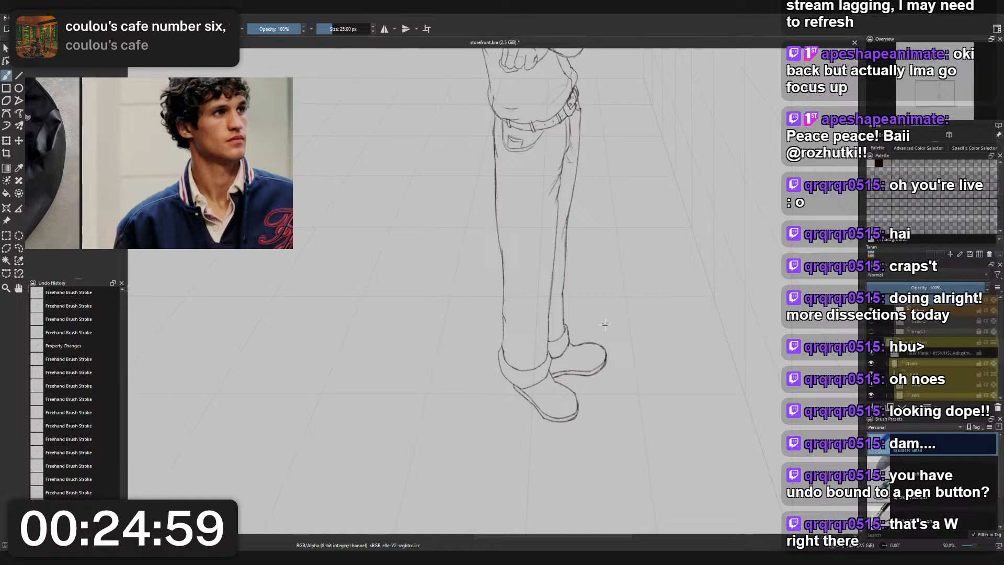
{"action": "scroll", "coordinate": [591, 341], "scroll_direction": "down", "scroll_amount": 2}
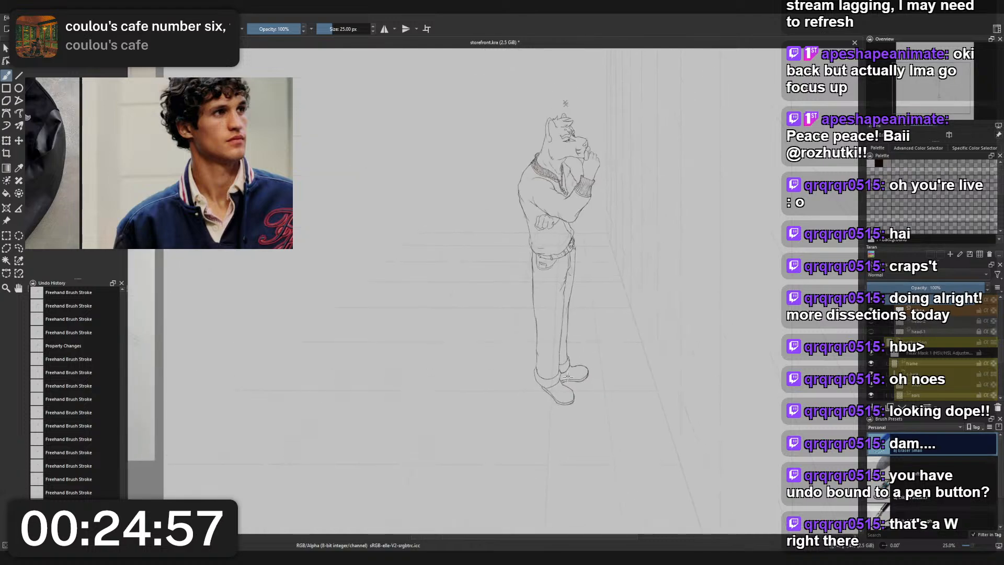
{"action": "scroll", "coordinate": [596, 347], "scroll_direction": "up", "scroll_amount": 5}
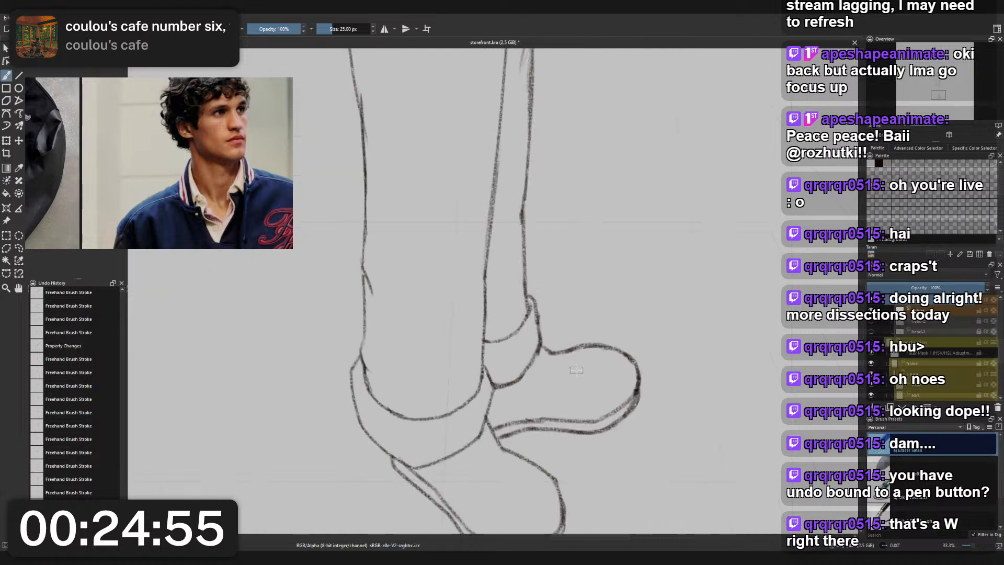
{"action": "right_click", "coordinate": [577, 370]}
{"action": "left_click", "coordinate": [543, 341]}
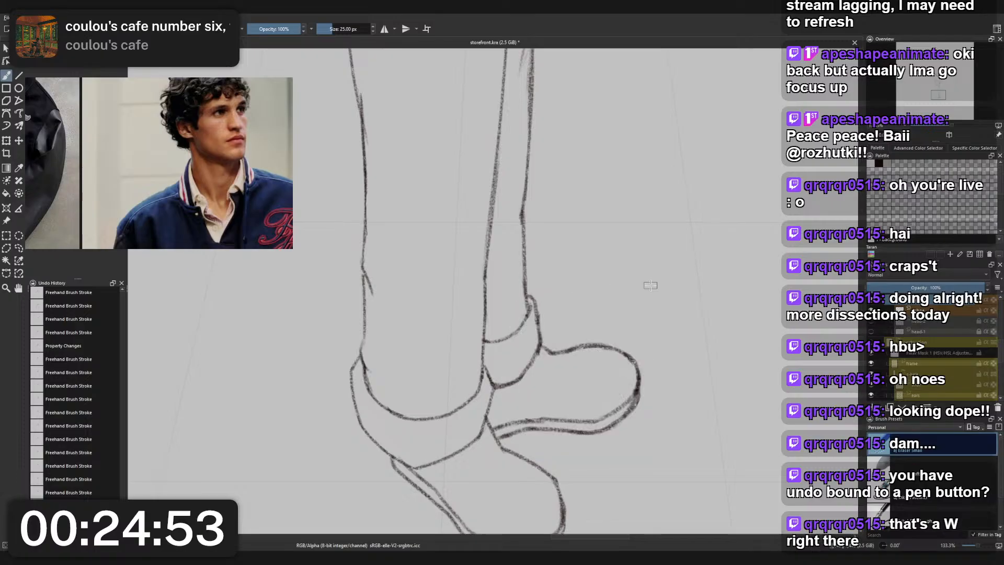
- Save the storefront illustration
{"action": "scroll", "coordinate": [638, 313], "scroll_direction": "down", "scroll_amount": 3}
{"action": "scroll", "coordinate": [609, 383], "scroll_direction": "down", "scroll_amount": 2}
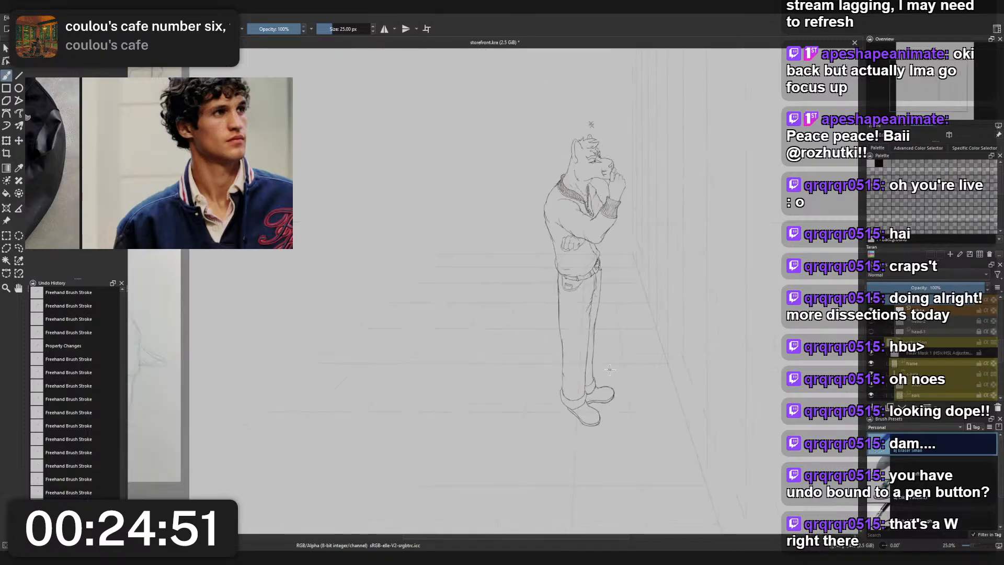
{"action": "scroll", "coordinate": [610, 370], "scroll_direction": "up", "scroll_amount": 1}
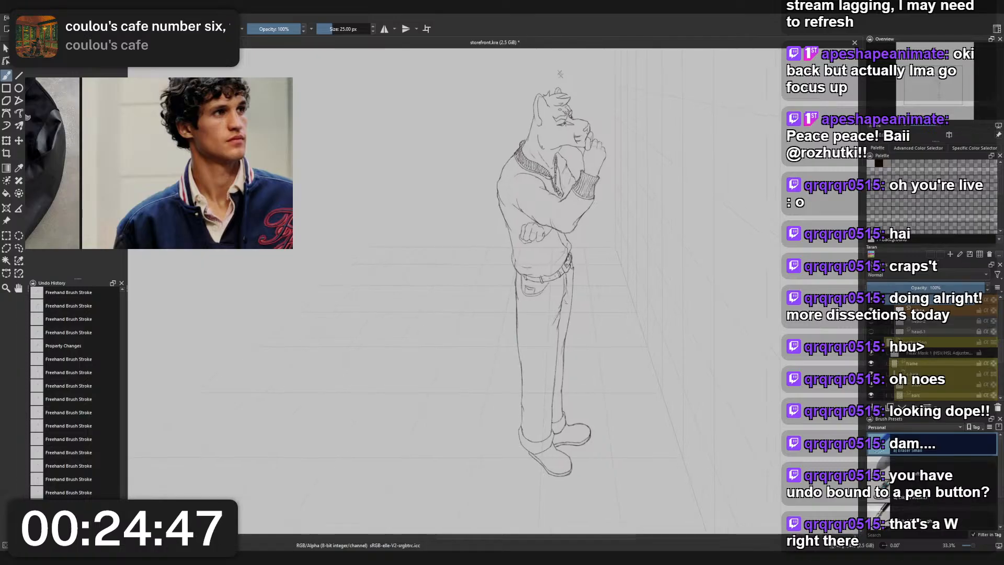
{"action": "key", "text": "ctrl+s"}
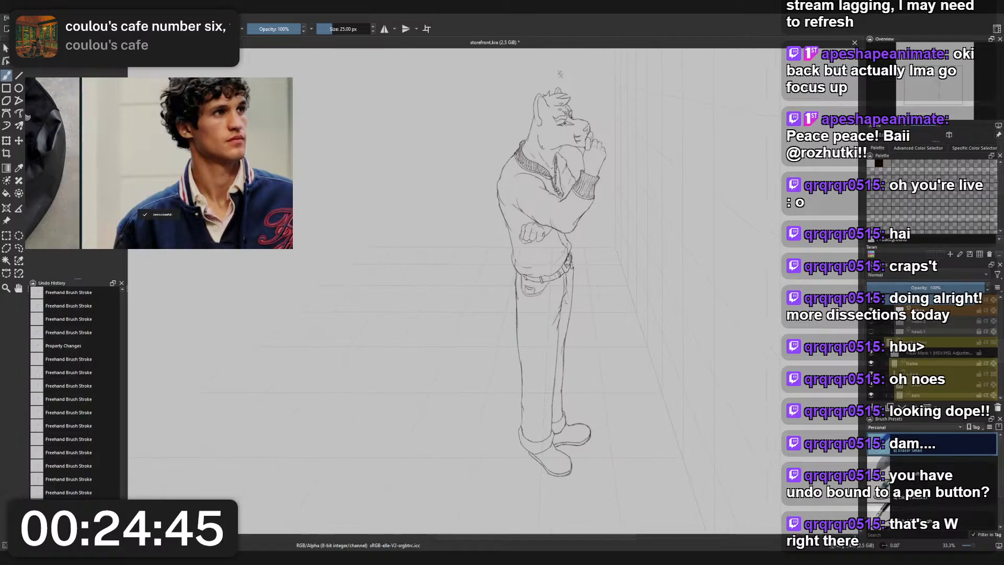